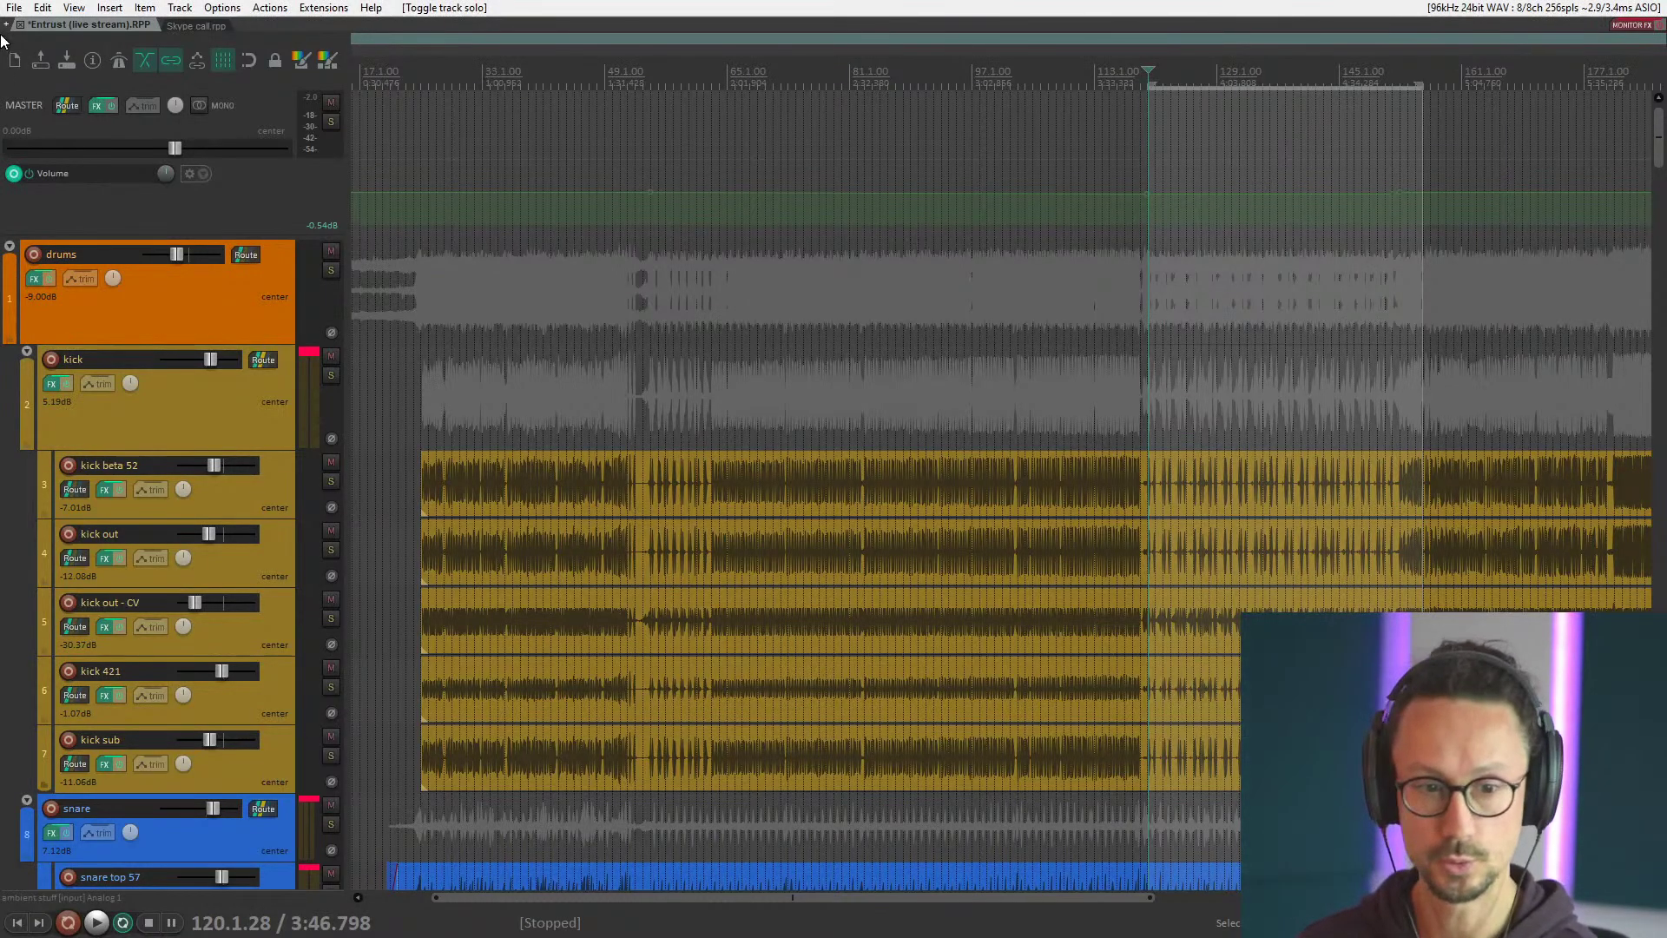
Show the whole song in the timeline and examine the drum and bass tracks with their volume and wet-mix envelopes.
click(170, 300)
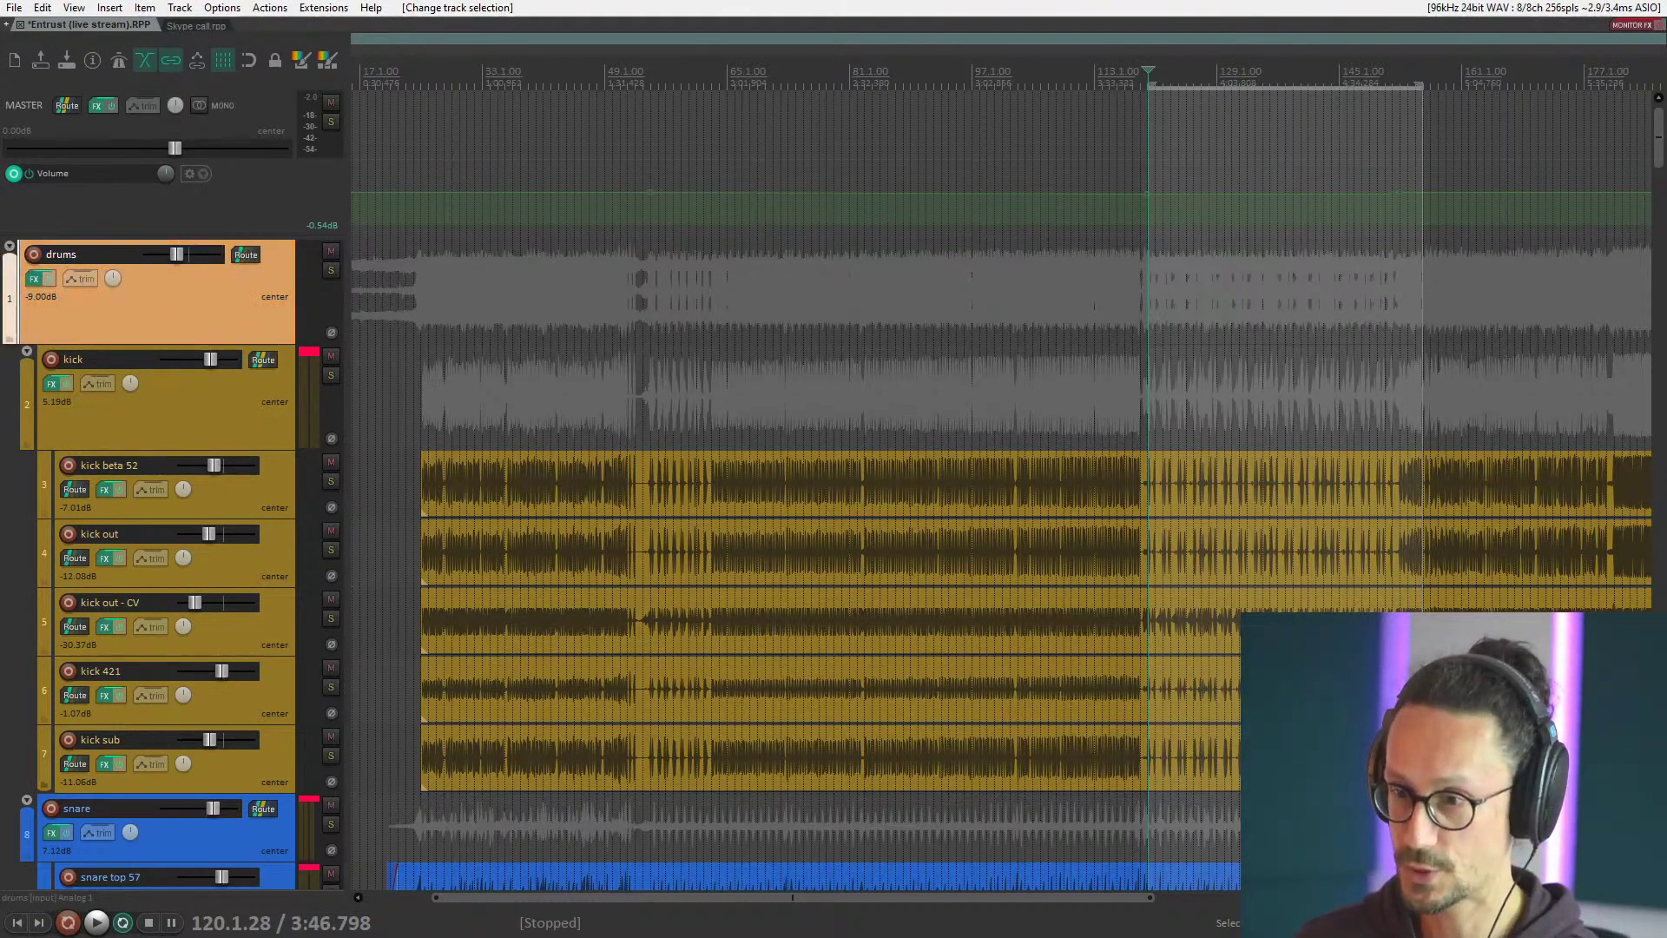
drag(1660, 141, 1659, 373)
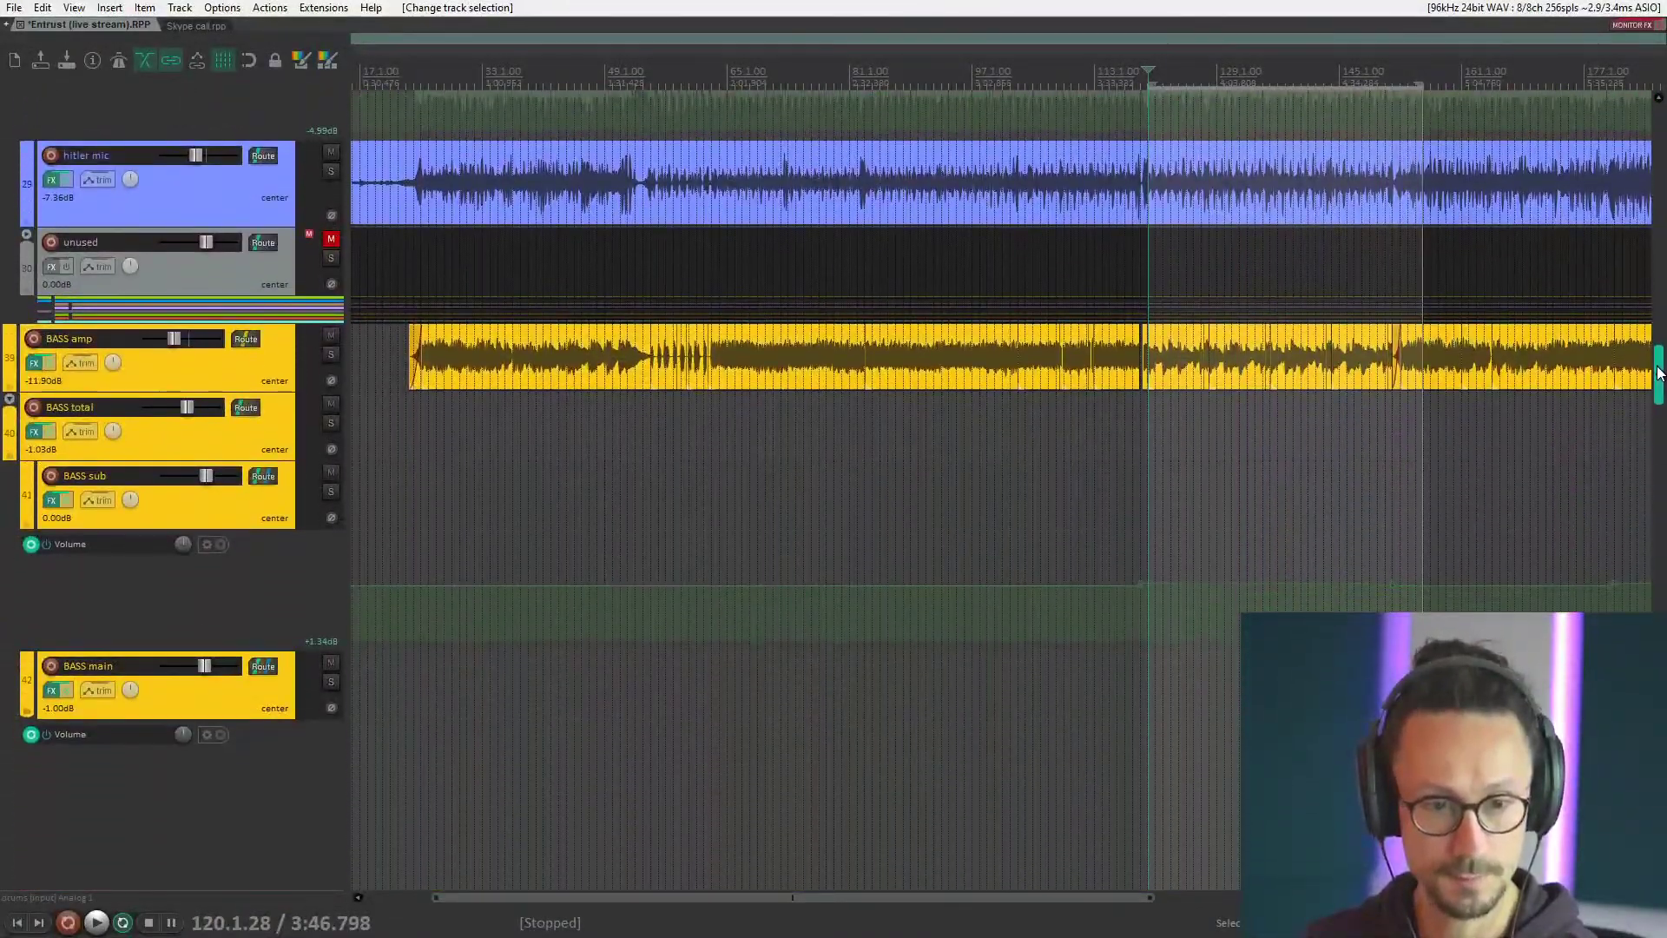
click(177, 362)
scroll(198, 364, down, 1)
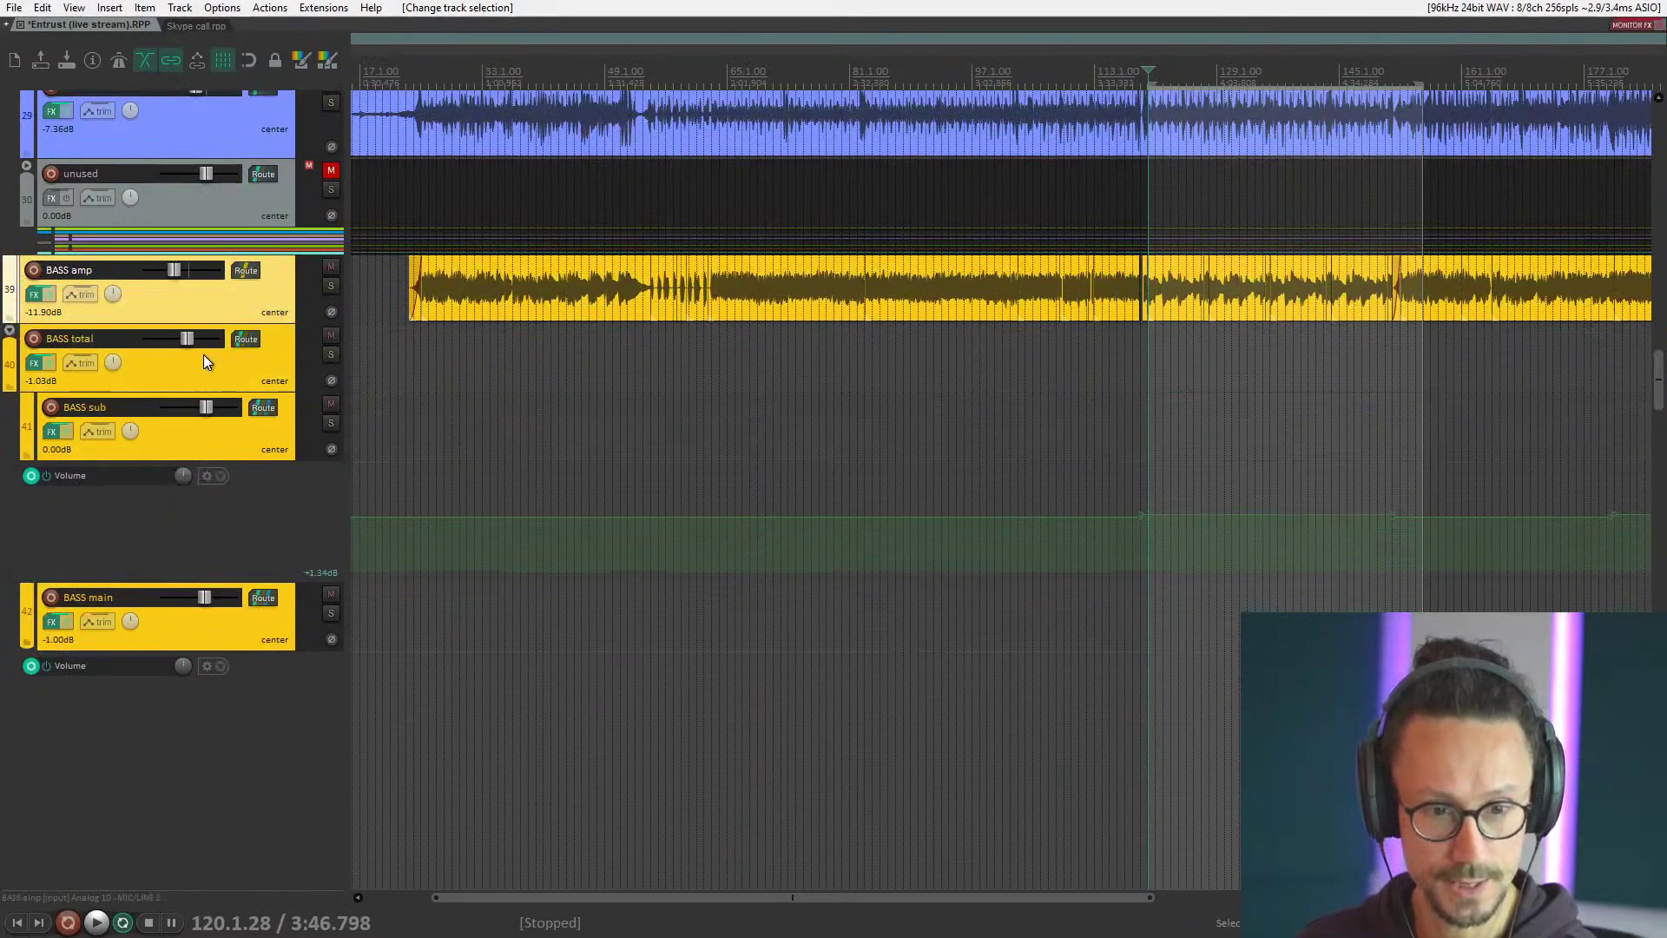
key(minus)
key(minus)
scroll(142, 510, down, 1)
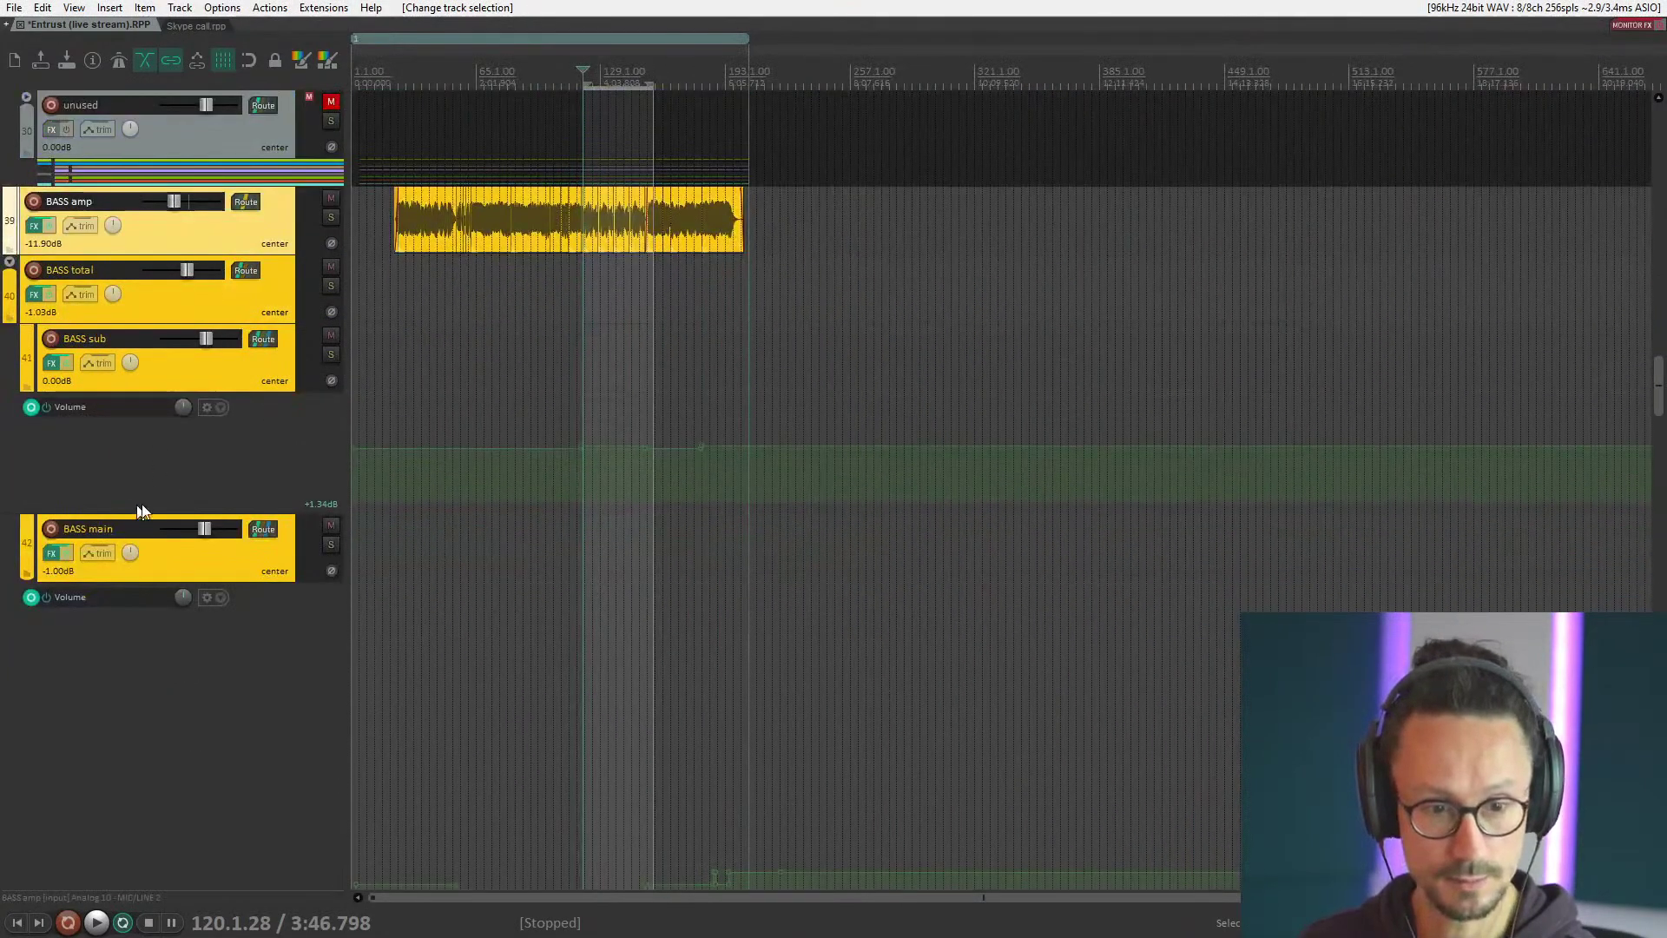
scroll(141, 511, down, 8)
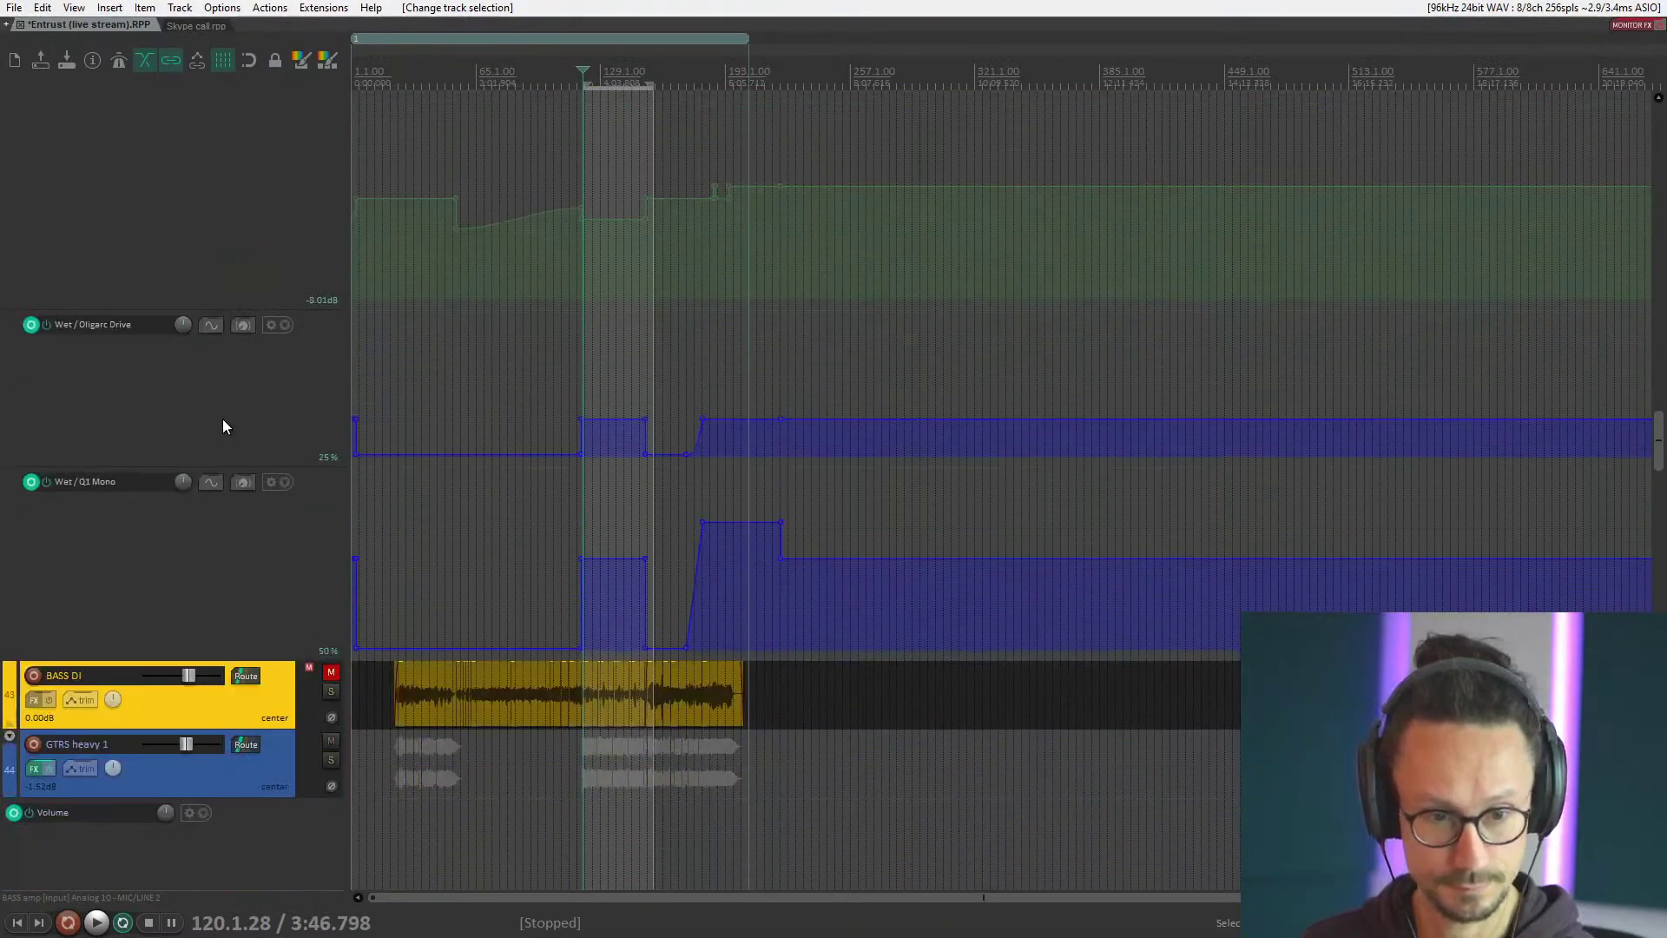
scroll(223, 421, down, 3)
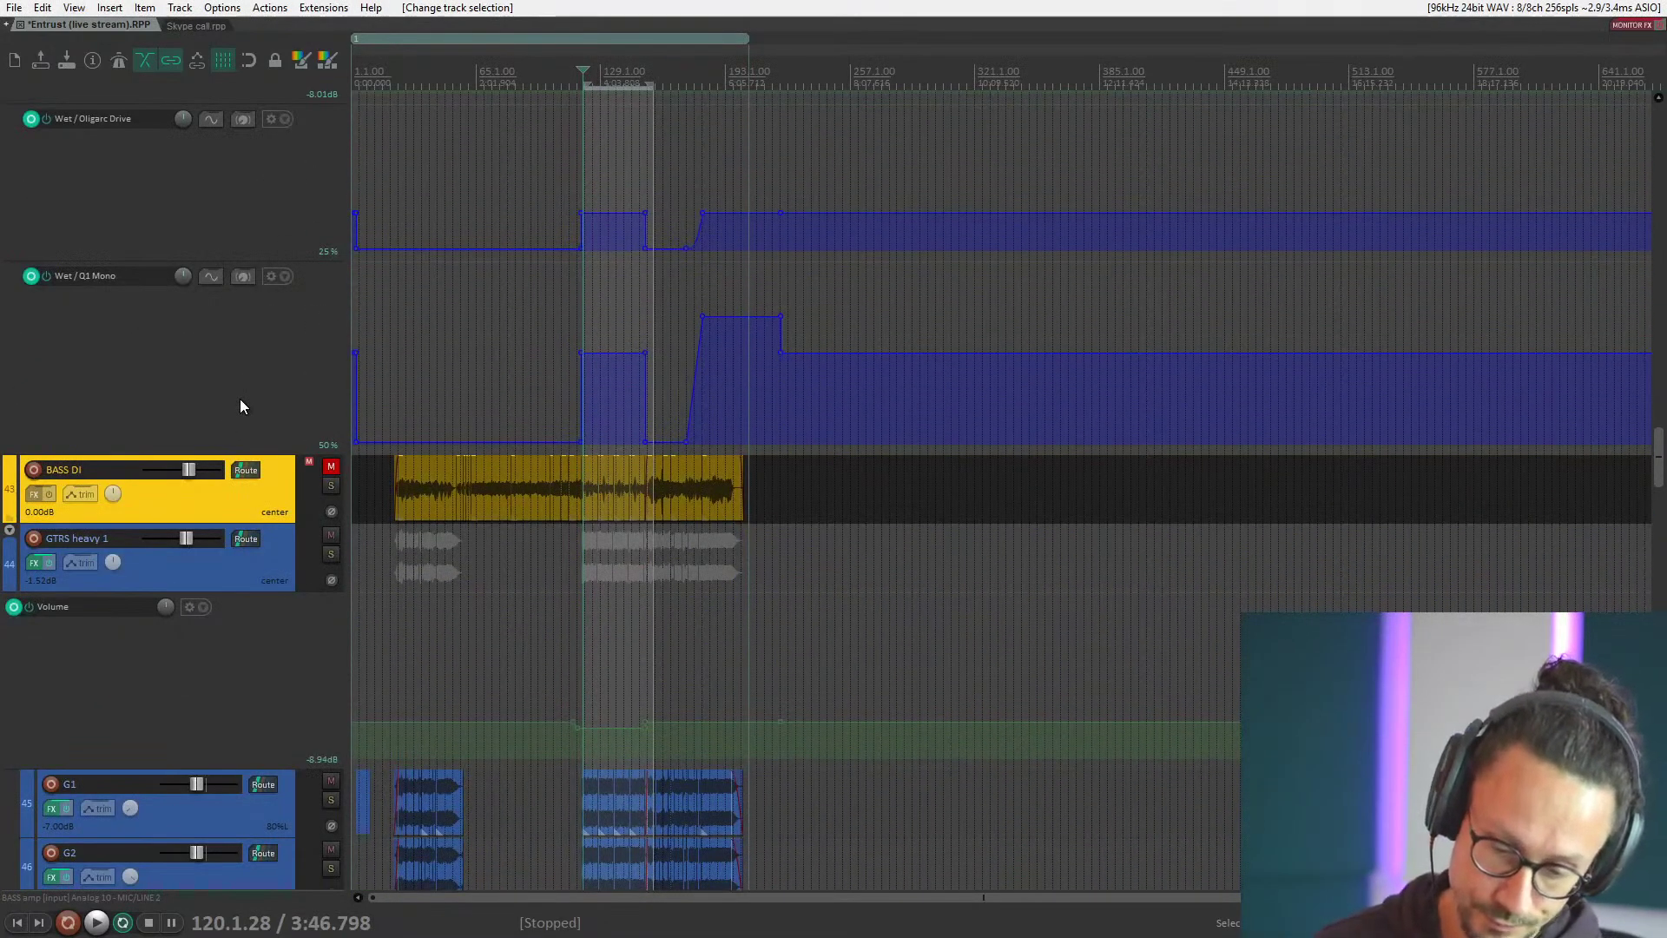
Look over the GTRS heavy 1, GTRS heavy 2 and GTRS heavy tele groups with their guitar takes and tele riffs.
scroll(217, 417, down, 3)
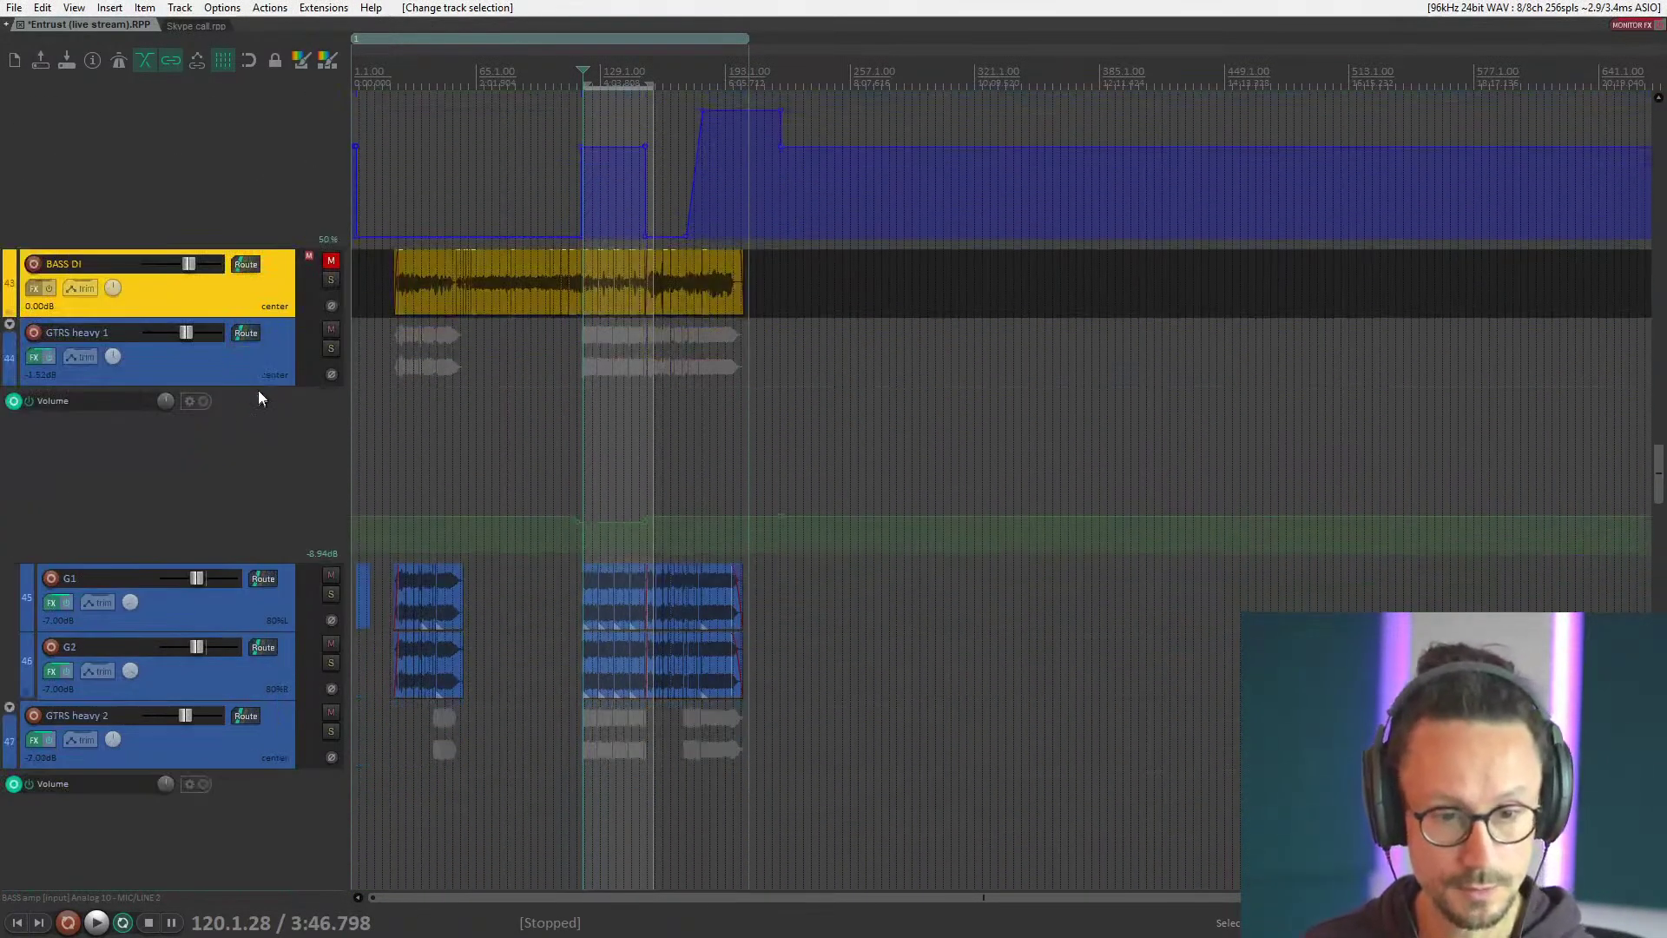
scroll(252, 372, down, 7)
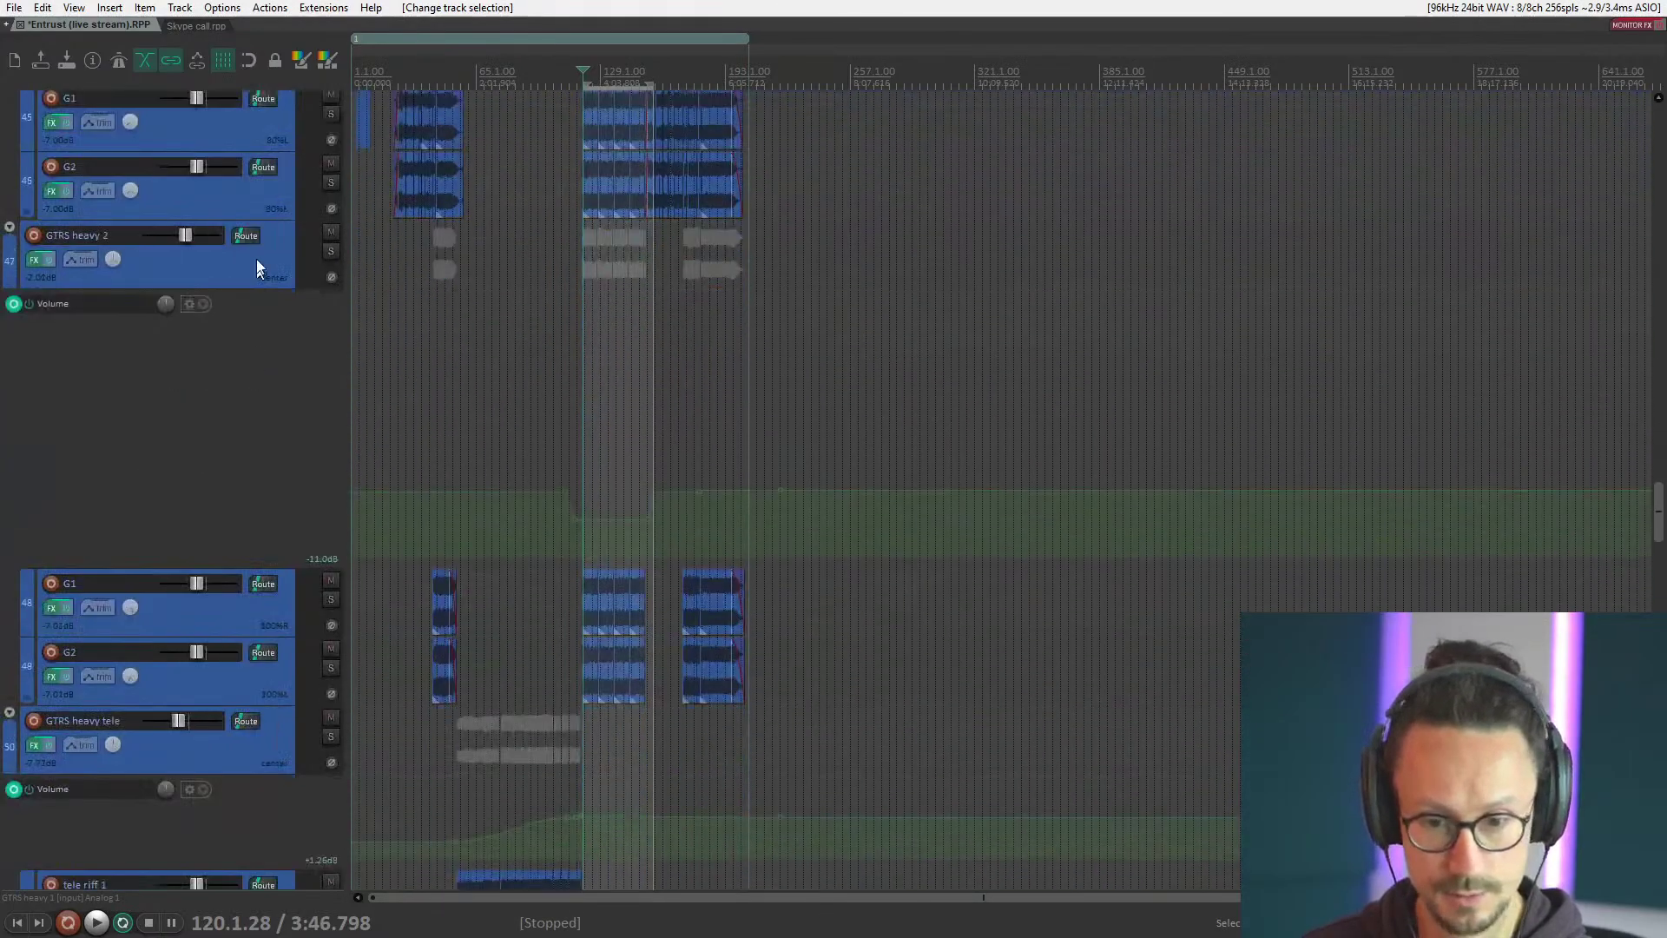
scroll(243, 273, down, 8)
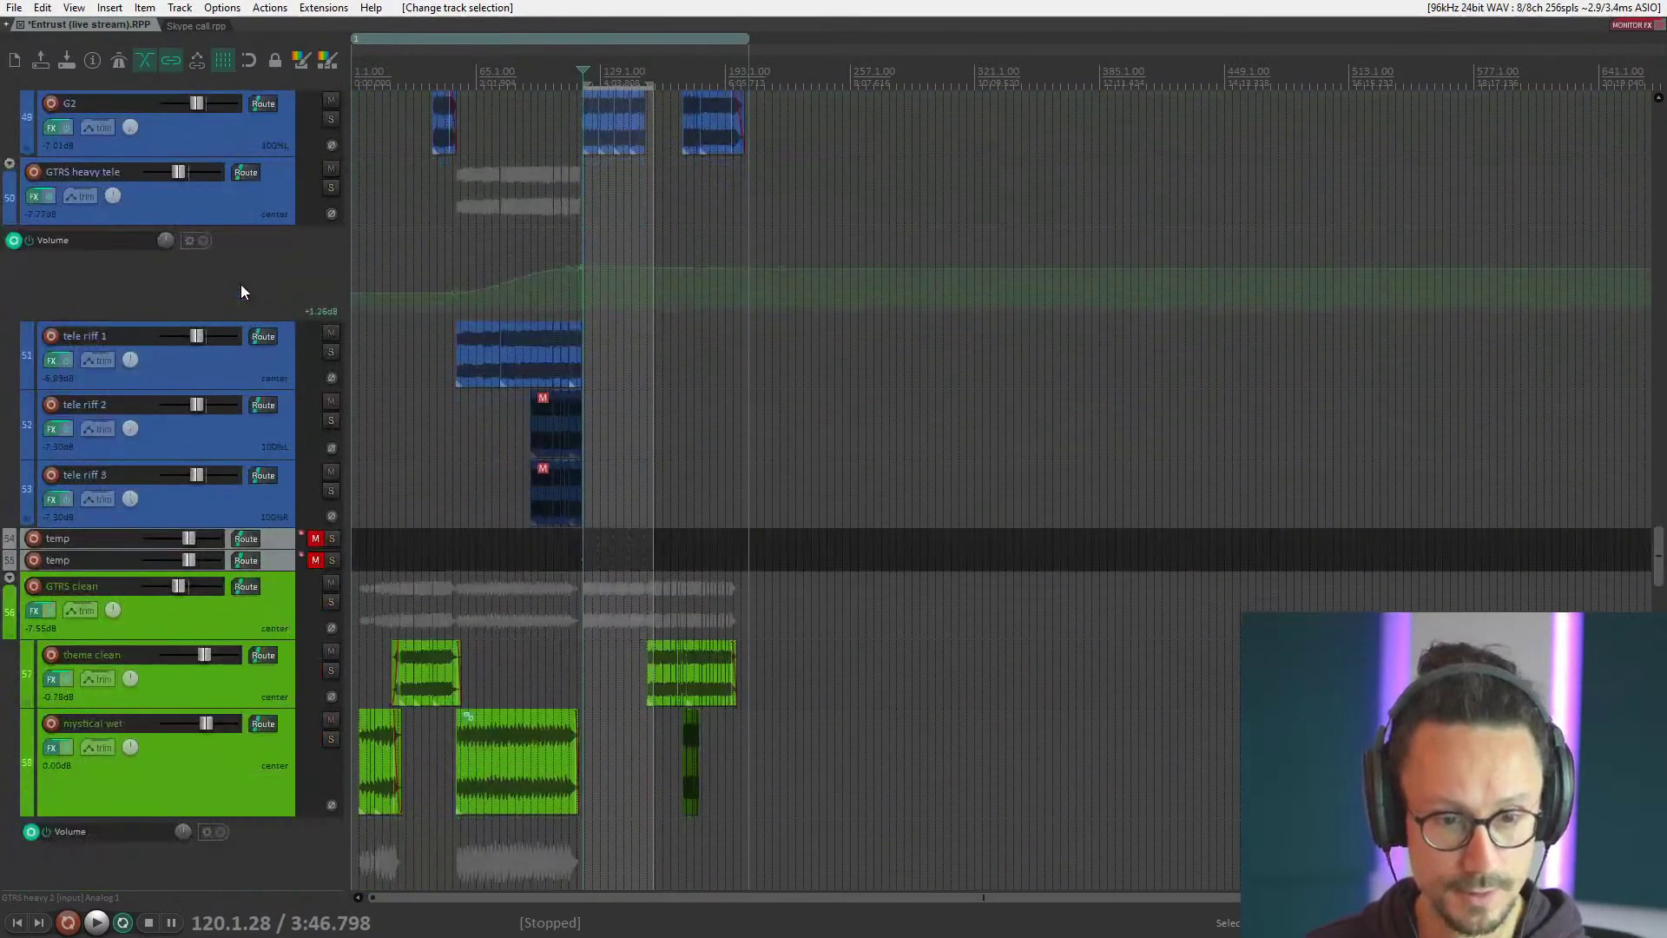
click(241, 376)
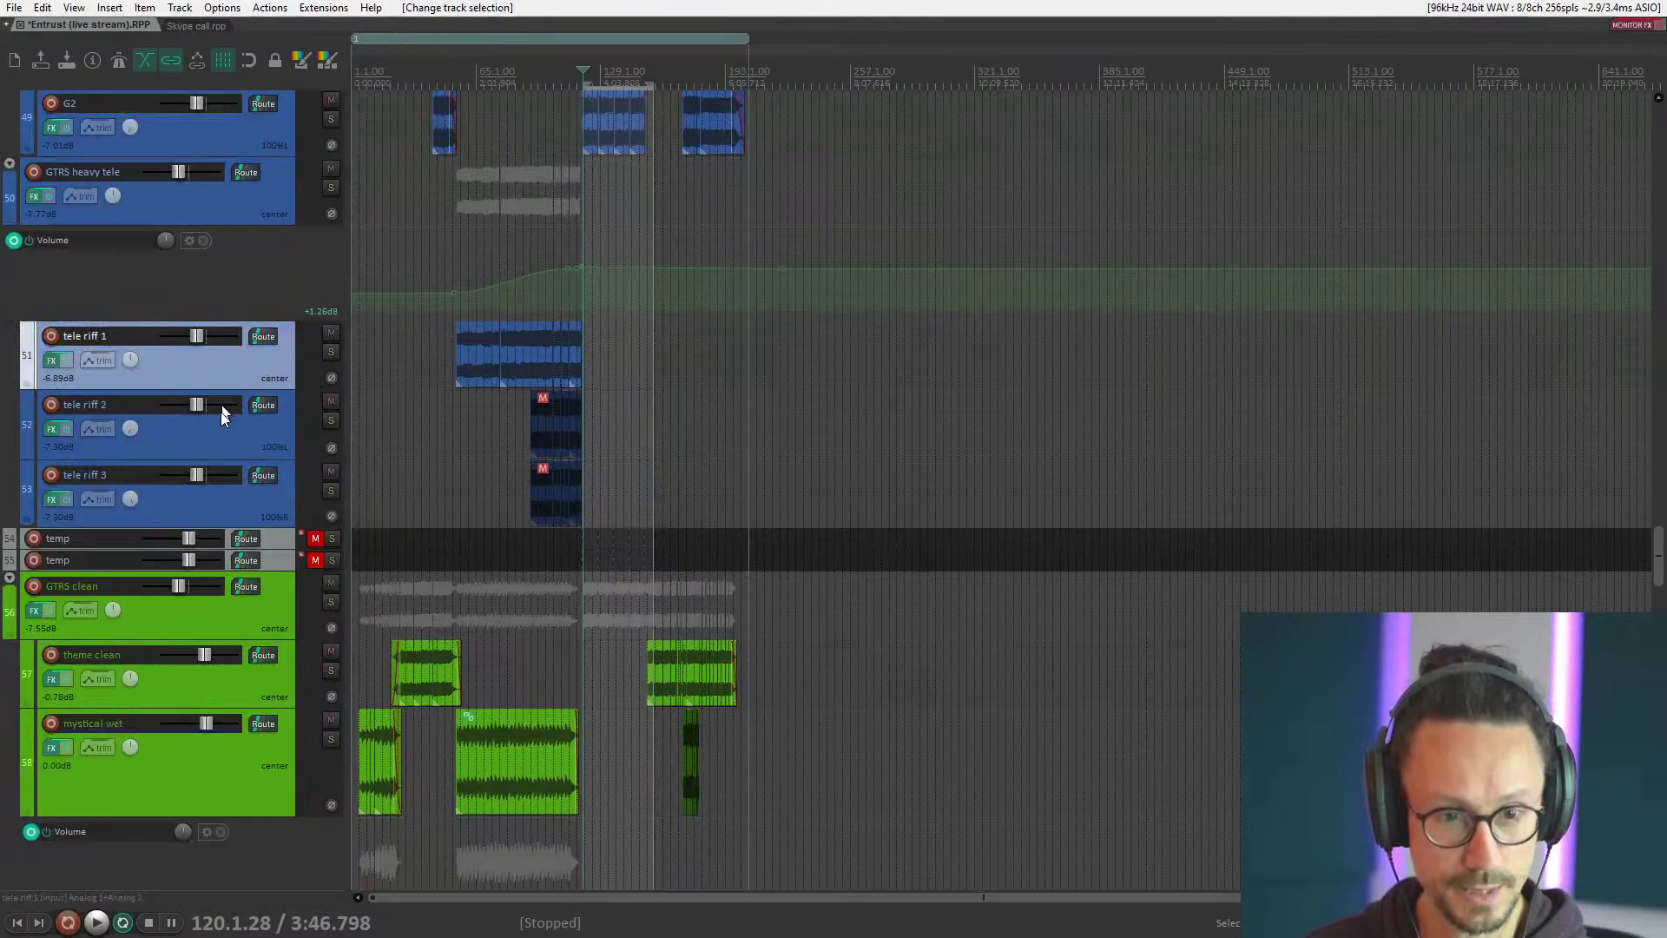
scroll(237, 498, down, 4)
Examine the GTRS clean group and its clean guitar takes, plus the outro and ambient stuff tracks.
click(217, 351)
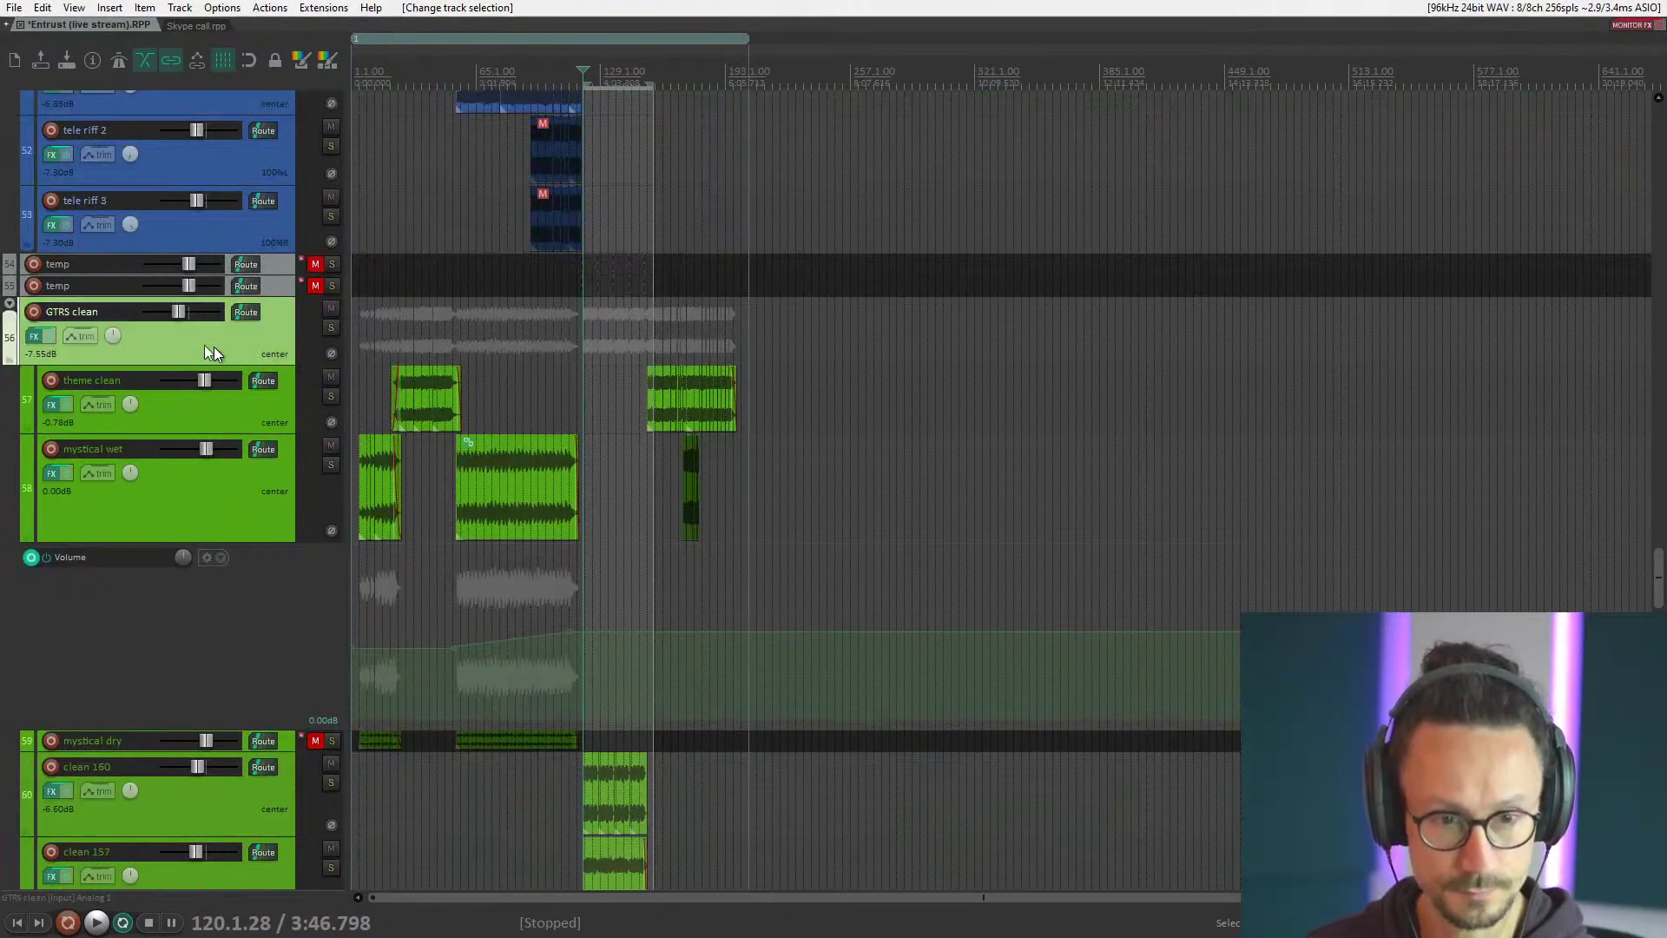
scroll(201, 417, down, 8)
scroll(200, 420, down, 4)
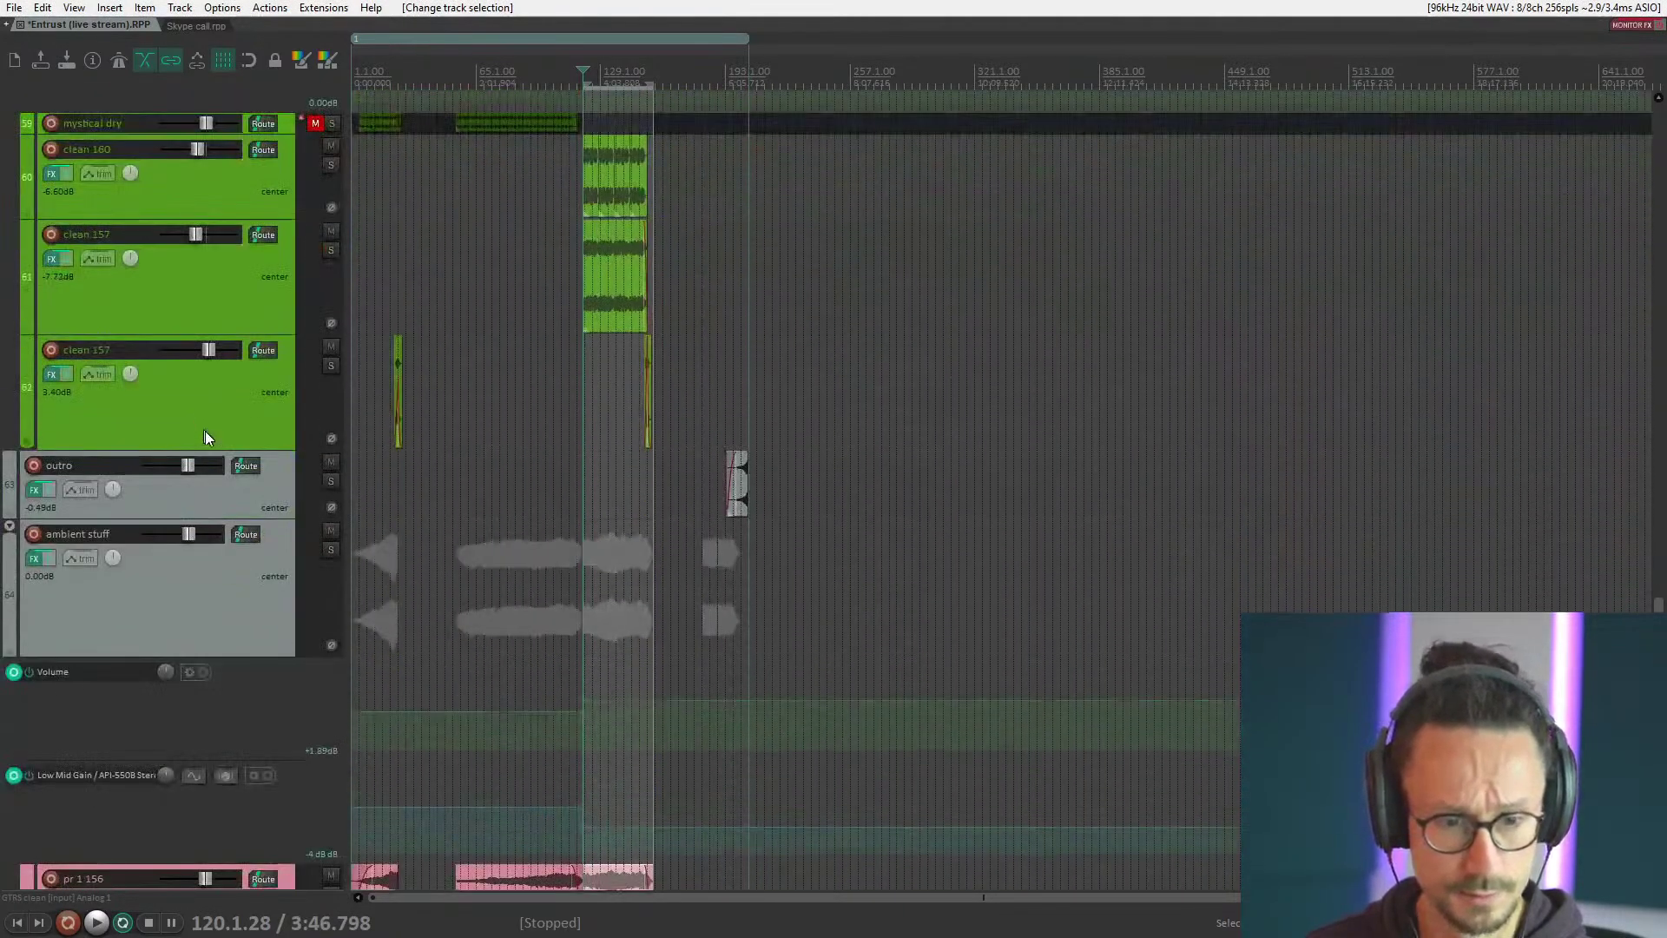
click(206, 306)
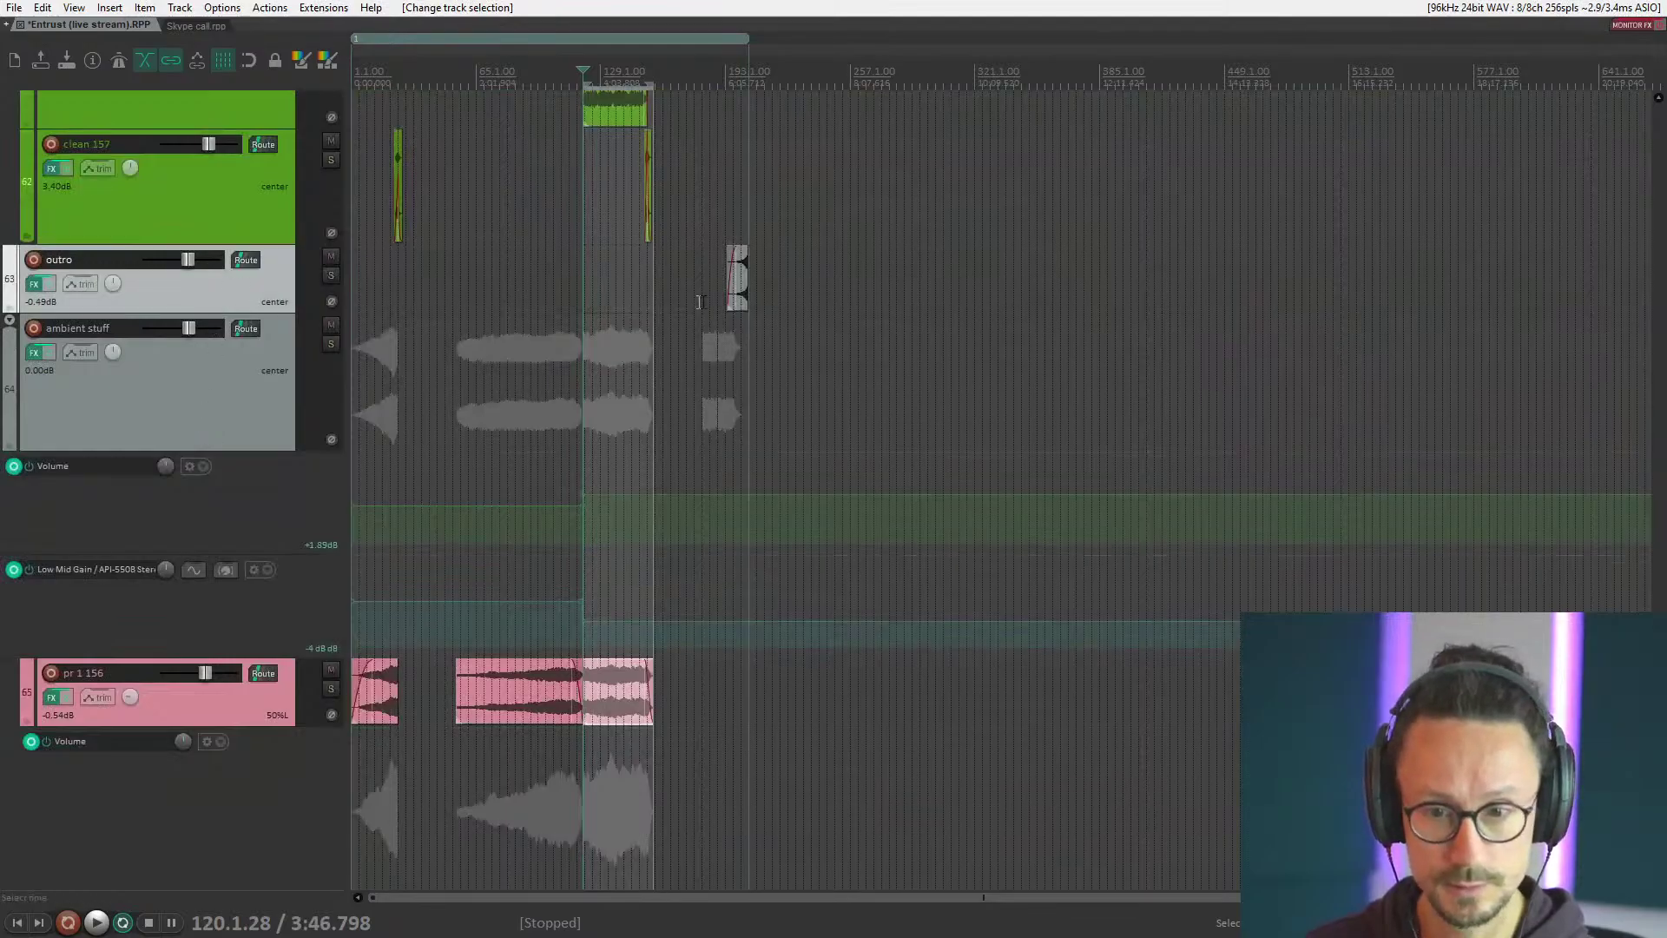
click(257, 404)
Examine the pr 1 156, pr 2 156 and pr melody 155 tracks inside the ambient stuff group.
scroll(255, 404, down, 5)
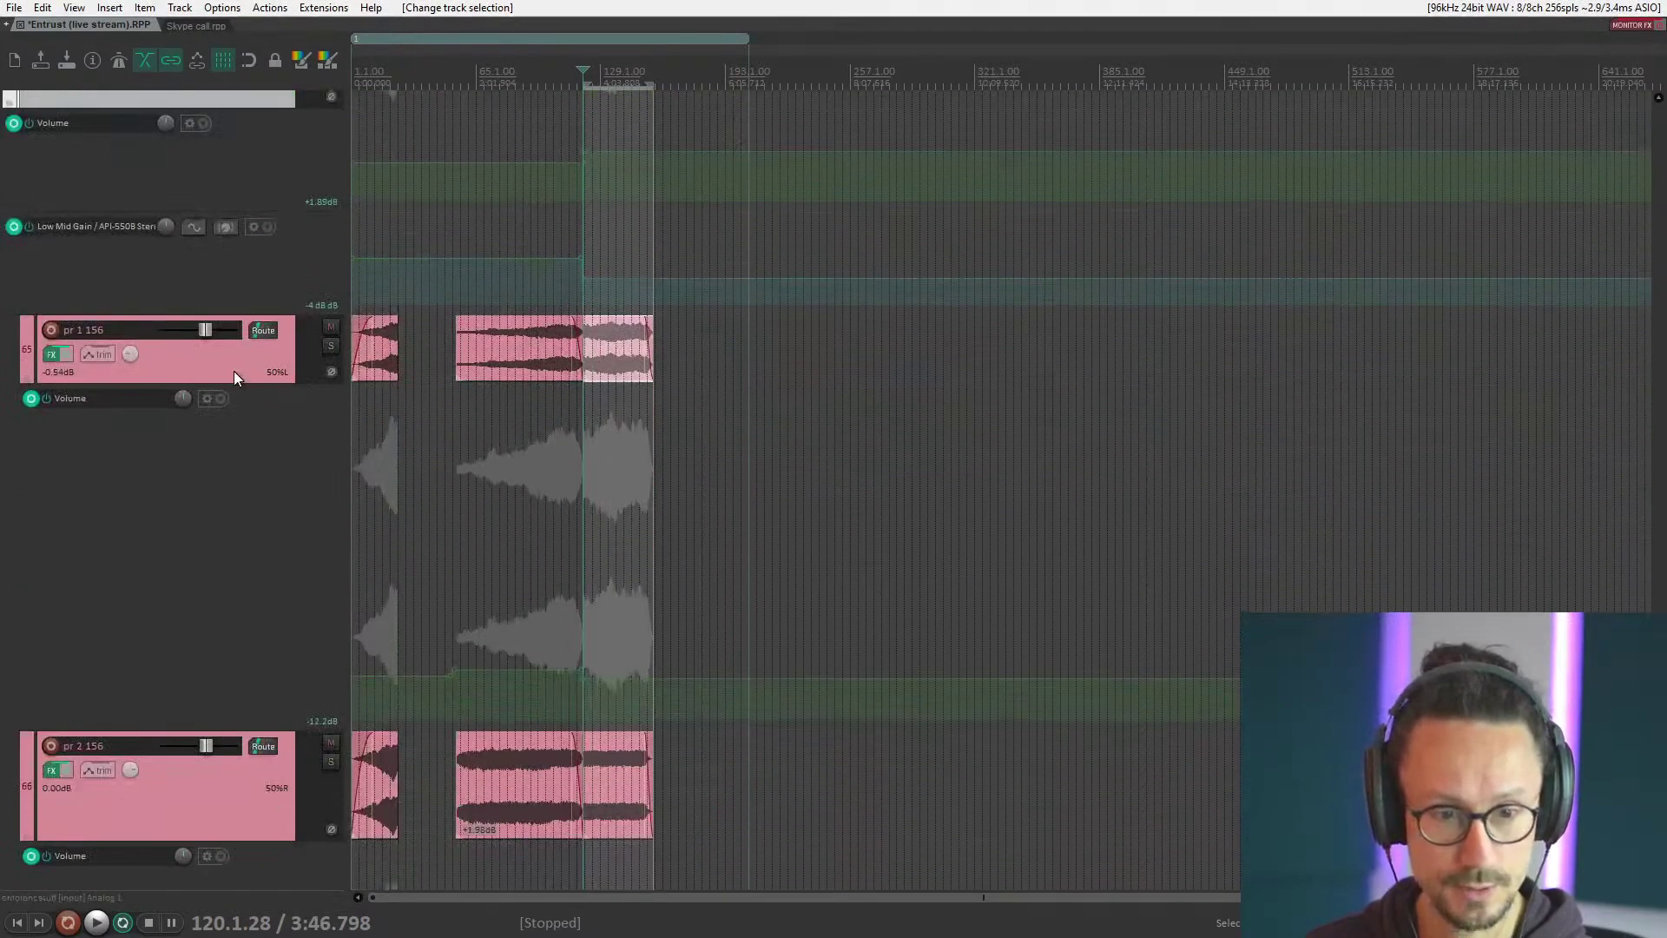
scroll(232, 376, down, 1)
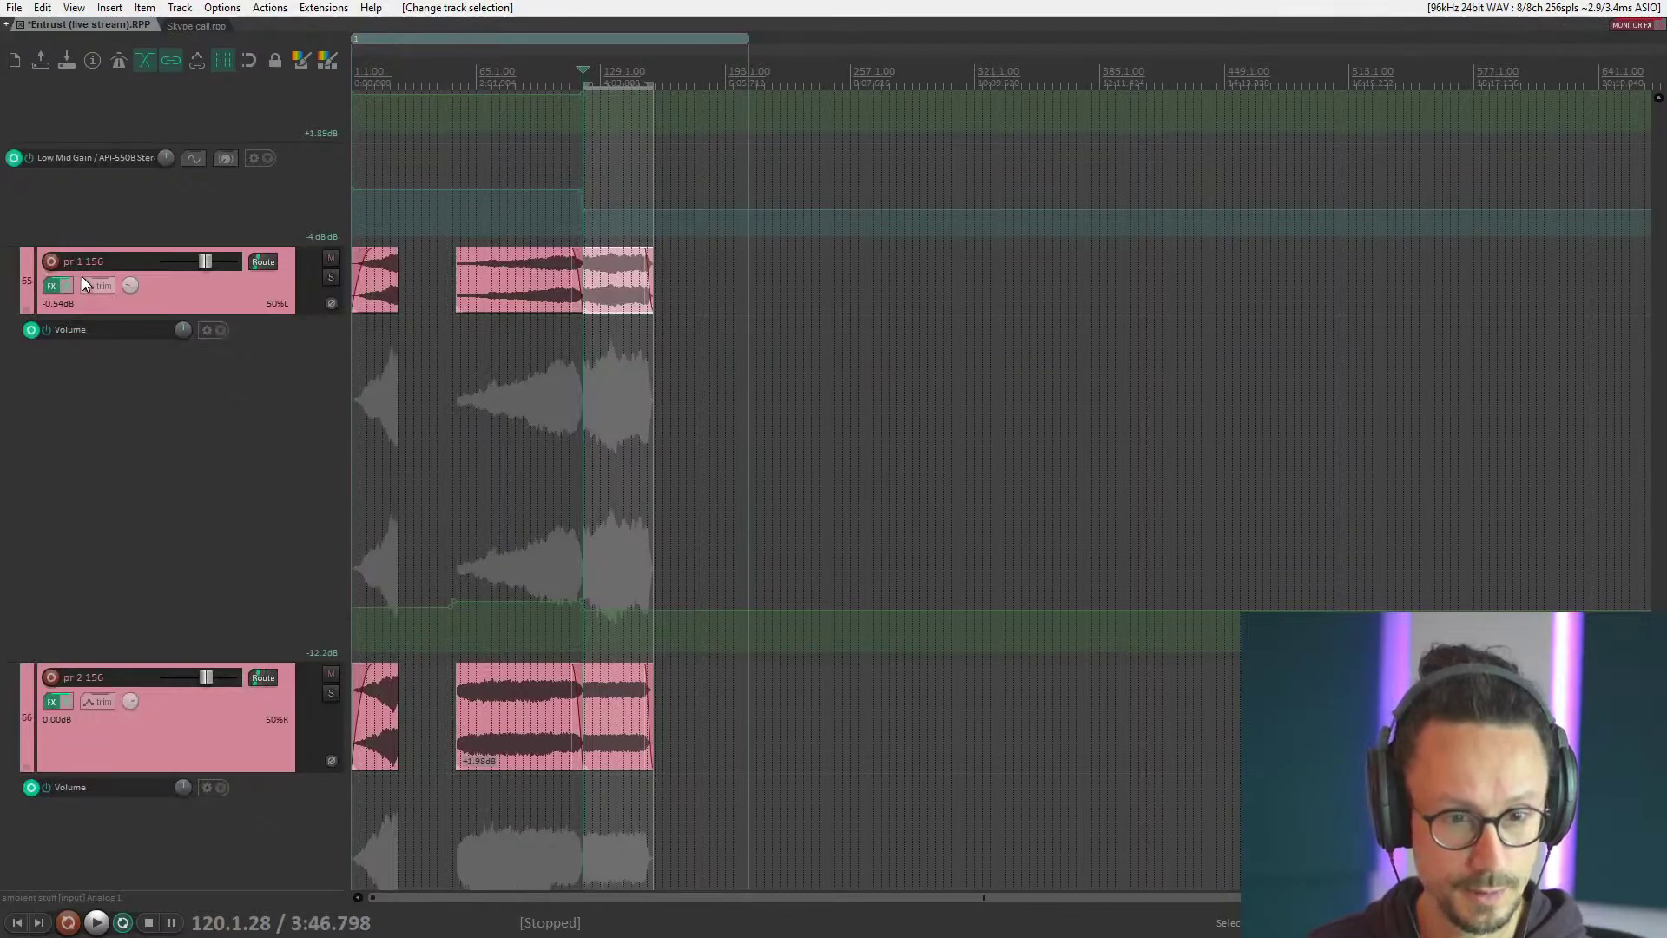
click(184, 301)
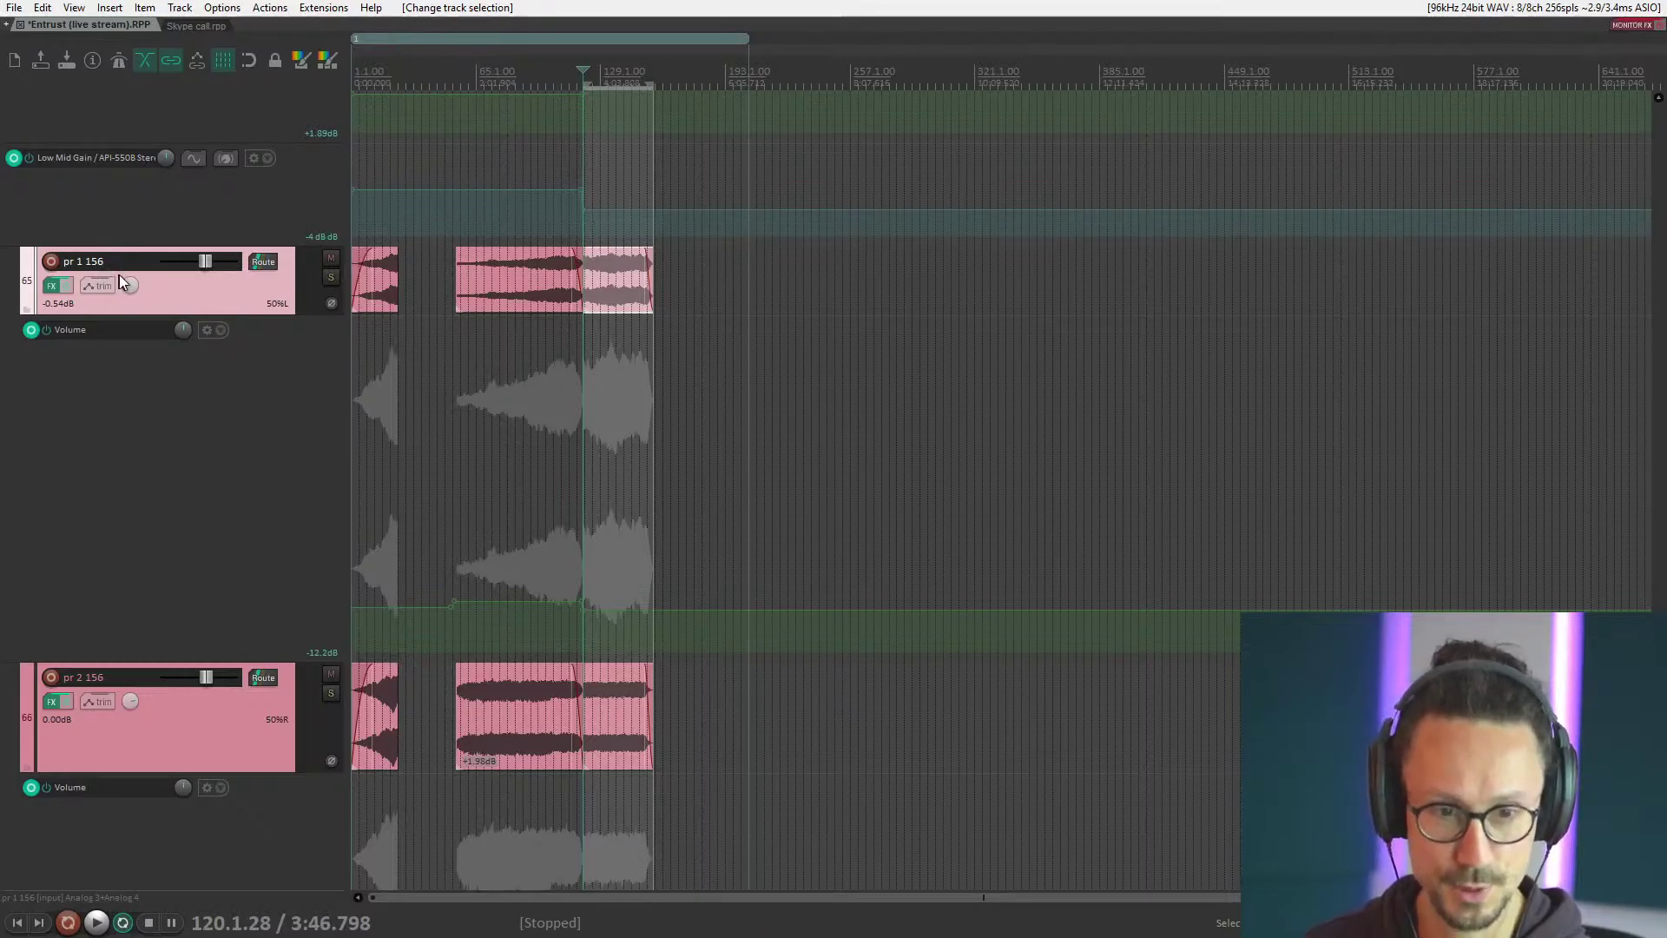
scroll(185, 378, down, 4)
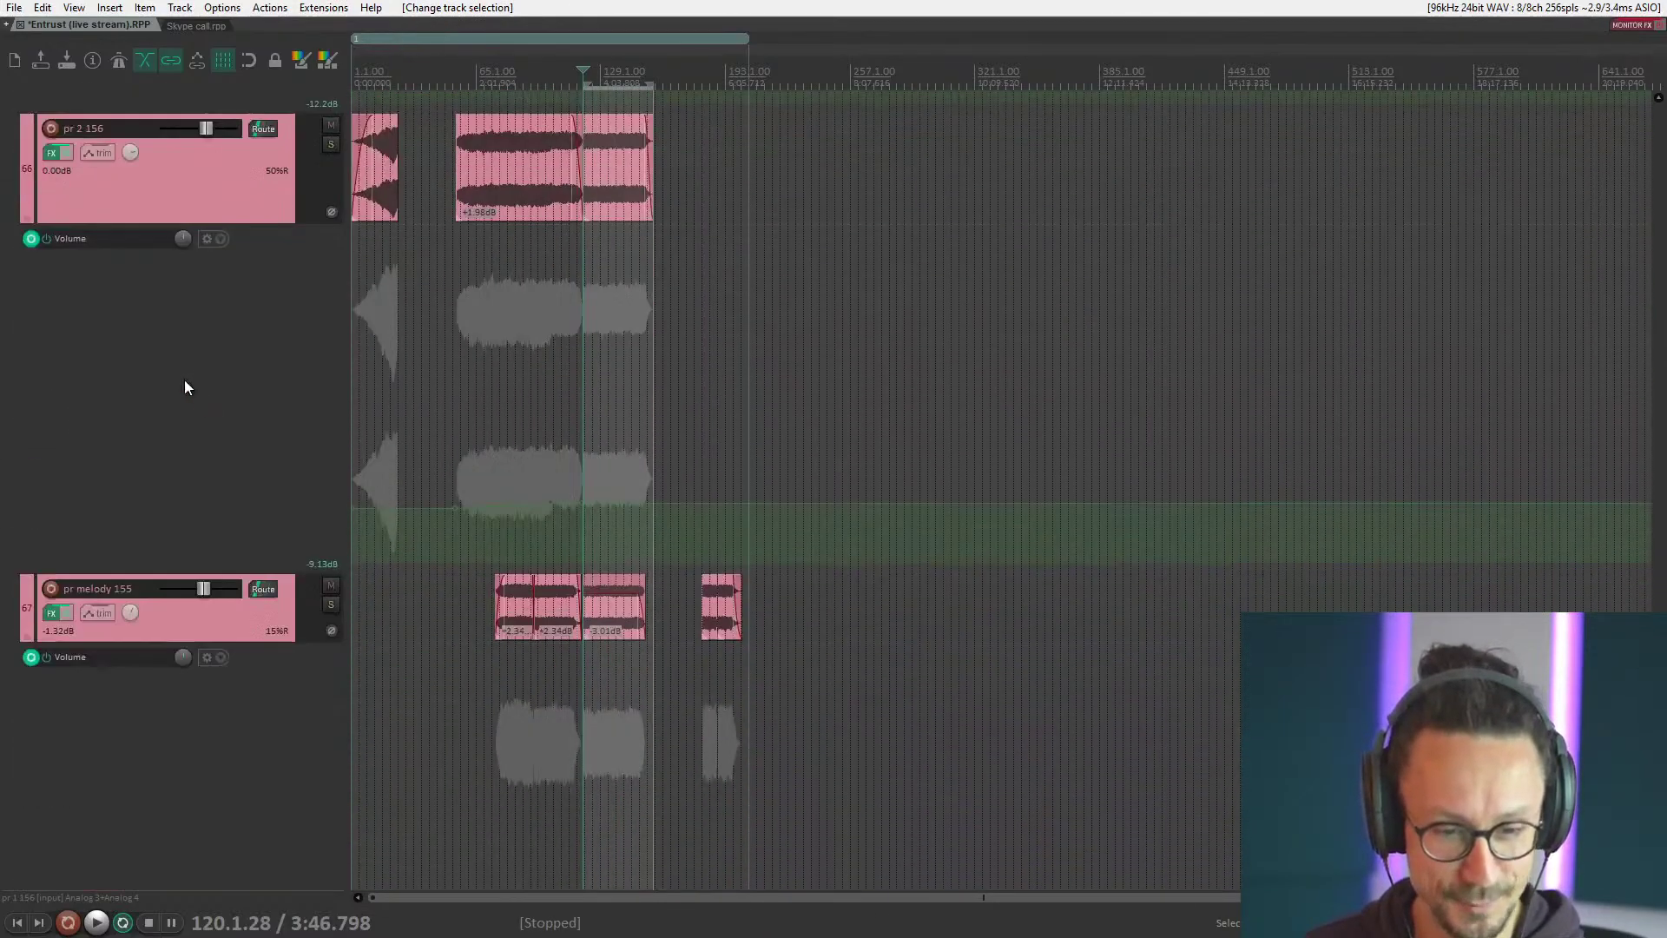
scroll(127, 523, down, 2)
Look over the last pr melody 155 track, the fretless group, and the lead and shaker tracks.
scroll(139, 517, down, 6)
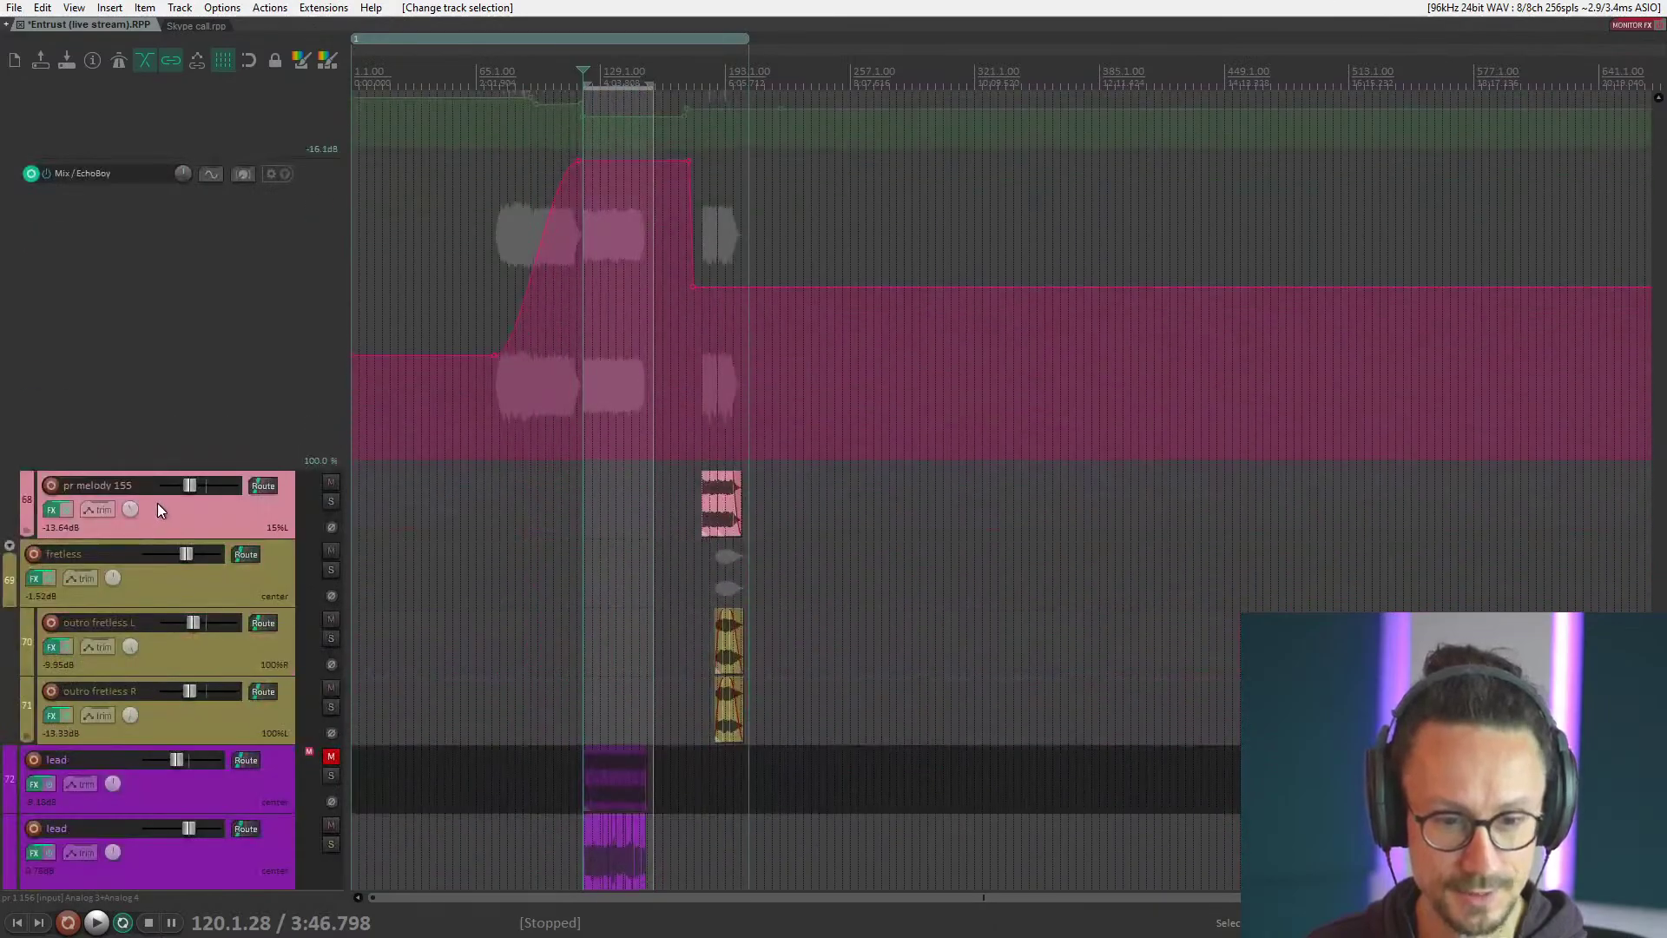
click(150, 372)
scroll(180, 380, down, 1)
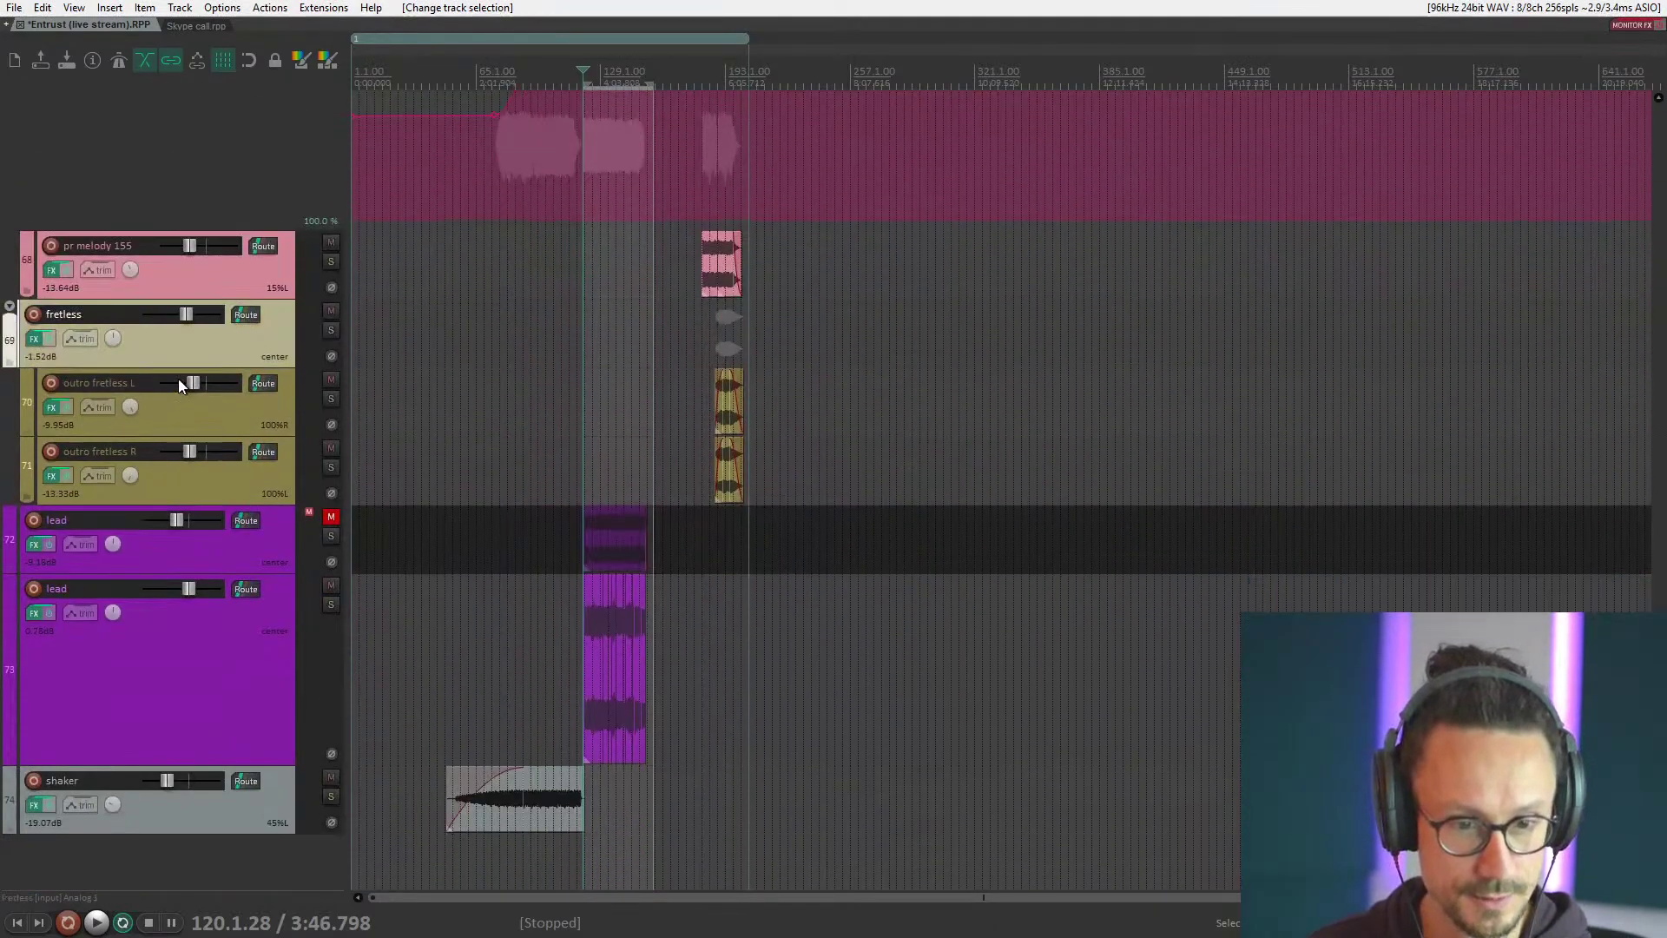
click(162, 663)
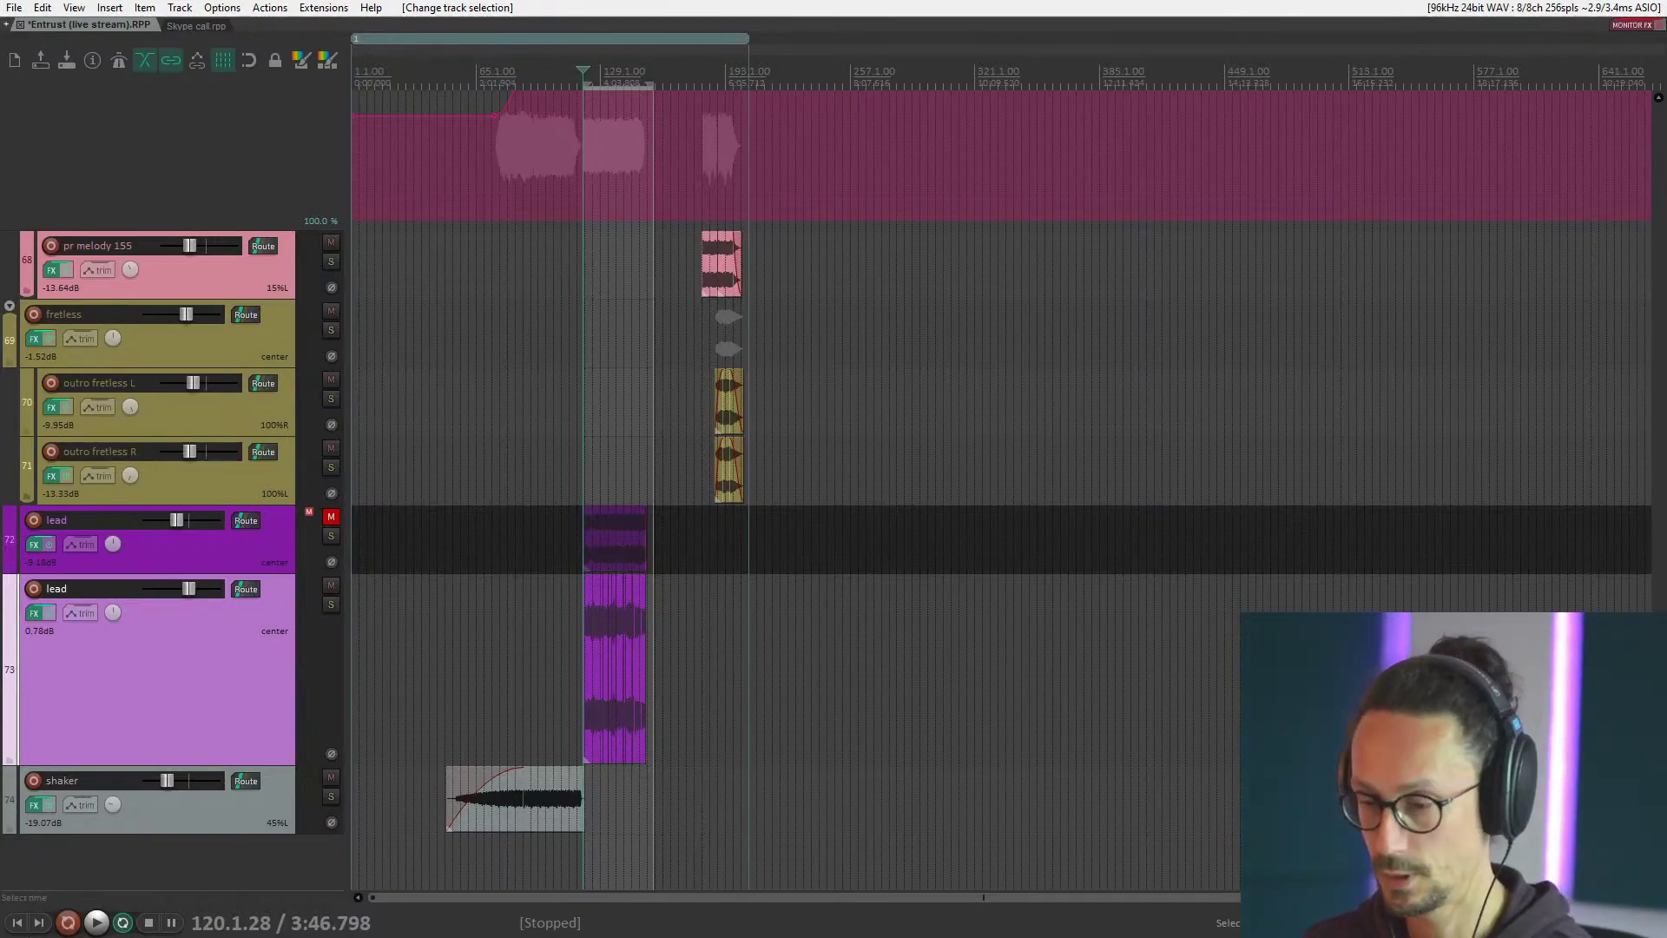
Return to the drums group and place the edit cursor just before the full kick entry, at about 0:45.
scroll(873, 354, up, 20)
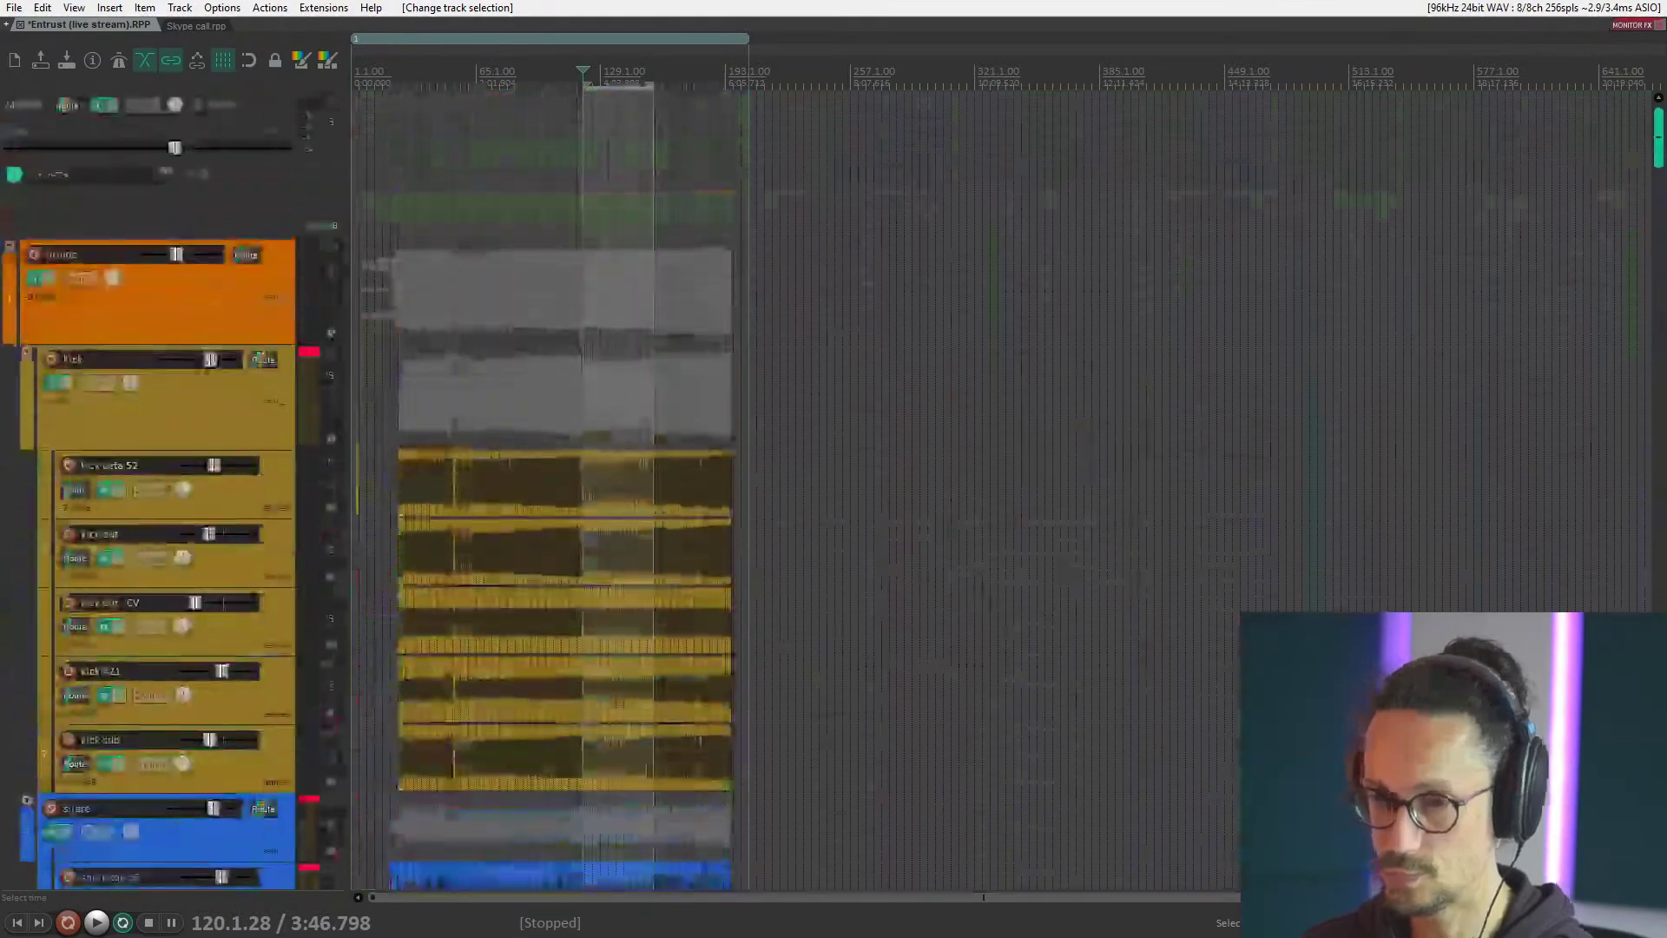
click(414, 405)
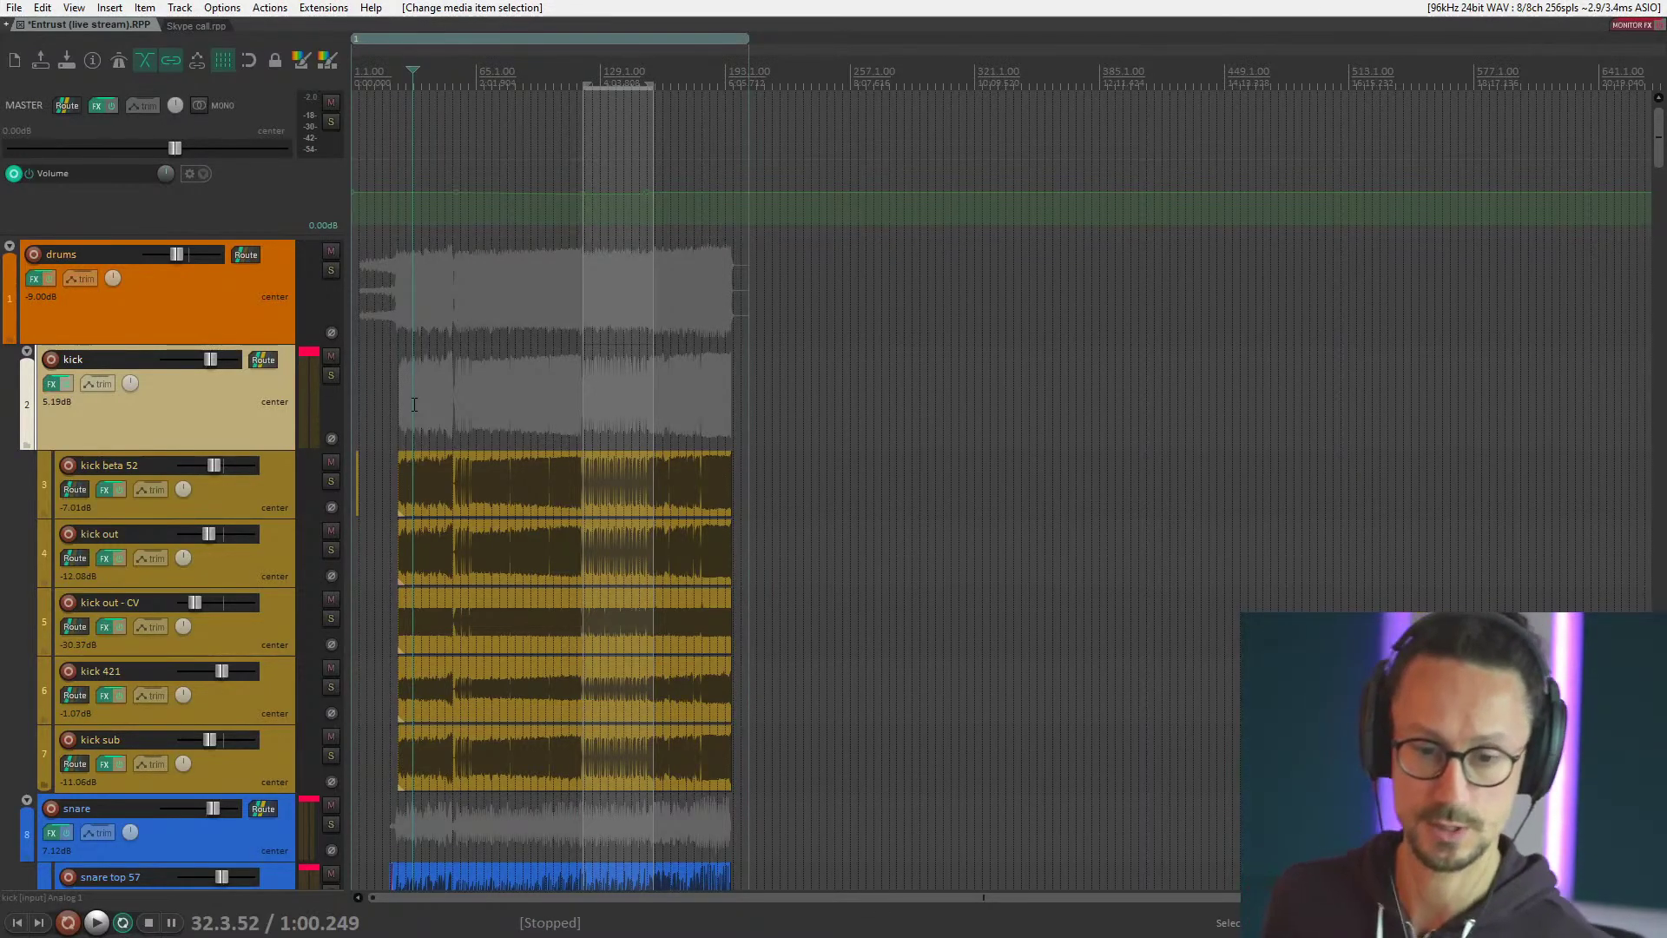
click(180, 320)
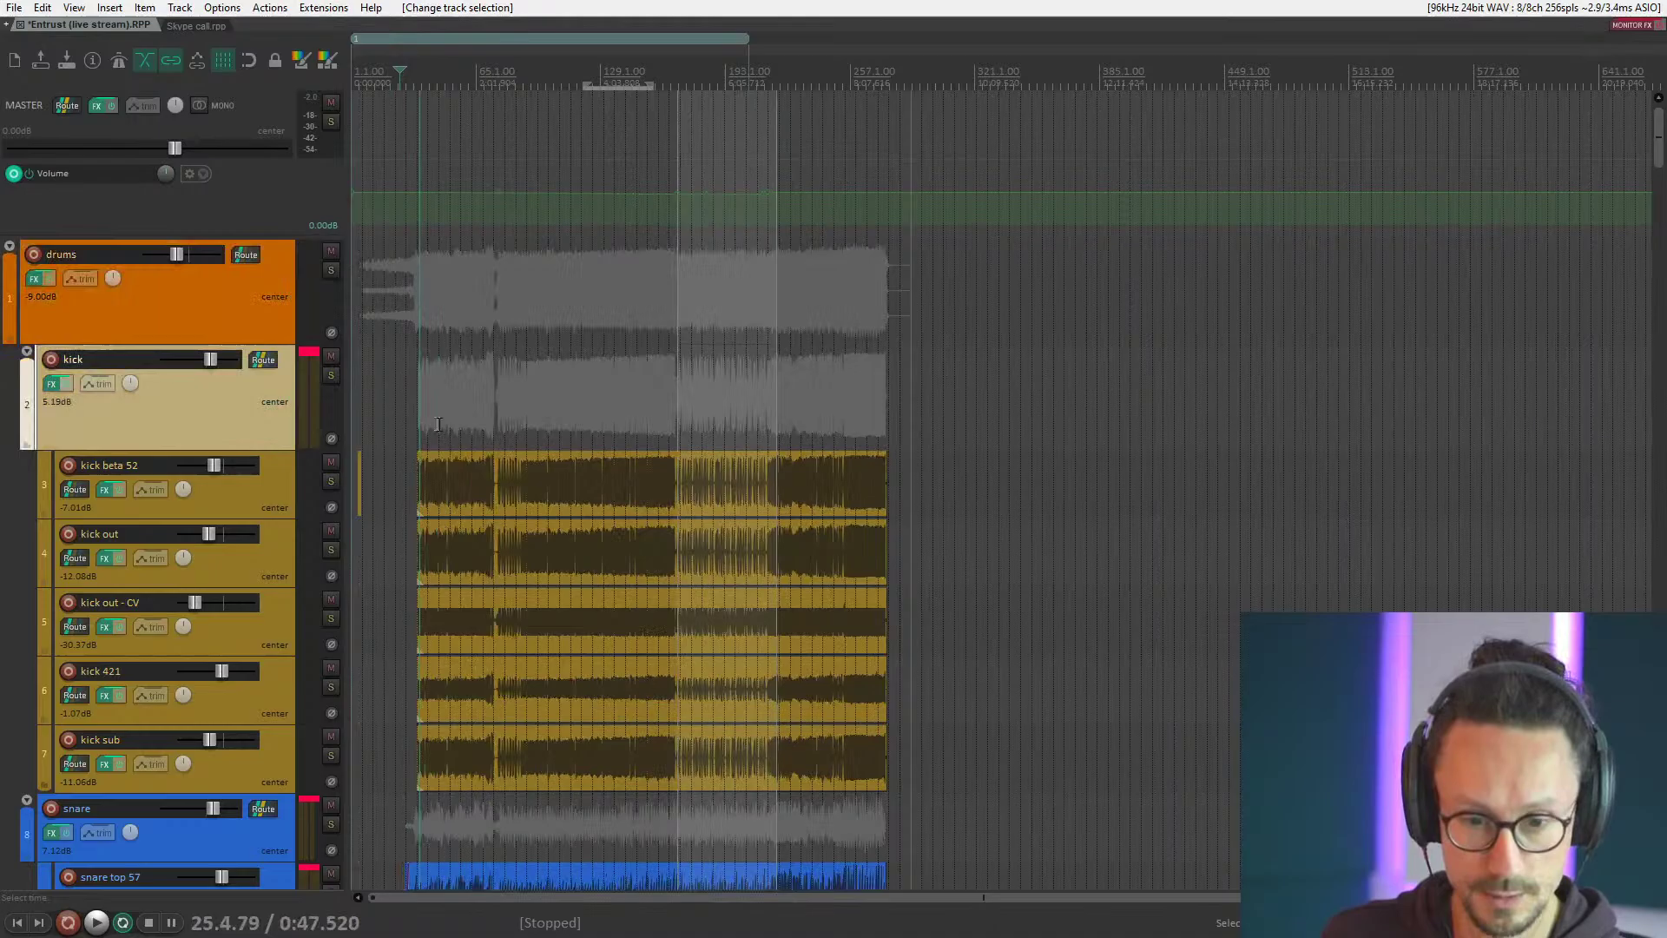
scroll(439, 424, up, 5)
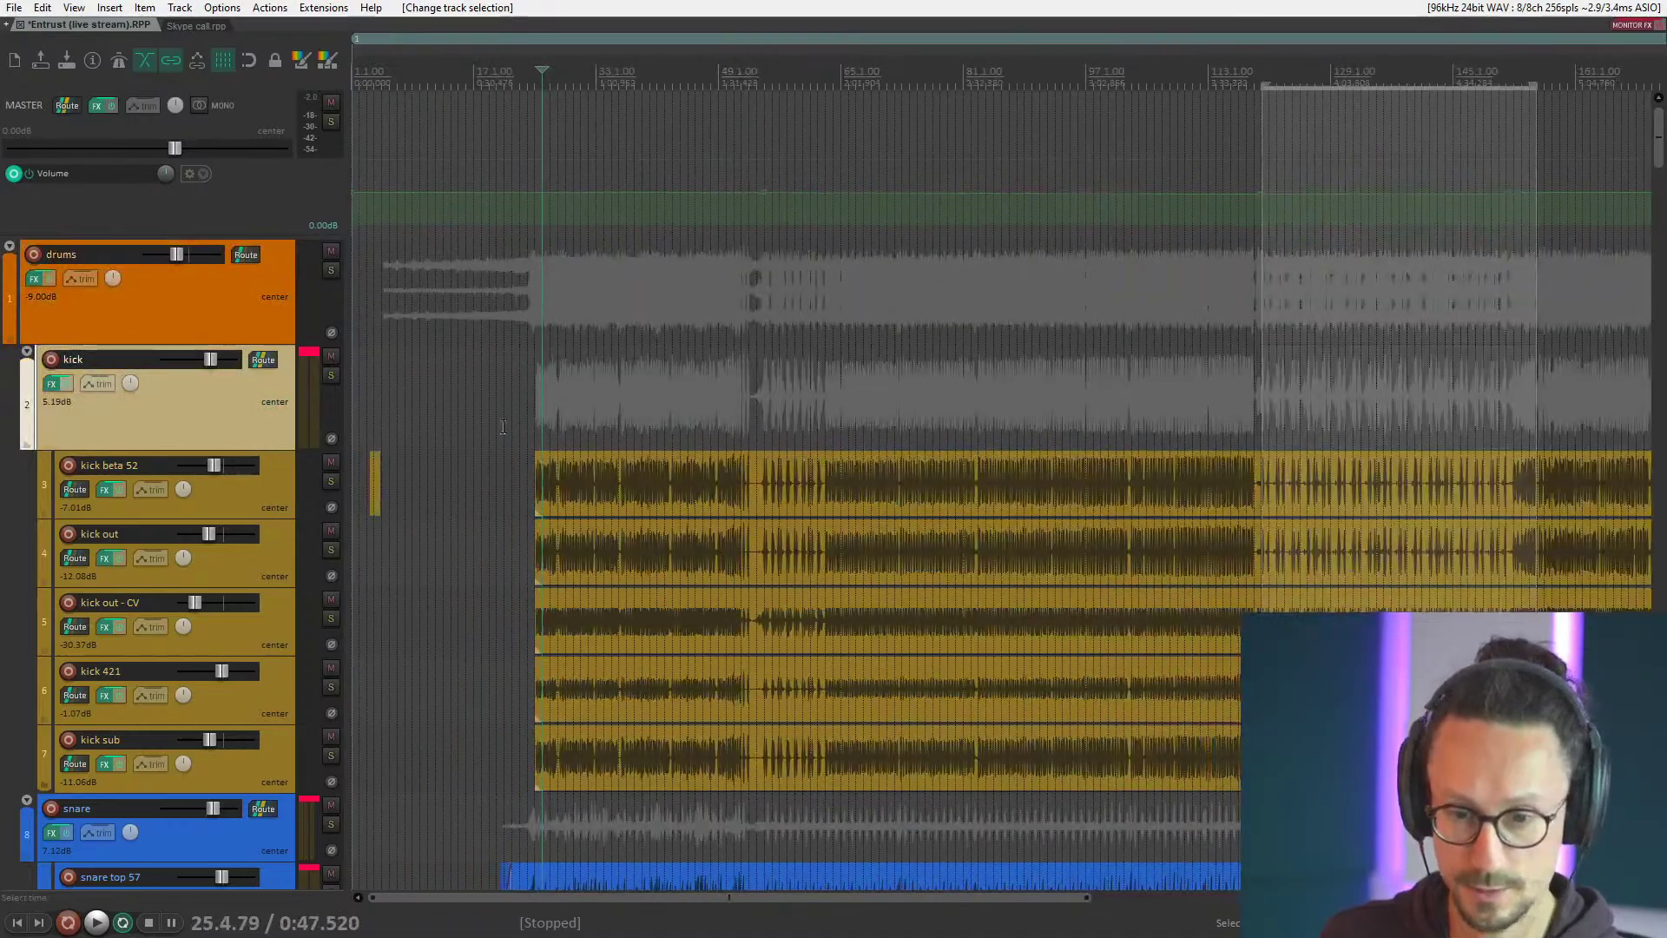
scroll(984, 429, up, 2)
click(983, 429)
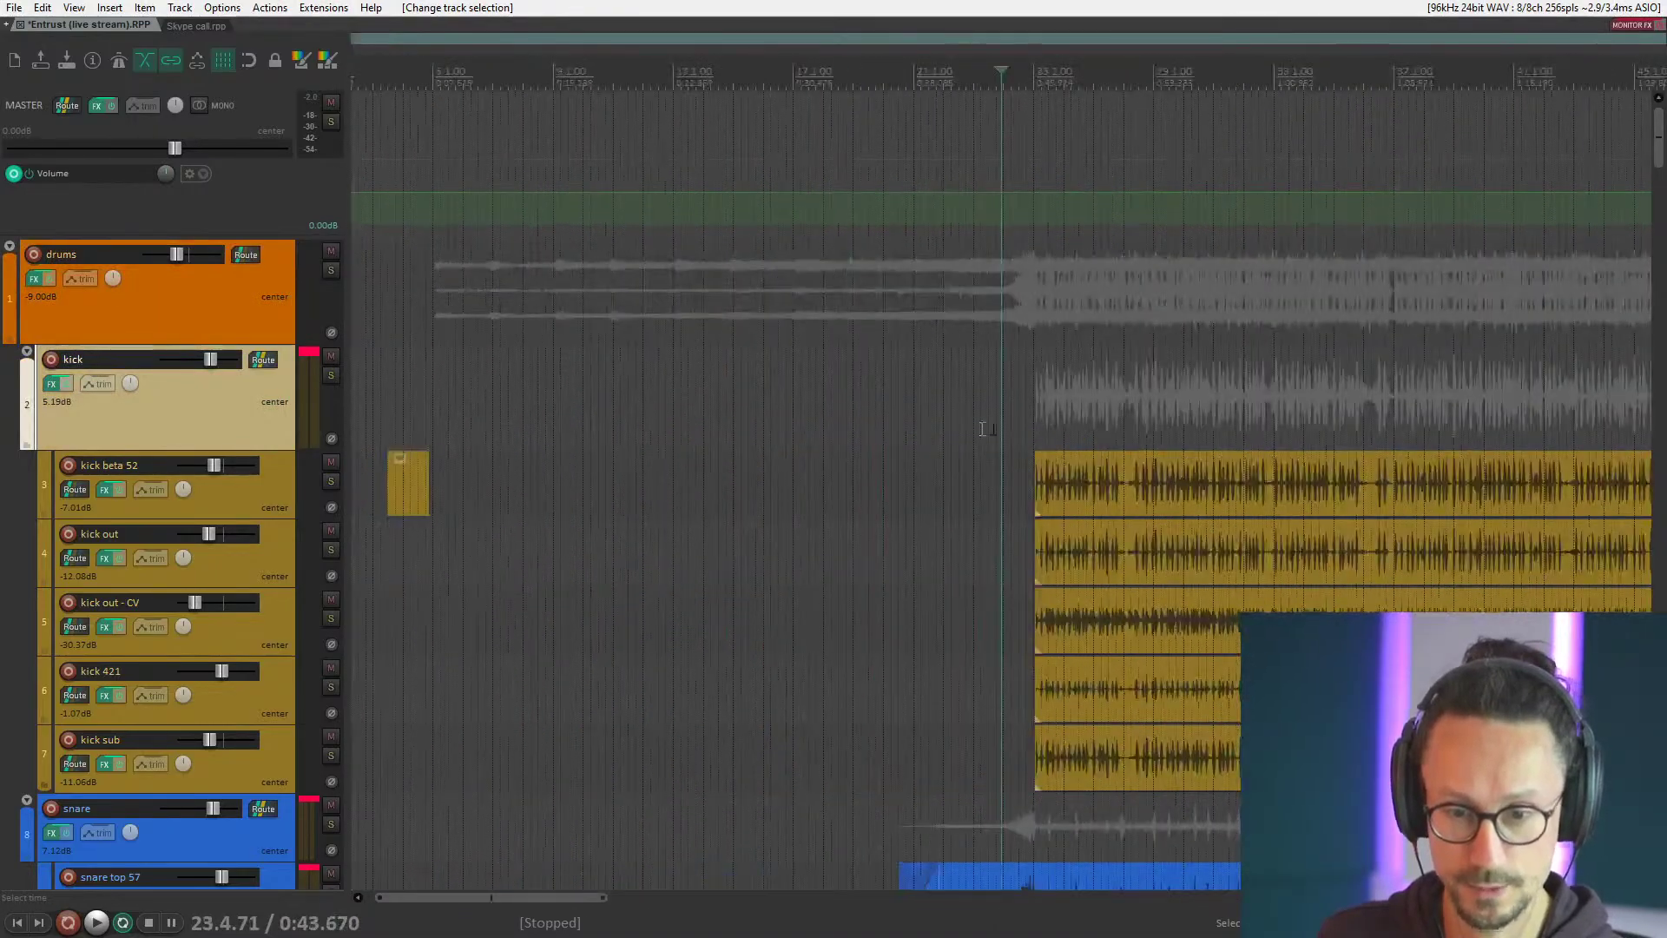
click(1030, 420)
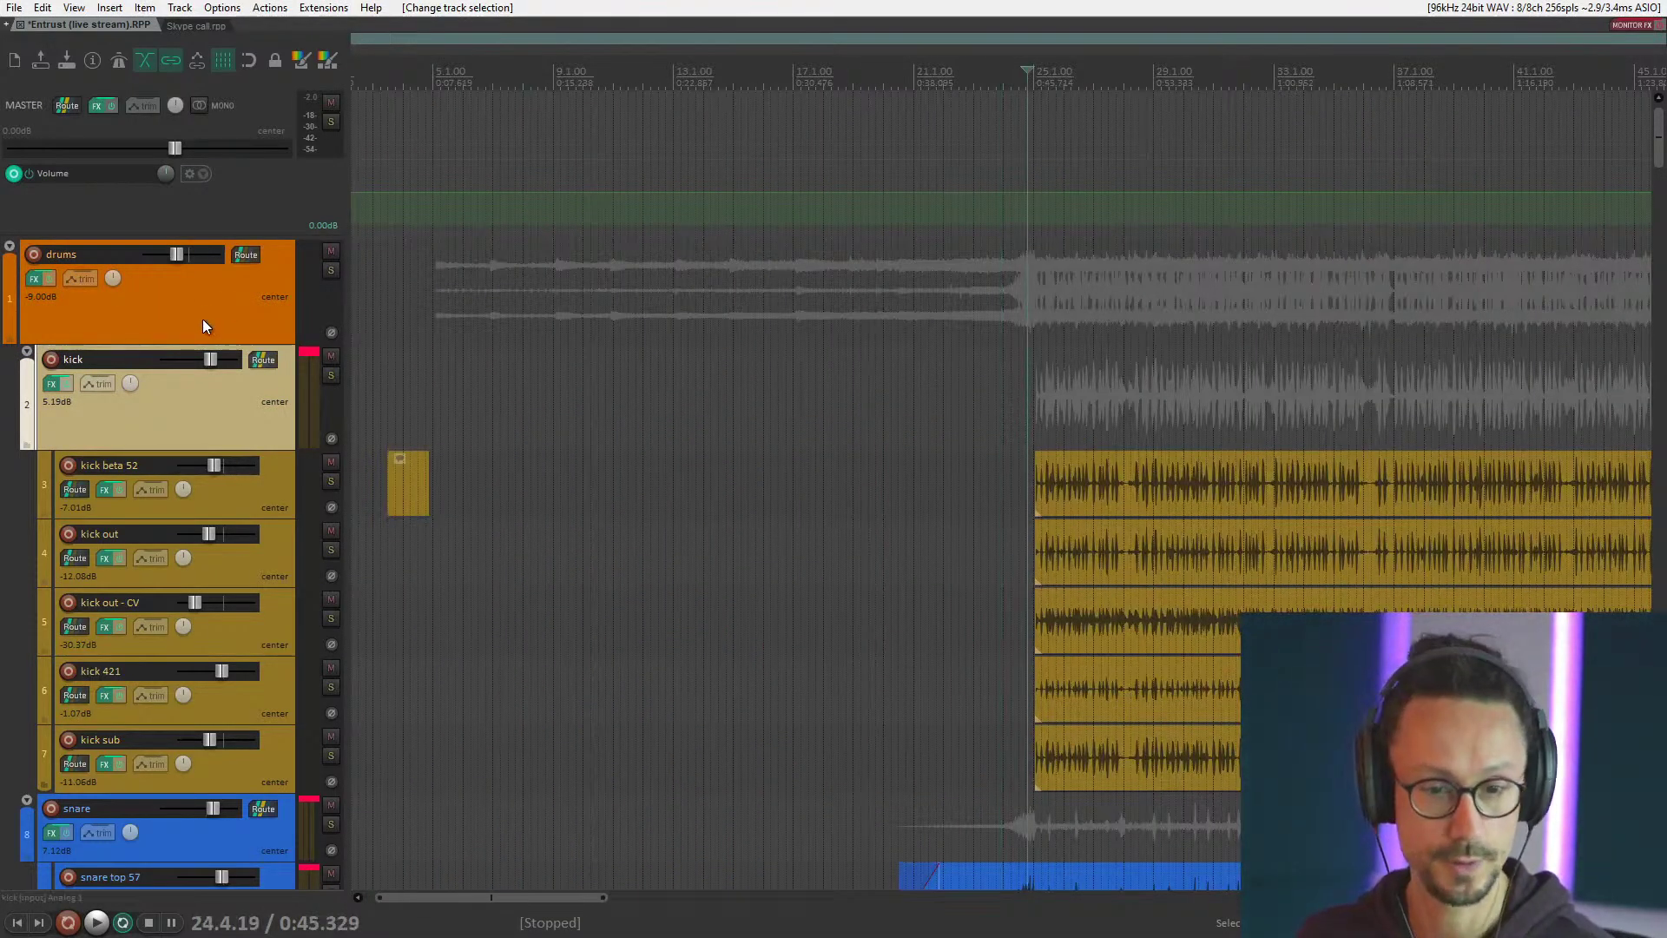
Select the drums group track, start playback from the edit cursor and solo the drums.
click(257, 309)
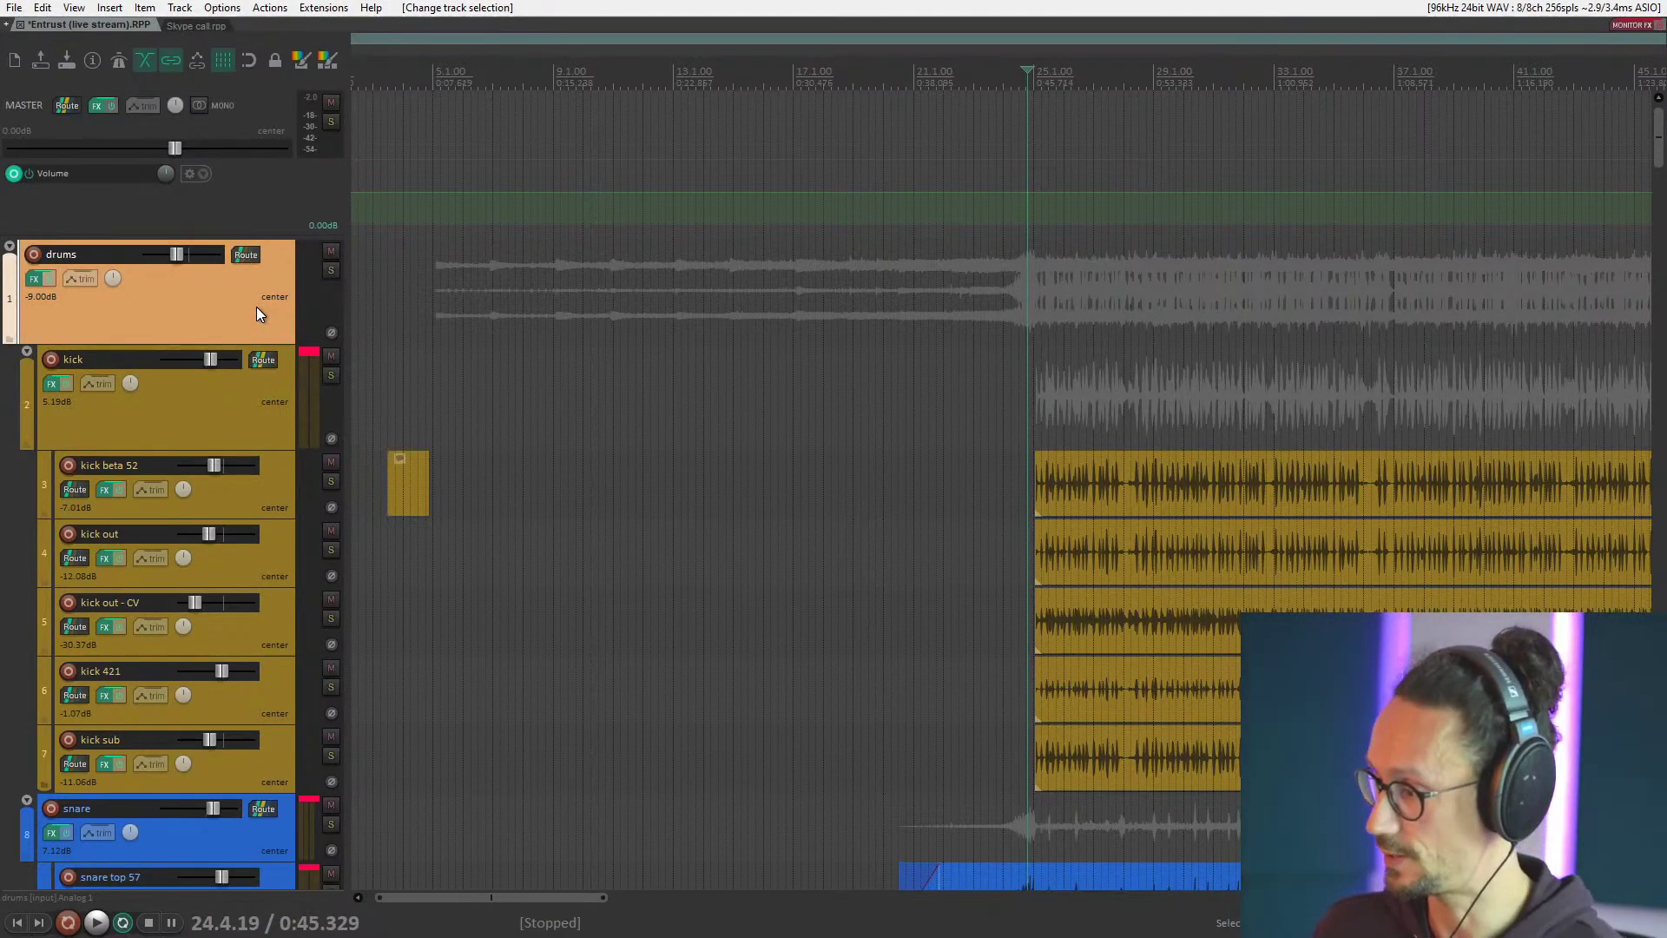
key(space)
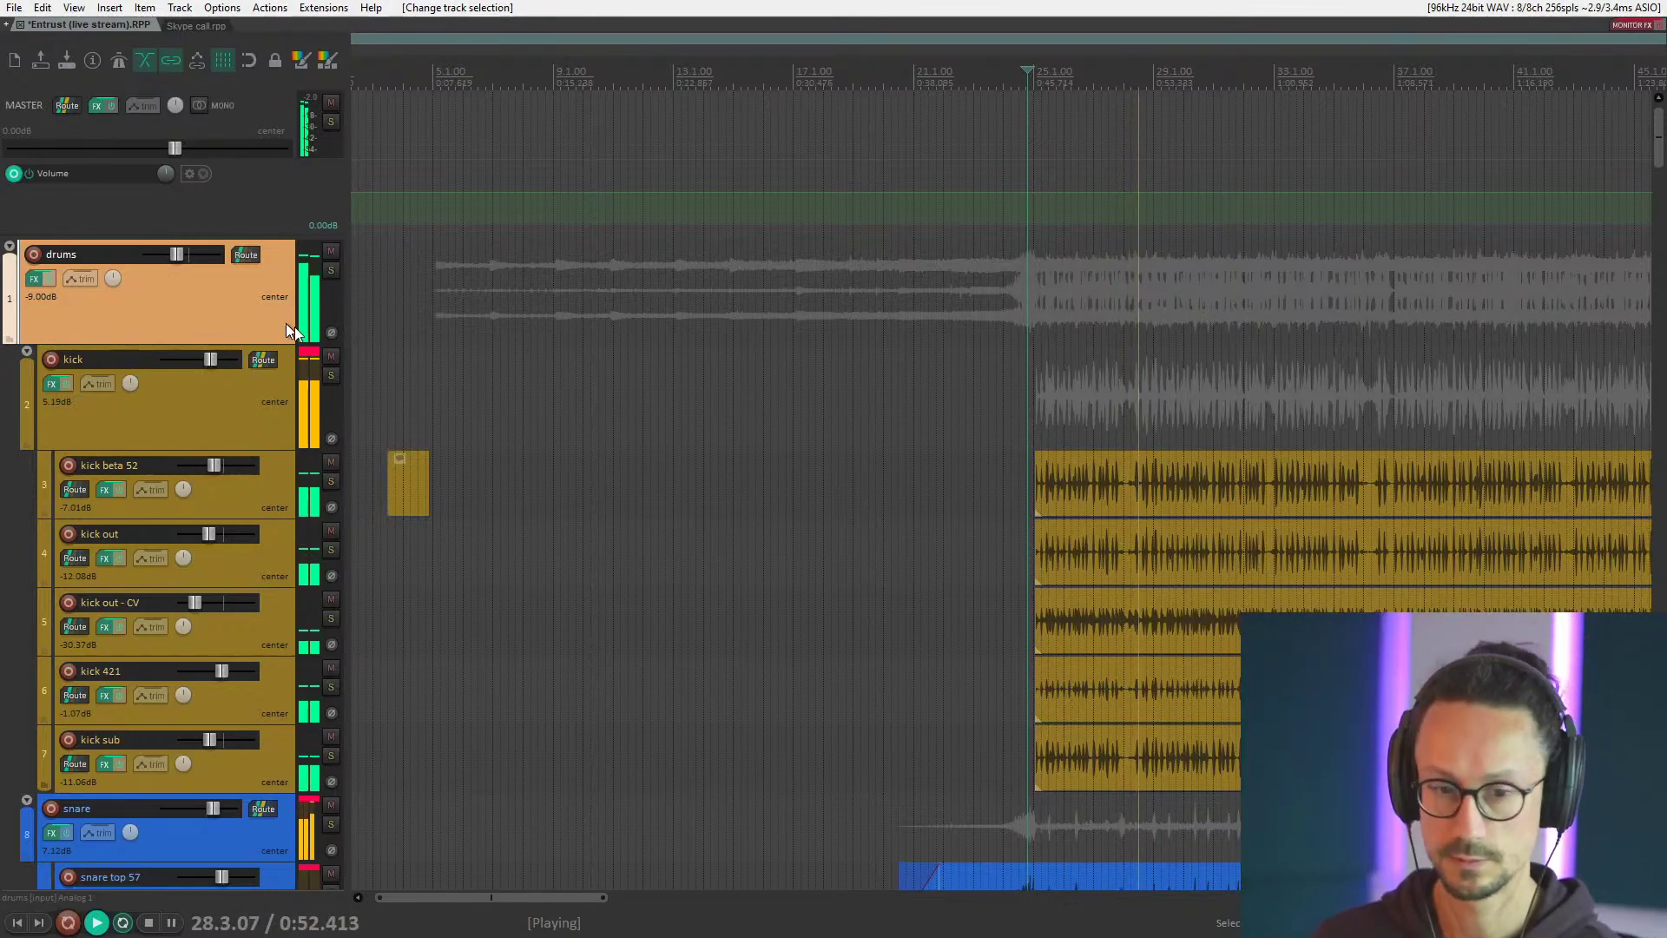
click(334, 269)
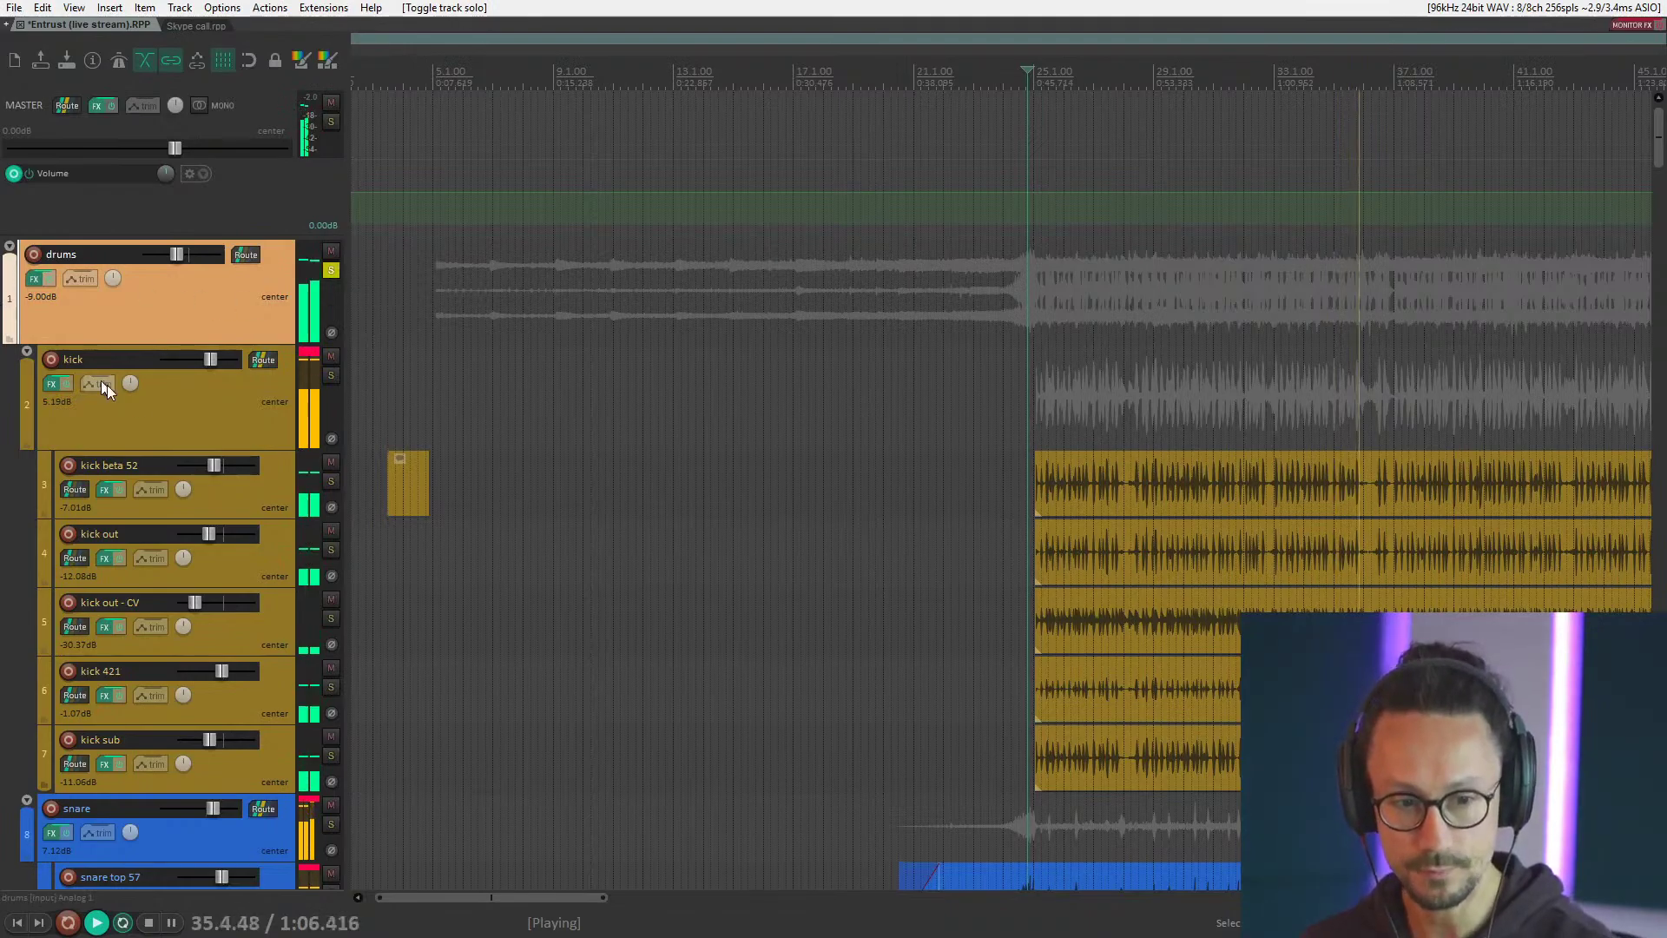
Look over the kick, snare, toms, OHs, hihat, ride and rooms tracks while the drums play, and stop playback.
scroll(226, 550, down, 3)
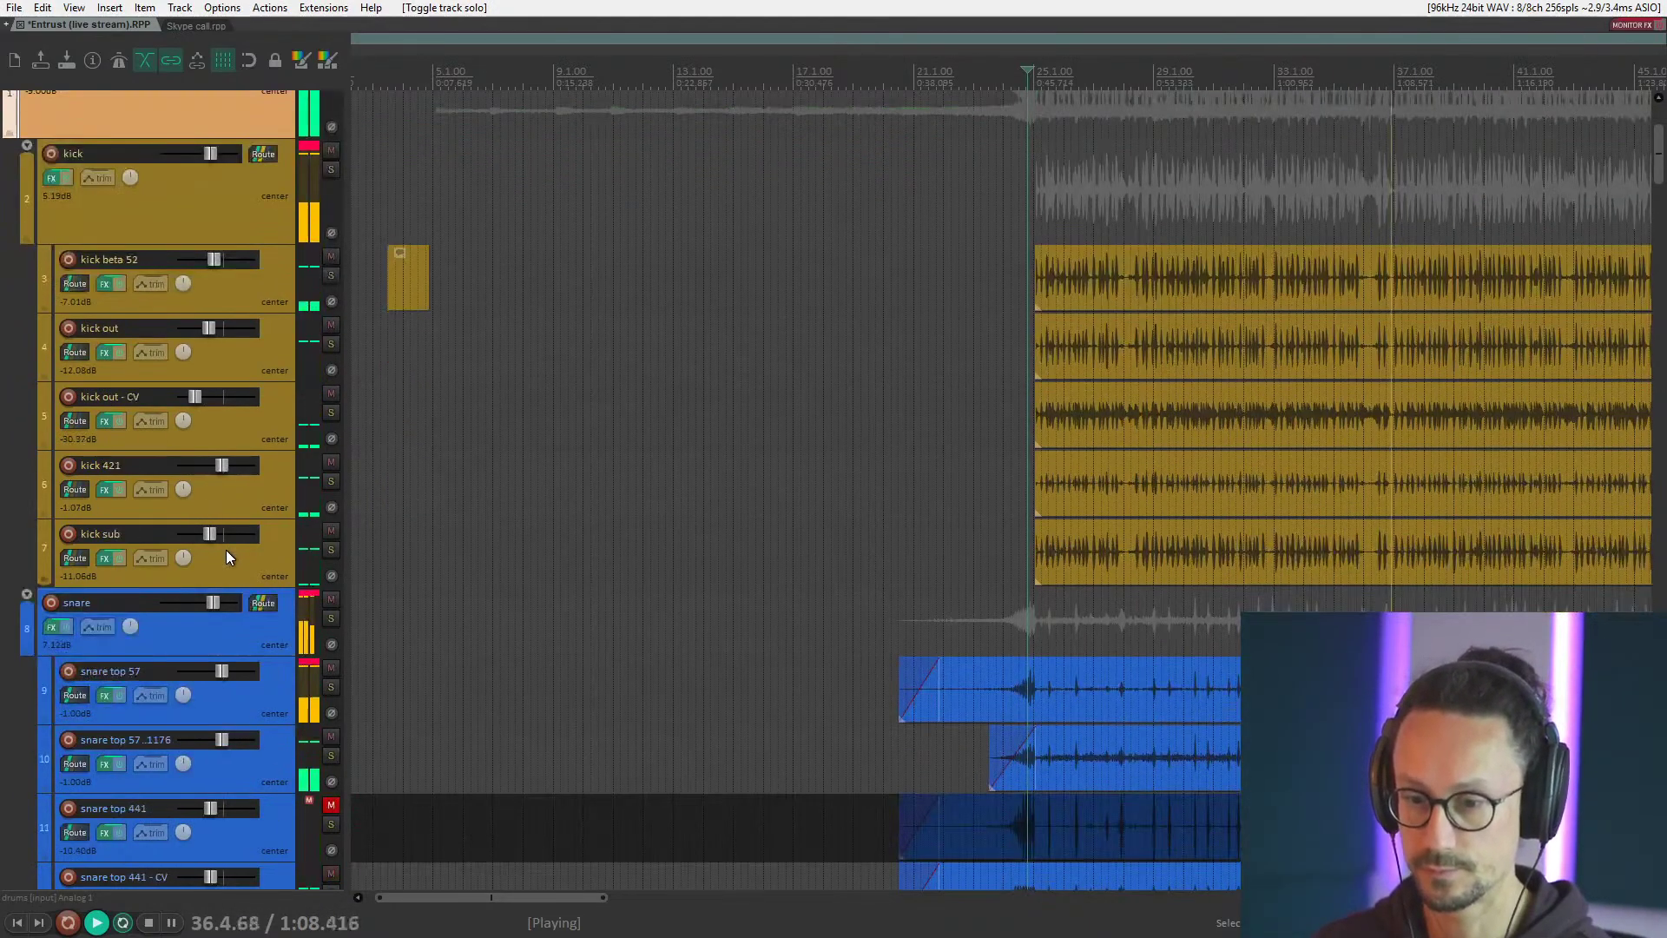
scroll(869, 521, down, 3)
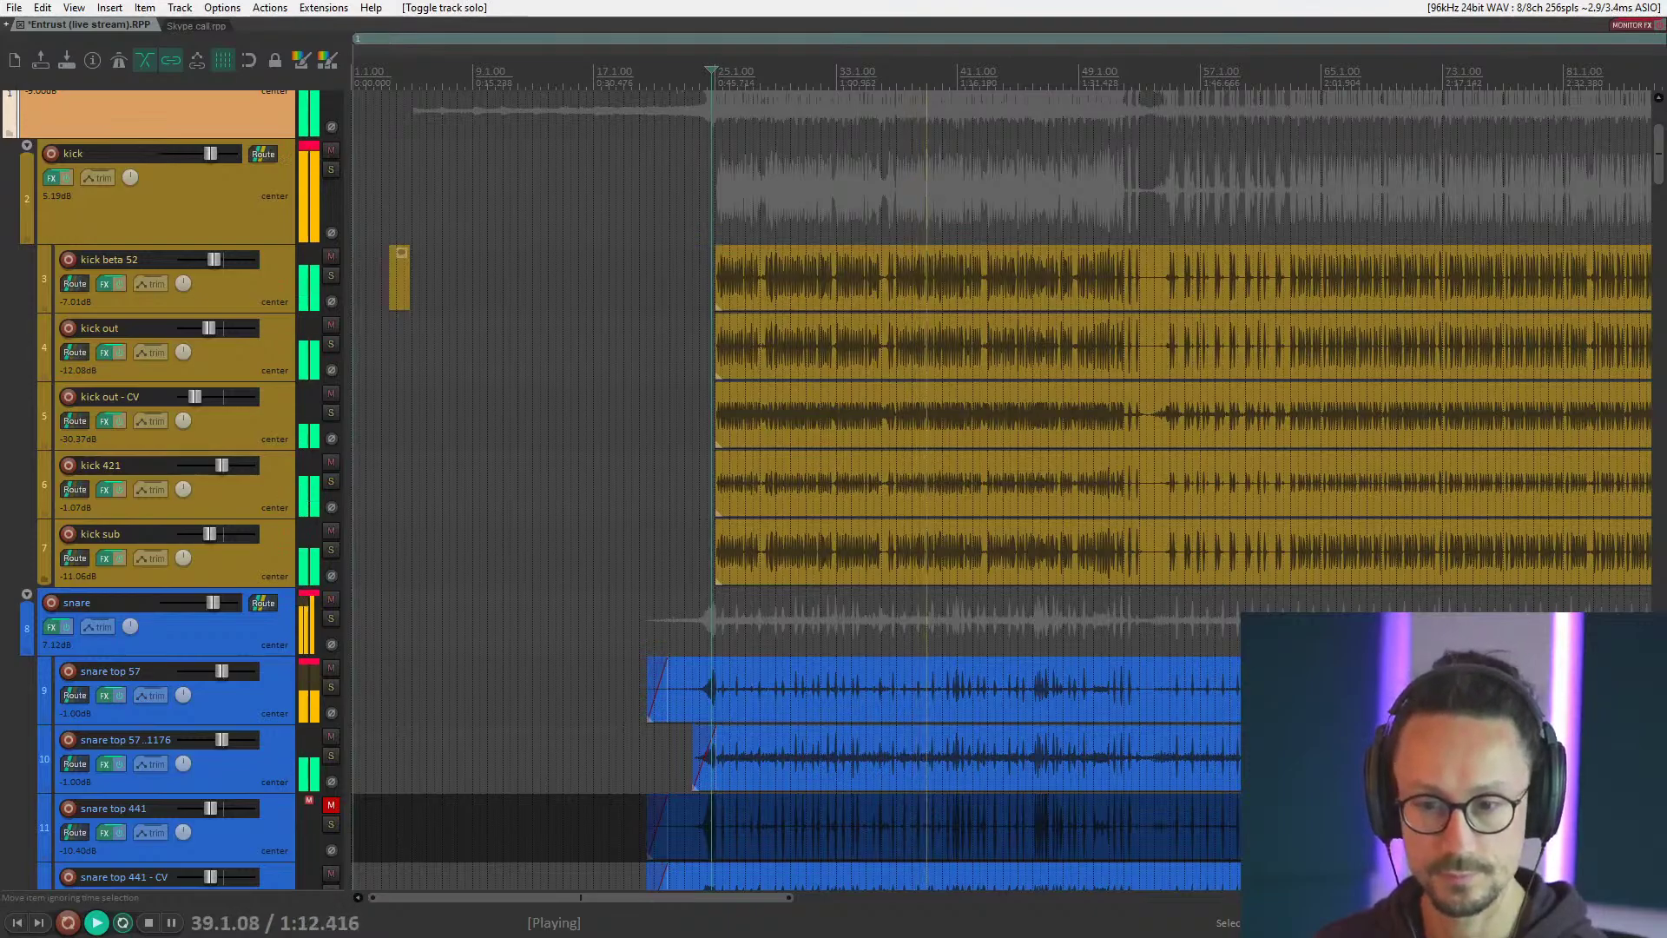
scroll(865, 521, up, 3)
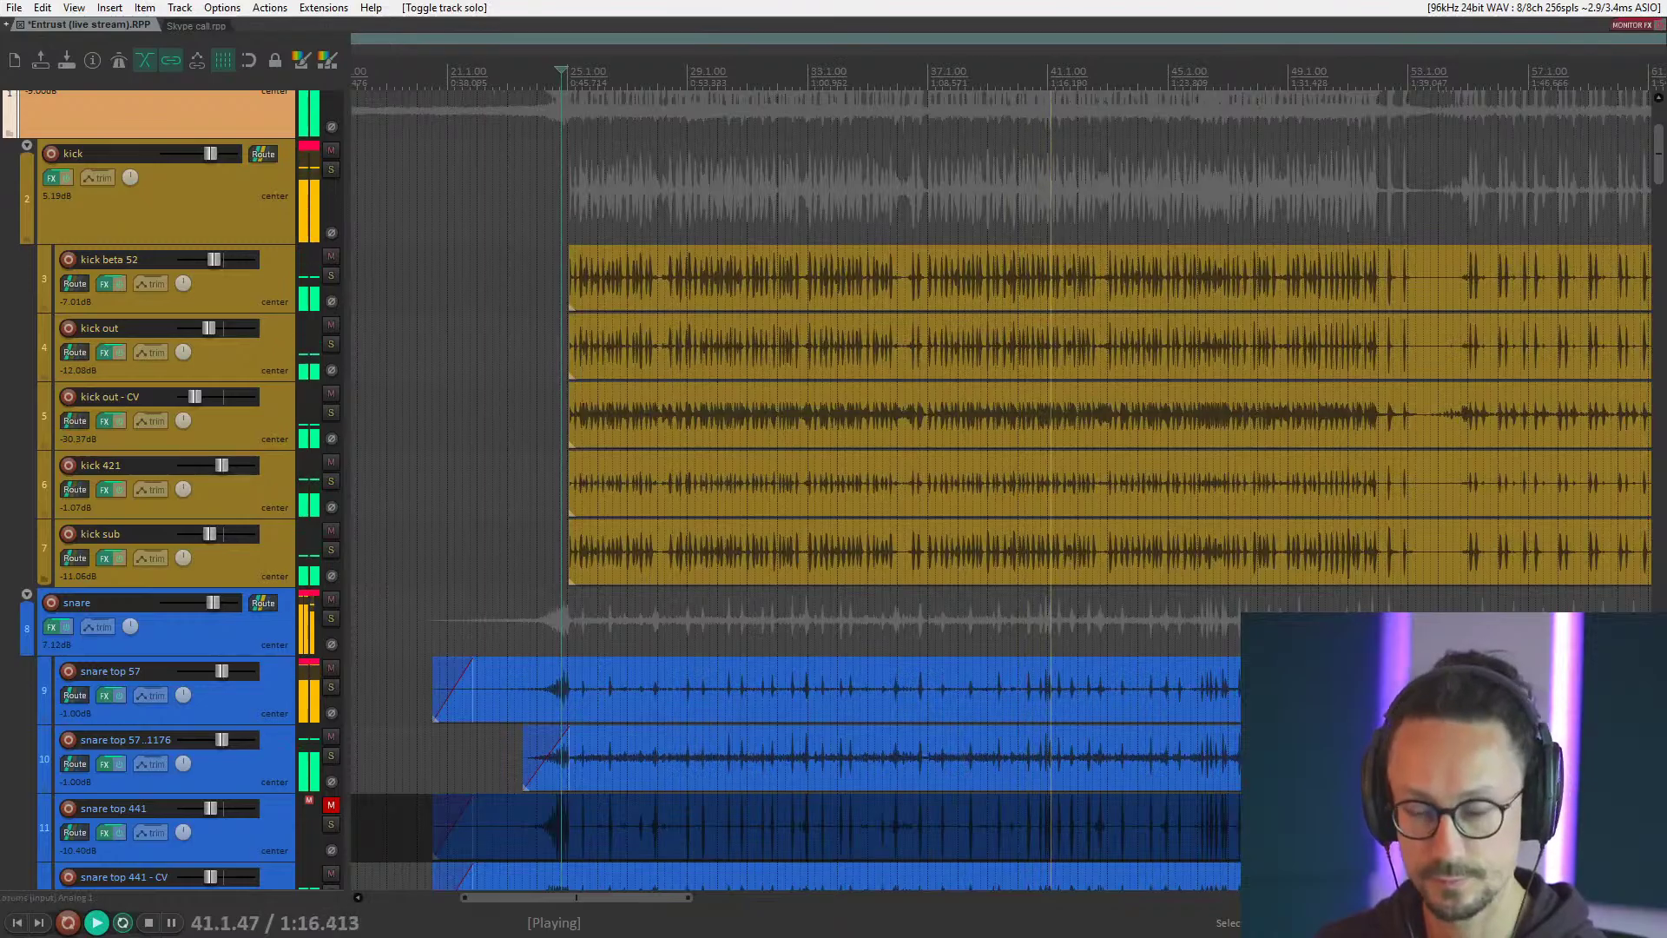
scroll(92, 555, down, 4)
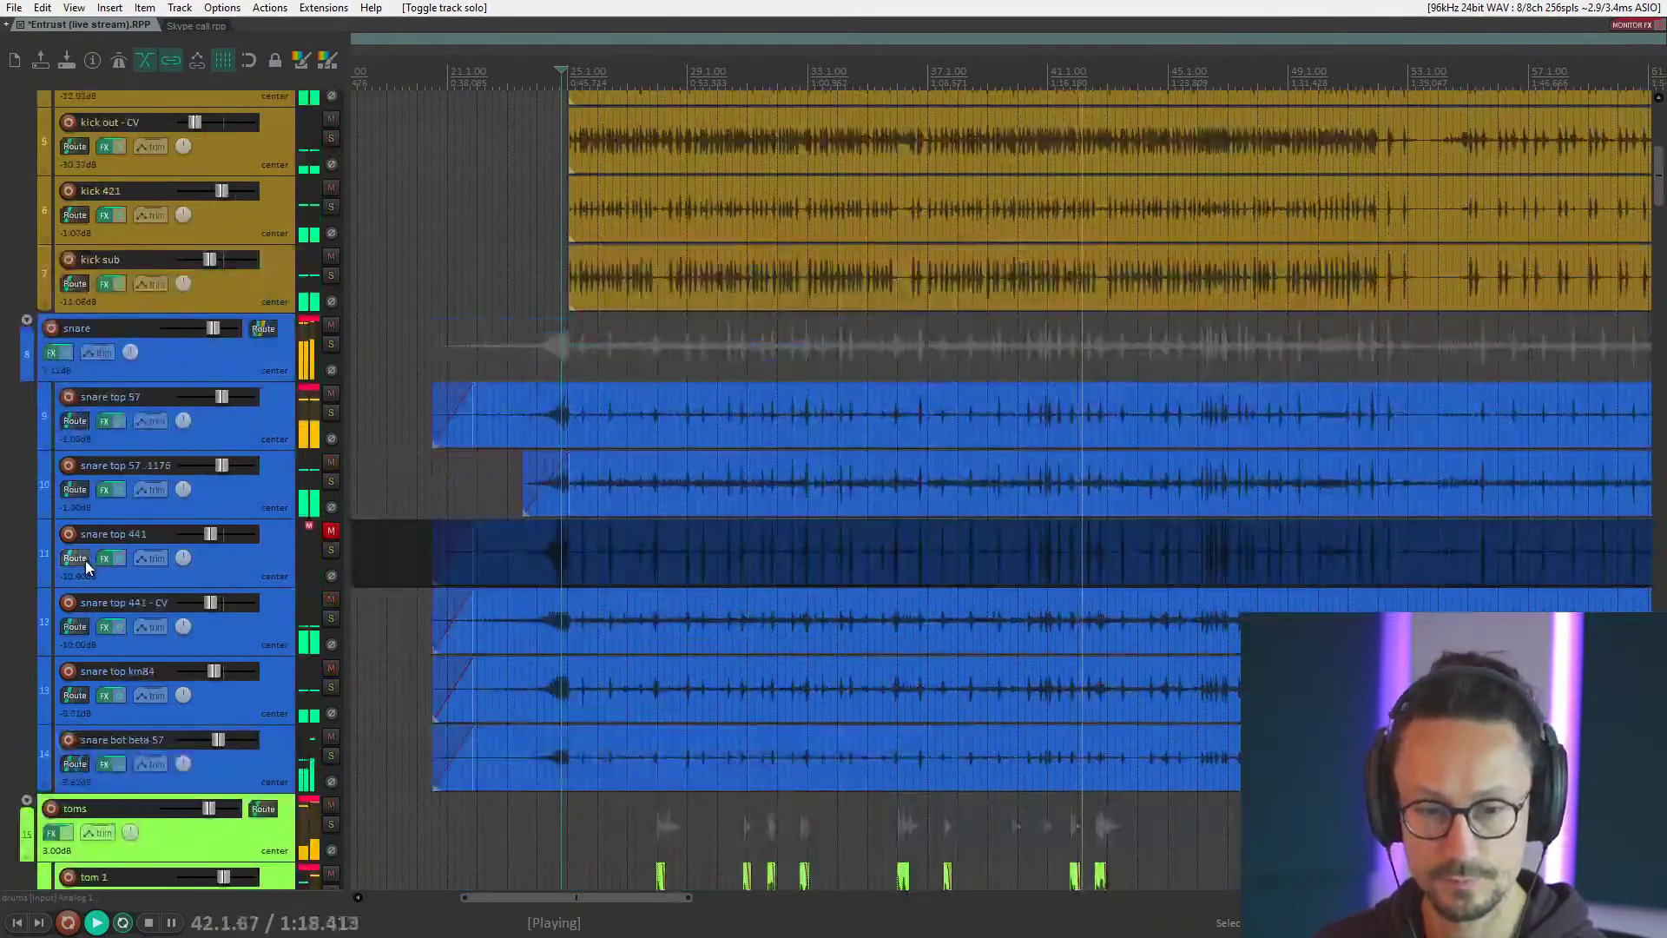
scroll(247, 707, down, 10)
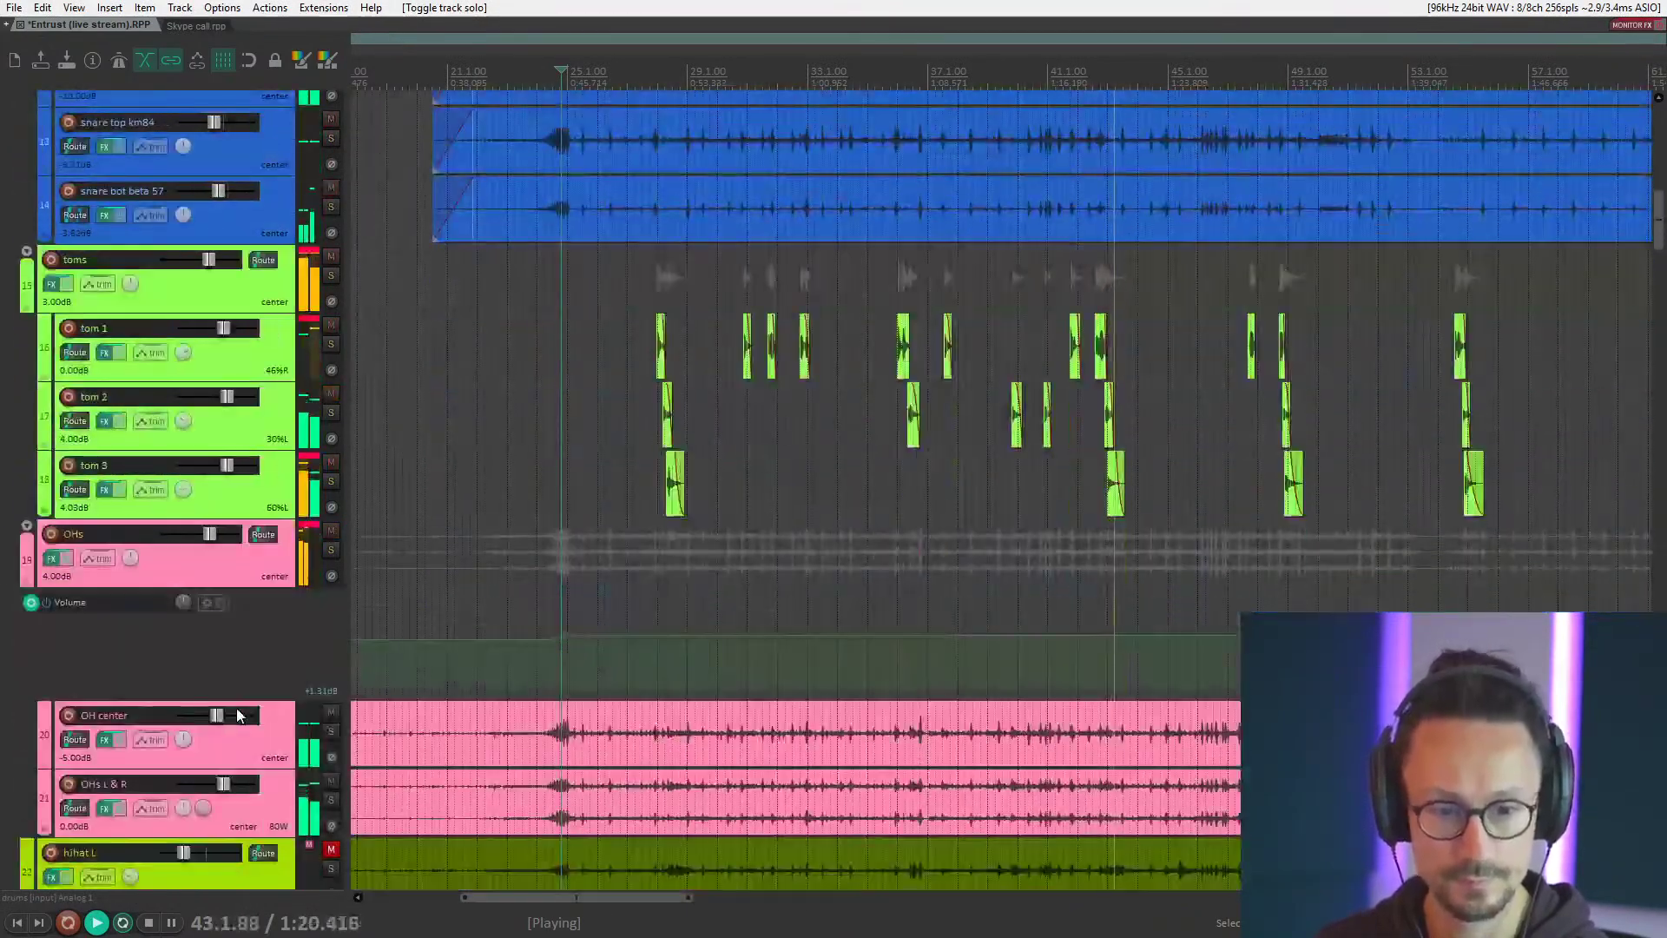
scroll(236, 707, down, 5)
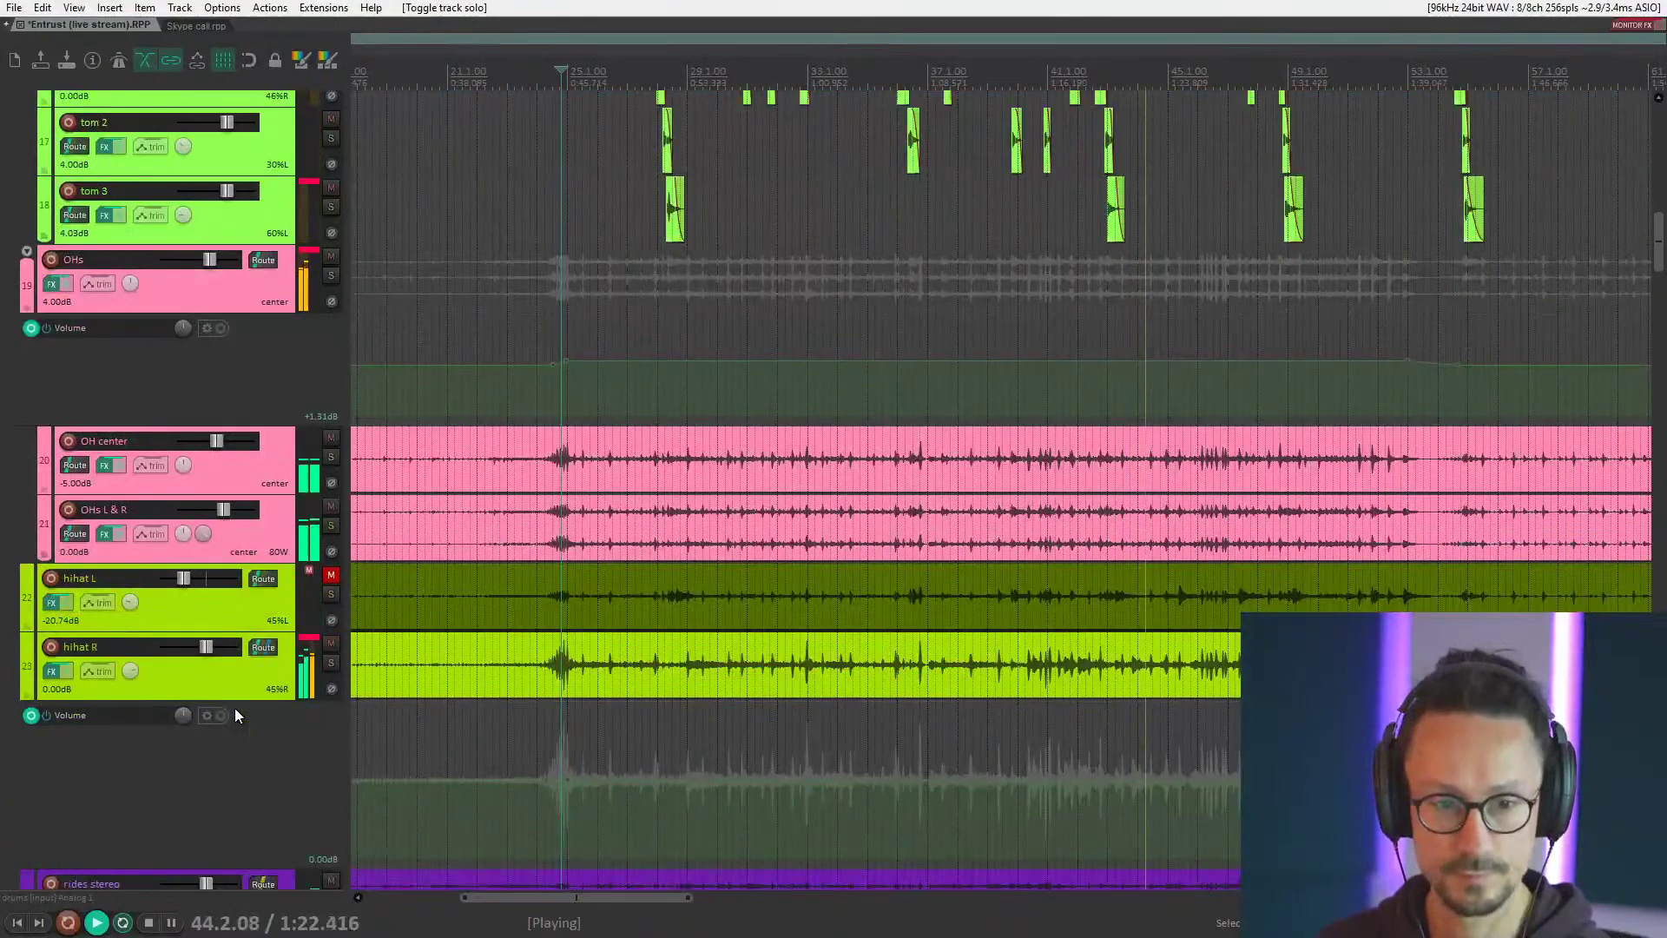
scroll(234, 709, down, 6)
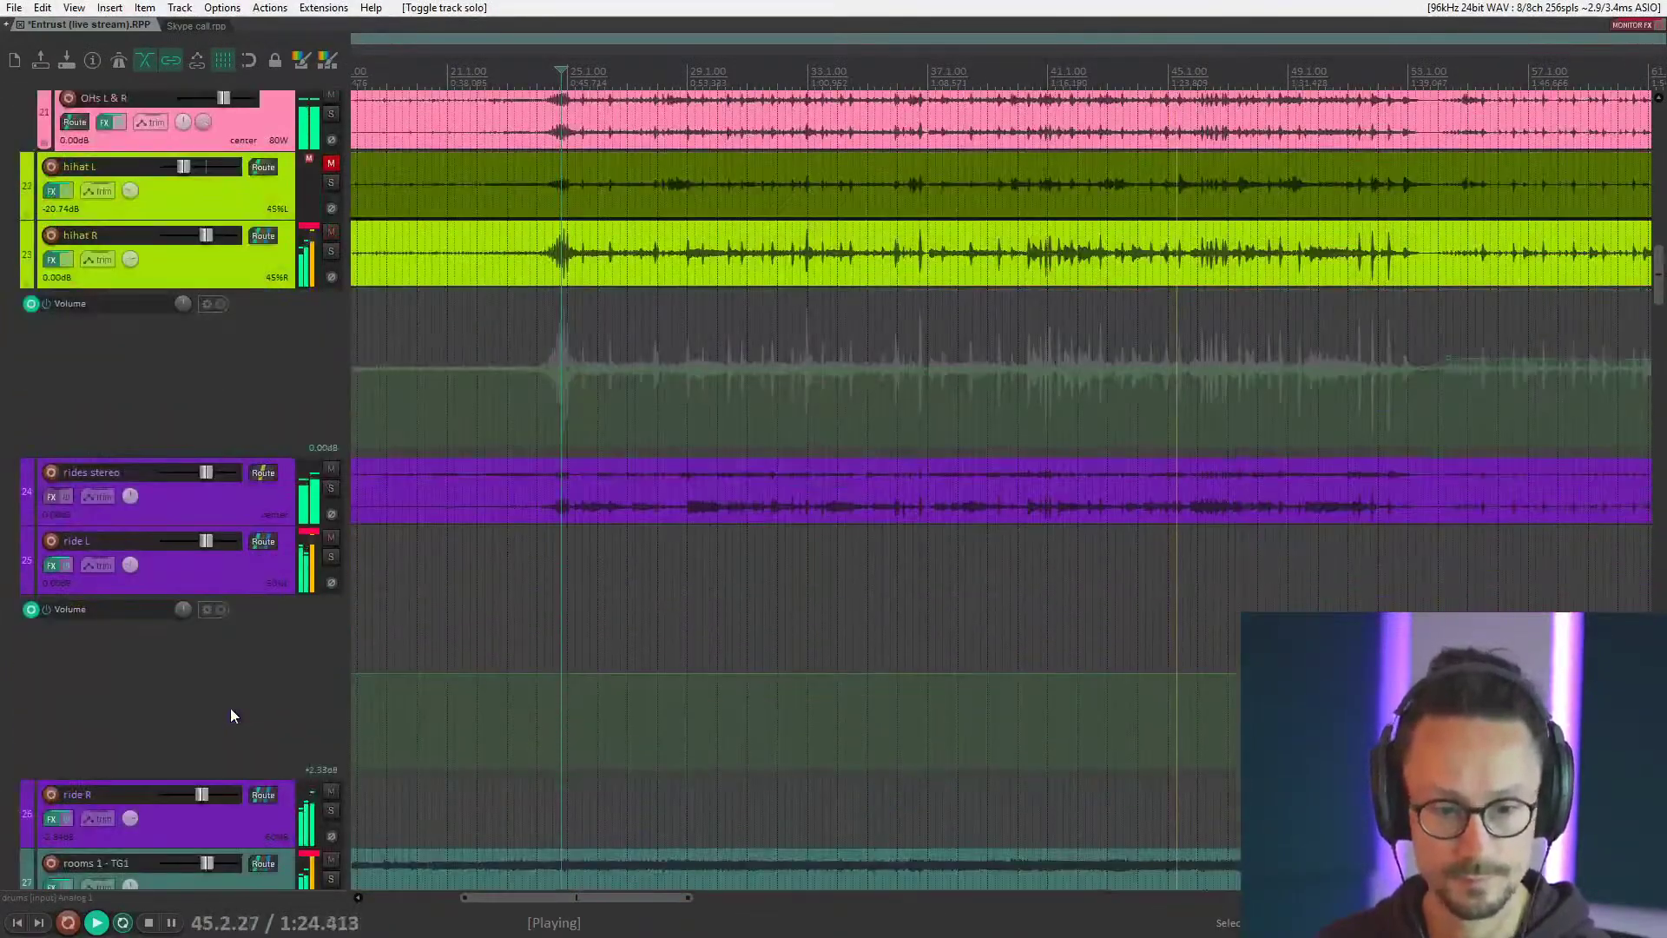
scroll(228, 712, down, 11)
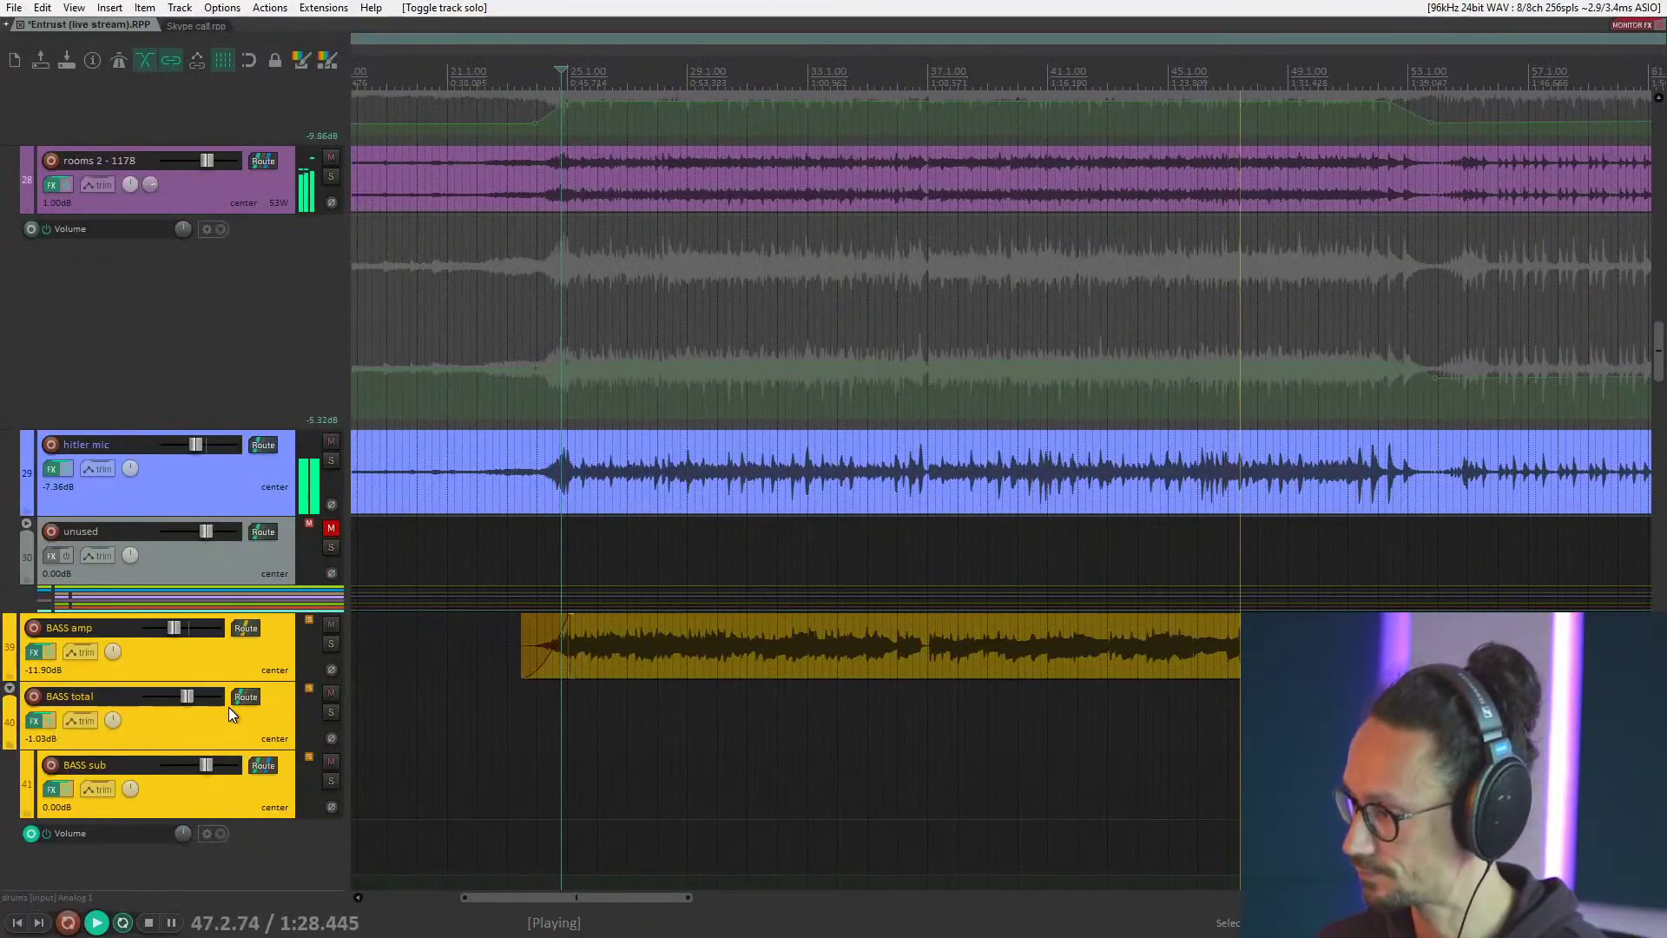
scroll(226, 706, up, 7)
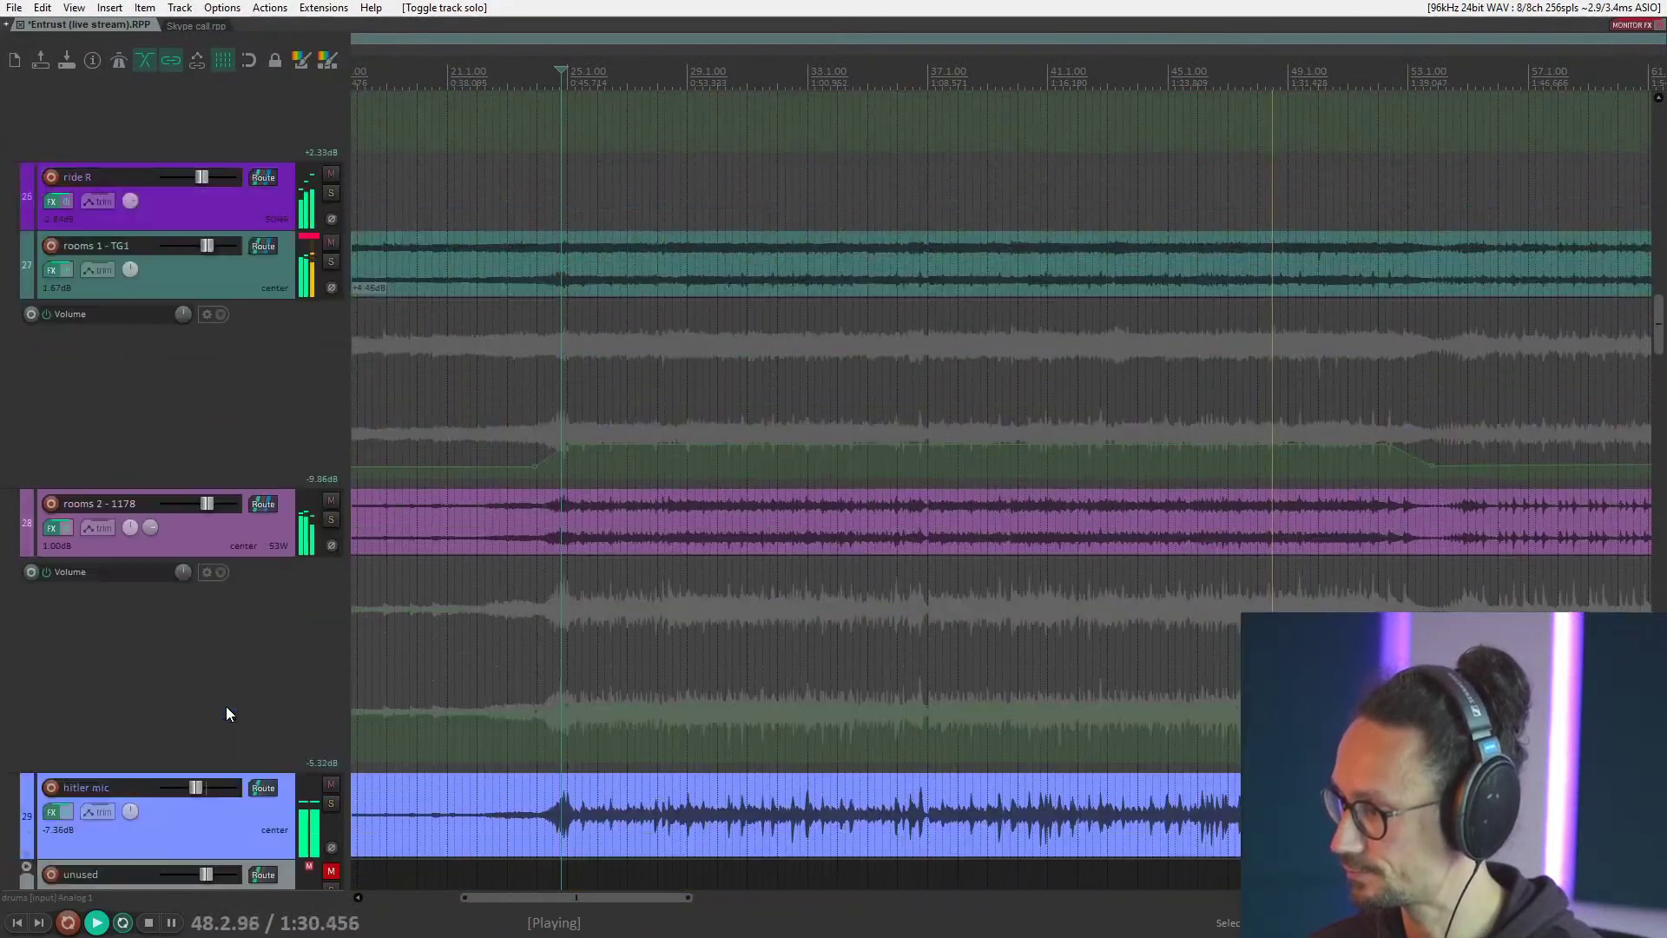
key(space)
Return to the start of the drums group and select the kick group track.
scroll(169, 573, up, 18)
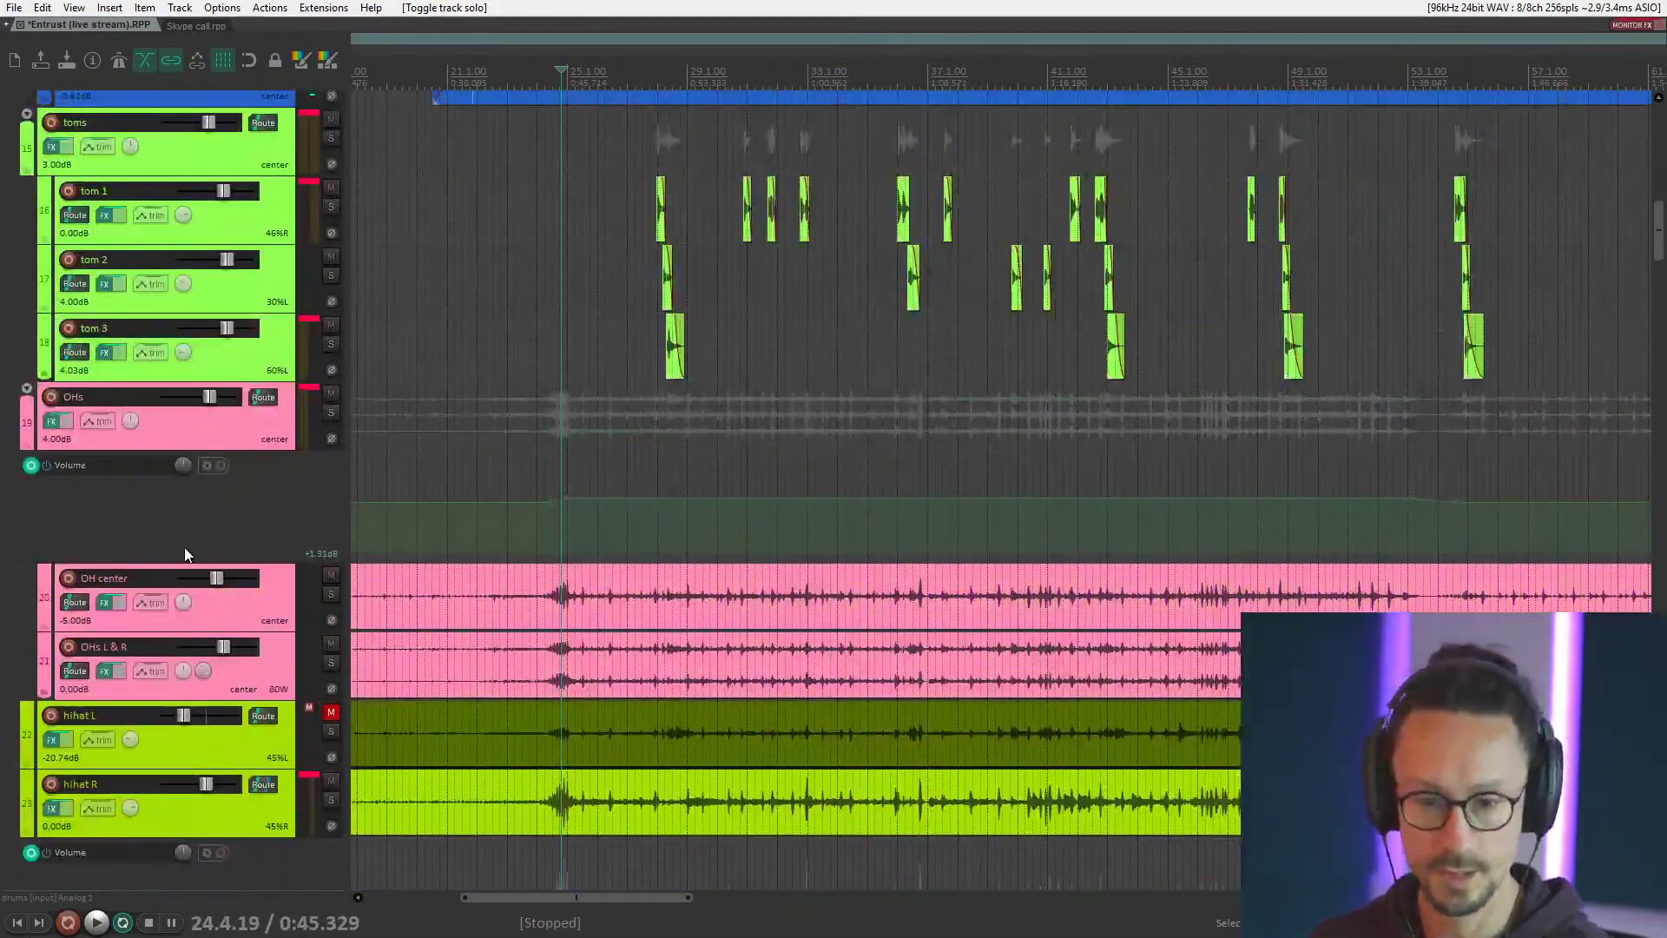
scroll(184, 556, up, 15)
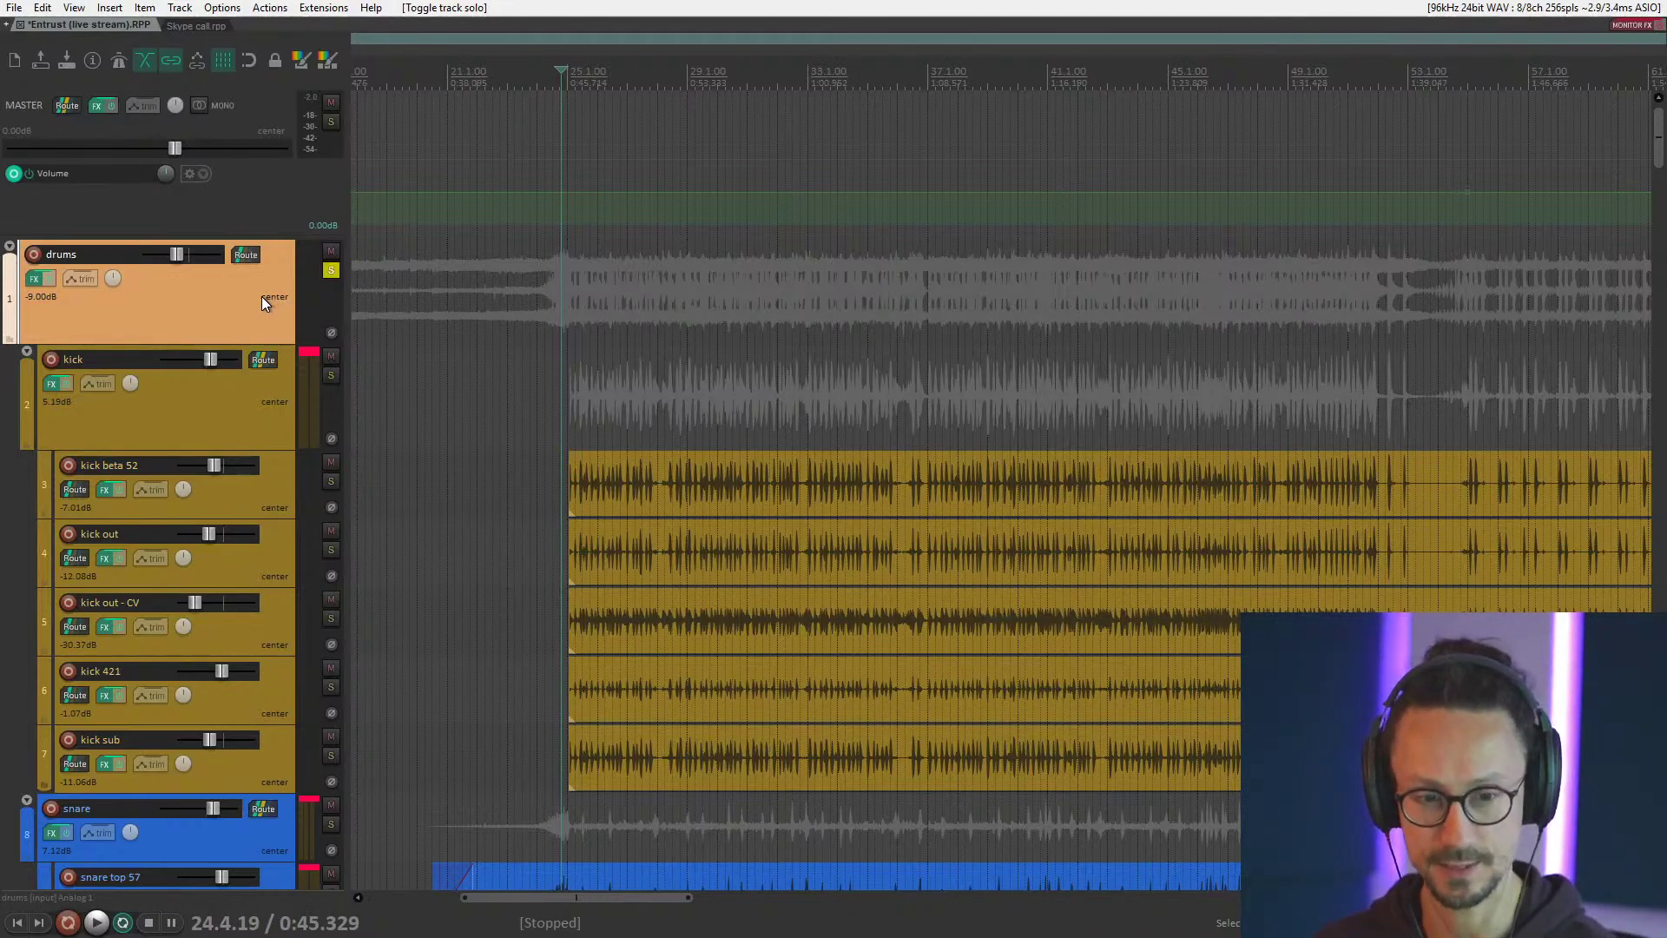
click(241, 445)
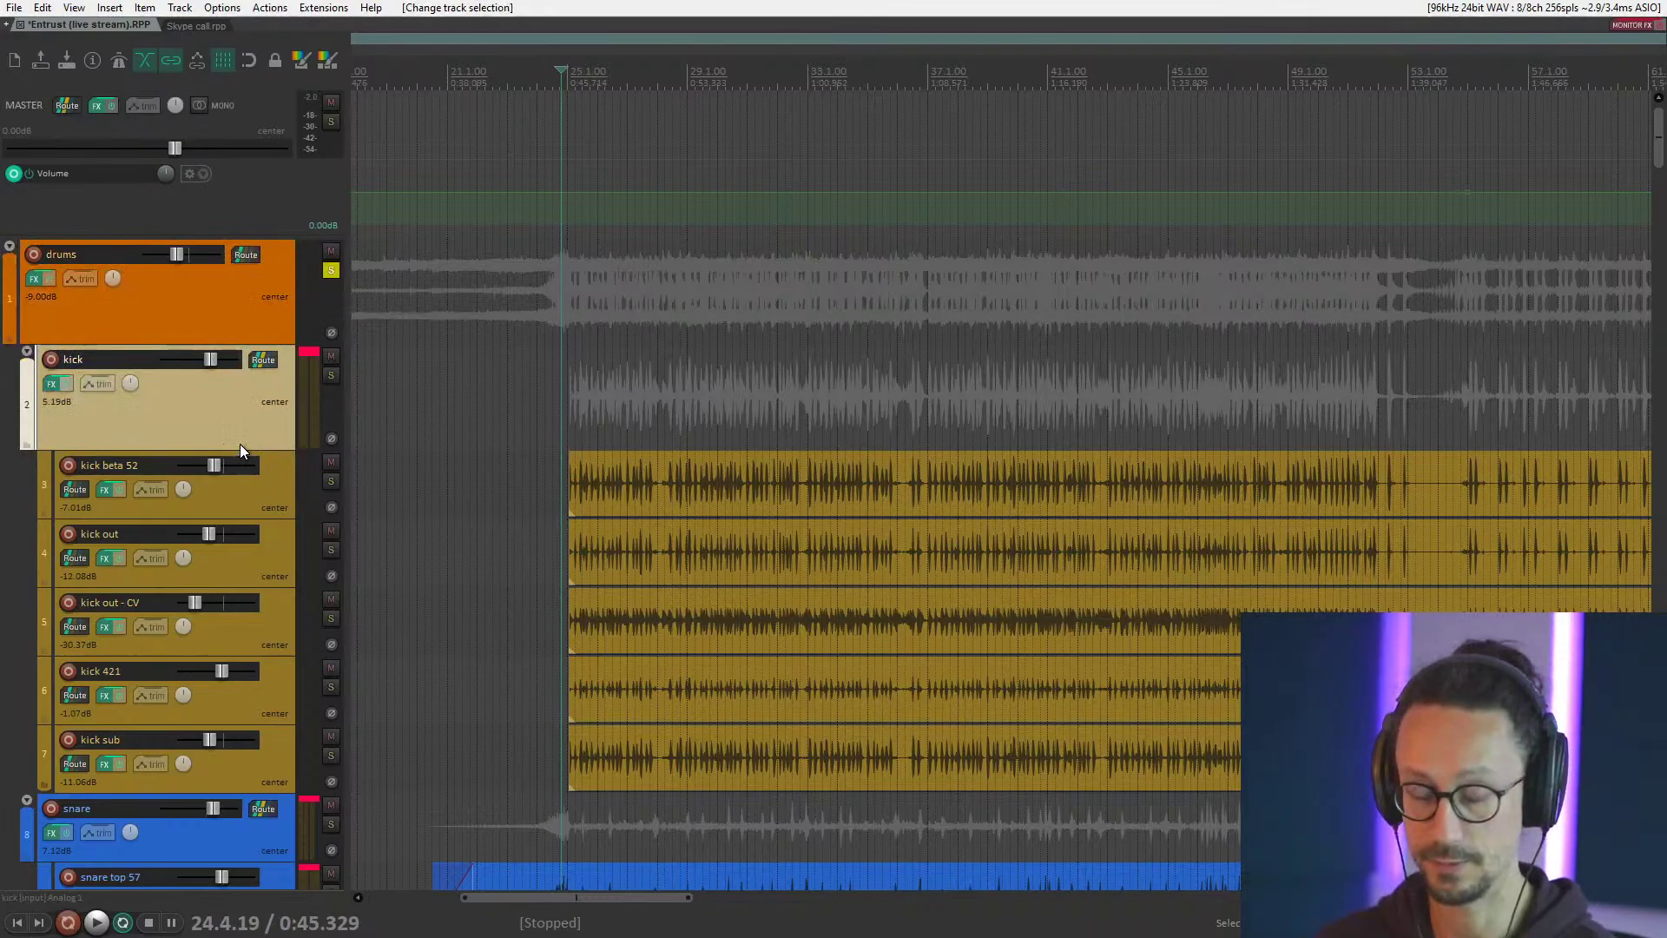
Listen to the first tom fill from just before its items, at about 0:51, and stop playback.
scroll(239, 444, down, 15)
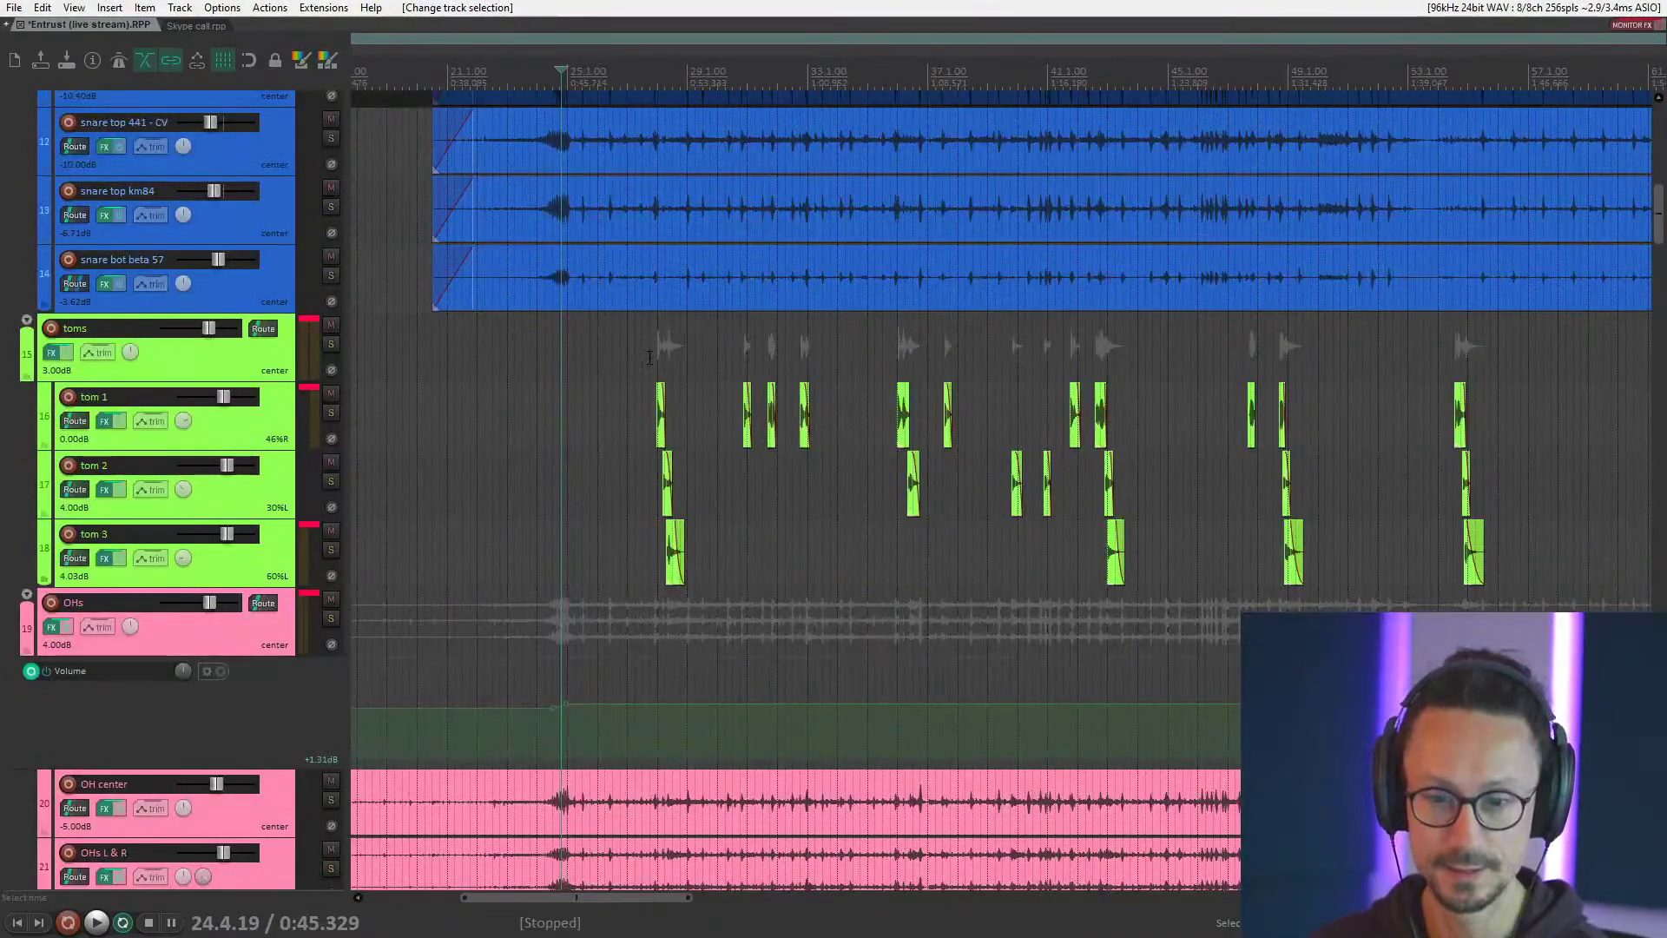
scroll(616, 348, up, 4)
click(1142, 344)
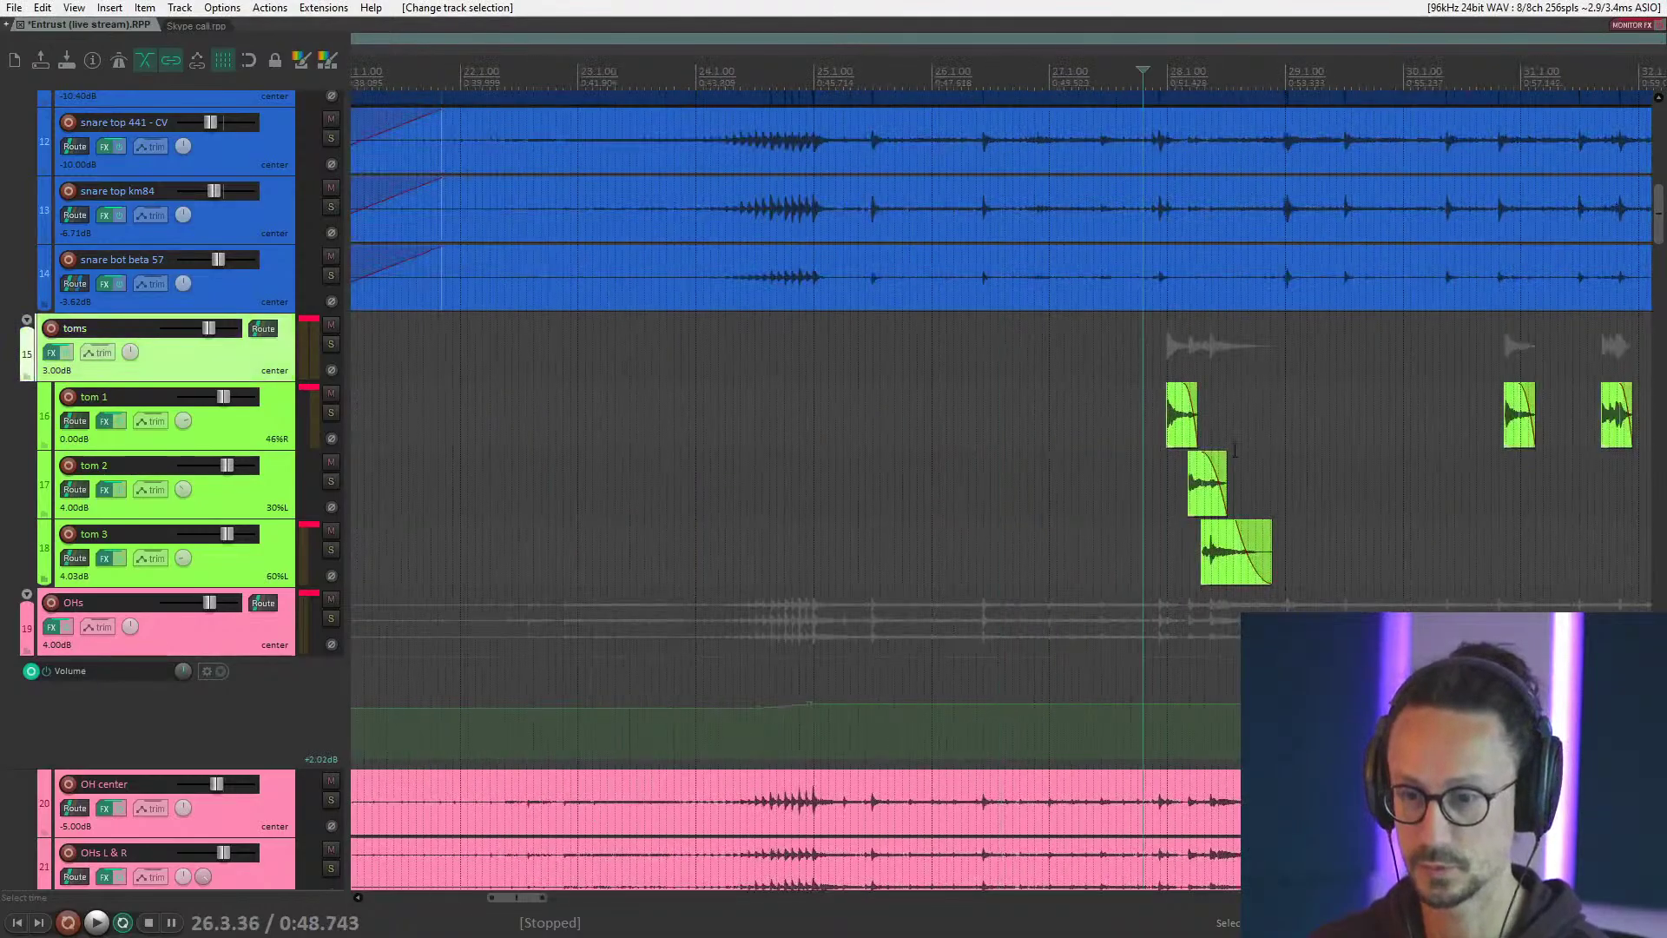
key(space)
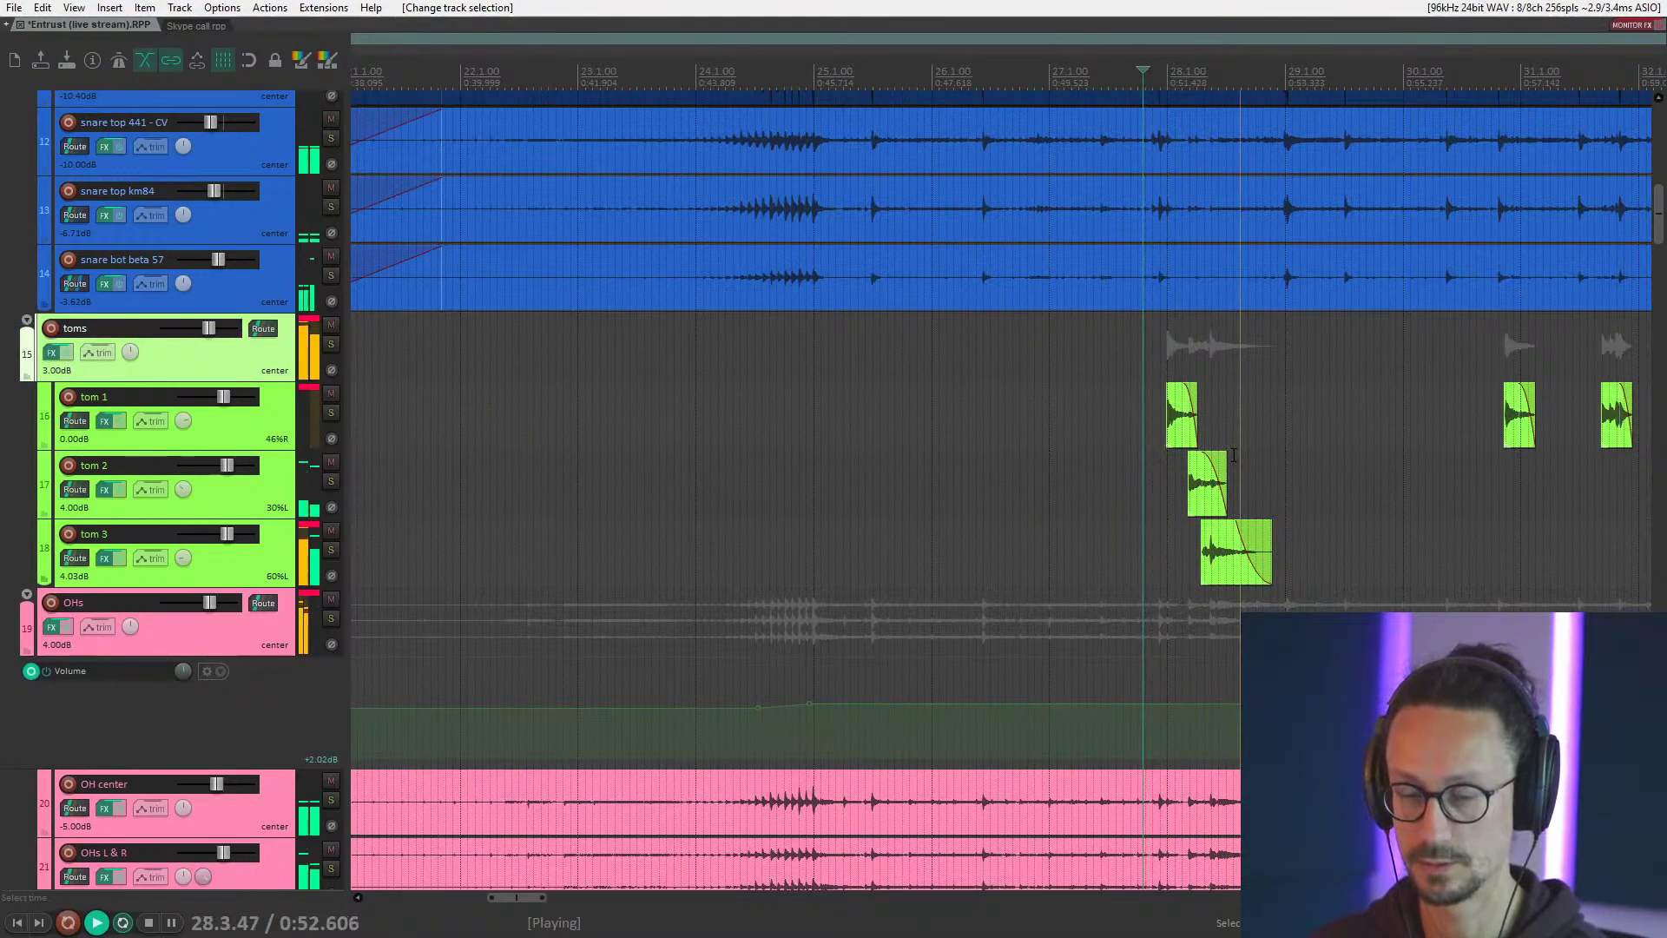
key(space)
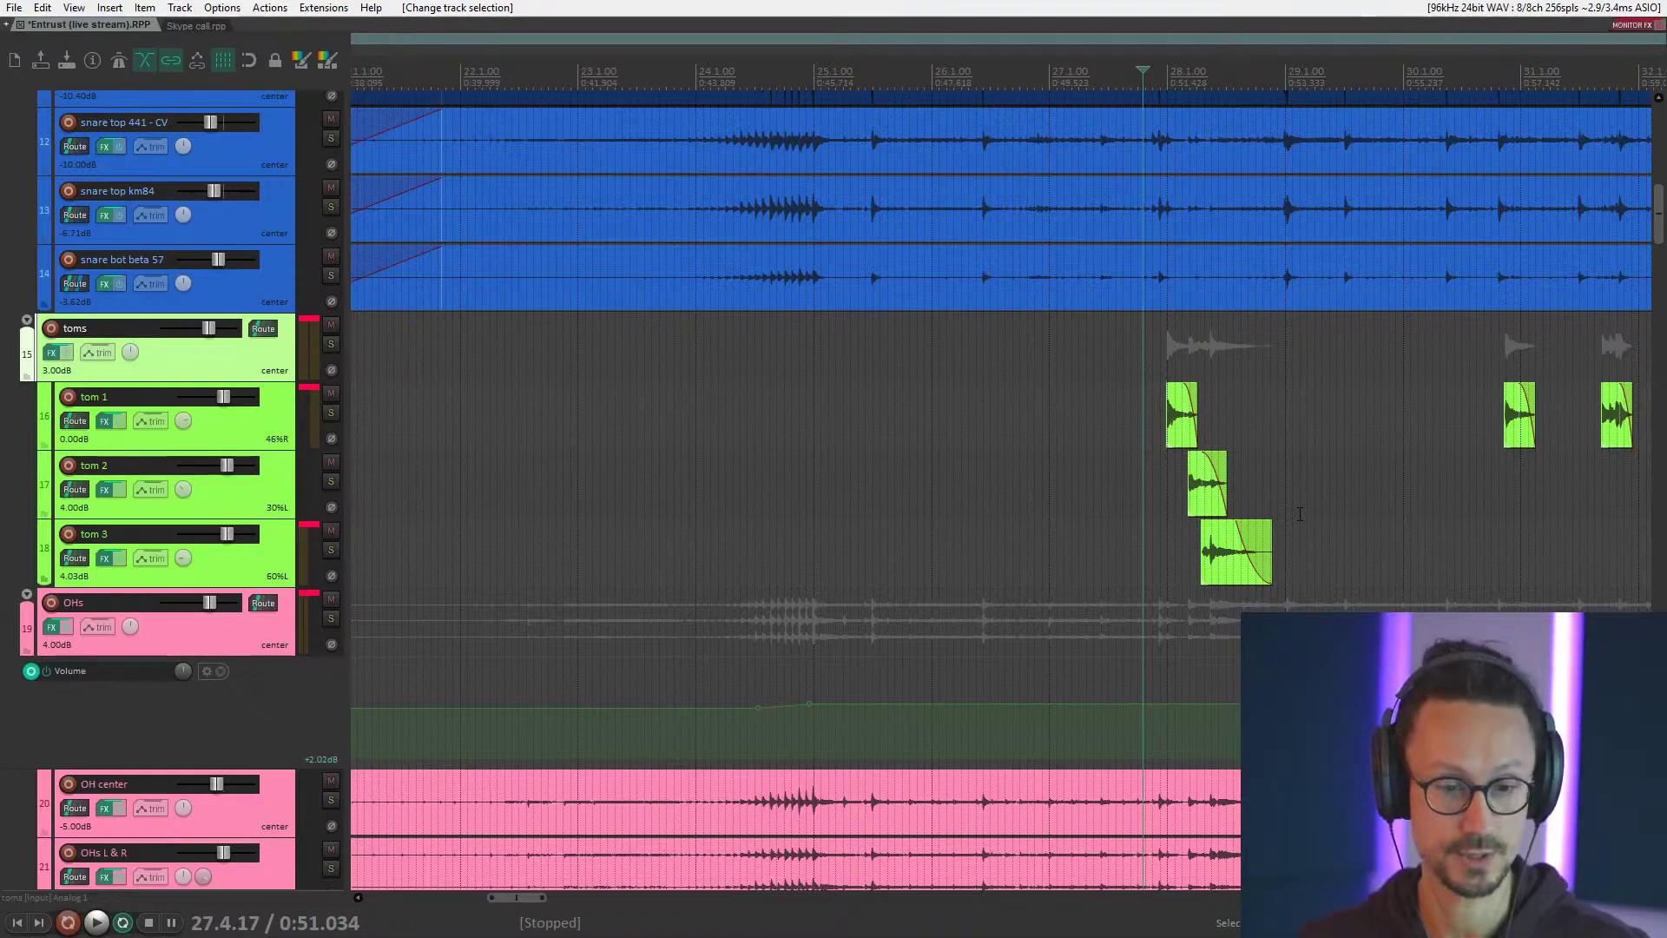
Select the tom 2 and tom 1 tracks in turn, and solo the toms group.
click(237, 457)
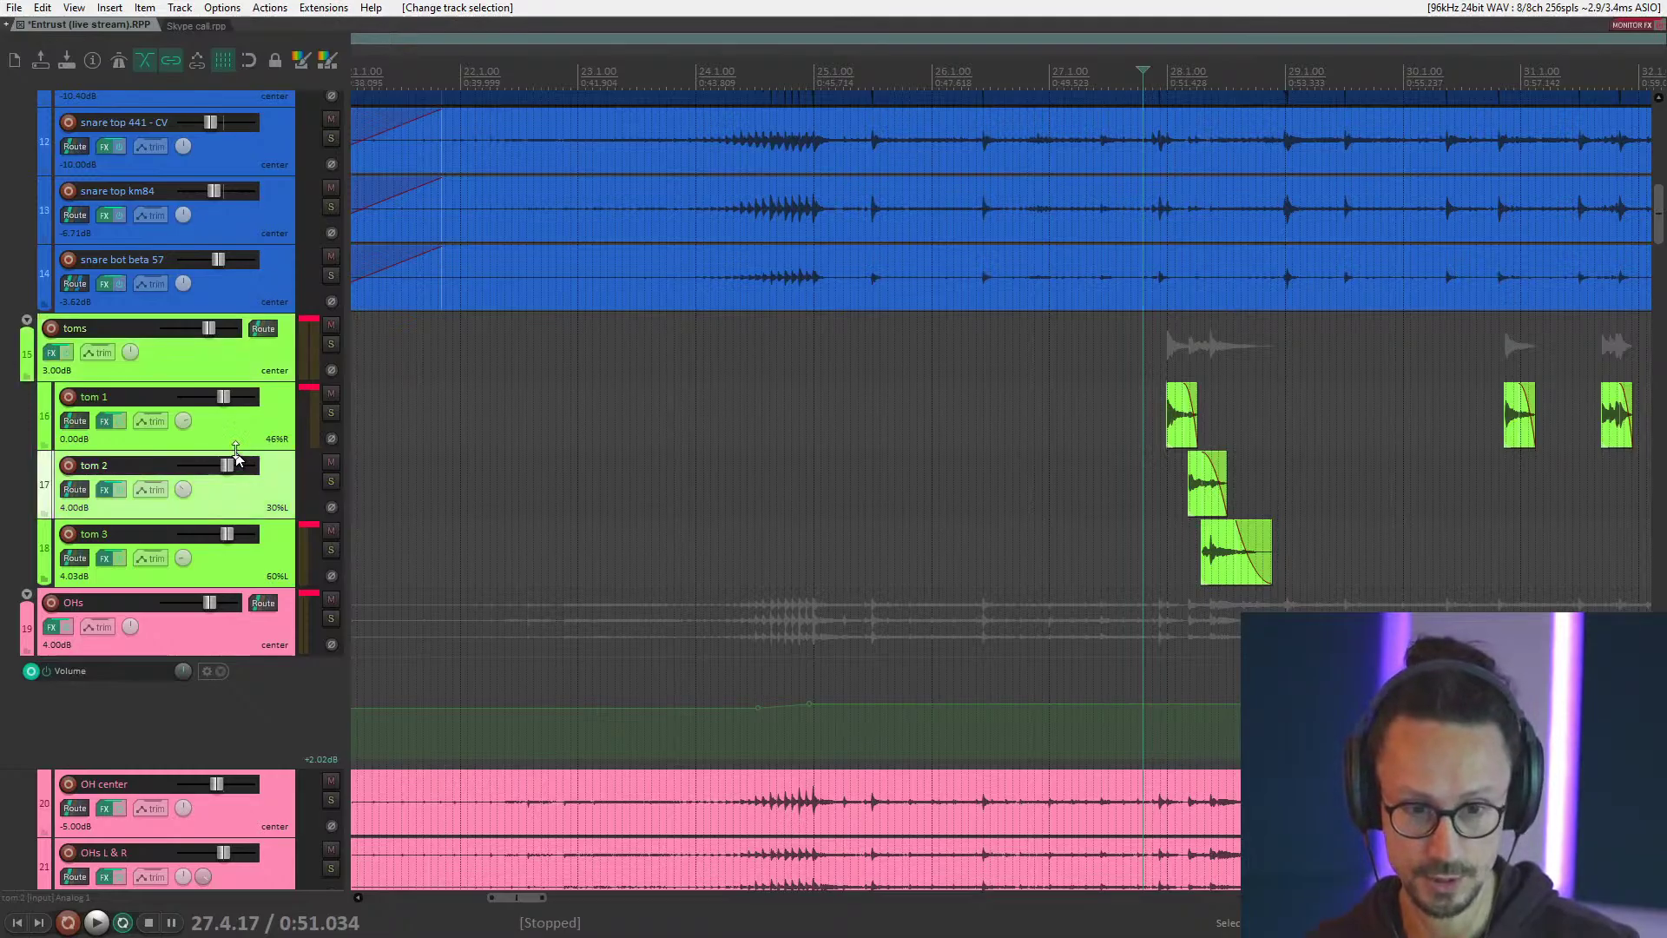
click(231, 439)
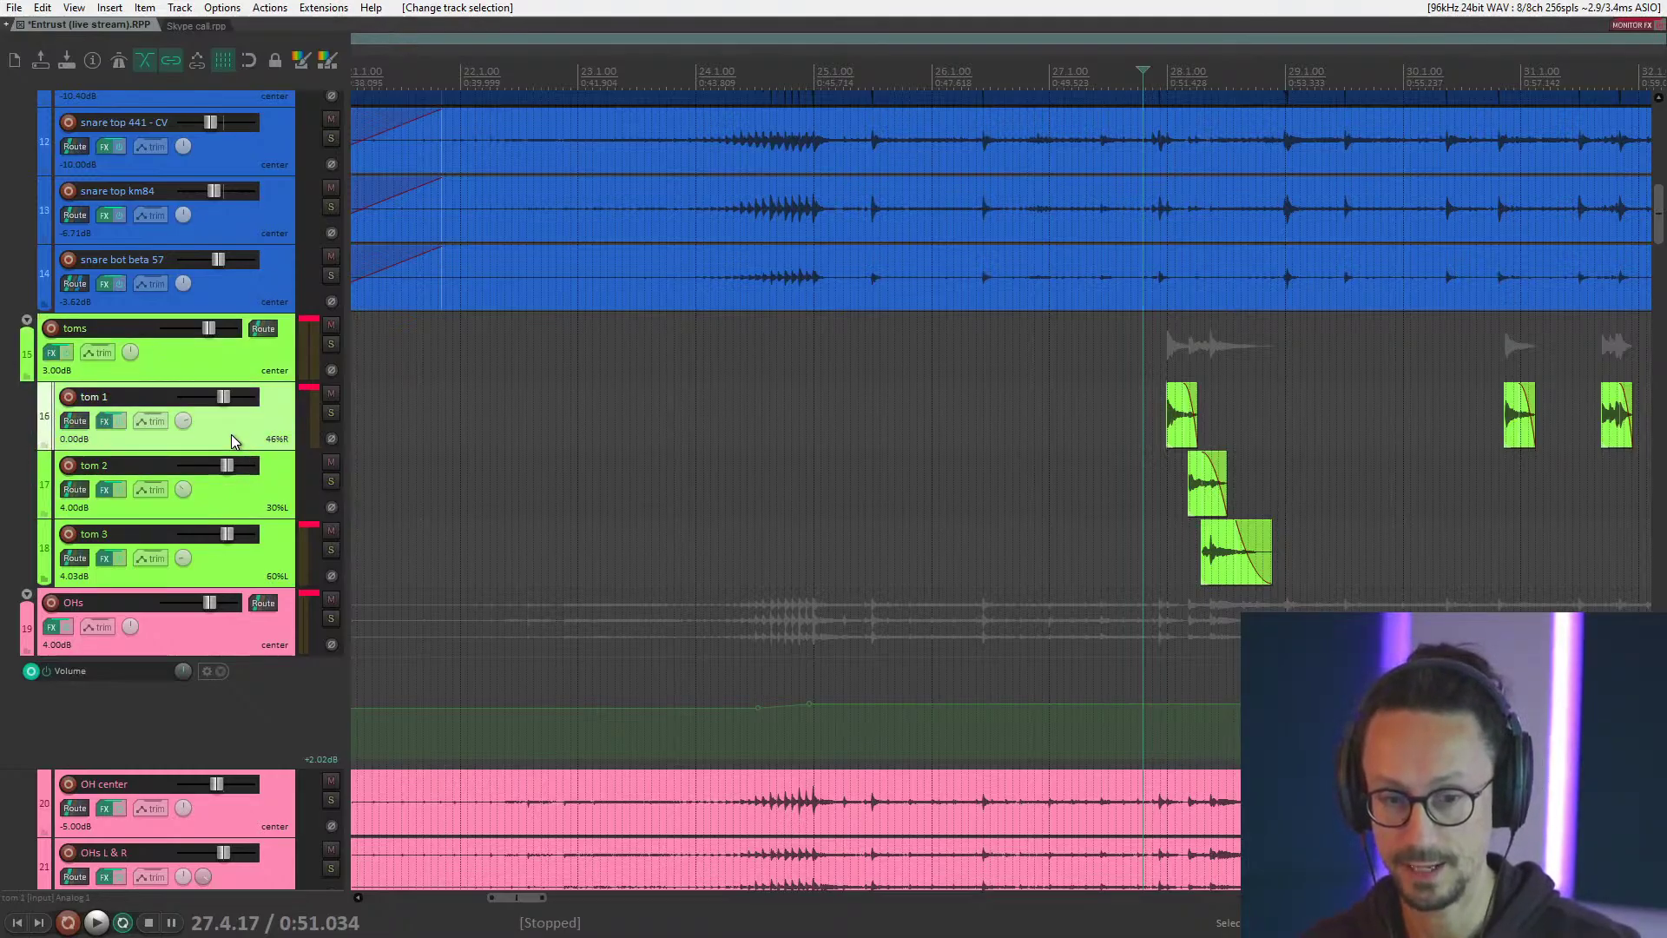
click(265, 371)
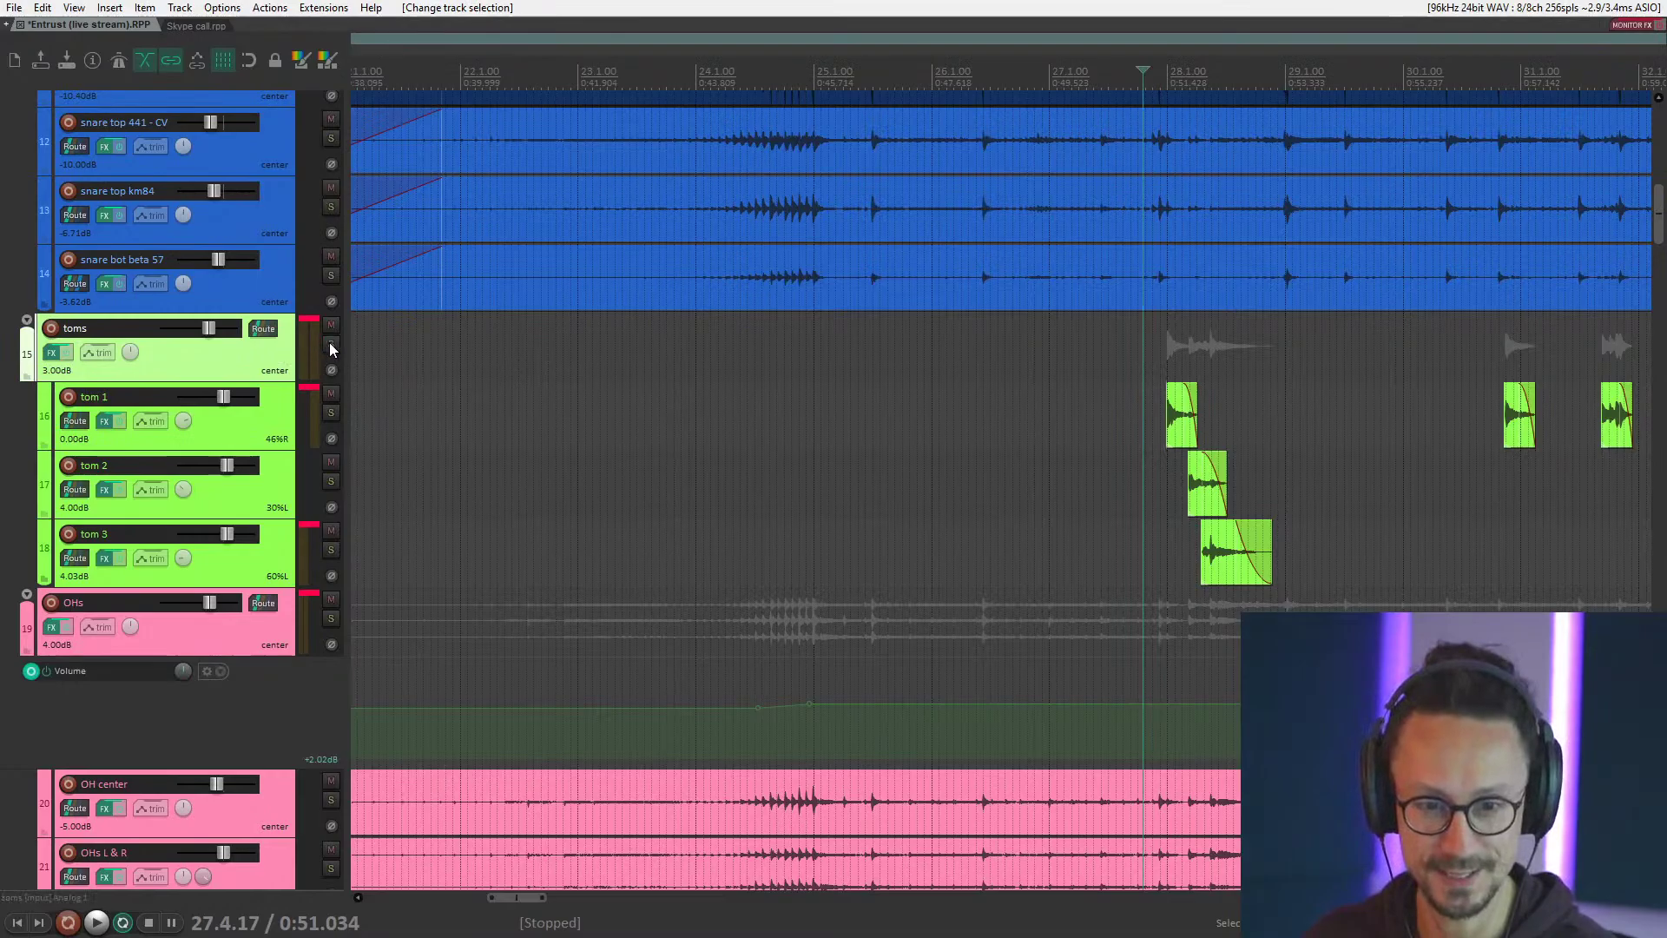
click(331, 344)
Play the soloed toms from the edit cursor placed before the fill at about 1:16.
scroll(1105, 401, down, 5)
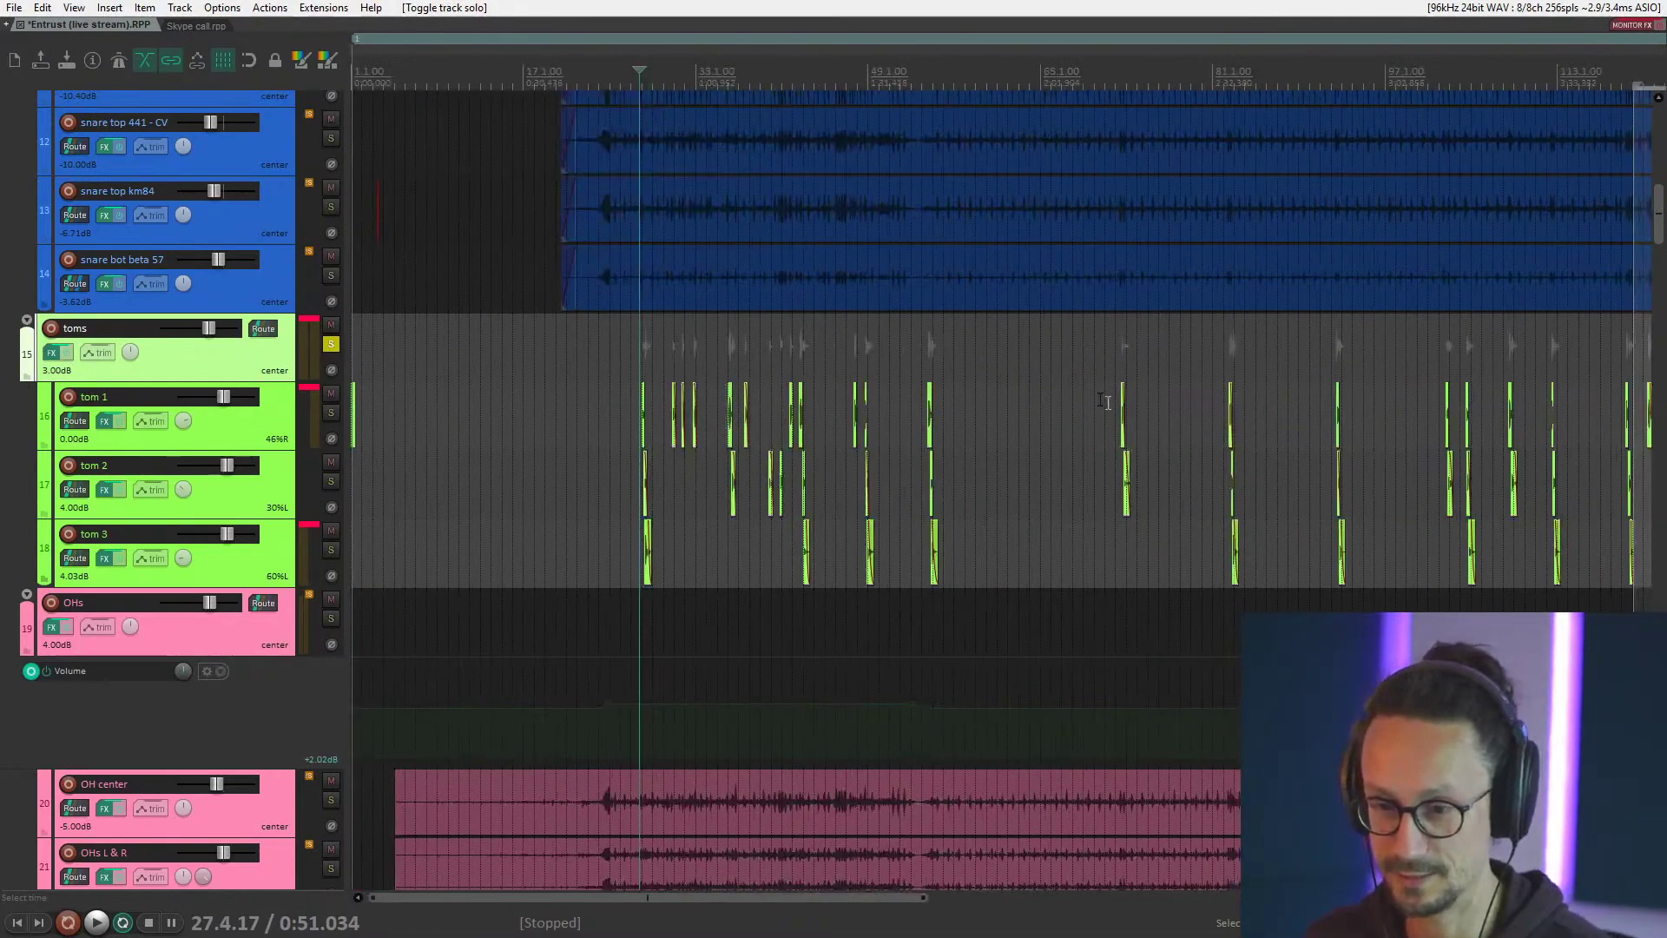
scroll(1105, 401, up, 4)
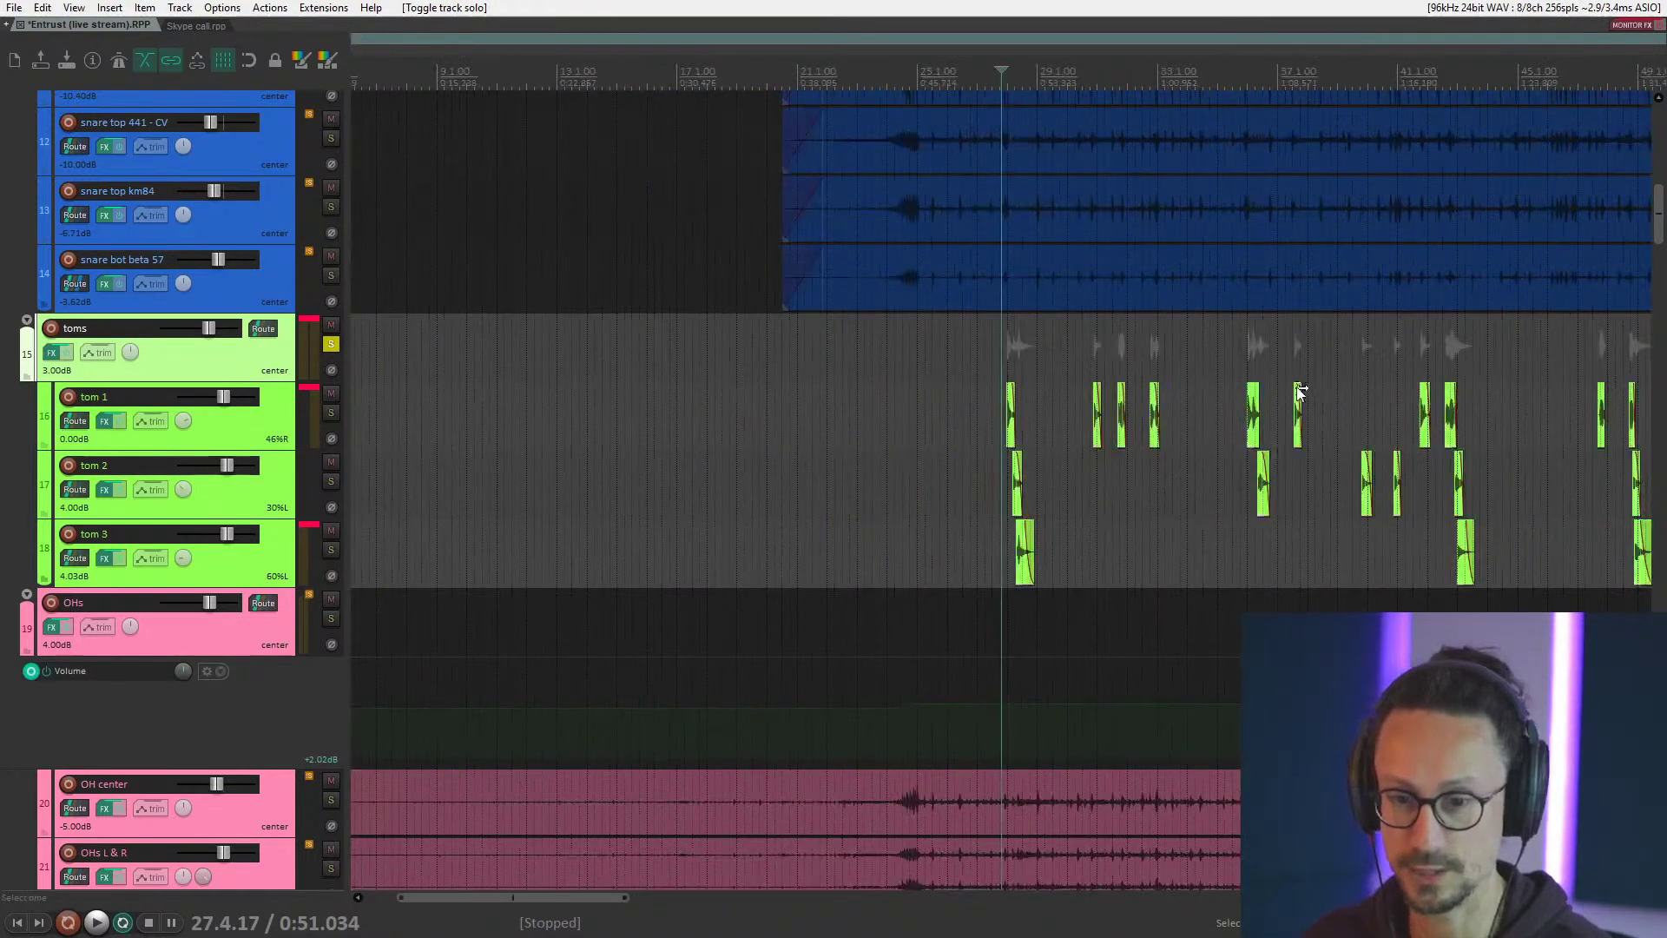
click(1403, 363)
key(space)
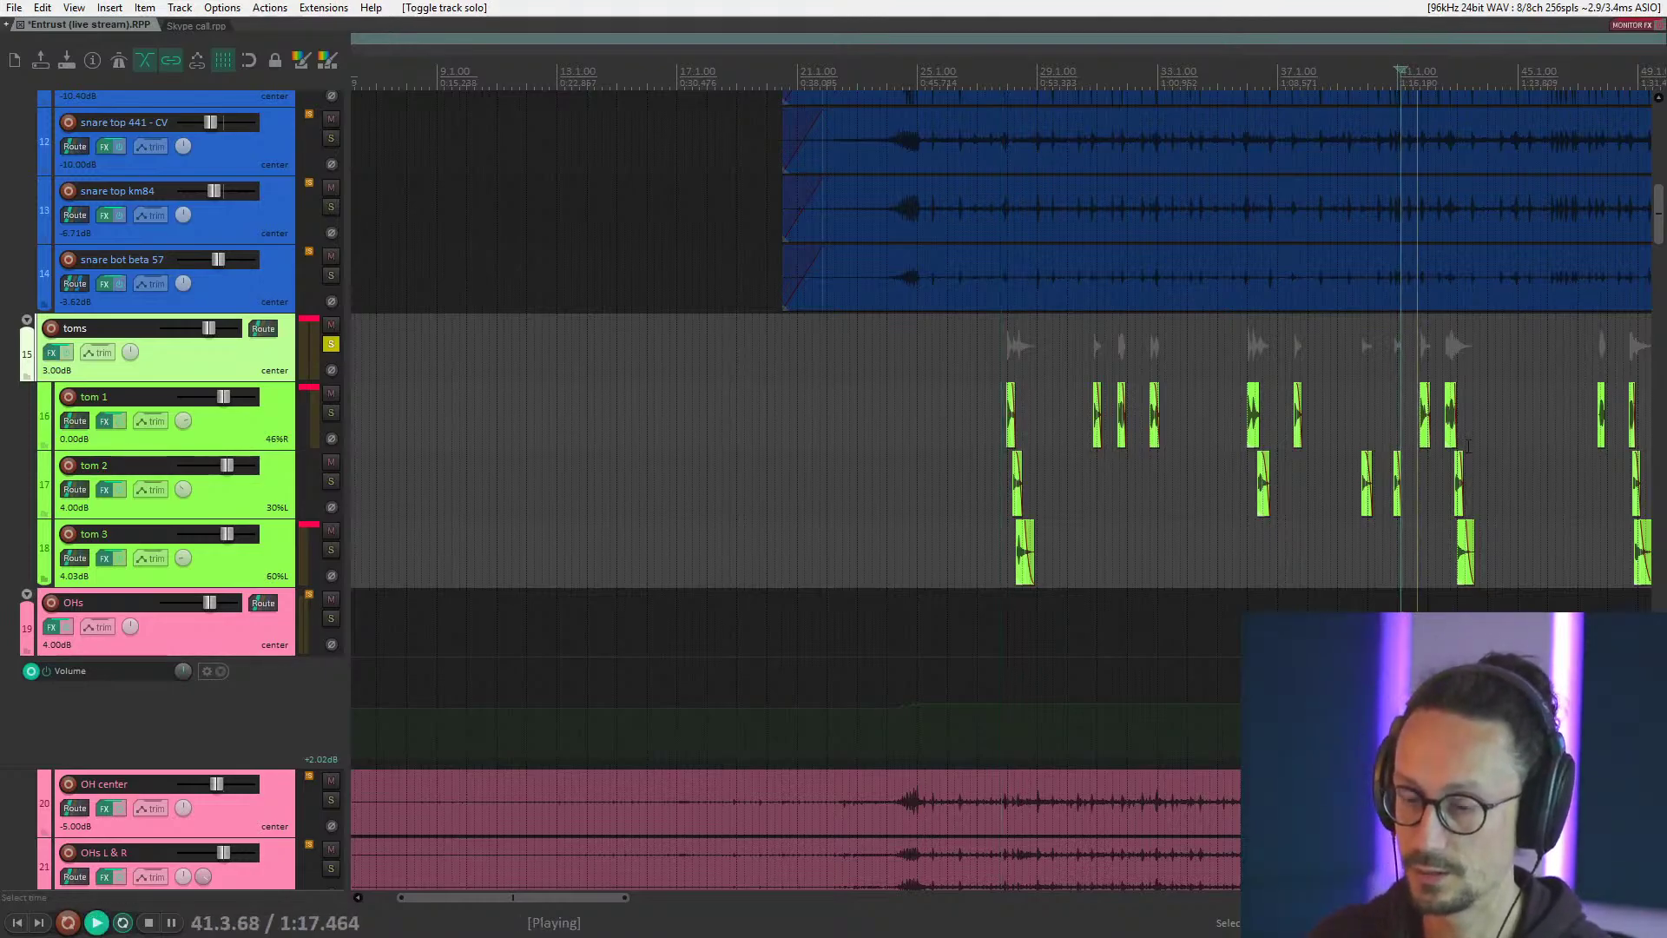
scroll(1459, 440, down, 4)
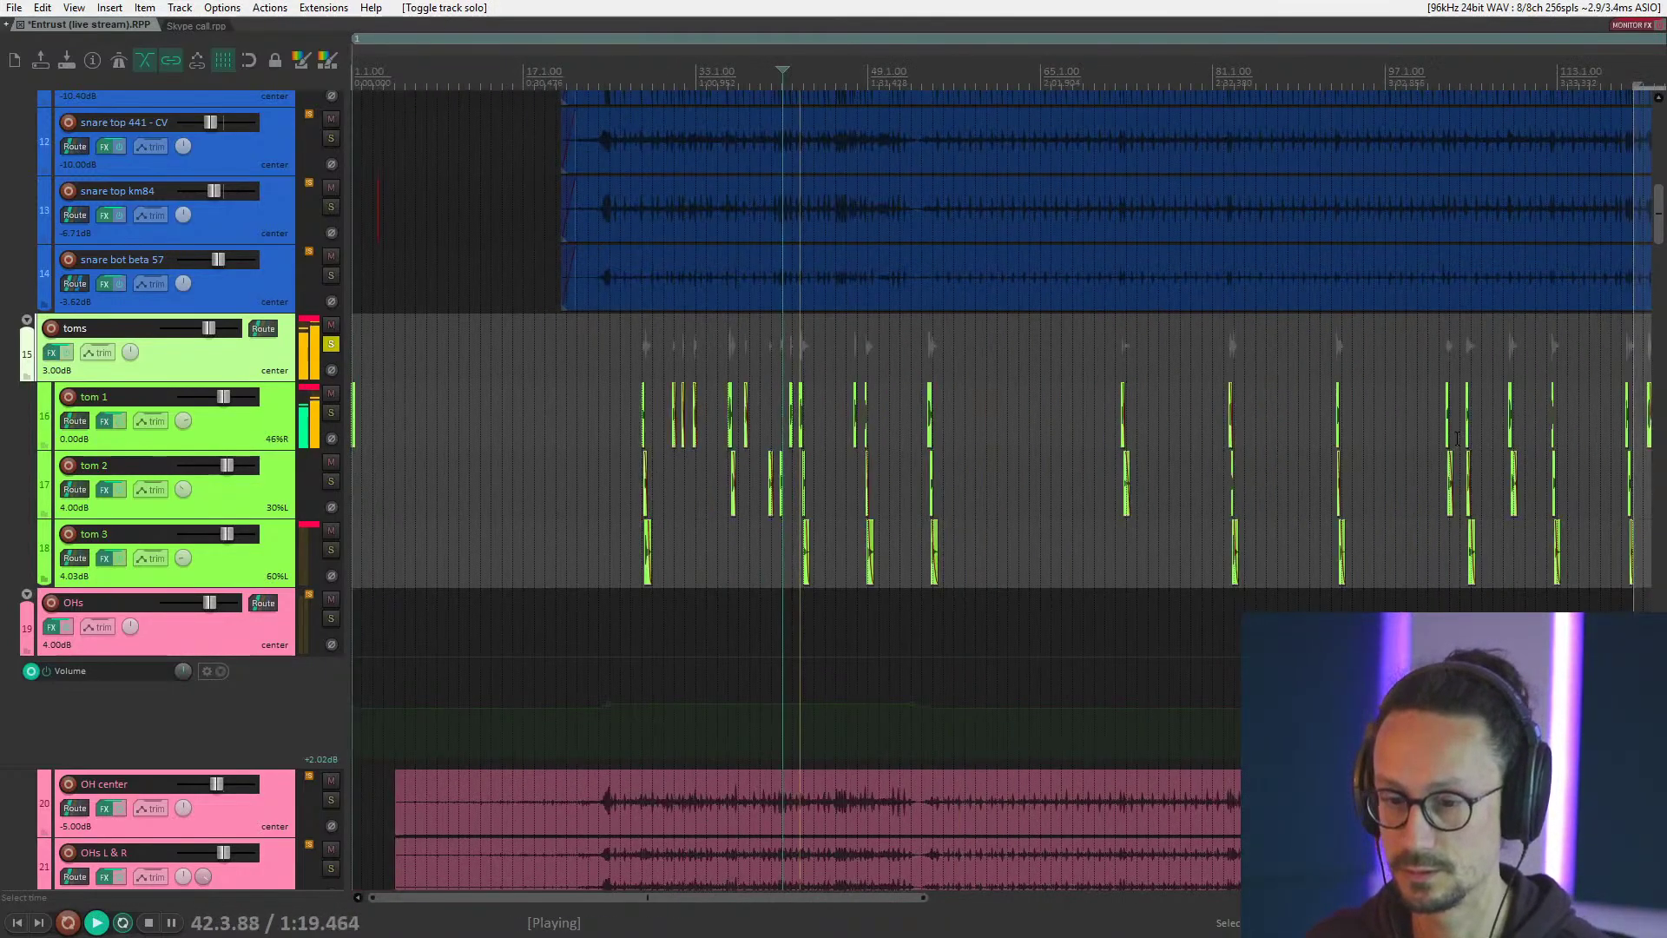
scroll(1457, 439, up, 5)
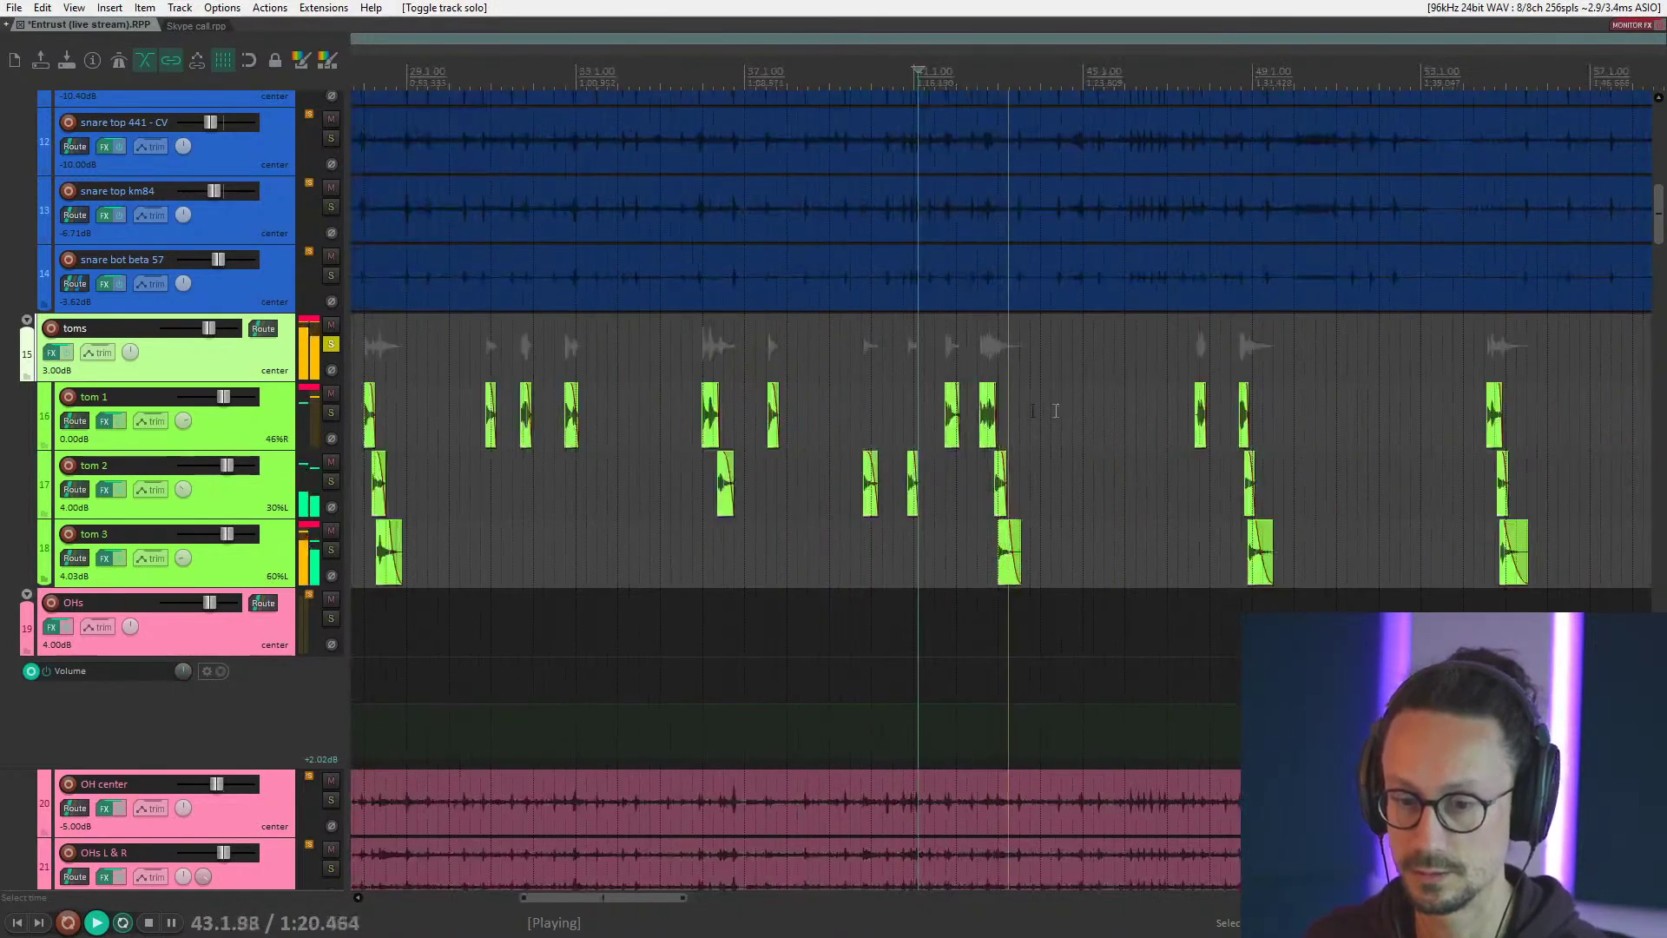
Stop at about 1:29, unsolo the toms group and play the full drums from there.
click(1198, 376)
key(space)
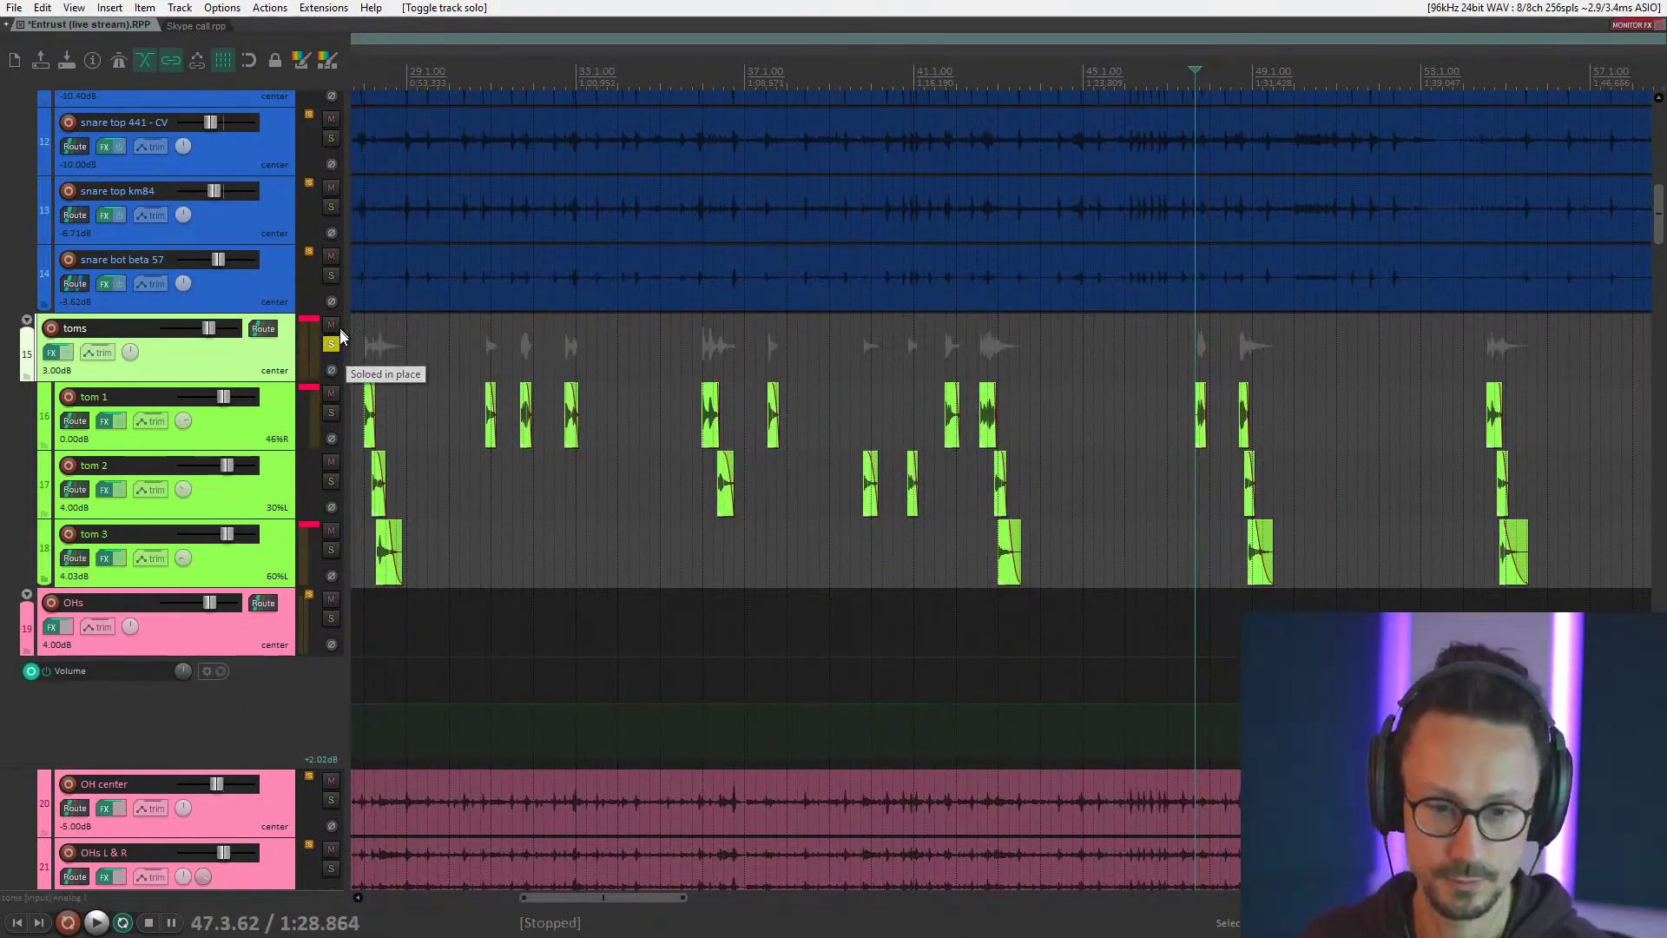
click(331, 343)
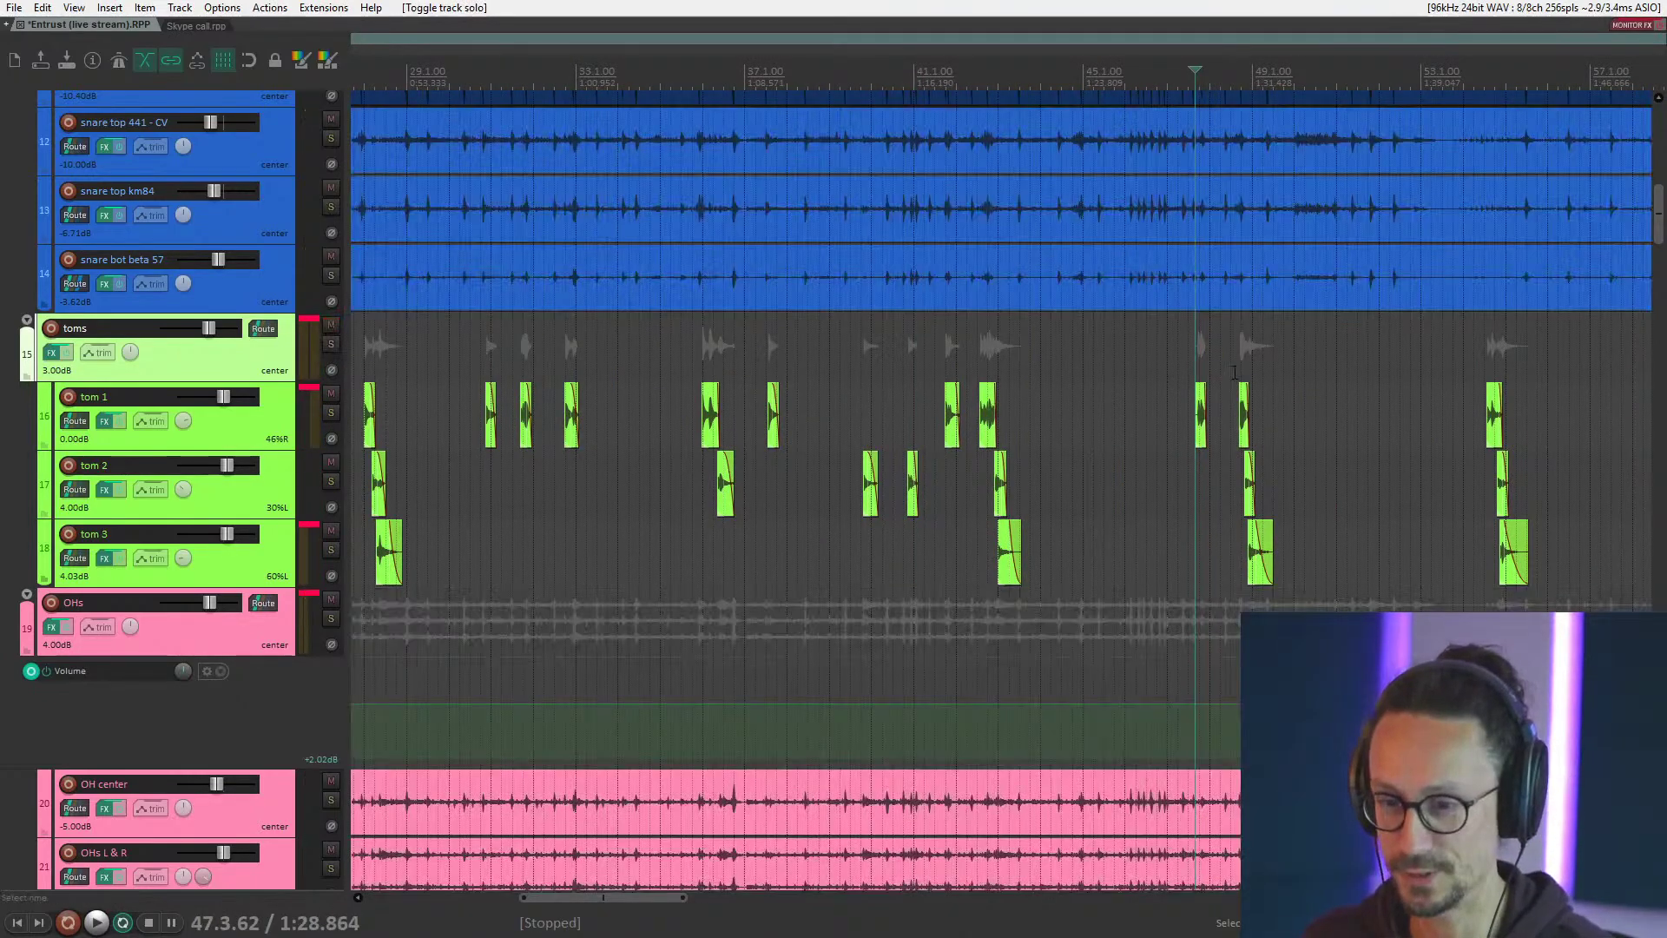
key(space)
Listen to the drums from about 3:49, near the start of the time selection, and stop playback.
scroll(1242, 375, down, 6)
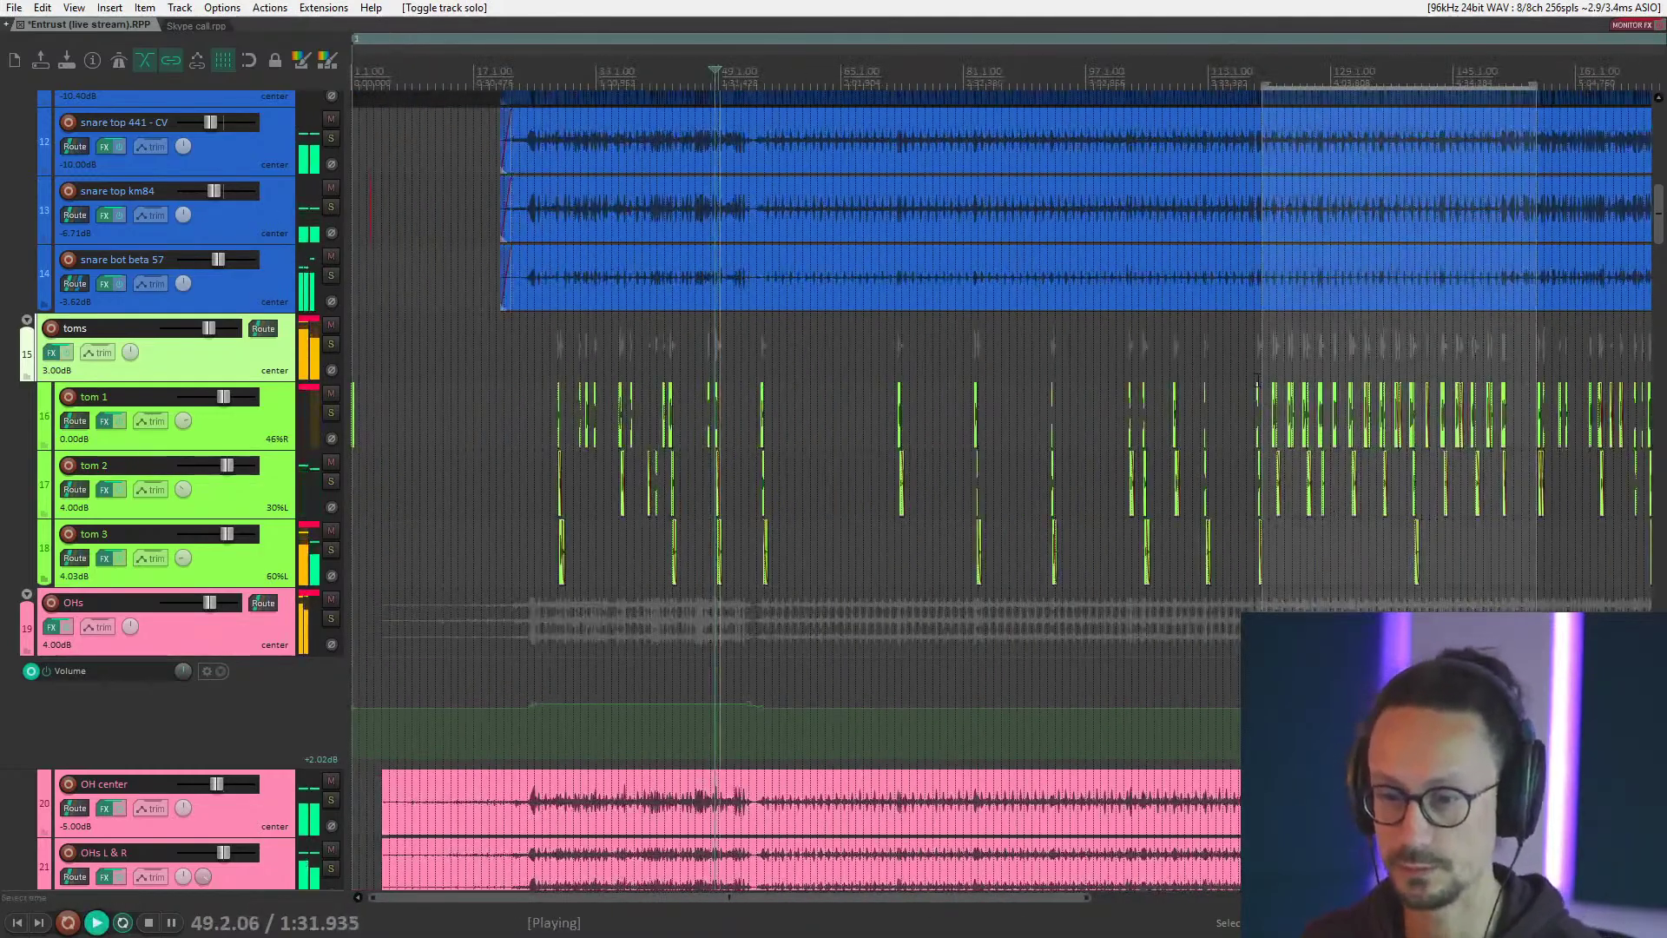
click(1291, 380)
scroll(1291, 379, up, 8)
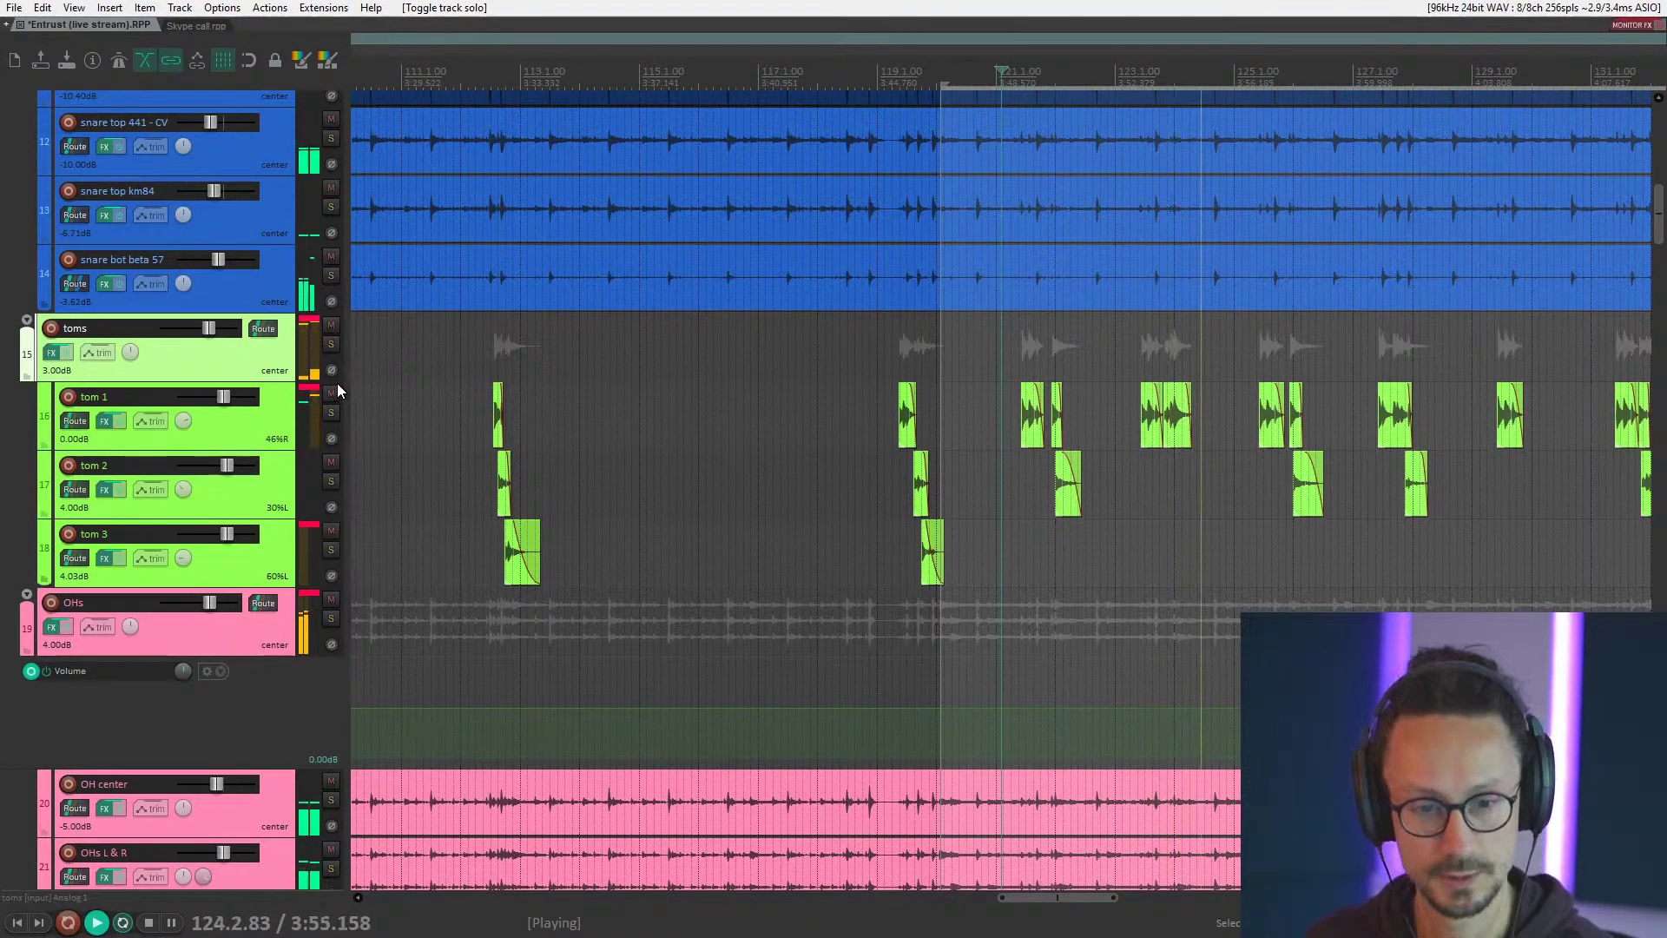
key(space)
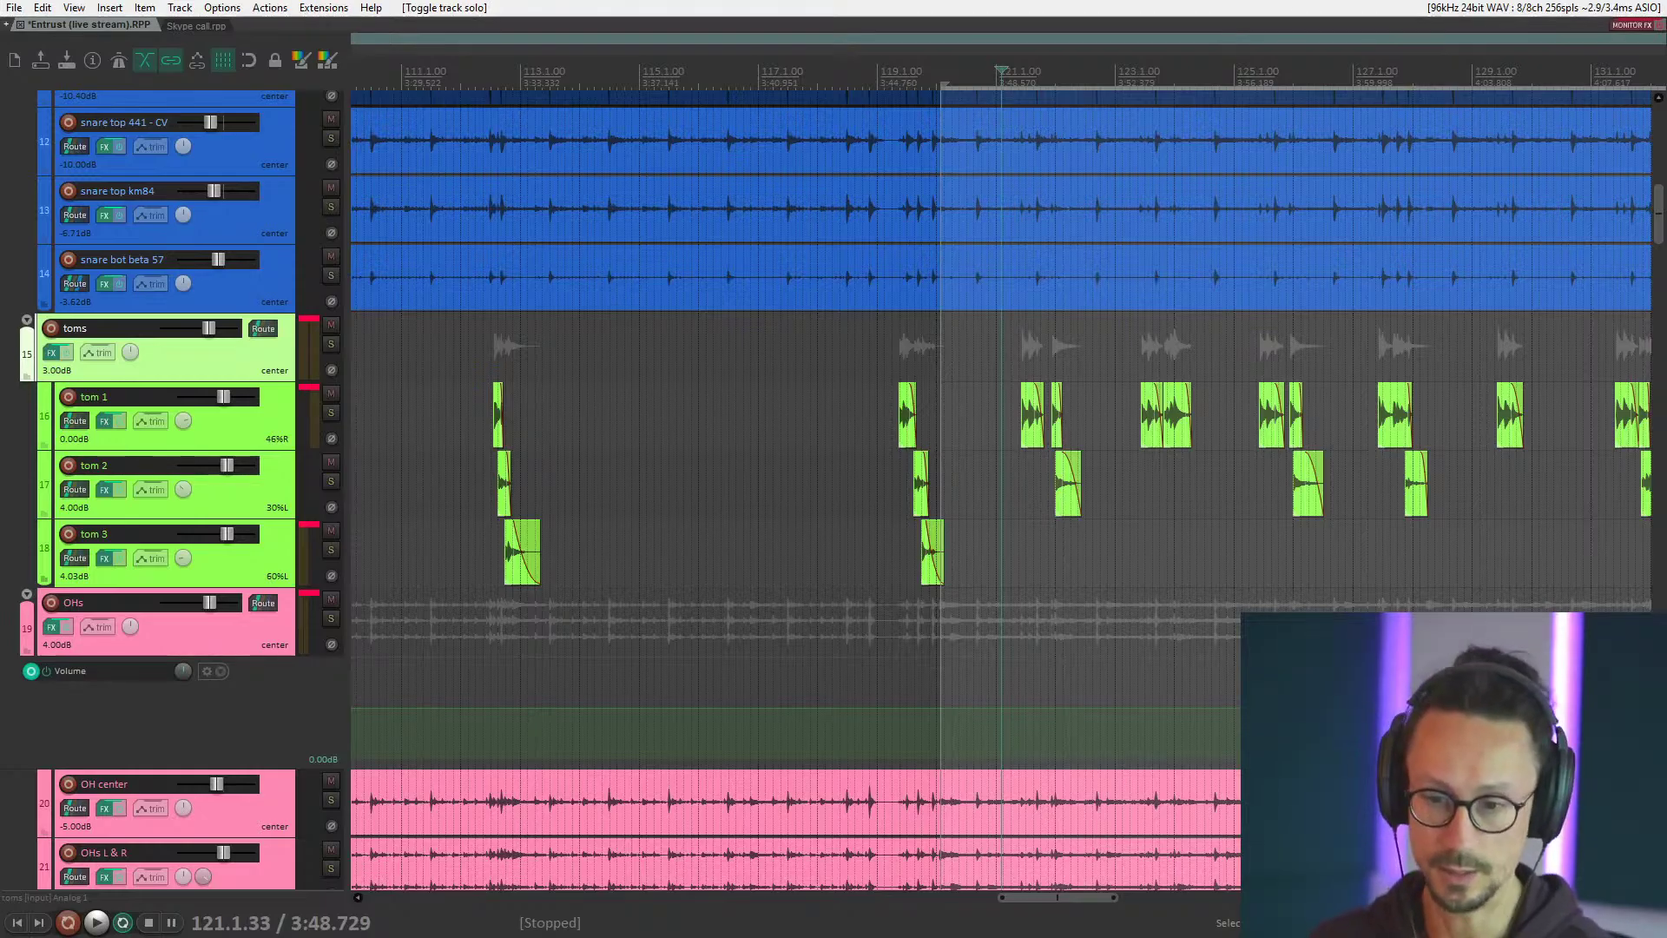
Examine the cut and faded tom 1 and tom 2 items around the edit cursor placed at about 3:57.
scroll(1010, 467, down, 3)
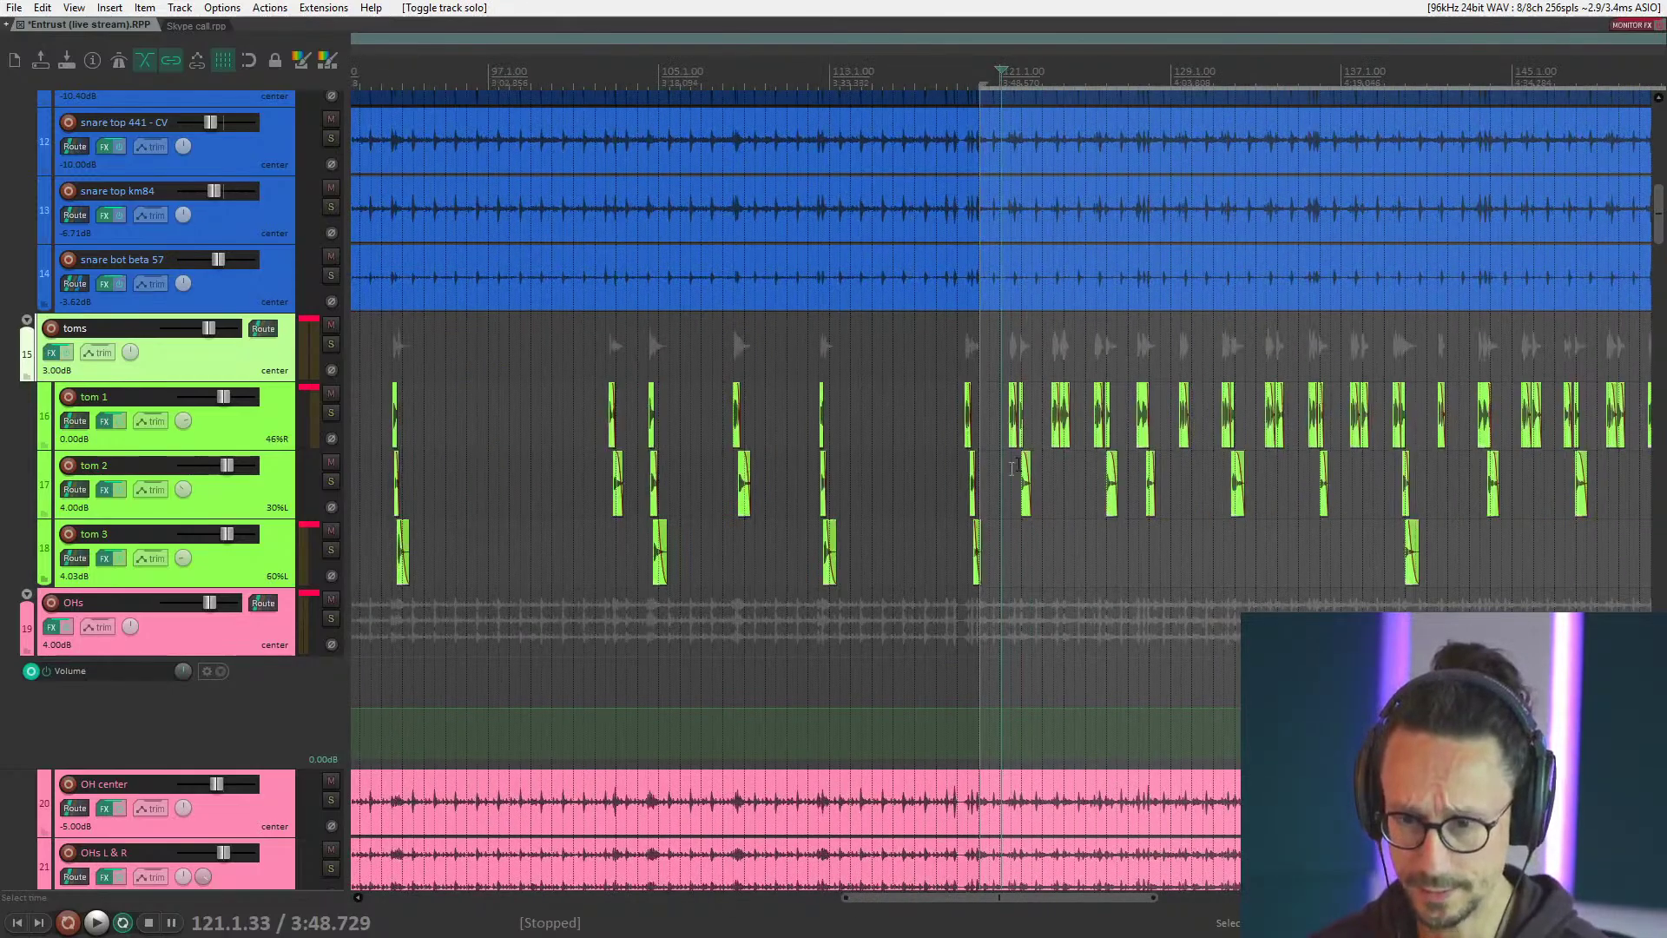
scroll(1111, 359, up, 3)
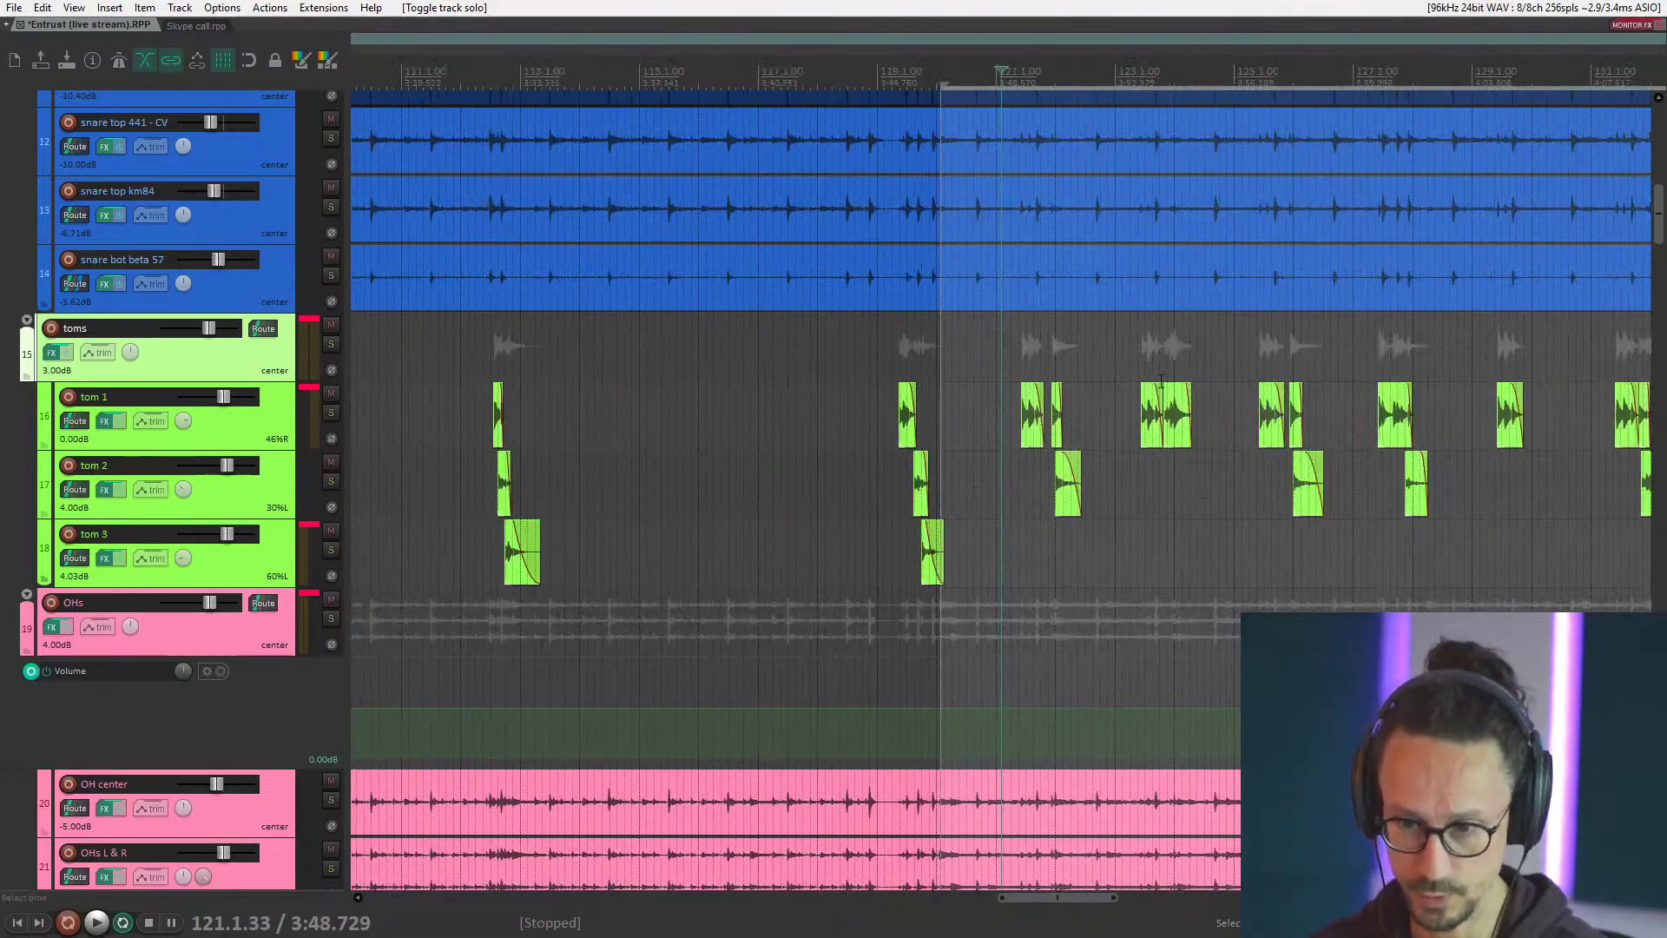
click(1159, 347)
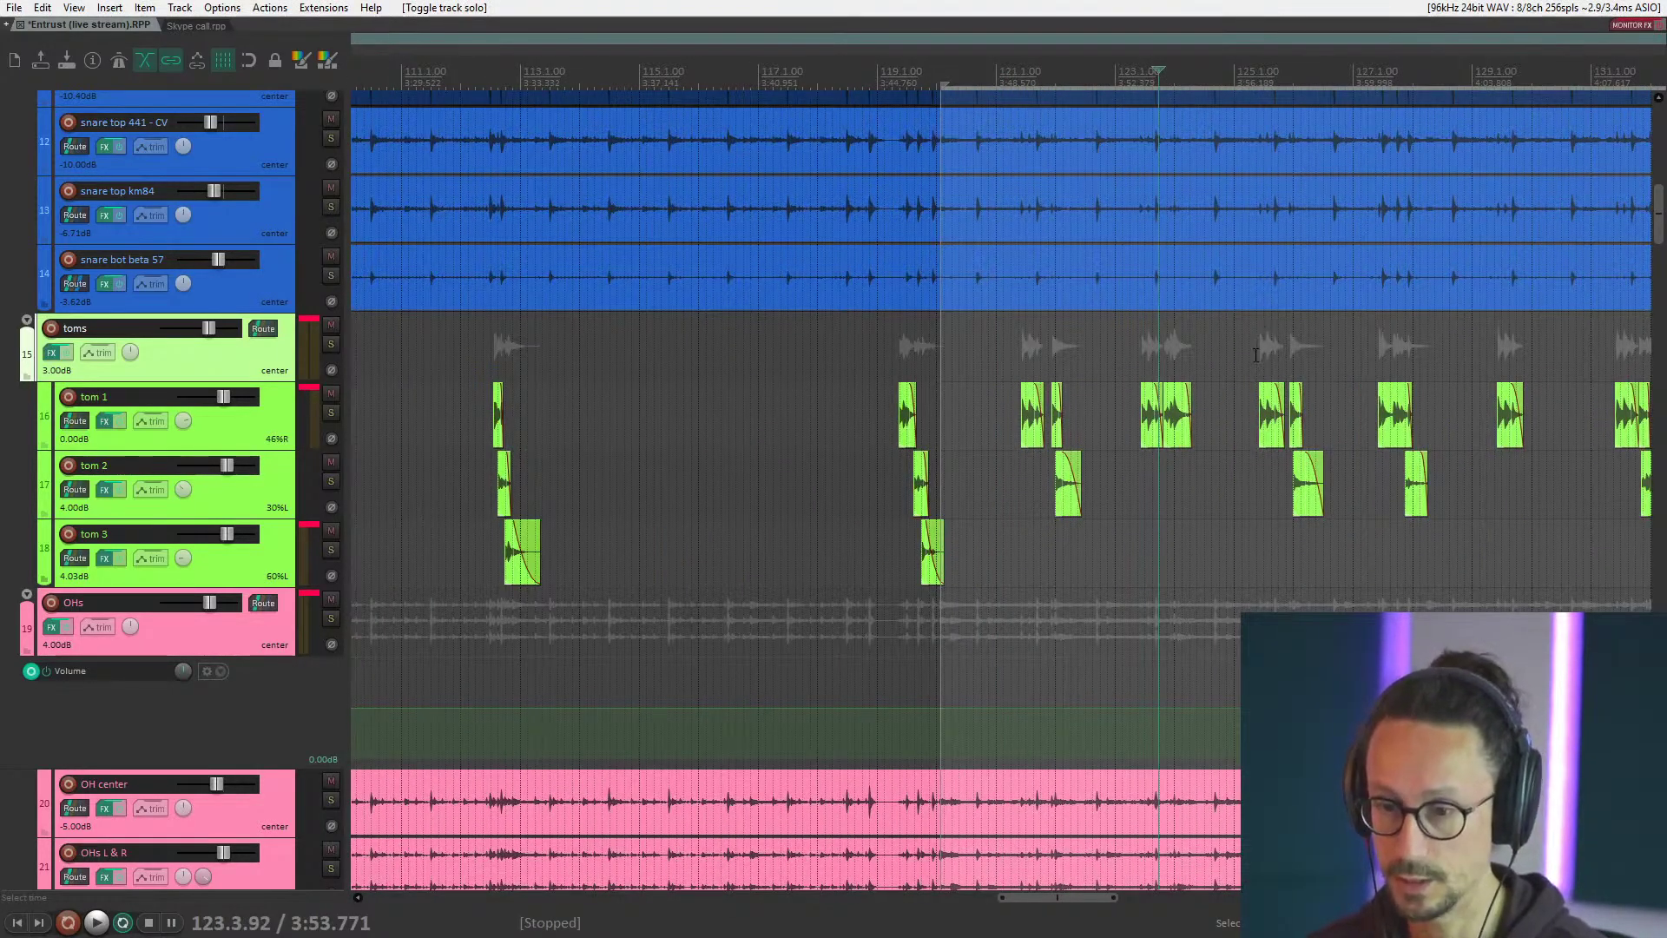
click(1256, 354)
scroll(1256, 354, up, 2)
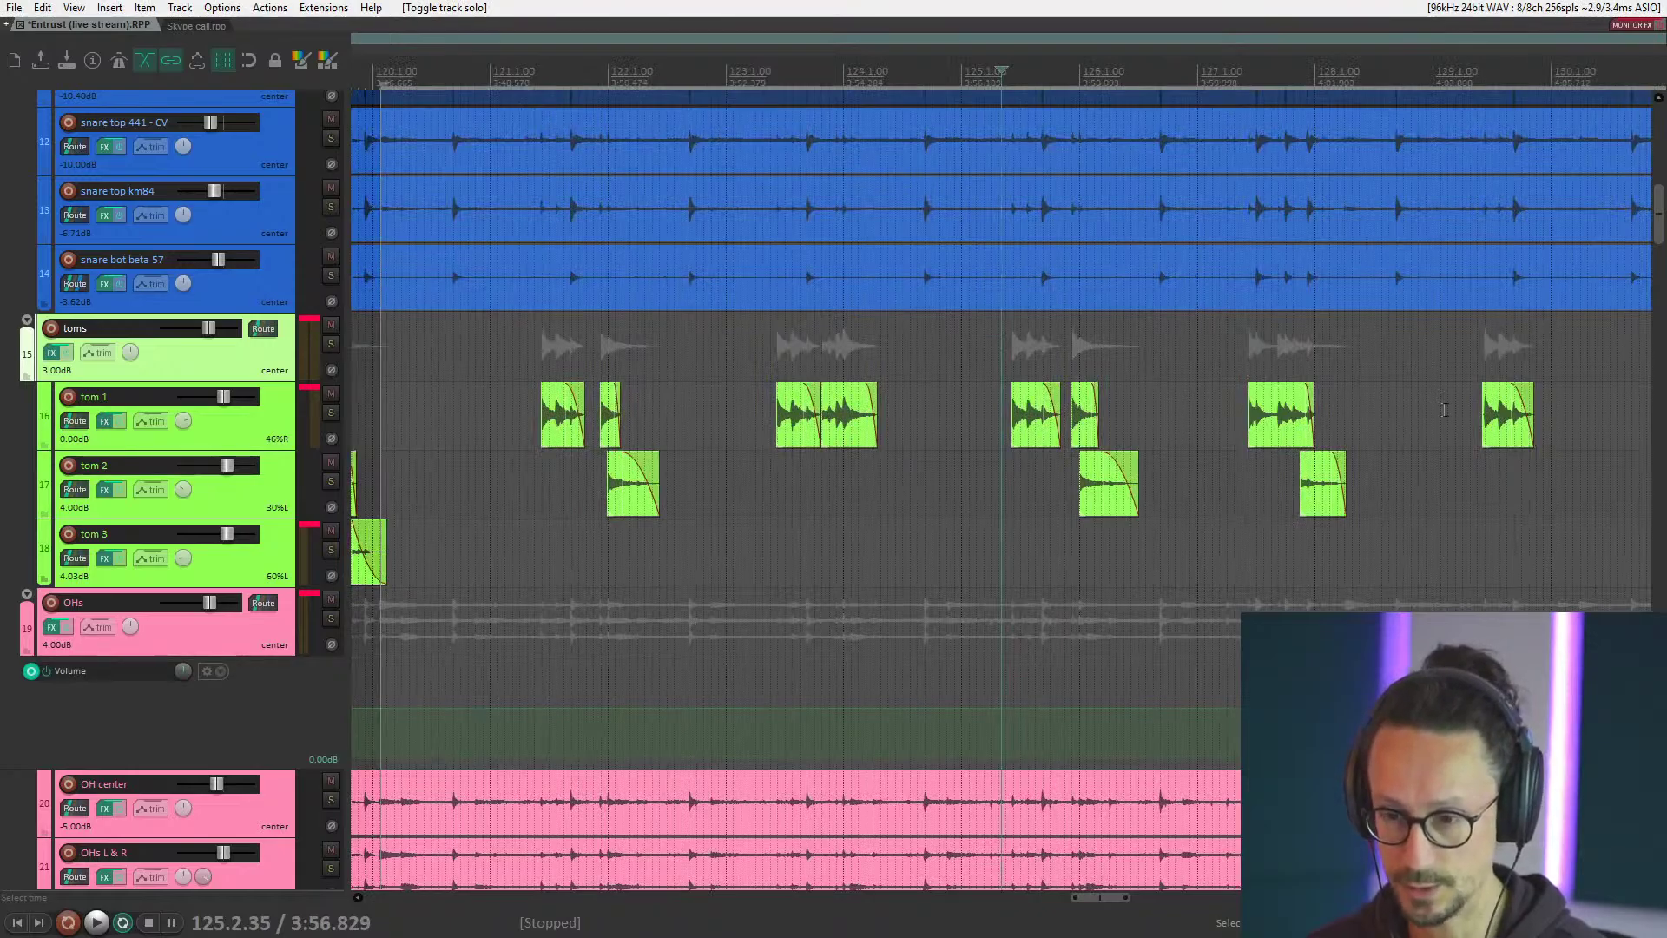
scroll(1042, 343, down, 4)
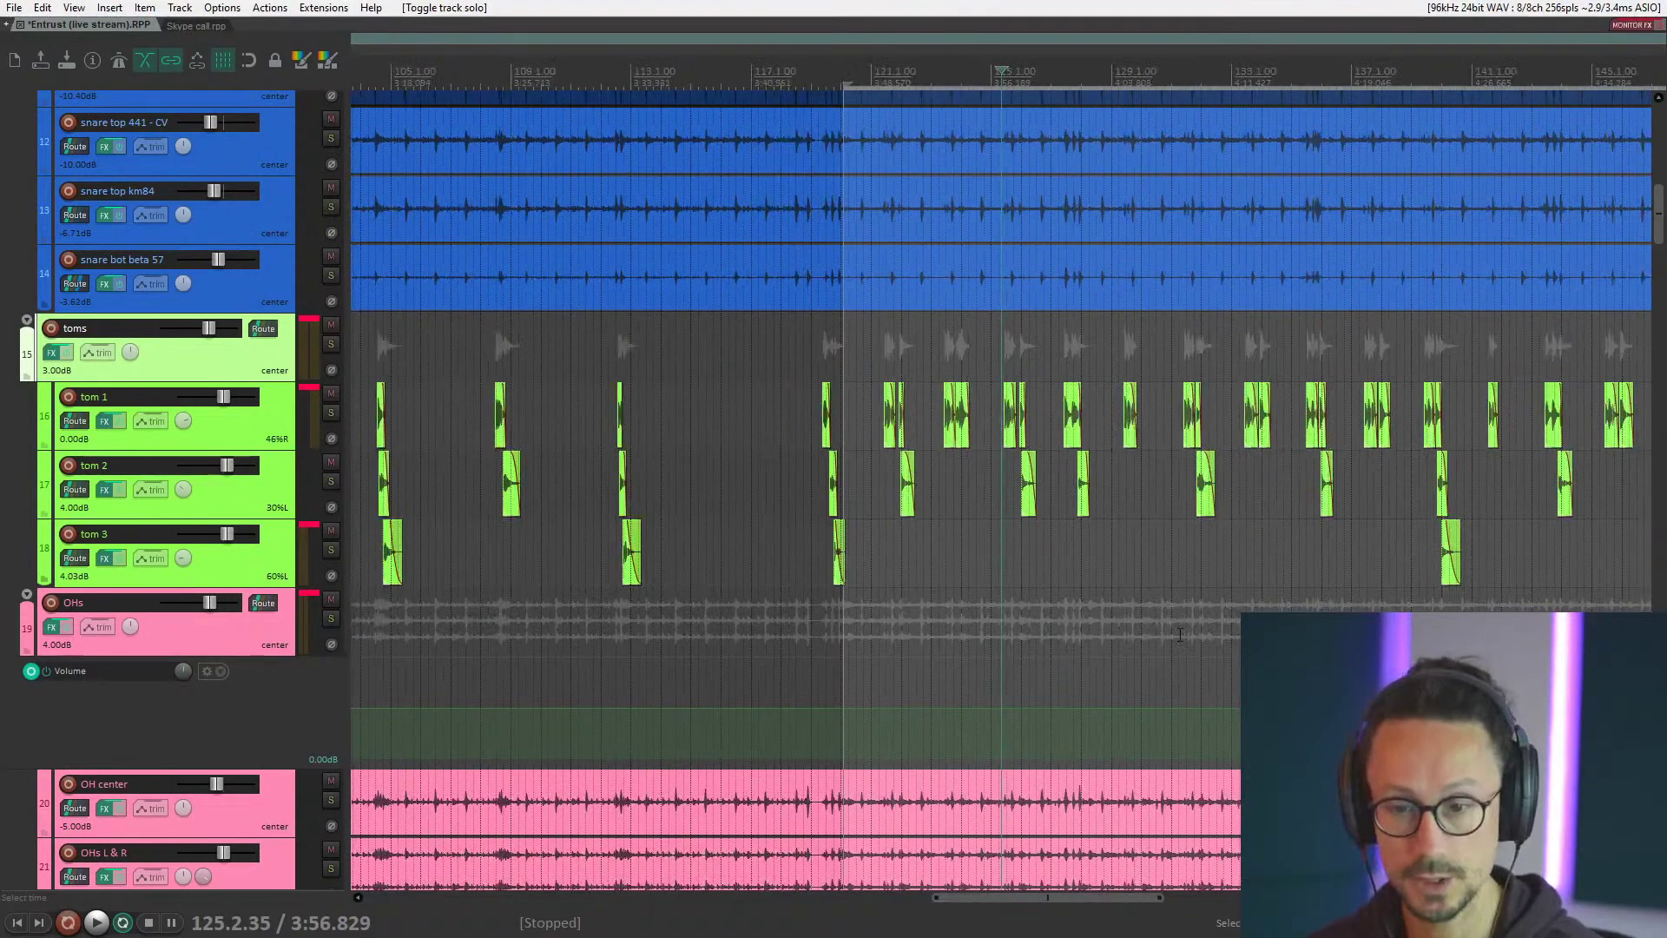
scroll(1180, 635, up, 3)
scroll(1273, 444, up, 2)
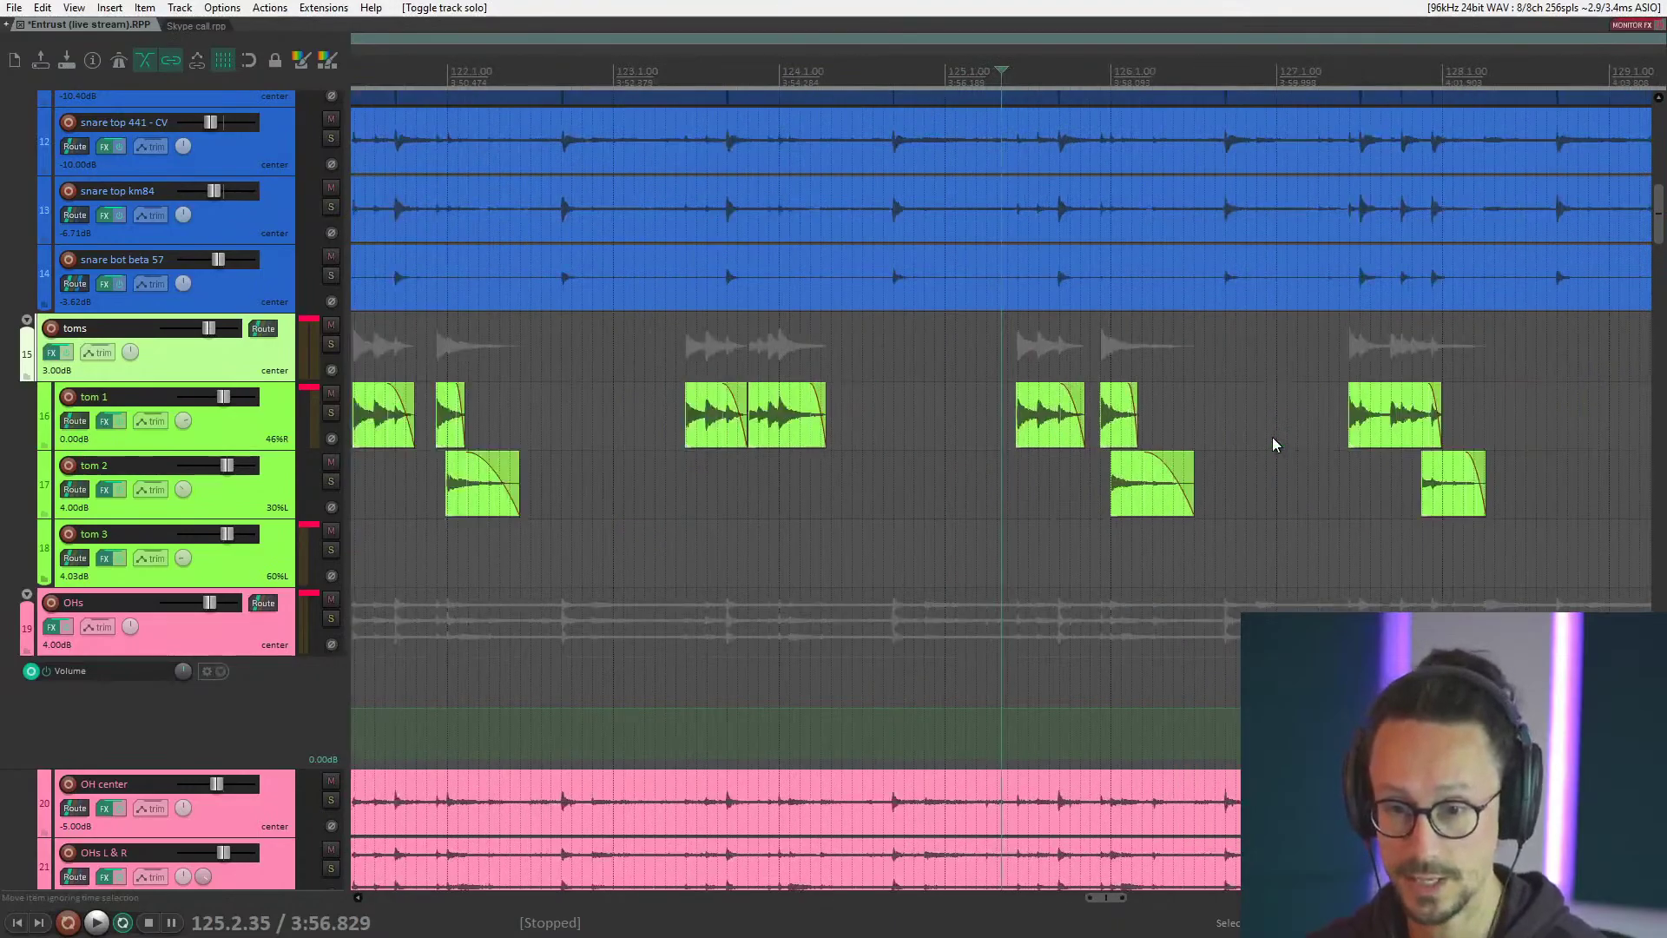
Look over the tom edits across a wider stretch of the song, then unsolo the drums group.
scroll(1273, 443, down, 2)
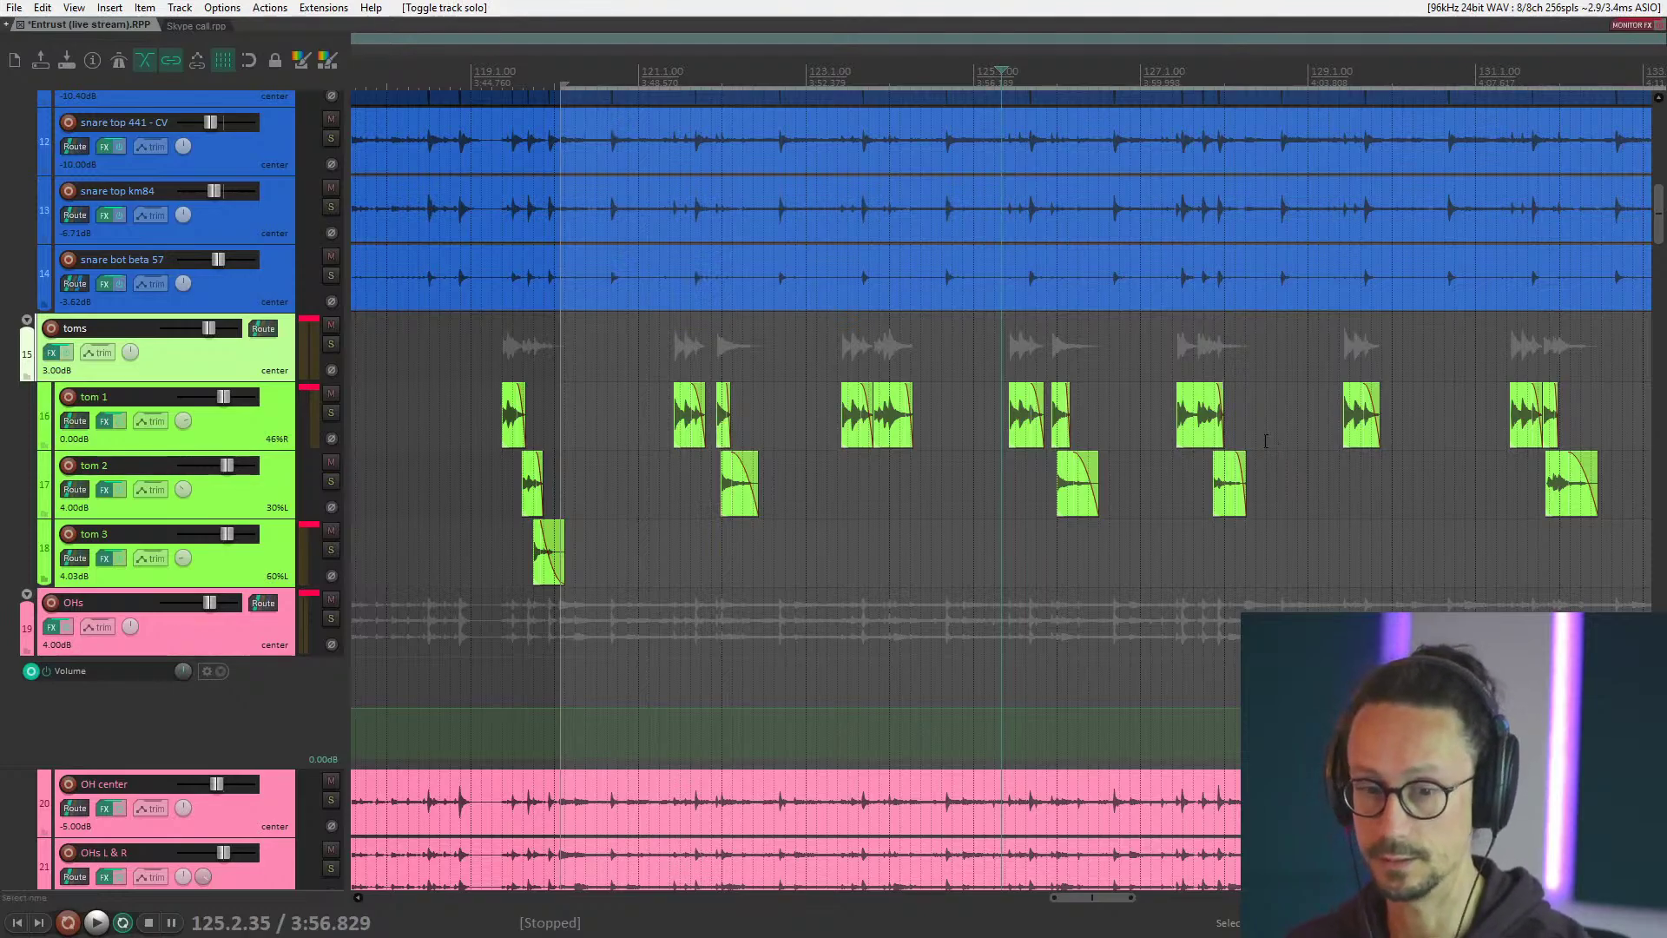
scroll(1267, 440, down, 3)
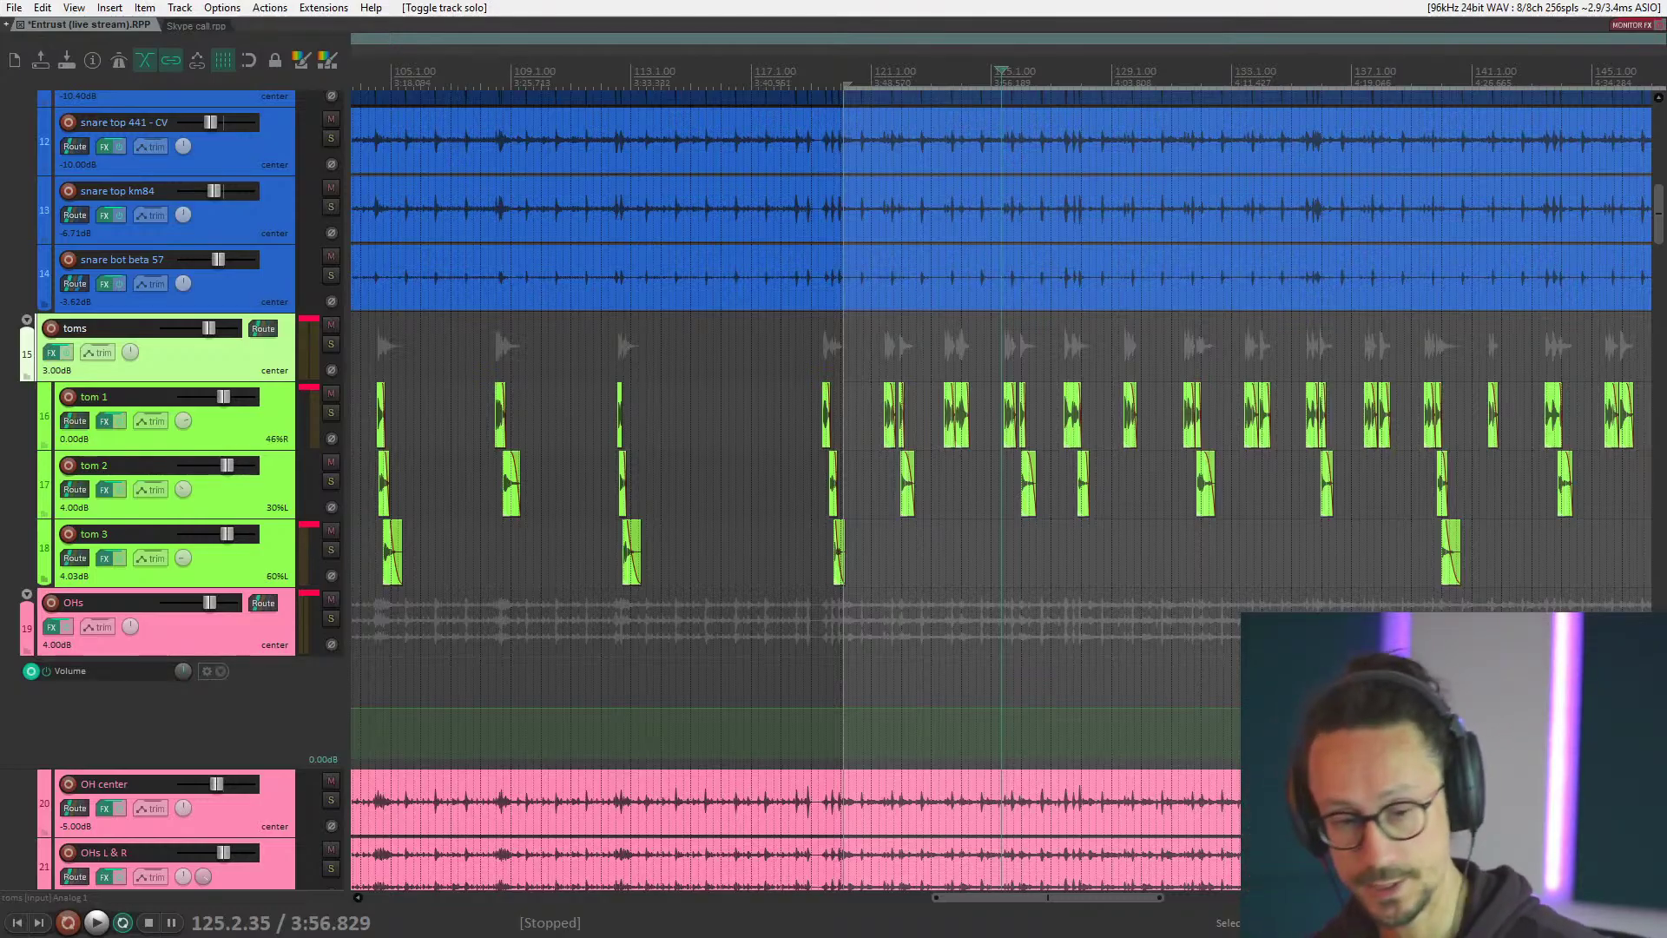
click(221, 299)
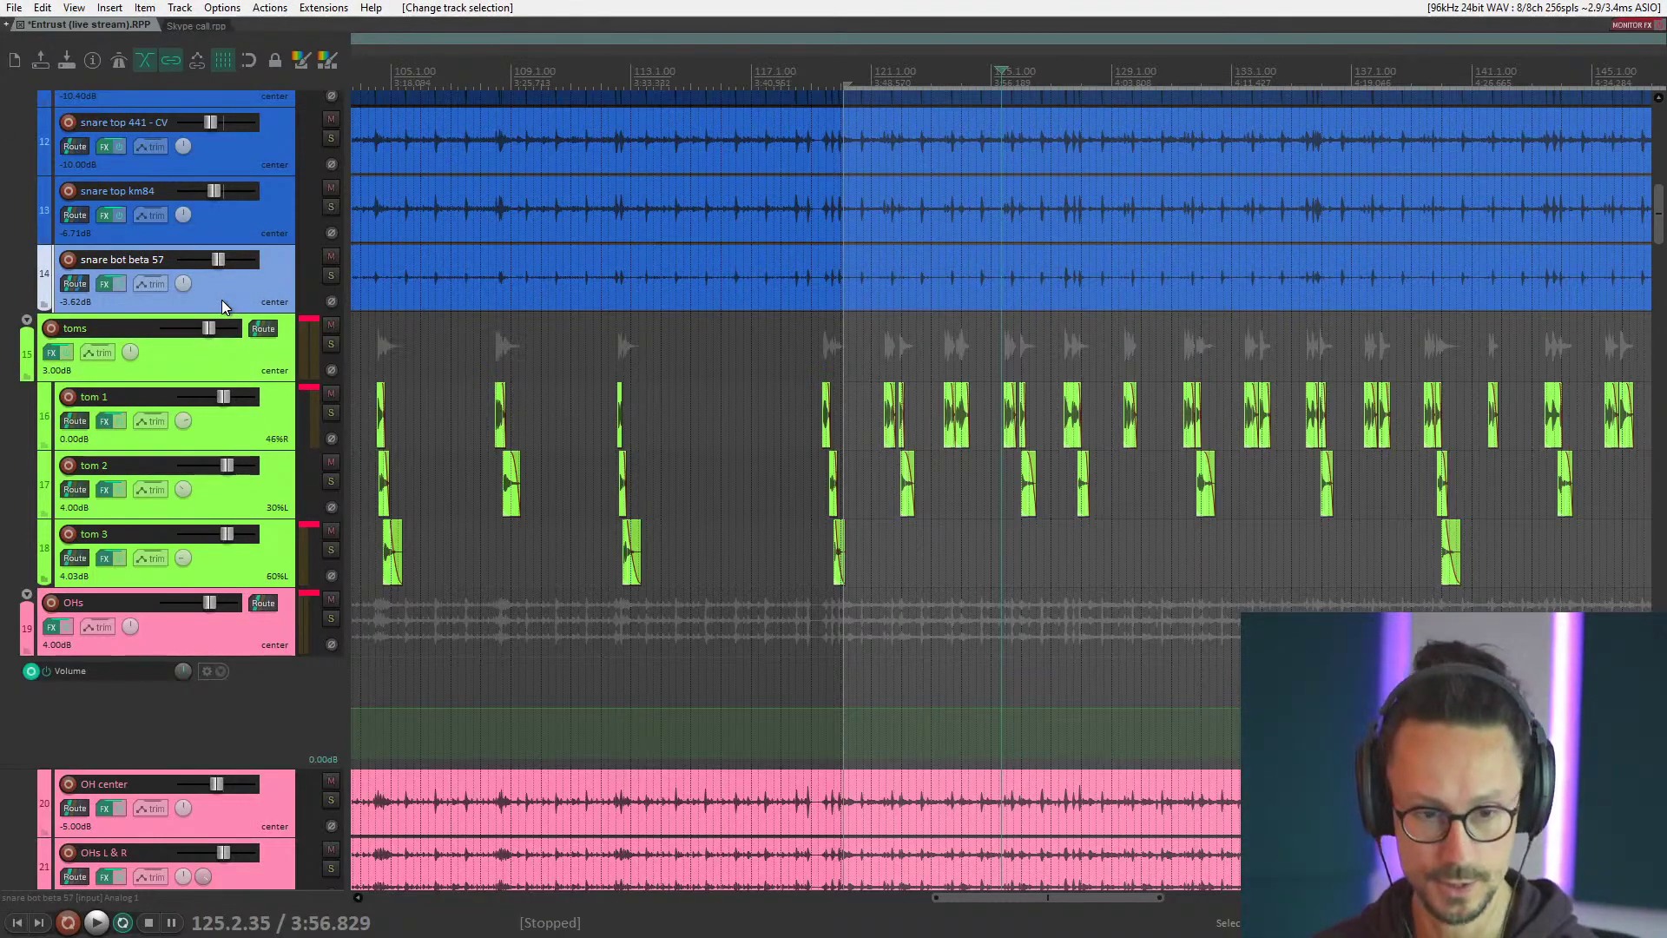
scroll(221, 299, up, 8)
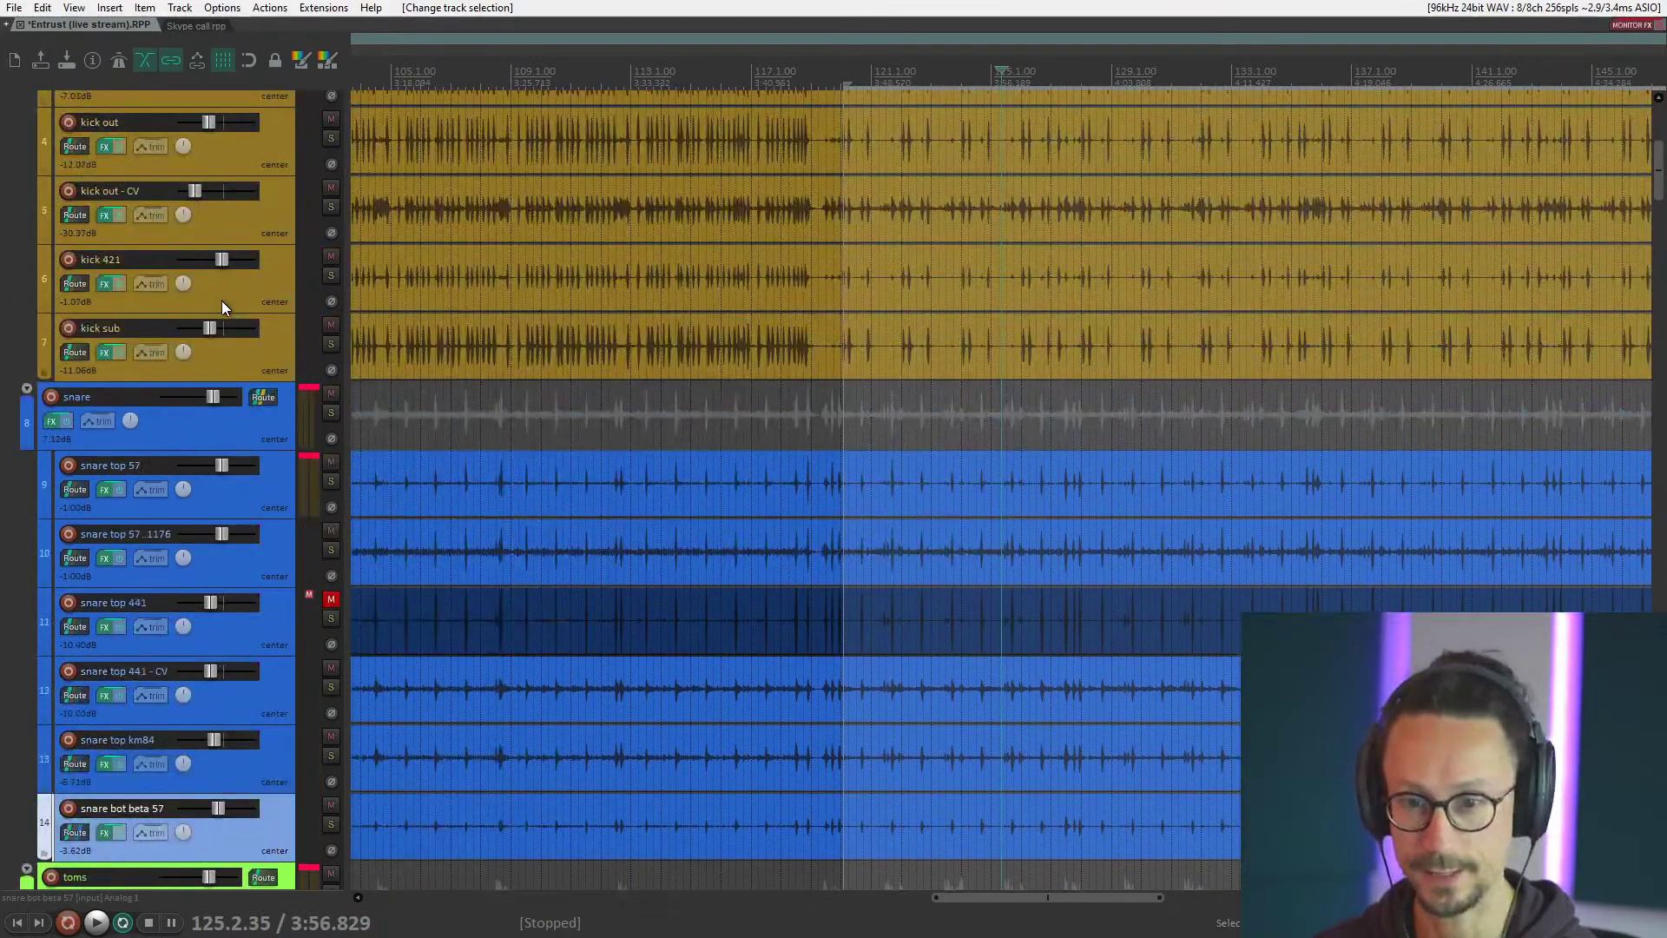
scroll(223, 302, up, 5)
click(331, 202)
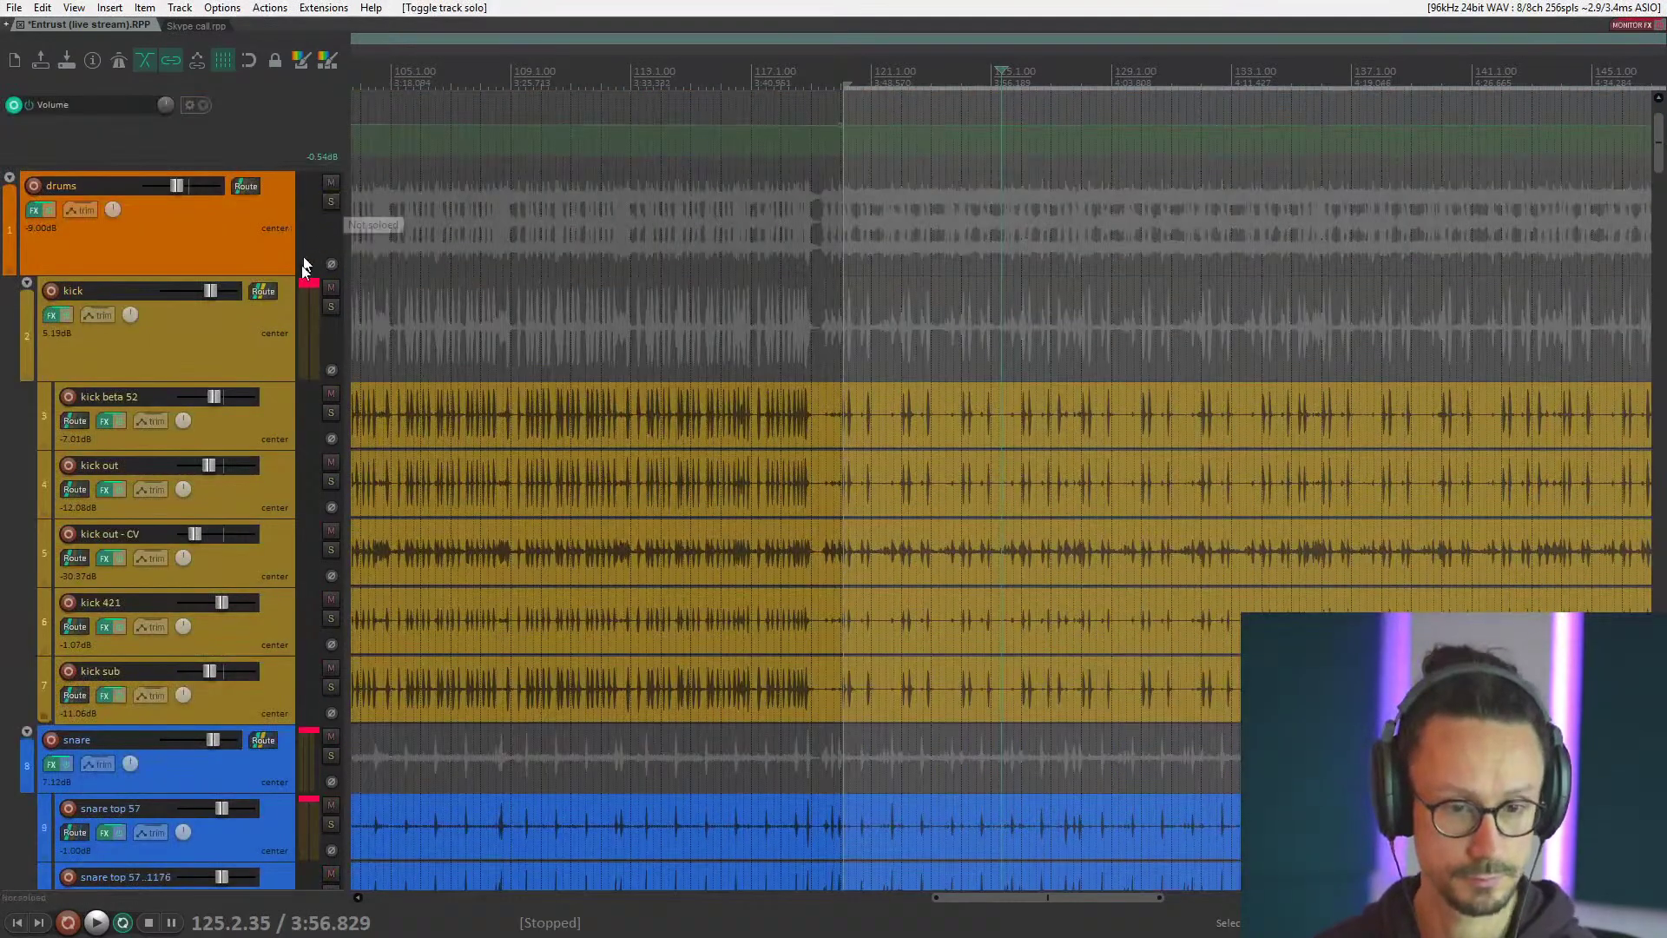
Solo the kick beta 52 track and play it from about 3:57.
click(258, 340)
scroll(258, 340, down, 1)
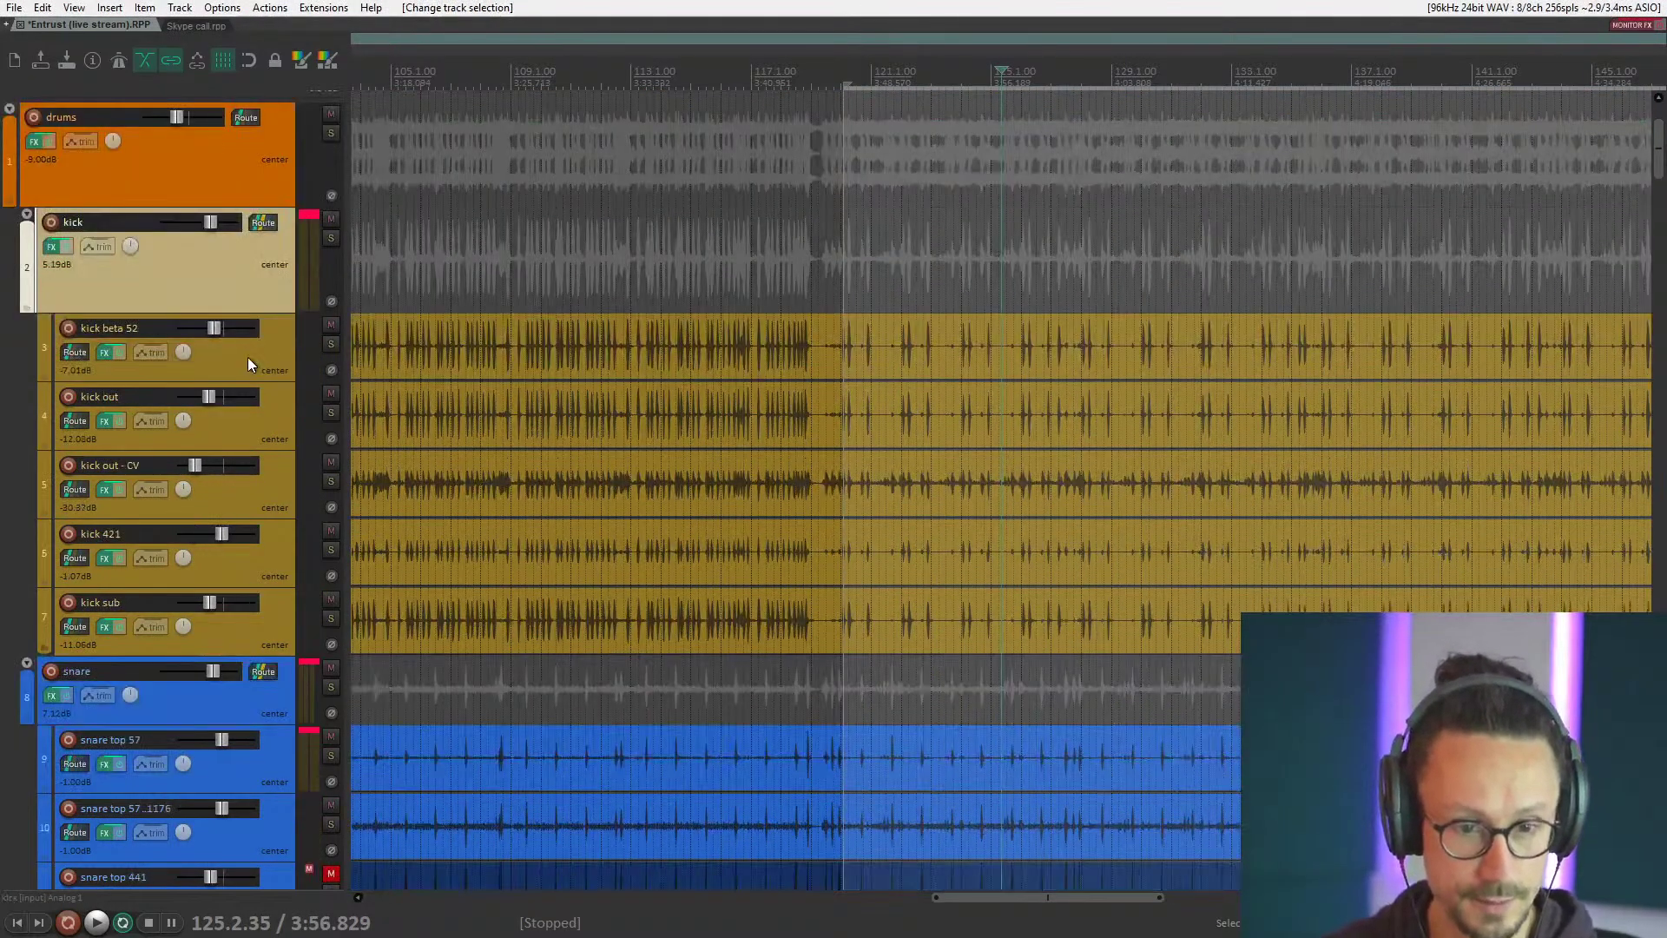
click(247, 357)
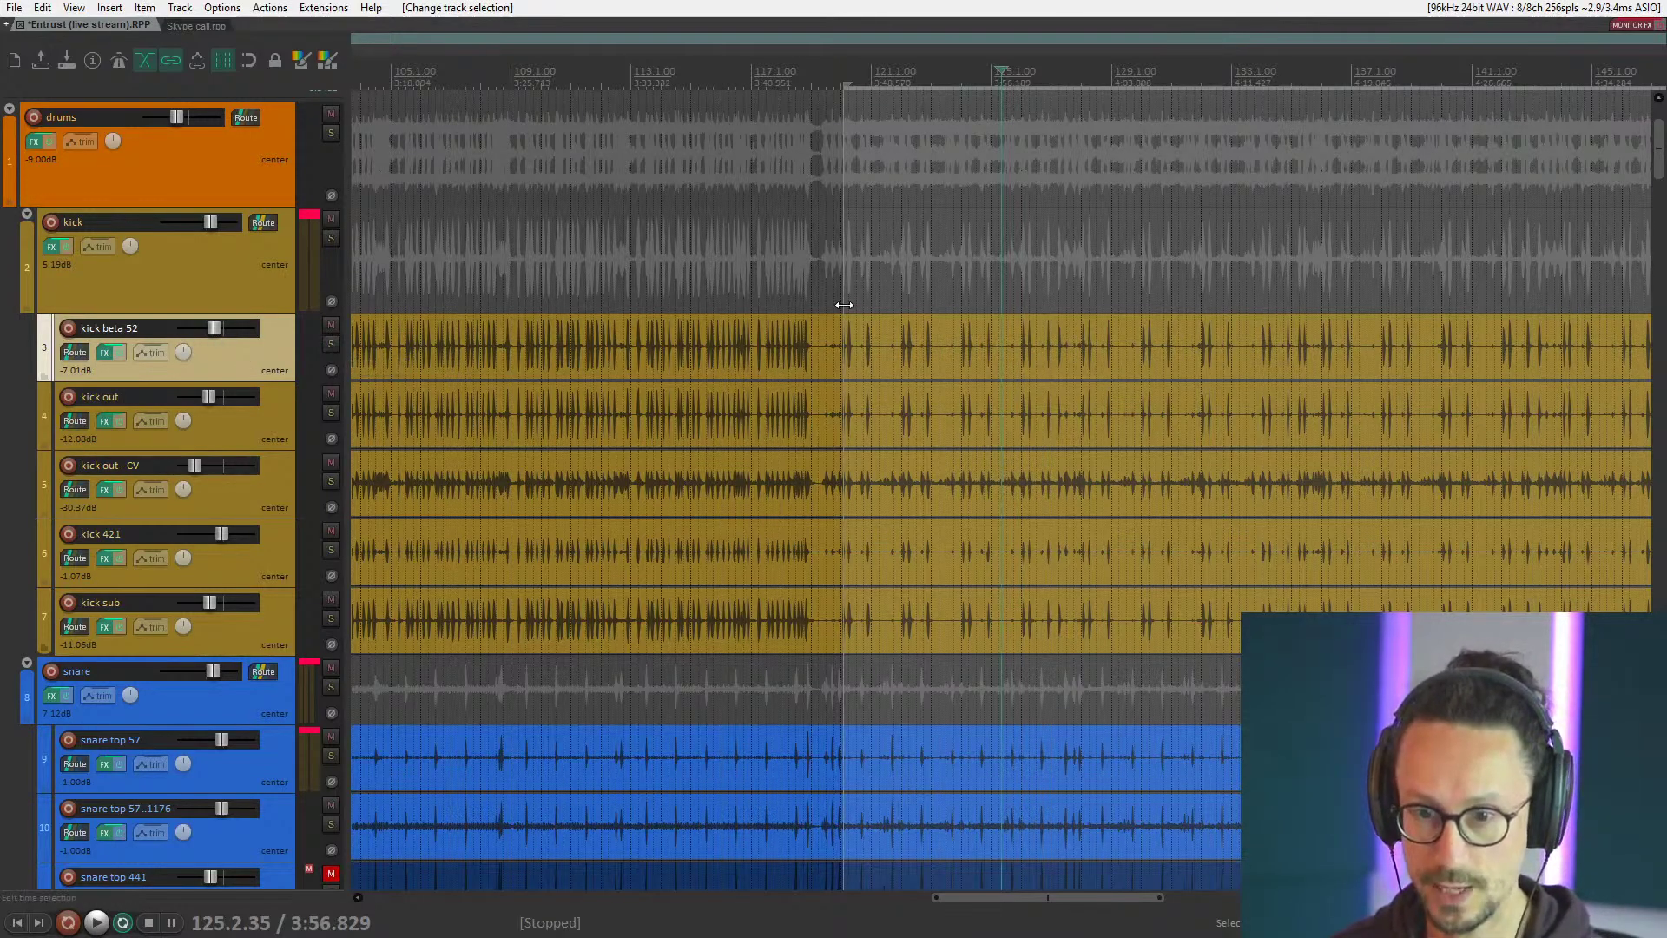
click(331, 342)
key(space)
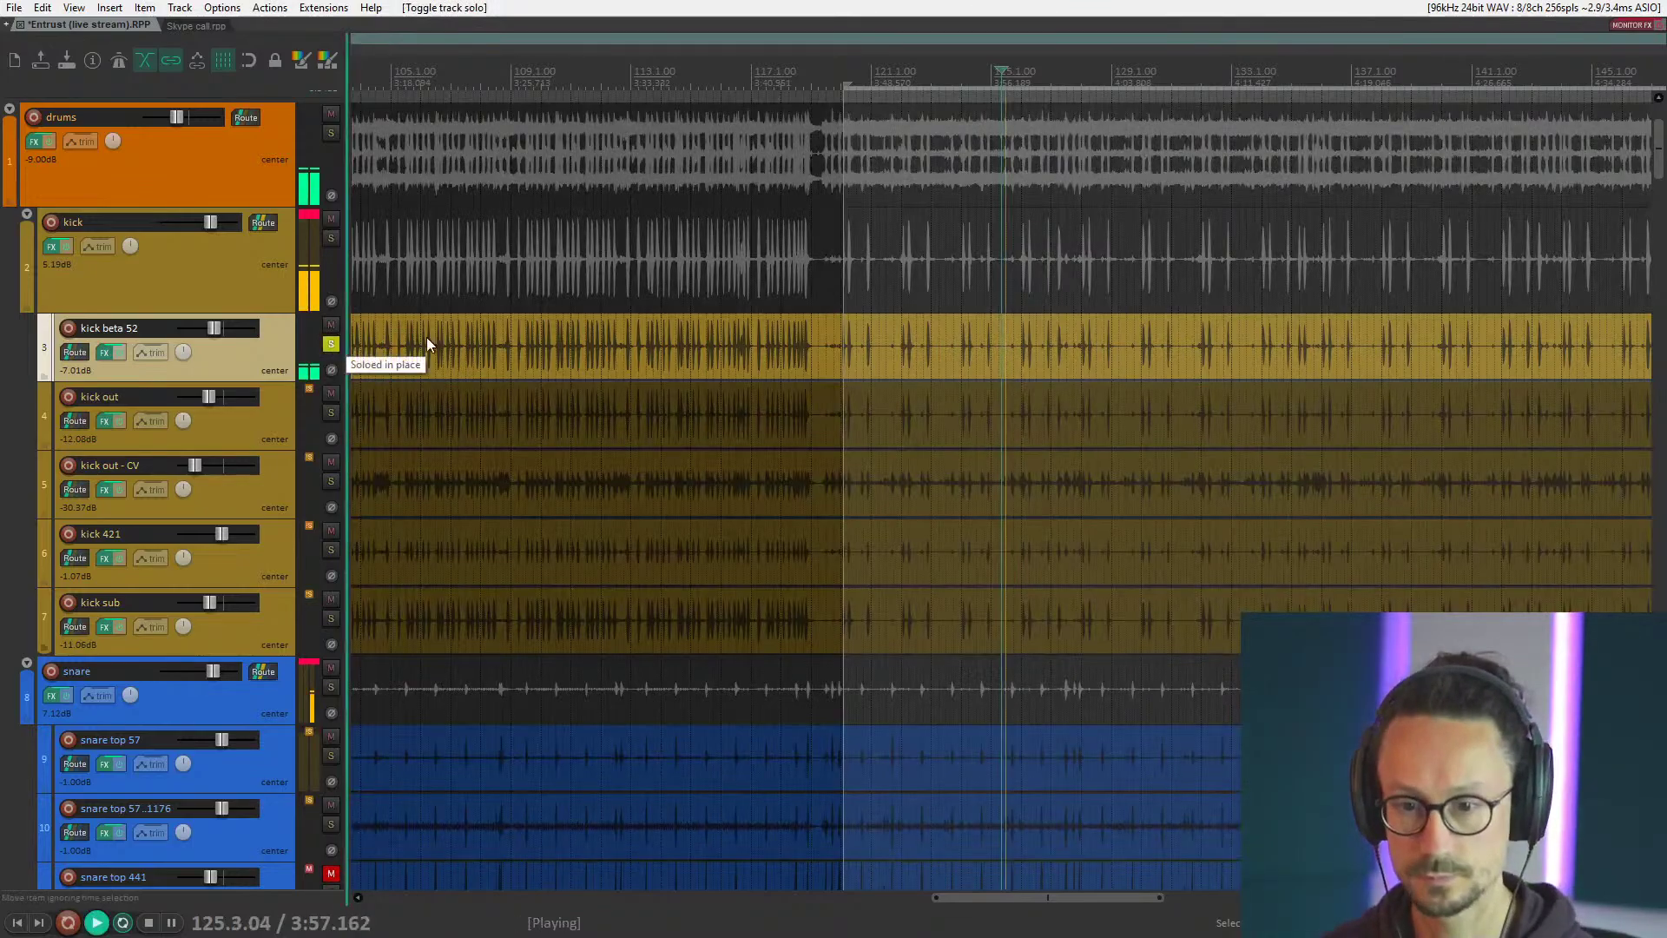
scroll(426, 343, down, 2)
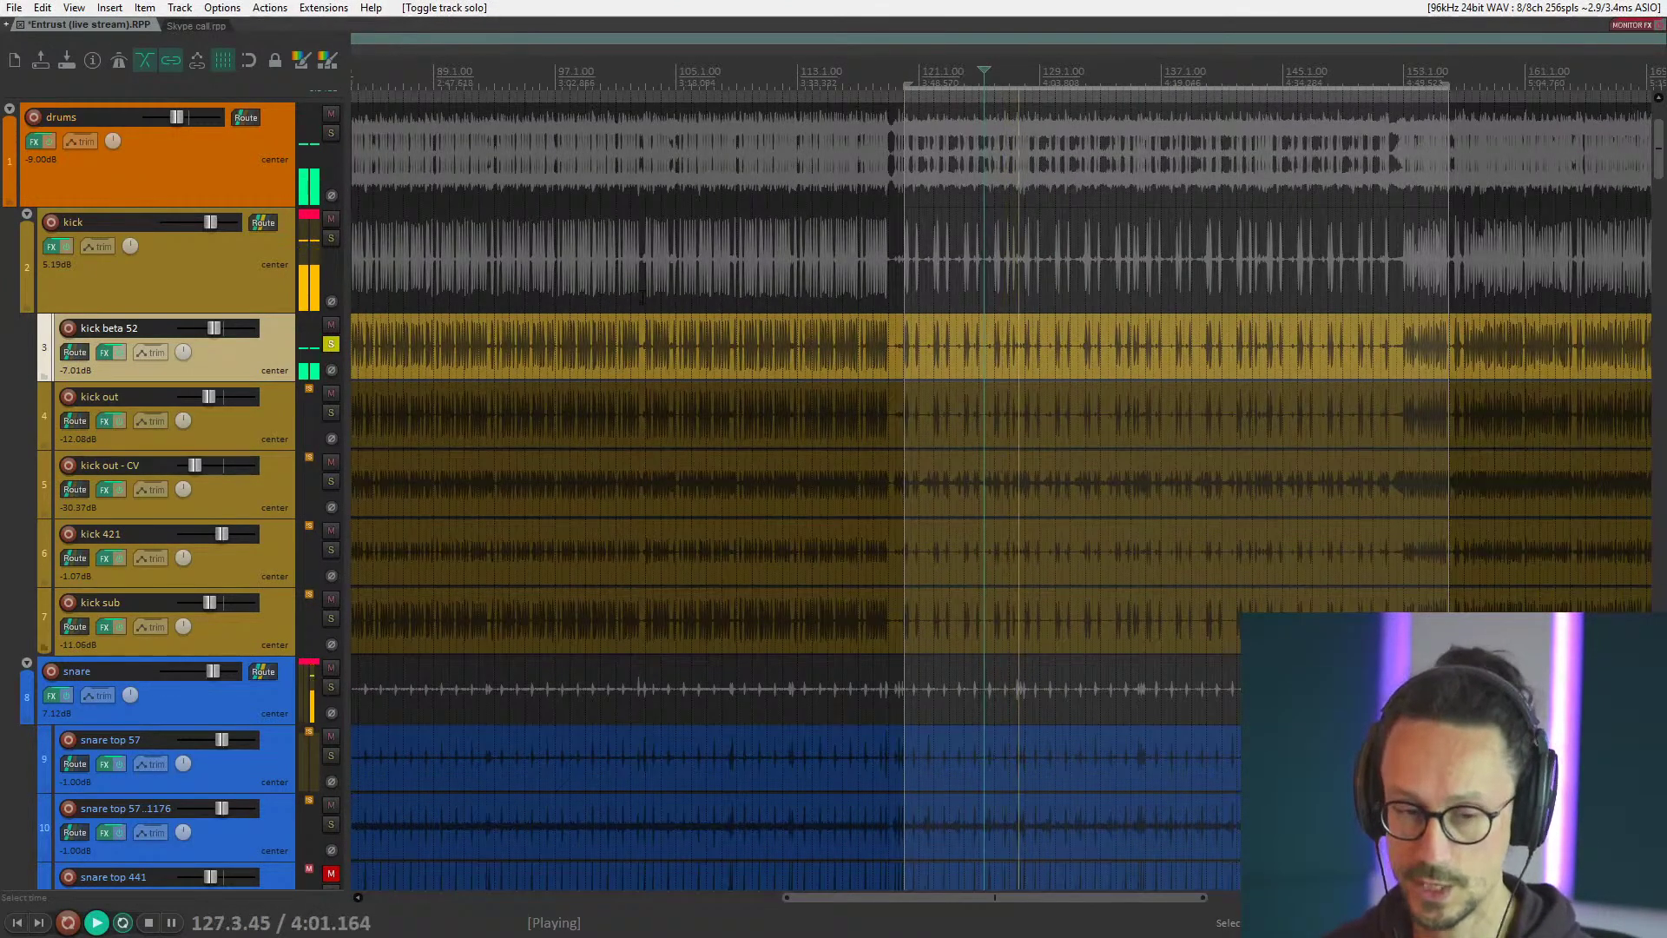
Play kick beta 52 from about 2:50 with its effects toggled for comparison, then stop and unsolo it.
click(105, 352)
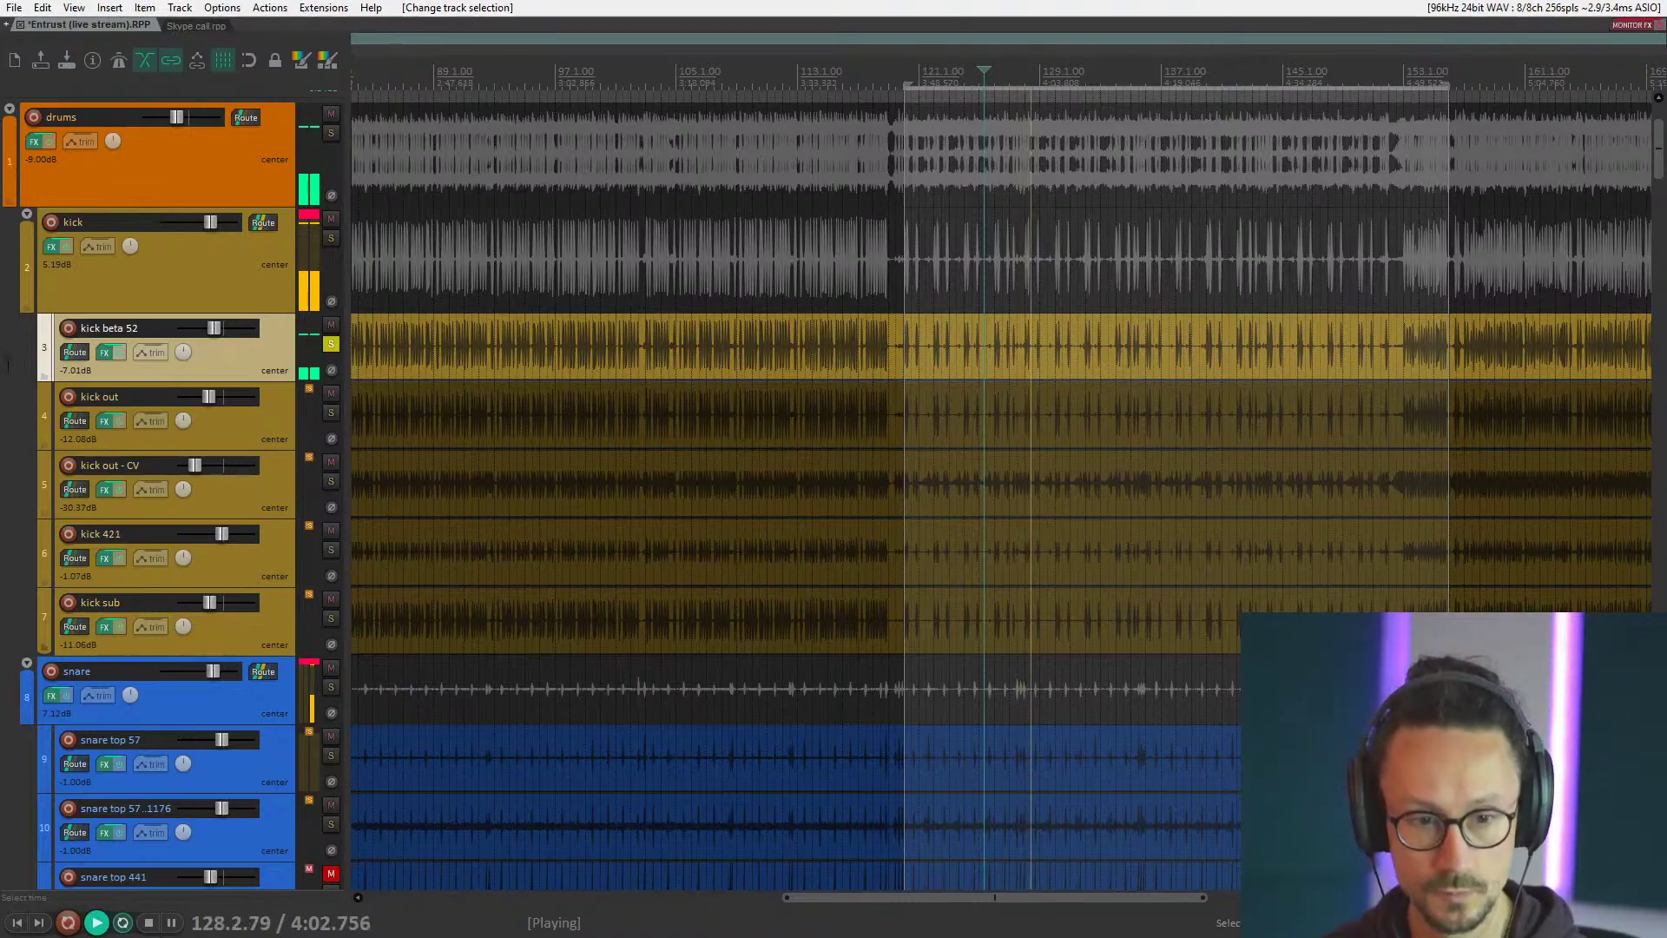
click(452, 261)
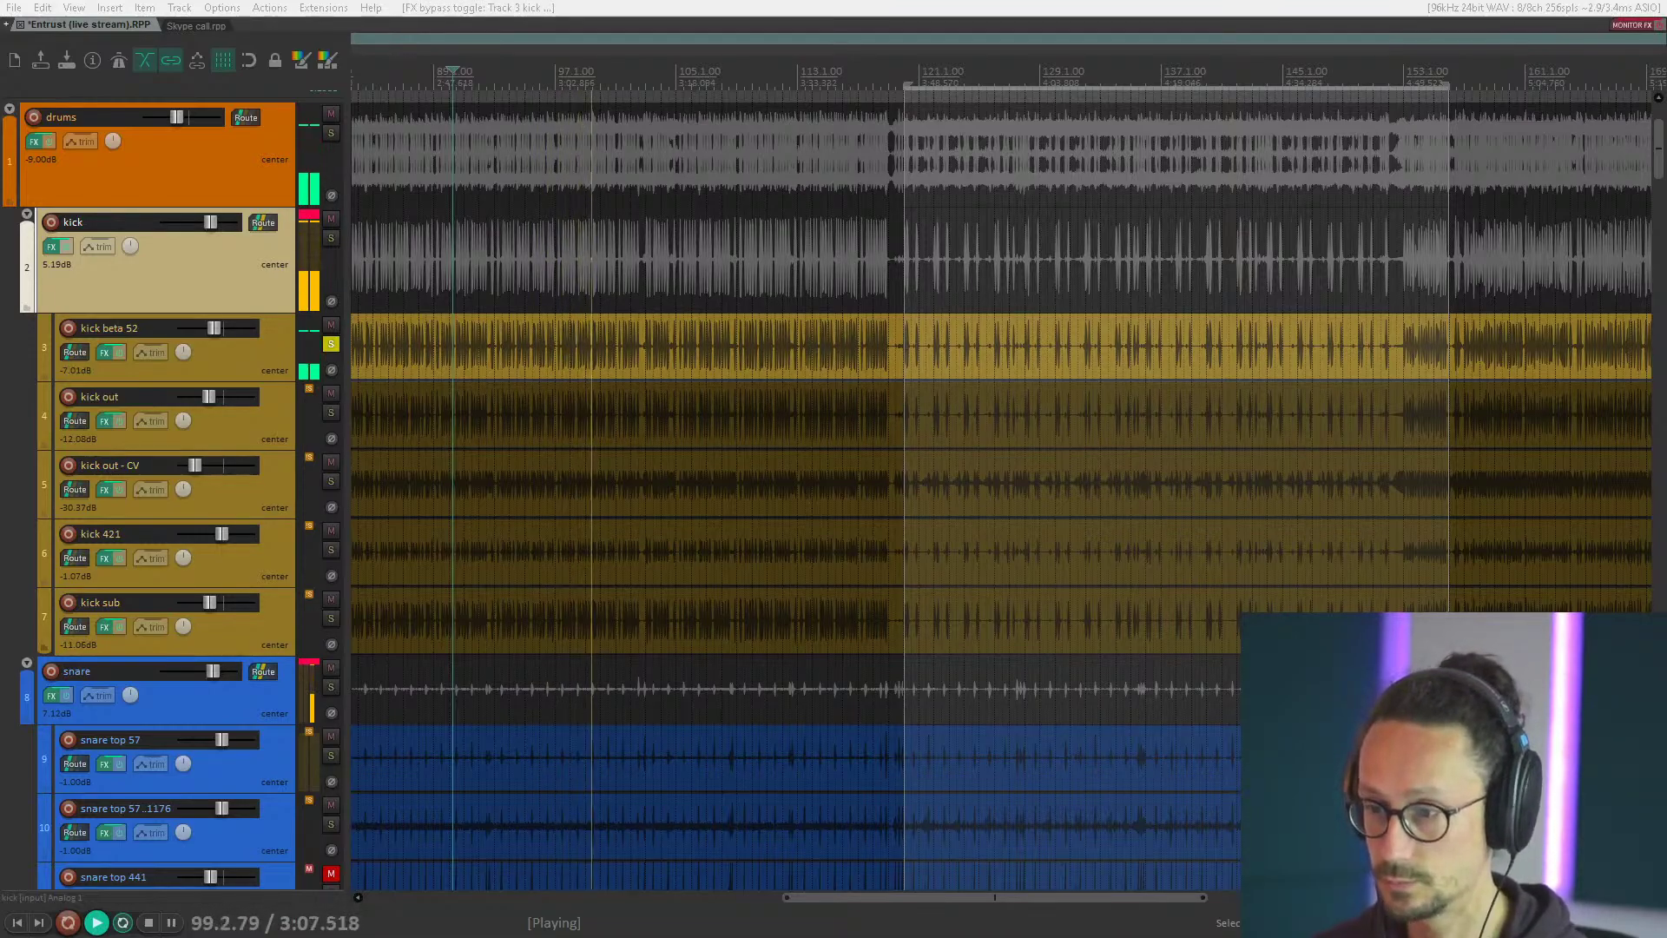
key(space)
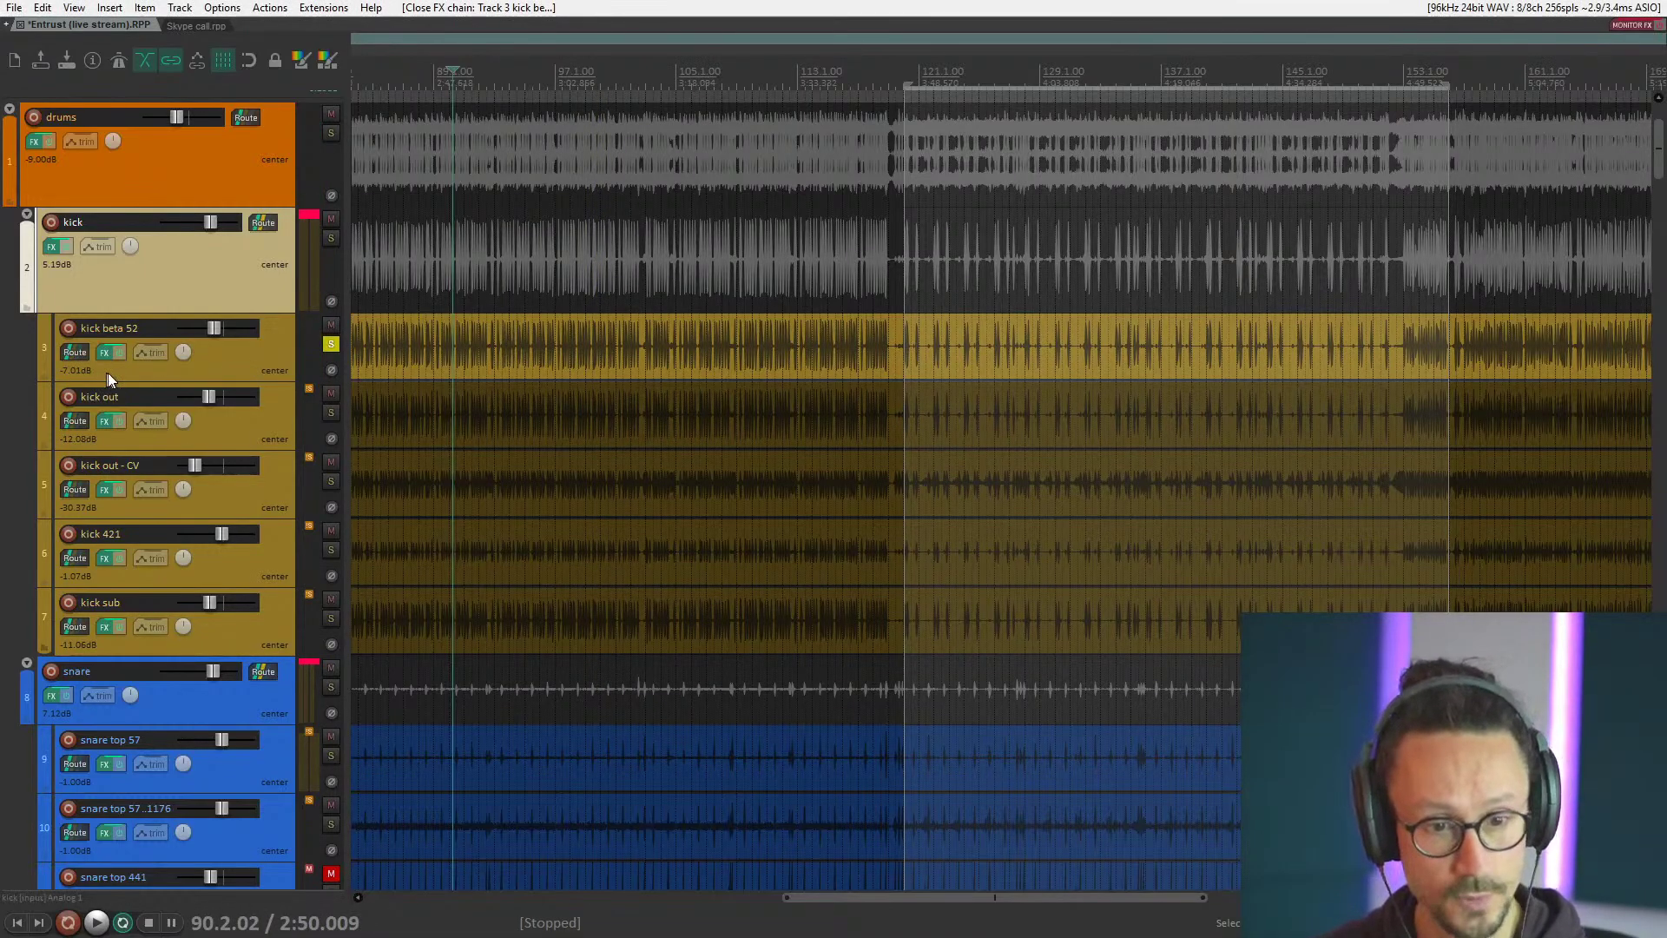
click(330, 344)
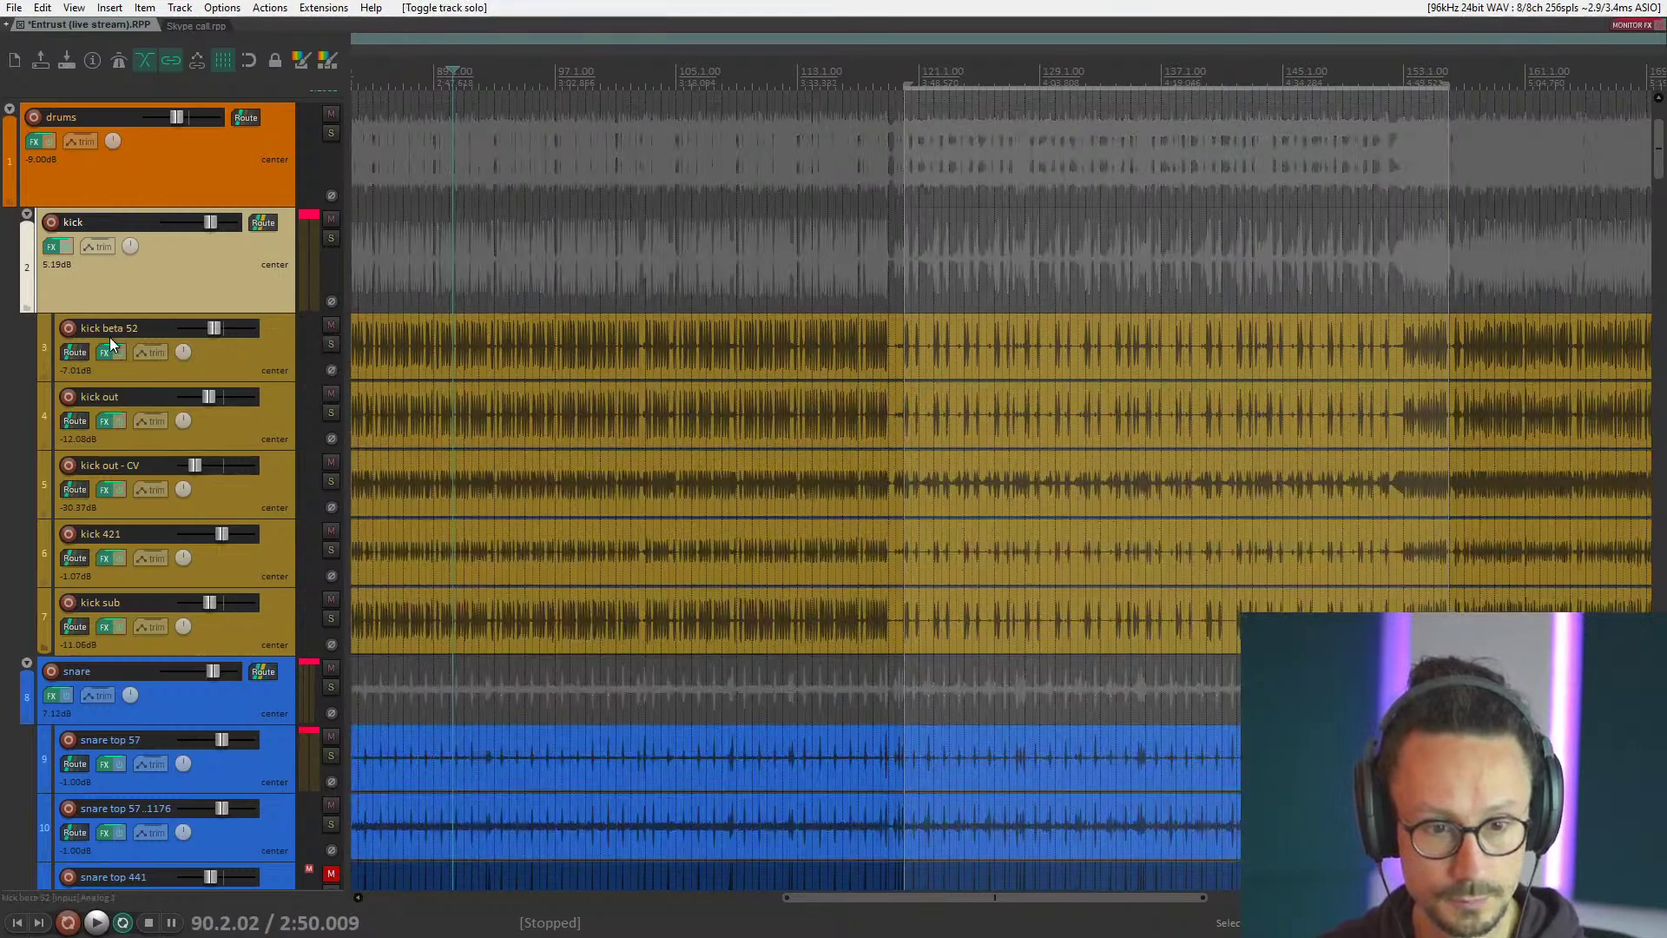
Solo the kick out track and play it from about 2:50.
click(218, 362)
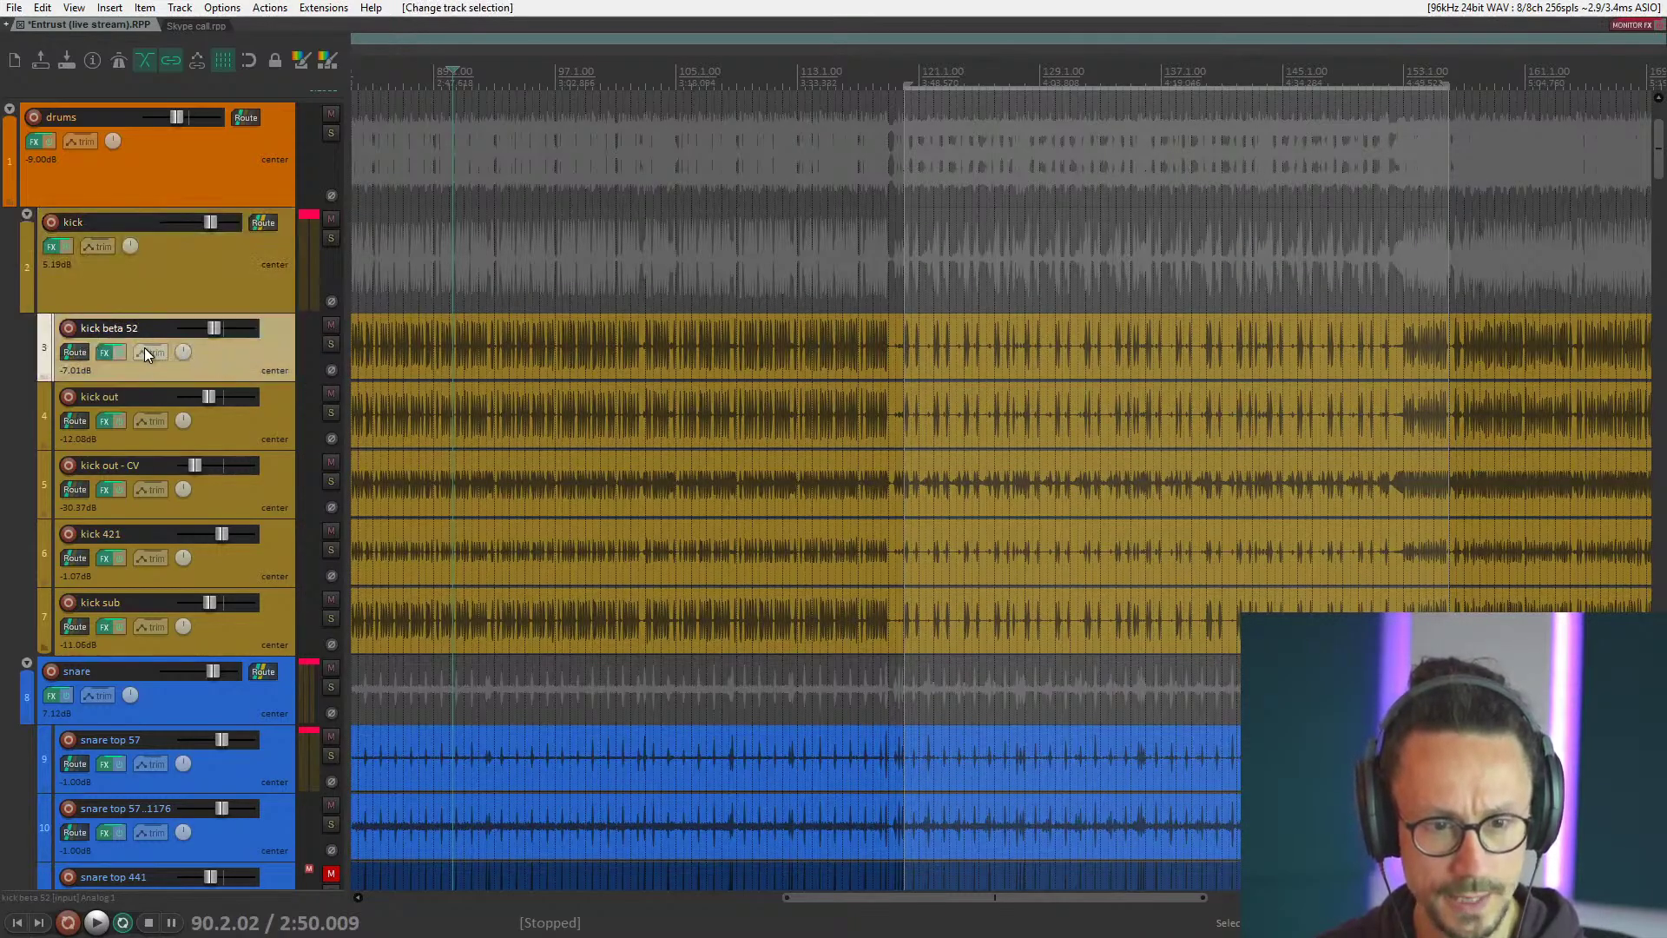
click(183, 421)
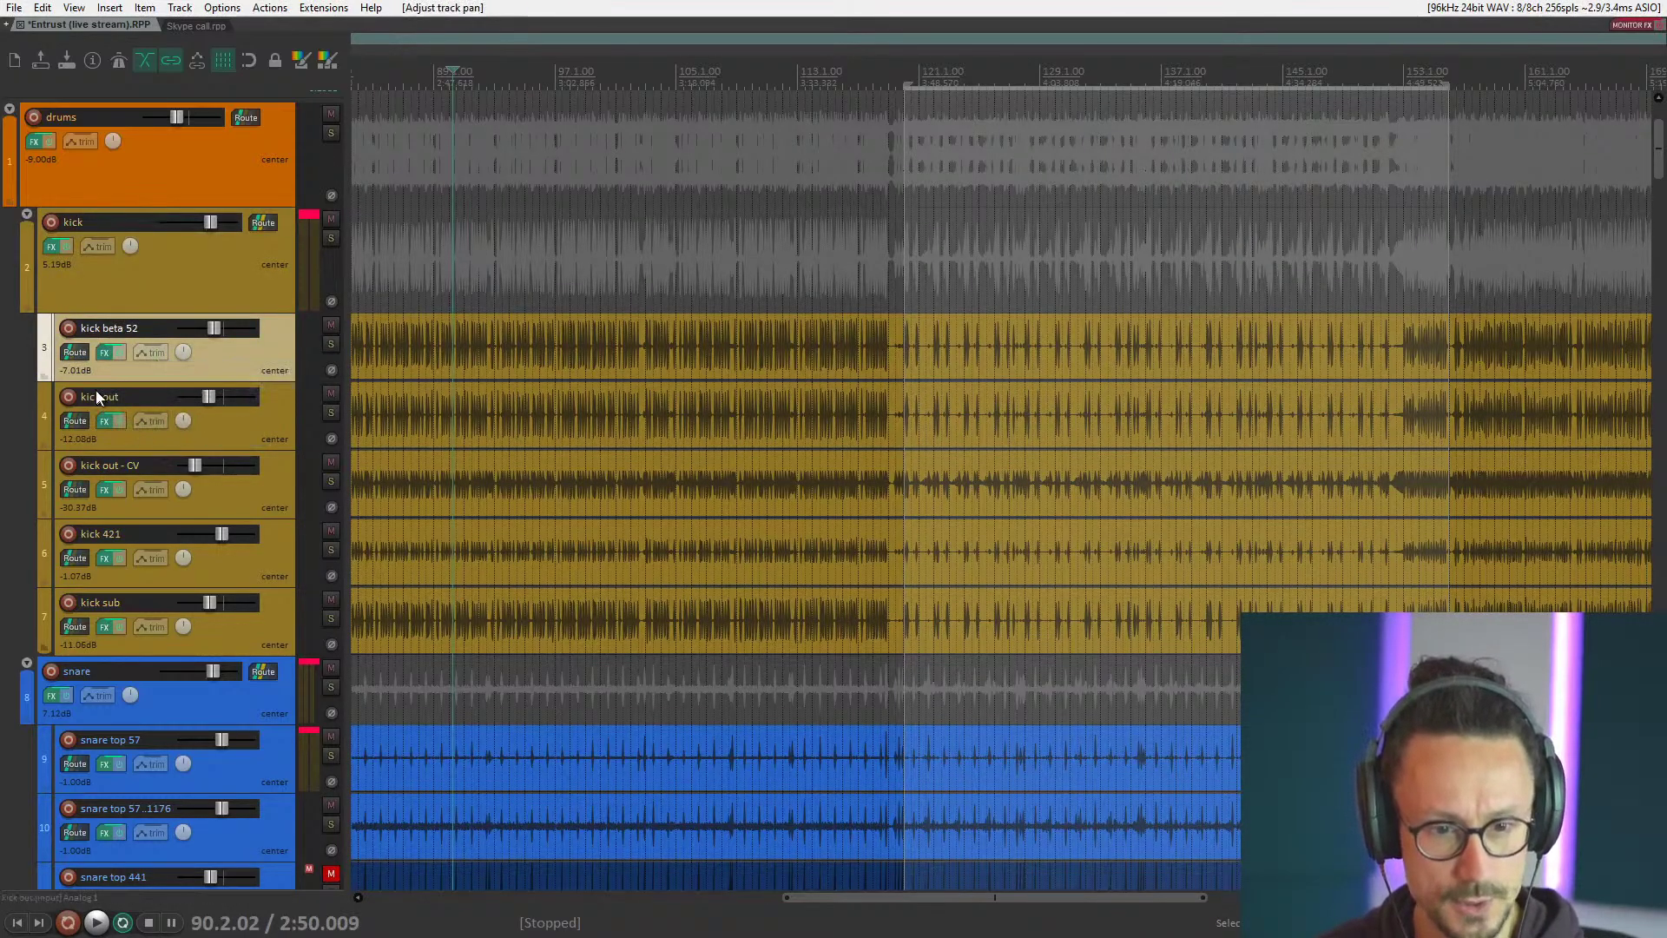
click(215, 438)
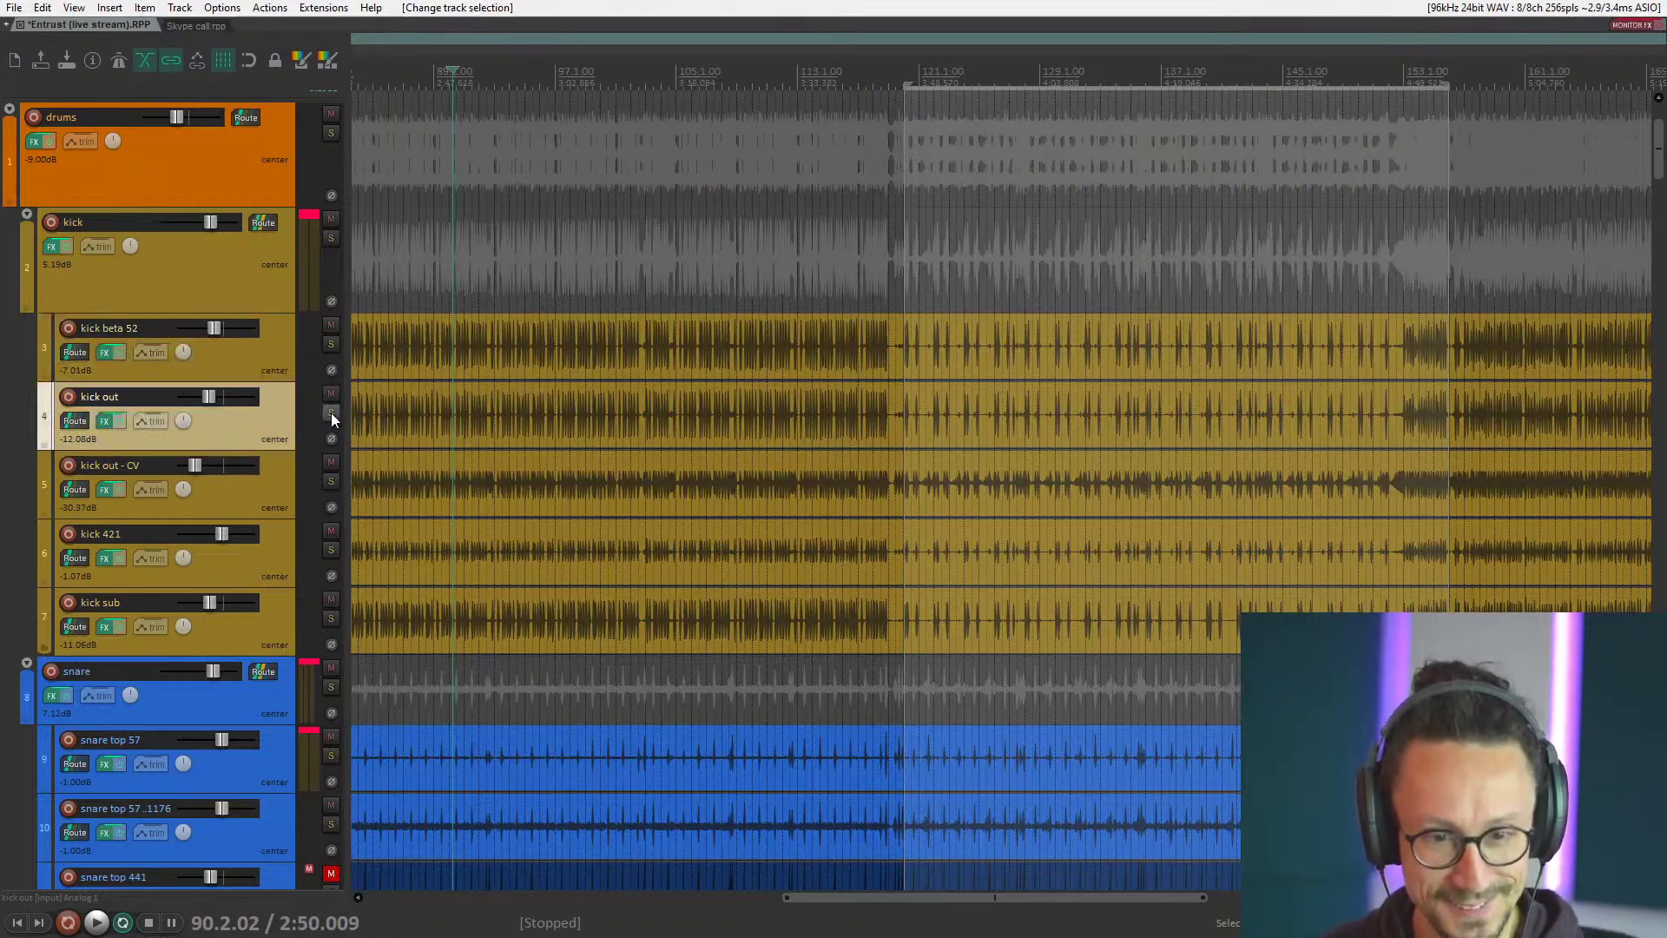
click(296, 346)
click(257, 431)
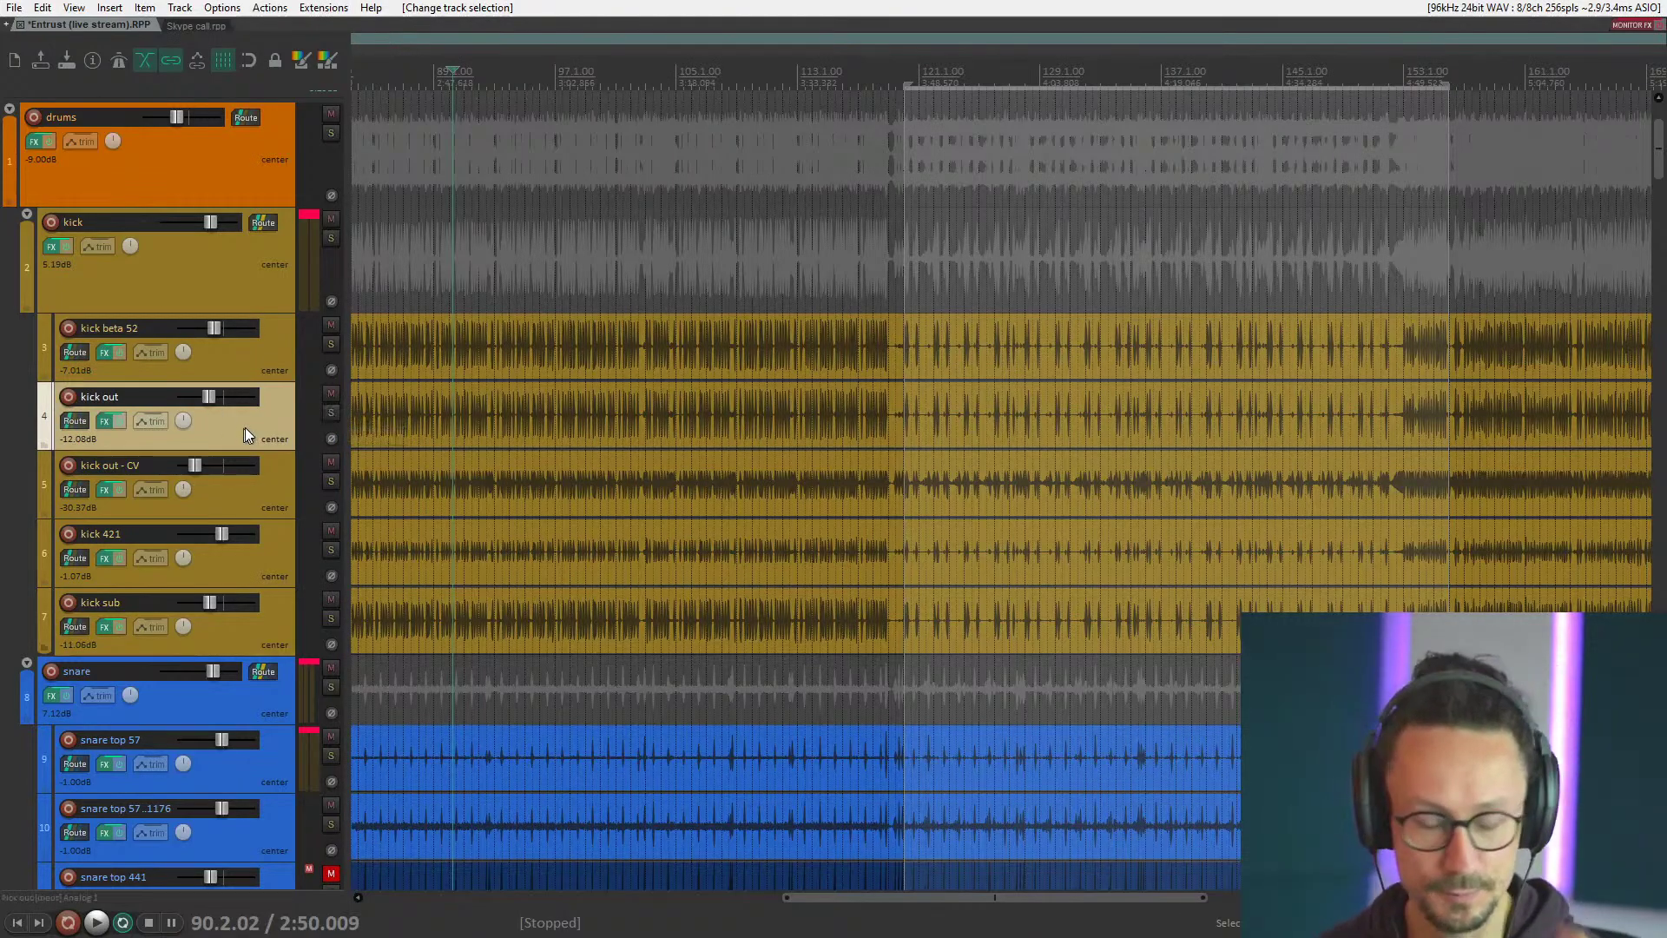
click(332, 413)
key(space)
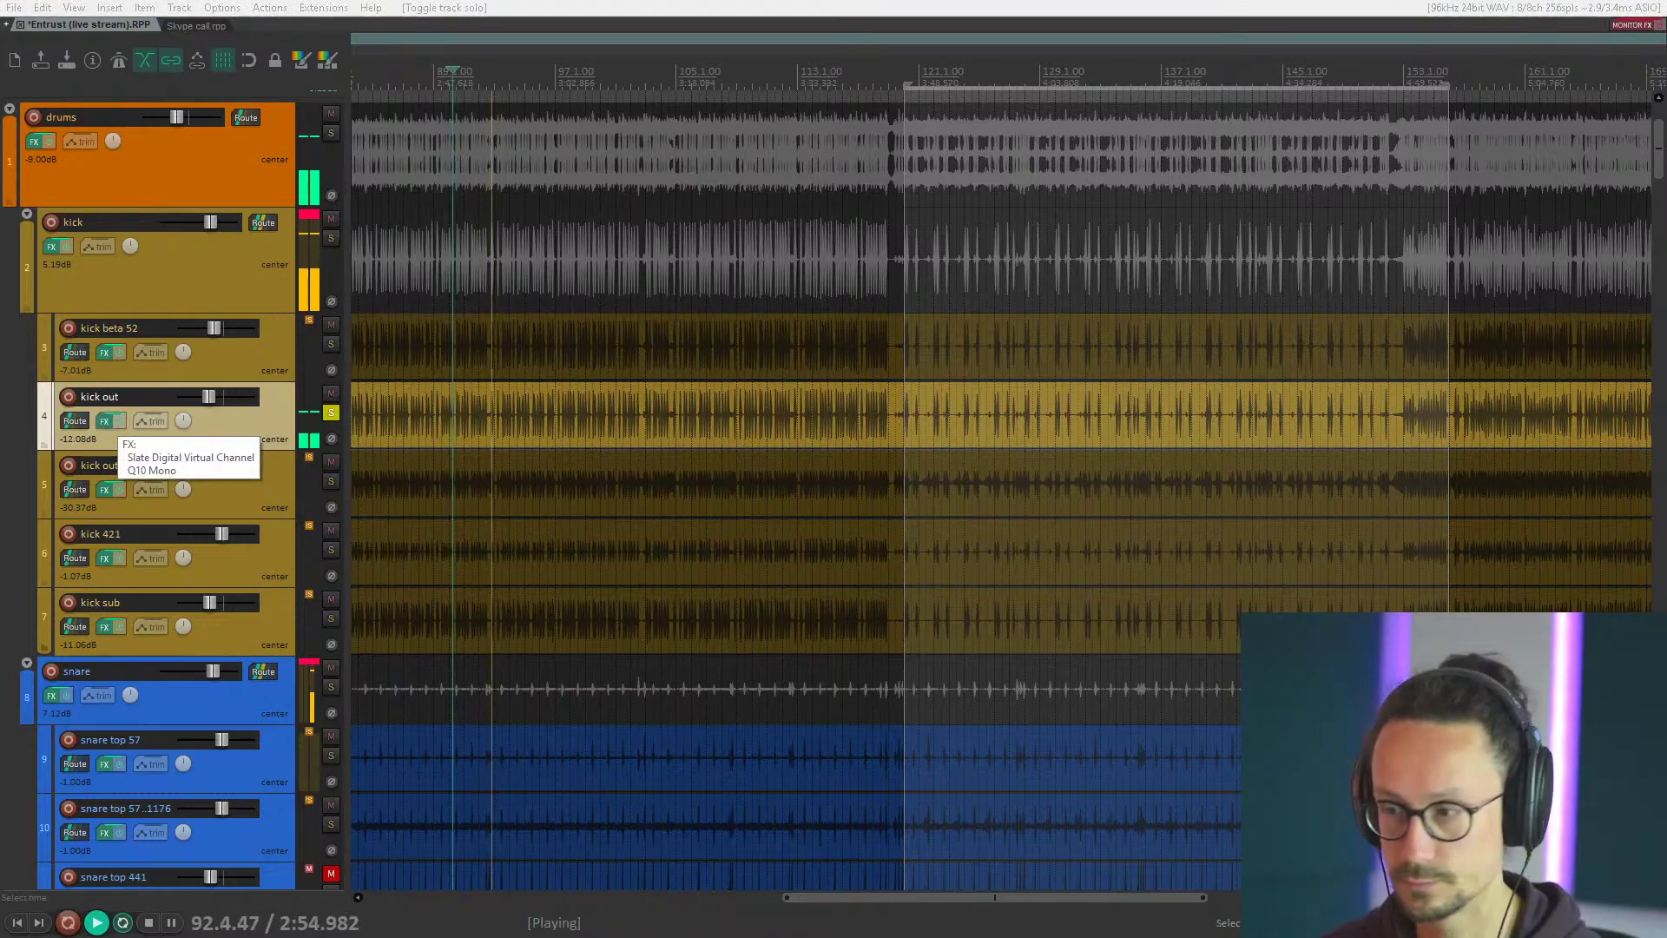
Compare kick out with its effects bypassed and active, then stop playback and unsolo the track.
key(b)
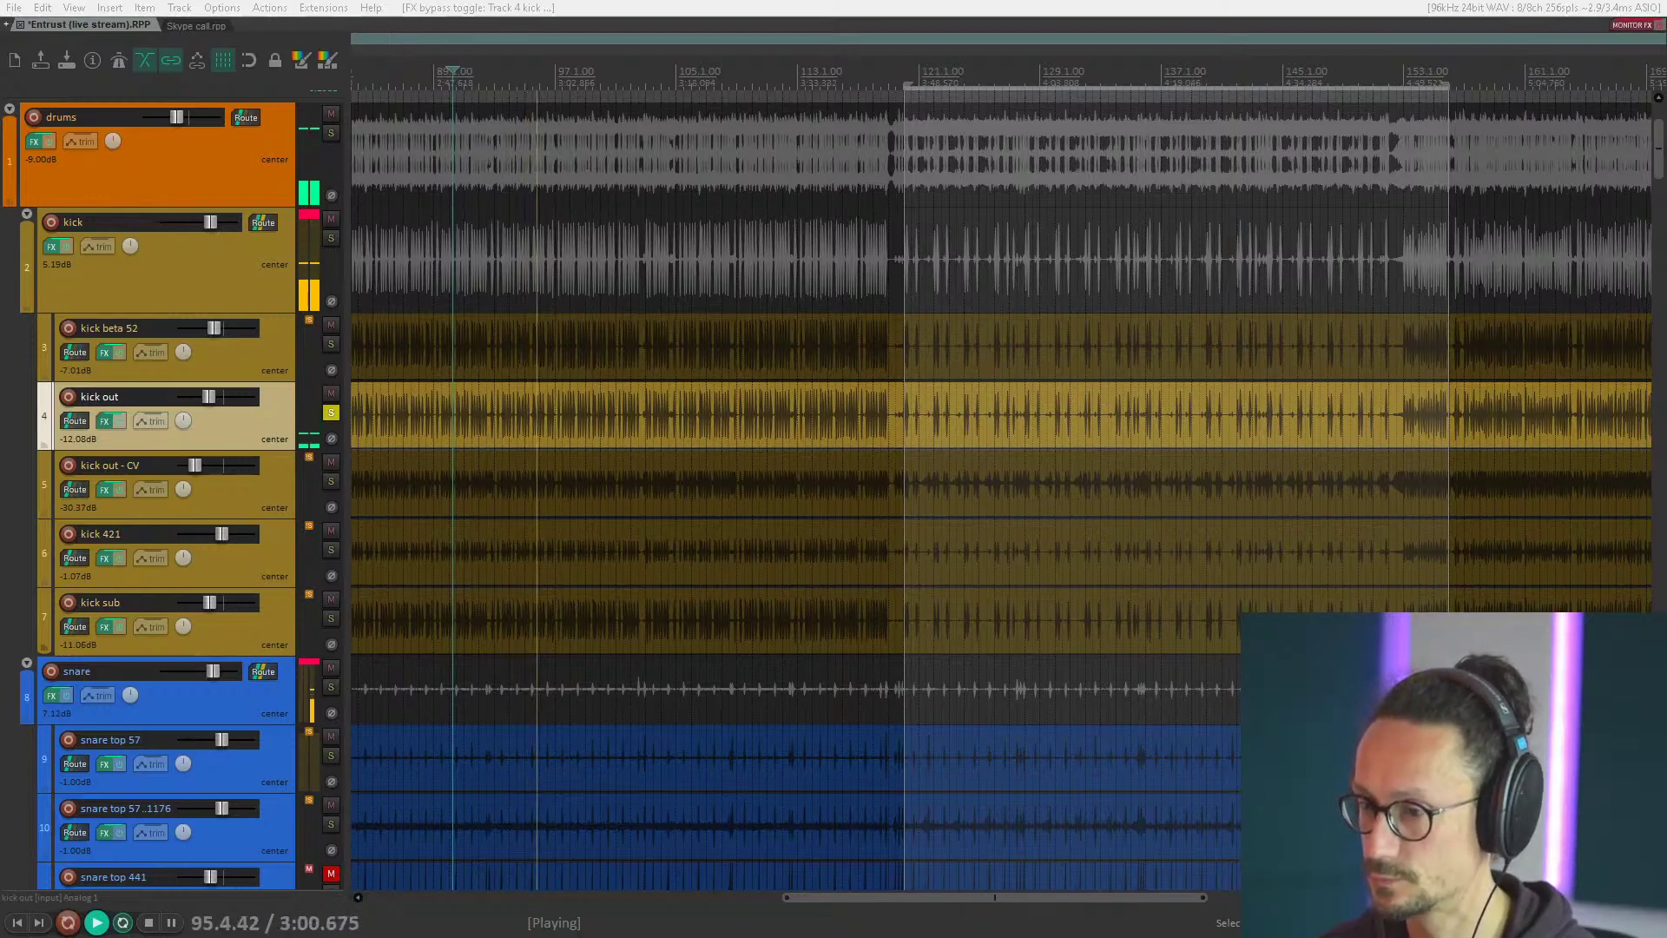
key(space)
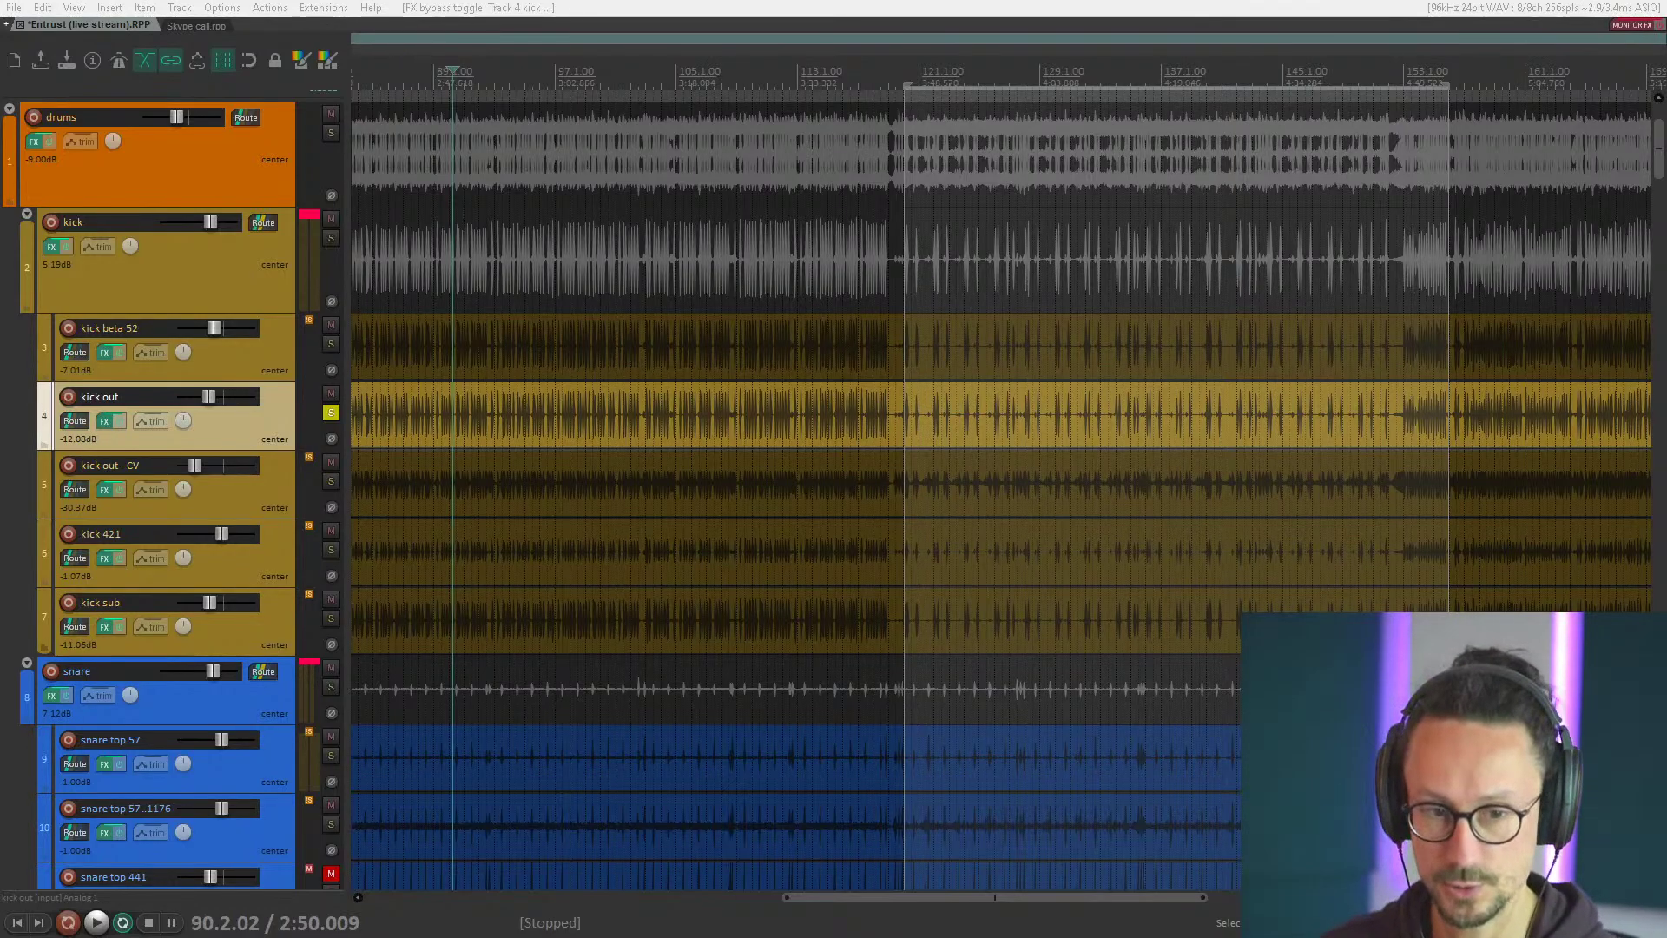
click(90, 283)
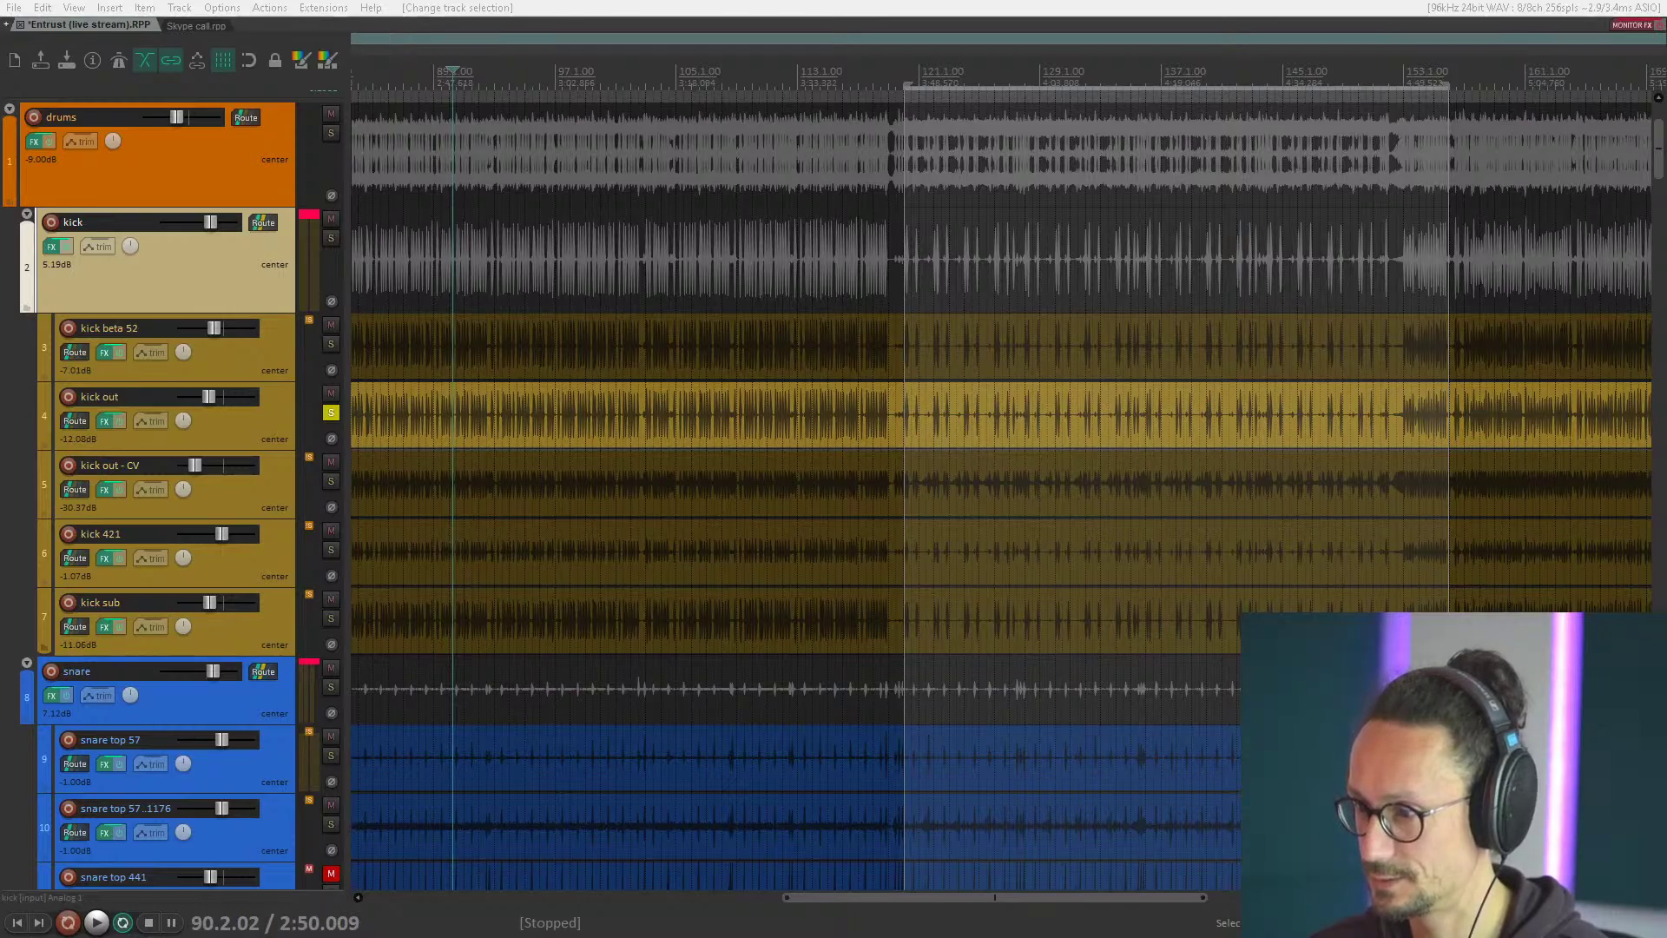
click(331, 412)
Solo the kick out - CV track and play it from about 2:50.
click(330, 482)
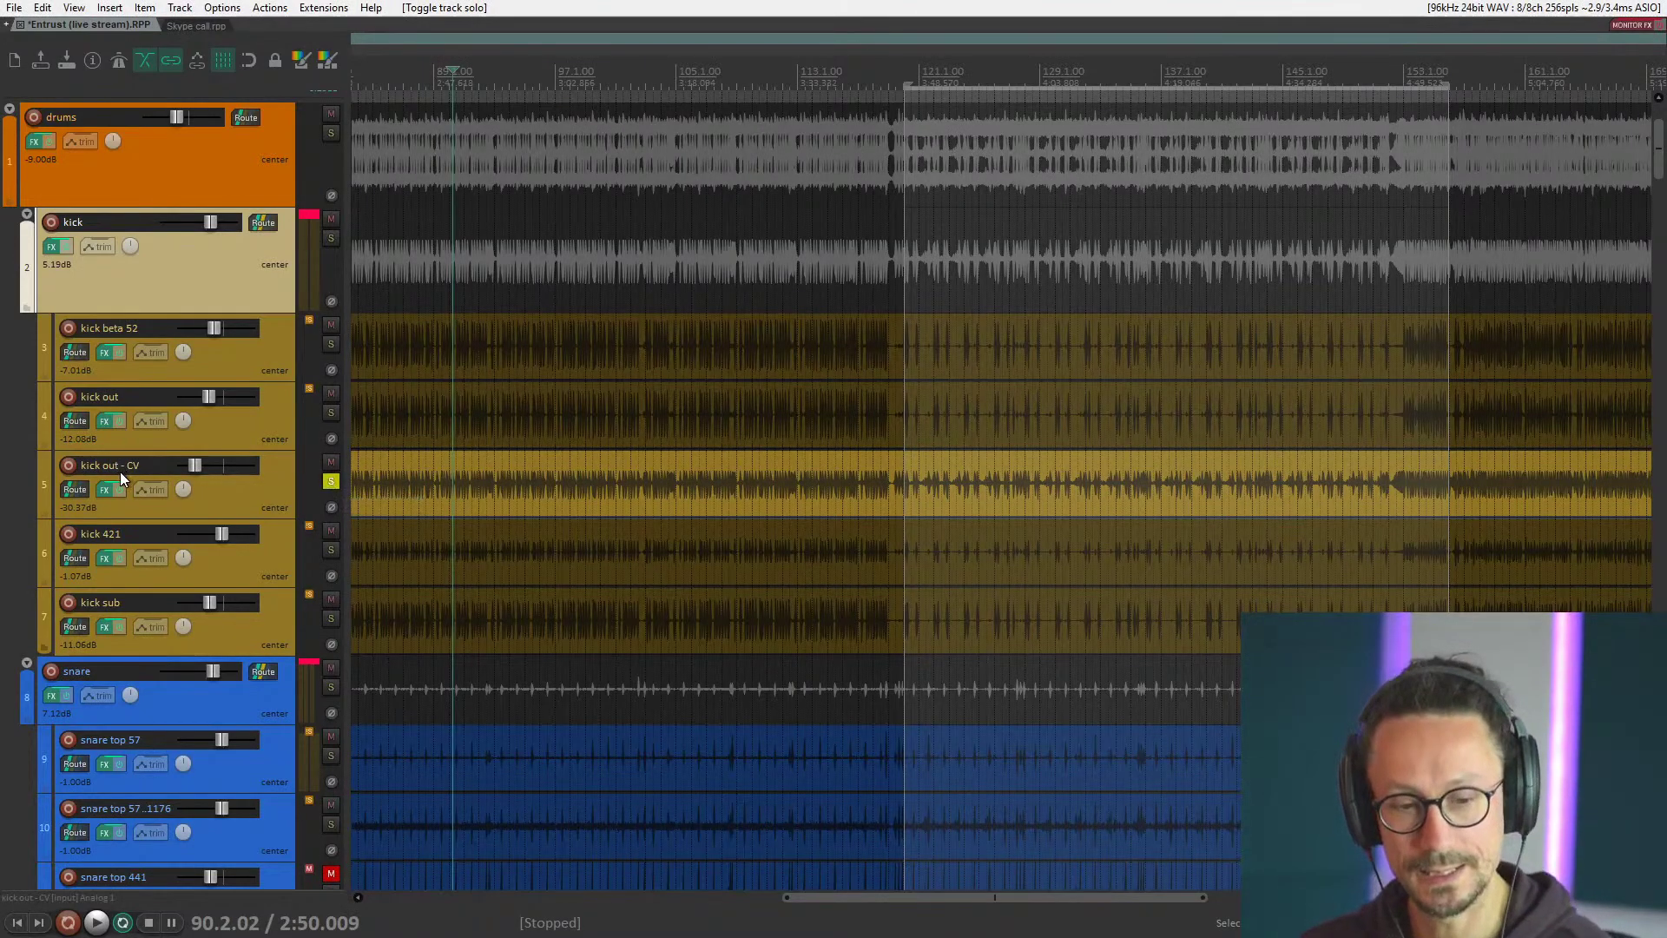
click(208, 434)
click(228, 501)
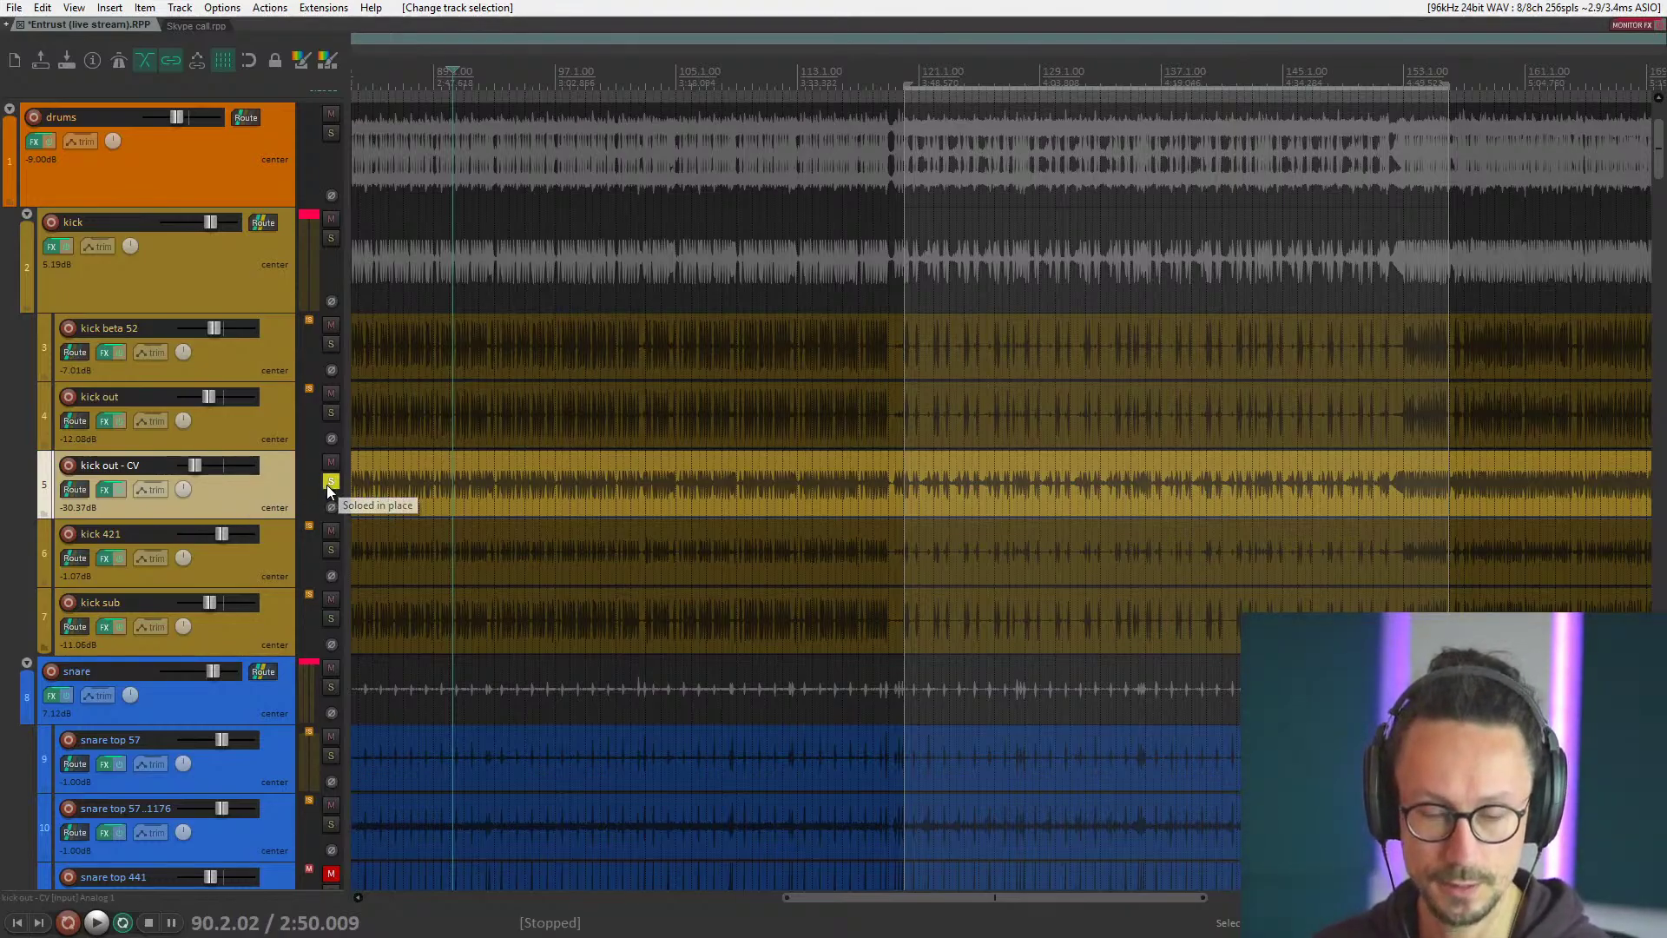
key(space)
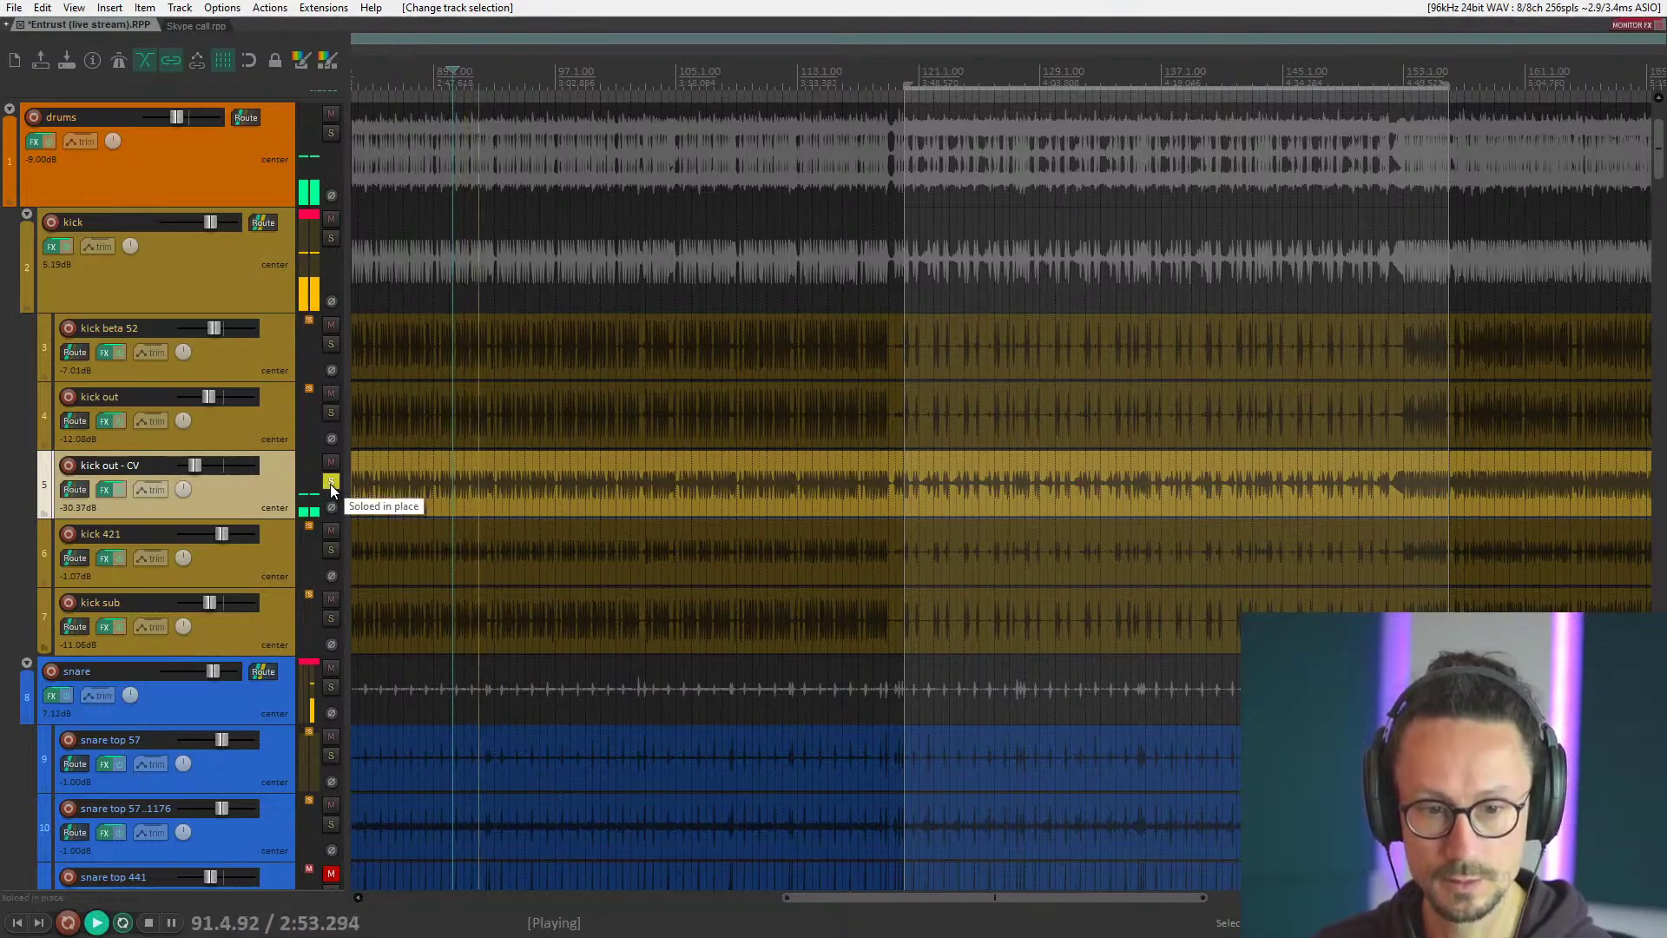
Try the kick out - CV volume at -7.01 dB during playback, then unsolo the track and stop.
drag(197, 465, 203, 470)
scroll(217, 472, down, 4)
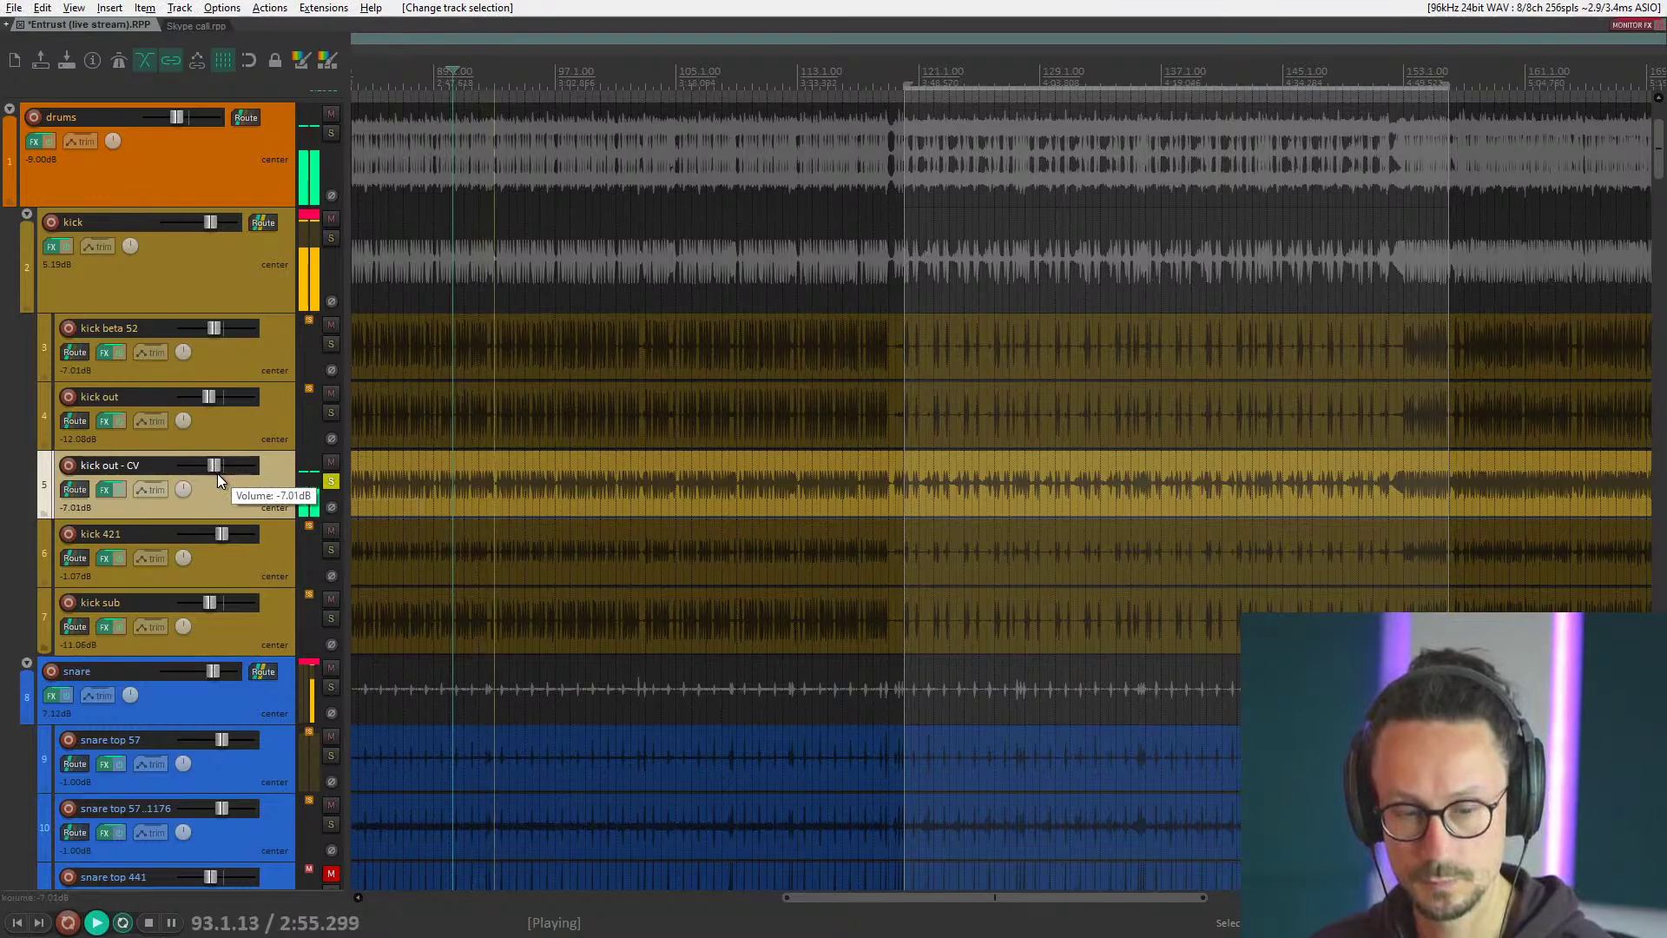
click(329, 481)
key(space)
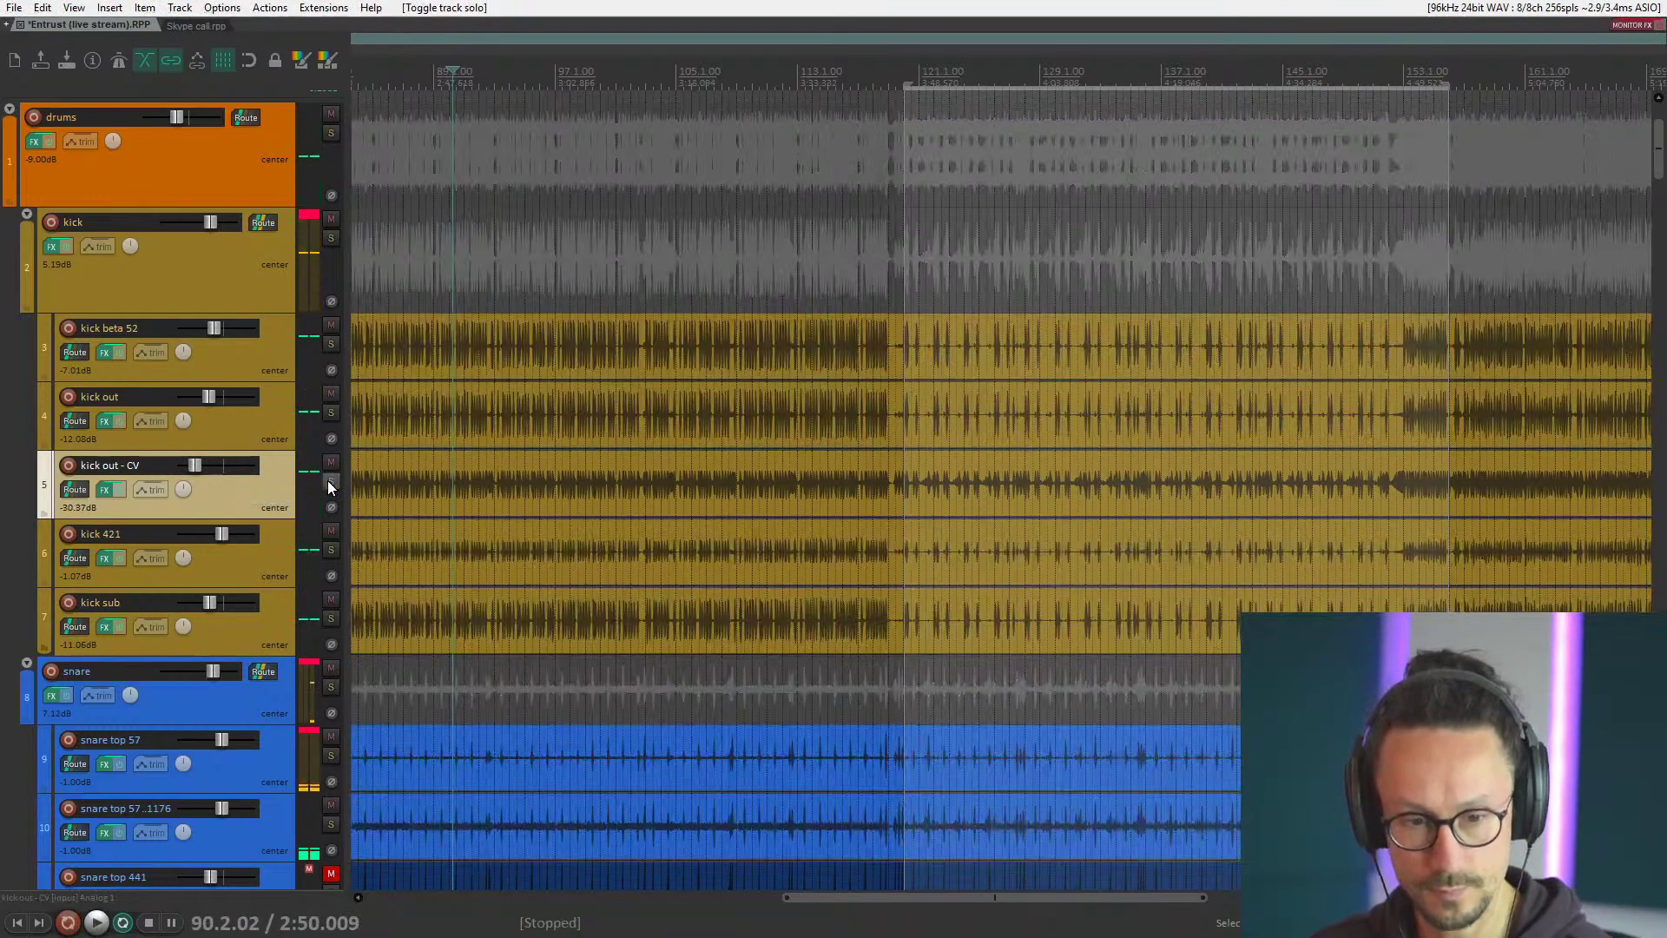
Solo the kick 421 track, play it from about 2:50 with its effects toggled for comparison, and stop.
click(256, 558)
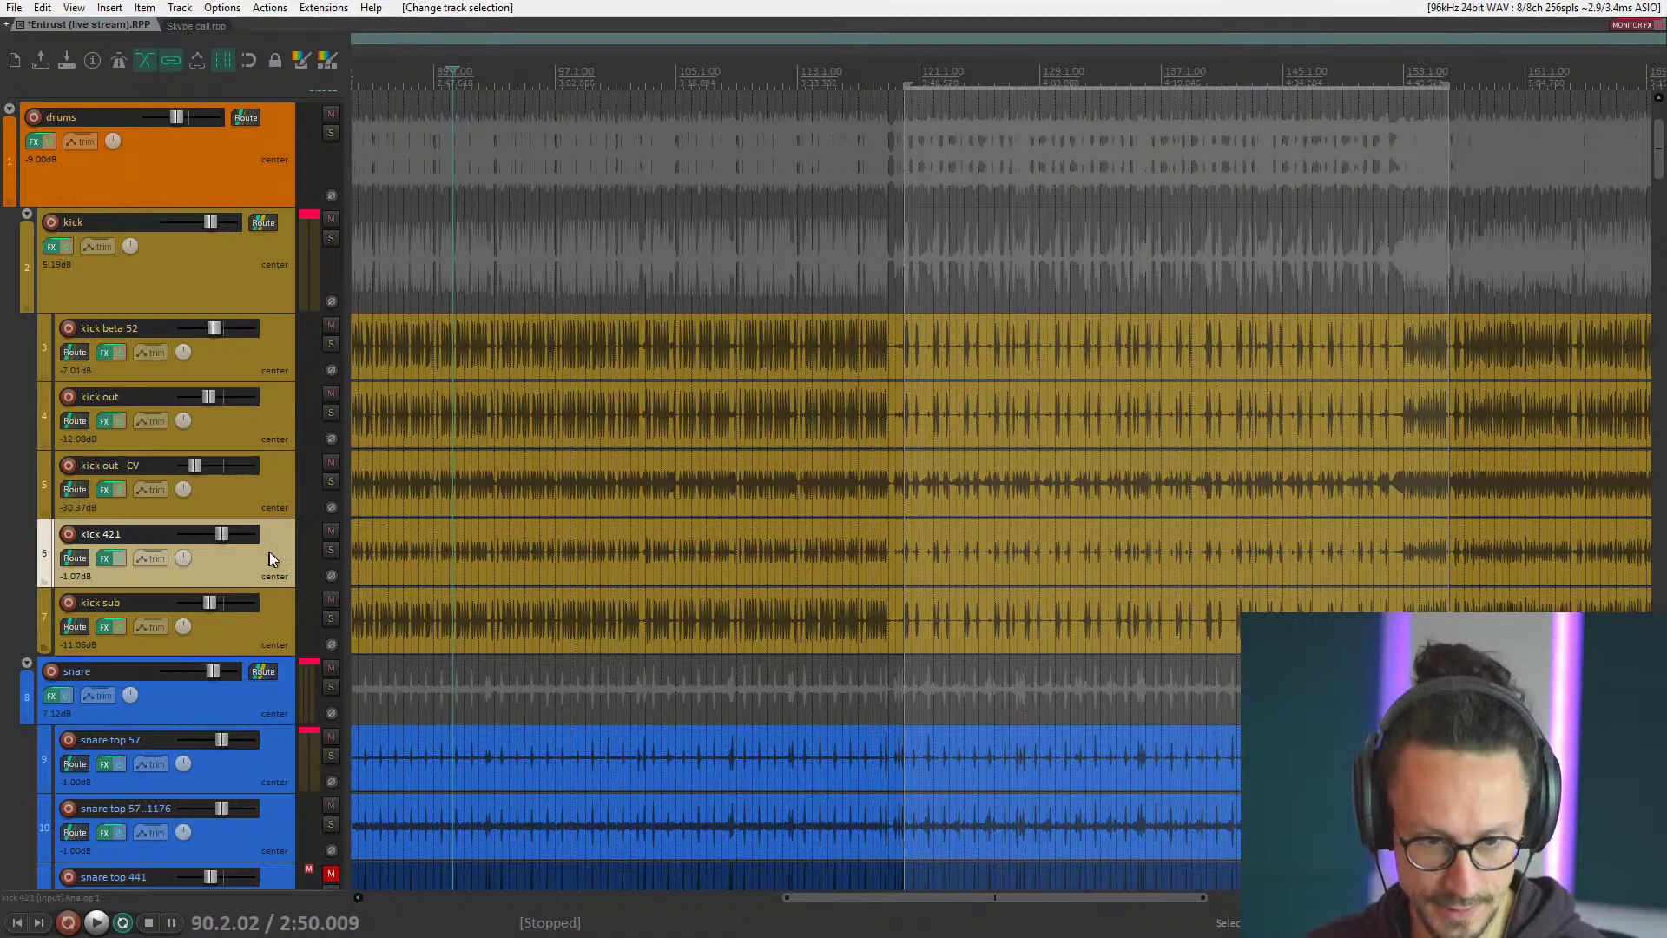
click(331, 550)
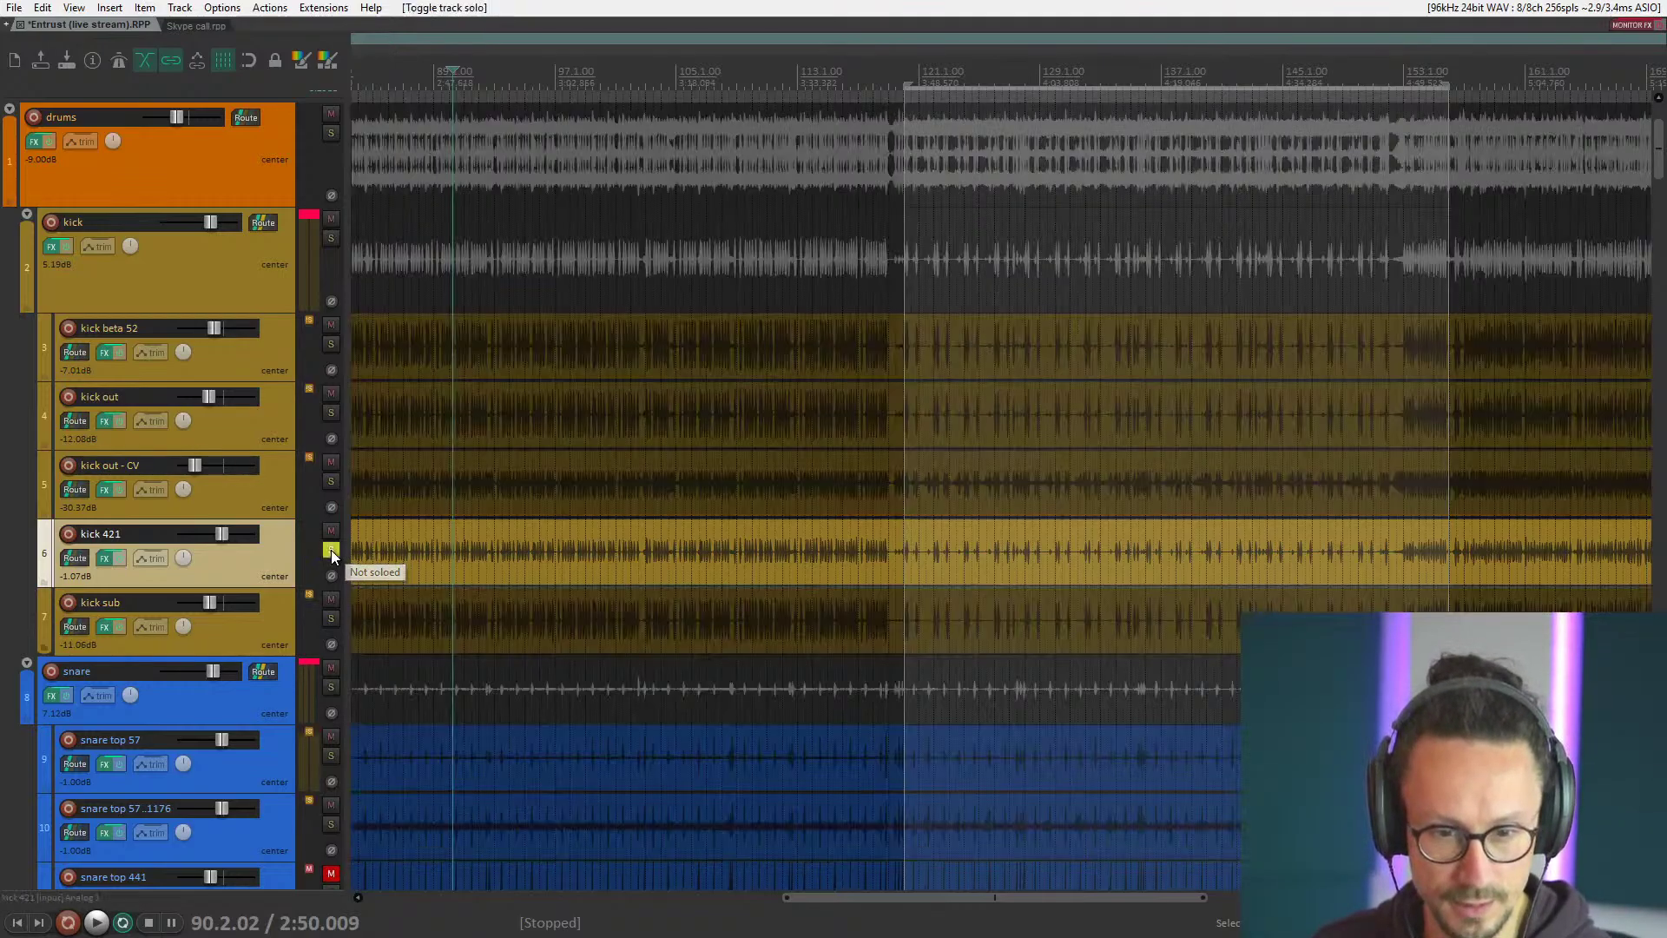
key(space)
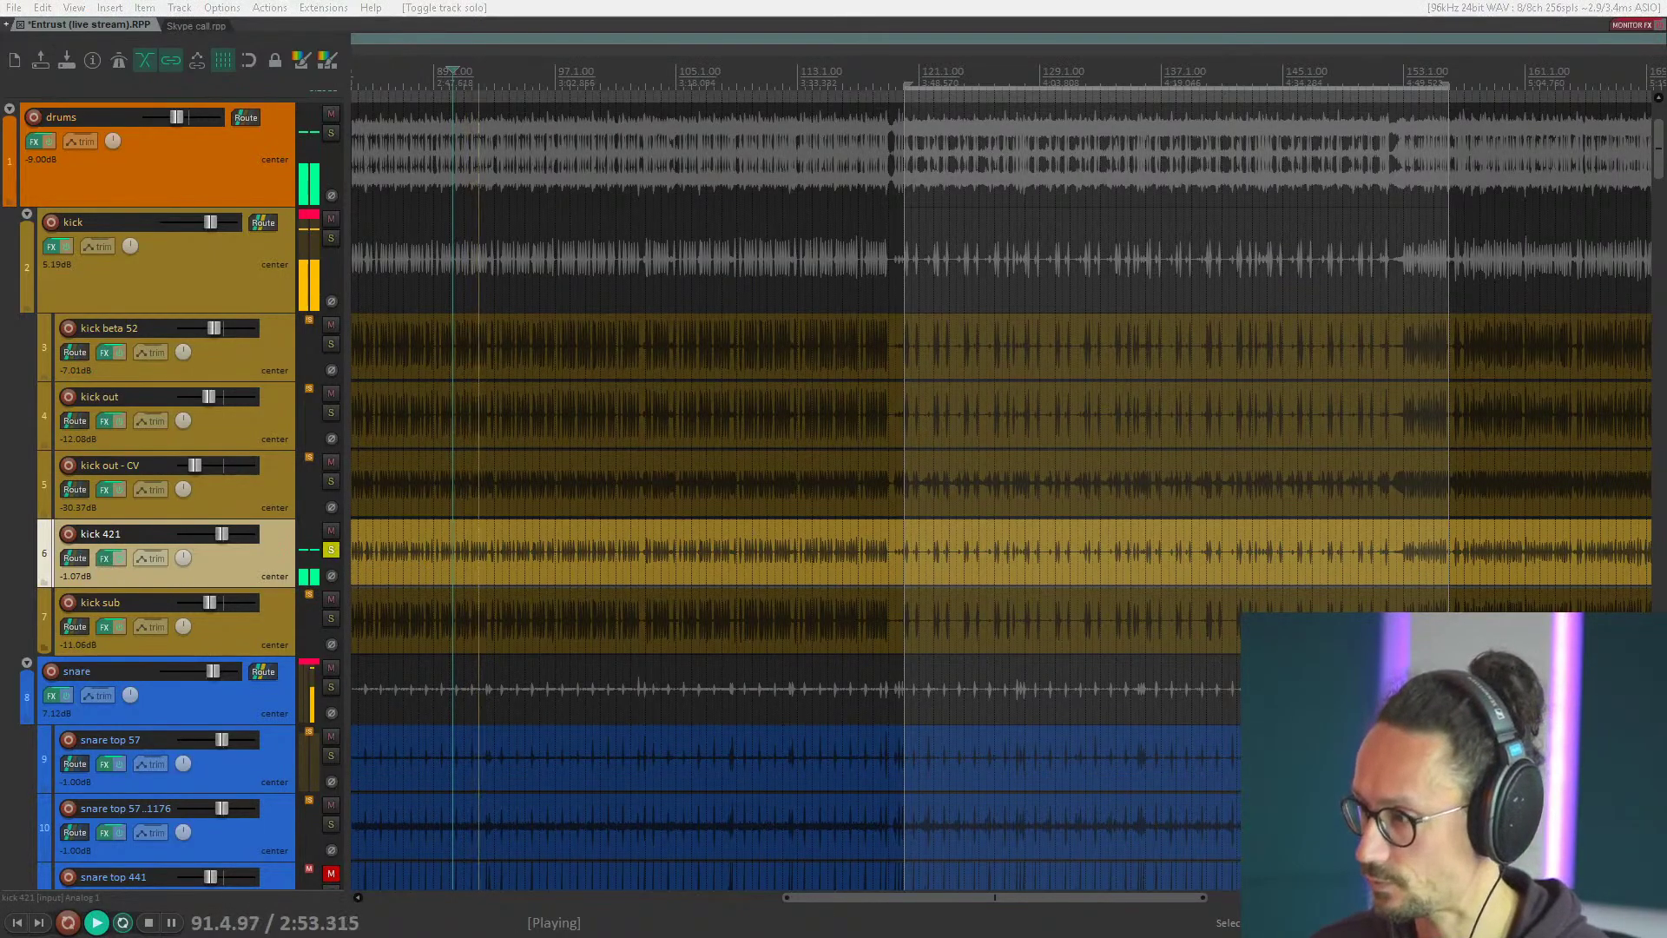
key(space)
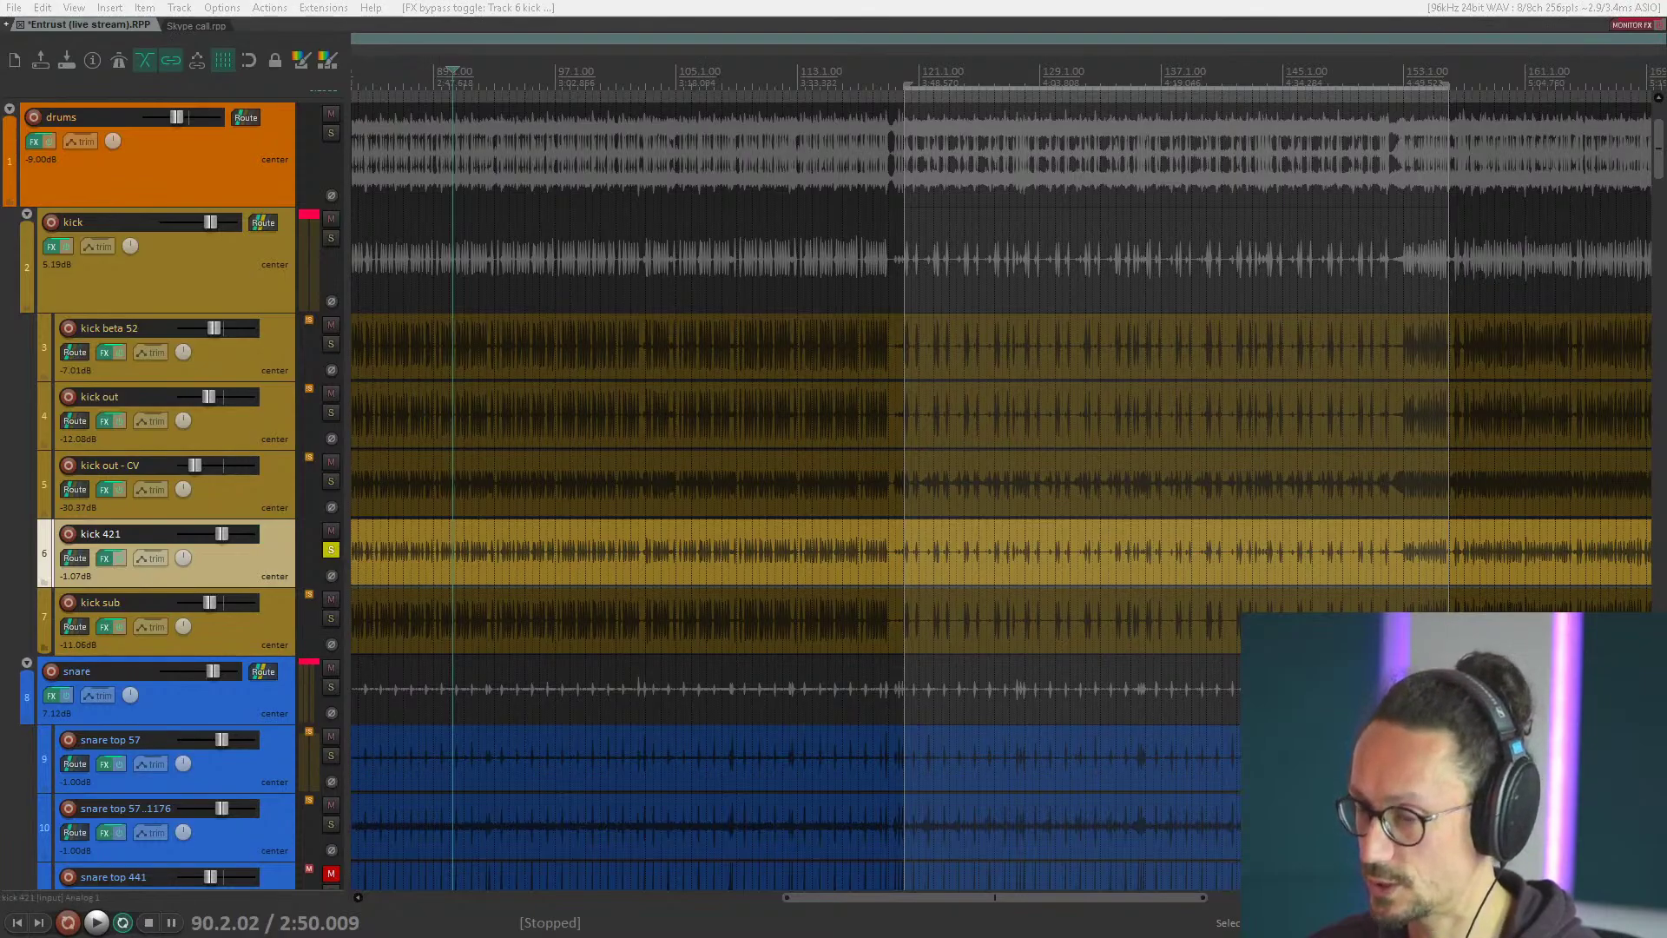
Replay the soloed kick 421 from about 2:50, then stop playback and unsolo the track.
key(space)
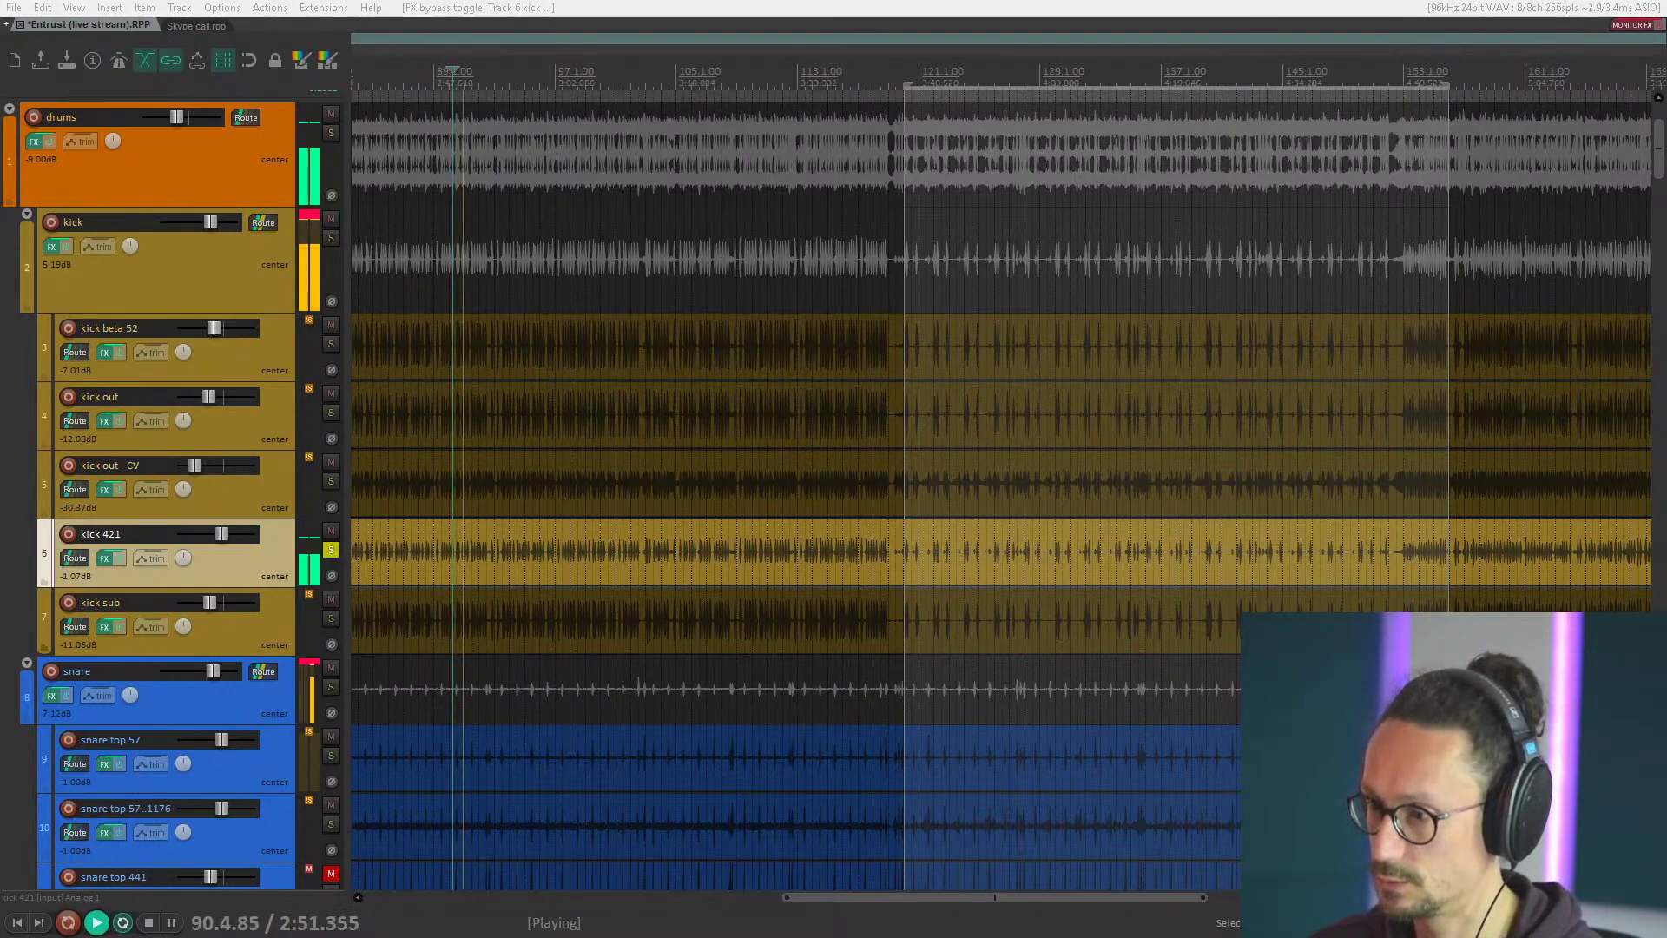
key(space)
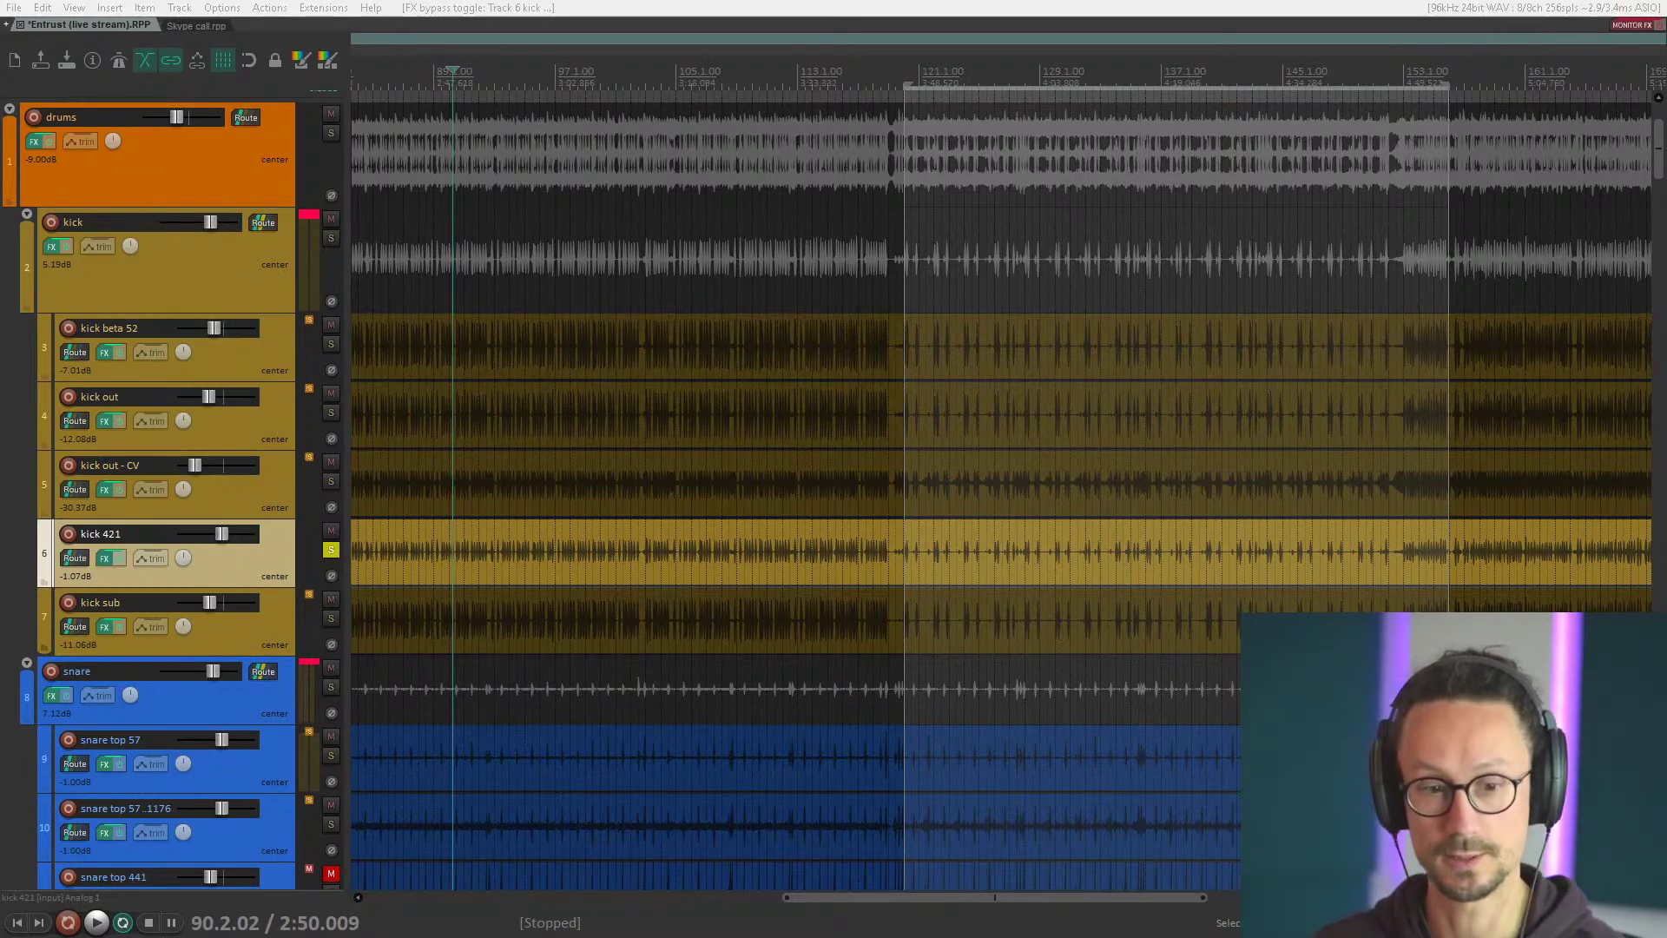
click(331, 551)
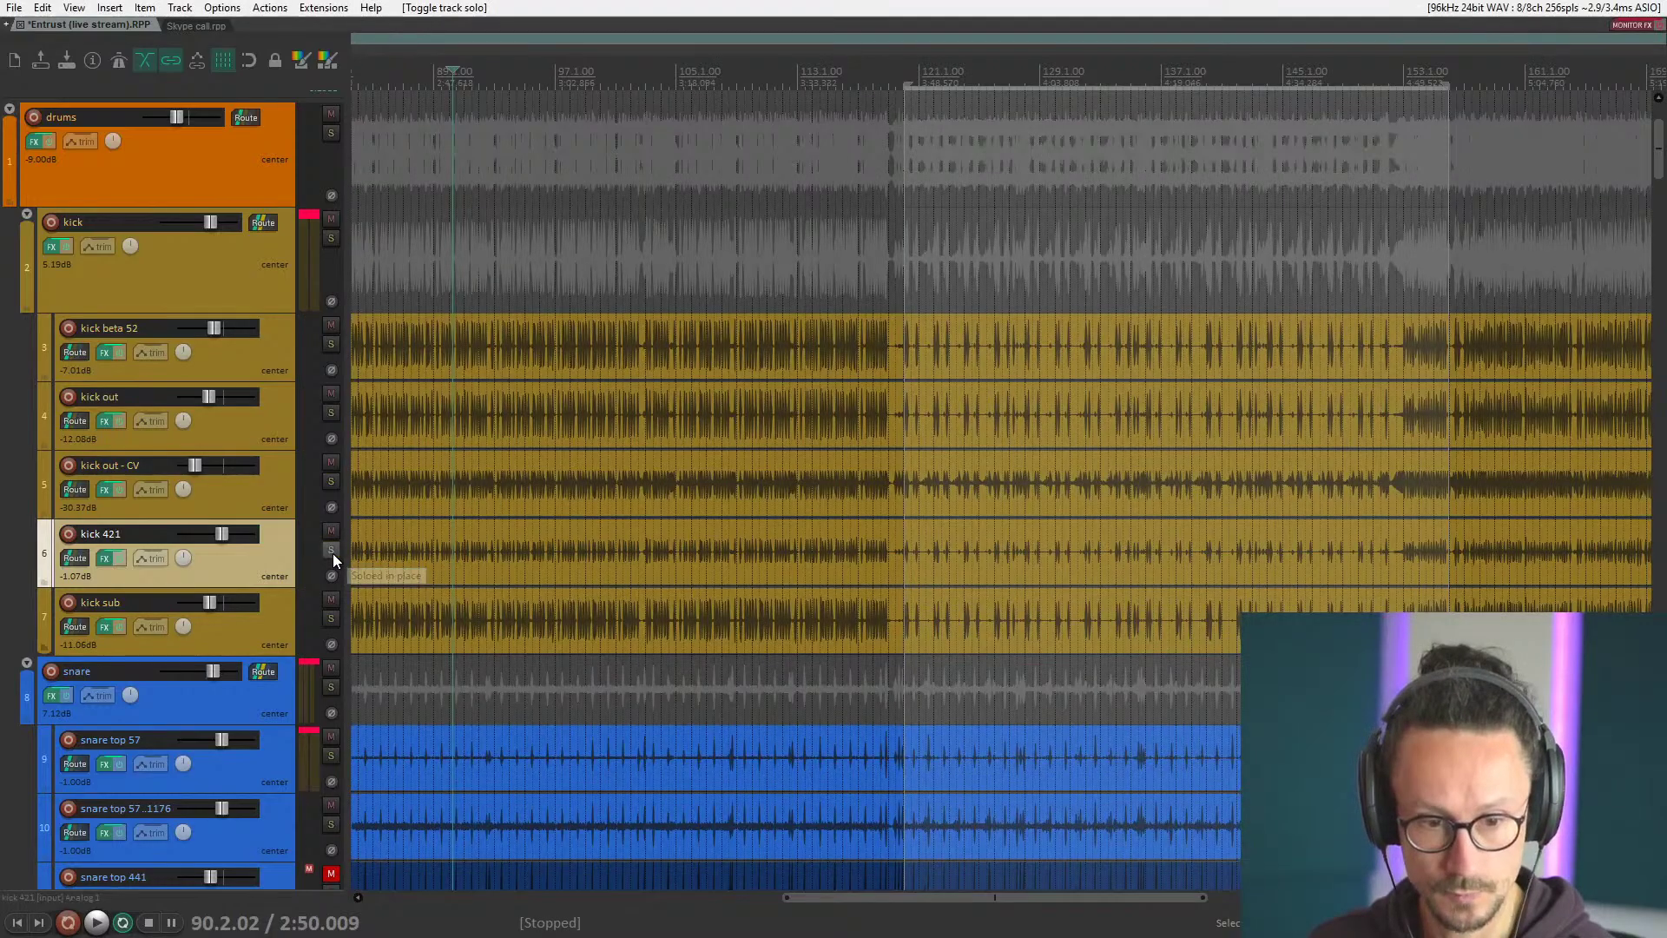
Solo the kick sub track and open its effects chain to view the Q10 Mono equalizer.
click(330, 619)
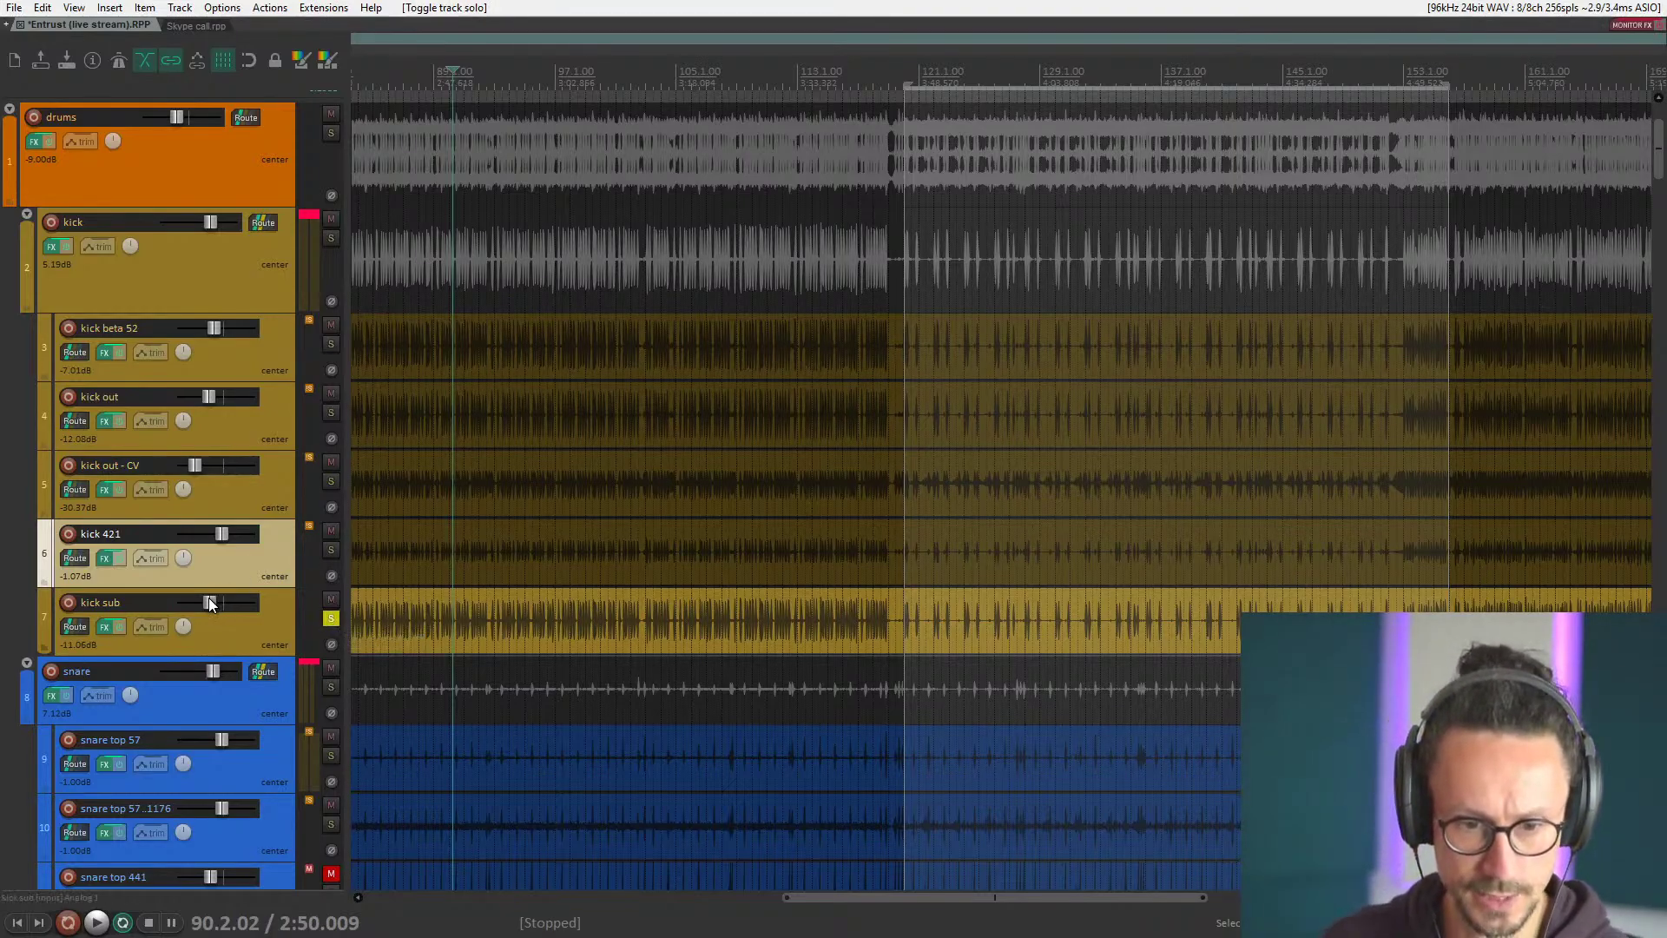
click(101, 630)
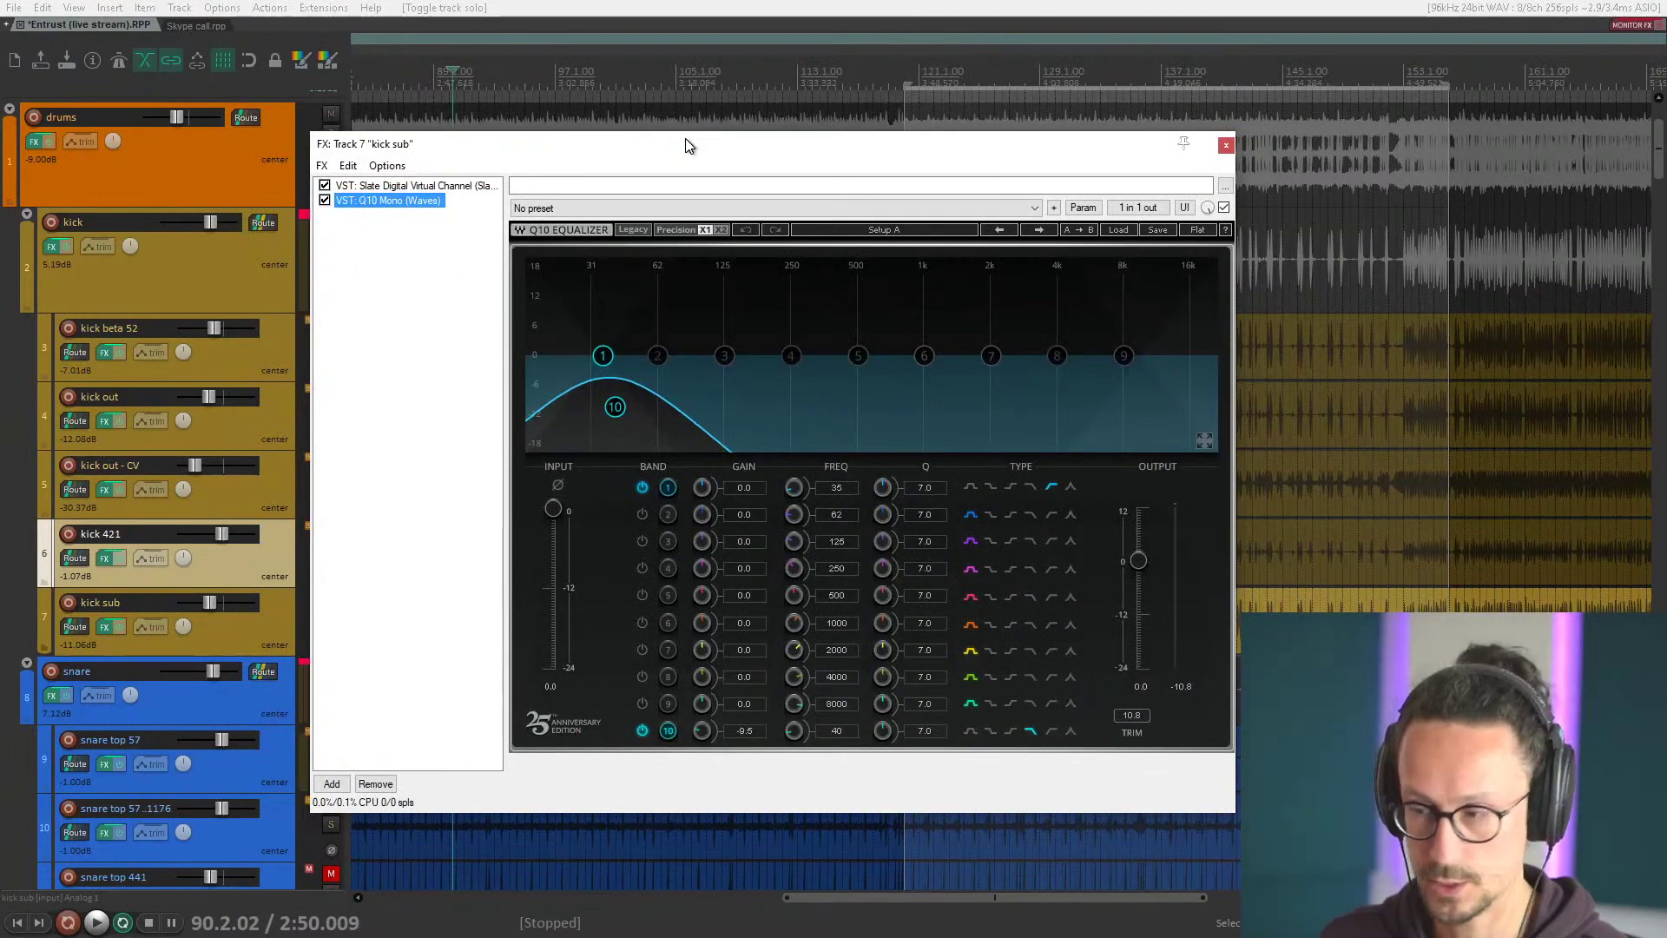
Close the kick sub effects chain, play the soloed kick sub from about 2:50, then unsolo it and stop.
drag(684, 134, 872, 200)
key(Escape)
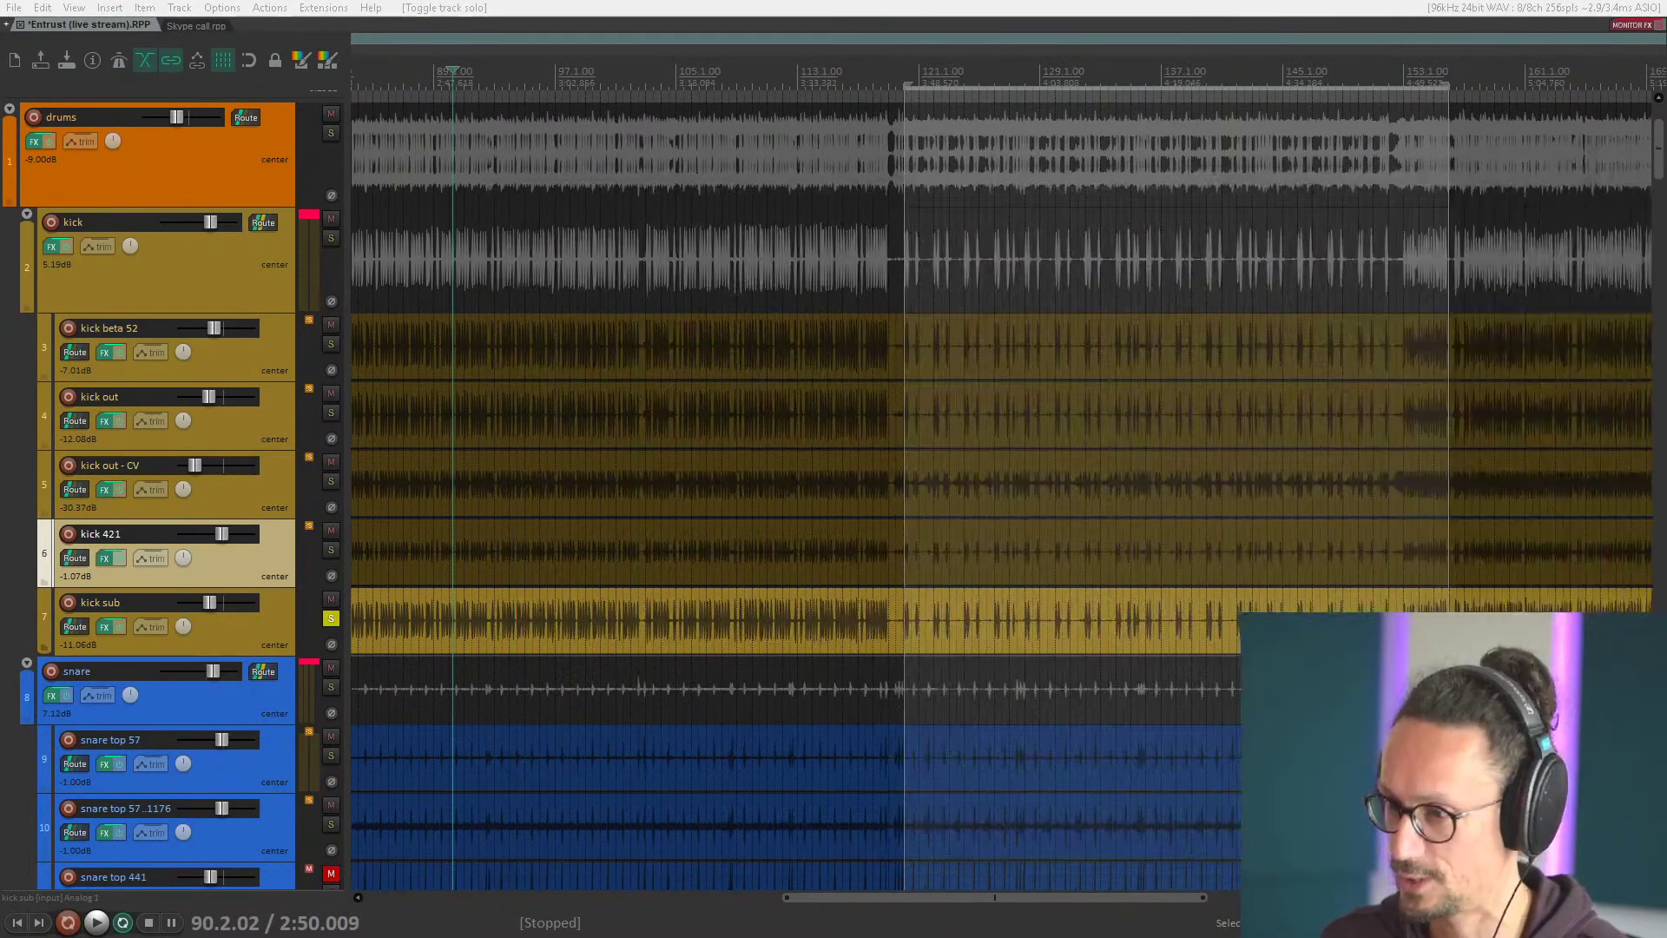
click(311, 613)
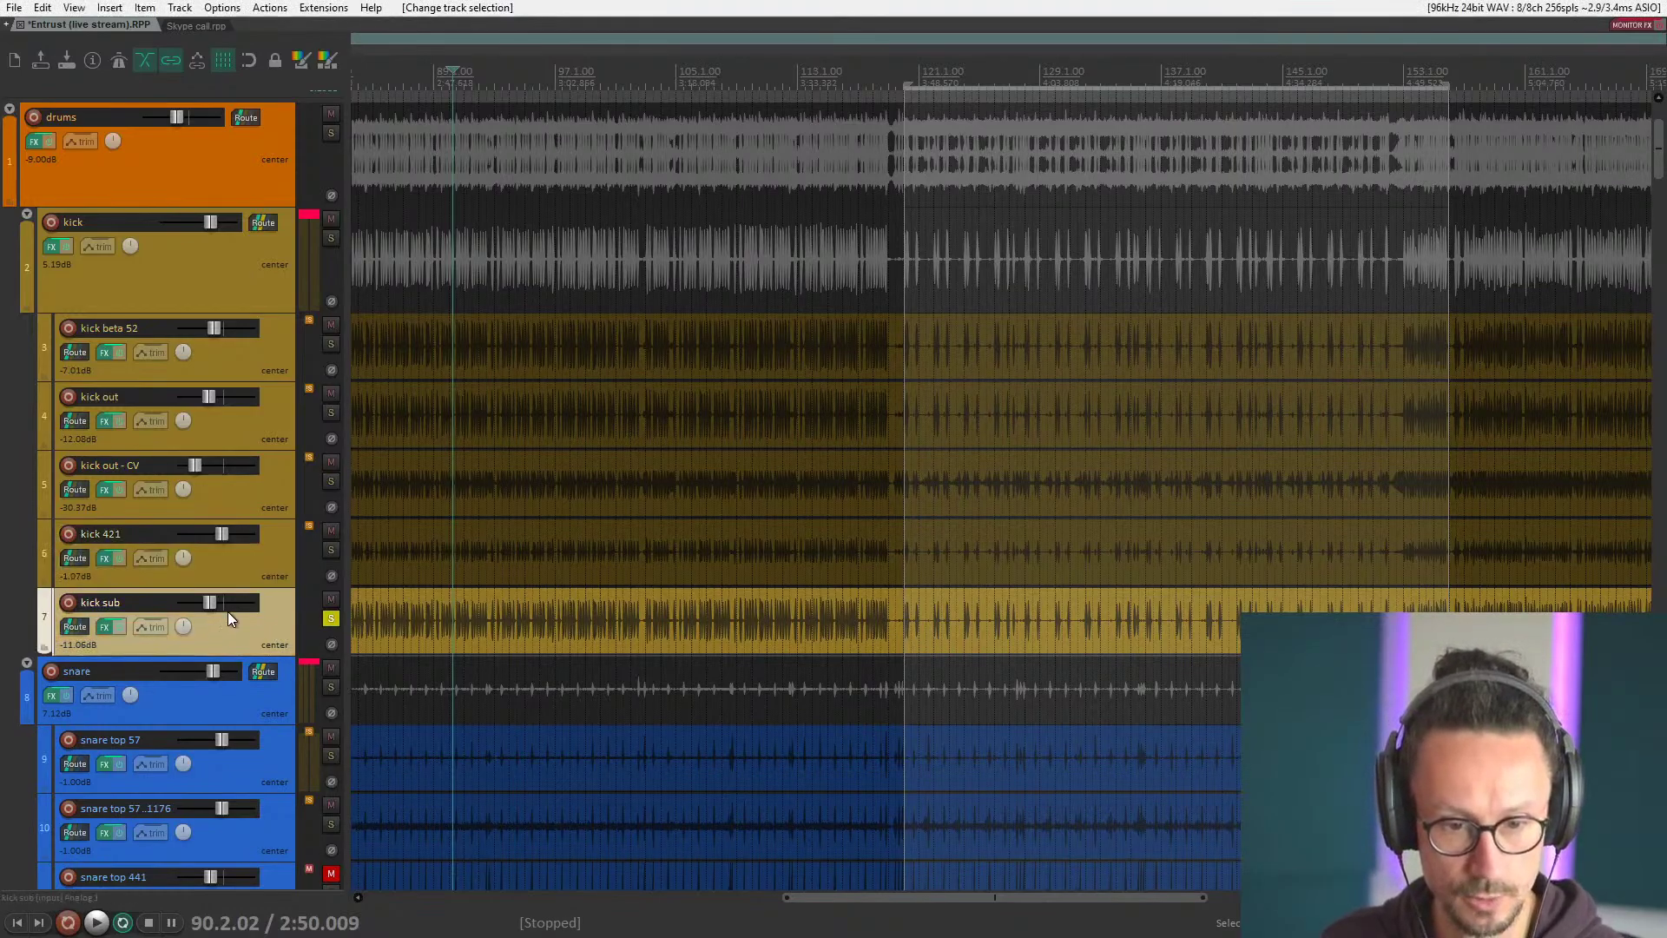
key(space)
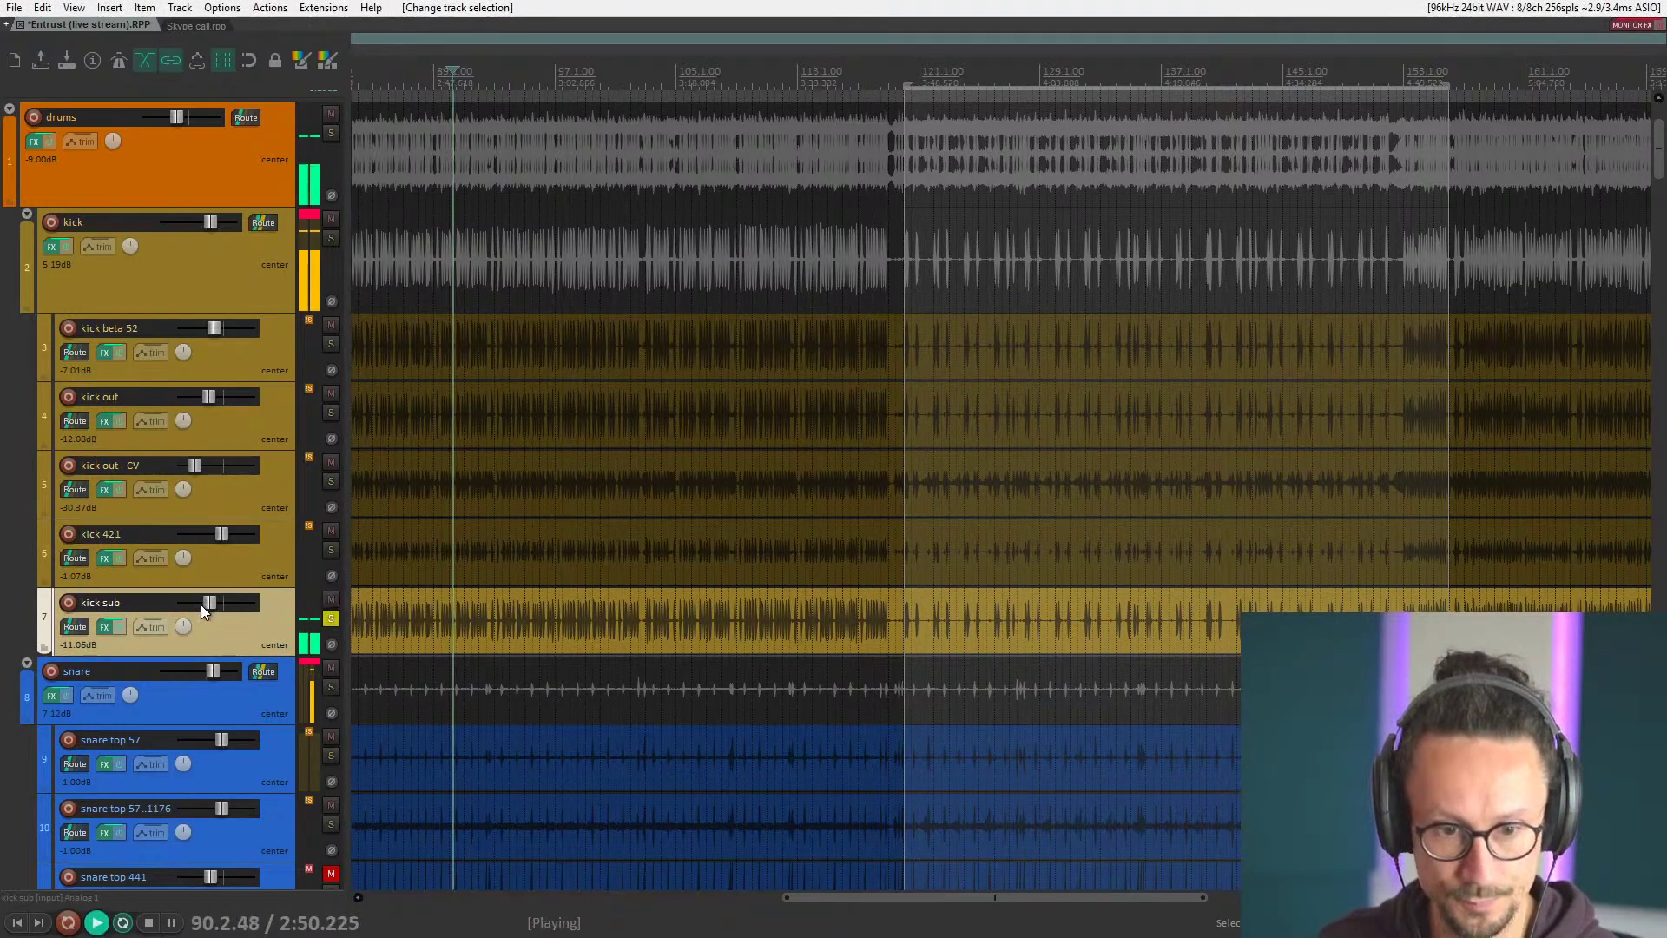
drag(205, 602, 222, 608)
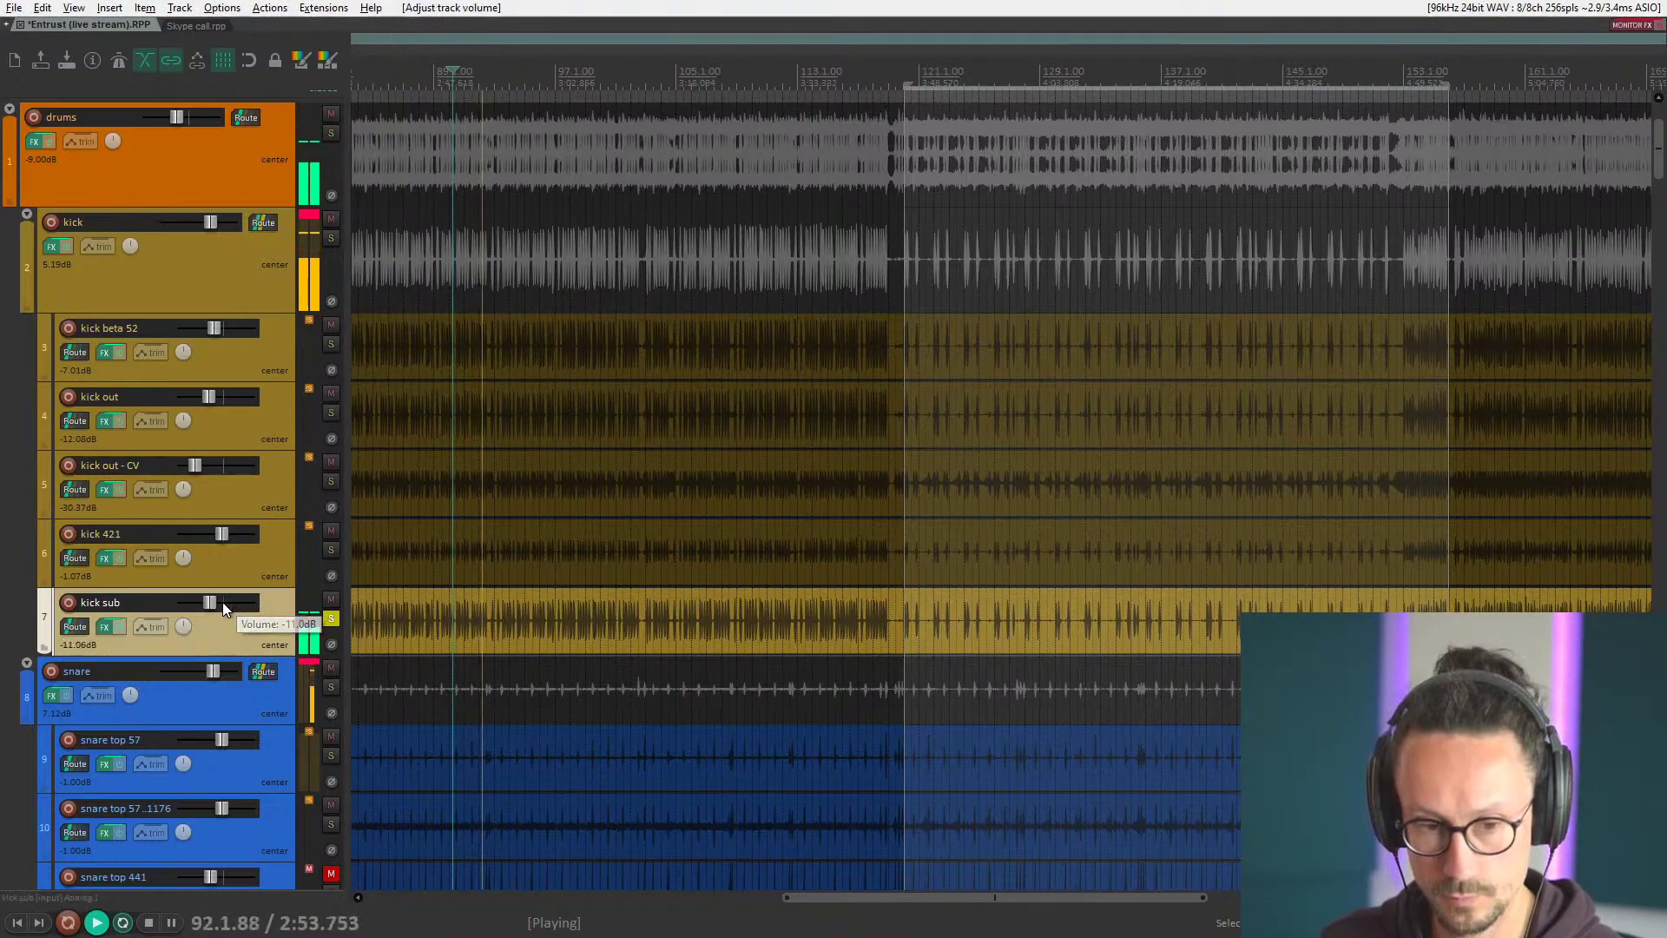
click(331, 619)
key(space)
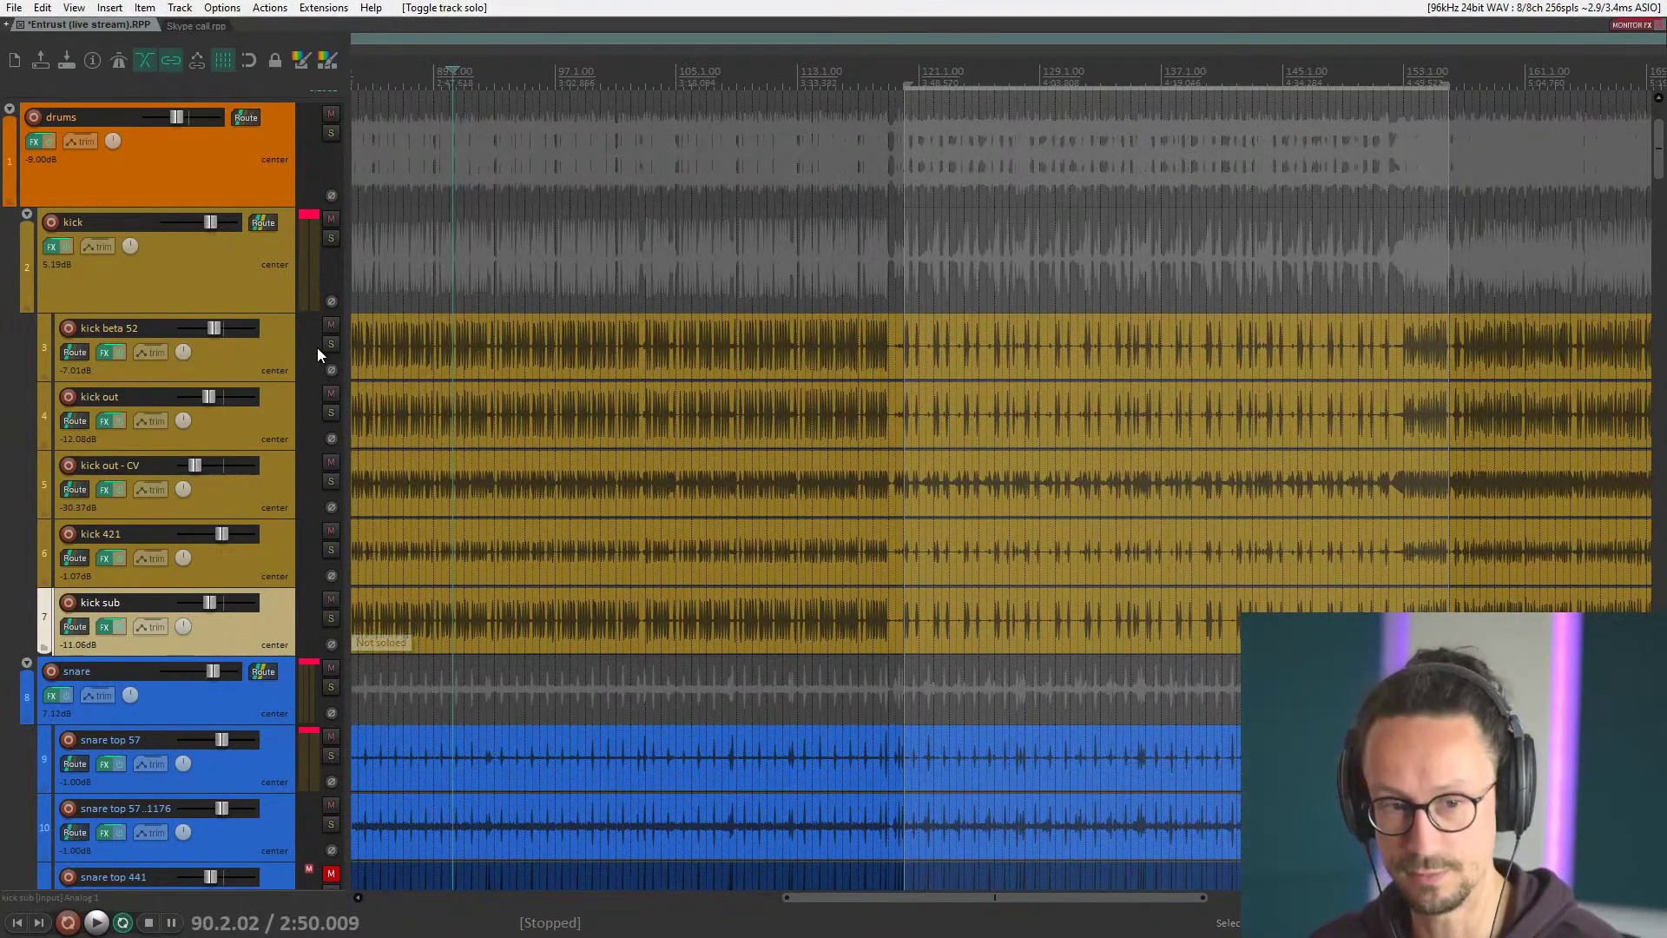
click(275, 260)
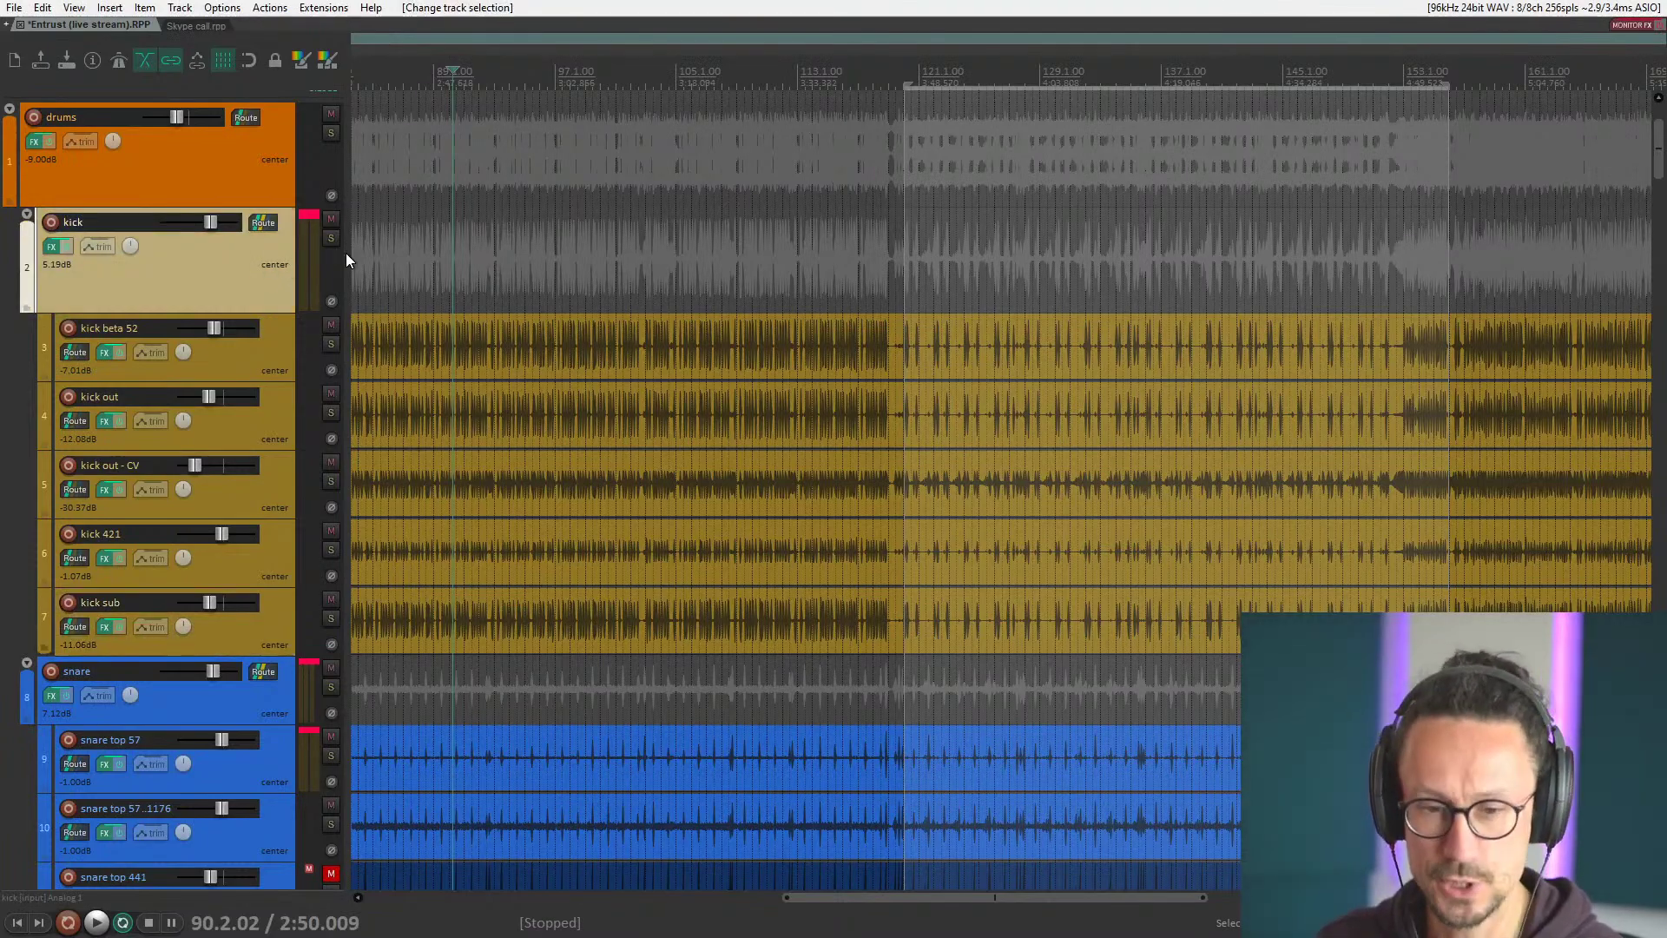
scroll(831, 325, down, 3)
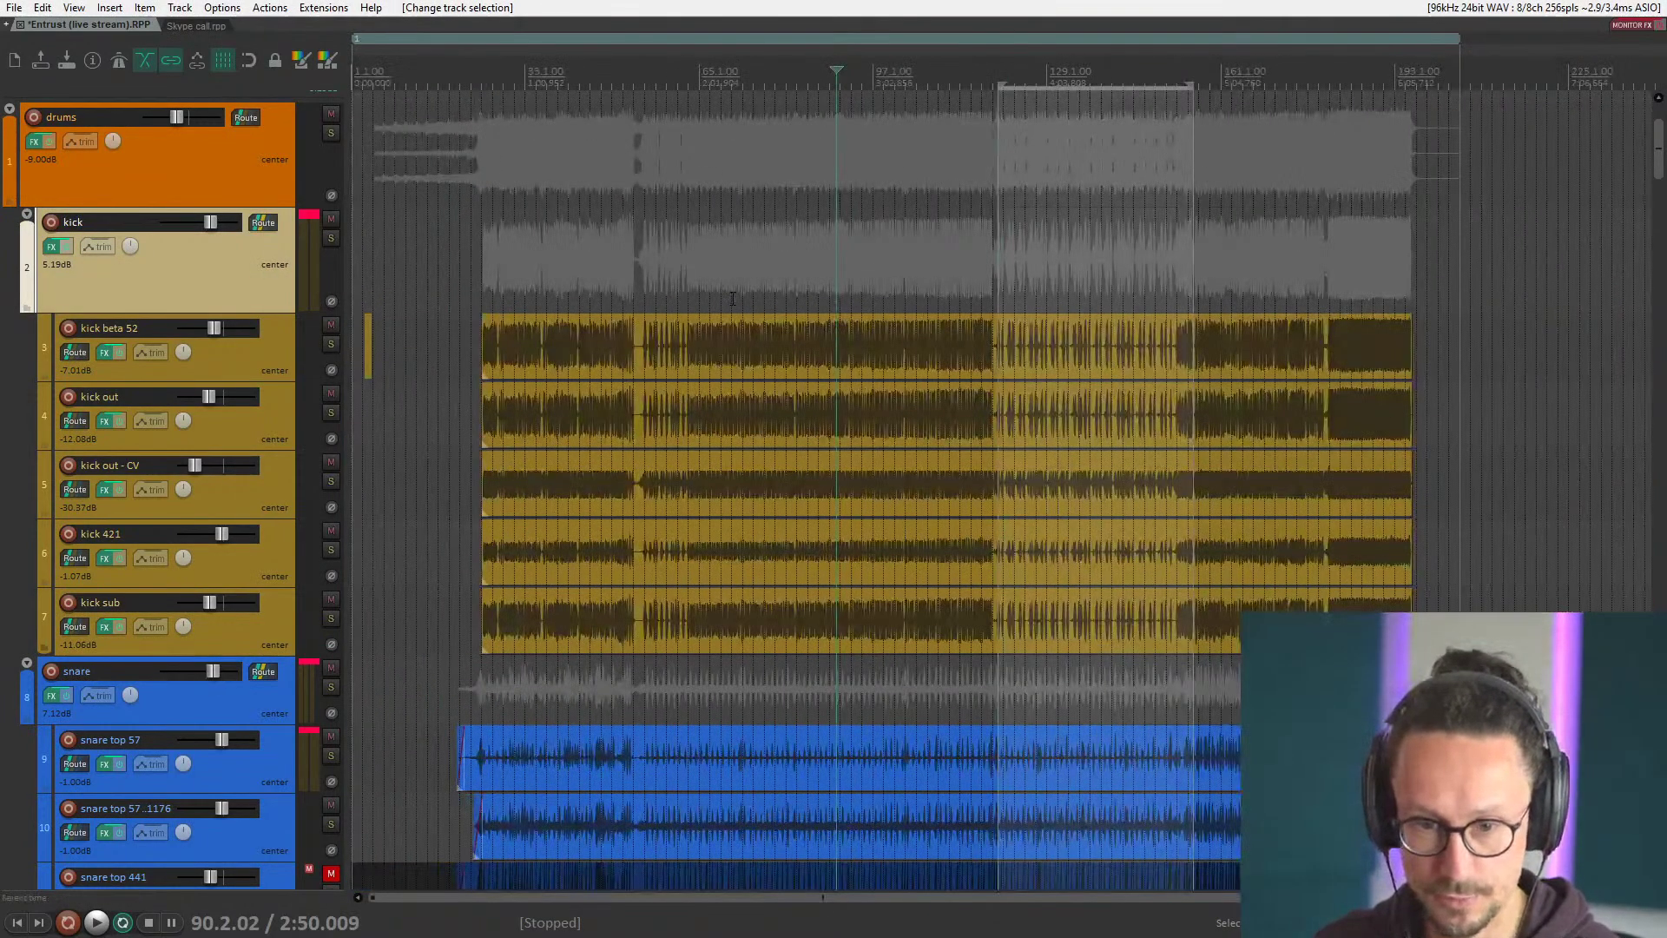
click(273, 358)
click(274, 303)
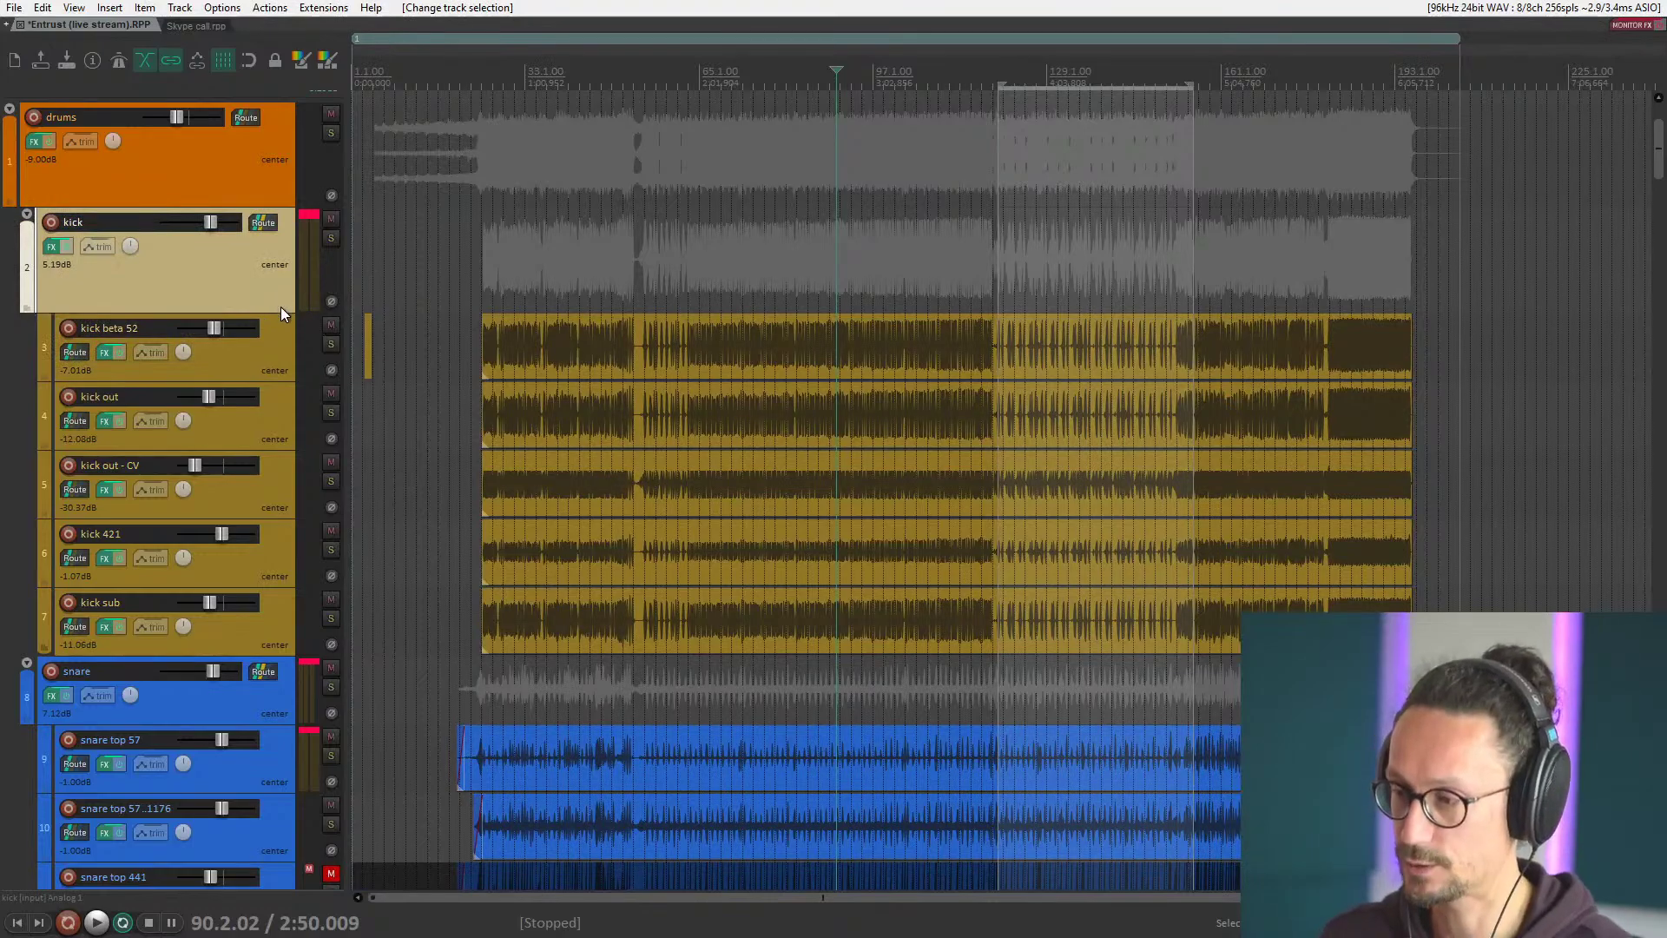
Solo and play kick beta 52, switching kick out's solo and phase inversion to compare how the two mics combine.
click(272, 350)
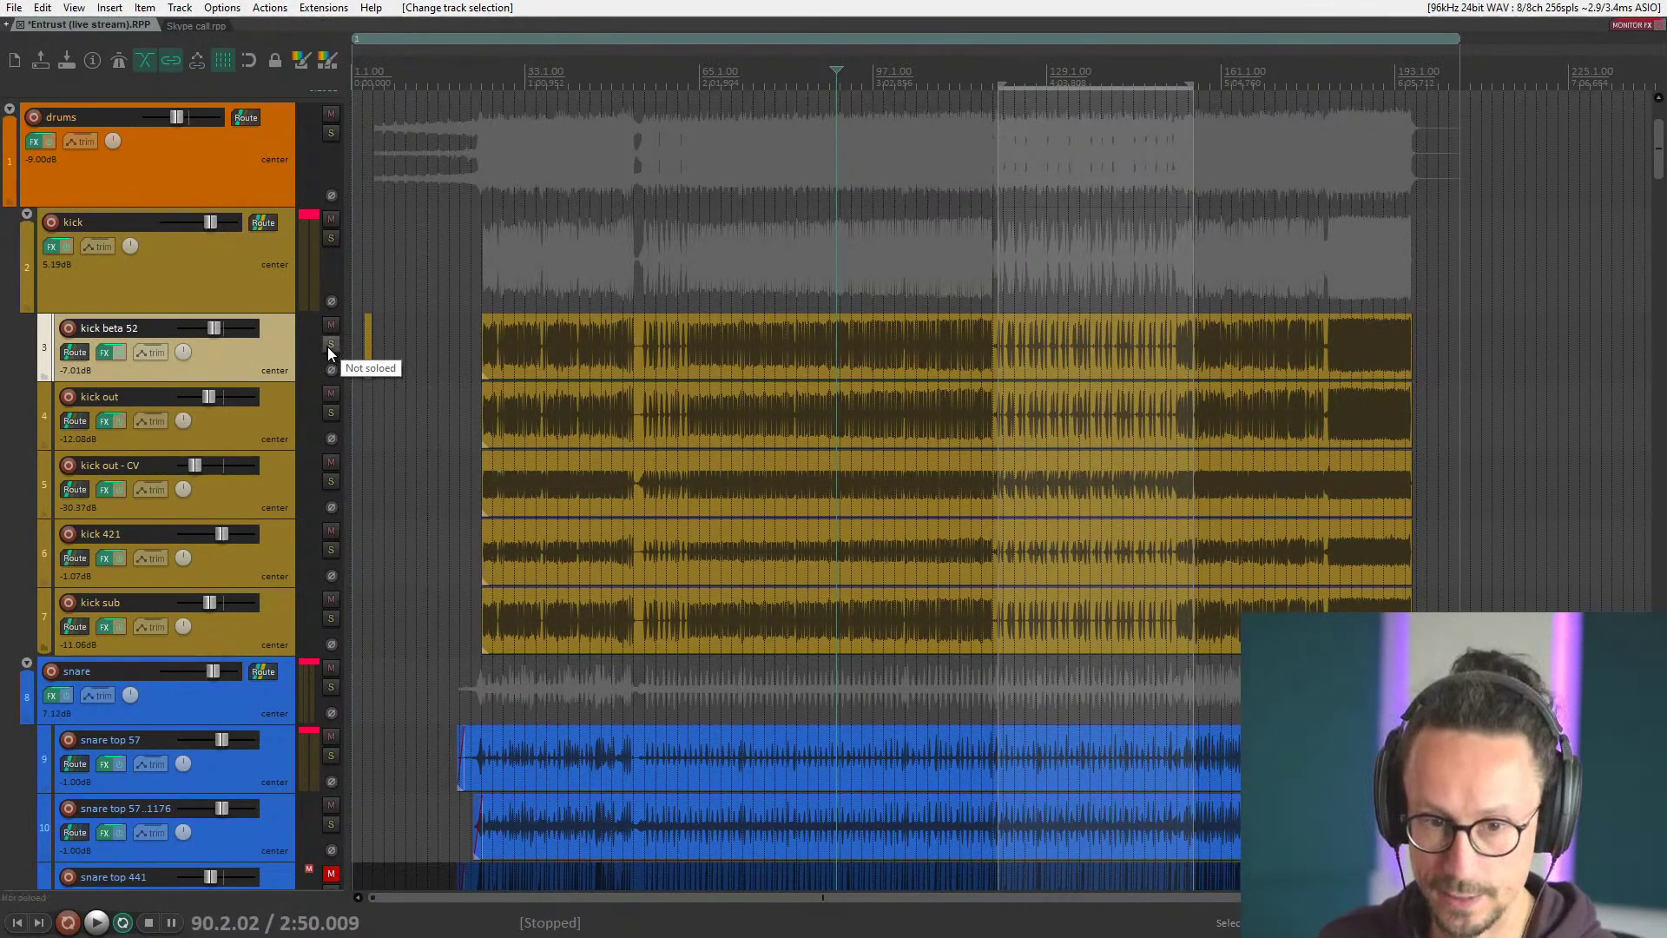
click(330, 346)
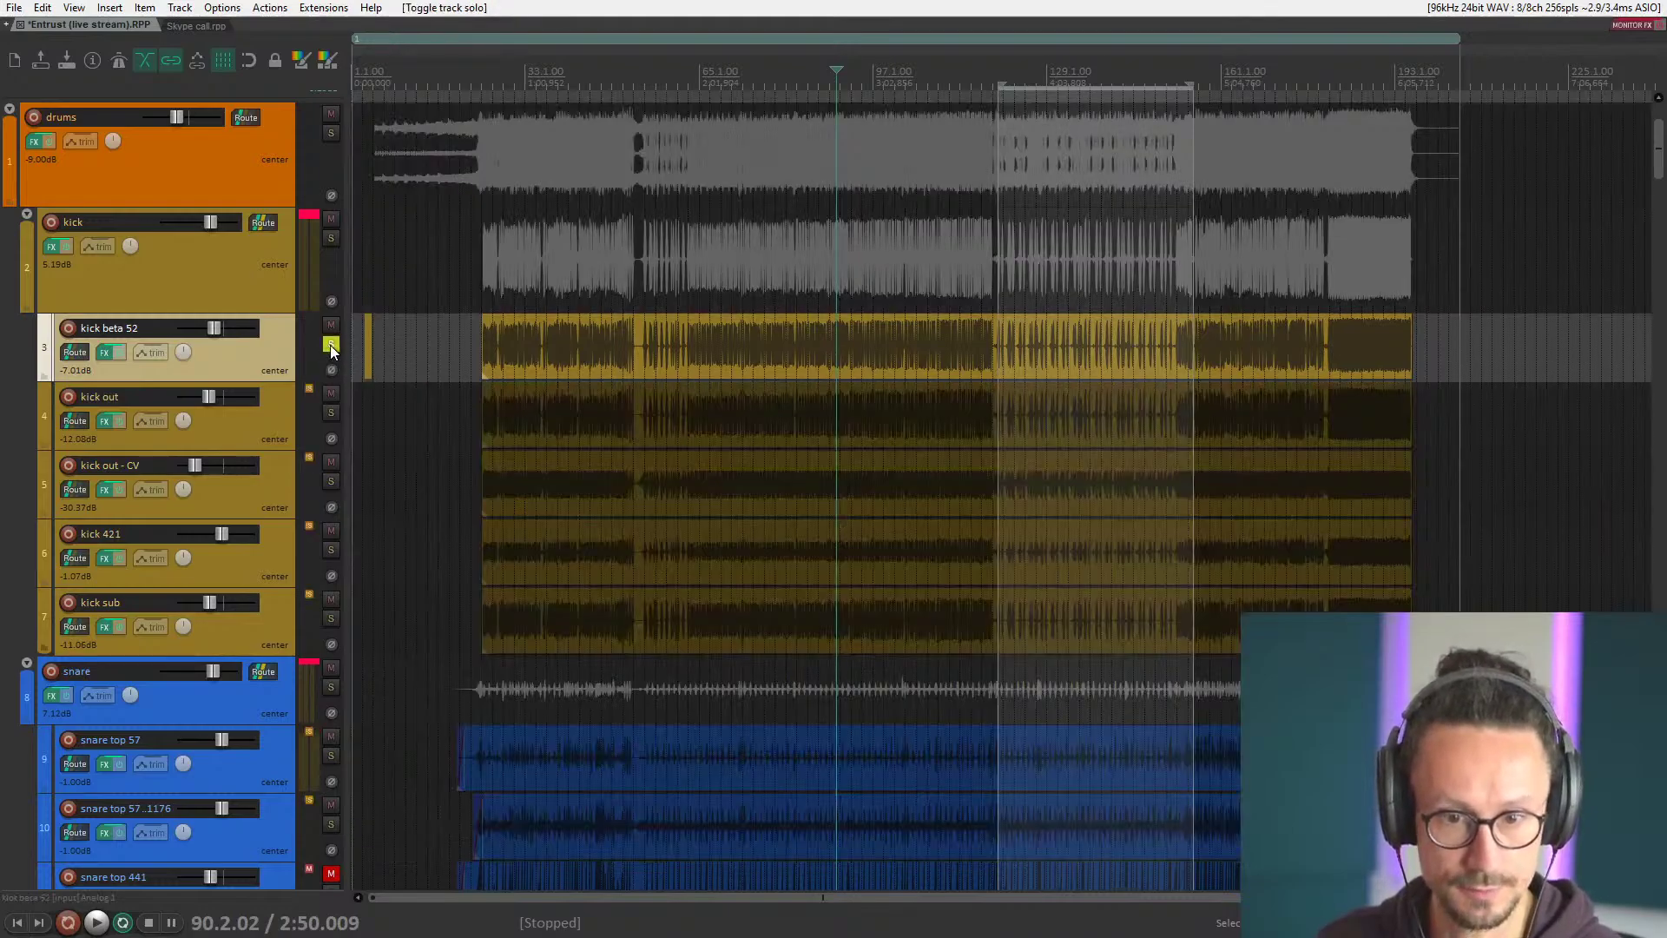
key(space)
scroll(836, 423, up, 5)
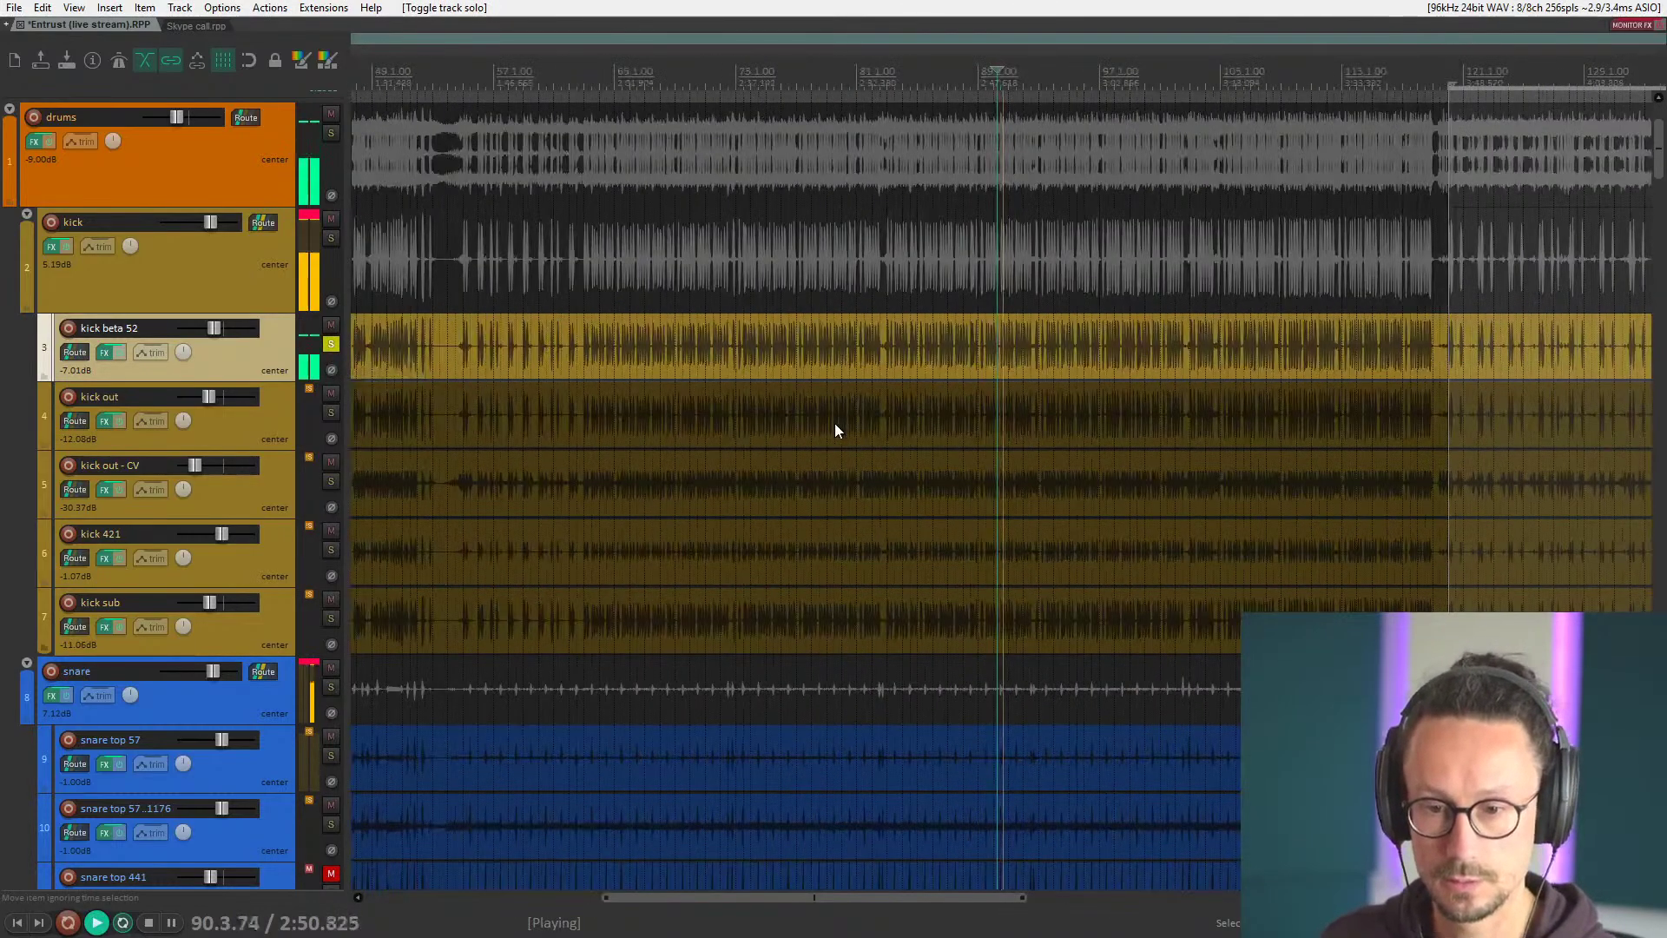
click(330, 415)
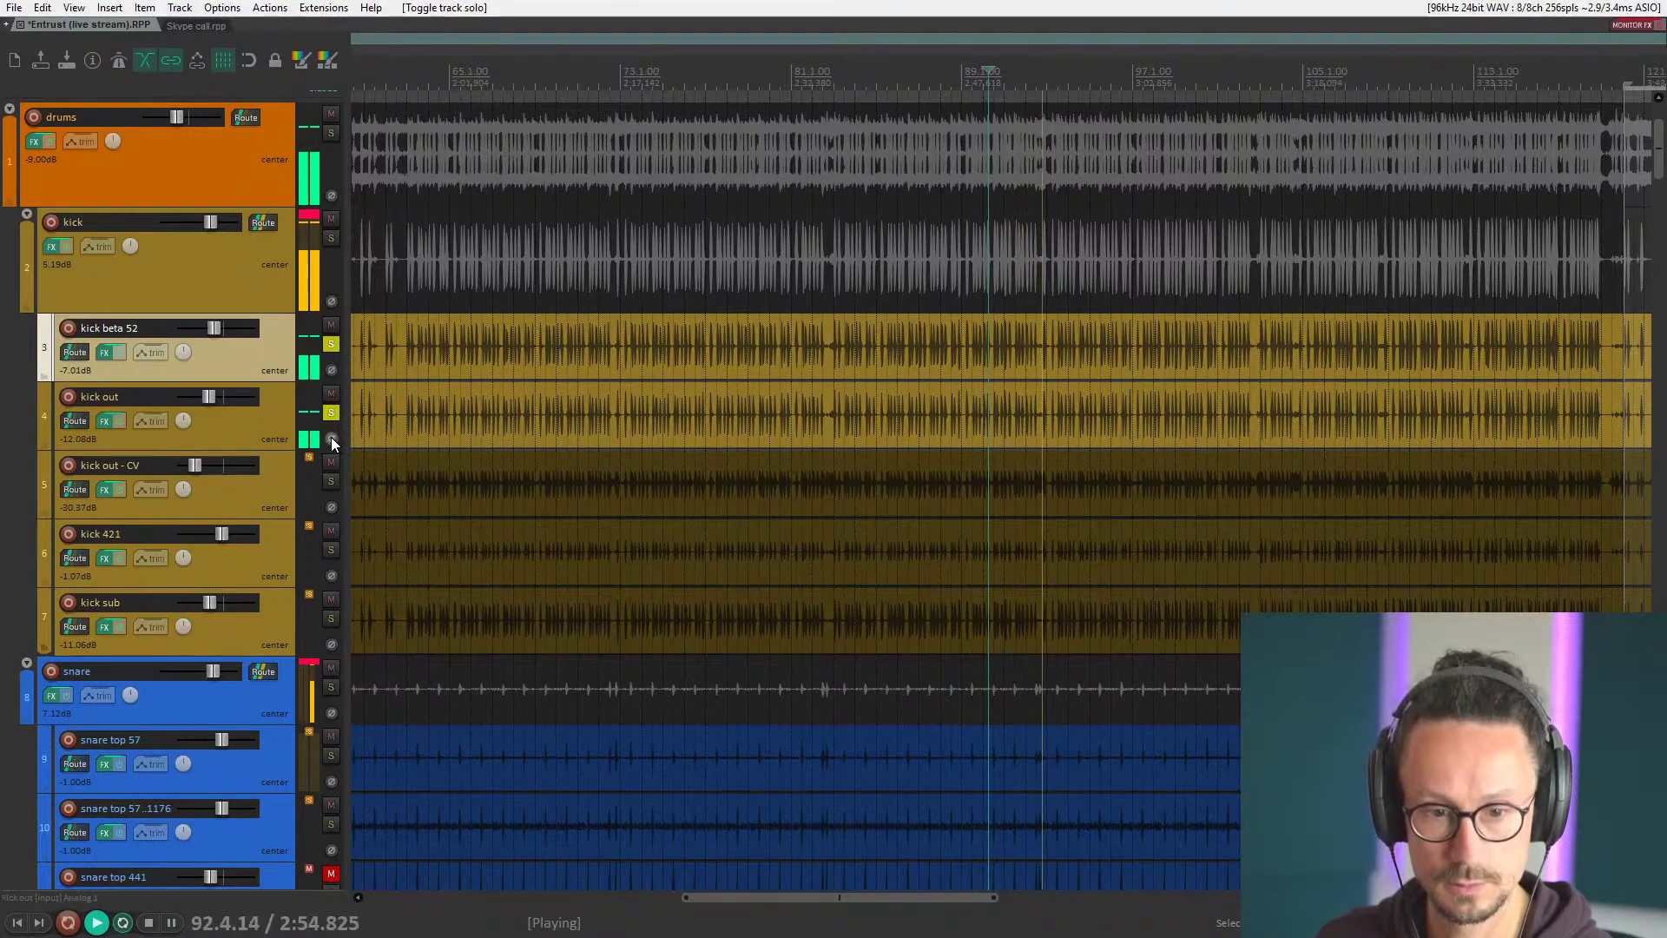
click(331, 413)
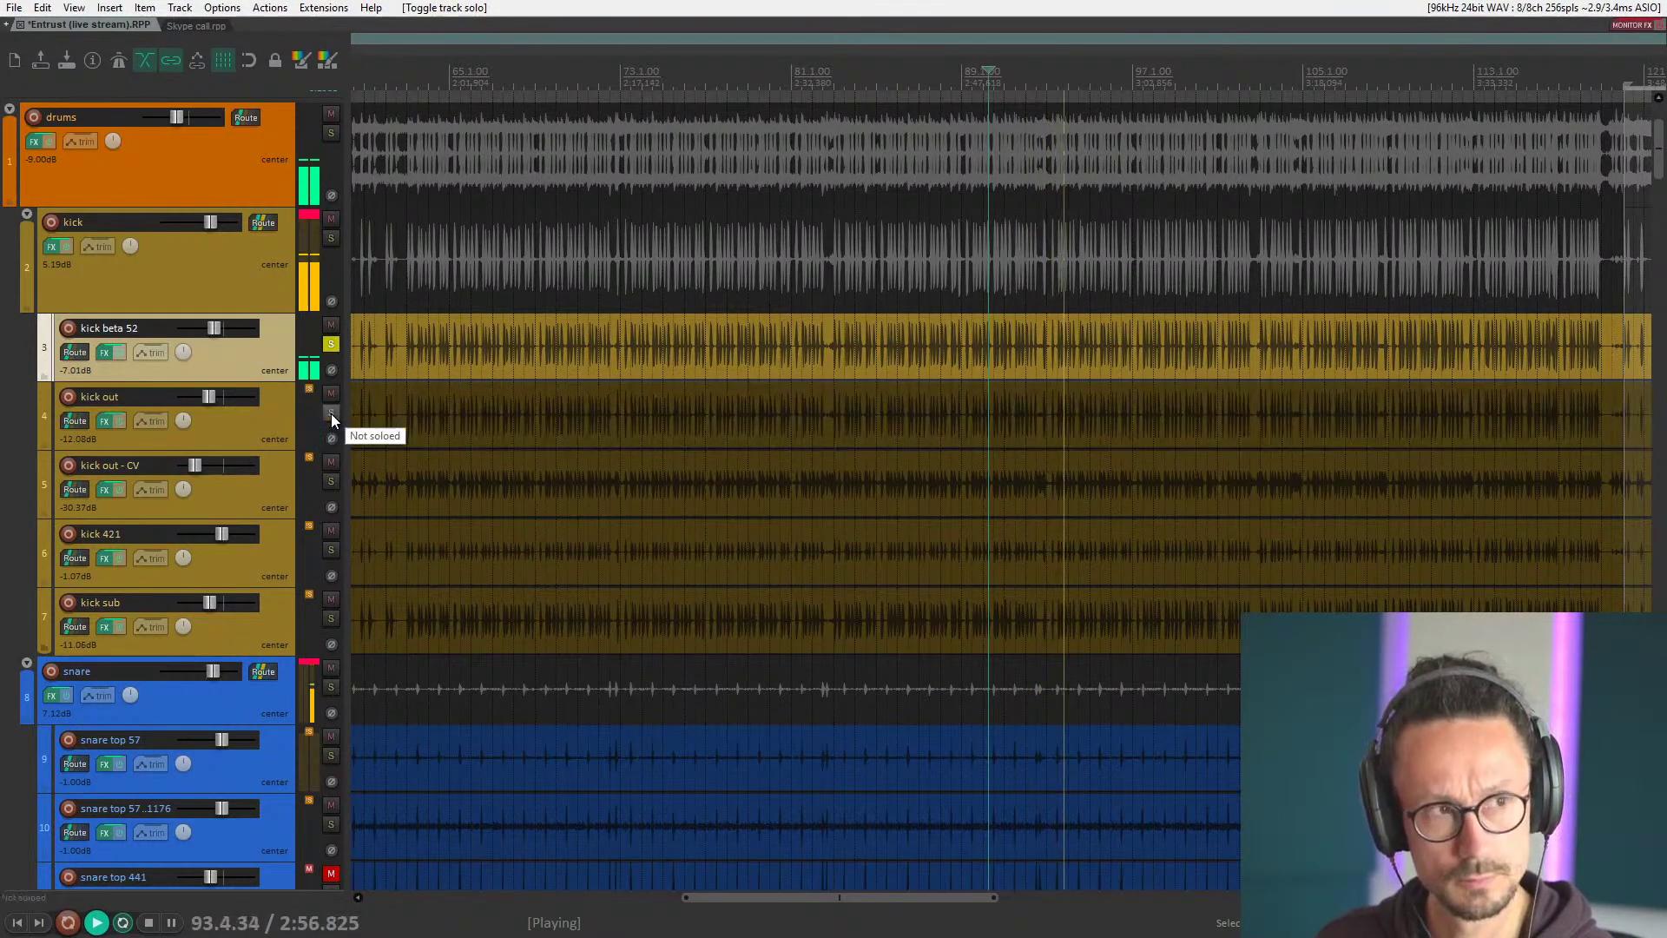
click(330, 414)
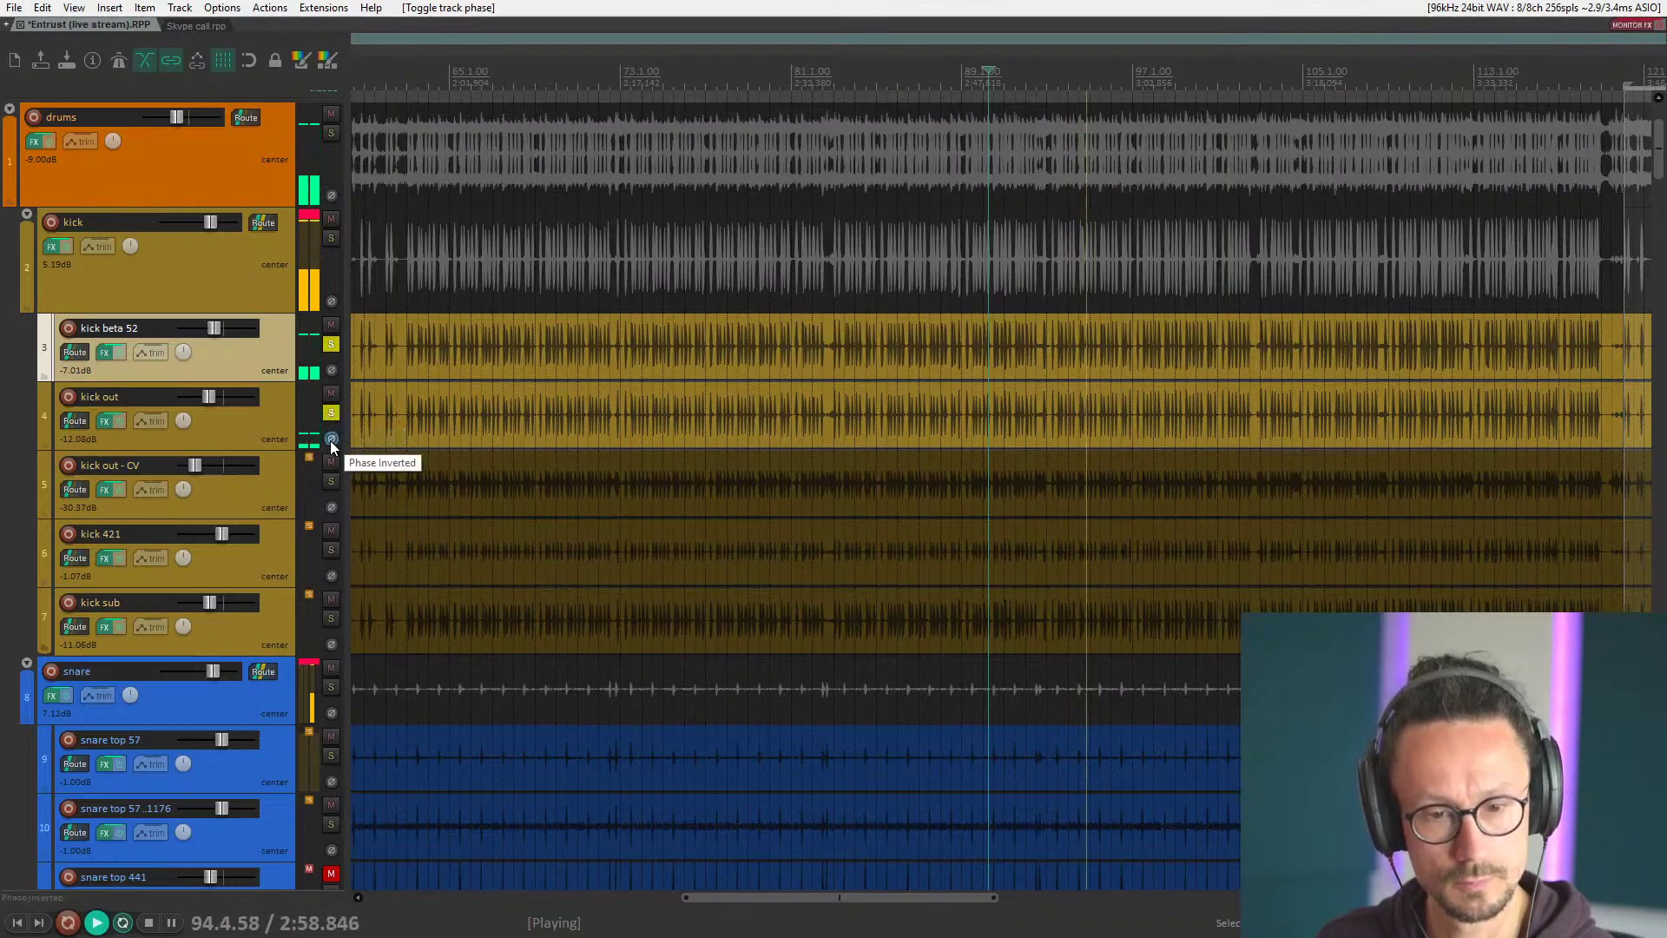
Add kick out - CV, kick 421 and kick sub one by one to the soloed playback, then stop.
click(331, 481)
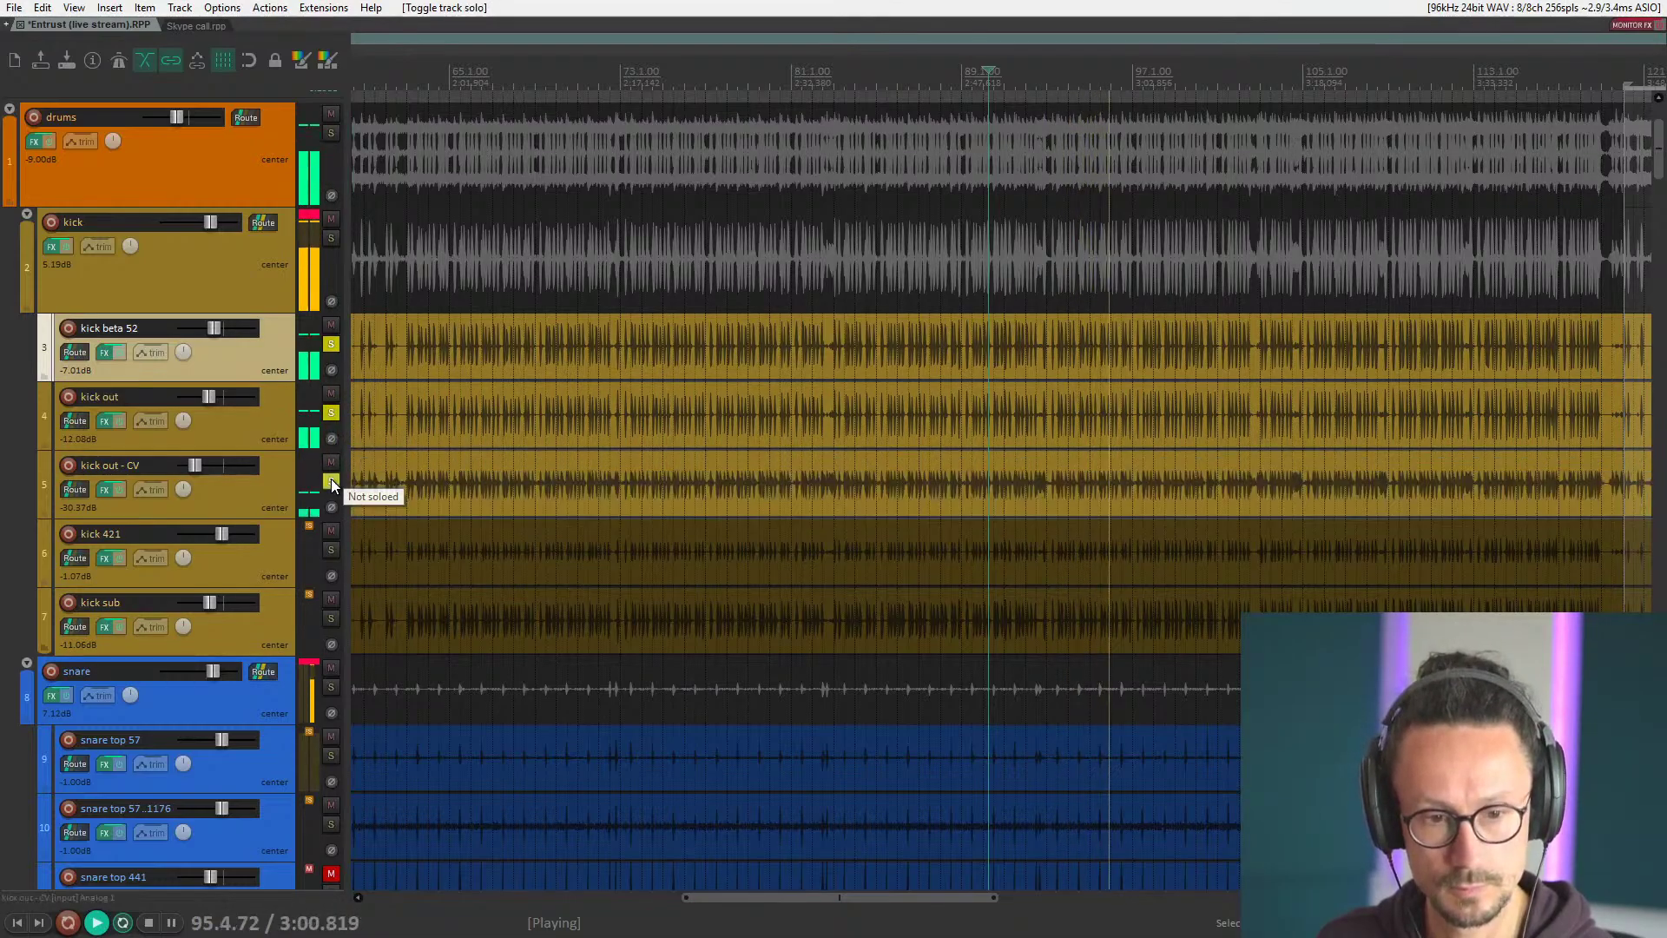
click(330, 551)
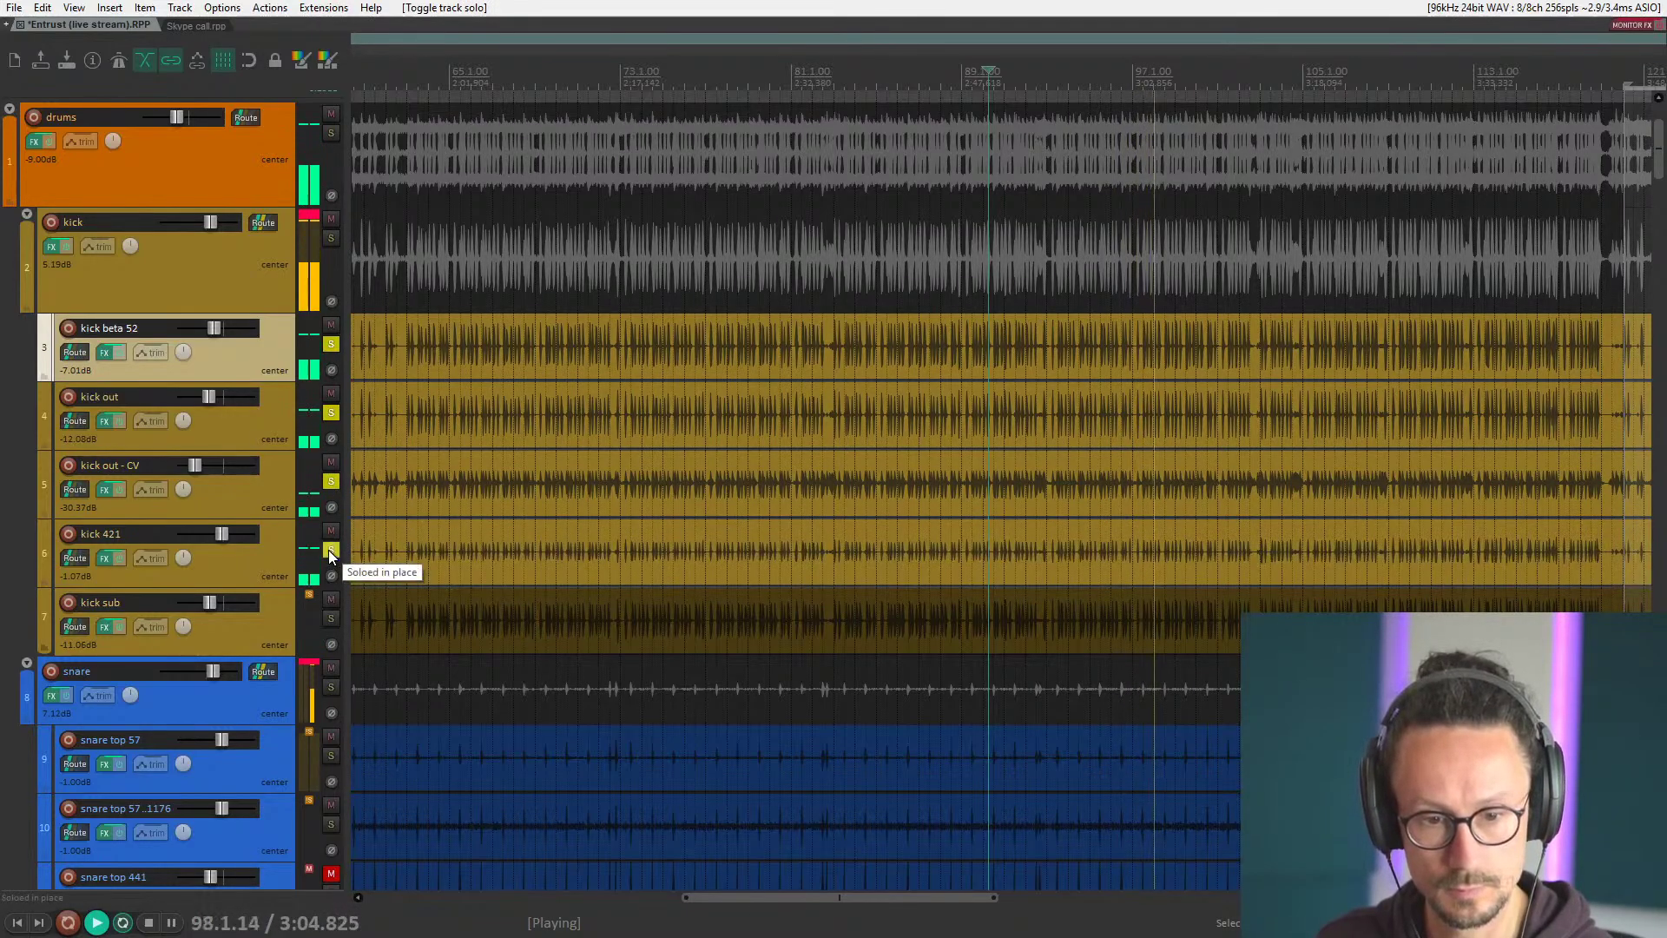
click(330, 619)
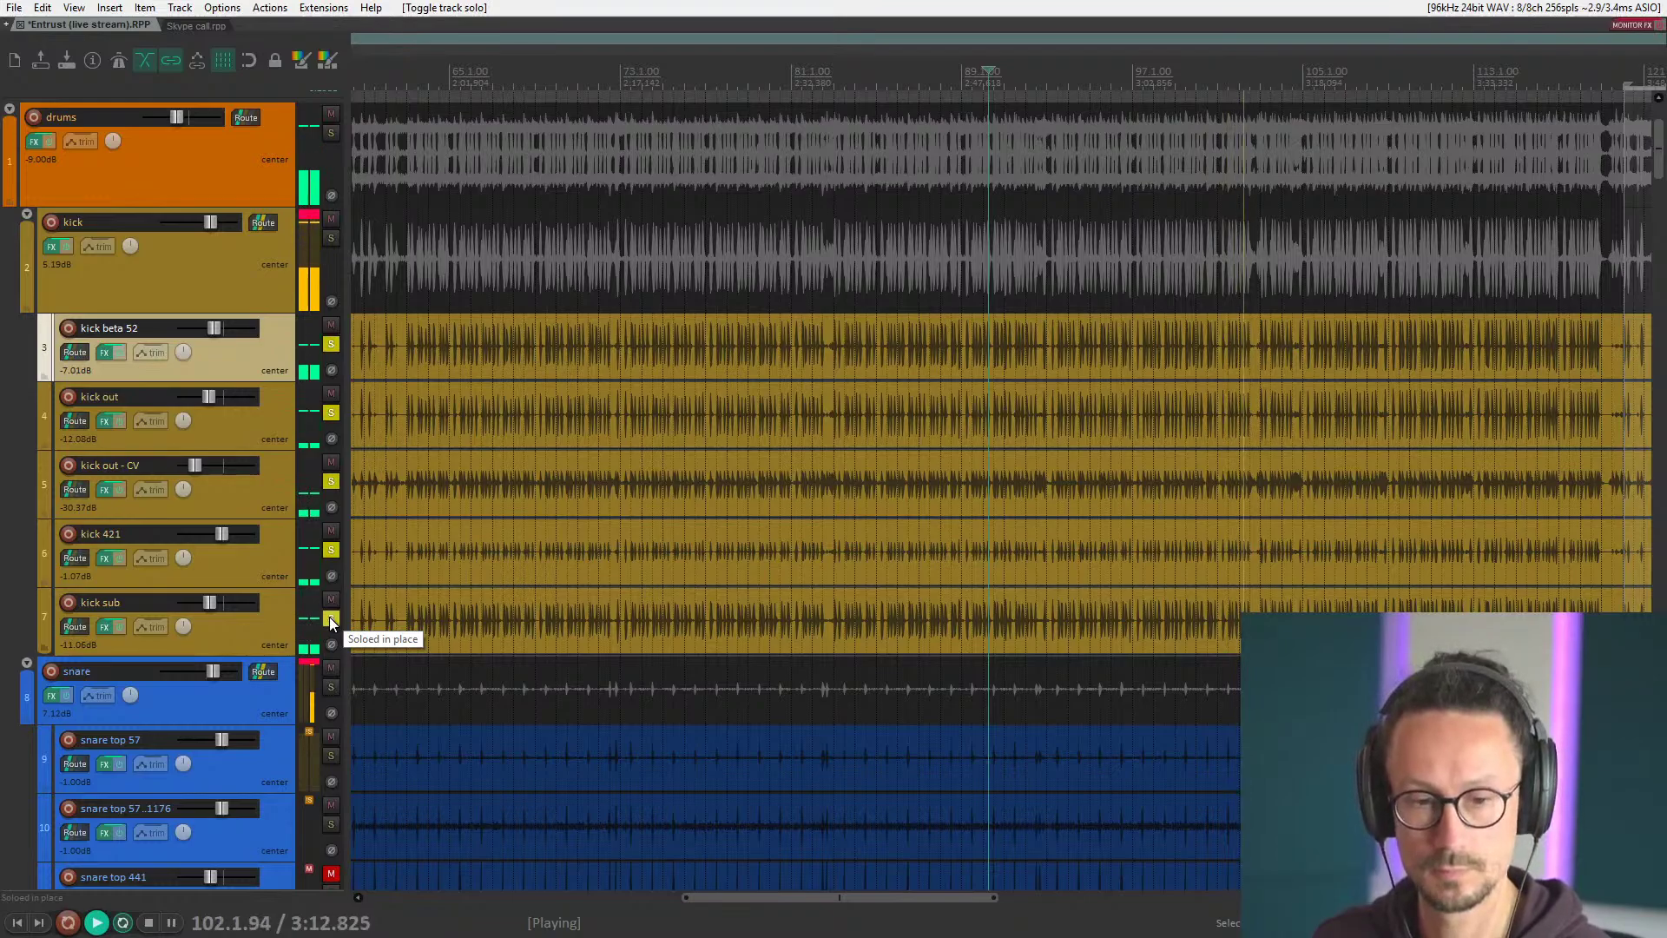
key(space)
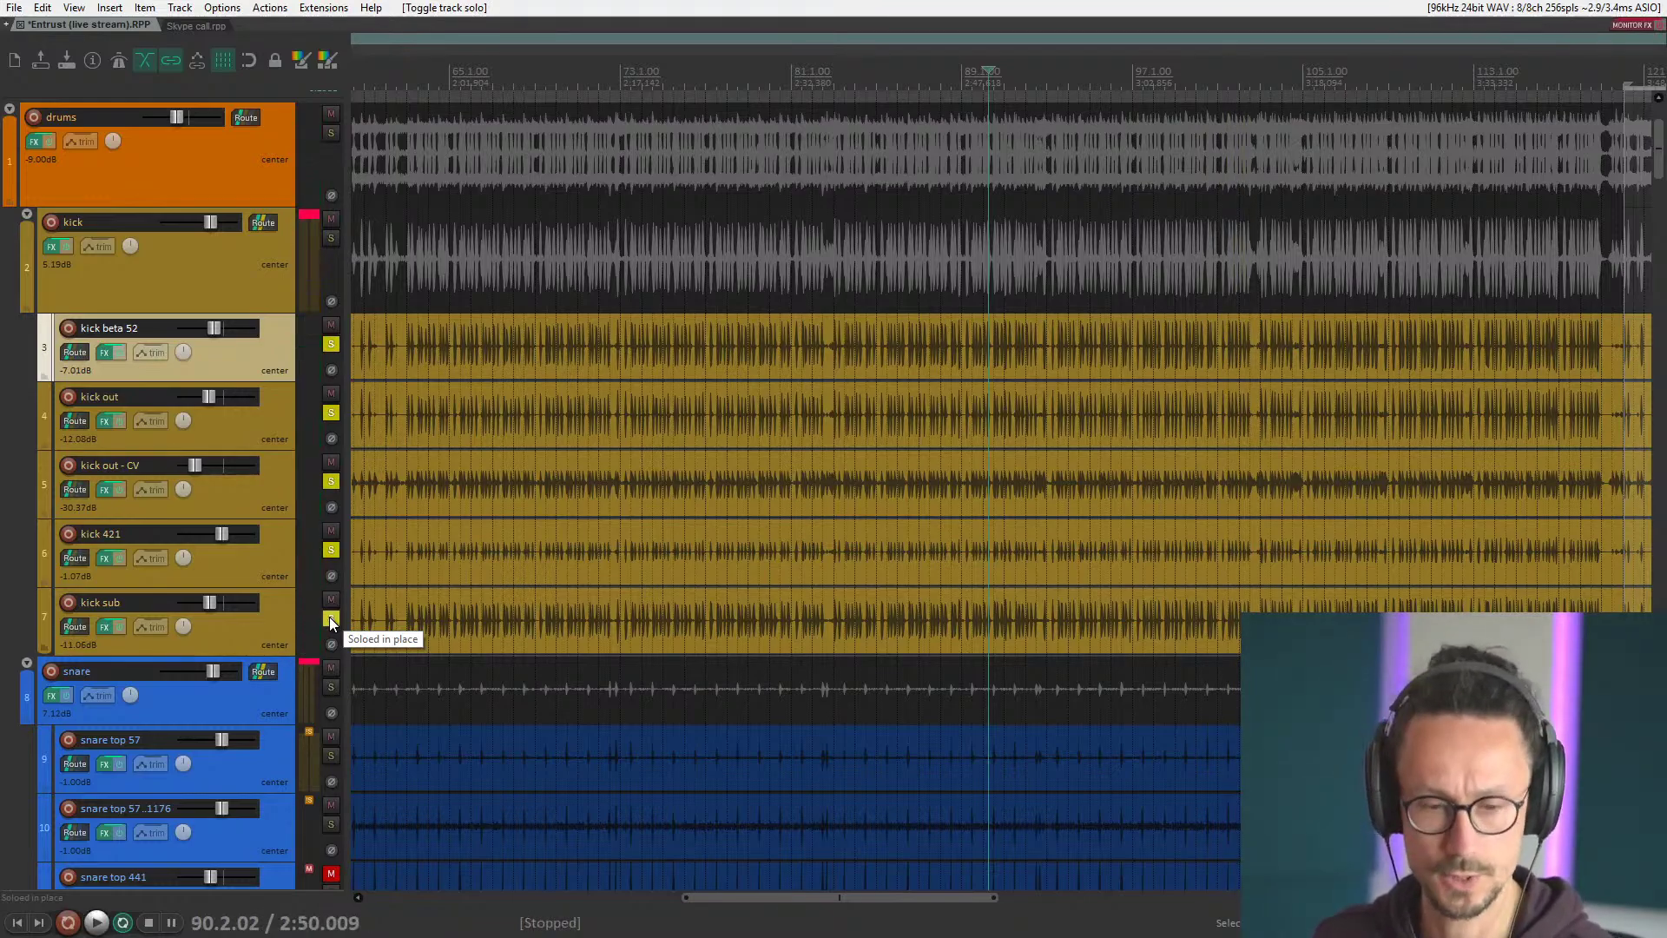
Unsolo all five kick mic tracks and select the kick folder track.
drag(330, 616, 327, 340)
click(248, 306)
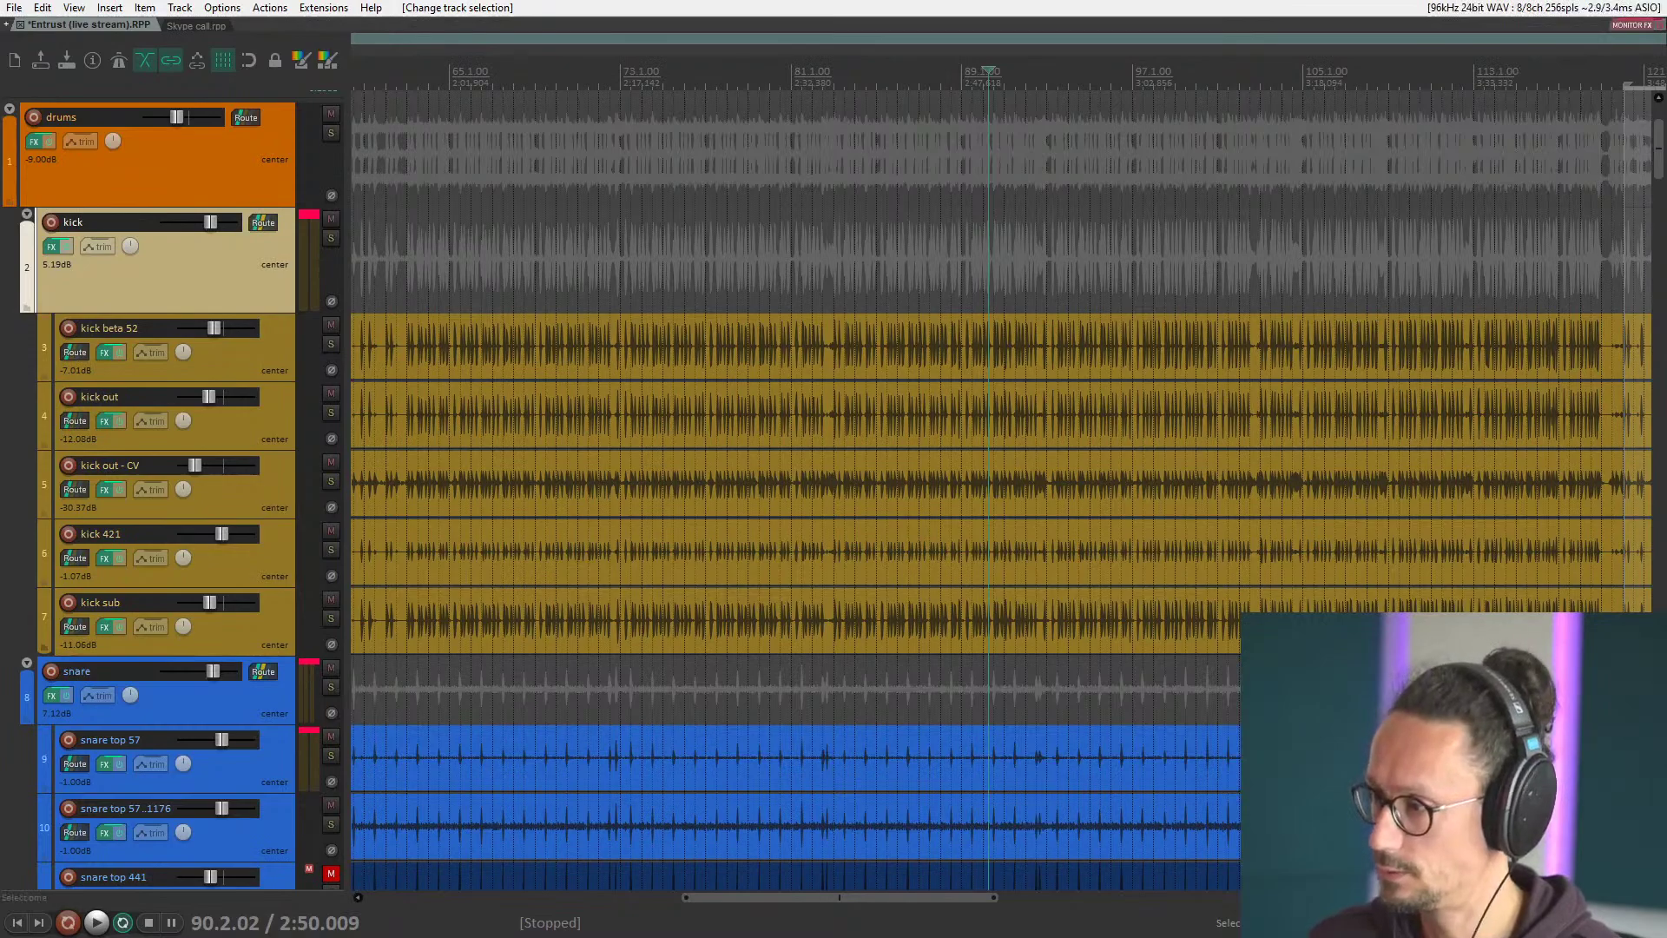
key(Escape)
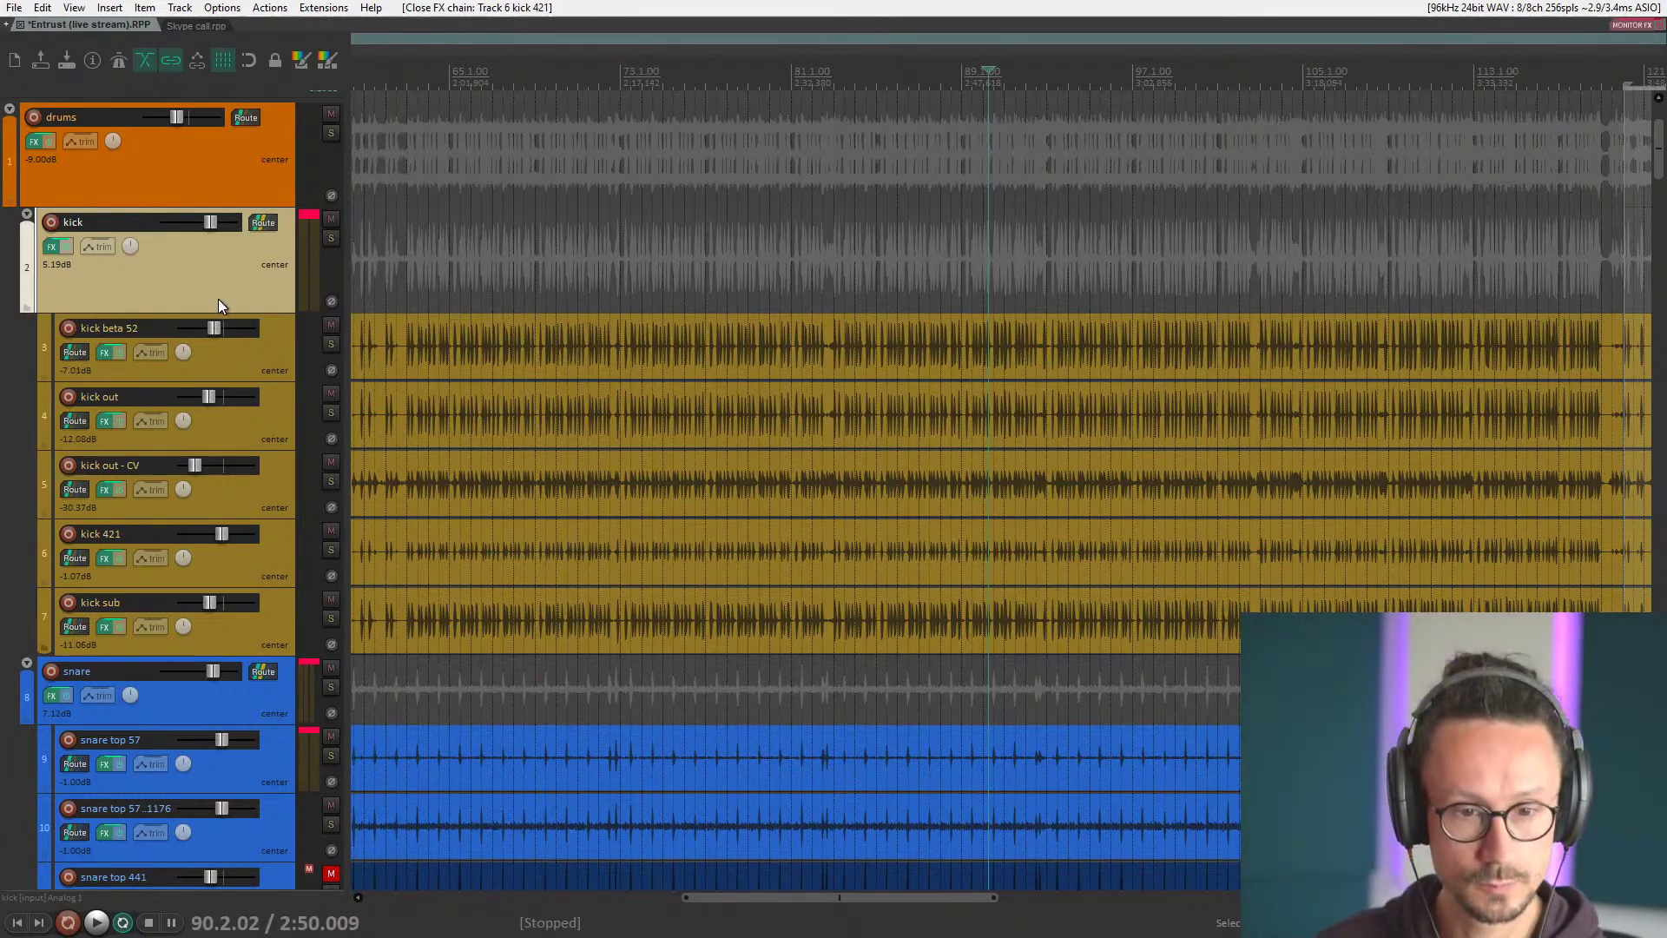
Bring the snare group into view and select its folder track and snare top 57 track to introduce them.
scroll(217, 299, down, 3)
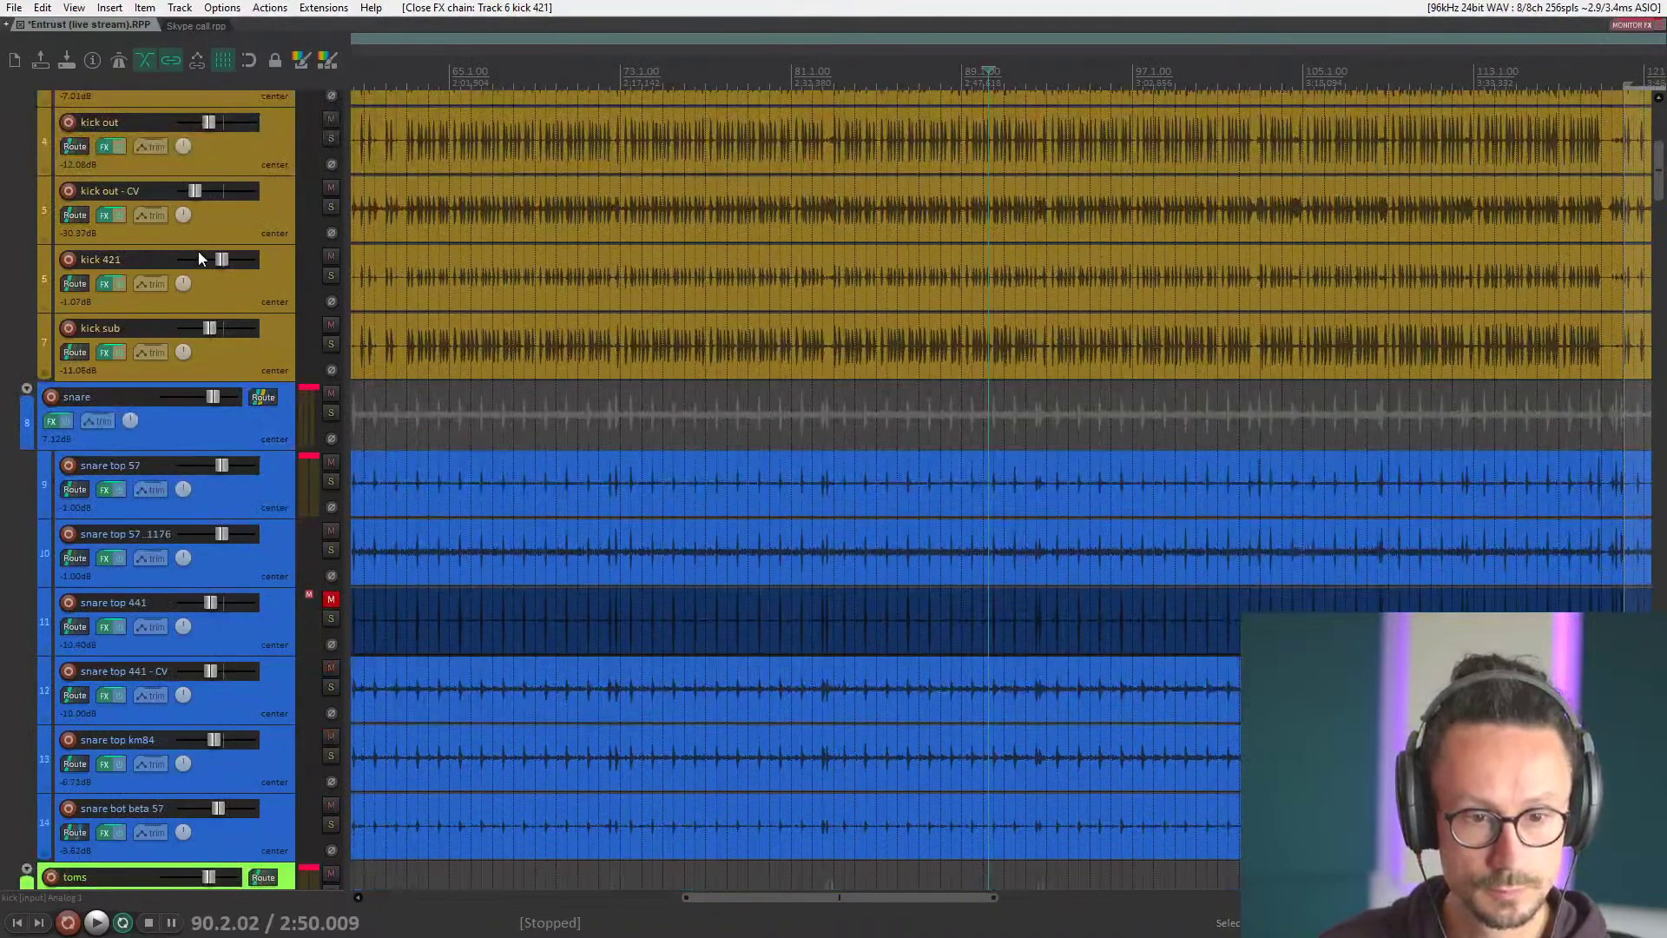
scroll(204, 253, down, 3)
click(247, 231)
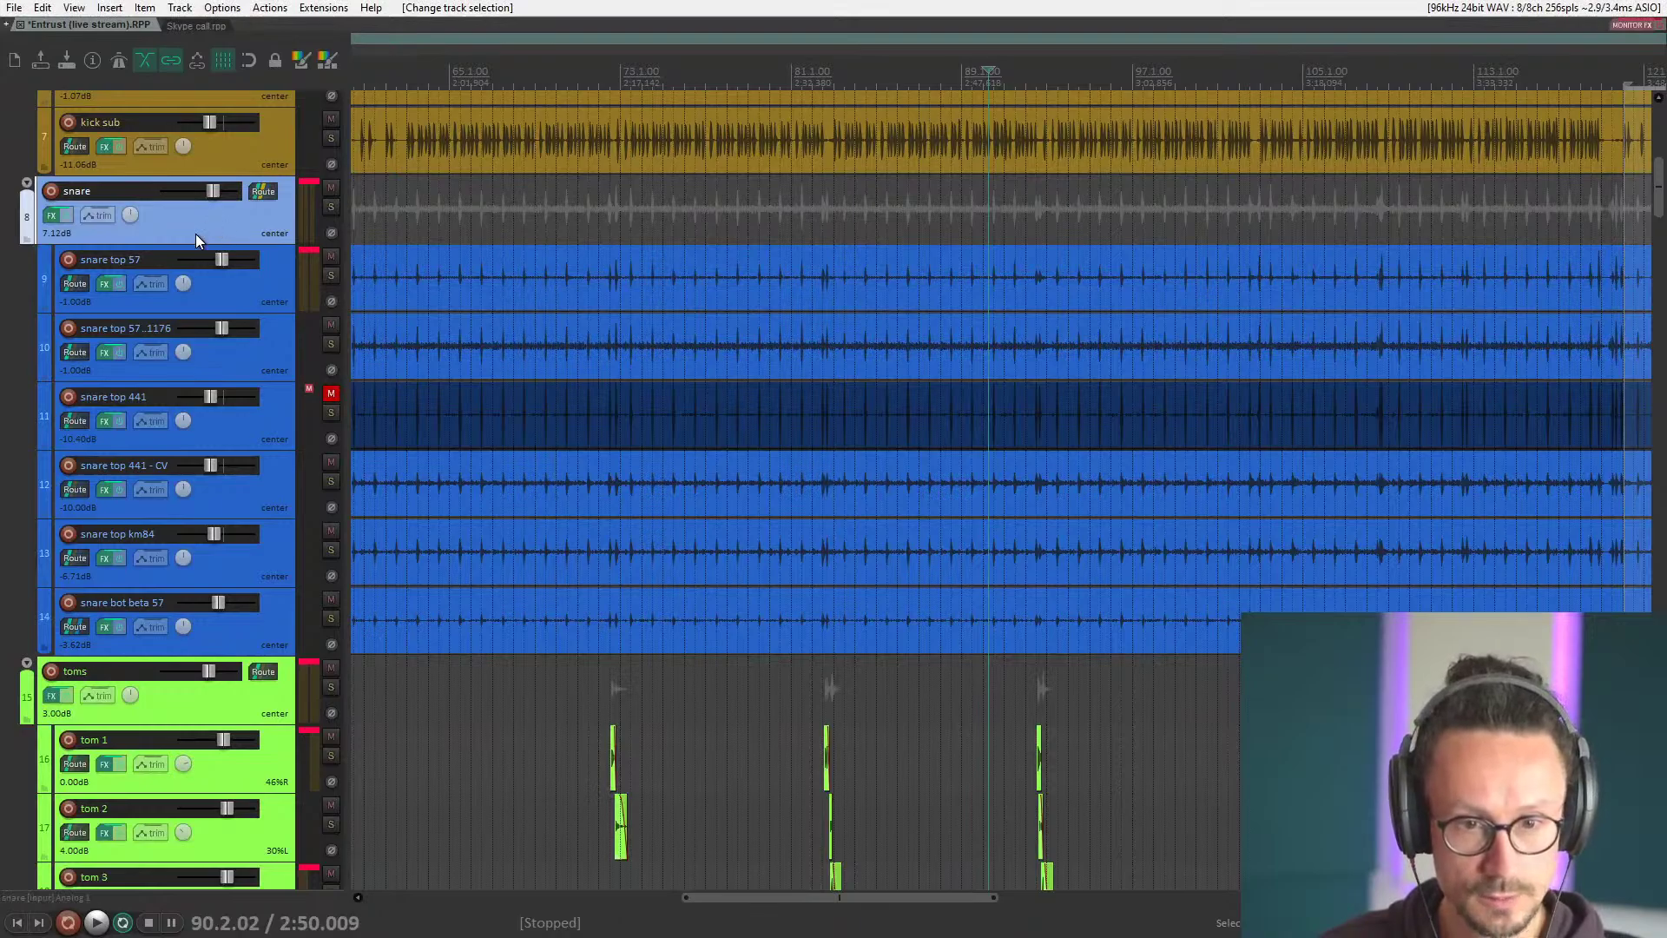
click(261, 288)
click(252, 225)
click(249, 288)
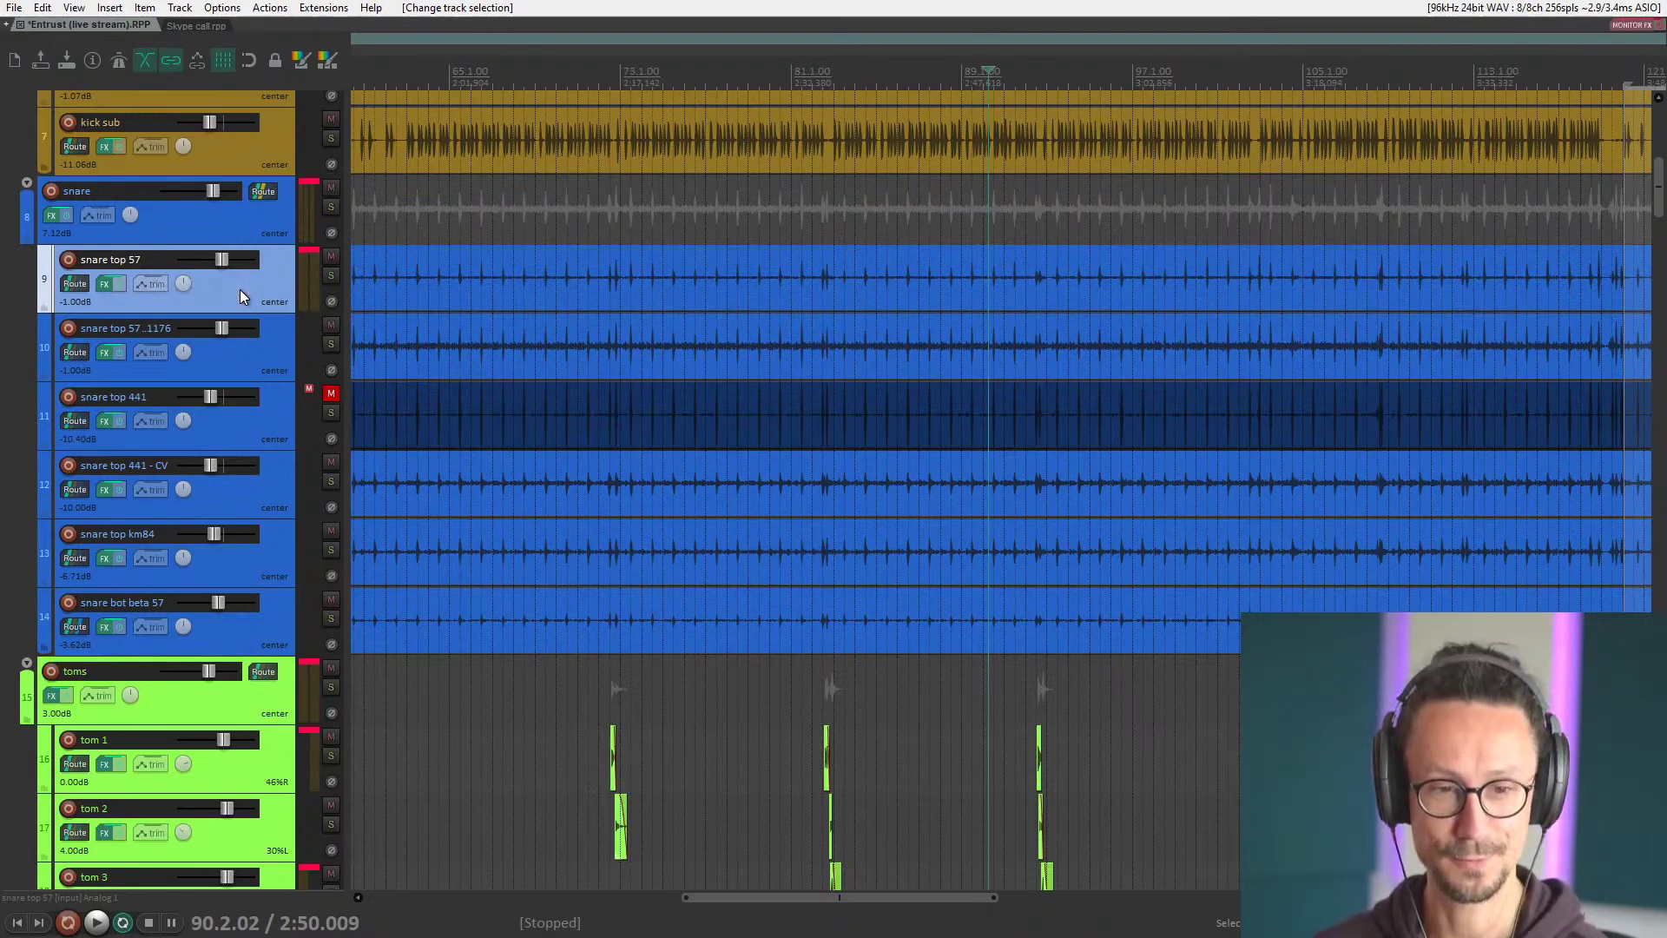
Examine the snare top 57 and snare top 57 -1176 tracks by selecting them alternately.
click(246, 368)
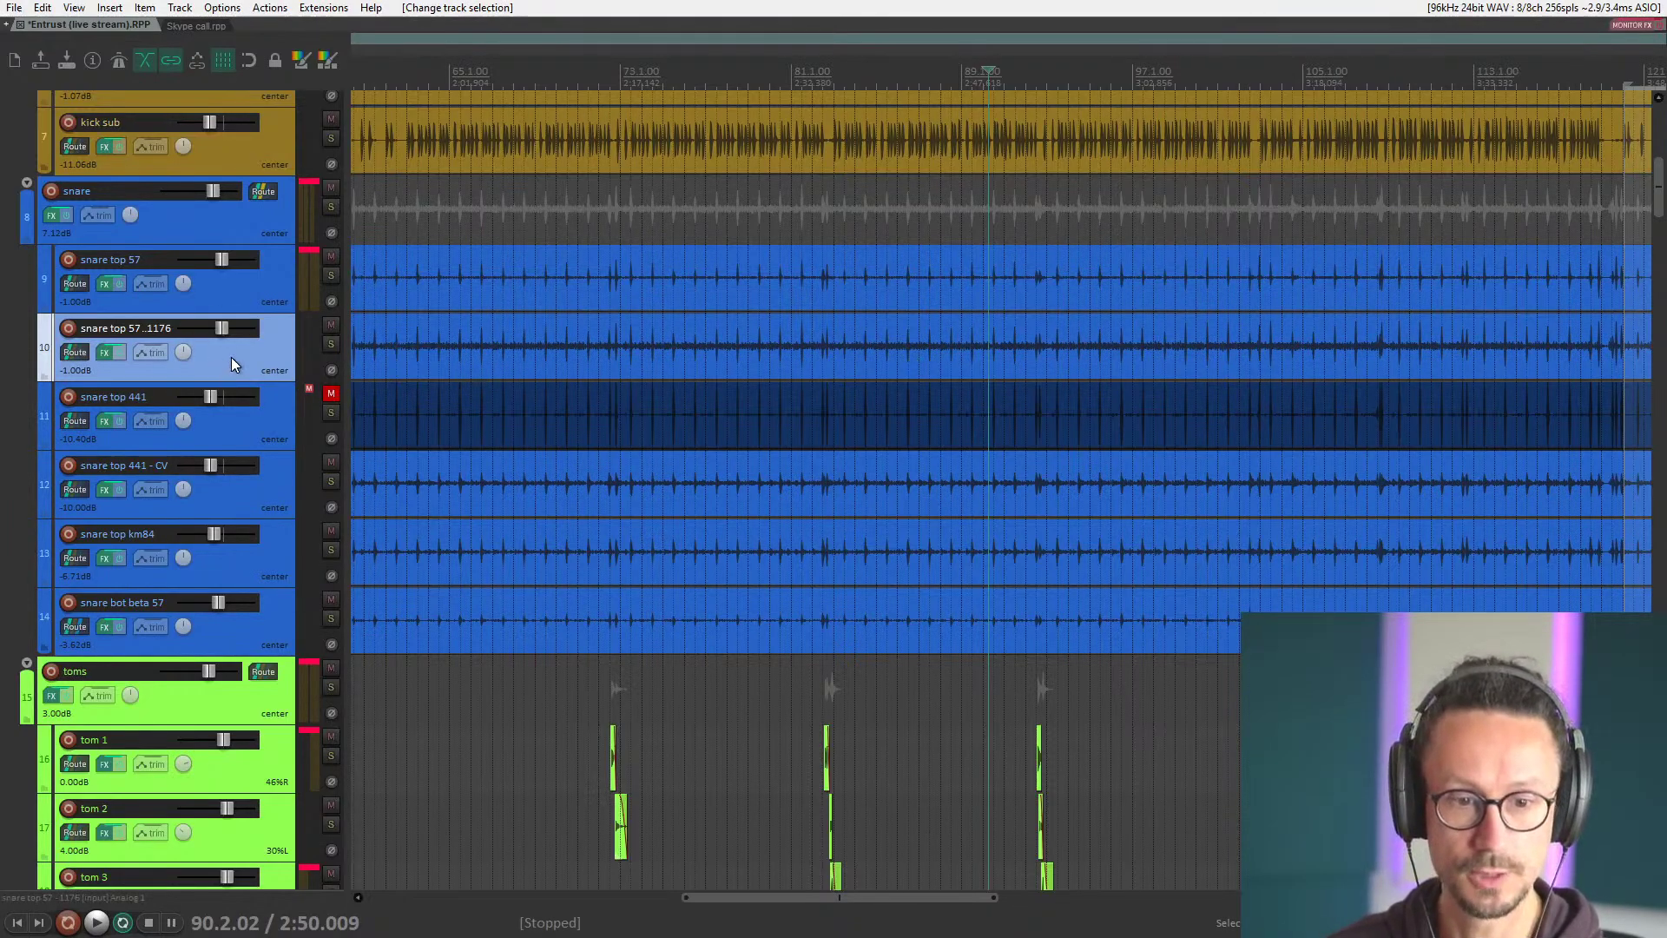
click(226, 295)
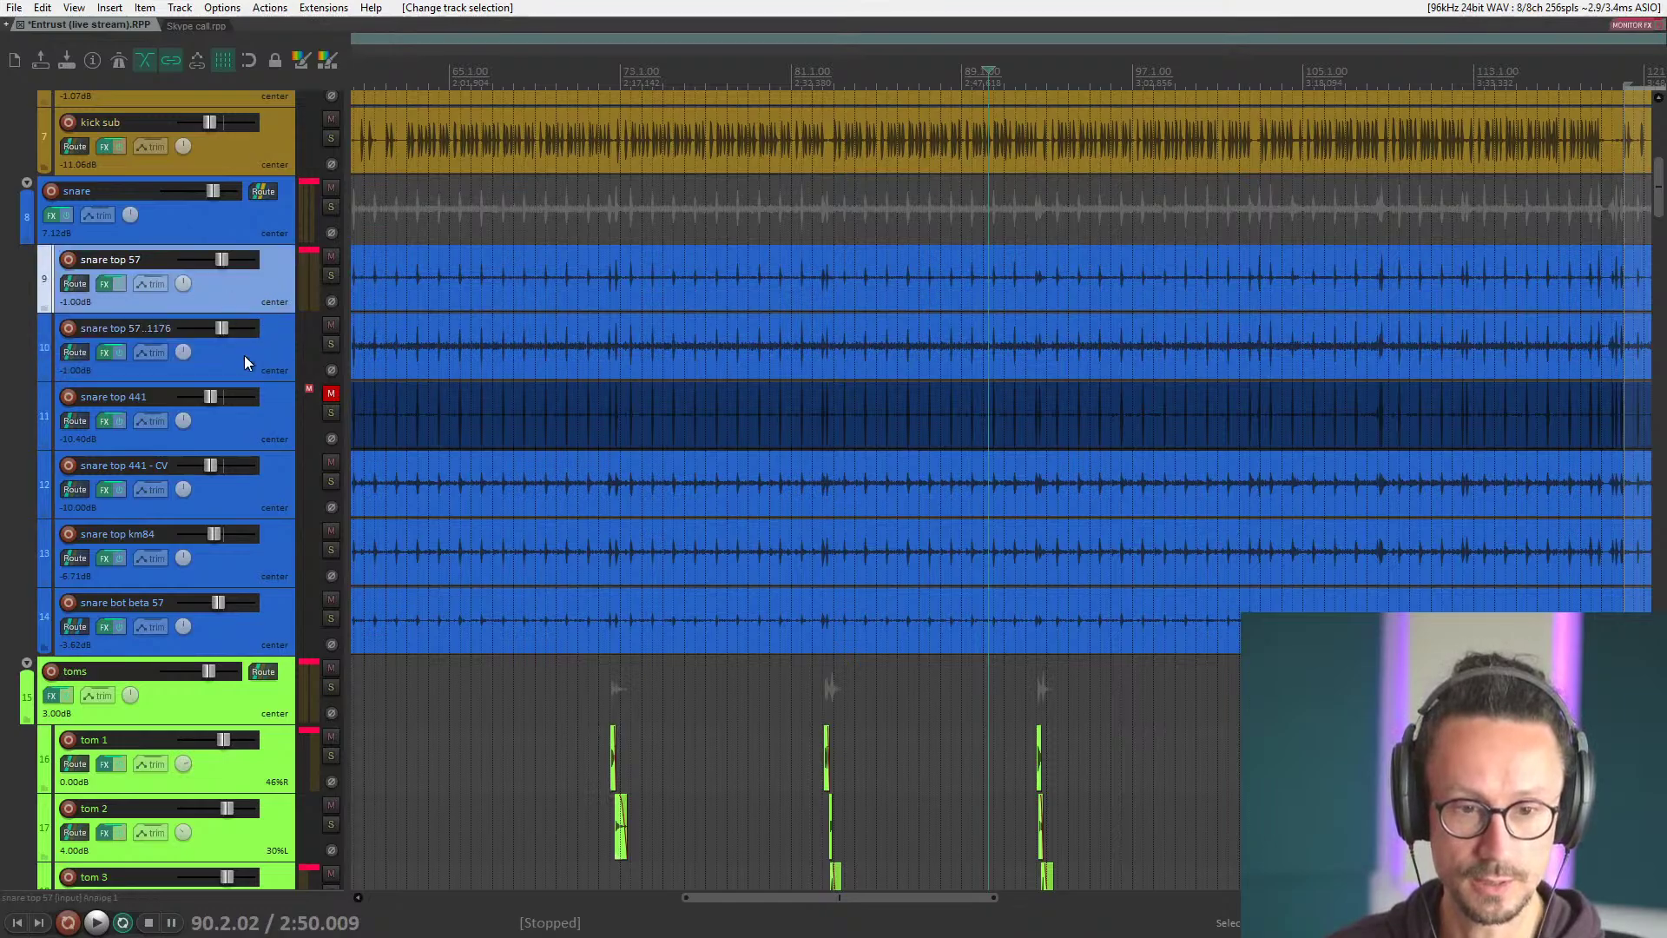
click(243, 356)
click(237, 301)
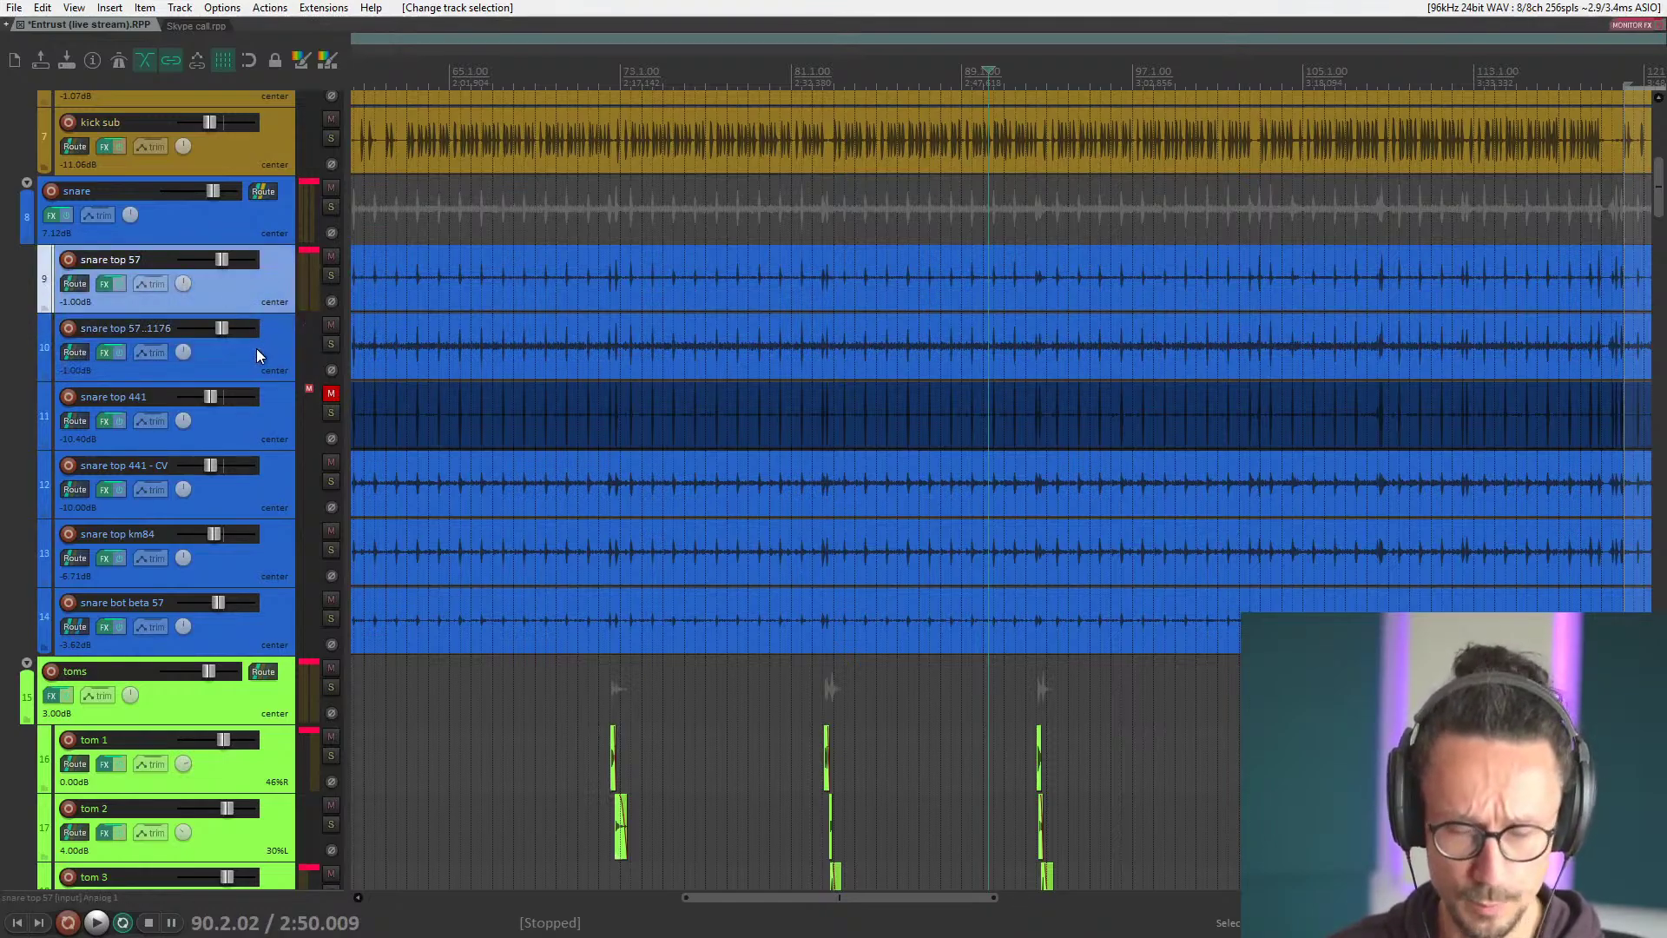
click(257, 351)
click(250, 300)
click(254, 362)
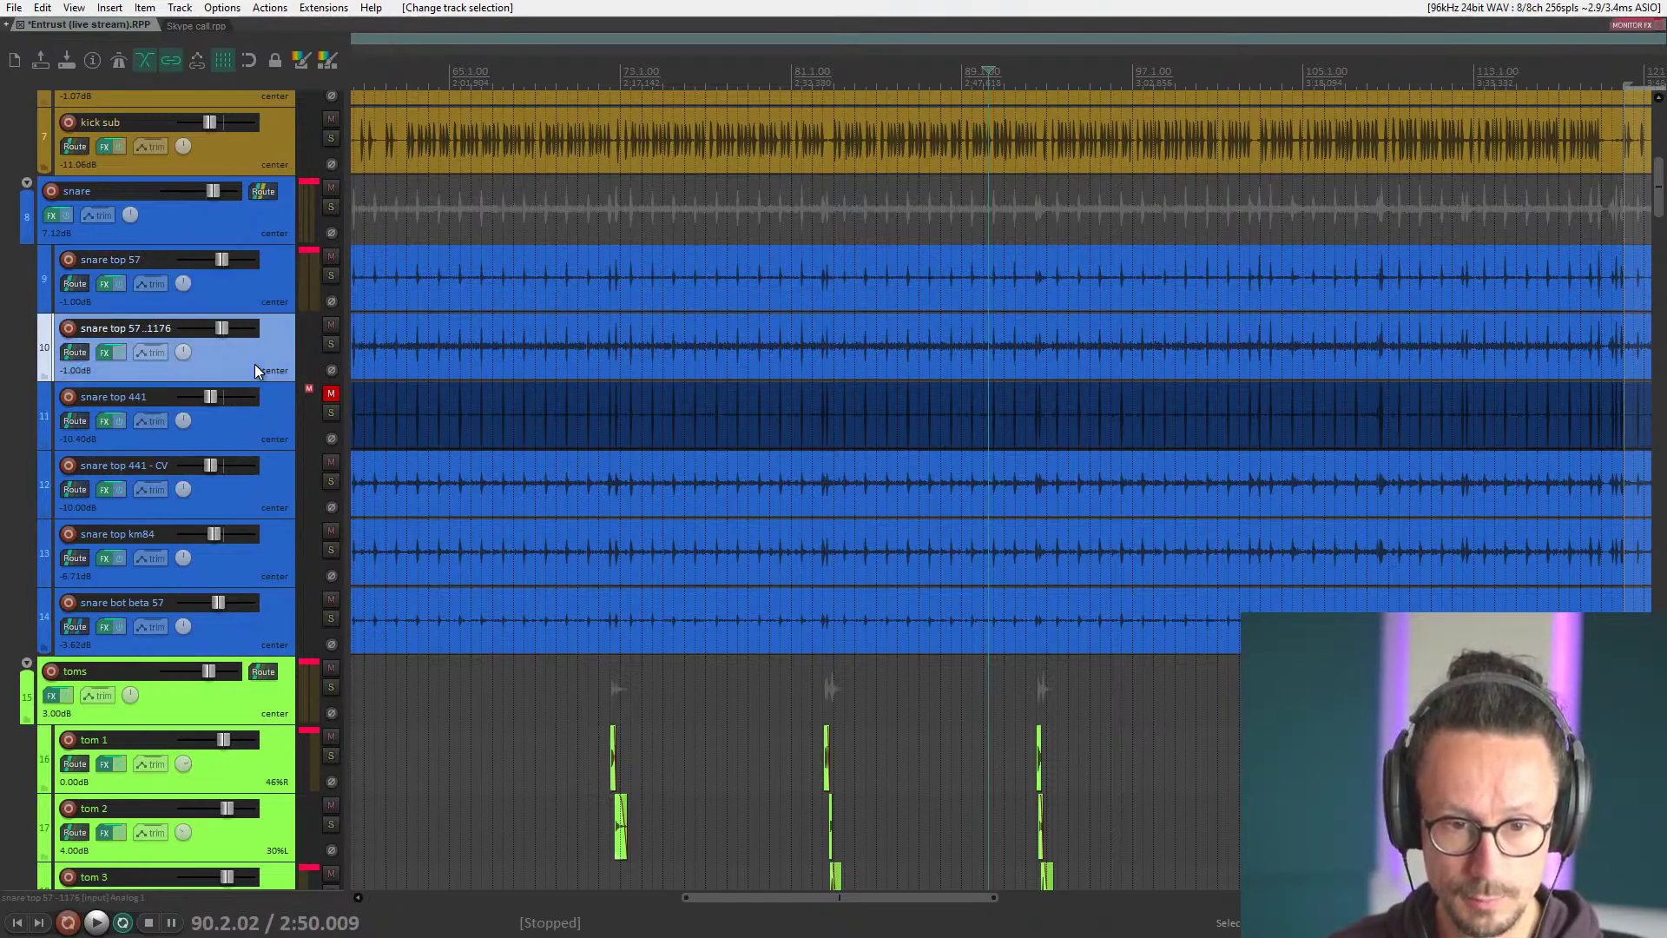
mouse_move(228, 336)
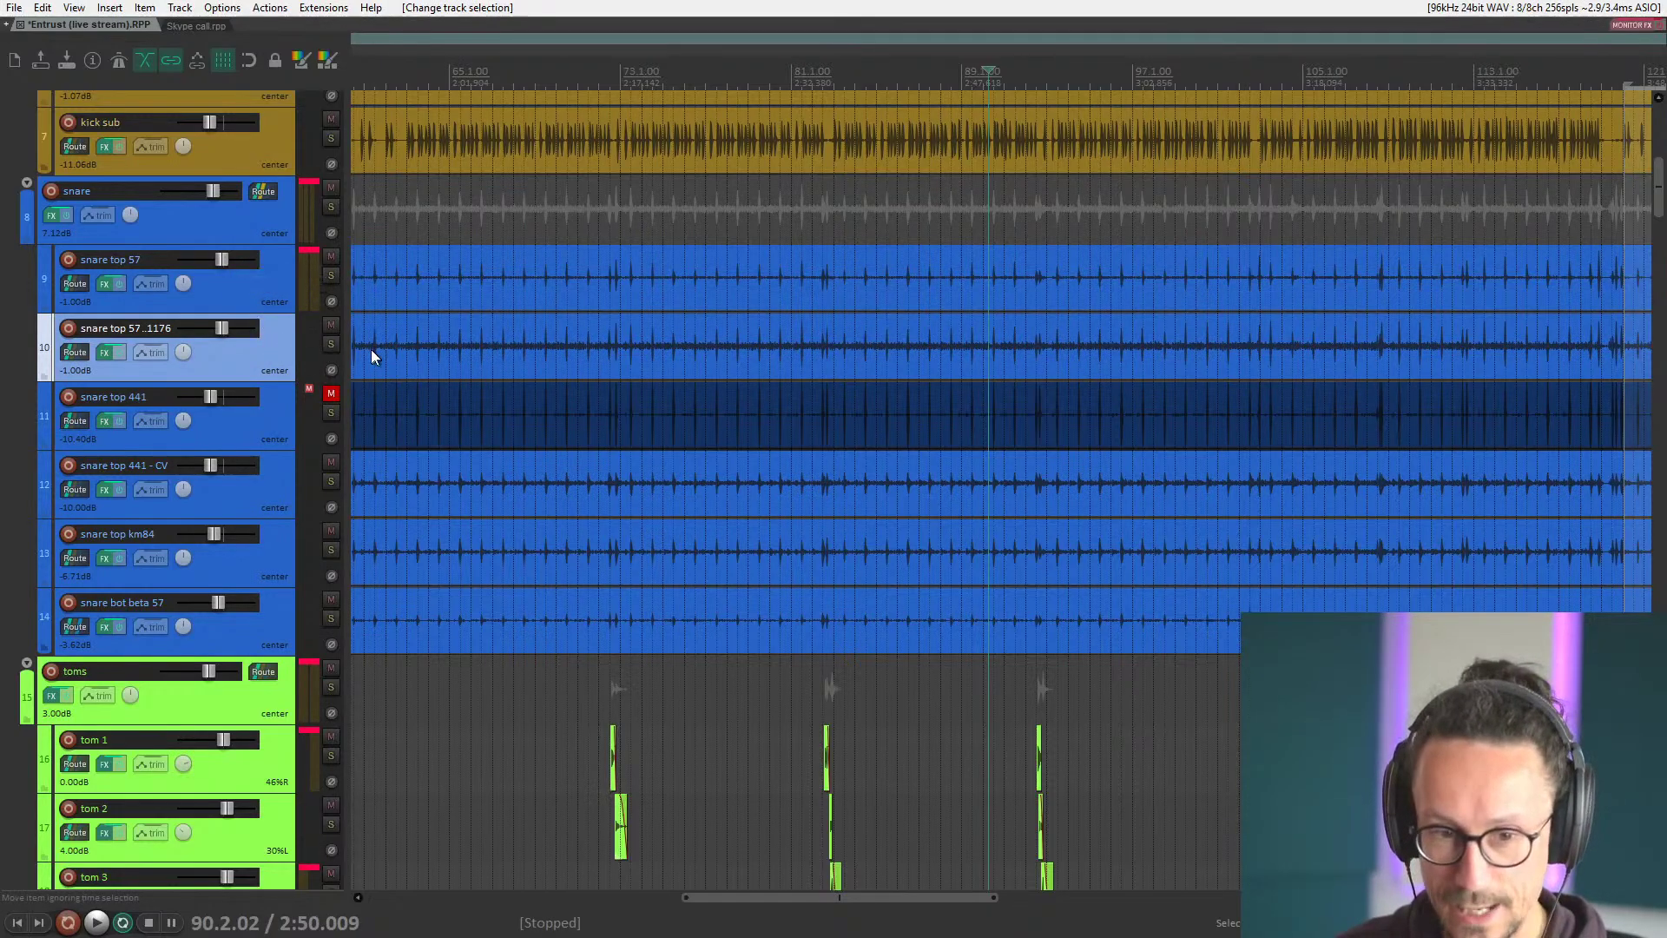
click(254, 297)
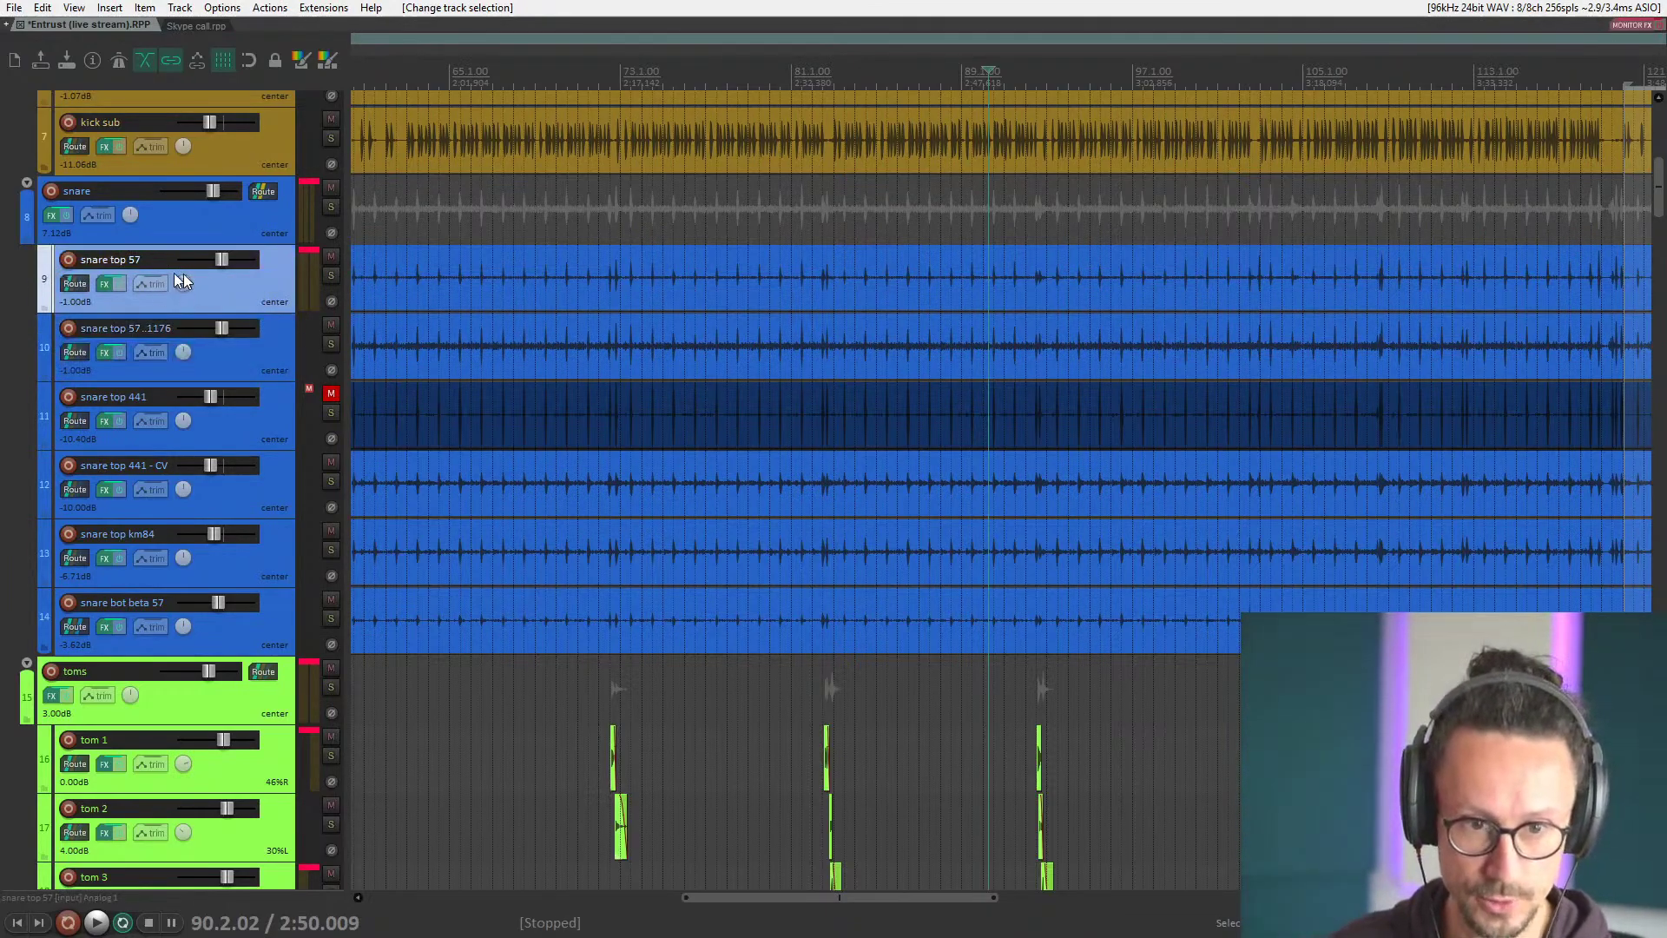
click(236, 374)
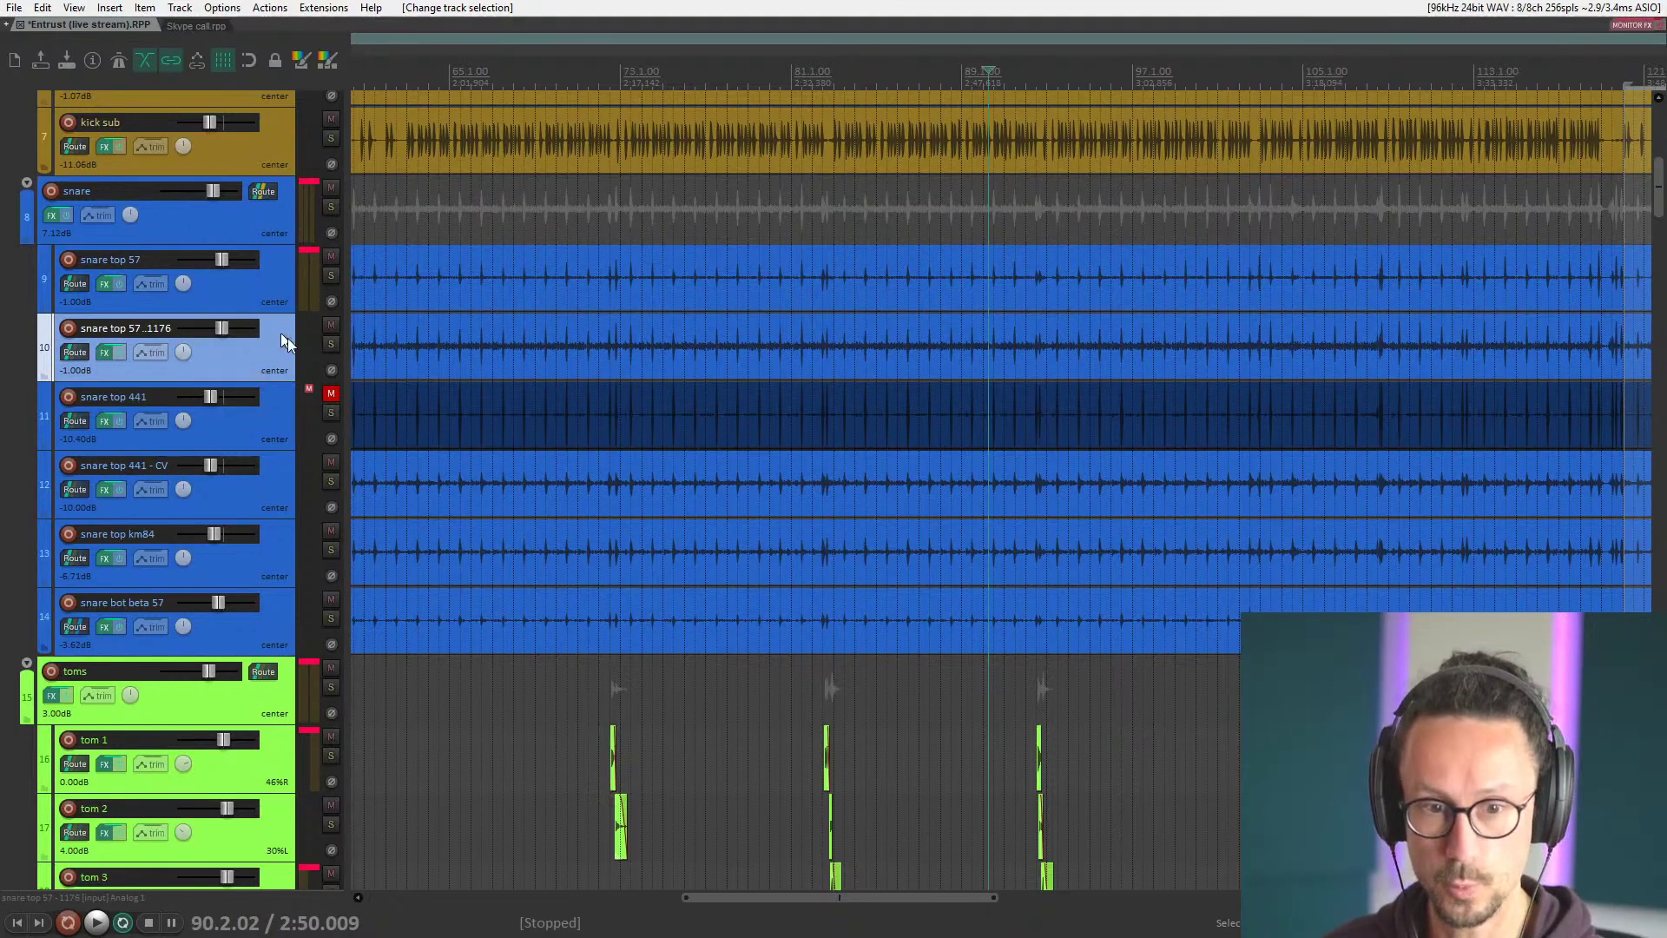
Solo snare top 57, play it from about 2:50, and show SSLChannel Mono in its effects chain.
click(330, 274)
key(space)
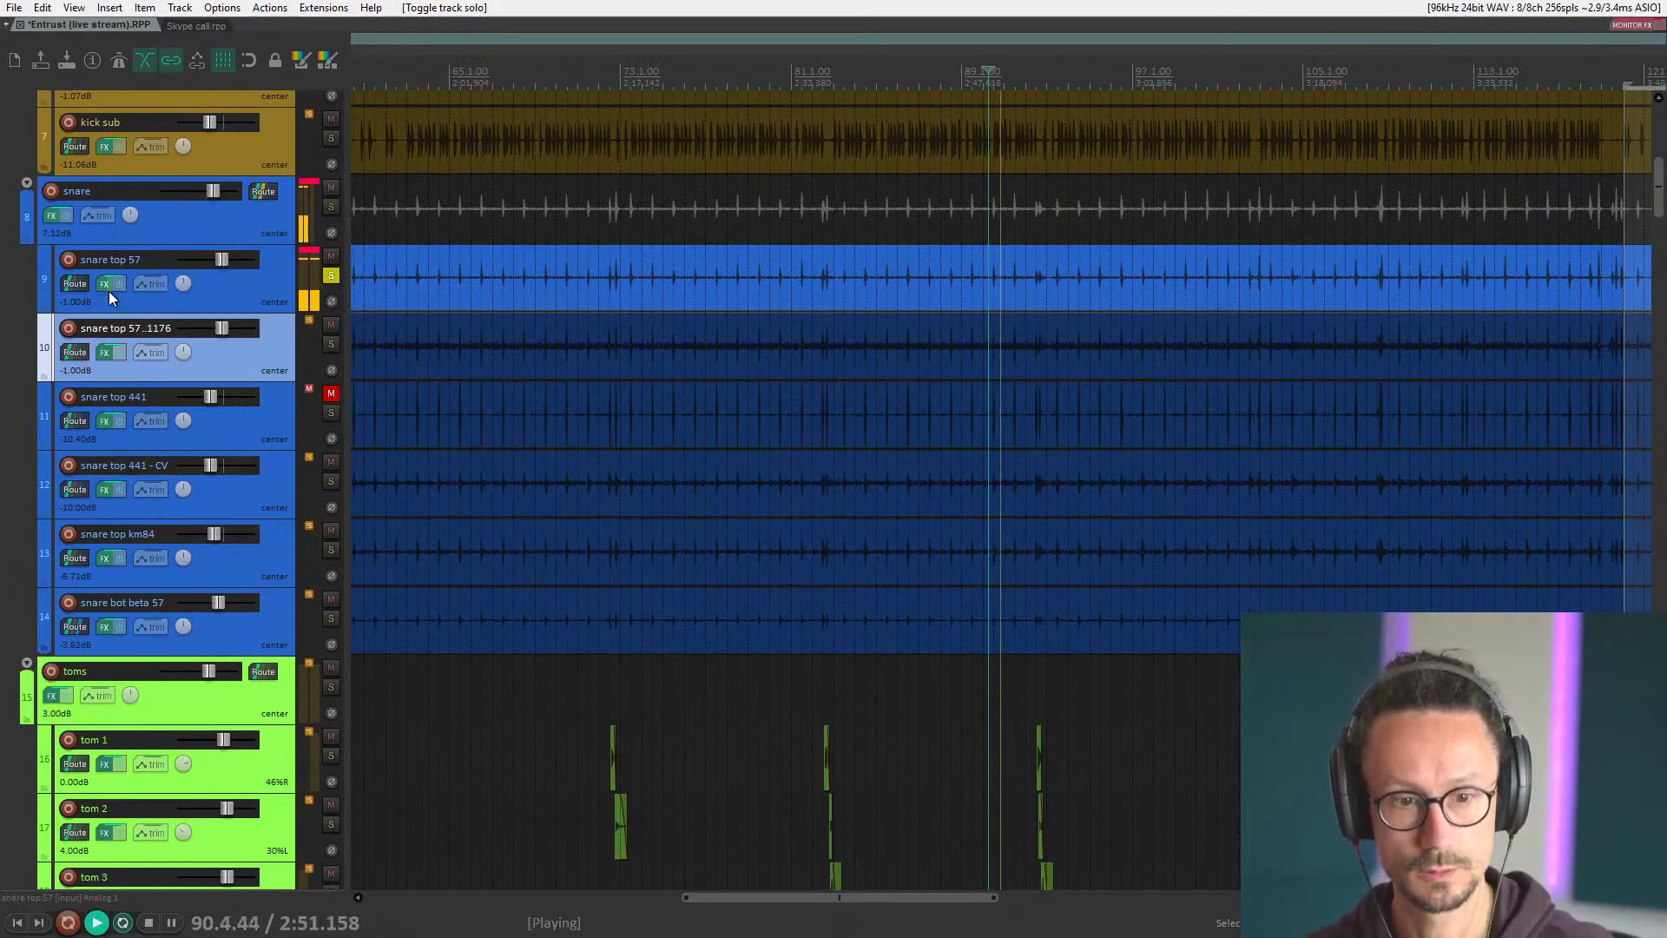
drag(1076, 1, 1077, 120)
click(699, 171)
click(699, 185)
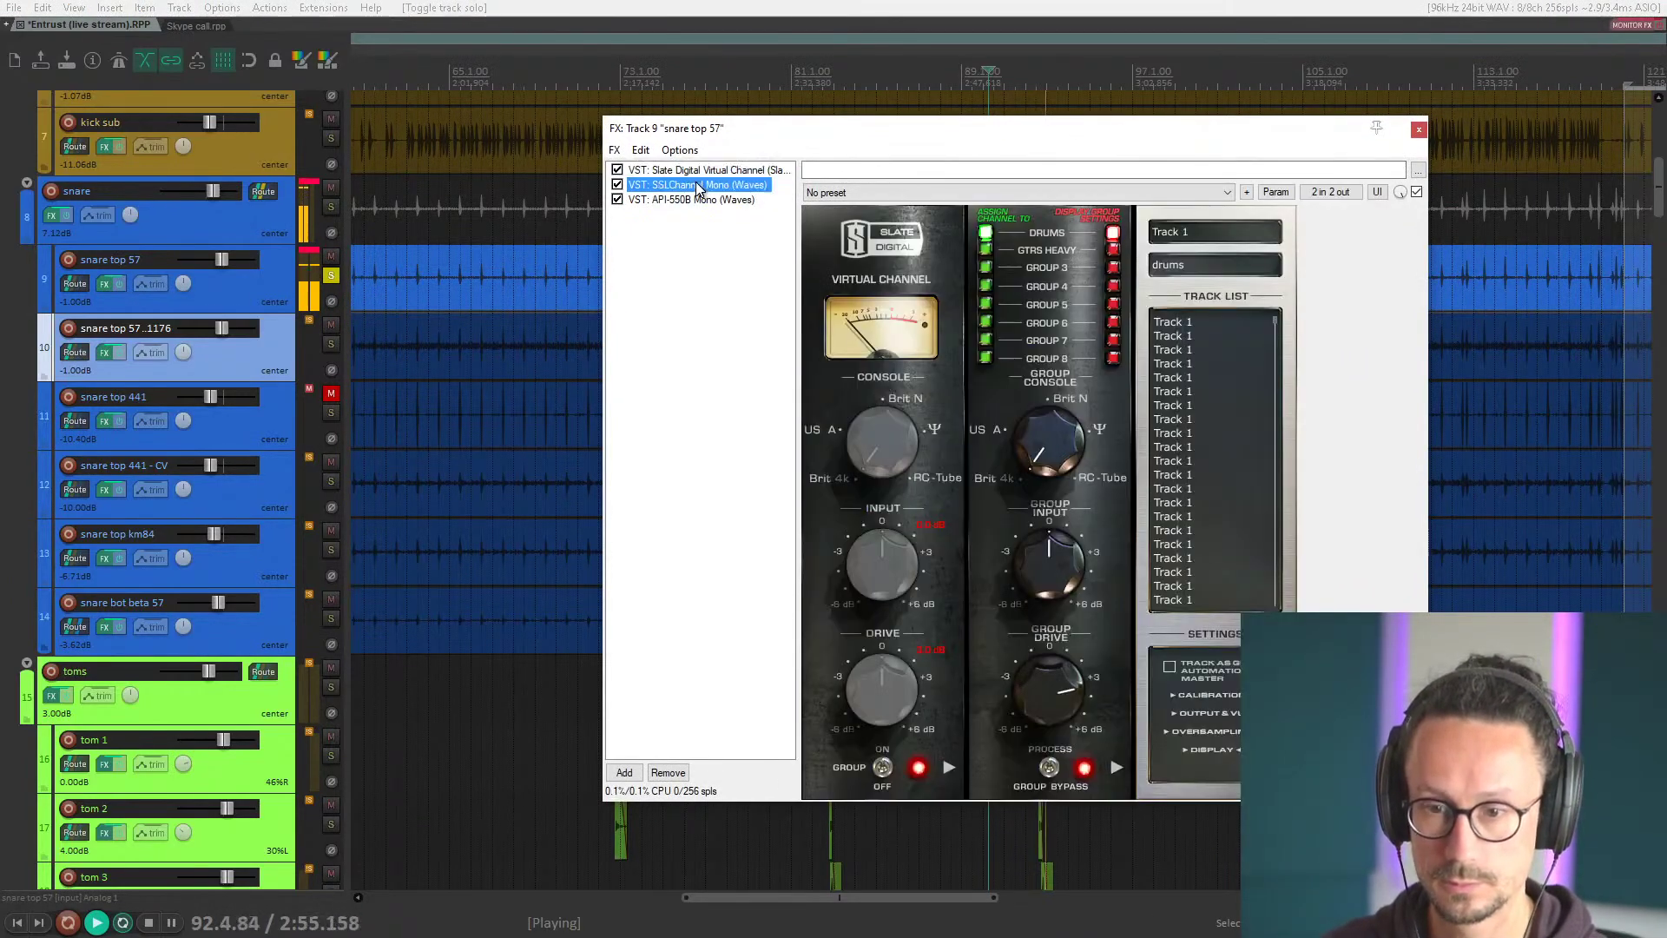
Bypass API-550B Mono, switch SSLChannel Mono off and on to compare the snare top 57 sound, and stop playback.
click(617, 200)
click(617, 185)
click(617, 185)
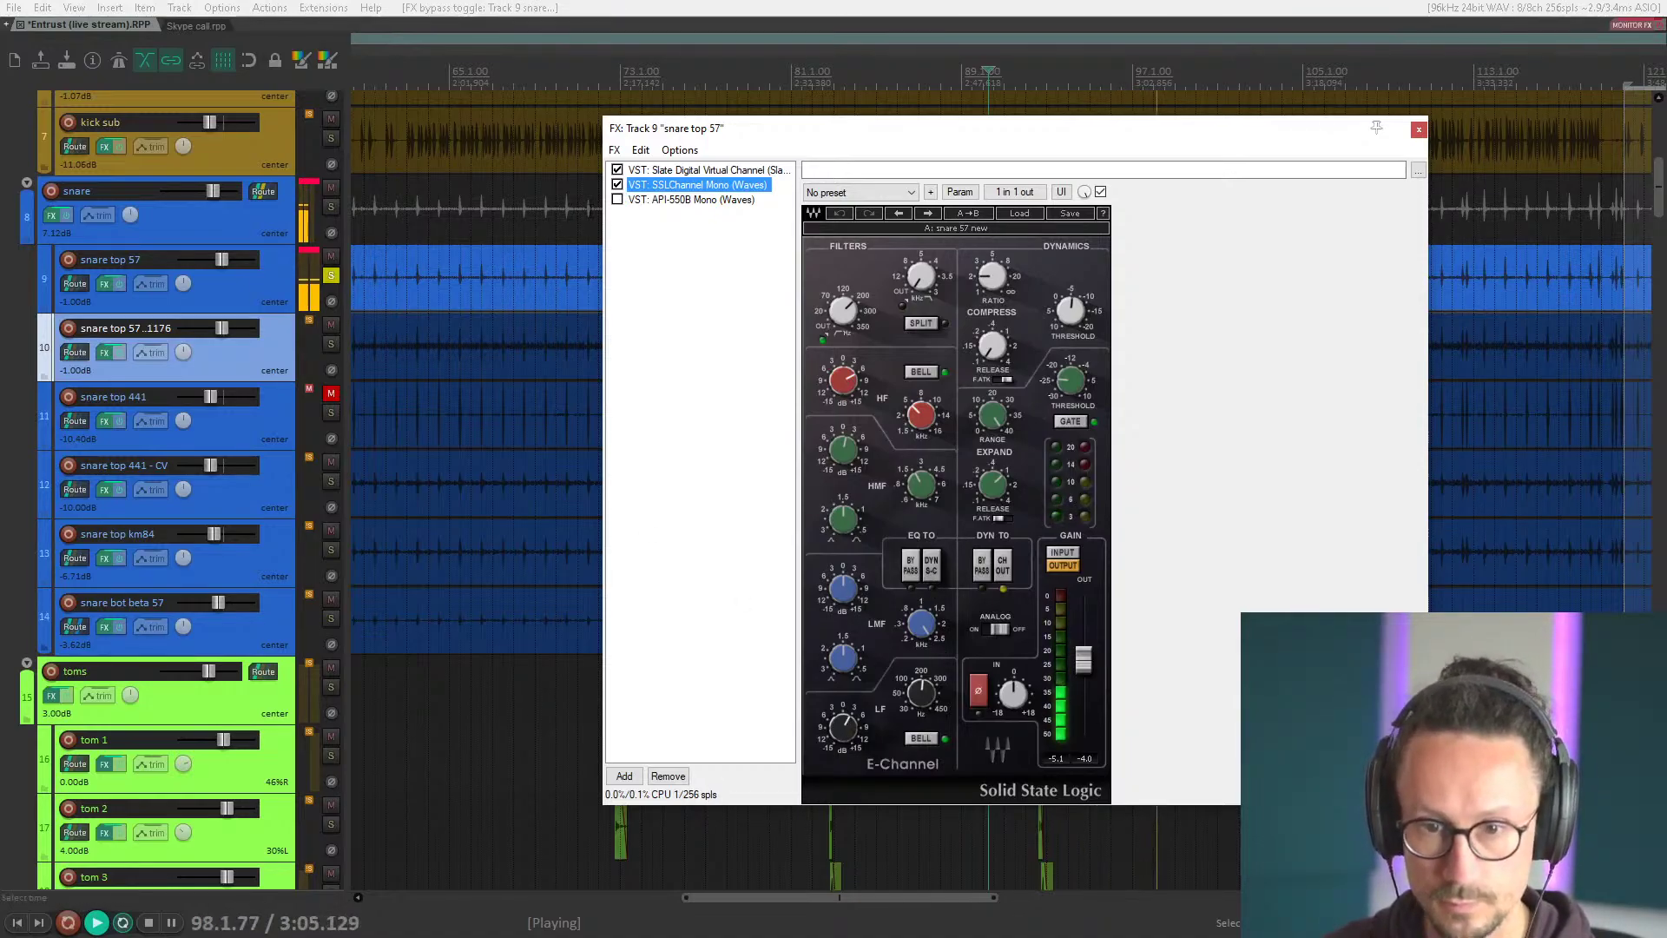
key(space)
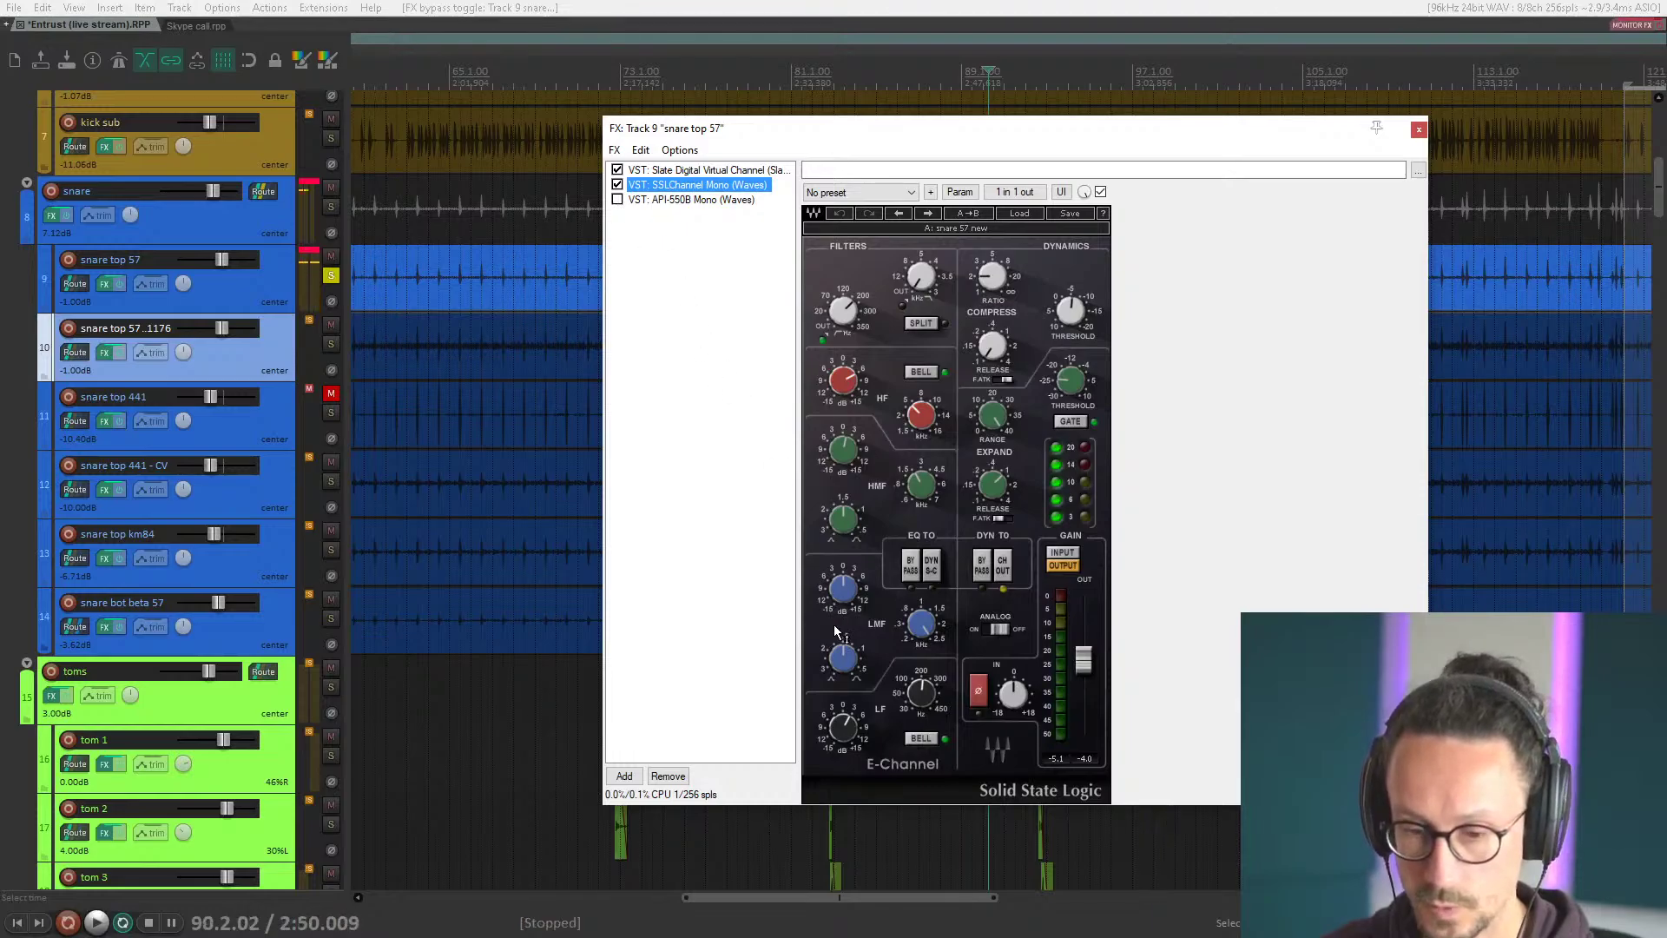
click(848, 729)
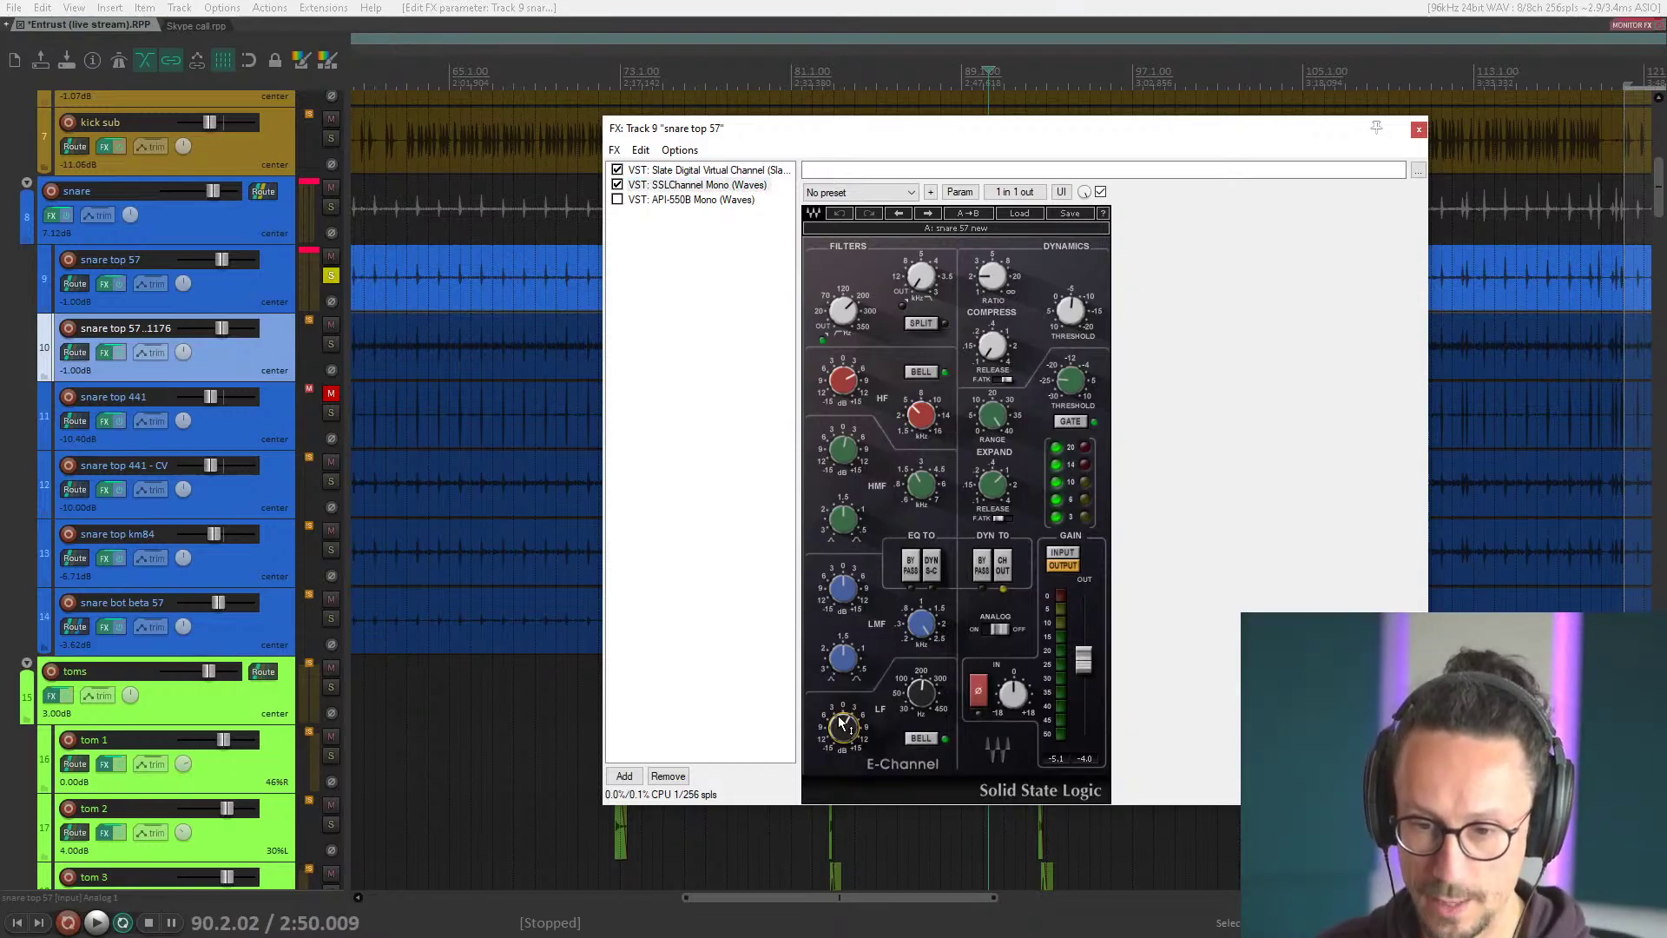
Examine the HMF frequency and the HF gain and frequency settings of SSLChannel Mono on snare top 57.
click(919, 486)
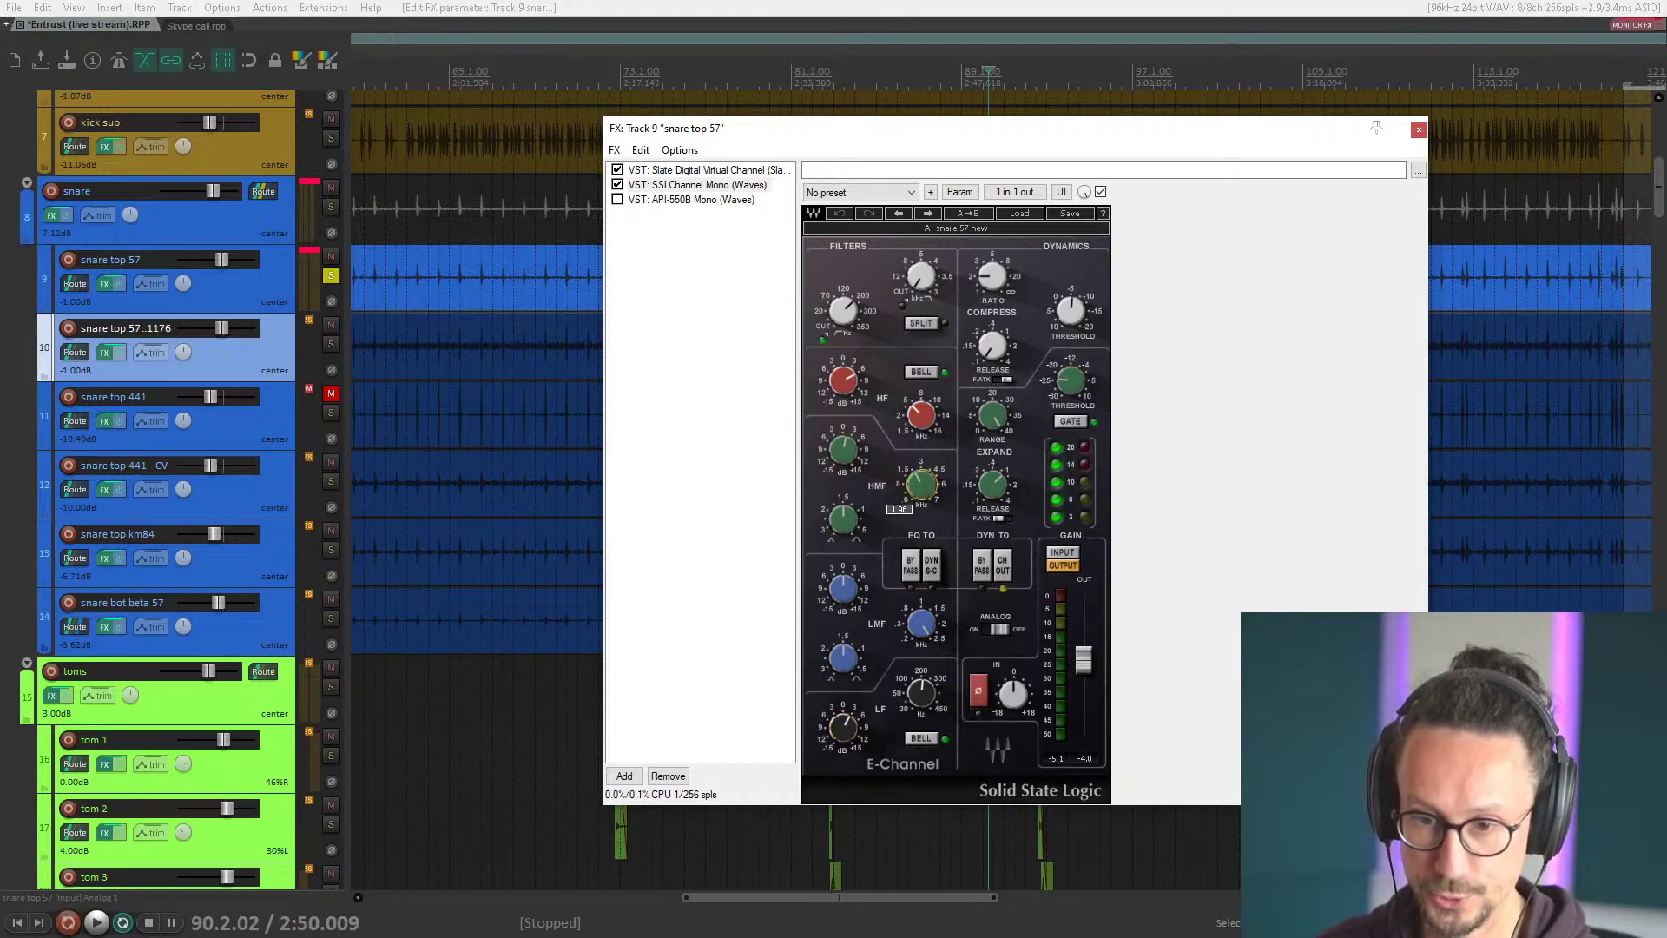
drag(919, 486, 918, 479)
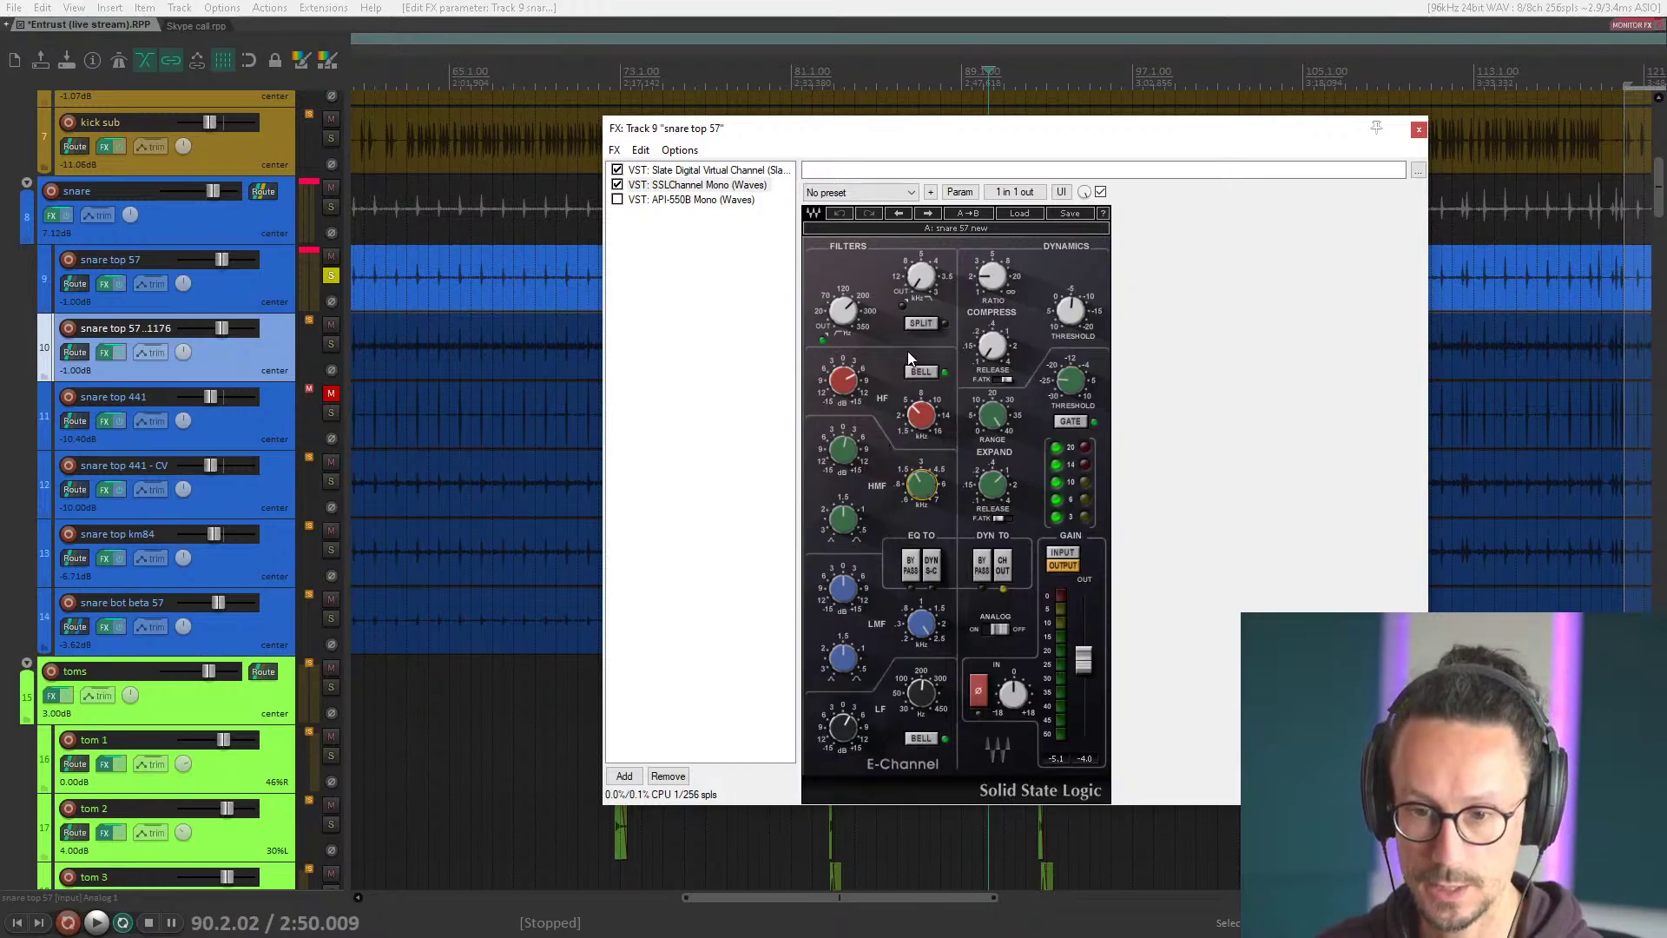
click(845, 380)
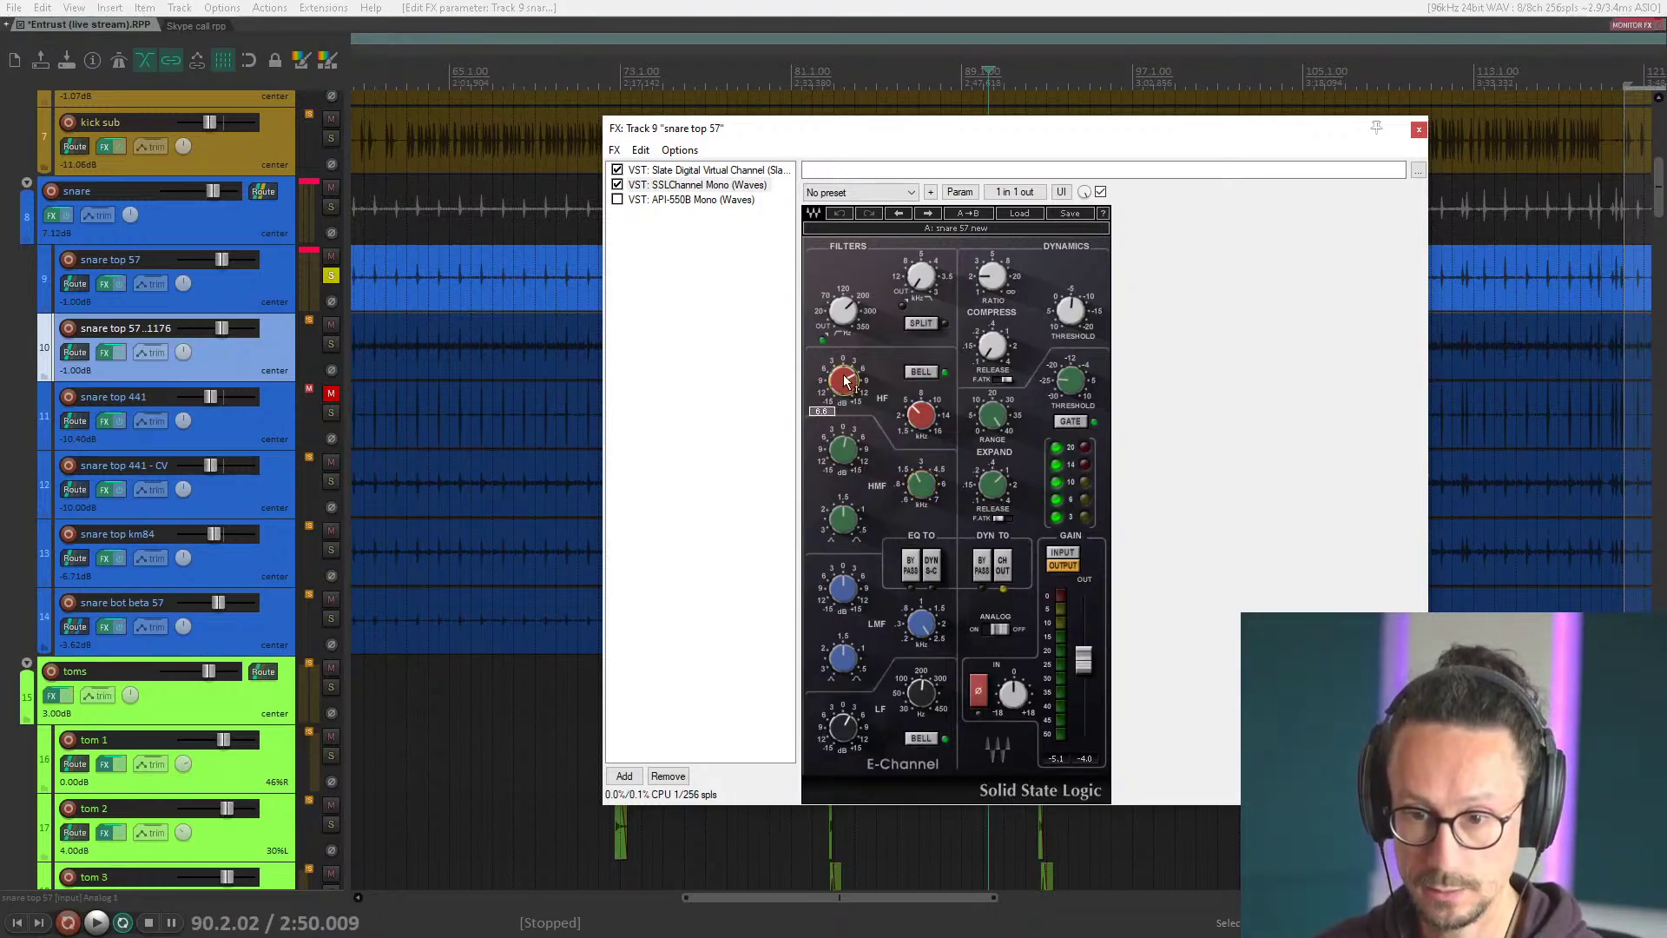
click(916, 419)
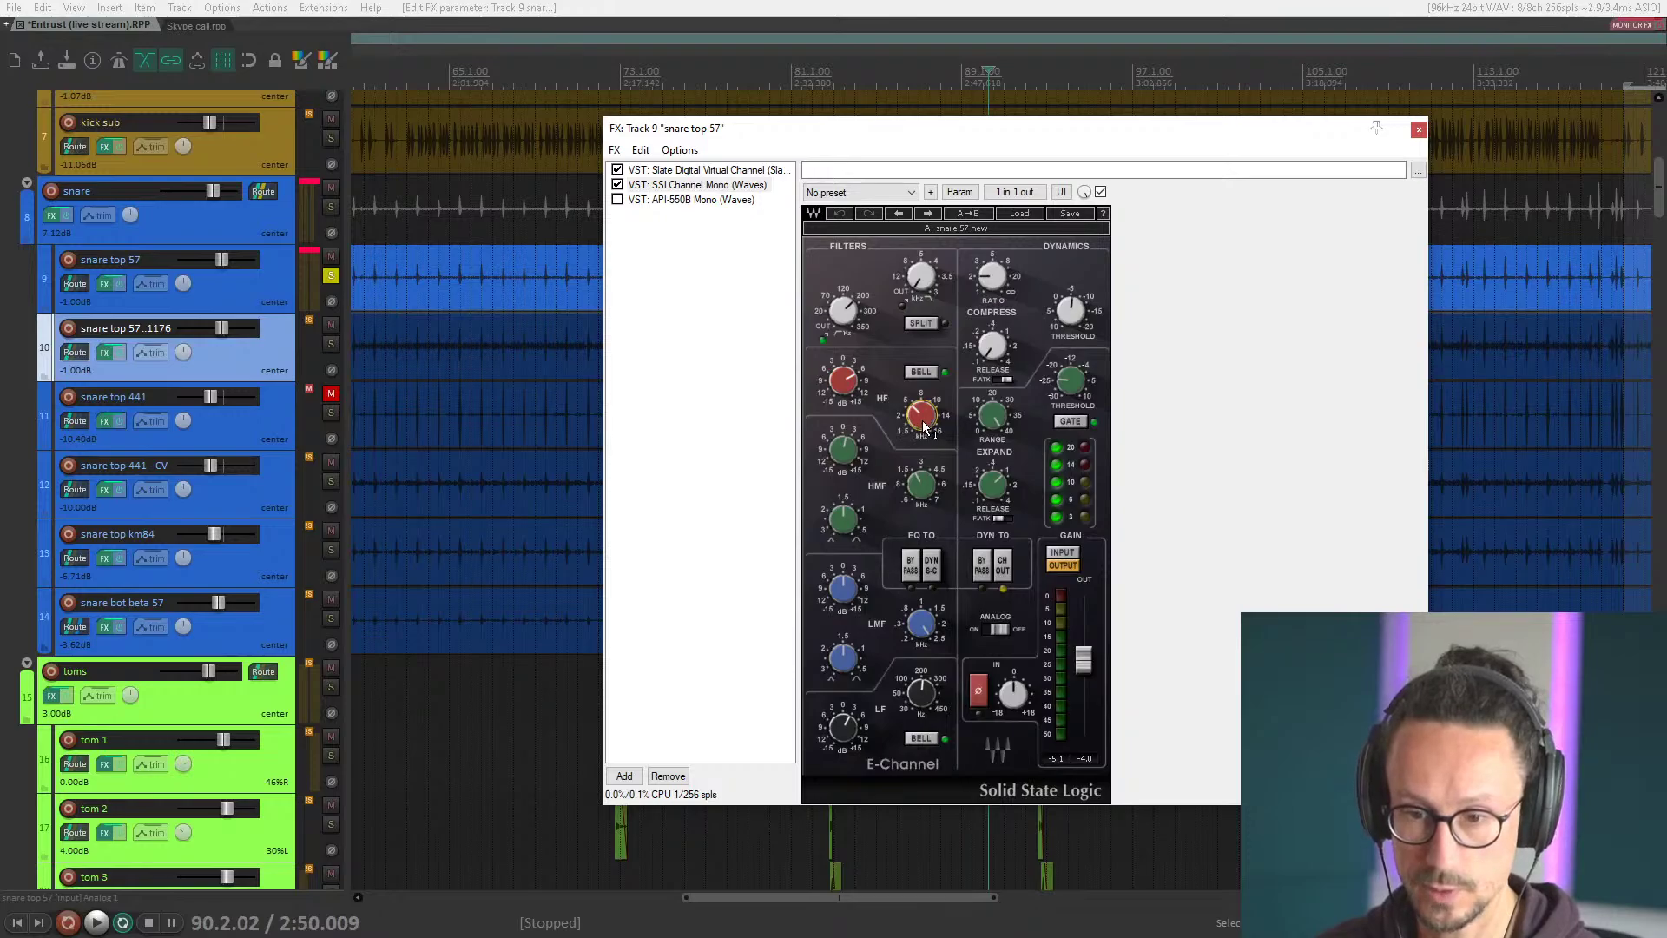
mouse_move(842, 379)
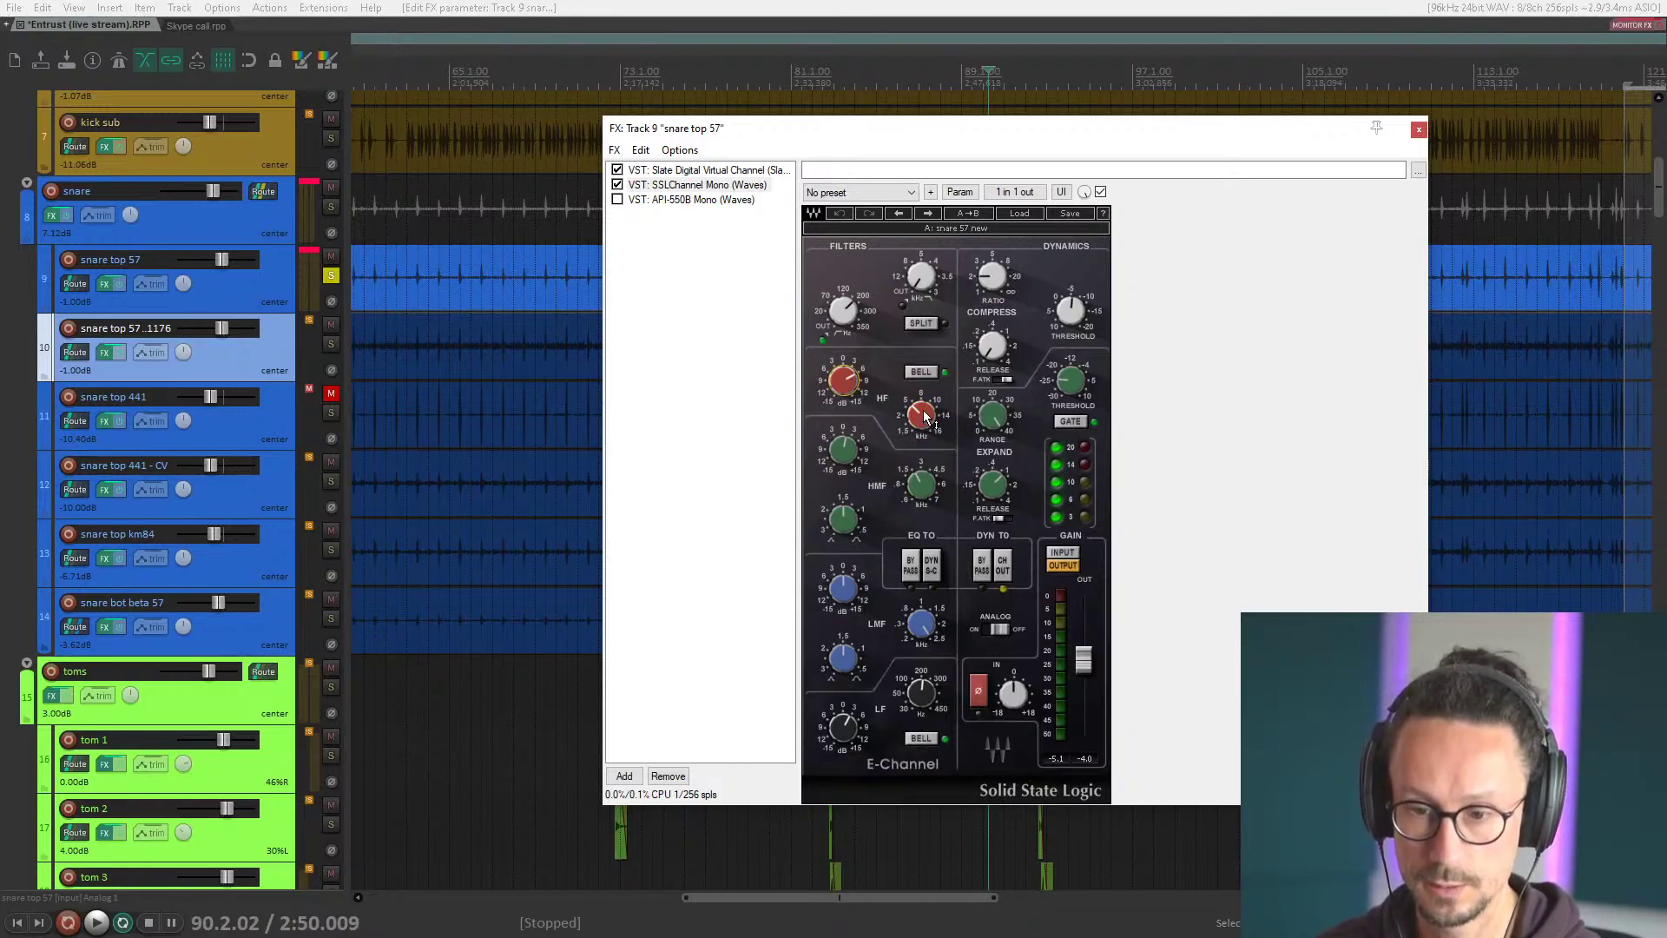
mouse_move(922, 415)
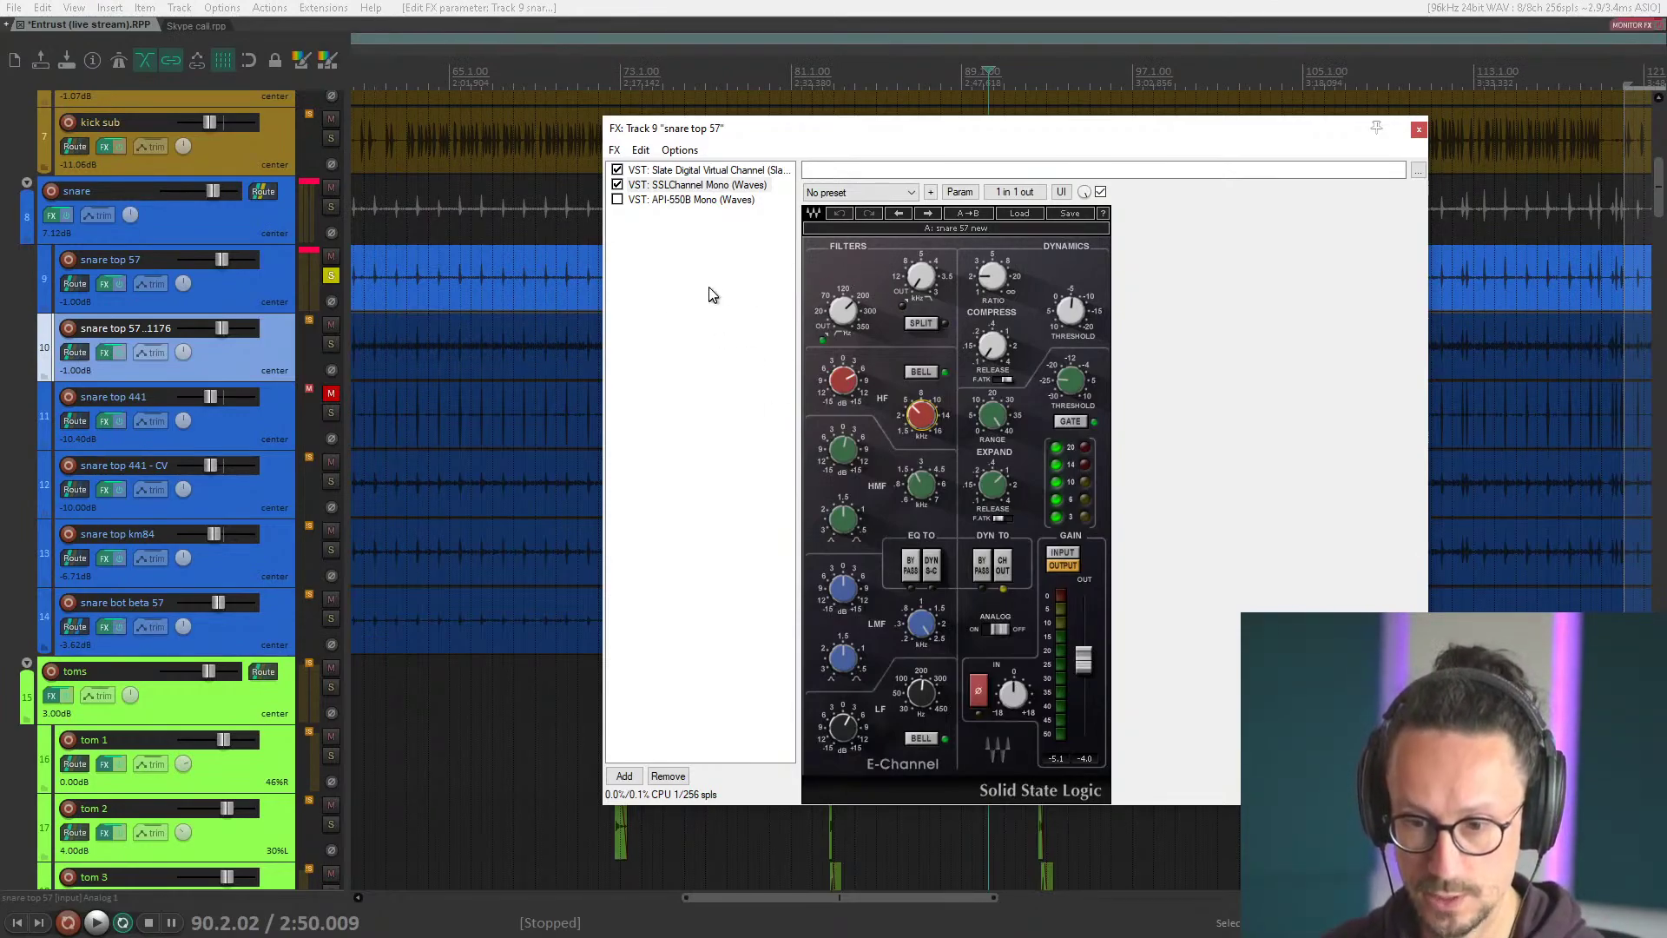
Show API-550B Mono on snare top 57, play the track while switching it from bypassed to enabled, and stop playback.
click(667, 200)
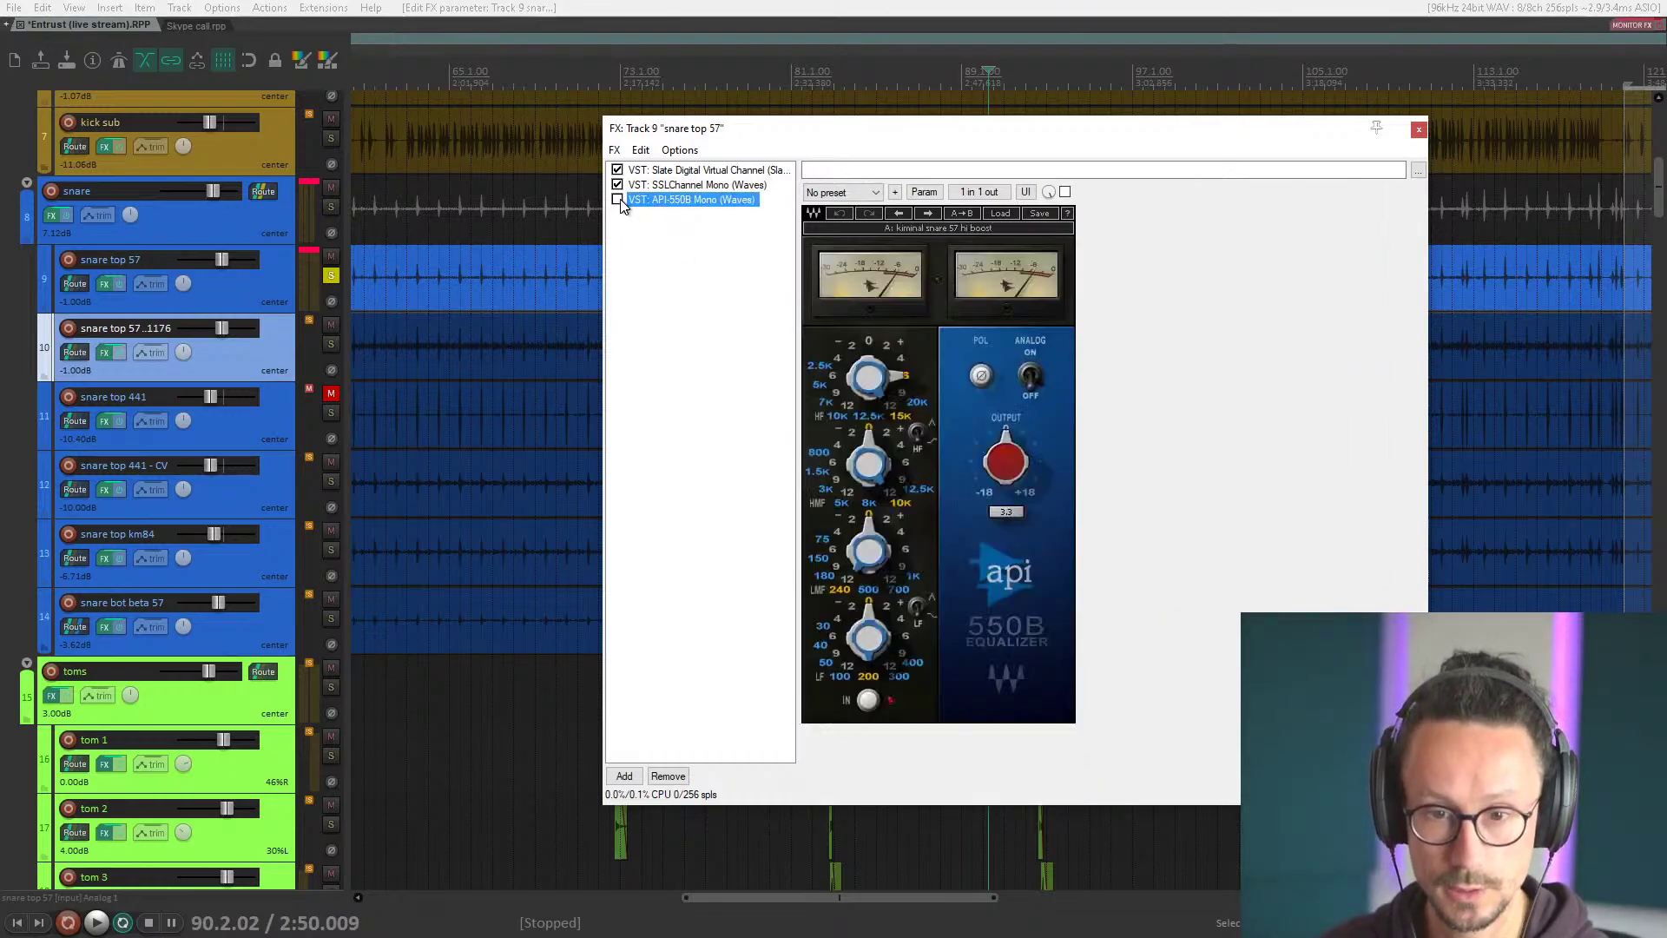
click(617, 201)
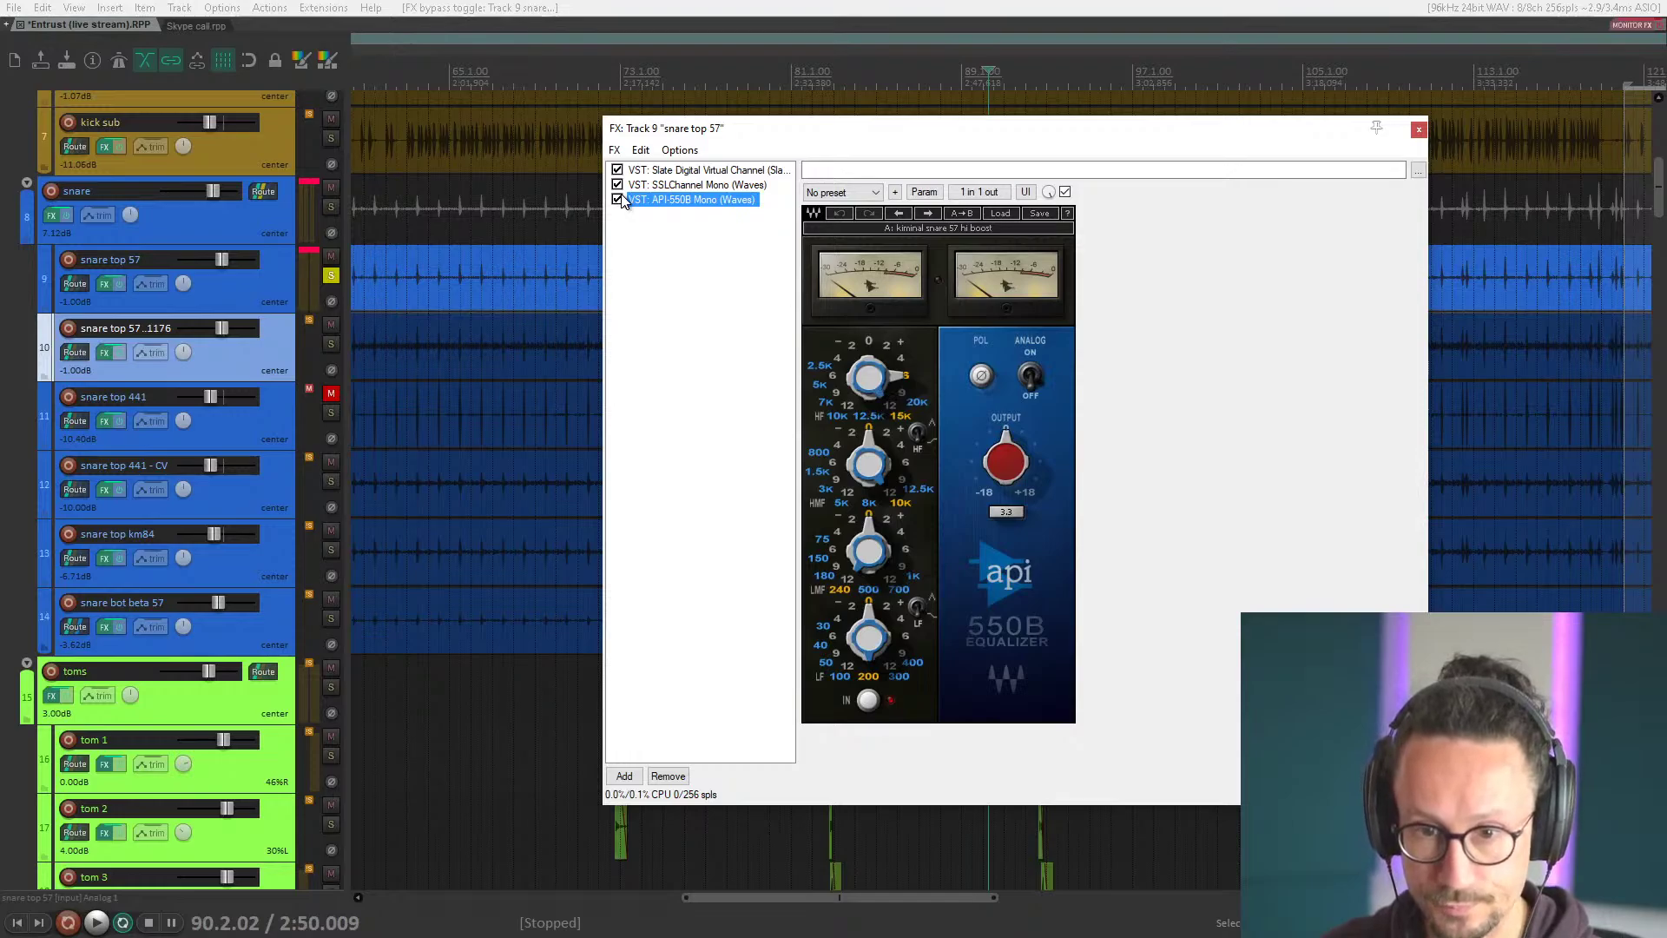
click(617, 200)
key(space)
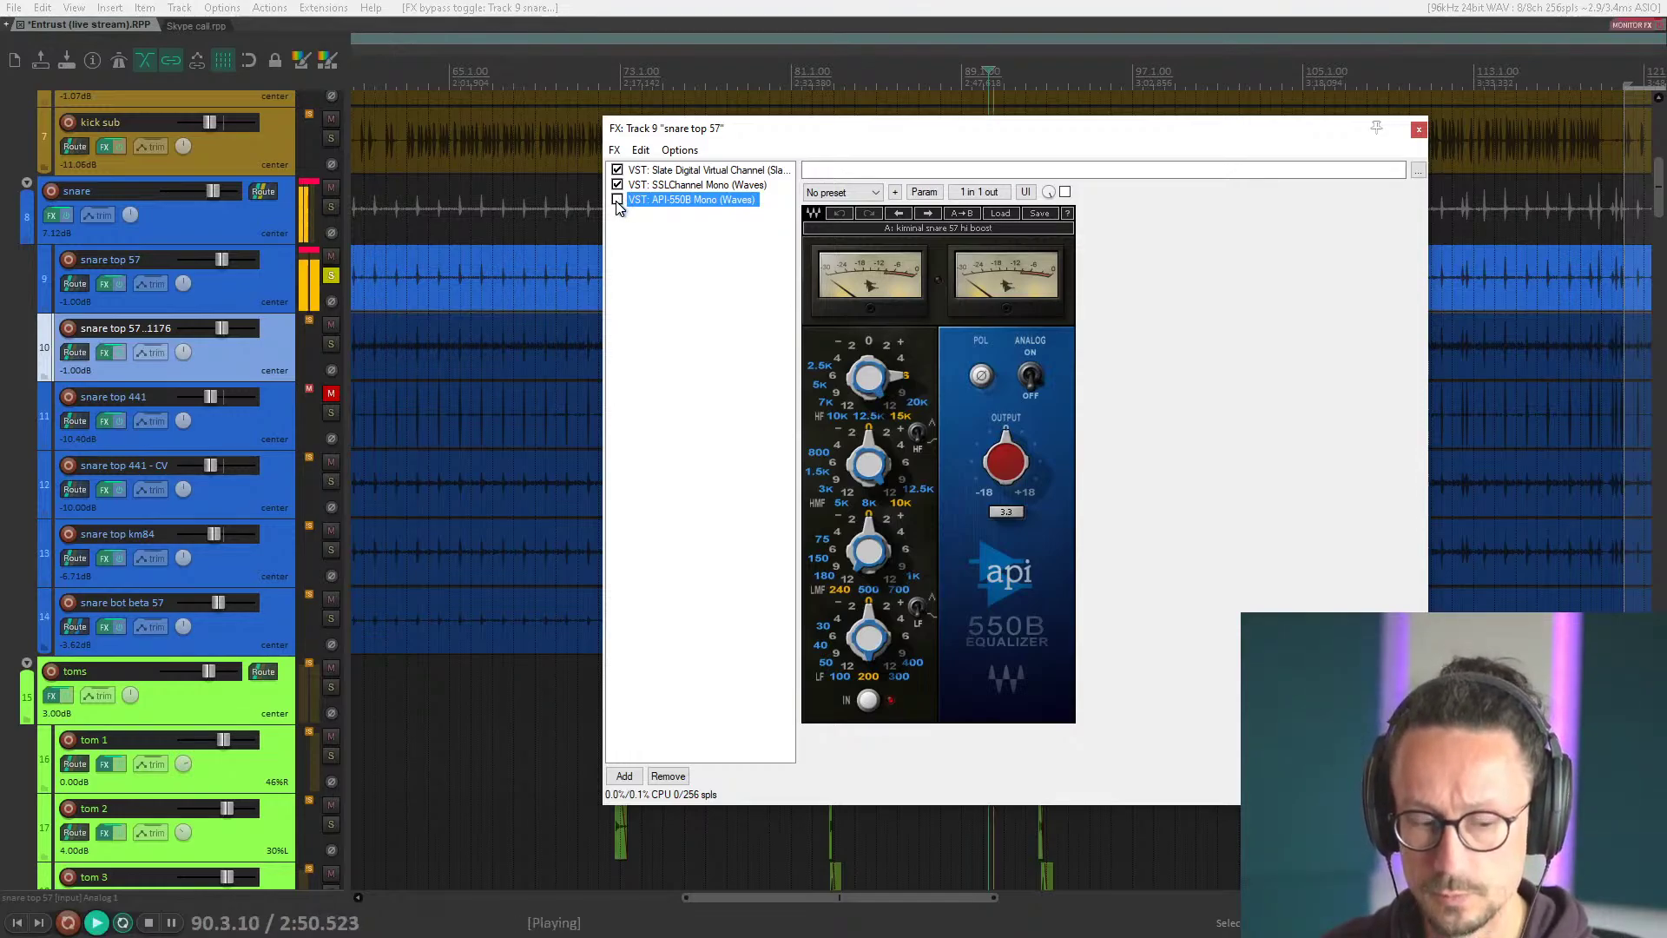
click(617, 201)
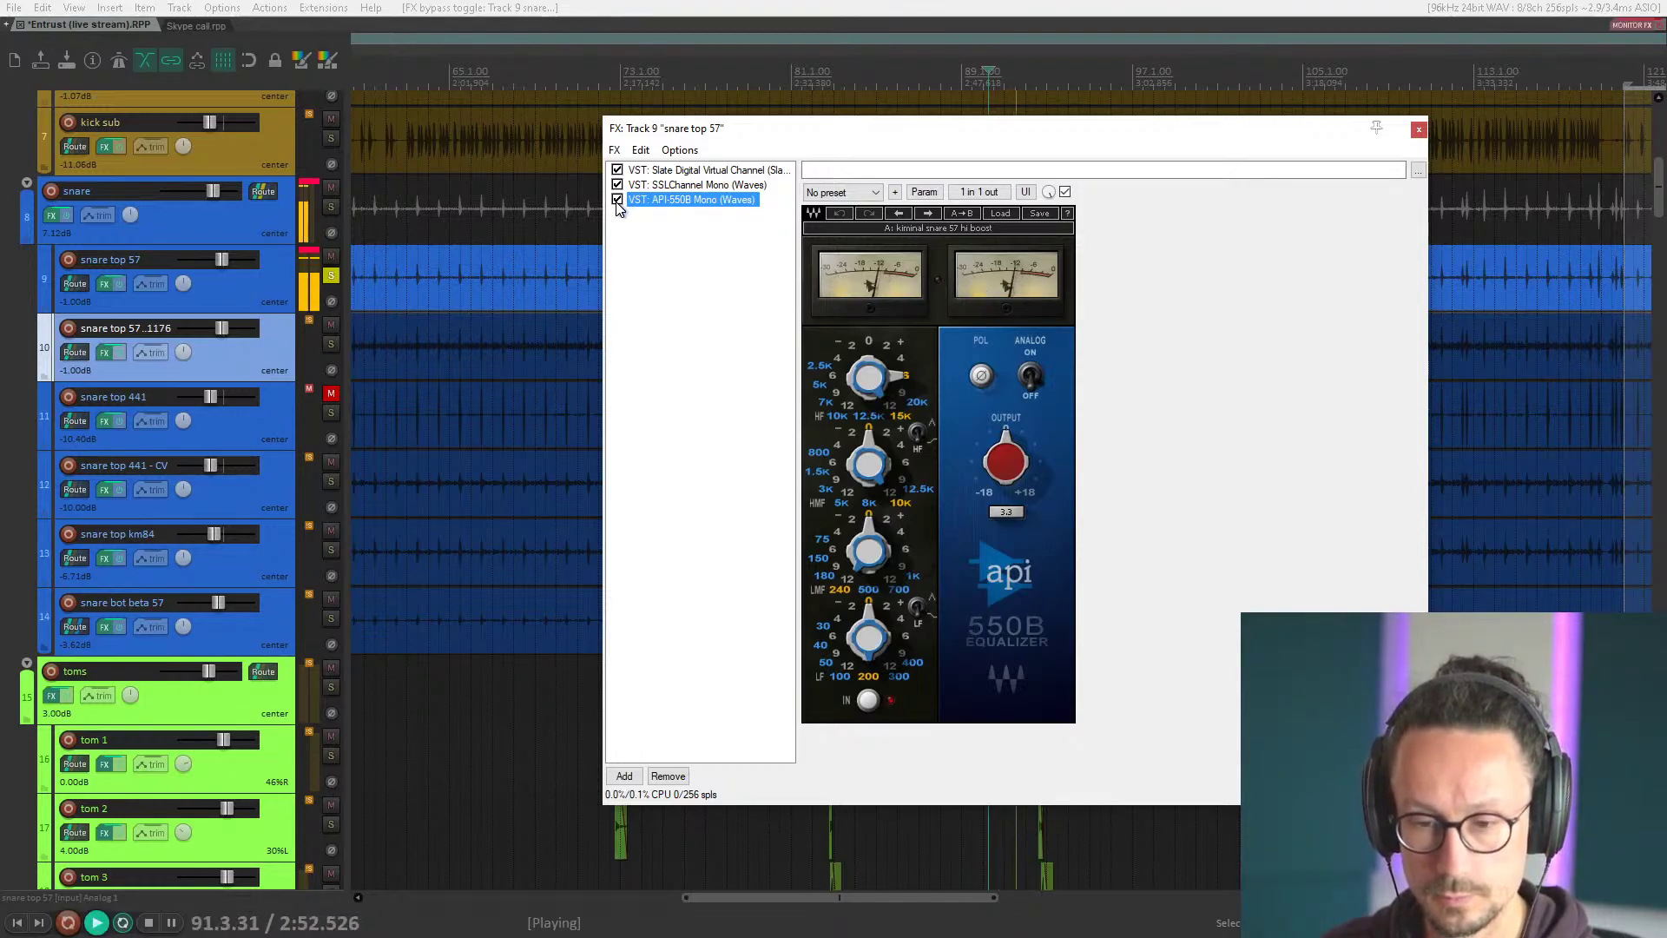
key(space)
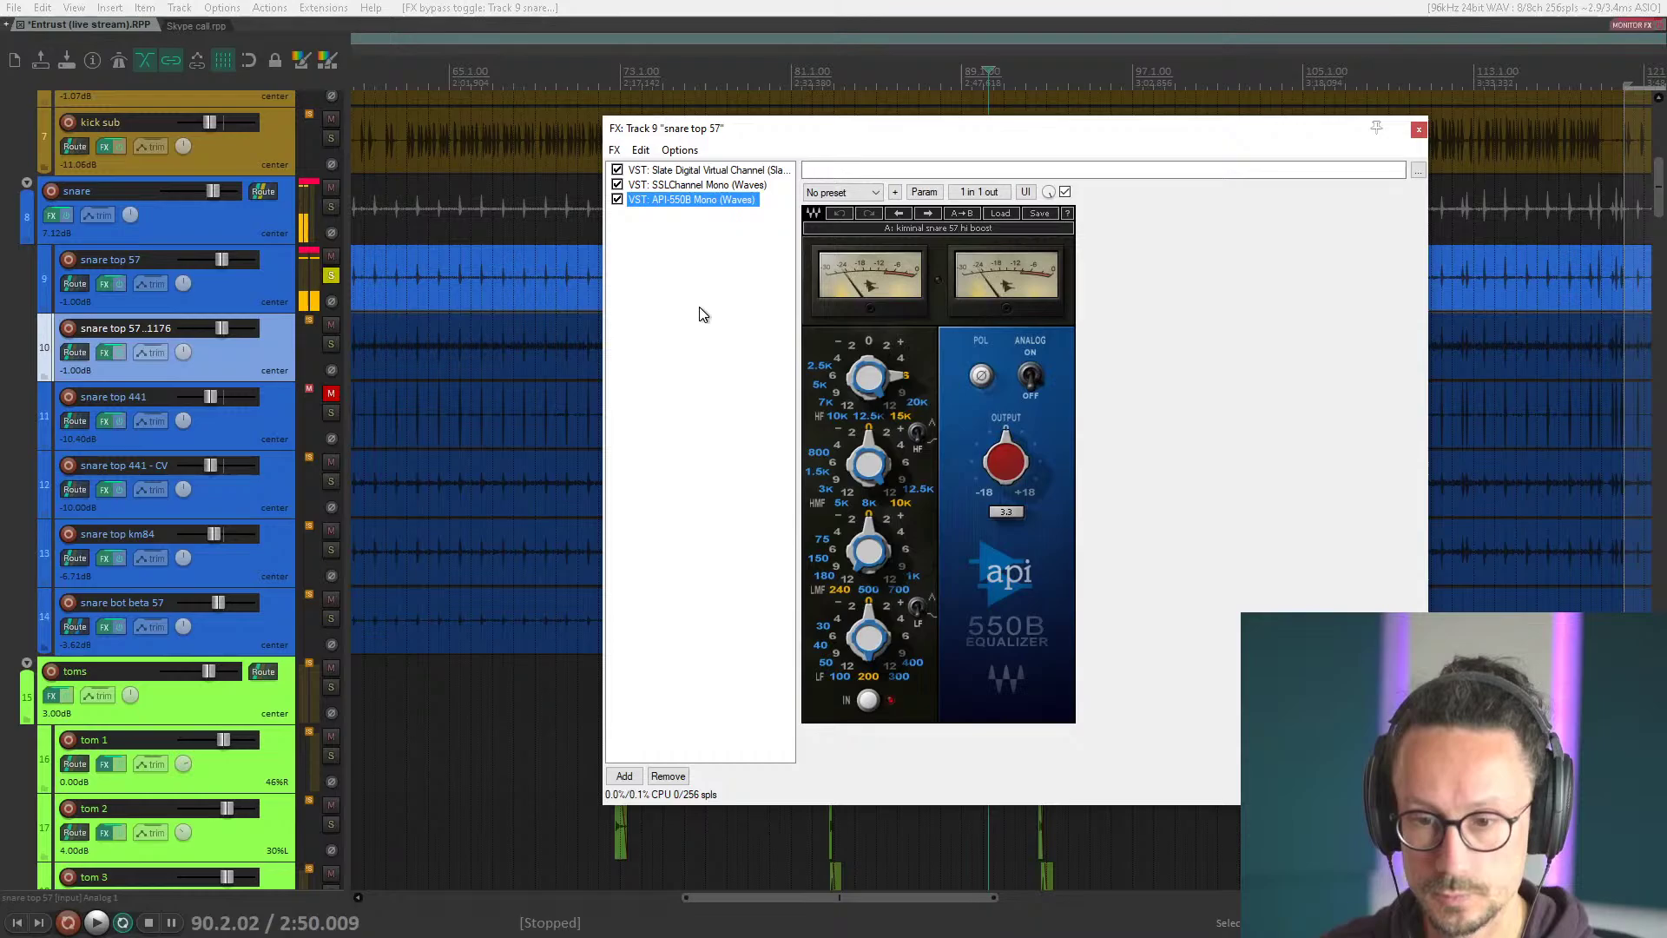
Examine the high-frequency band of API-550B Mono and close the snare top 57 effects window.
click(872, 378)
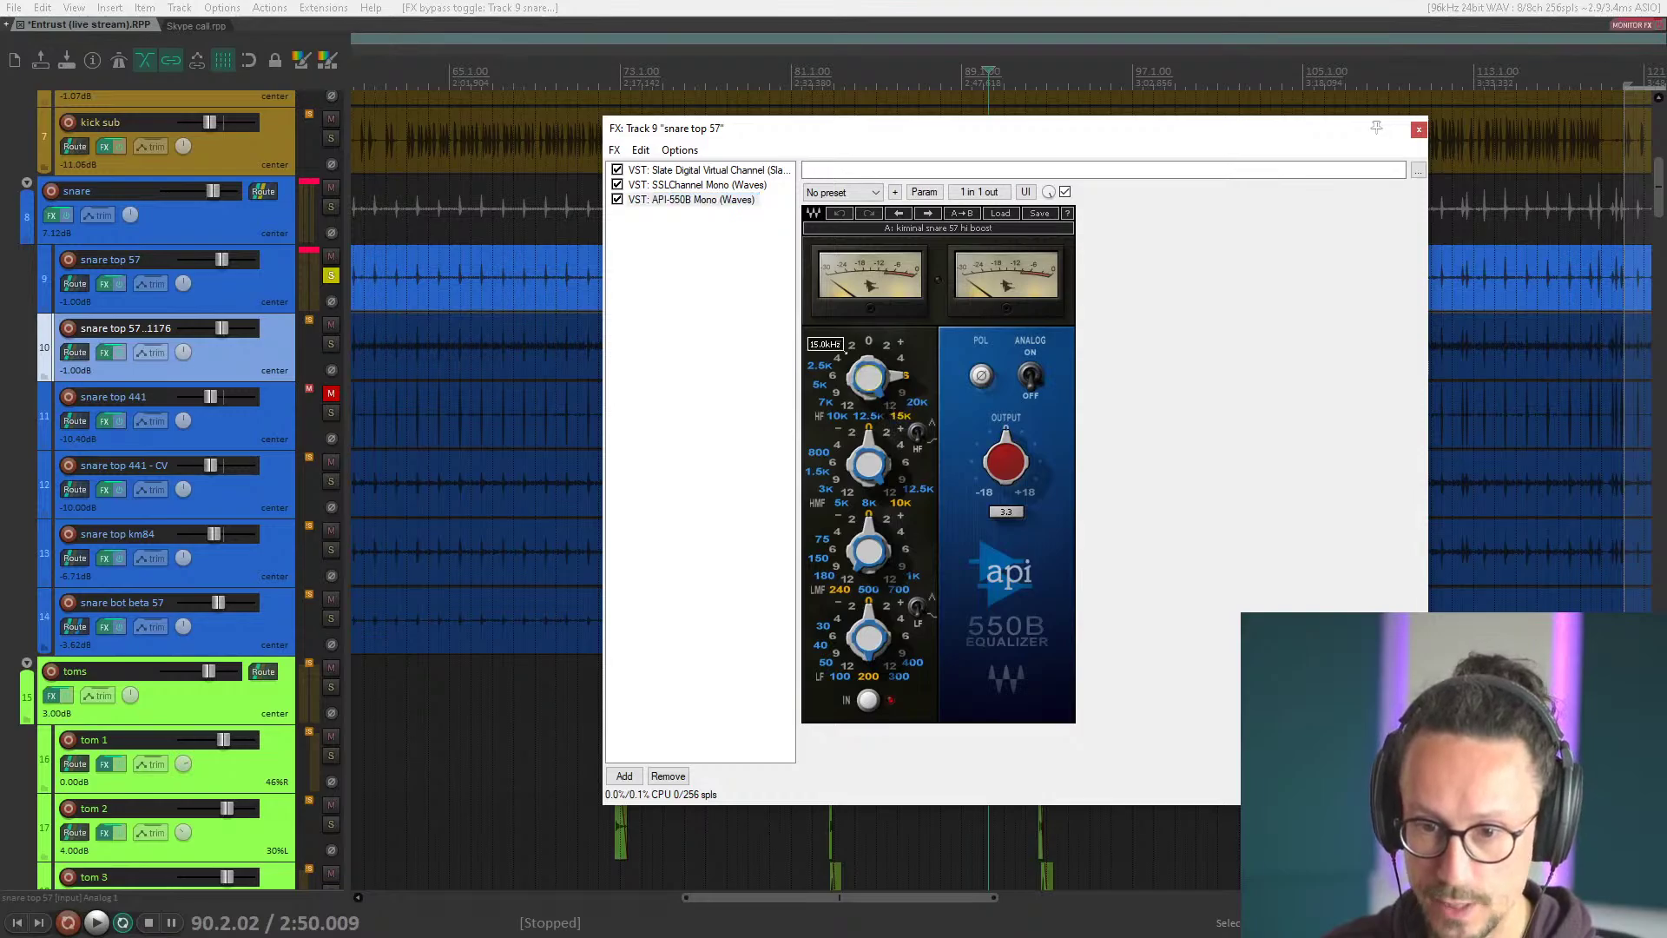
click(899, 378)
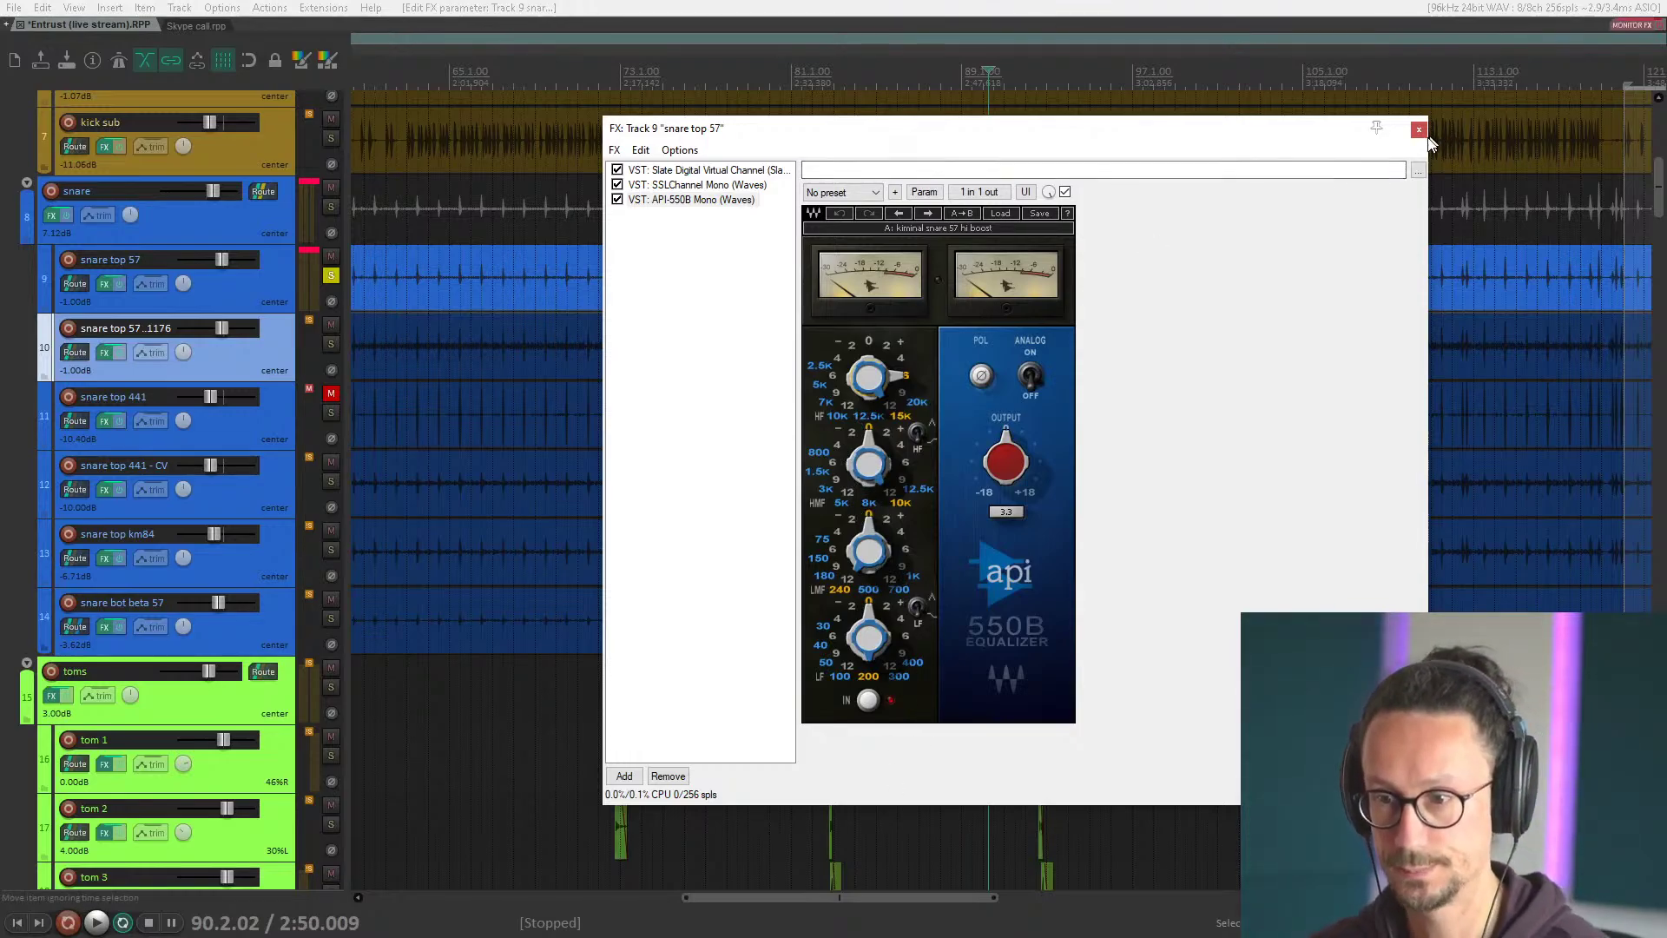
mouse_move(1259, 119)
mouse_down()
mouse_move(1280, 135)
mouse_move(1316, 117)
mouse_move(1270, 129)
mouse_up()
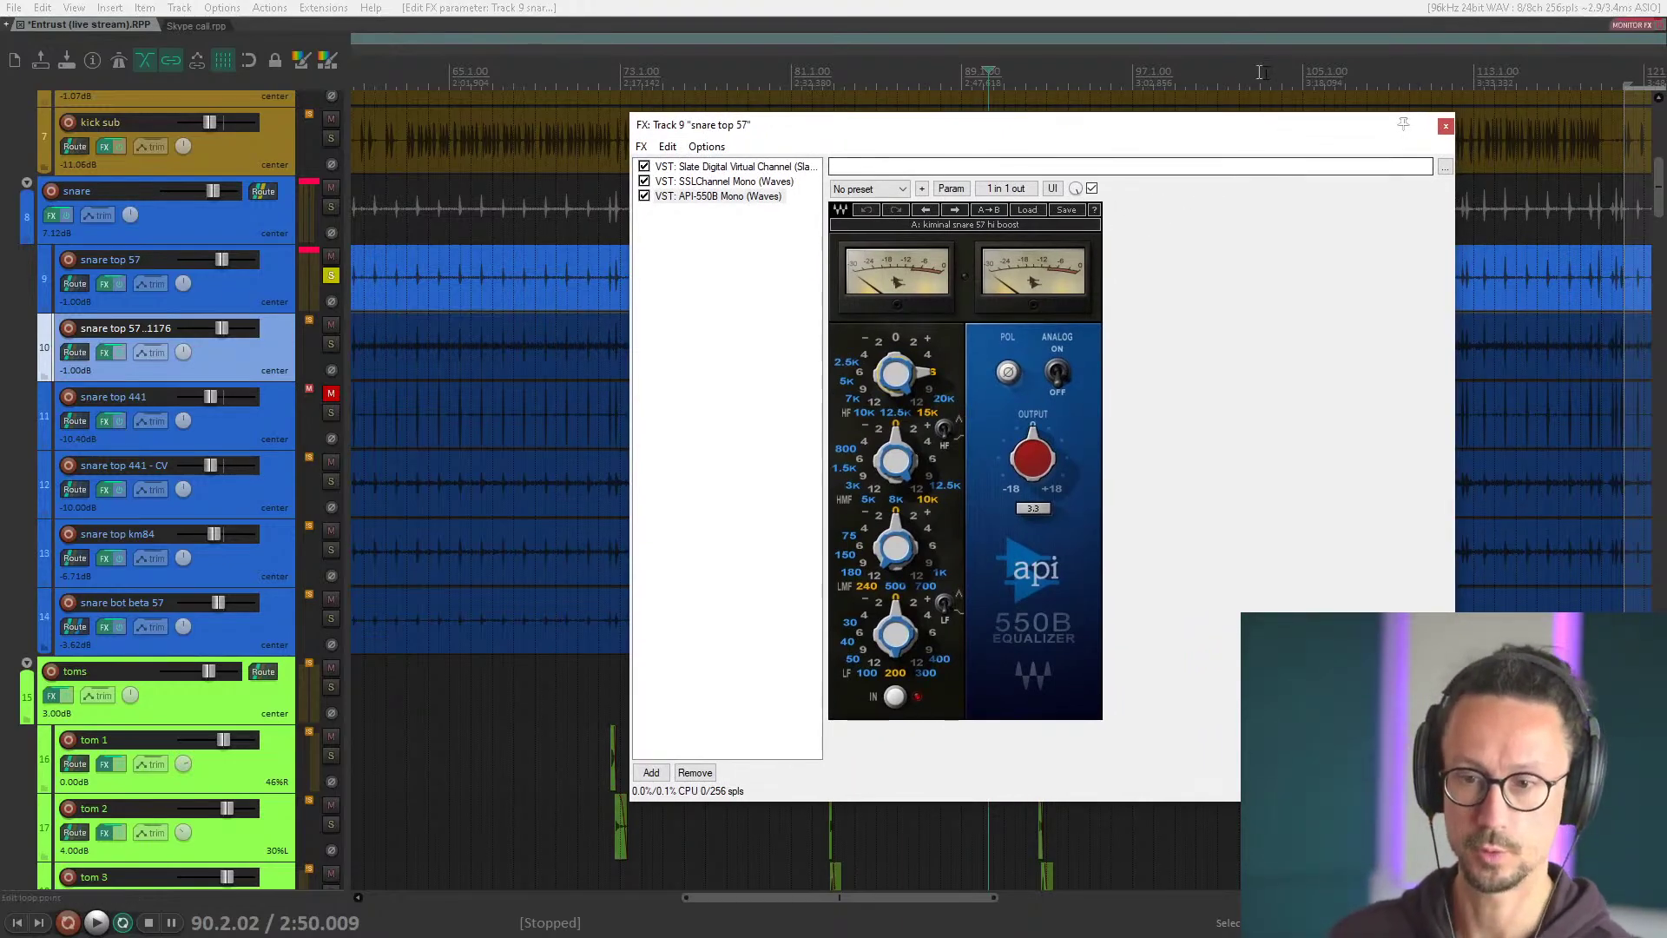
click(1447, 127)
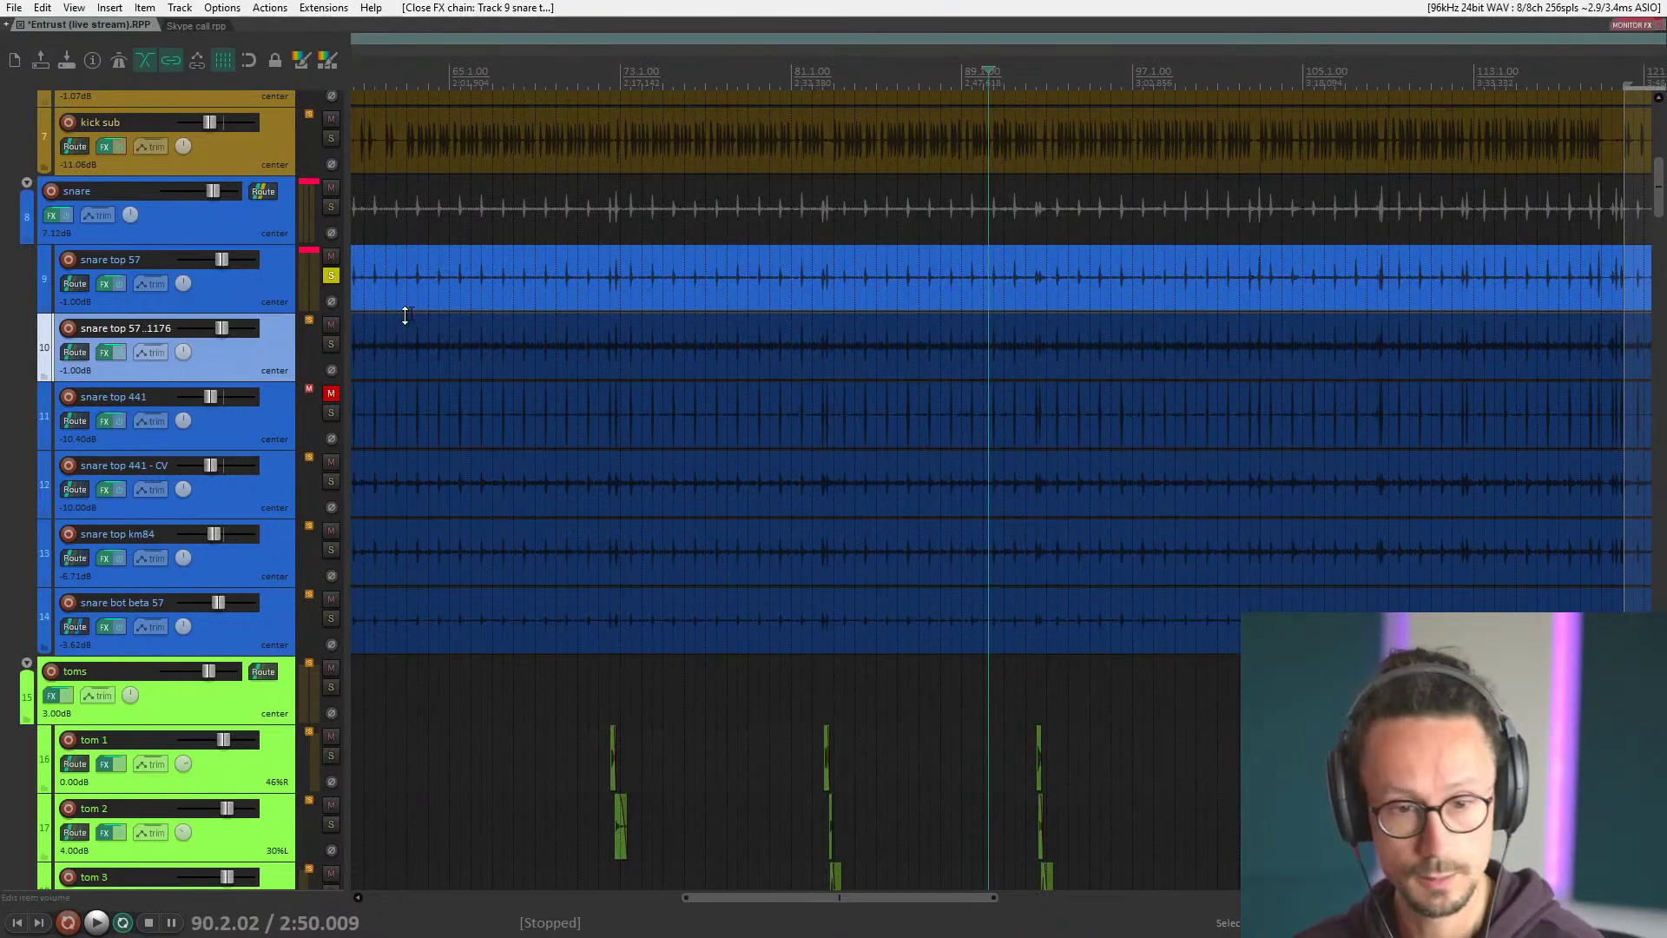
Switch the solo from snare top 57 to snare top 57 -1176 and play it from about 2:50.
click(328, 275)
click(329, 342)
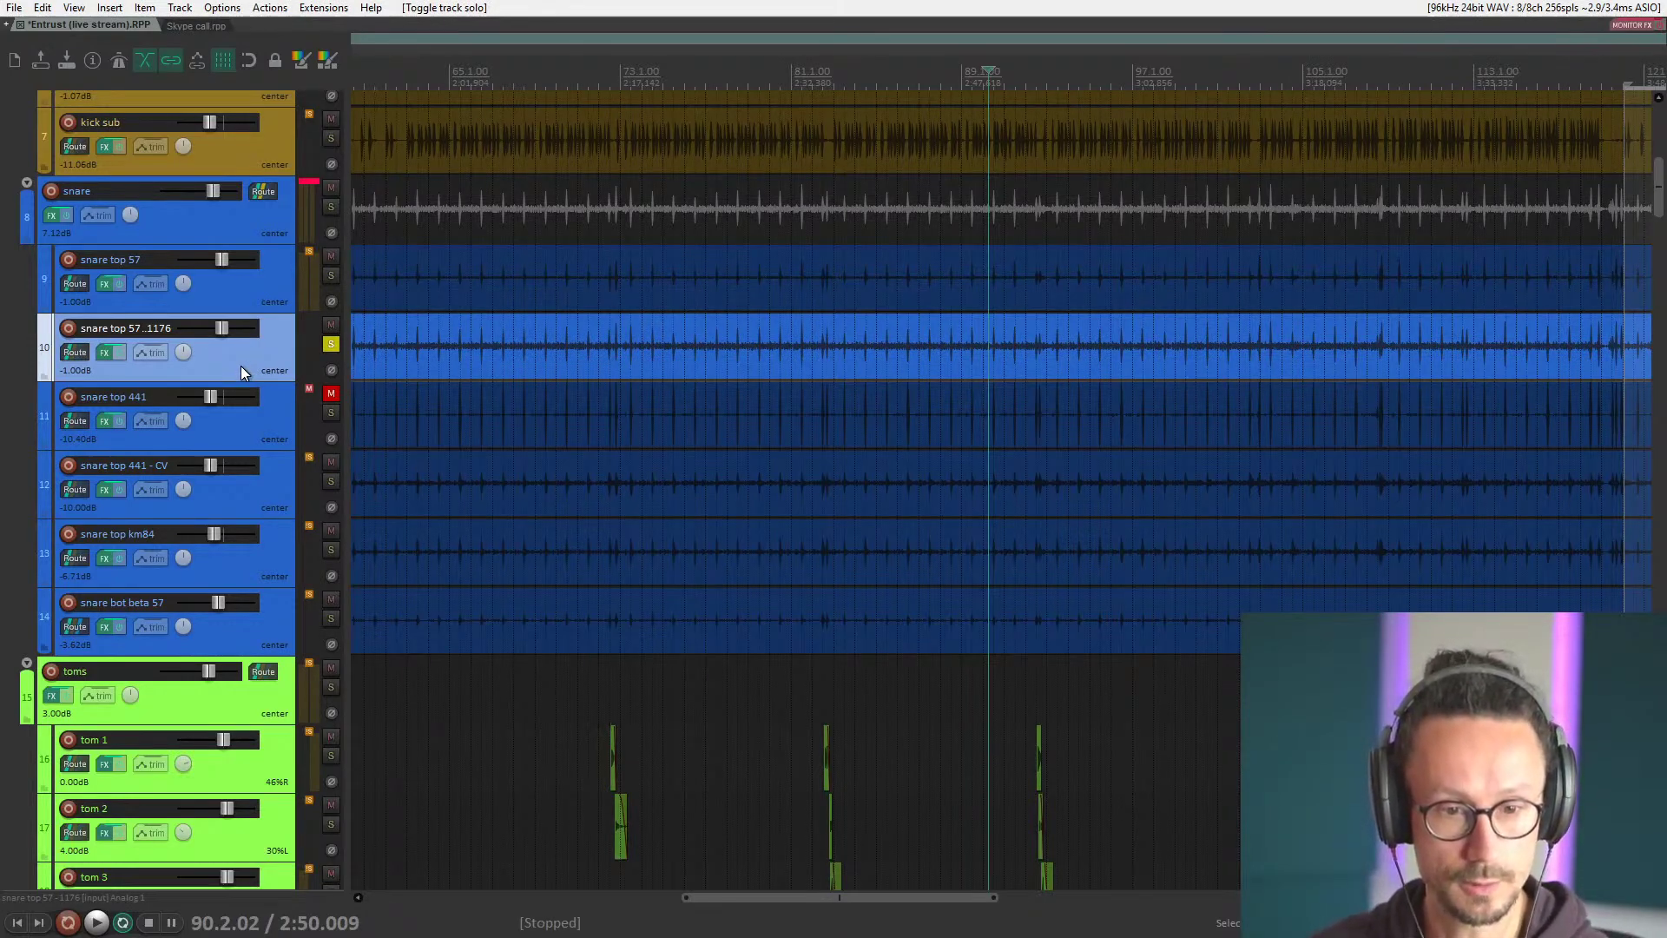
key(space)
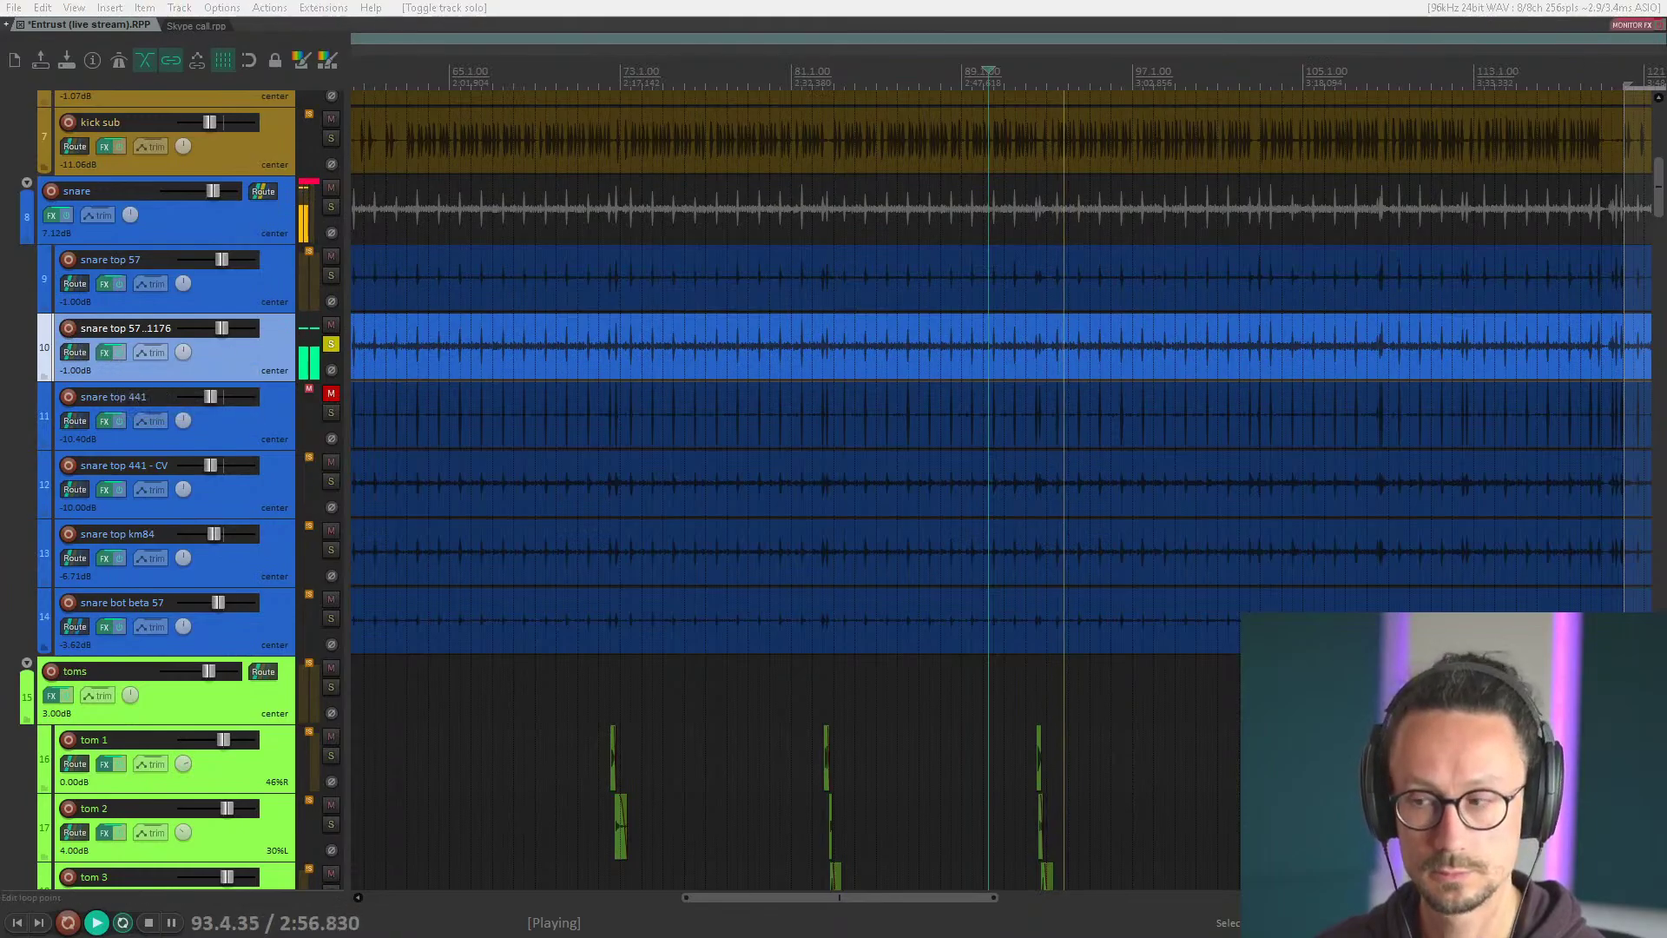
View the Slate Digital Virtual Channel and SSLChannel Mono in the snare top 57 -1176 effects chain and stop playback.
click(104, 352)
drag(1053, 171, 1035, 179)
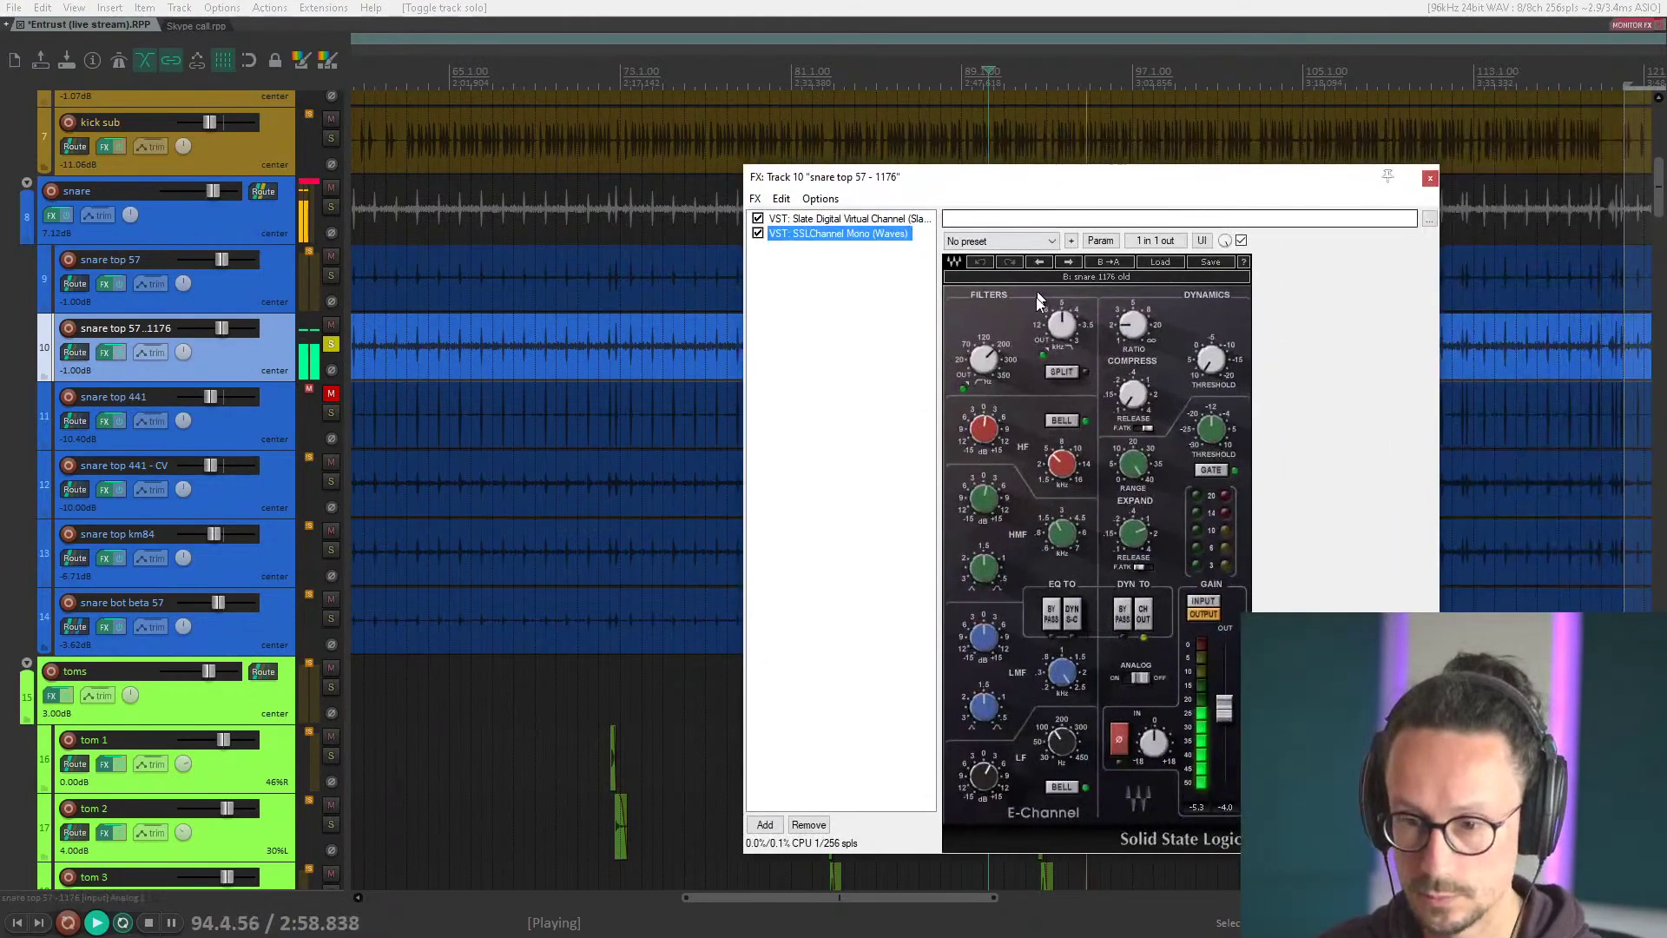
click(847, 219)
click(838, 233)
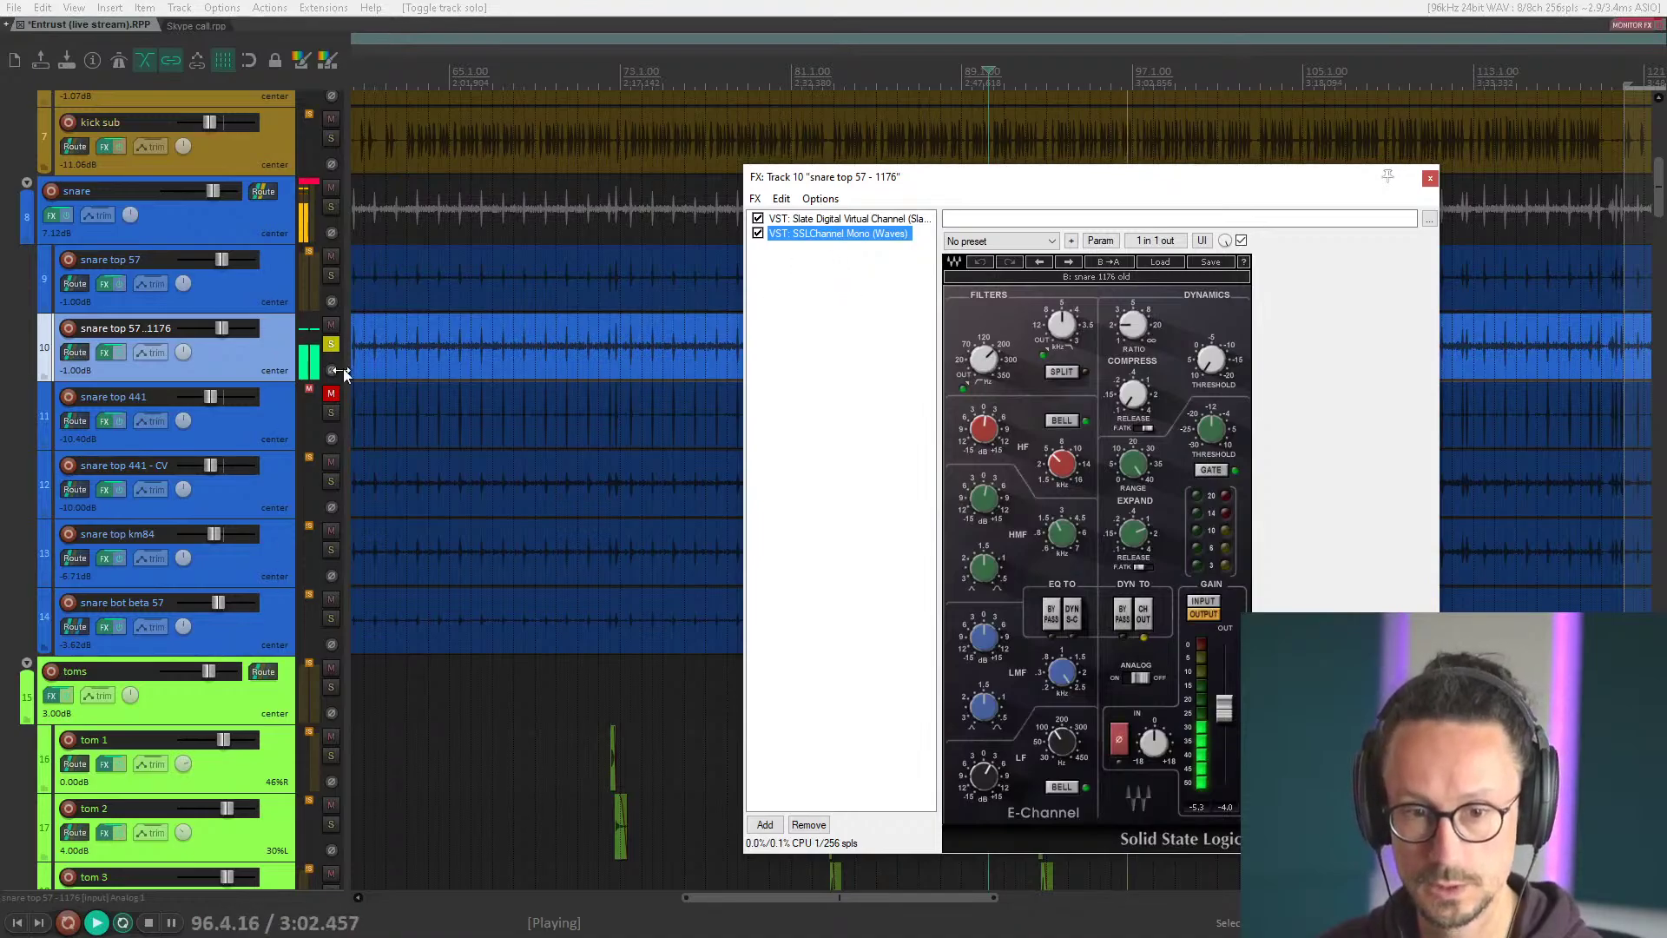
key(space)
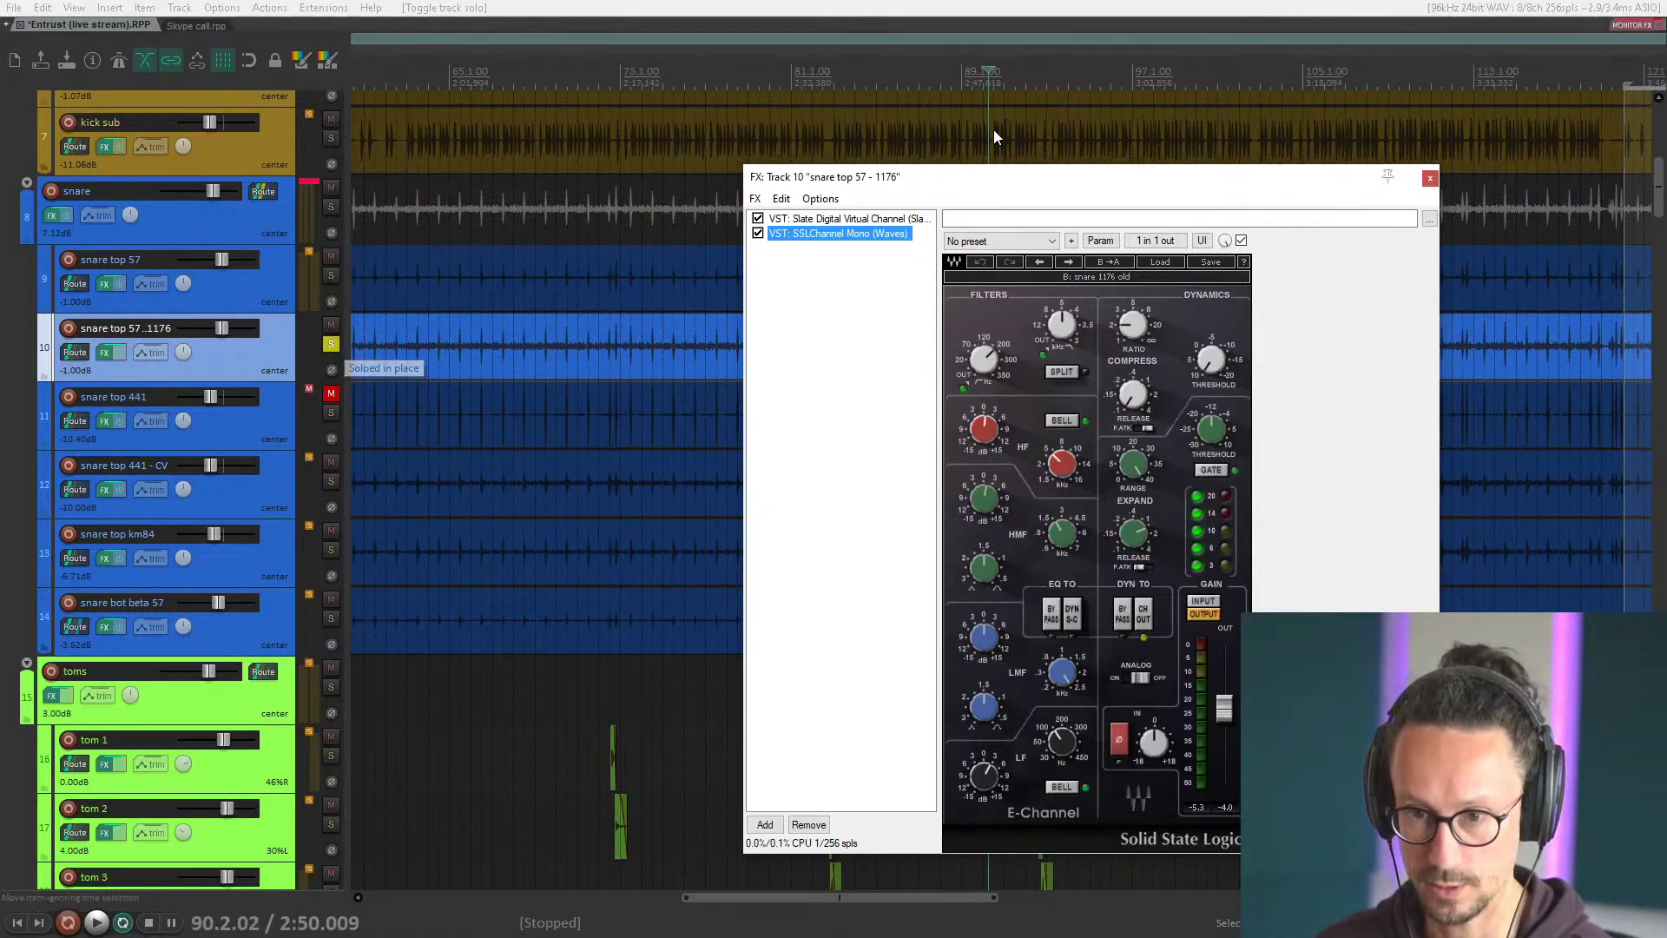
Replay the soloed snare top 57 -1176 briefly and reposition its effects window so the SSLChannel Mono settings are fully visible.
drag(976, 182, 1068, 195)
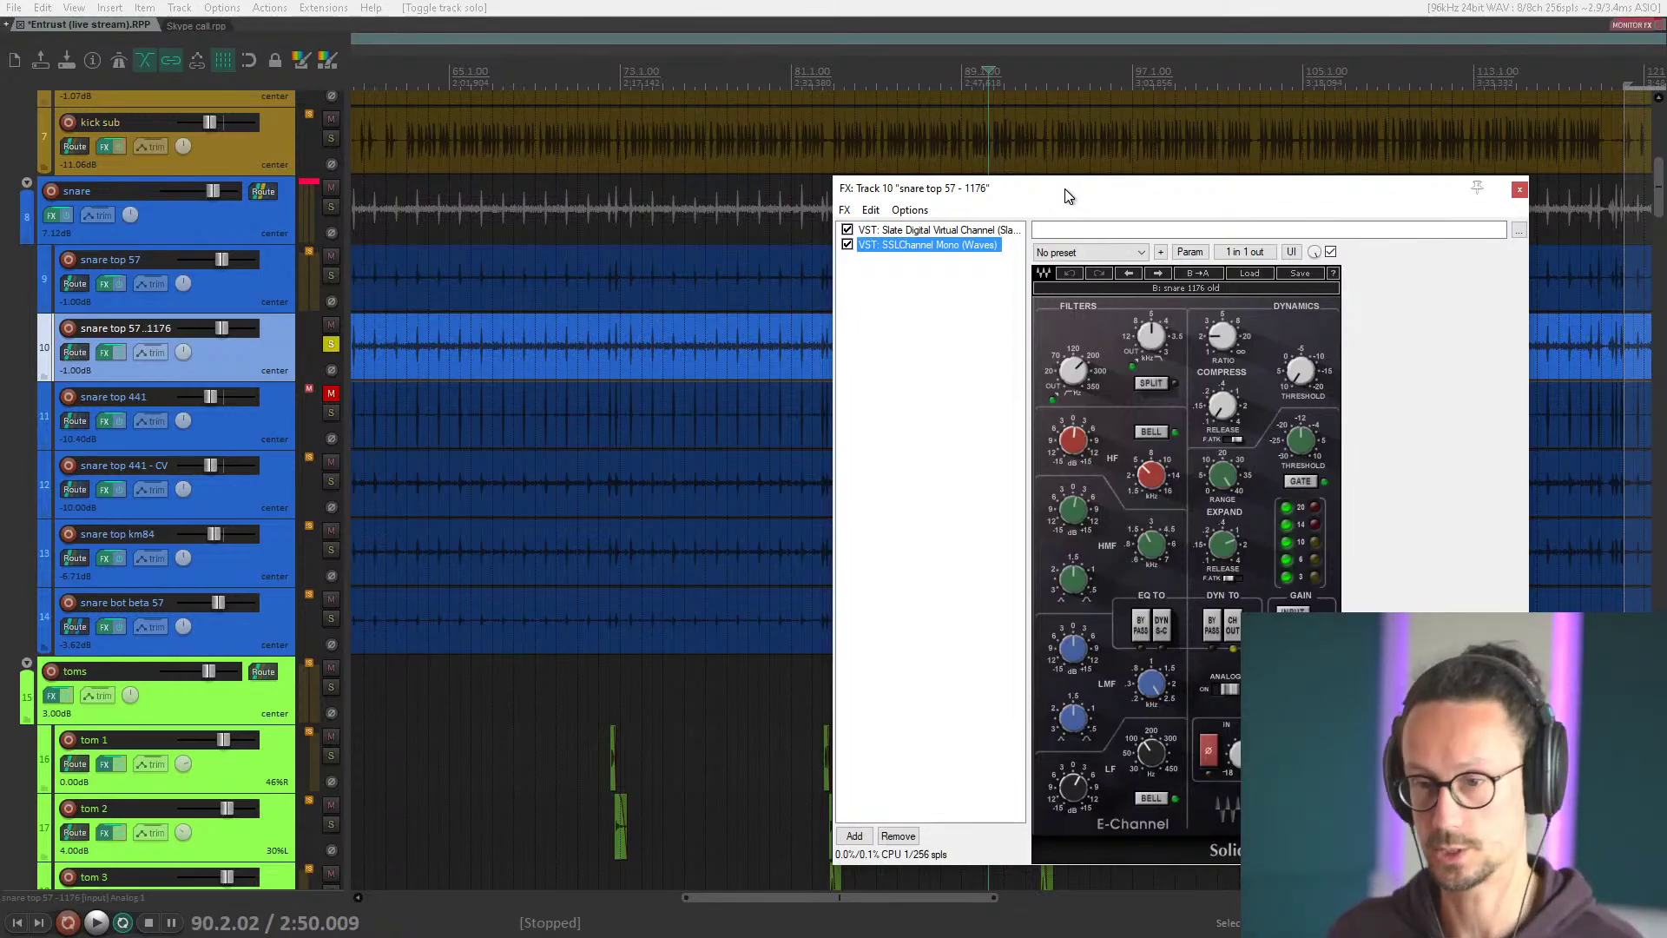
drag(1067, 195, 1050, 125)
key(space)
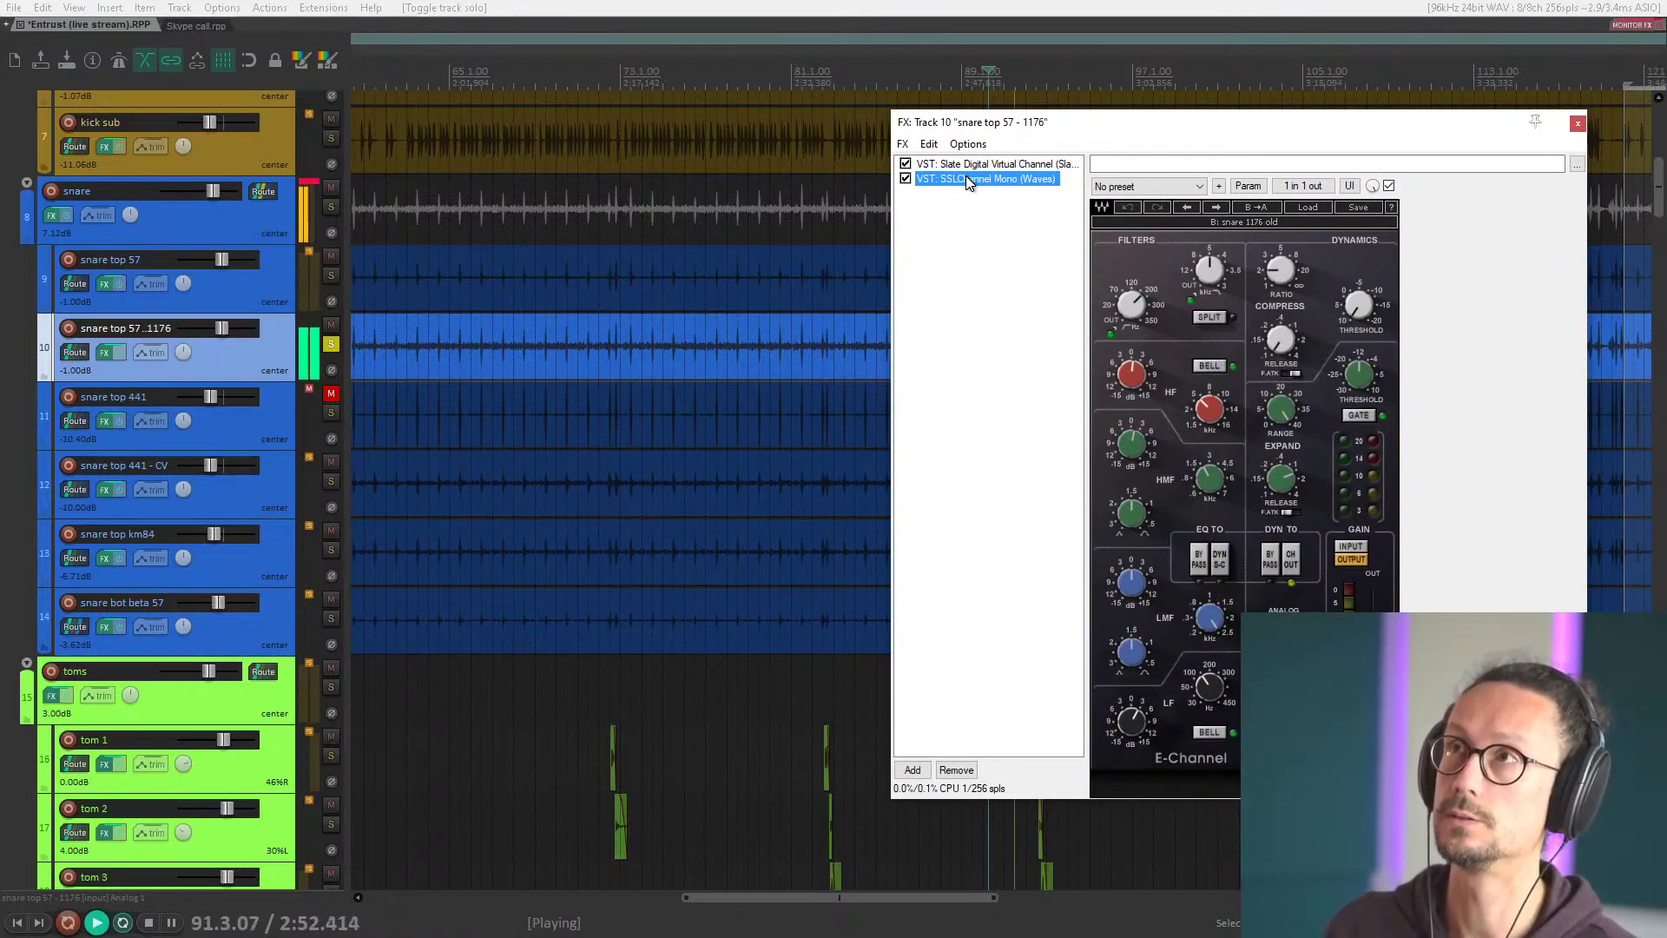
key(space)
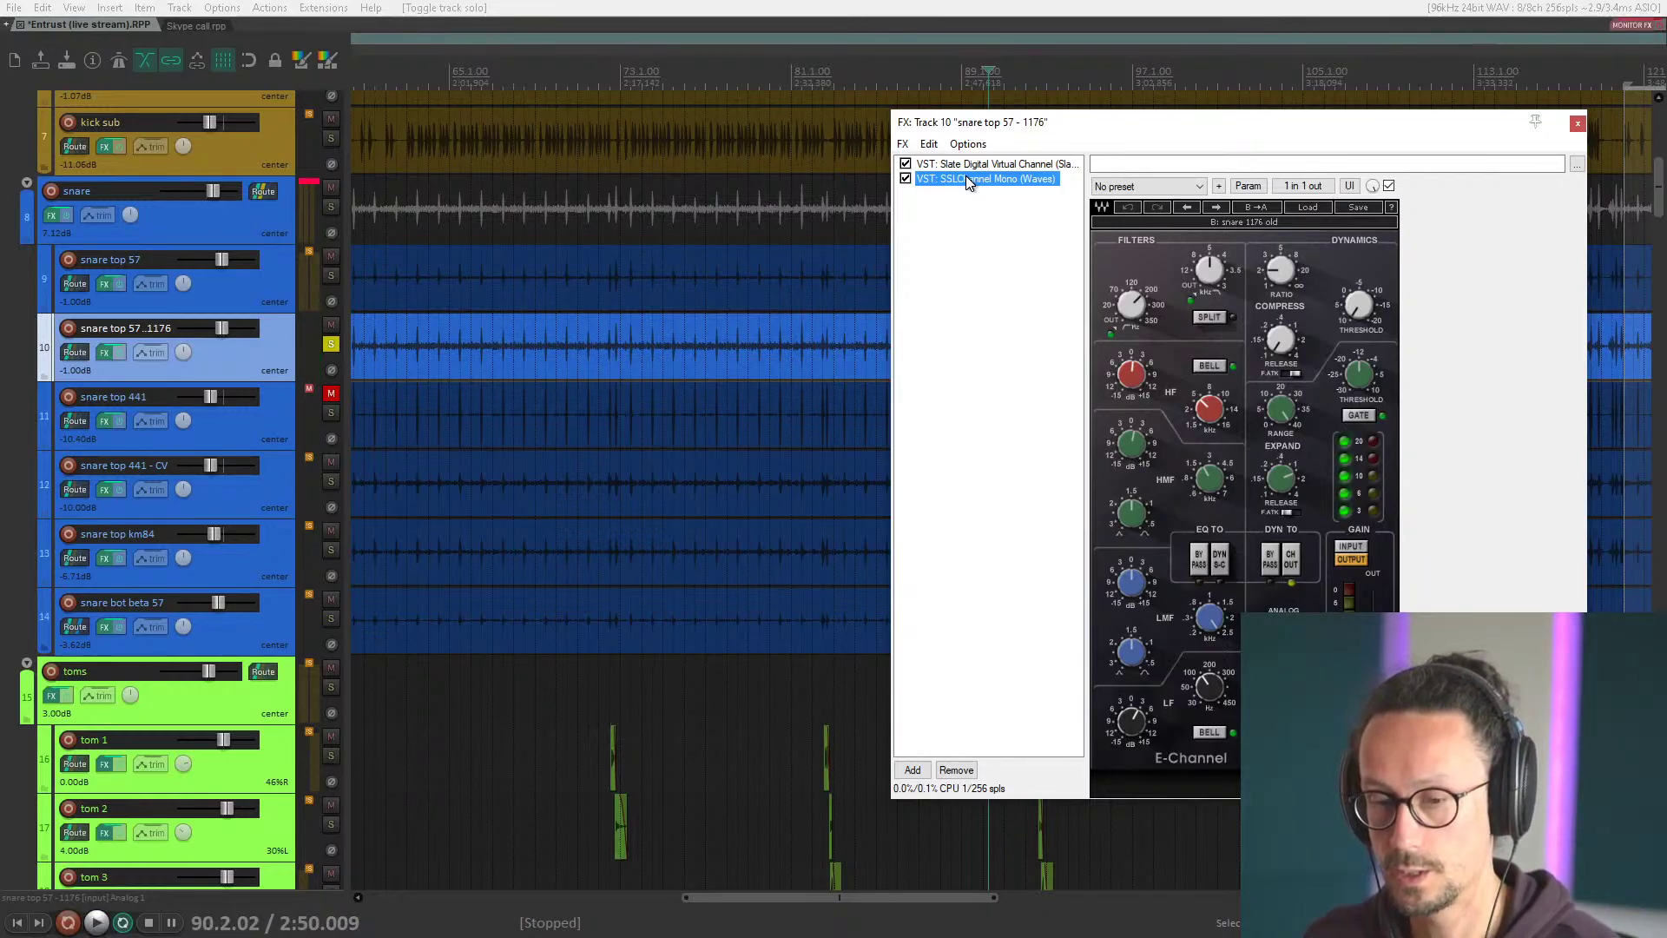
drag(1005, 123, 944, 150)
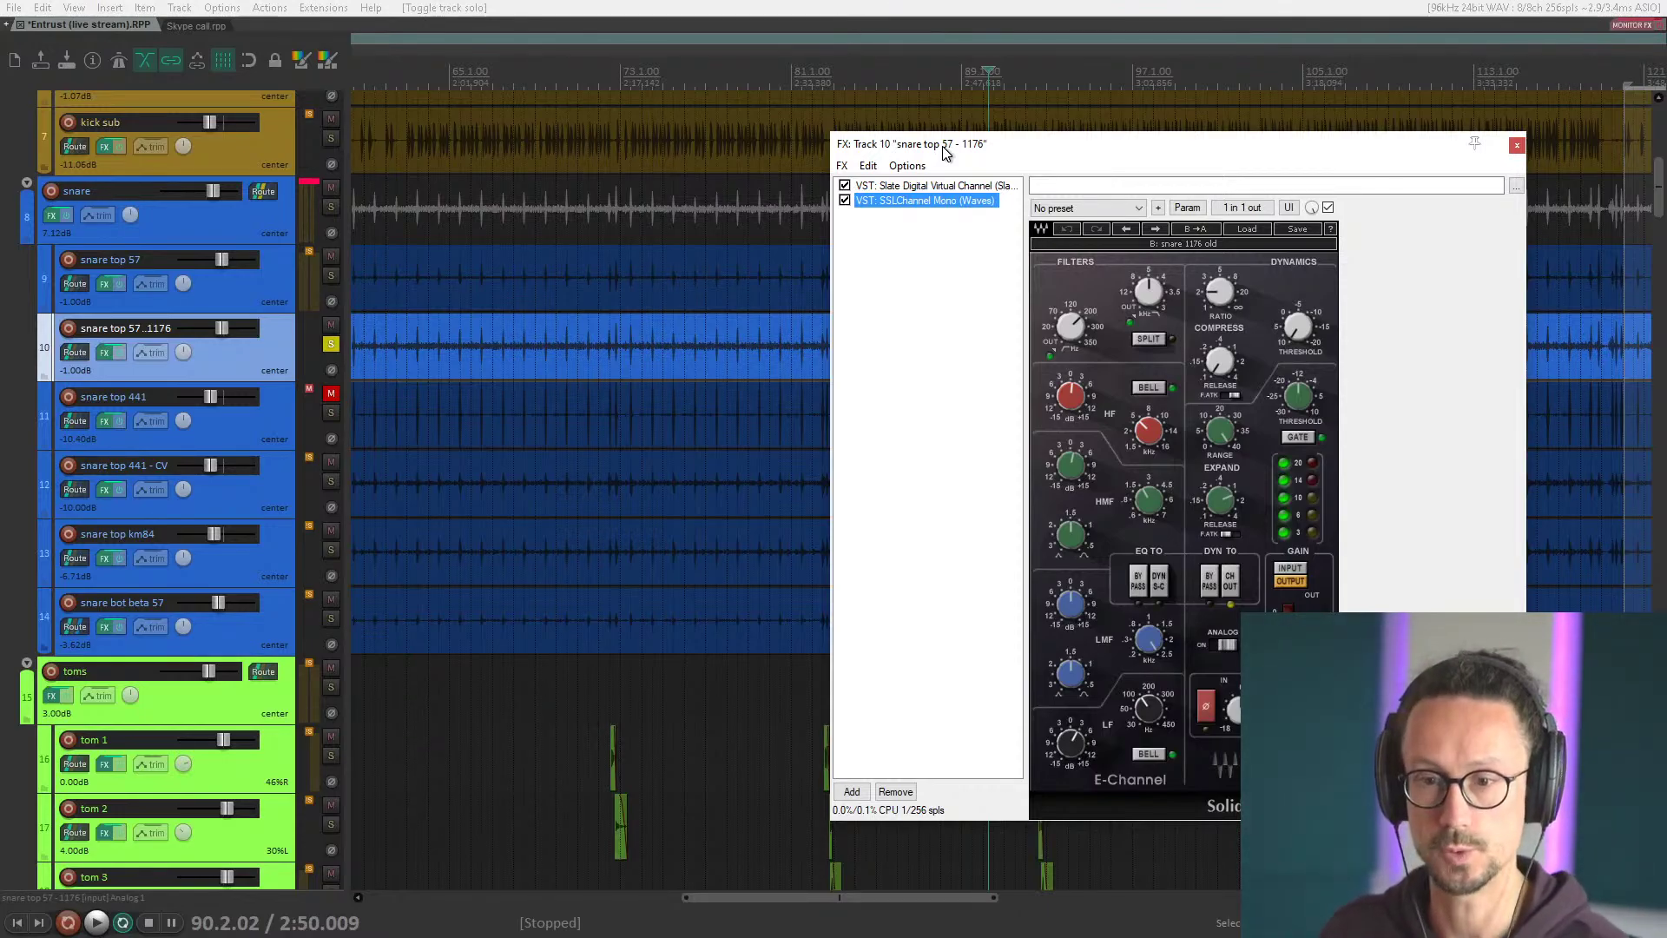
drag(946, 153, 817, 127)
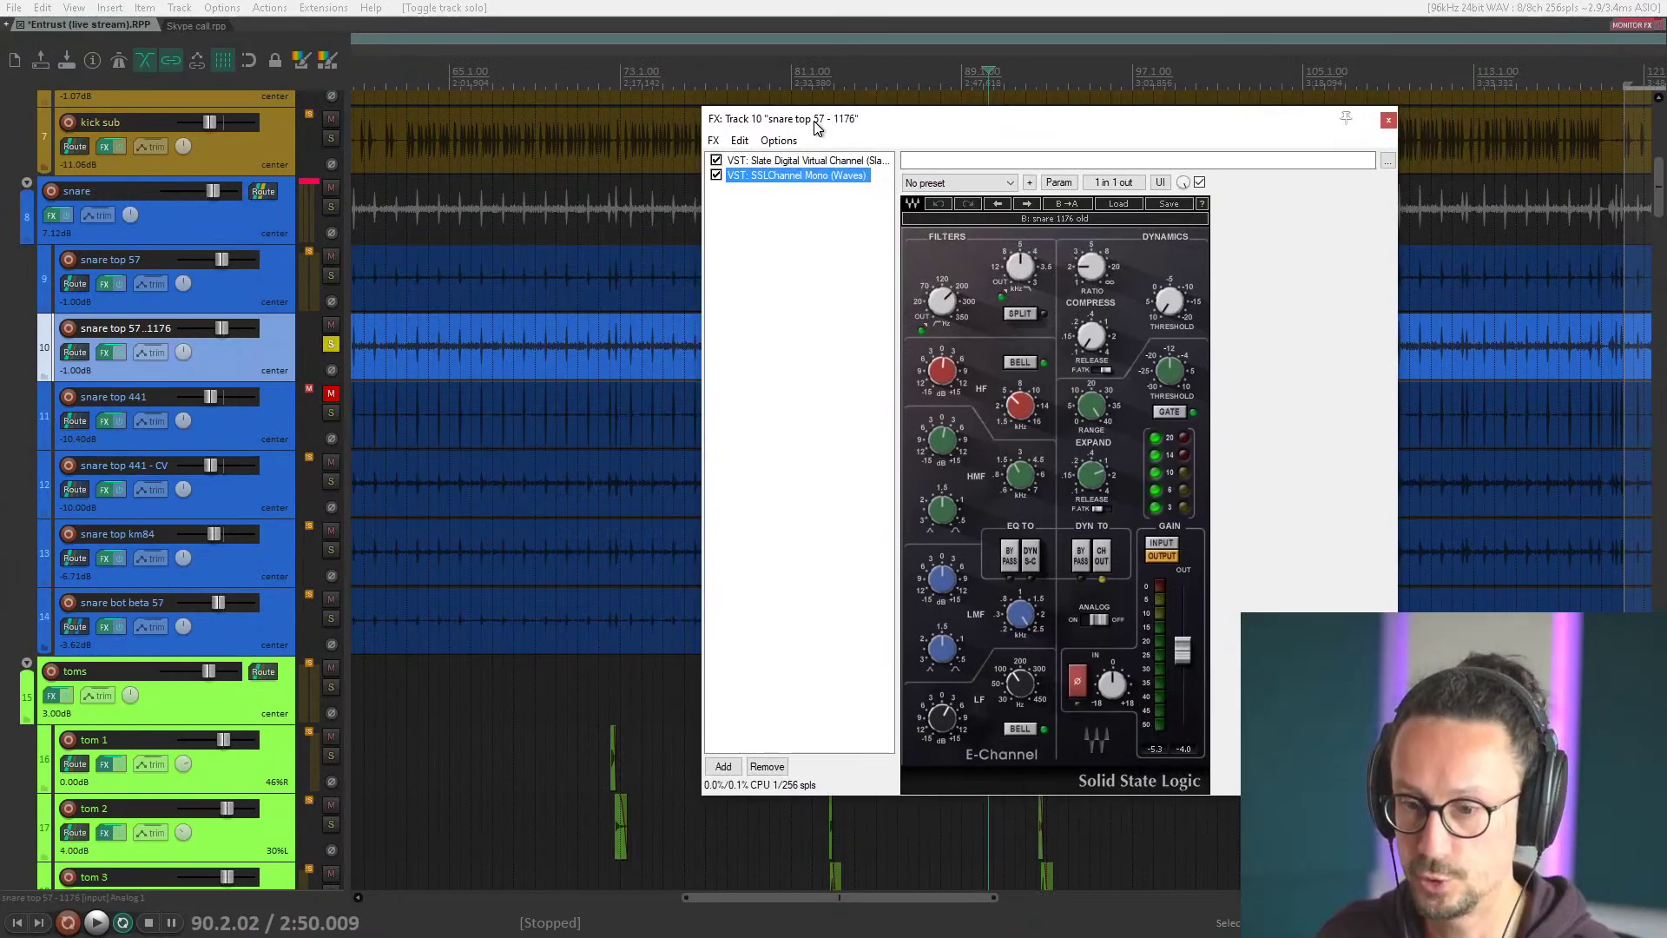
Unsolo snare top 57 -1176, point out the snare top 441 track by selecting it, and close the effects window.
click(330, 343)
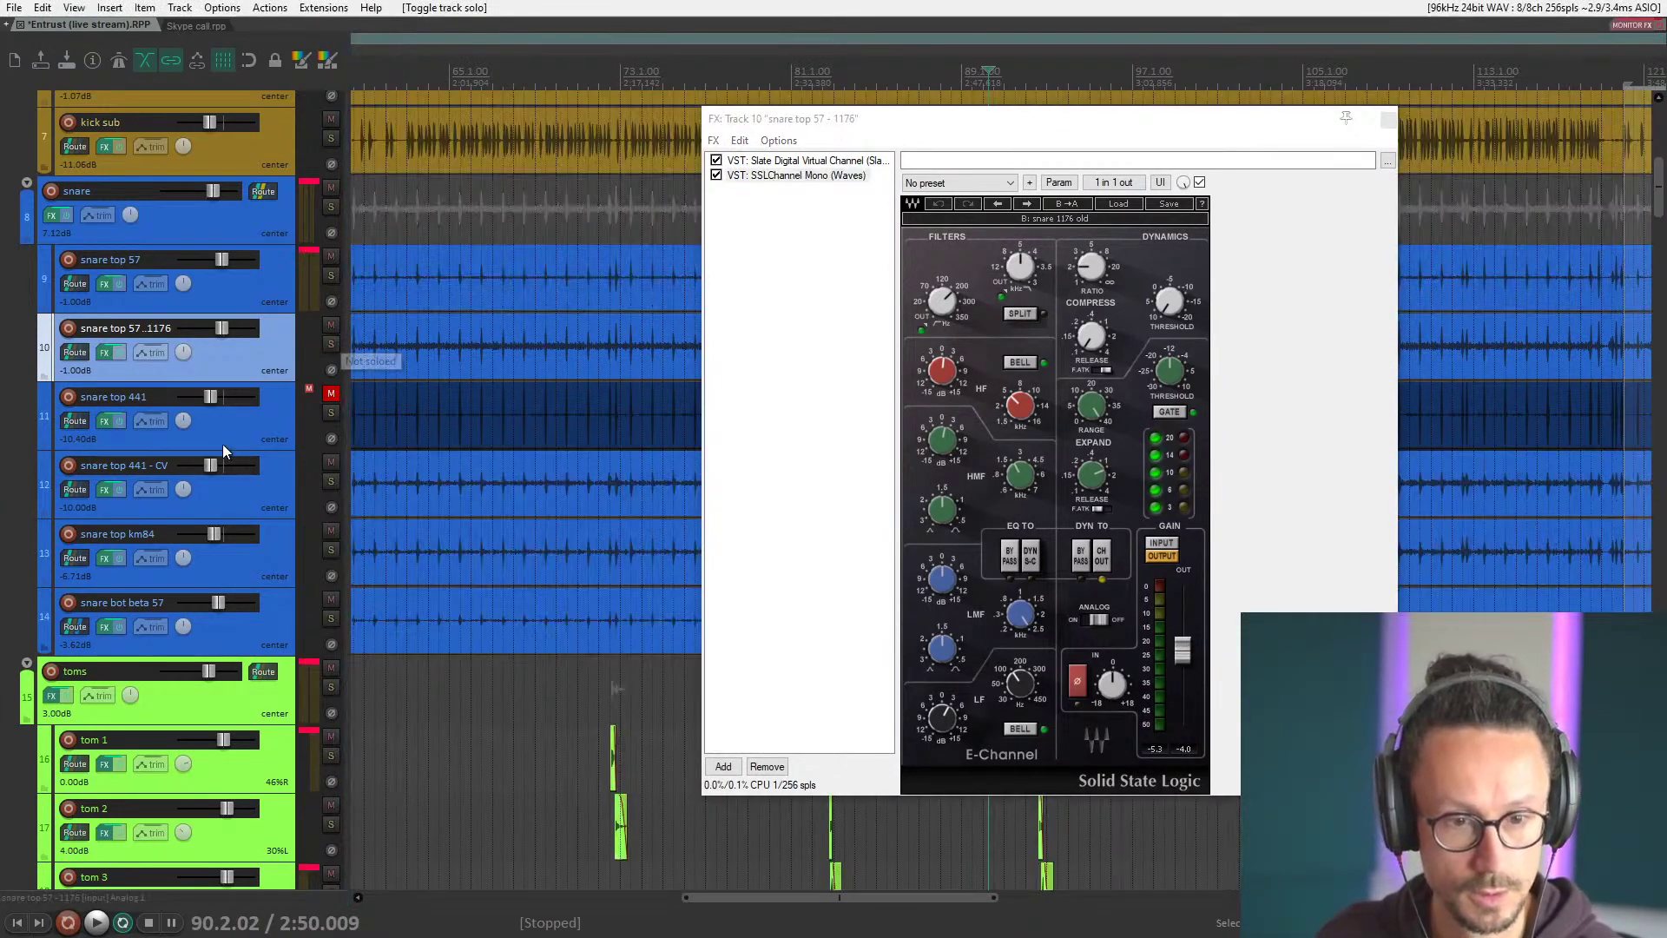
click(256, 431)
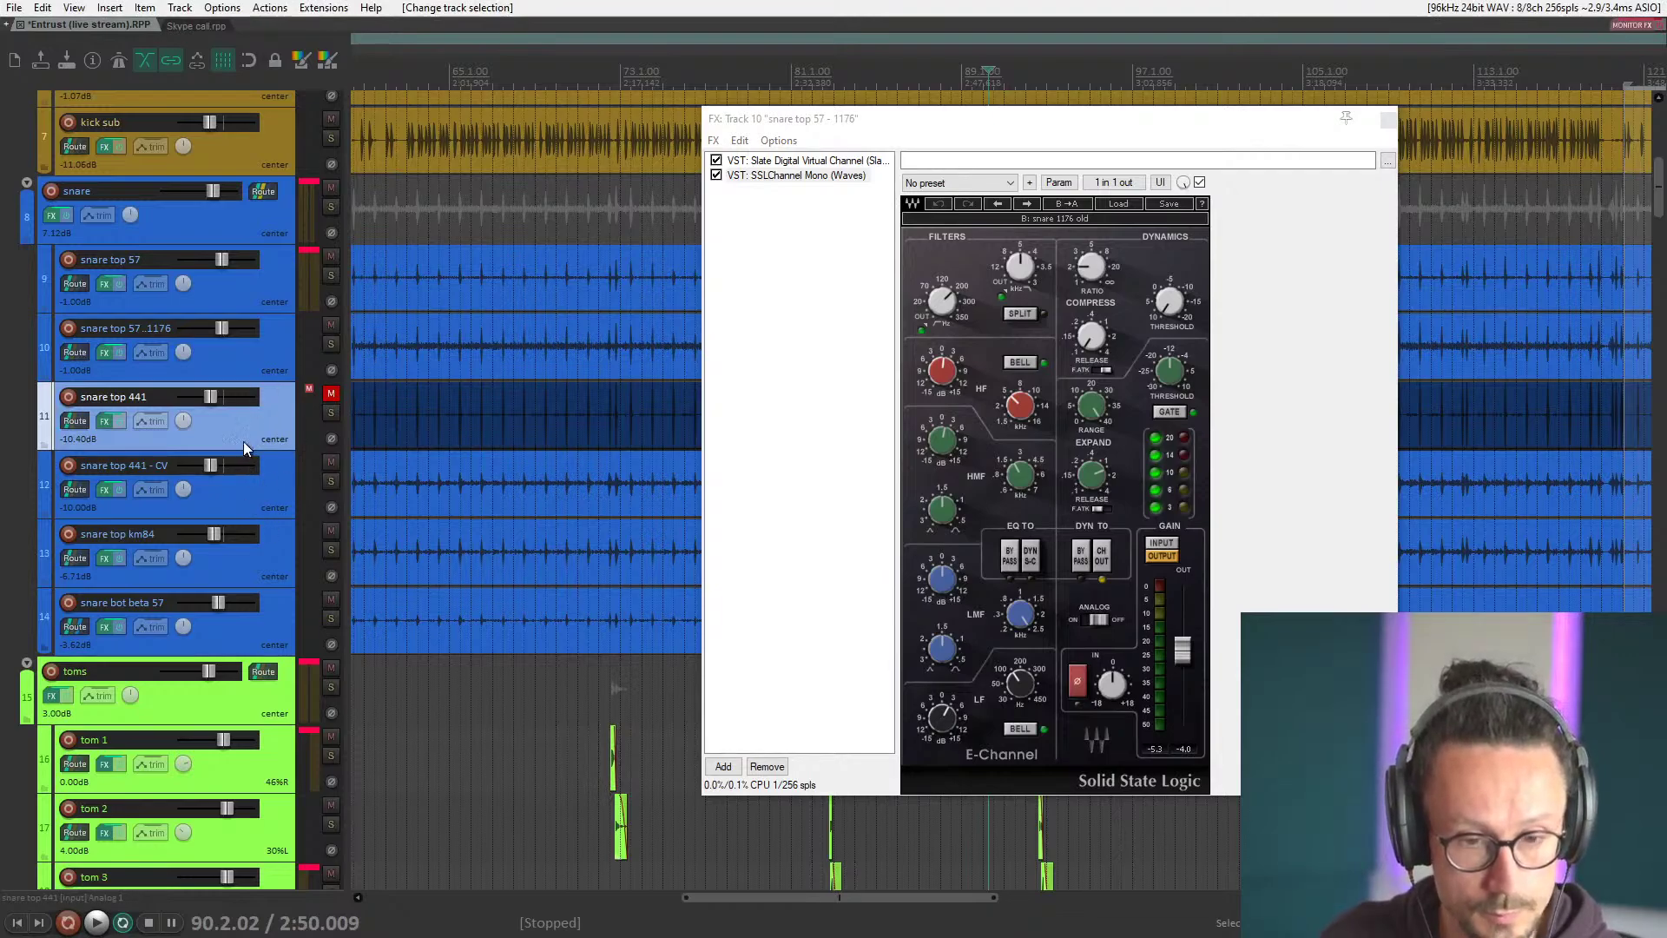
click(244, 368)
click(242, 431)
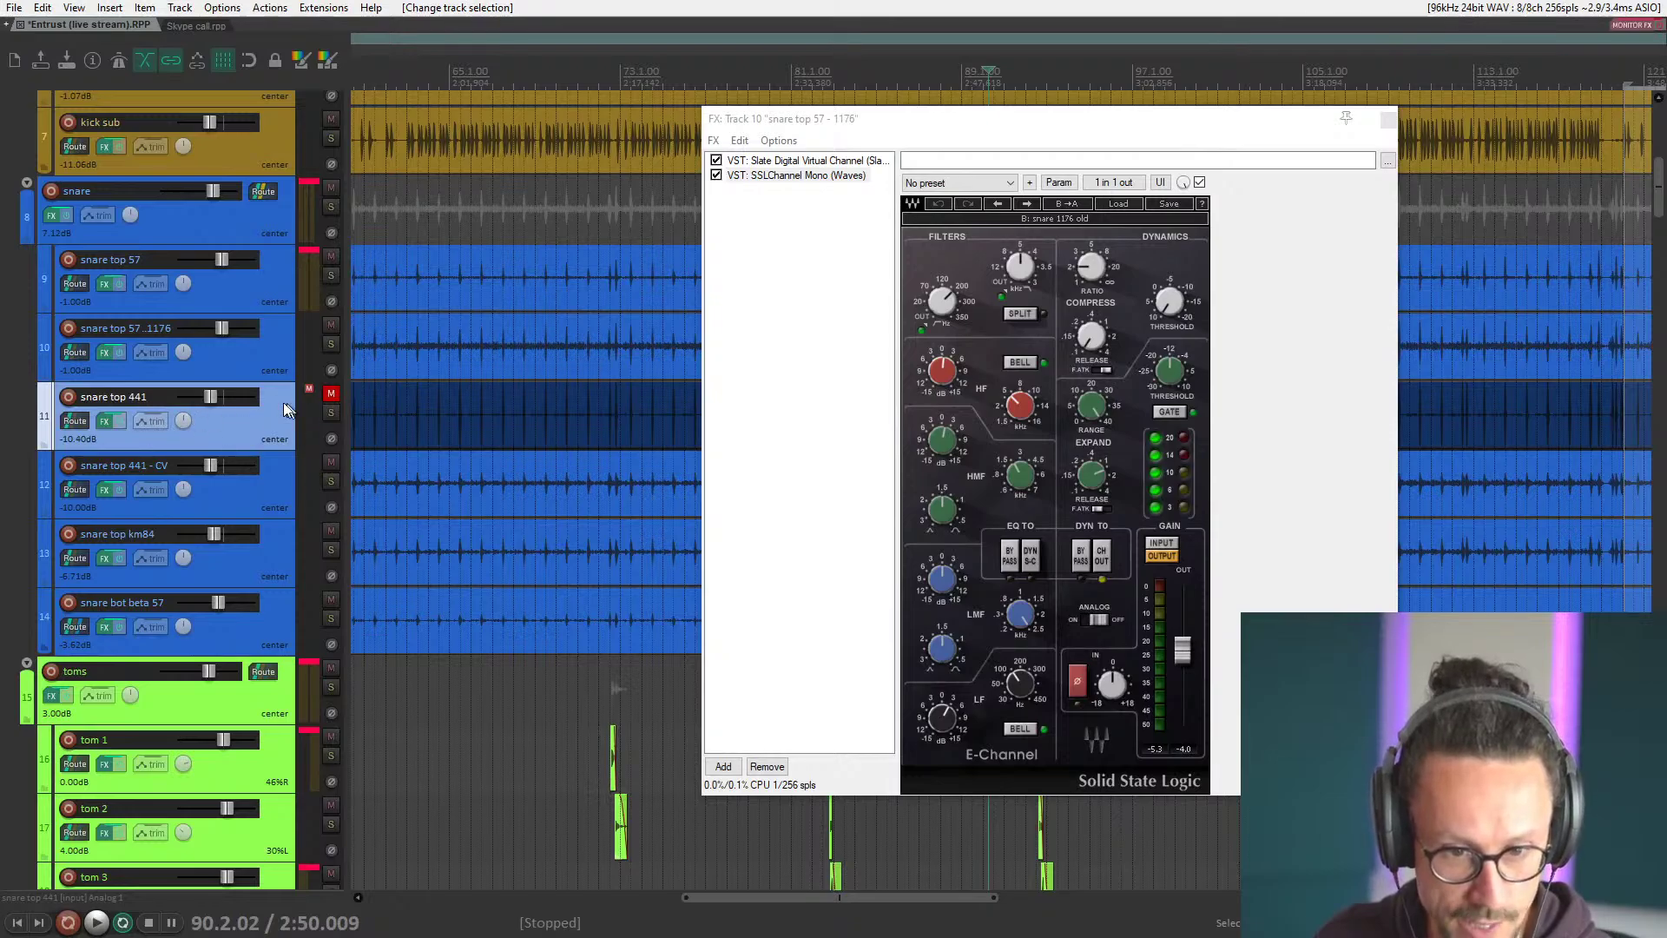
click(1388, 119)
Solo snare top 441 - CV, listen to it from about 2:50, stop playback, and unsolo it.
click(226, 498)
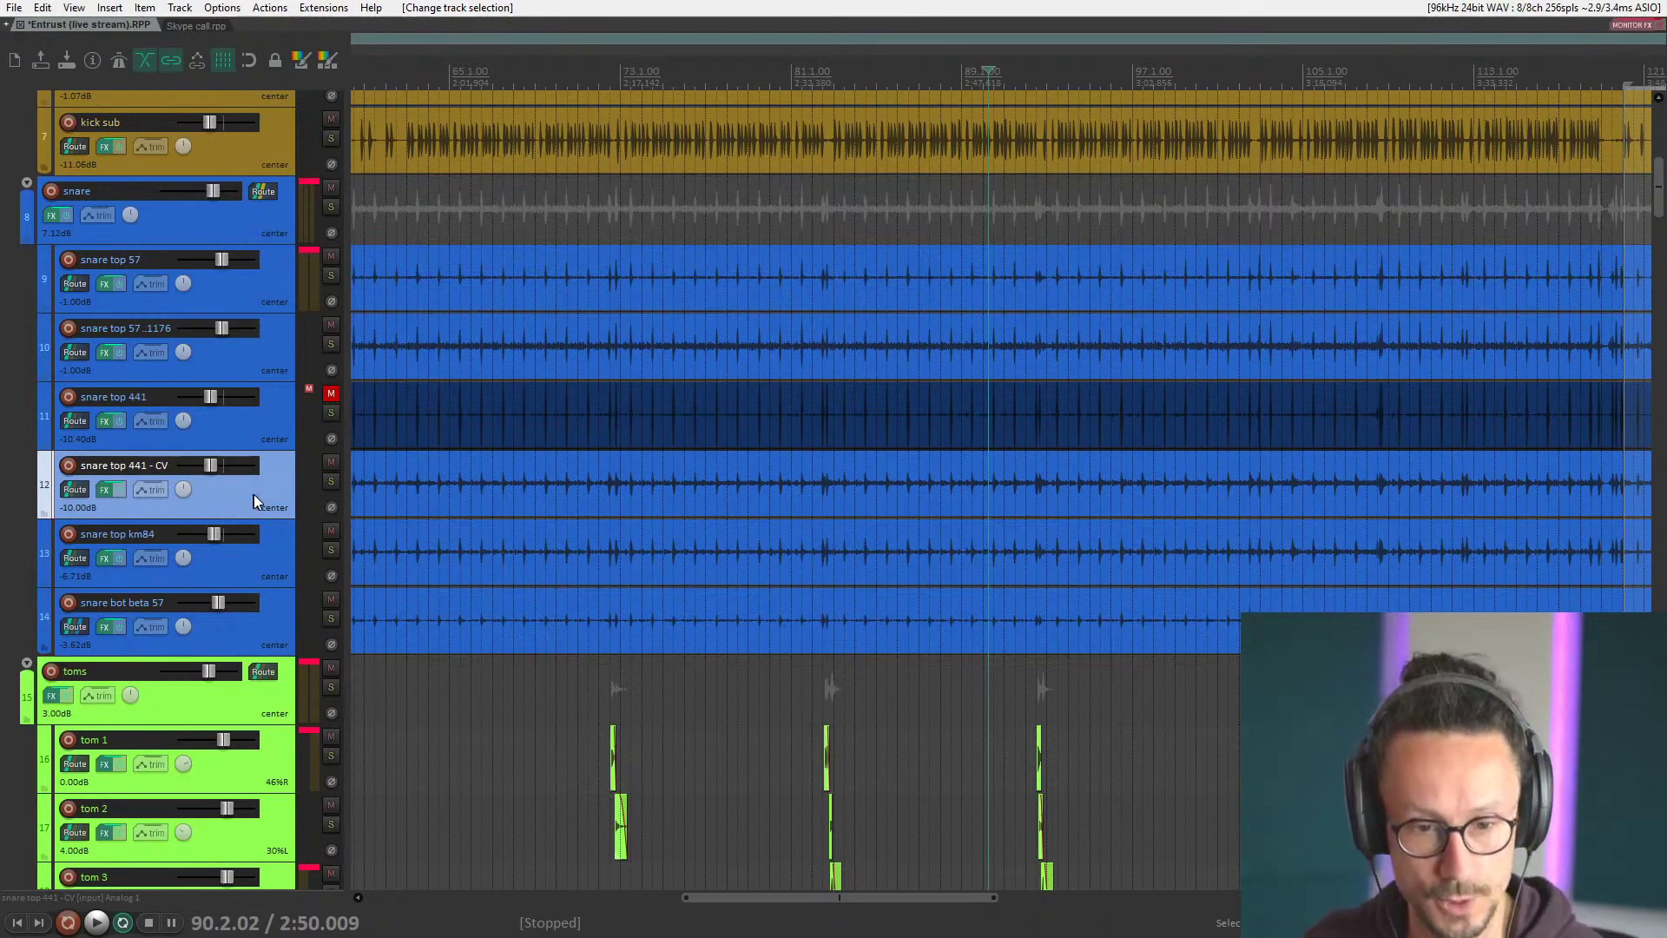
click(330, 481)
key(space)
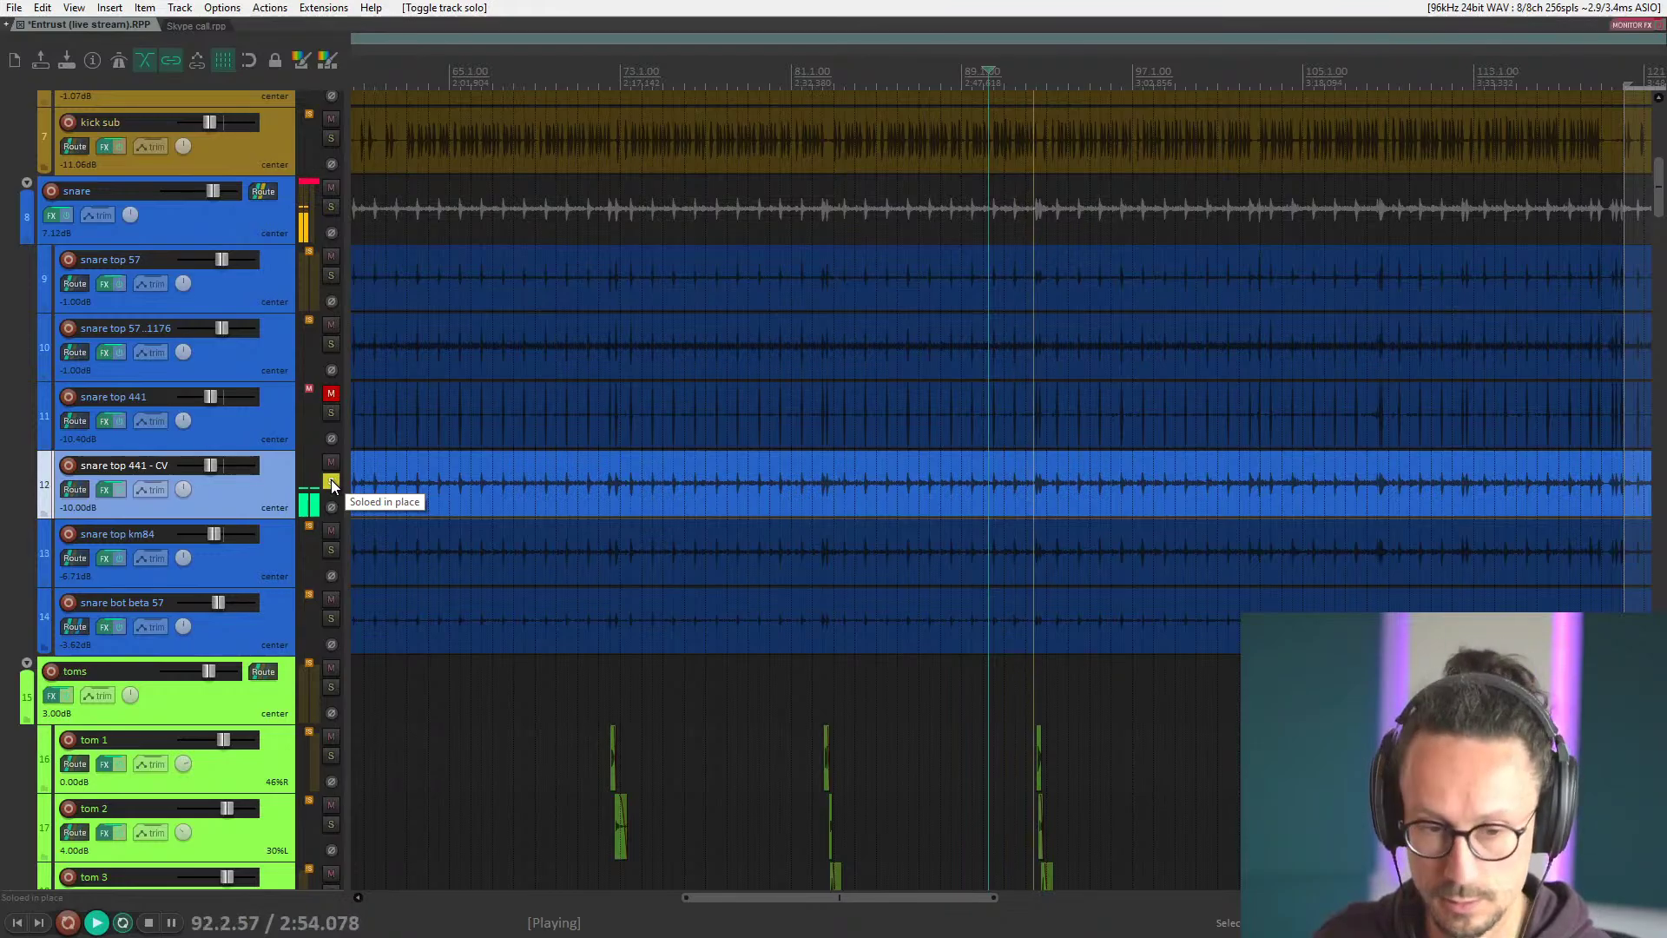
key(space)
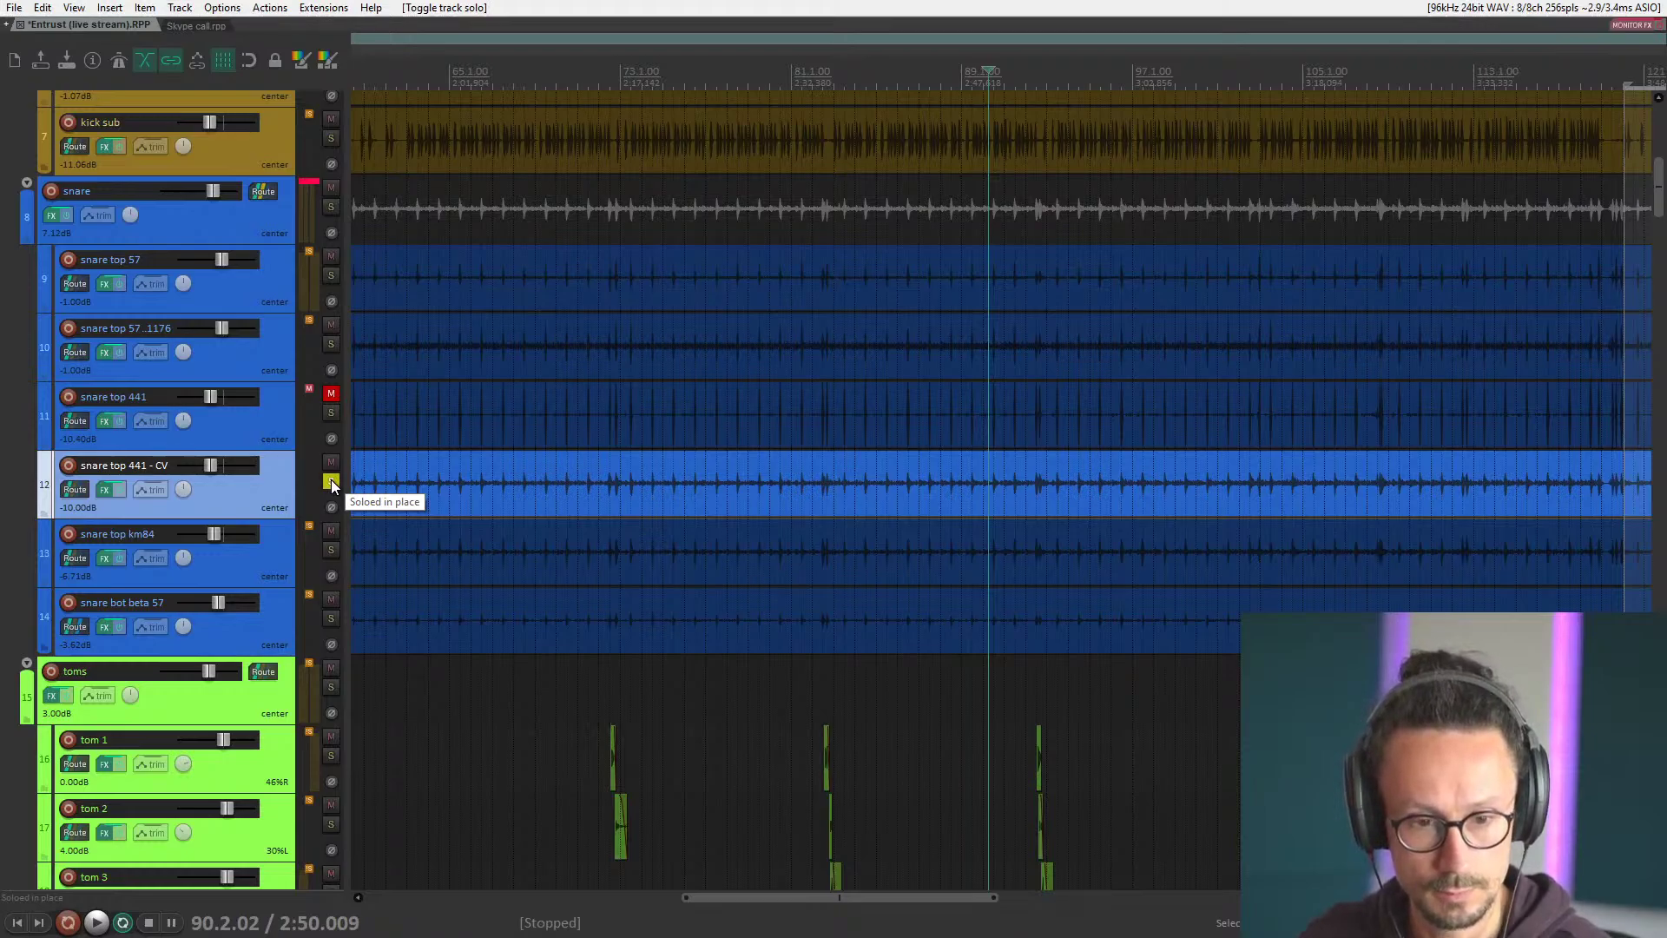
click(330, 482)
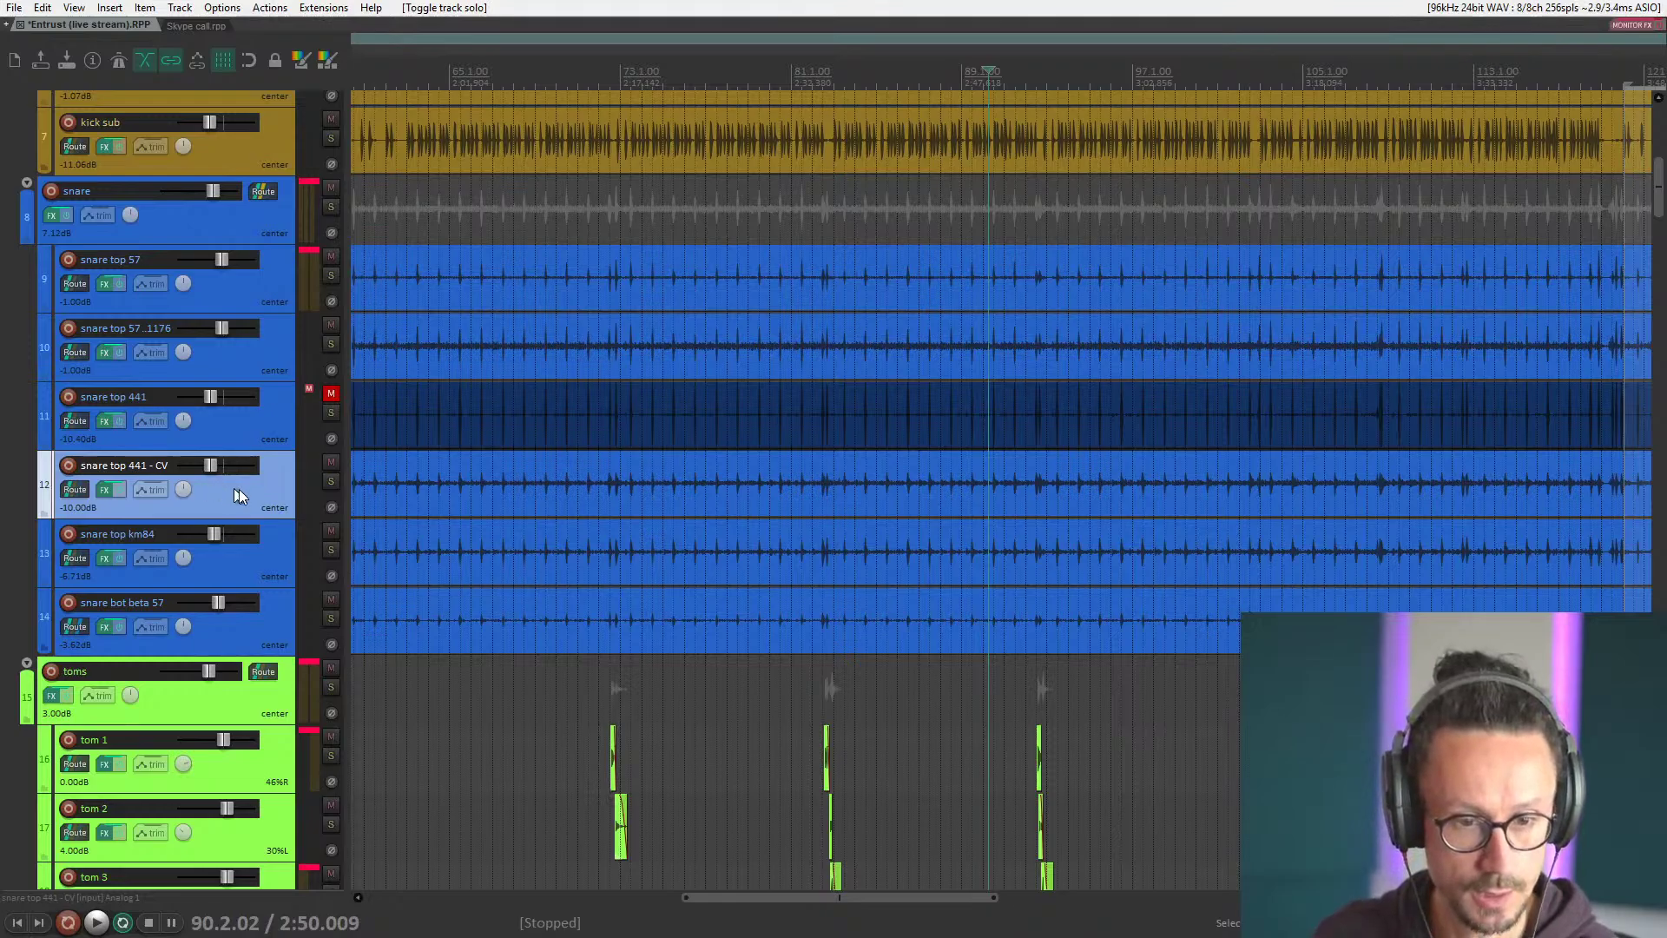
Examine the snare top km84 and snare top 441 - CV tracks by selecting them alternately.
click(274, 560)
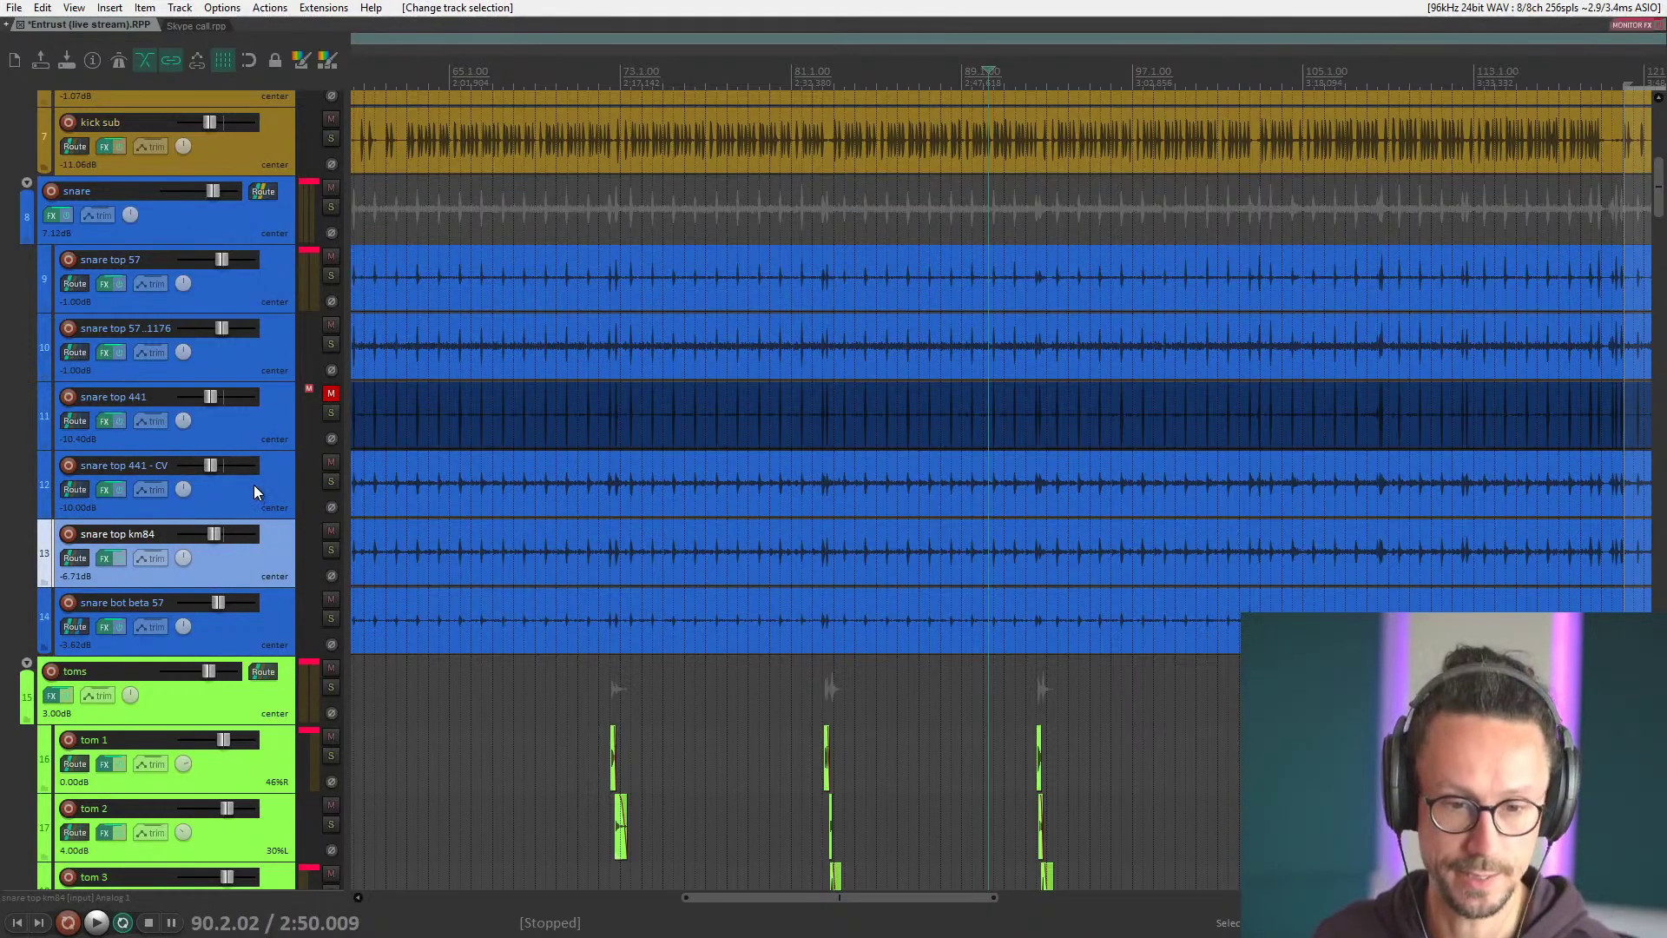
click(254, 484)
click(243, 571)
click(271, 492)
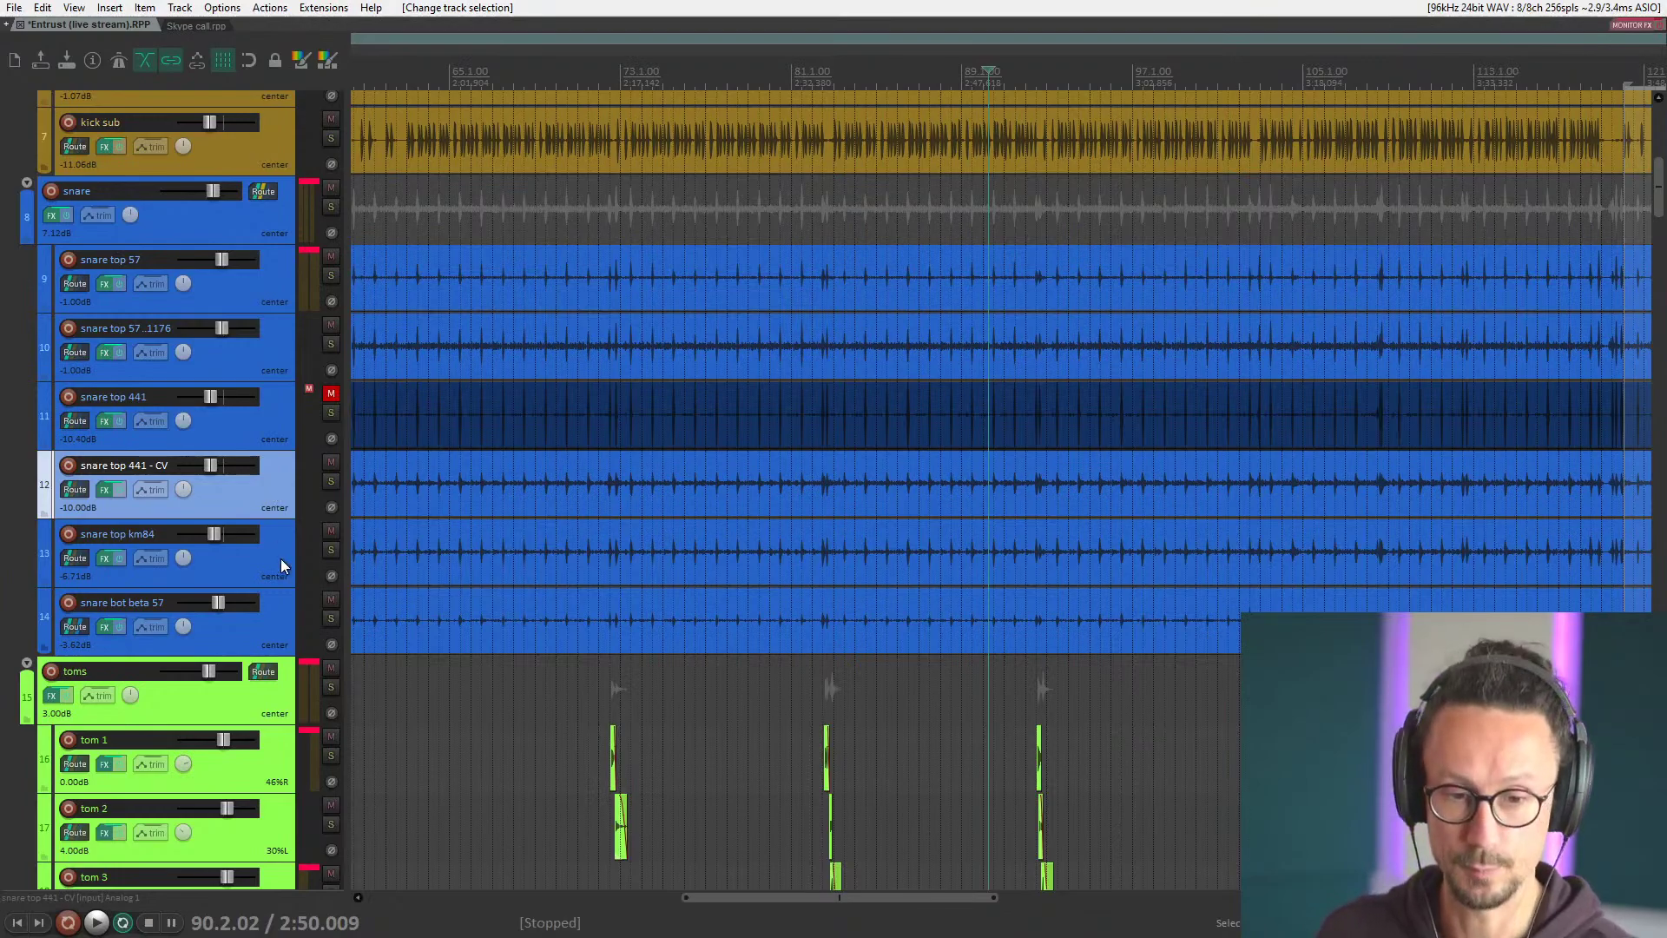
click(278, 556)
click(266, 493)
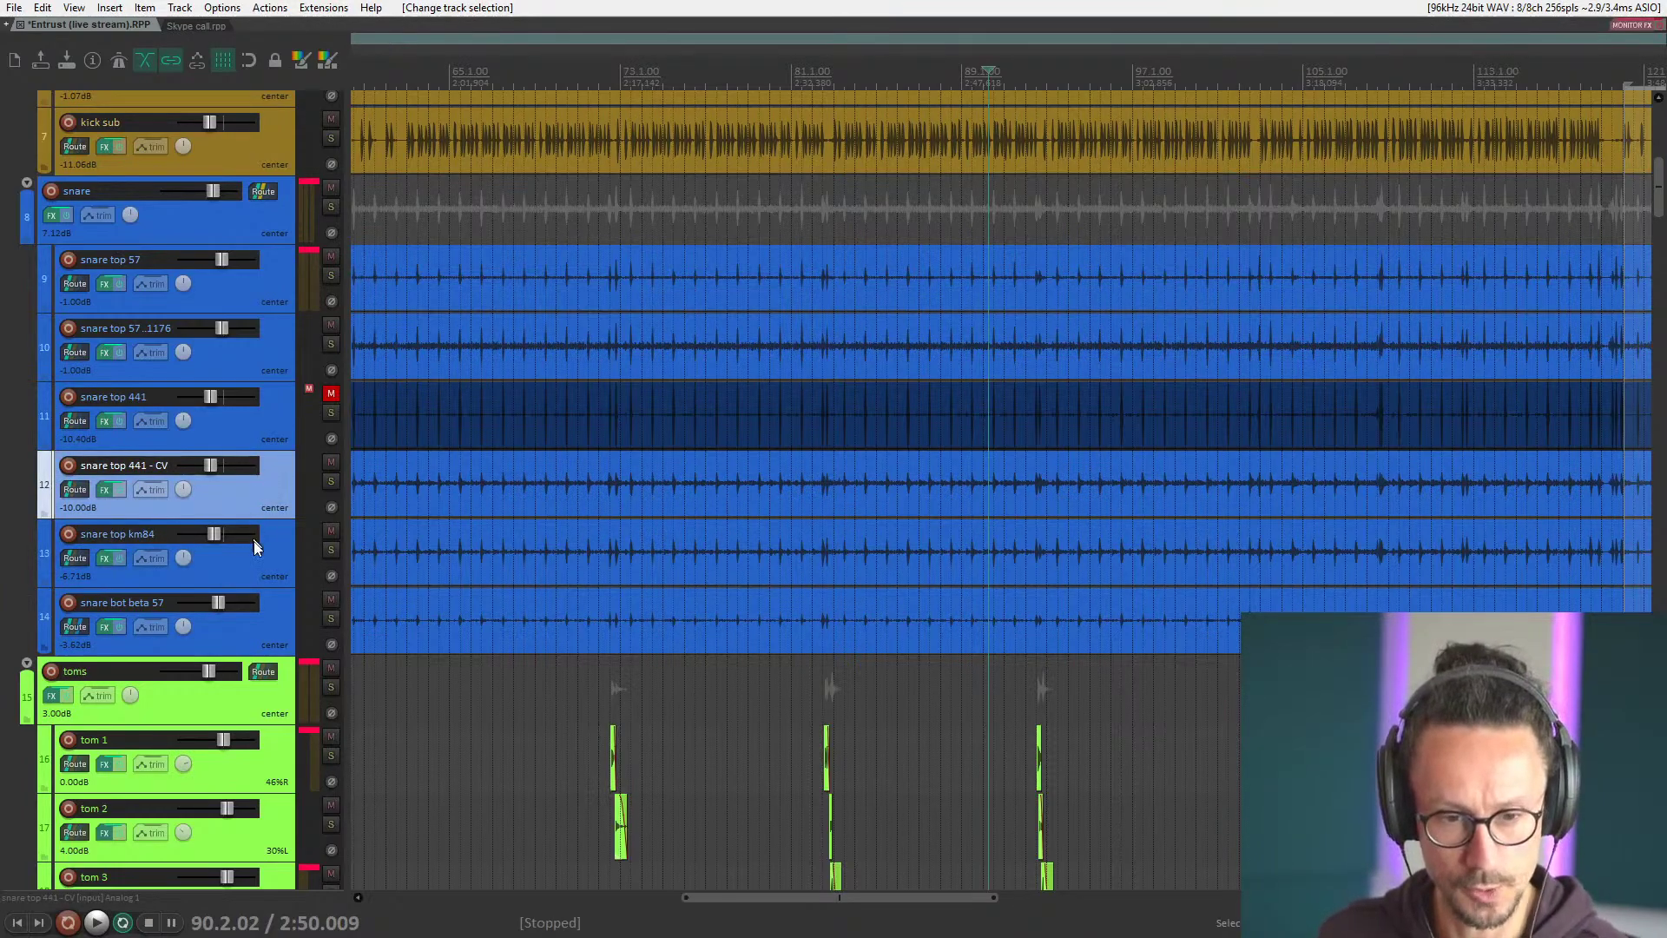
Select the snare top km84 track, solo it, and start listening from about 2:50.
click(268, 564)
click(250, 504)
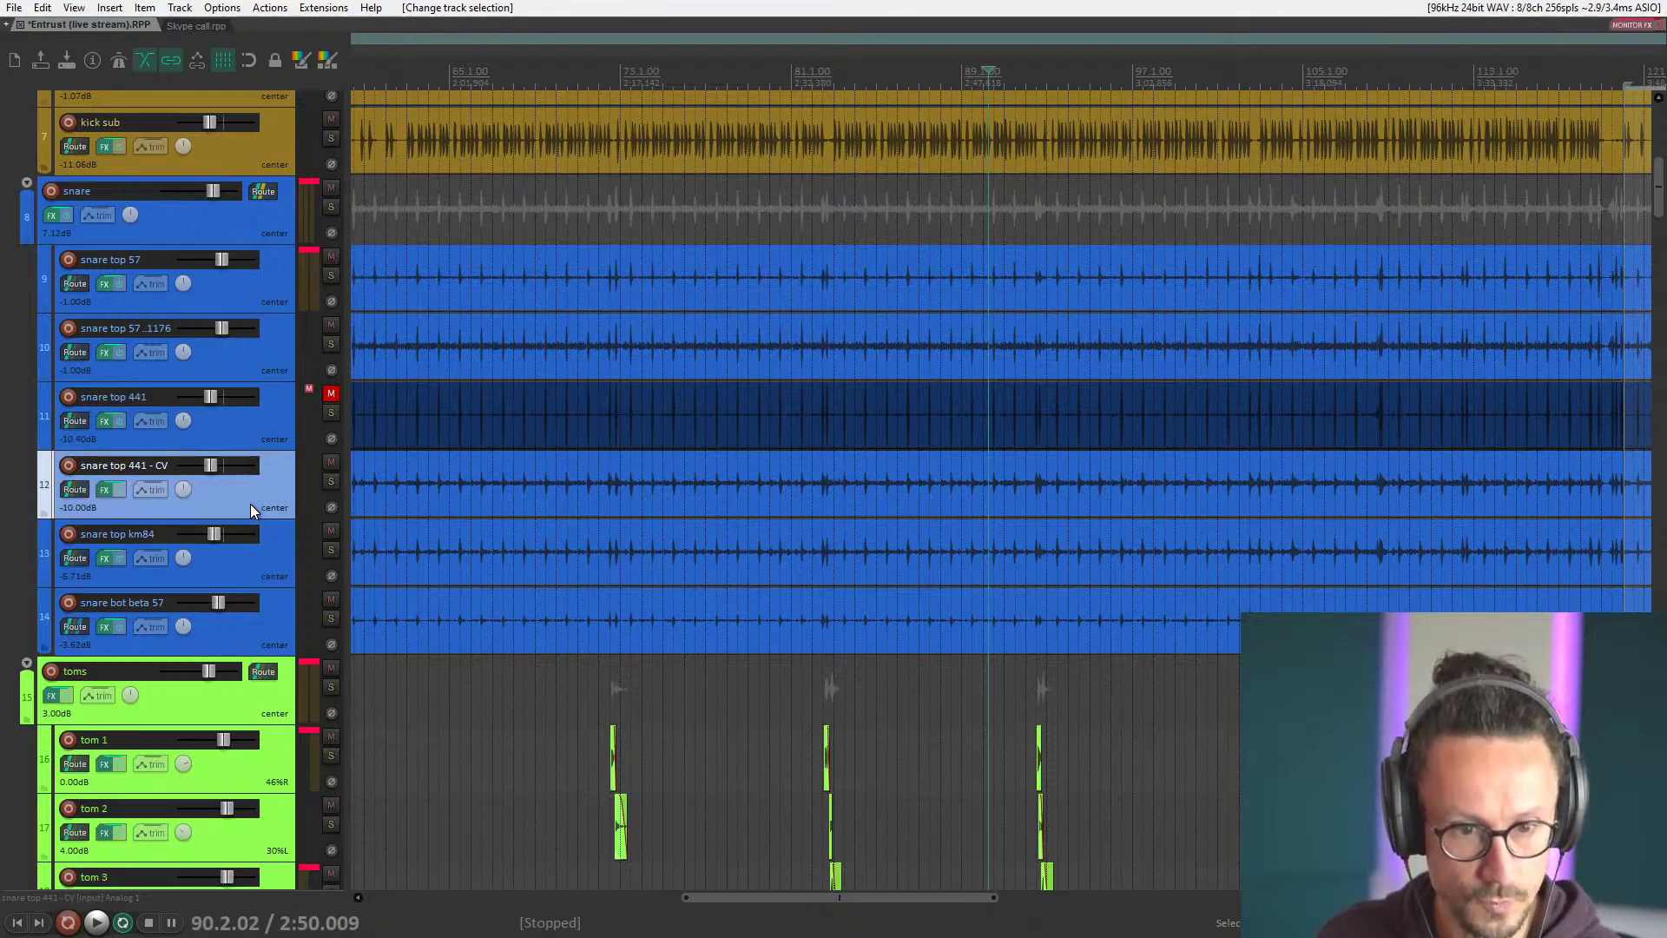
click(260, 570)
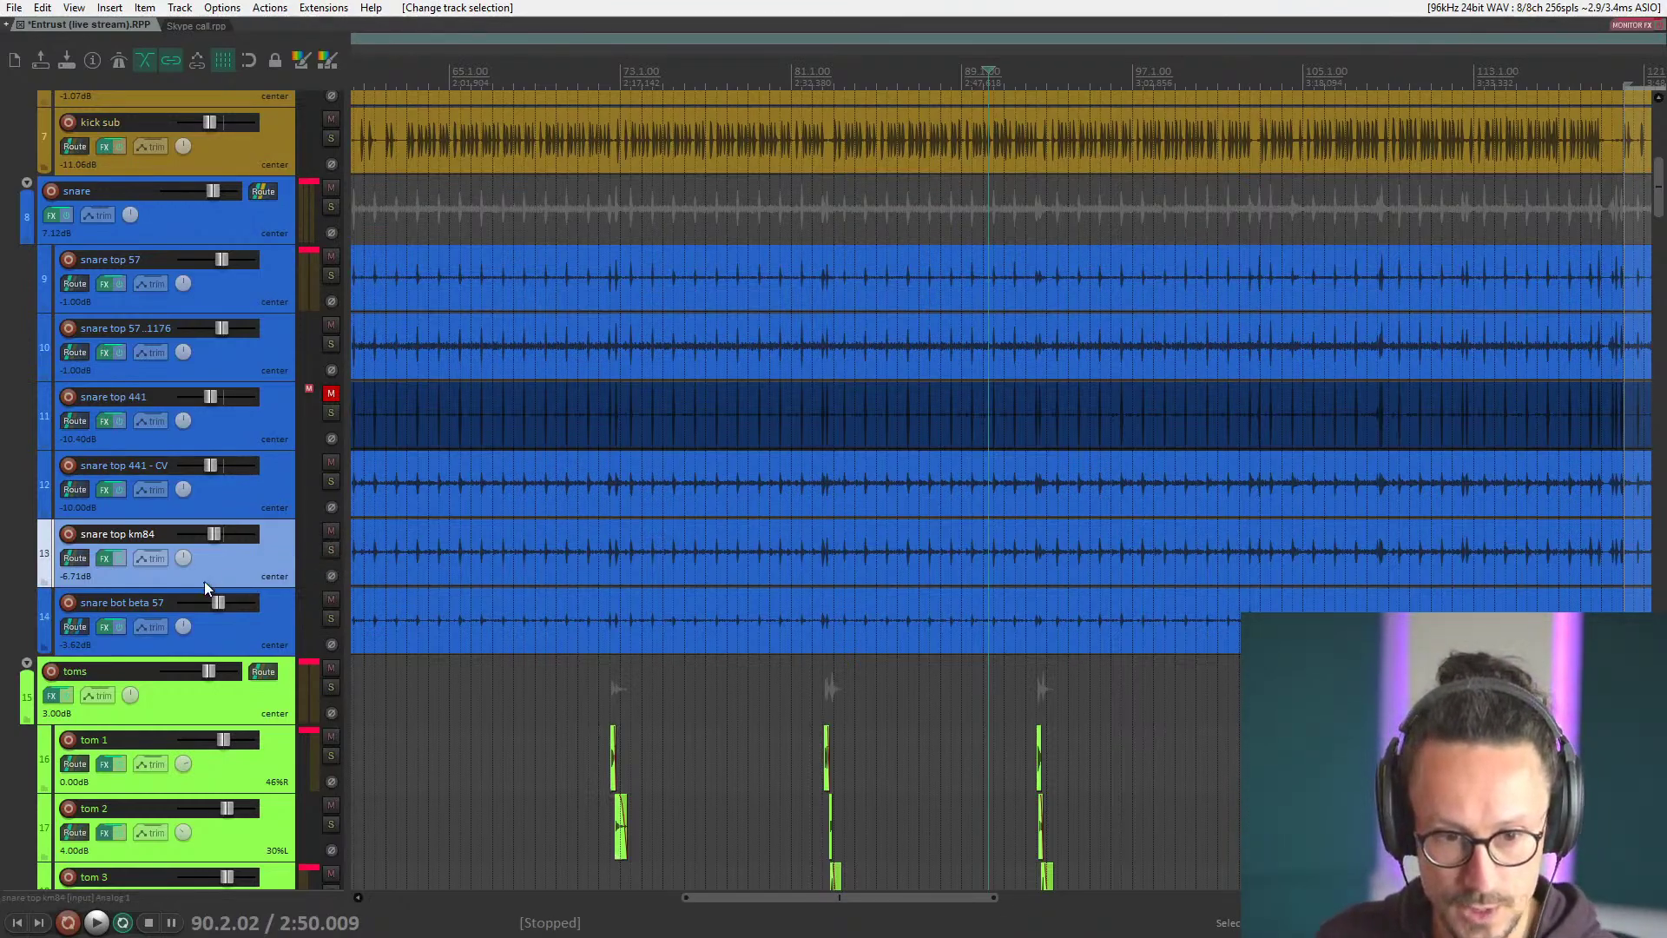
click(330, 551)
key(space)
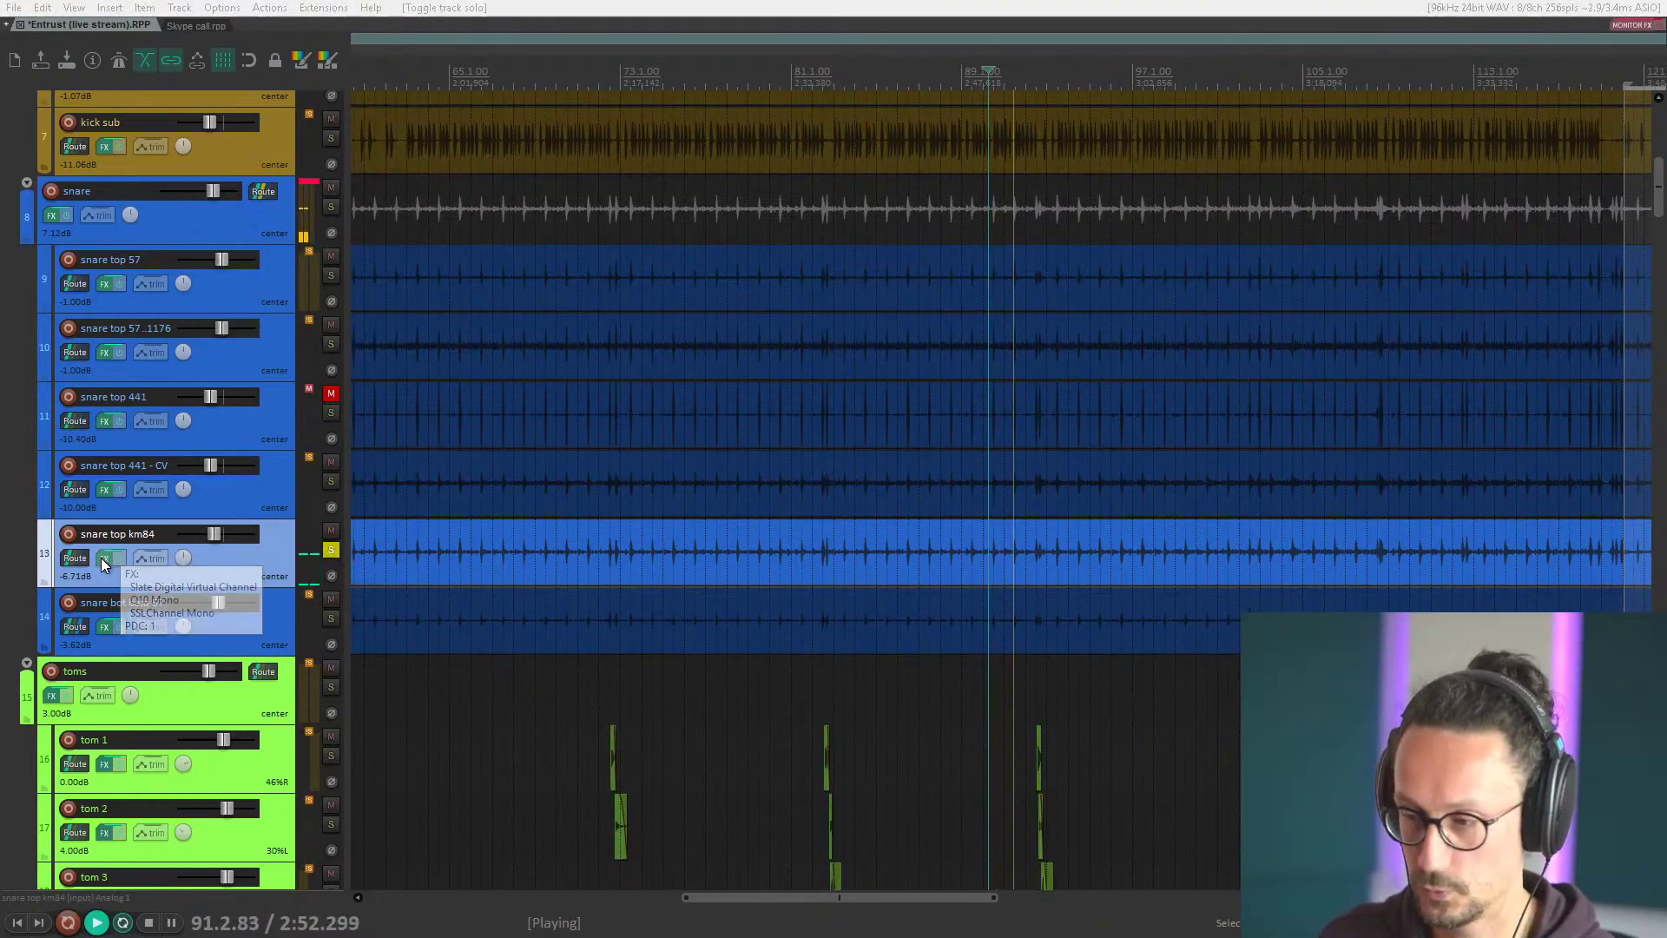
Open snare top km84's effects chain, bring up the Q10 Mono equalizer, and bypass it while listening.
key(shift+f)
drag(1241, 189, 1188, 136)
click(924, 187)
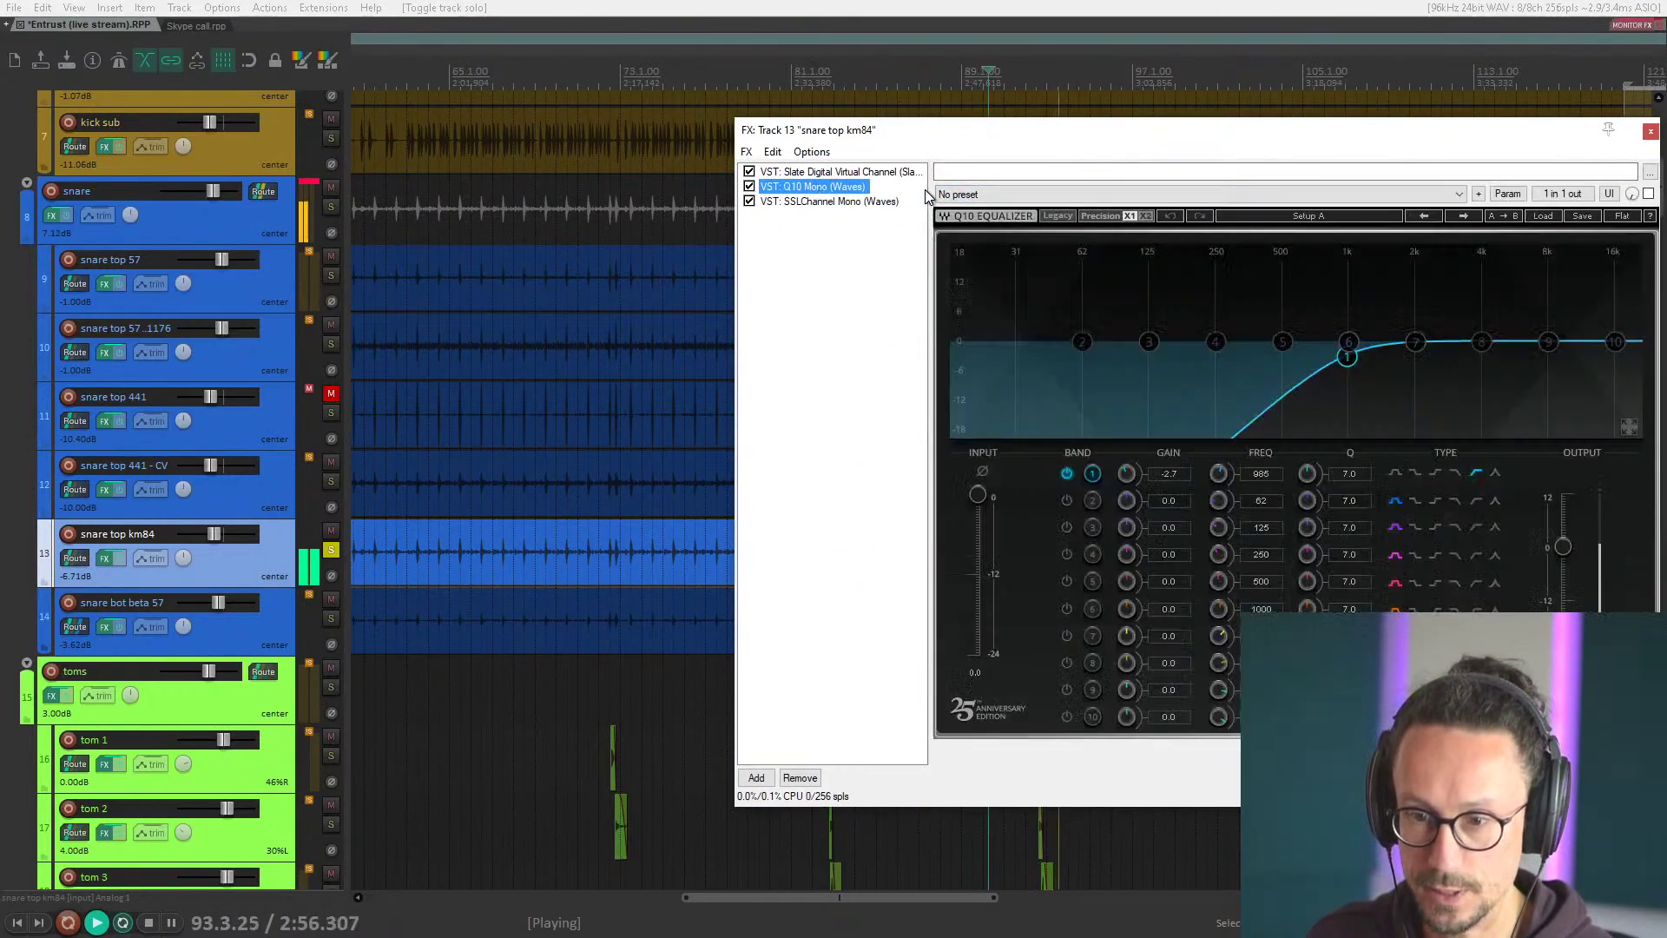
click(749, 190)
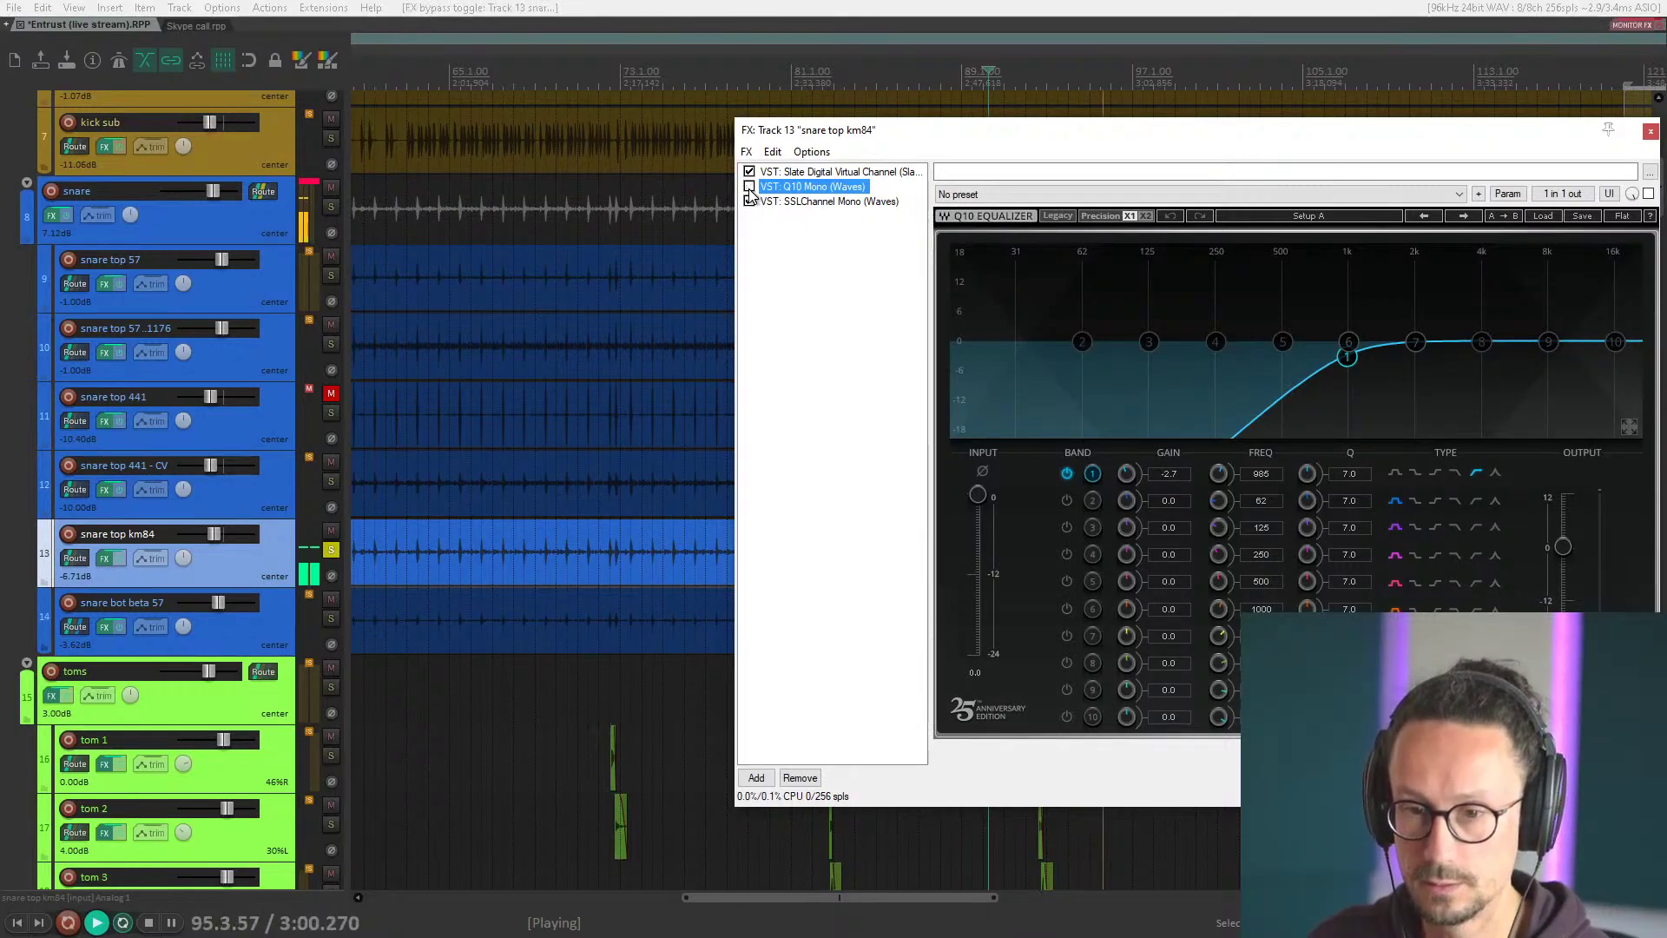
Close snare top km84's effects window, stop playback, and unsolo the track.
key(Escape)
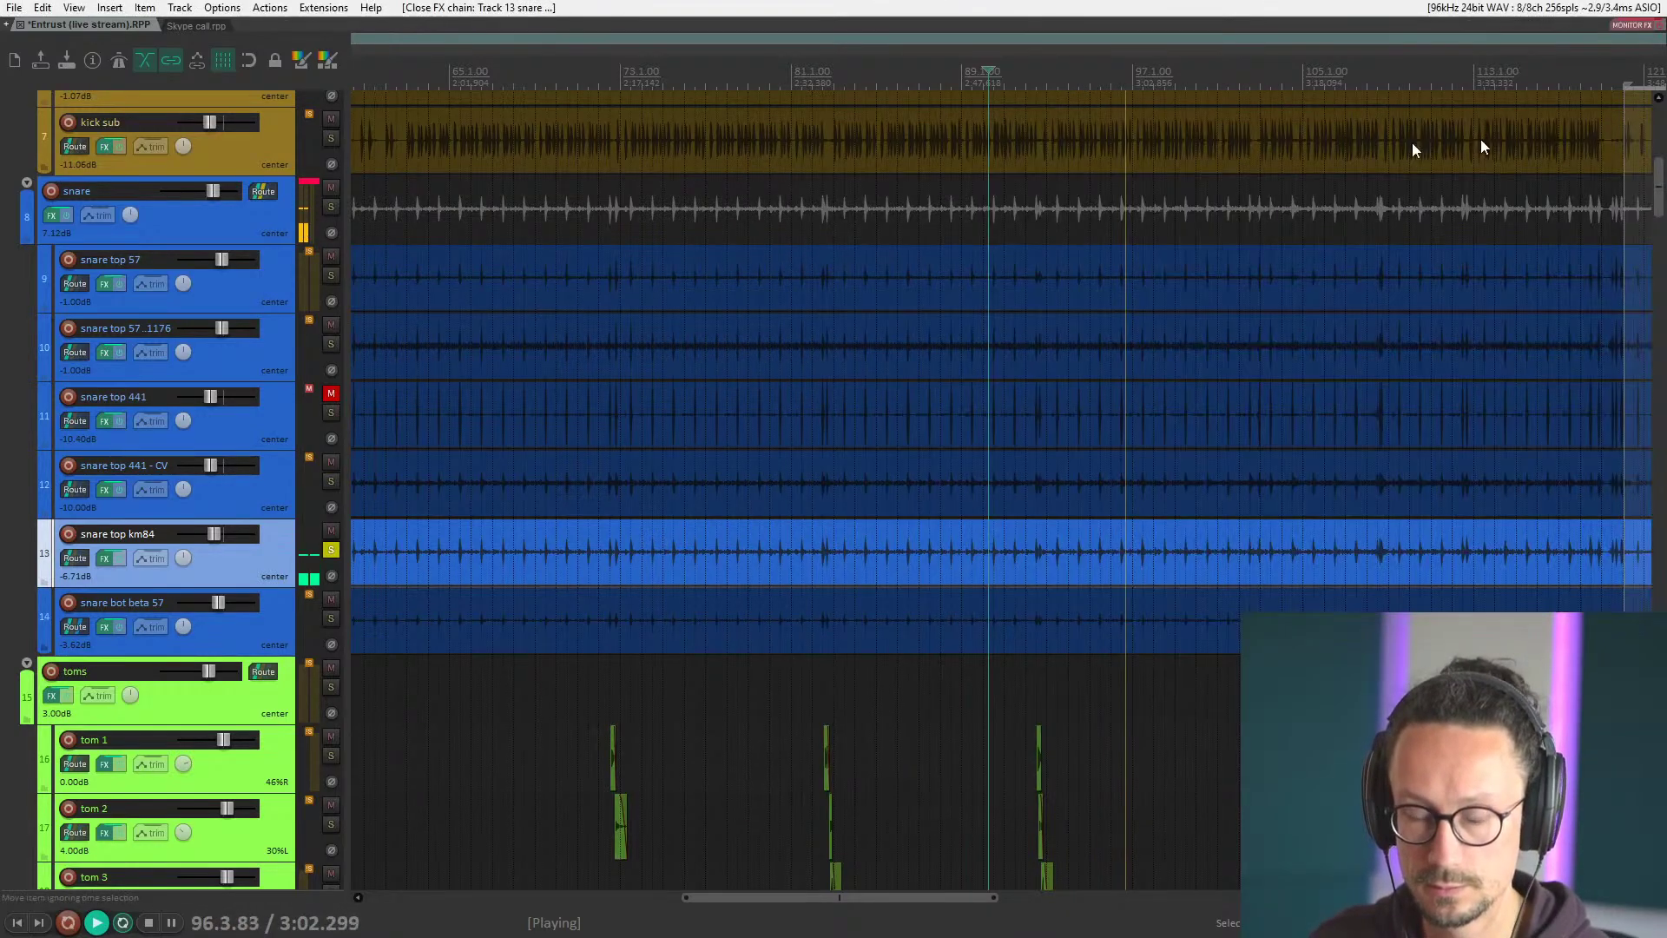
key(space)
click(330, 549)
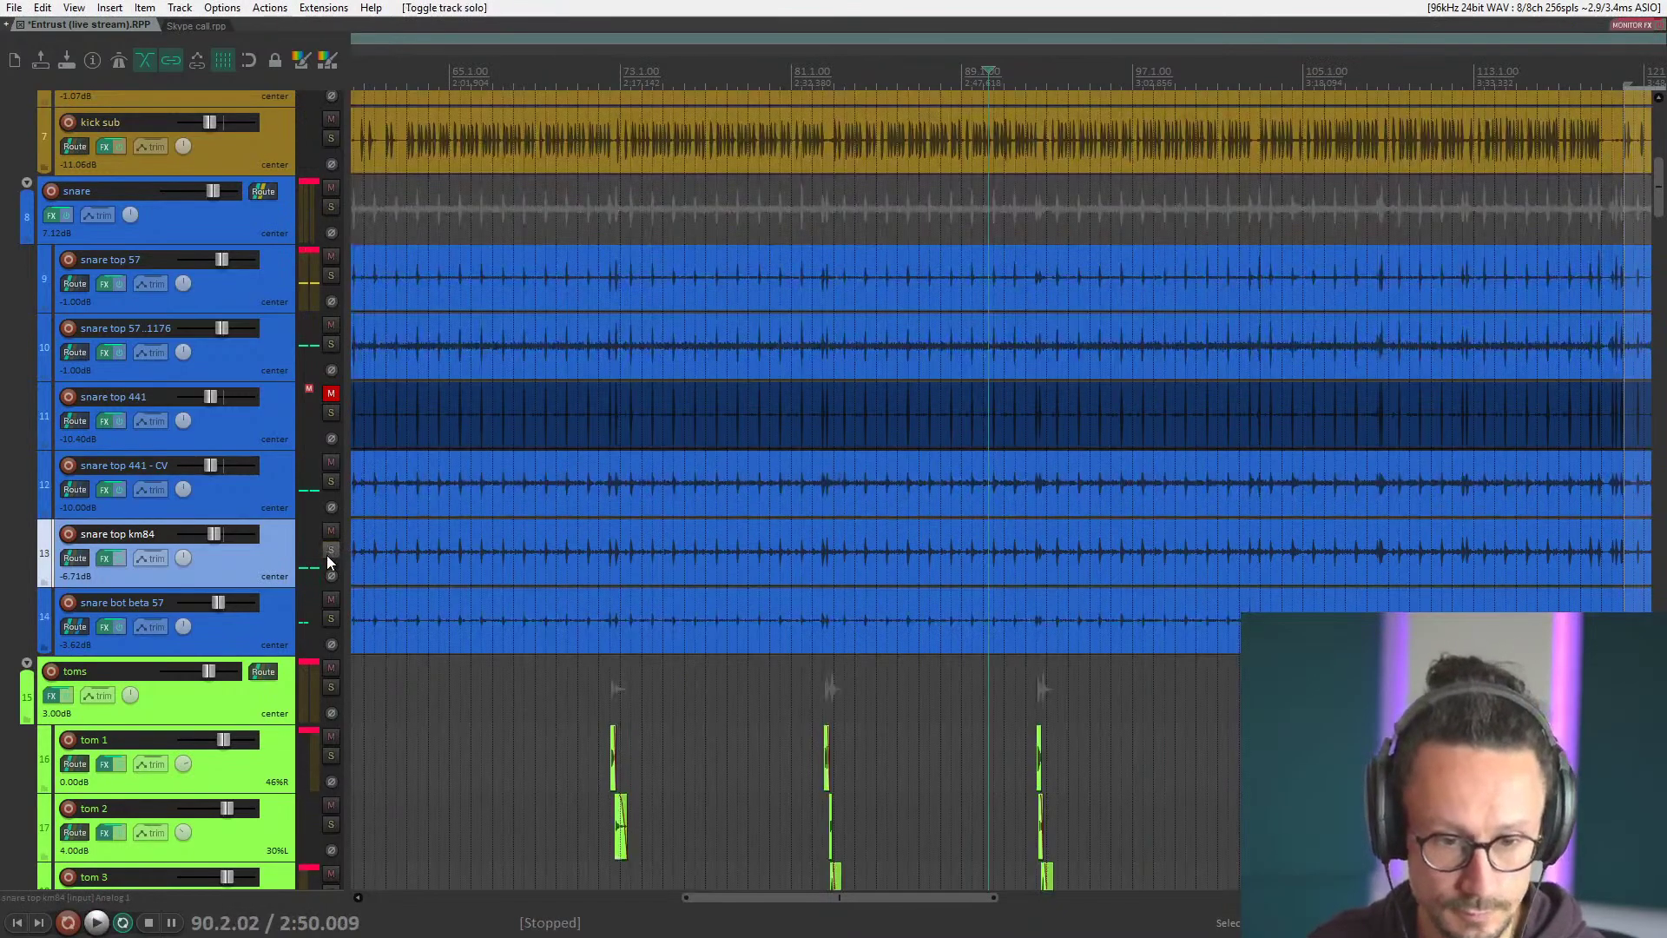
Solo snare bot beta 57, listen to it briefly from about 2:50, and unsolo it after stopping playback.
click(245, 615)
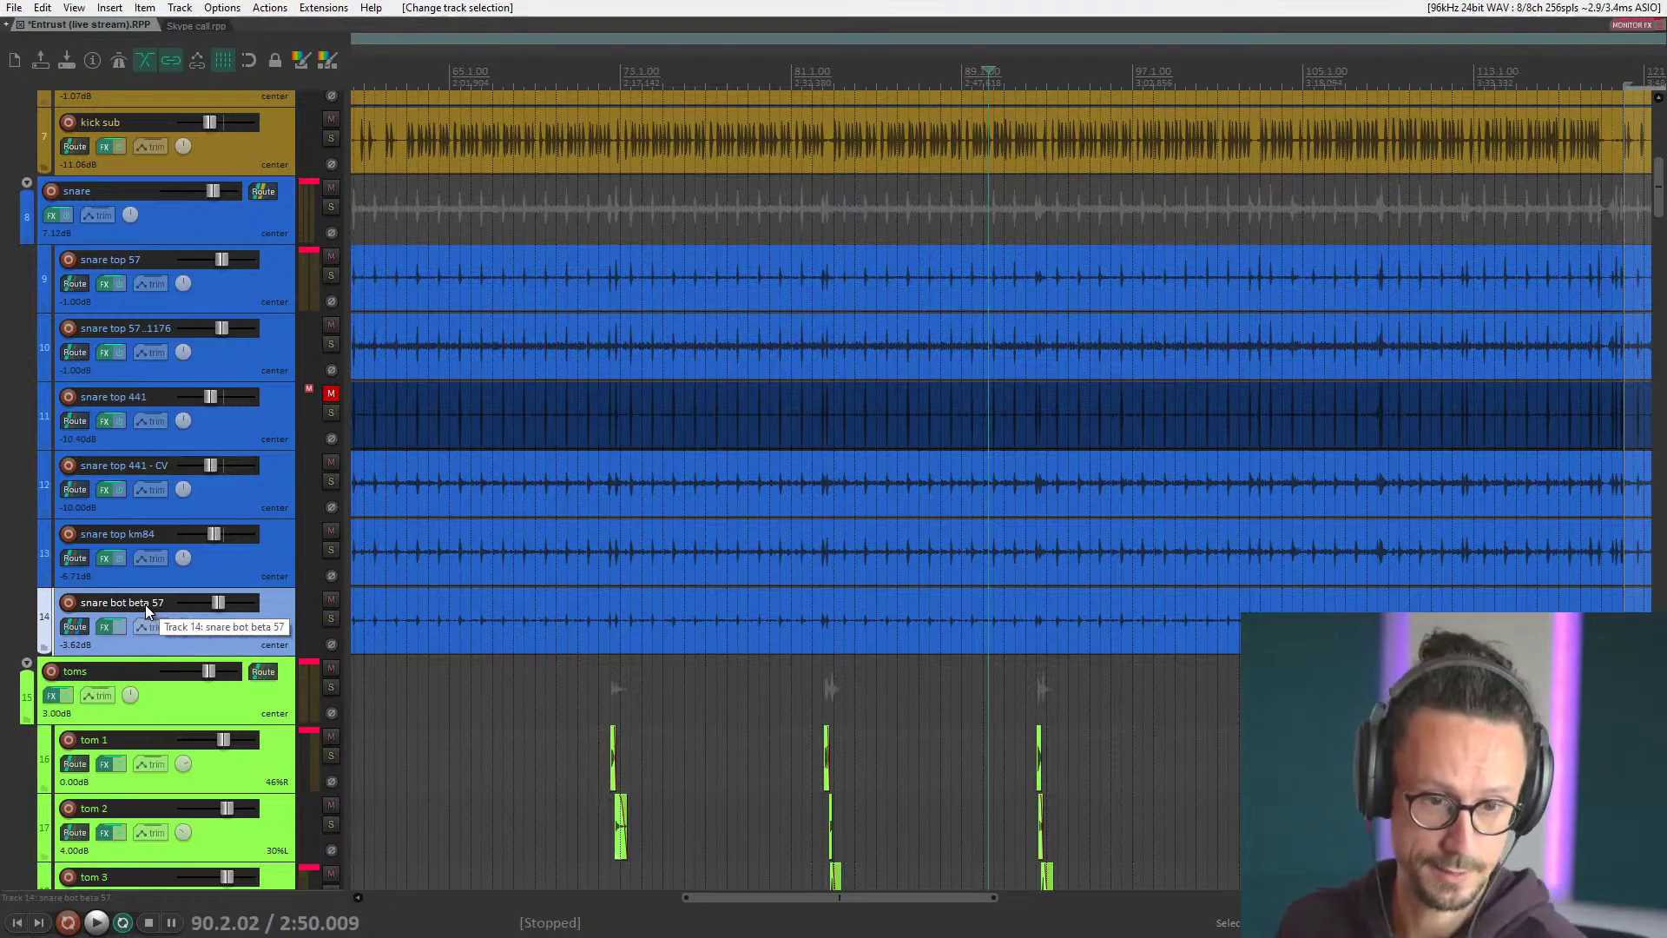
click(332, 620)
key(space)
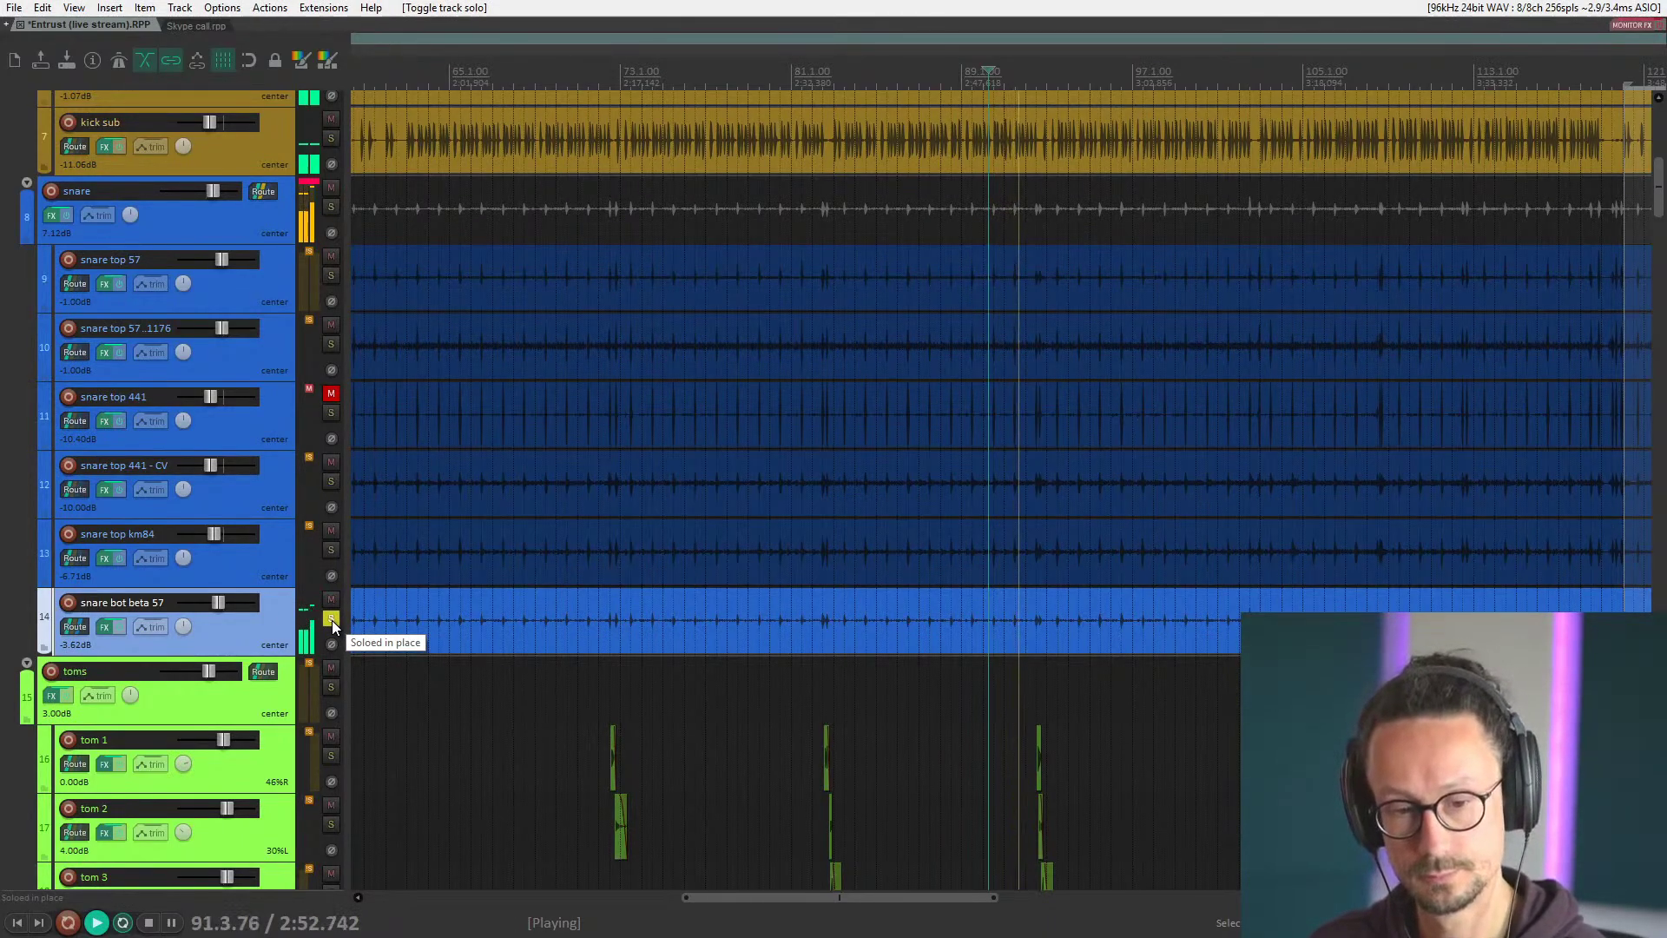
key(space)
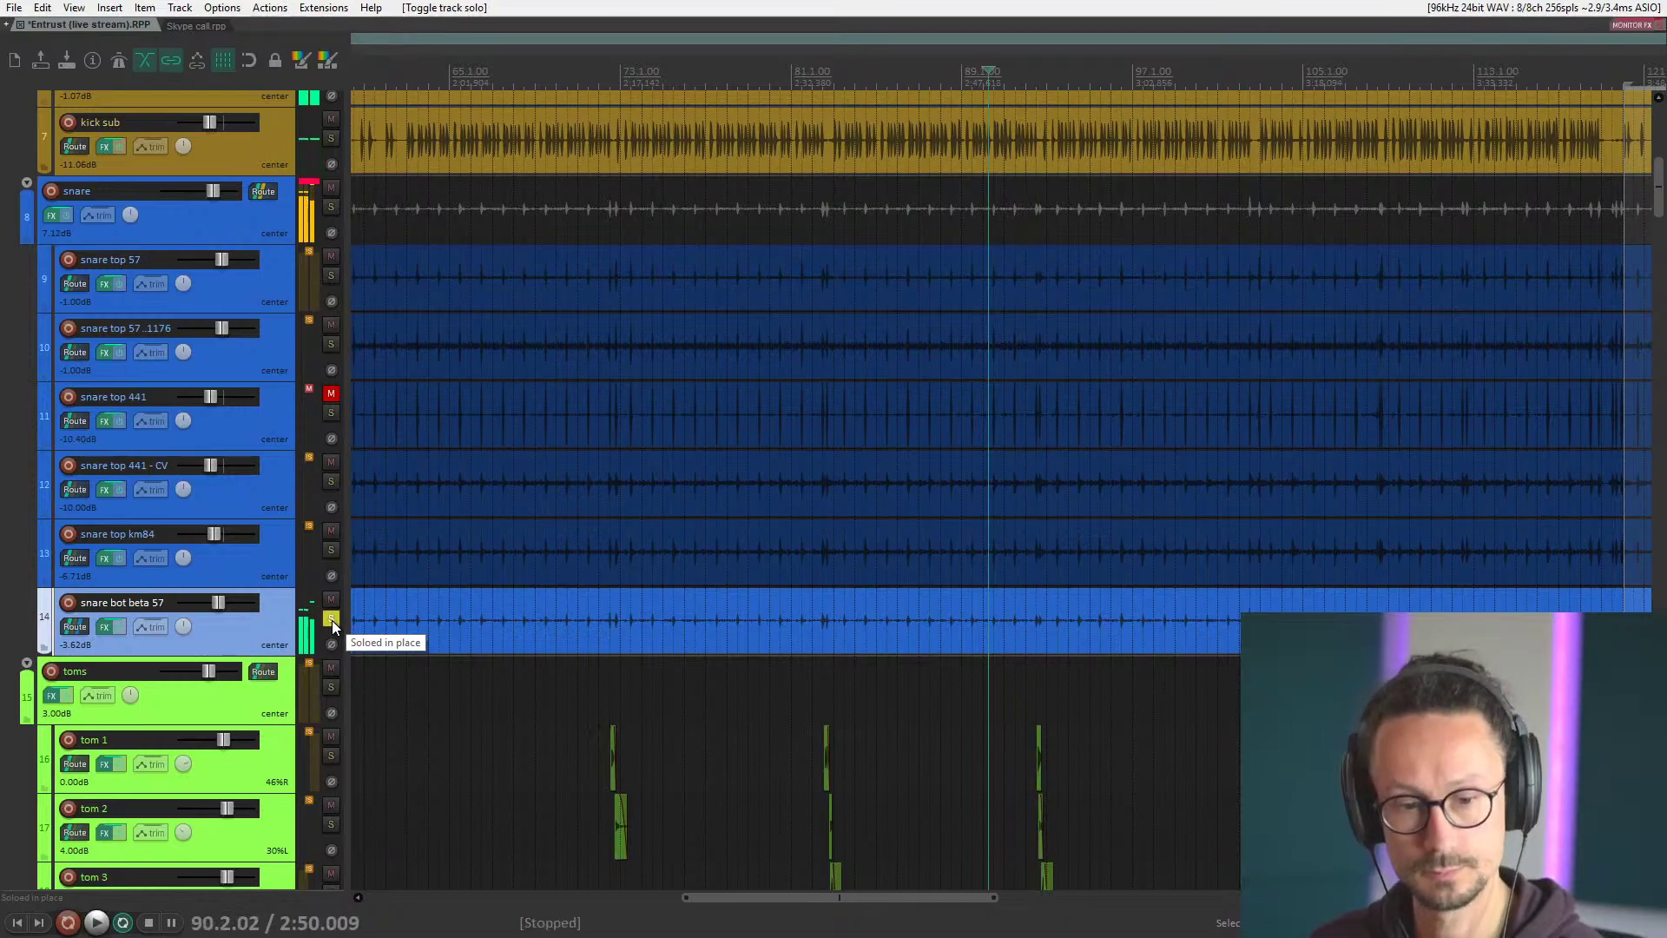
click(332, 620)
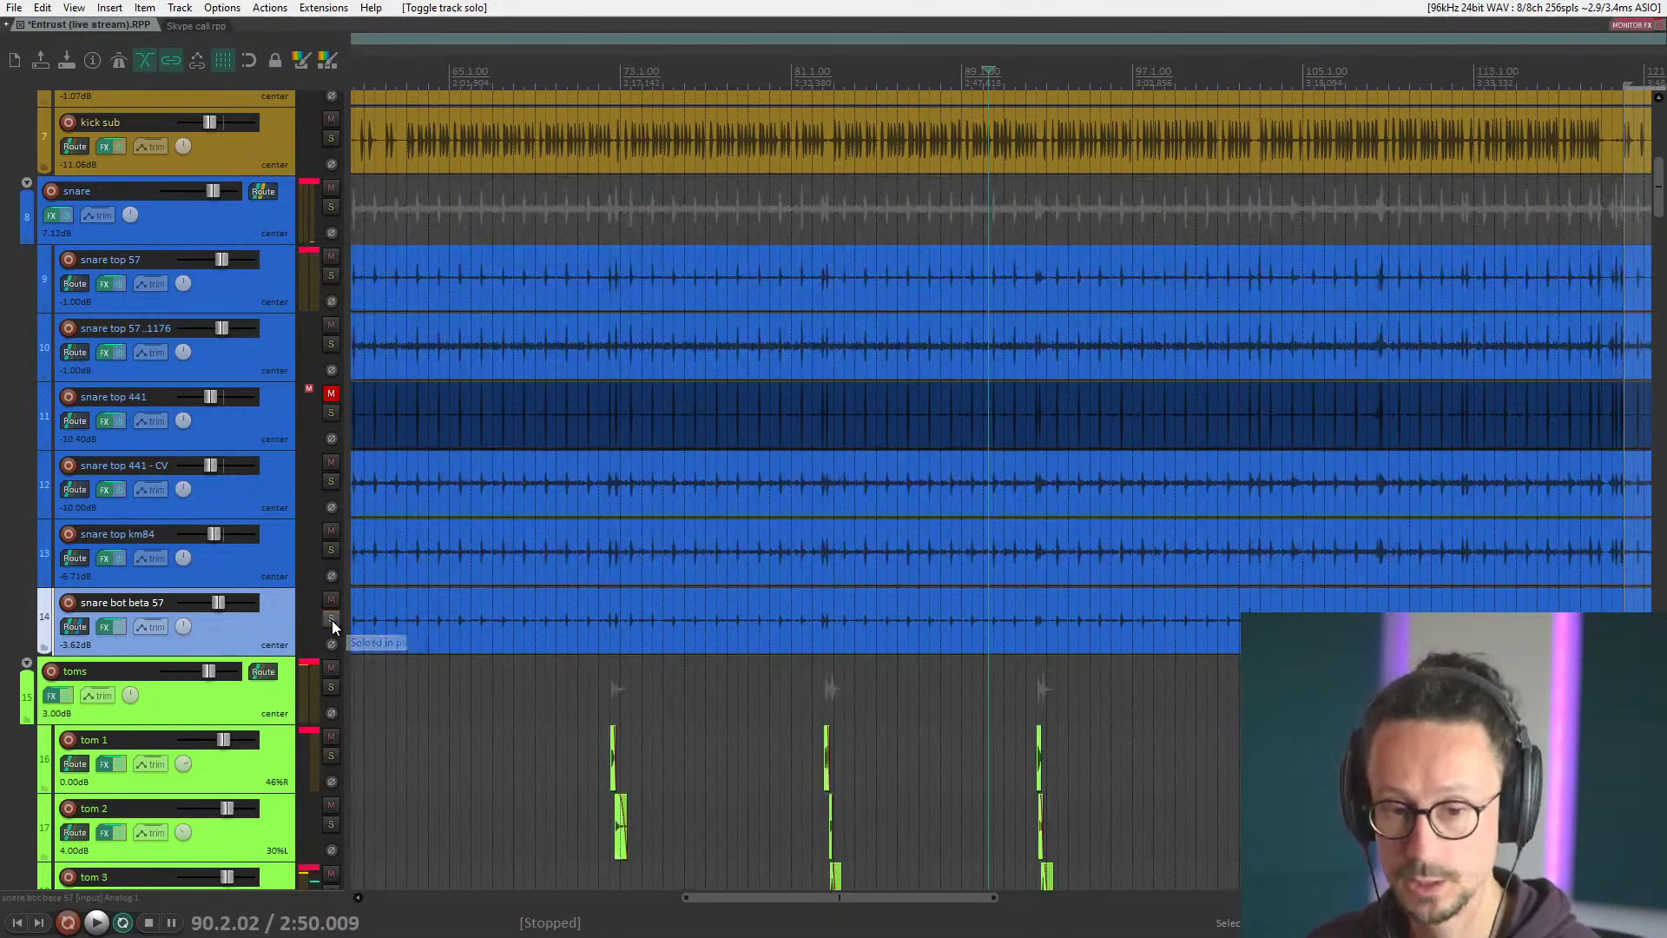
Play soloed snare top 57, adding snare top 57 -1176, 441 - CV, km84, and snare bot beta 57 to the solo one by one.
click(240, 233)
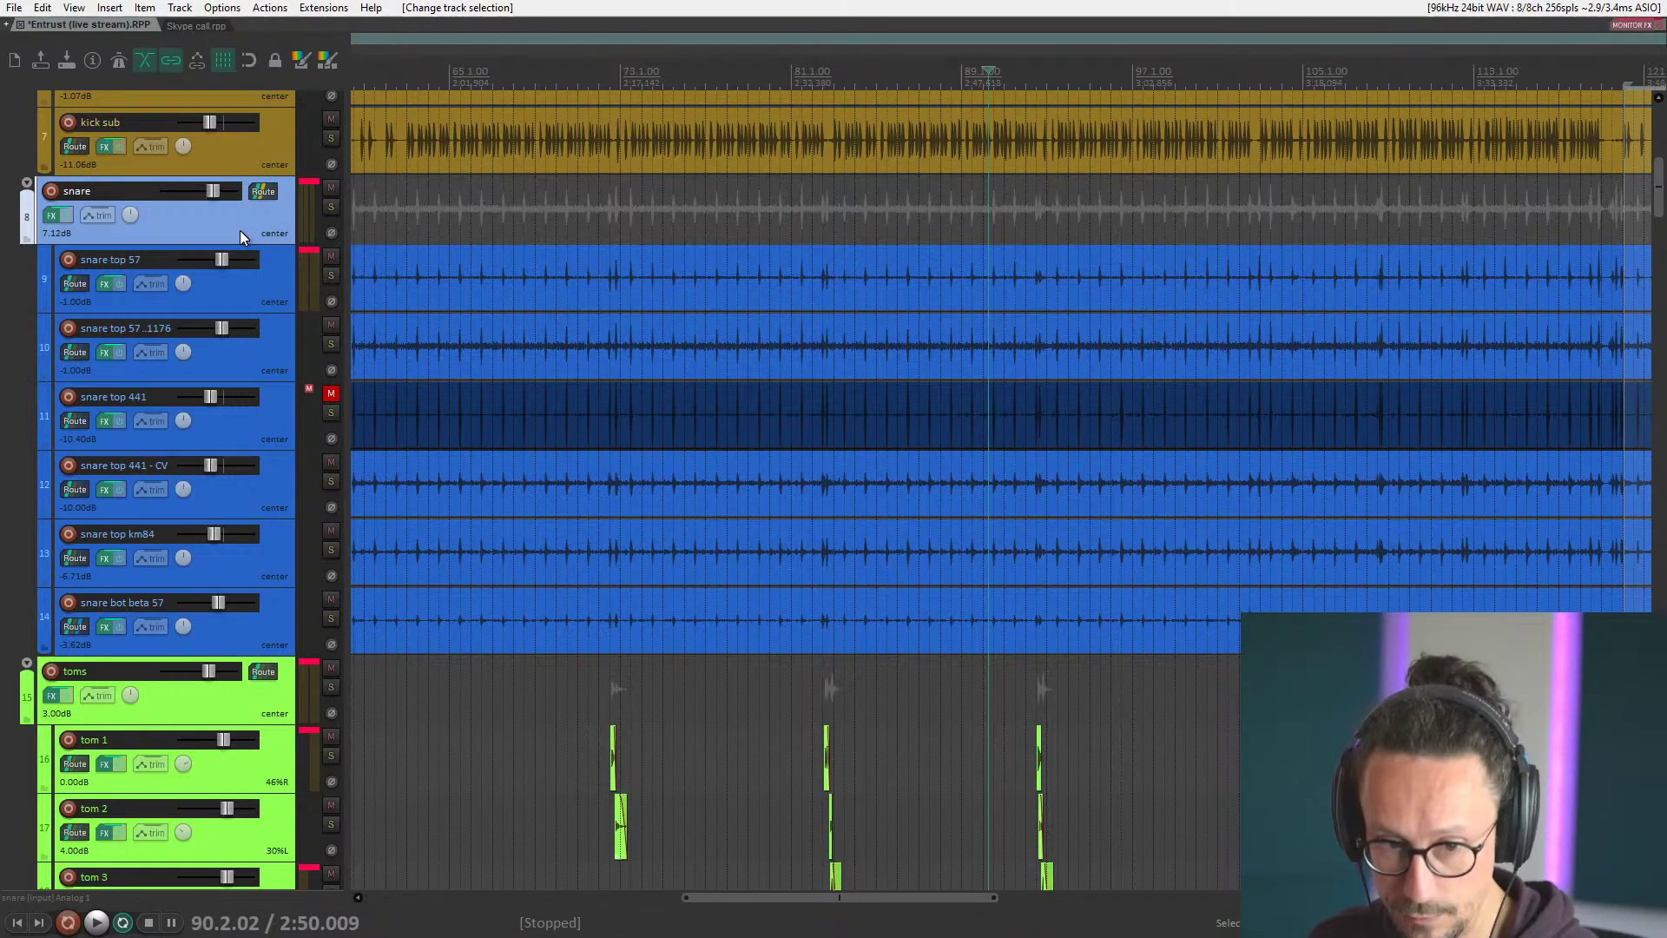
click(331, 276)
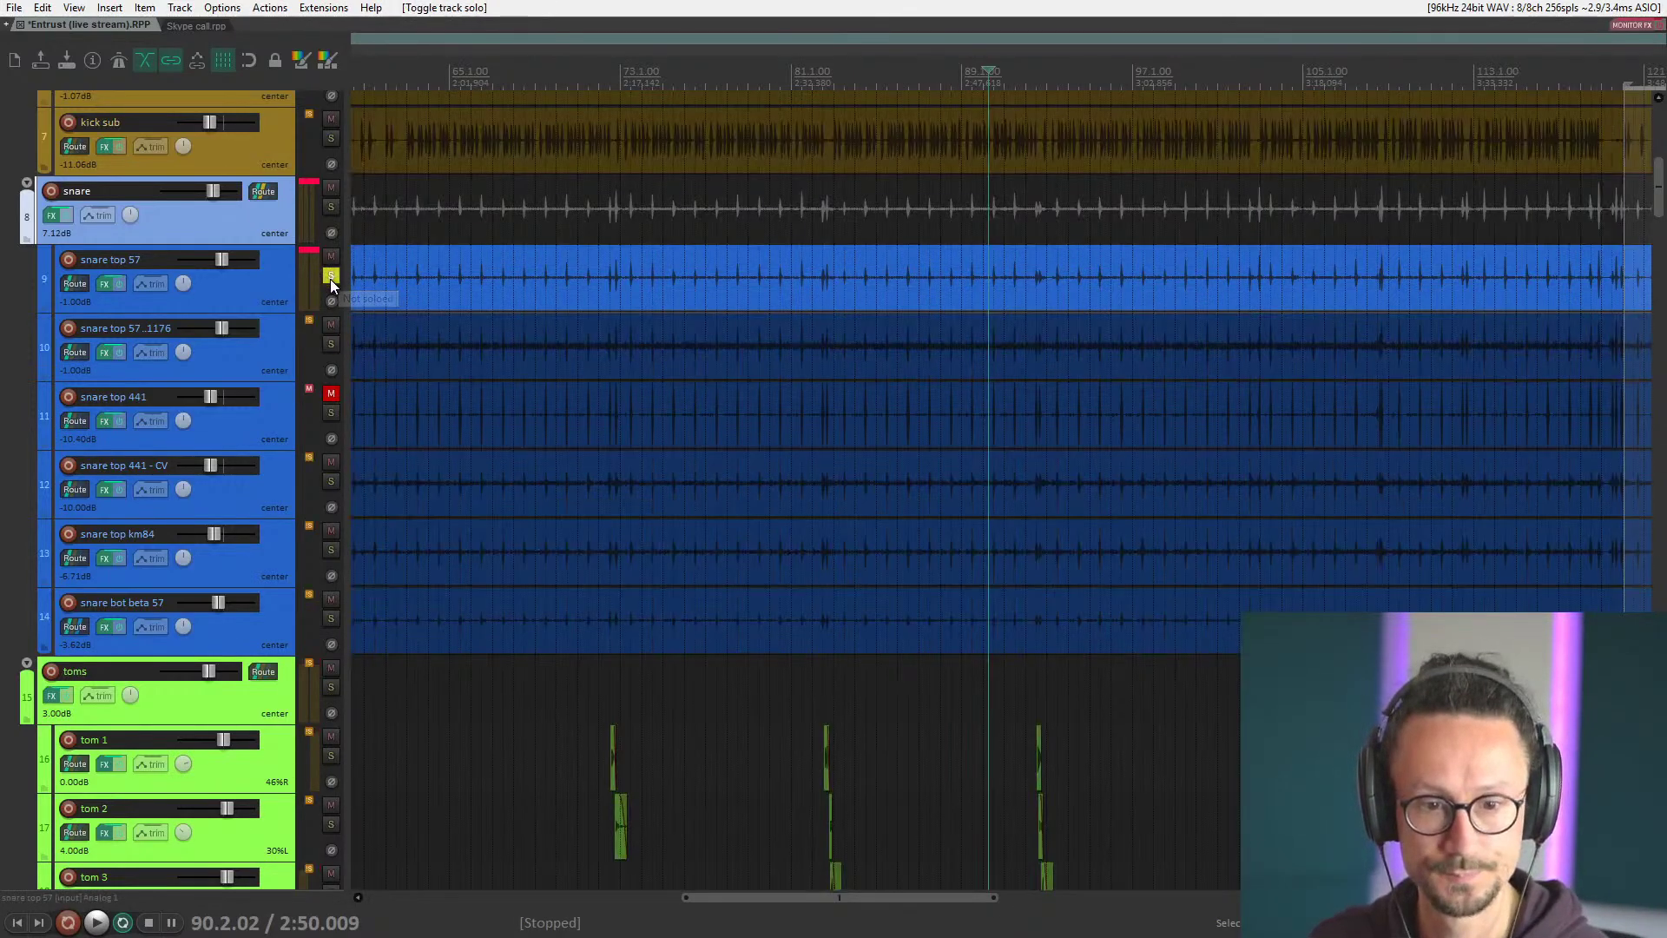
key(space)
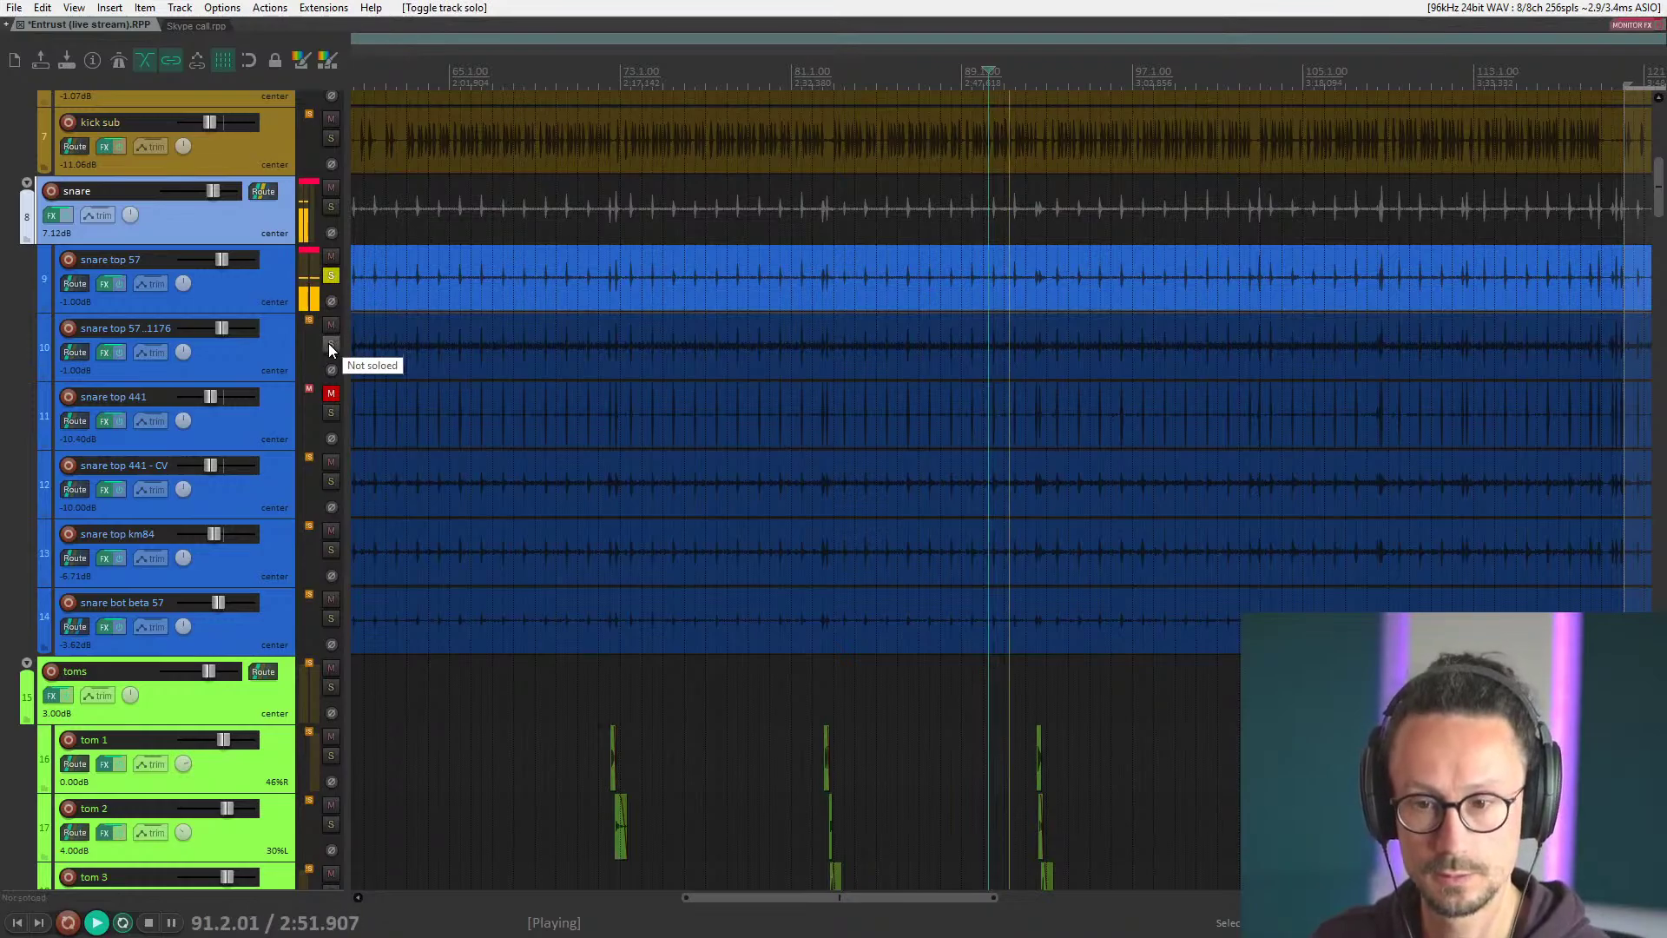
click(329, 344)
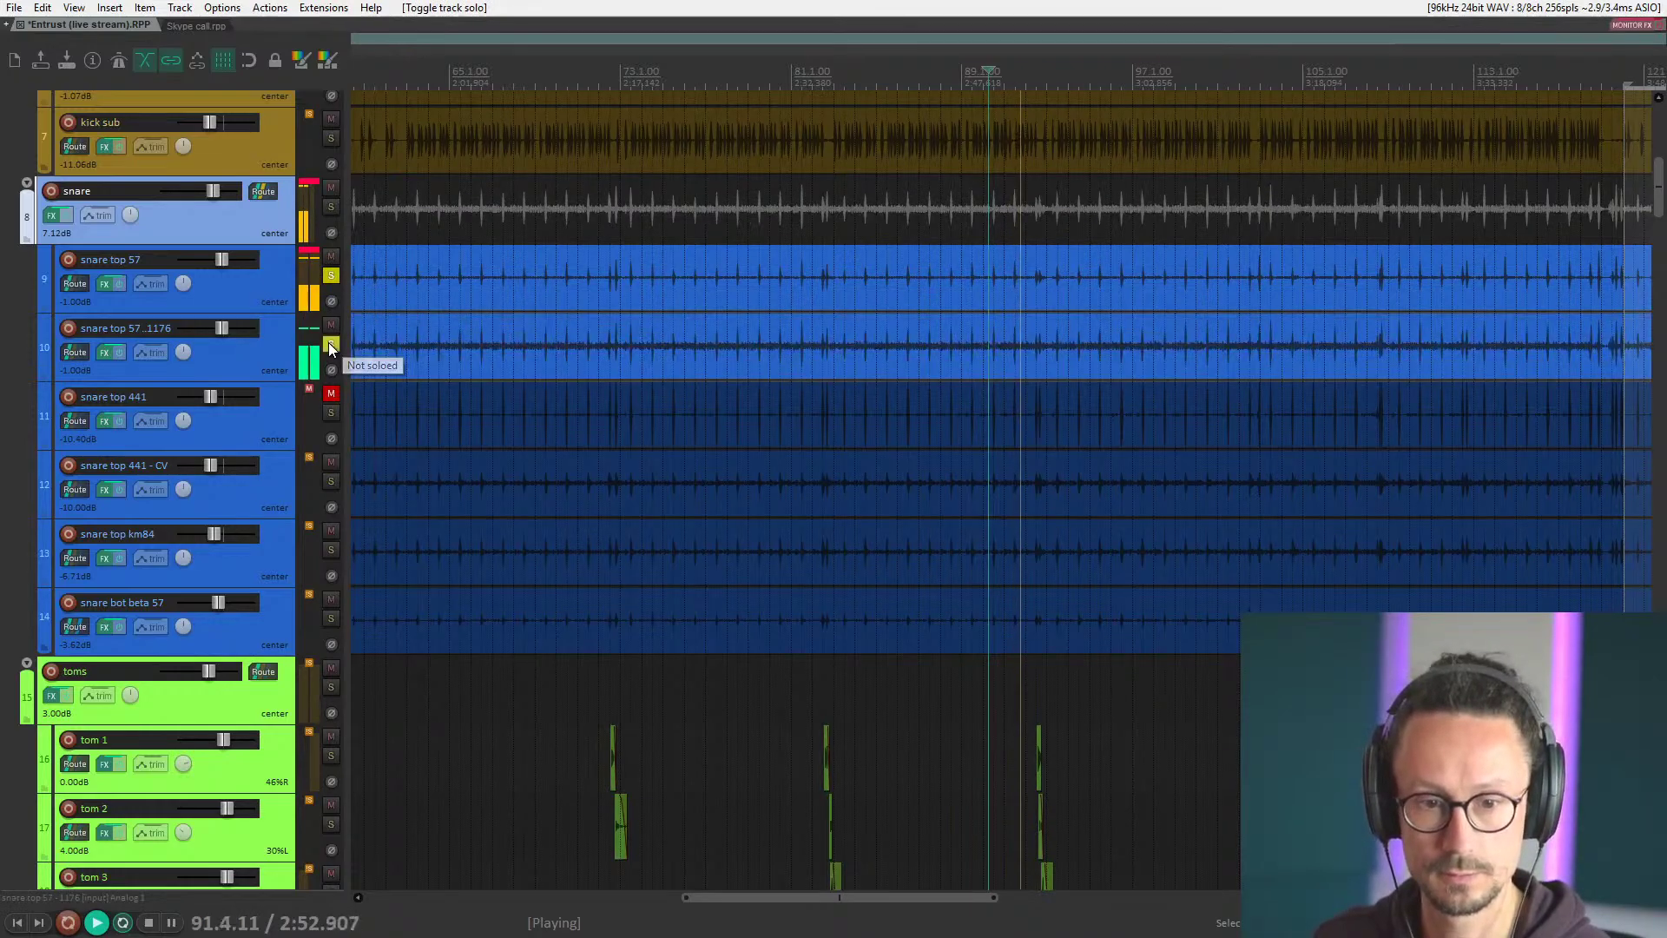
click(331, 483)
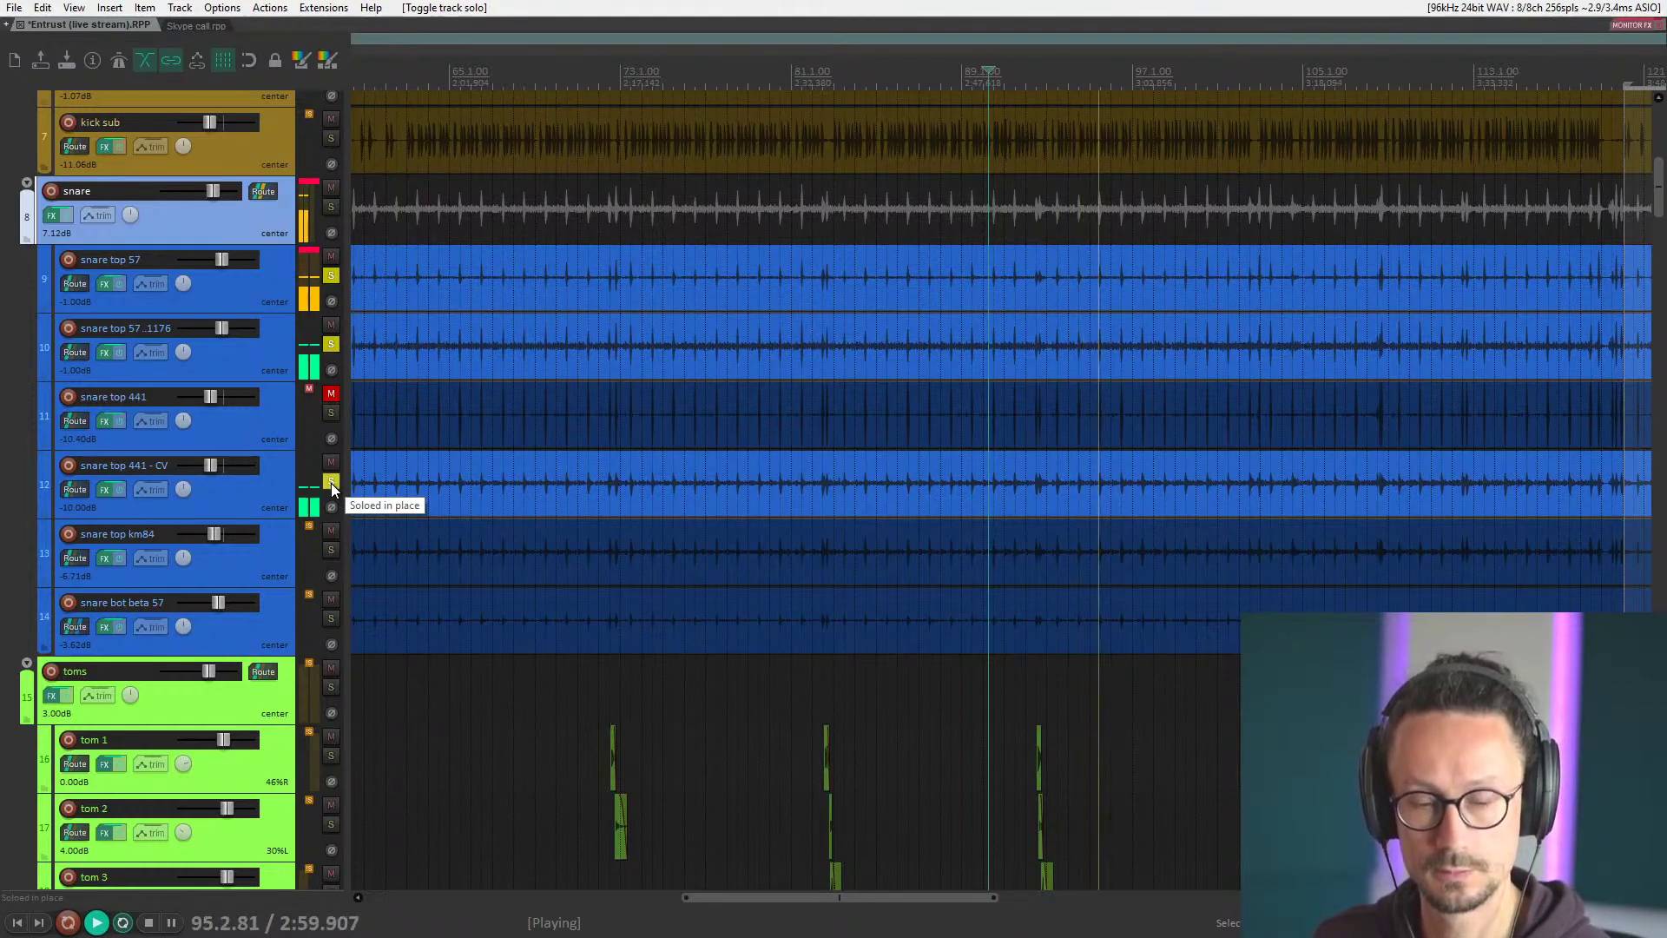
click(330, 548)
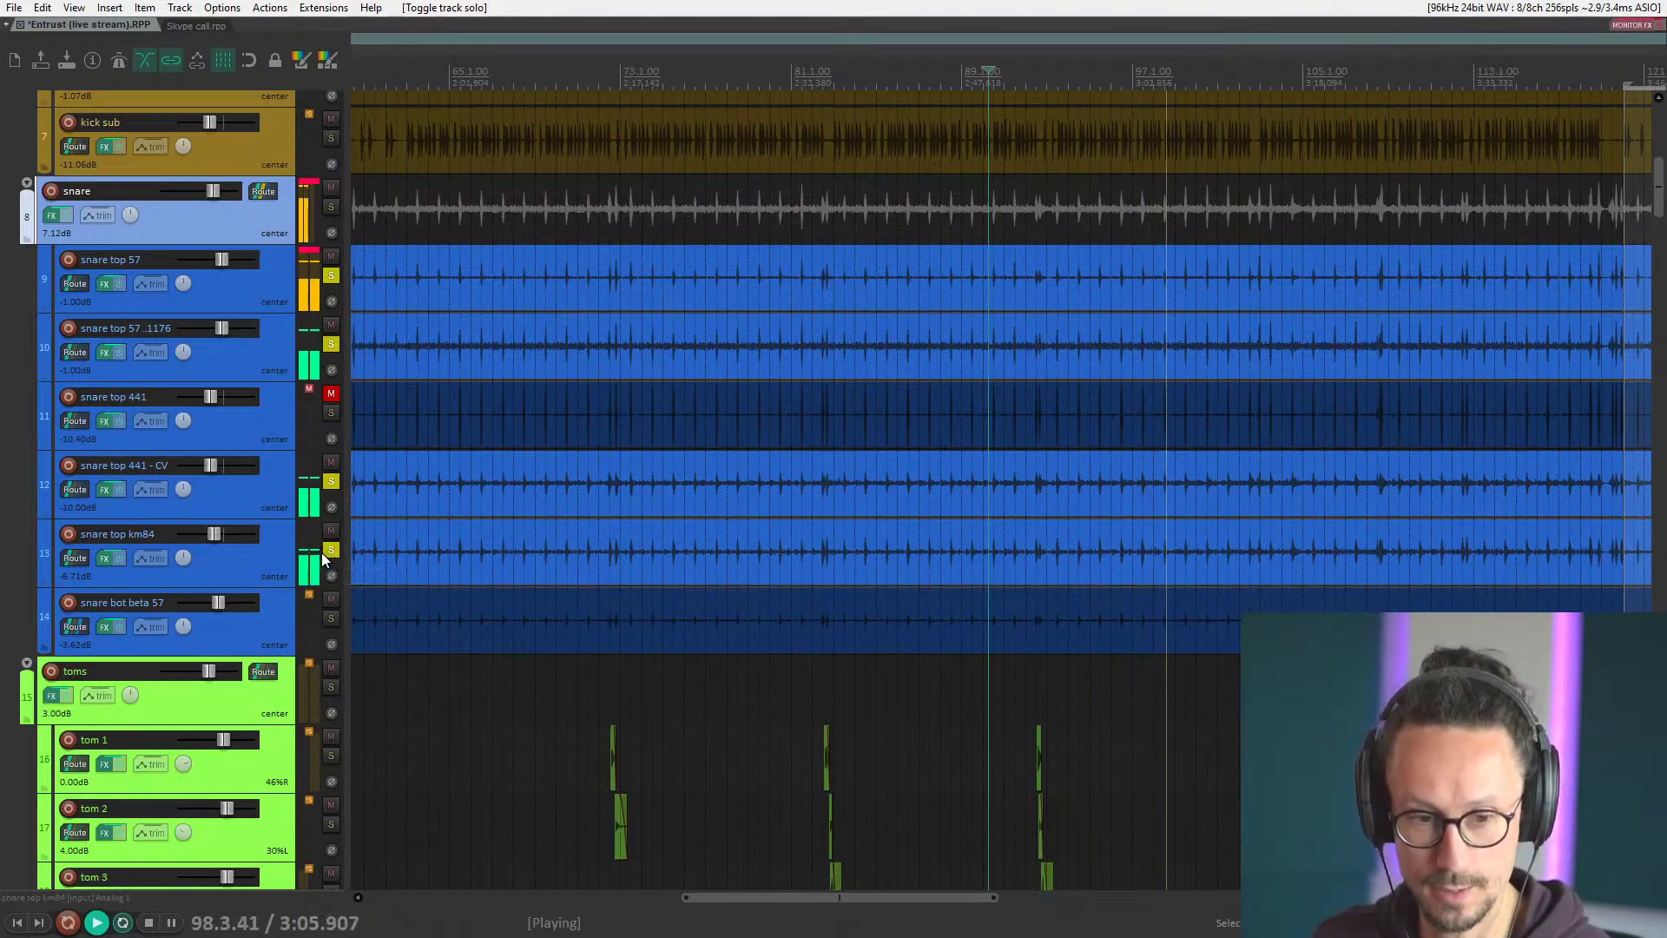
click(330, 616)
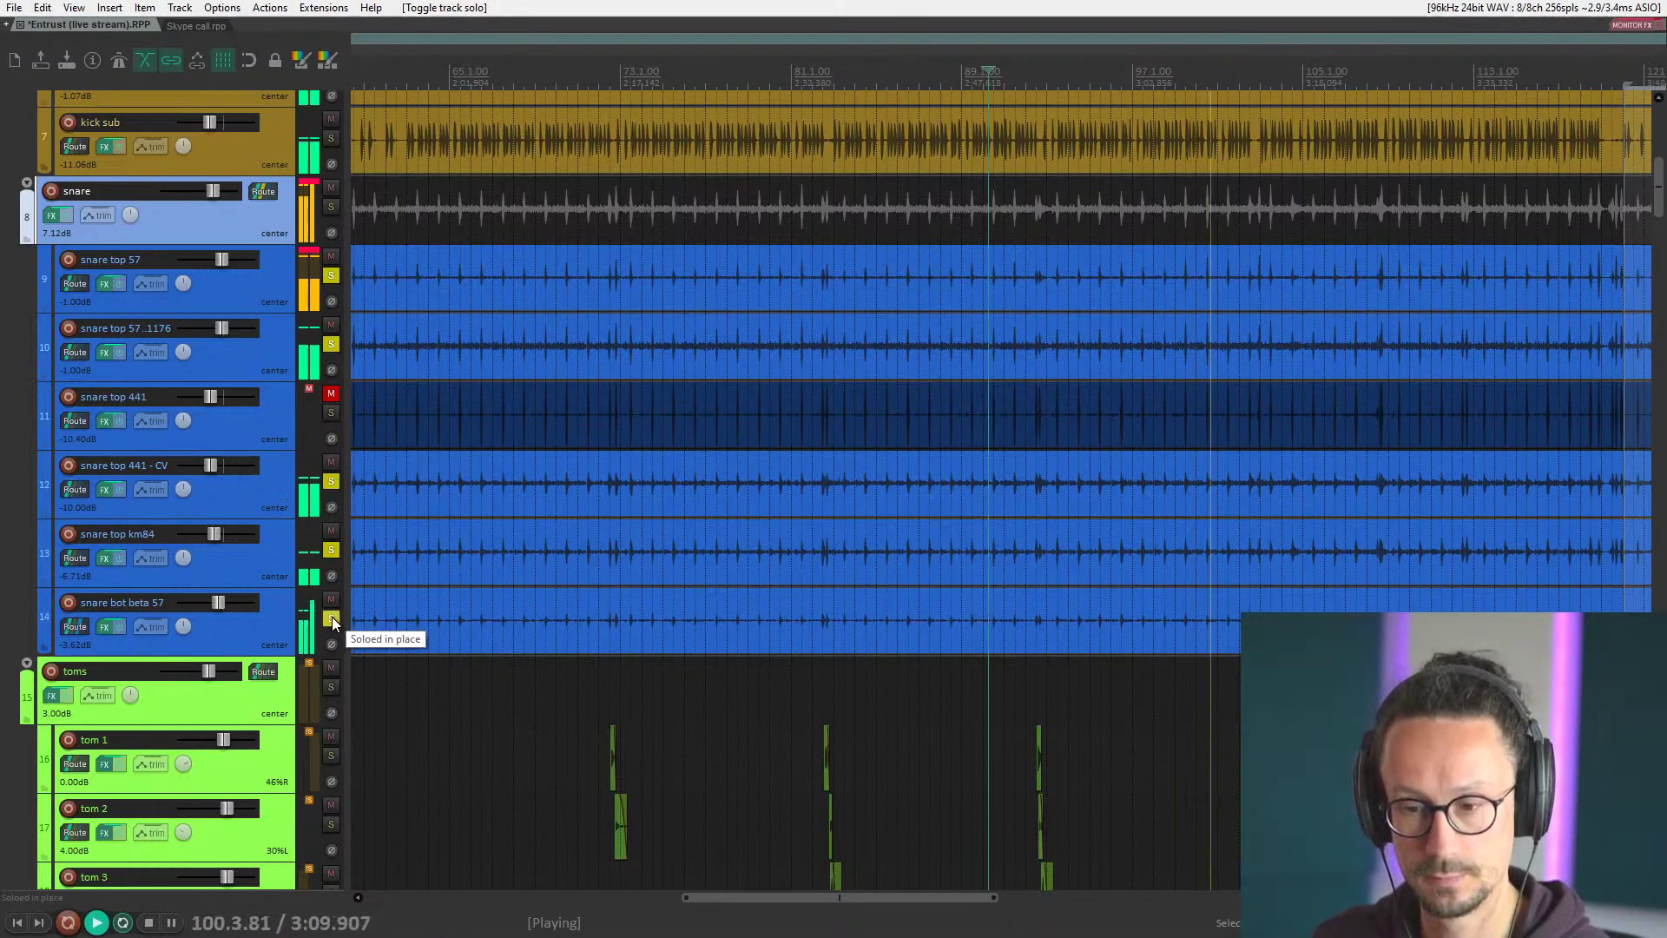
Compare the combined snare sound by toggling snare top 441 - CV's solo off and on, and dropping snare top 57 -1176 from the solo.
click(331, 481)
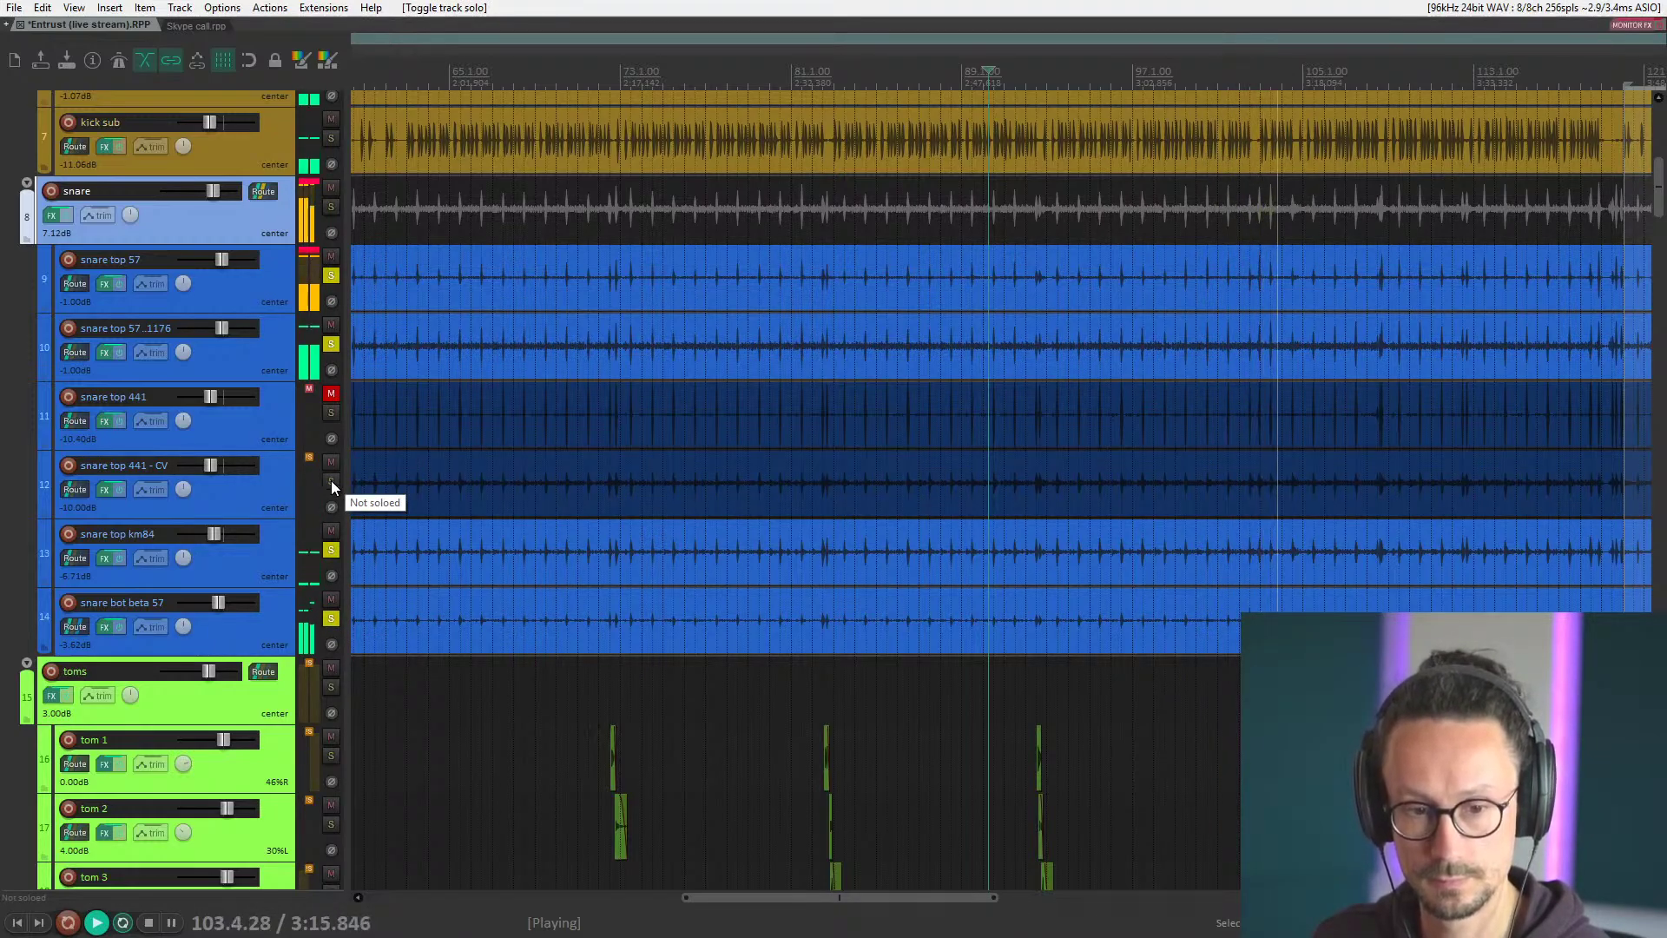
click(331, 481)
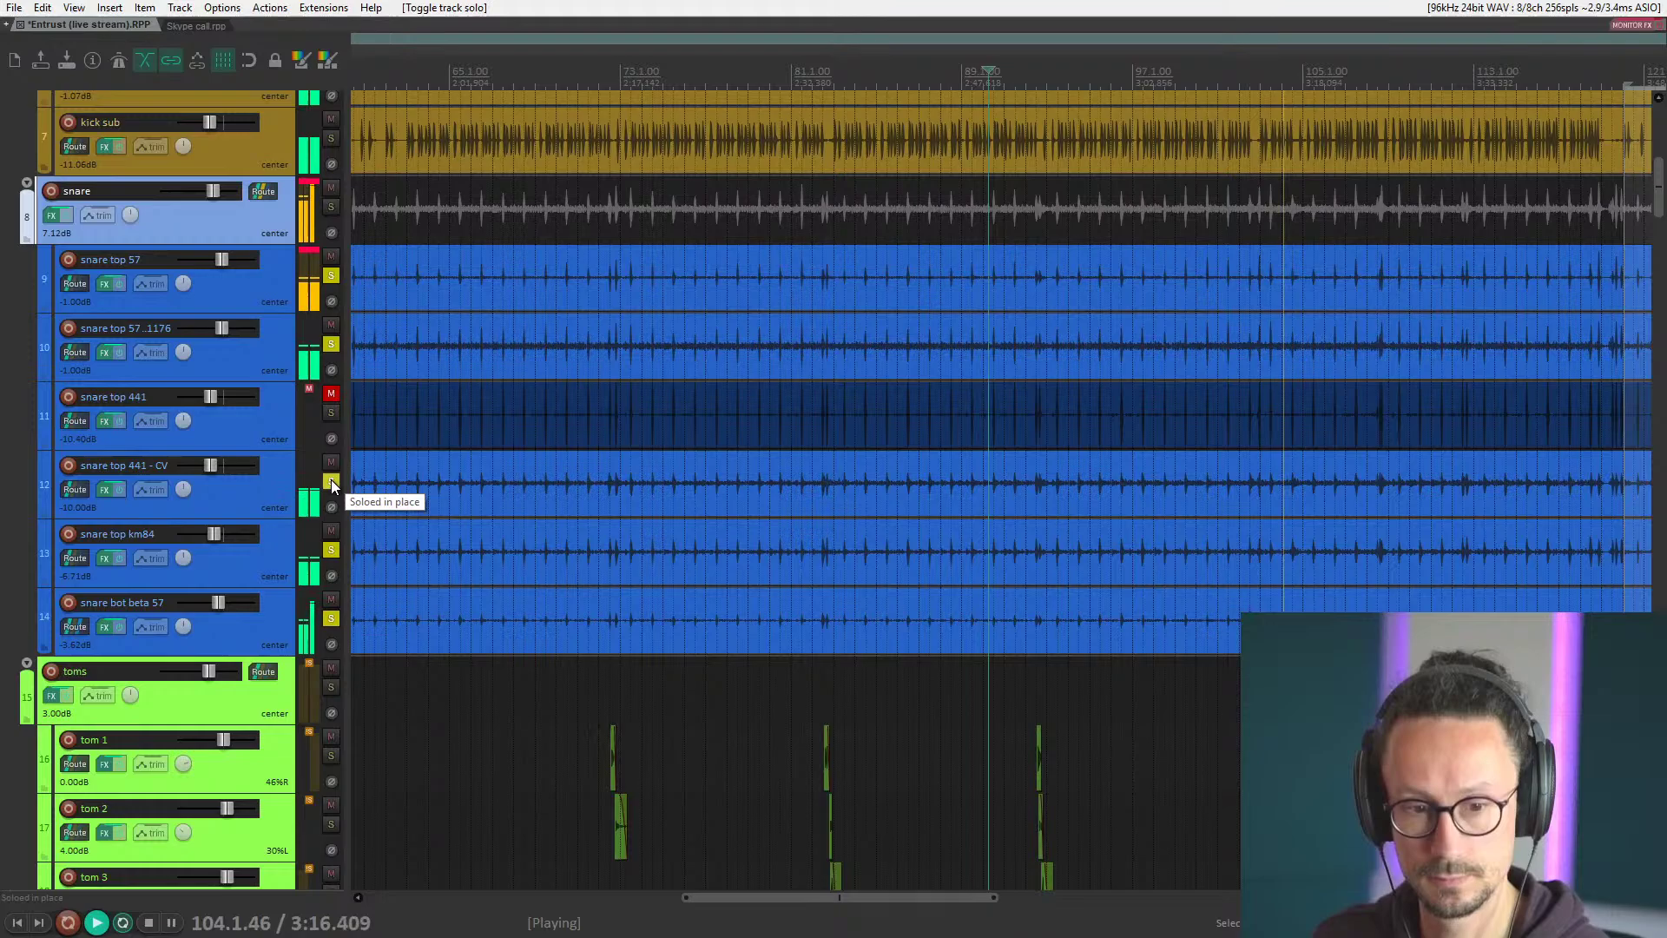
click(329, 344)
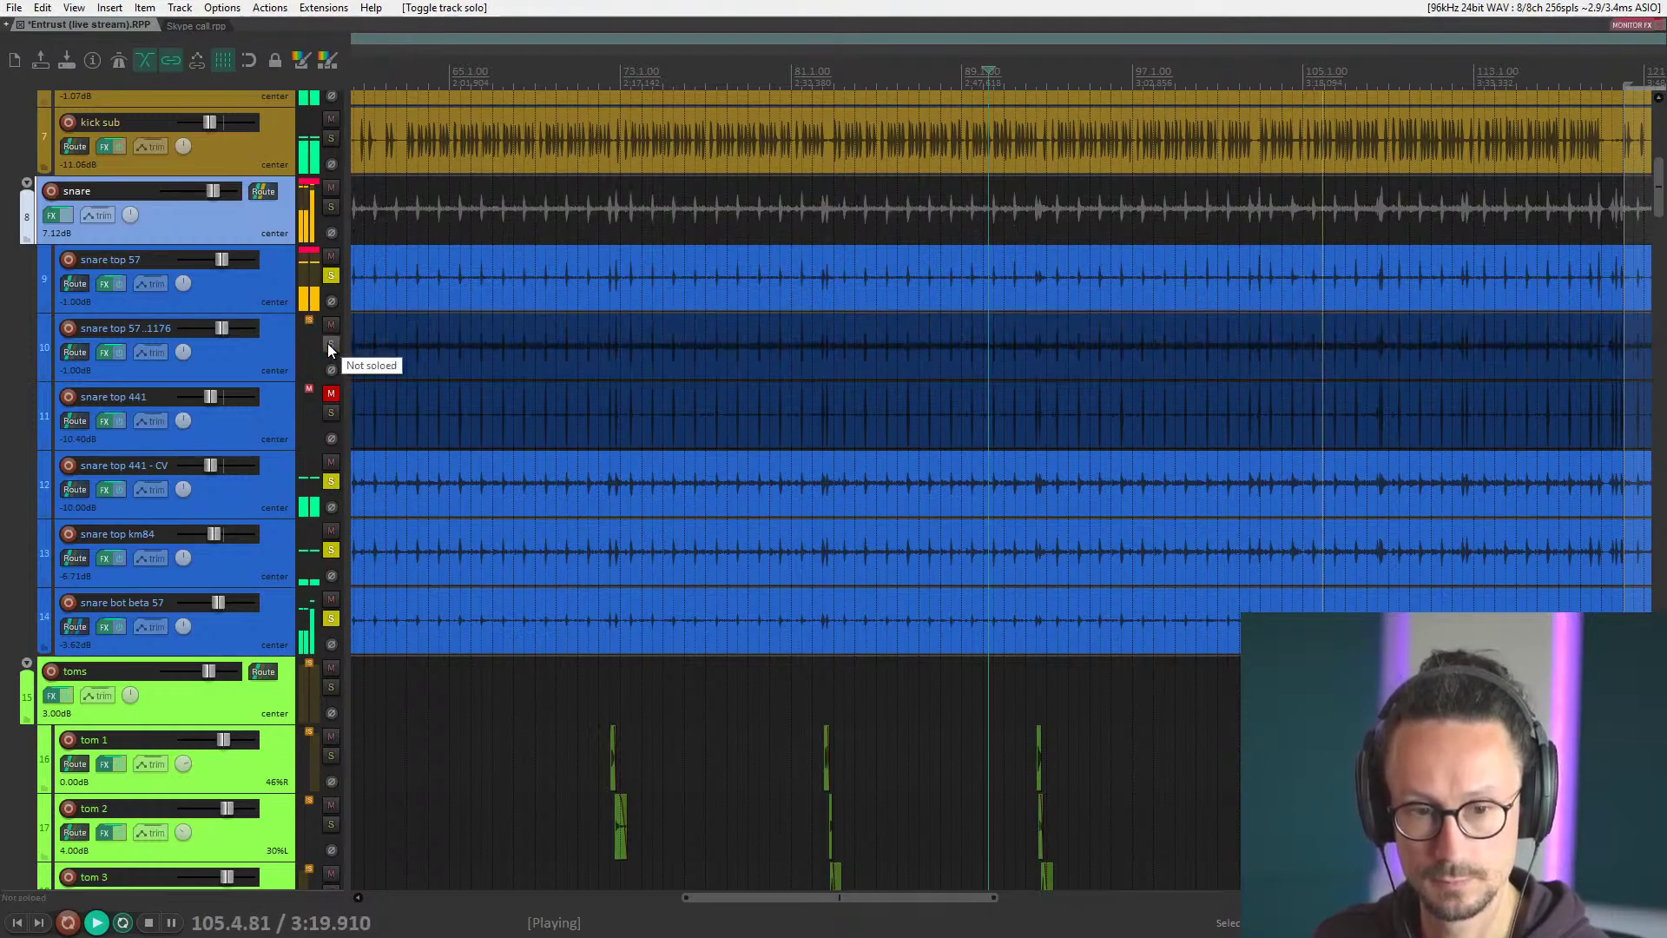
Stop playback and clear the remaining solos on snare top 57, snare top 441 - CV, snare top km84, and snare bot beta 57.
key(space)
click(327, 275)
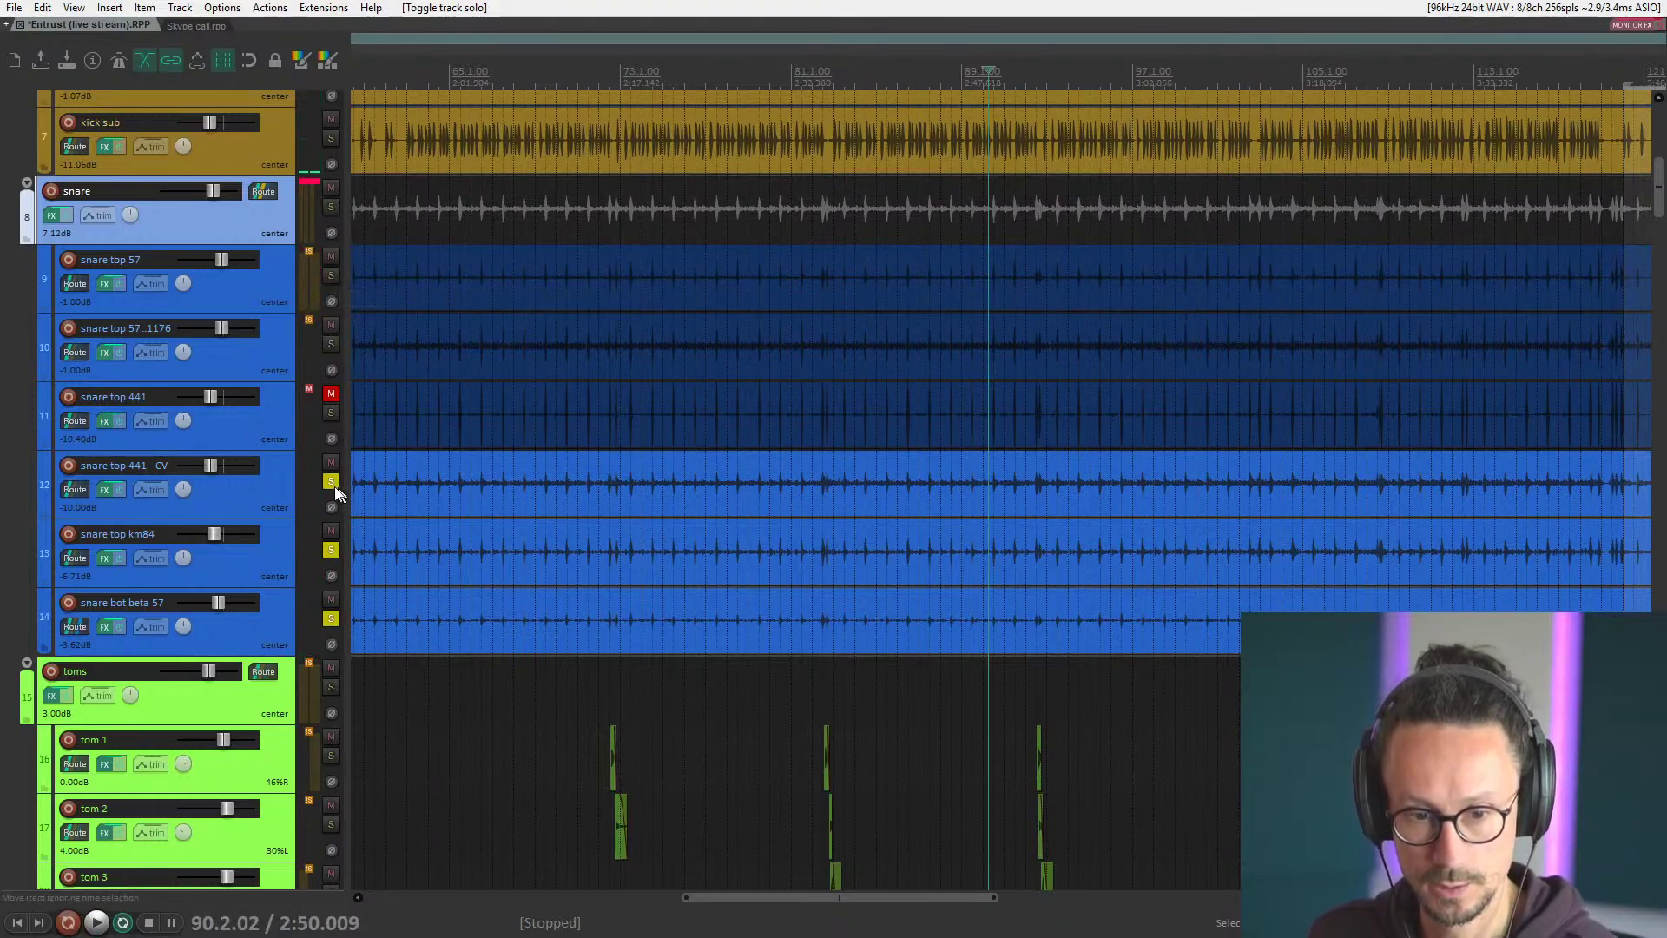
click(331, 481)
click(331, 549)
click(331, 618)
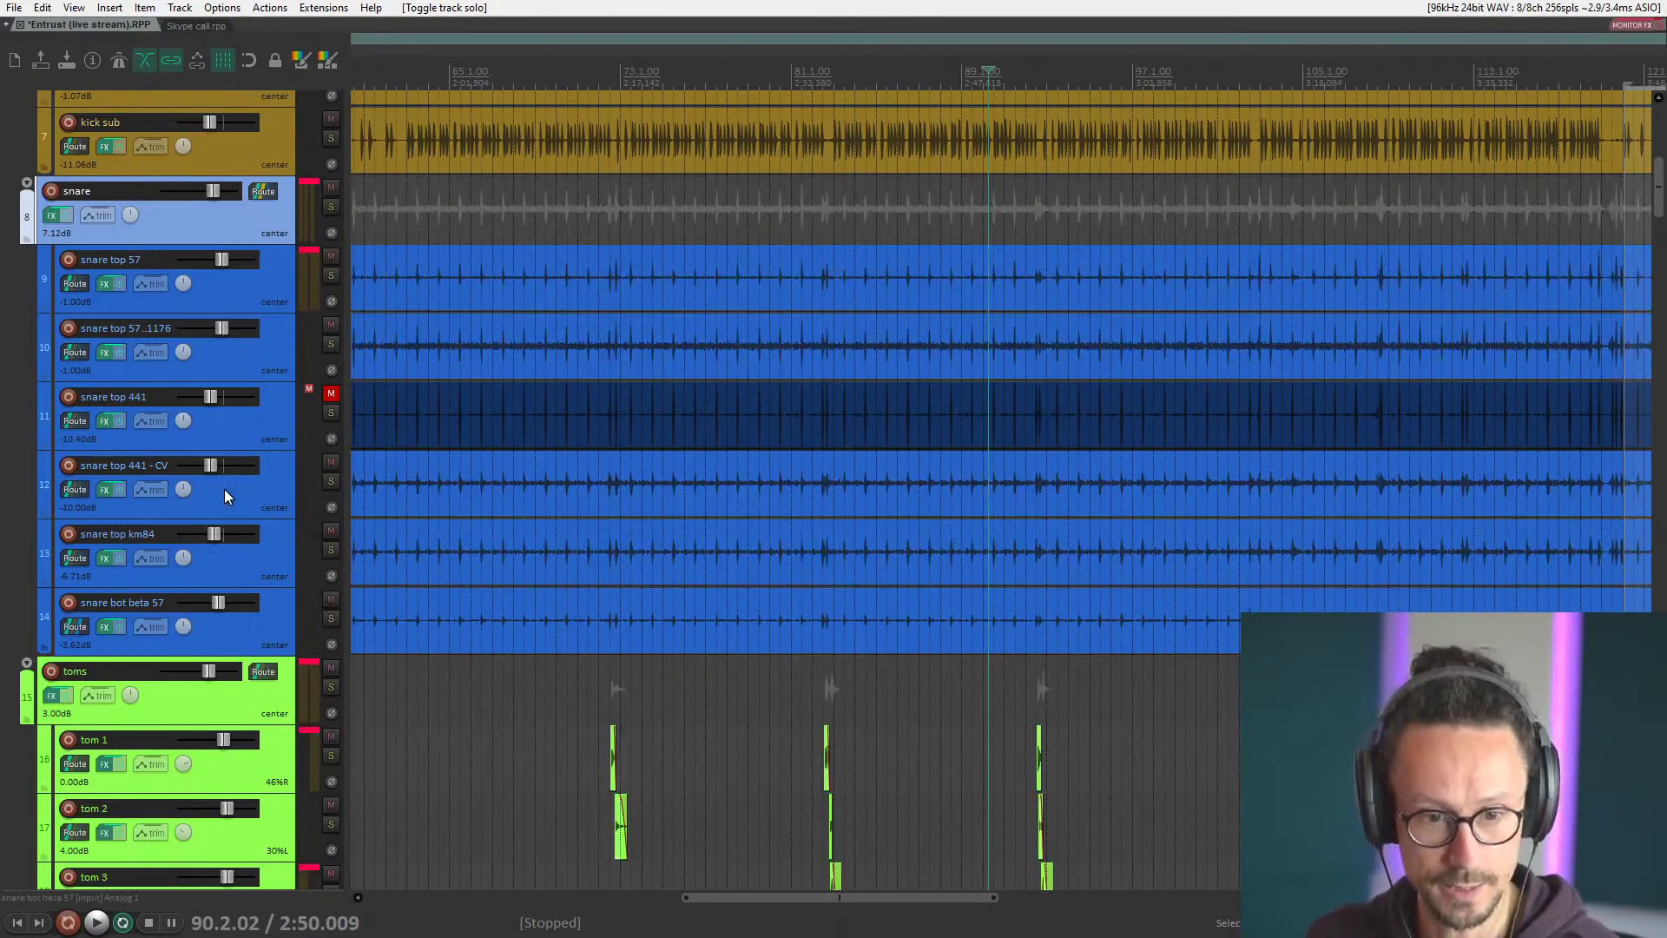
Point out the snare top 441 - CV, snare top 57 -1176, and snare top 57 tracks by selecting each in turn.
click(186, 470)
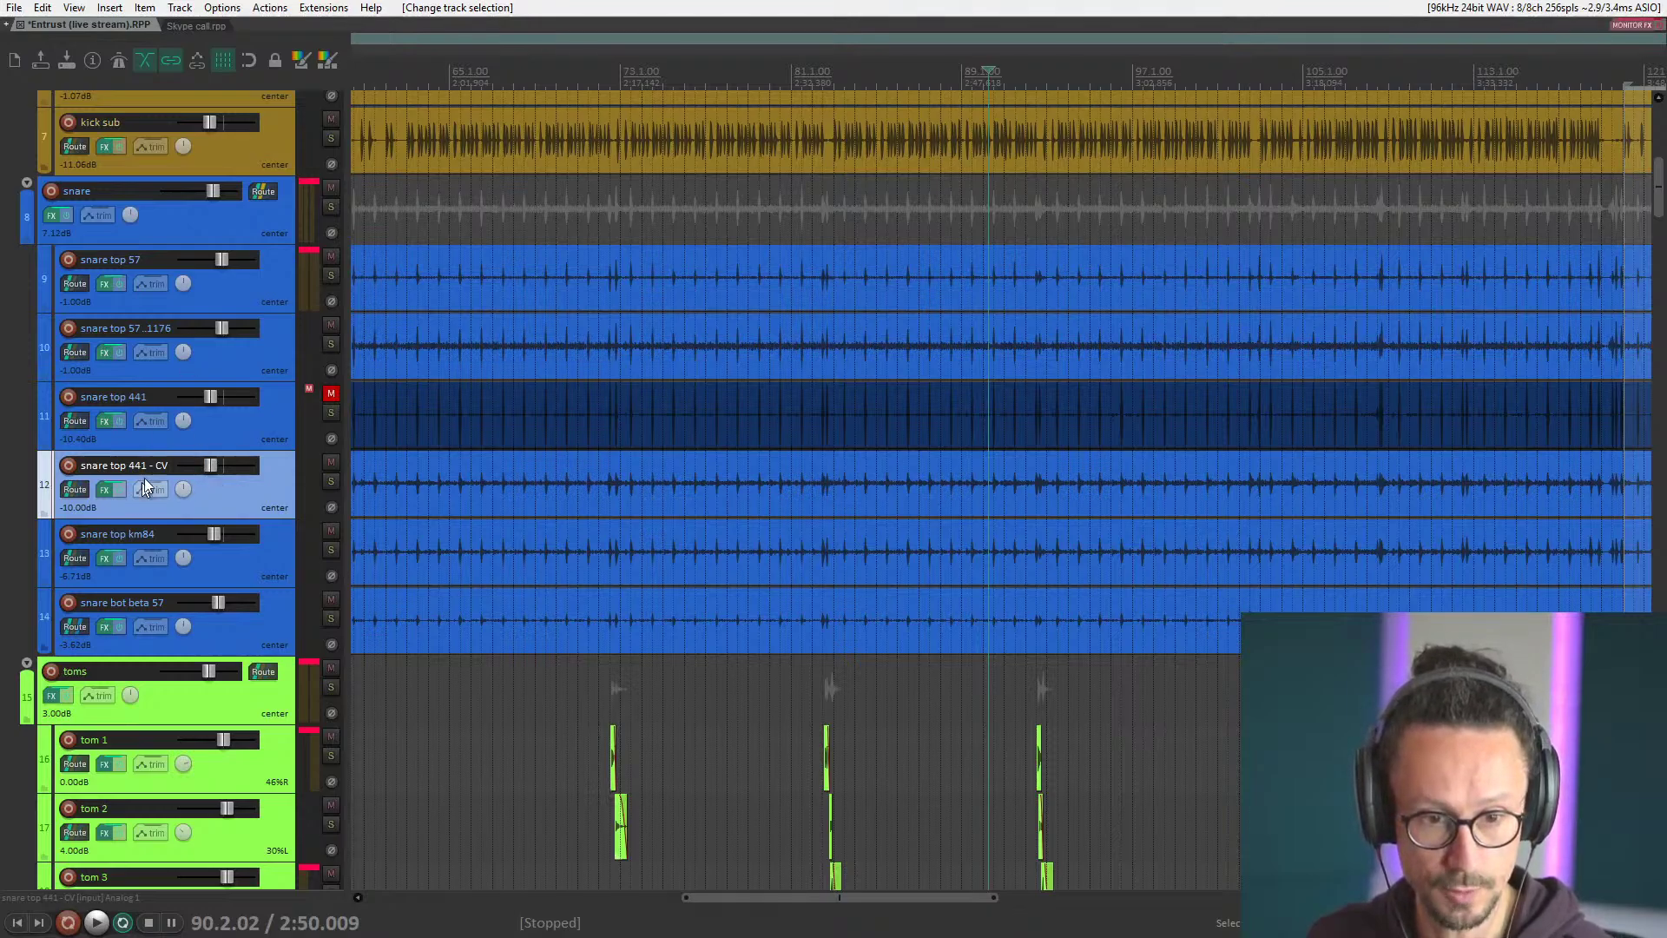
click(218, 370)
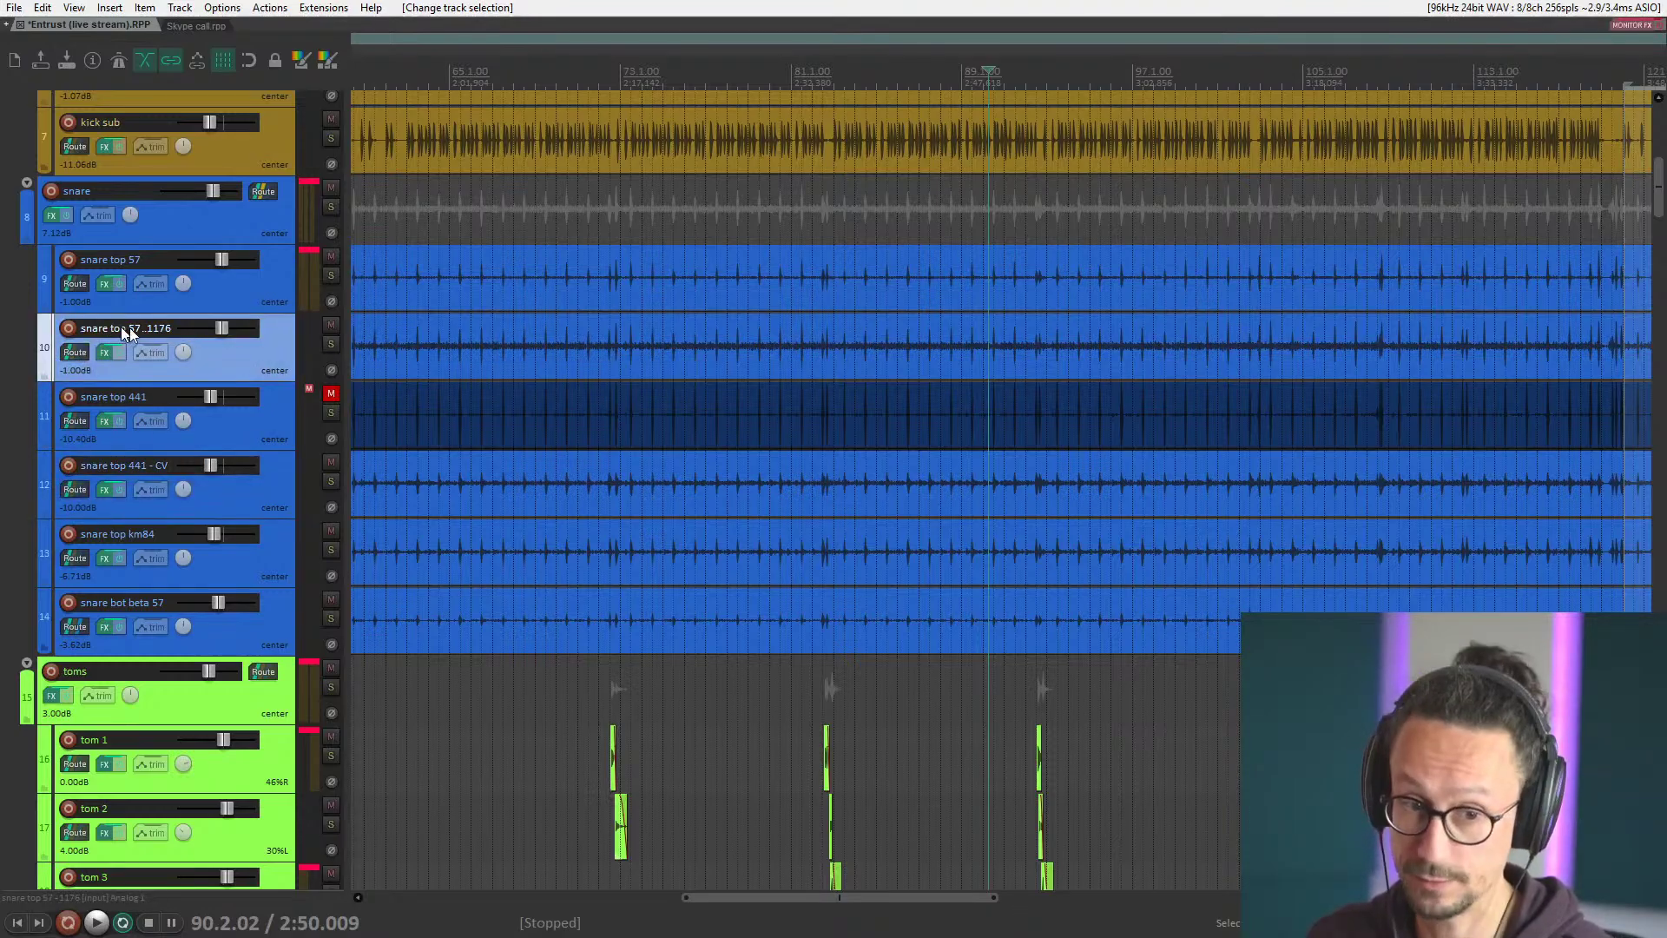
click(247, 290)
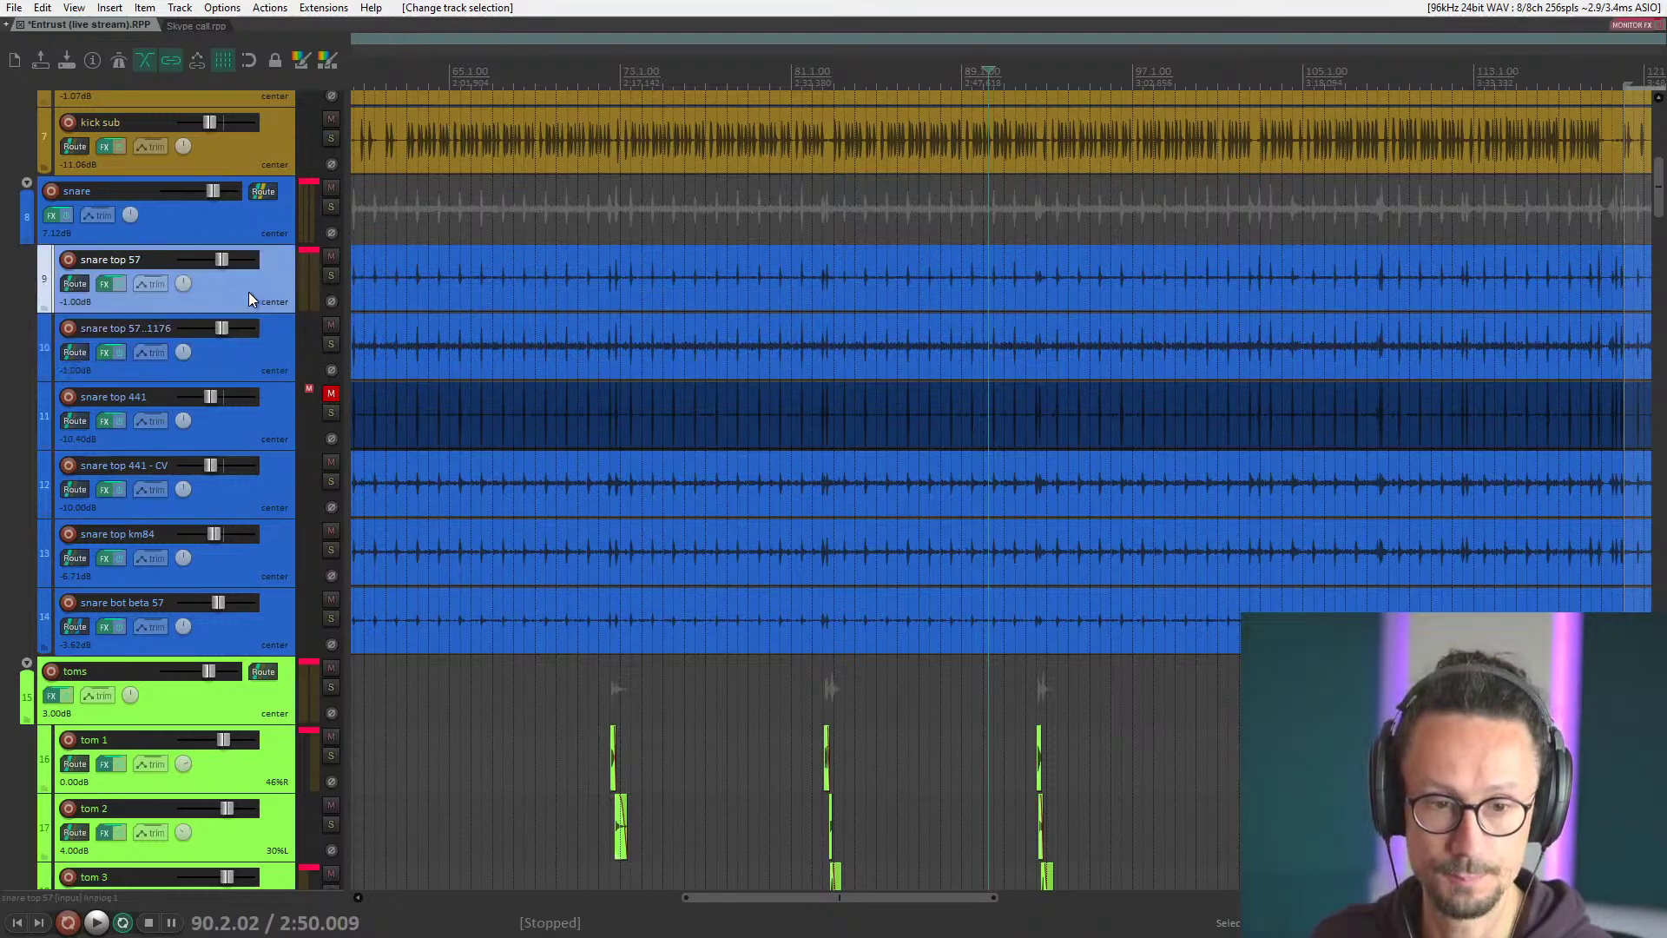
click(251, 357)
click(267, 287)
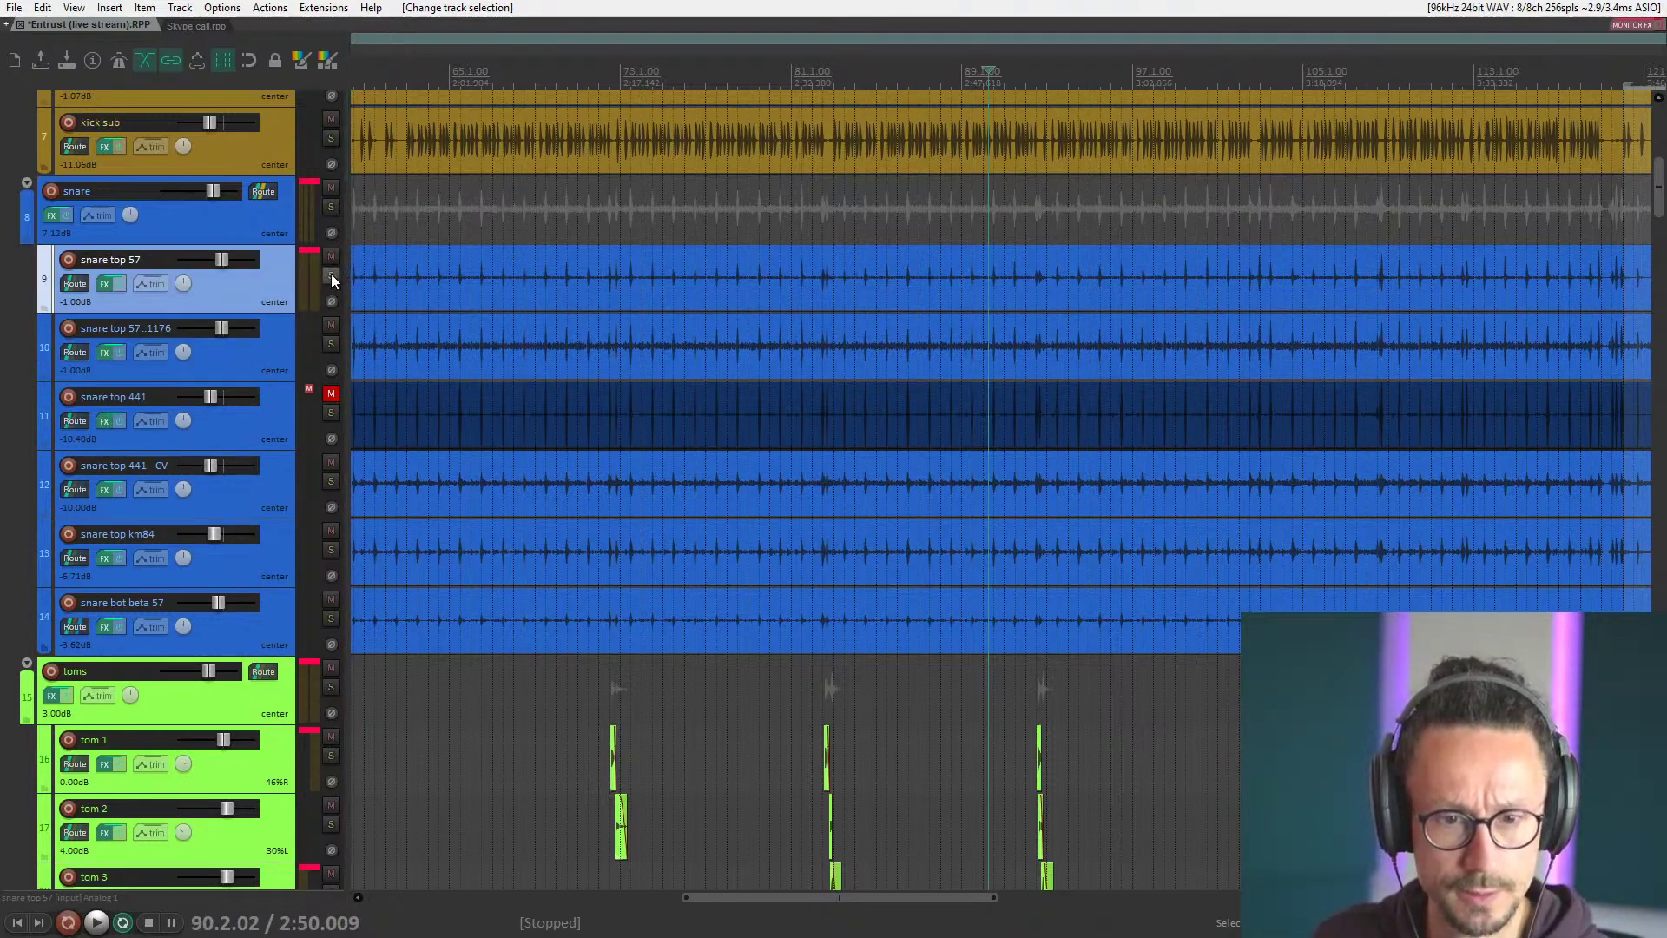
Play snare top 57 and snare top 57 -1176 soloed together, repeatedly toggling the 1176 track's solo to compare the blend.
click(331, 276)
click(331, 345)
key(space)
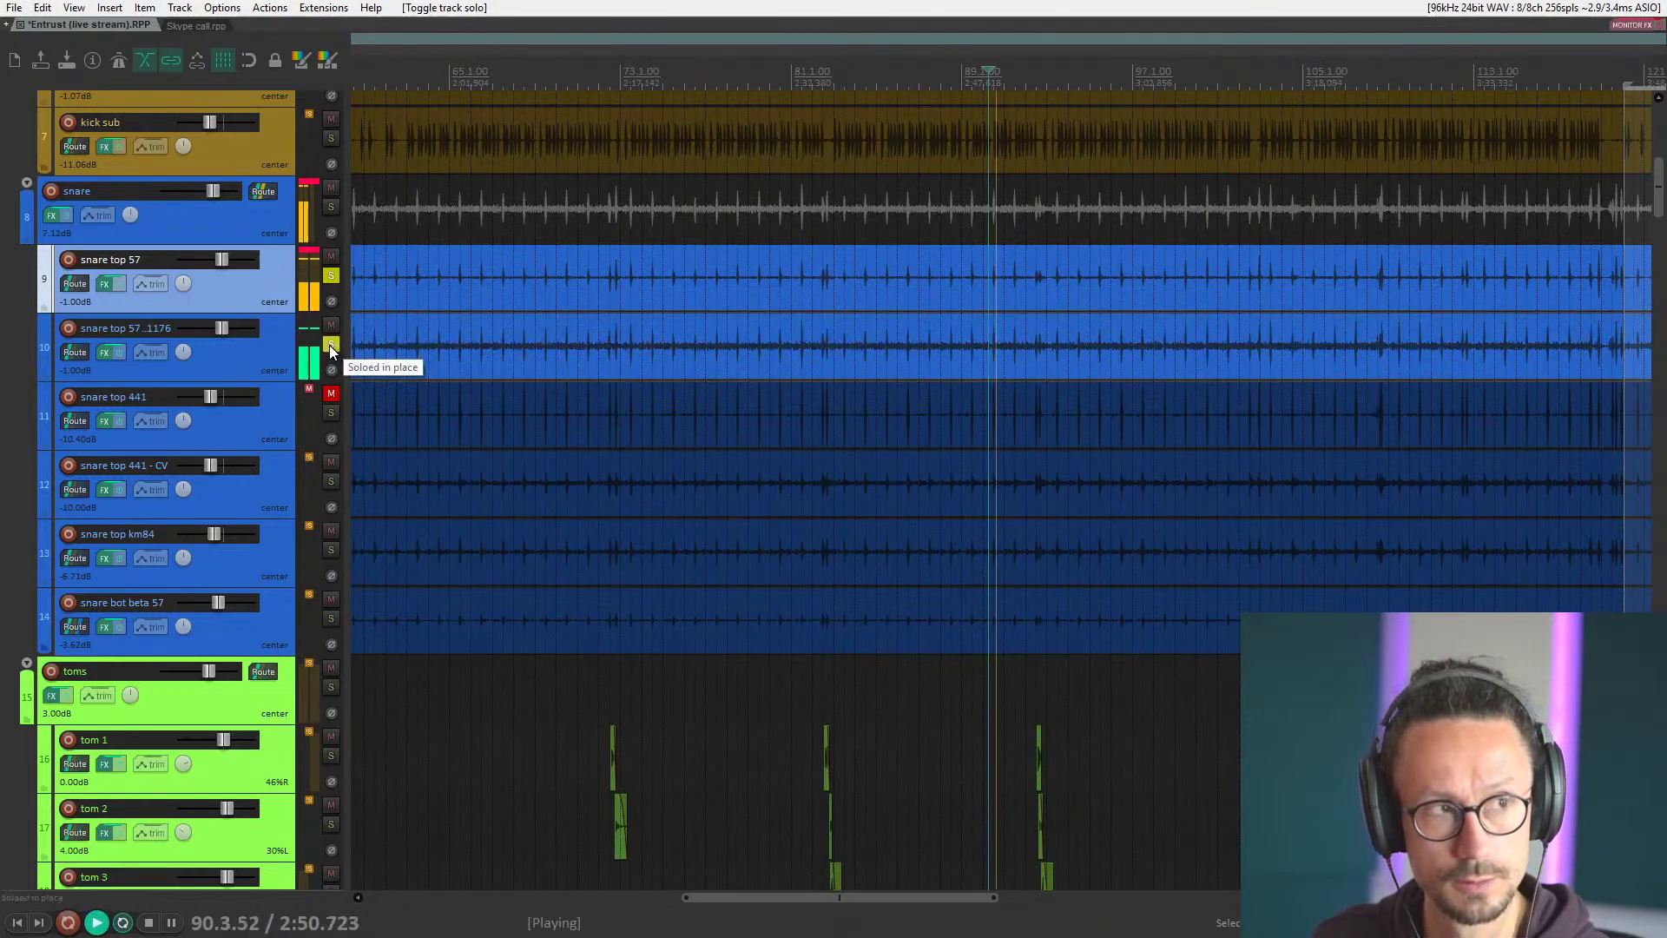
click(331, 345)
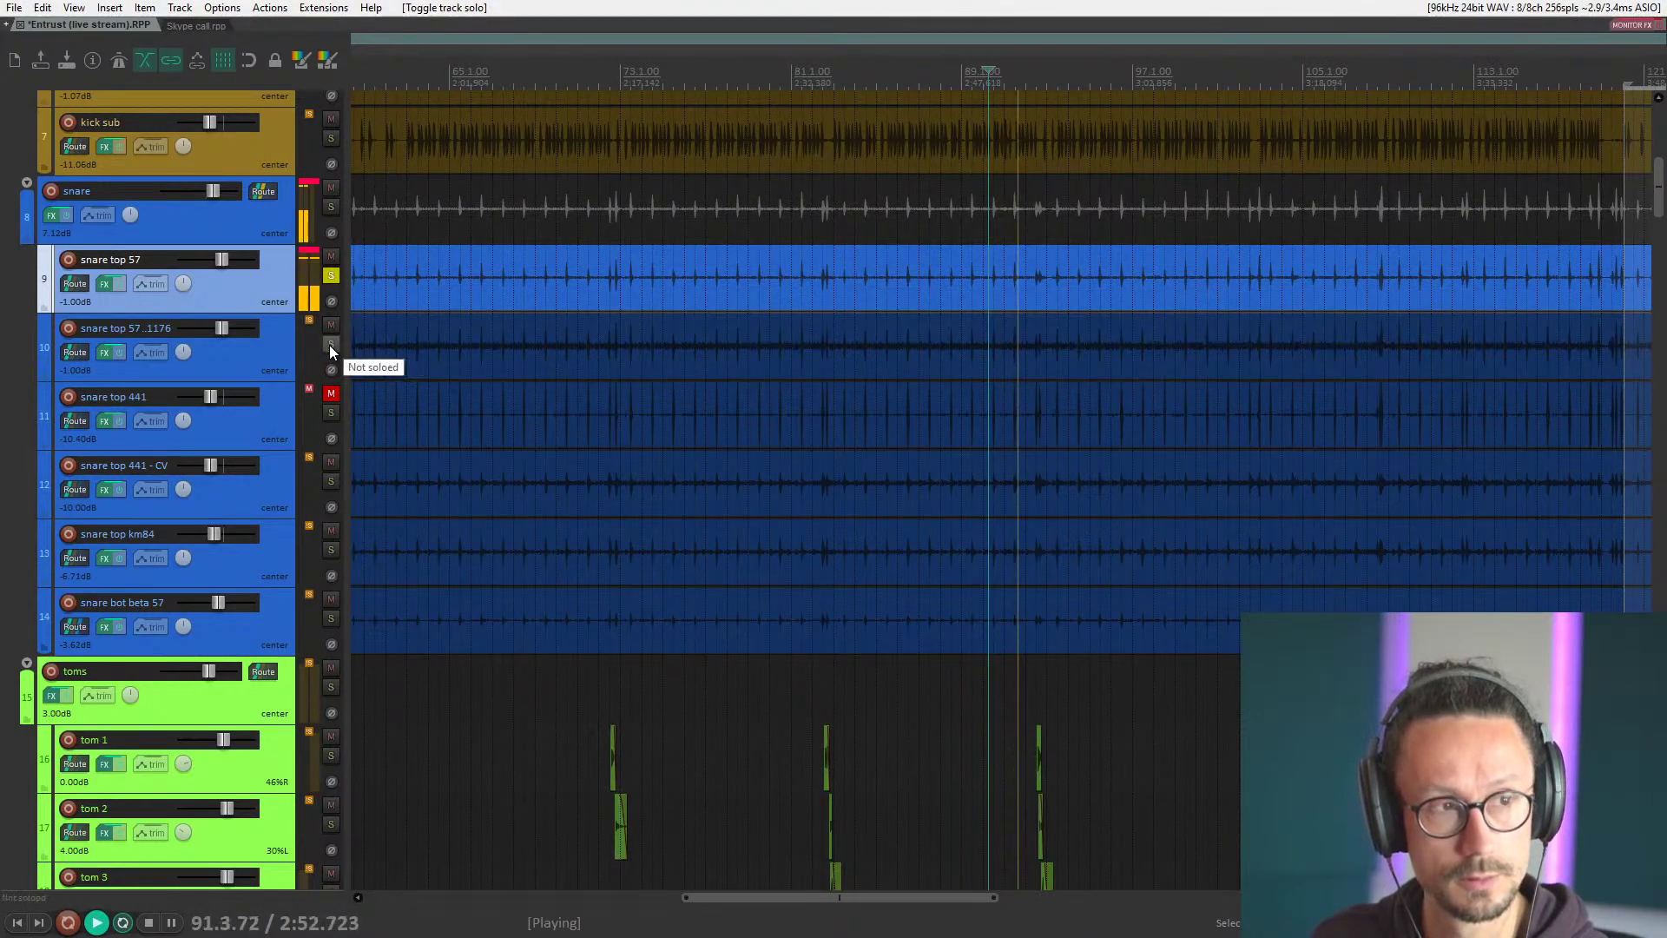
click(331, 345)
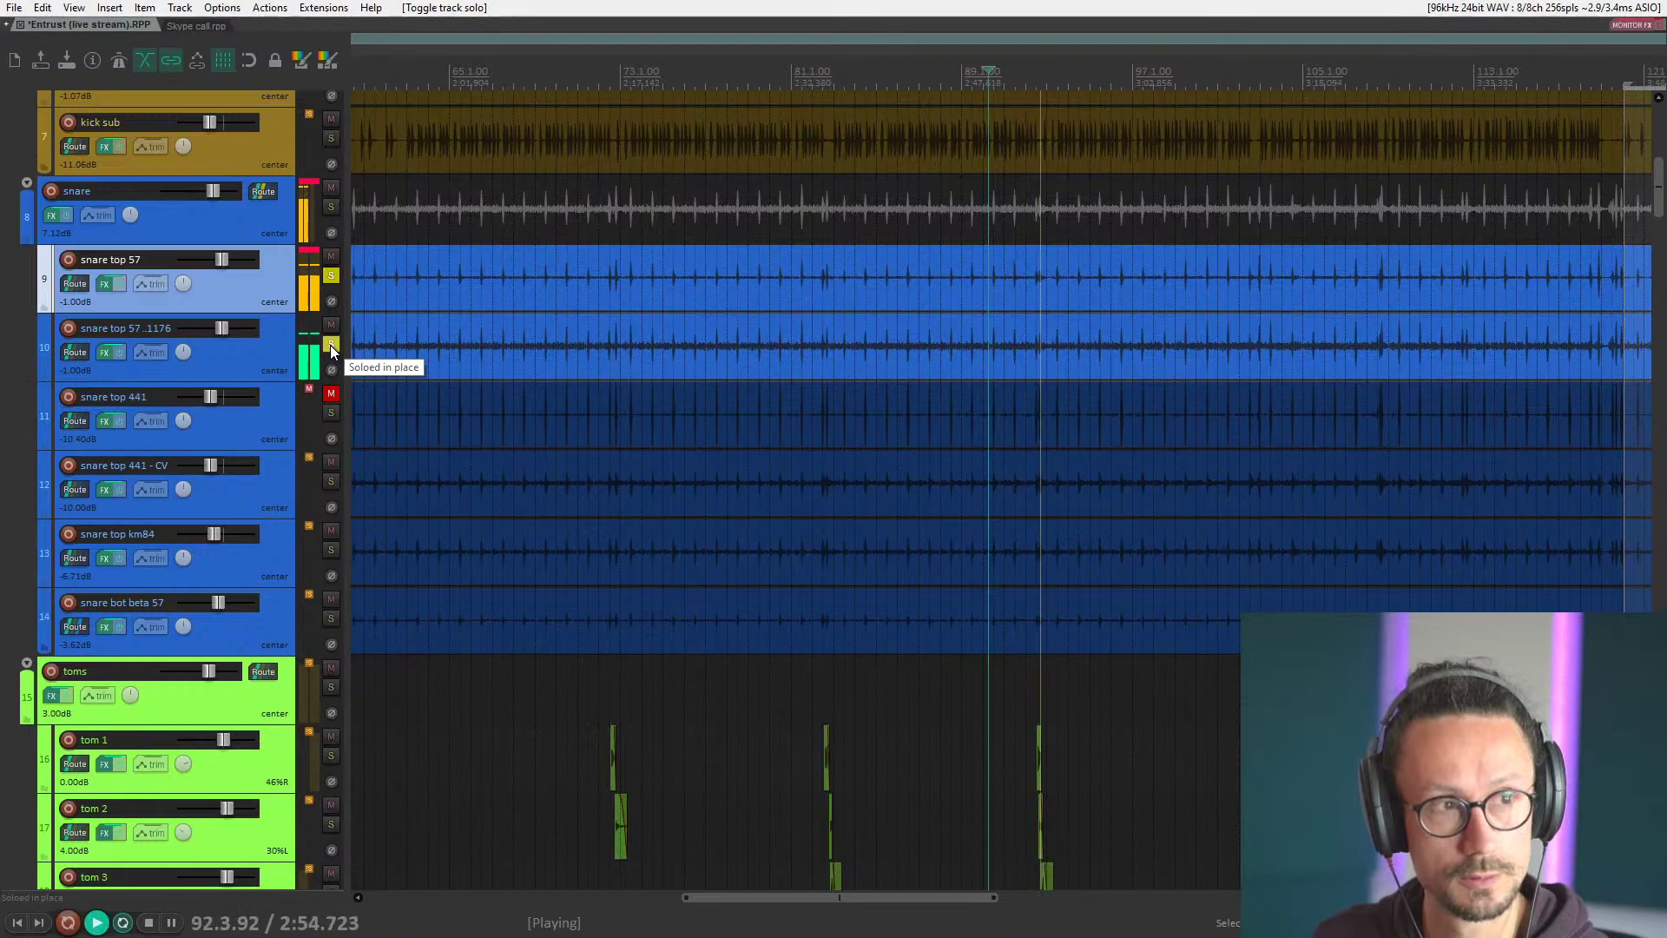
click(331, 345)
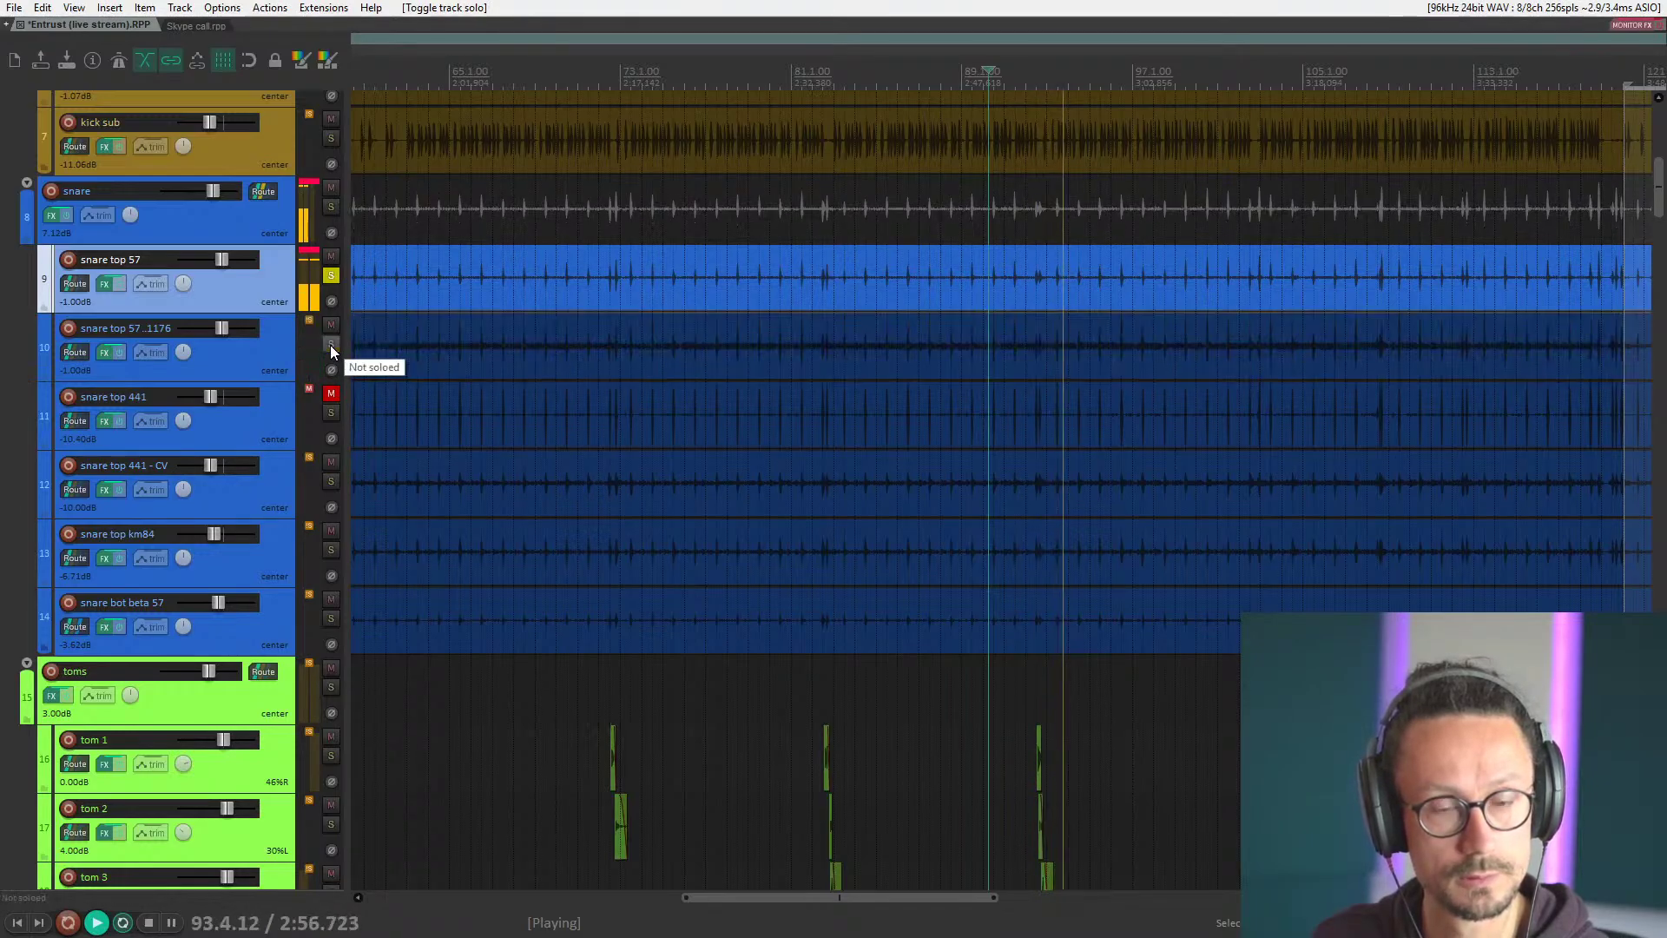
click(331, 345)
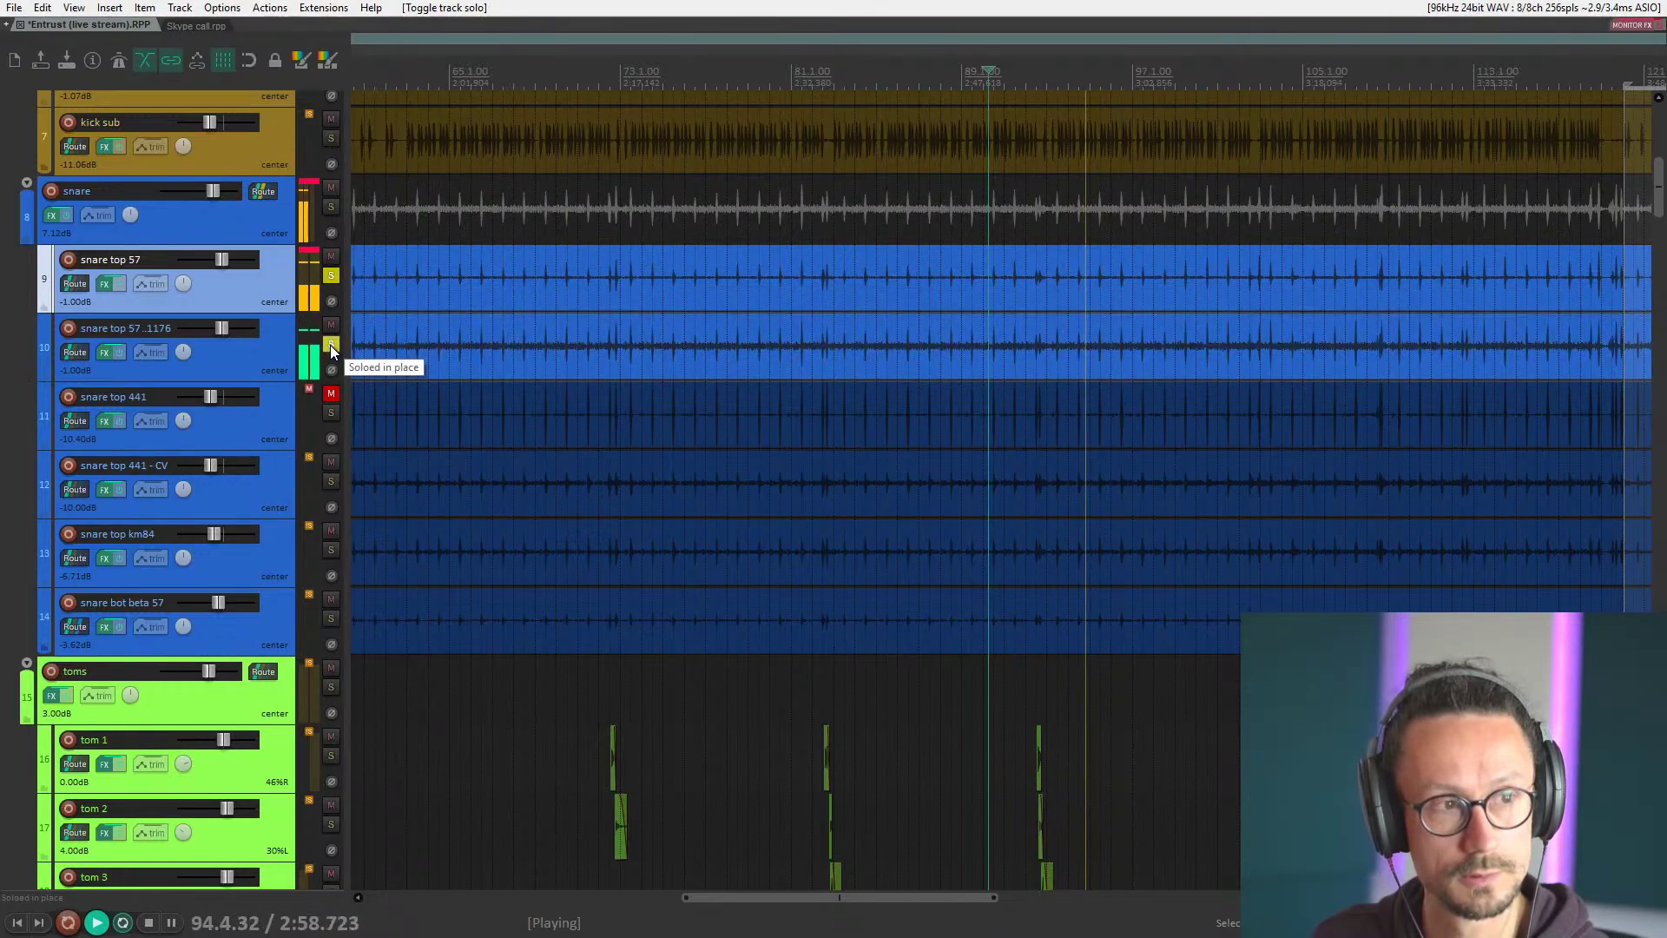
Check snare top 57 -1176 with its phase inverted, stop playback, and clear the solos on both snare top 57 tracks.
click(334, 369)
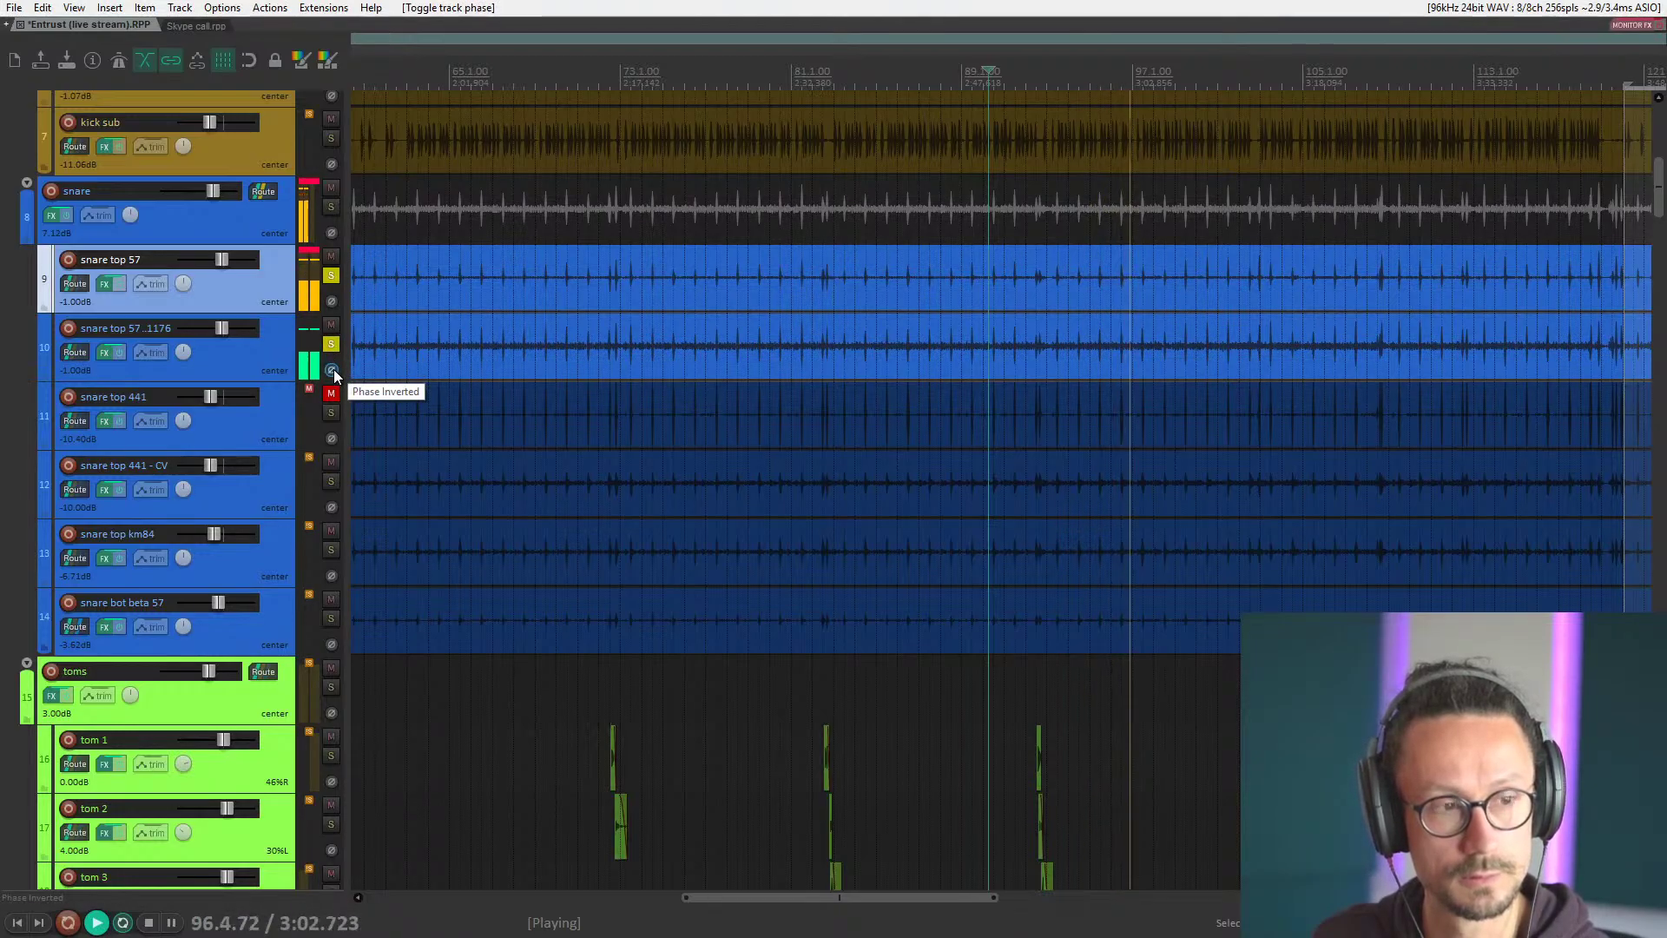
click(328, 346)
key(space)
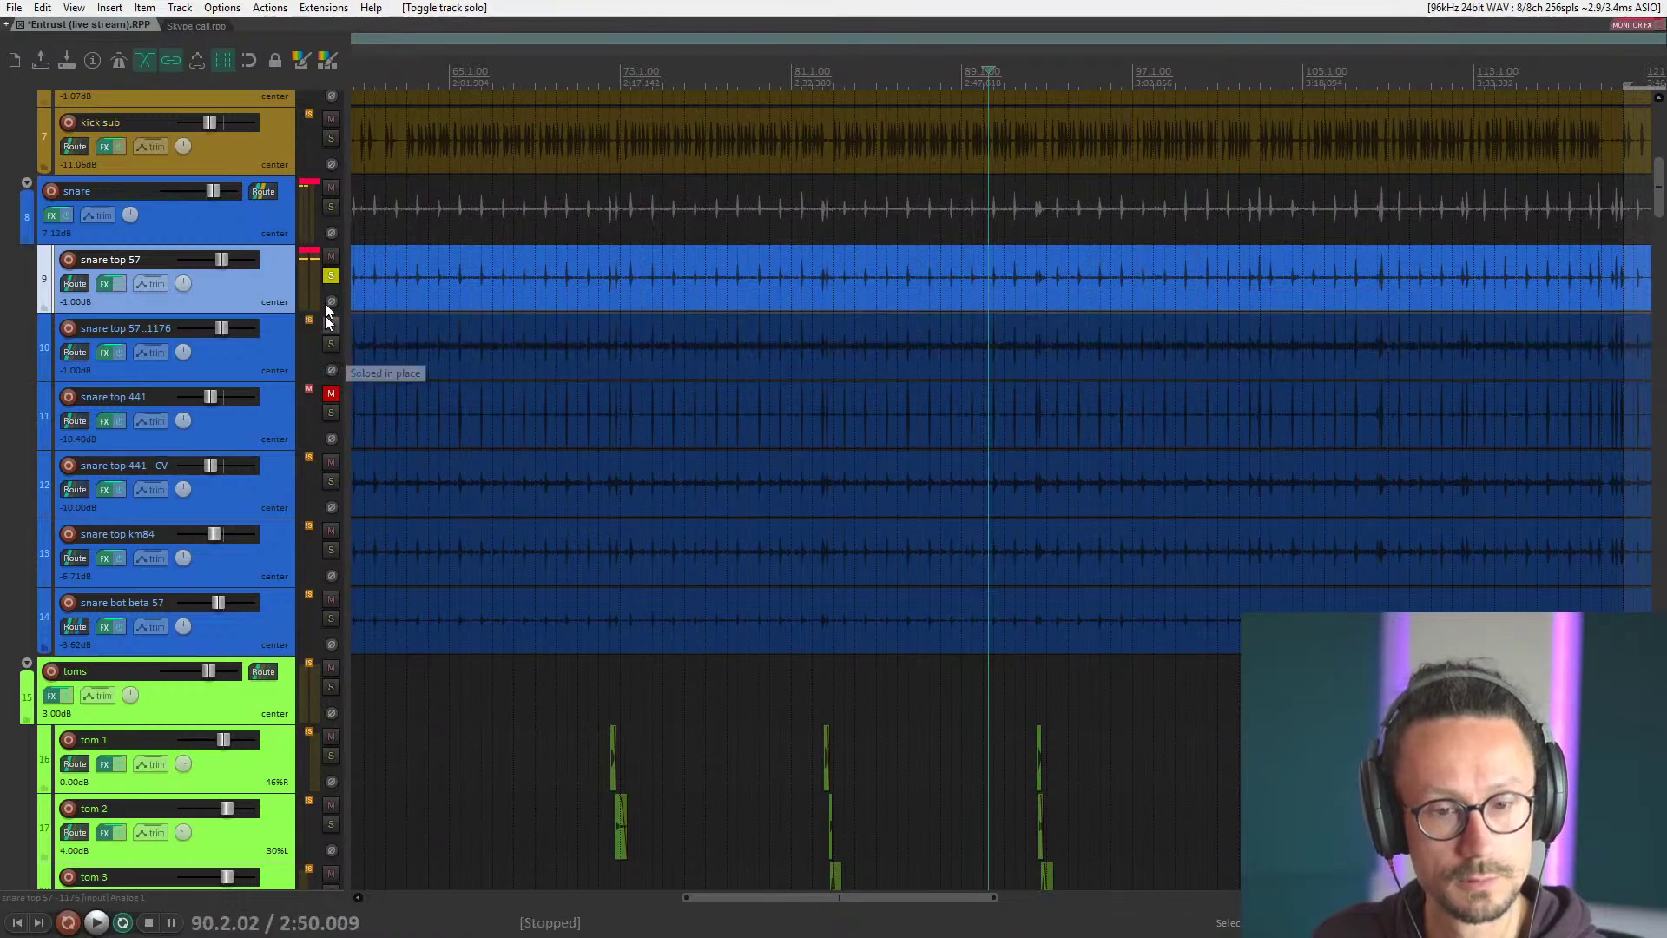
click(331, 275)
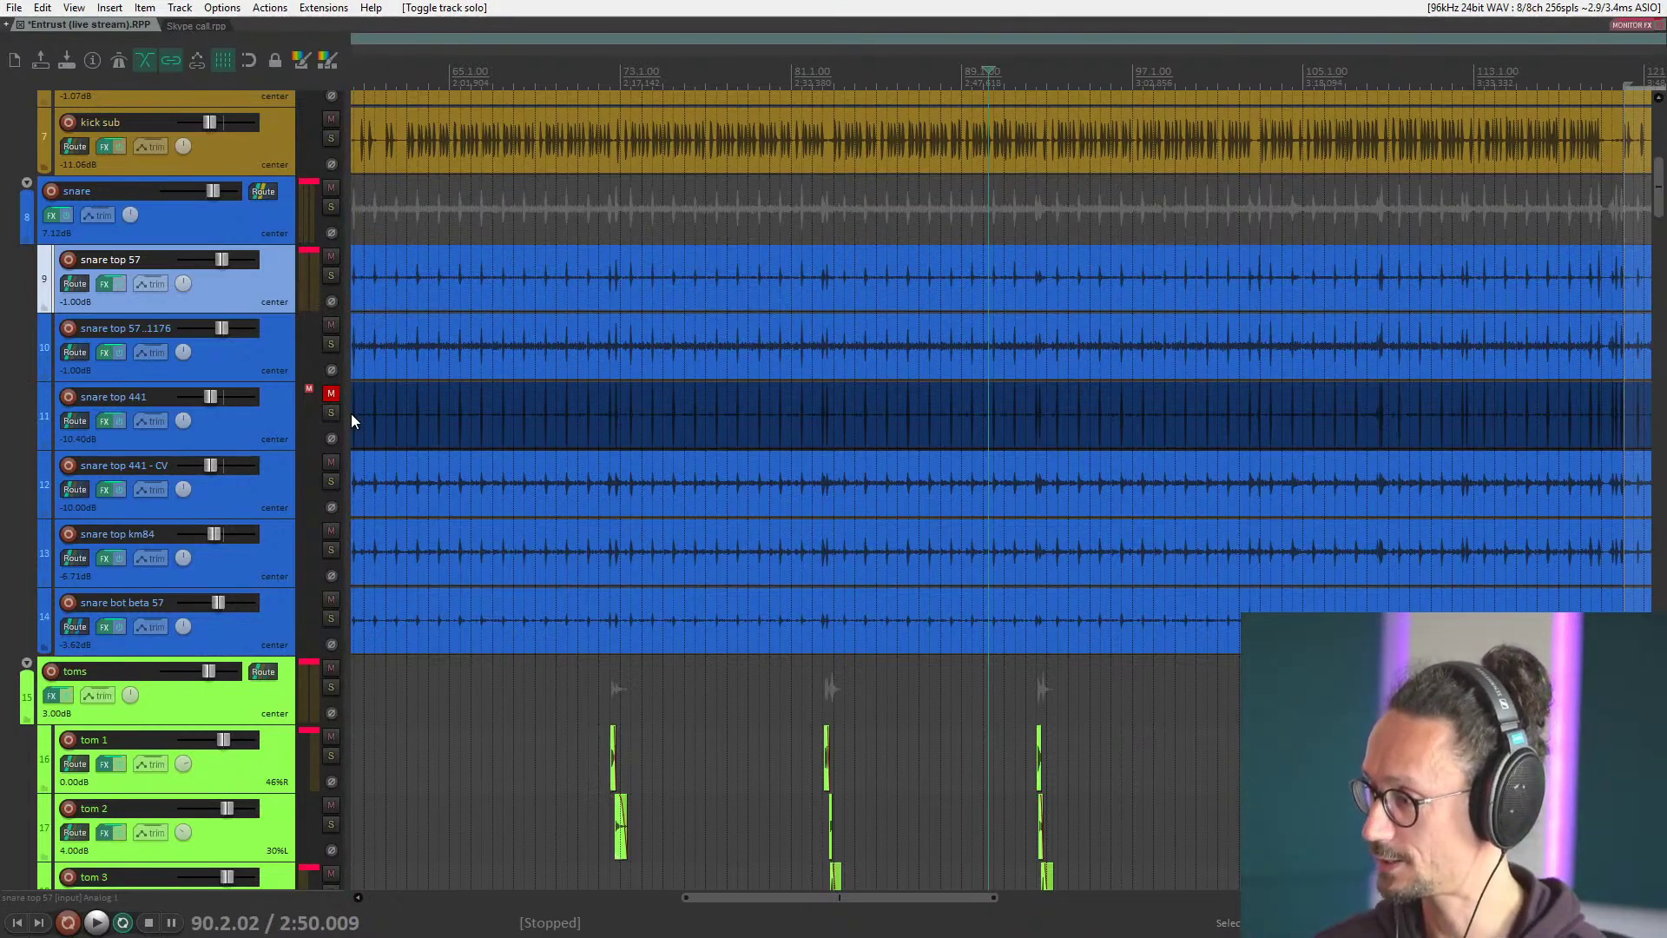
Point out the snare top 441 - CV, snare top km84, and snare bot beta 57 tracks and the snare folder by selecting each.
click(261, 502)
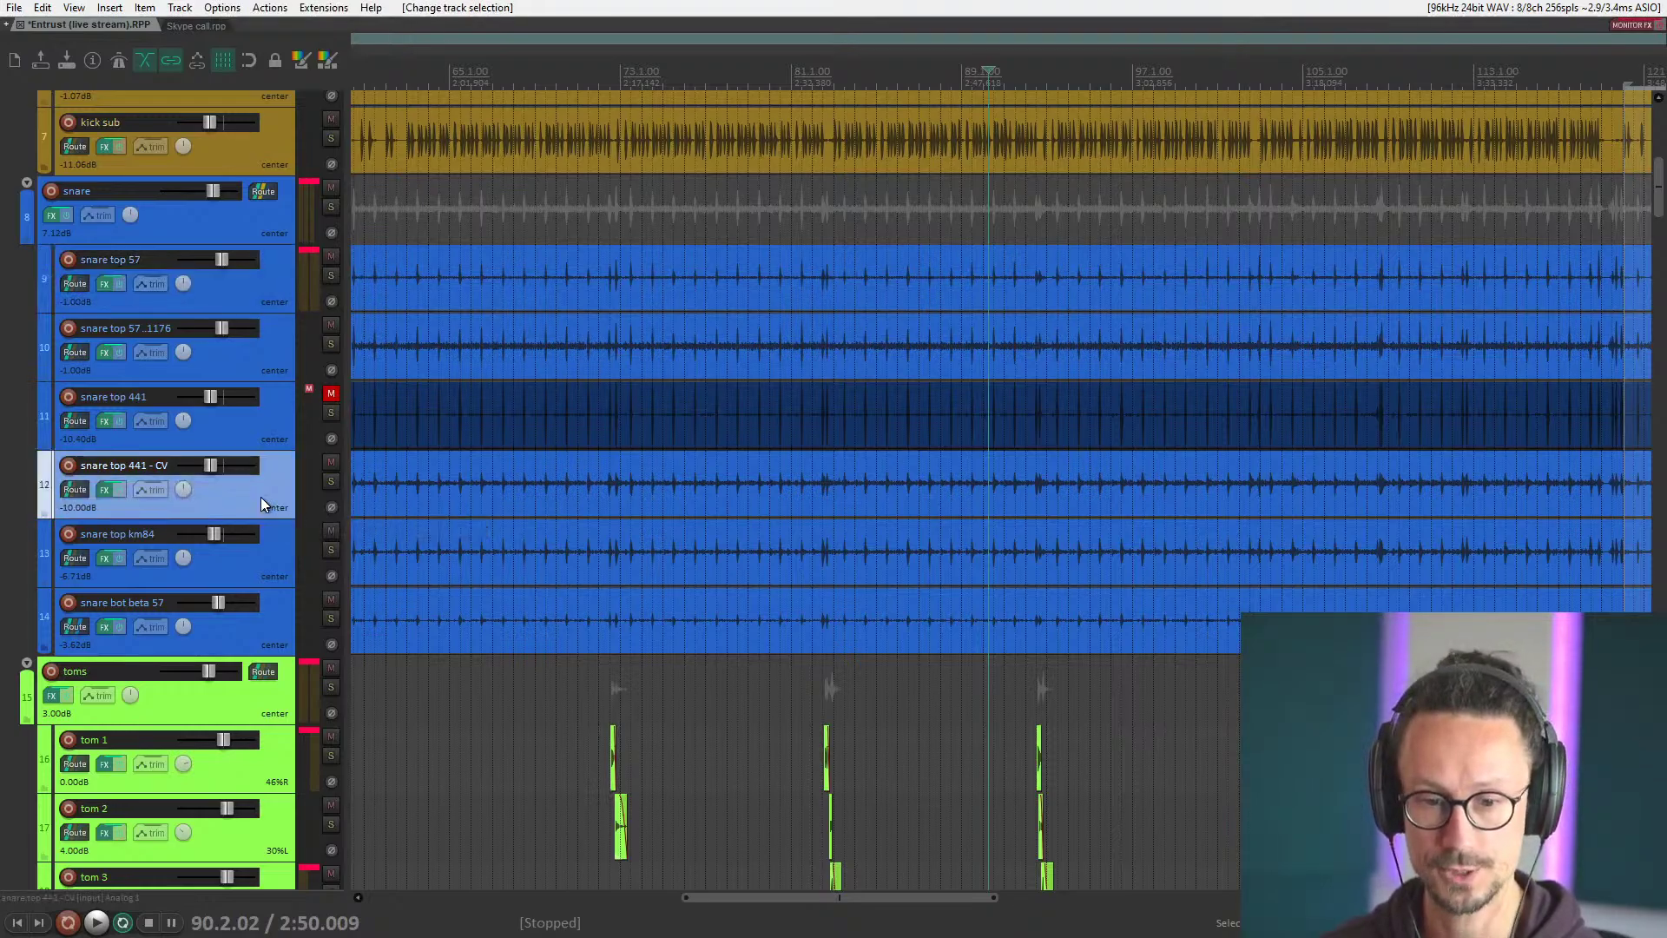
click(266, 545)
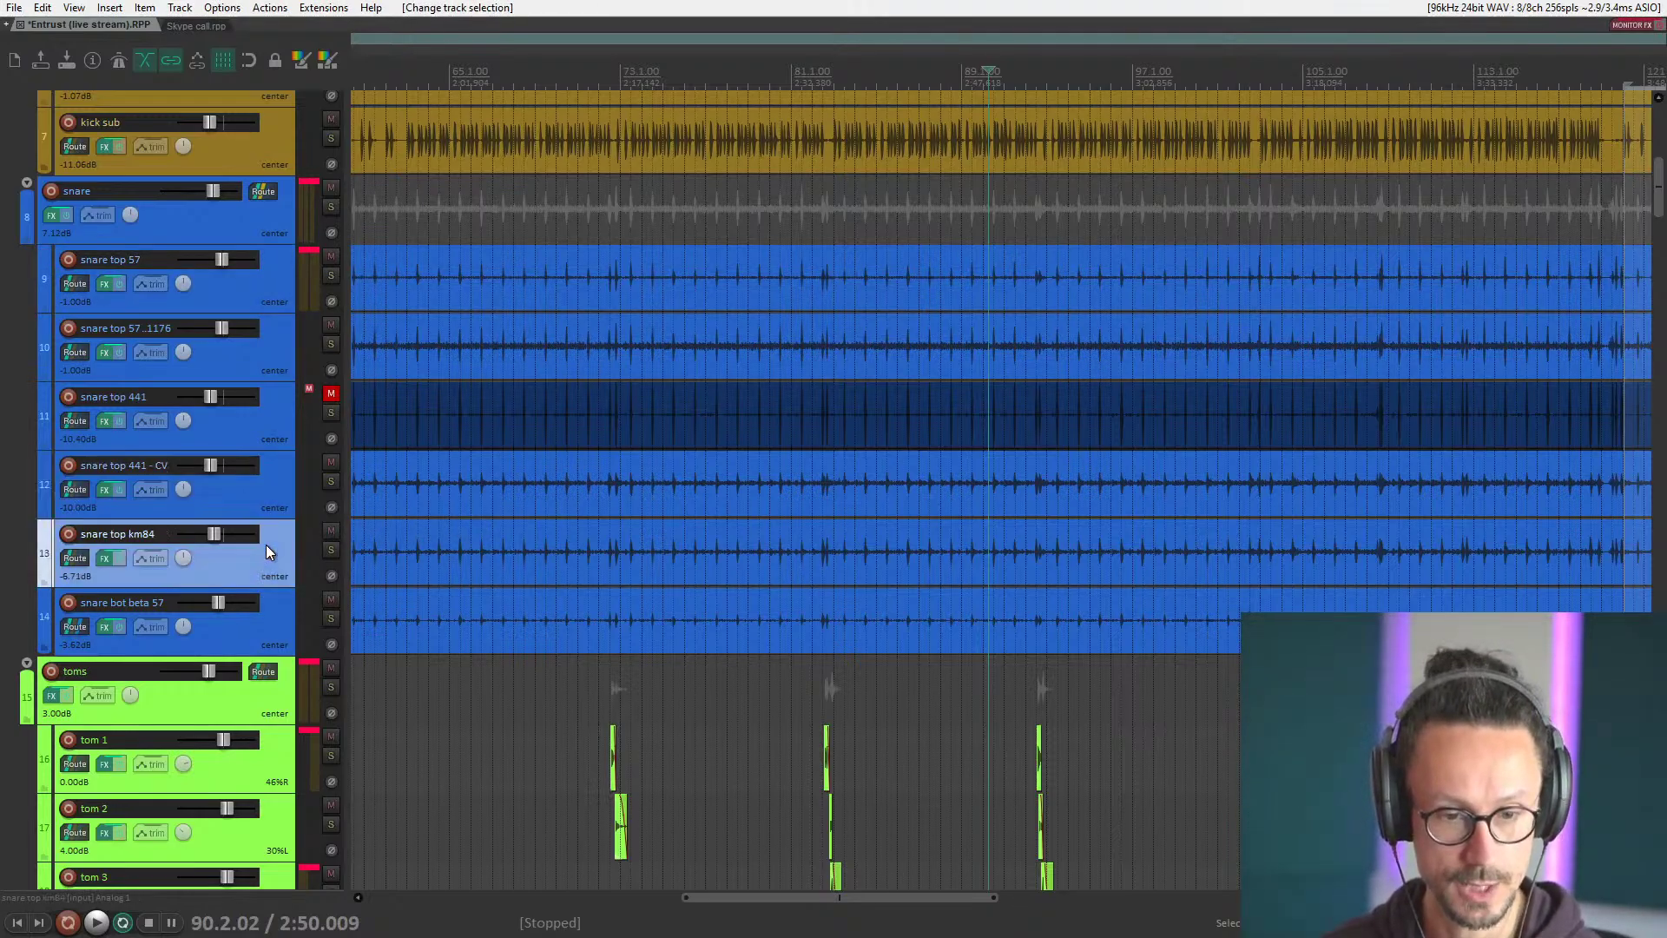
click(257, 647)
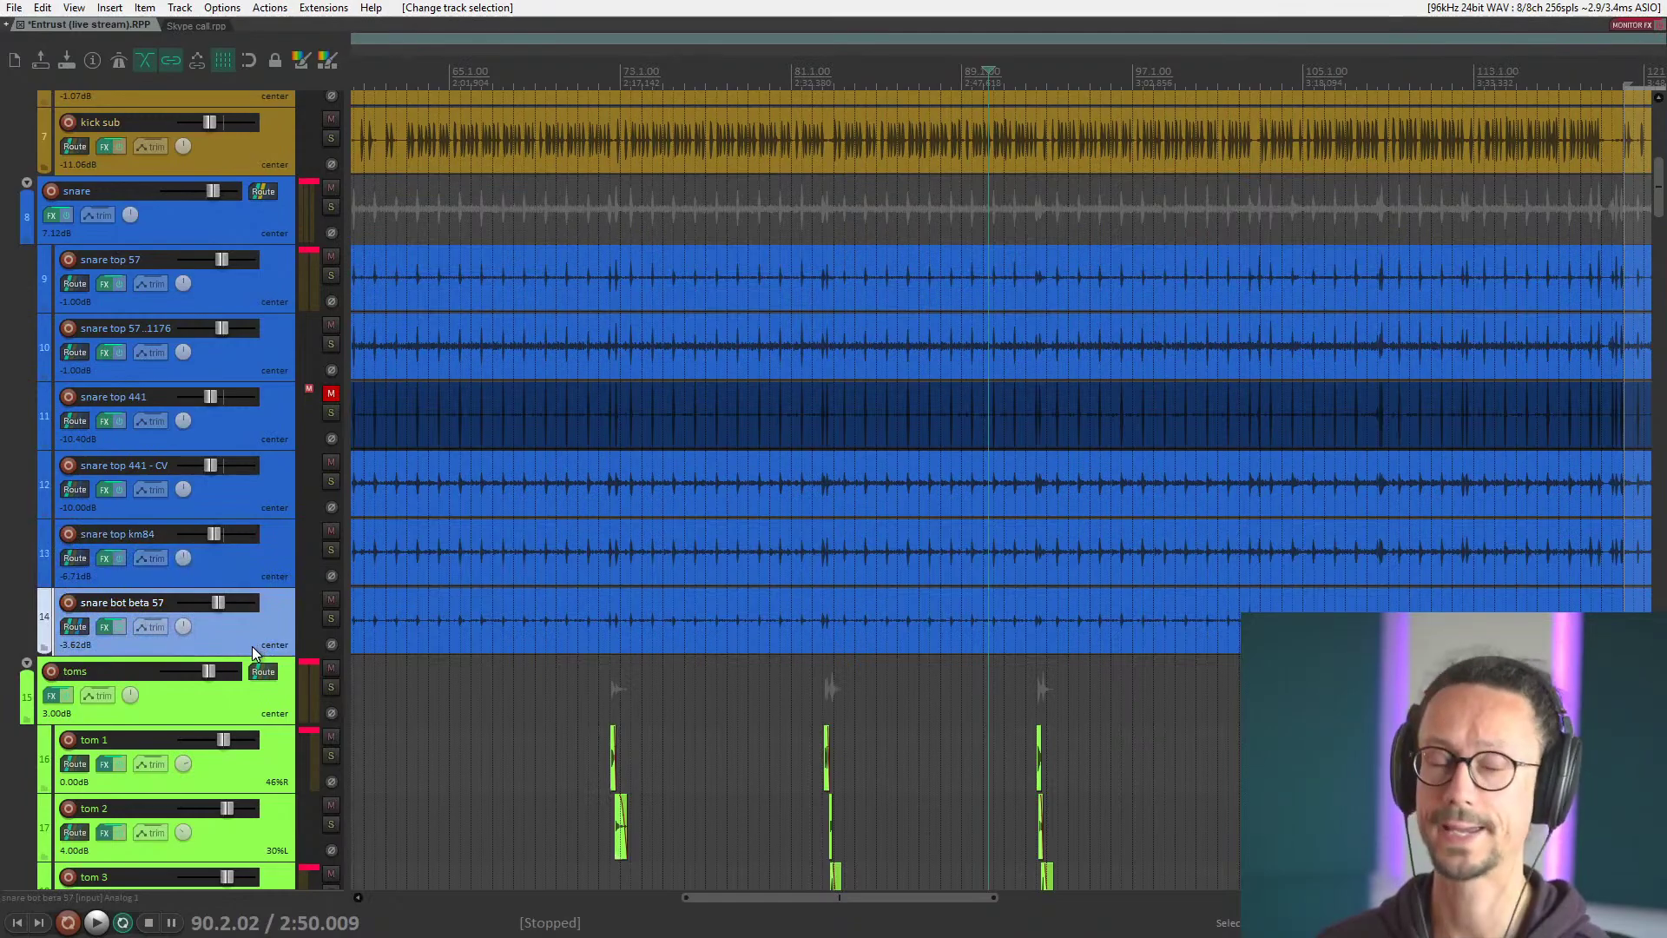
click(190, 239)
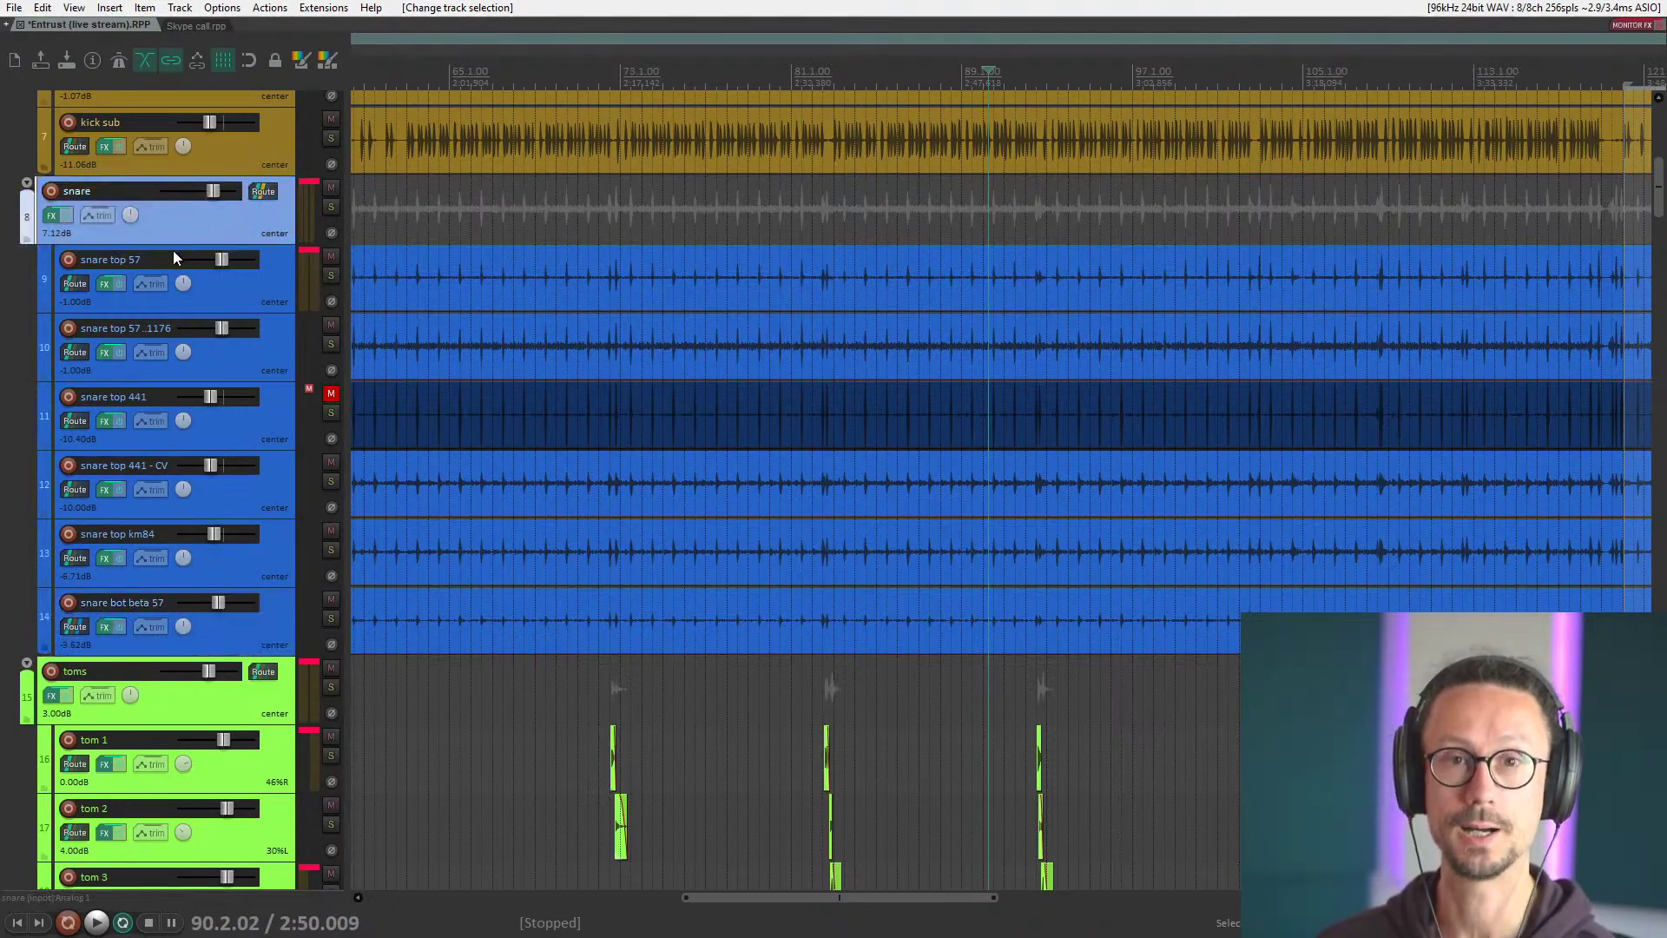
click(245, 650)
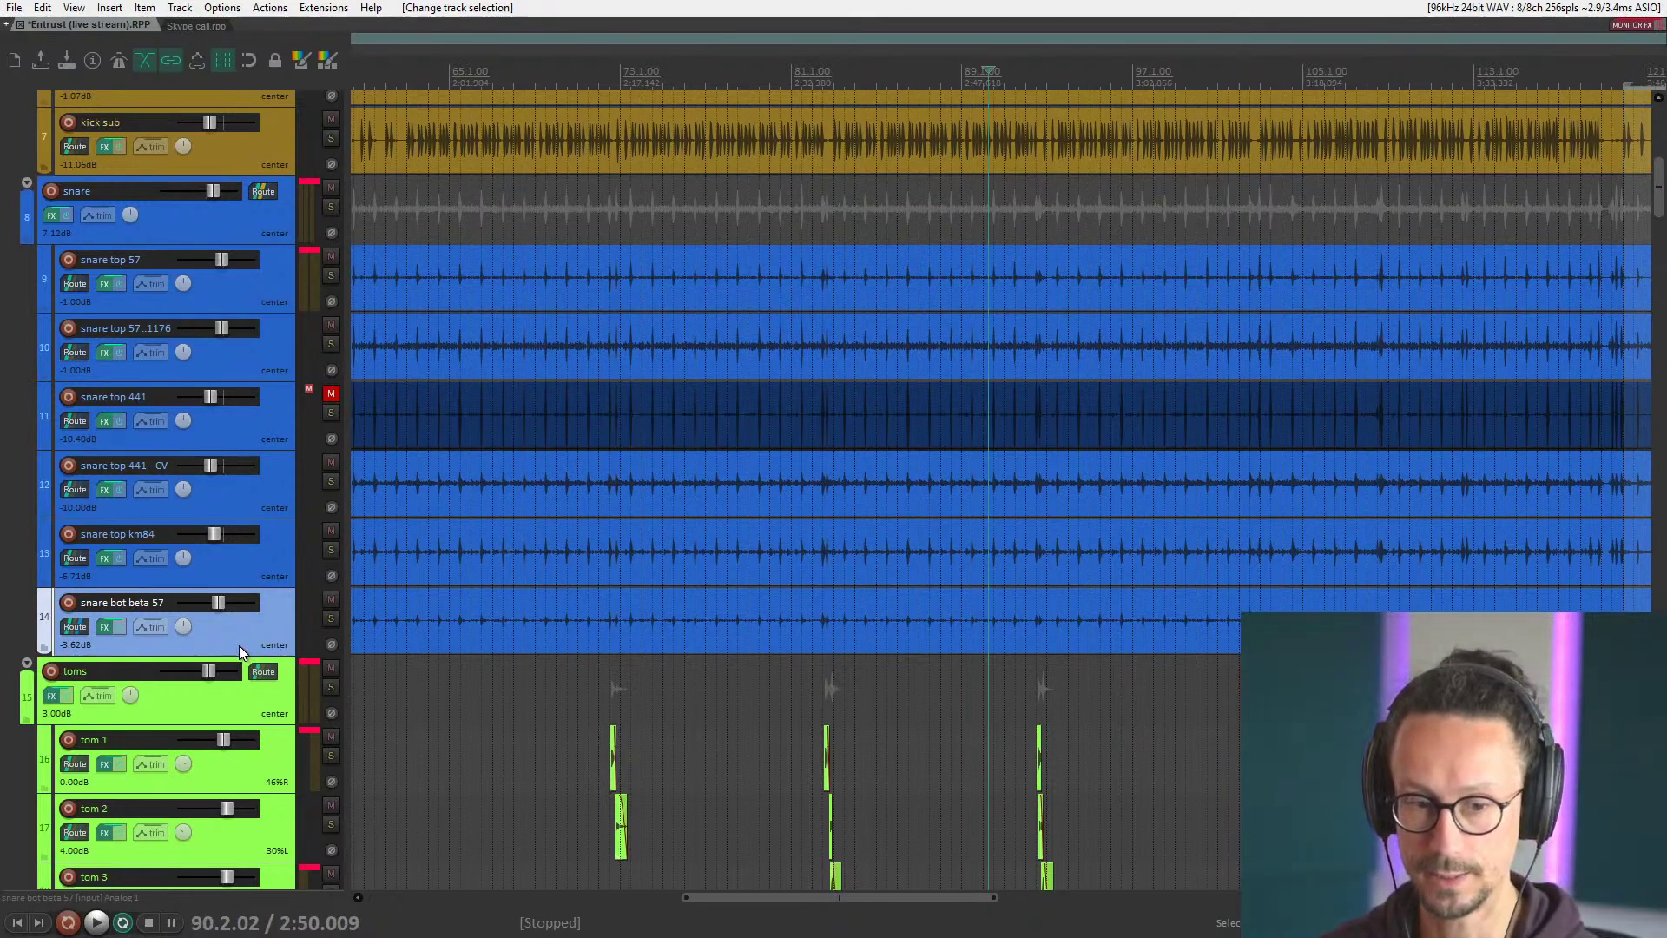
Point out the toms folder and its tom 1 track by selecting each in turn.
click(261, 707)
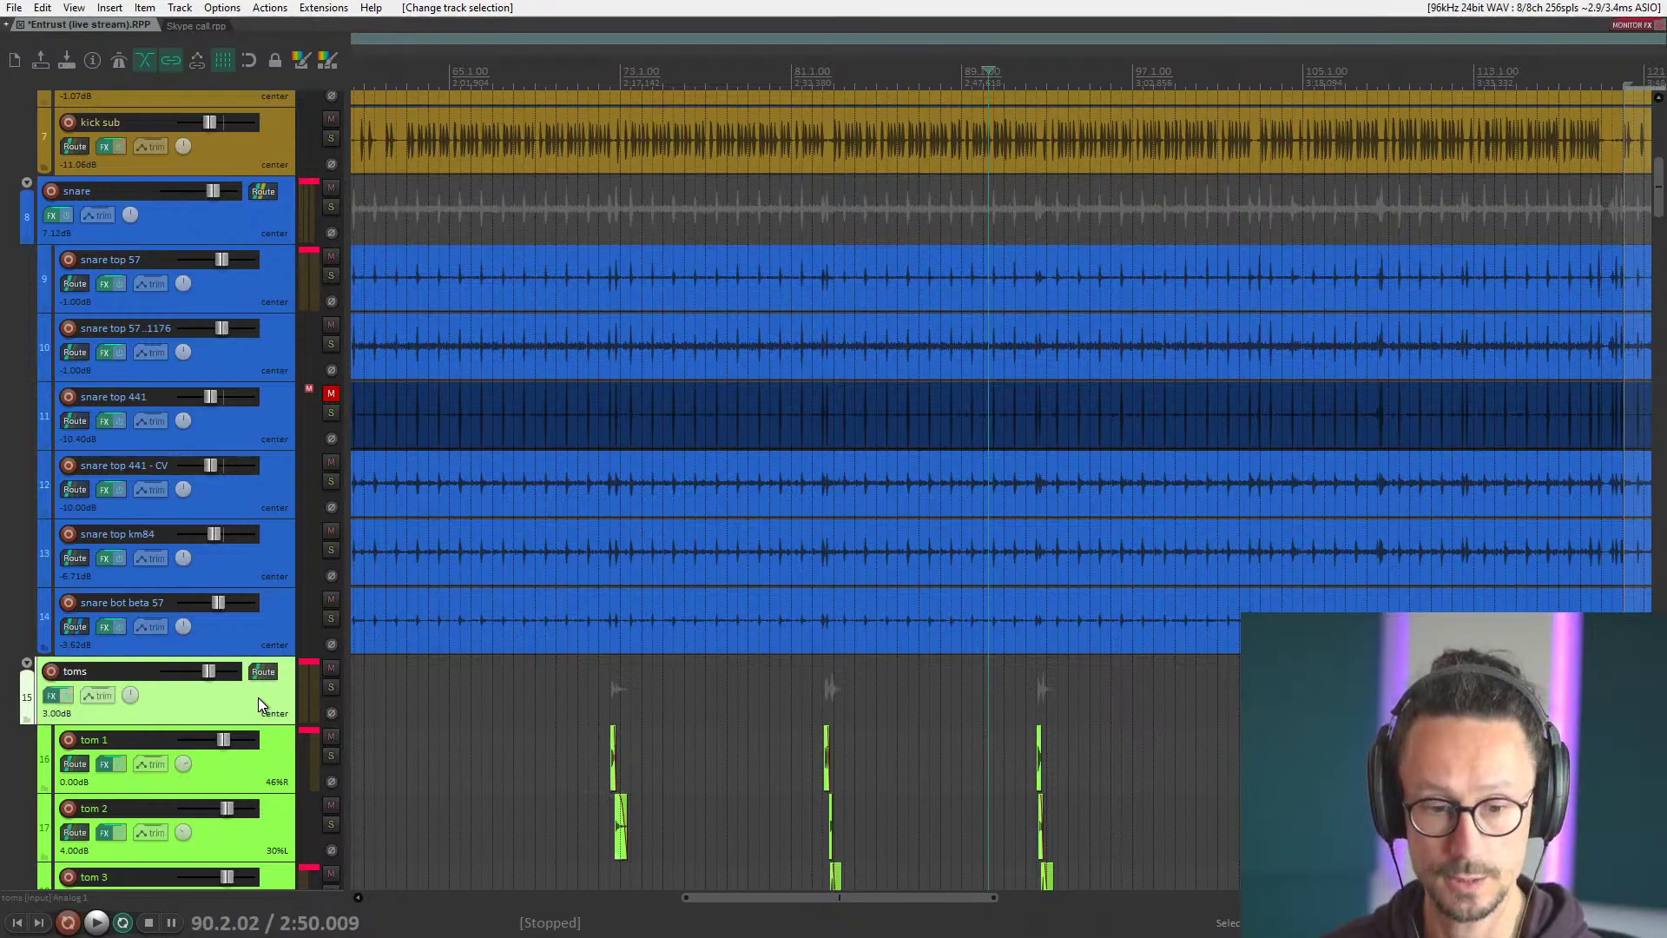
scroll(257, 696, down, 2)
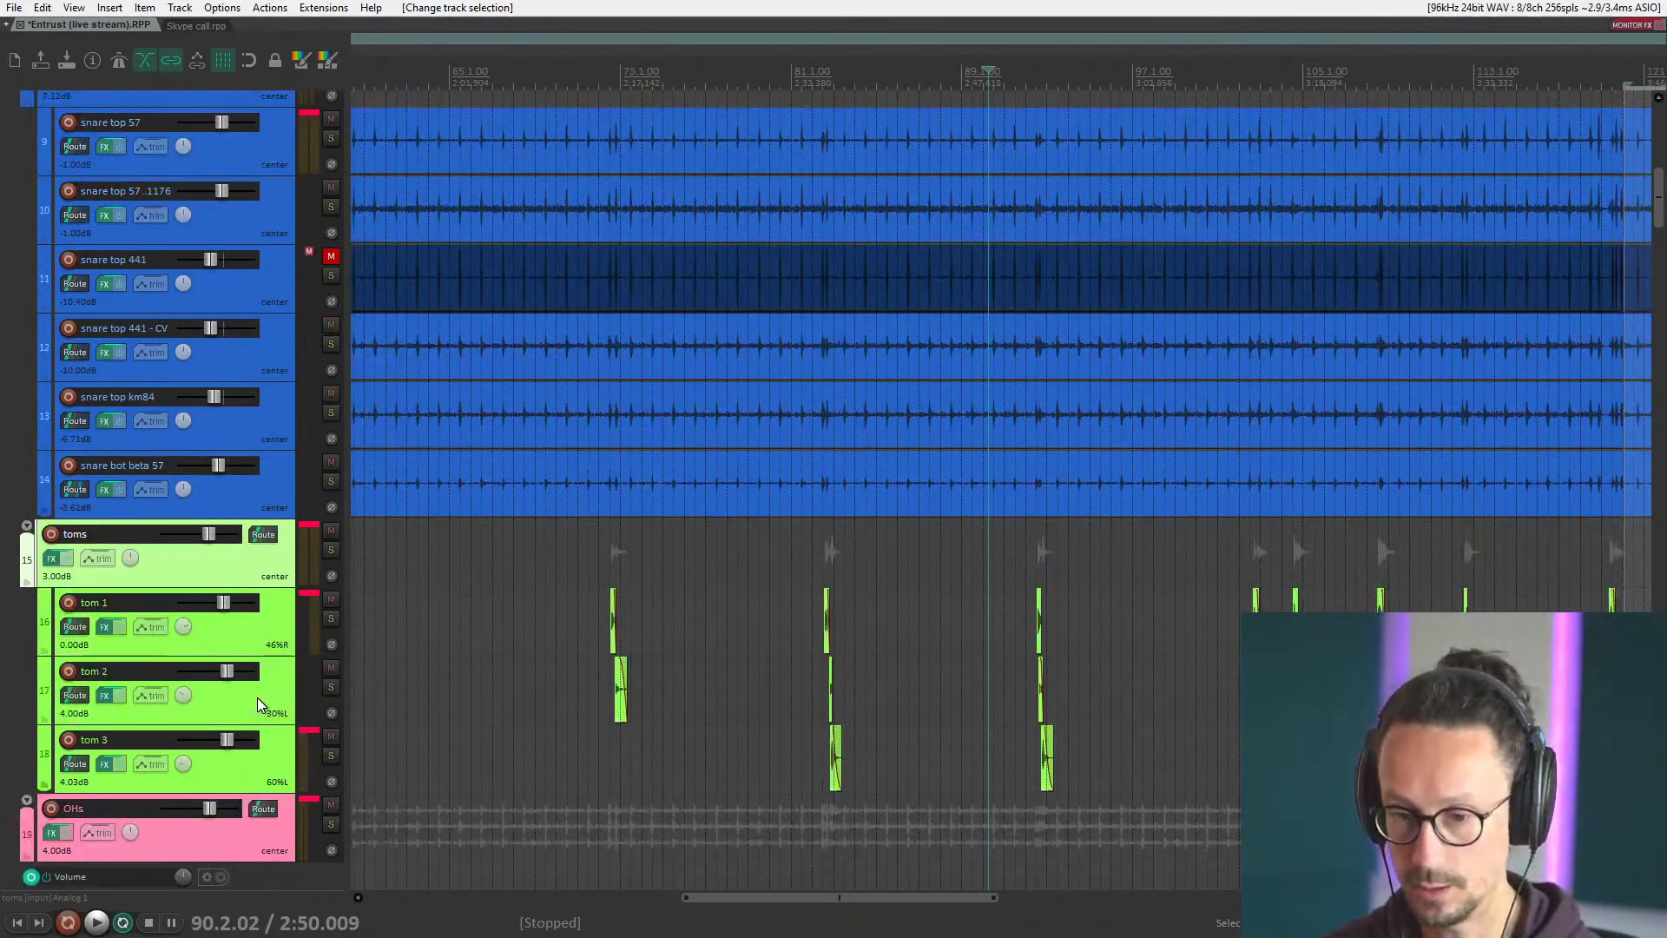
click(243, 643)
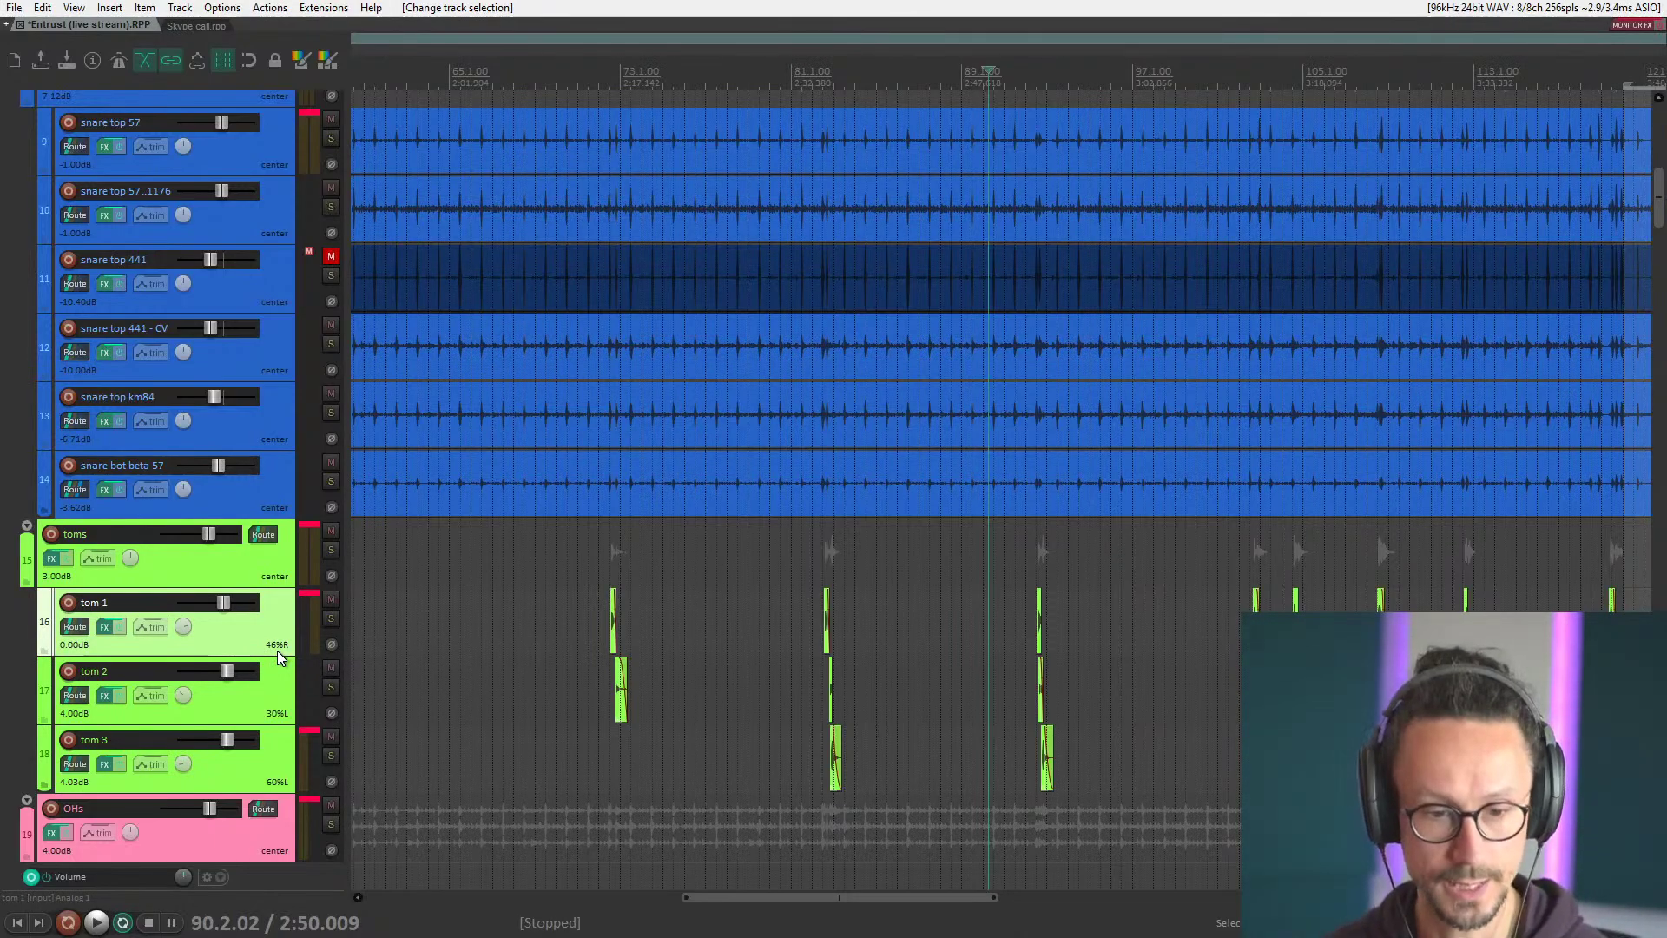
click(258, 565)
Point out the OHs folder and alternately select its OHs L & R and OH center tracks.
scroll(226, 581, down, 1)
scroll(226, 582, down, 3)
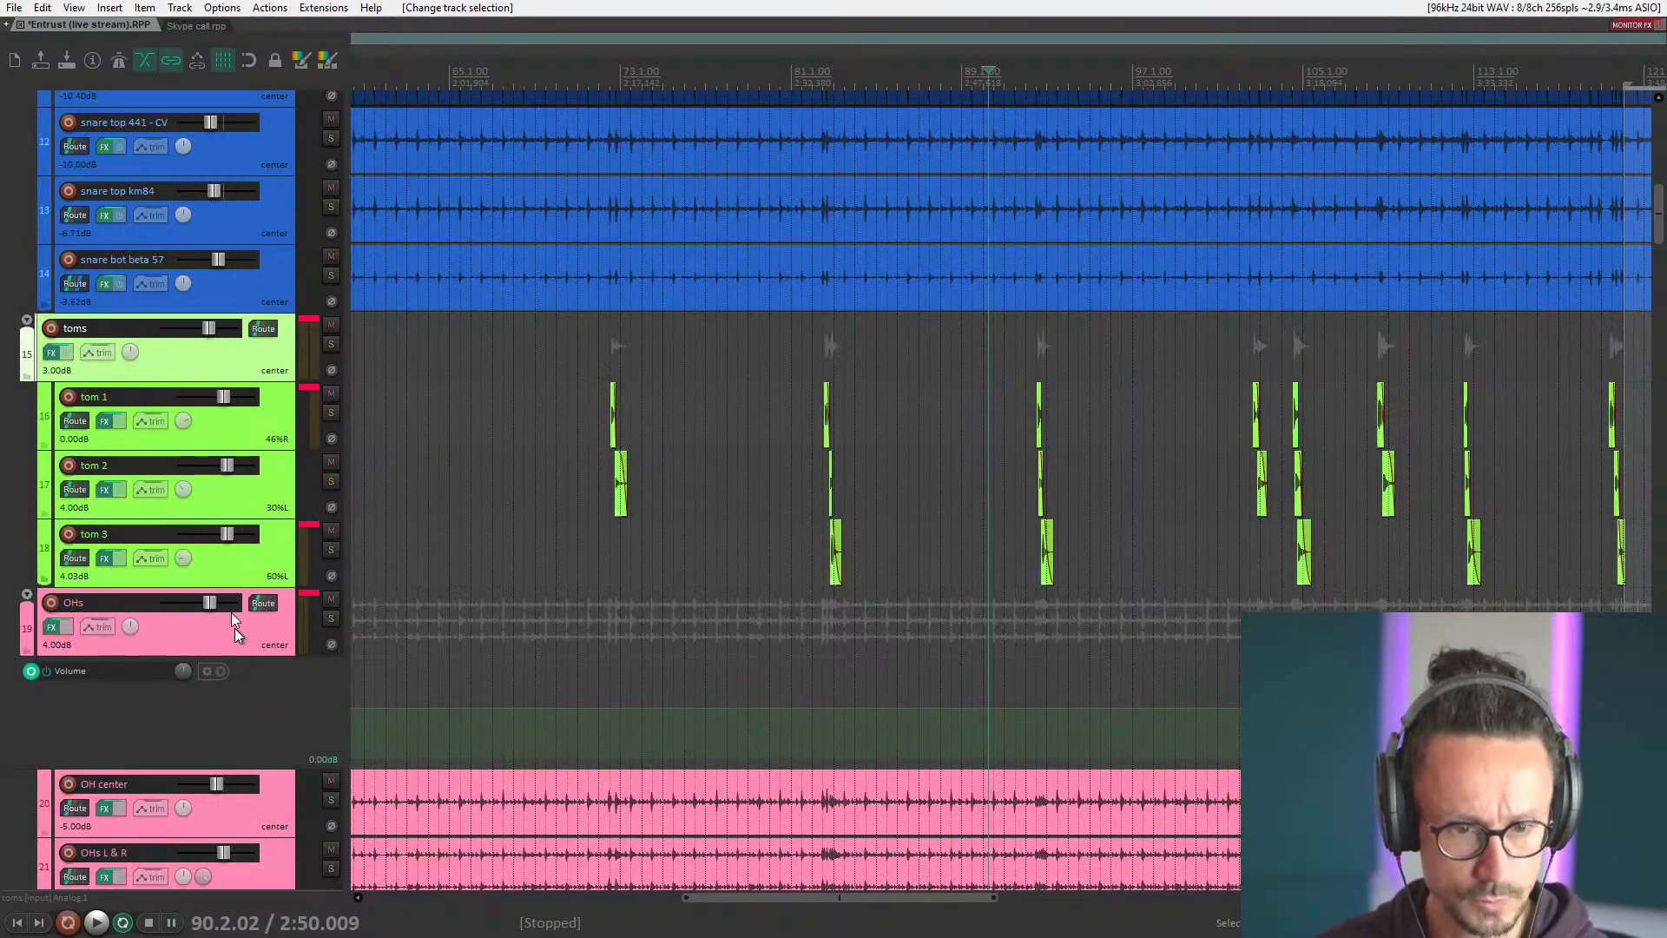
scroll(196, 523, down, 4)
click(212, 363)
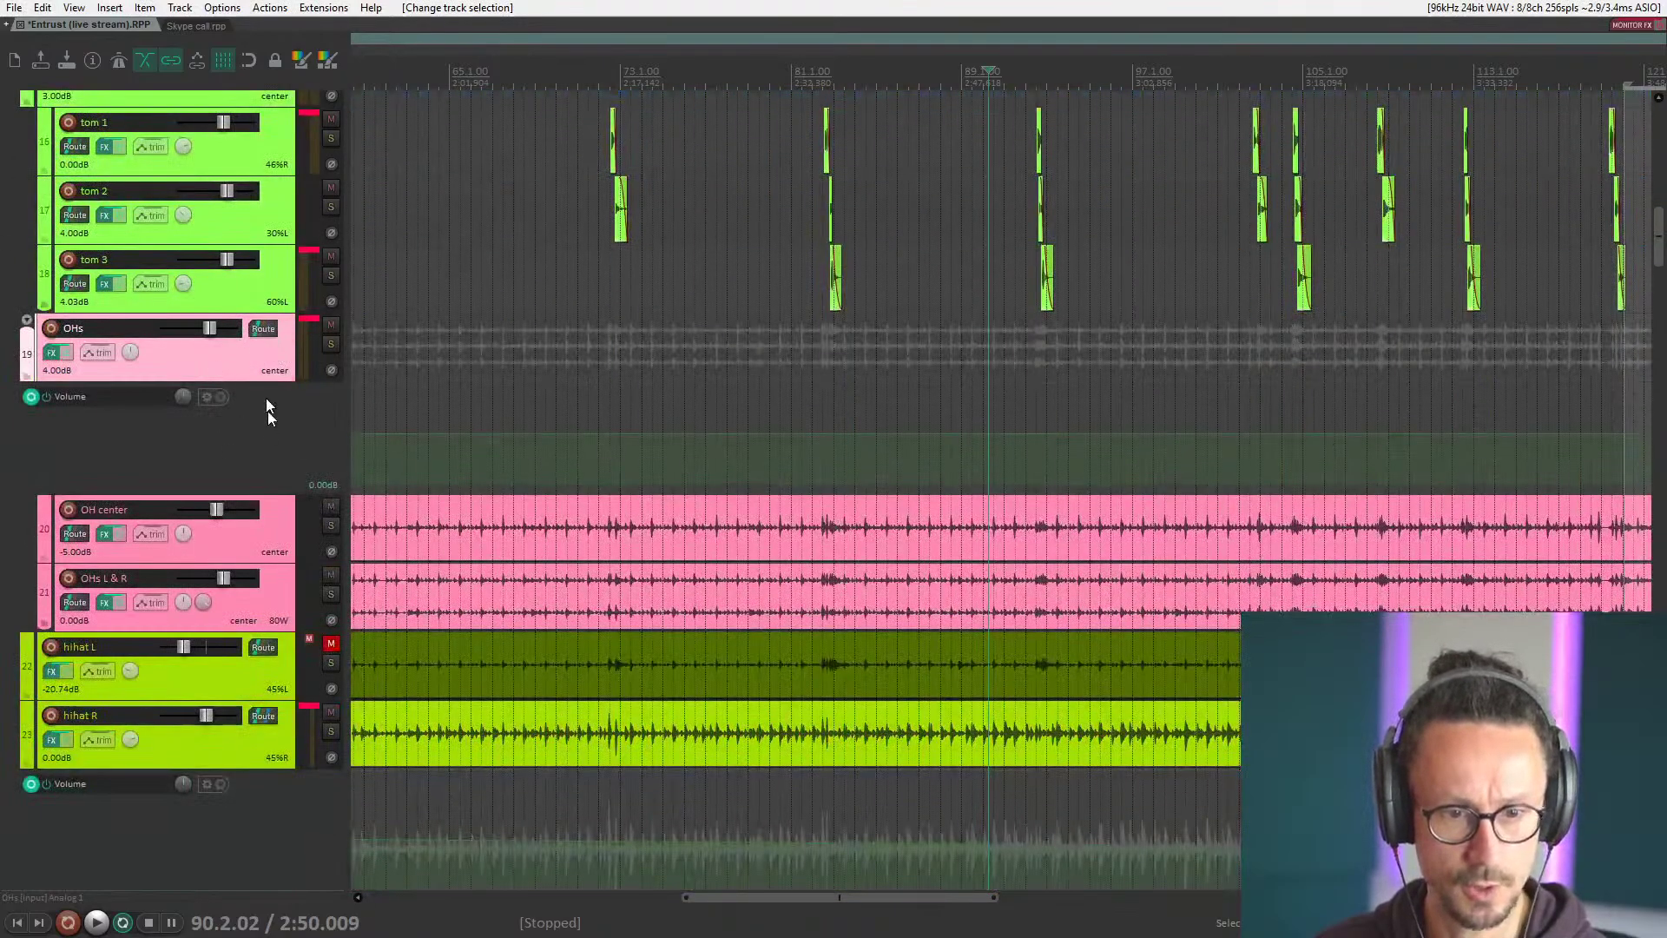
scroll(260, 434, down, 2)
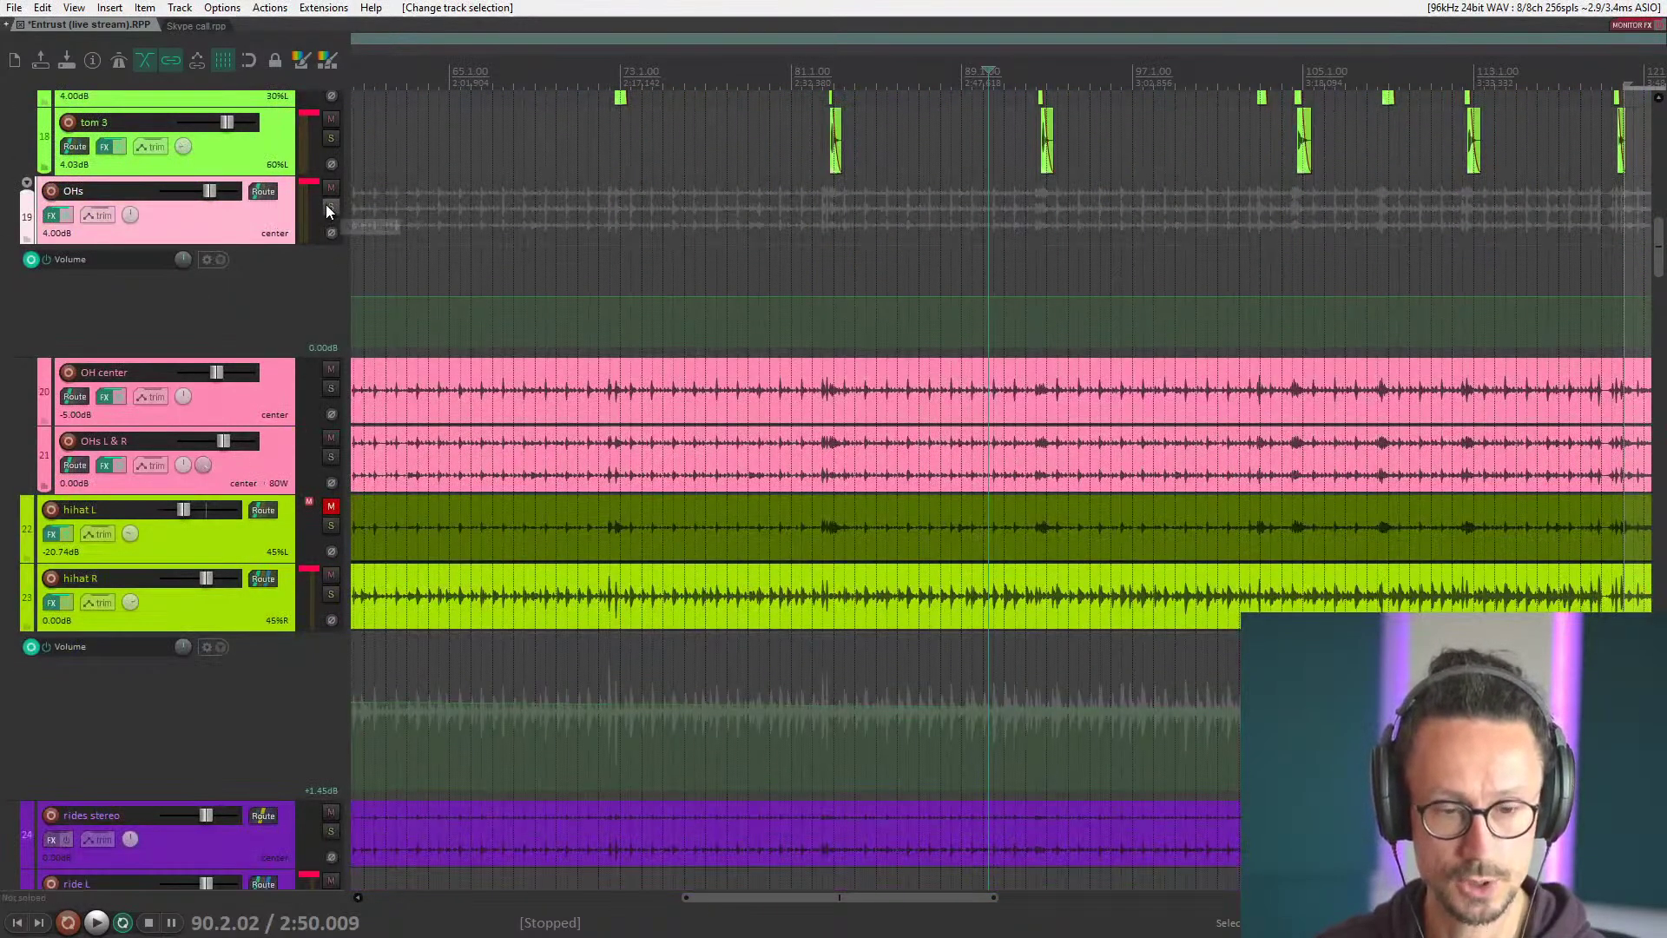
click(260, 469)
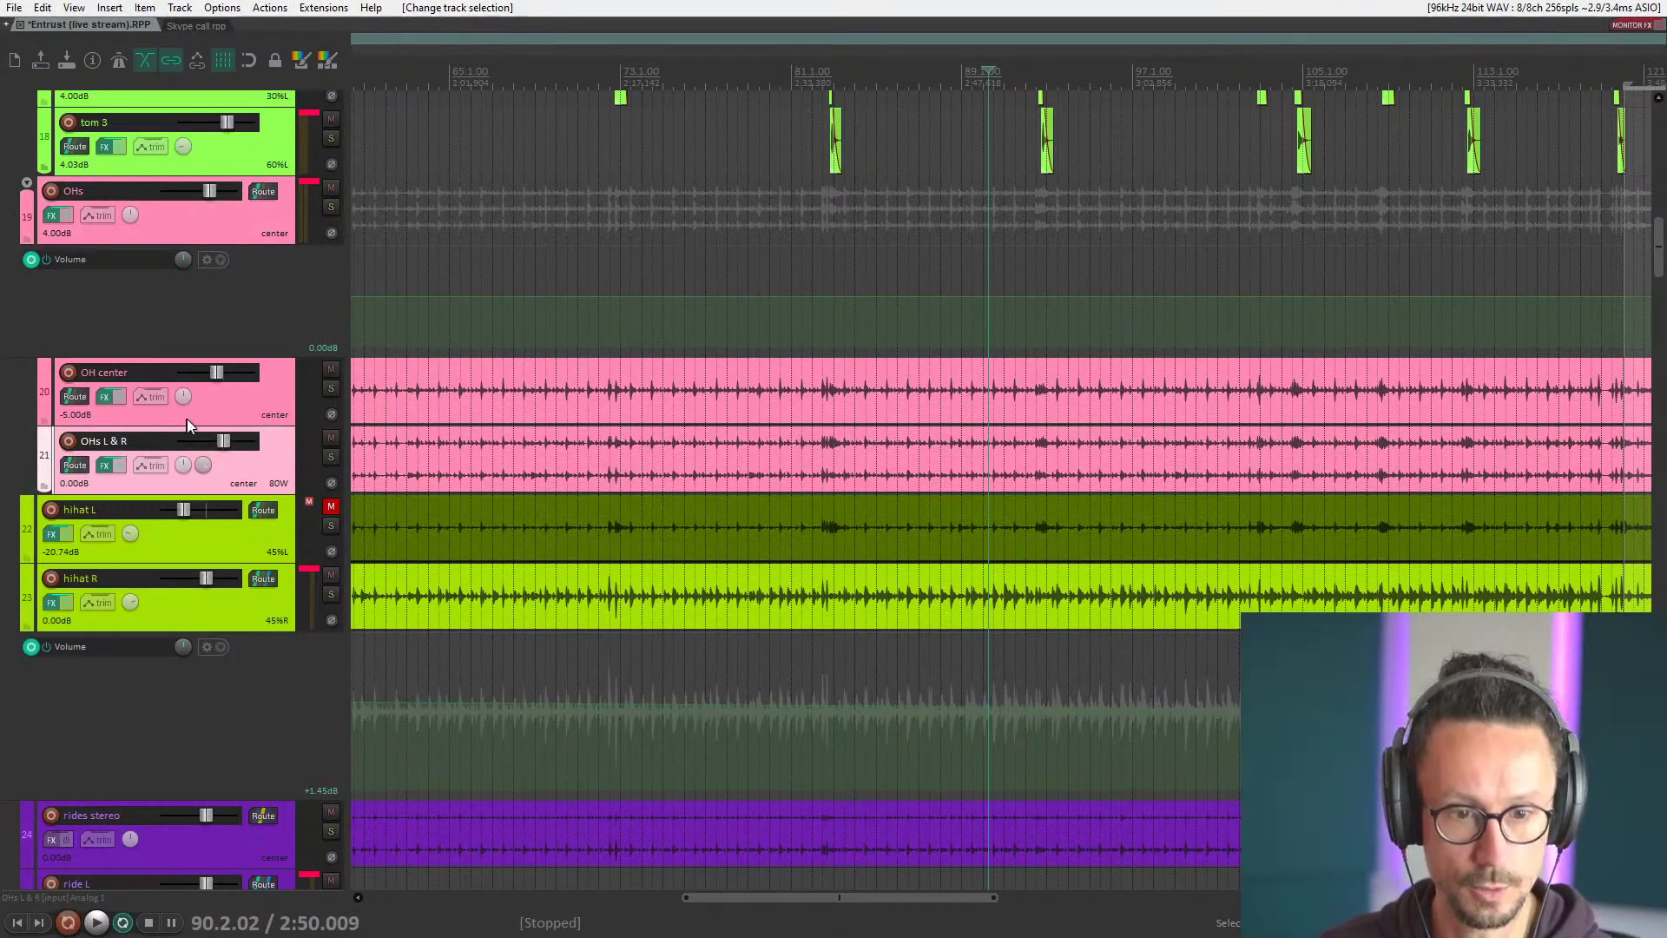
click(216, 415)
click(257, 480)
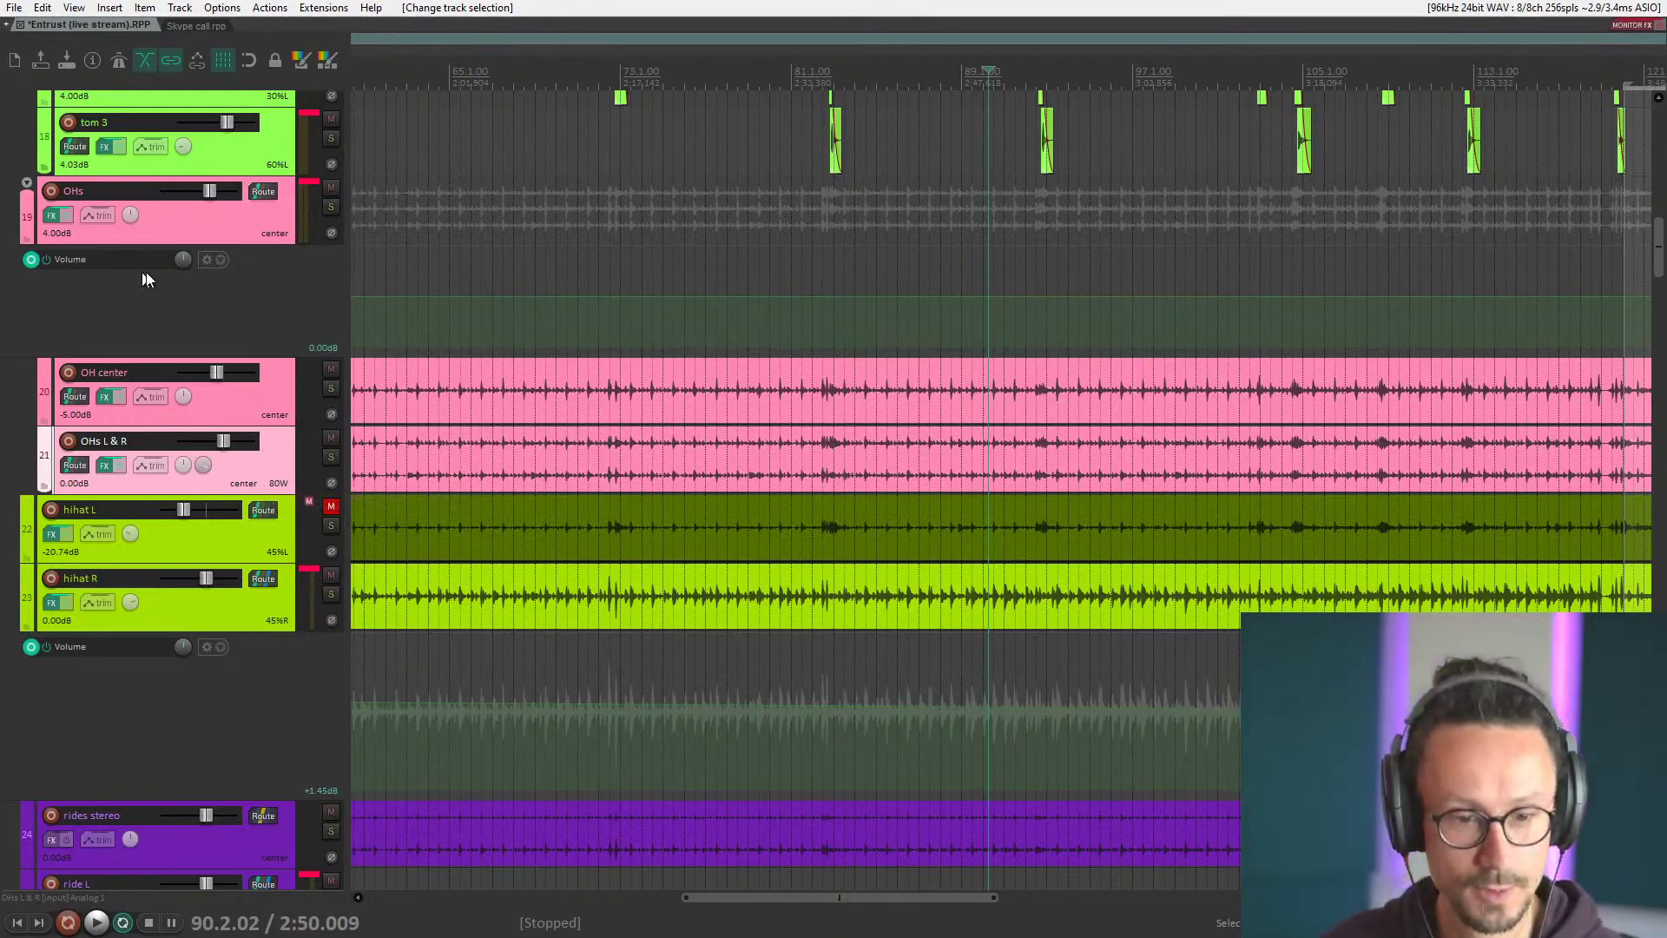
click(236, 404)
click(248, 462)
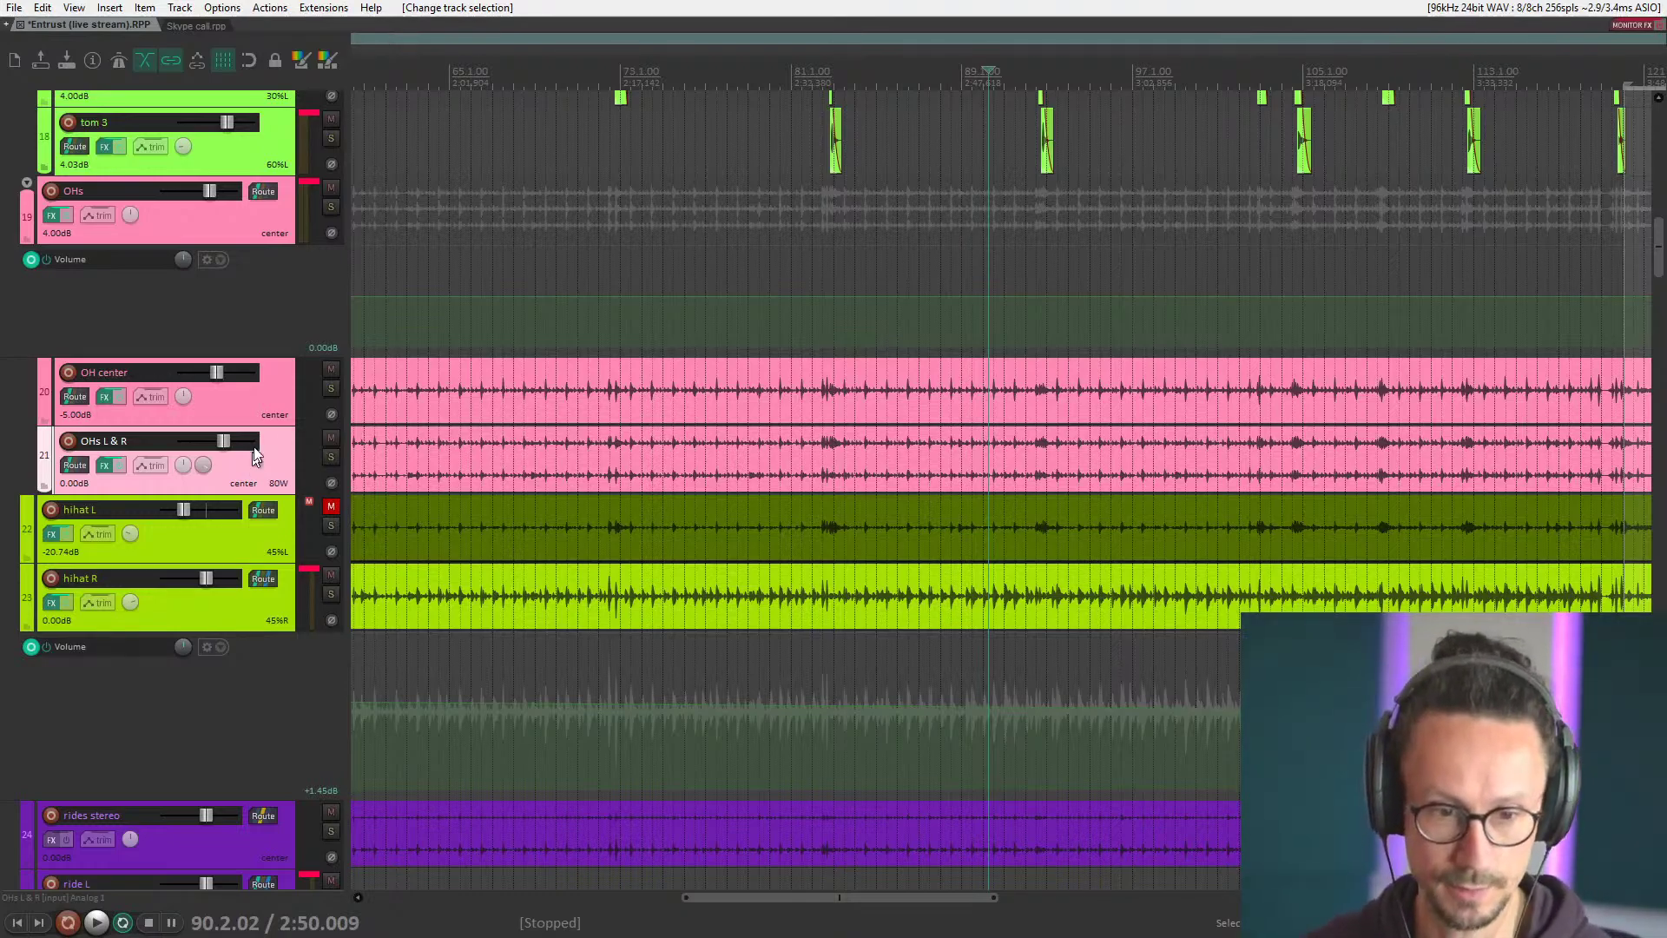
click(249, 412)
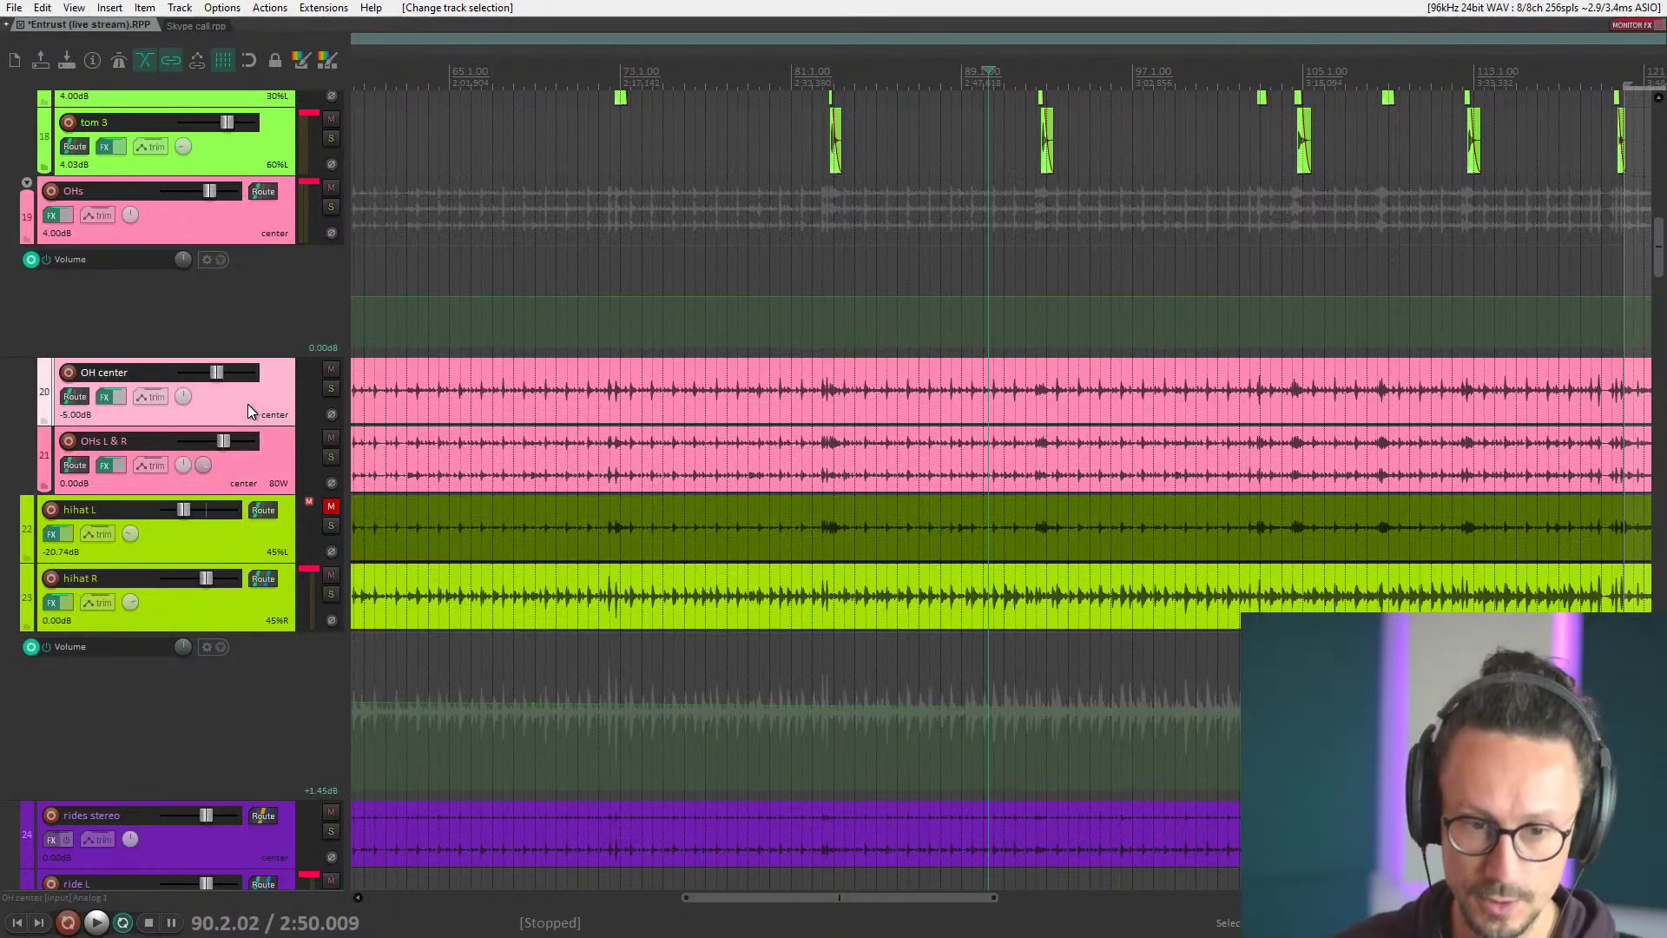
click(277, 484)
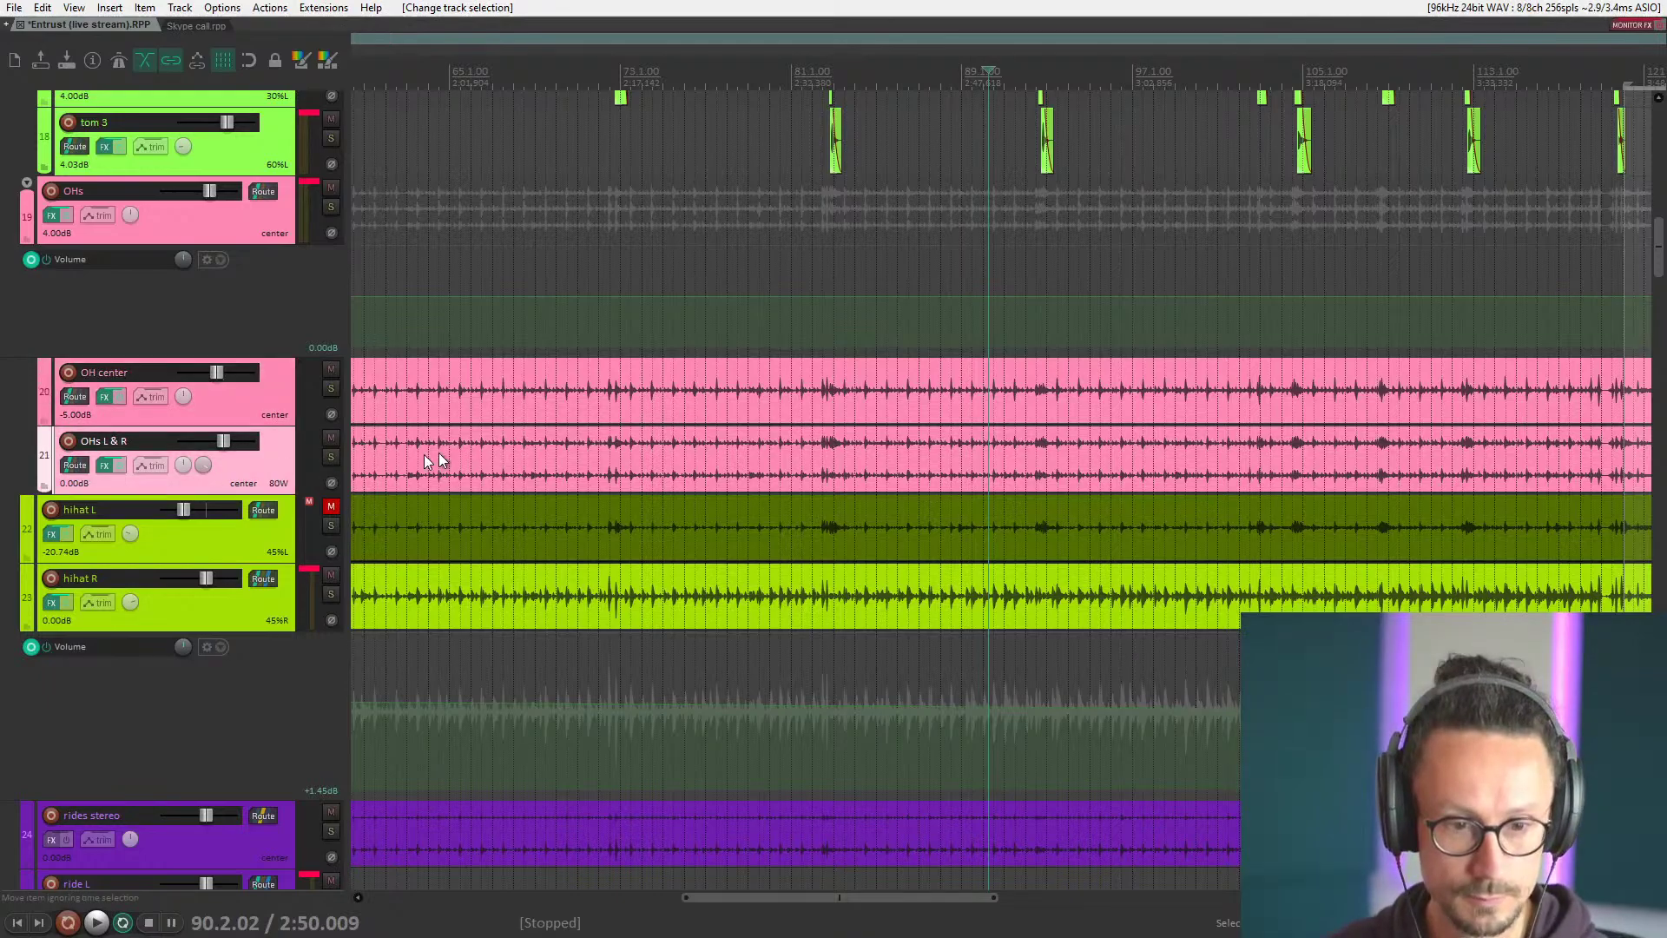
Play OHs L & R soloed and inspect the Slate Digital Virtual Channel in its effects chain, closing the chain again.
click(335, 453)
key(space)
scroll(1130, 493, down, 5)
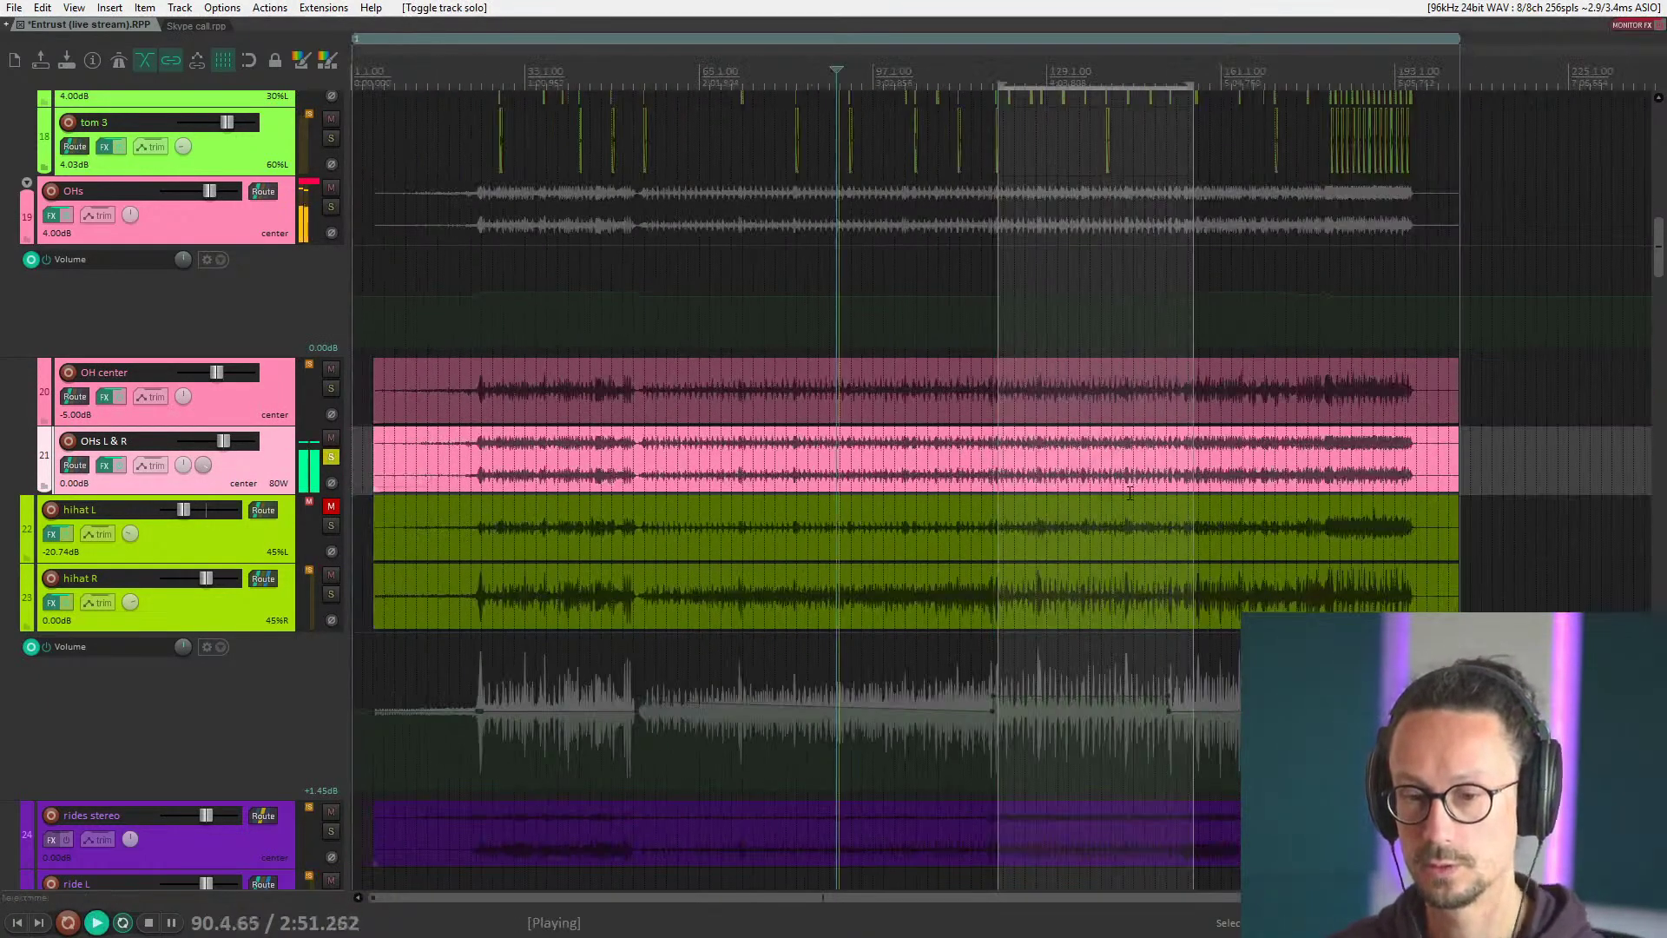
click(104, 466)
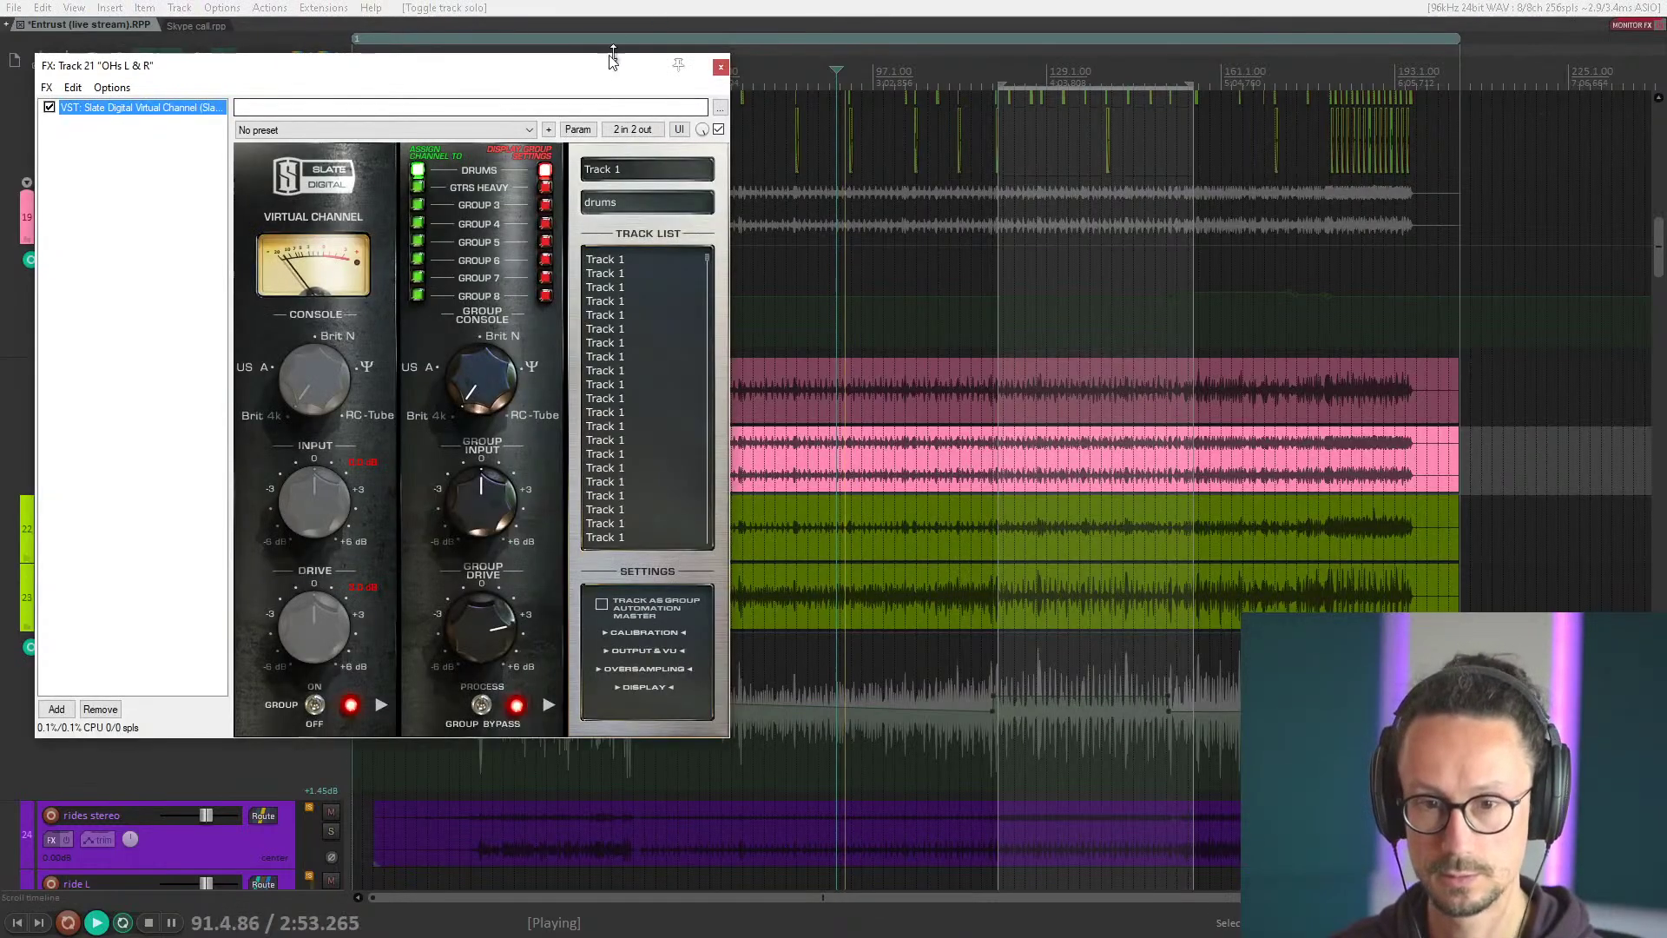
drag(612, 59, 1465, 133)
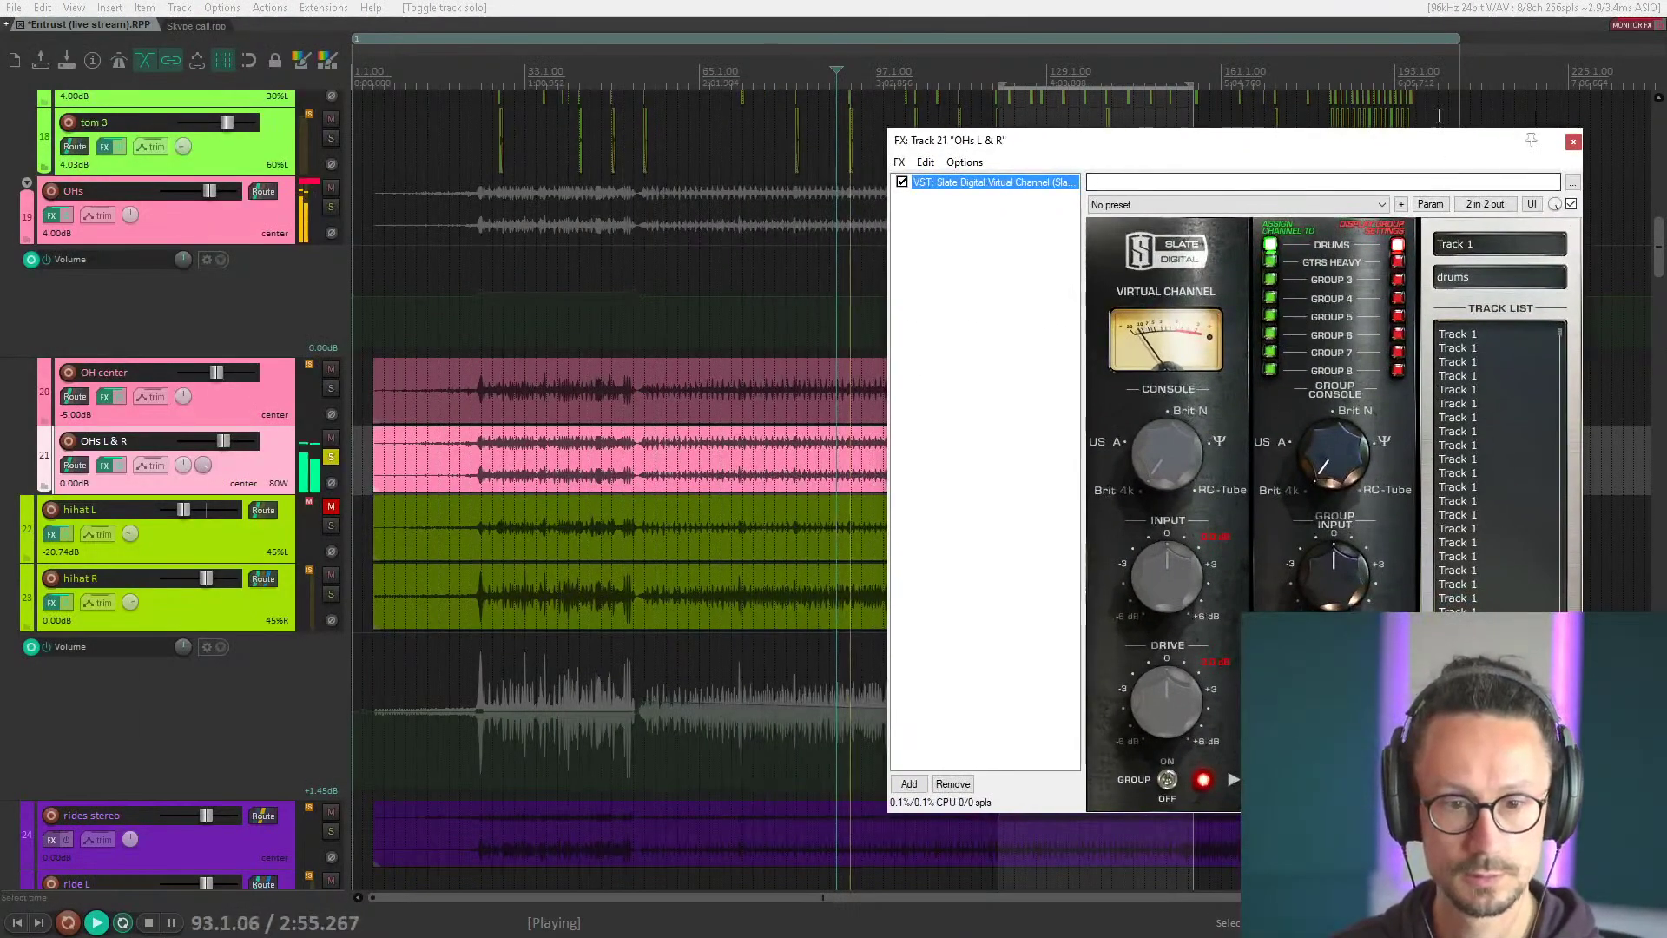
click(1572, 141)
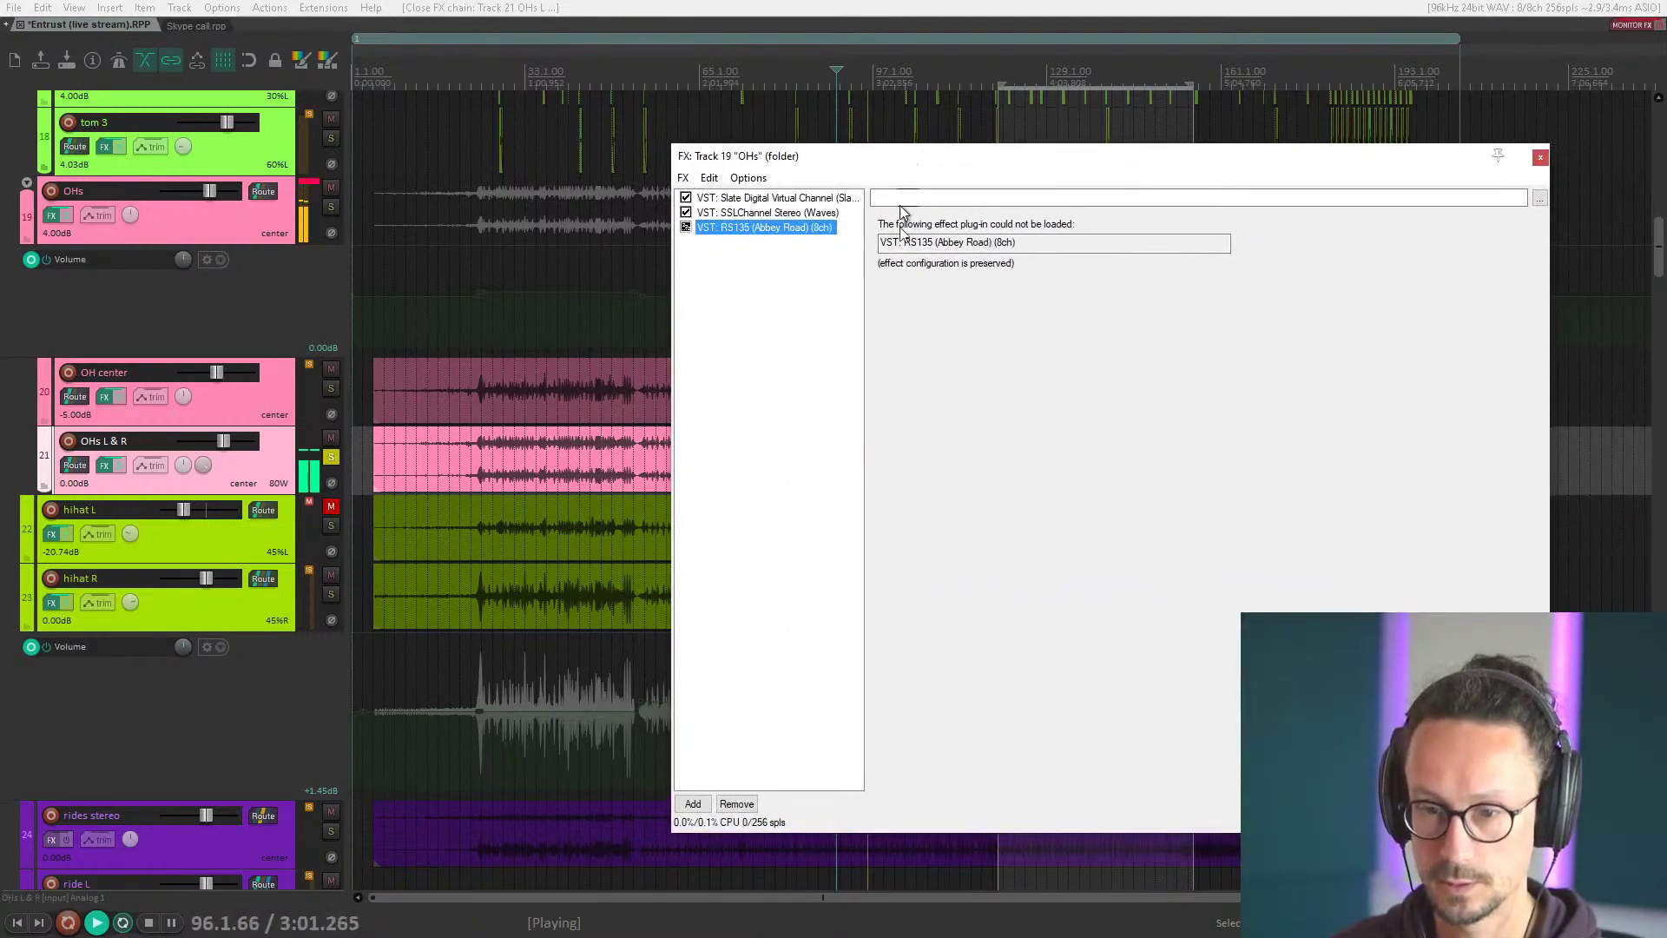
Show the SSLChannel Stereo settings on the OHs folder, add OH center to the soloed playback, and stop.
click(748, 216)
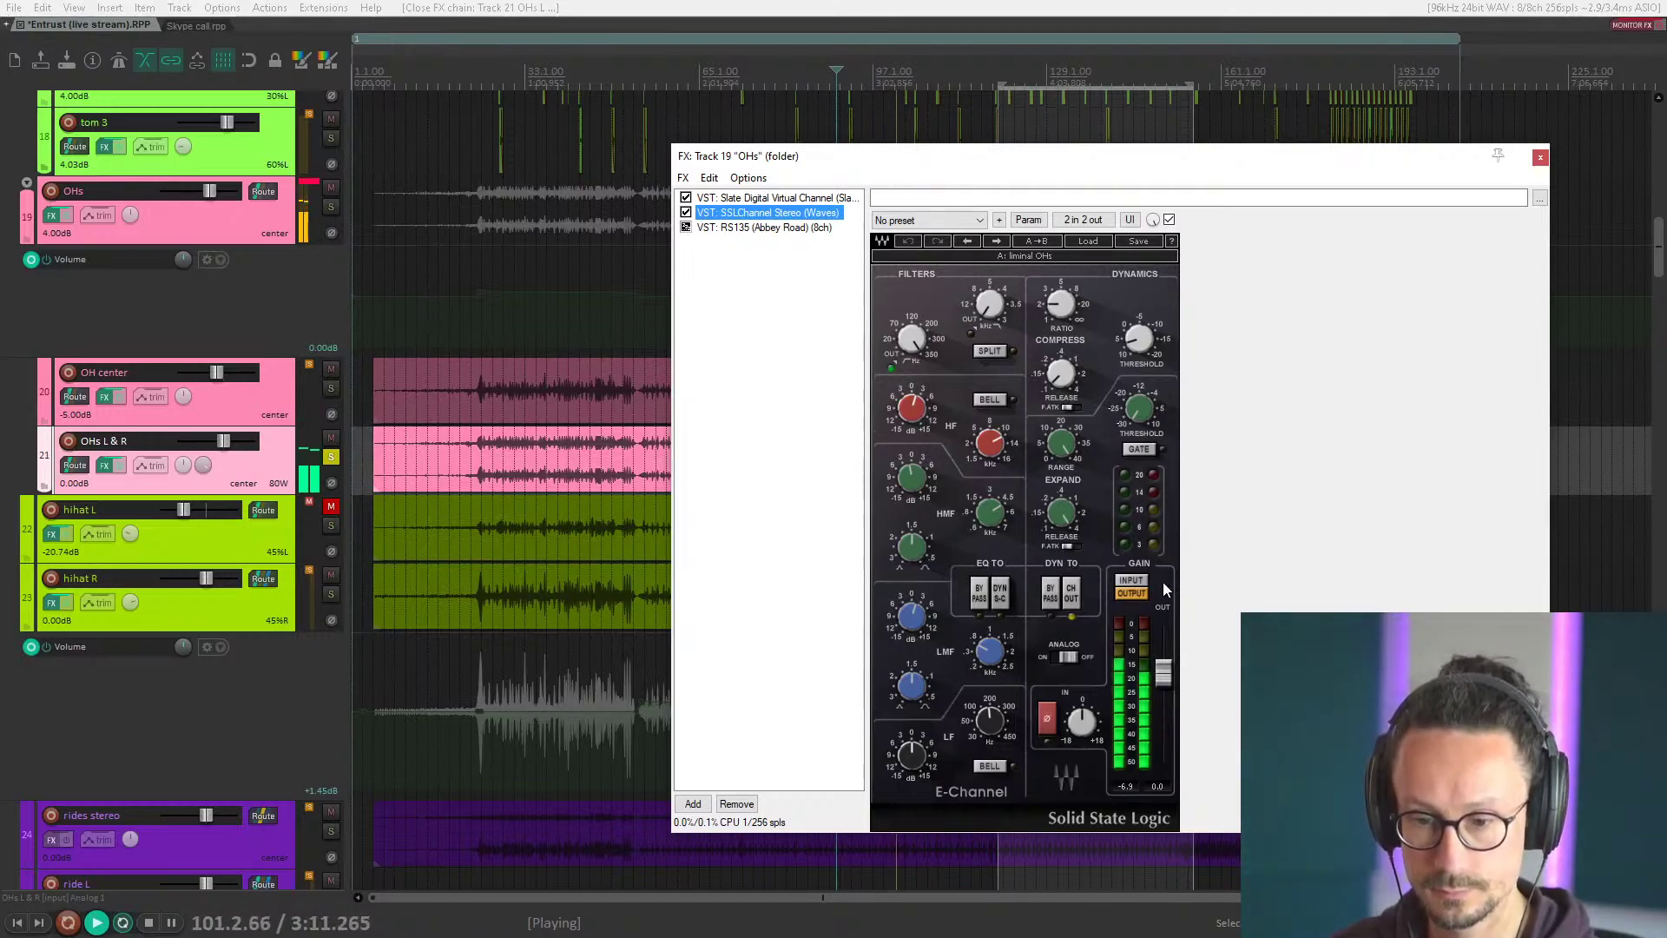
click(332, 389)
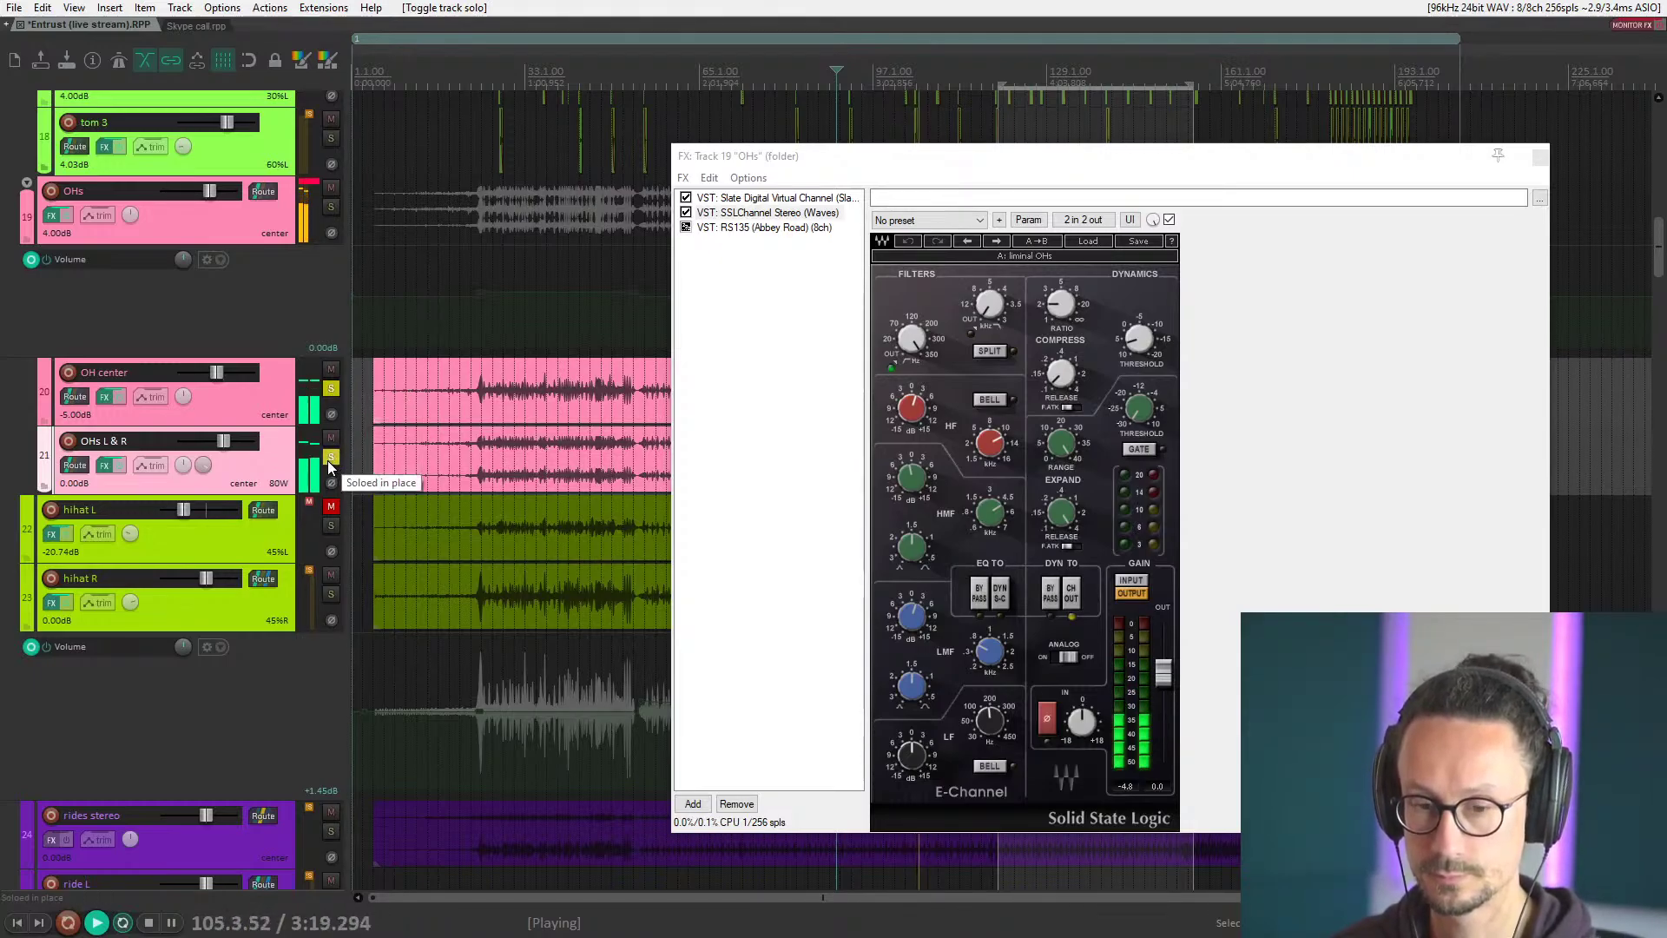
key(space)
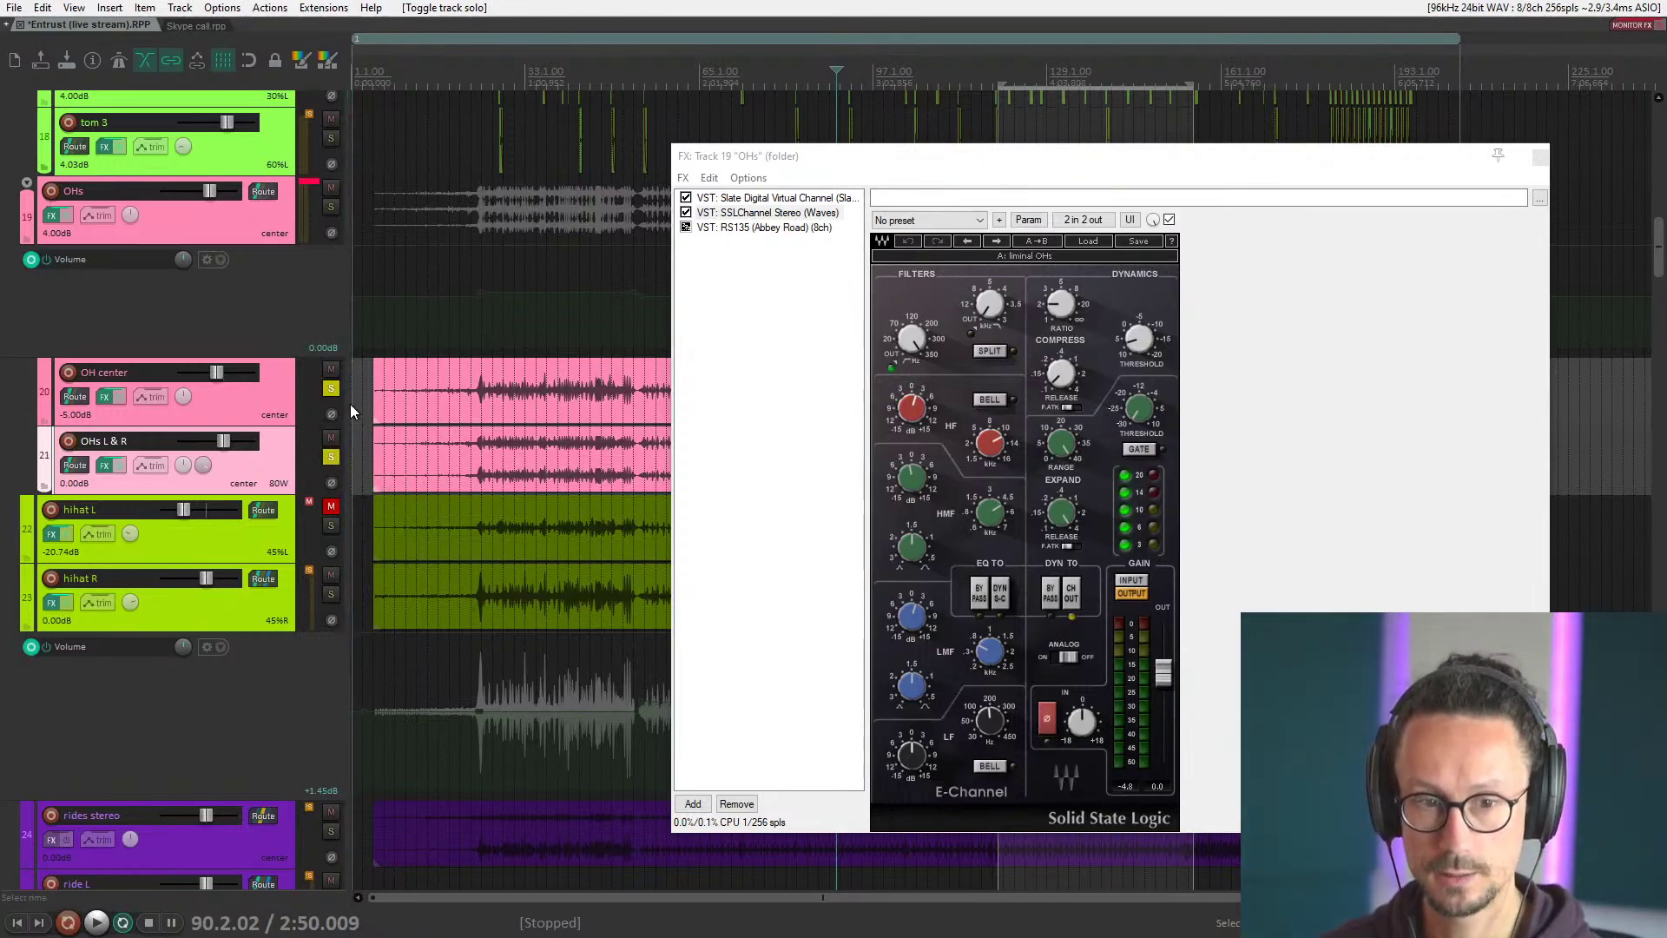
Point out OH center, OHs L & R, and the parent OHs folder by selecting them in turn while playback is stopped.
click(264, 417)
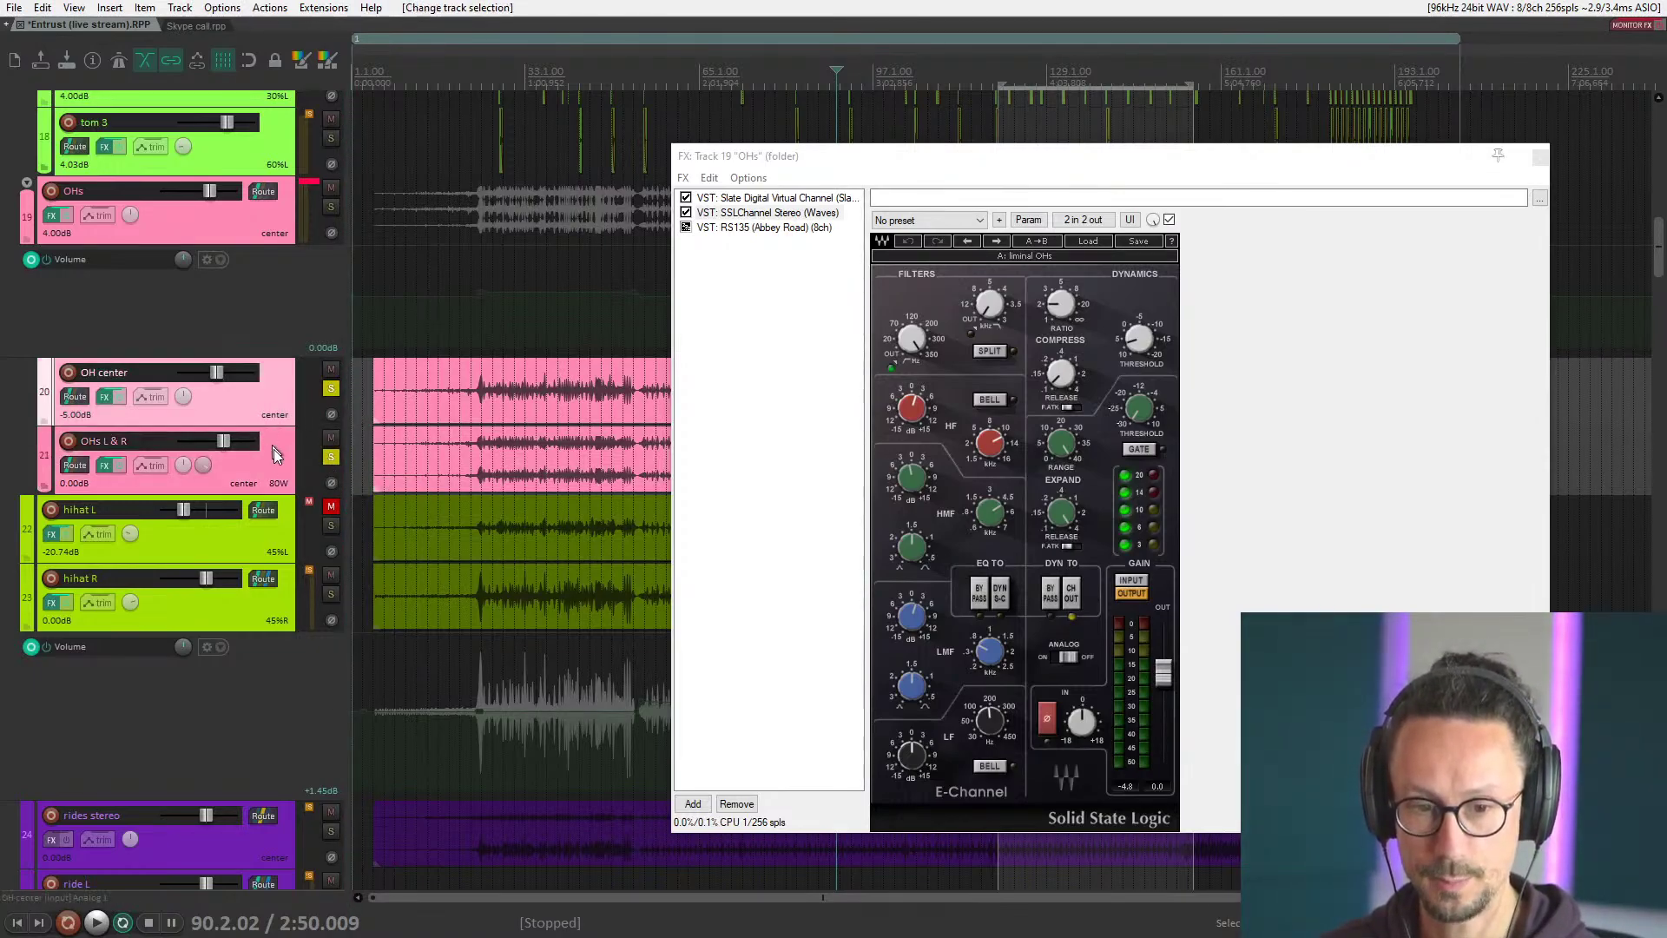
click(274, 449)
click(275, 420)
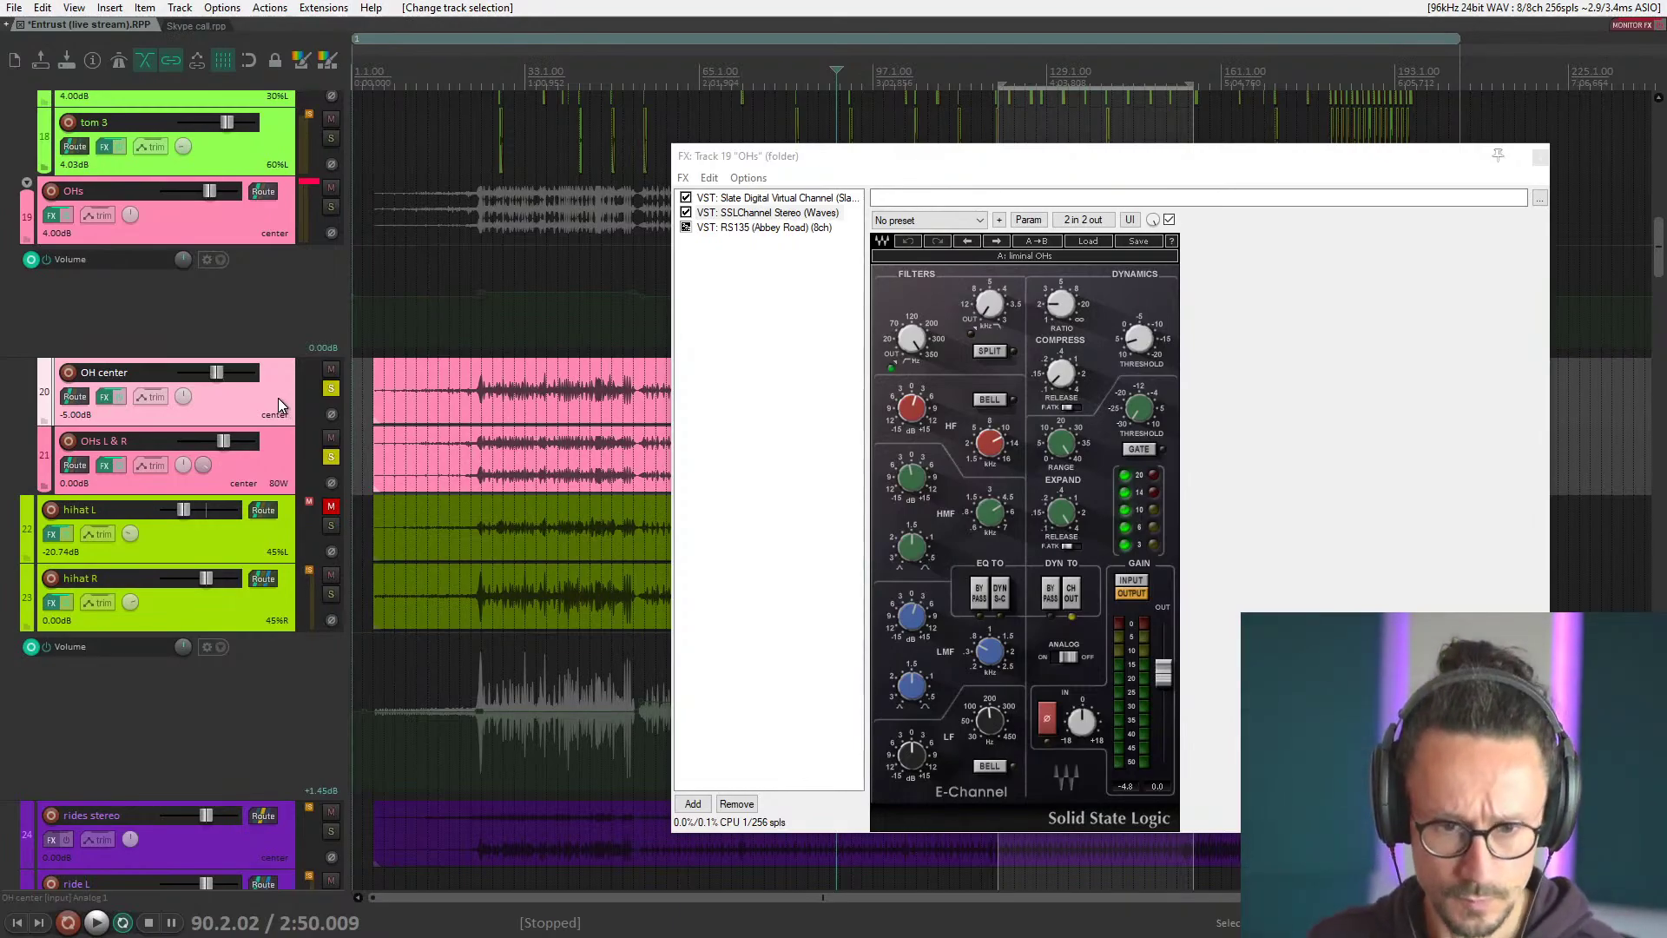
click(273, 445)
click(263, 397)
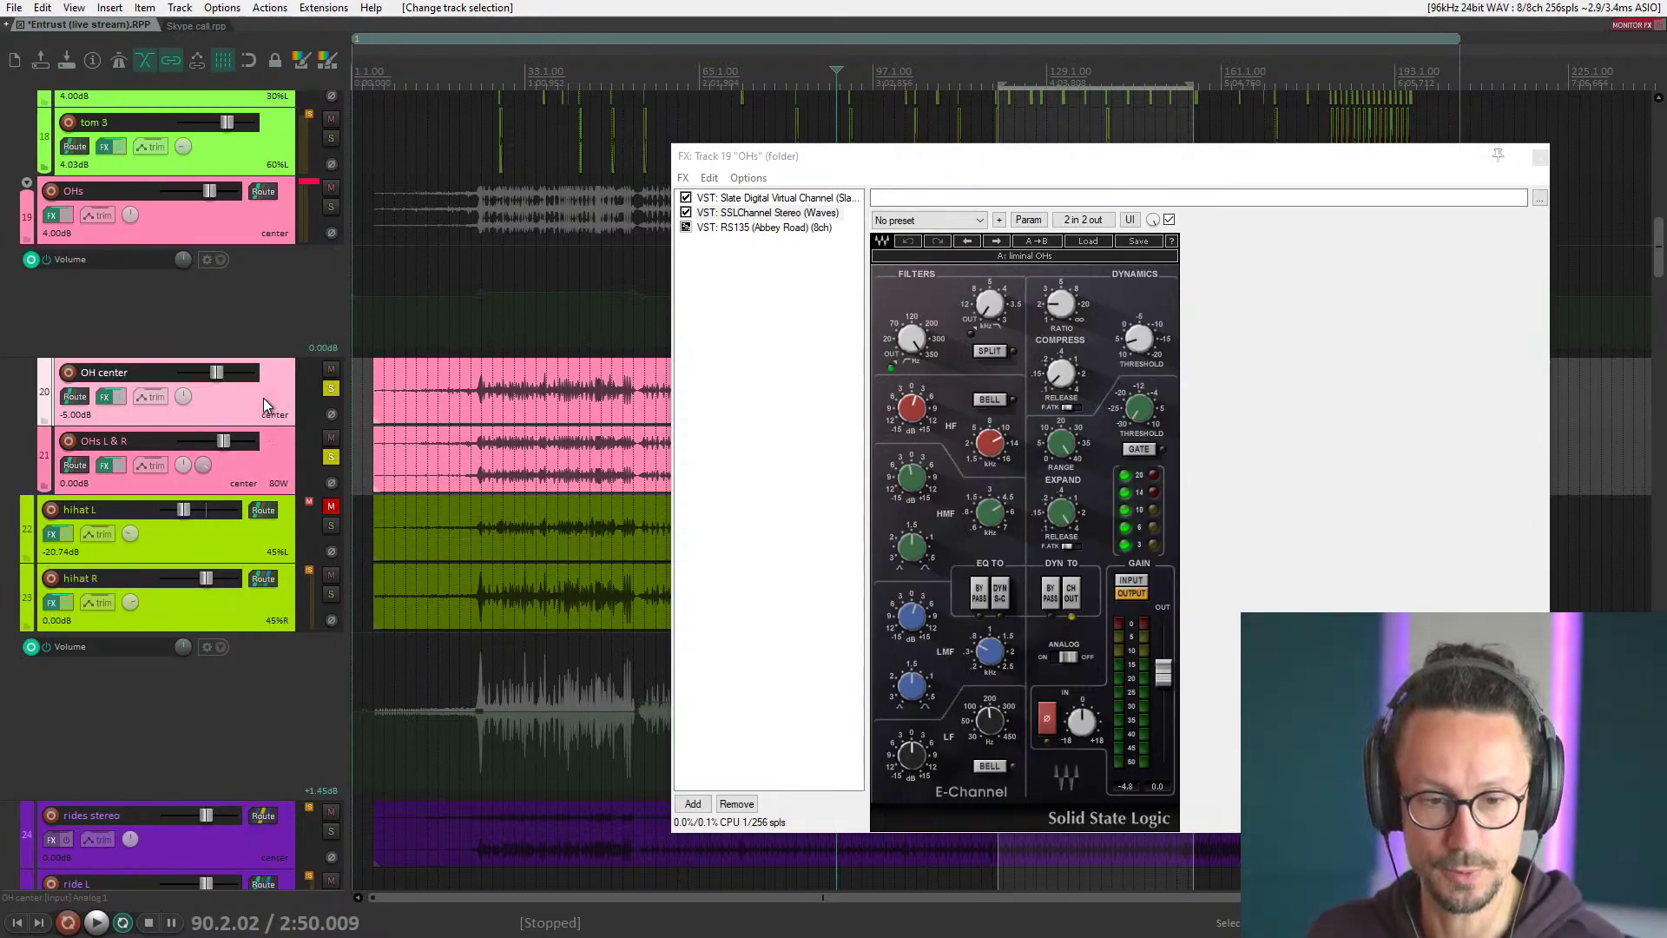
click(257, 231)
click(271, 408)
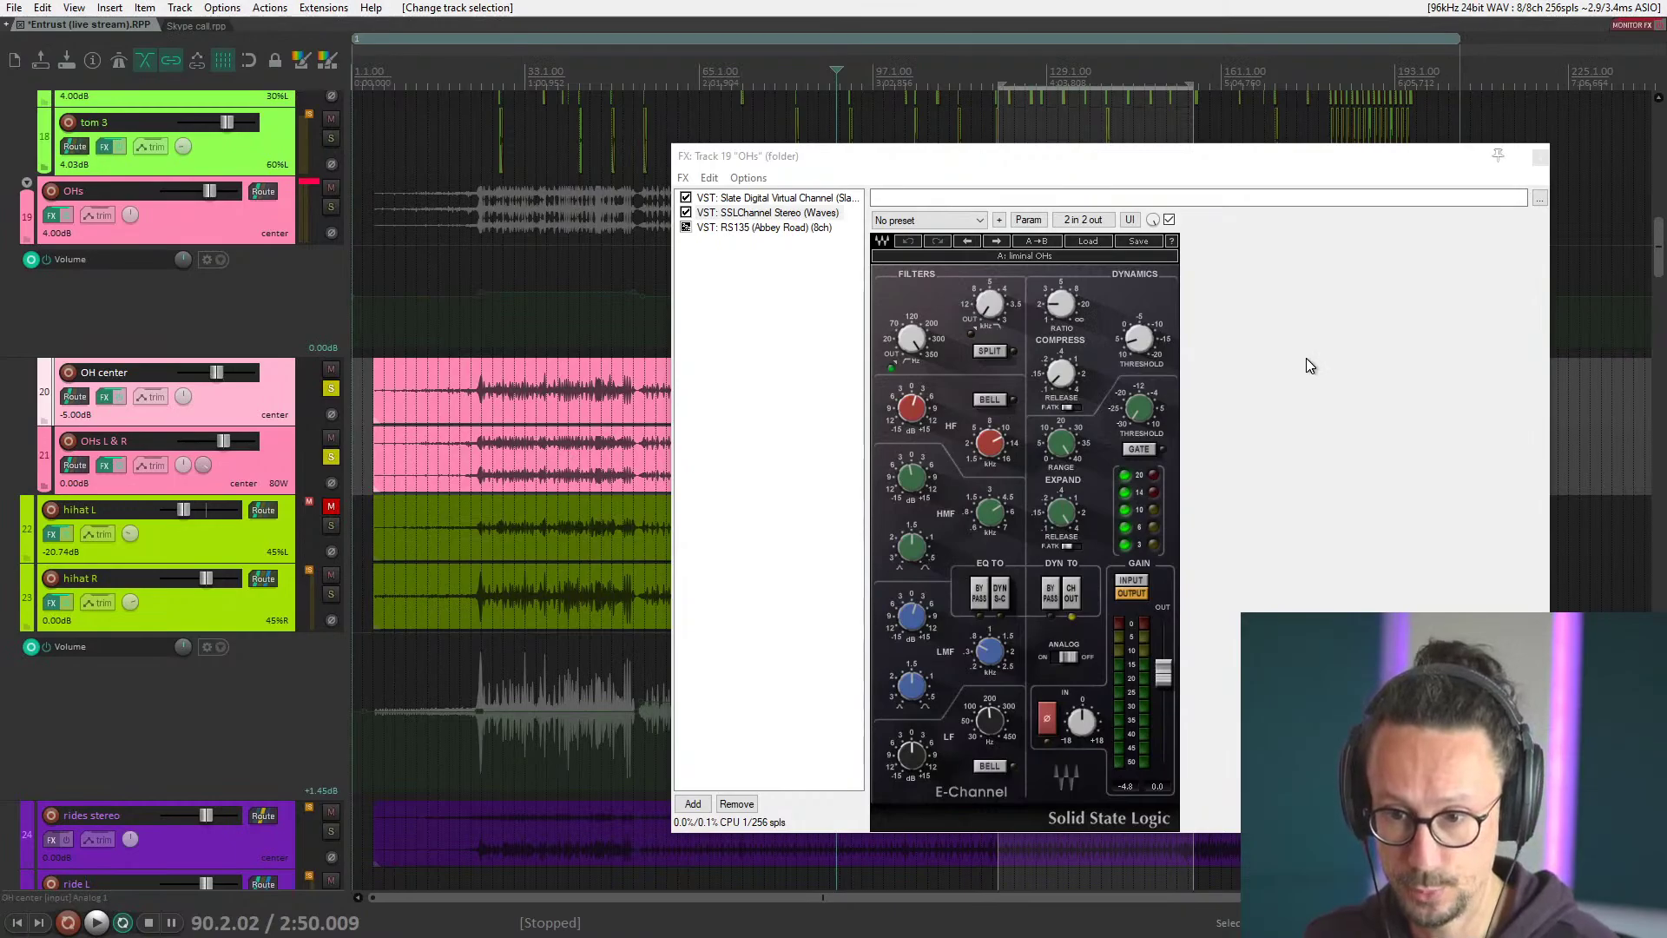
Point out the compressor ratio and threshold in the OHs folder's SSLChannel and briefly play the soloed overheads.
click(1060, 304)
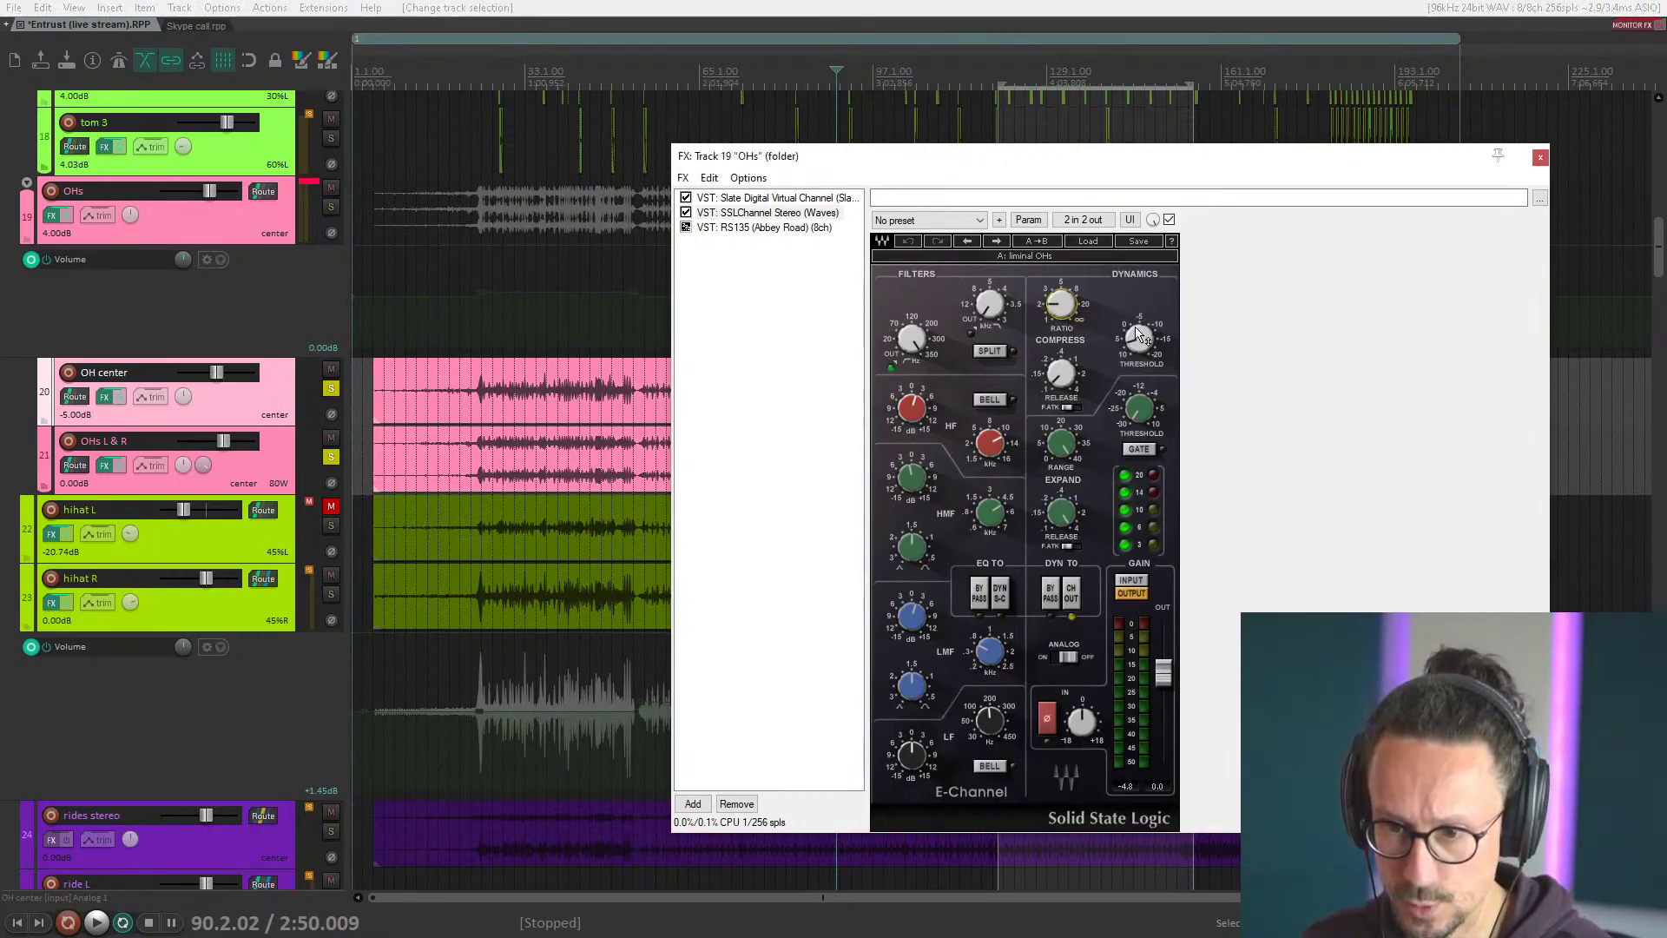
drag(1137, 335, 1143, 341)
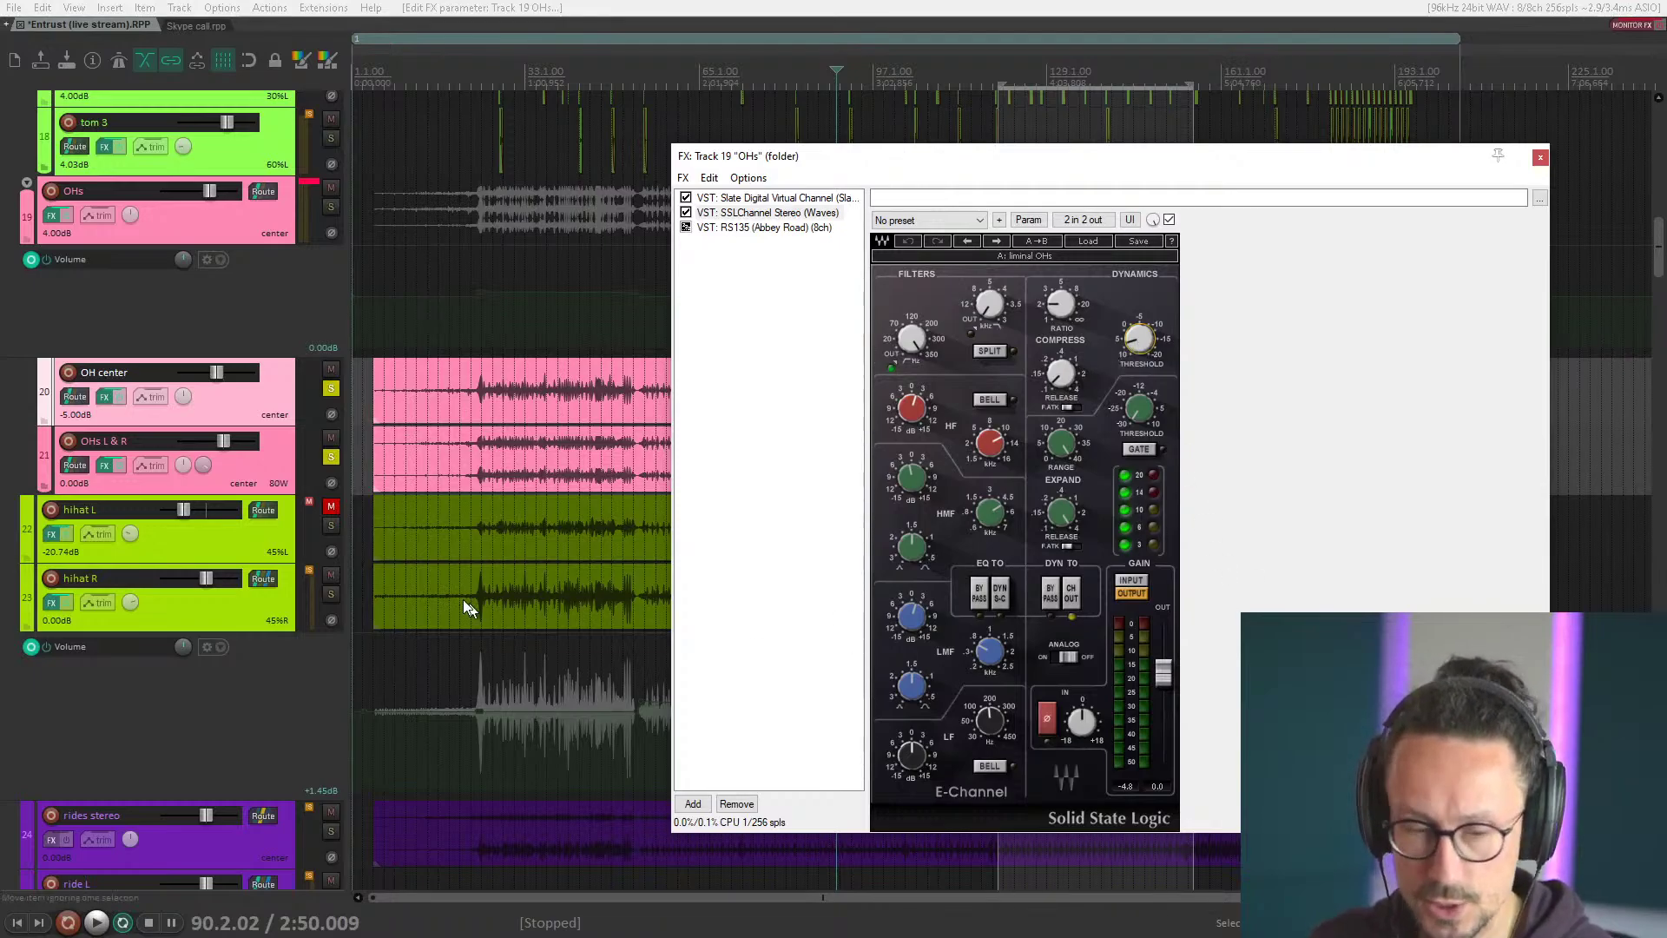
key(space)
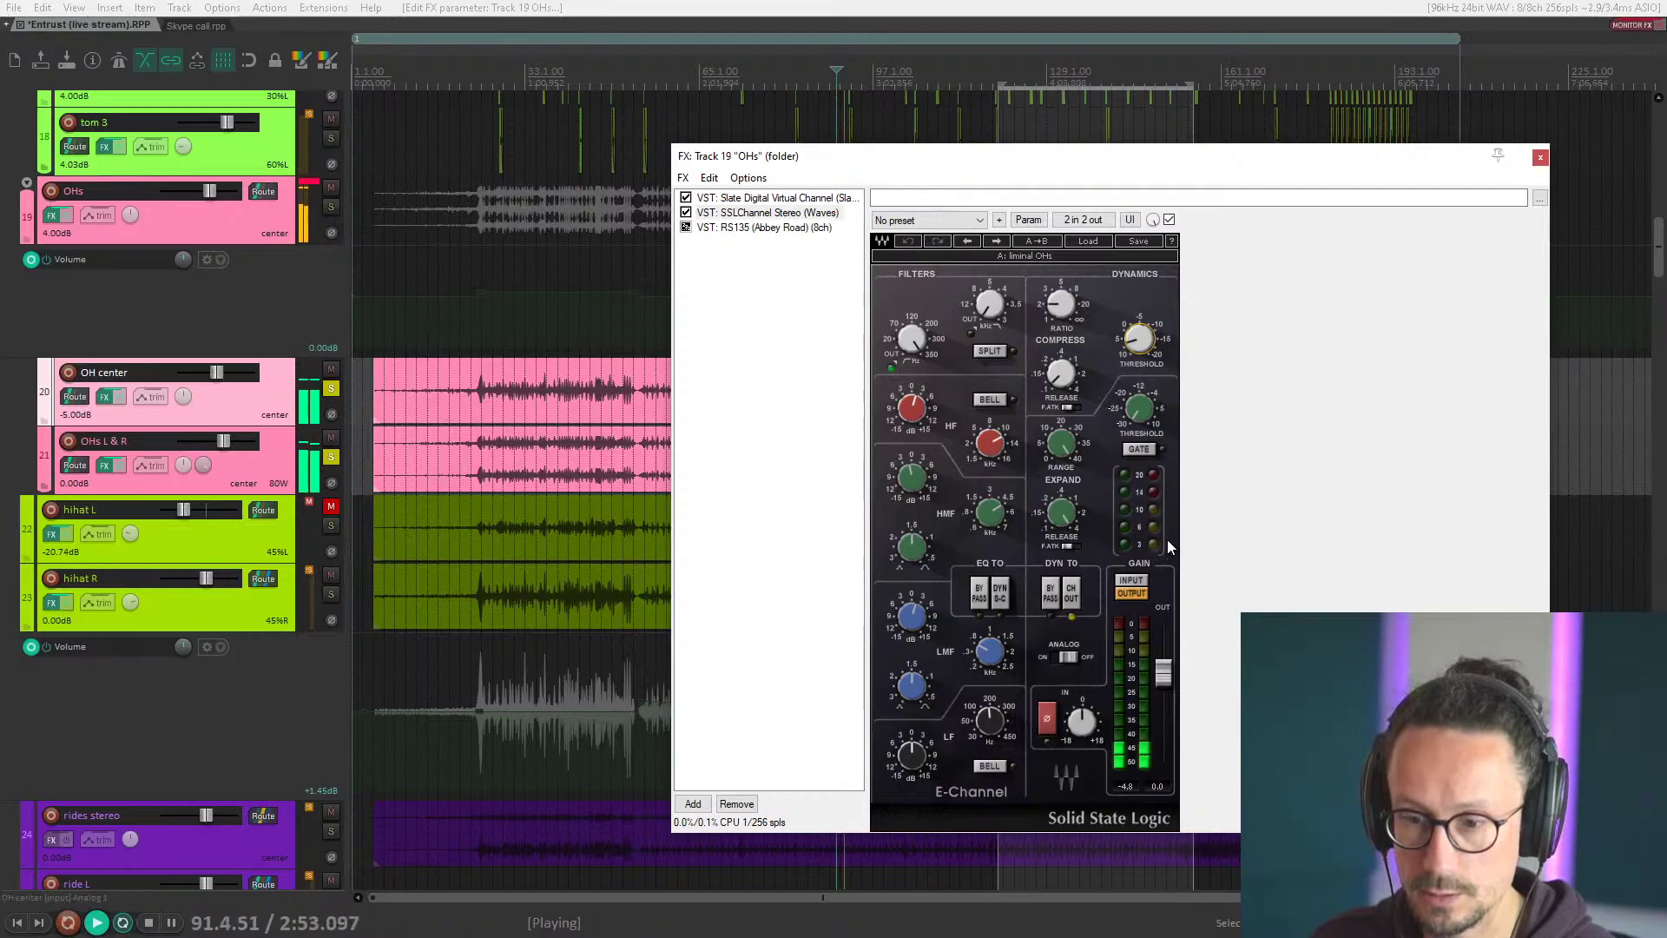
key(space)
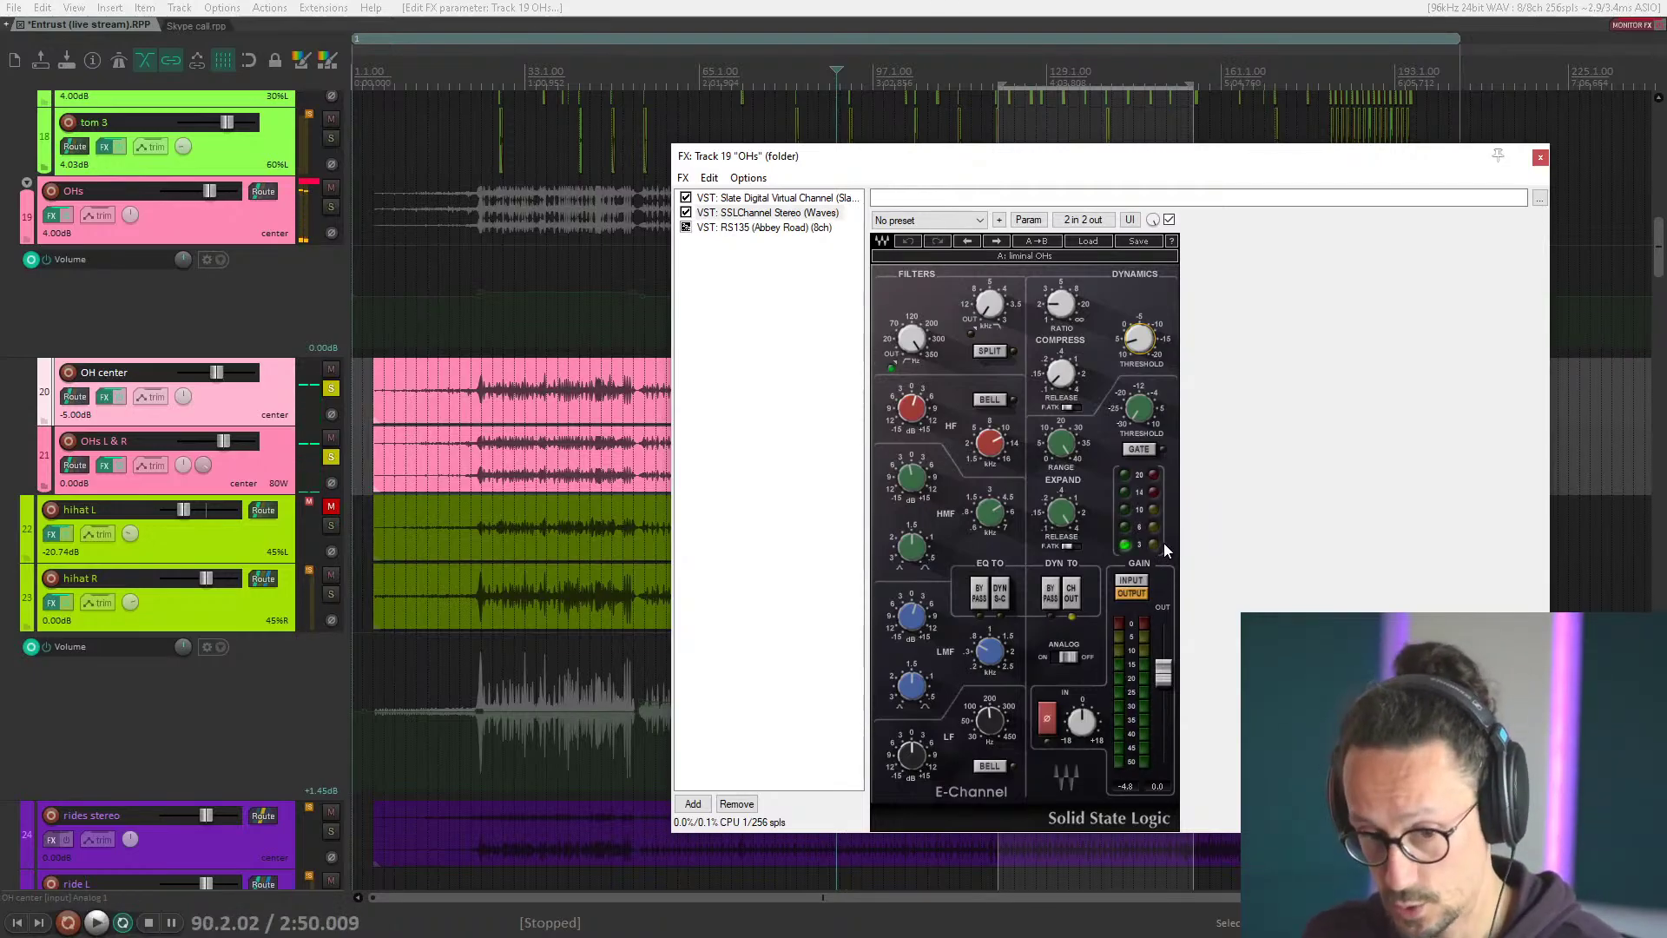
Close the OHs effects chain, select OH center, and clear the solos on OHs L & R and OH center.
click(1540, 157)
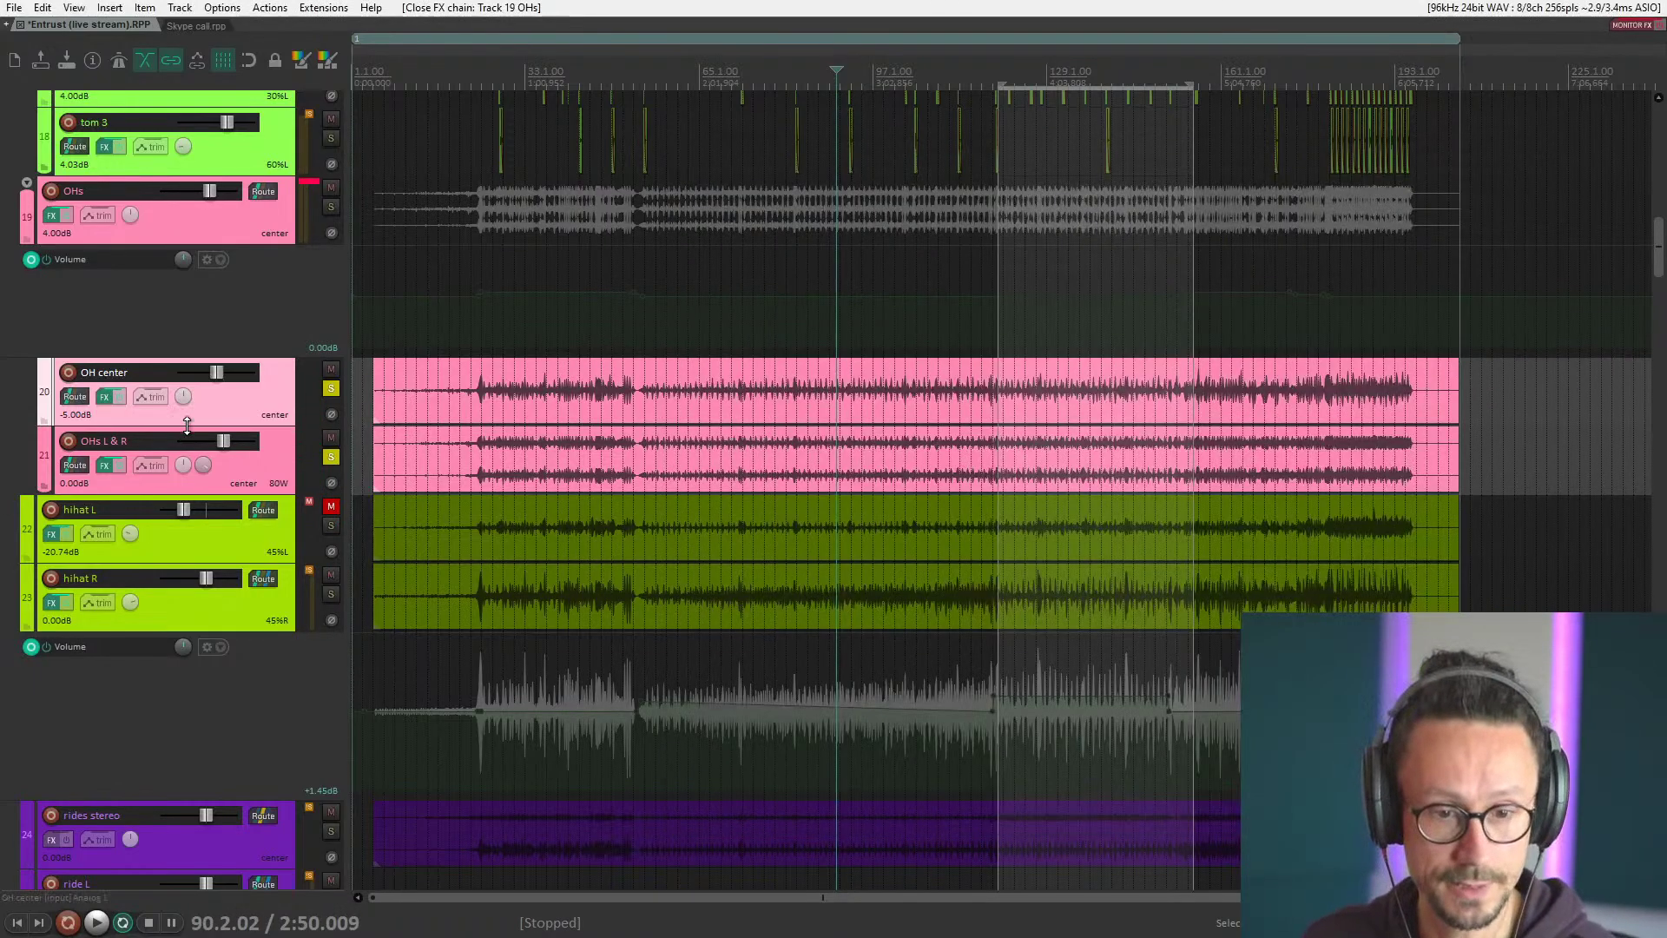
click(264, 471)
click(250, 406)
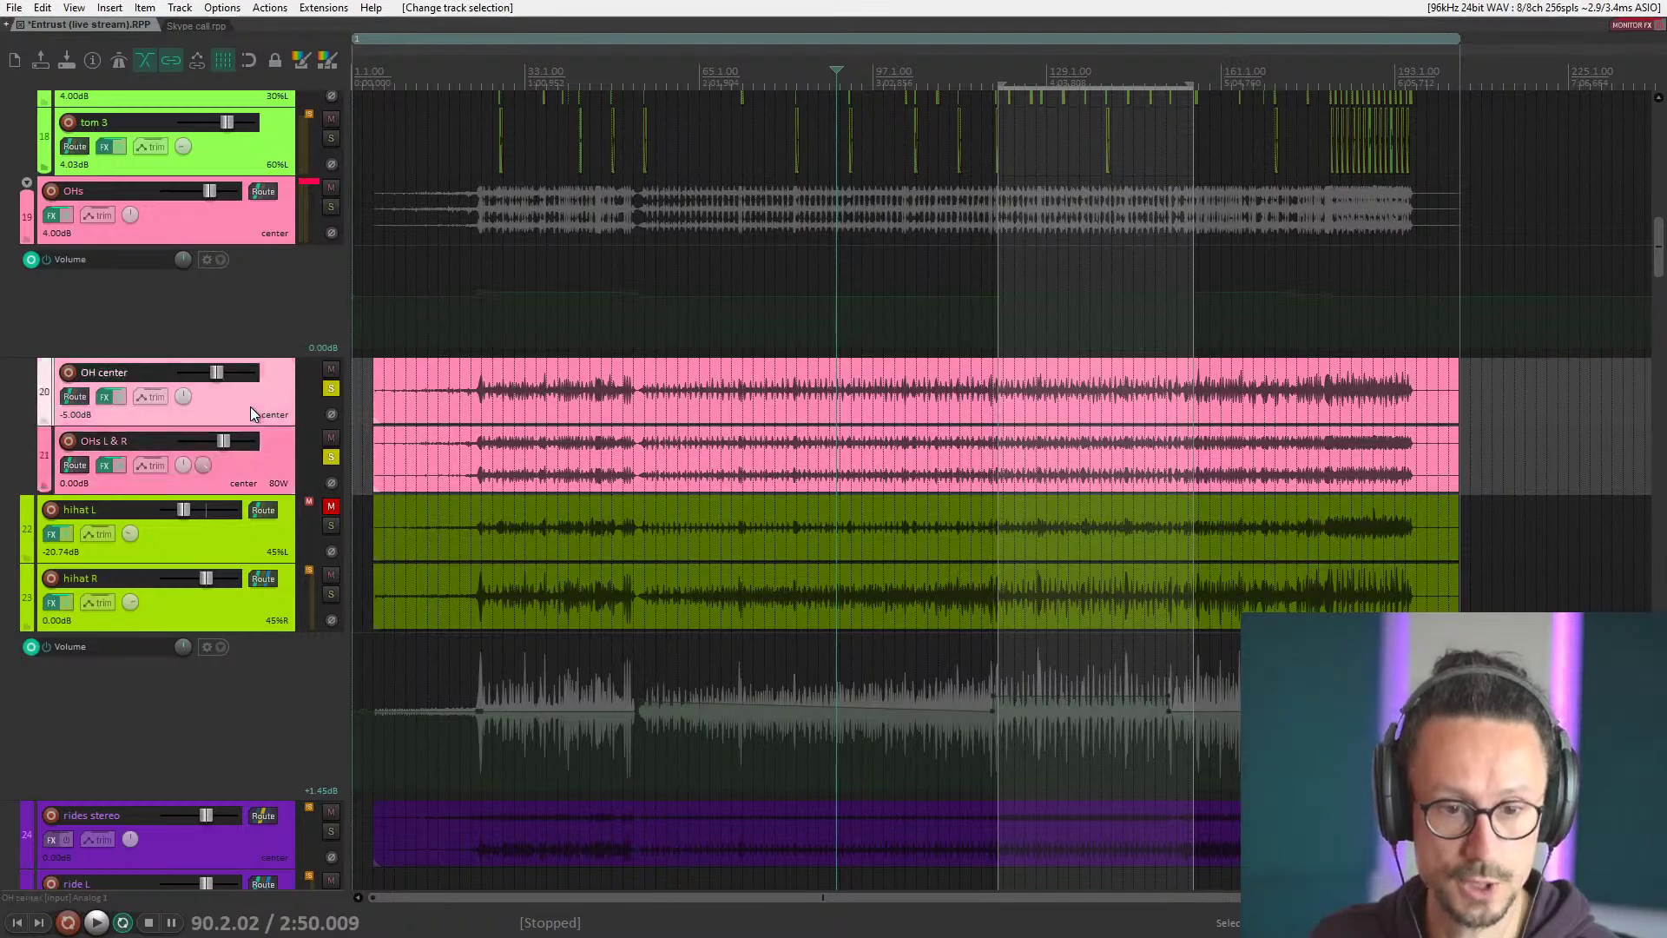
click(330, 456)
click(331, 388)
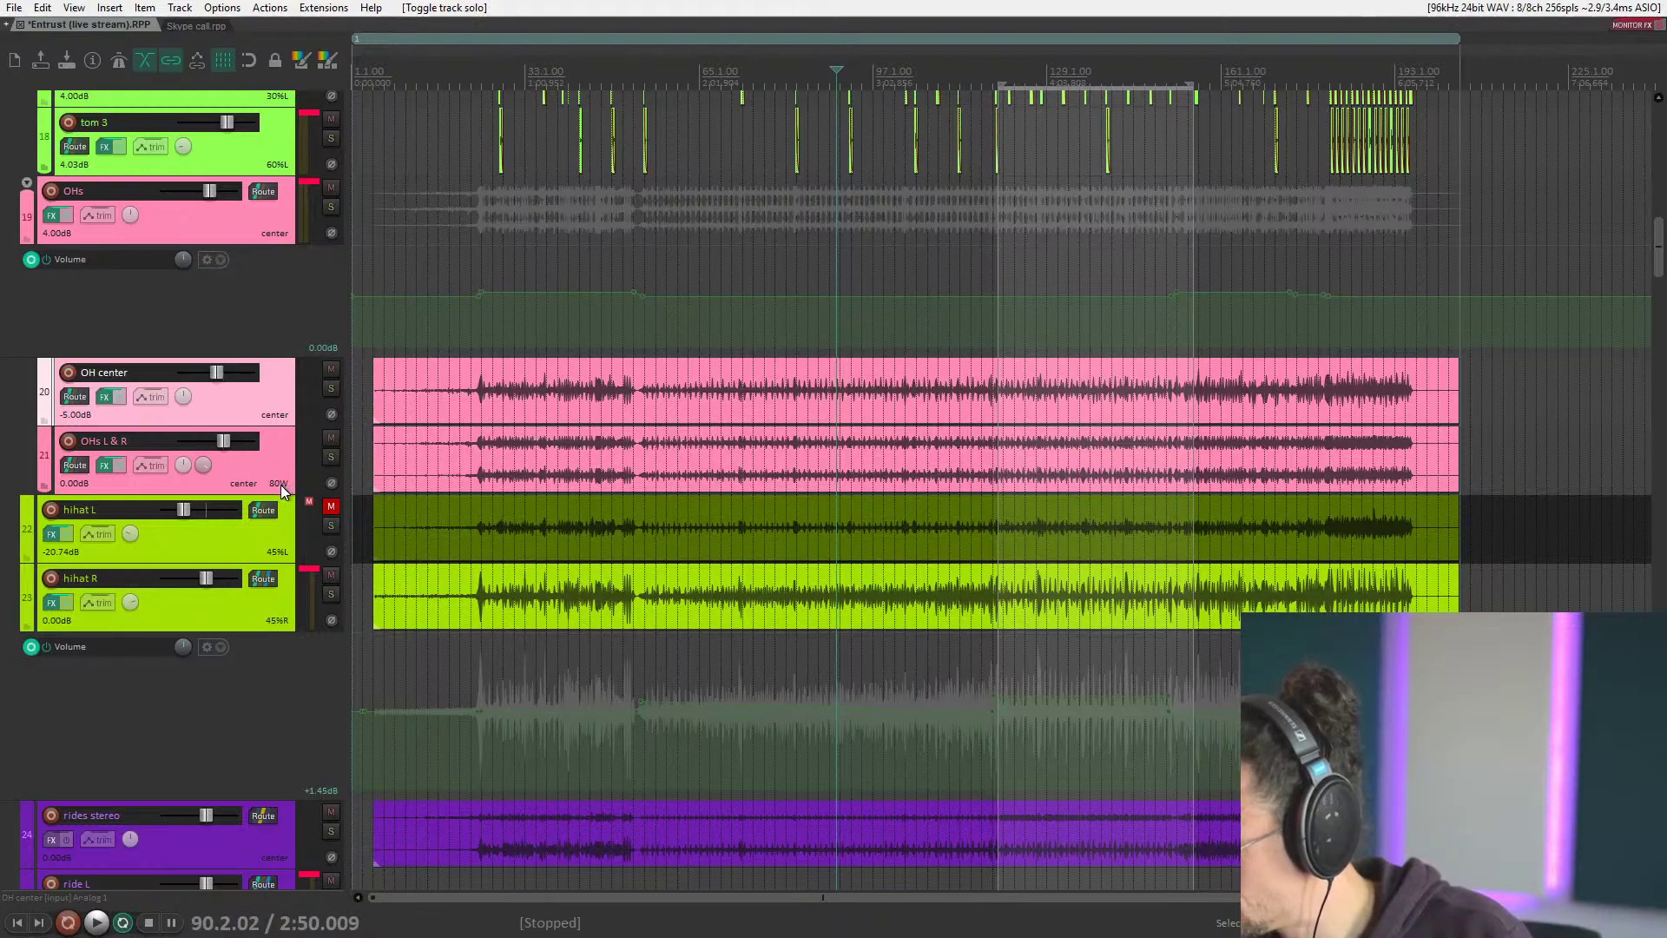
key(F5)
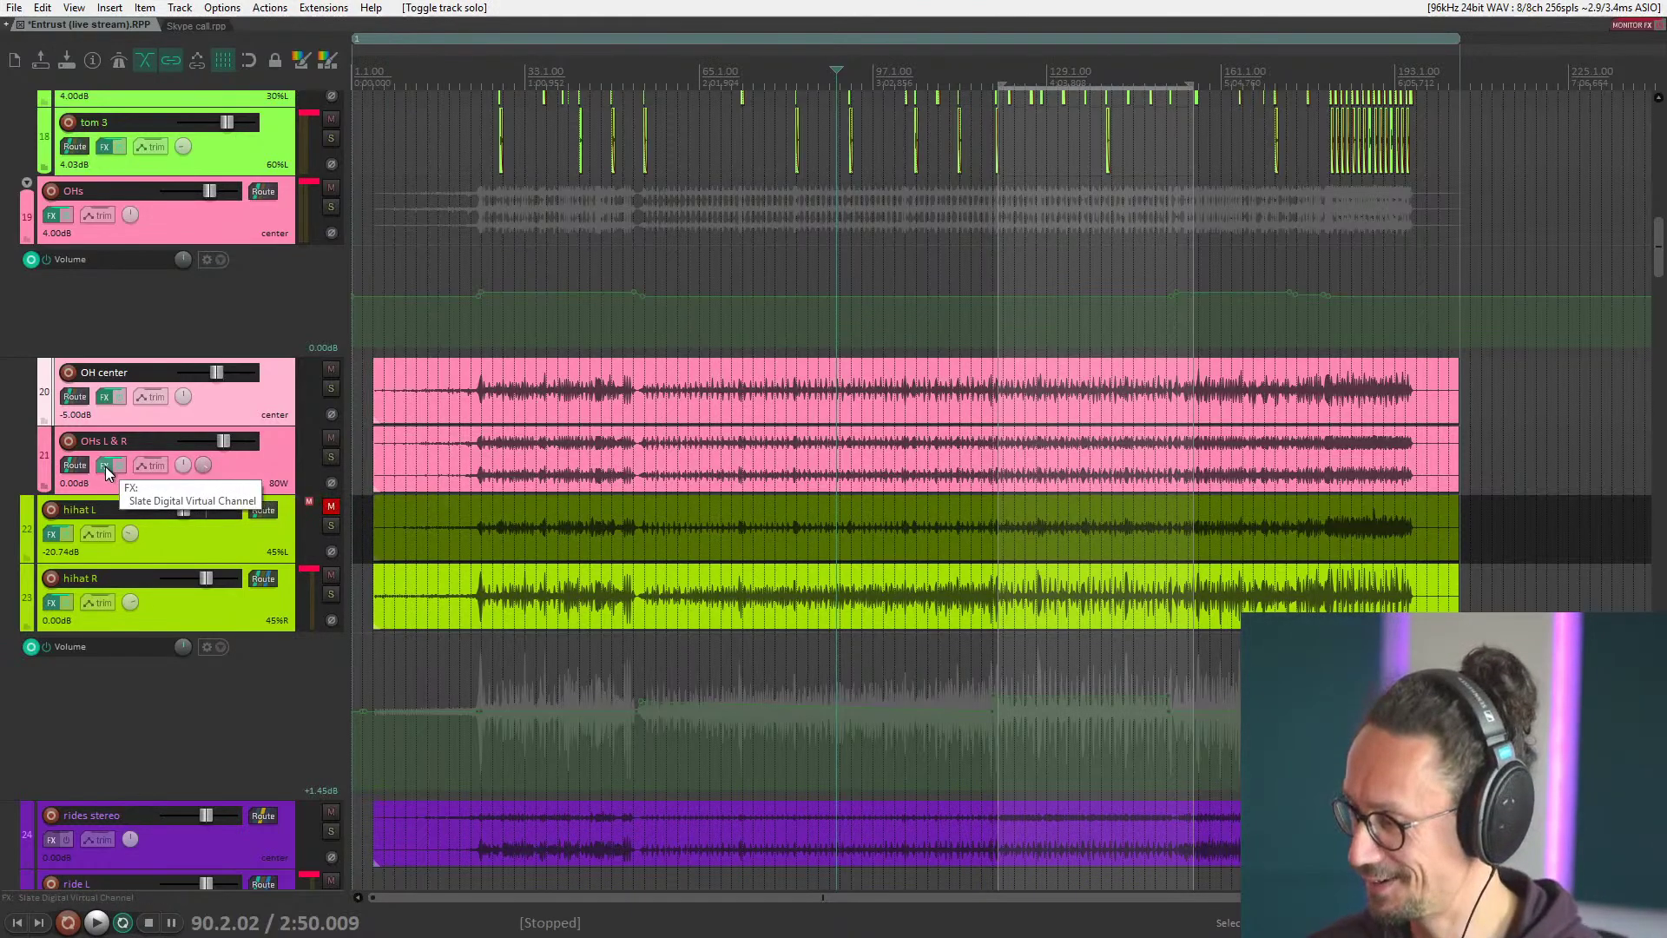
Point out the hihat L and hihat R tracks by selecting them in turn.
click(185, 543)
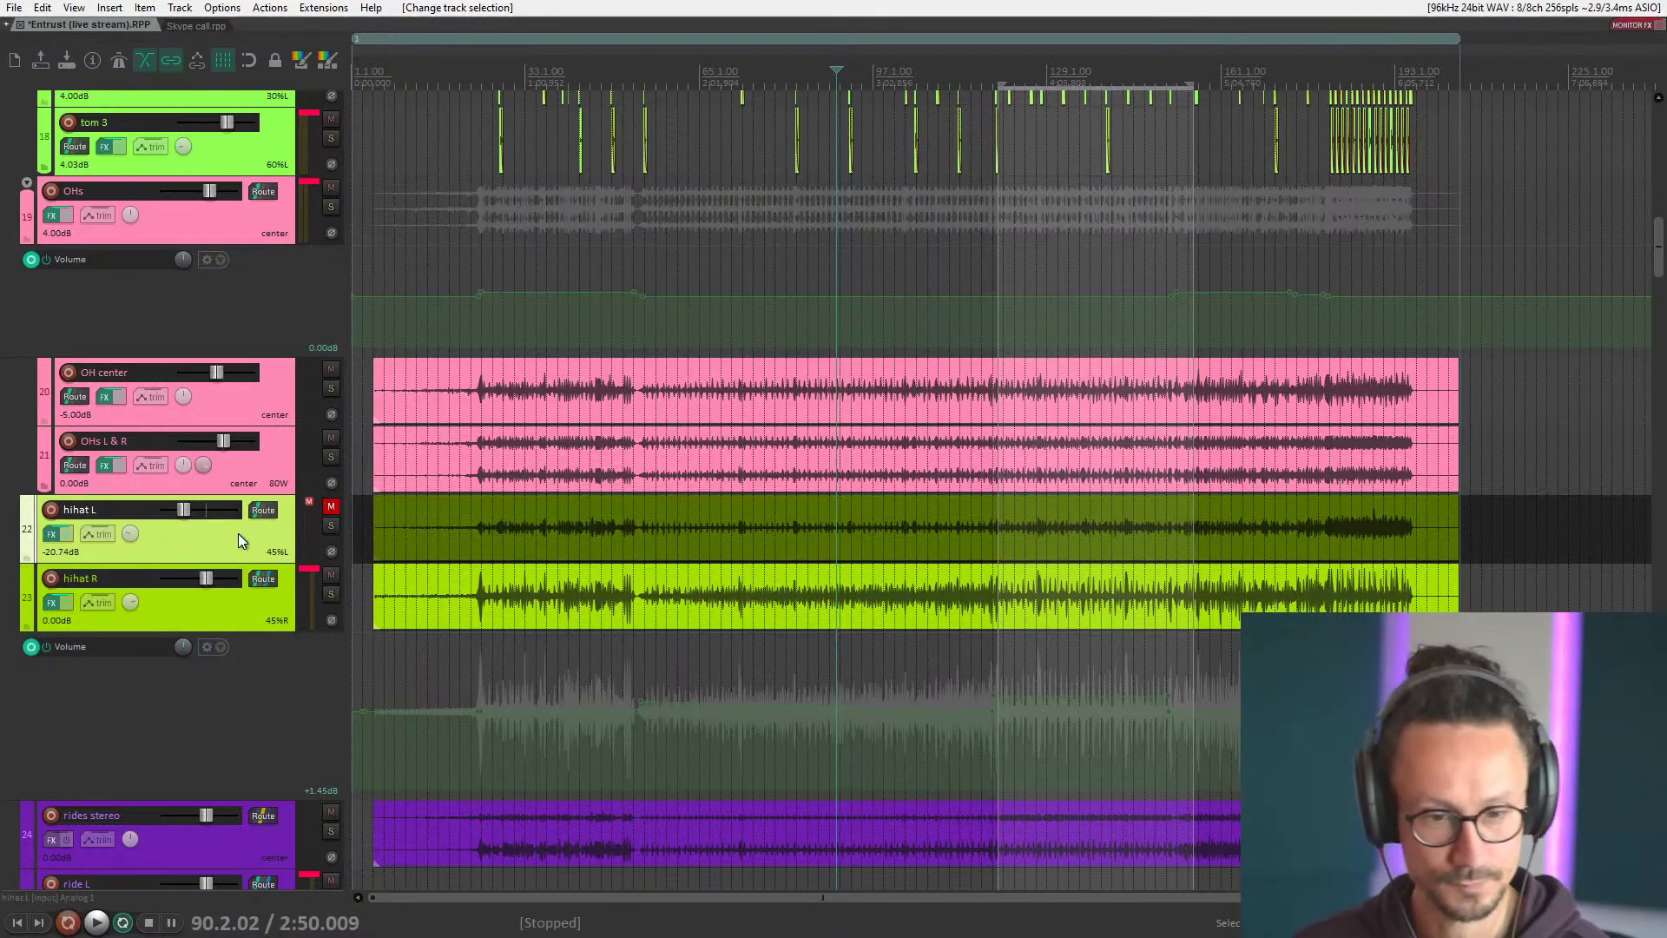
scroll(260, 503, down, 2)
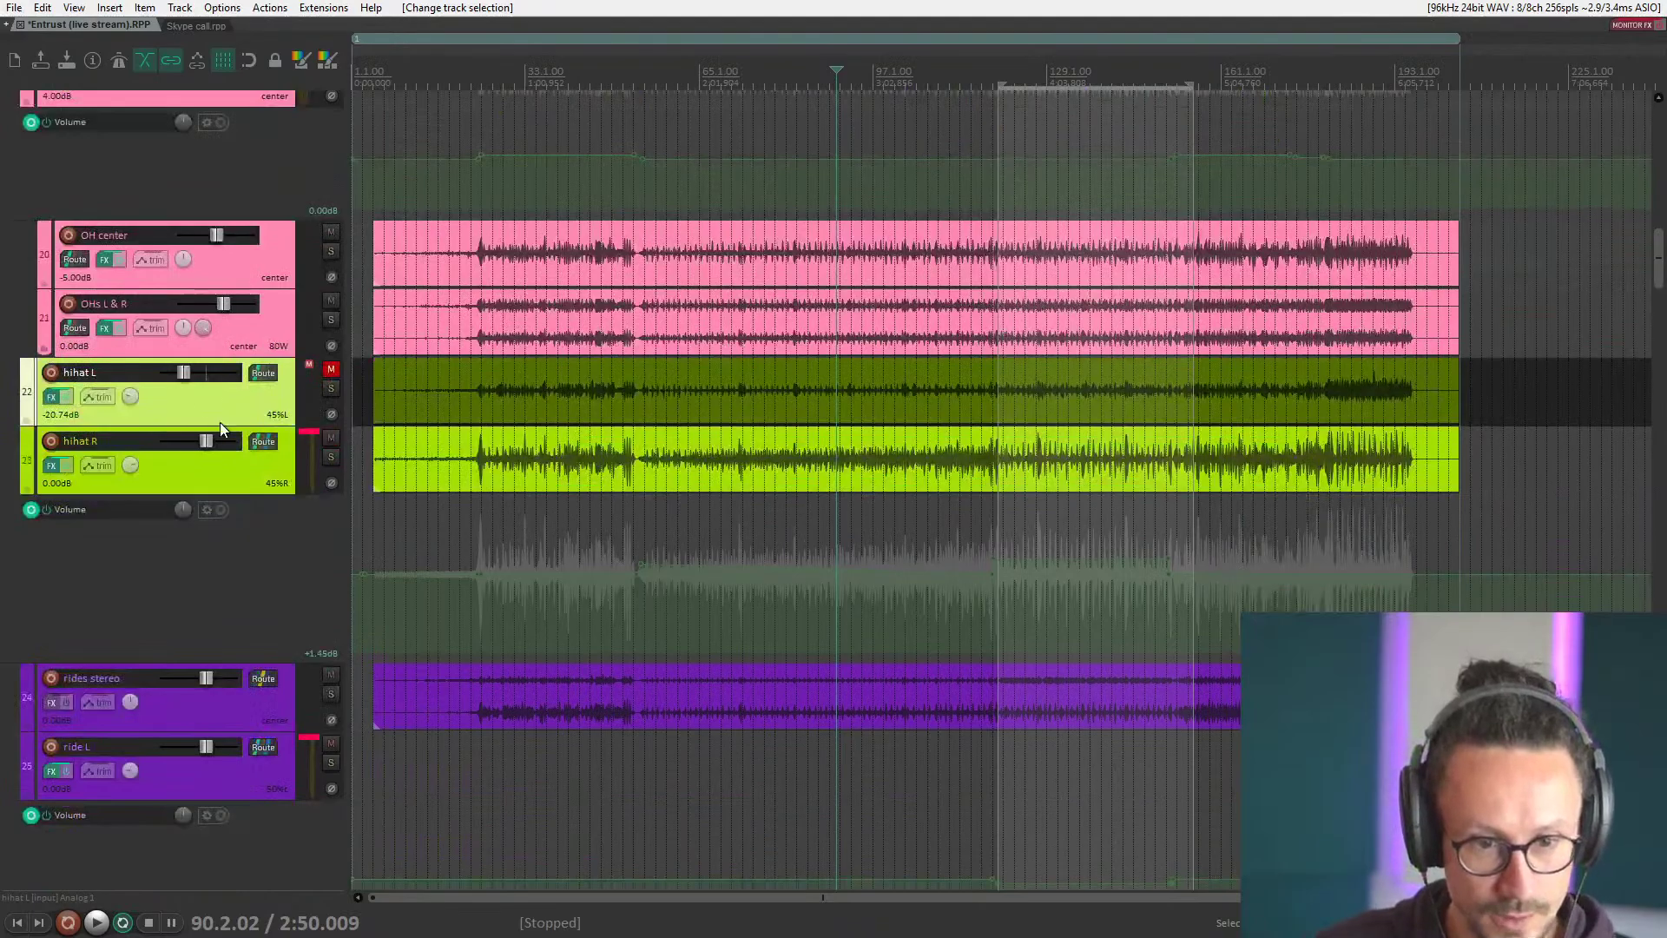
click(231, 479)
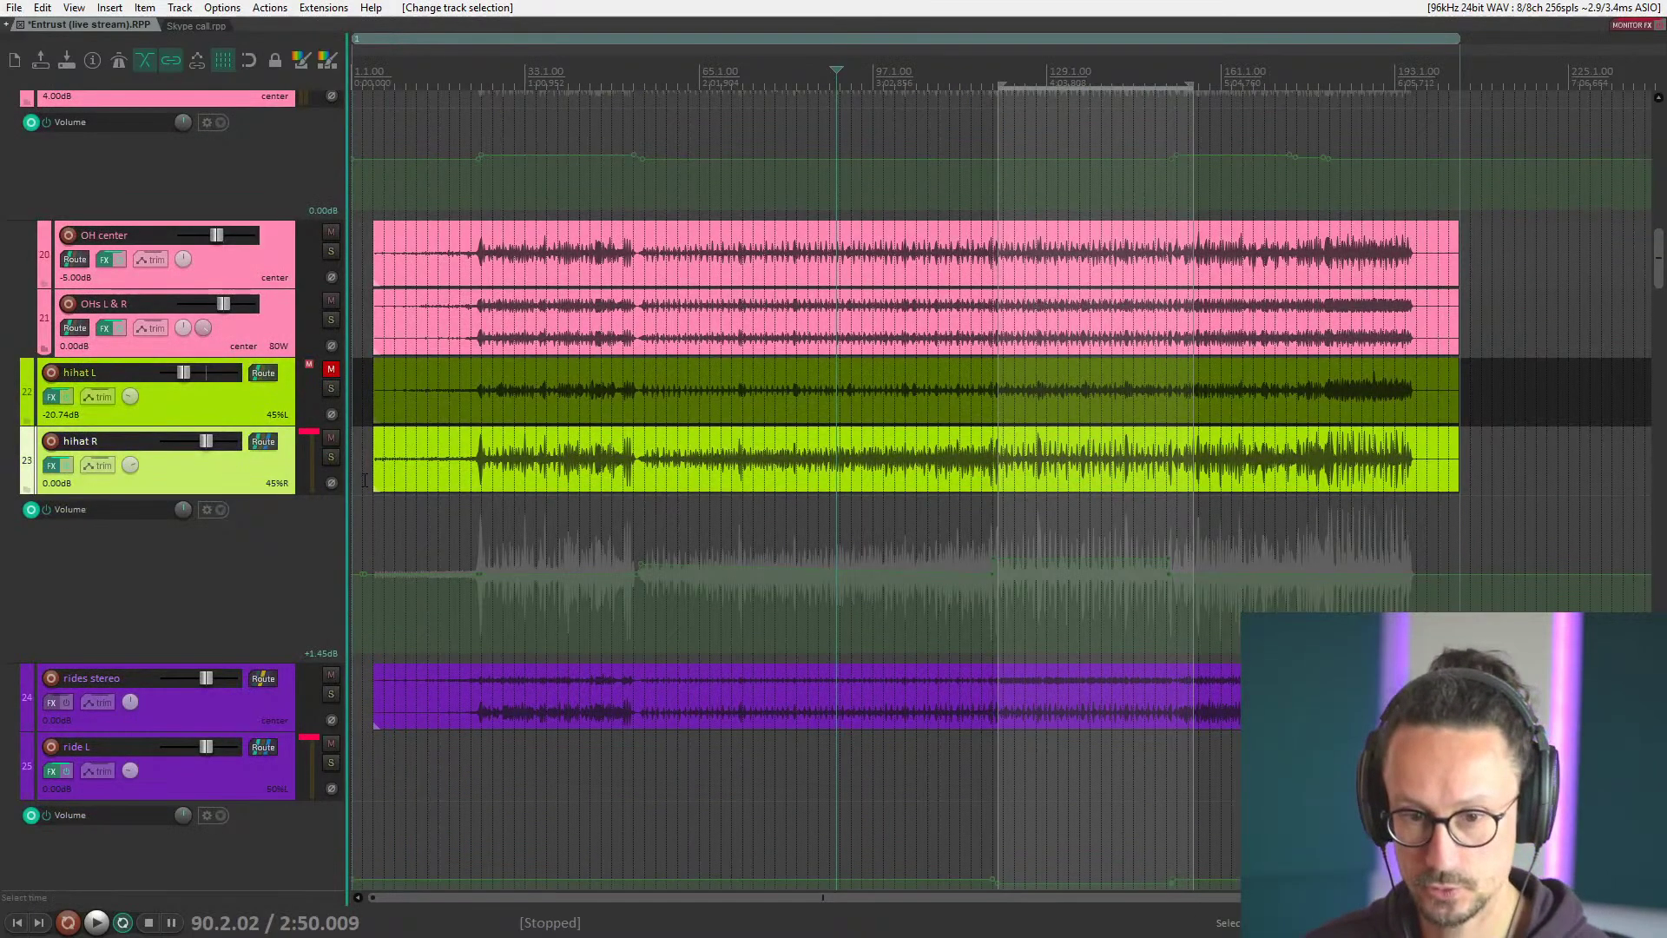
scroll(165, 469, down, 1)
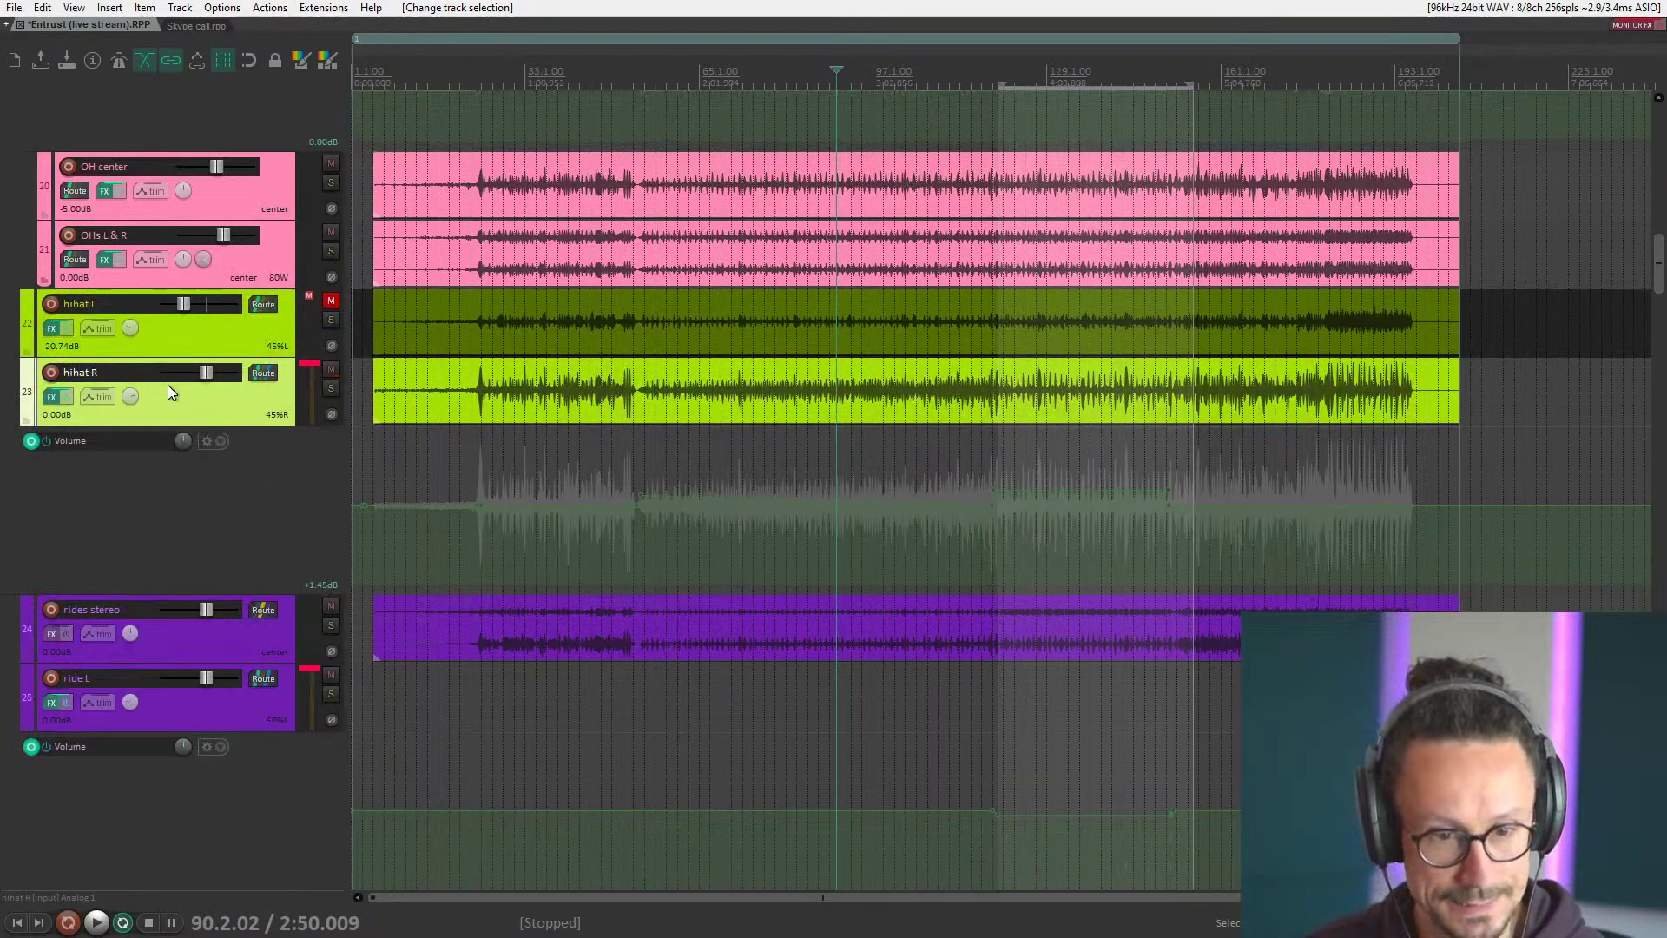
Point out the ride tracks by selecting rides stereo, ride L, and ride R, ending with rides stereo selected.
scroll(165, 521, down, 3)
click(226, 448)
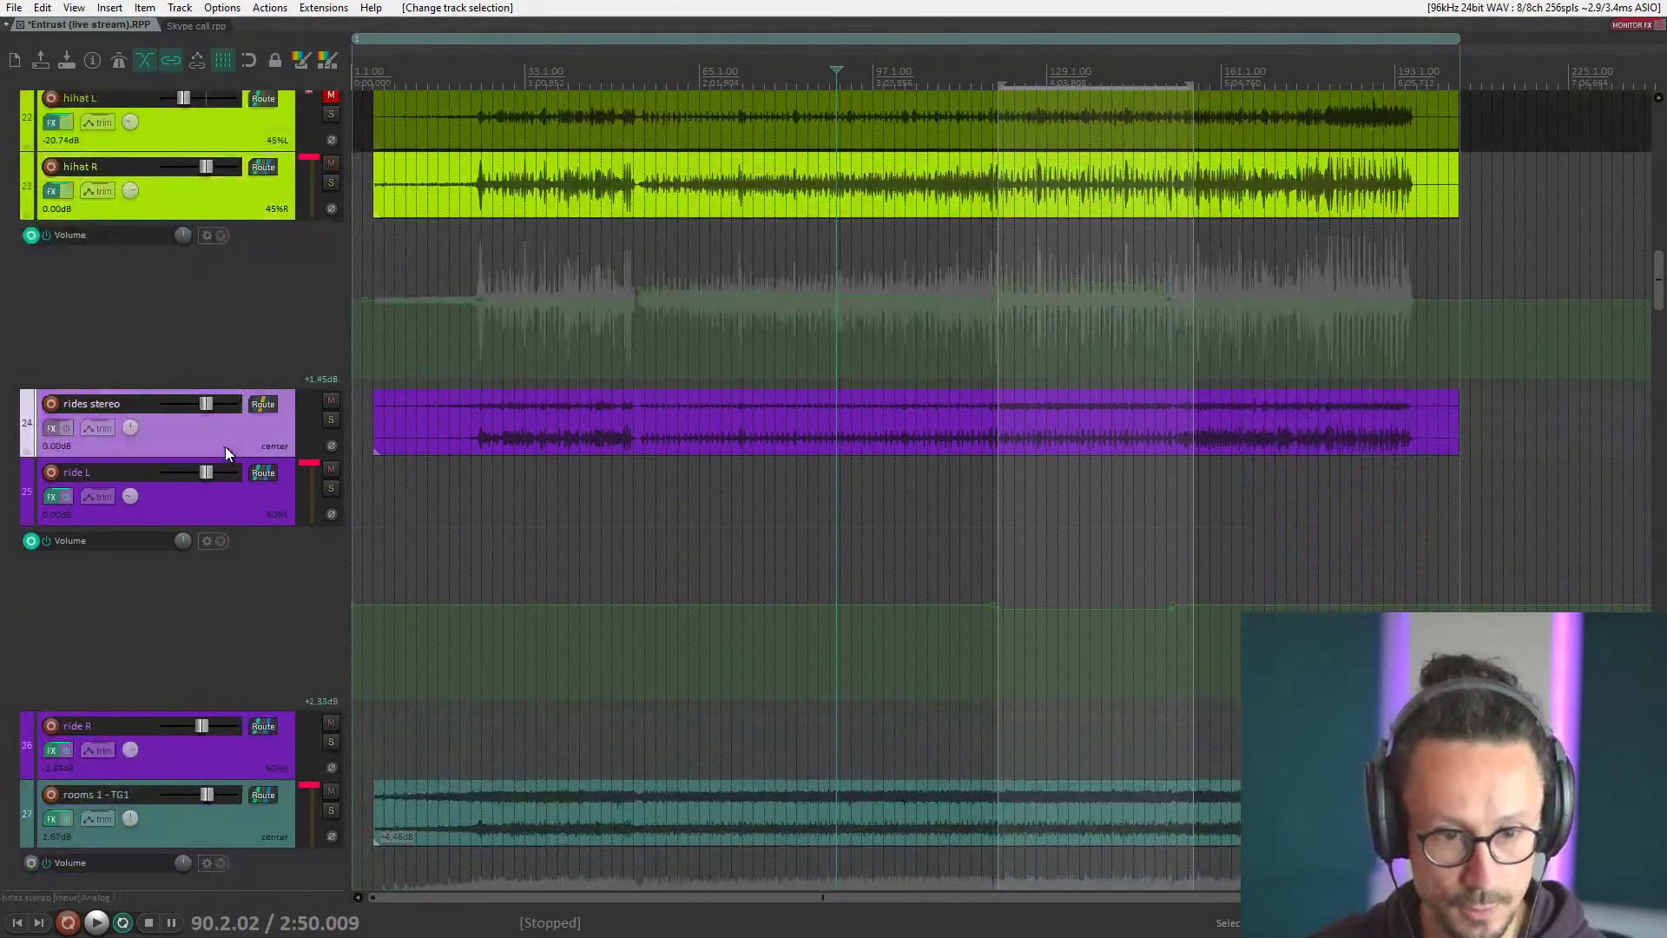
scroll(150, 563, down, 1)
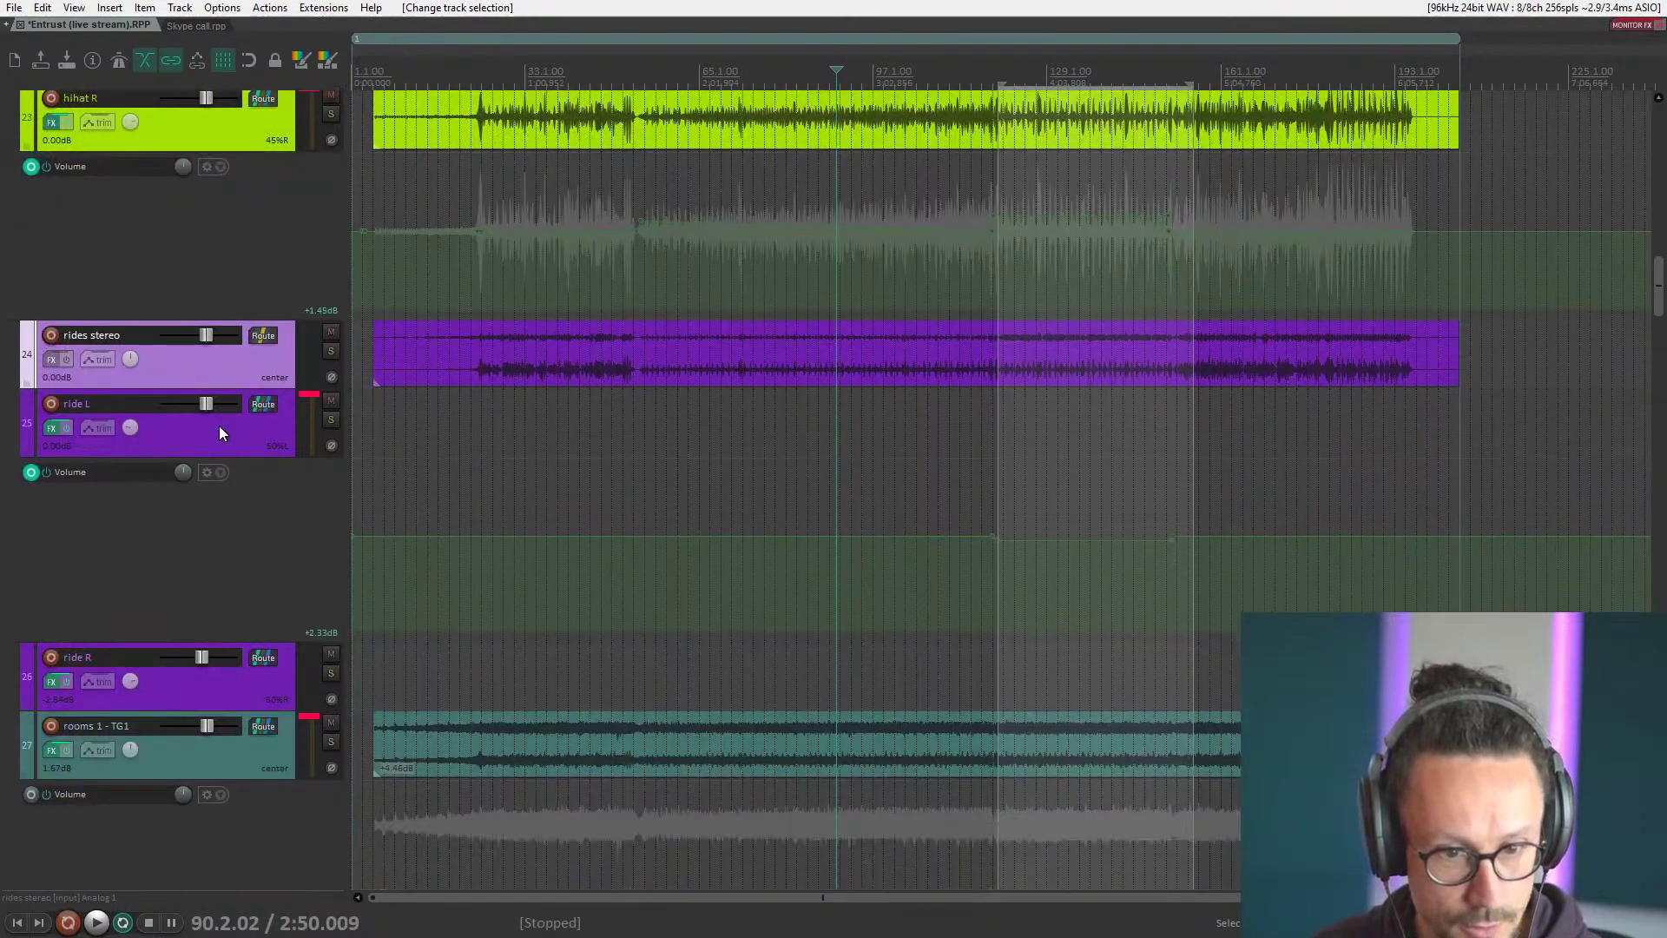
click(217, 427)
click(233, 675)
click(161, 328)
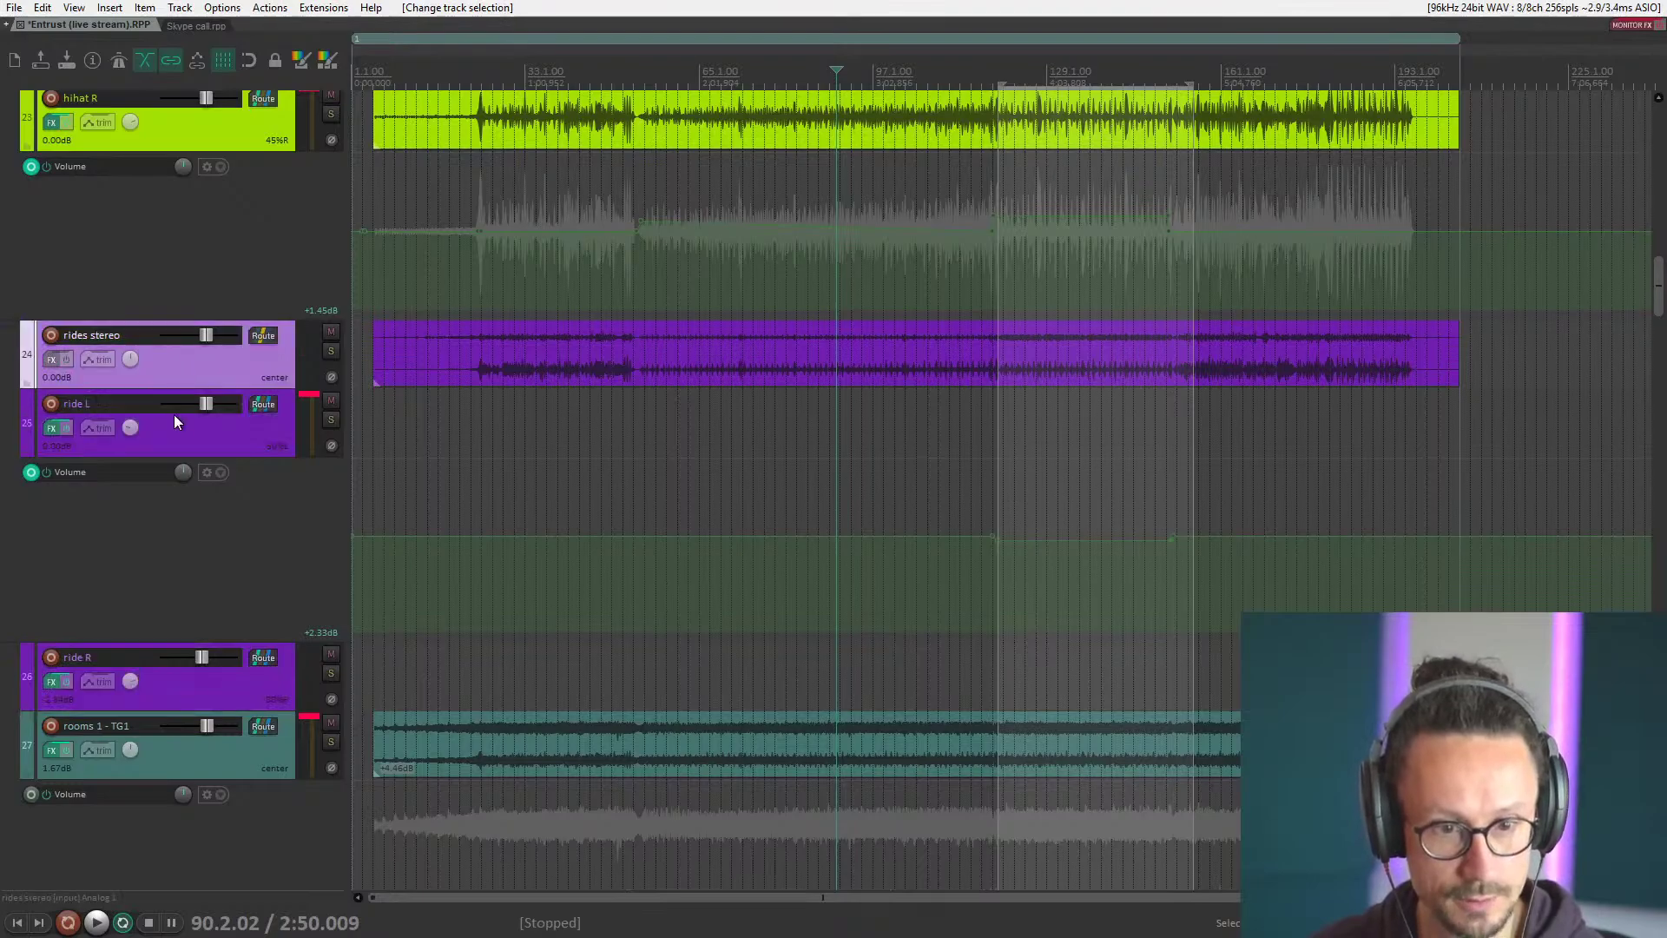
scroll(189, 444, down, 2)
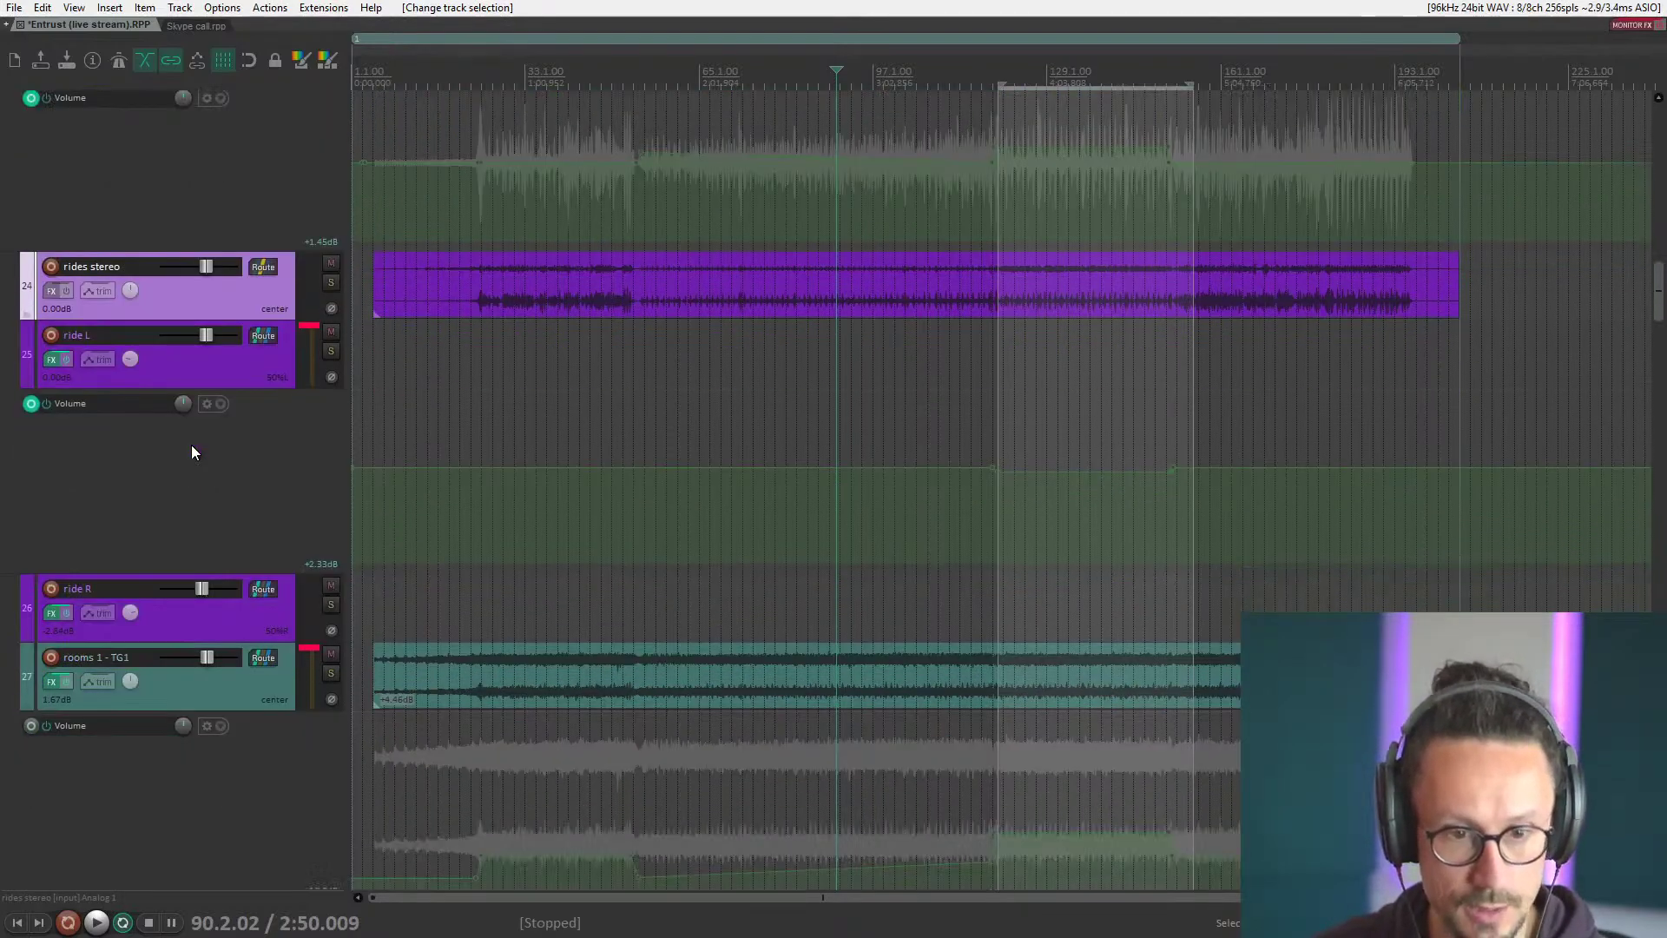
scroll(196, 441, up, 2)
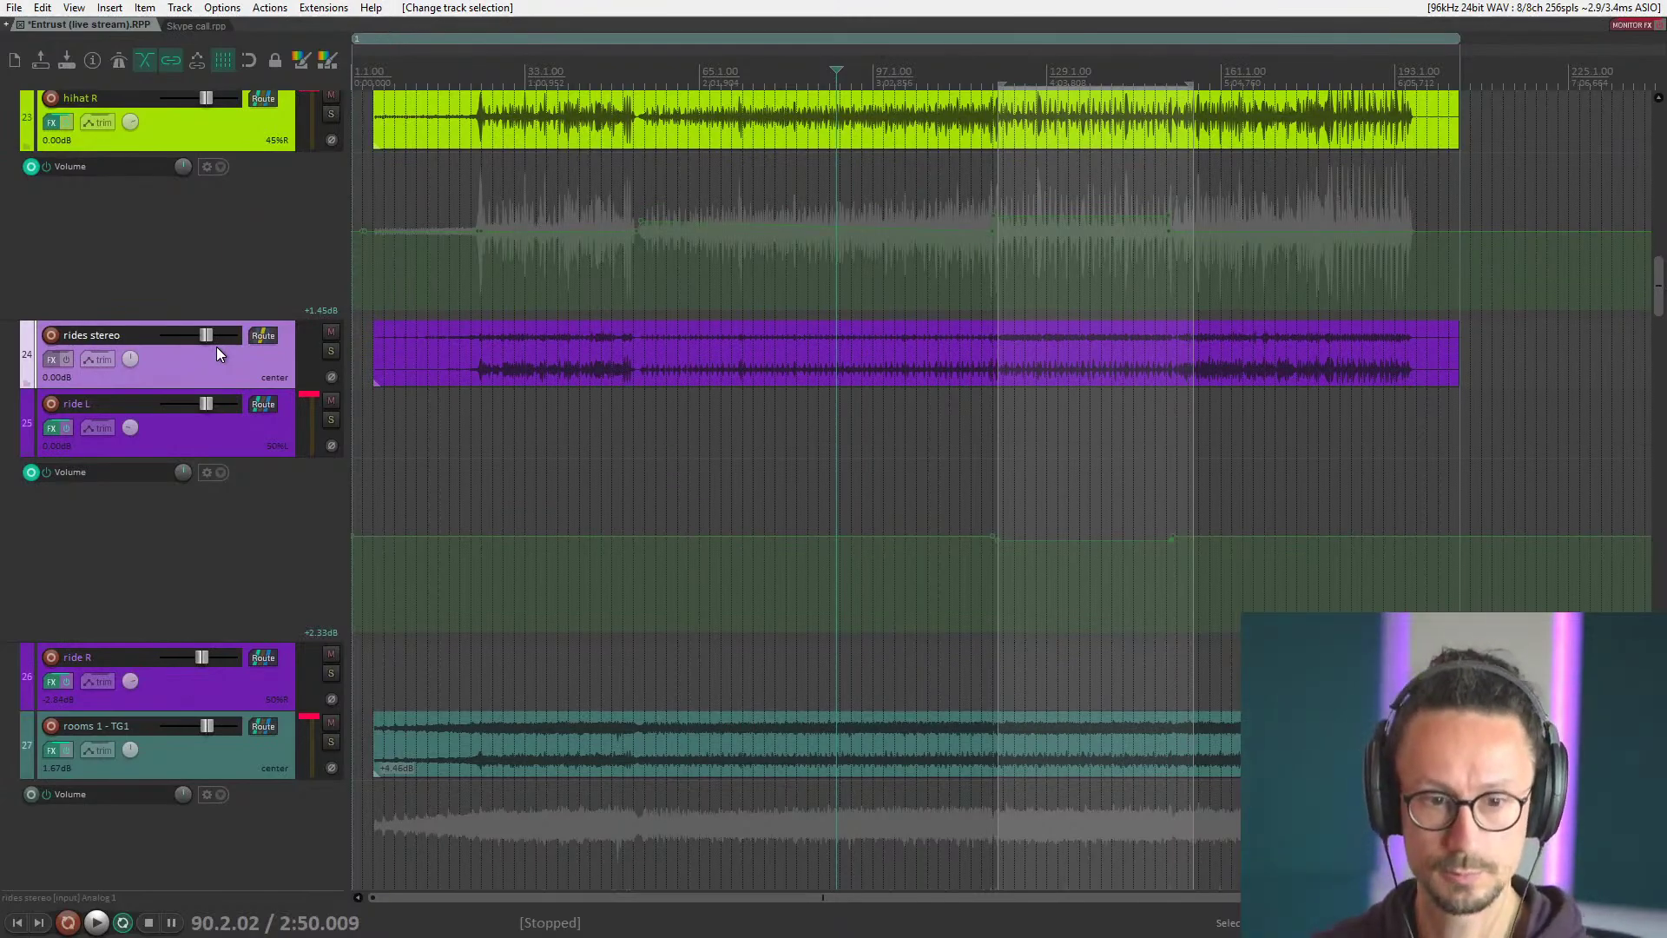
click(234, 422)
click(220, 371)
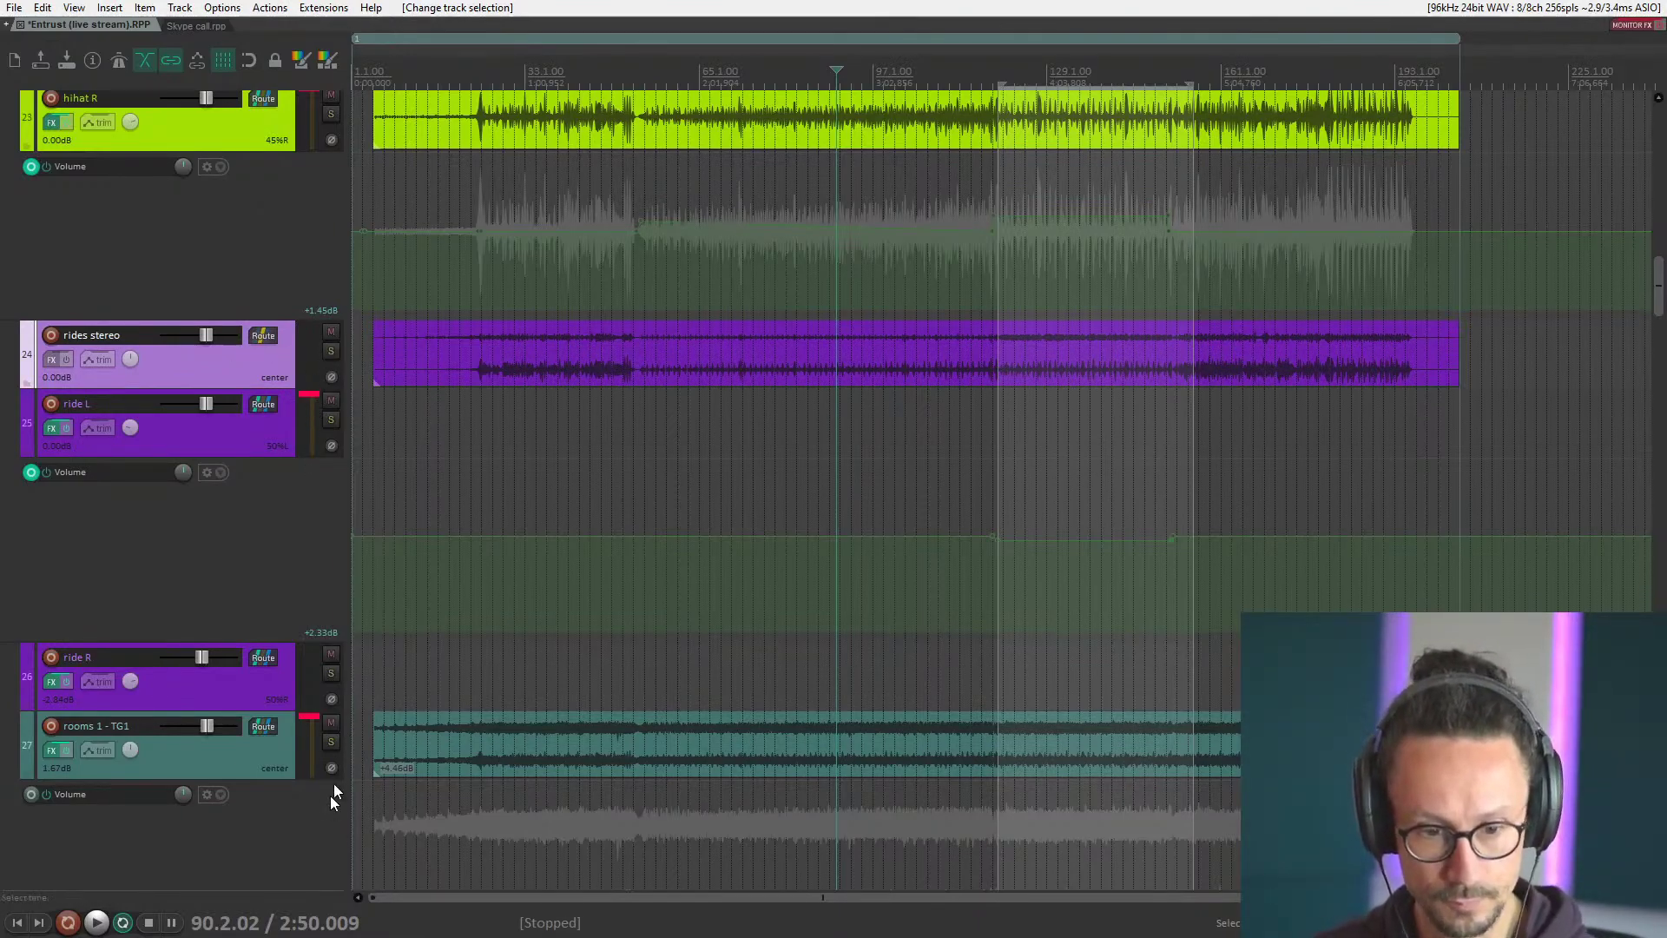
Solo rides stereo, play it from around bar 159, stop playback, and clear the solo.
click(330, 351)
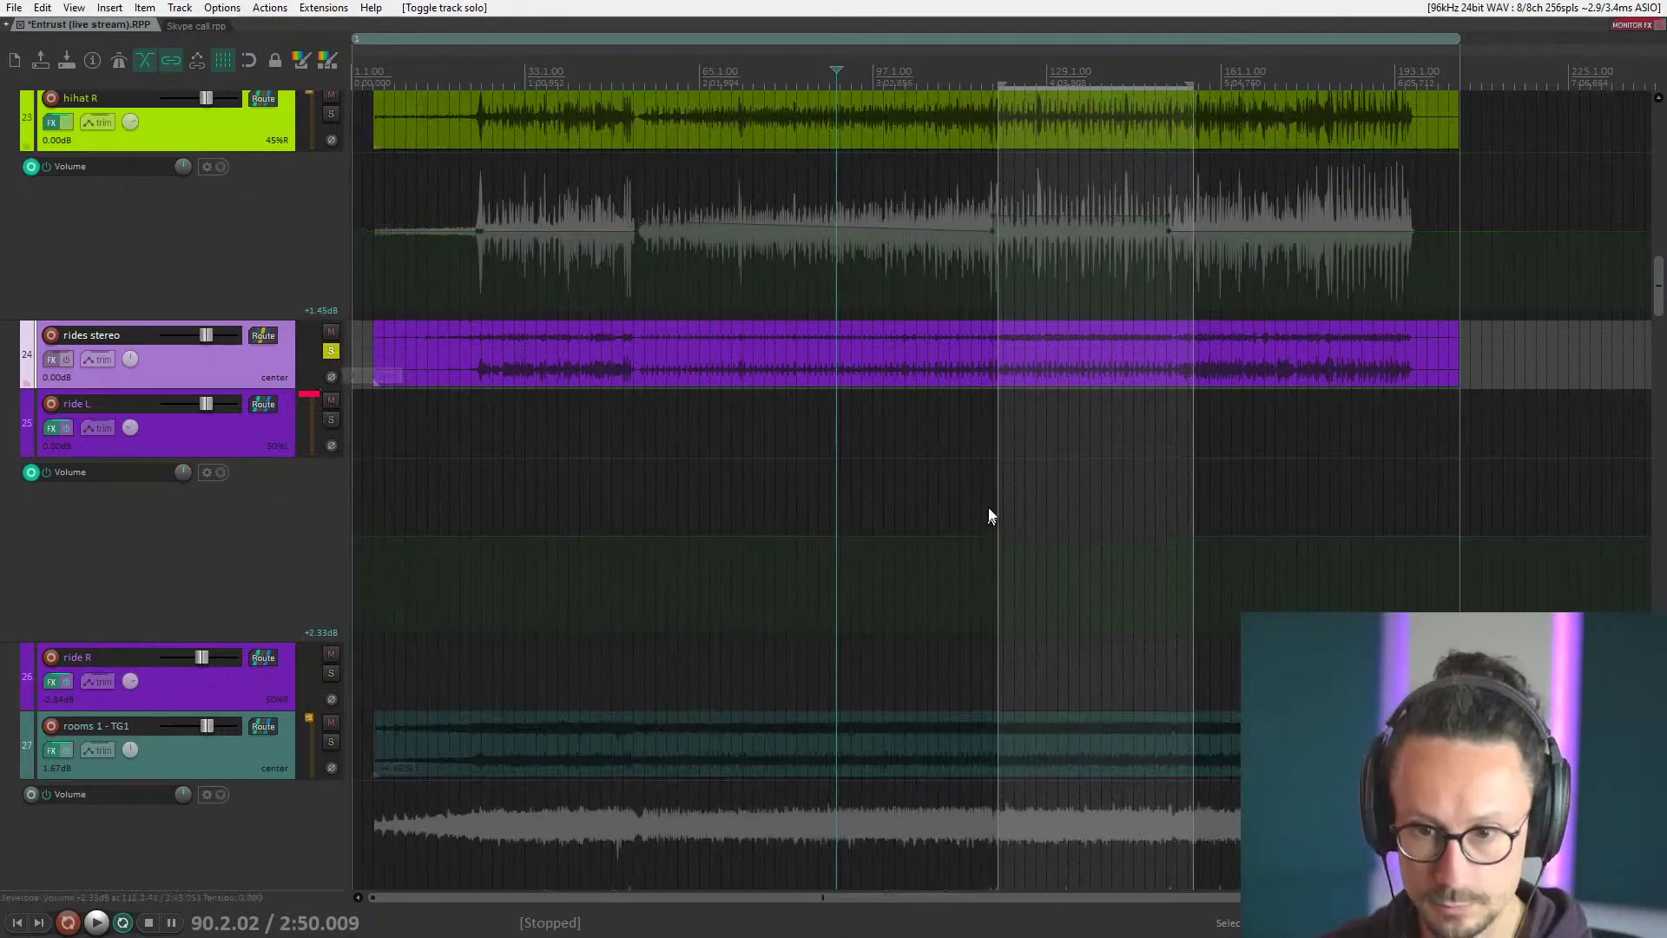
key(space)
click(1213, 422)
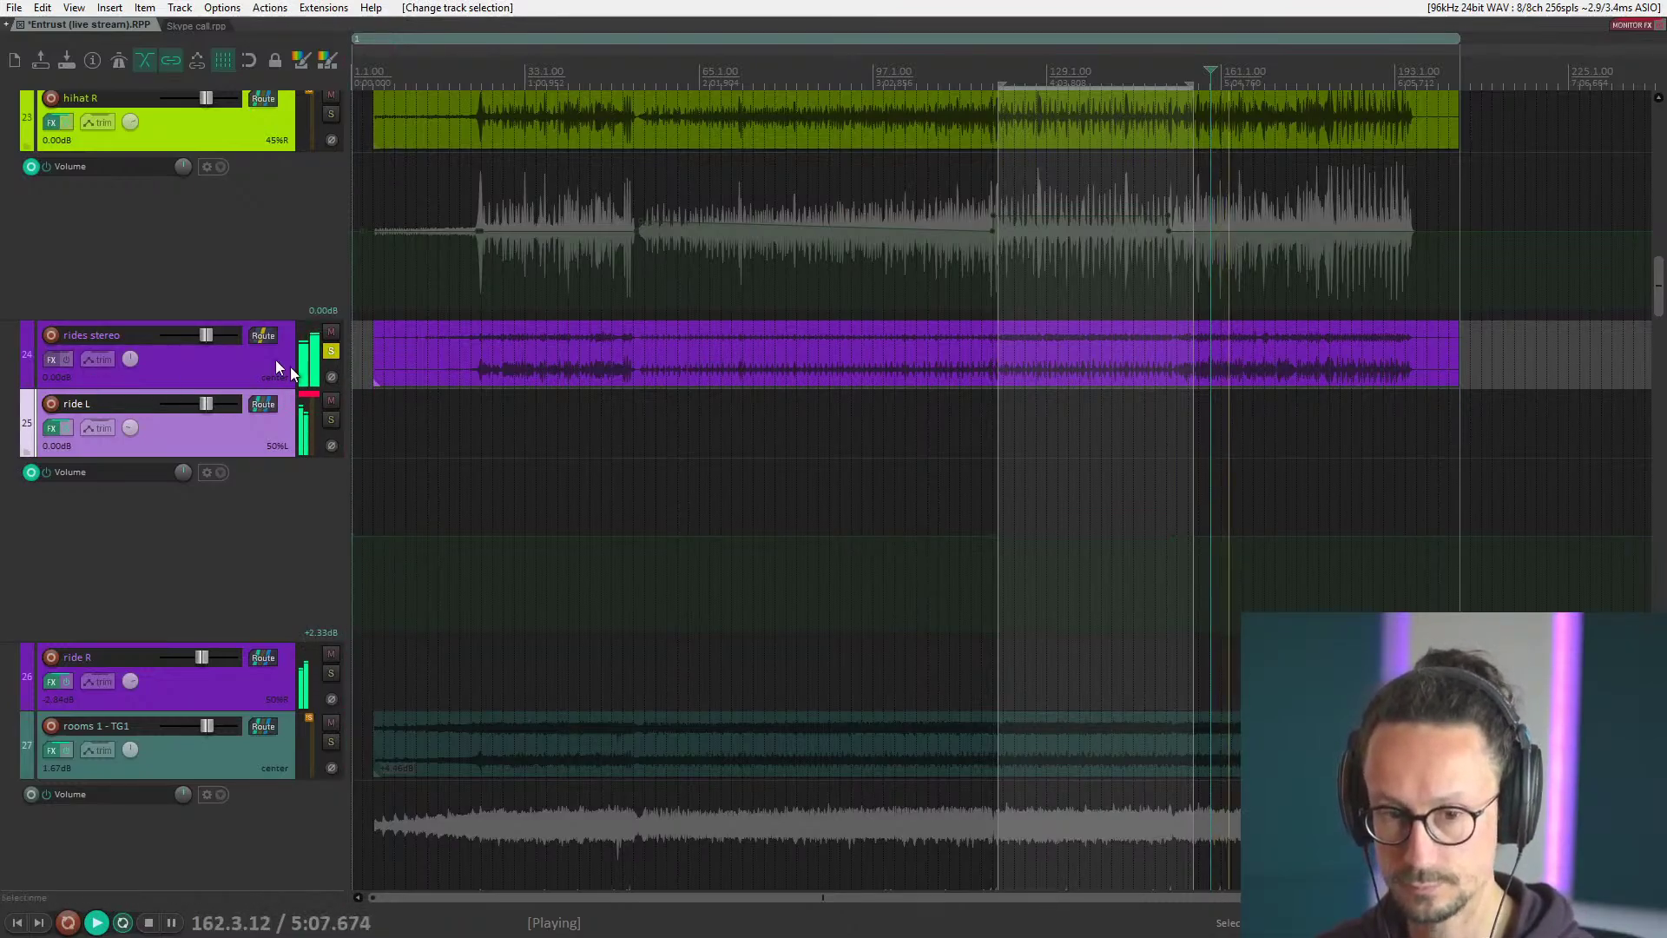
key(space)
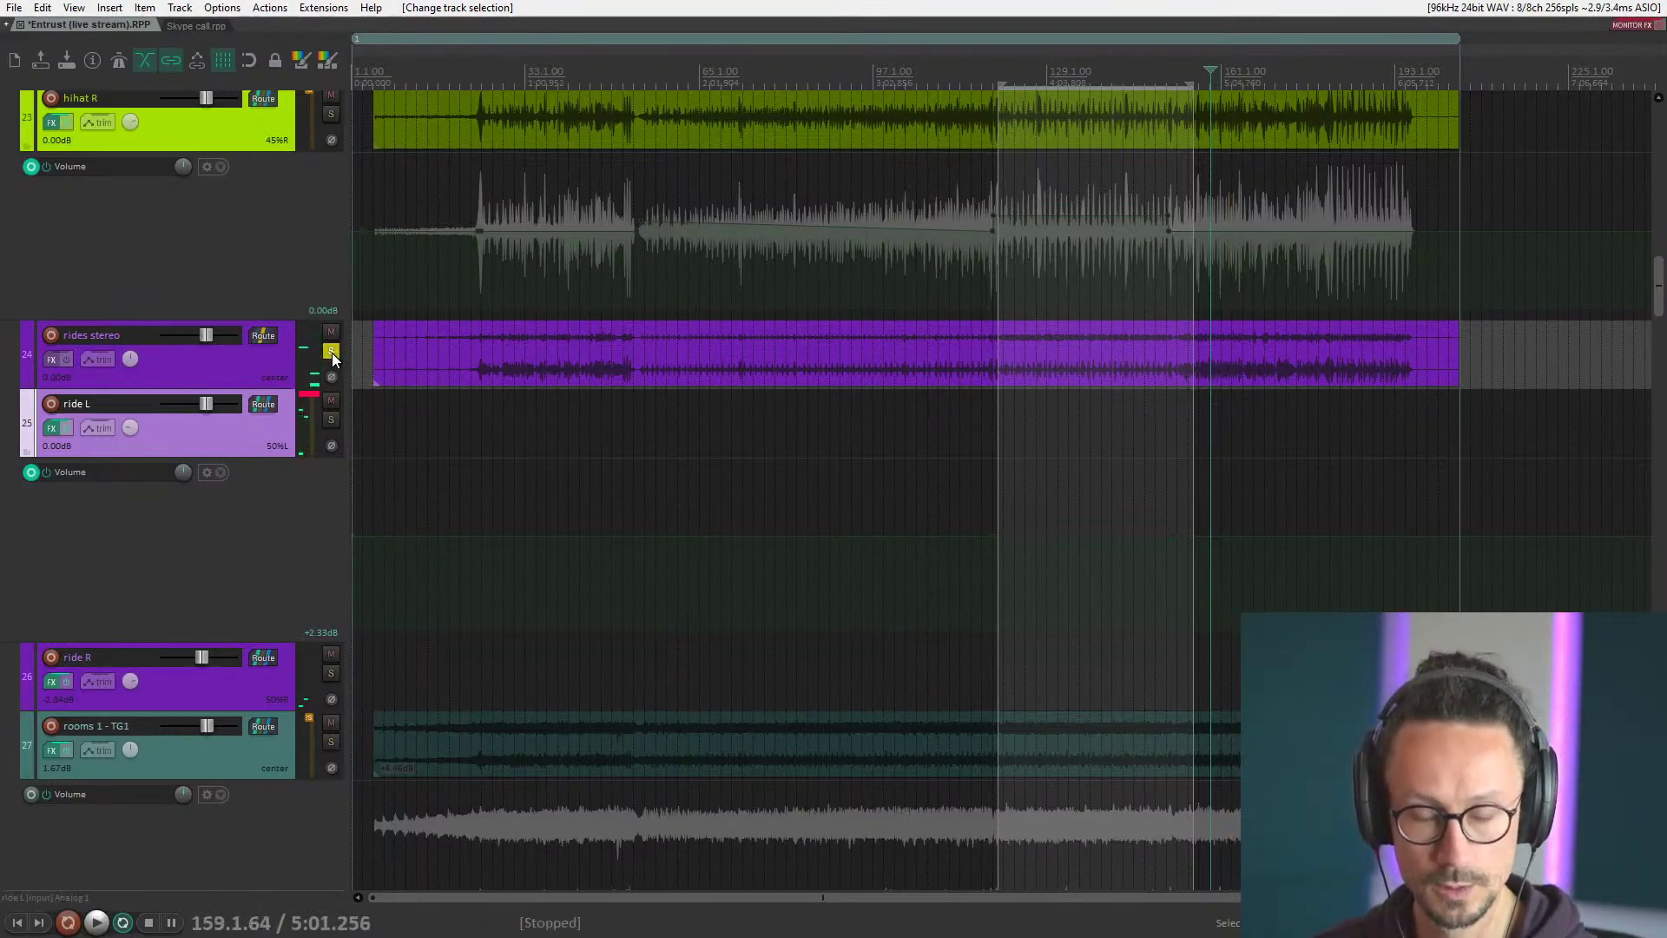
click(332, 353)
Solo rooms 1 - TG1, audition it from around bar 28, stop playback, and clear the solo.
scroll(226, 521, down, 5)
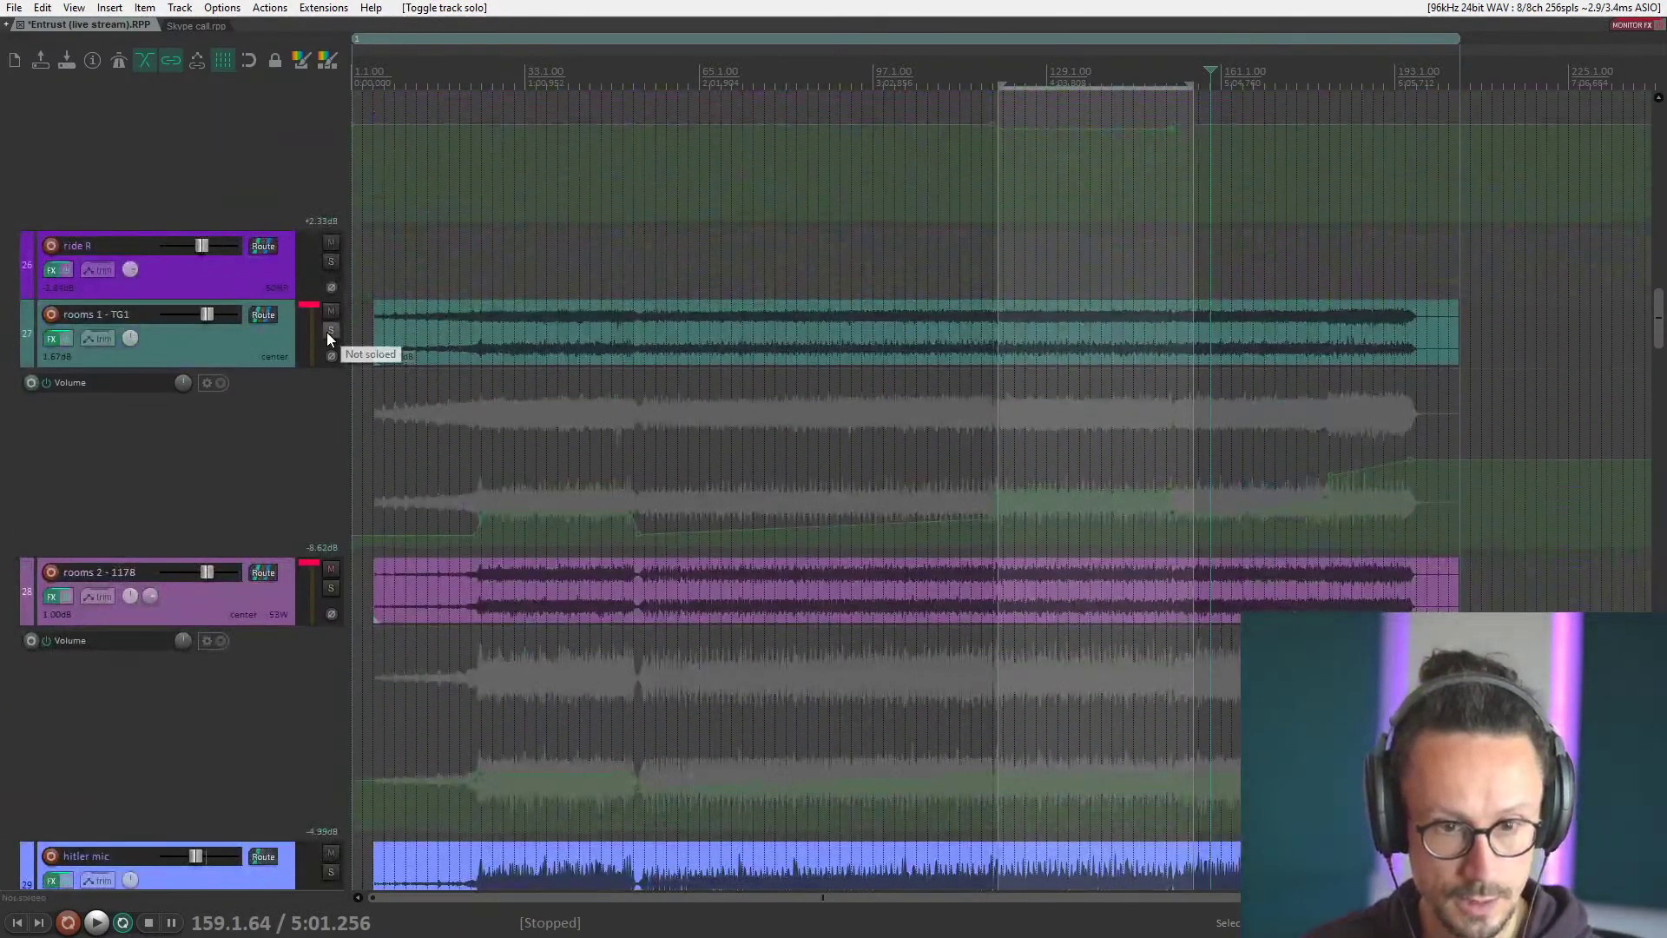
scroll(243, 357, down, 2)
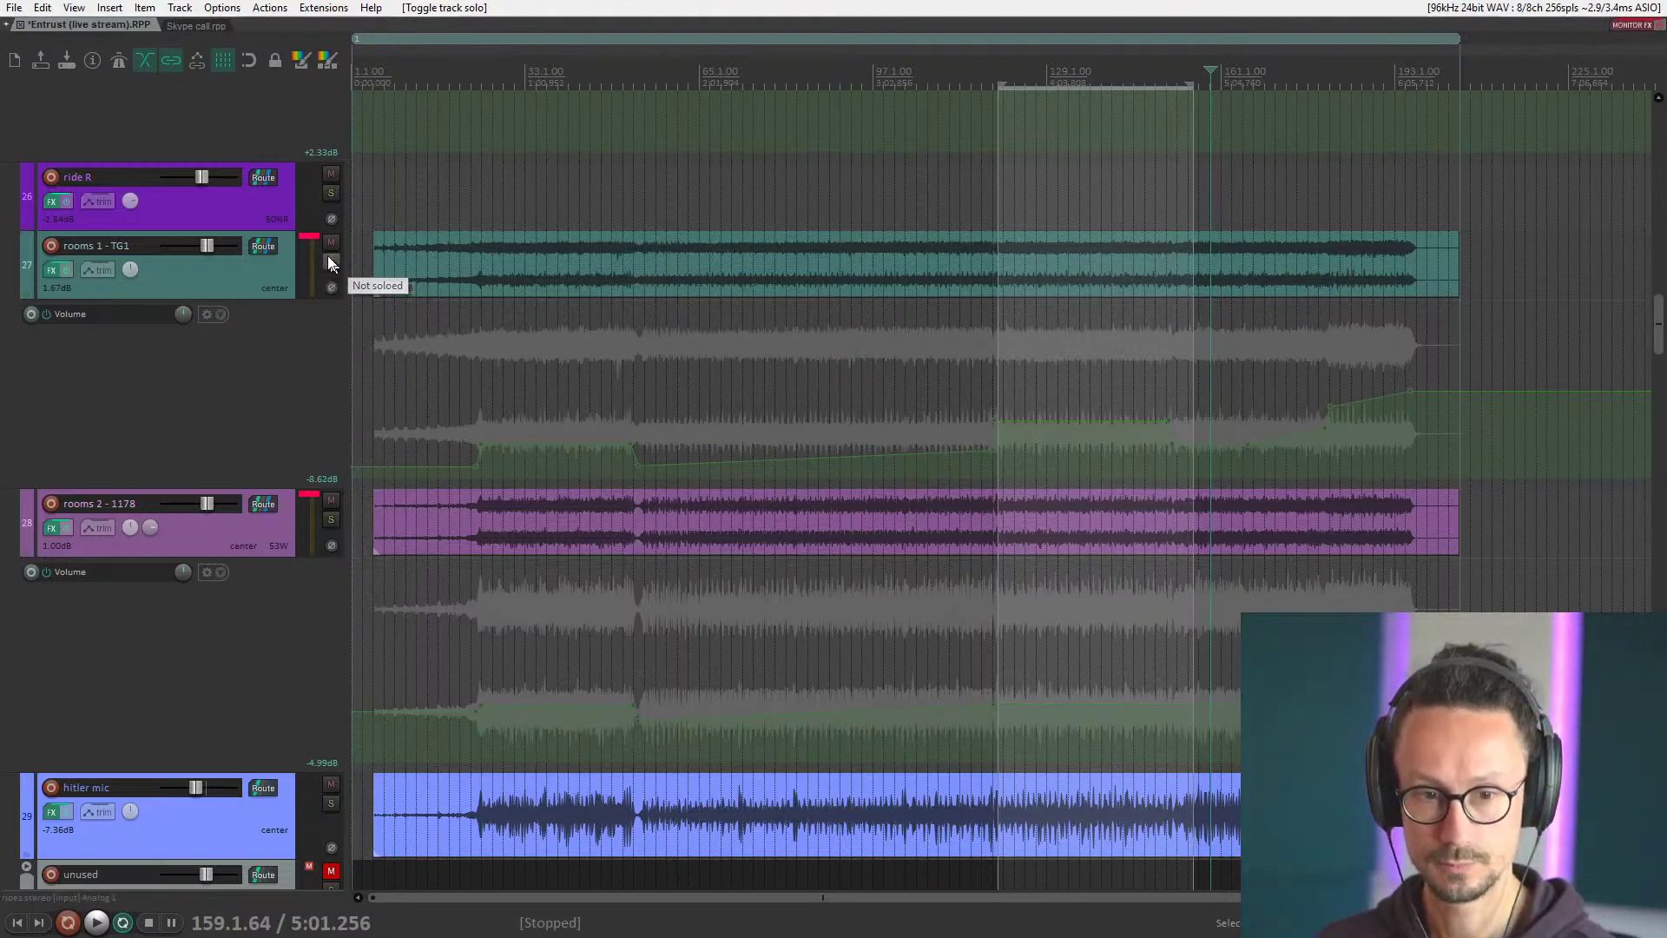
click(997, 209)
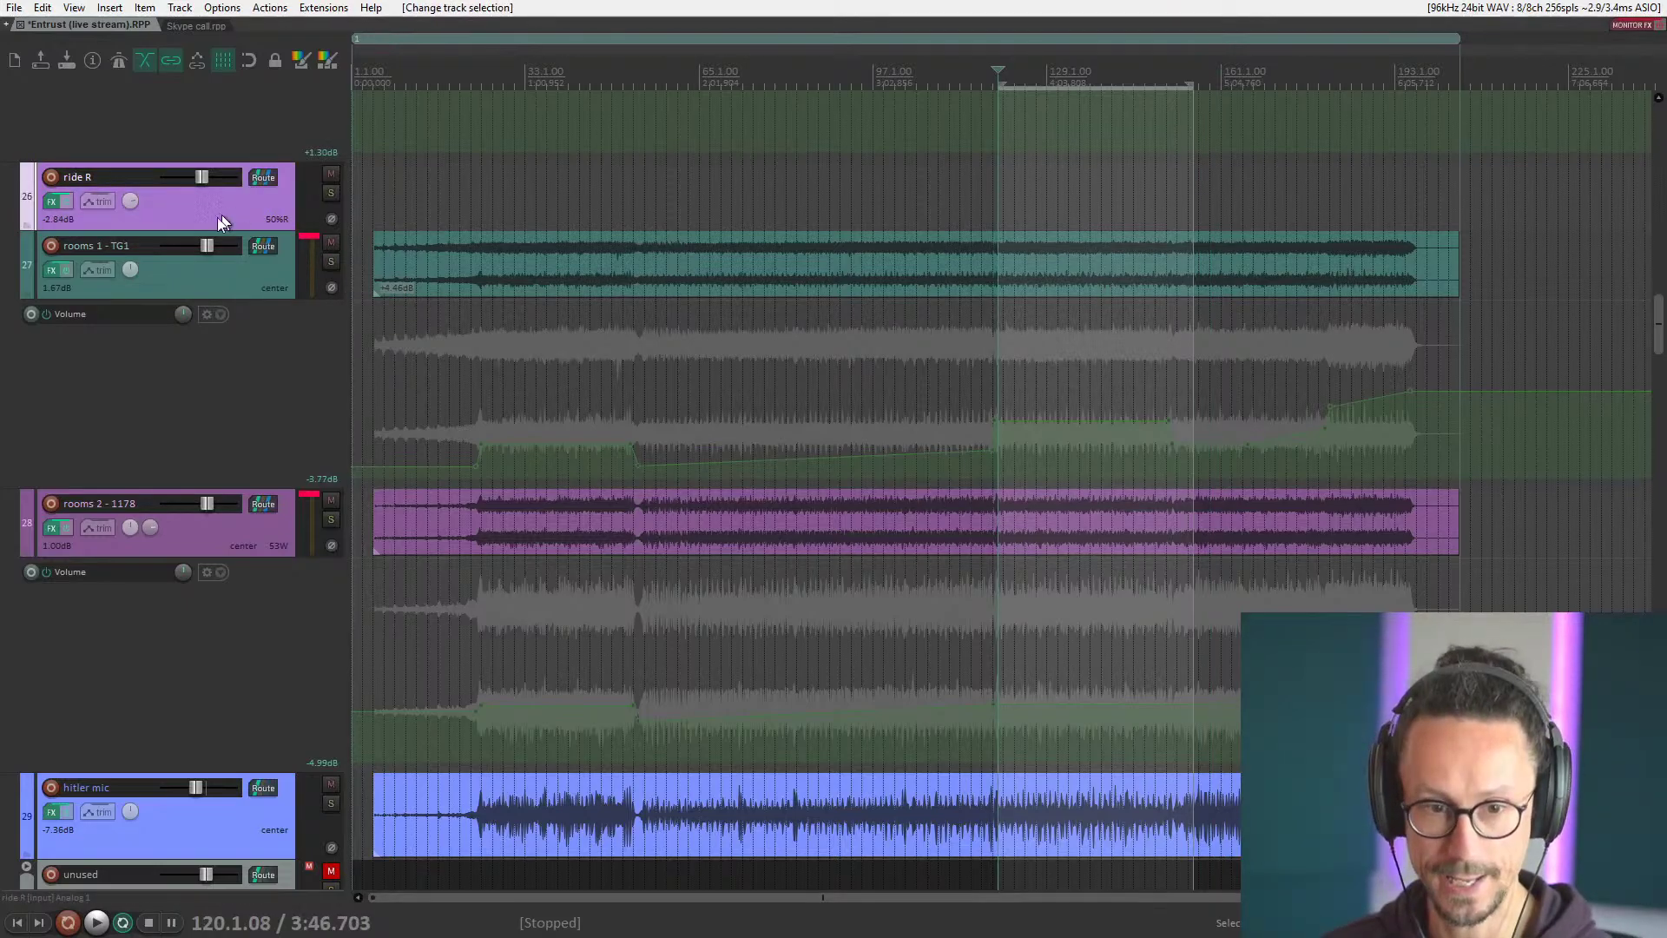
click(330, 261)
click(649, 217)
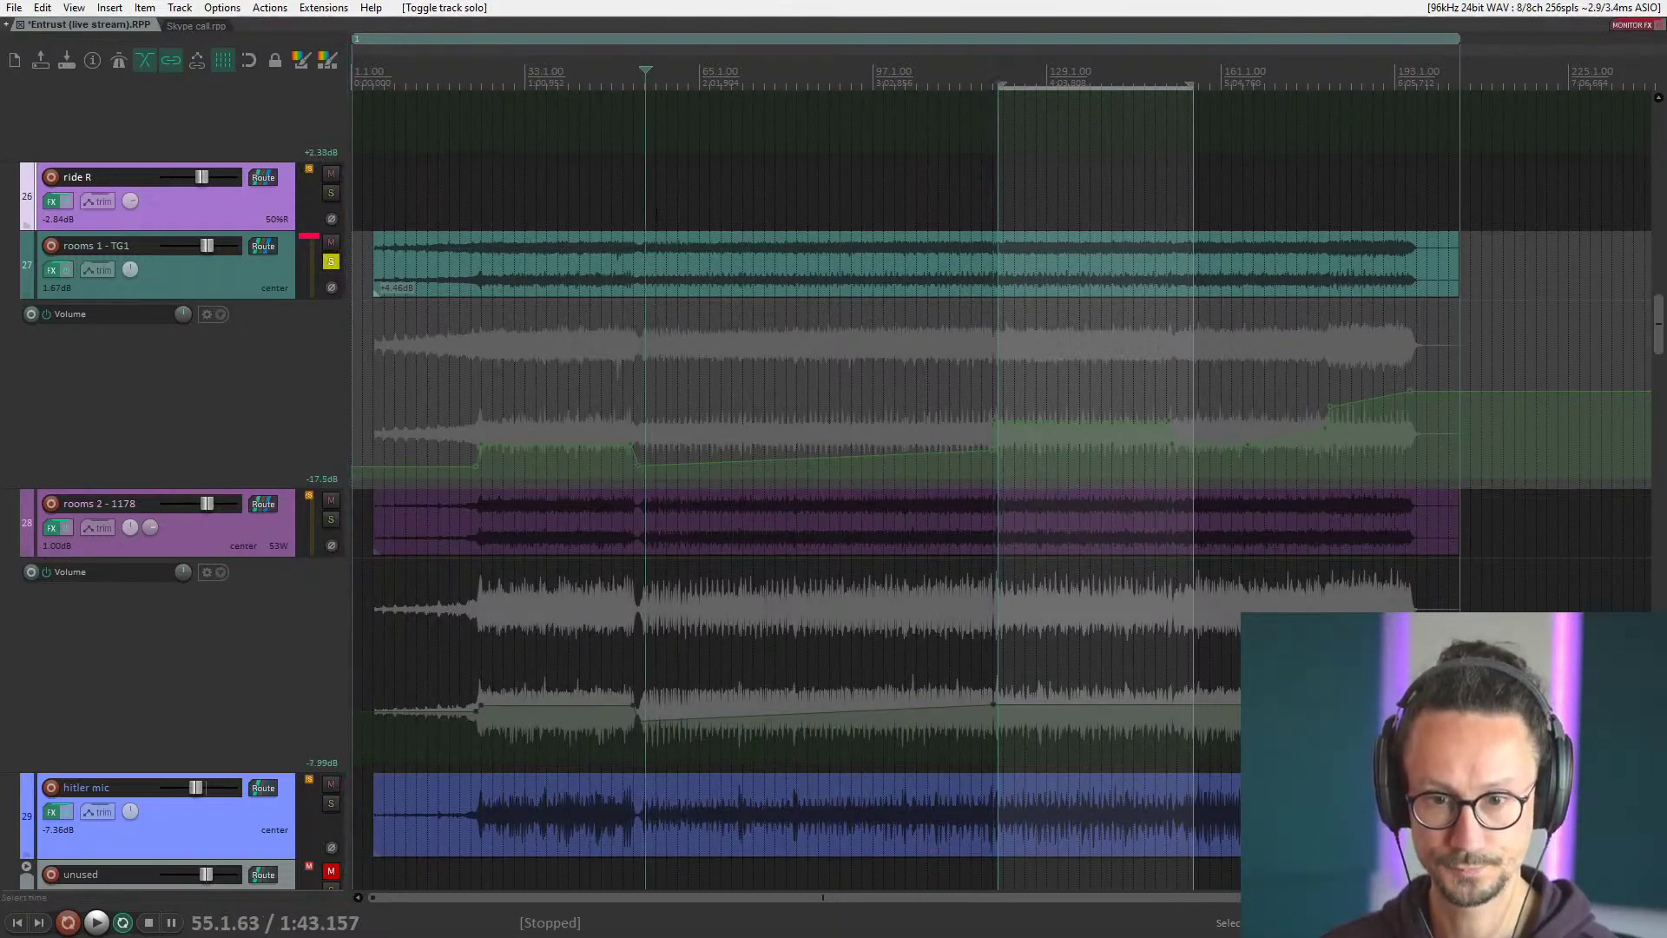
click(504, 187)
key(space)
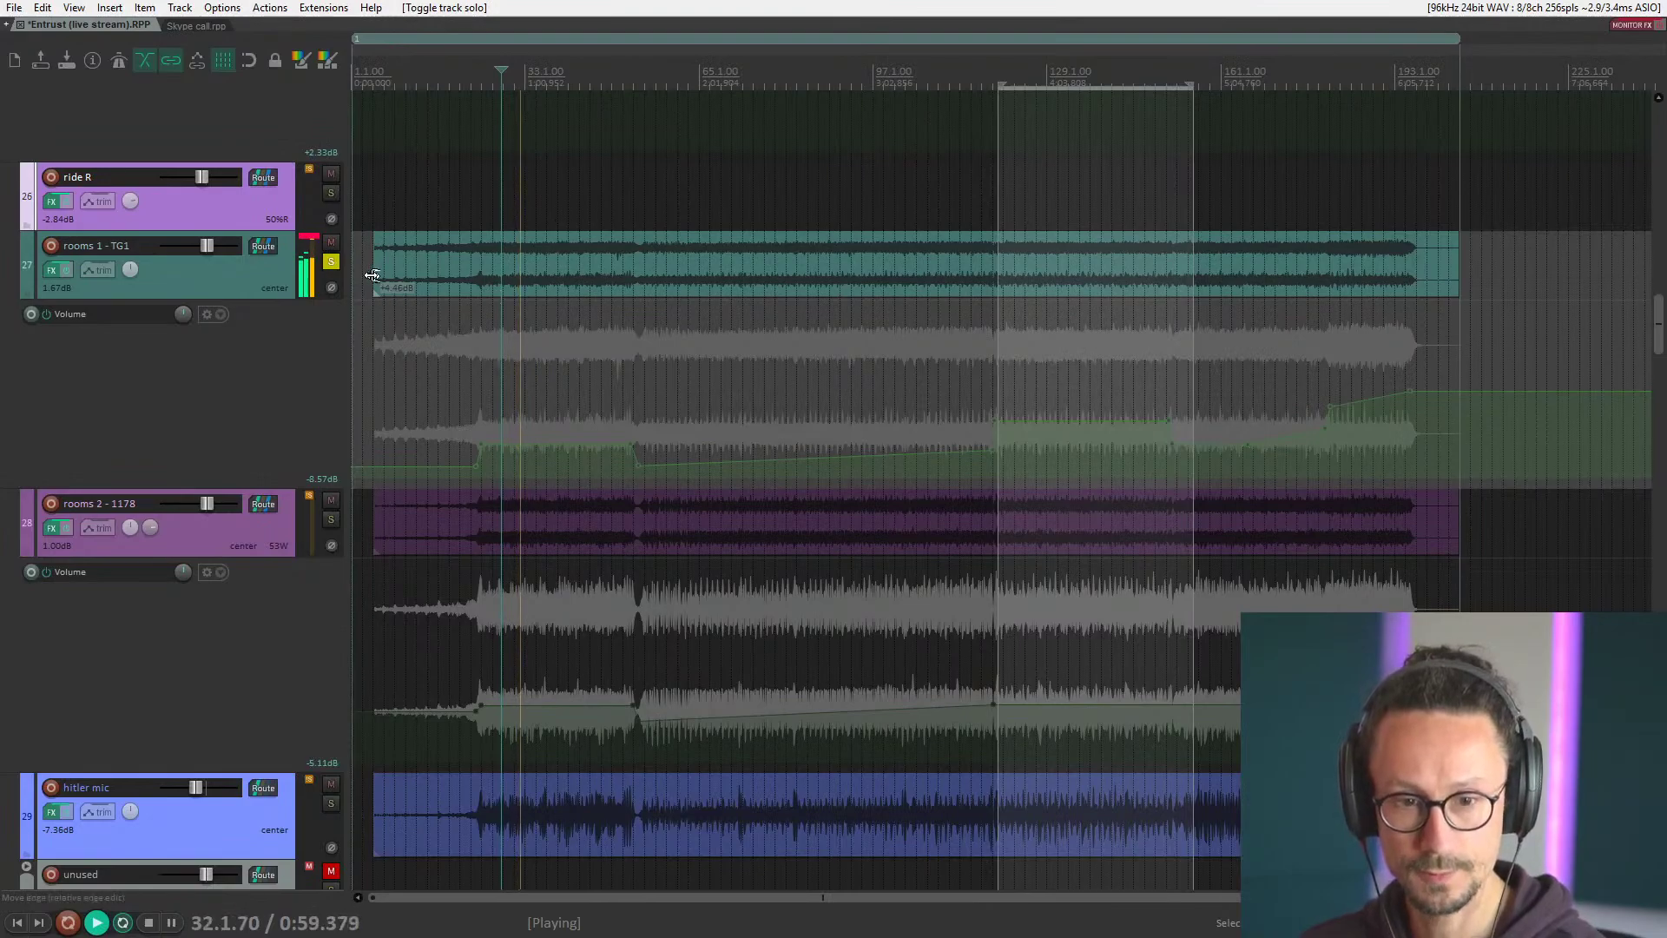
key(space)
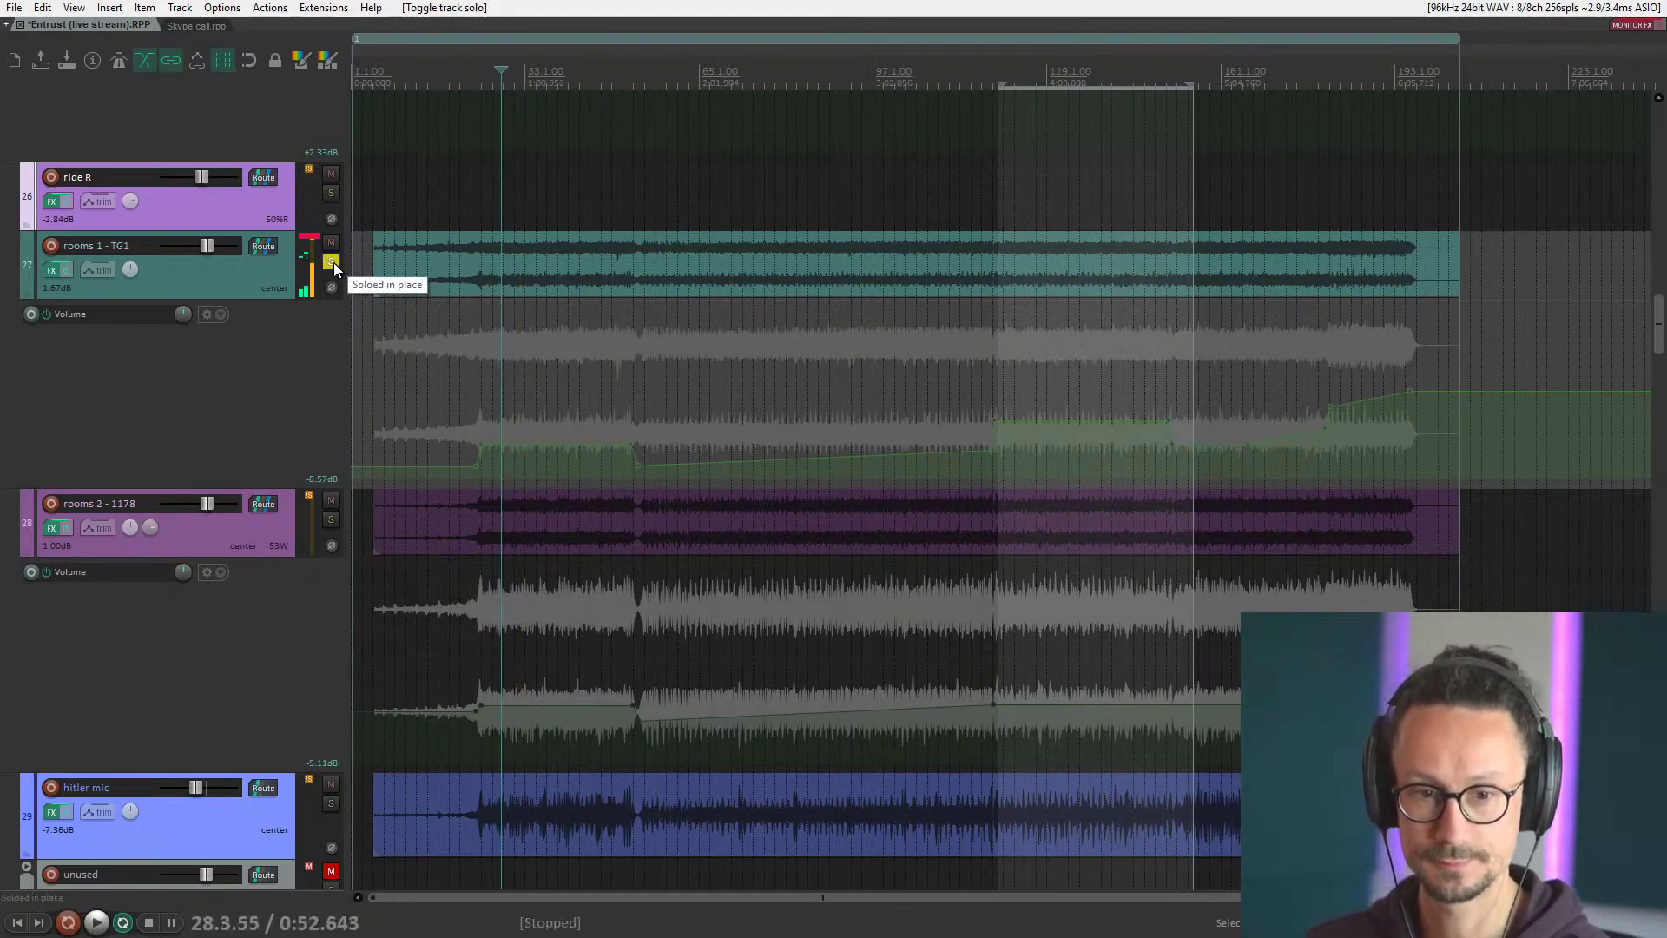
click(332, 263)
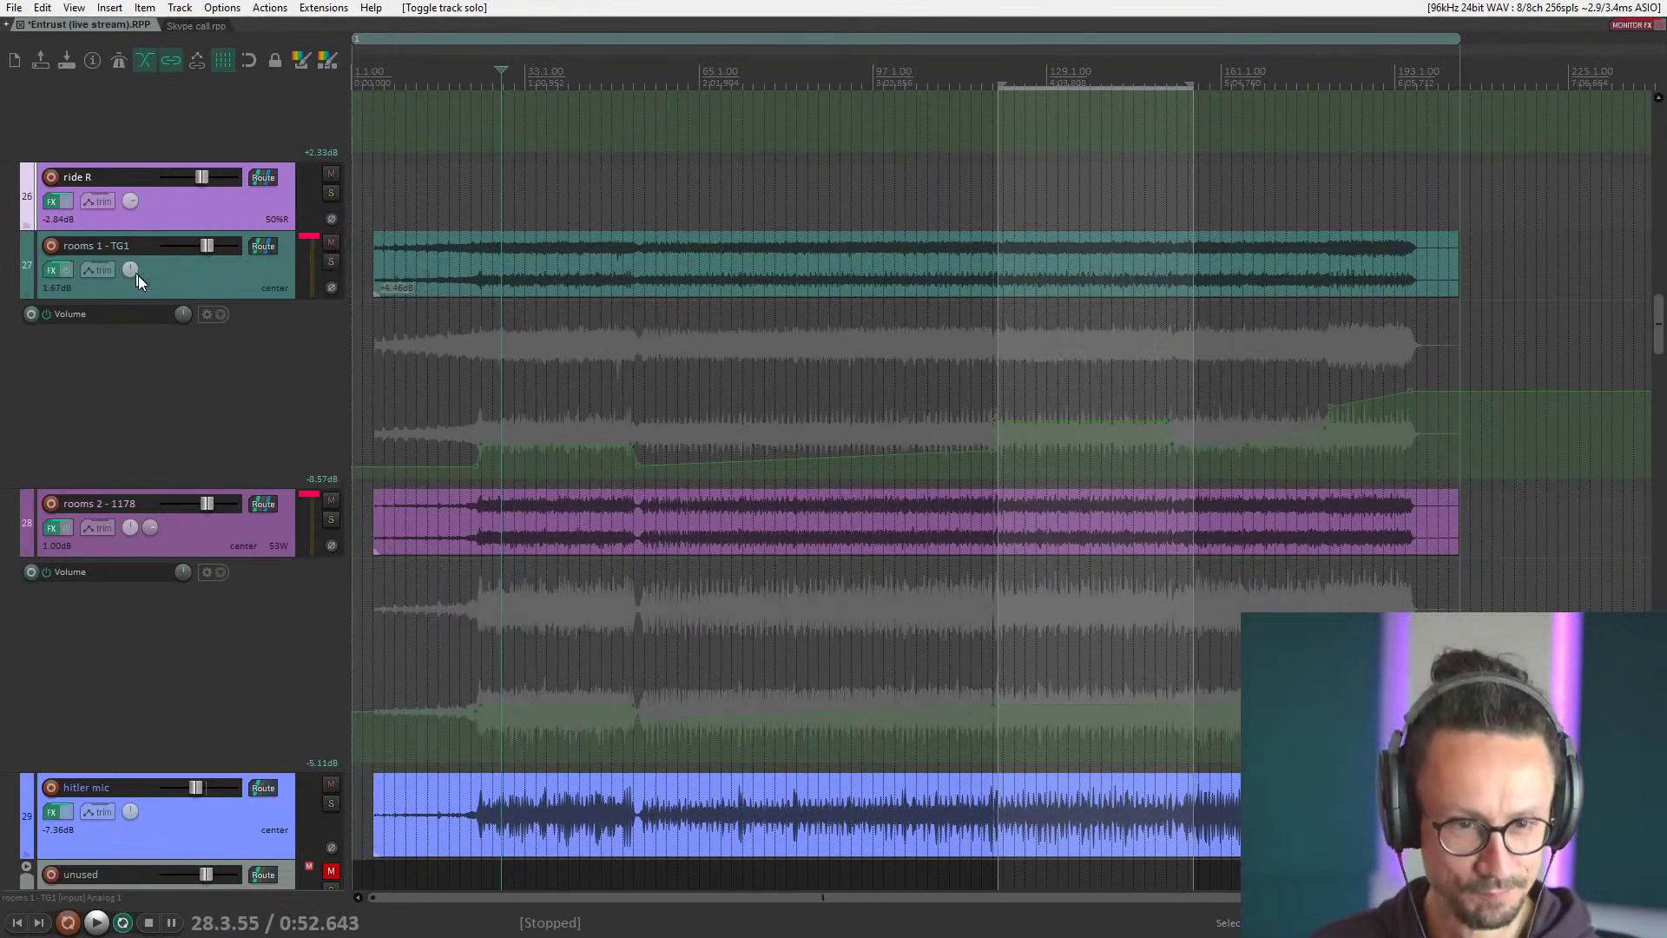
Open the effects chain on rooms 1 - TG1 and show its SSLEQ Stereo settings.
click(49, 271)
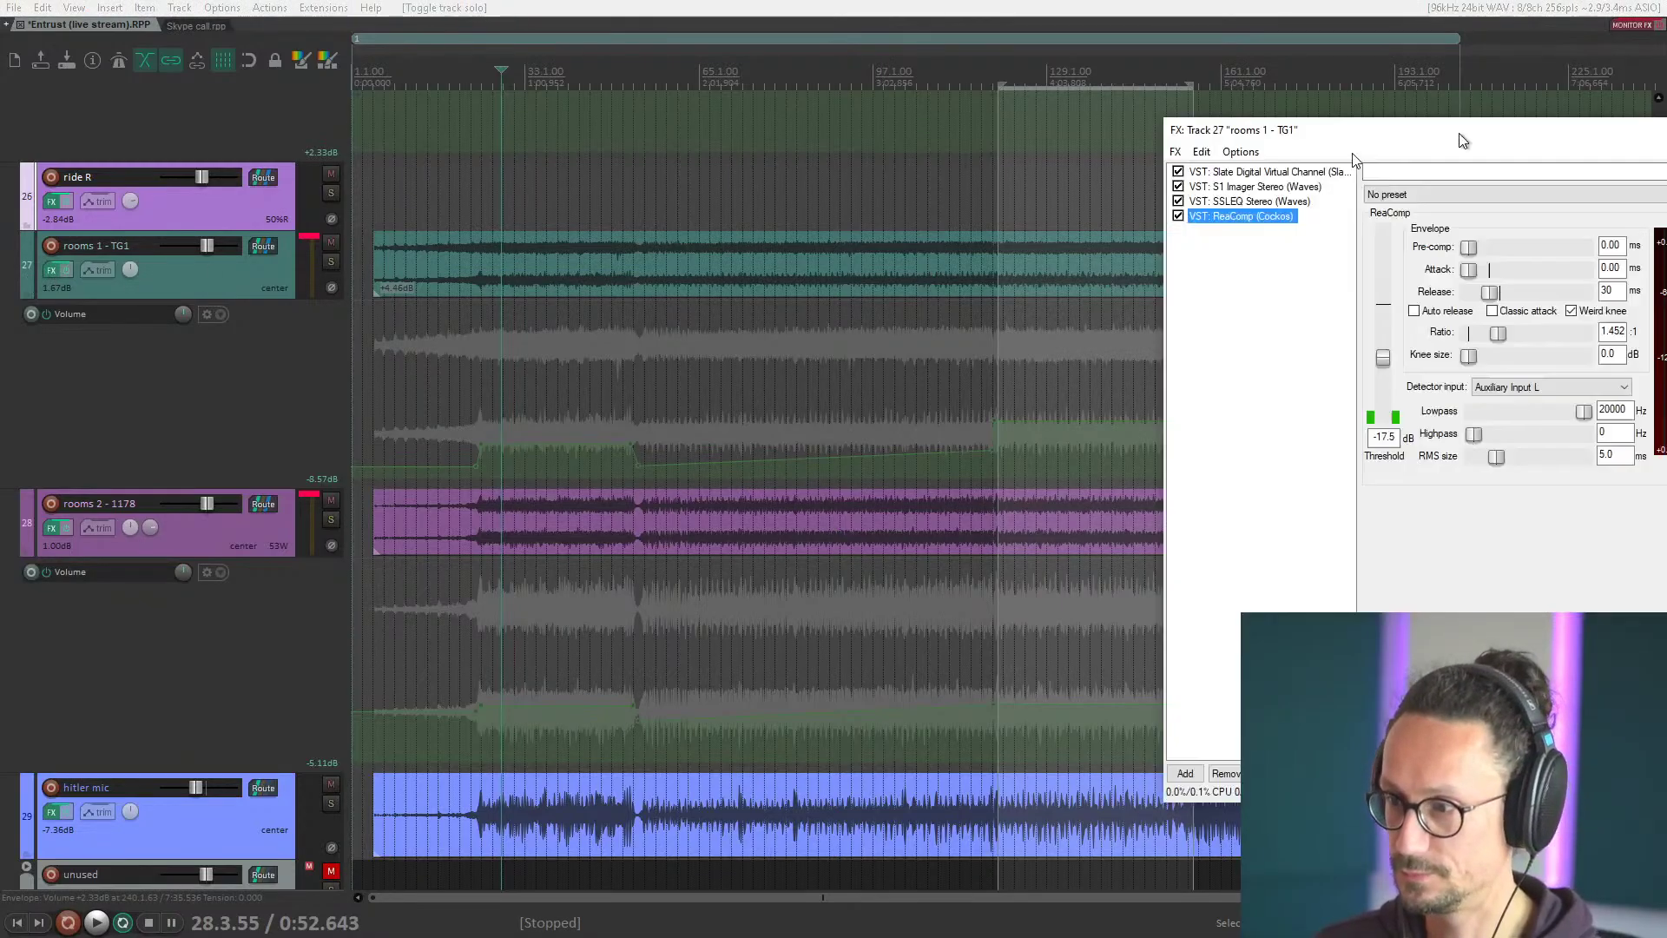
drag(1459, 133, 960, 130)
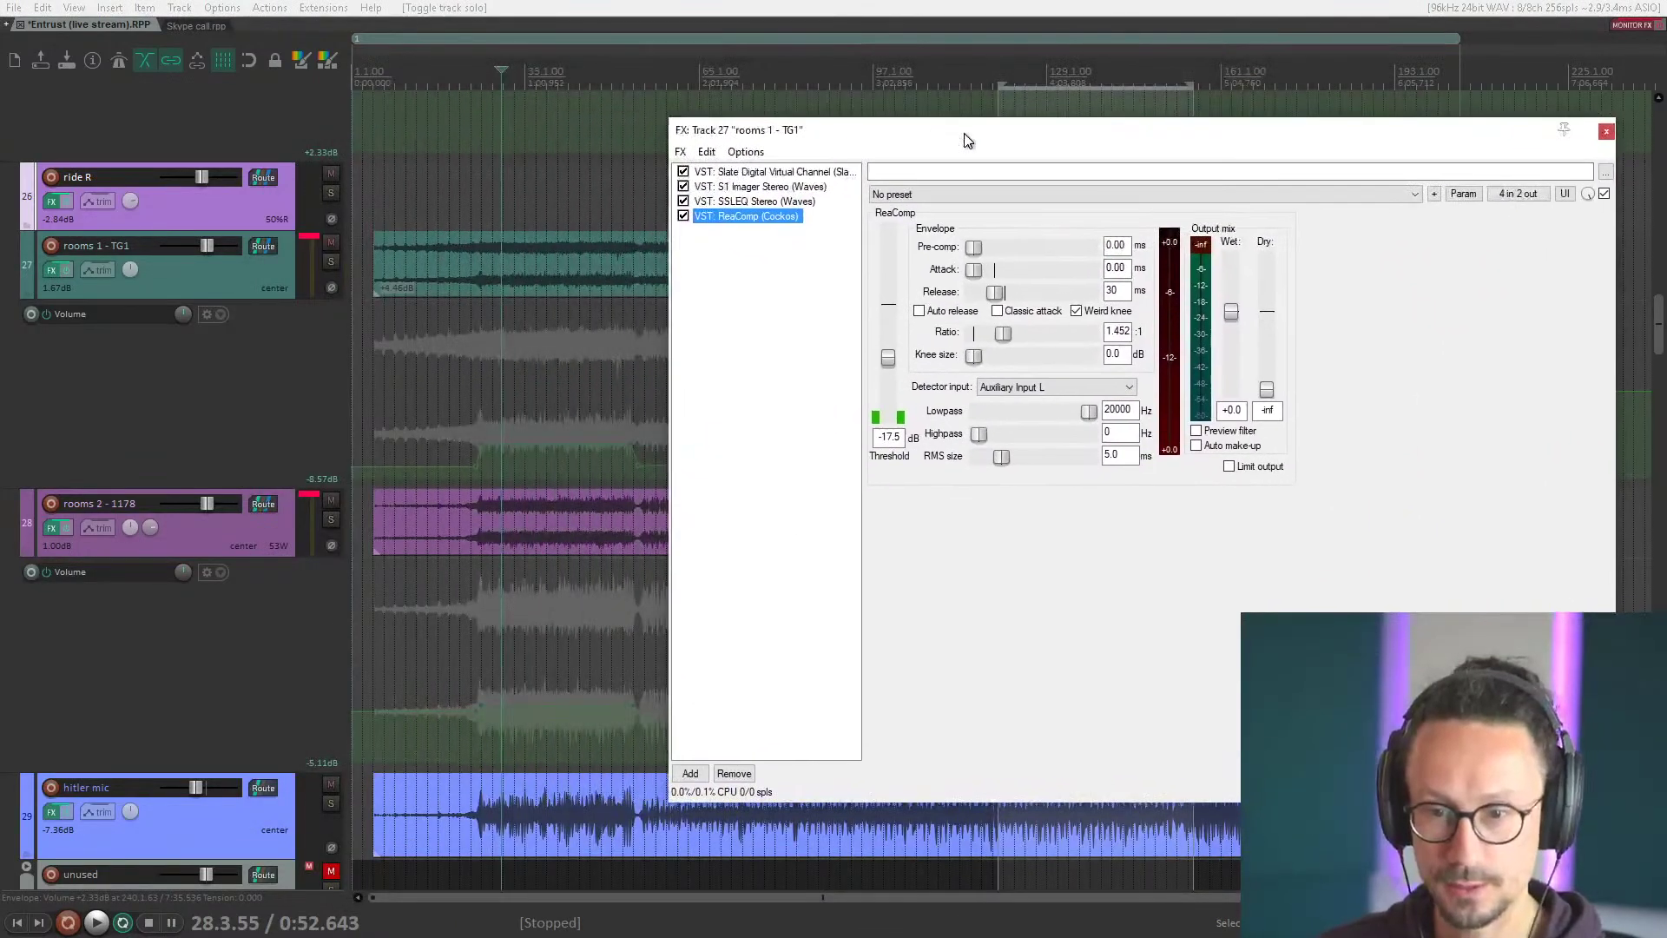
click(749, 200)
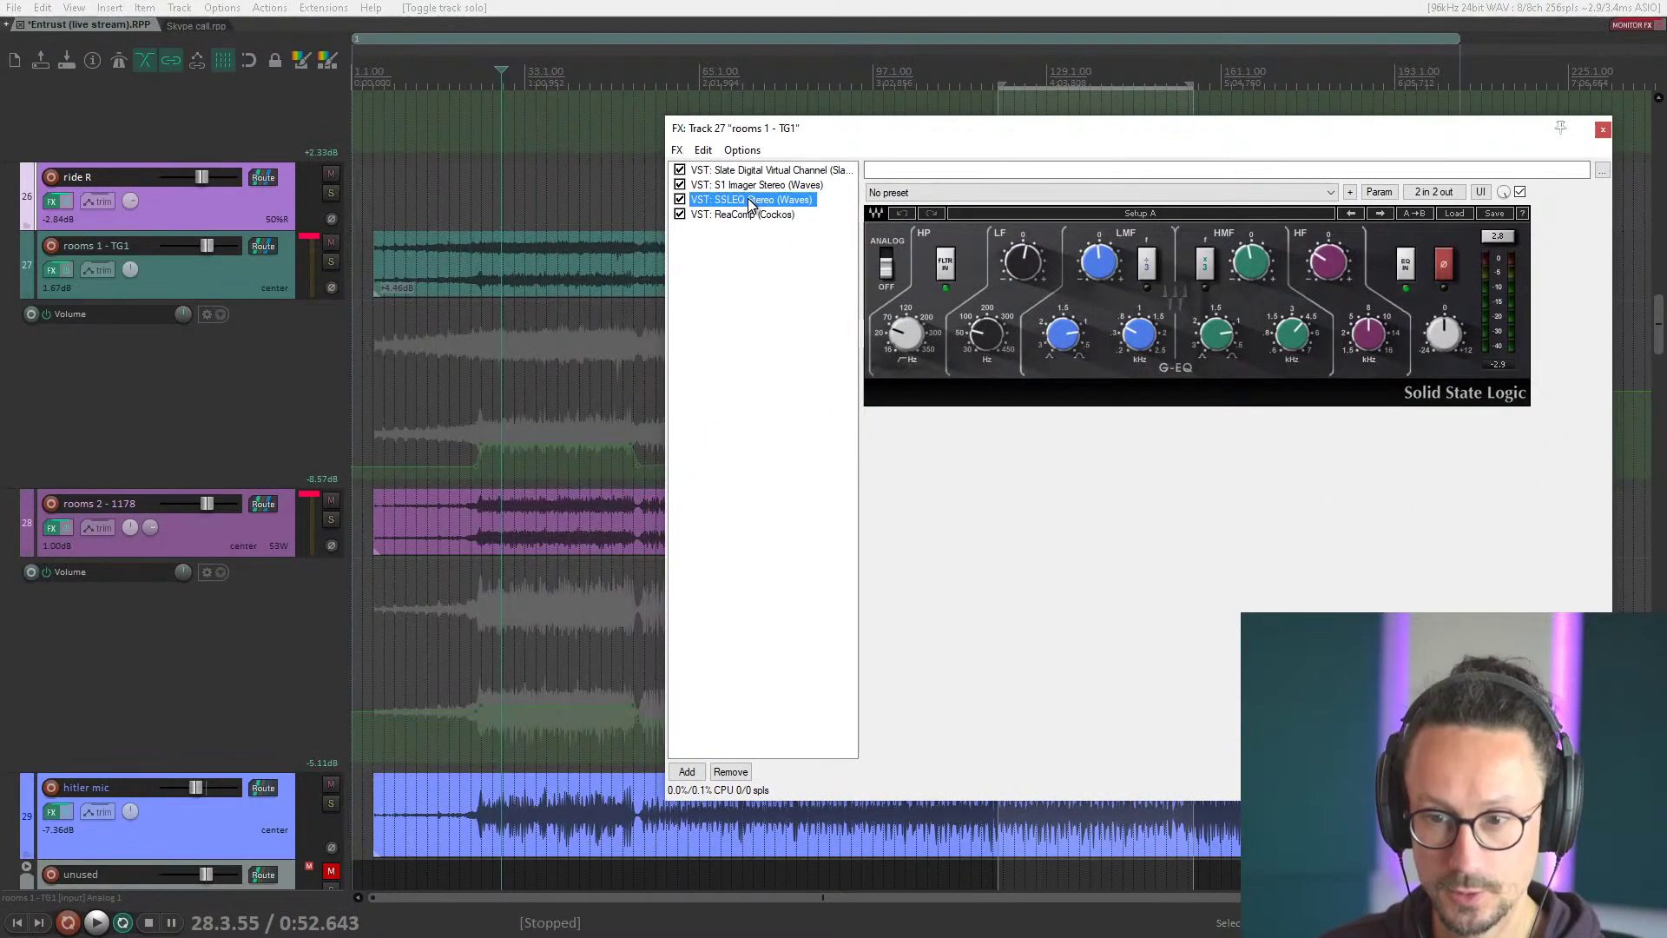
Play rooms 1 - TG1 soloed with SSLEQ Stereo and ReaComp bypassed, stop playback, and leave both effects enabled.
click(680, 200)
key(space)
click(331, 261)
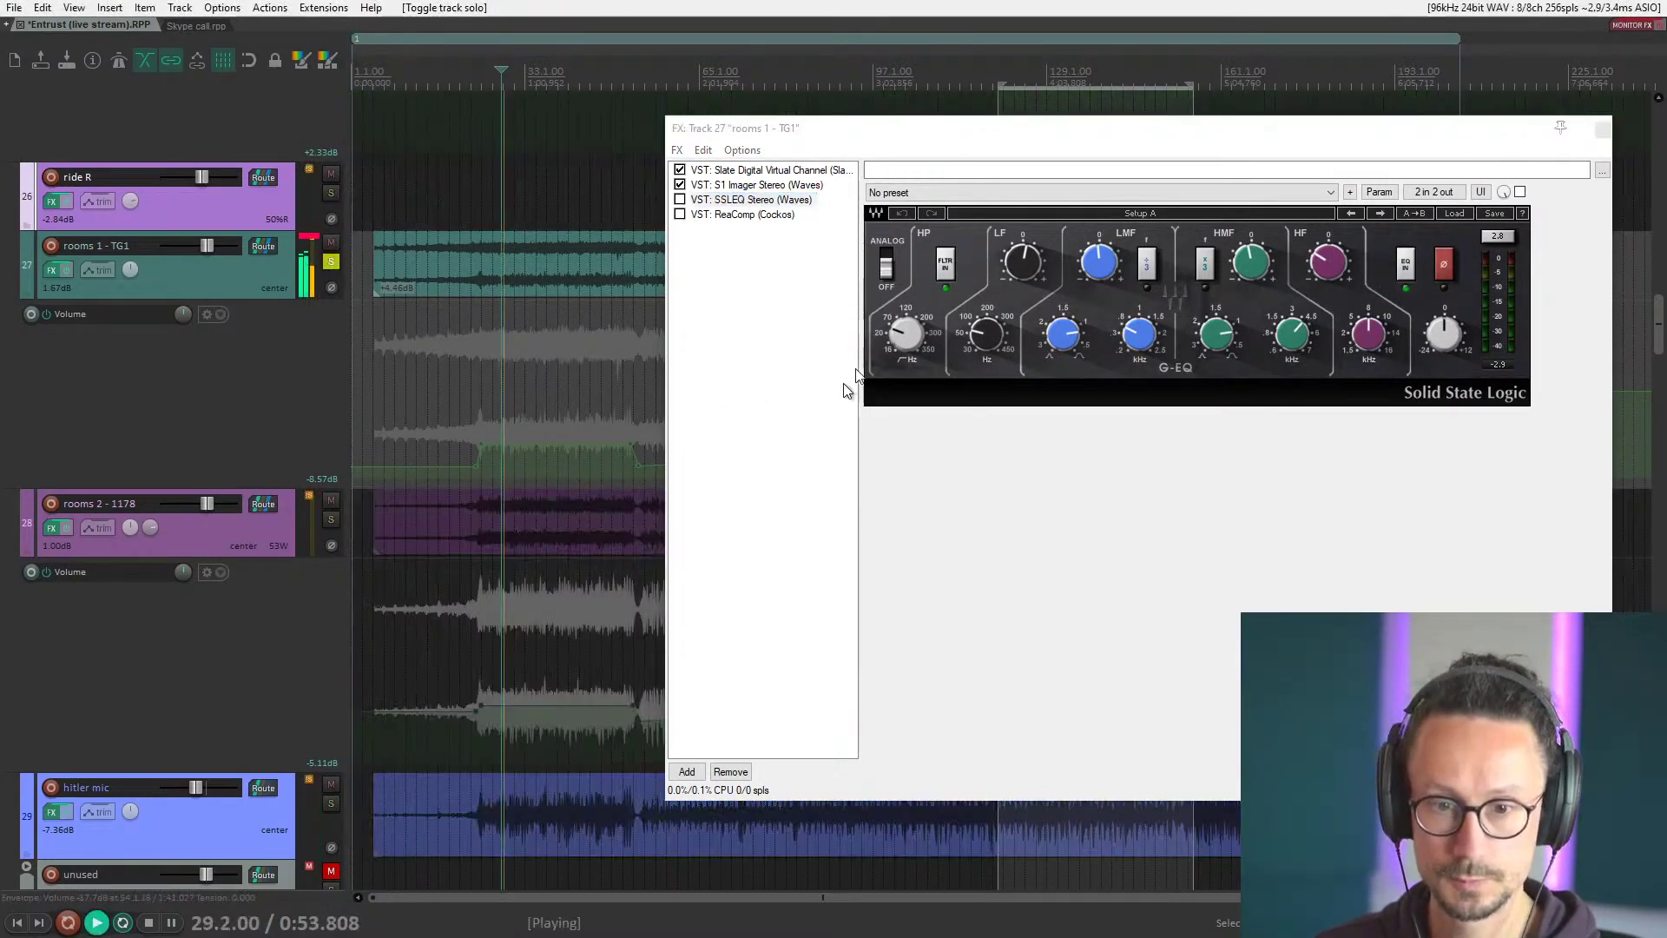
click(680, 199)
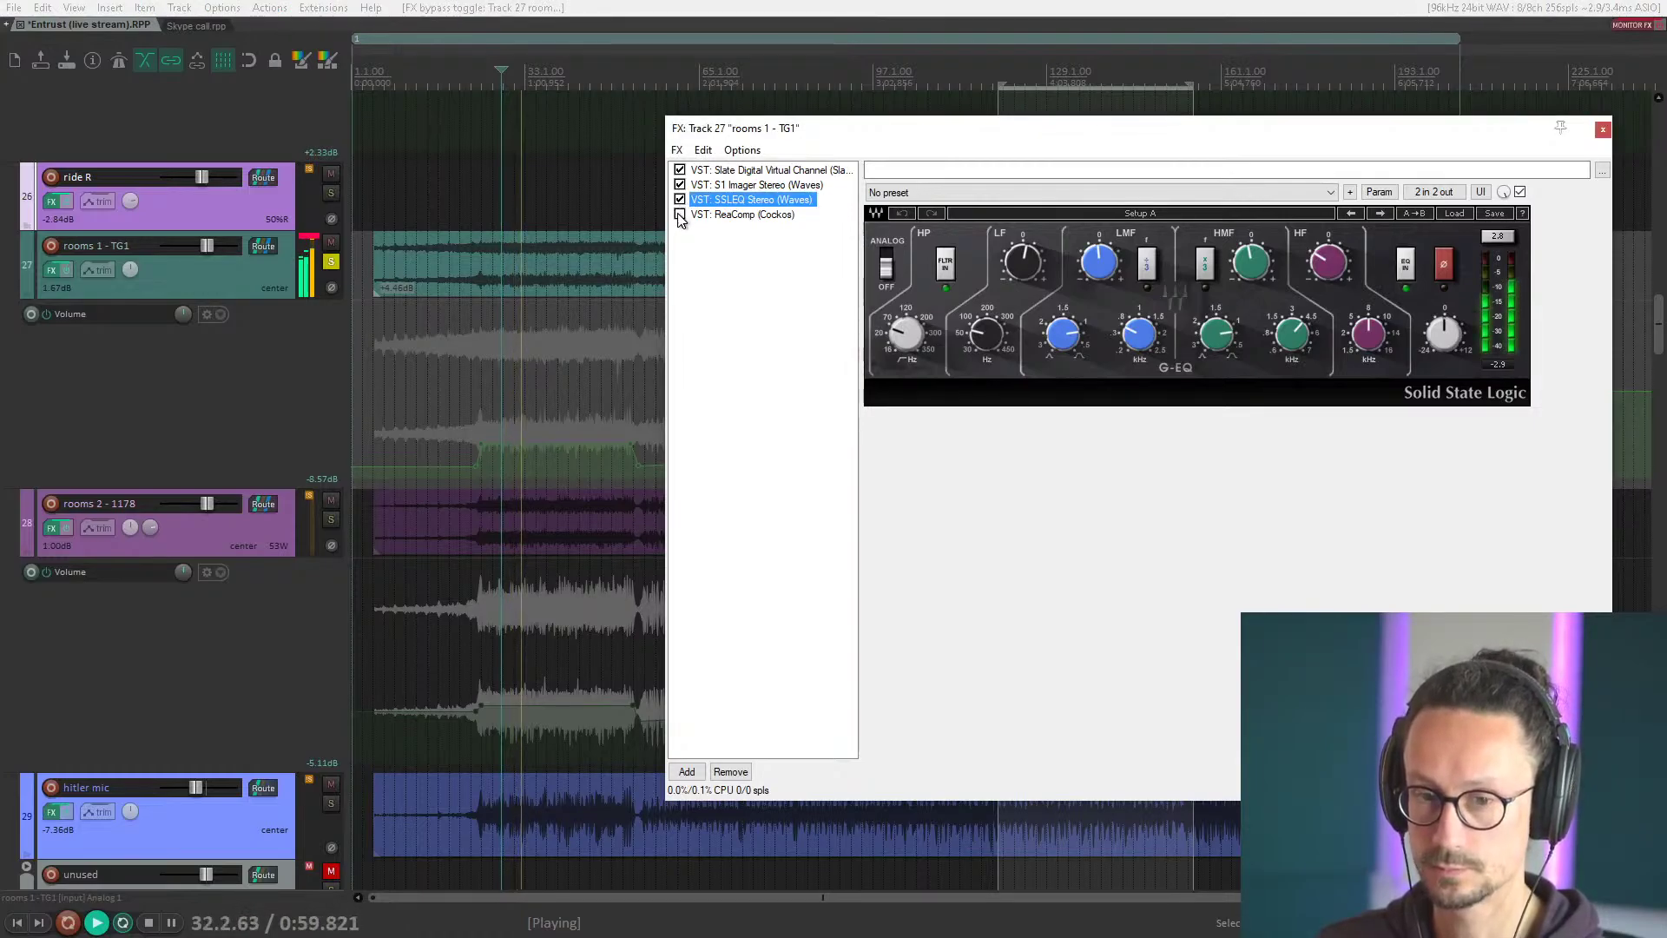
key(space)
click(680, 215)
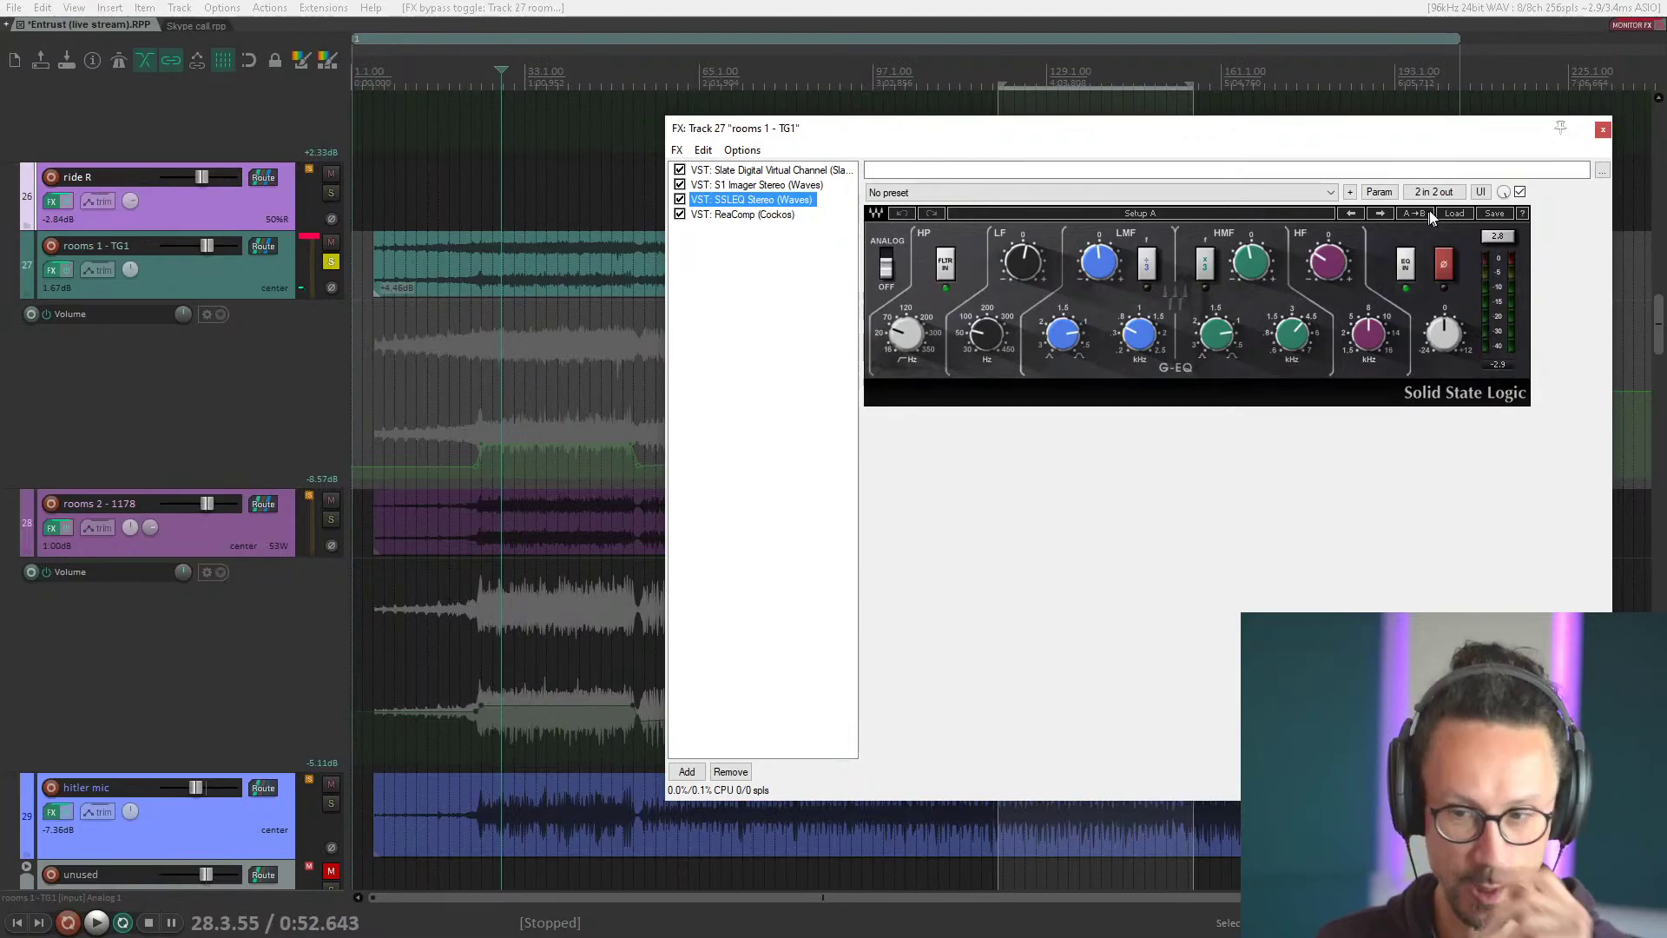
Close the rooms 1 - TG1 effects chain and point out both room tracks by selecting them in turn.
click(1603, 130)
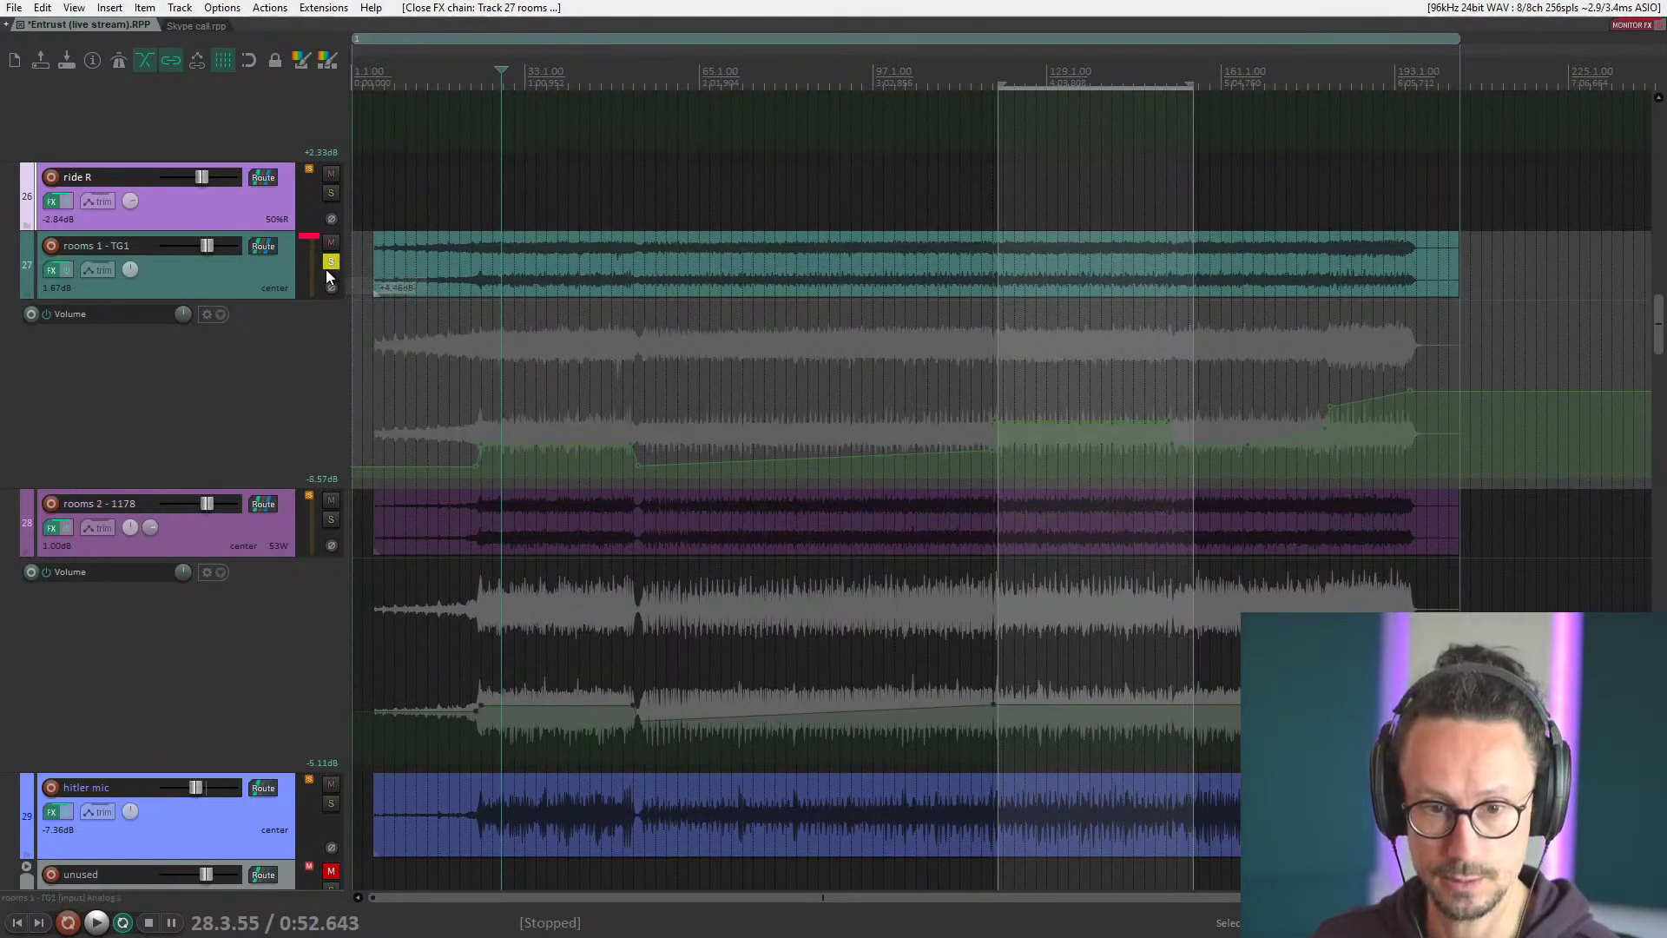
click(231, 285)
scroll(250, 378, down, 1)
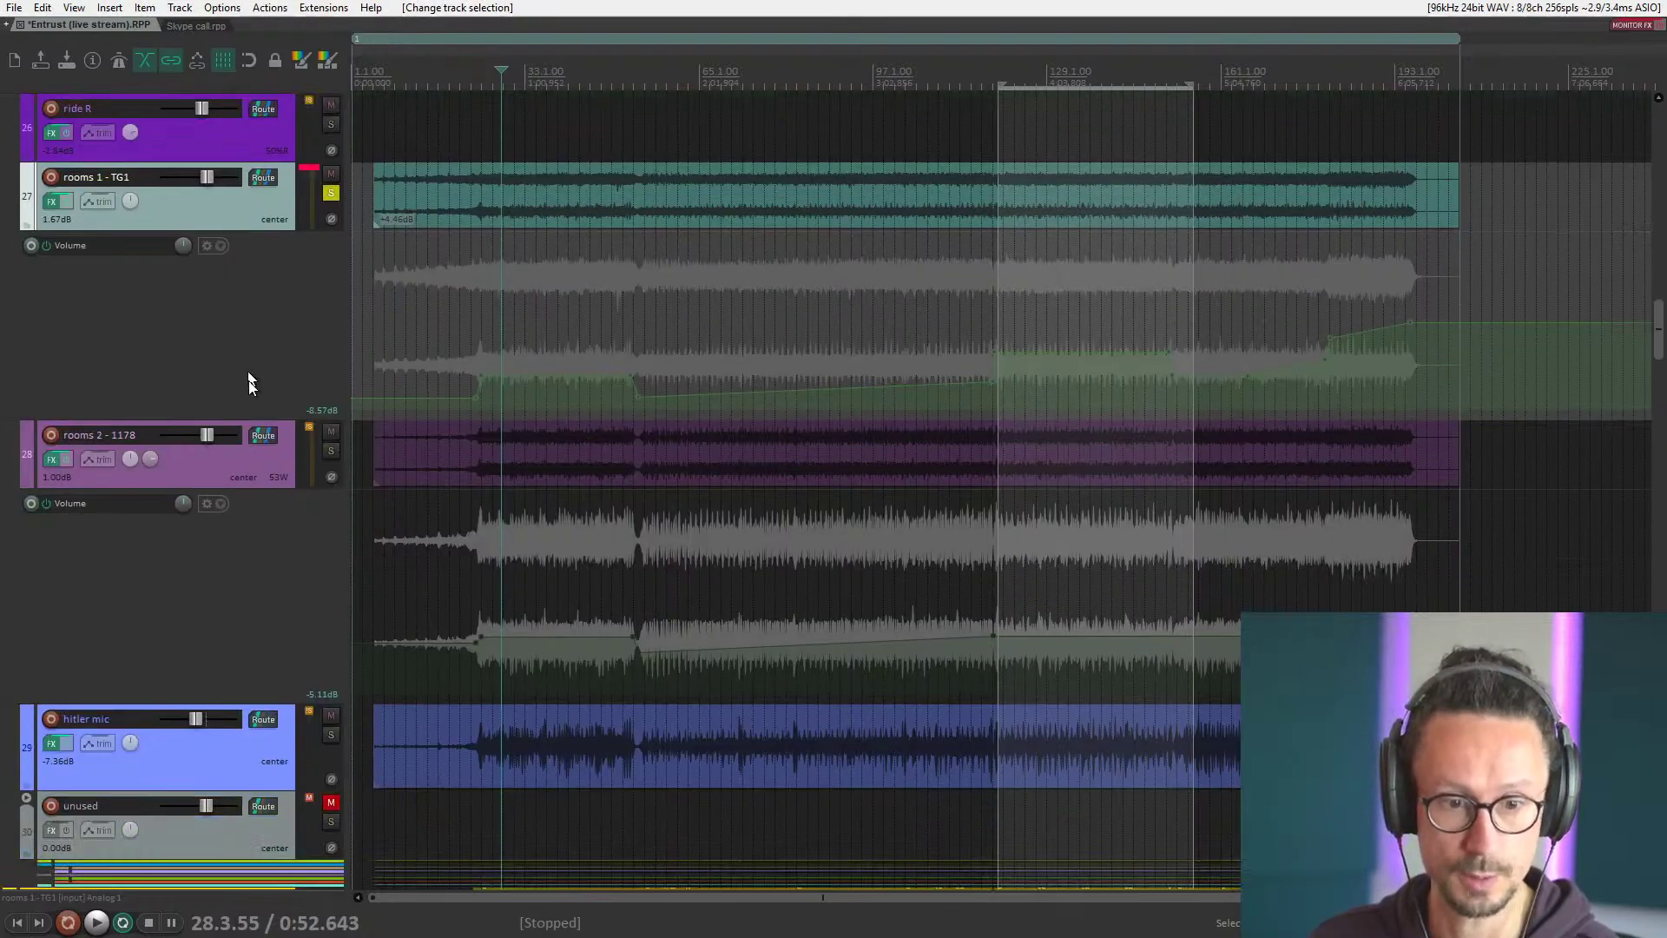
click(241, 462)
click(256, 210)
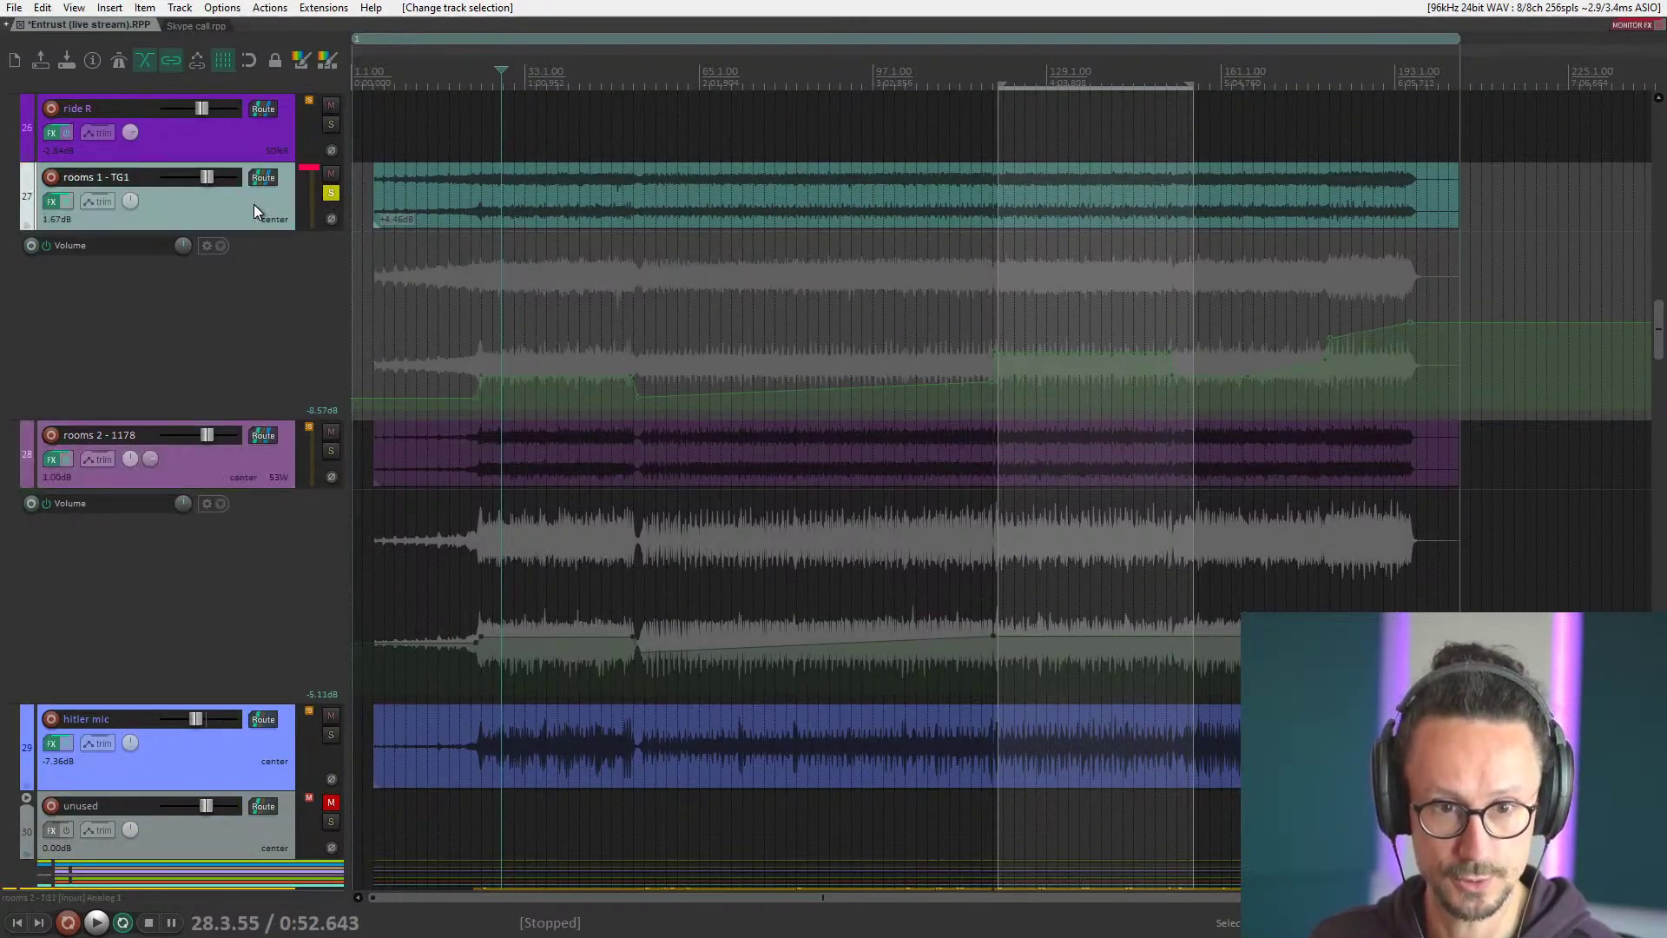
Clear the solo on rooms 1 - TG1, then solo rooms 2 - 1178 and start playback.
click(331, 193)
click(331, 193)
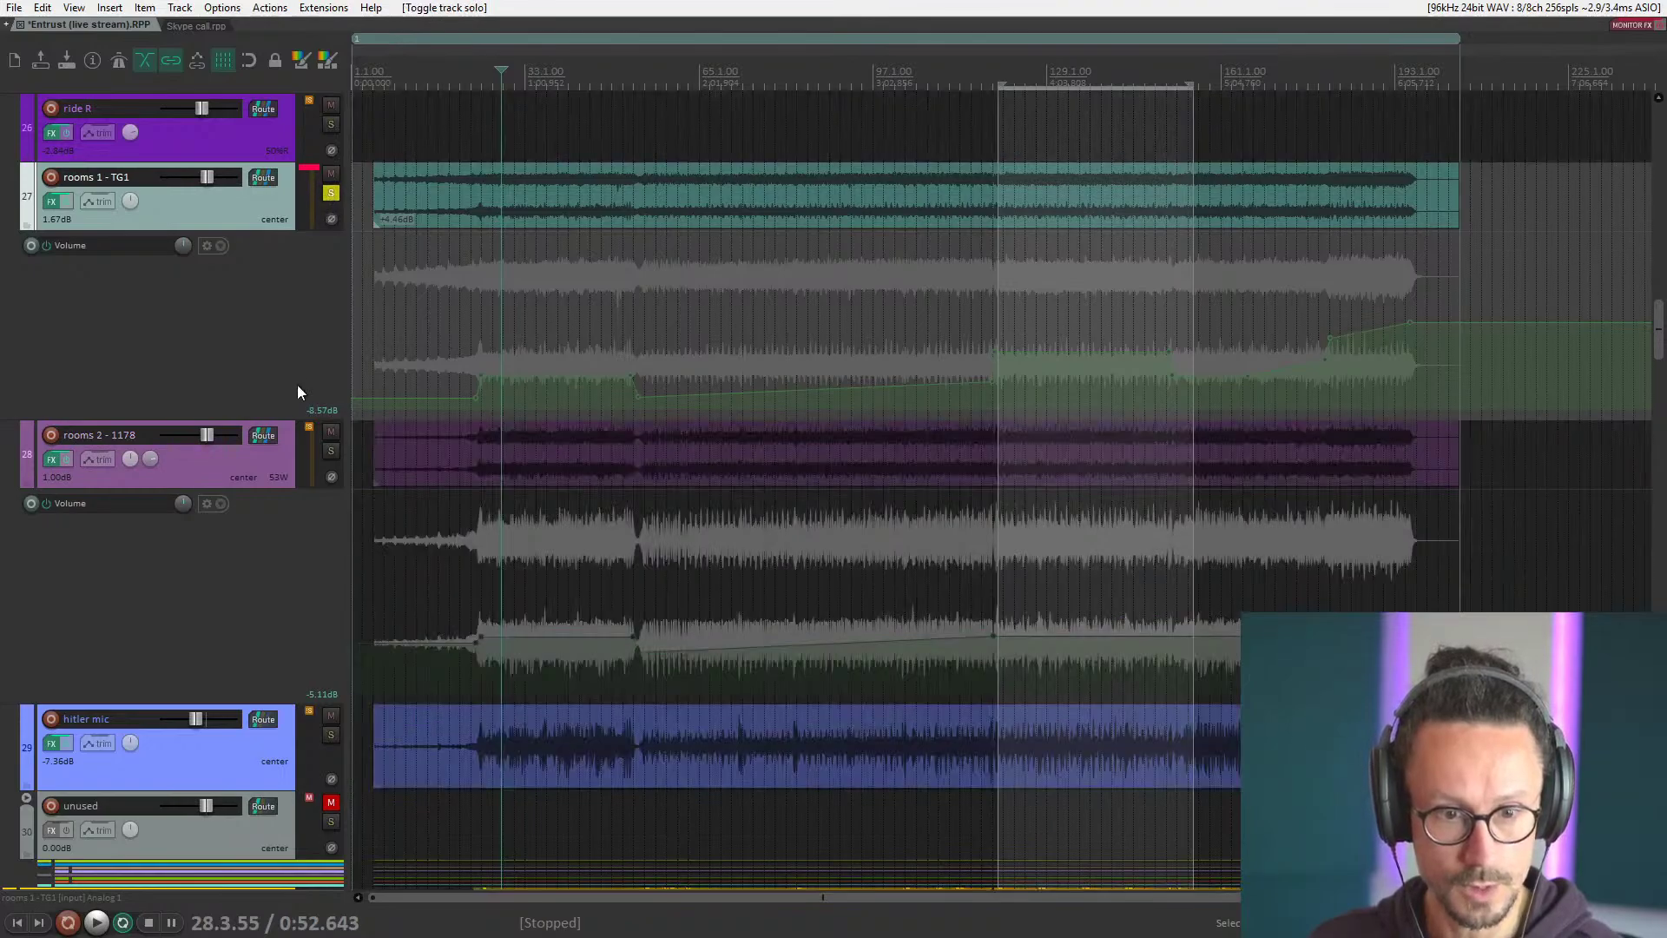
click(330, 193)
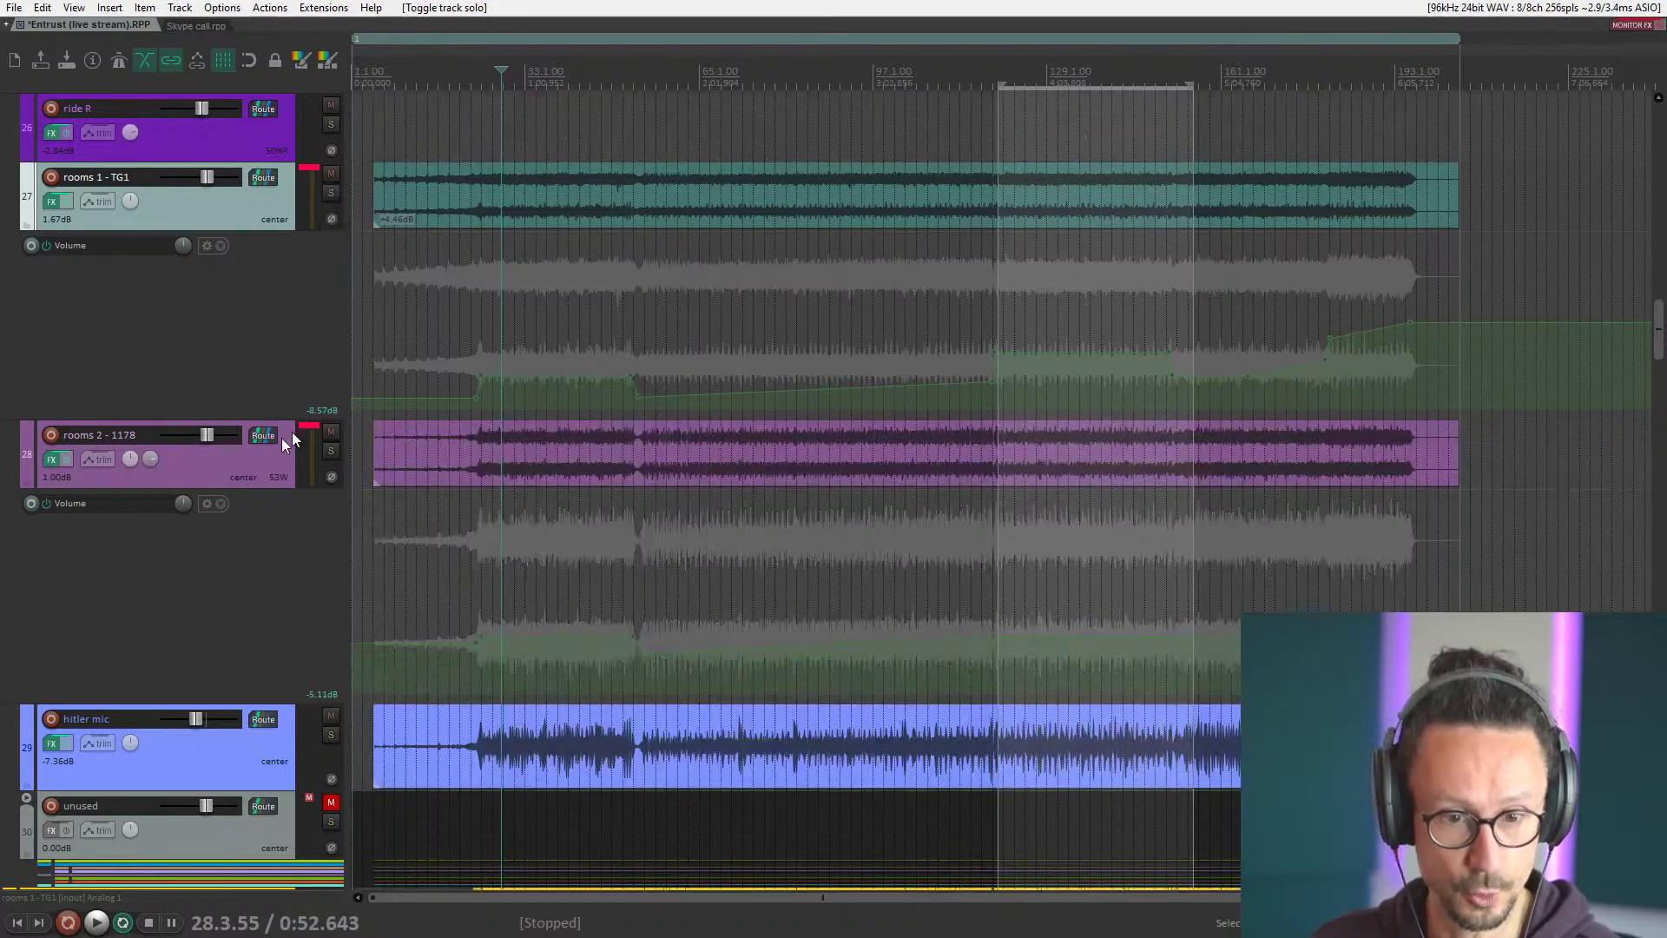
click(264, 457)
click(332, 451)
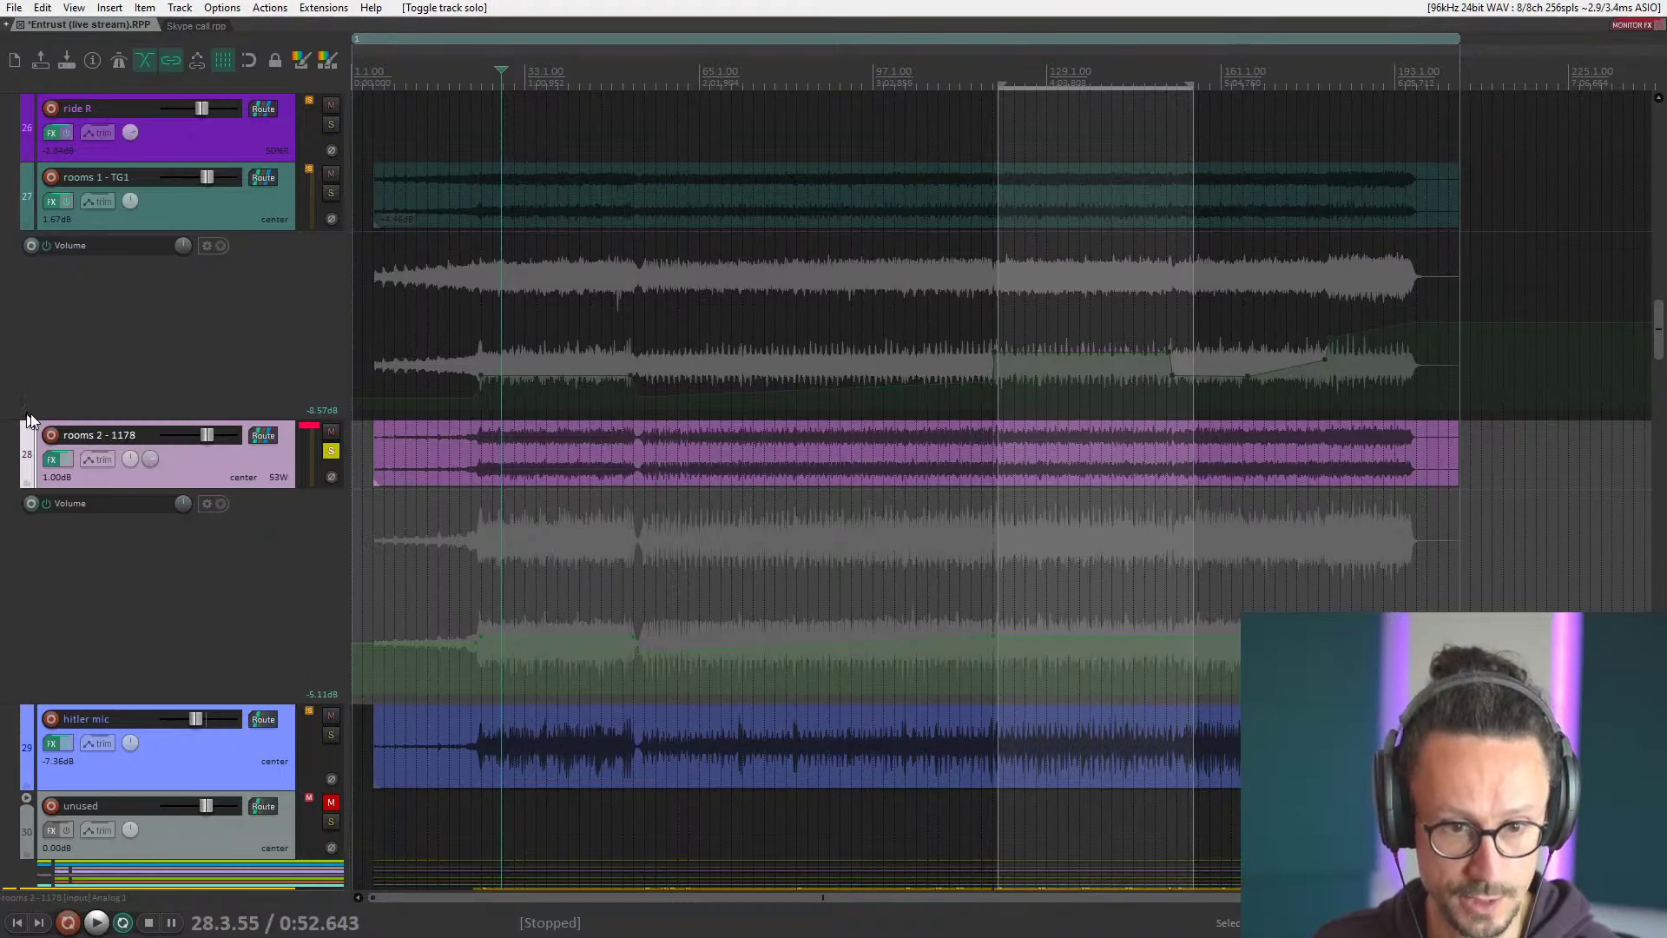
key(space)
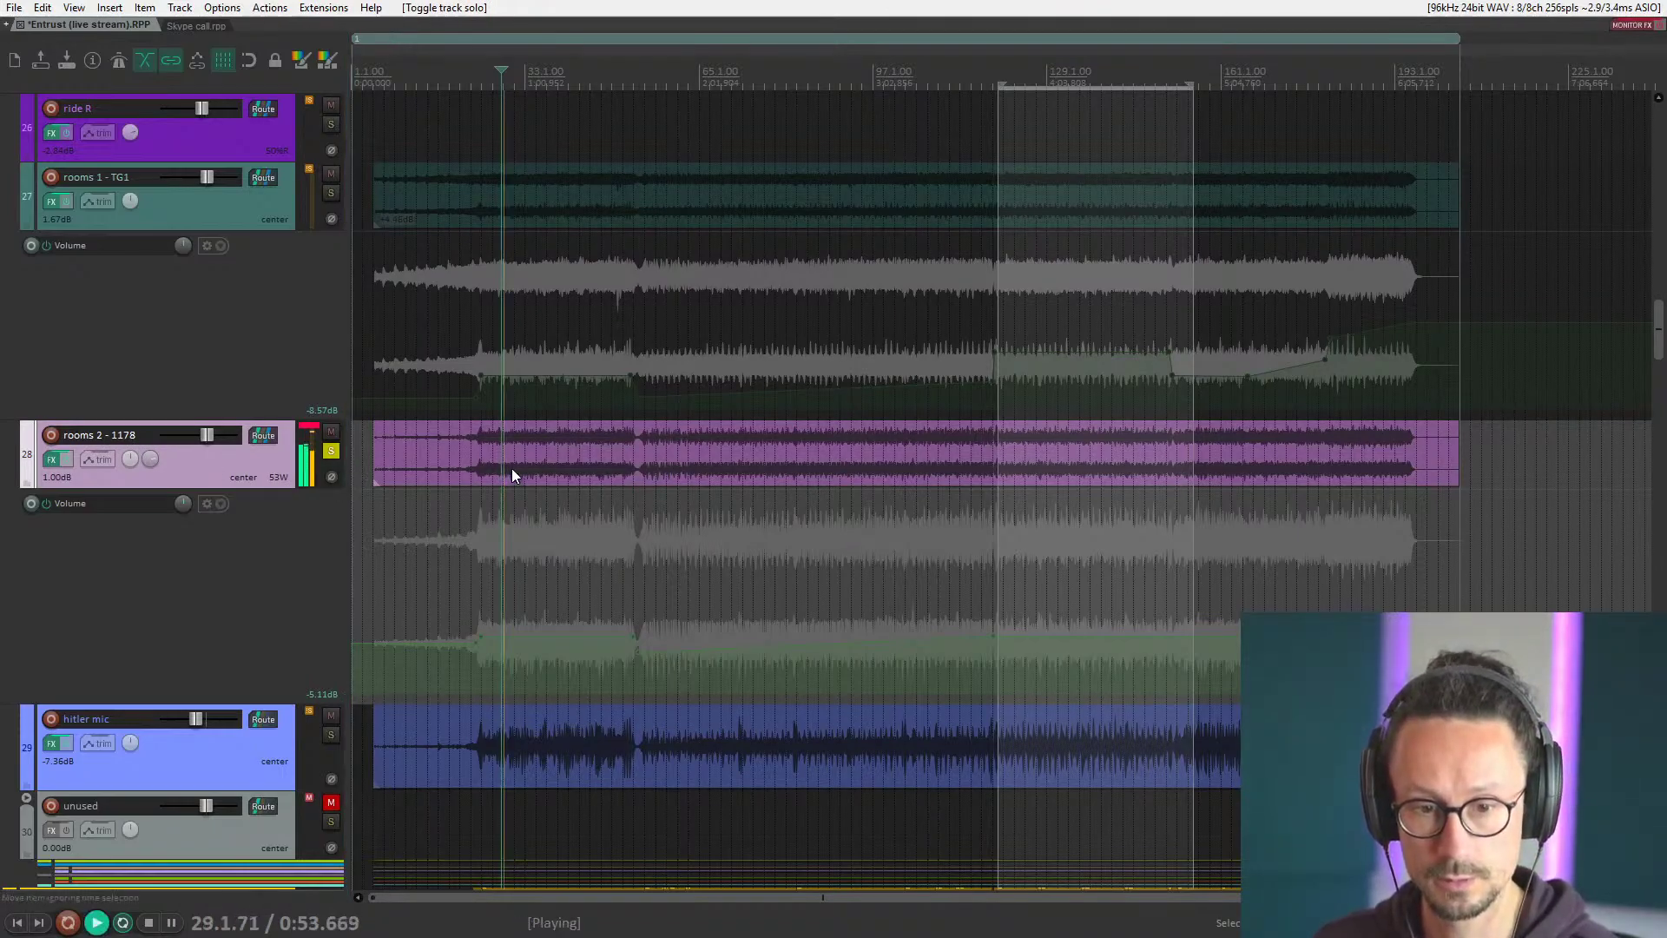
Open the effects chain on rooms 2 - 1178, compare playback with ReaComp and SSLEQ Stereo bypassed and re-enabled, and stop on ReaComp's settings.
click(52, 458)
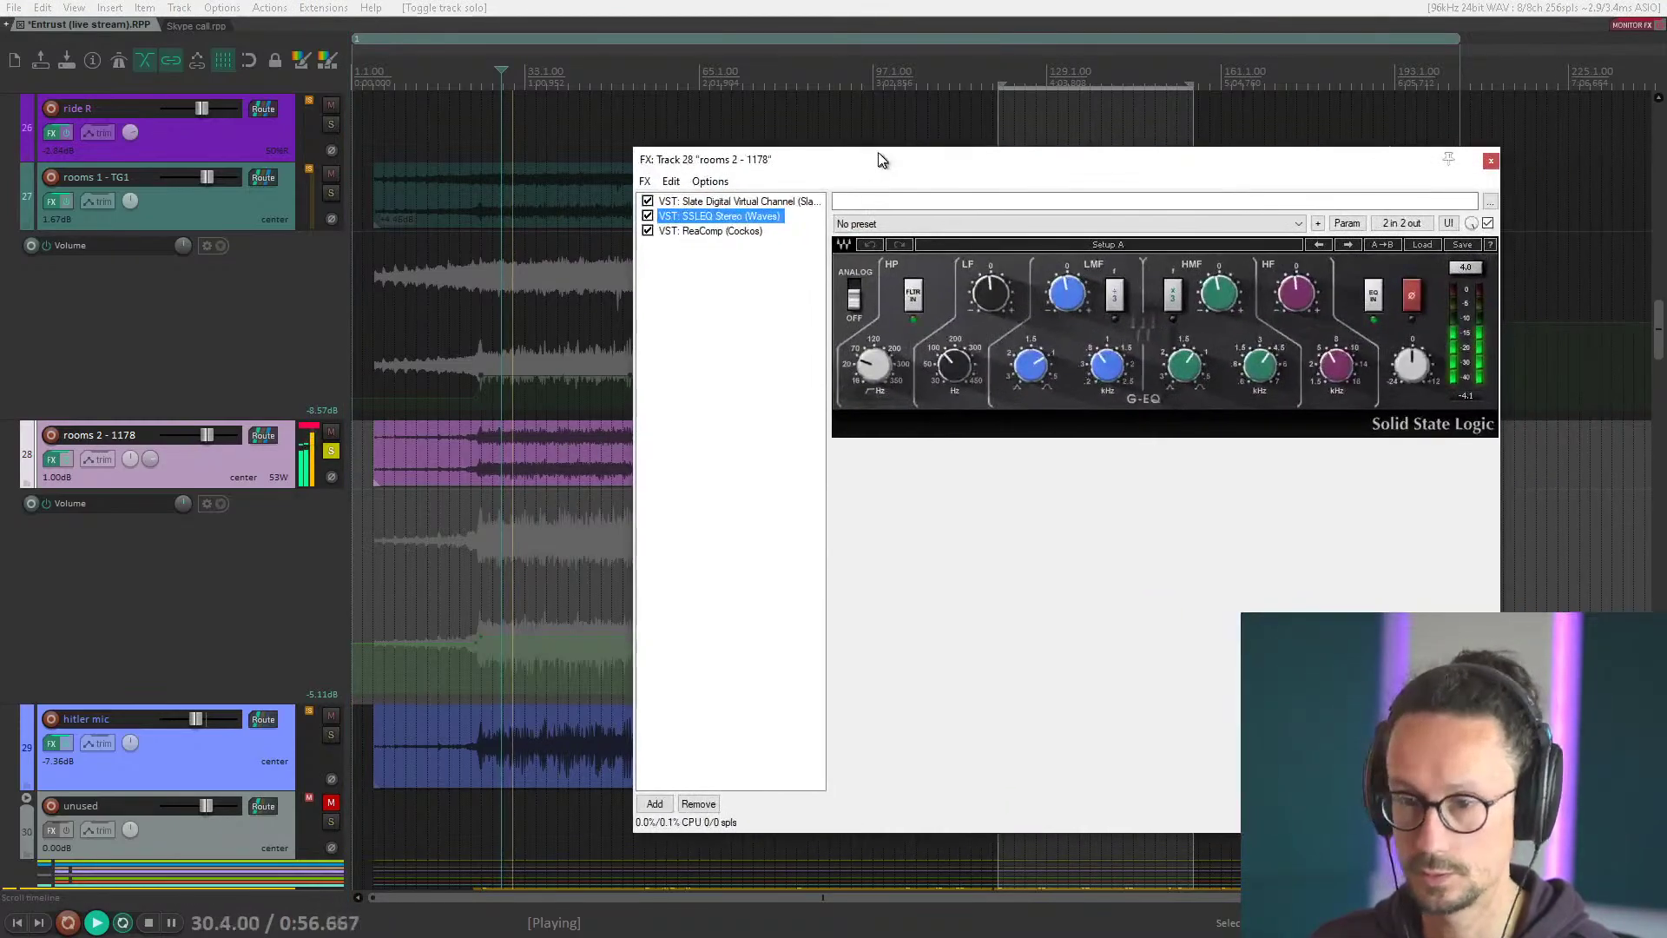
click(647, 230)
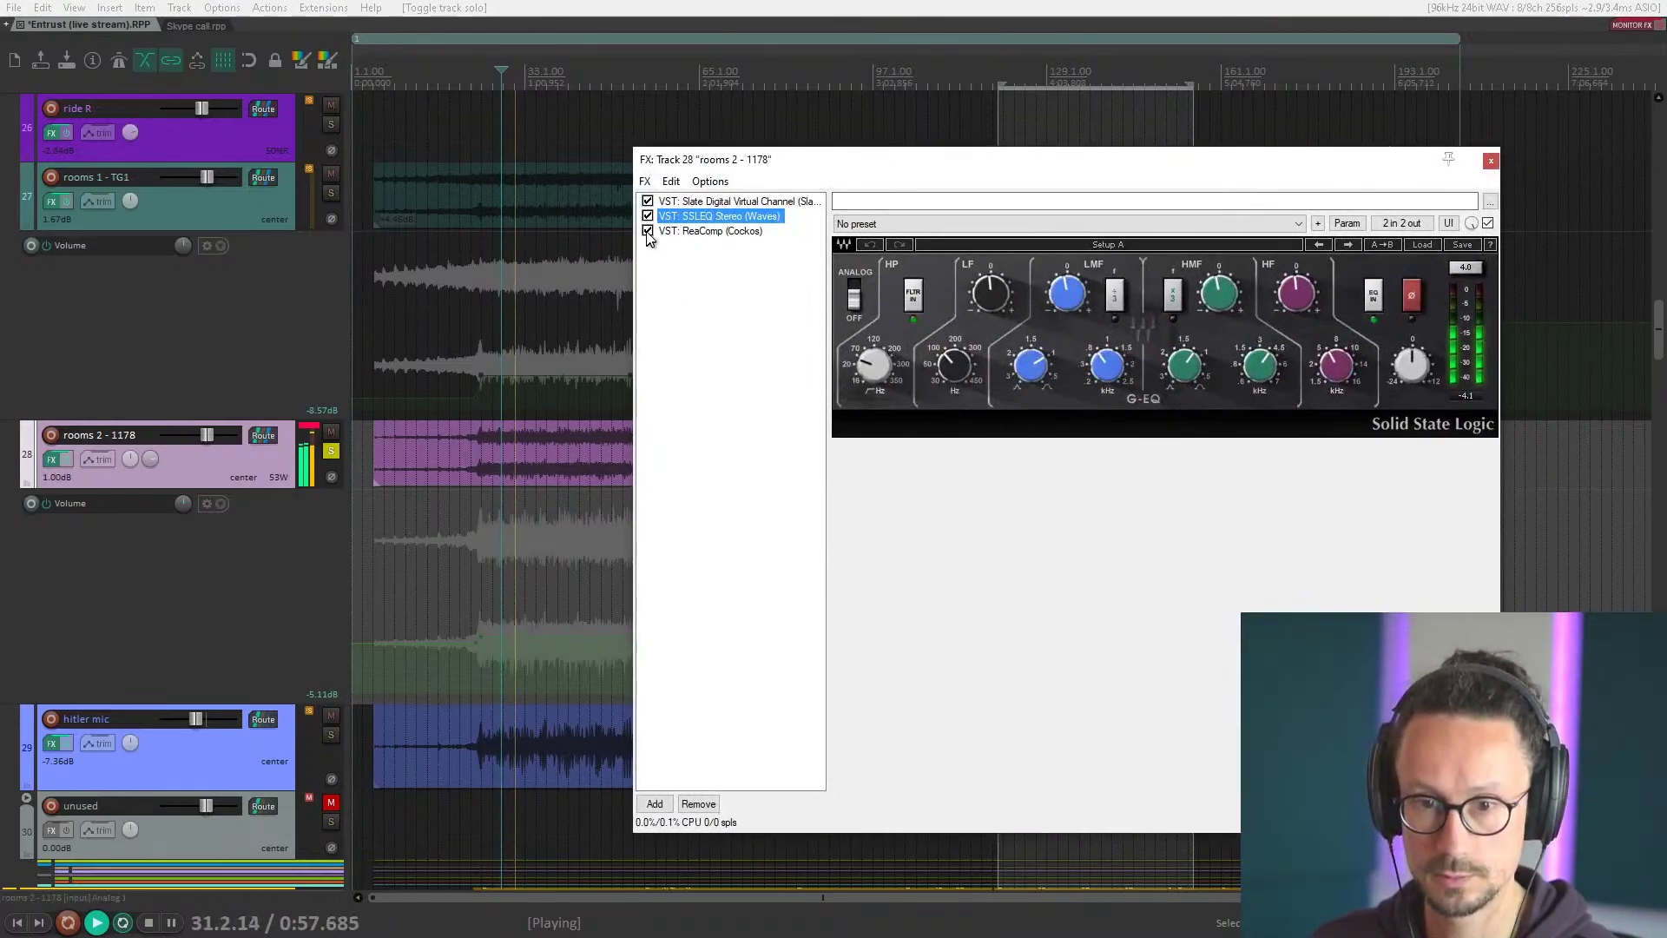
click(647, 216)
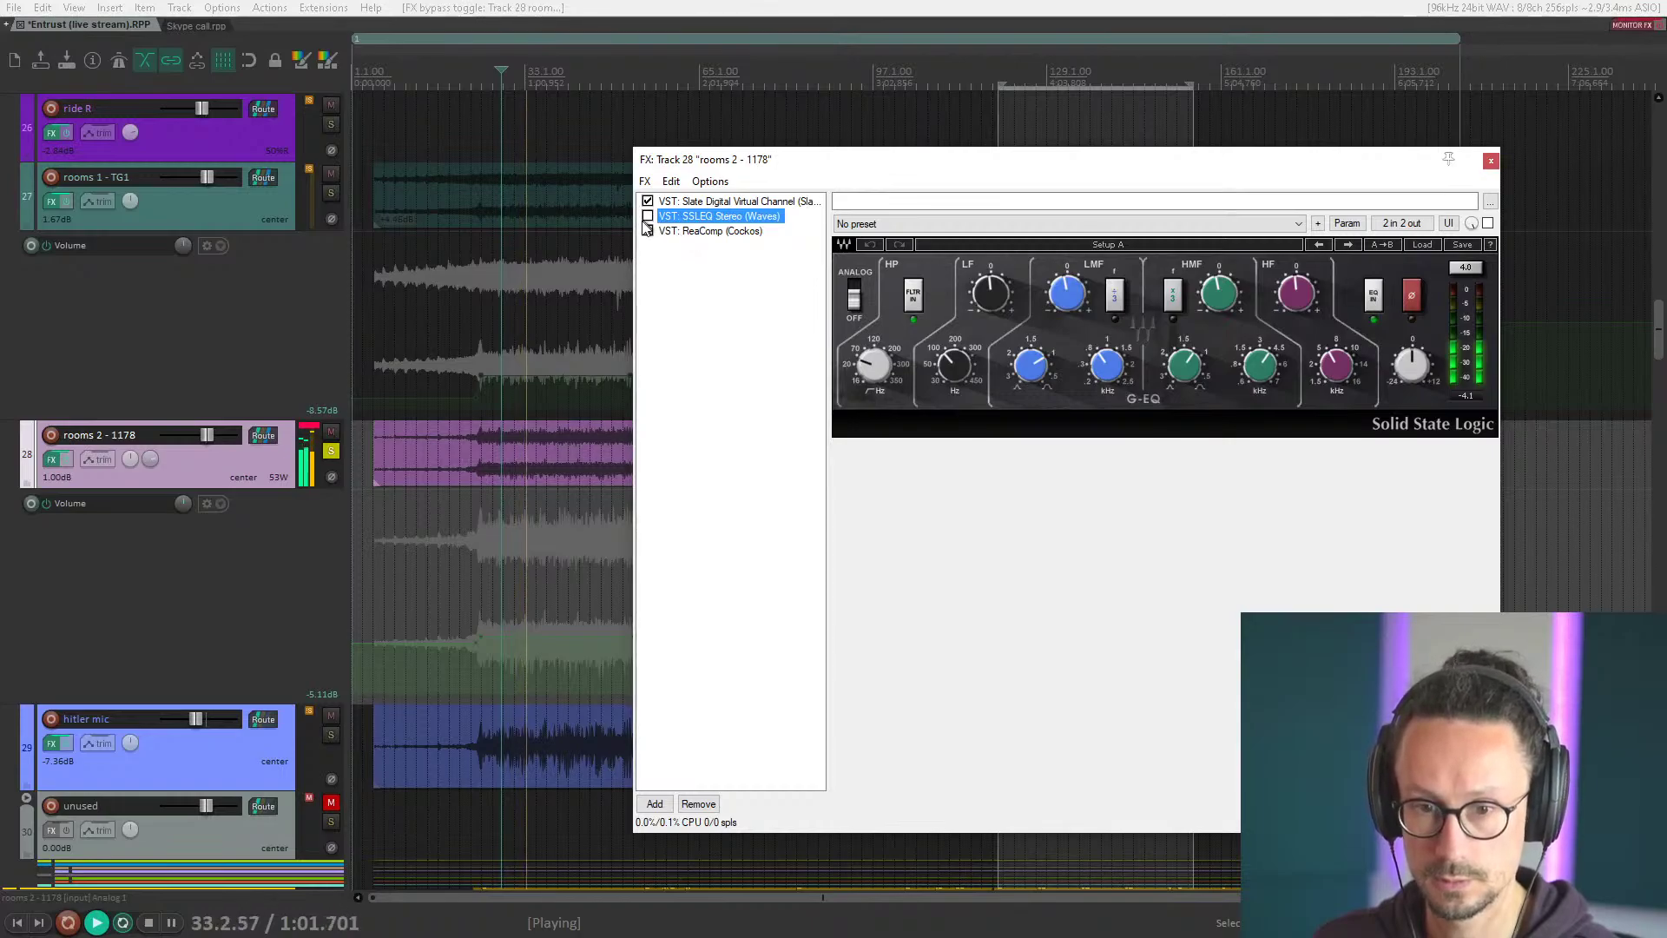
click(648, 216)
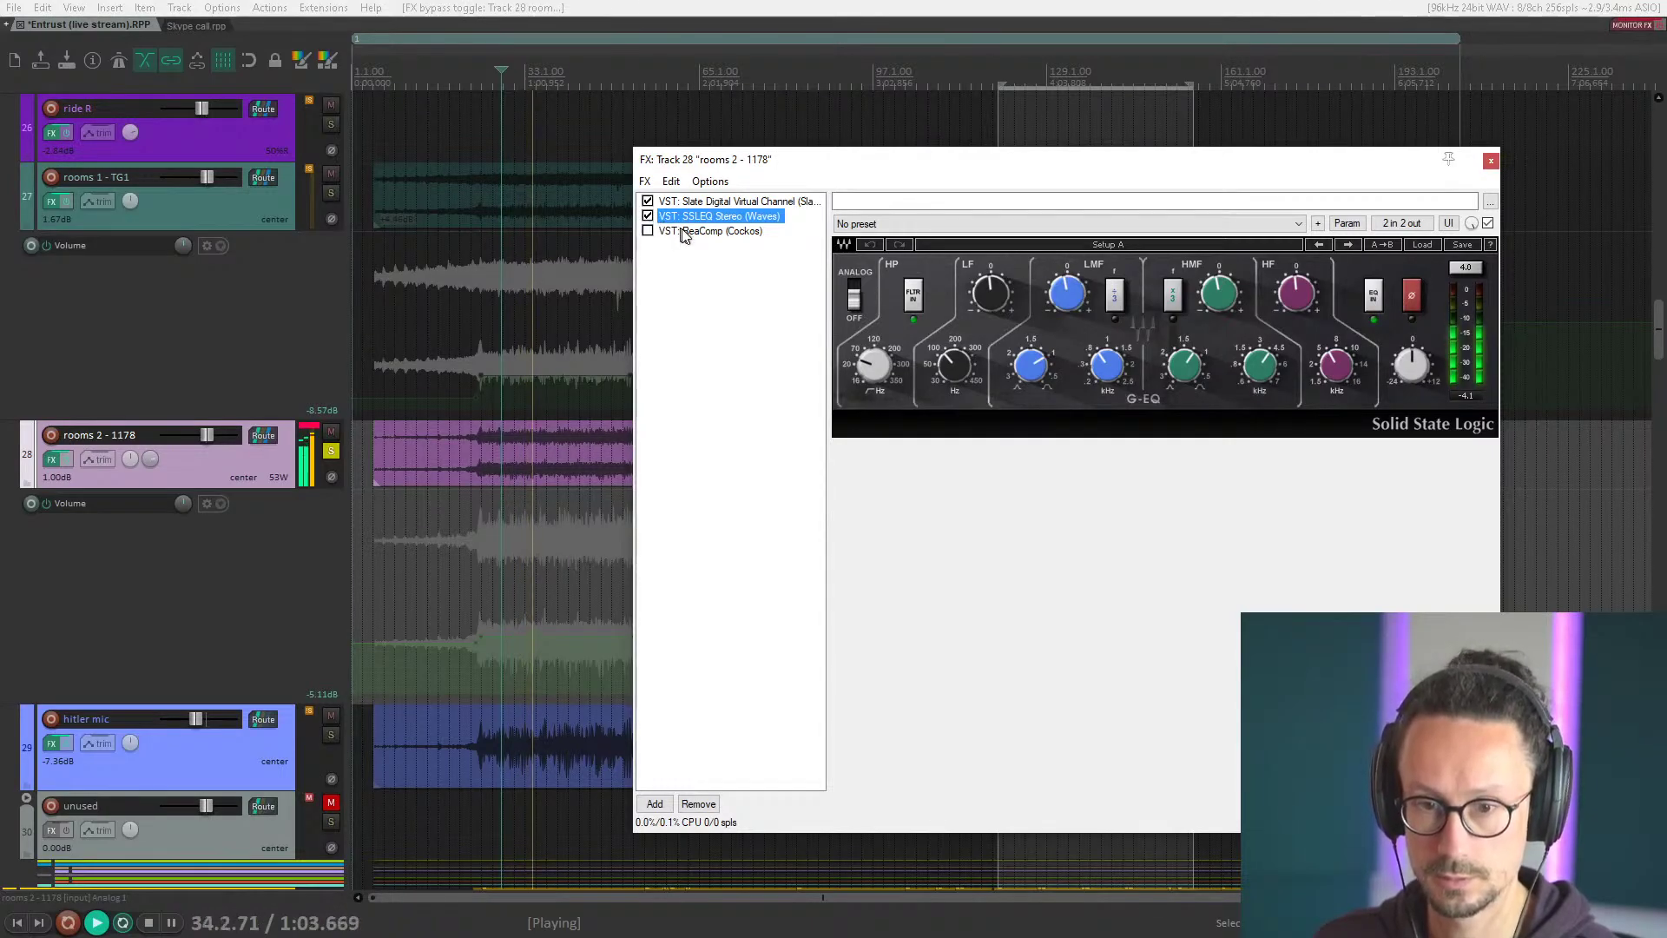
click(682, 232)
click(648, 231)
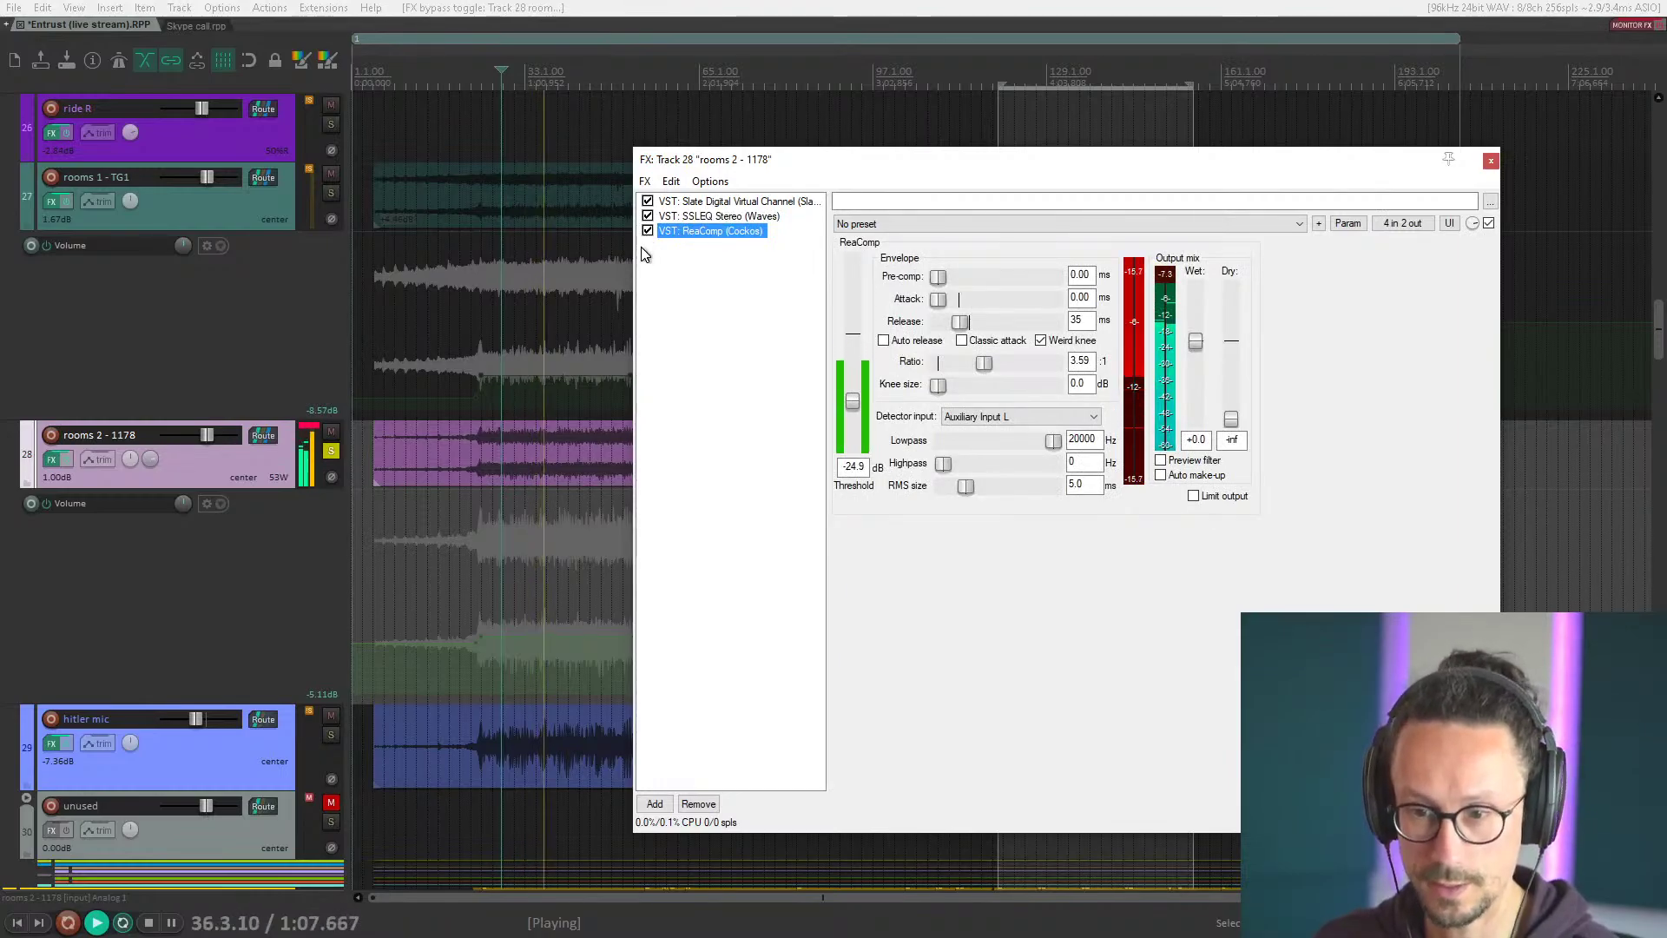
key(space)
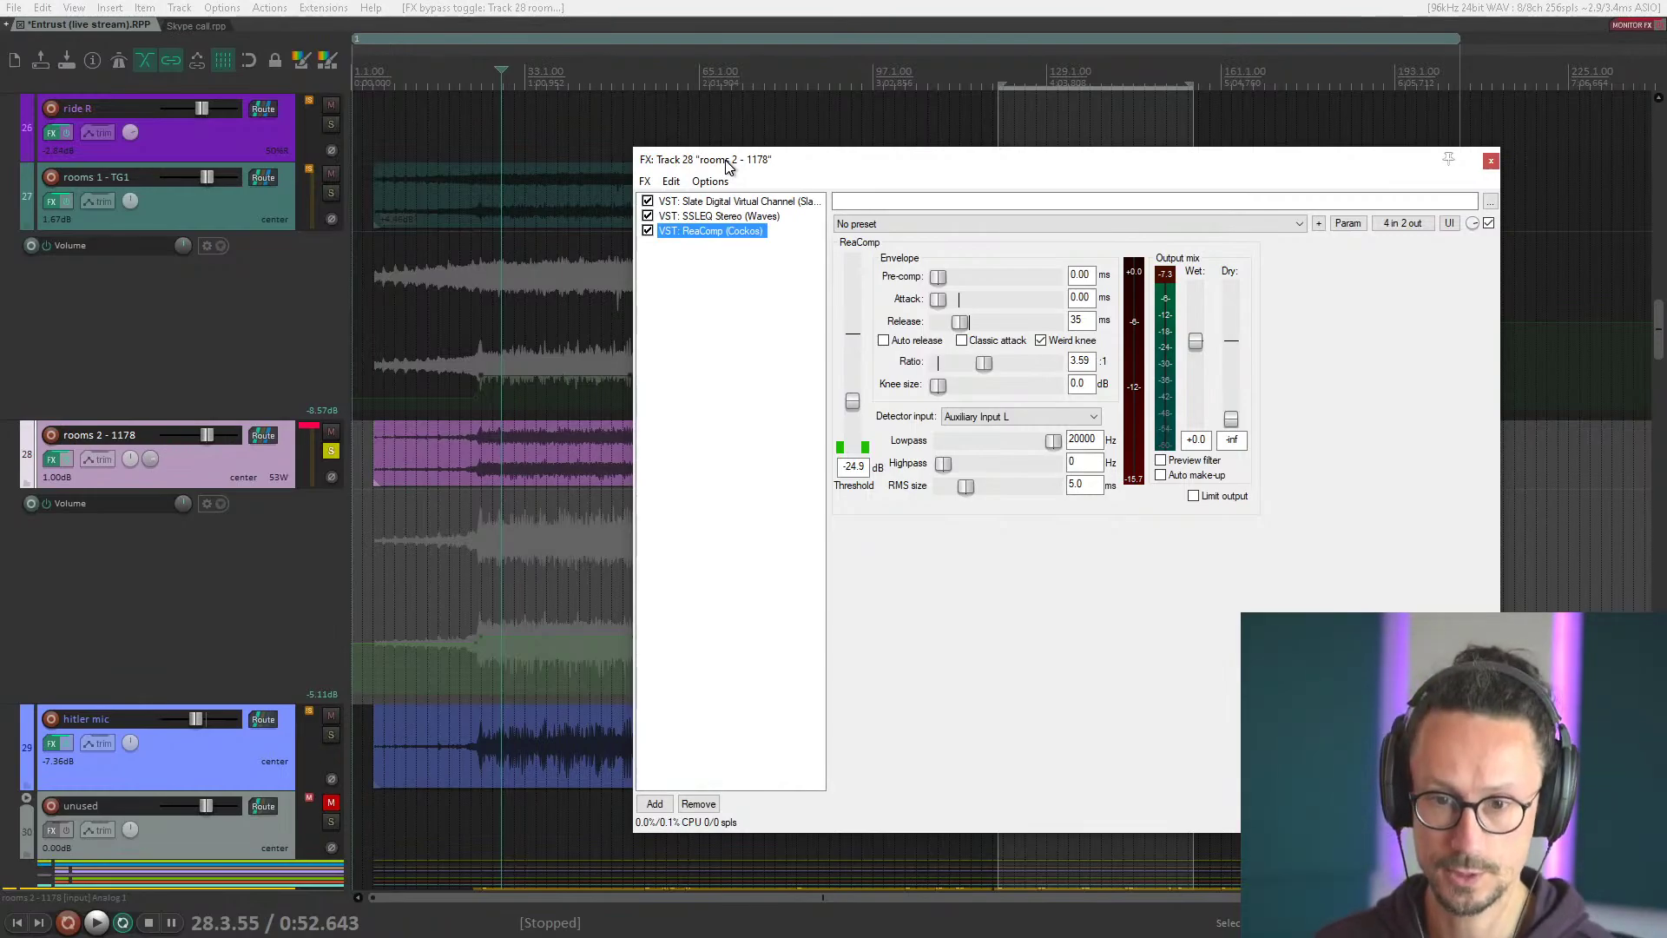
Check the routing of rooms 2 - 1178 for the receive from the kick folder, then return to its ReaComp settings.
mouse_move(728, 167)
mouse_down()
mouse_move(714, 130)
mouse_move(740, 148)
mouse_up()
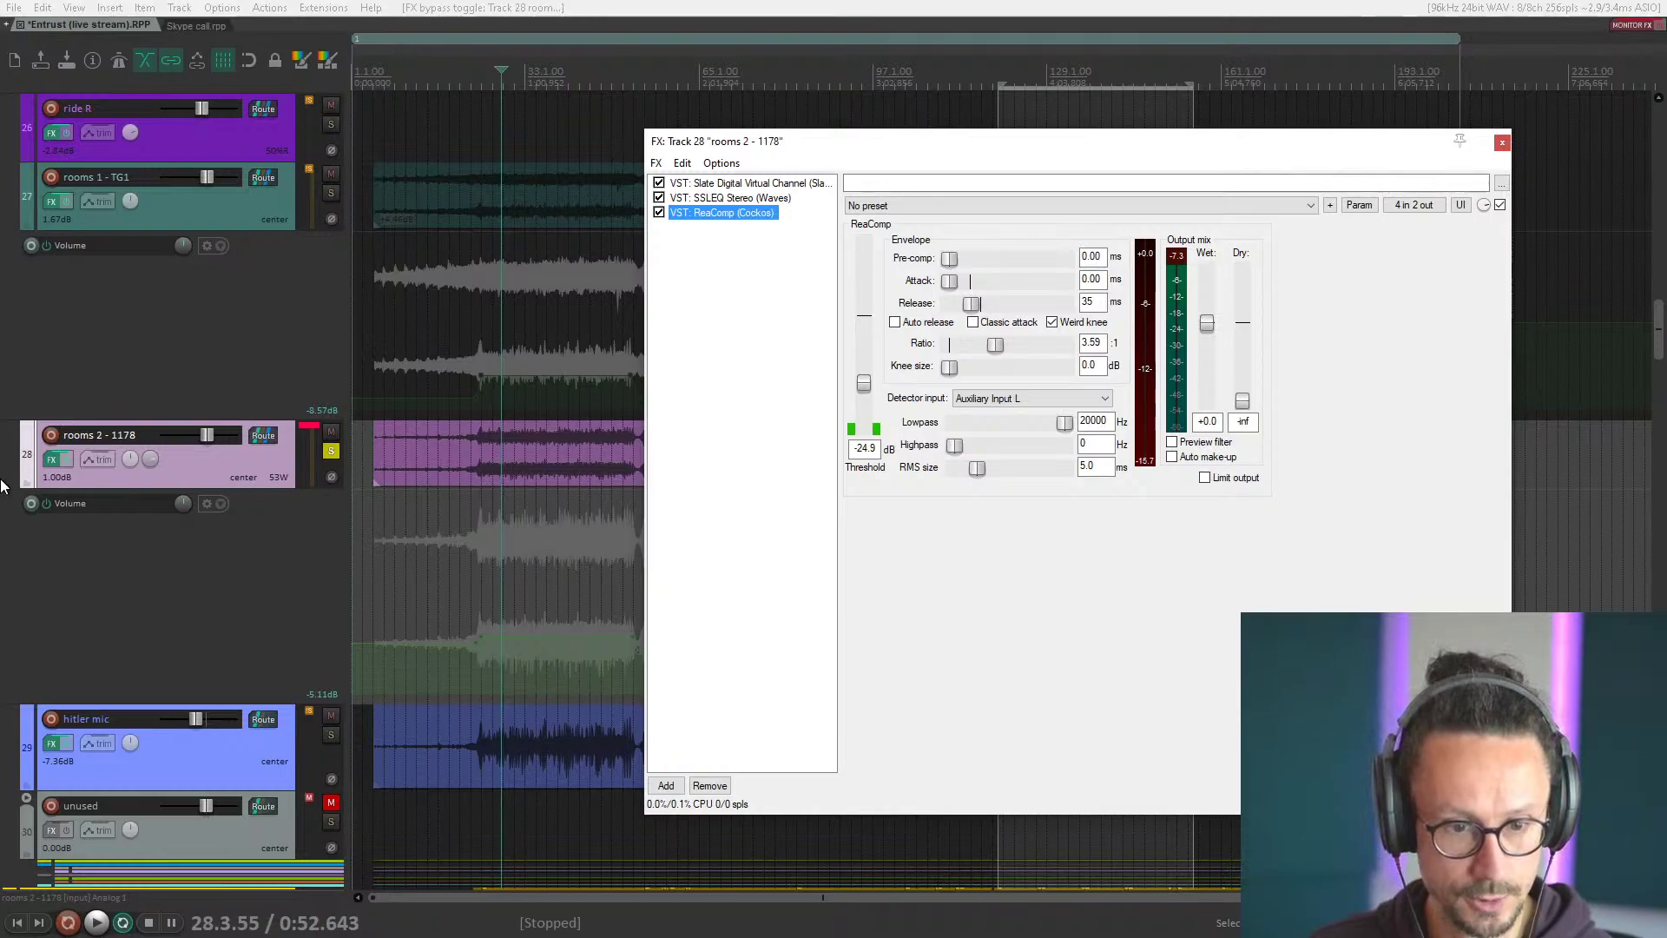
click(262, 434)
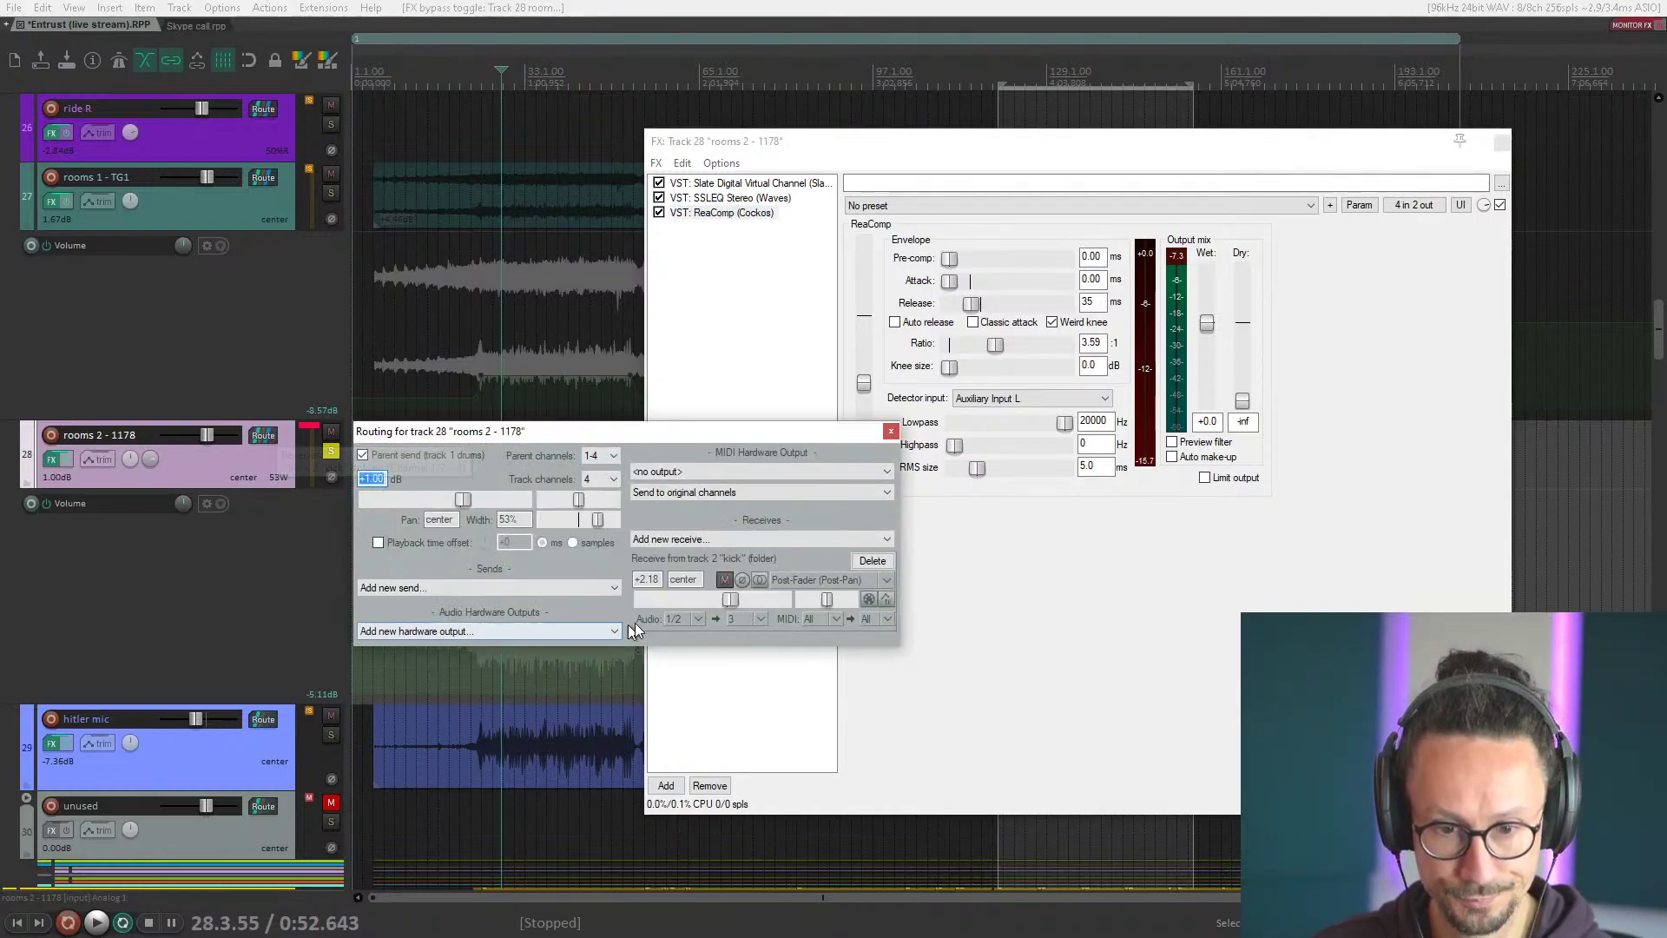
click(891, 432)
click(703, 214)
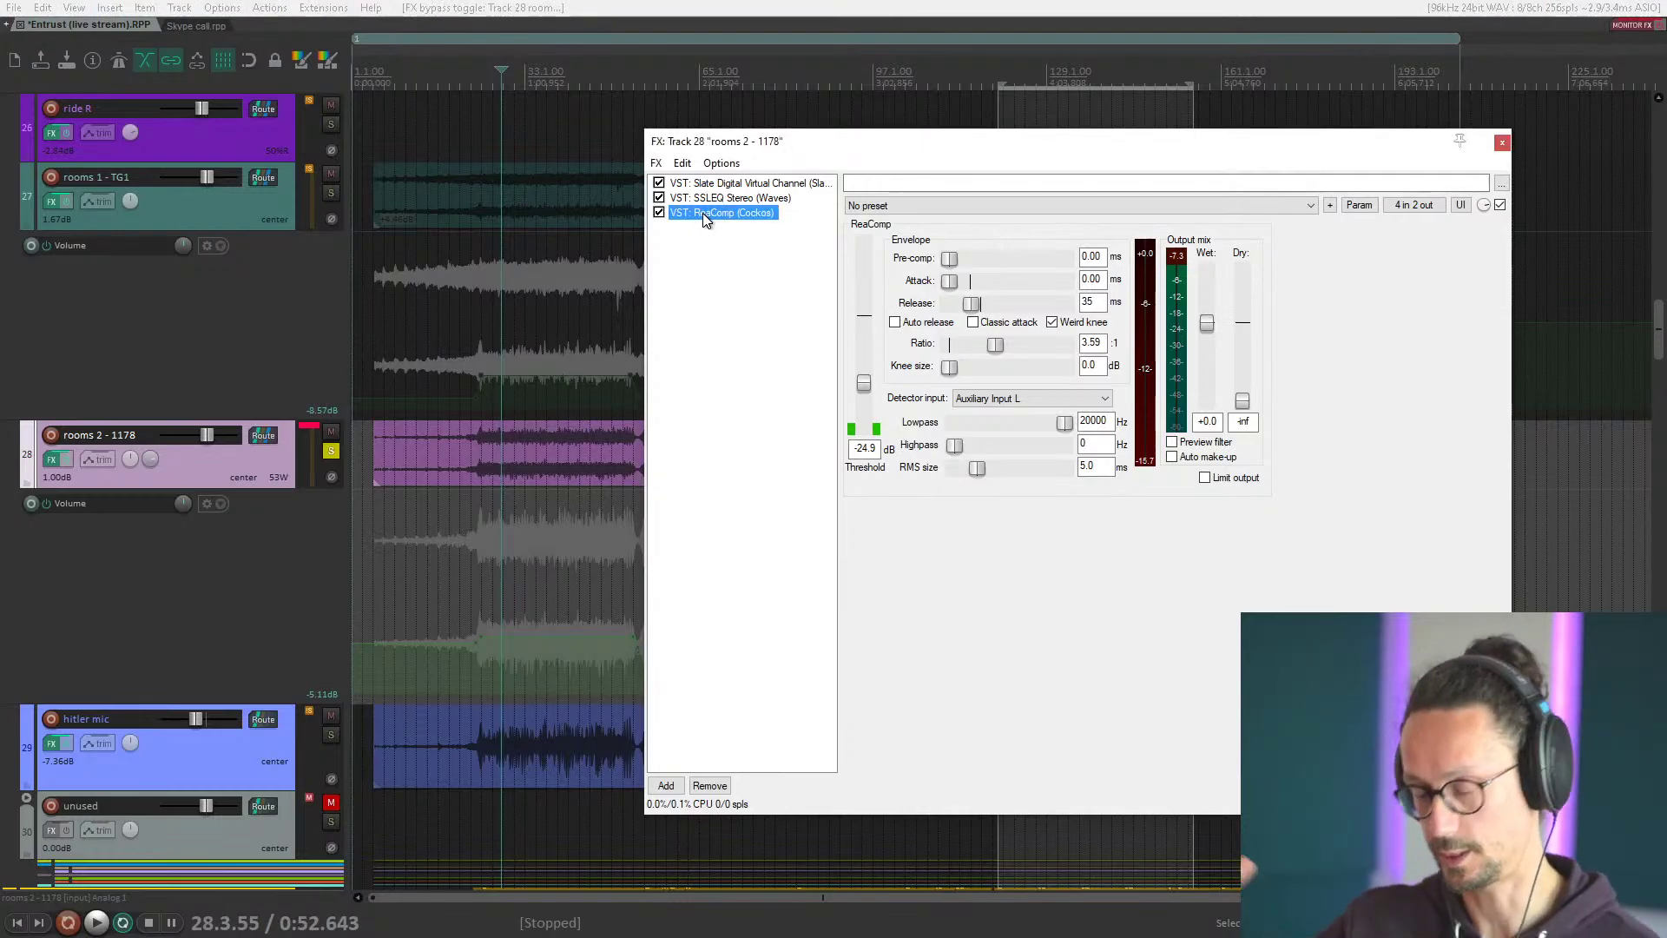
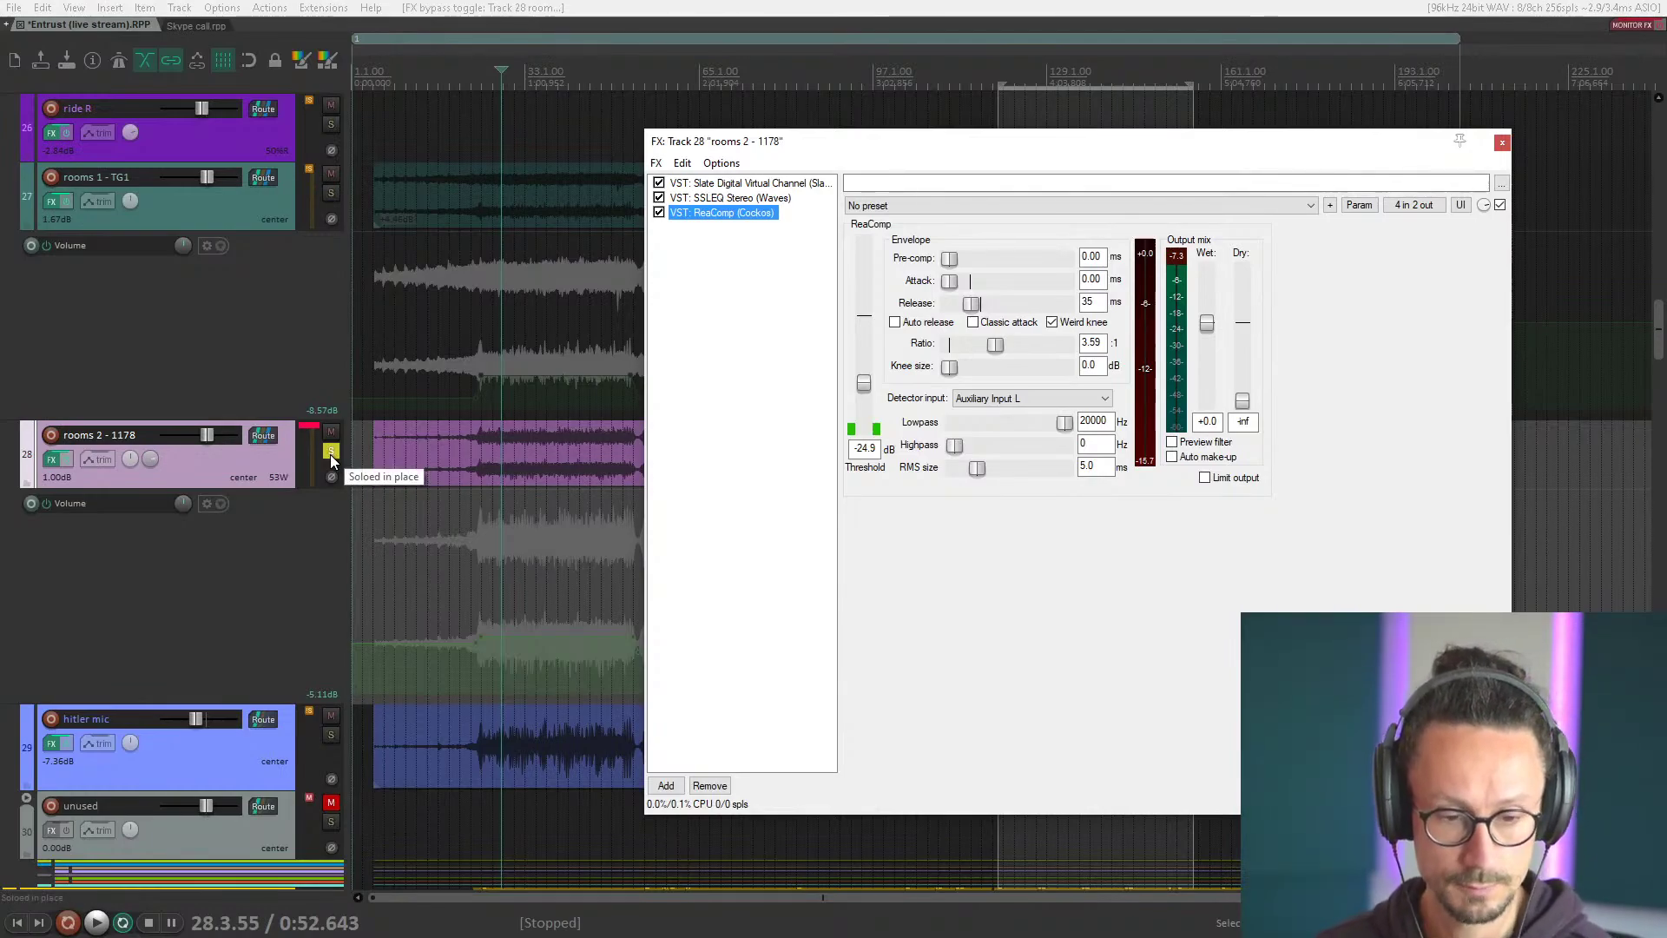
Clear the solo on rooms 2 - 1178, select the hitler mic track, and close the rooms 2 - 1178 effects chain.
click(330, 452)
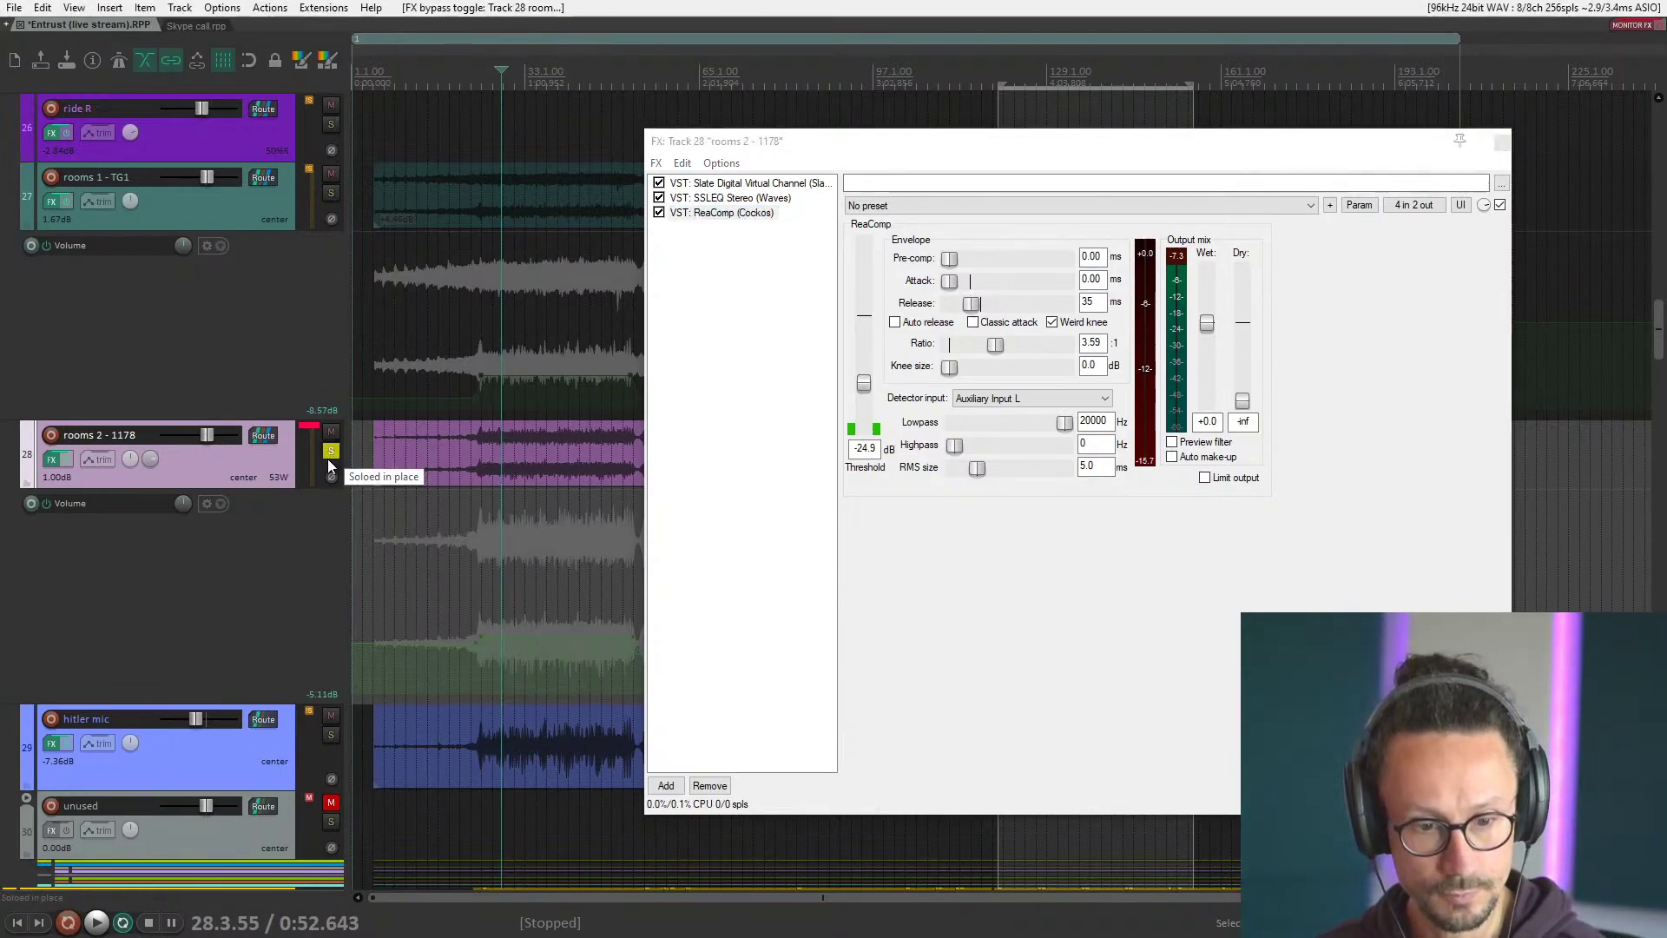
click(144, 782)
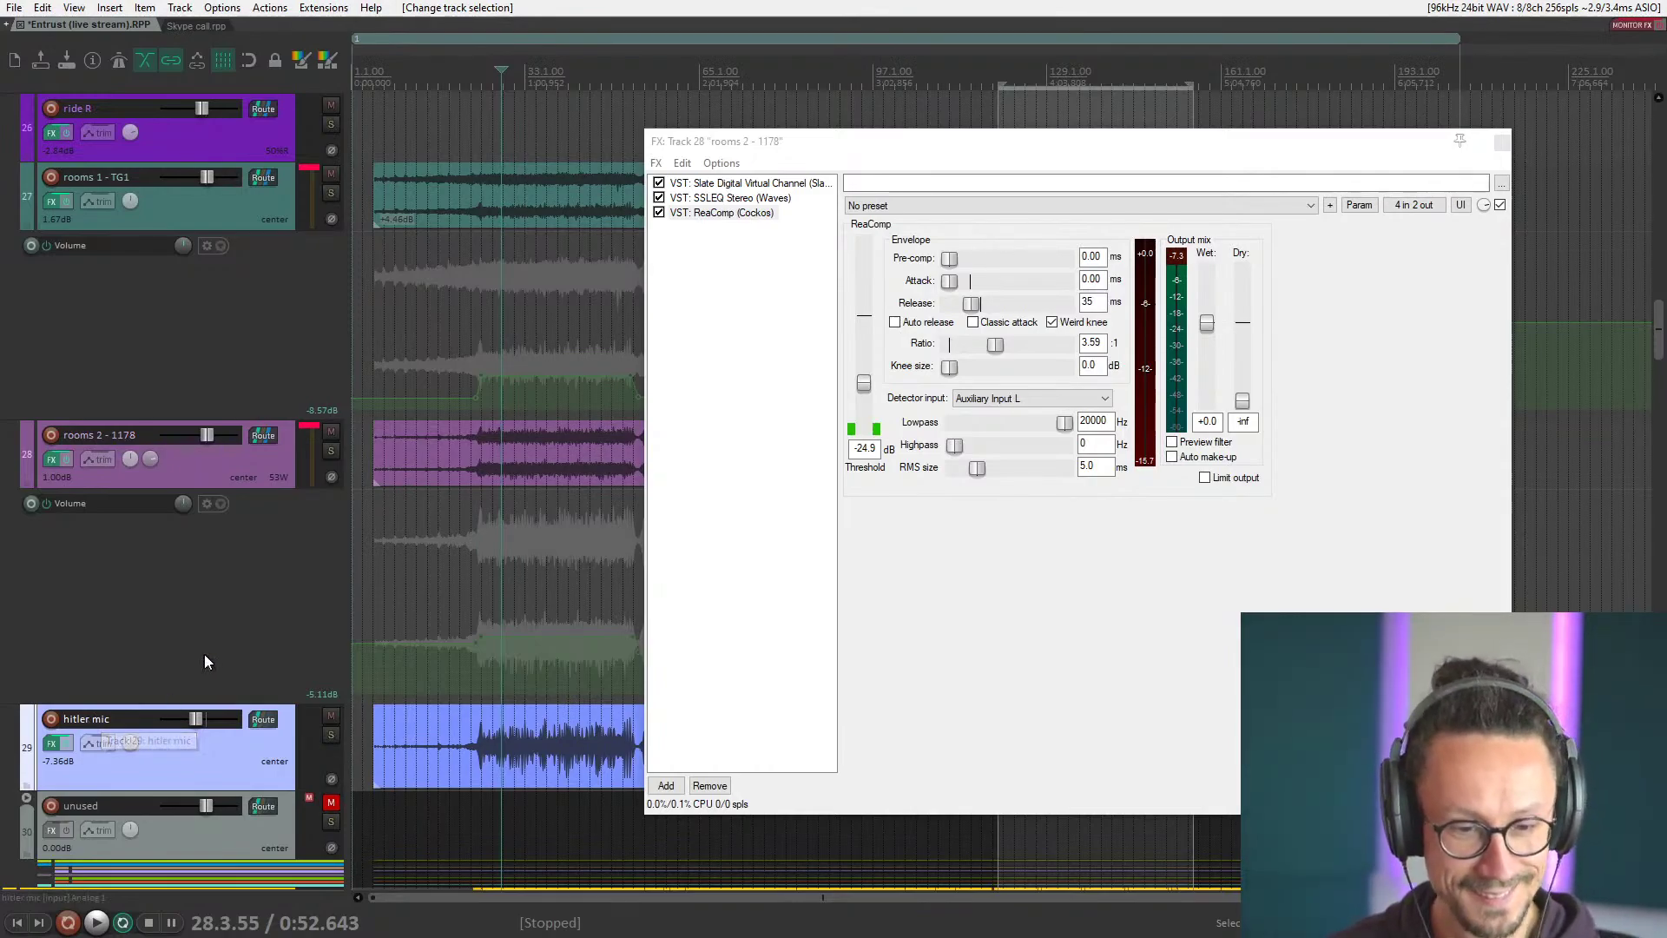
drag(1120, 149, 1229, 115)
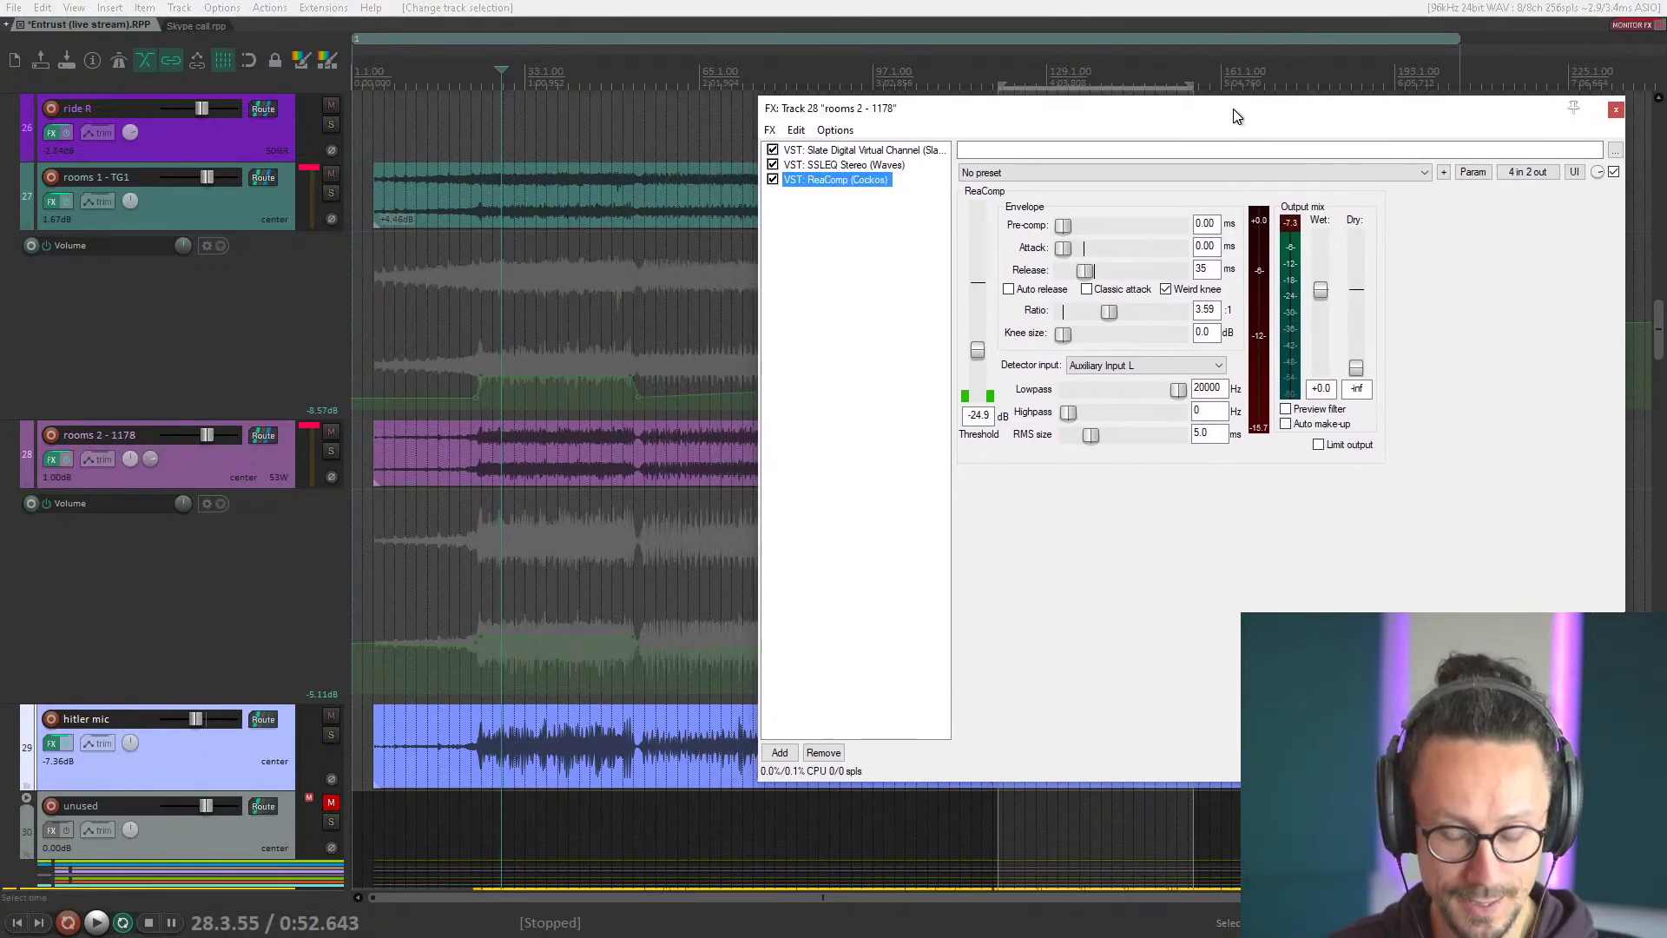
click(1611, 108)
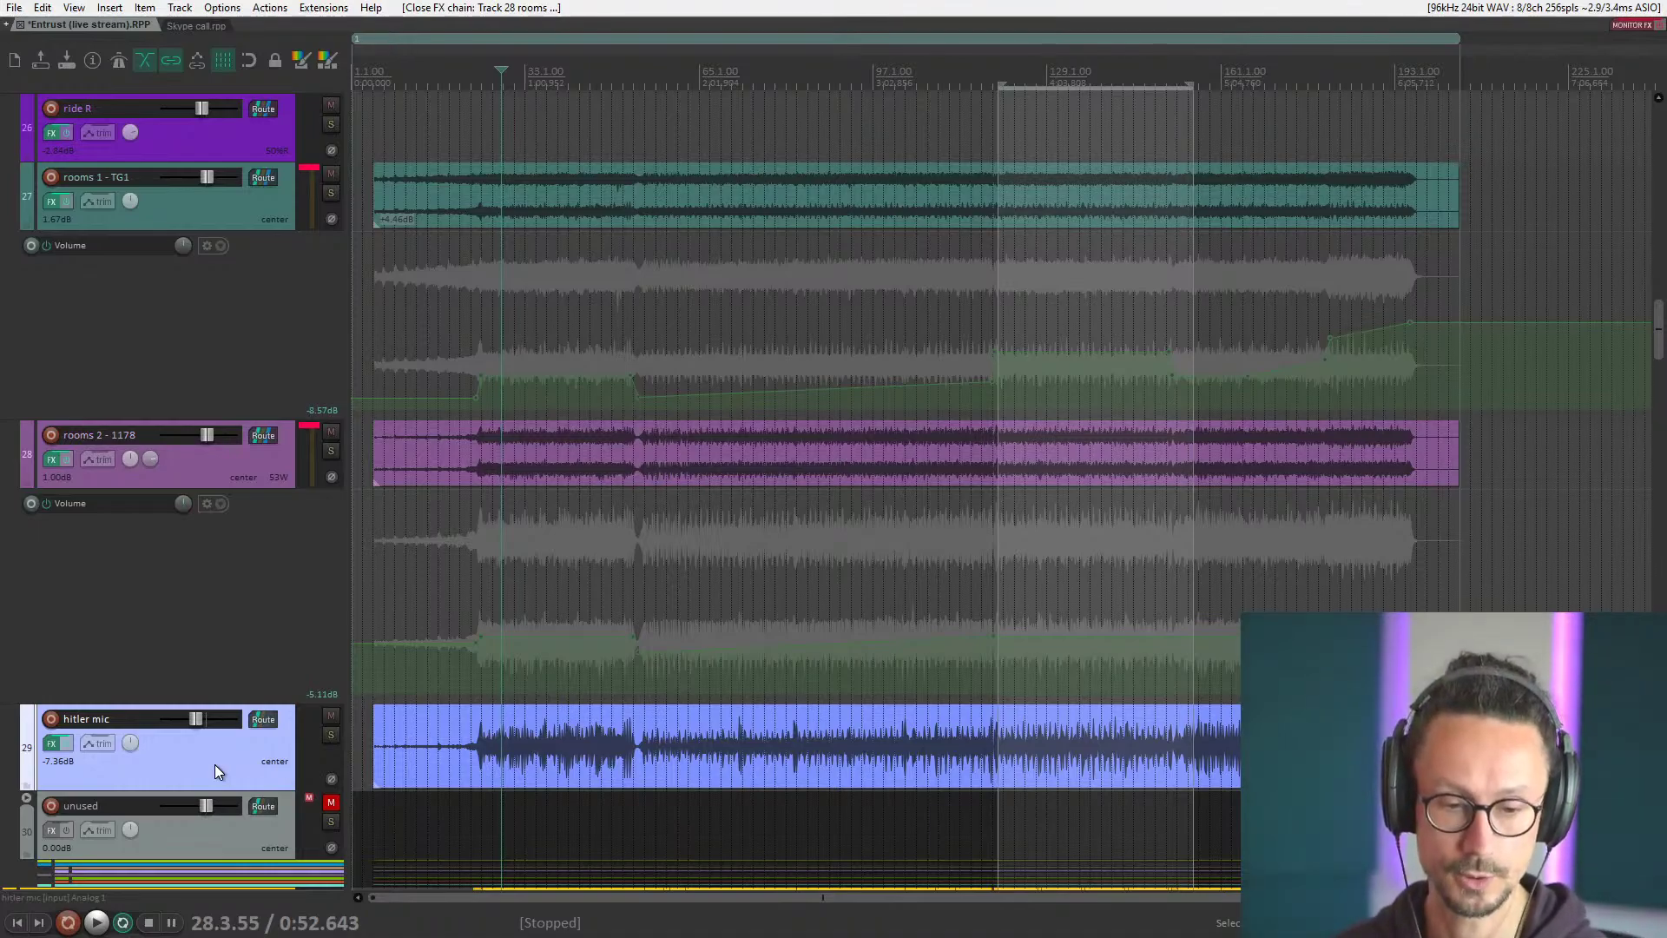
Play the hitler mic track soloed and compare its sound with SSLEQ Stereo bypassed and re-enabled.
scroll(202, 762, down, 3)
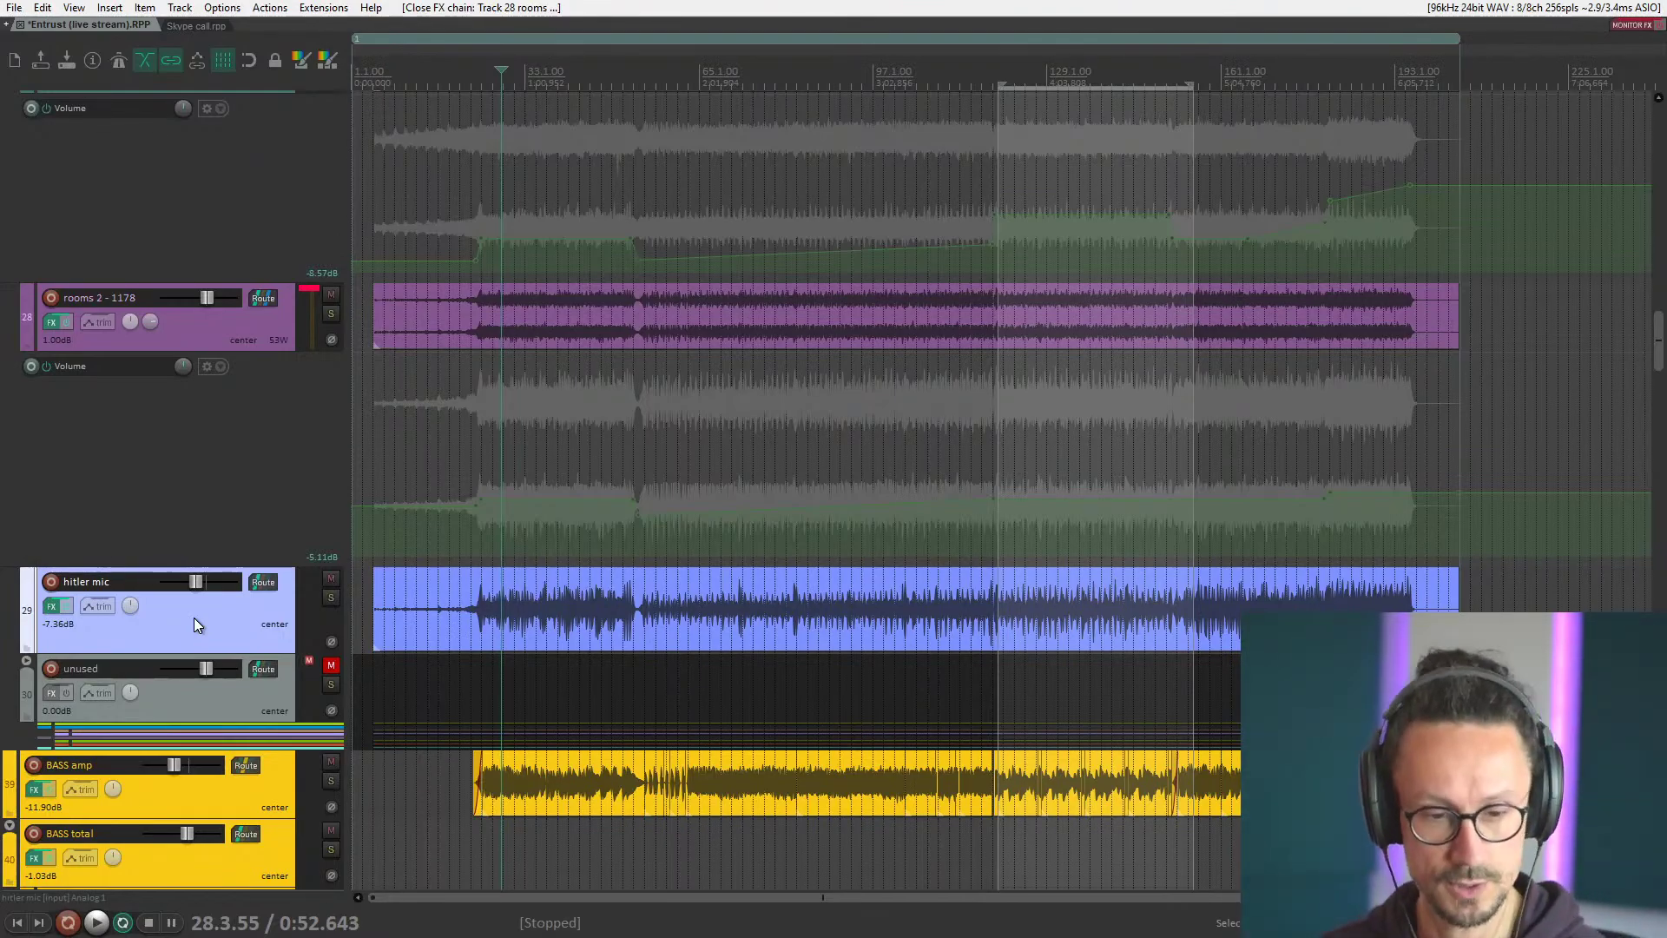
click(327, 599)
key(space)
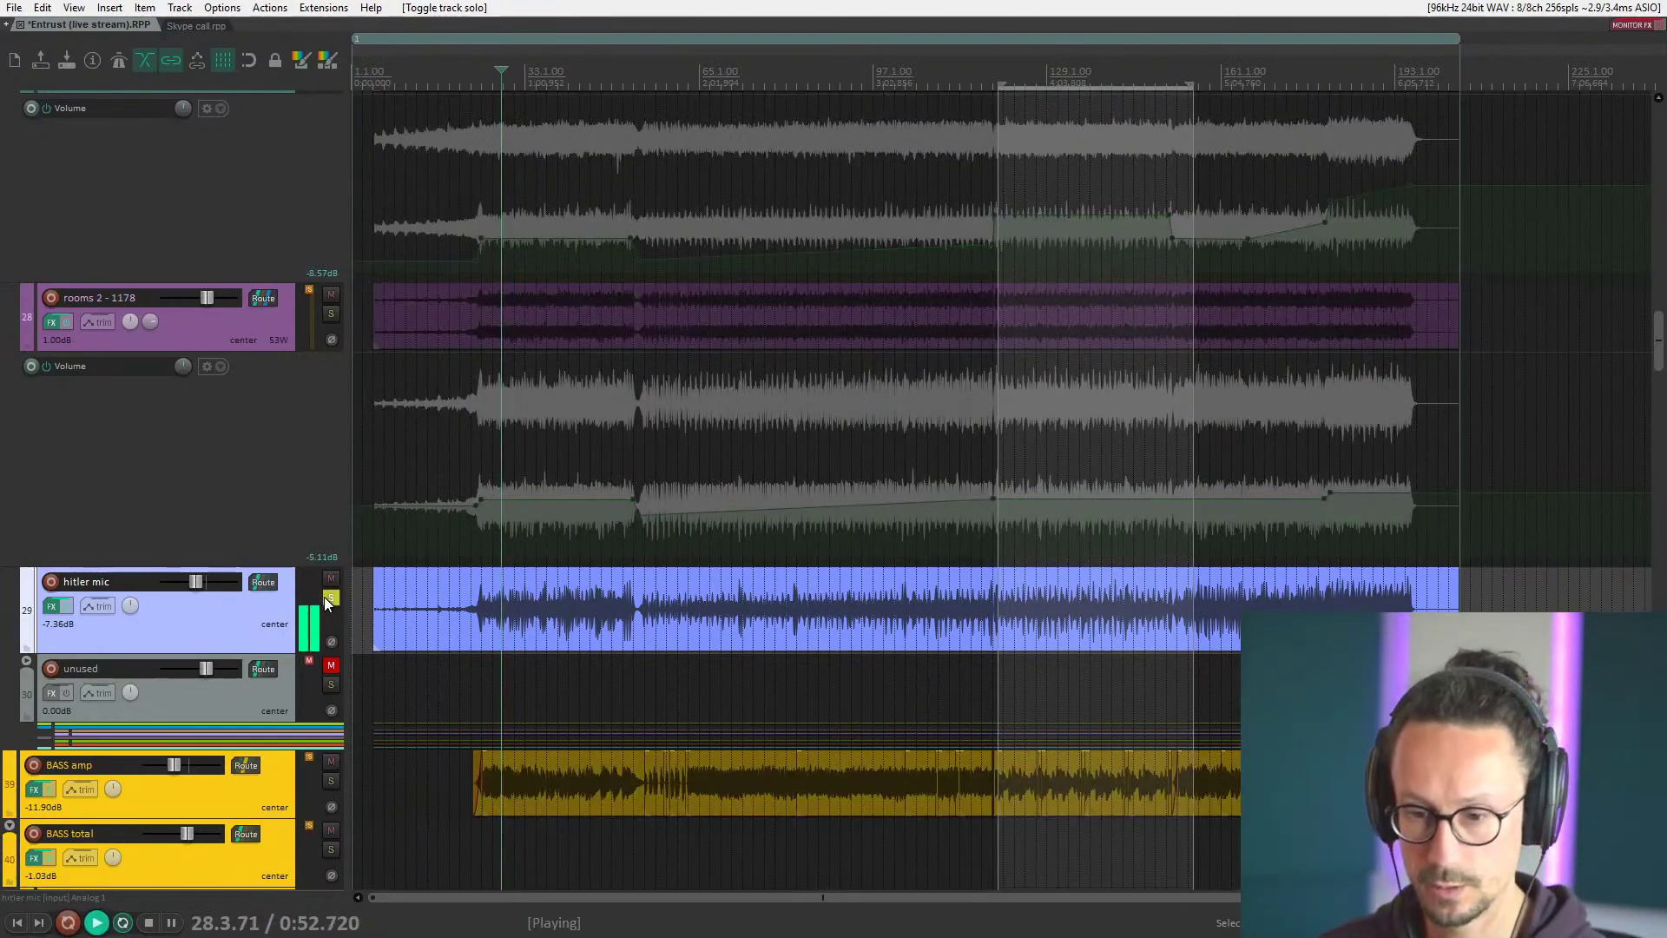
click(54, 612)
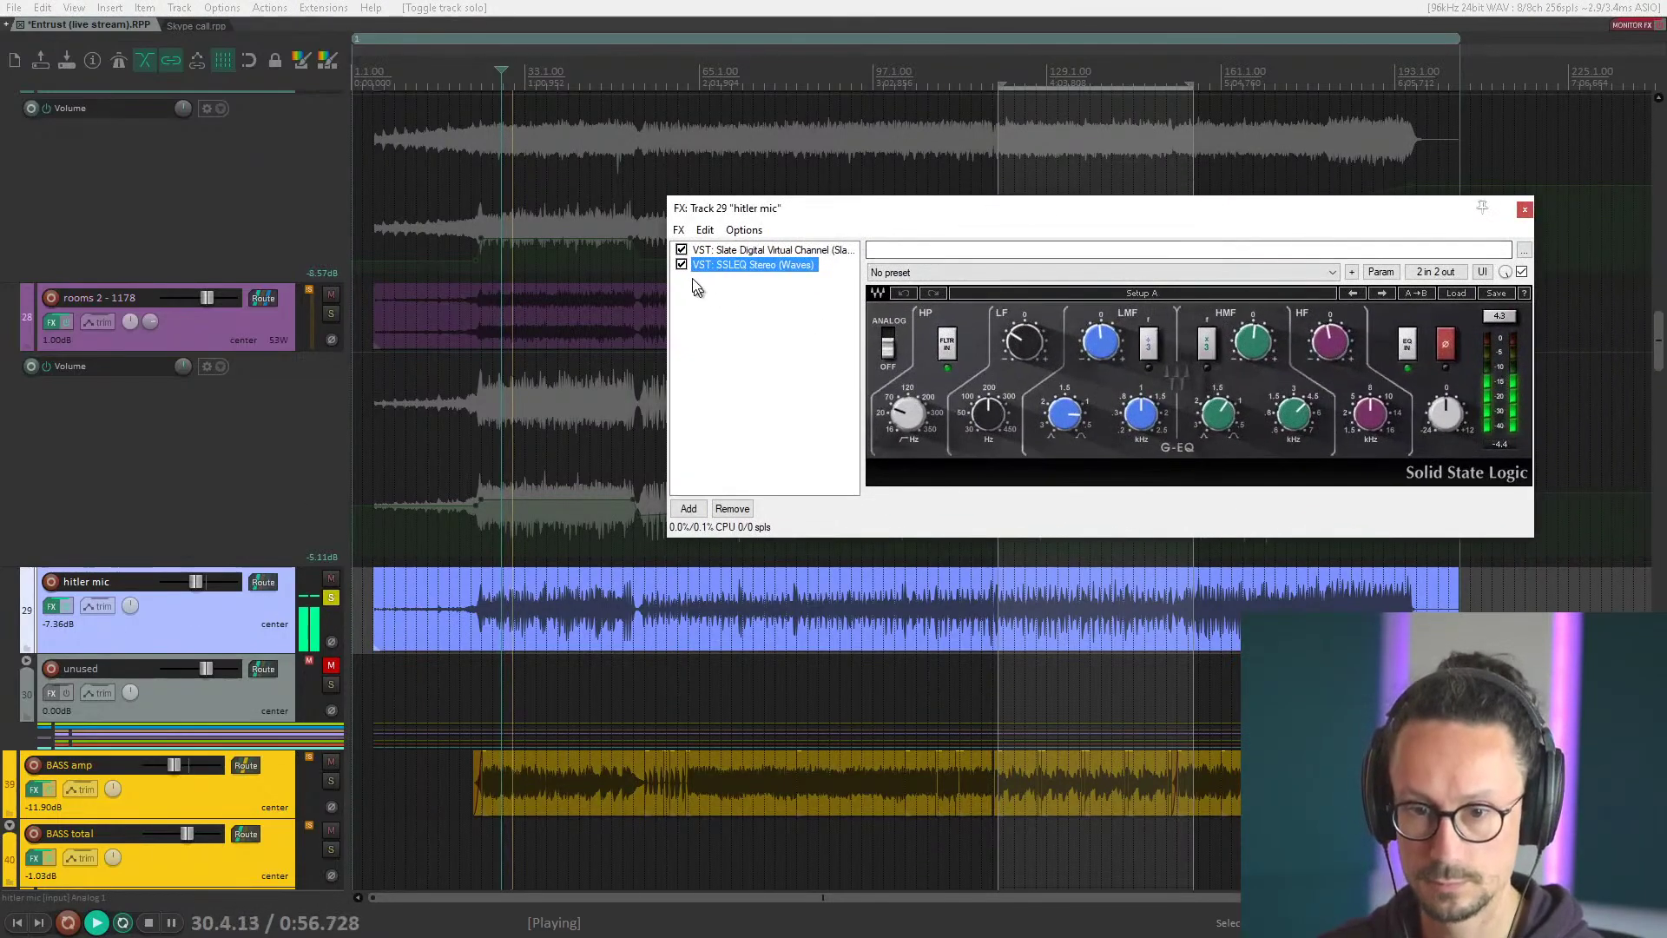
click(682, 265)
click(681, 265)
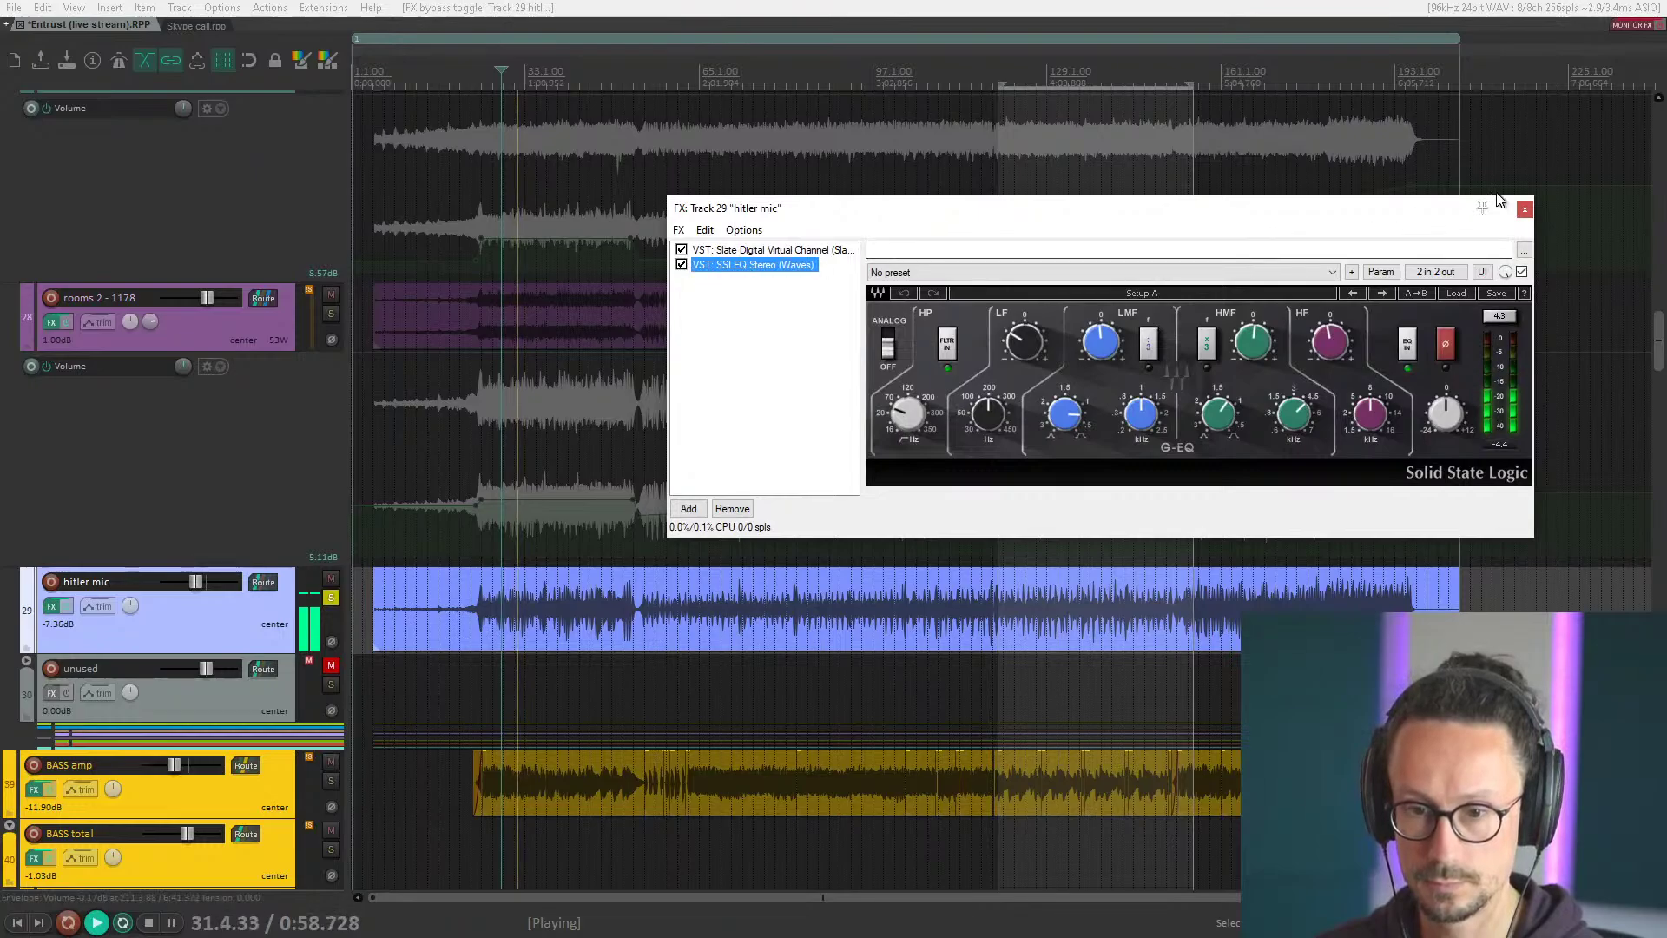
Close the hitler mic effects chain, stop playback, and clear the track's solo.
click(1525, 211)
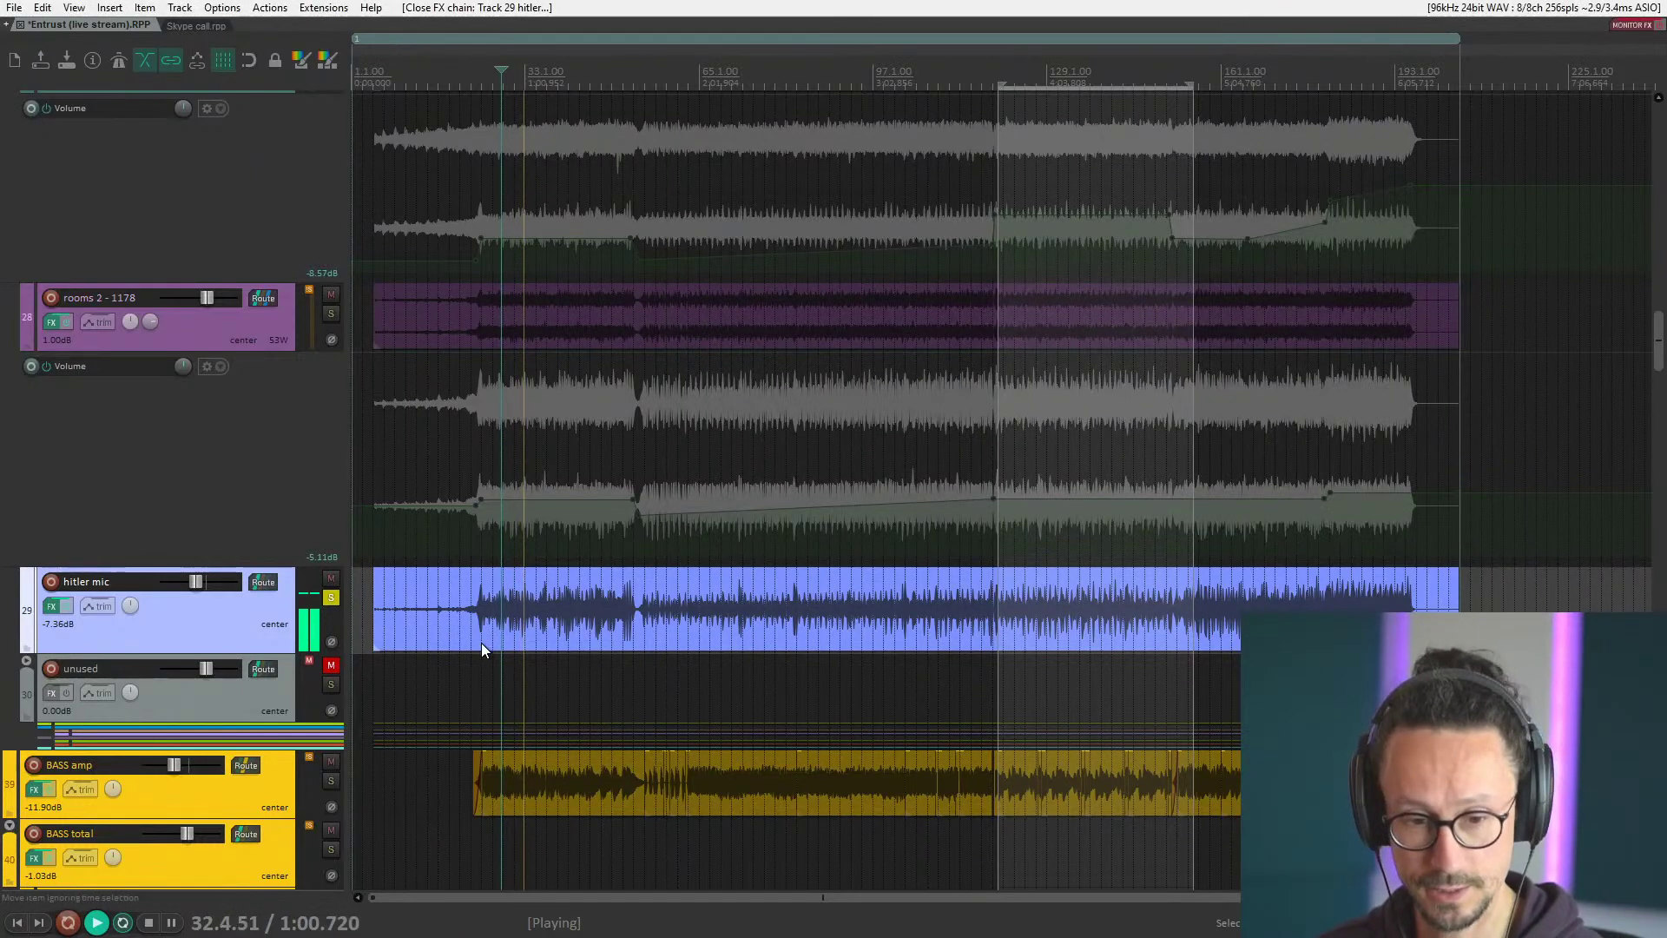
key(space)
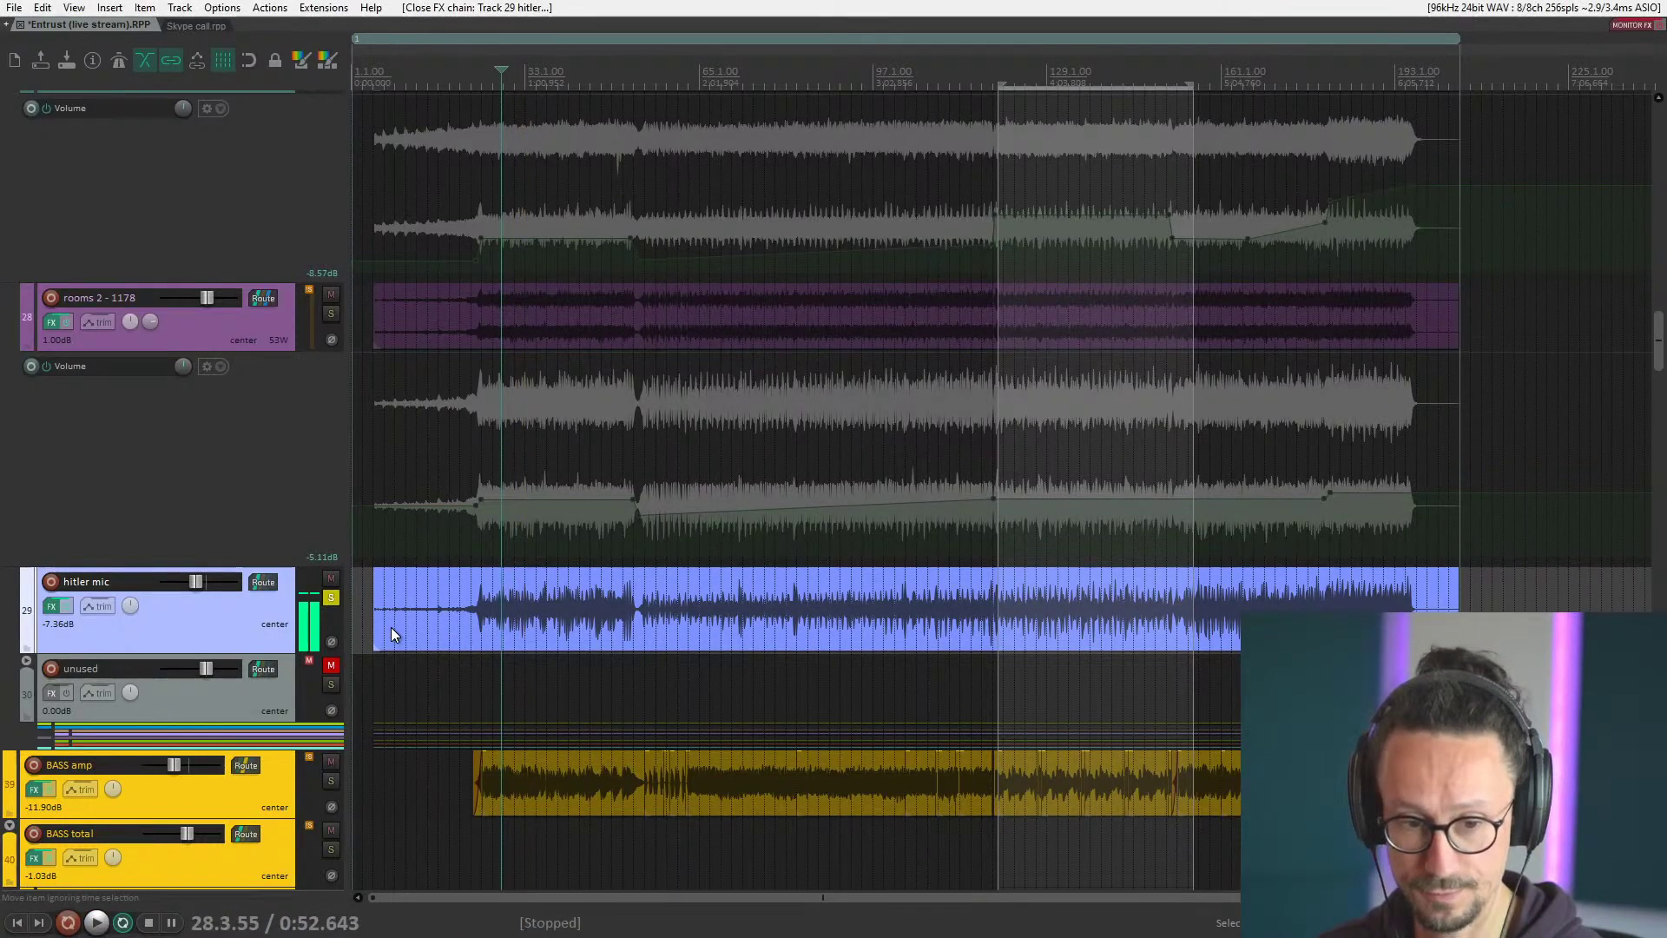
click(331, 599)
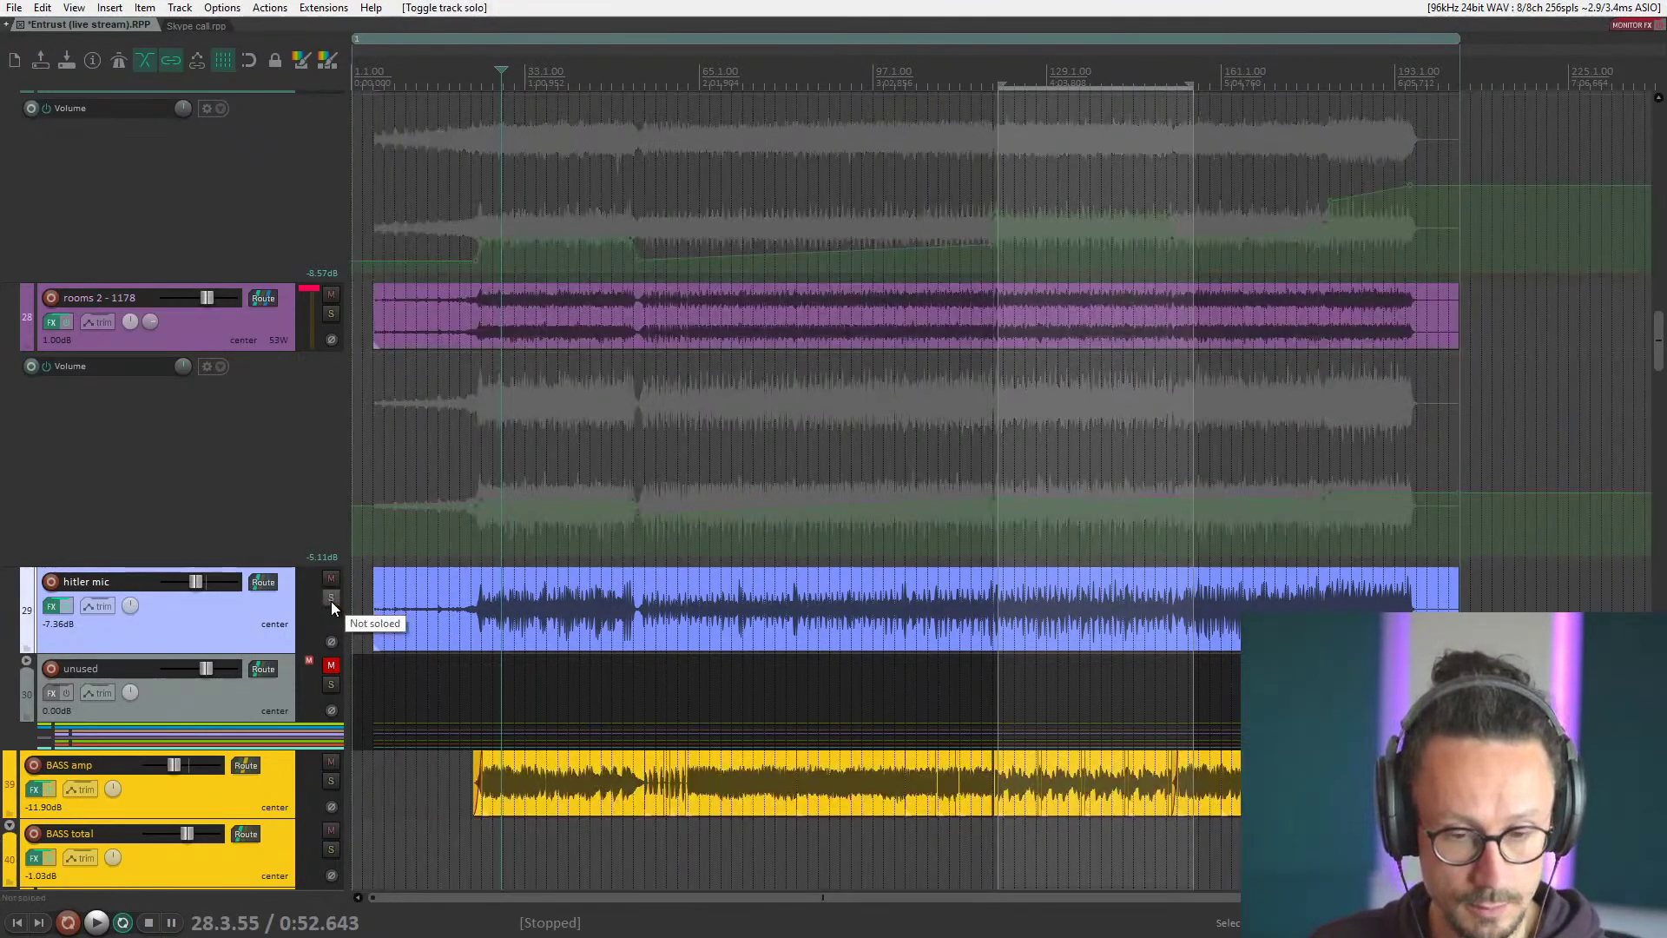
Return to the start of the track list and select the kick folder, then the parent drums folder.
scroll(221, 585, up, 15)
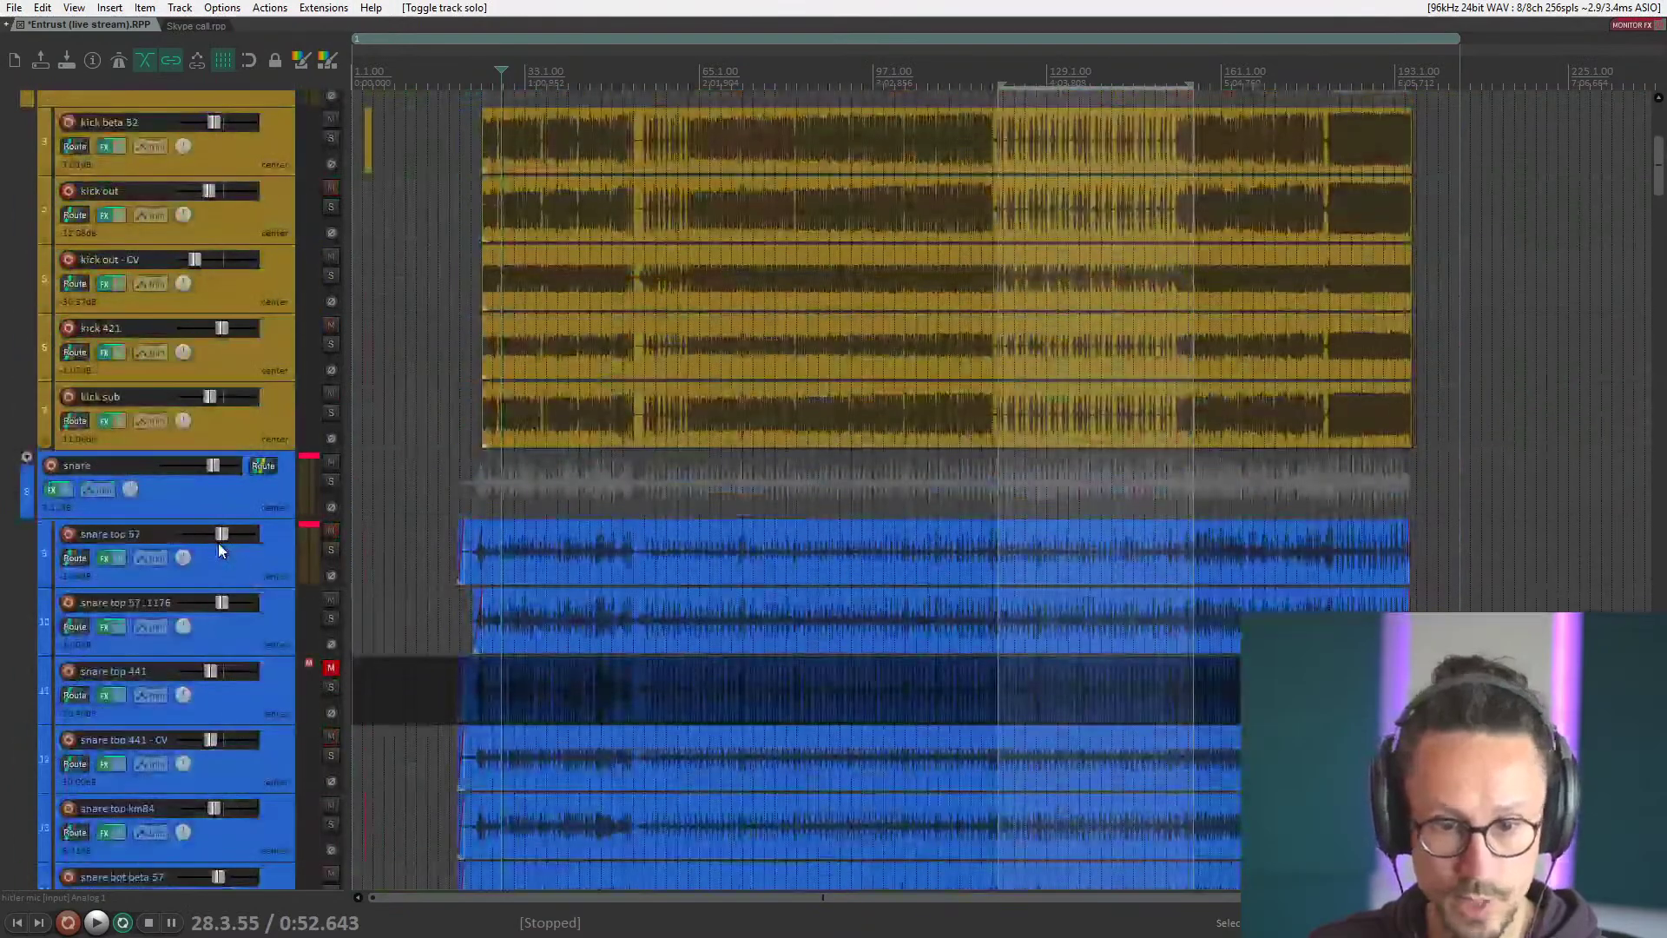
scroll(217, 545, up, 3)
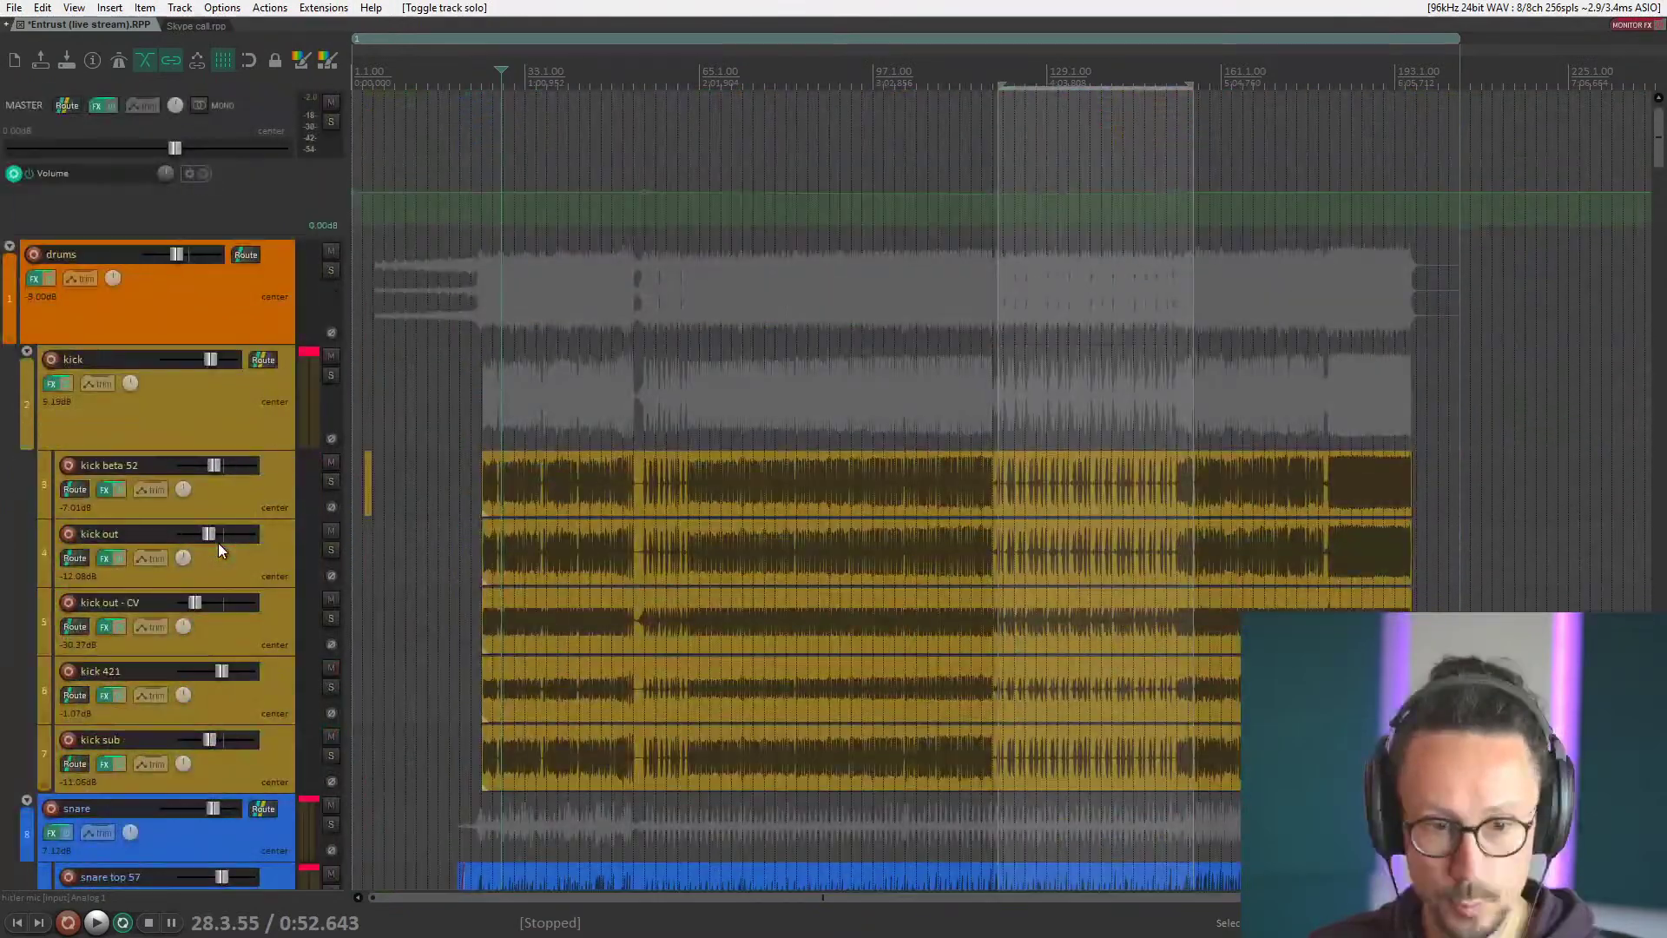
click(222, 432)
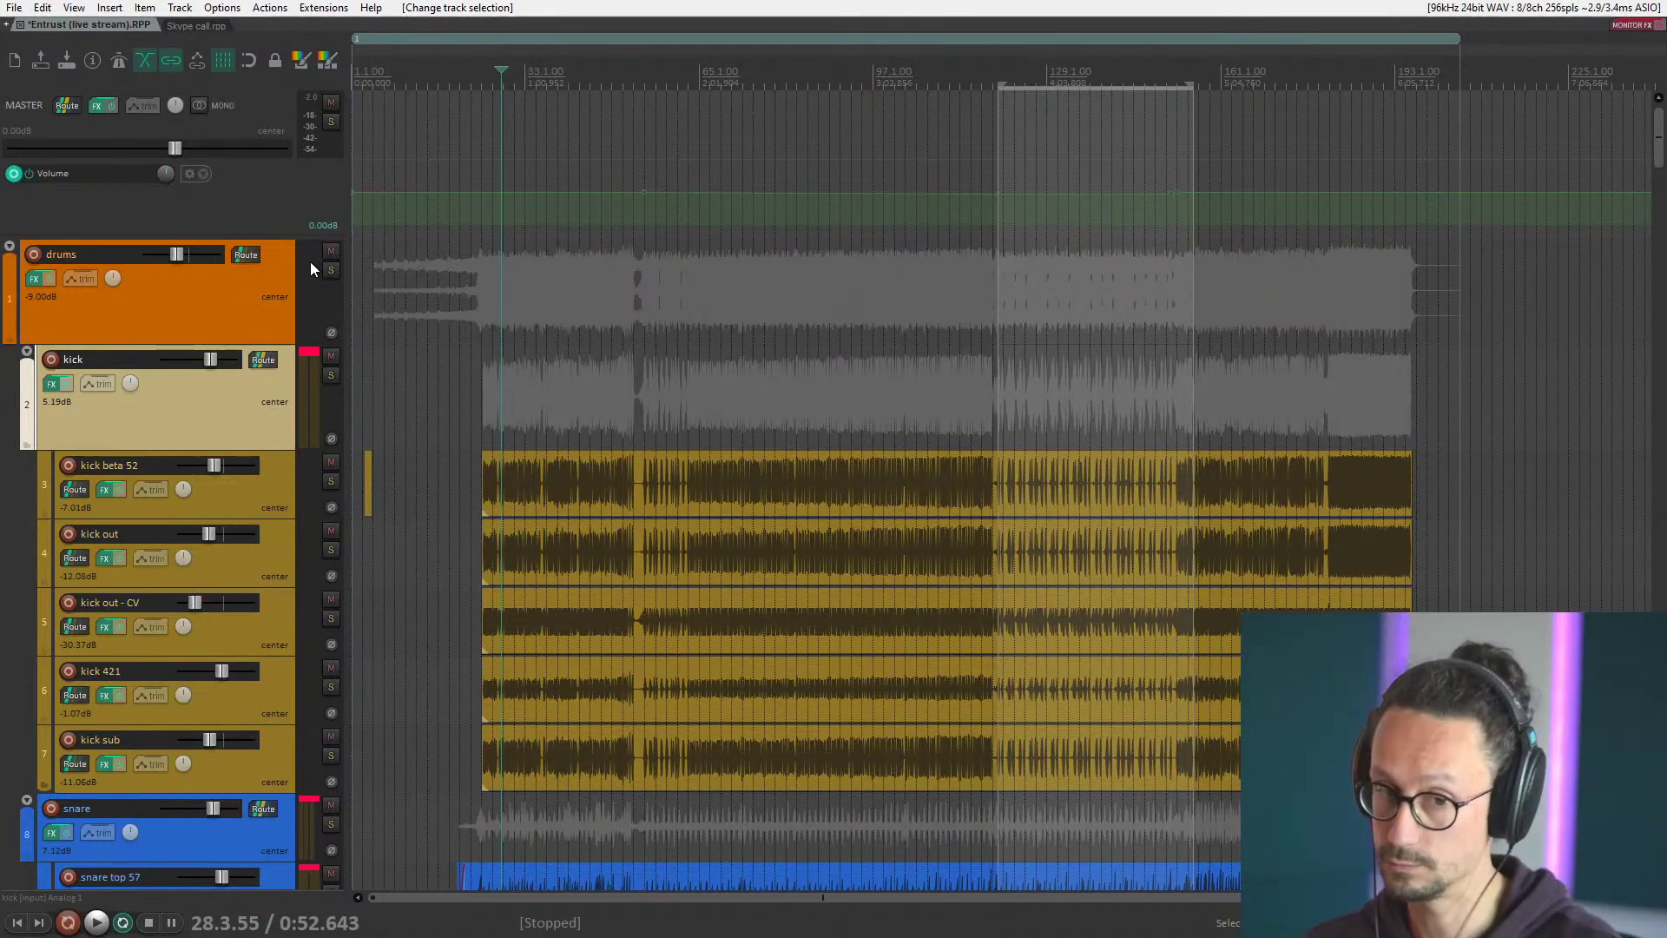
click(279, 320)
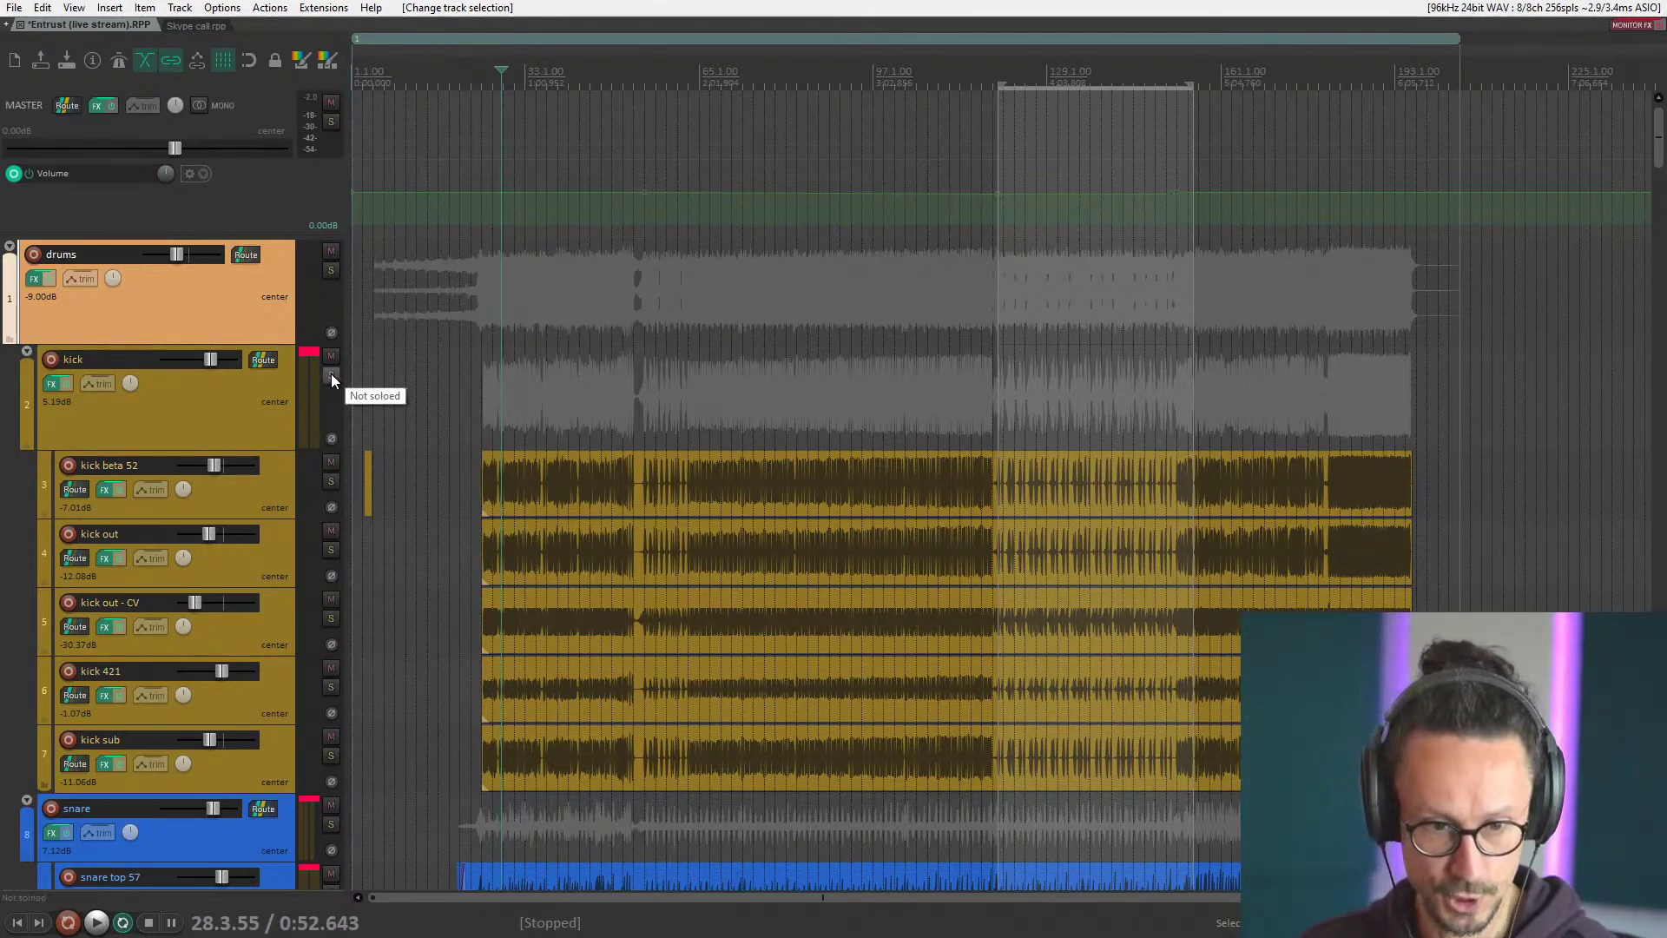
Mute the hitler mic and rooms 2 - 1178 tracks.
scroll(261, 495, down, 15)
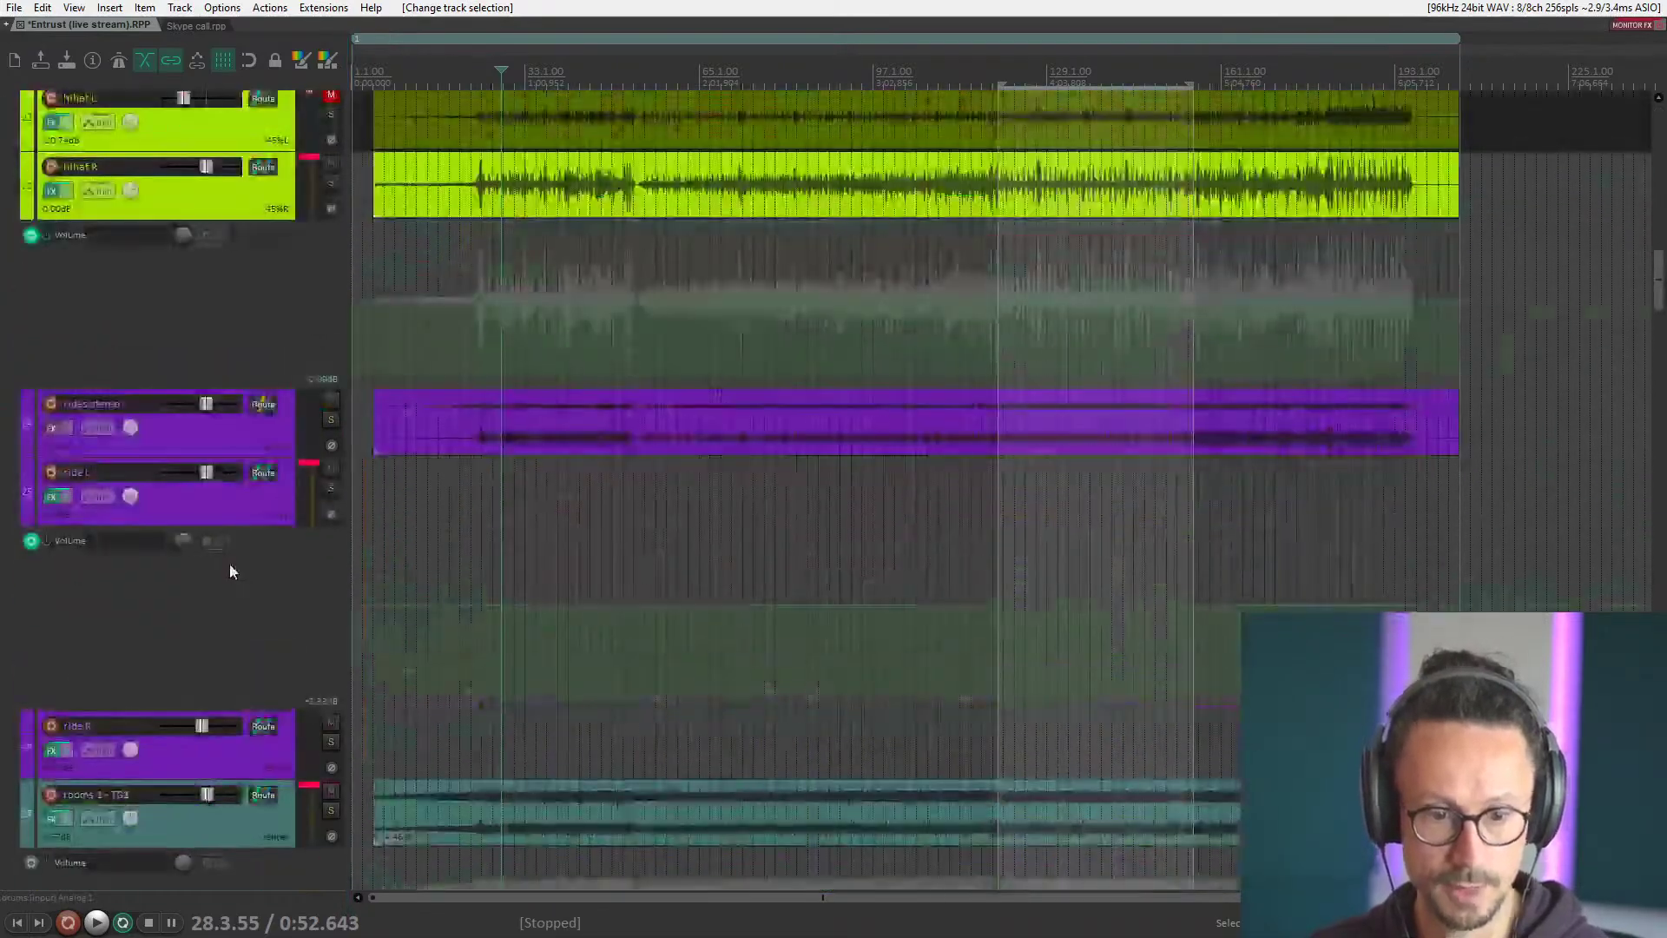
scroll(229, 566, down, 8)
scroll(229, 566, up, 7)
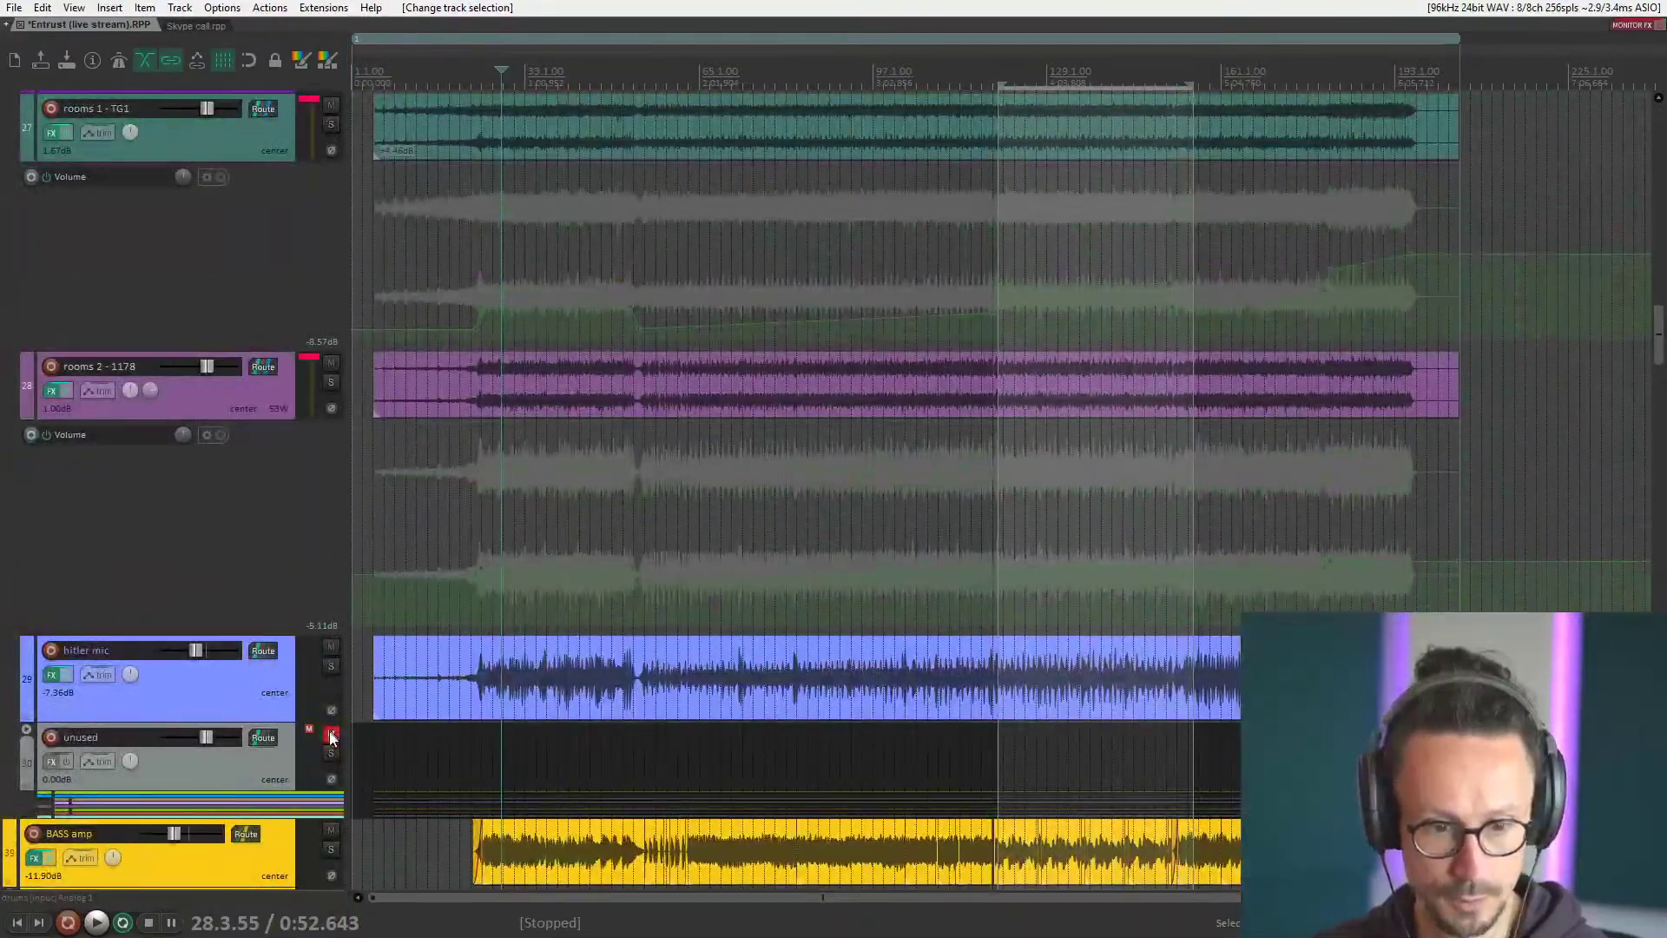
click(331, 647)
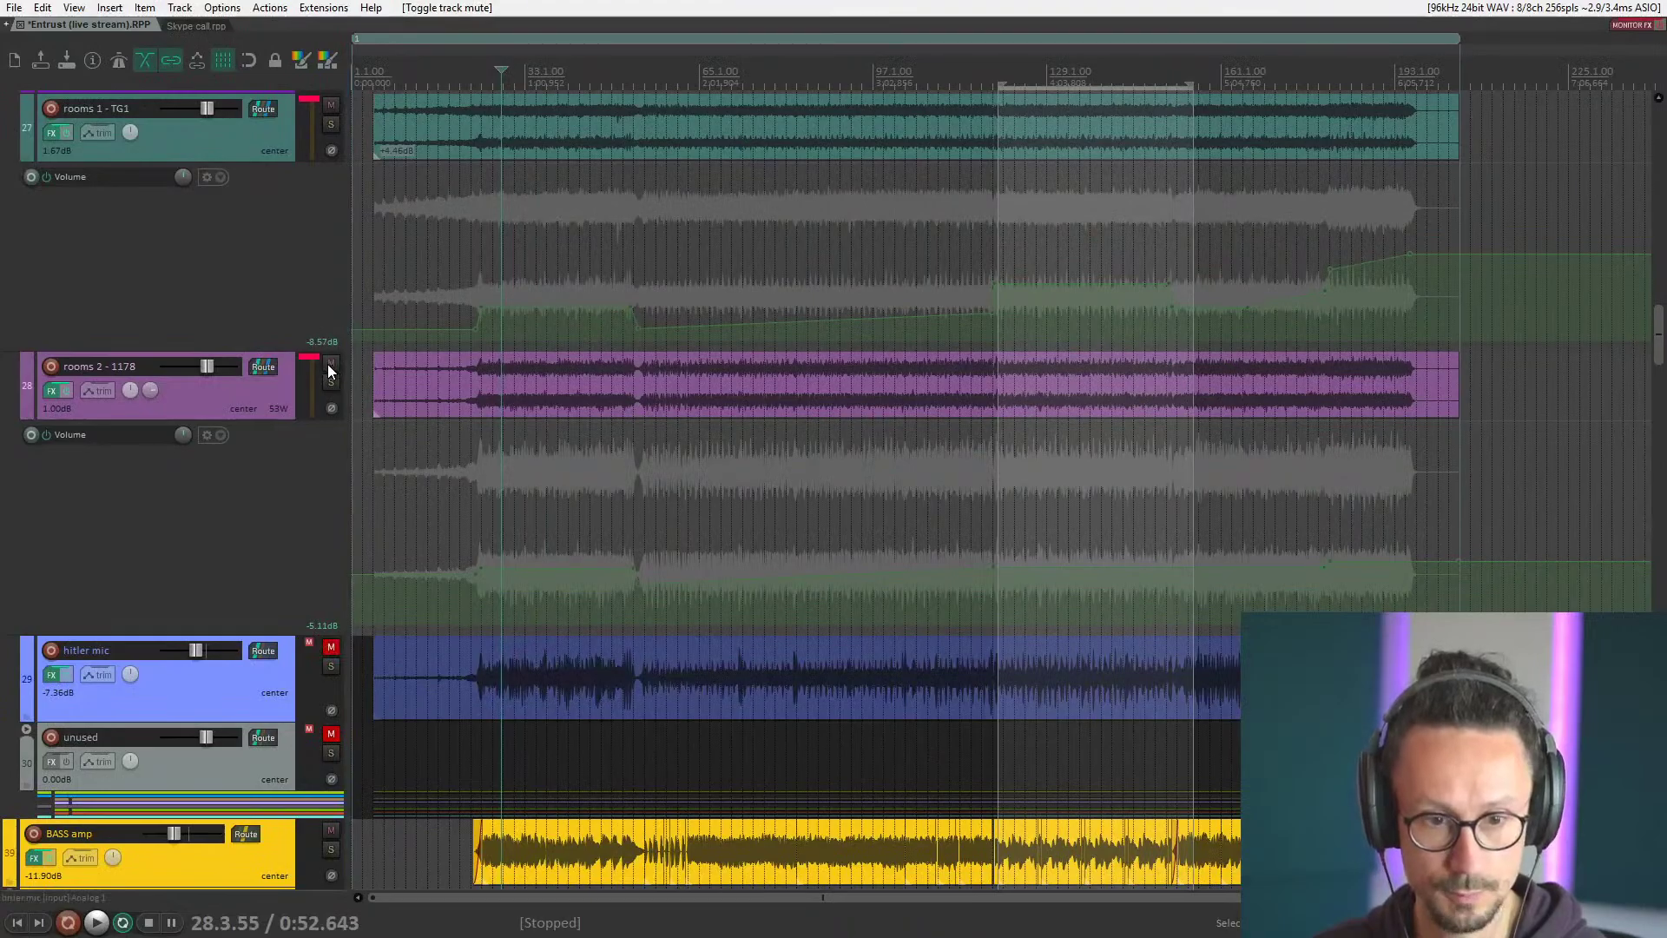
click(330, 365)
Mute the rooms 1 - TG1, ride R, and rides stereo tracks.
scroll(267, 421, up, 2)
scroll(285, 575, down, 4)
scroll(284, 575, up, 6)
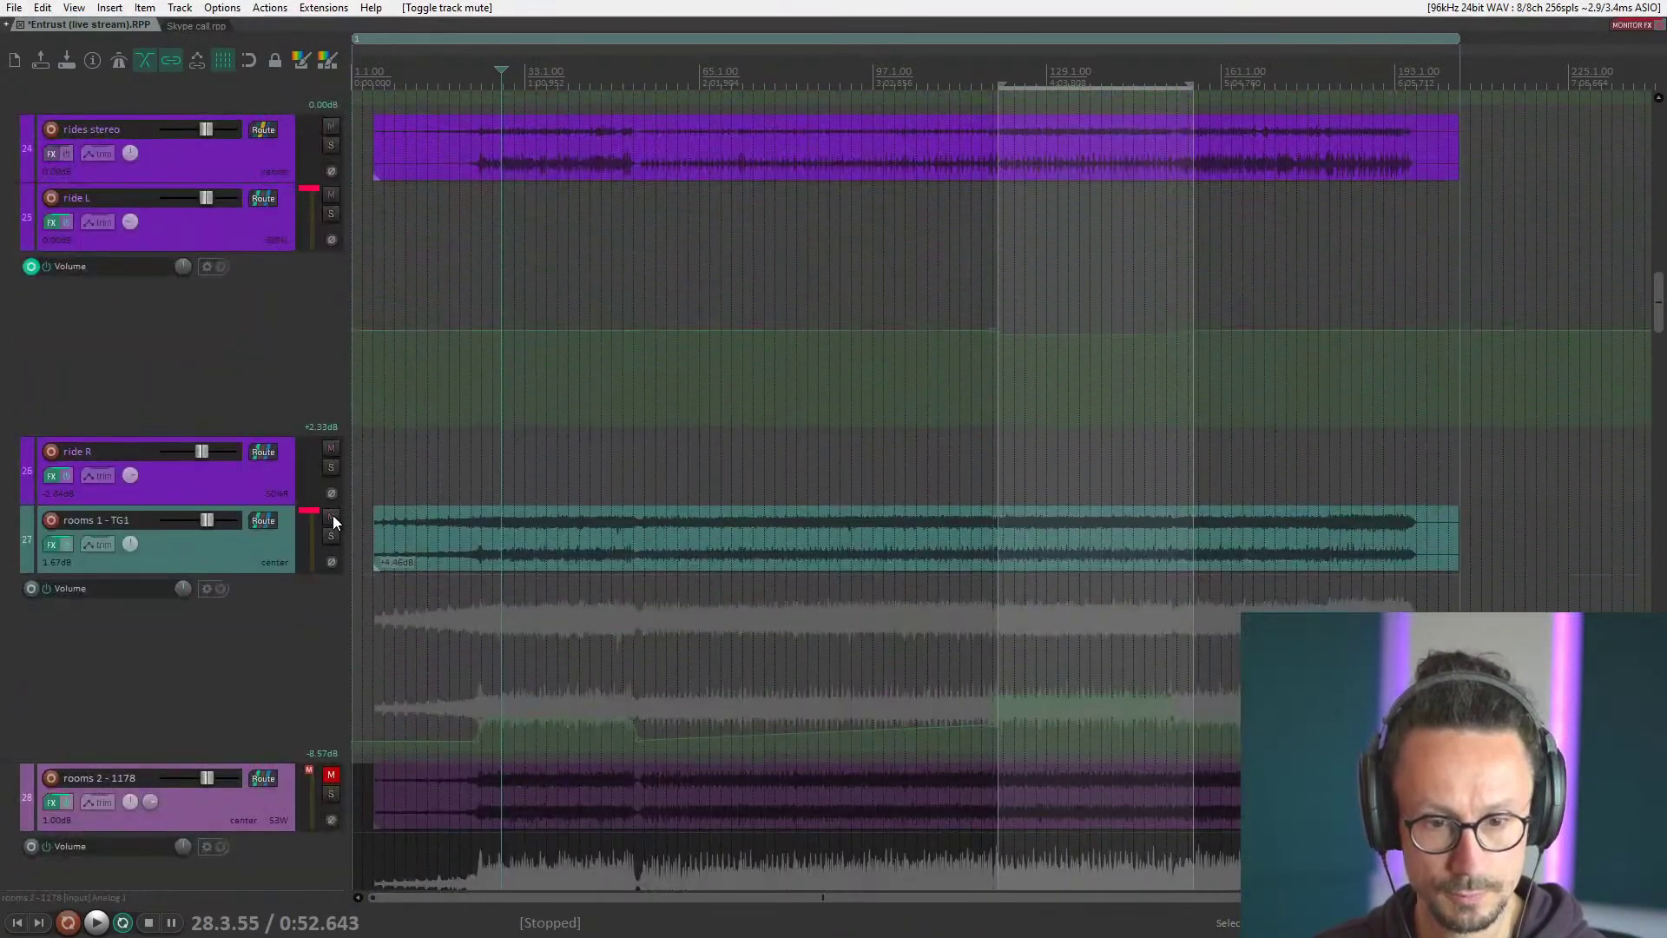
click(330, 517)
click(331, 448)
scroll(320, 438, up, 3)
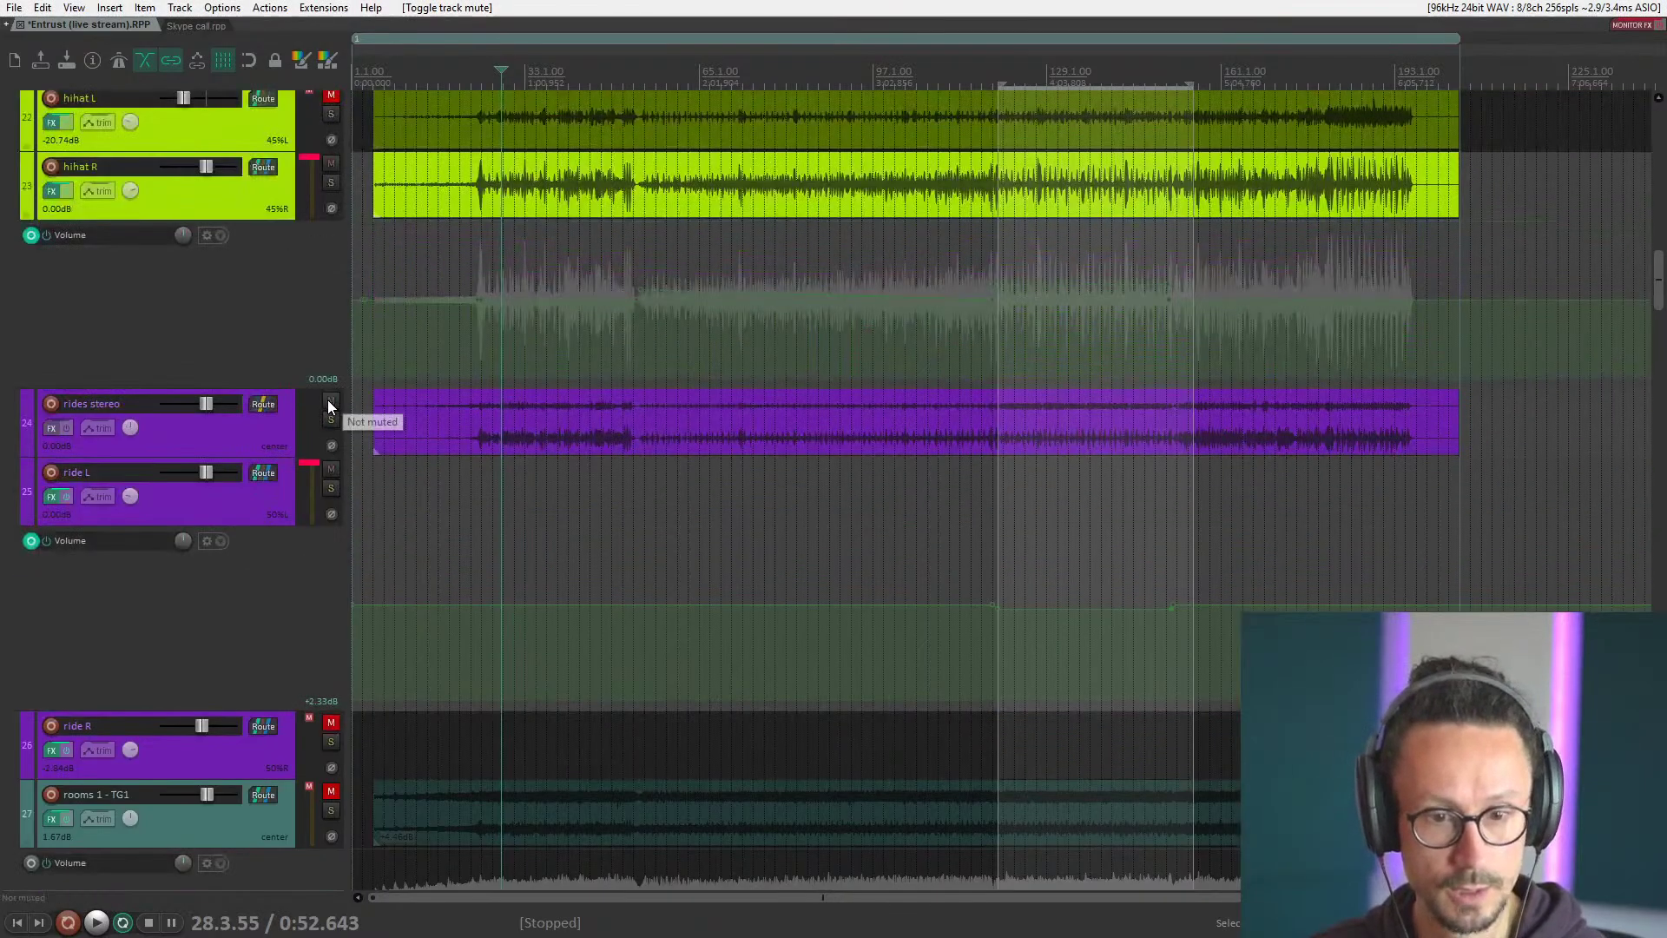
click(330, 399)
Mute the OHs, toms, and snare folders, leaving the kick folder unmuted.
scroll(327, 412, up, 3)
click(328, 430)
scroll(327, 429, up, 4)
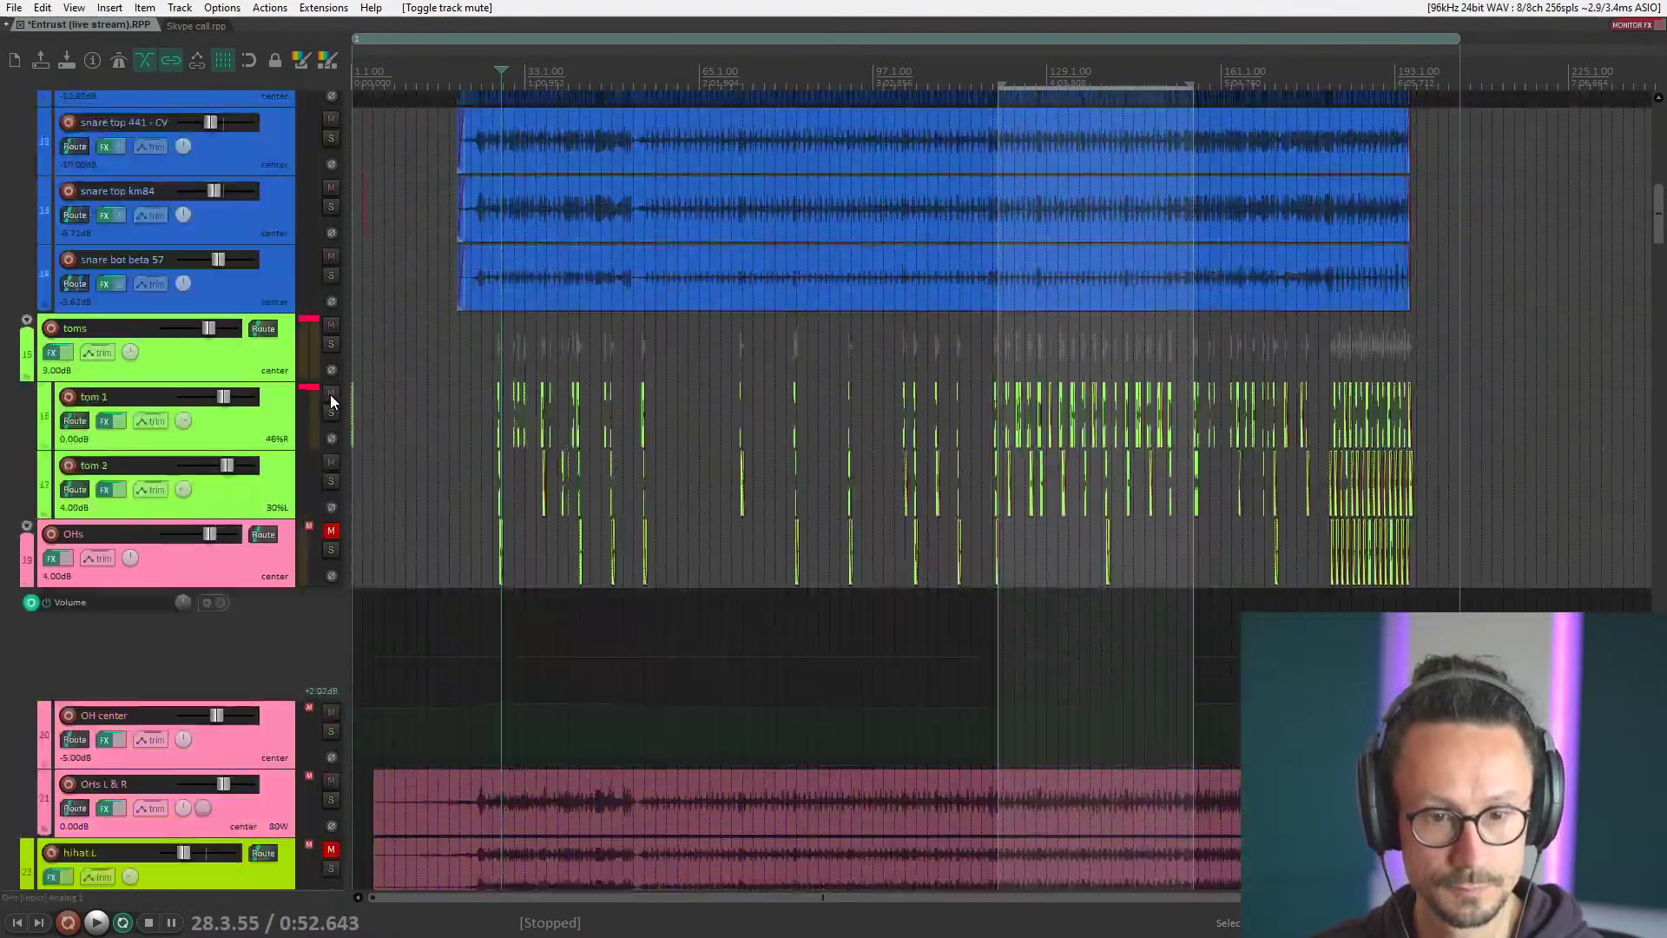
click(330, 393)
scroll(330, 395, up, 5)
scroll(330, 456, up, 5)
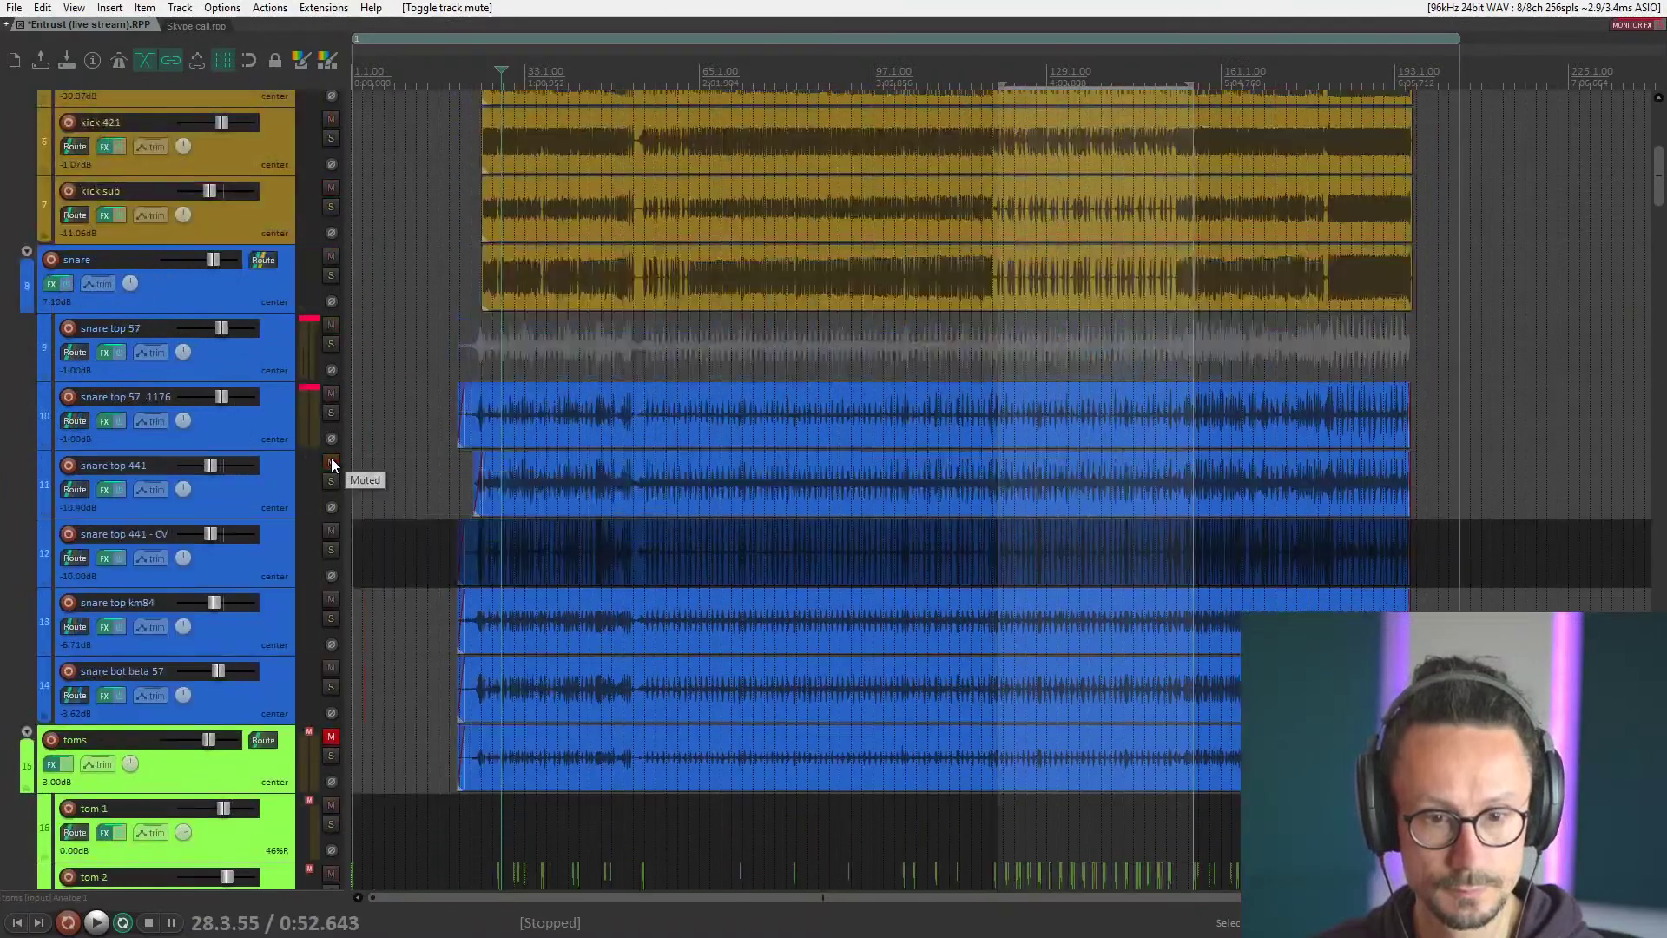
click(331, 457)
Briefly play and stop the session with the kick unmuted, then solo the drums folder.
scroll(335, 398, up, 4)
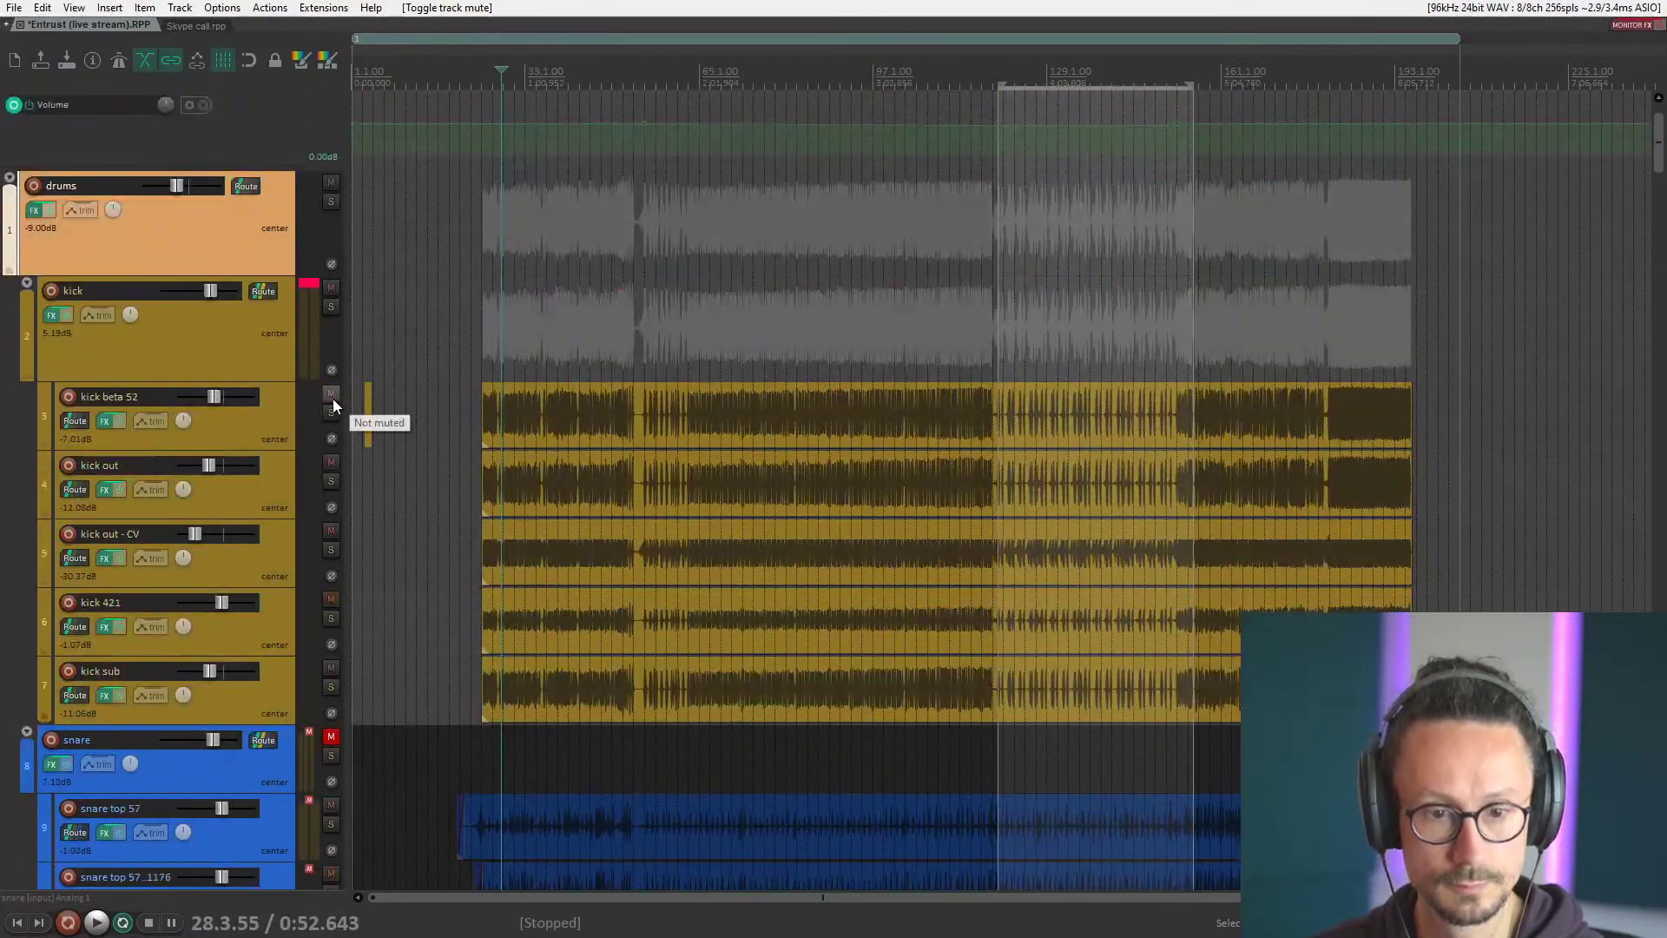
key(space)
key(space)
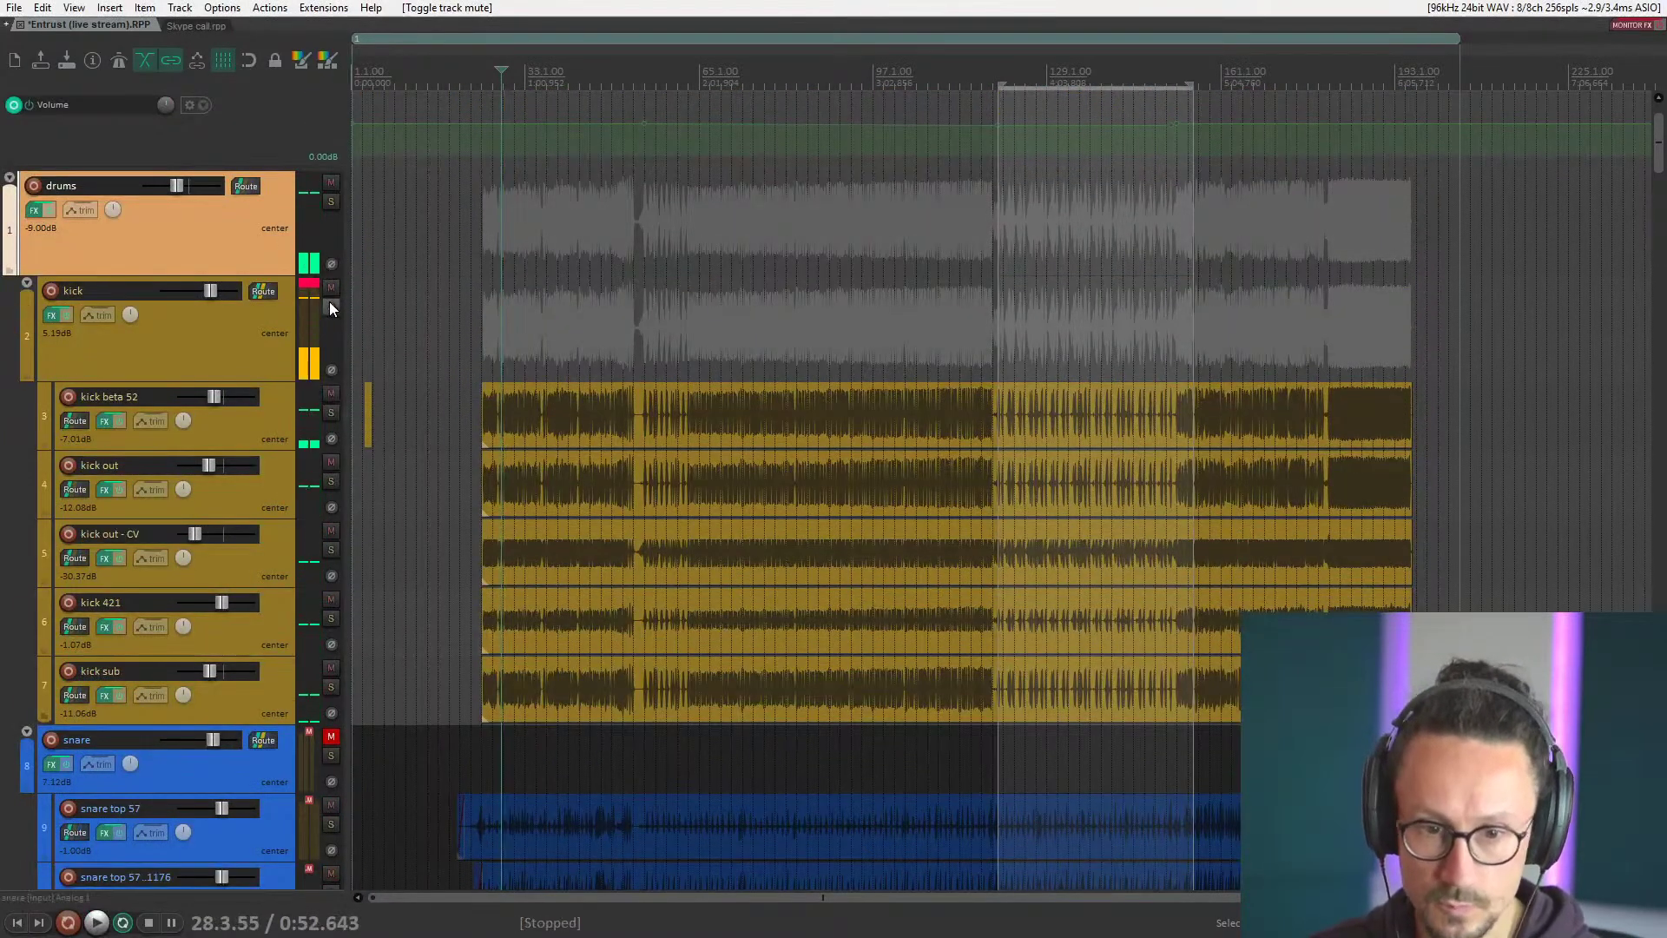
click(331, 202)
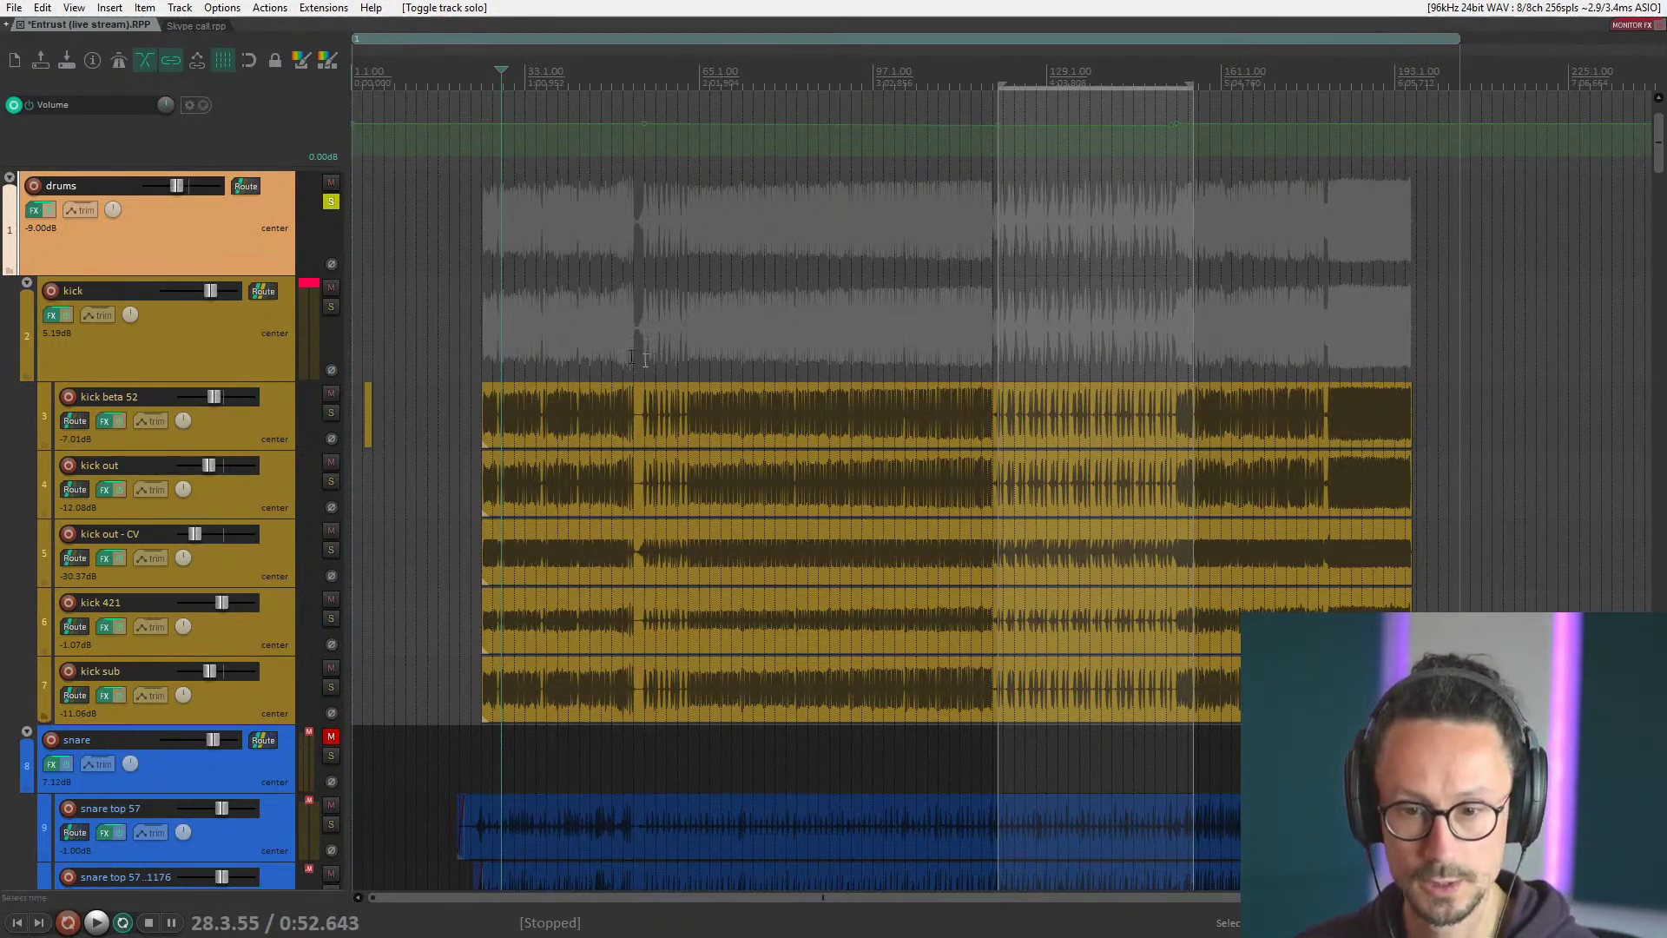
Start playback of the soloed drums and unmute the snare folder to add it to the kick.
key(space)
scroll(200, 342, down, 3)
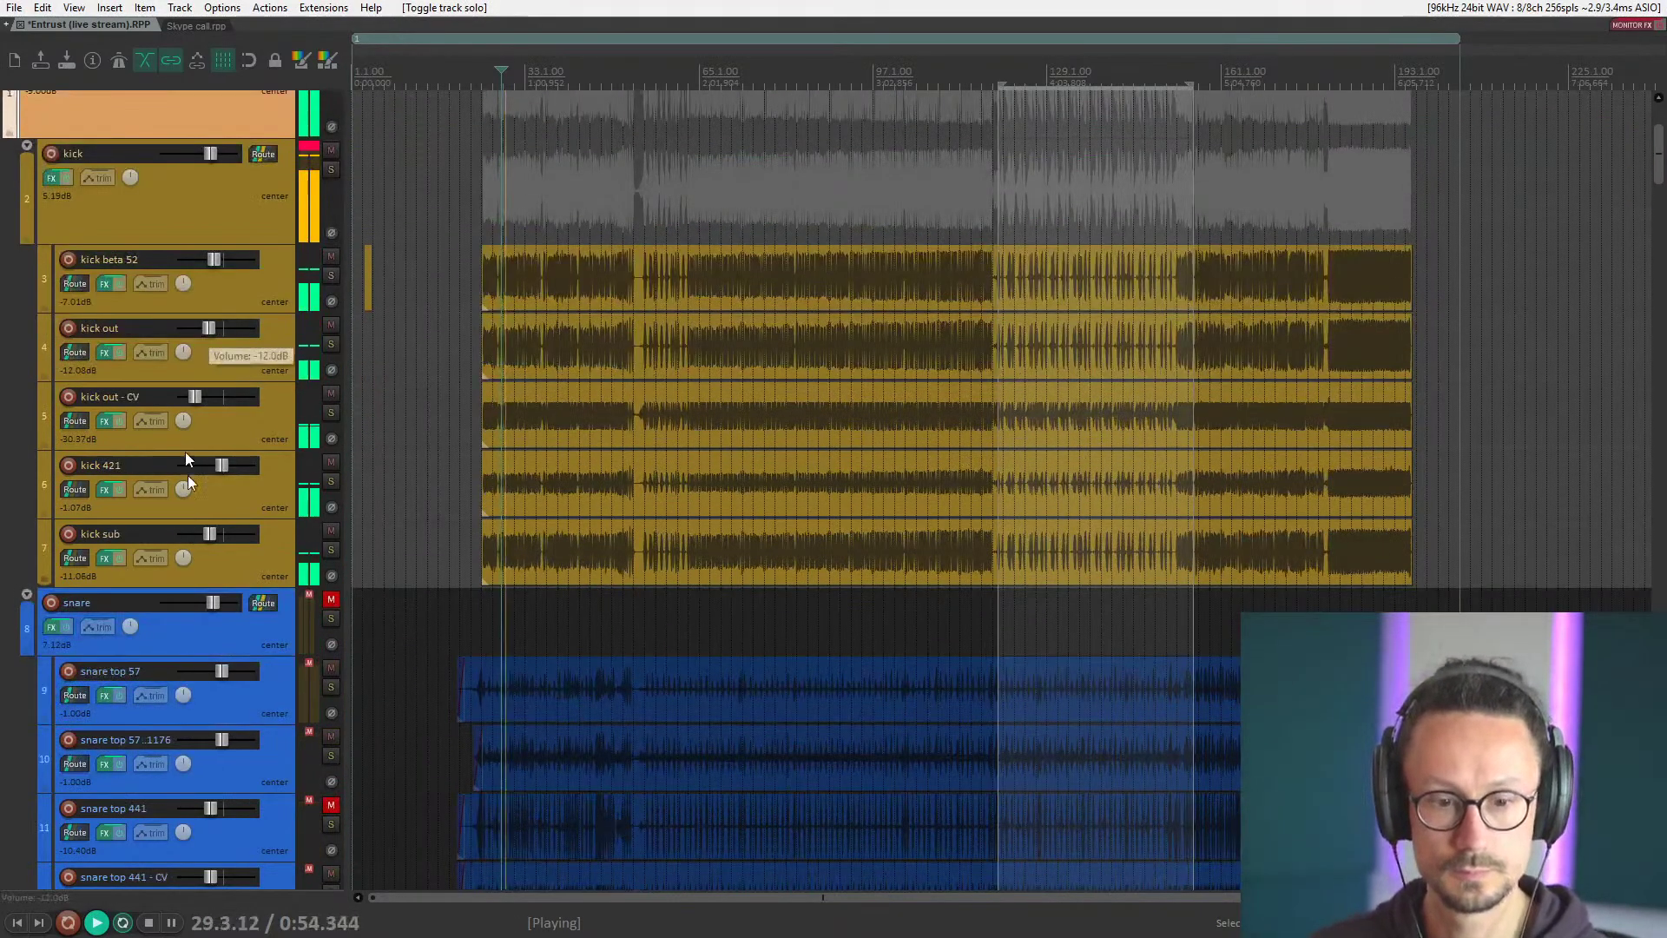
click(330, 601)
Unmute the toms folder while the session plays.
scroll(245, 633, down, 3)
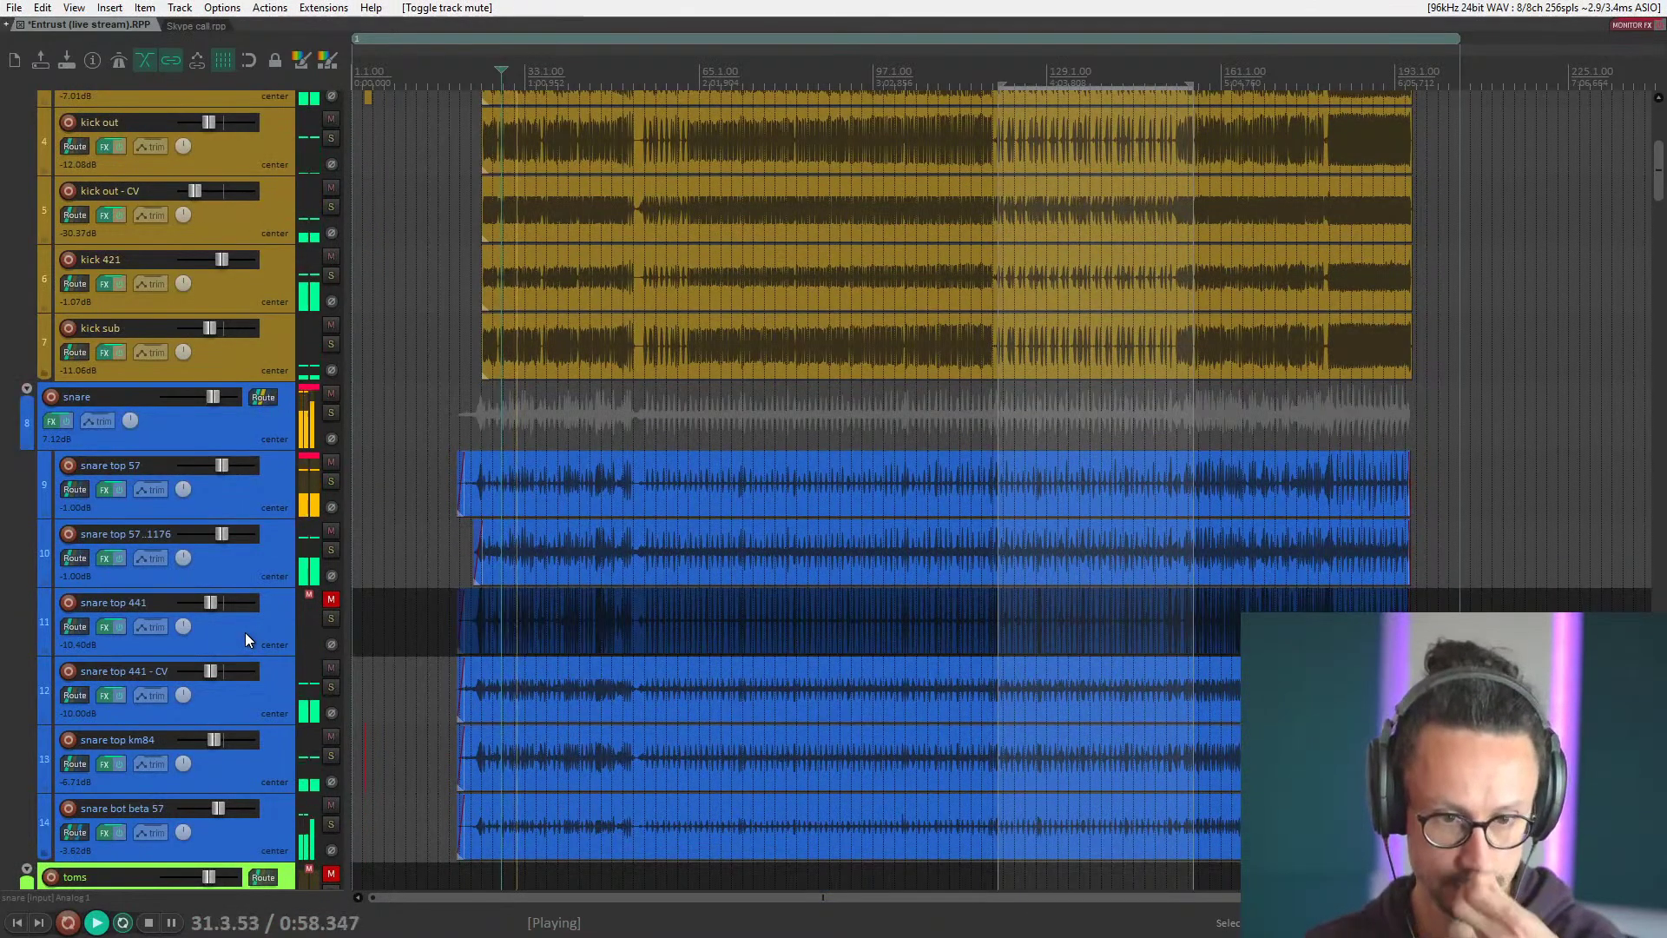
scroll(219, 517, down, 3)
scroll(232, 457, down, 3)
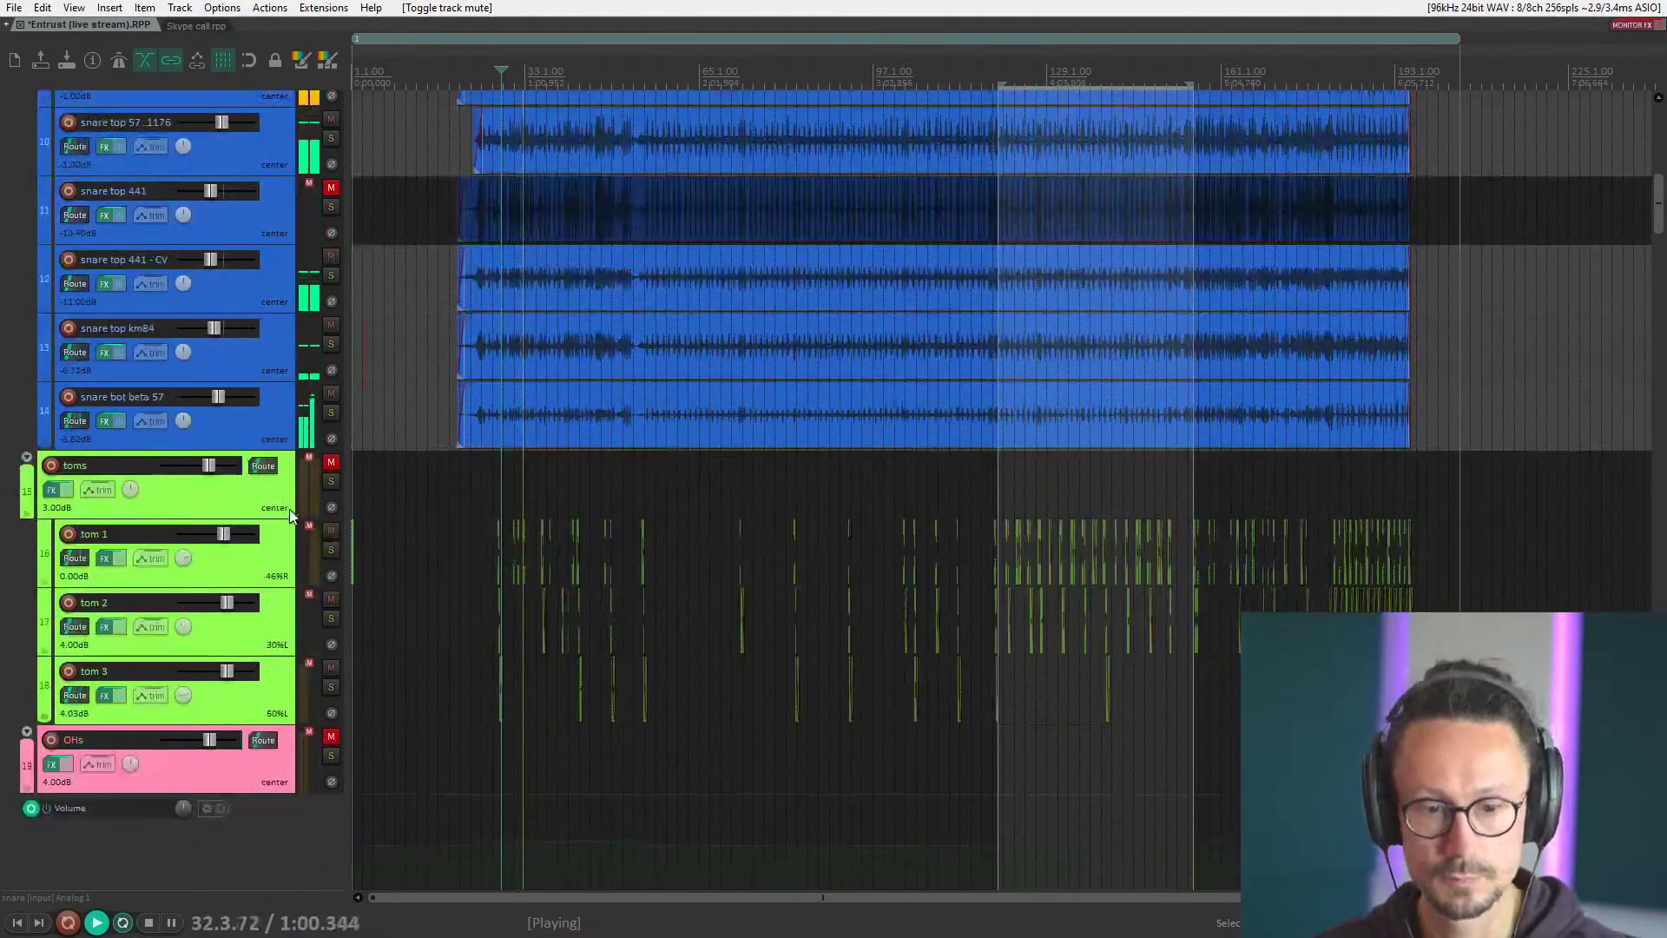
click(330, 461)
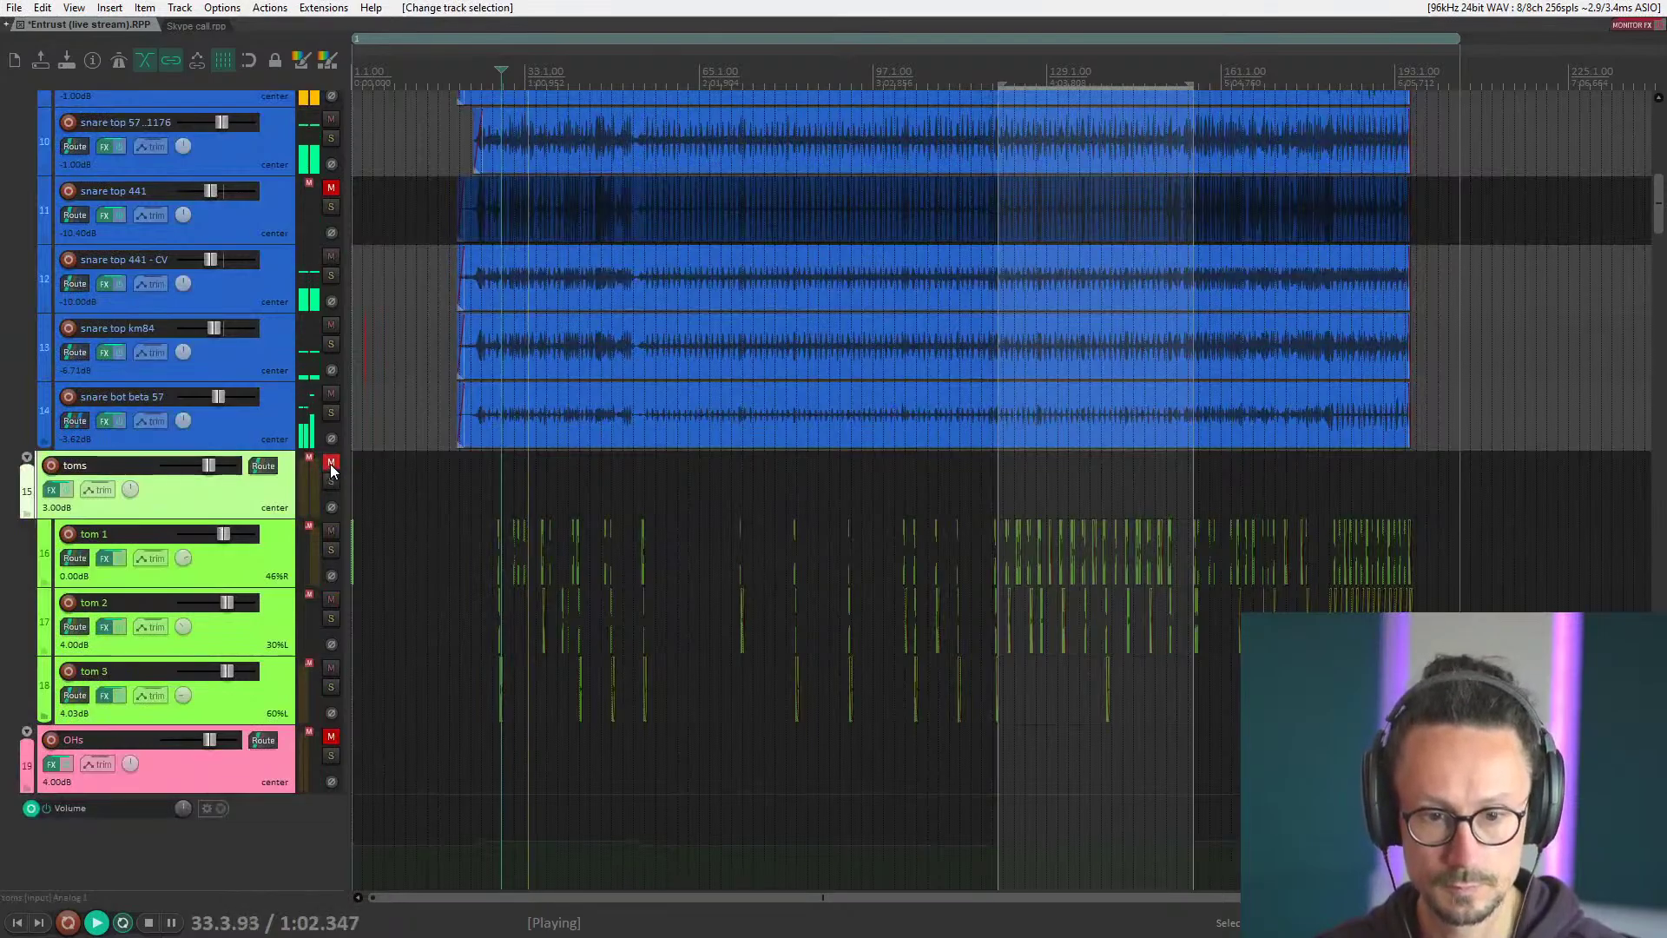
click(330, 461)
Unmute the OHs folder and restart playback from just before the first tom fill, at 27.3.47.
scroll(194, 572, down, 4)
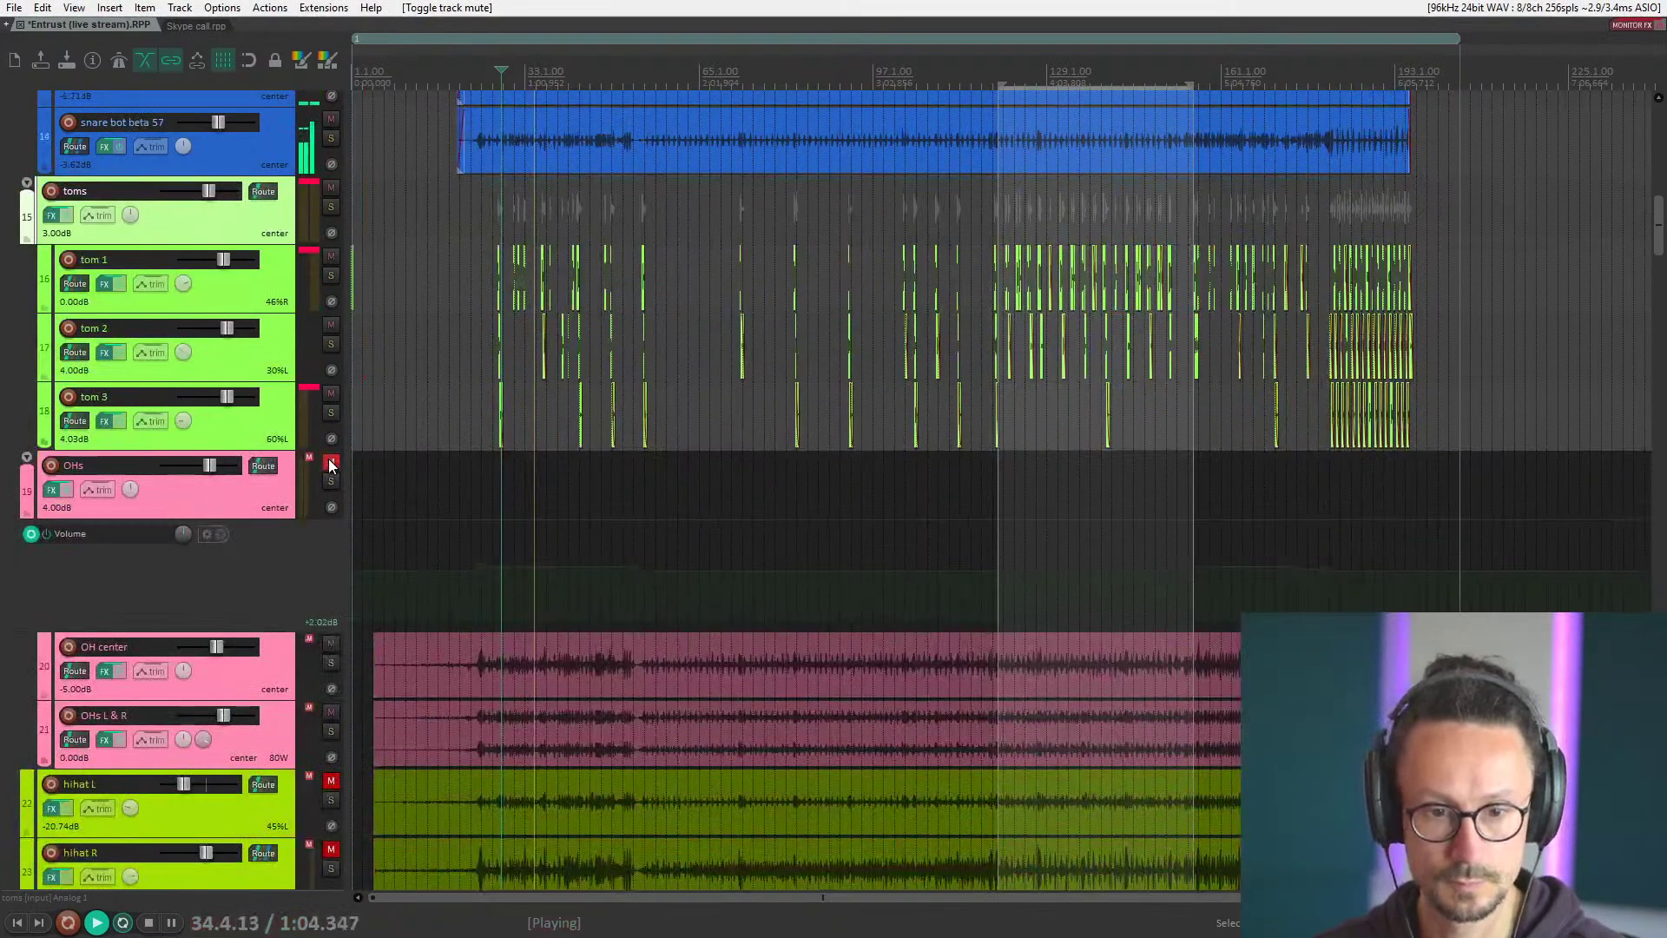
key(equal)
key(equal)
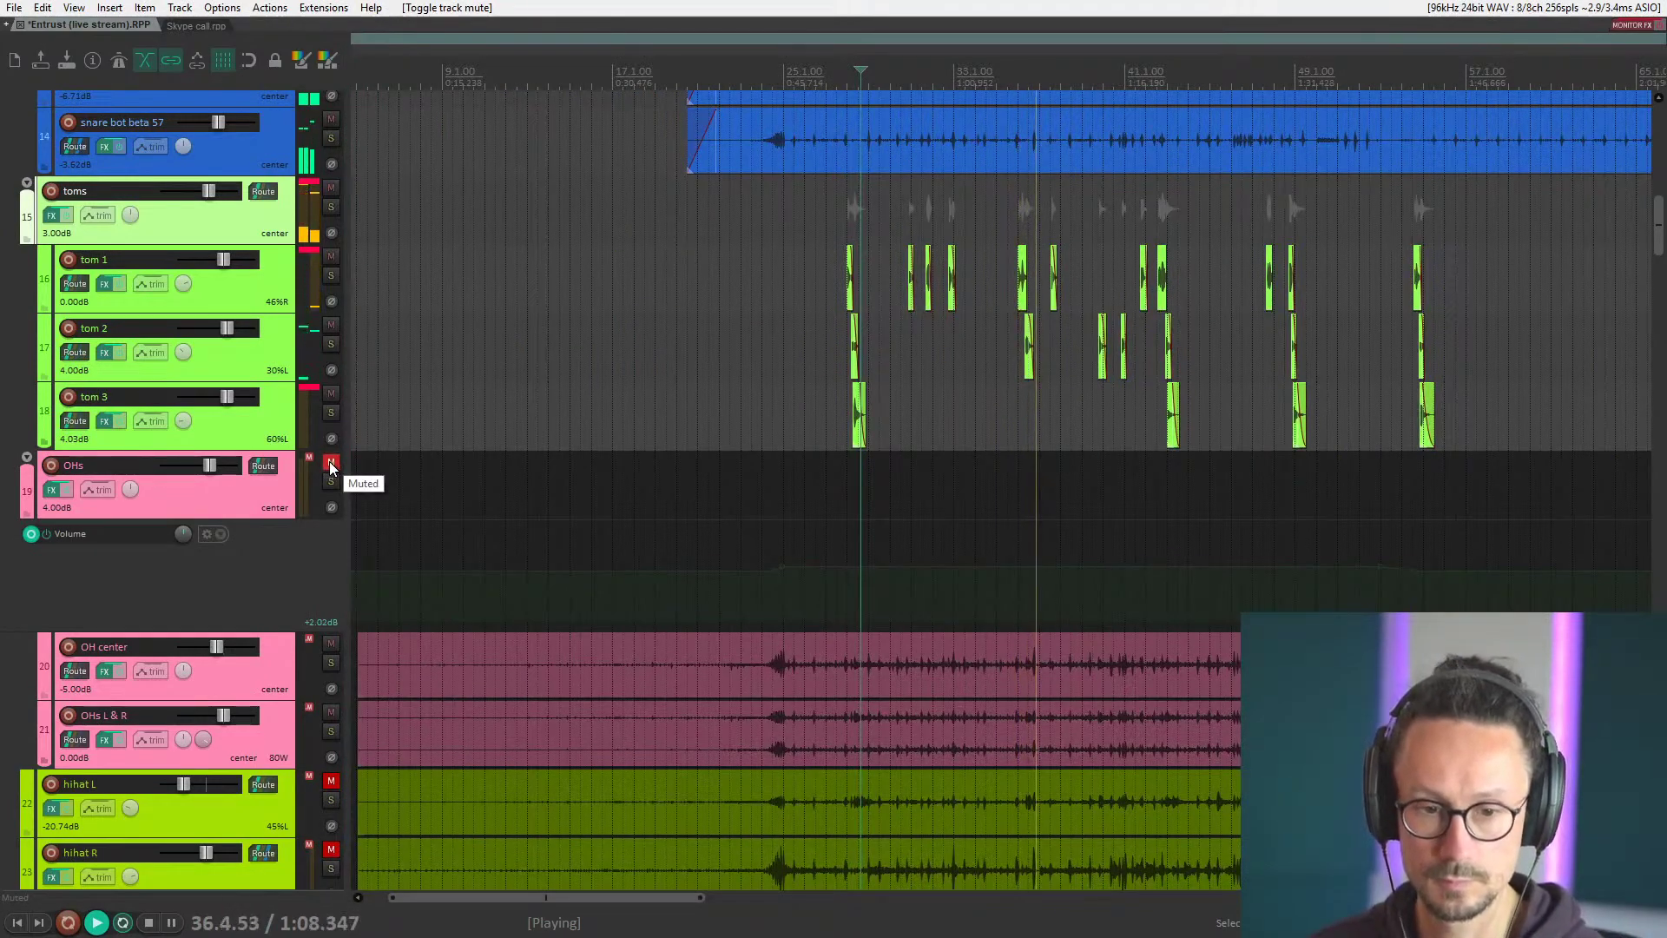
key(space)
click(840, 380)
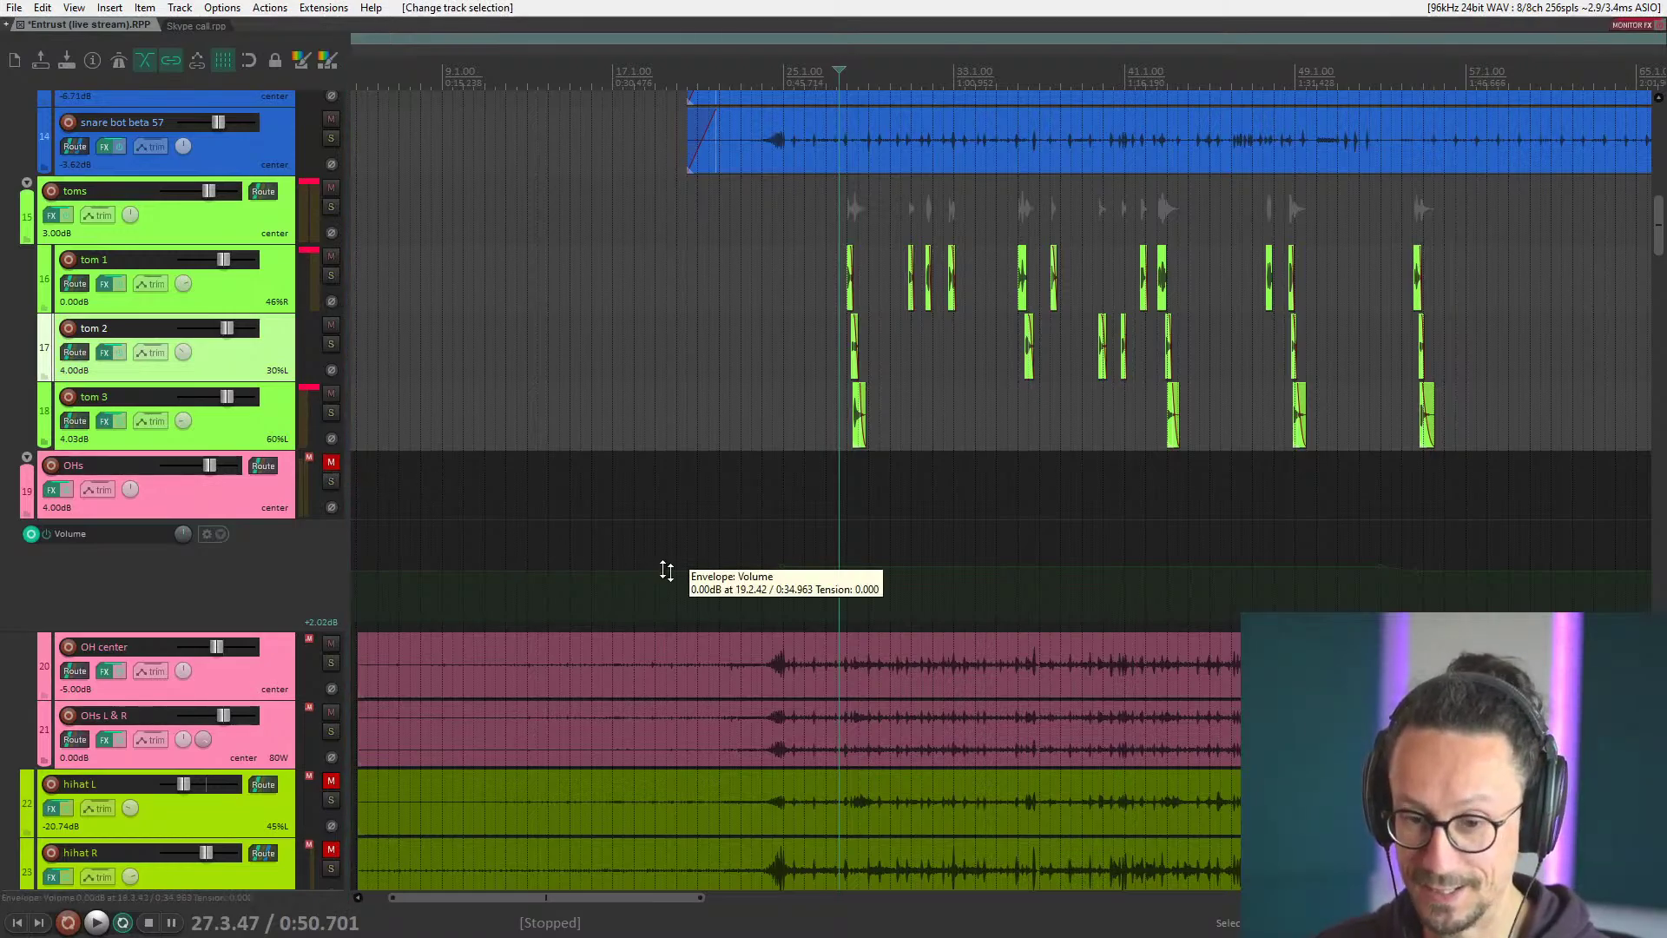
click(333, 462)
key(space)
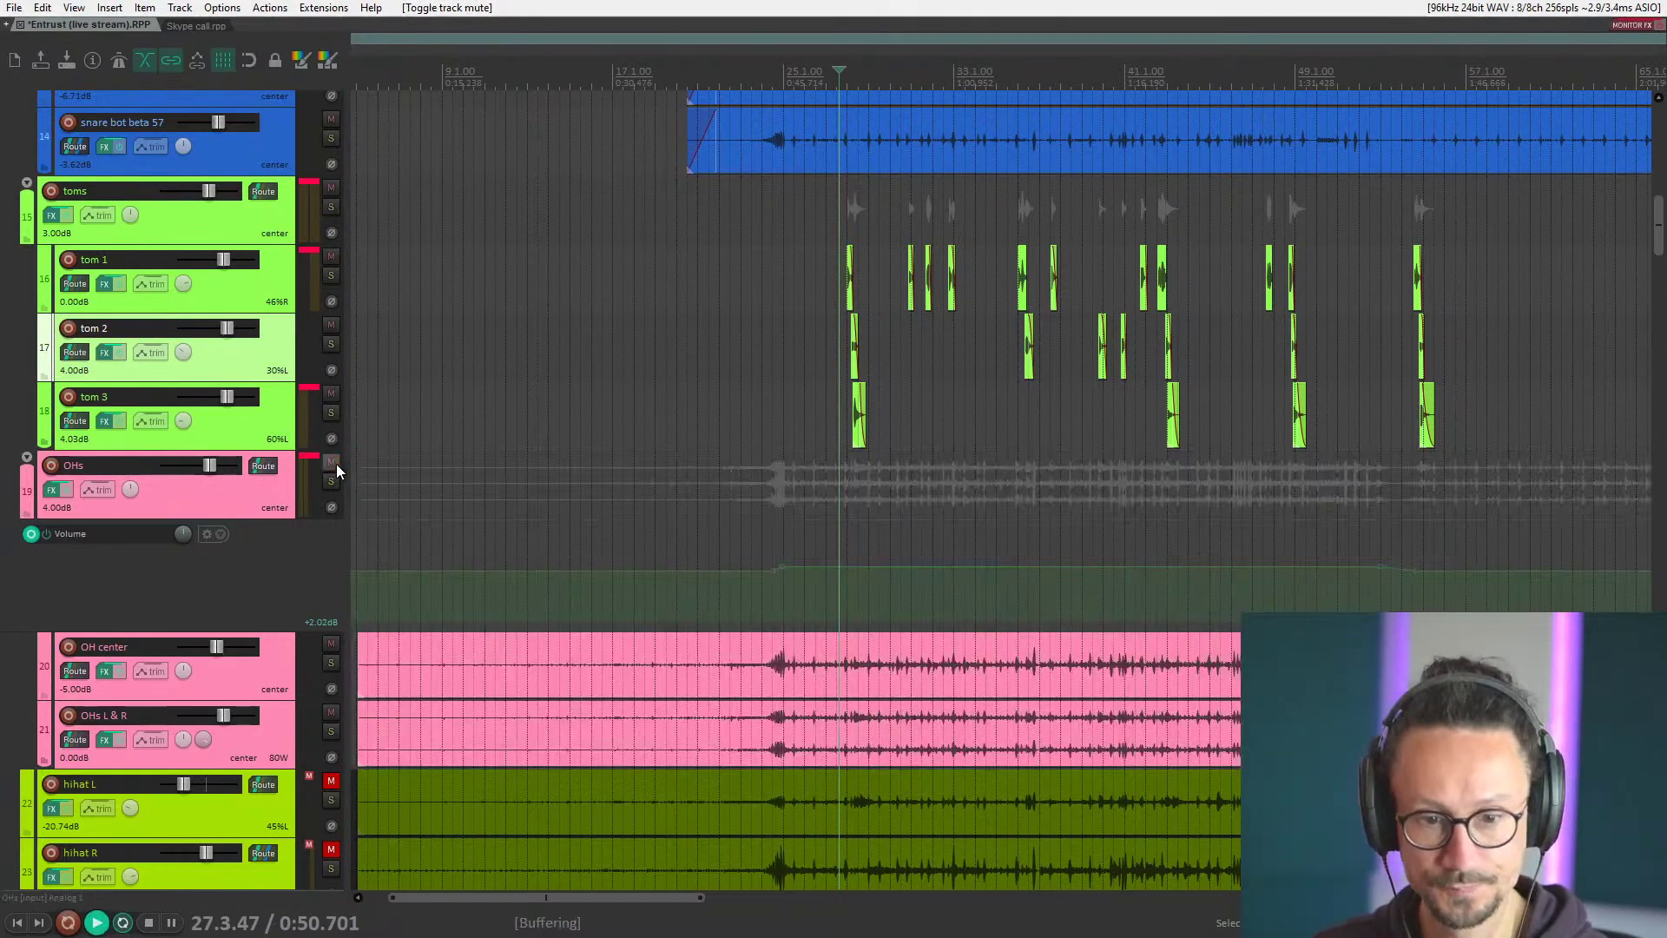
Unmute the hihat R and rides stereo tracks during playback, leaving hihat L muted.
scroll(299, 533, down, 3)
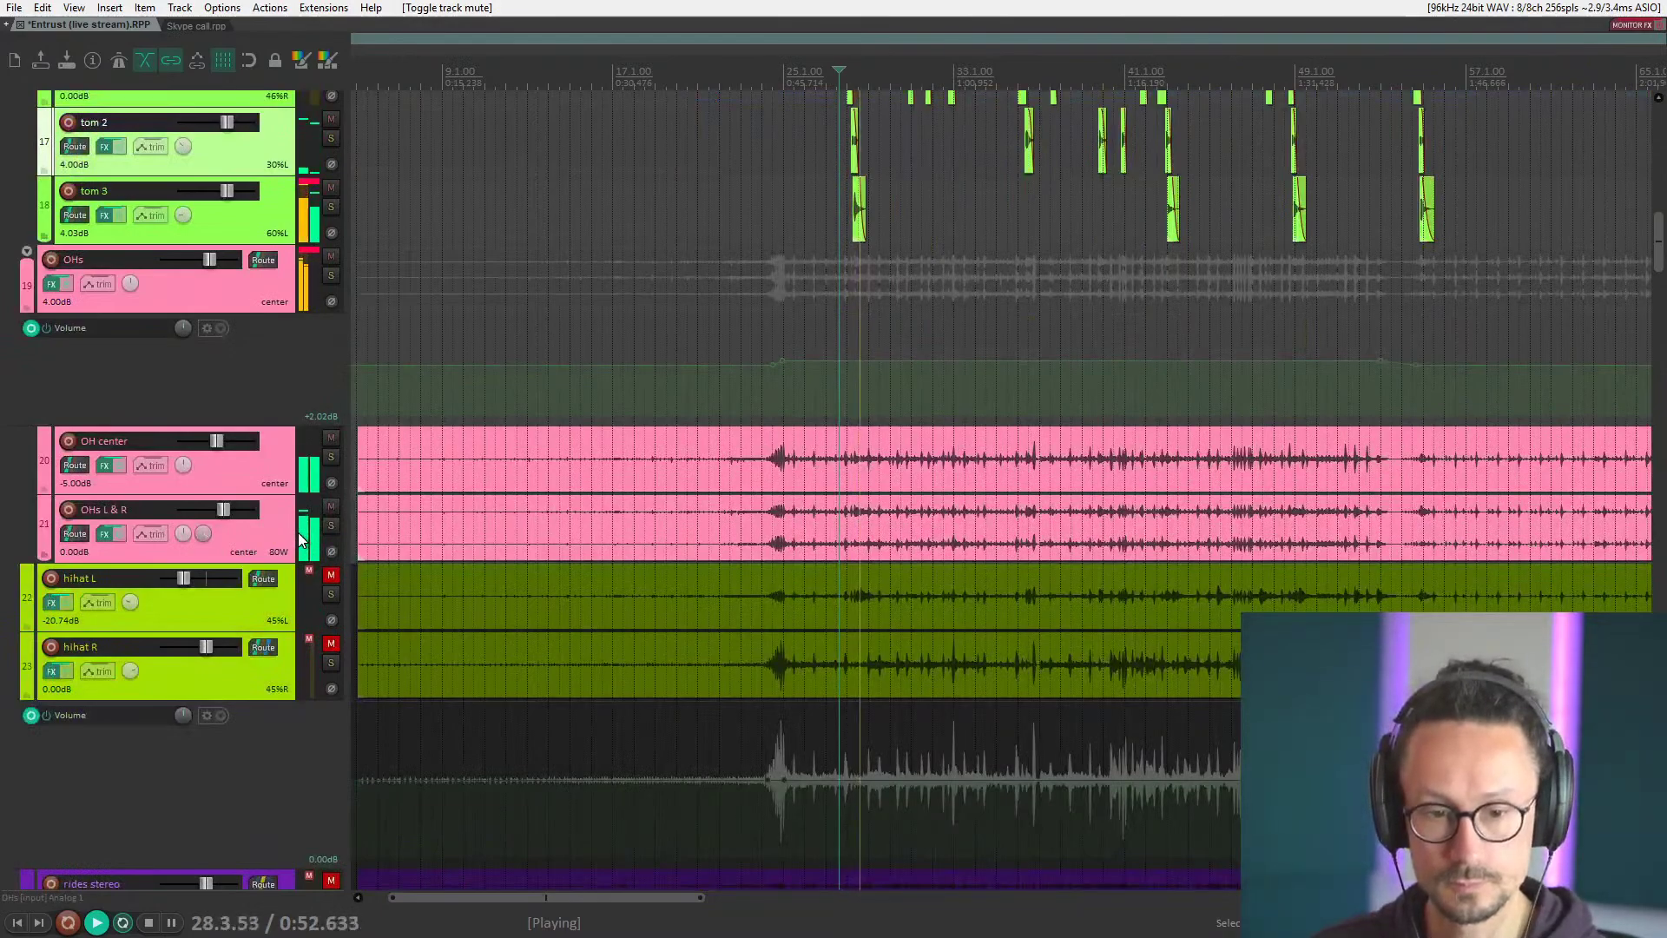
click(331, 577)
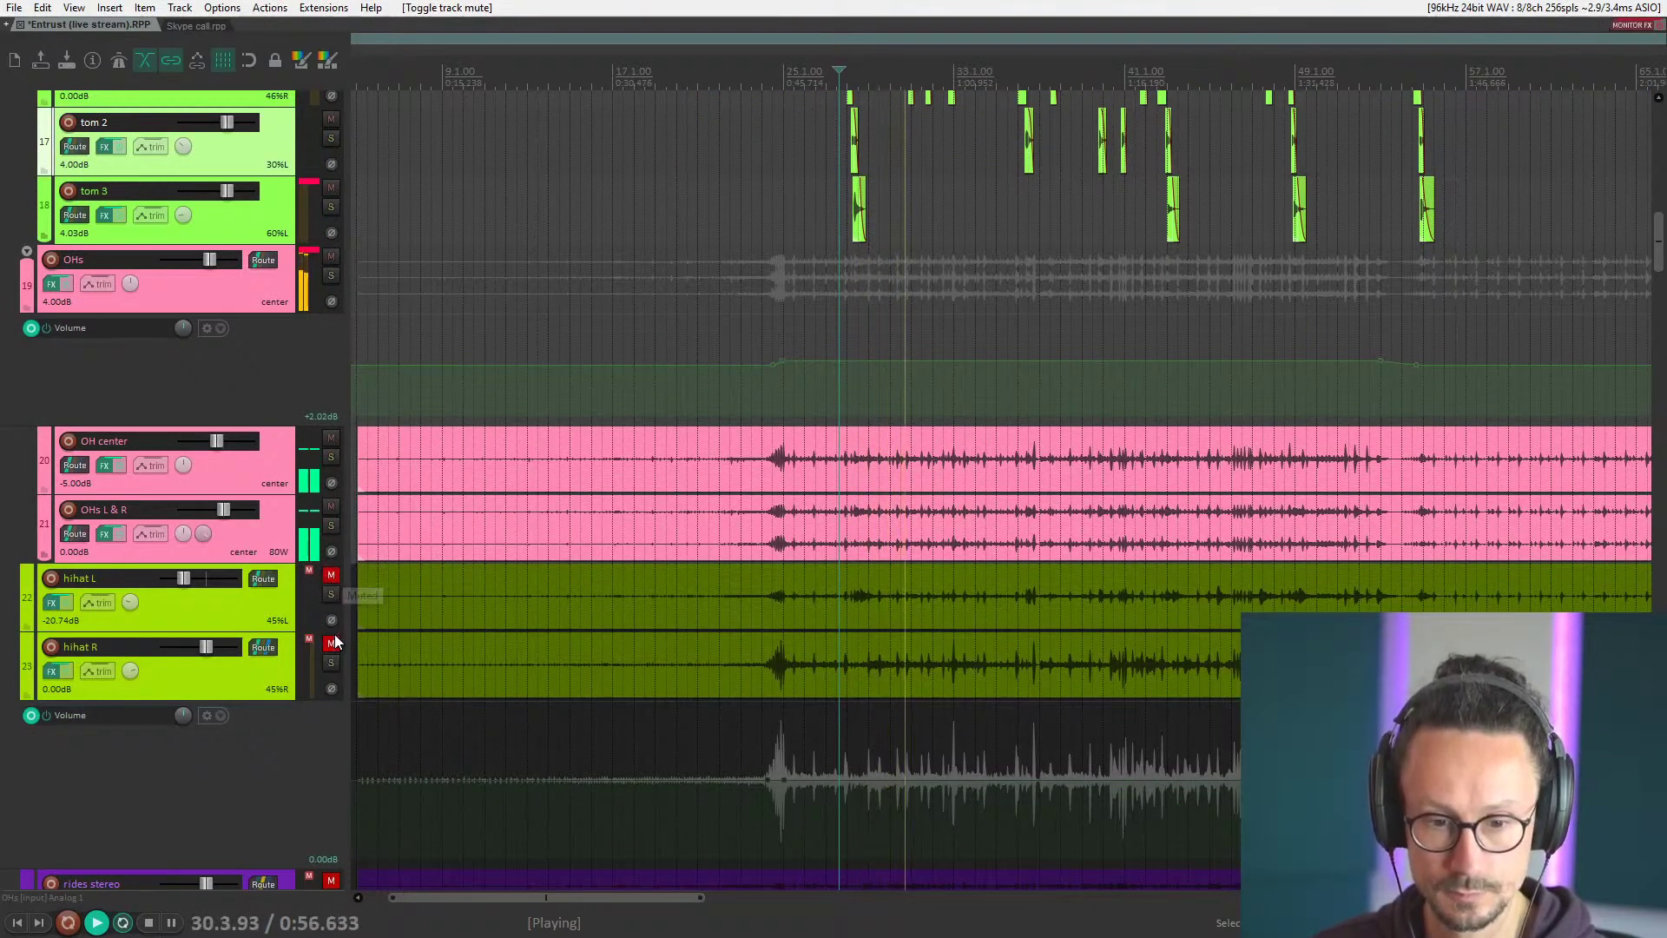
click(169, 679)
scroll(200, 675, down, 2)
scroll(200, 674, down, 3)
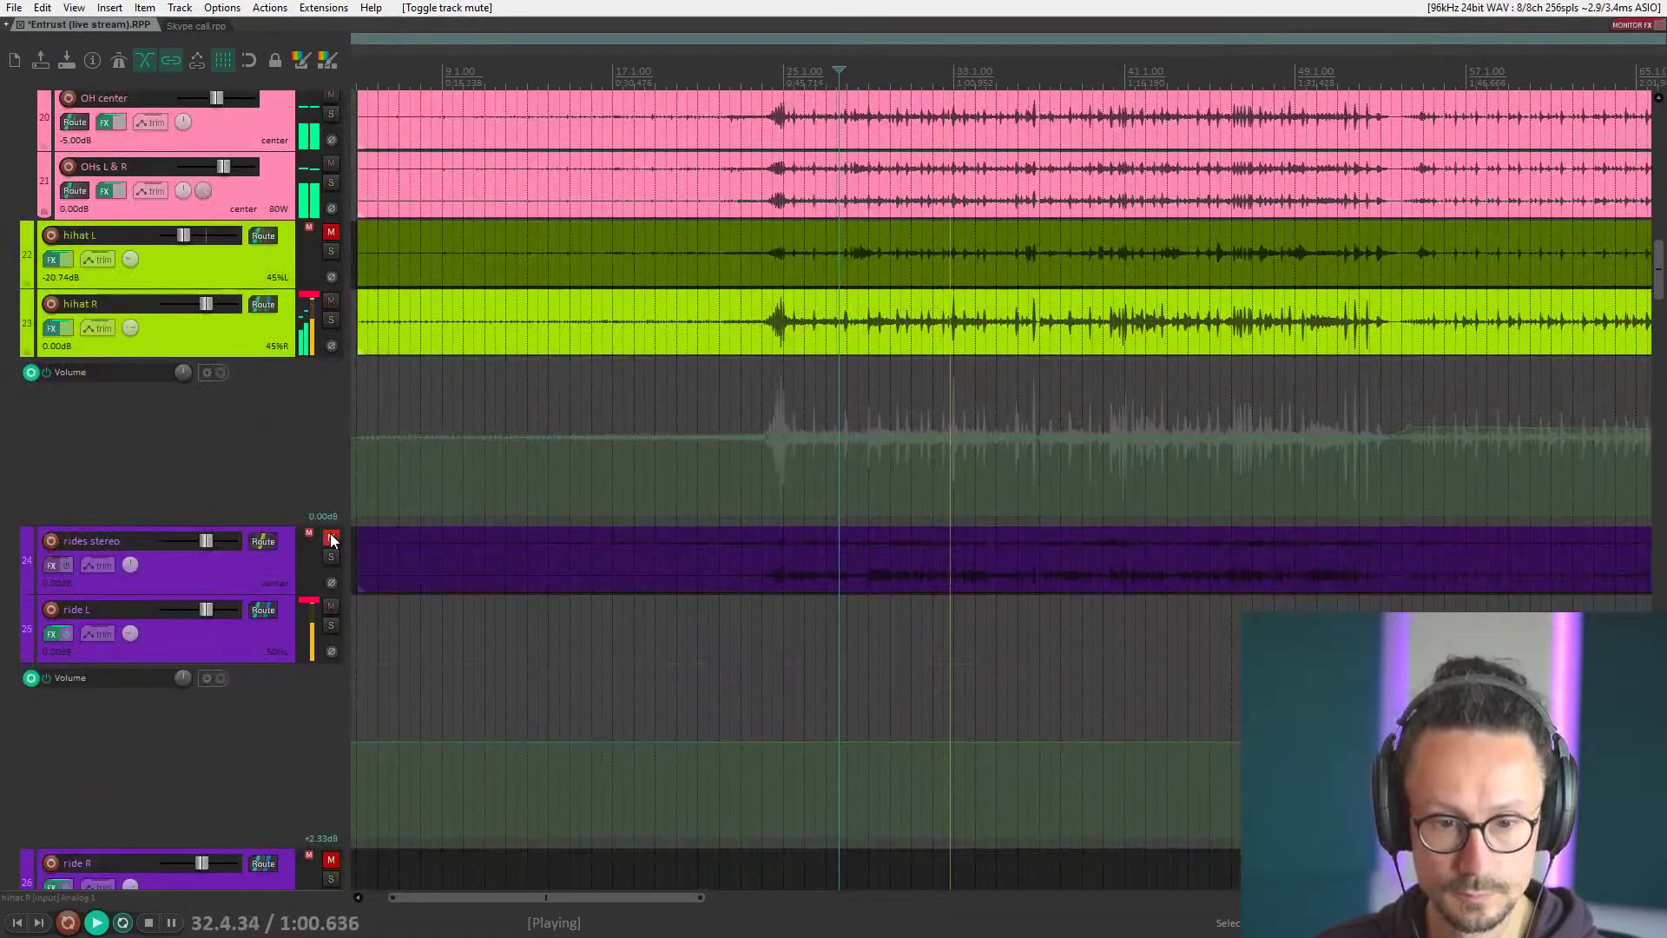
click(331, 537)
Unmute the rooms 1 - TG1 track and toggle its mute to compare the drums with and without it.
scroll(314, 588, down, 3)
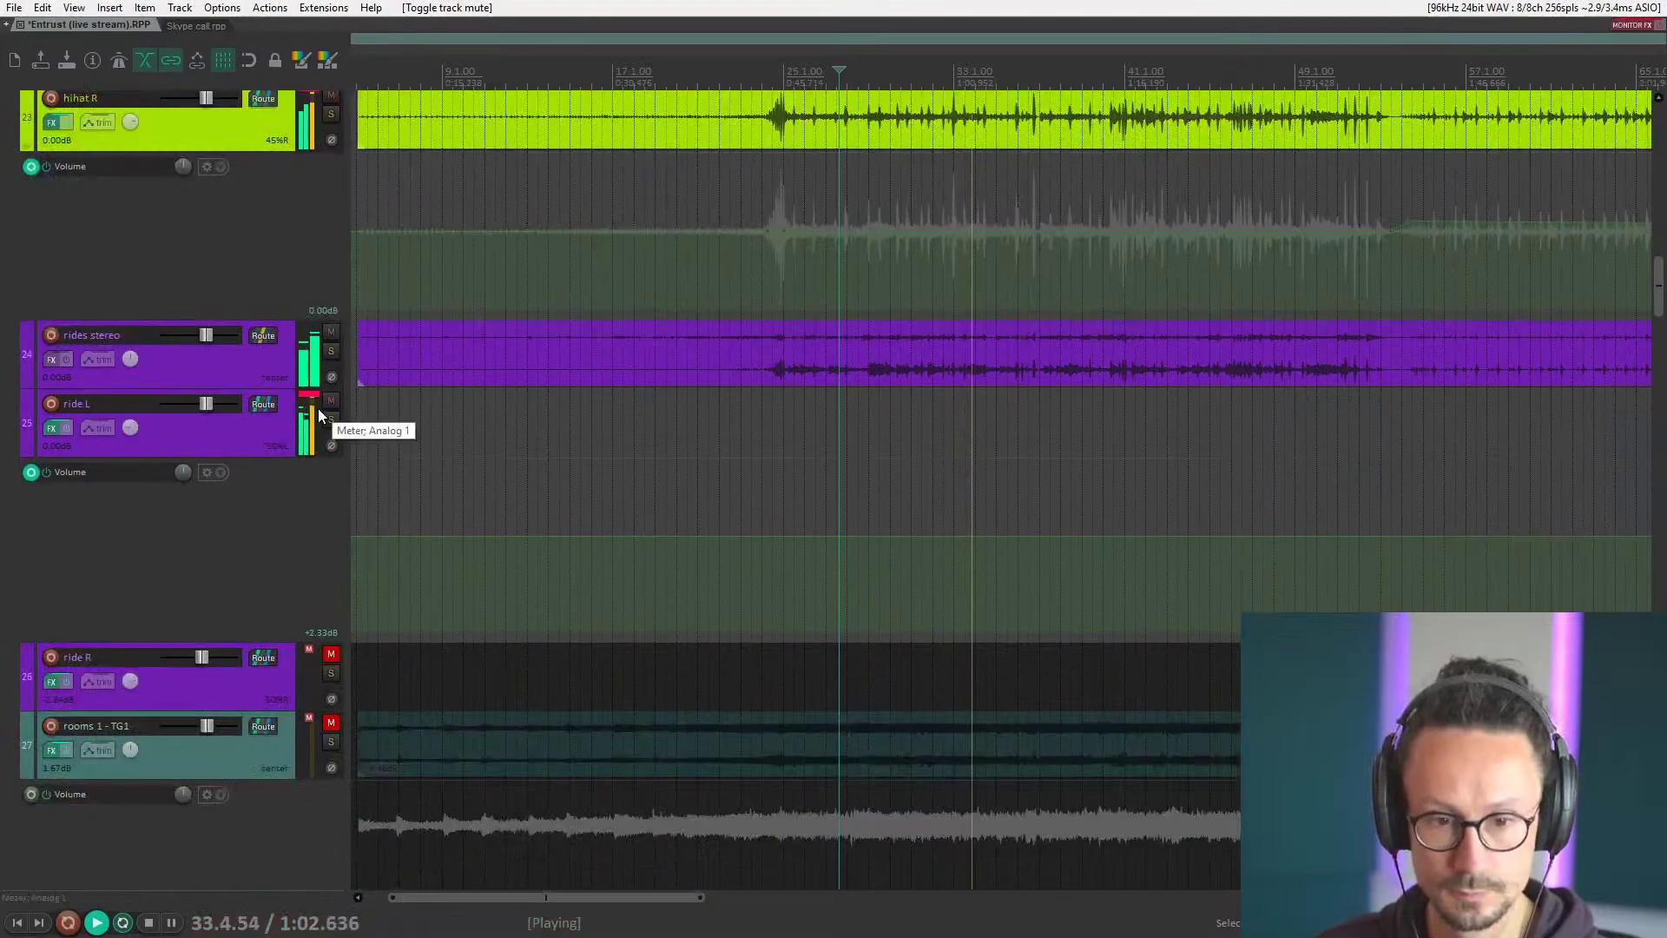
scroll(315, 430, down, 3)
click(331, 518)
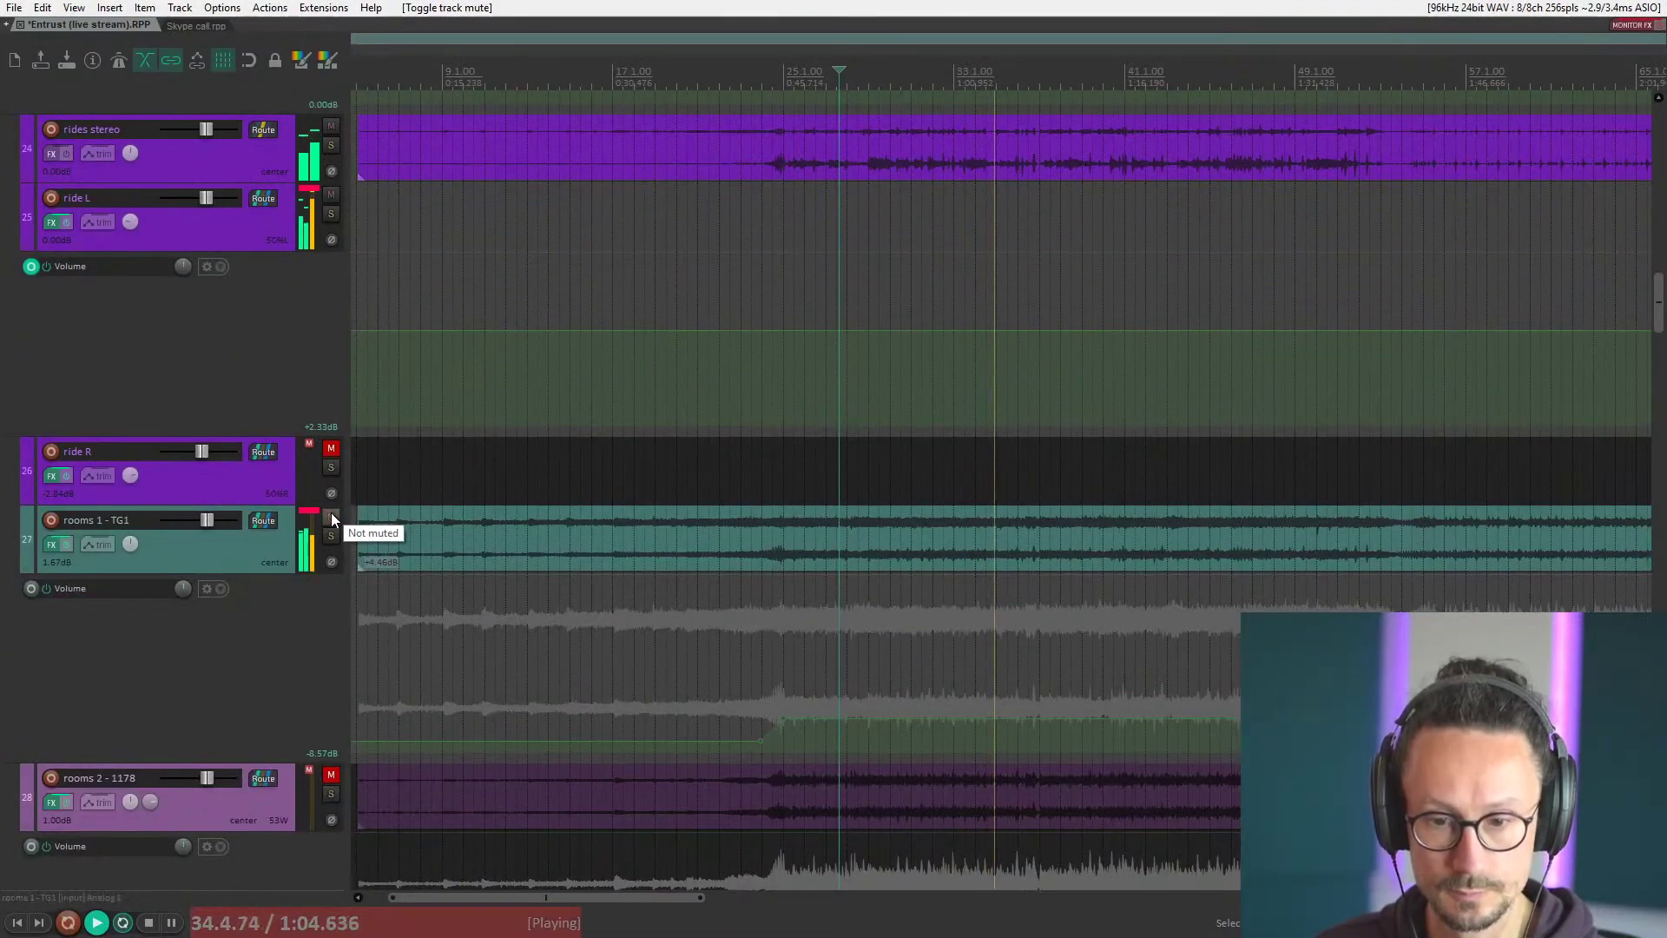
scroll(331, 518, down, 3)
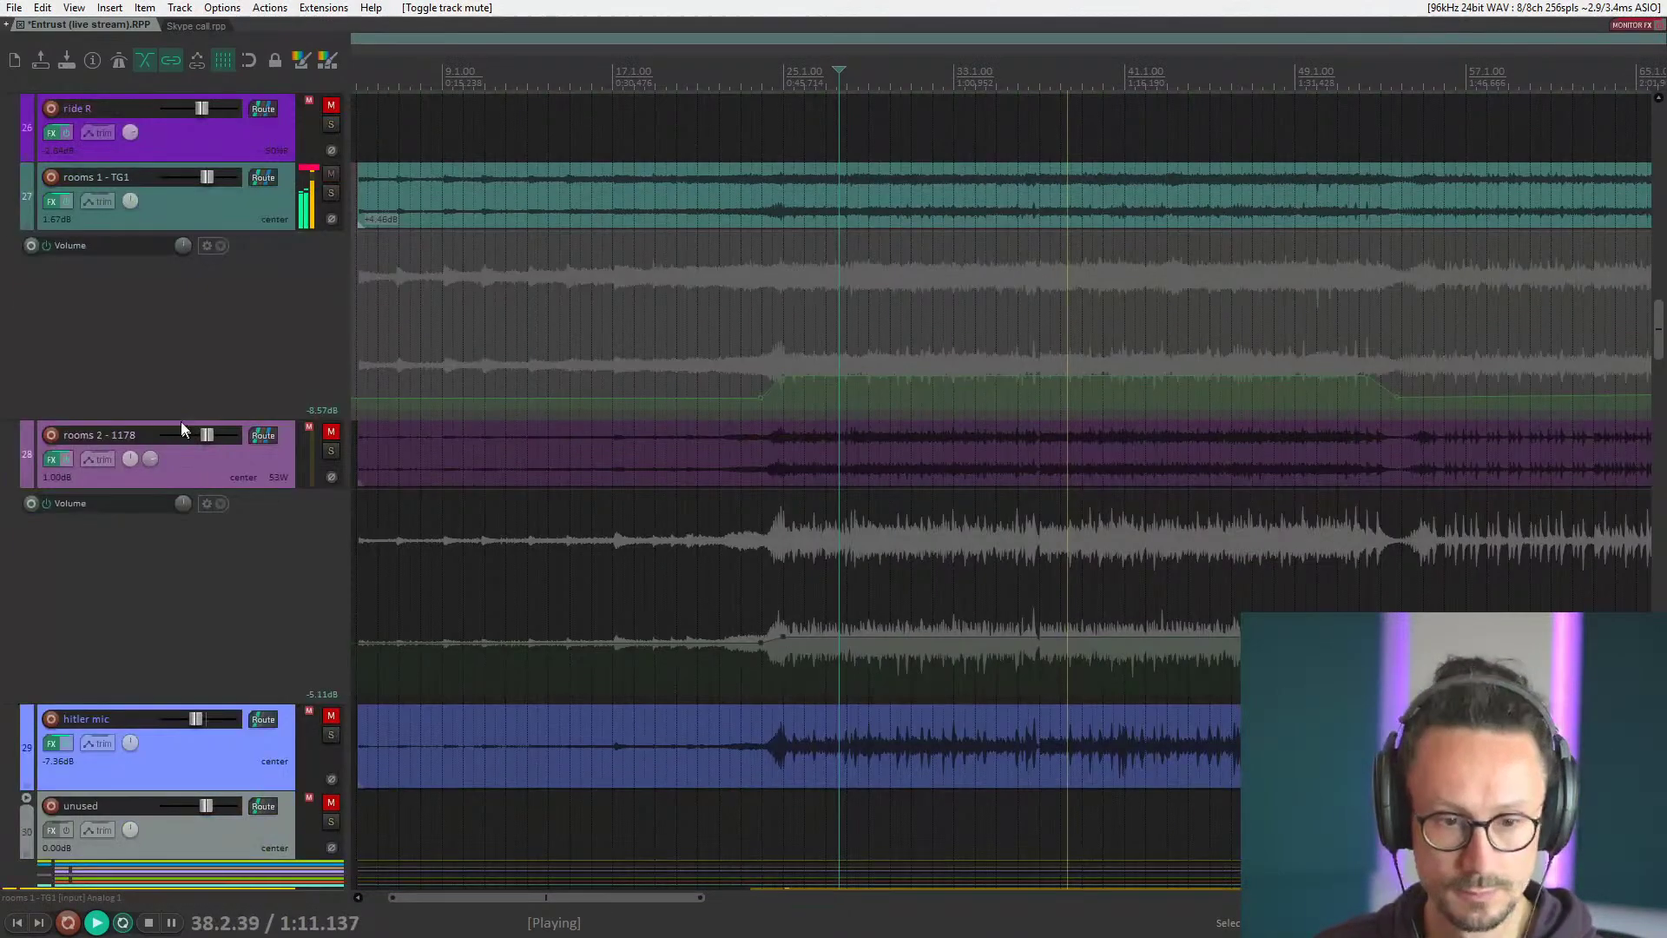
scroll(187, 424, down, 2)
click(331, 175)
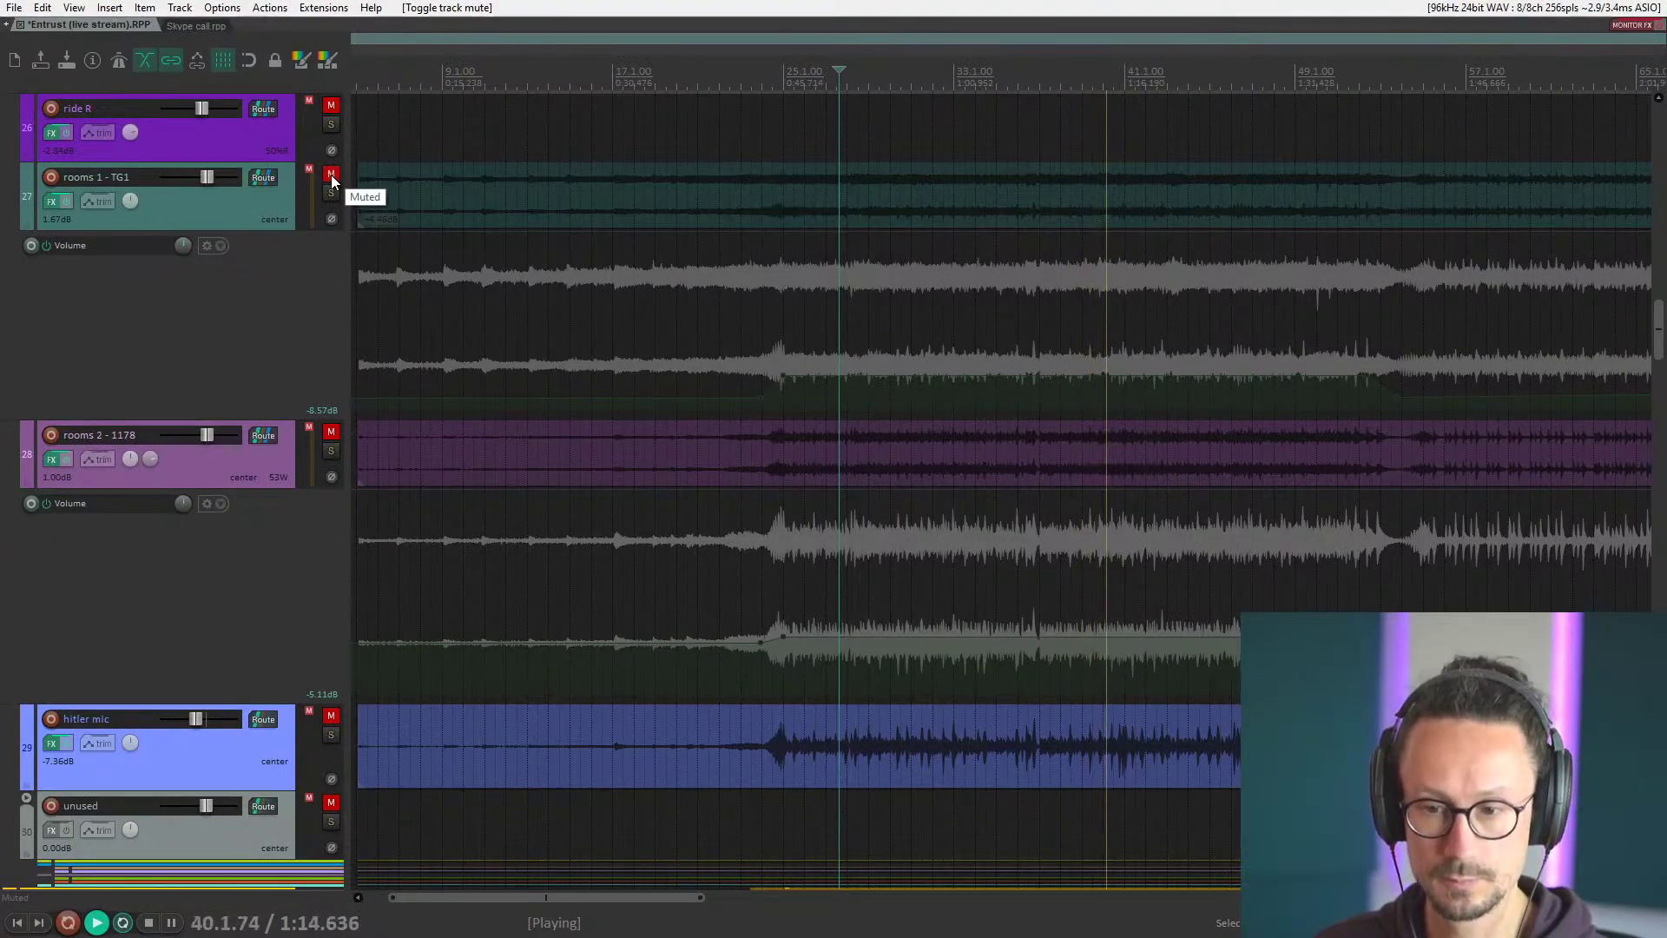
click(331, 174)
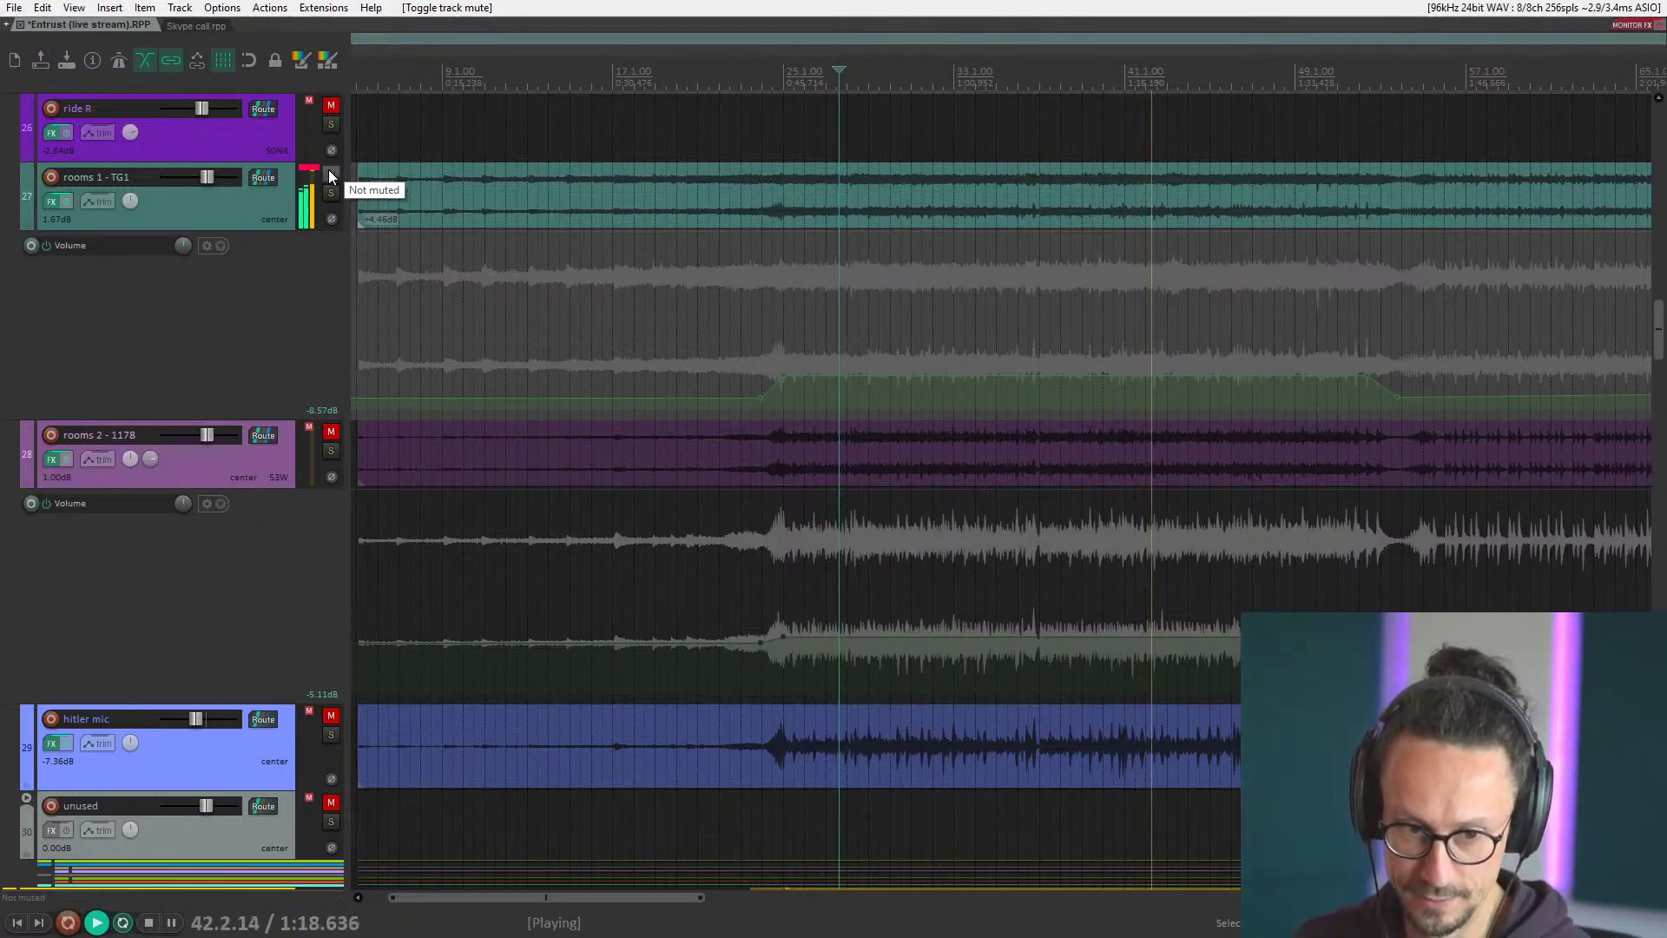
Mute the rooms 1 - TG1 track and unmute rooms 2 - 1178 to hear it in its place.
click(331, 175)
click(331, 432)
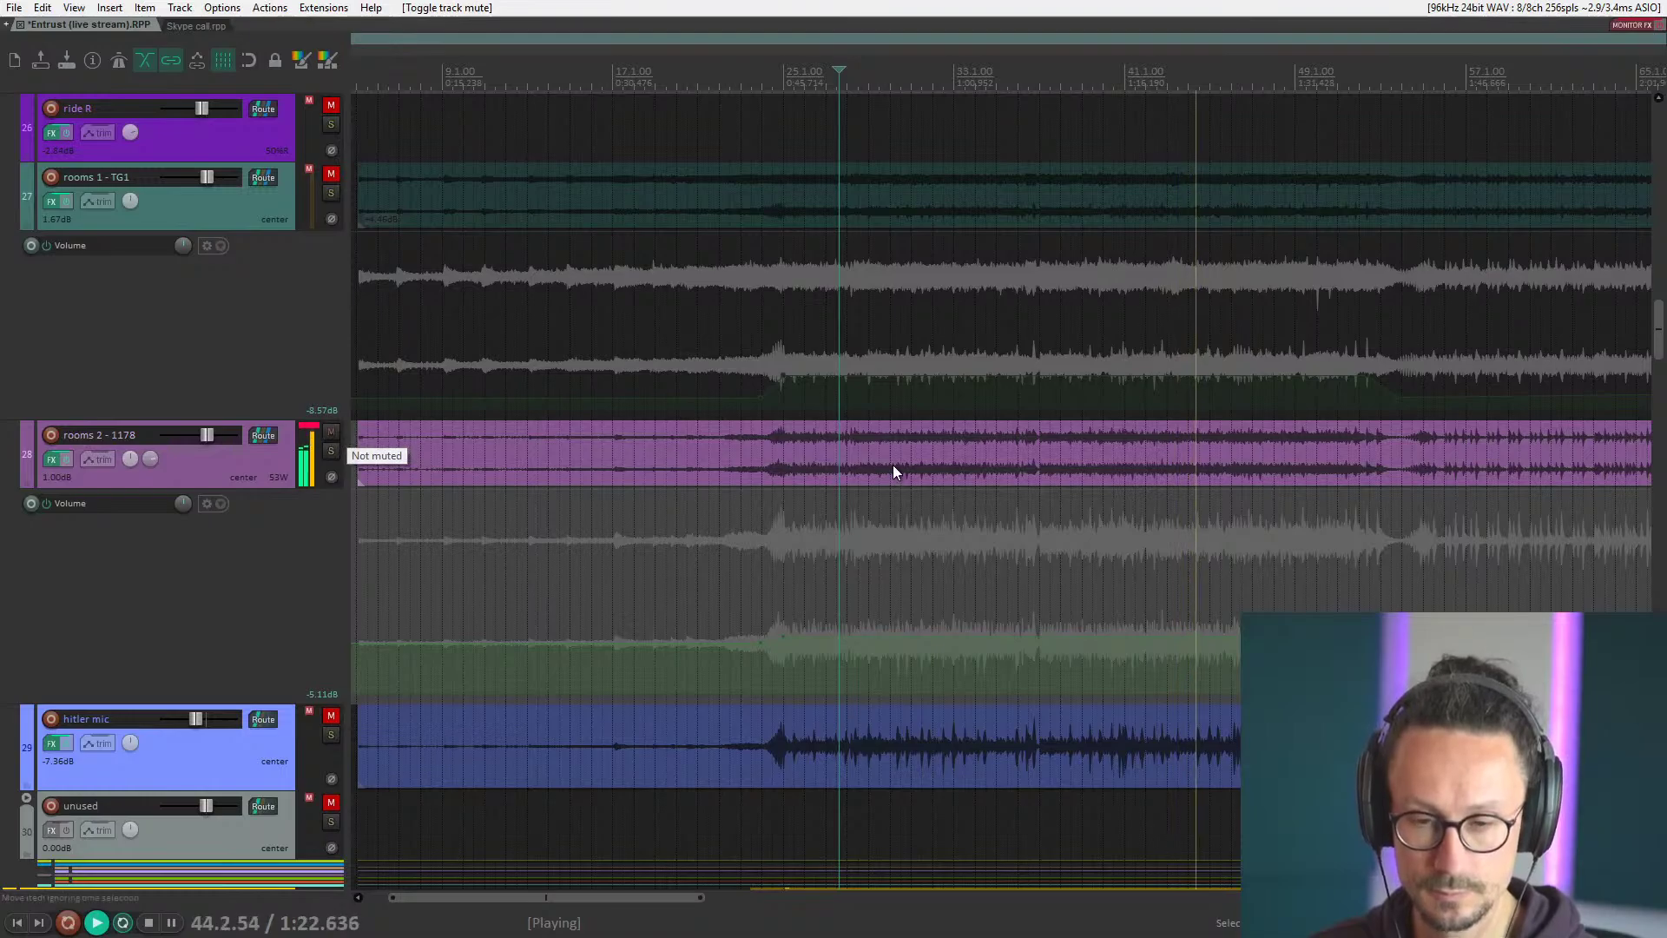
Try the rooms 2 - 1178 track at about +10.1 dB, set its volume to 0.93 dB and compare it muted and unmuted.
scroll(205, 436, up, 3)
drag(206, 435, 214, 435)
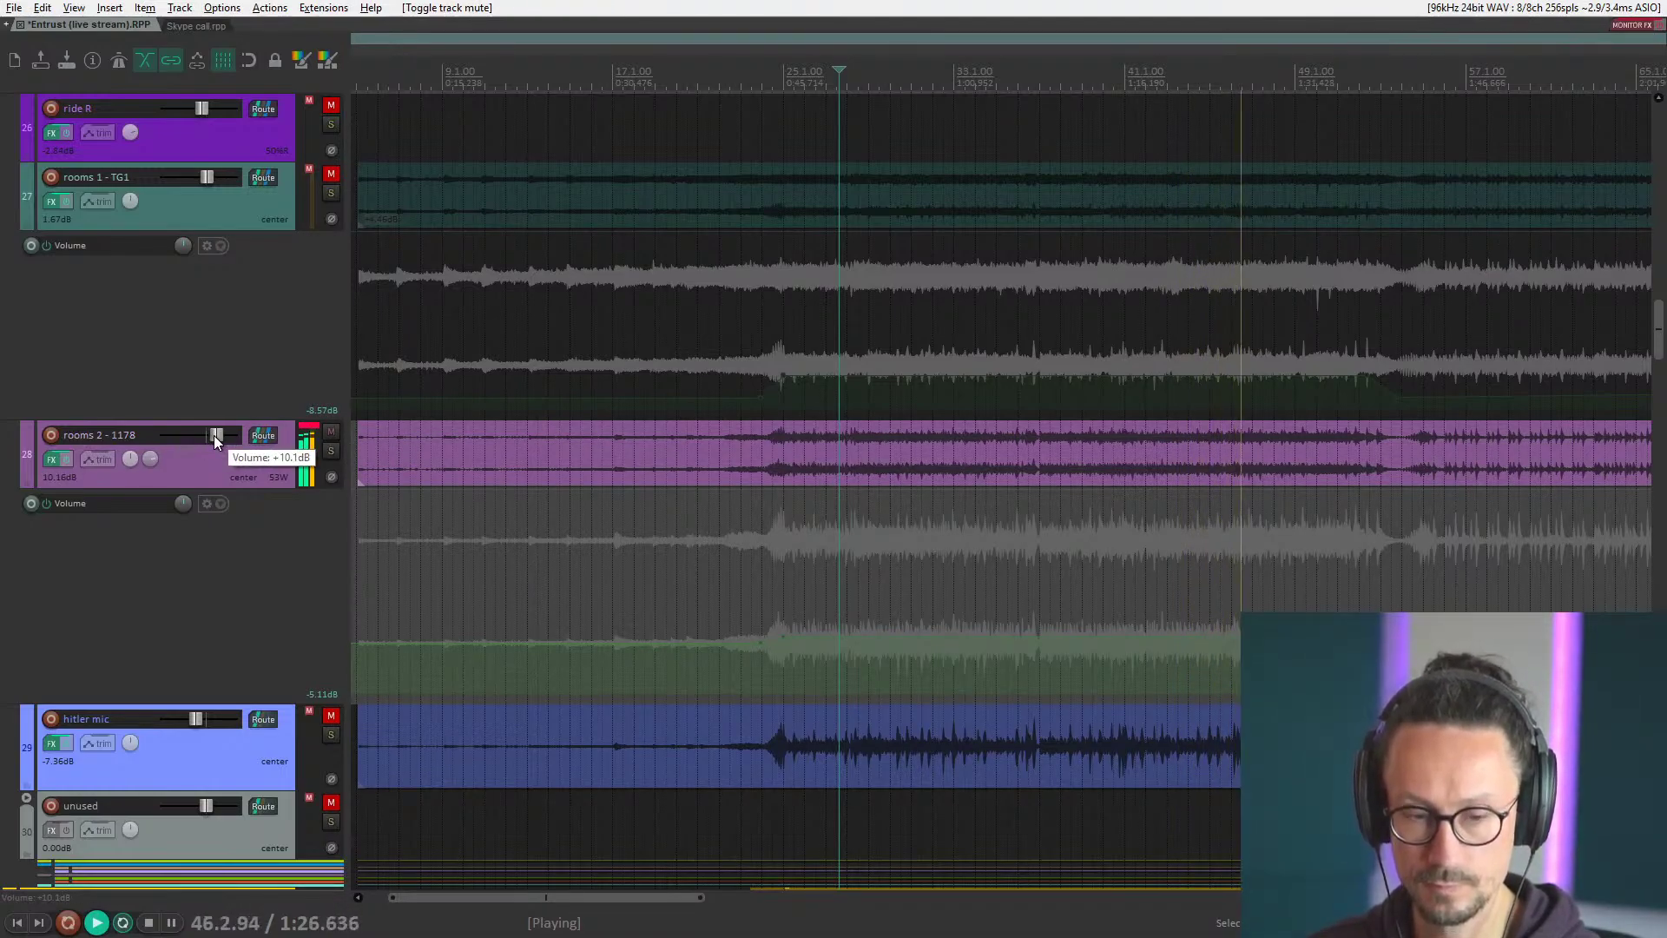
scroll(213, 435, down, 5)
click(331, 431)
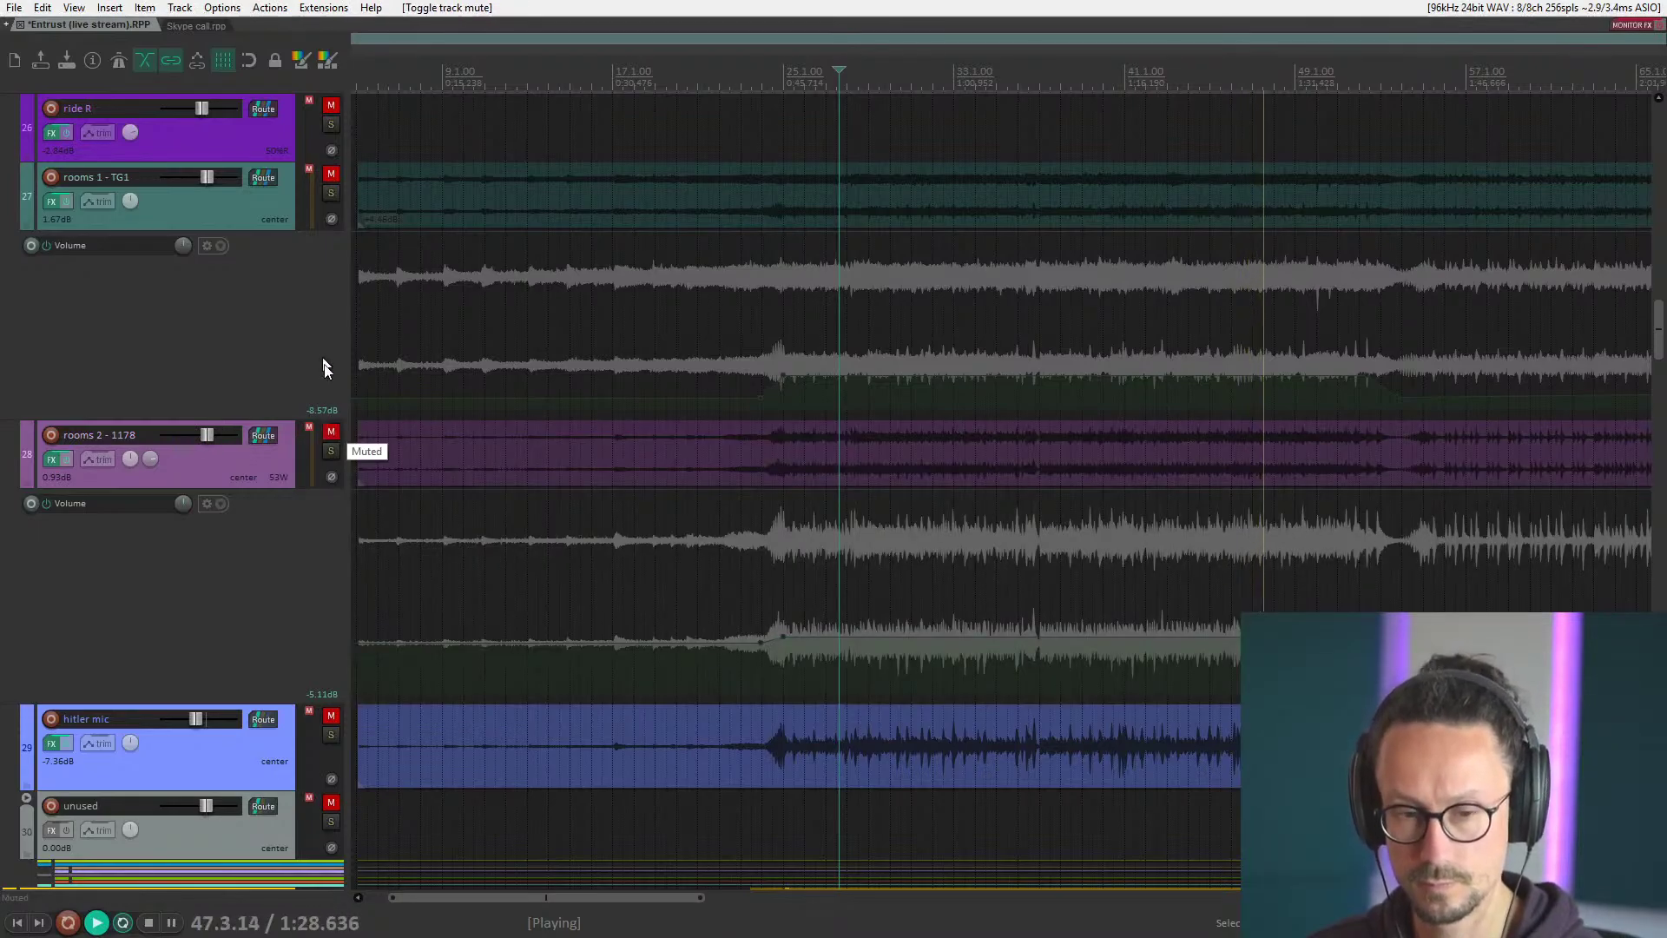
click(330, 432)
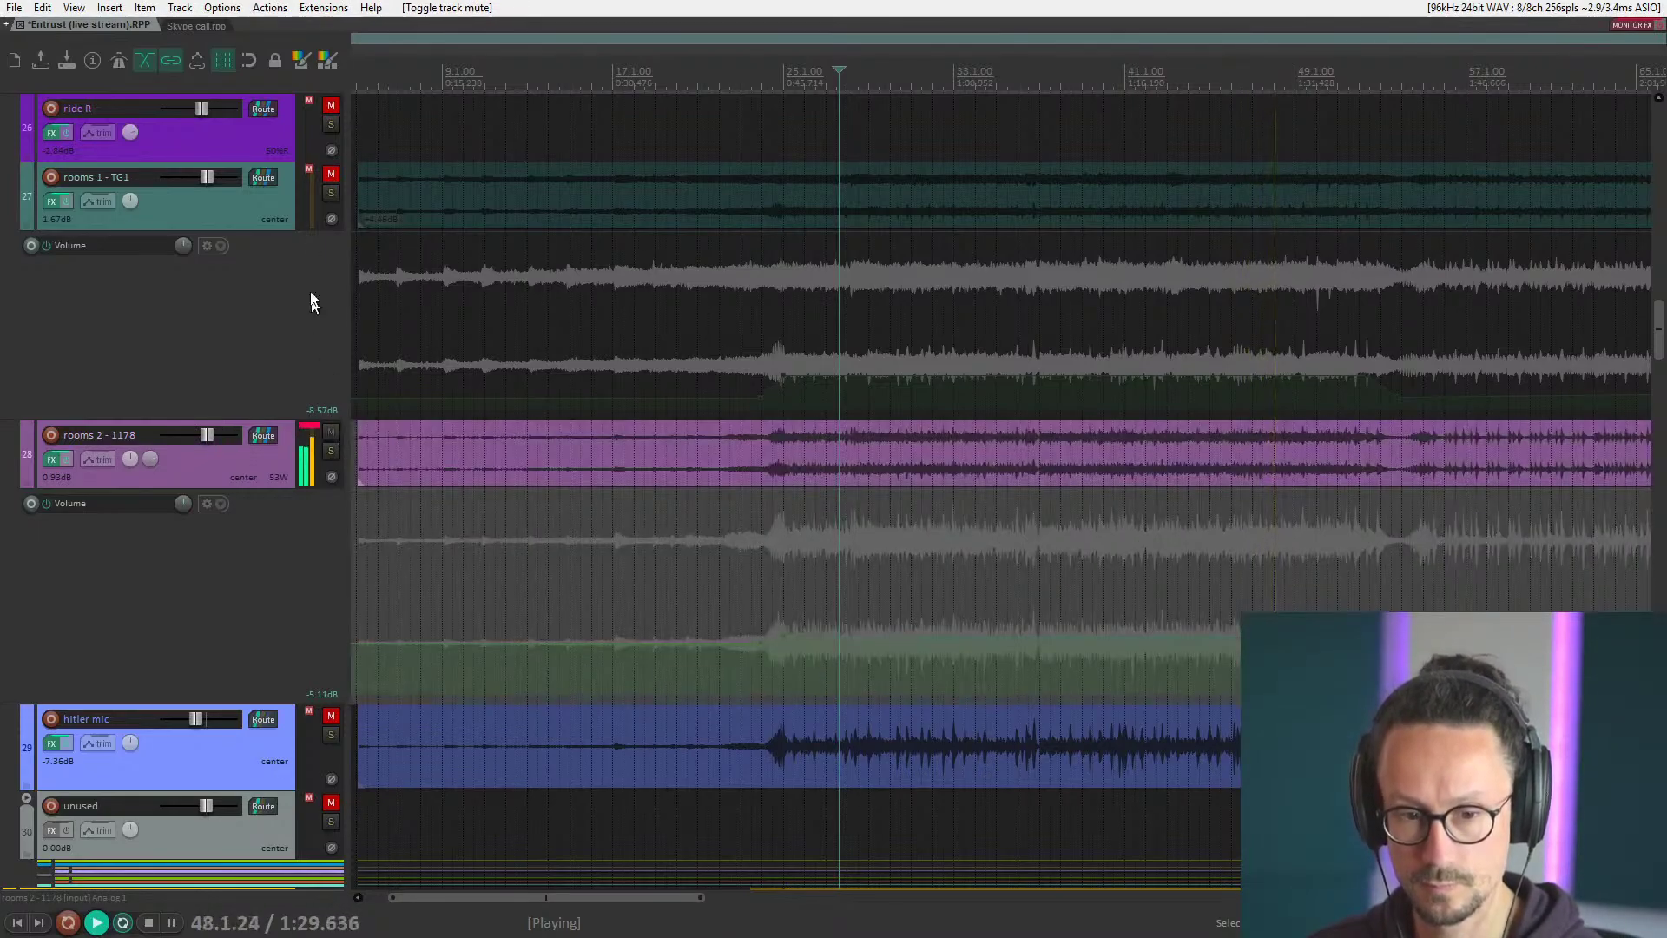
Unmute the rooms 1 - TG1 and hitler mic tracks.
click(334, 174)
scroll(217, 399, down, 3)
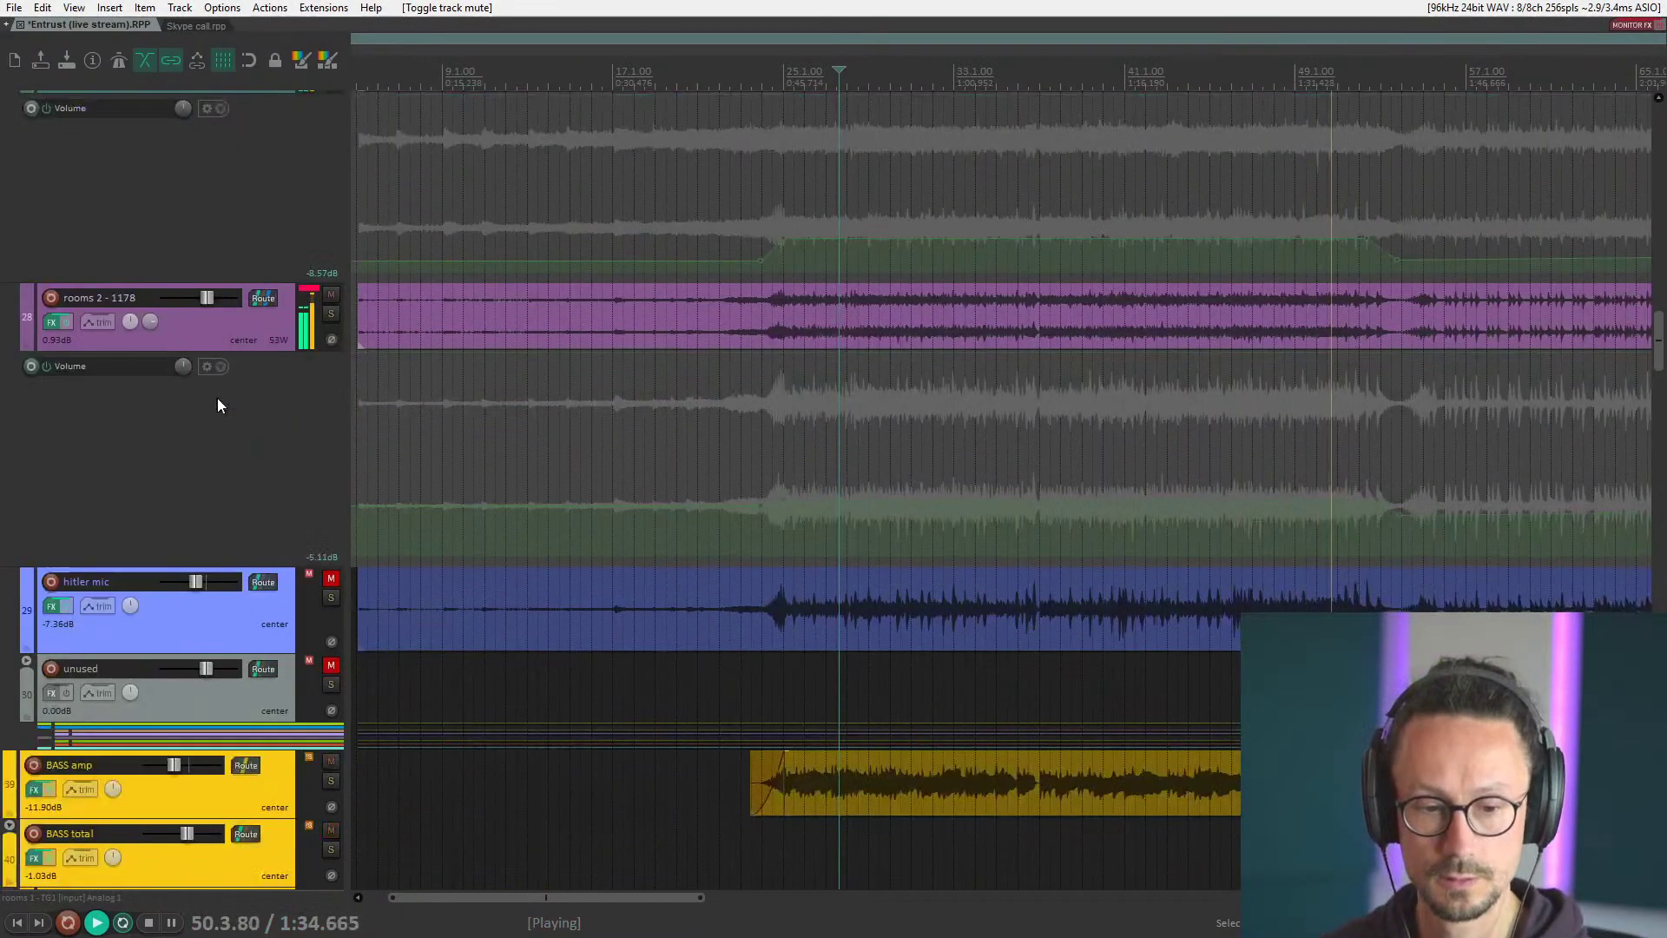
click(330, 510)
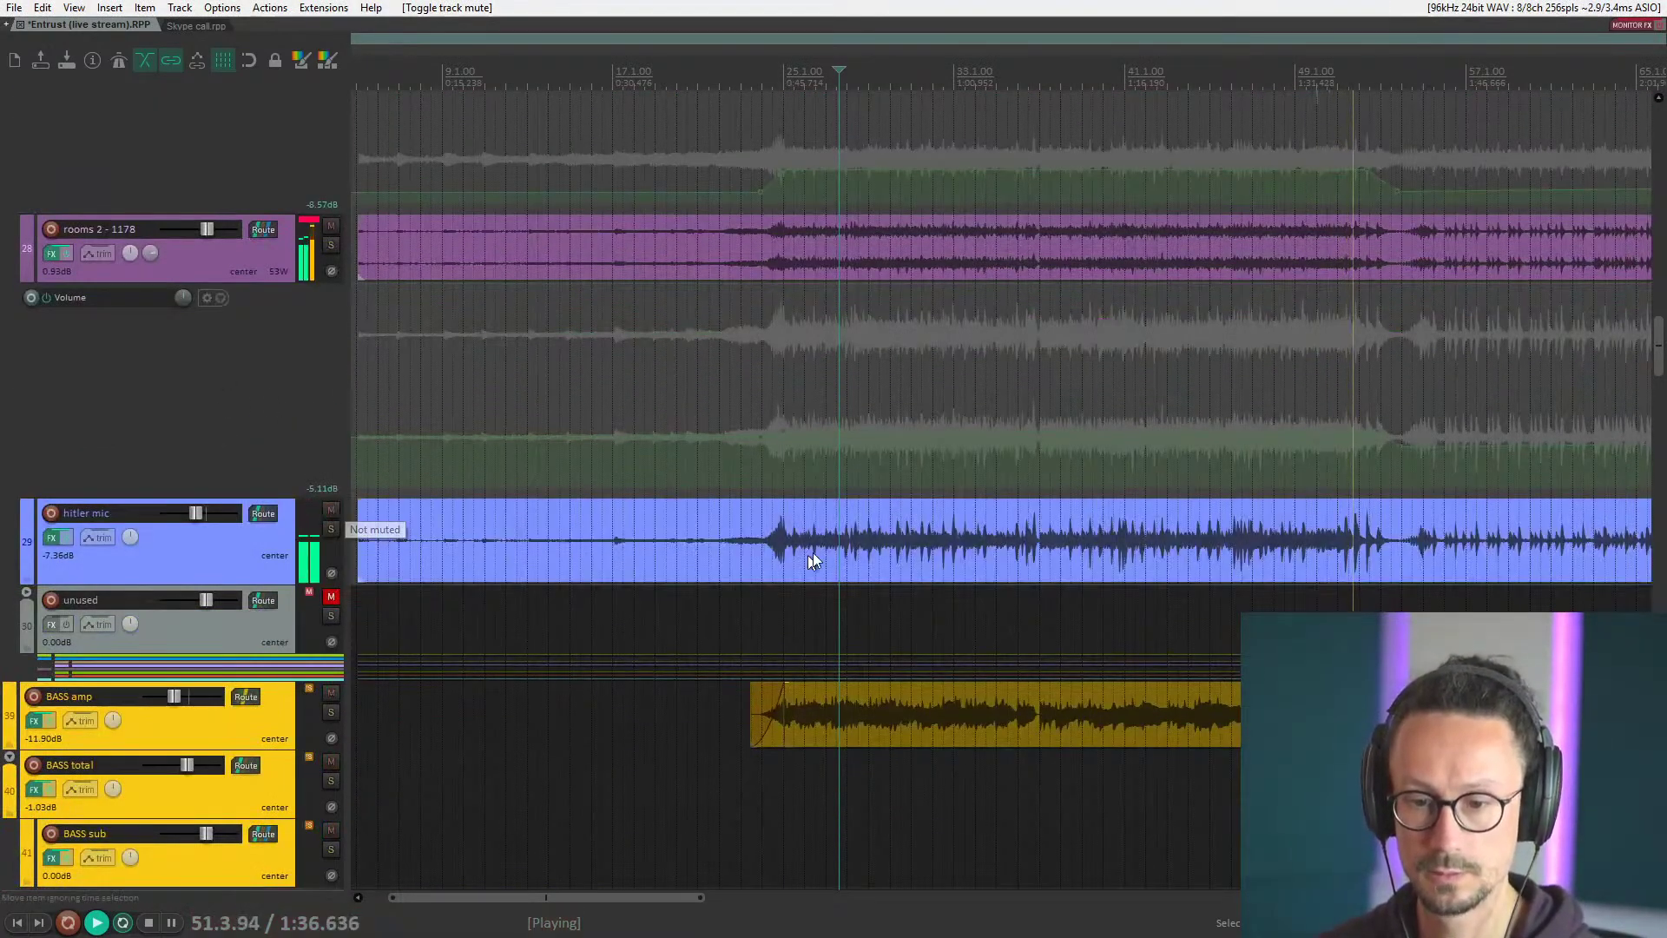
Audition the hitler mic track from bar 26 at about -2.58 dB, return its volume to -7.36 dB and stop playback.
click(820, 456)
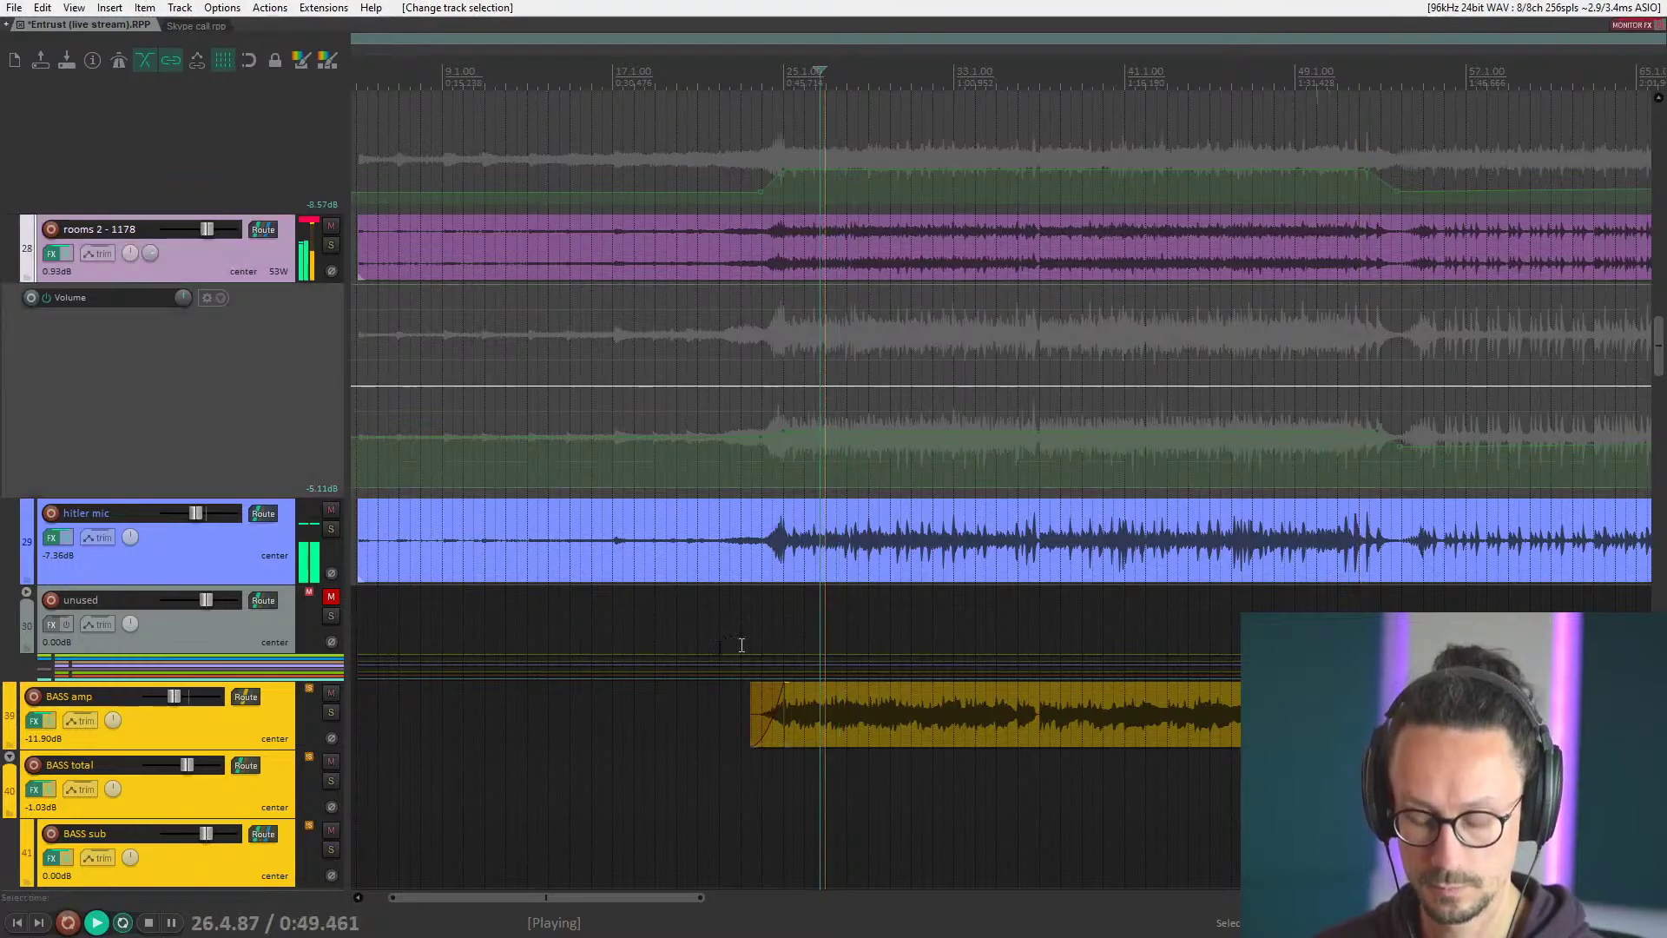
mouse_move(195, 512)
mouse_down()
mouse_move(86, 545)
mouse_move(197, 512)
mouse_up()
scroll(196, 512, down, 3)
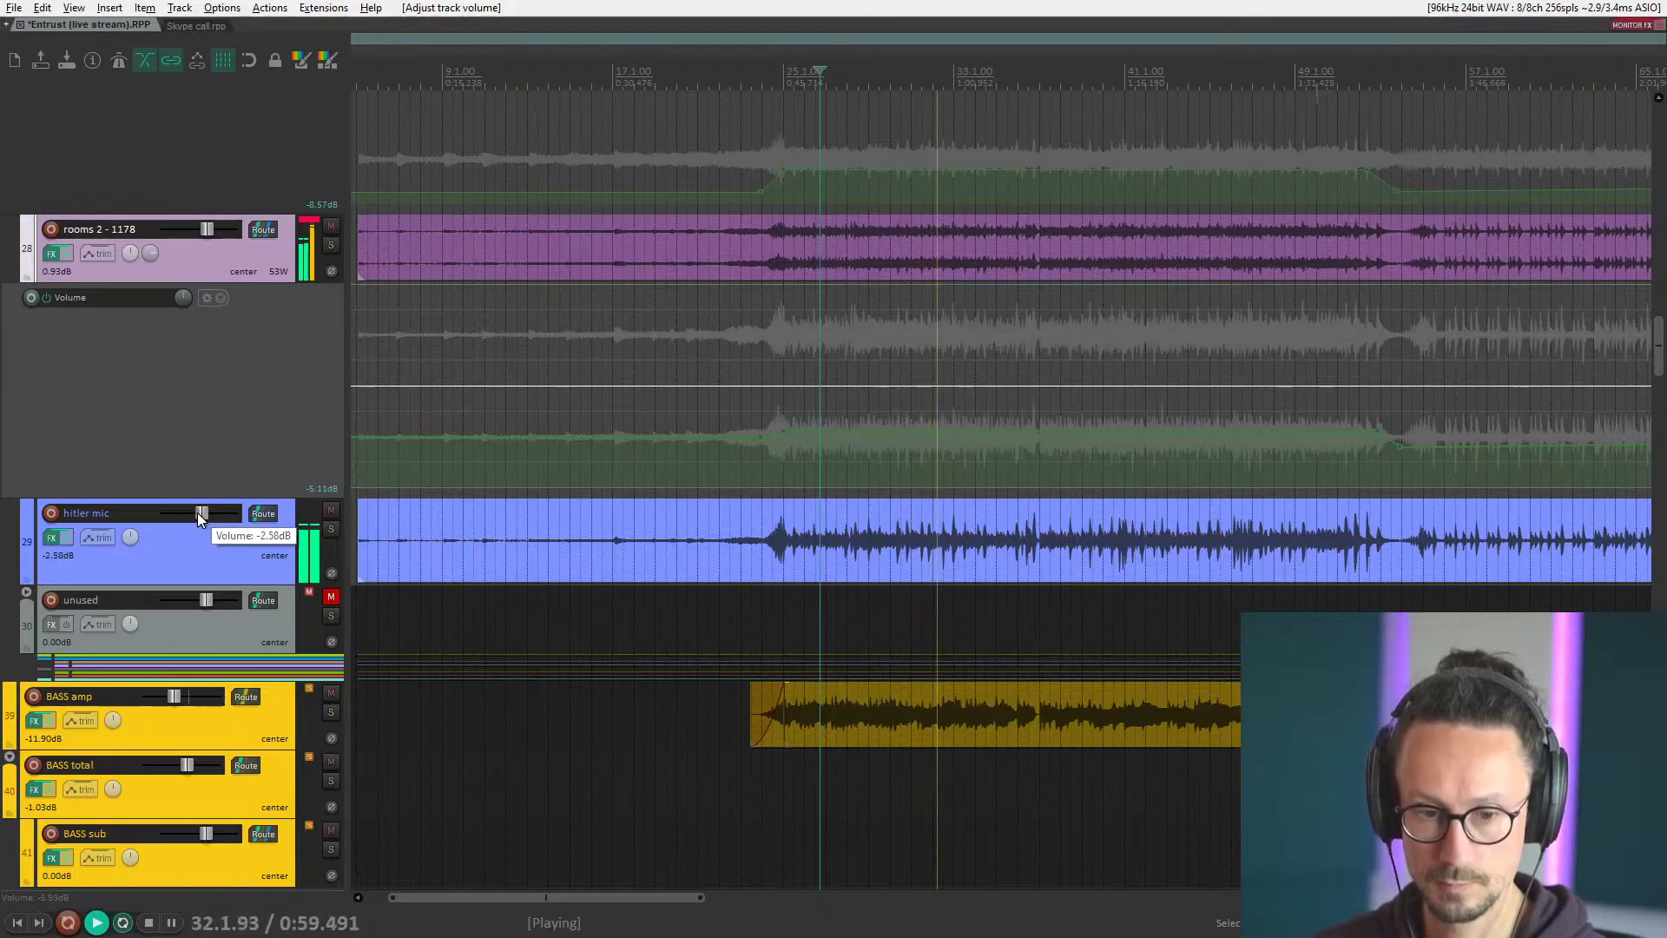
key(space)
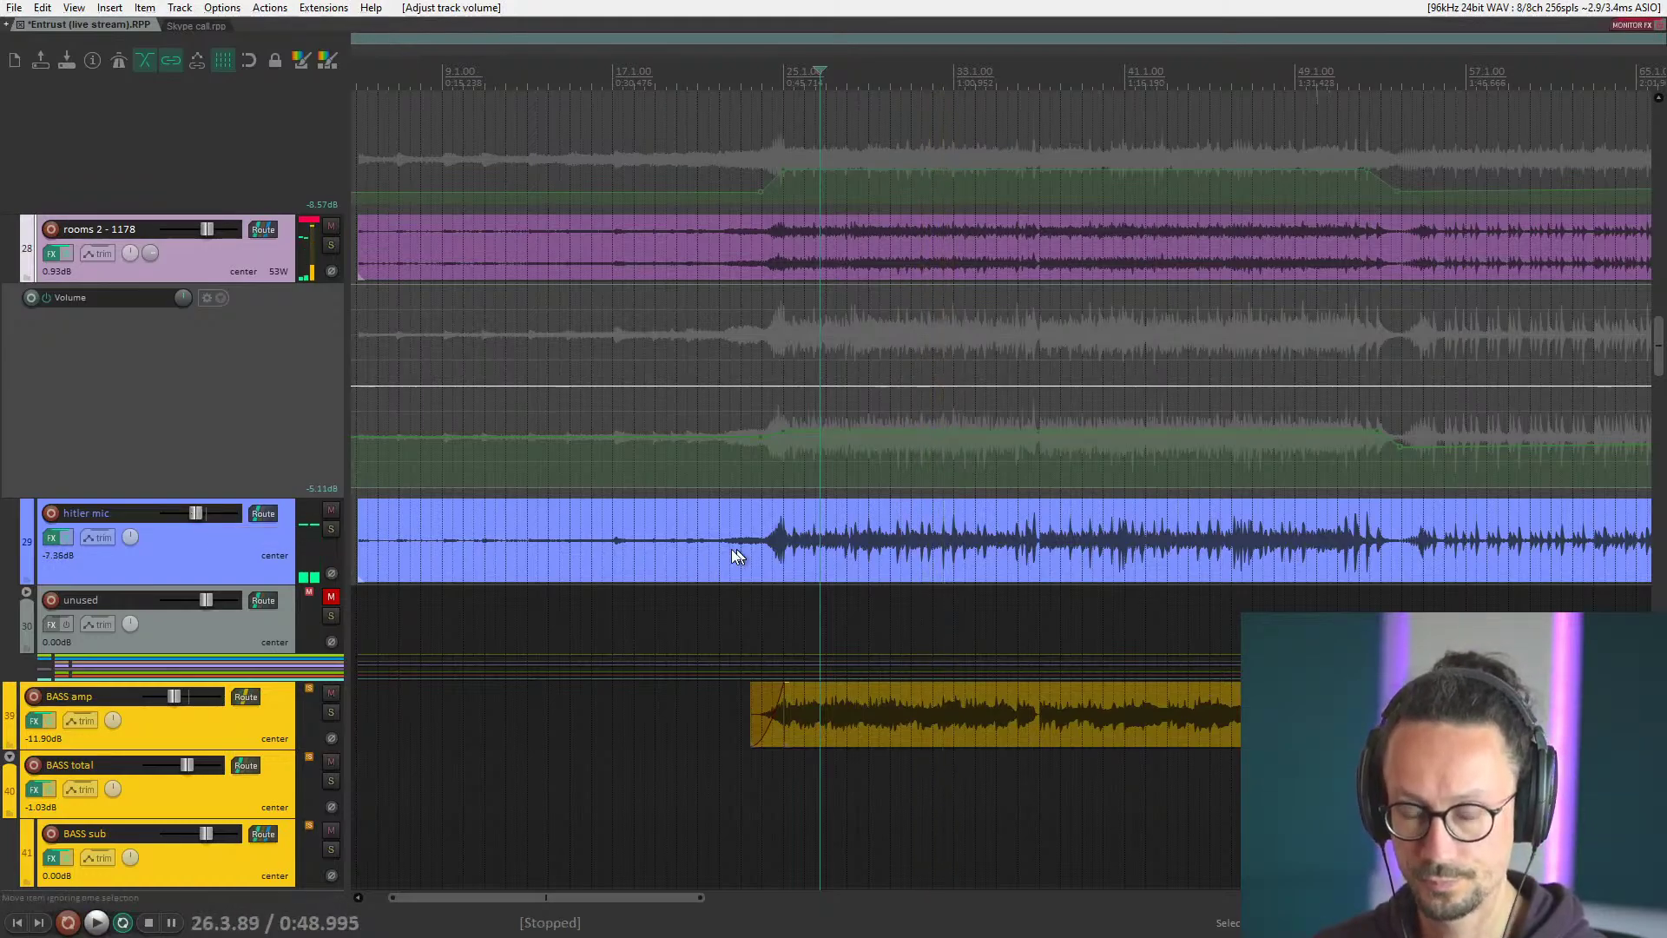
Look over the hitler mic track and the muted unused folder, selecting each in turn.
click(237, 539)
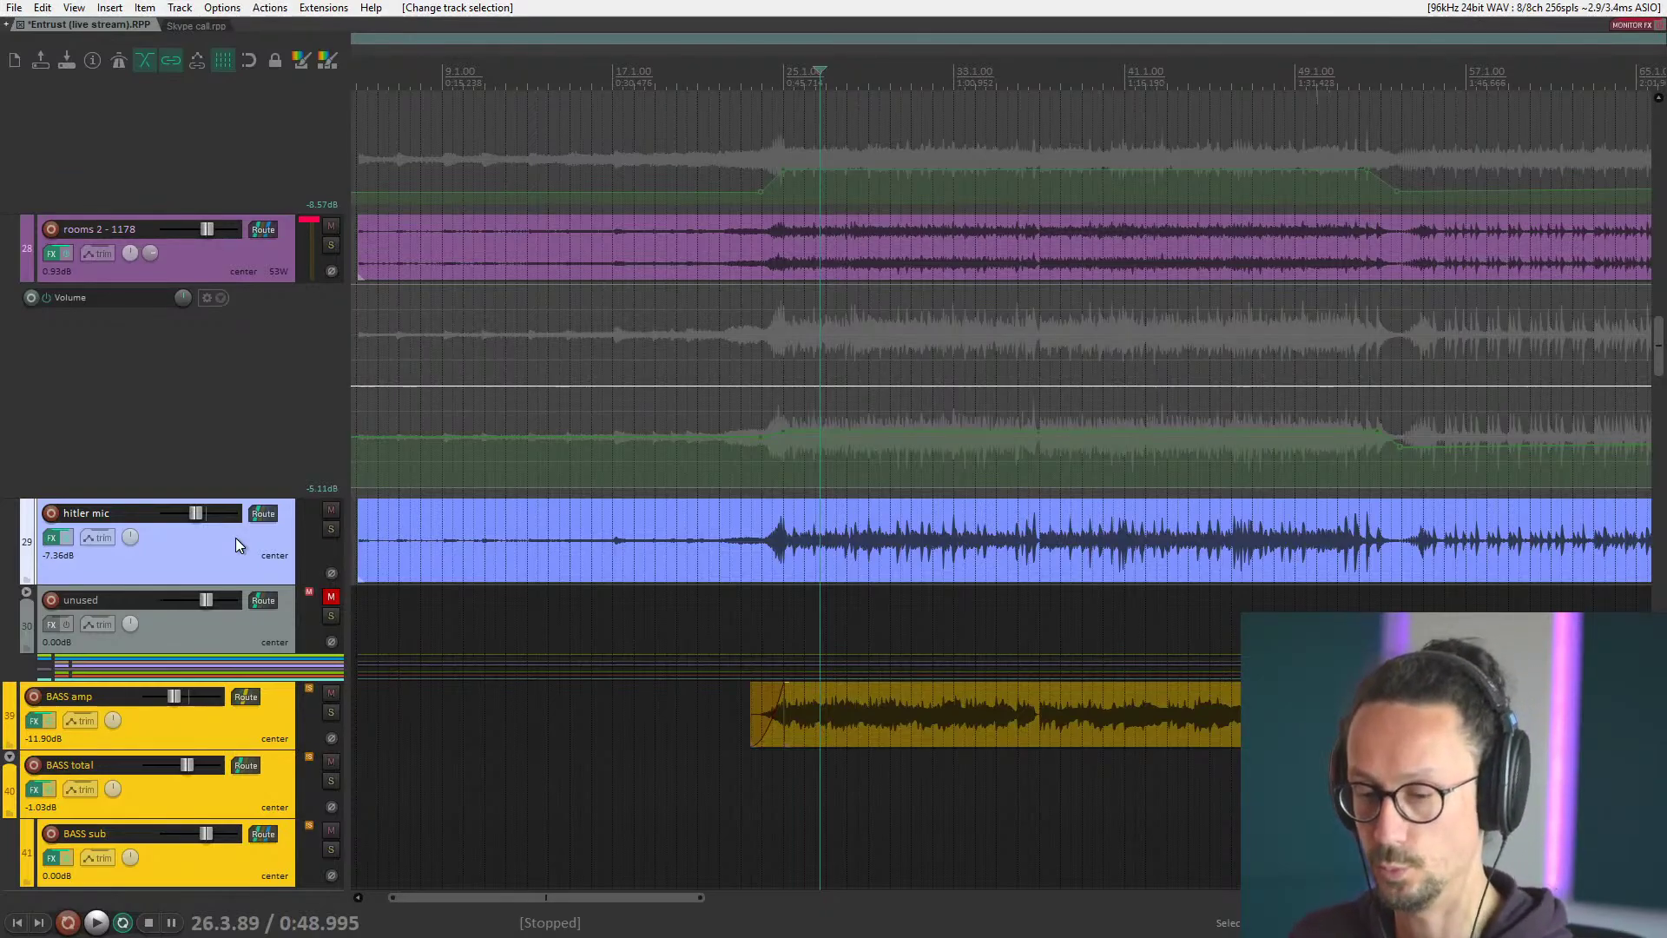
scroll(237, 539, down, 1)
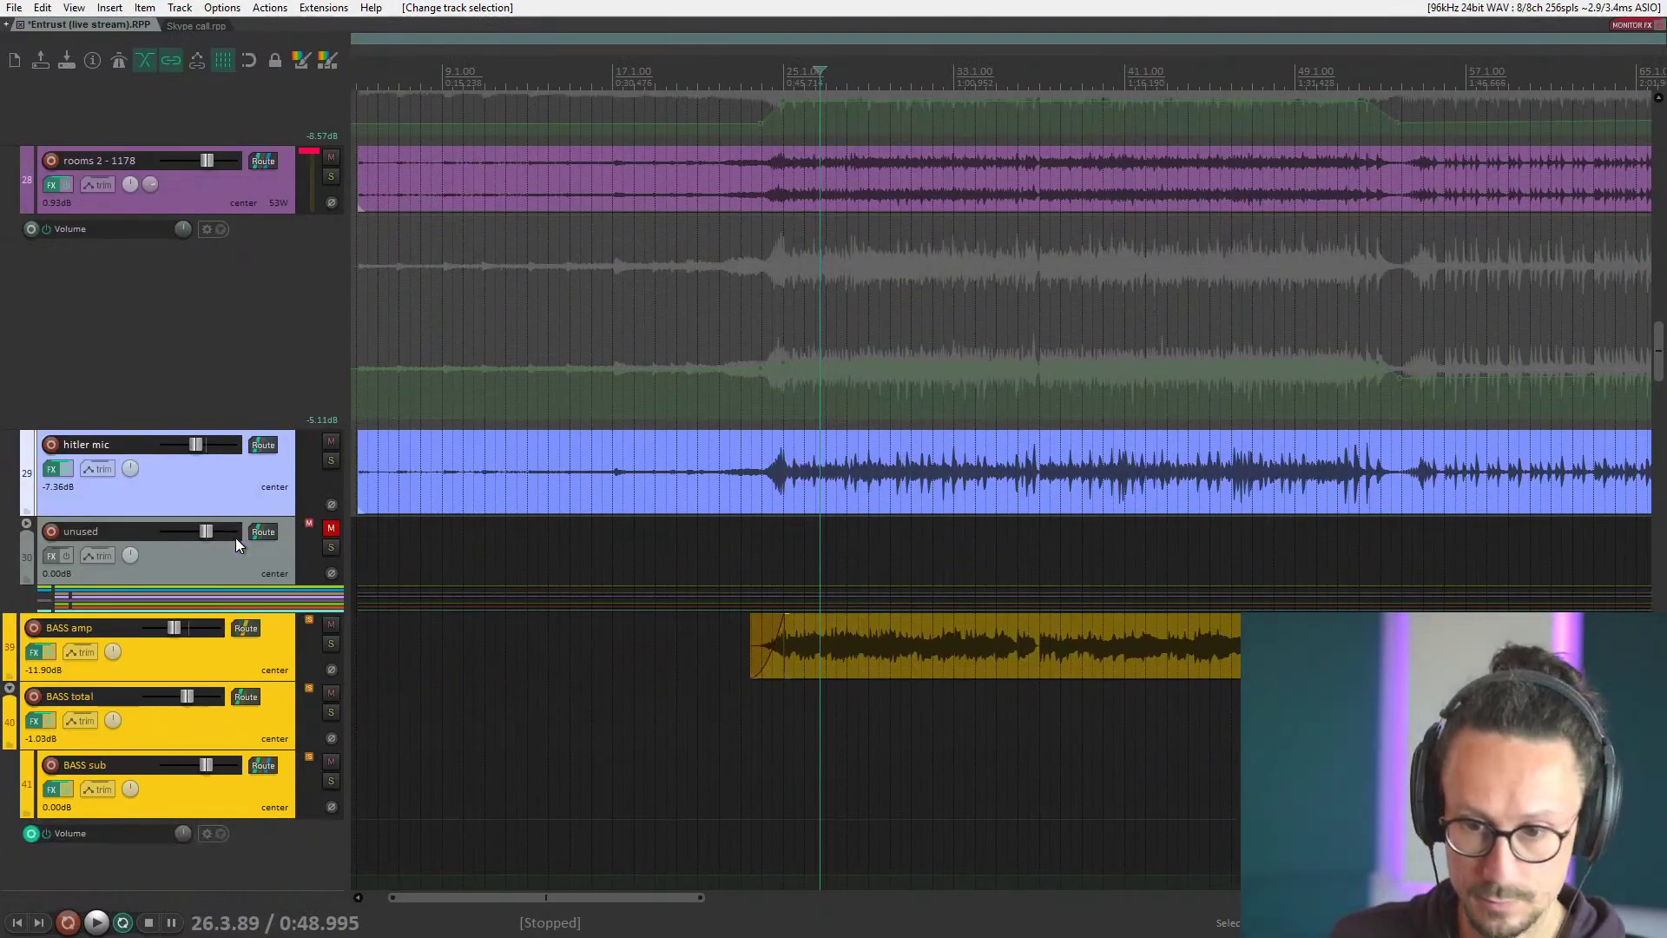
scroll(236, 538, down, 1)
click(240, 500)
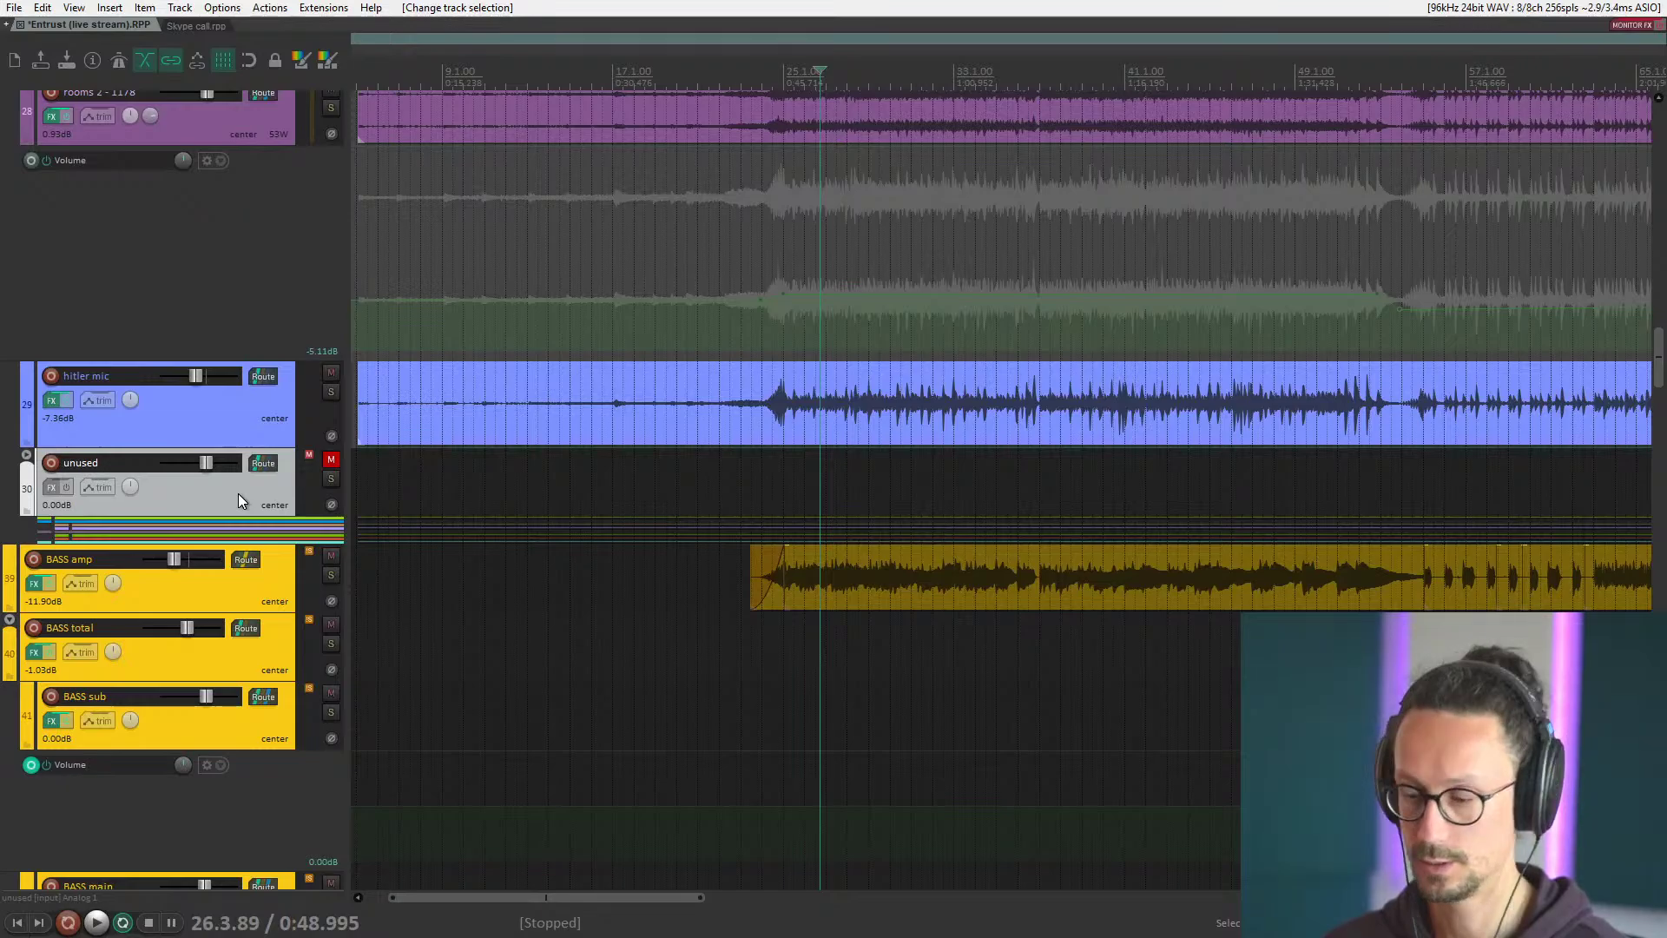
click(250, 387)
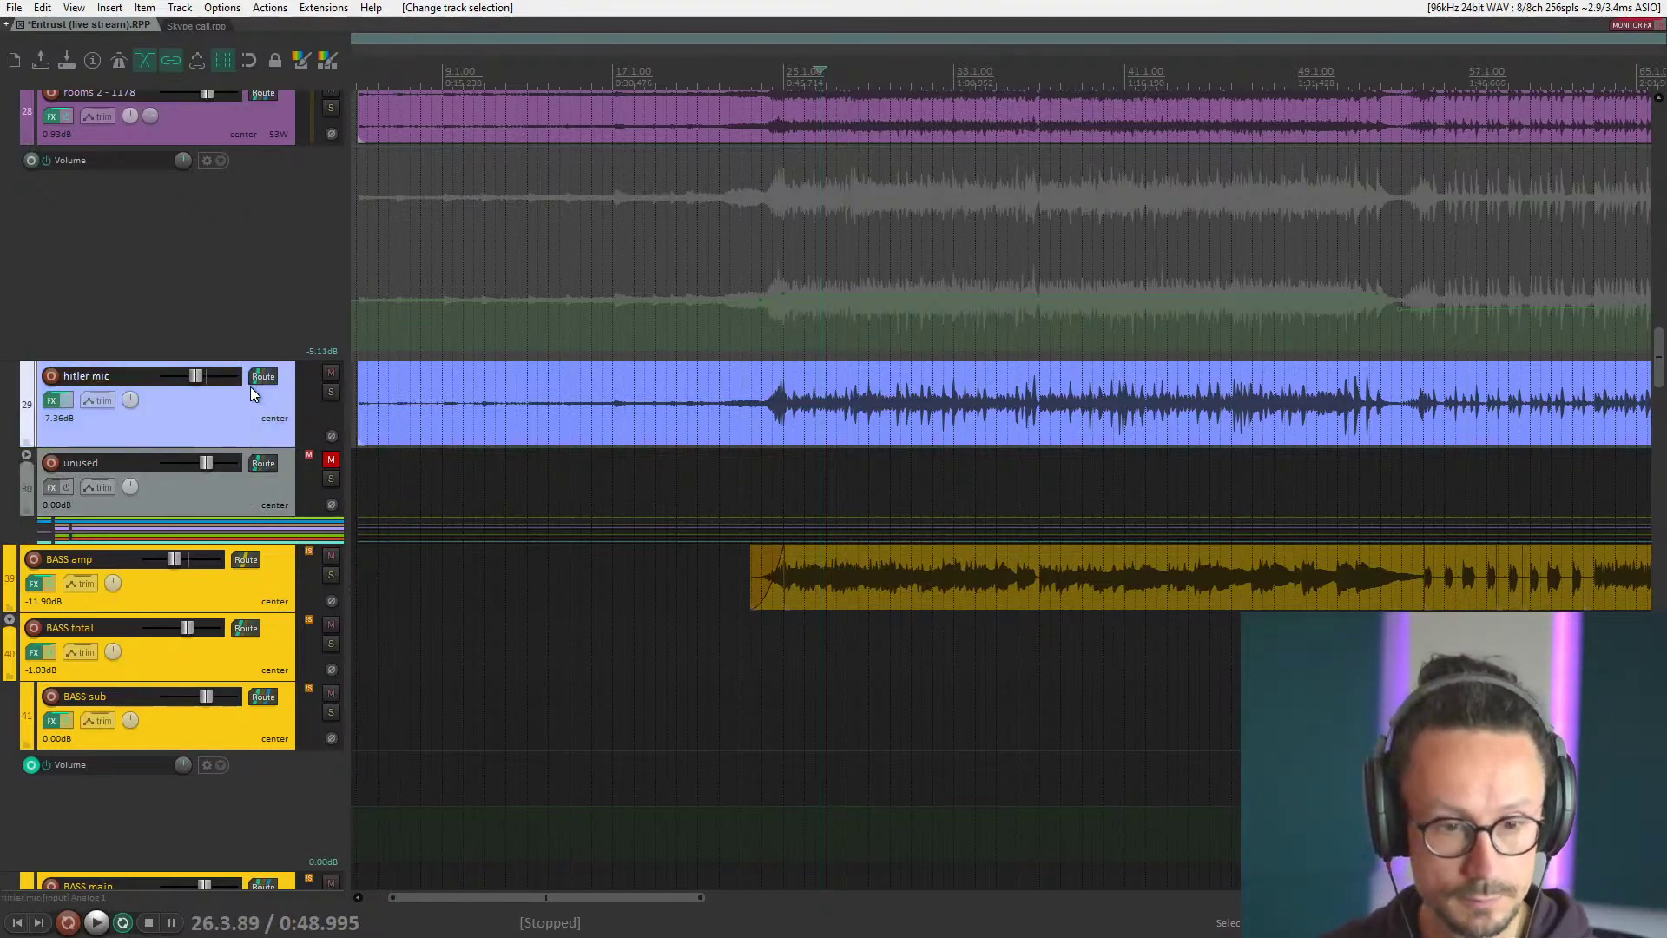
click(250, 496)
scroll(264, 530, down, 2)
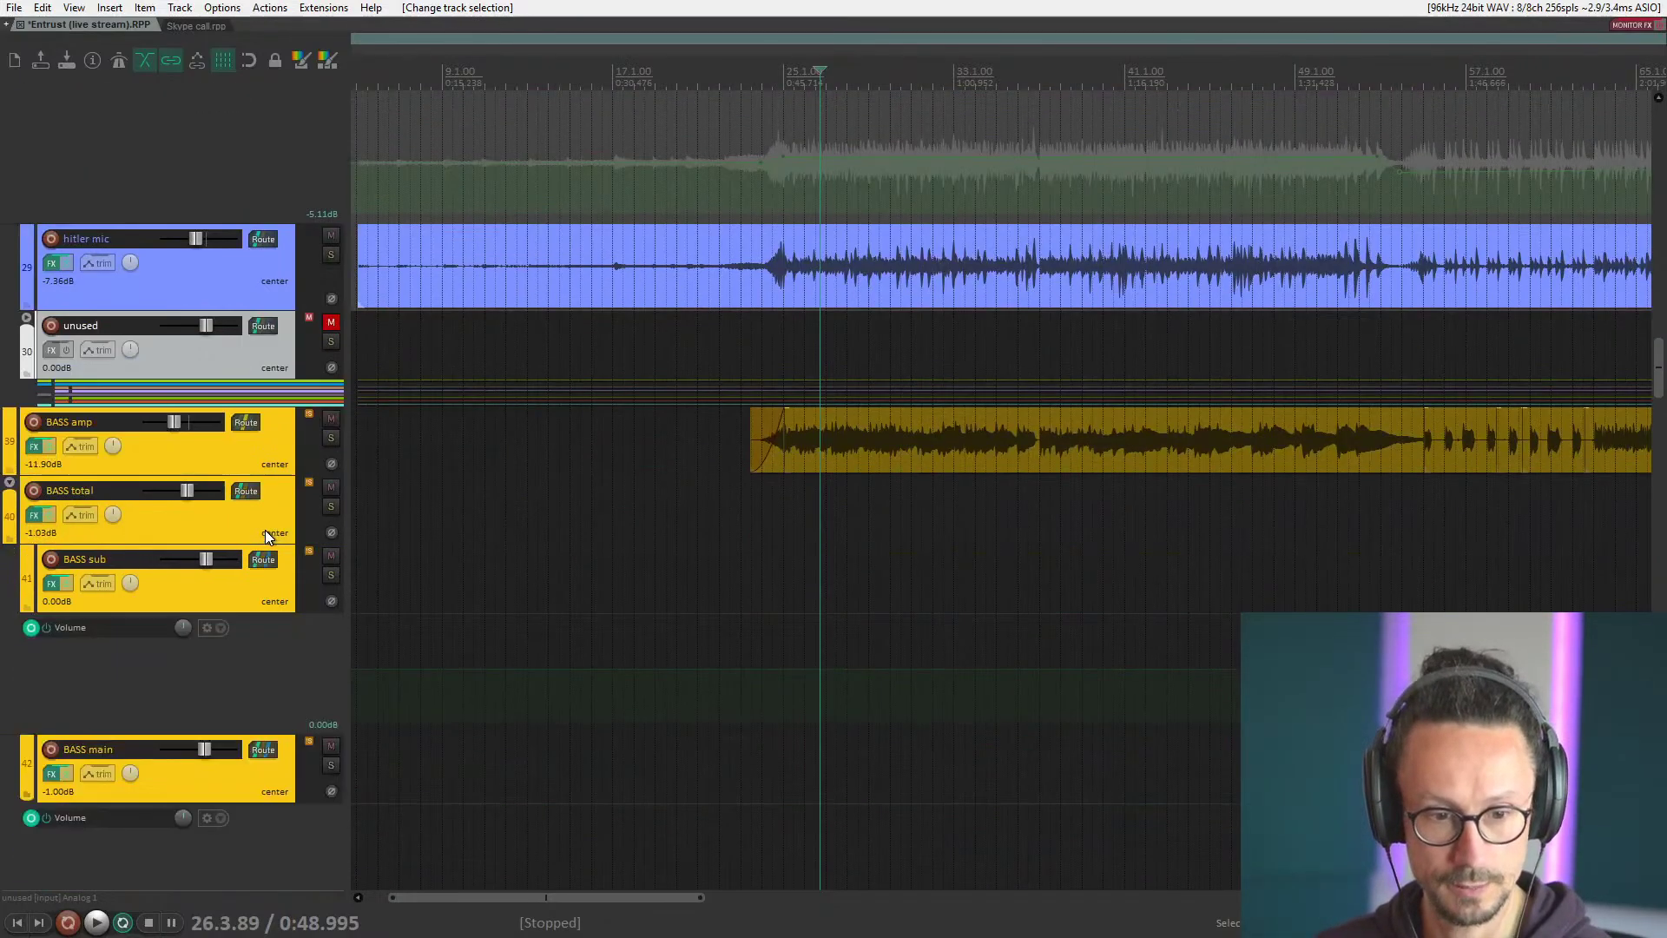
Examine the BASS amp track and the BASS total folder with its sub and main tracks.
click(222, 461)
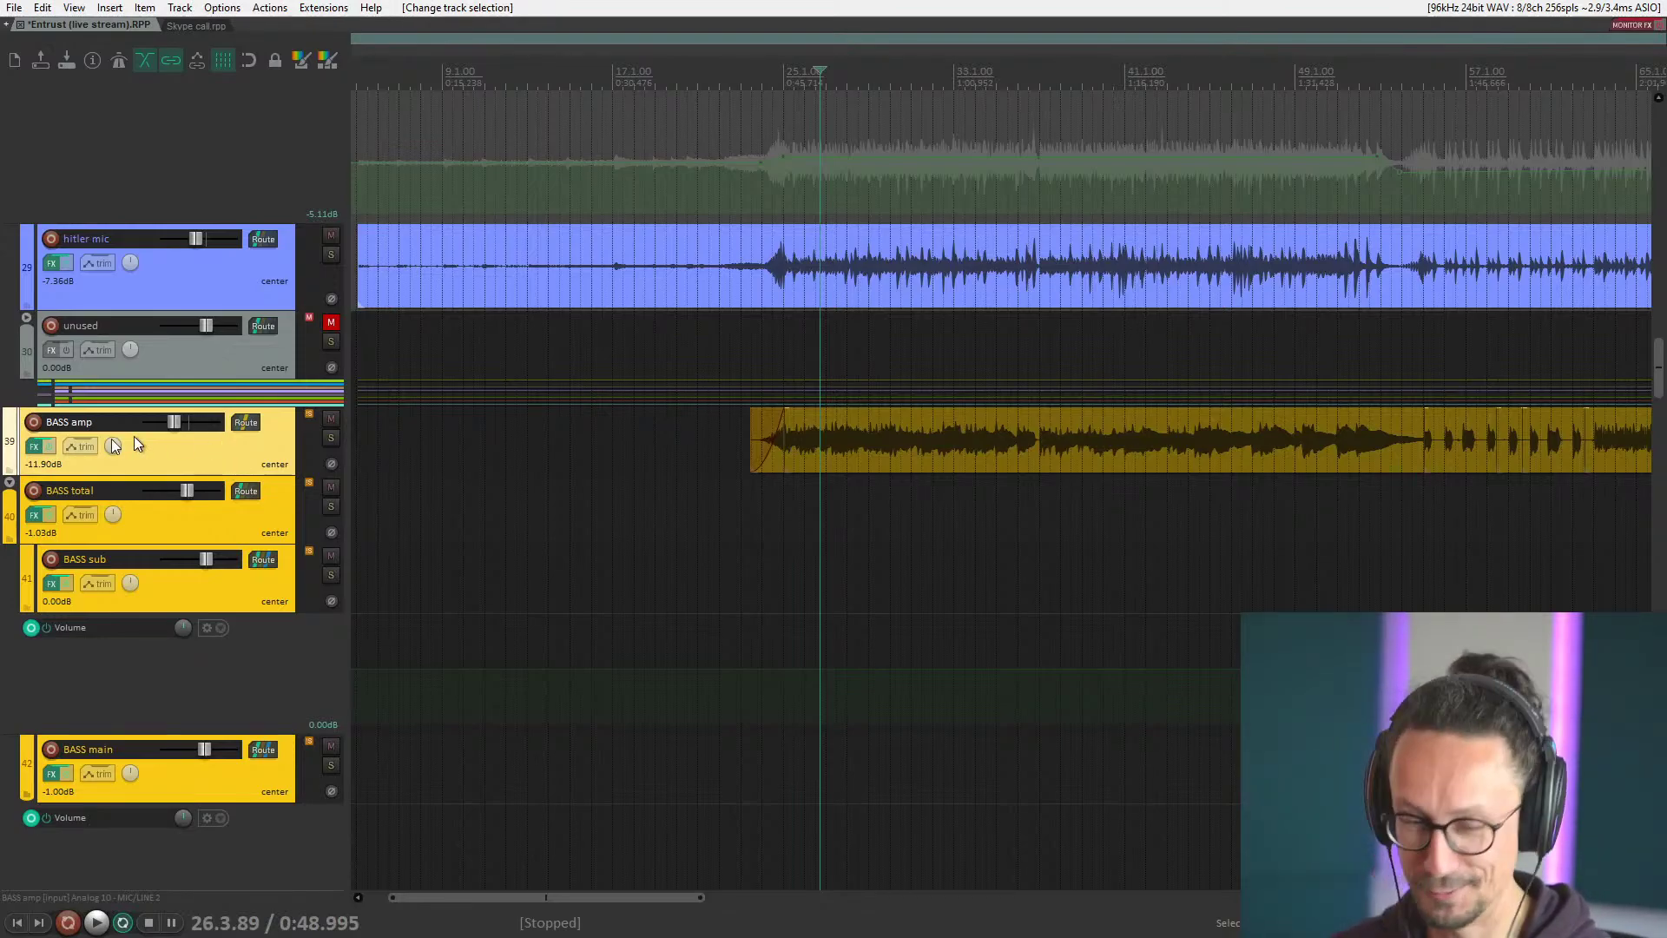
click(218, 514)
click(219, 472)
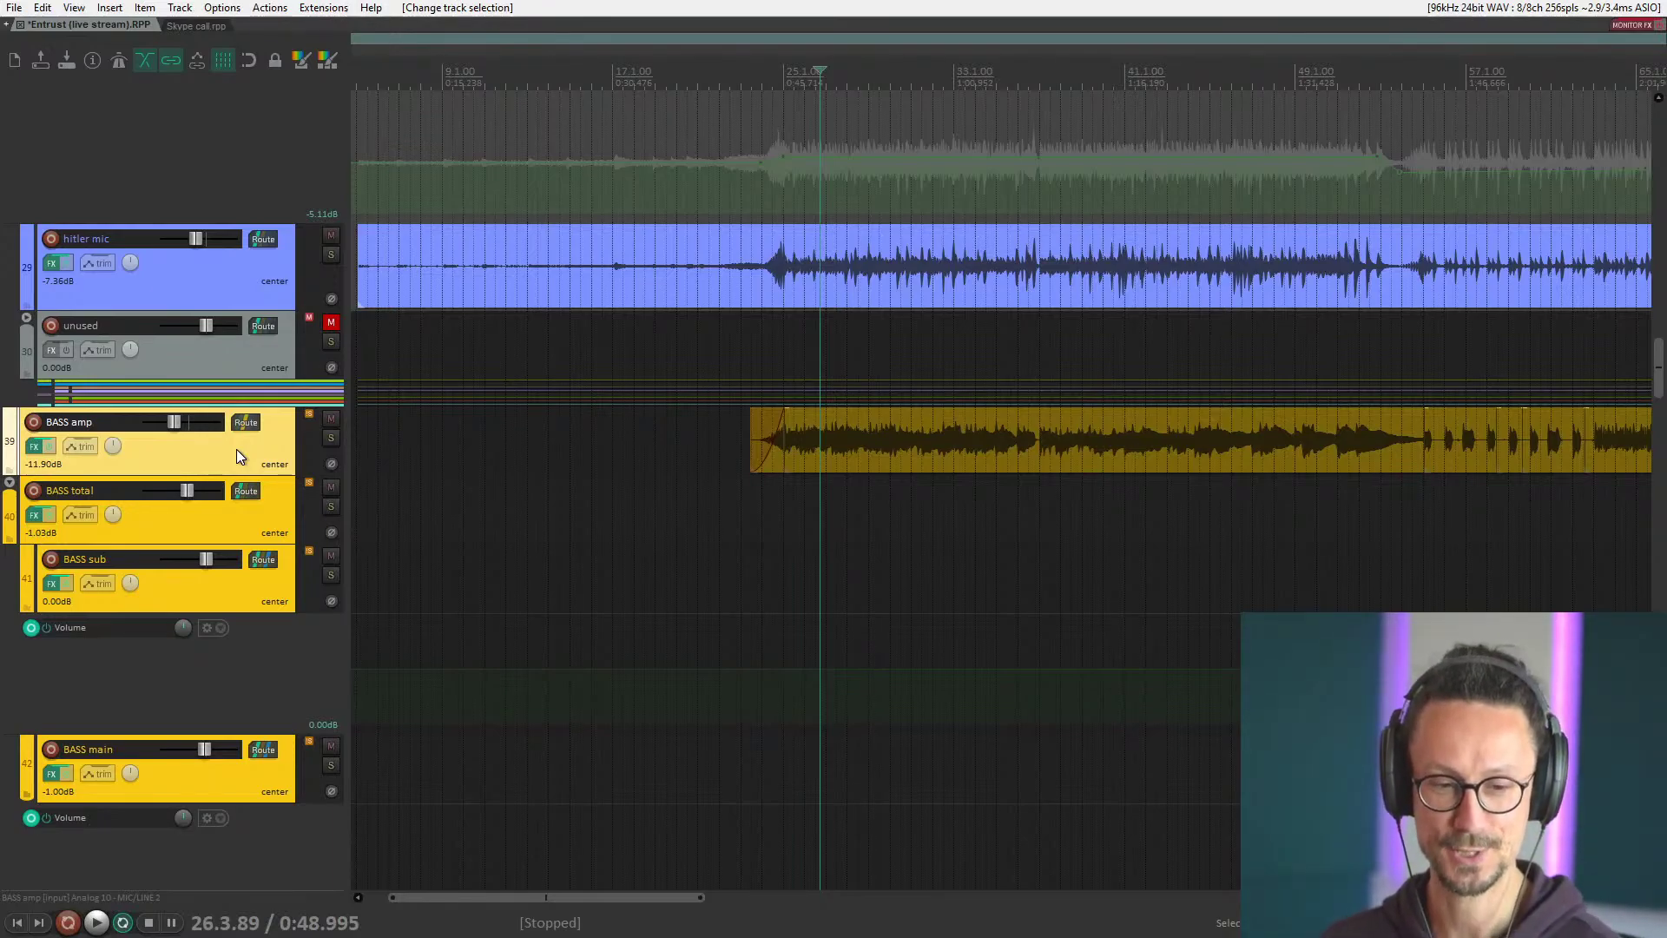
click(263, 511)
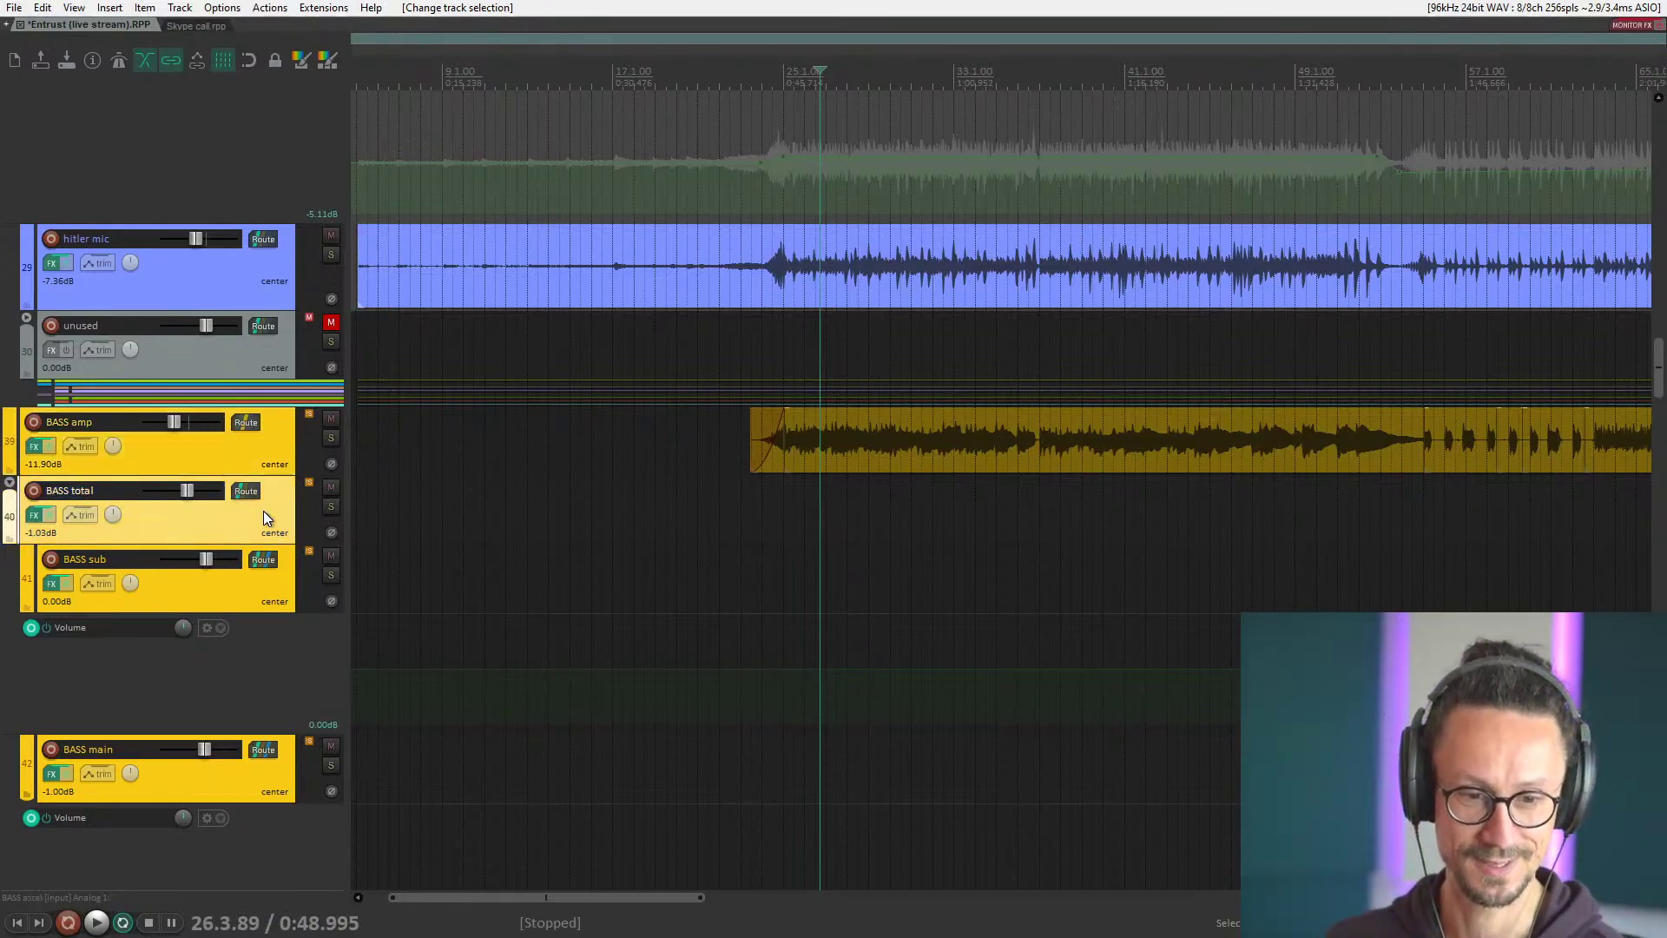
scroll(264, 465, down, 2)
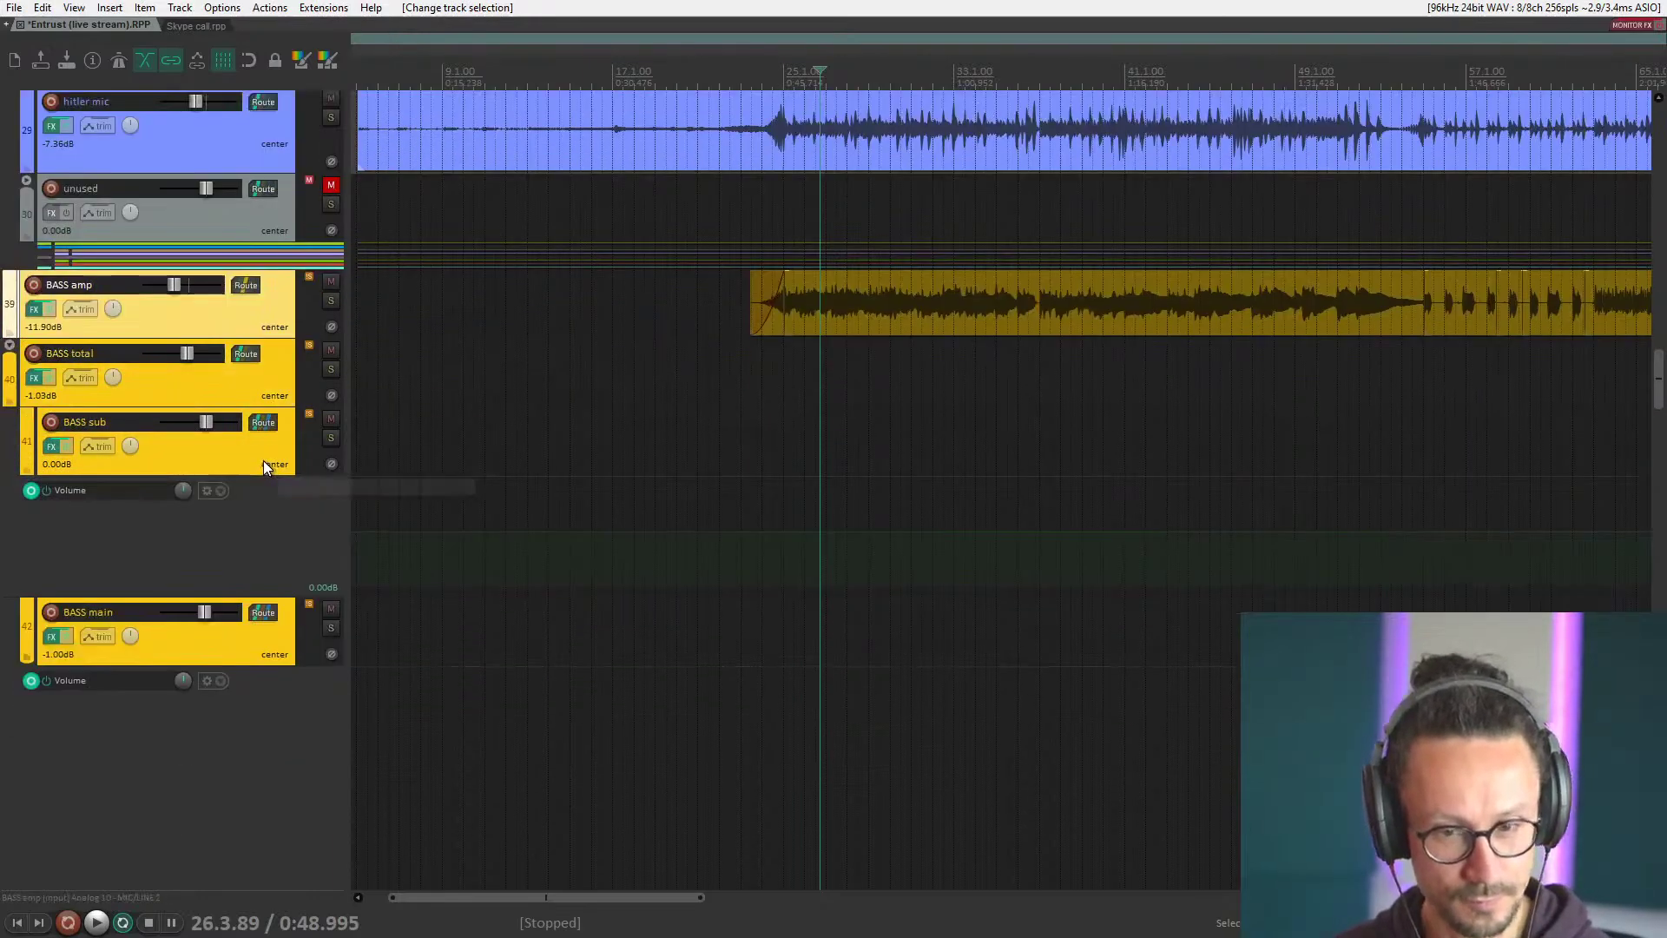
click(259, 387)
click(269, 318)
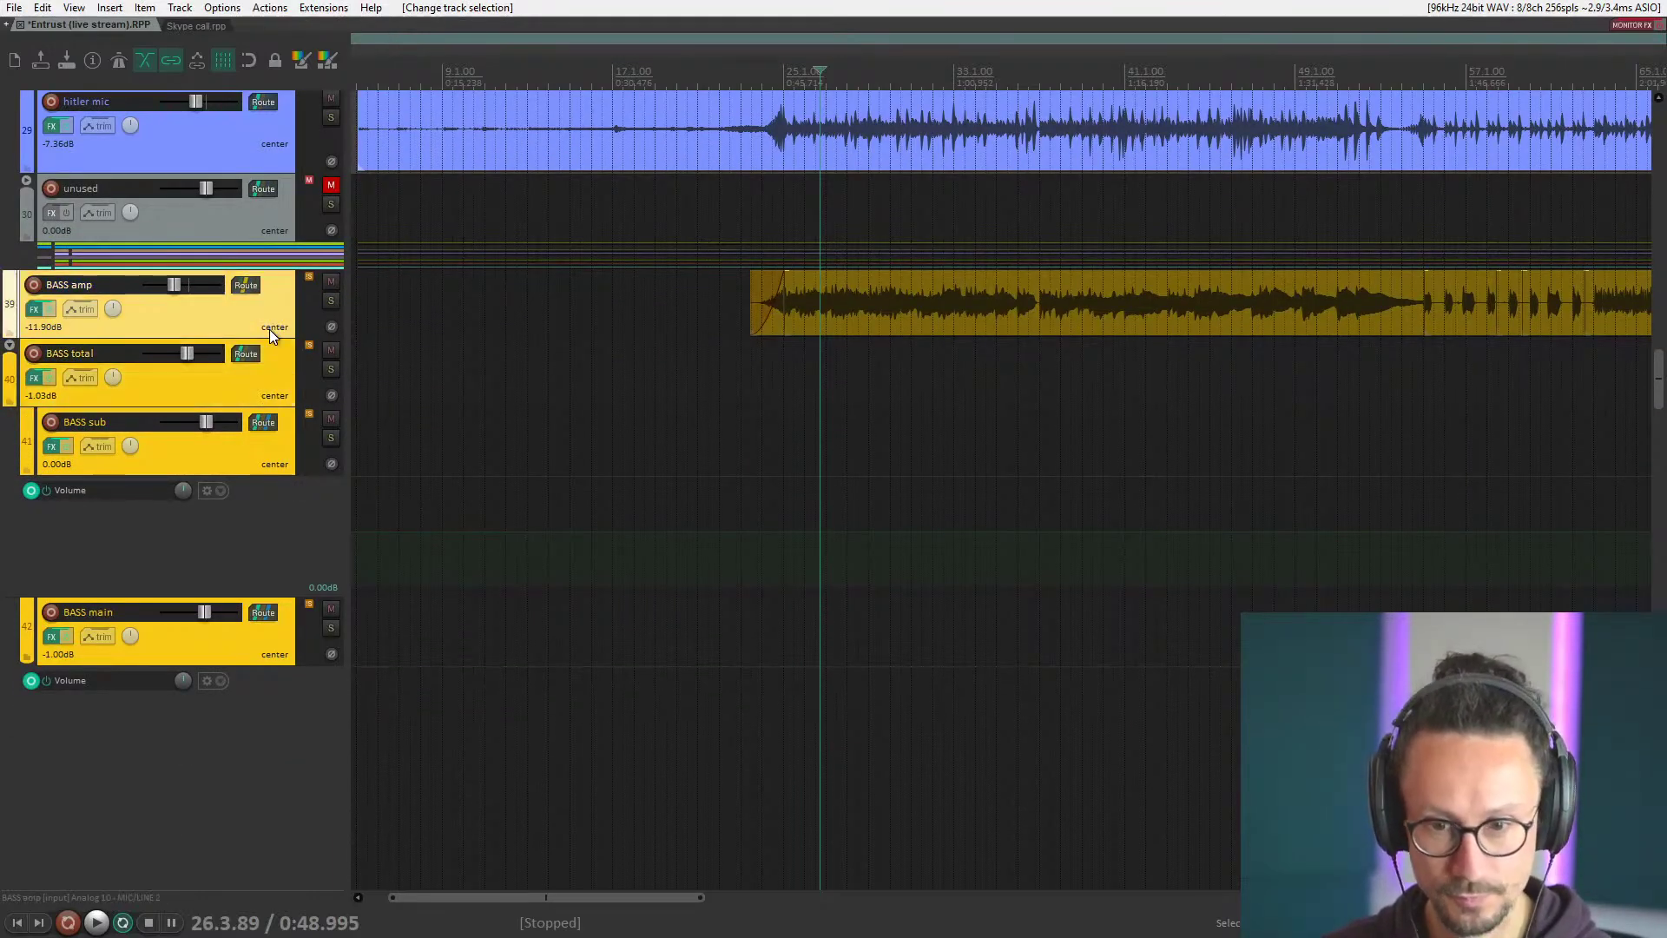
Turn off solo on the drums folder and look through the tracks down to the bass group.
scroll(269, 330, up, 20)
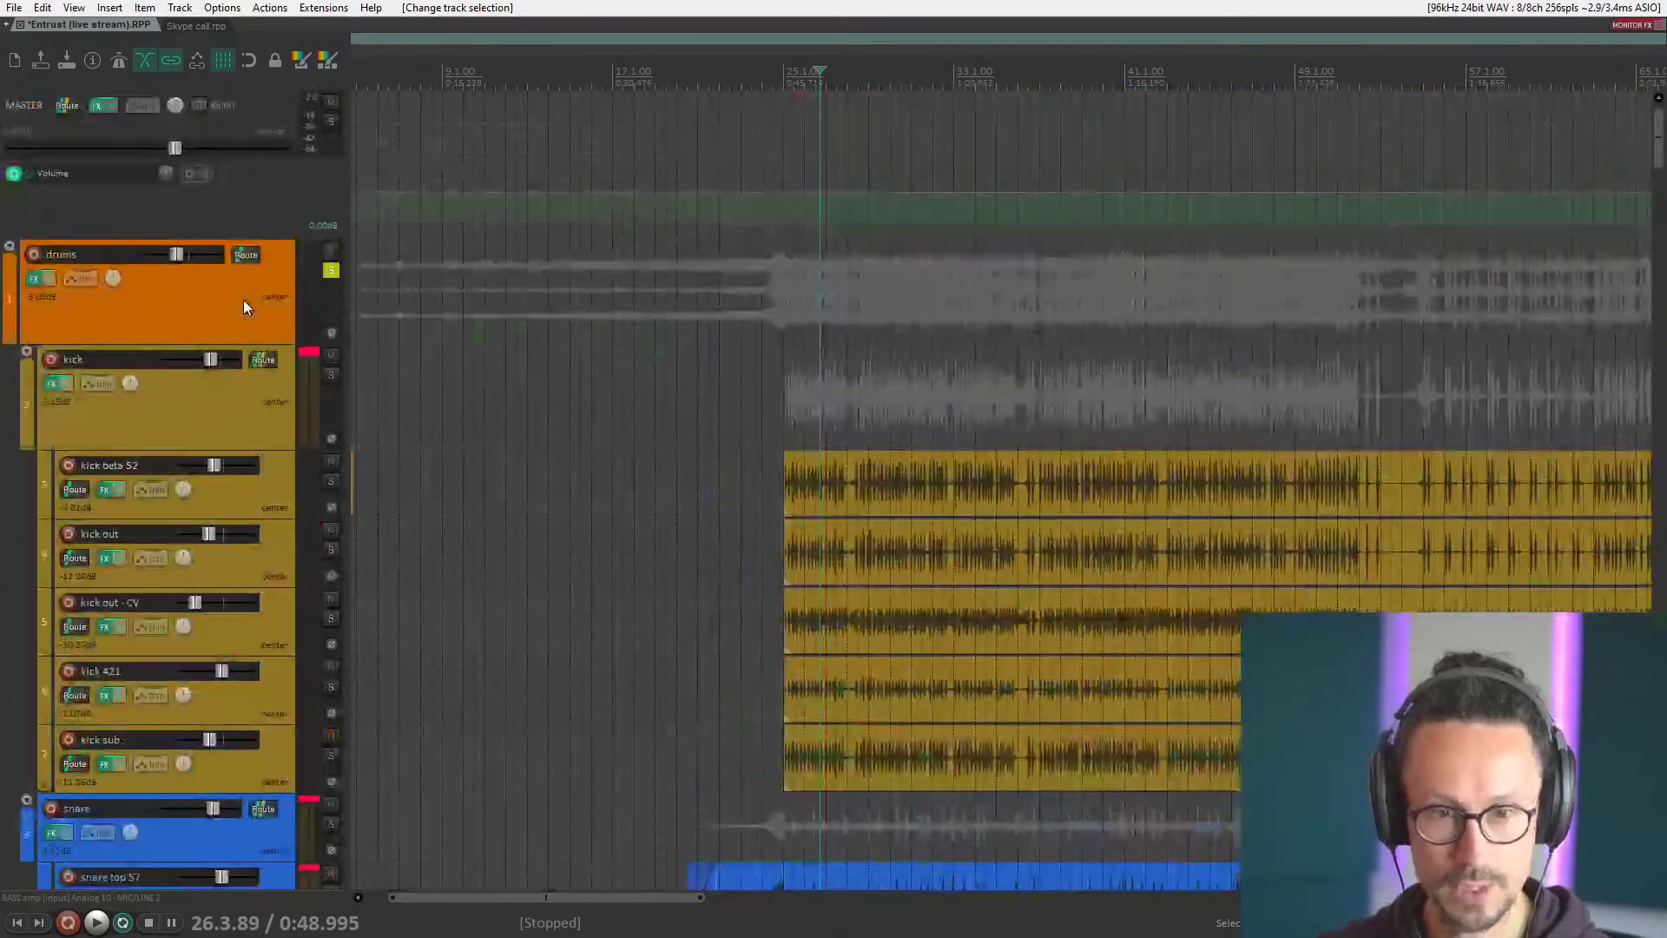
click(332, 270)
scroll(236, 403, down, 7)
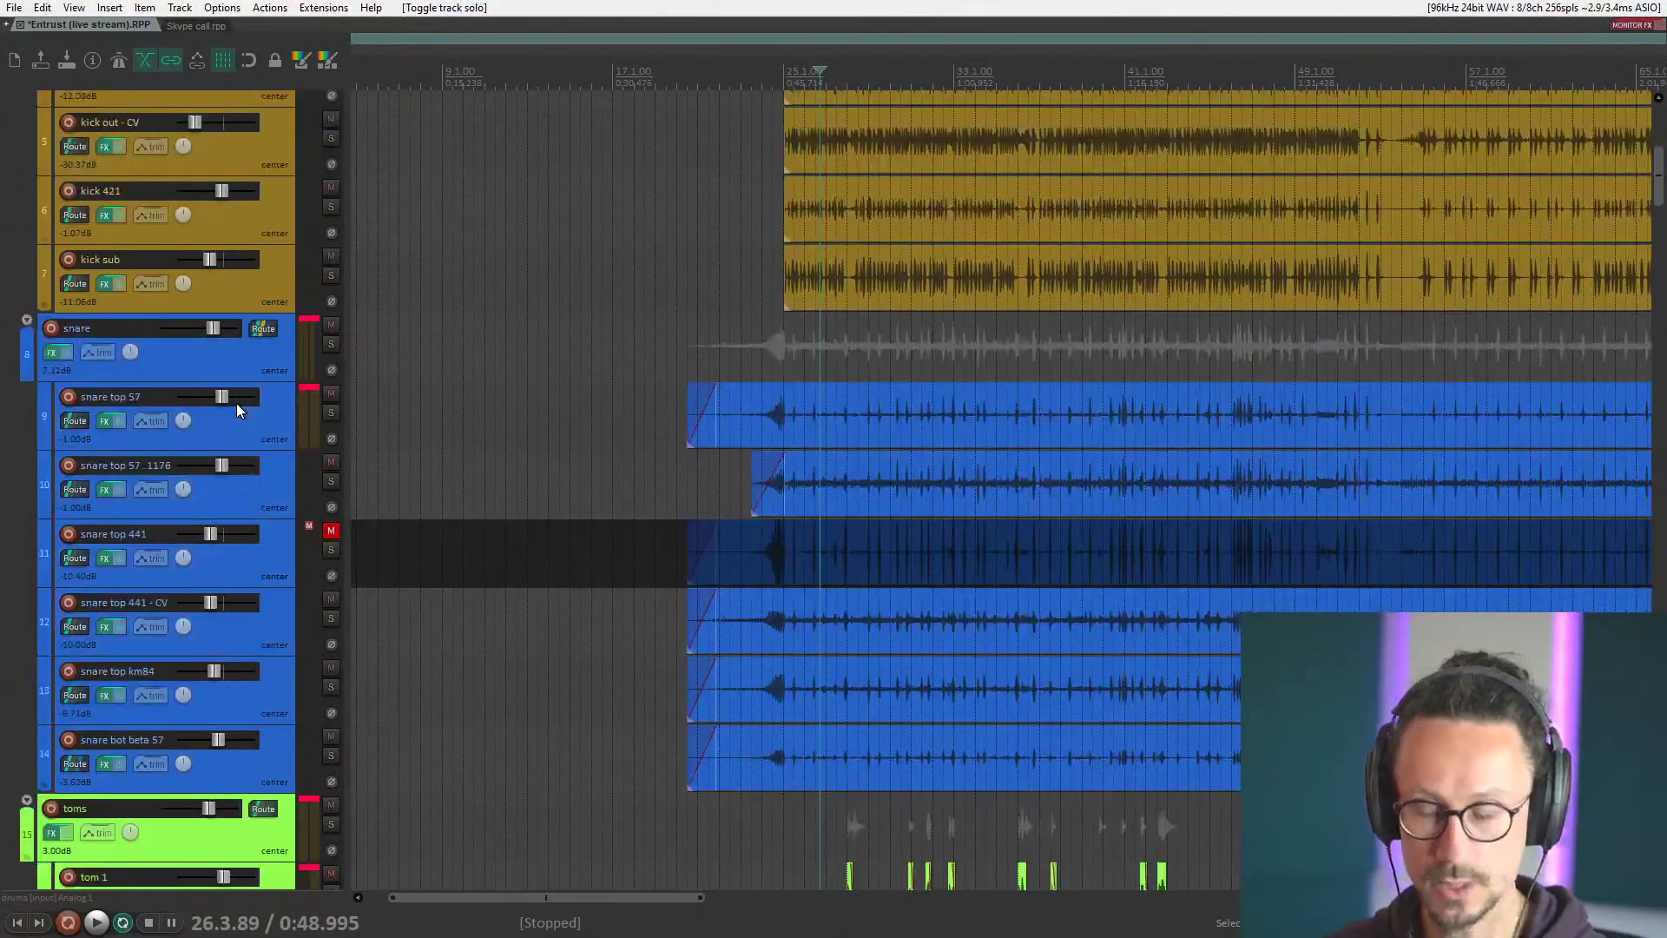
scroll(237, 403, down, 15)
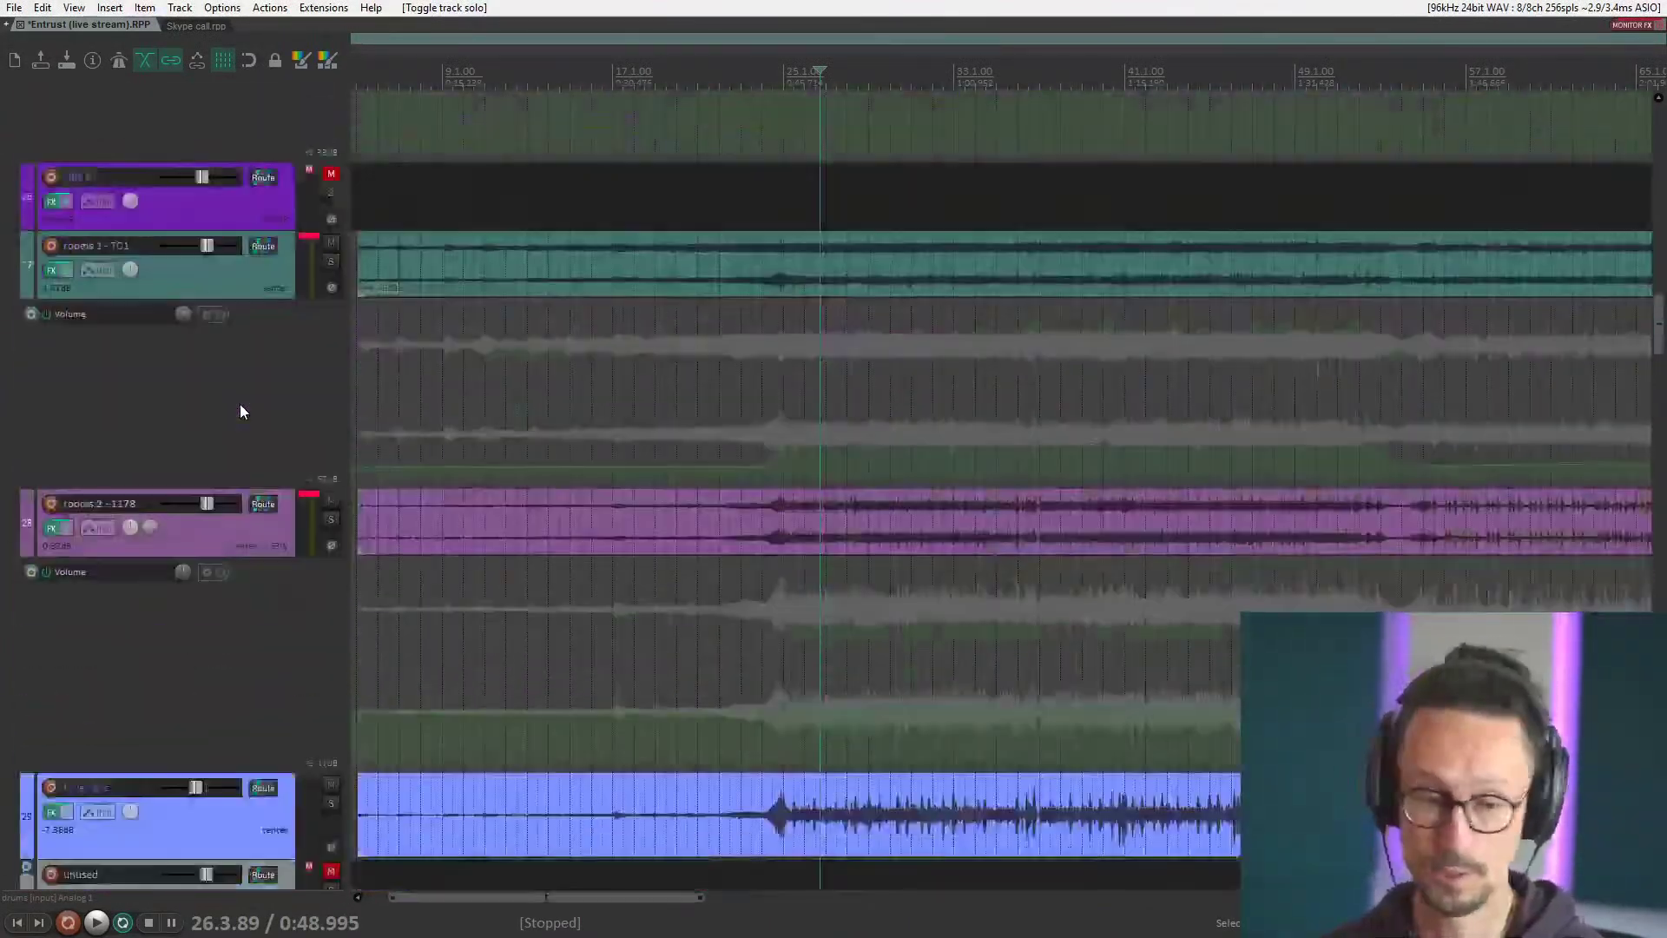
scroll(242, 412, down, 10)
scroll(243, 442, up, 4)
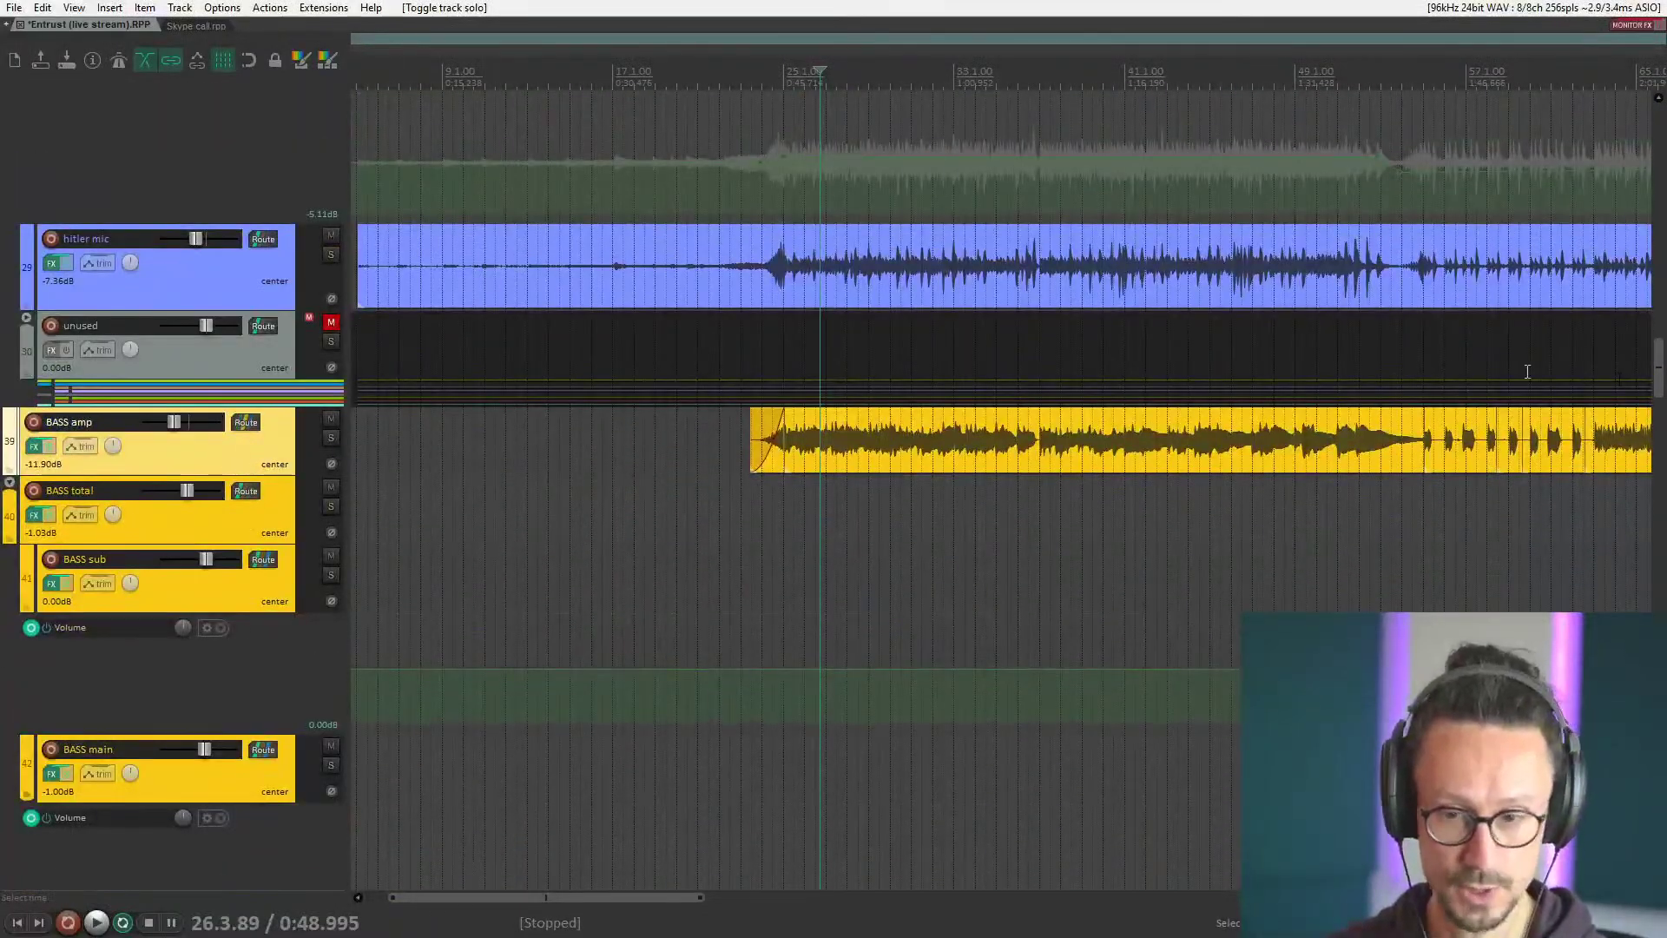
scroll(1658, 387, up, 2)
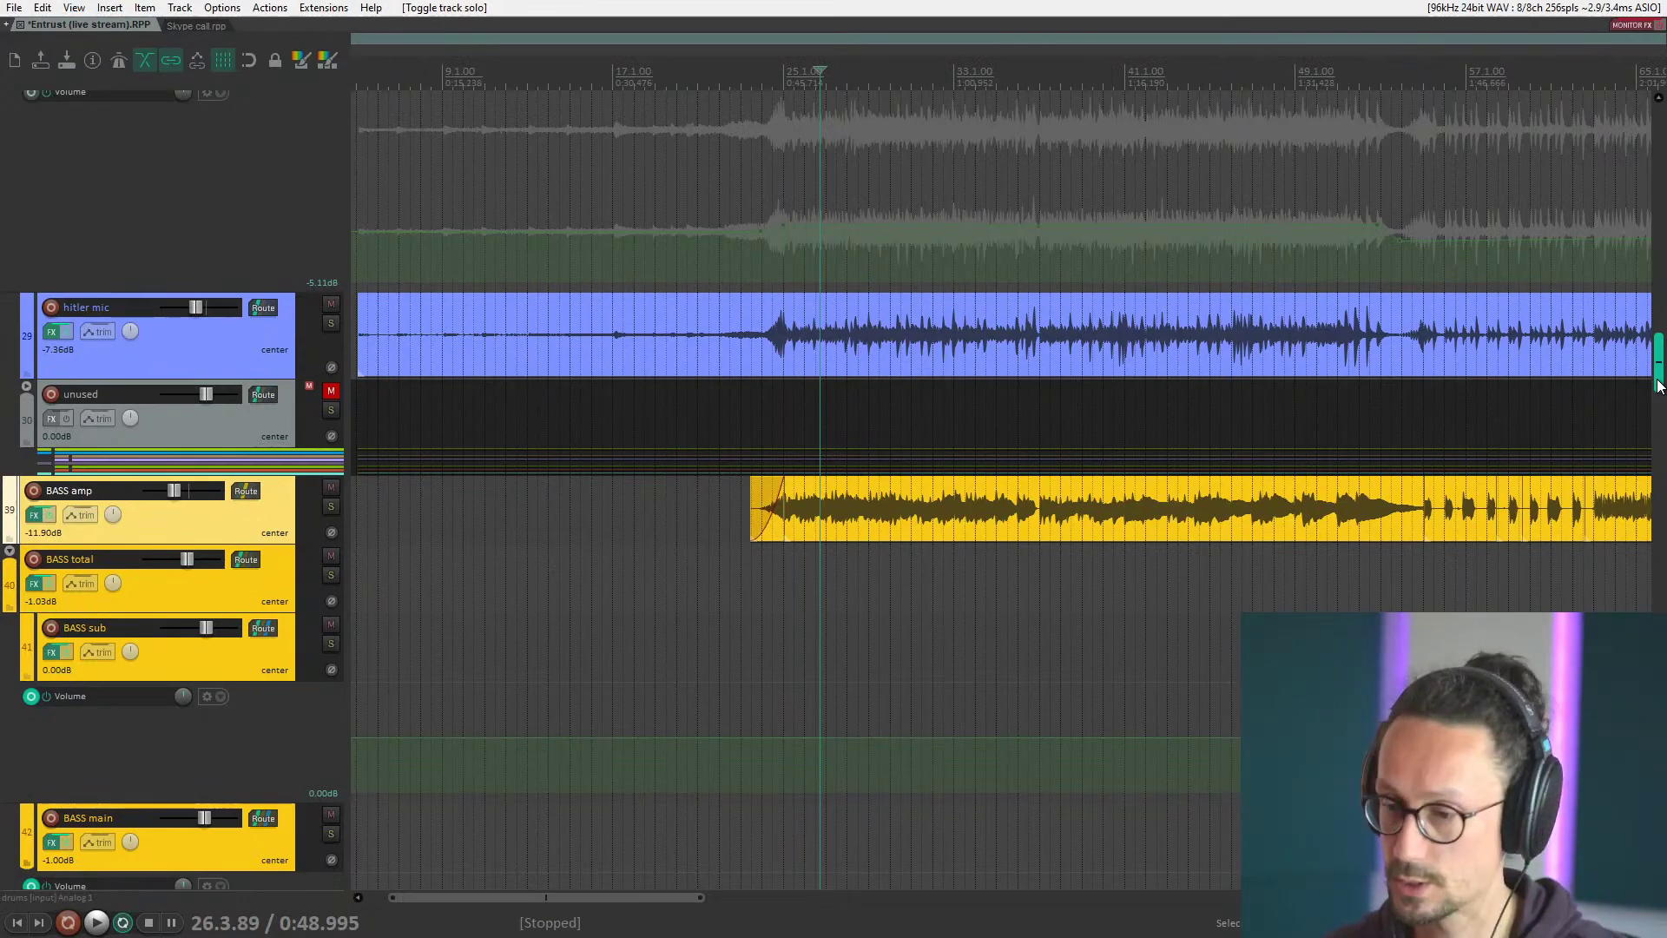
Examine how the drums folder groups the kick subfolder and its kick beta 52 track.
drag(1659, 386, 1659, 148)
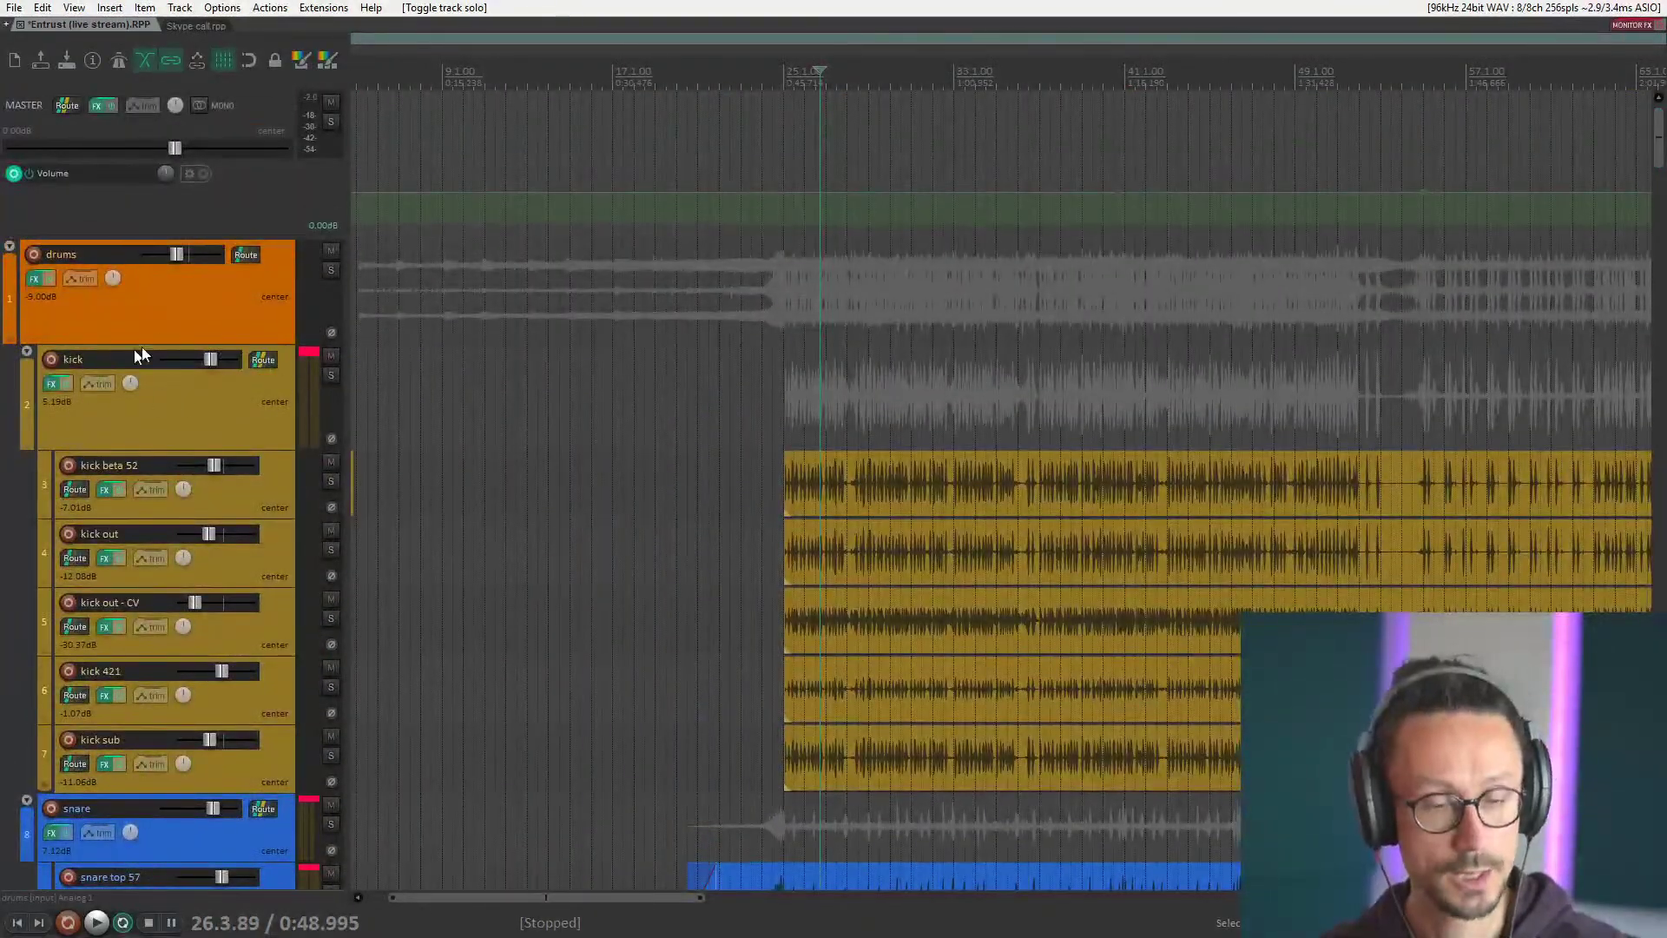
click(183, 335)
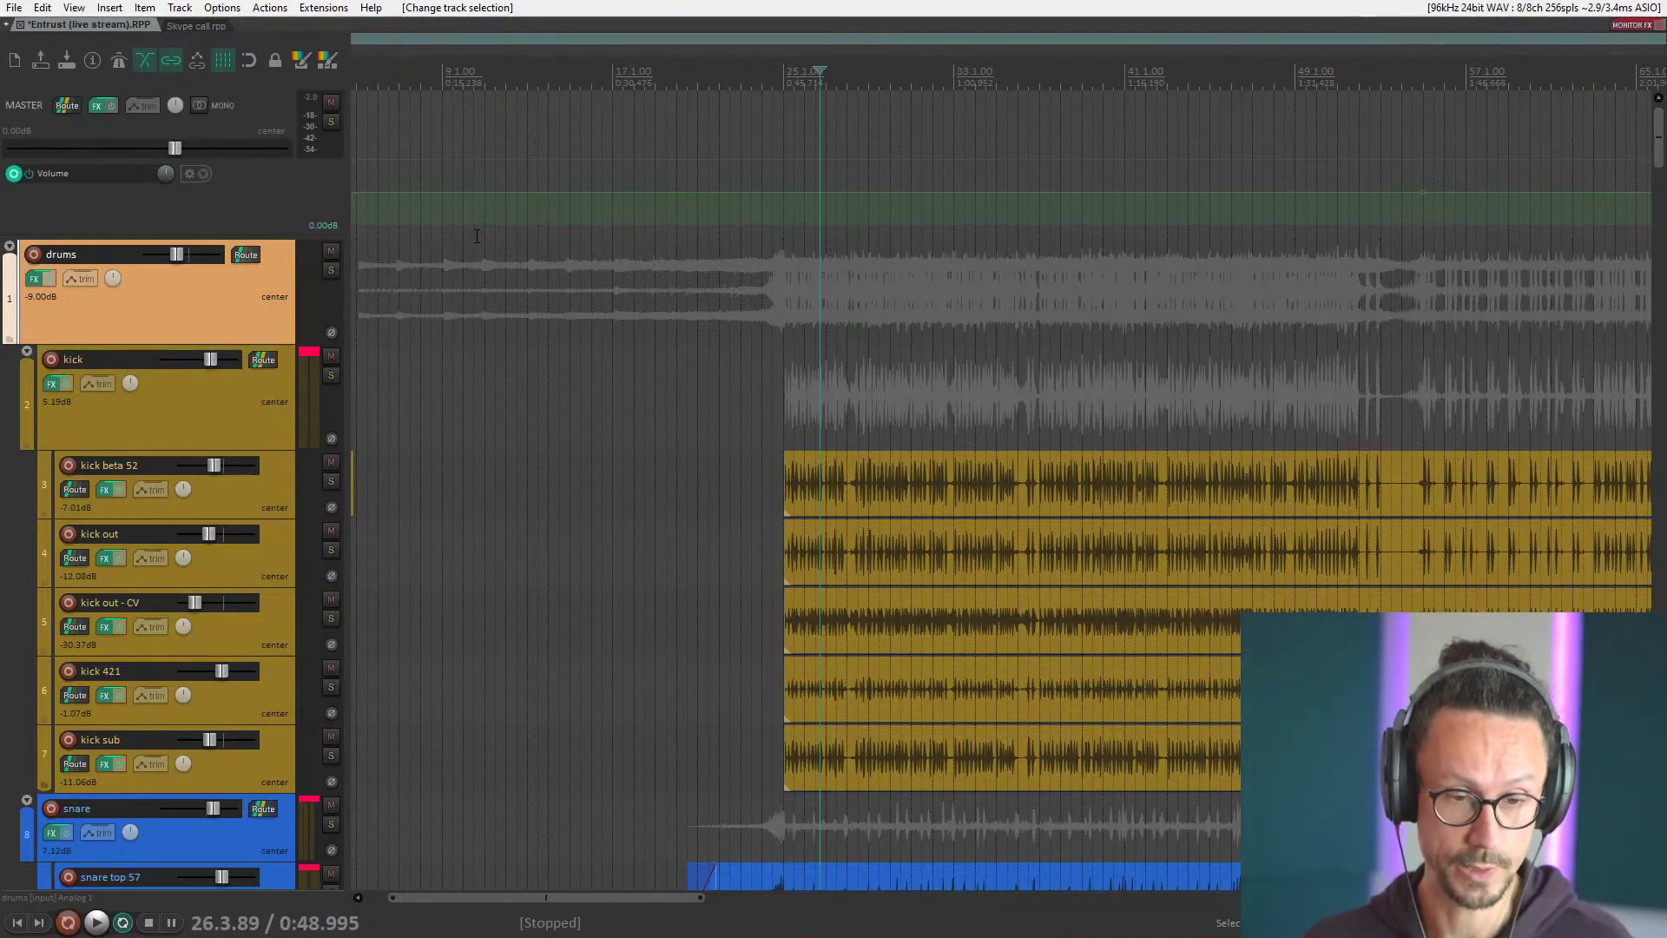
mouse_move(1656, 143)
mouse_down()
mouse_move(1654, 173)
mouse_move(1655, 130)
mouse_up()
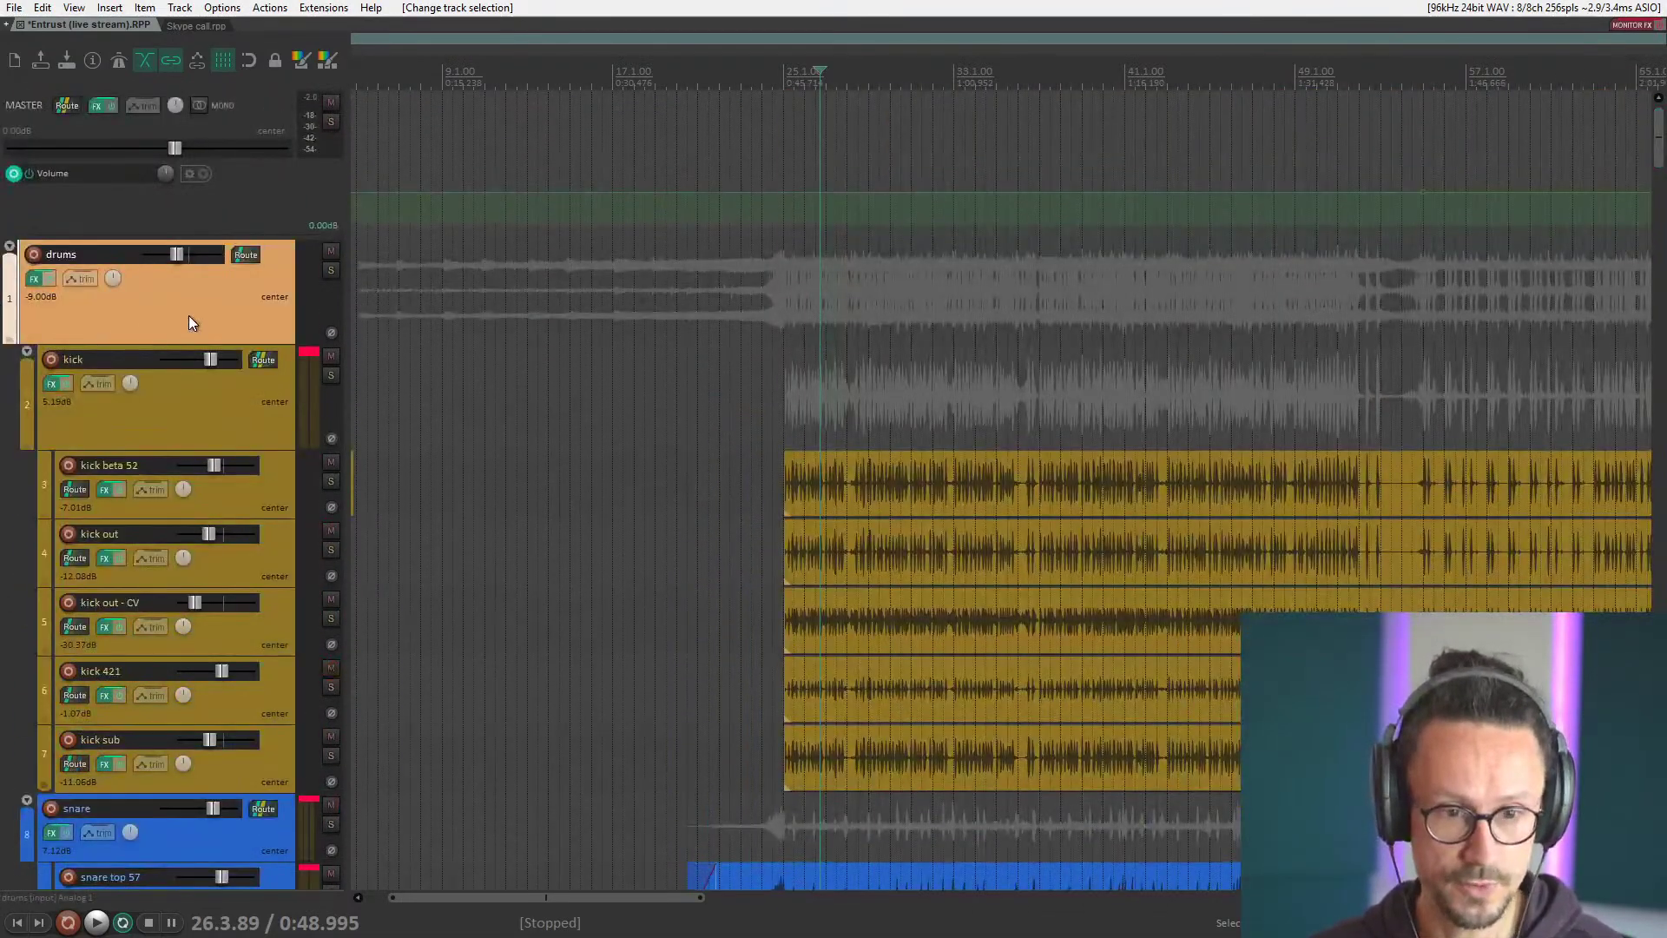
click(175, 398)
key(Up)
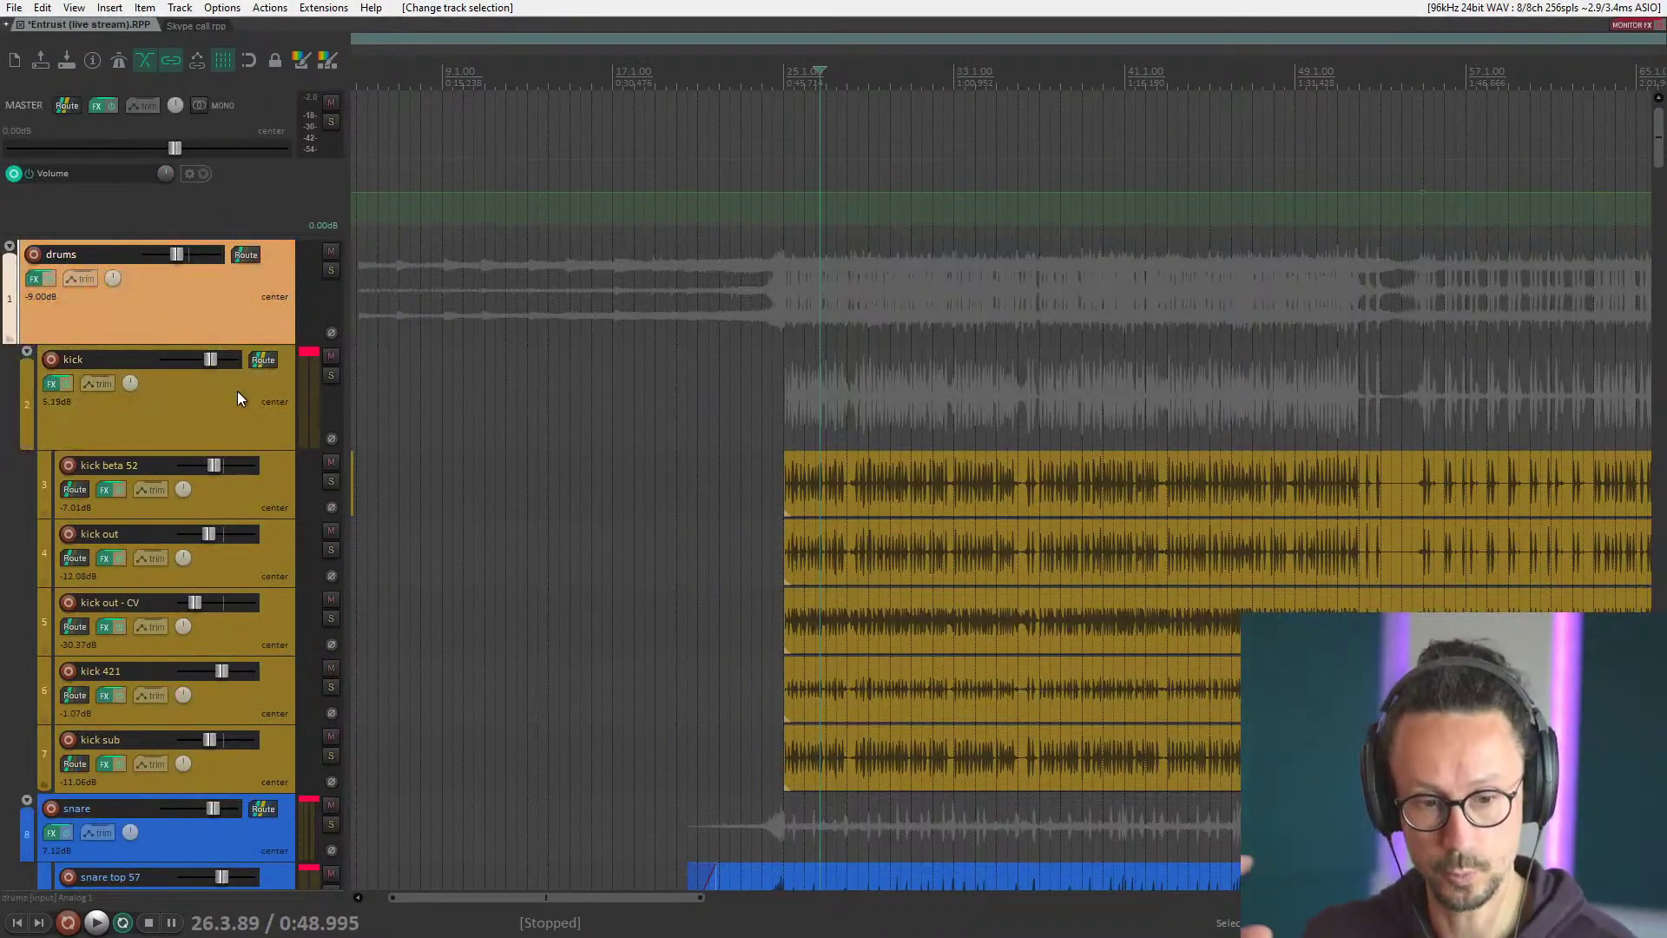
click(269, 492)
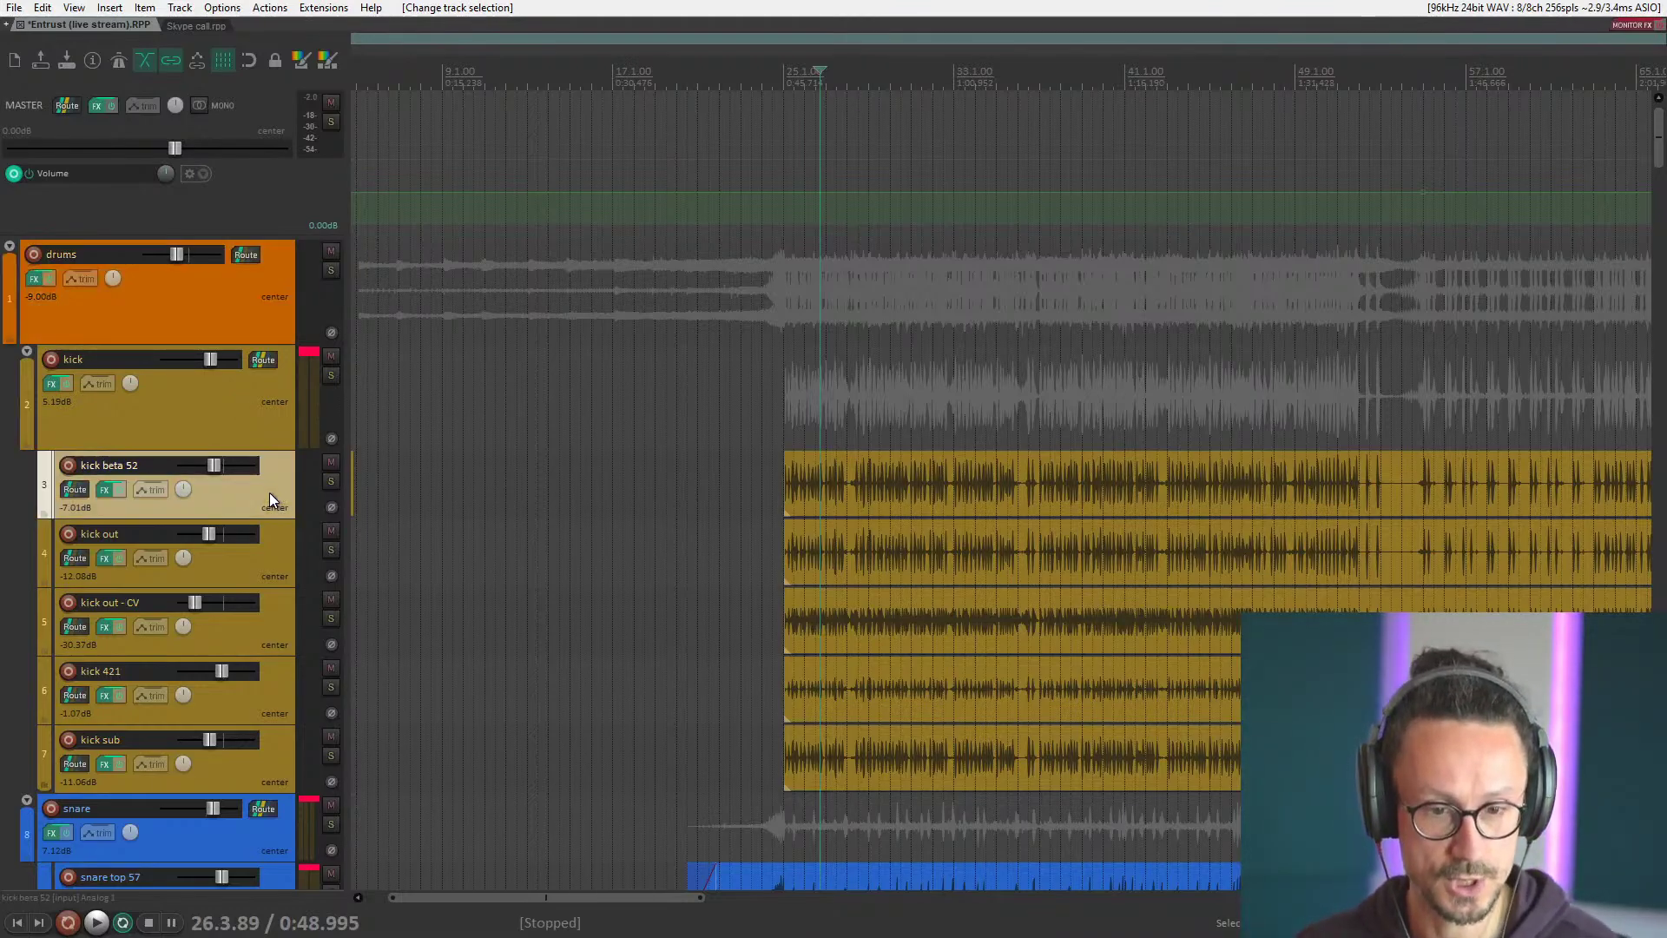
click(236, 400)
click(206, 311)
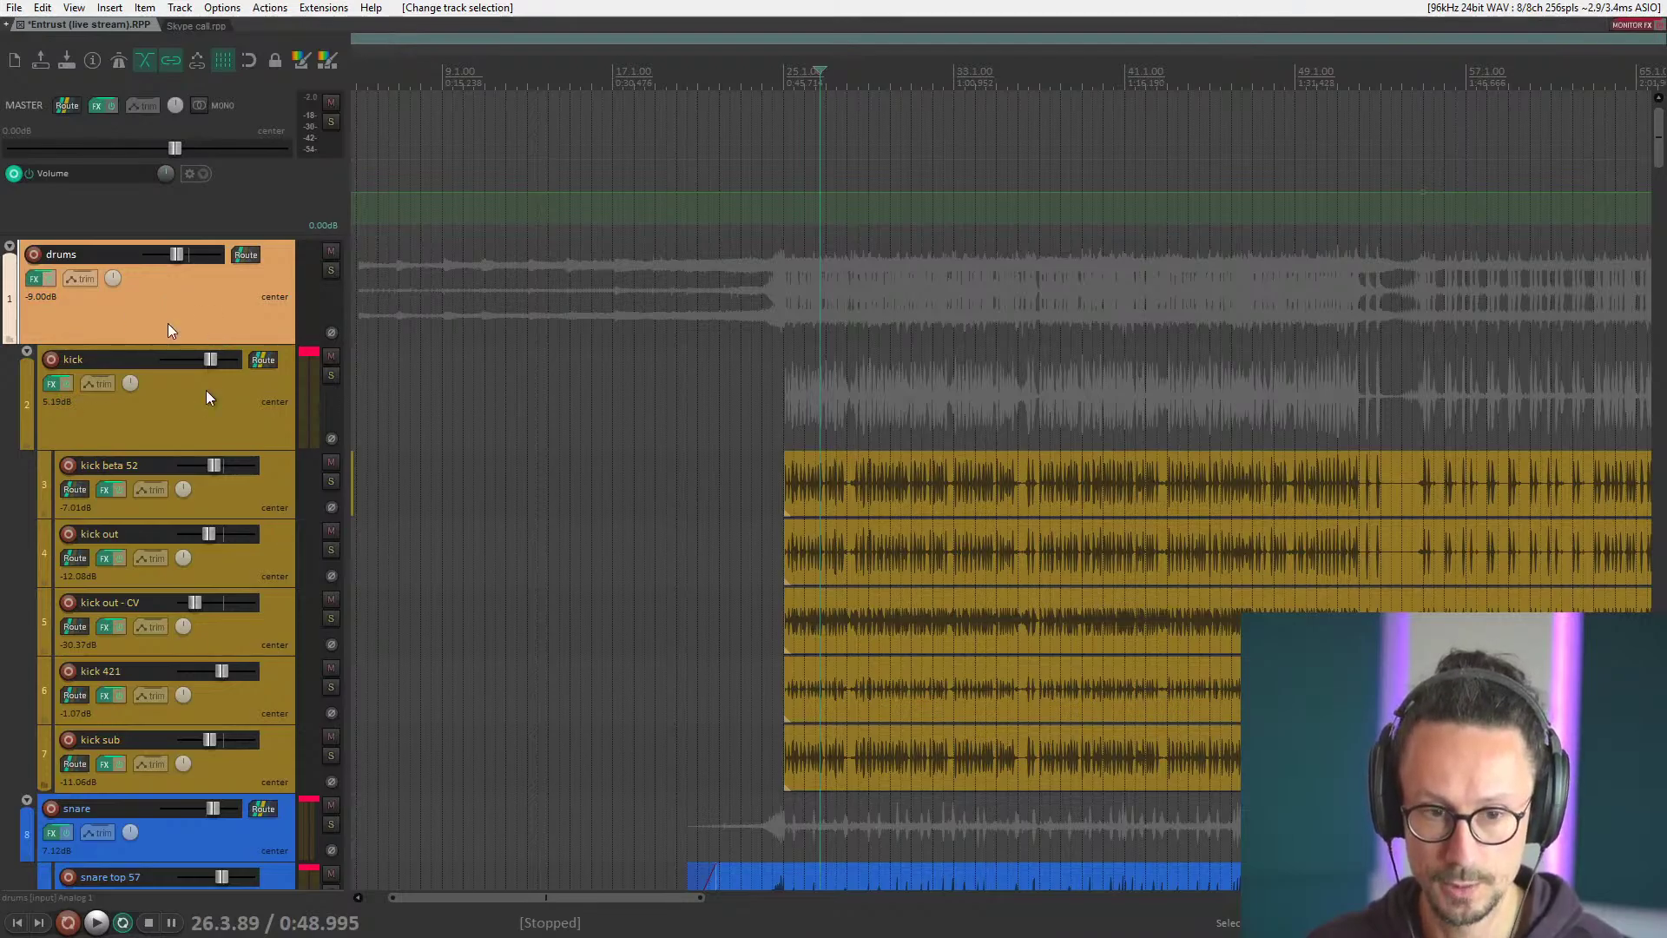
Review the remaining drum tracks, selecting the snare folder, hihat R and ride L, down to the rooms.
scroll(197, 416, down, 10)
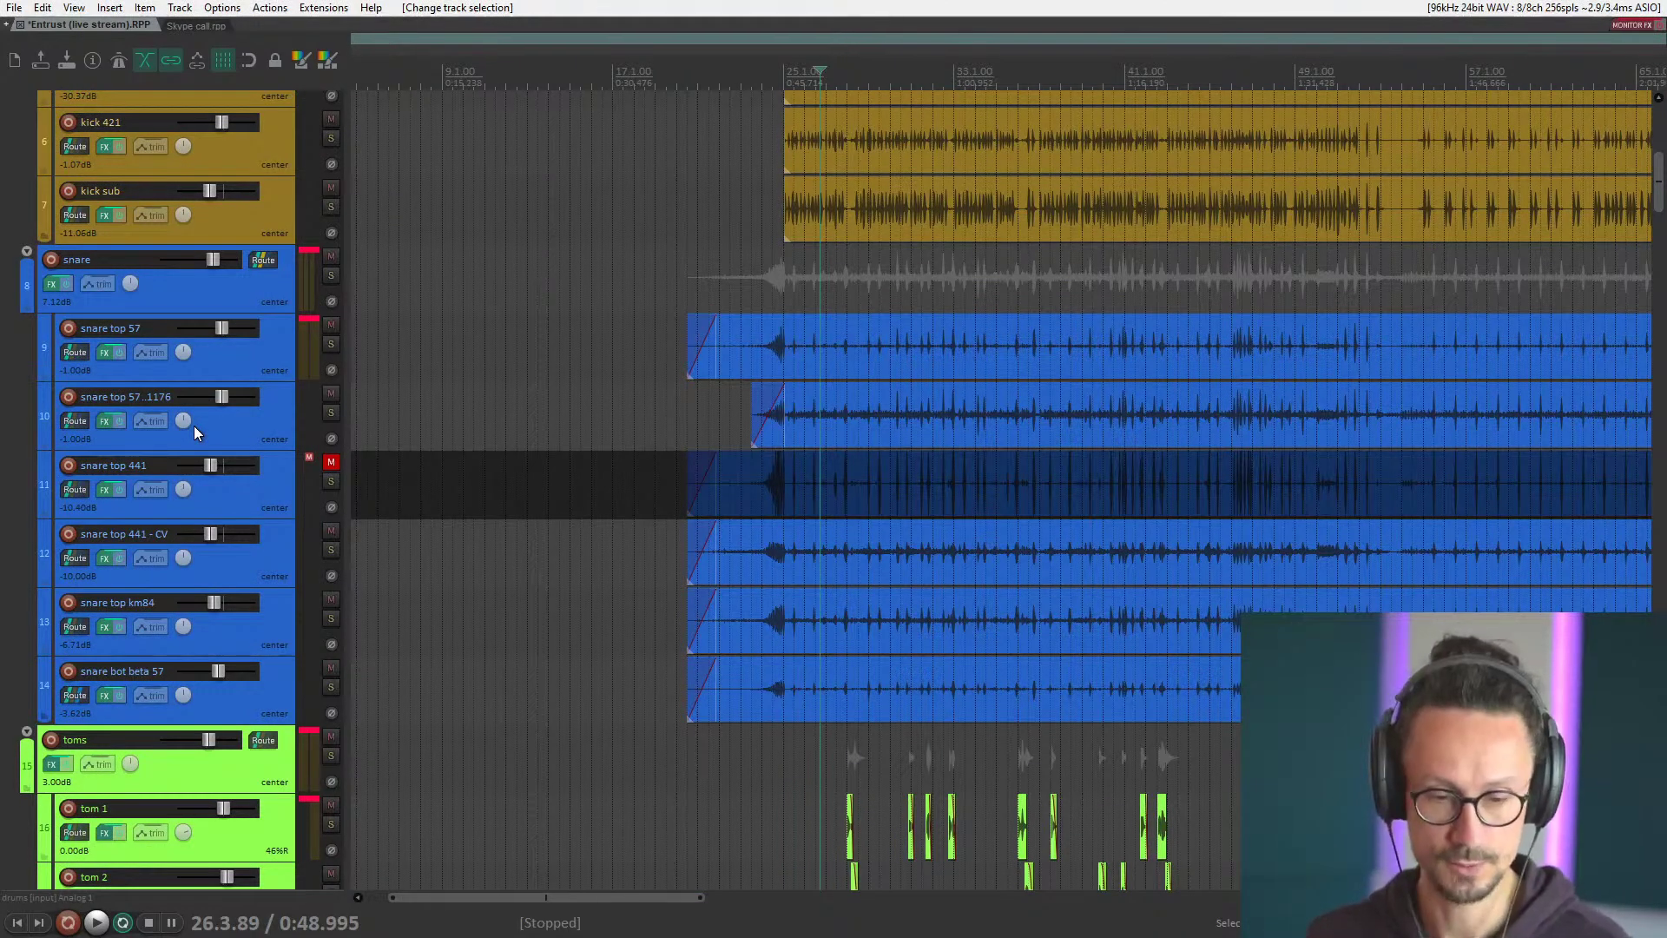
click(207, 290)
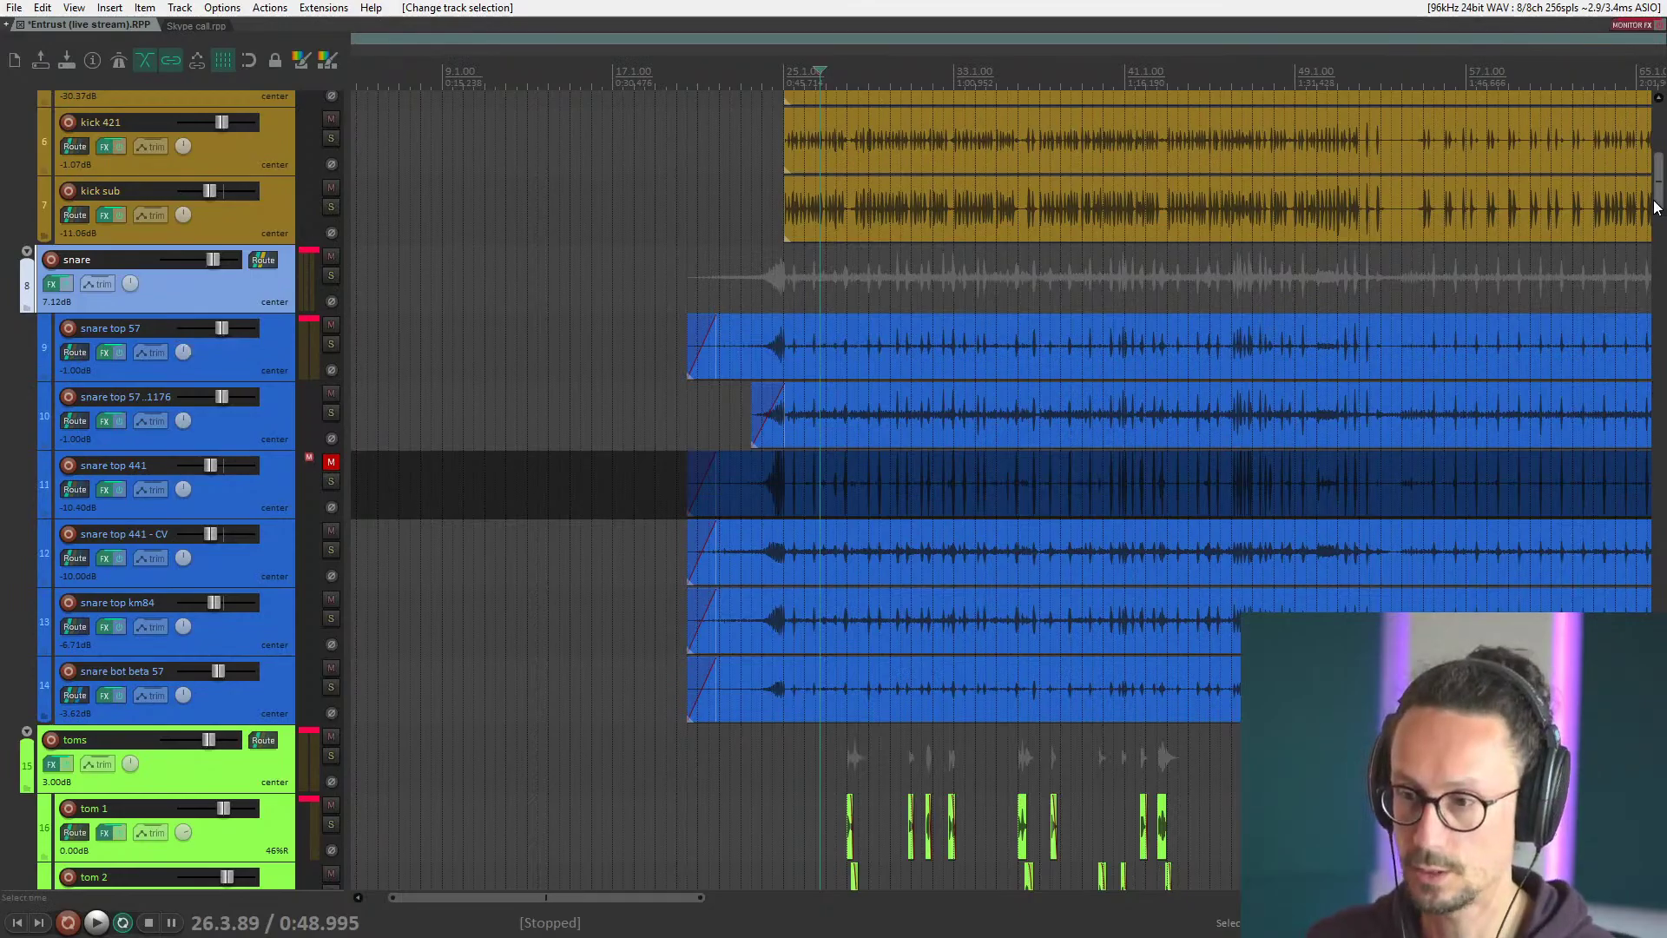
drag(1657, 194, 1650, 278)
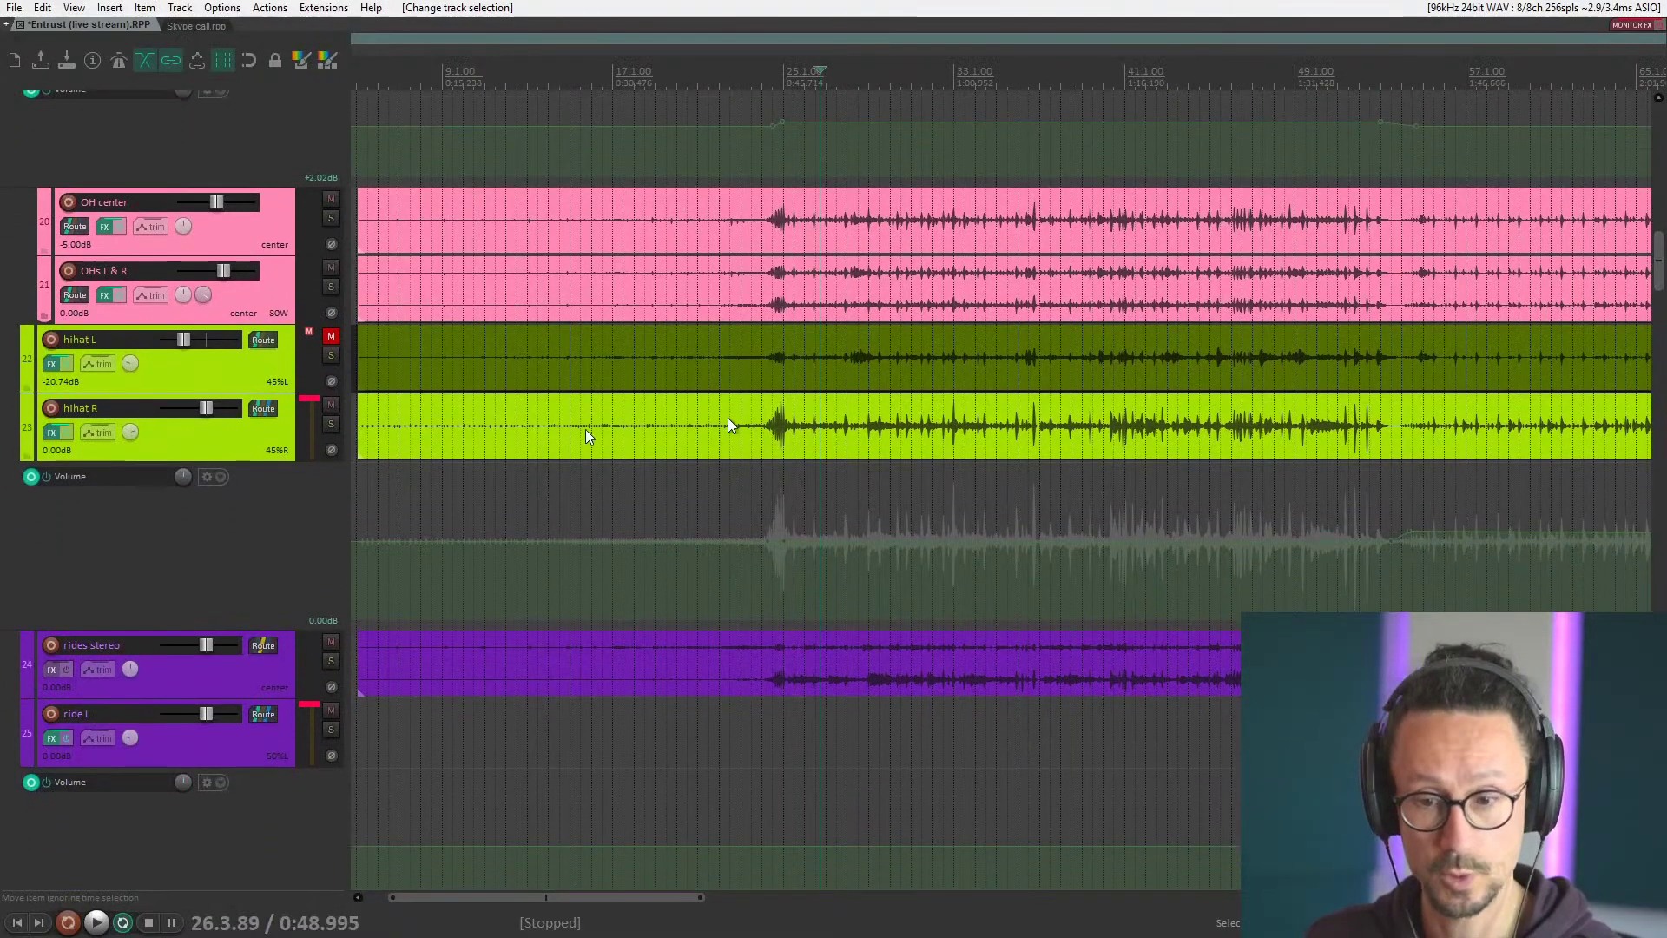
click(201, 464)
click(211, 445)
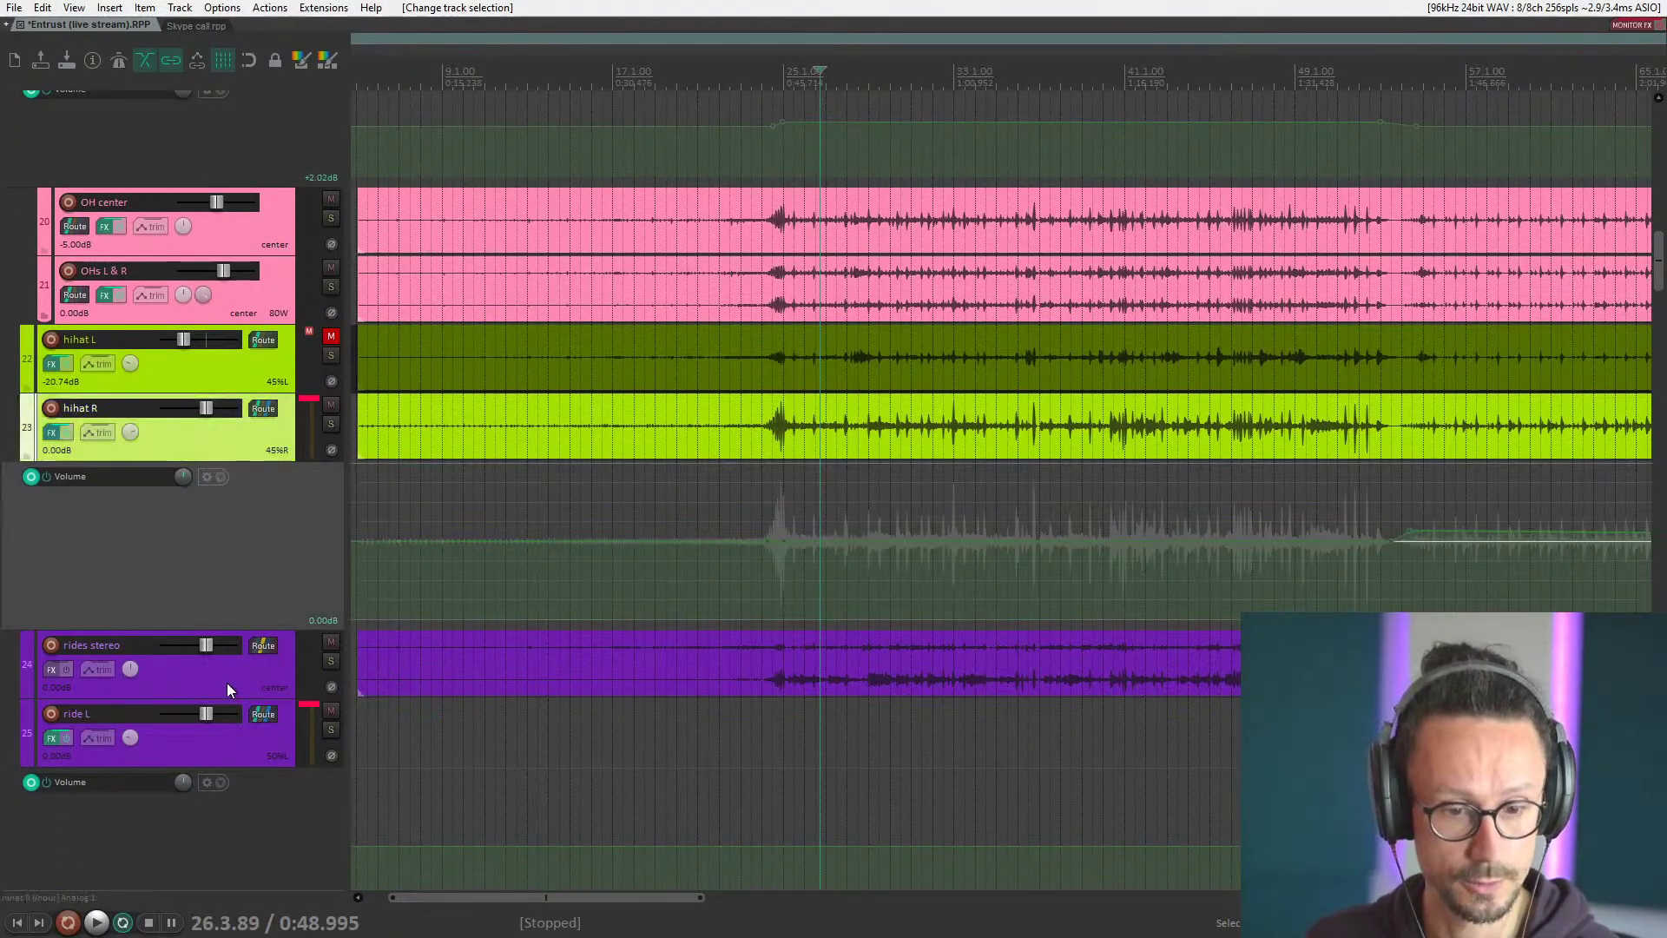
click(247, 747)
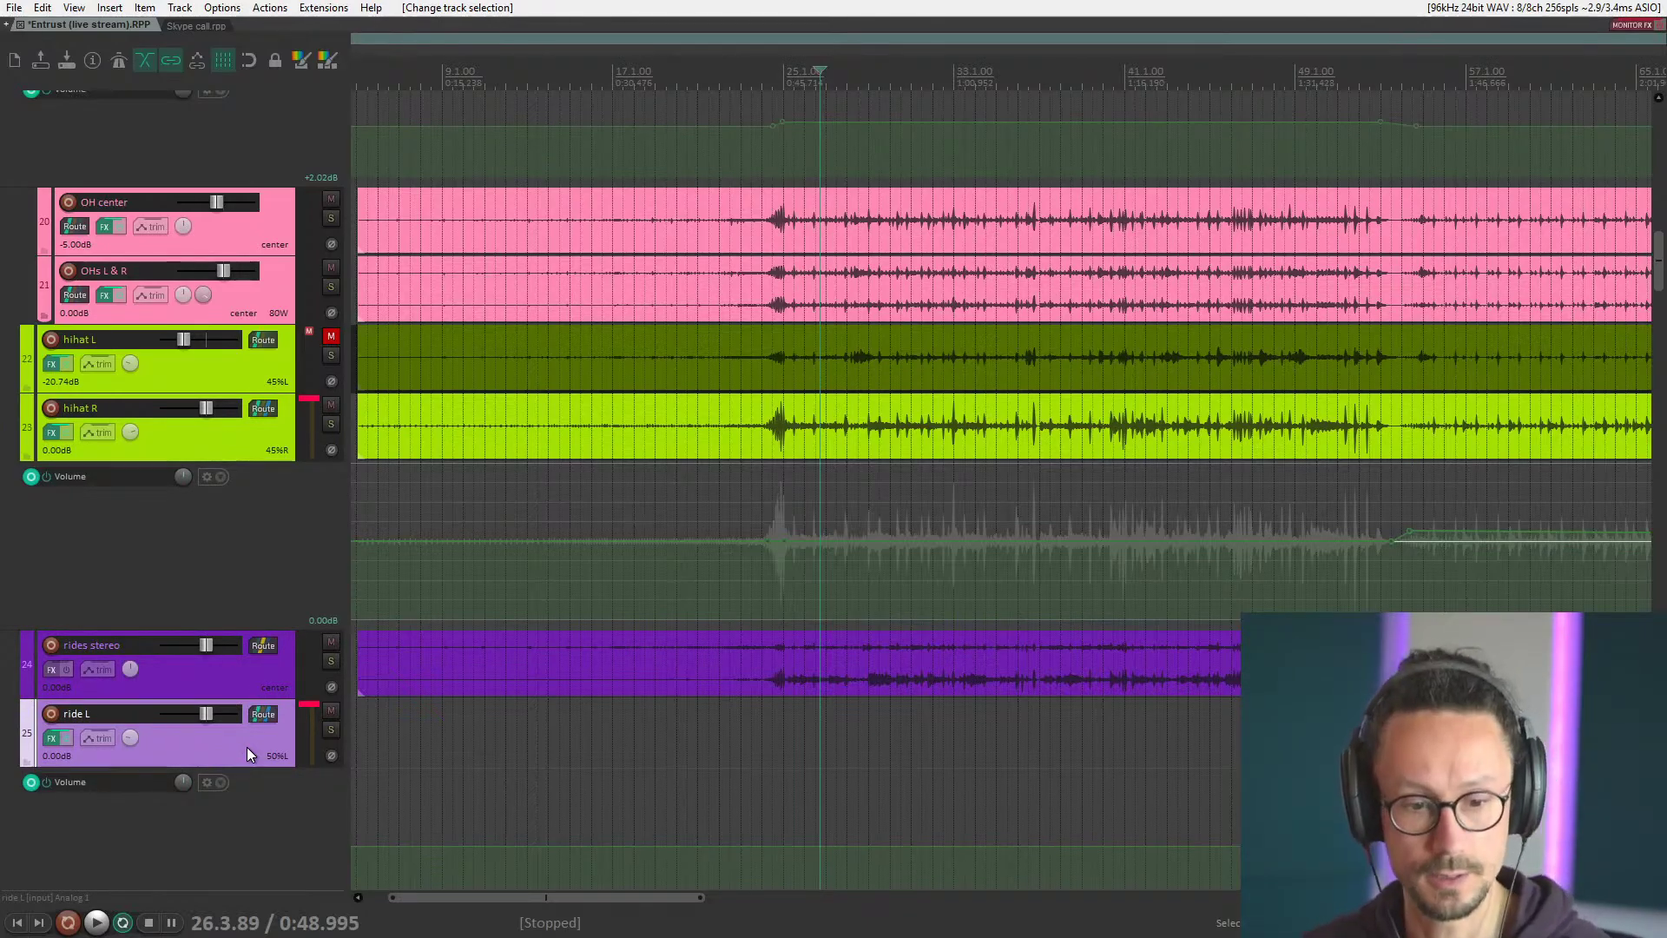
click(284, 679)
click(264, 736)
scroll(264, 736, down, 5)
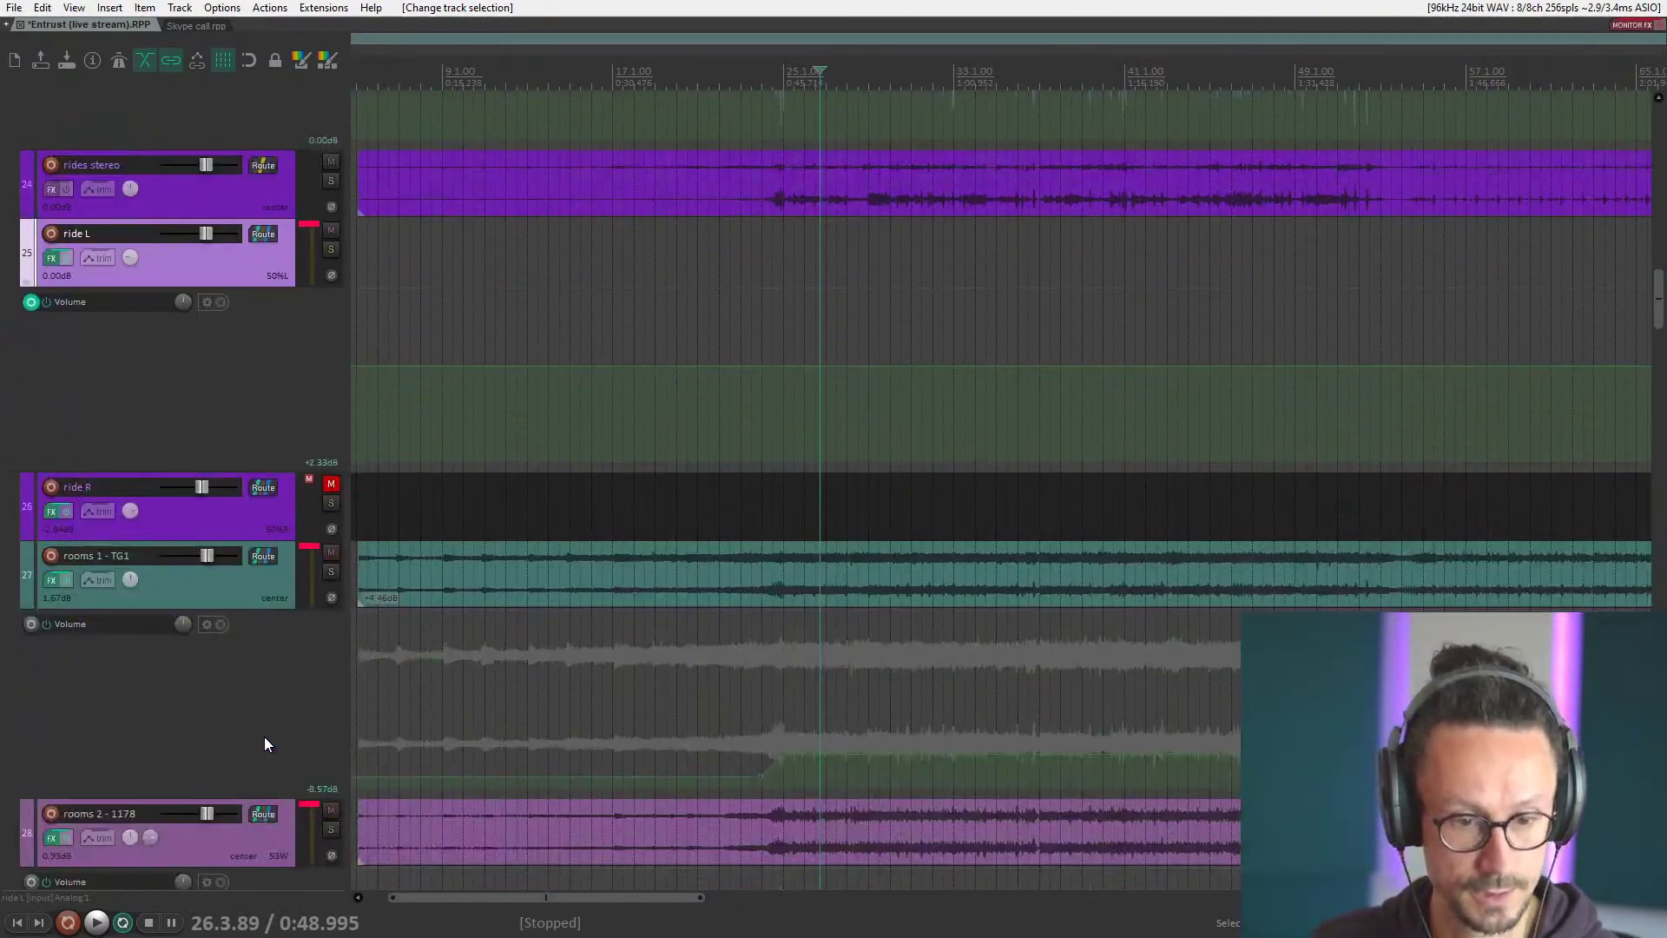
Go to the bass tracks, place the edit cursor at 24.4.57, and look over the BASS amp, BASS total and BASS sub tracks.
scroll(264, 744, down, 10)
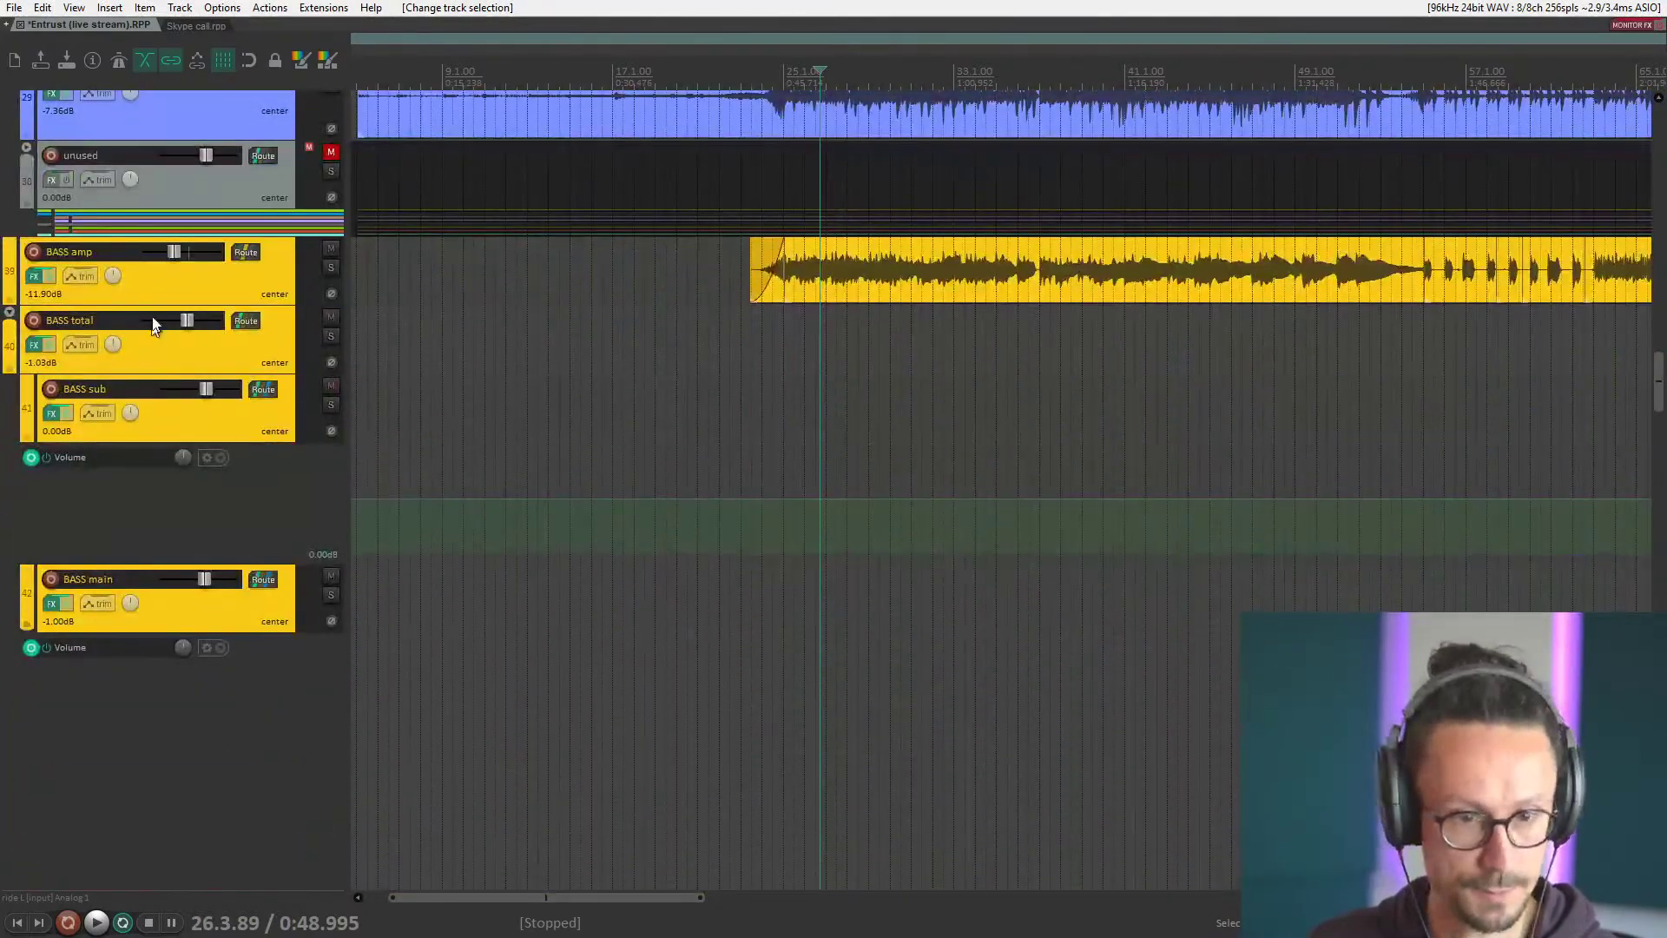
click(207, 285)
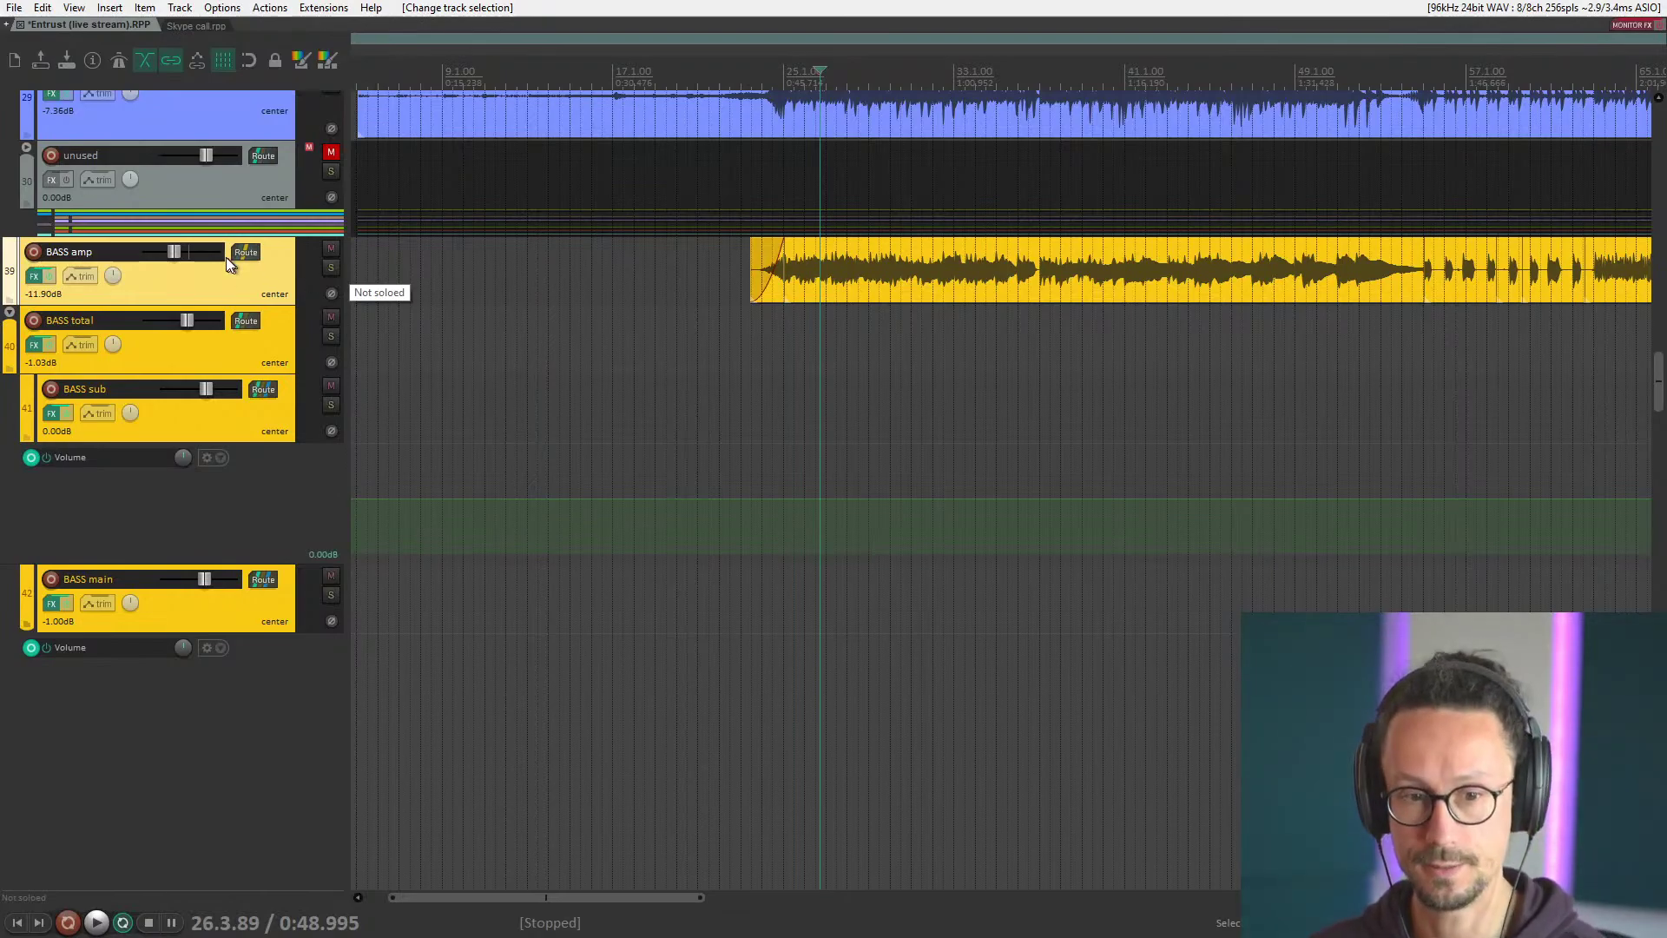
click(782, 346)
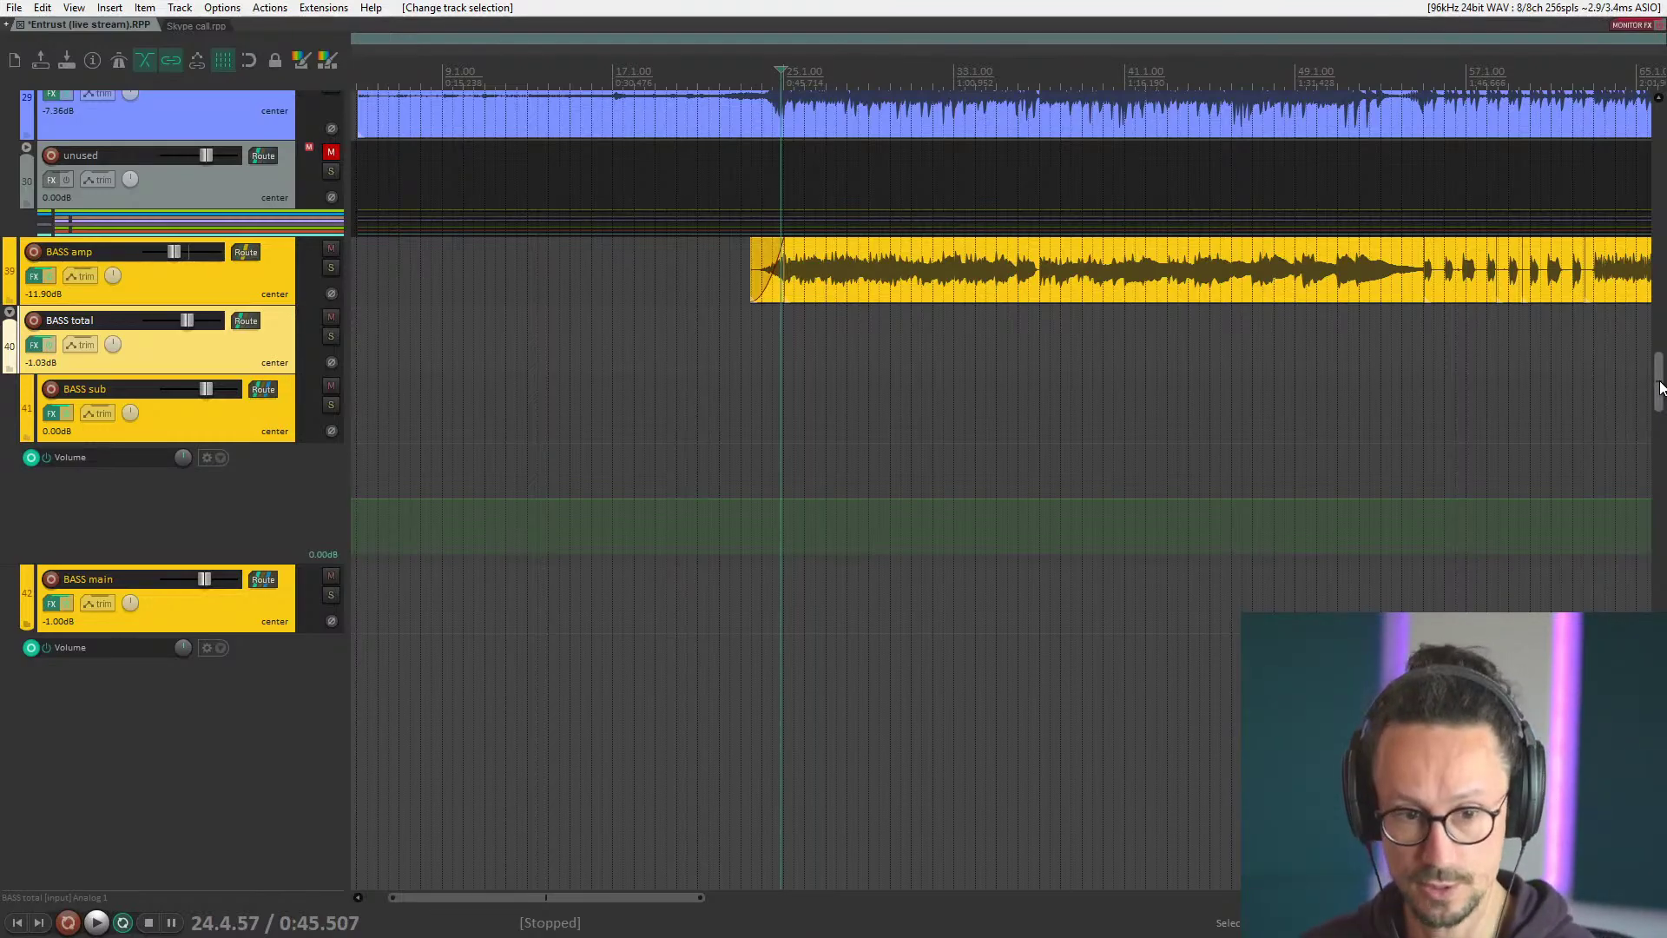
click(255, 421)
click(249, 356)
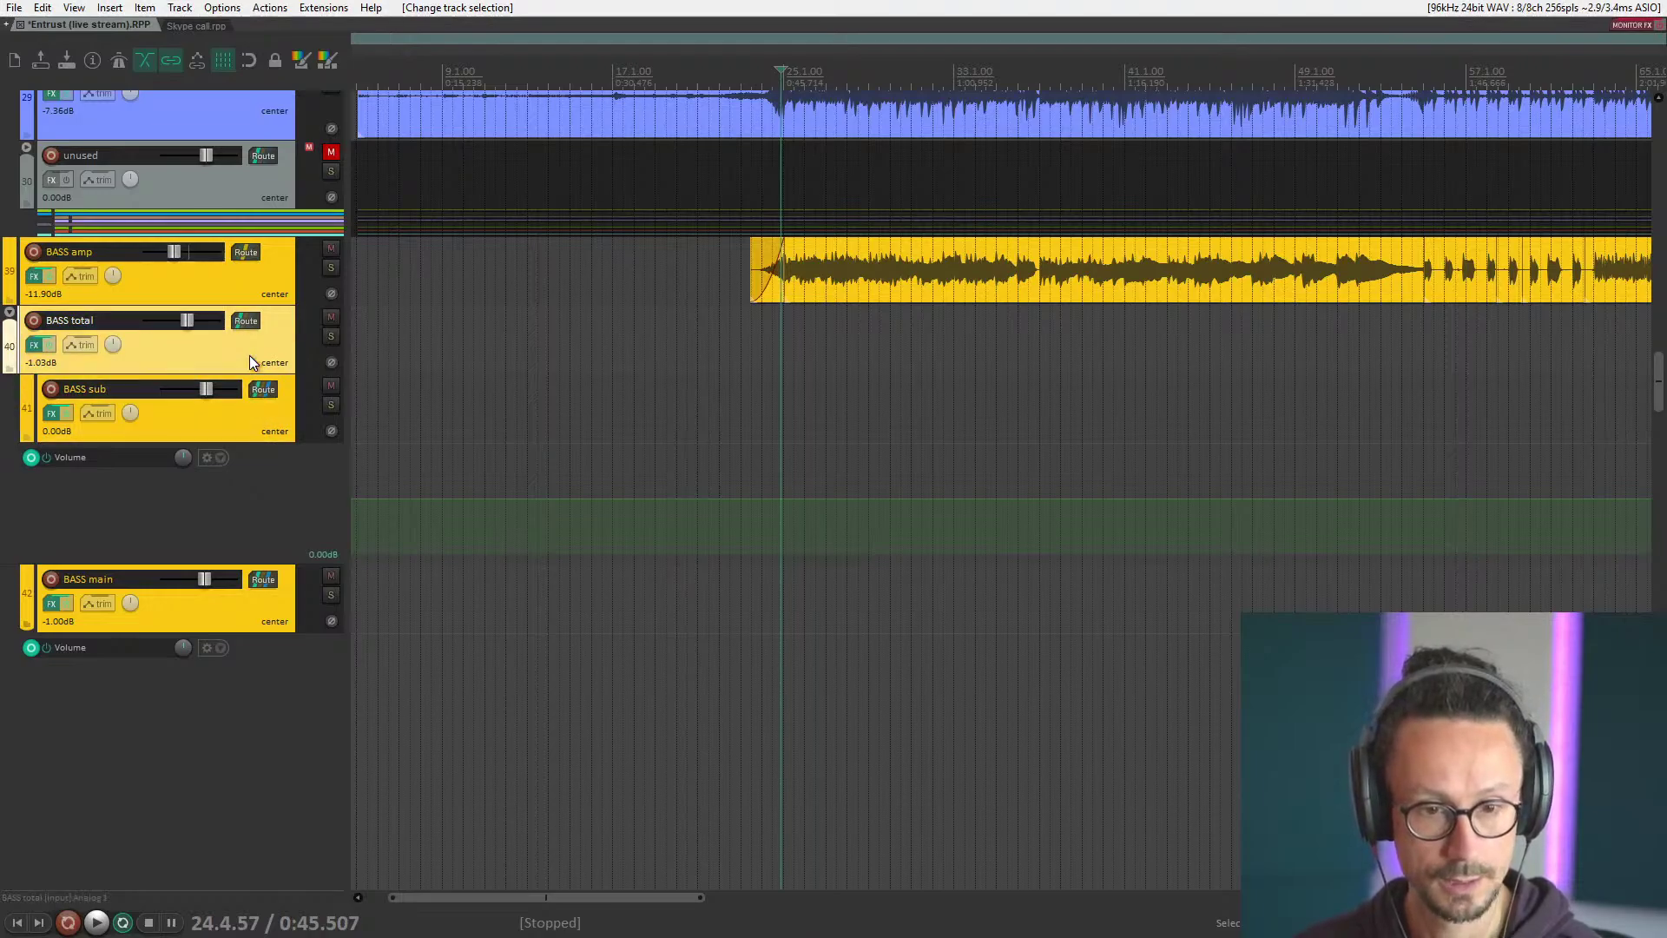
right_click(232, 289)
click(205, 347)
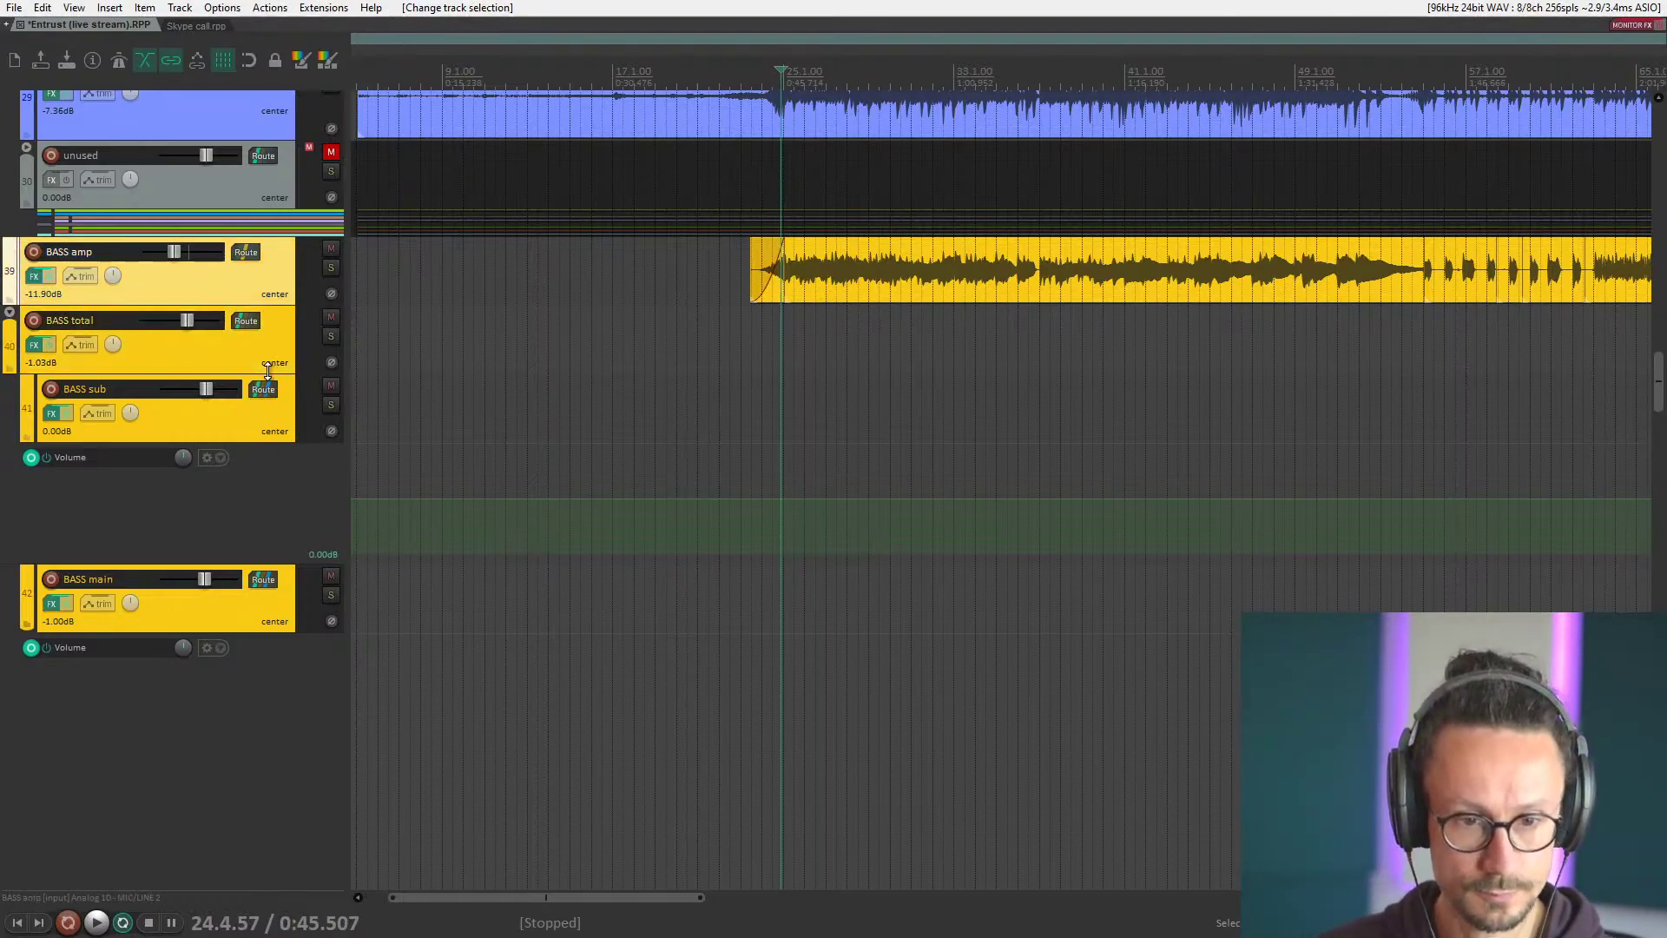
Audition the BASS amp track in solo from the edit cursor, then stop playback and turn its solo off.
click(333, 268)
key(space)
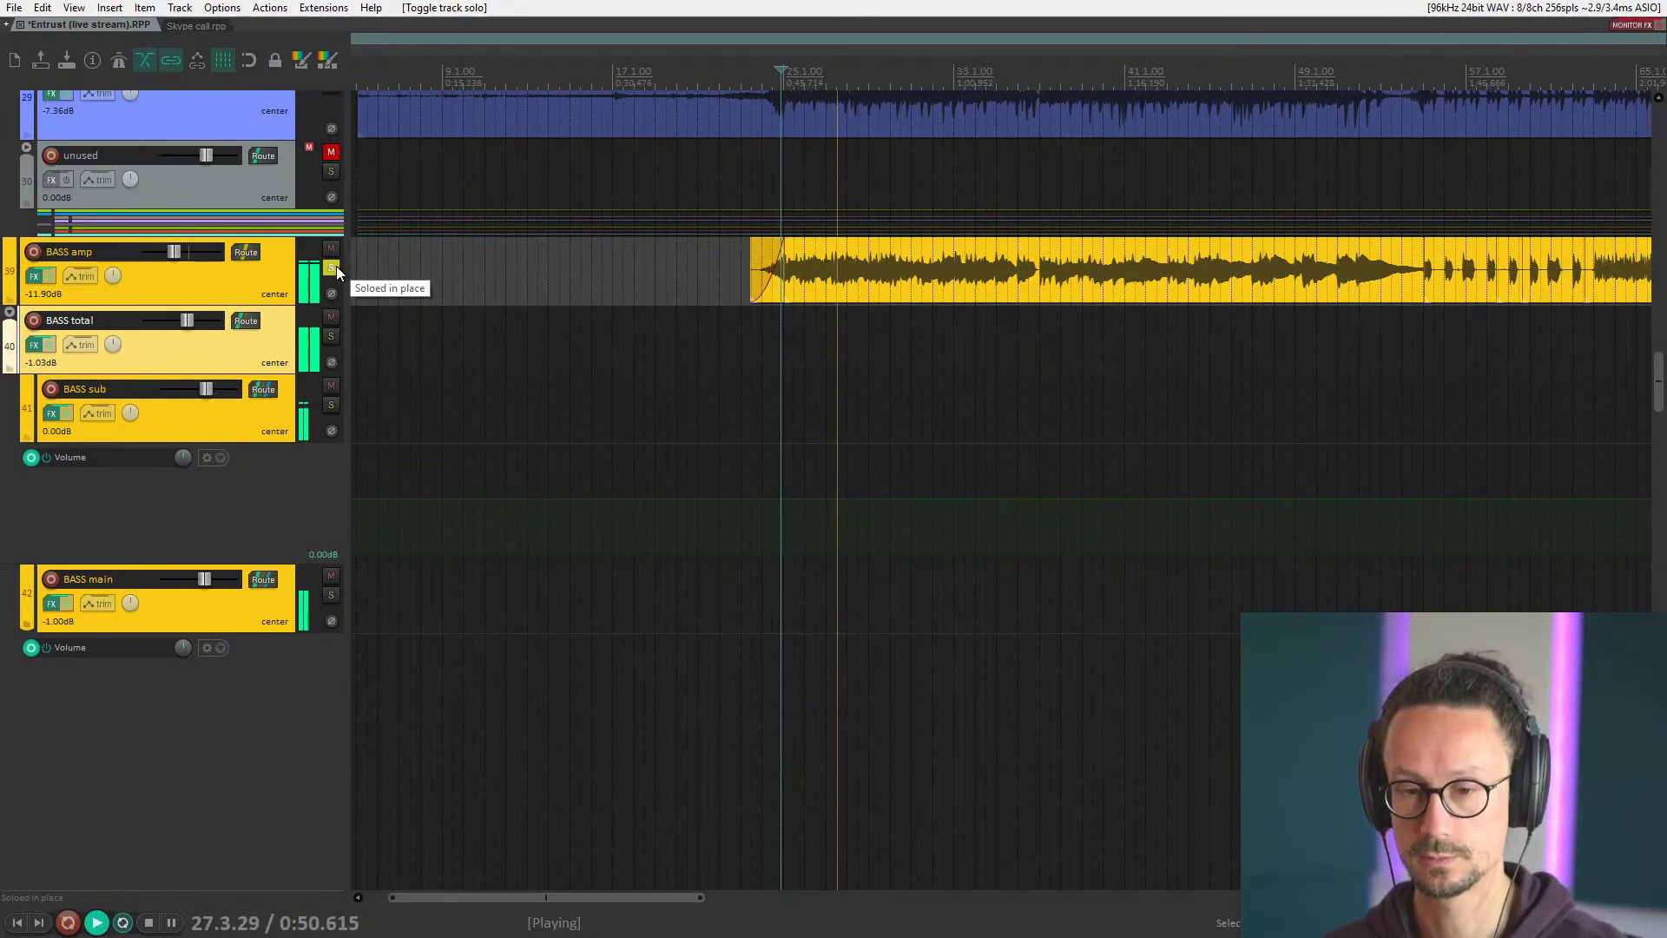
click(215, 274)
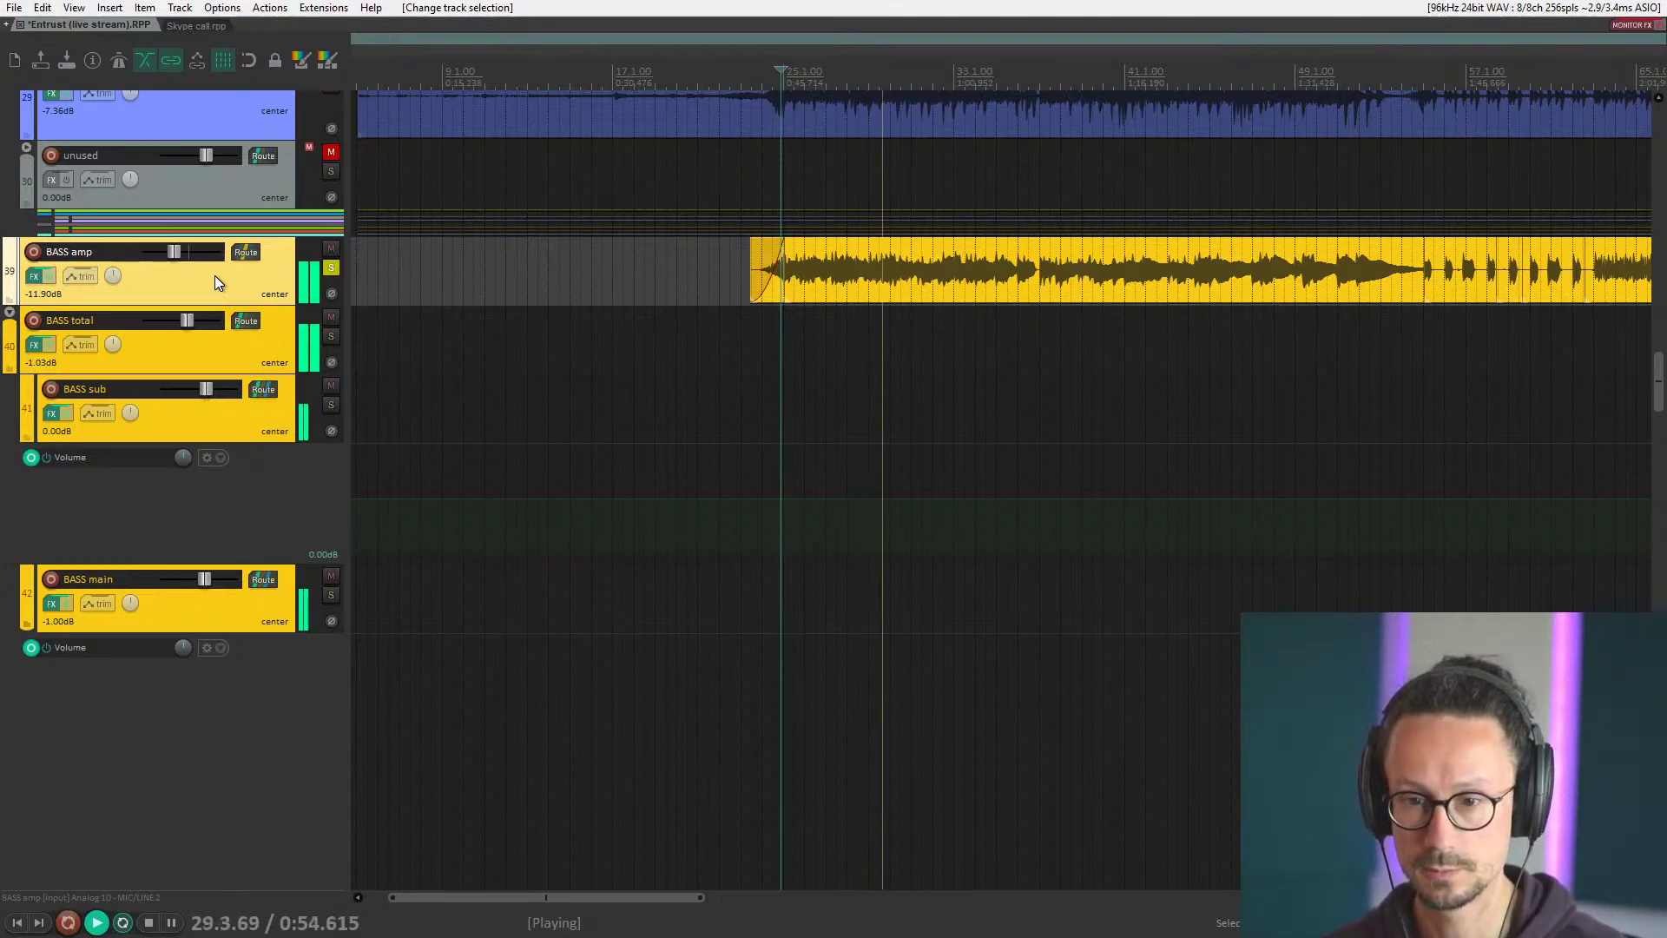
key(space)
click(331, 267)
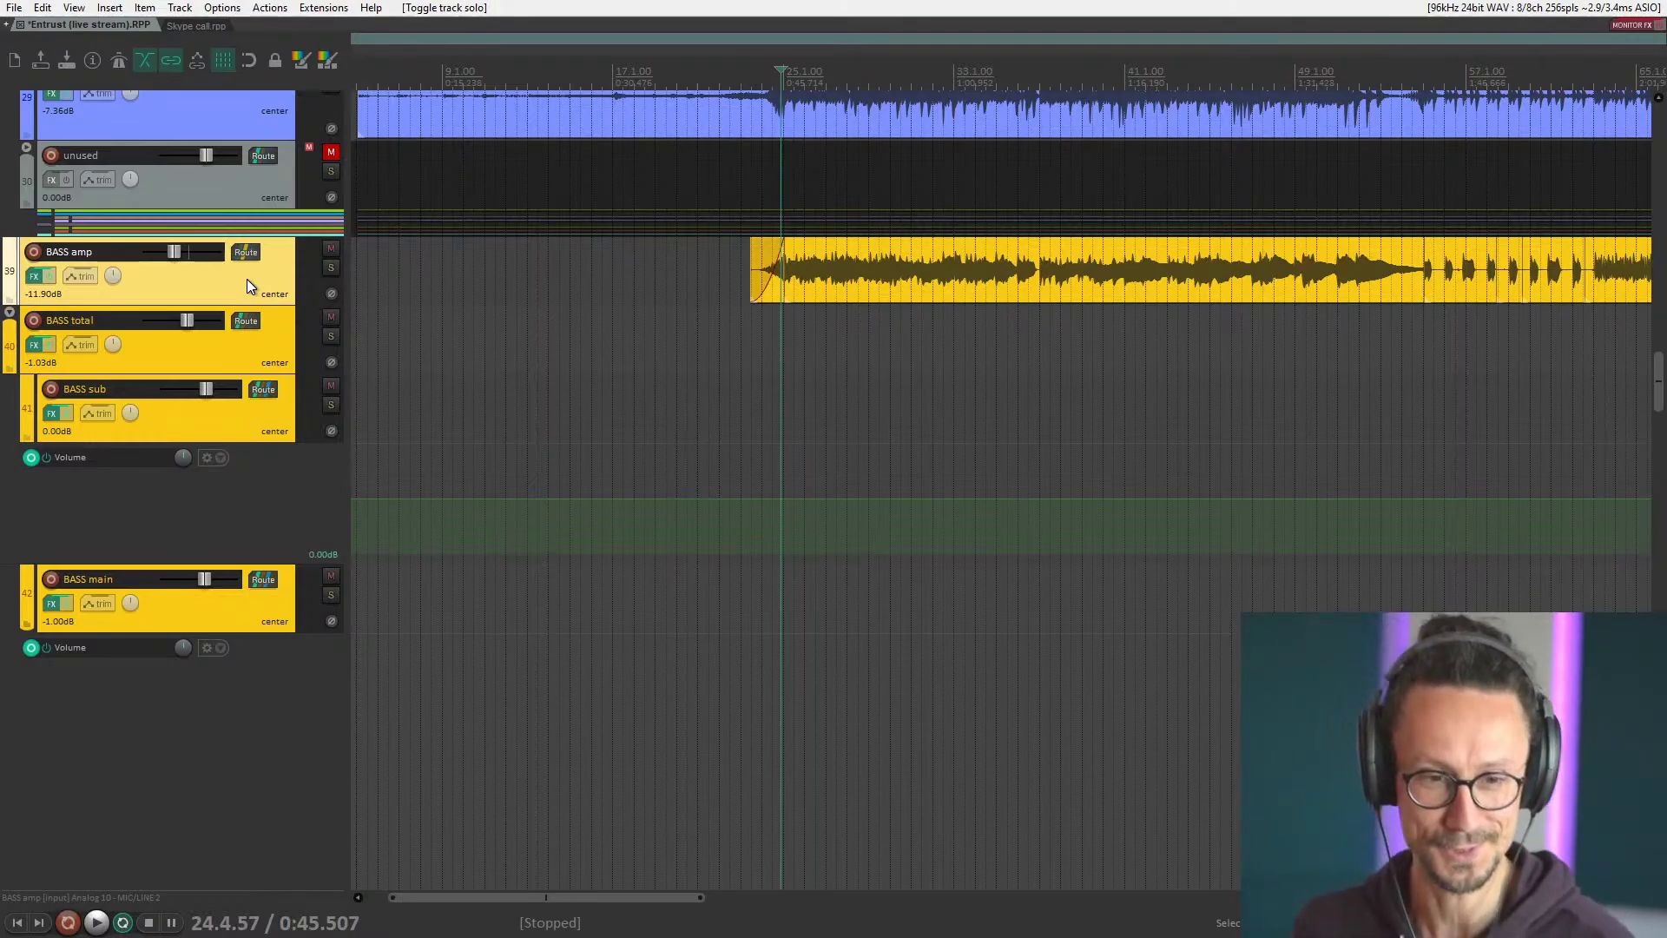
Check the effects on the BASS amp track and the BASS total folder, and select the BASS sub track.
click(35, 274)
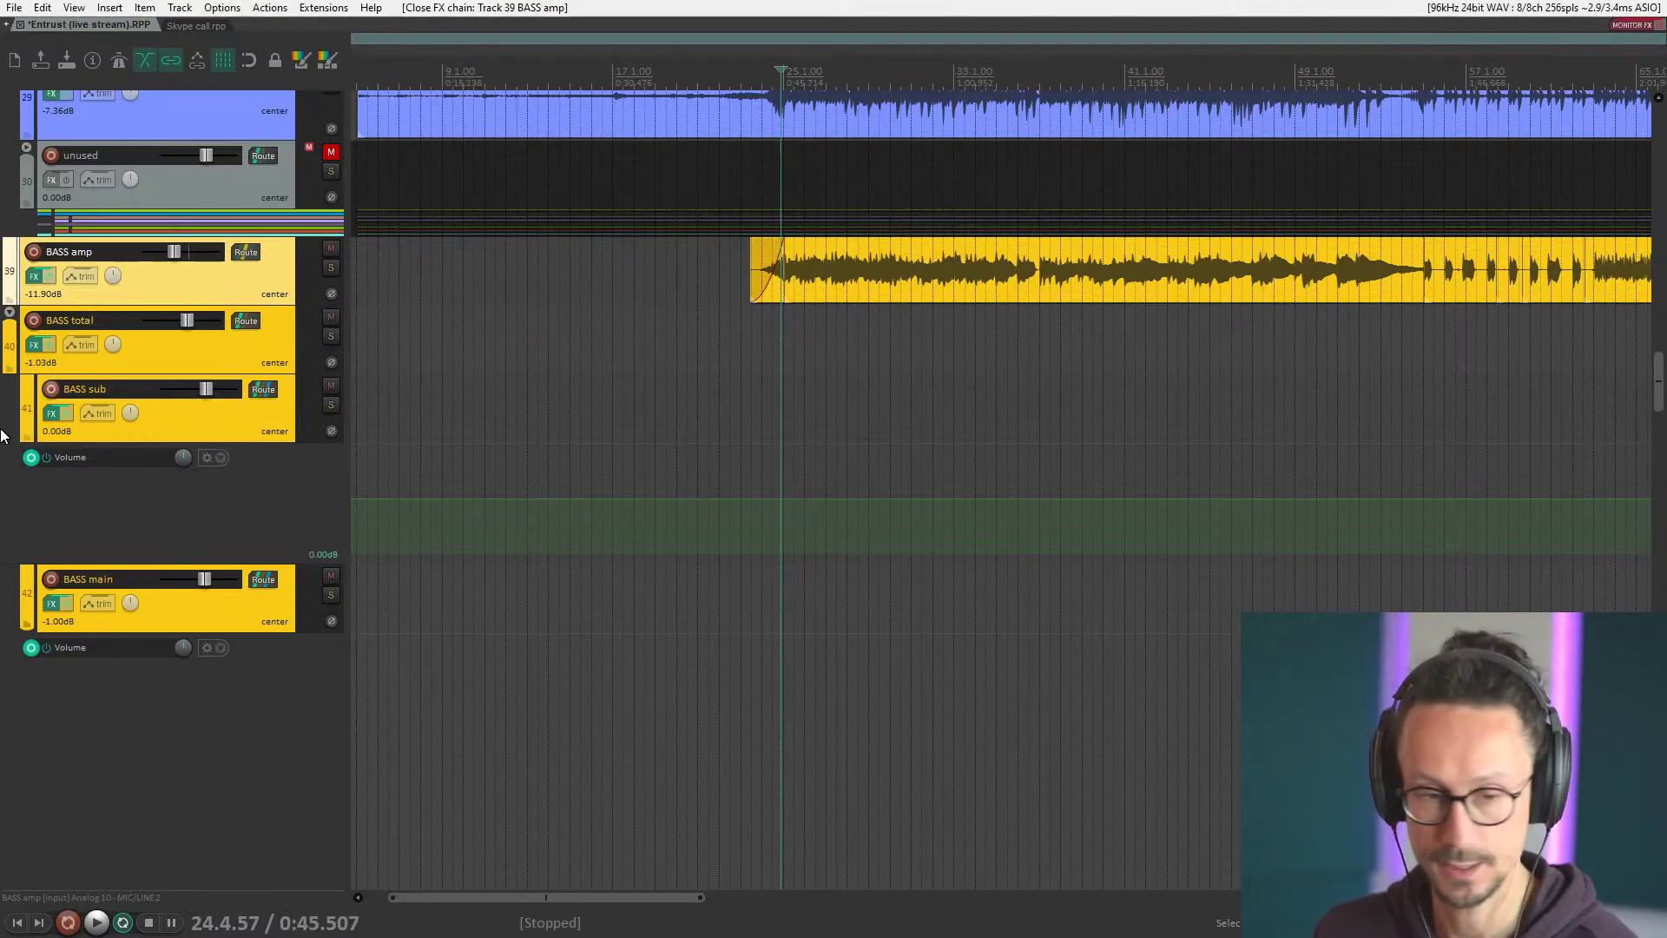
click(144, 363)
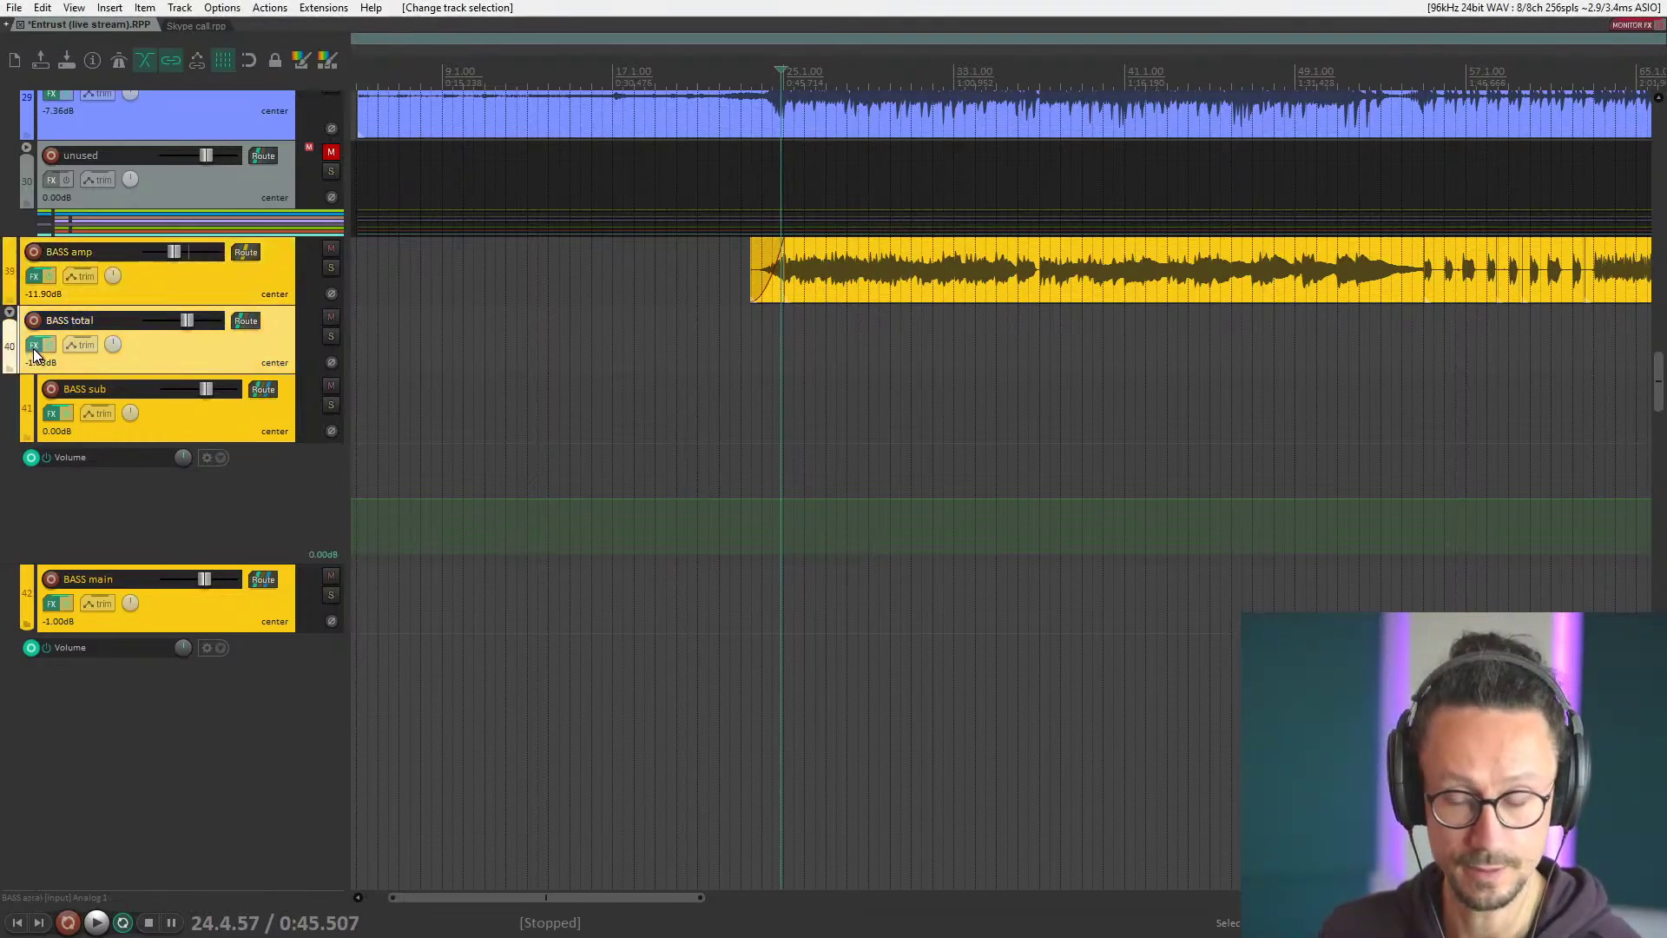
mouse_move(33, 347)
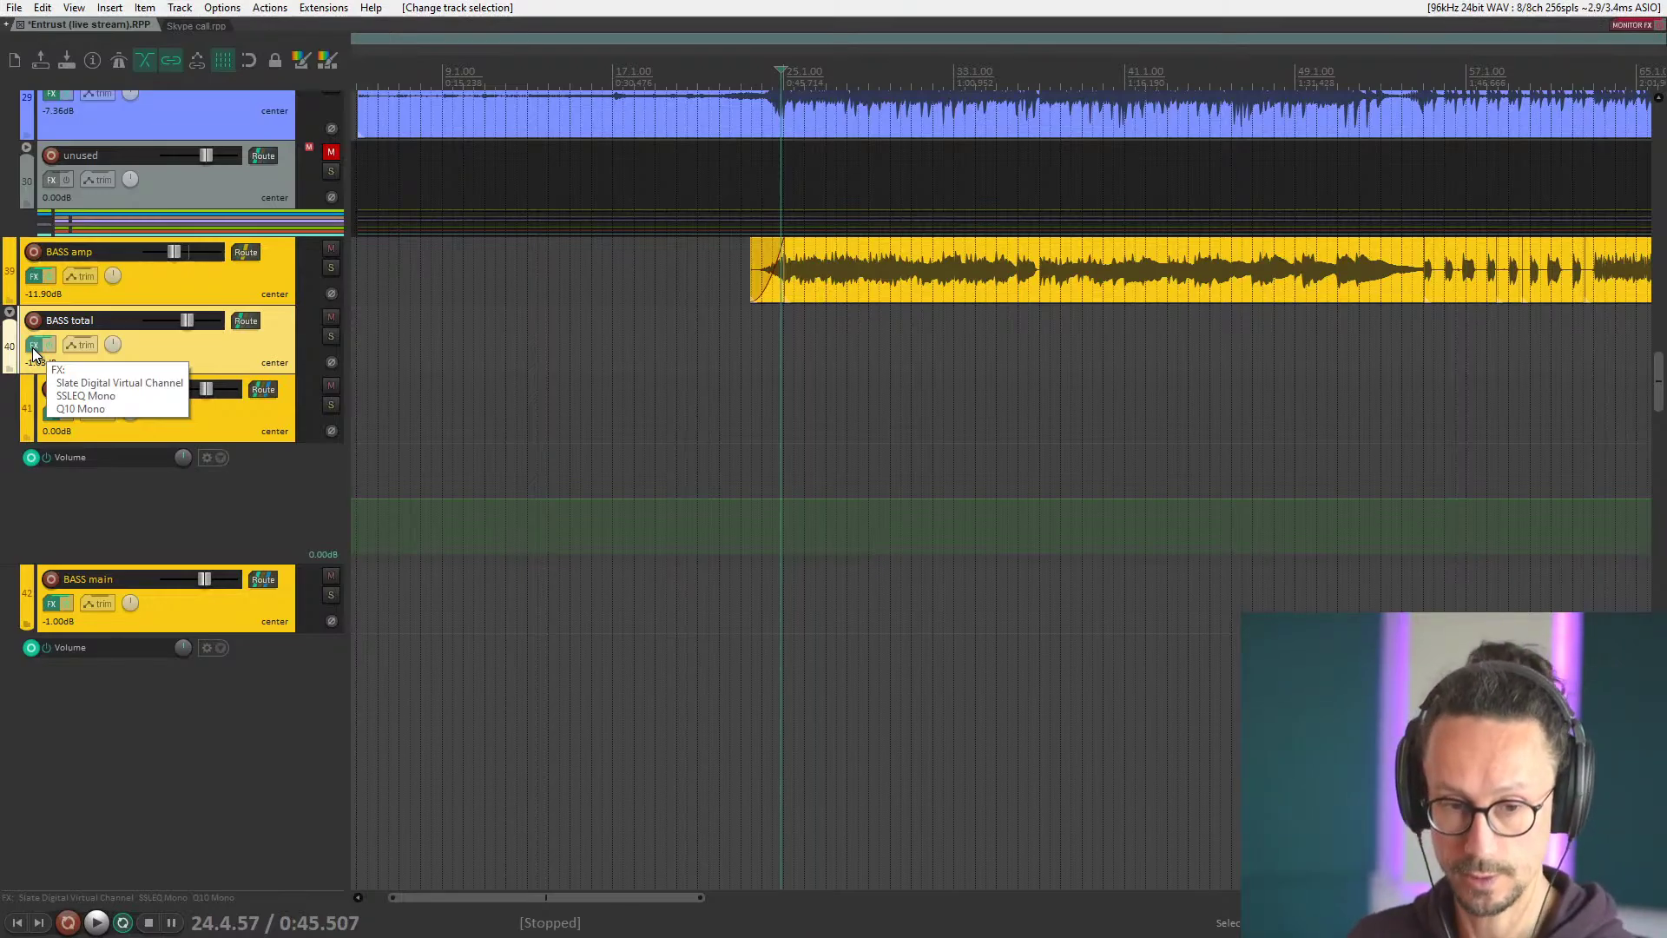
click(195, 436)
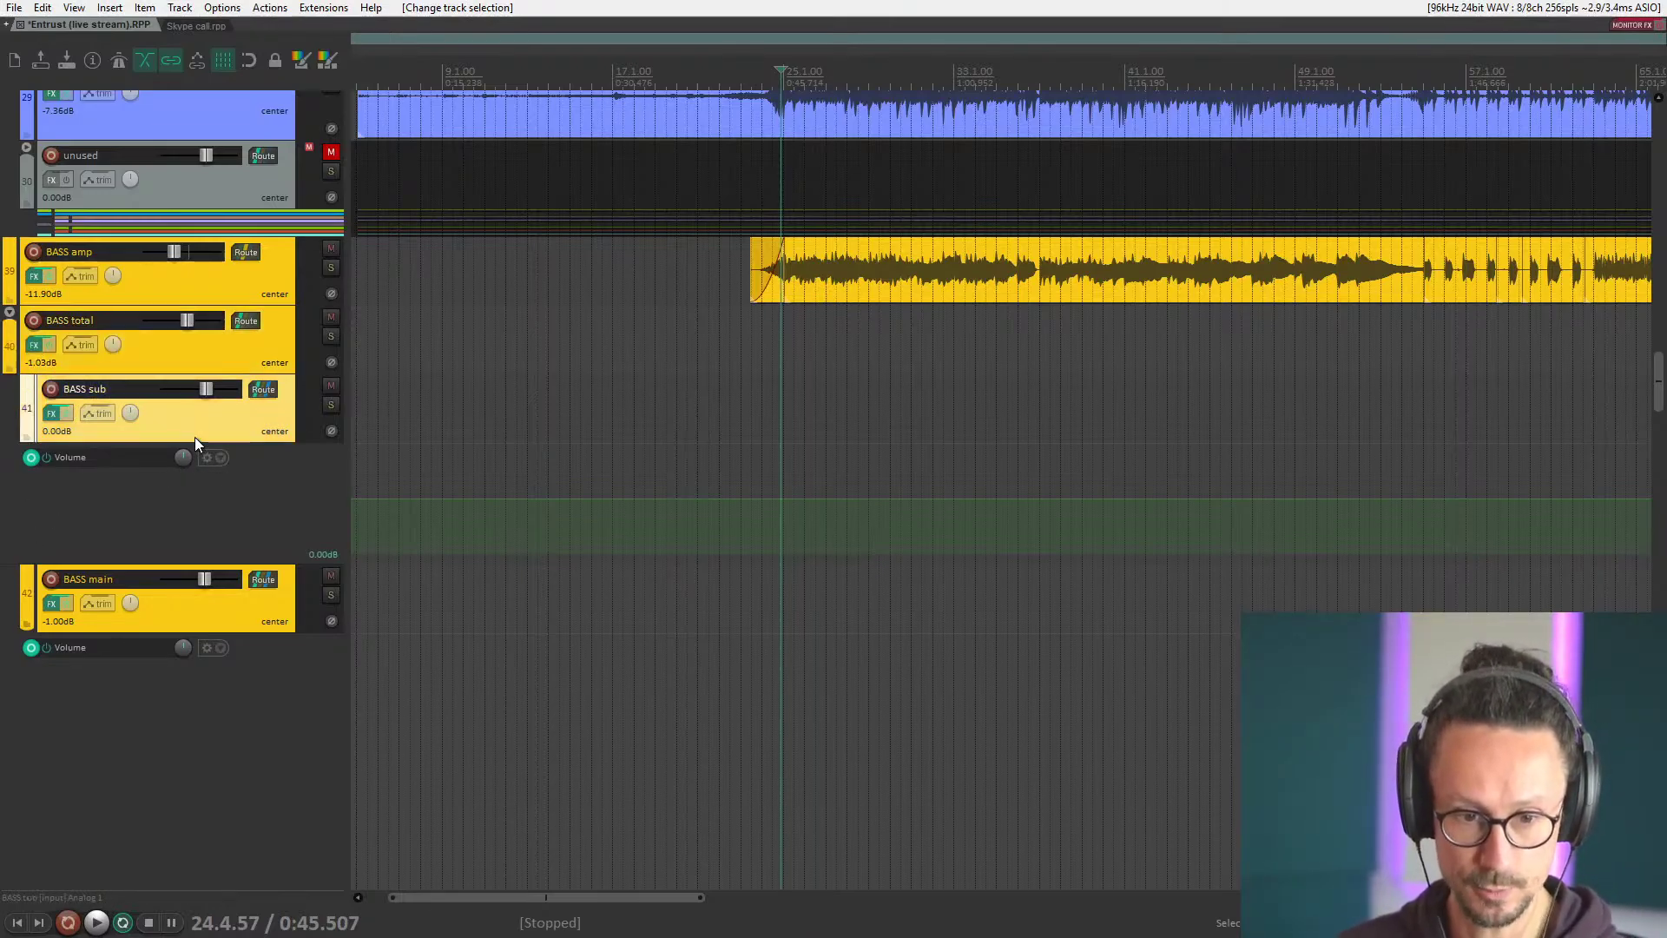
scroll(275, 455, down, 1)
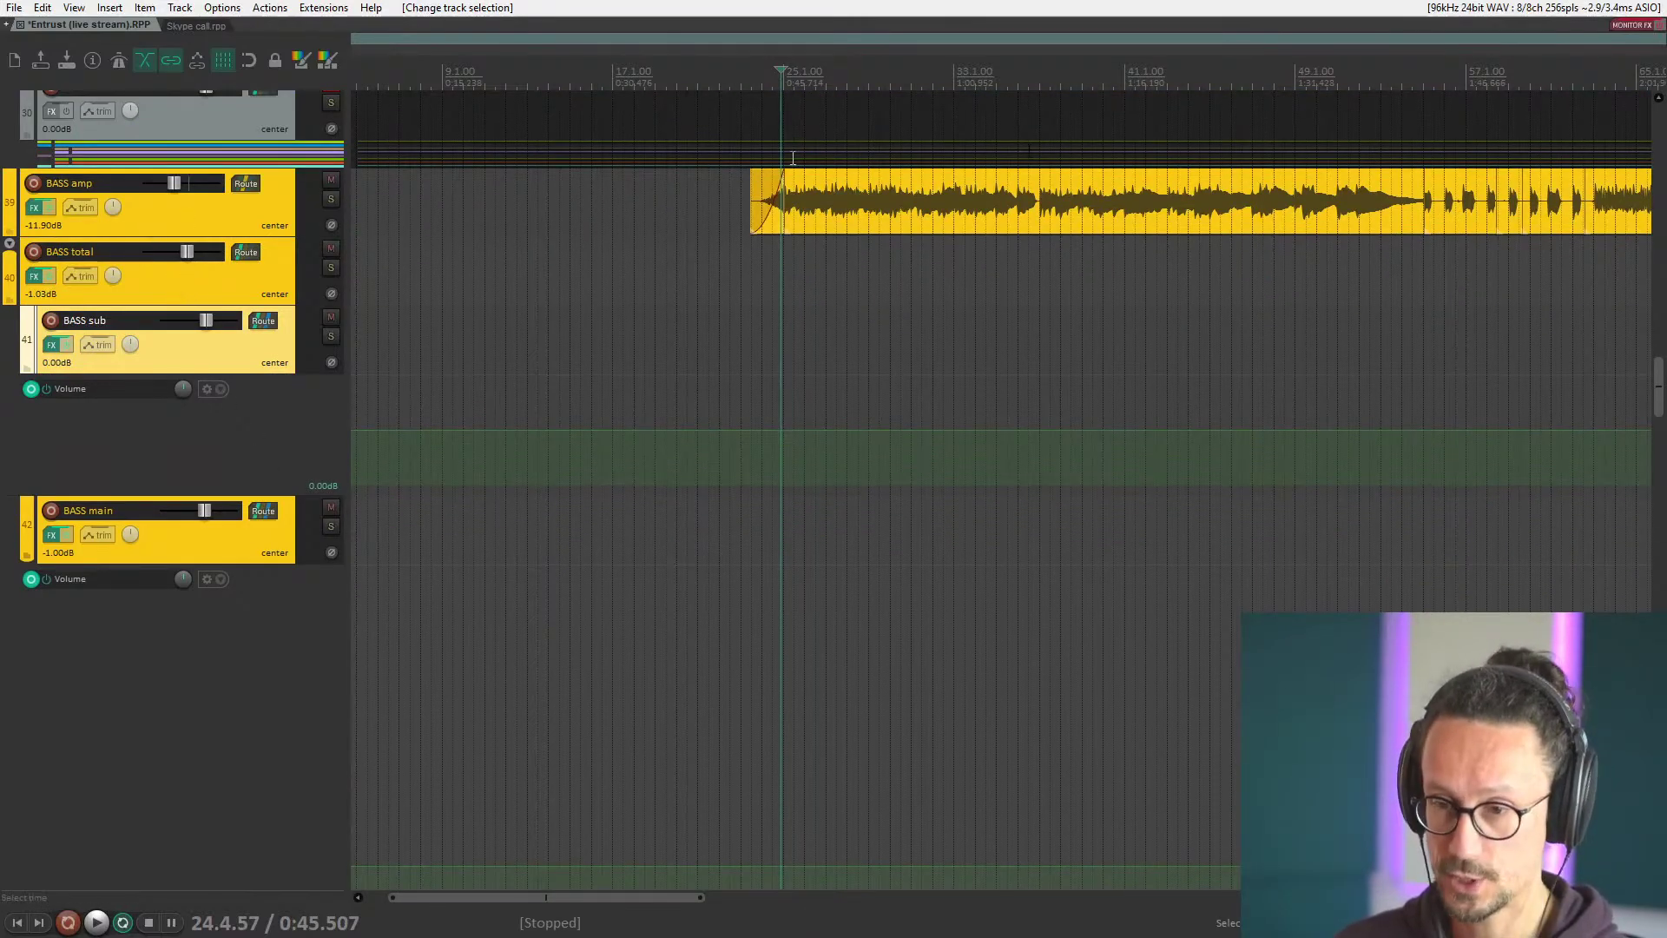
Place the edit cursor at 24.4.40 and check which tracks the BASS amp track sends to in its routing window.
click(781, 254)
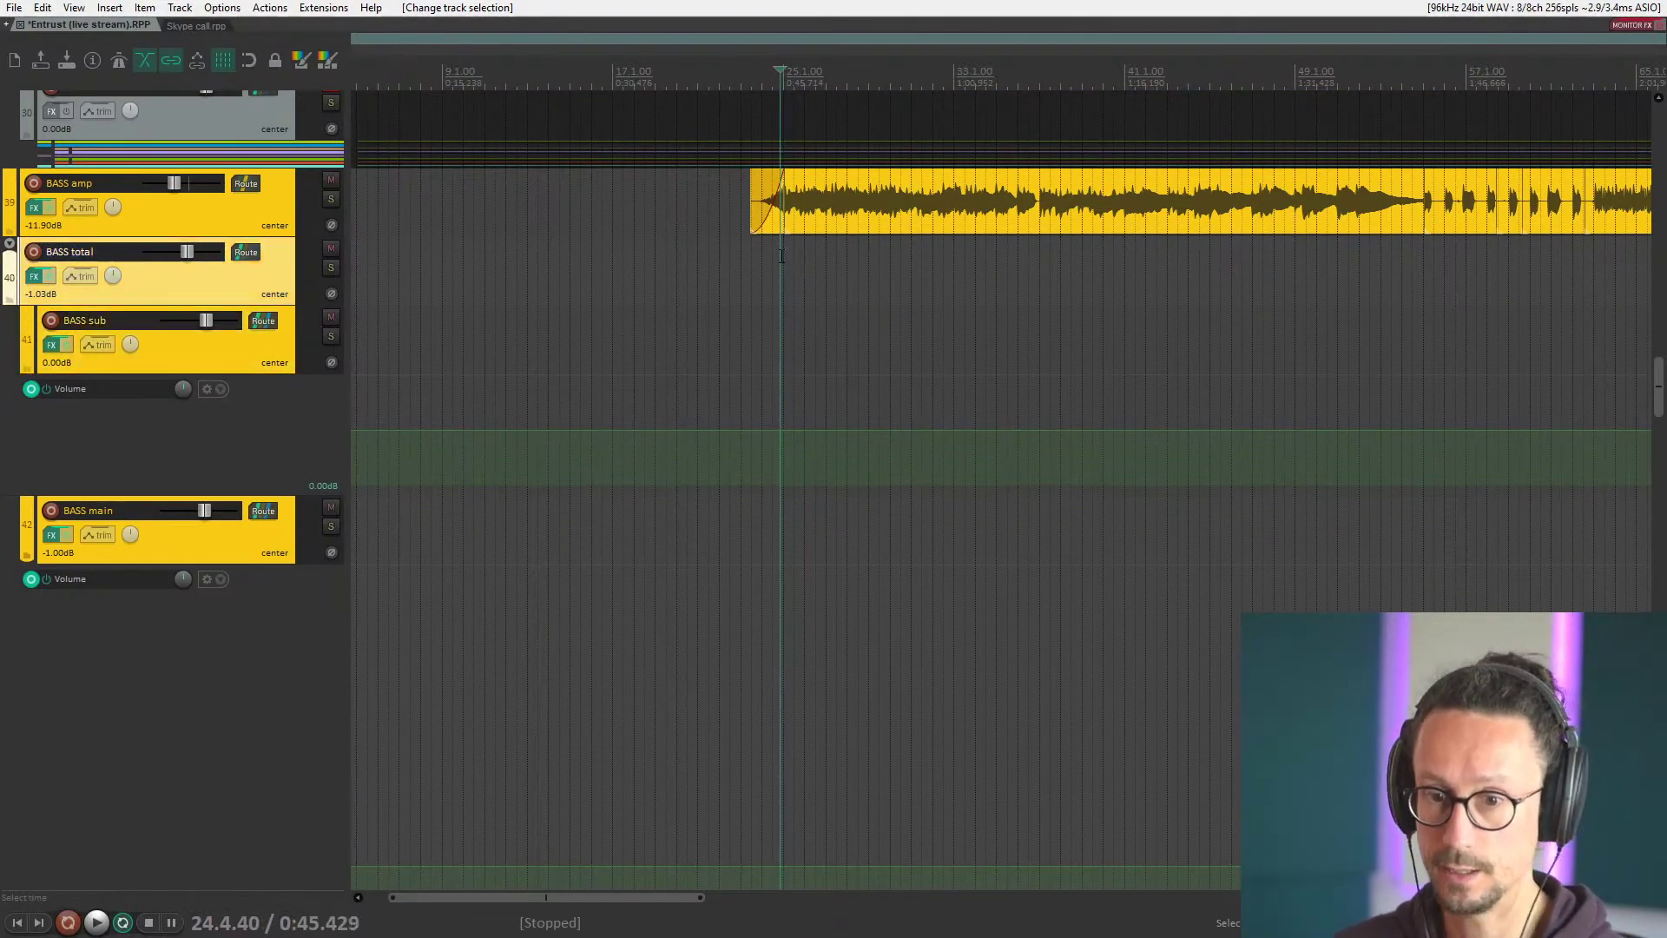
click(149, 212)
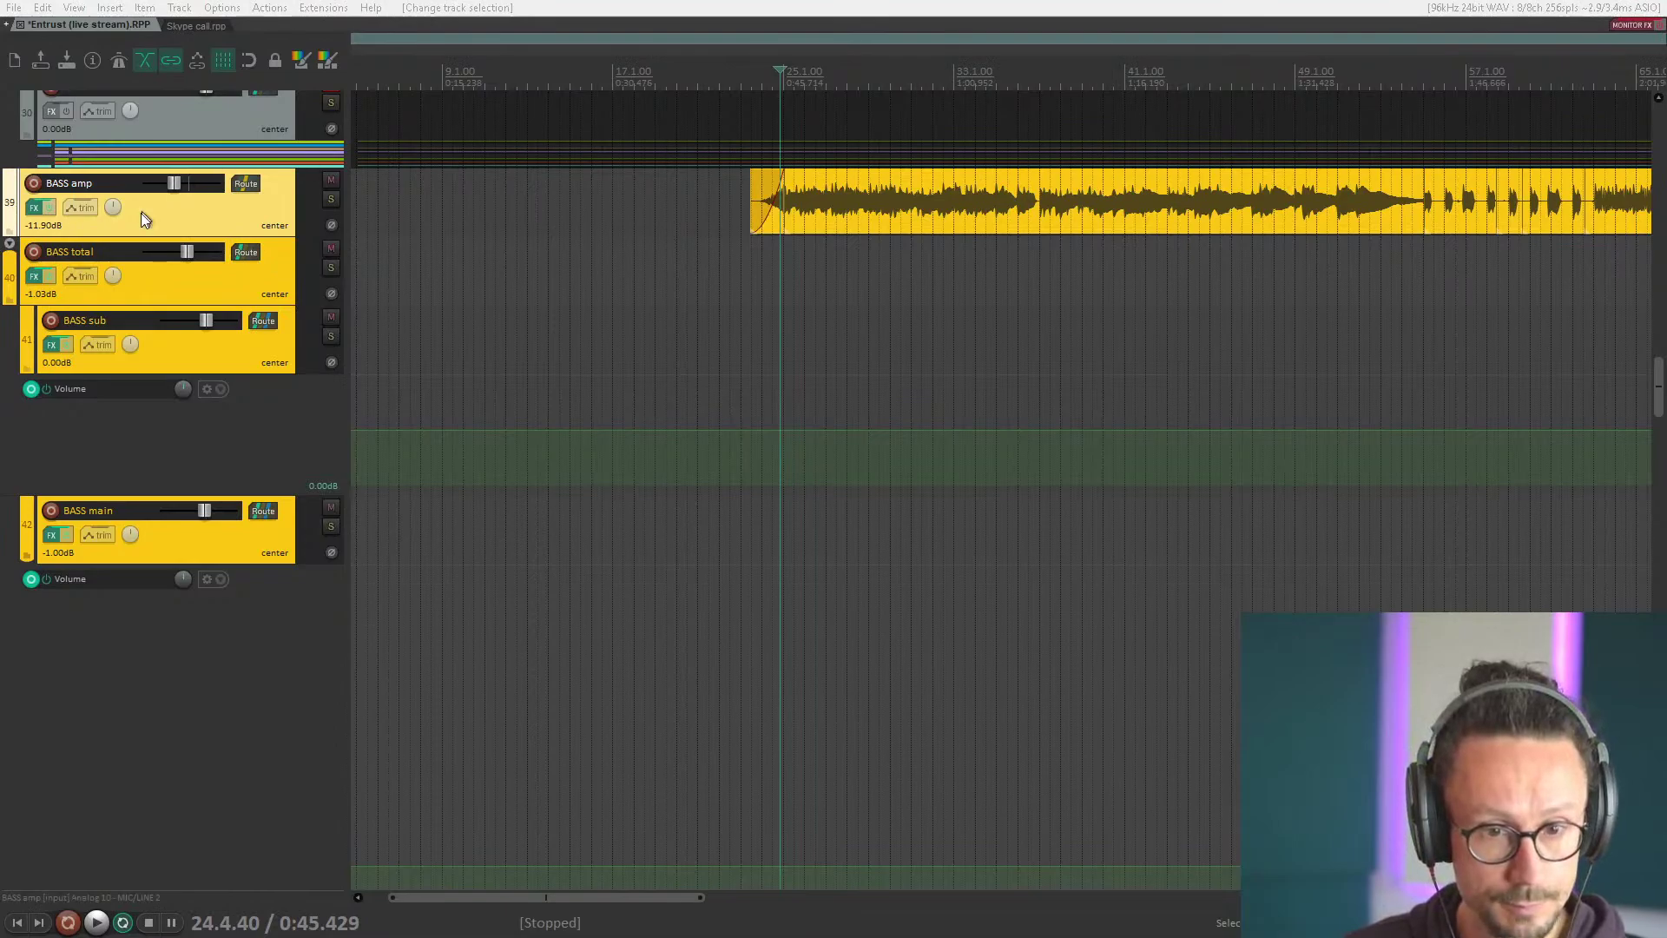
click(168, 206)
click(247, 183)
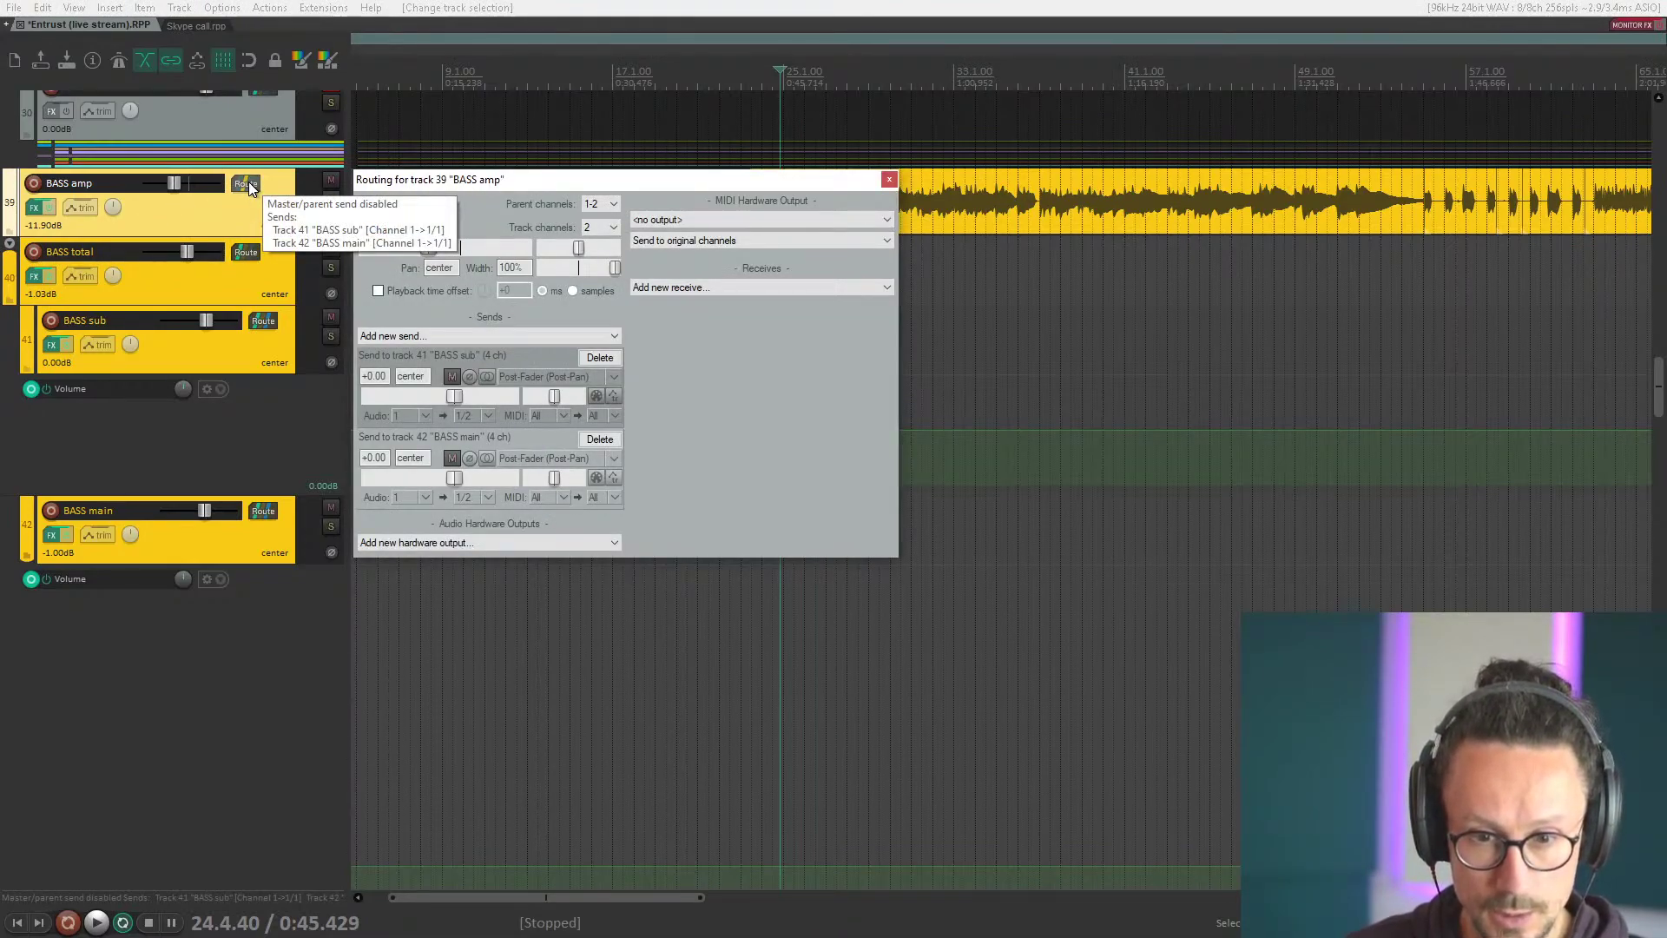
click(201, 219)
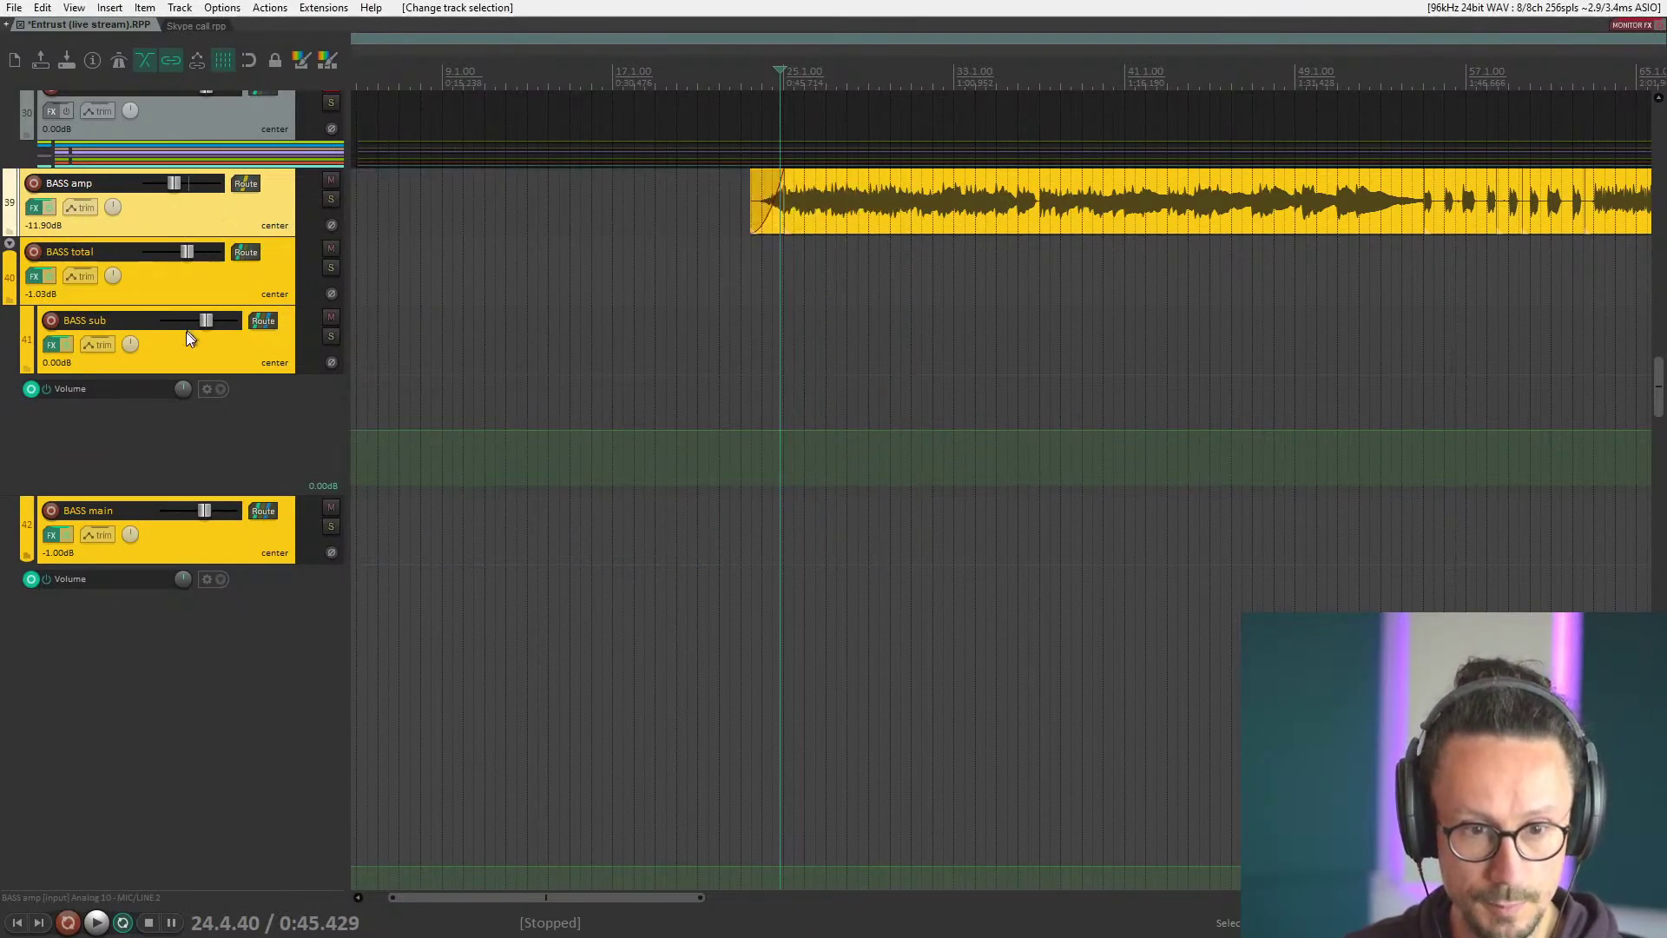
Audition the BASS sub track in solo, stop playback and turn its solo off.
click(189, 337)
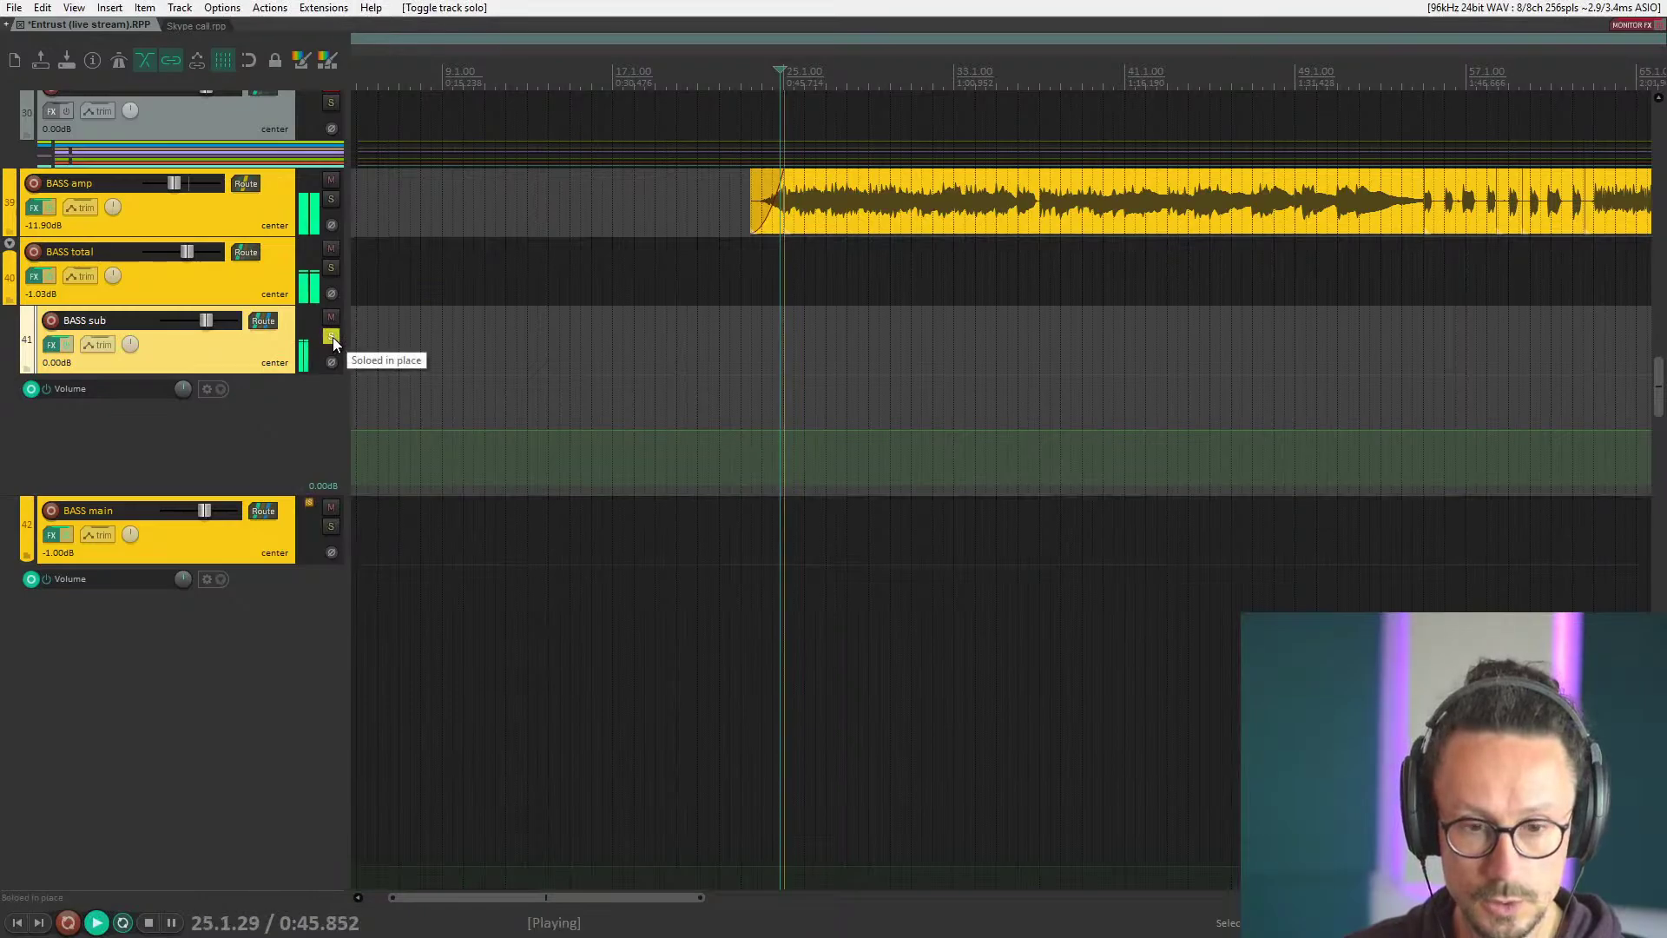
scroll(332, 337, down, 3)
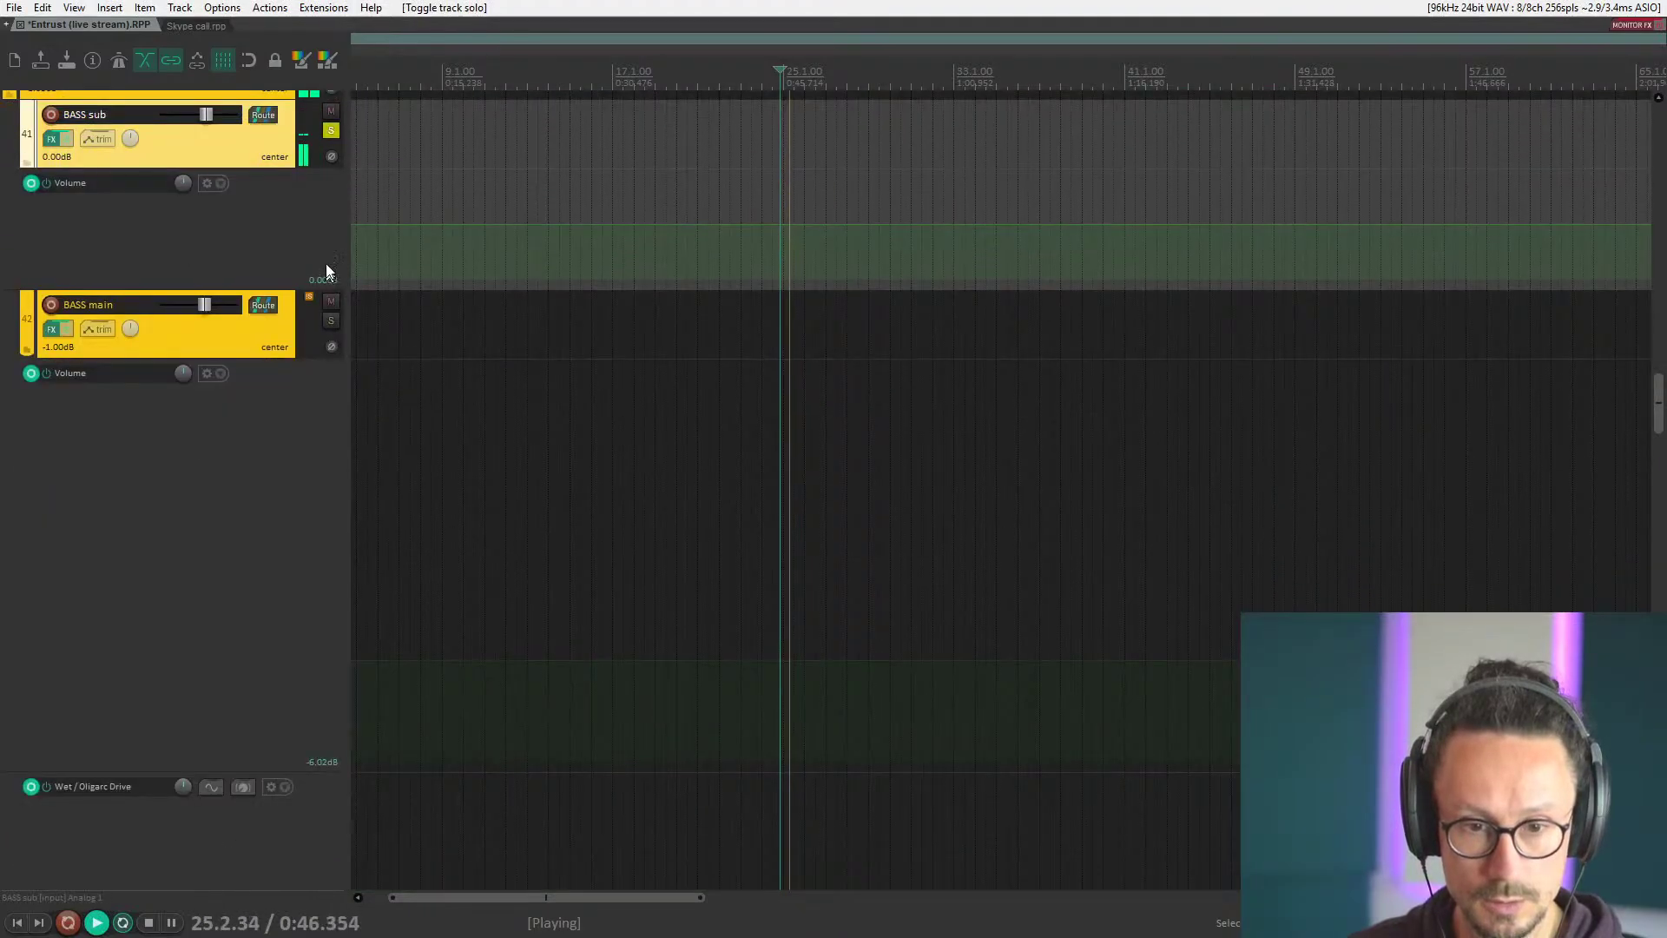
key(space)
click(330, 131)
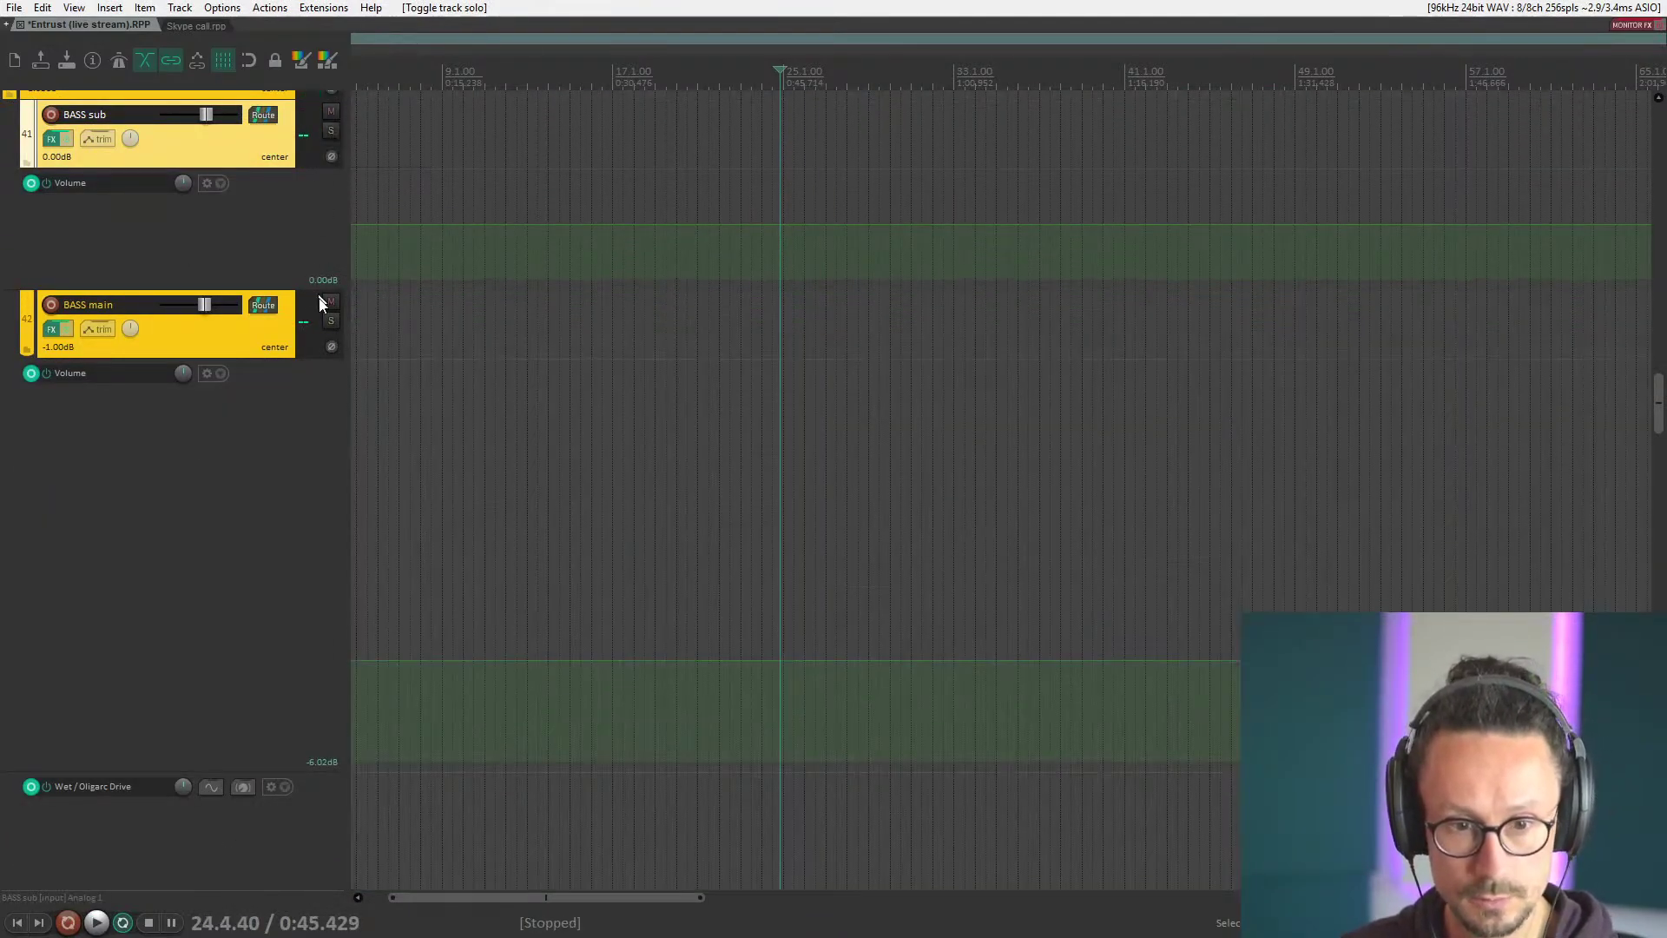
Audition the BASS main track in solo, stop playback and turn its solo off.
click(332, 321)
key(space)
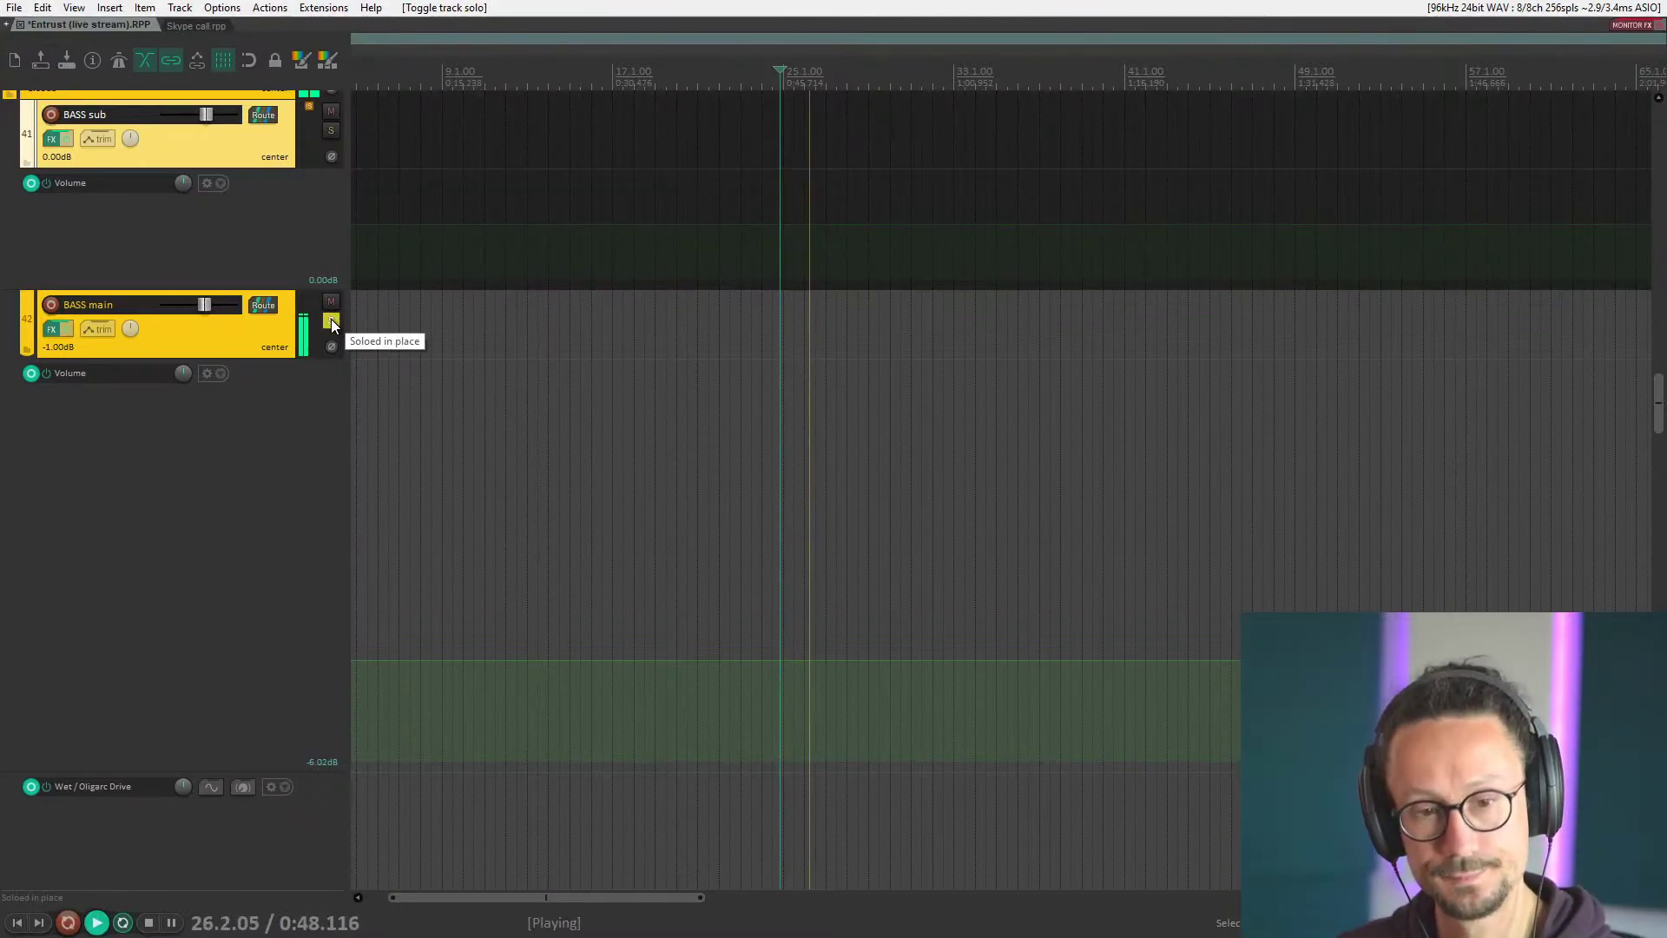
key(space)
click(331, 320)
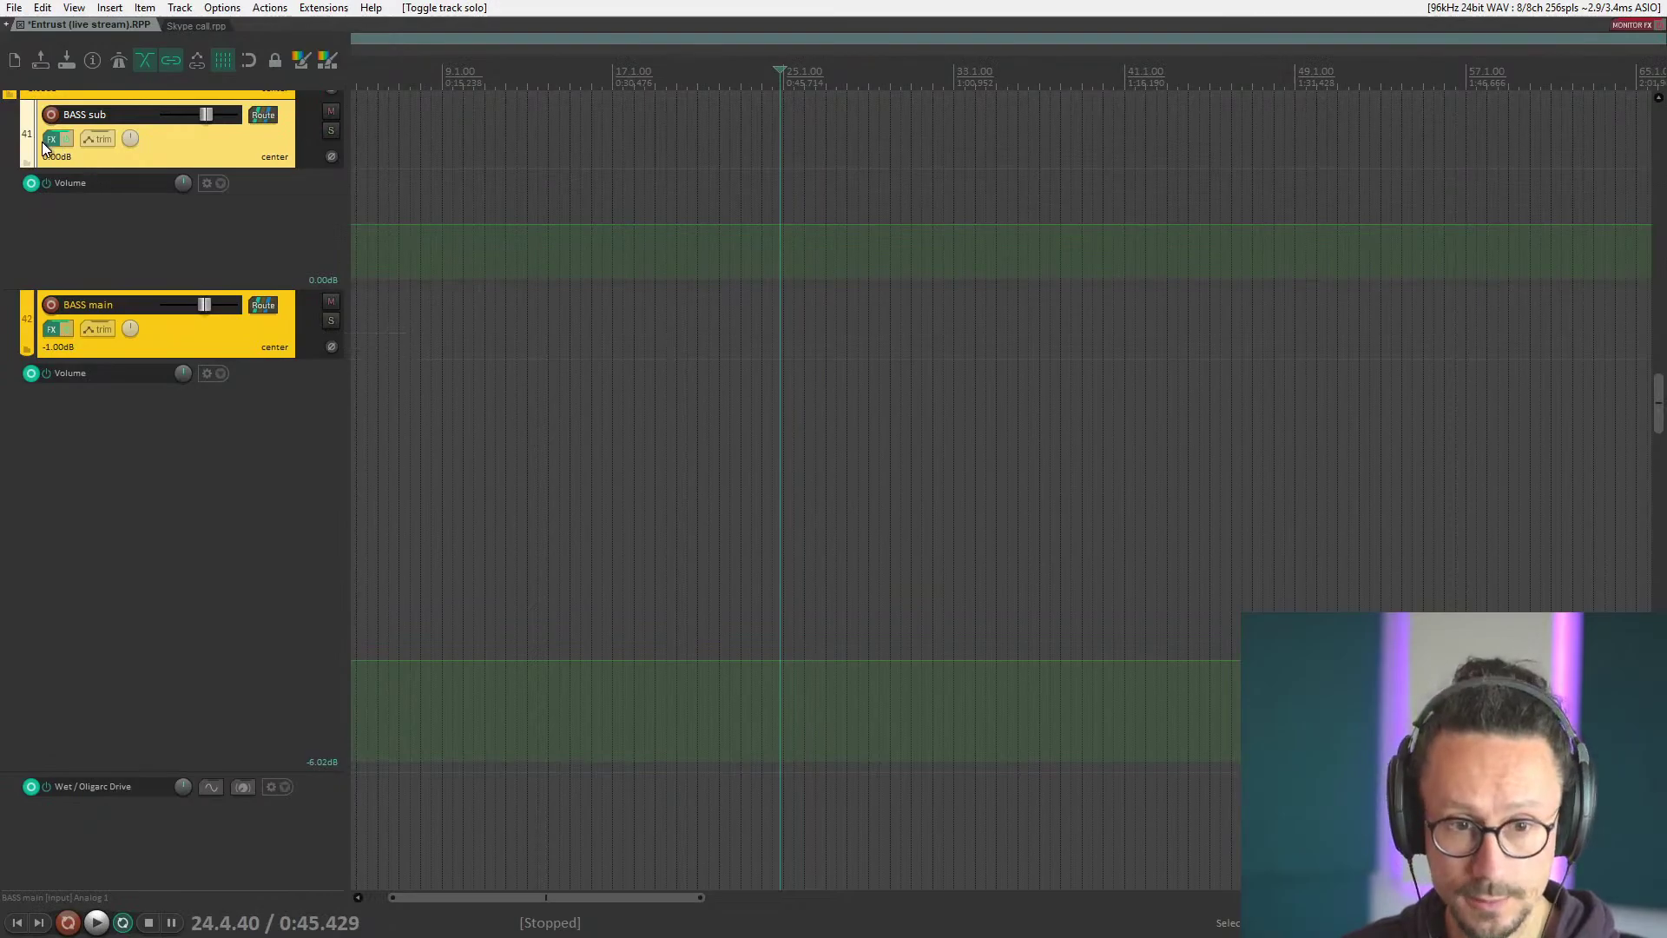
Open the BASS sub effects chain and examine its C4 Mono, Decapitator, Q10 Mono and ReaComp plug-ins.
right_click(49, 149)
click(87, 182)
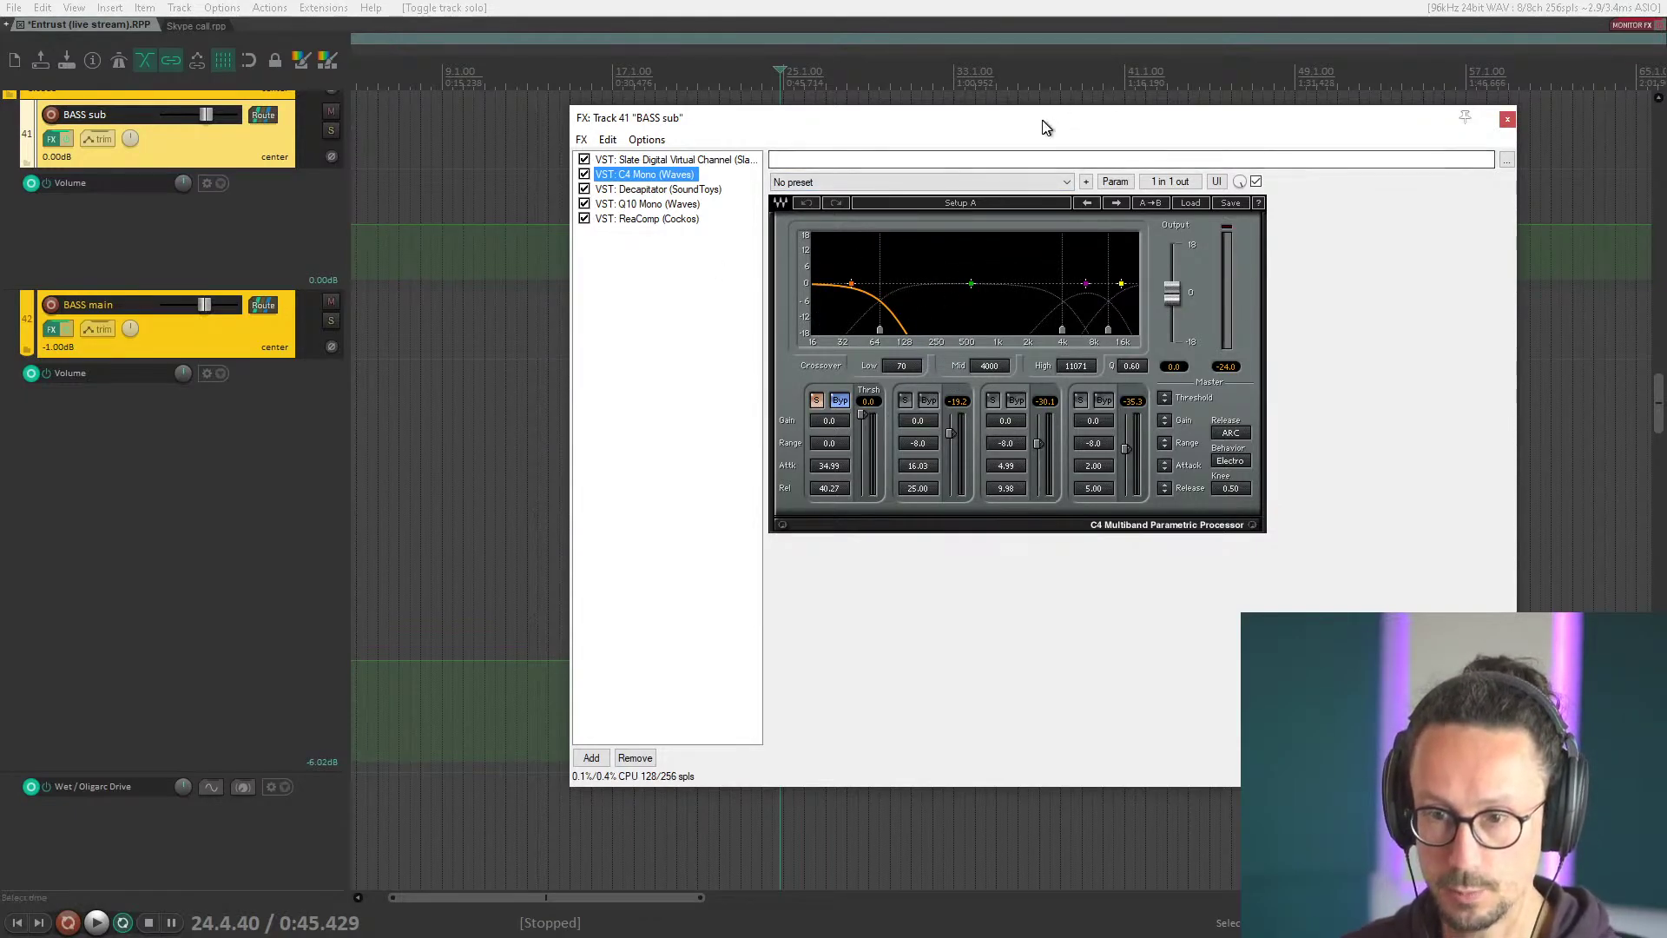
drag(1045, 122, 1083, 142)
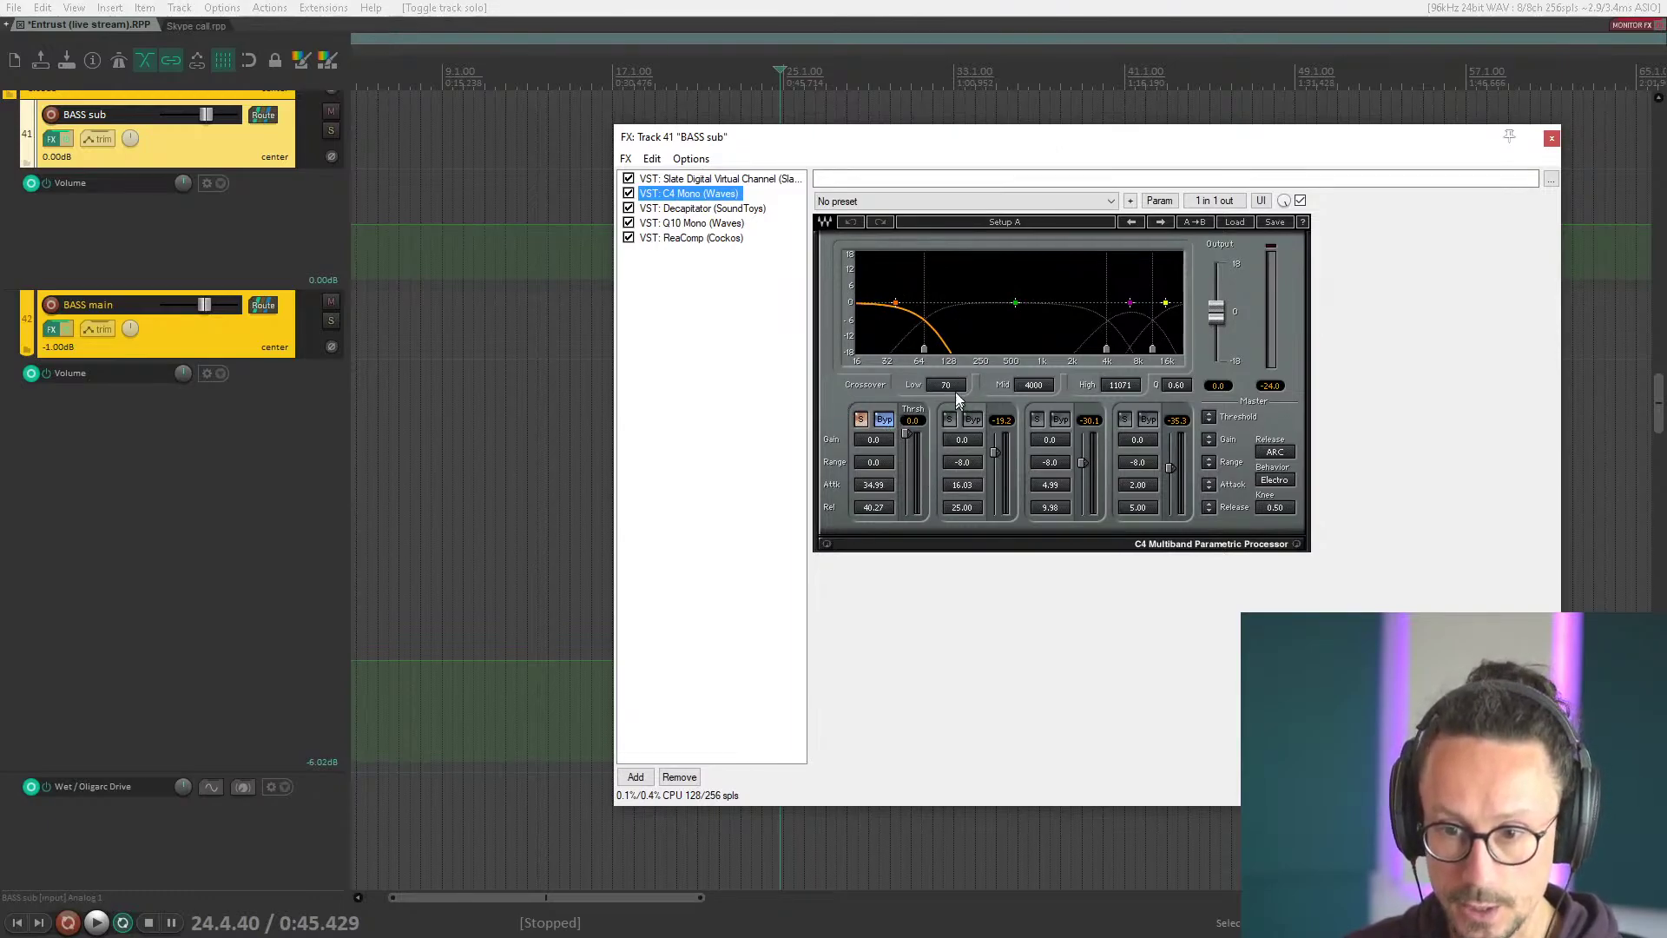
click(699, 209)
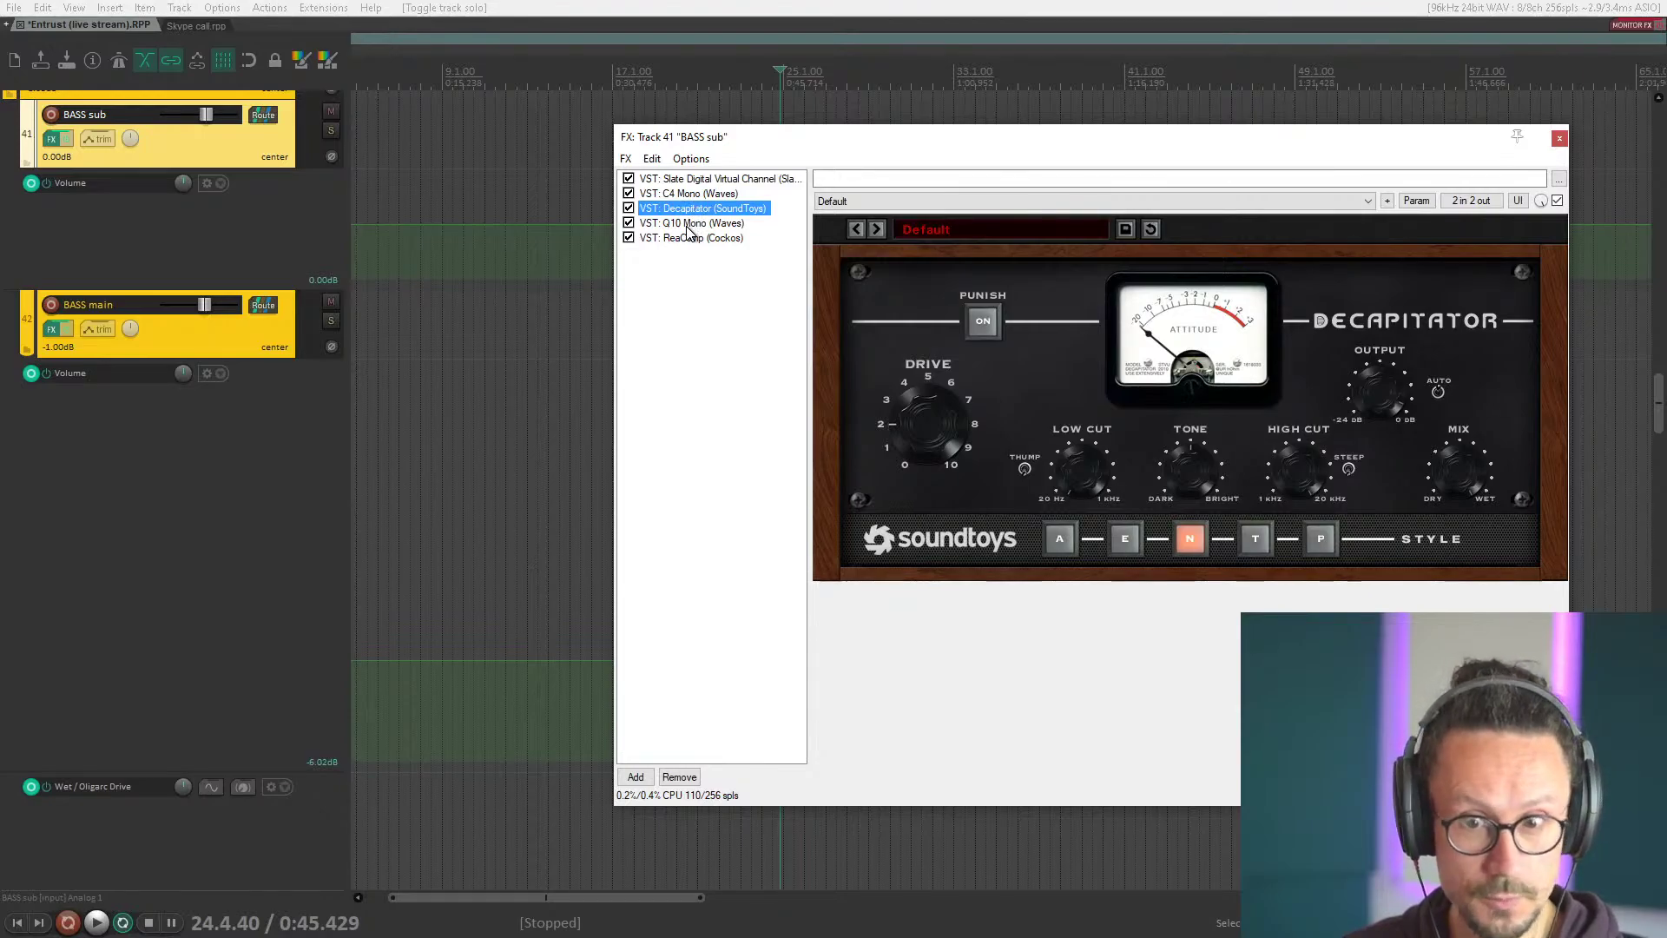
click(688, 225)
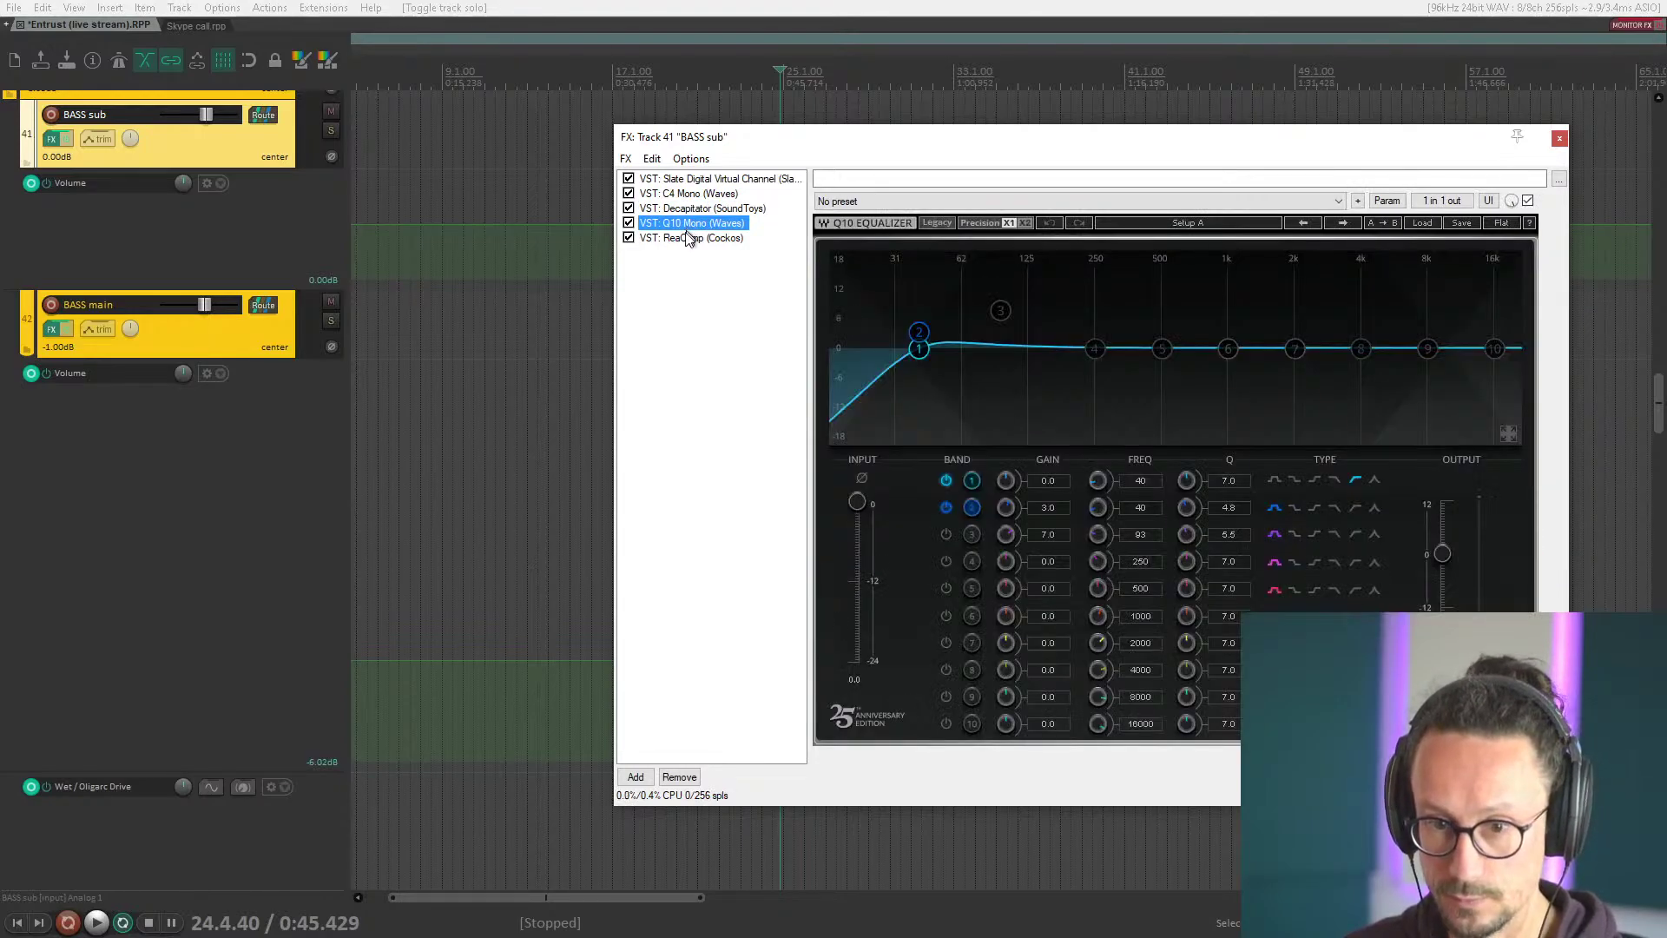
click(686, 238)
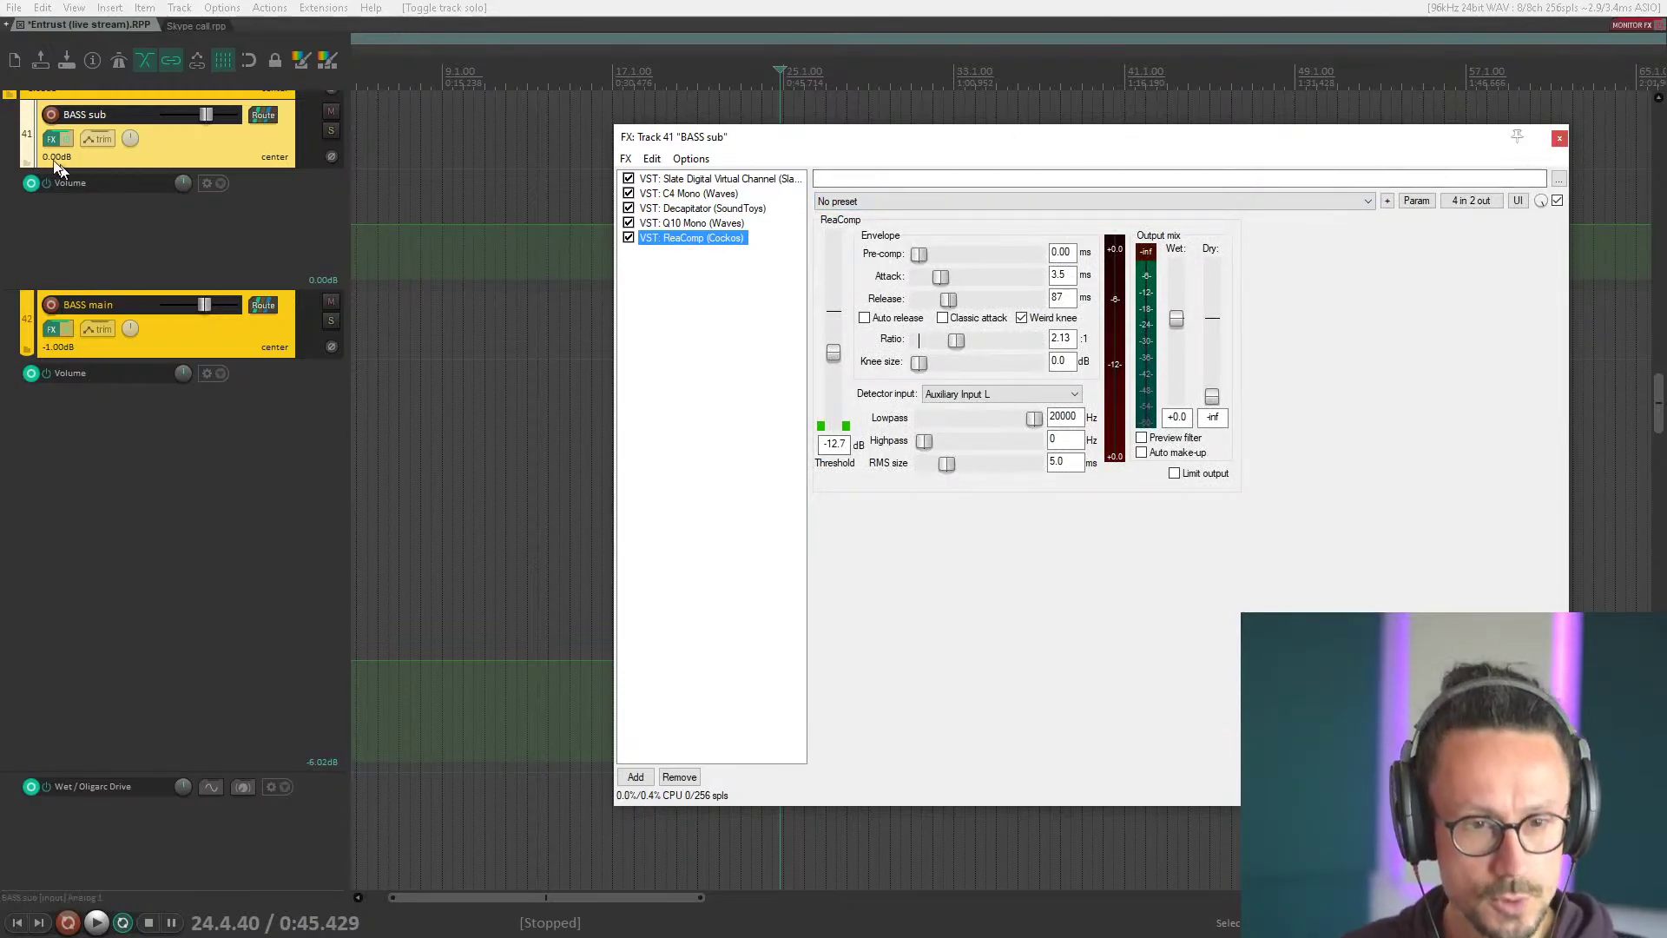
Check the BASS sub track's routing and its receive from BASS amp, and close the routing and effects windows.
click(263, 115)
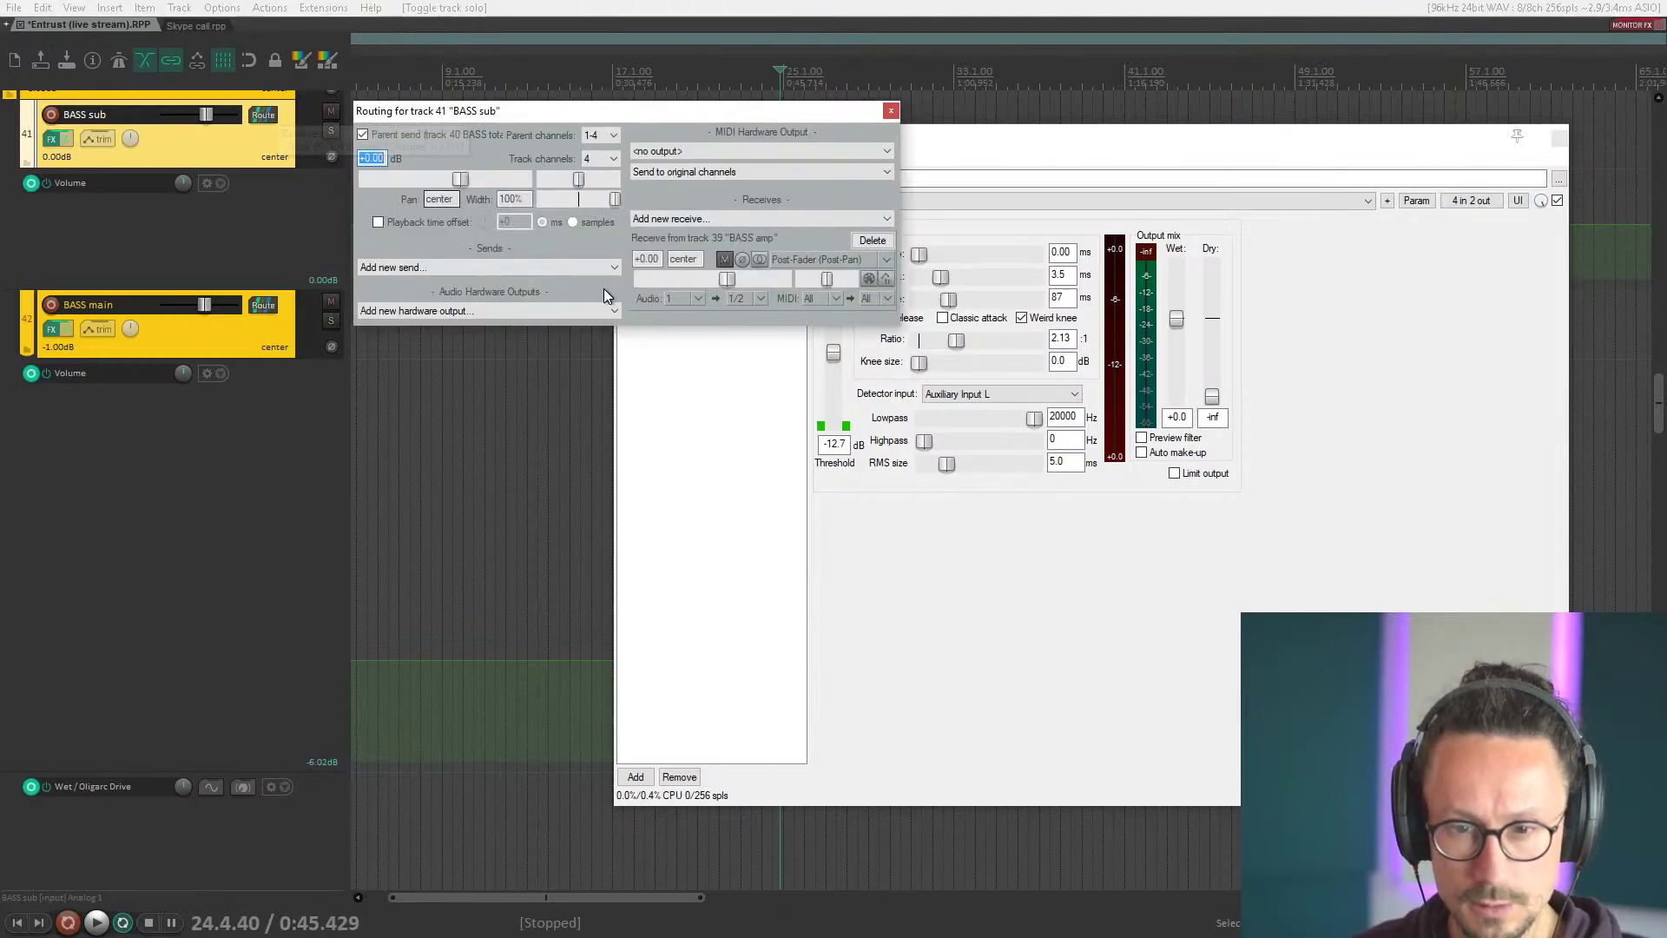
click(893, 111)
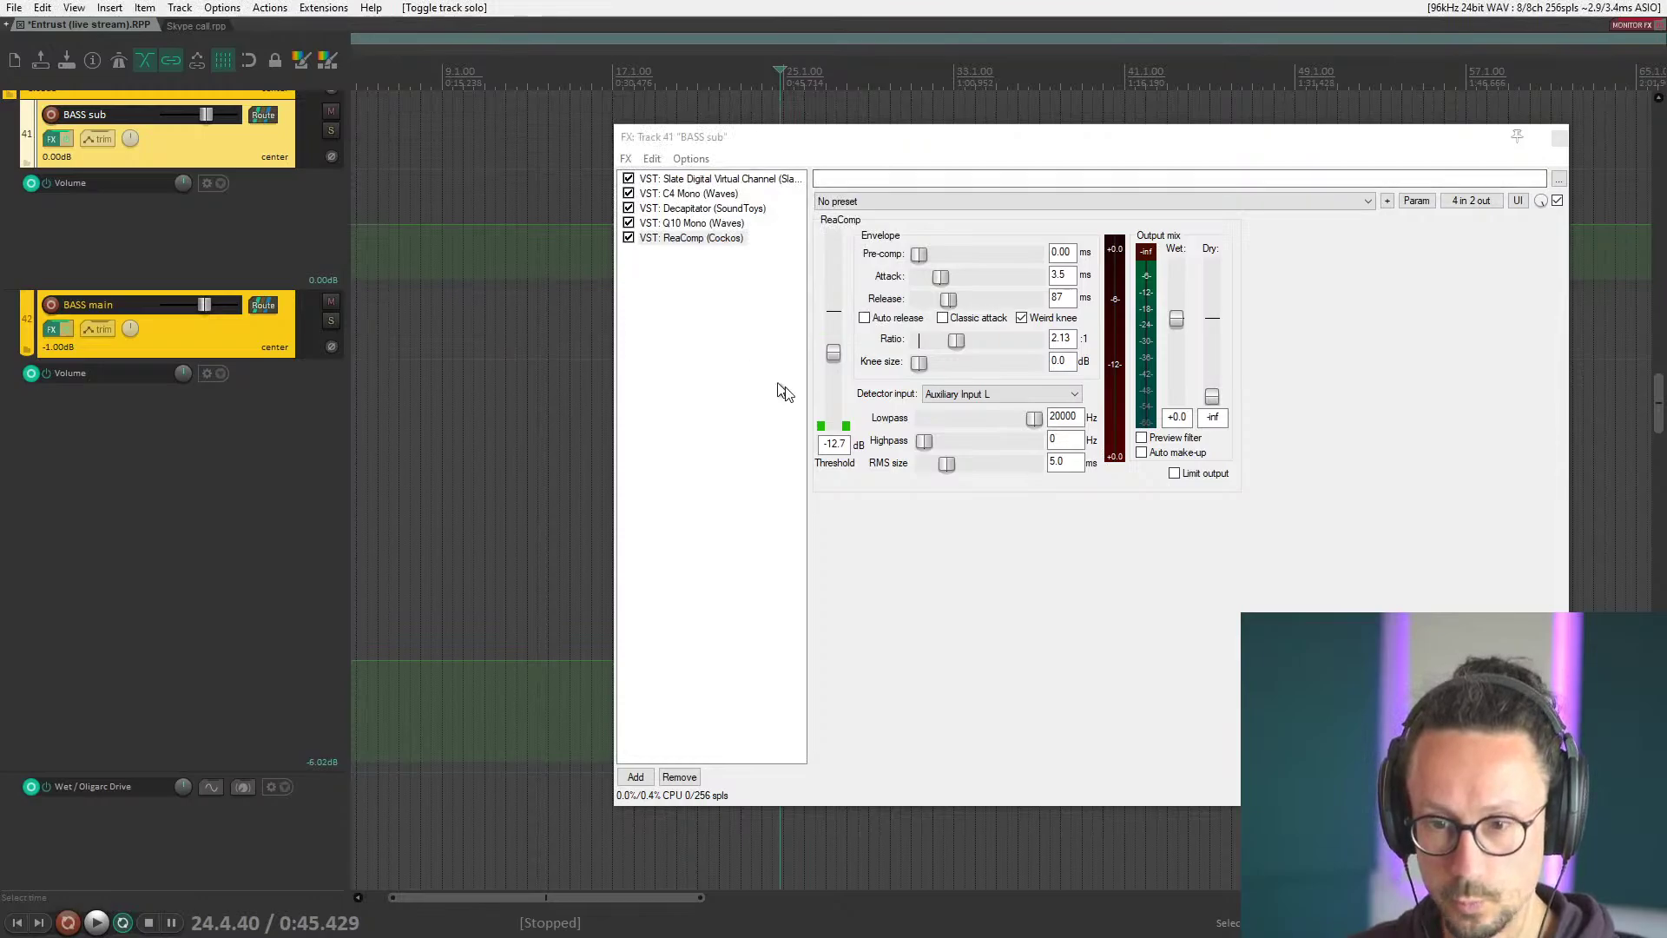
scroll(243, 270, up, 2)
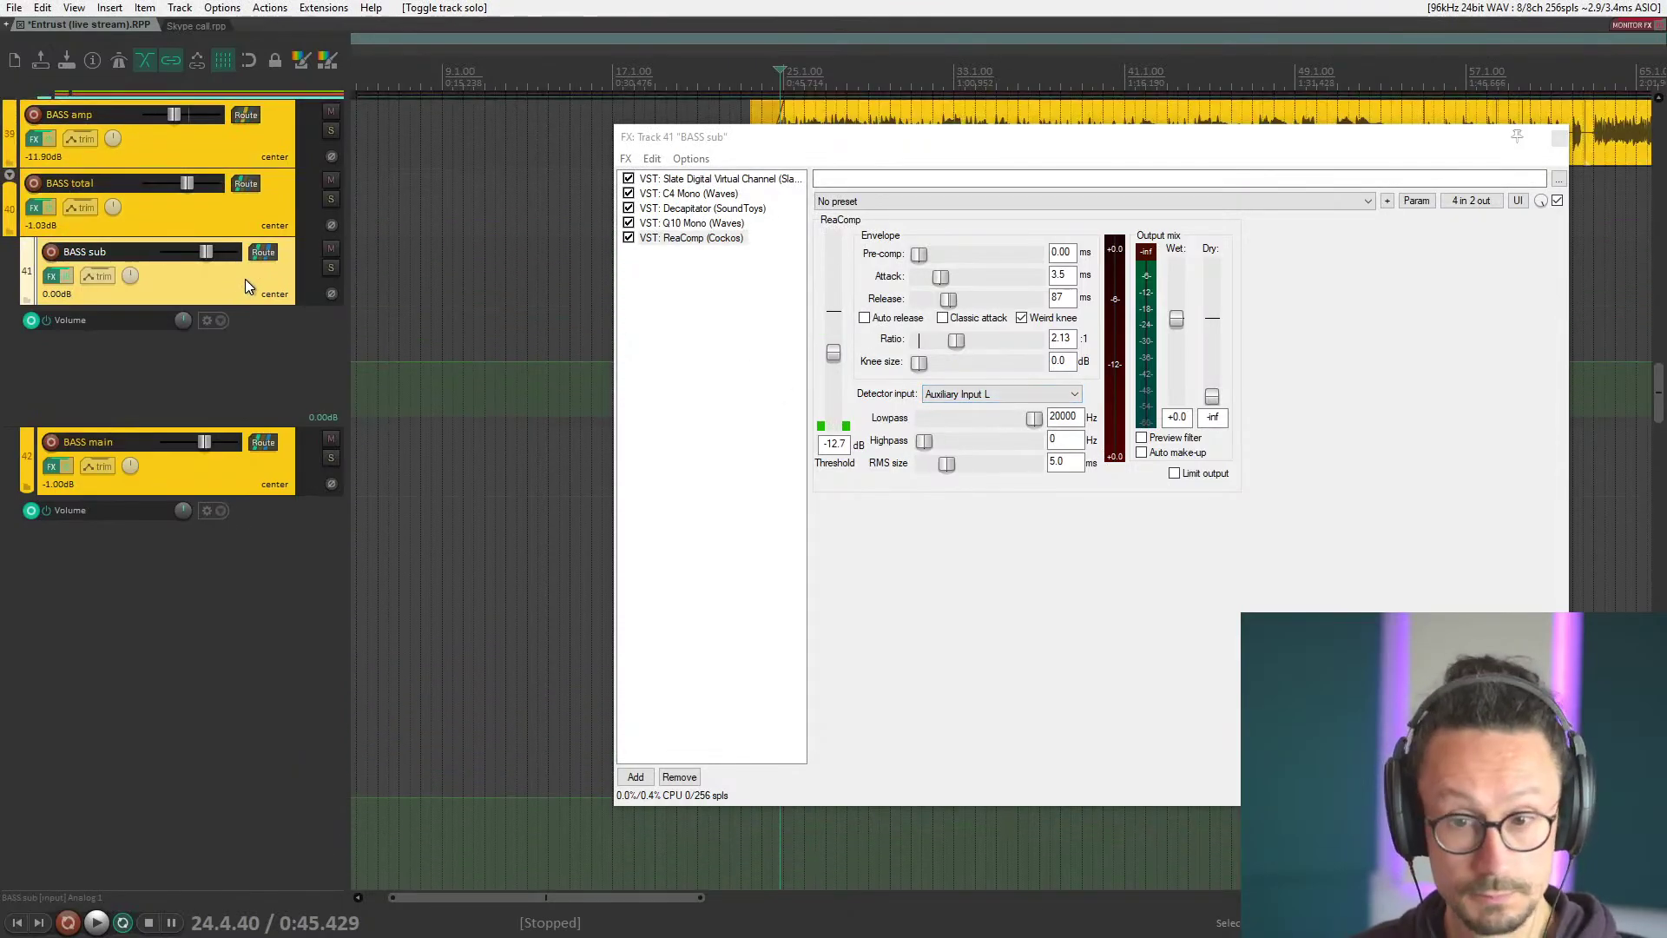
key(Escape)
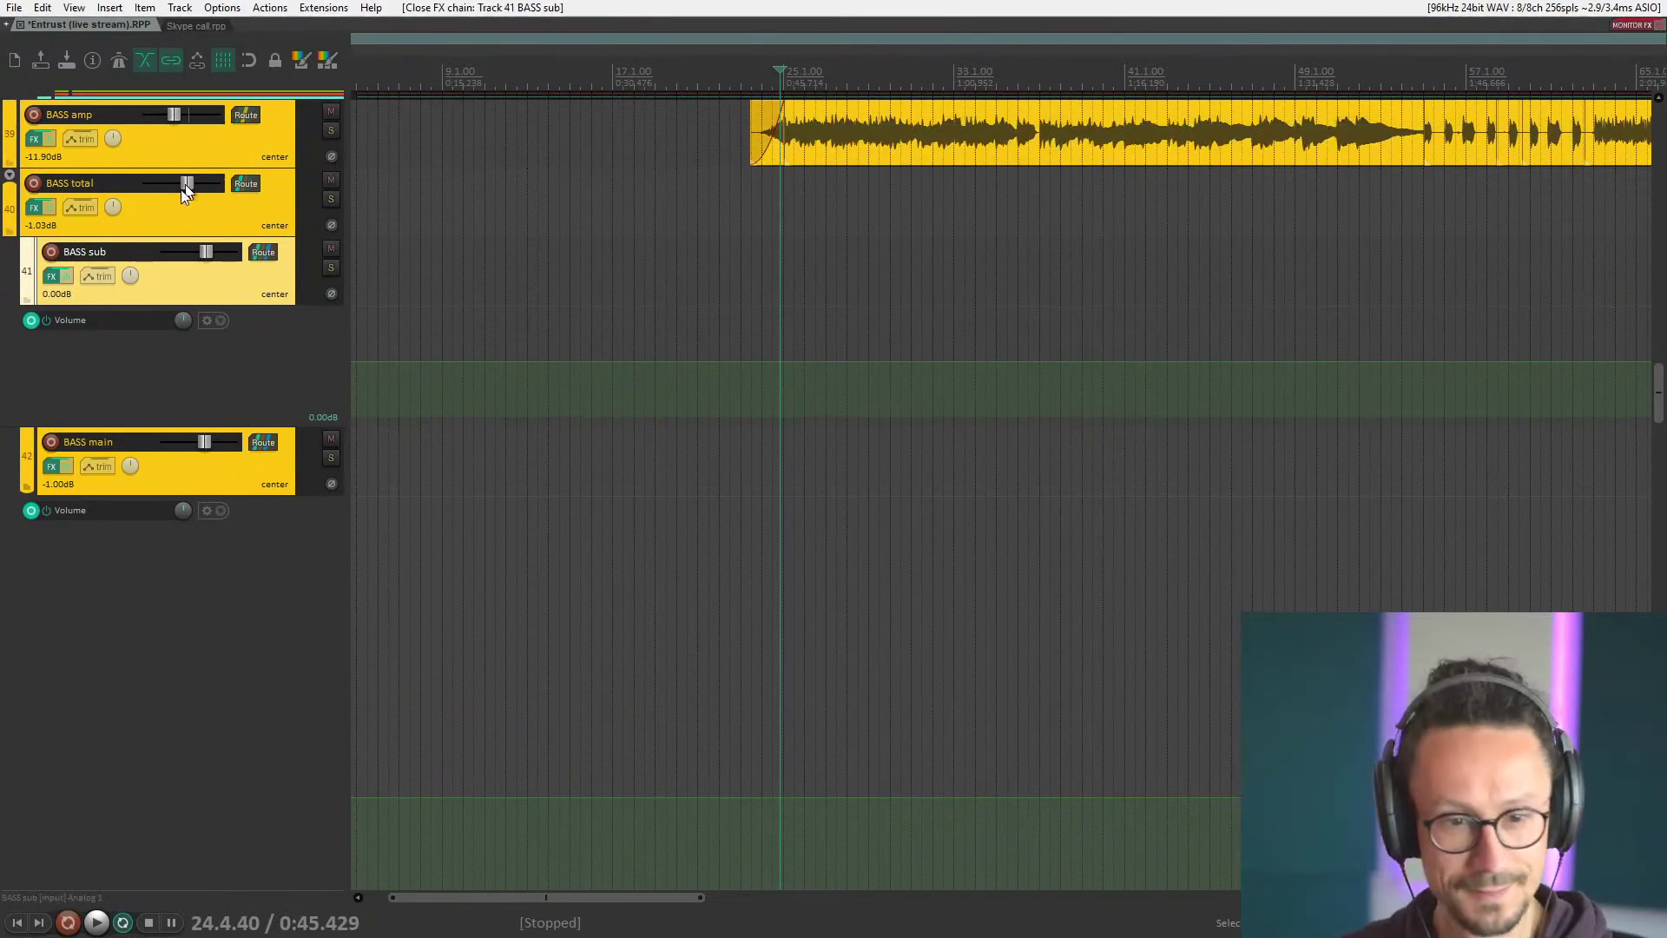
Listen to the soloed BASS sub track once more with its effects window closed, and turn the solo off.
click(330, 268)
key(space)
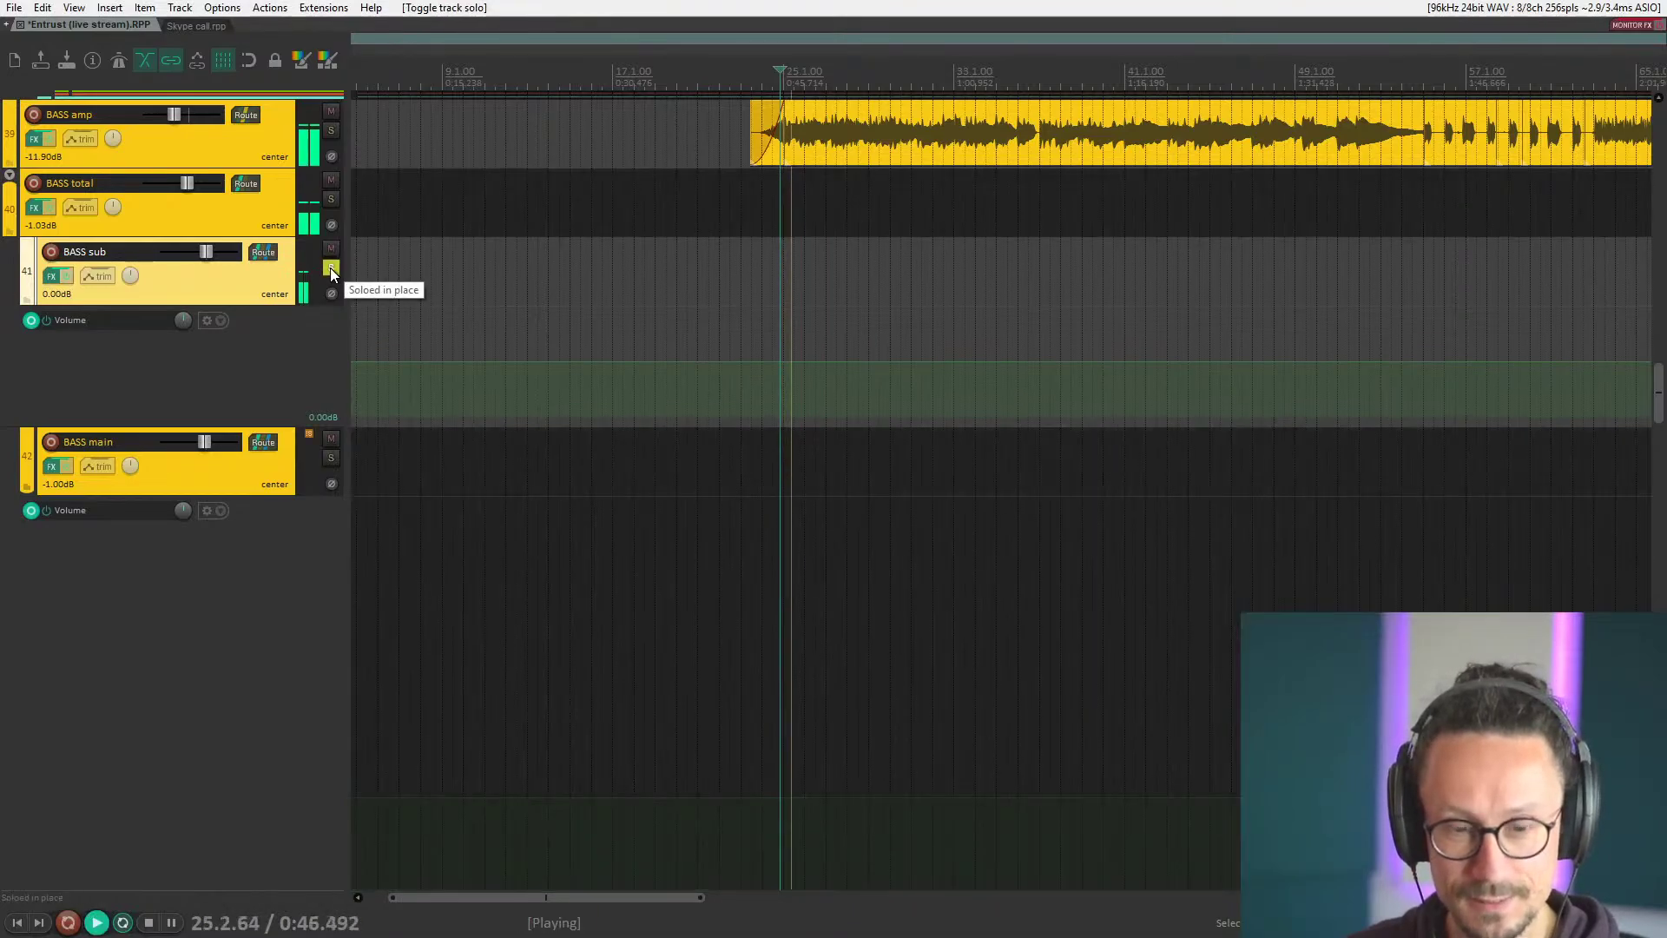
key(space)
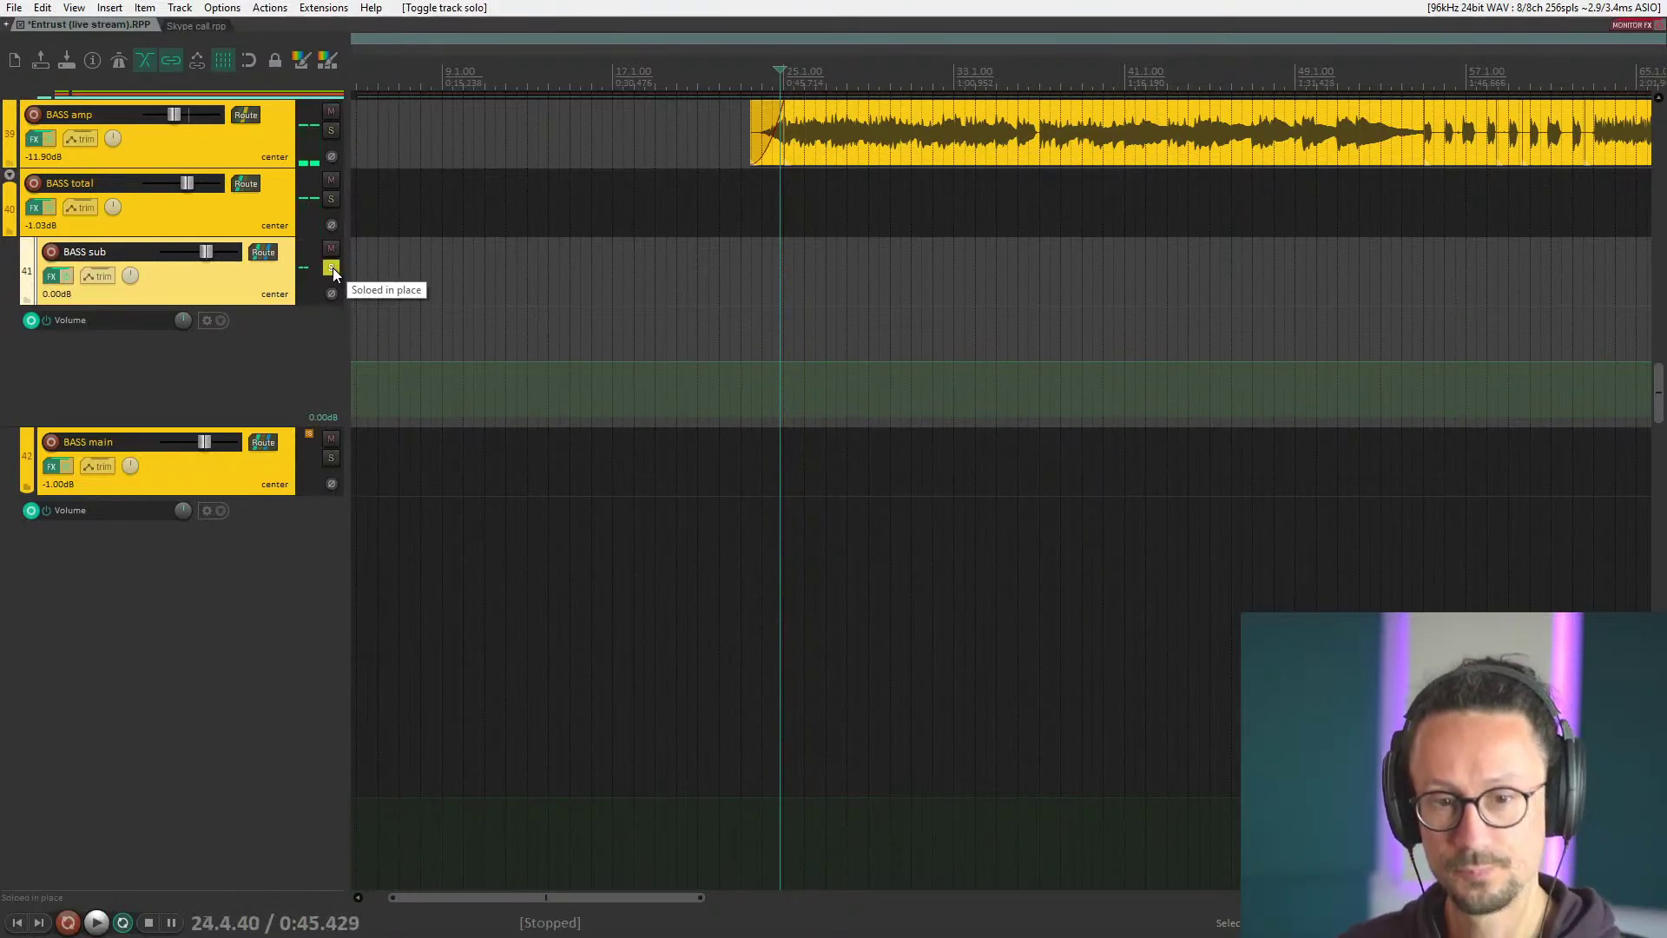
click(331, 268)
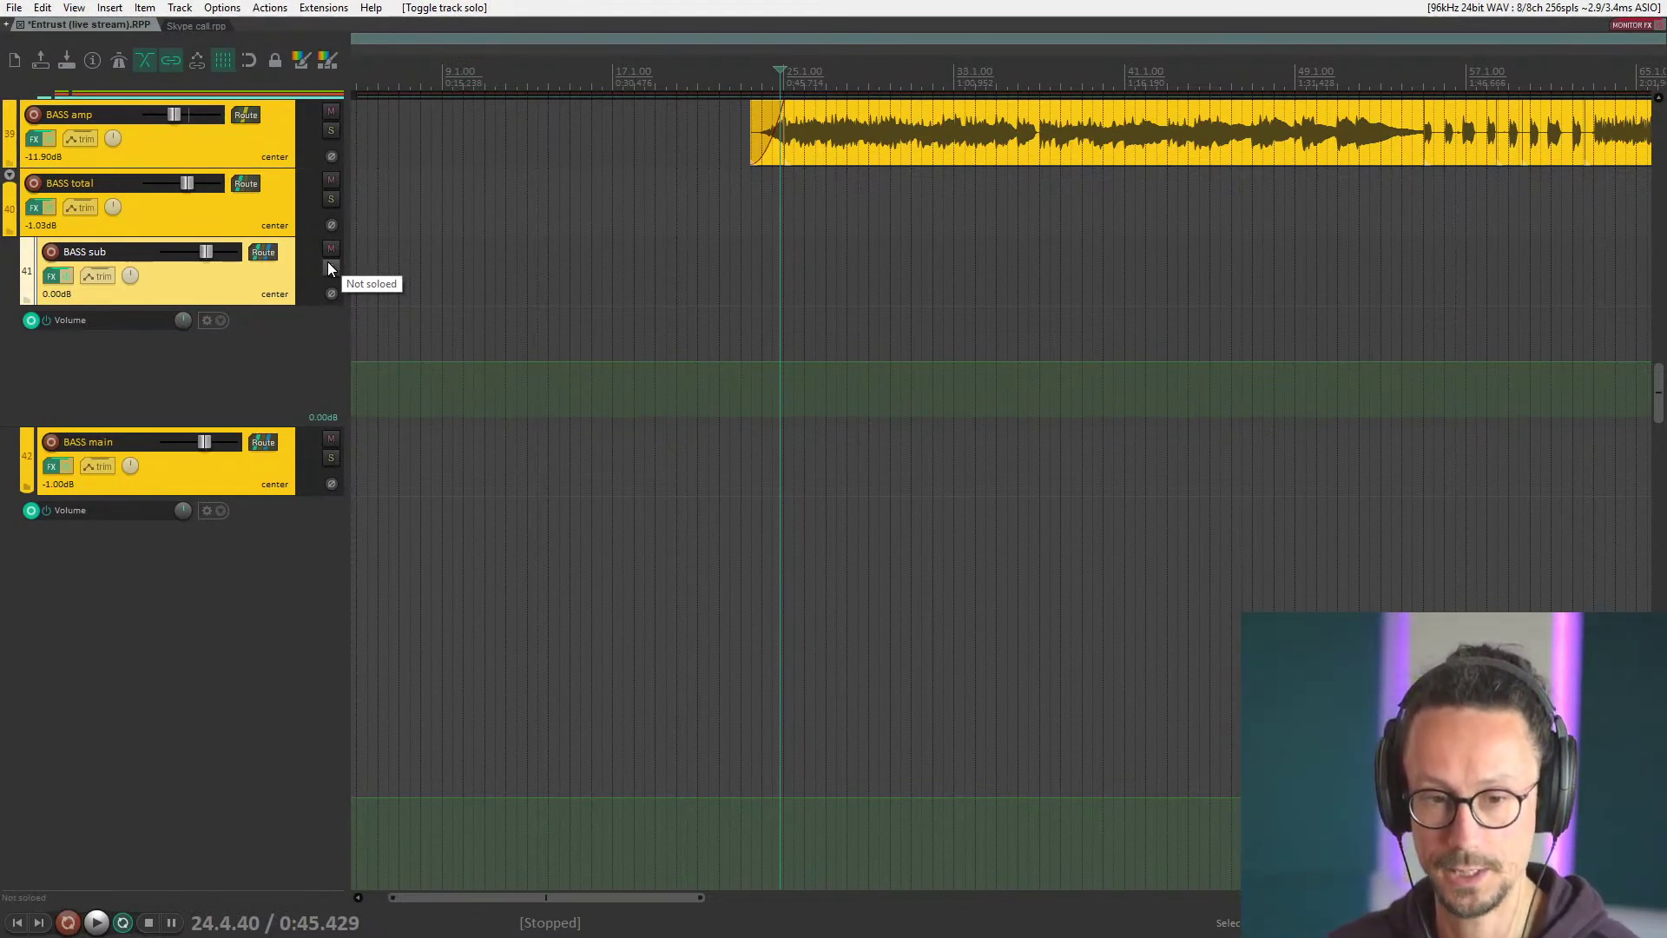
right_click(264, 278)
click(221, 291)
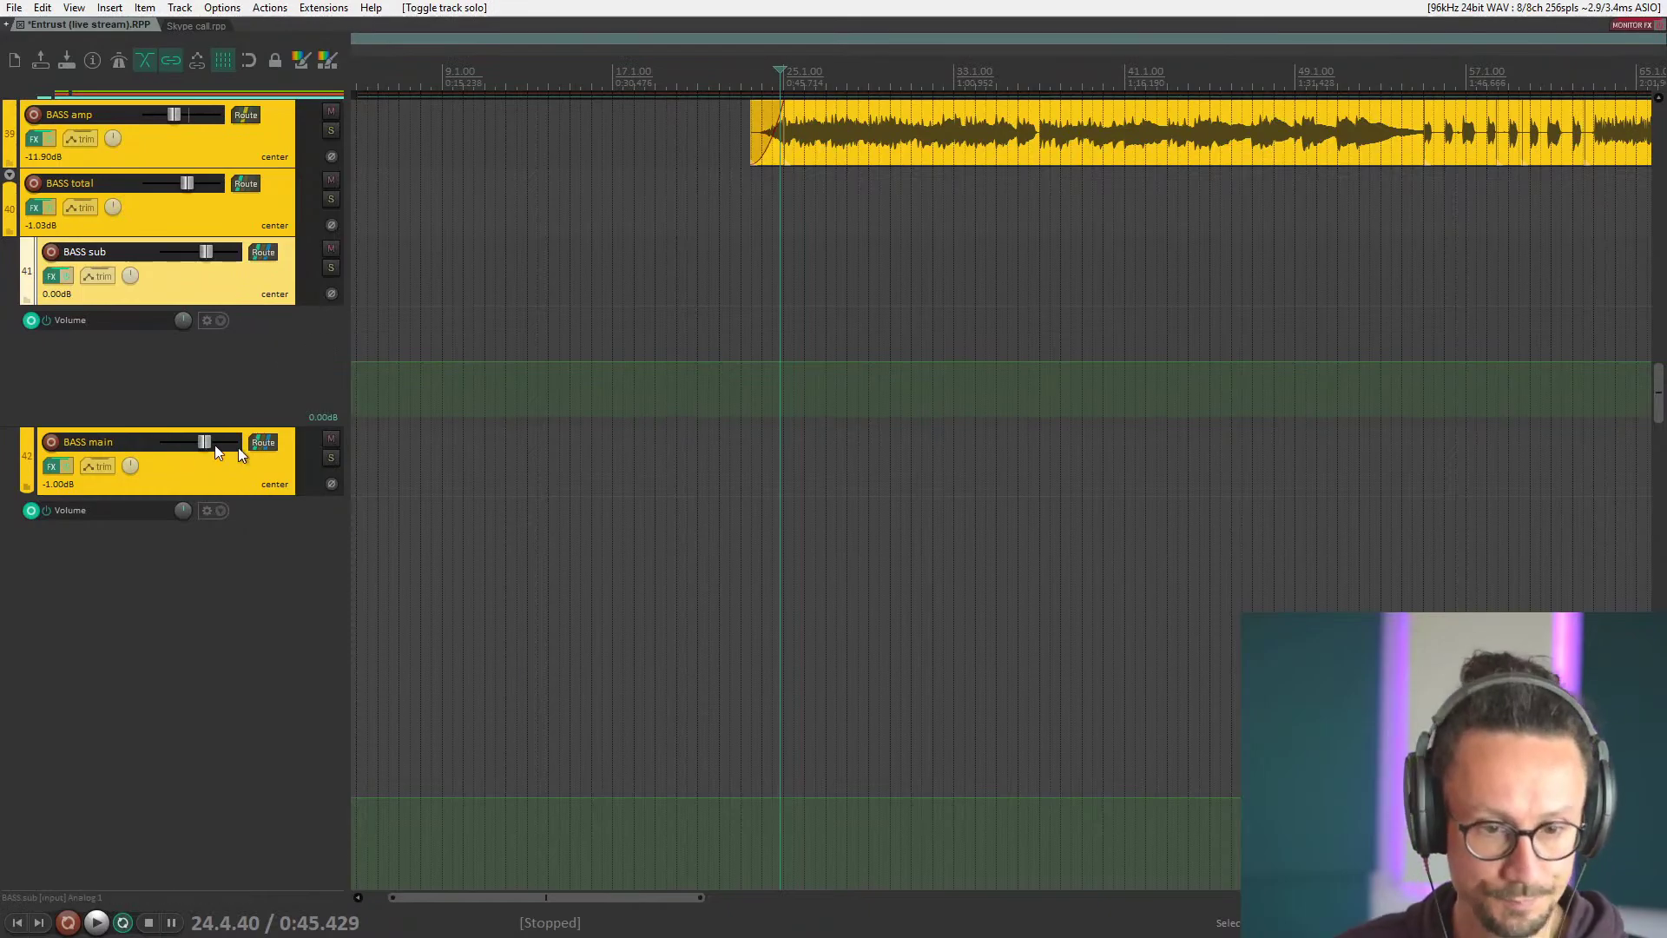
Look over the BASS amp, BASS total, BASS sub and BASS main tracks along the full song timeline.
click(201, 471)
scroll(199, 469, down, 10)
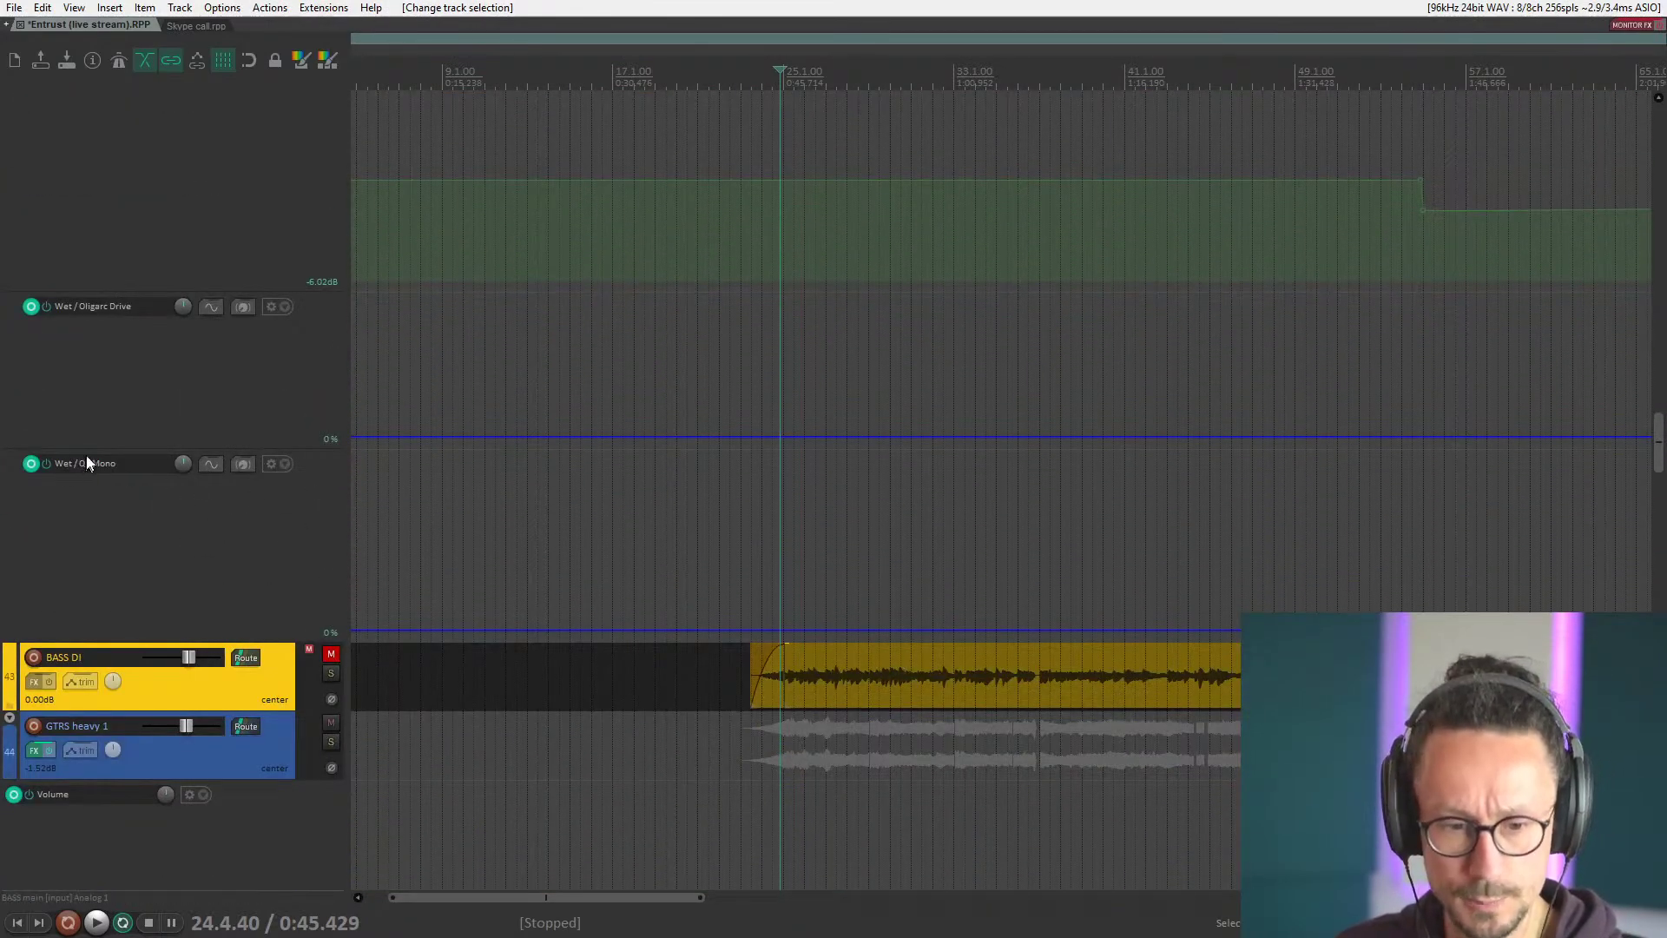
scroll(86, 463, up, 8)
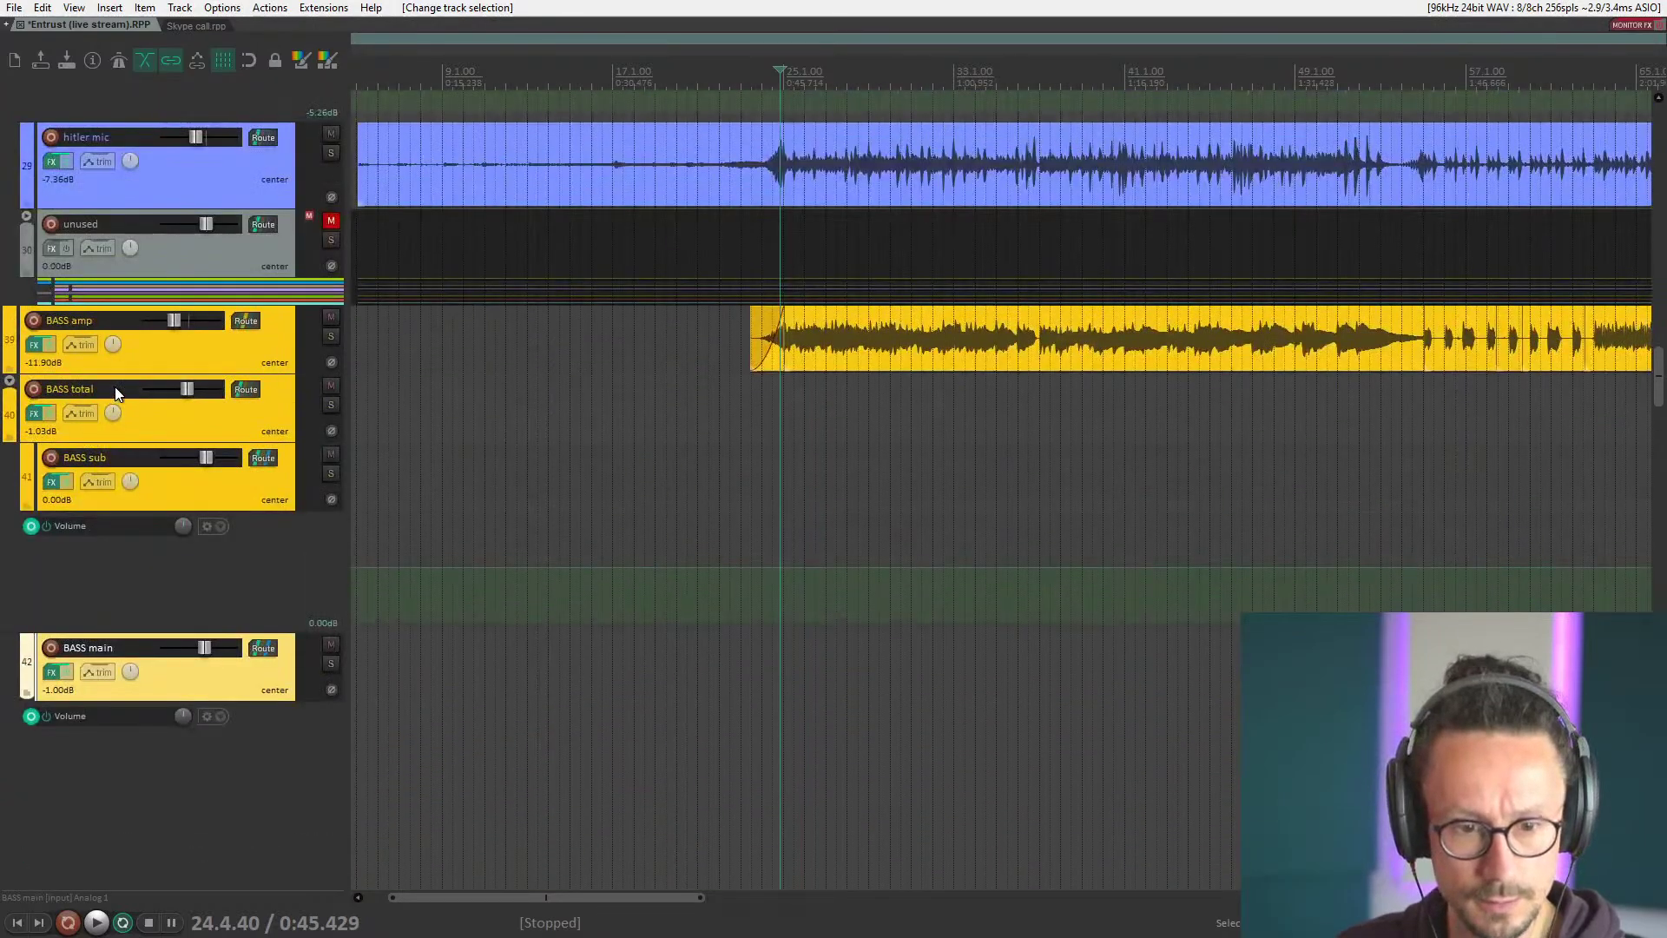
scroll(500, 473, down, 8)
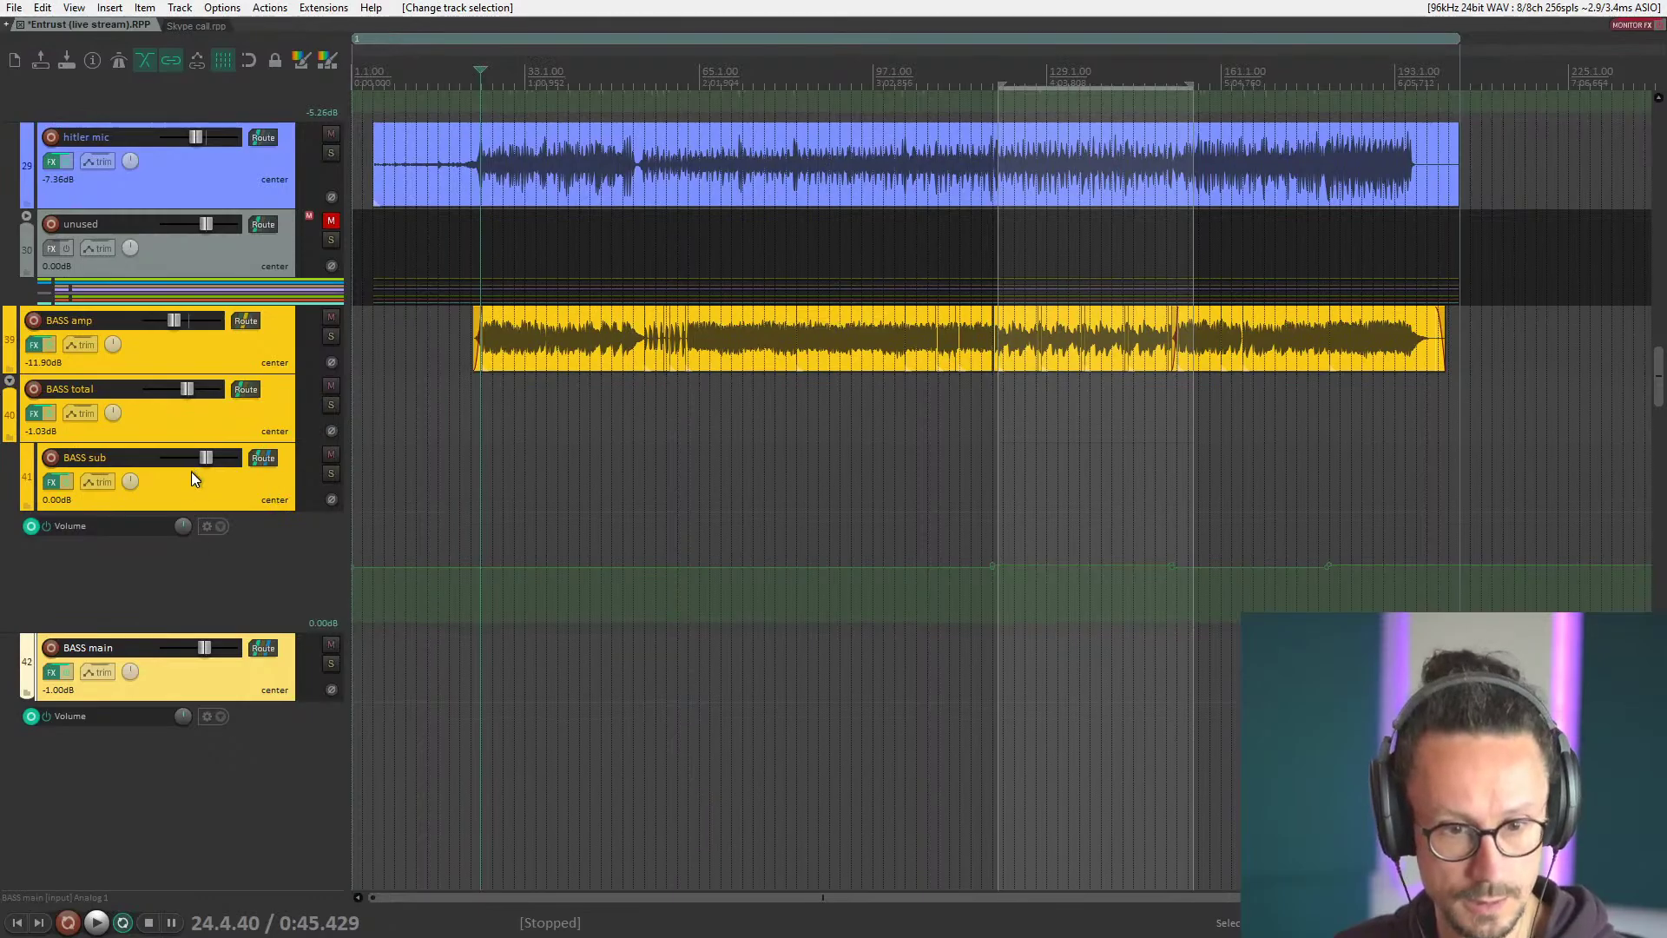
scroll(216, 608, down, 3)
scroll(195, 495, up, 2)
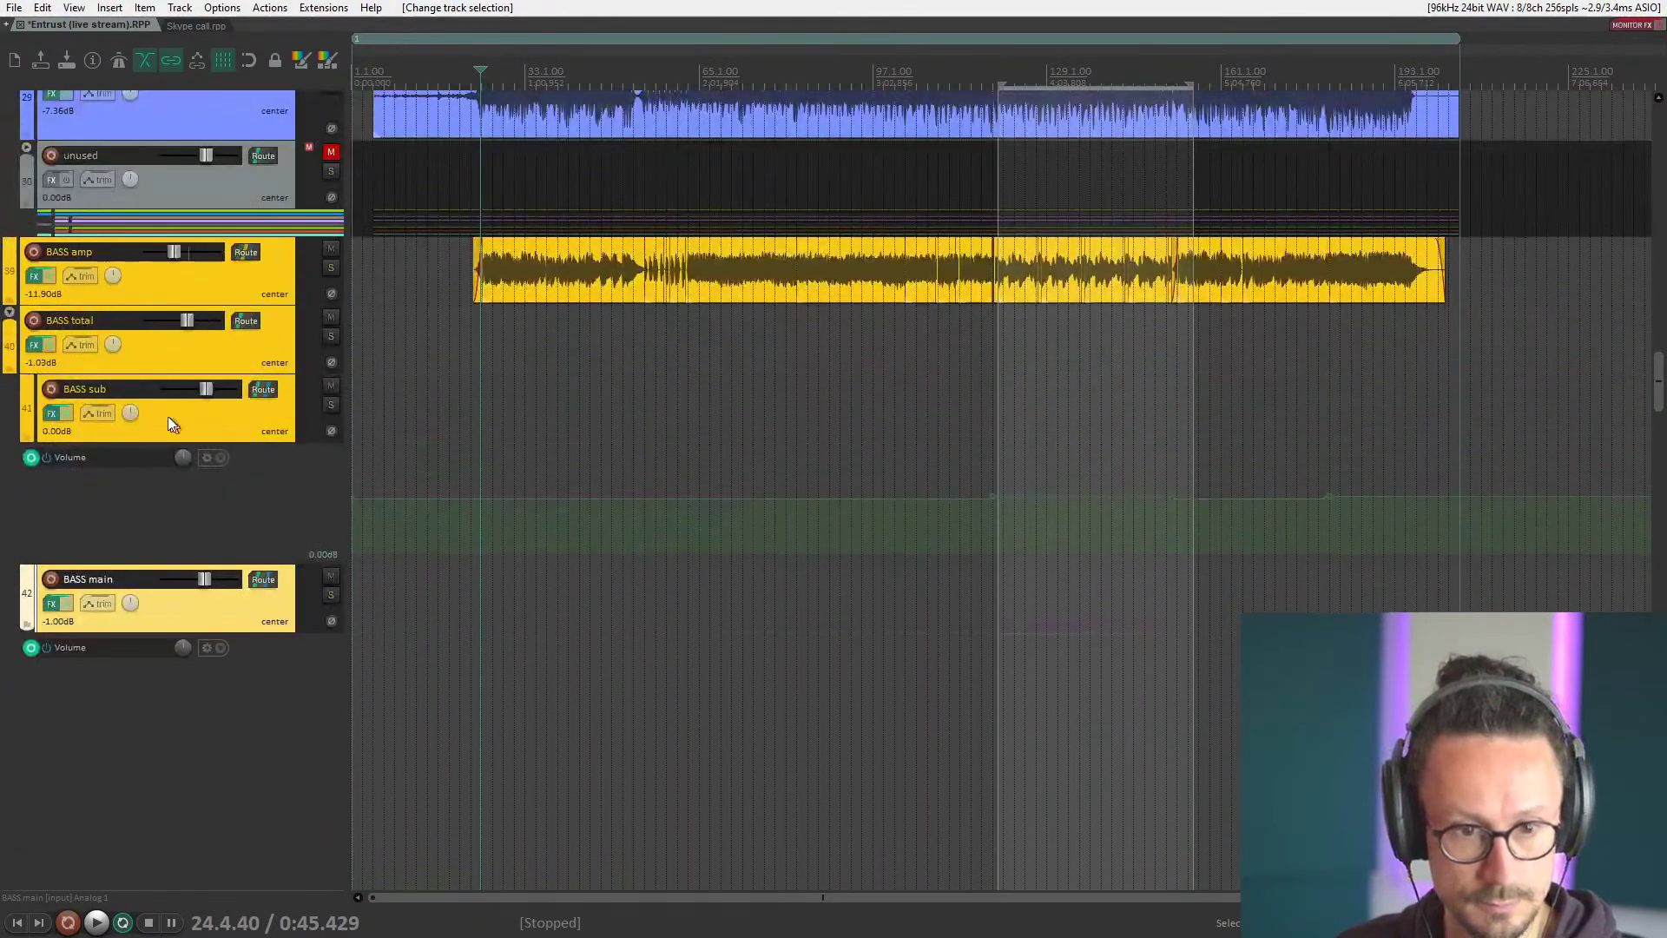
click(156, 343)
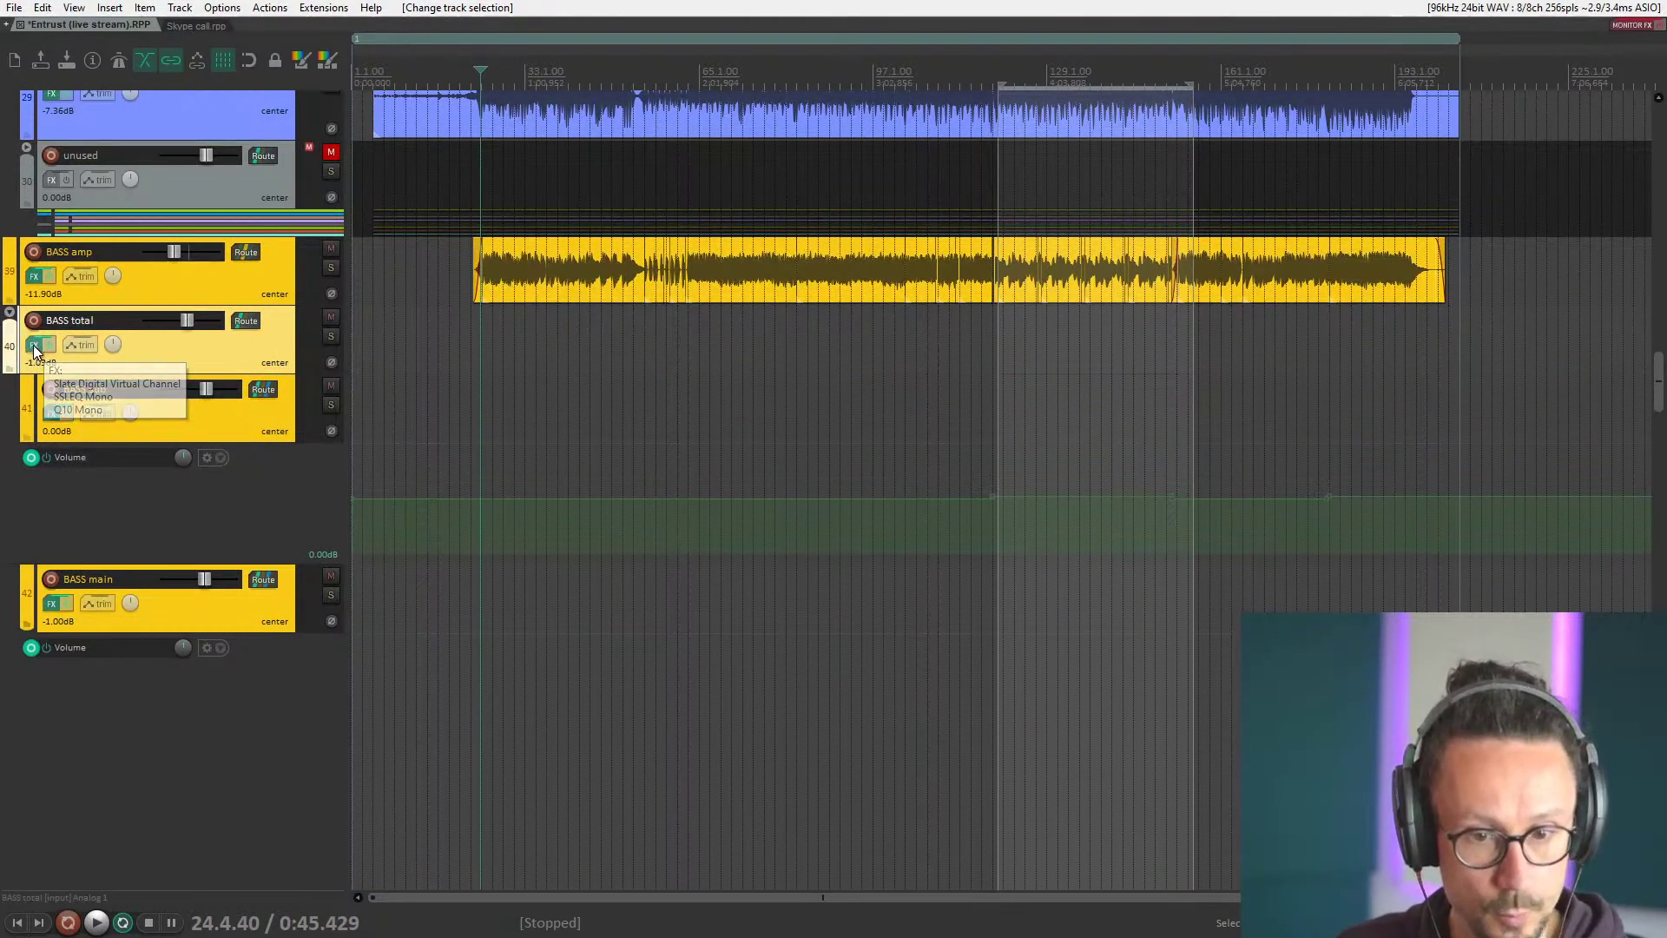
click(168, 608)
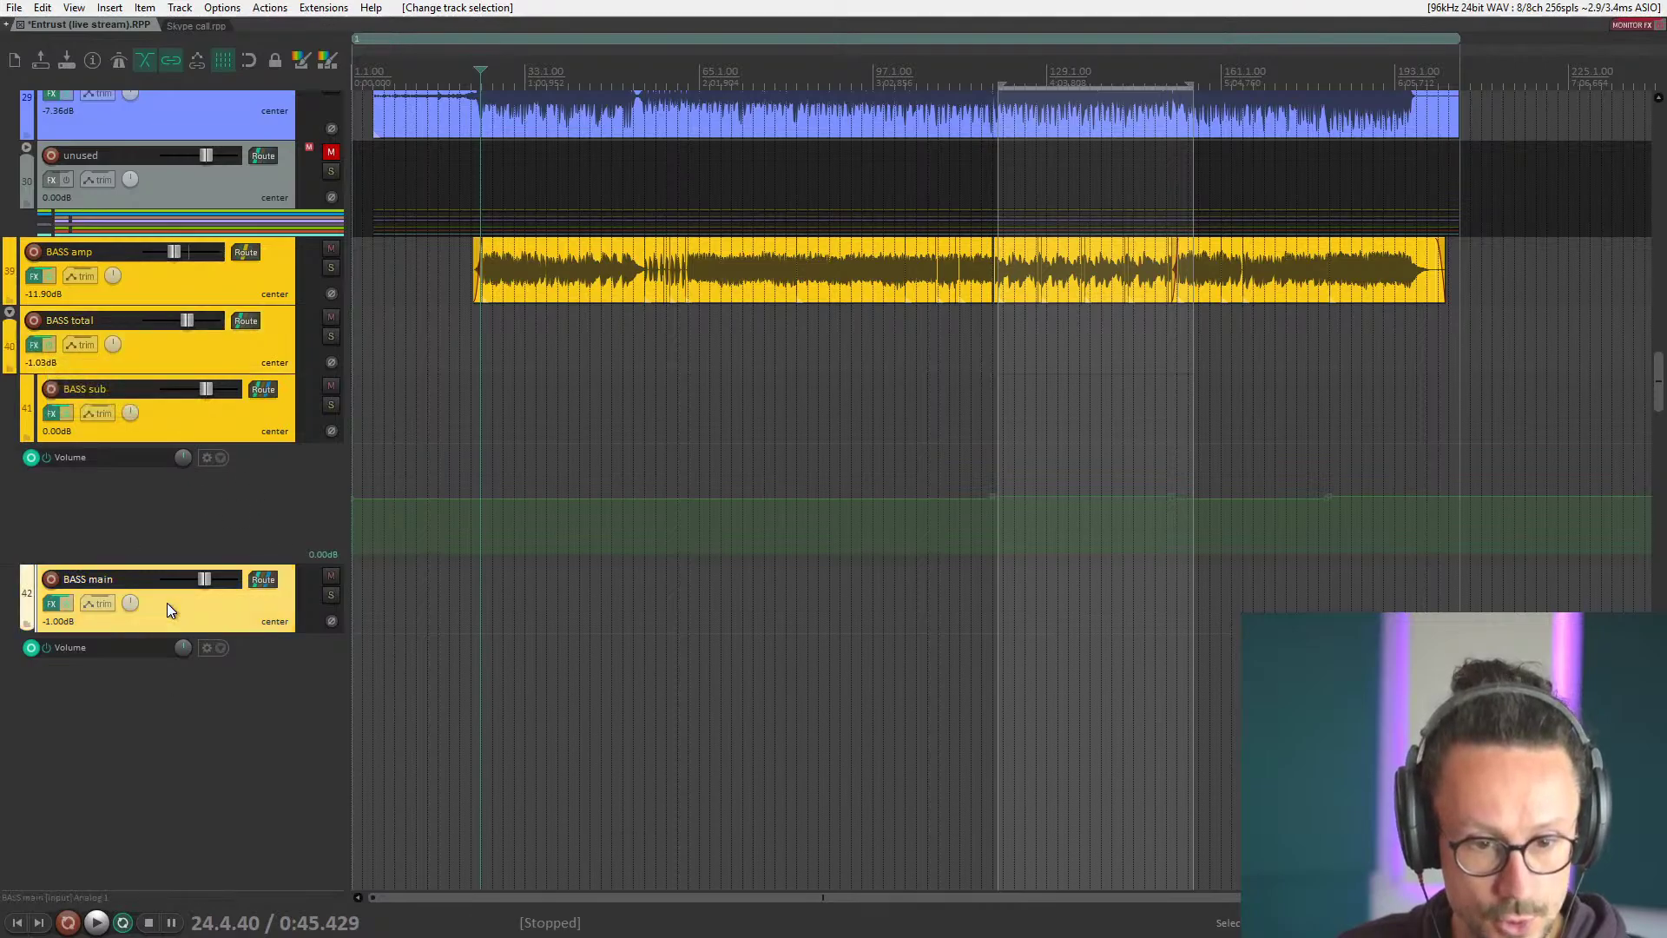
Open the BASS main effects chain and examine its Slate Digital Virtual Channel, C4 Mono, Ozone 4, Decapitator and Oligarc Drive plug-ins.
click(52, 603)
drag(767, 152, 739, 181)
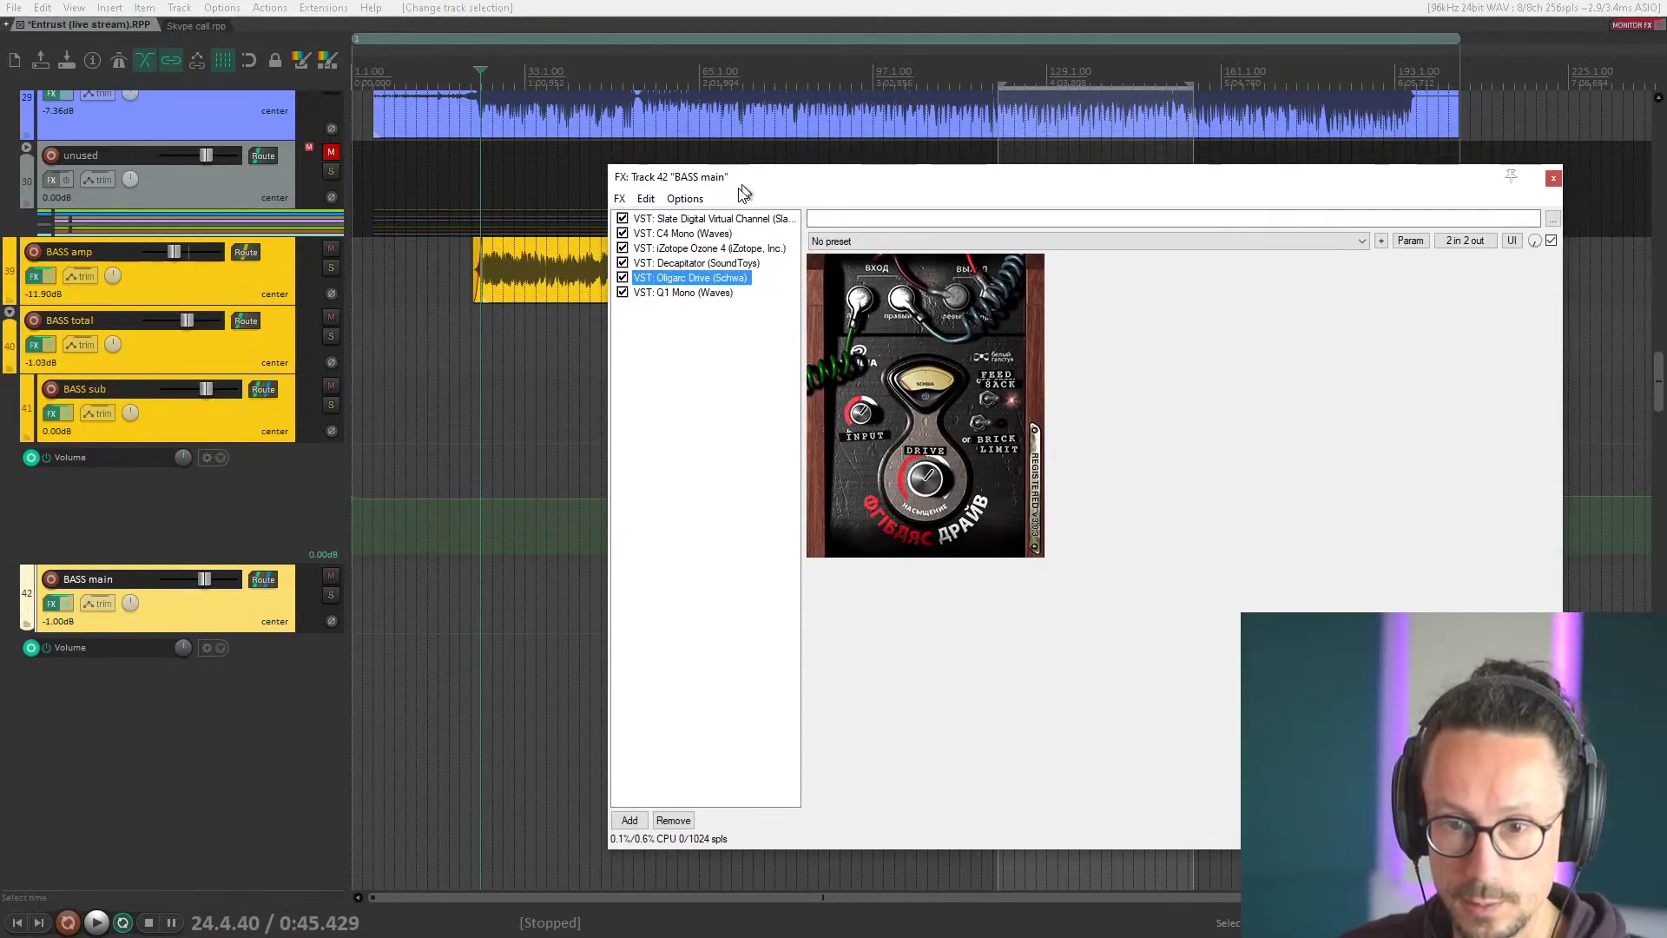
click(679, 263)
click(678, 248)
click(896, 584)
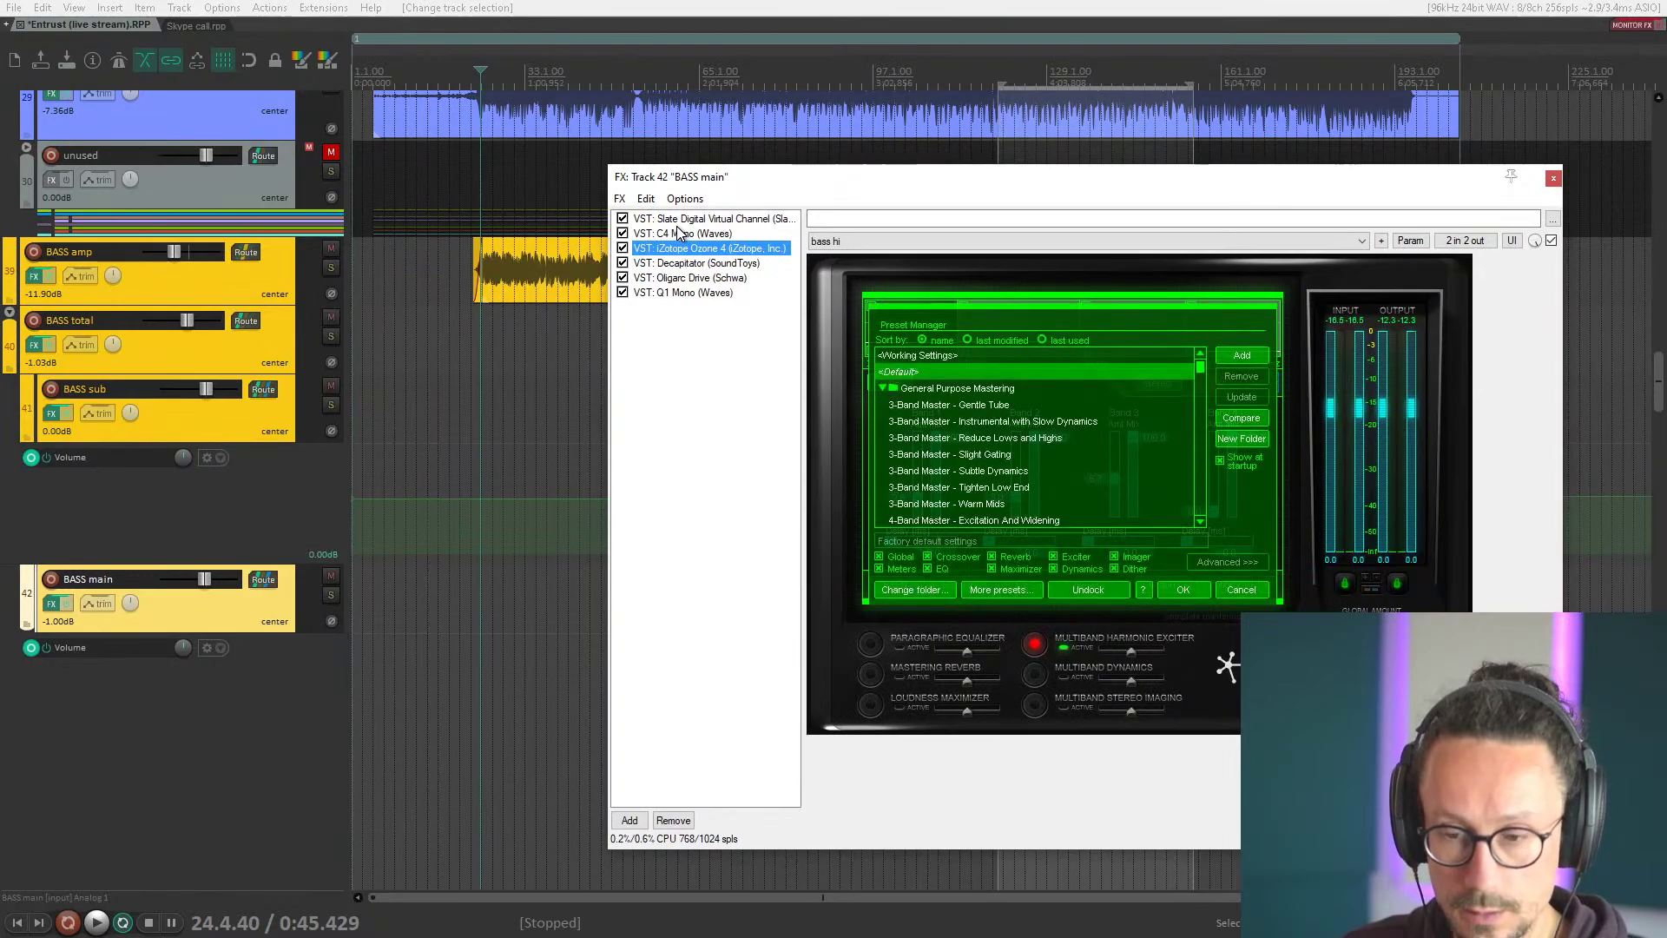
click(1183, 590)
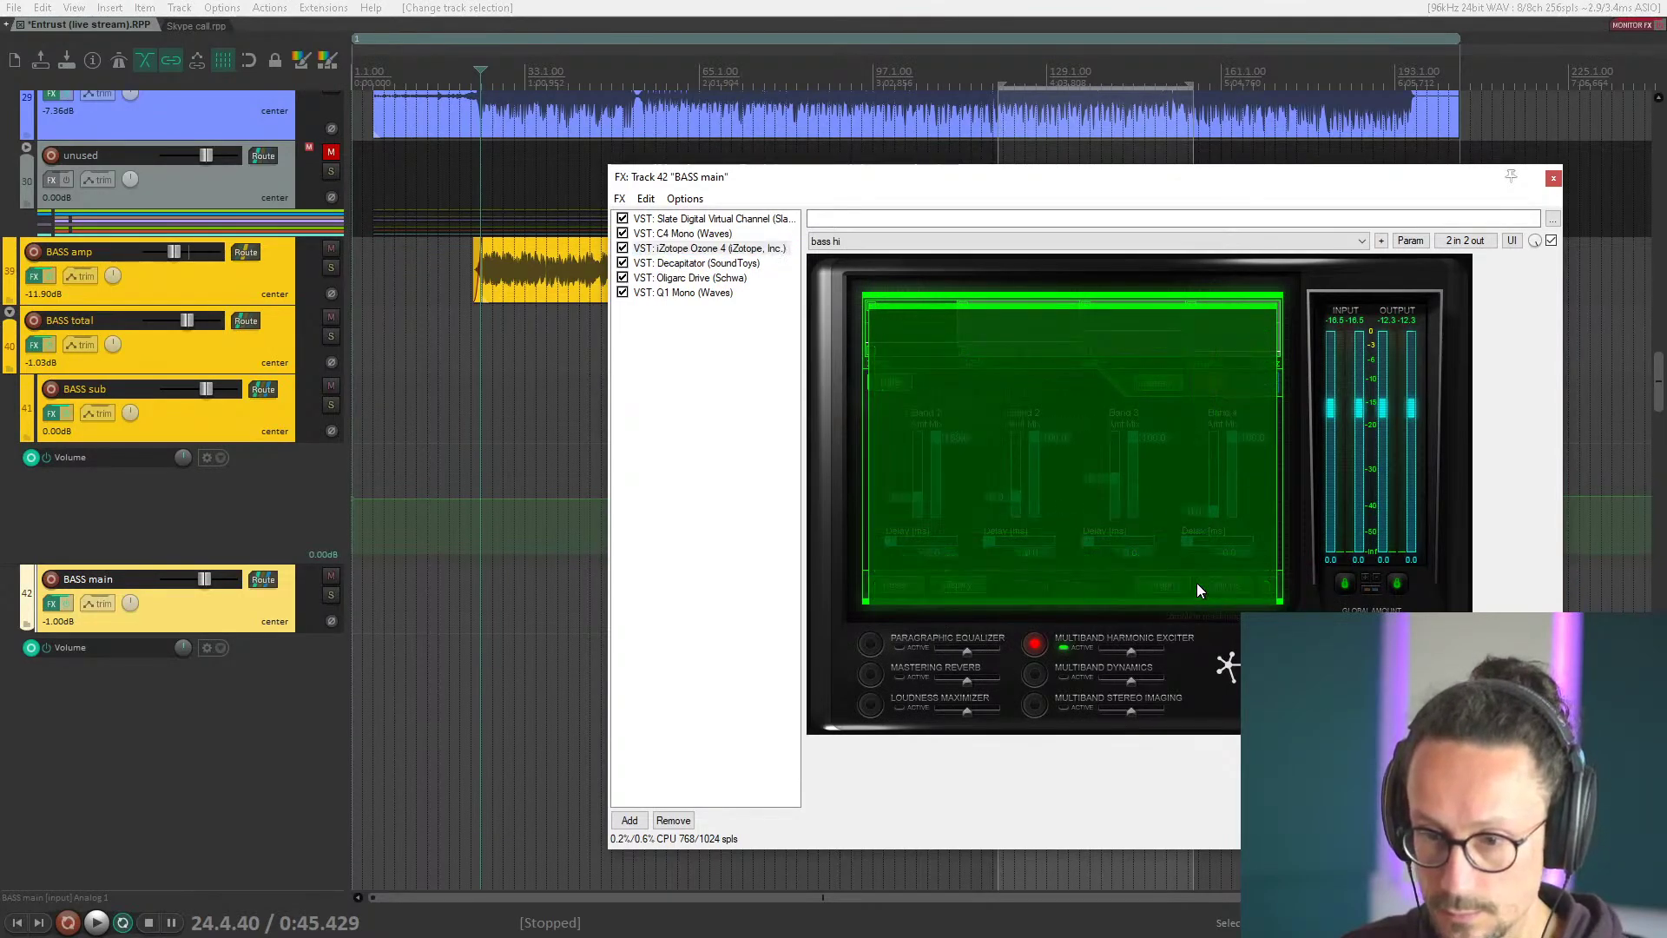
click(683, 220)
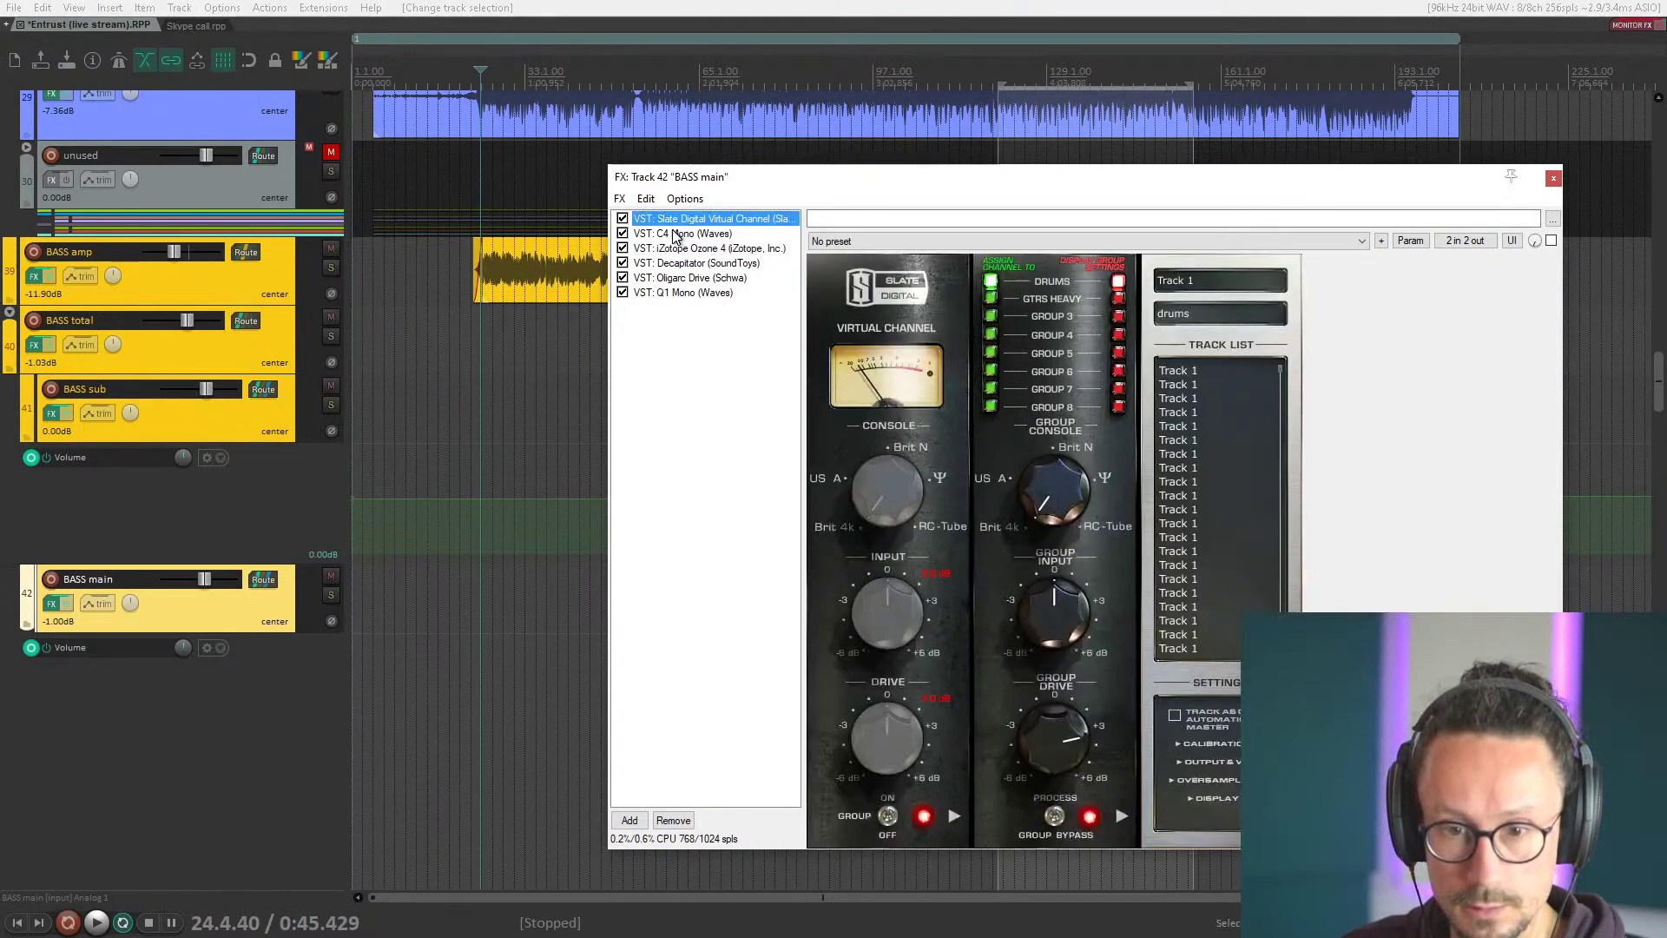
click(683, 233)
click(678, 250)
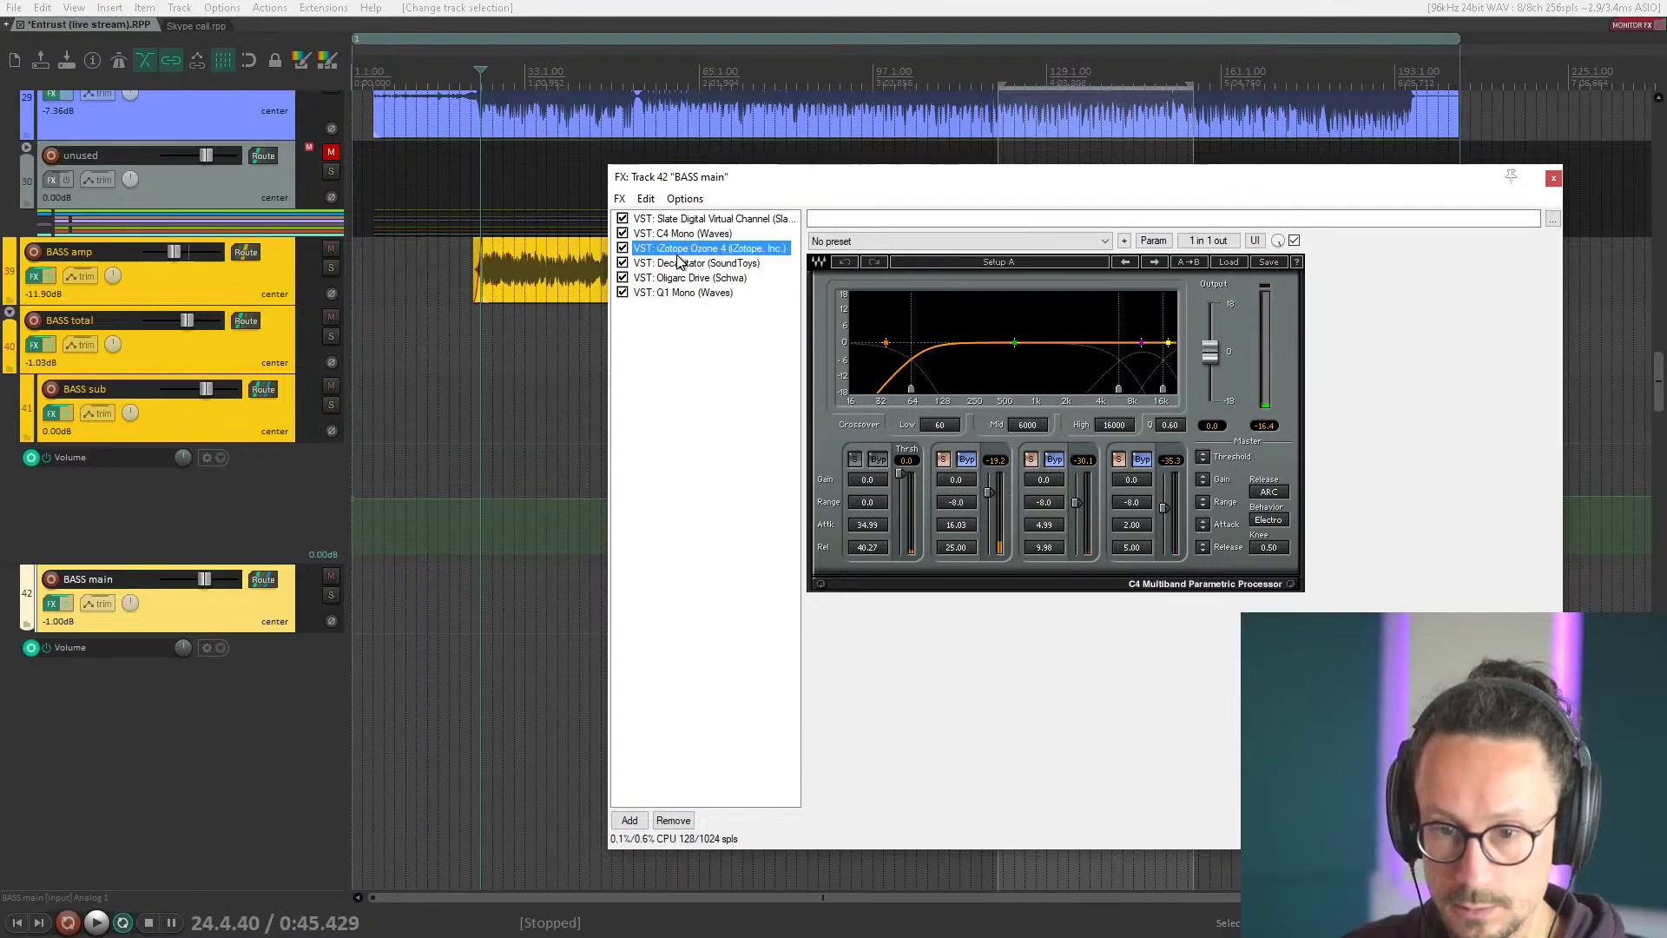
click(680, 265)
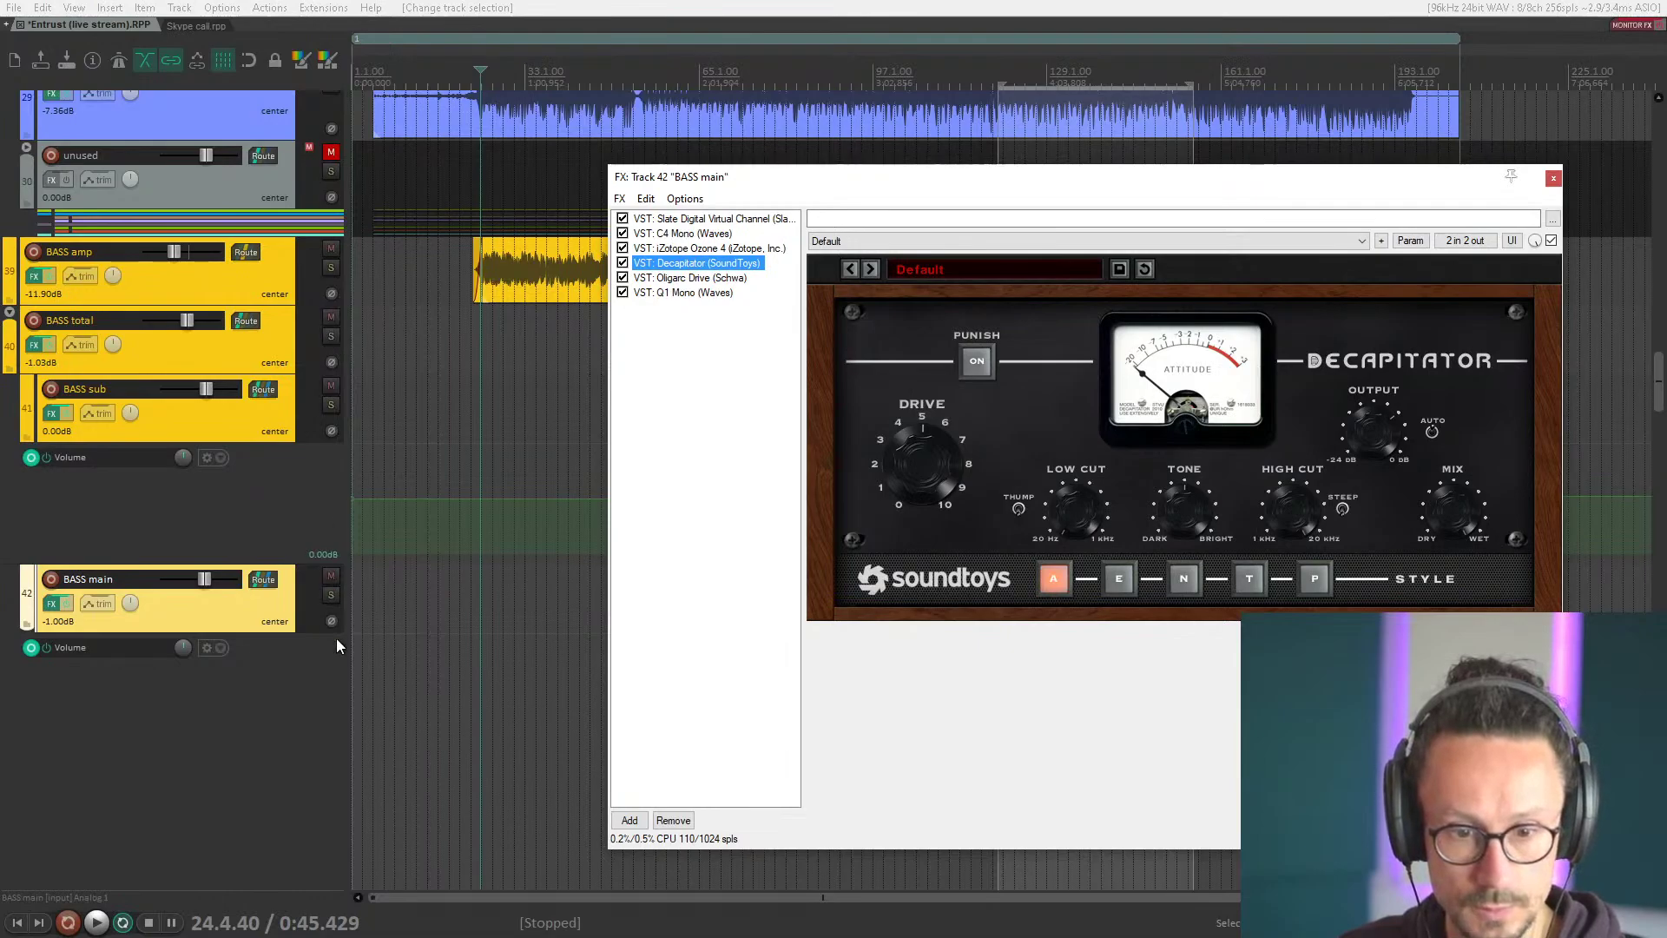
Solo BASS total and compare the playback with BASS main's Decapitator bypassed and enabled, then stop playback.
click(331, 338)
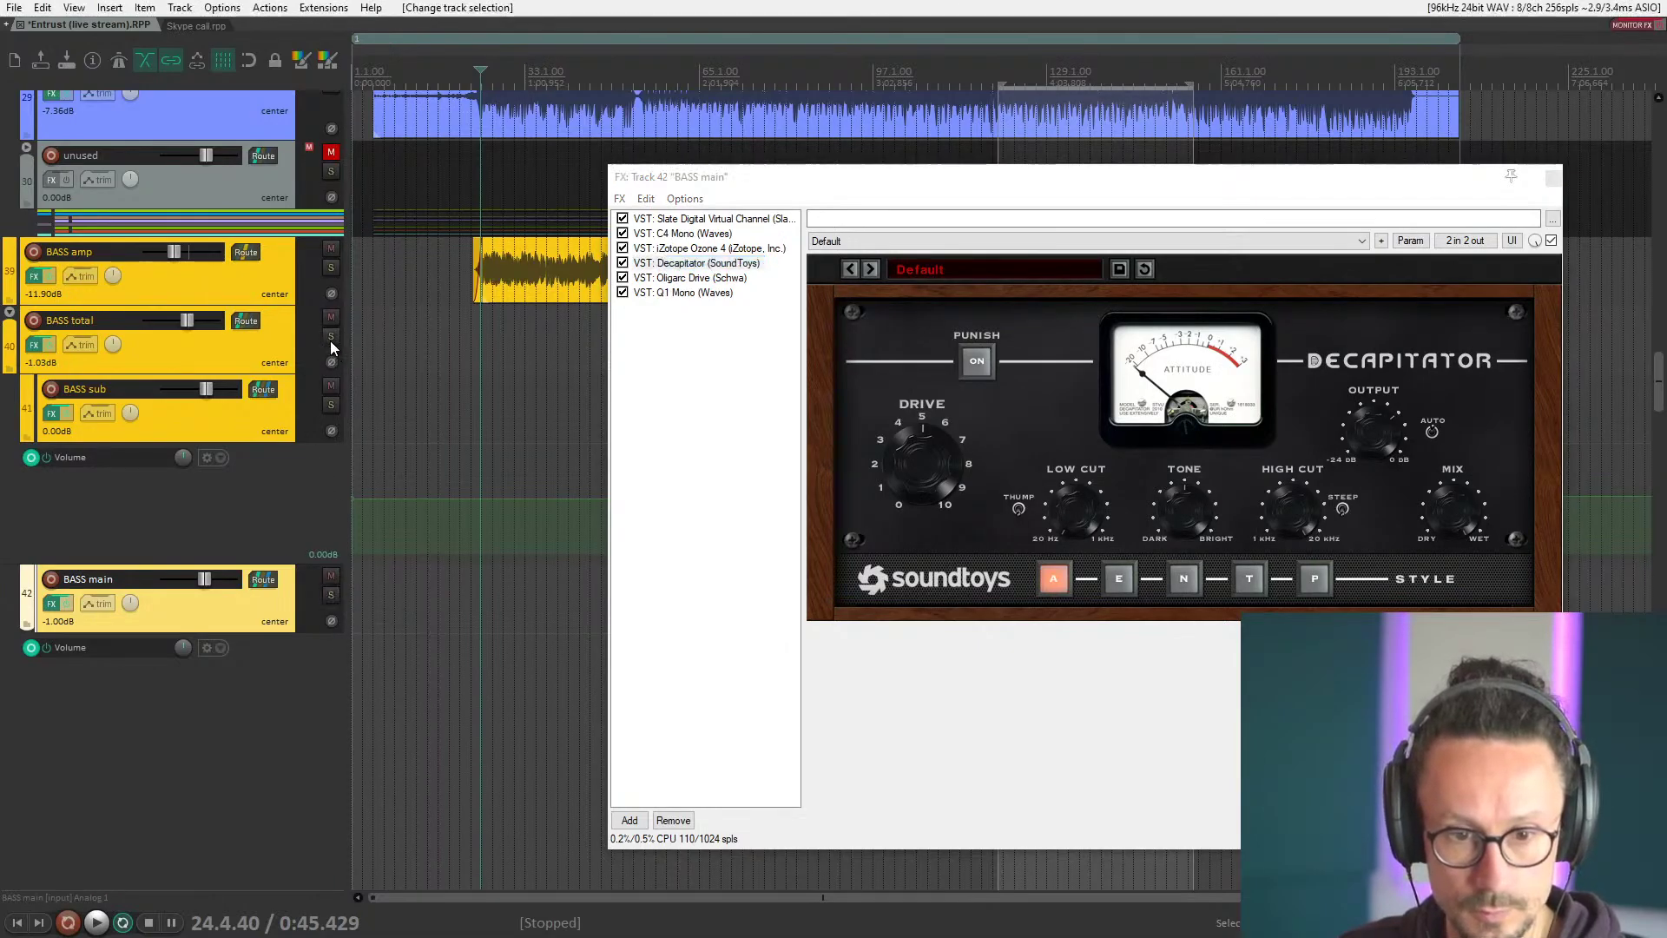
key(space)
click(653, 264)
click(622, 263)
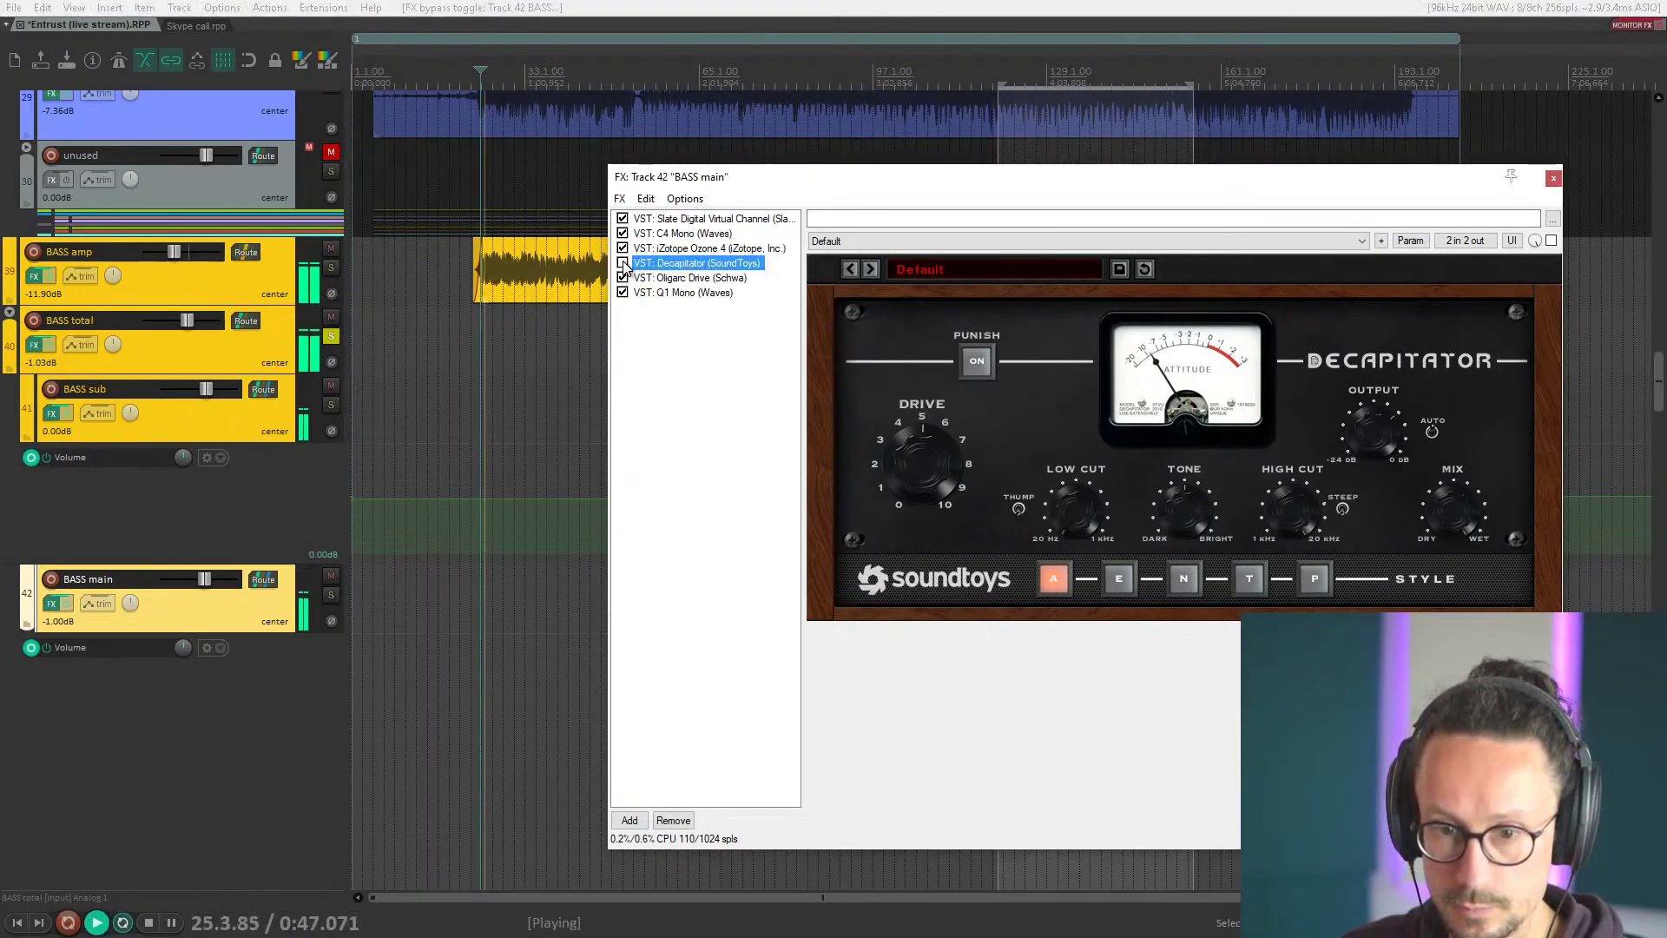
click(623, 263)
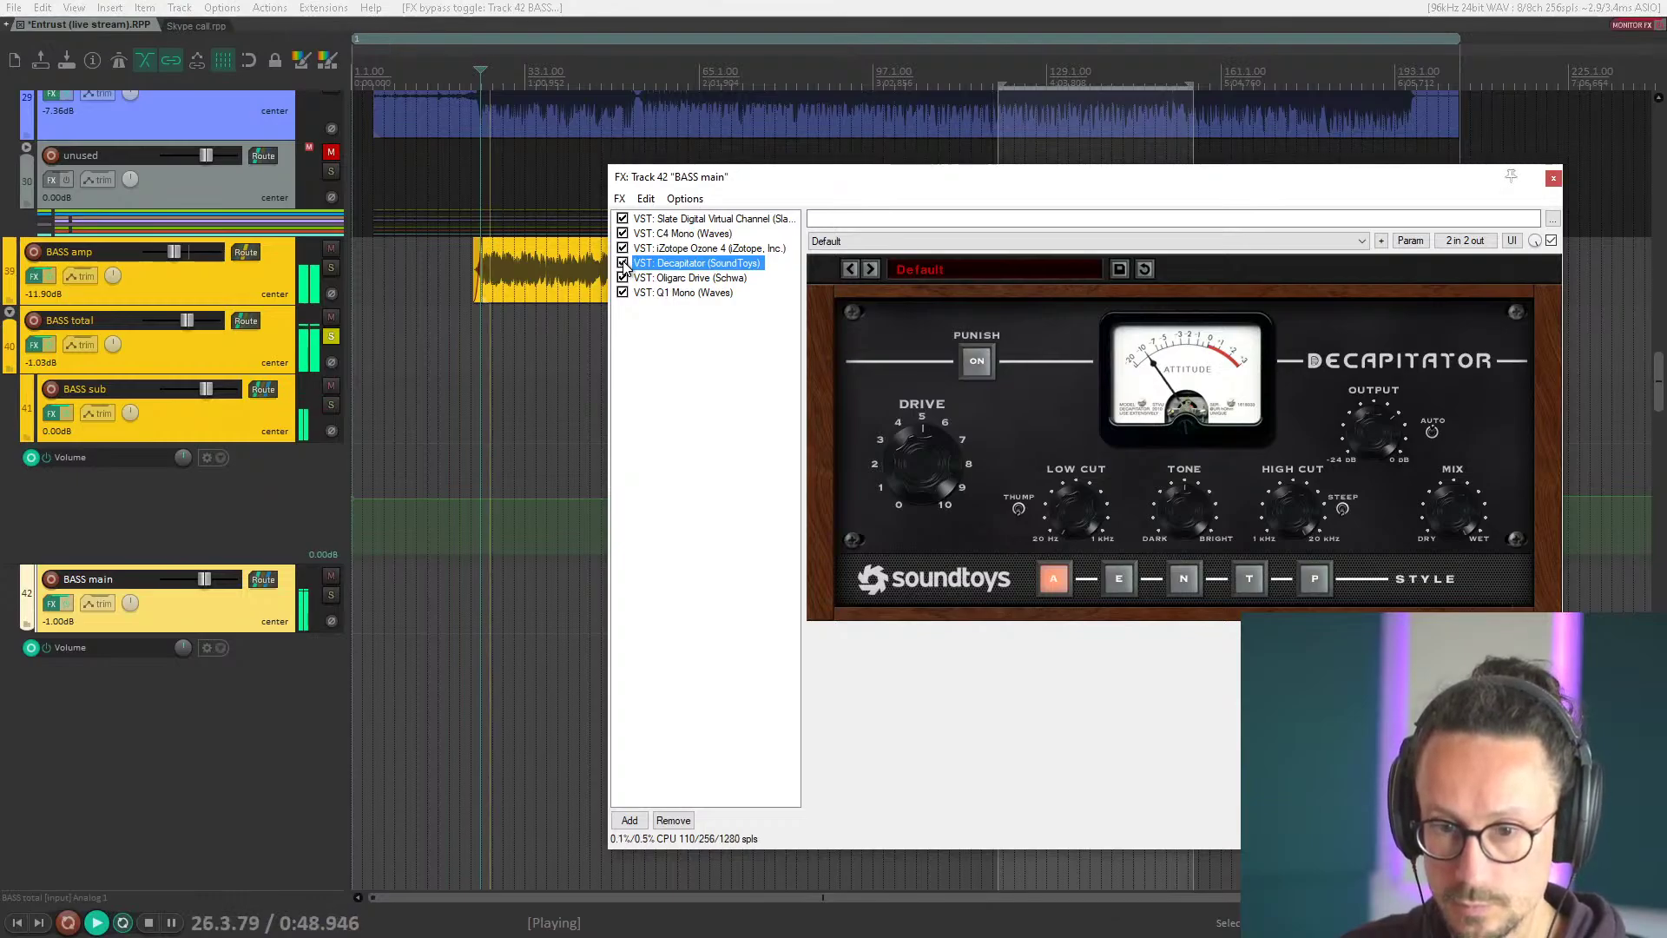
key(space)
Review the Decapitator and the Oligarc Drive with its wet mix control, and close the BASS main effects window.
drag(767, 176, 730, 169)
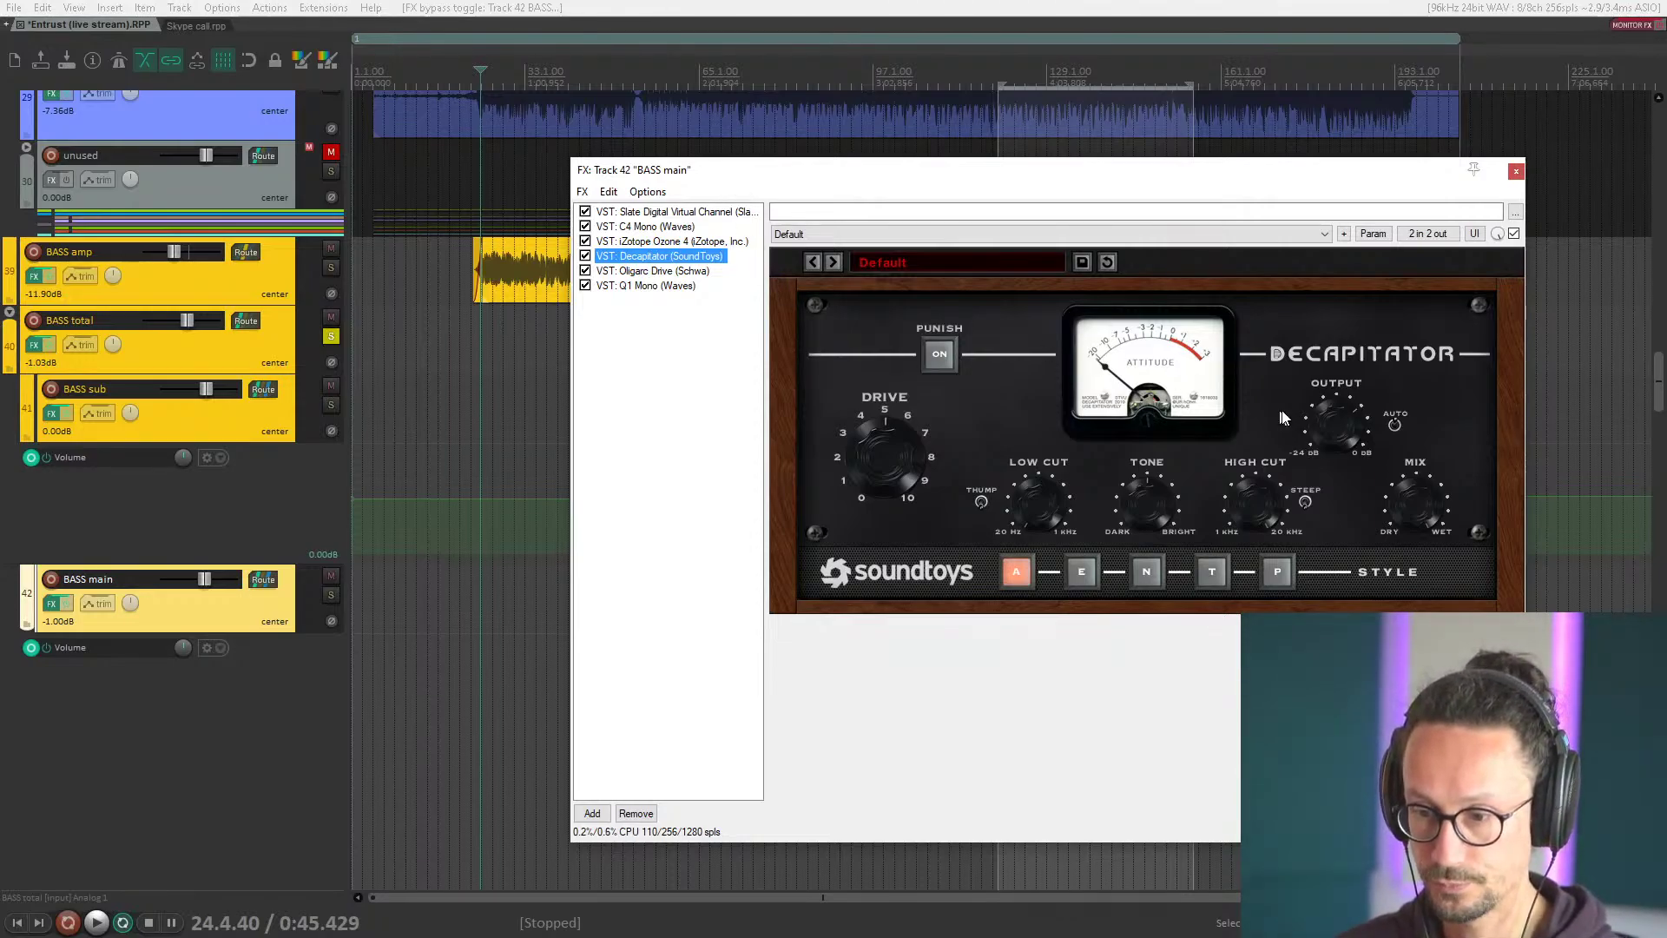
drag(688, 174, 701, 162)
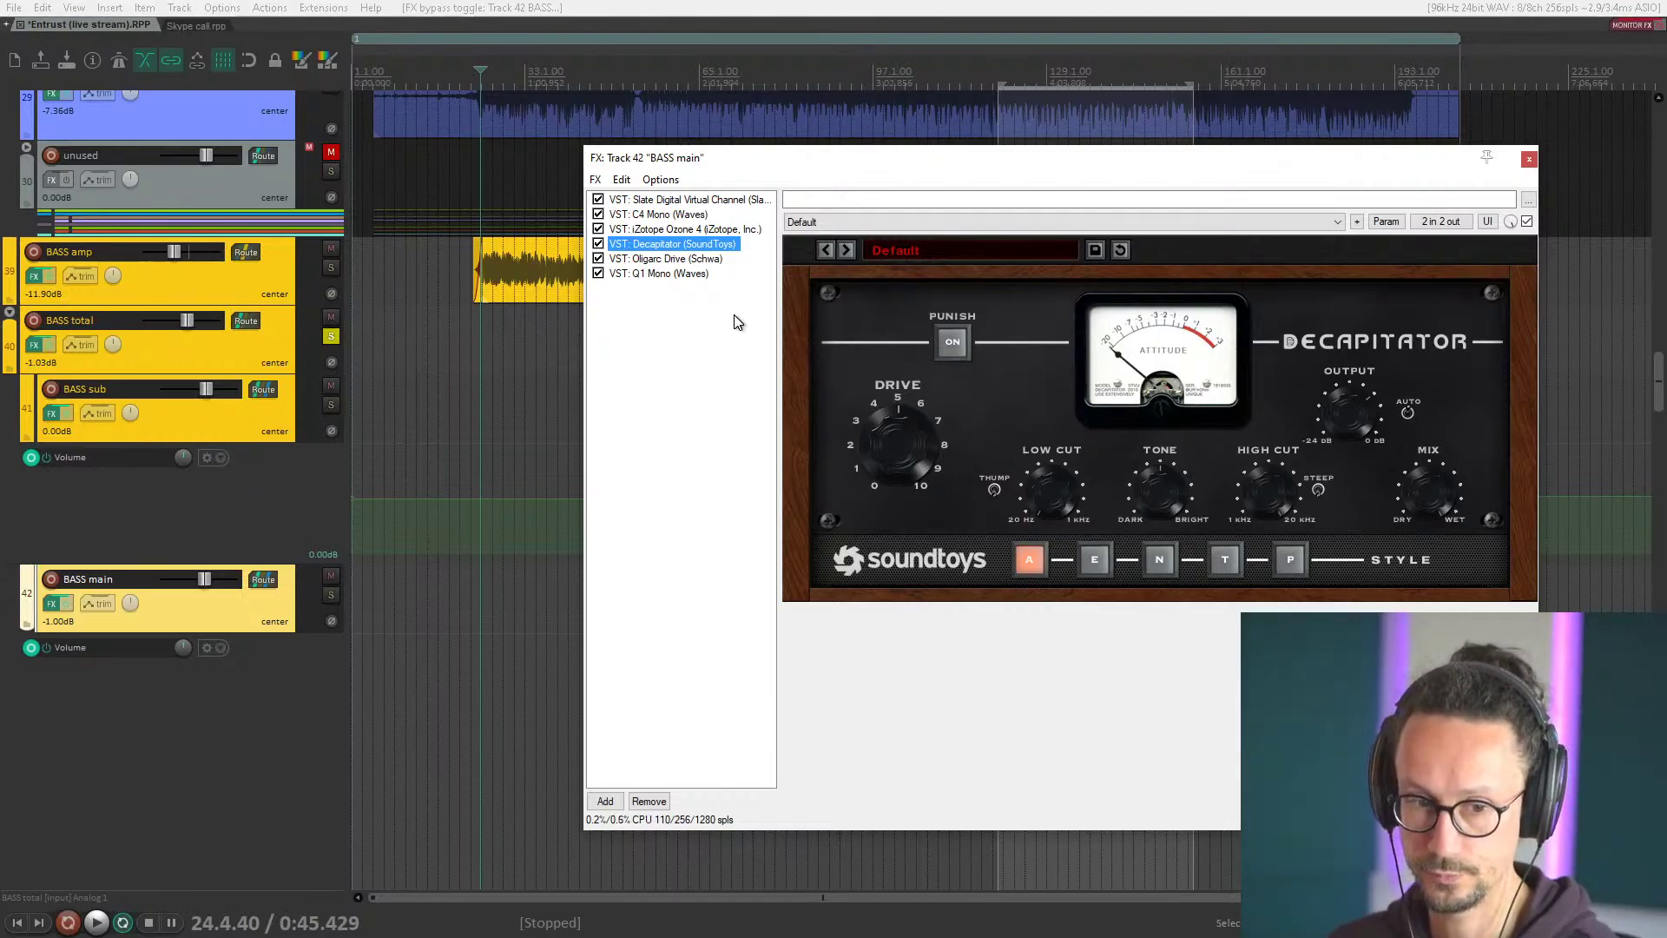
click(645, 260)
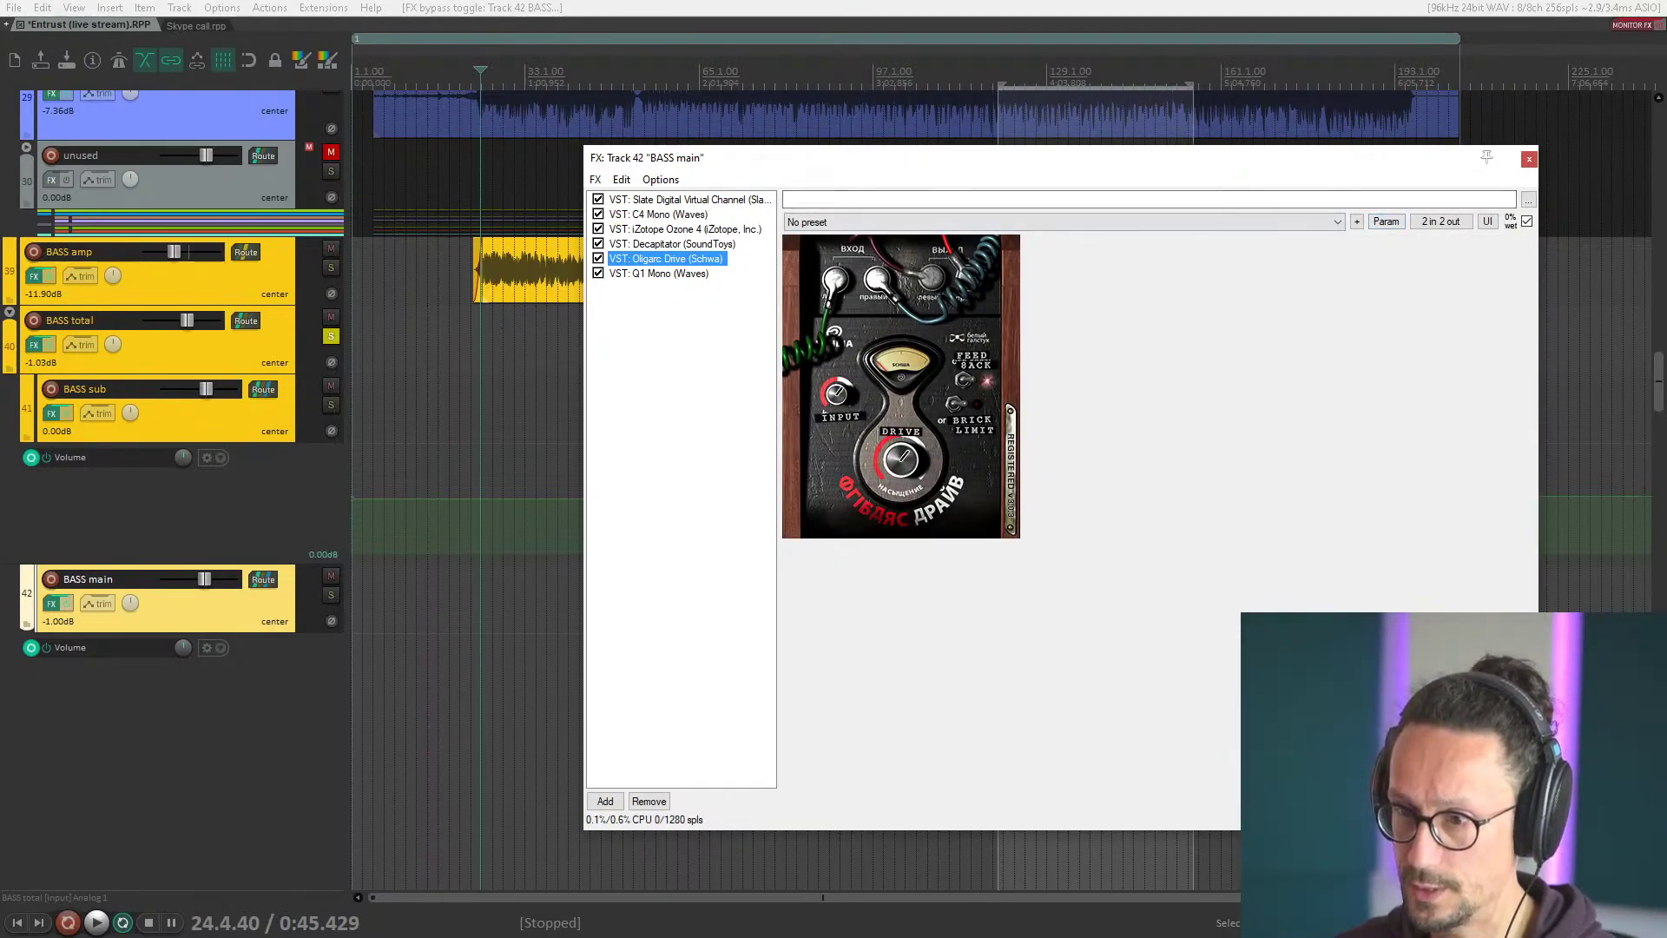
drag(1511, 221, 1511, 224)
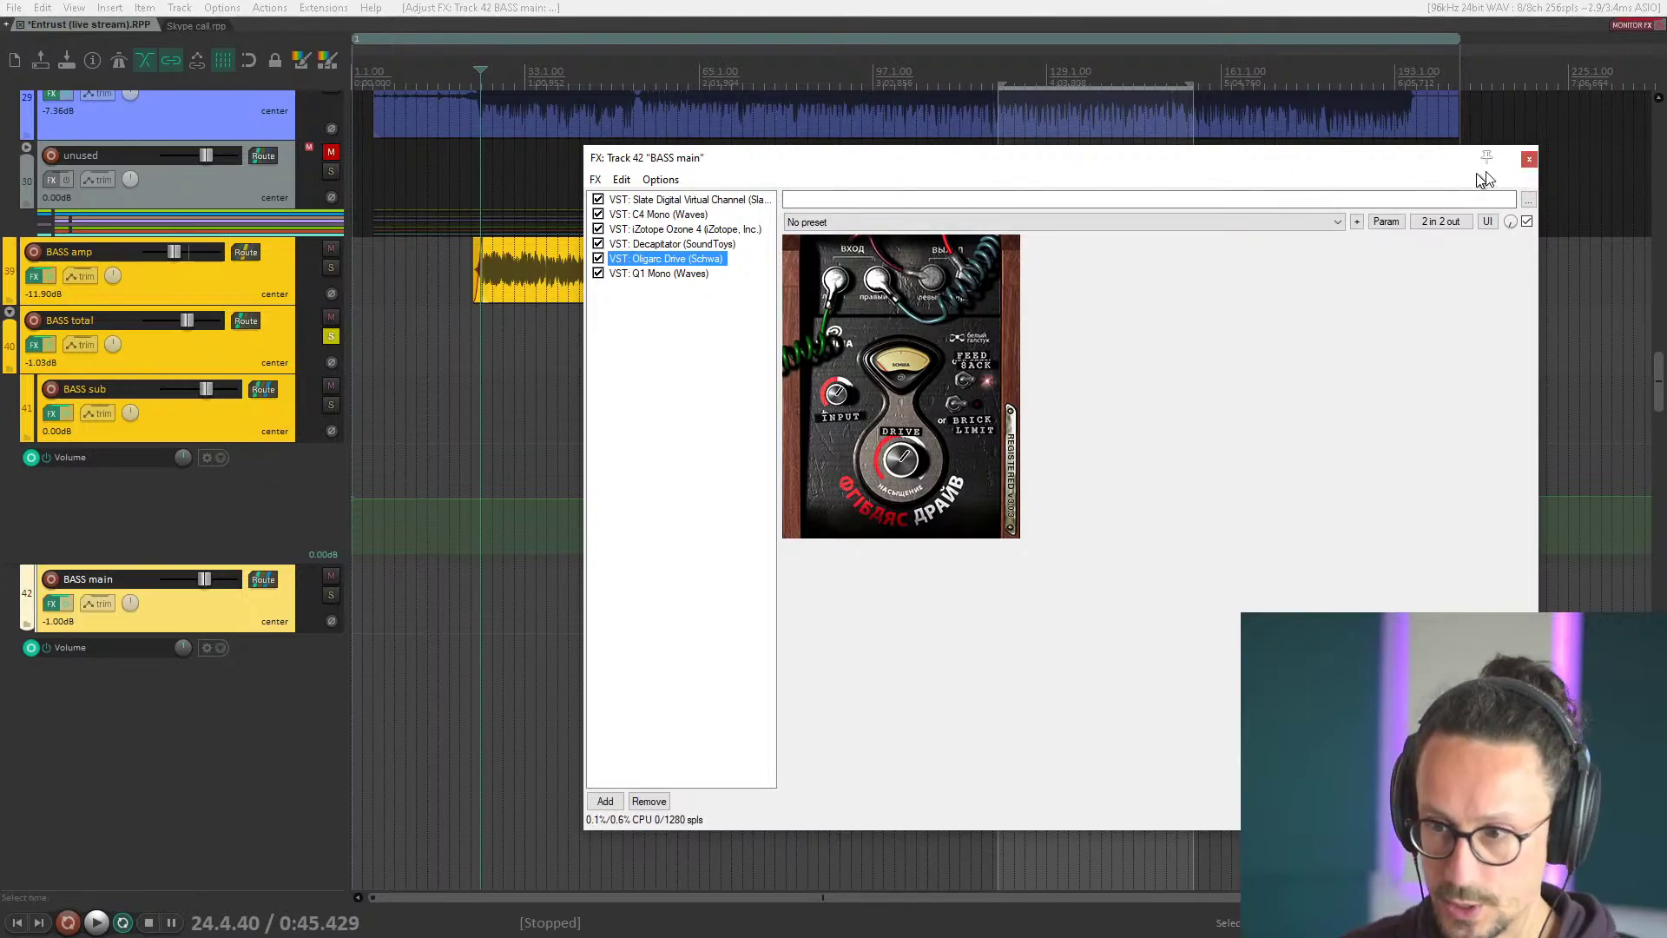
click(1528, 160)
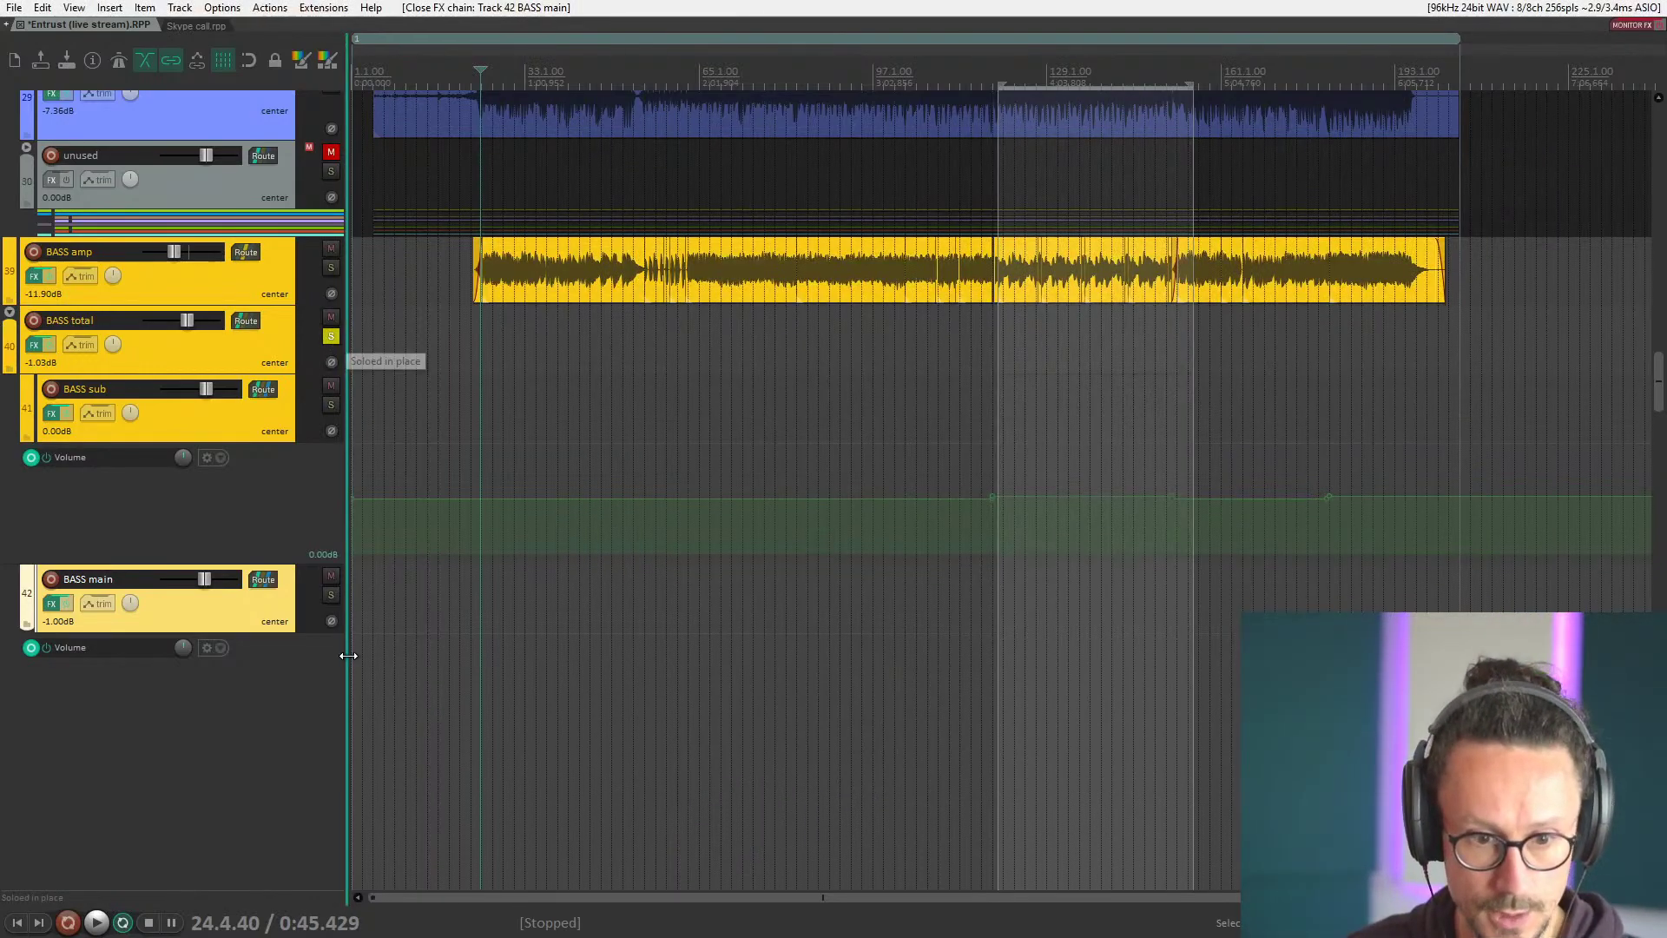
Mute BASS sub, solo BASS main and bypass all its effects except Slate Digital Virtual Channel.
click(330, 383)
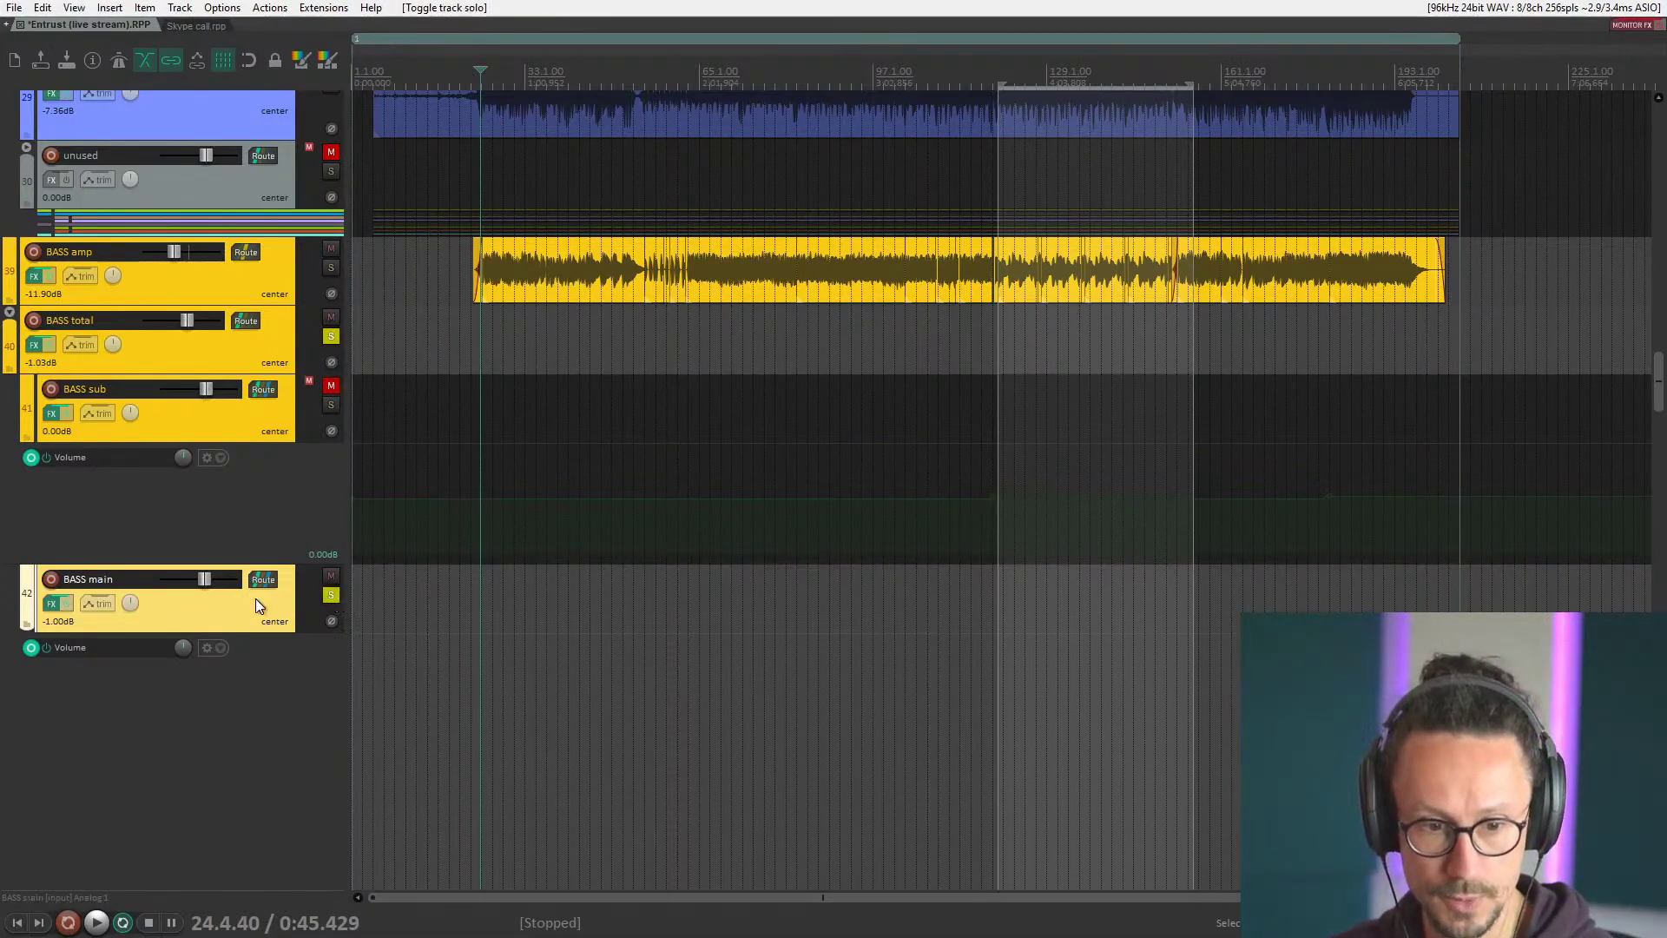
click(54, 604)
click(660, 199)
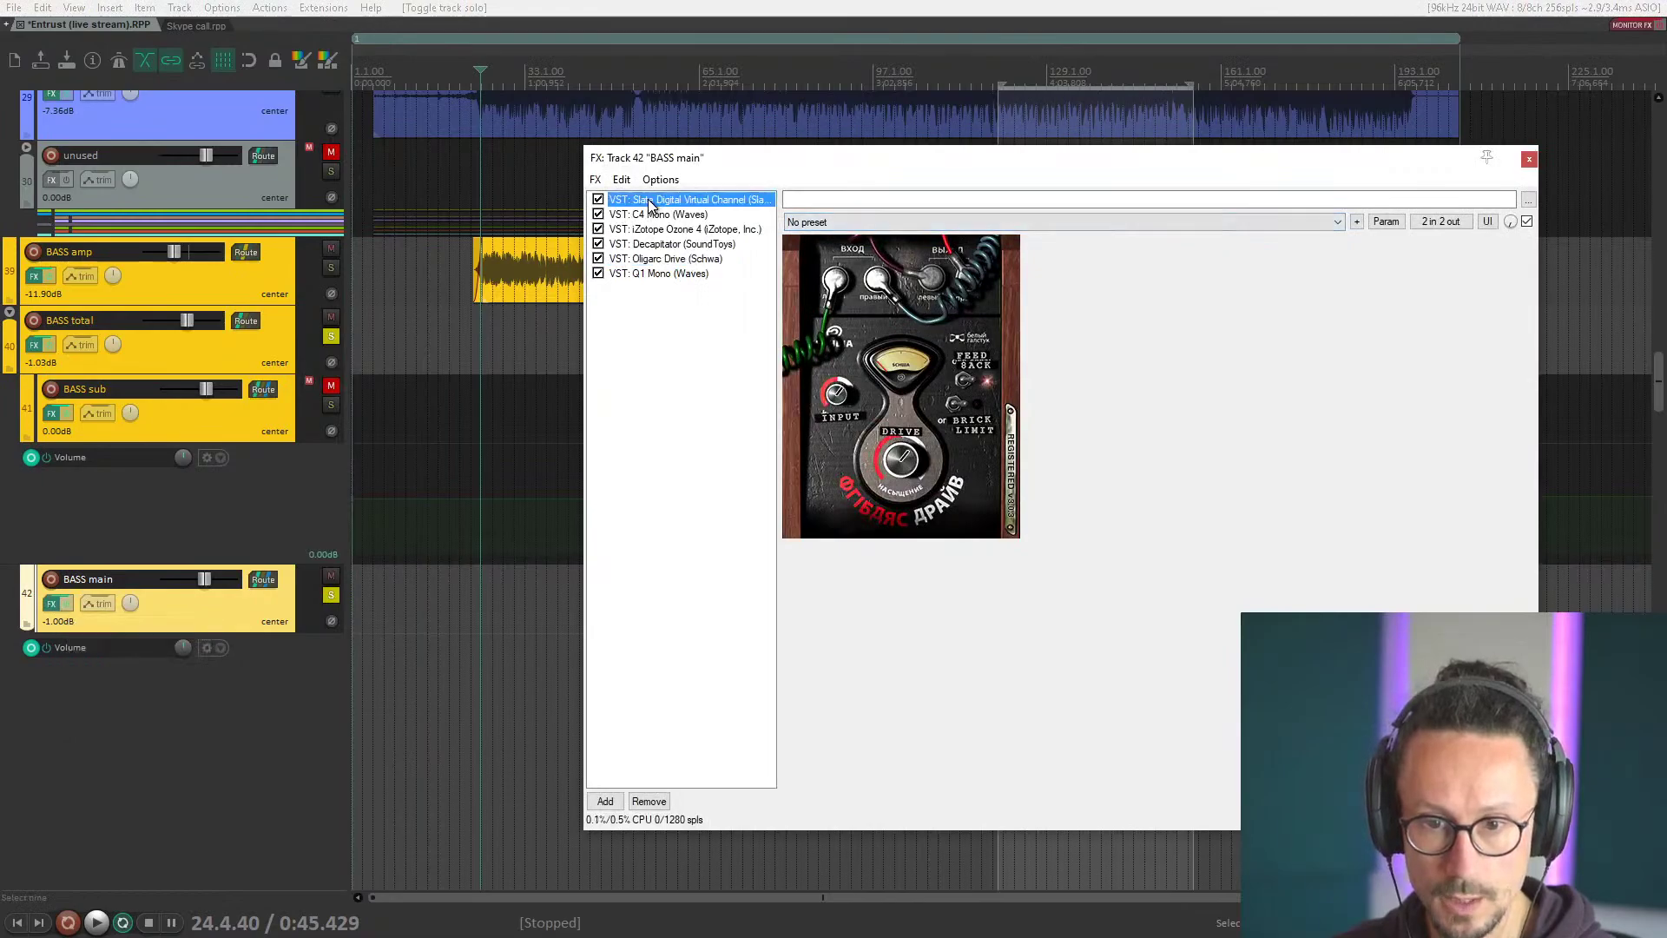
click(647, 215)
click(598, 214)
right_click(599, 217)
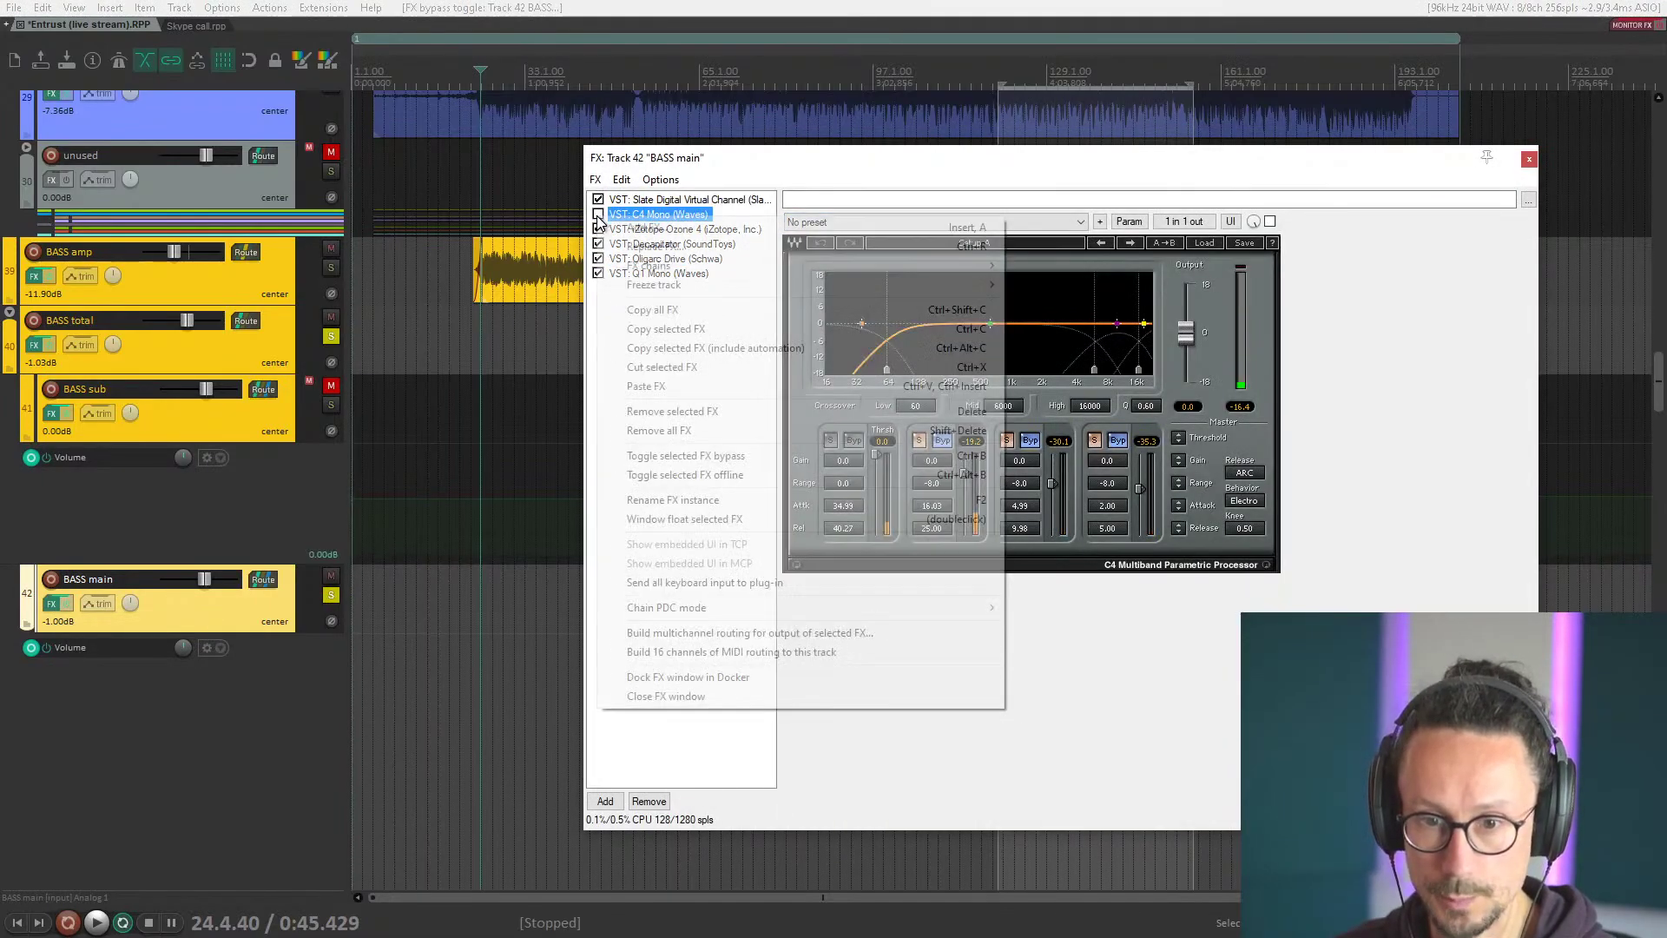
click(647, 216)
click(660, 229)
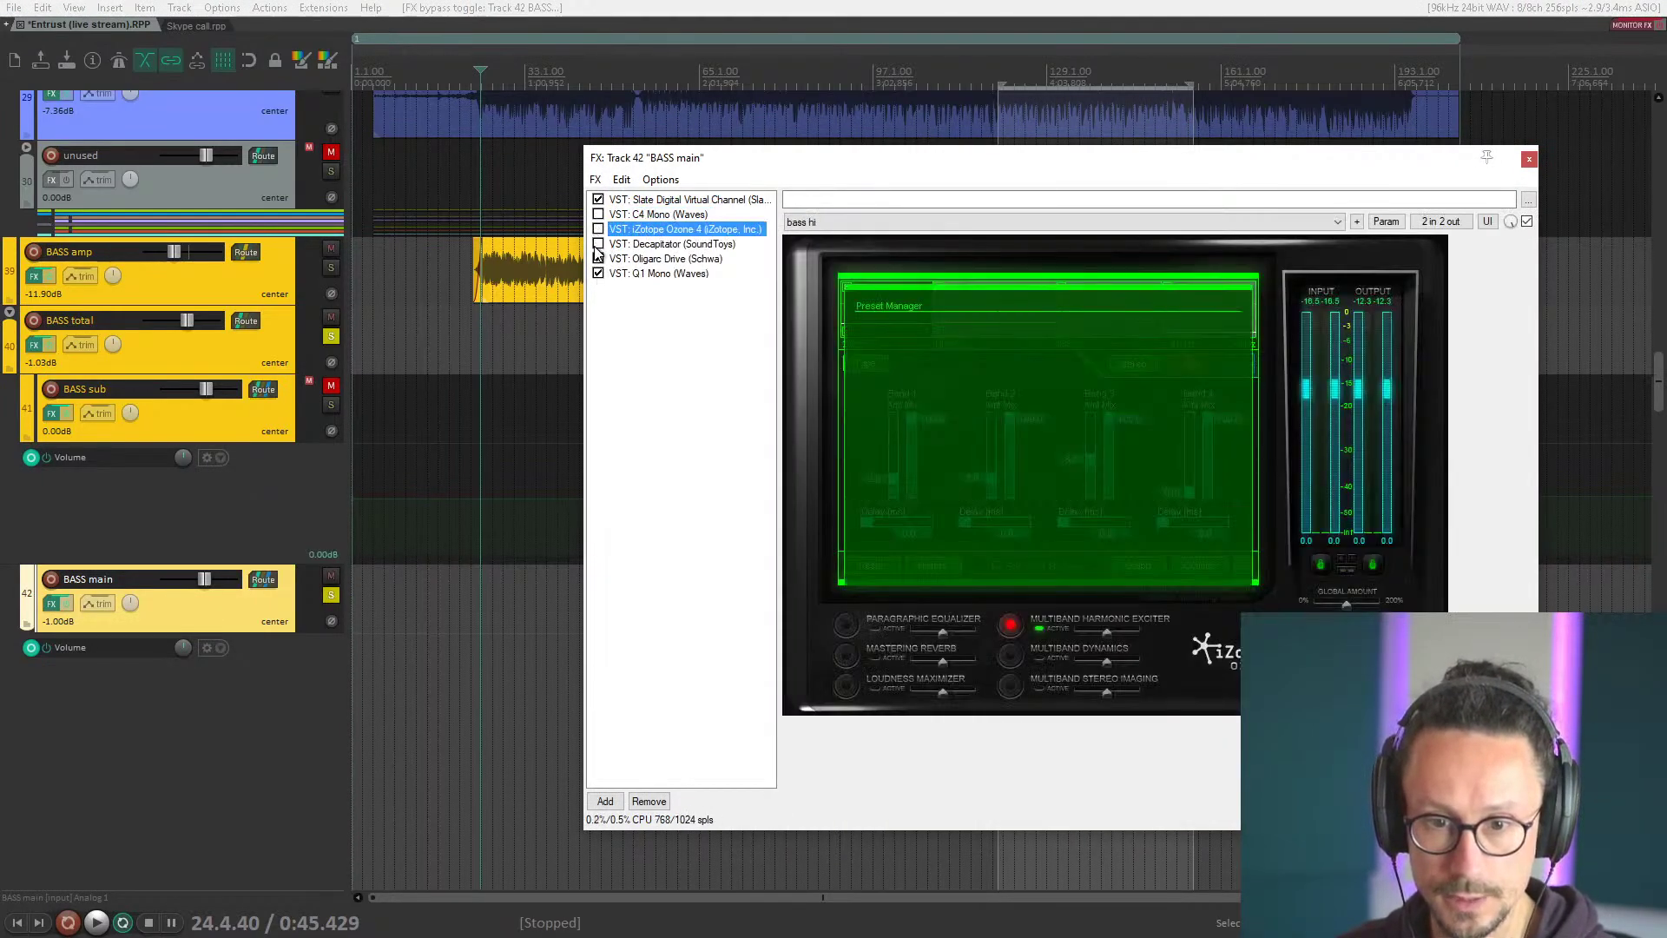
click(599, 274)
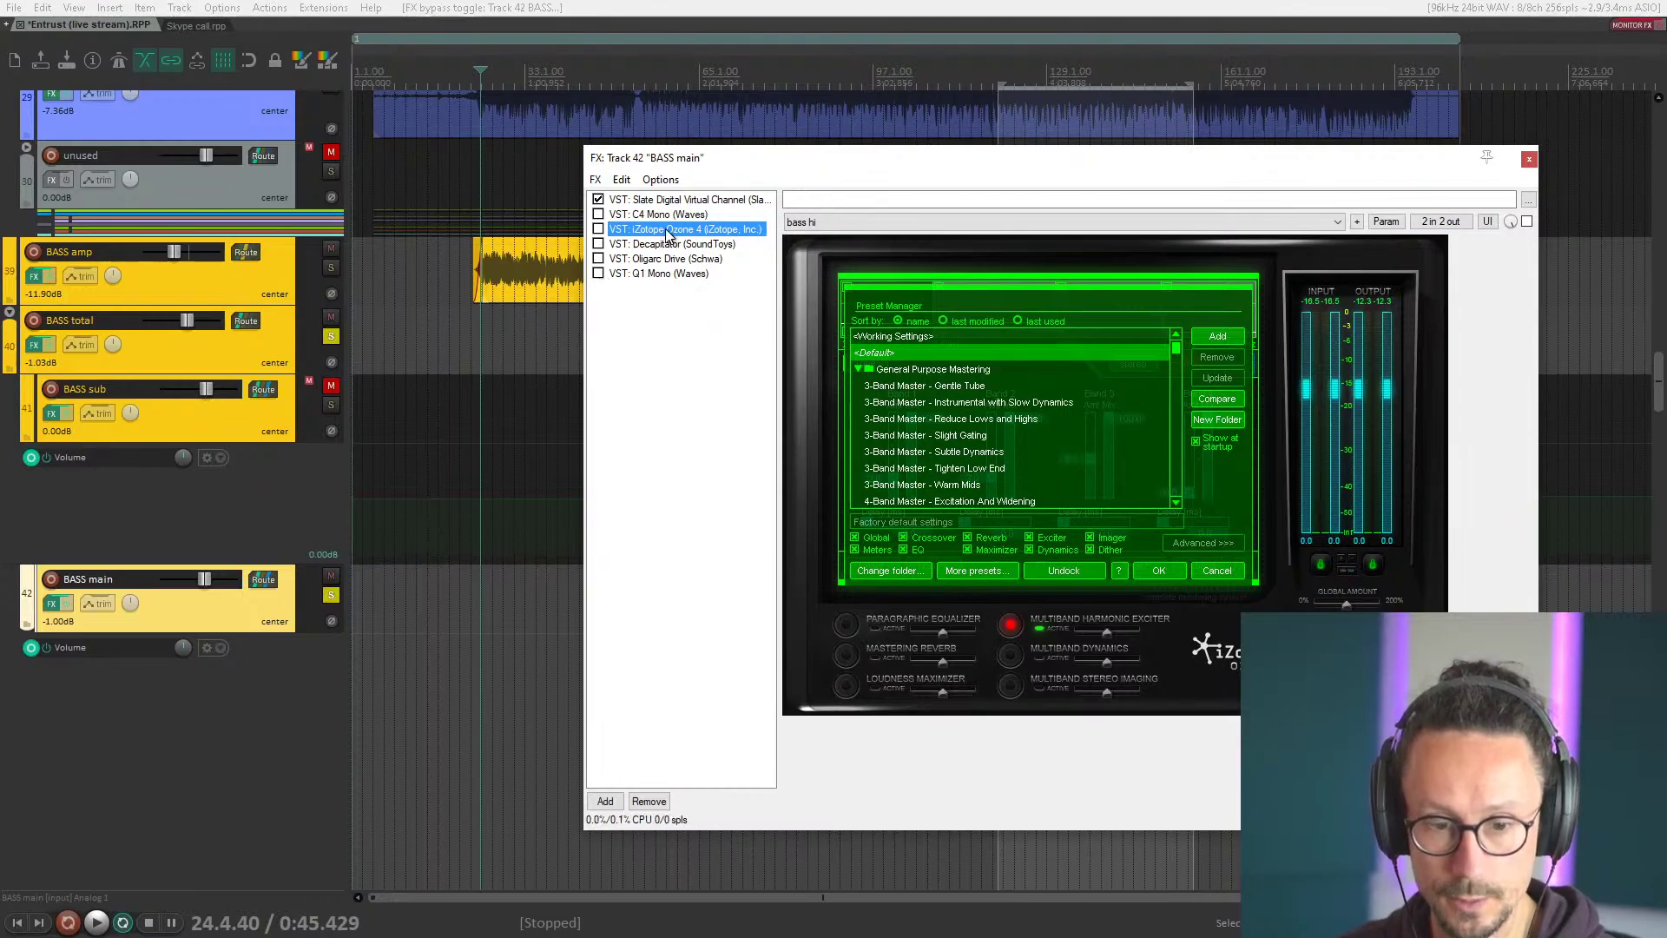
Check the BASS amp and BASS total effects chains and bypass the BASS total chain.
click(36, 277)
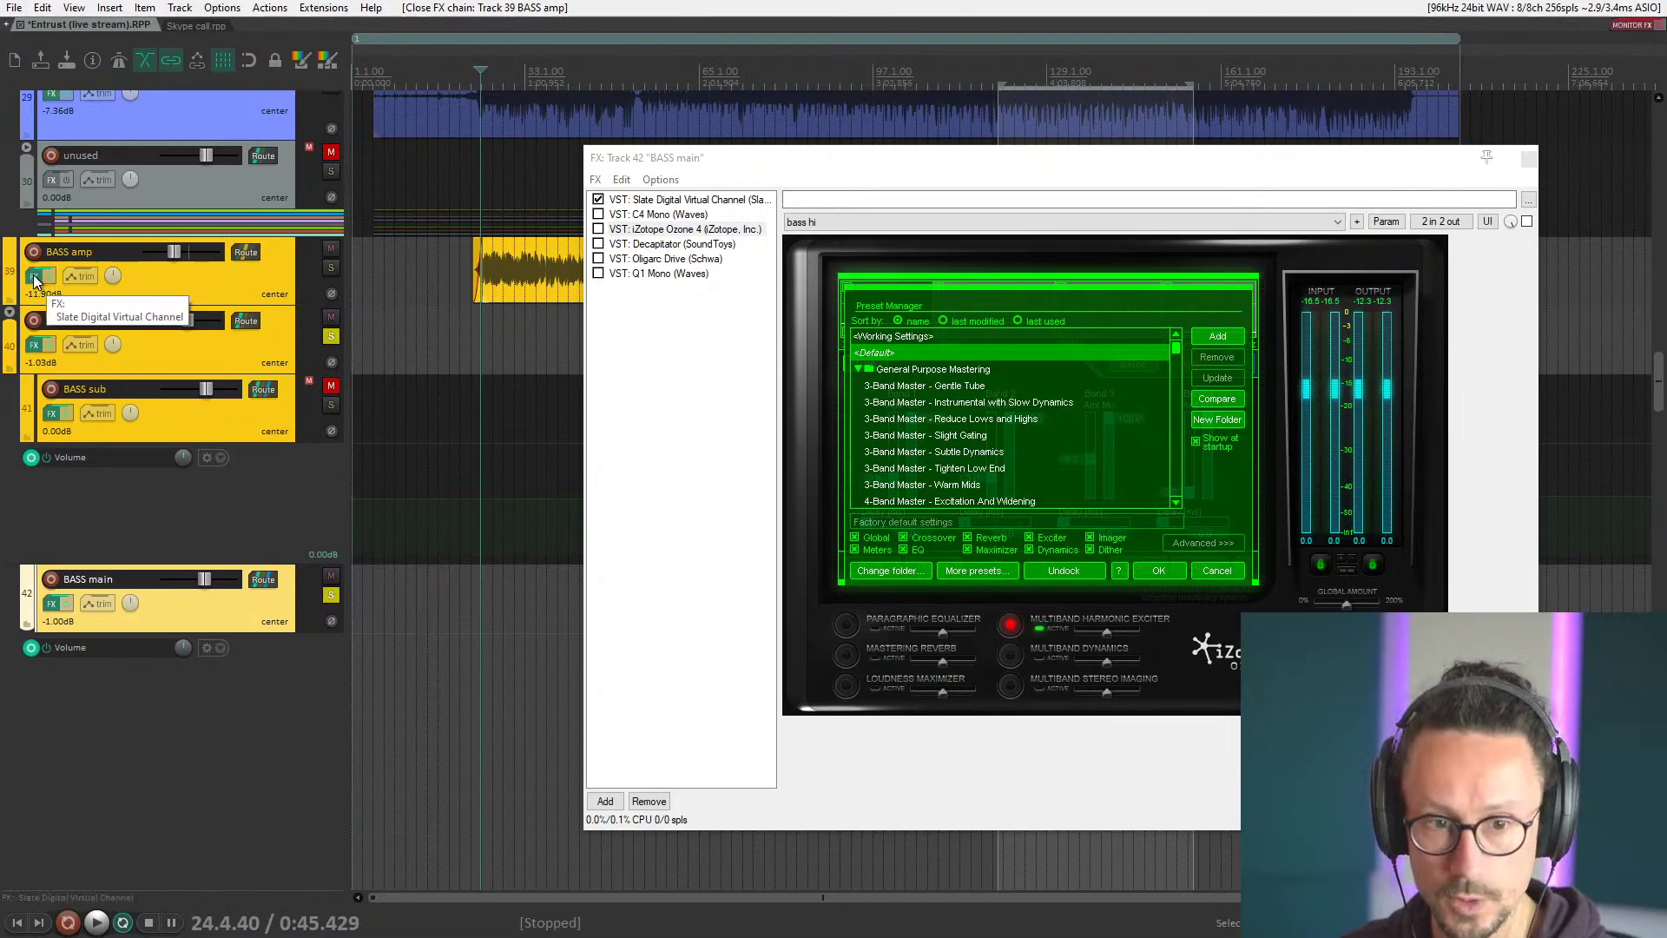
click(35, 336)
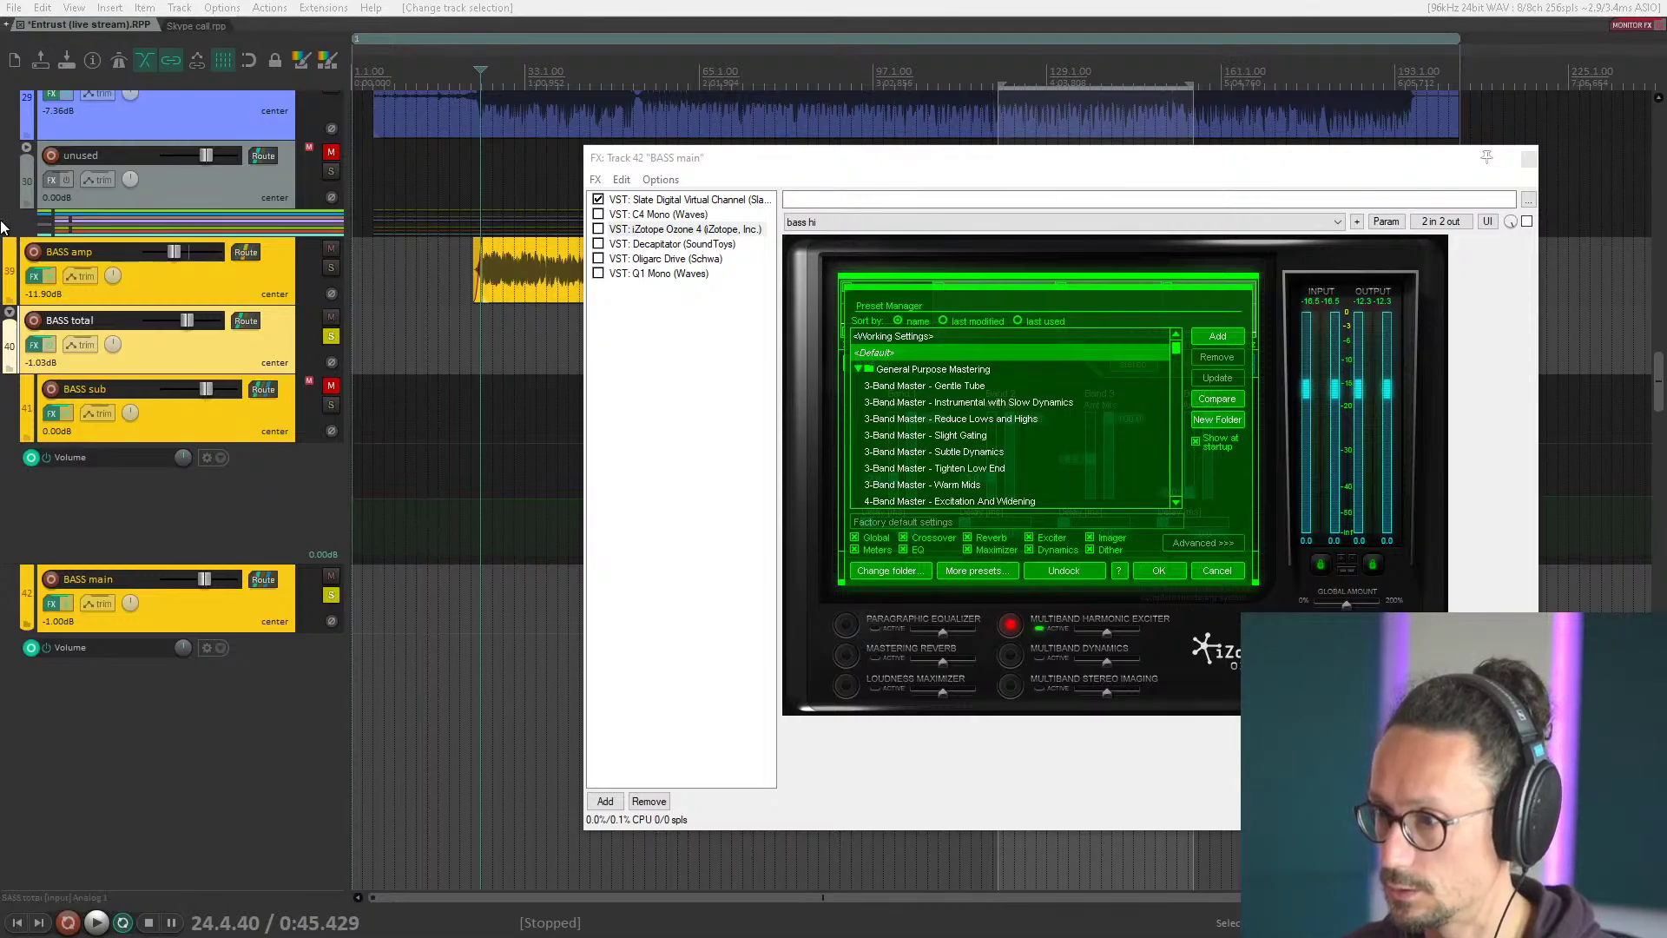
click(51, 346)
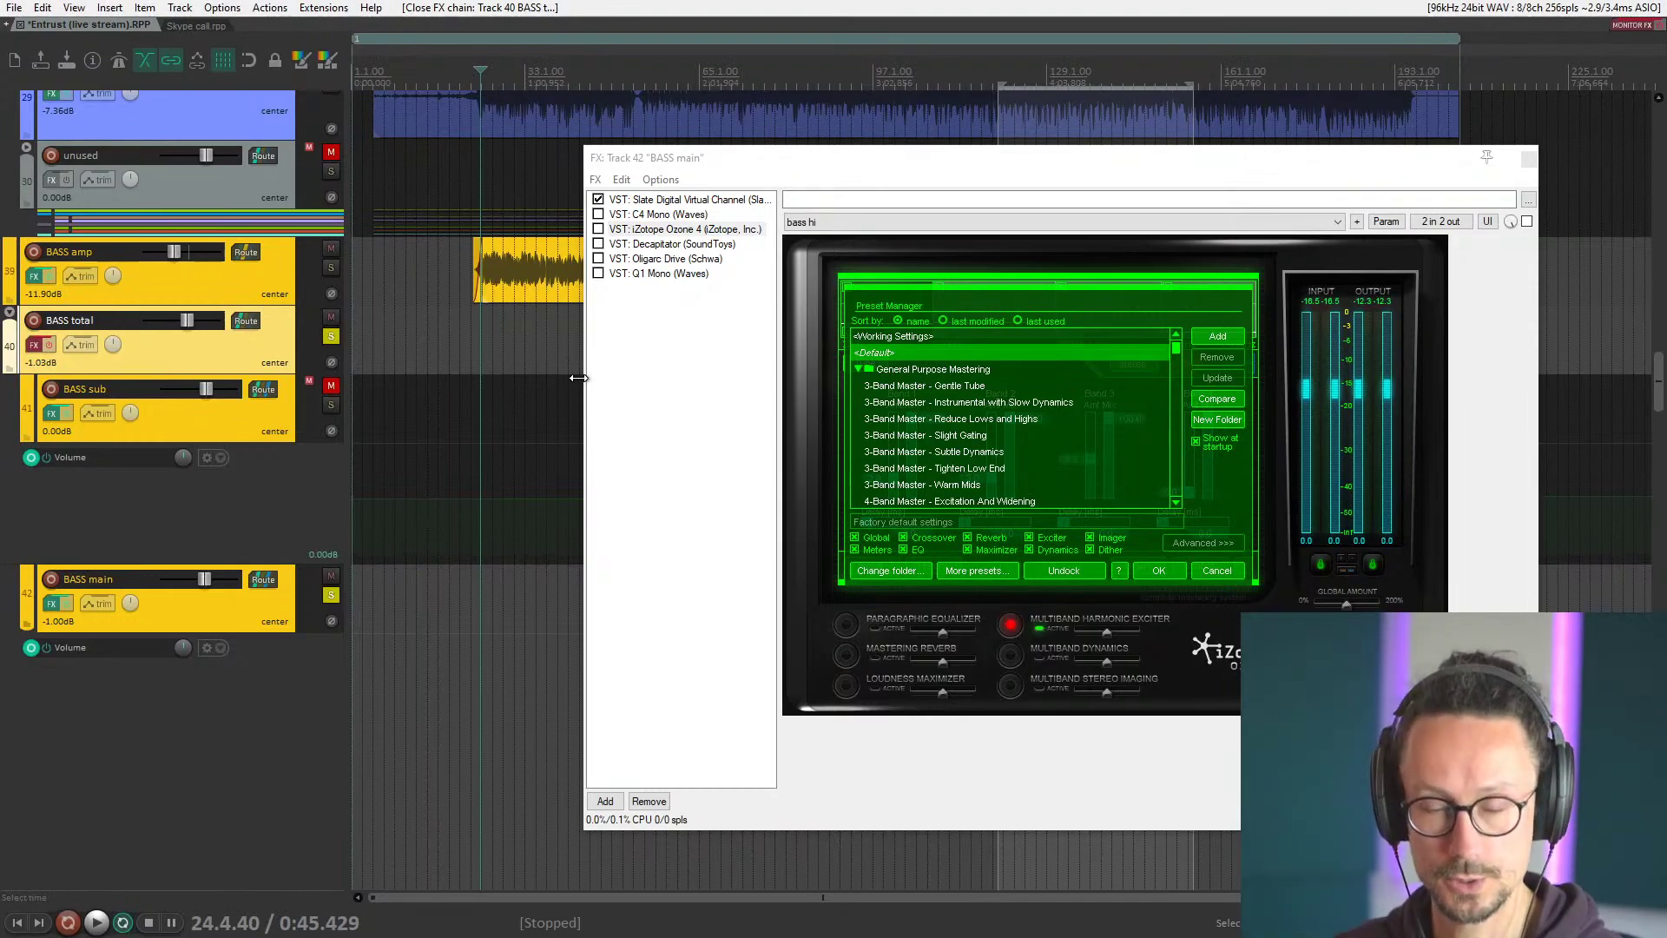
Enable Ozone 4 on BASS main during playback, dismiss its preset manager to show the harmonic exciter, and stop playback.
key(space)
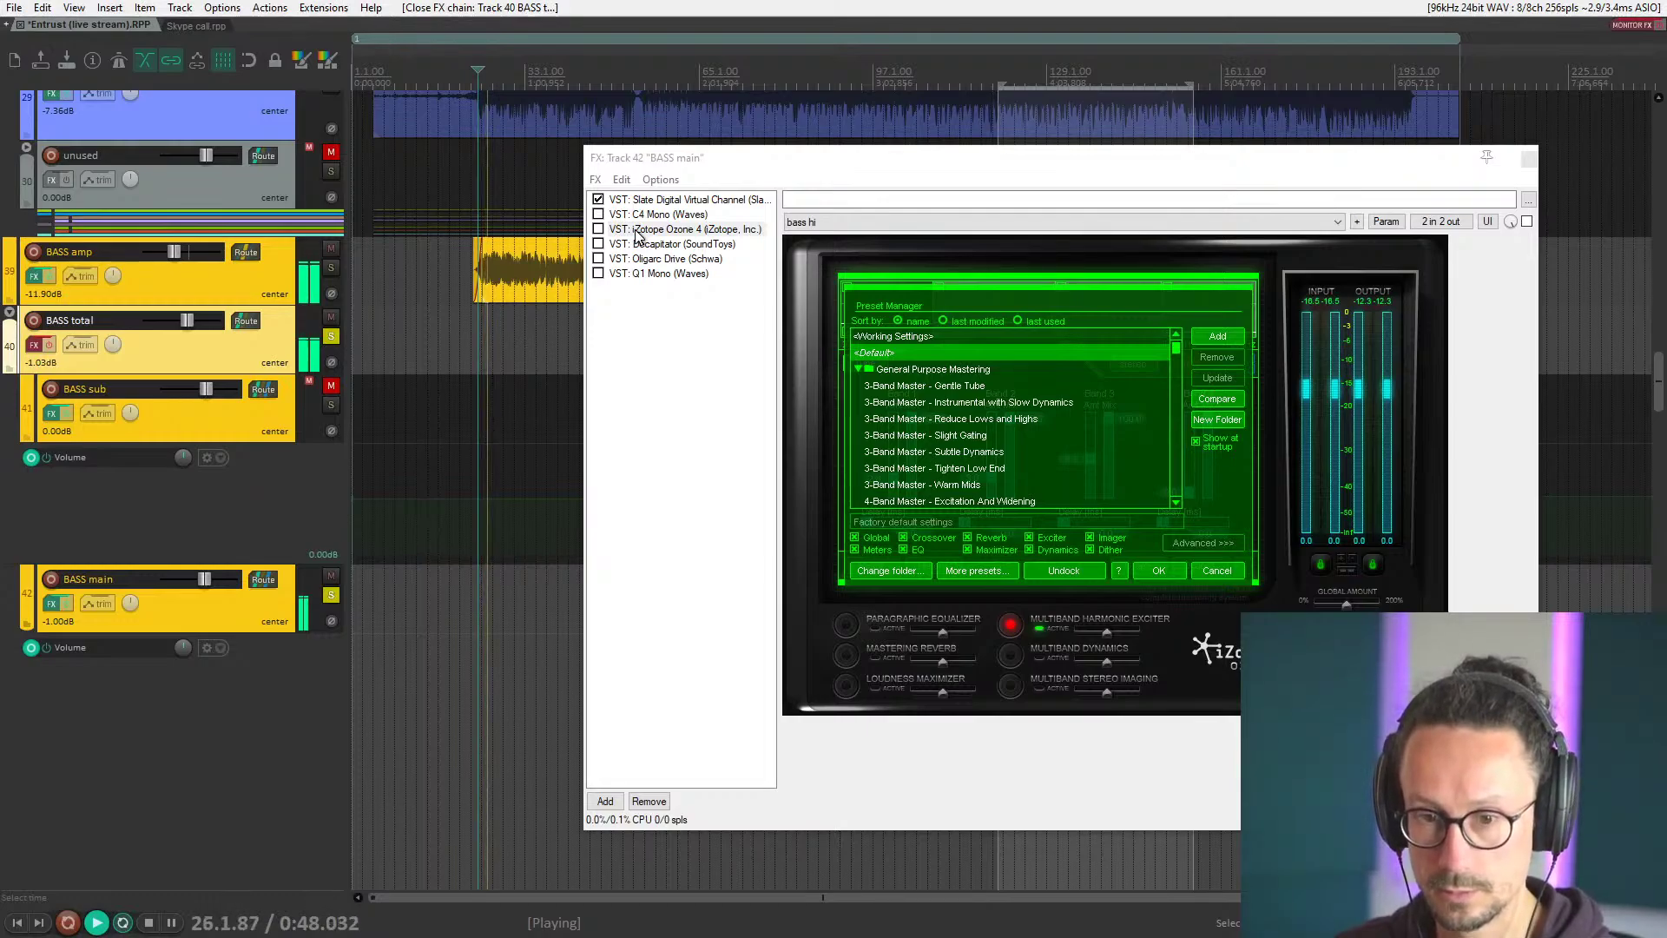
click(658, 215)
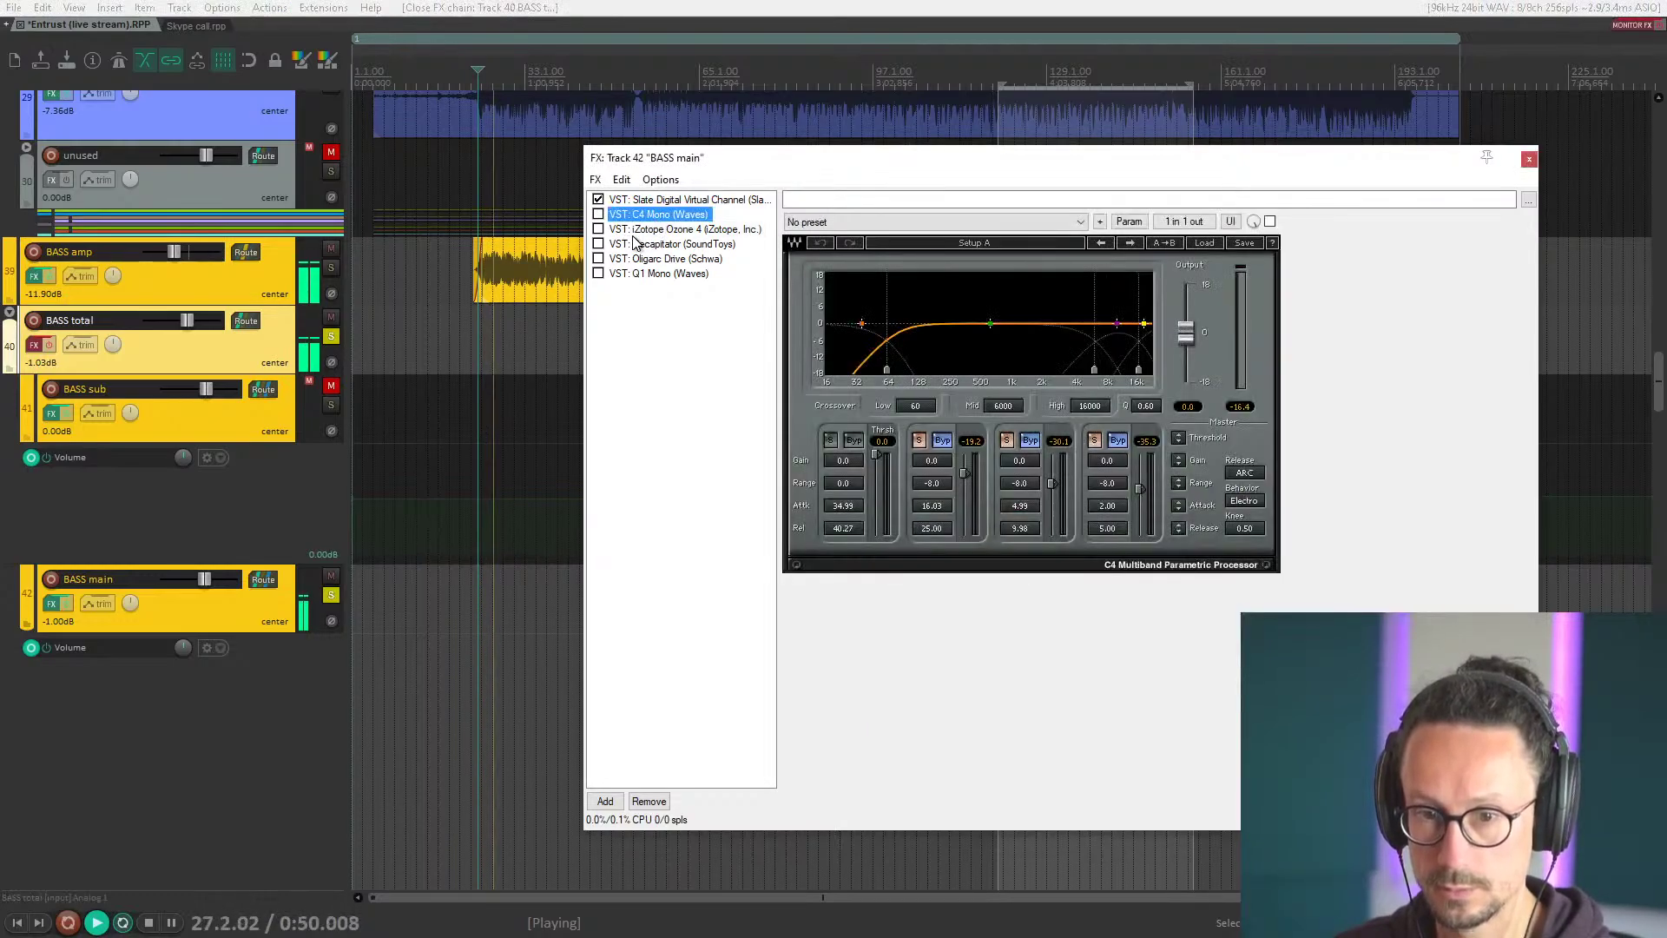
click(636, 231)
click(598, 228)
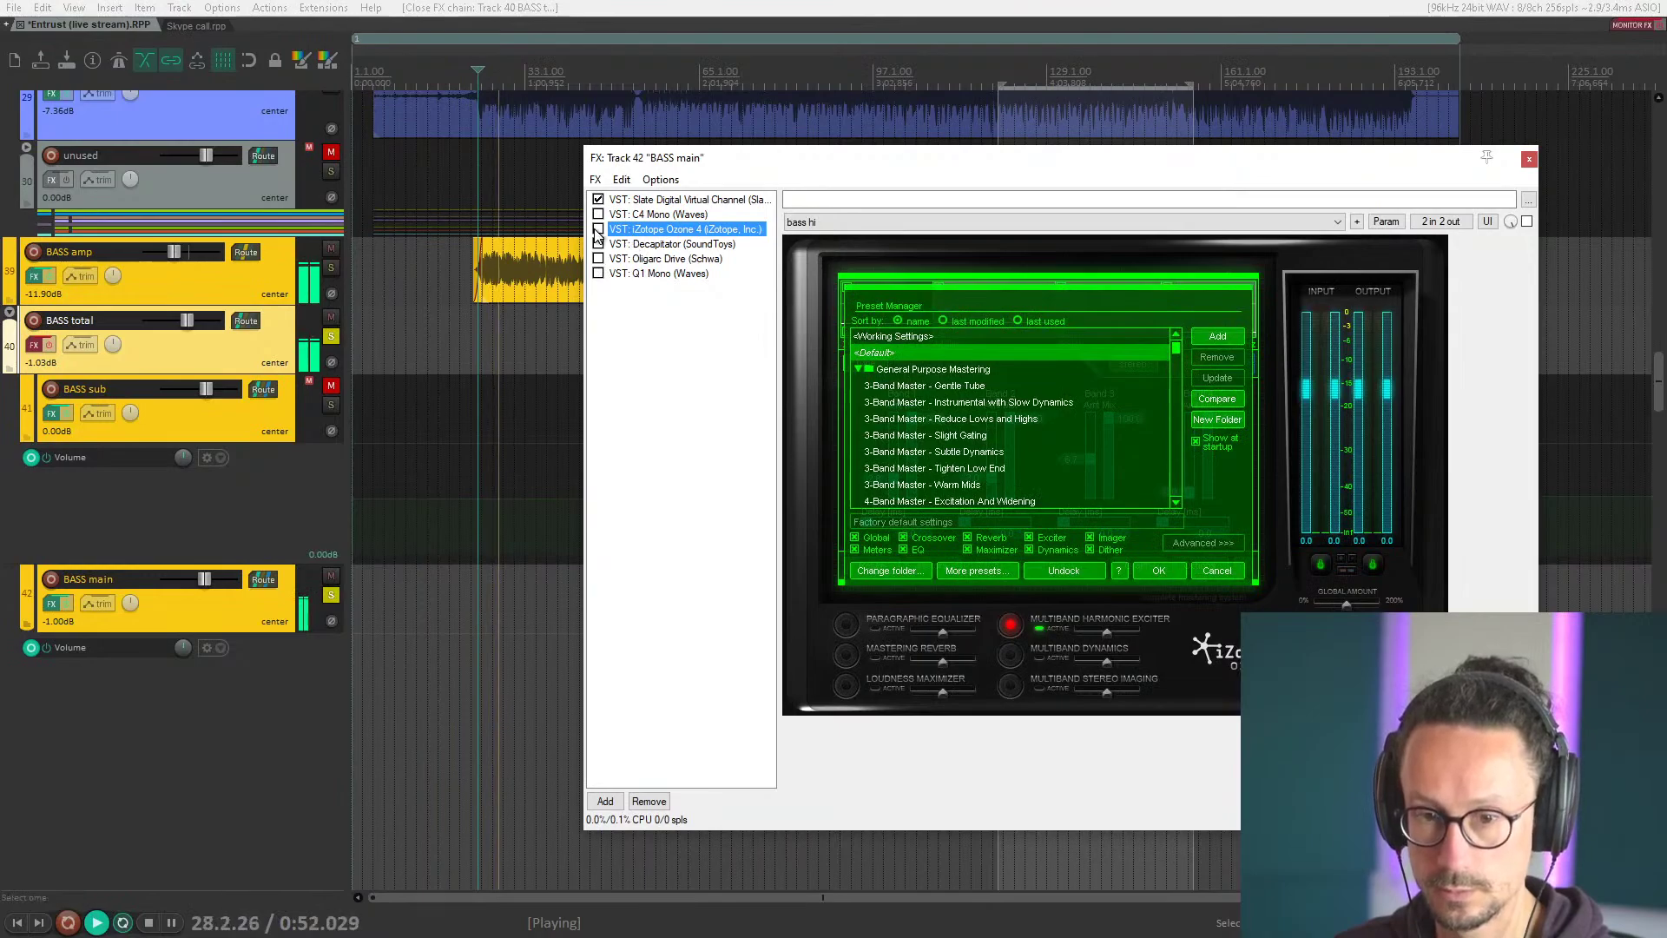
click(1162, 570)
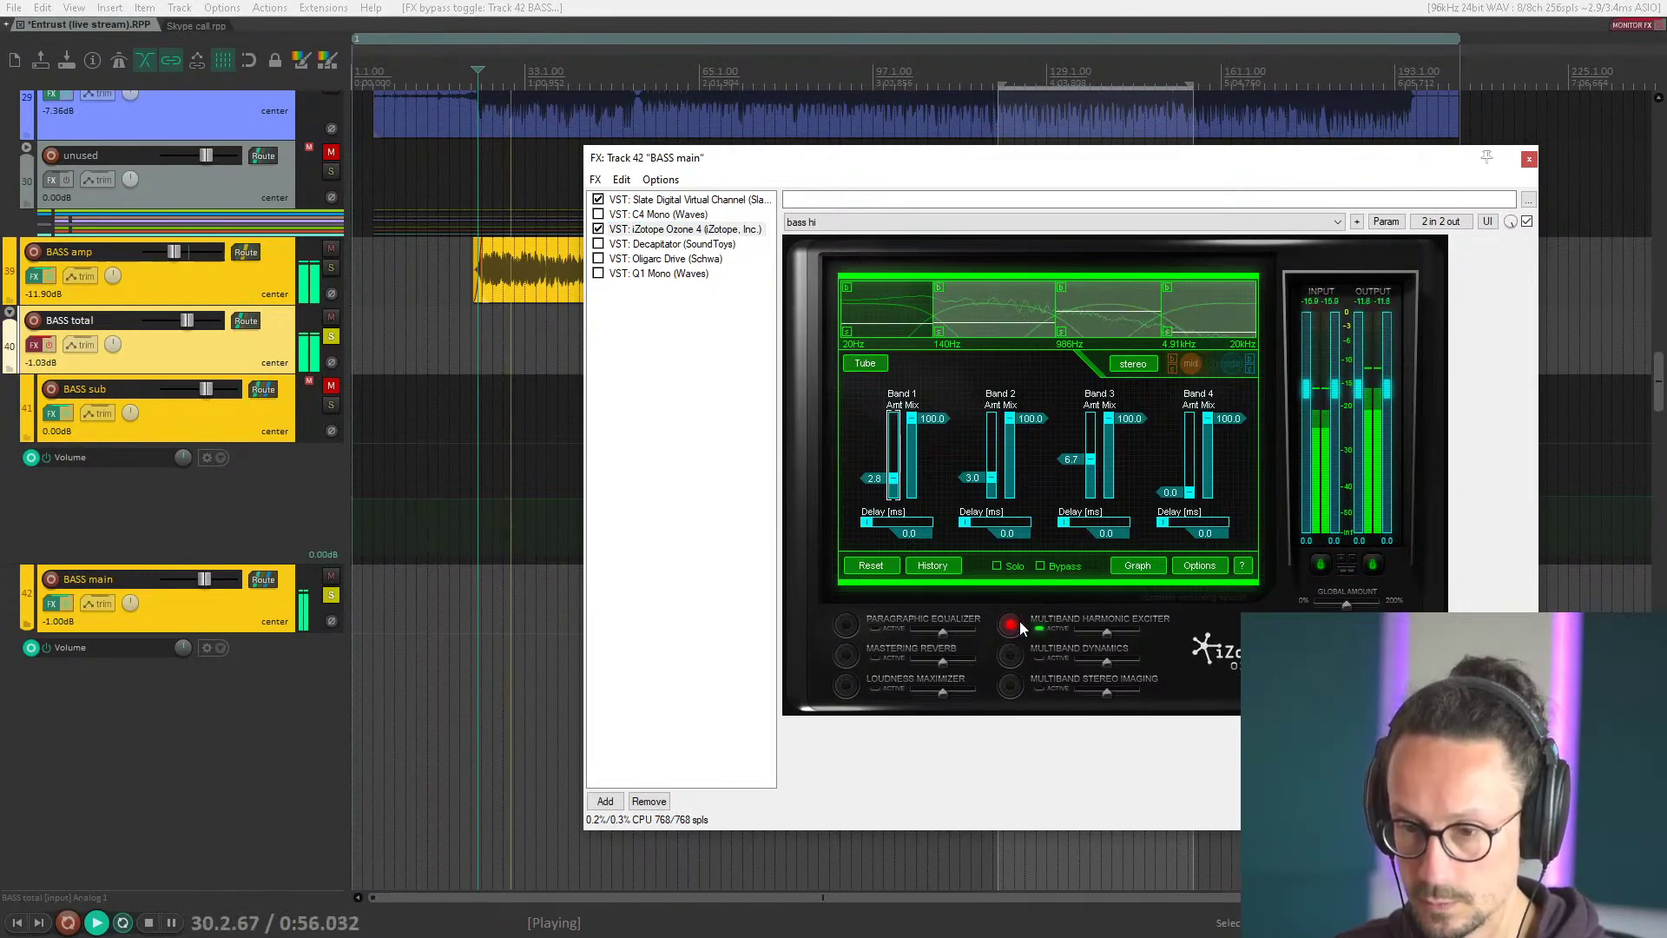
key(space)
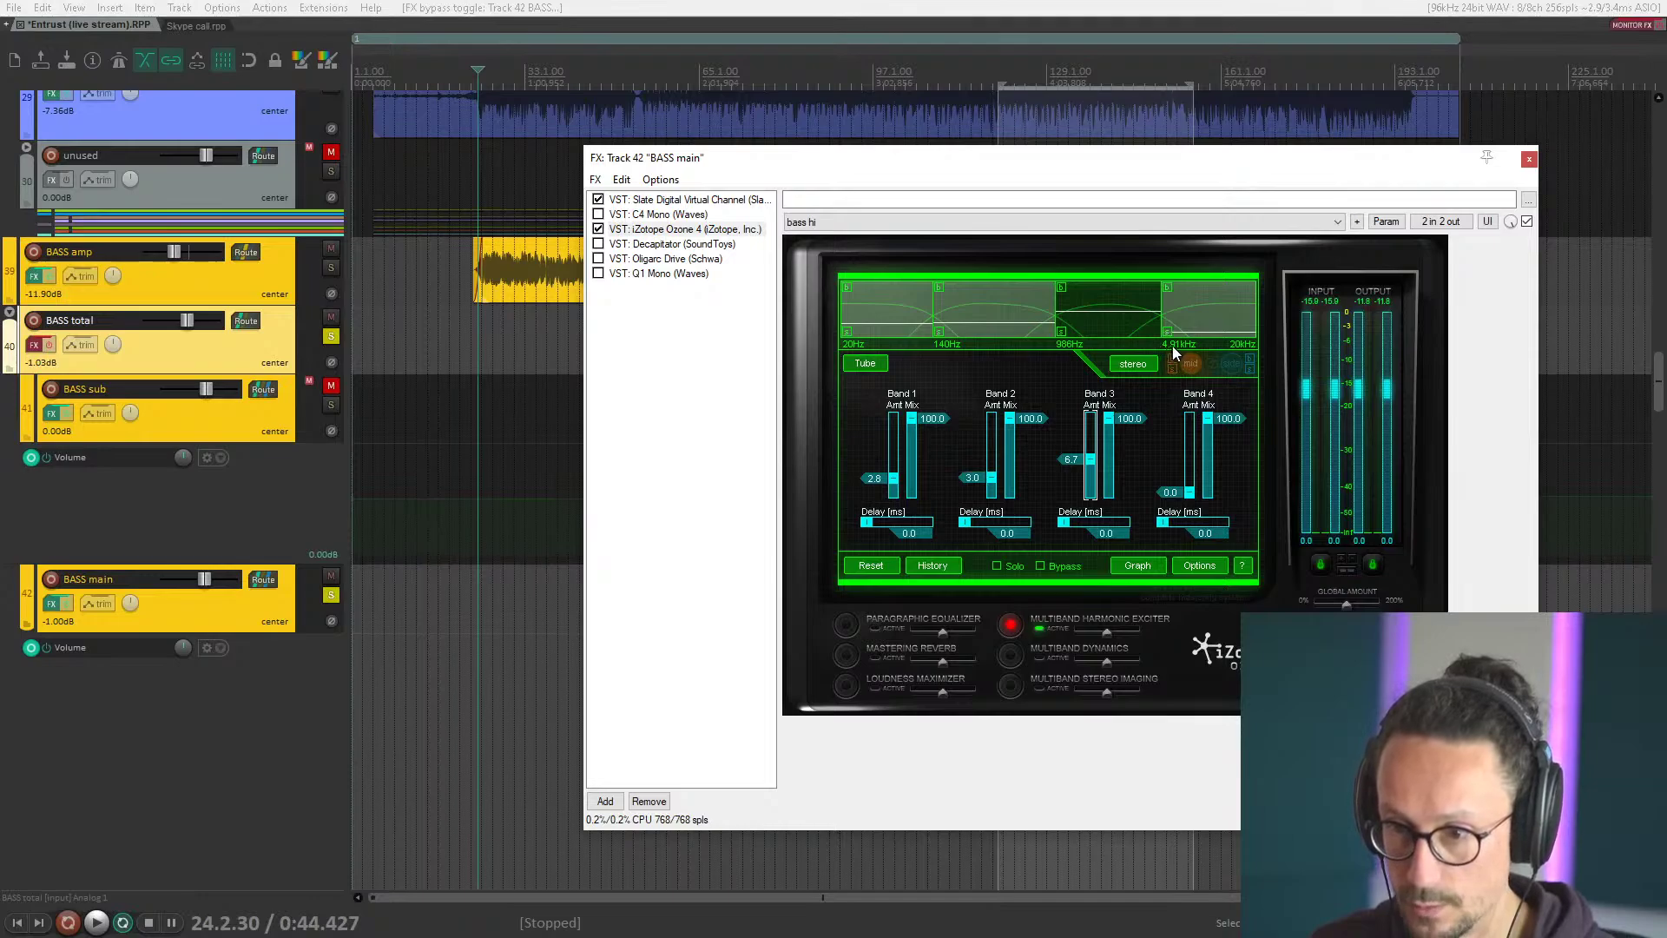
Play the bass with the exciter's Band 3 selected and adjust the BASS amp volume, ending at -11.94 dB.
click(1060, 332)
key(space)
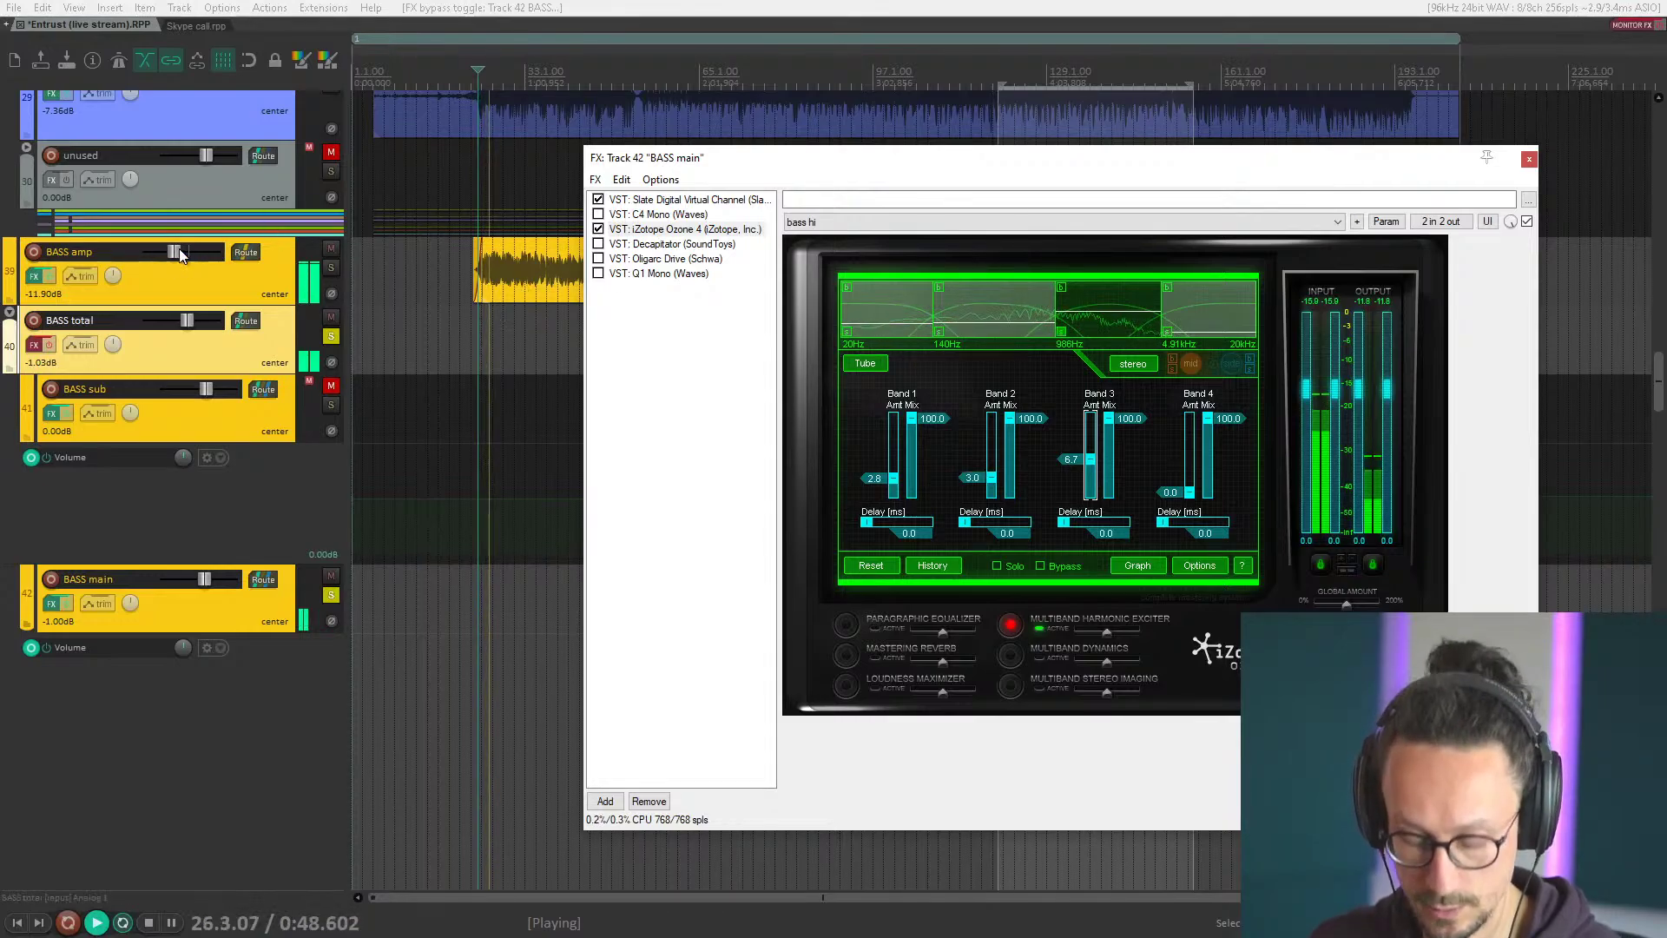
drag(175, 248, 198, 253)
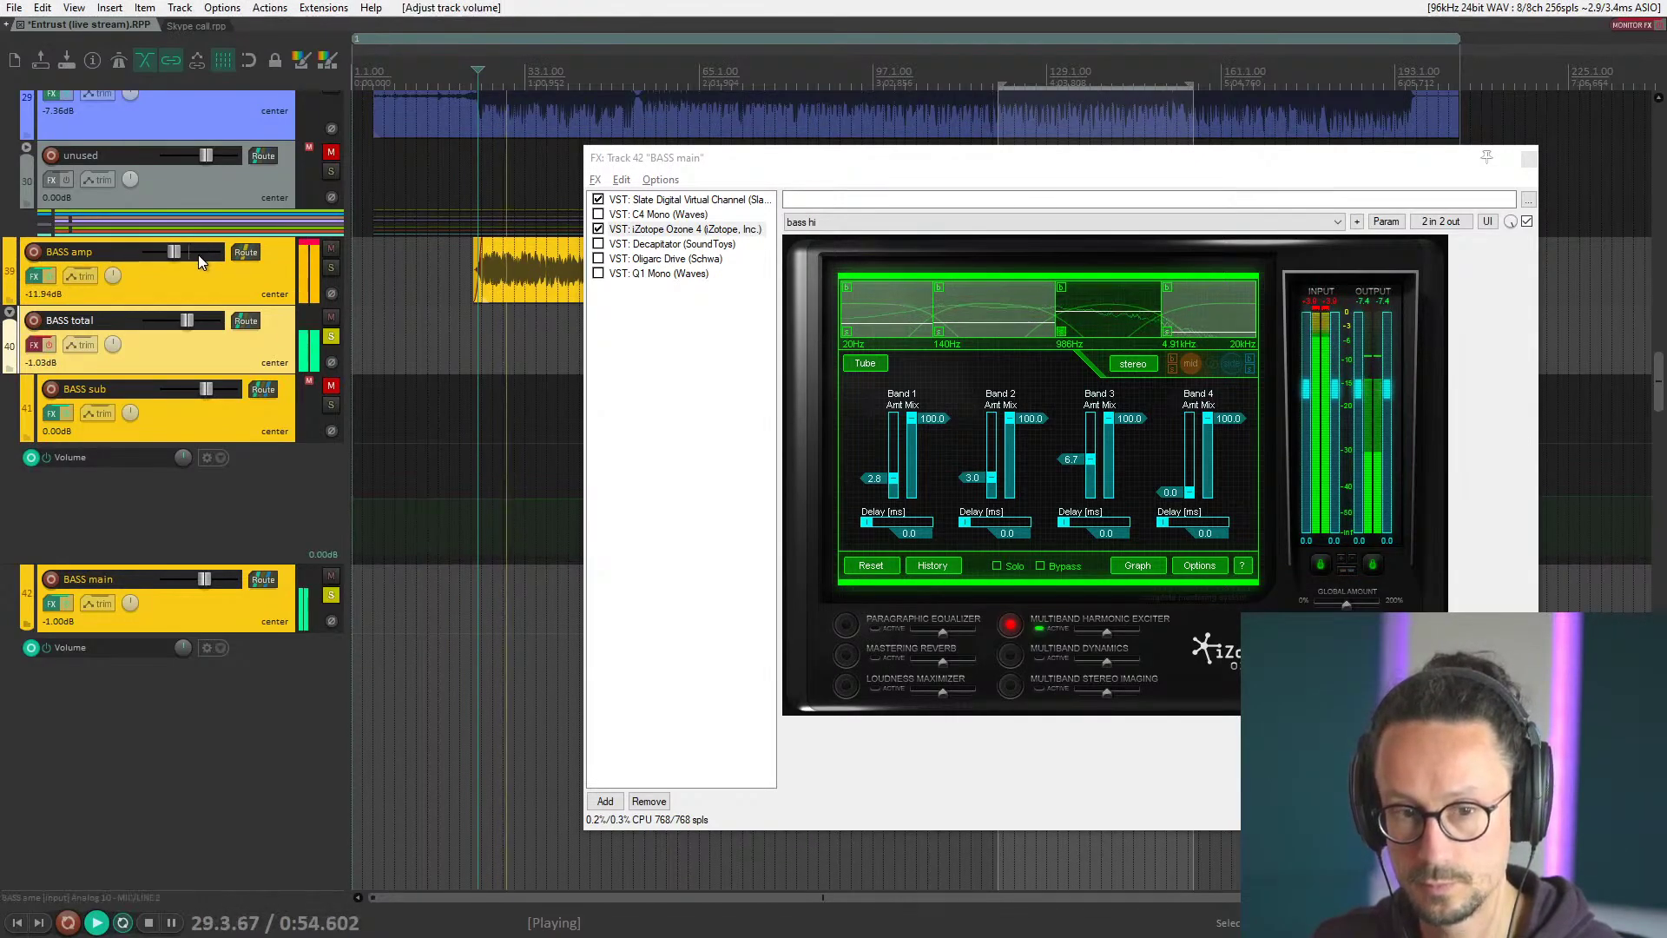
Stop playback, toggle Band 3's bypass off in the exciter, and play the bass with Decapitator enabled on BASS main.
key(space)
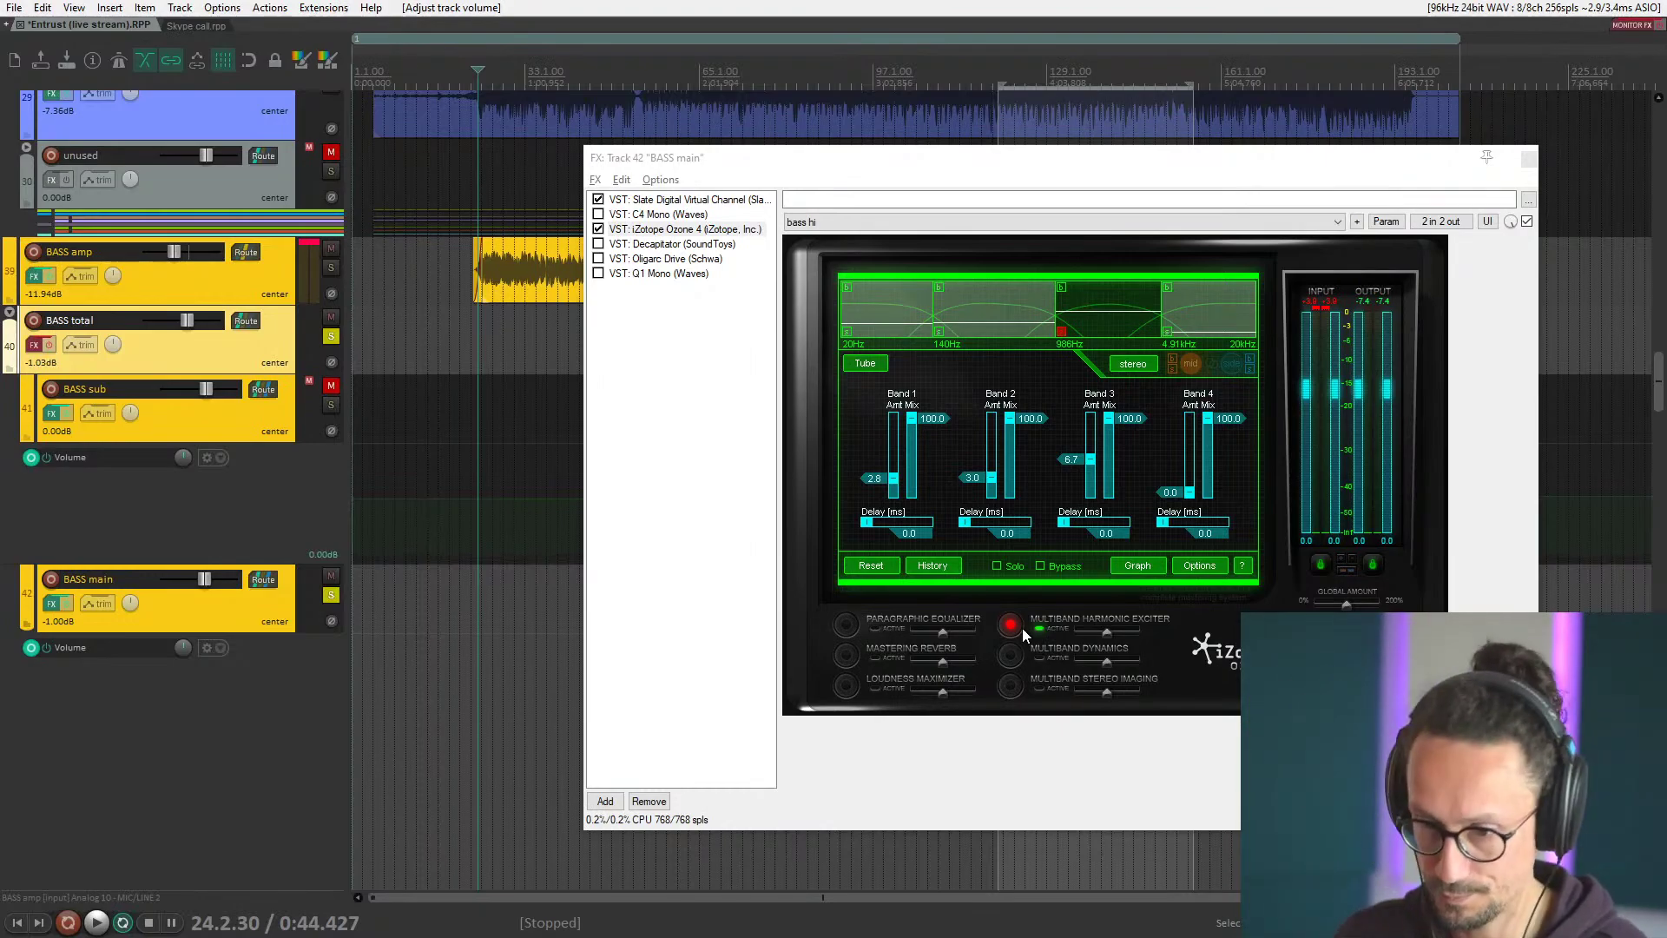
click(1061, 332)
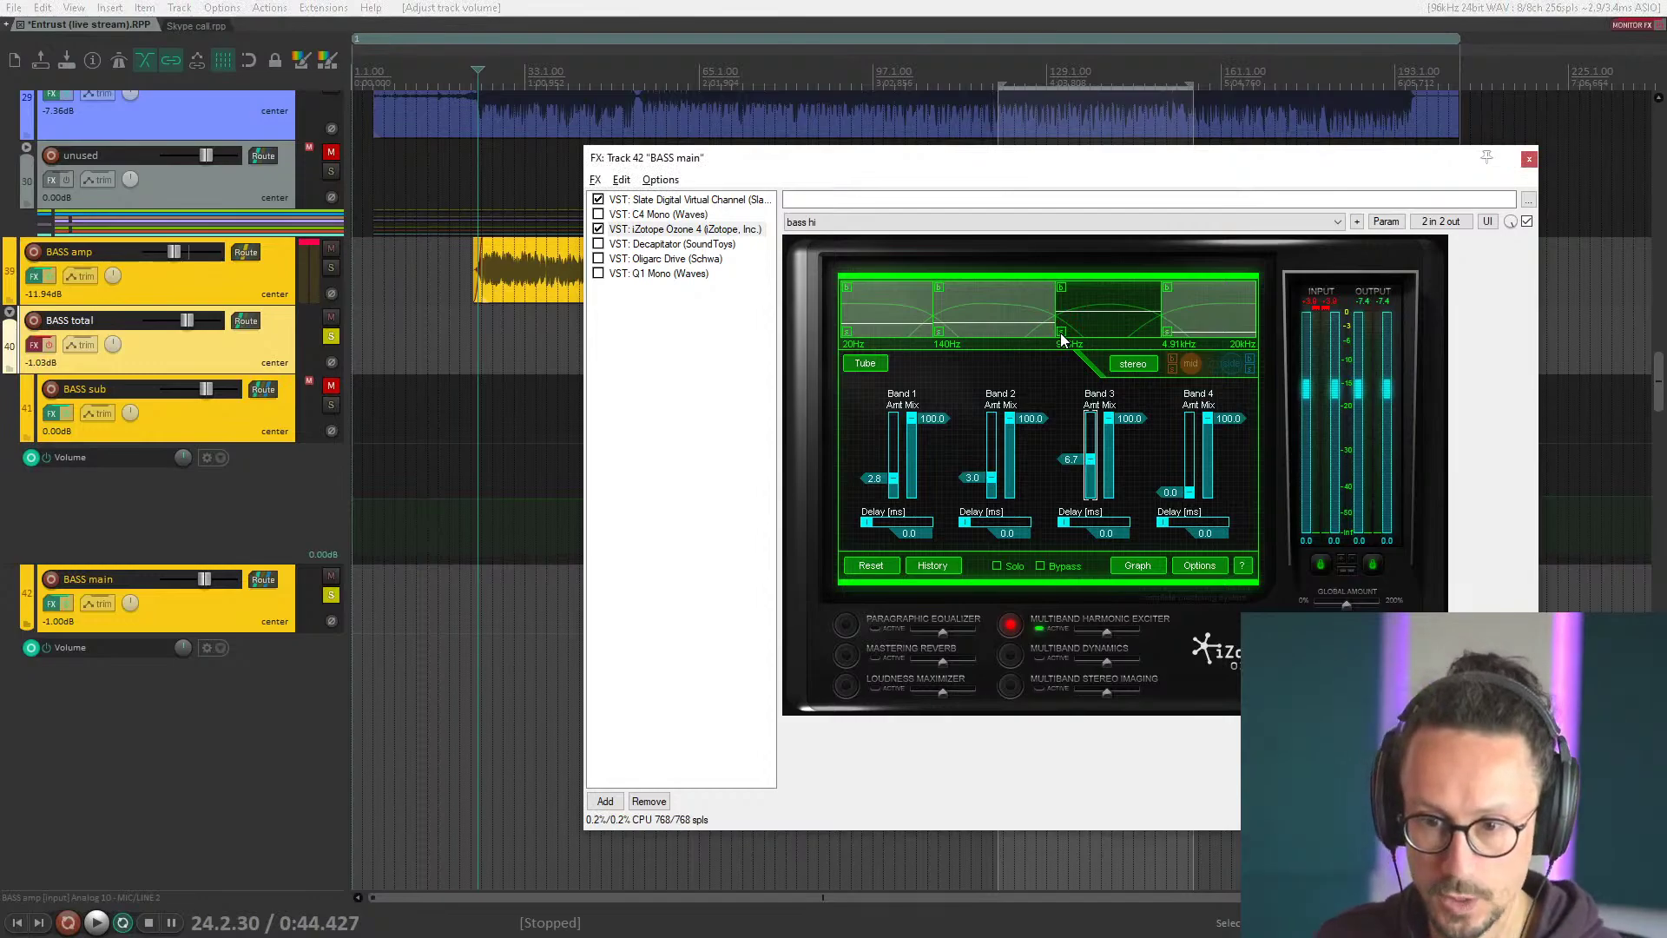
click(643, 248)
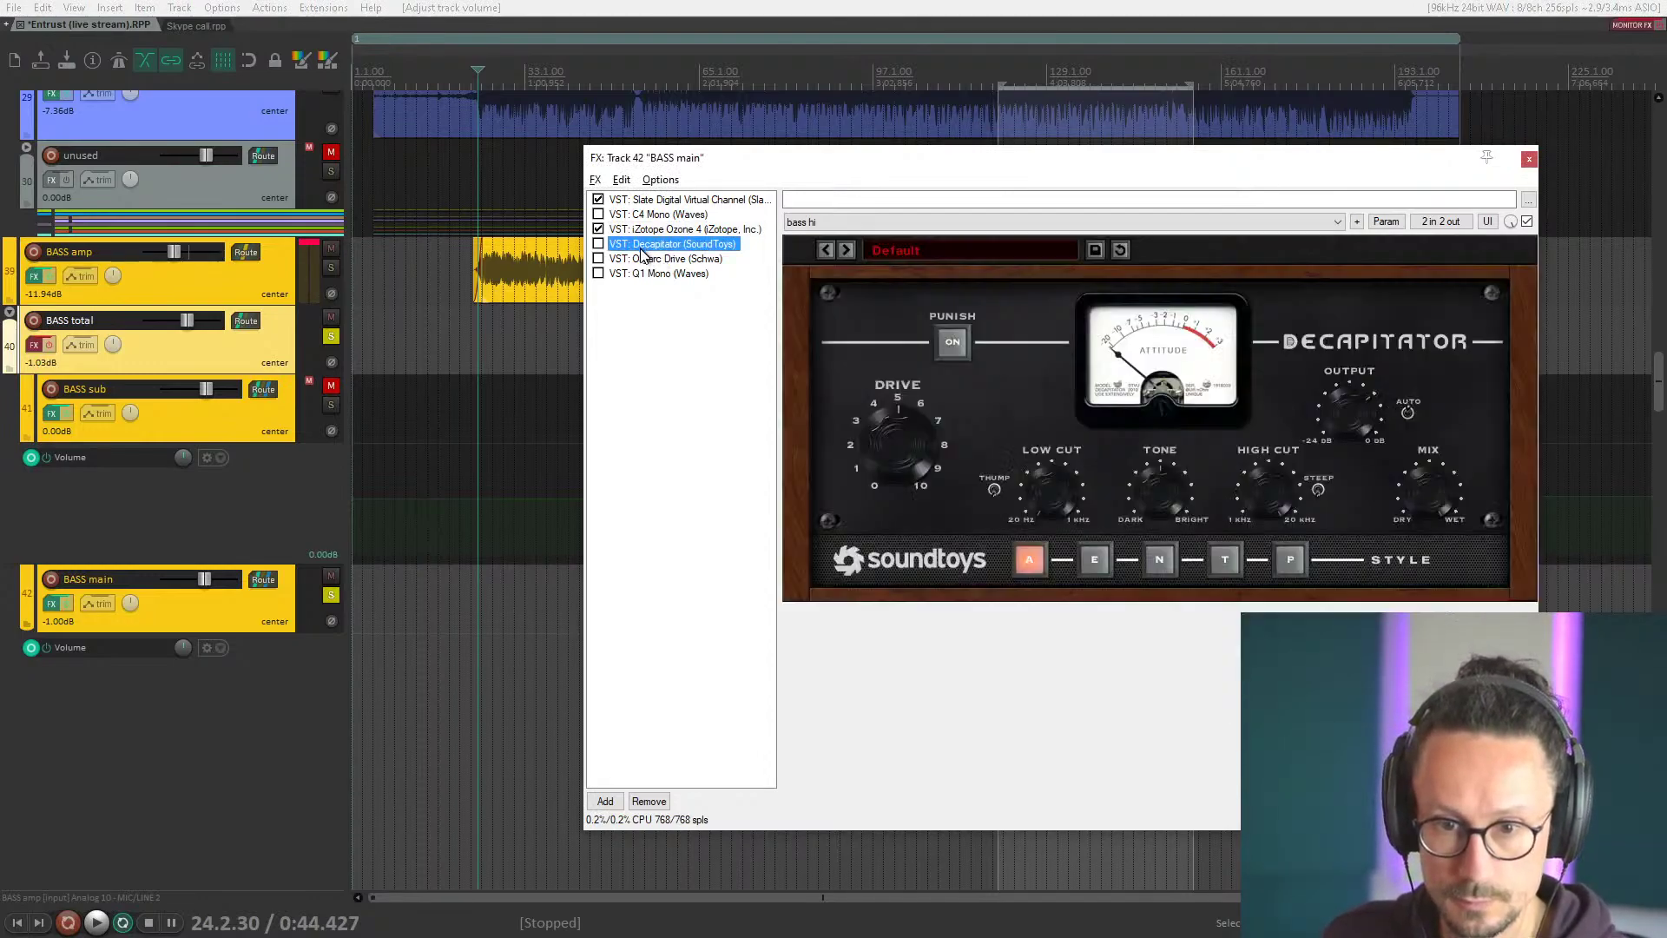
click(598, 244)
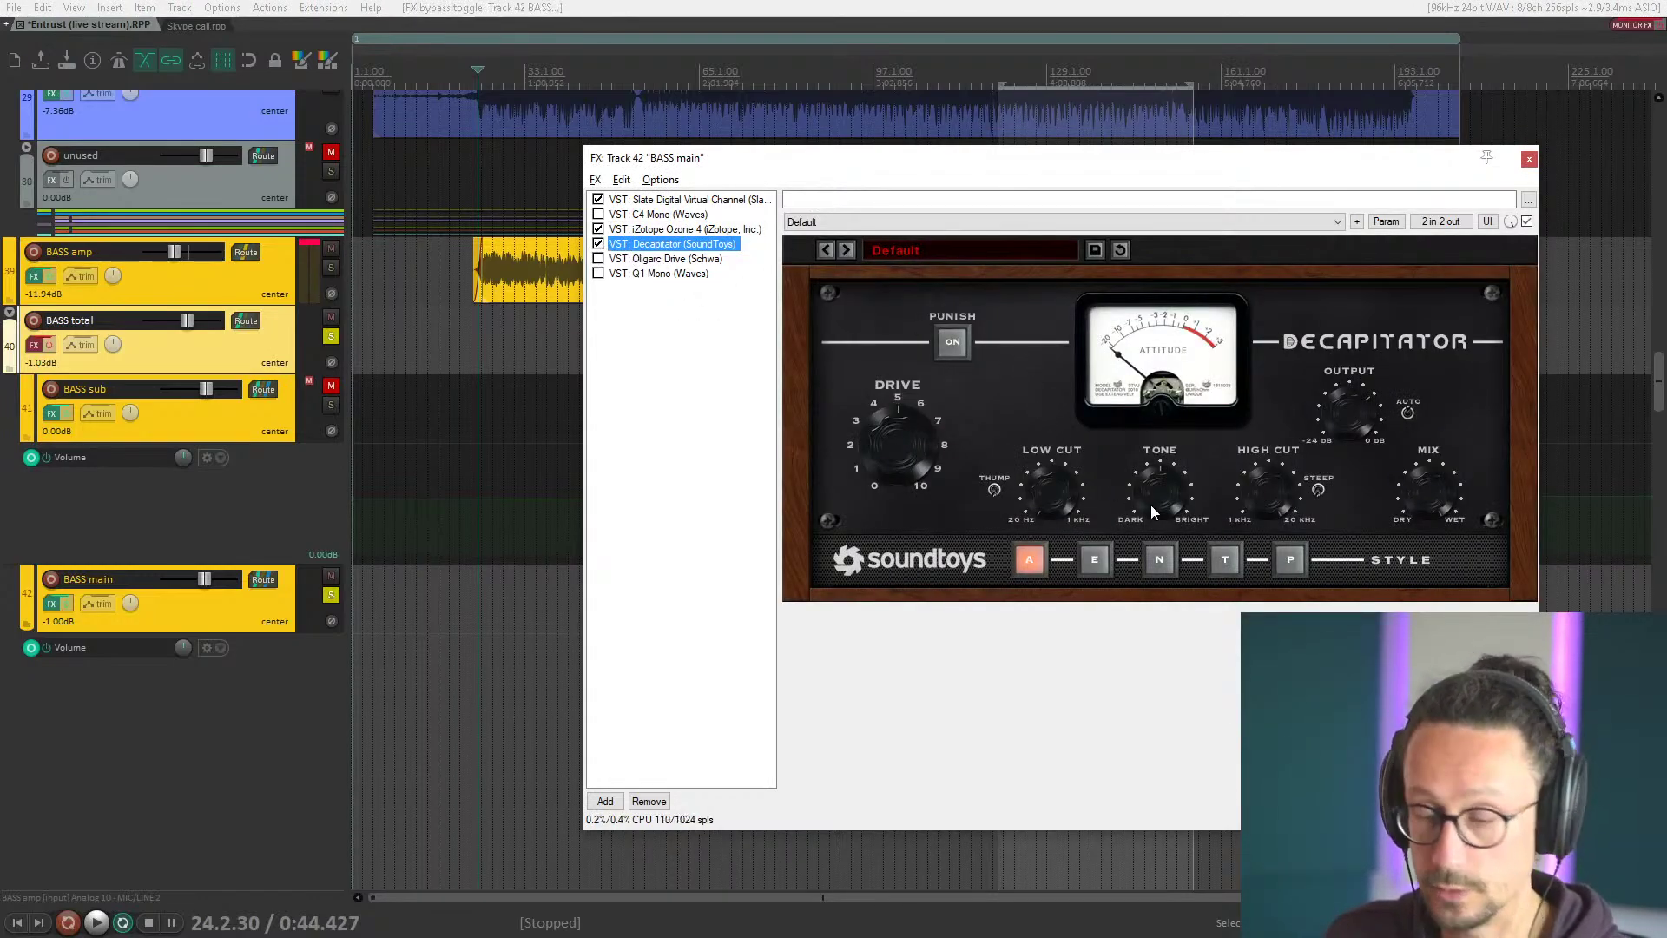
drag(1292, 178, 1242, 175)
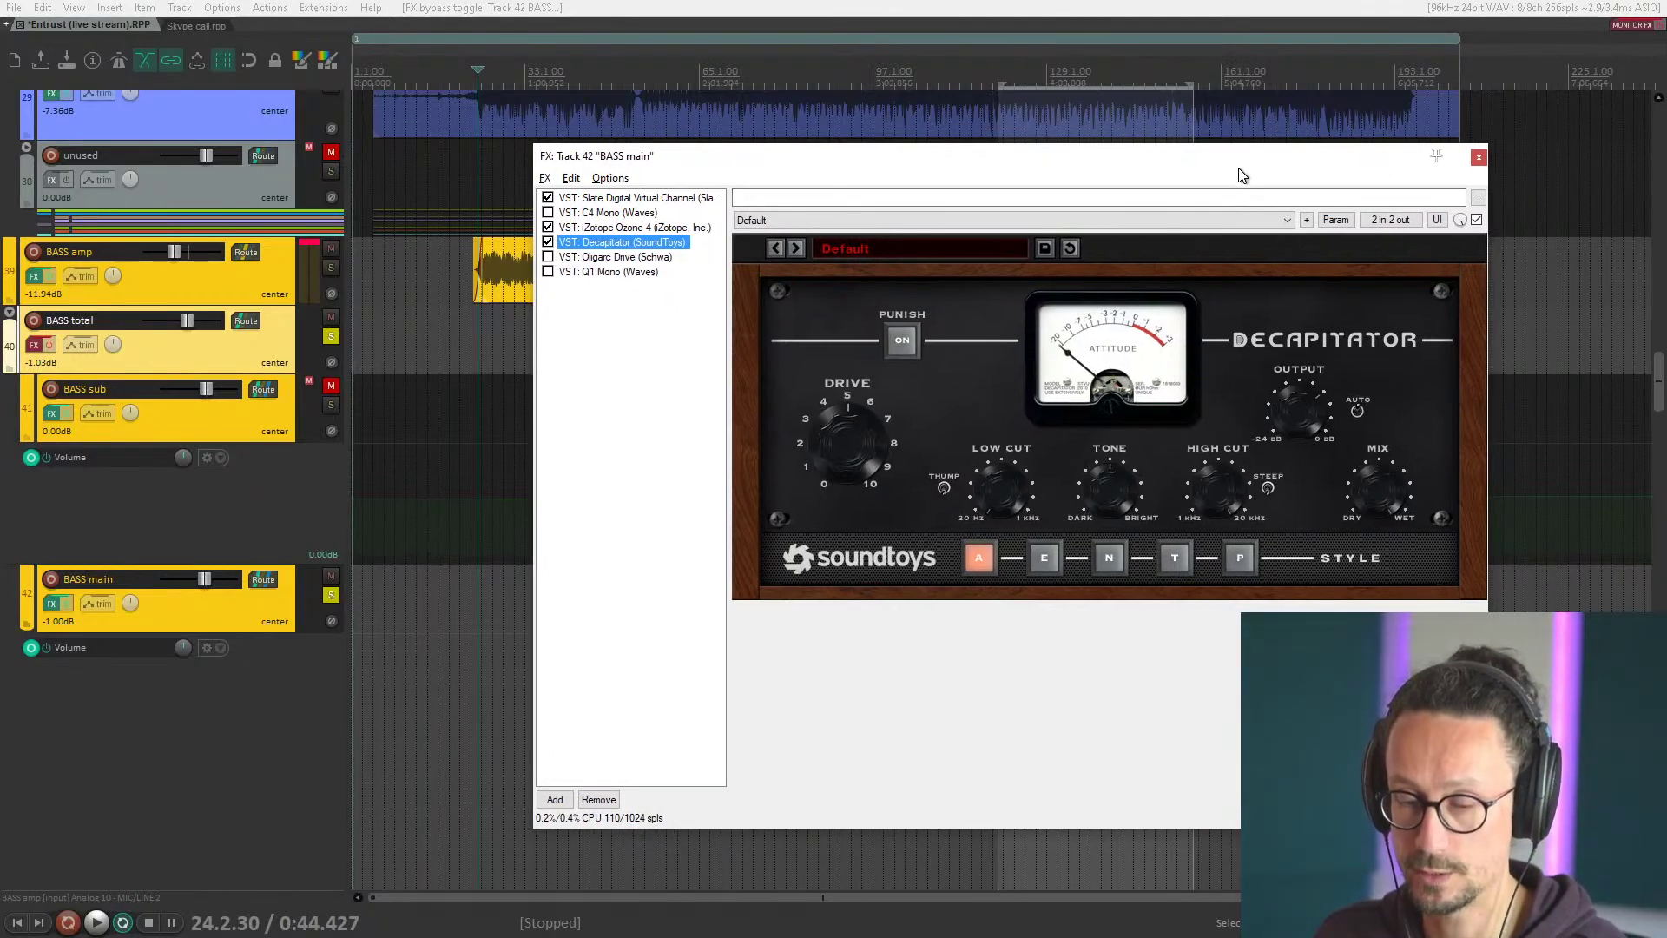
key(space)
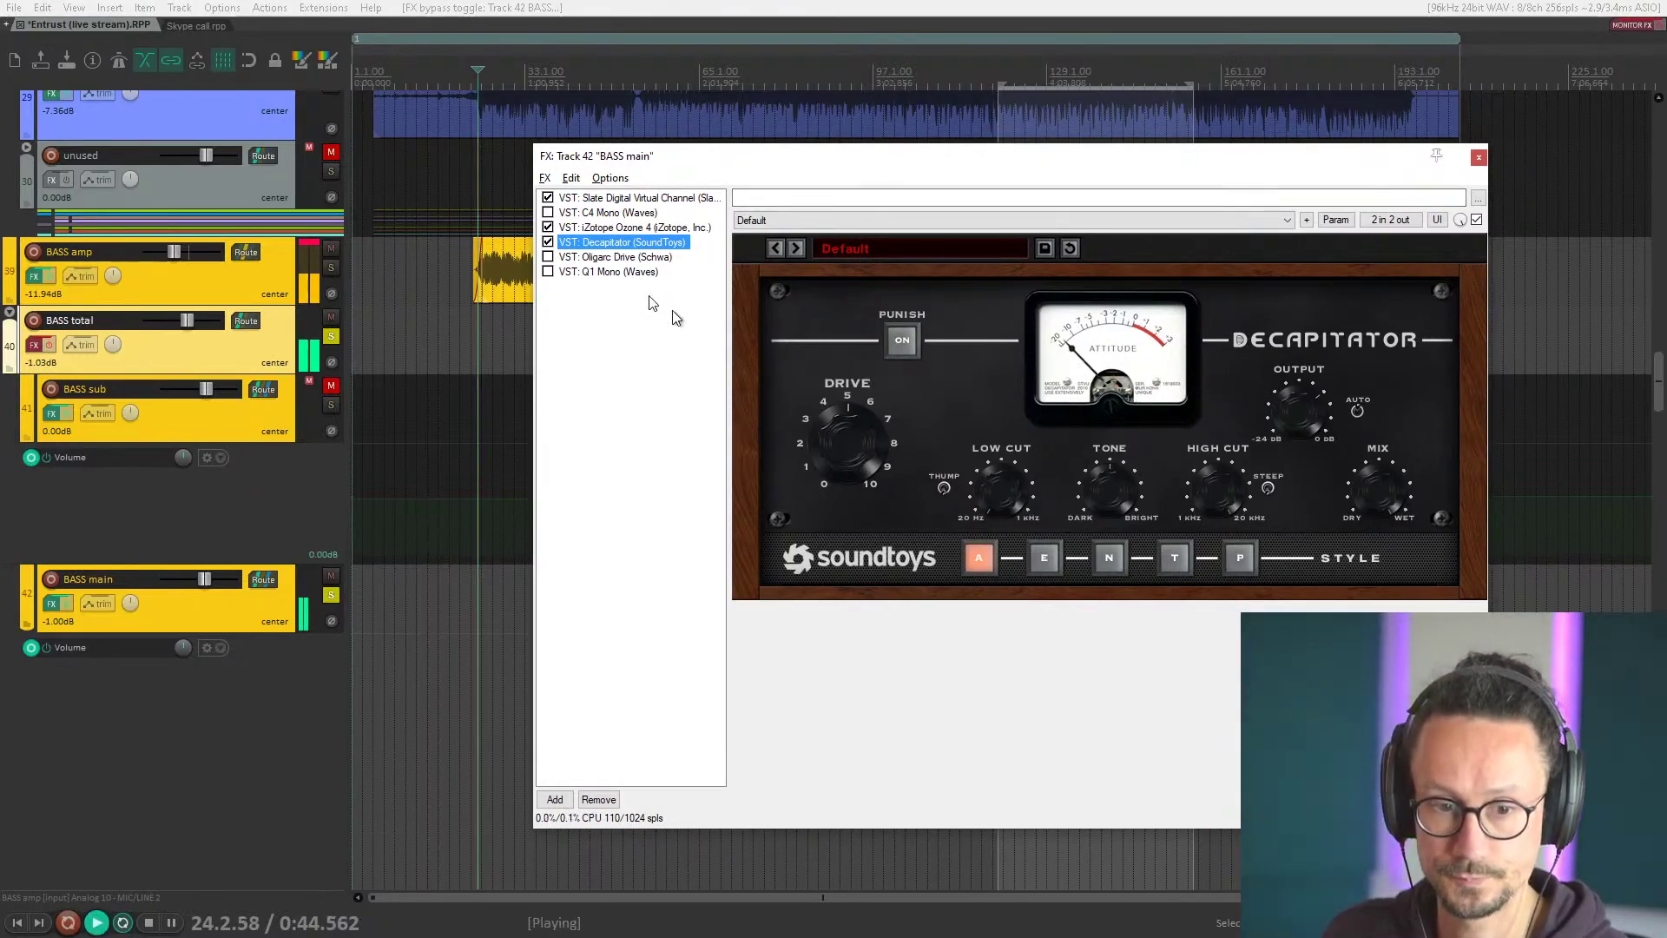
Enable Oligarc Drive and Q1 Mono on BASS main, stopping playback, and close its effects chain.
click(608, 257)
click(548, 257)
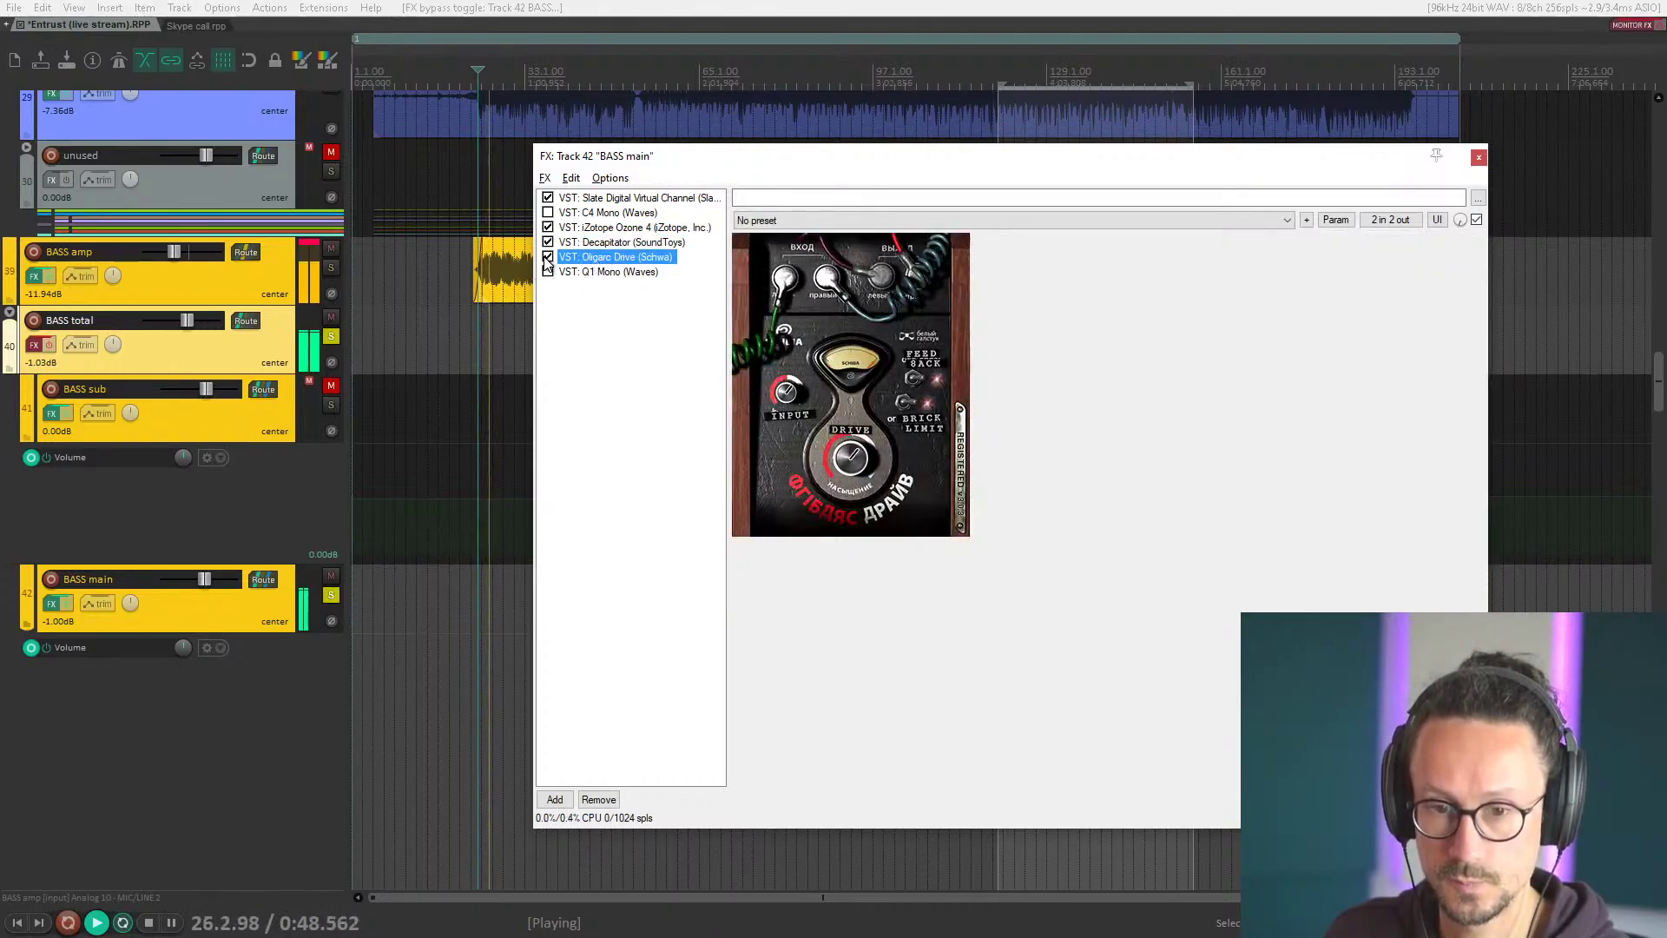
key(space)
click(608, 272)
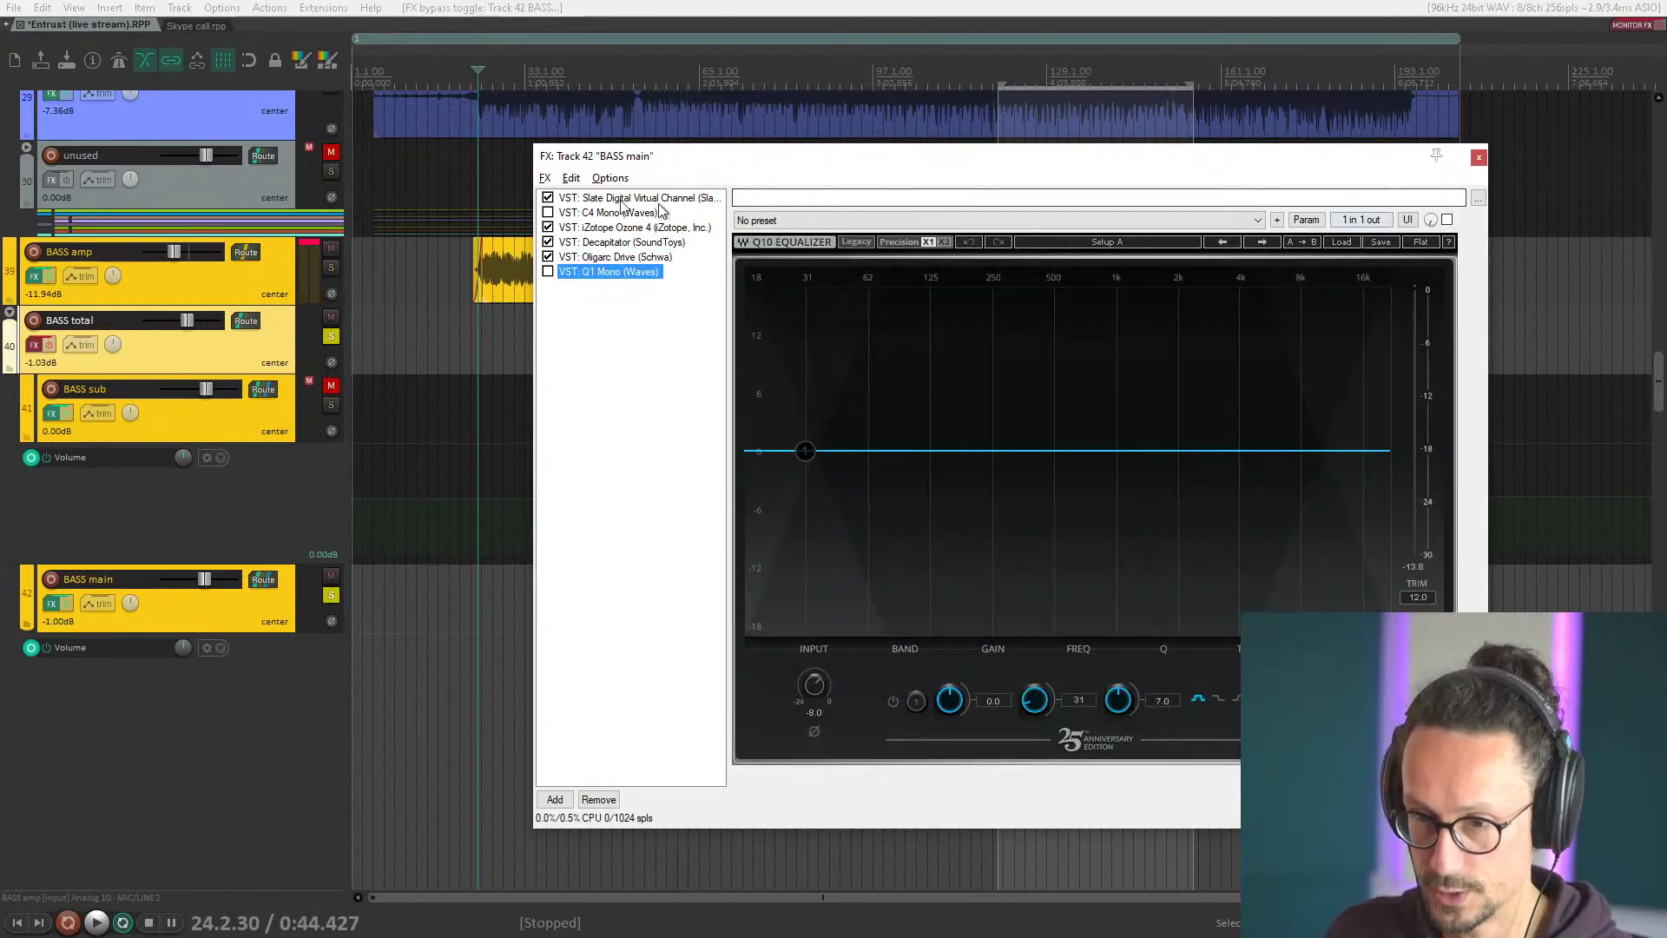
click(589, 259)
click(593, 273)
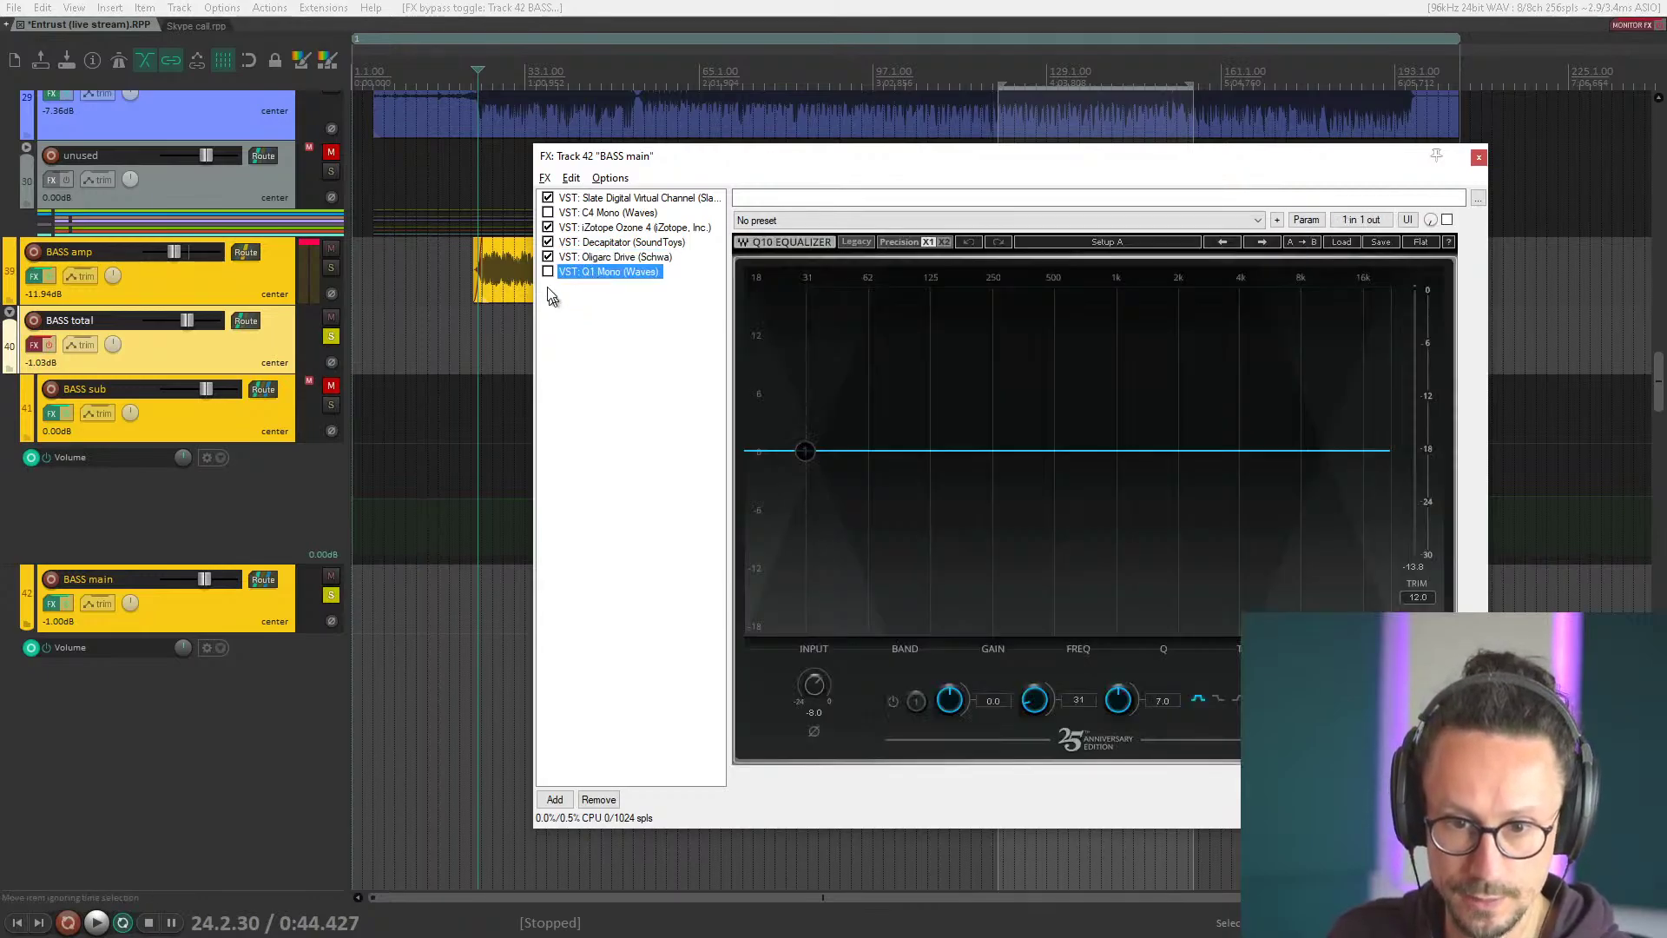
click(548, 272)
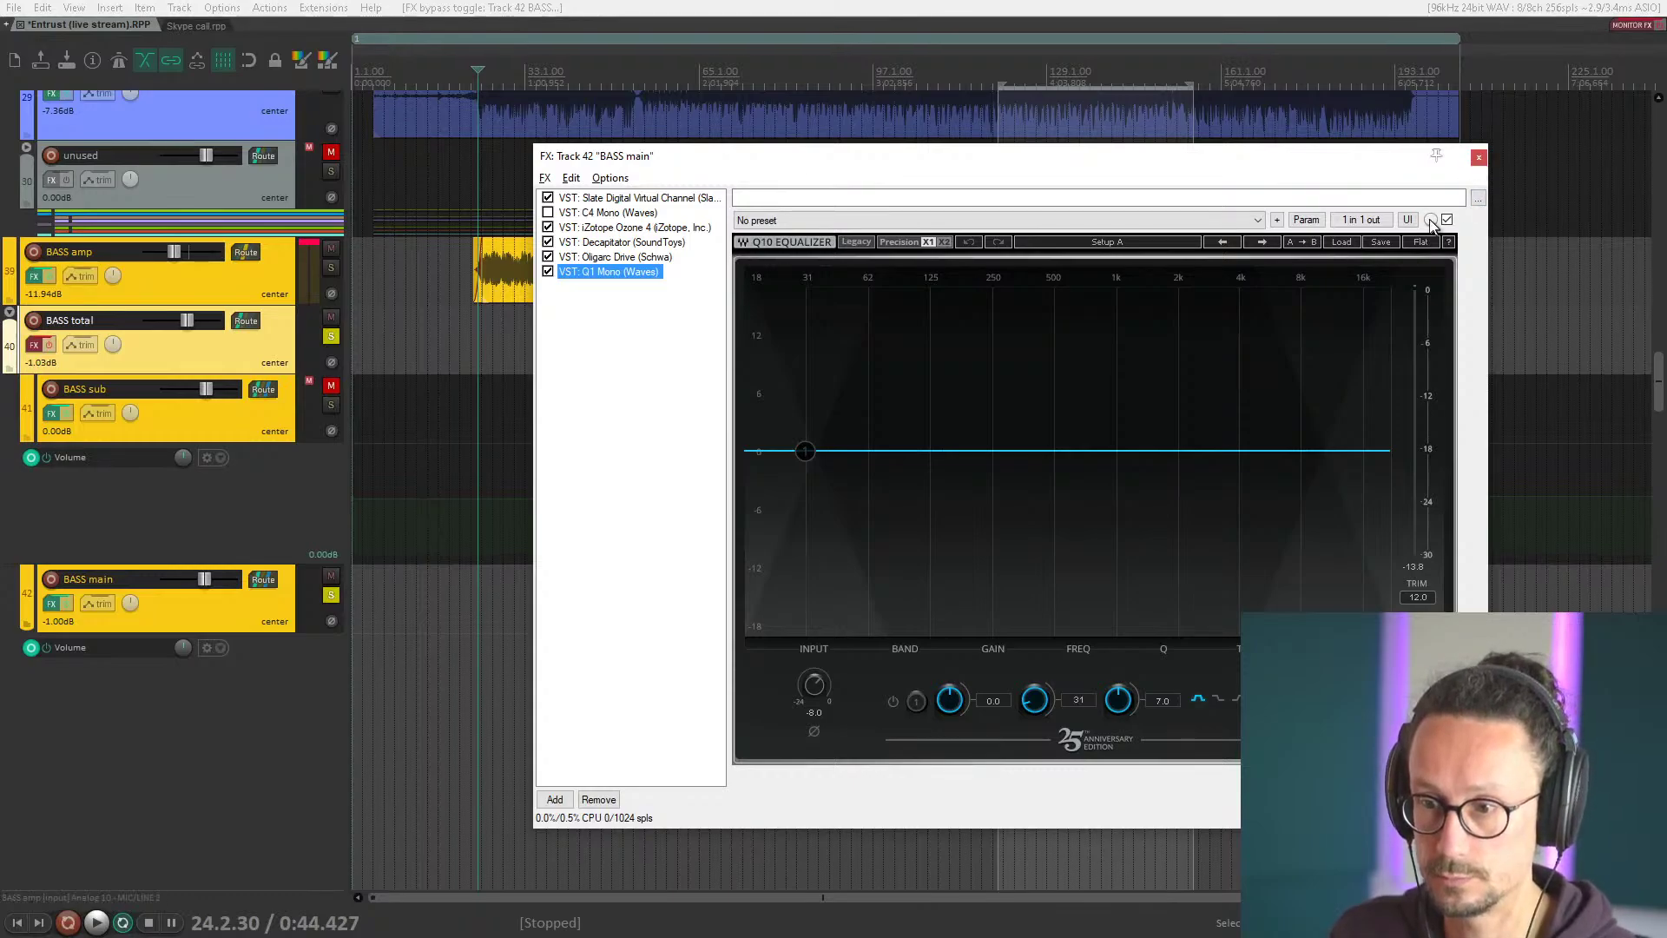
click(1477, 159)
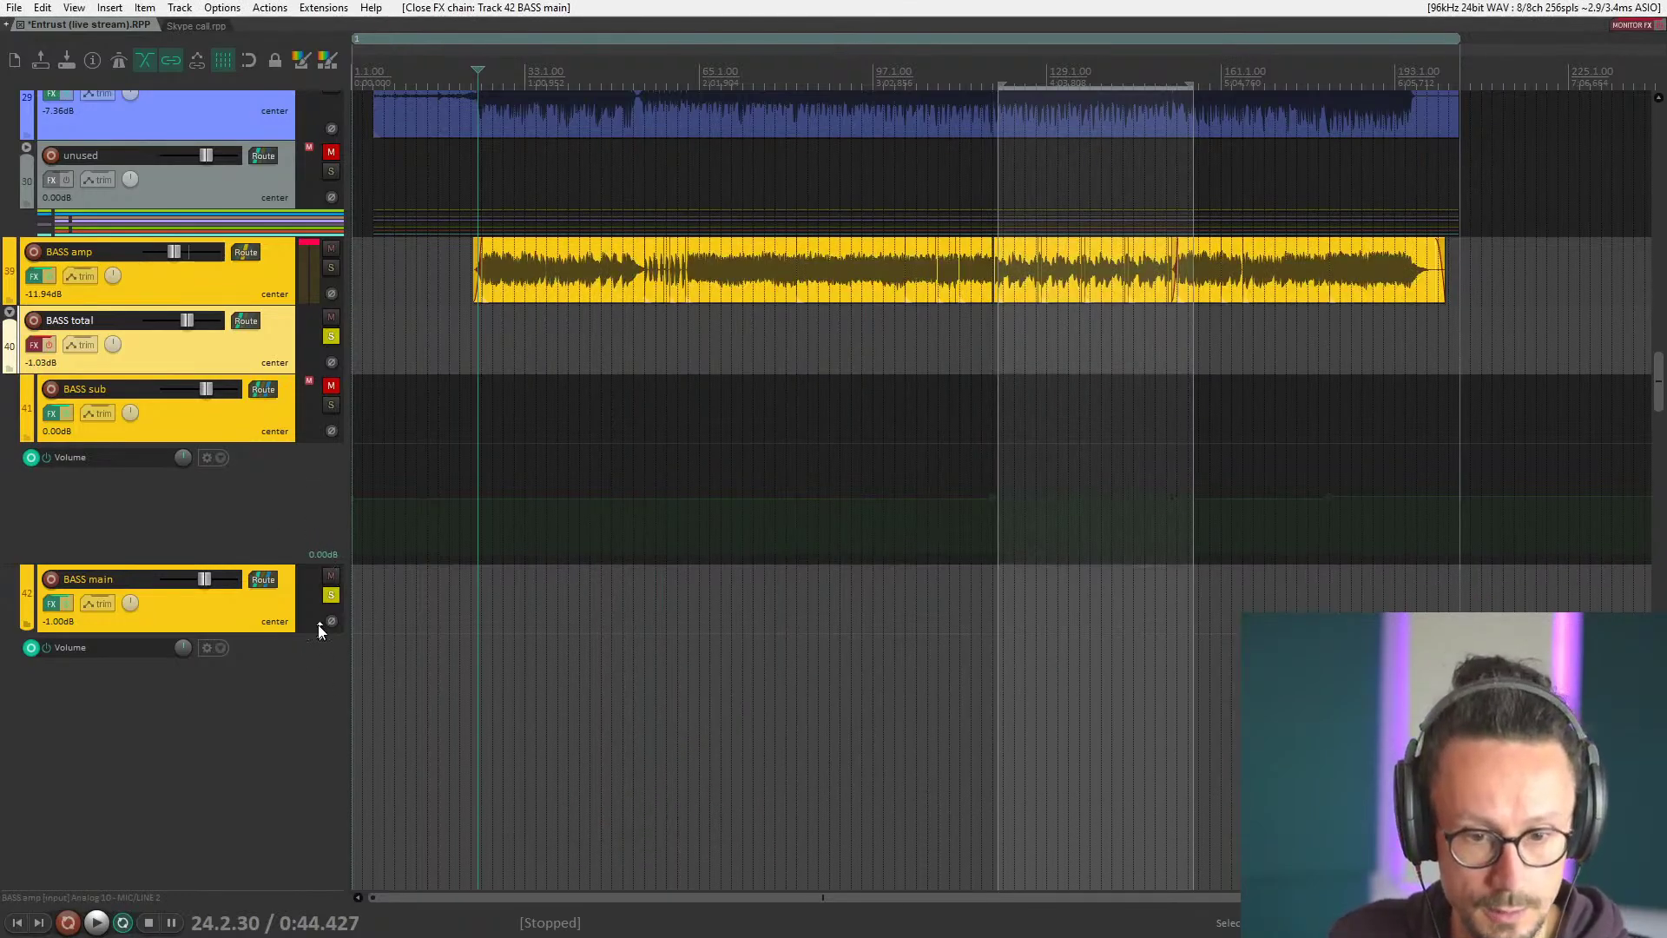
Reactivate the BASS total effects chain, check the BASS main chain, and unmute BASS sub.
click(50, 347)
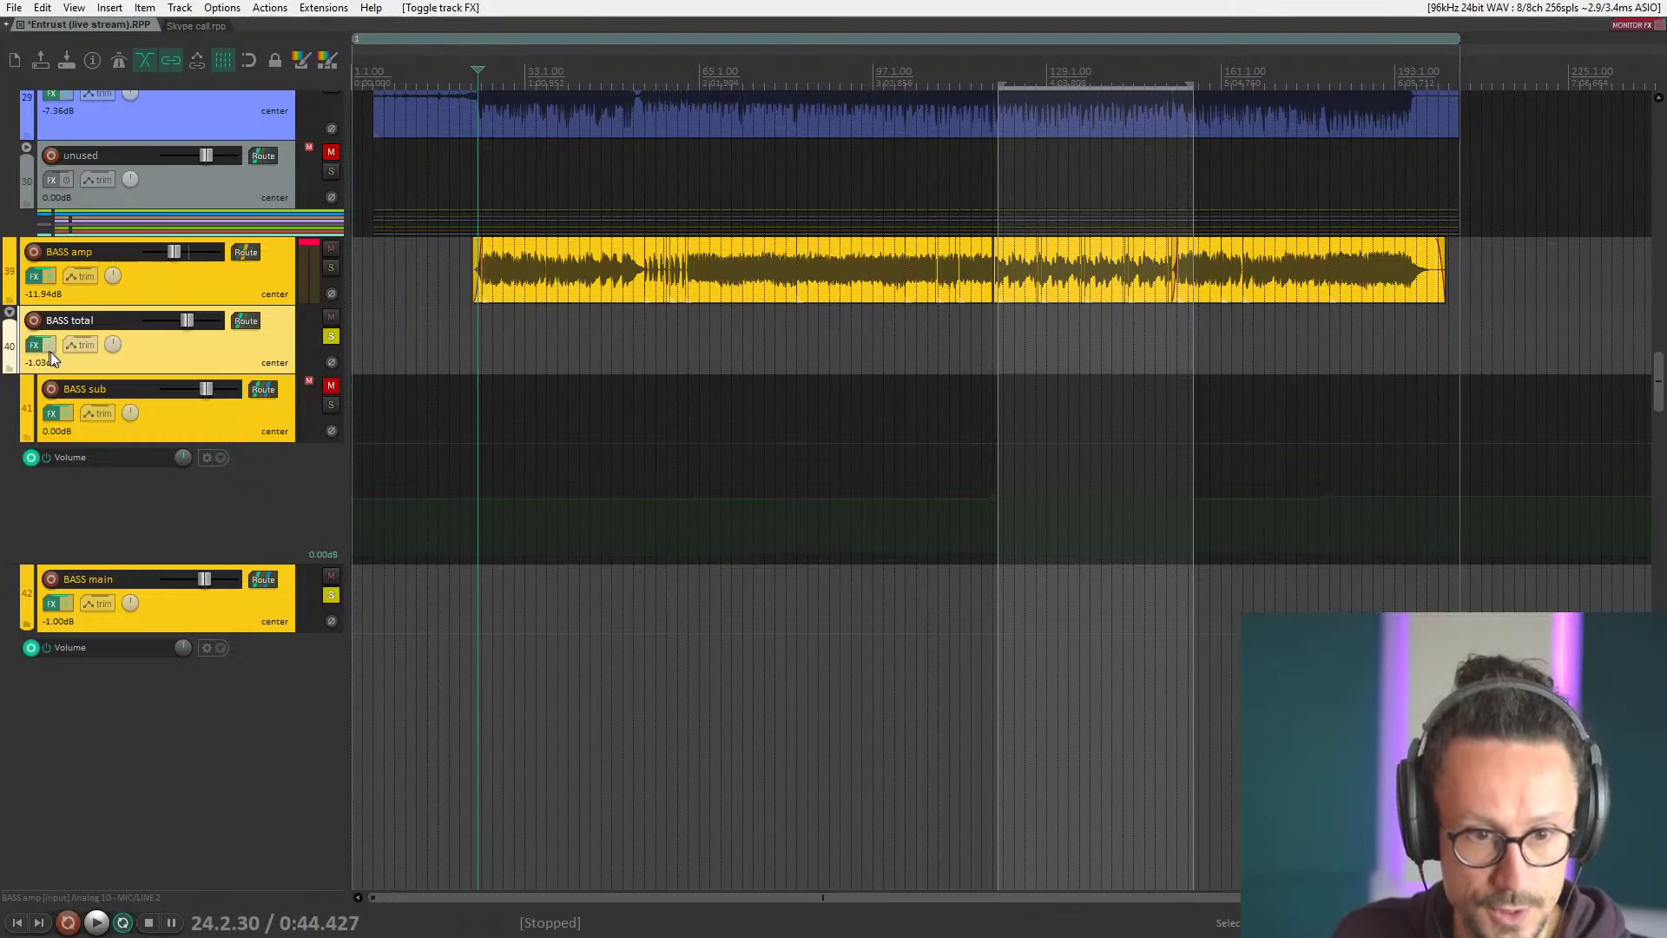
click(42, 608)
click(54, 604)
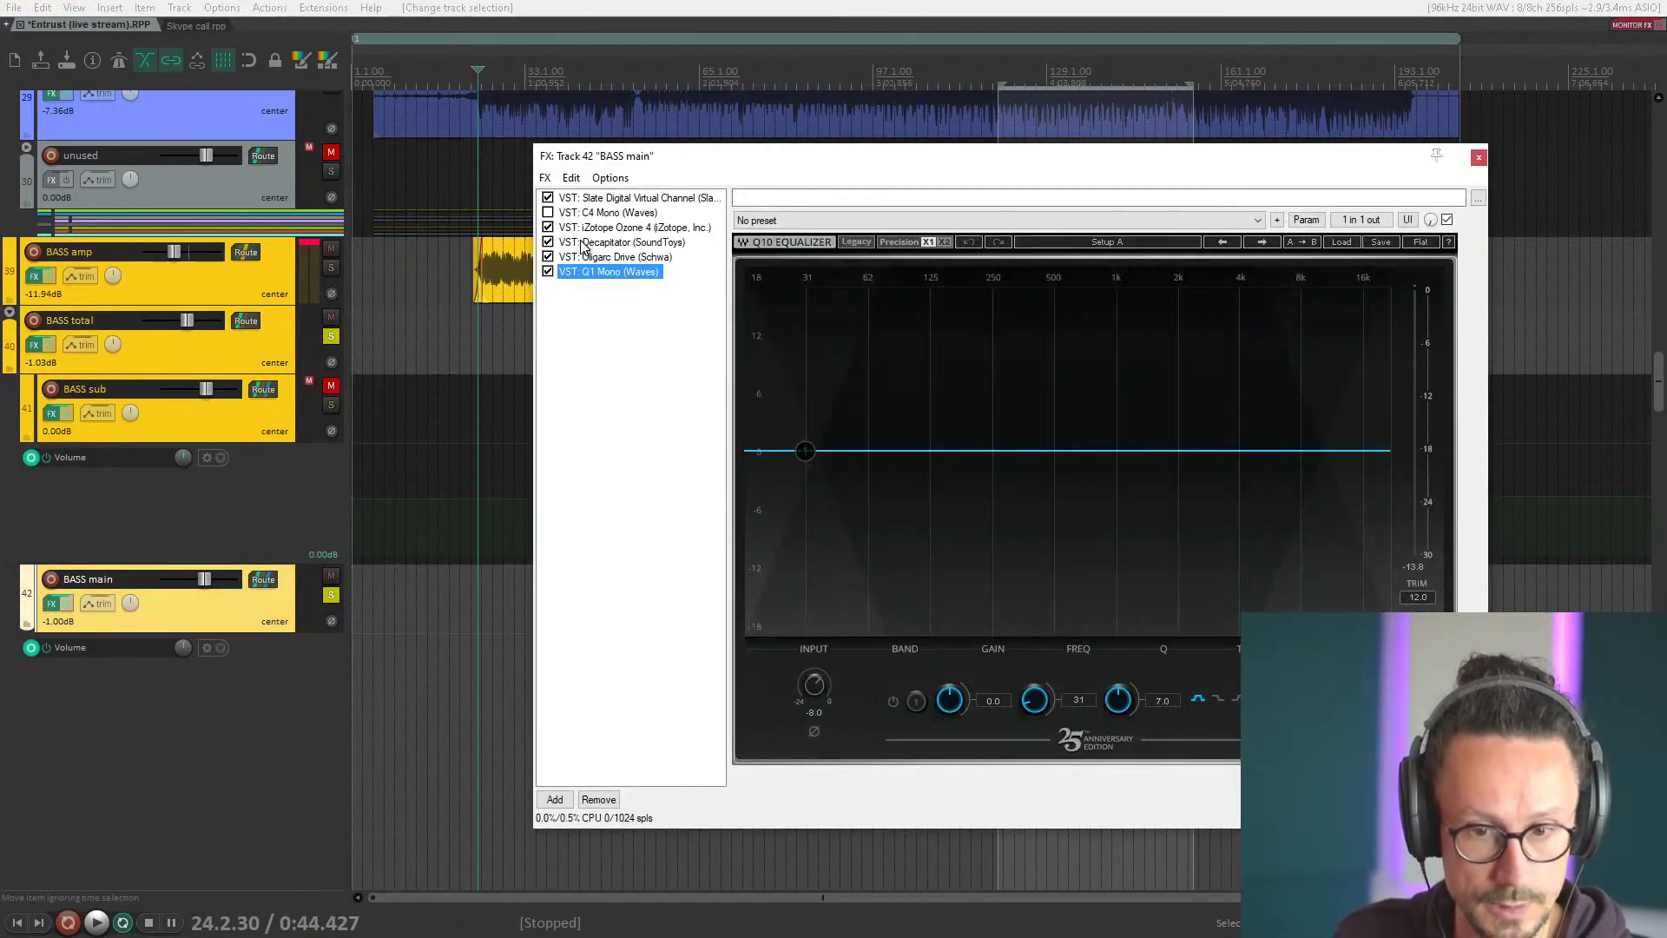
click(1480, 161)
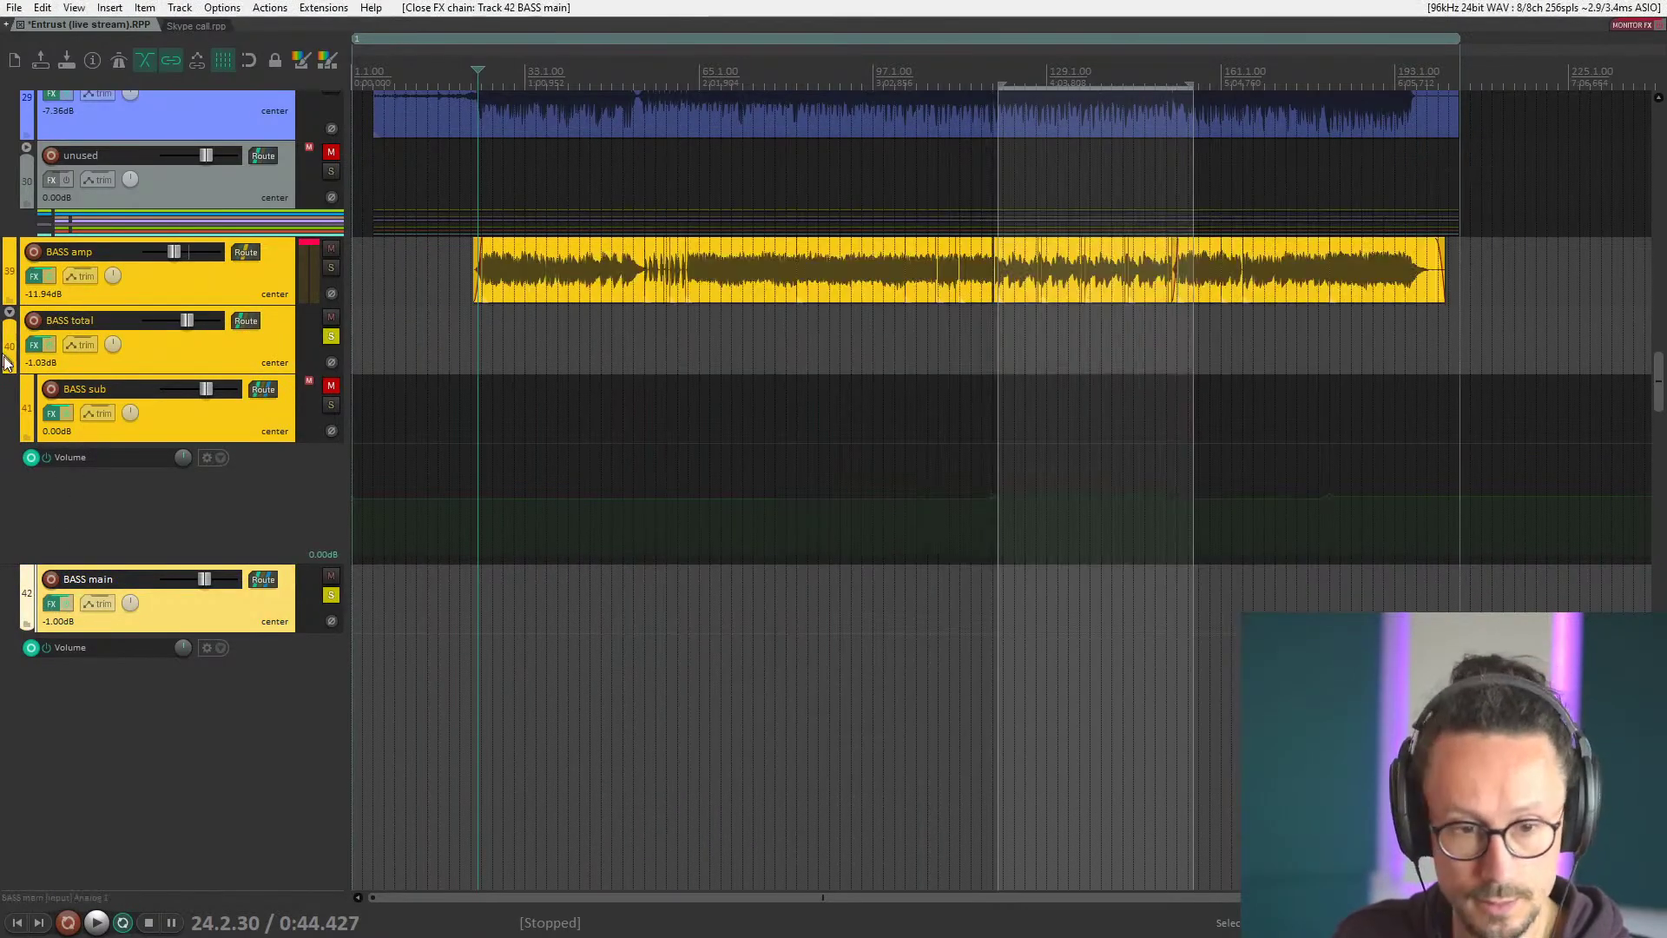
click(248, 419)
key(F5)
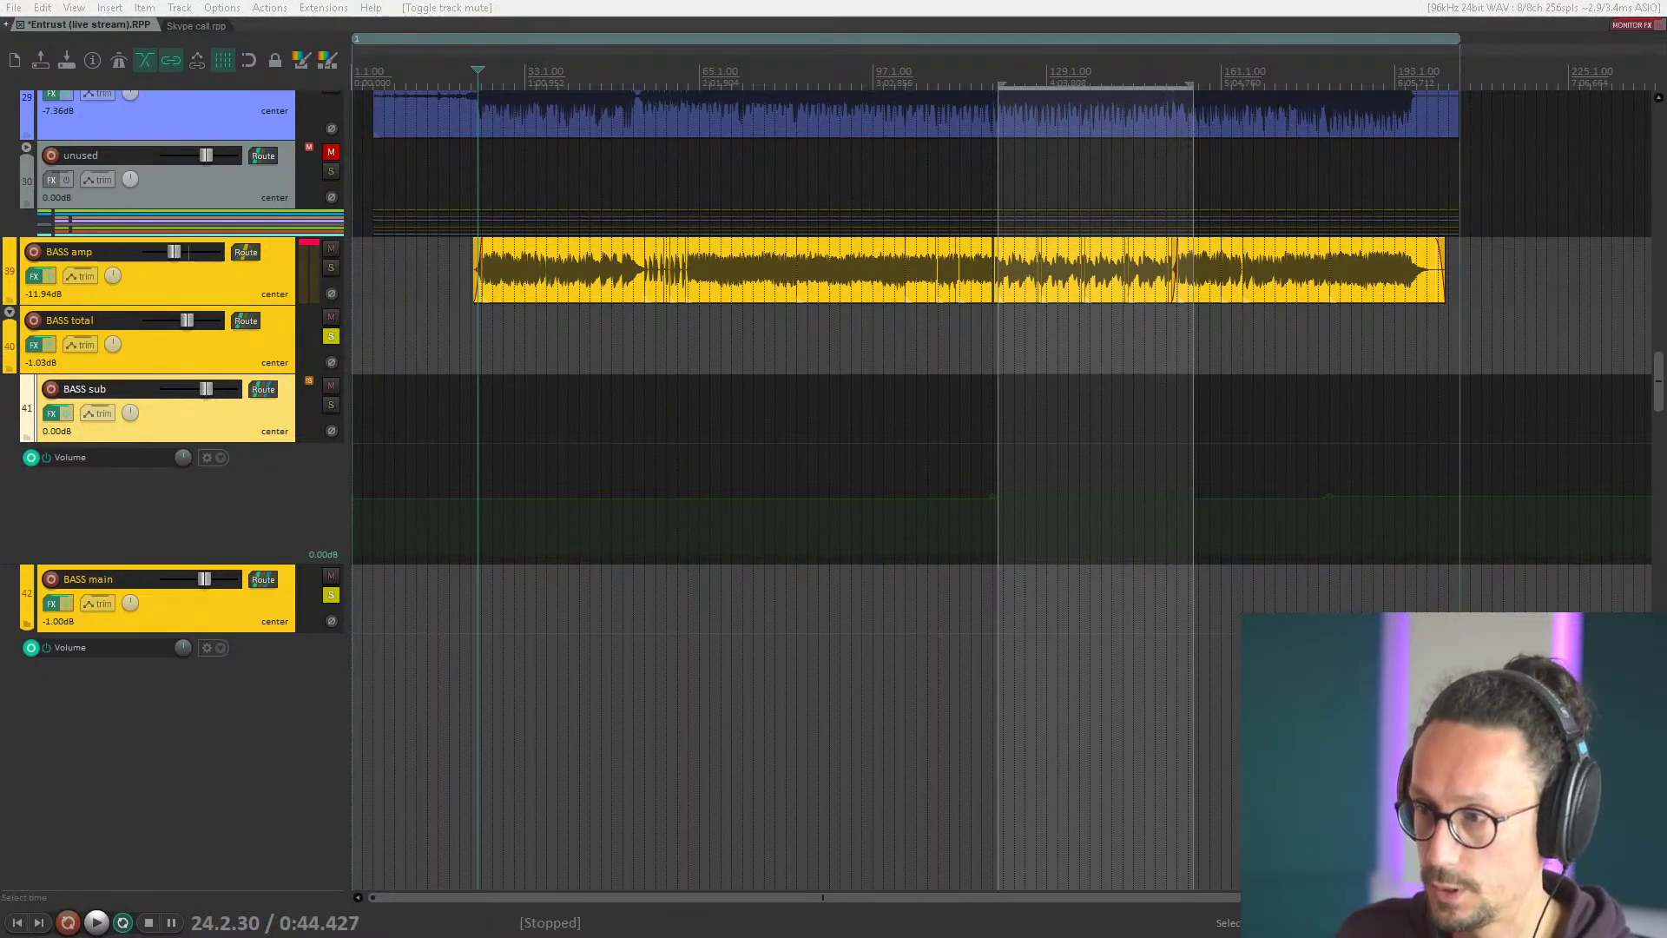
Review SSLEQ Mono and Q10 Mono in the BASS total effects chain and bypass both equalizers.
click(35, 345)
drag(477, 193, 855, 165)
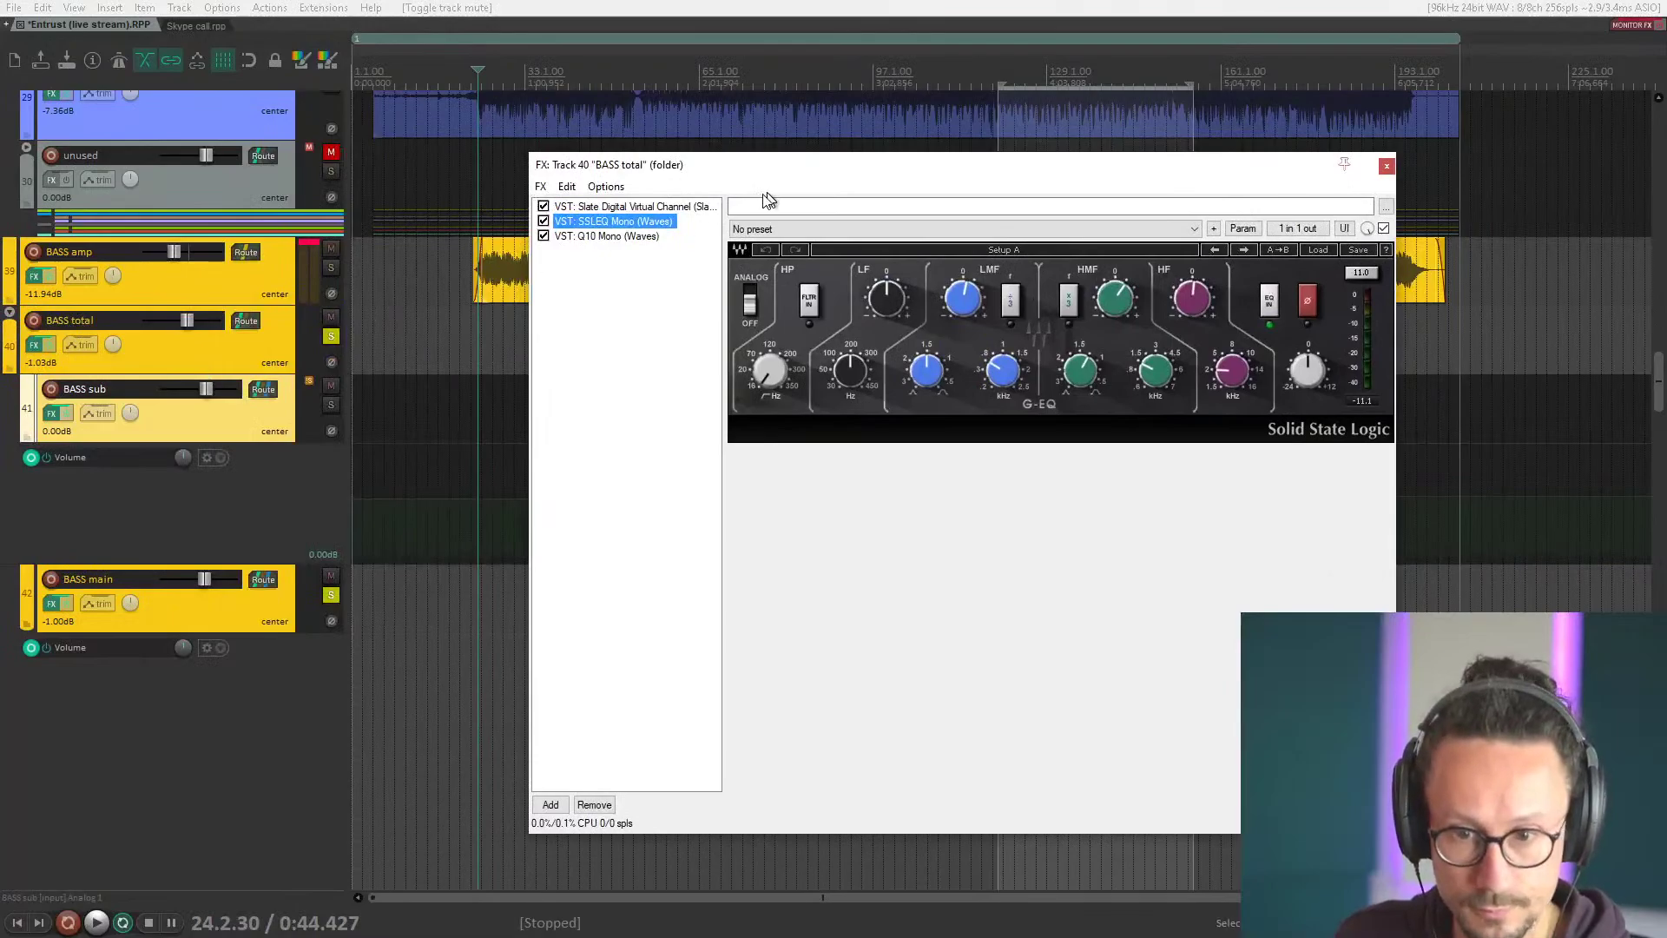
click(601, 236)
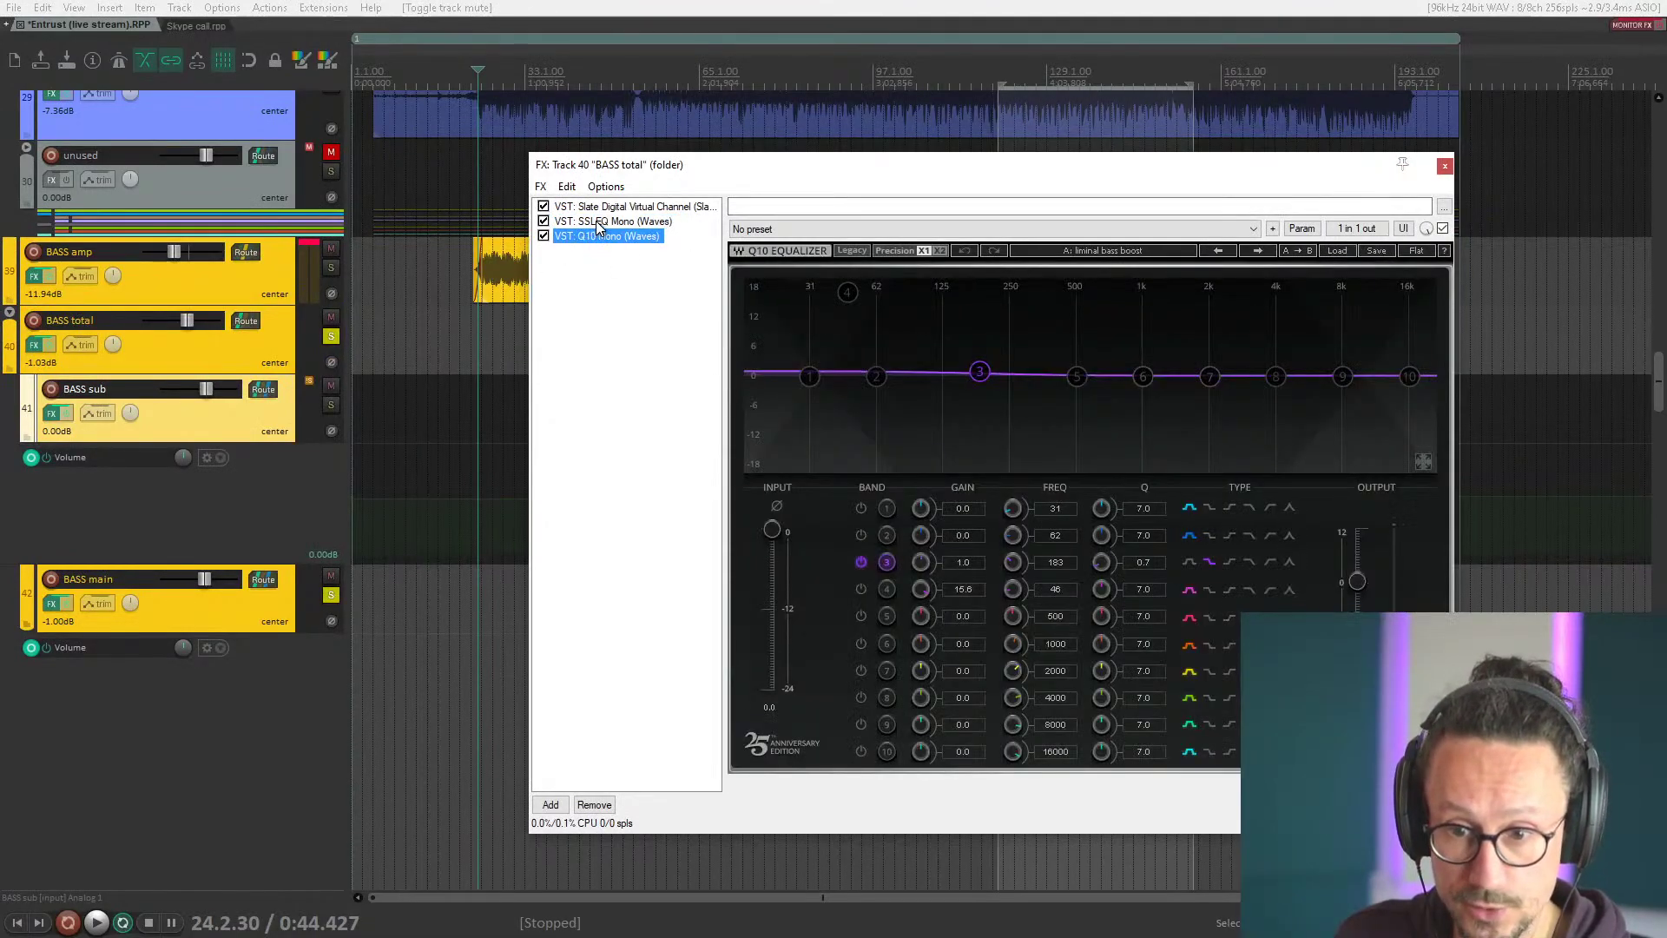
click(596, 221)
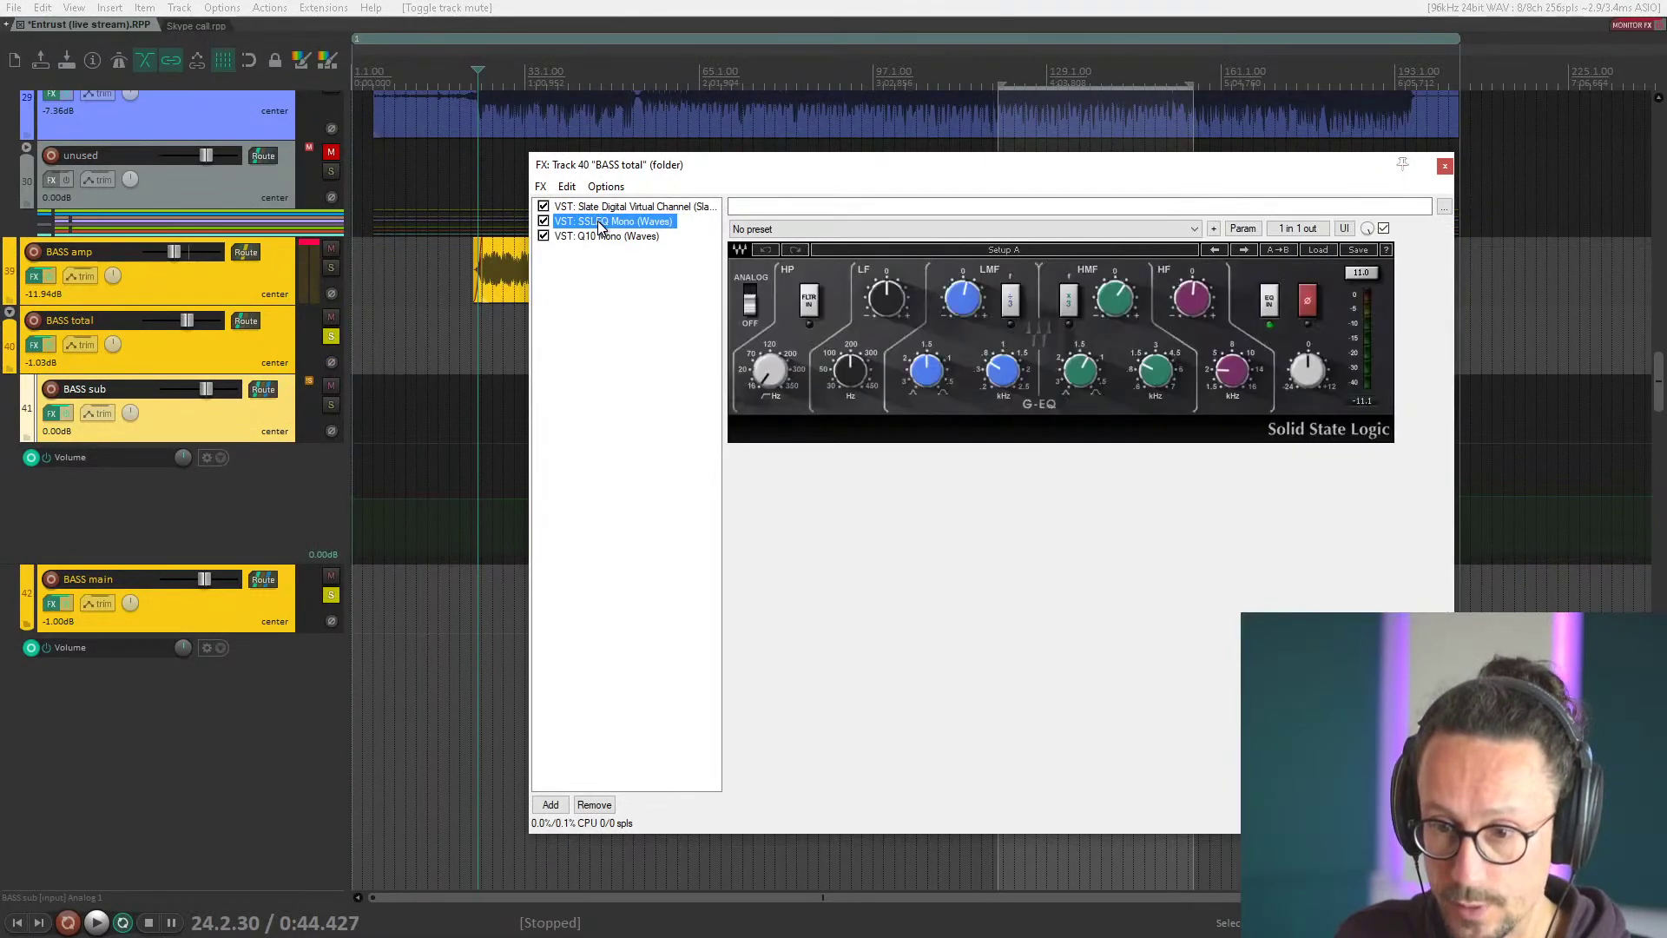
click(544, 220)
click(543, 235)
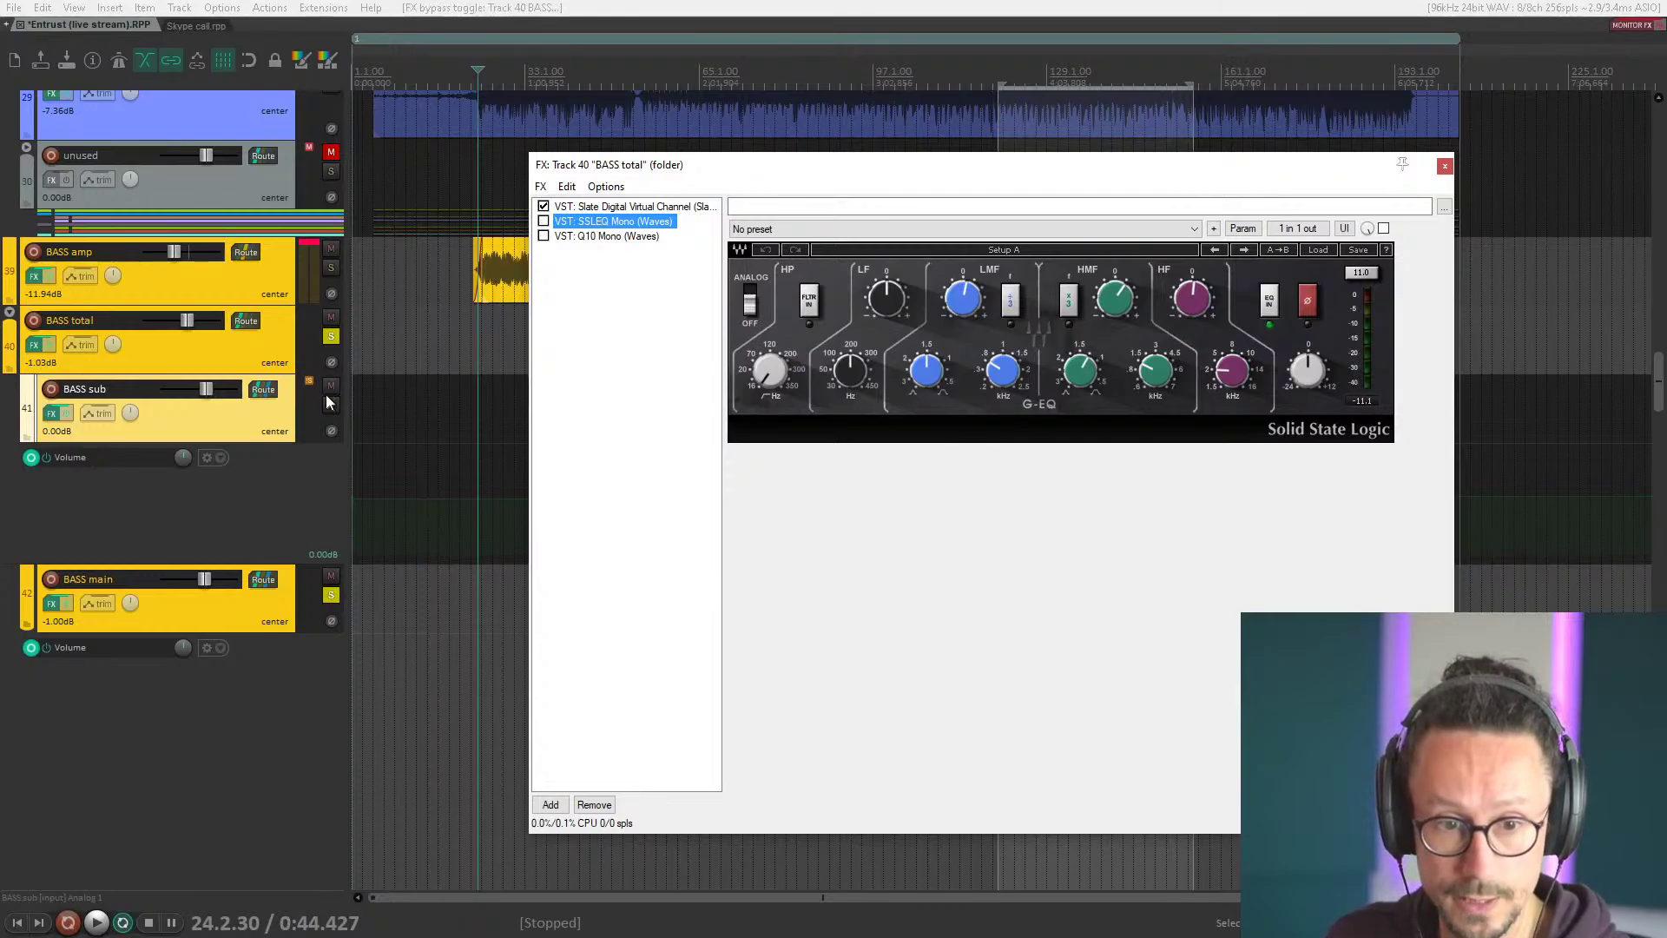
Enable SSLEQ Mono on BASS total during playback to compare the bass, and stop playback.
key(space)
click(543, 222)
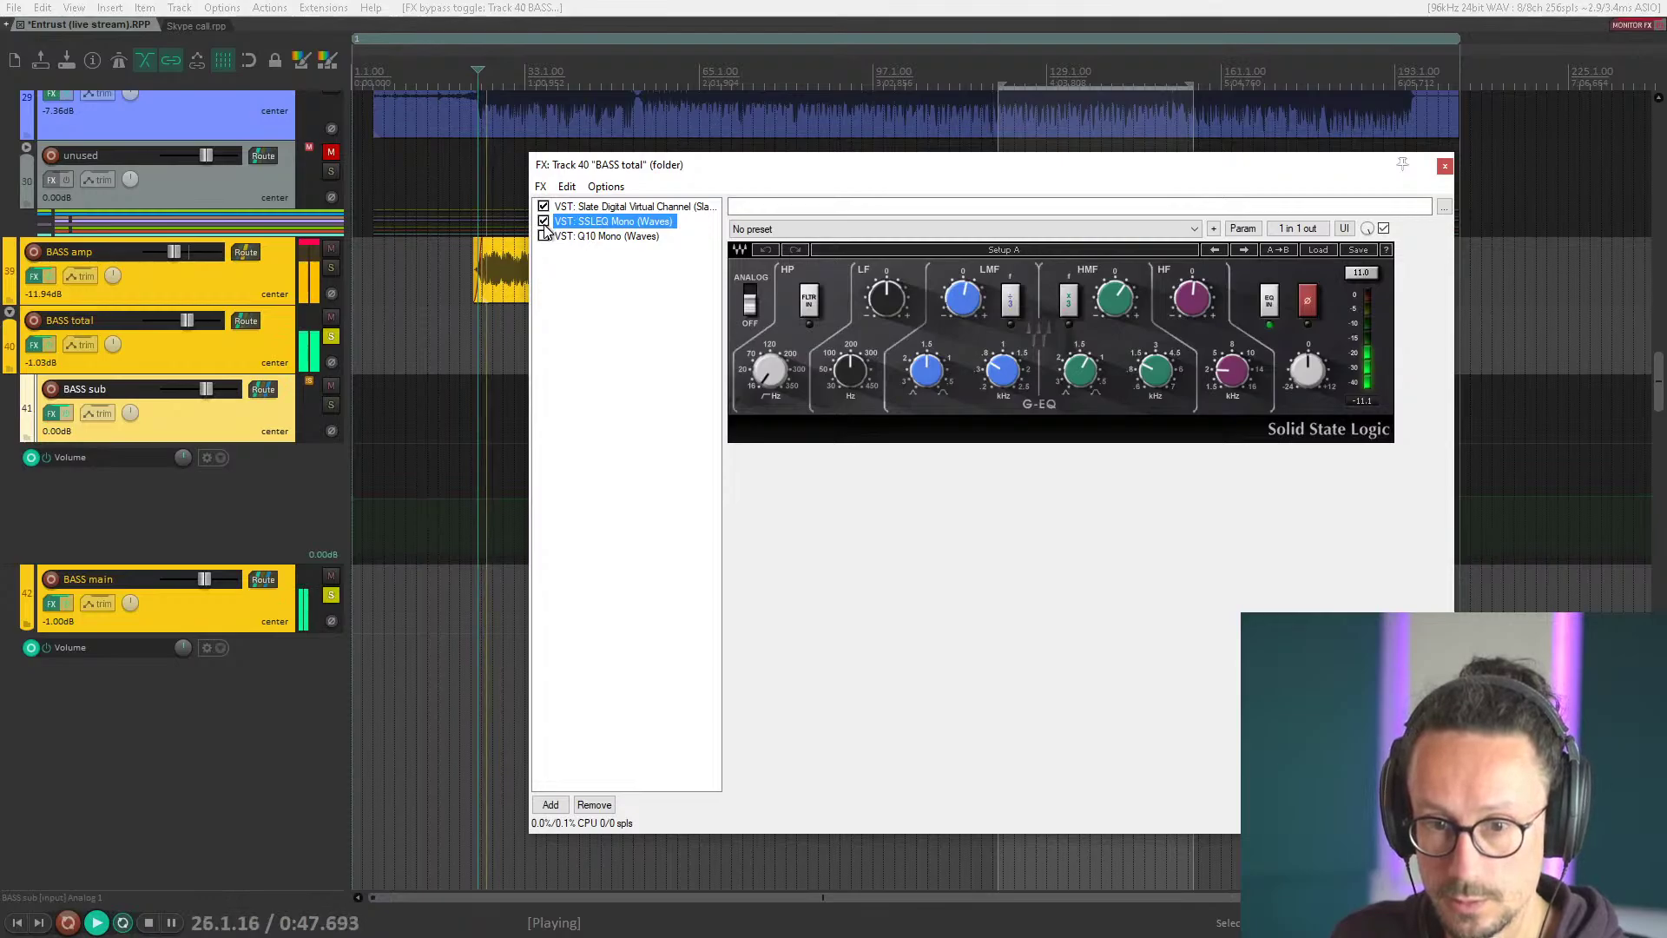
drag(962, 297, 962, 296)
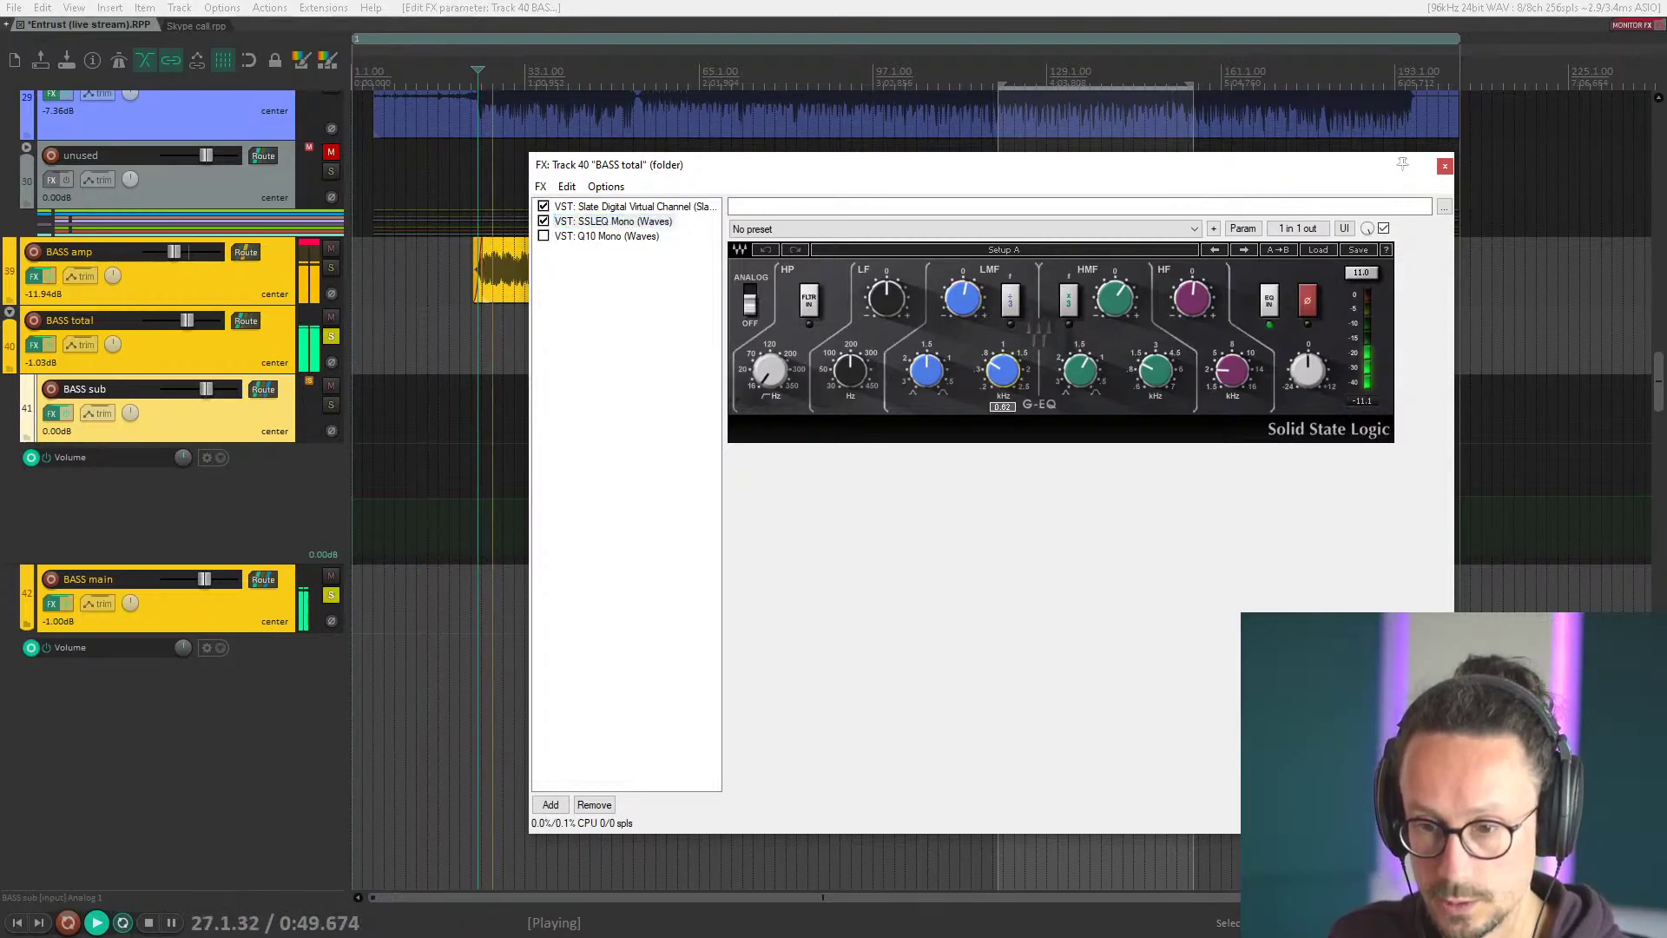
key(space)
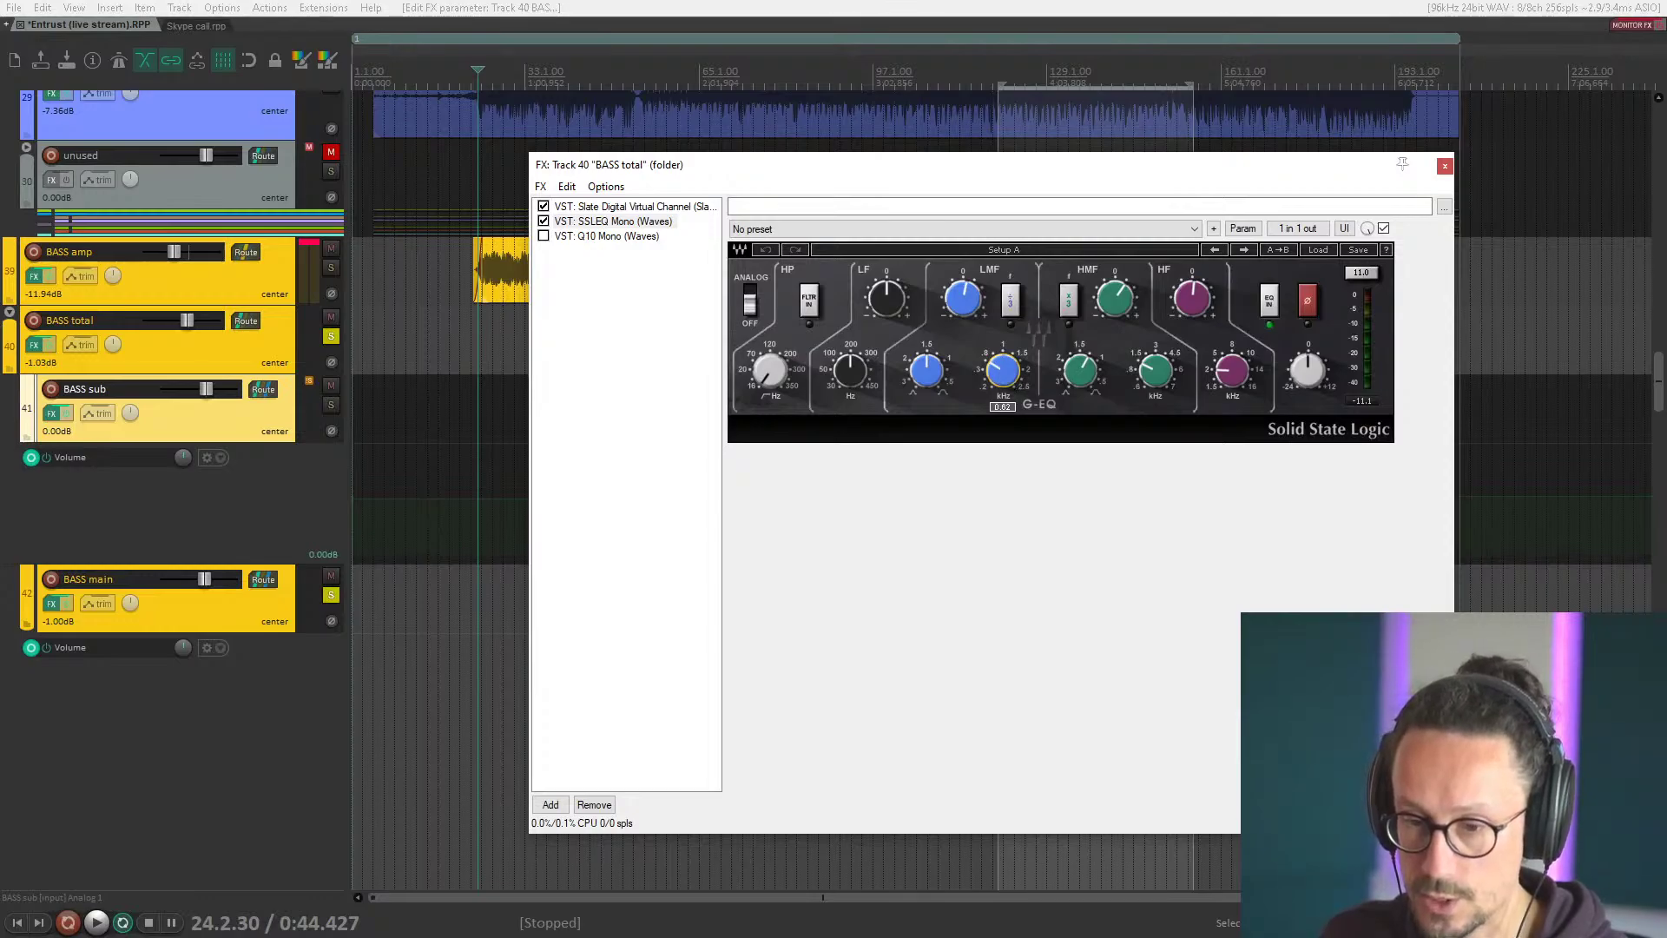
Play the bass while varying SSLEQ Mono's low-mid (LMF) gain to hear its effect, and stop playback.
mouse_move(964, 303)
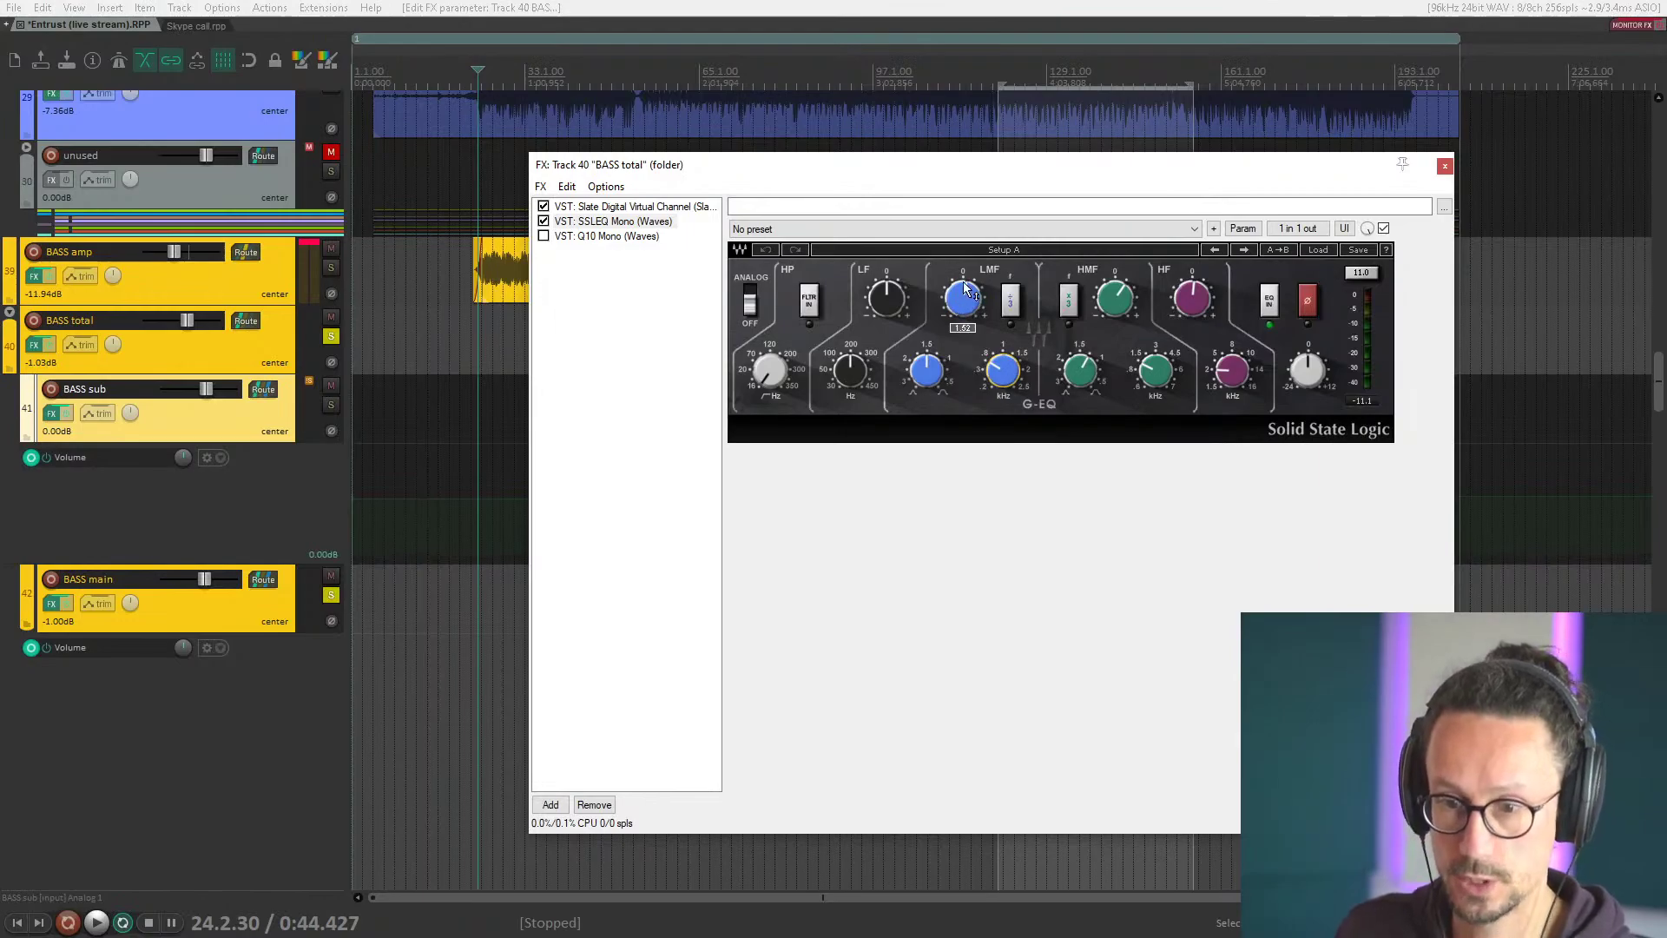
key(space)
mouse_move(974, 296)
mouse_down()
mouse_move(975, 312)
mouse_move(974, 261)
mouse_move(975, 310)
mouse_up()
key(space)
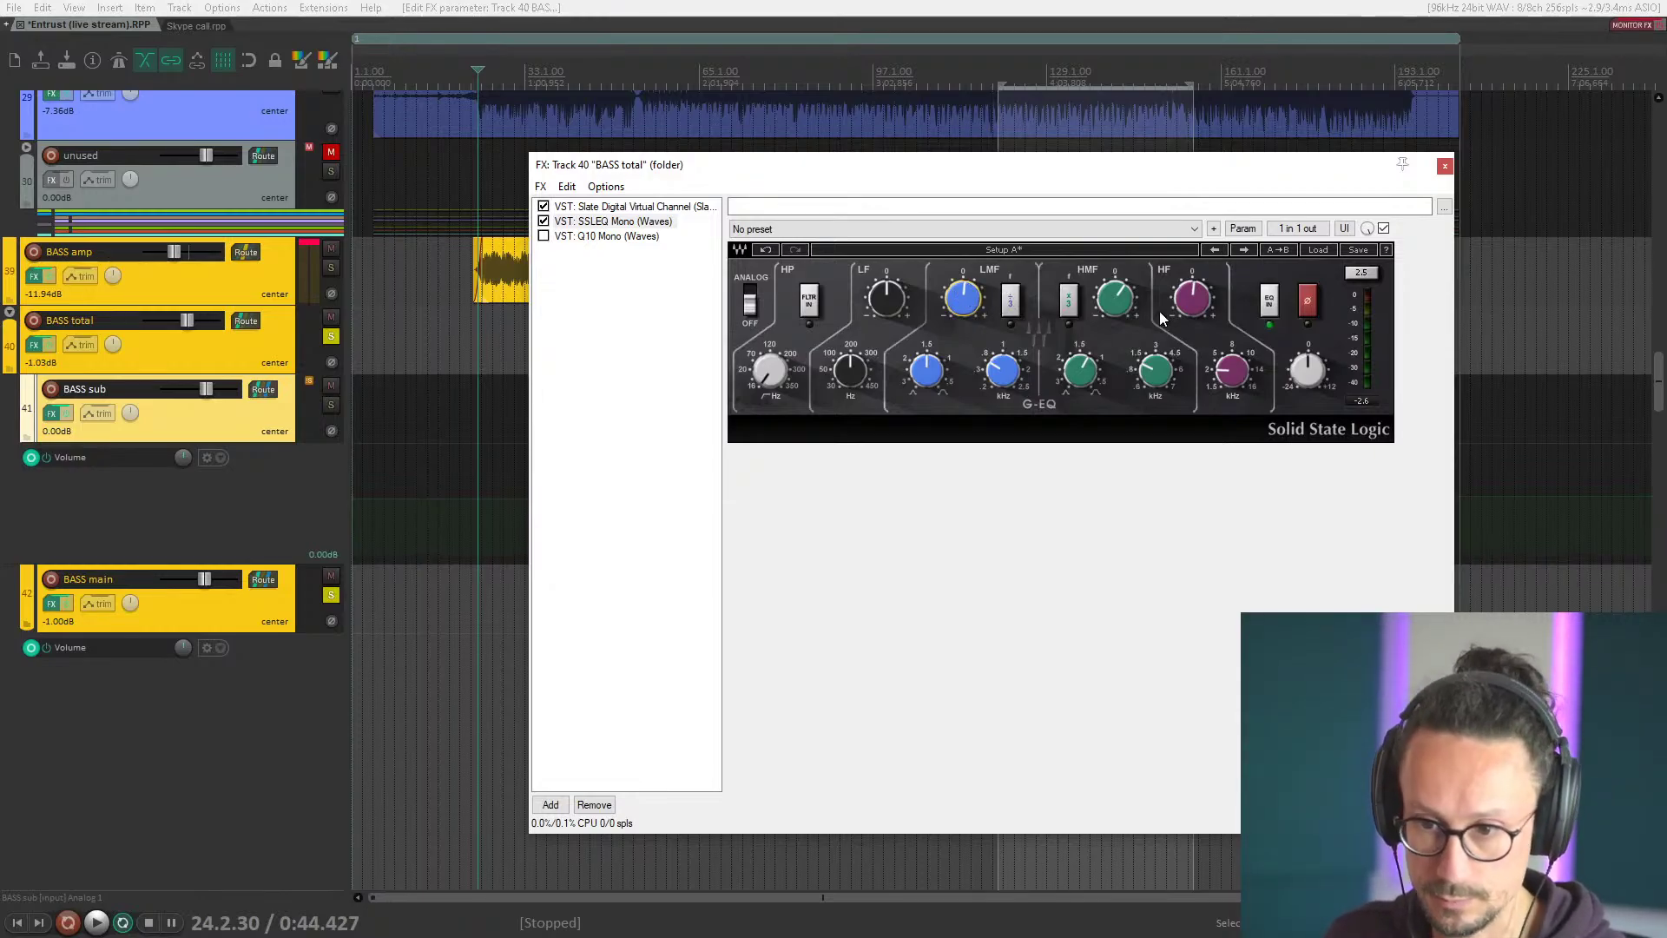
Audition SSLEQ Mono's high-mid (HMF) gain during playback and examine its HMF and LMF settings.
mouse_move(1158, 374)
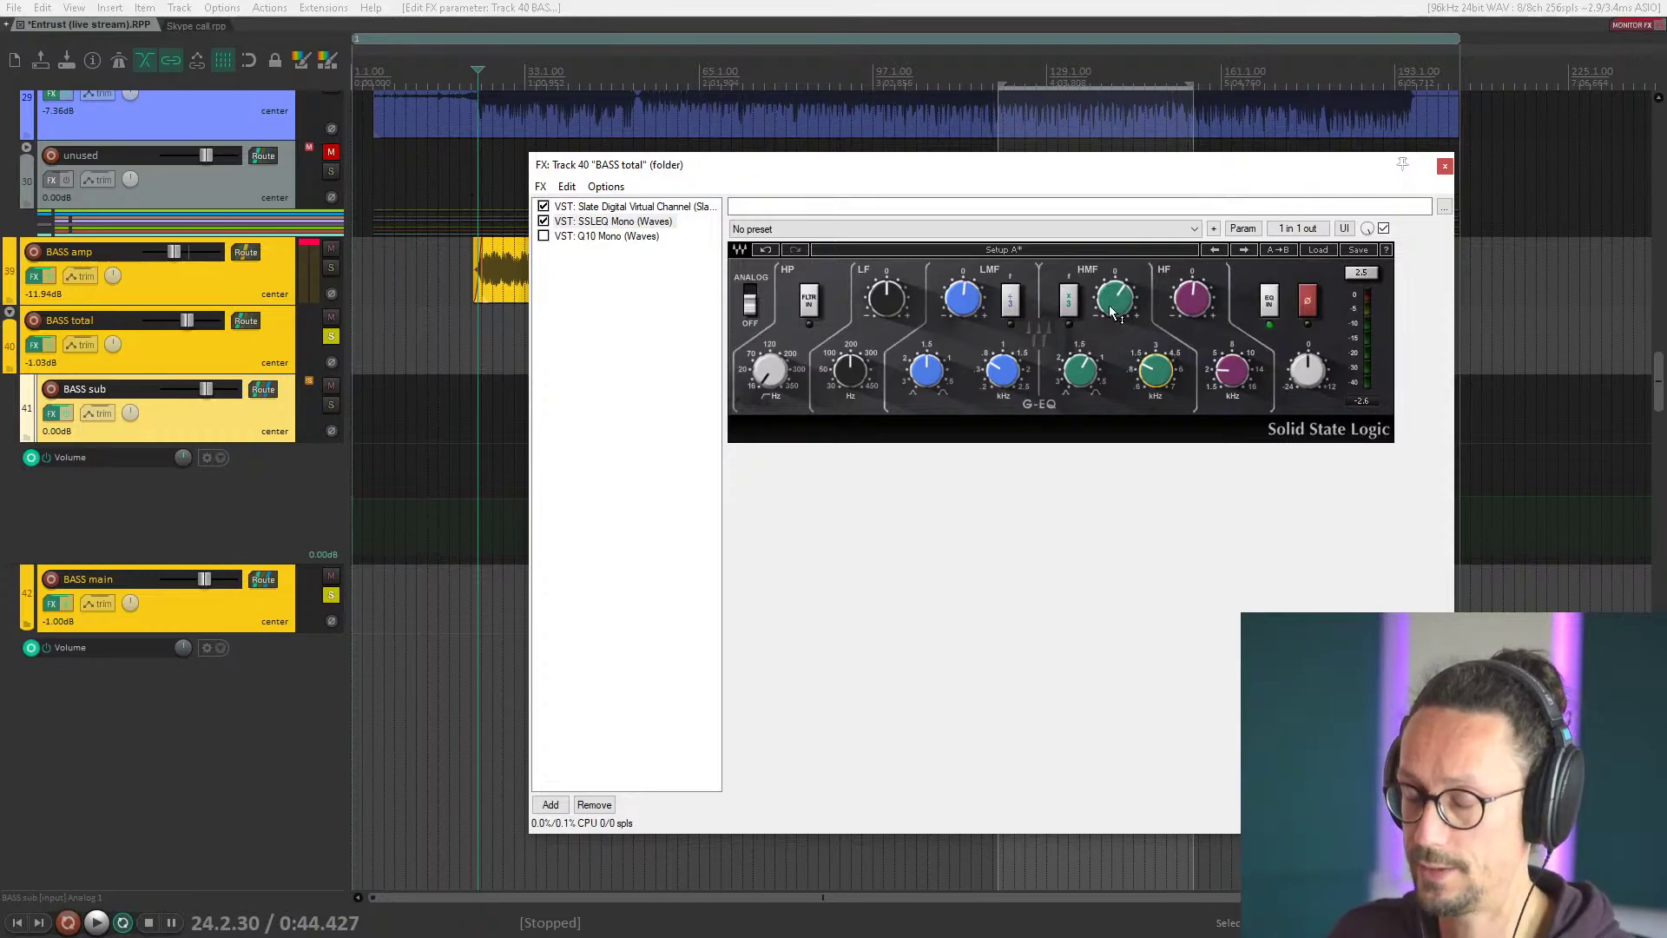
mouse_move(1125, 287)
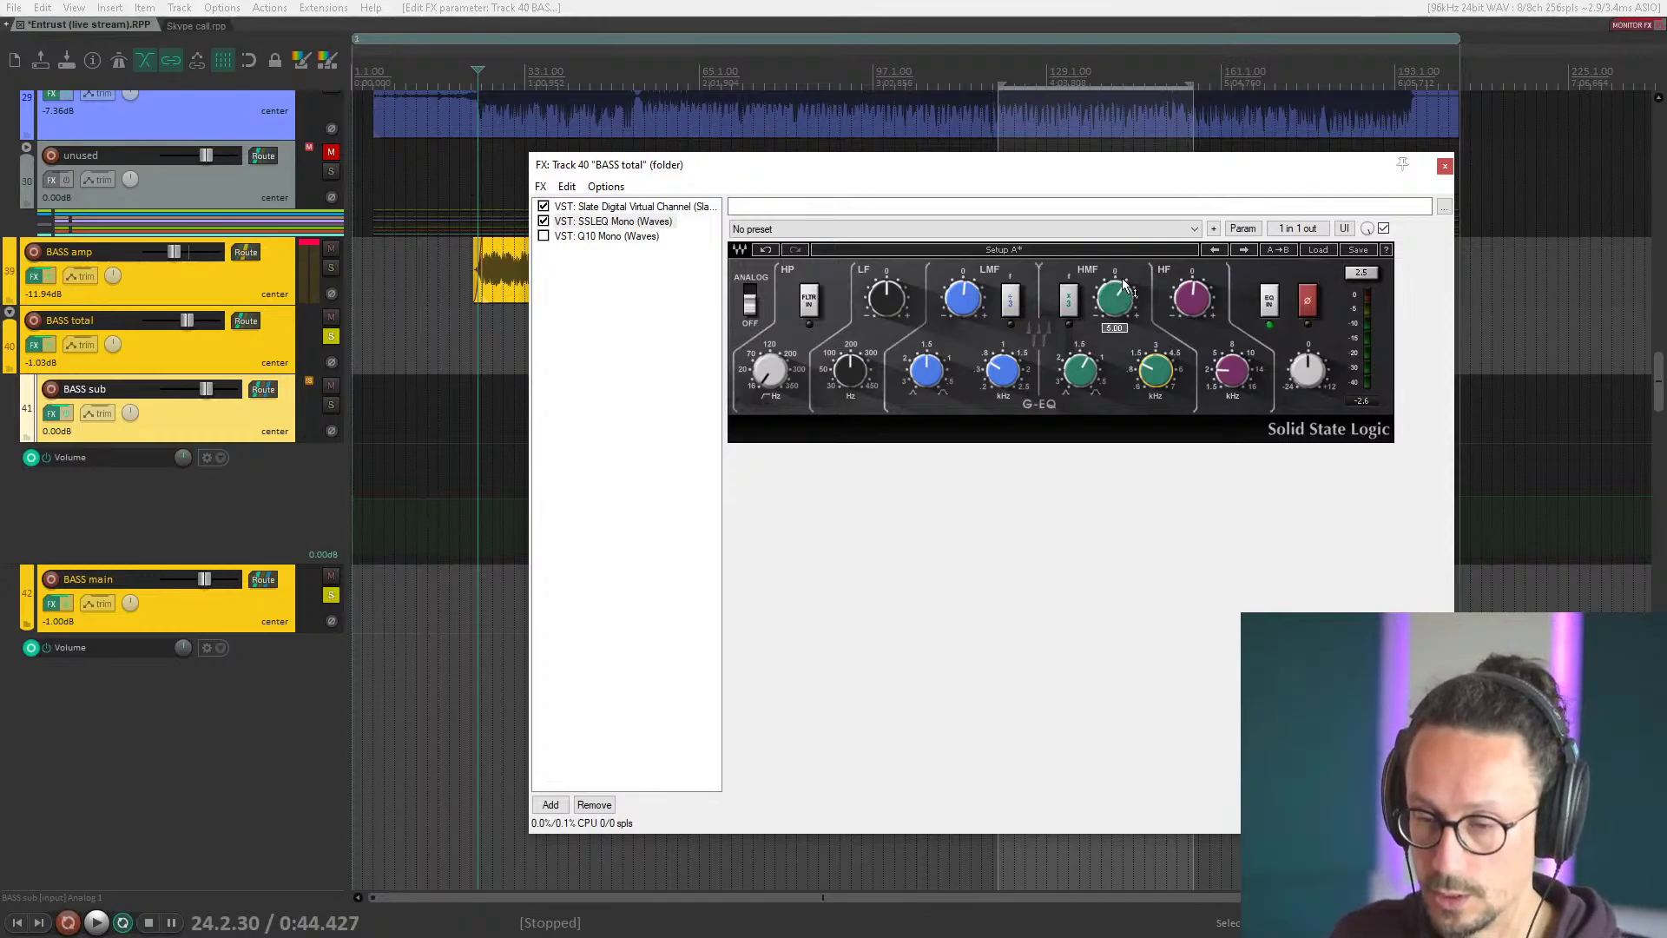
mouse_move(1126, 287)
mouse_down()
mouse_move(1126, 315)
mouse_move(1126, 214)
mouse_move(1127, 286)
mouse_up()
key(space)
key(space)
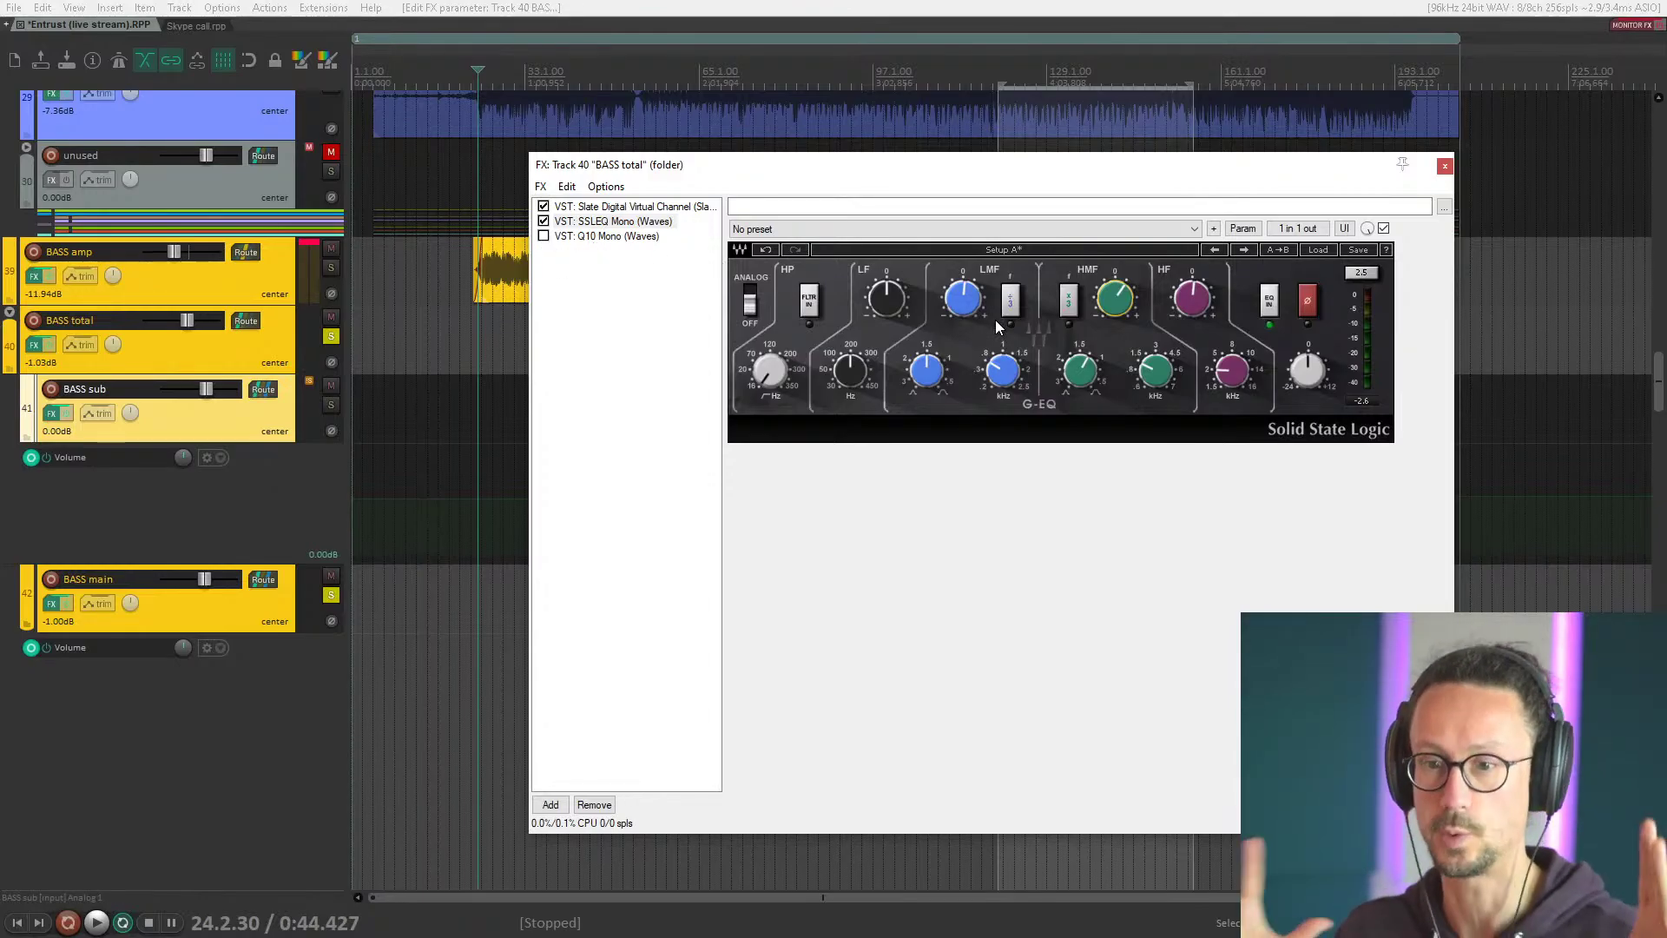
mouse_move(1119, 314)
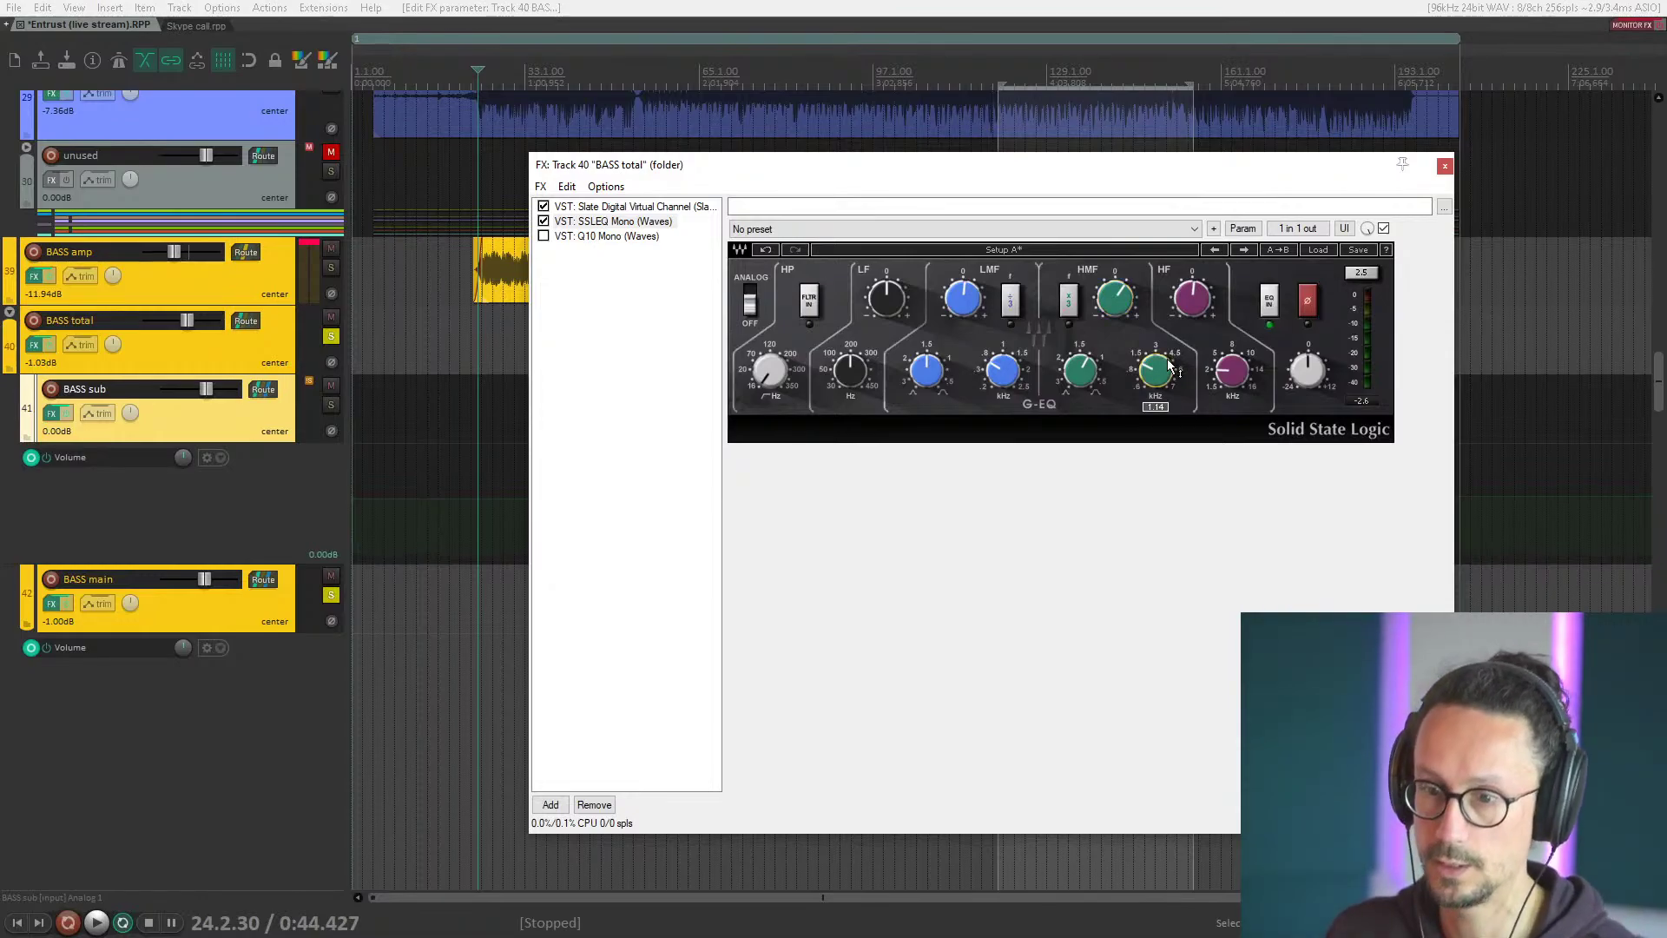
drag(1116, 300, 1116, 306)
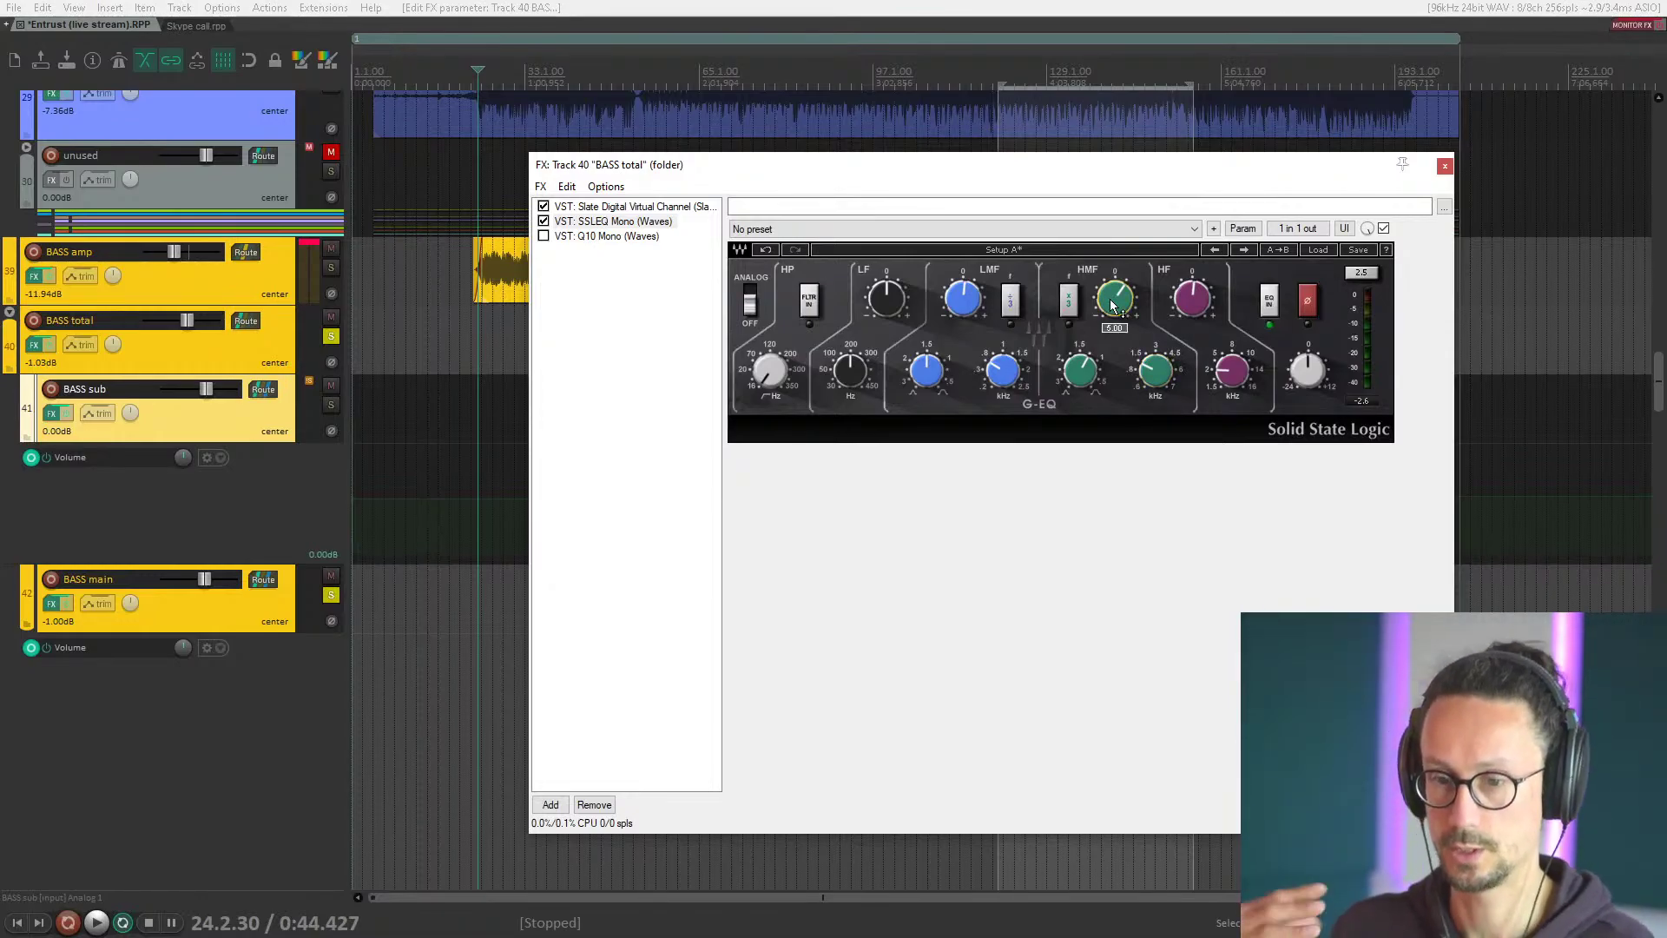
drag(962, 299, 962, 300)
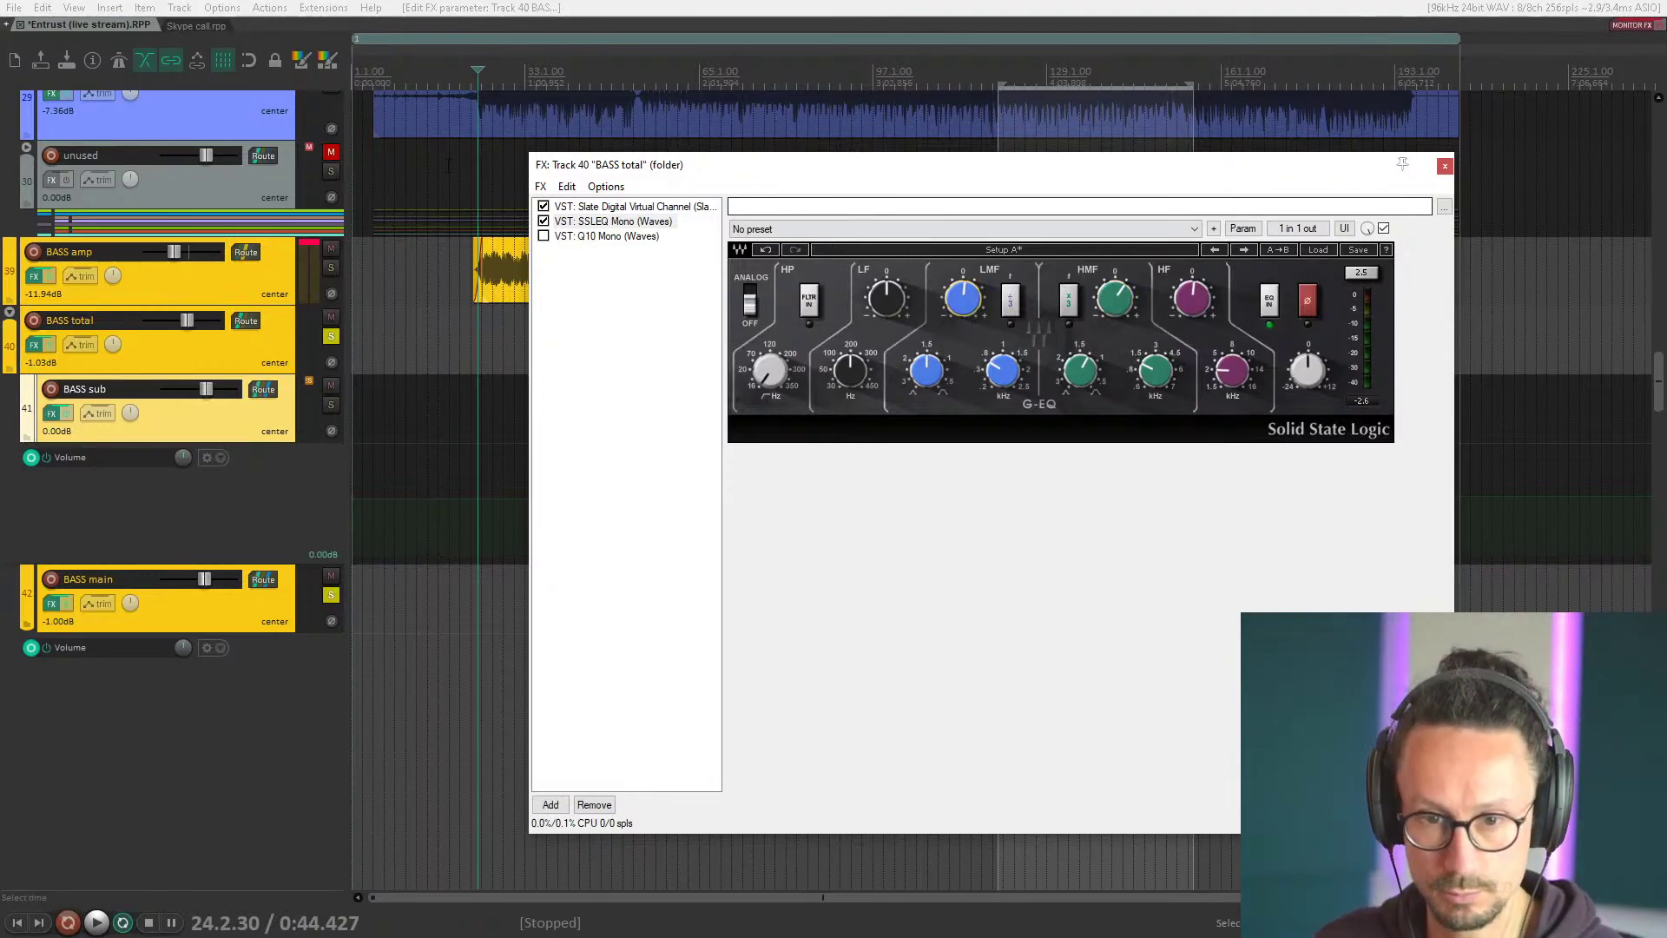
Enable Q10 Mono on BASS total, view its equalizer curve, and close the effects chain.
click(544, 235)
click(599, 238)
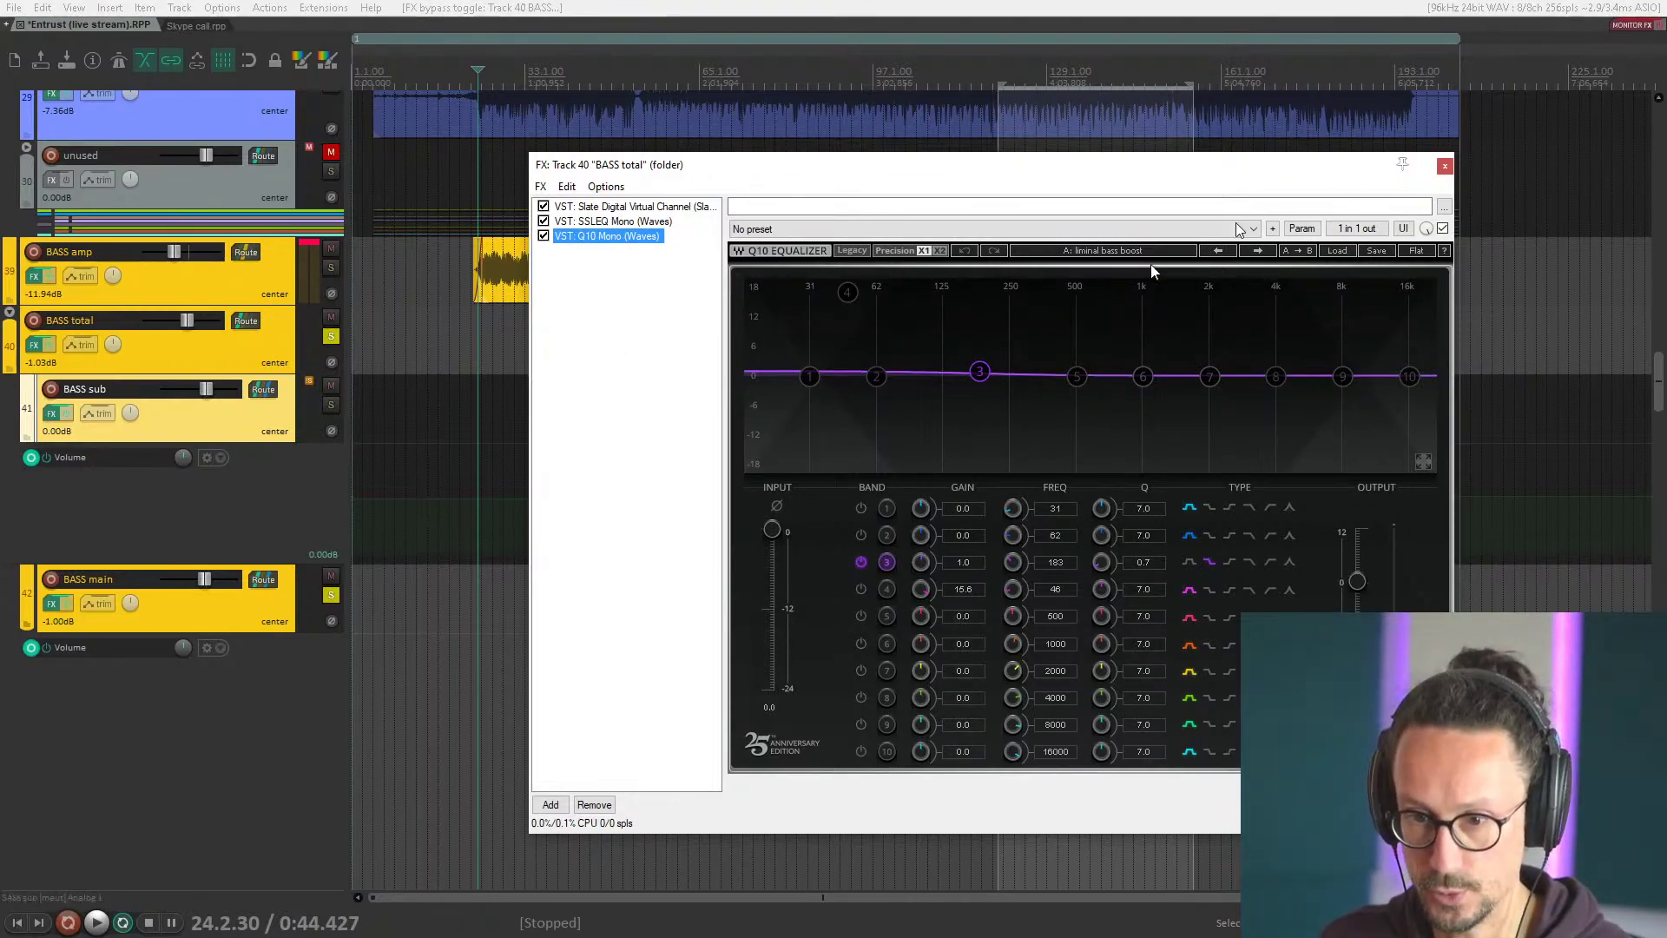
click(1445, 165)
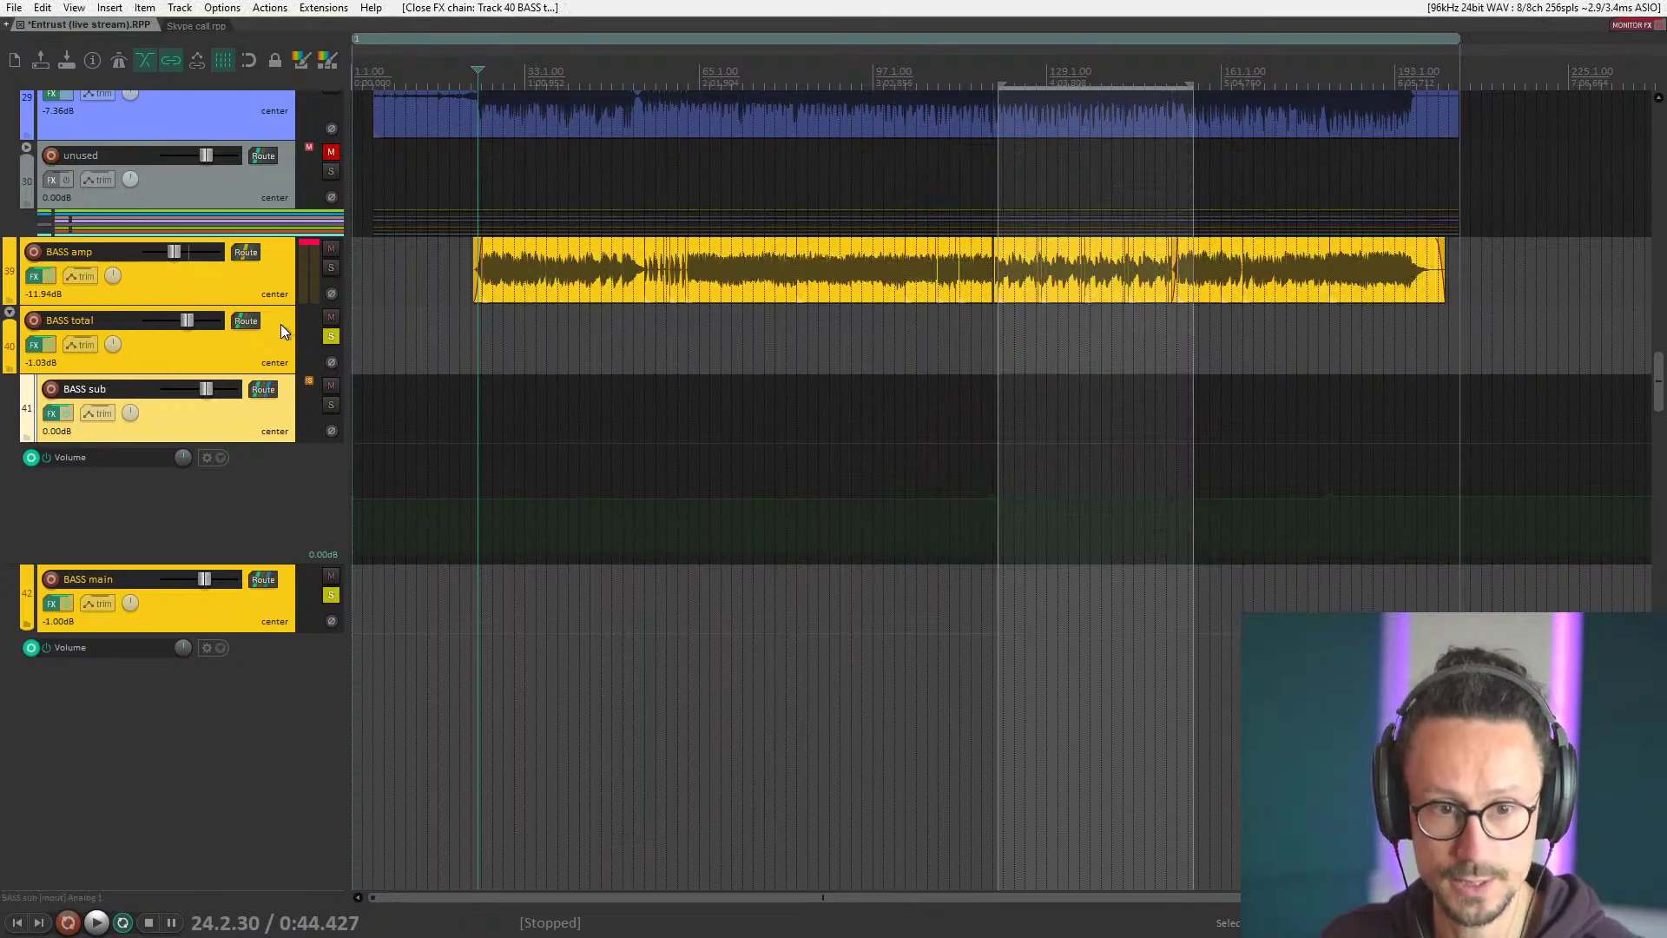
Unsolo BASS total, place the edit cursor at the time selection's start, and open the BASS main effects chain to enable C4 Mono.
click(331, 337)
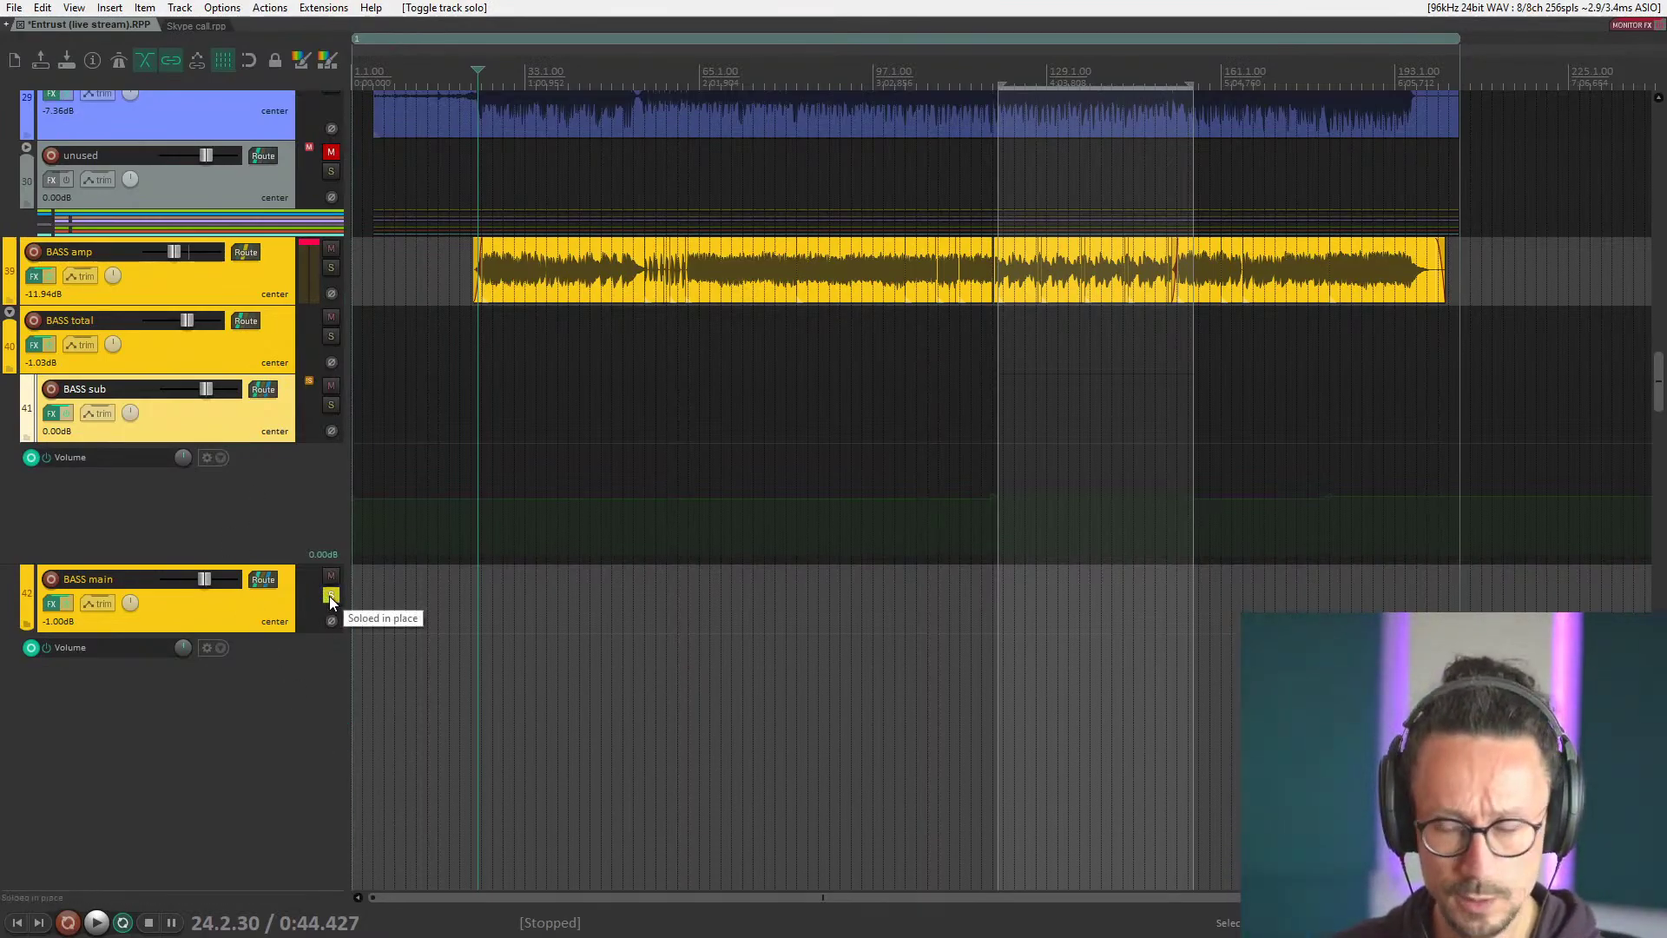
click(996, 336)
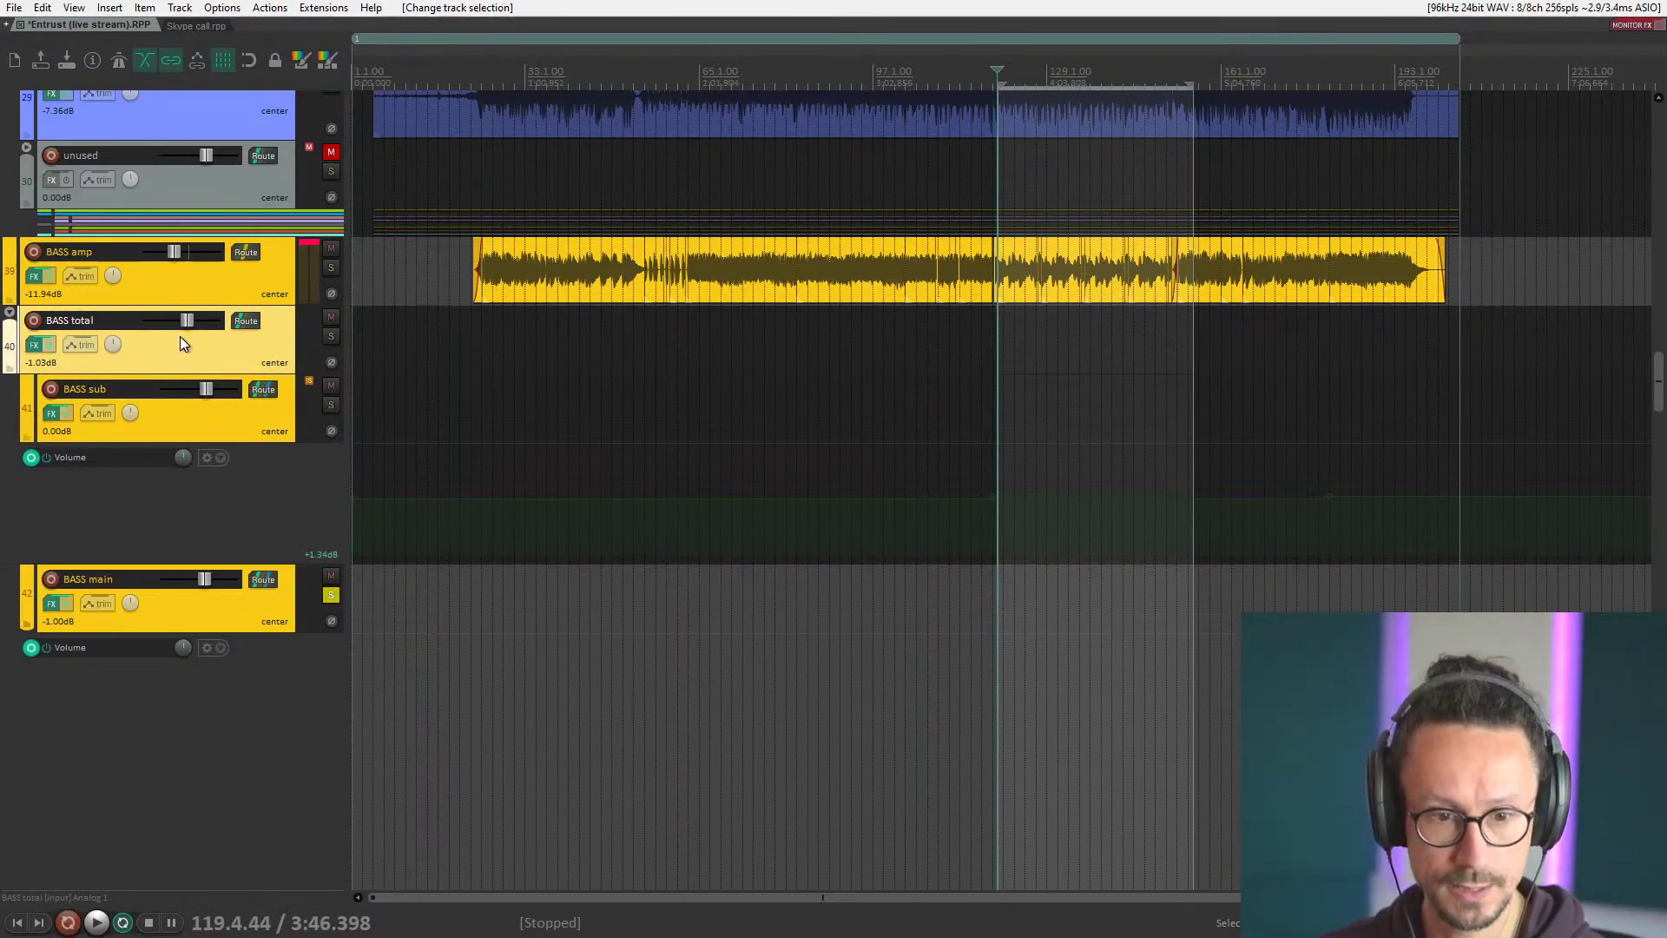
click(52, 603)
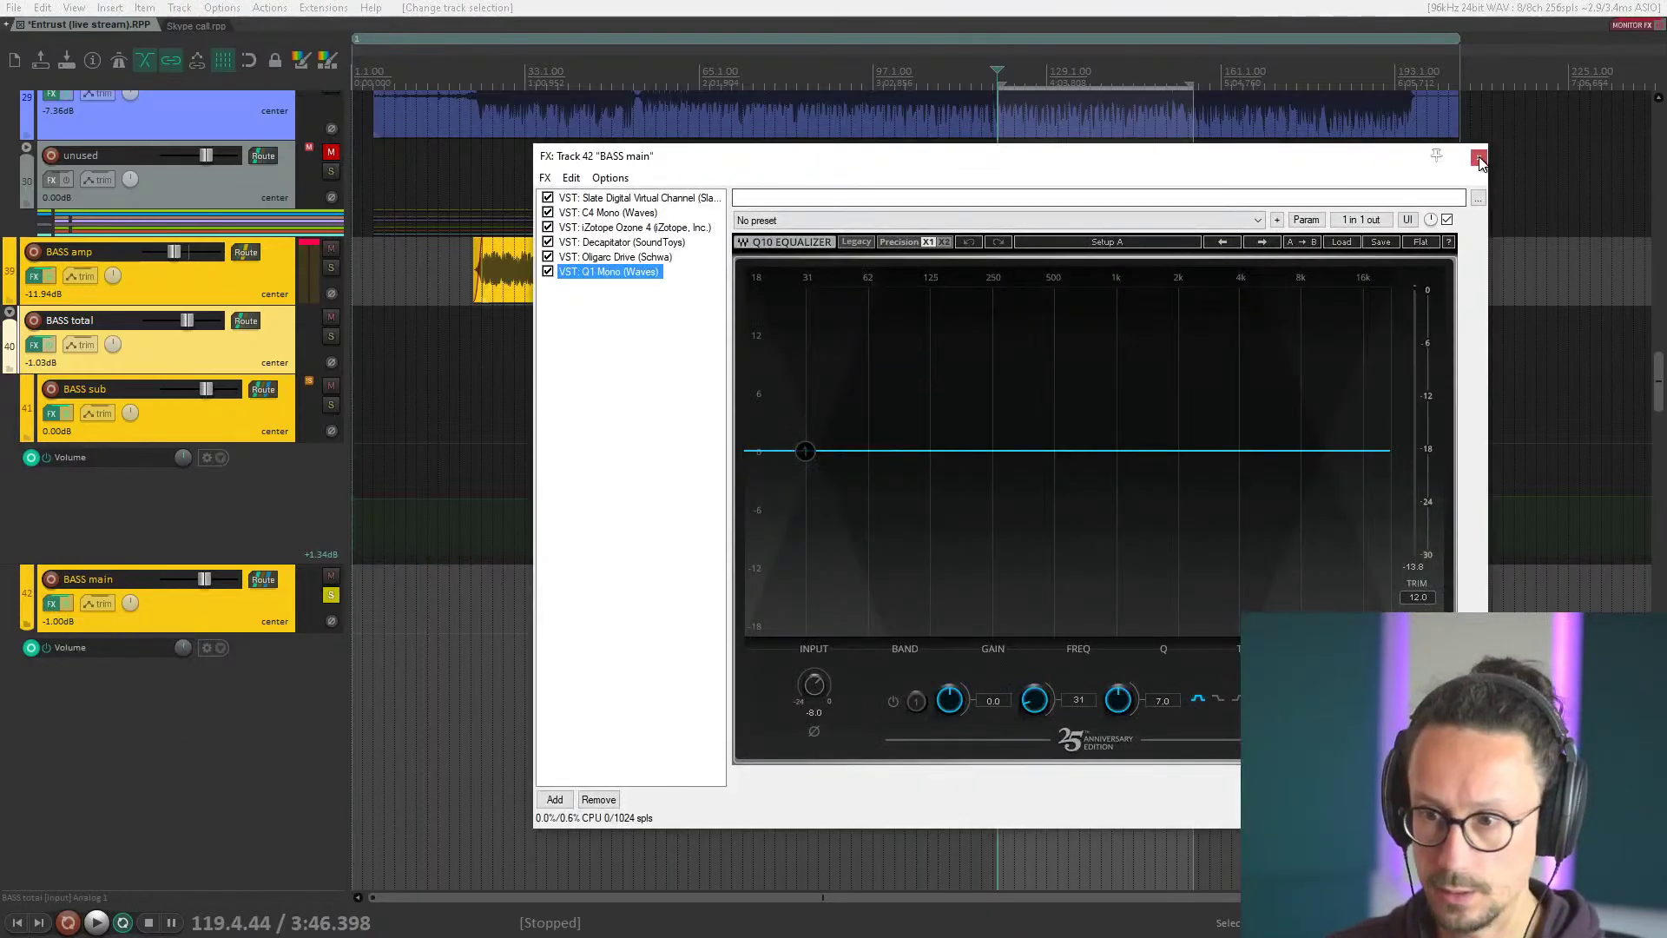
Show Oligarc Drive in the BASS main effects chain, move the window aside, and select the track's Wet / Oligarc Drive envelope.
click(638, 256)
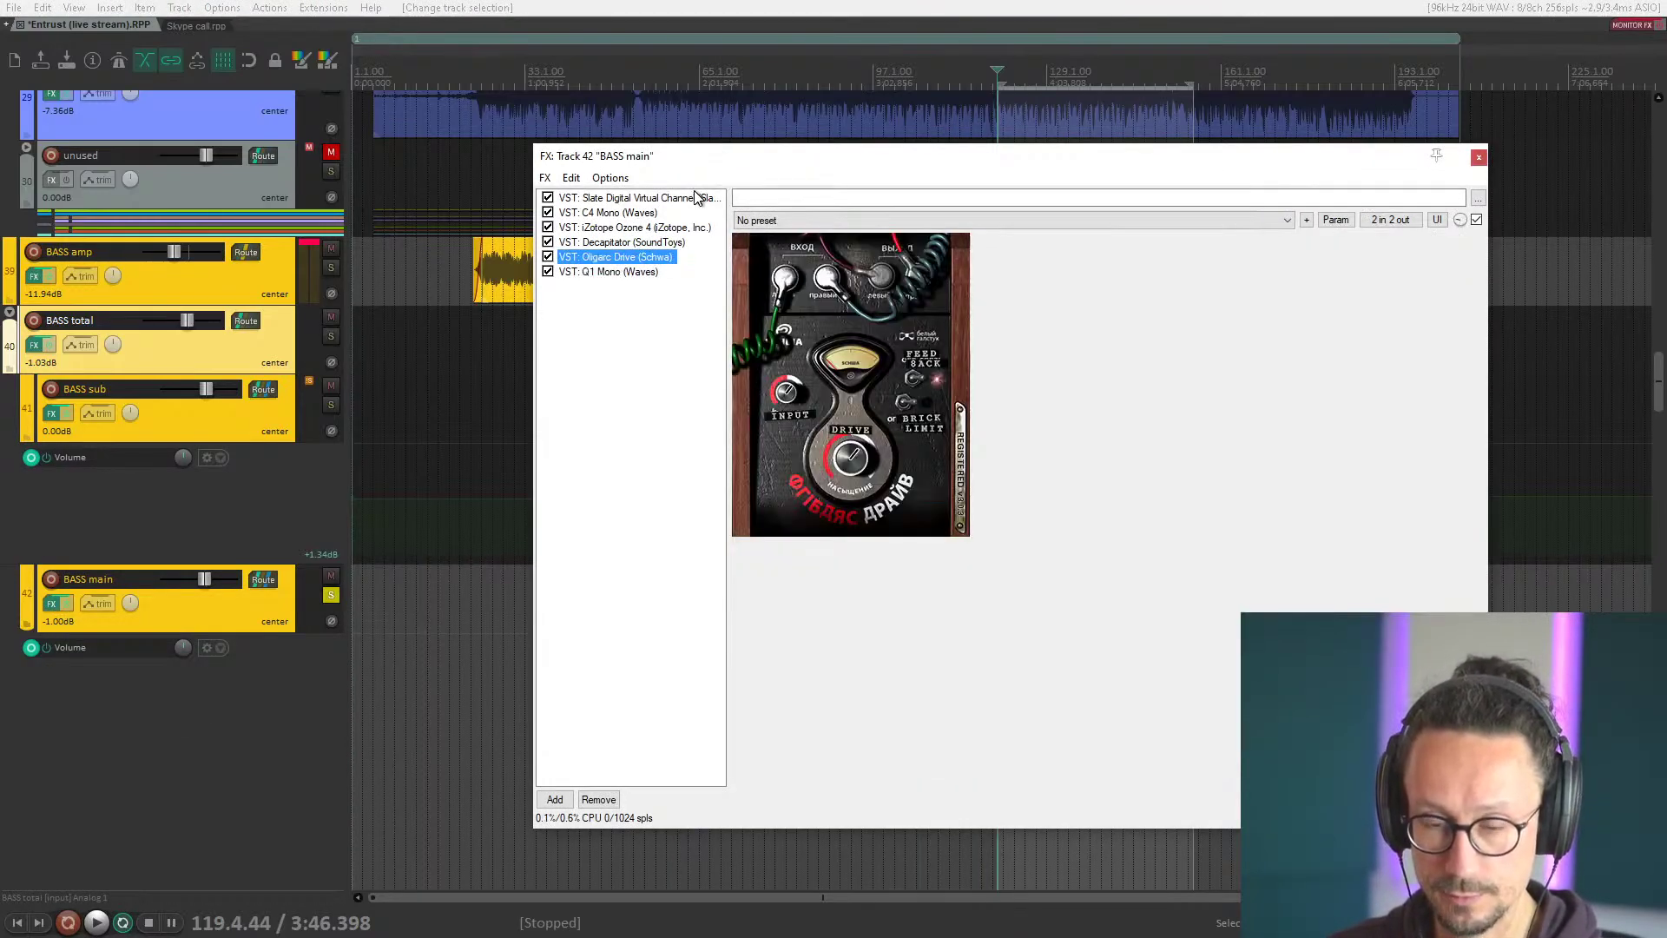
drag(707, 167, 1342, 130)
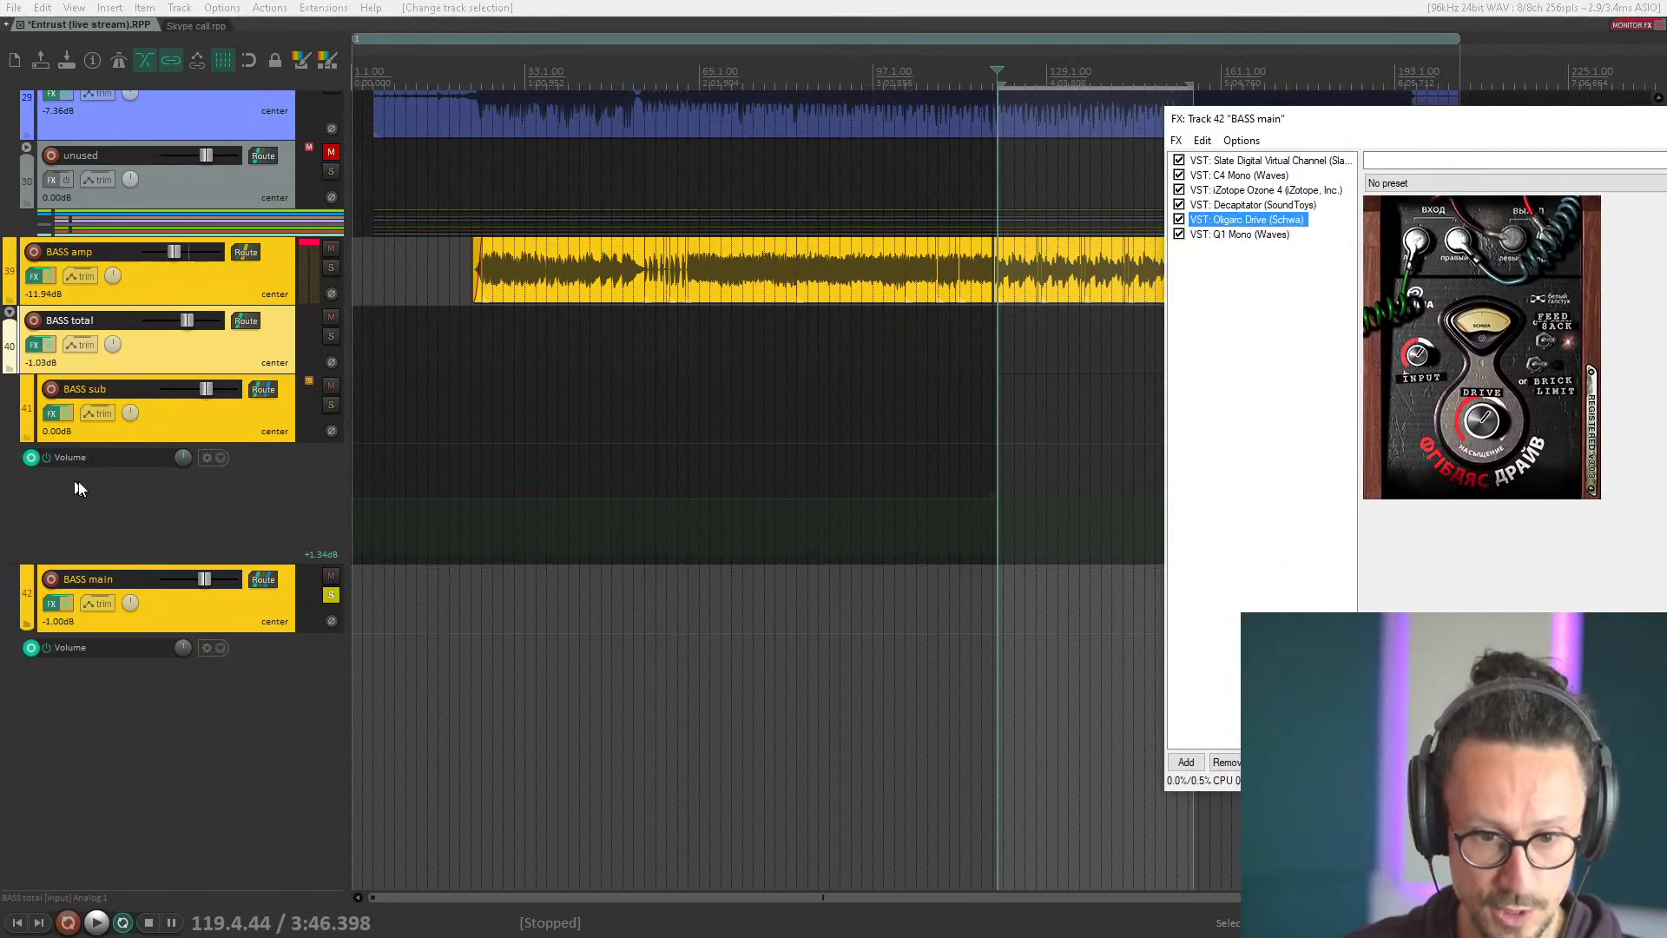
scroll(99, 481, down, 5)
click(1053, 737)
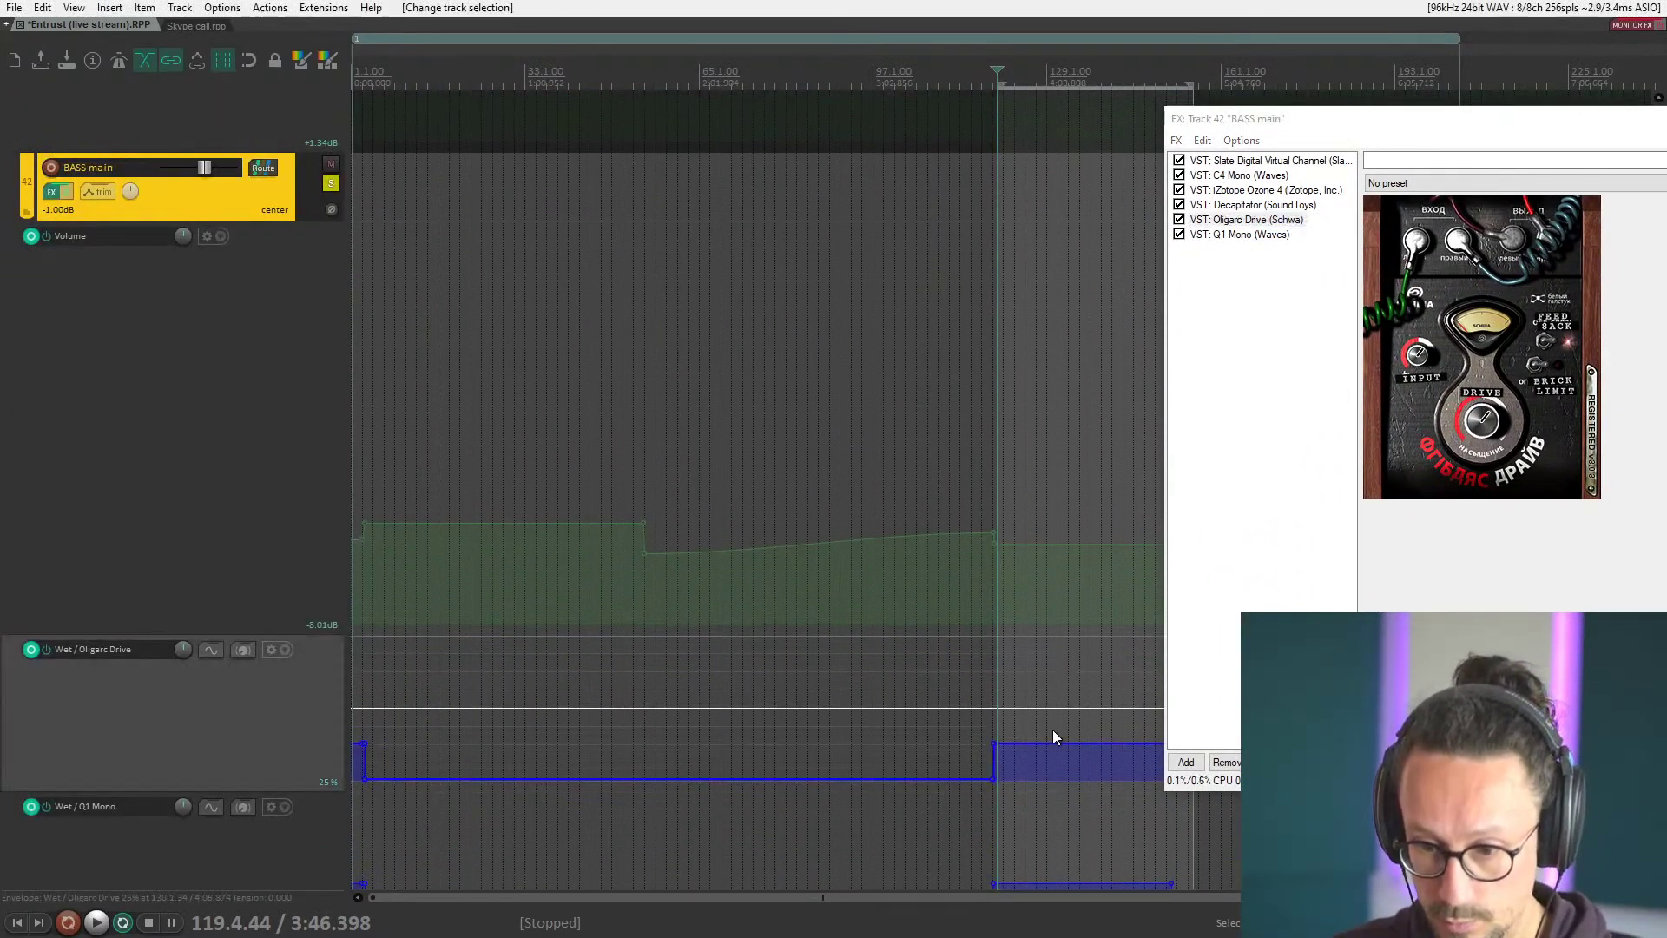
click(1052, 730)
scroll(1052, 729, down, 2)
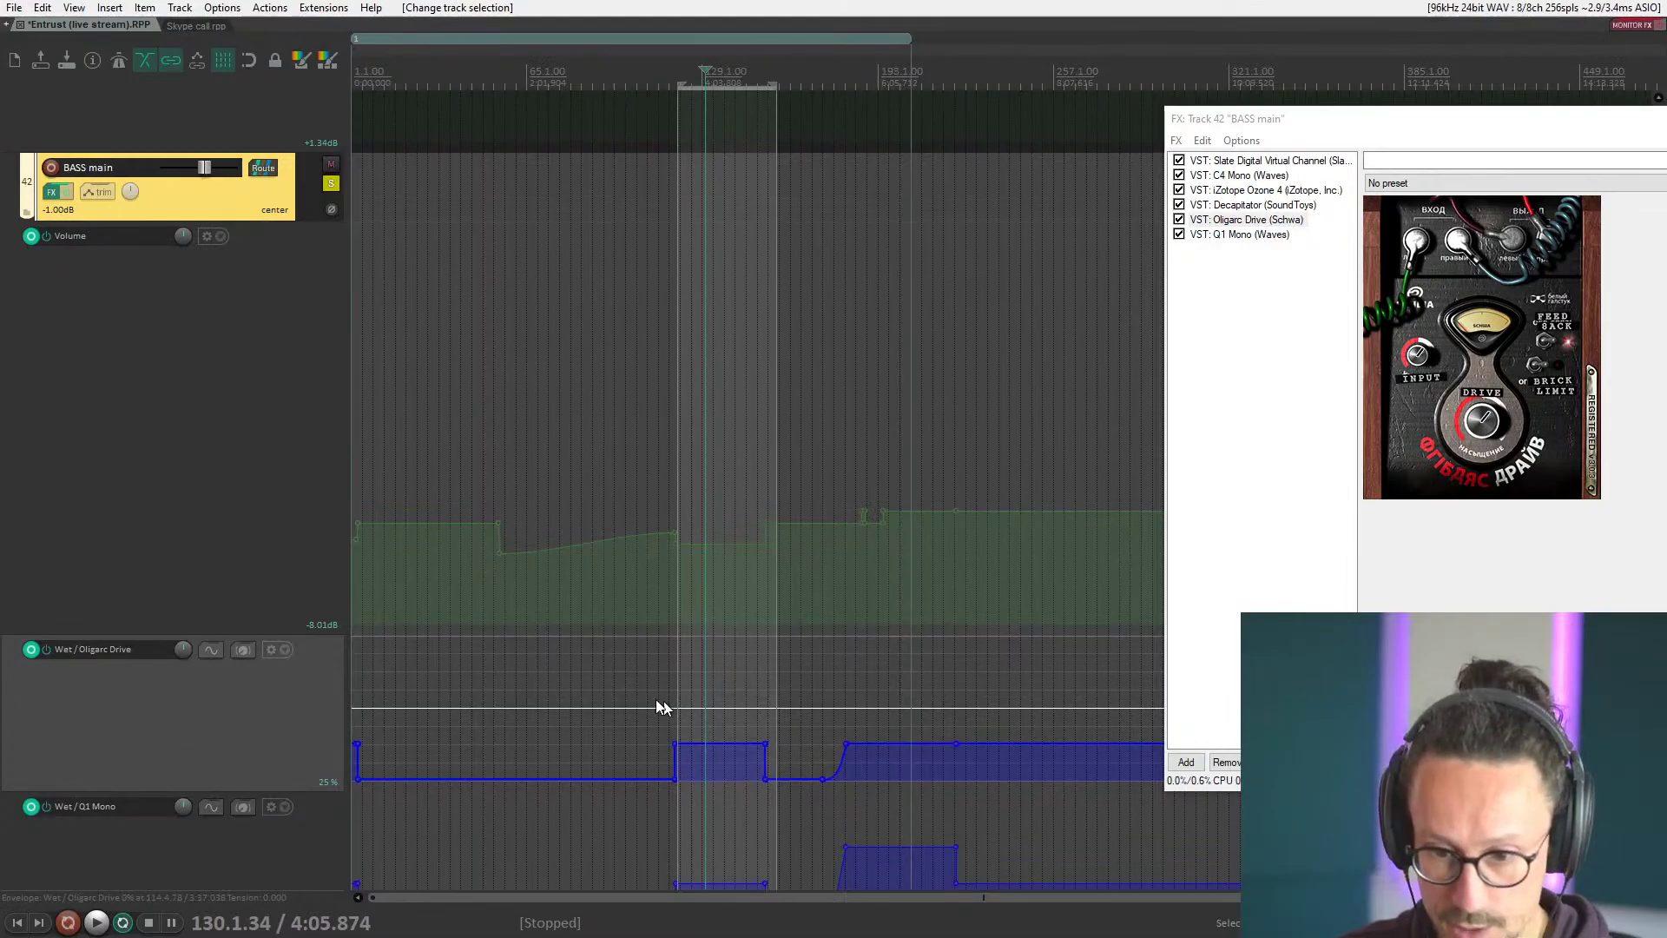
Place the edit cursor near bar 119, where the Oligarc Drive wet level rises, and examine BASS main's volume and wet envelopes.
click(684, 671)
scroll(684, 671, up, 3)
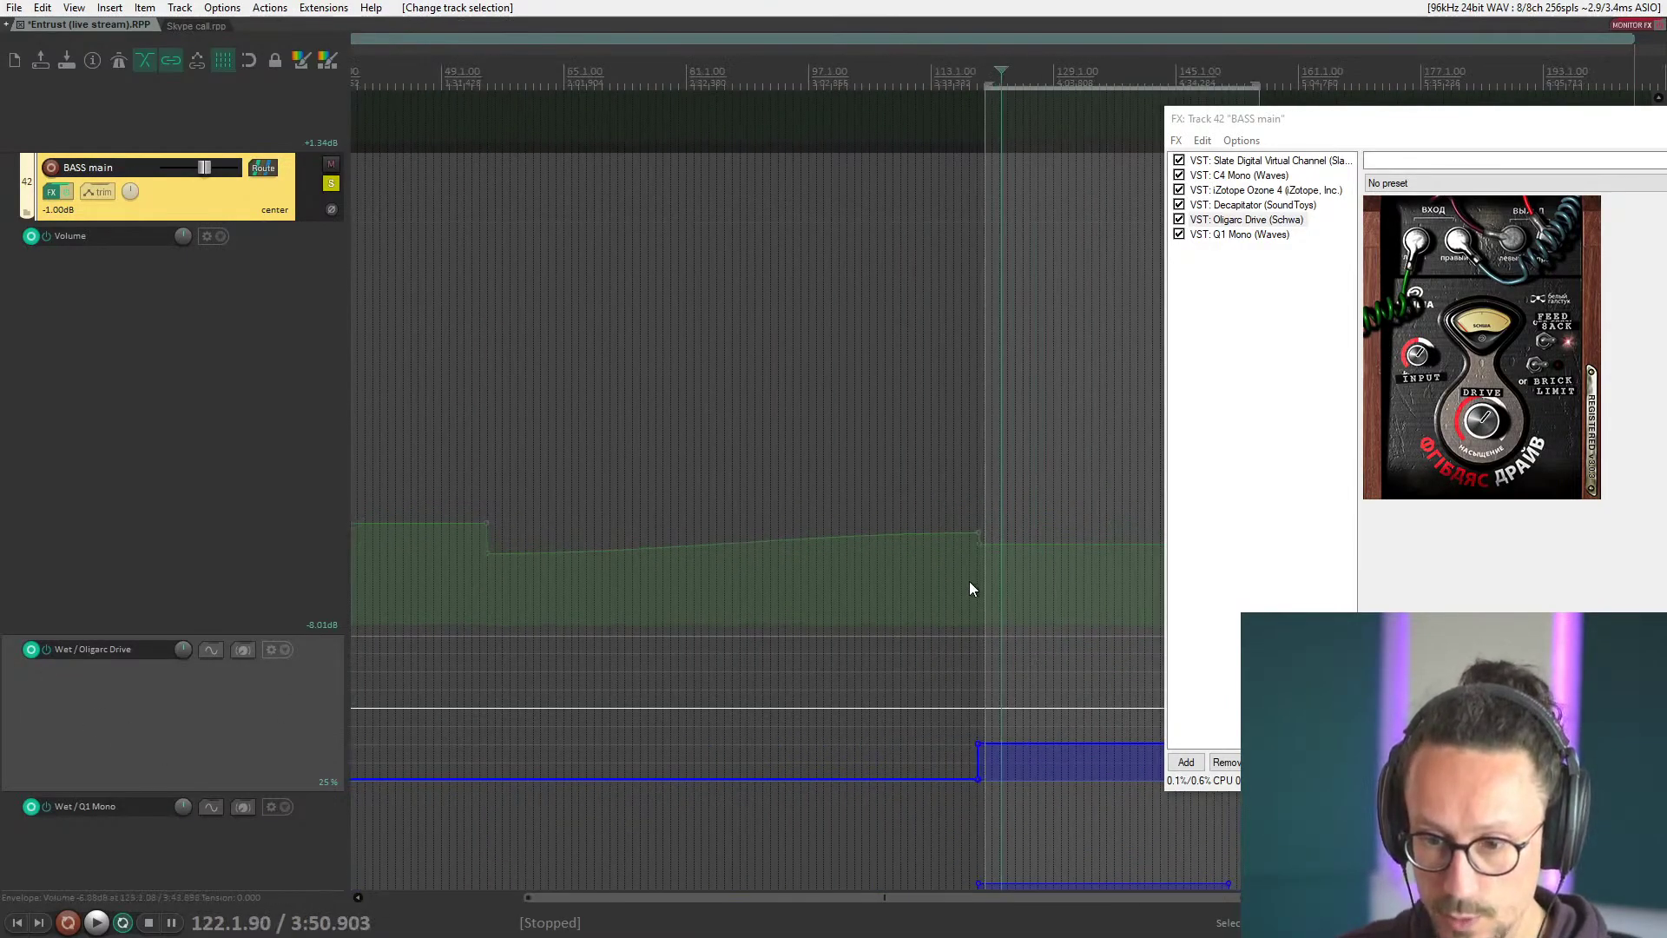
click(978, 593)
scroll(728, 409, down, 3)
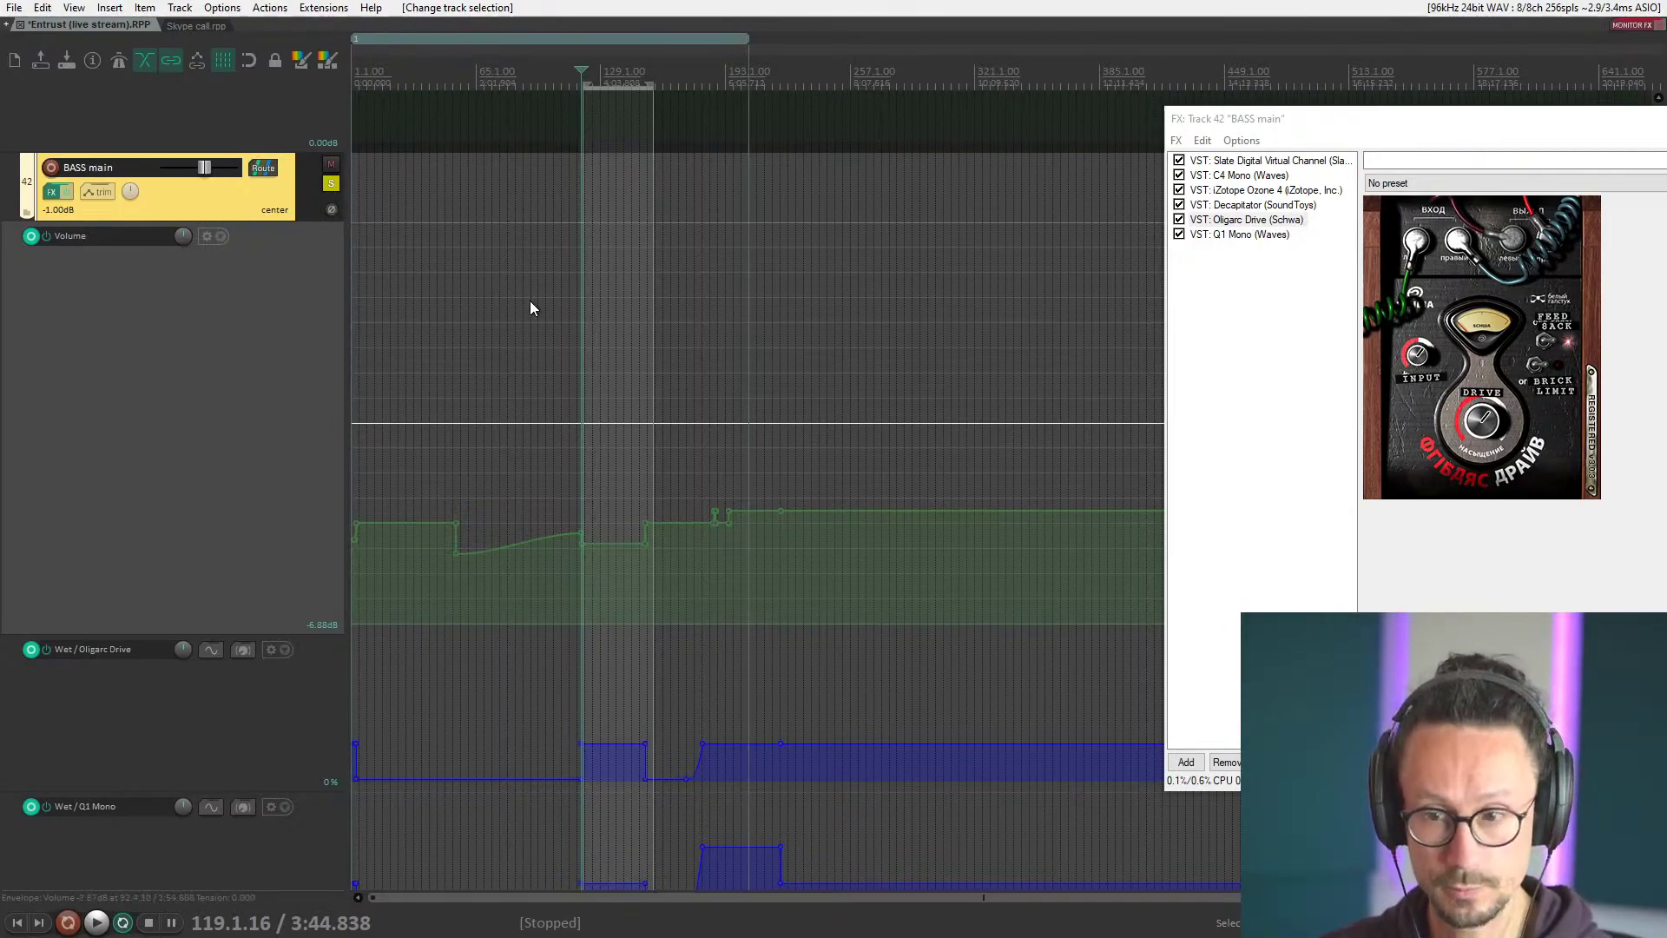
scroll(512, 338, up, 2)
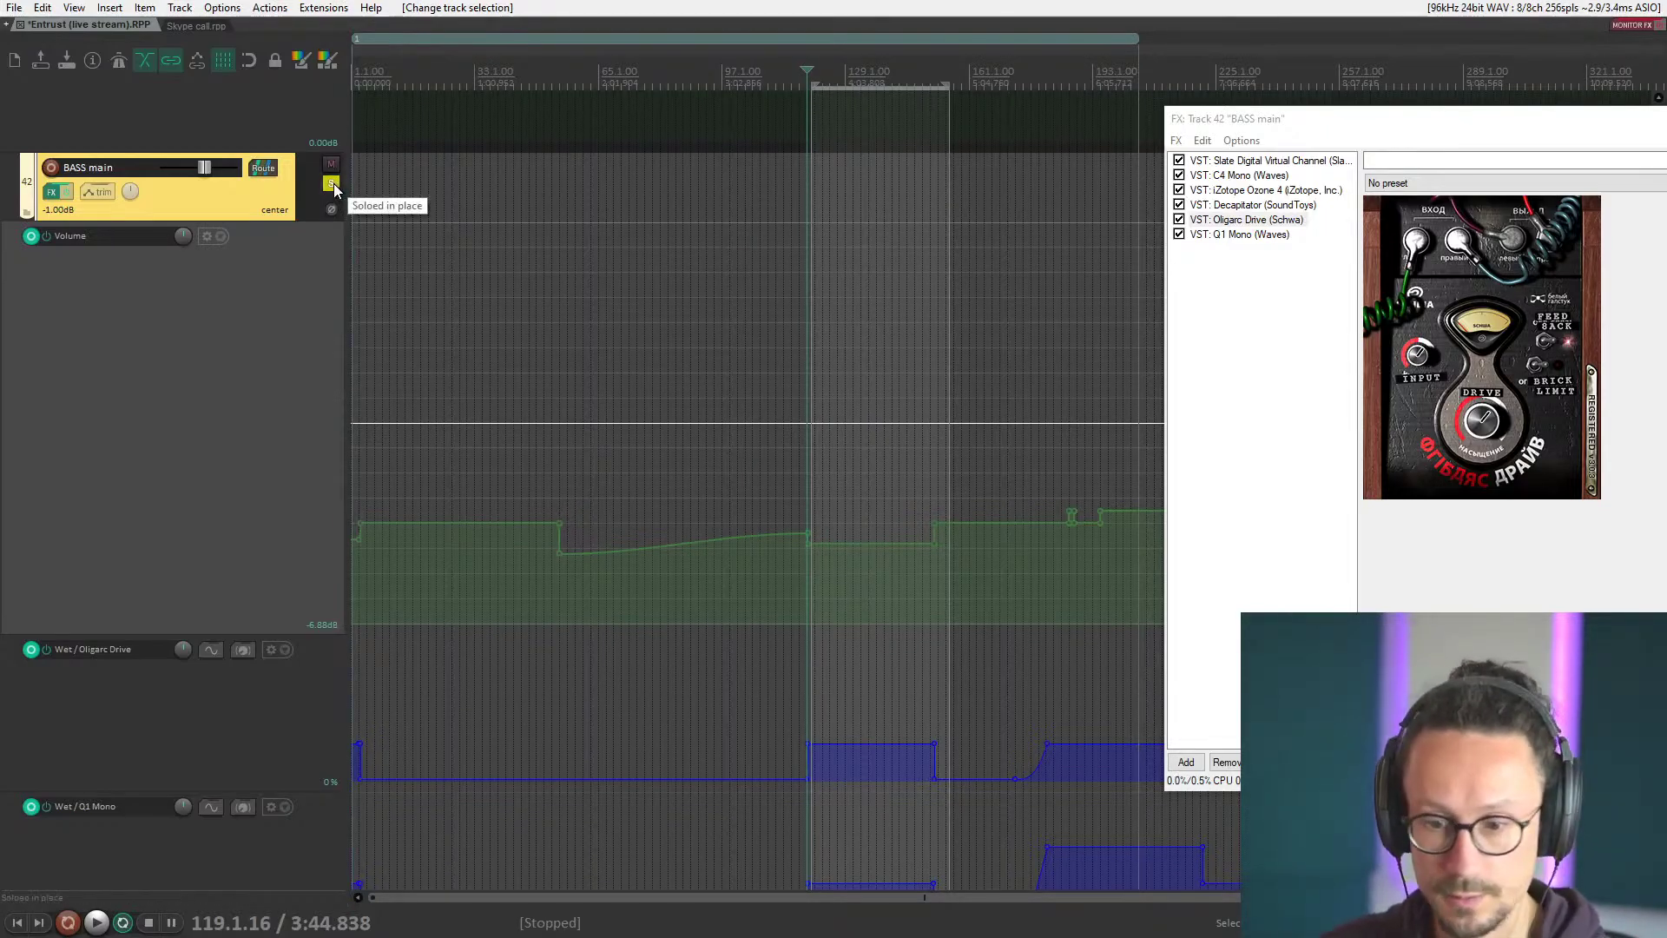
Play the soloed BASS main from about bar 117 into the raised Oligarc Drive section to hear its automation, and stop playback.
click(829, 708)
scroll(829, 714, up, 5)
key(space)
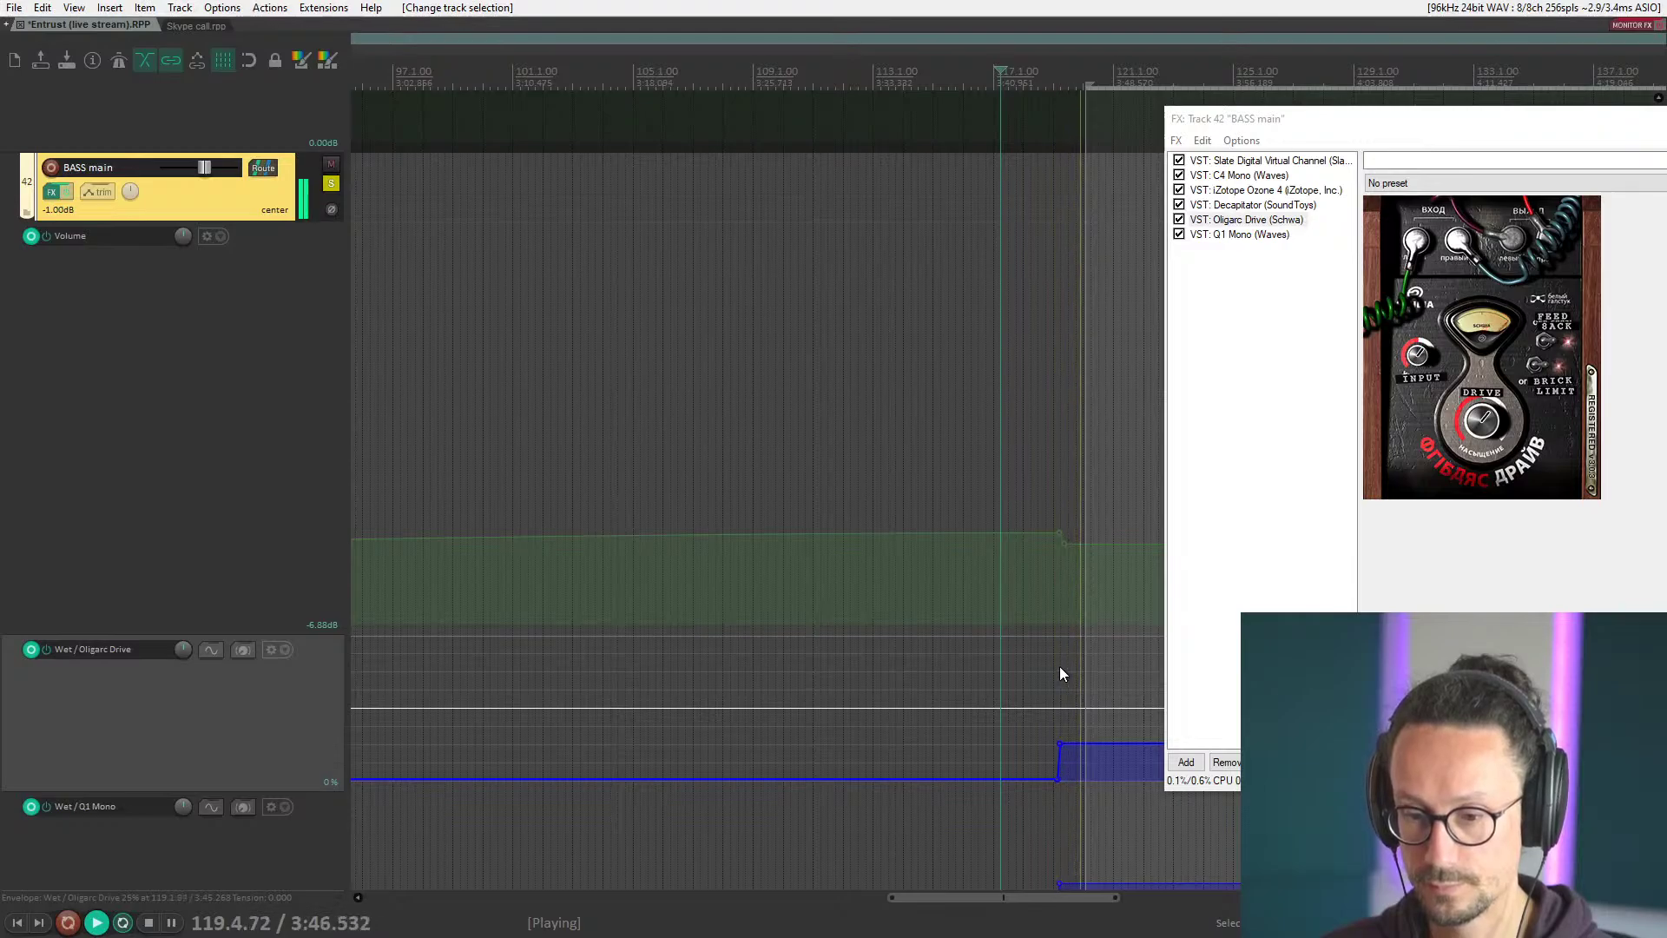
scroll(1075, 686, down, 3)
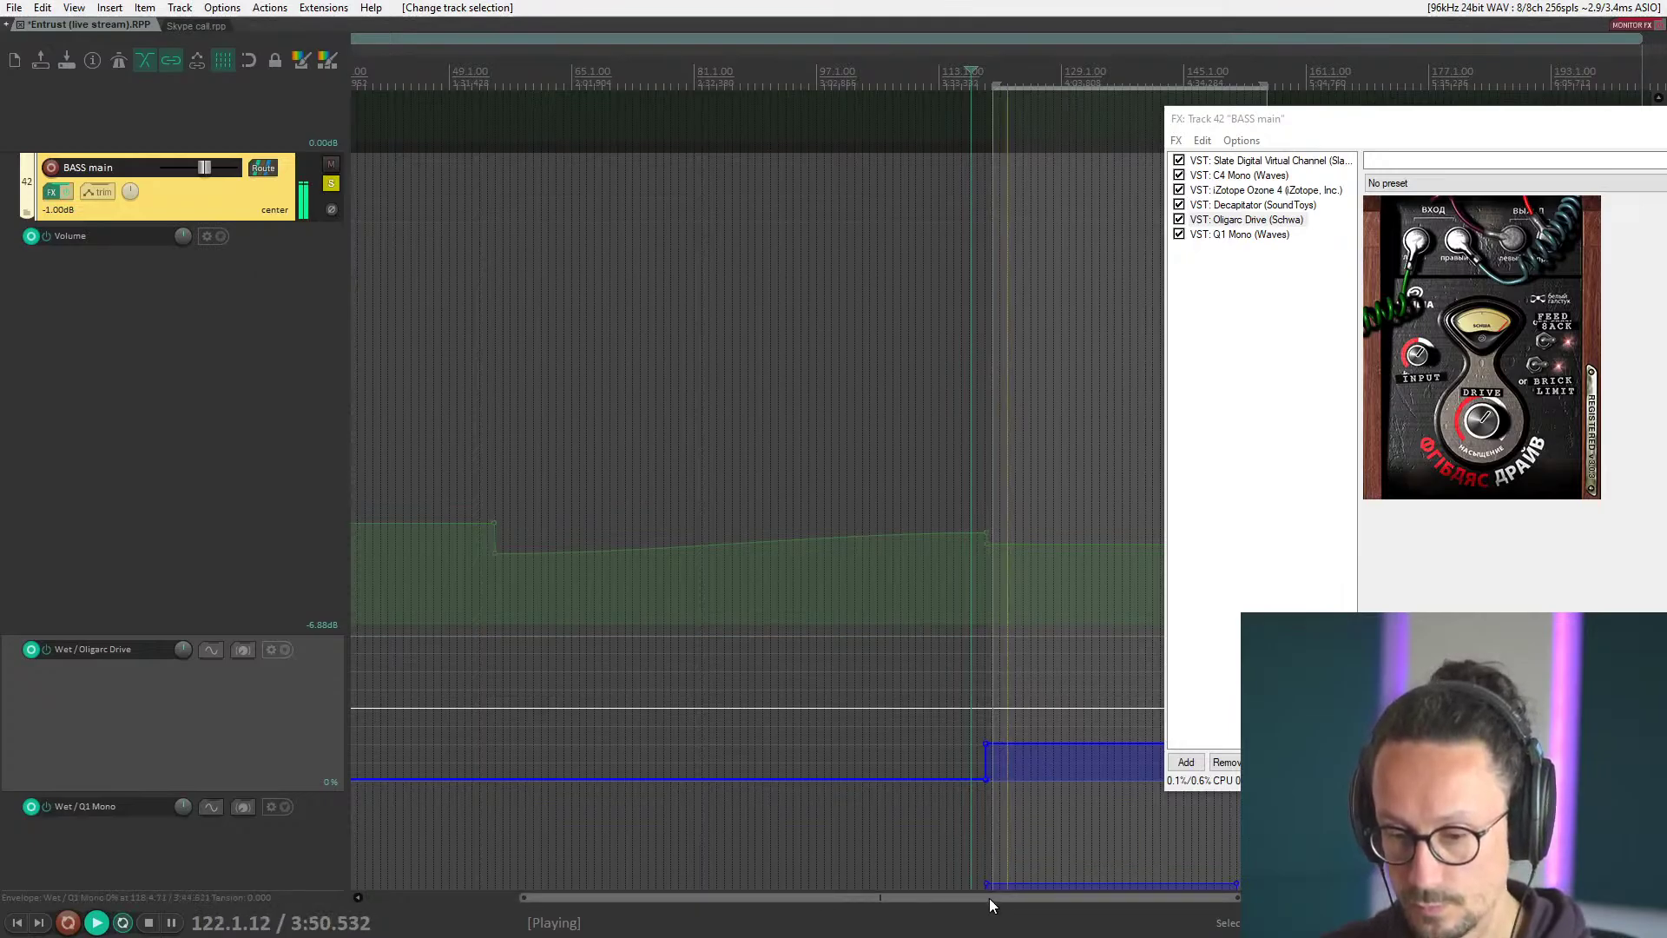
drag(988, 898, 1079, 887)
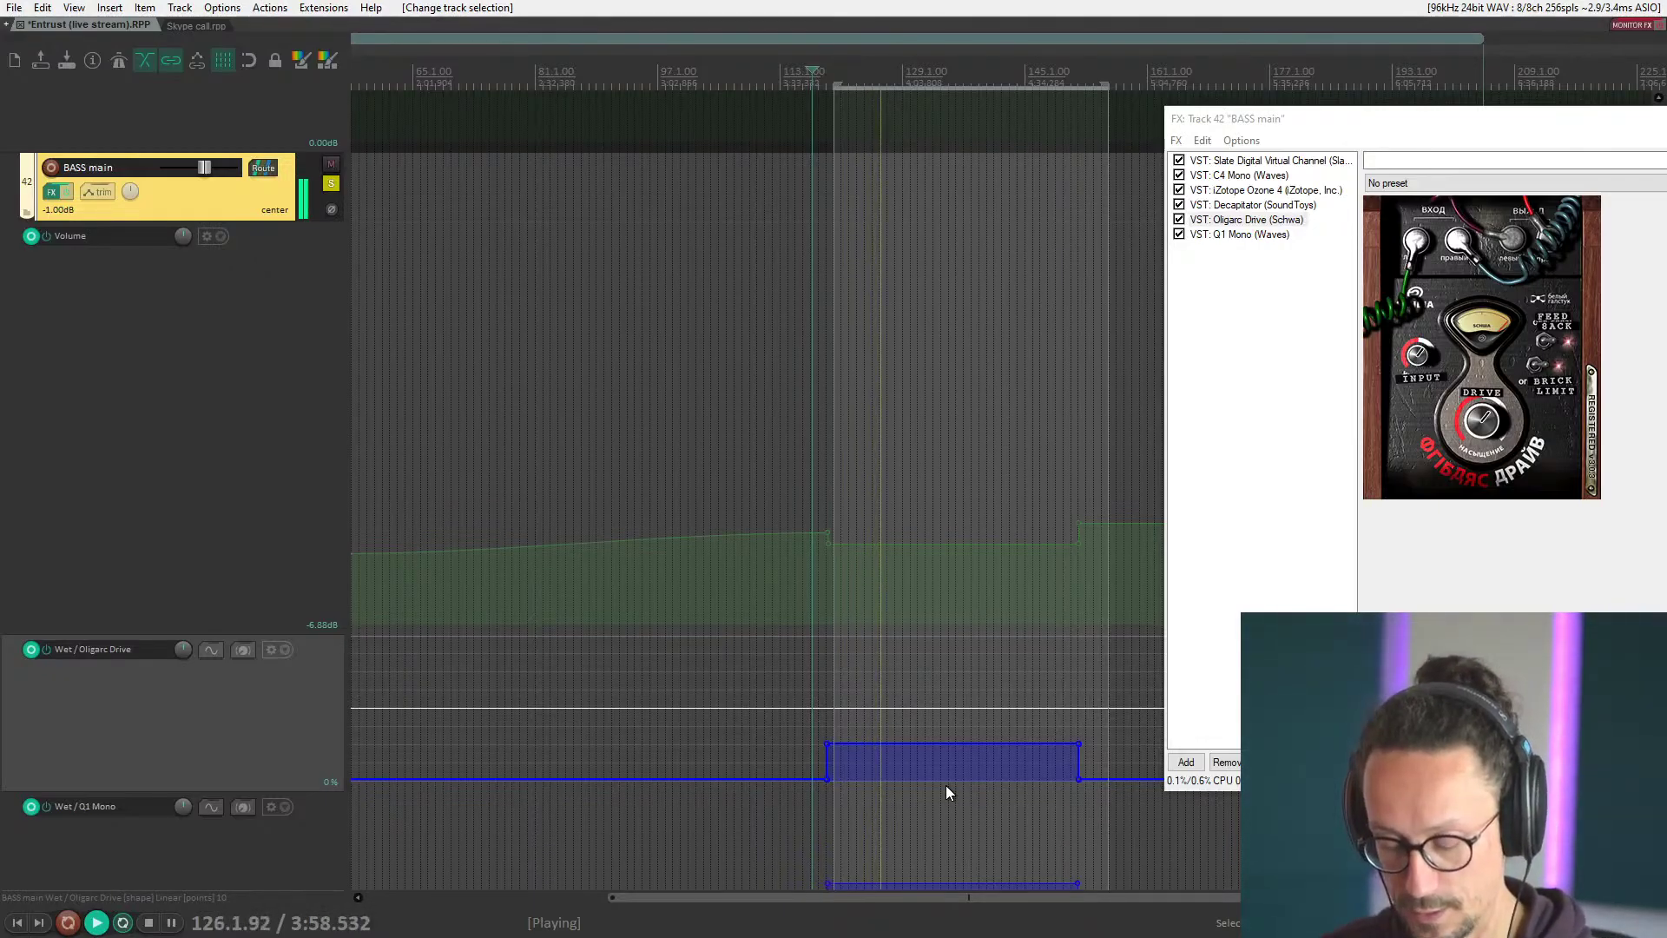
scroll(956, 761, down, 2)
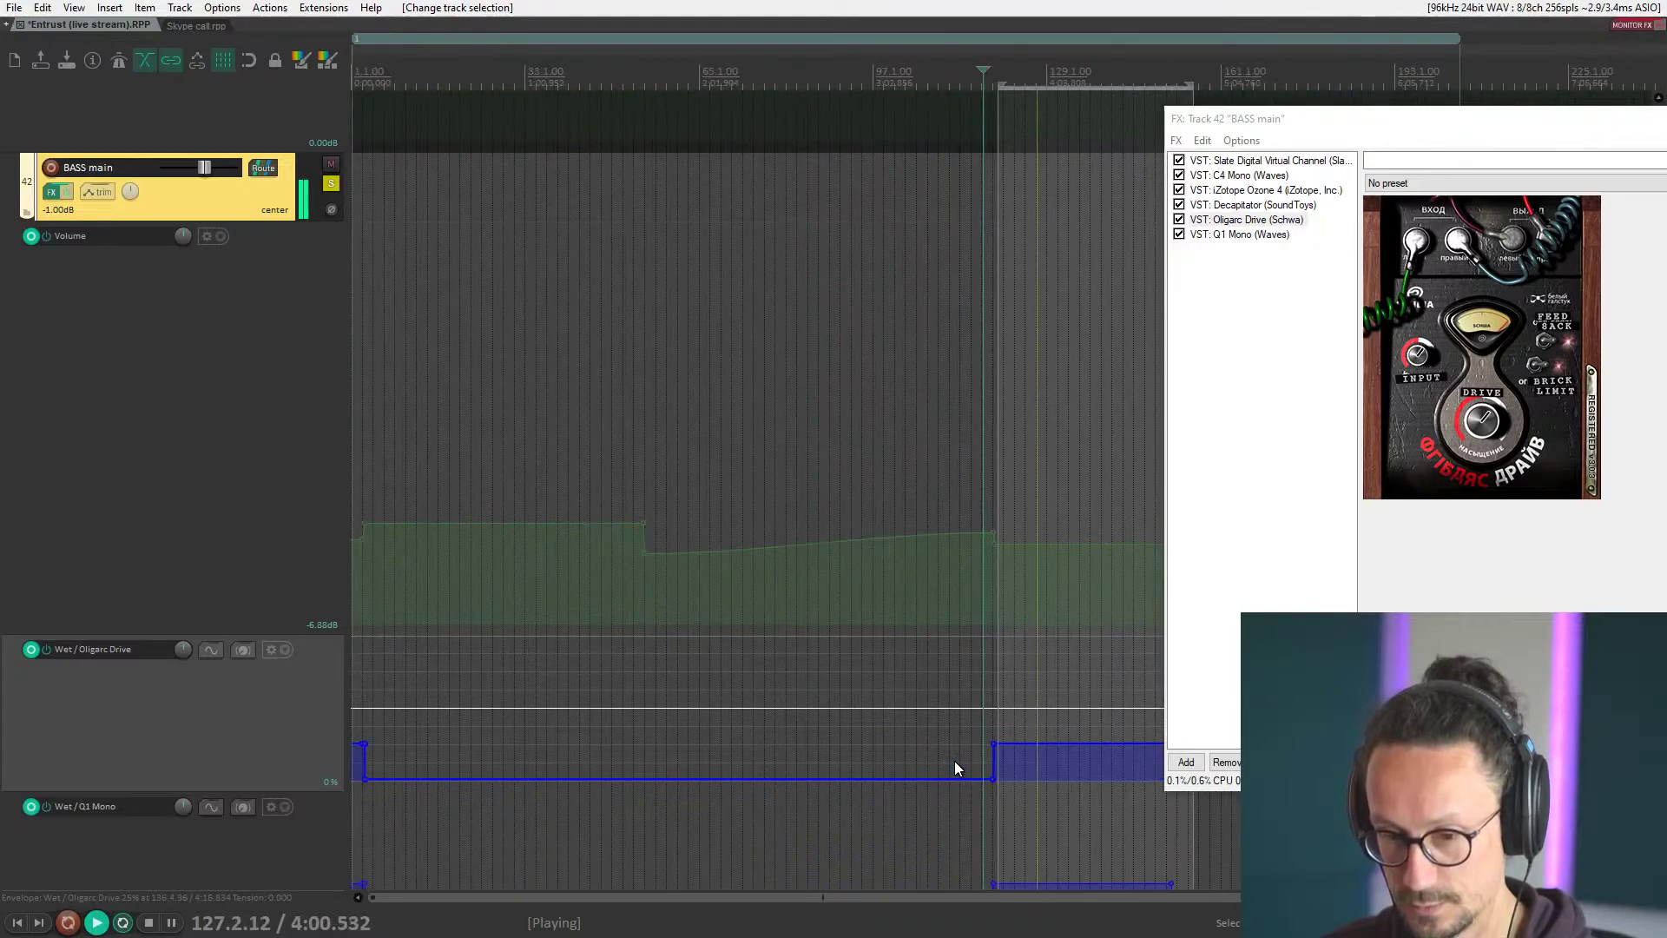
scroll(940, 739, down, 2)
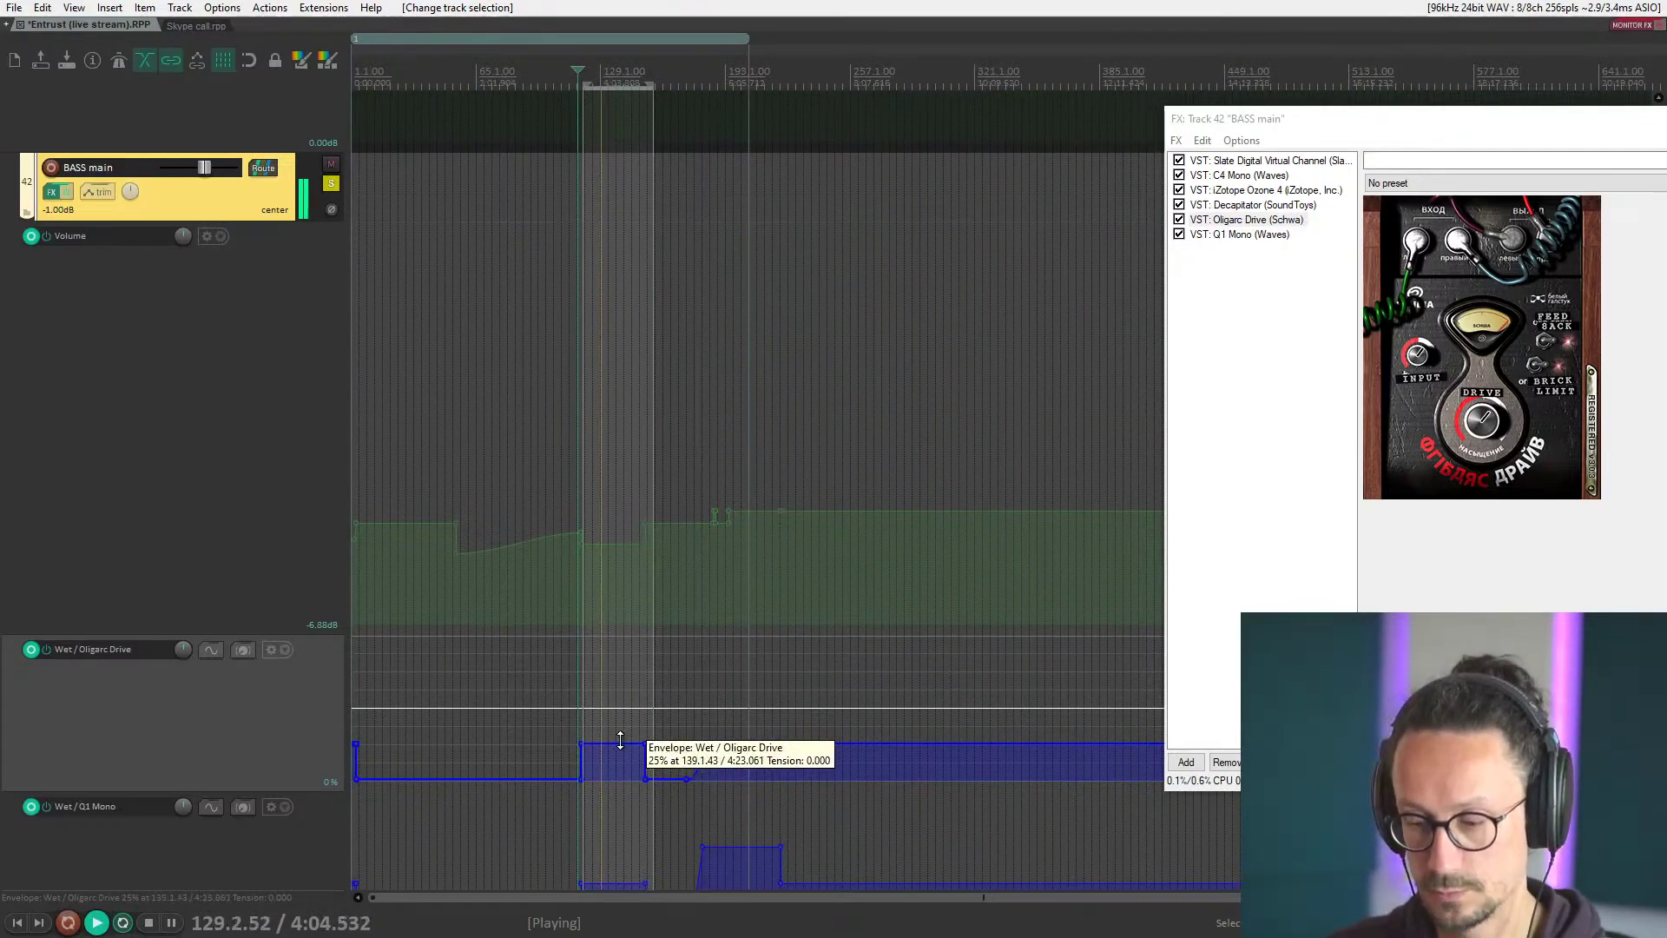
key(space)
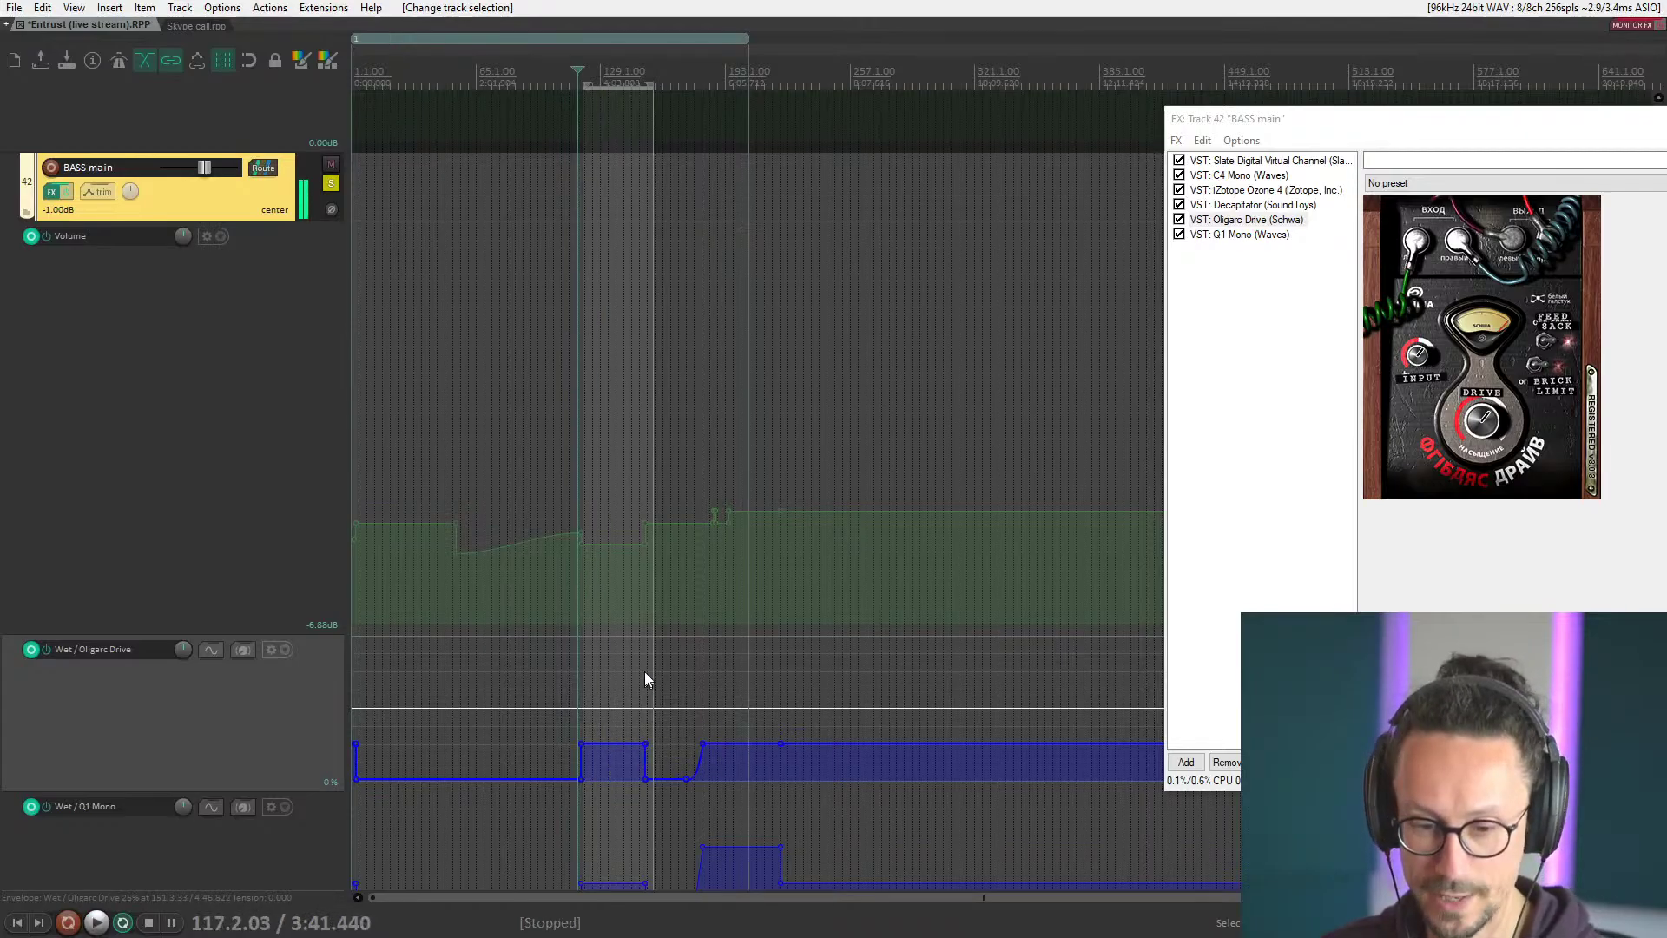
Place the edit cursor near bar 182, just after the second rise in the Oligarc Drive wet envelope, and reposition the effects window.
click(707, 710)
scroll(860, 716, up, 2)
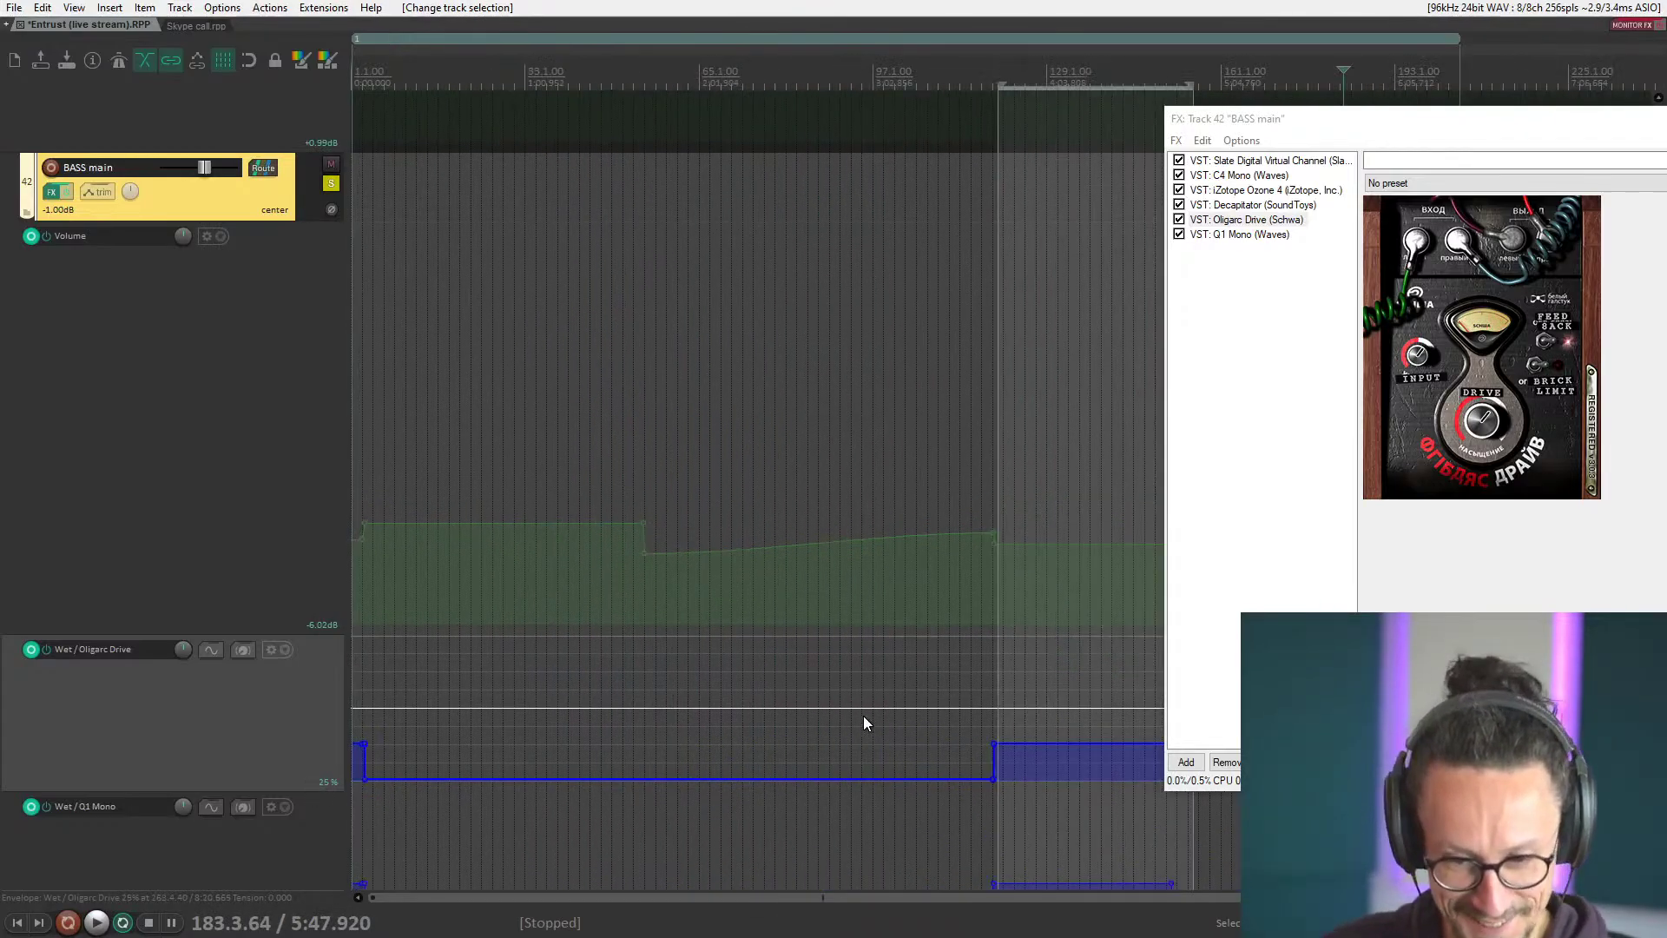
scroll(873, 707, down, 2)
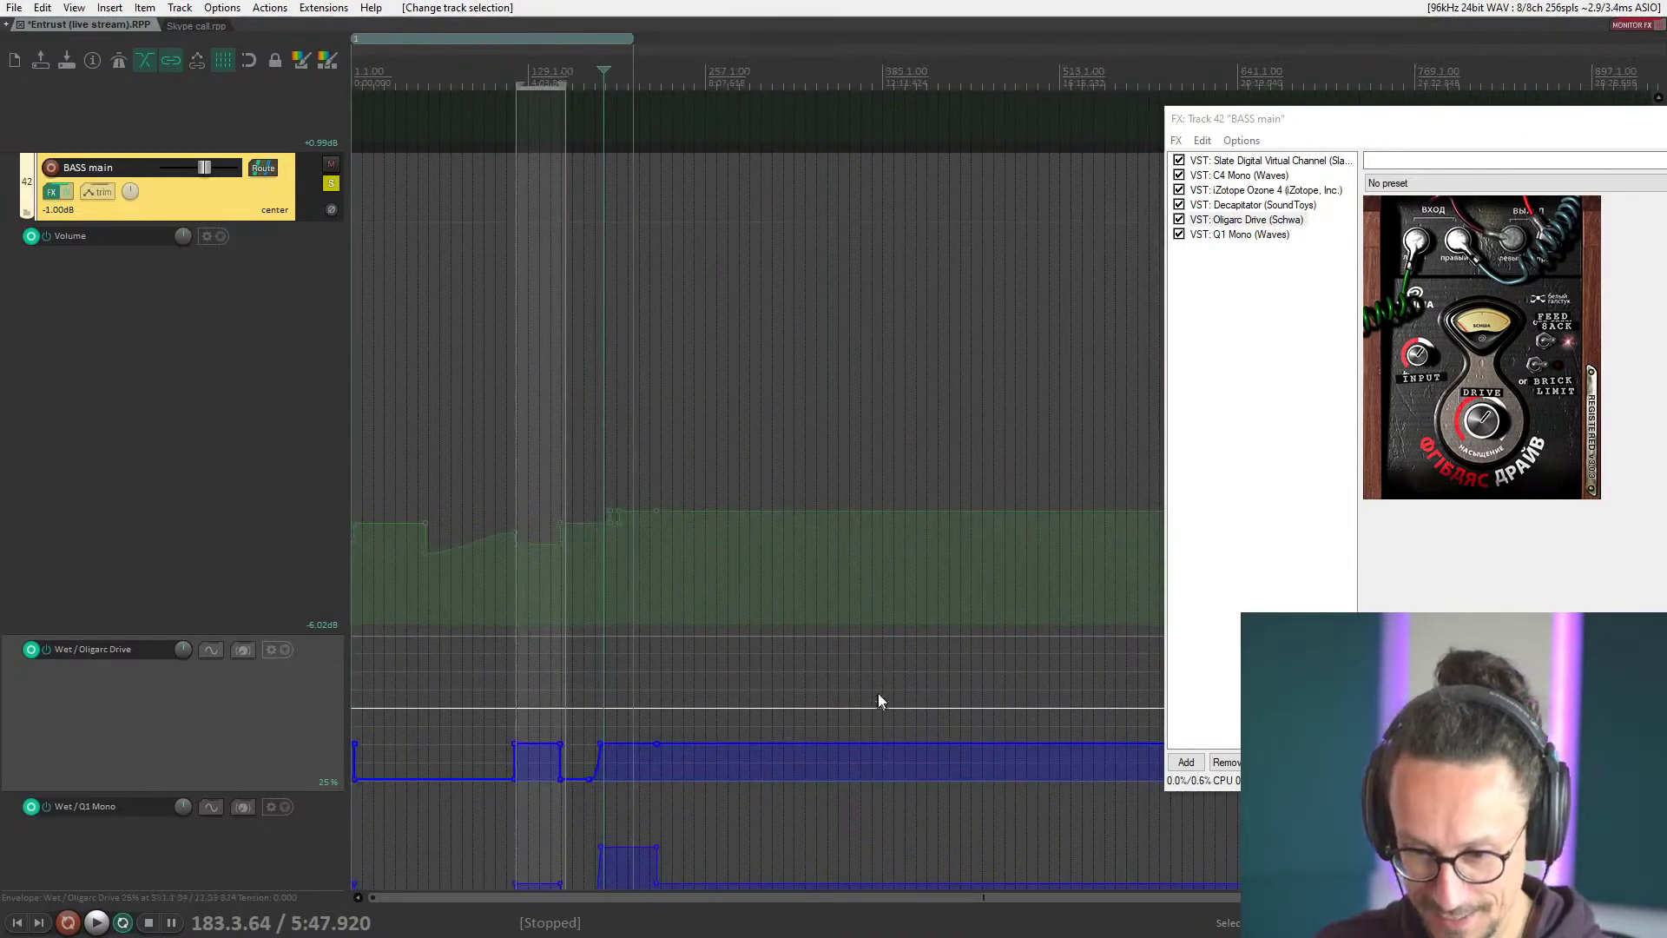
click(611, 697)
click(604, 699)
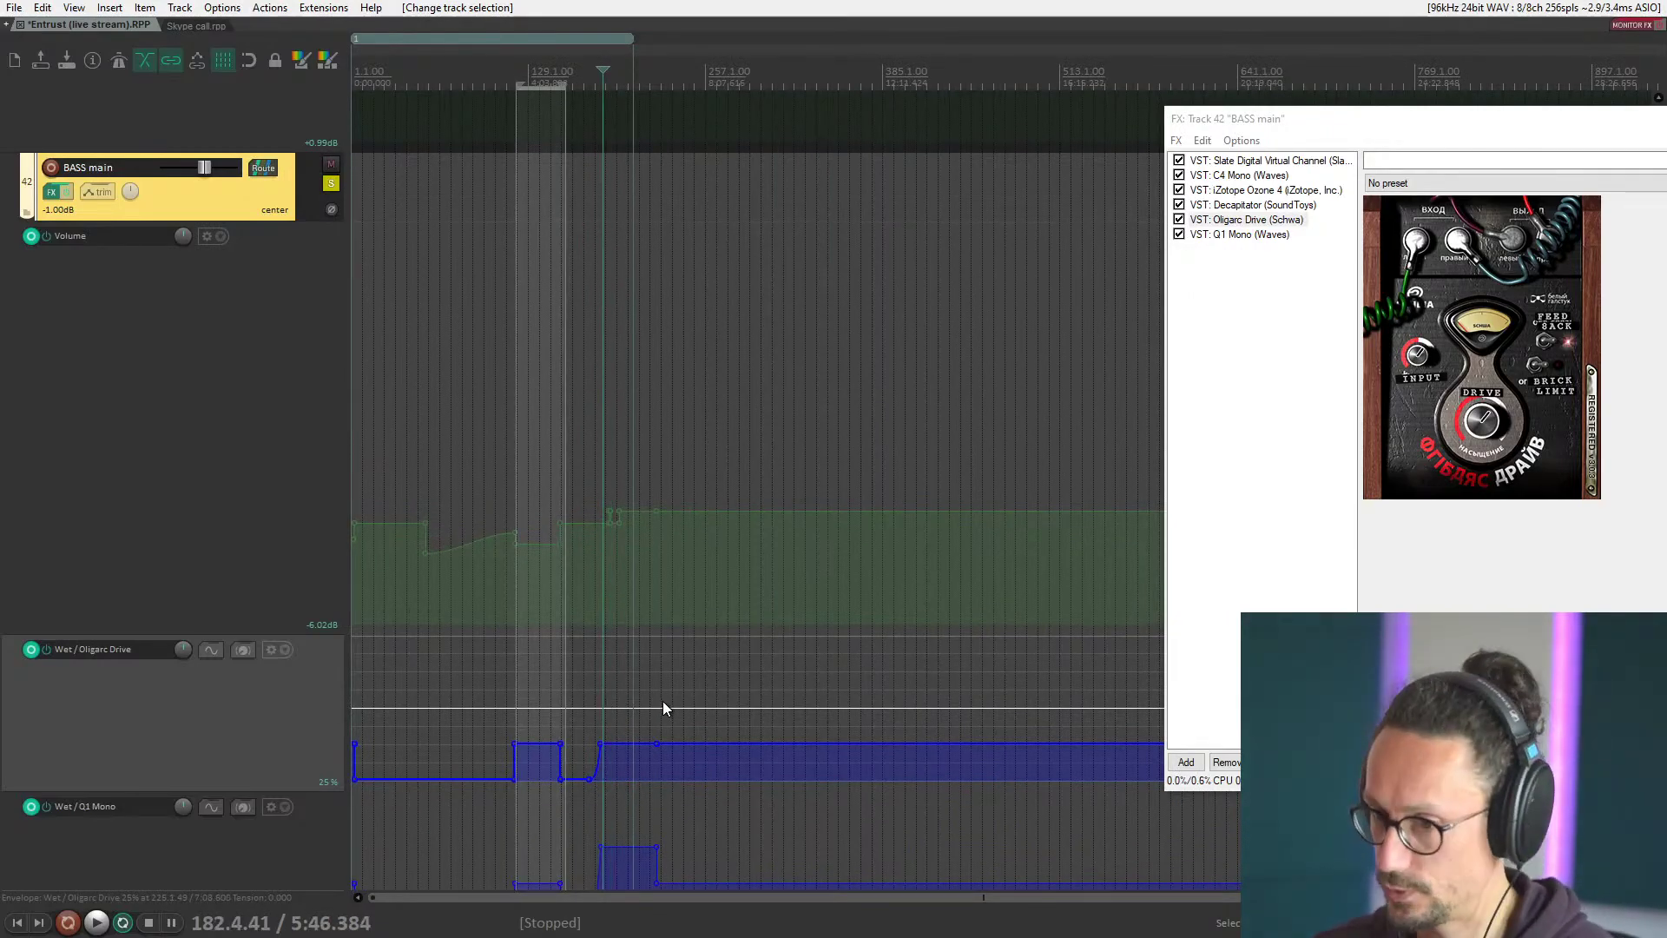
scroll(711, 720, up, 1)
scroll(711, 728, up, 1)
drag(1443, 128, 1341, 155)
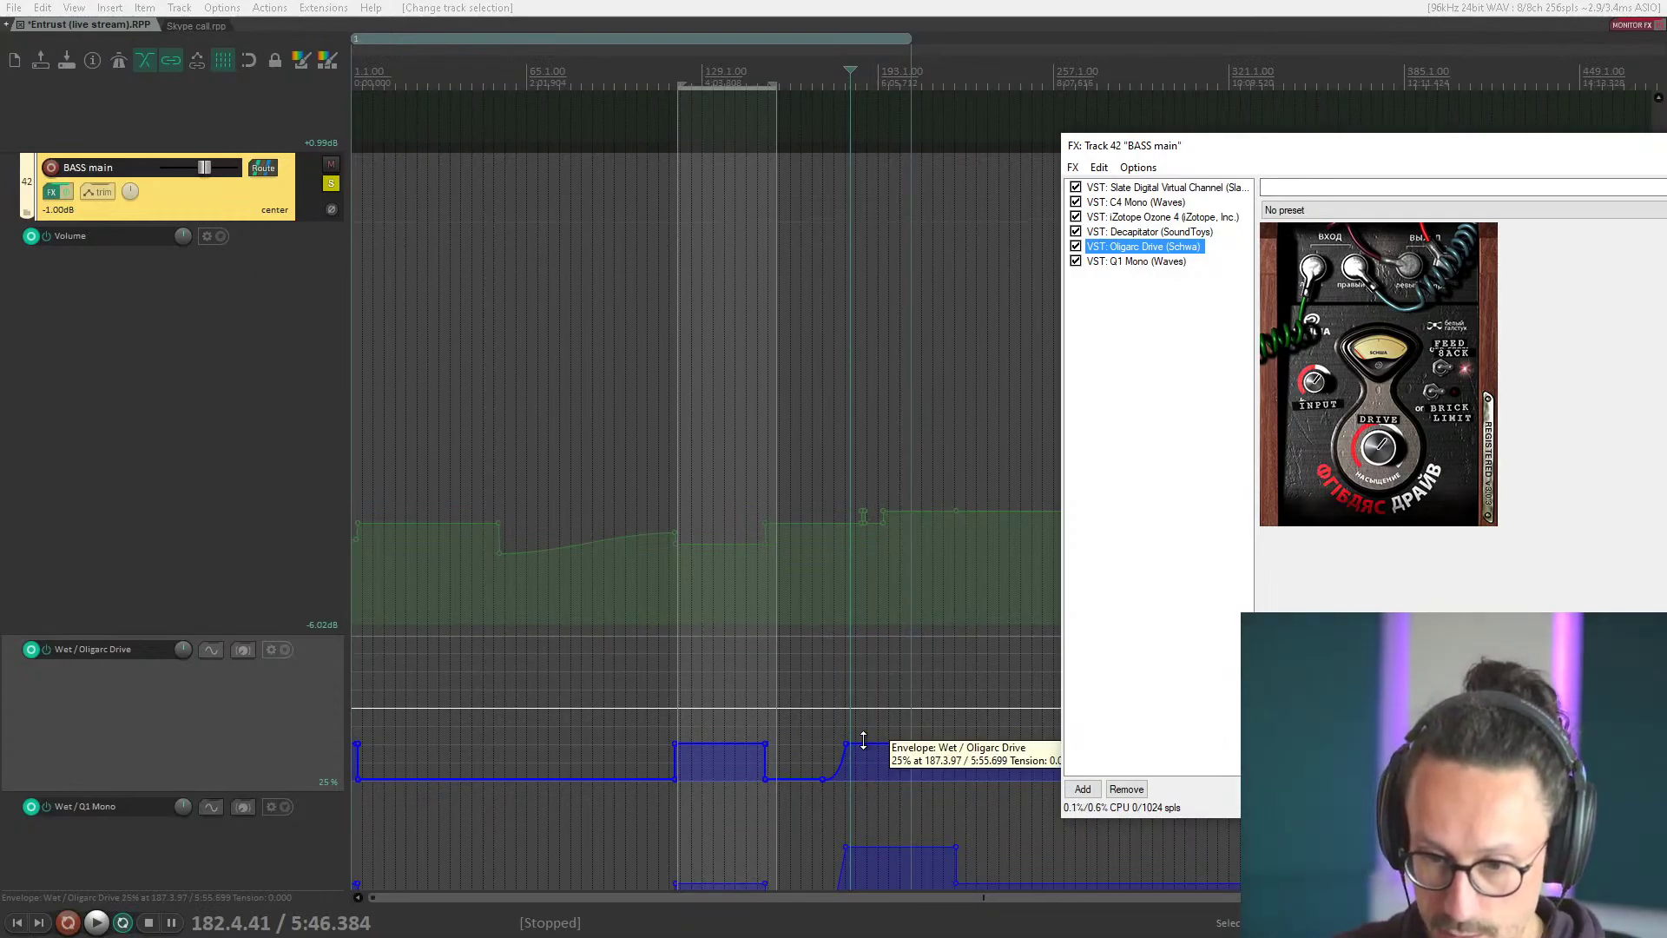
Play BASS main from bar 182 while varying the Wet / Oligarc Drive envelope level, leave it at 24%, and stop playback.
key(space)
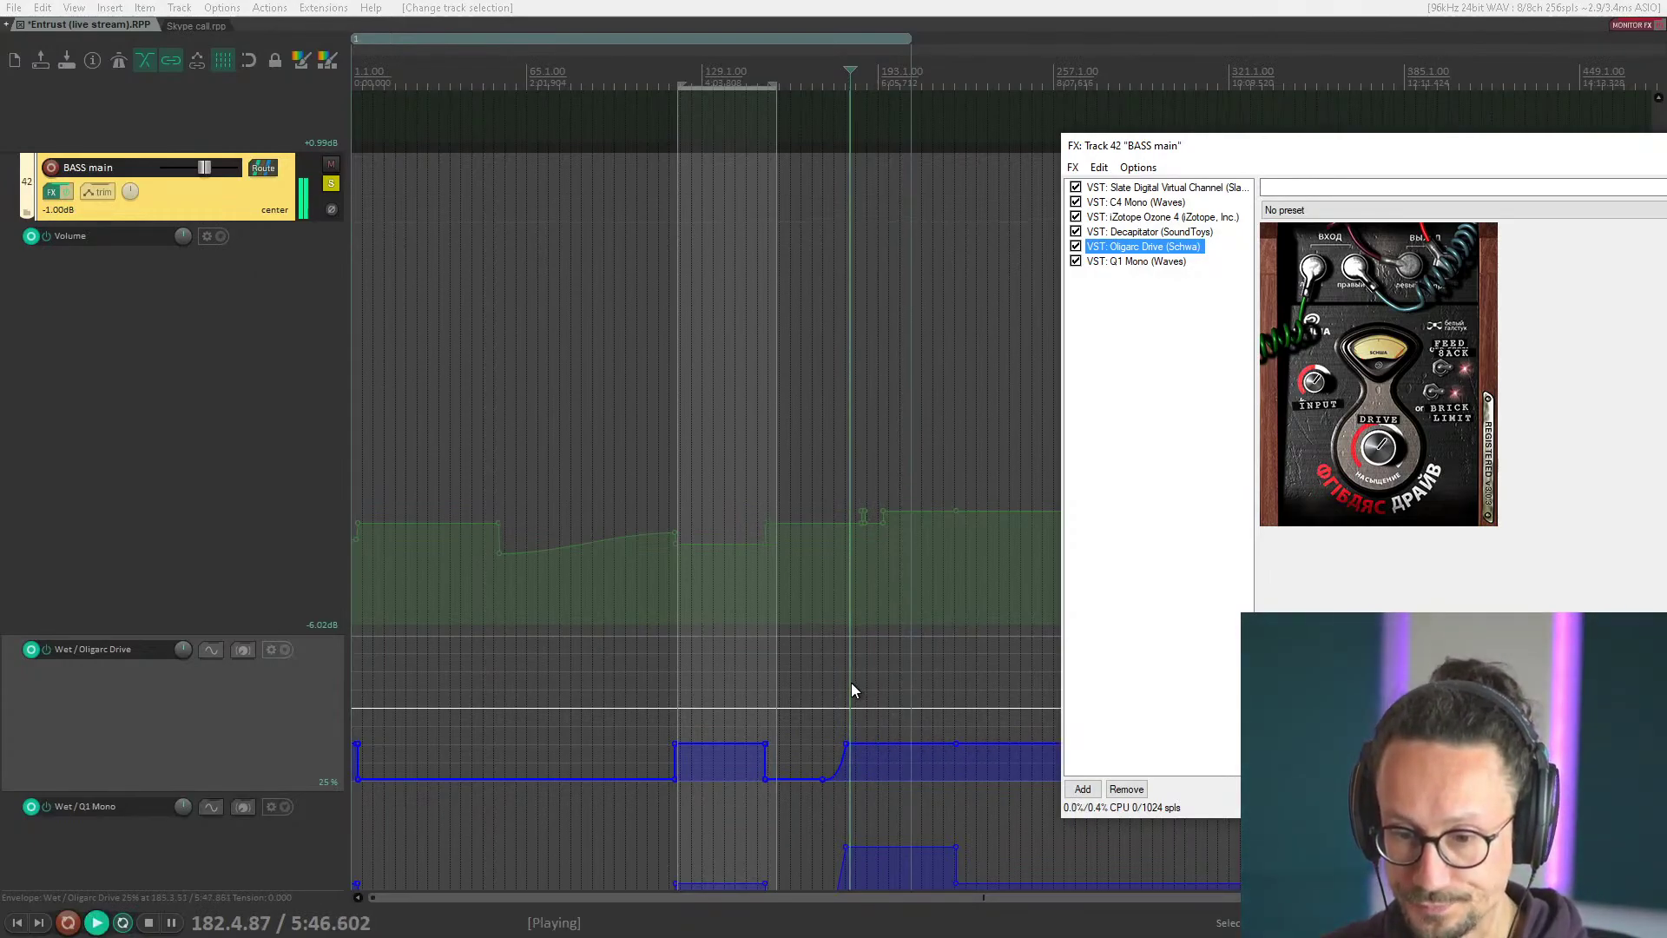
drag(863, 765, 865, 655)
key(space)
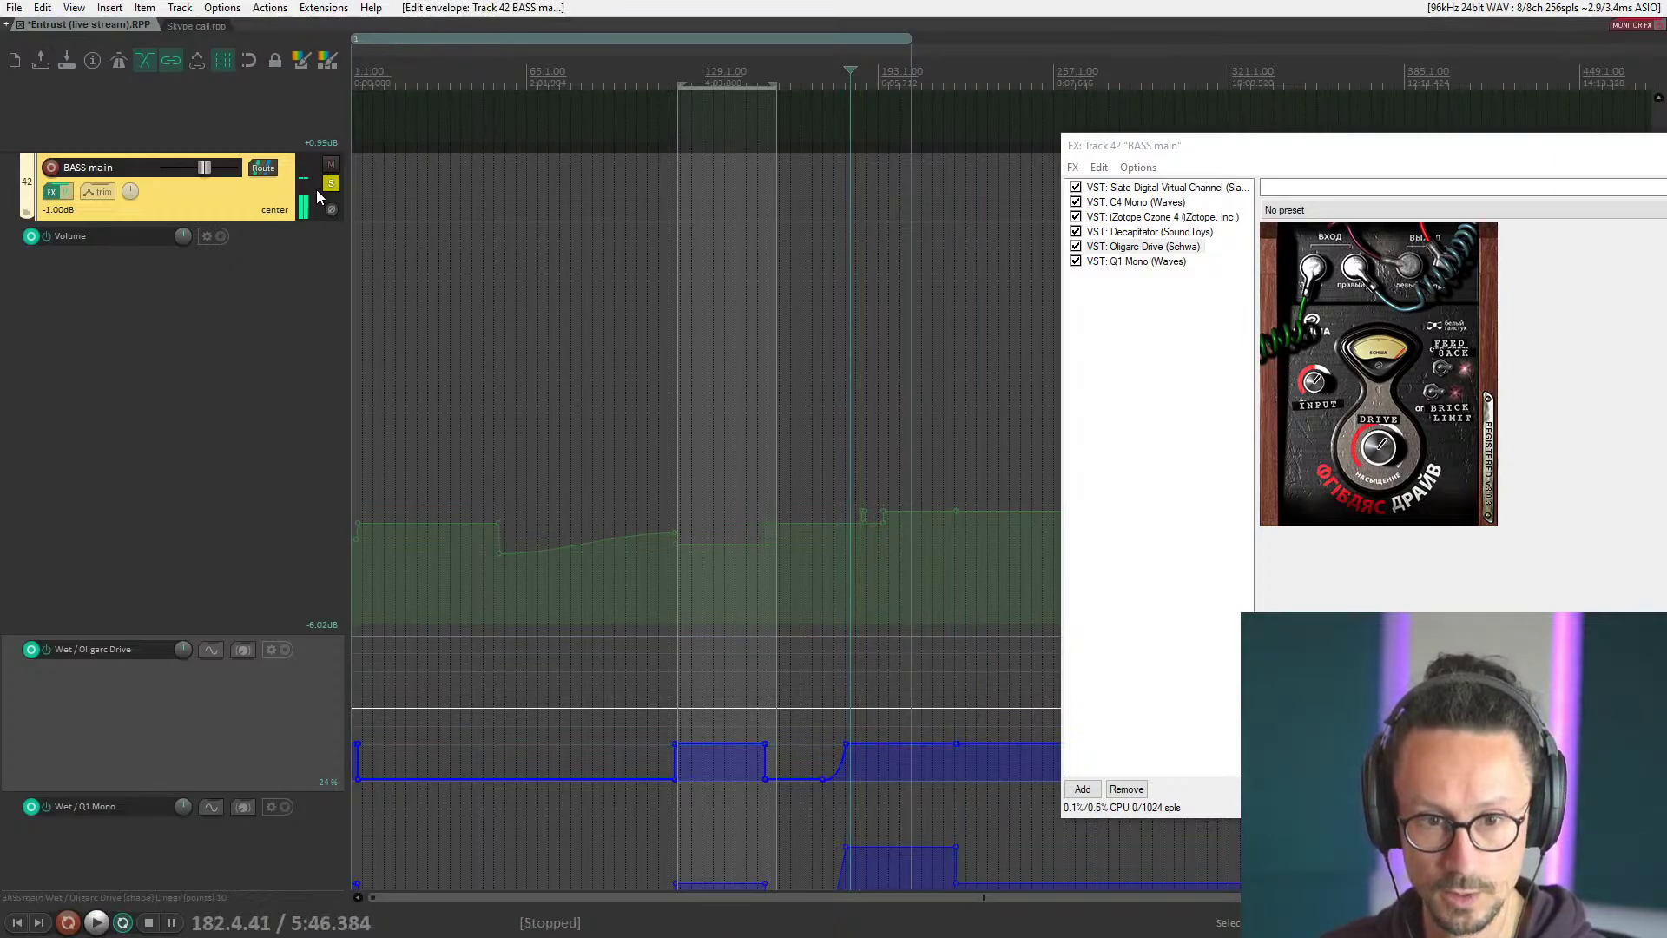
Unsolo BASS main and close its effects chain.
click(330, 184)
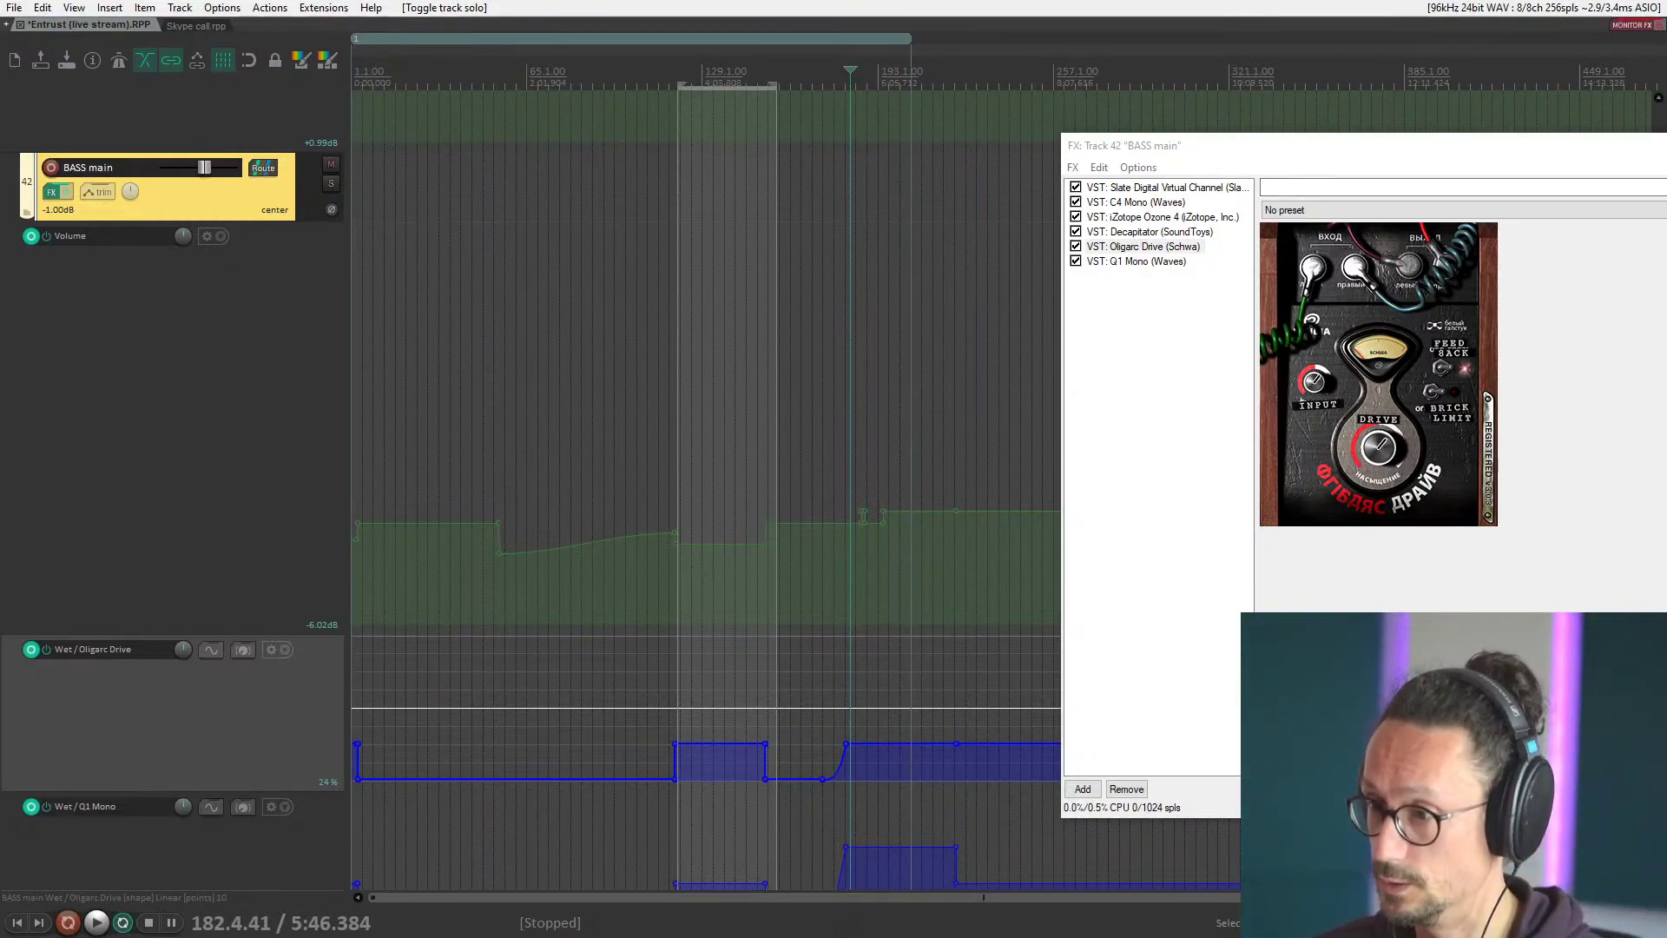
drag(1666, 152, 1380, 142)
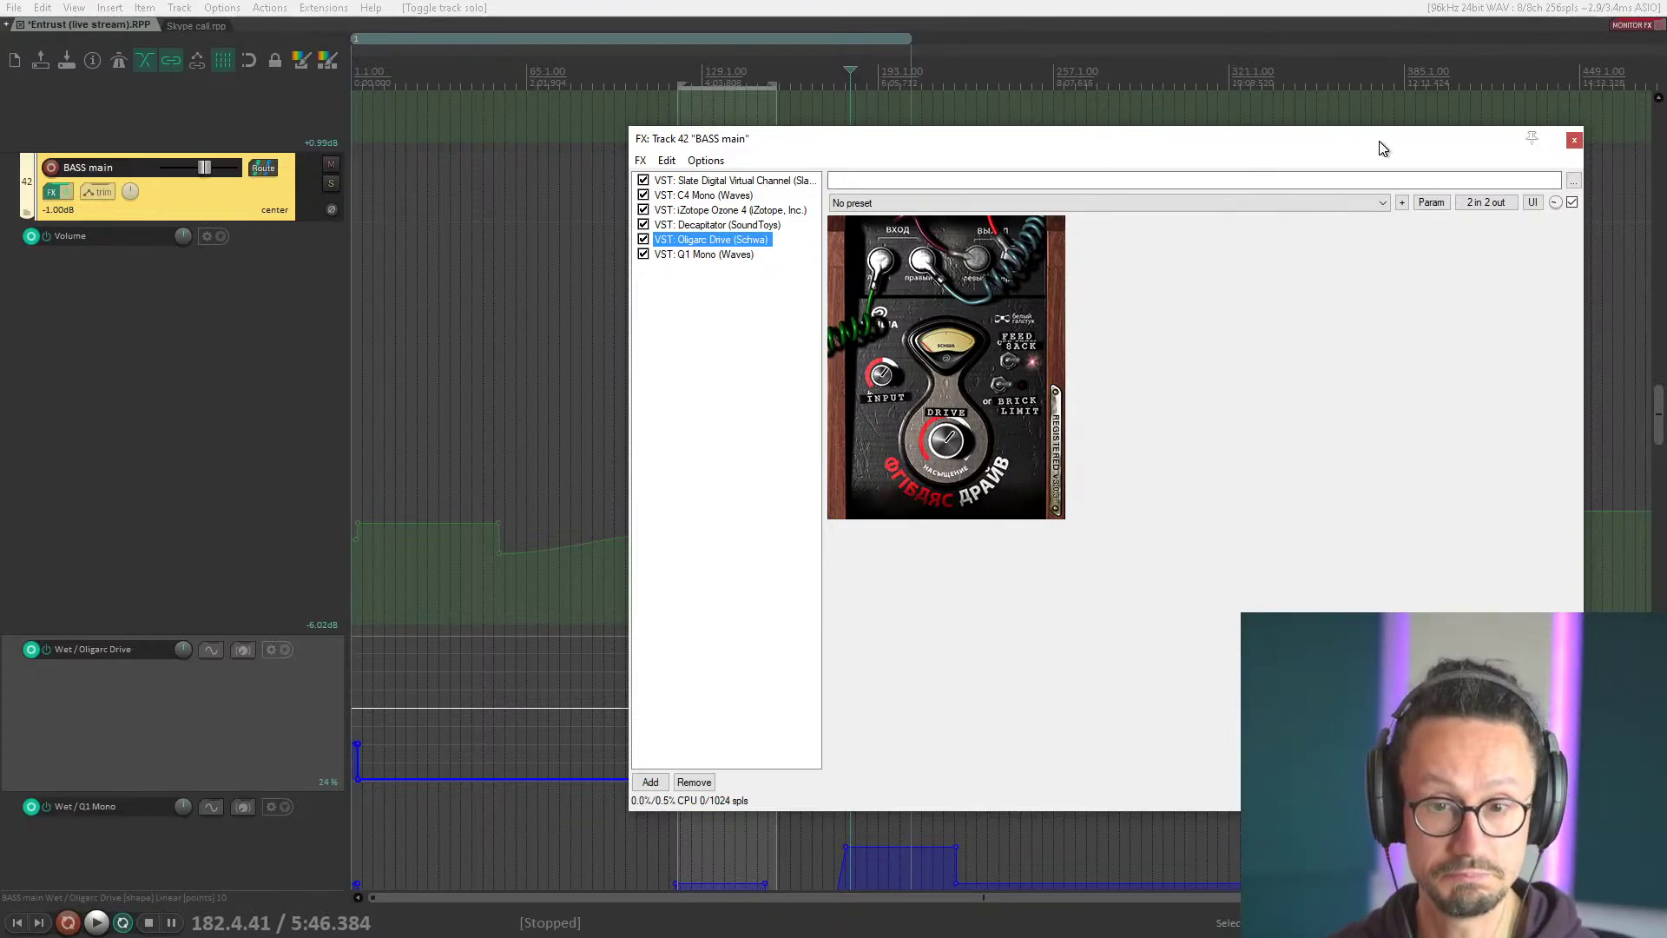
click(1575, 140)
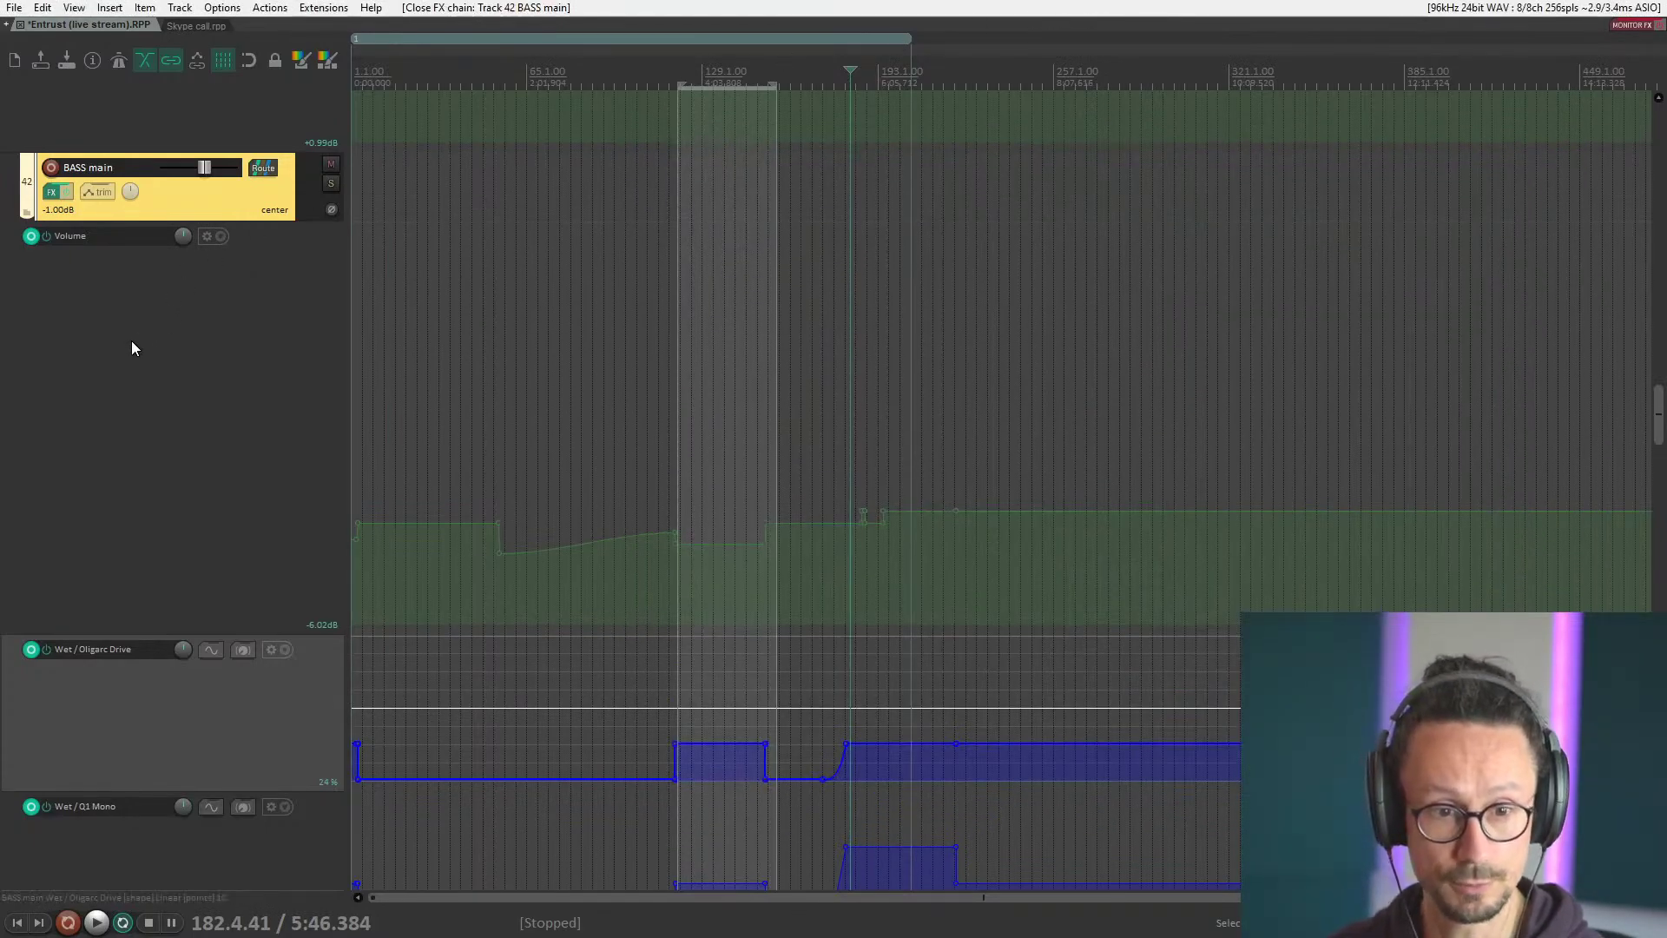
Select the BASS DI track and look over it, the Q1 Mono wet automation, and the heavy guitar tracks.
scroll(138, 401, down, 10)
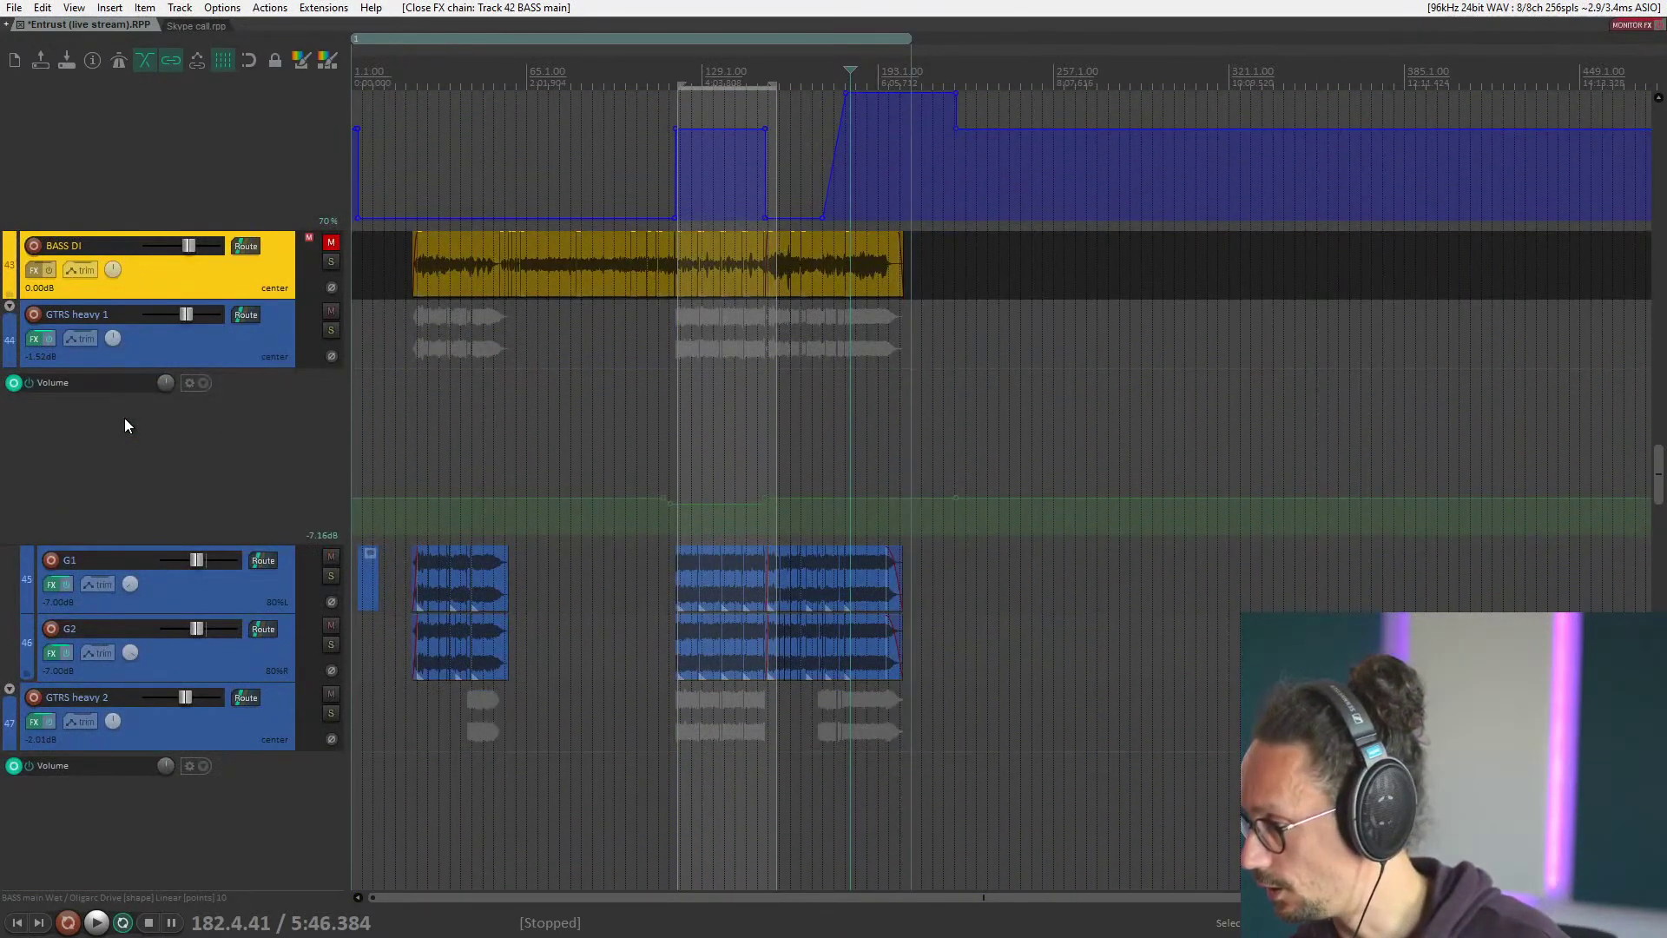
scroll(124, 418, down, 1)
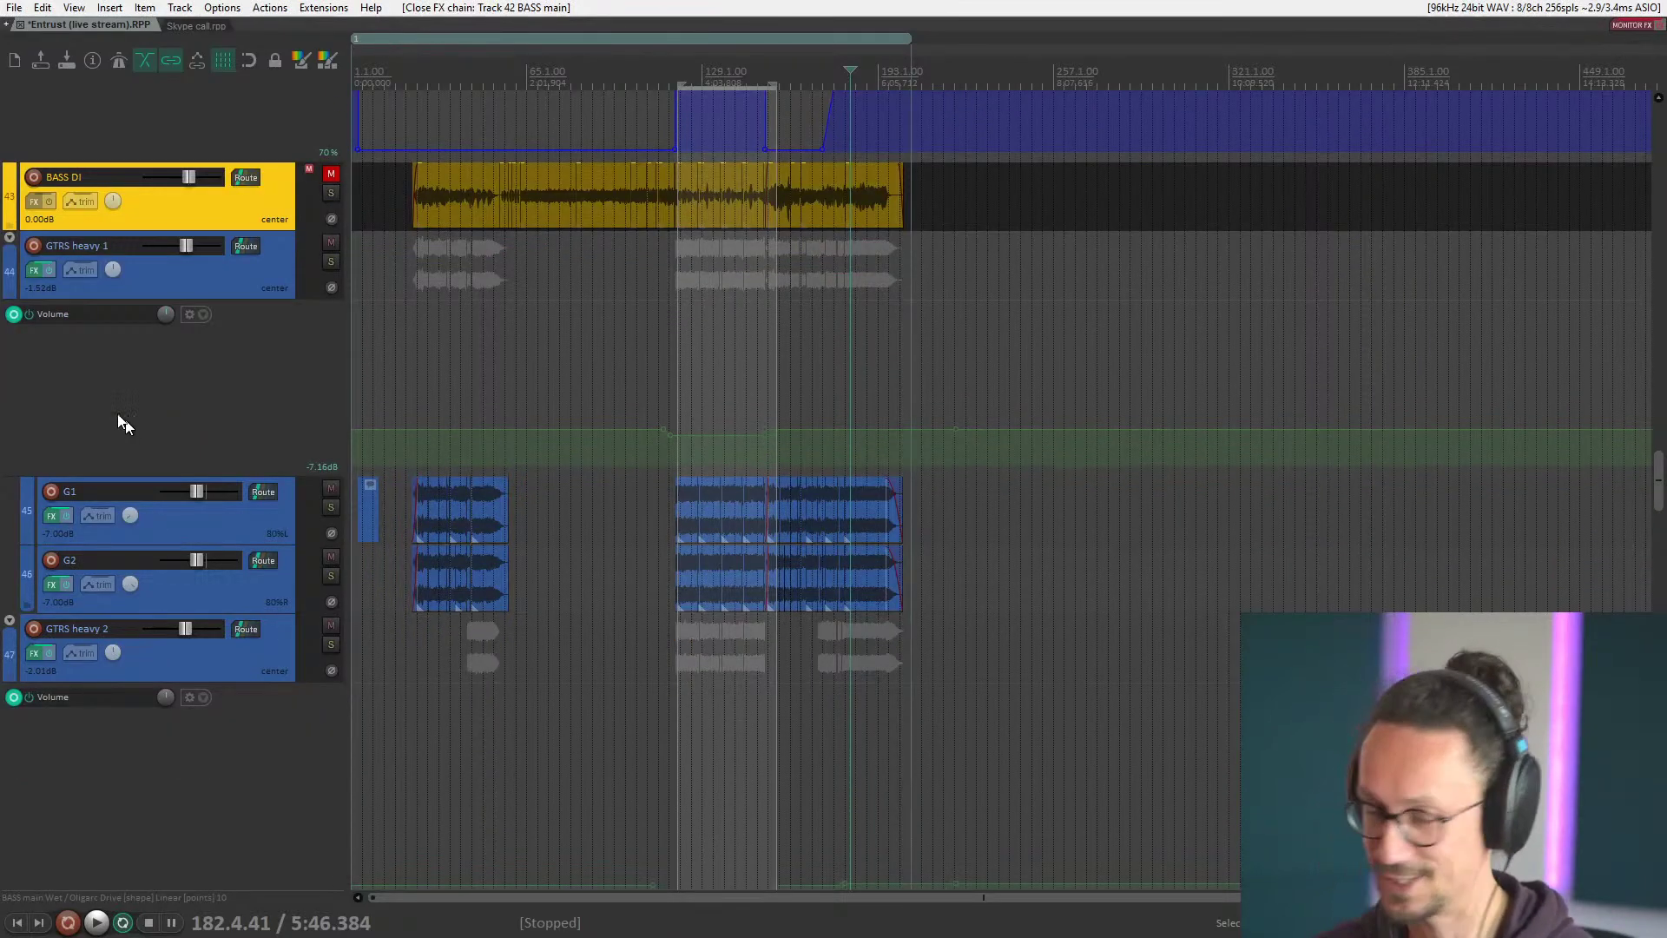
click(222, 217)
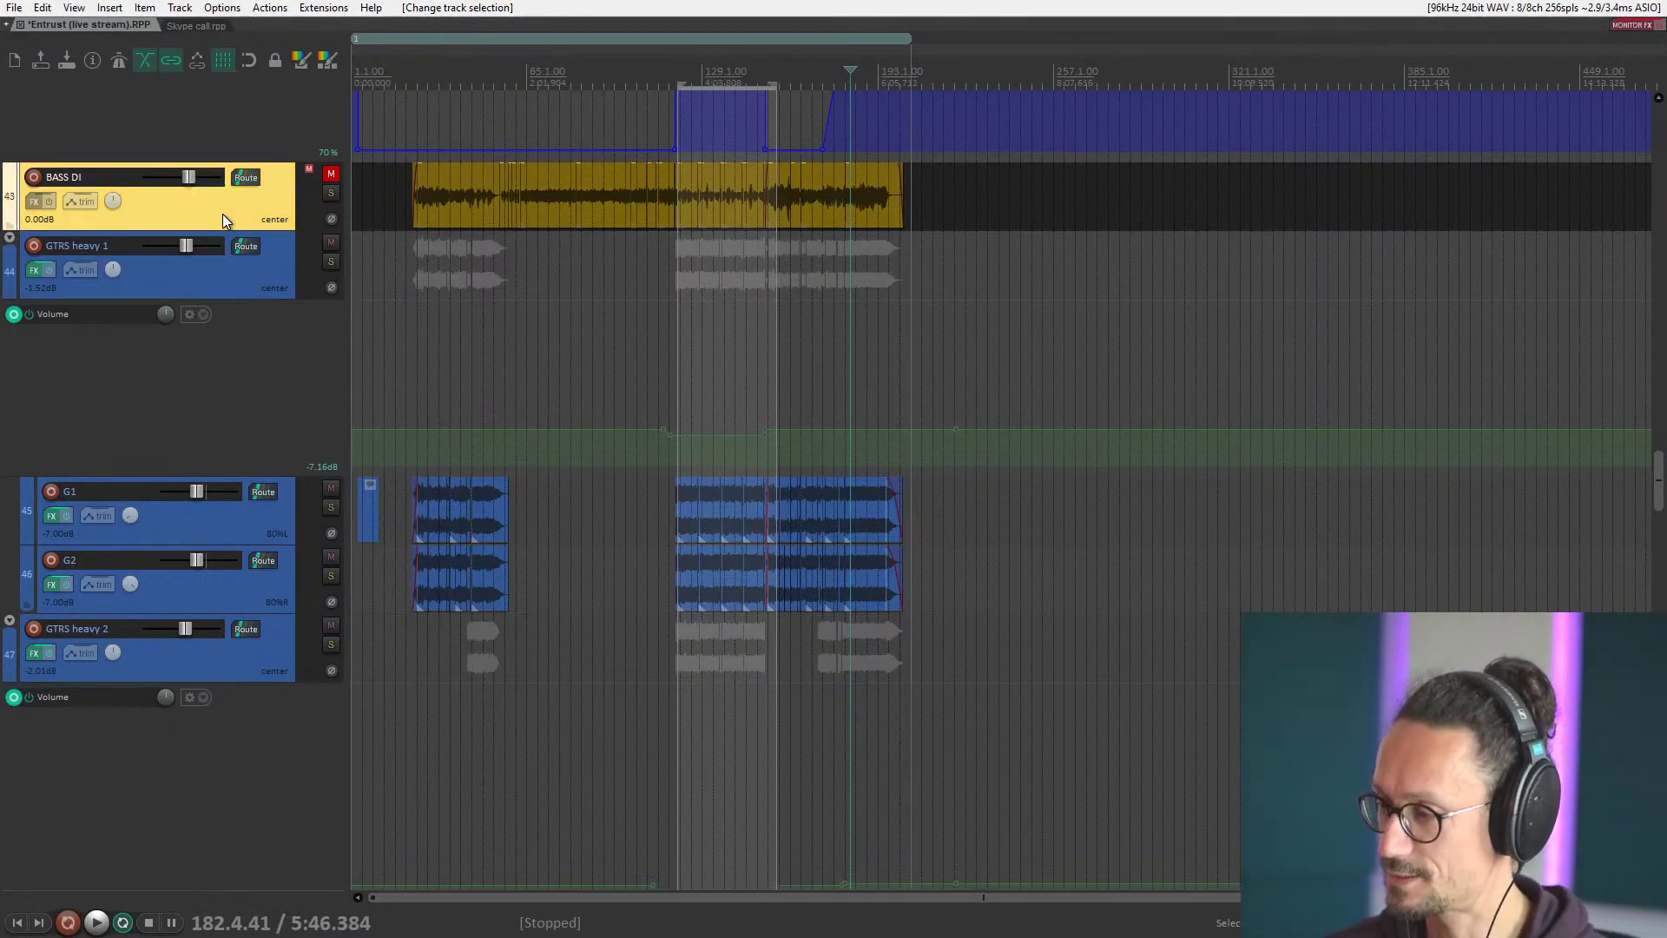
scroll(231, 220, up, 3)
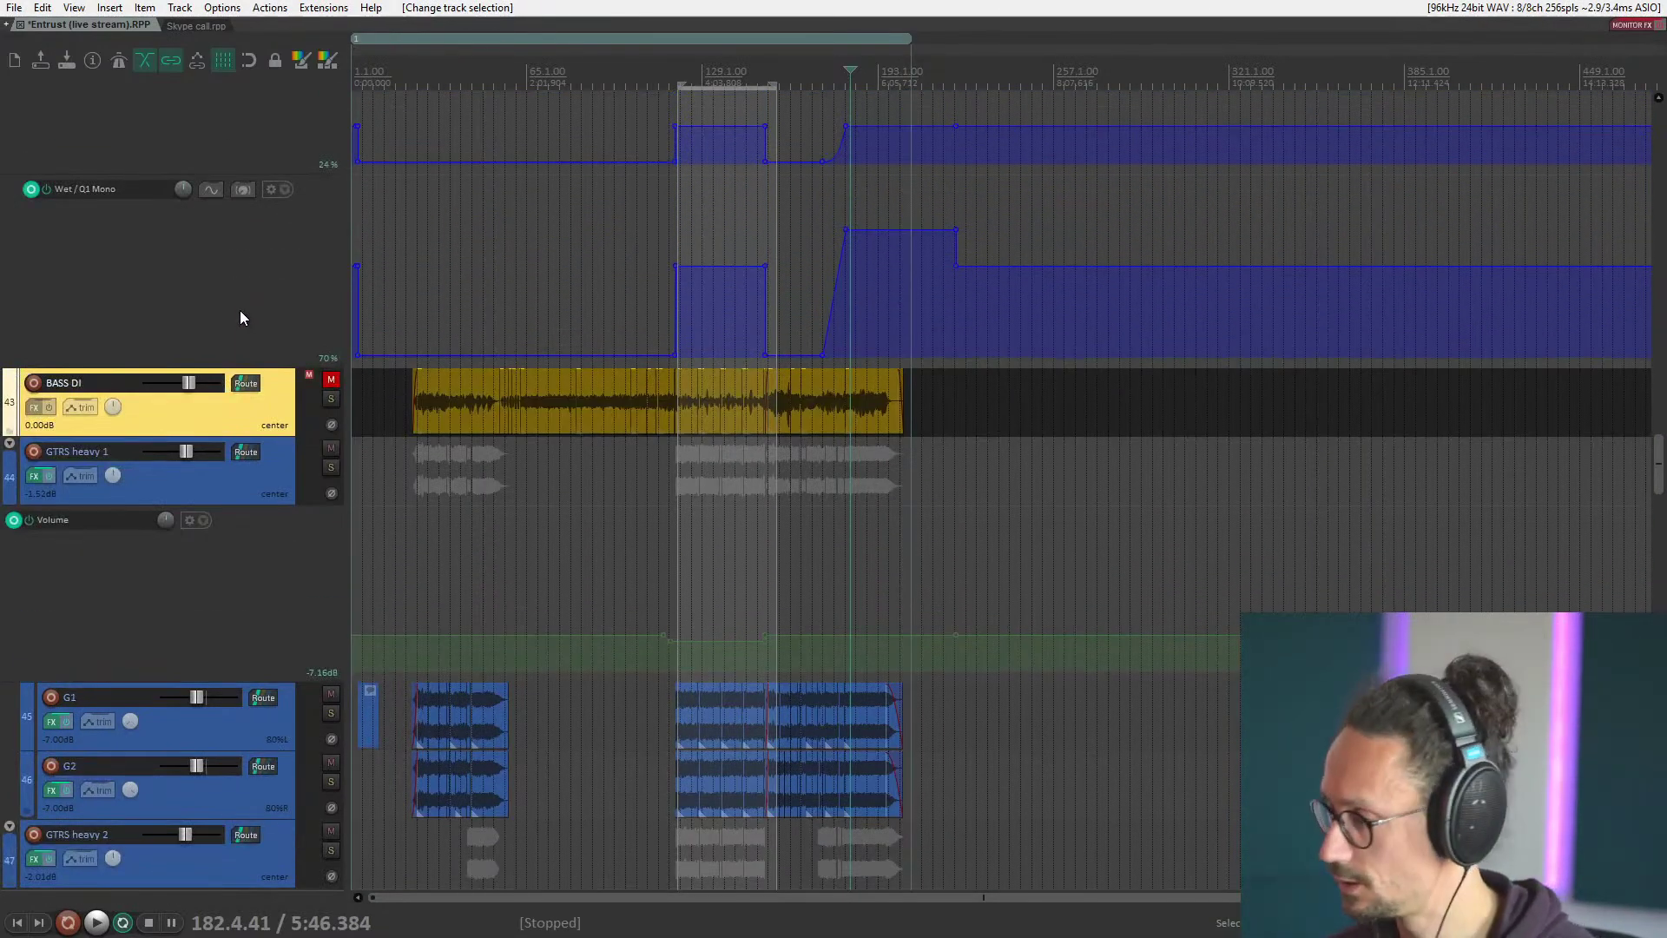
scroll(240, 317, down, 1)
scroll(233, 327, down, 1)
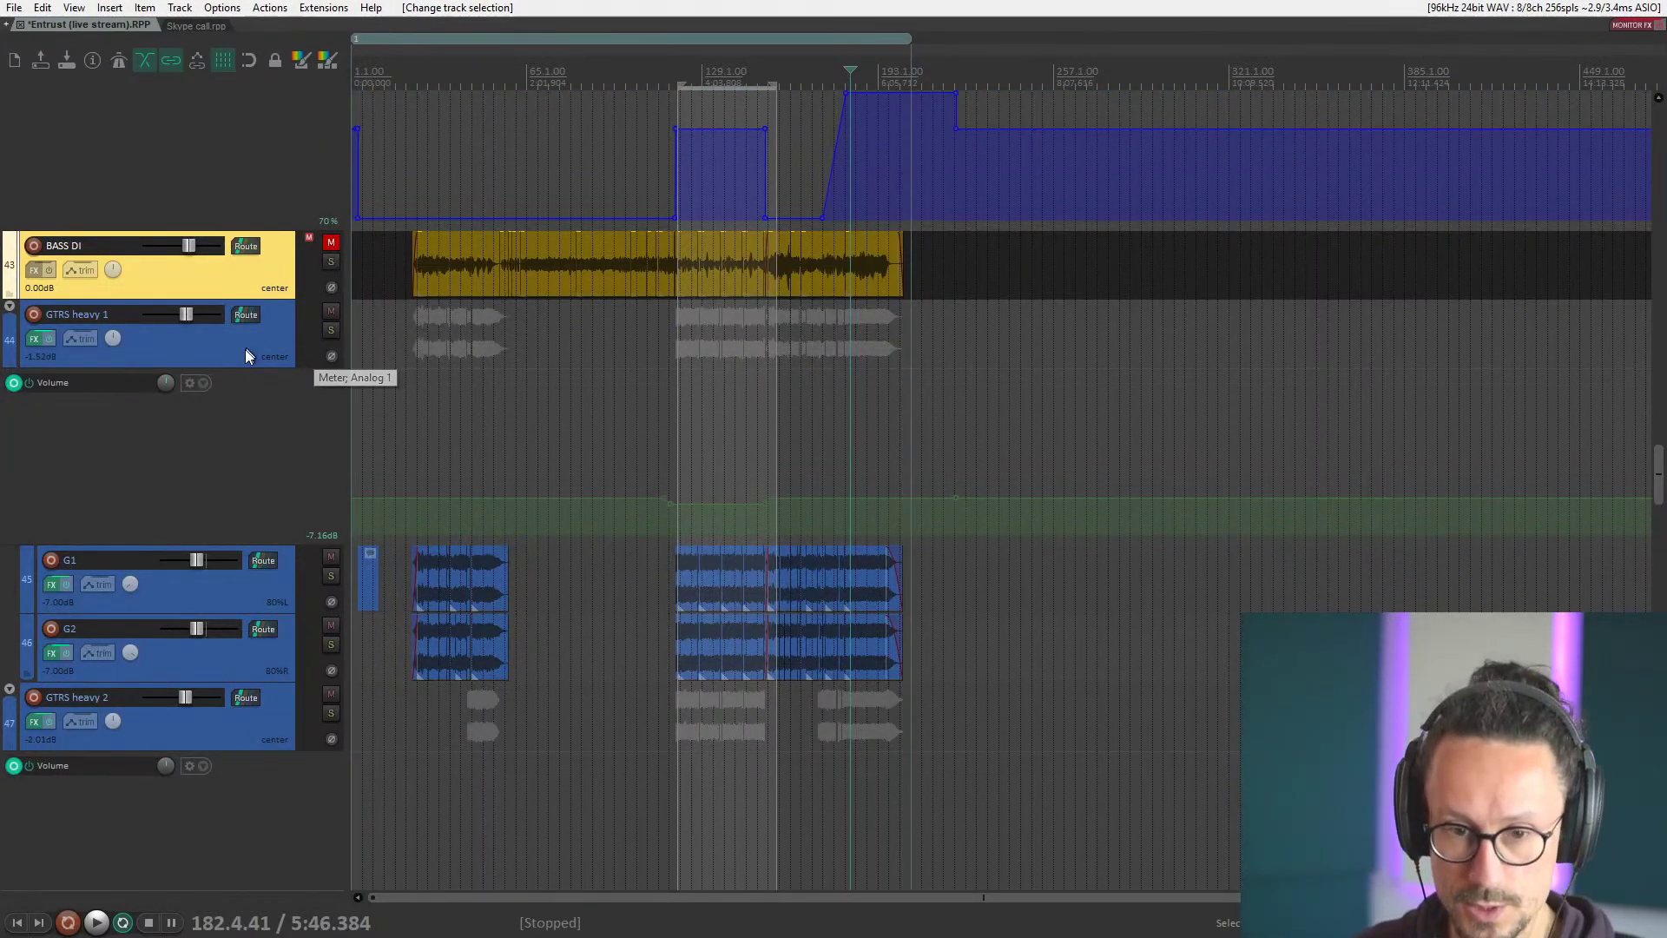
scroll(278, 390, up, 3)
scroll(279, 396, down, 4)
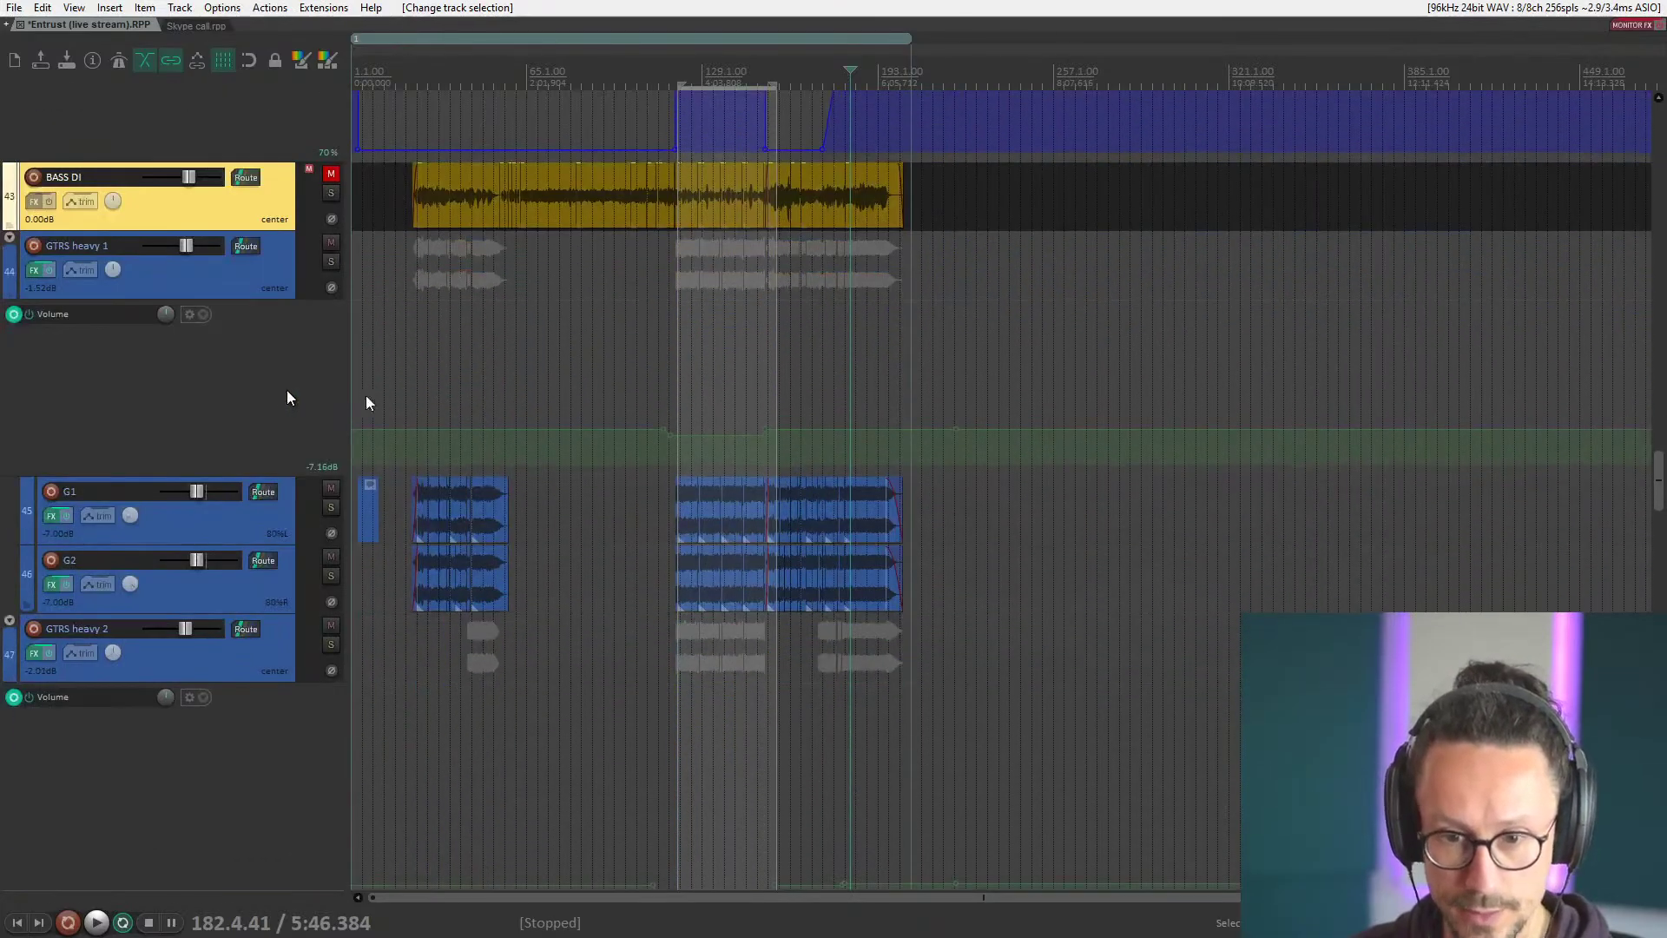
Select the GTRS heavy 1 volume envelope, play the mix briefly from bar 26, and stop playback.
click(422, 366)
scroll(234, 286, up, 7)
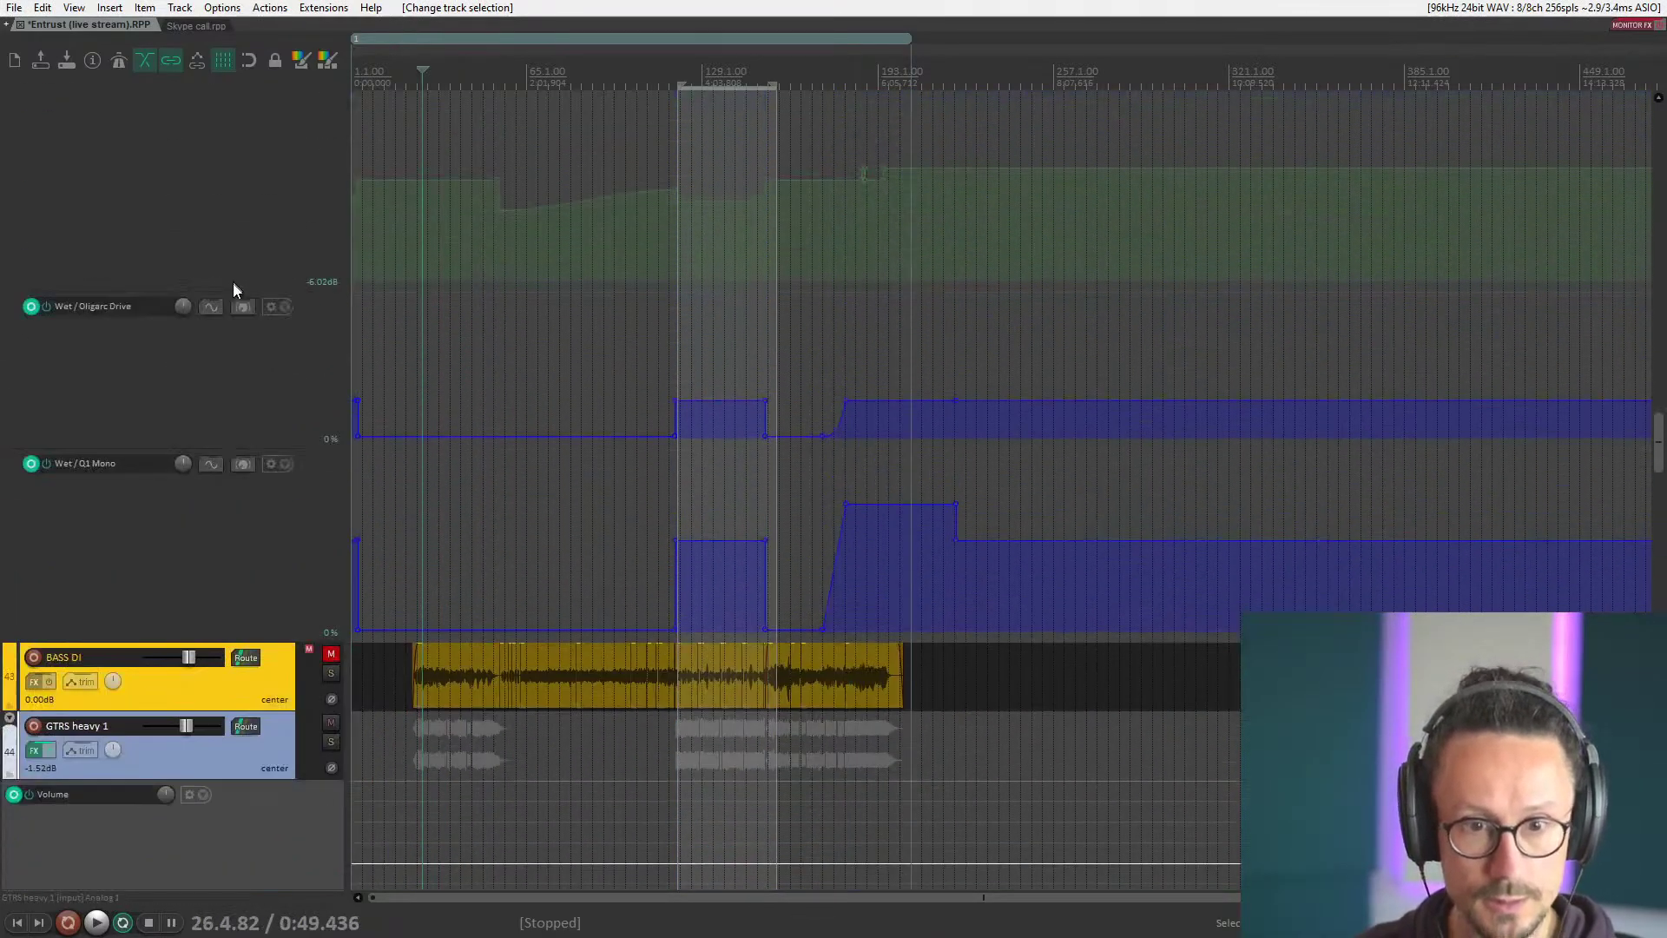
scroll(253, 272, down, 9)
scroll(252, 427, up, 7)
key(space)
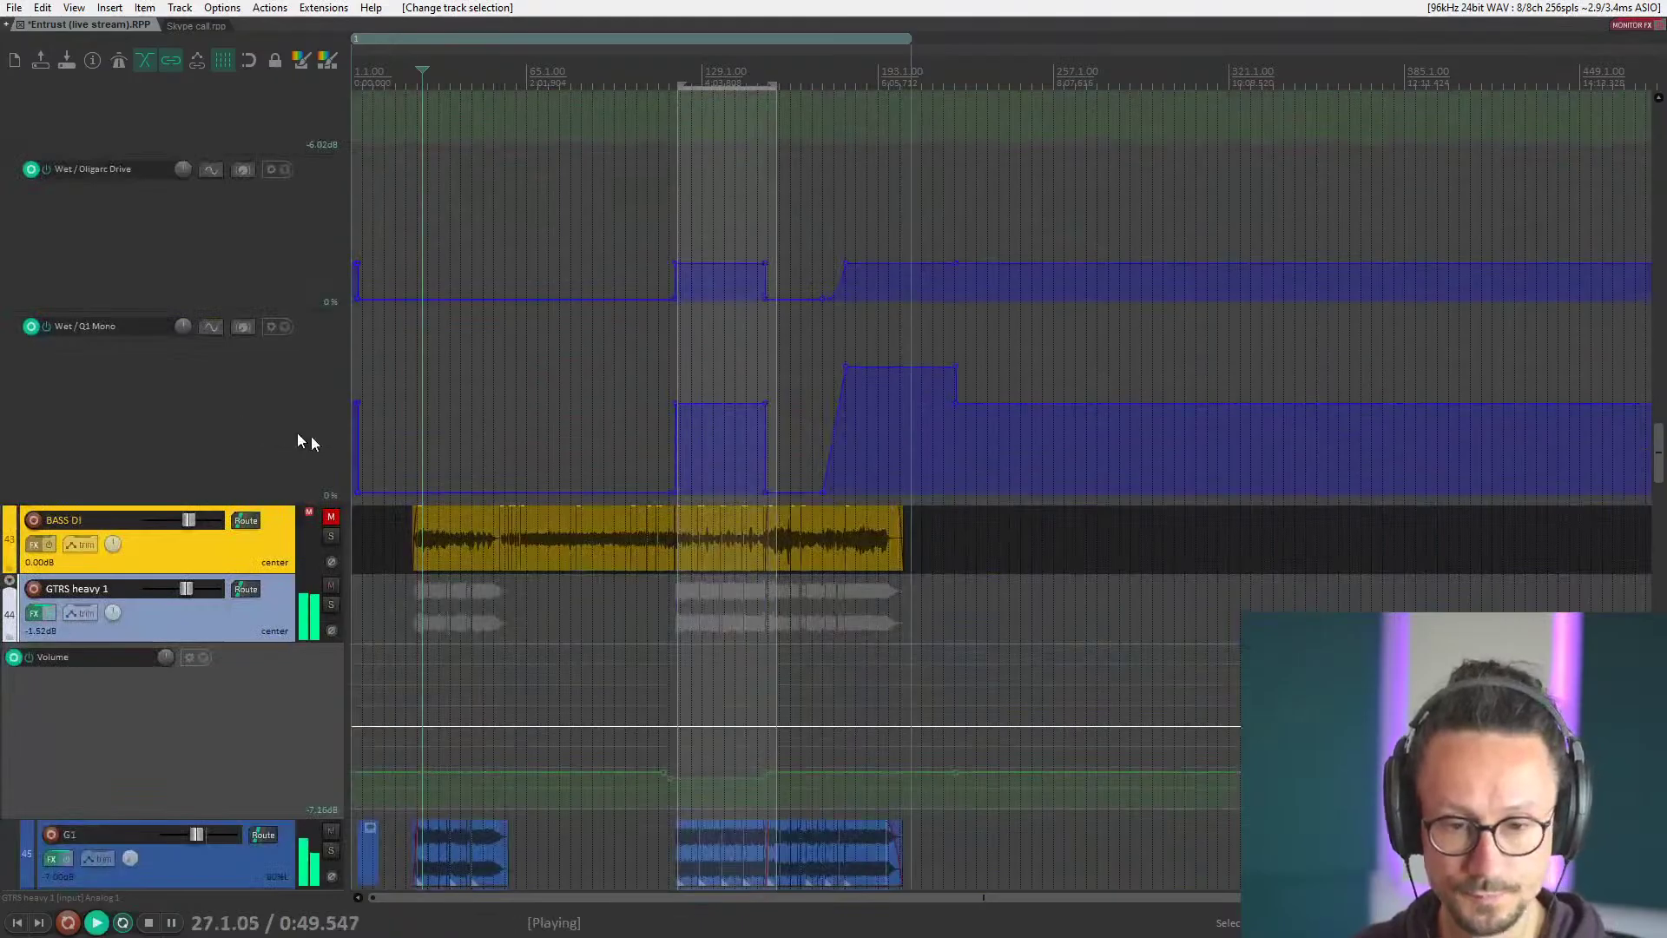
scroll(1165, 689, up, 4)
key(space)
scroll(137, 679, down, 4)
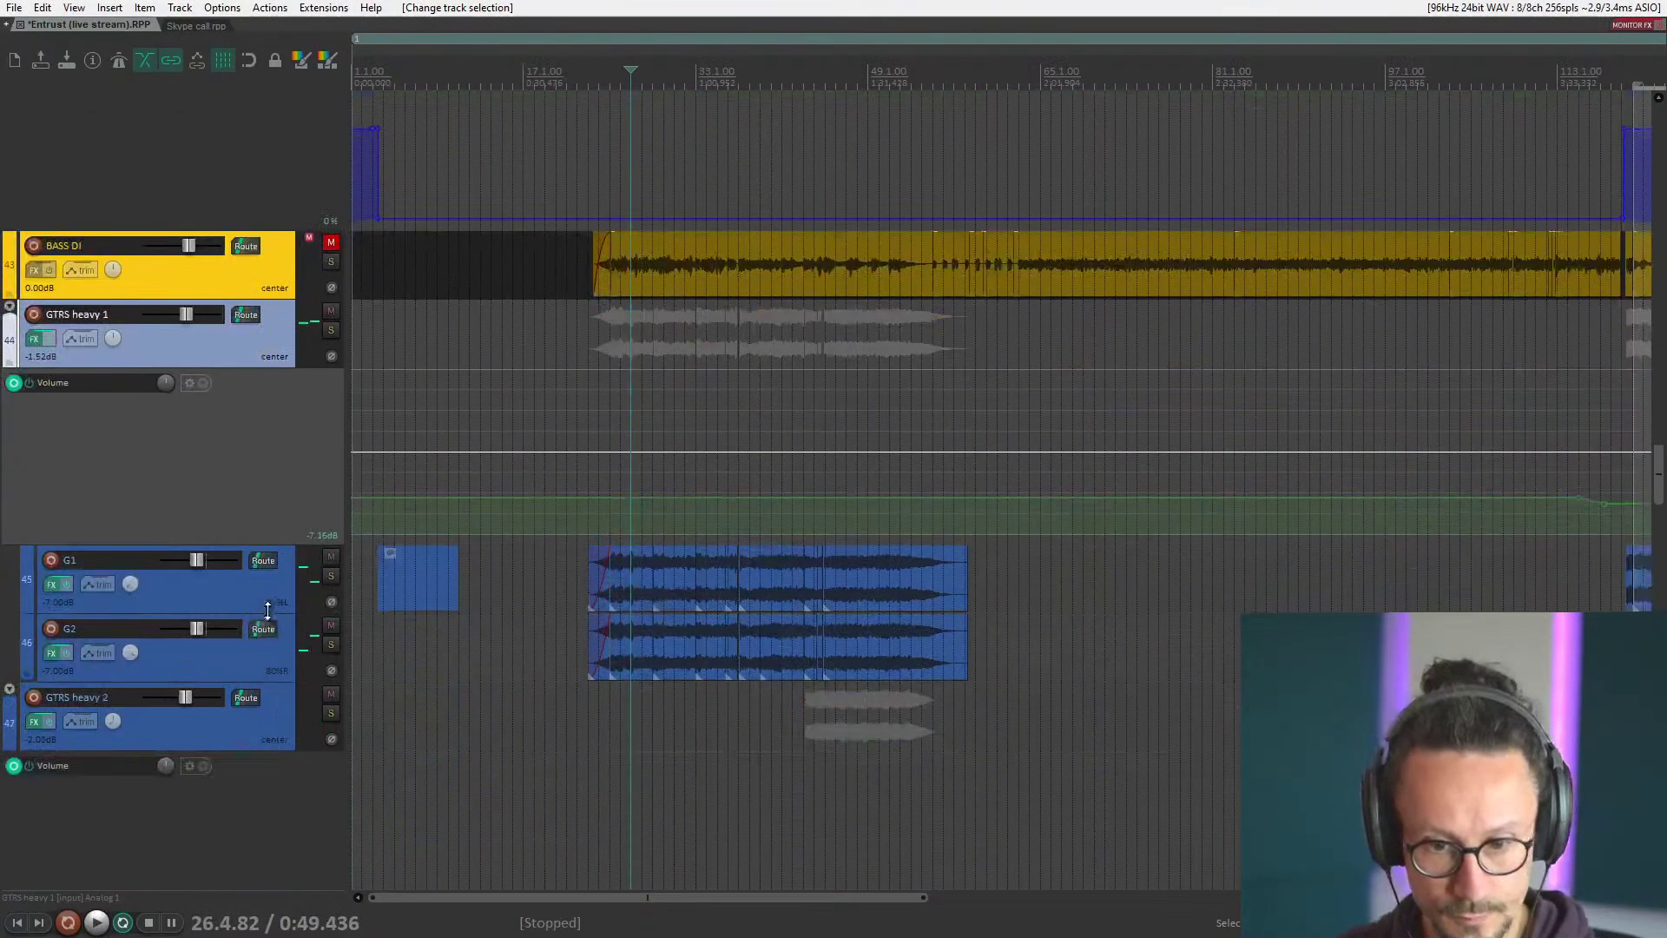
Play the heavy guitars' first entrance from bar 23, stop playback, and select the G1 track under GTRS heavy 1.
click(592, 392)
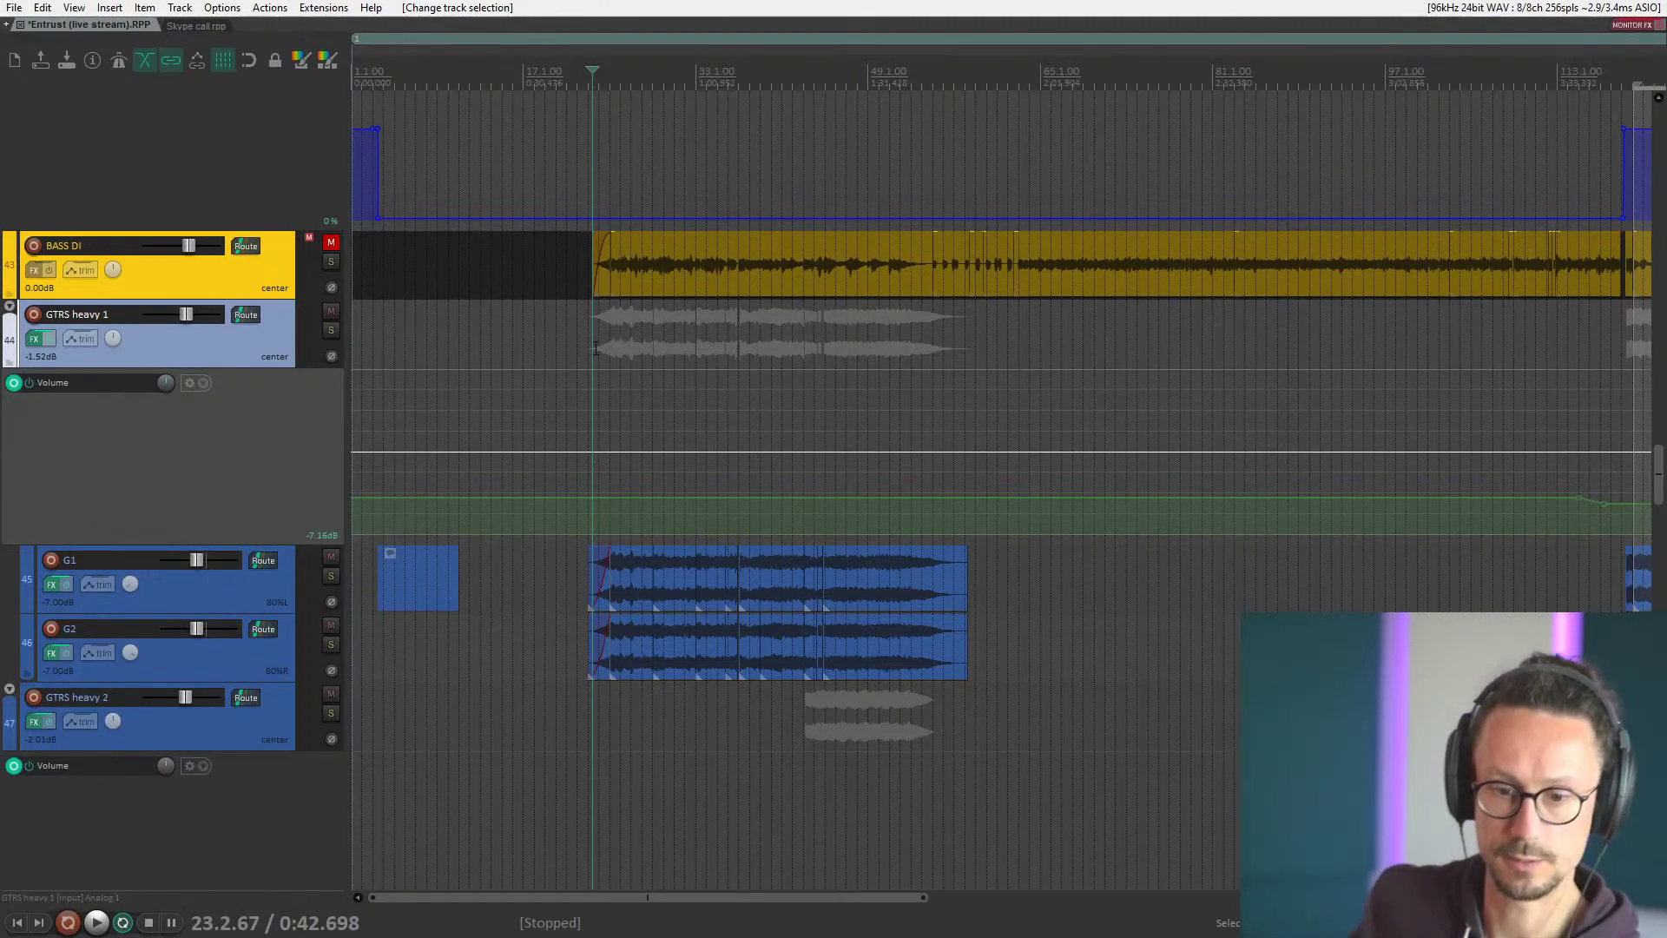
key(space)
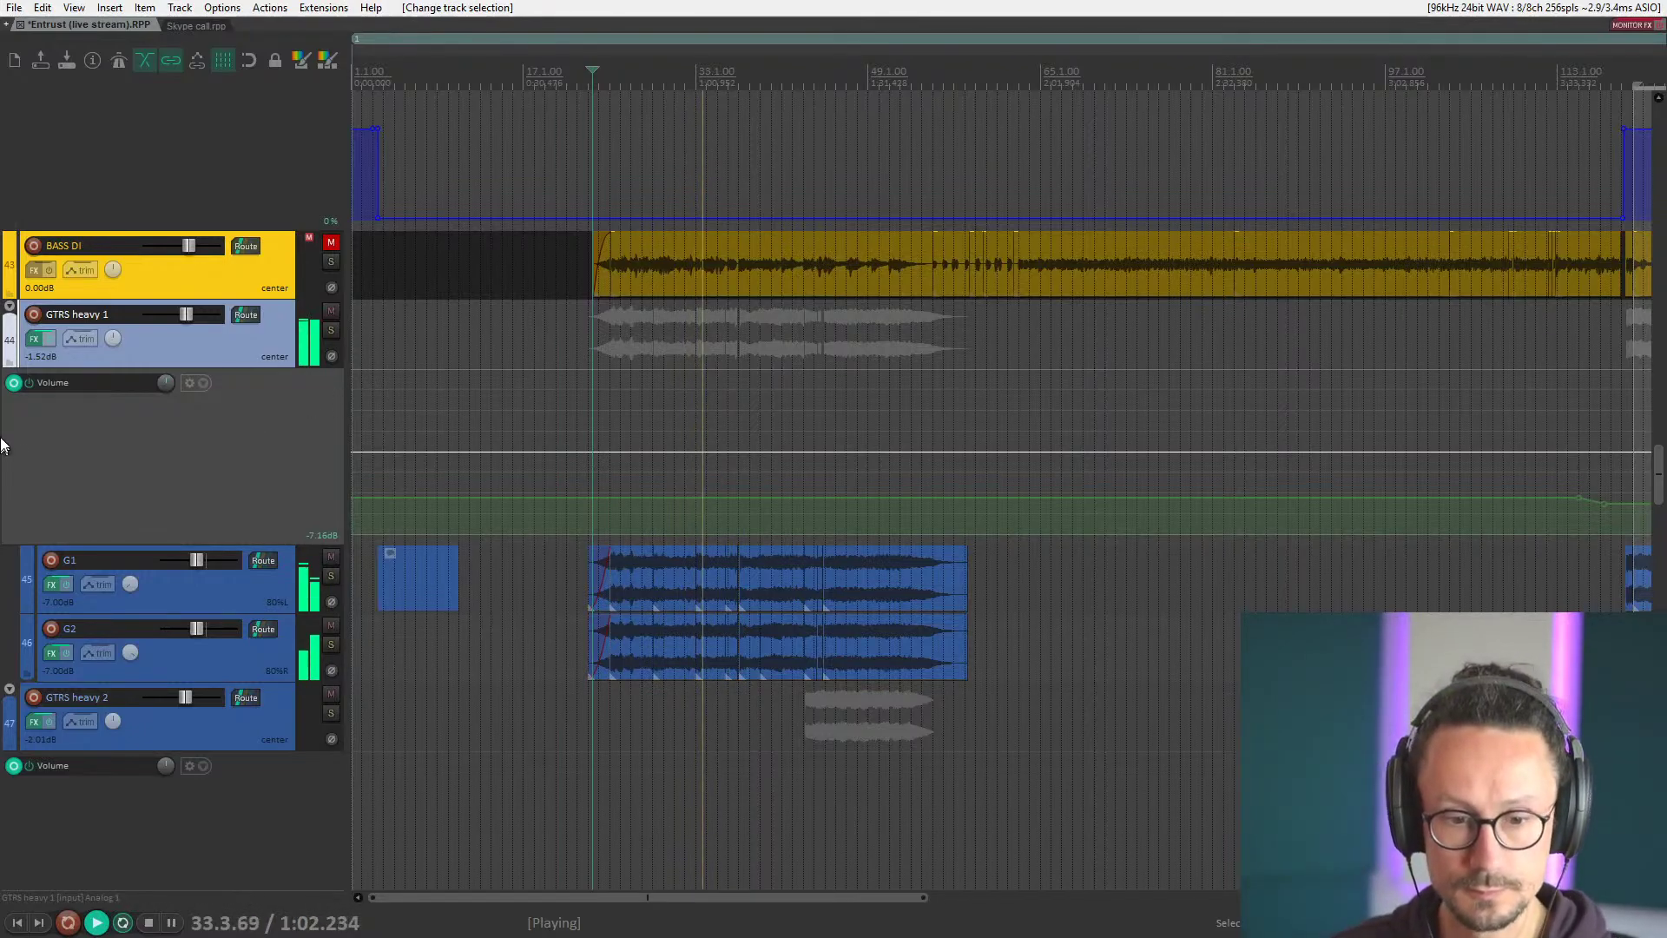
scroll(172, 523, down, 3)
key(space)
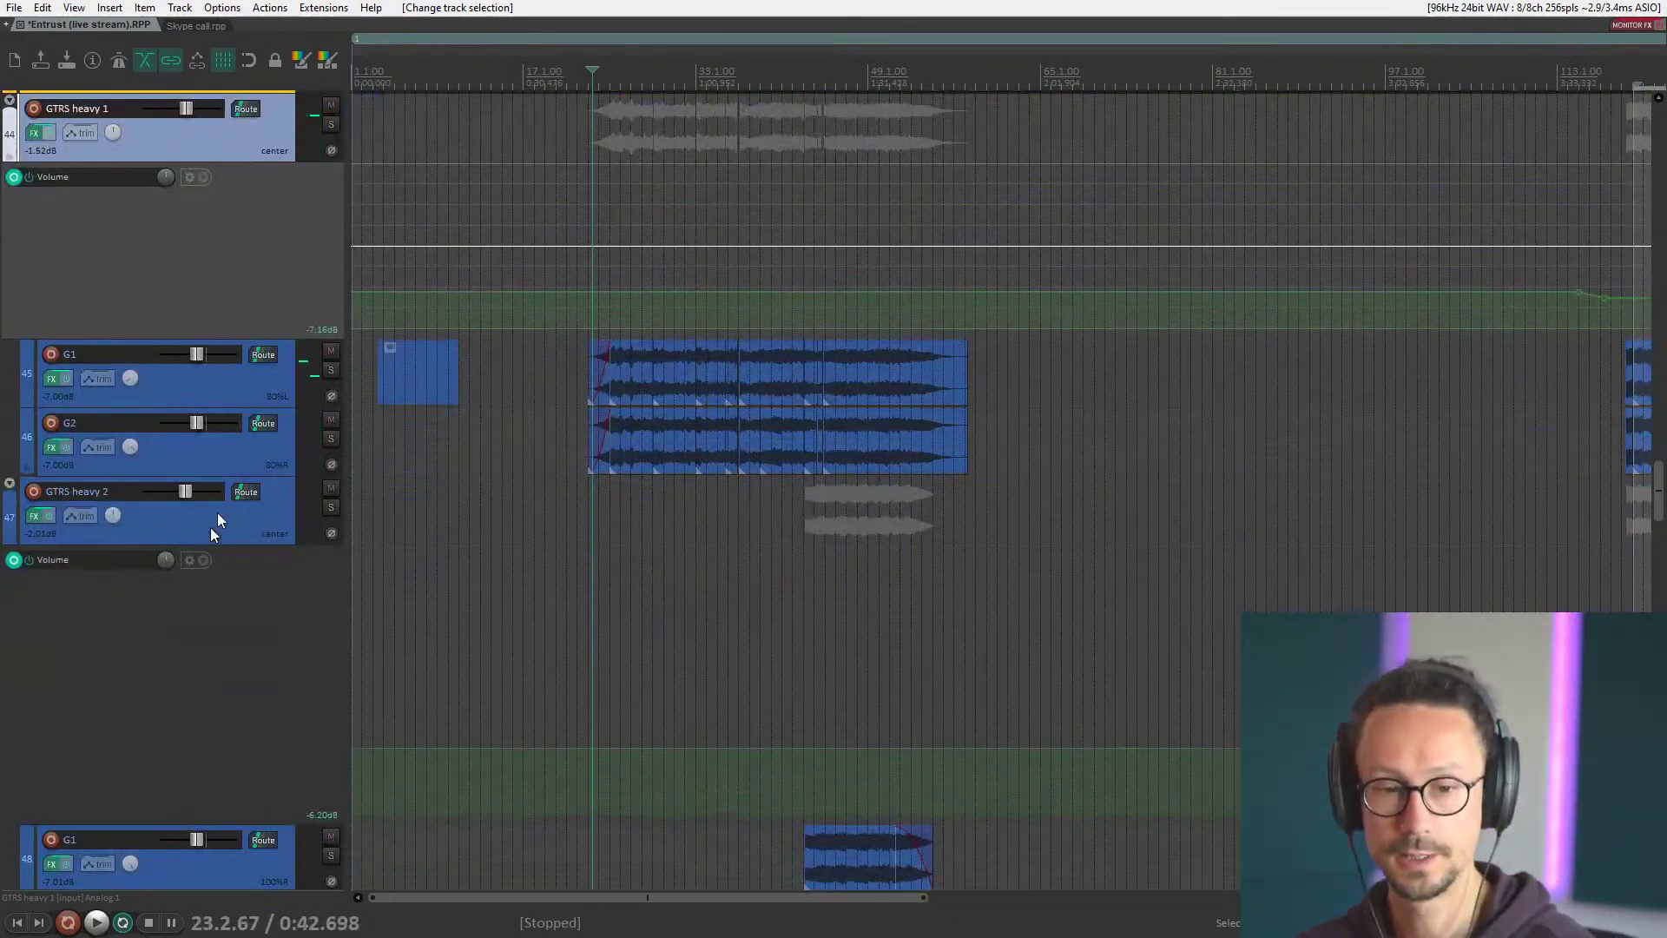
click(227, 389)
scroll(260, 382, up, 1)
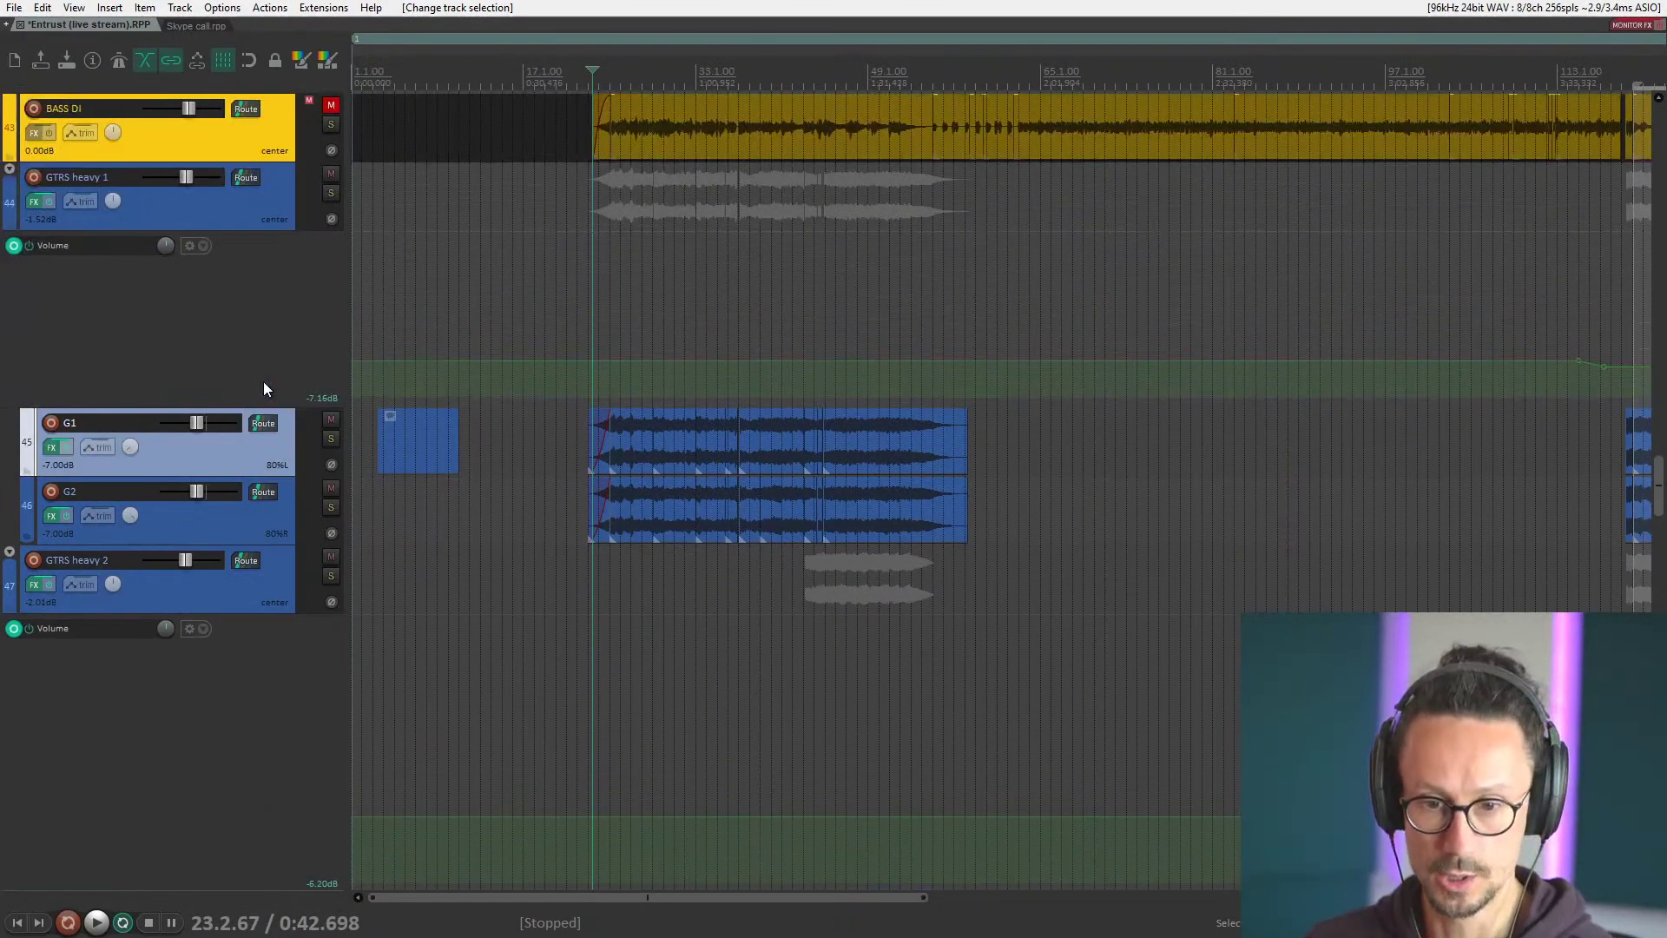
Solo the GTRS clean folder track, play it from bar 23, and unsolo it after stopping playback.
click(257, 203)
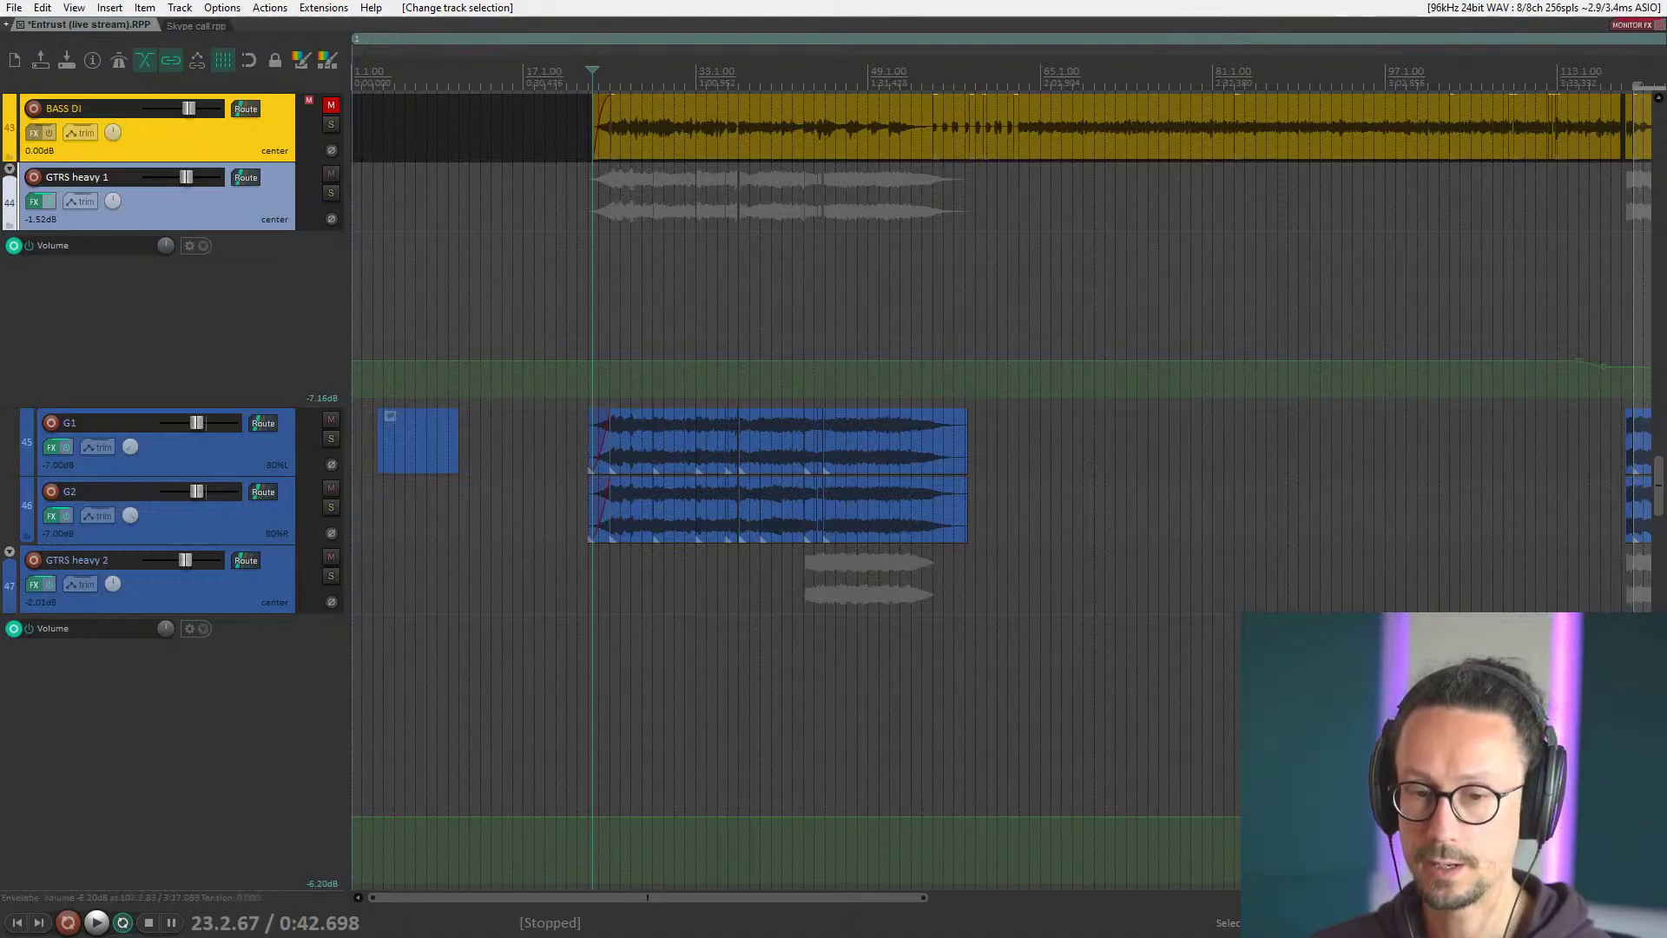
scroll(132, 544, down, 8)
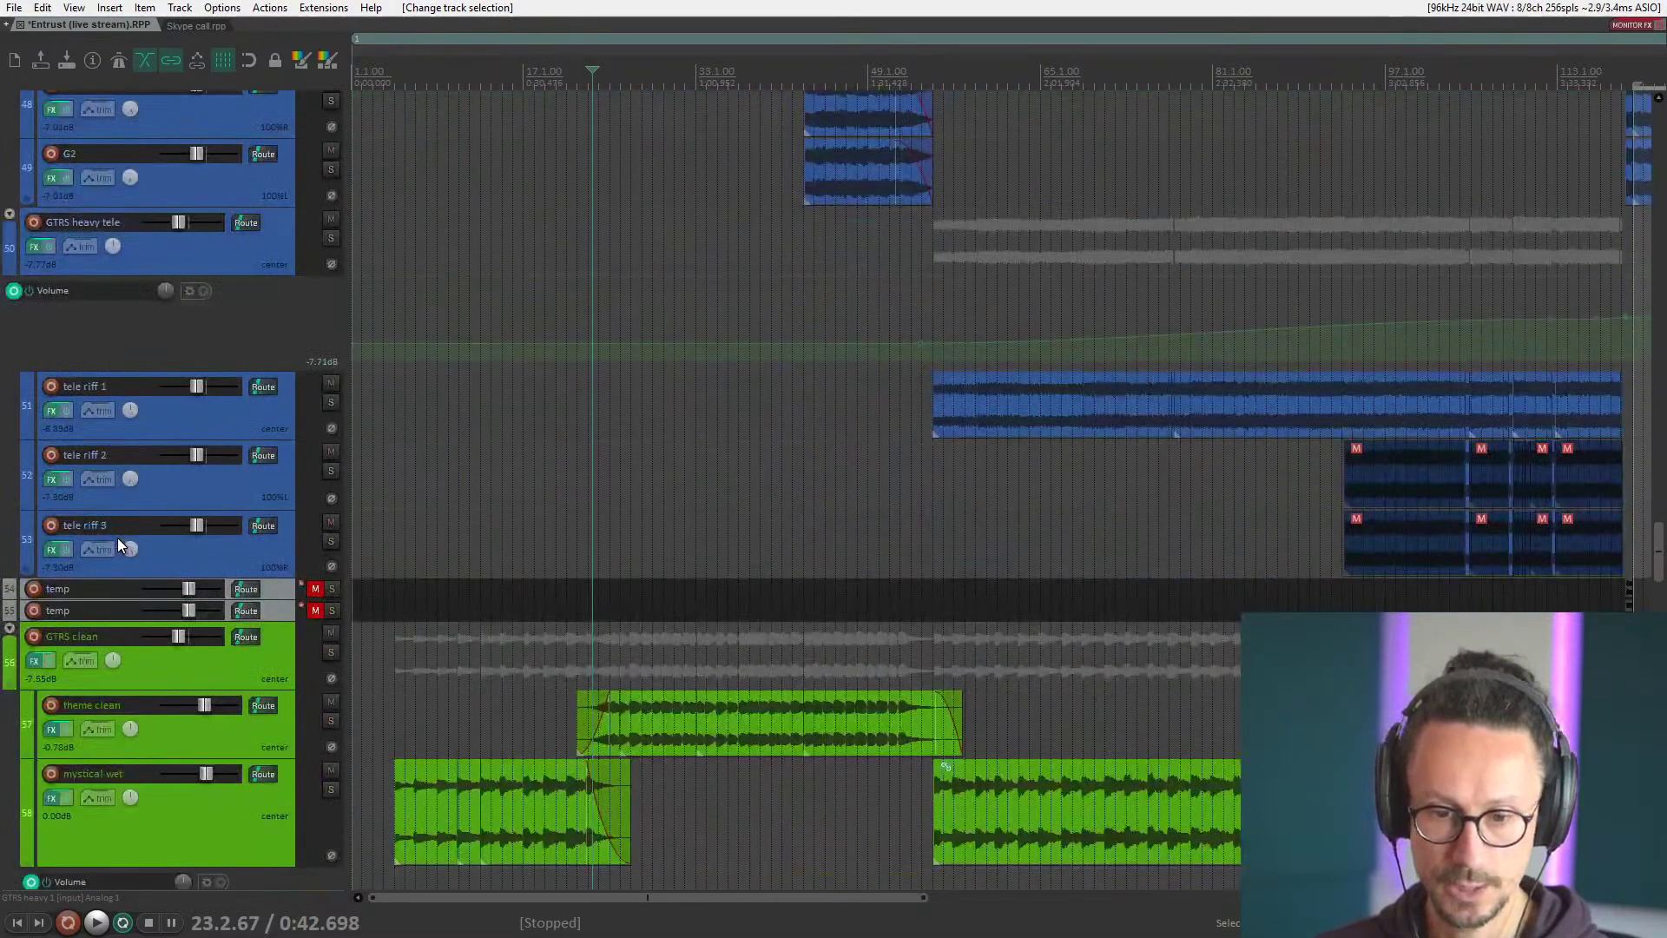
scroll(117, 538, down, 3)
click(279, 392)
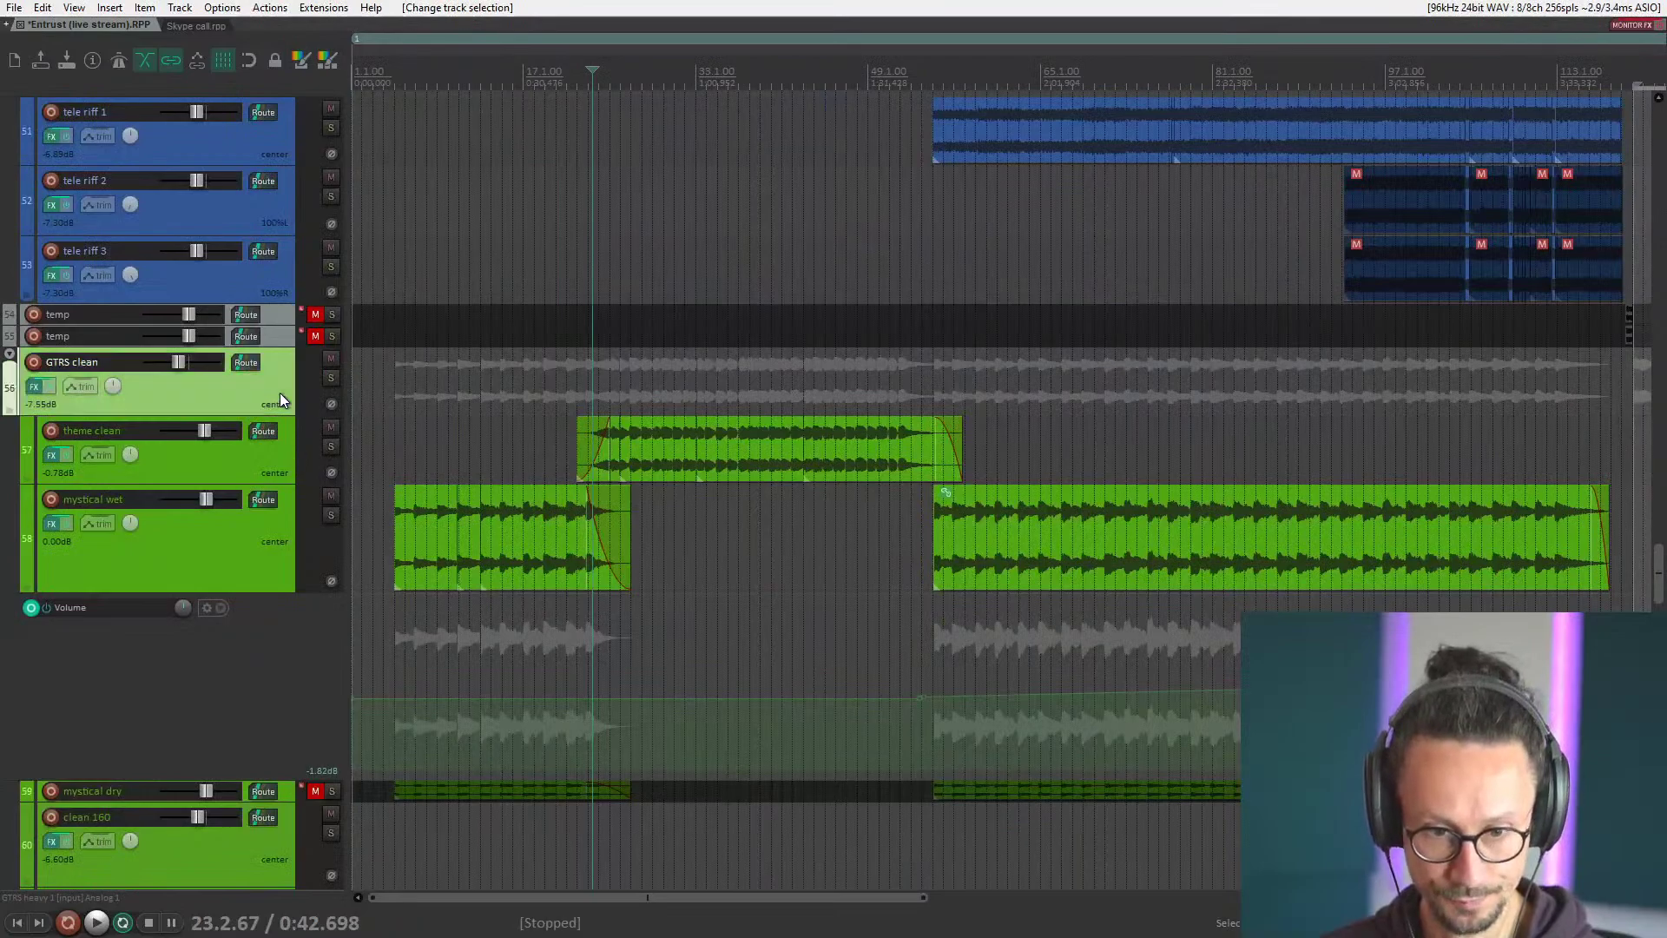
click(330, 377)
key(space)
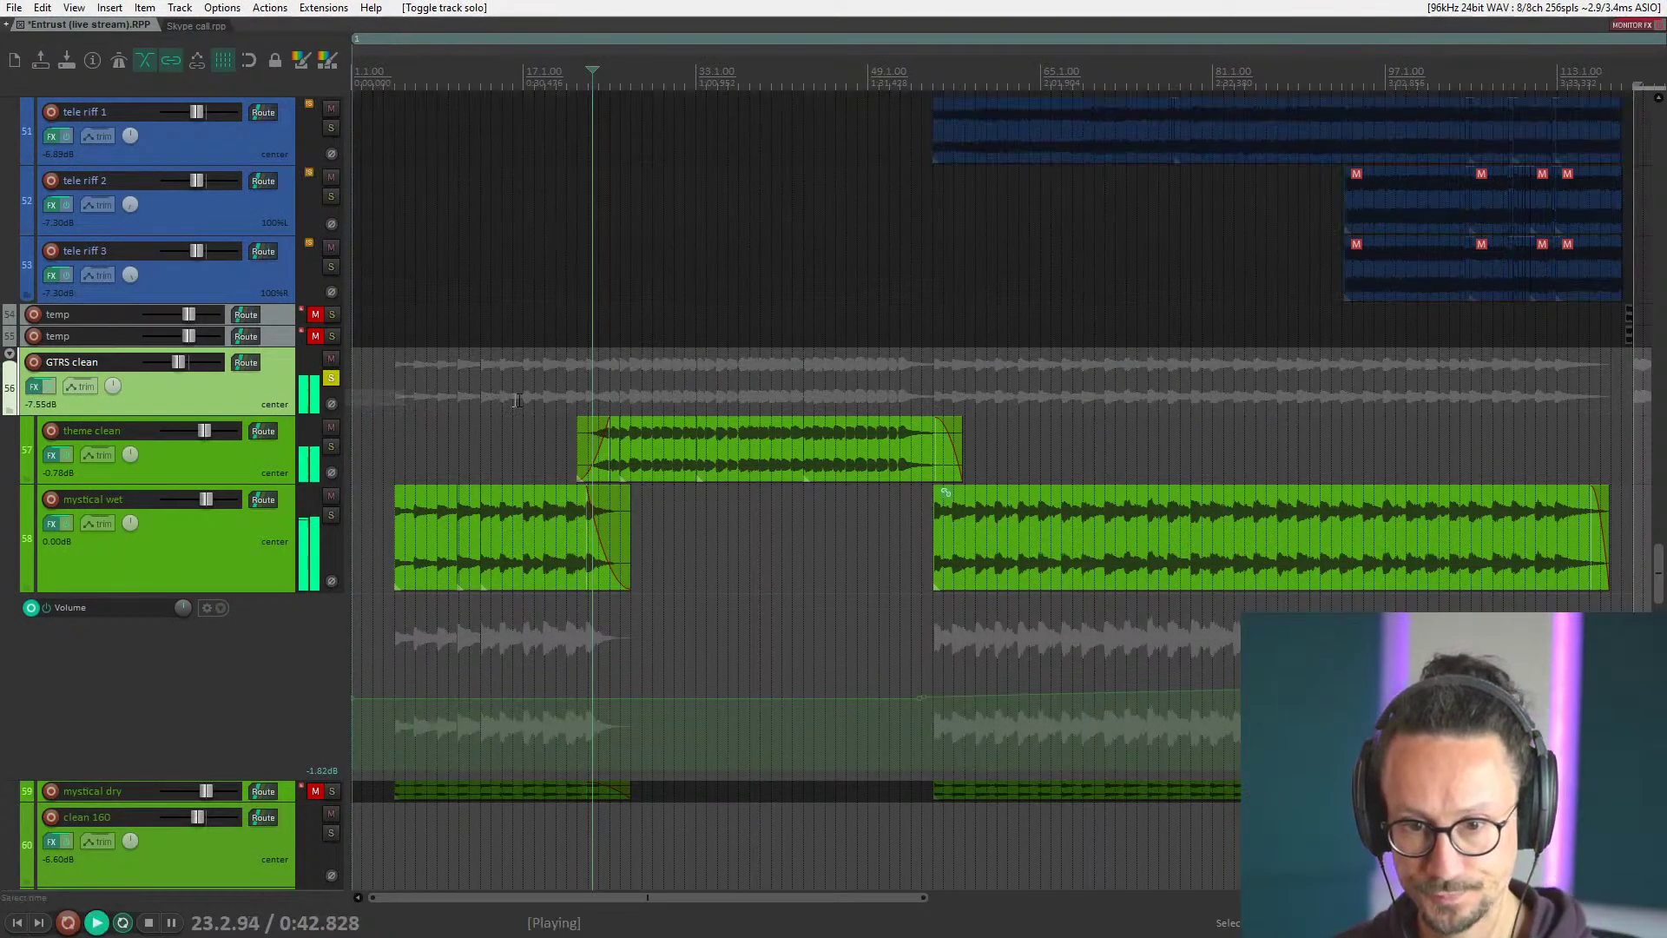
scroll(1128, 513, up, 5)
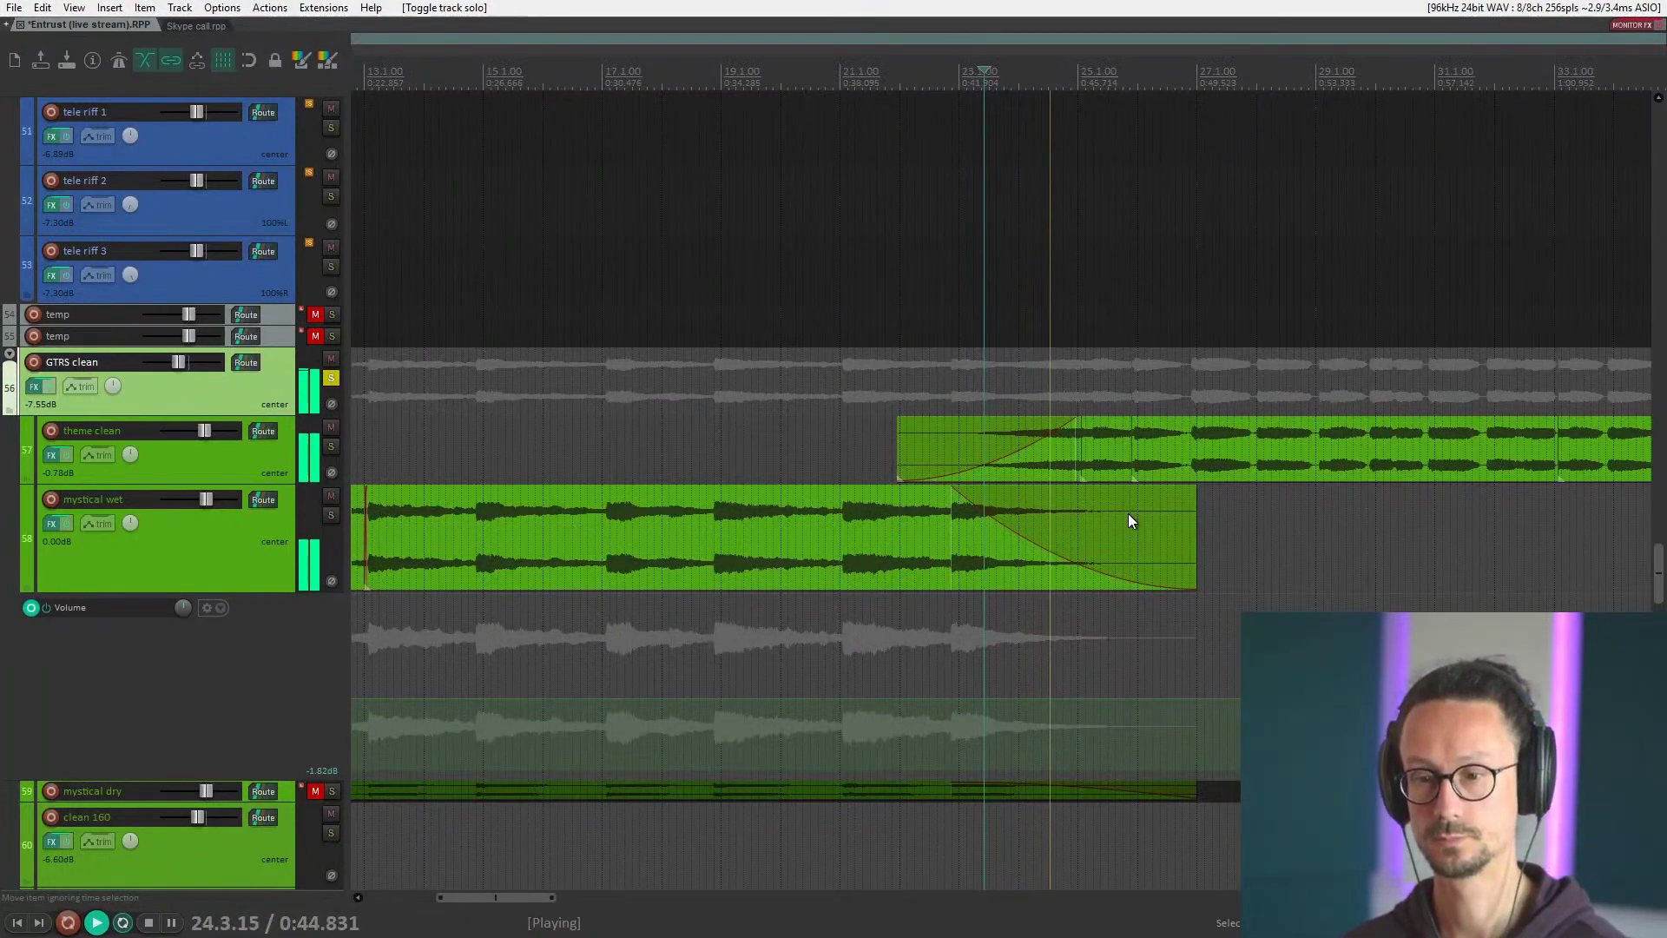
scroll(1128, 513, down, 4)
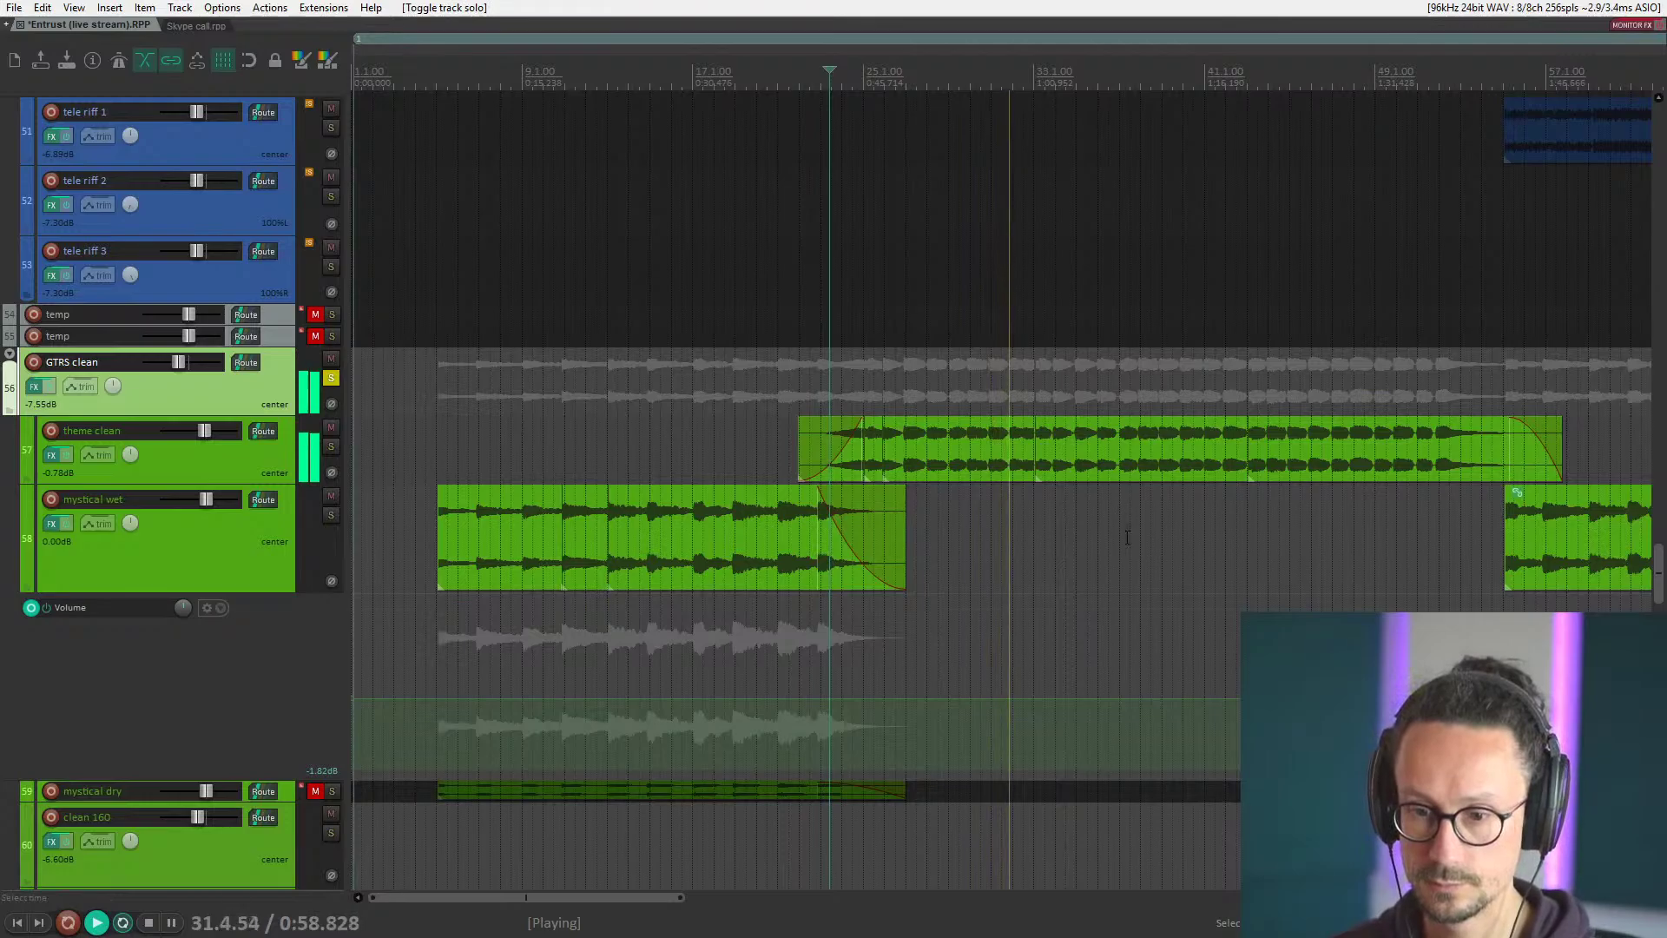
key(space)
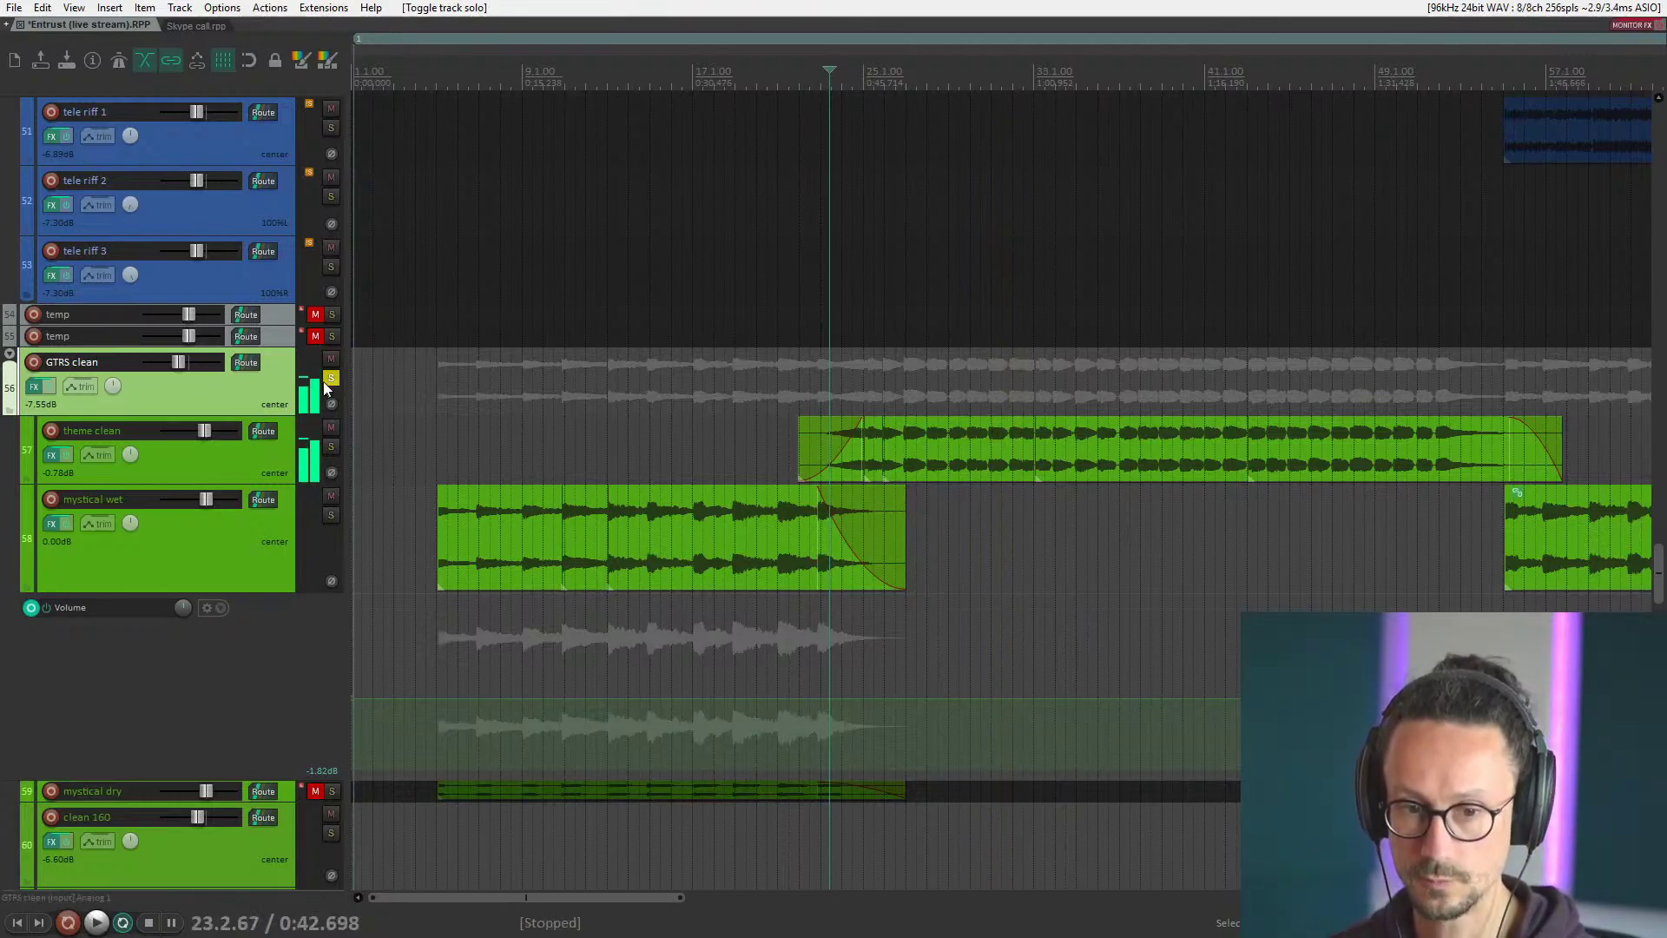
click(328, 380)
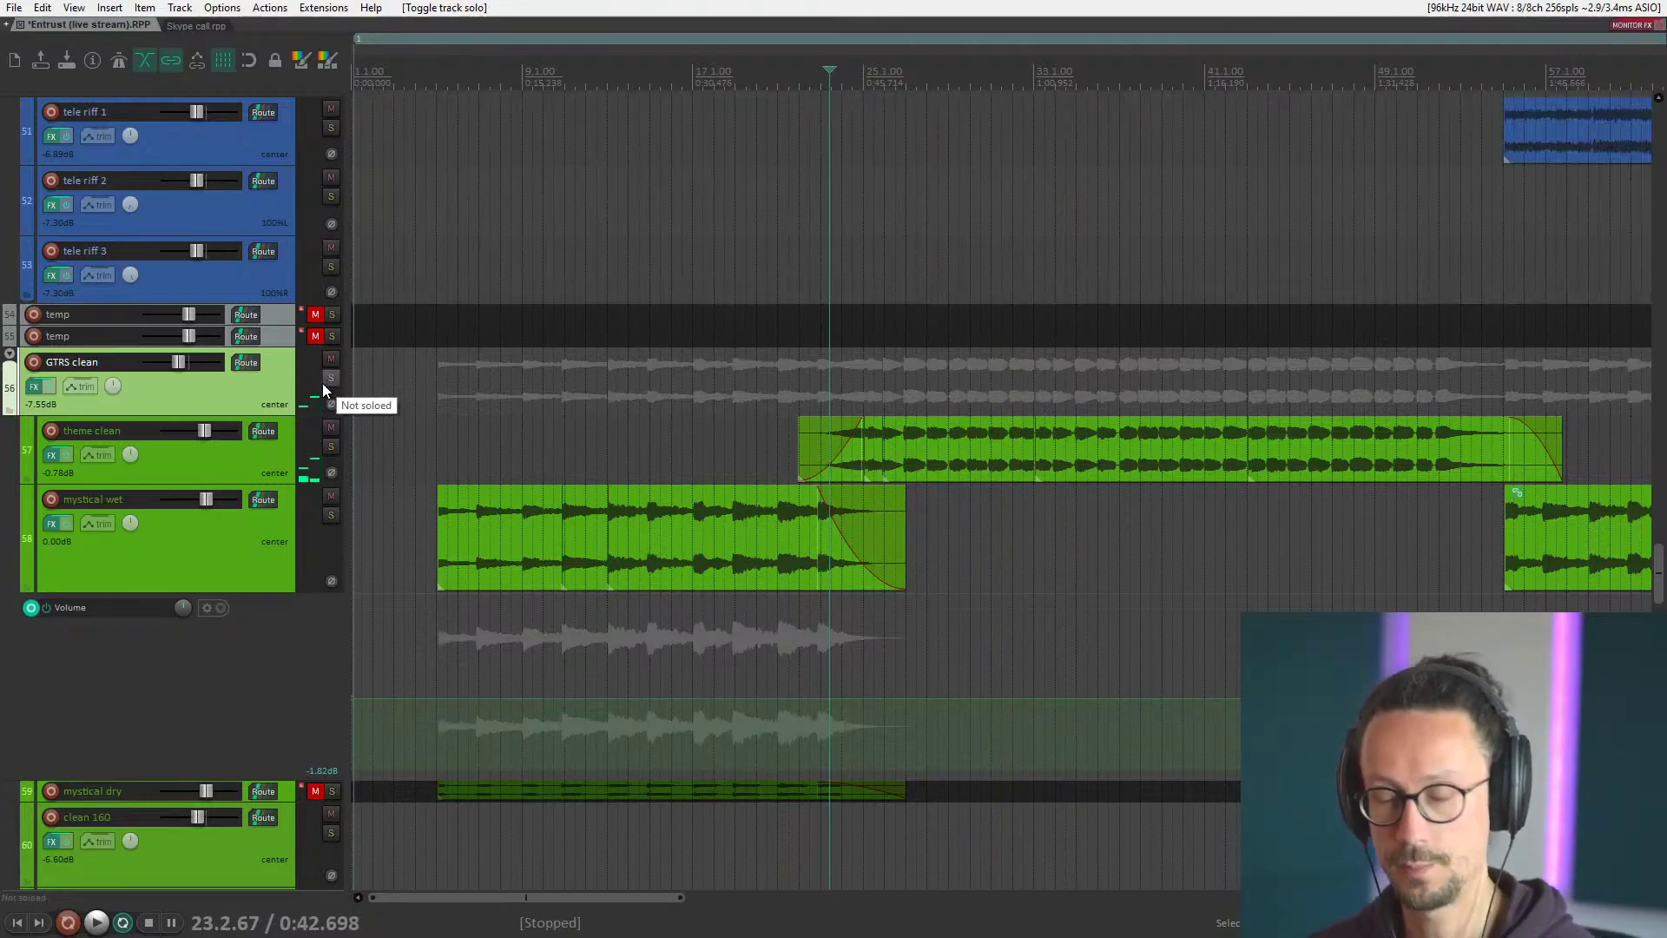
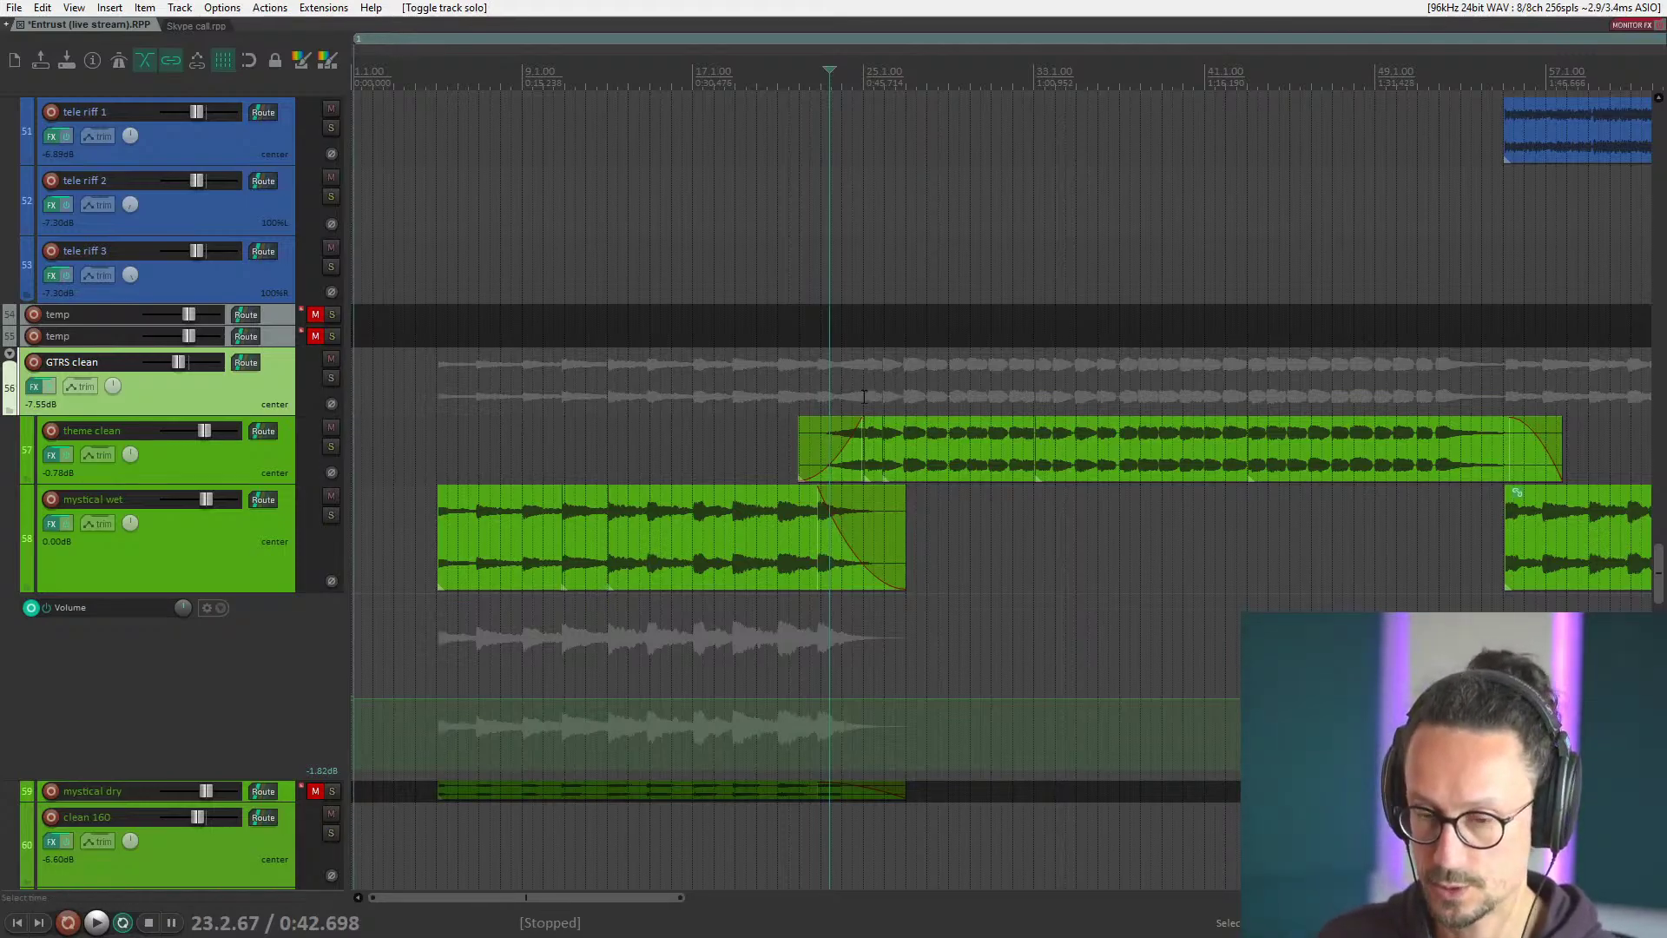
Place the edit cursor just before bar 25 and select the theme clean track, followed by GTRS clean.
click(864, 397)
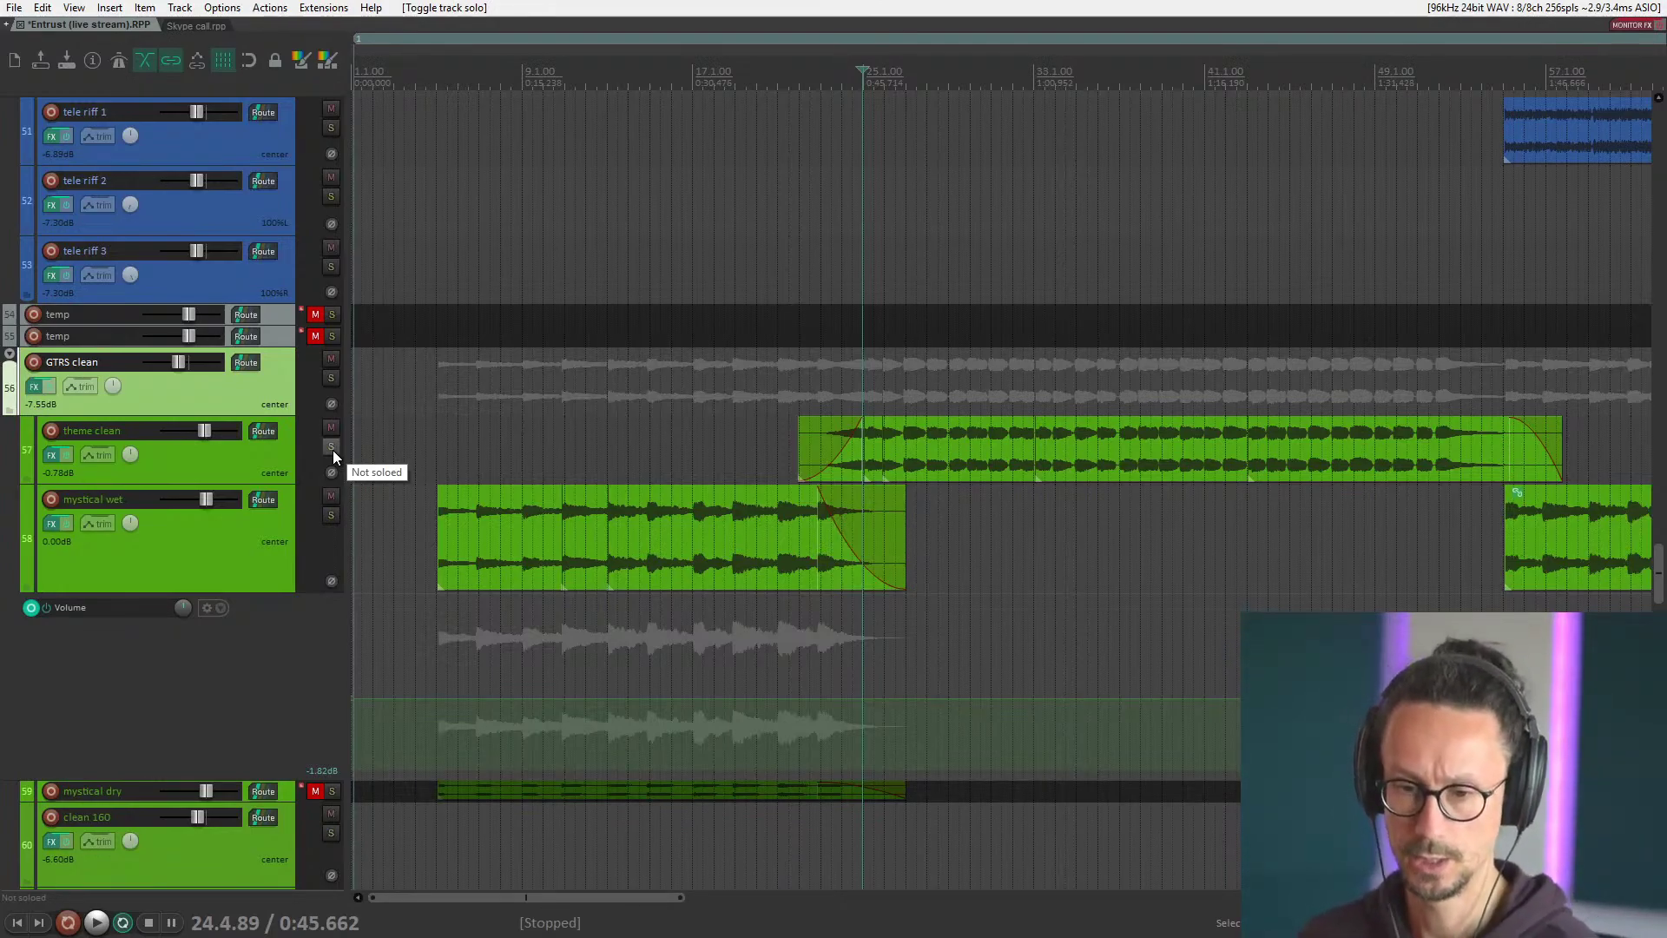
click(243, 455)
click(247, 382)
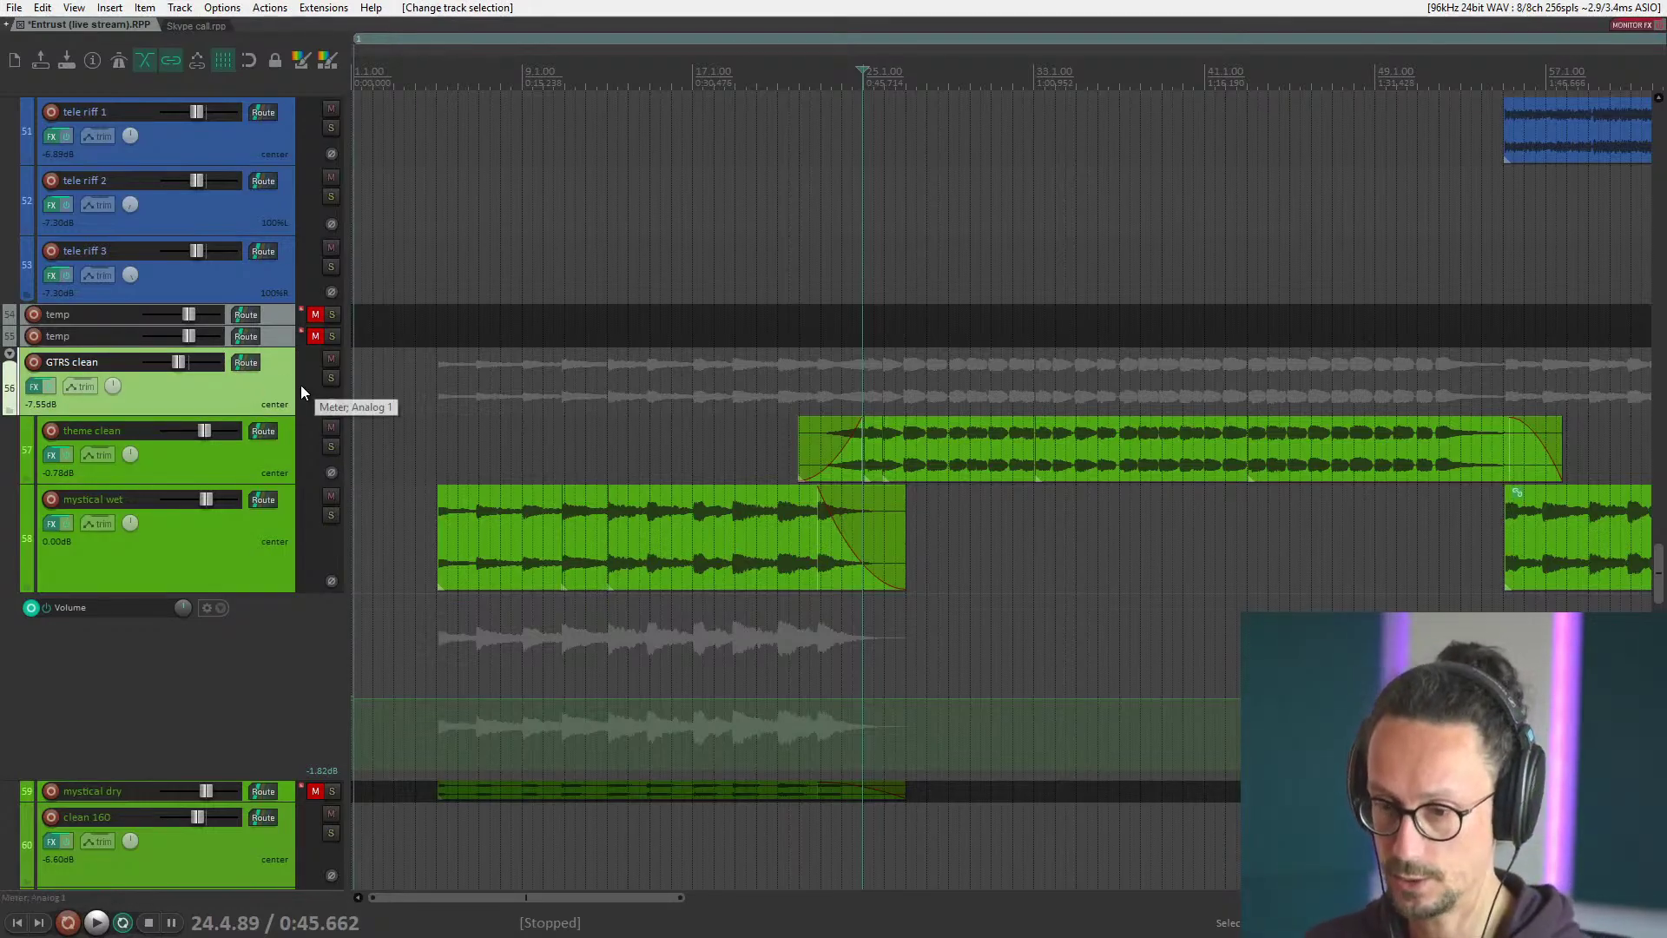
Return to the GTRS heavy 1 folder and look over it and its G1 and G2 tracks, ending with G1 selected.
scroll(306, 423, up, 4)
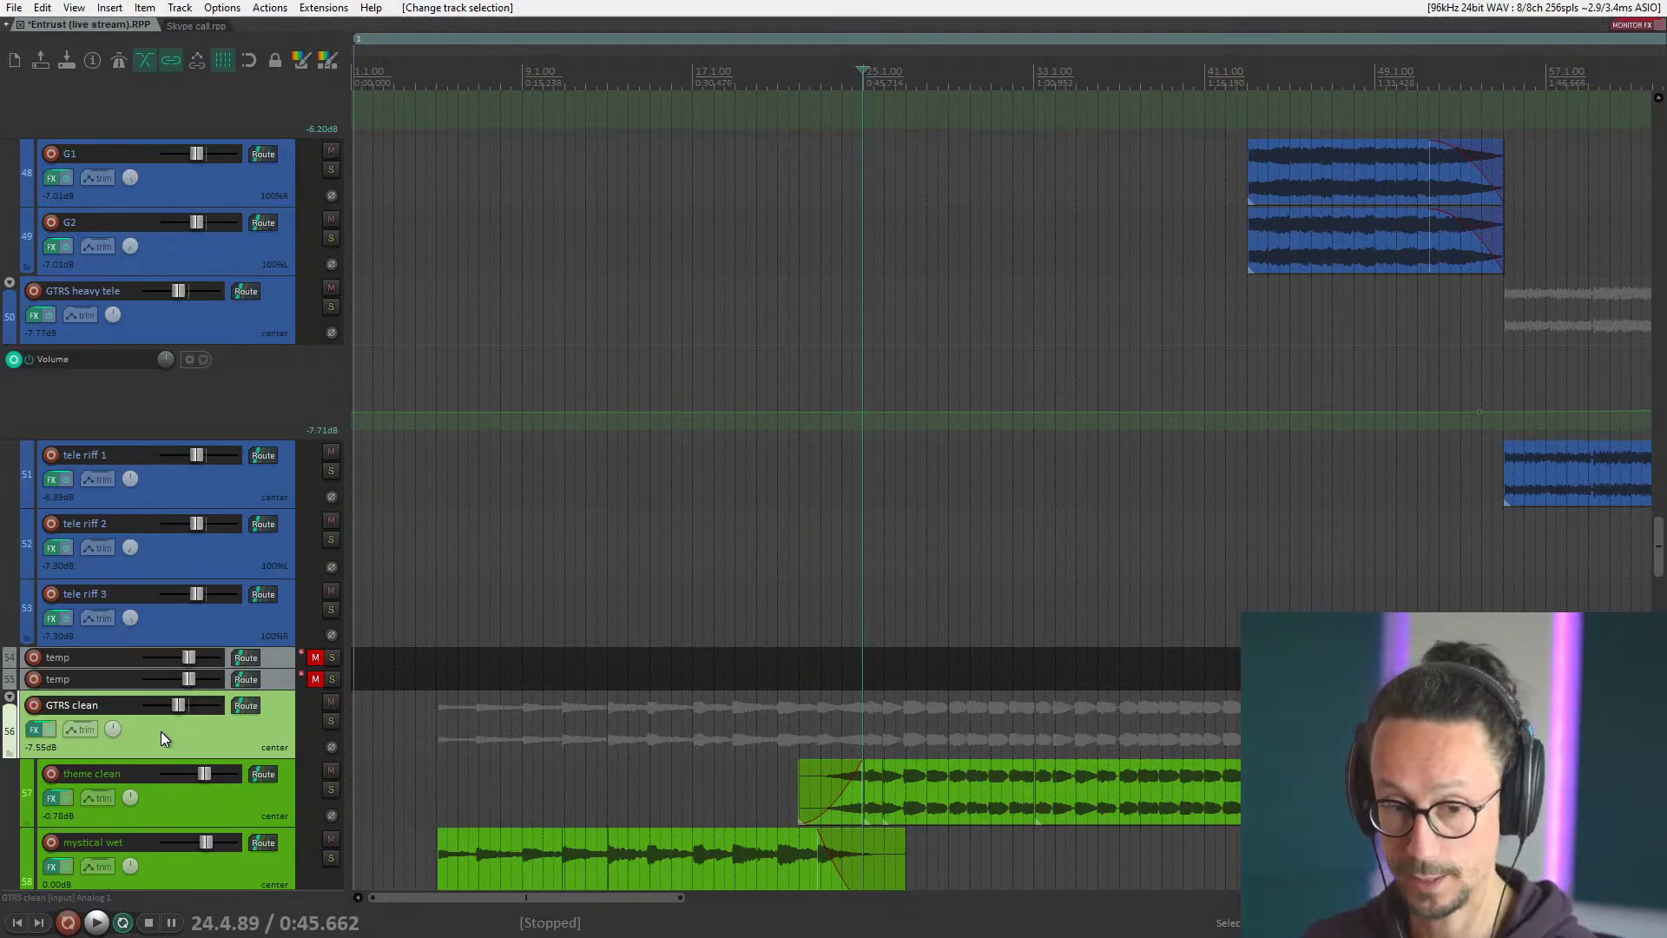
scroll(160, 732, up, 6)
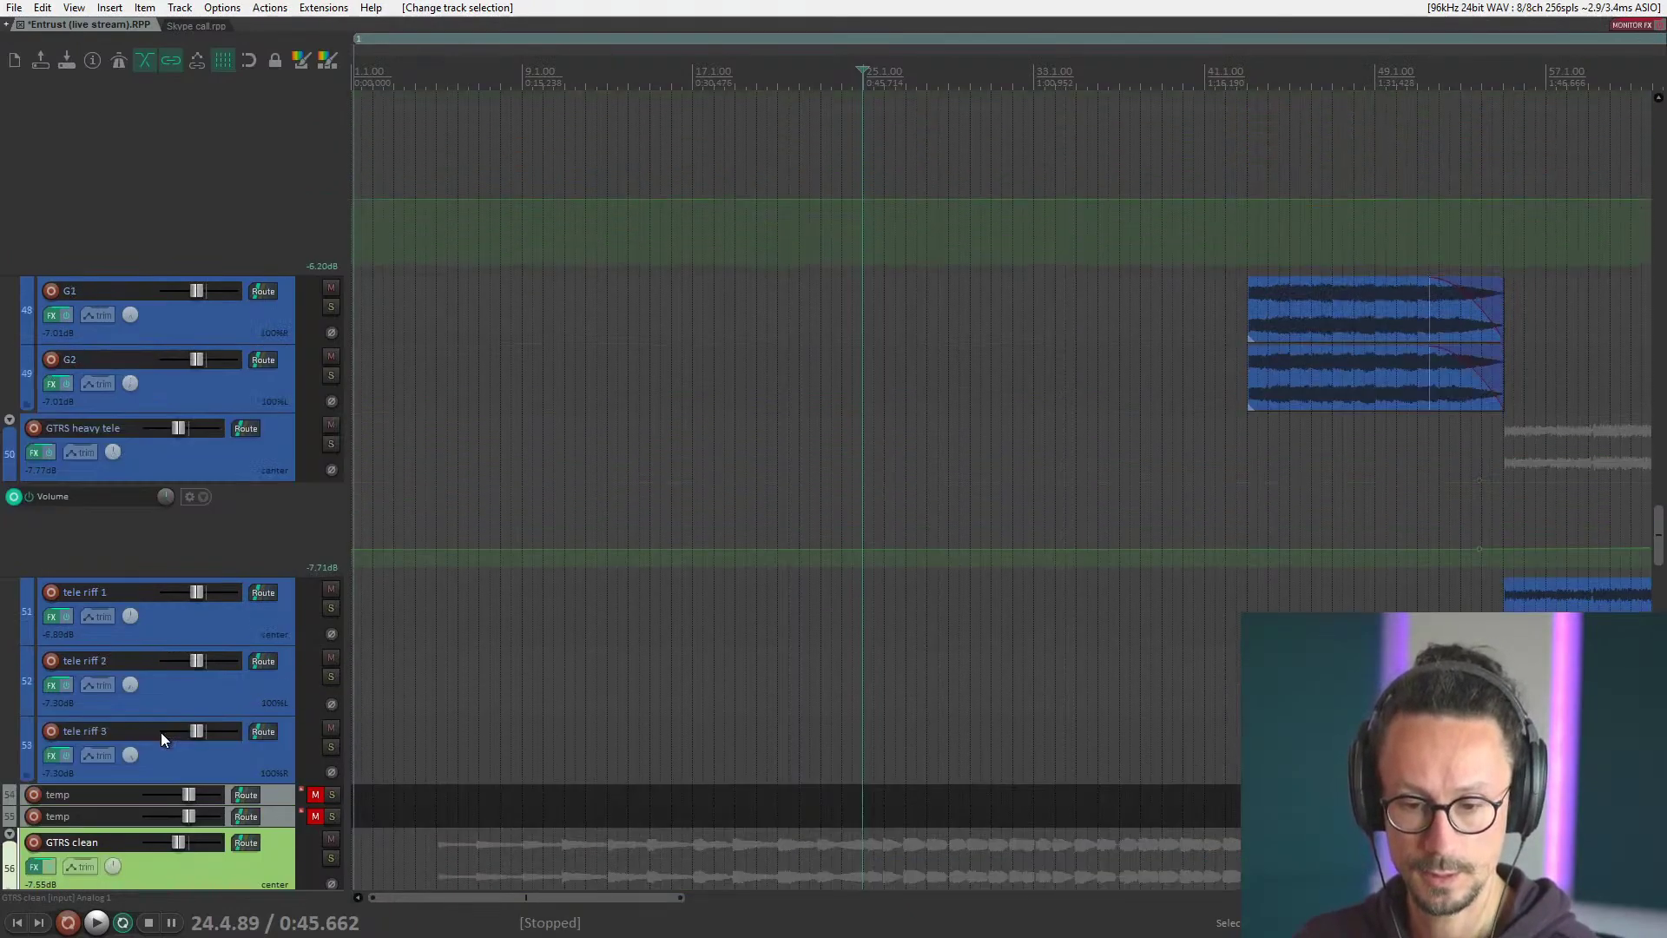
scroll(134, 726, up, 4)
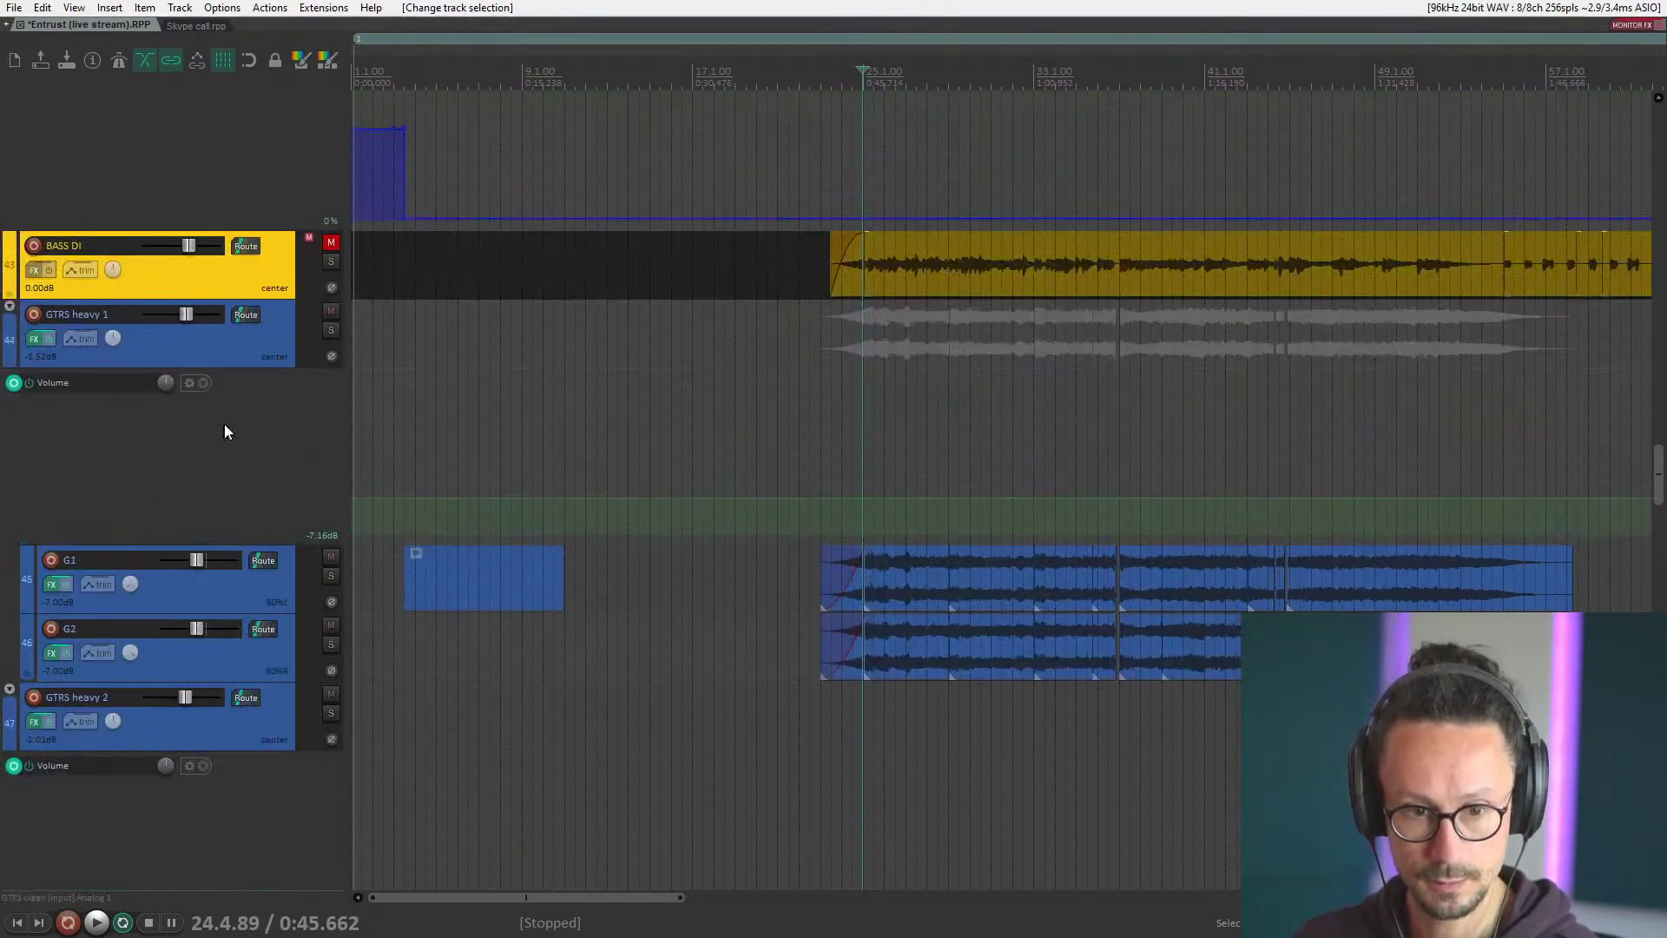
click(238, 351)
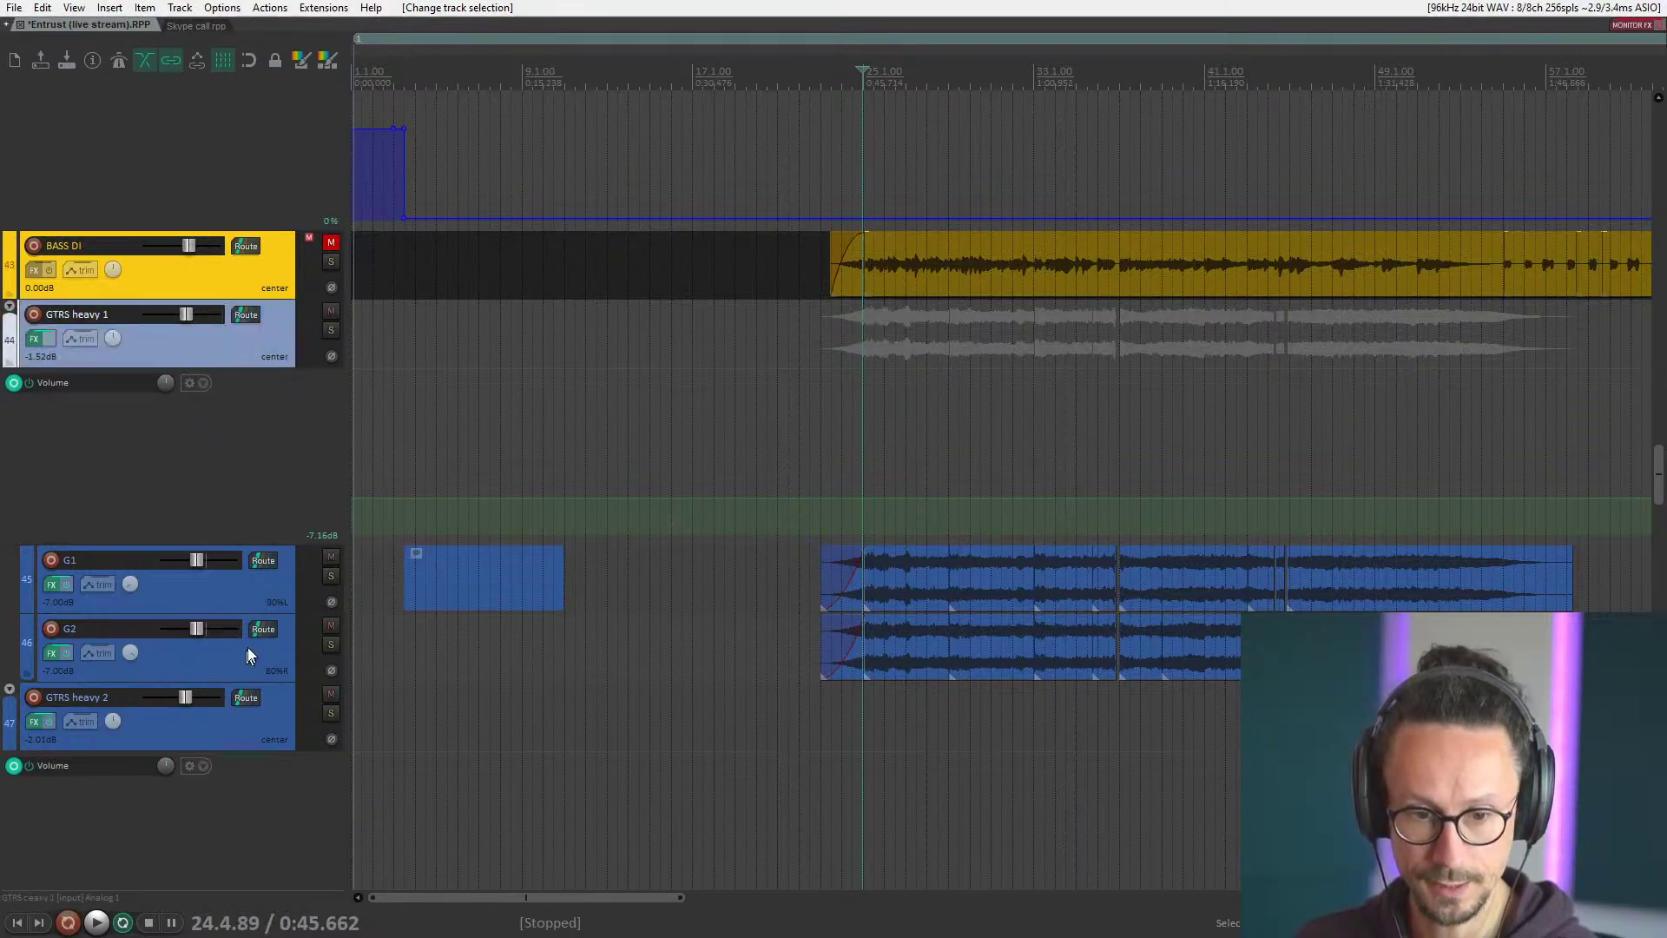
click(257, 608)
click(265, 666)
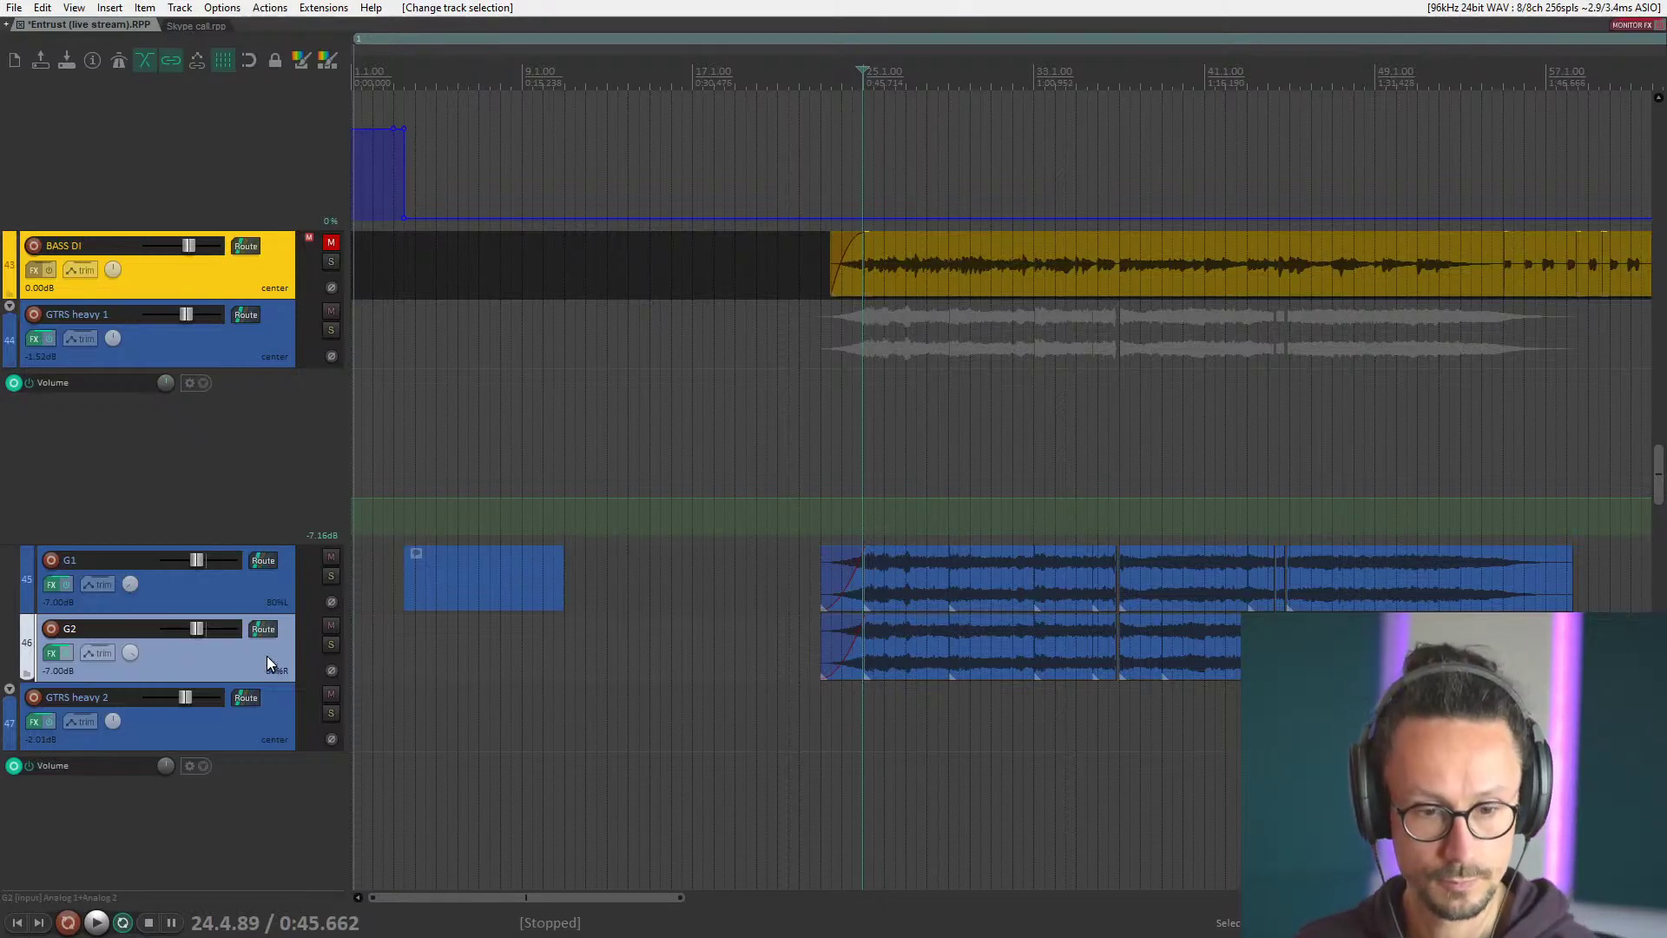
click(238, 602)
Solo GTRS heavy 1, play it from bar 25, and stop playback.
scroll(769, 579, down, 1)
scroll(768, 579, up, 2)
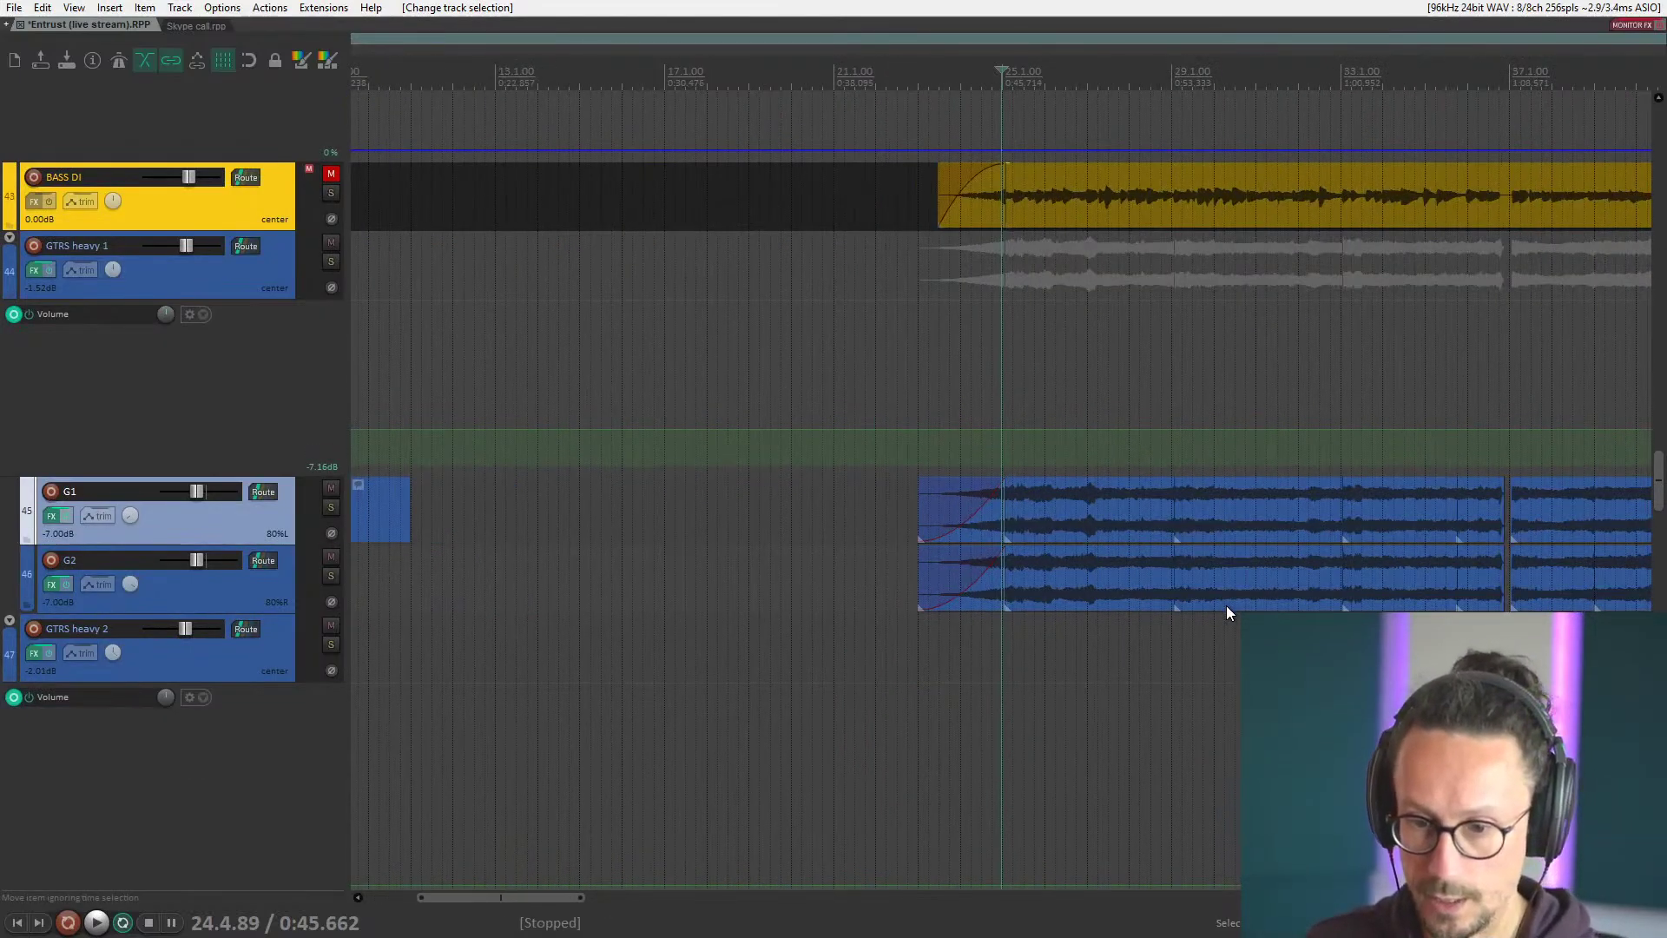
drag(550, 895, 602, 894)
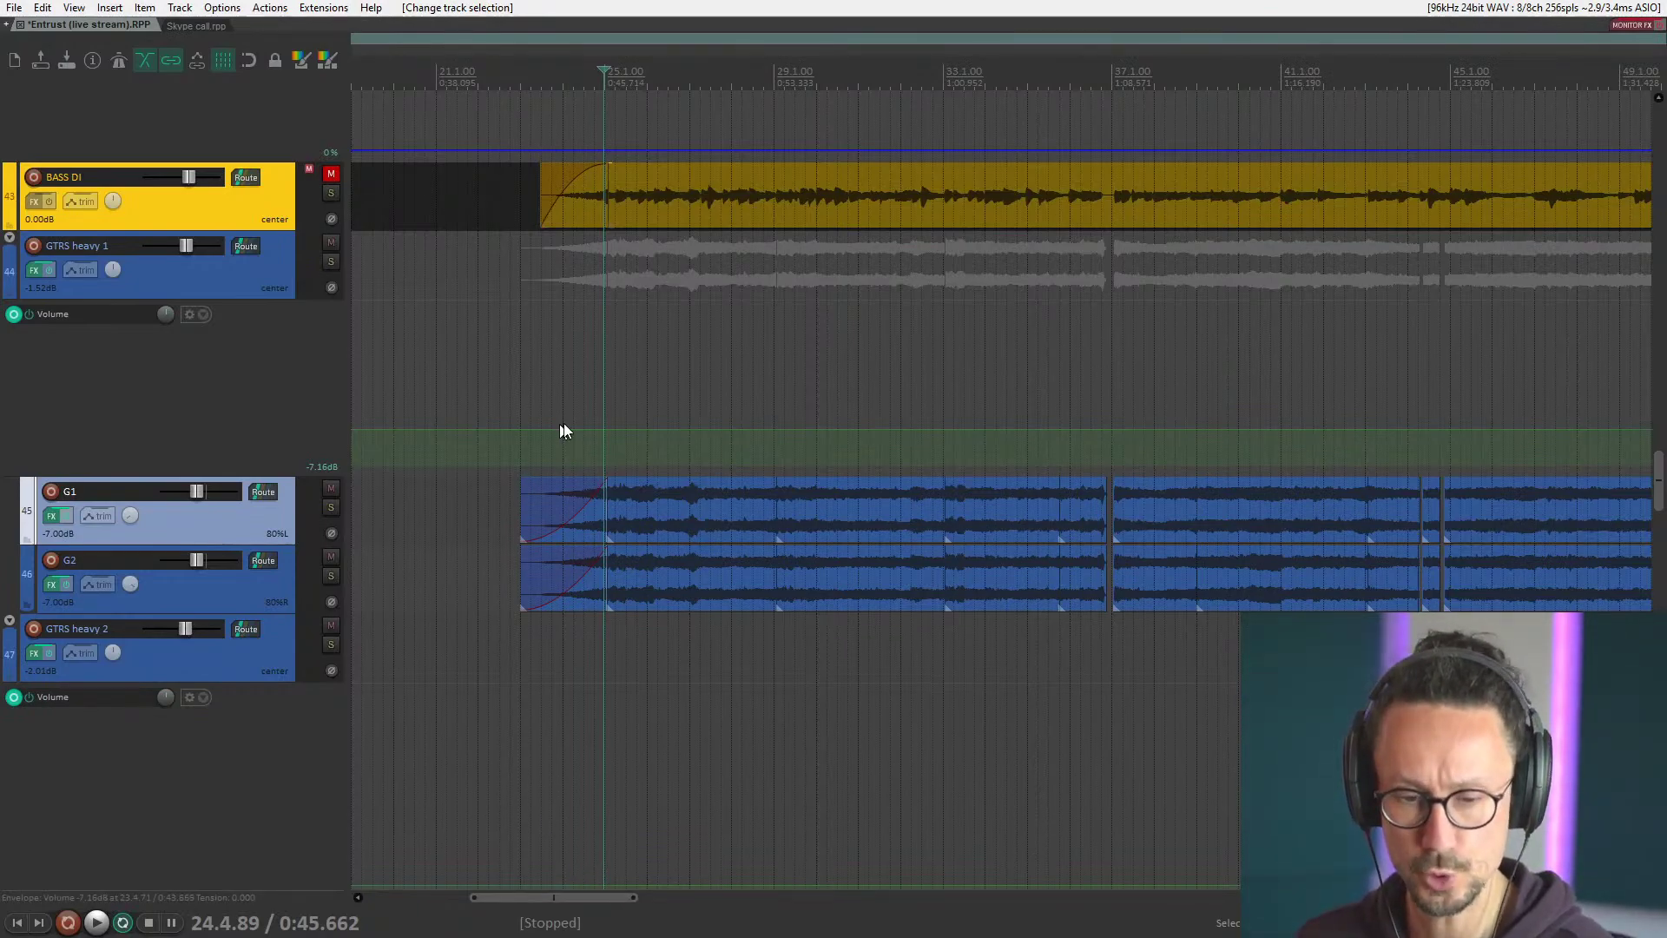
click(606, 391)
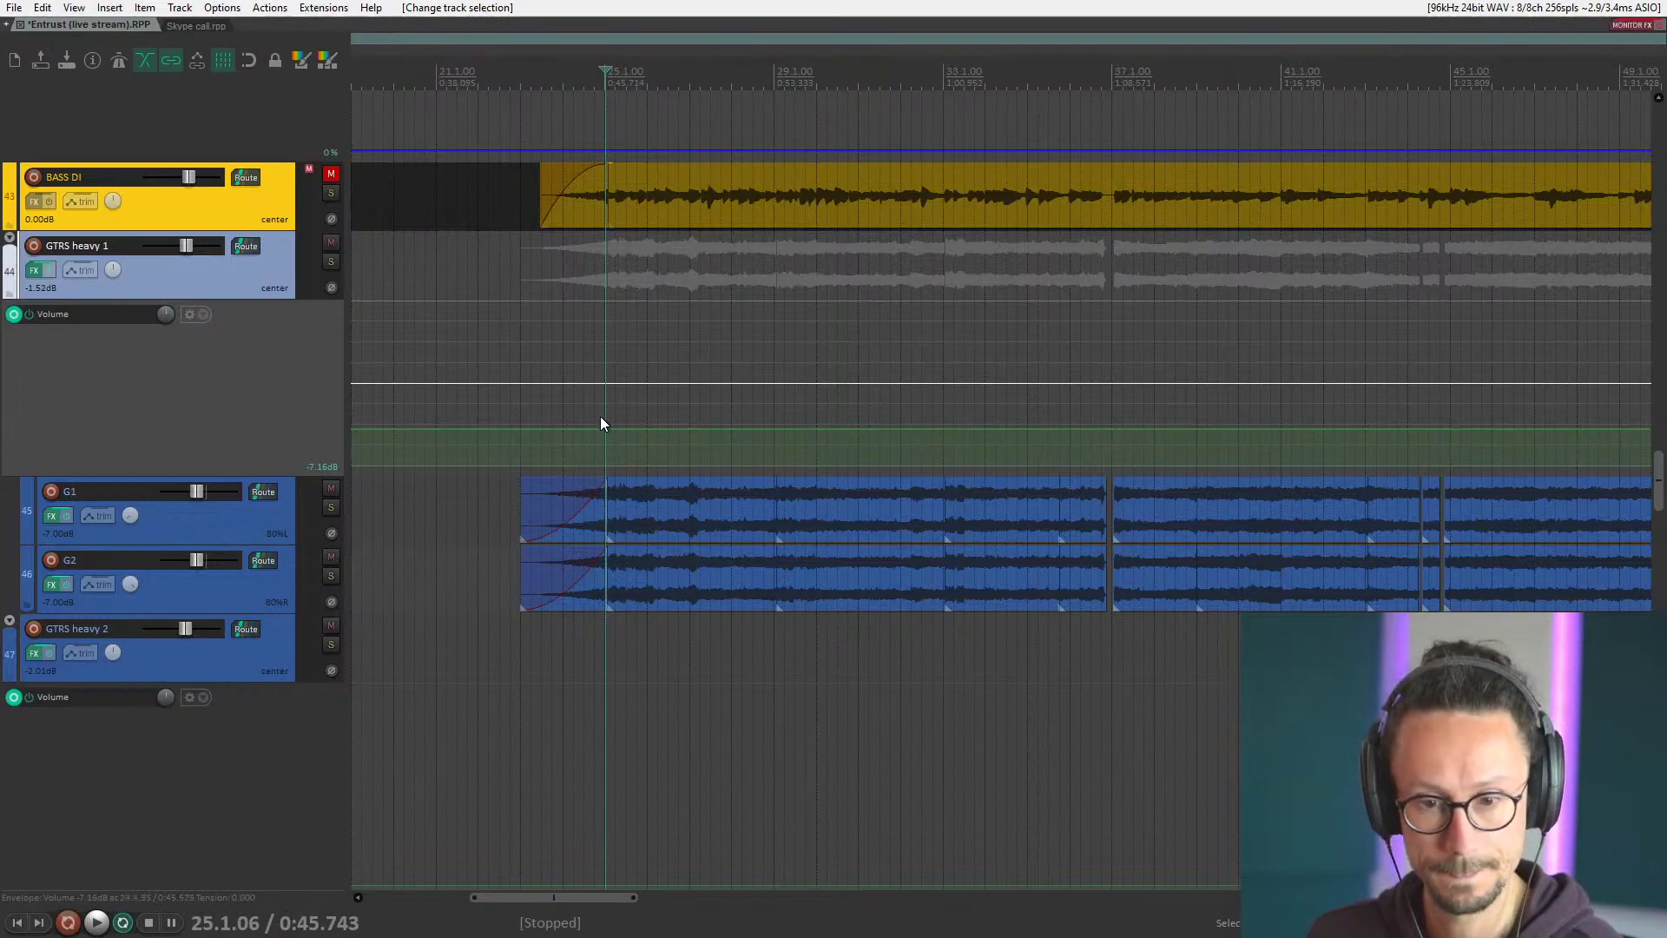
click(328, 263)
key(space)
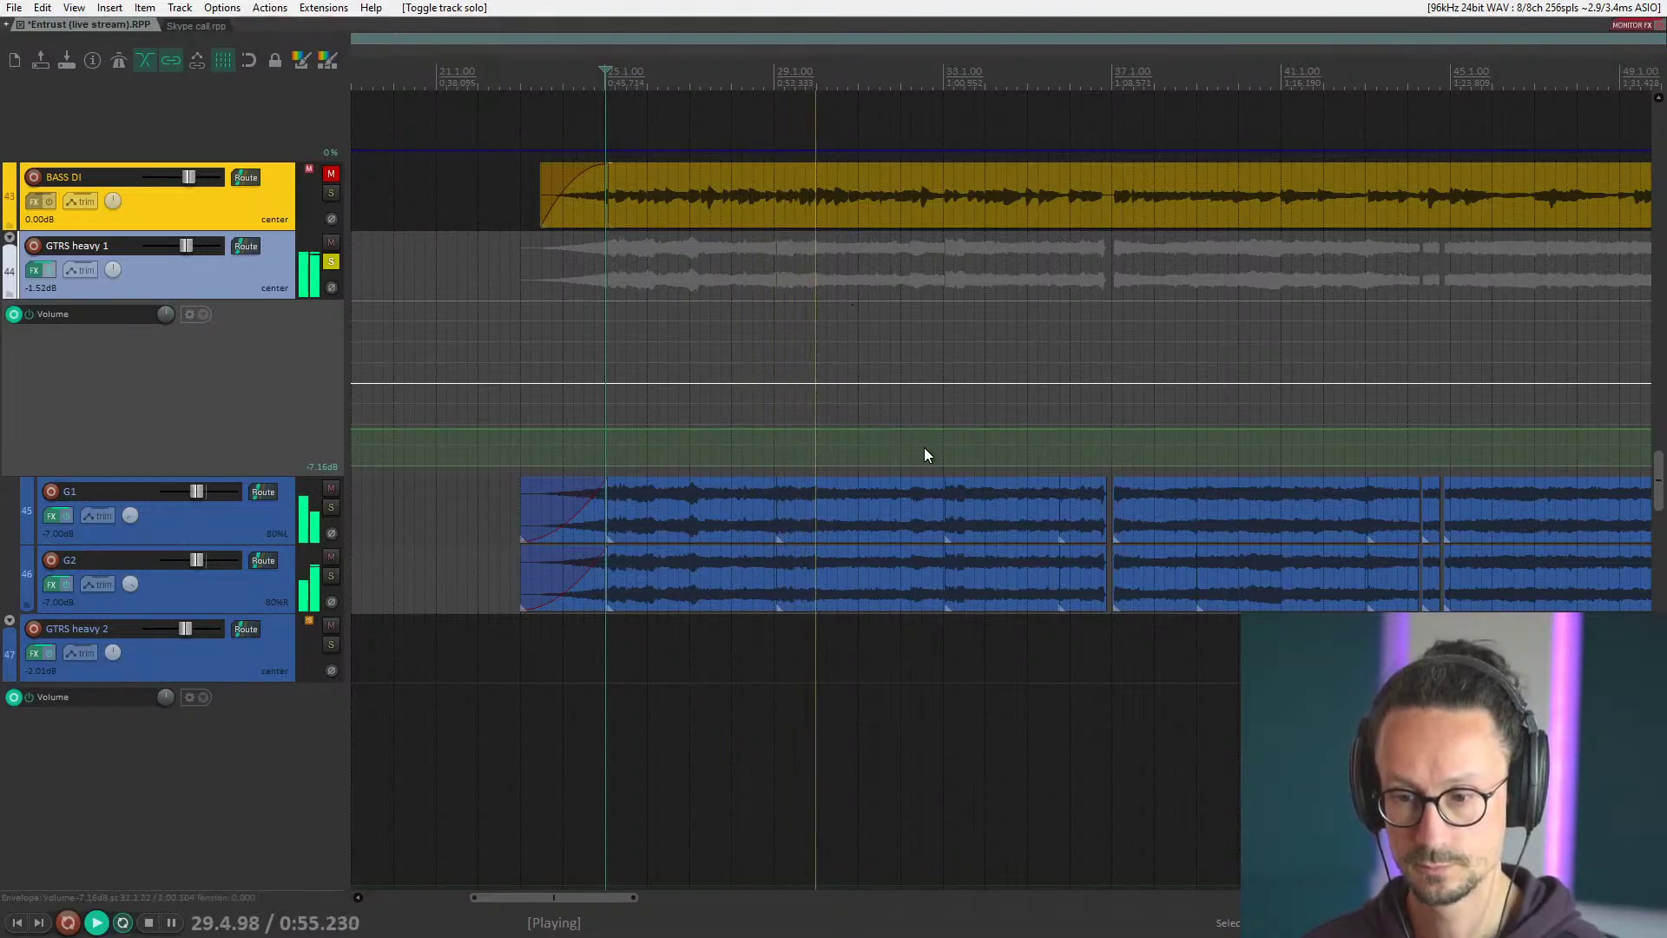
key(space)
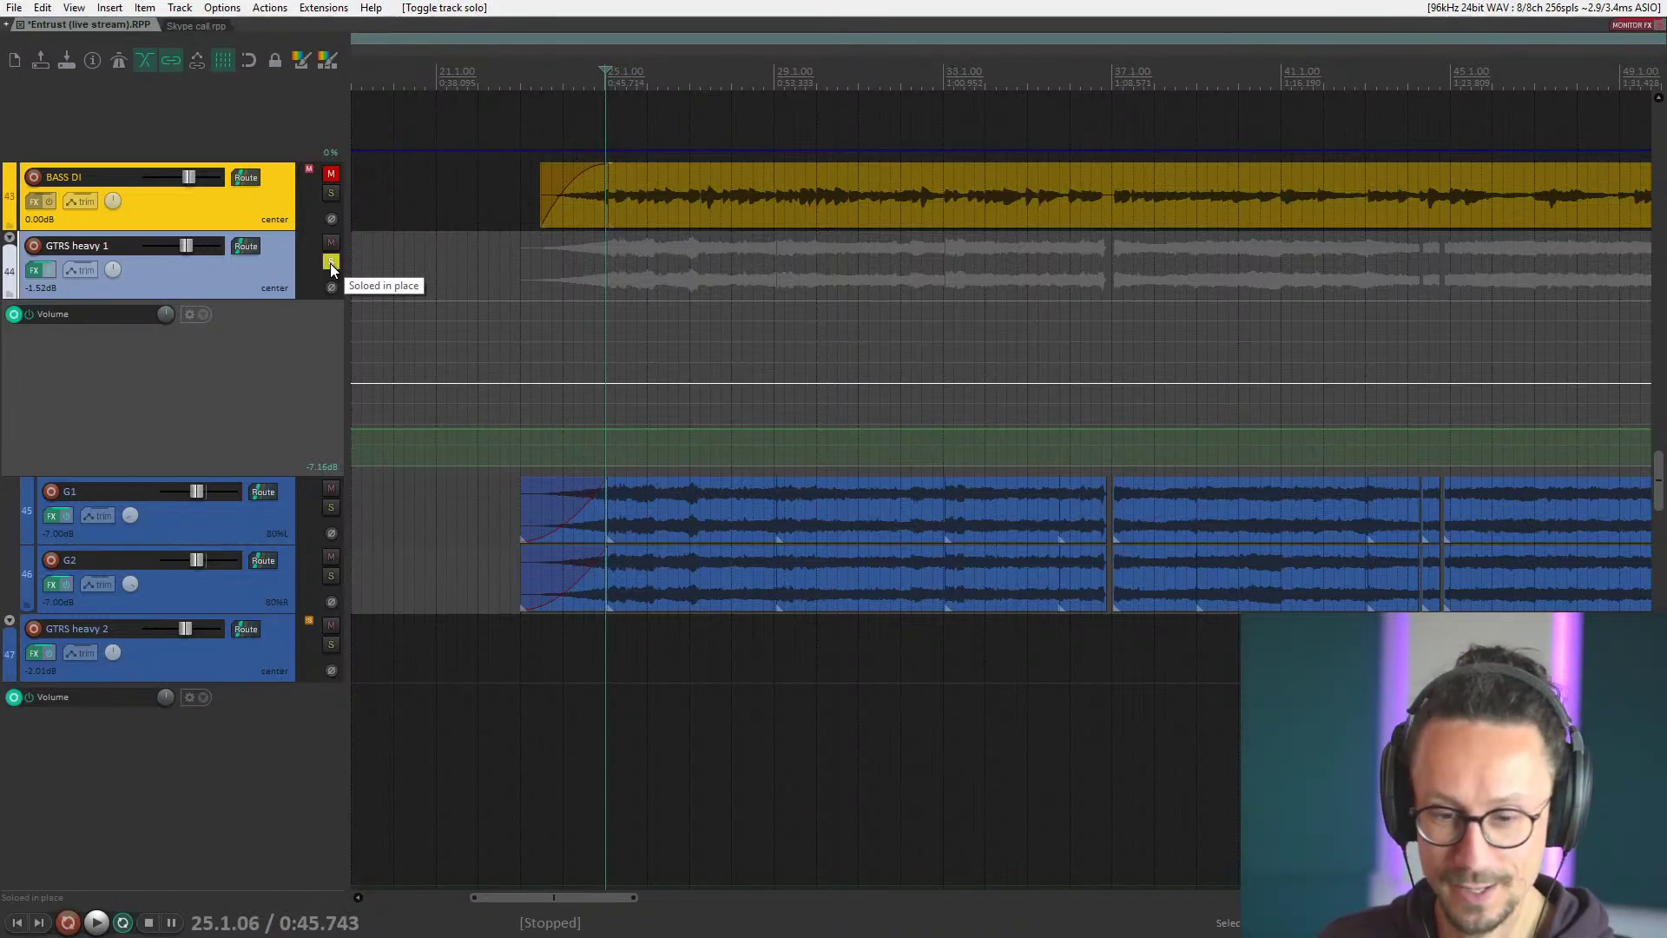
Select the G1 items one after another through the first heavy section to examine how the take is split.
drag(683, 507, 823, 503)
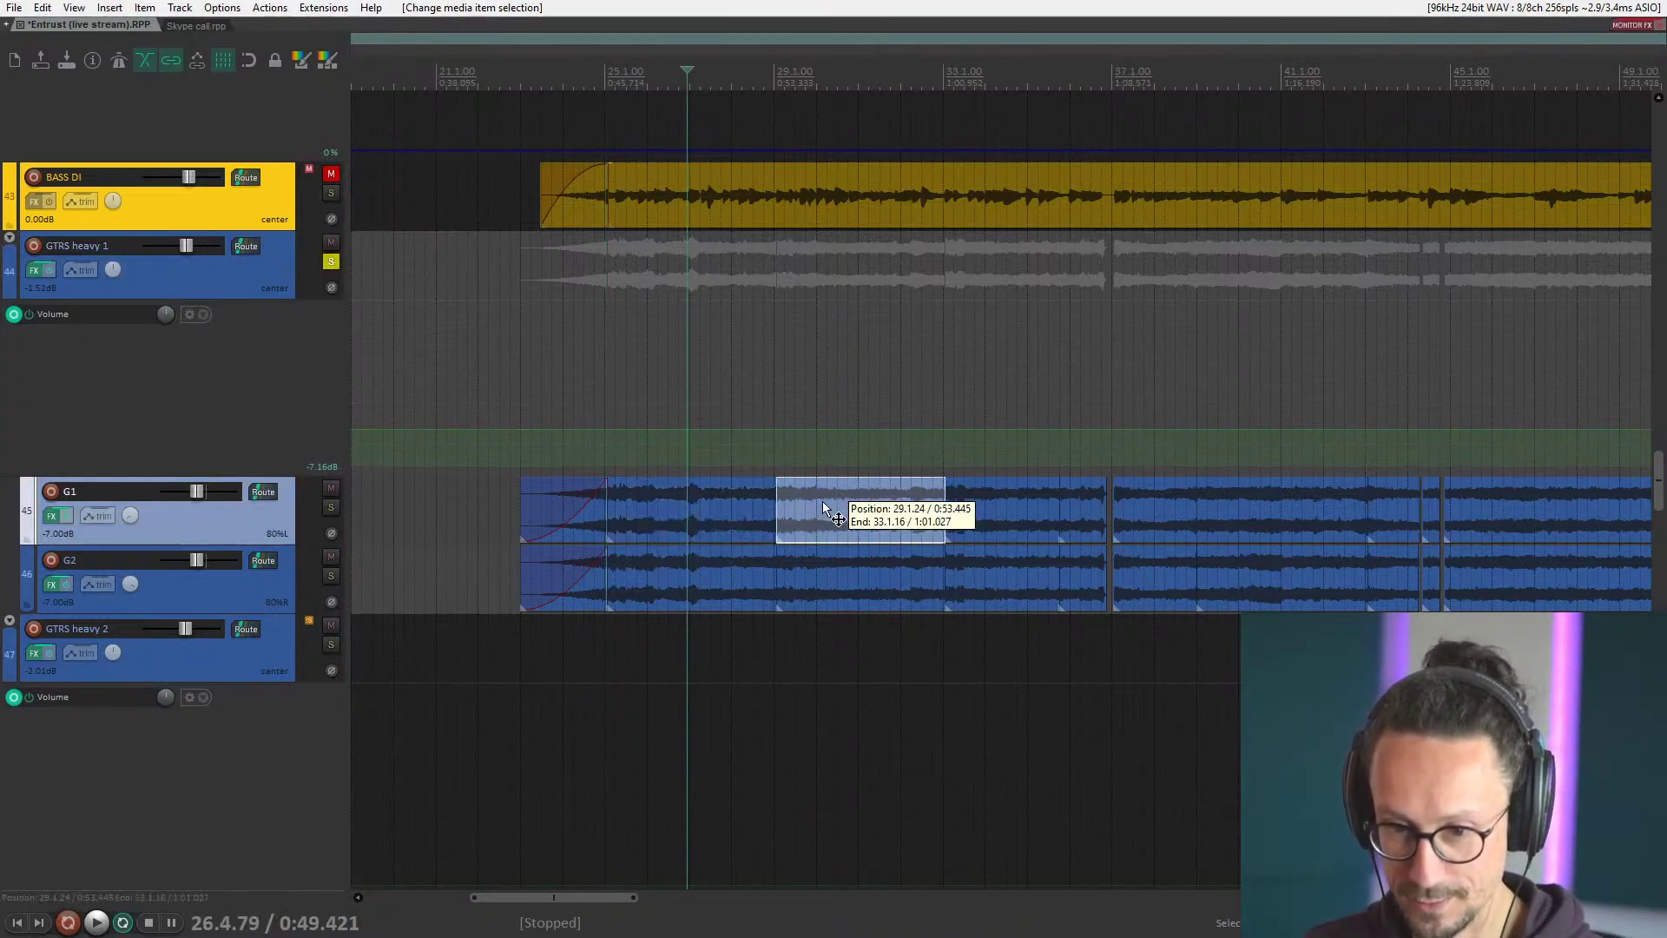
click(1025, 510)
click(1083, 498)
click(1183, 497)
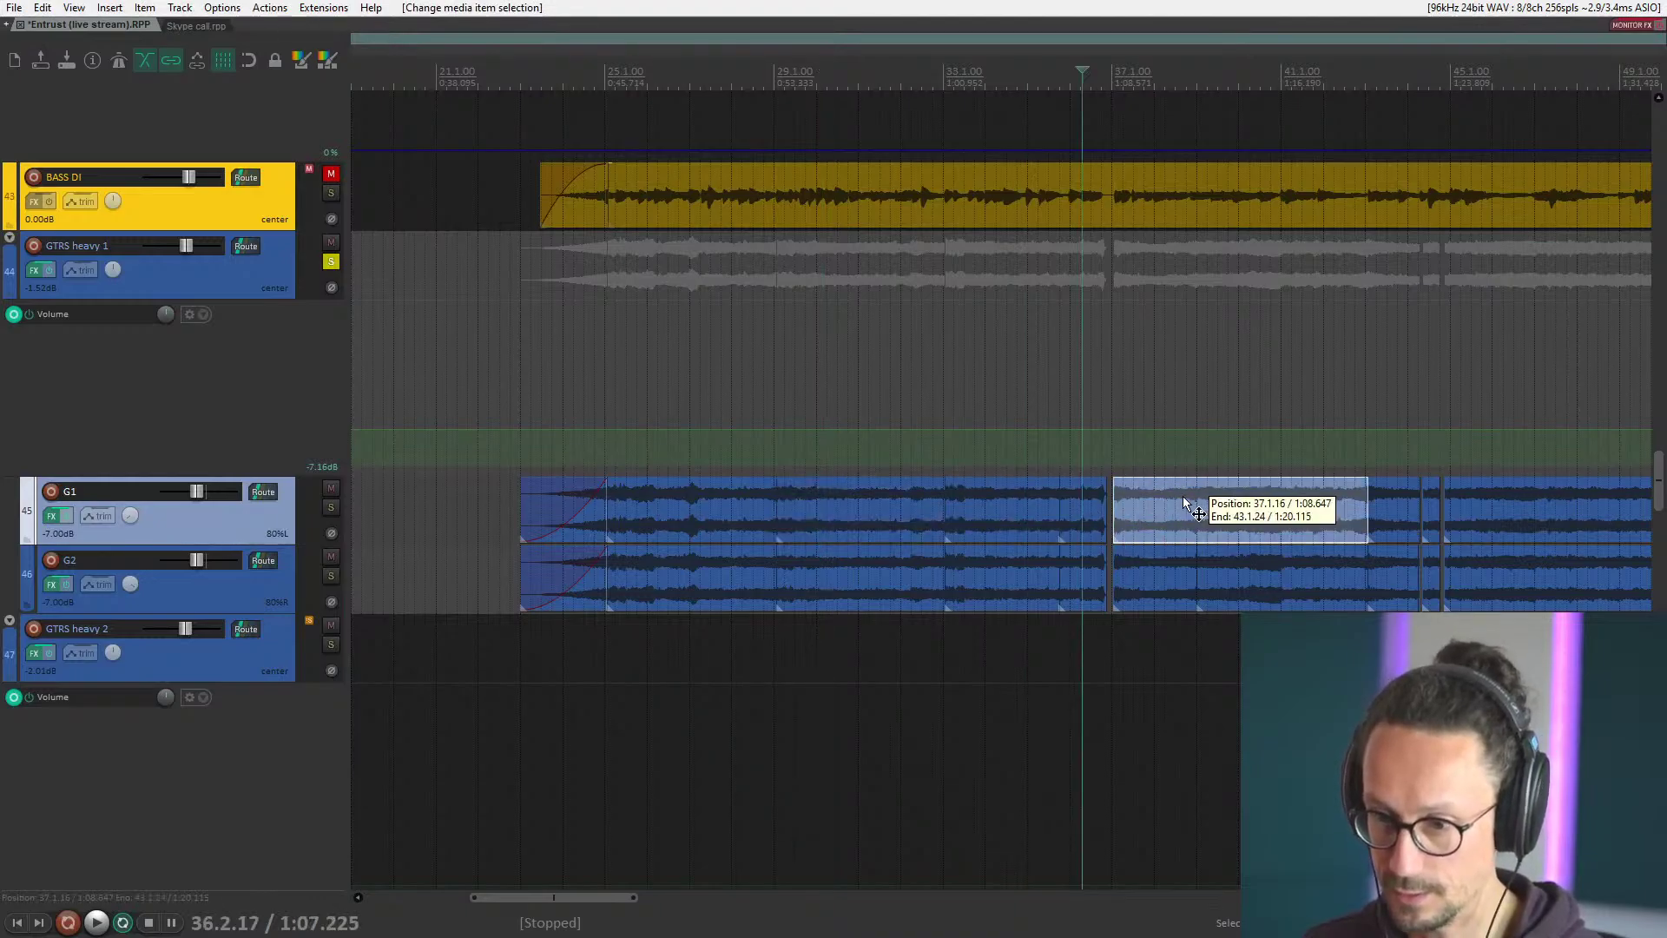
click(1407, 503)
click(1508, 521)
scroll(1353, 506, down, 2)
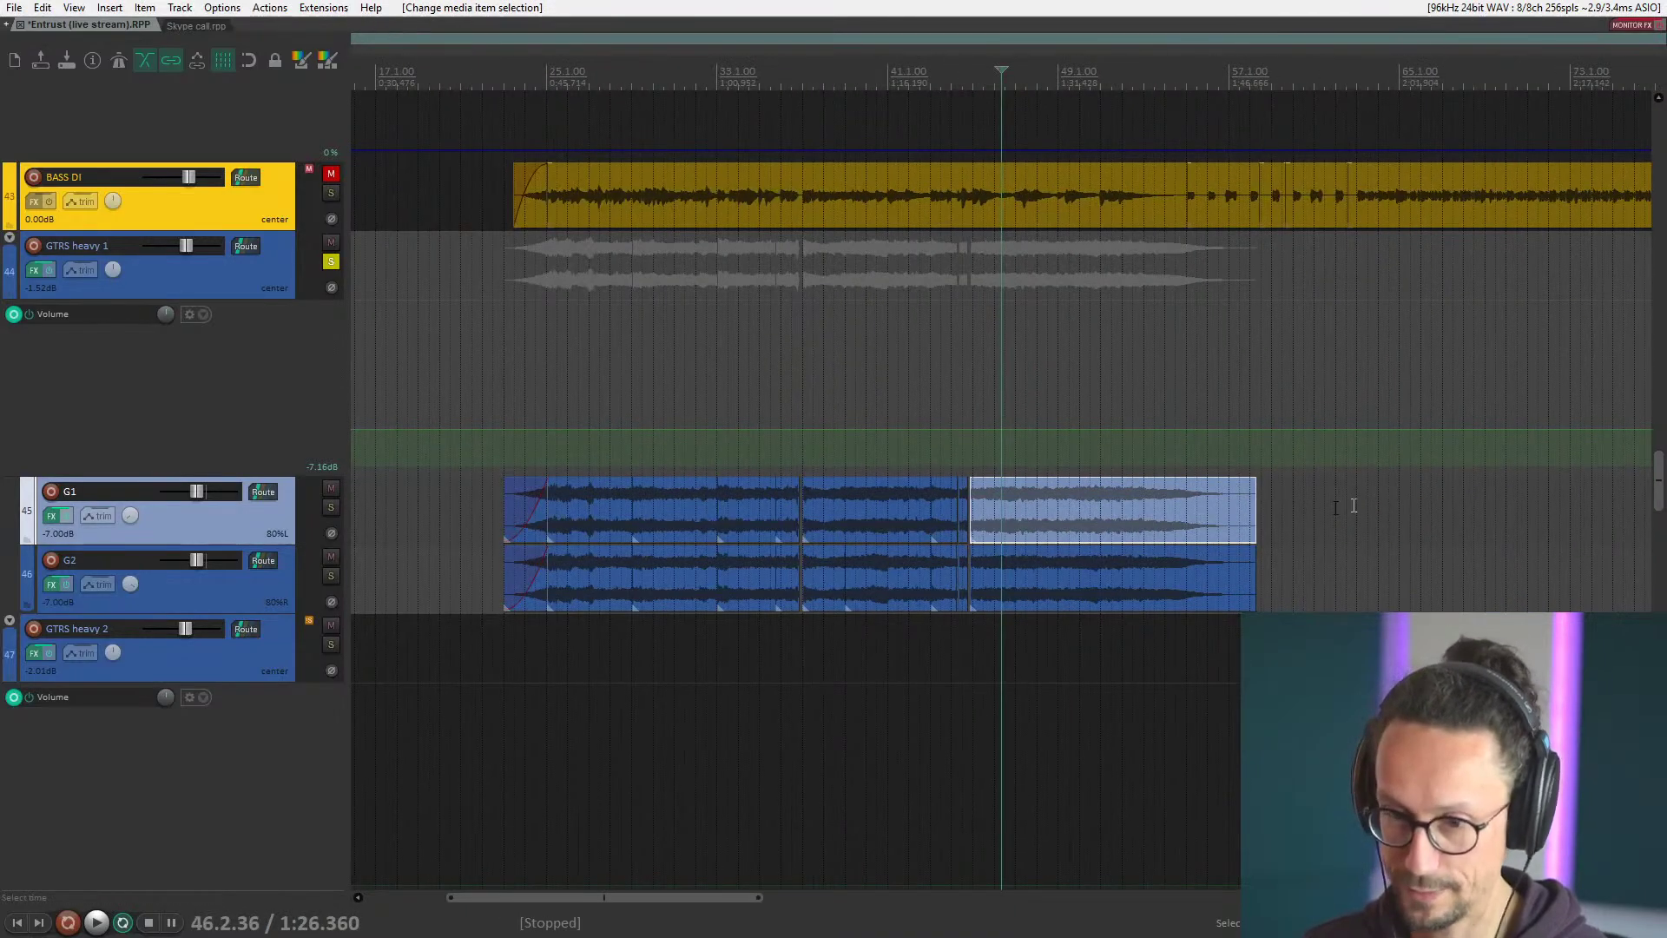
scroll(988, 486, down, 3)
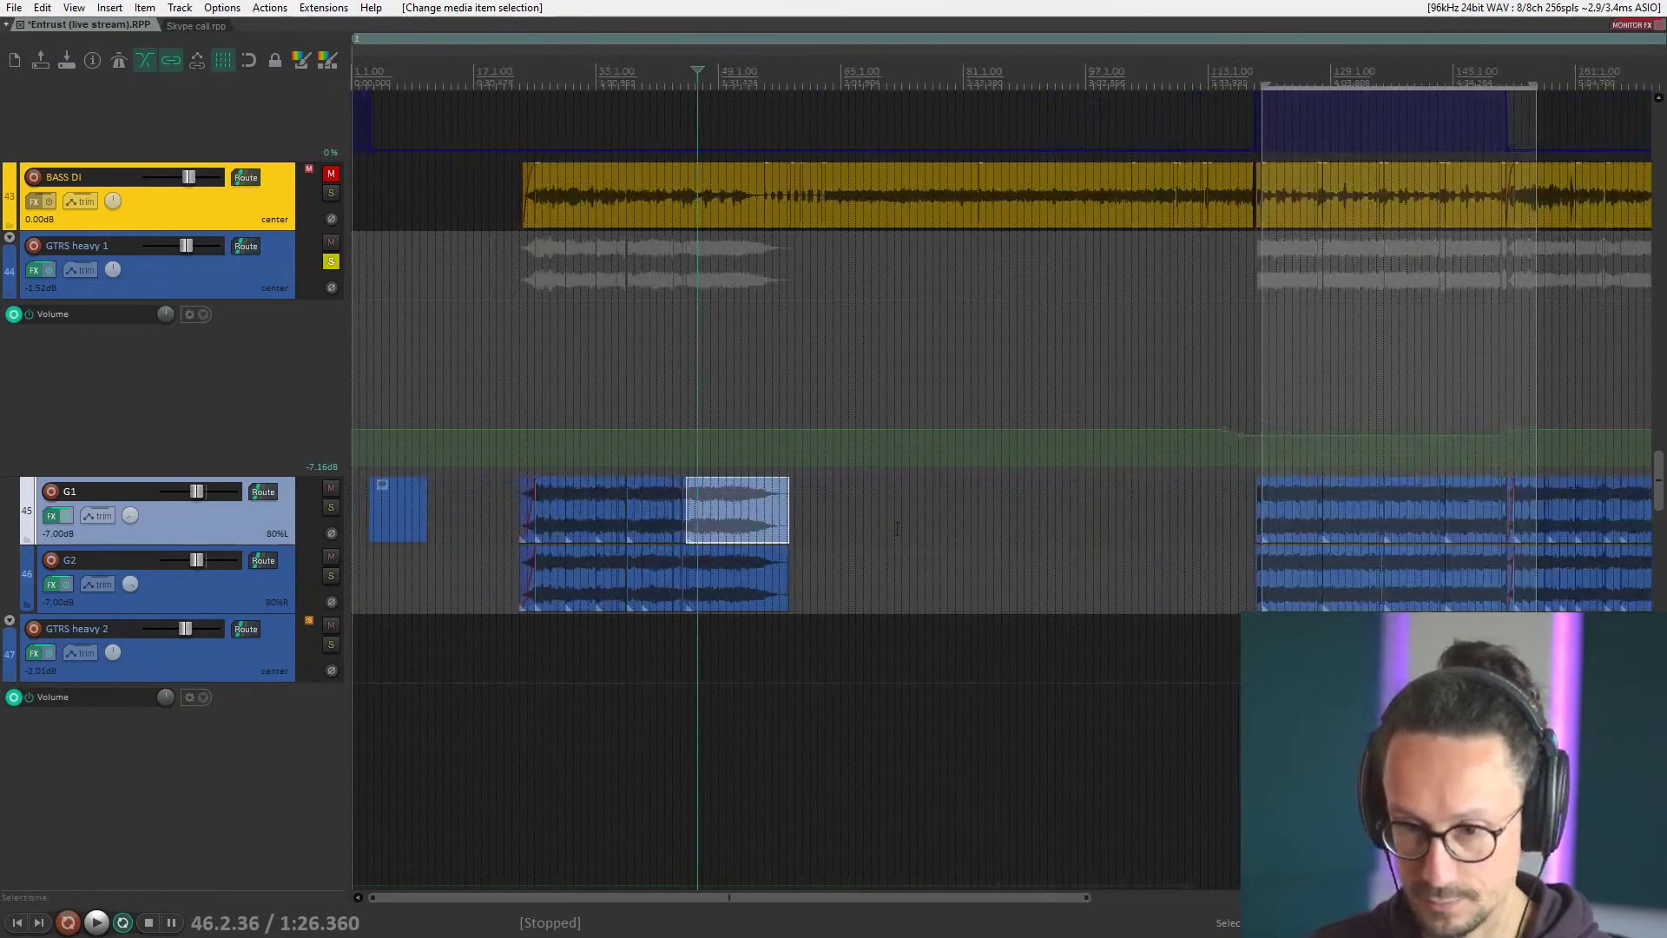
Set the edit cursor to bar 25, view the Slate Digital Virtual Channel in G1's effects chain, and close the chain.
click(538, 408)
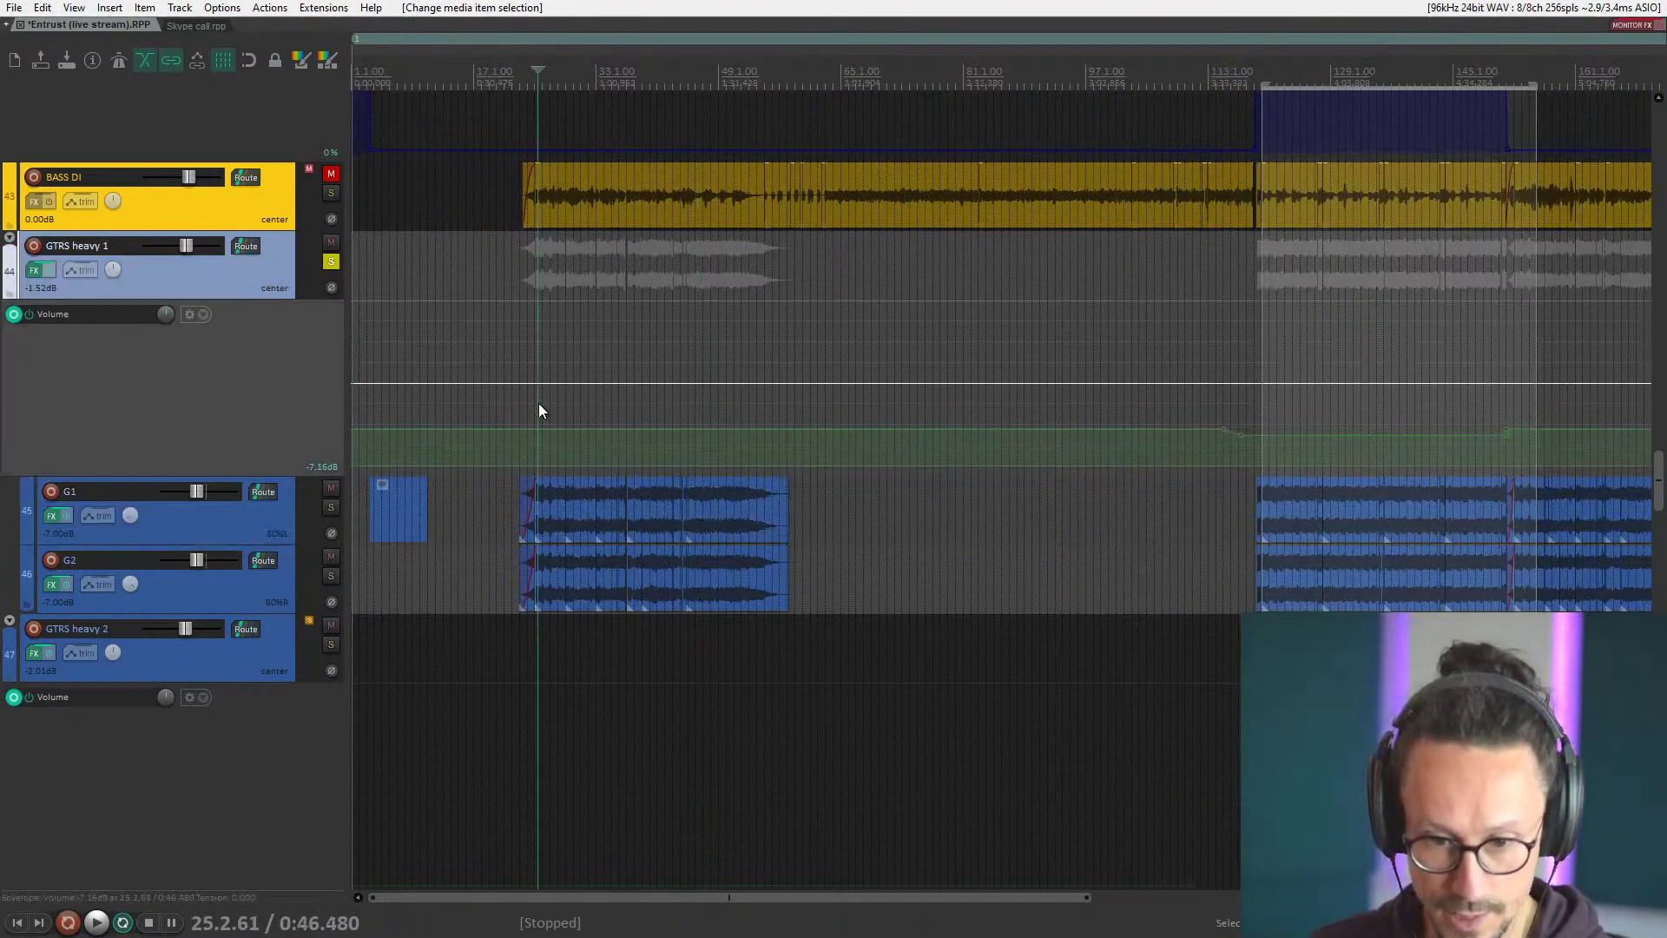
click(548, 504)
scroll(549, 503, up, 5)
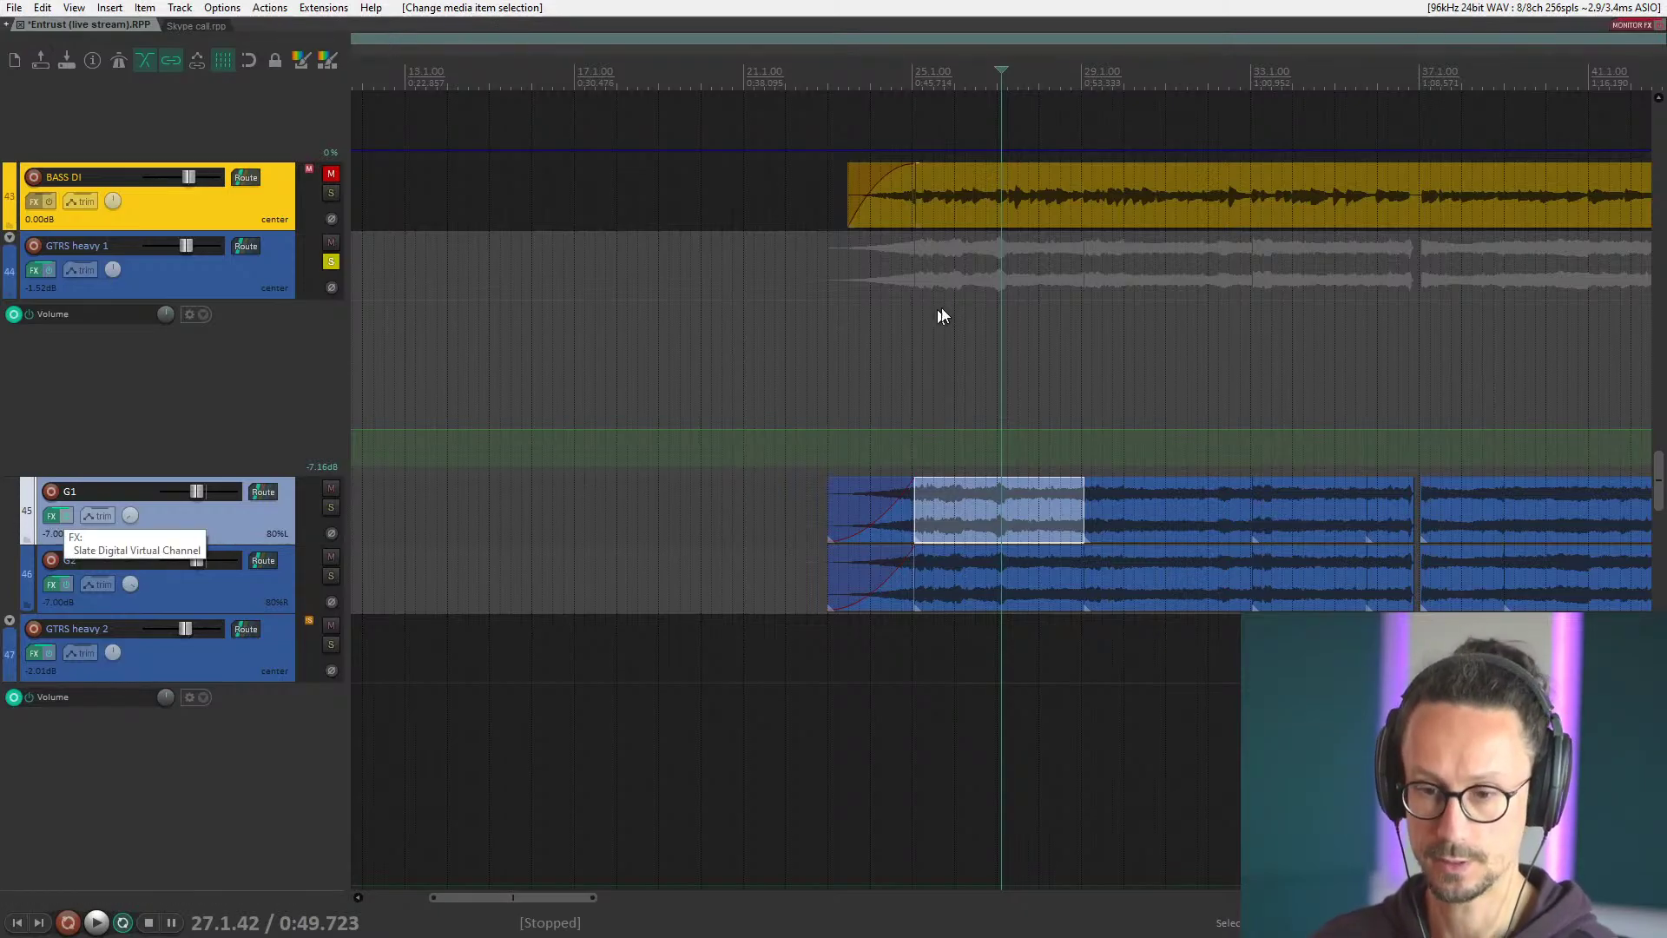
click(914, 393)
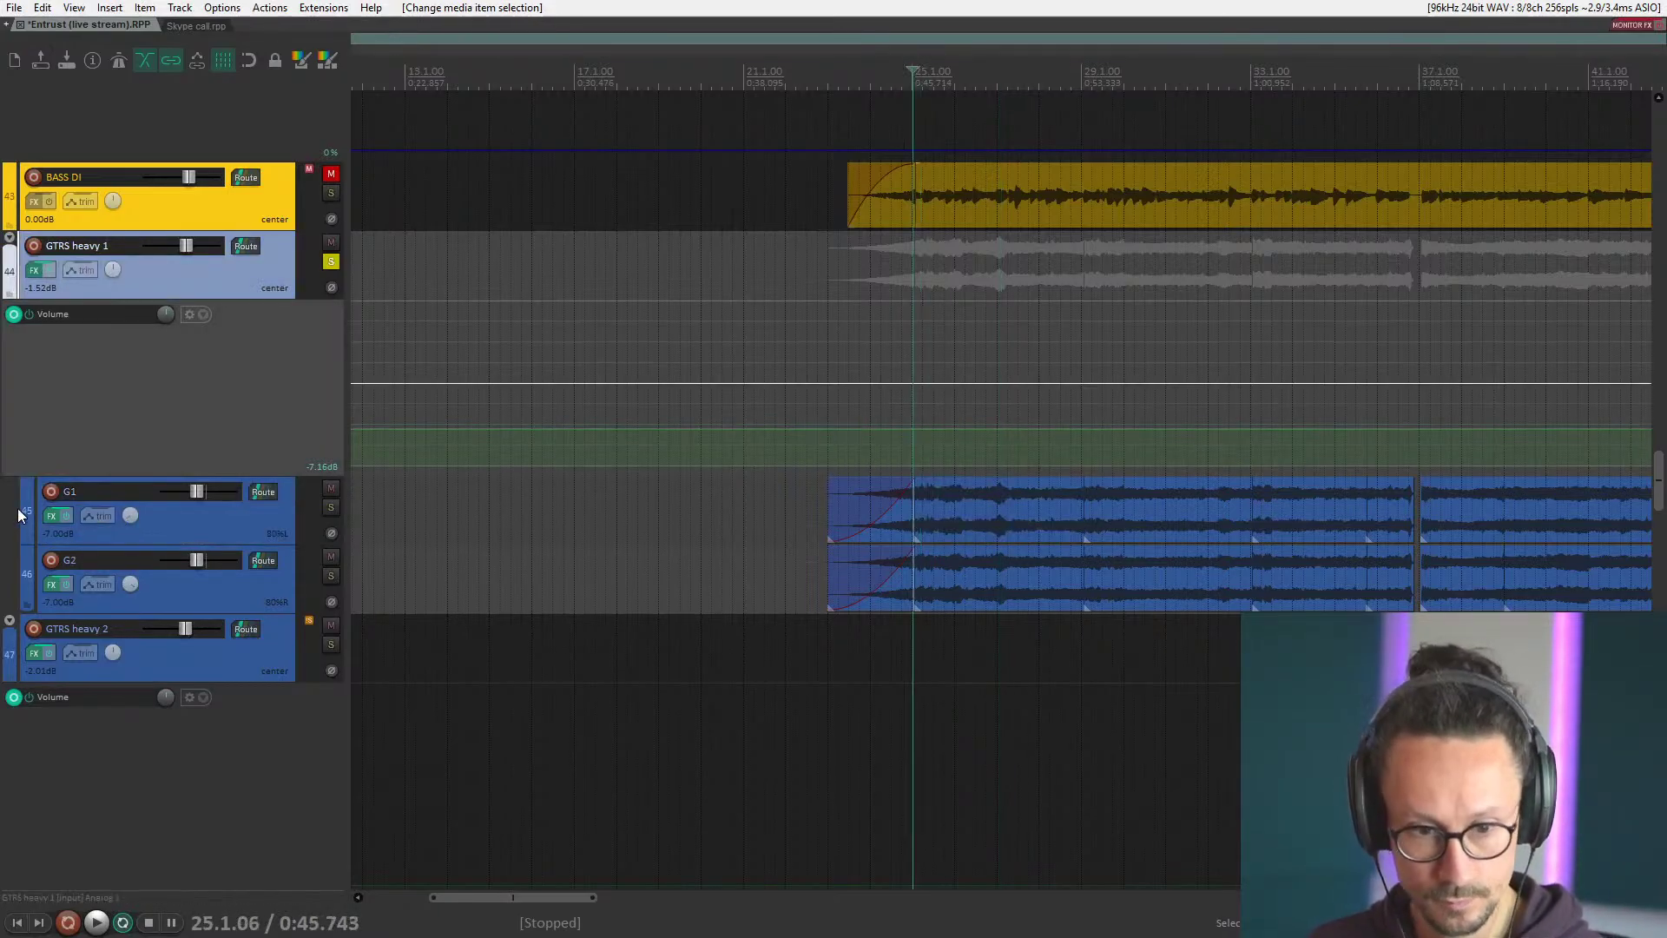
click(51, 516)
drag(449, 71, 871, 149)
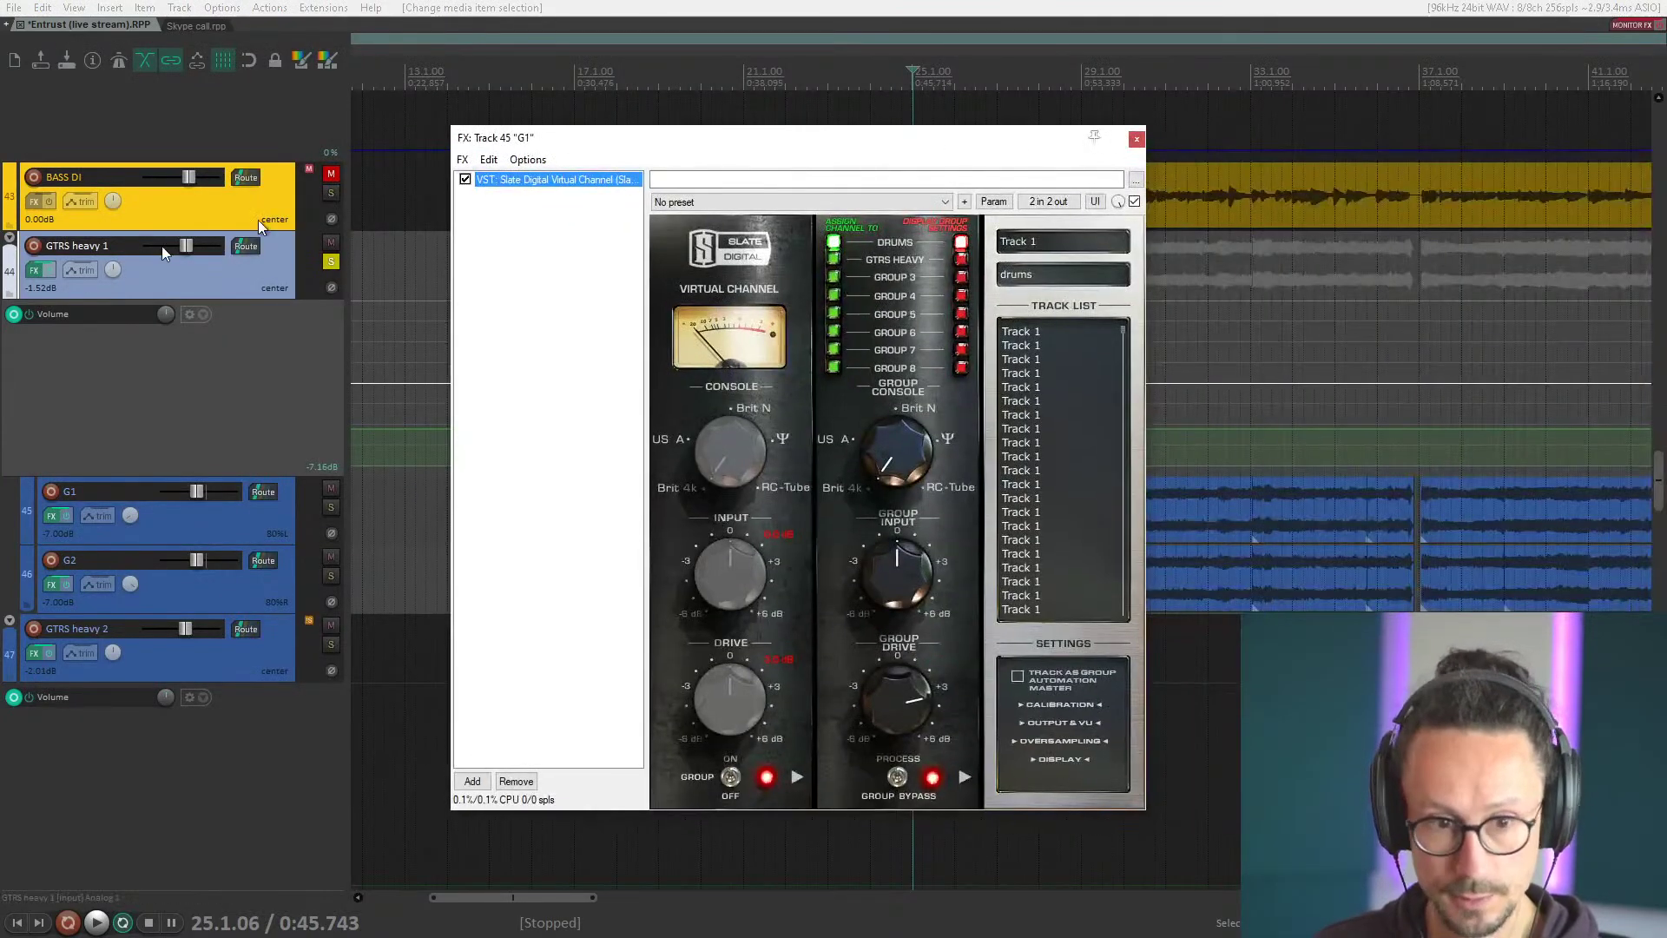
click(1136, 139)
In the GTRS heavy 1 effects chain, bypass Decapitator and the first API-550B Stereo, and display the Decapitator settings.
click(34, 270)
mouse_move(643, 184)
mouse_down()
mouse_move(583, 180)
mouse_move(814, 184)
mouse_move(1101, 328)
mouse_move(957, 211)
mouse_move(973, 262)
mouse_up()
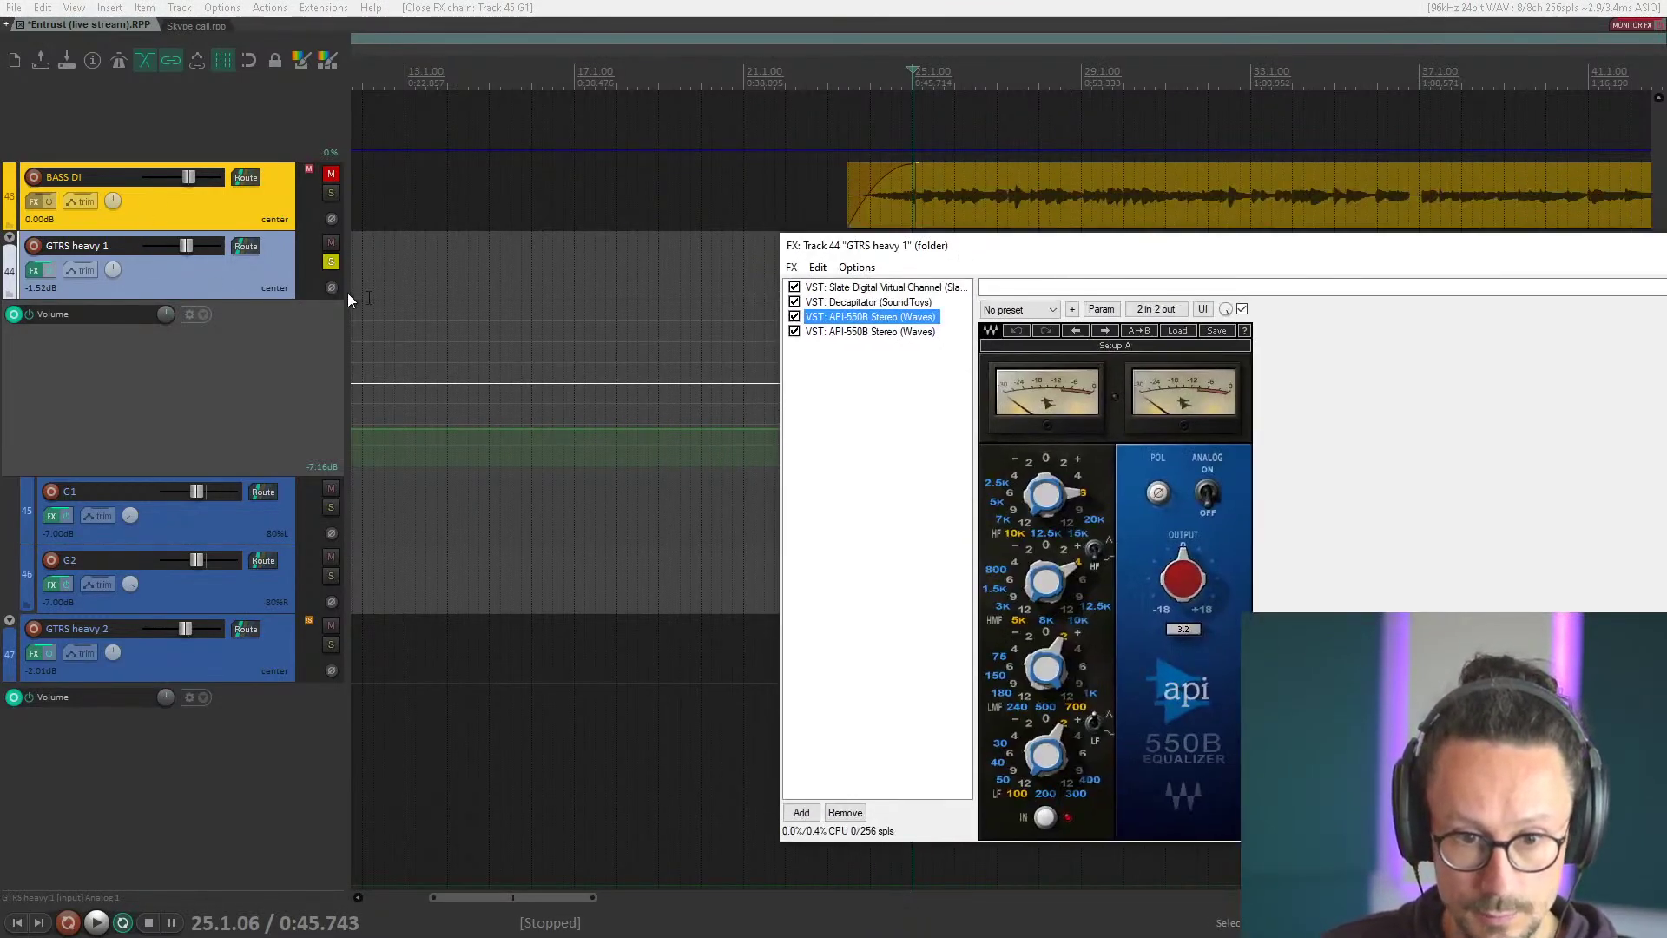
click(793, 303)
click(794, 317)
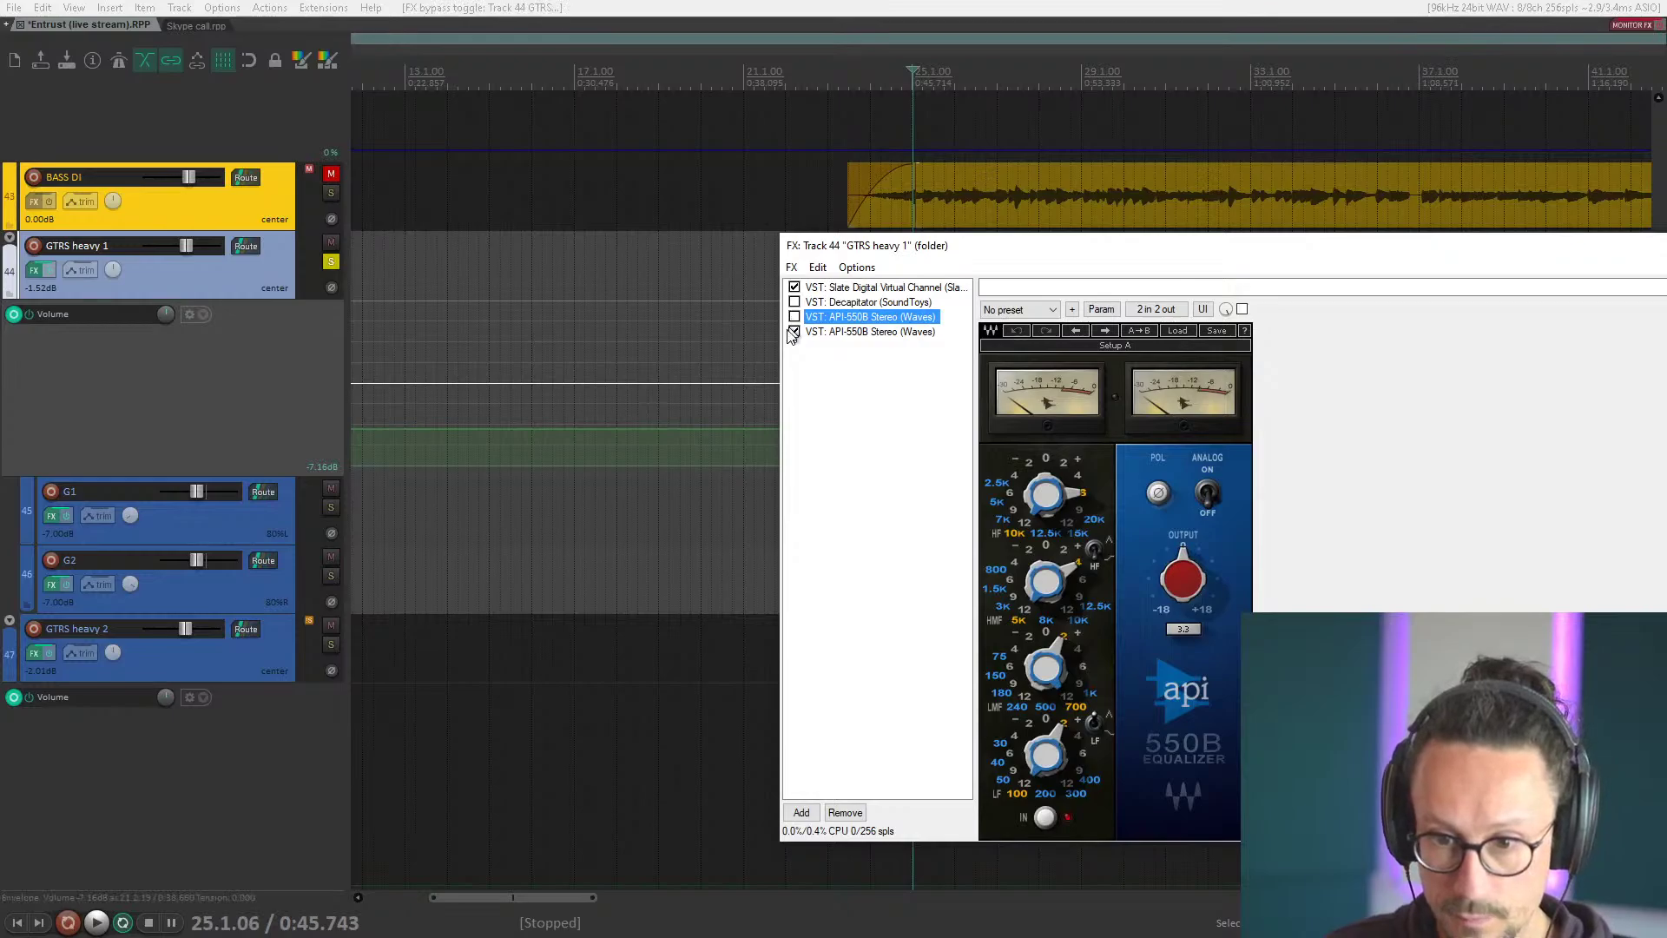
click(871, 331)
click(847, 302)
drag(899, 252, 692, 224)
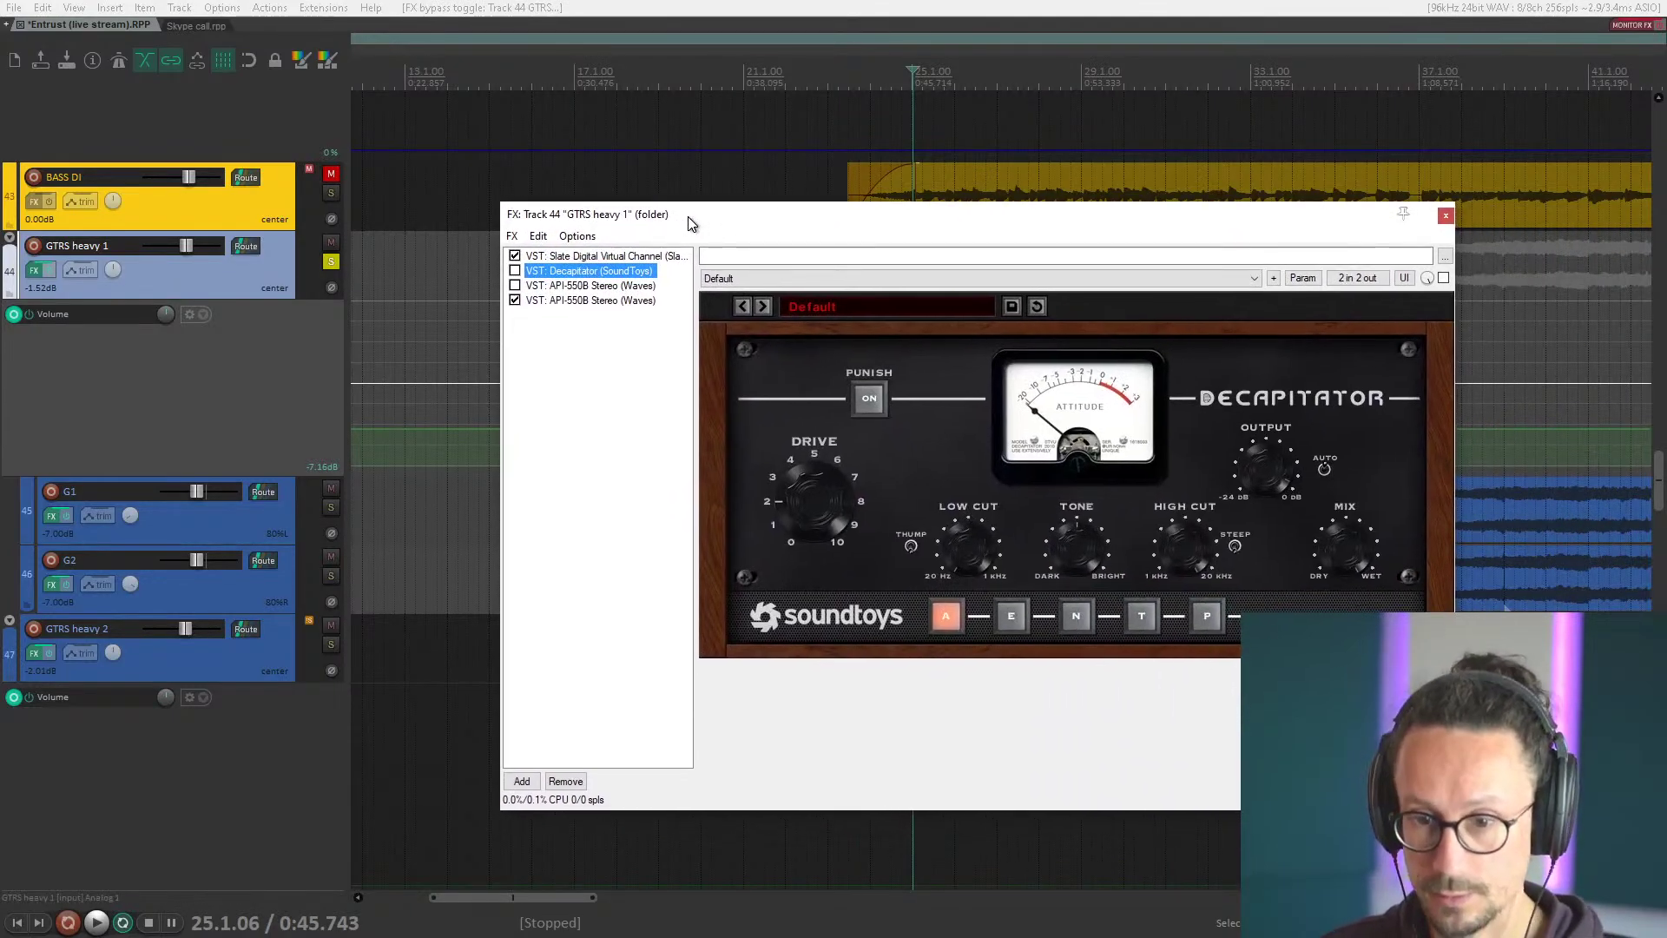
Play GTRS heavy 1 from bar 25, bypass the second API-550B Stereo, and compare the sound with Decapitator on and off.
key(space)
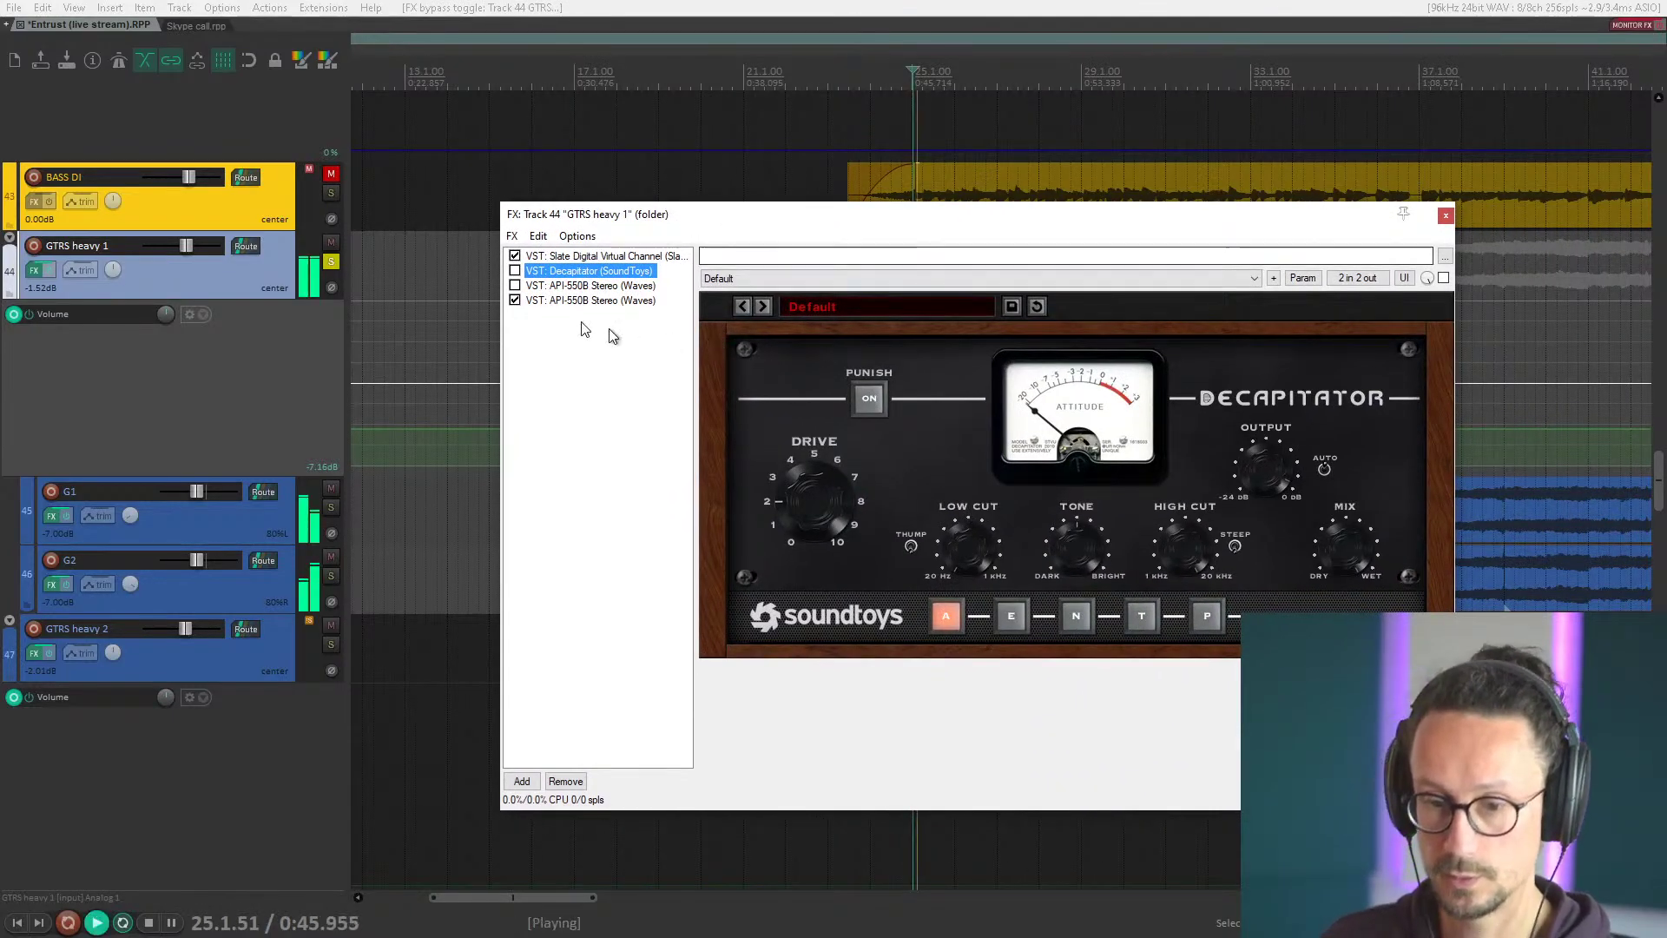
click(515, 286)
click(515, 301)
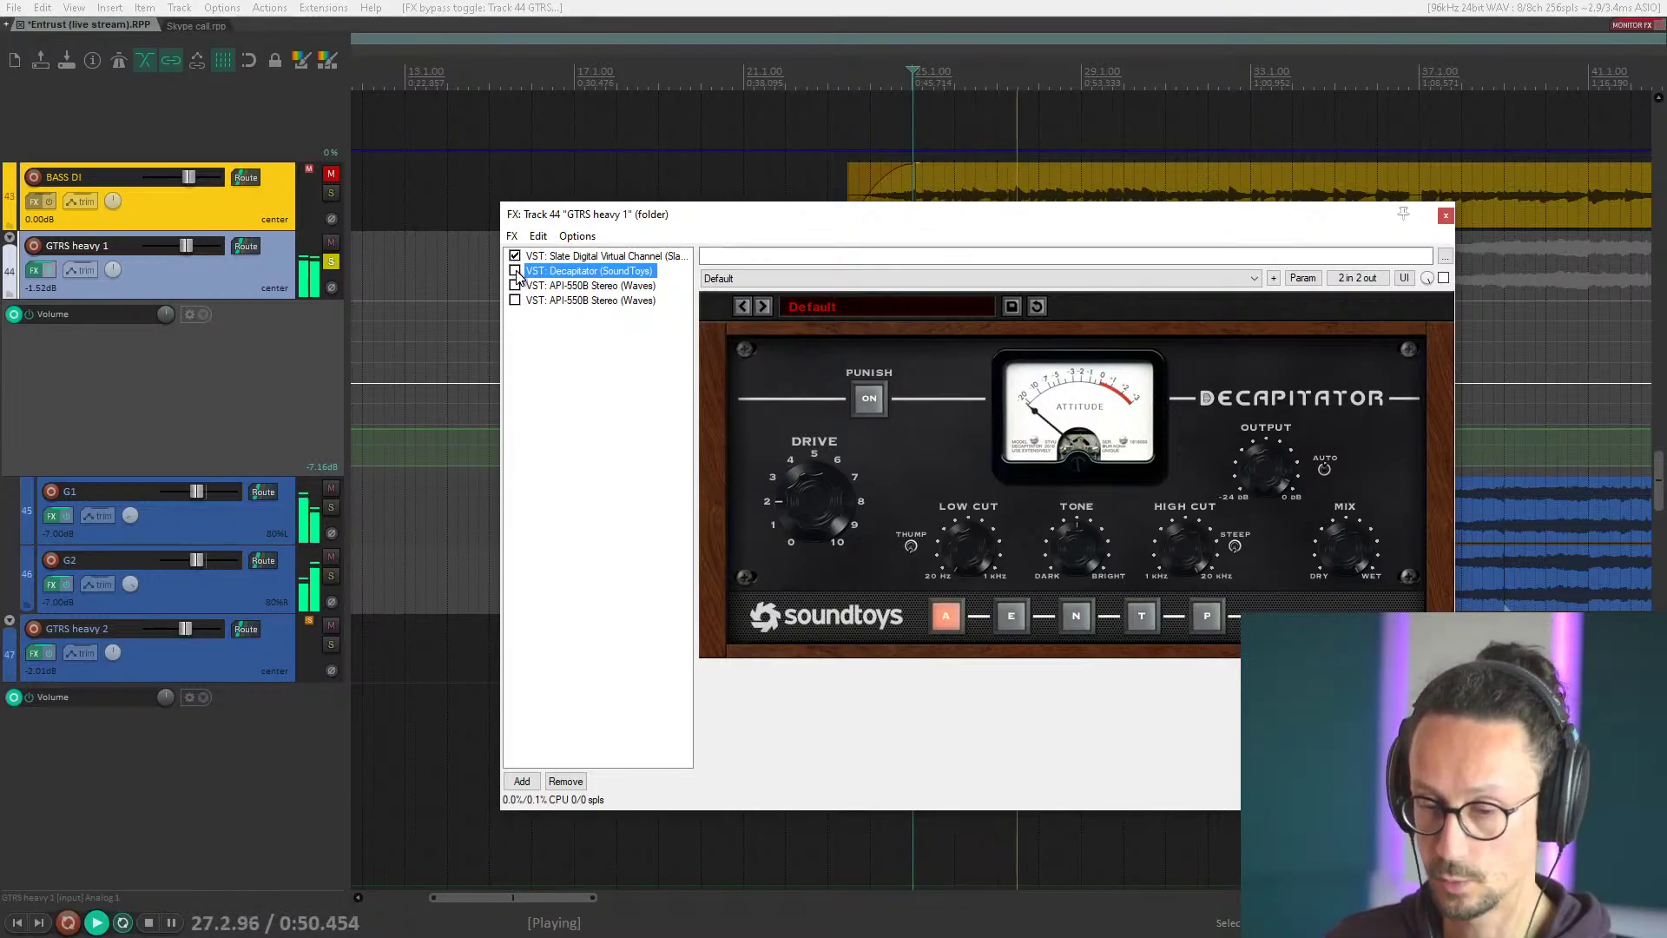
click(515, 271)
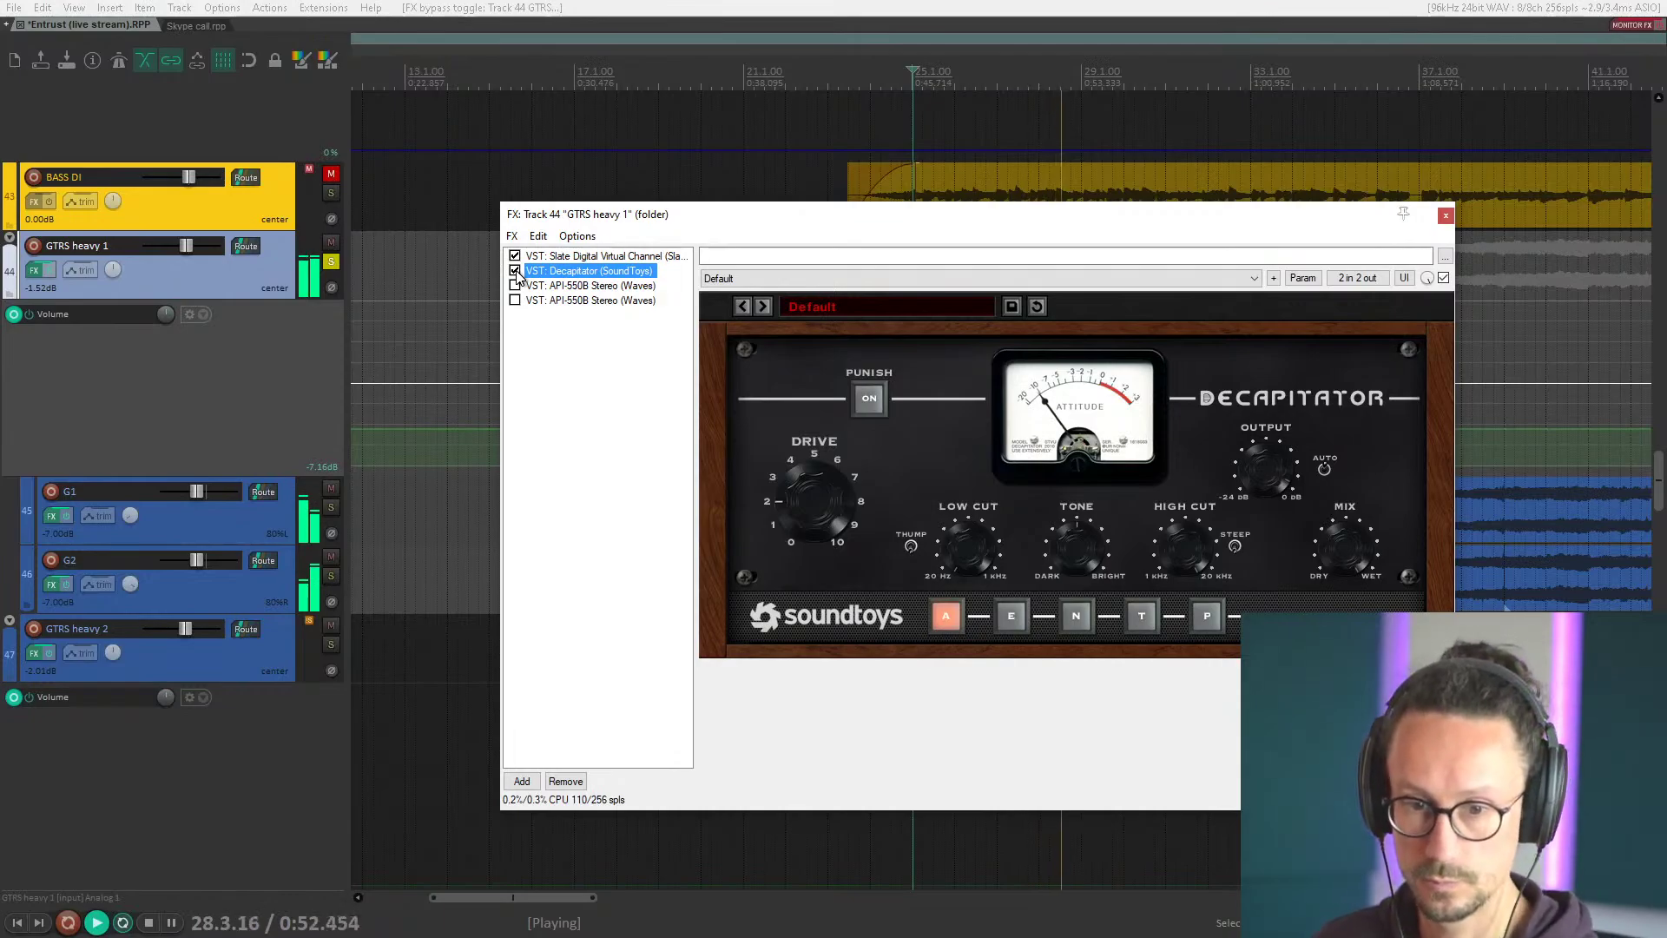
click(515, 271)
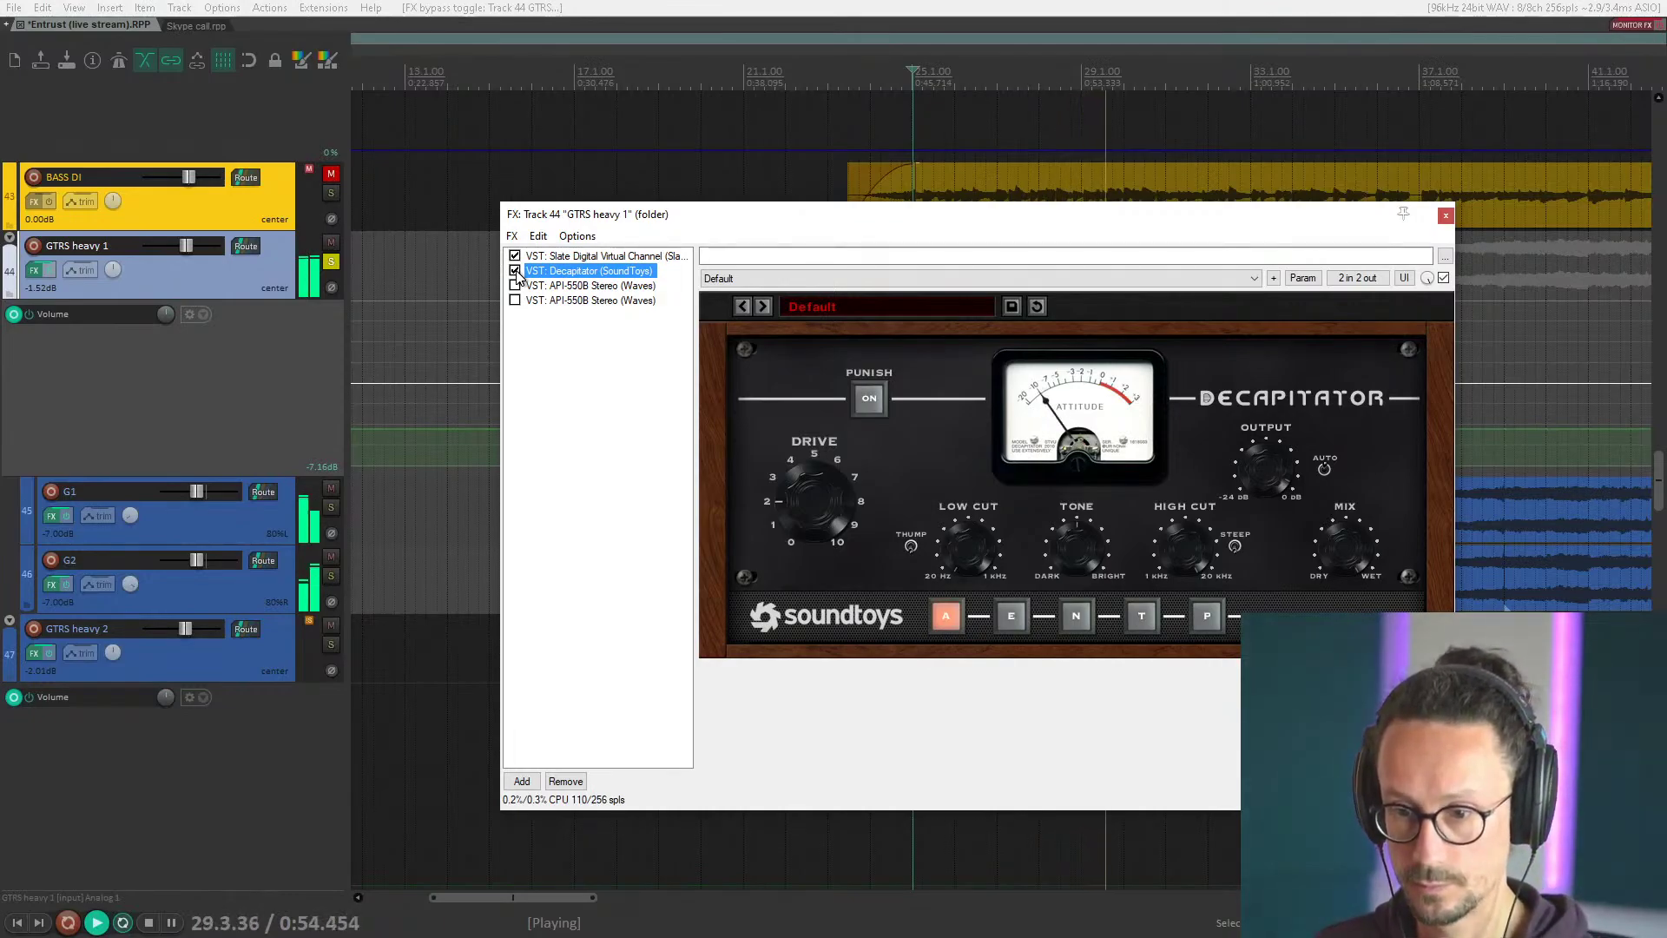
click(515, 271)
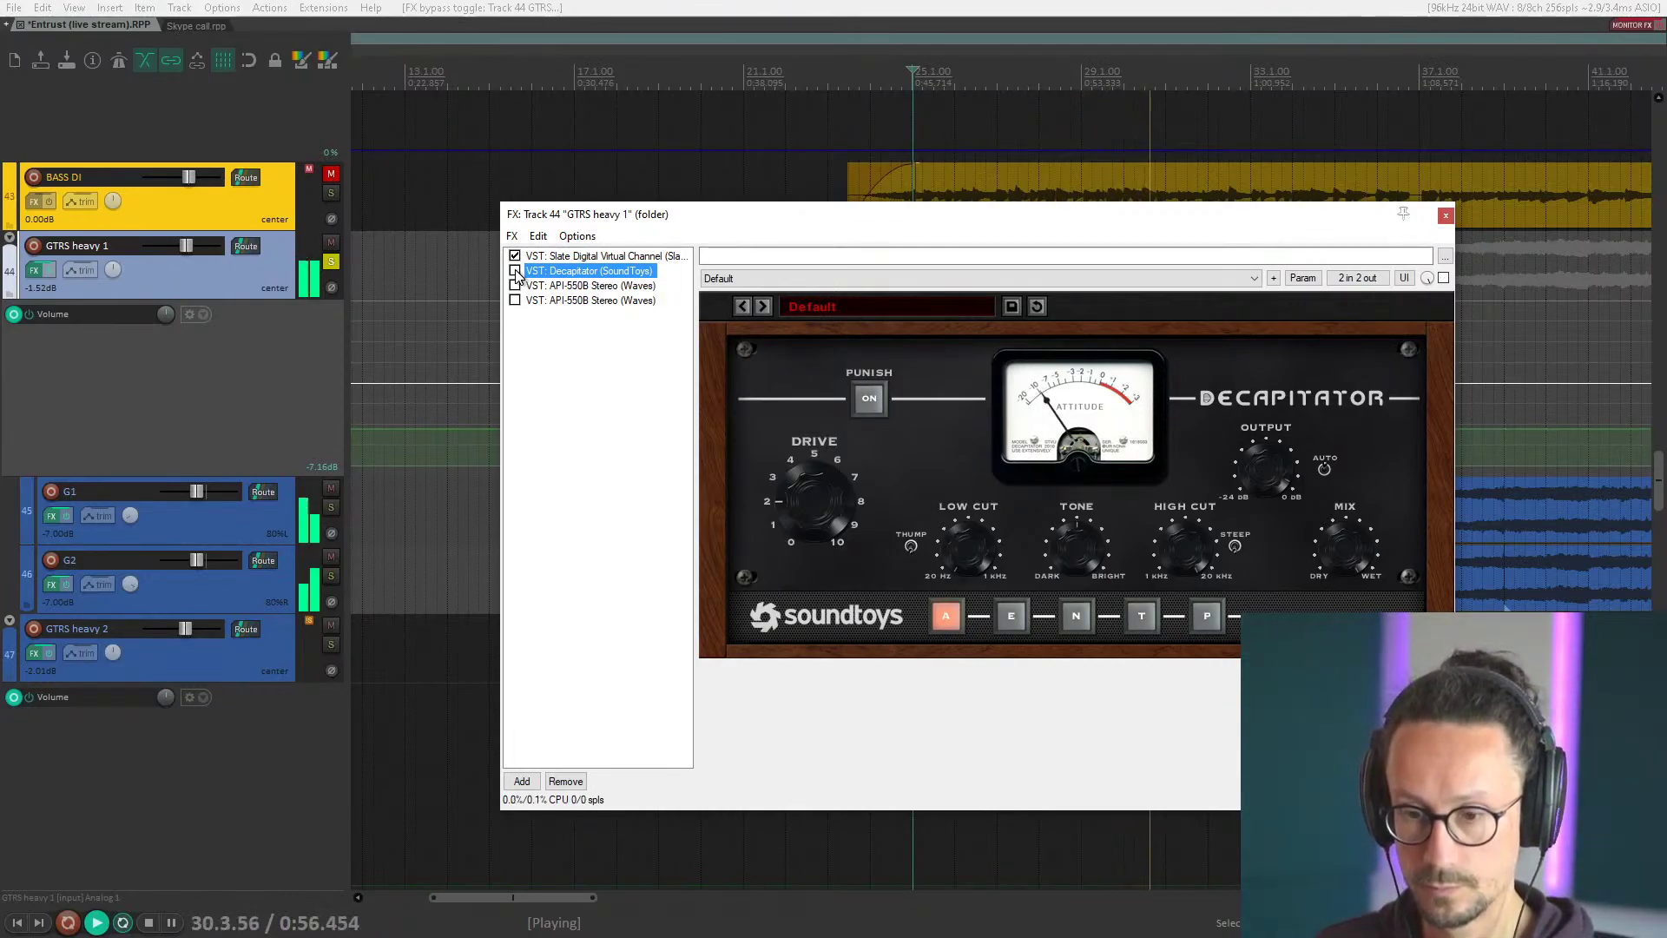
key(space)
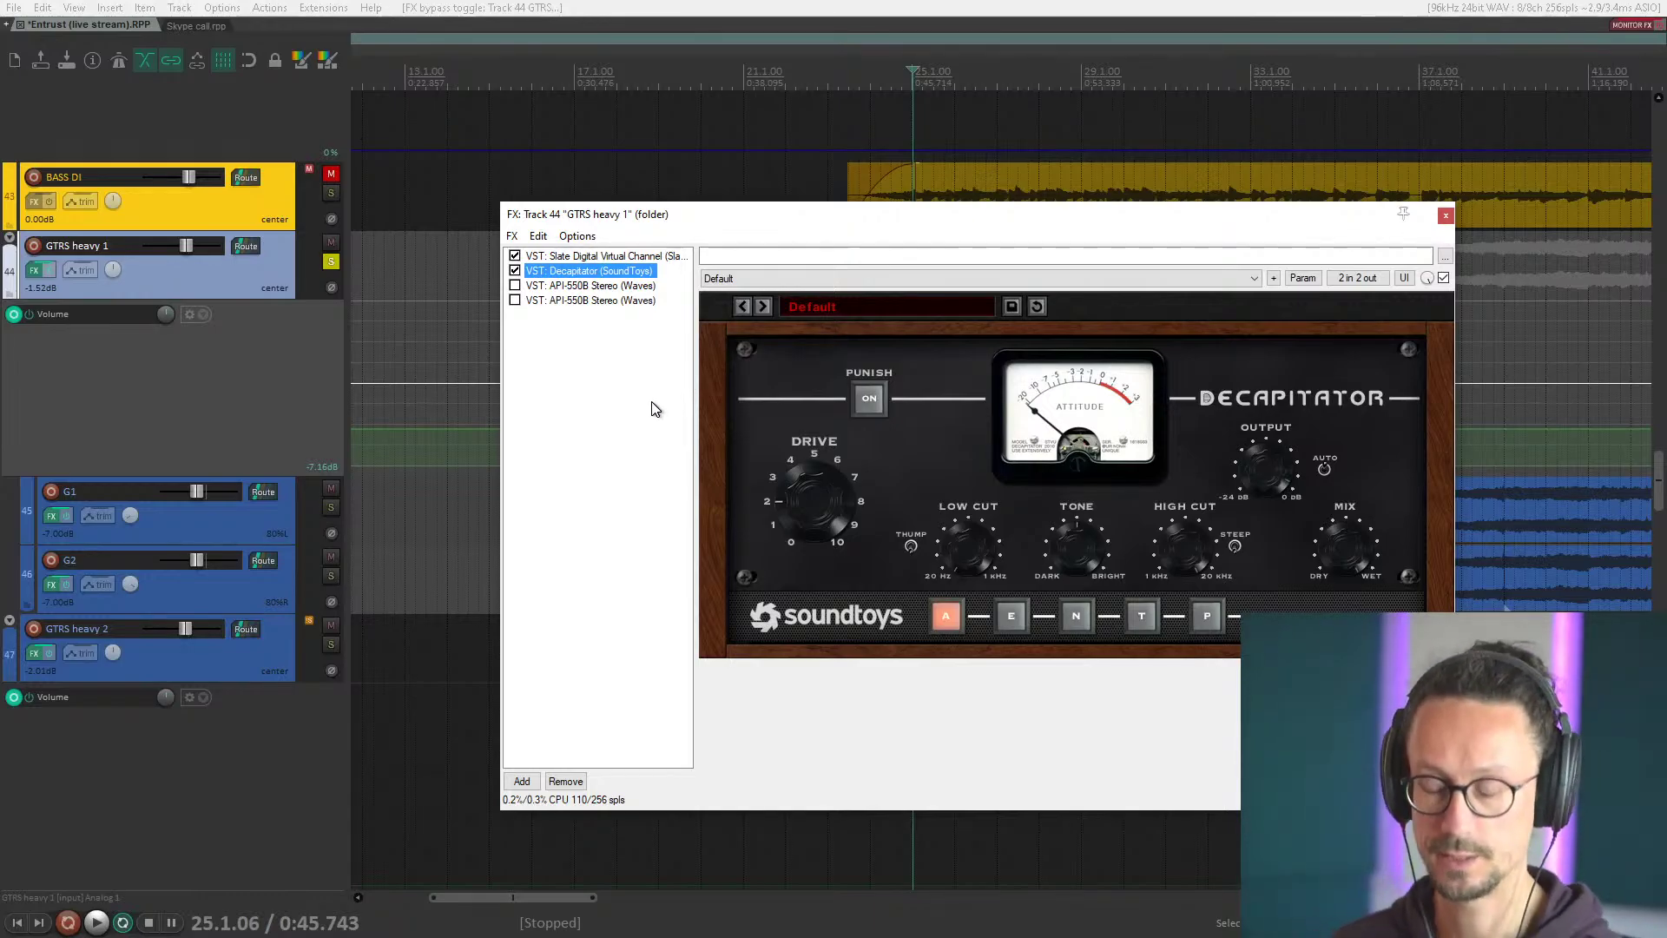
Replay the passage from bar 25 while toggling Decapitator, leave it enabled, and stop playback.
key(space)
click(515, 271)
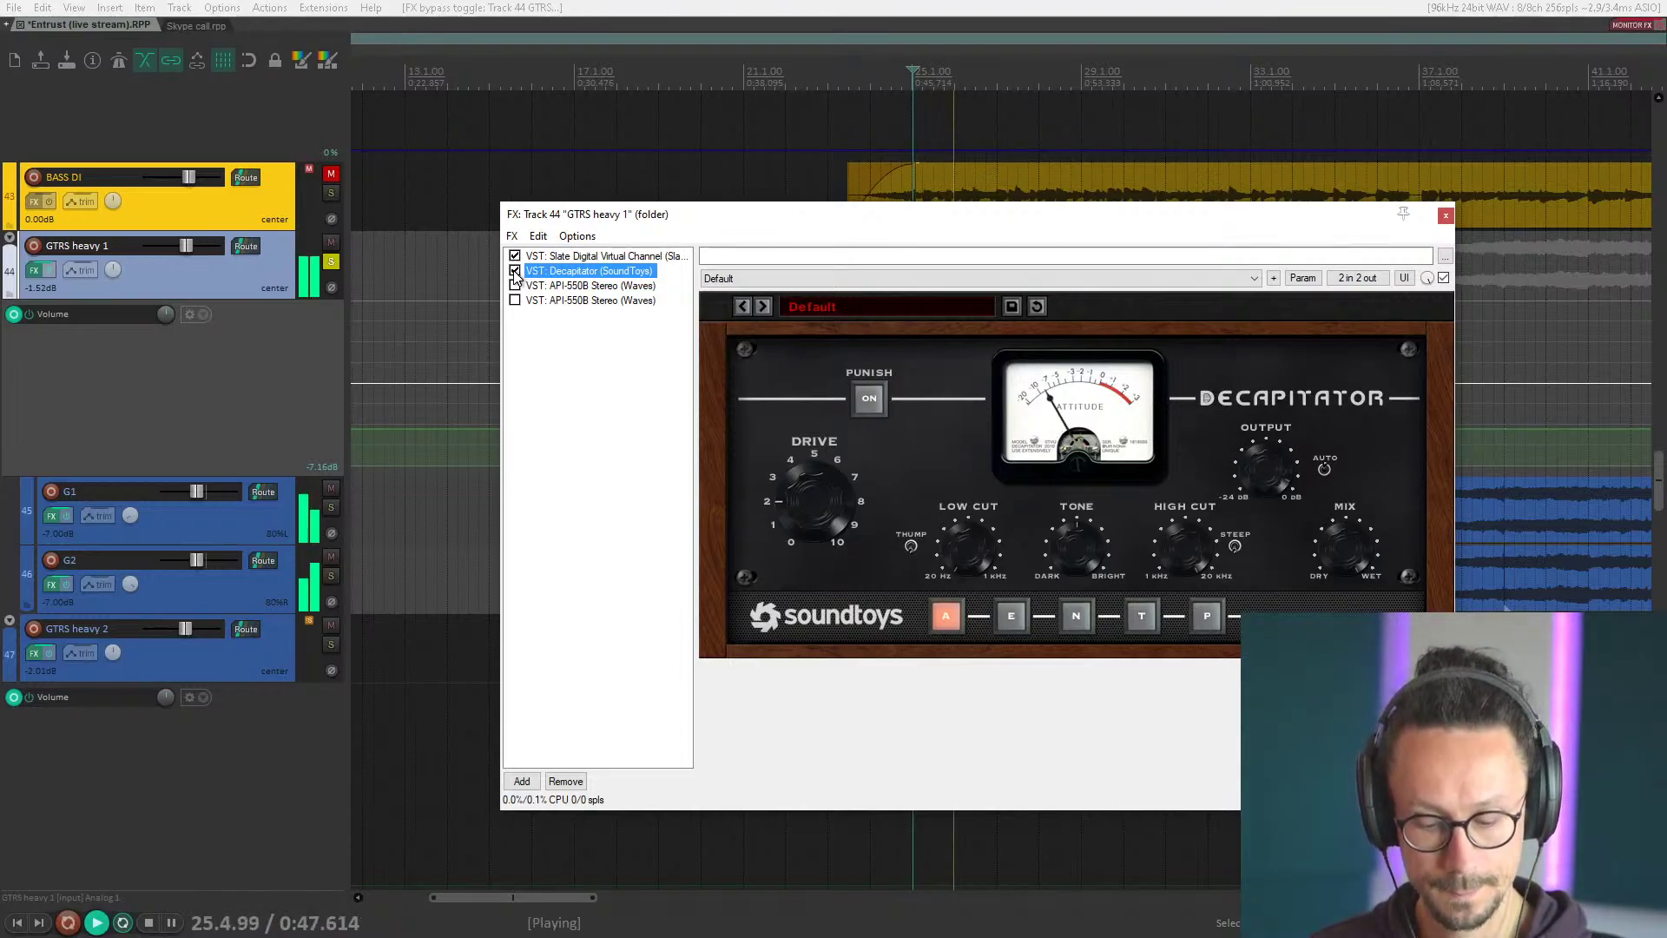
click(515, 271)
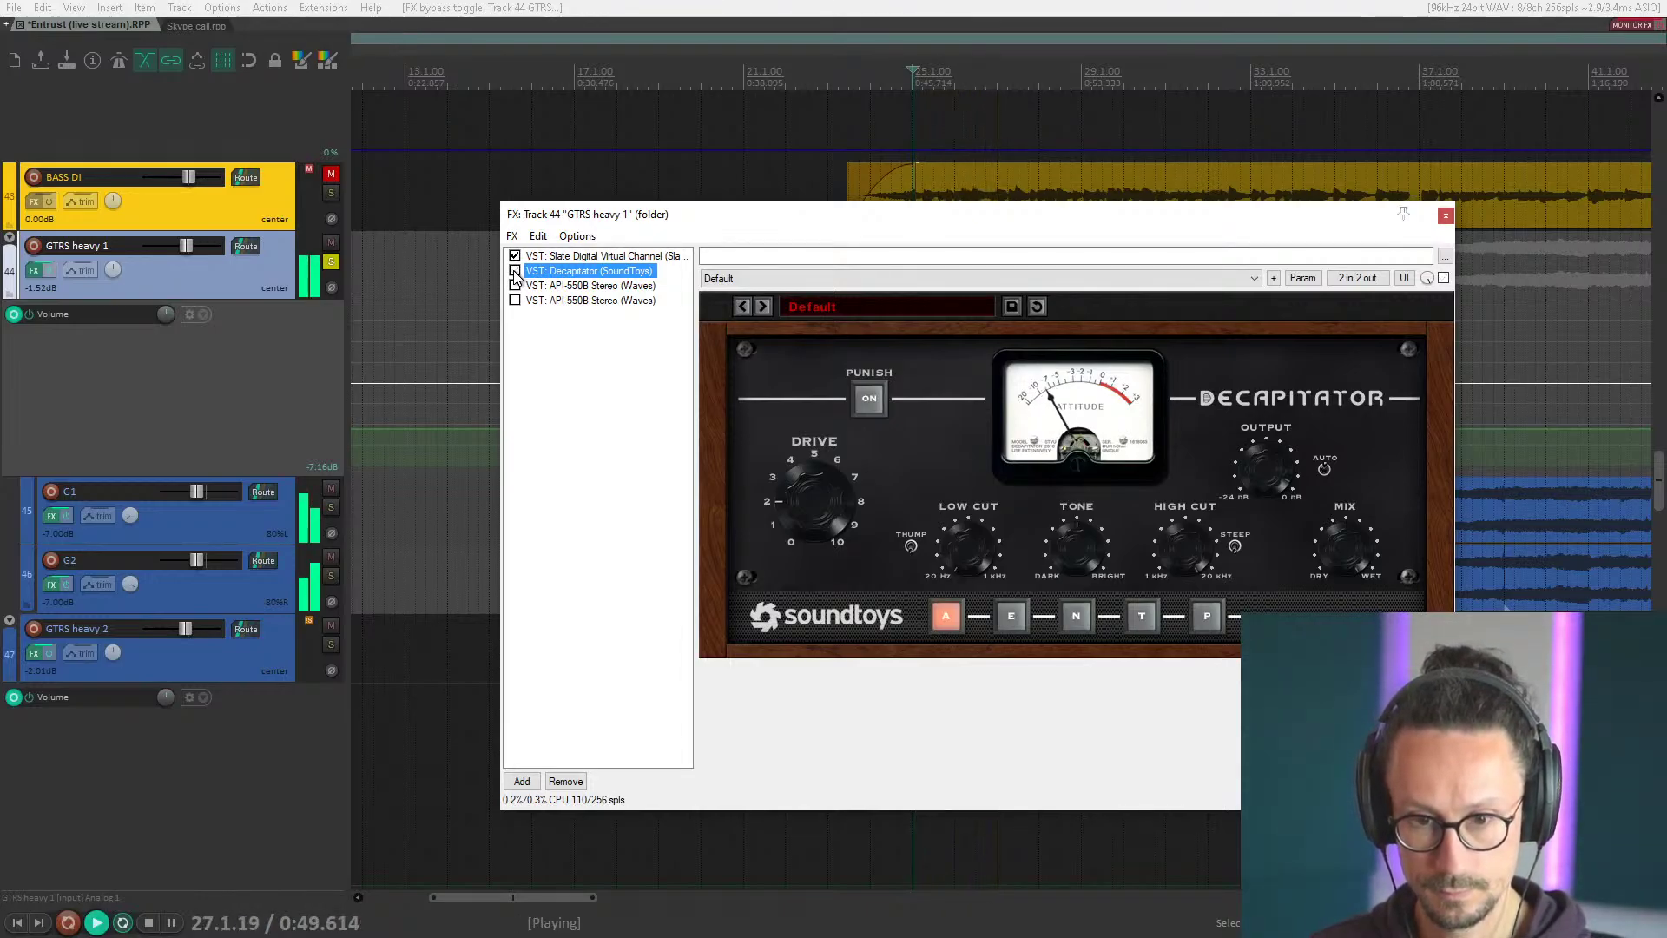
click(515, 271)
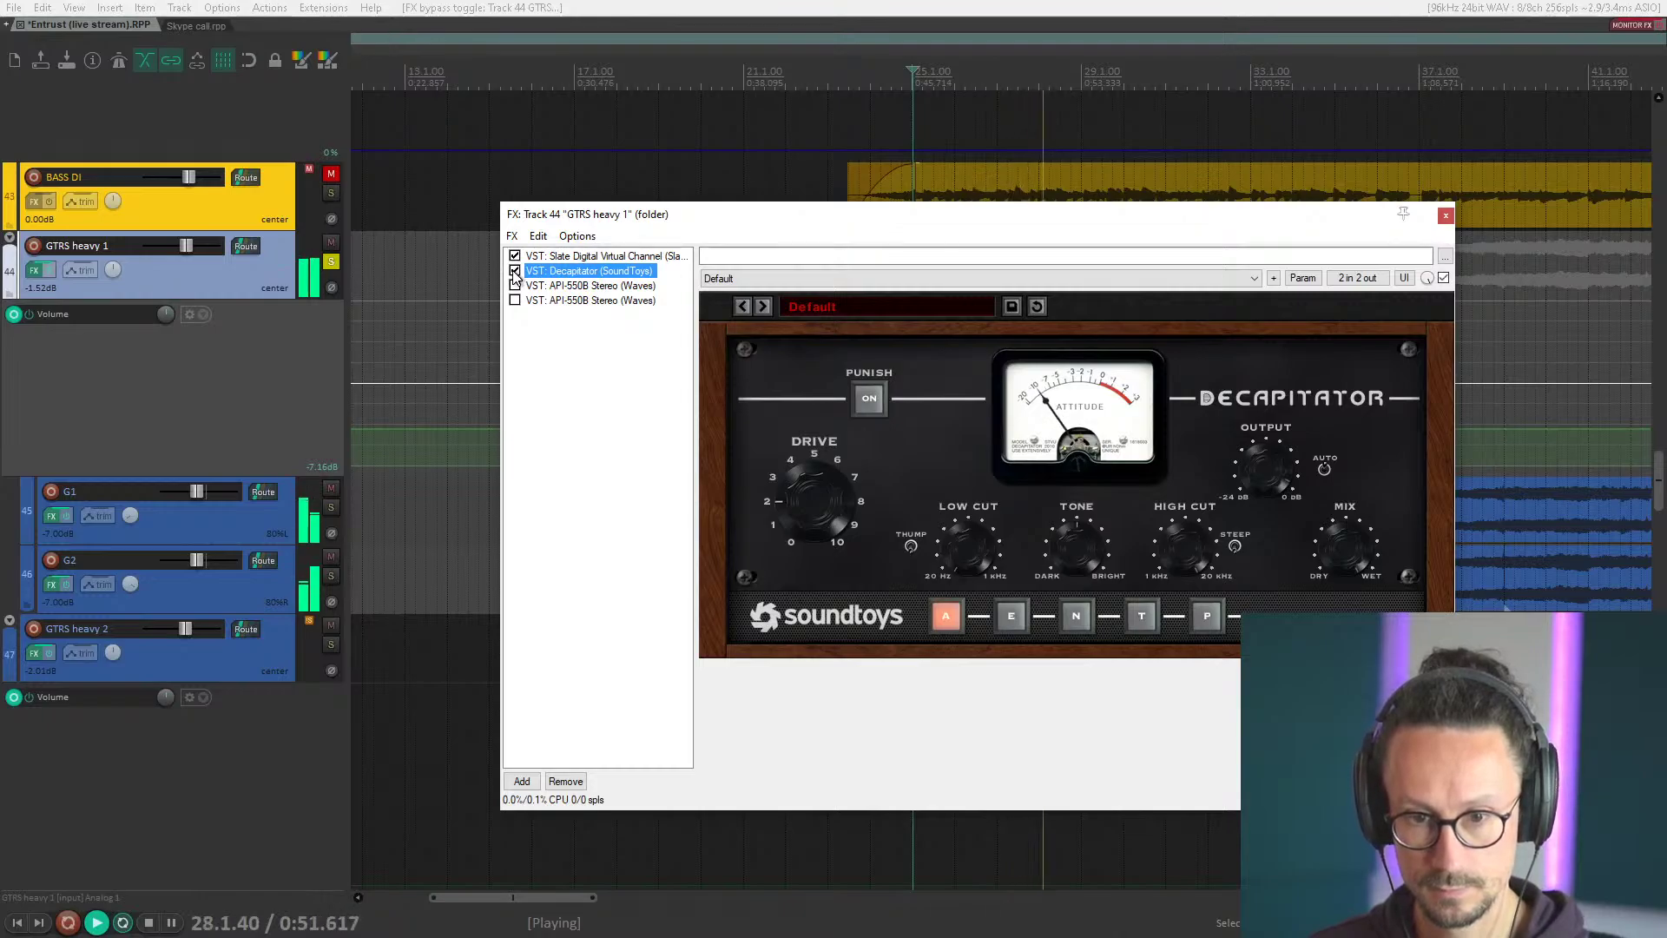
key(space)
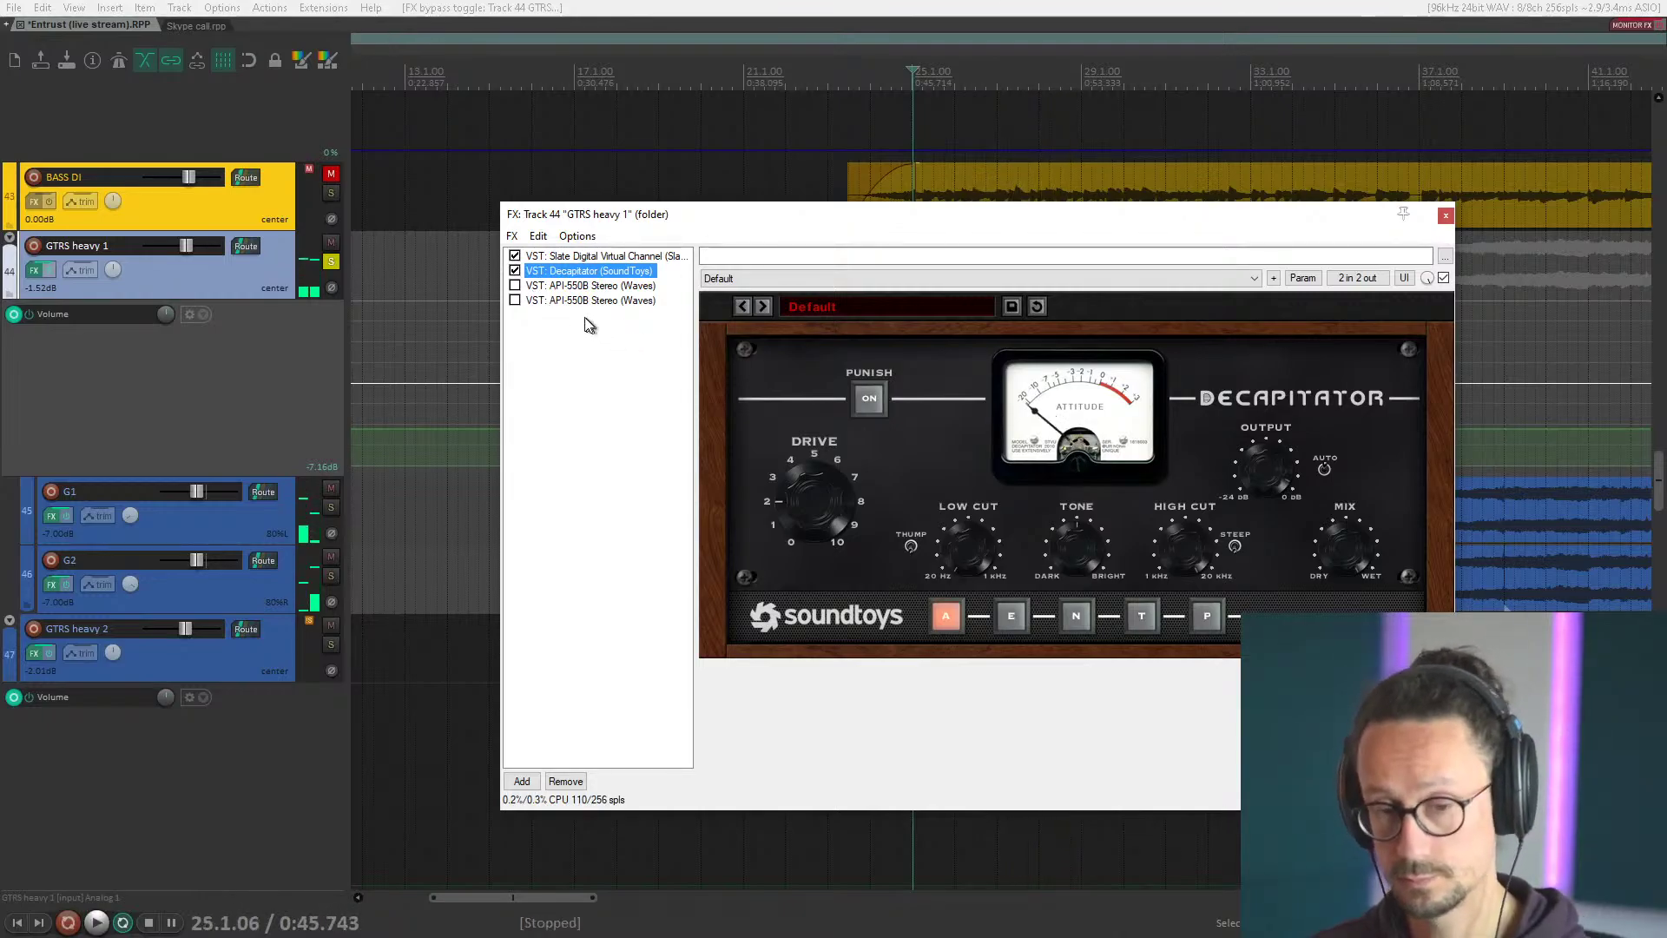
Display and enable the first API-550B Stereo, and audition it from bar 25.
click(573, 287)
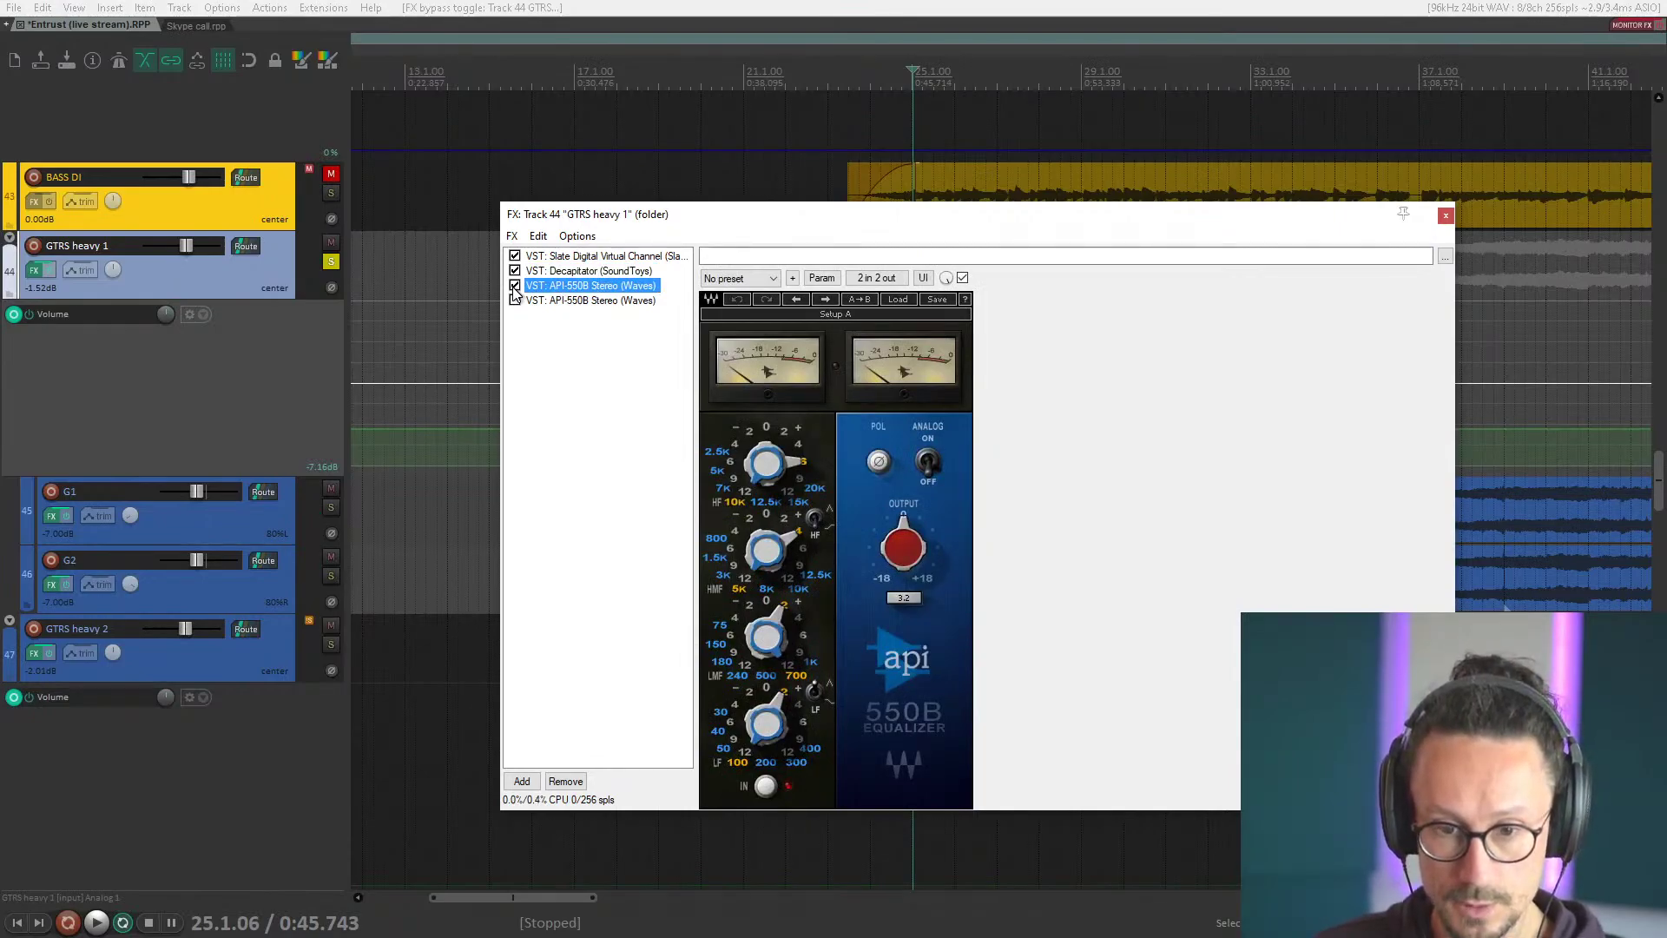
key(space)
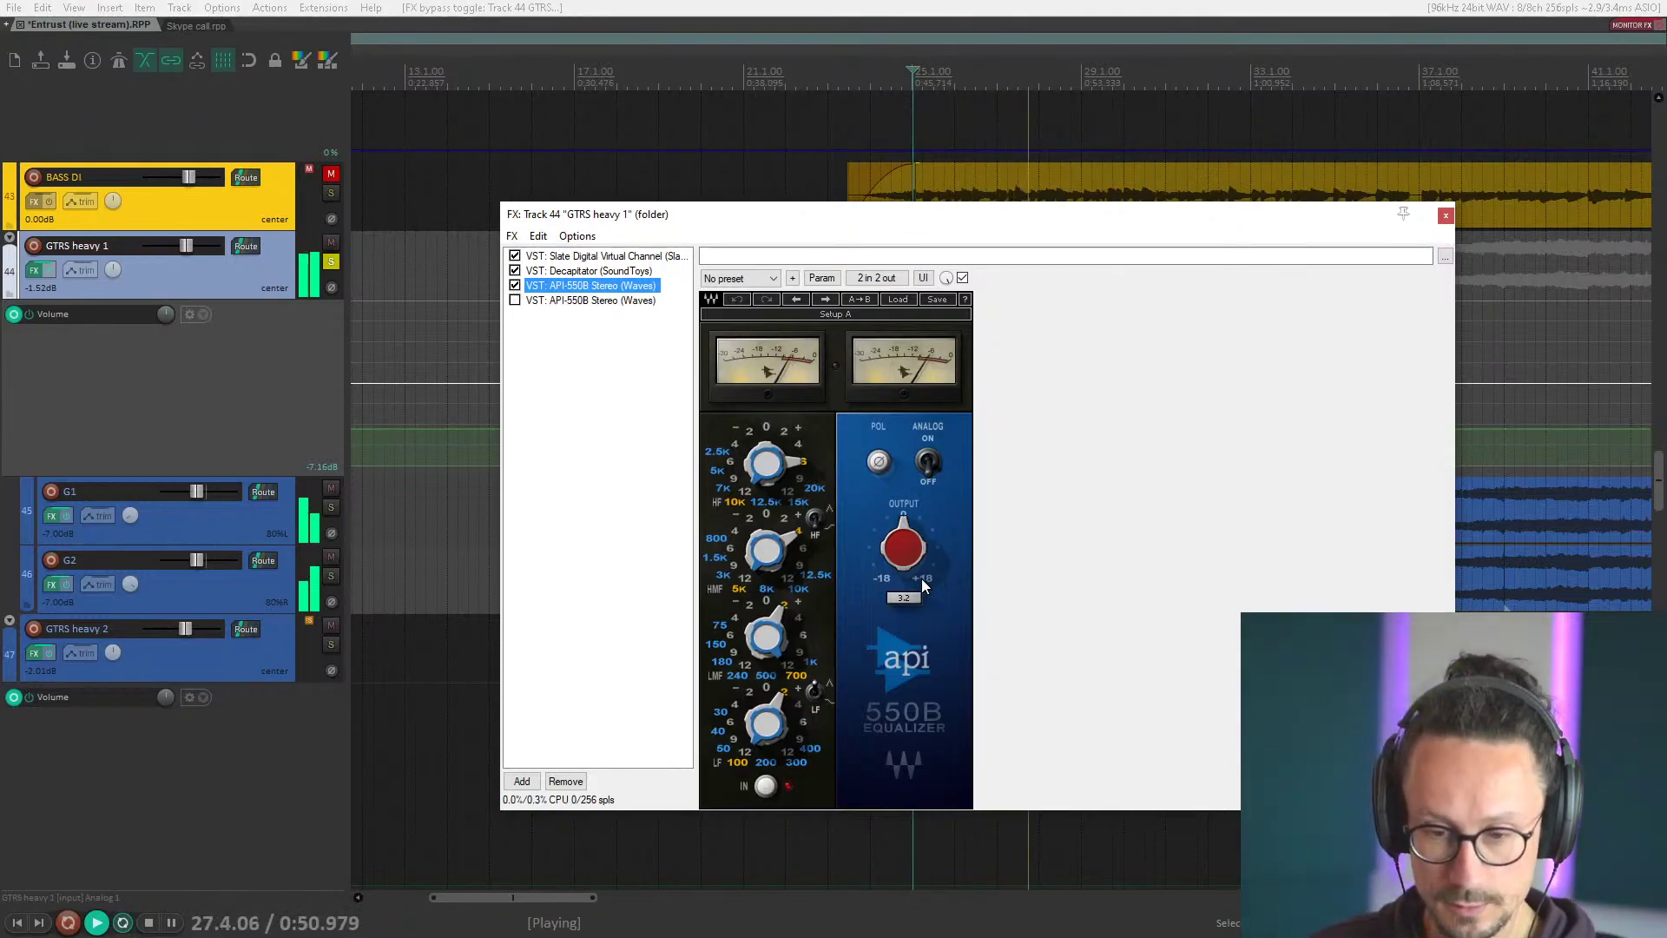
mouse_move(794, 464)
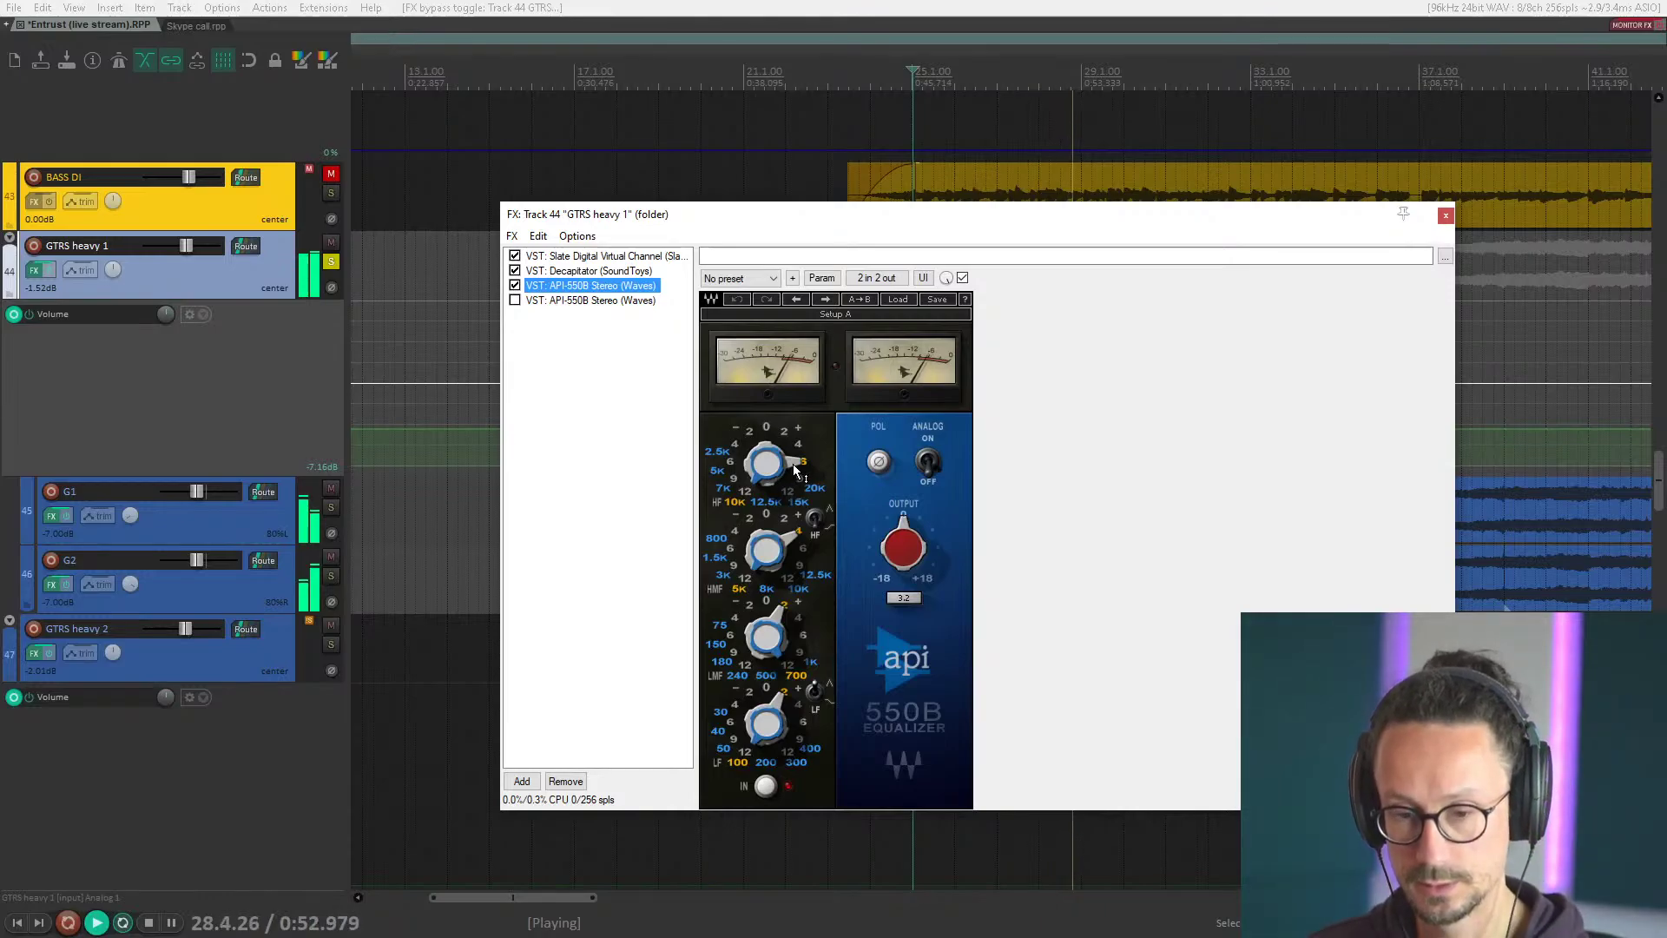
key(space)
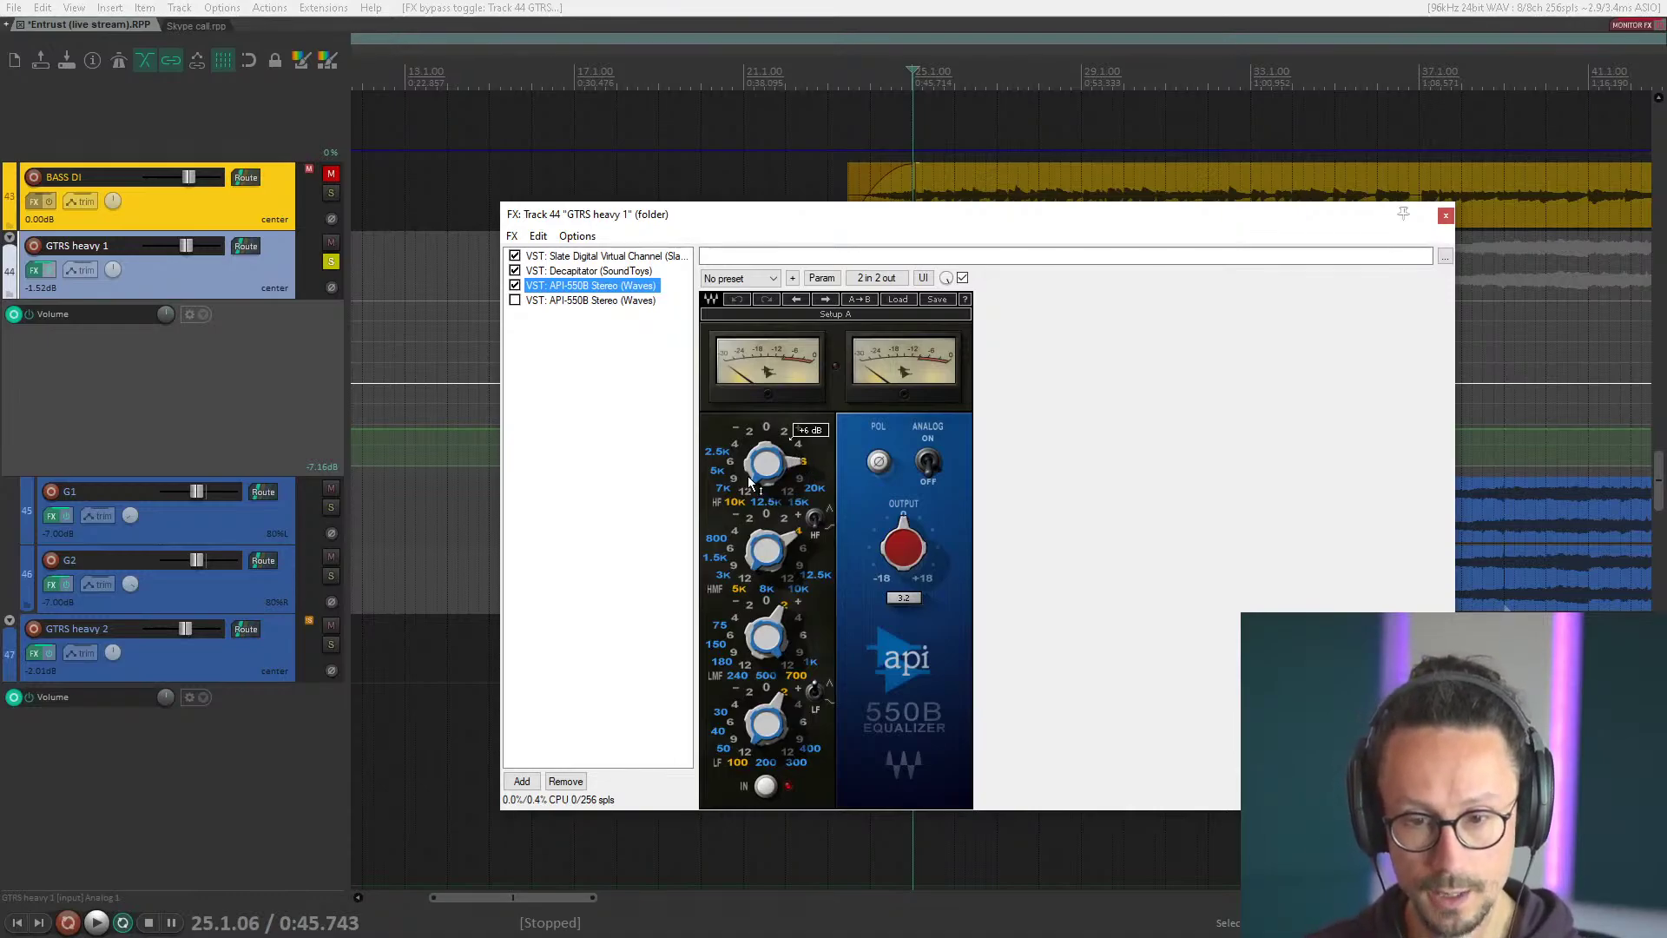
Examine the first API-550B Stereo's low-frequency band and compare its settings with those of the second API-550B Stereo.
drag(769, 215, 771, 209)
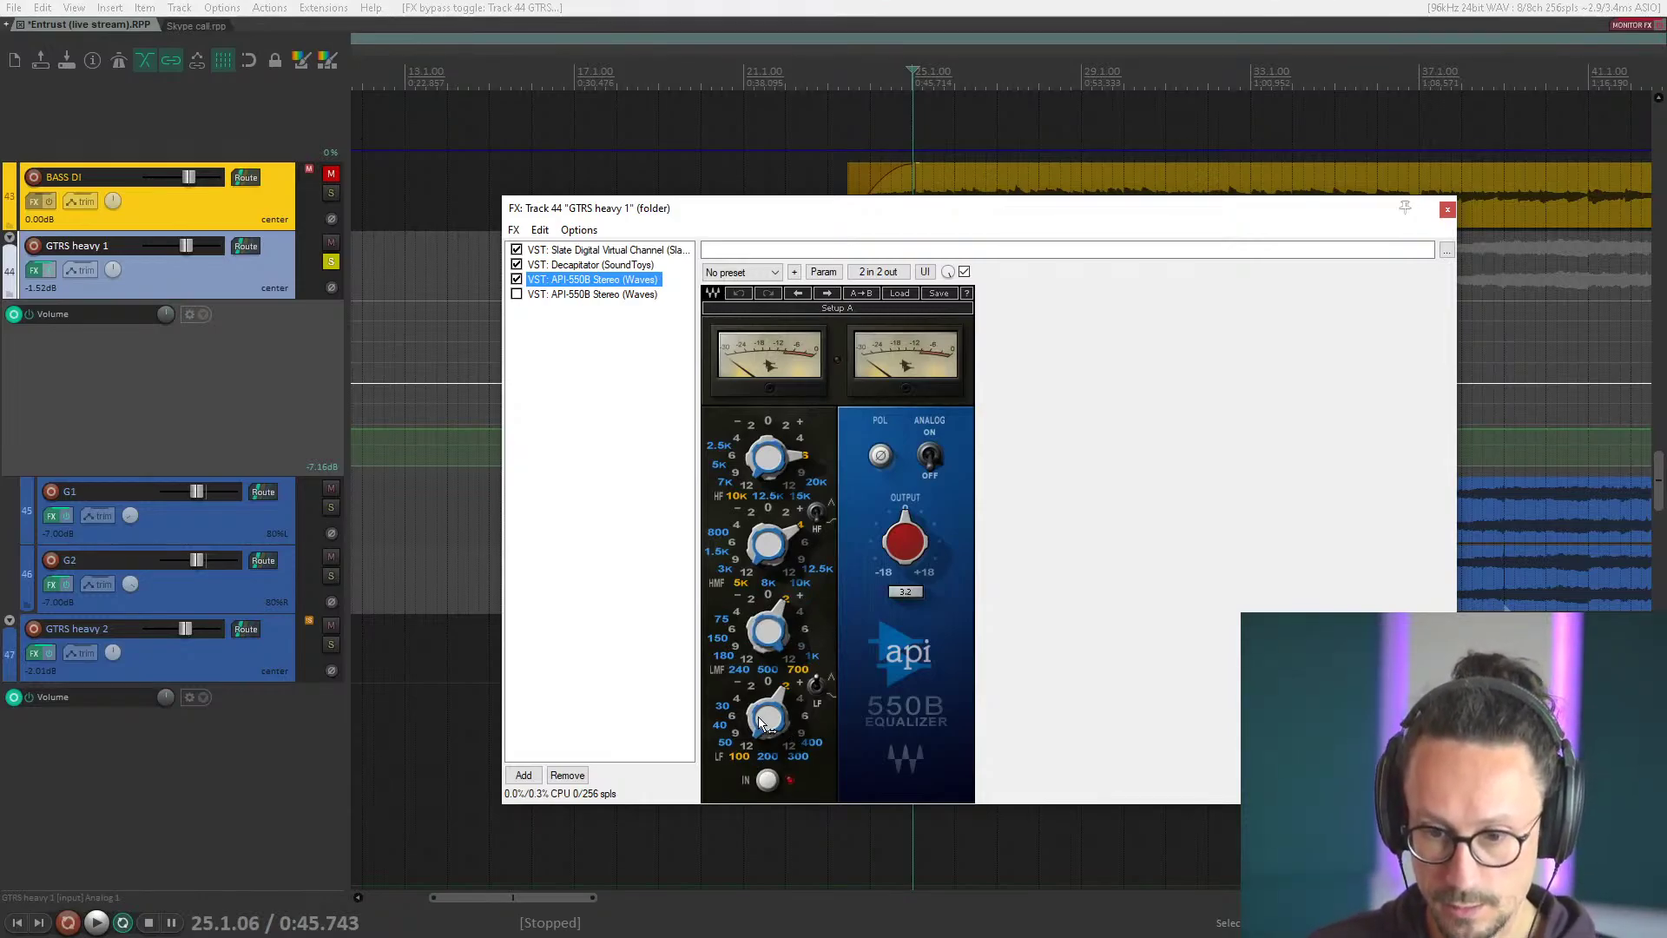
mouse_move(769, 715)
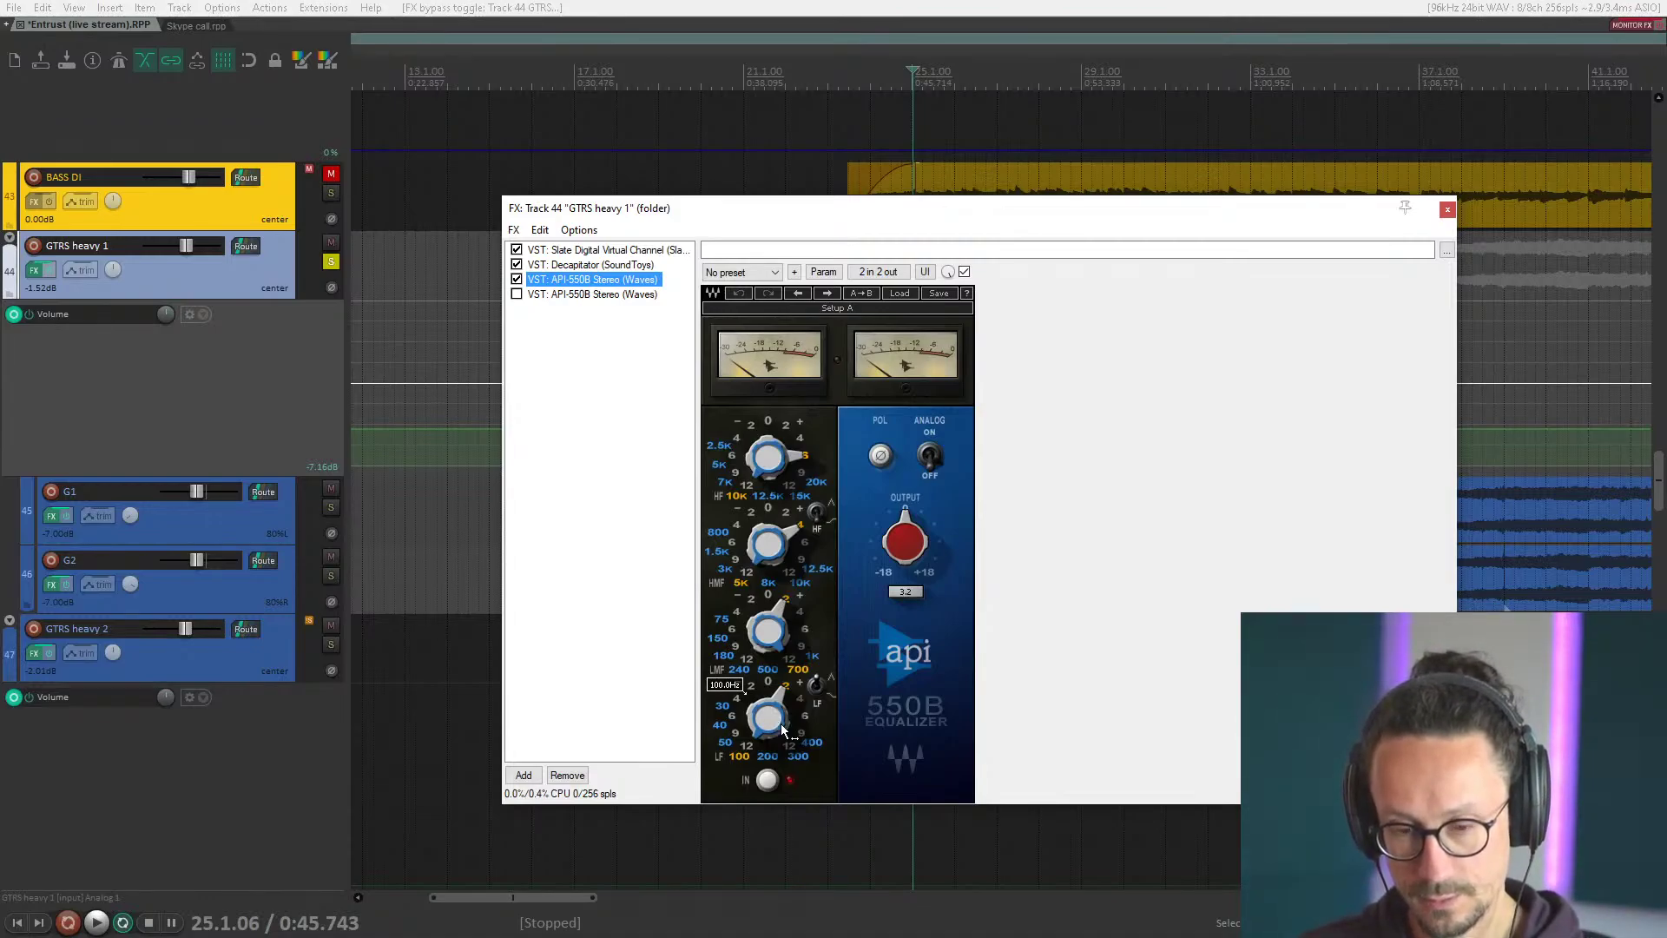
click(564, 295)
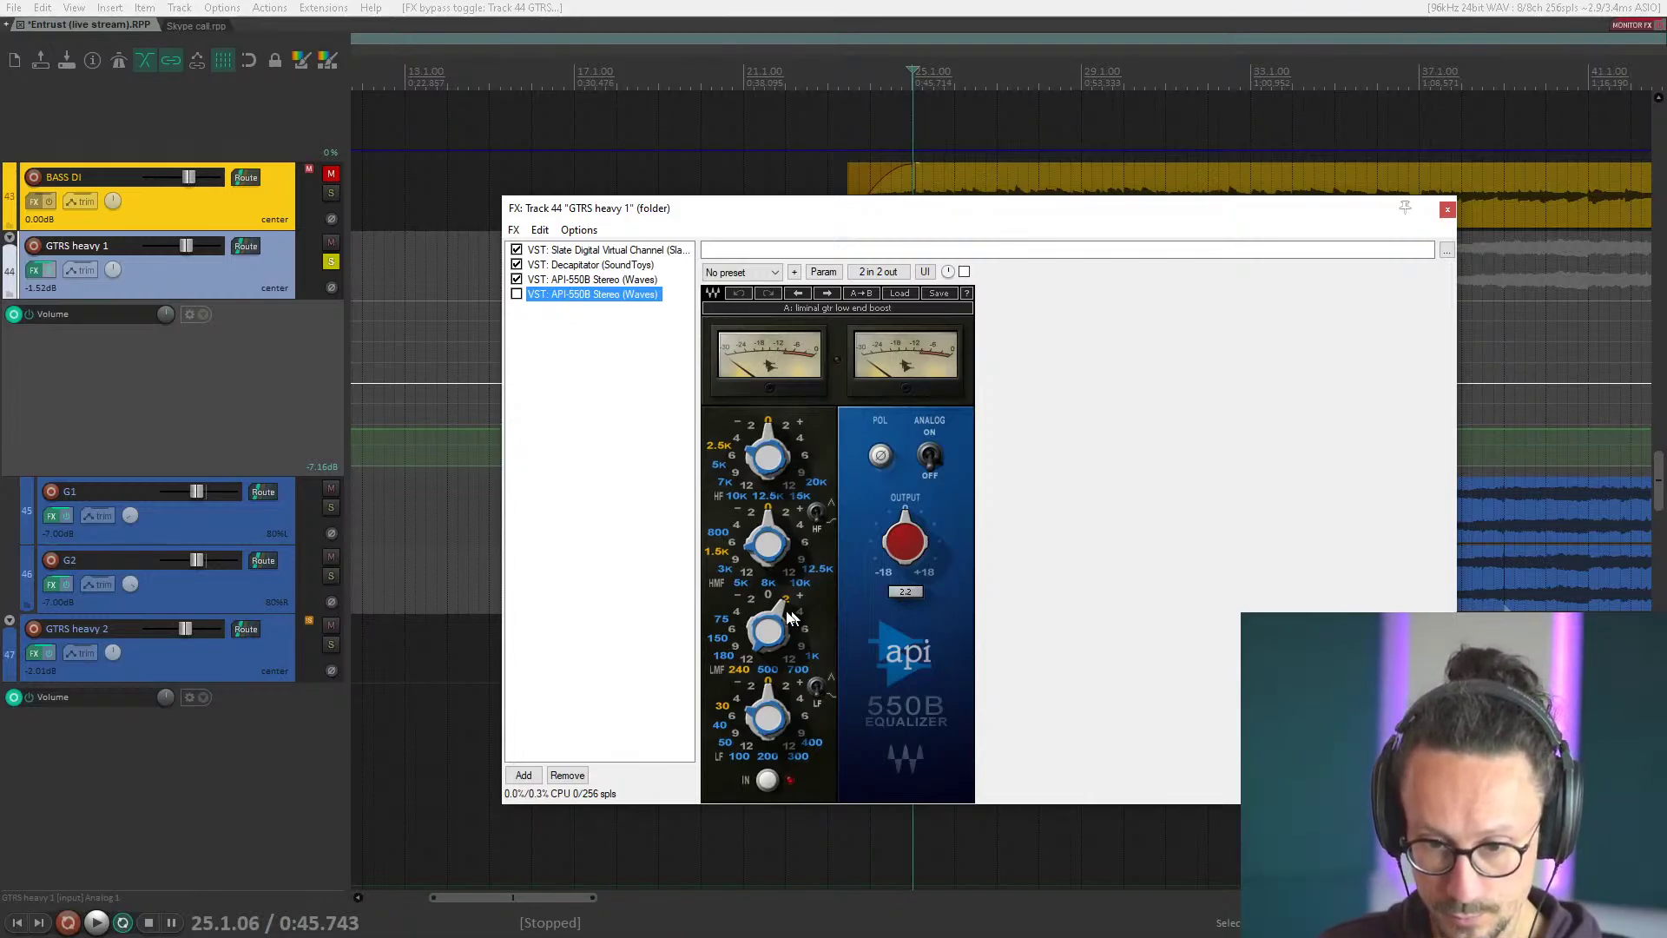
click(613, 281)
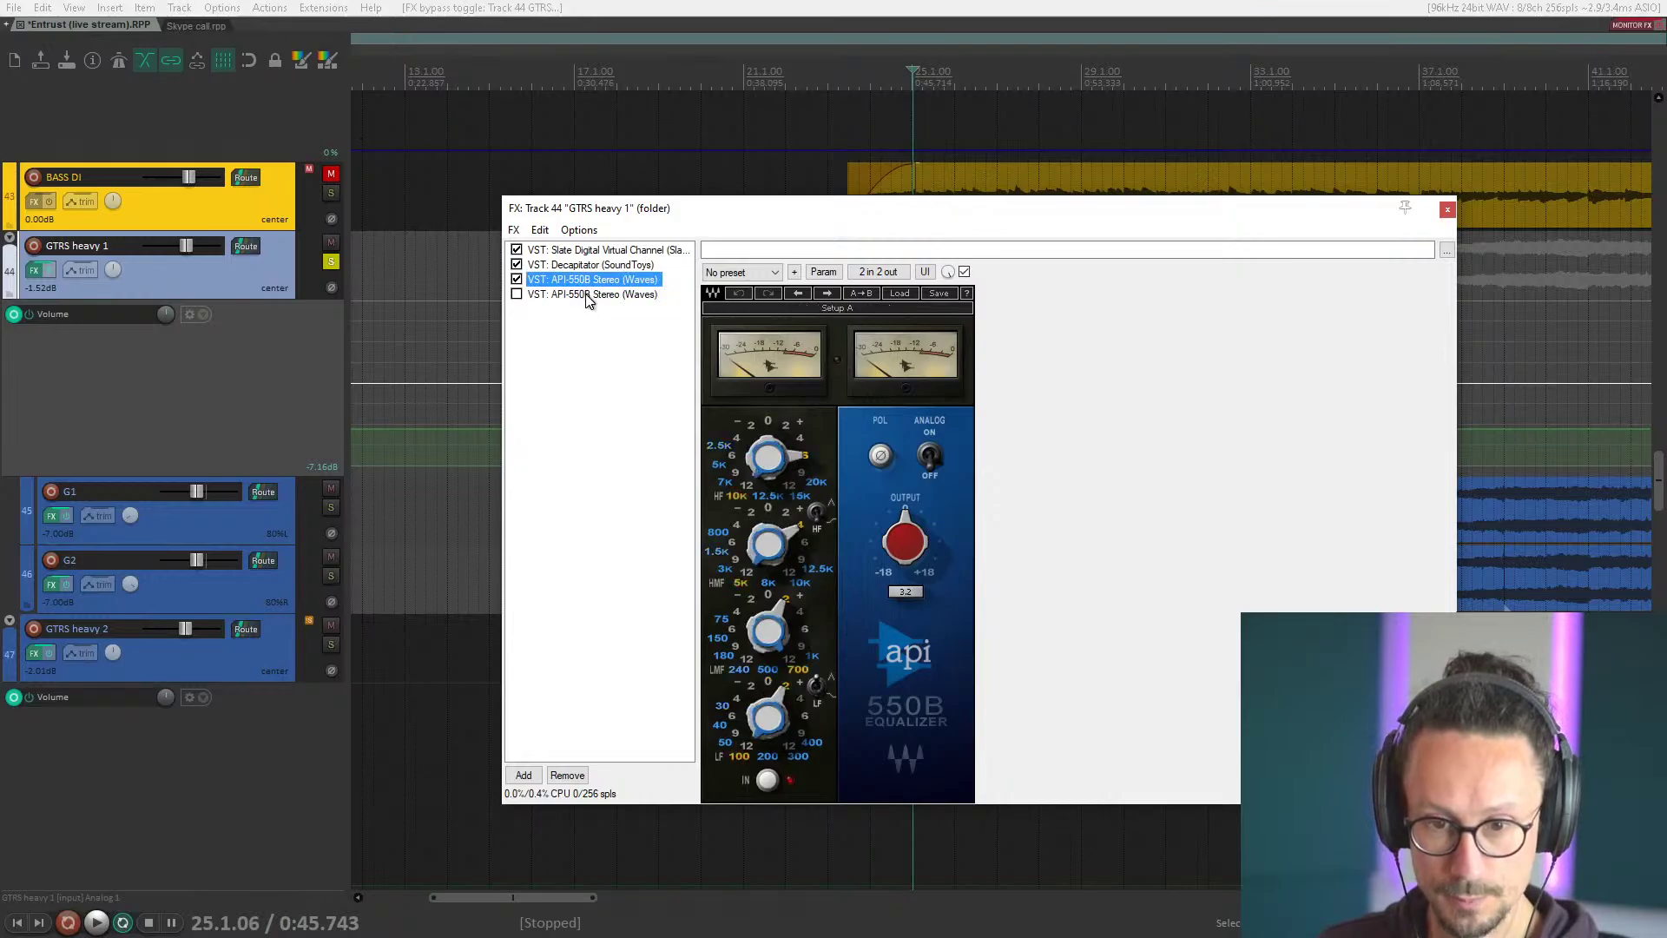
click(587, 297)
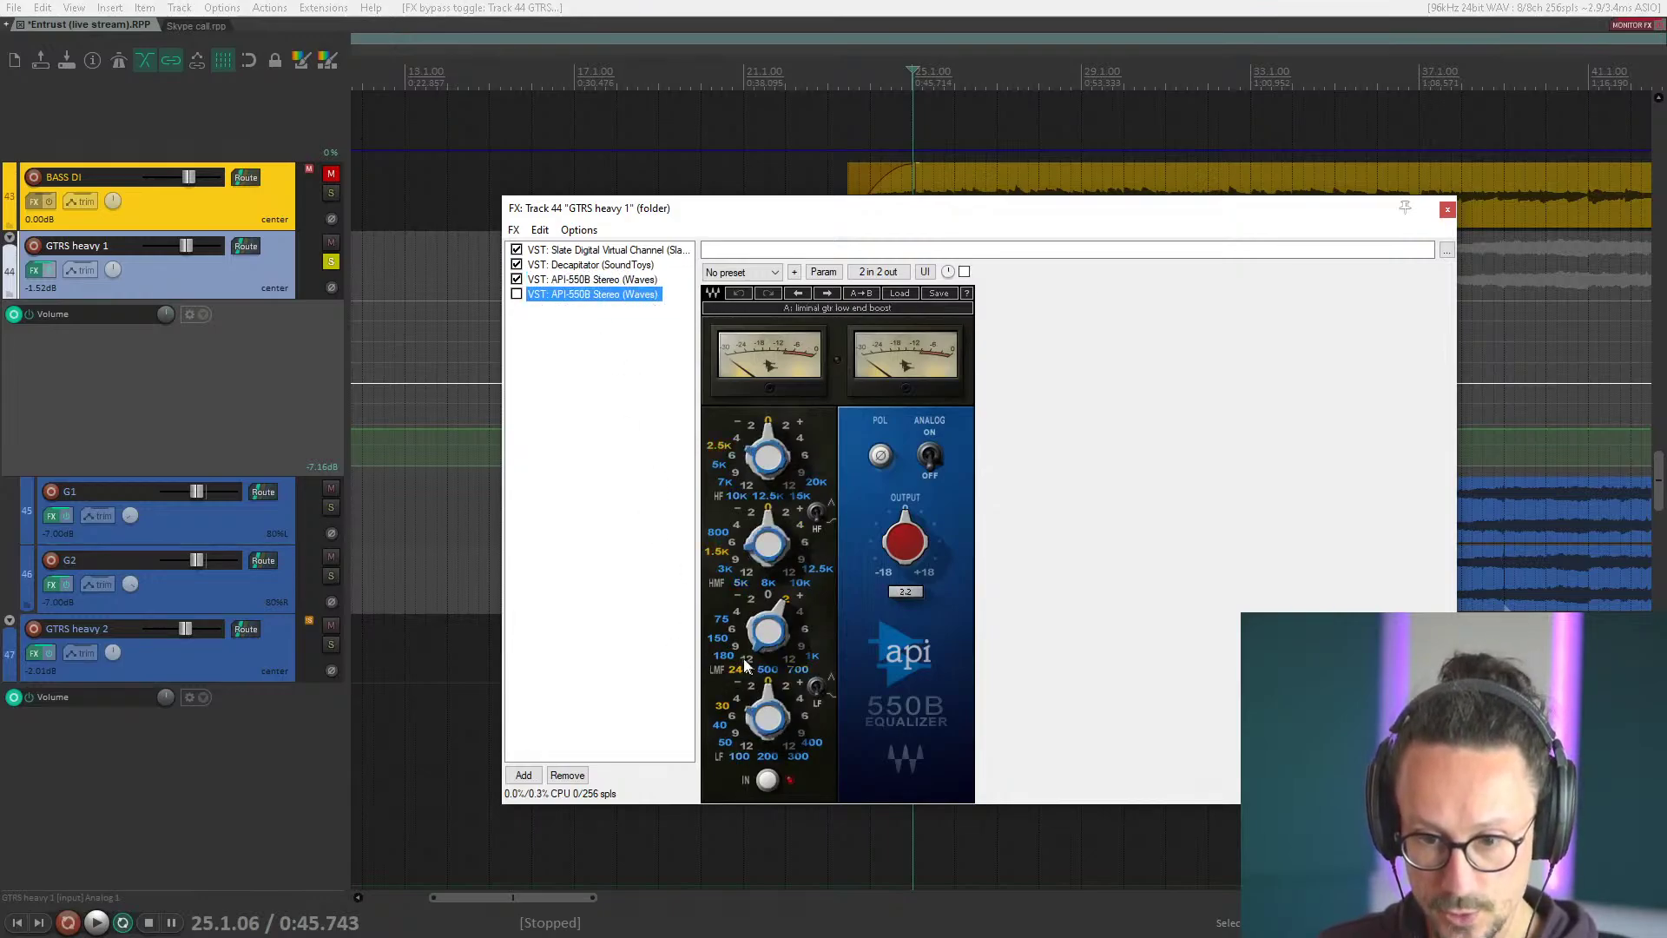
Enable the second API-550B Stereo, close the effects chain, and audition the soloed heavy guitars from bar 25.
click(518, 296)
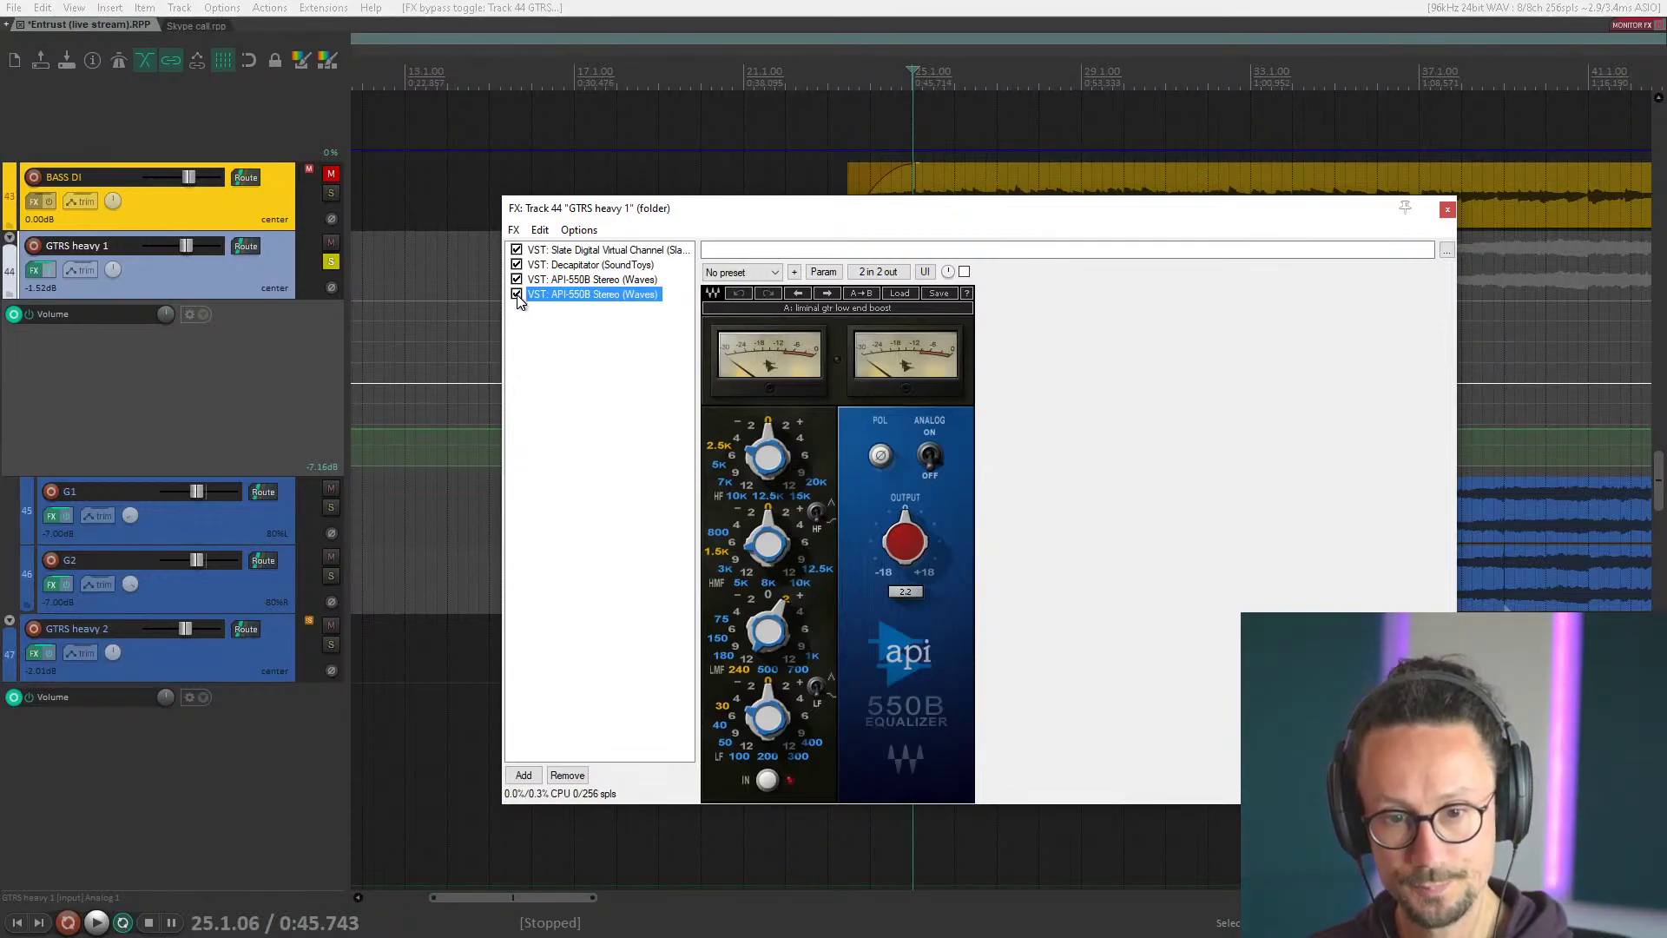
key(space)
click(1448, 211)
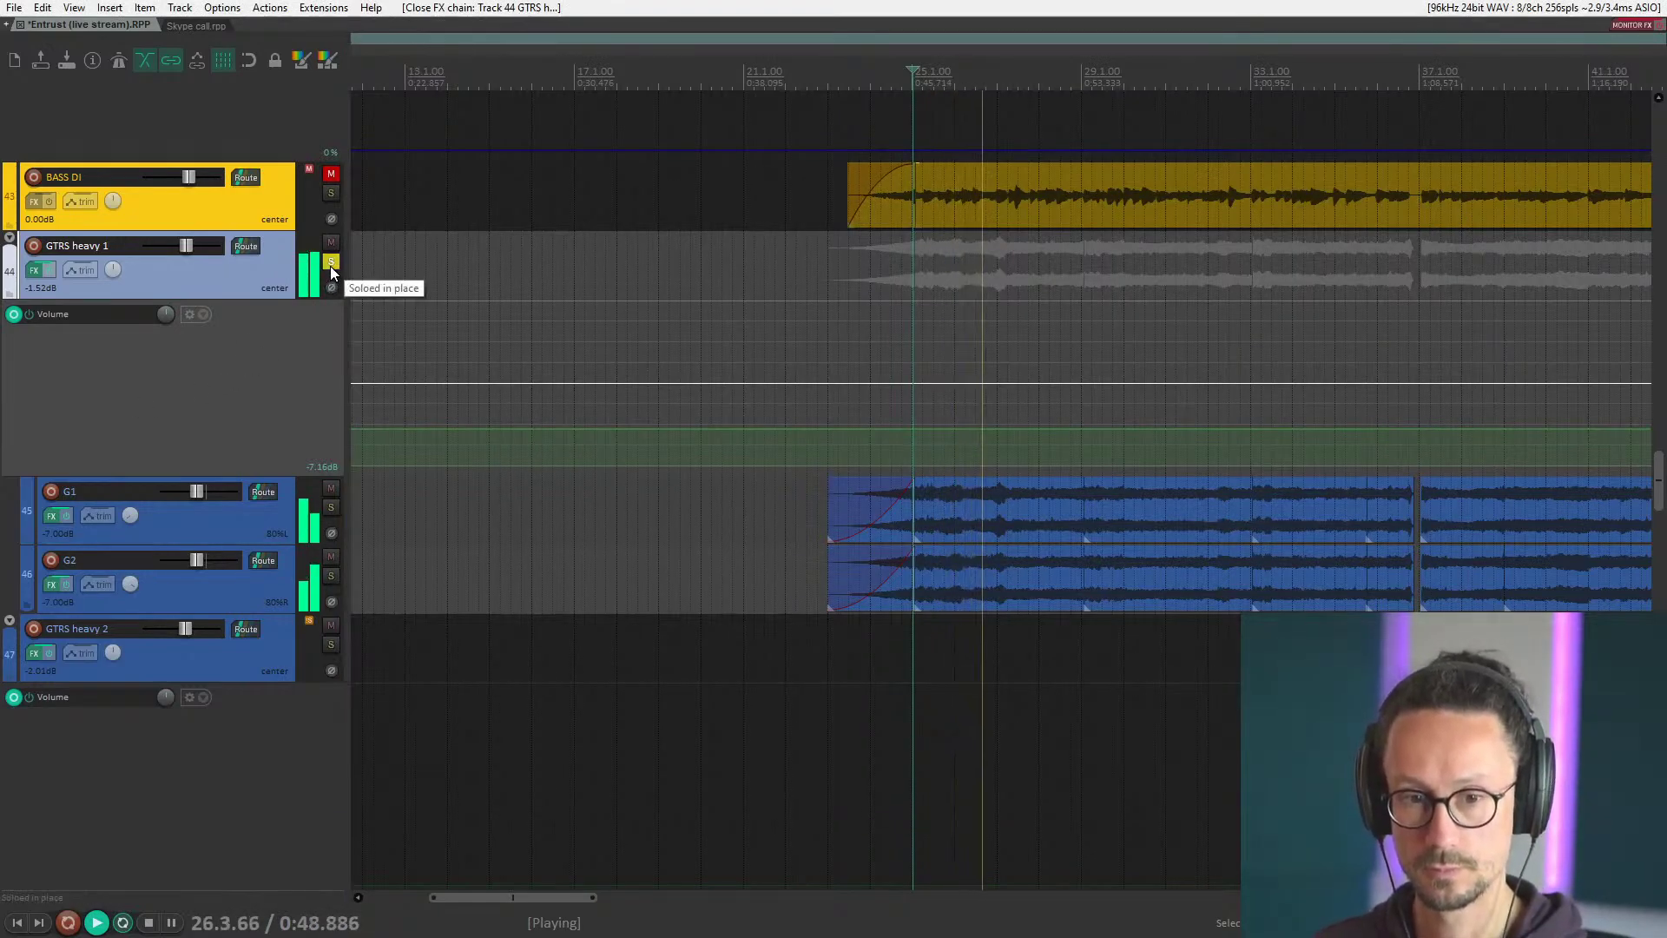
key(space)
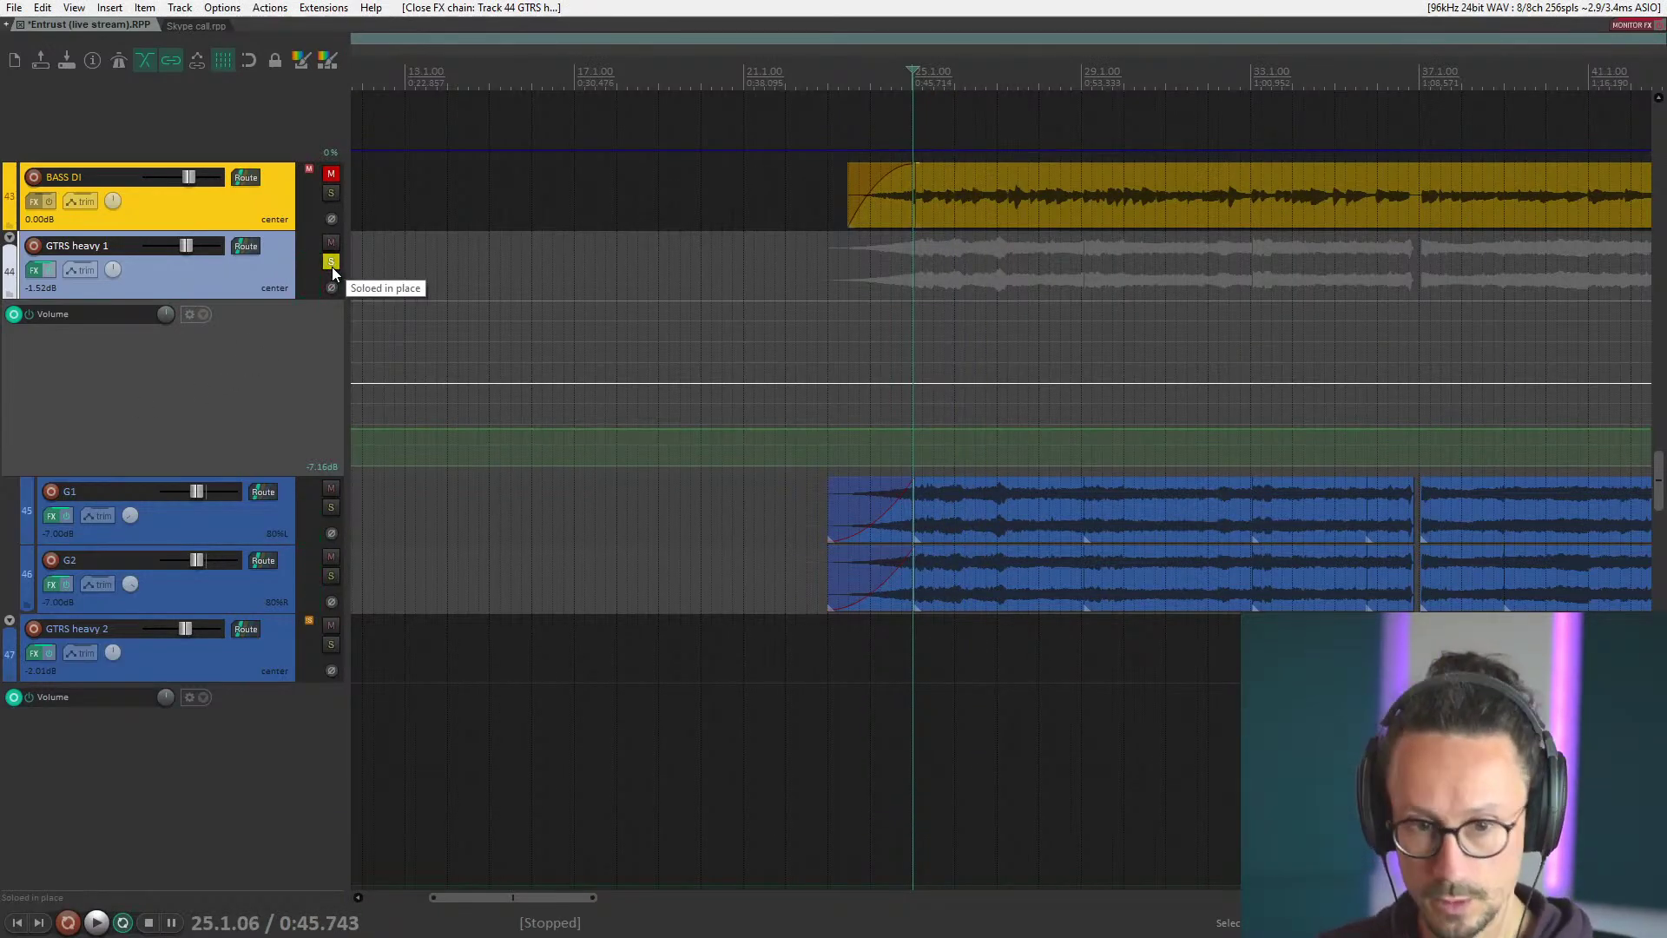
Unsolo GTRS heavy 1 and select the GTRS heavy 2 folder track.
click(331, 264)
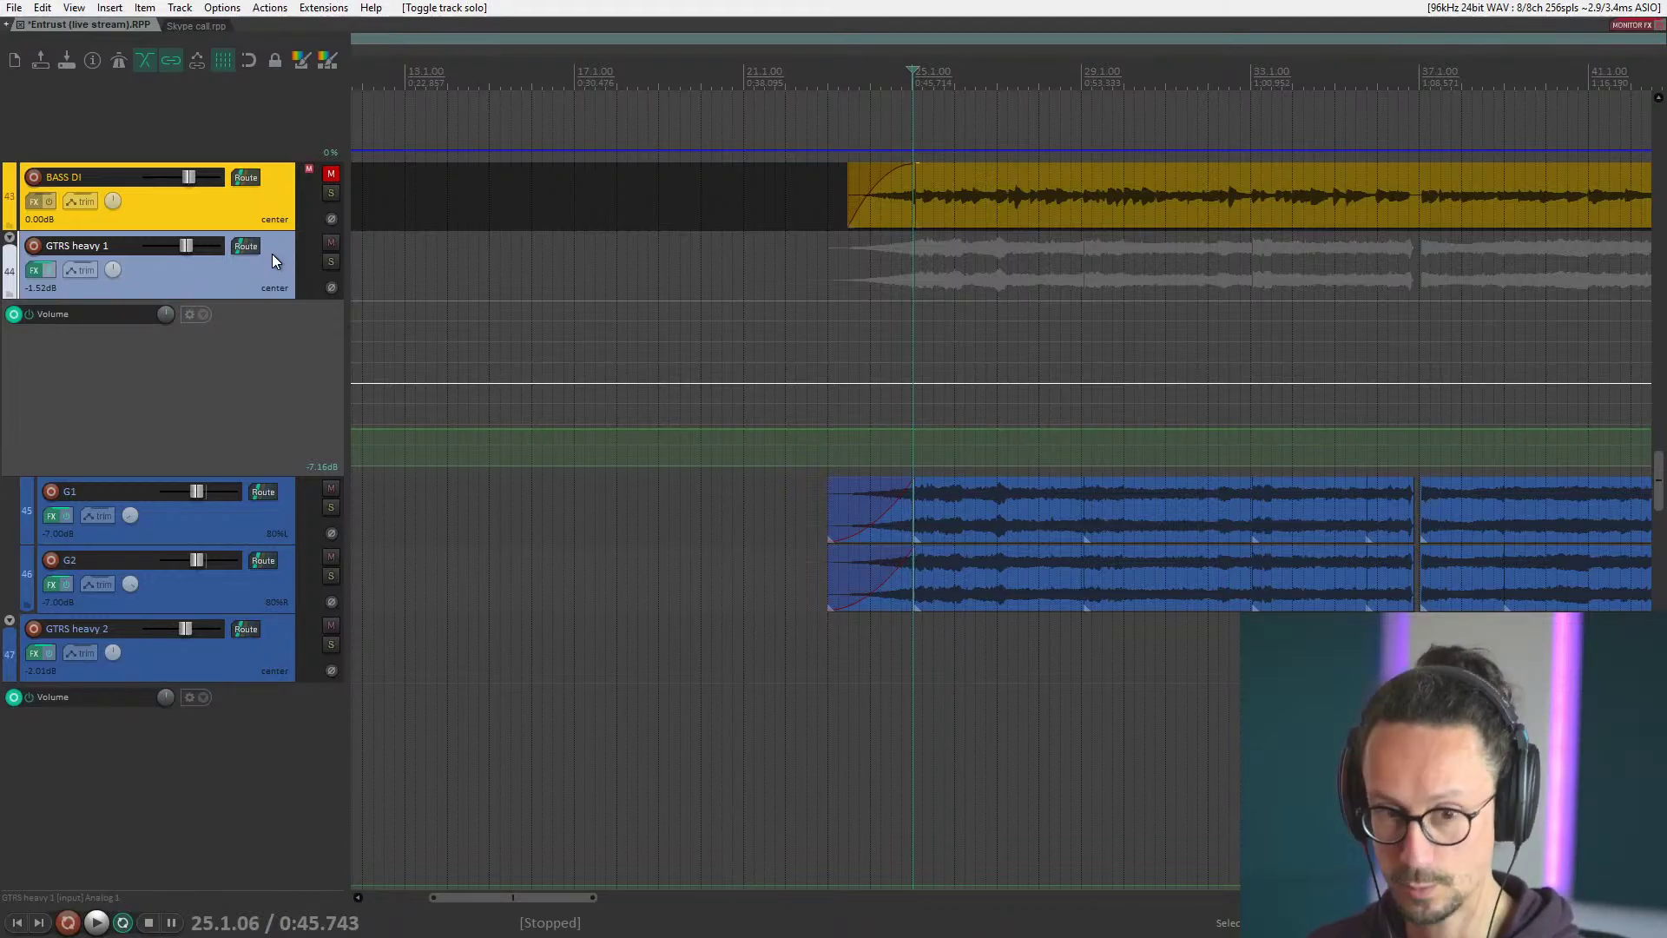
scroll(234, 561, down, 1)
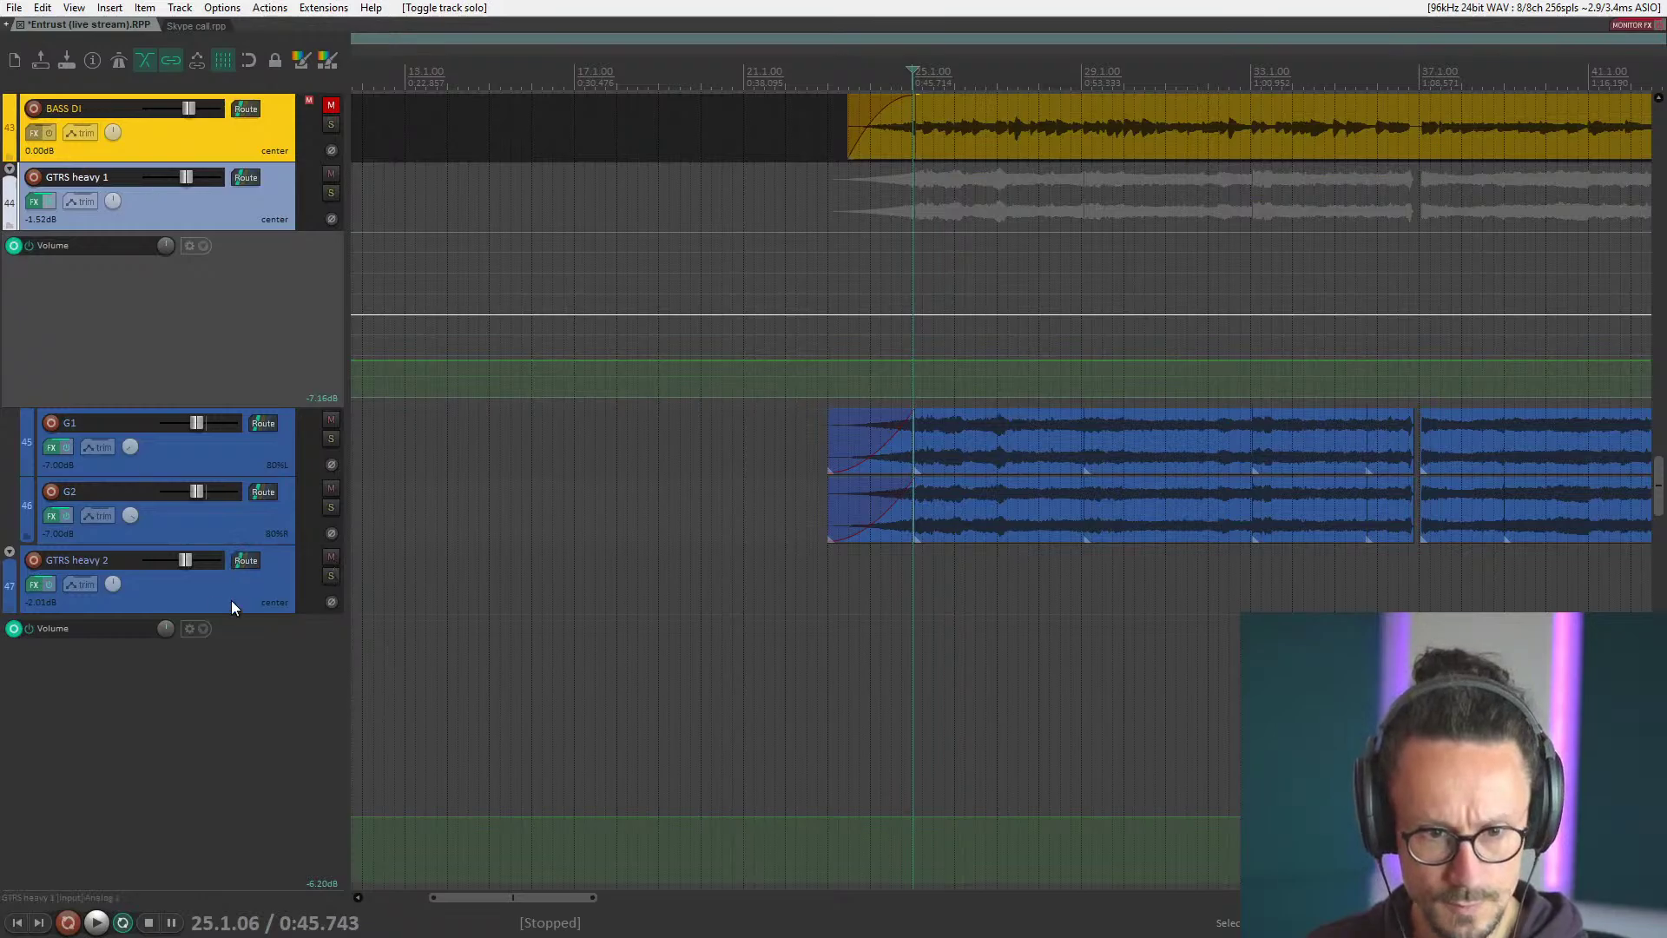
scroll(1202, 643, down, 5)
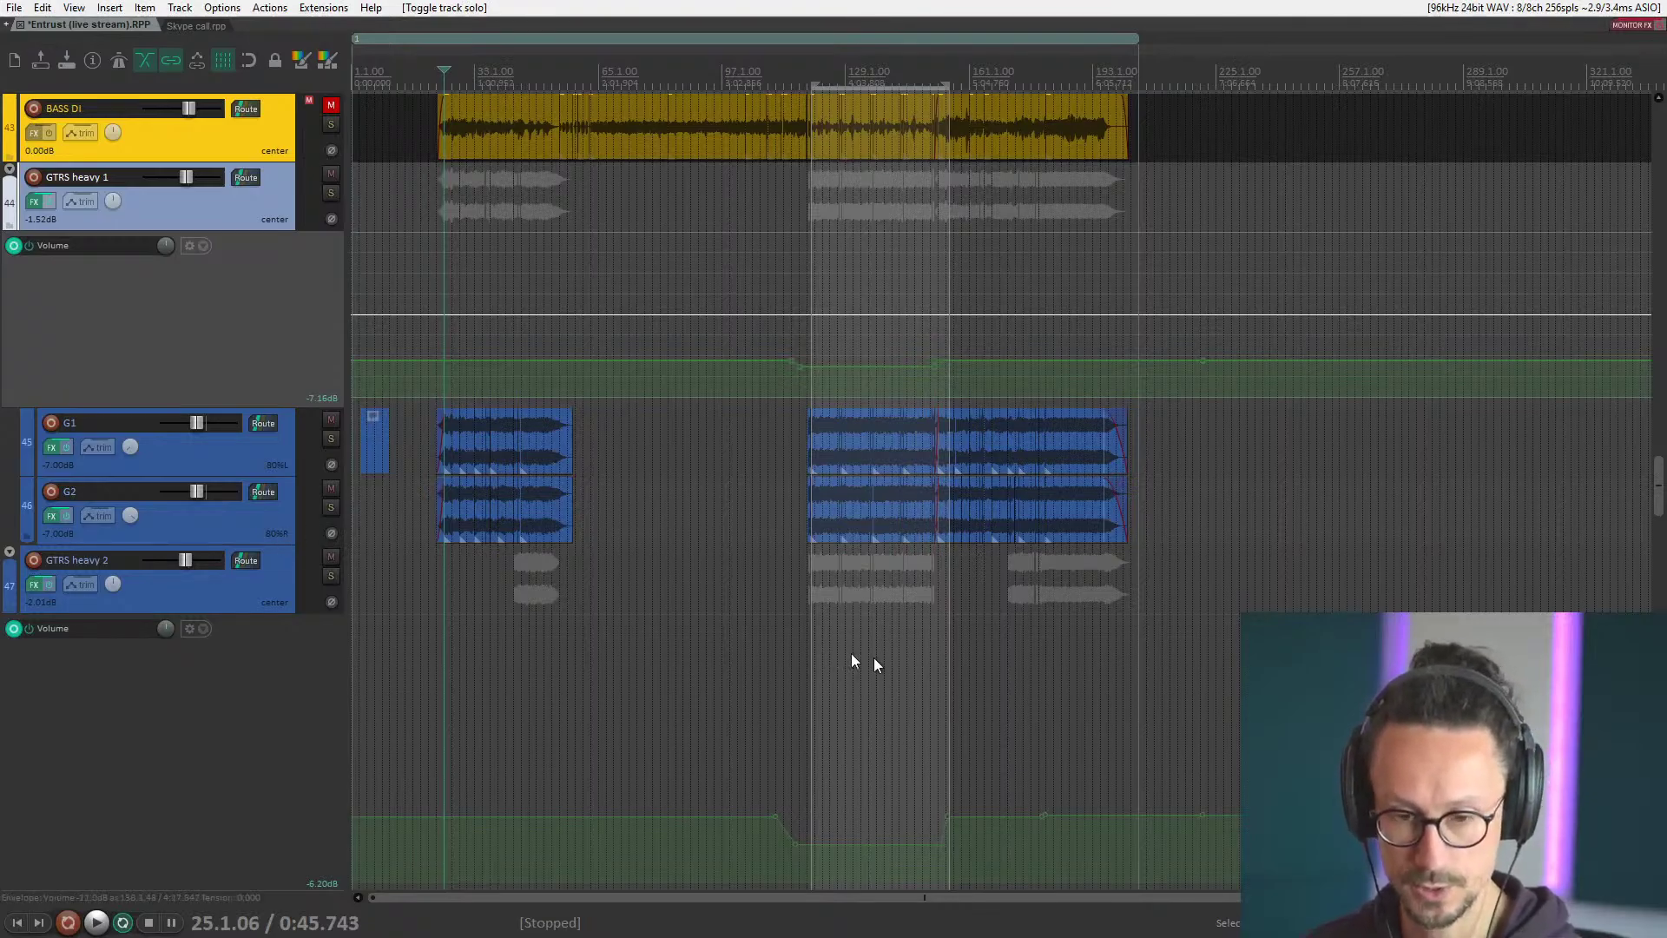
click(200, 463)
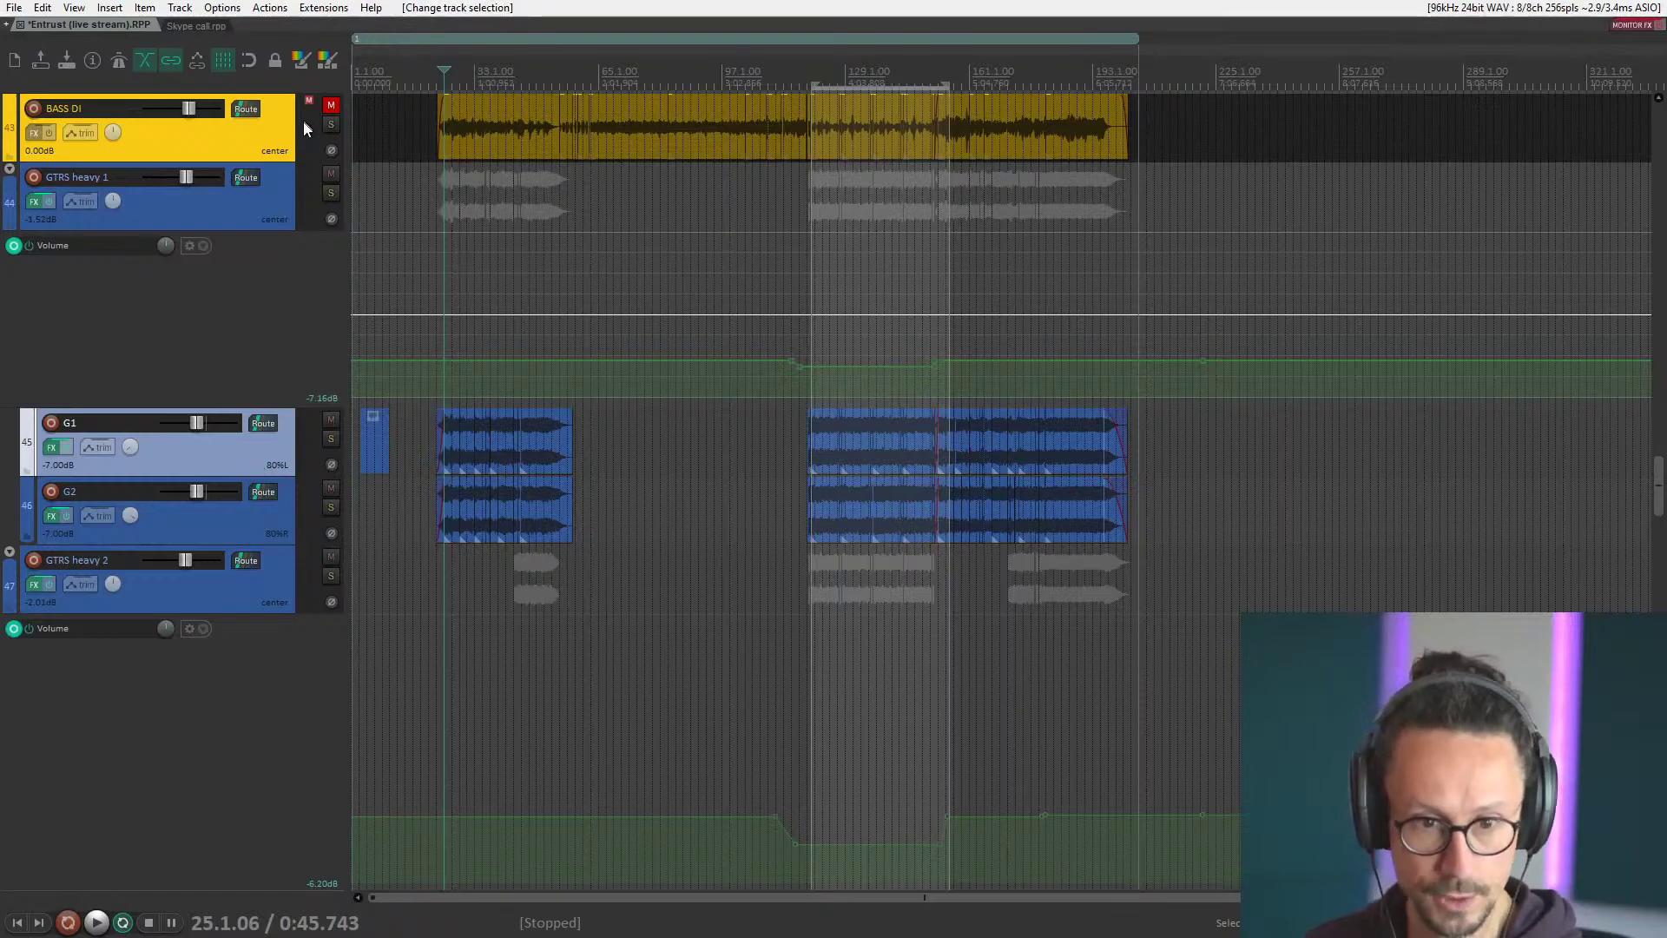
scroll(190, 452, down, 5)
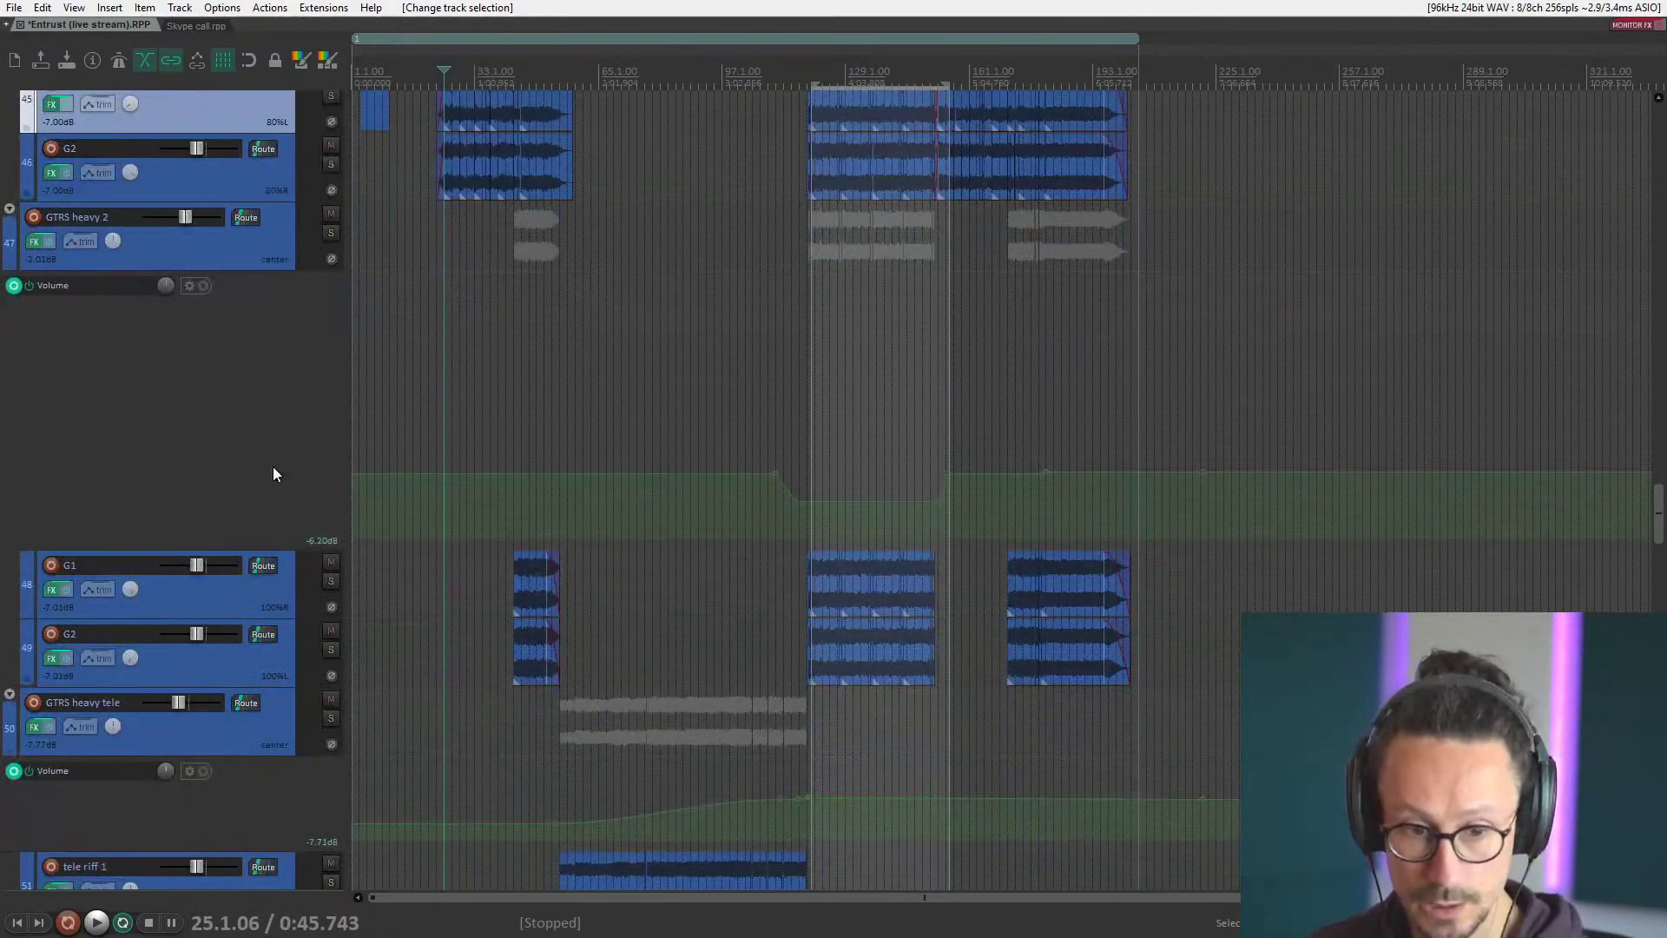
click(212, 263)
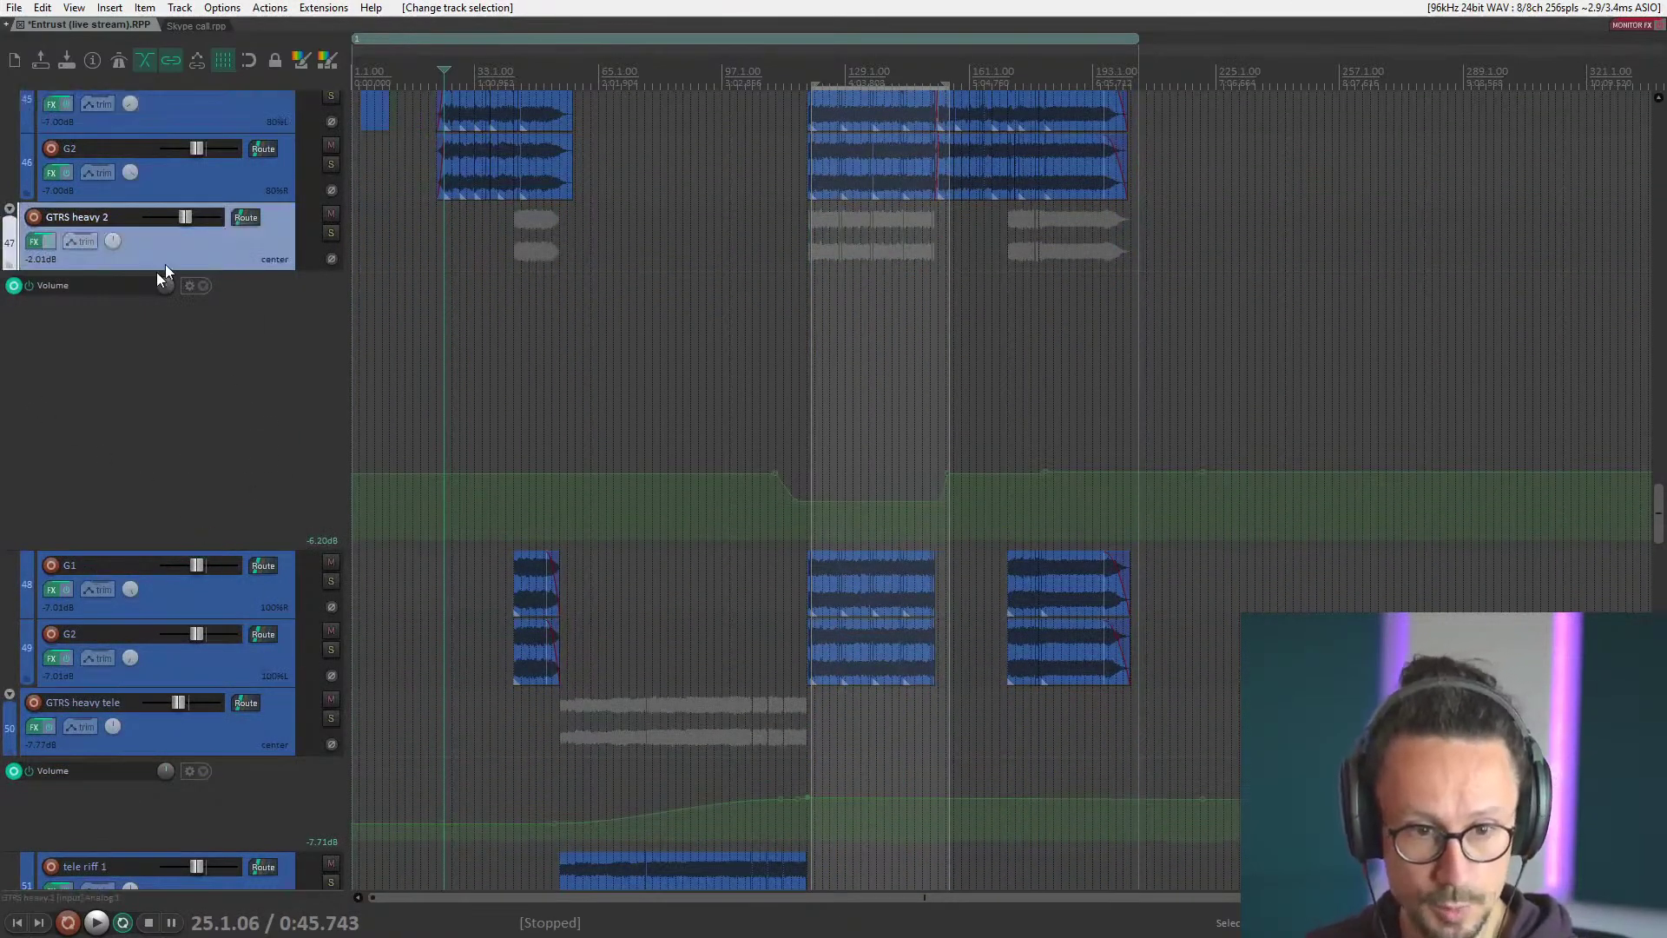
Set the edit cursor just before bar 43, where GTRS heavy 2 first enters, and start playback.
click(488, 432)
scroll(759, 493, up, 4)
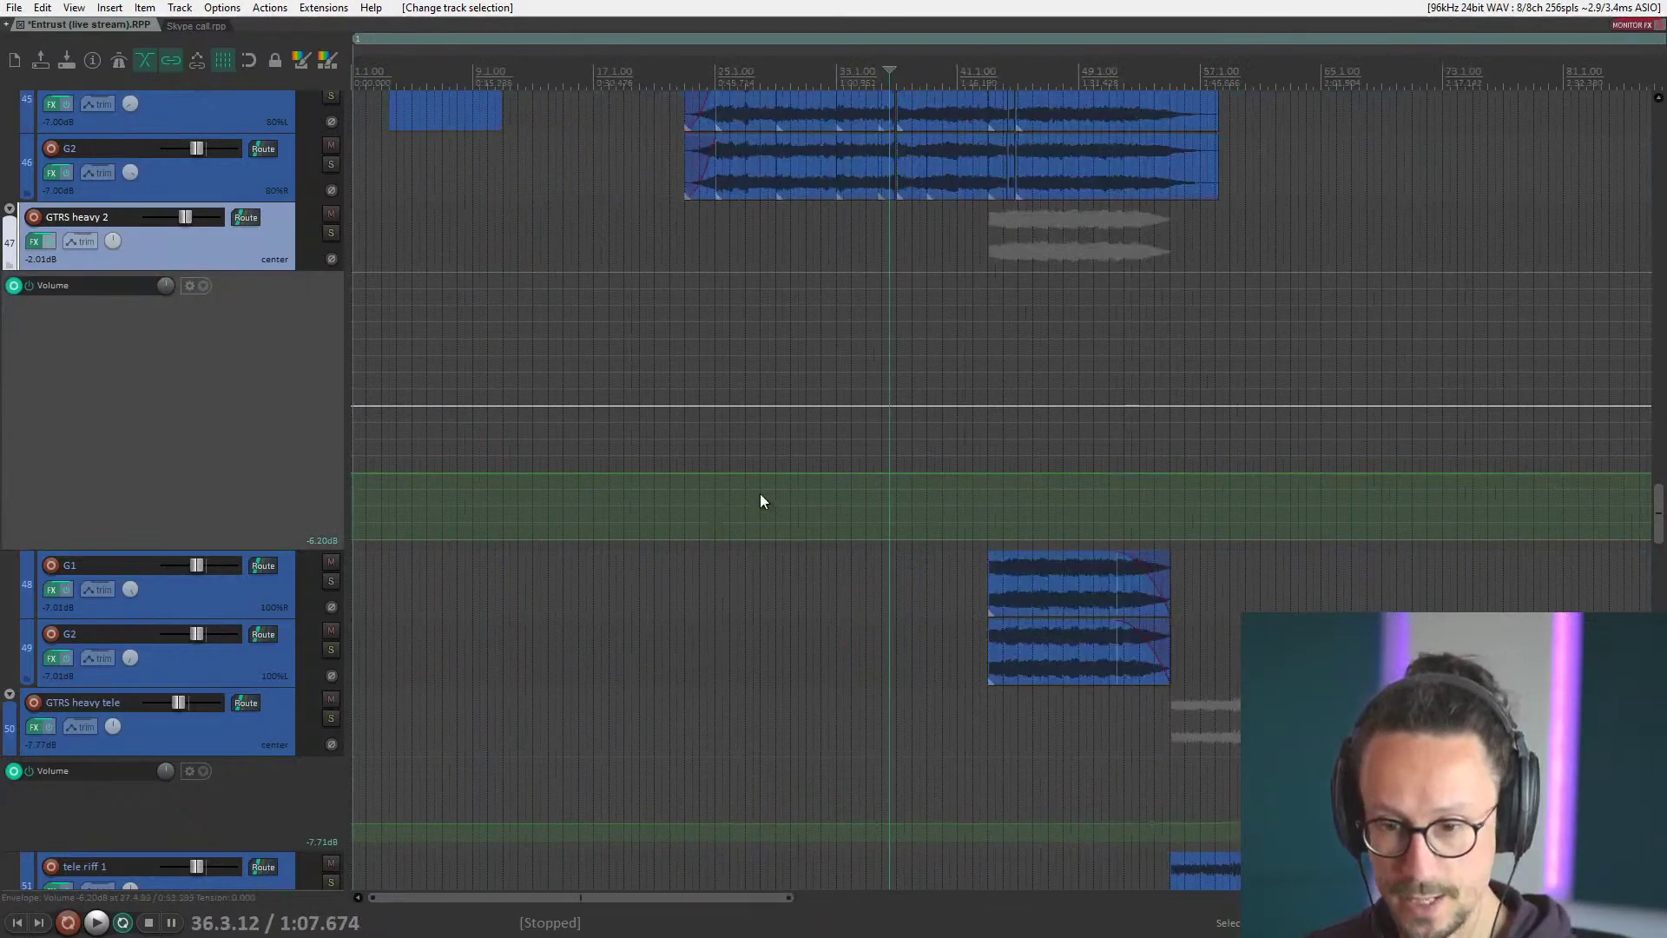
click(981, 446)
scroll(244, 417, up, 5)
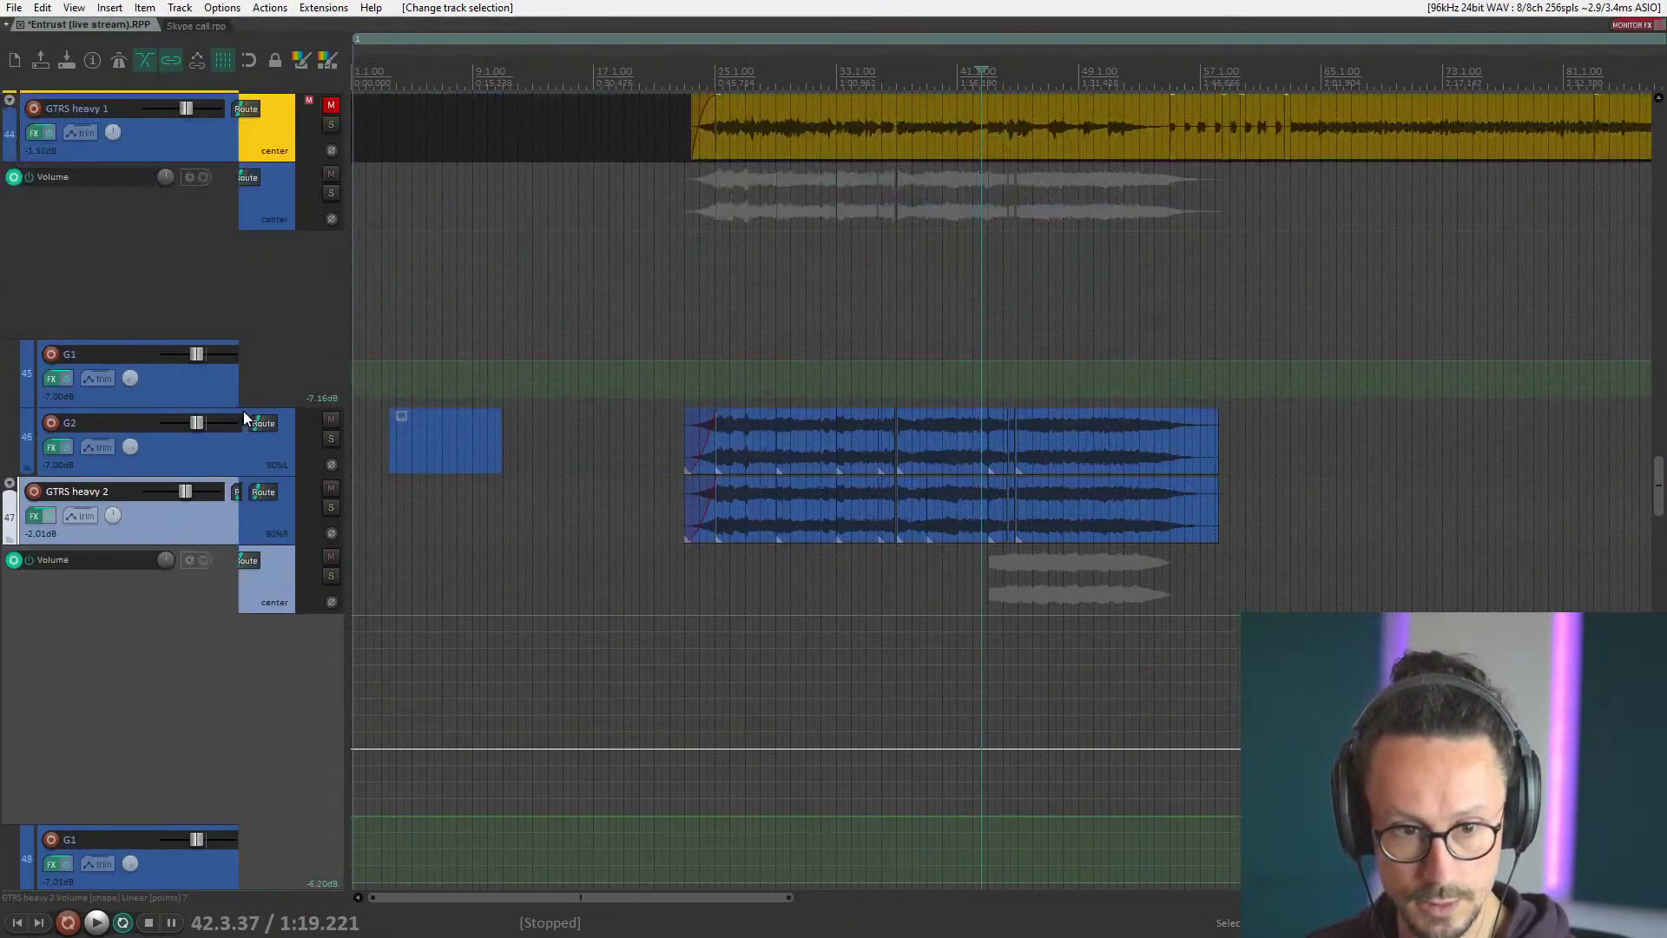
scroll(257, 334, up, 4)
scroll(257, 345, down, 9)
key(space)
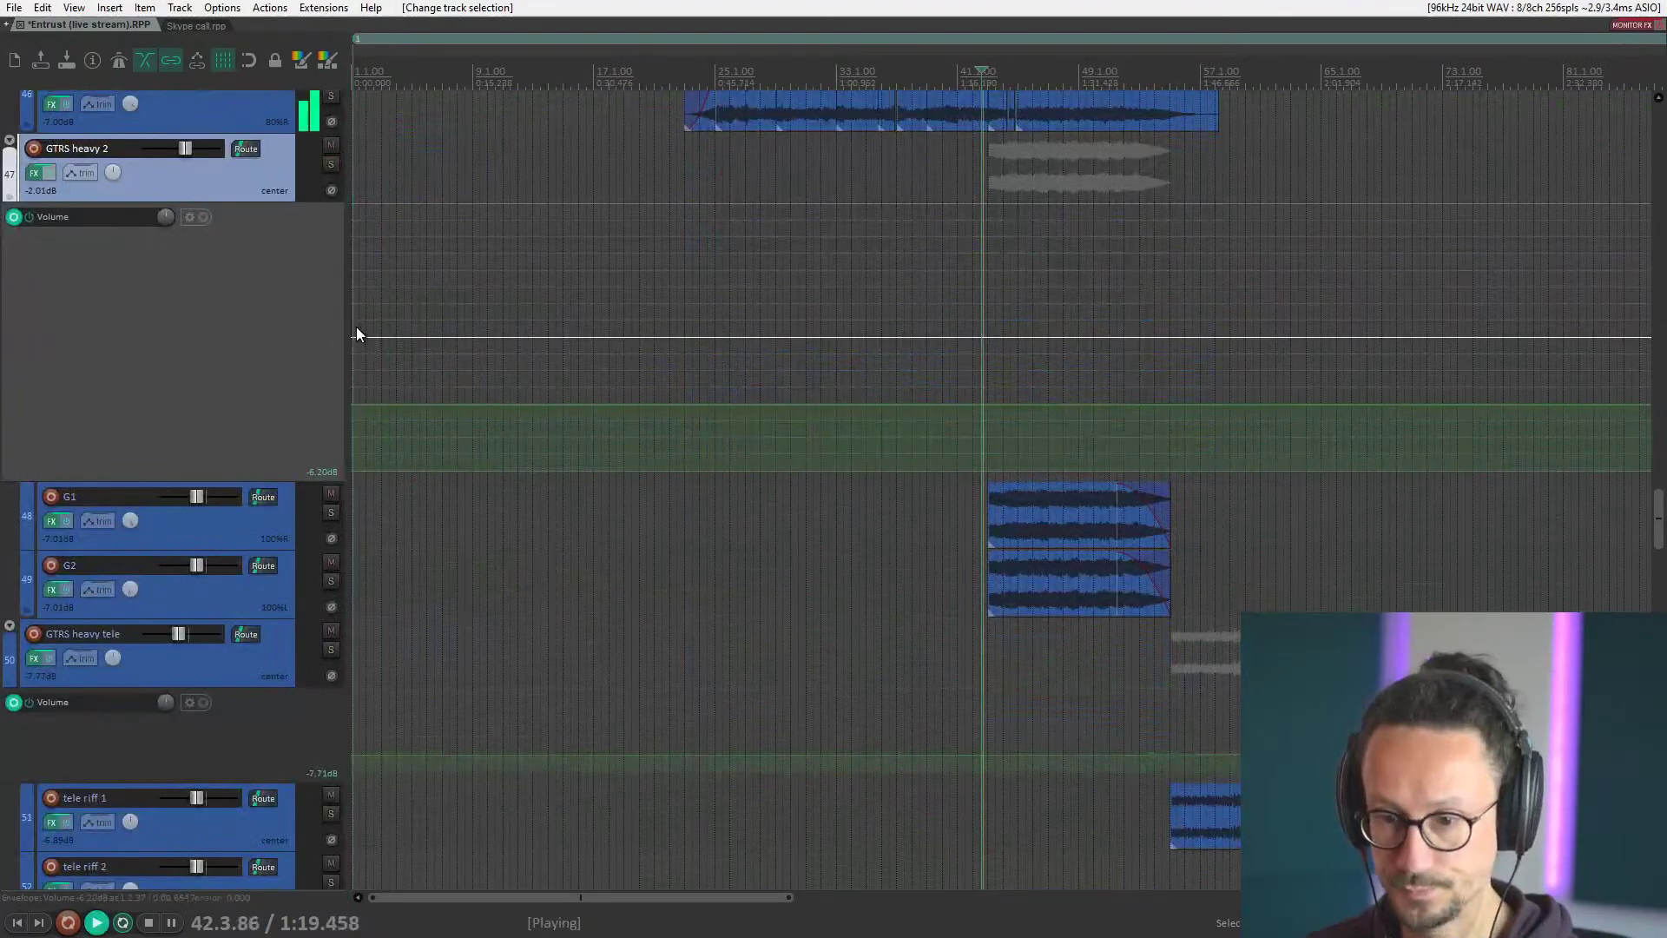
scroll(356, 333, up, 5)
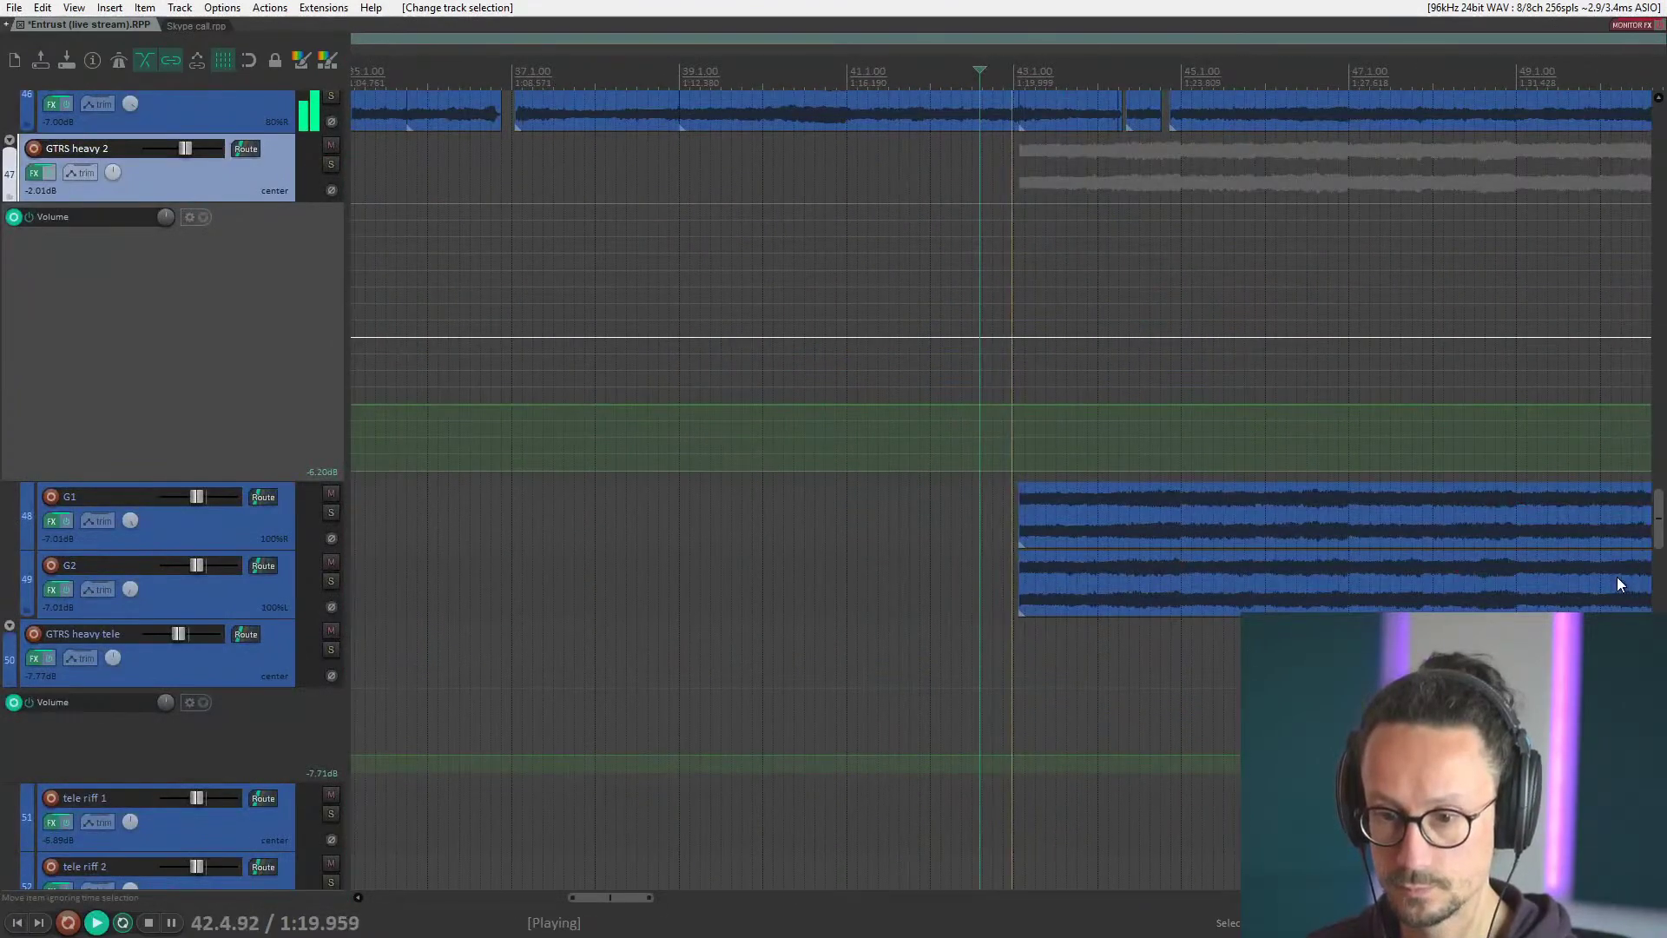
Solo GTRS heavy 2 during playback to hear it alone, unsolo it, and stop playback.
click(331, 164)
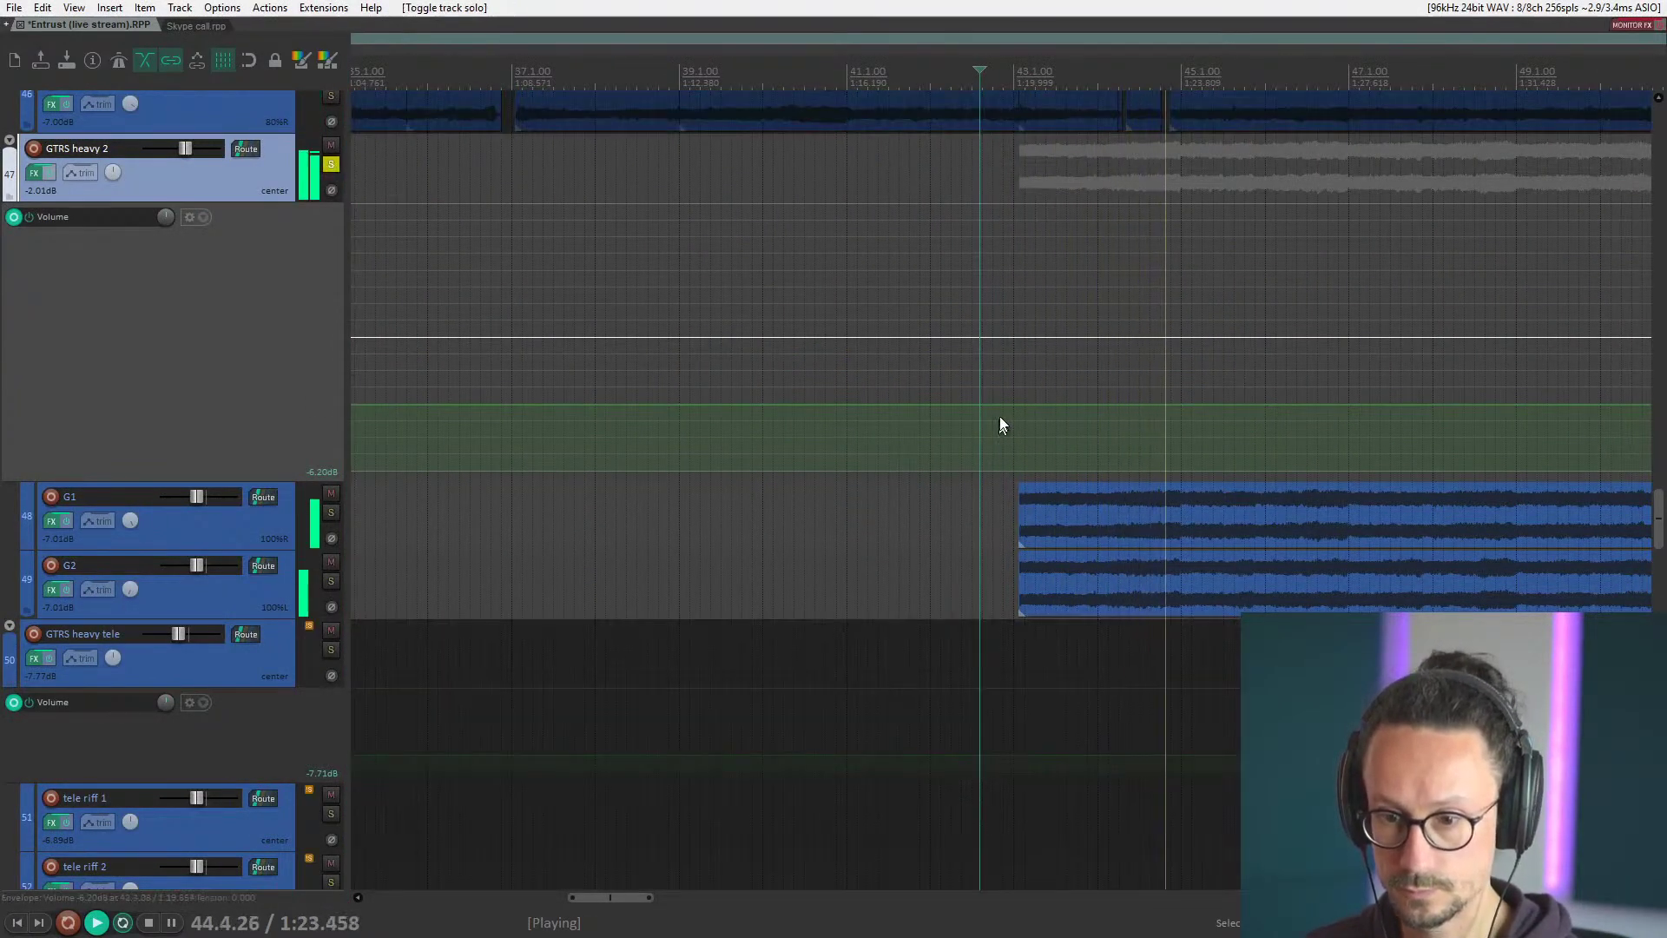
click(336, 167)
key(space)
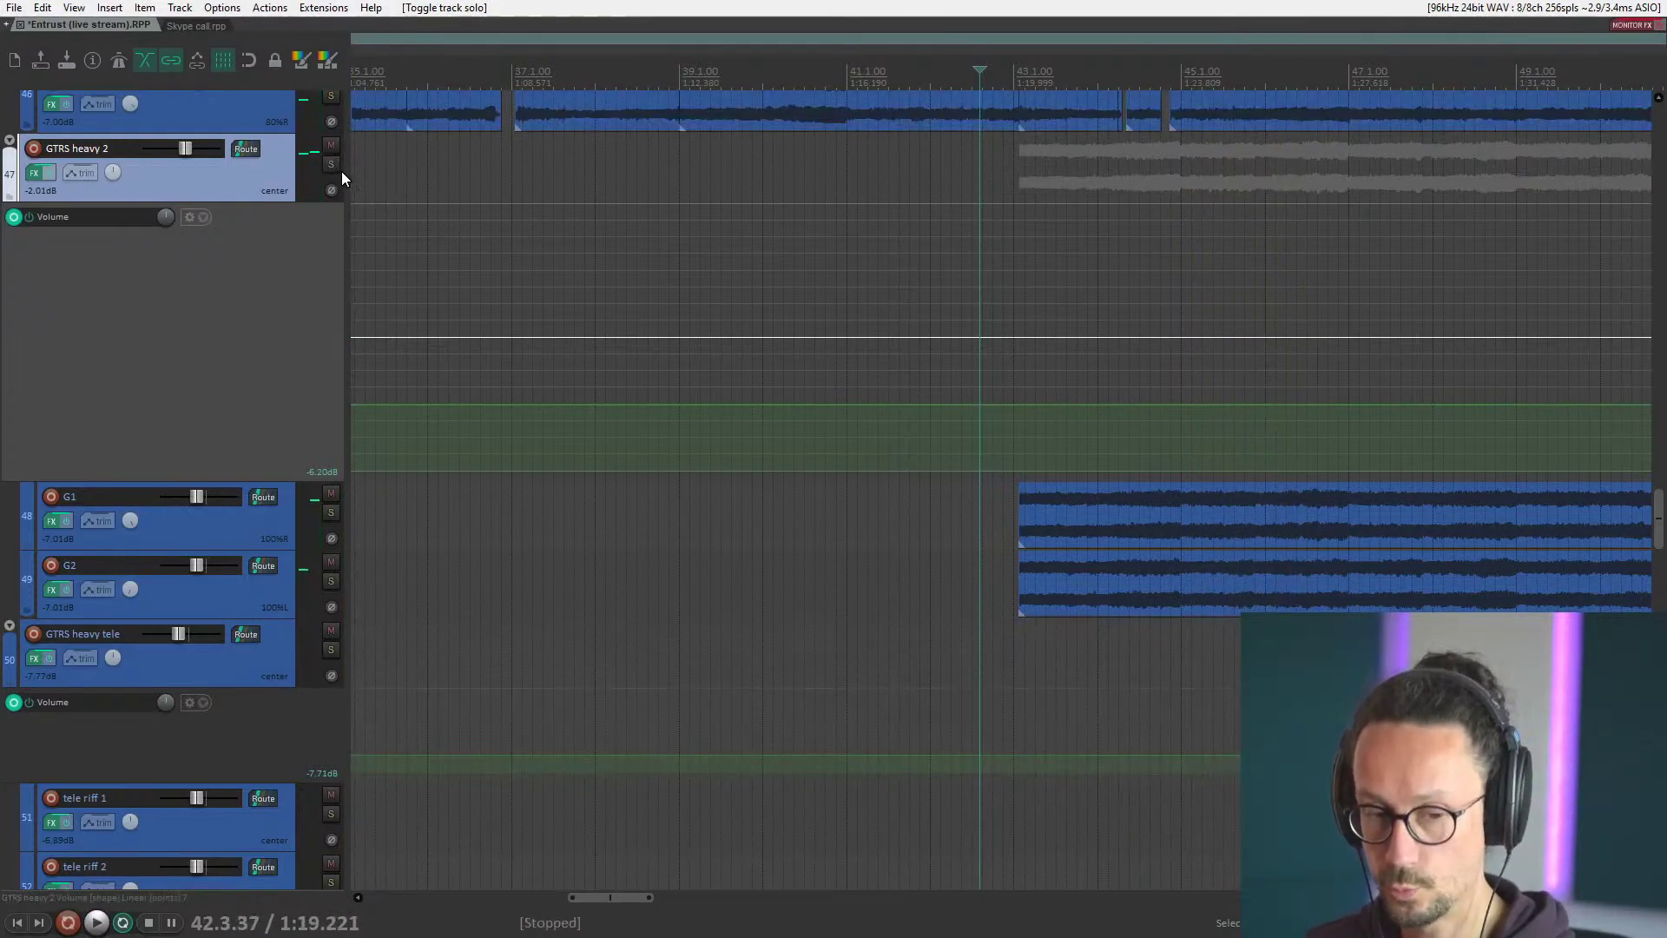
scroll(243, 169, up, 2)
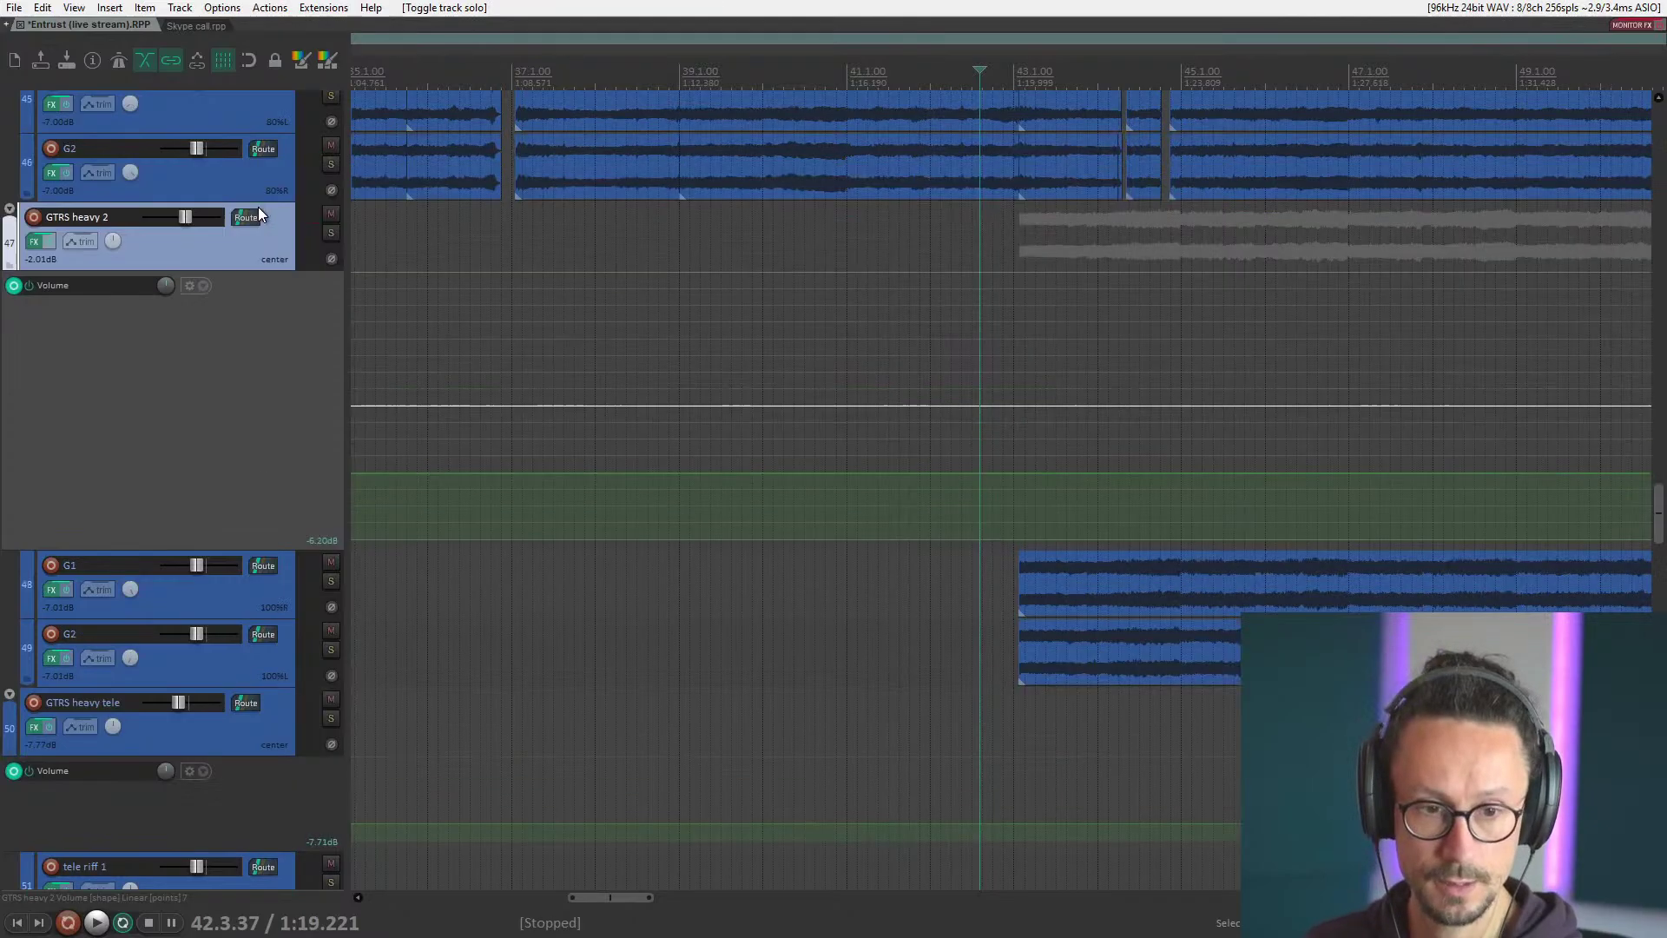
Solo GTRS heavy 2, audition it from just before bar 43, stop playback, and unsolo it.
click(1014, 520)
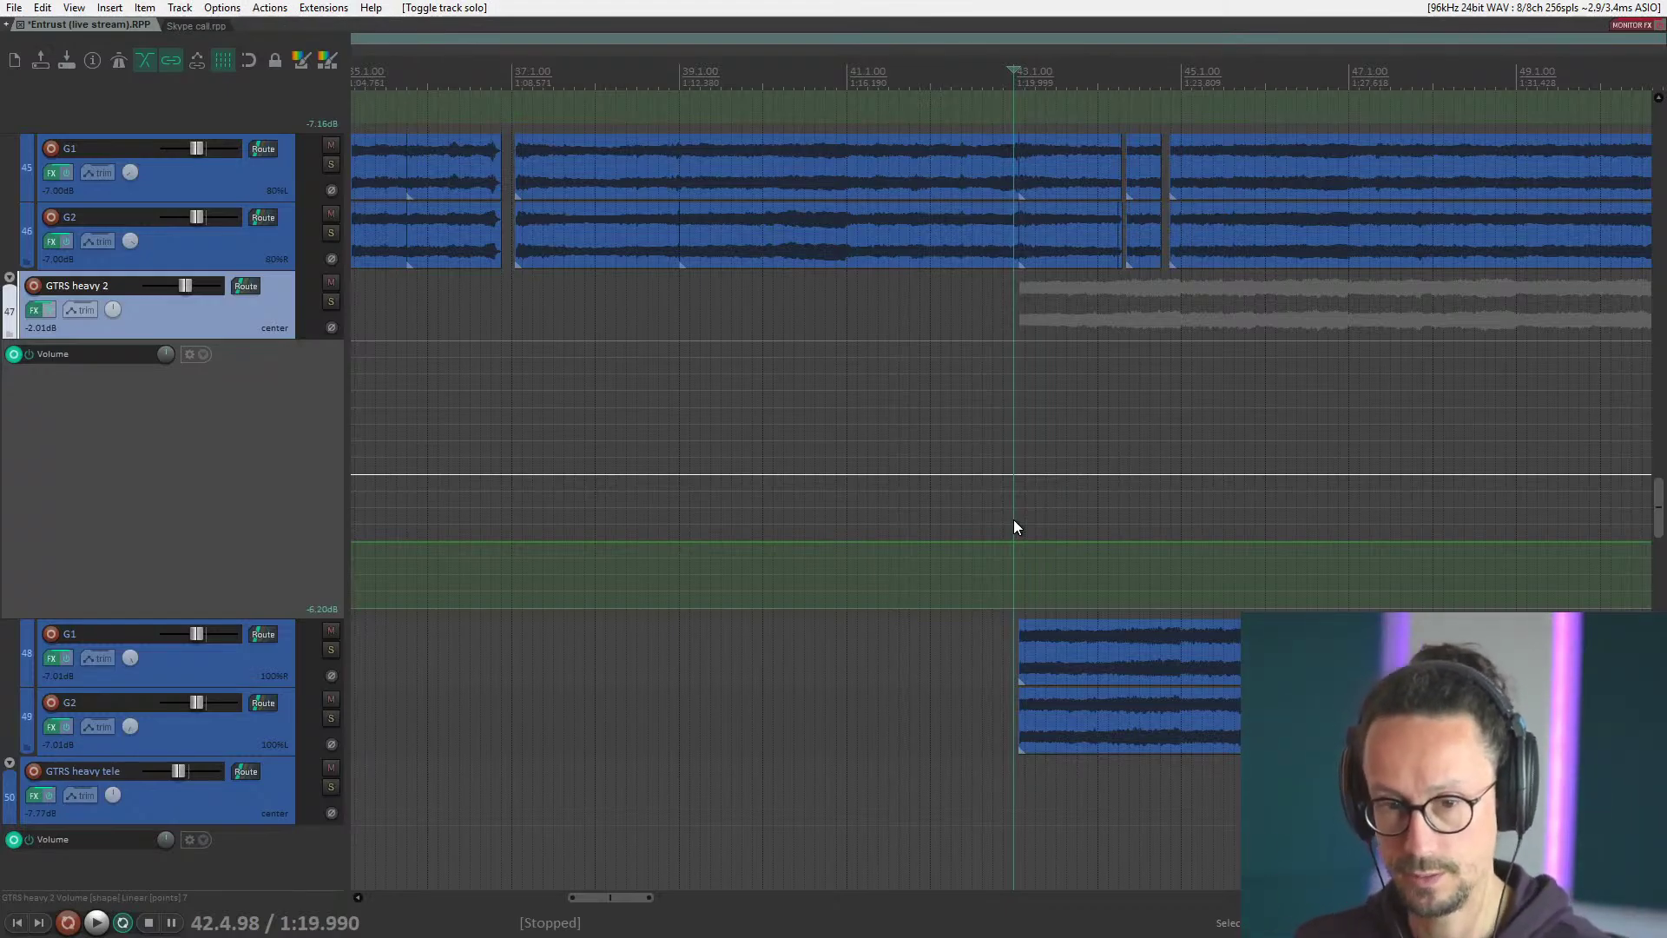
drag(620, 894, 644, 900)
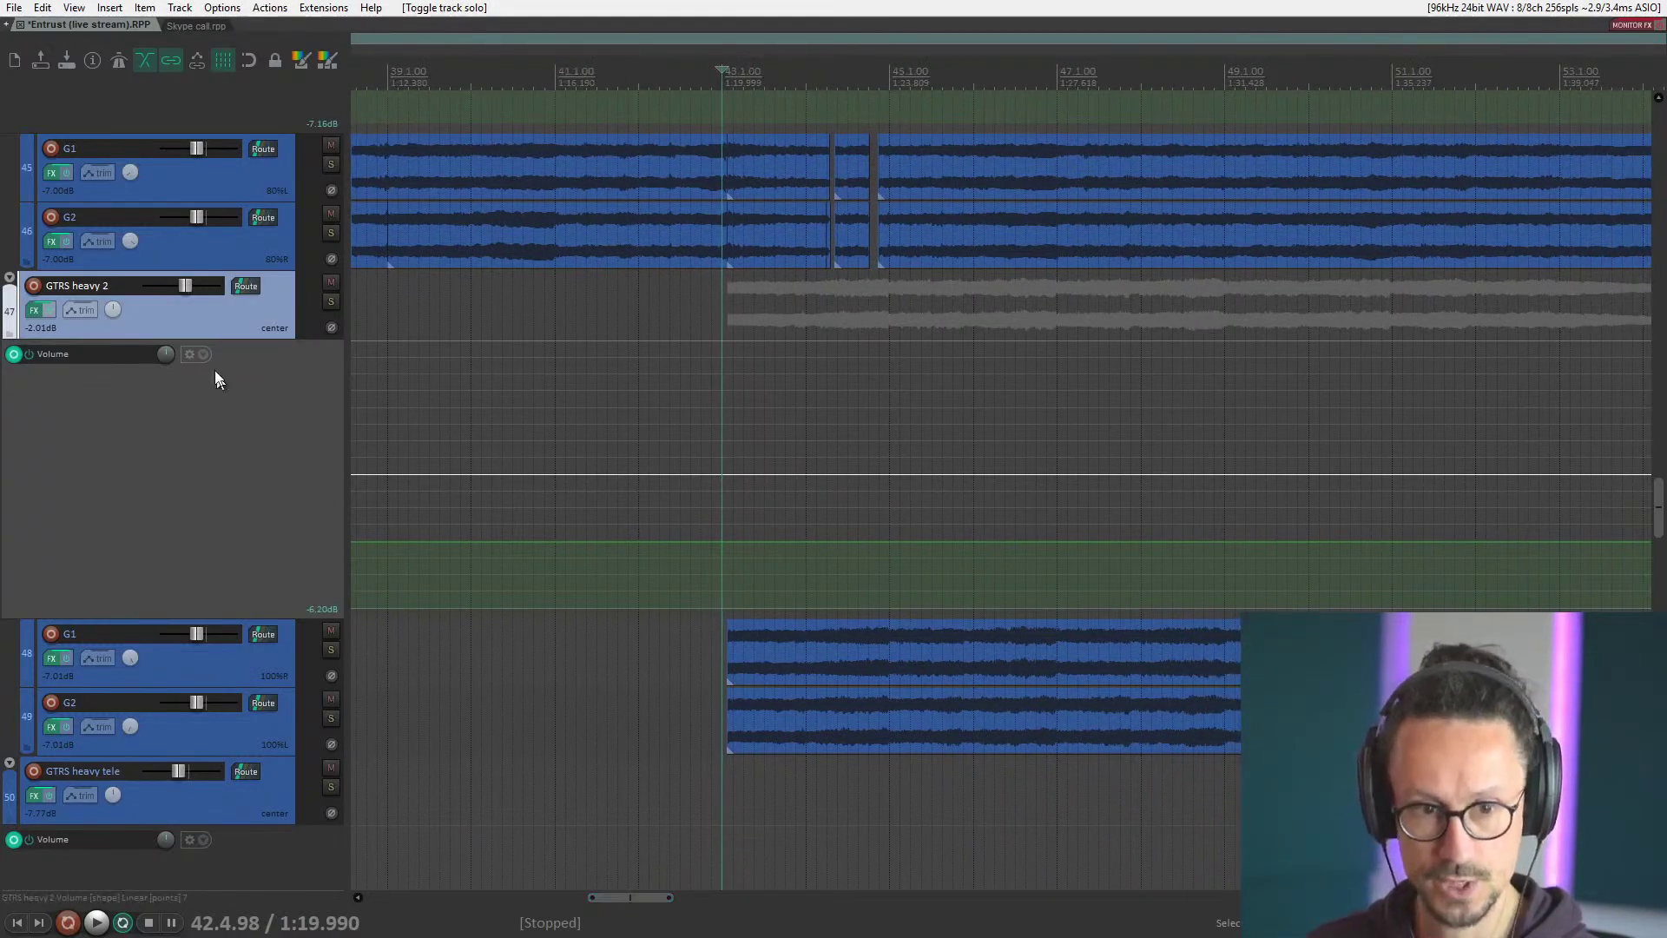
click(329, 303)
key(space)
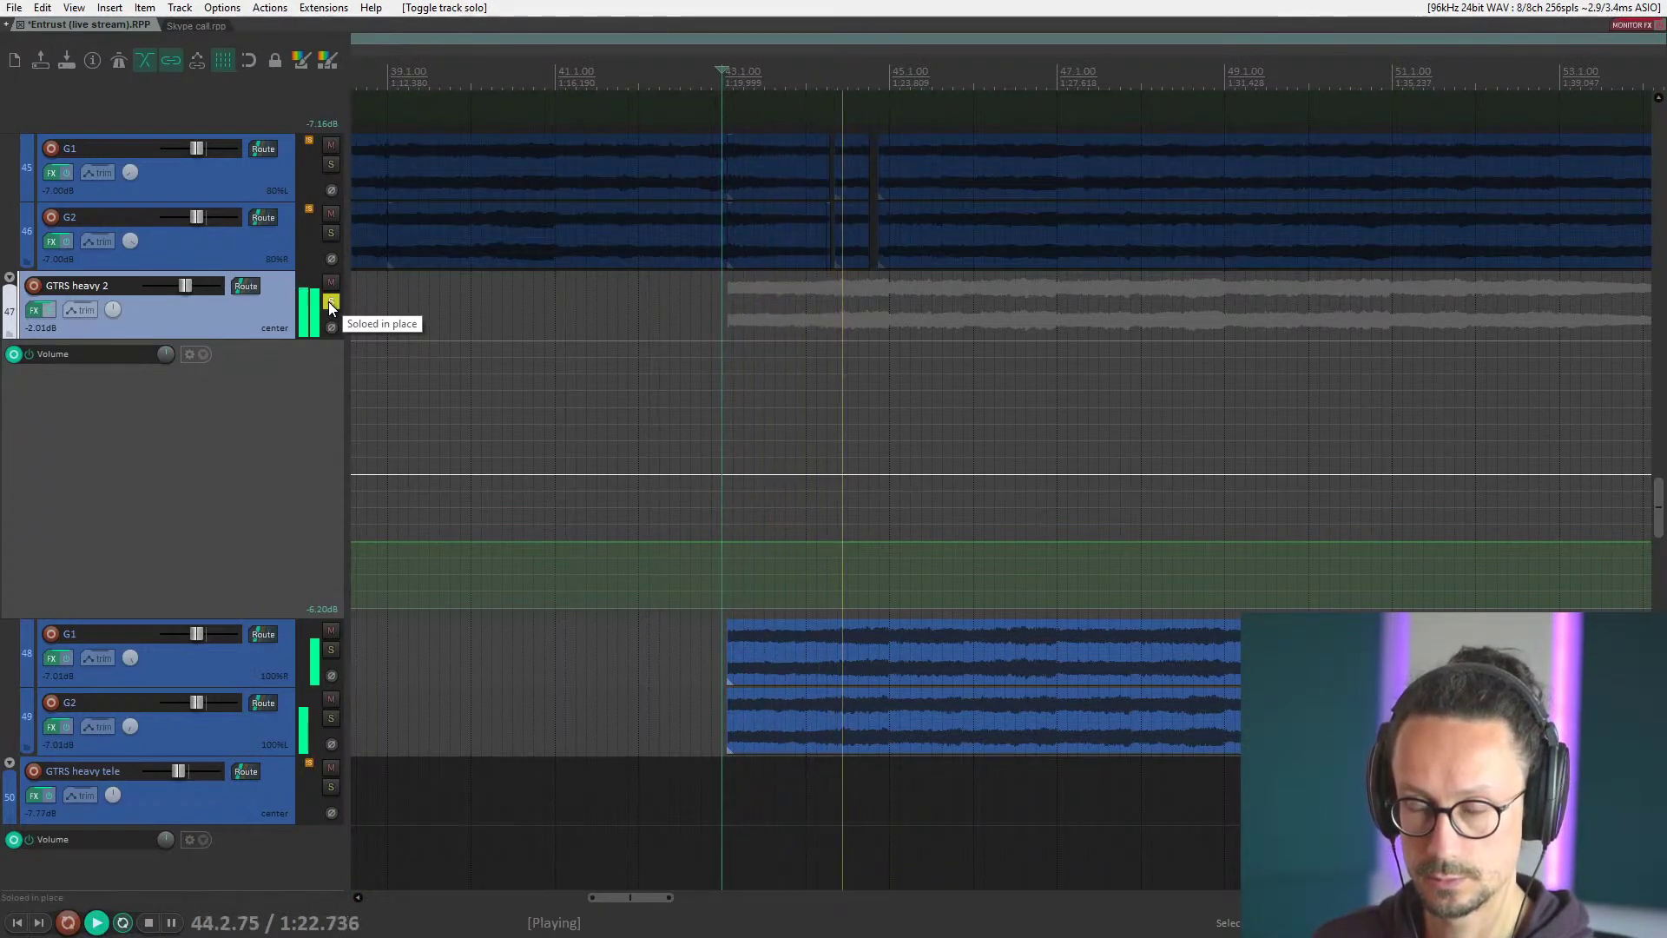
key(space)
right_click(328, 300)
click(247, 314)
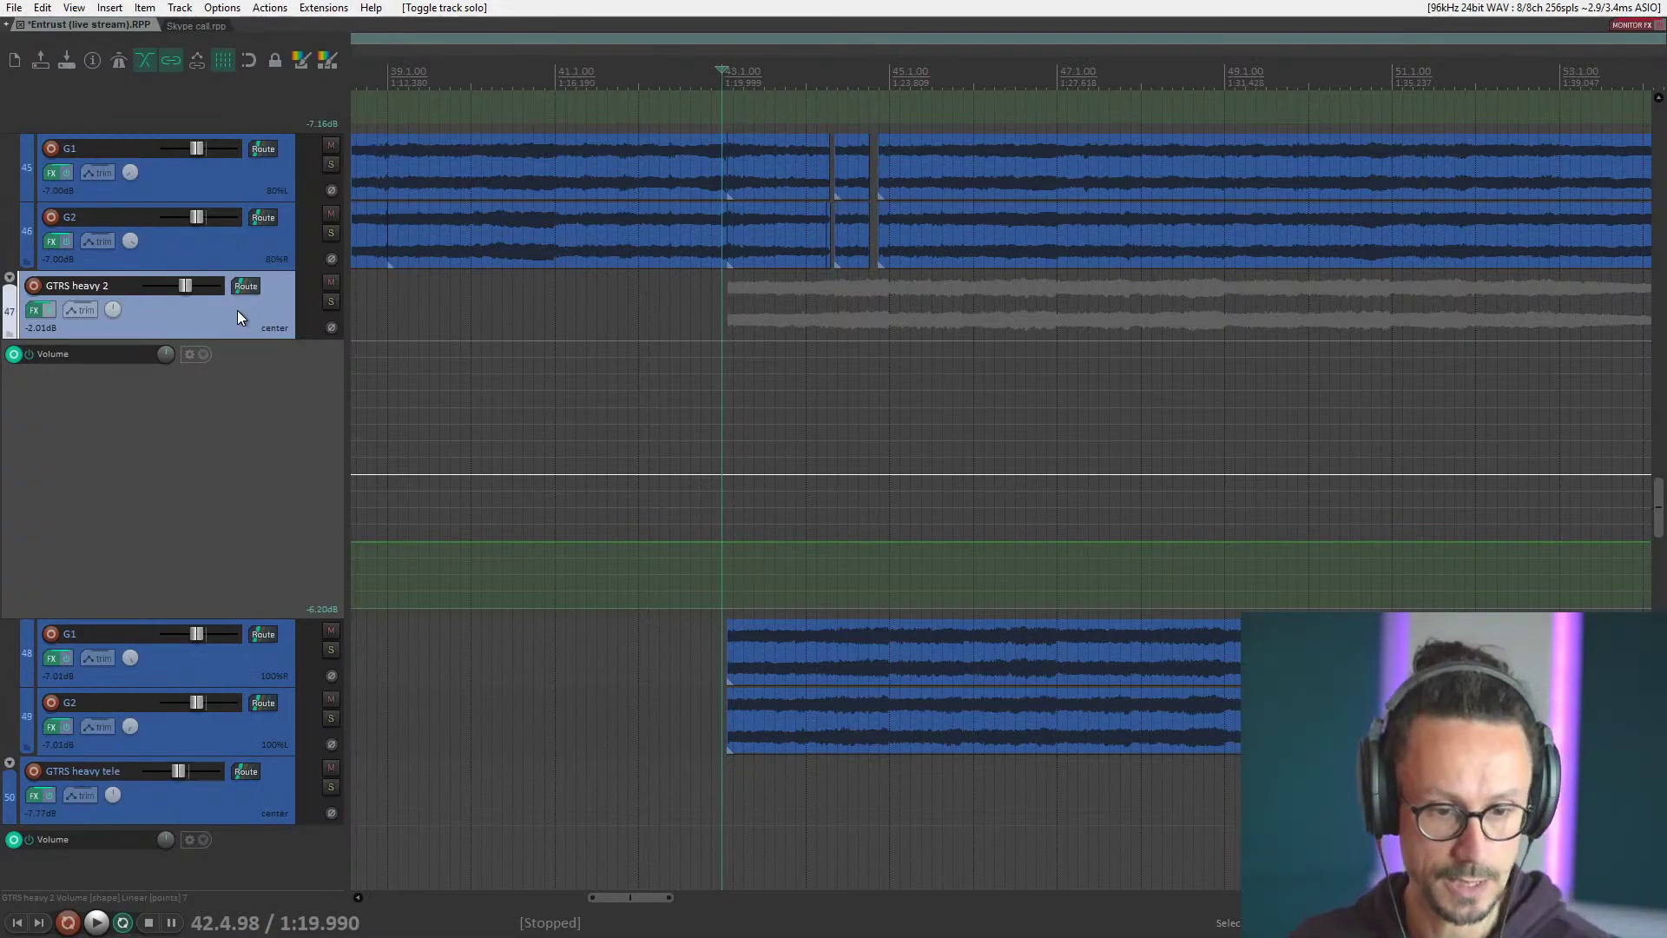
Set the edit cursor where the GTRS heavy tele part begins, look at its child track tele riff 1, and select the GTRS heavy tele folder.
scroll(252, 374, down, 5)
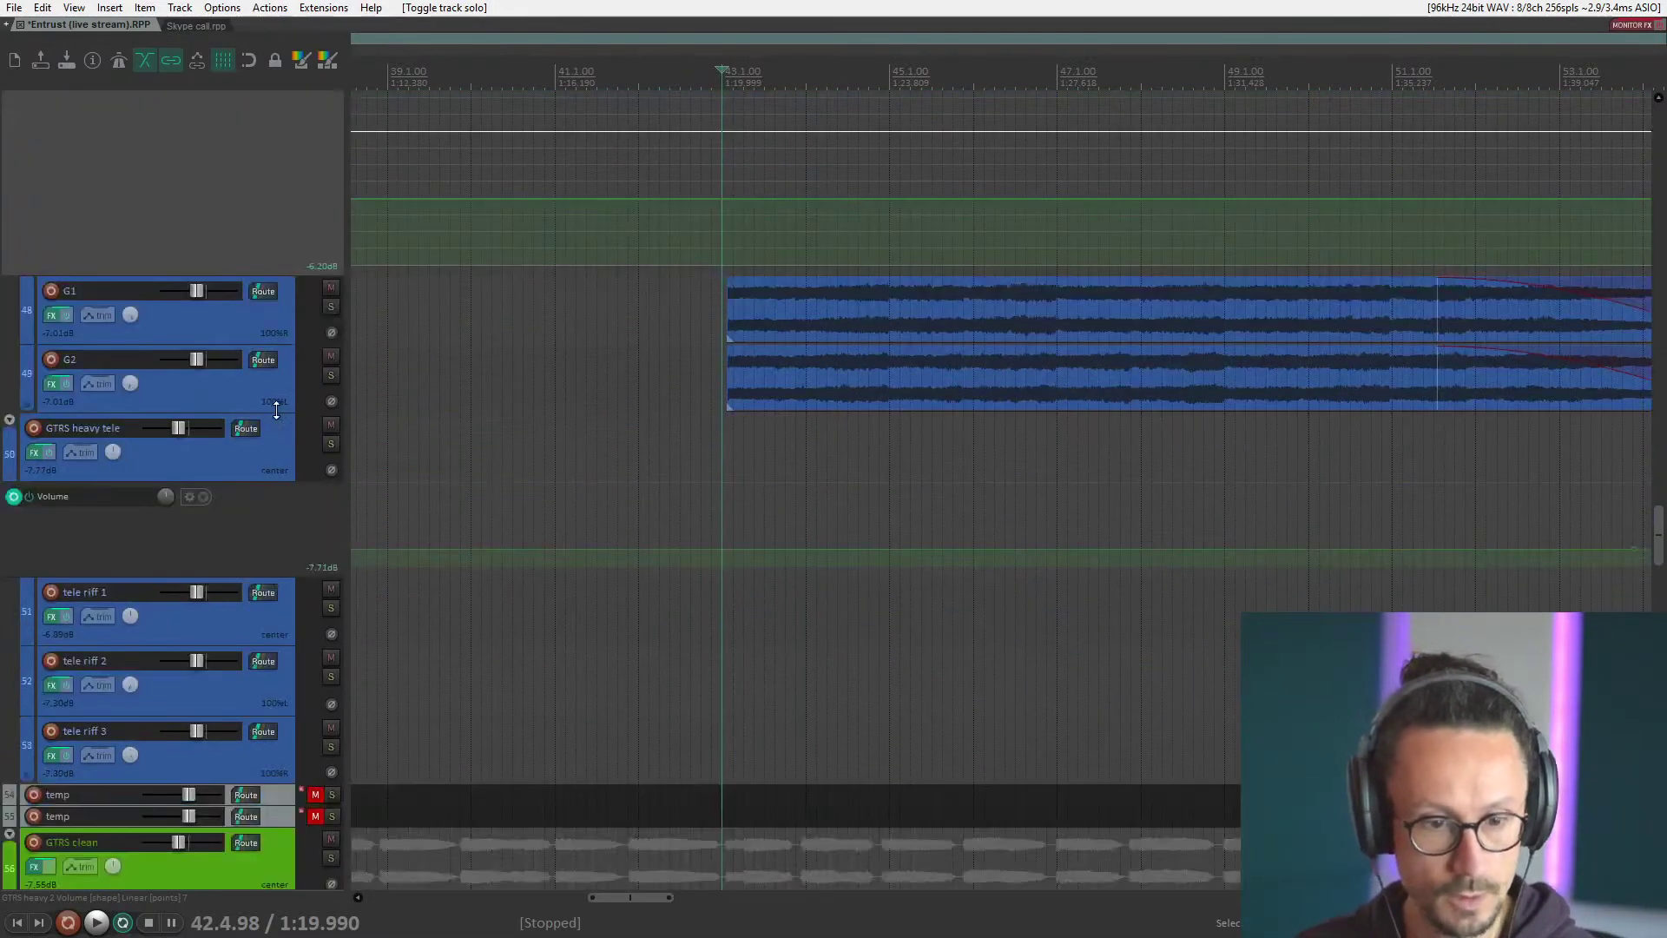
scroll(1030, 518, down, 2)
scroll(1031, 517, down, 5)
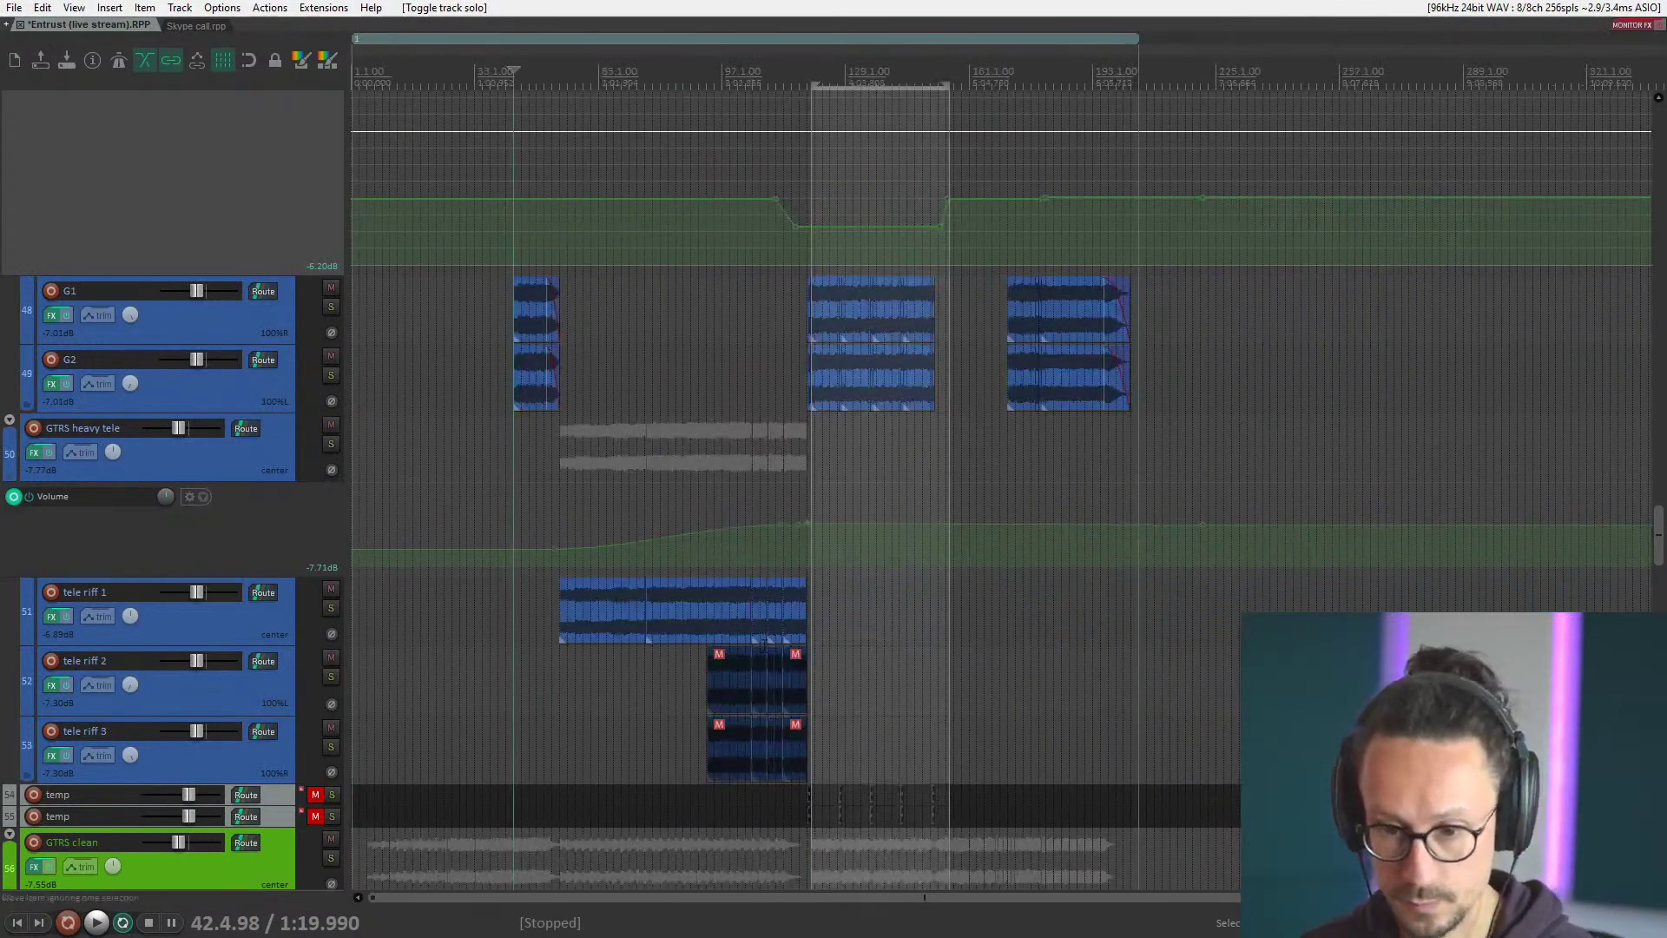
click(763, 497)
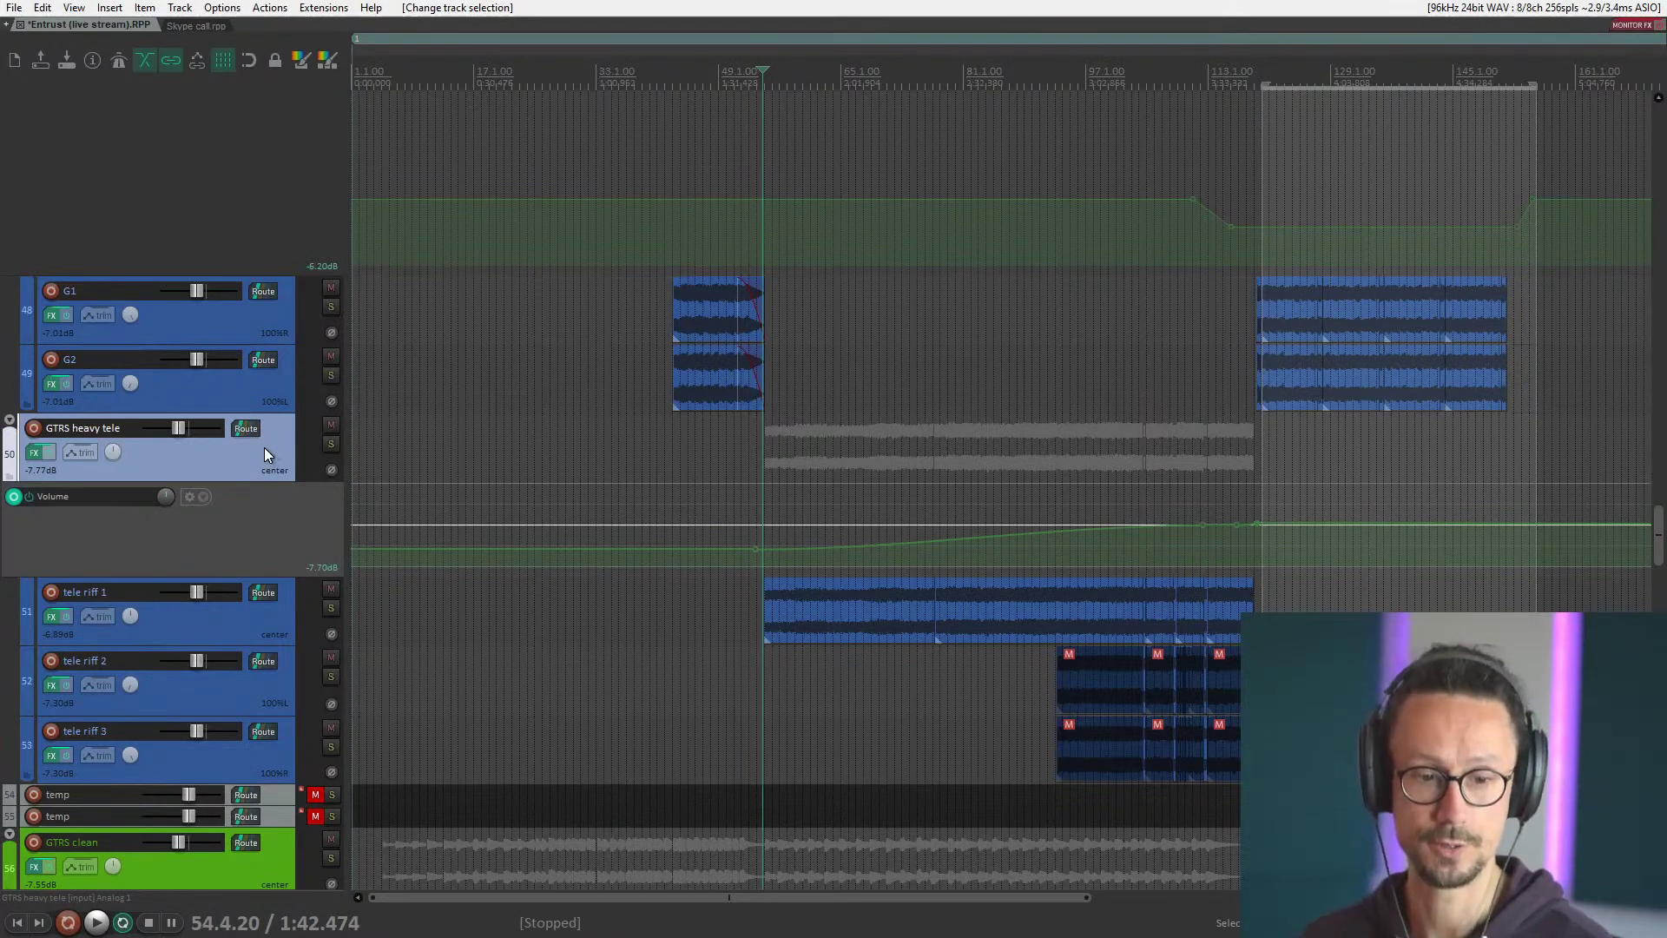
click(224, 637)
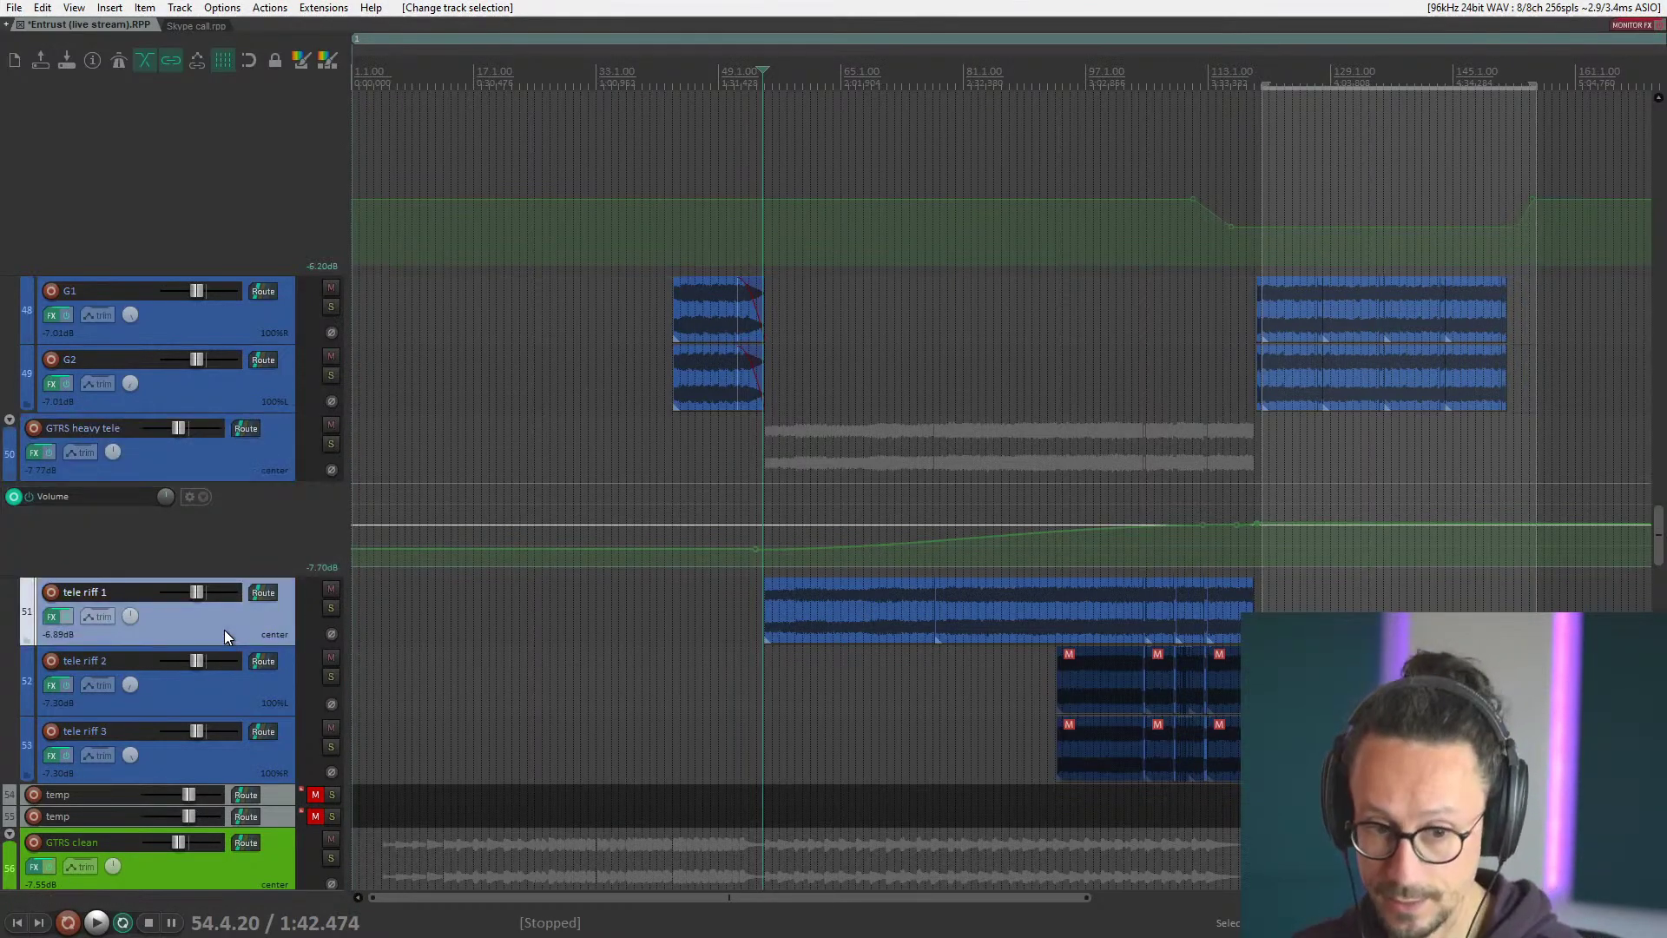
click(256, 456)
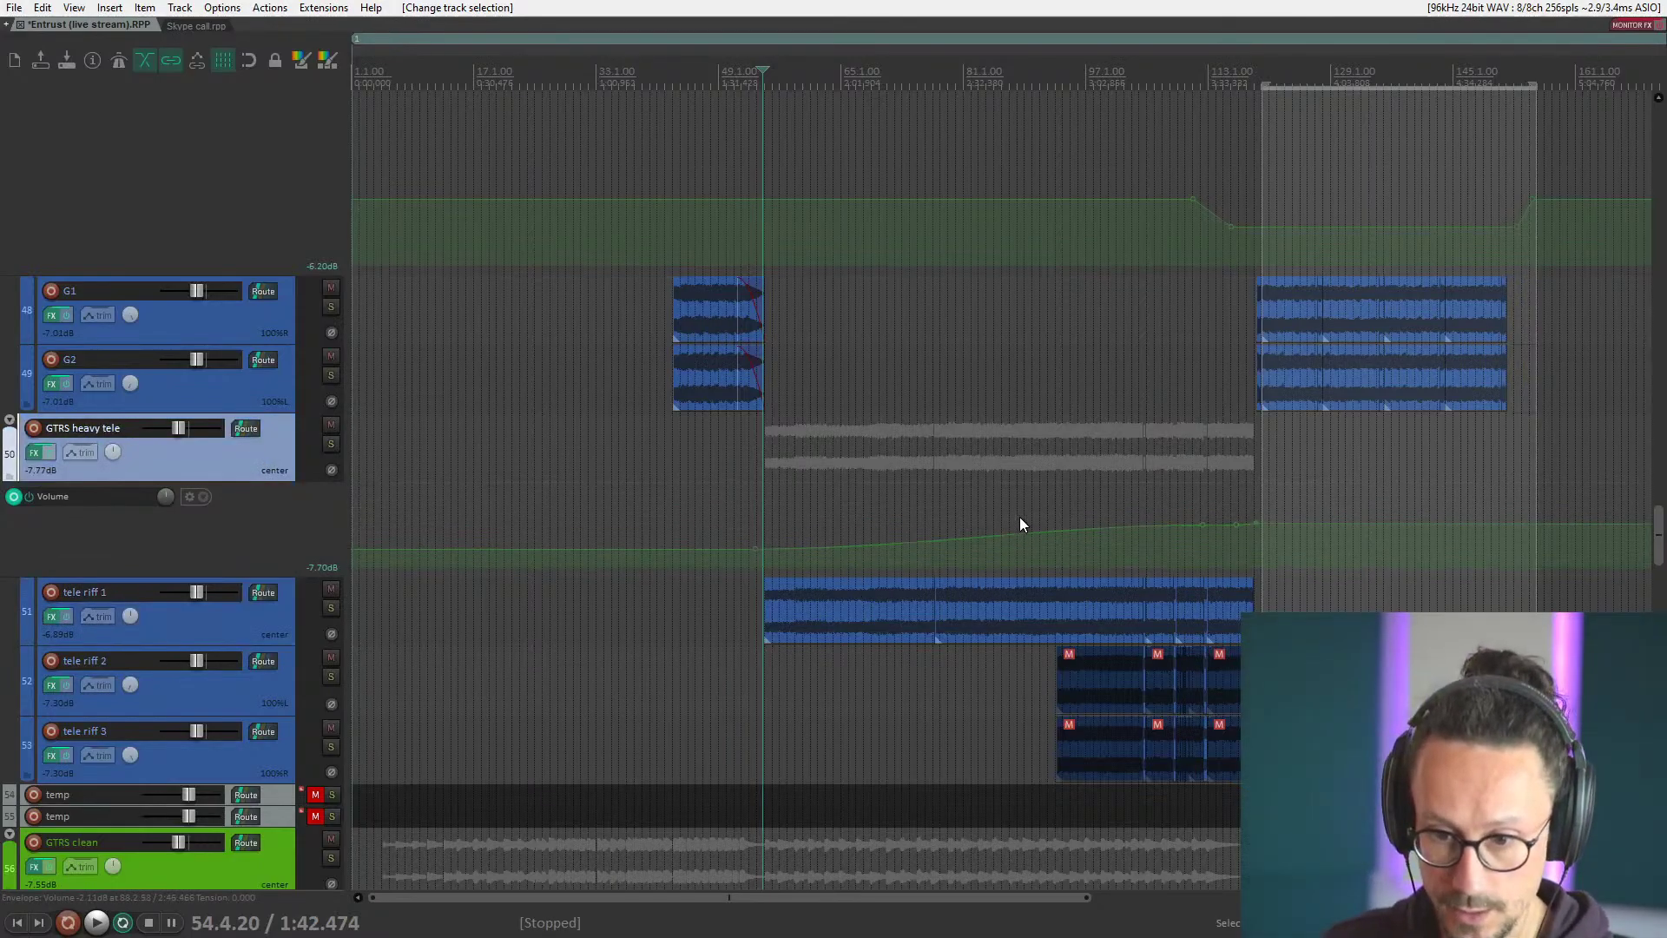
Play the full mix briefly from the start of the GTRS heavy tele part at bar 55, and stop playback.
click(926, 508)
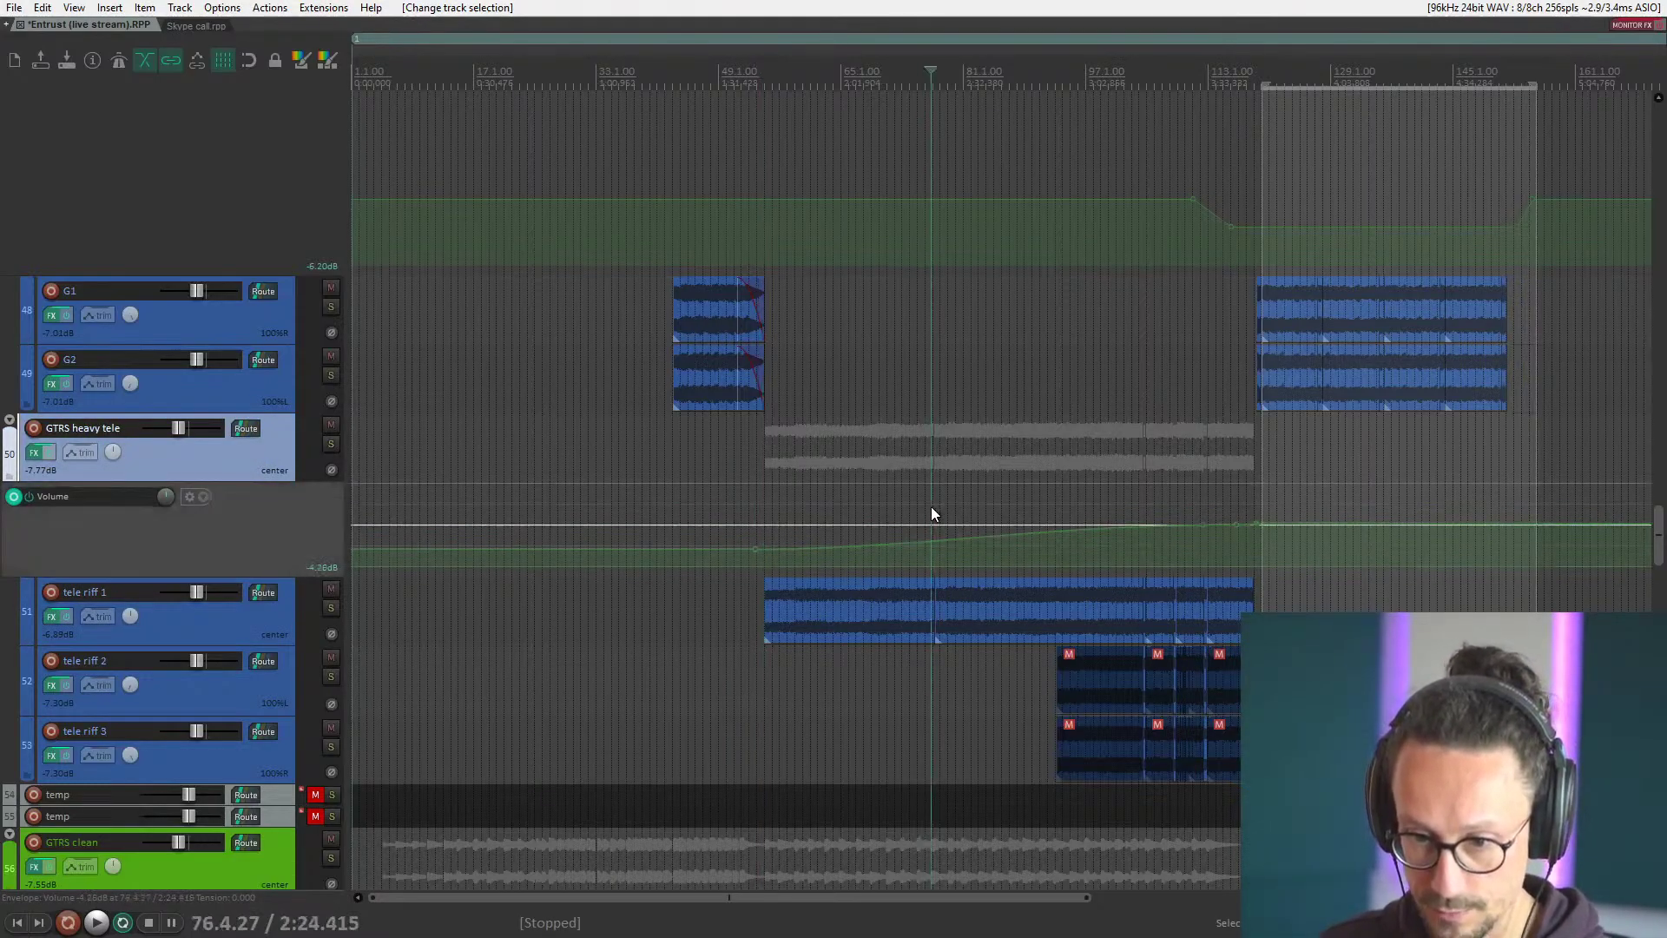
click(766, 507)
key(space)
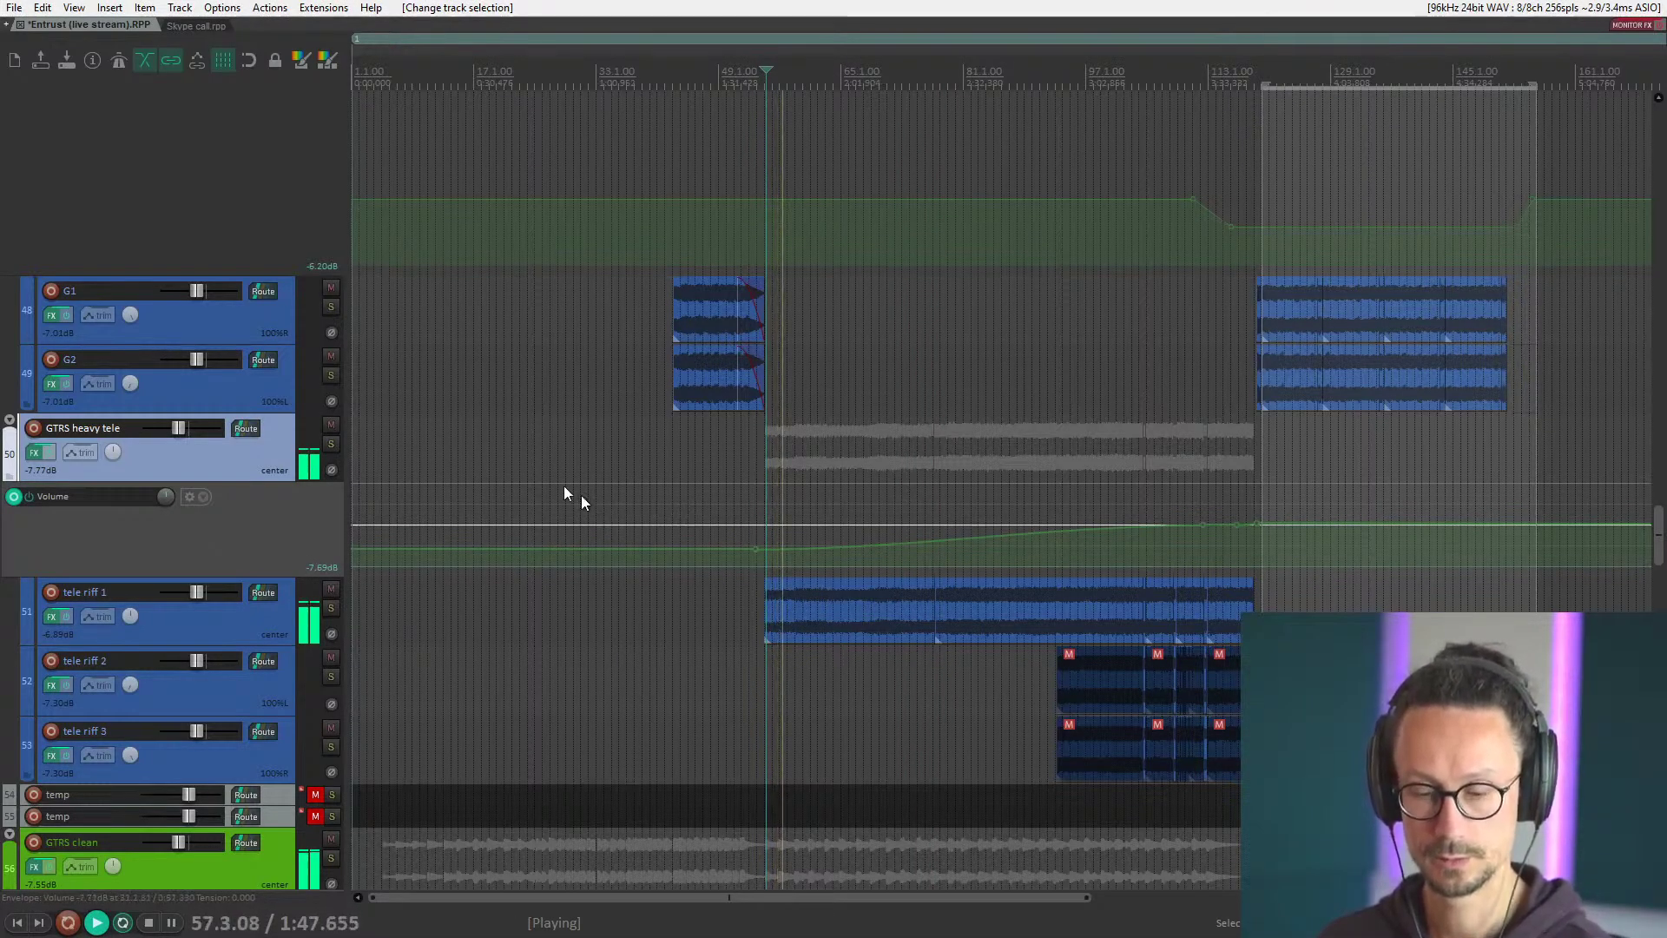
key(space)
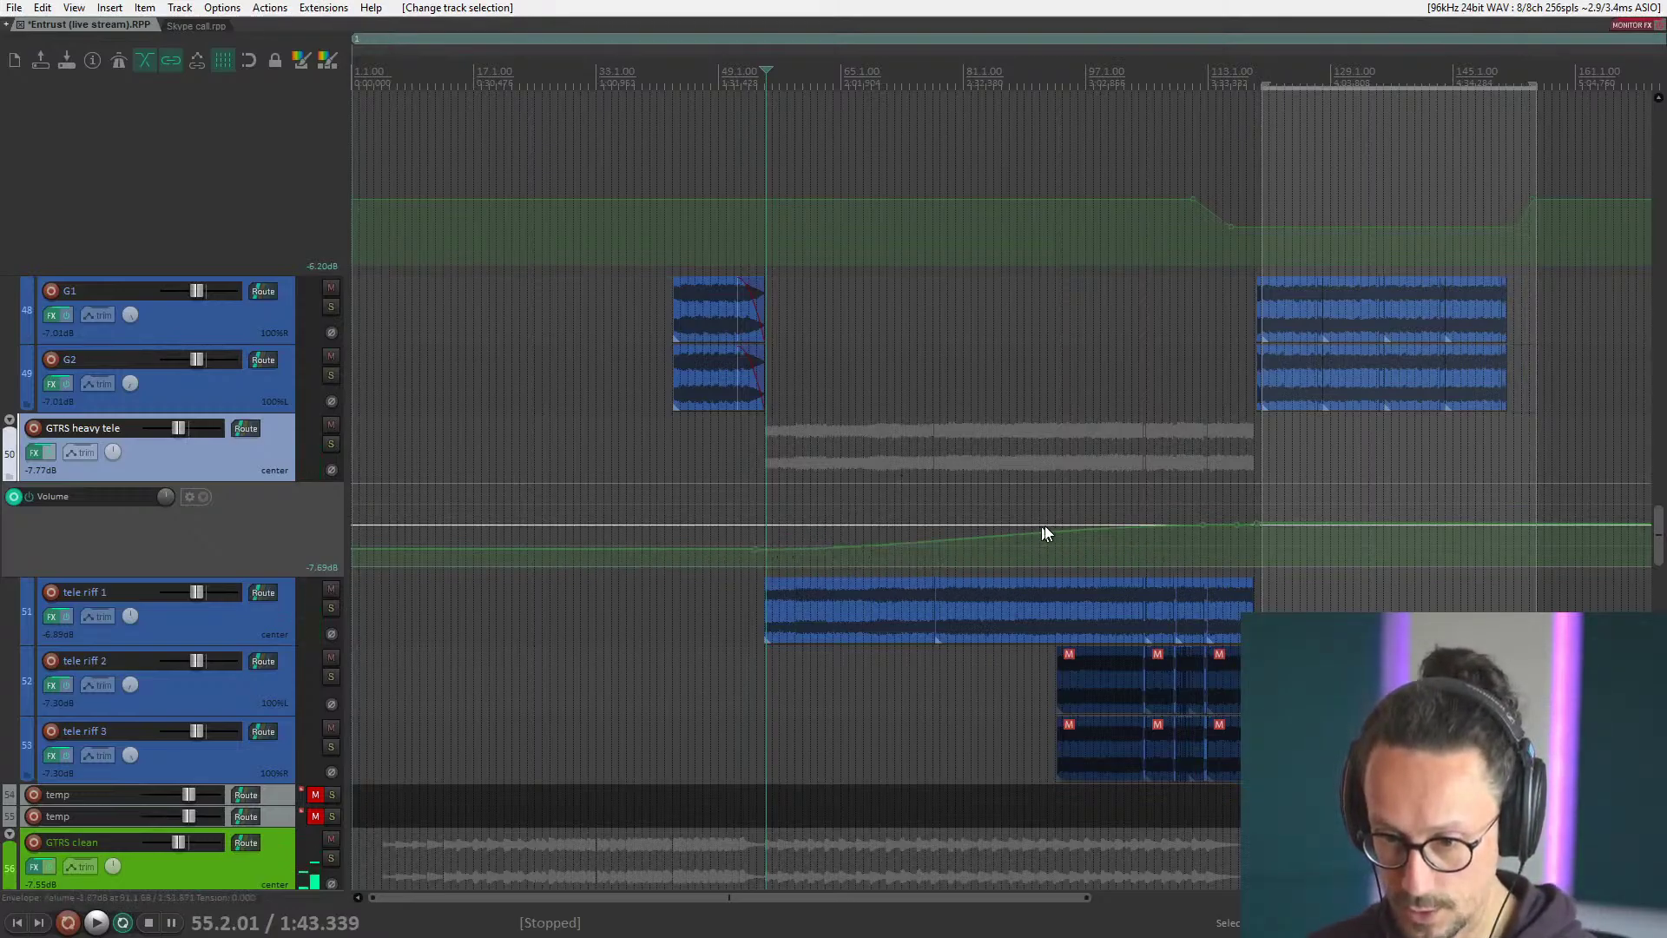
Play from bar 77 while toggling solo on GTRS heavy tele to compare it alone and in the mix, and stop with it unsoloed.
click(935, 516)
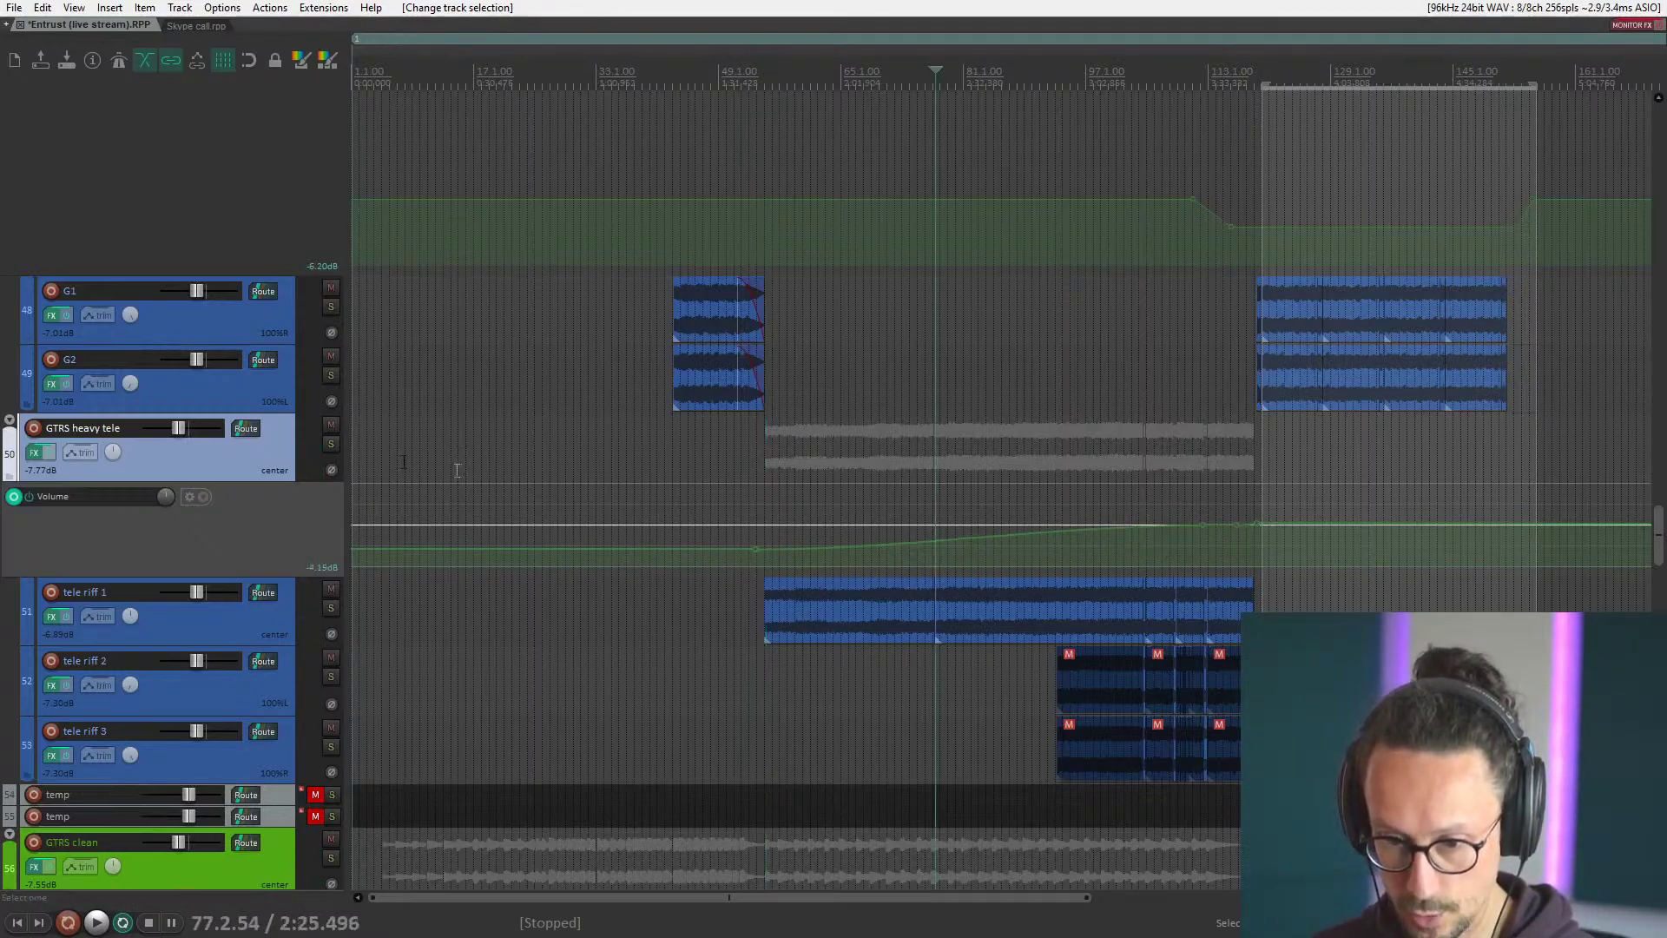
right_click(330, 444)
click(331, 444)
click(331, 443)
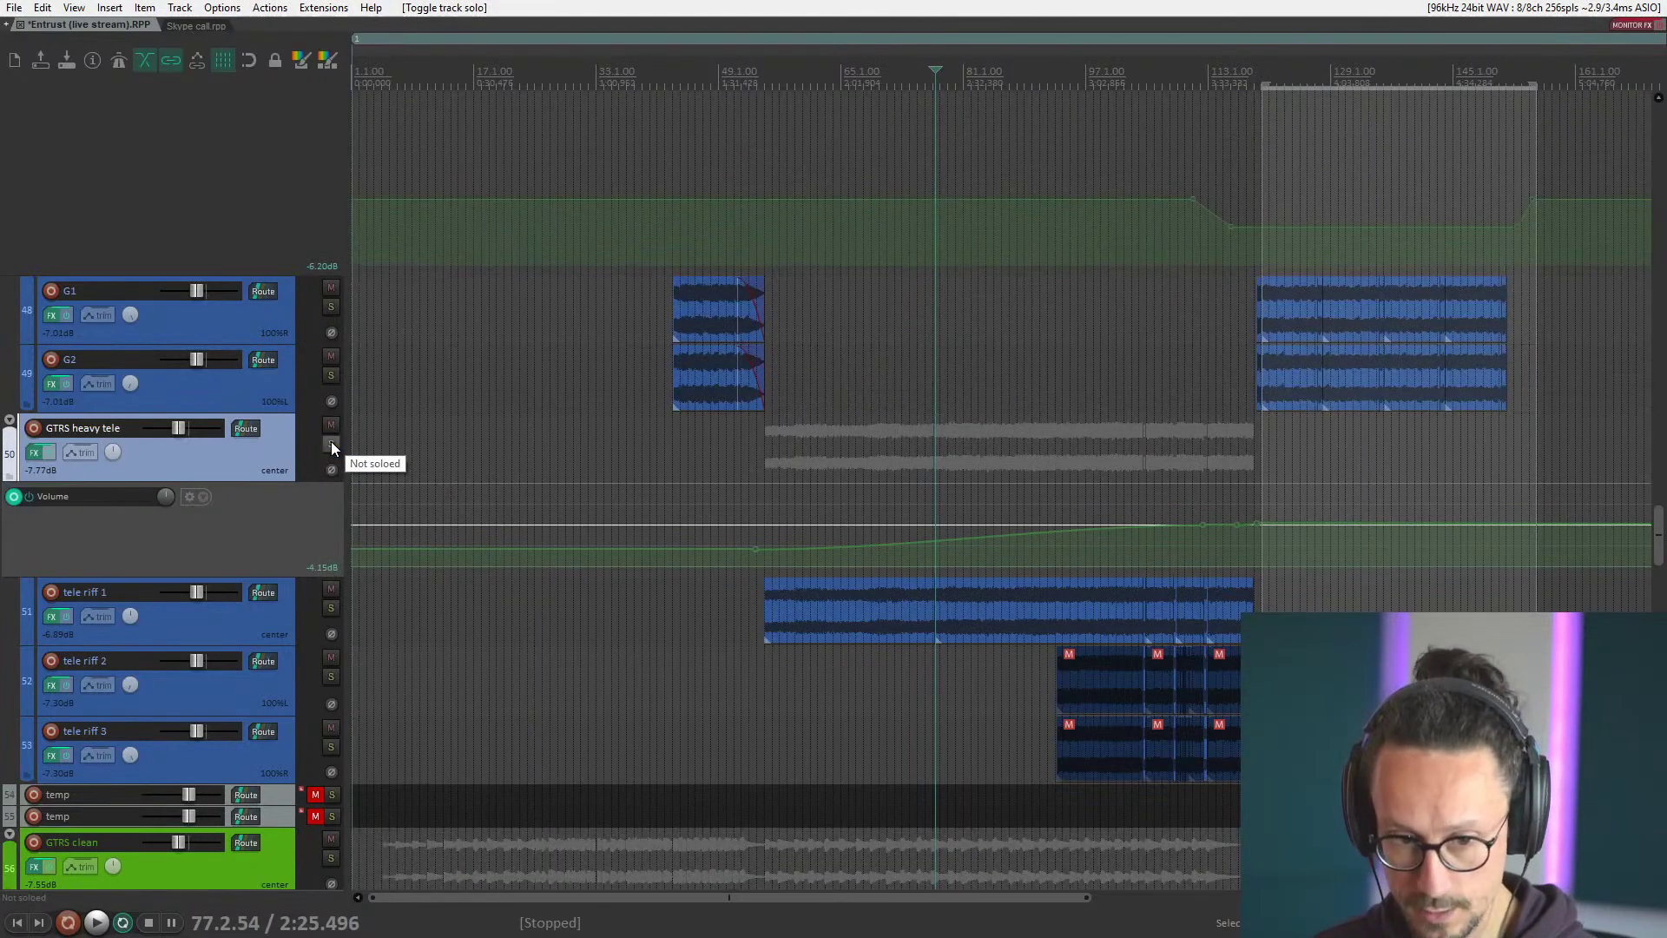
click(331, 444)
key(space)
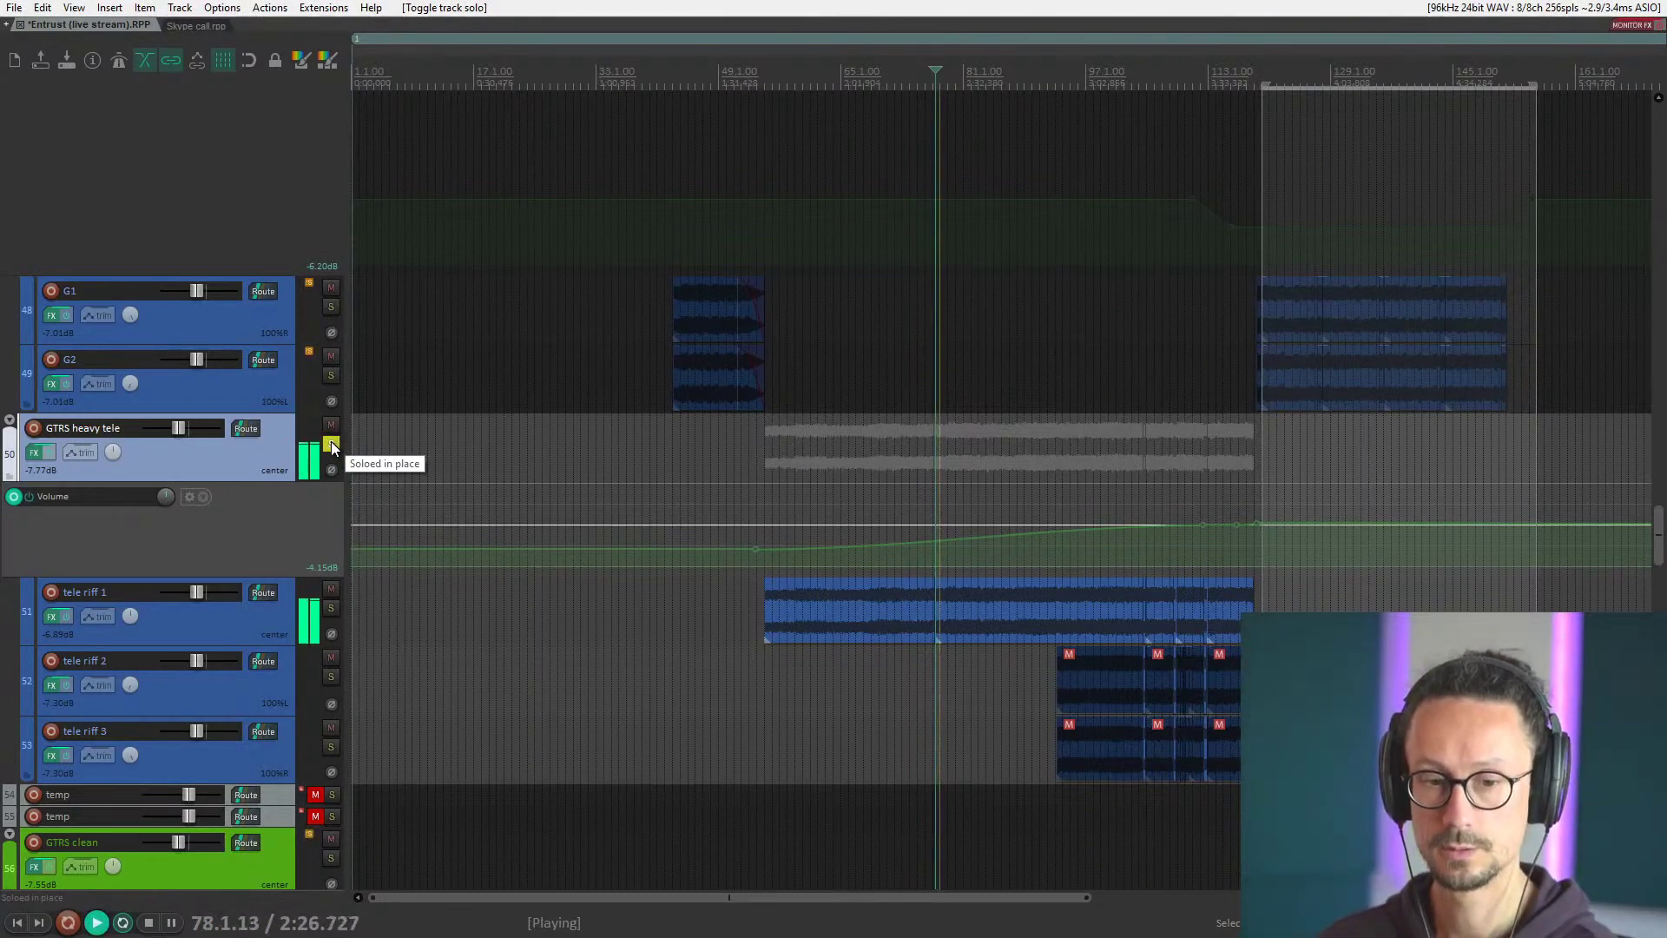
click(331, 443)
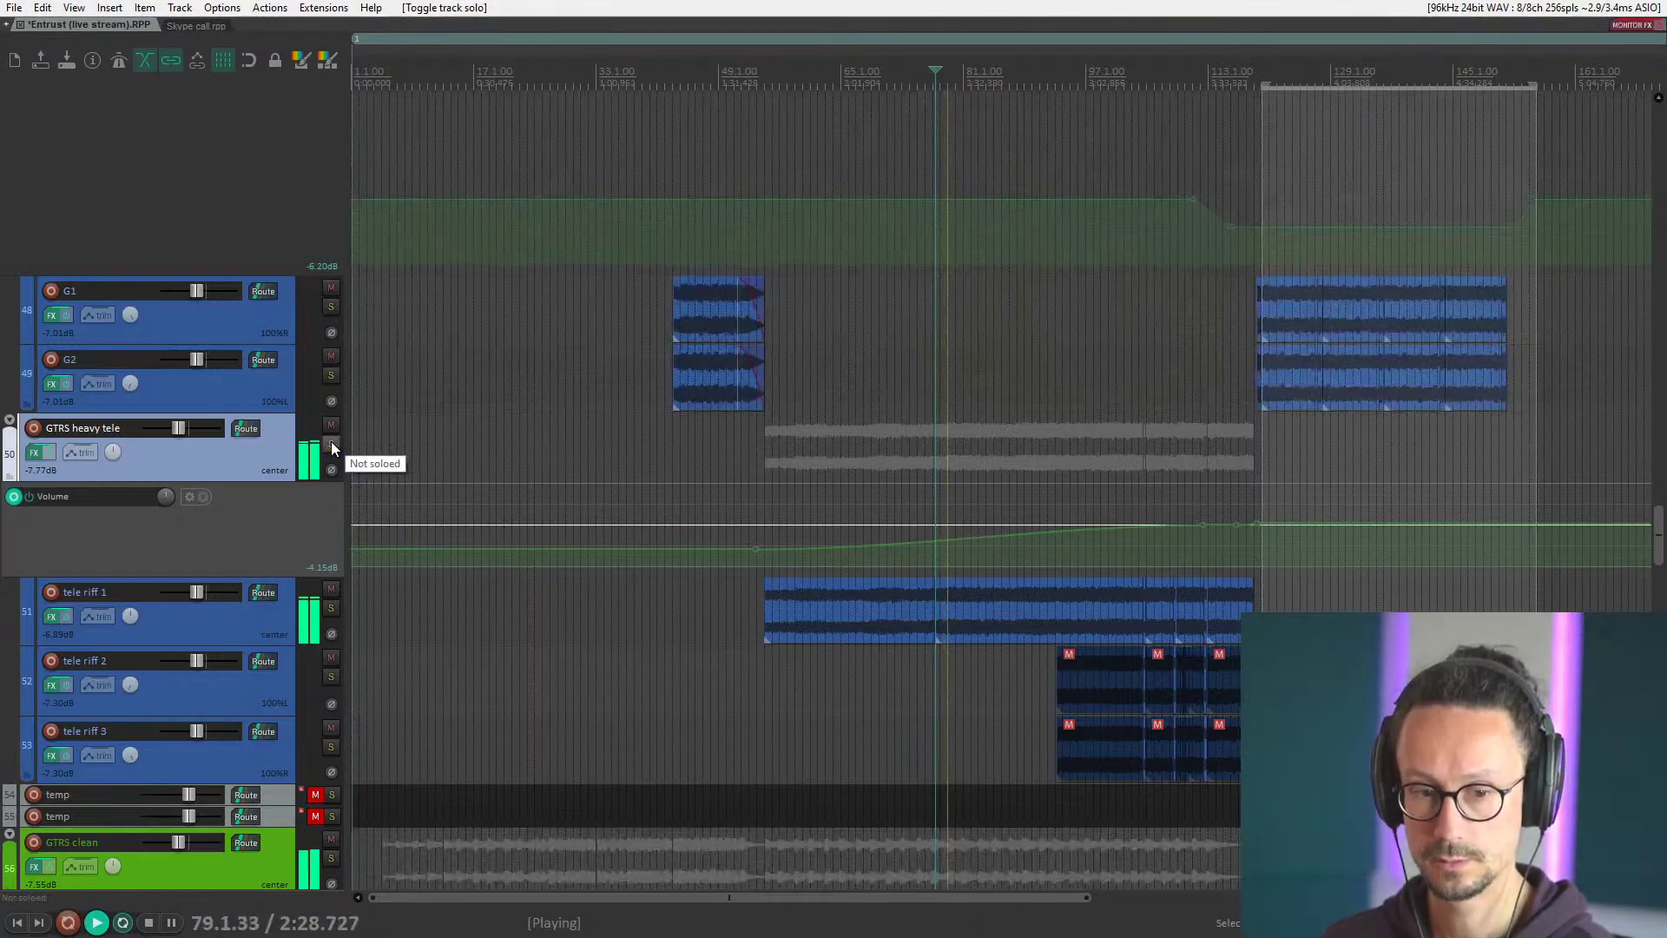
click(330, 443)
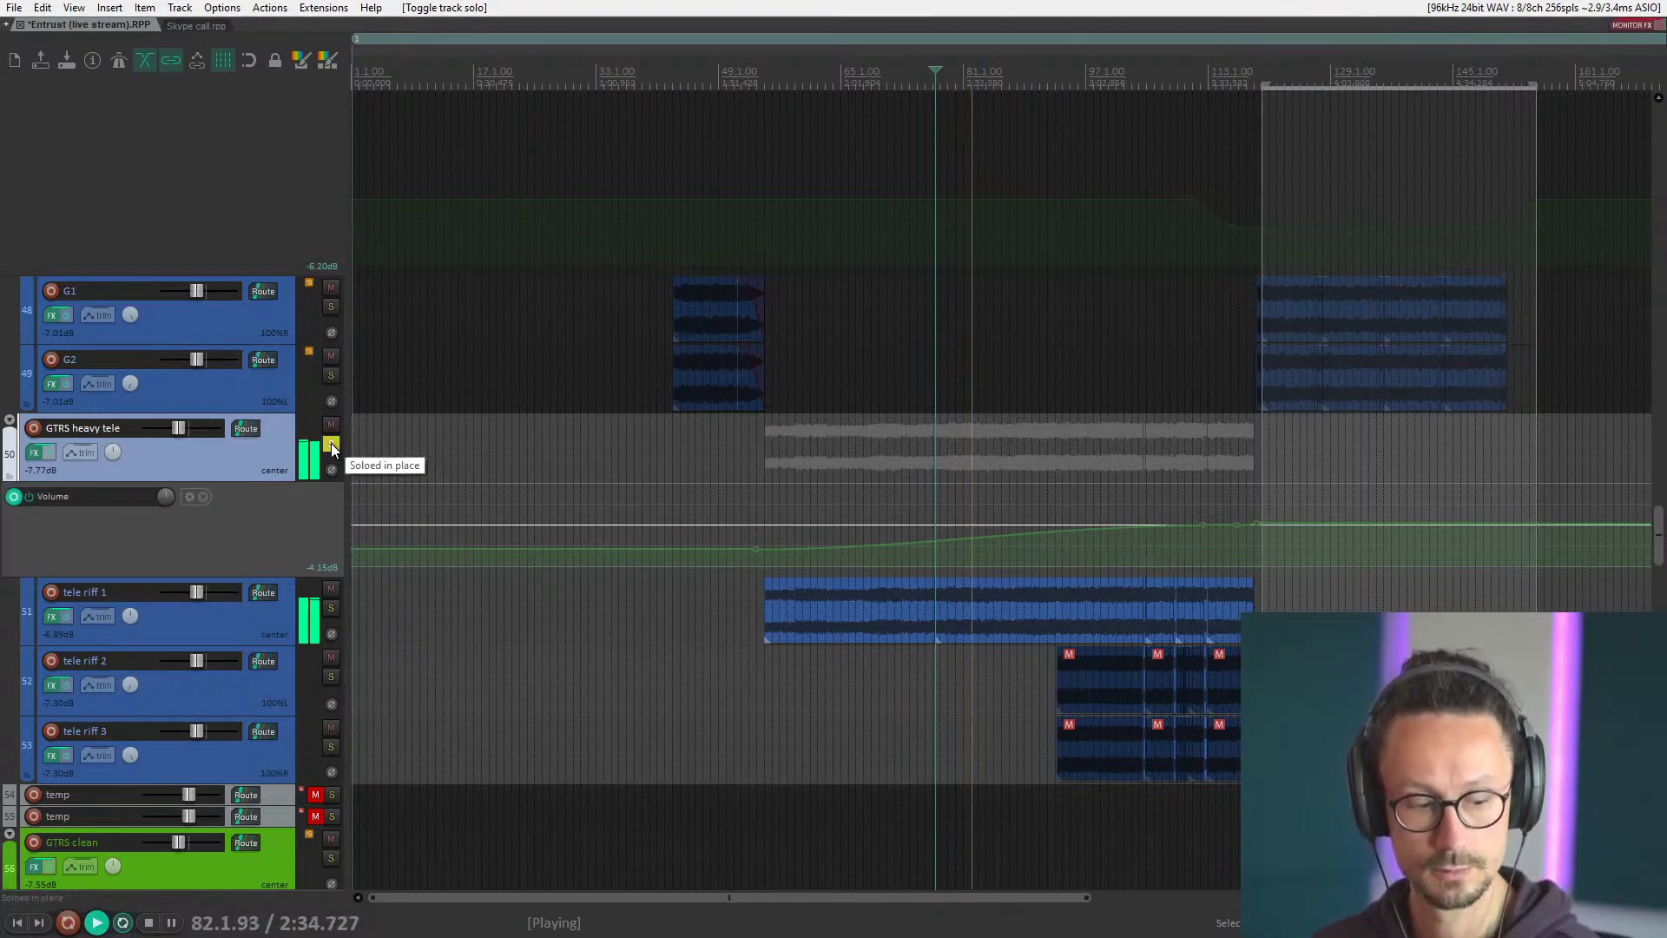
click(331, 445)
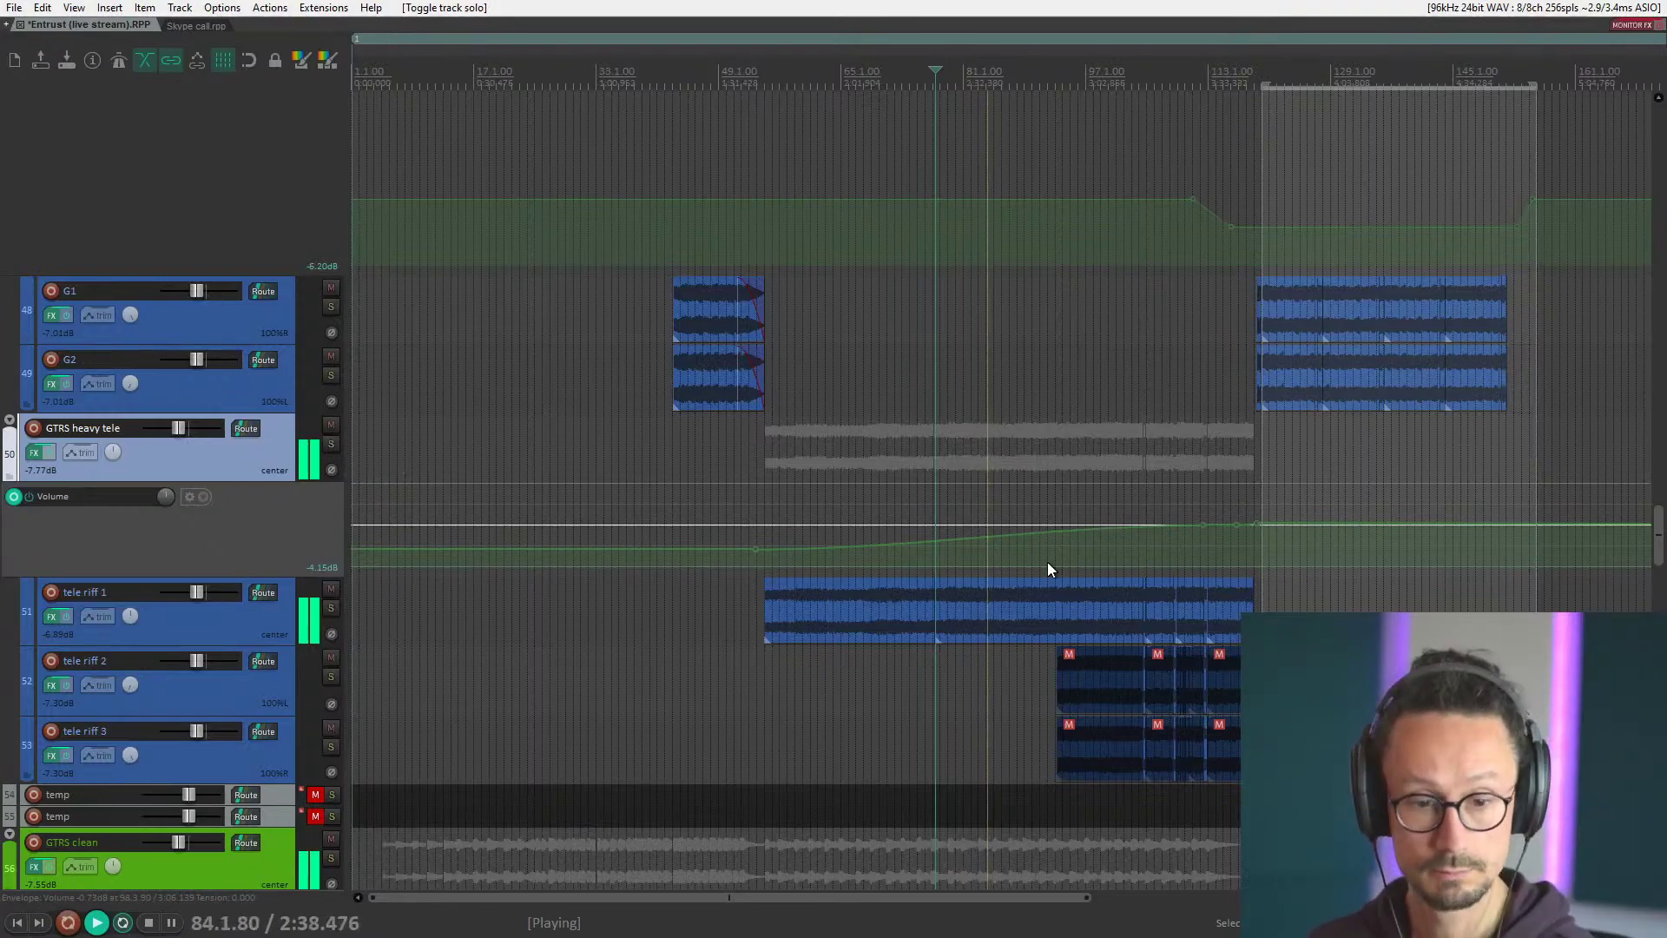
key(space)
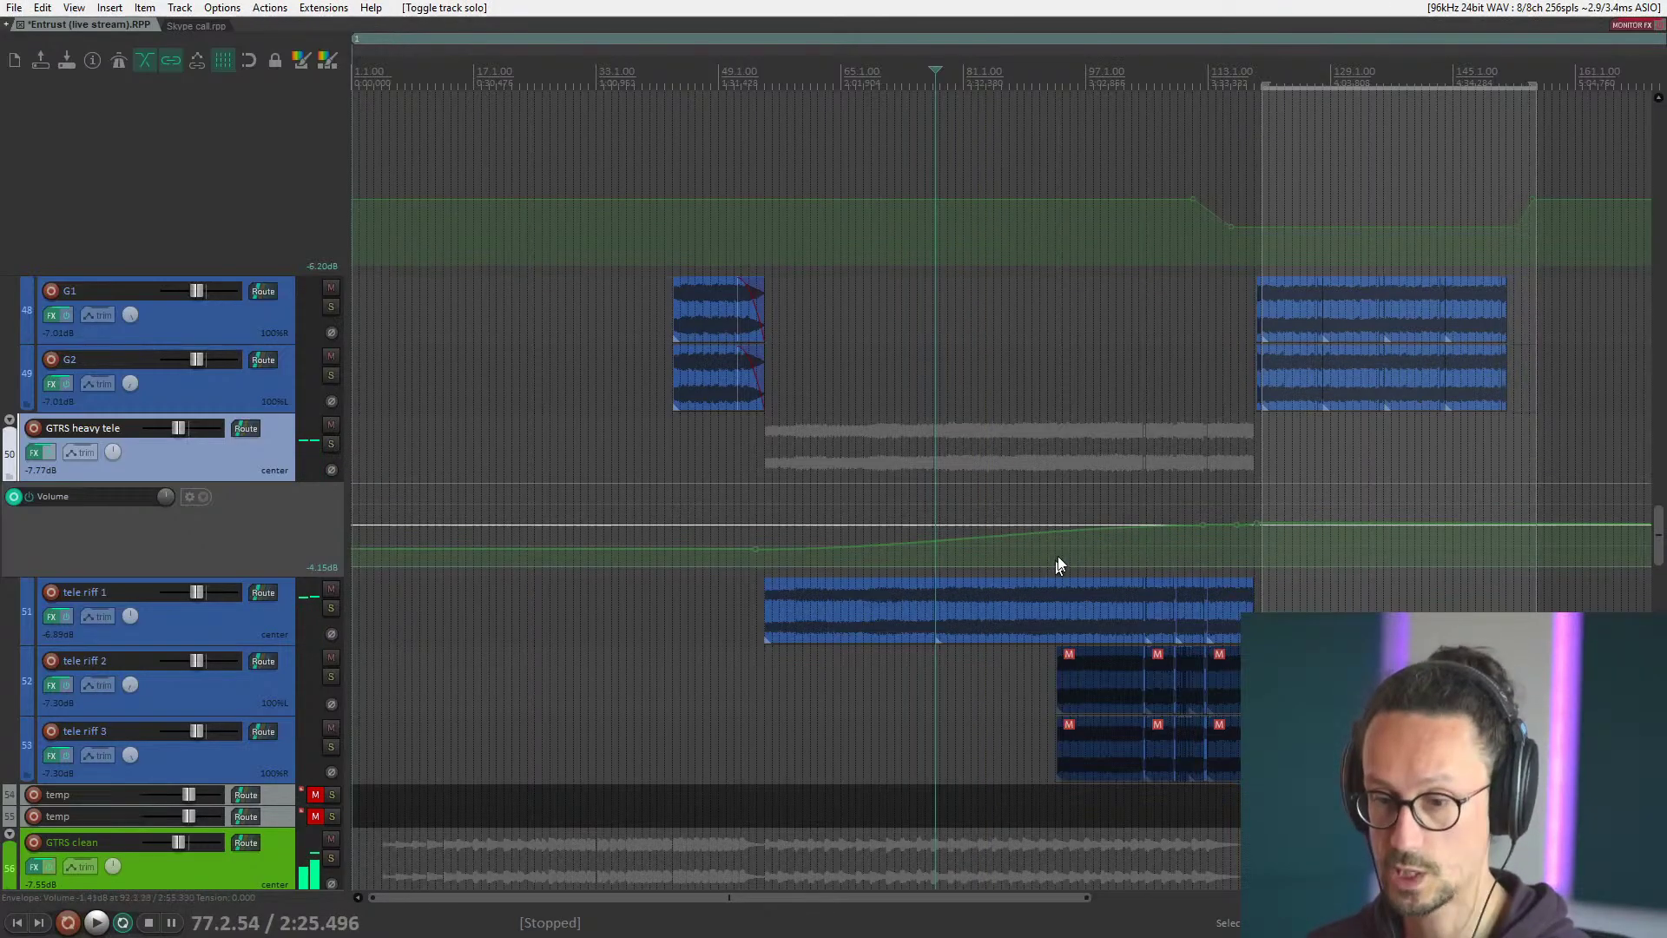
Audition GTRS heavy tele soloed from bar 103, over the tele riff 2 and tele riff 3 items, stop playback, and unsolo it.
click(1115, 495)
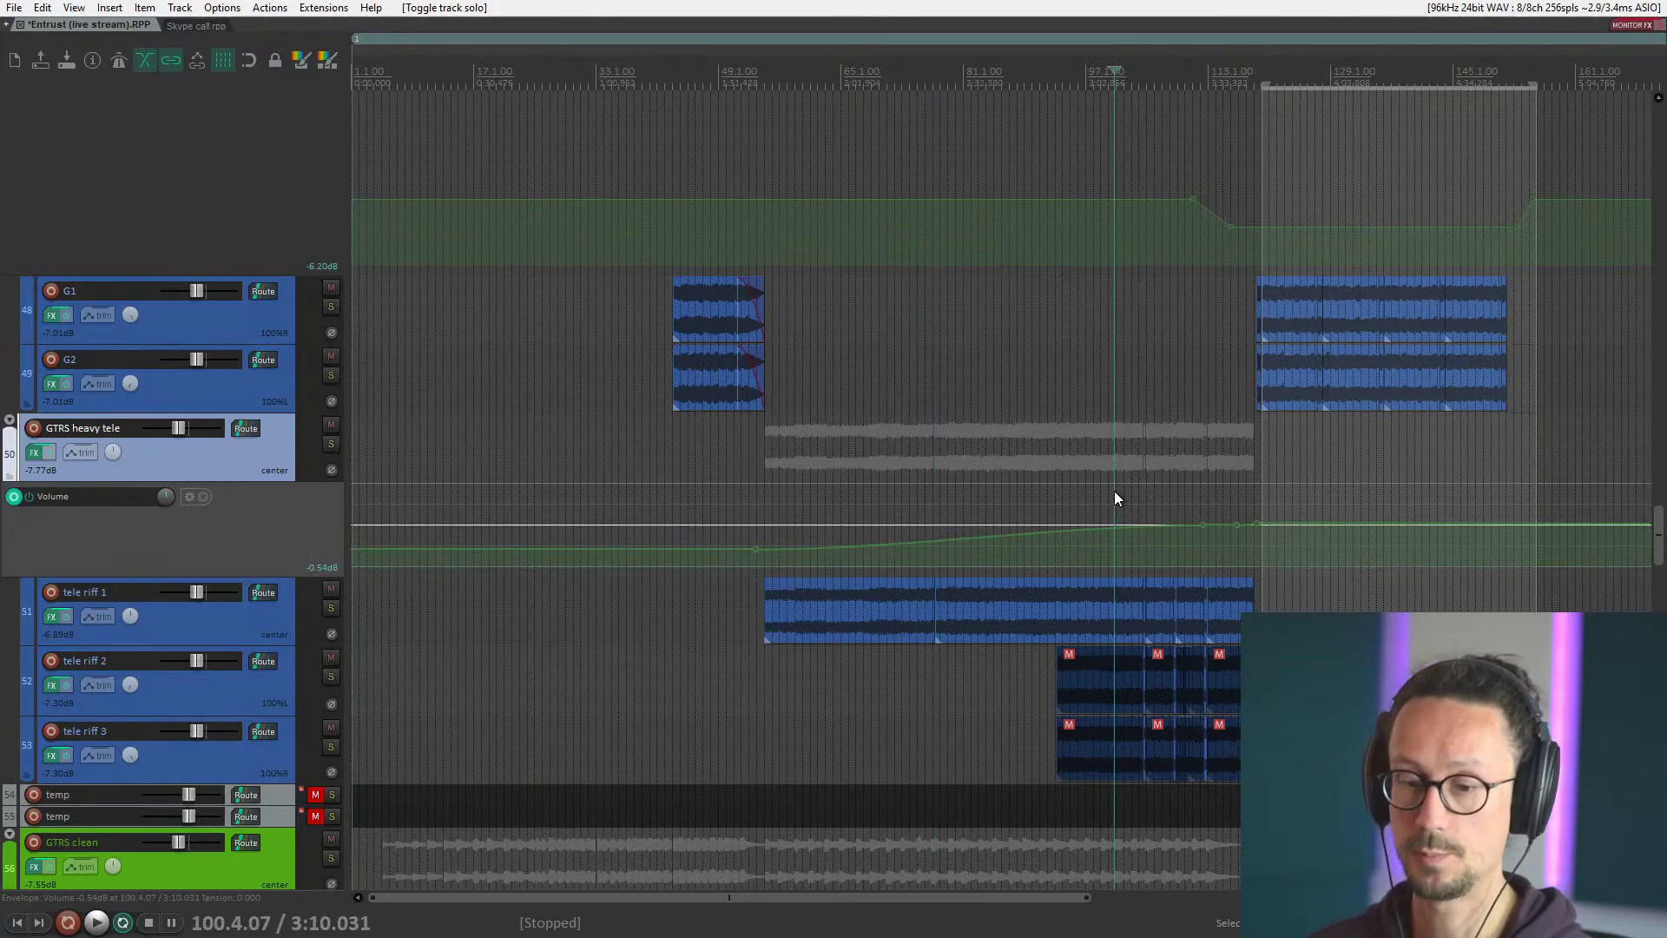
scroll(1122, 497, up, 10)
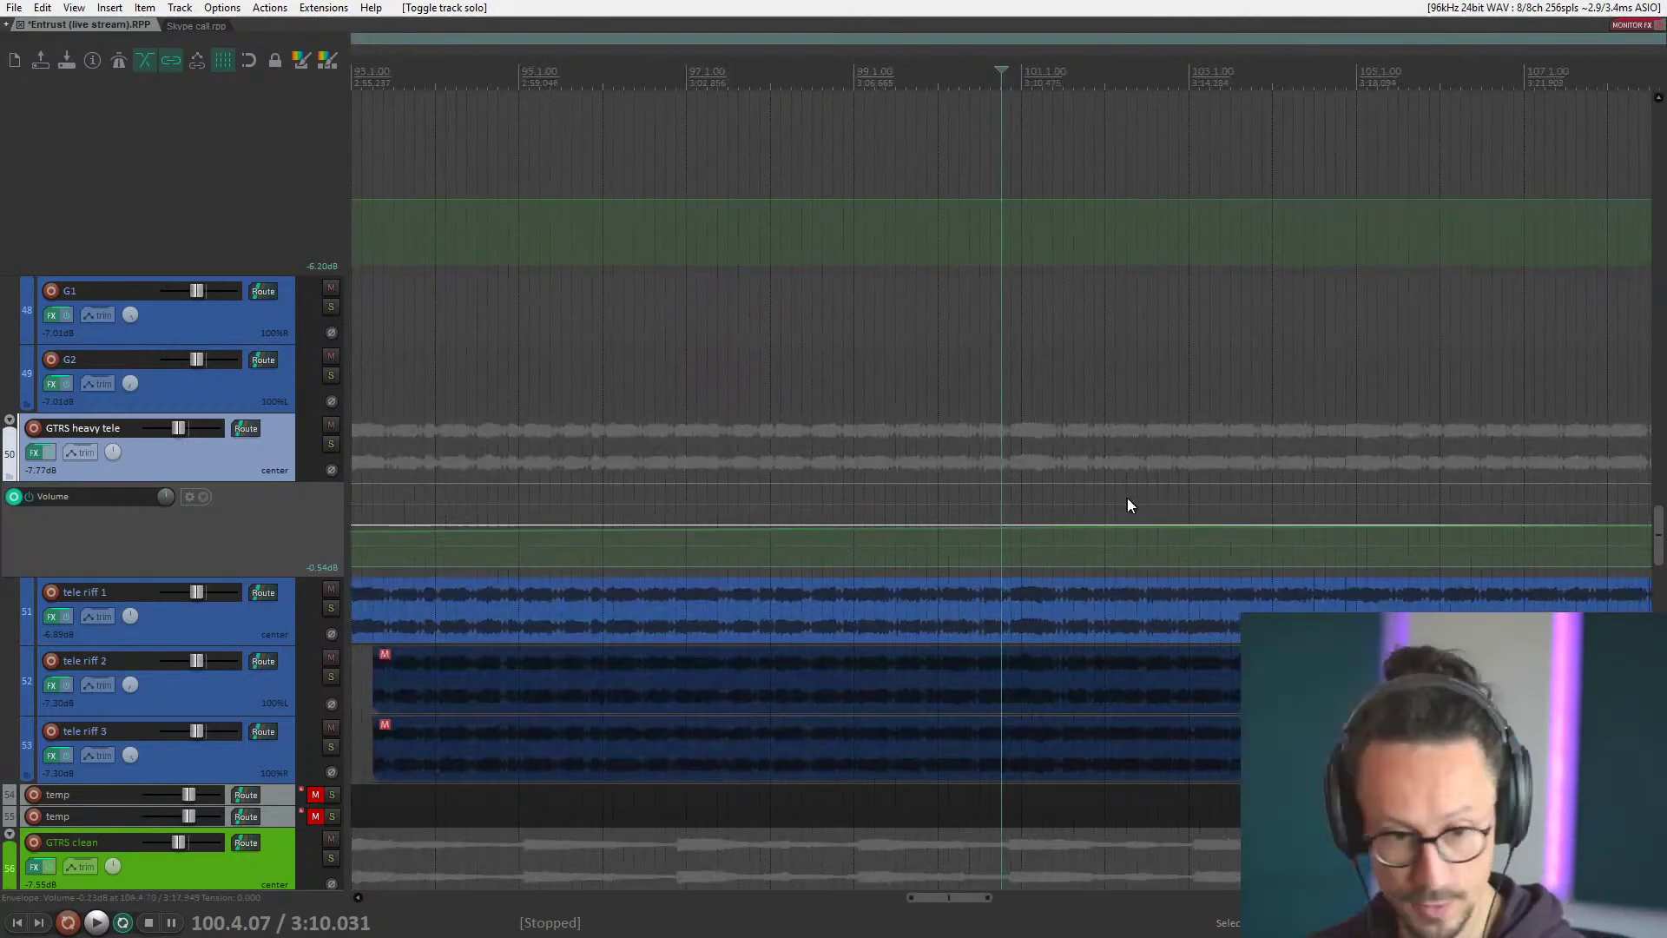
scroll(1127, 502, down, 5)
click(1093, 502)
click(1081, 501)
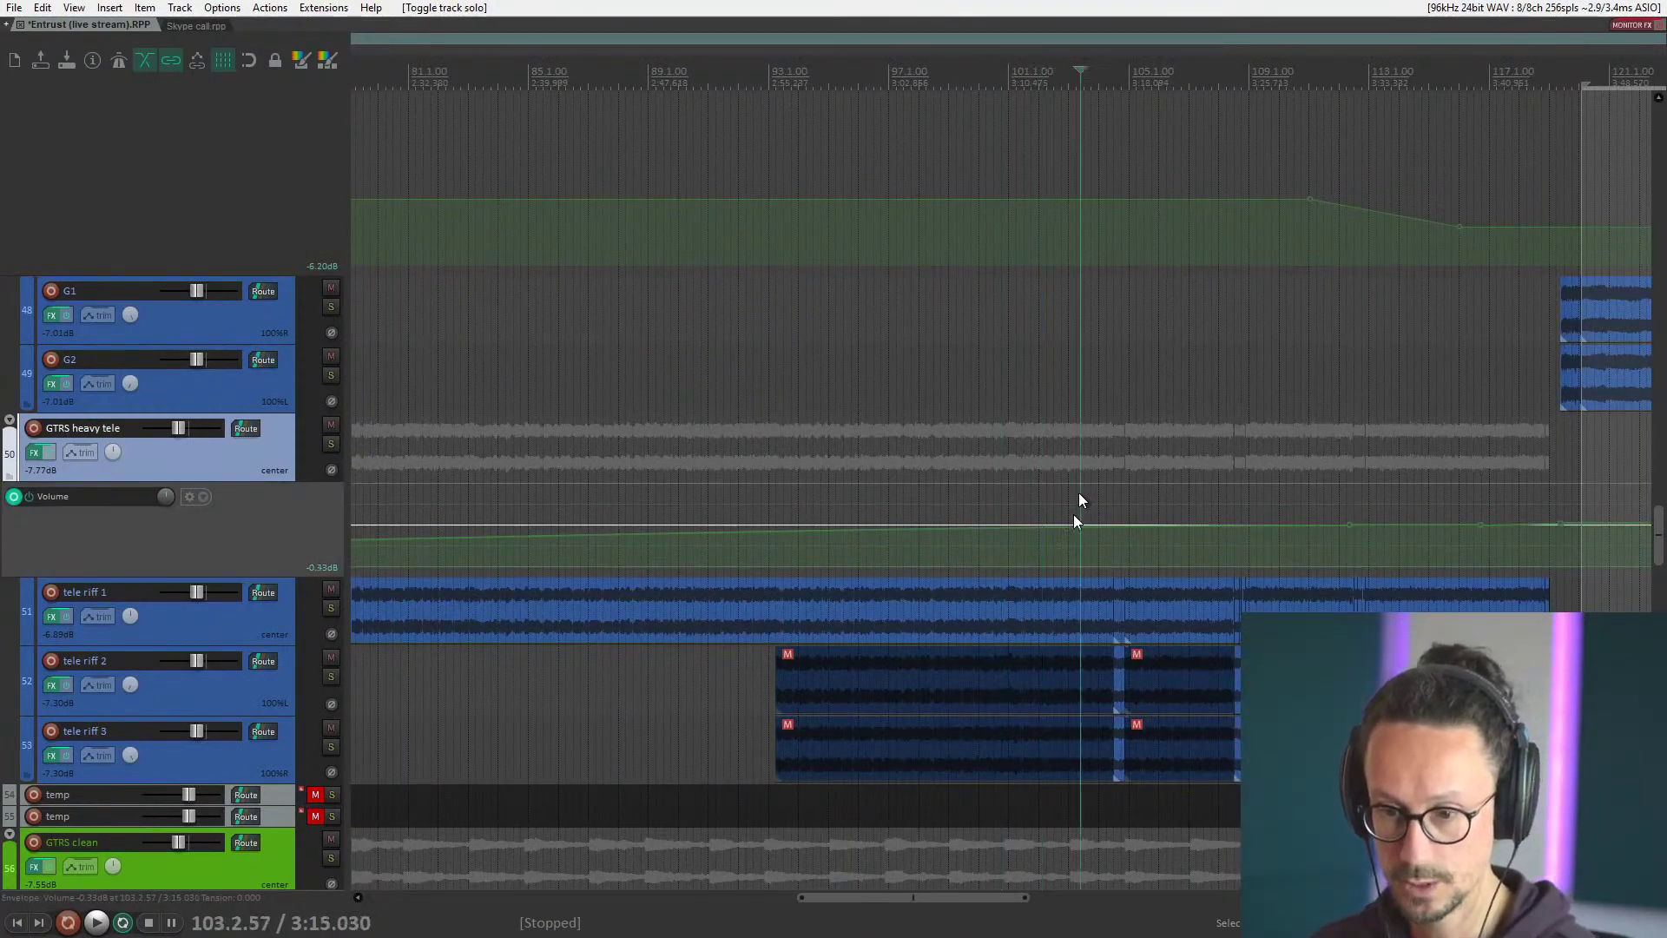
click(918, 899)
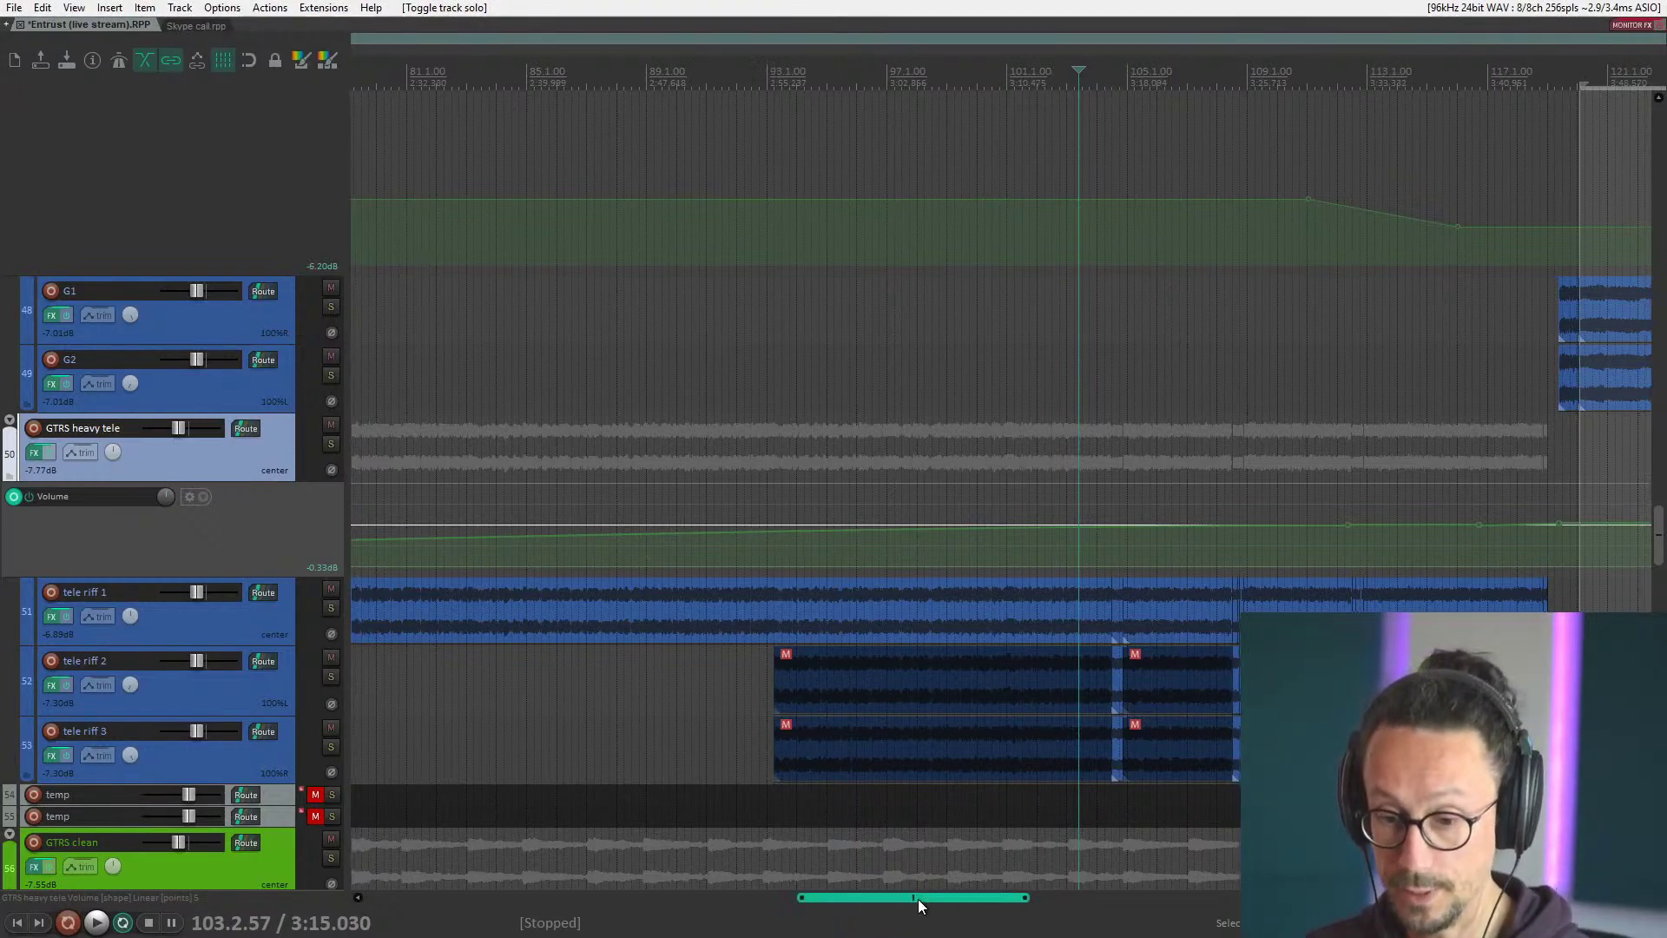
drag(919, 899, 982, 918)
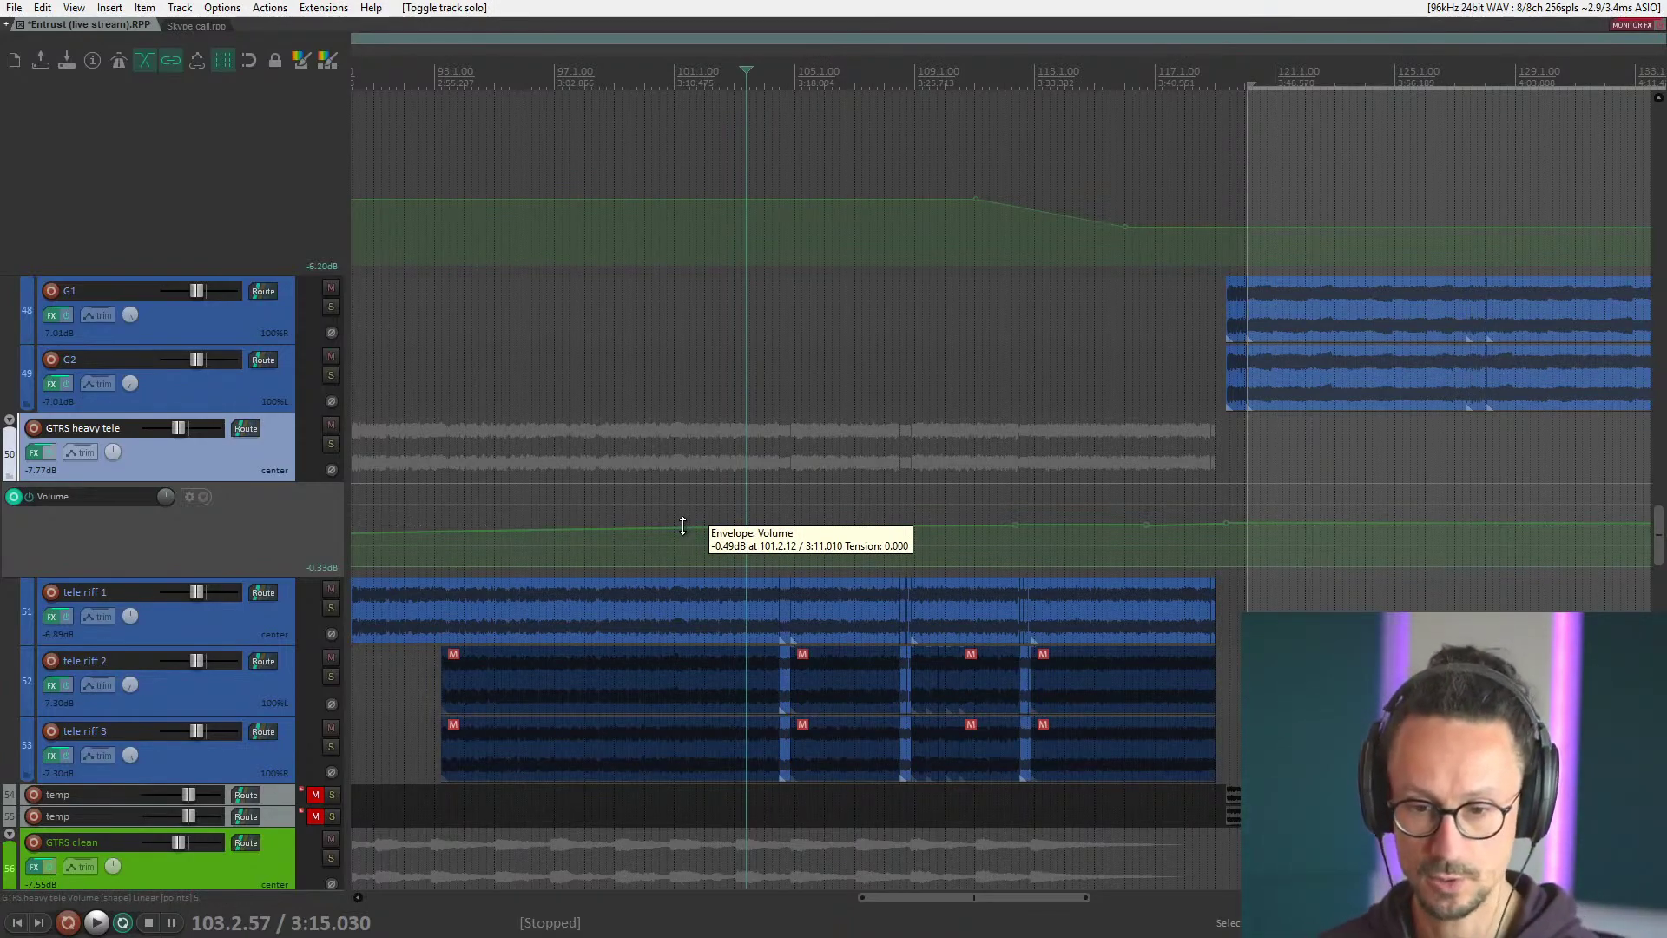
click(748, 495)
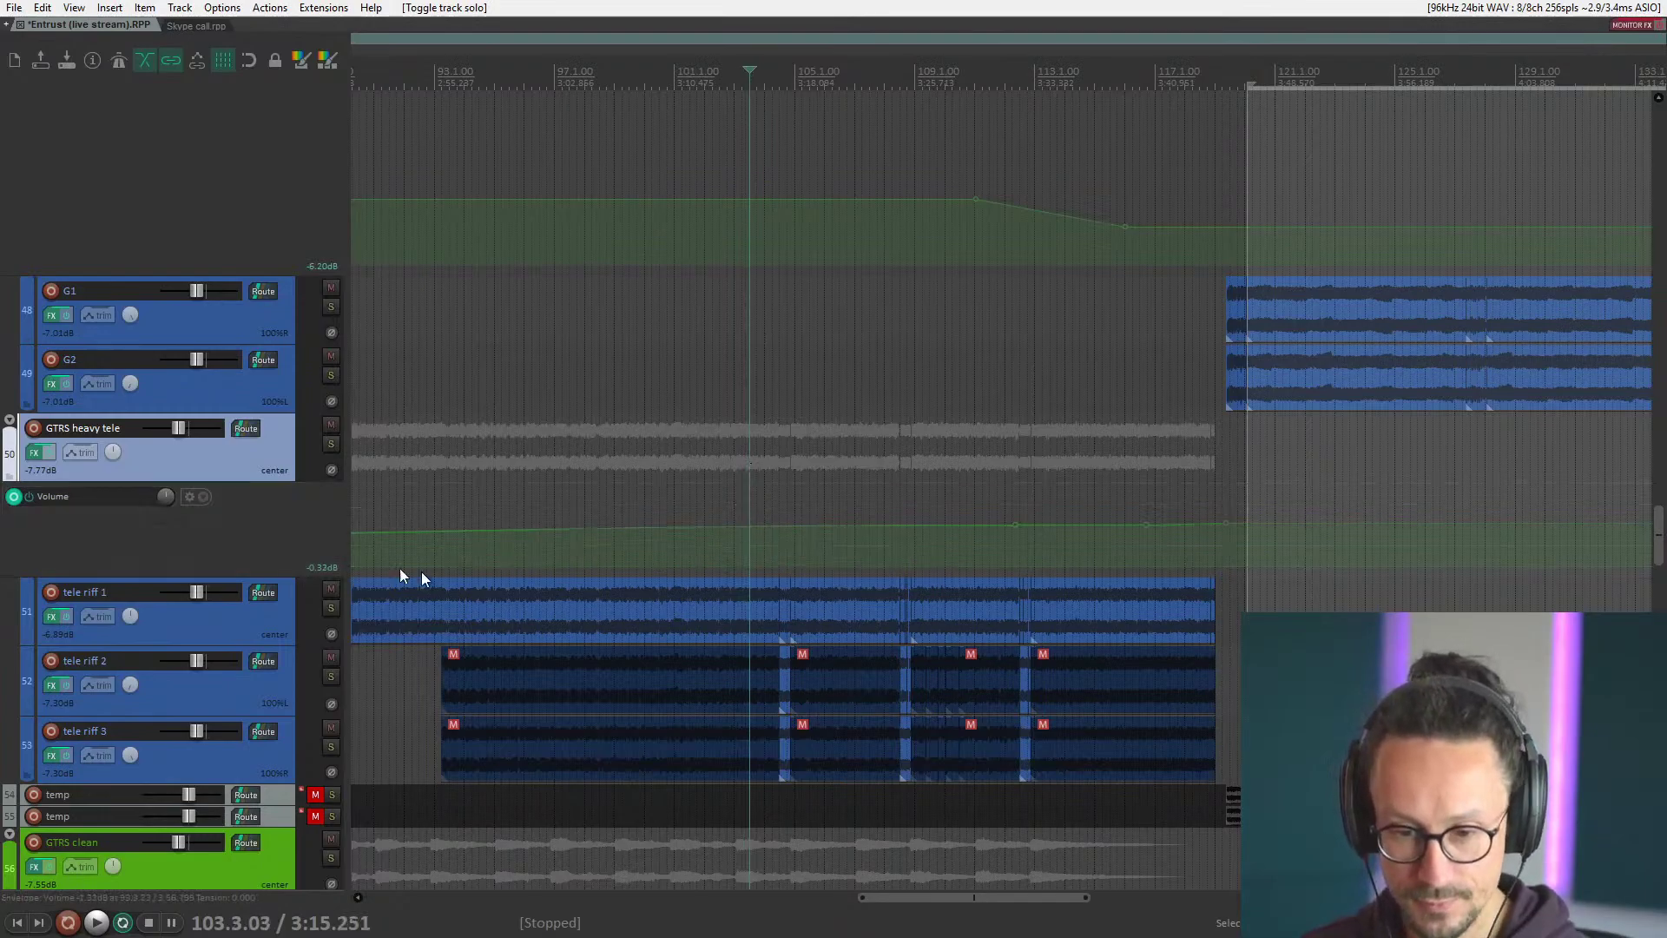
click(334, 445)
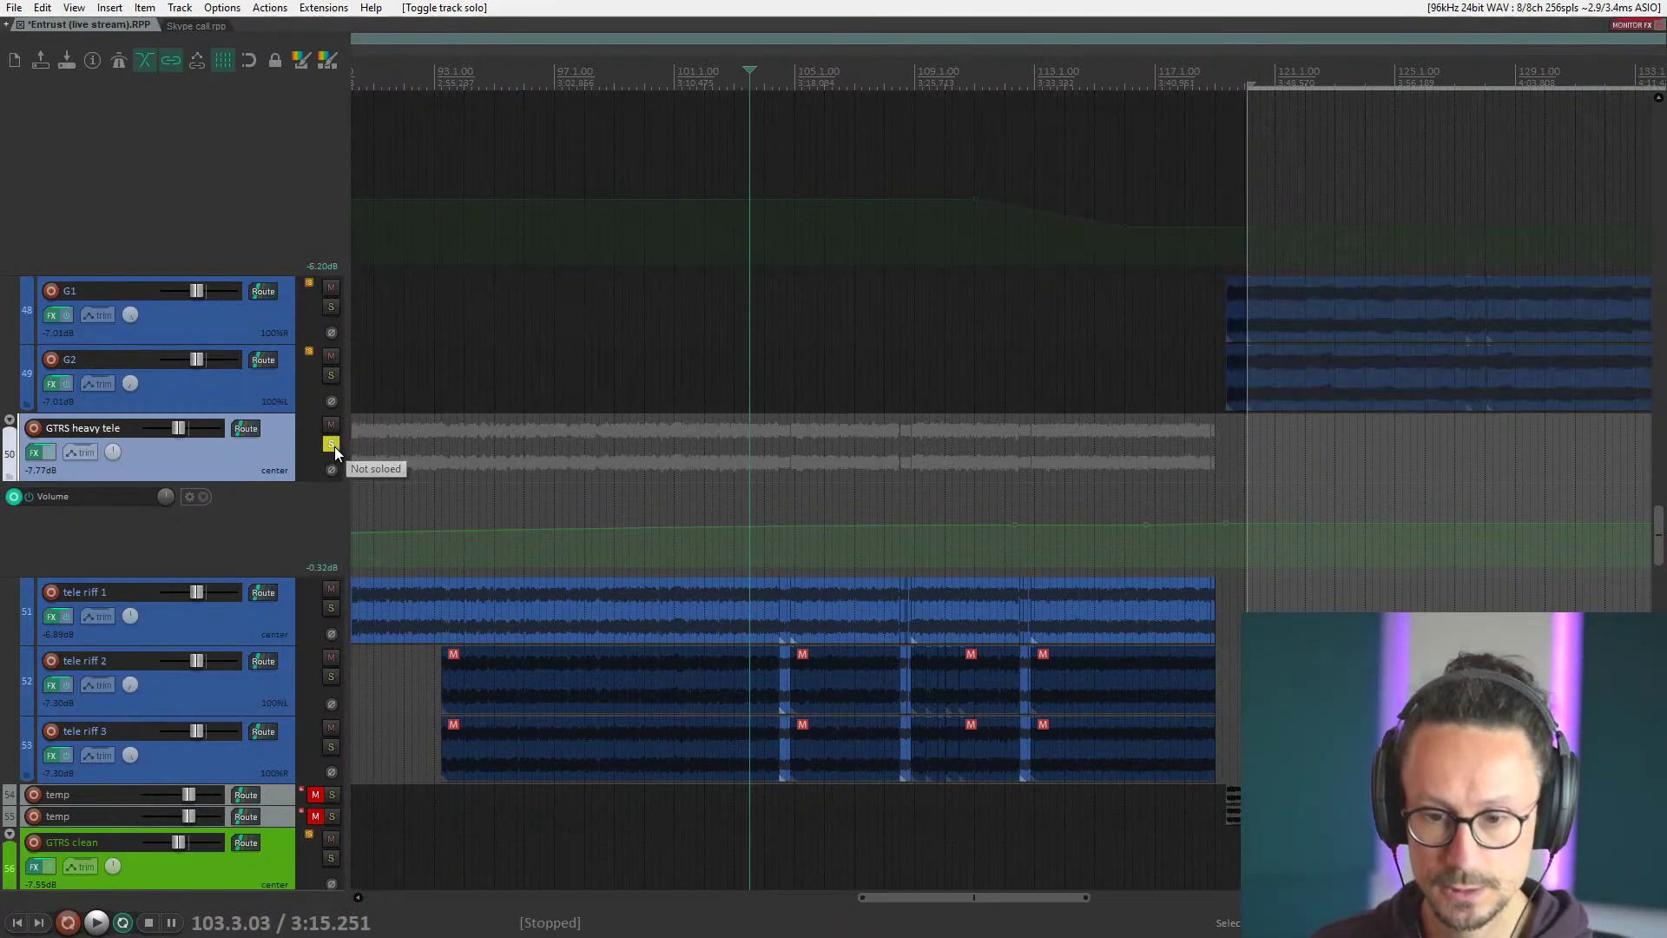
key(space)
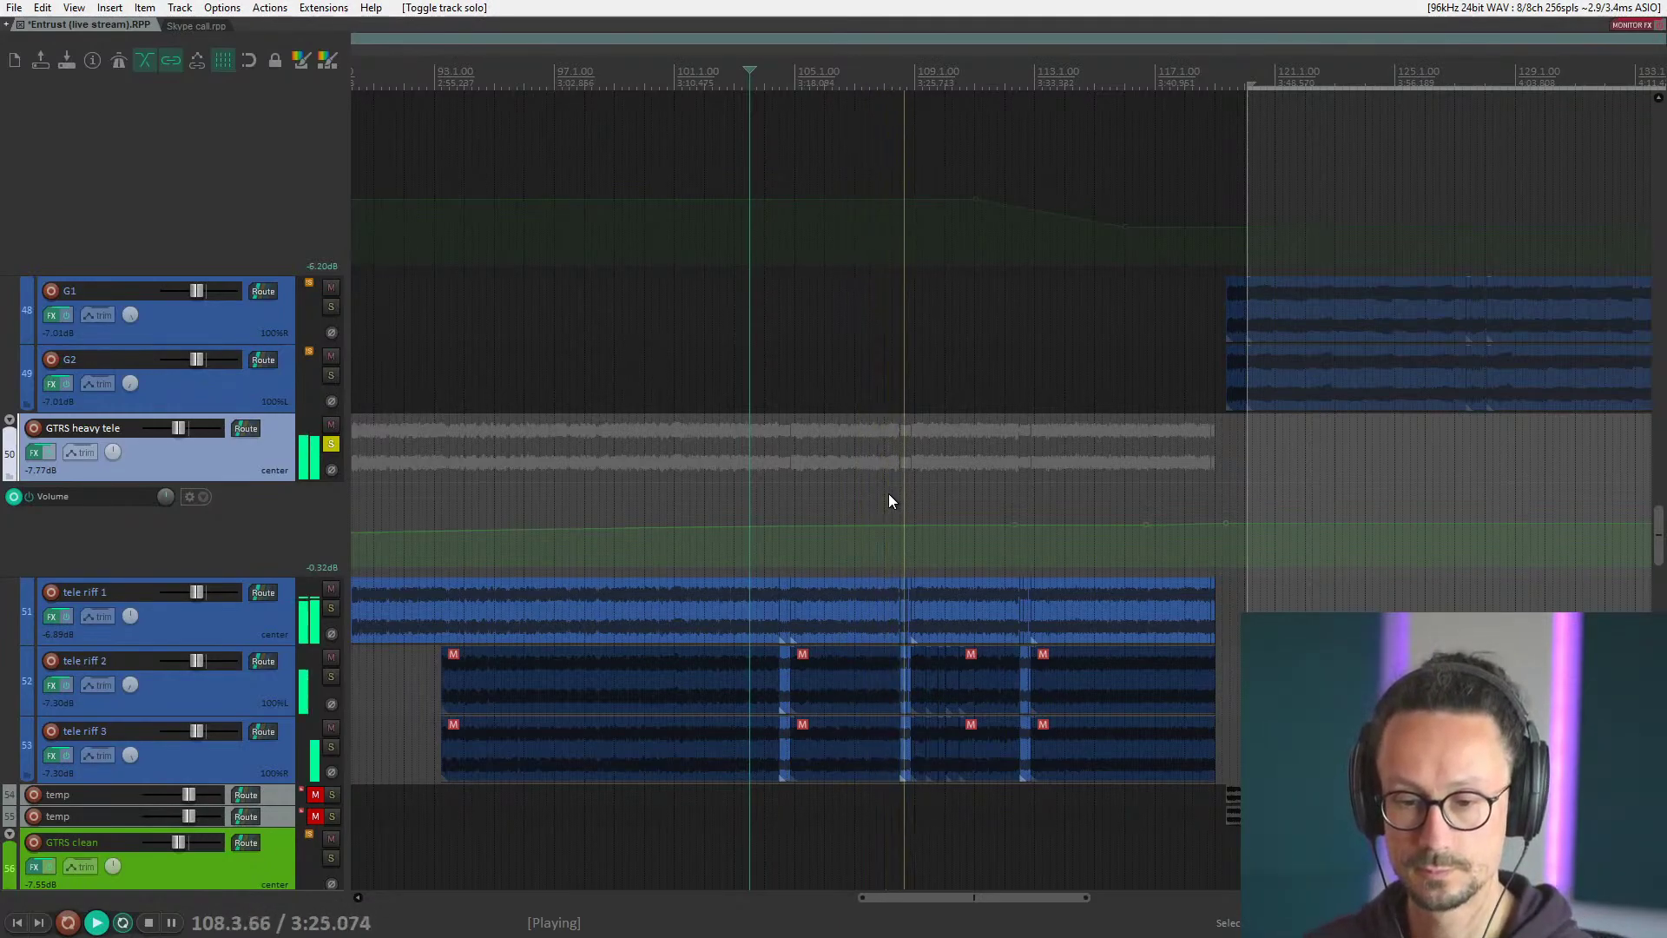
key(space)
click(330, 445)
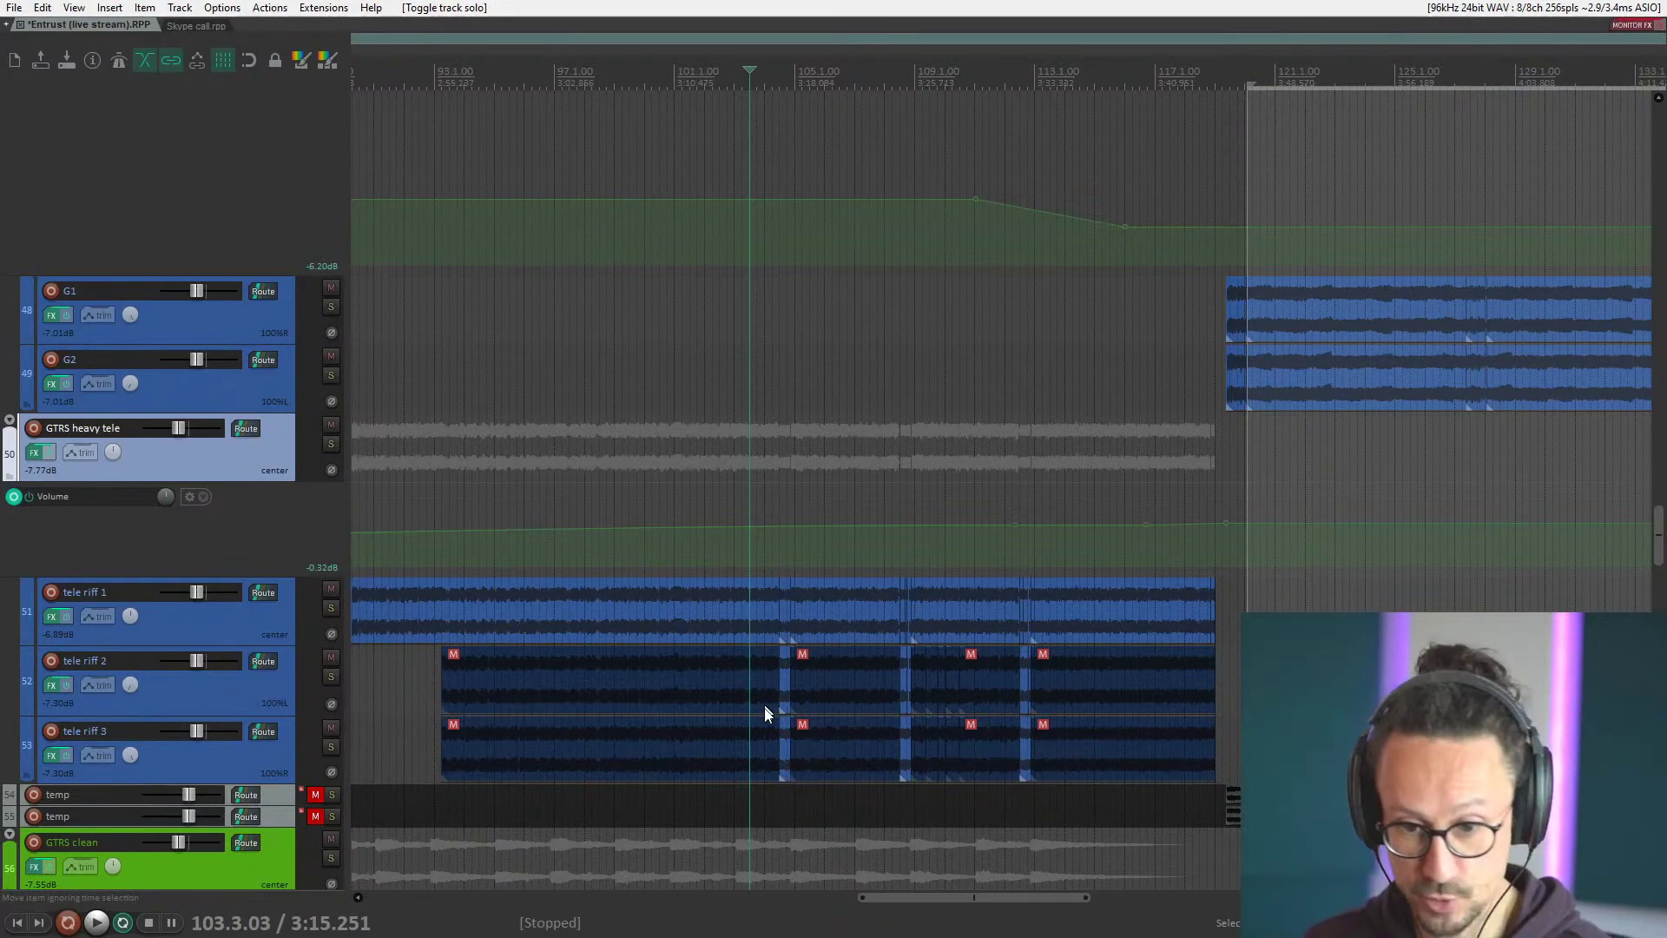
Select tele riff 1, tele riff 2 and tele riff 3 in turn to point out the layers, ending on tele riff 2.
click(175, 618)
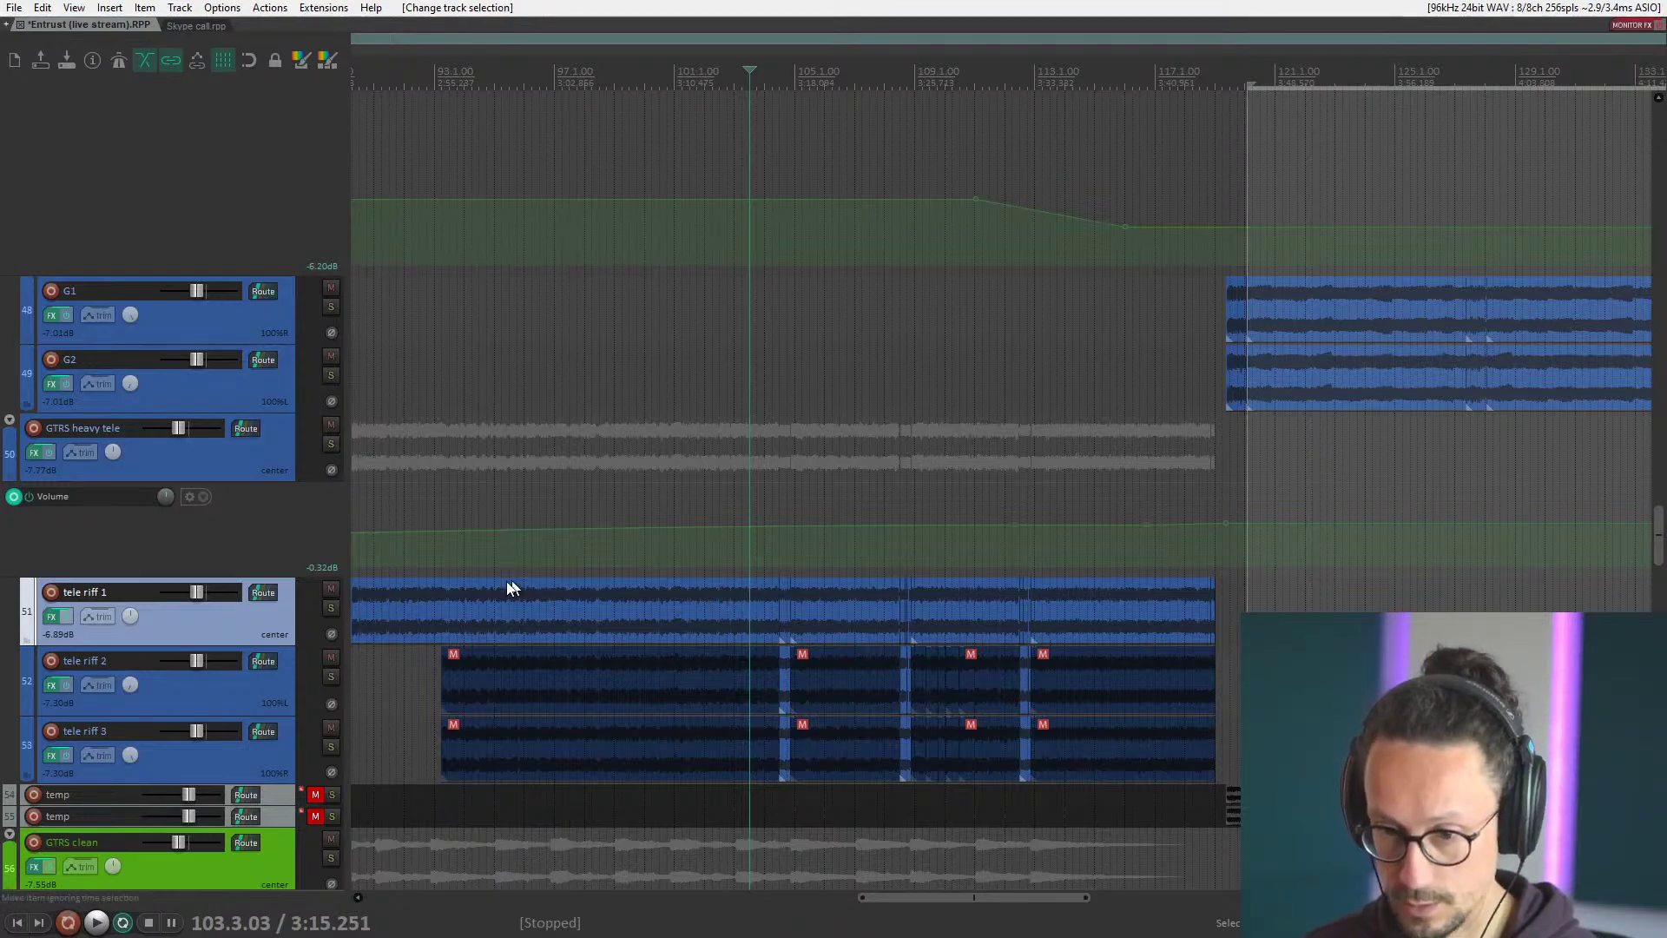
click(236, 695)
click(237, 752)
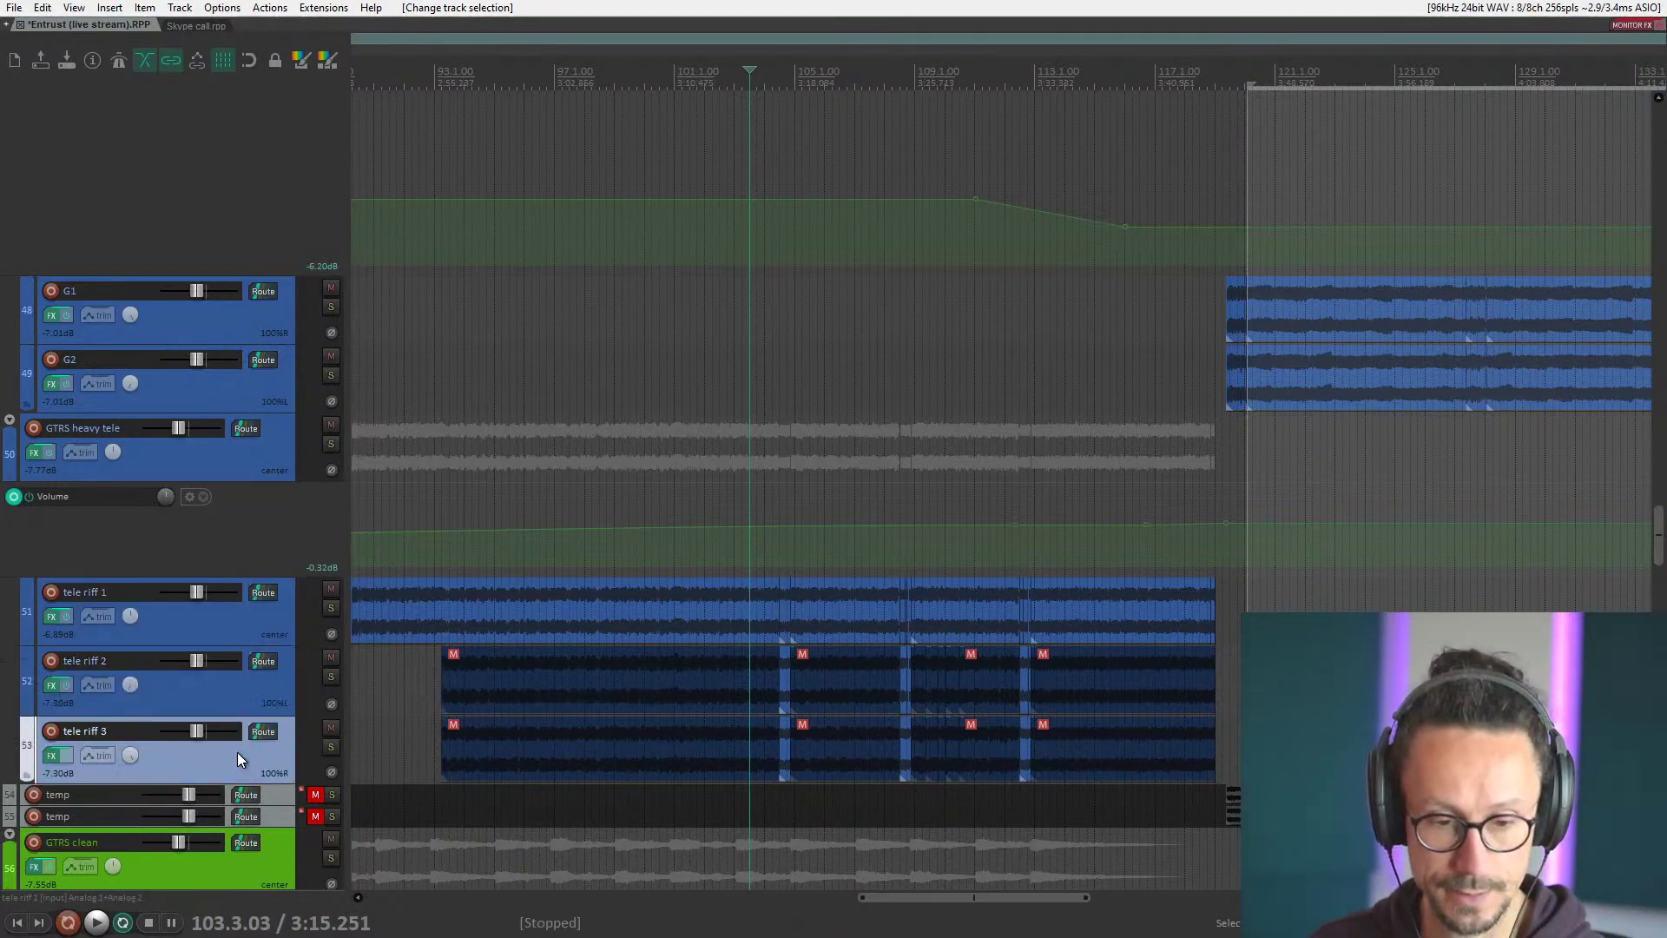
click(238, 707)
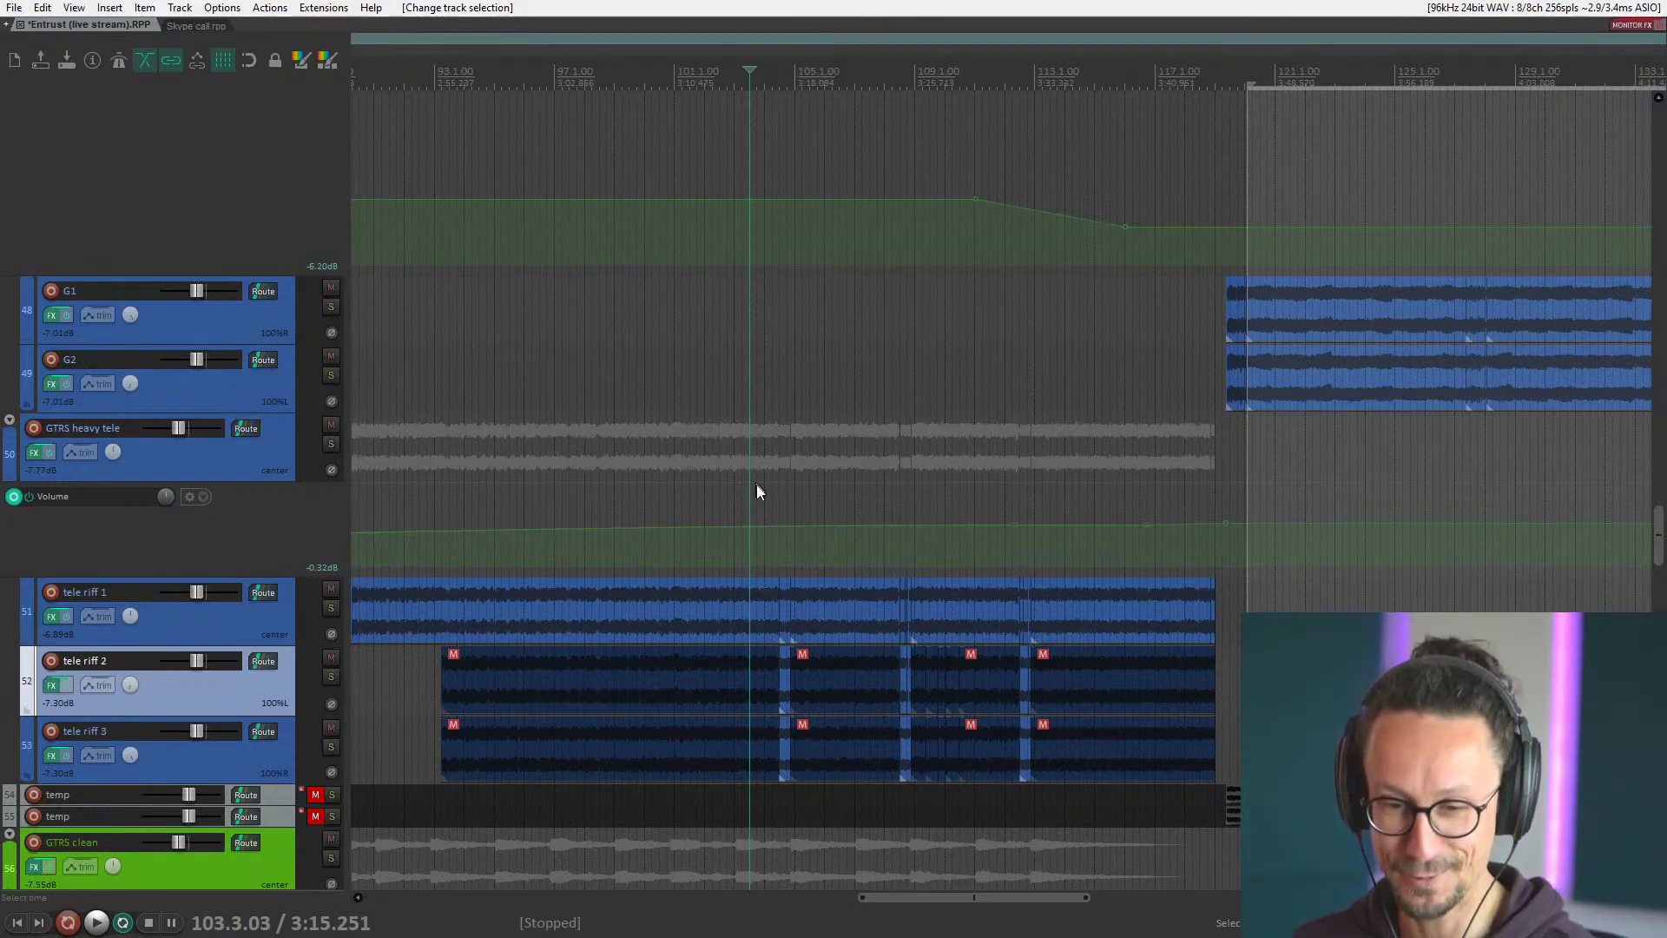
Select GTRS heavy tele, start playback of the full mix from bar 104, and dismiss the ReaConsole window.
click(767, 512)
scroll(769, 504, up, 2)
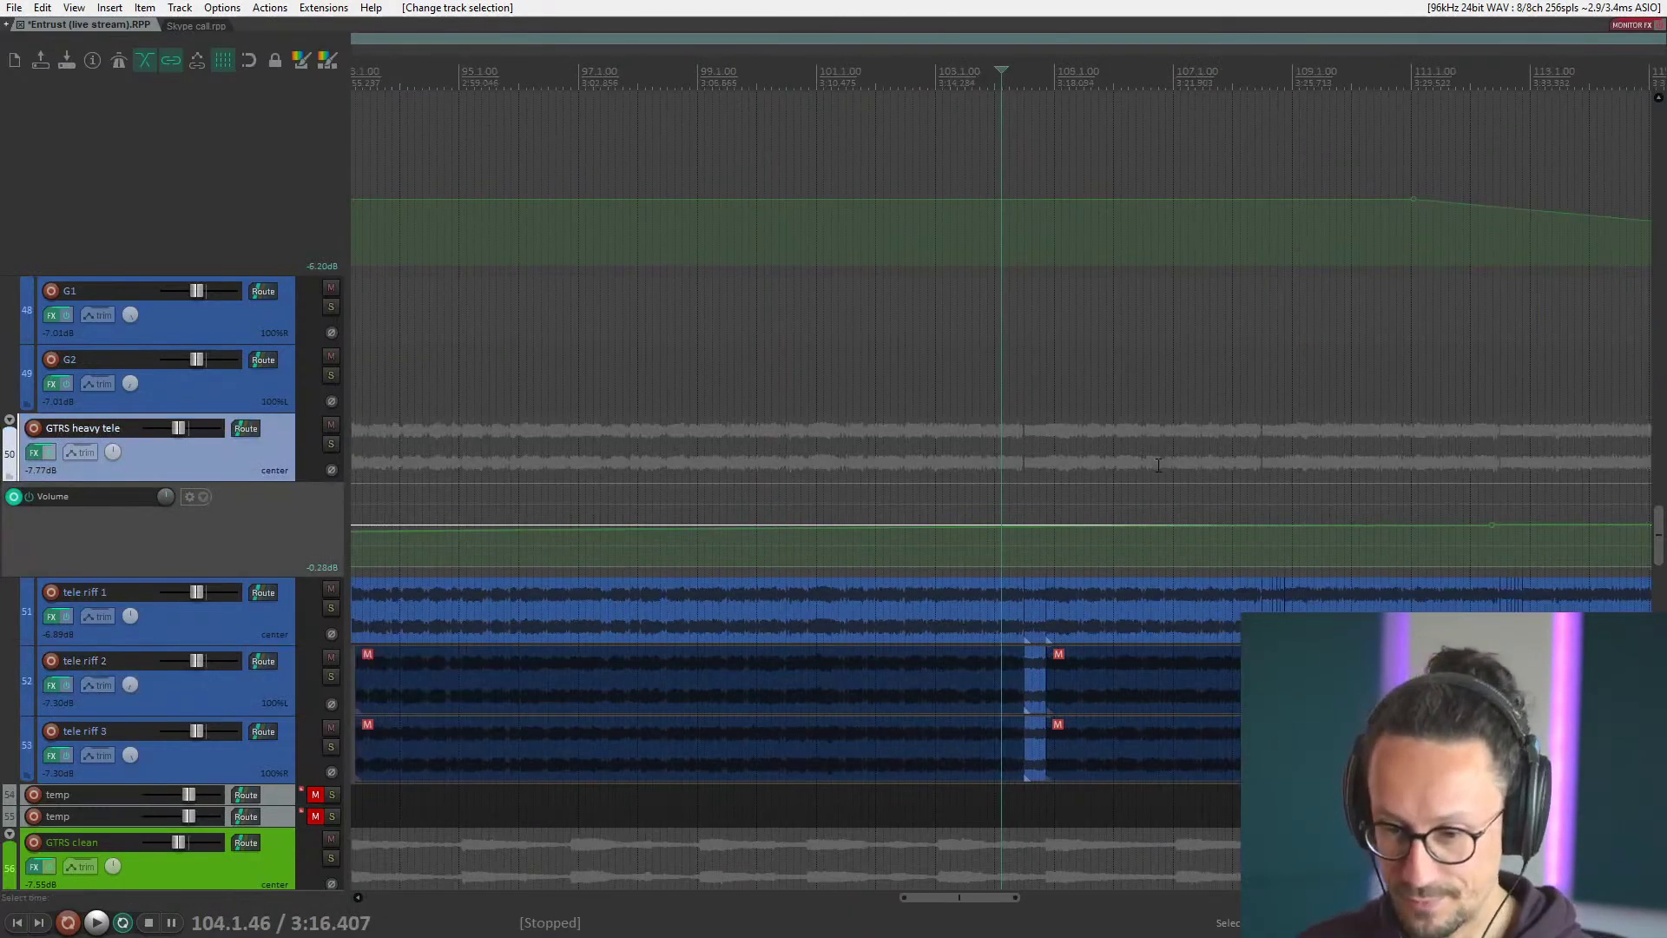
key(space)
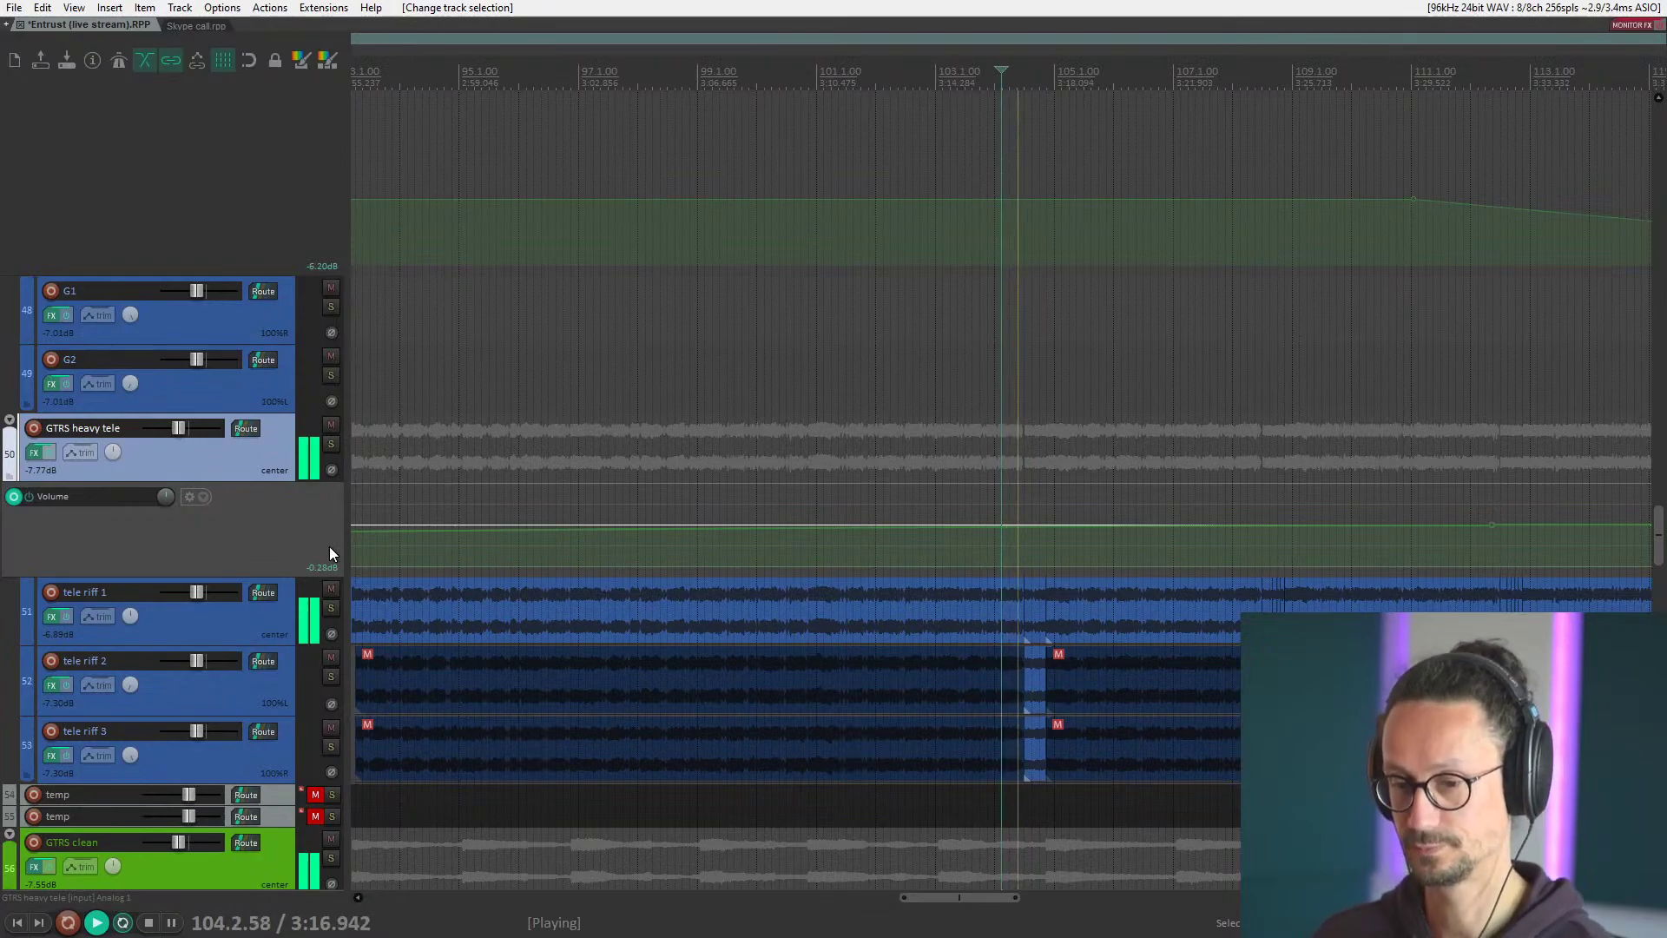
key(c)
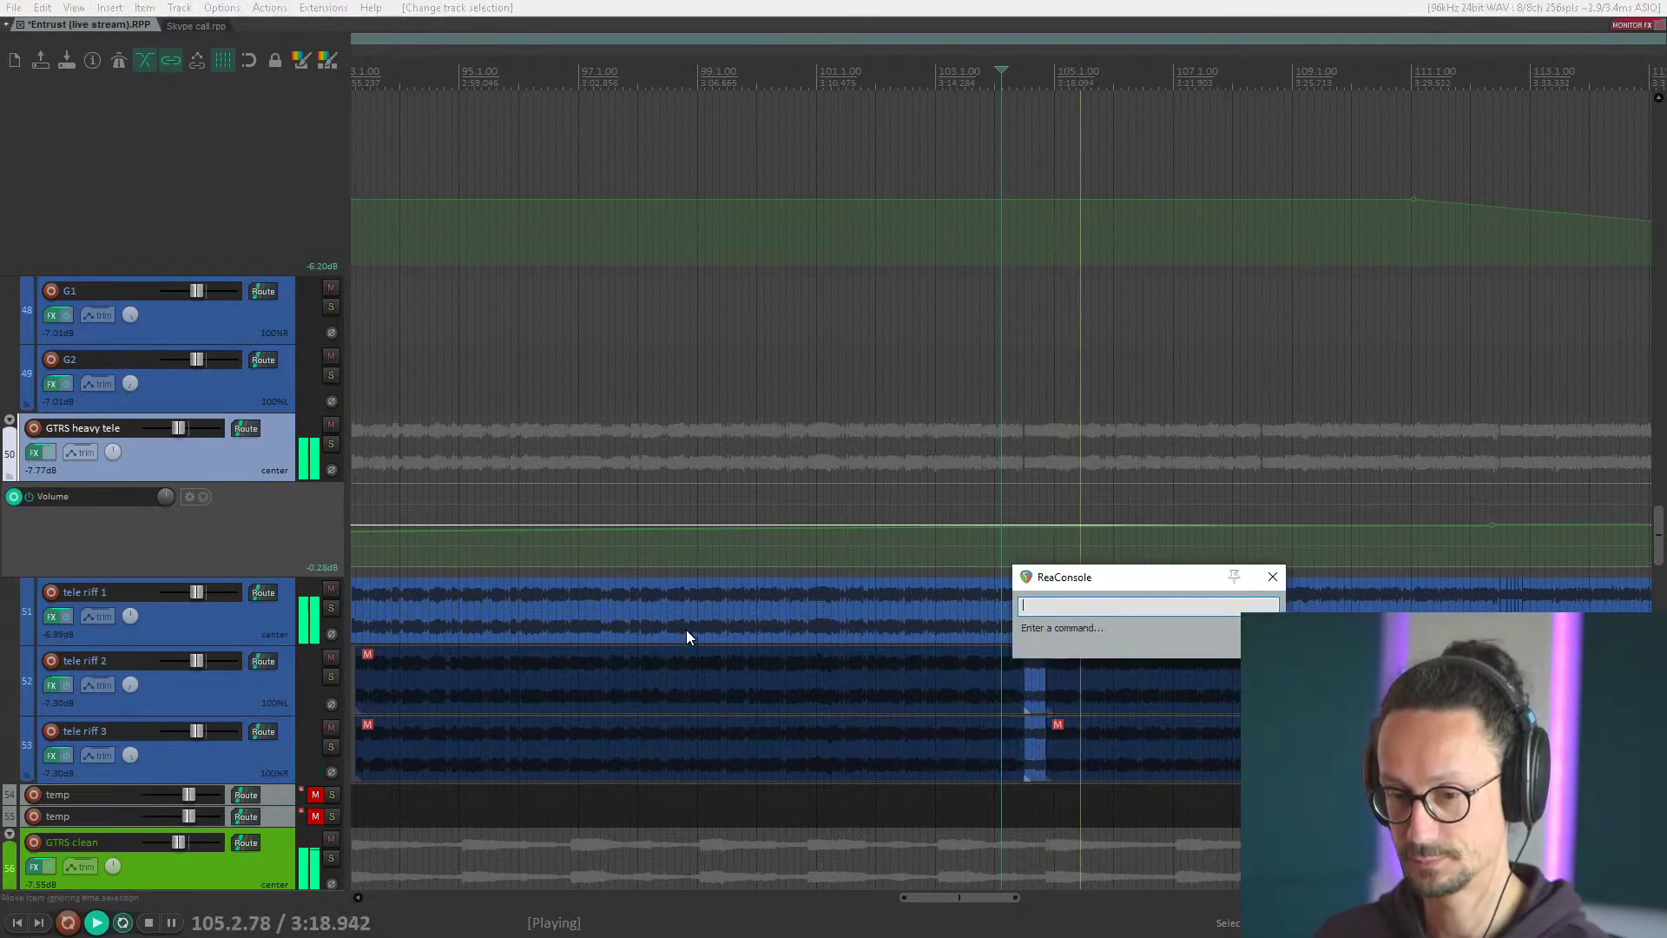
click(1273, 577)
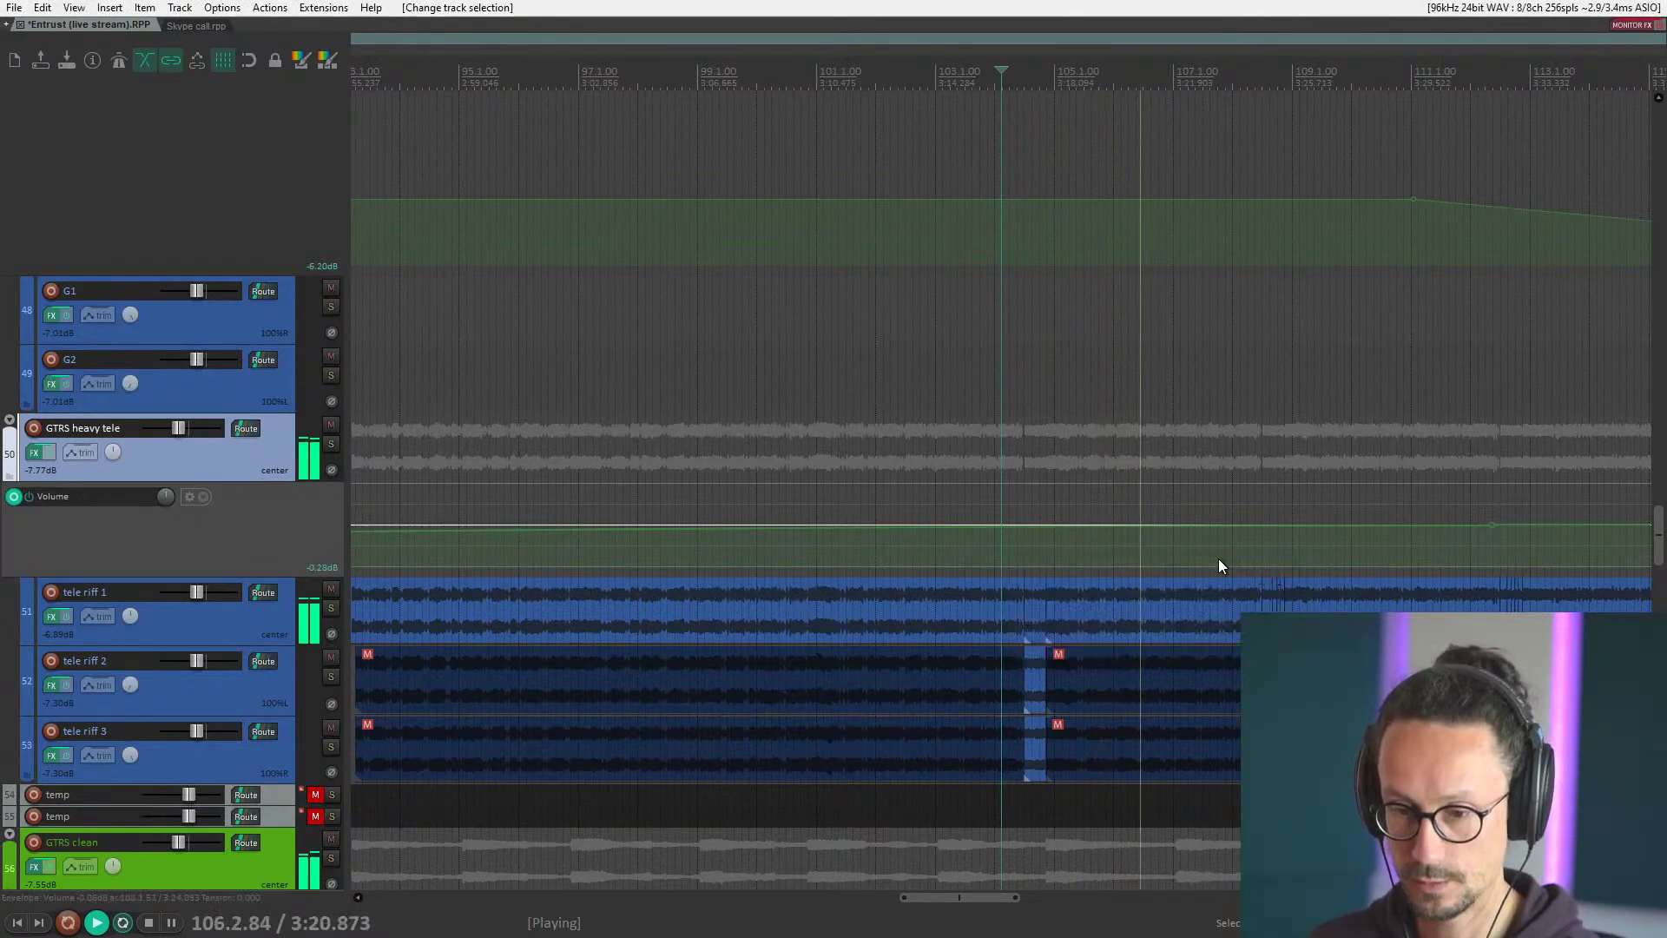
Stop playback and select tele riff 1, then tele riff 3, with the whole song's arrangement in view.
key(space)
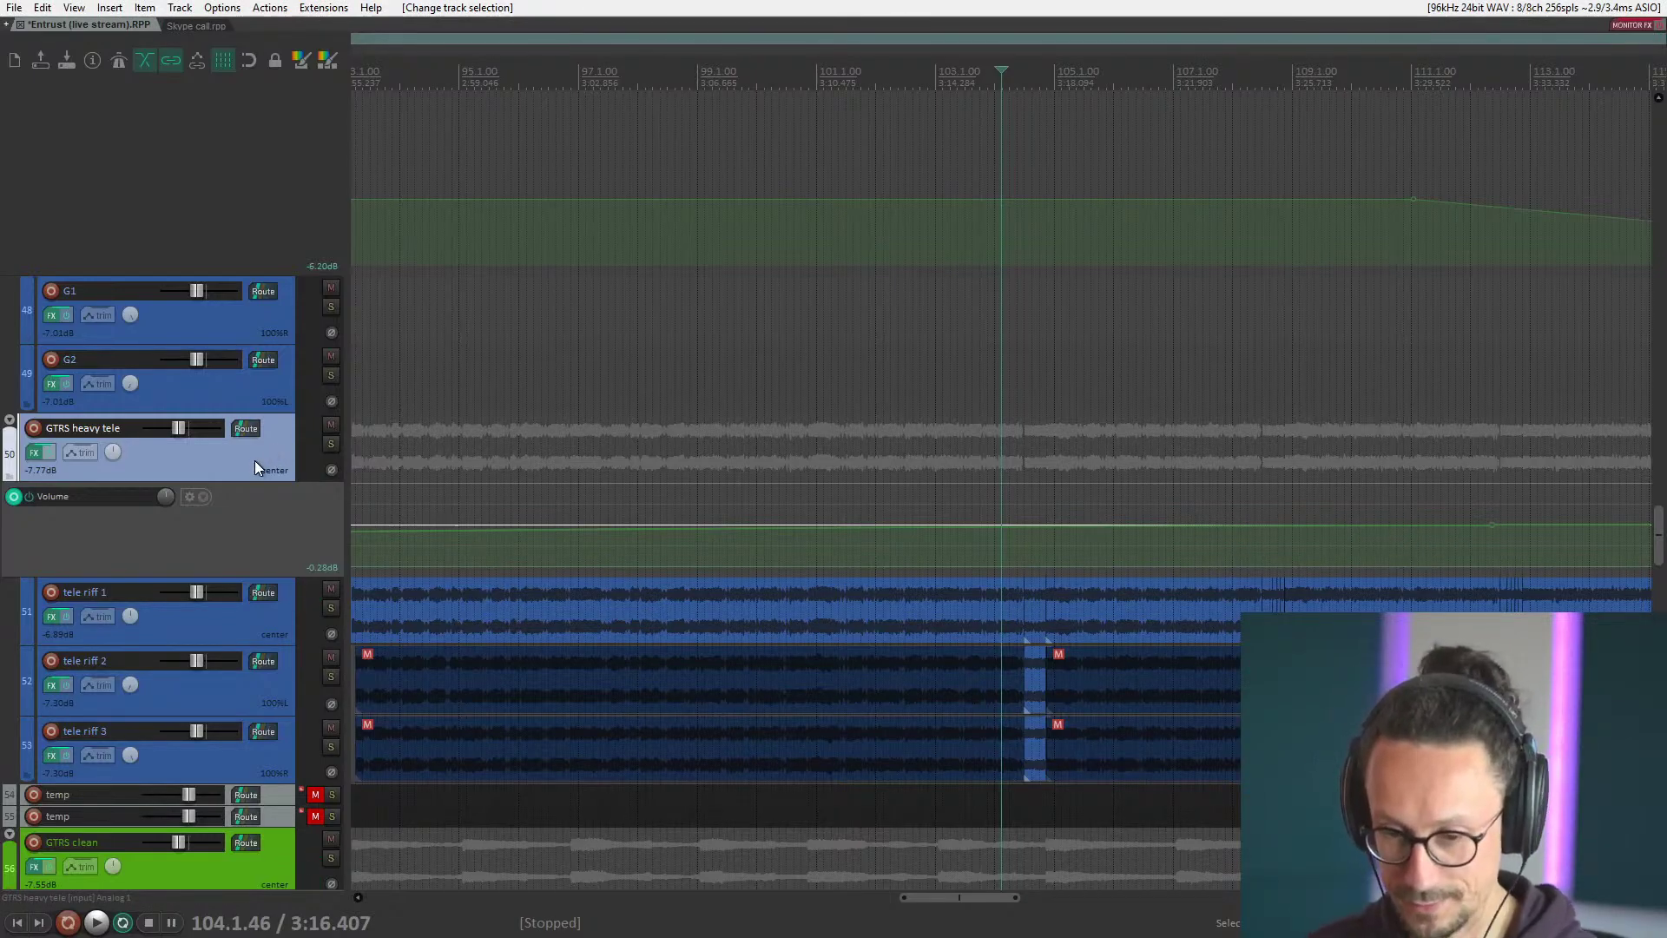
click(218, 632)
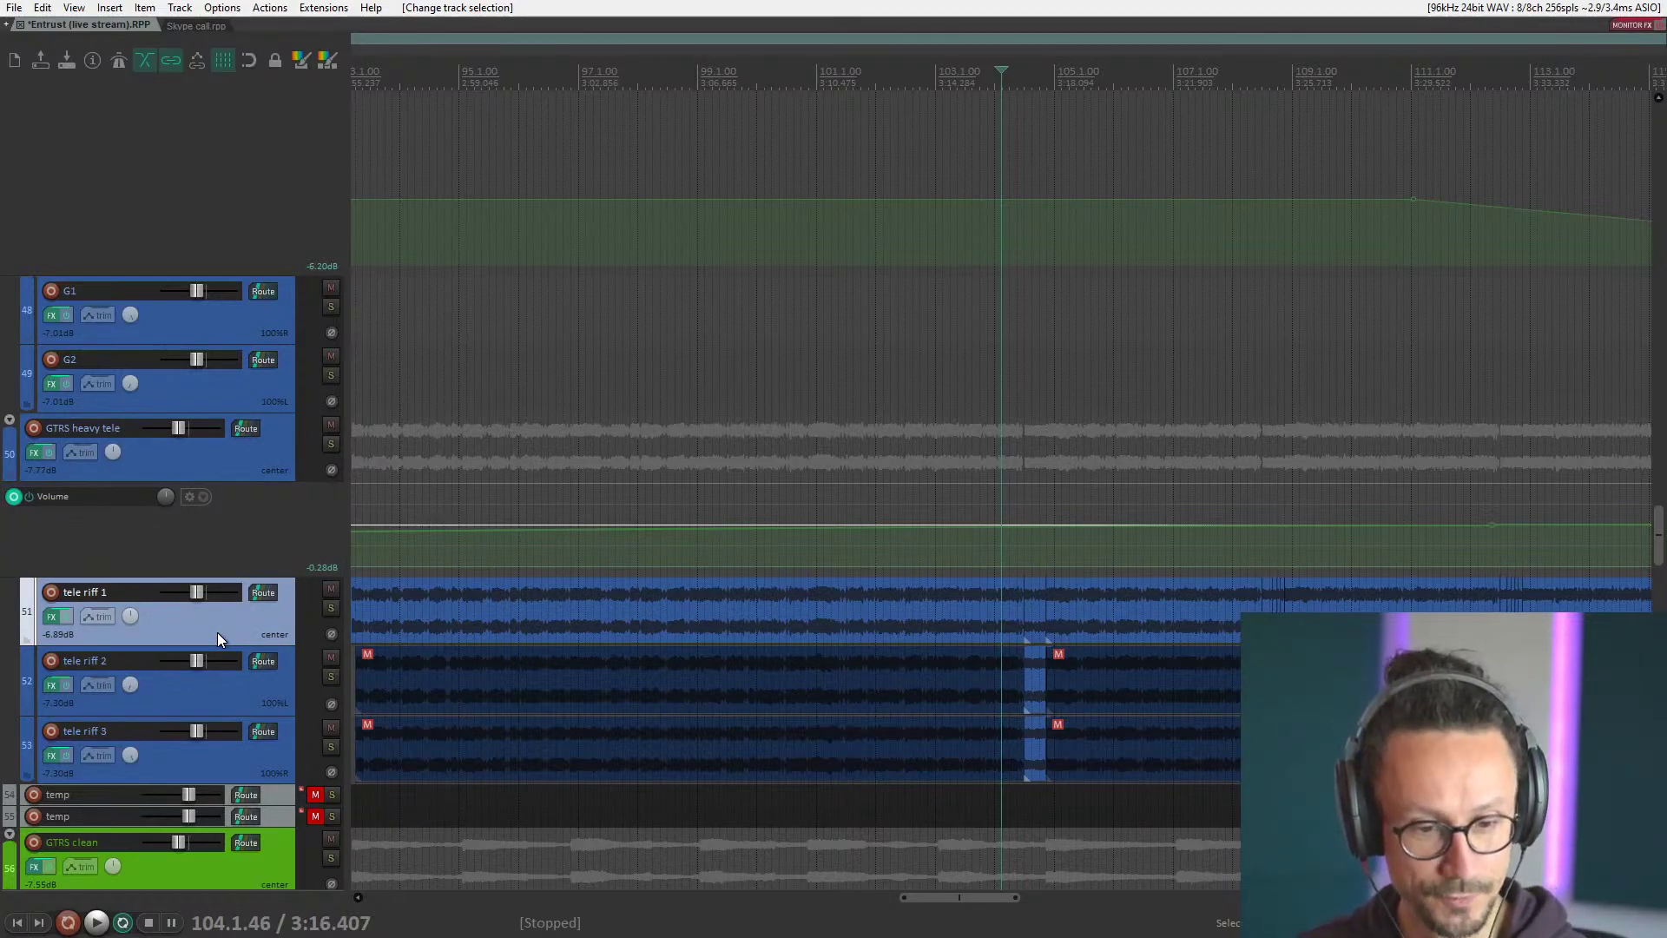
scroll(87, 600, down, 3)
scroll(1002, 639, down, 6)
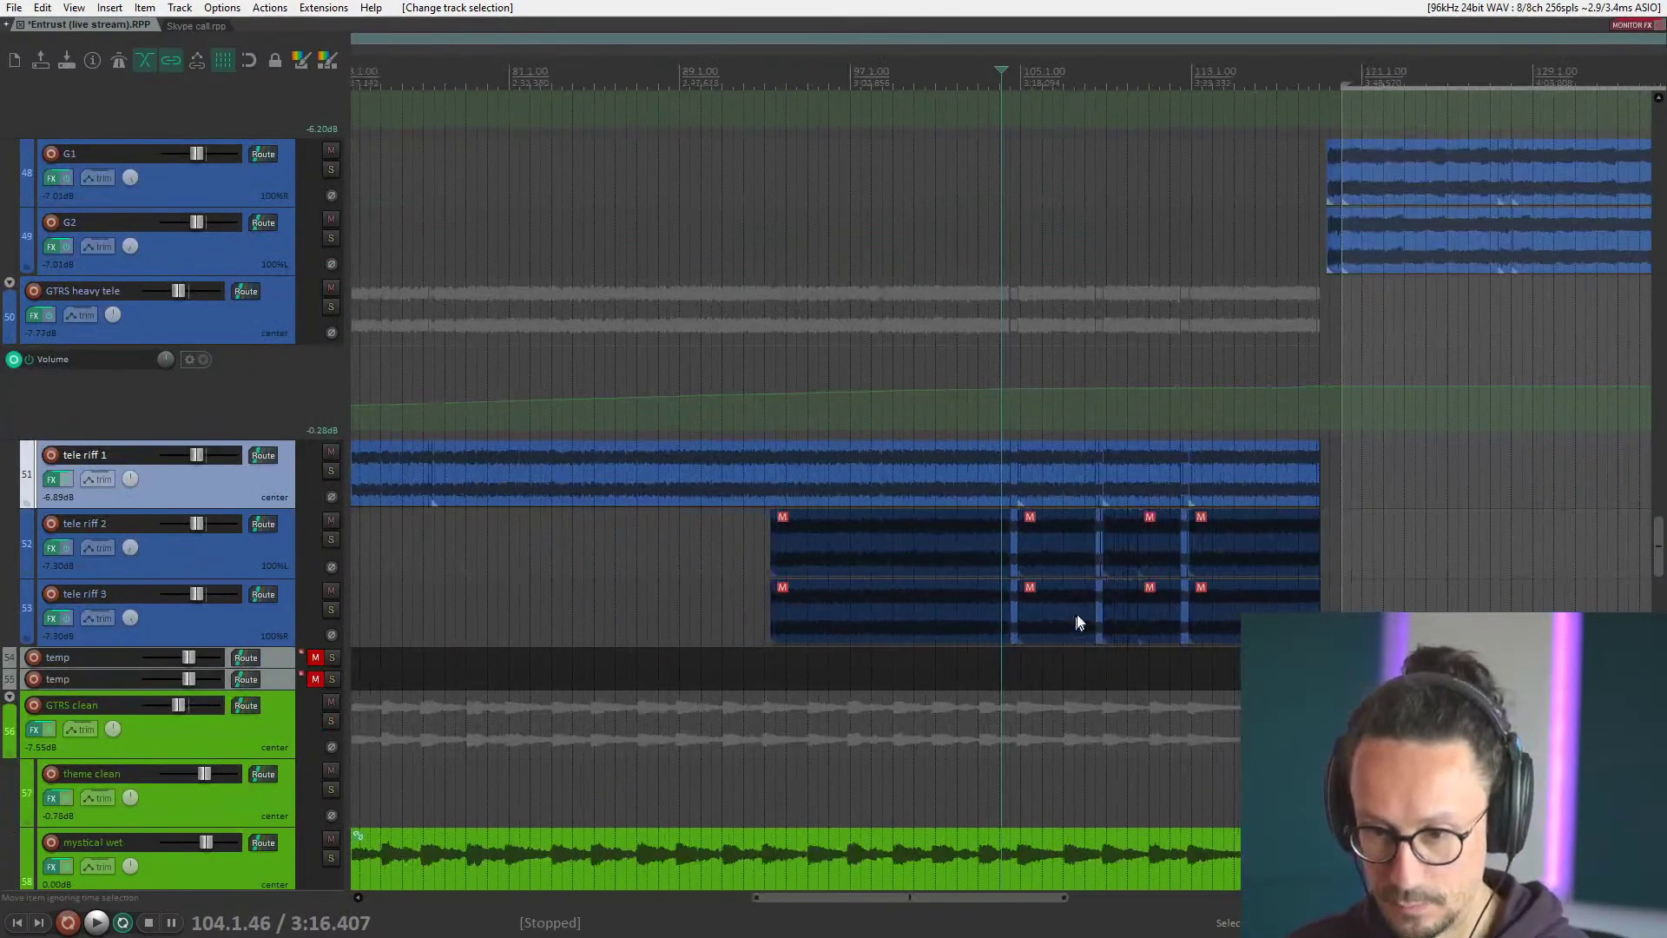
scroll(1335, 351, down, 2)
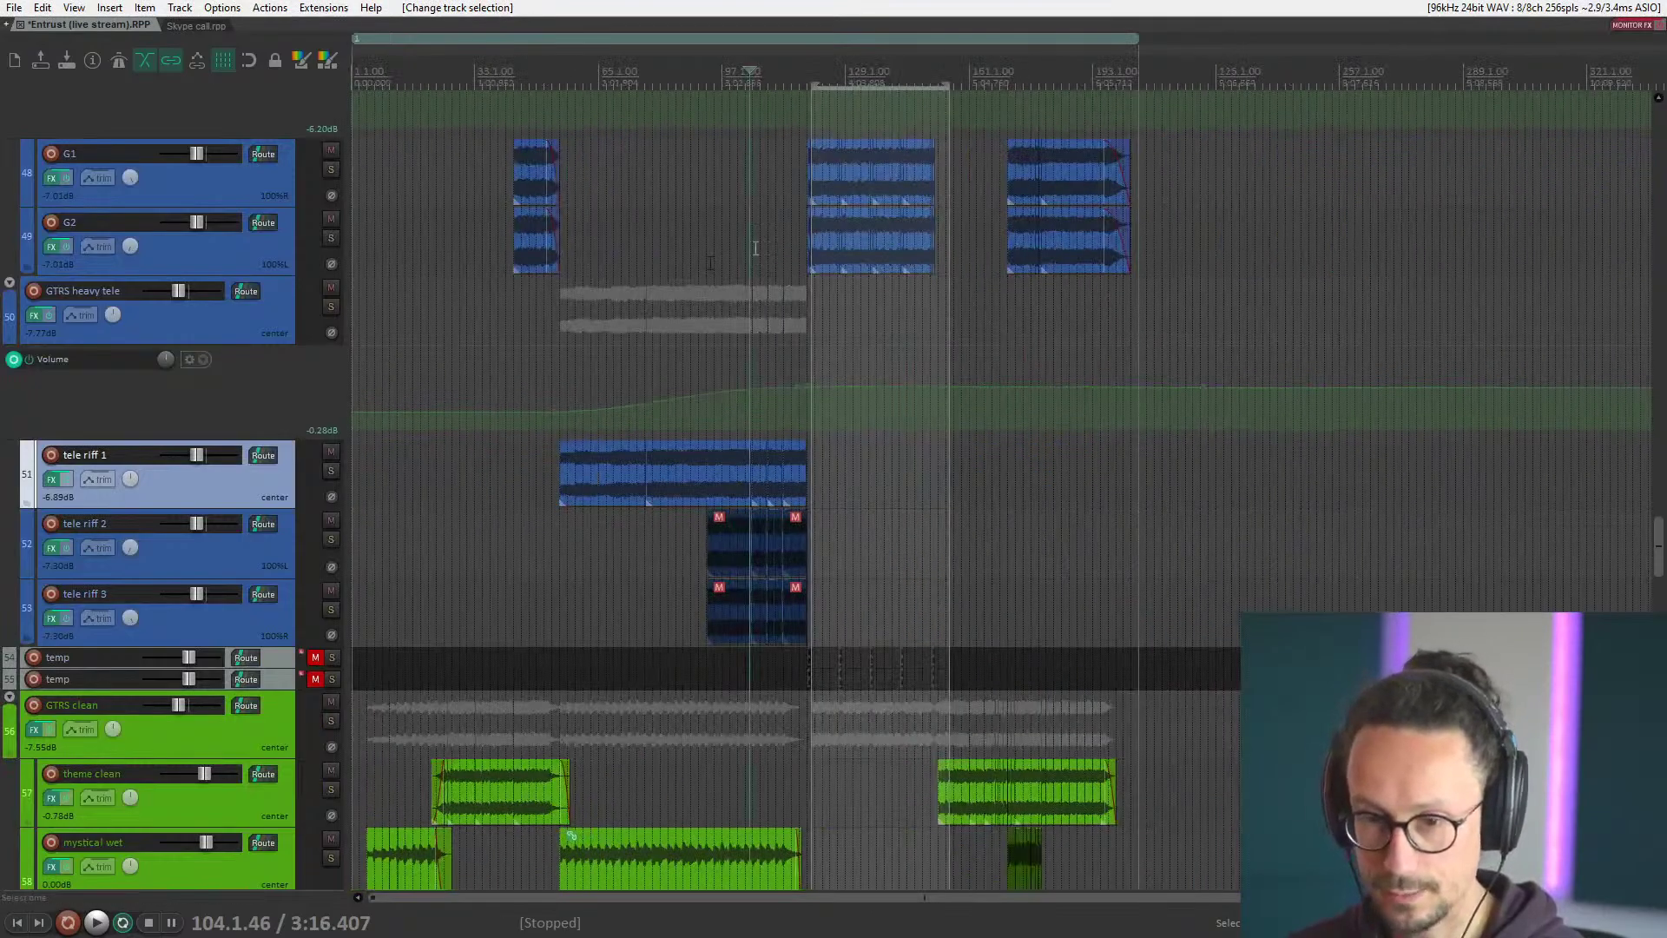
scroll(223, 503, down, 2)
click(221, 485)
Select GTRS clean, theme clean and mystical wet in turn to introduce the clean guitar tracks.
scroll(221, 483, down, 4)
scroll(221, 483, down, 2)
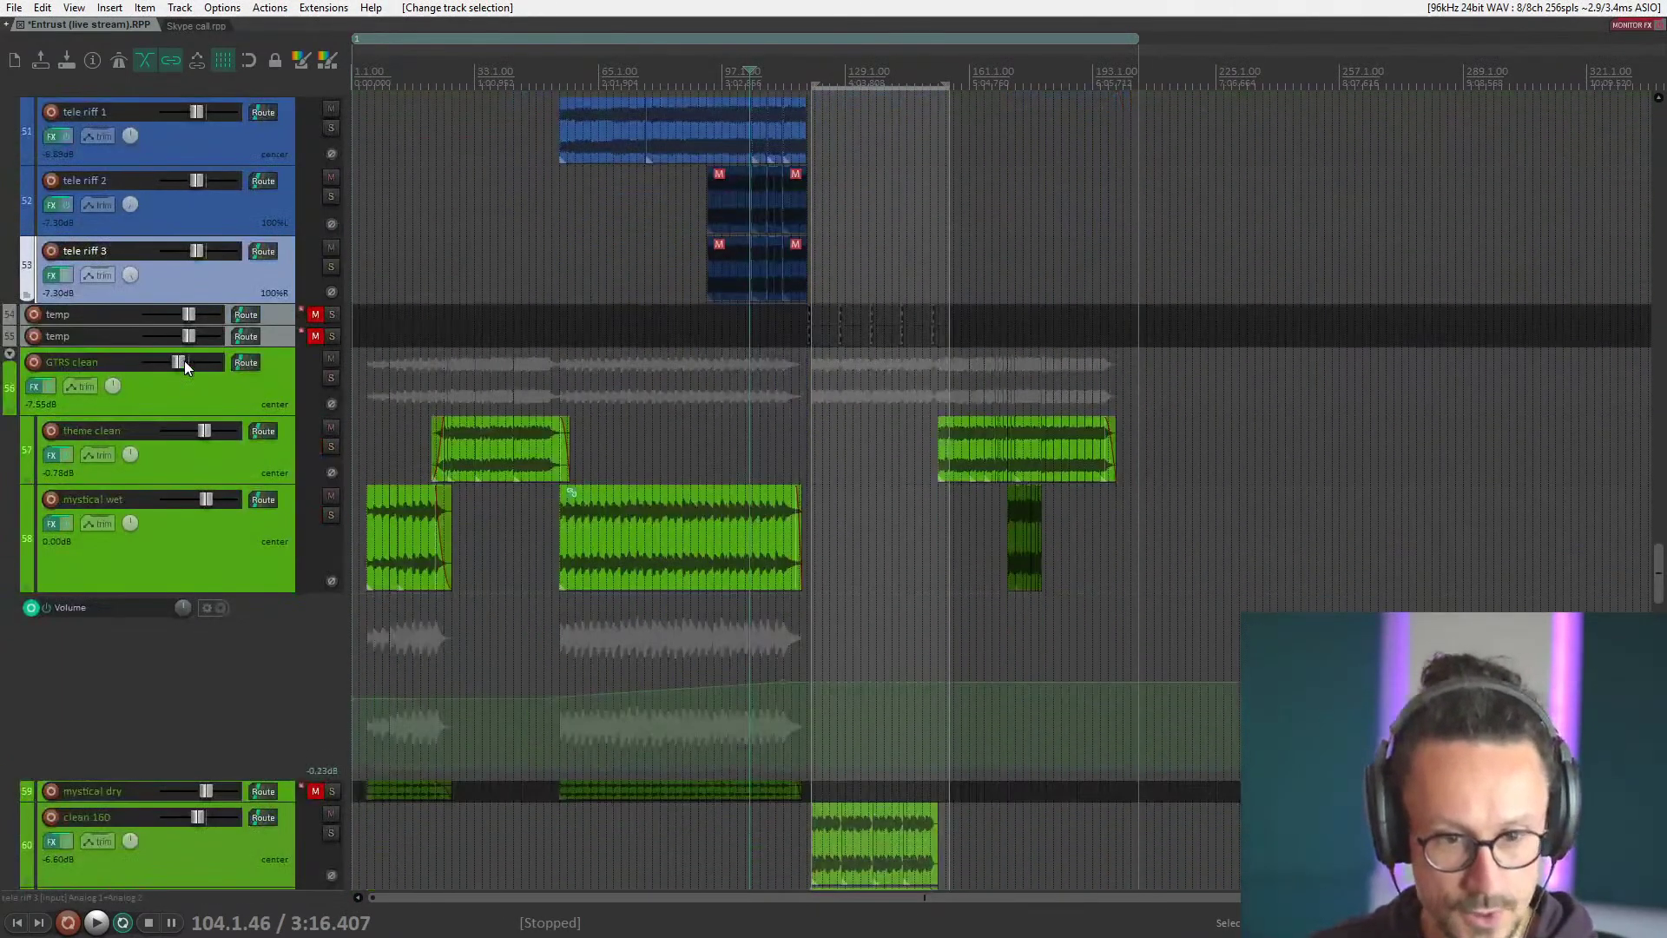
click(187, 389)
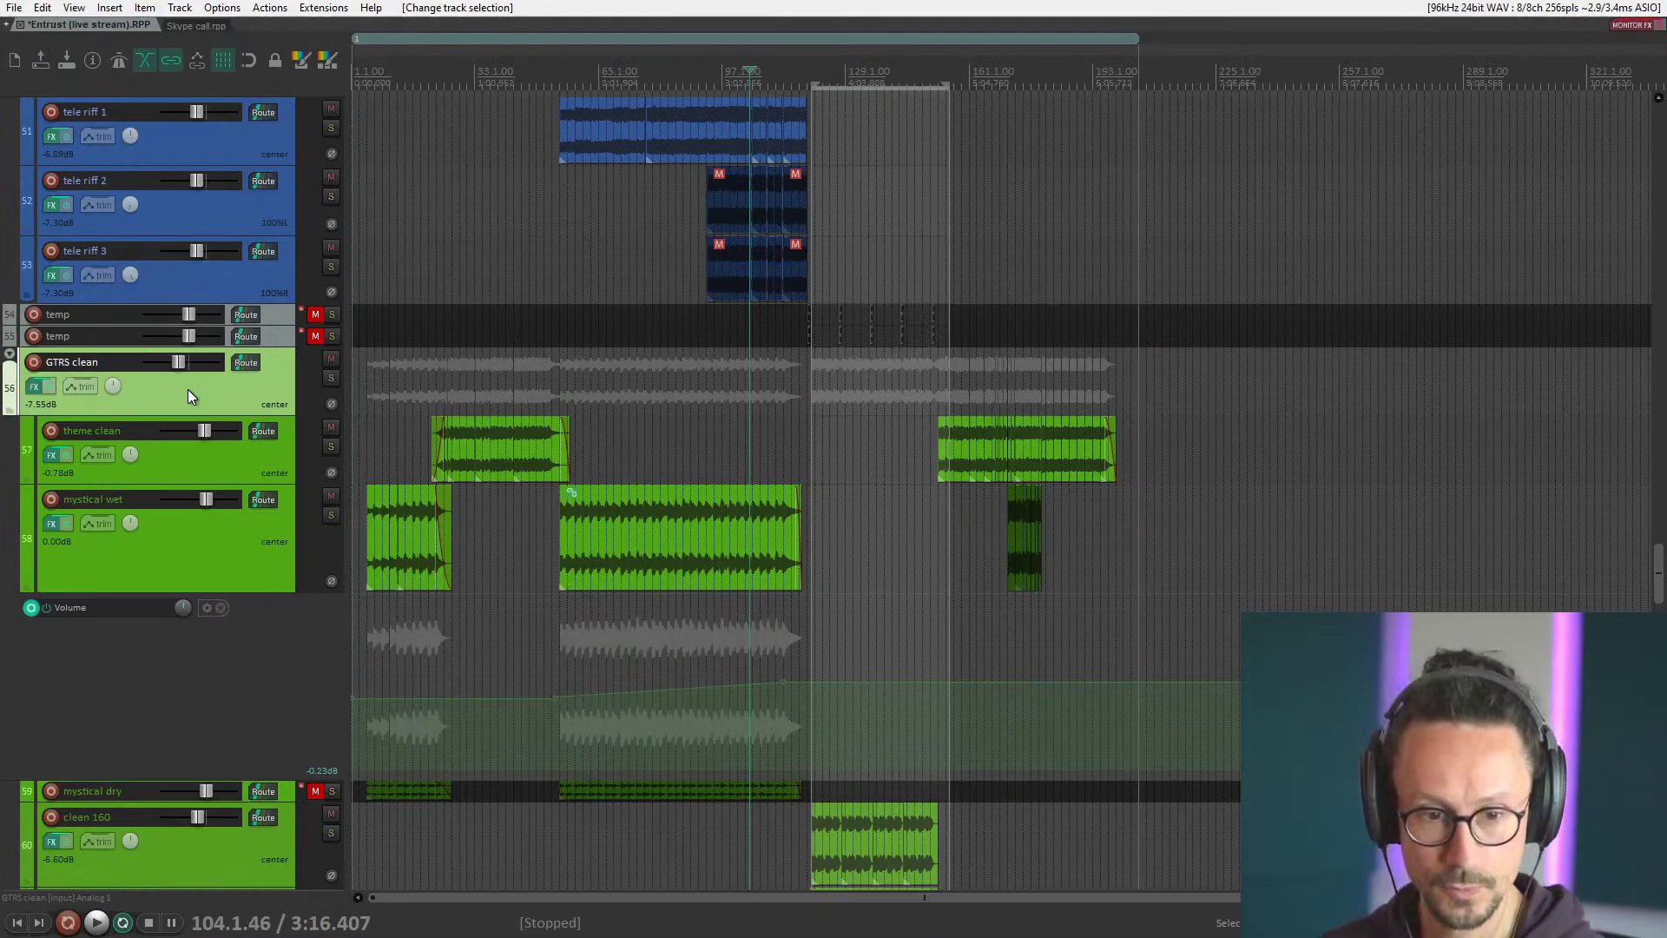
scroll(231, 439, down, 1)
click(240, 403)
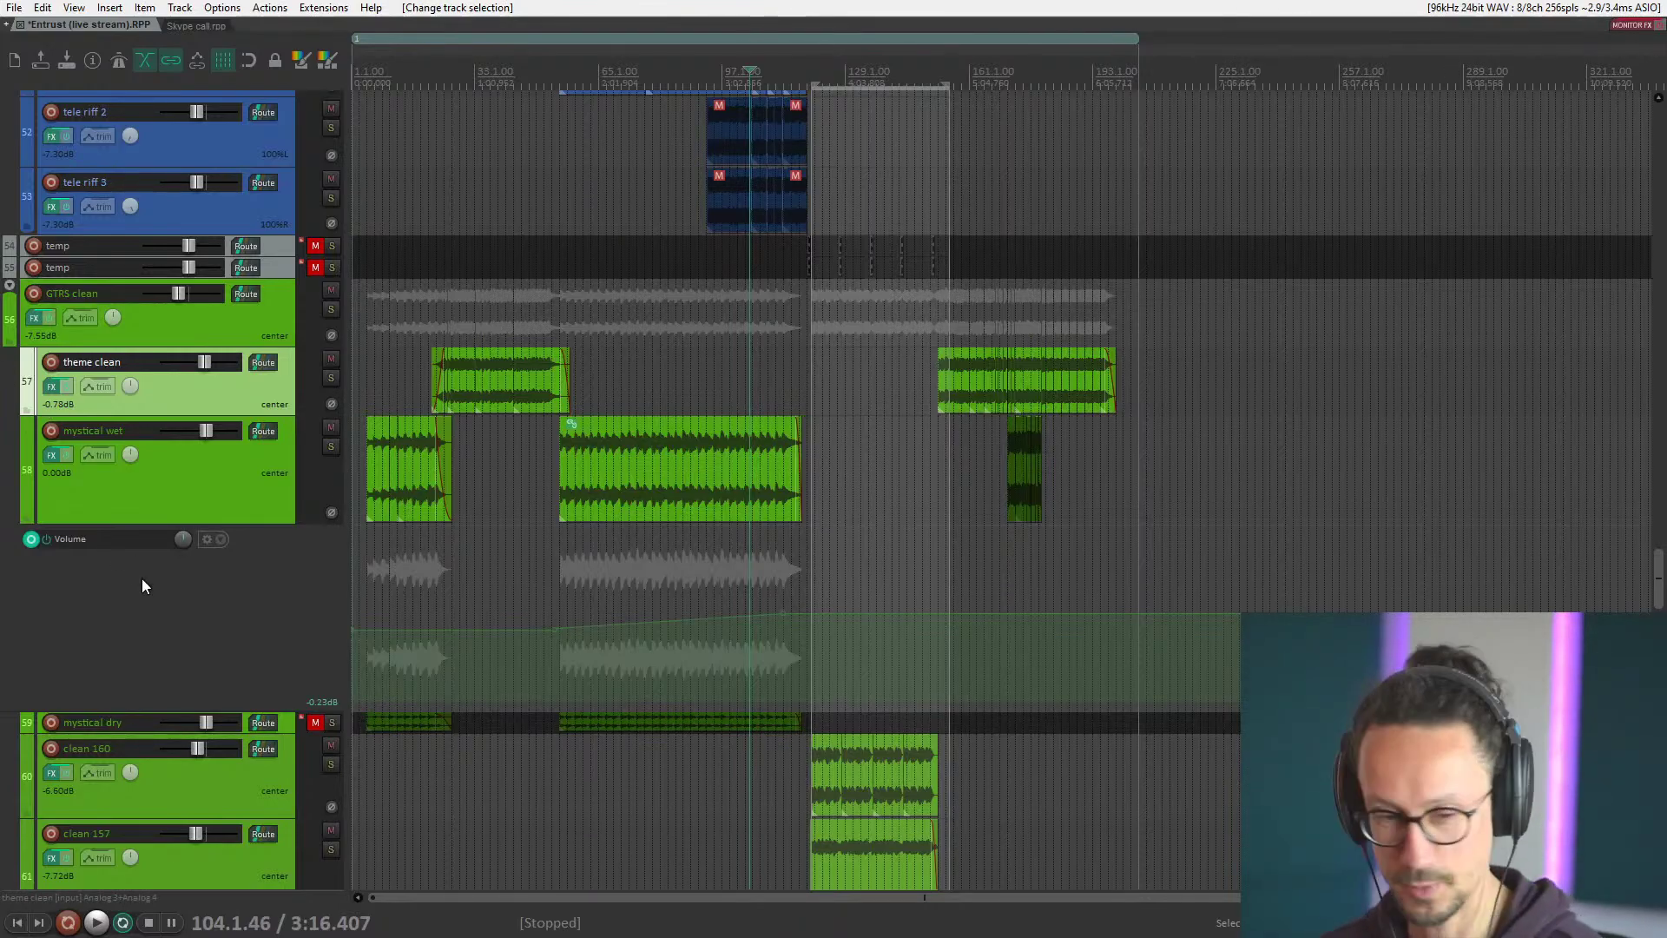
click(158, 460)
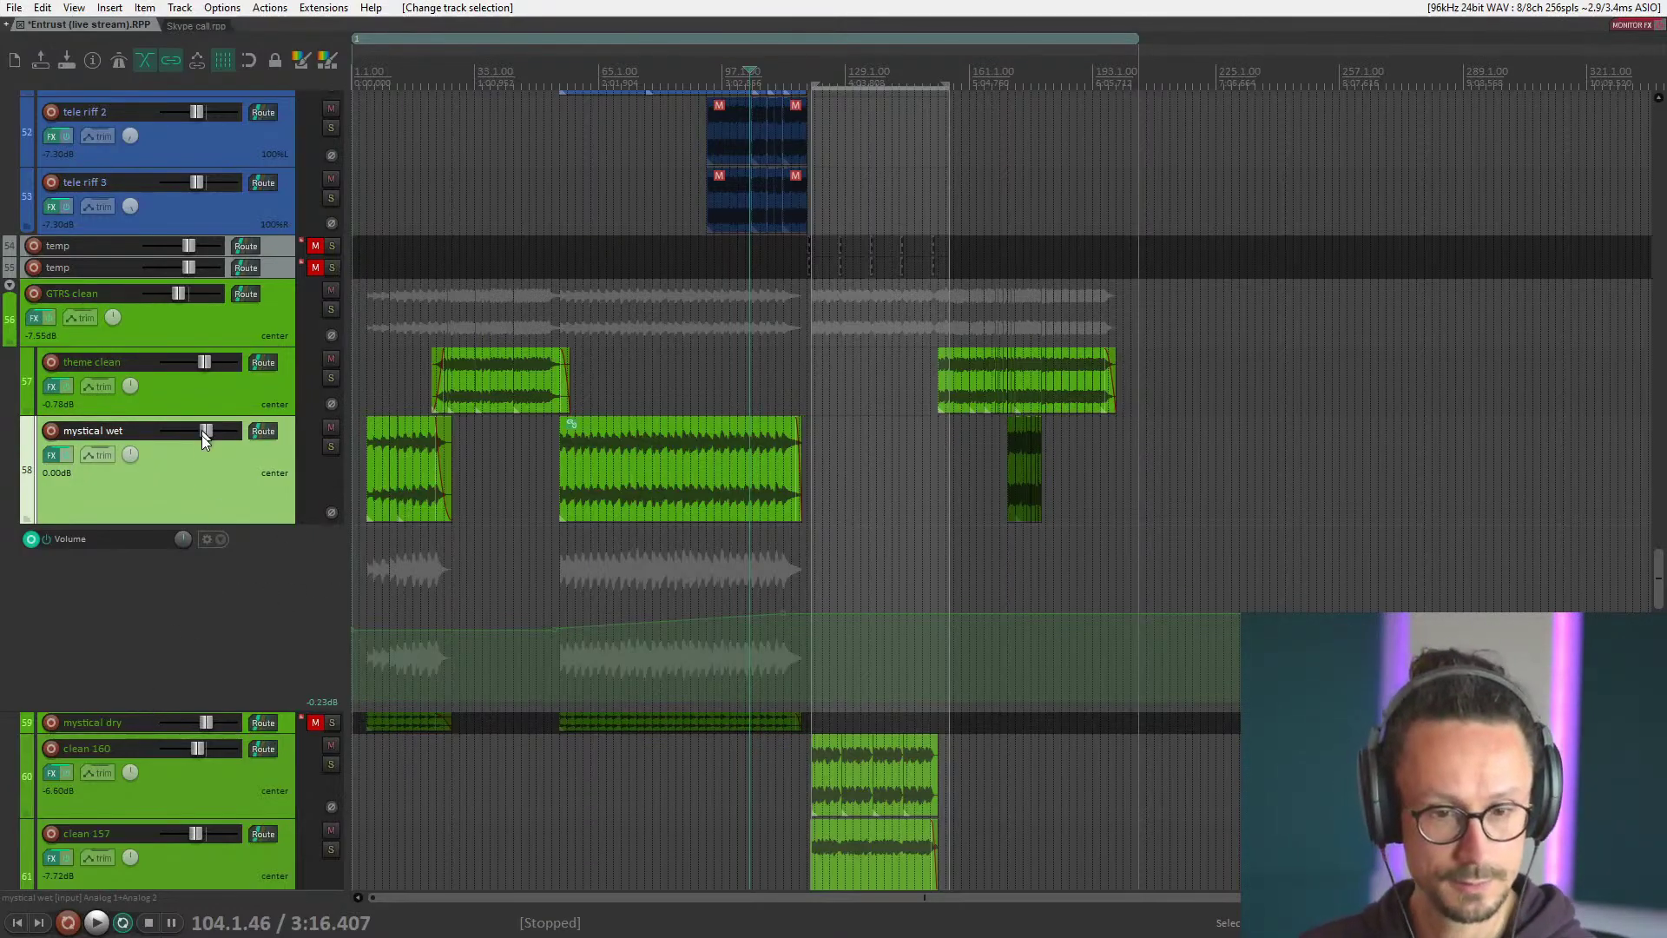
Revisit theme clean, GTRS clean and mystical wet, and look over the remaining clean tracks down to outro.
scroll(201, 435, down, 2)
click(242, 318)
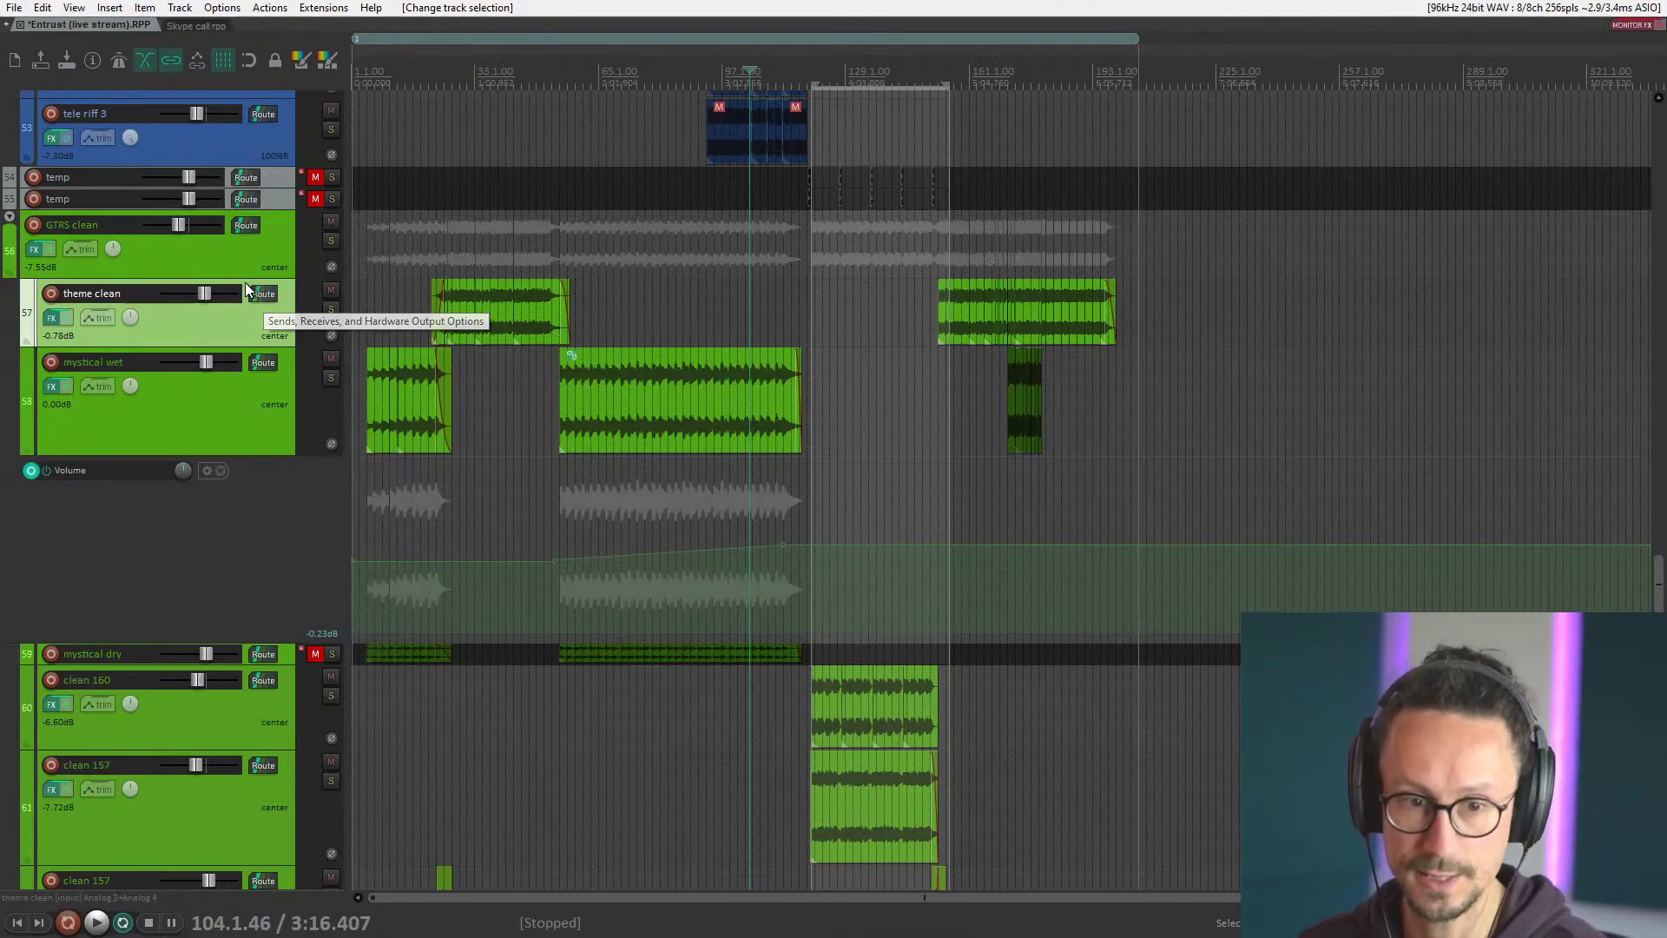
click(245, 263)
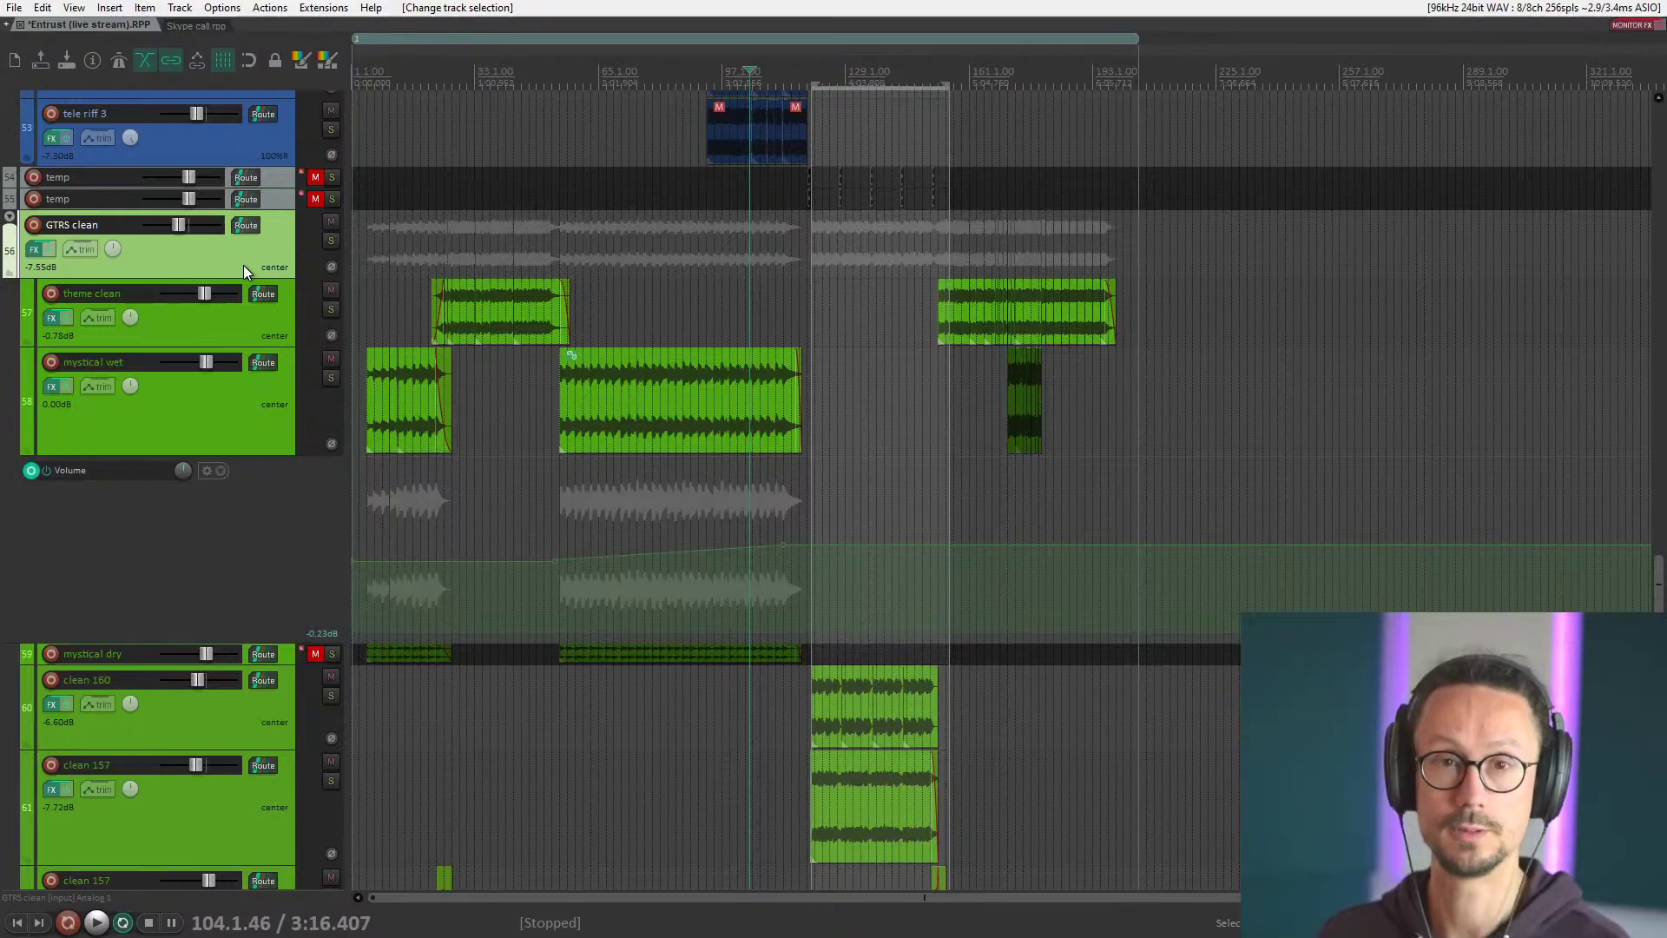
click(254, 335)
click(239, 425)
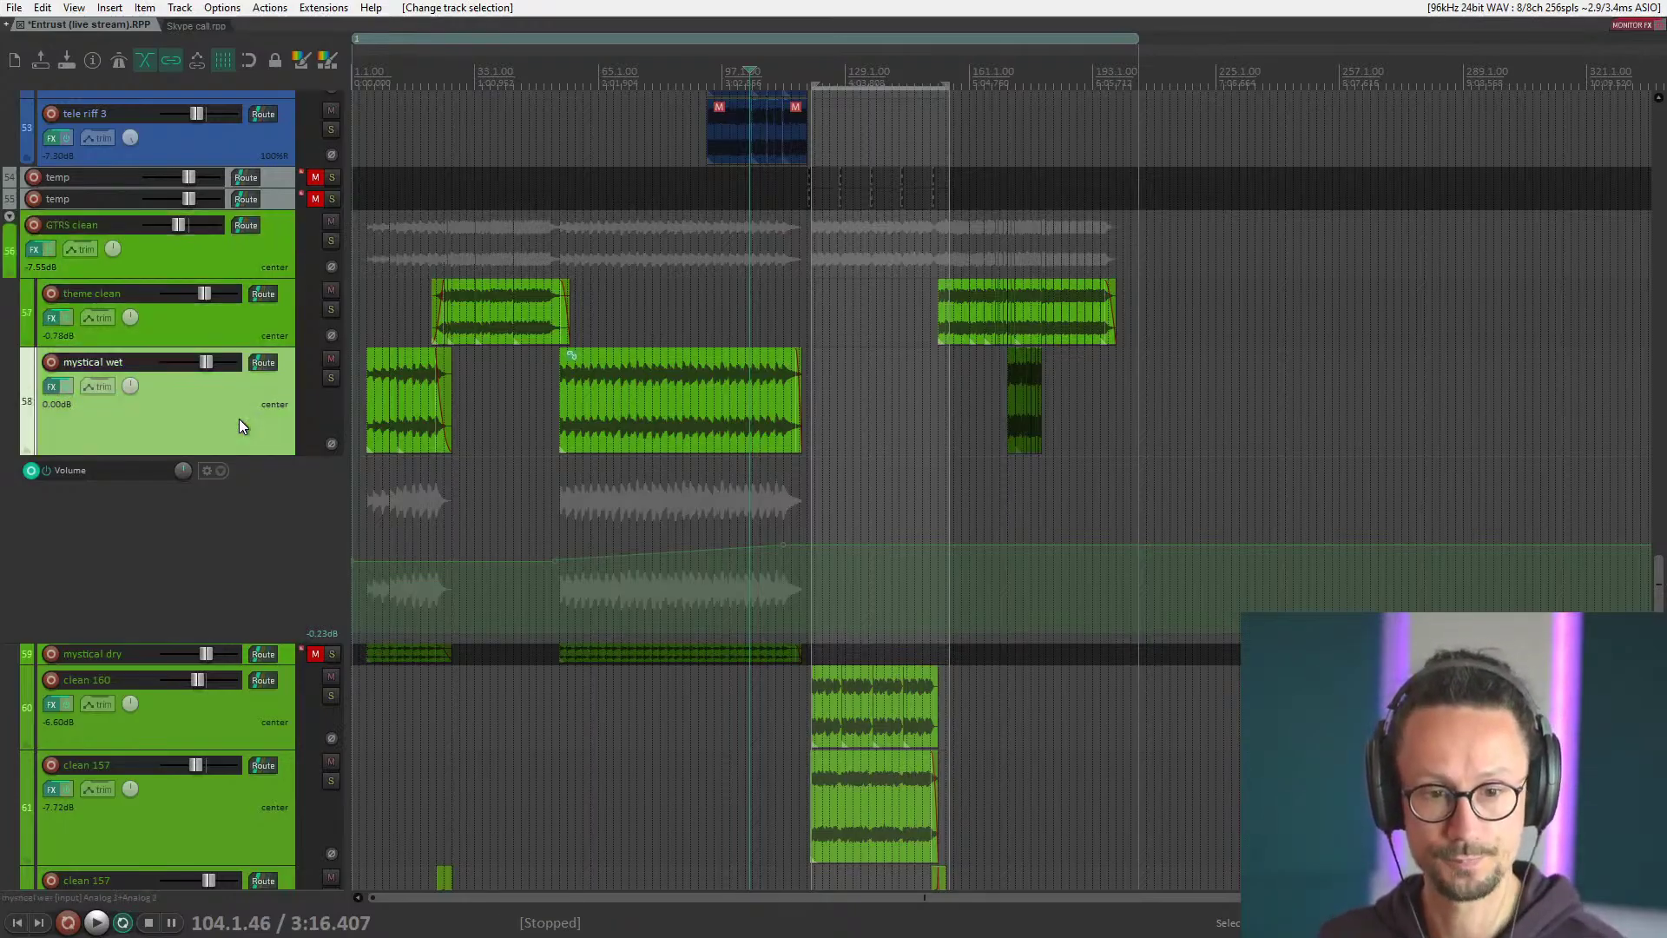
scroll(264, 363, down, 6)
scroll(266, 473, up, 4)
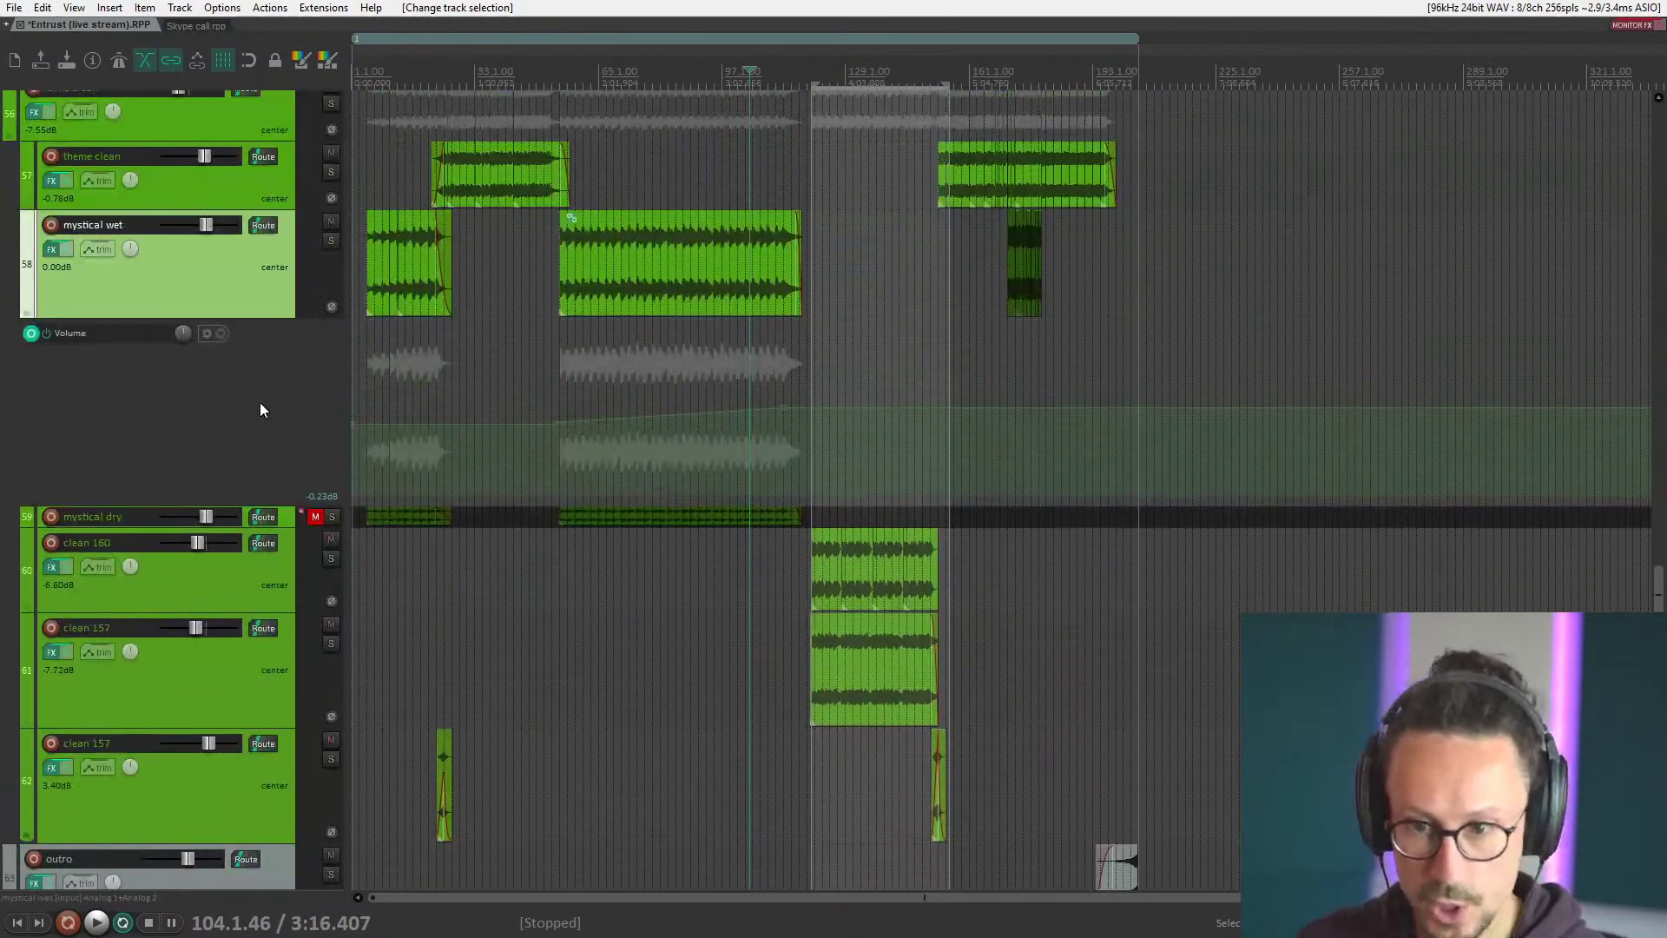
scroll(283, 334, up, 2)
Alternate the selection between GTRS clean, mystical wet and theme clean to compare their roles, ending on mystical wet.
click(256, 260)
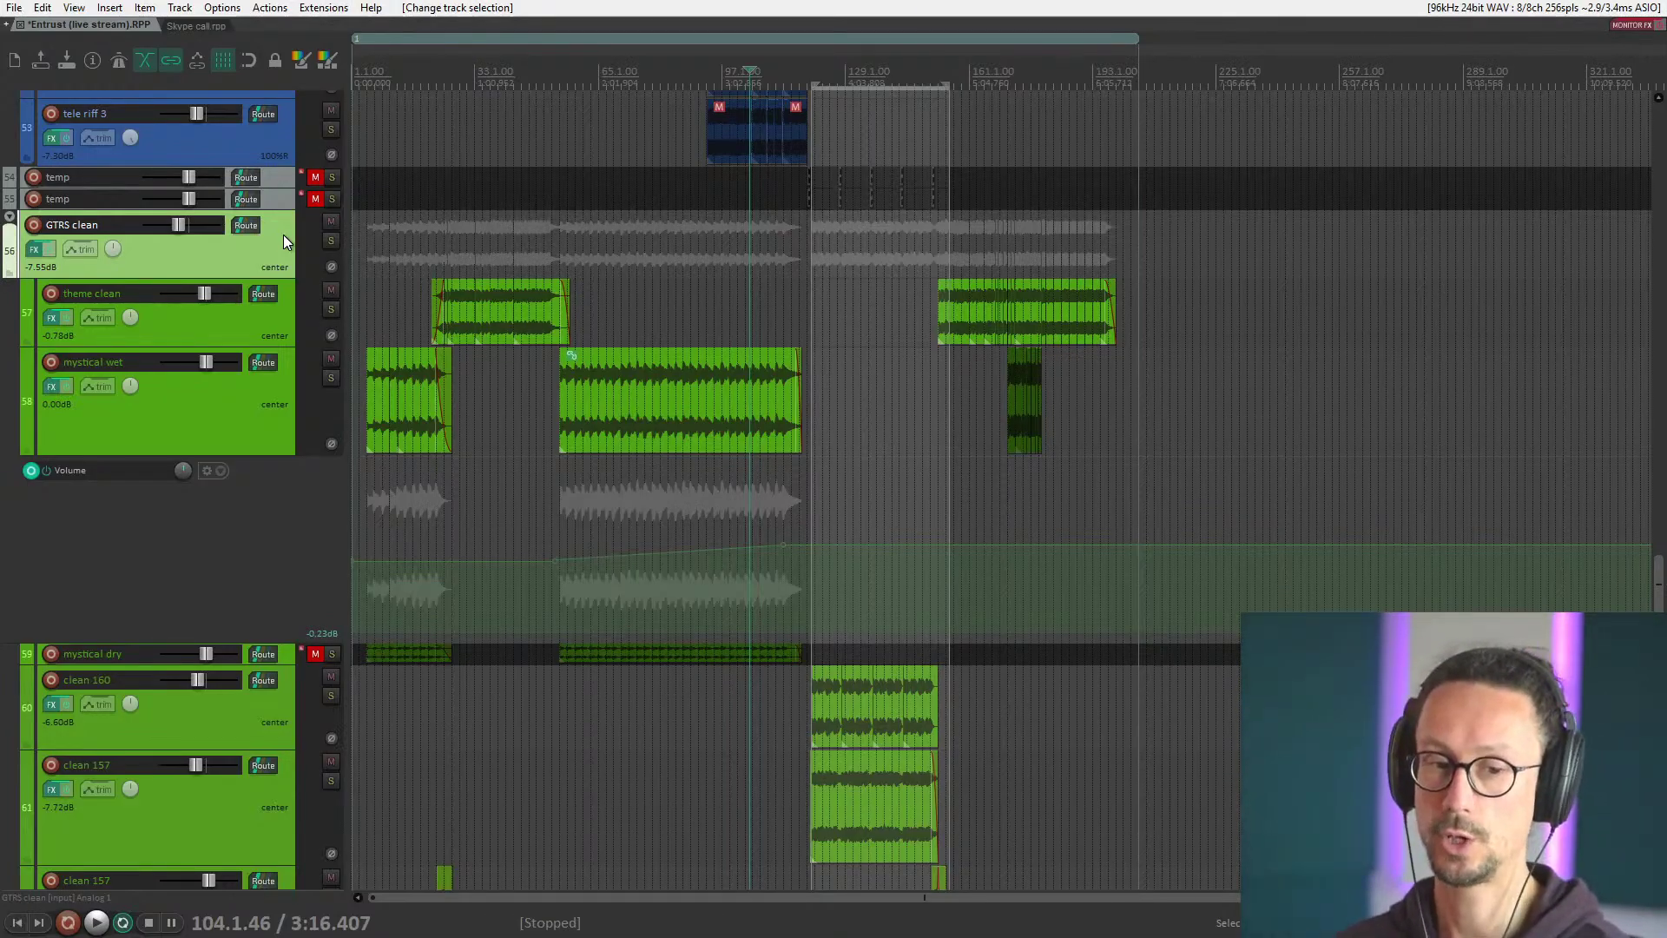
click(254, 406)
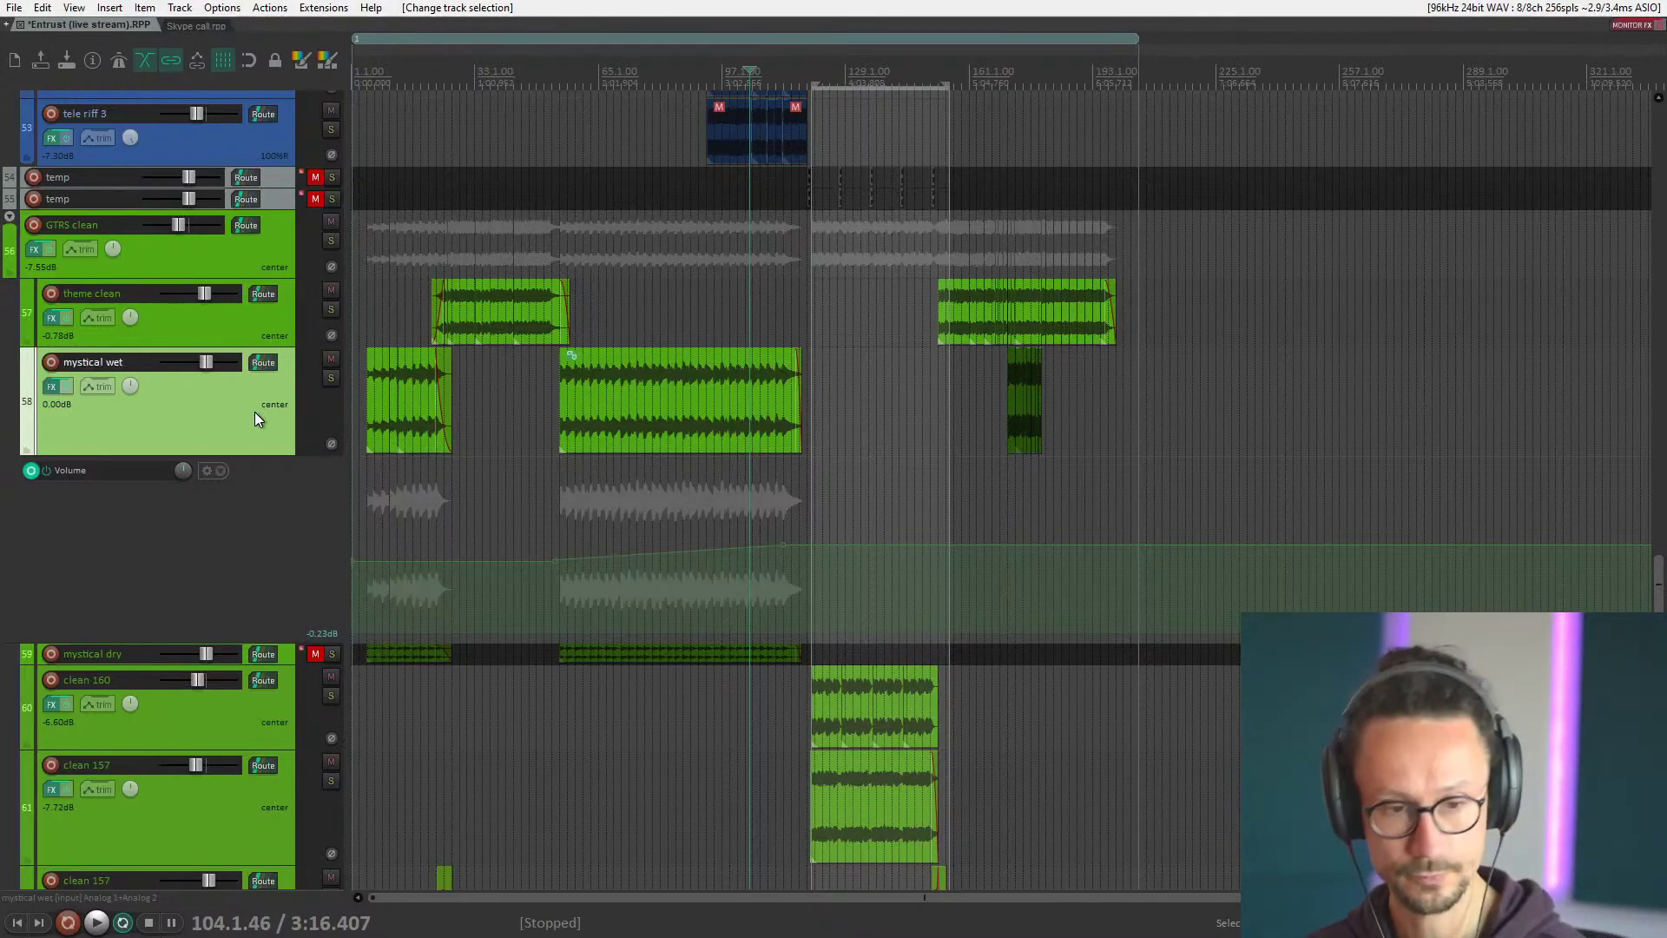
click(241, 254)
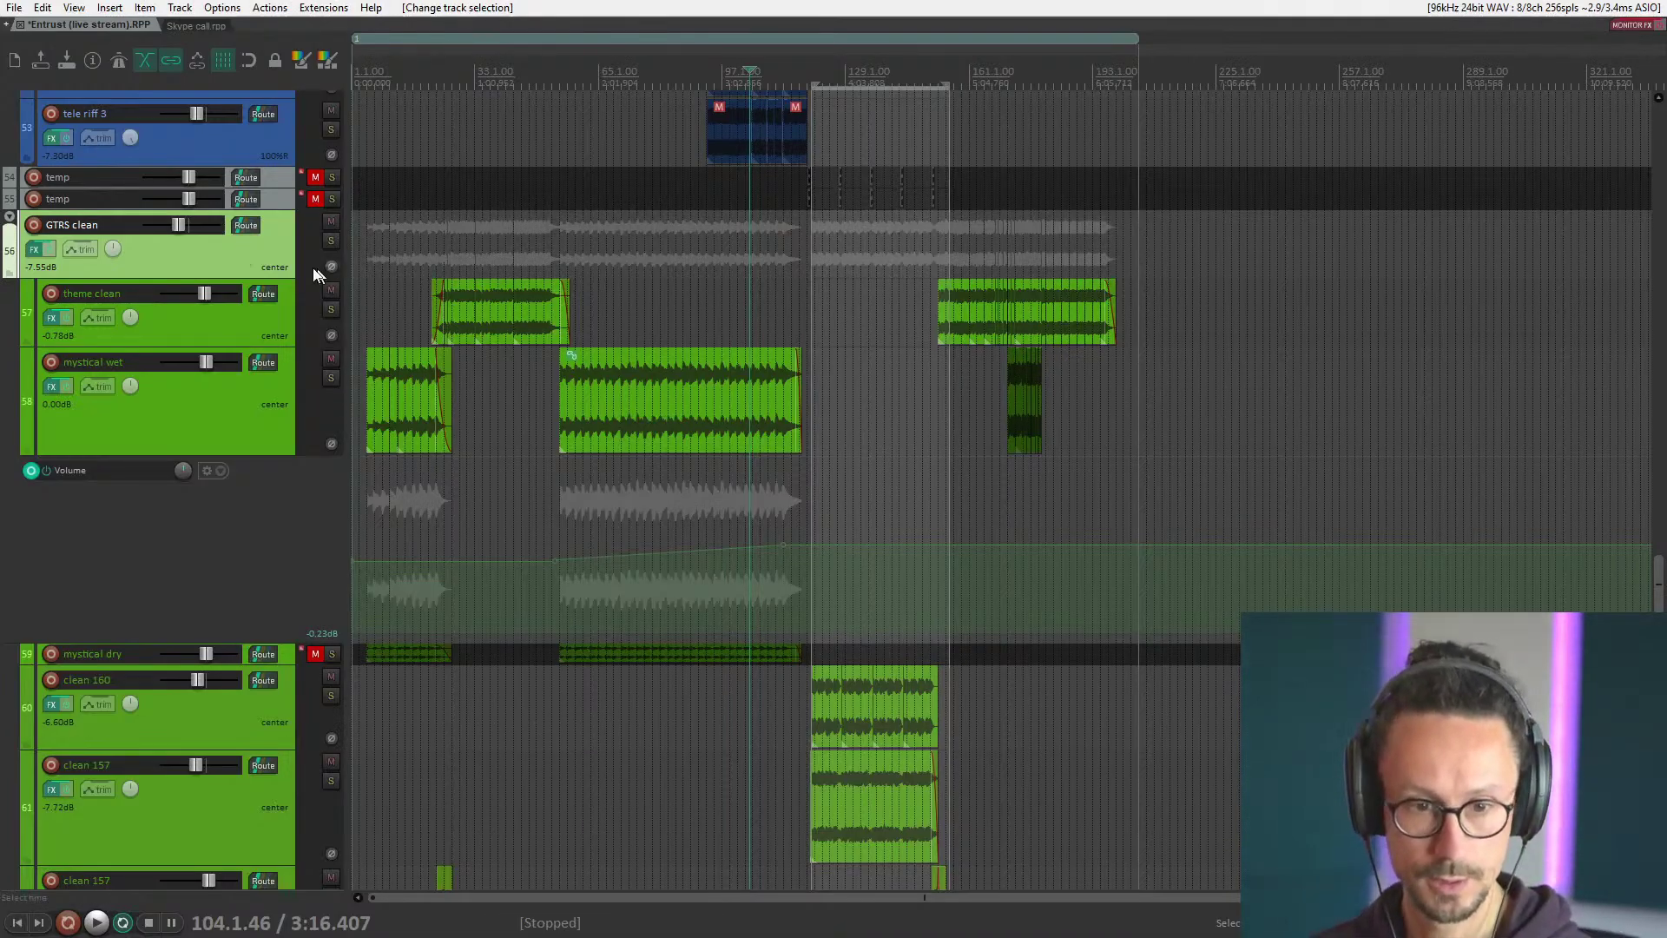
click(273, 325)
click(267, 262)
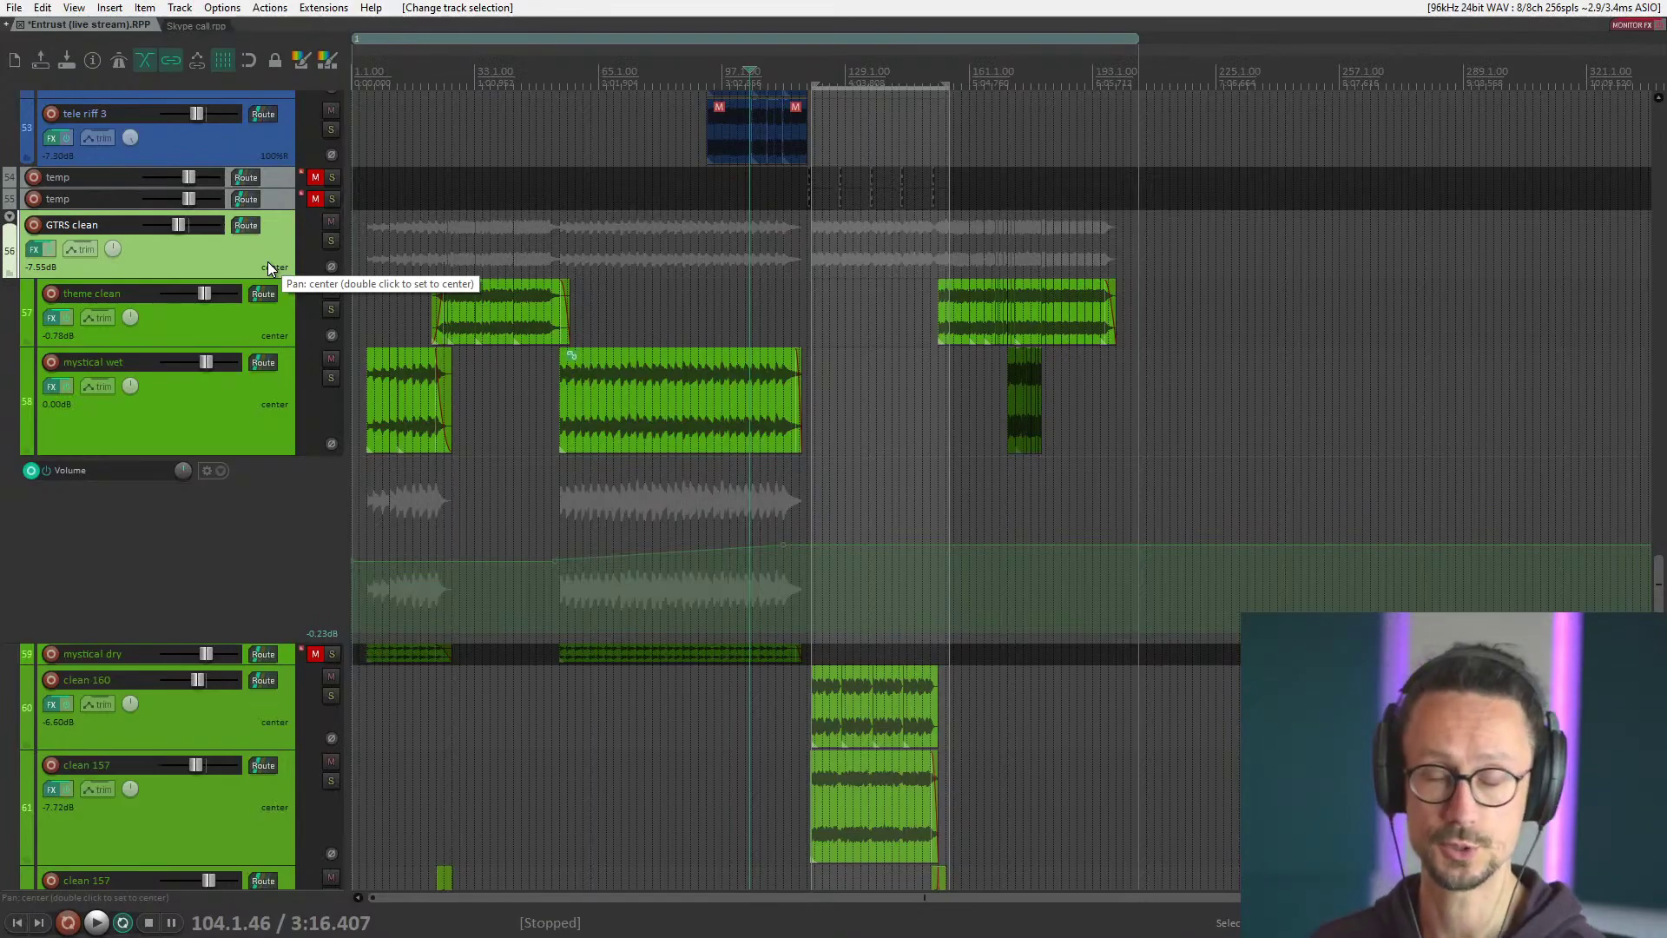
click(259, 327)
click(252, 399)
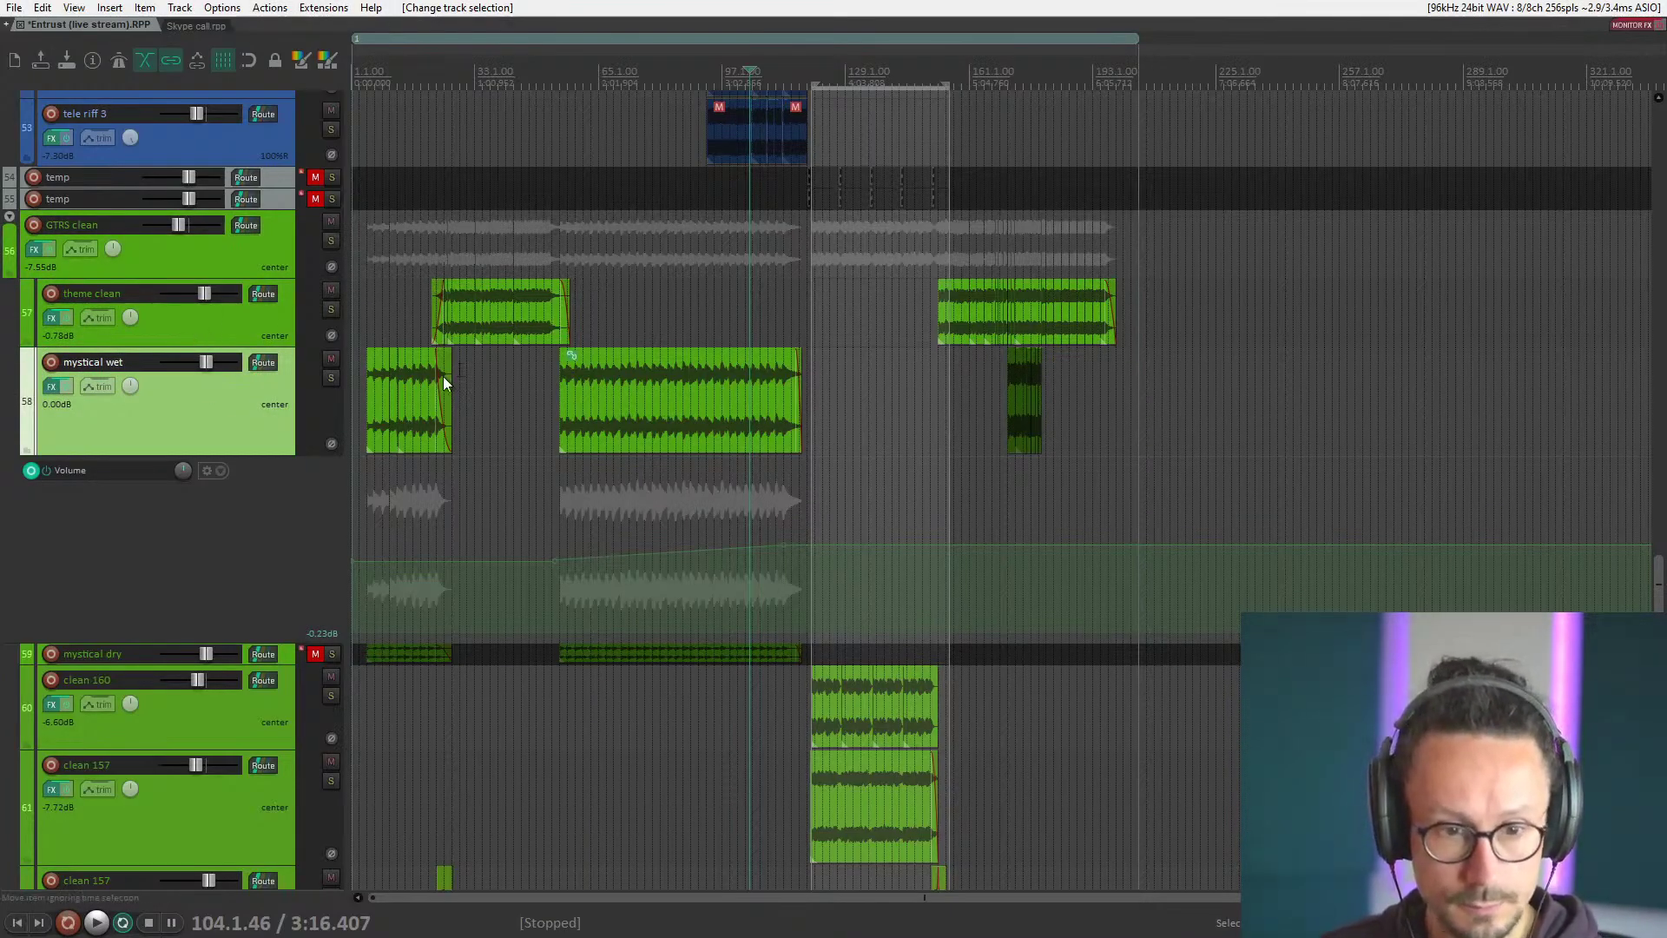
Solo mystical wet and play it from the start of its first item at bar 5.
click(377, 319)
scroll(377, 320, up, 3)
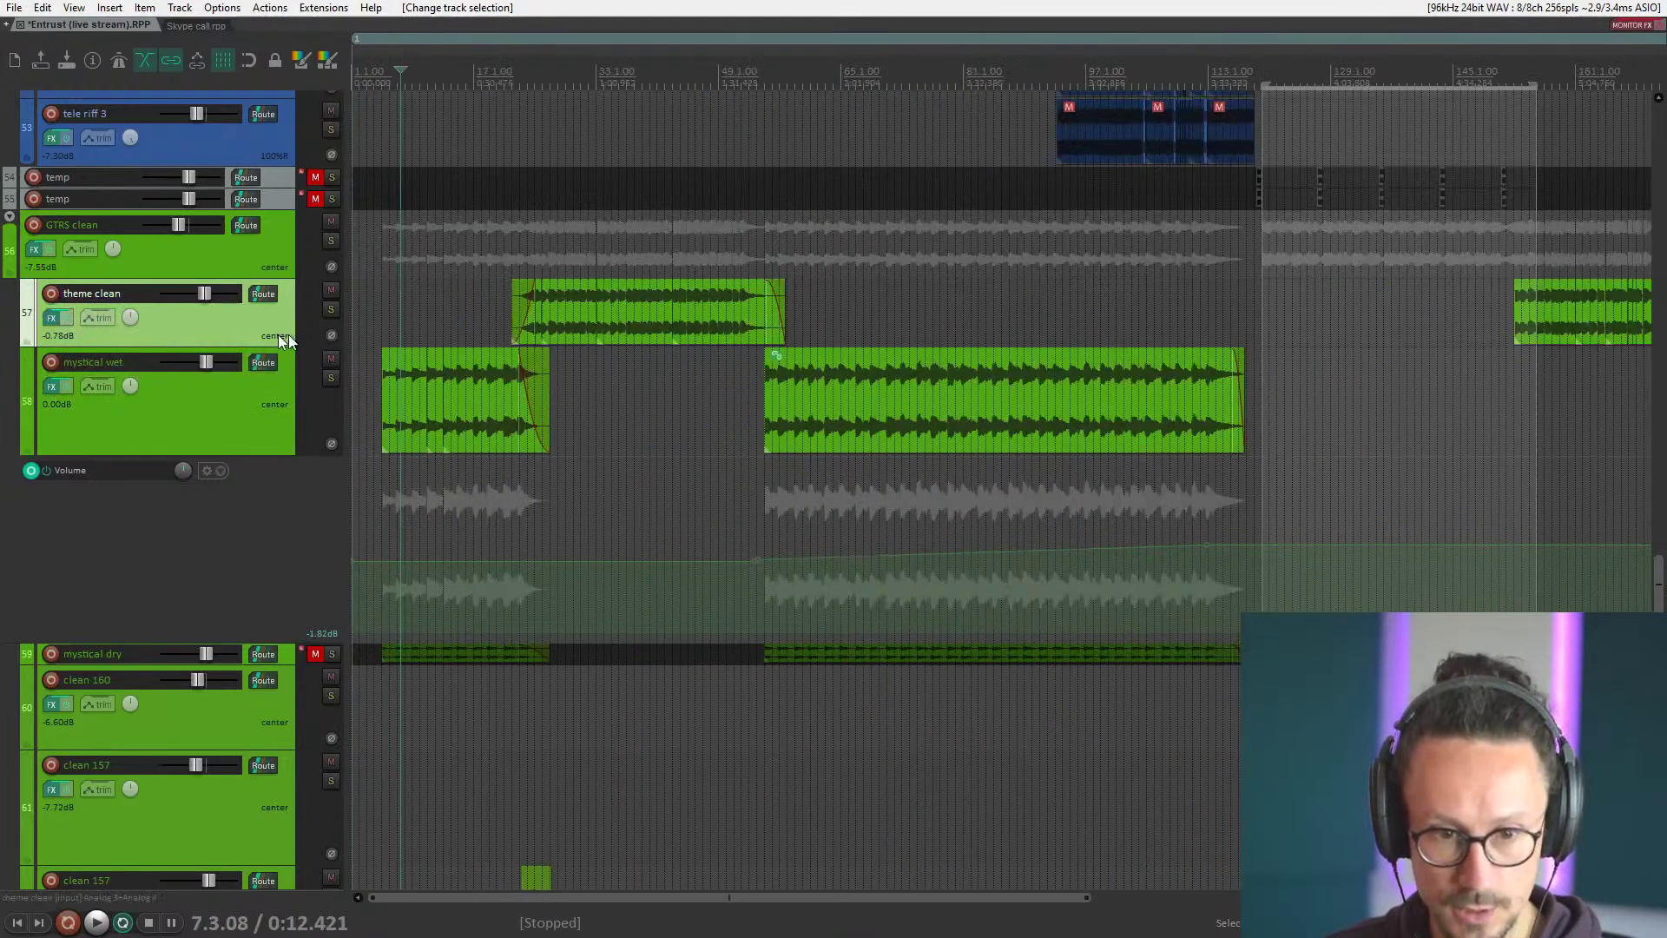
click(385, 392)
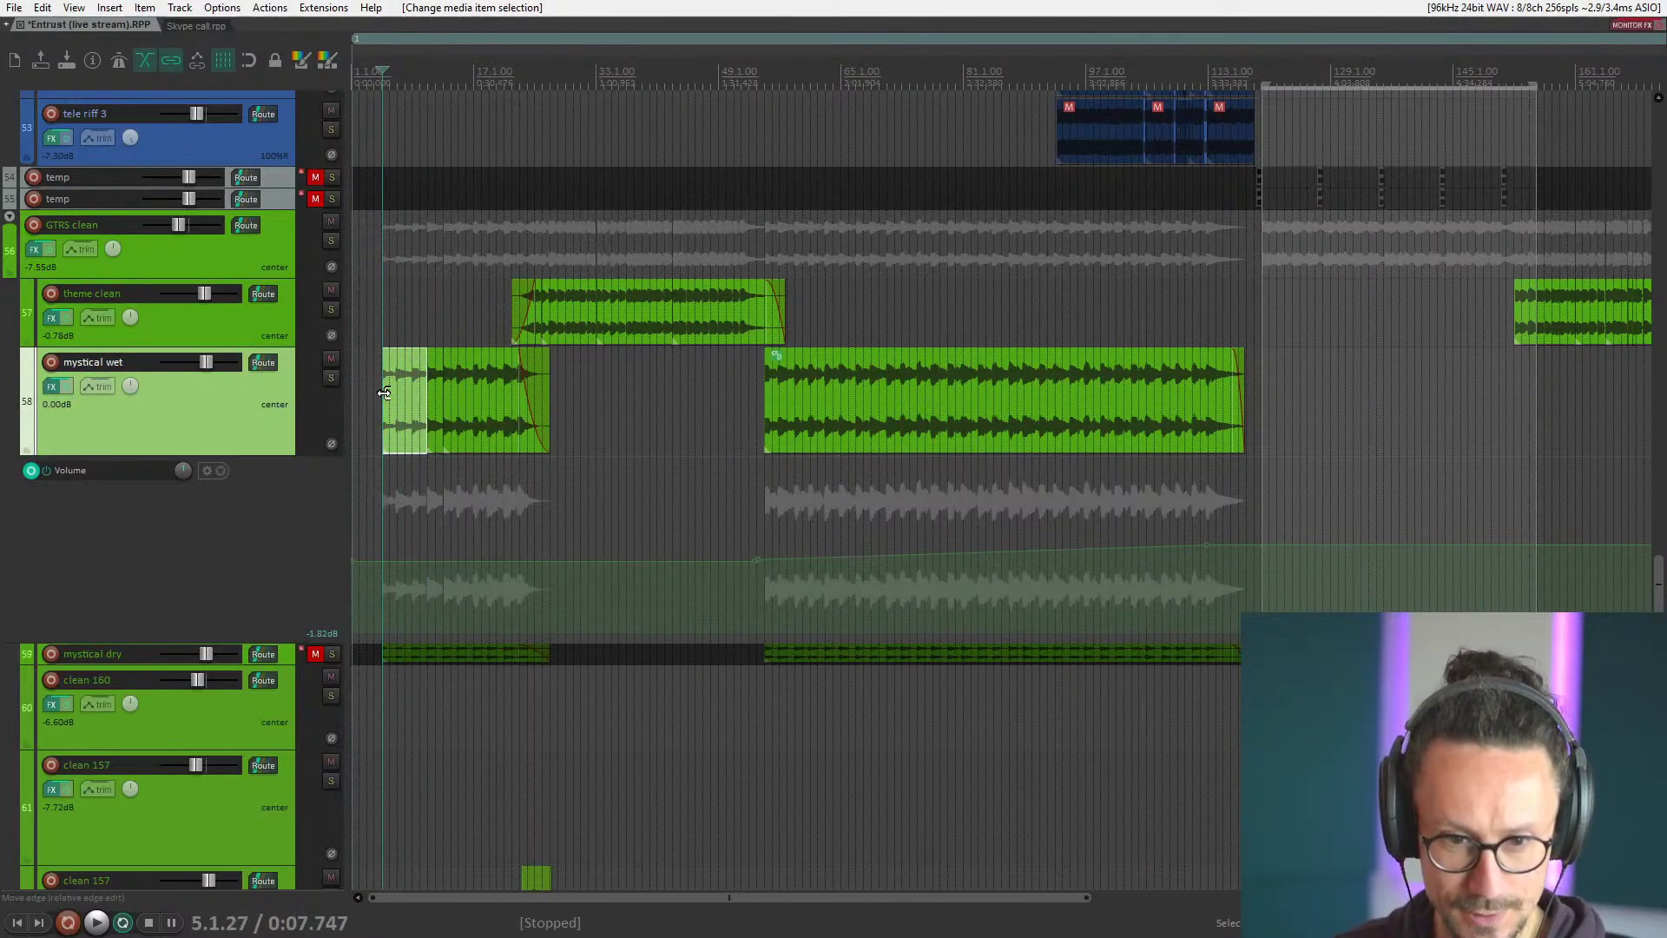
click(330, 381)
key(space)
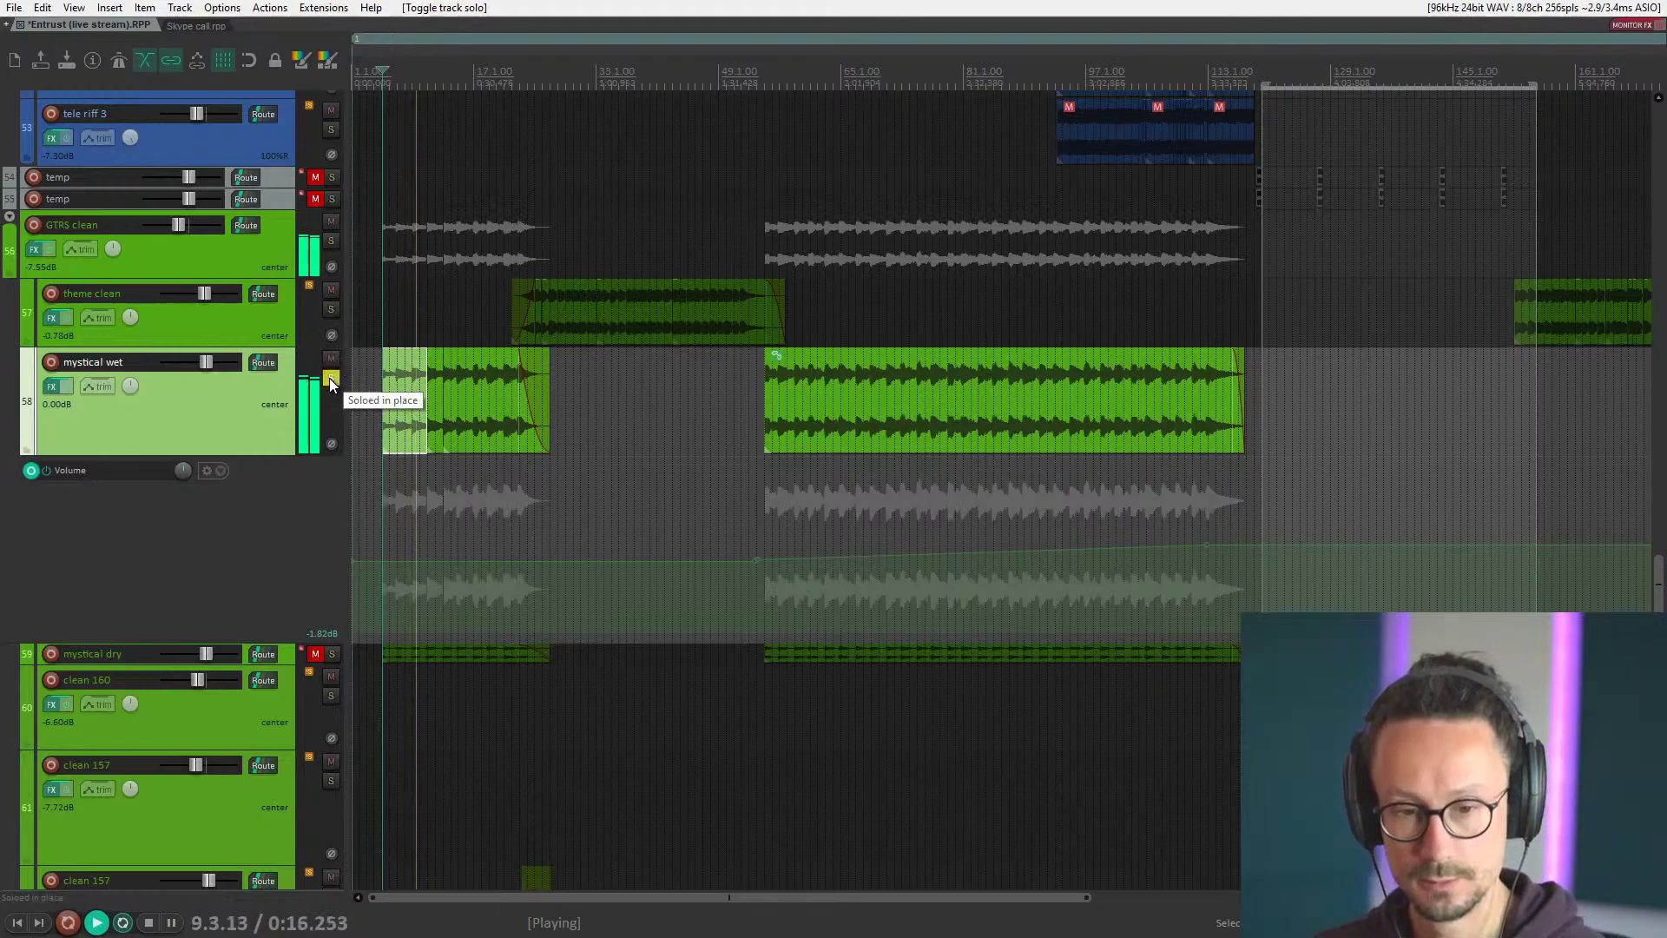
Open the mystical wet FX chain, stop playback, and view each plugin in order from Slate Digital Virtual Channel to Crystallizer.
click(52, 387)
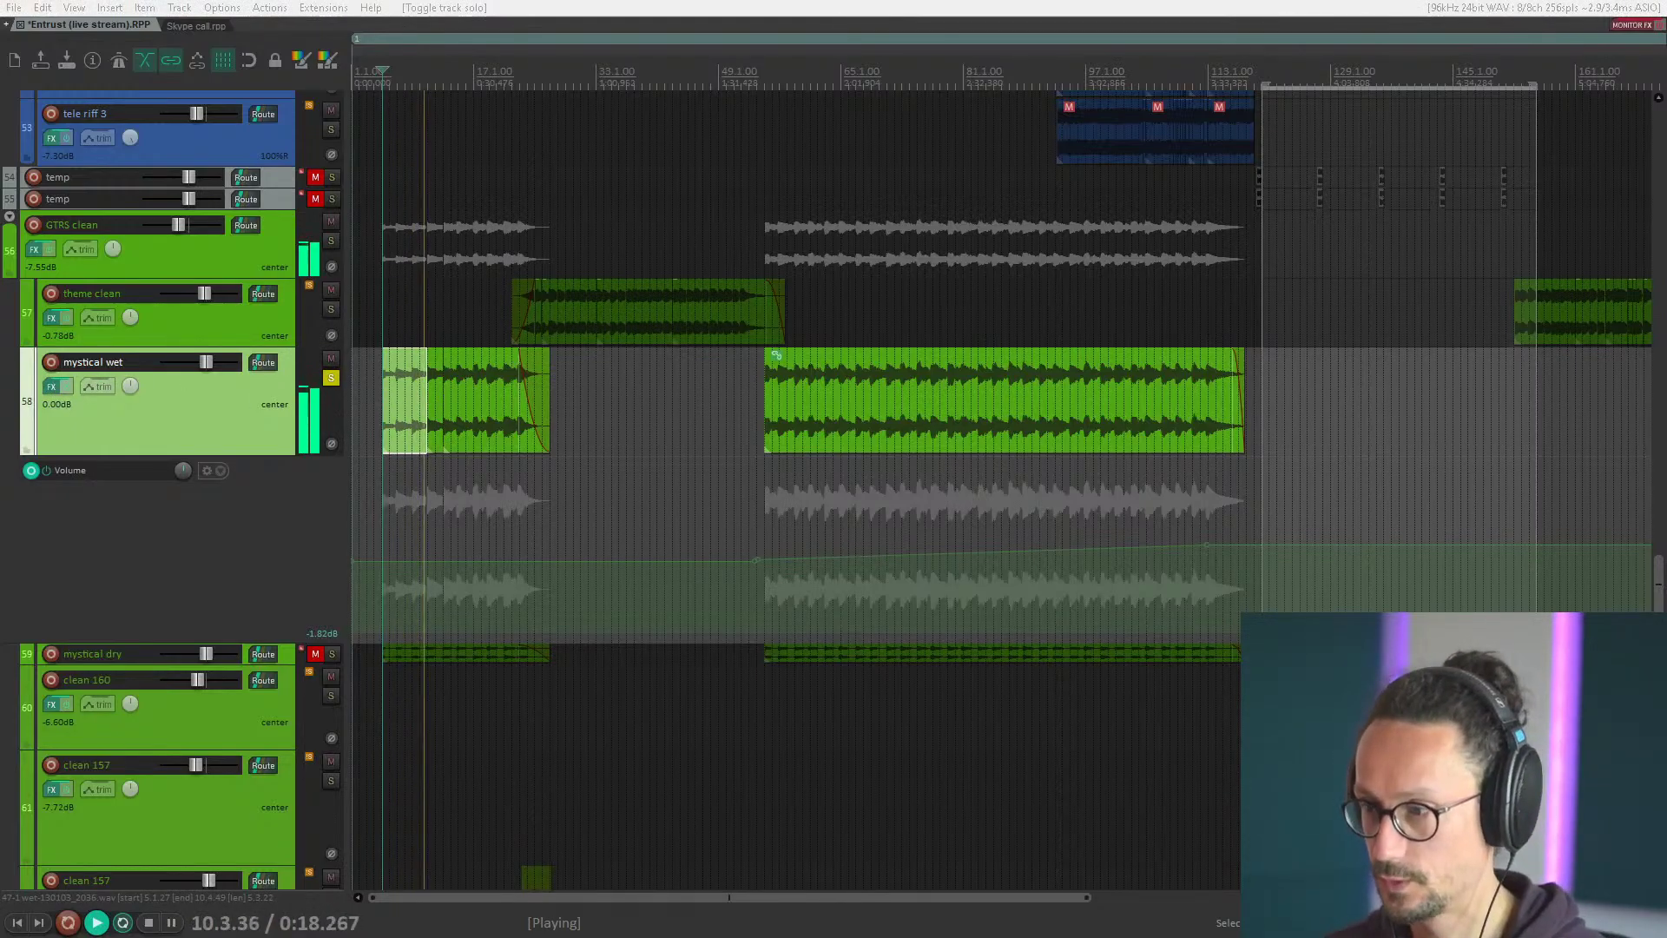
key(space)
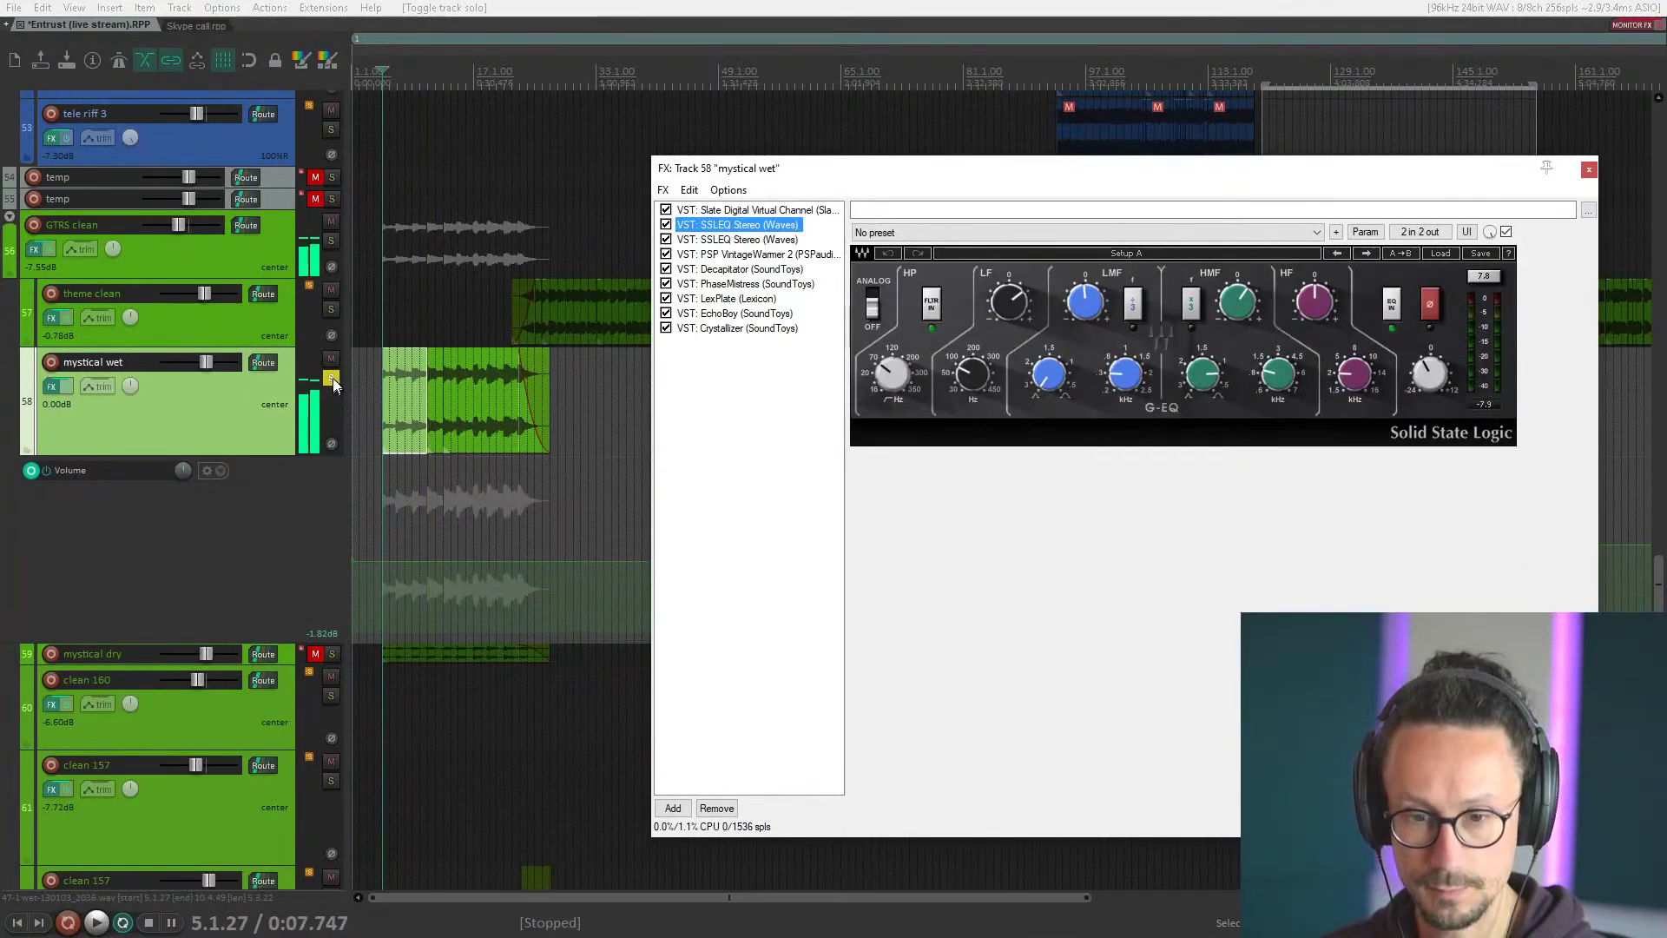
click(707, 211)
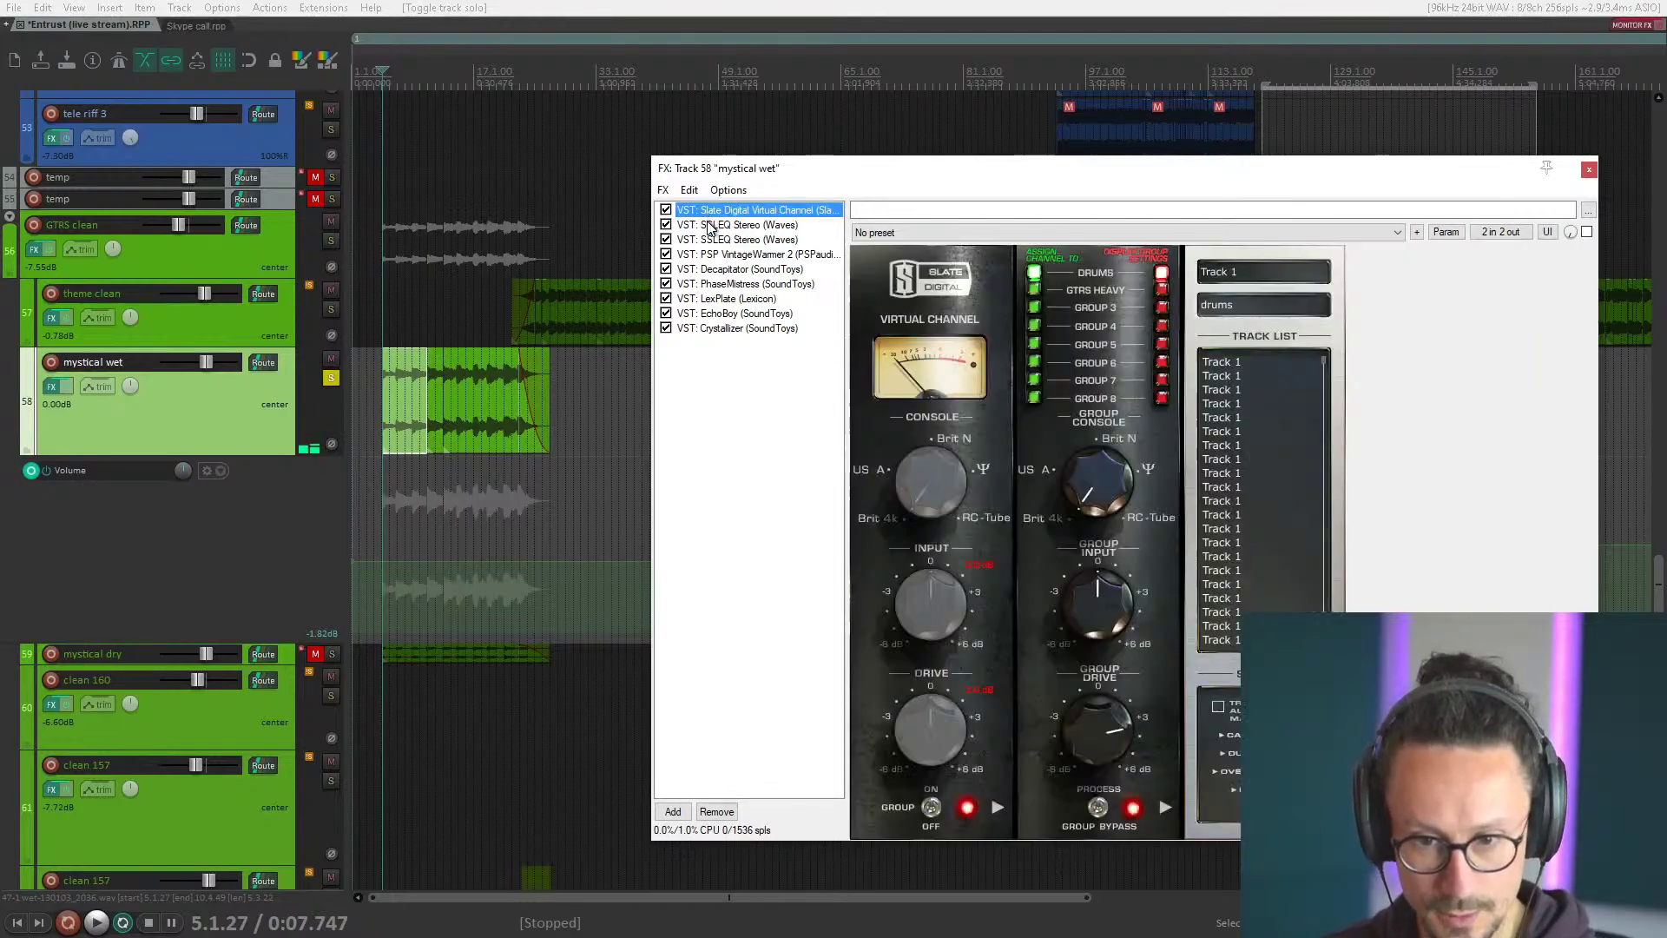
click(710, 225)
click(709, 240)
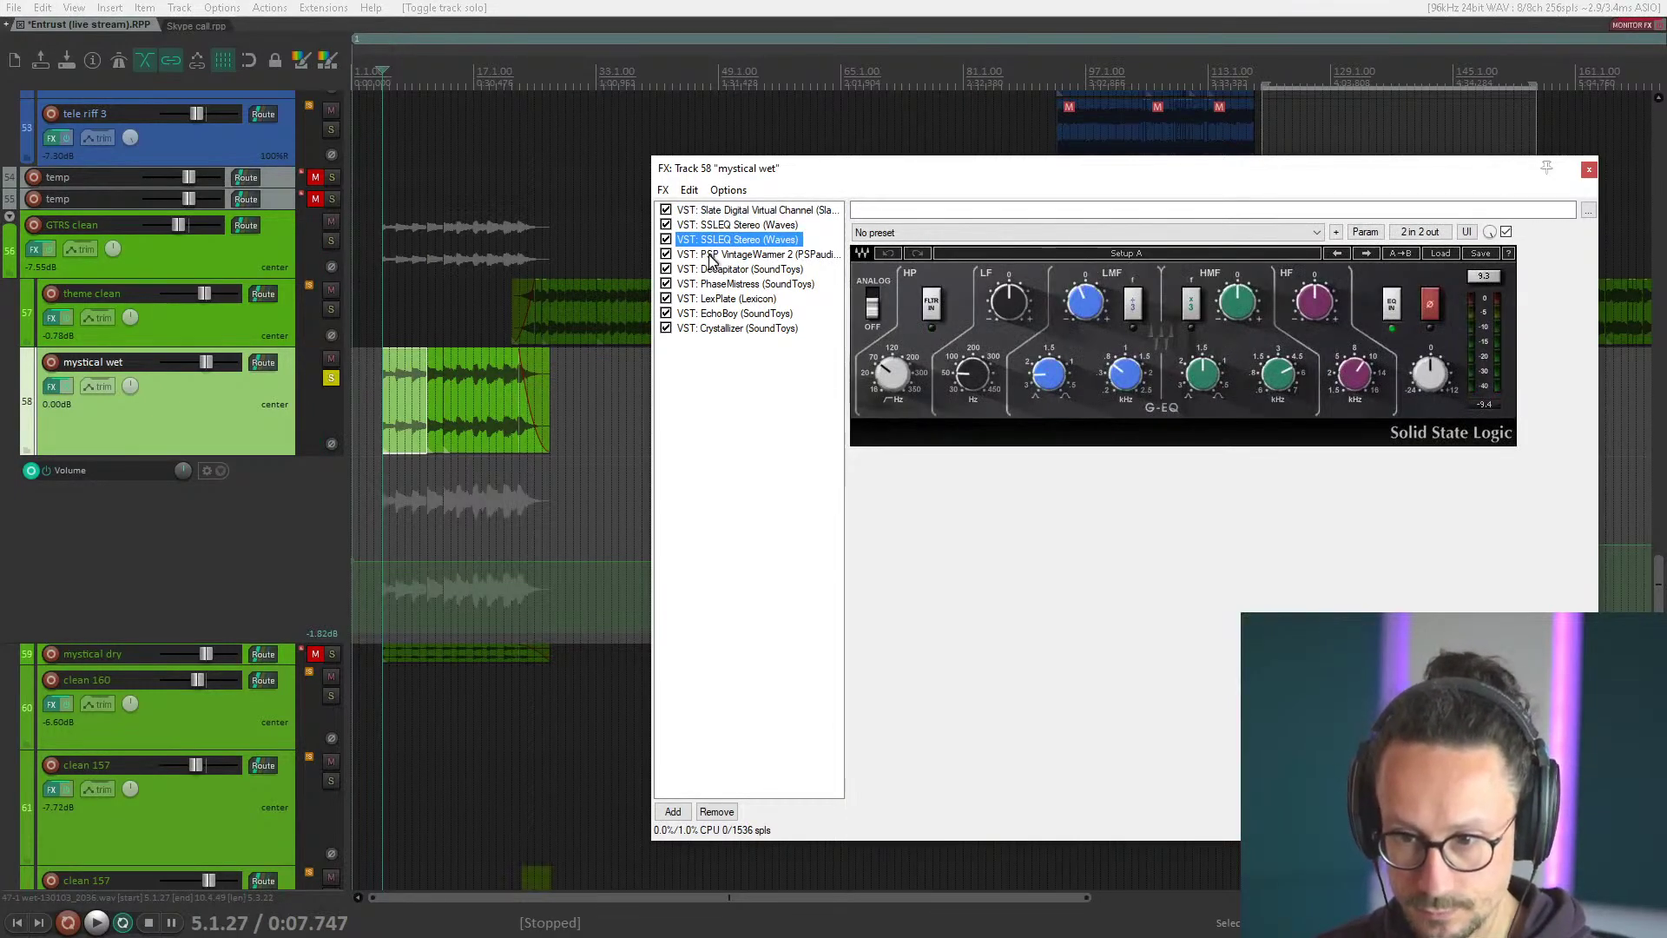
click(710, 255)
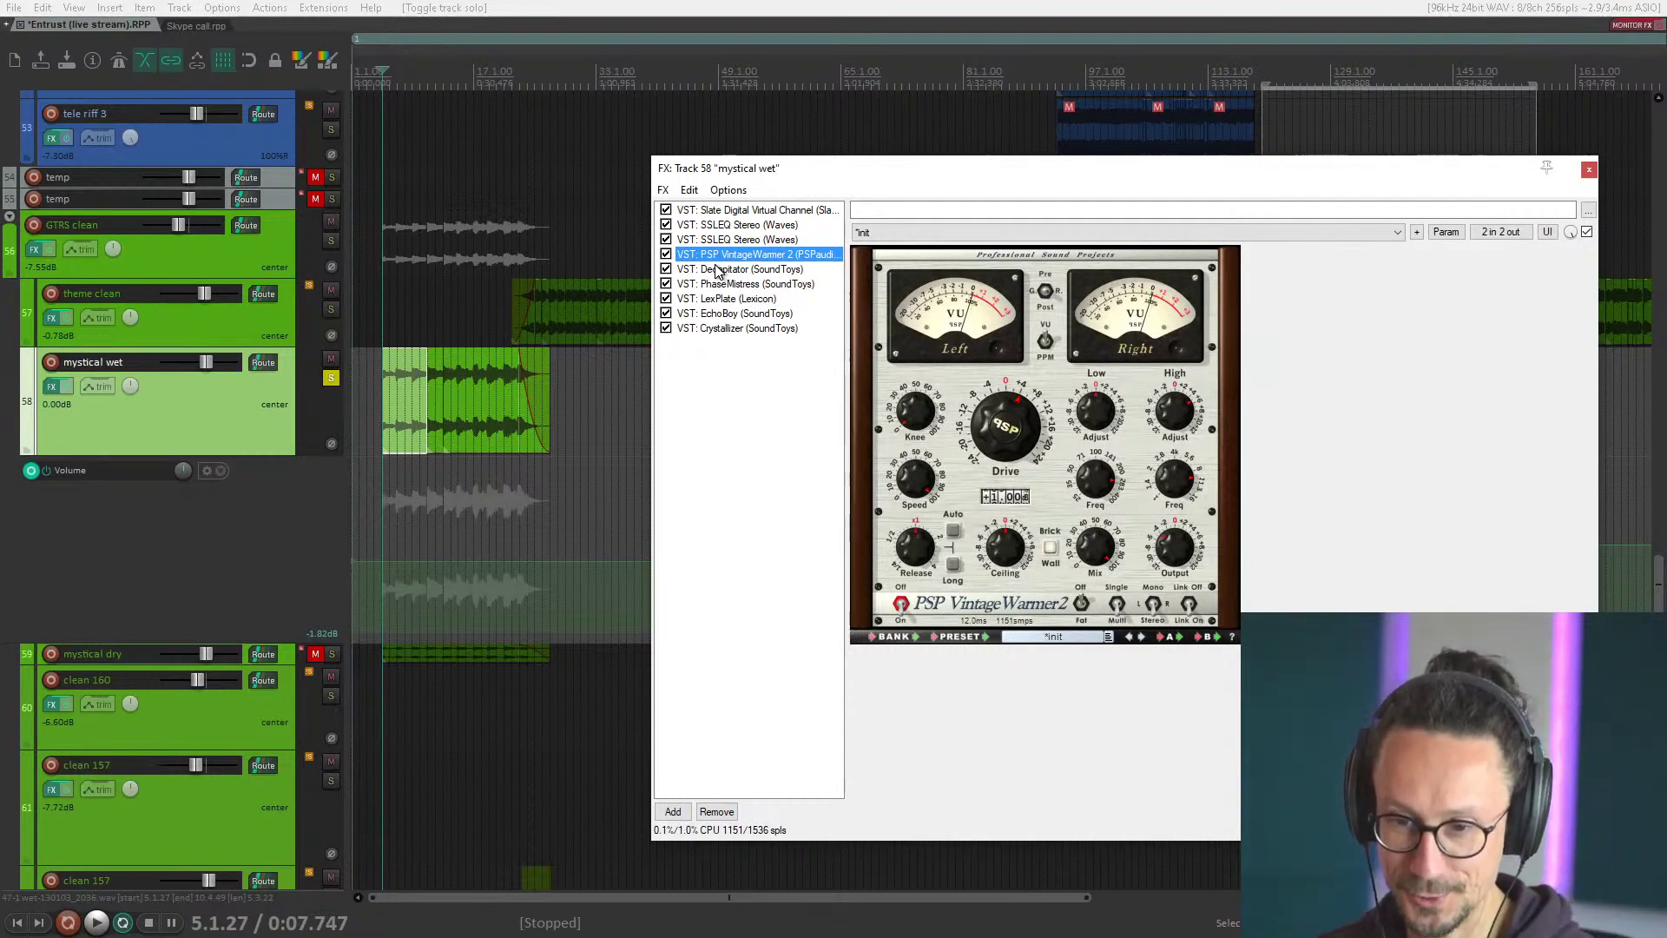
click(719, 270)
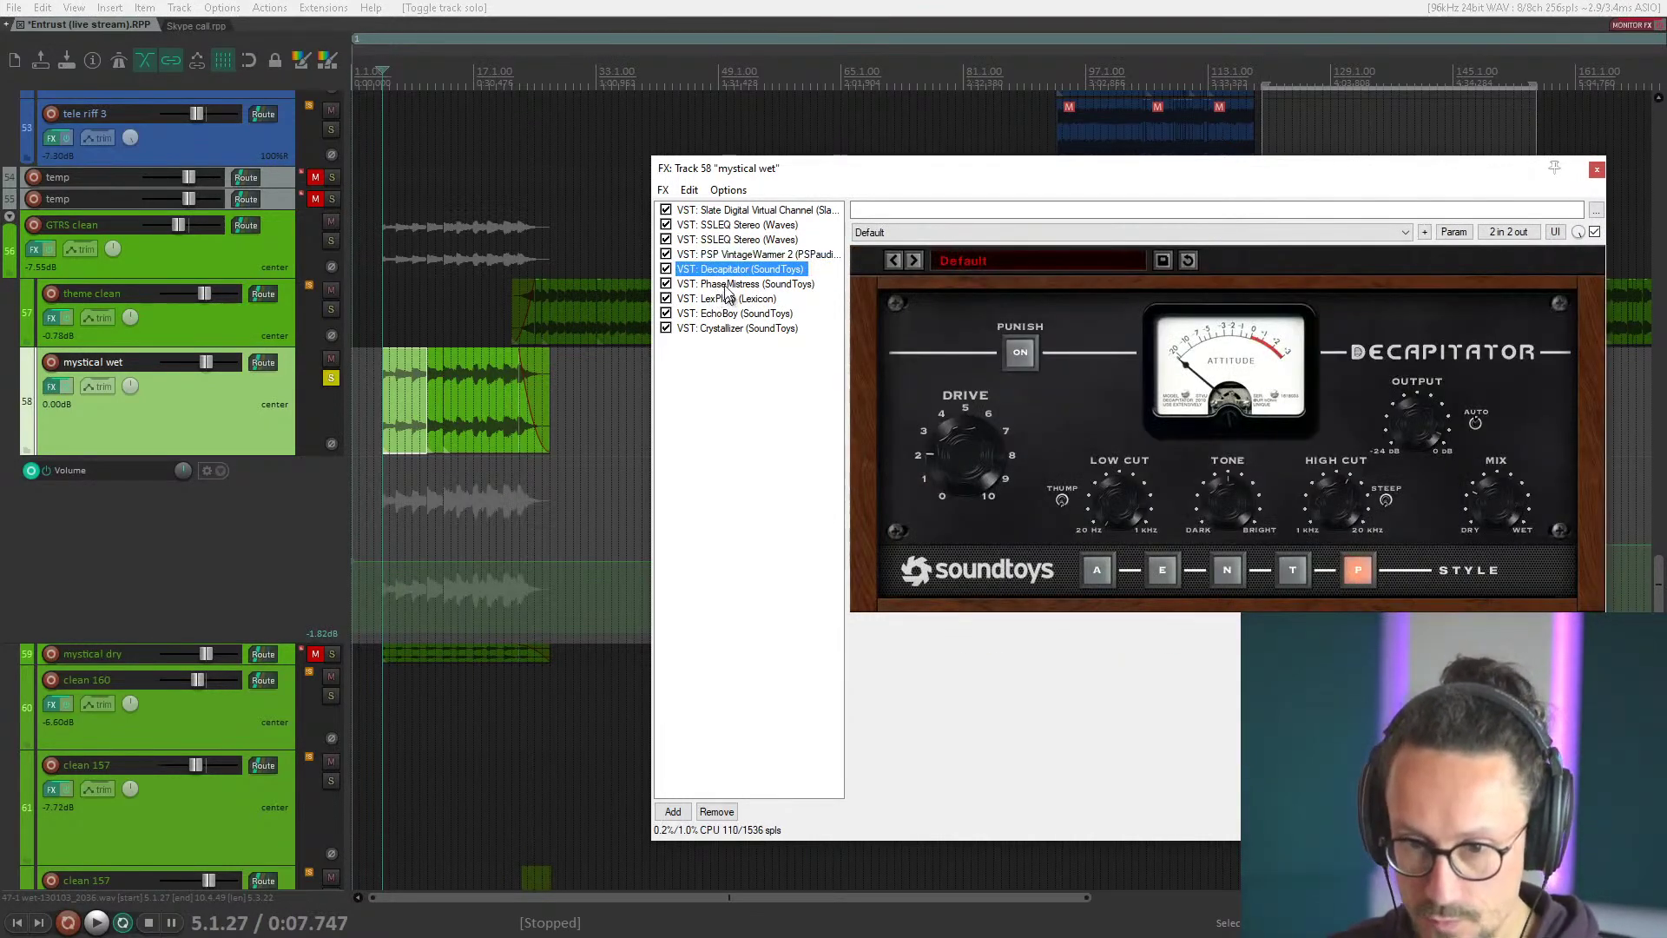
click(726, 285)
click(721, 298)
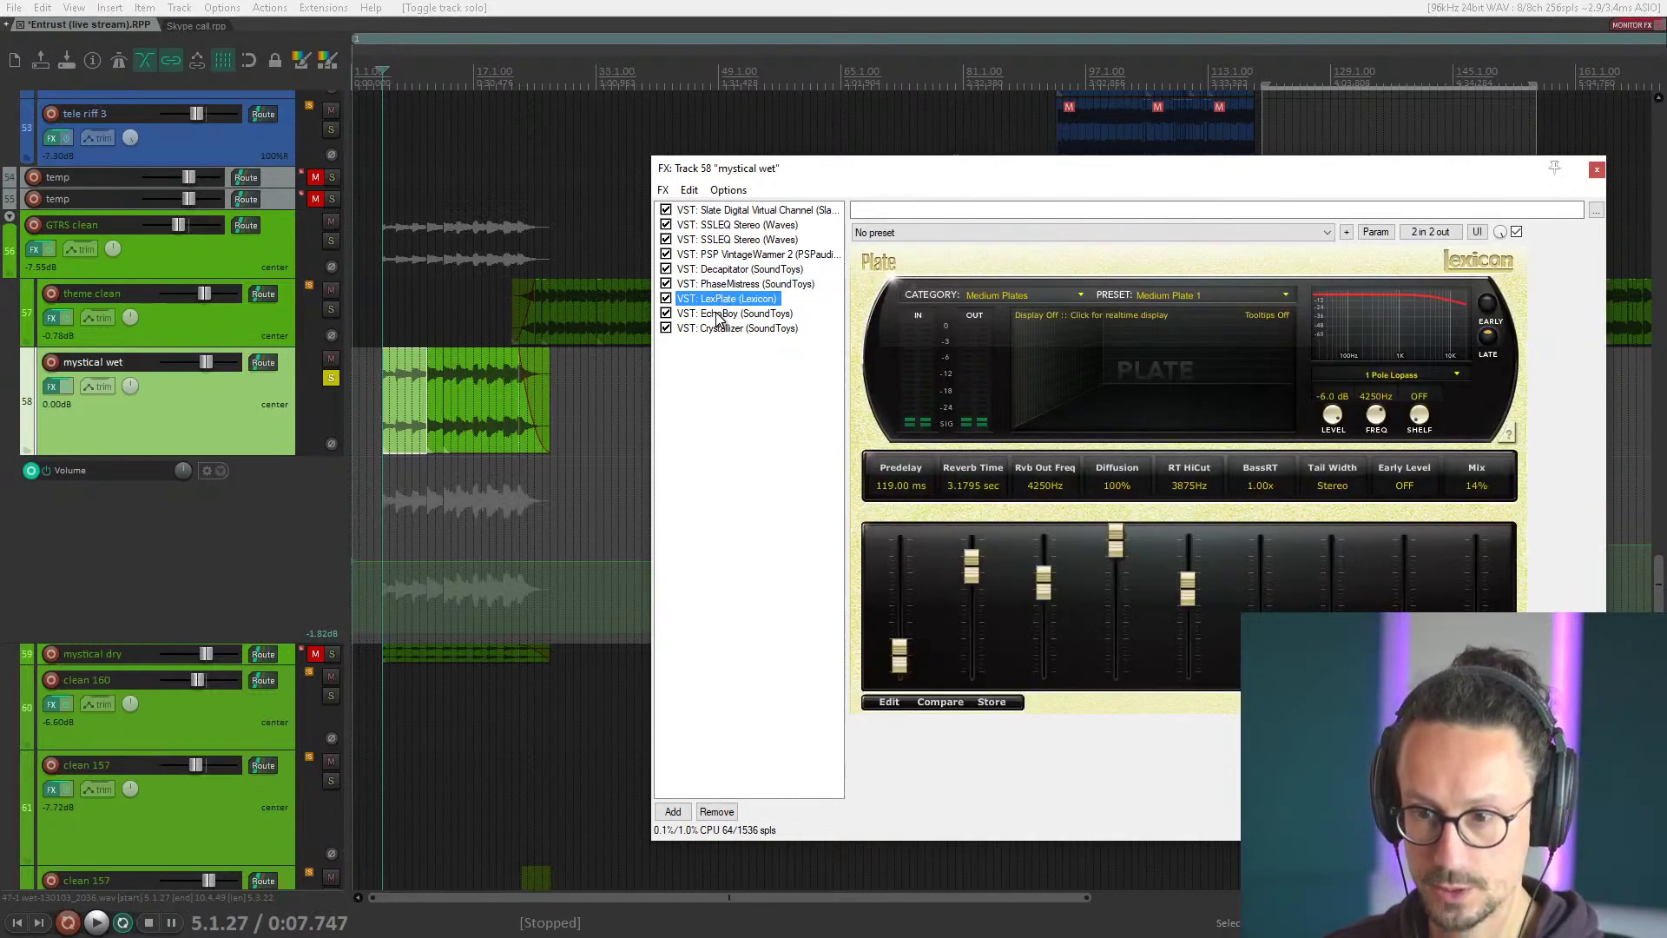
click(719, 314)
click(712, 328)
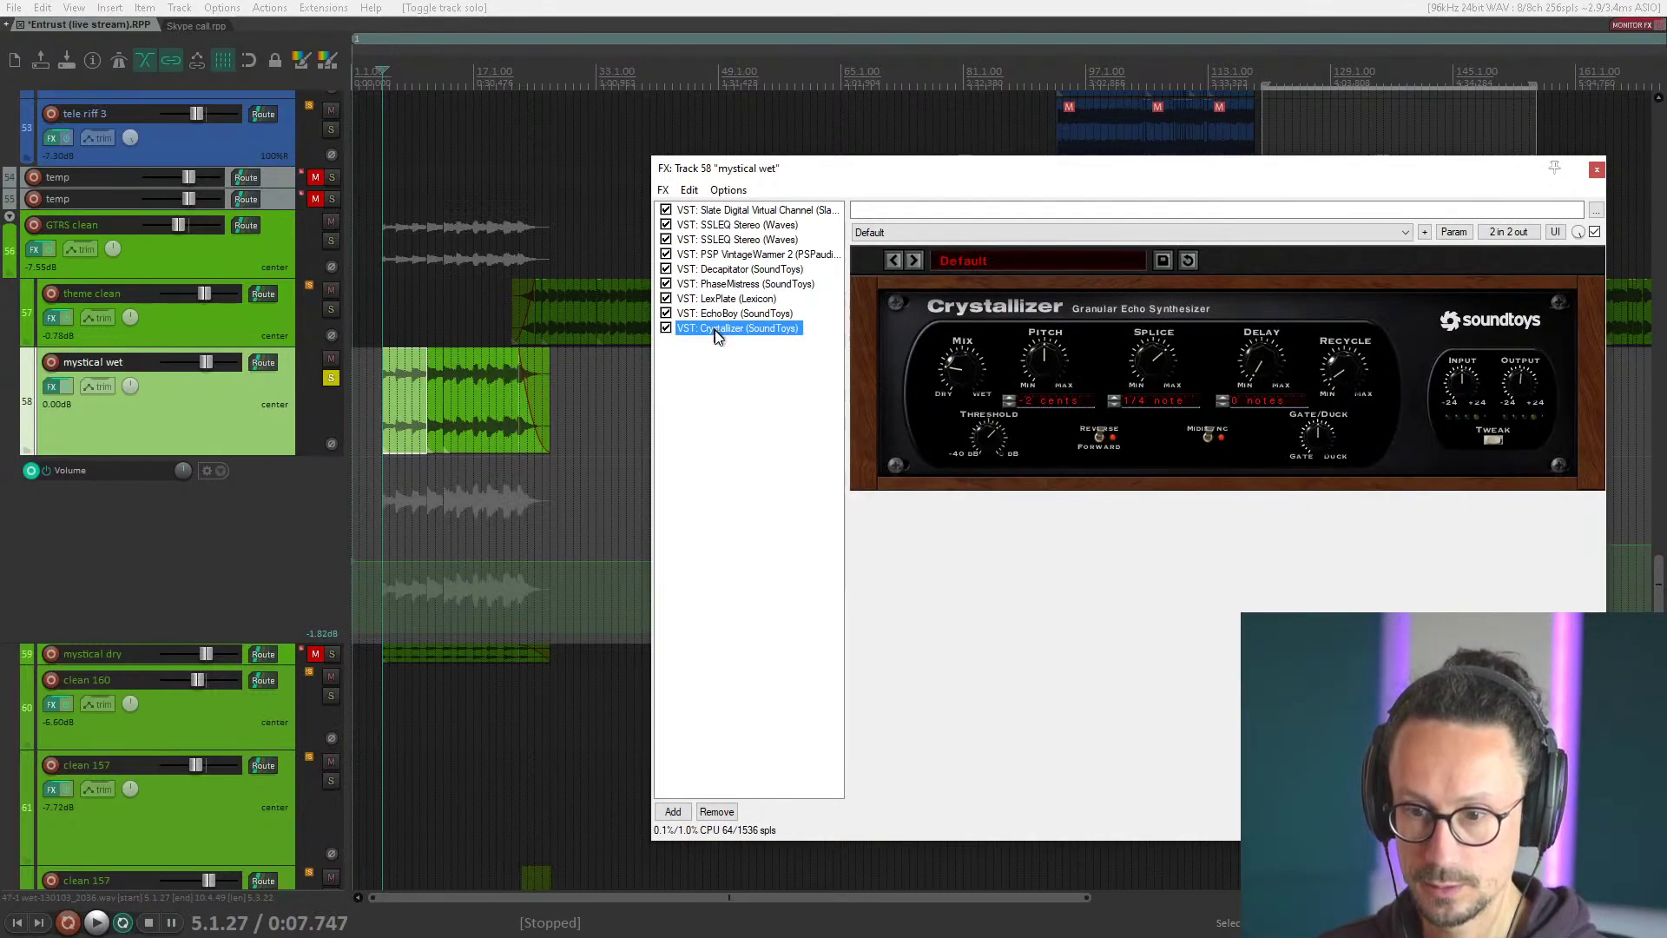
Bypass the whole mystical wet FX chain, play the dry sound from bar 5, stop, and re-enable the chain.
click(67, 384)
key(space)
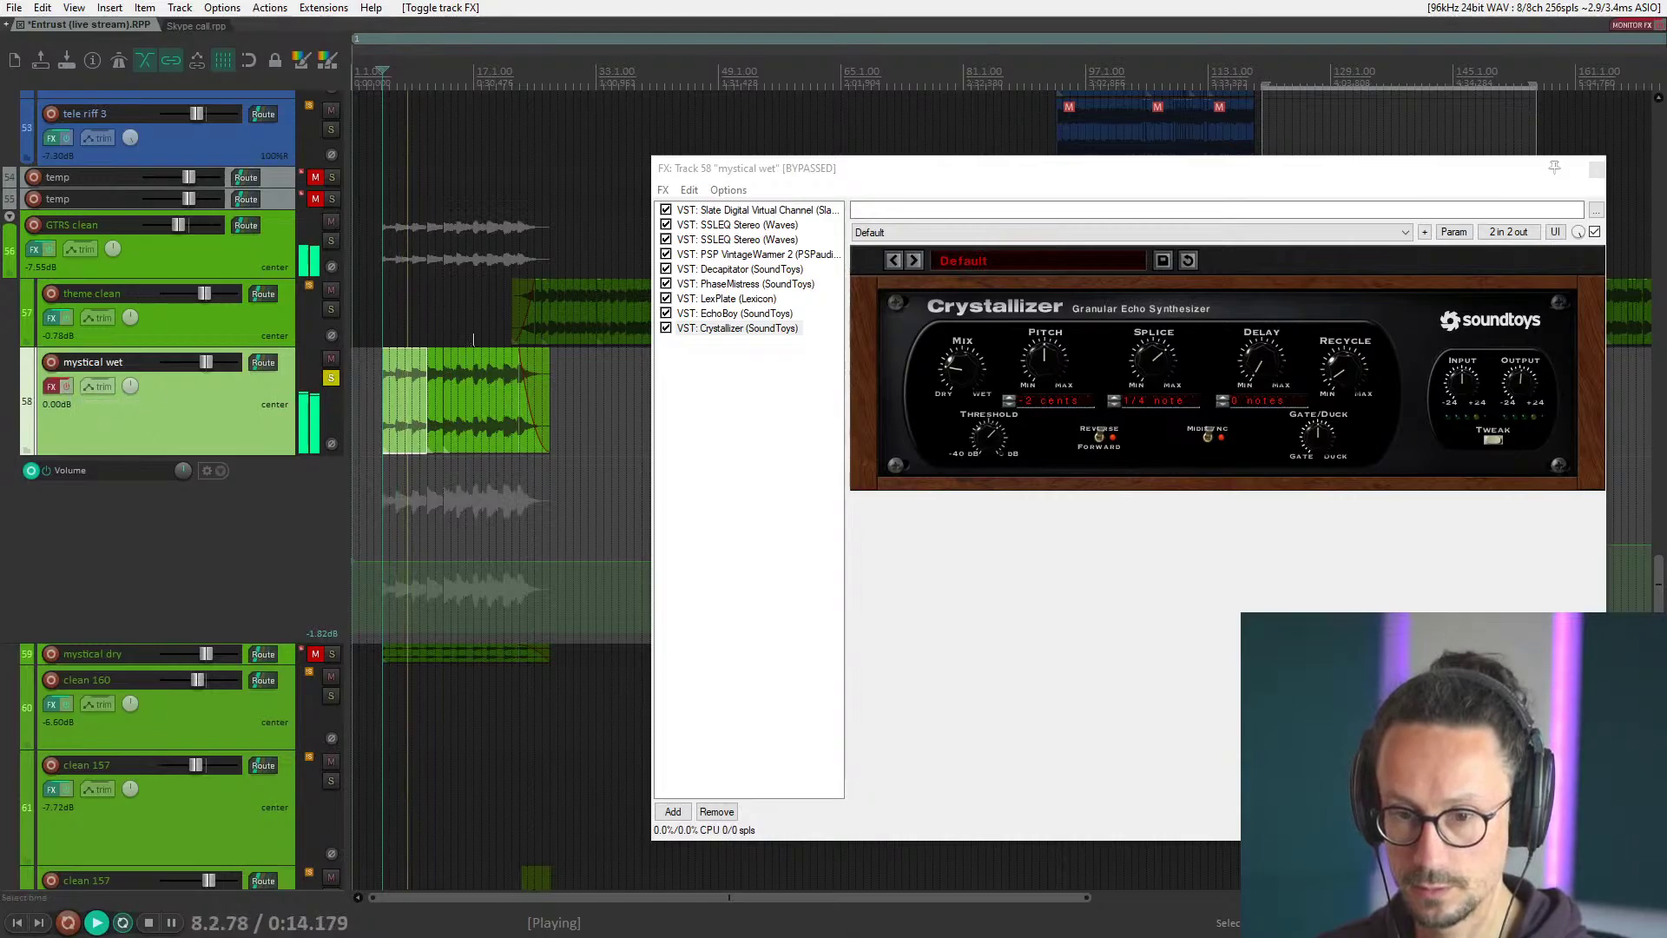
key(space)
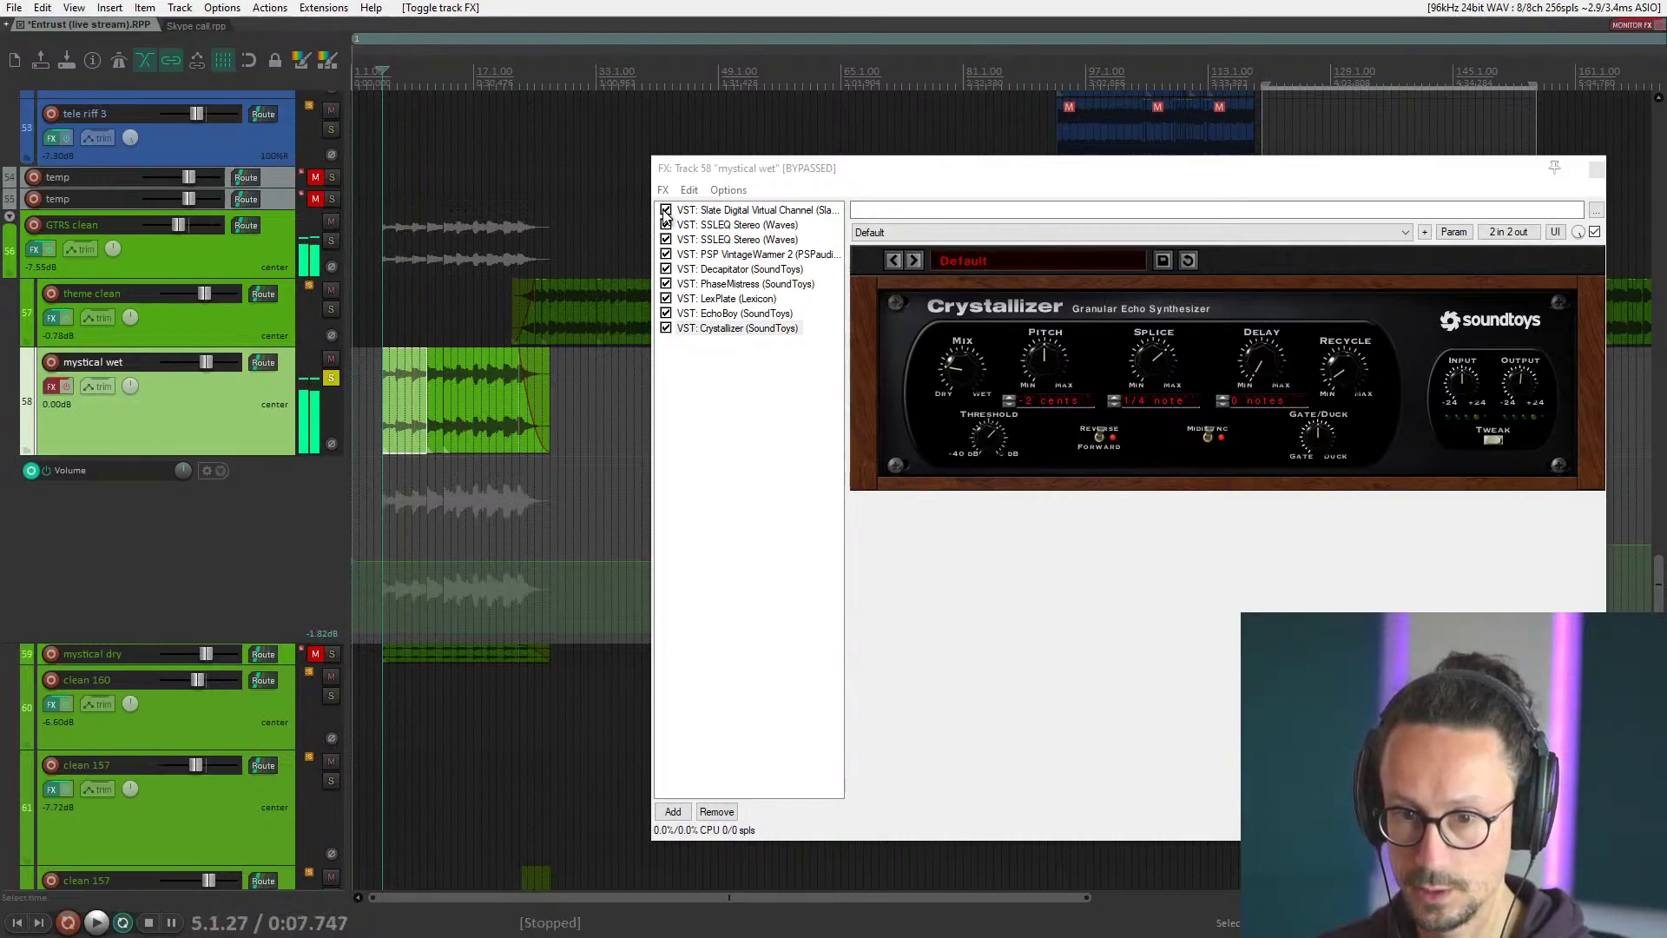
ctrl+click(51, 385)
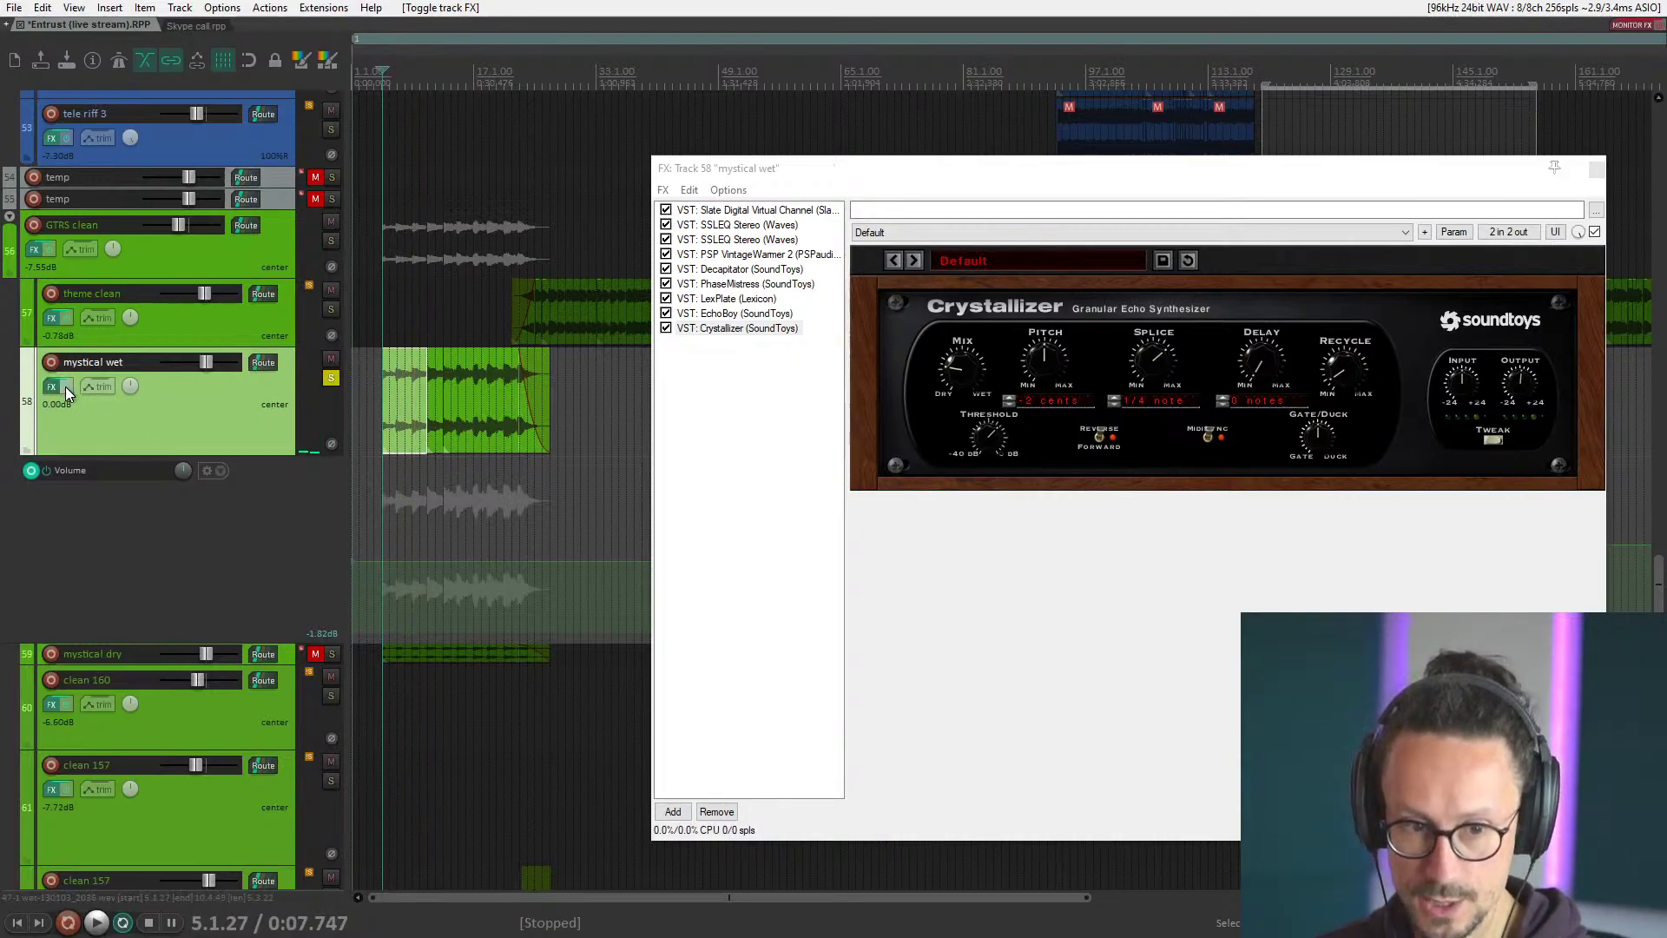
Show PhaseMistress, bypass LexPlate, EchoBoy and Crystallizer, and audition mystical wet without them from bar 5, stopping afterward.
click(721, 283)
click(666, 298)
click(666, 312)
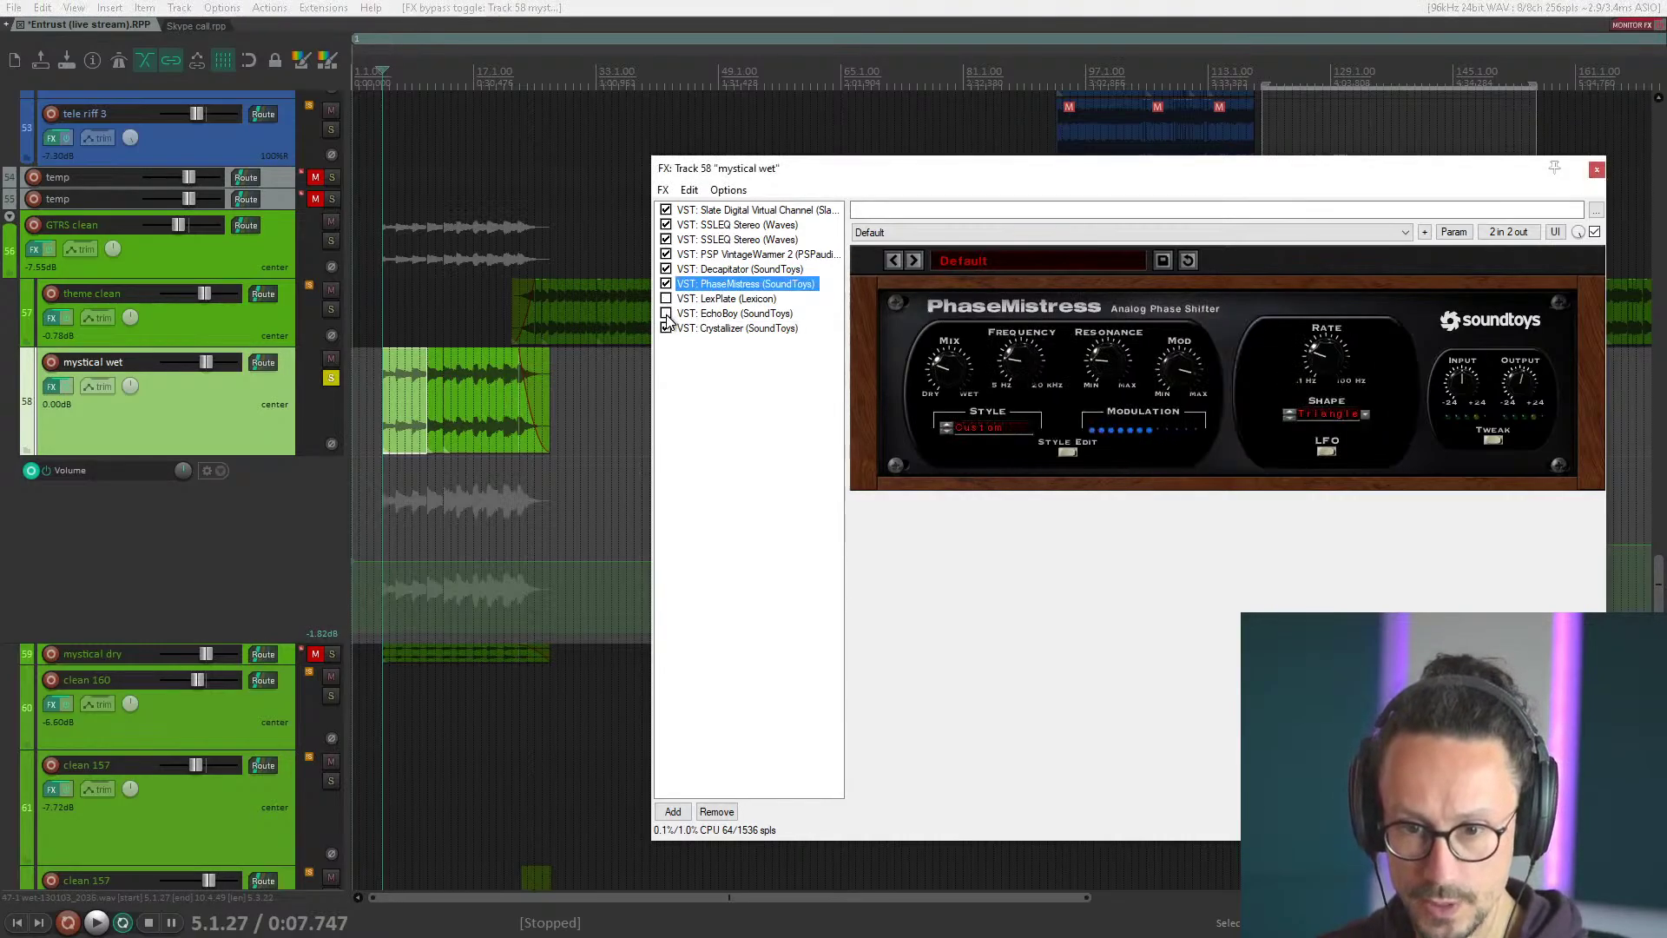
click(666, 328)
key(space)
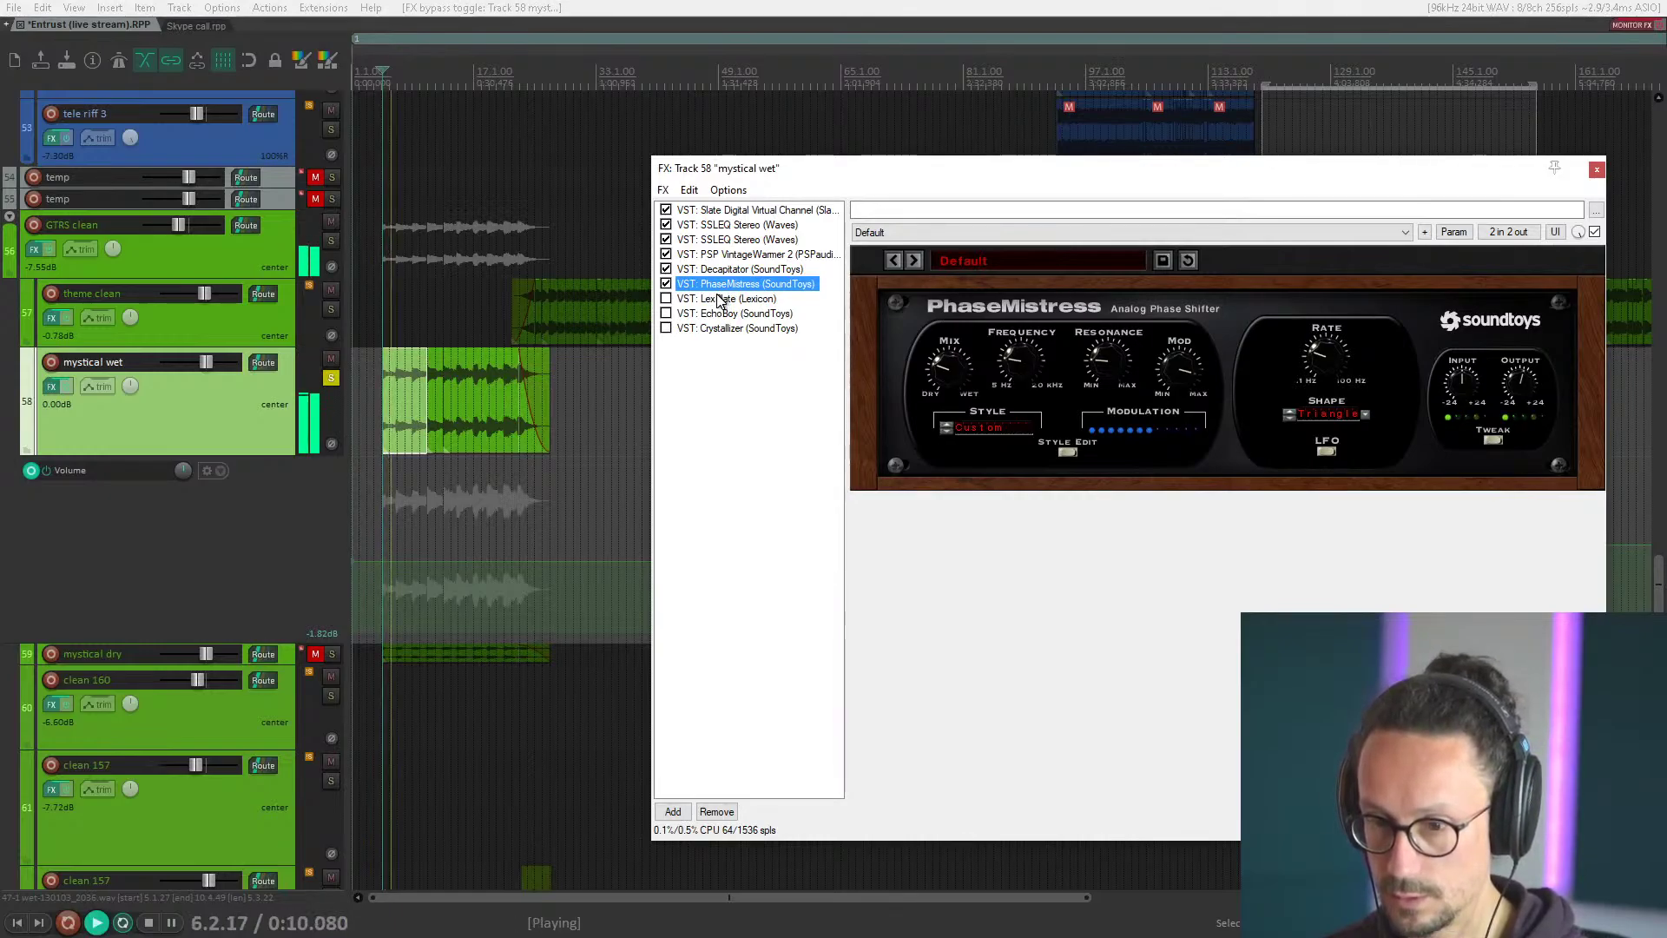
key(space)
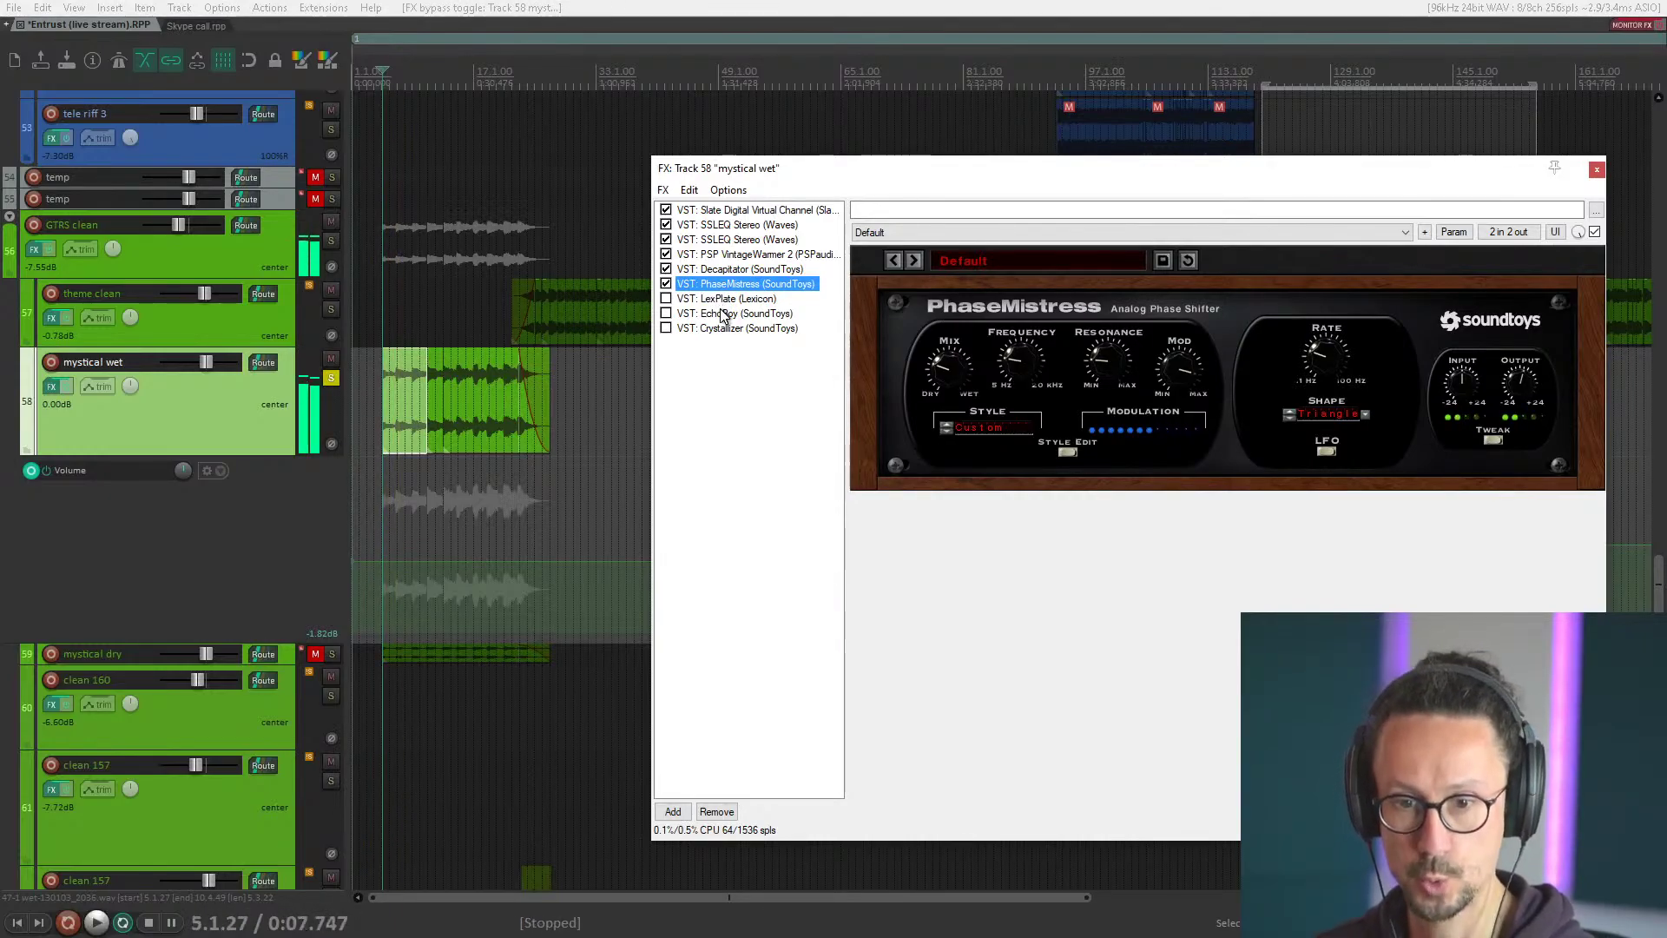
Re-enable LexPlate on mystical wet, shift the FX window slightly, and audition the track from bar 5, stopping afterward.
click(724, 300)
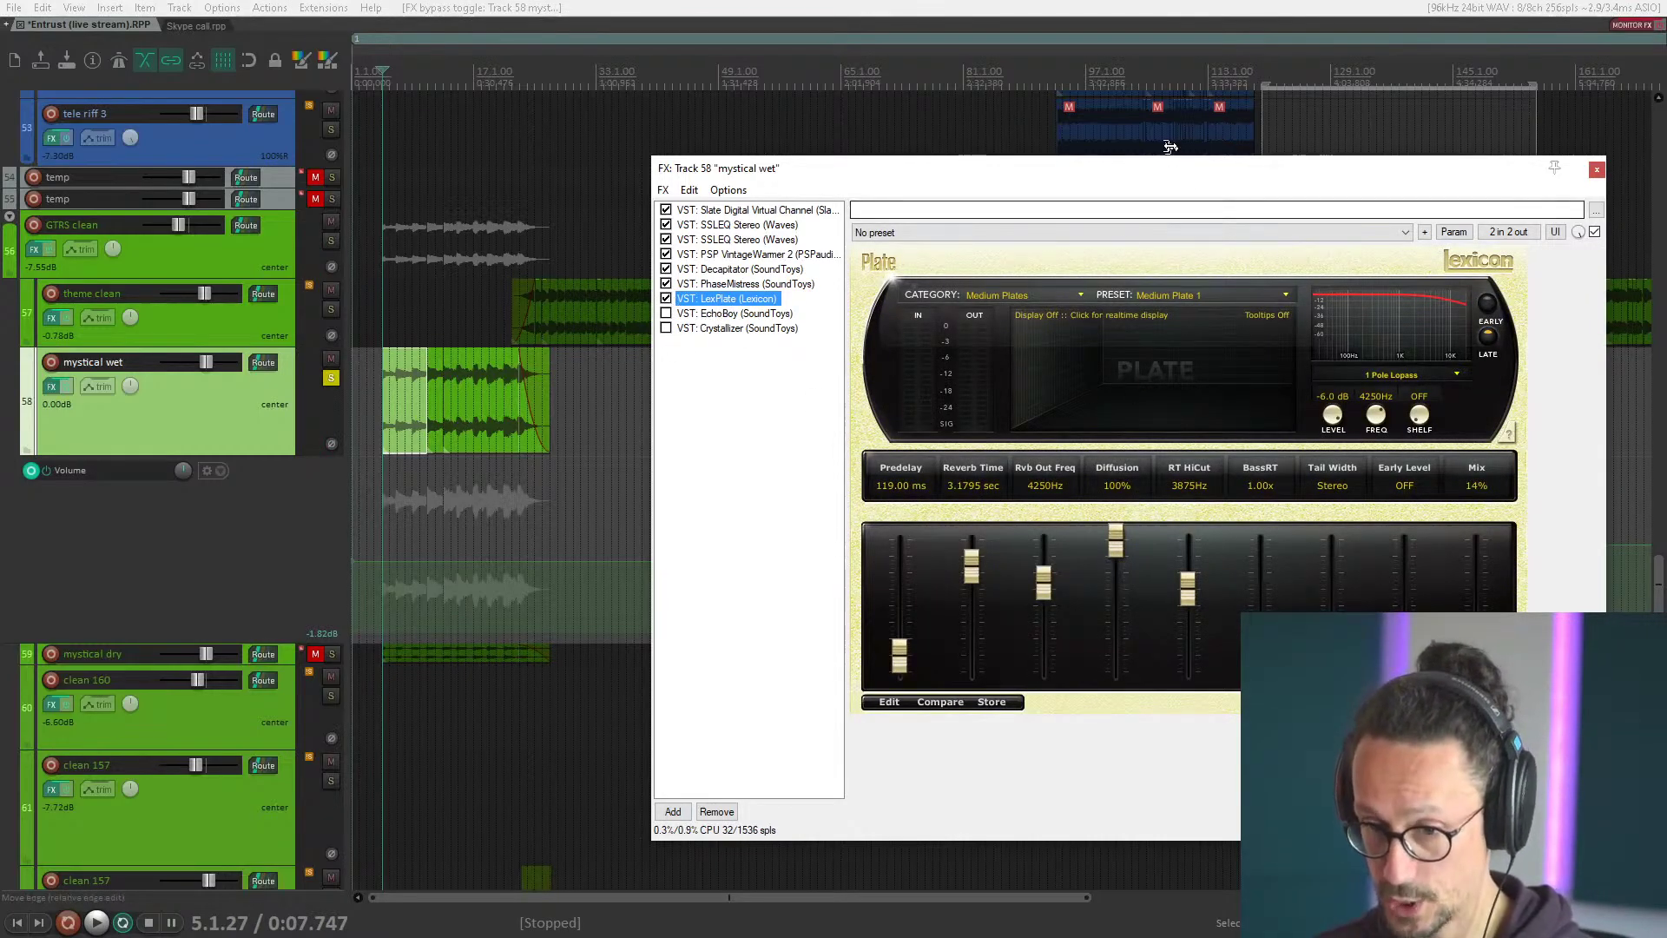
drag(1147, 174, 1093, 168)
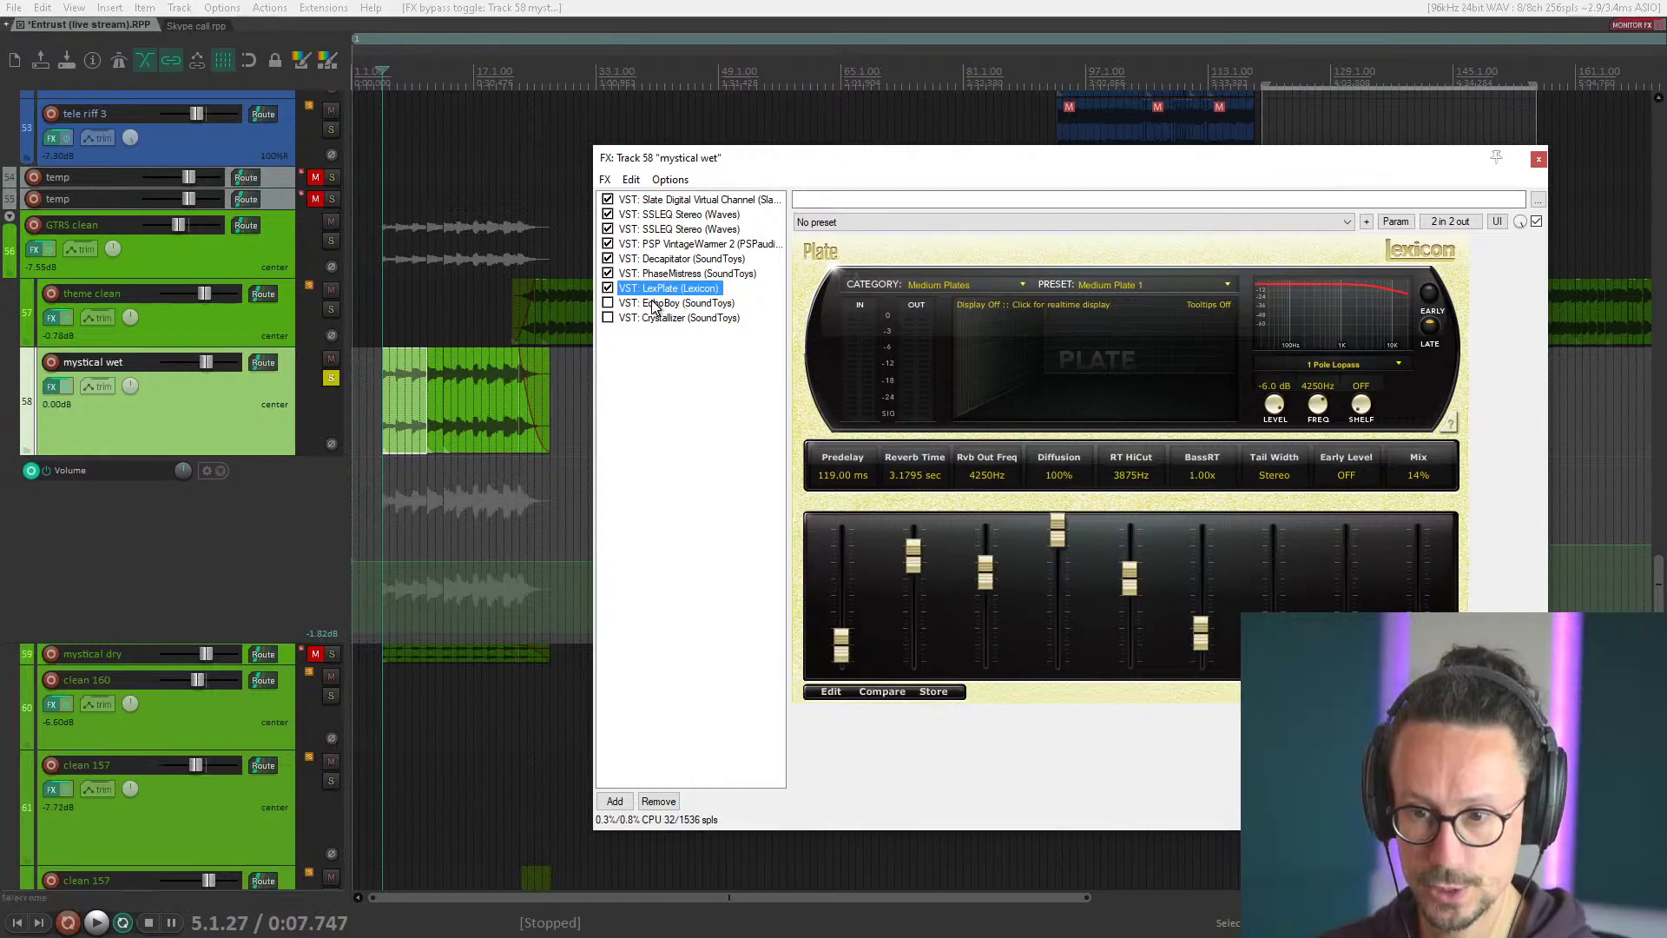
key(space)
key(space)
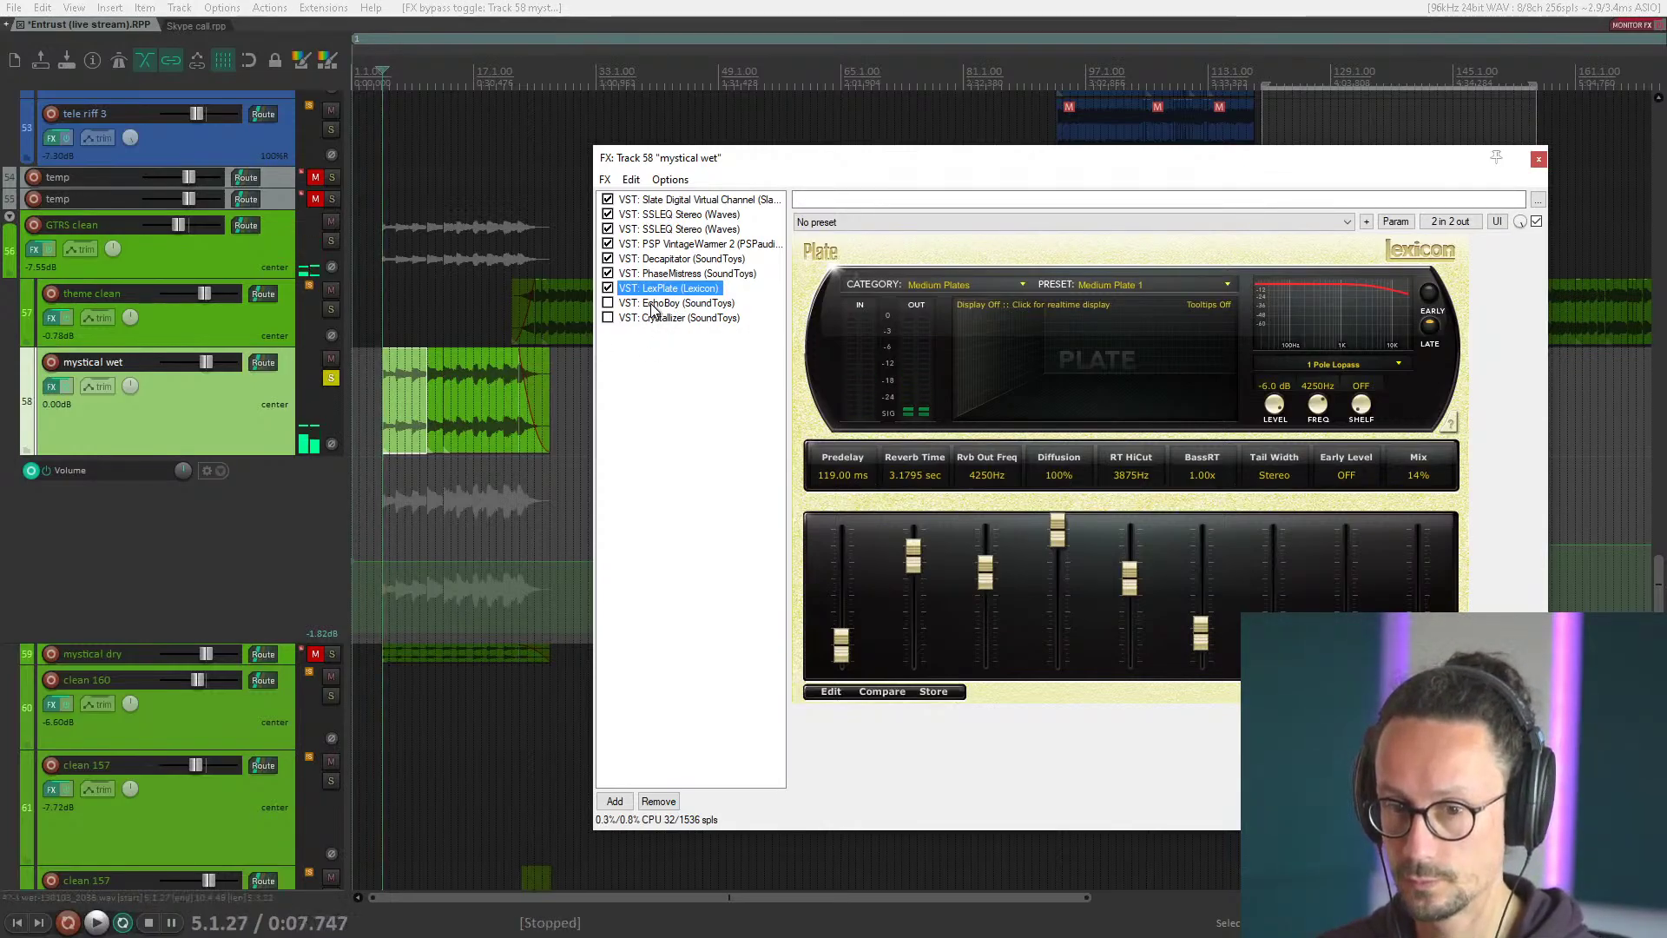
Show and re-enable EchoBoy on mystical wet, and play the track with the echo added from bar 5, stopping afterward.
click(653, 304)
click(607, 304)
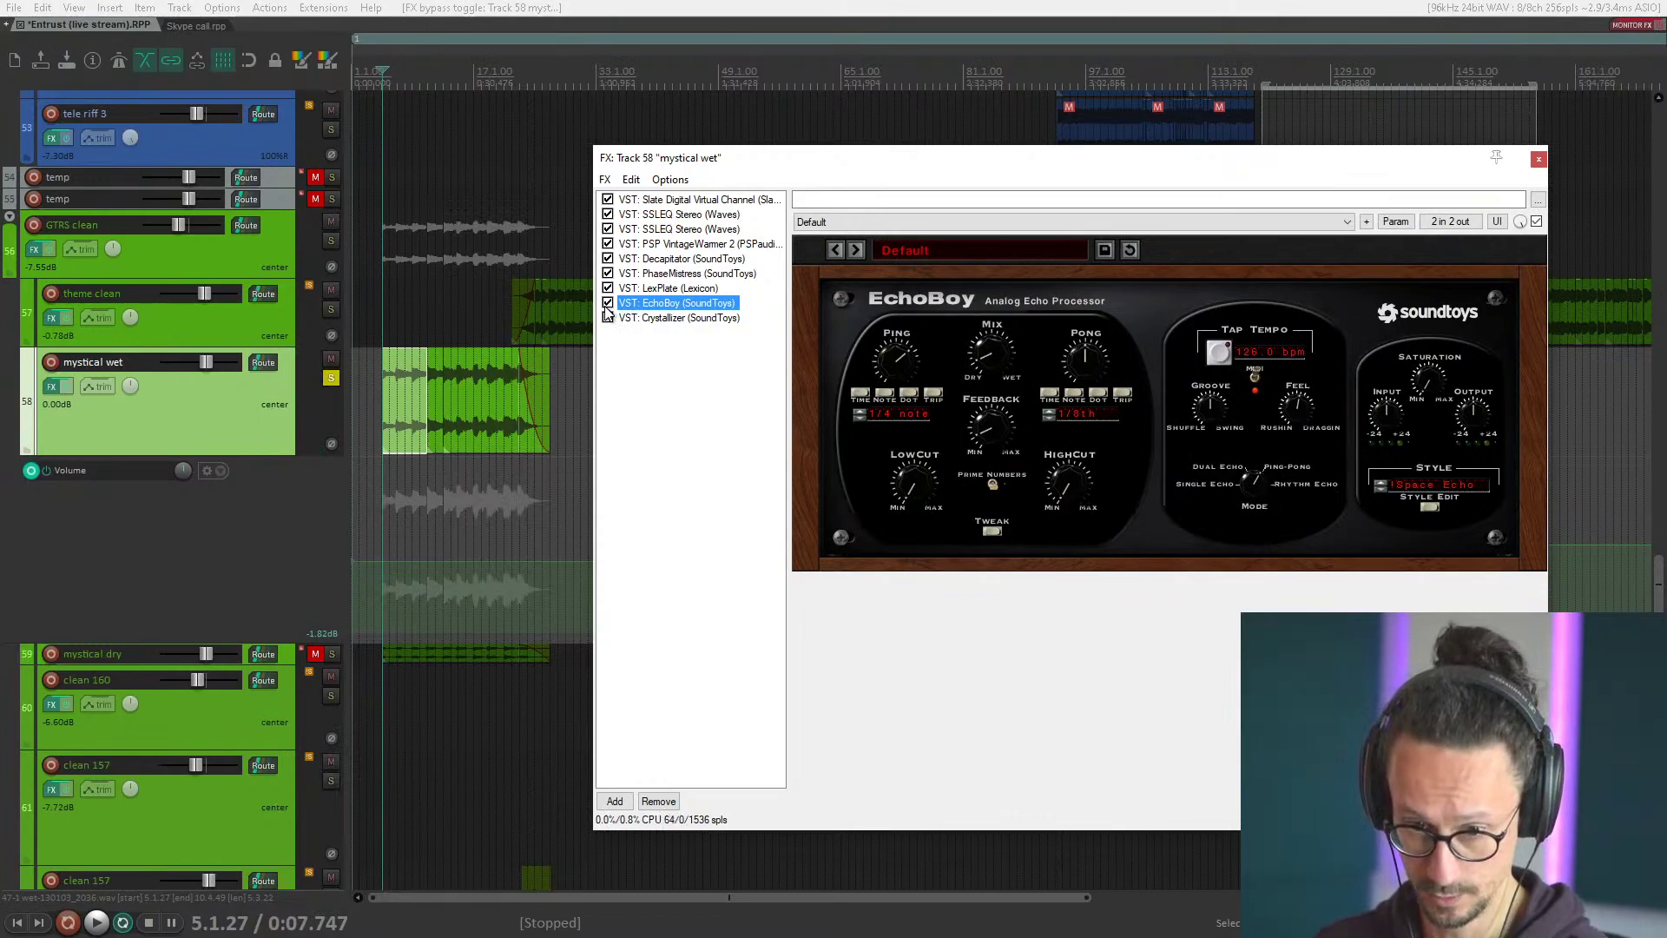
key(space)
key(space)
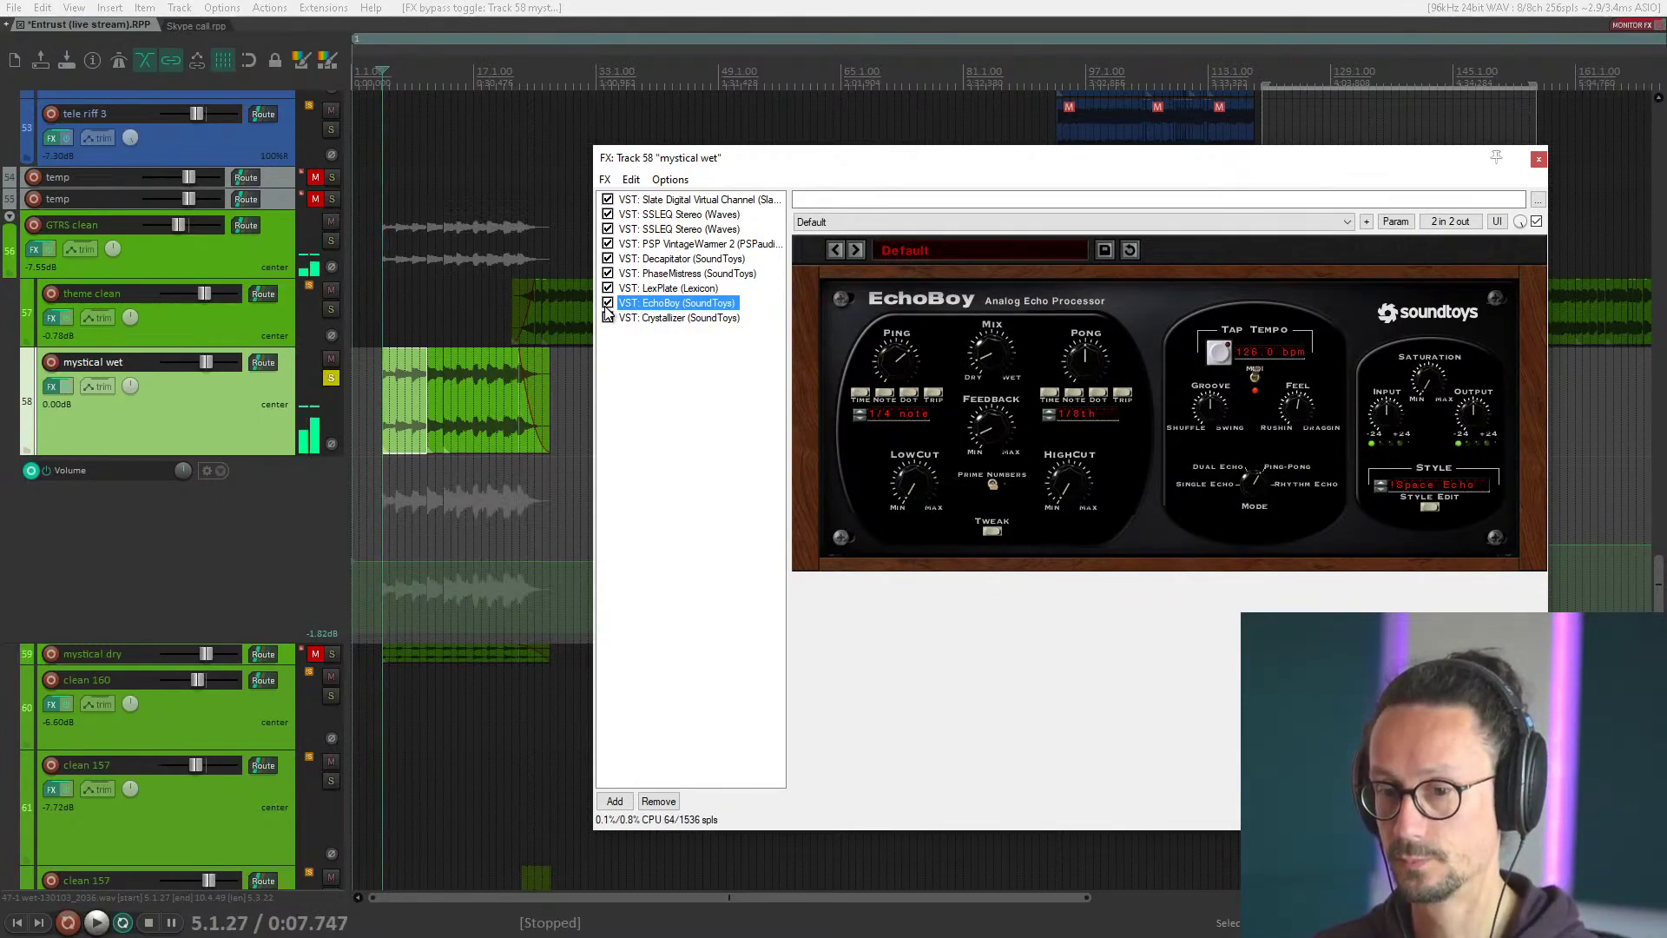
Look through EchoBoy's list of echo styles, keep Space Echo, and reveal the style editing controls with EQ, diffusion, wobble and saturation.
click(607, 318)
click(1433, 484)
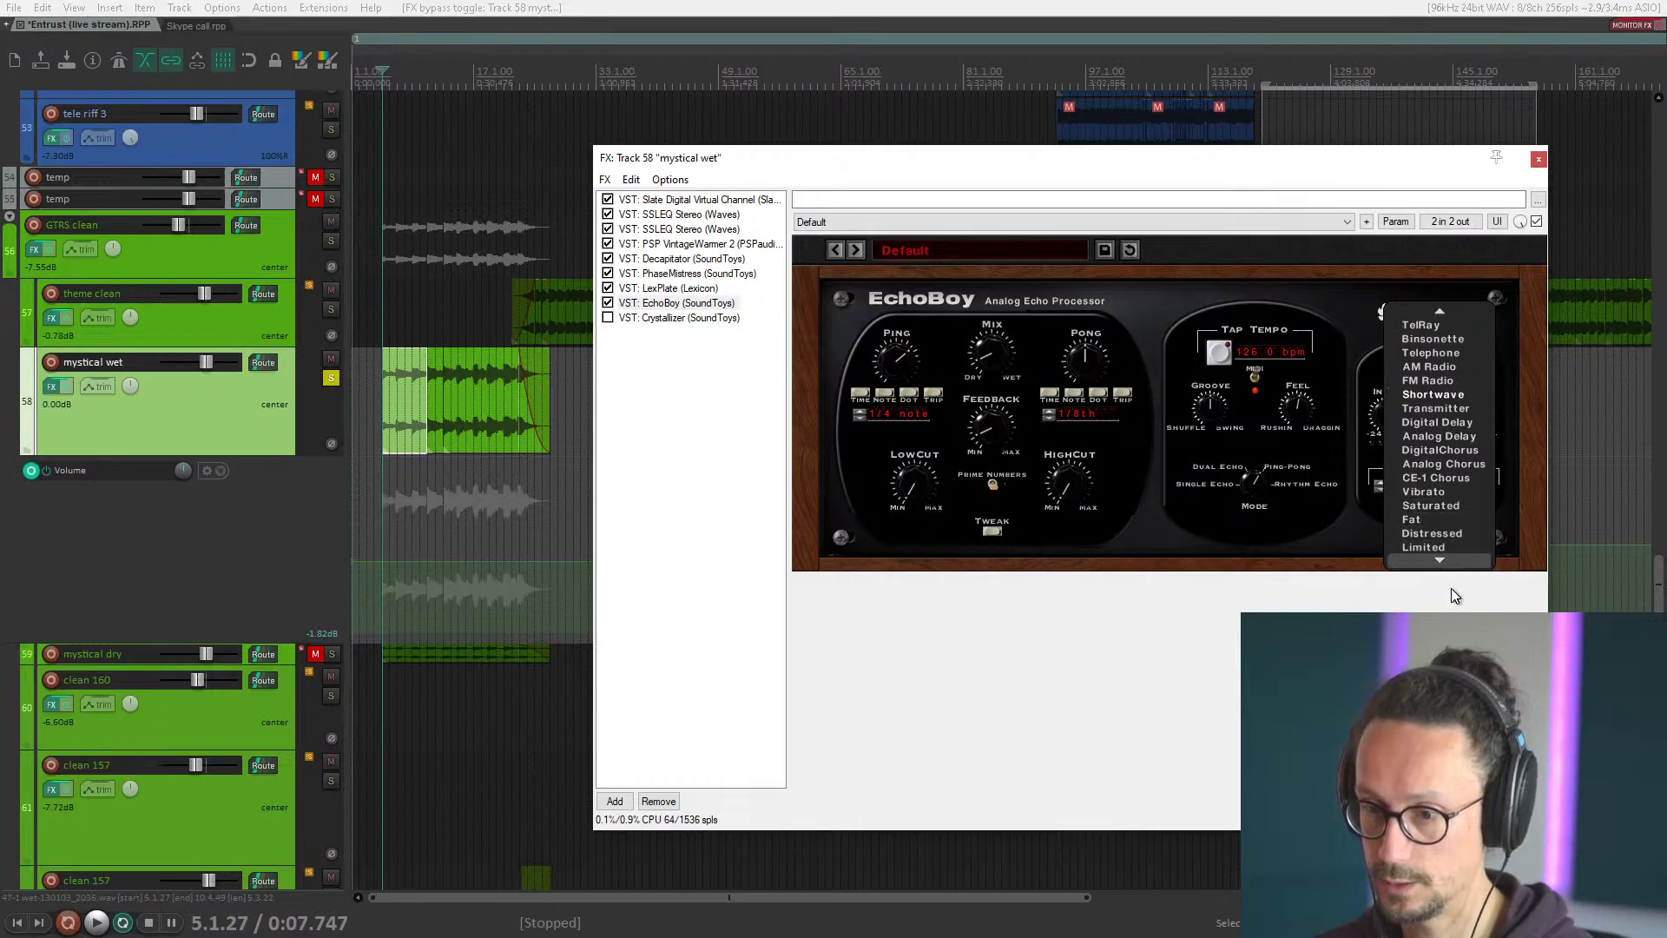
click(1433, 570)
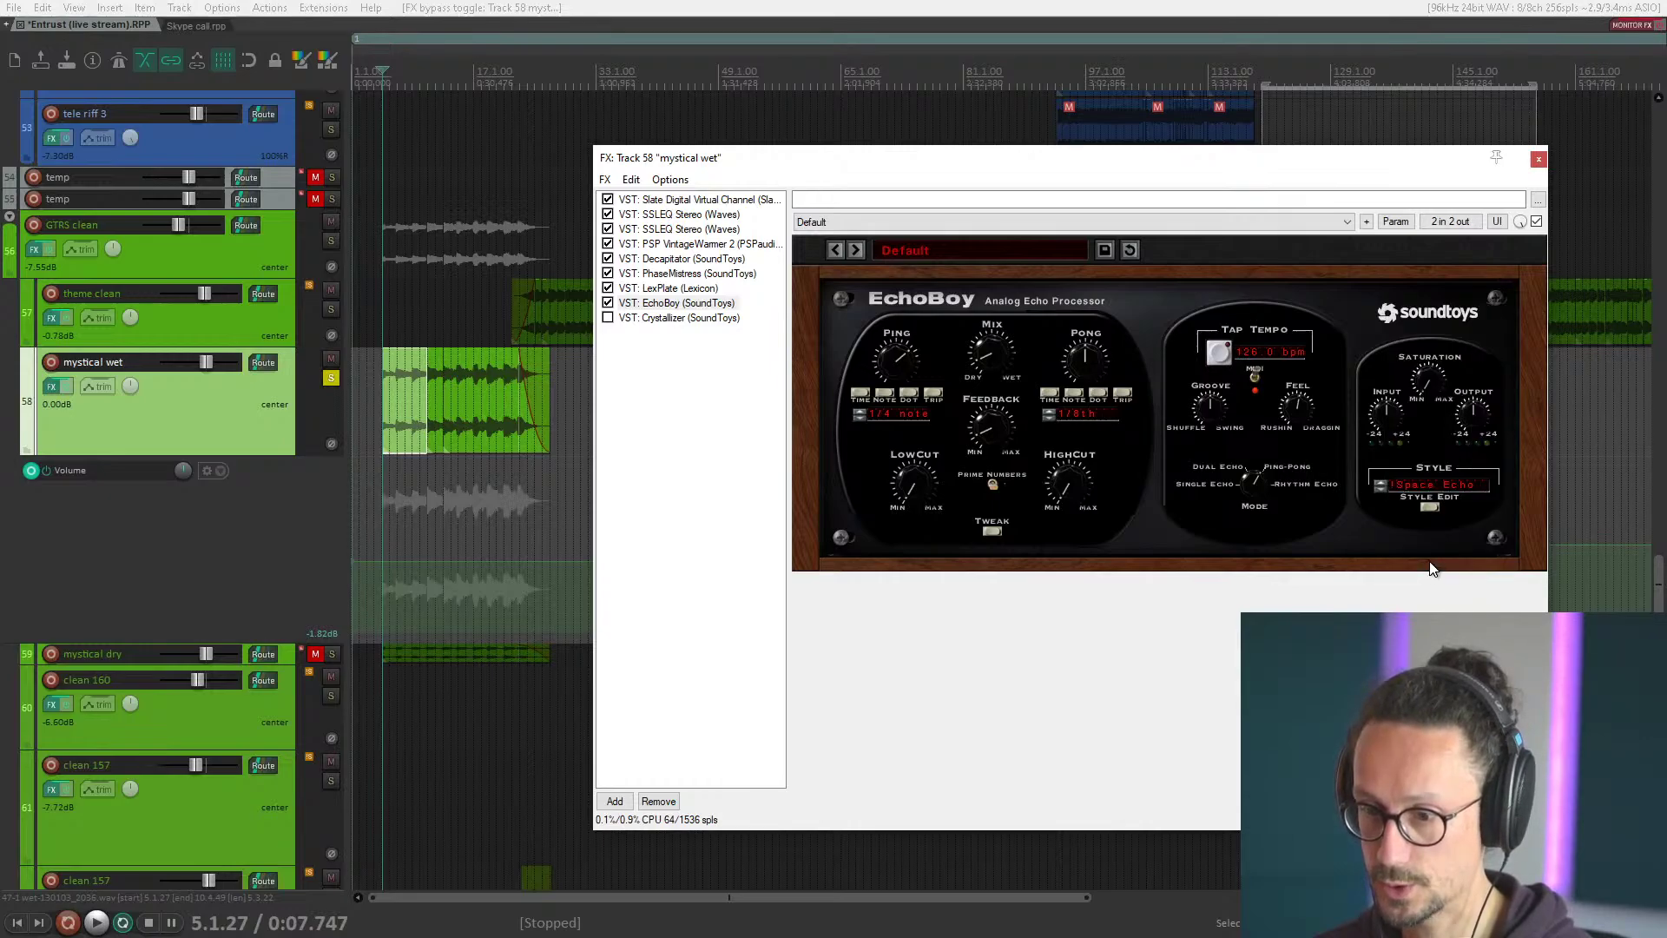
click(1428, 510)
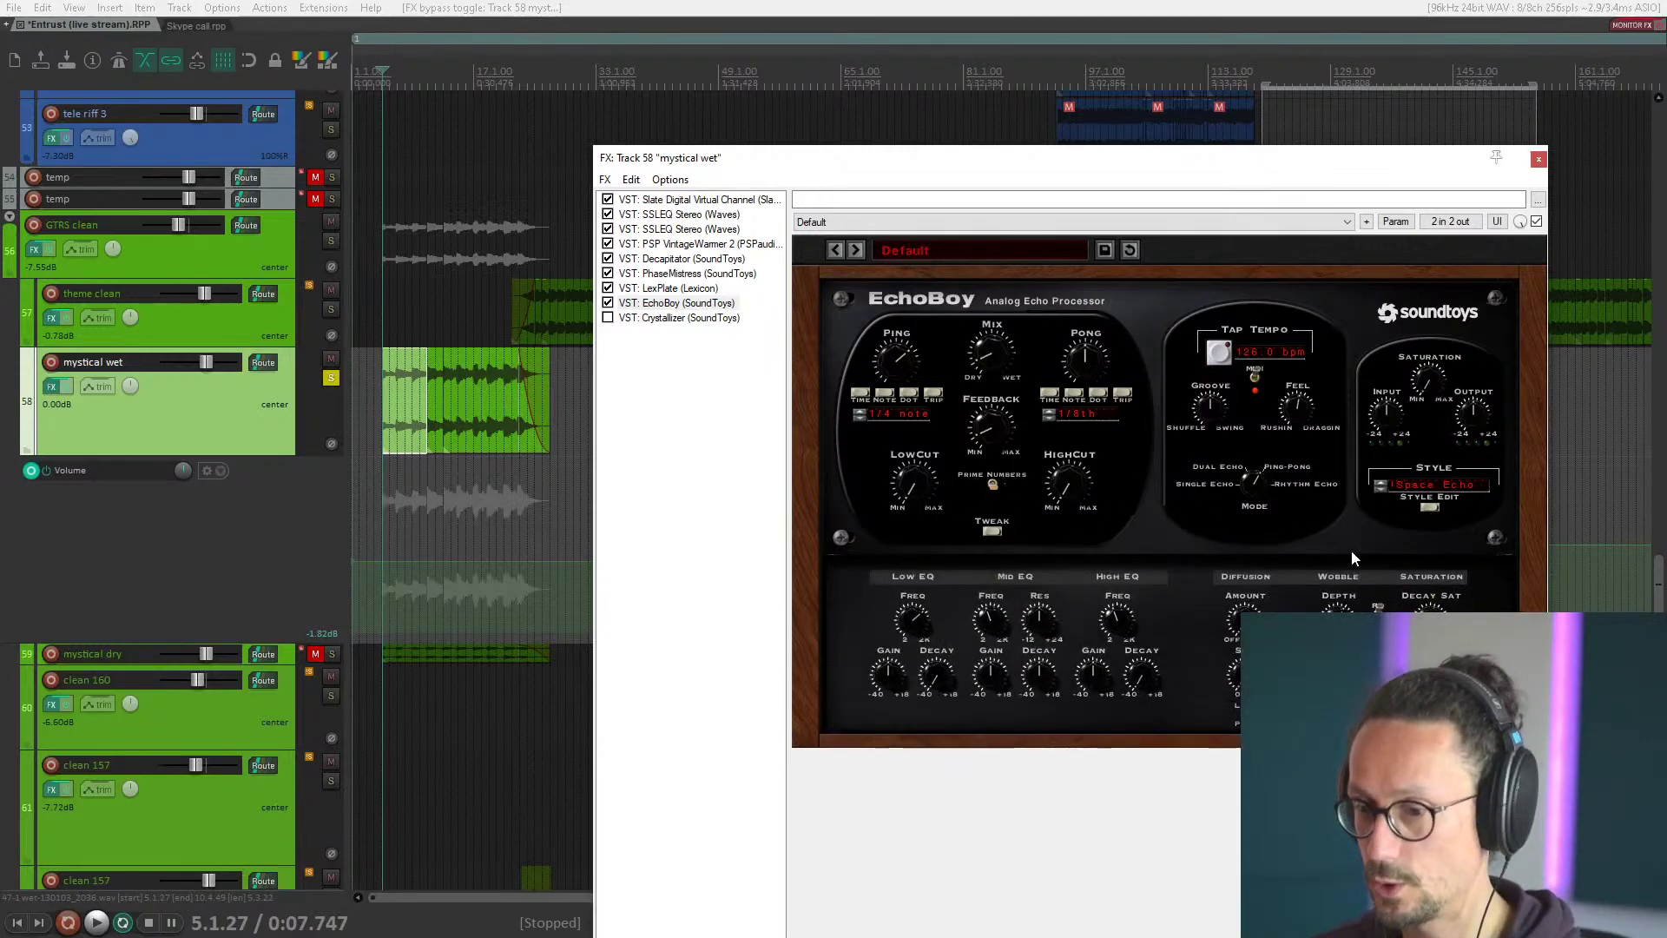
click(1429, 508)
click(1428, 507)
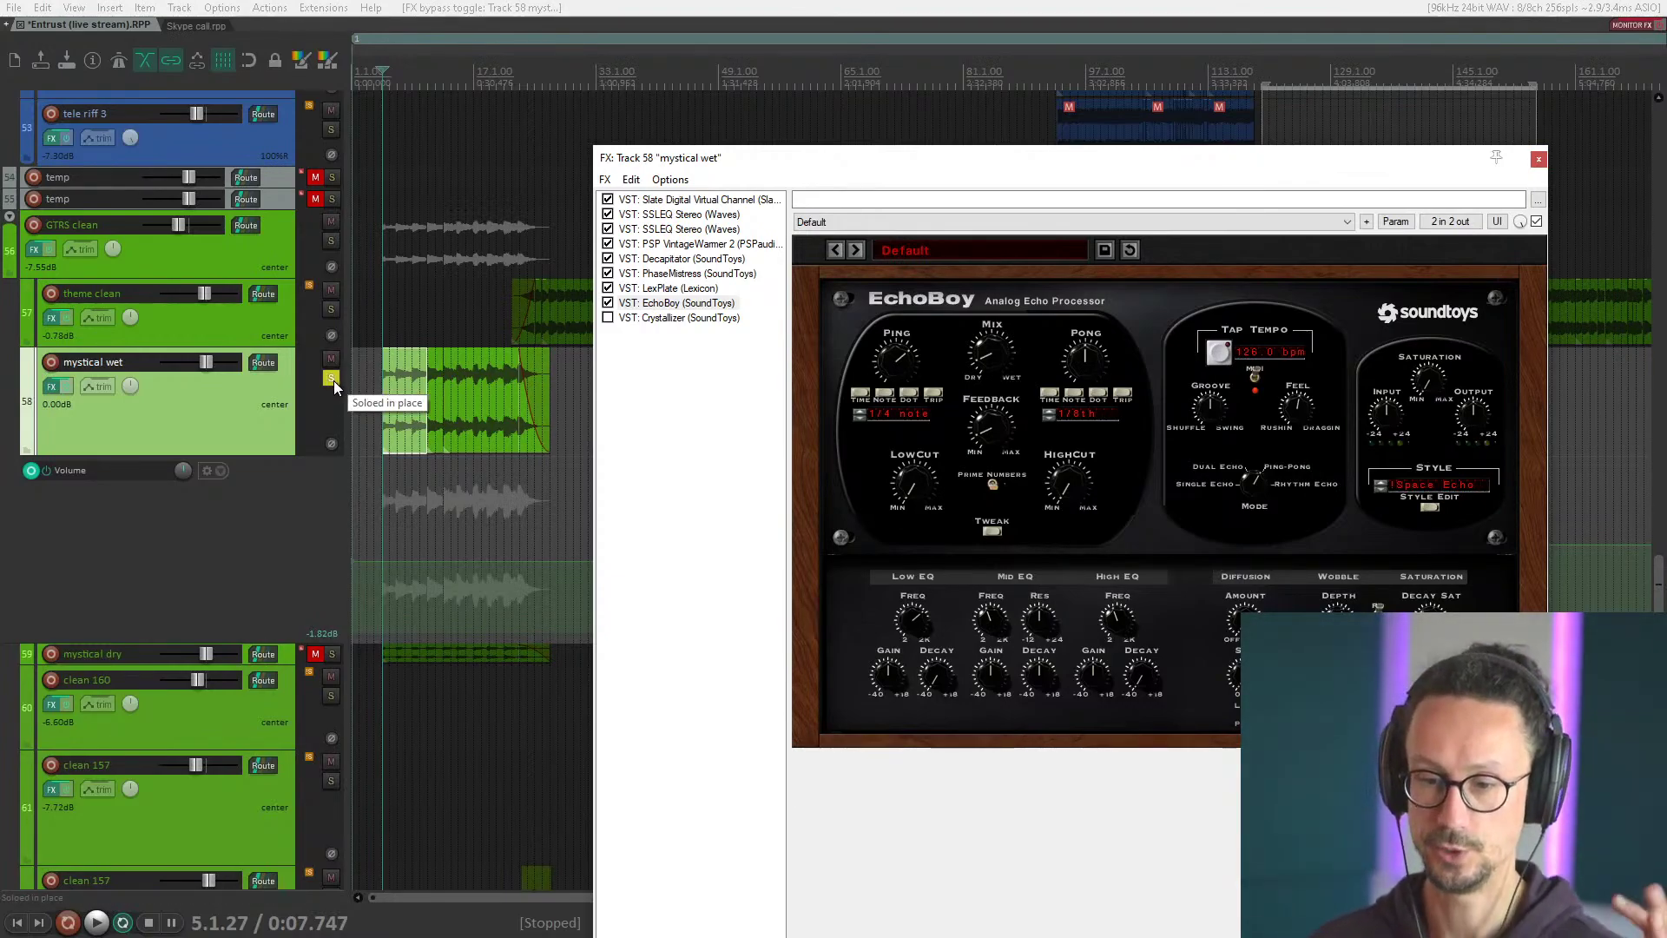
Turn EchoBoy's Mix toward wet and audition the stronger echo on mystical wet from bar 5, stopping afterward.
click(223, 423)
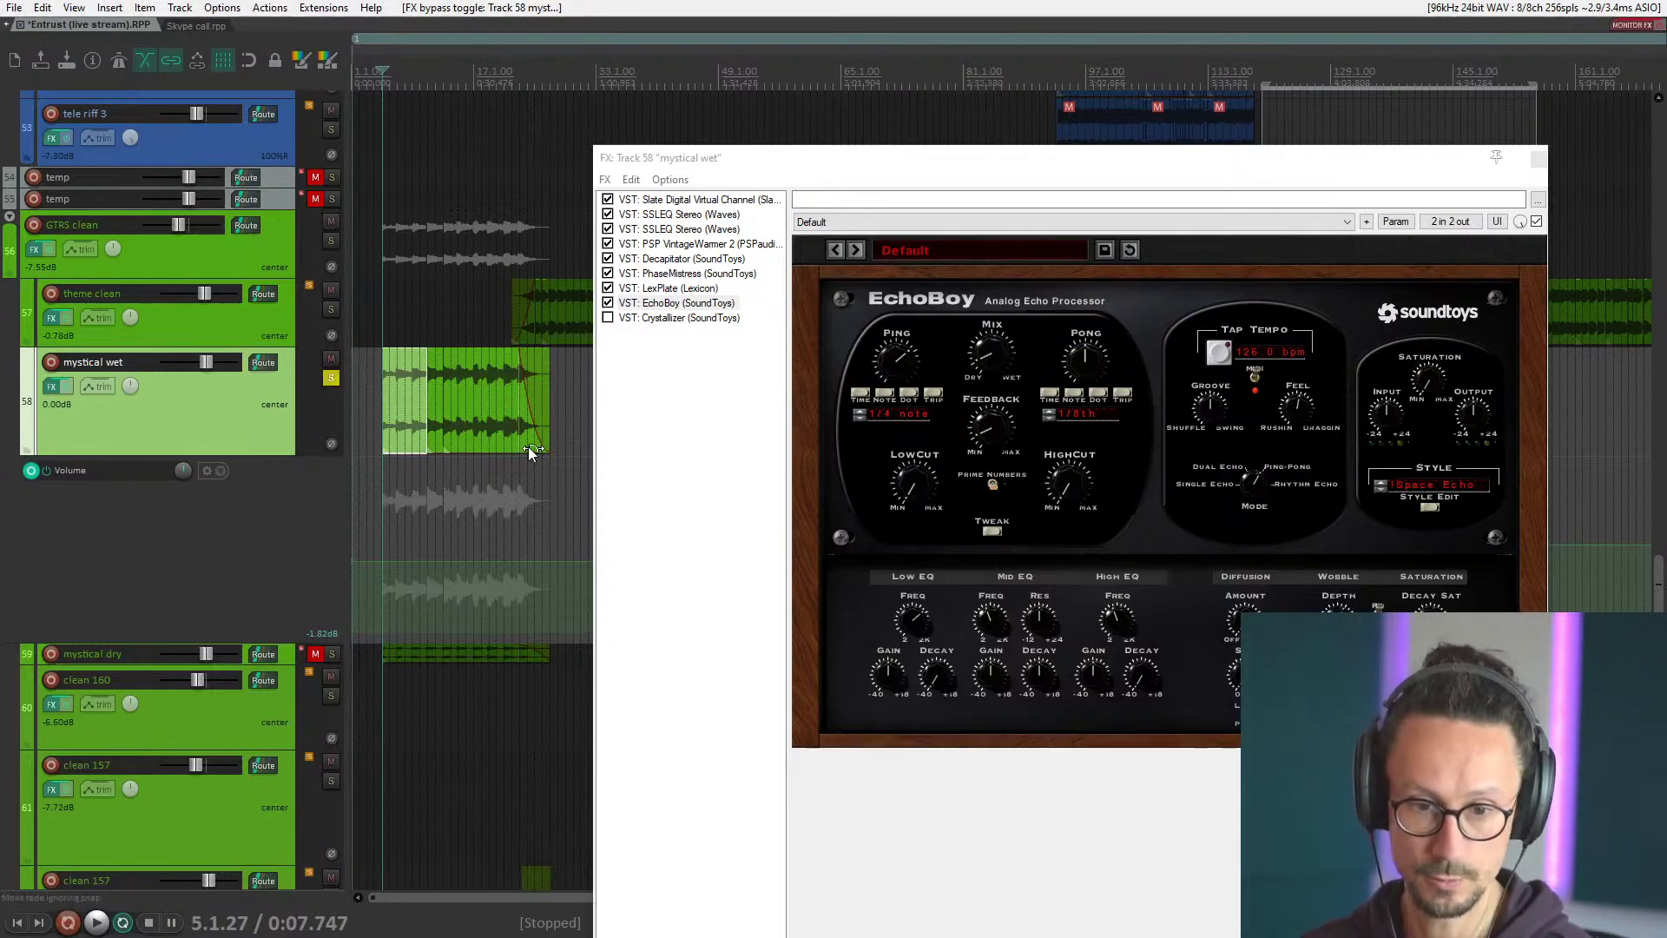
drag(988, 356, 991, 337)
key(space)
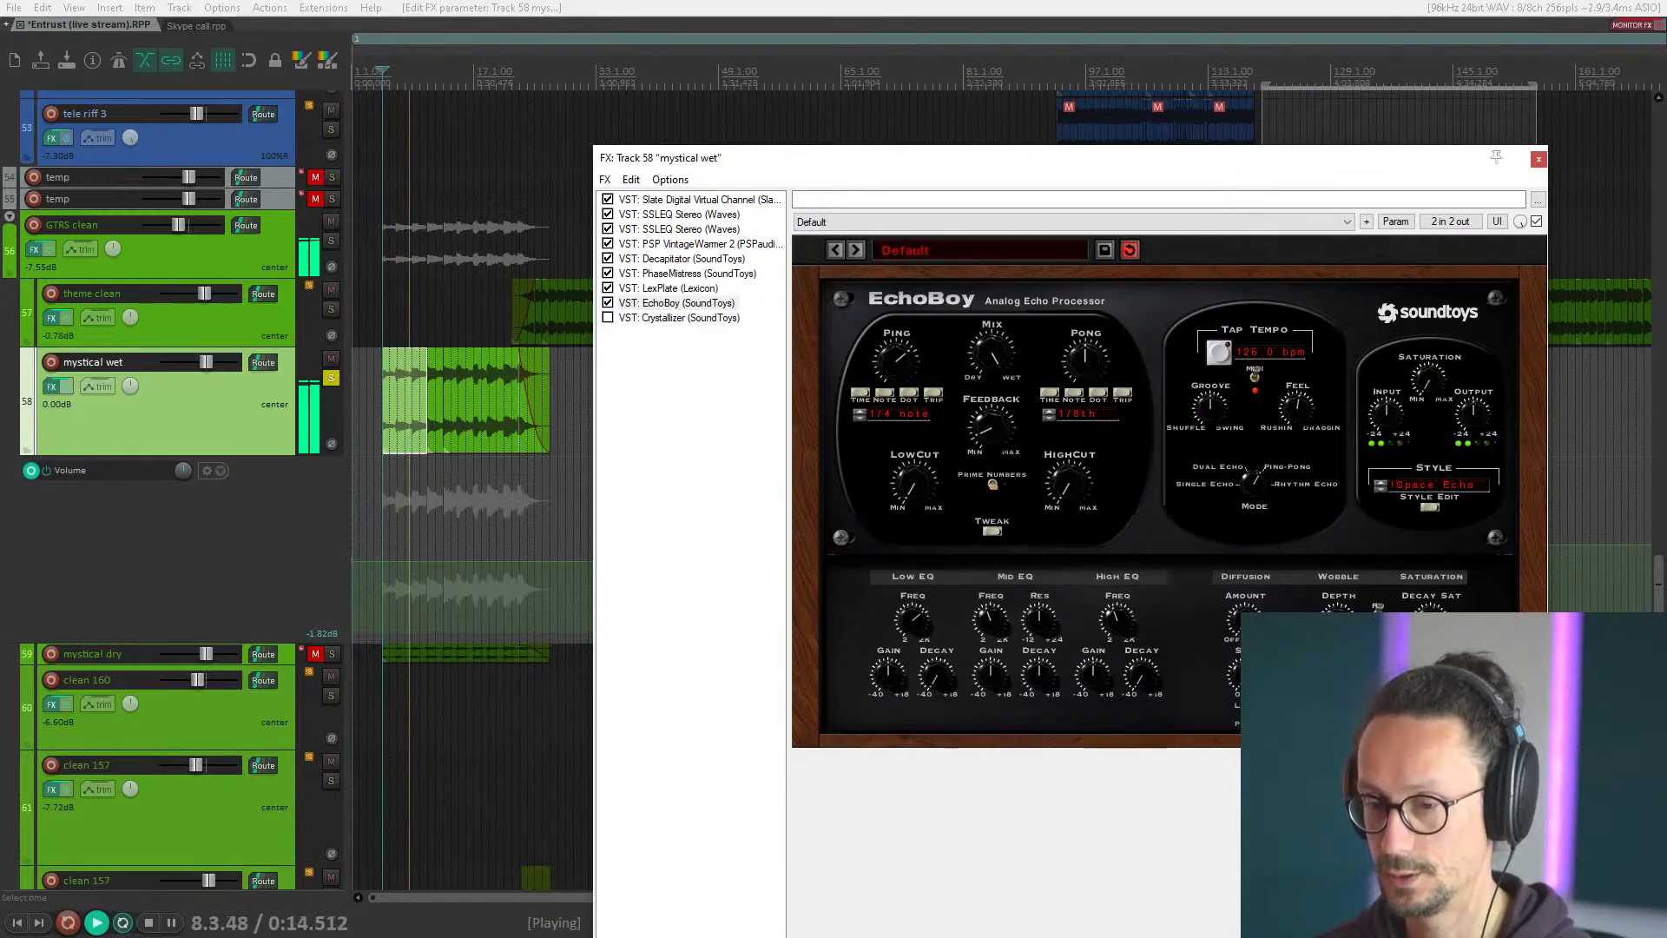
key(space)
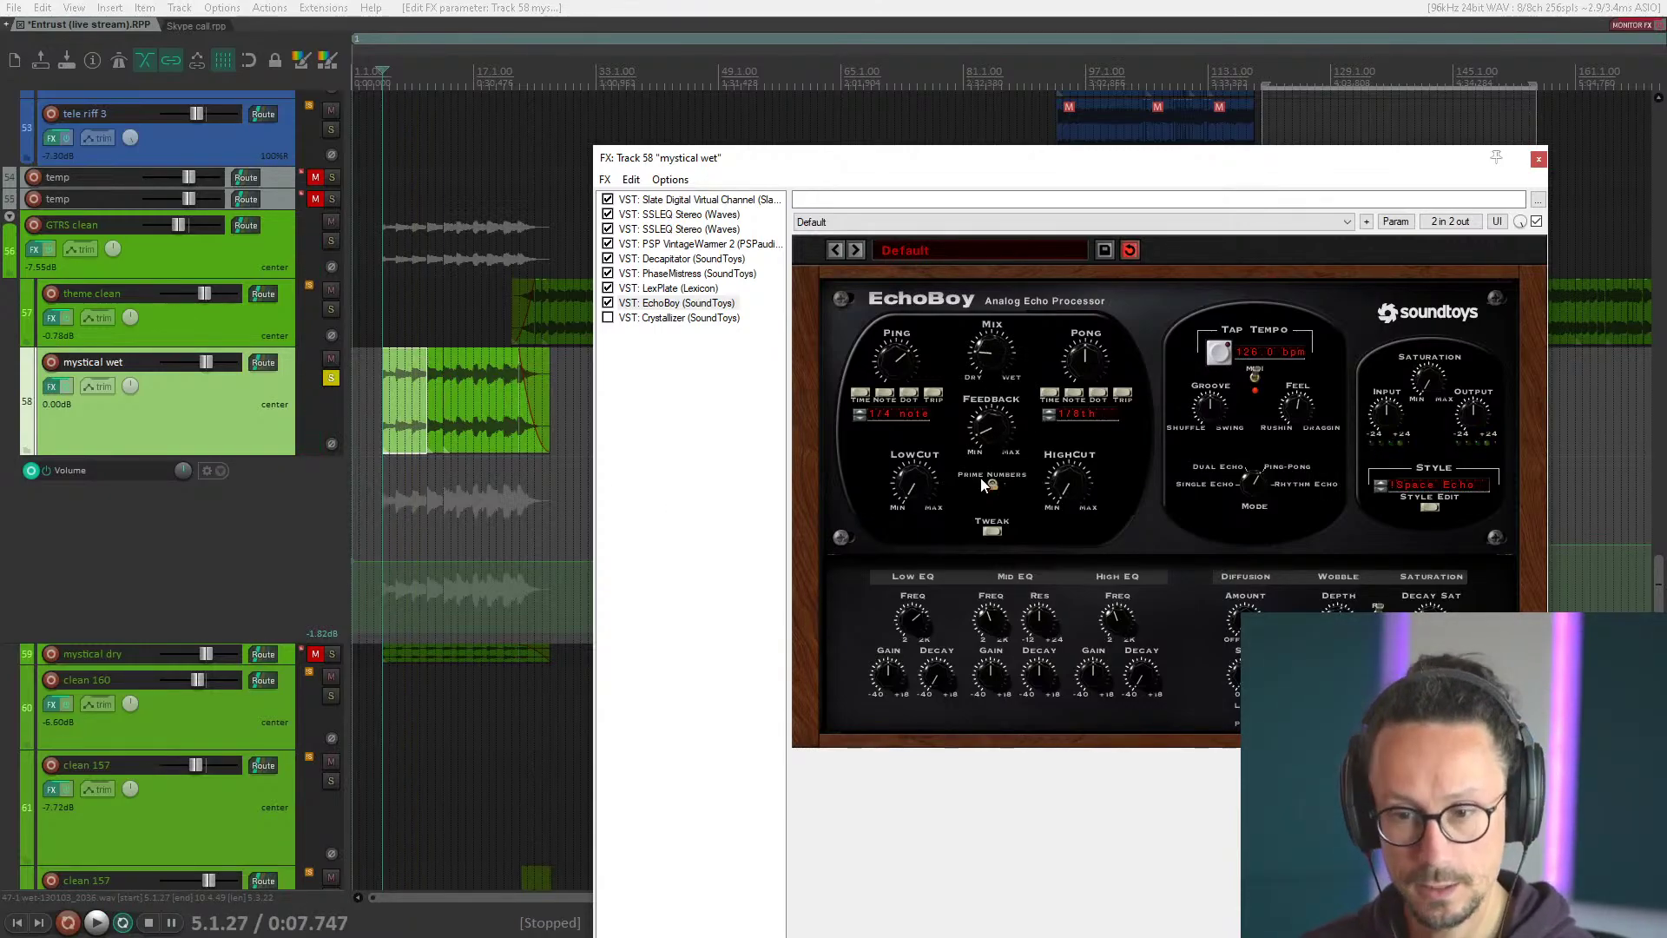
Audition the mystical wet track with EchoBoy enabled, close its FX chain, and unsolo the track.
key(space)
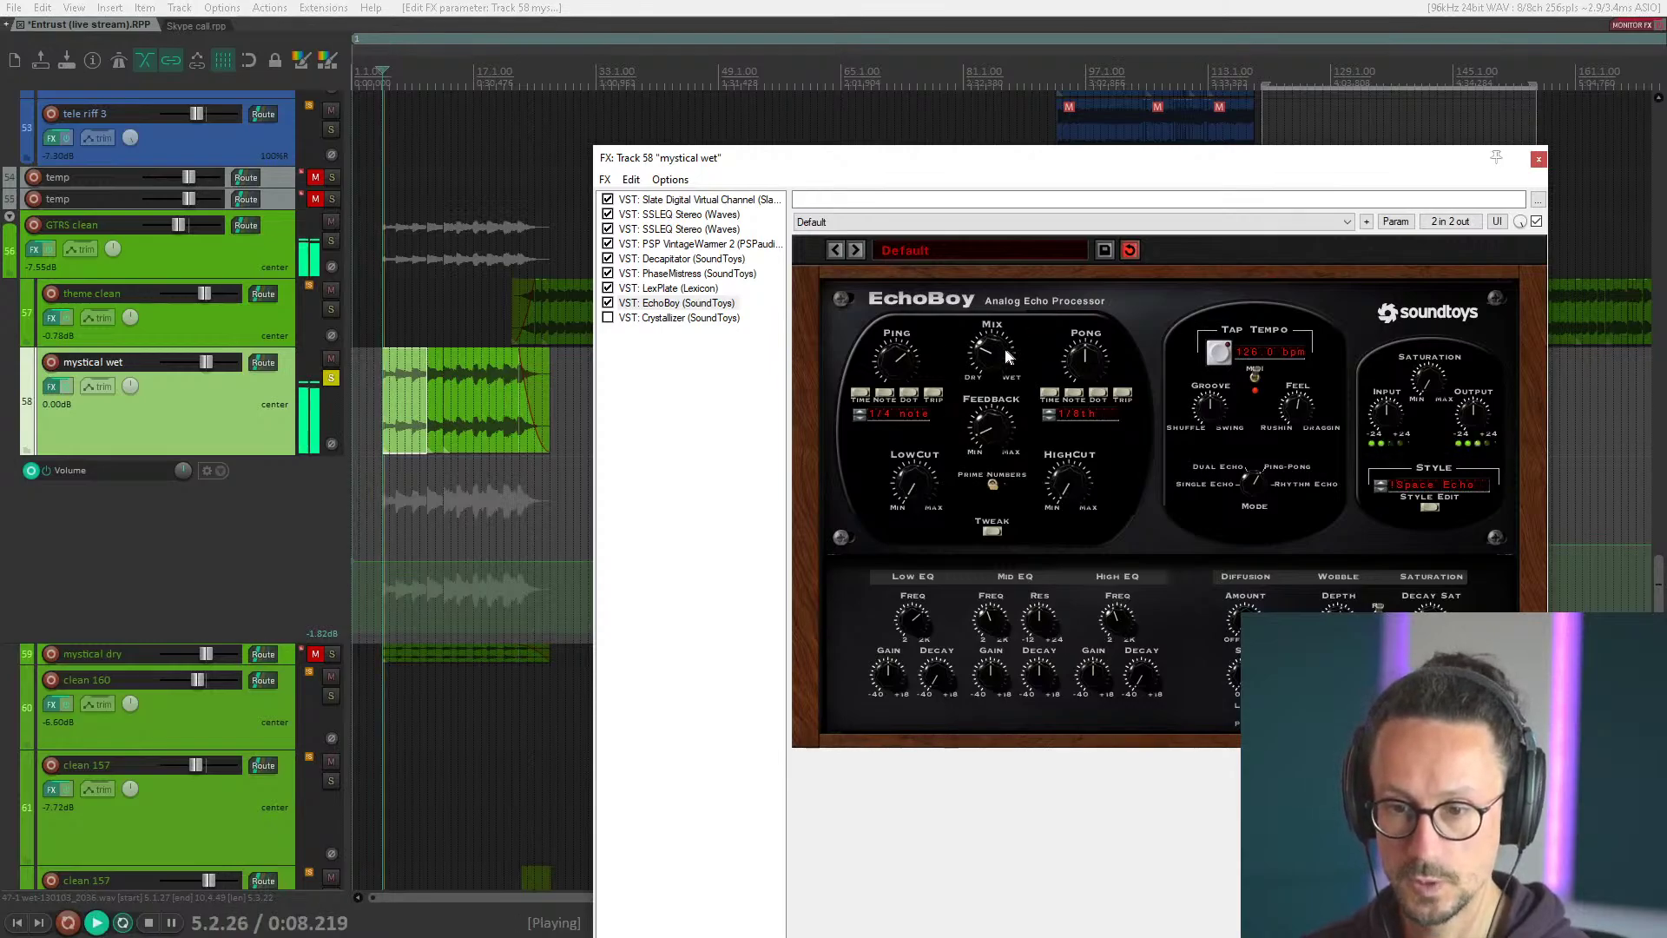
key(space)
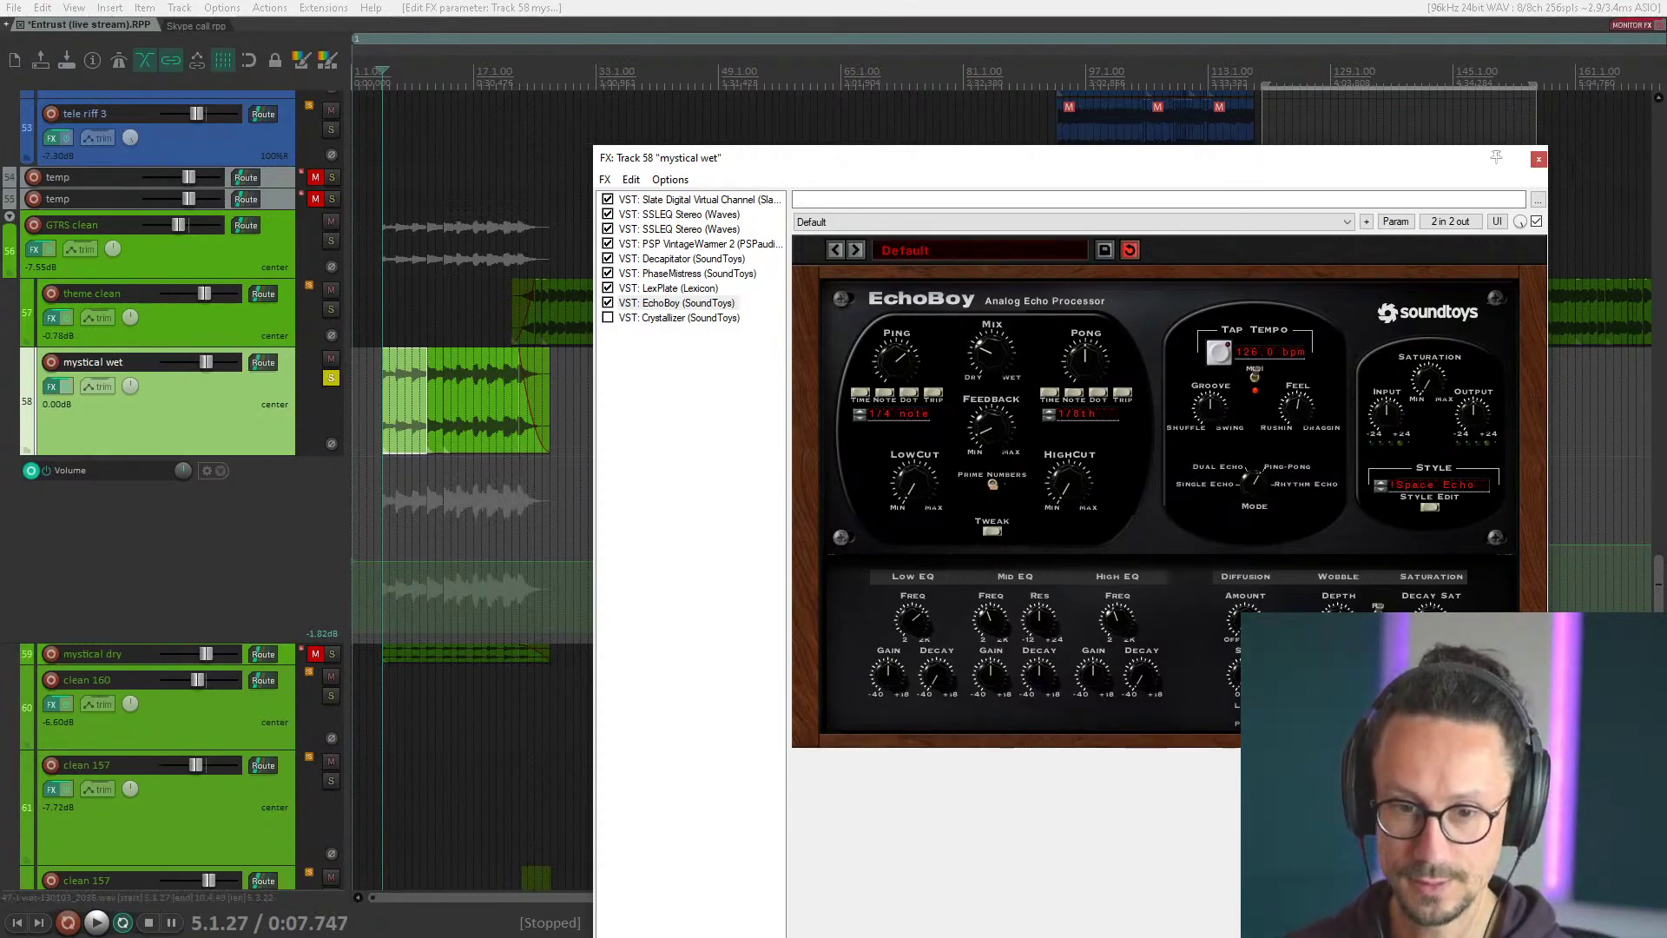
click(1537, 164)
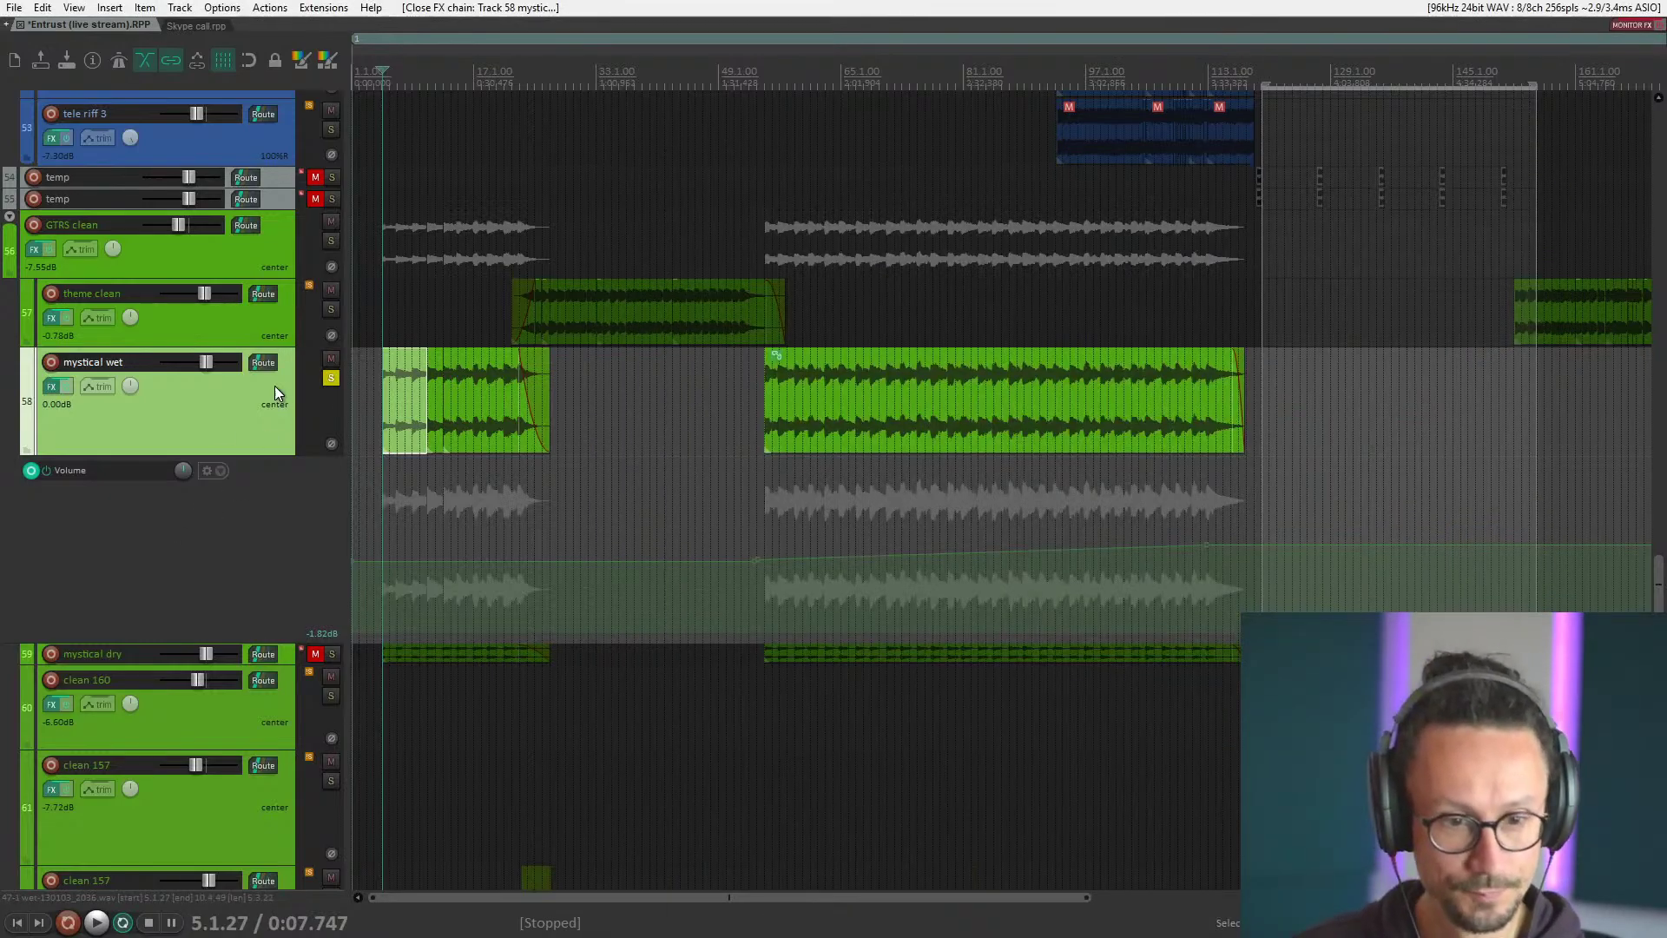
click(331, 378)
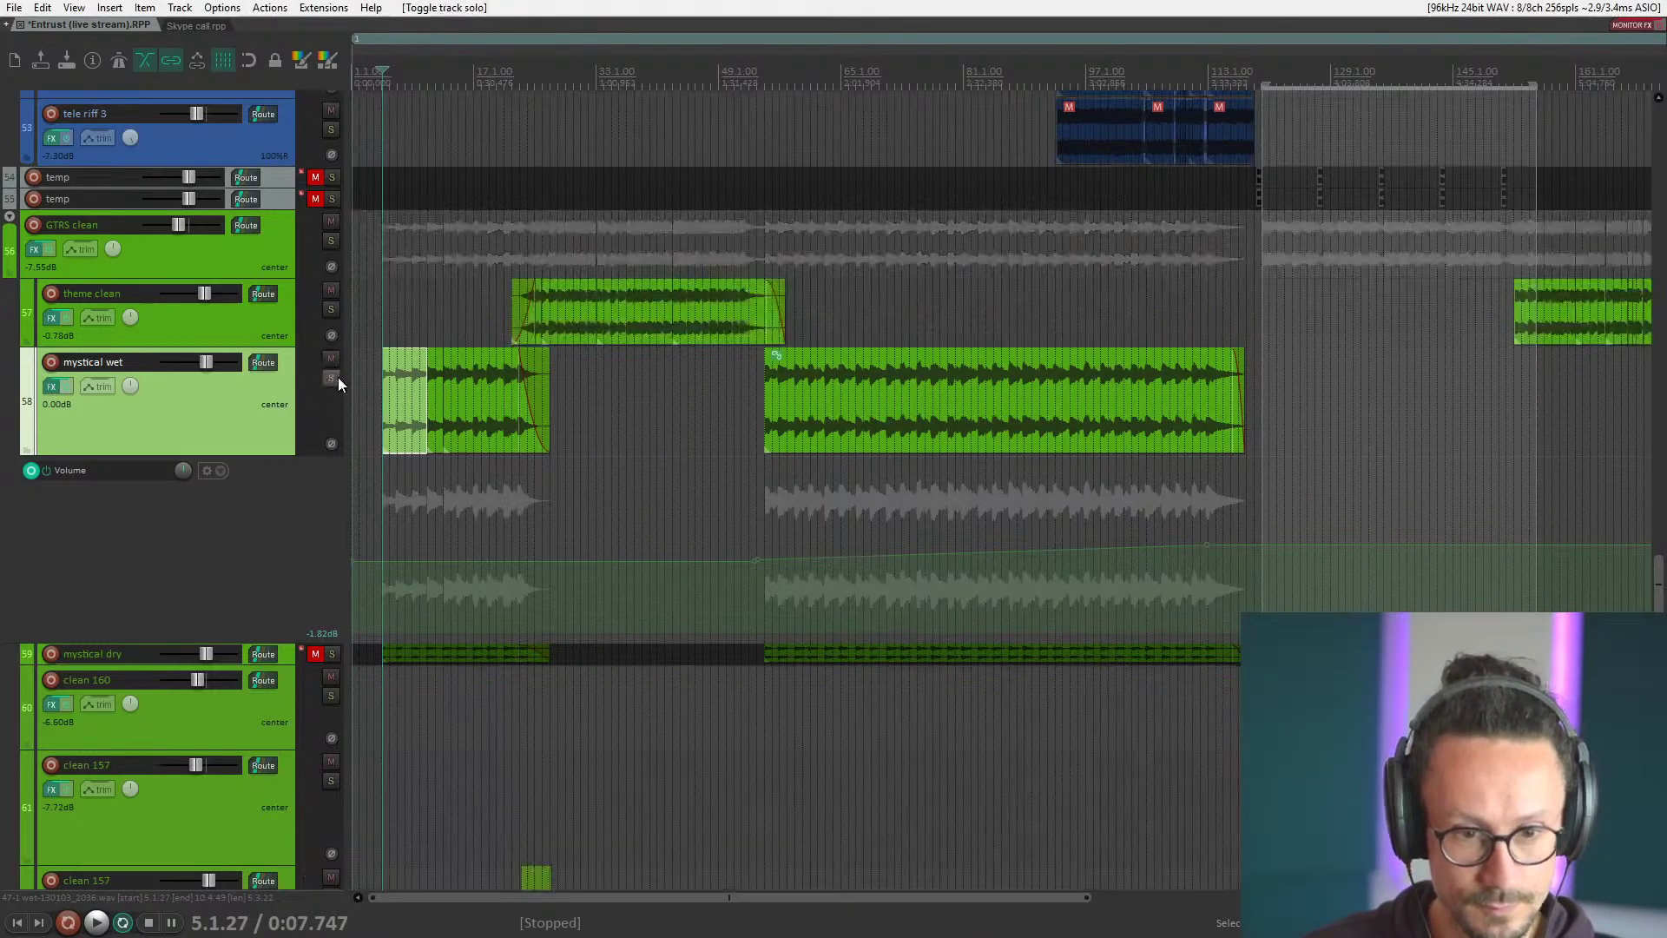
Solo the theme clean track and play it from bar 27.
click(551, 261)
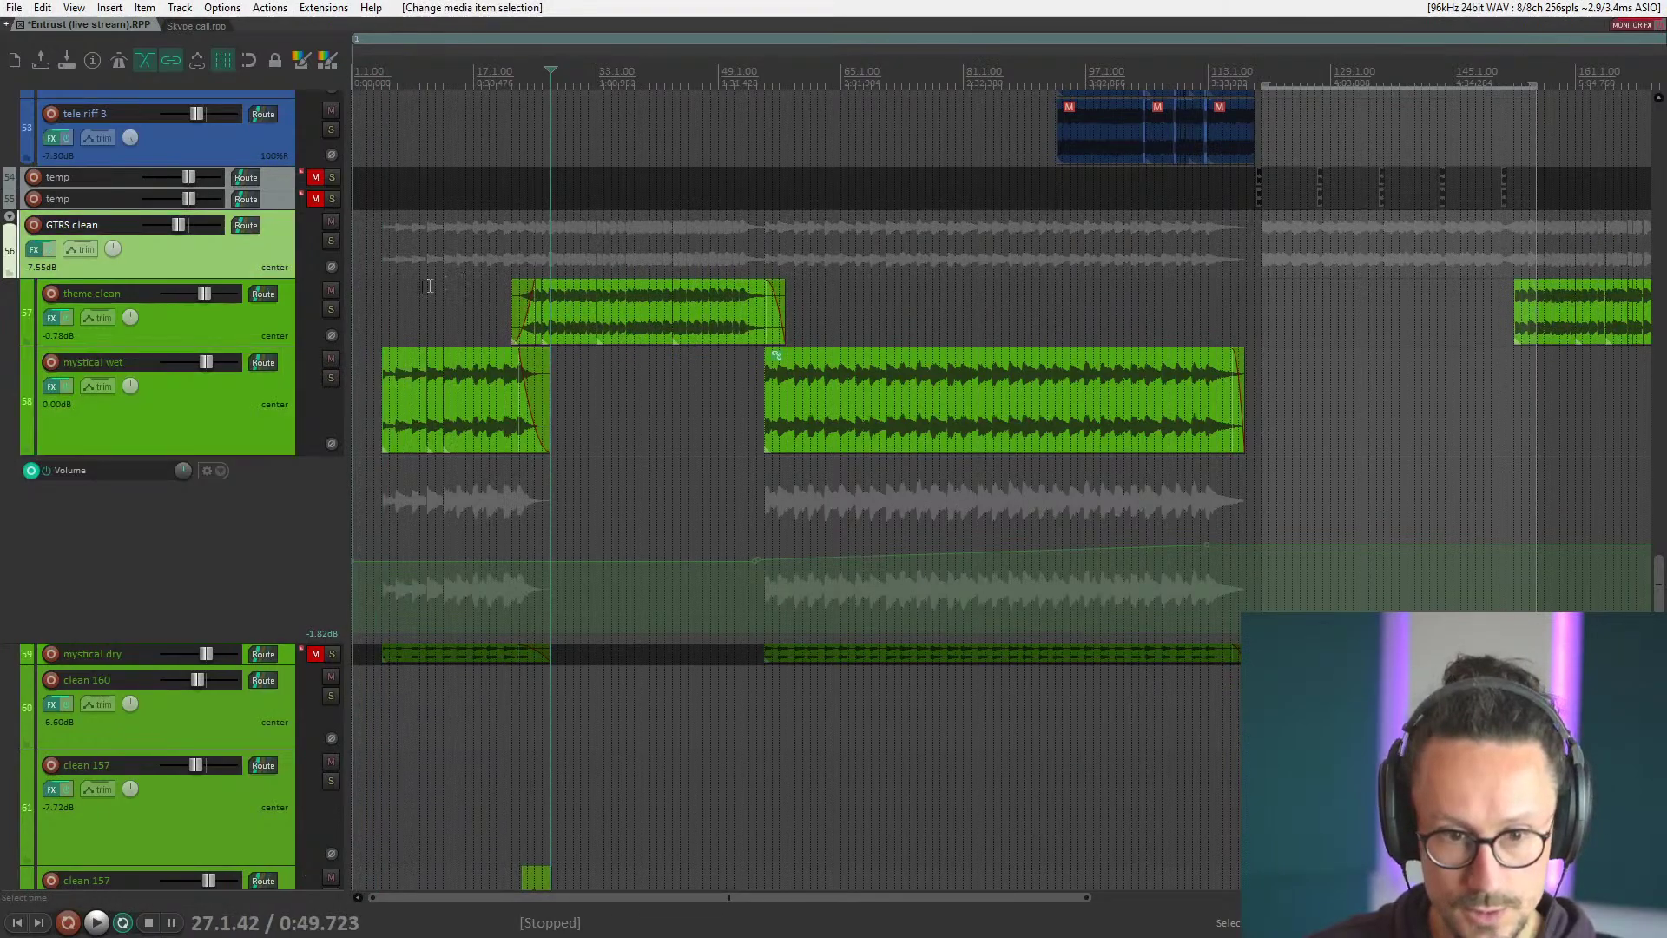
click(331, 310)
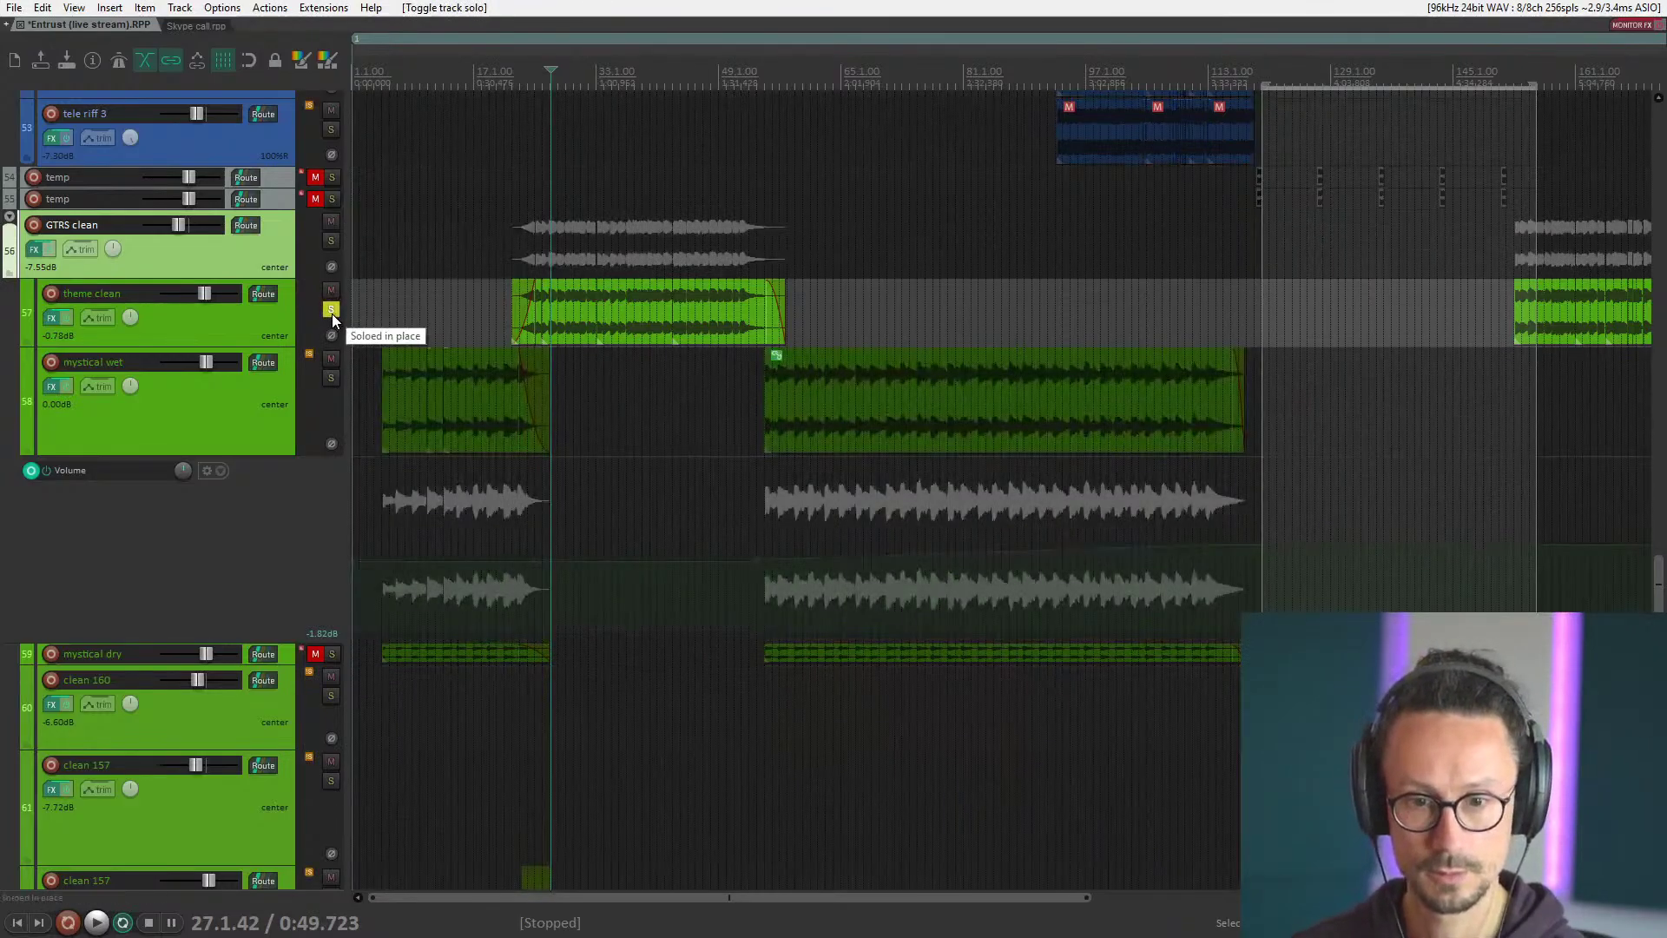
key(space)
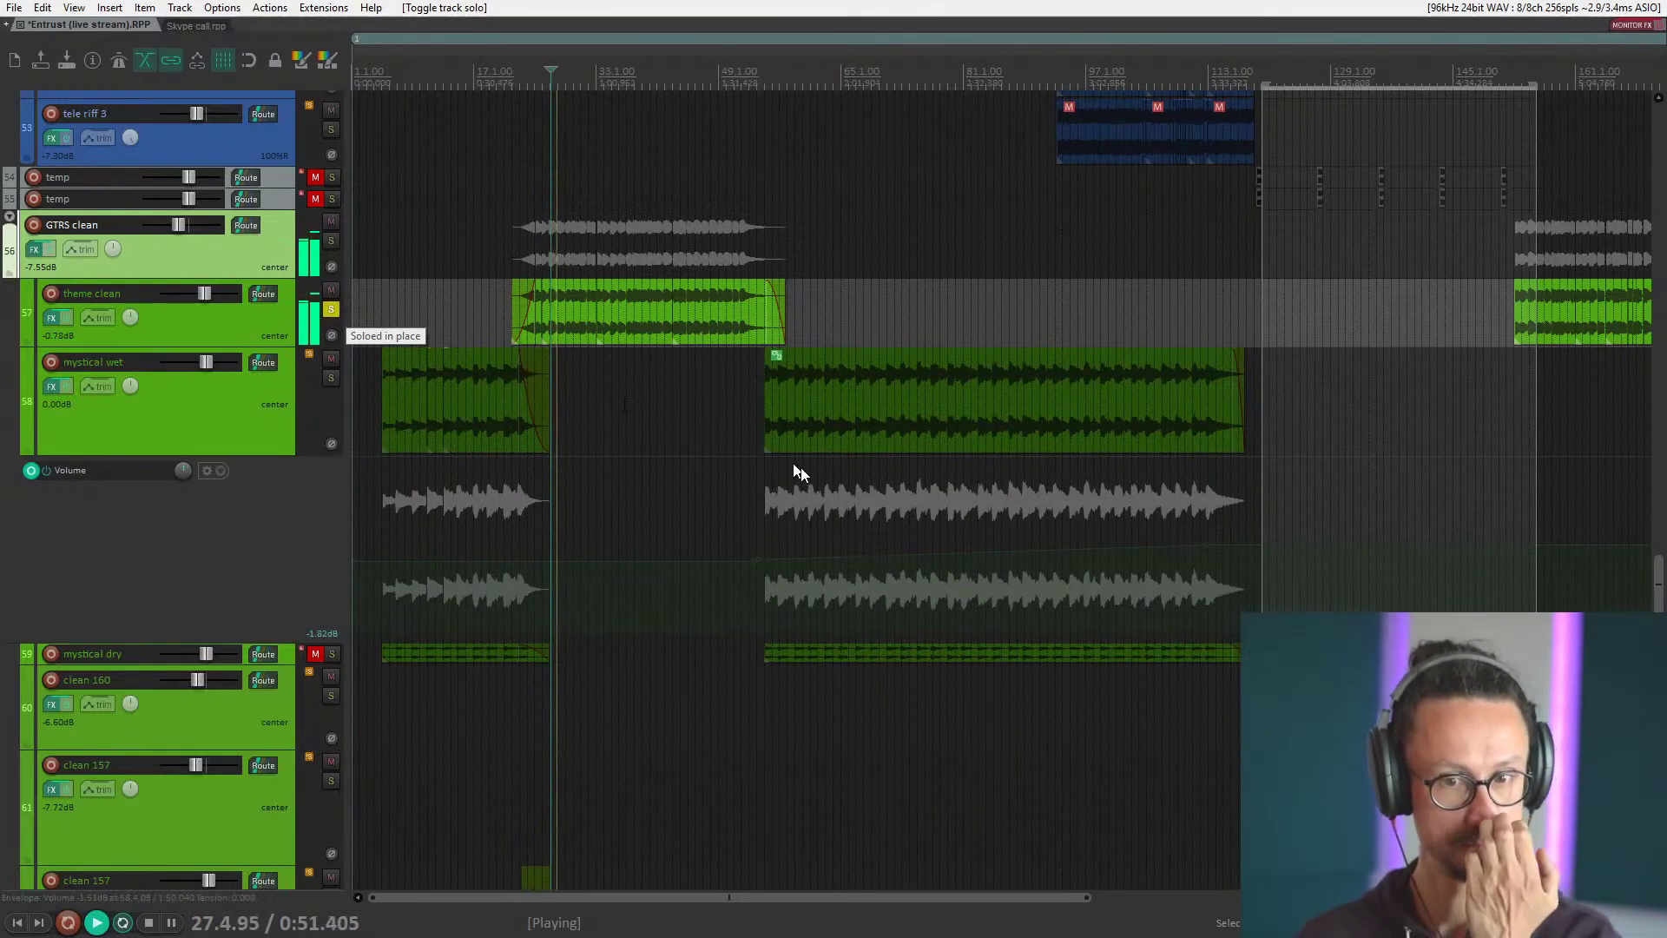
scroll(801, 467, up, 10)
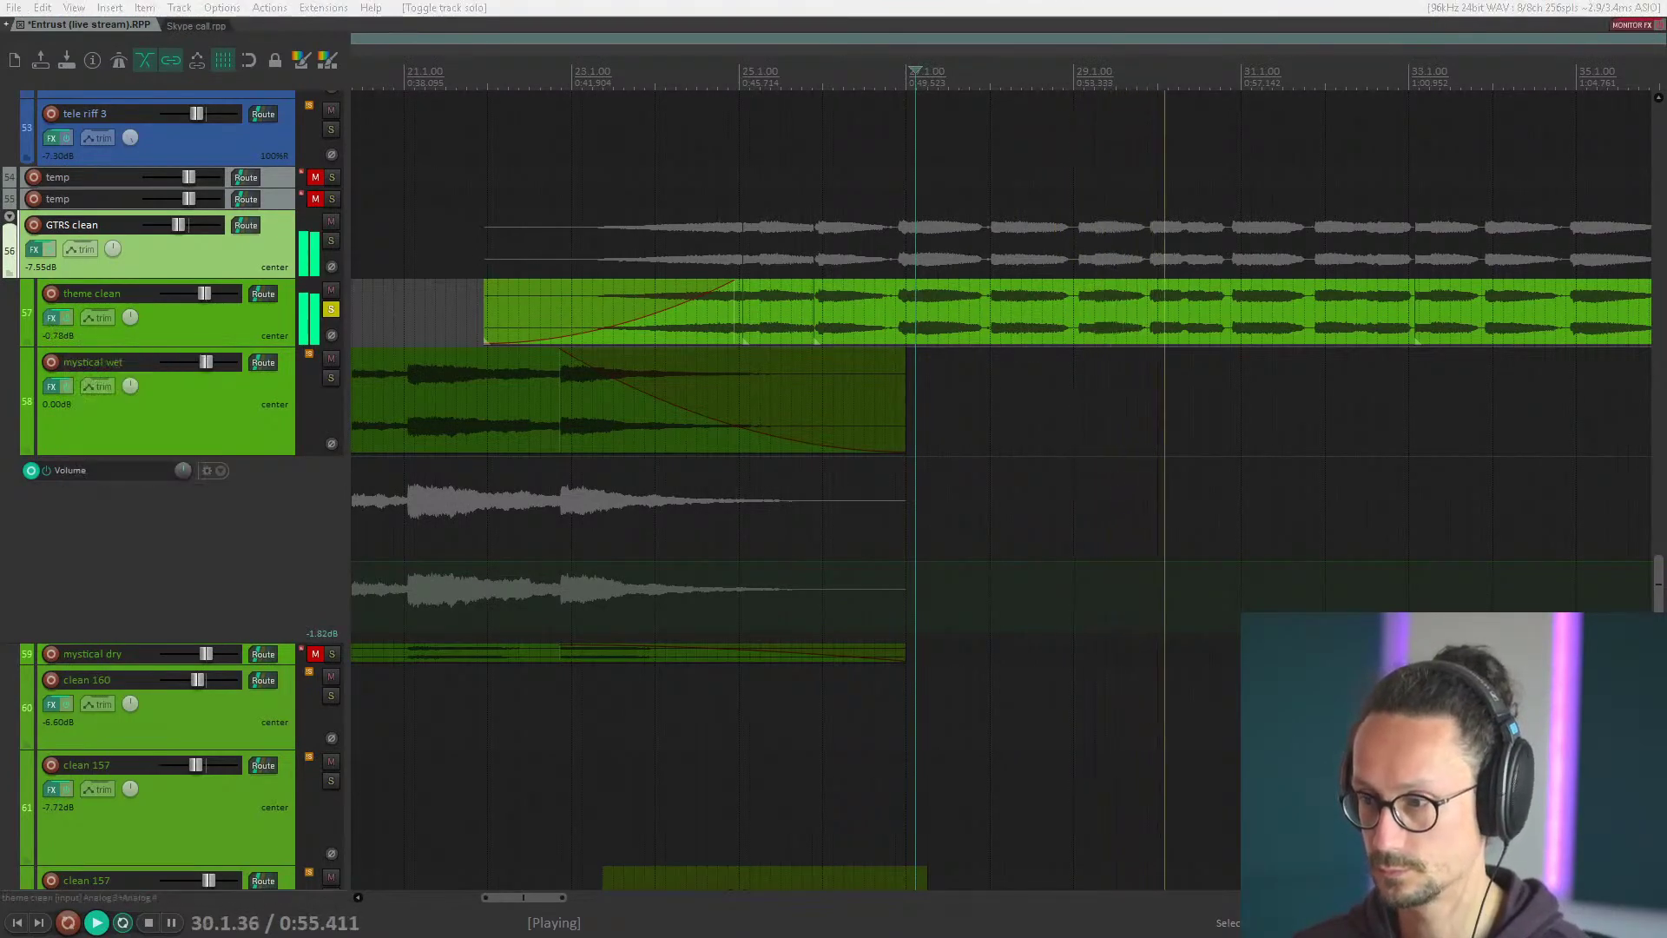
Open theme clean's FX chain, bypass every plugin, and listen to the unprocessed track.
click(52, 317)
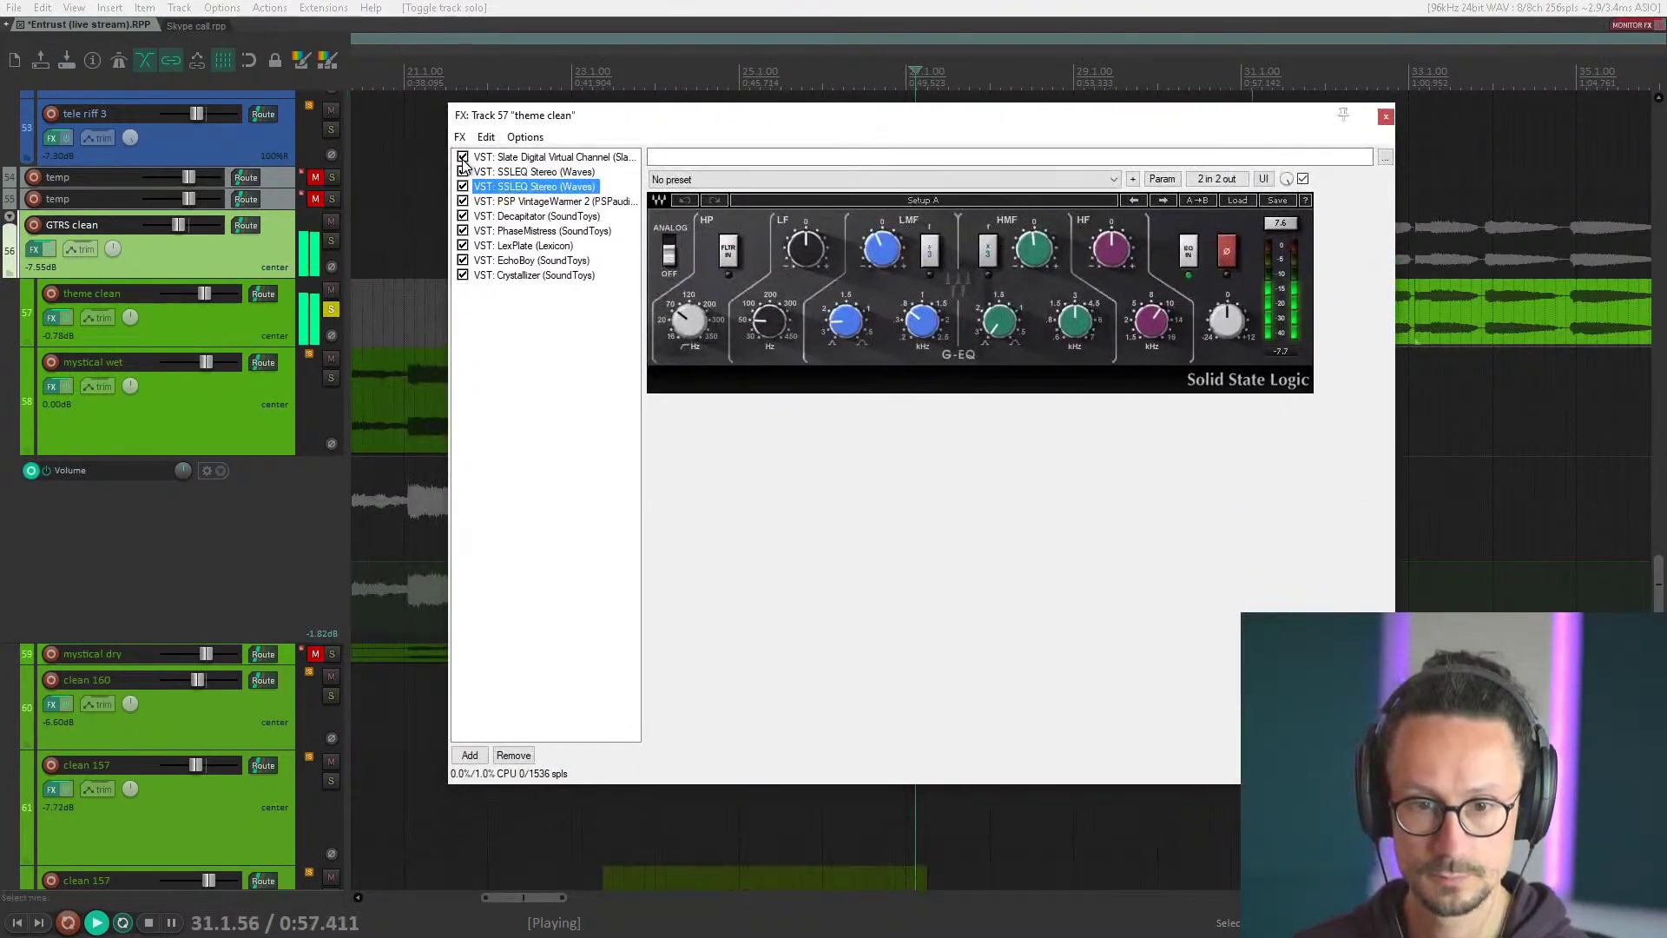
drag(463, 159, 463, 278)
click(504, 159)
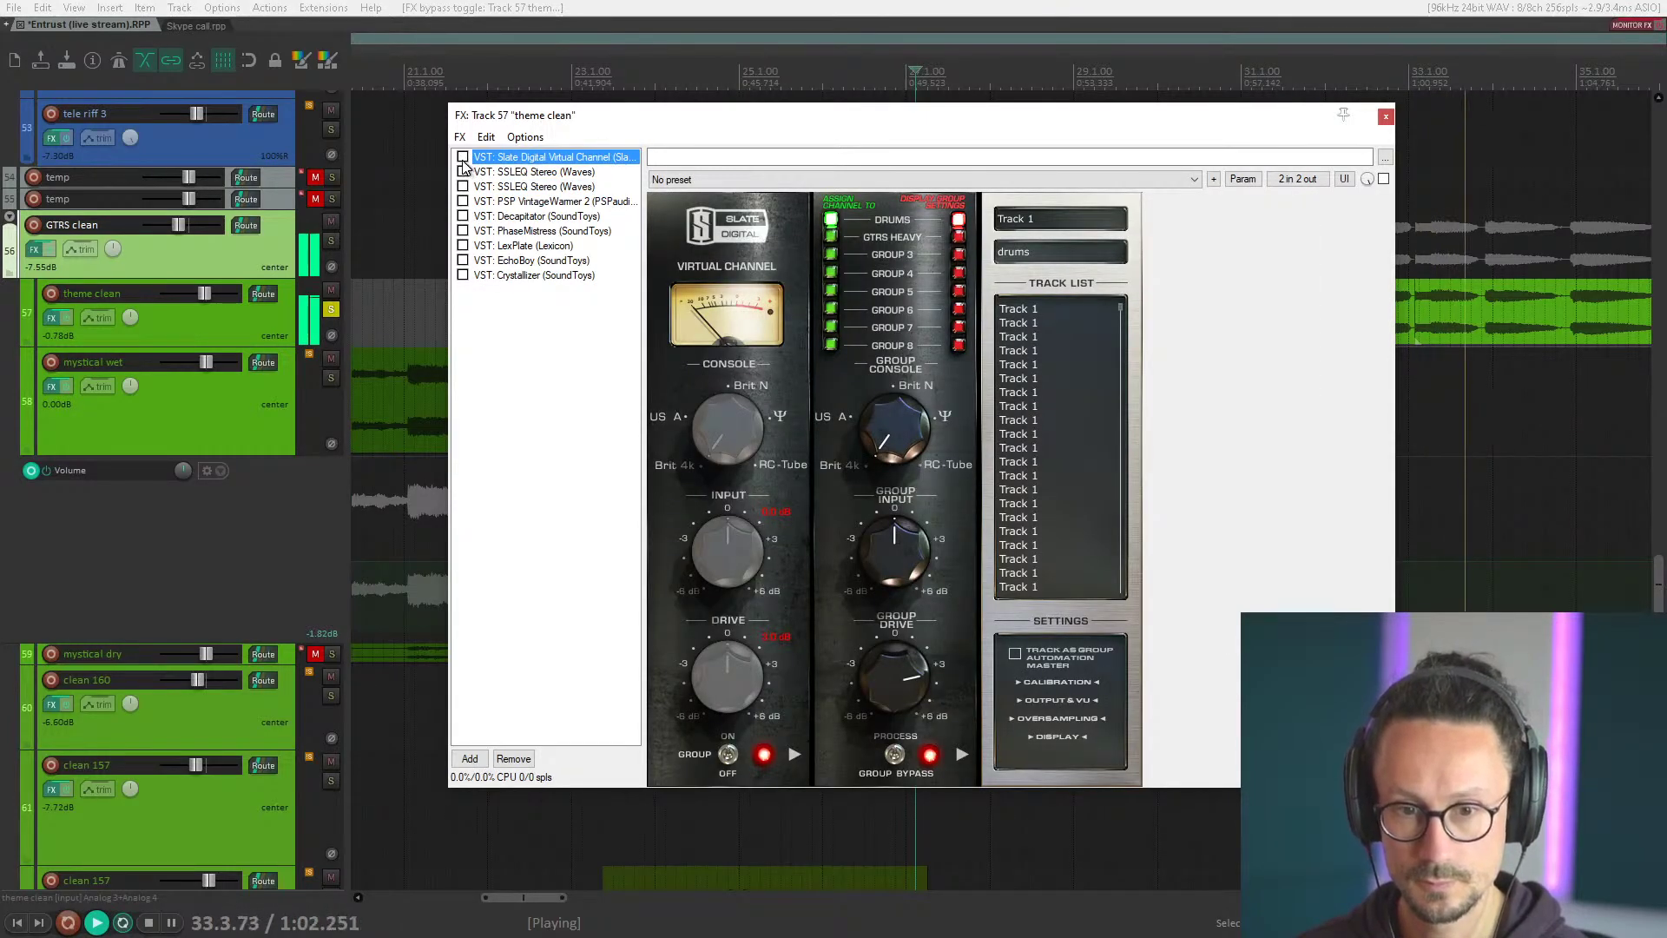
key(space)
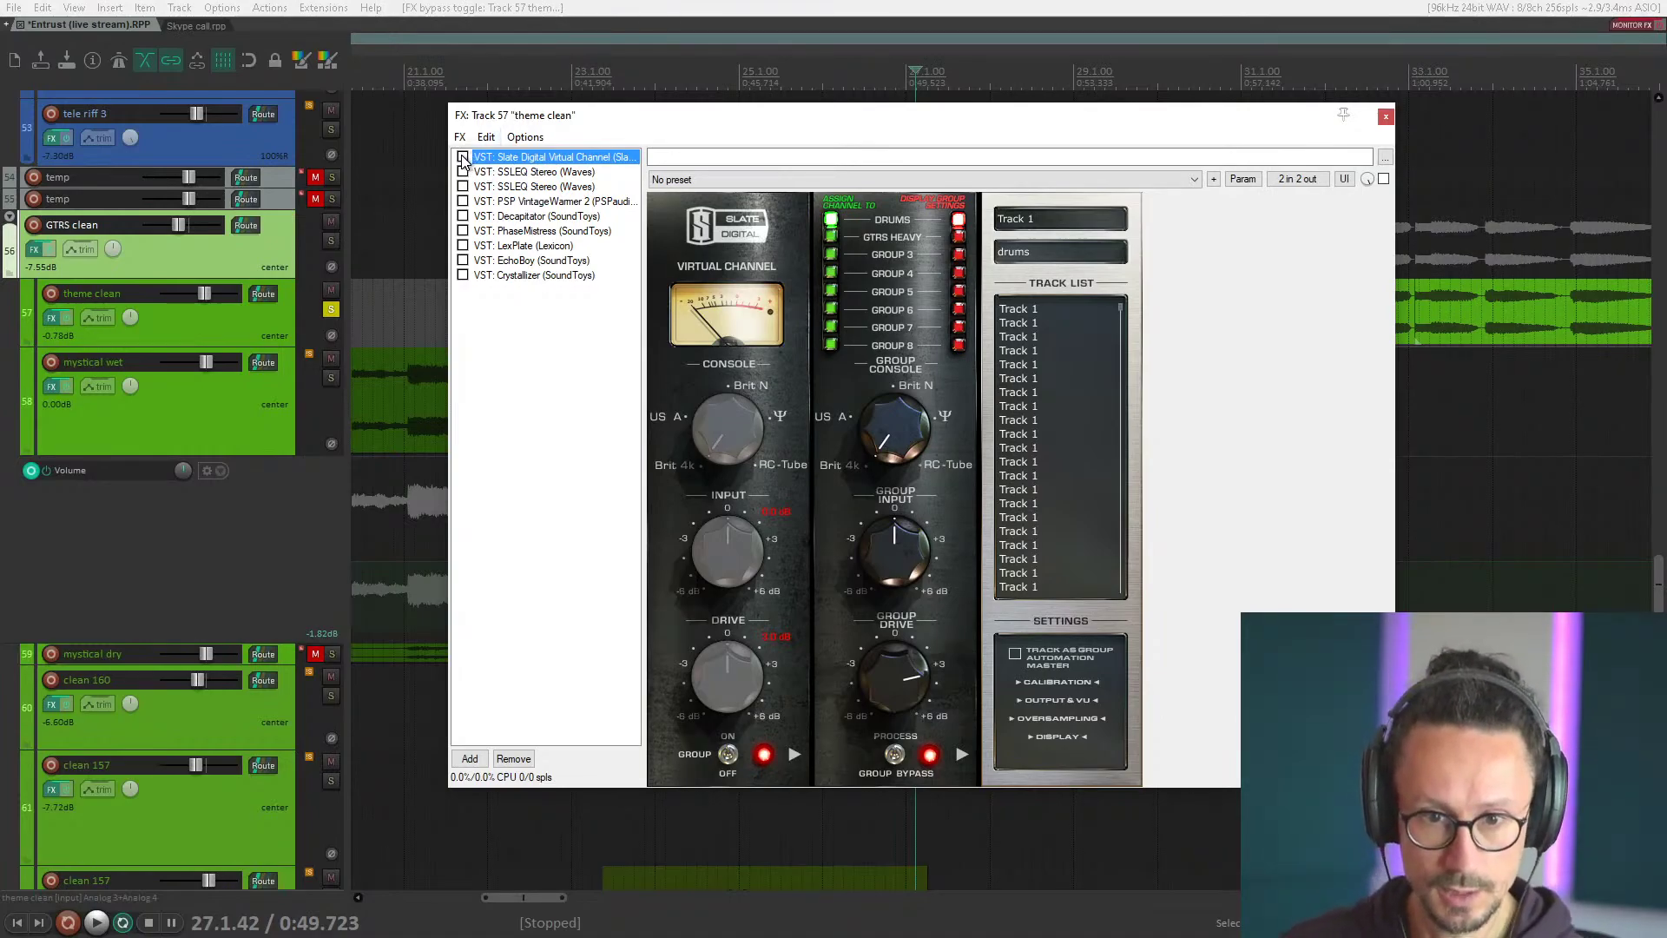
Re-enable Slate Digital Virtual Channel on theme clean and play the track with only that plugin active.
click(477, 173)
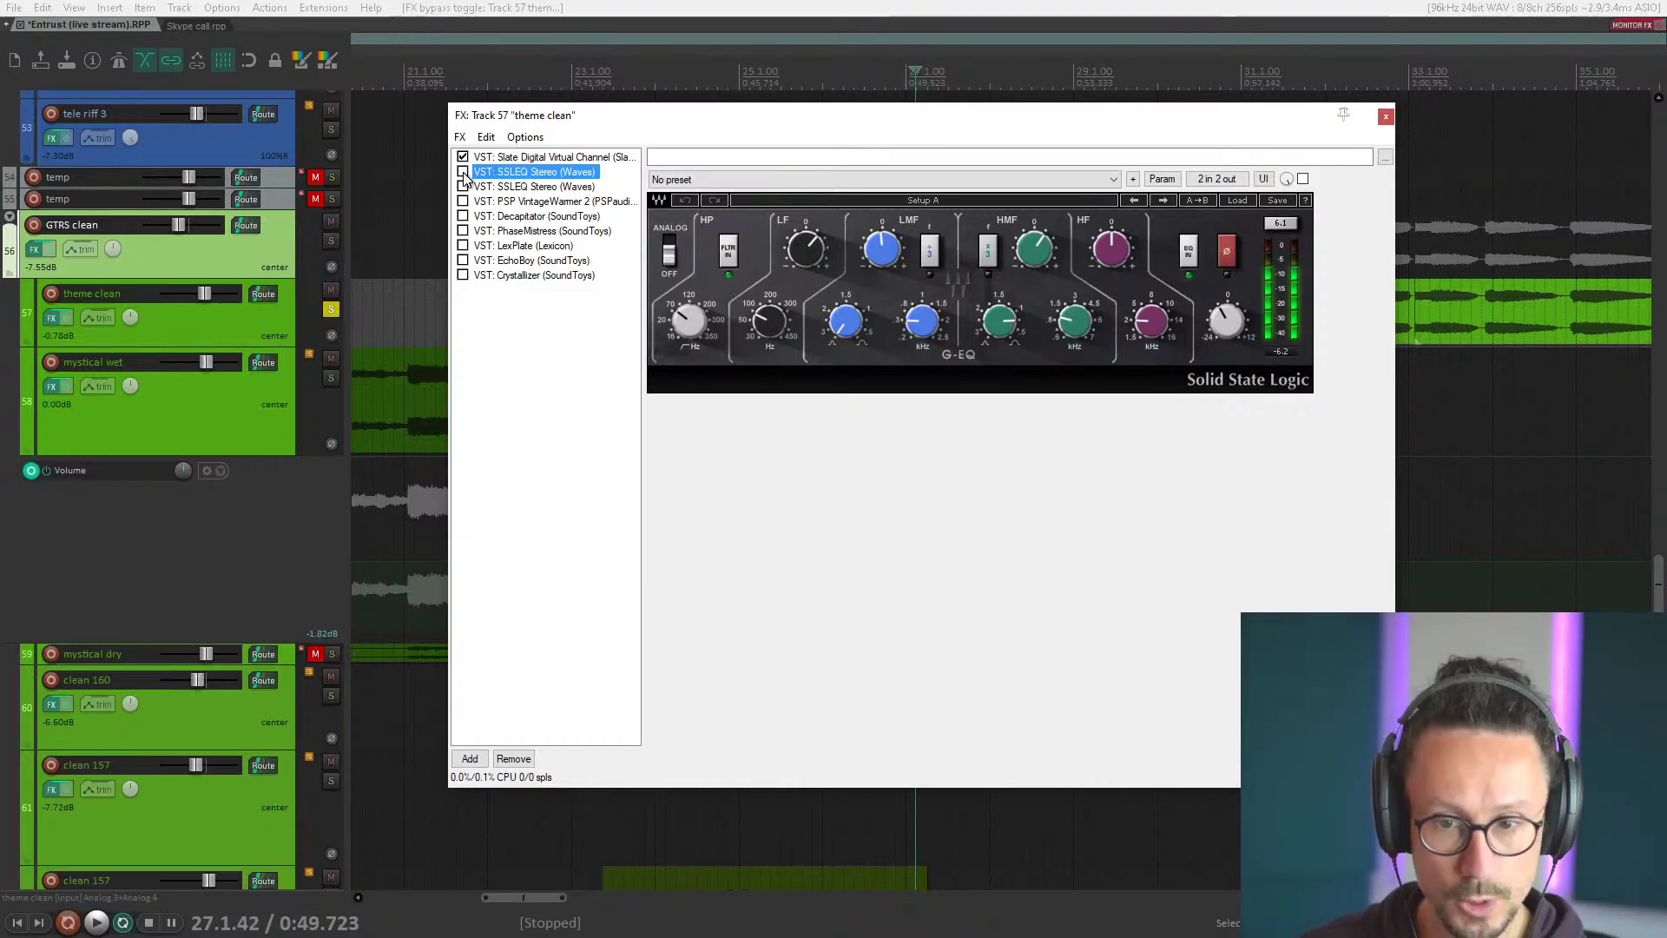
key(space)
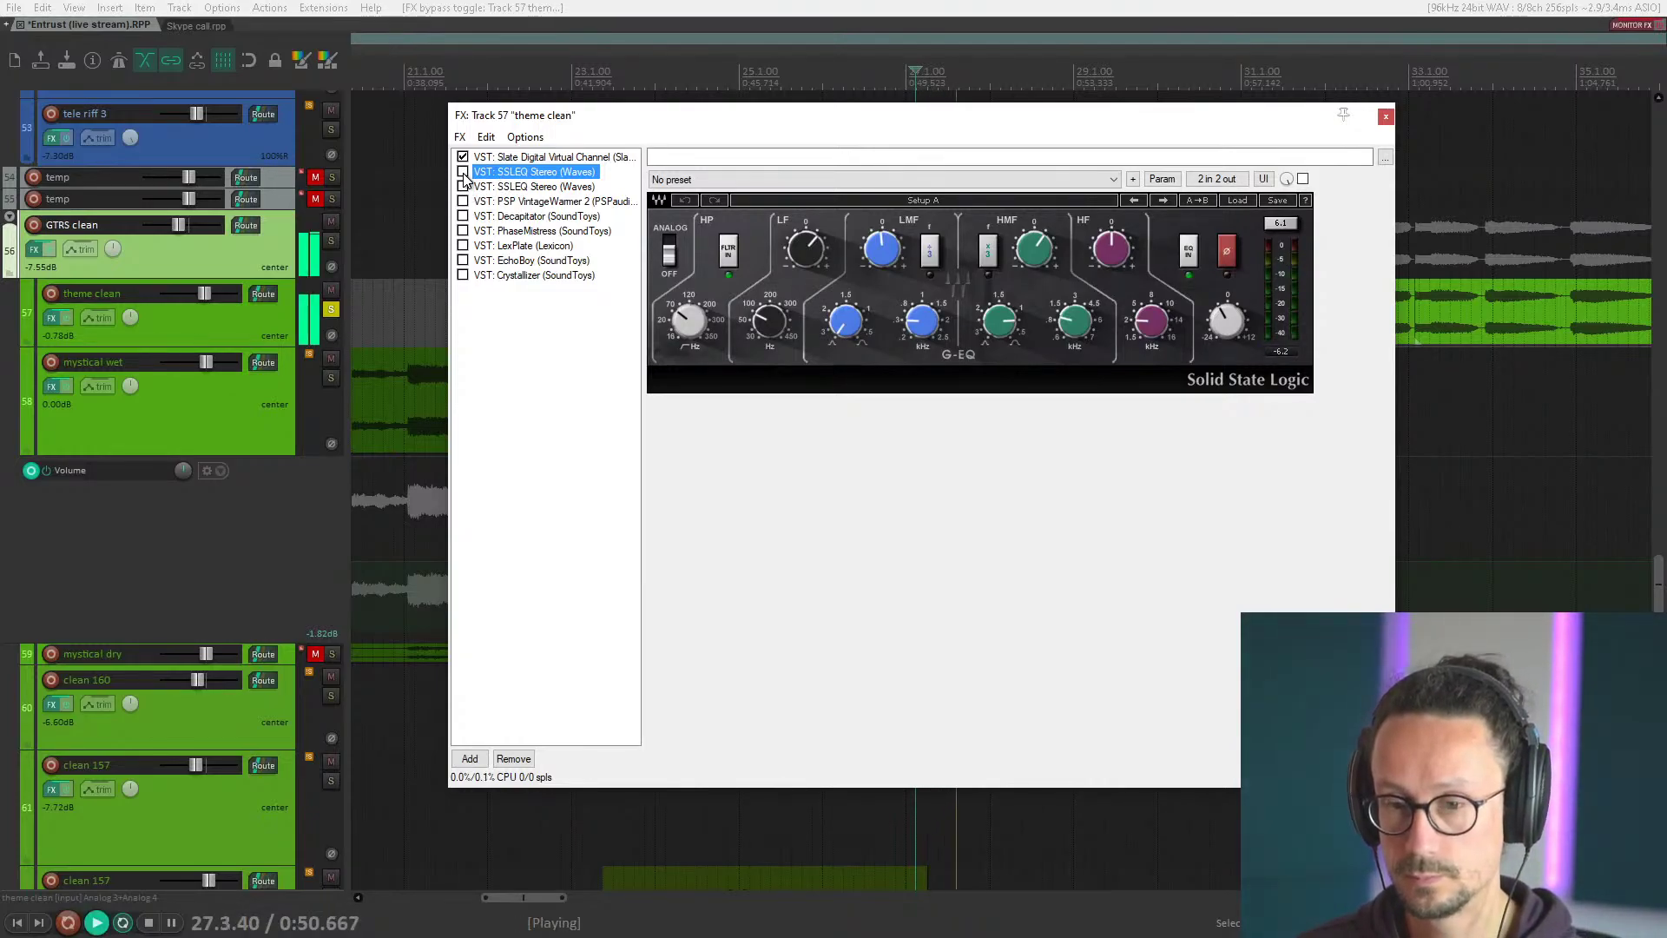
drag(607, 115, 798, 430)
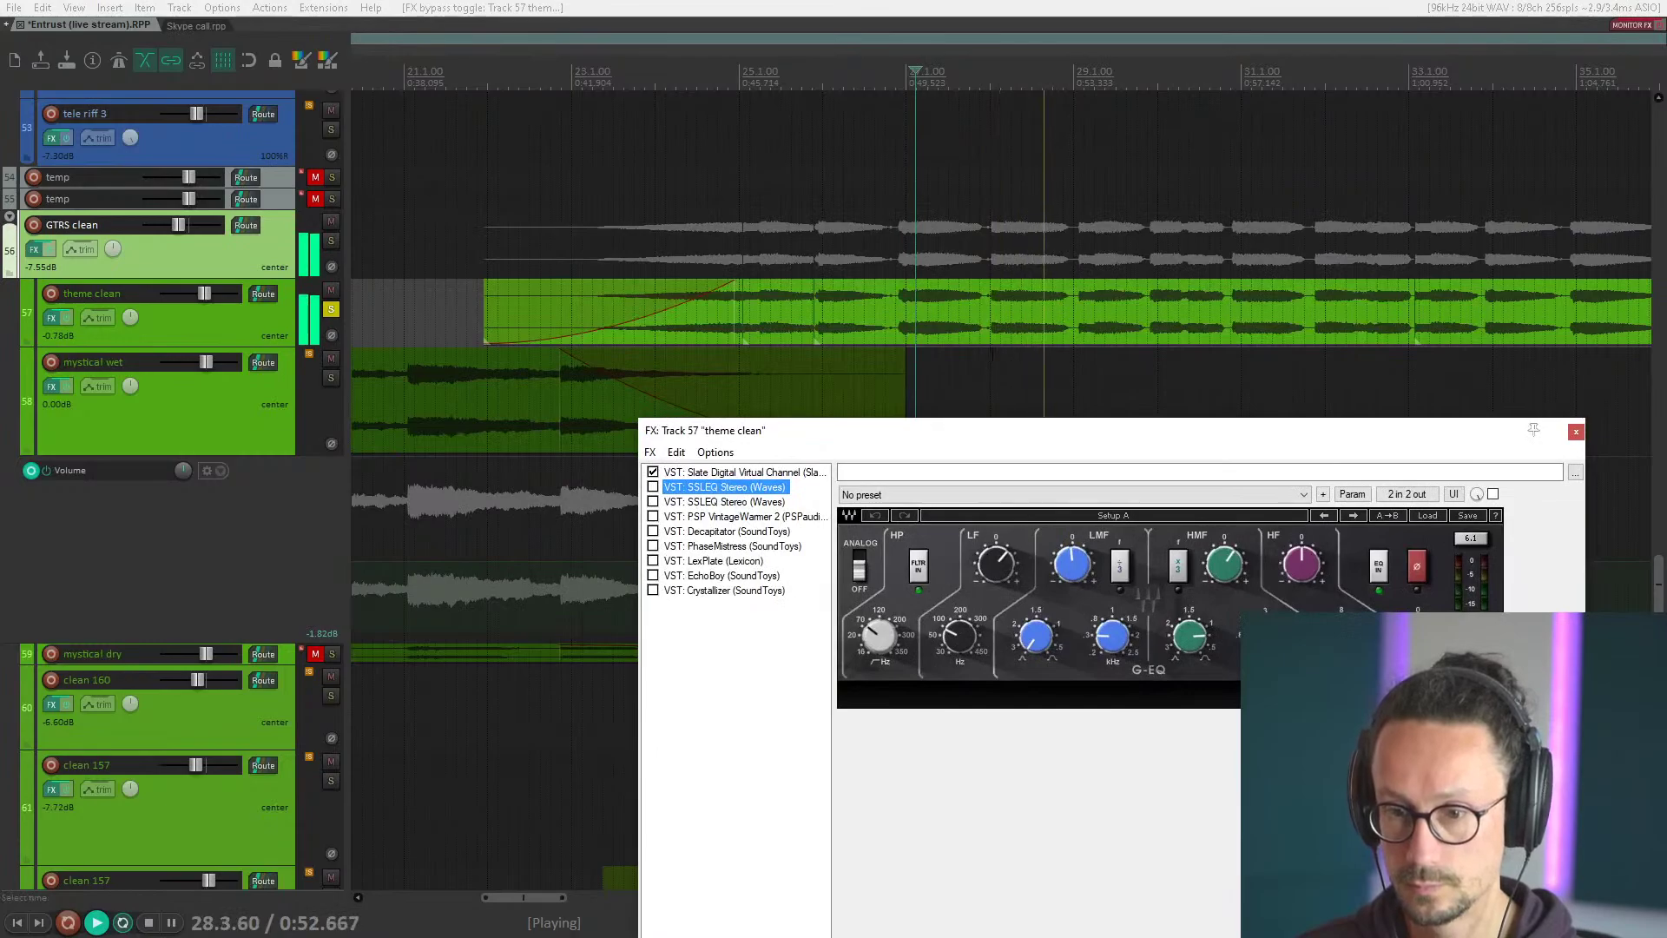
key(space)
Enable the first SSLEQ on theme clean and audition its EQ band settings from bar 28.
click(992, 356)
click(692, 488)
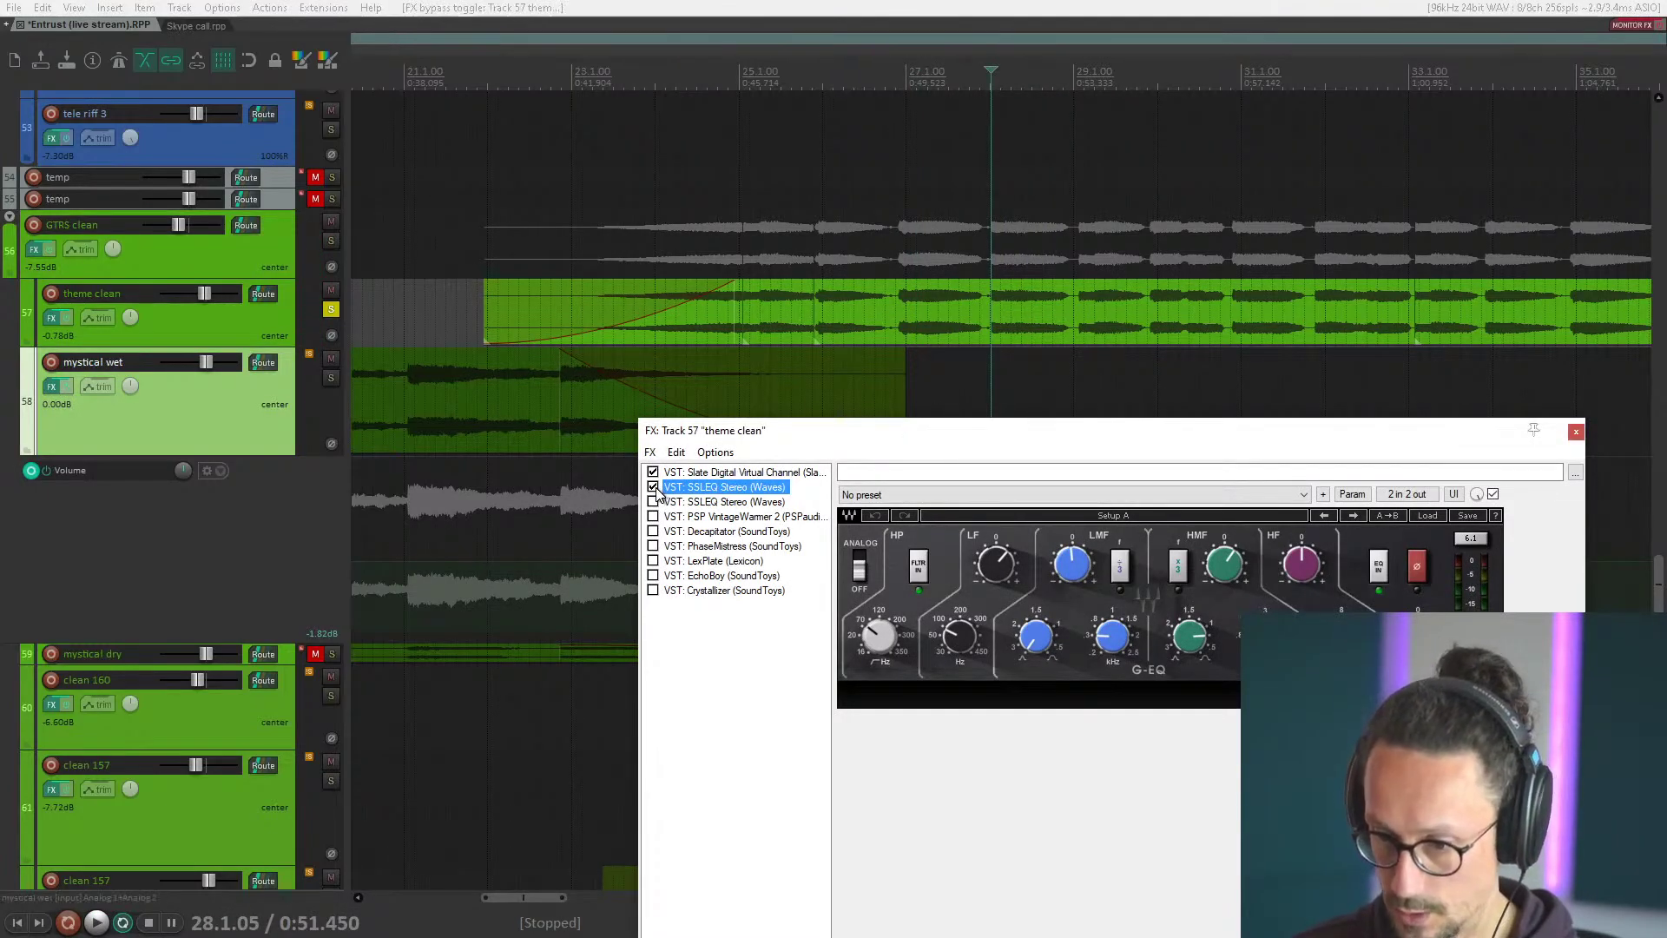
drag(1189, 638, 1189, 644)
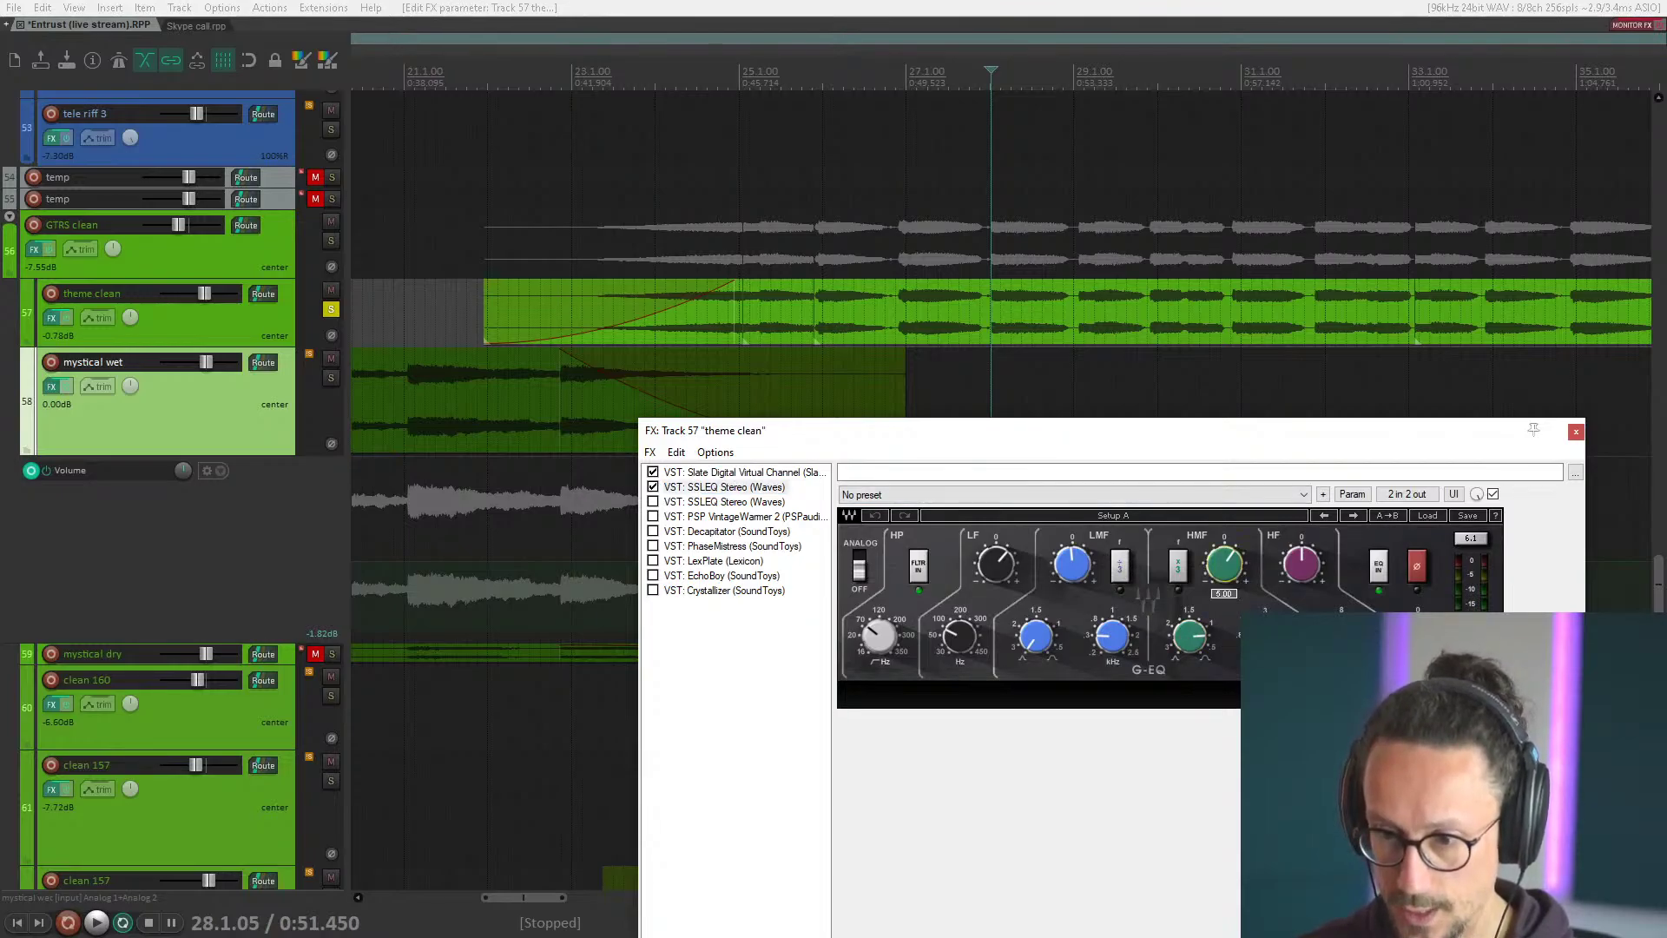
key(space)
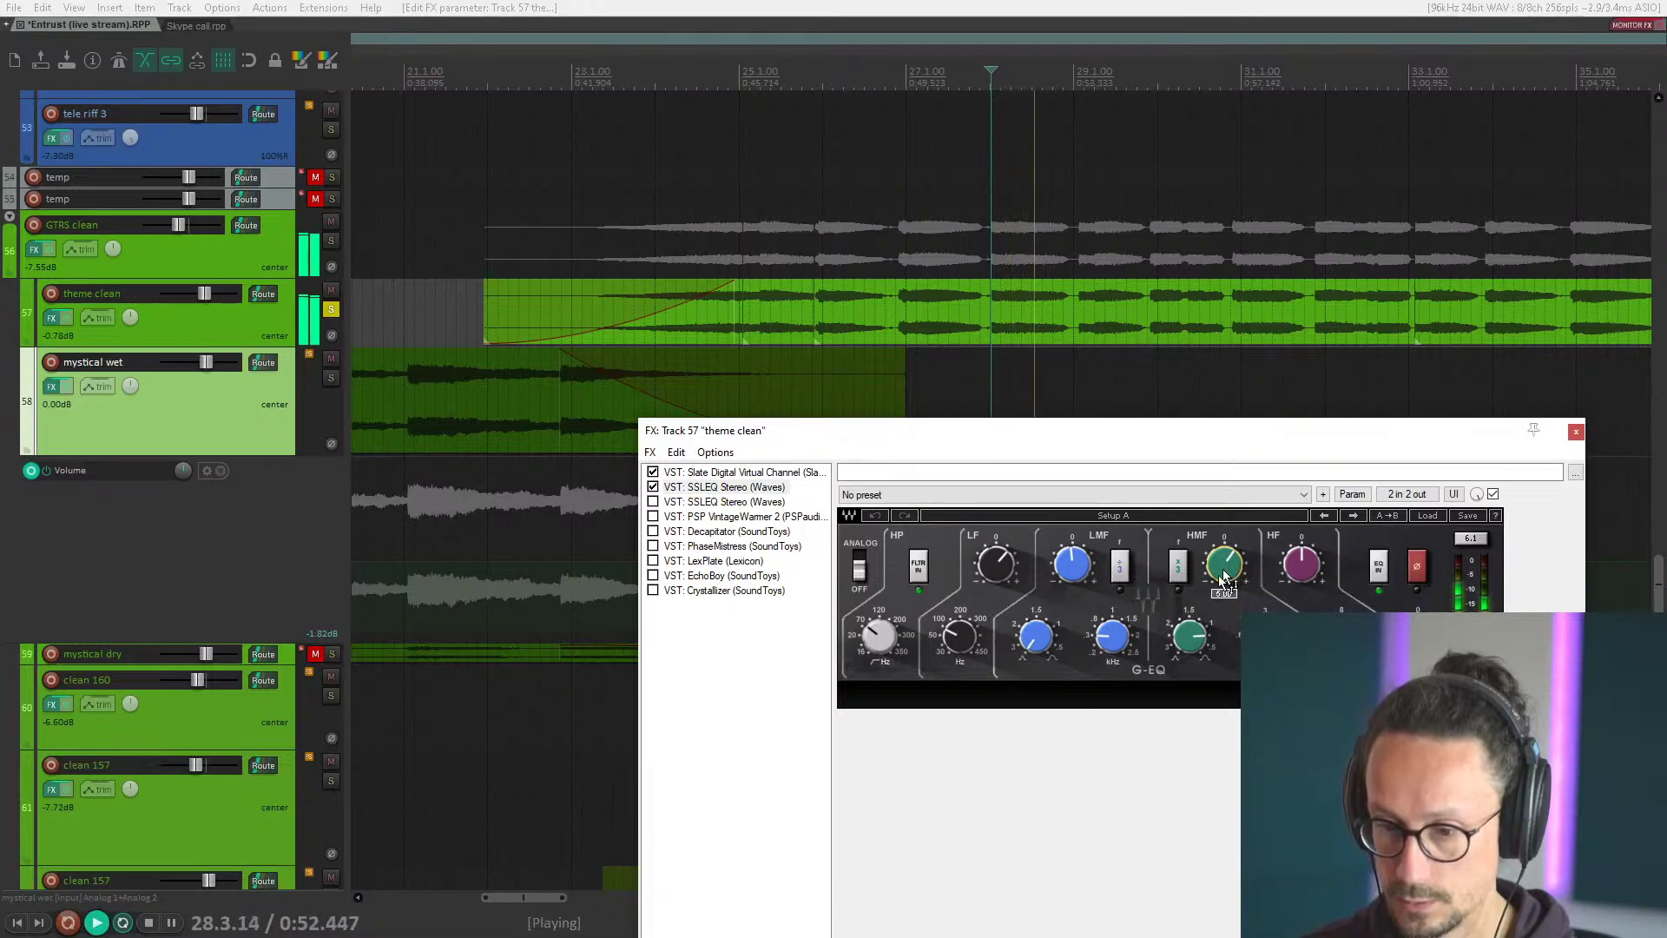
key(space)
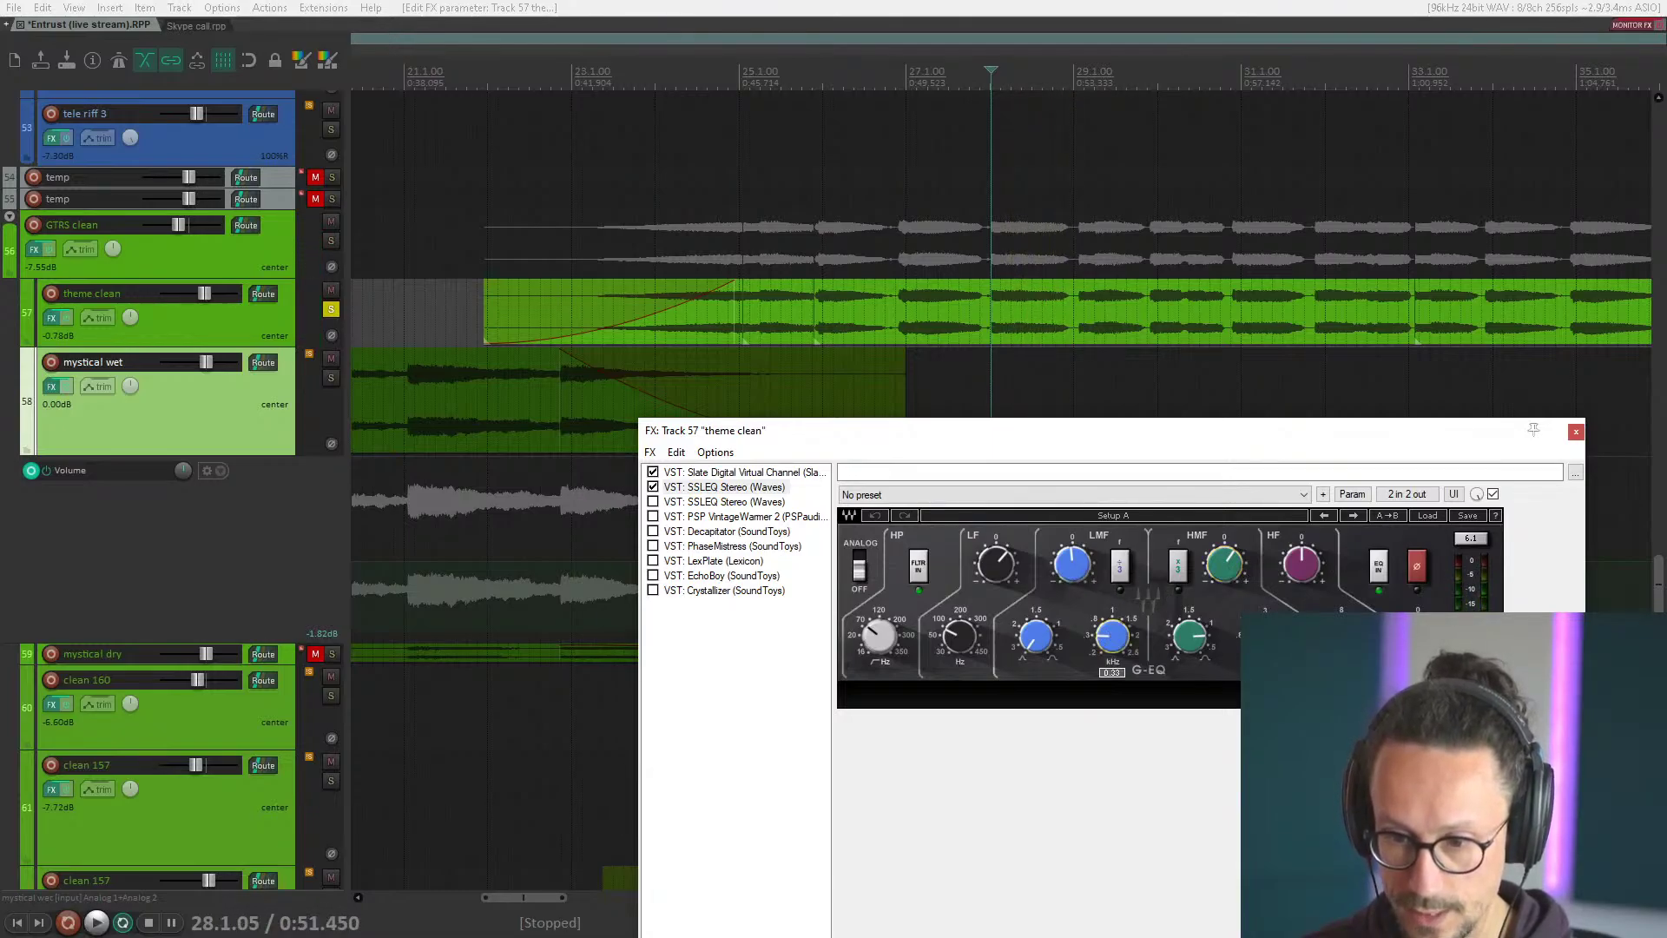
key(space)
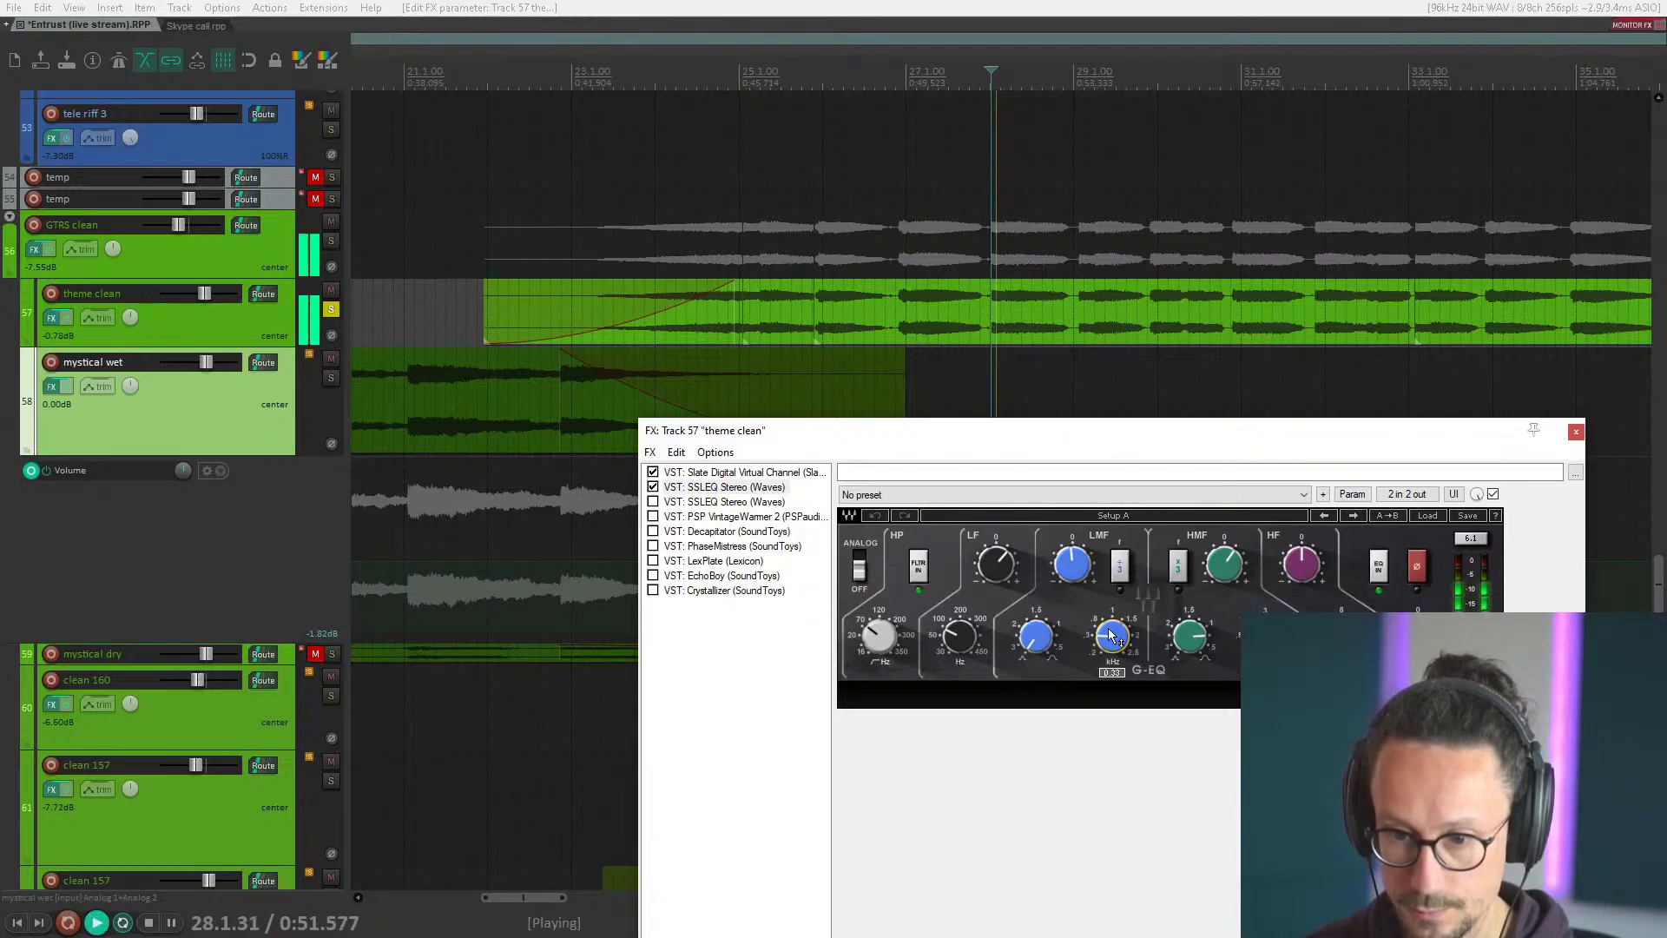
key(space)
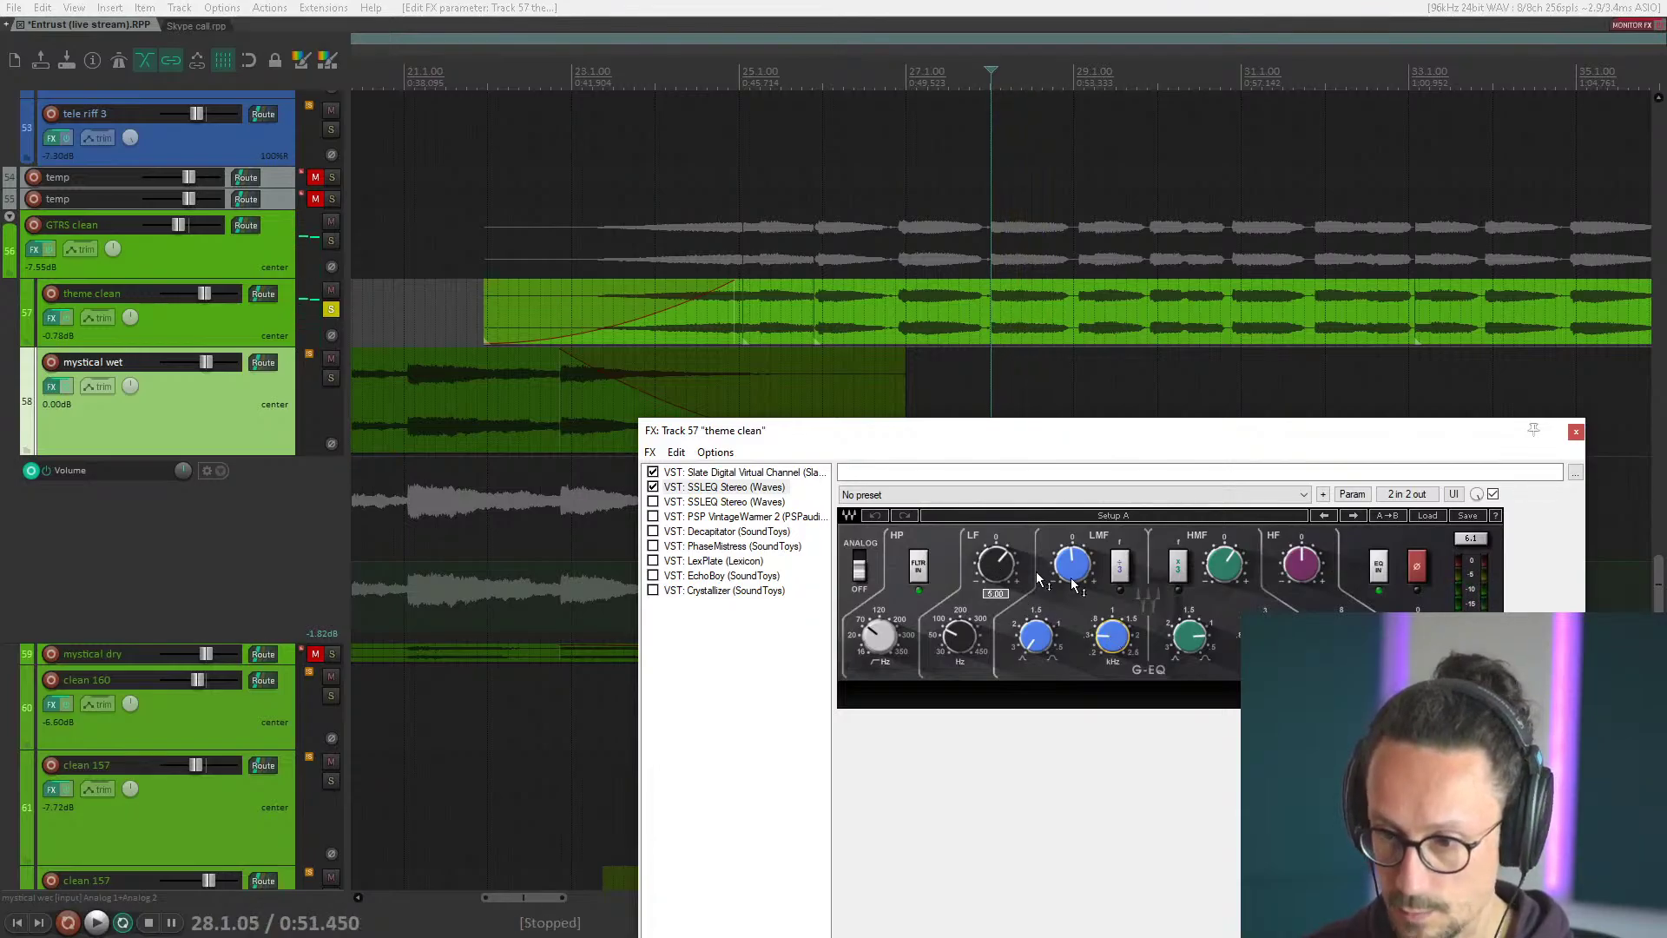
Enable the second SSLEQ and PSP VintageWarmer 2 in theme clean's FX chain.
click(723, 503)
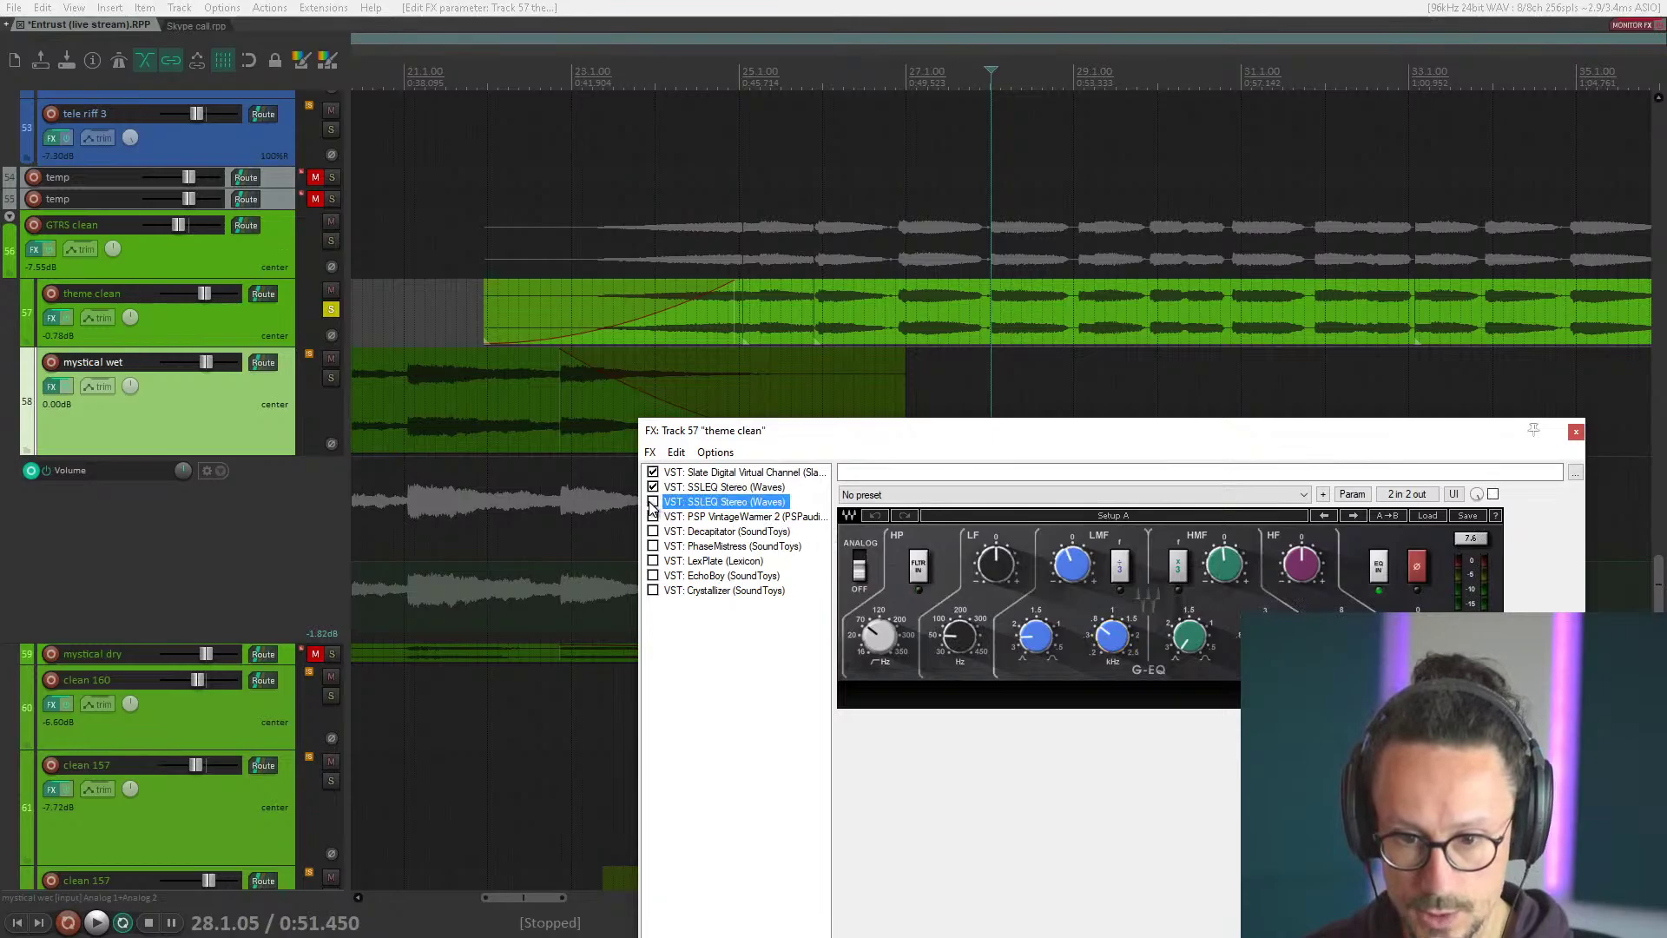
click(653, 502)
click(705, 518)
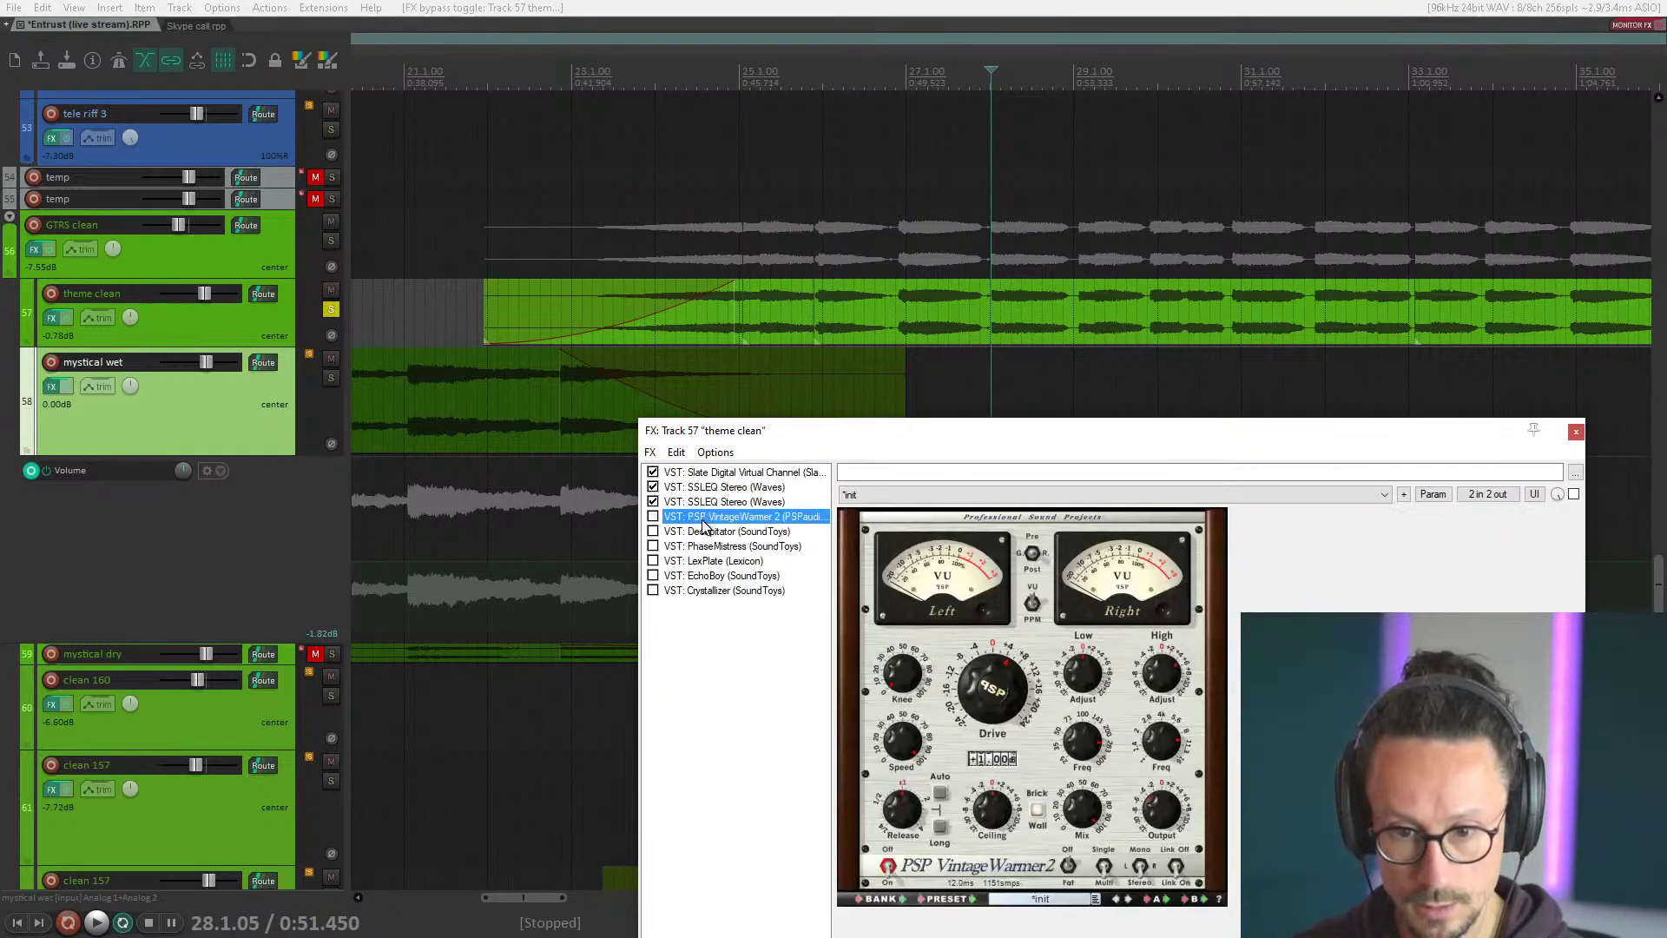
drag(766, 429, 769, 281)
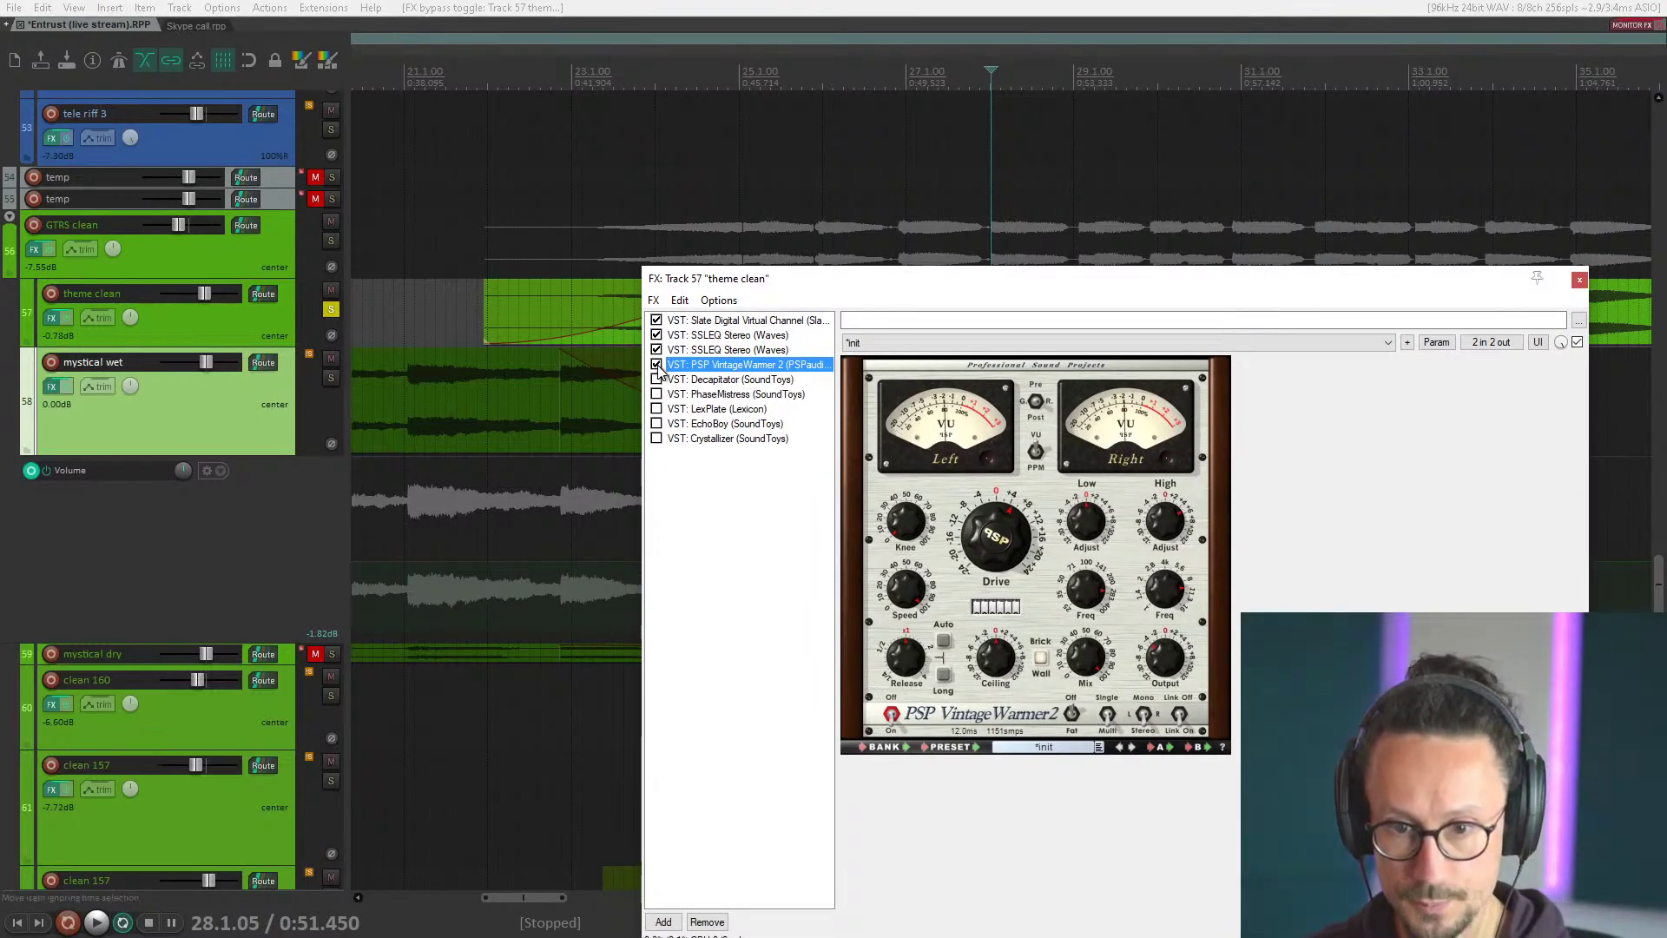
Play theme clean while comparing the sound with PSP VintageWarmer 2 bypassed and enabled.
key(space)
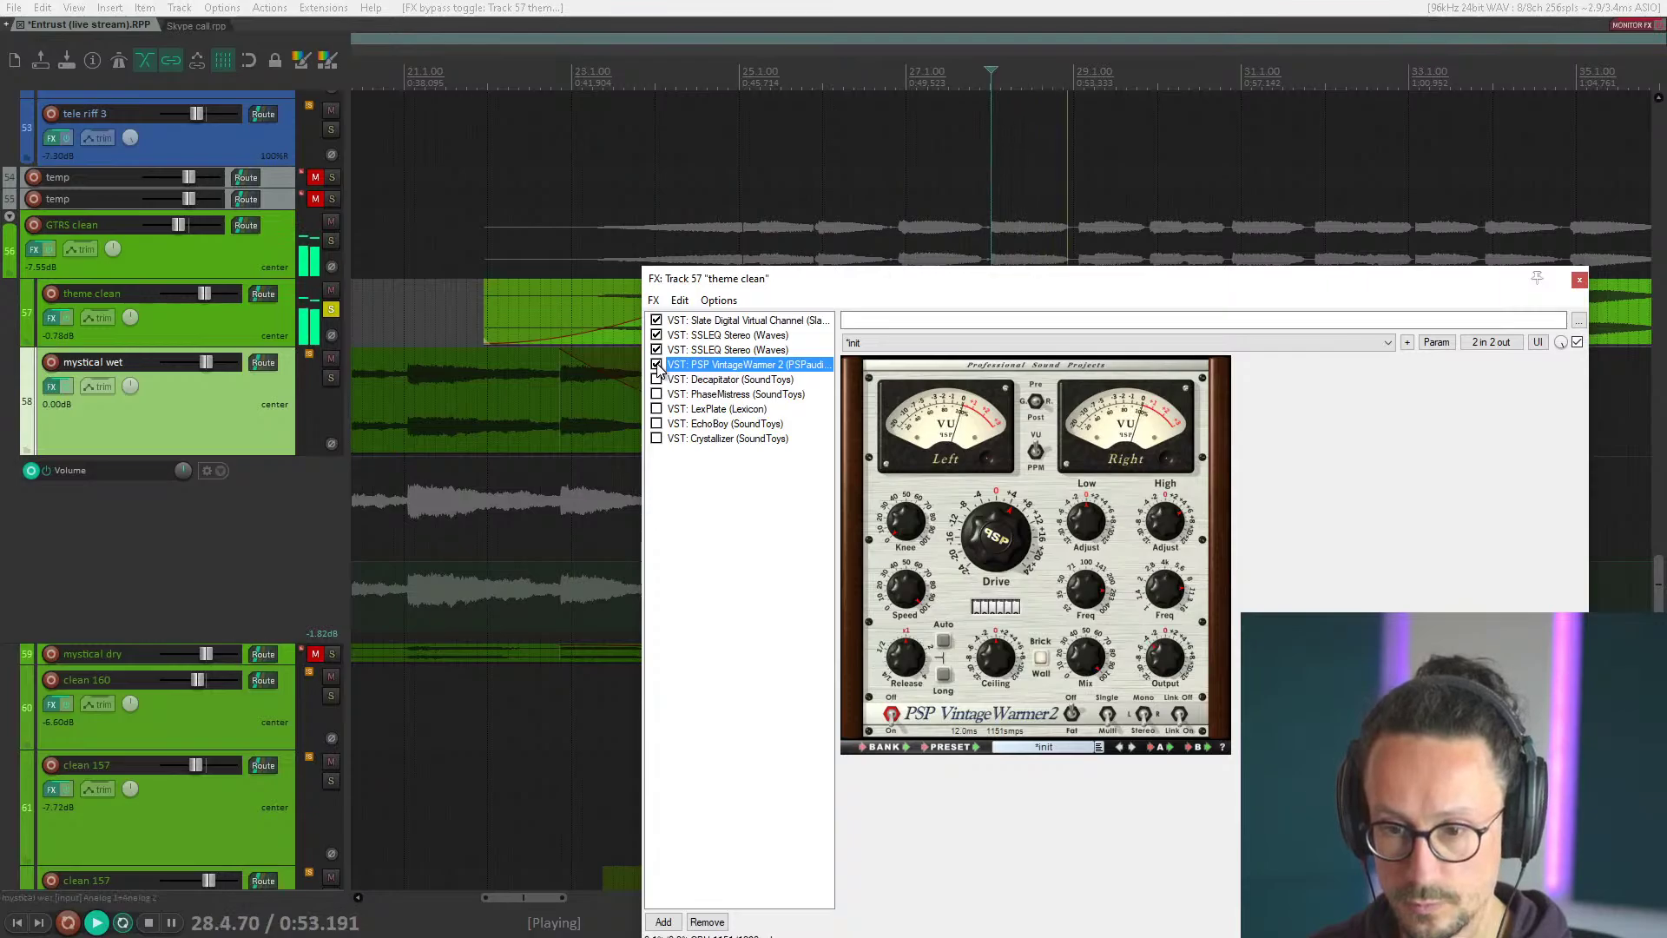
click(657, 365)
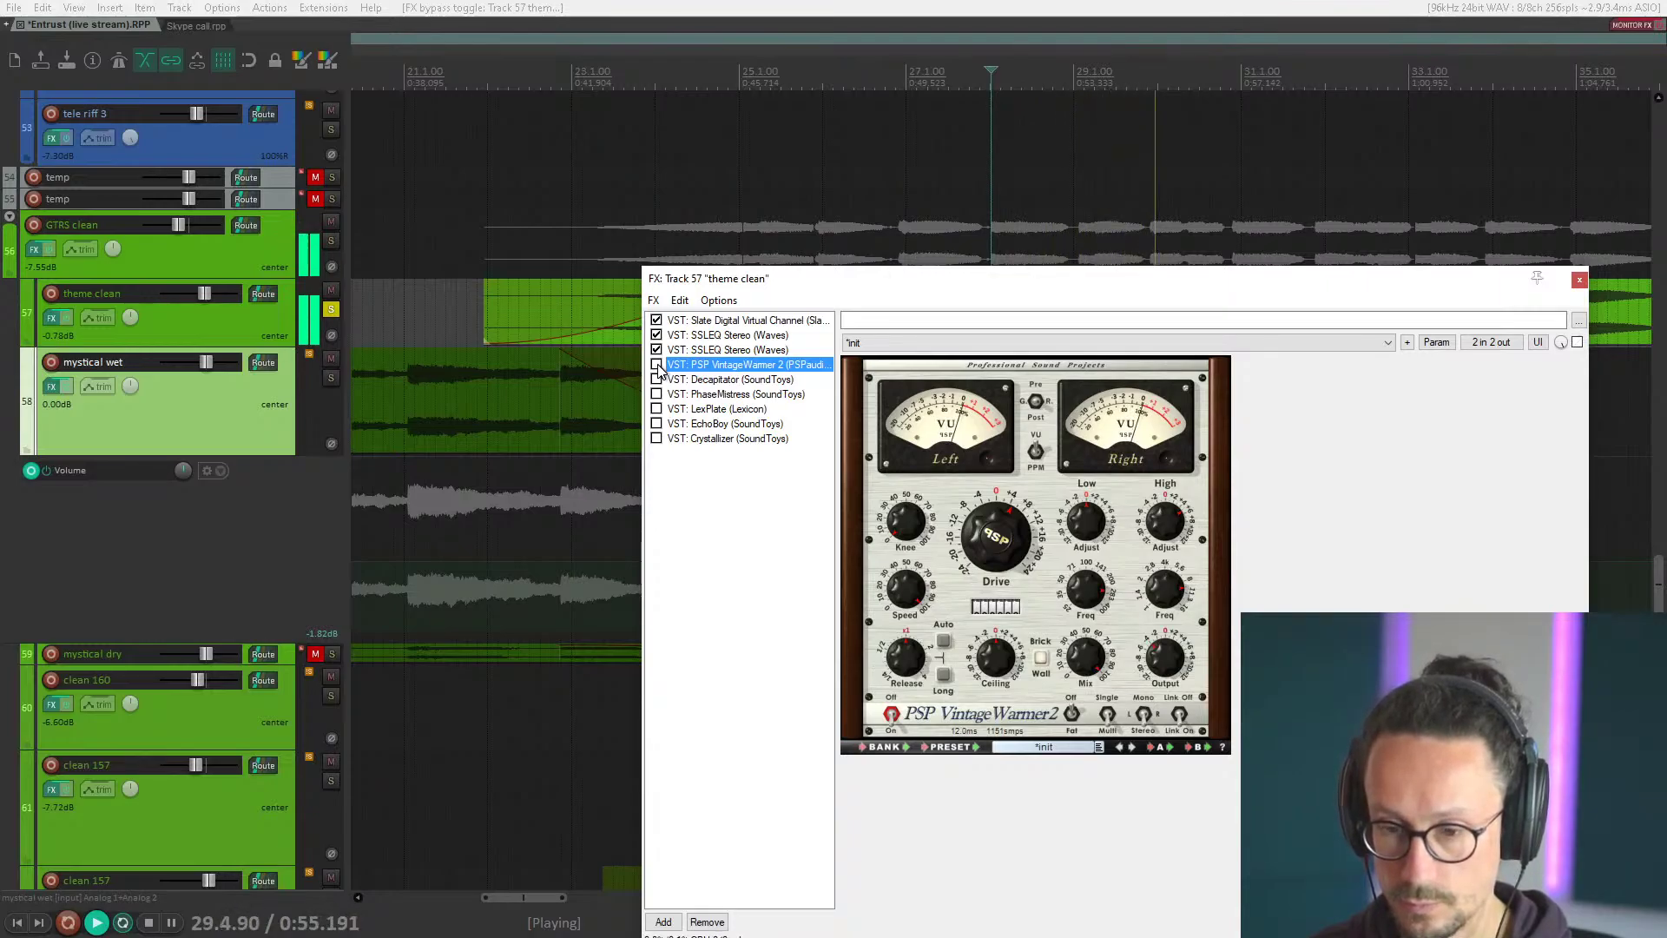
click(657, 365)
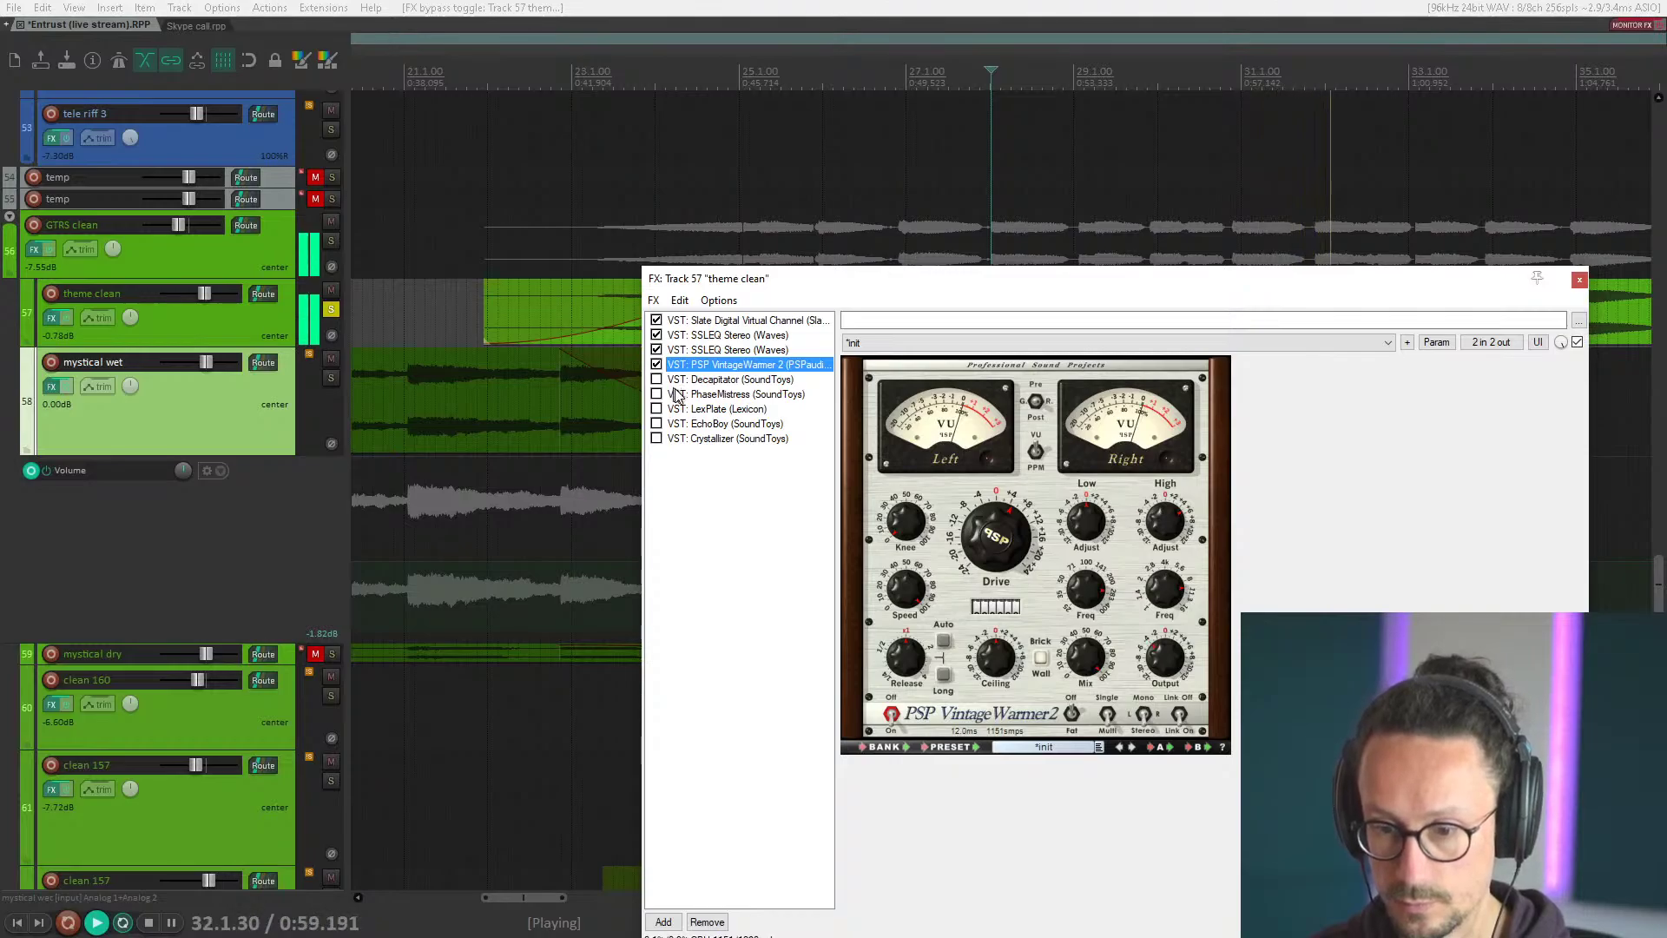
key(space)
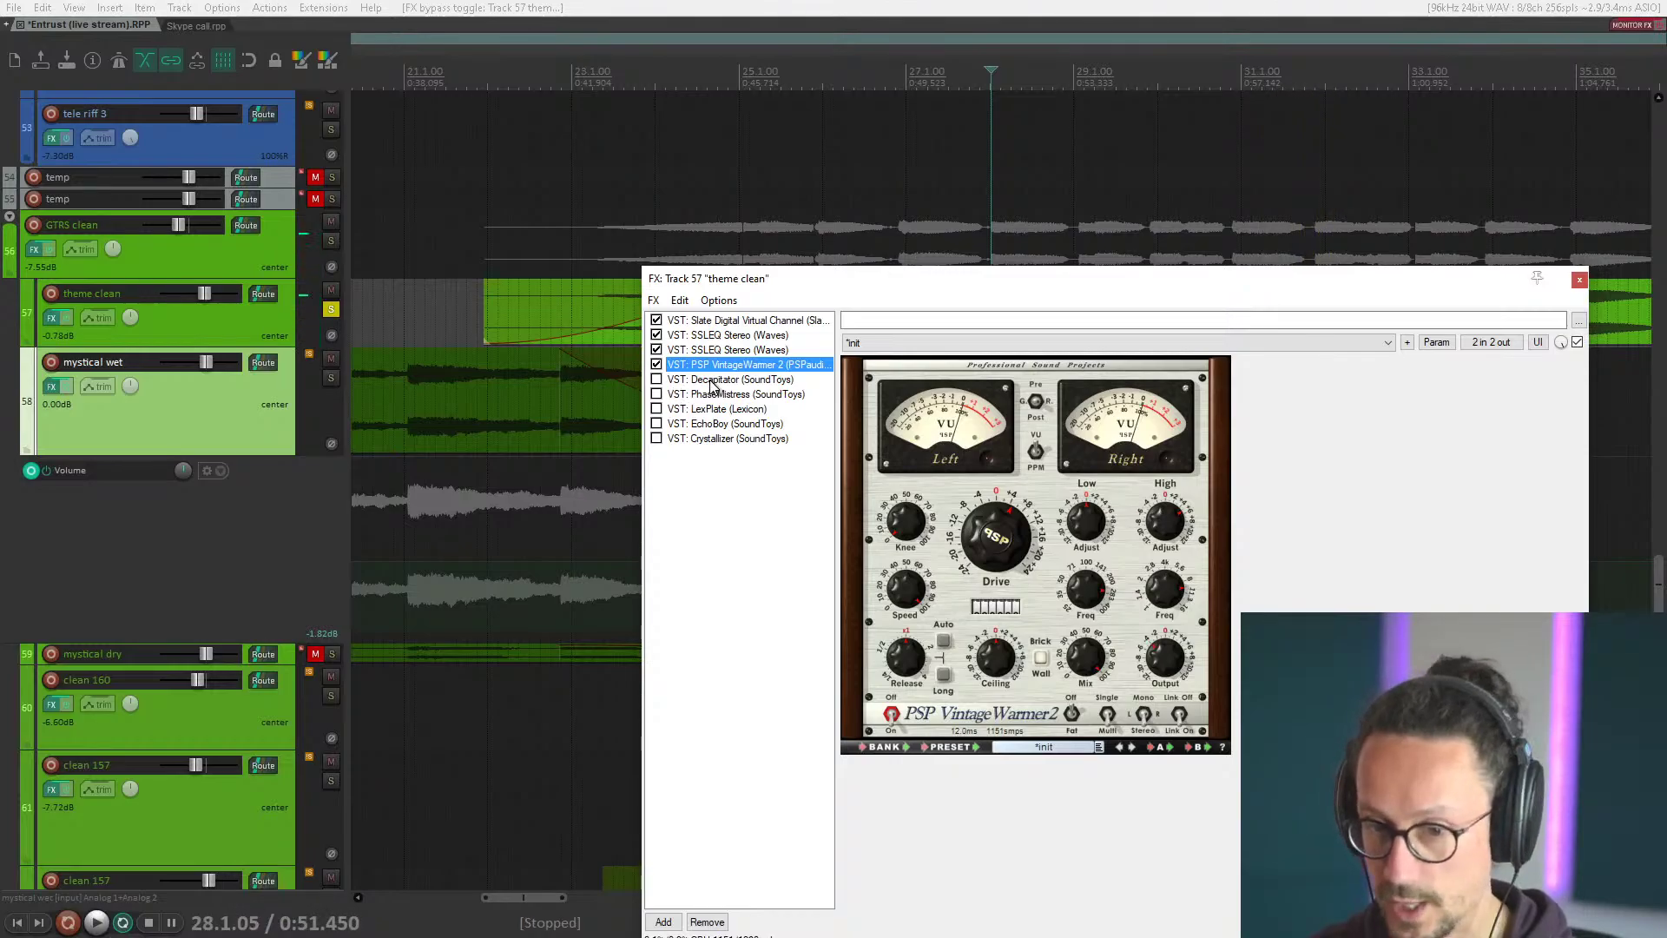
Show Decapitator in theme clean's FX chain, enable it, and audition the track with it.
click(686, 379)
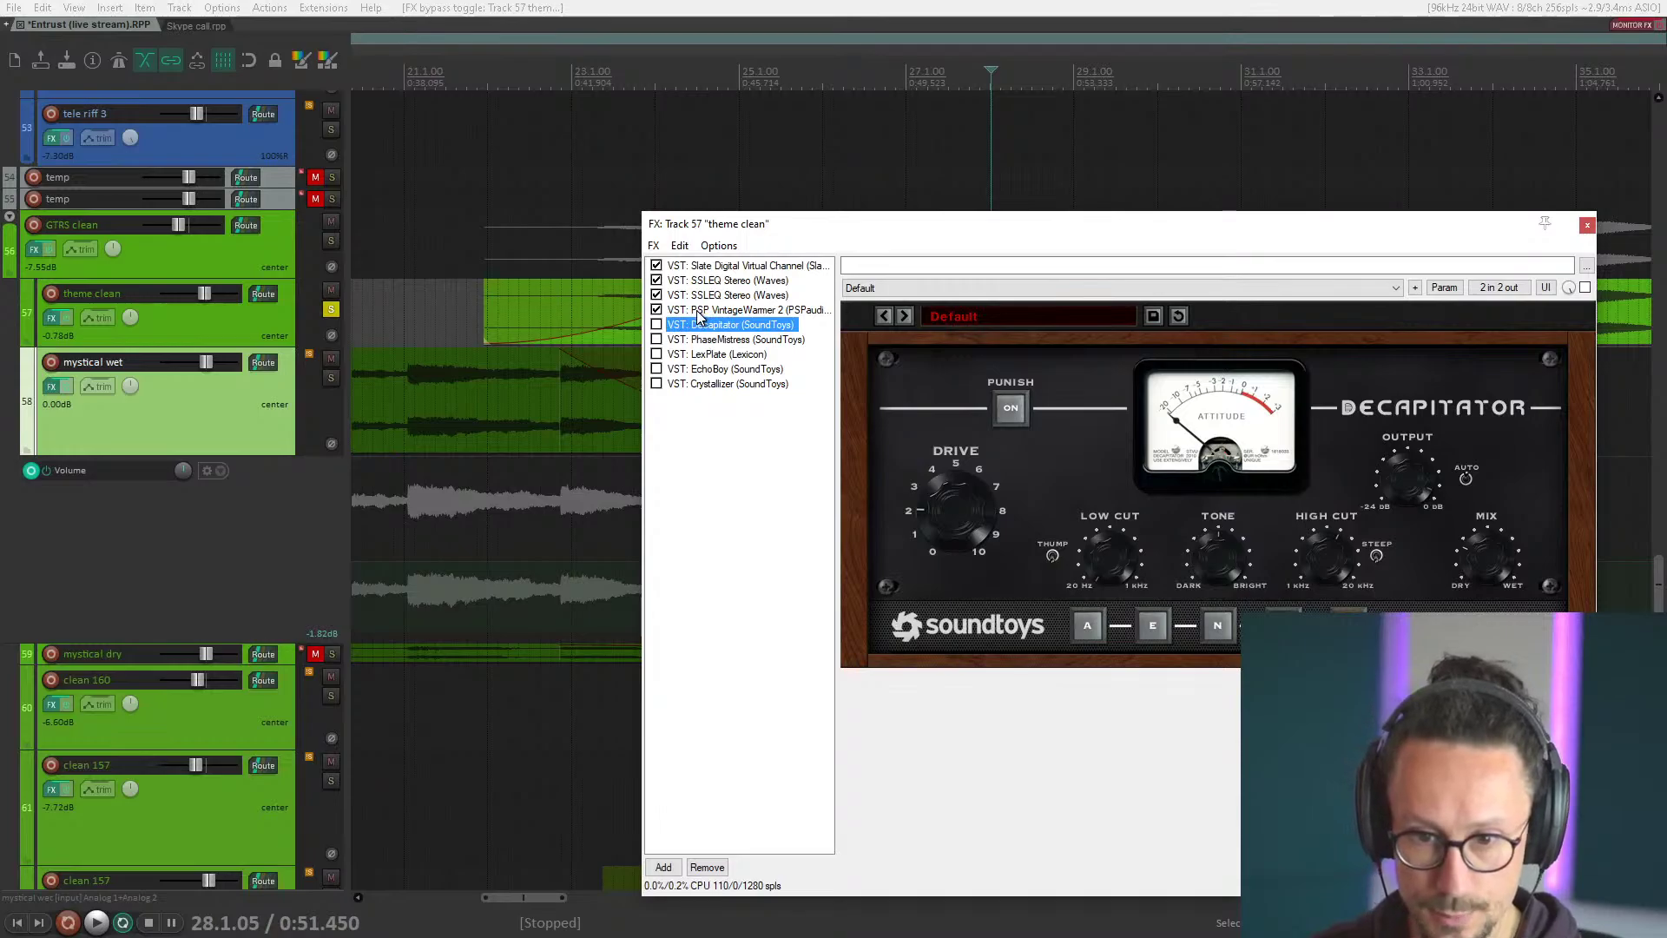
key(Up)
key(Down)
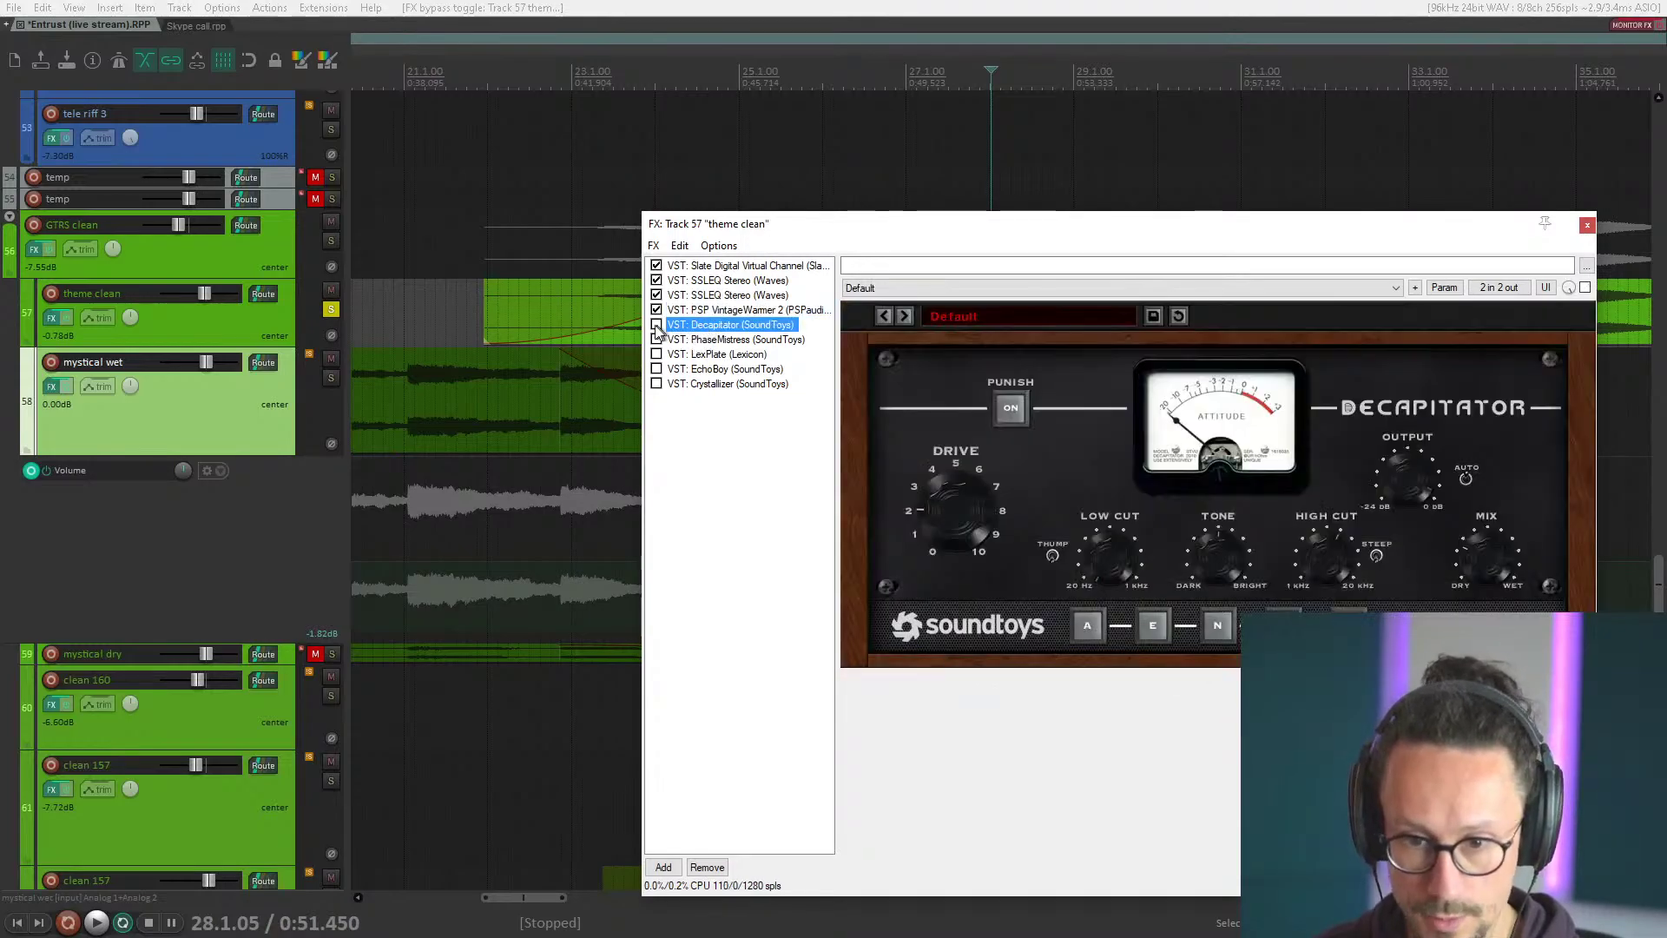
click(657, 325)
key(space)
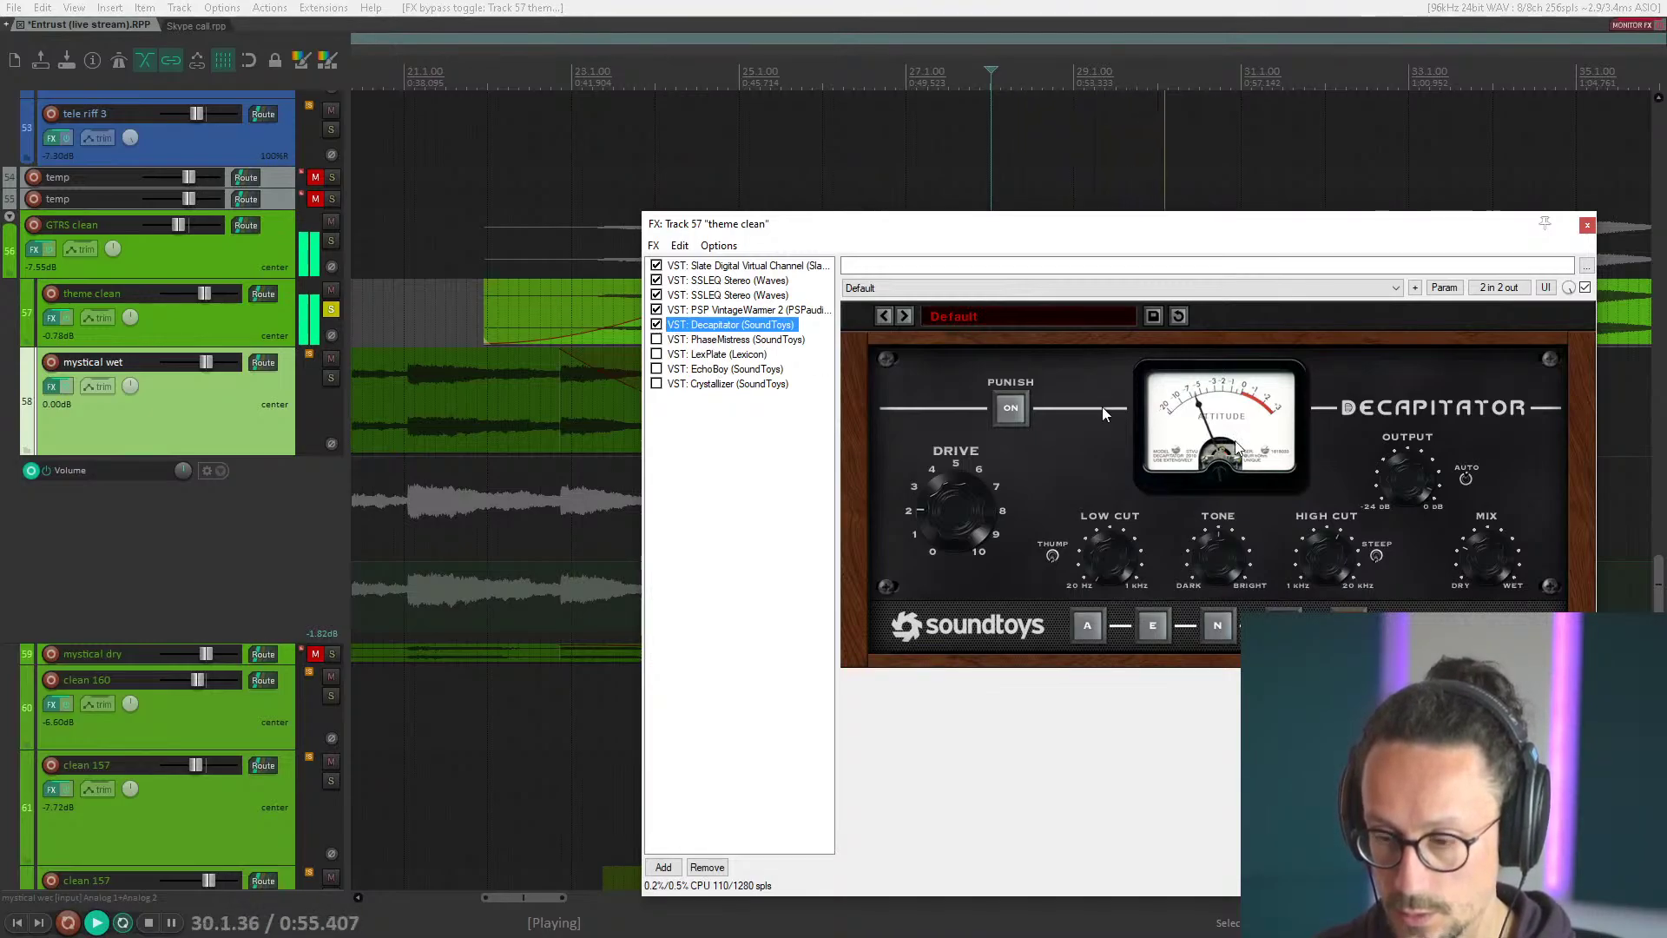
key(space)
Adjust Decapitator's Mix slightly, audition theme clean with exaggerated Drive, and turn the Drive back down.
mouse_move(1487, 575)
mouse_down()
mouse_move(1483, 553)
mouse_move(1490, 566)
mouse_up()
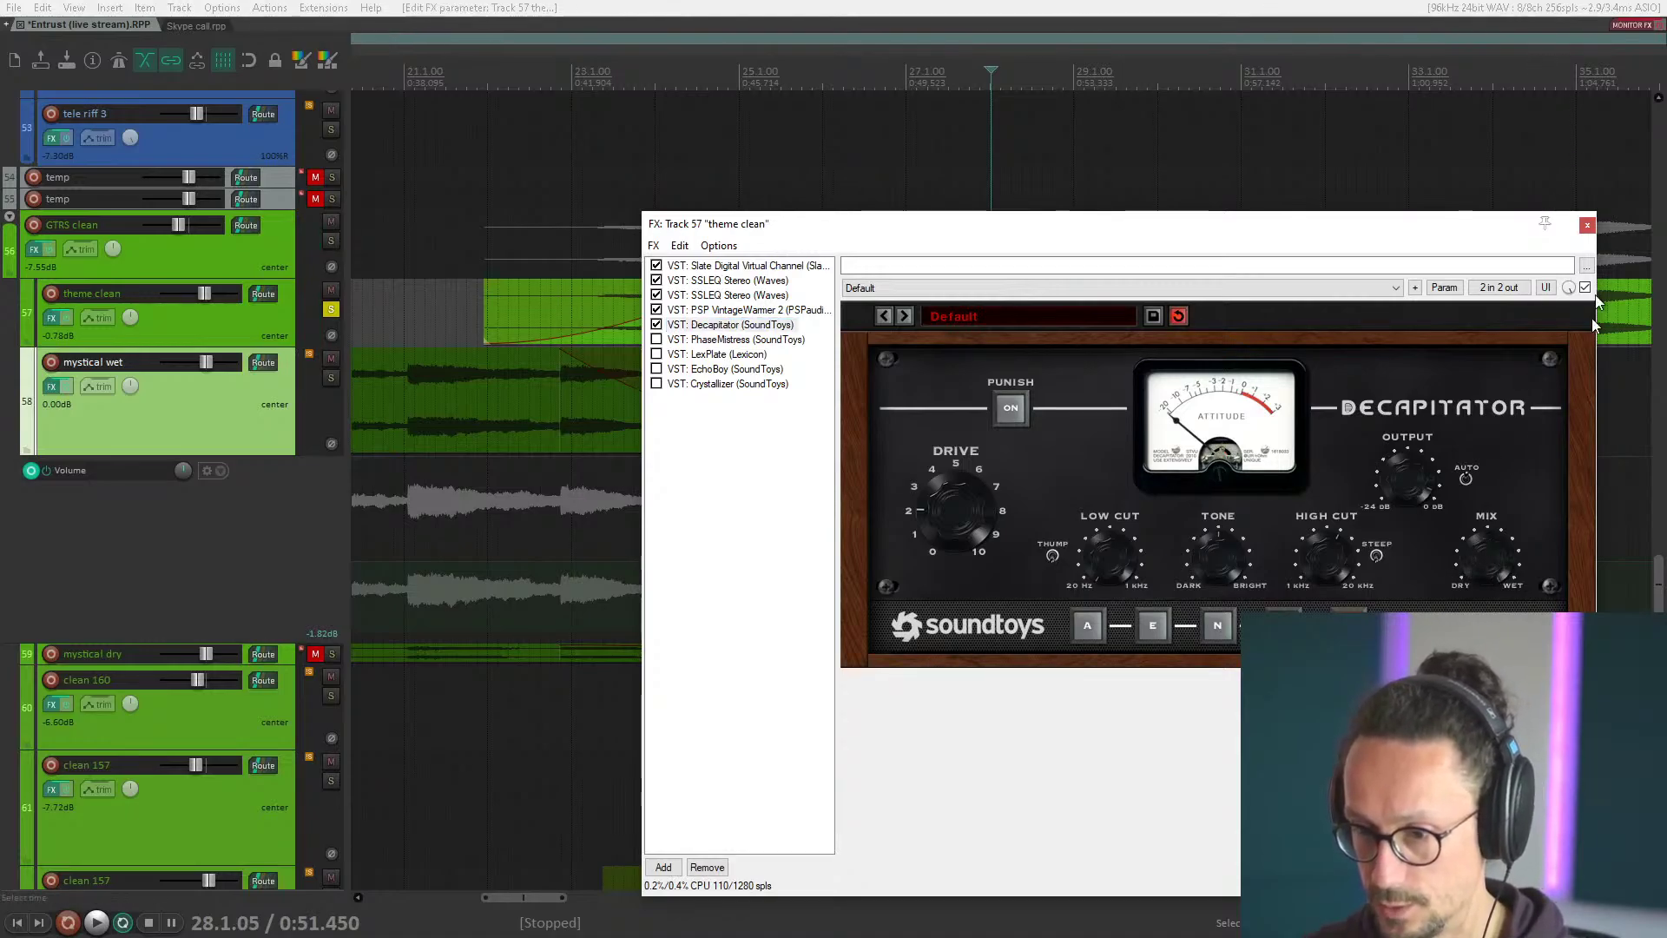
key(space)
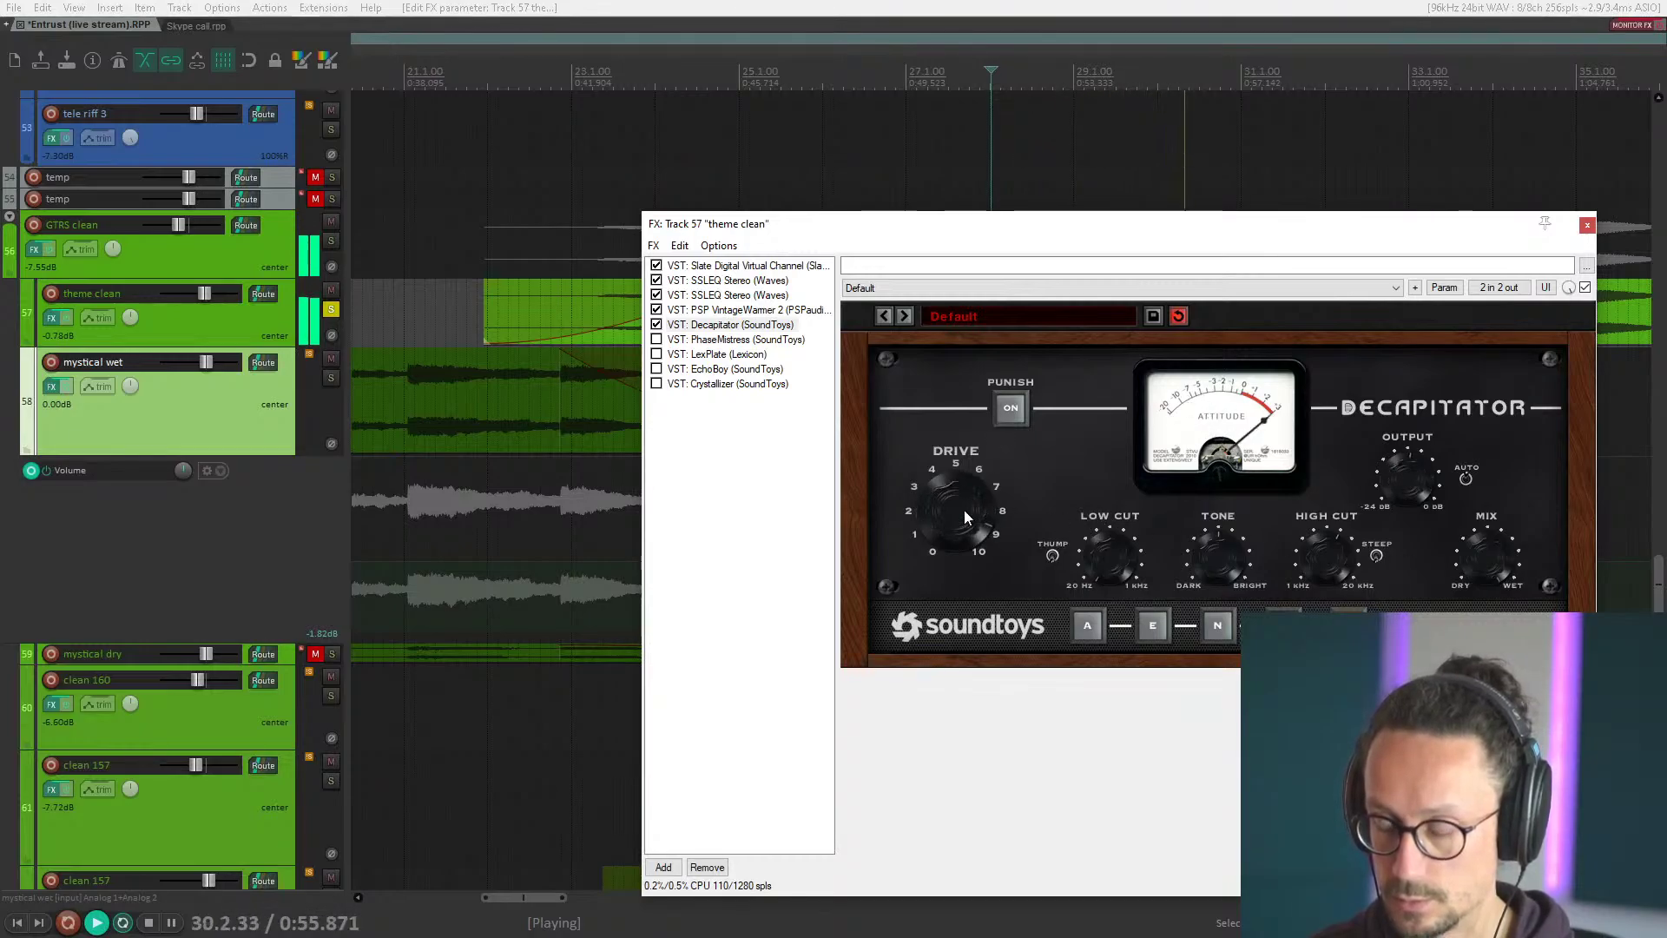
key(space)
drag(964, 509, 950, 627)
Play theme clean while comparing the sound with Decapitator bypassed and enabled.
key(space)
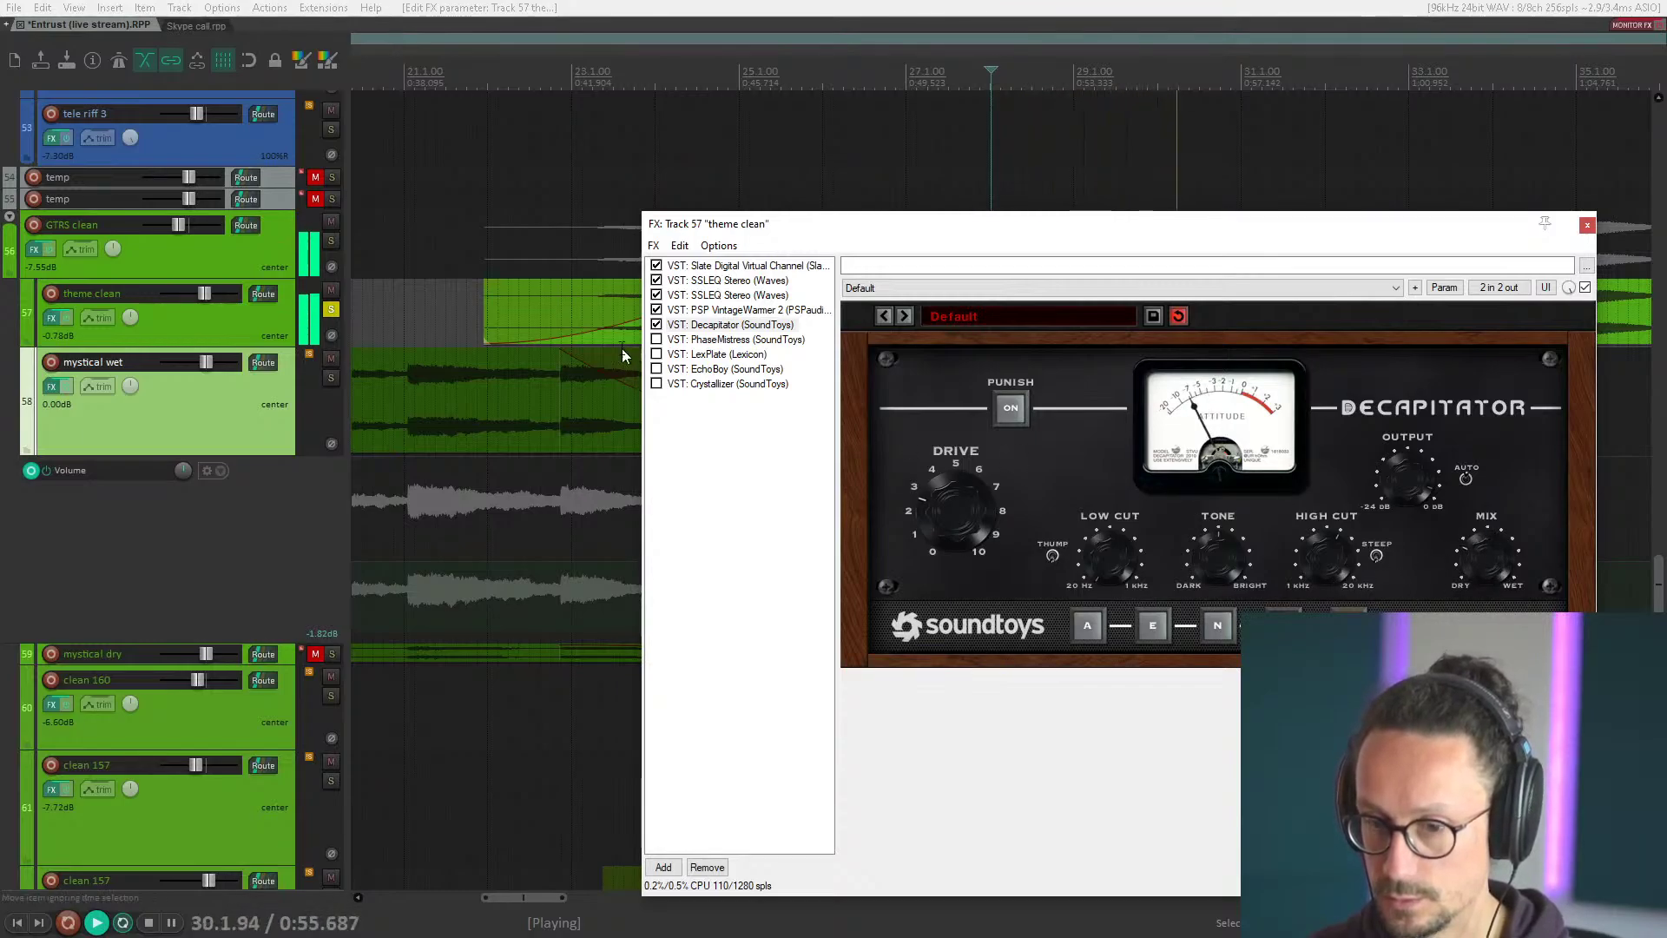
click(657, 324)
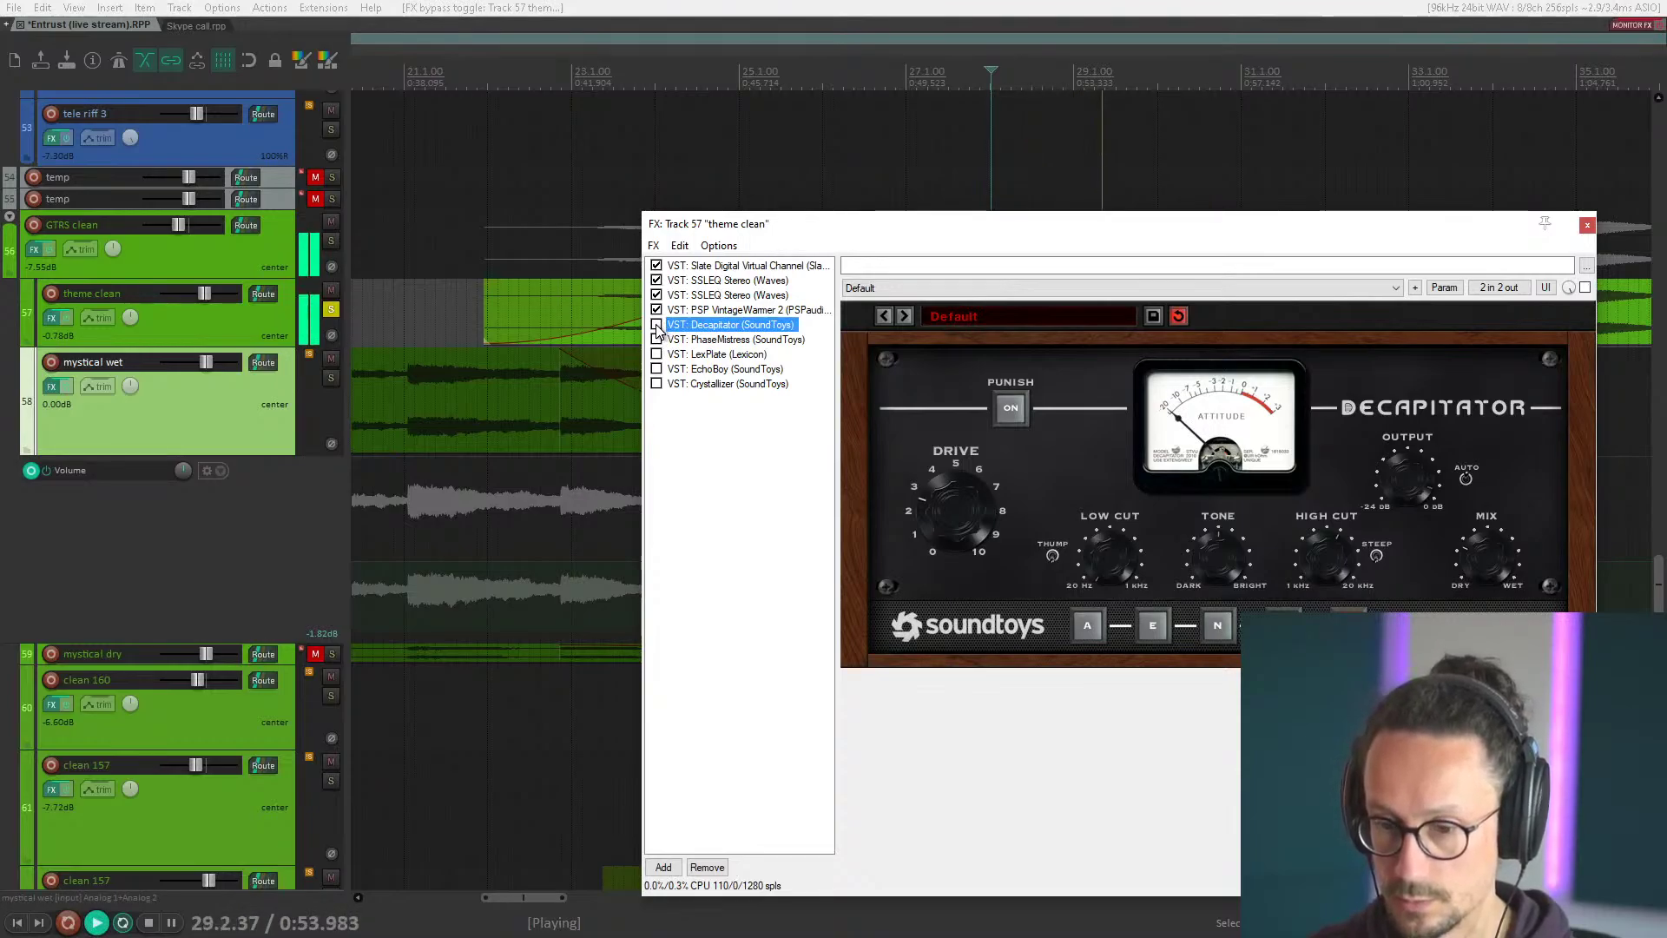
click(656, 324)
key(space)
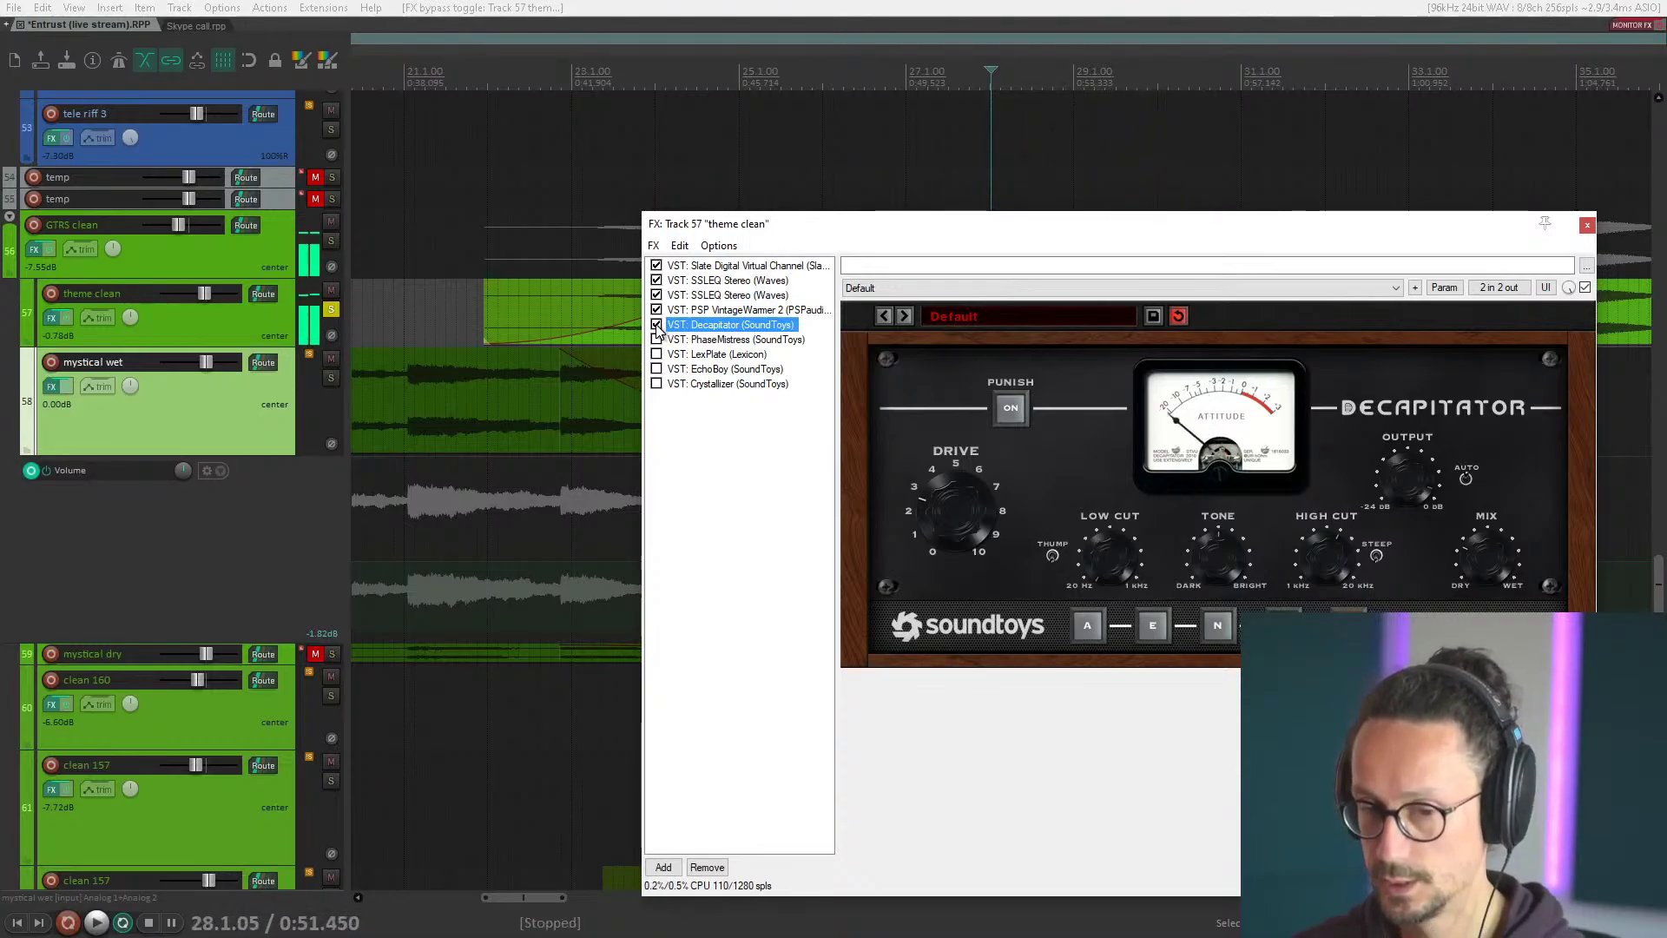
Show PhaseMistress in theme clean's FX chain, enable it, and audition the track with it.
click(678, 341)
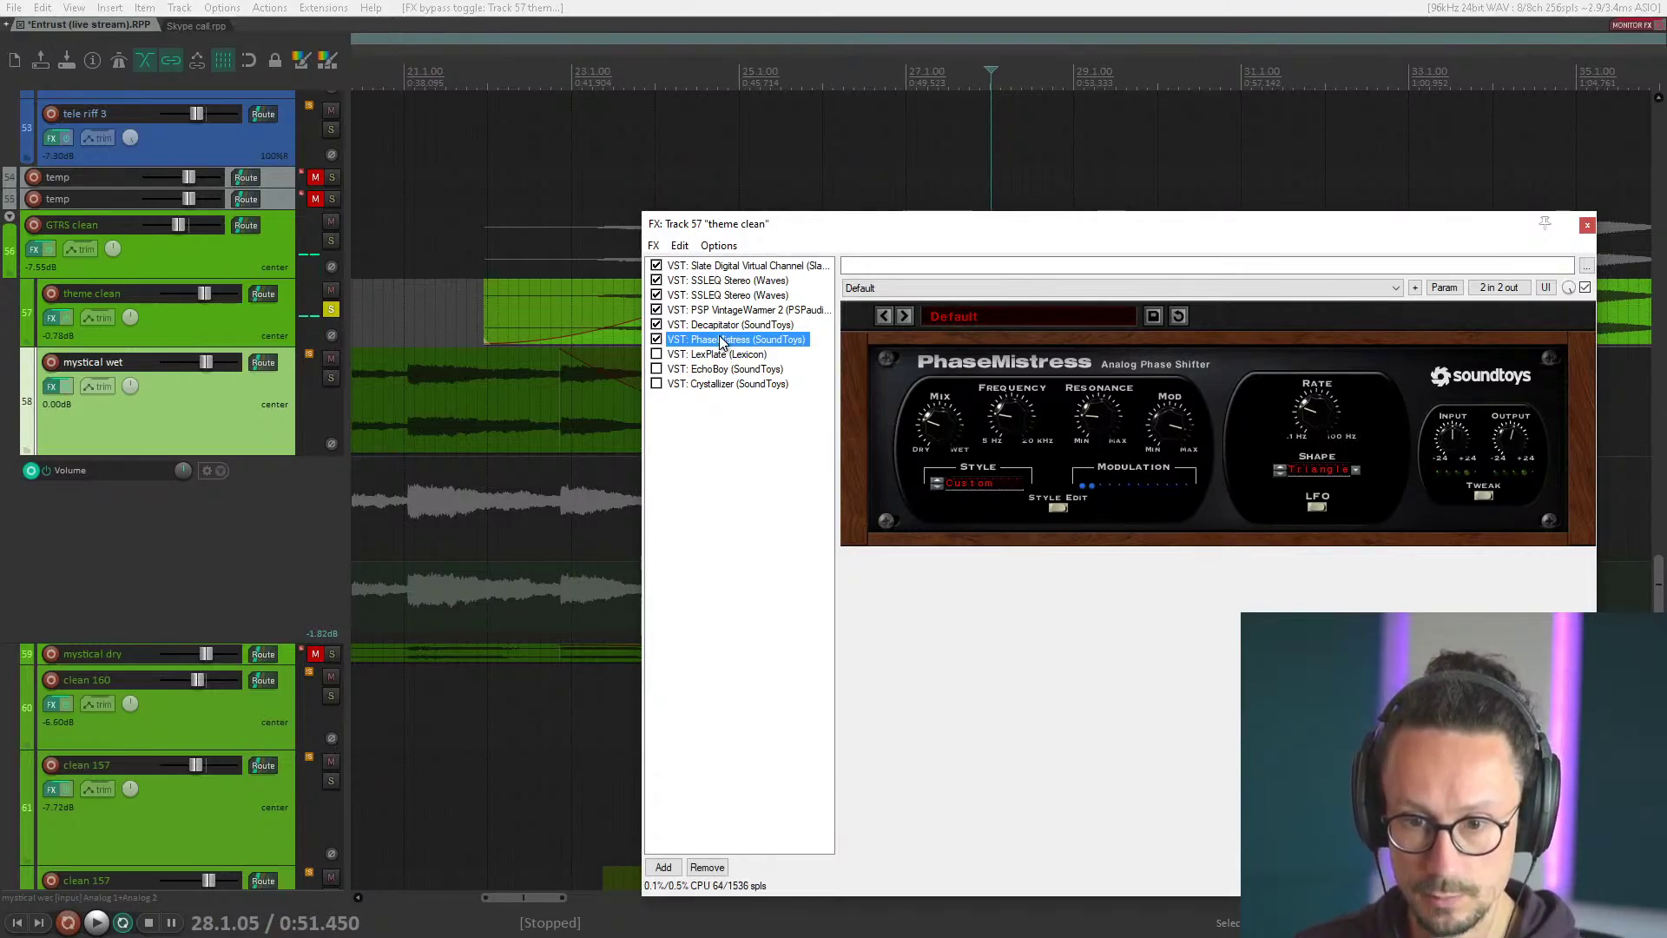
key(space)
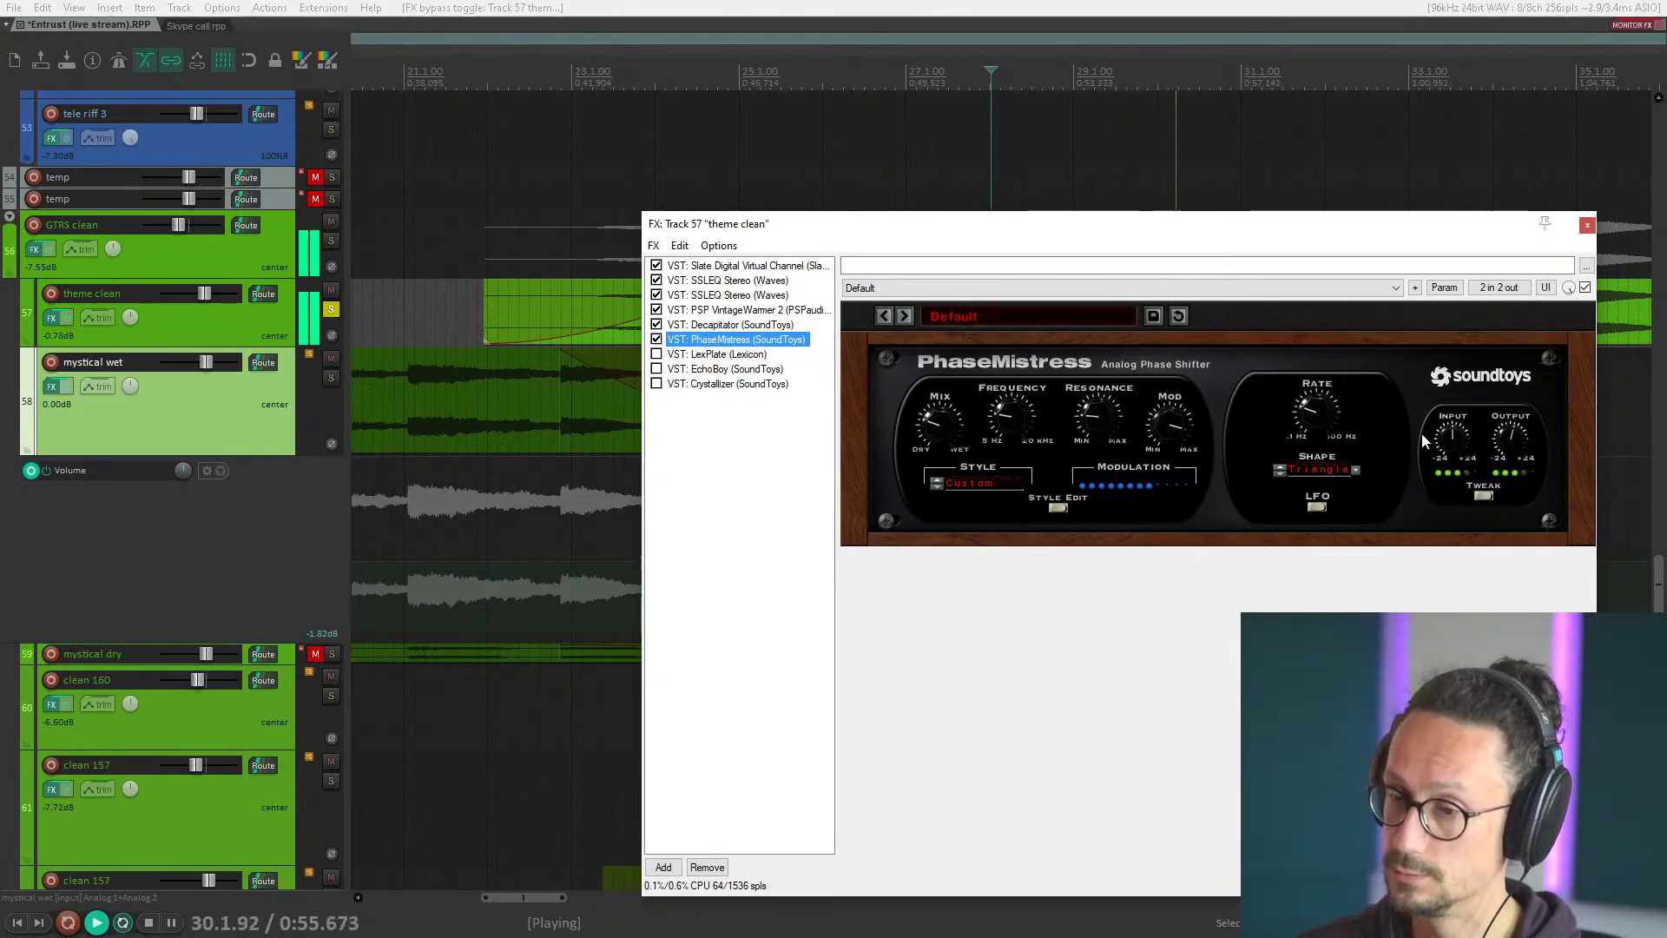
key(space)
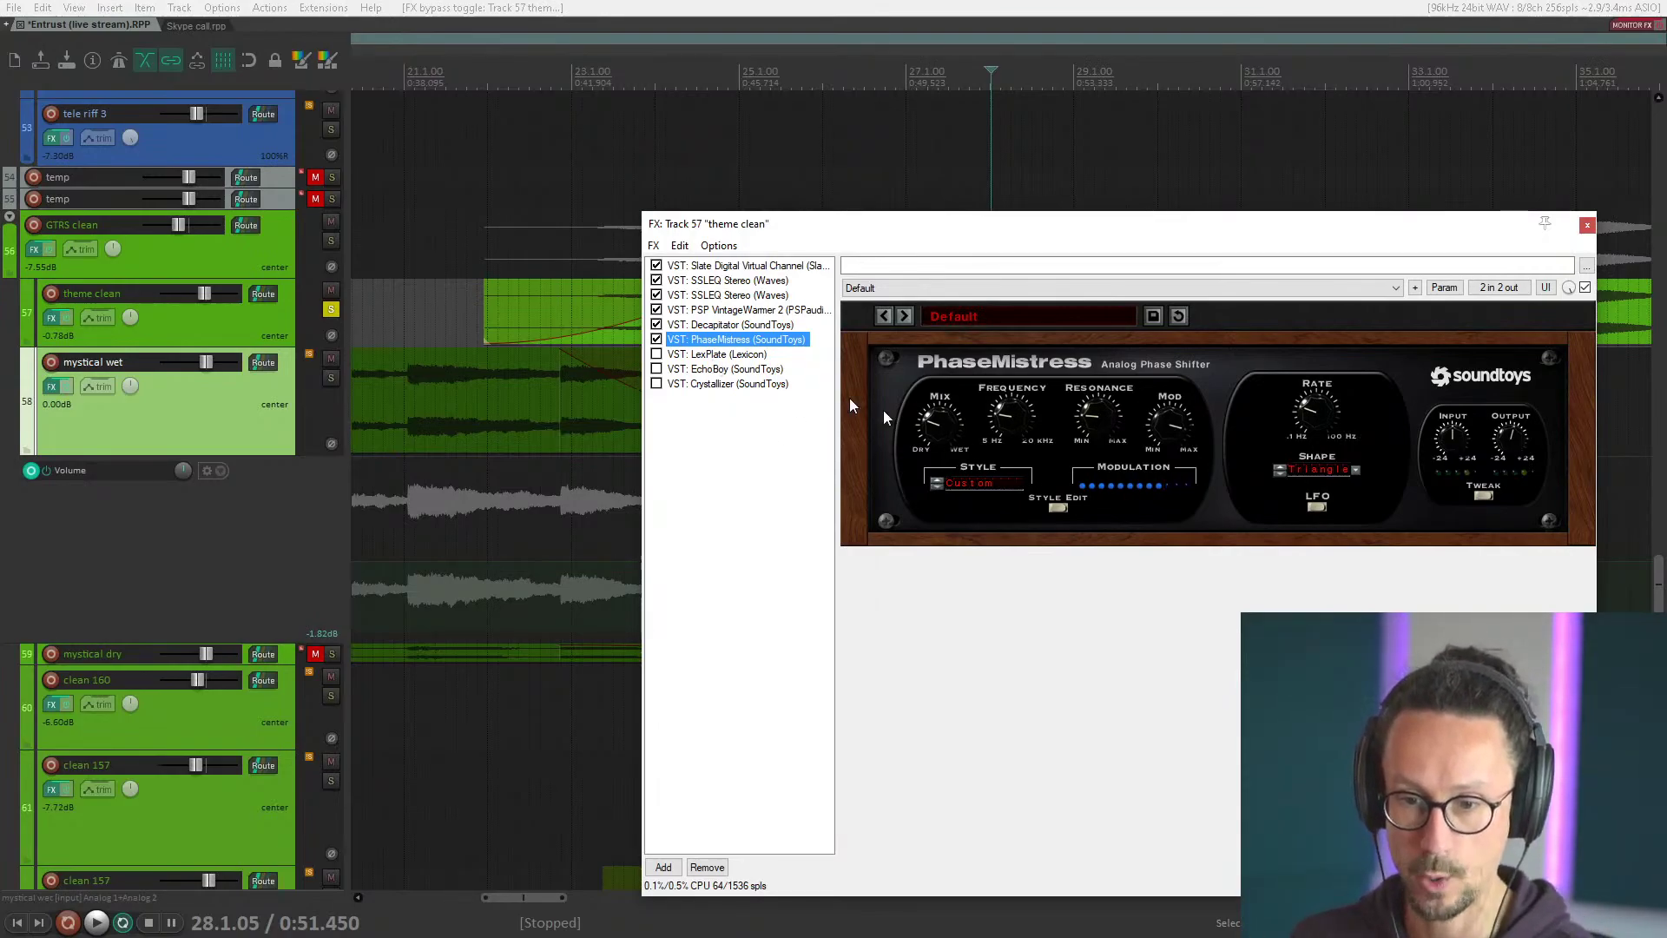
Raise PhaseMistress's Mix, audition theme clean with the exaggerated phasing, and turn the Mix back down.
drag(922, 424, 945, 393)
key(space)
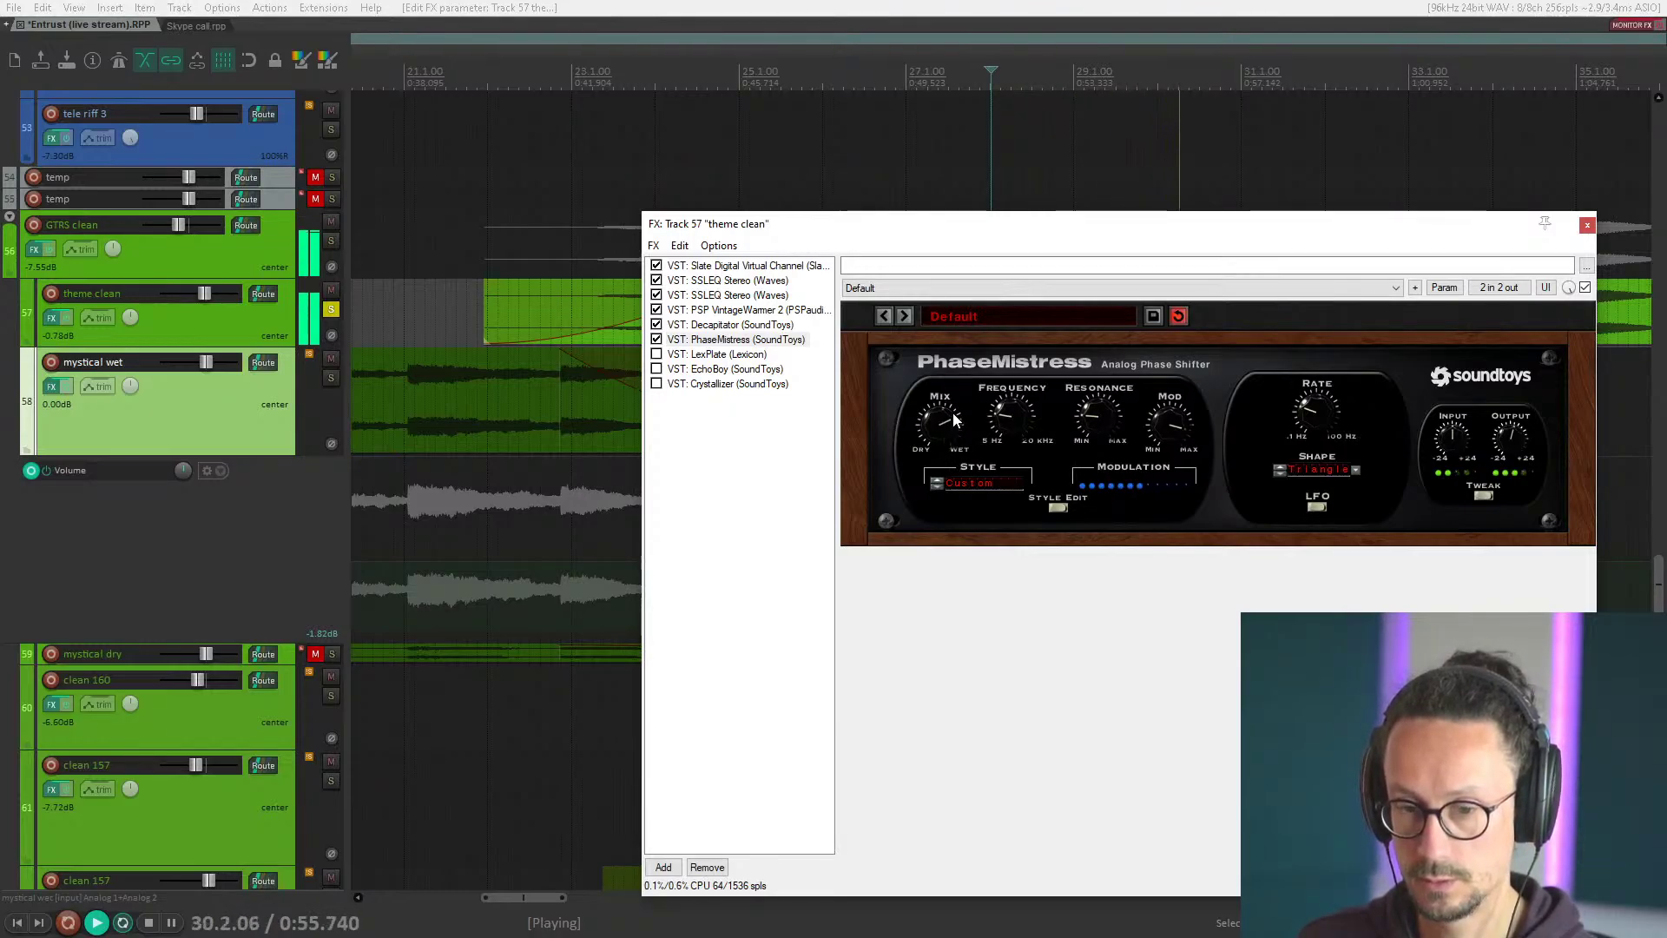
drag(952, 425, 946, 496)
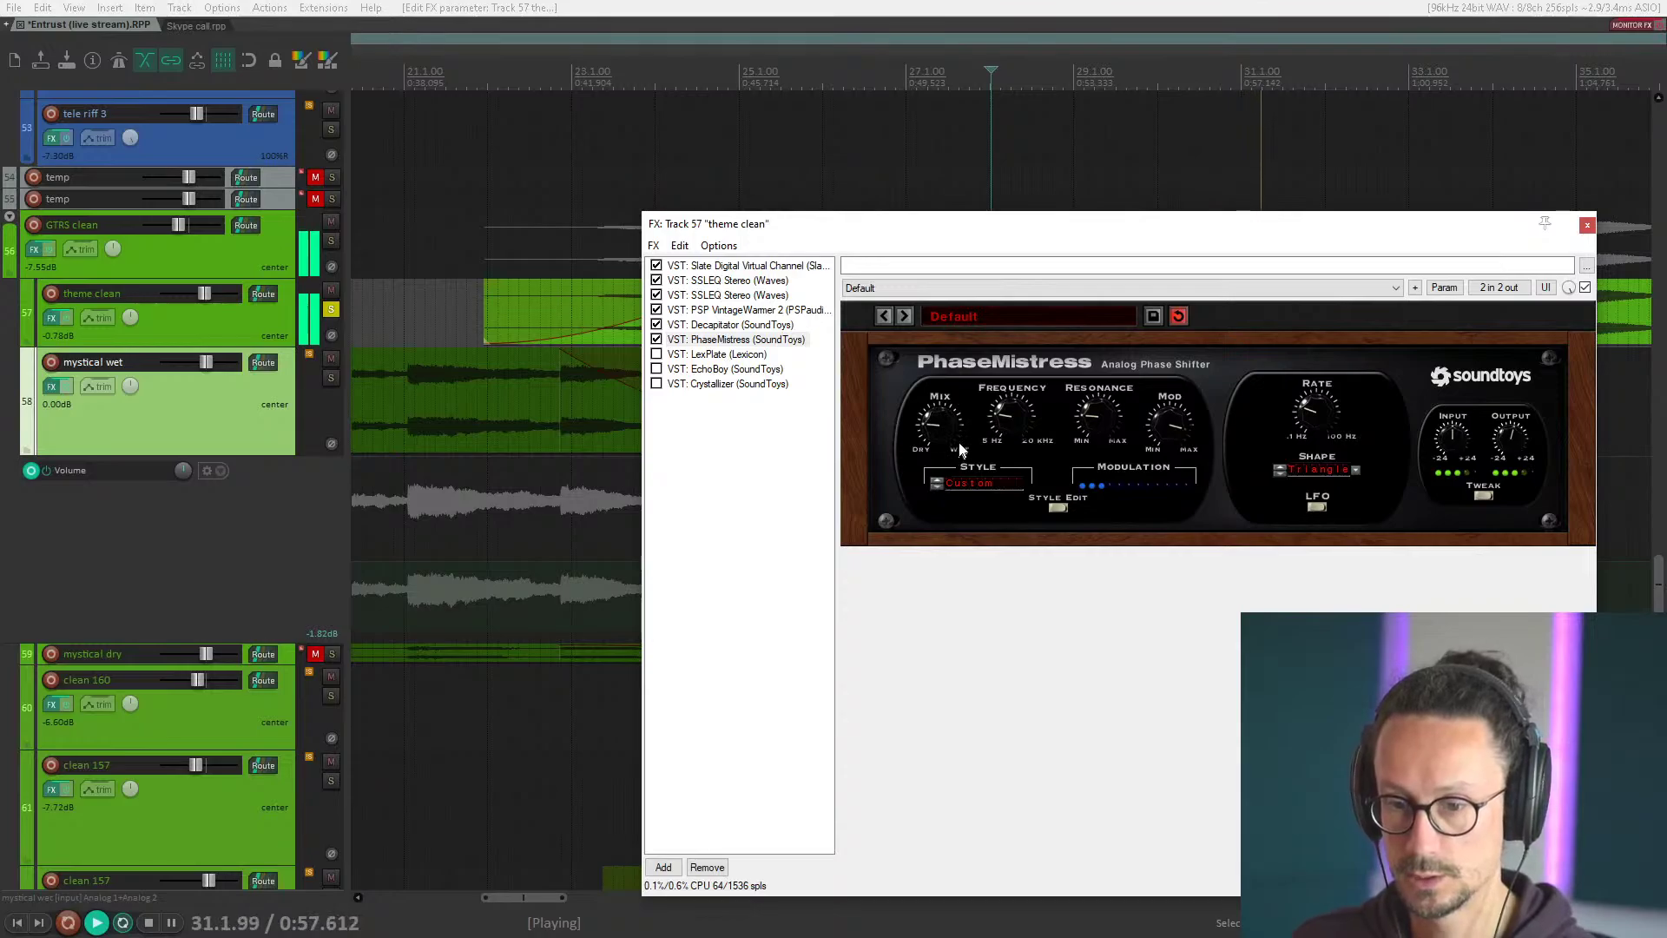
key(space)
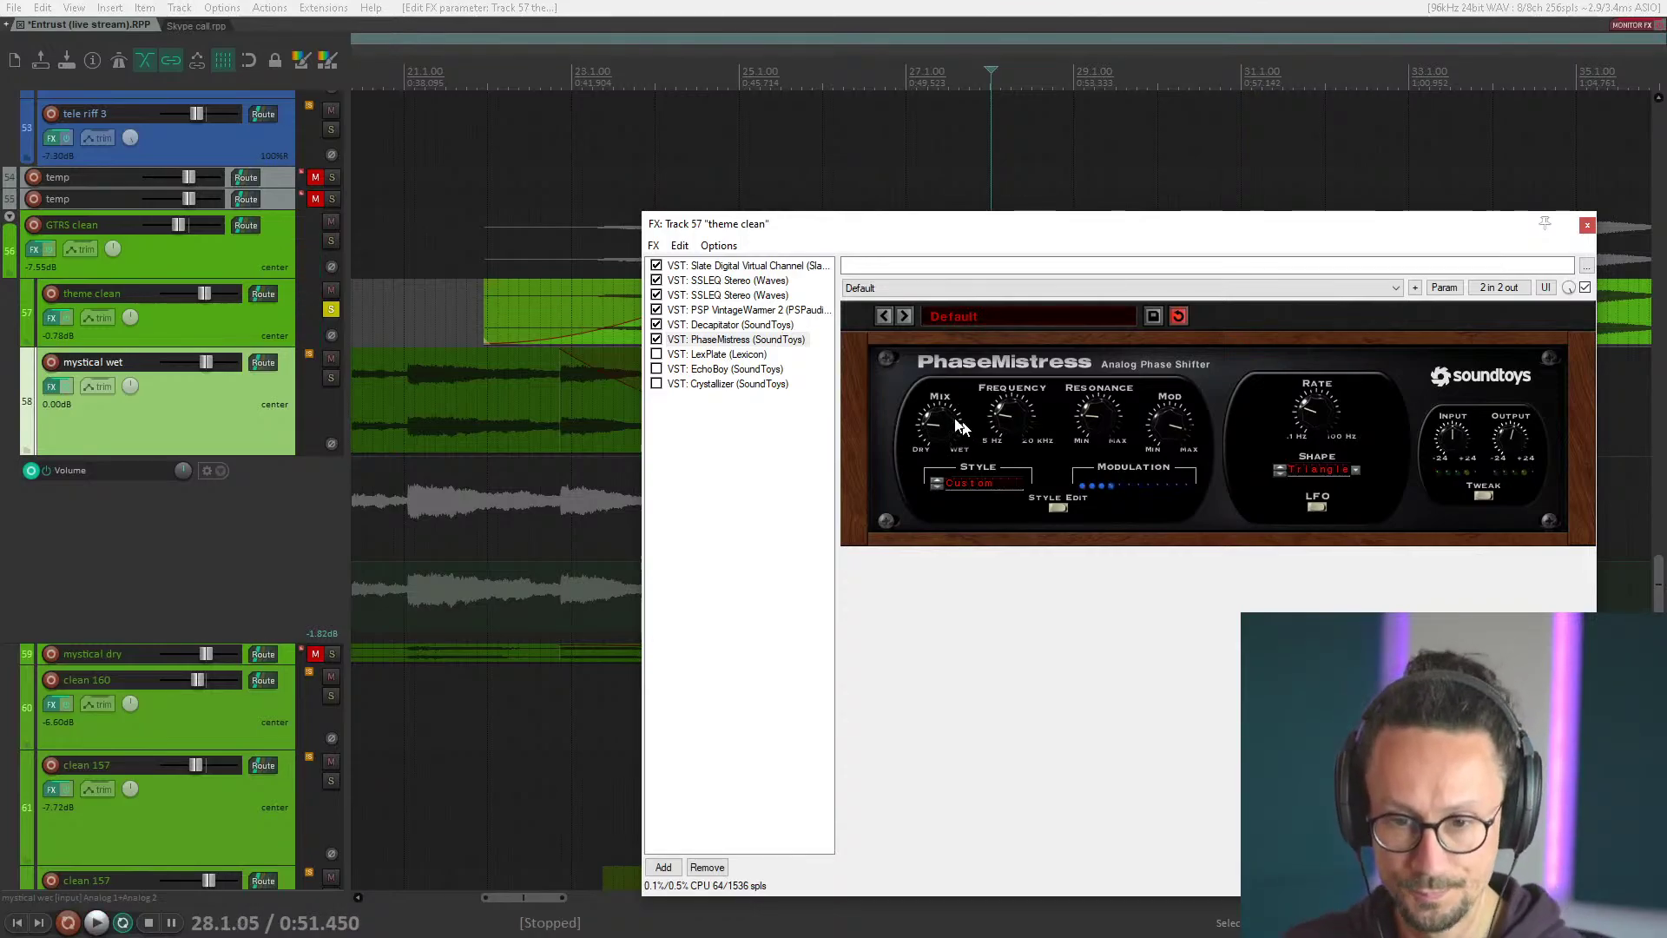
Show LexPlate in theme clean's FX chain, enable it, and audition the track with the reverb.
click(709, 355)
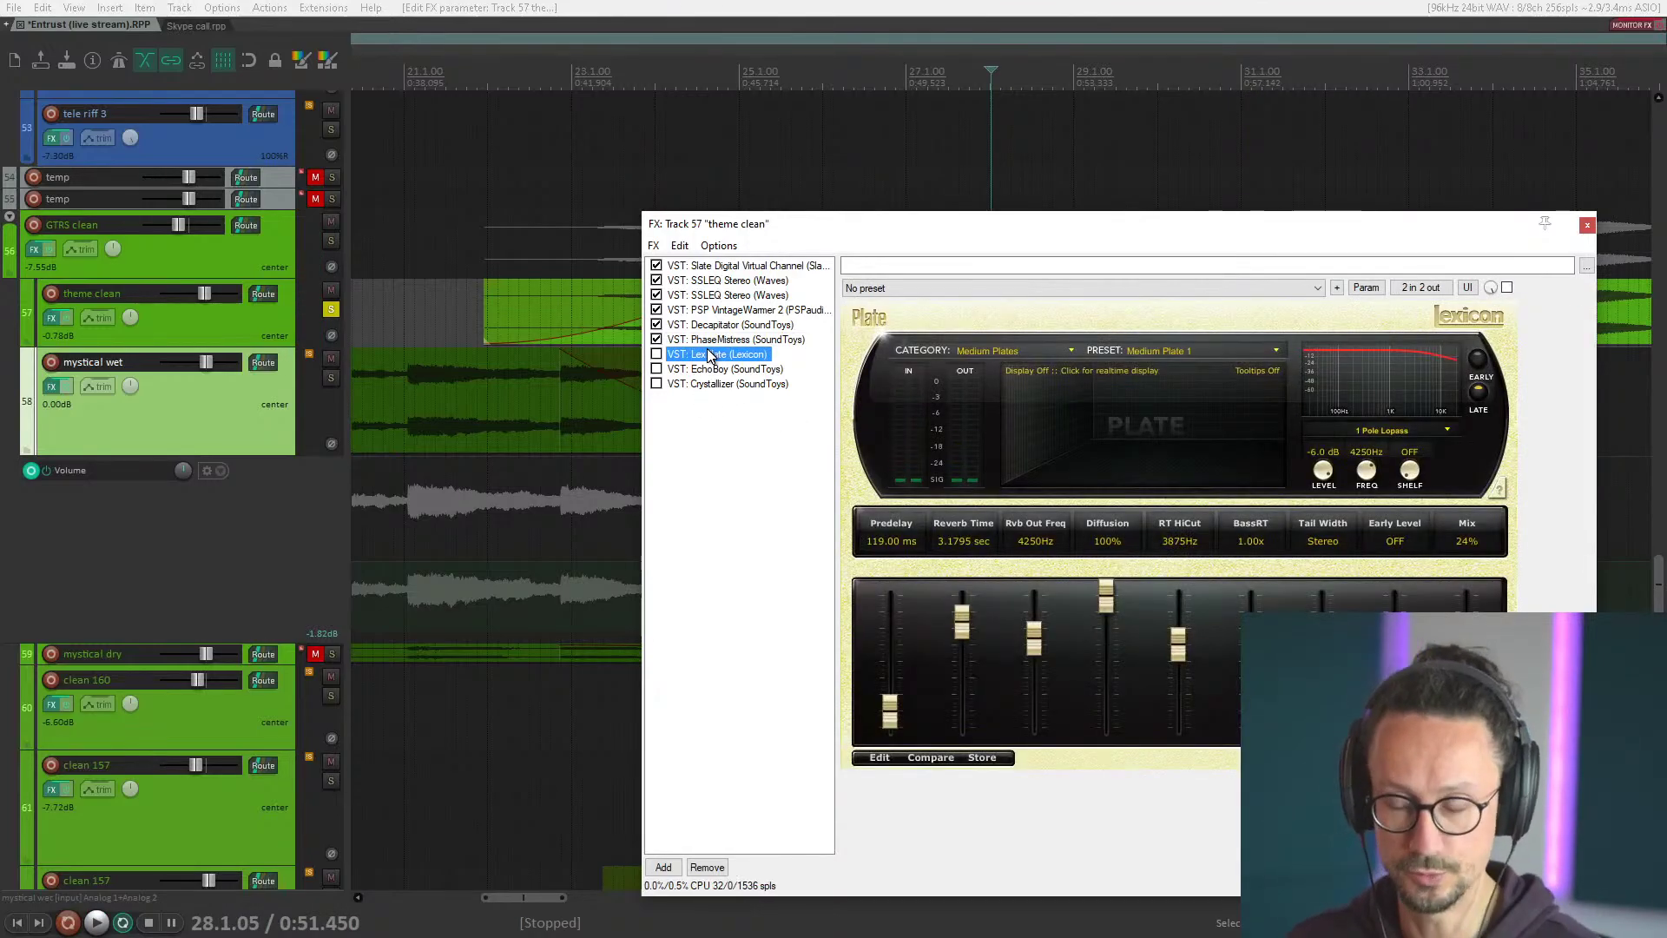
click(657, 355)
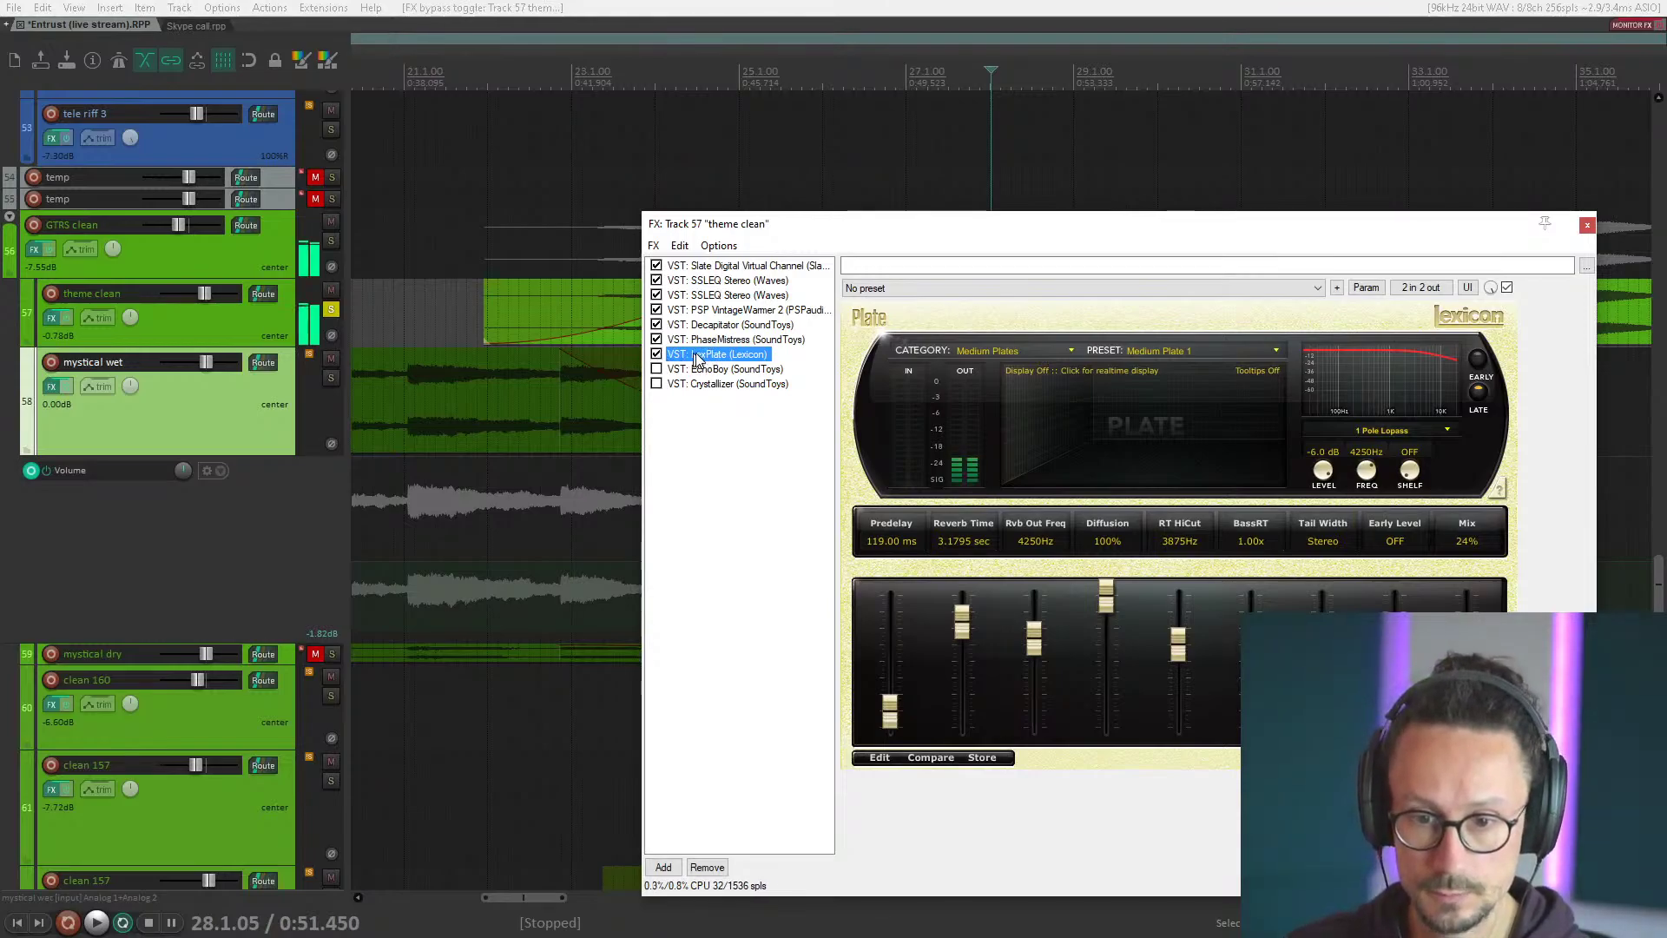
key(space)
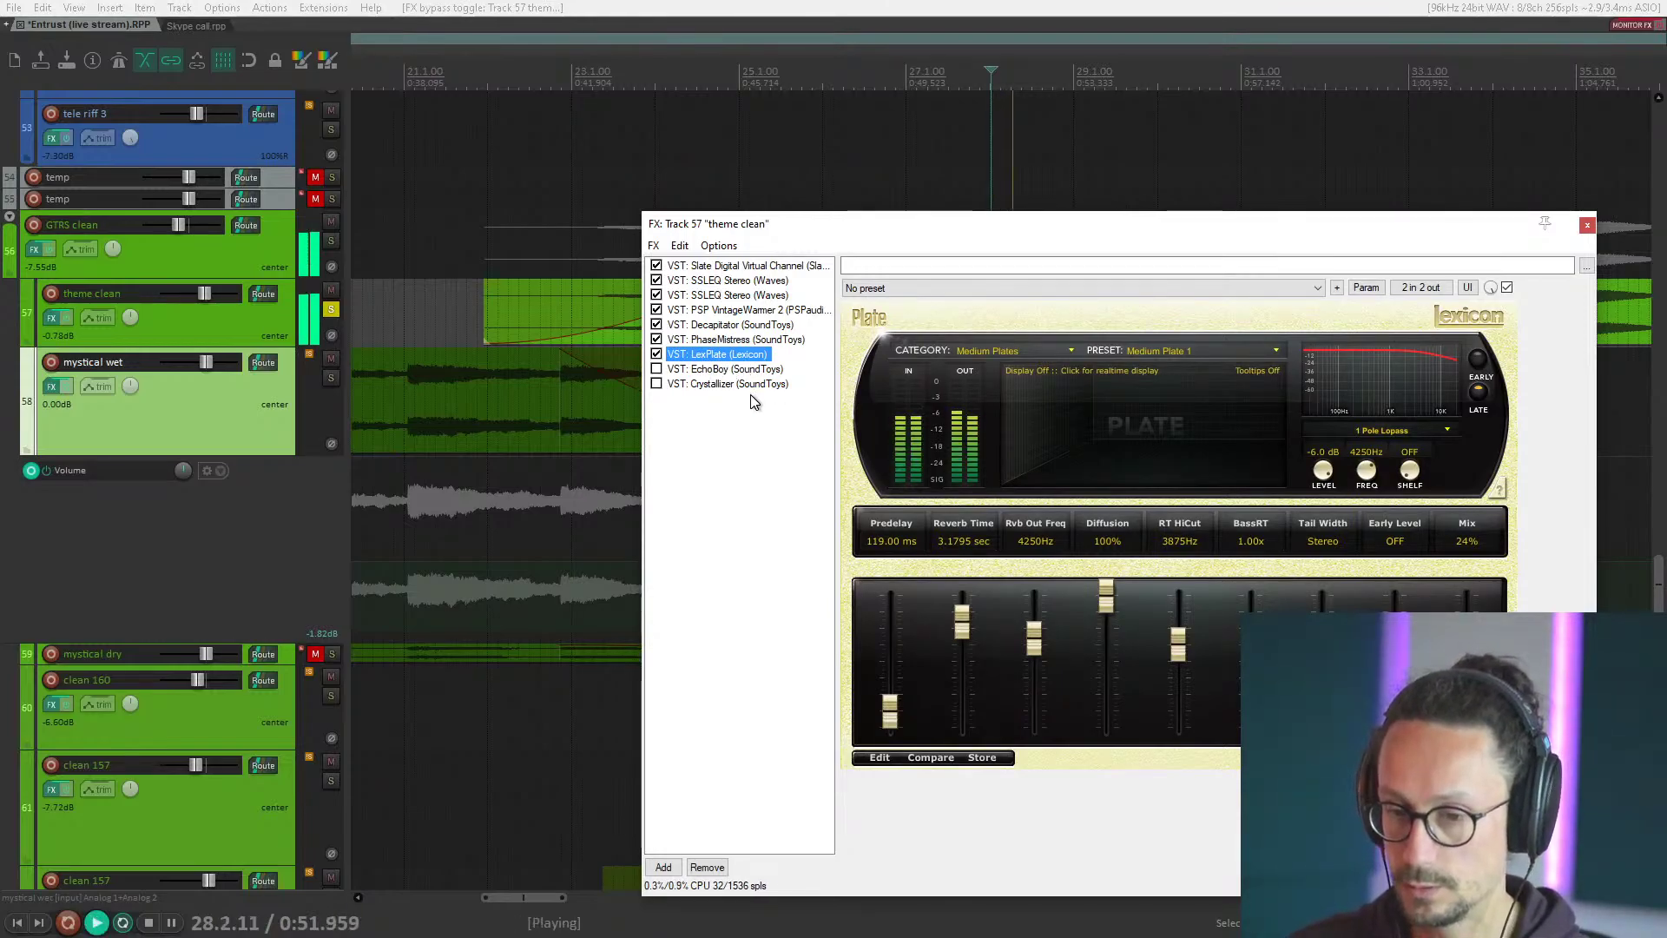
key(space)
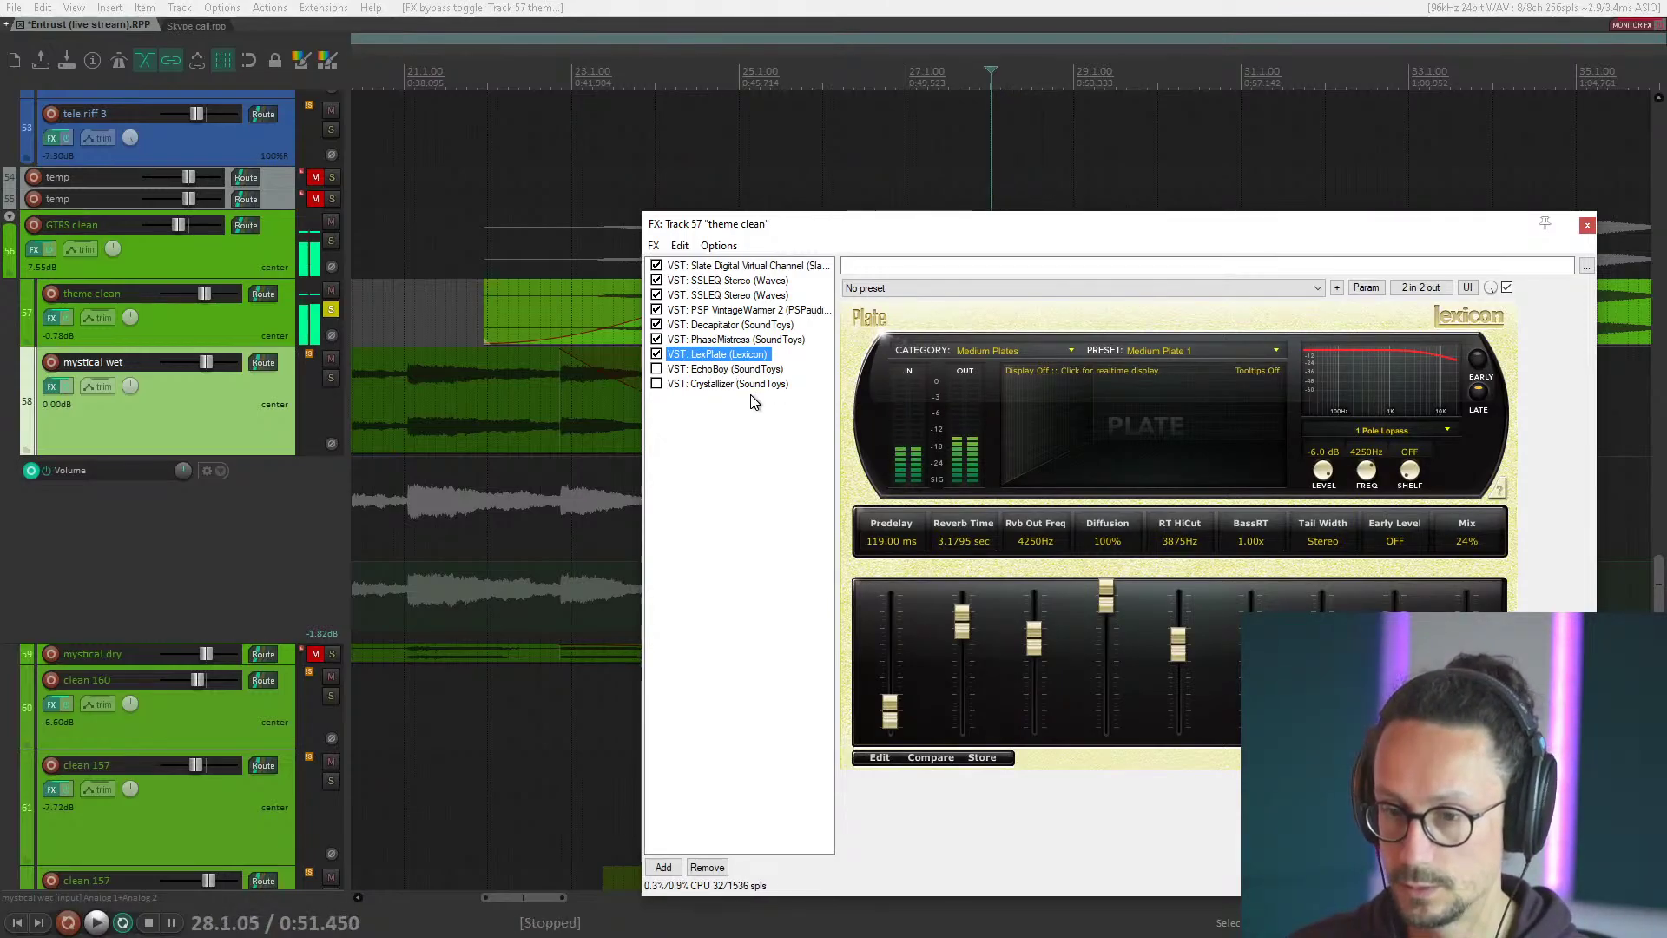
Enable EchoBoy in theme clean's FX chain, expand its Style Edit controls, and close the FX window.
click(703, 371)
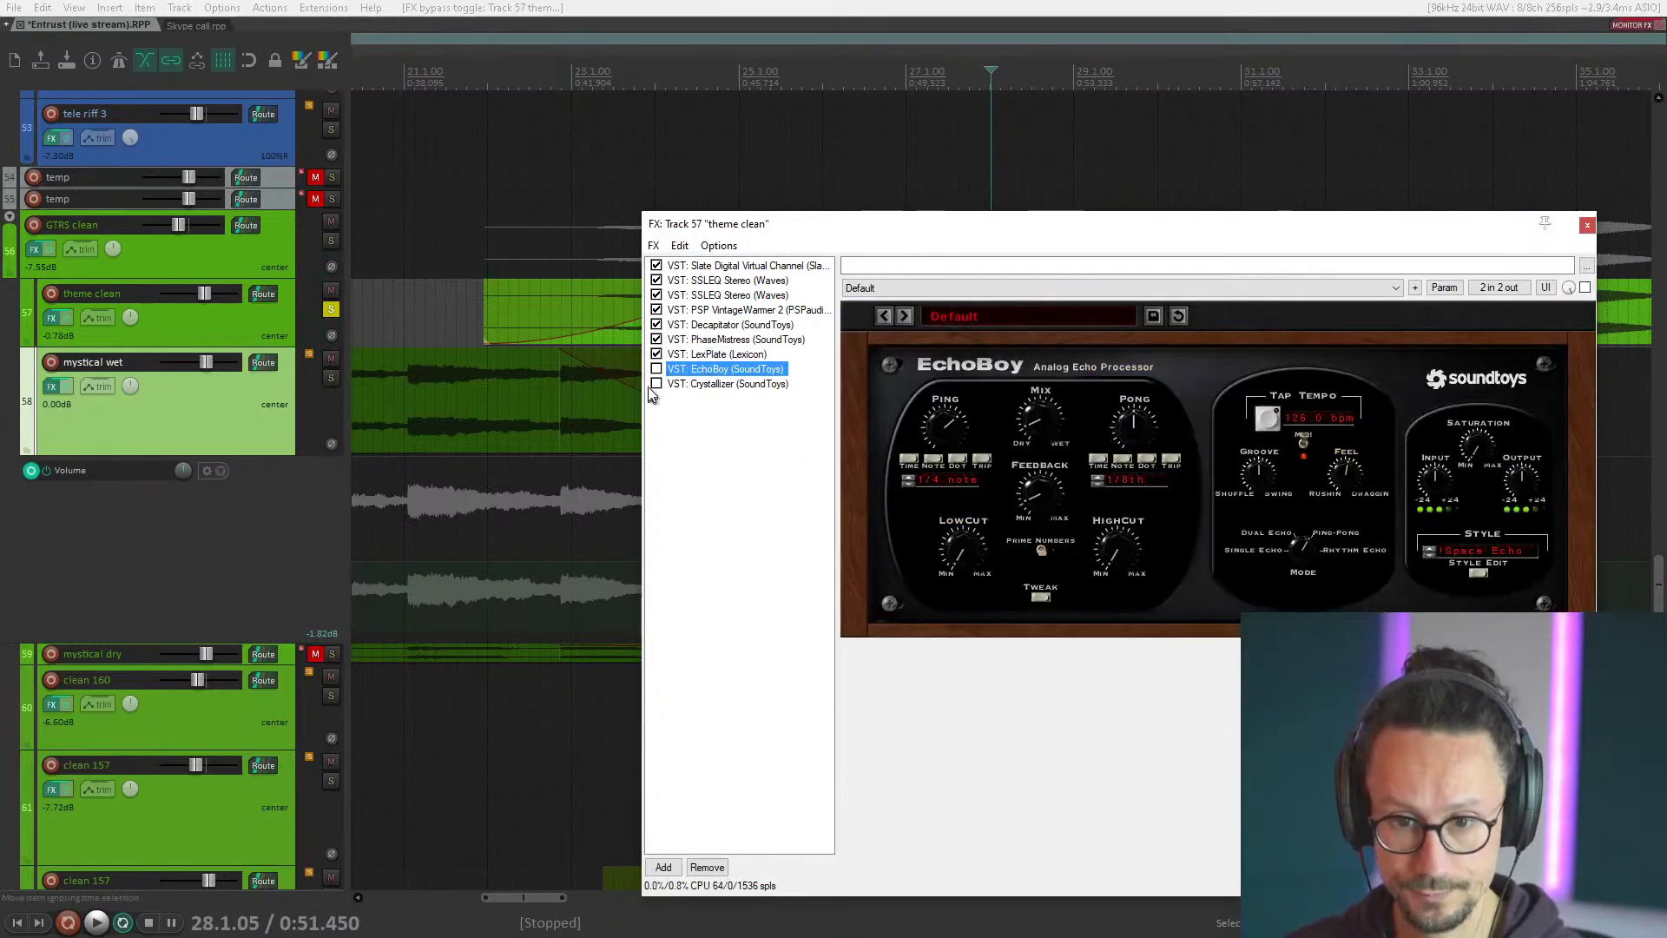
click(656, 369)
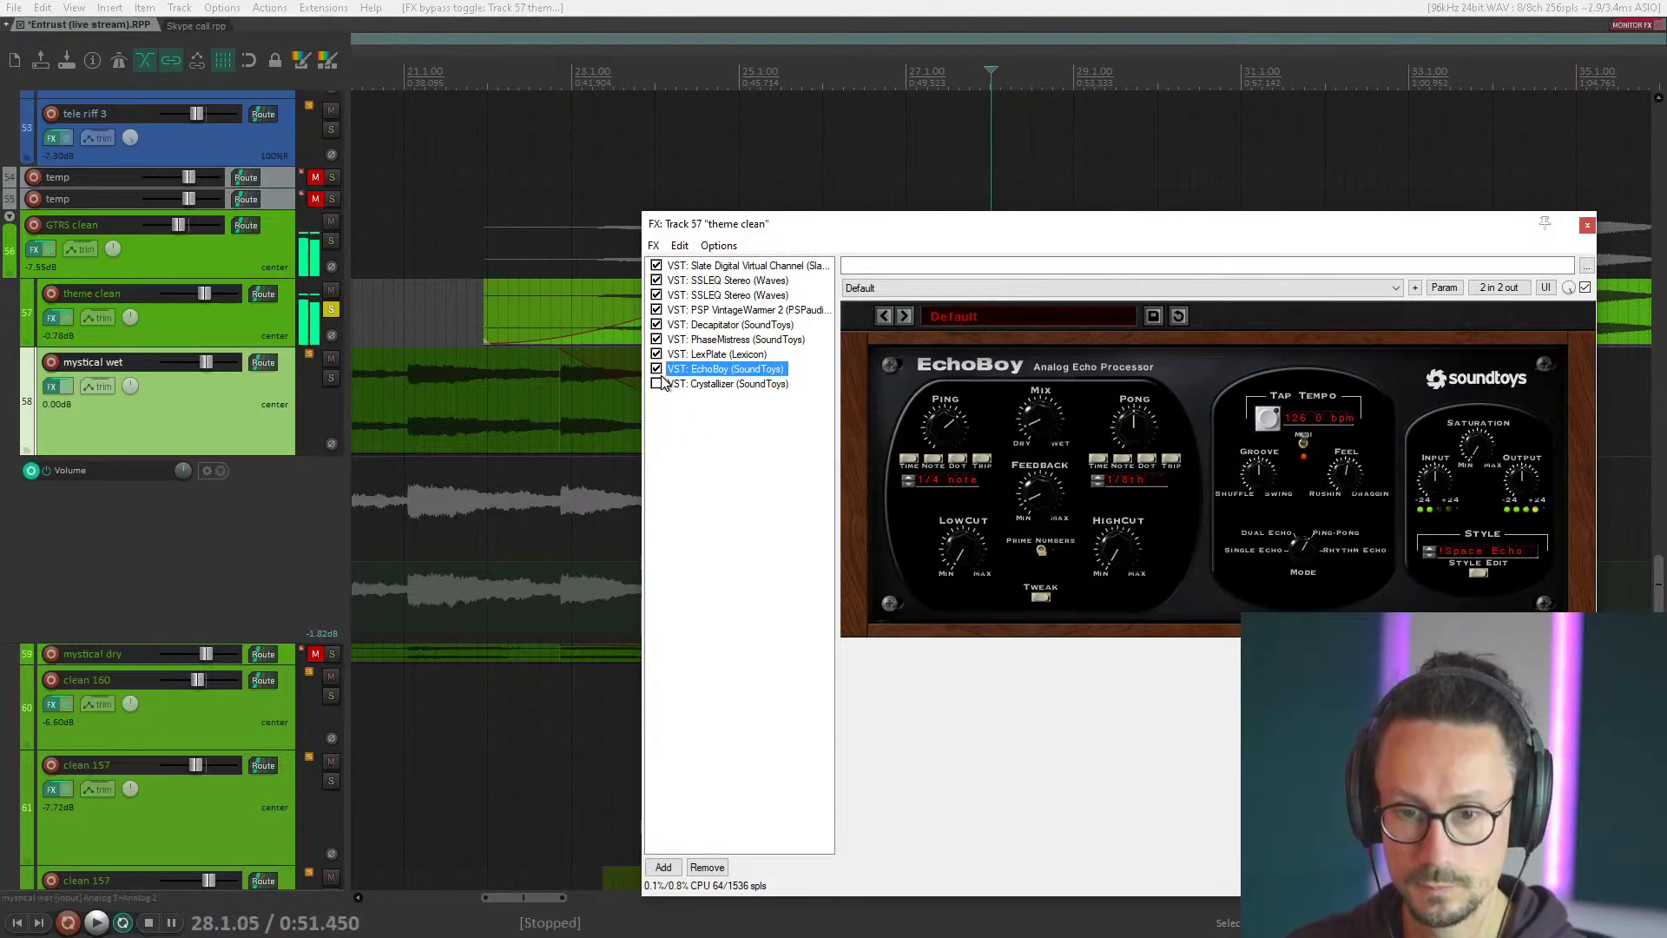
click(1479, 572)
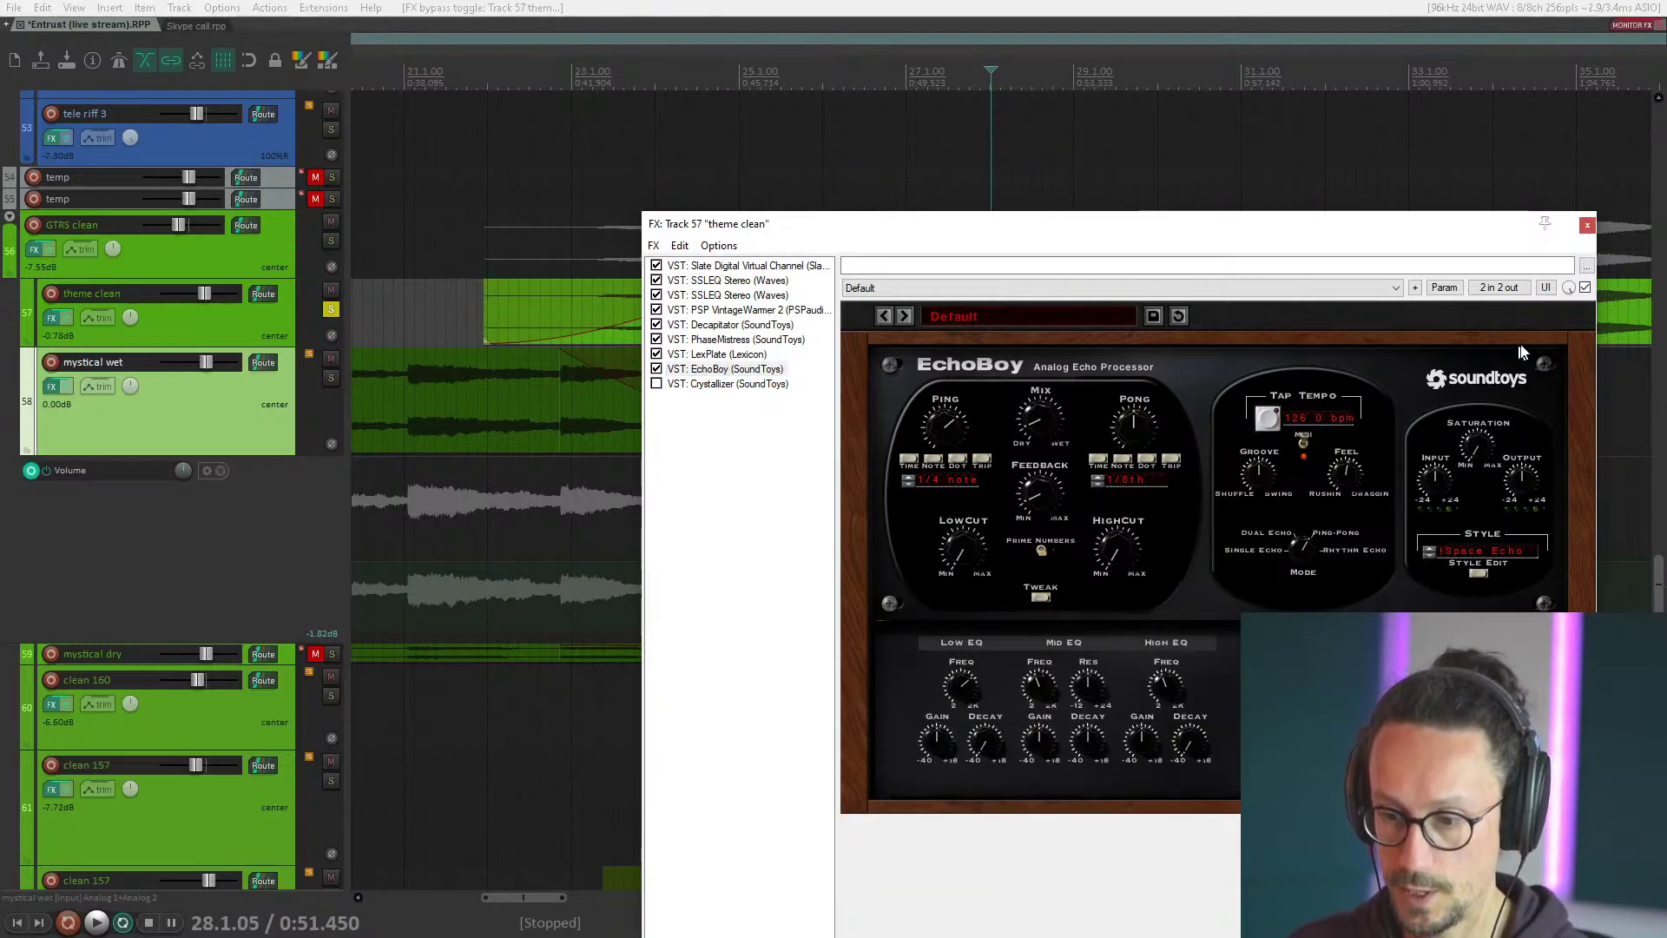
click(1587, 226)
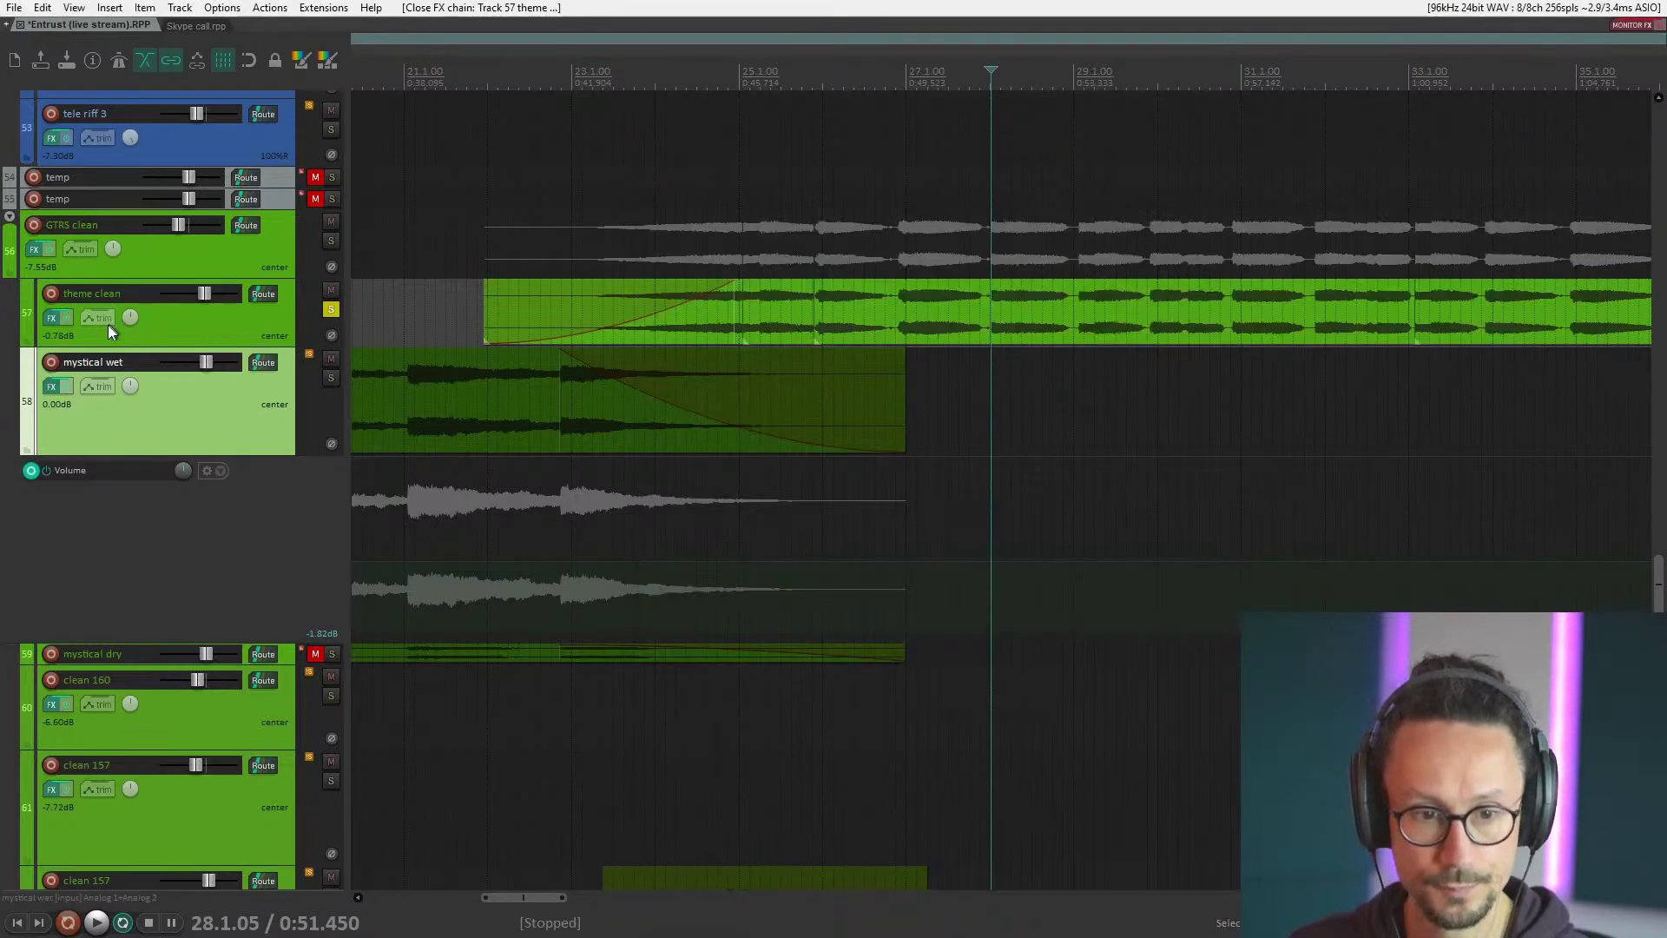
Reopen theme clean's FX chain, show and enable Crystallizer, and audition the track with it.
click(52, 317)
click(710, 383)
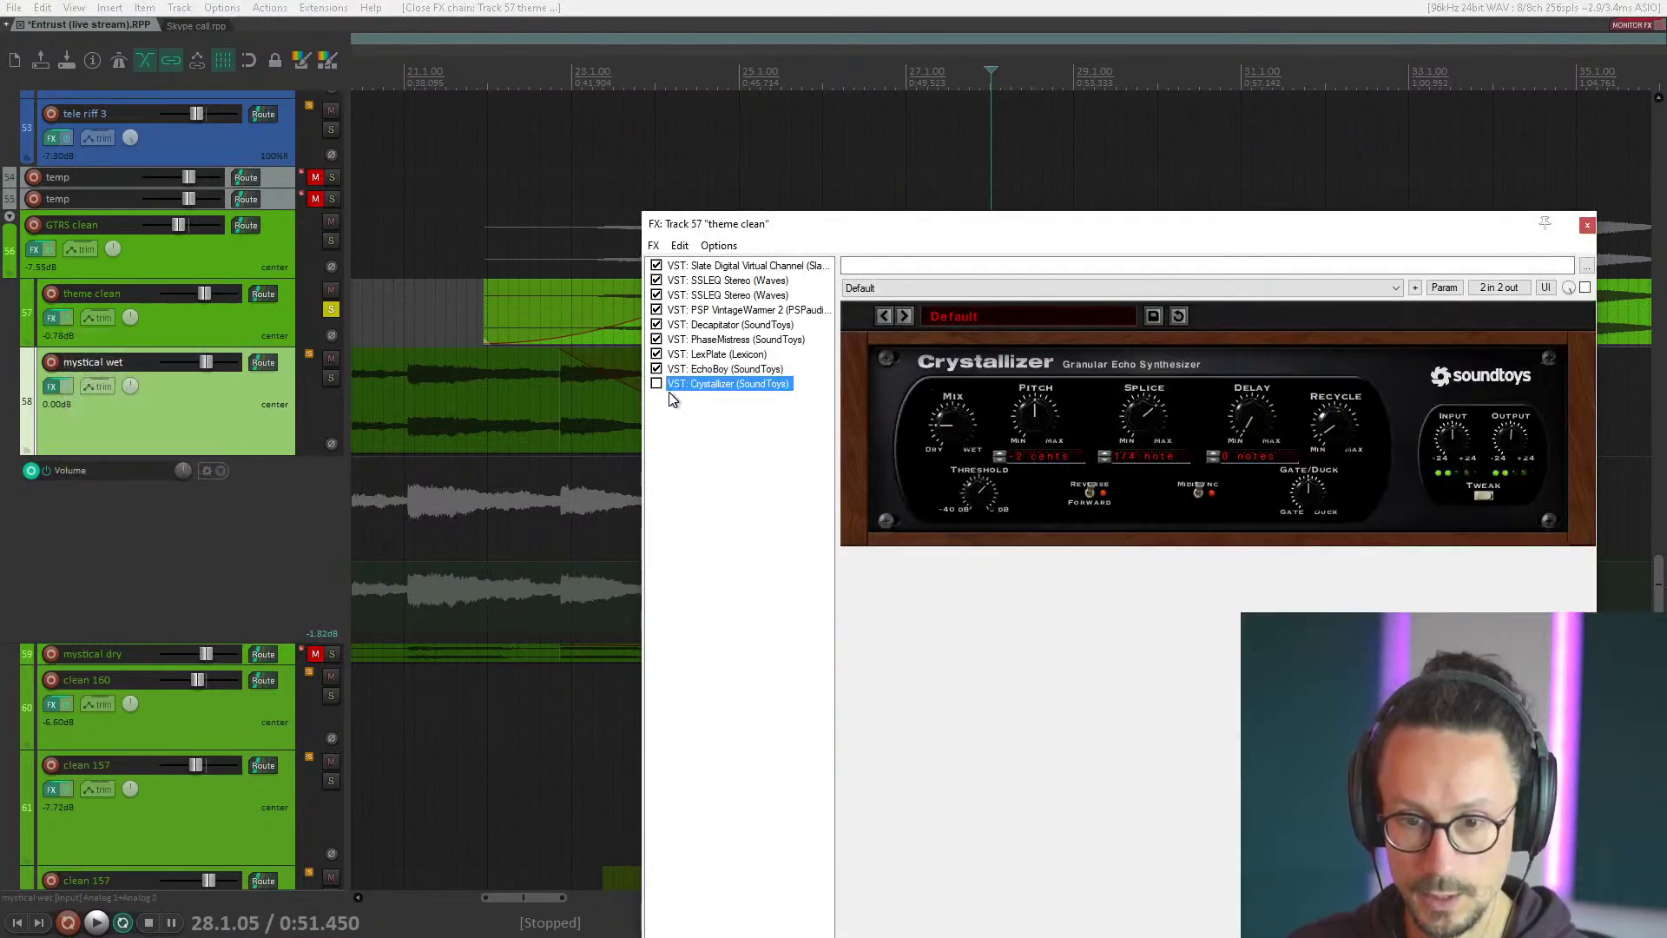
click(656, 384)
key(space)
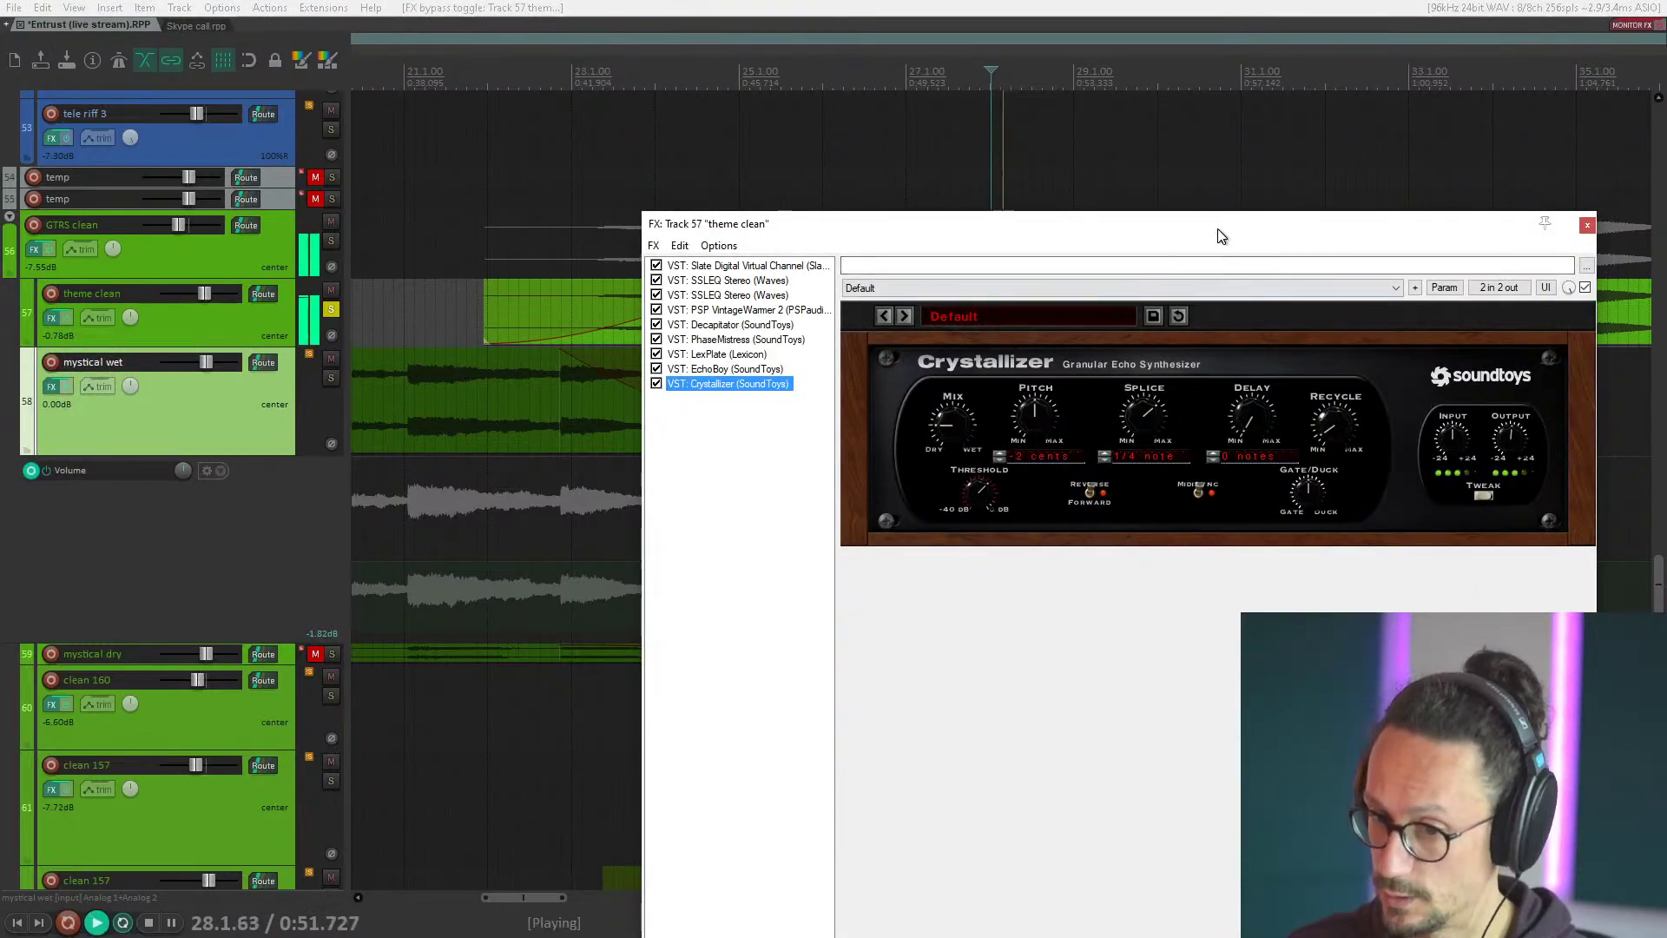
key(space)
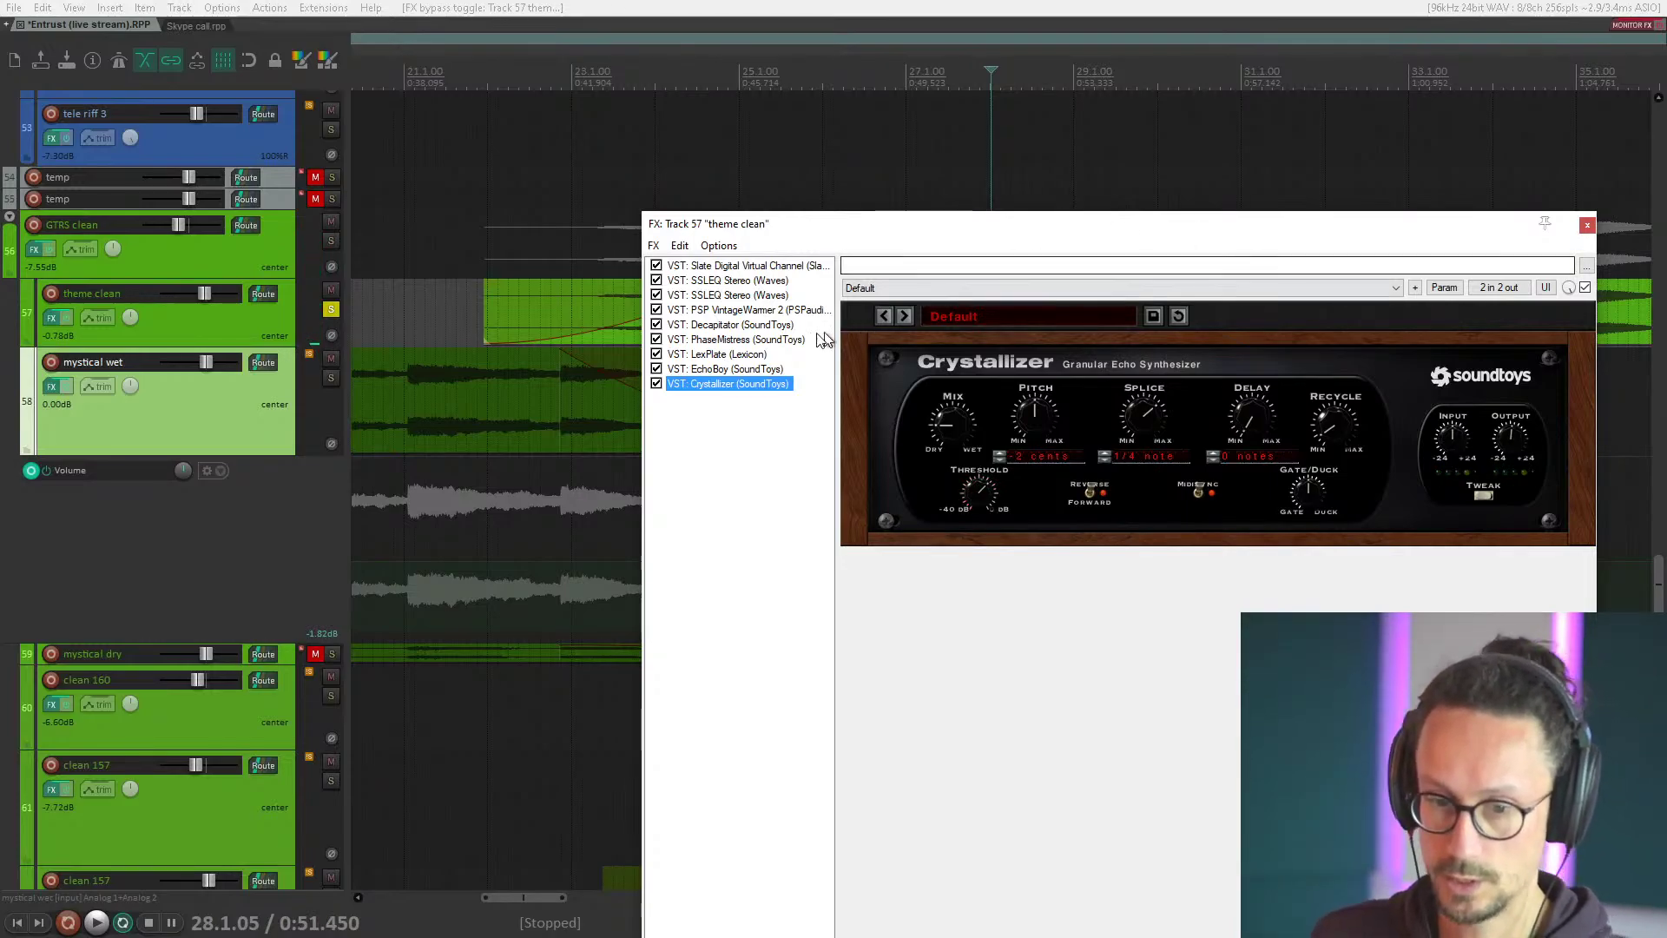
Bypass every plugin ahead of Crystallizer and audition theme clean with Crystallizer alone.
click(657, 369)
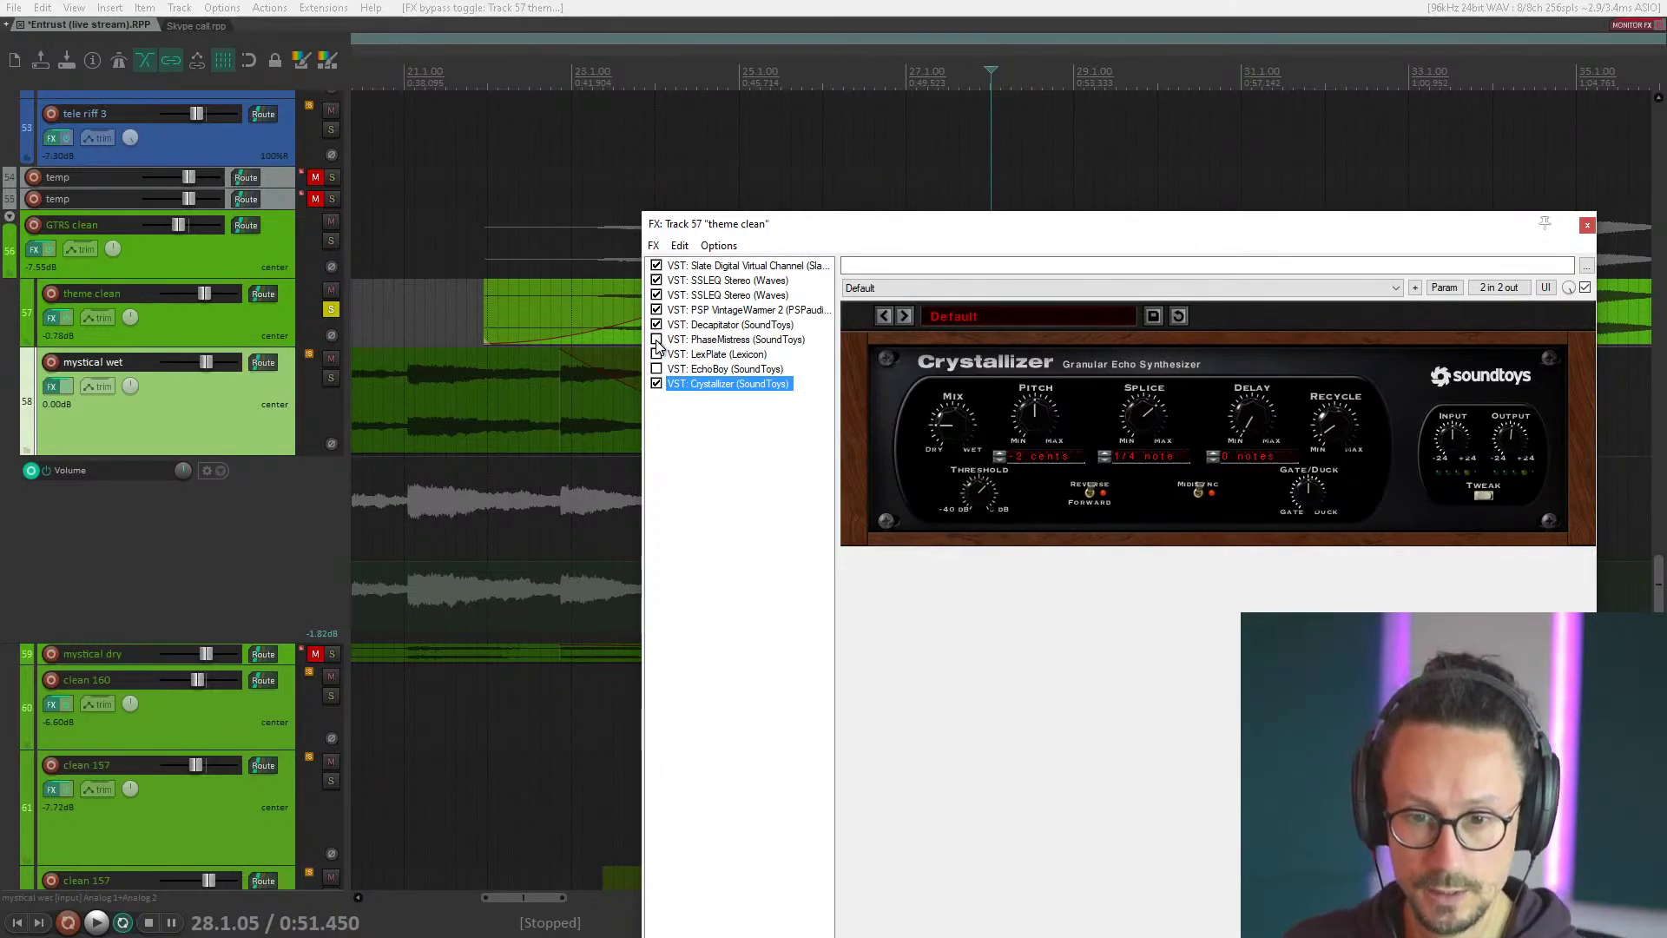
click(657, 354)
click(657, 340)
click(657, 325)
click(656, 310)
click(657, 295)
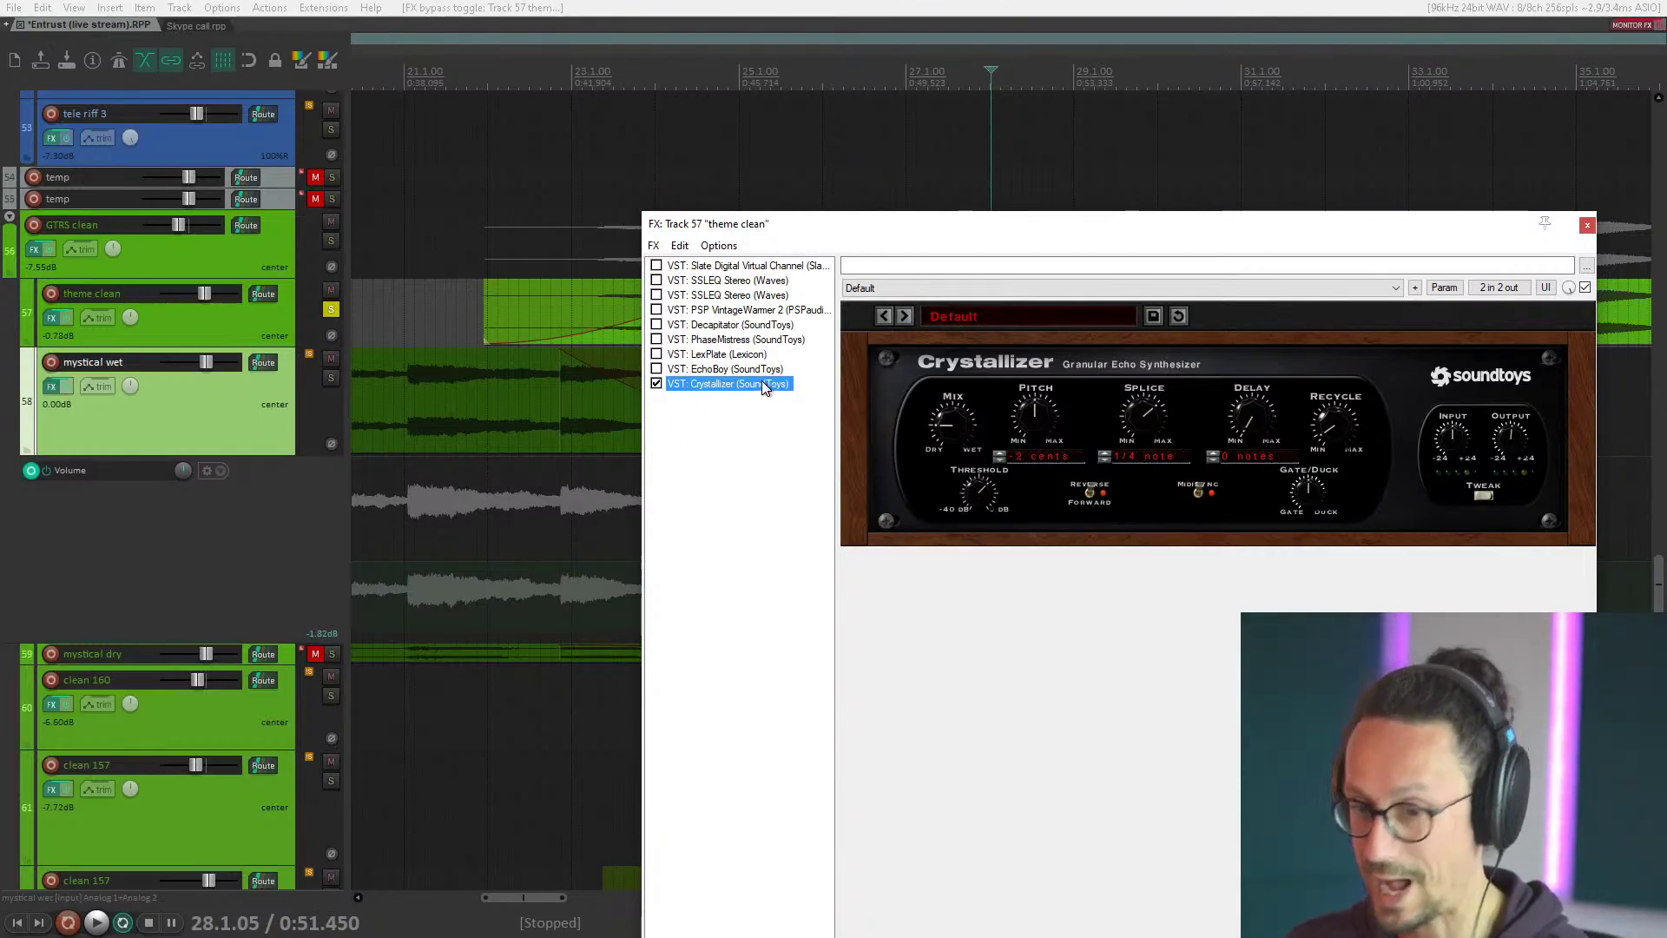
key(space)
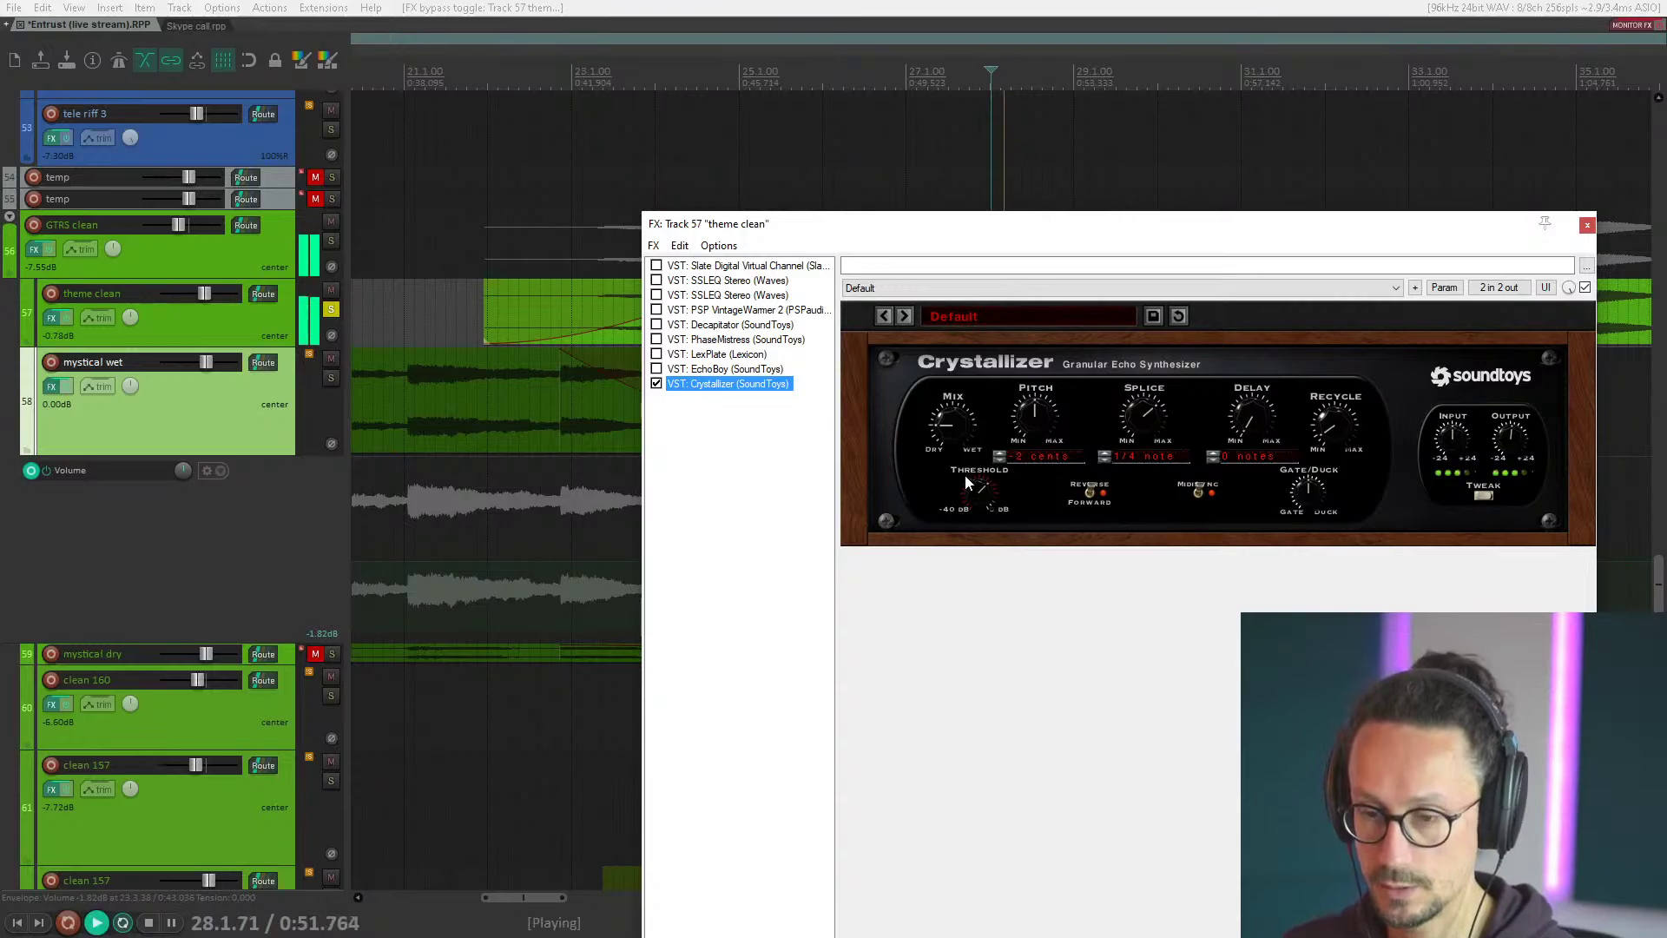
key(space)
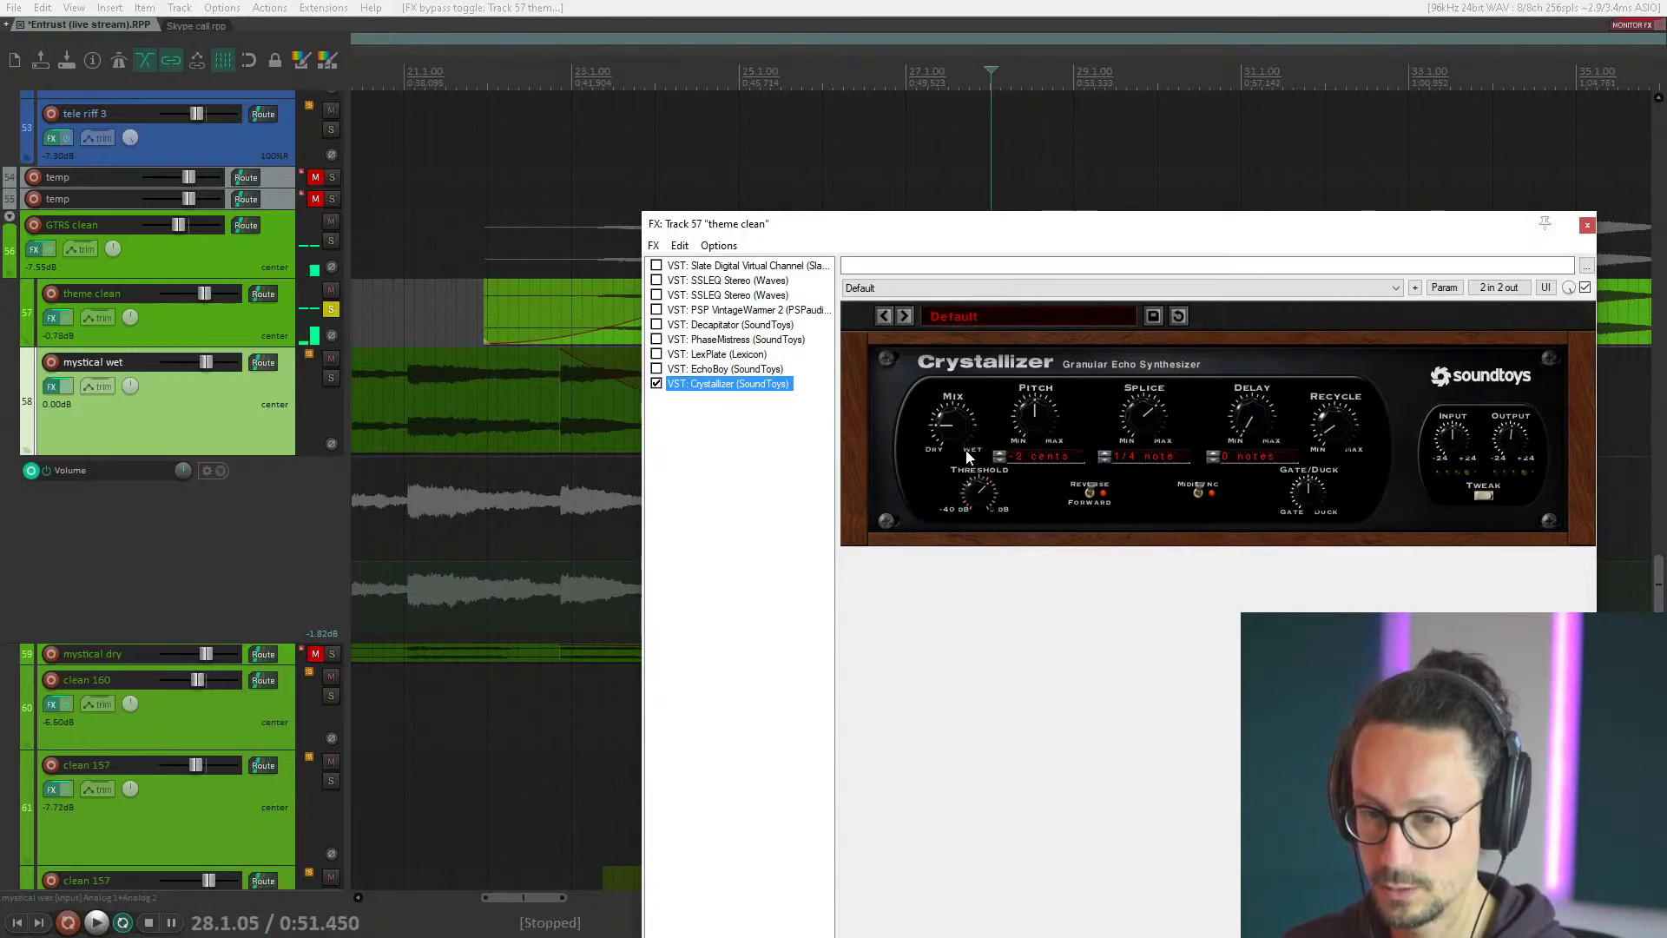
Raise Crystallizer's Mix, audition theme clean with the exaggerated effect, and turn the Mix back down.
drag(962, 424, 1103, 341)
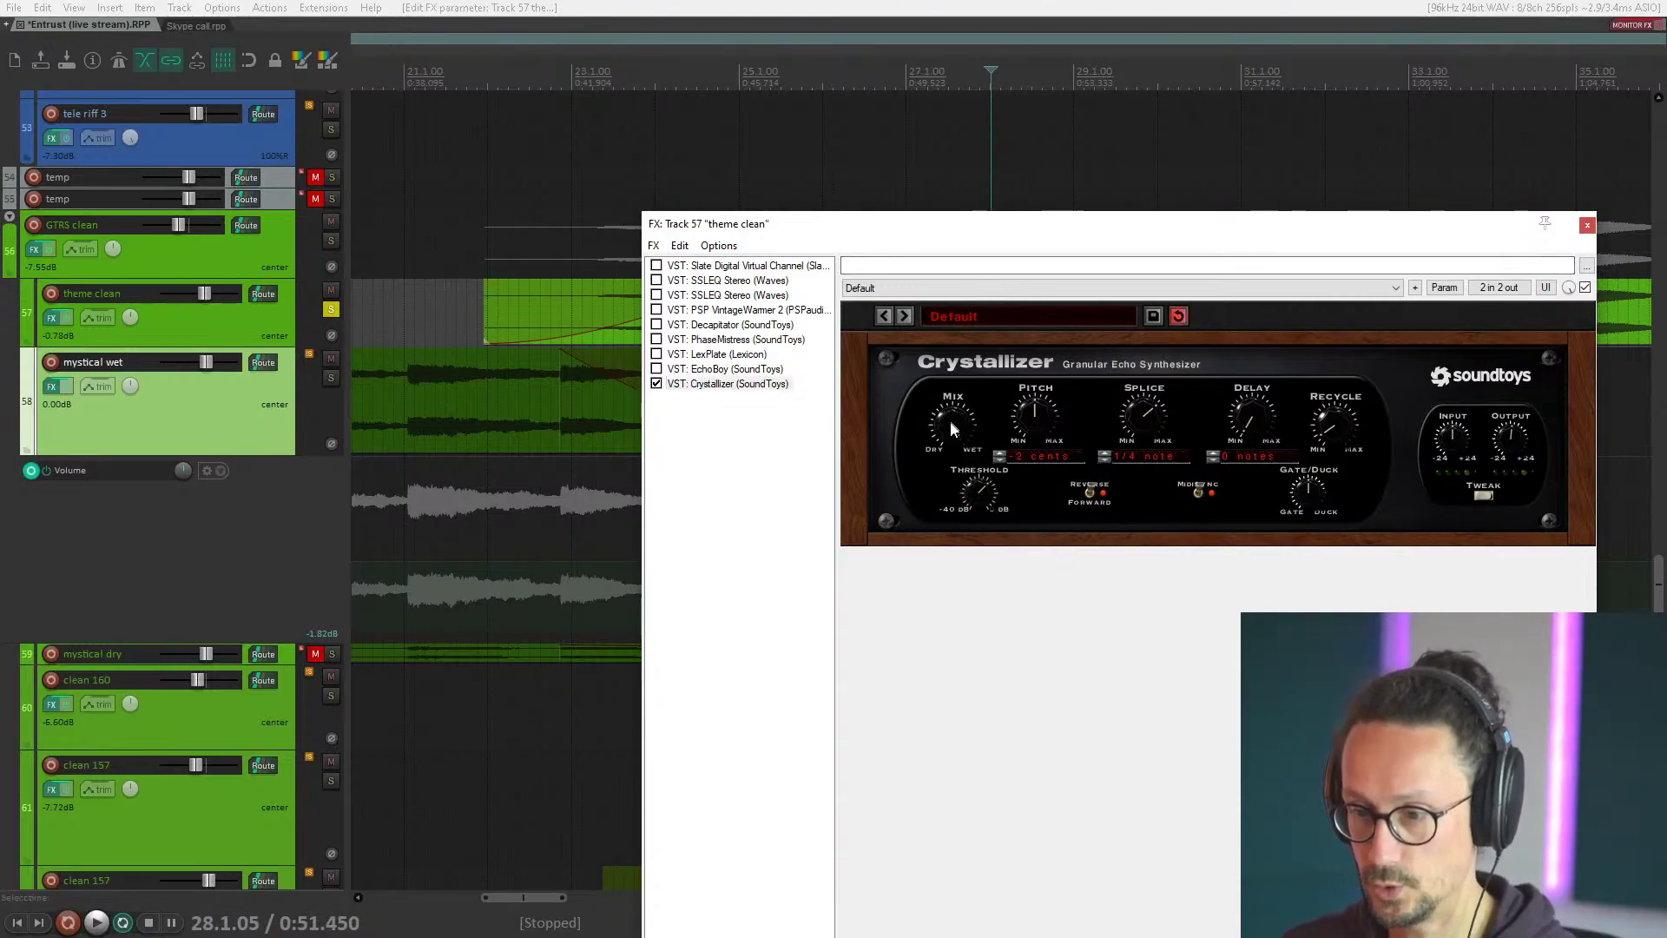
key(space)
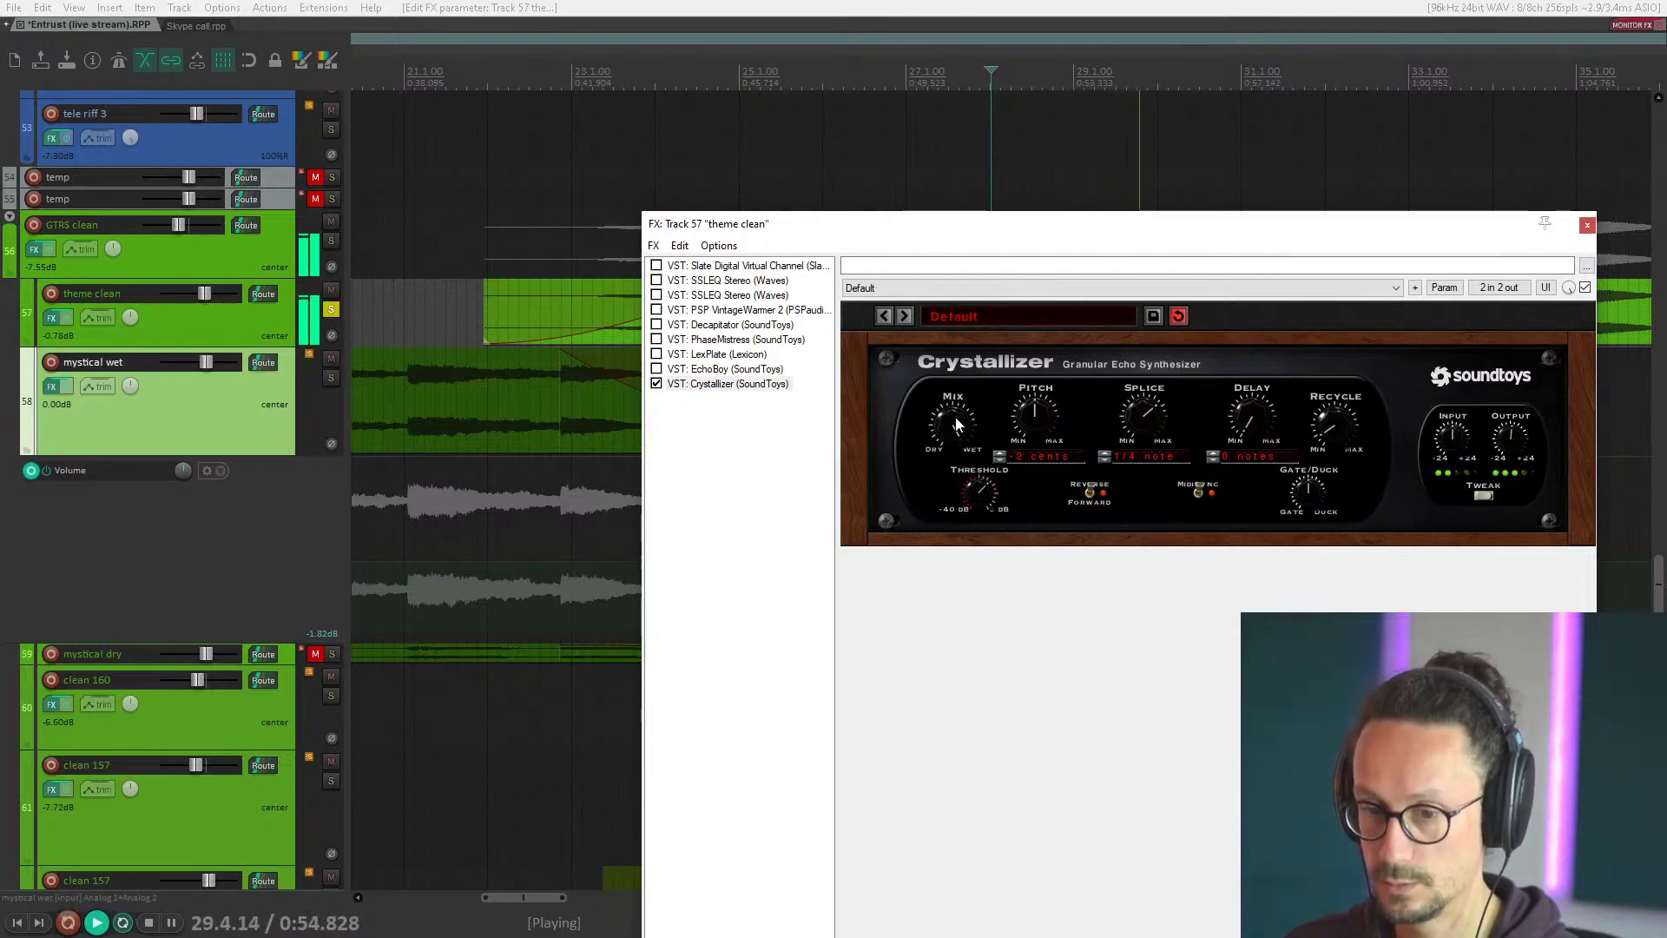
key(space)
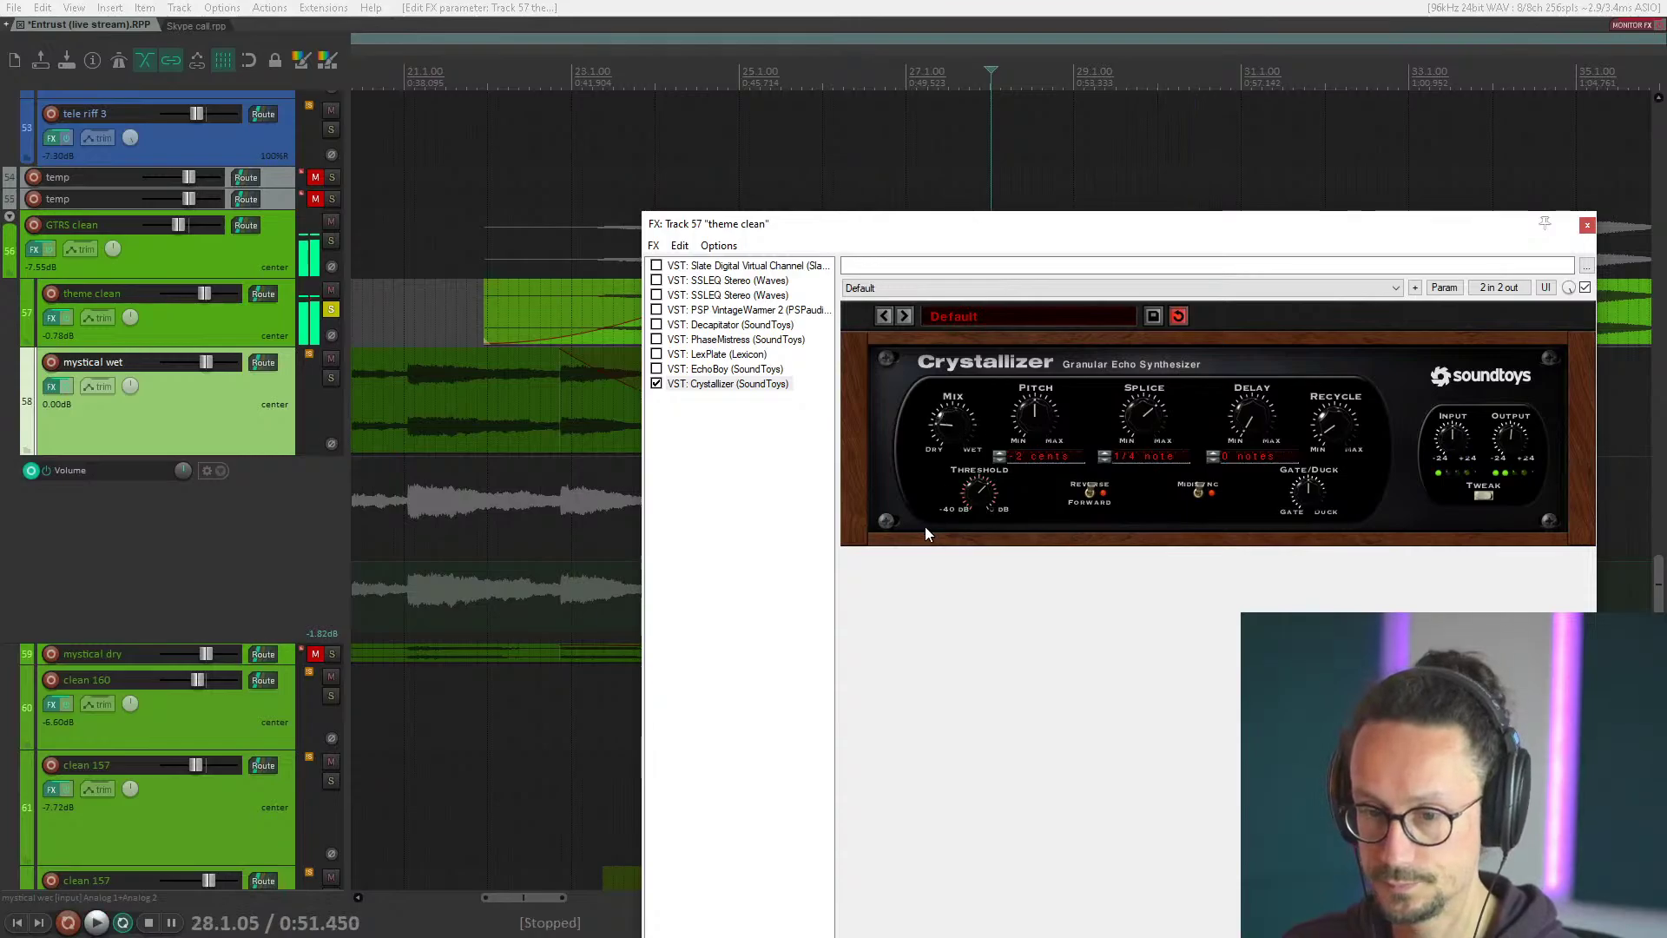
Re-enable all the bypassed plugins in theme clean's FX chain and close the FX window.
drag(657, 387, 657, 265)
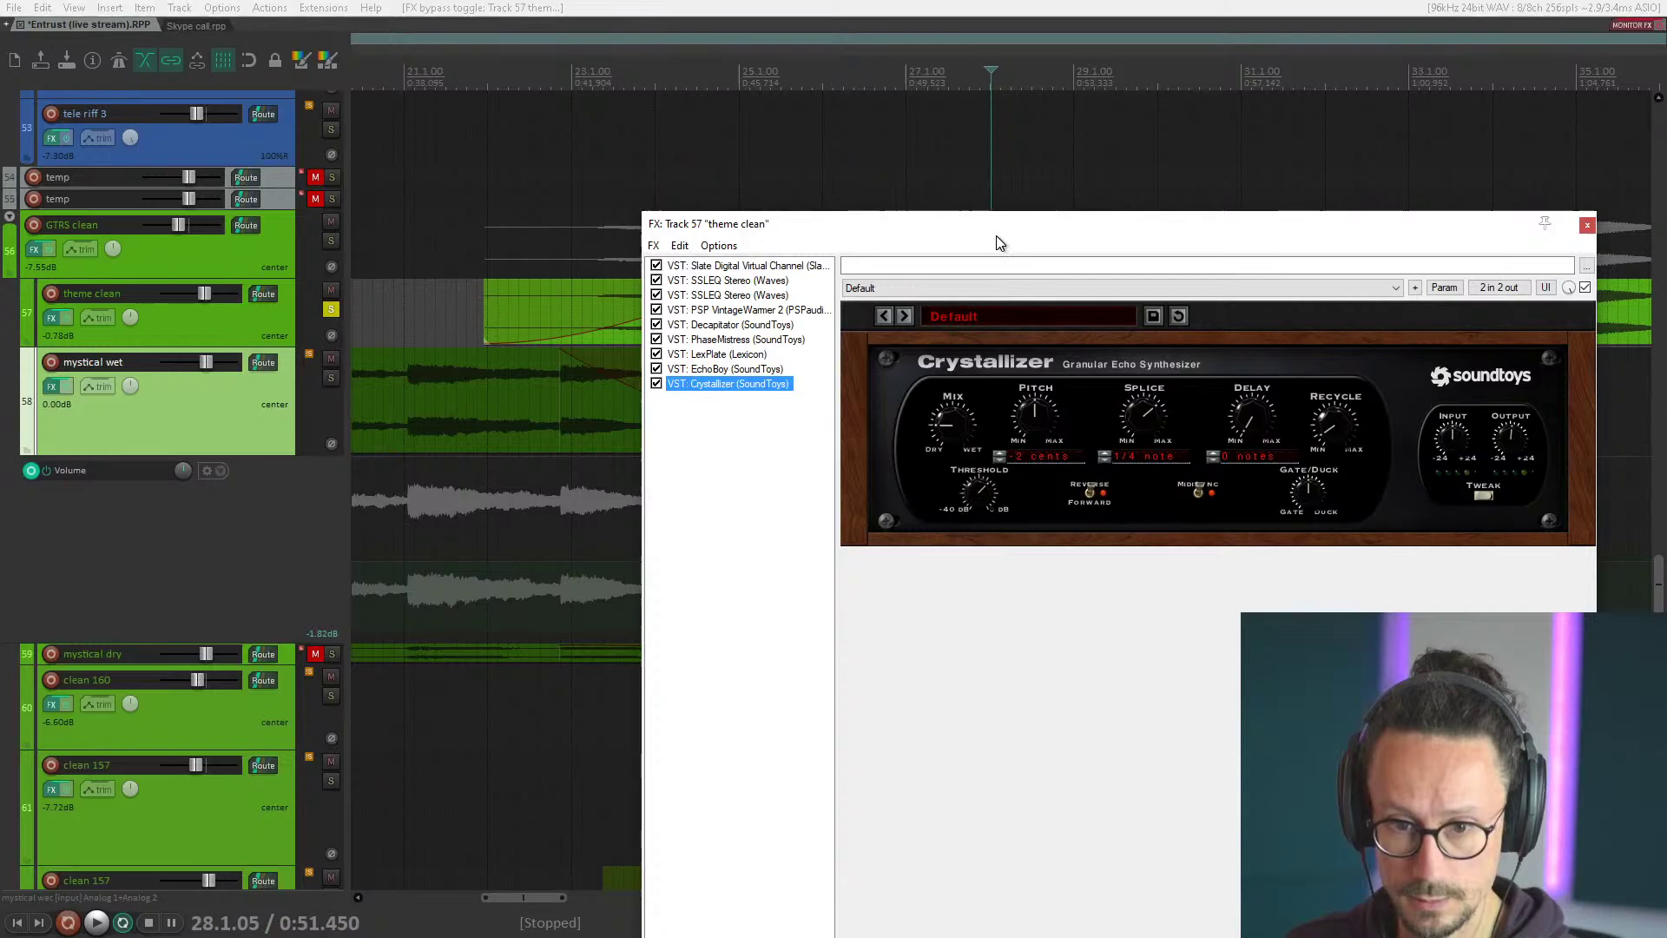
click(1587, 228)
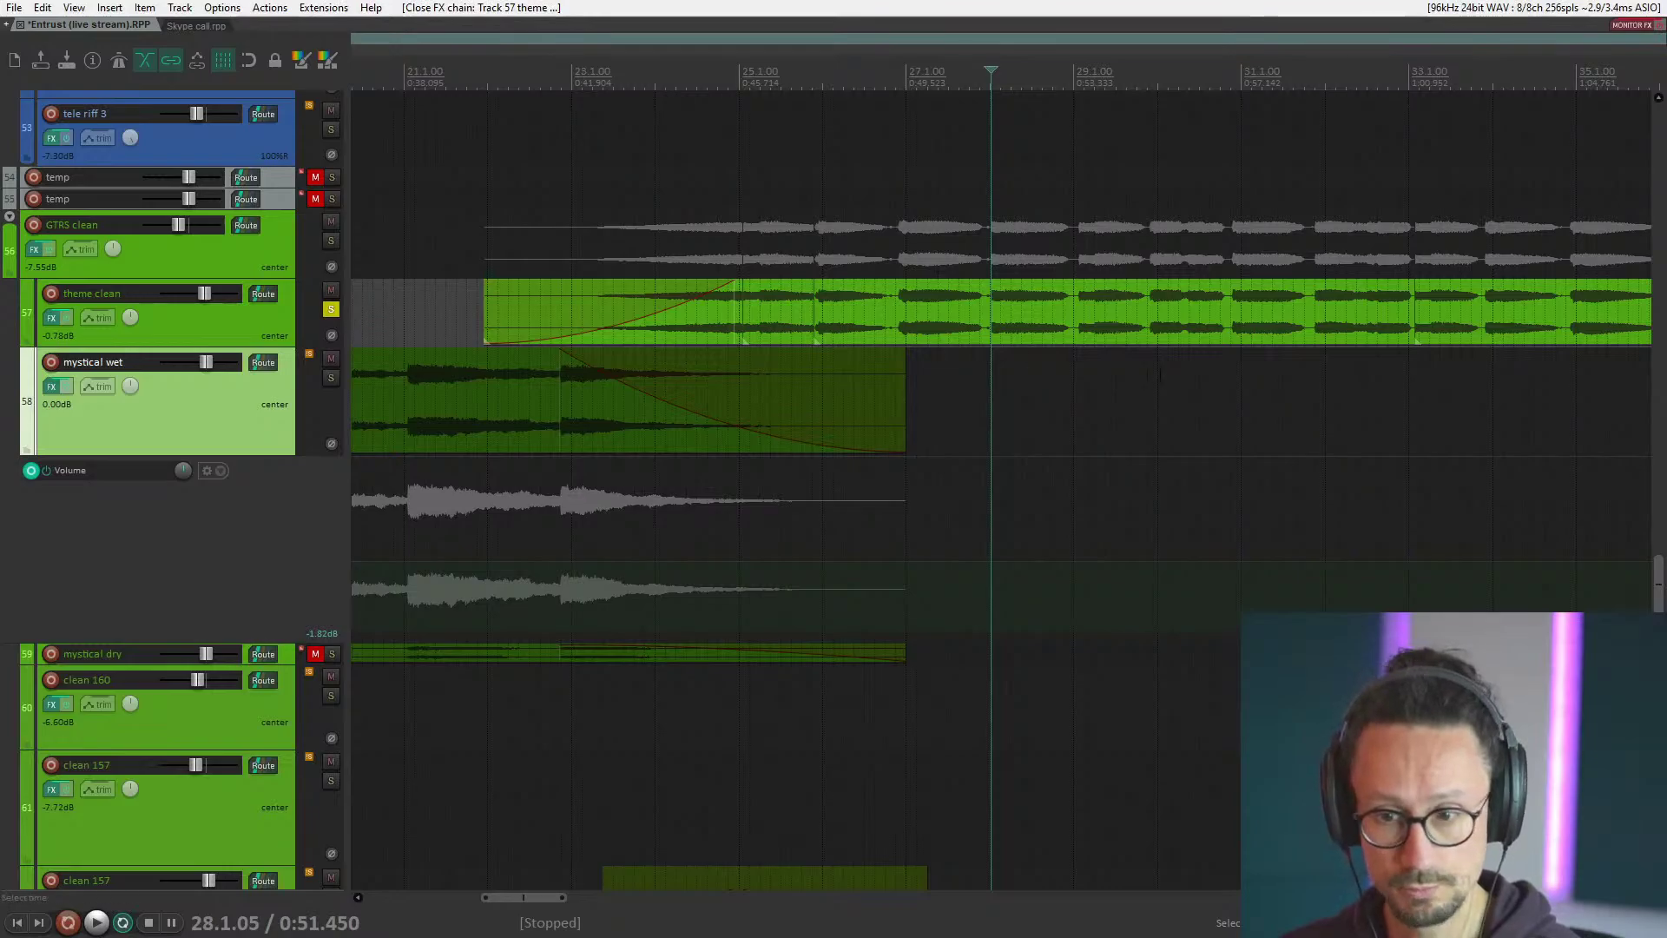
Audition theme clean with its complete effects chain, and take the track out of solo.
key(space)
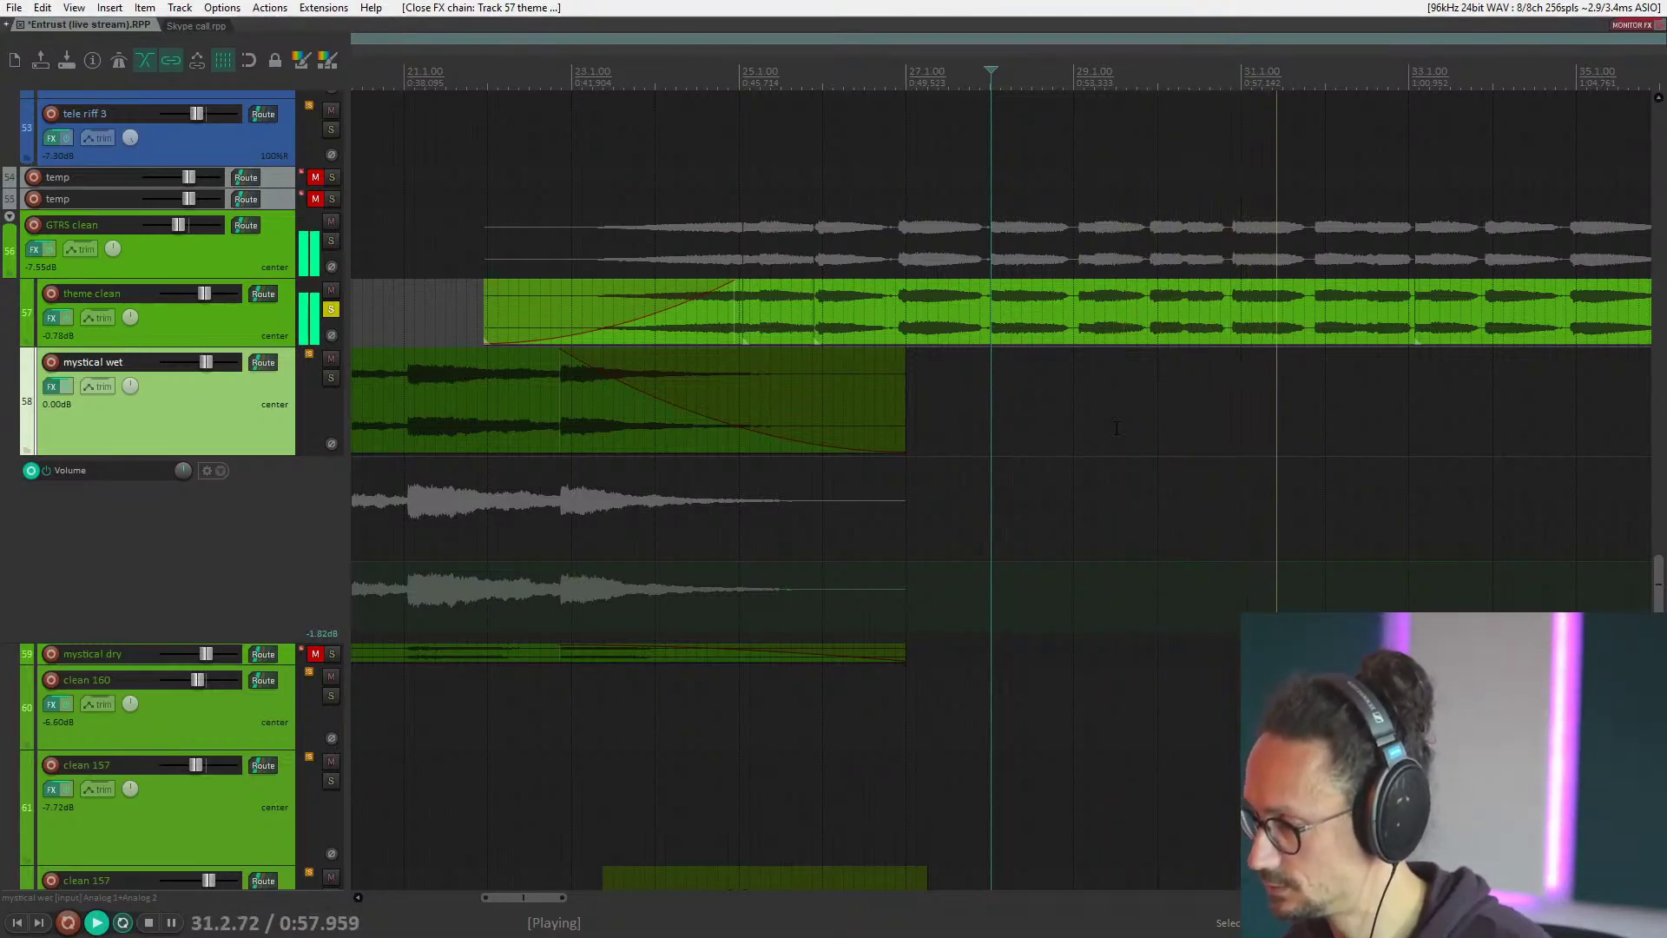
key(space)
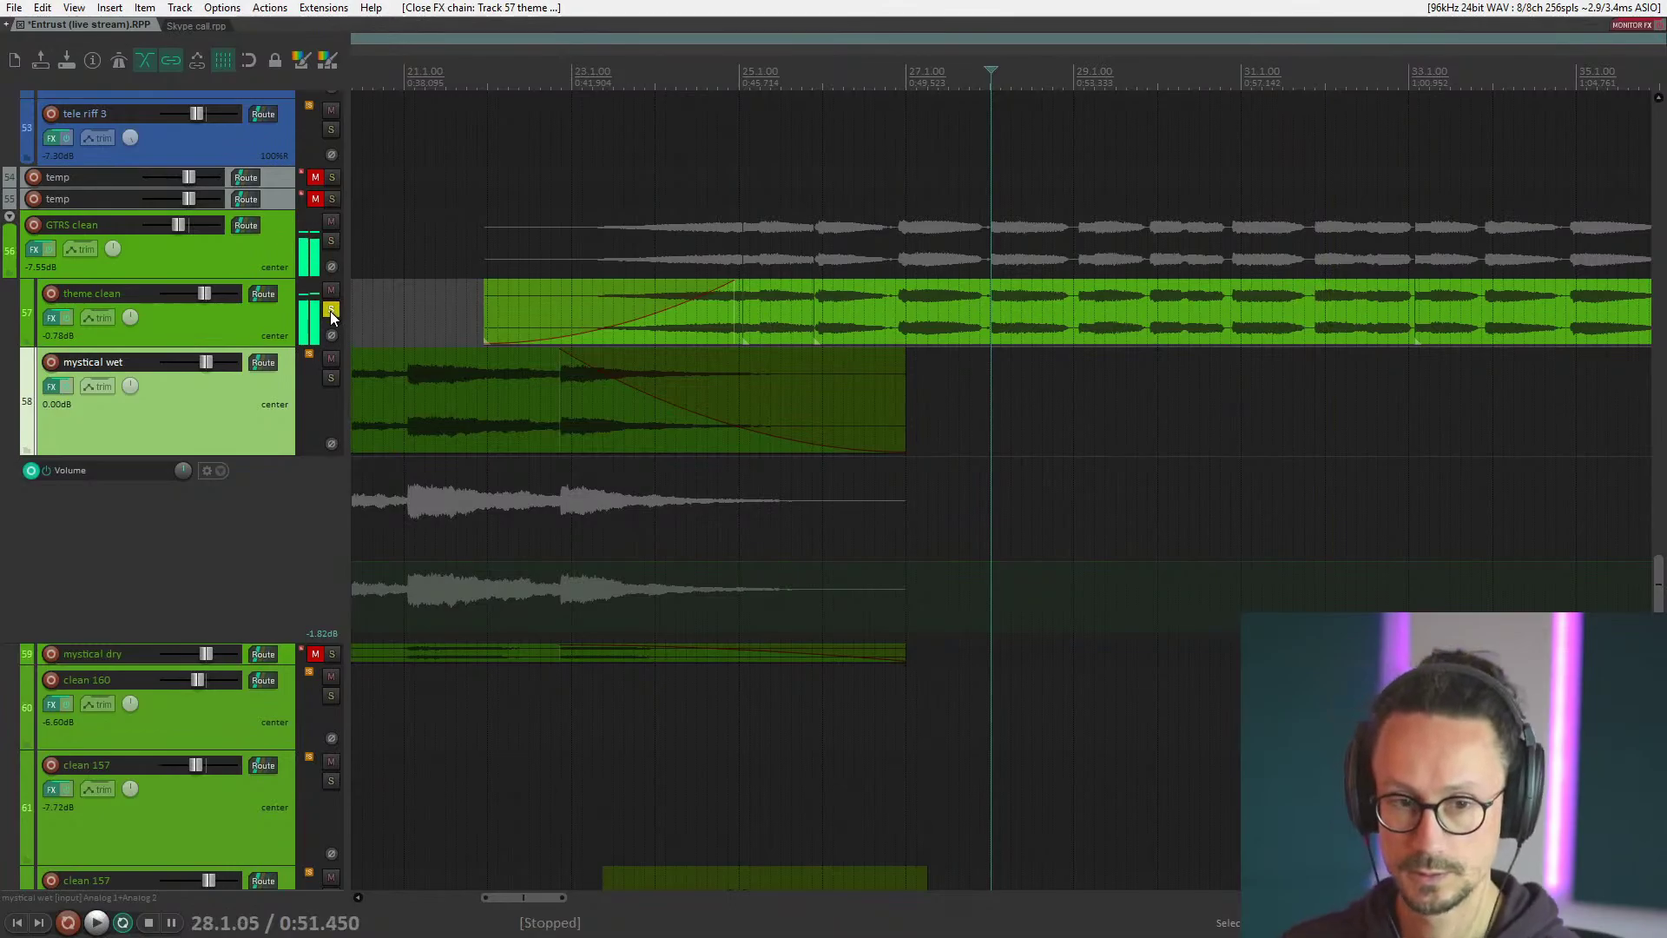
click(330, 310)
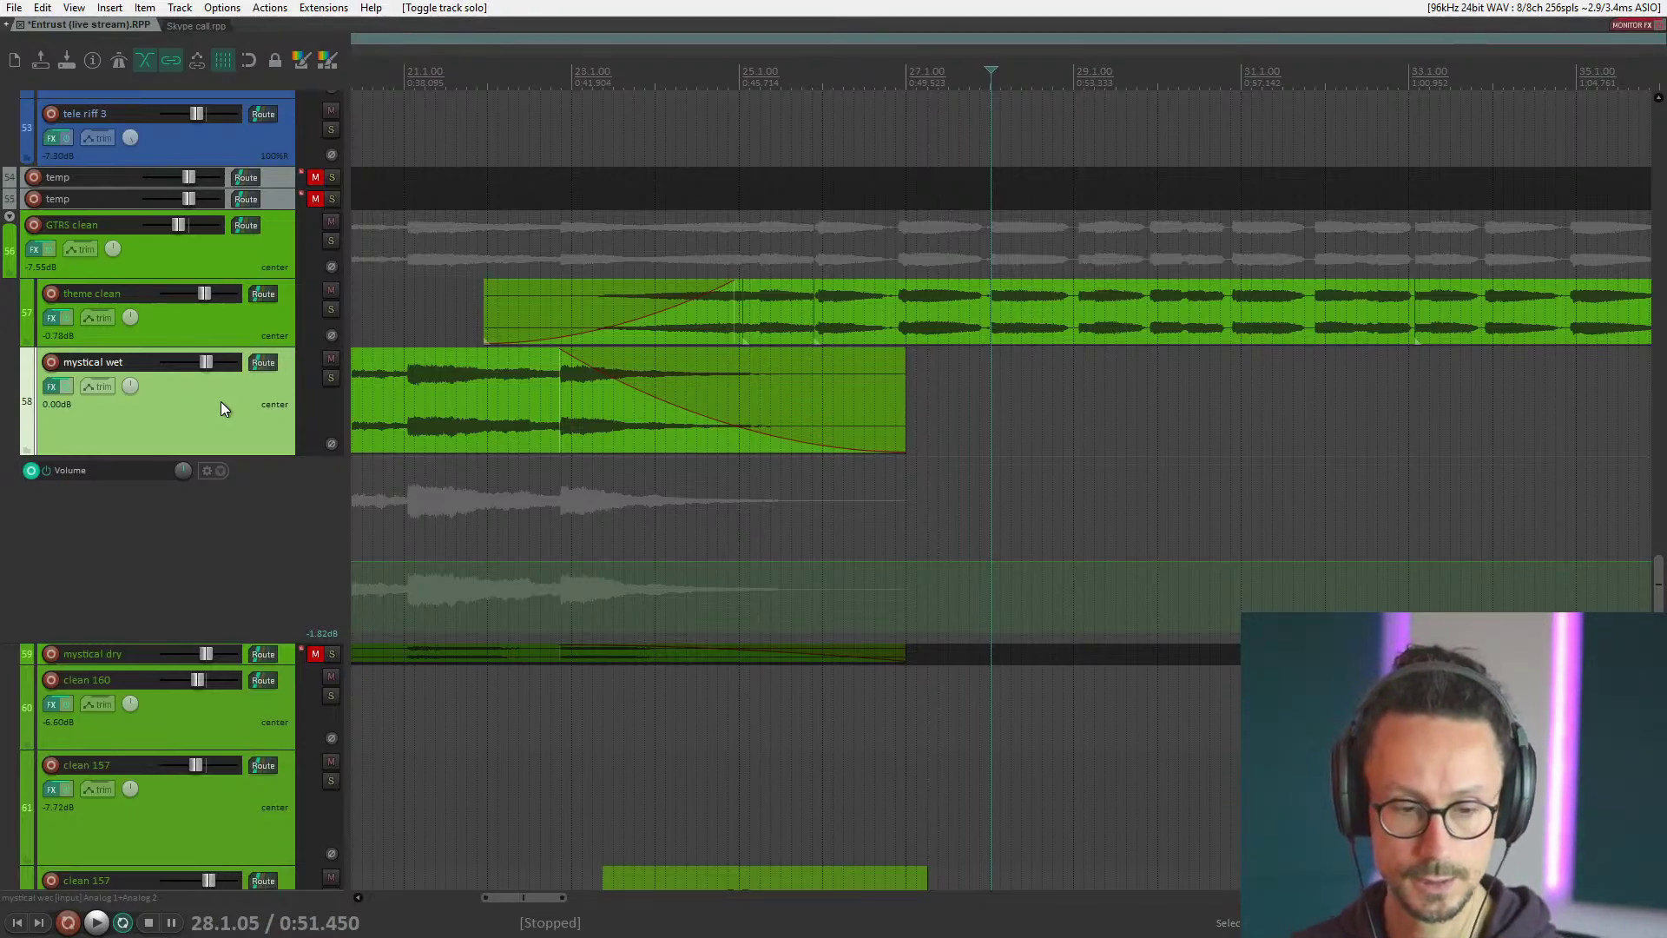
Play the mix from just before the second mystical wet item, at about 54.3.07, to hear the transition from theme clean.
scroll(205, 499, down, 2)
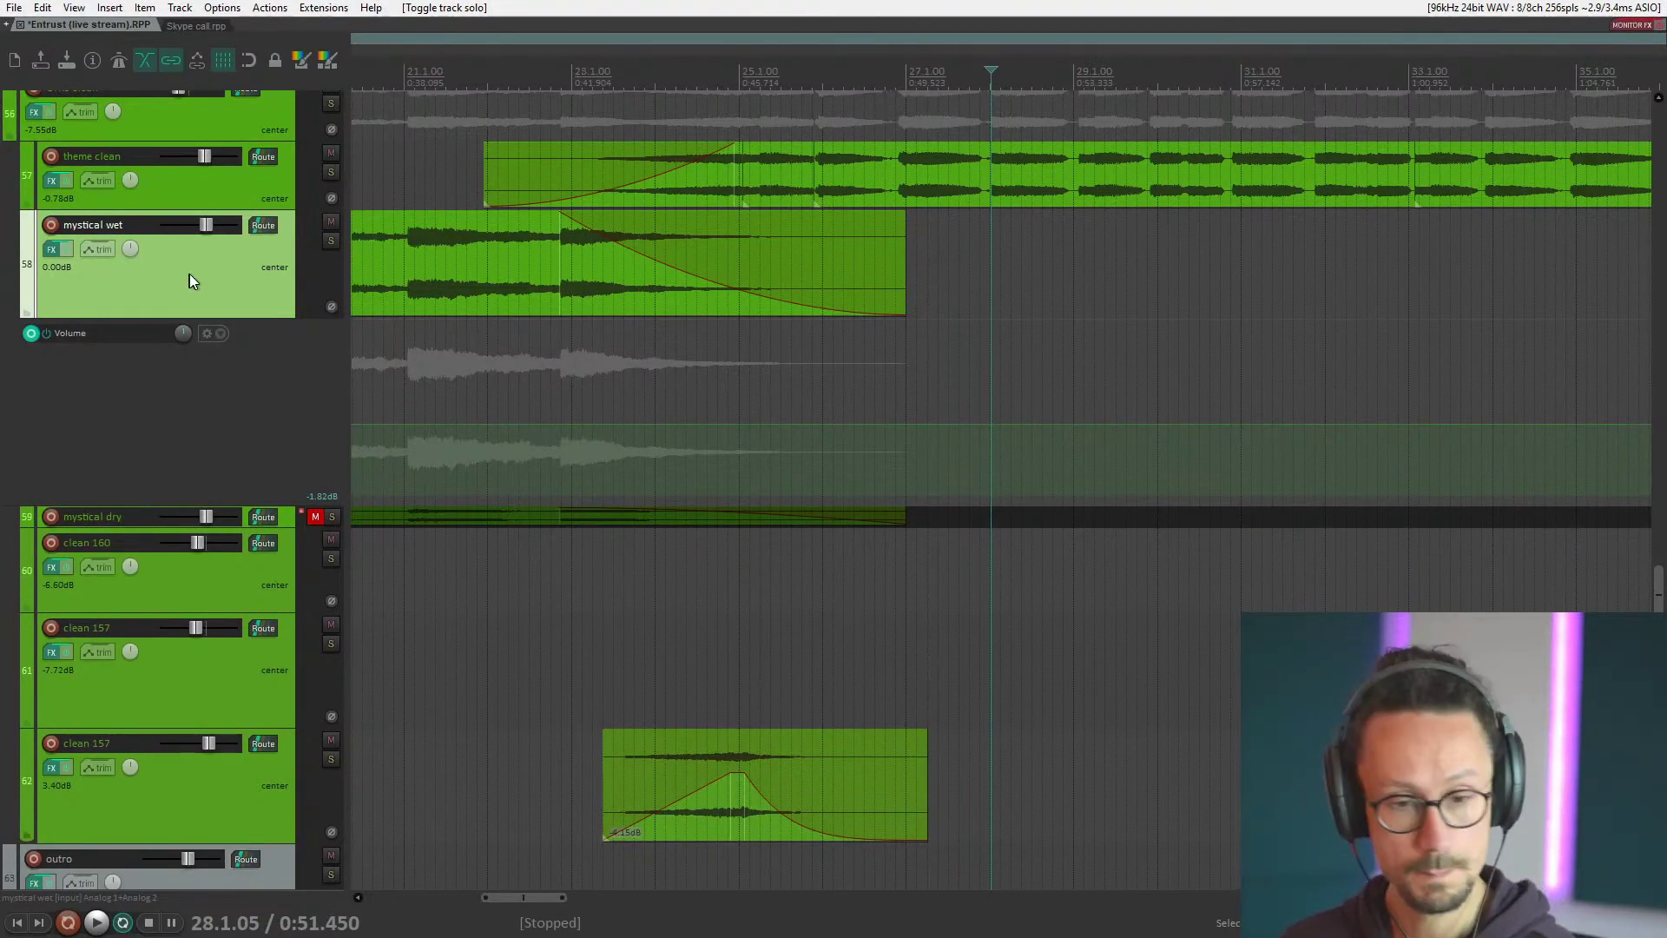
scroll(205, 330, down, 2)
scroll(226, 374, up, 3)
scroll(777, 334, down, 5)
scroll(1242, 357, down, 4)
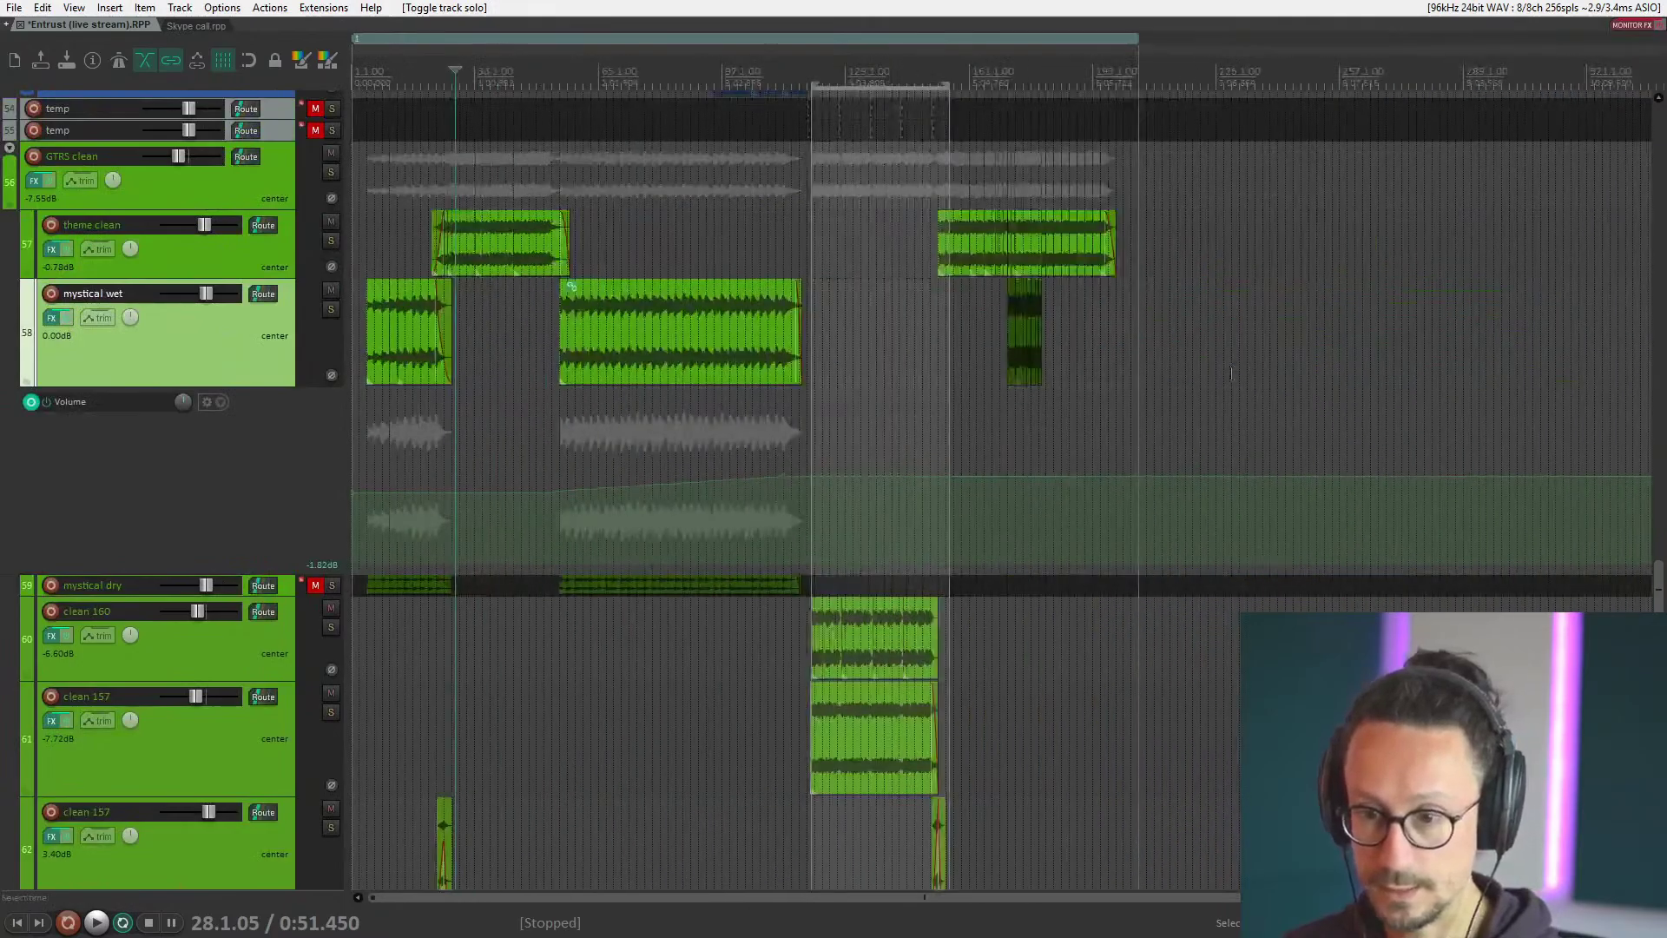
click(557, 426)
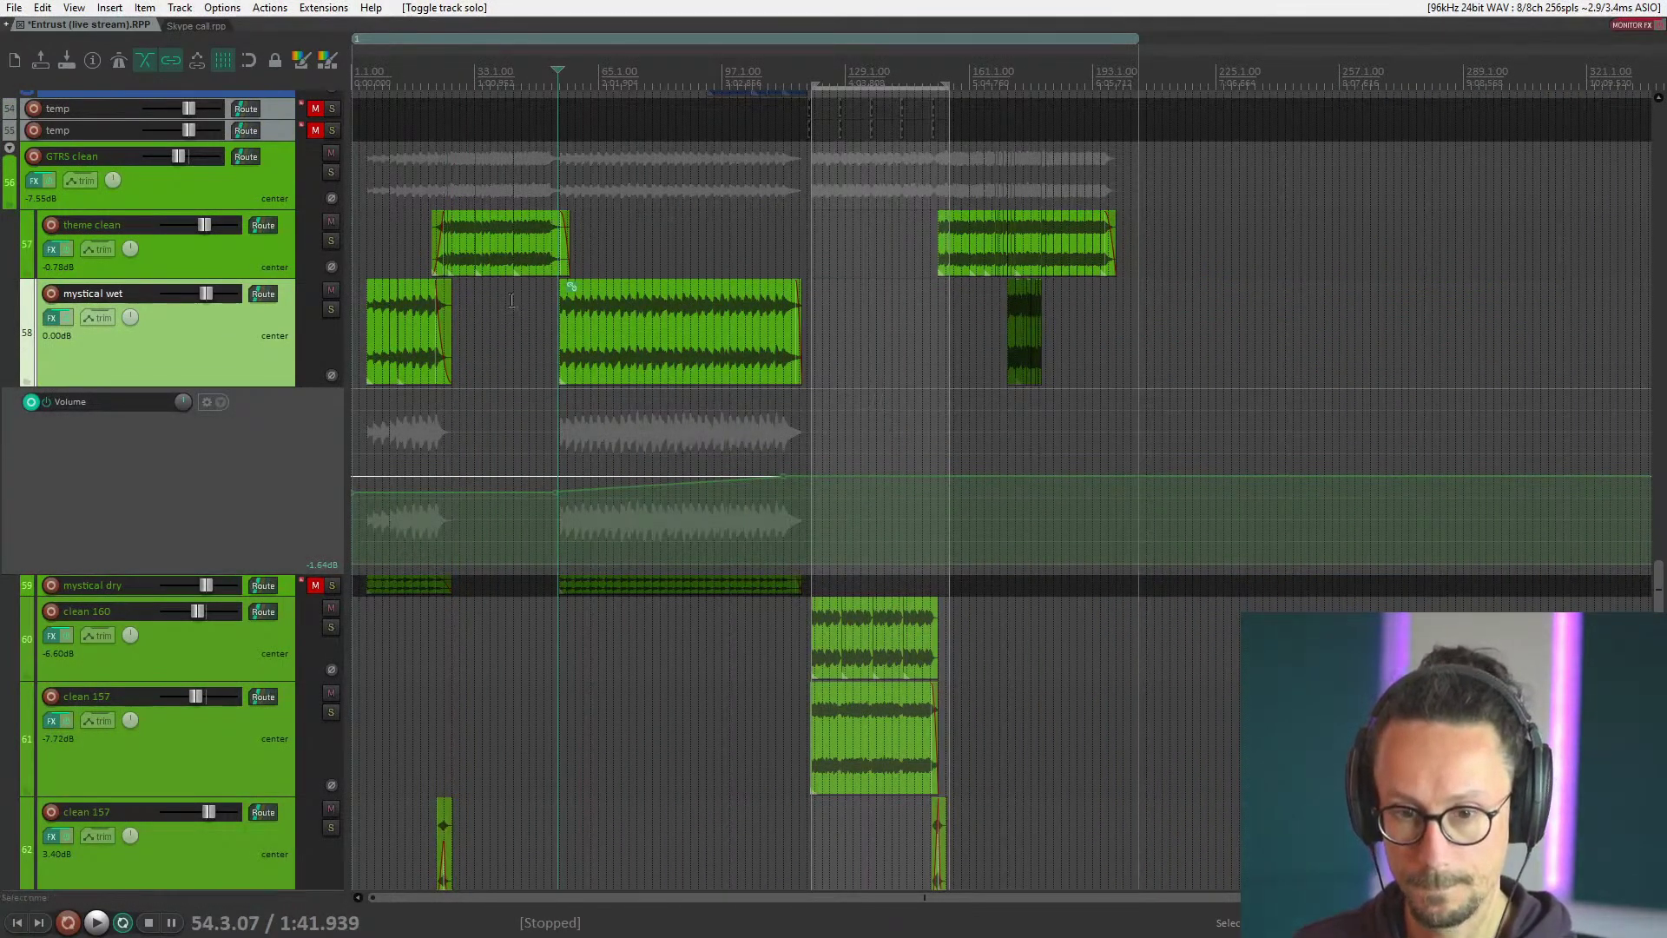
key(space)
scroll(862, 417, up, 6)
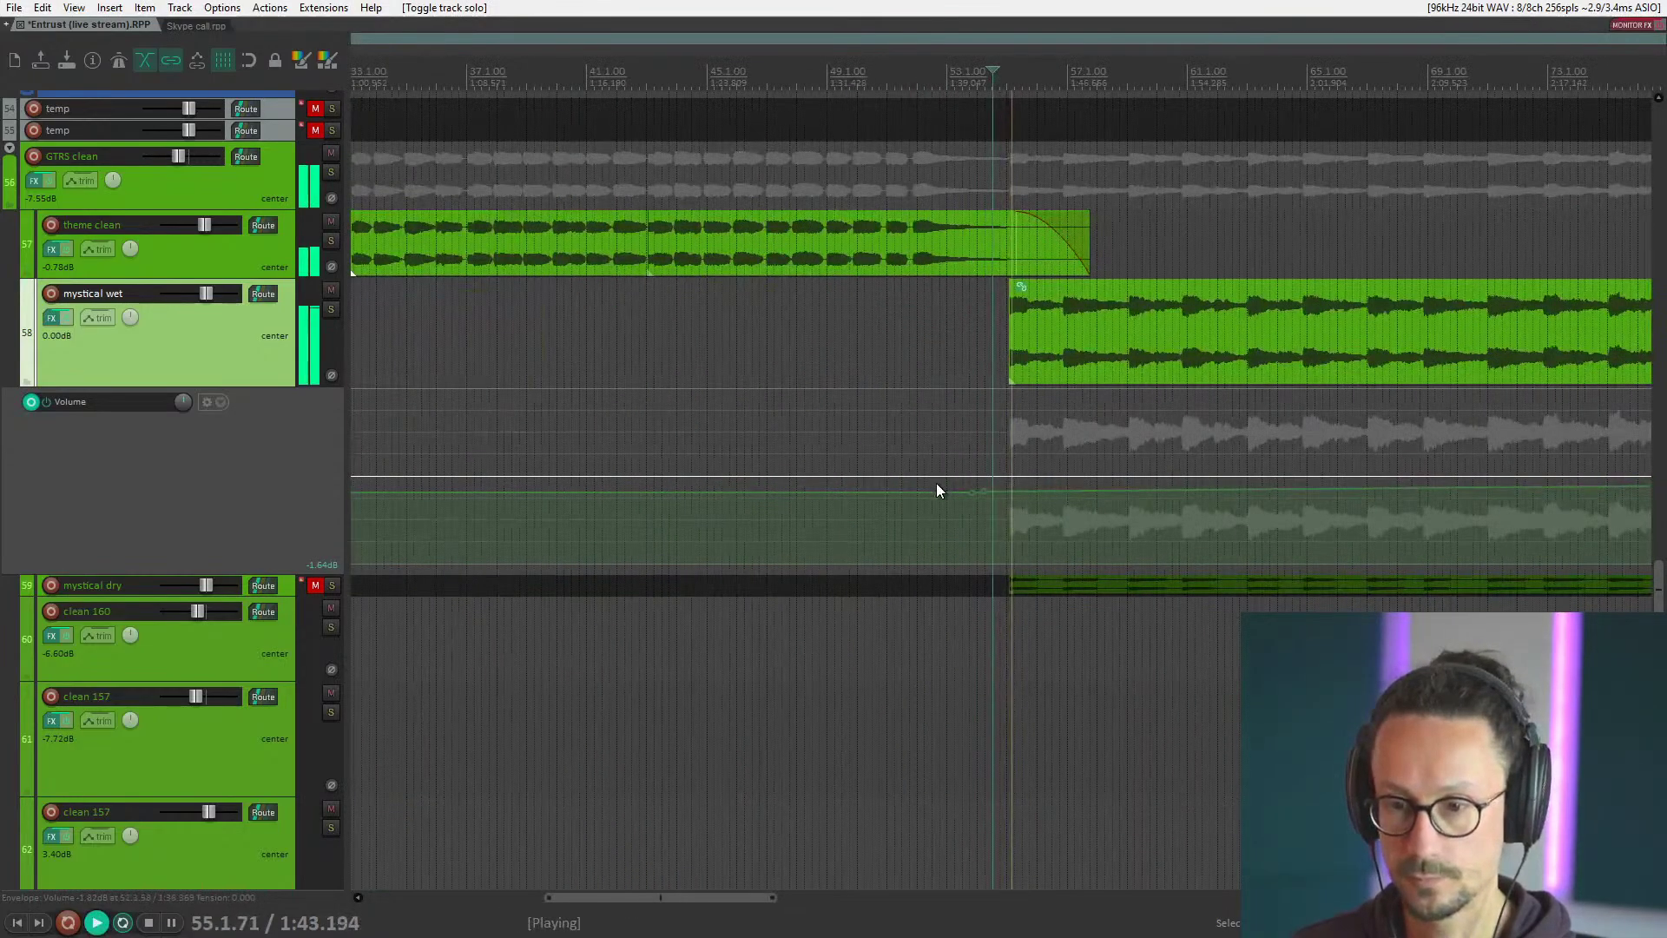
scroll(930, 481, down, 3)
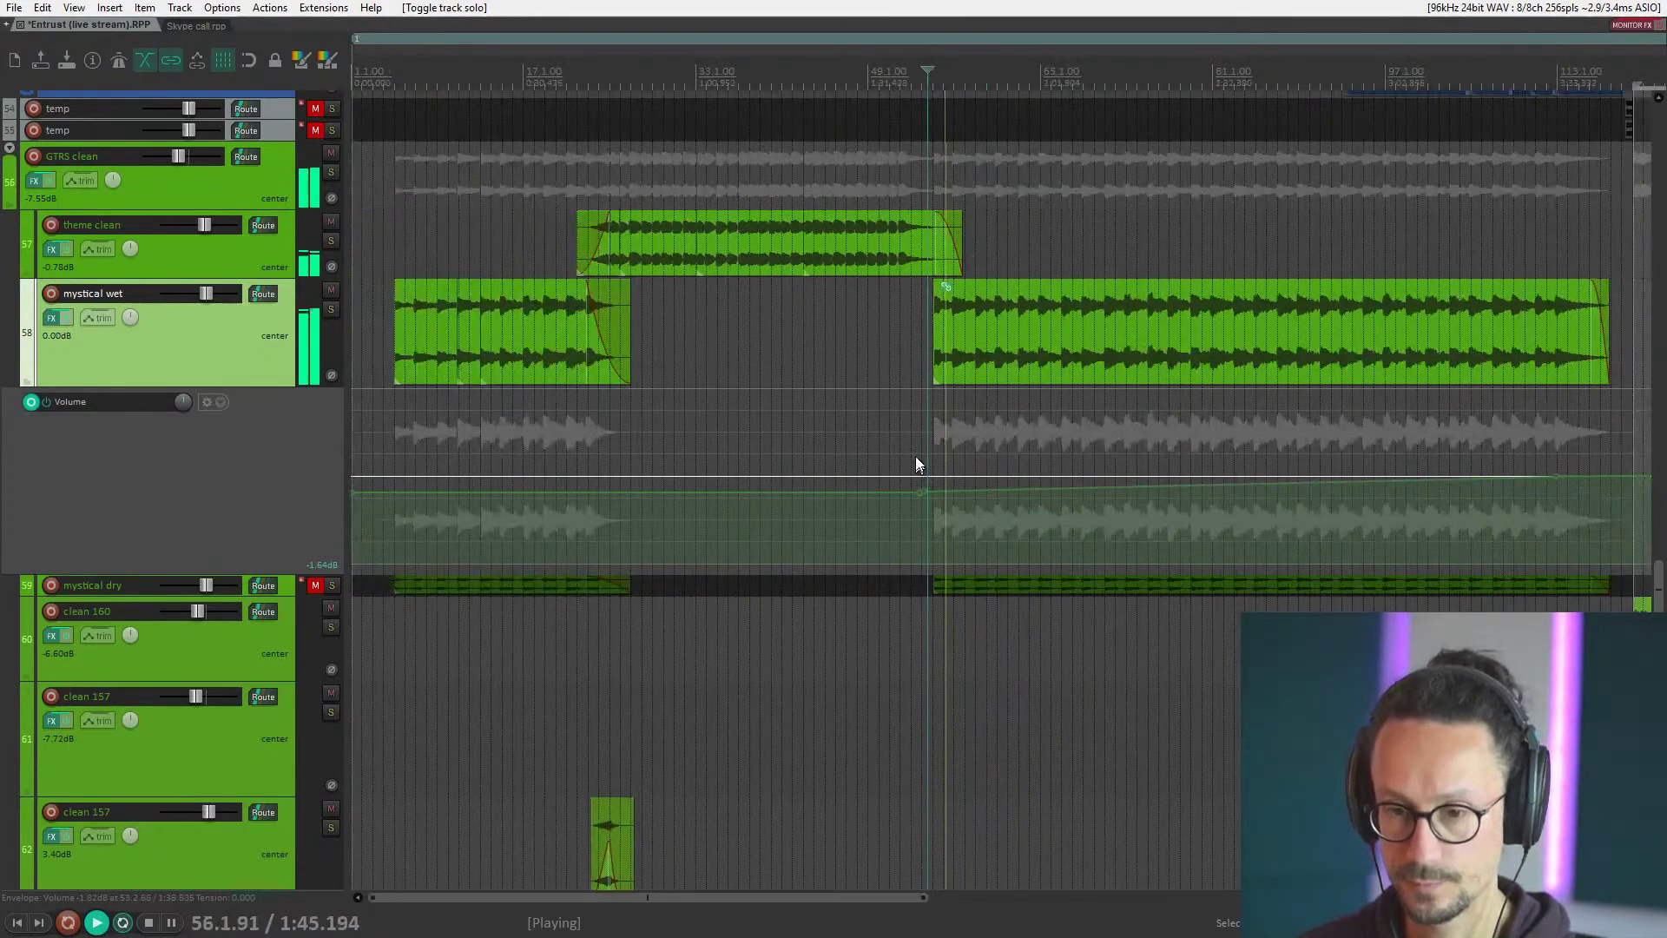
scroll(782, 391, up, 1)
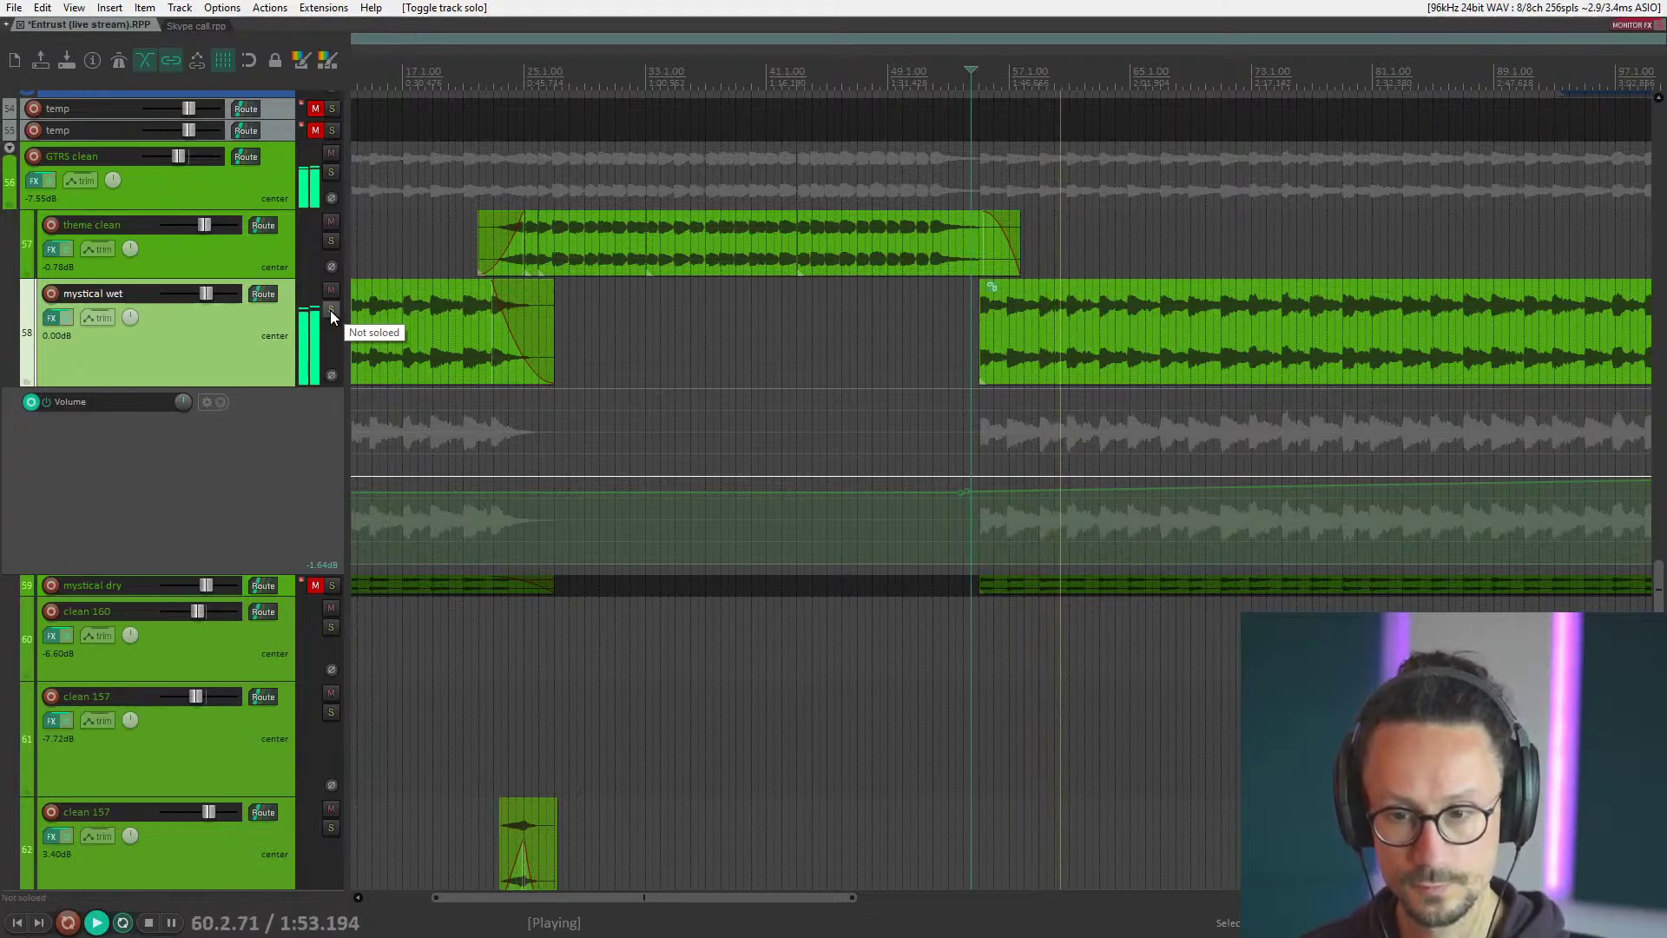
Play the mix from the start of the second mystical wet item, at about 54.4.63, and stop playback after listening.
key(space)
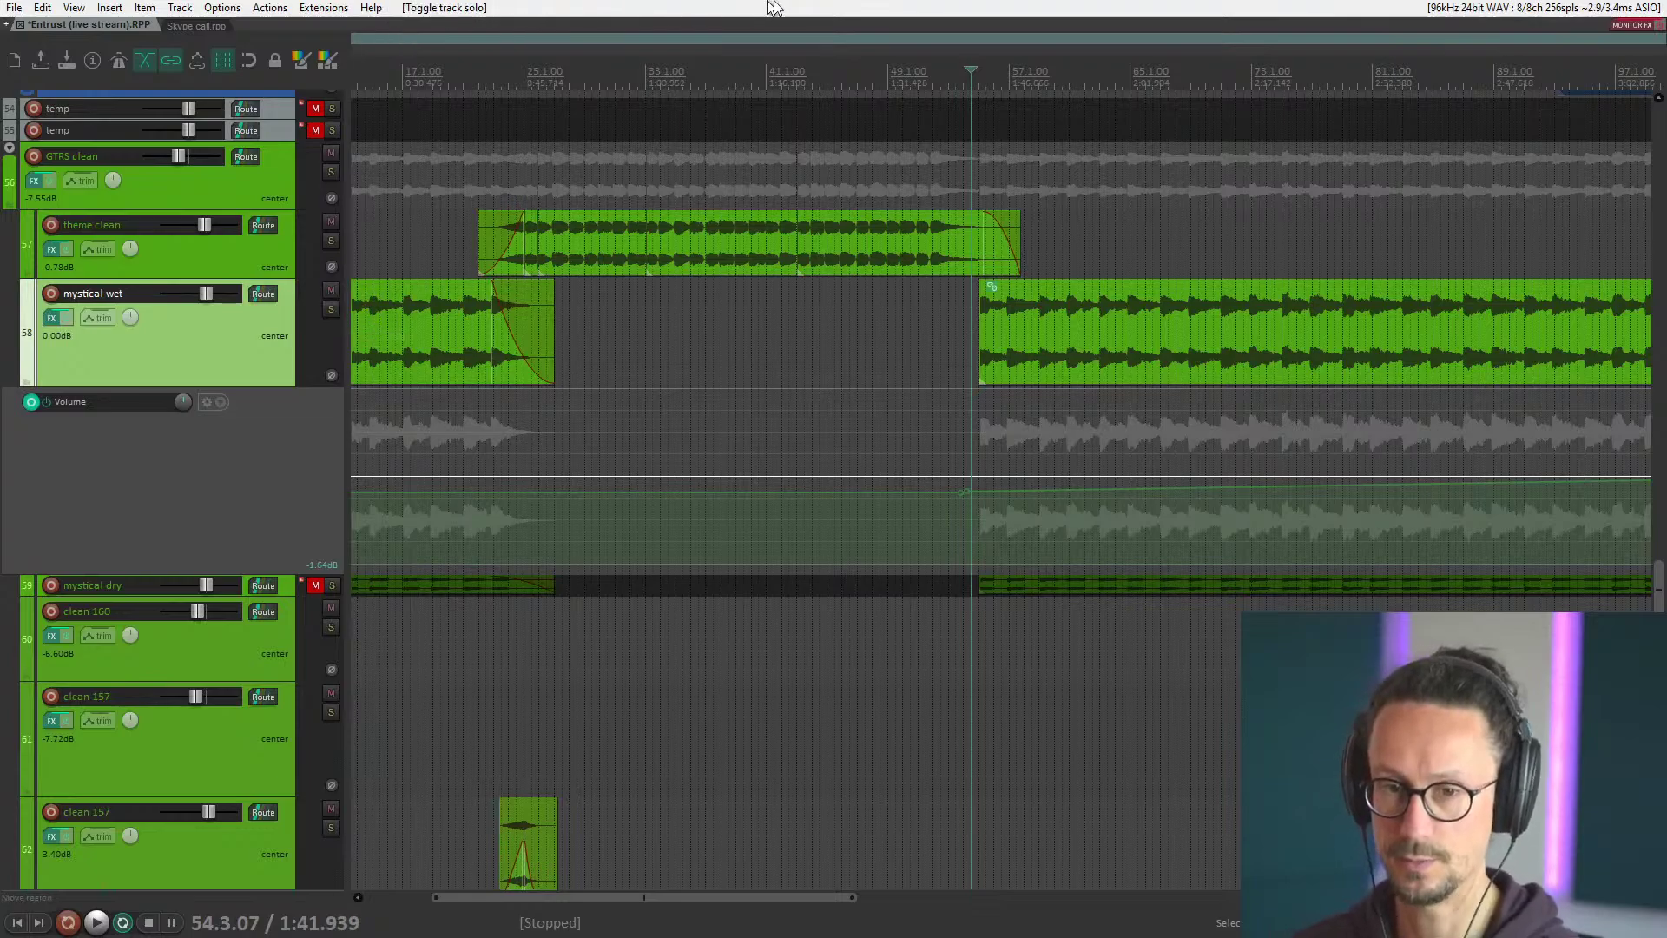
click(978, 396)
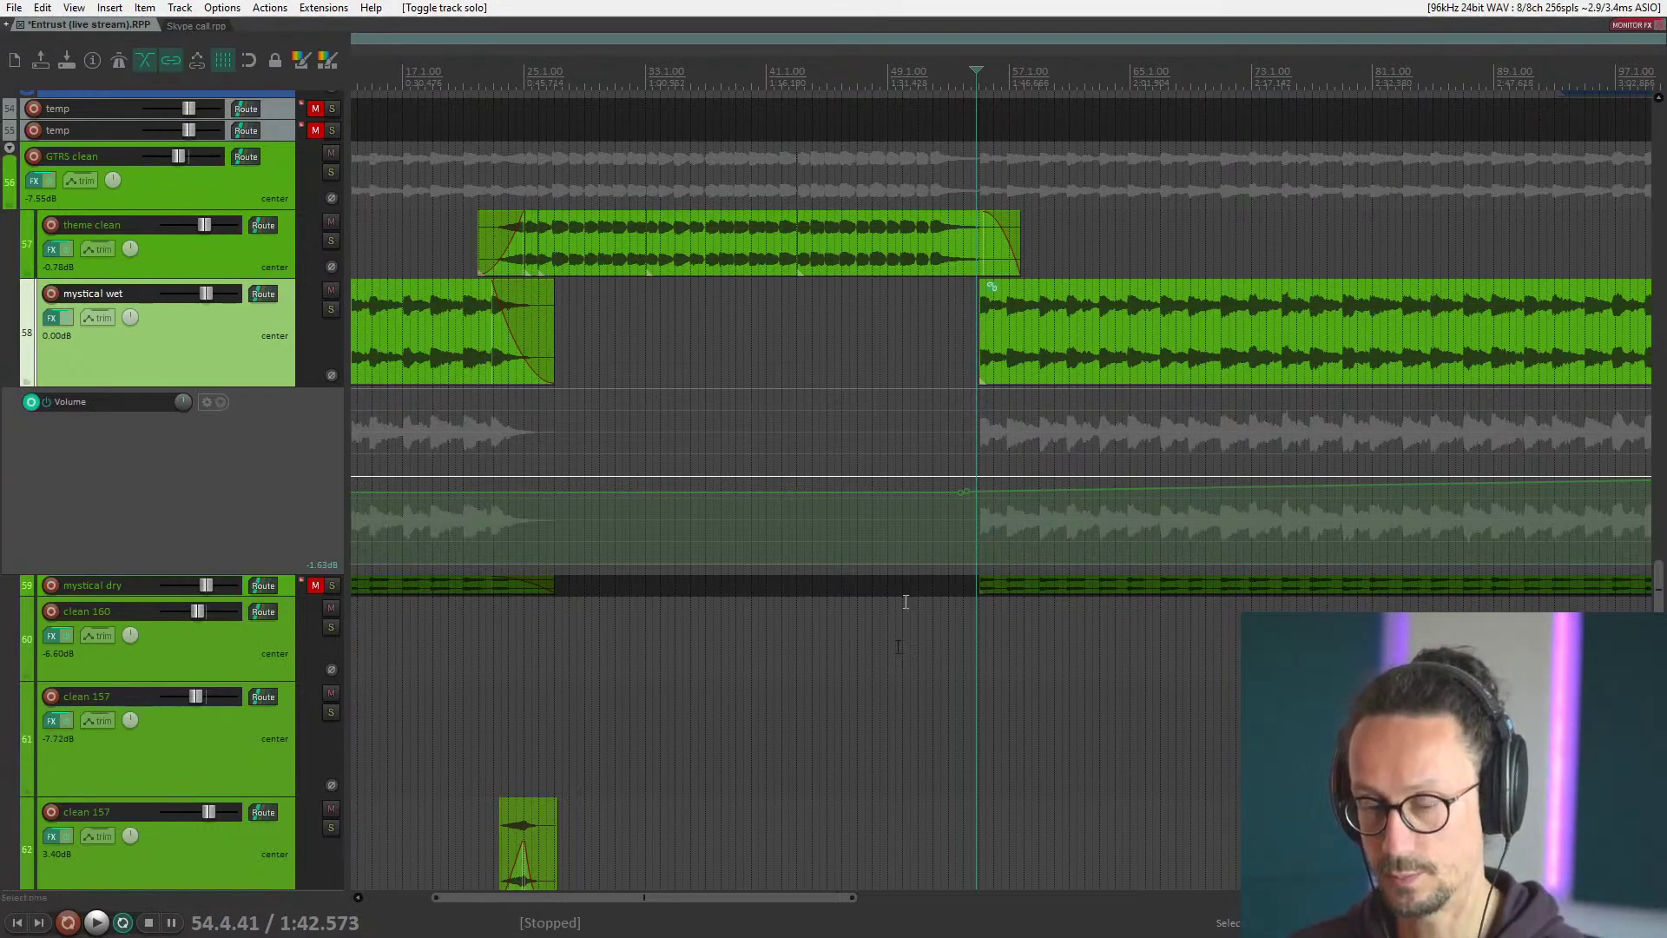
drag(799, 892, 903, 897)
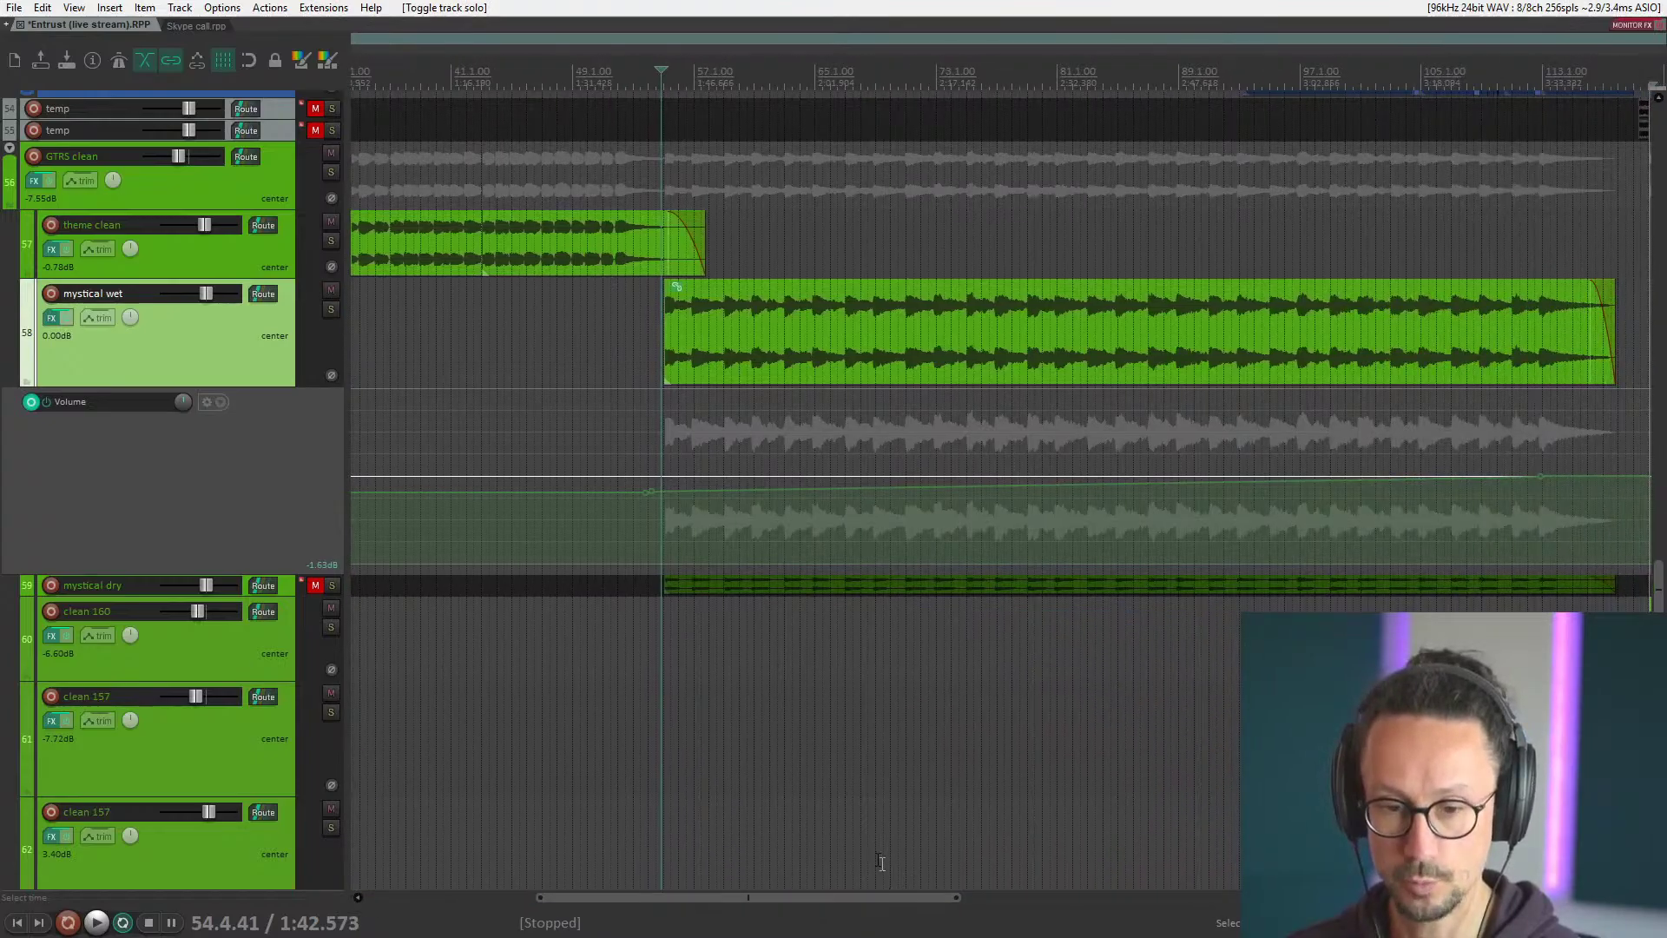
click(663, 404)
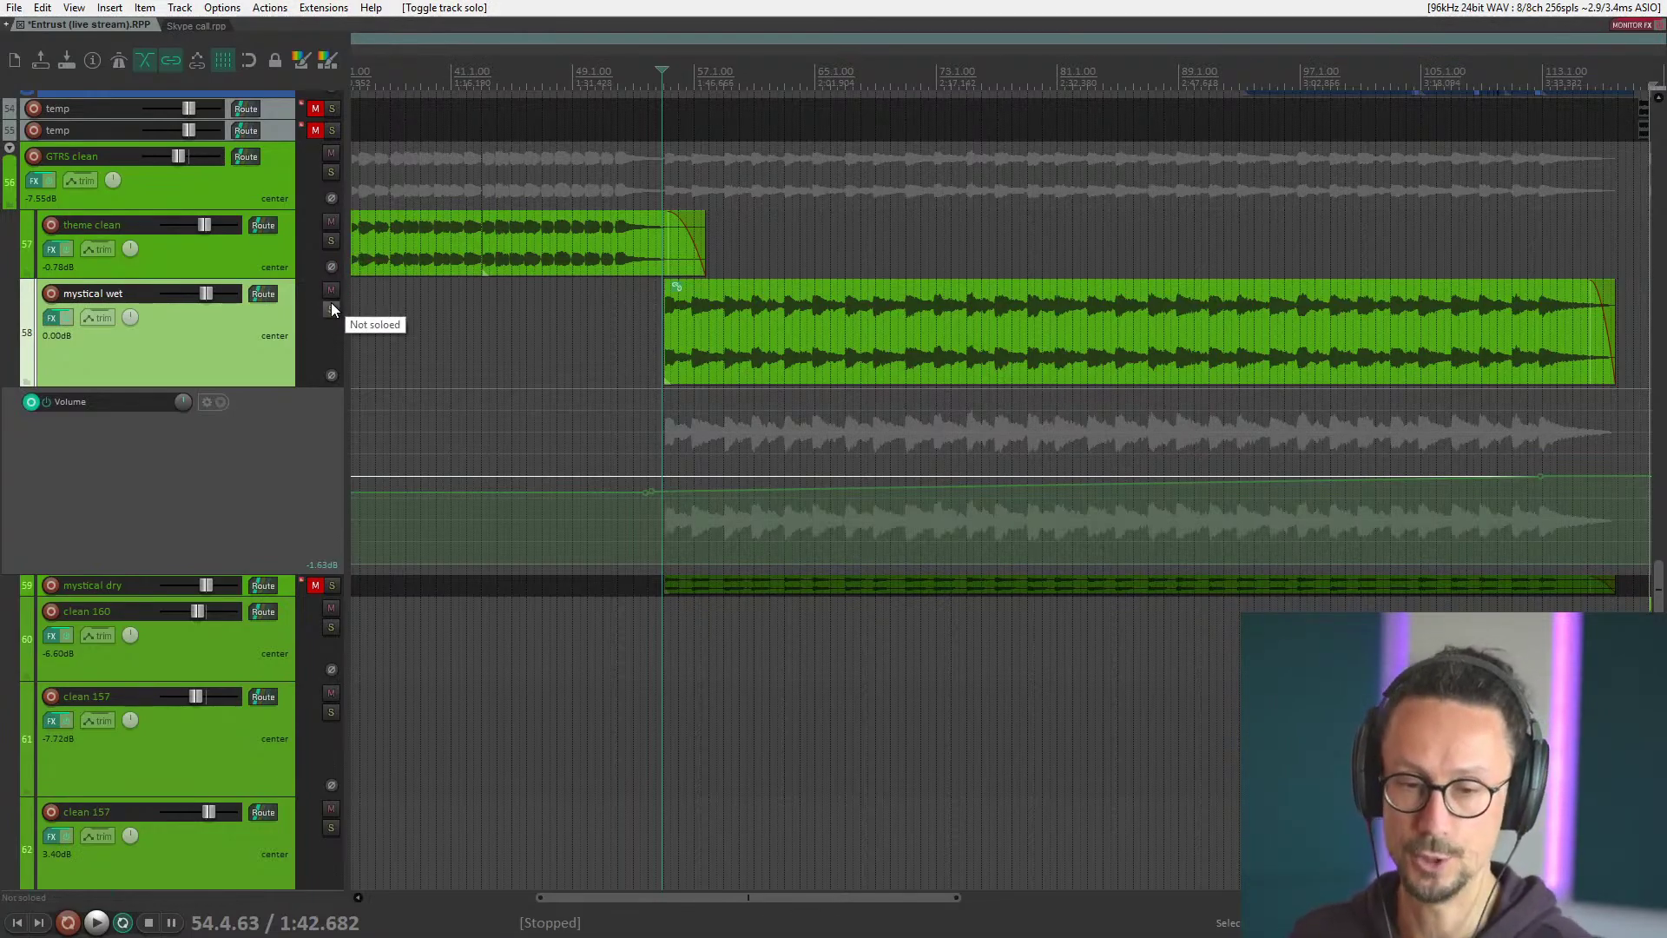
key(space)
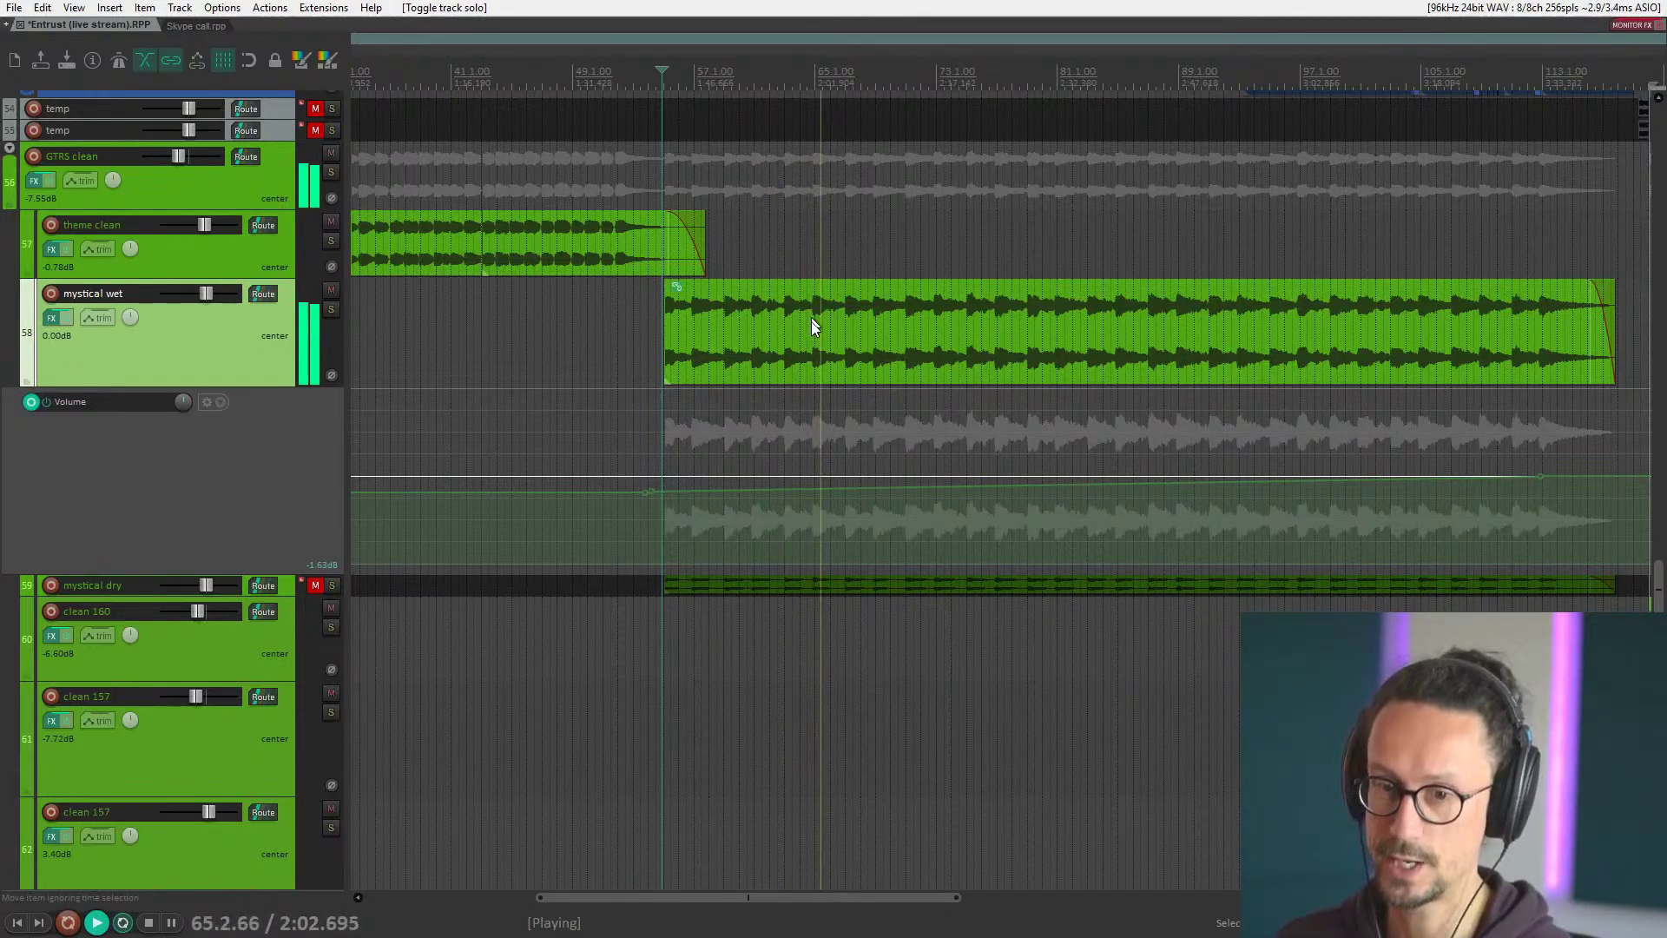
key(space)
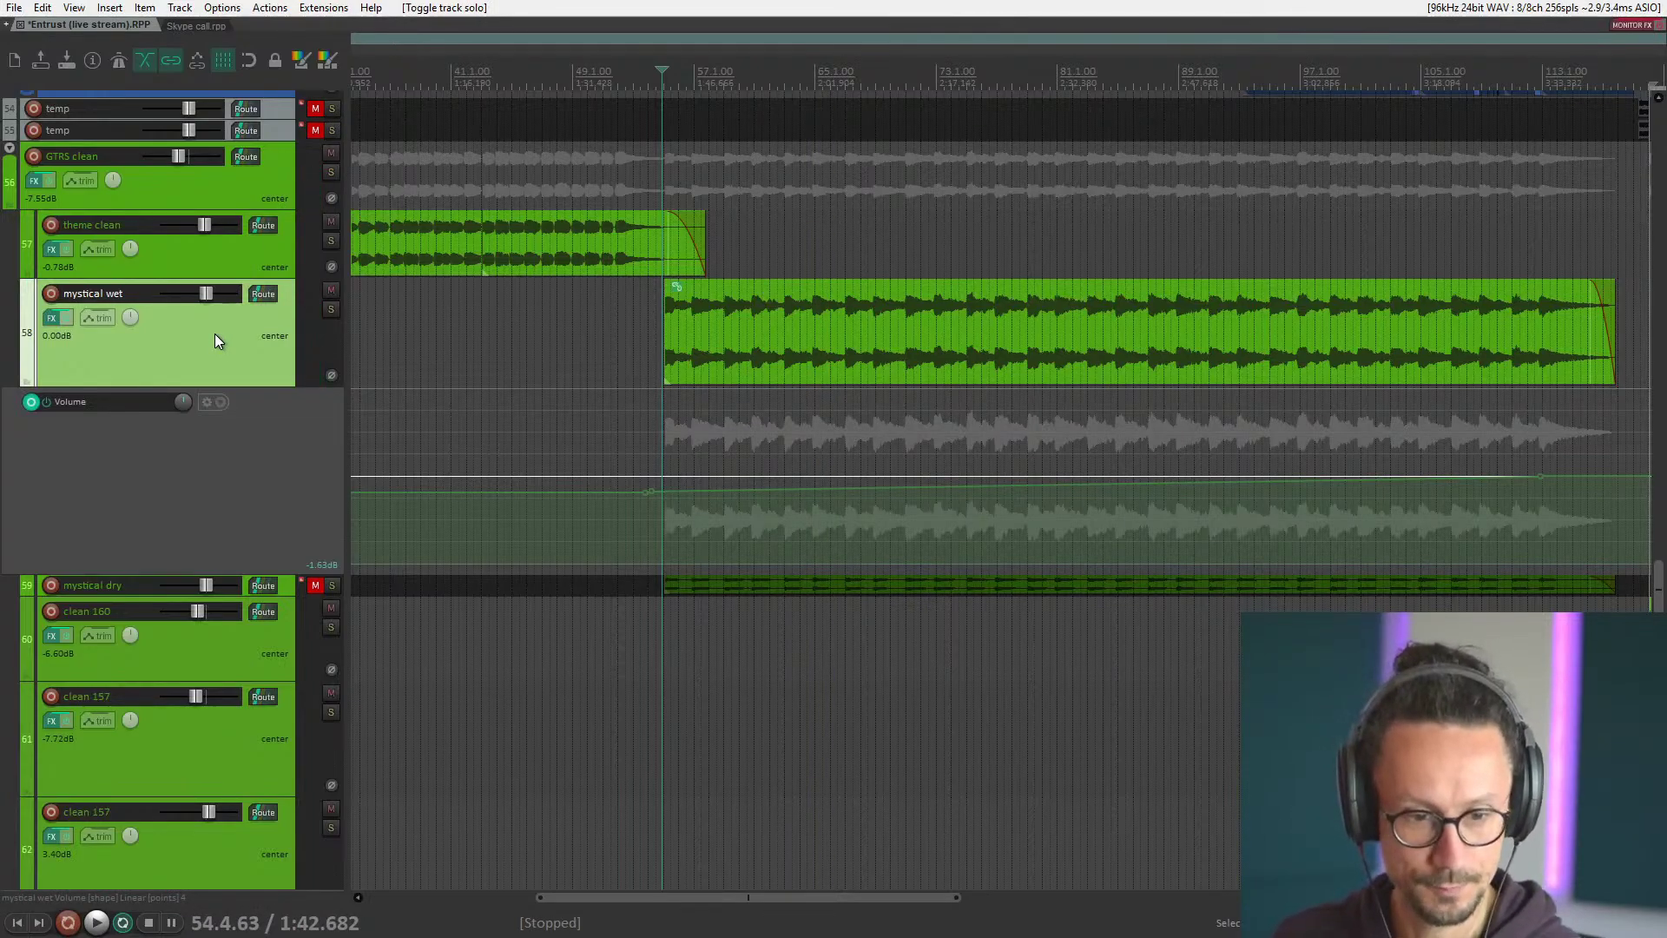
Look through the tracks below the clean guitars and select the ambient stuff folder track.
scroll(179, 425, down, 2)
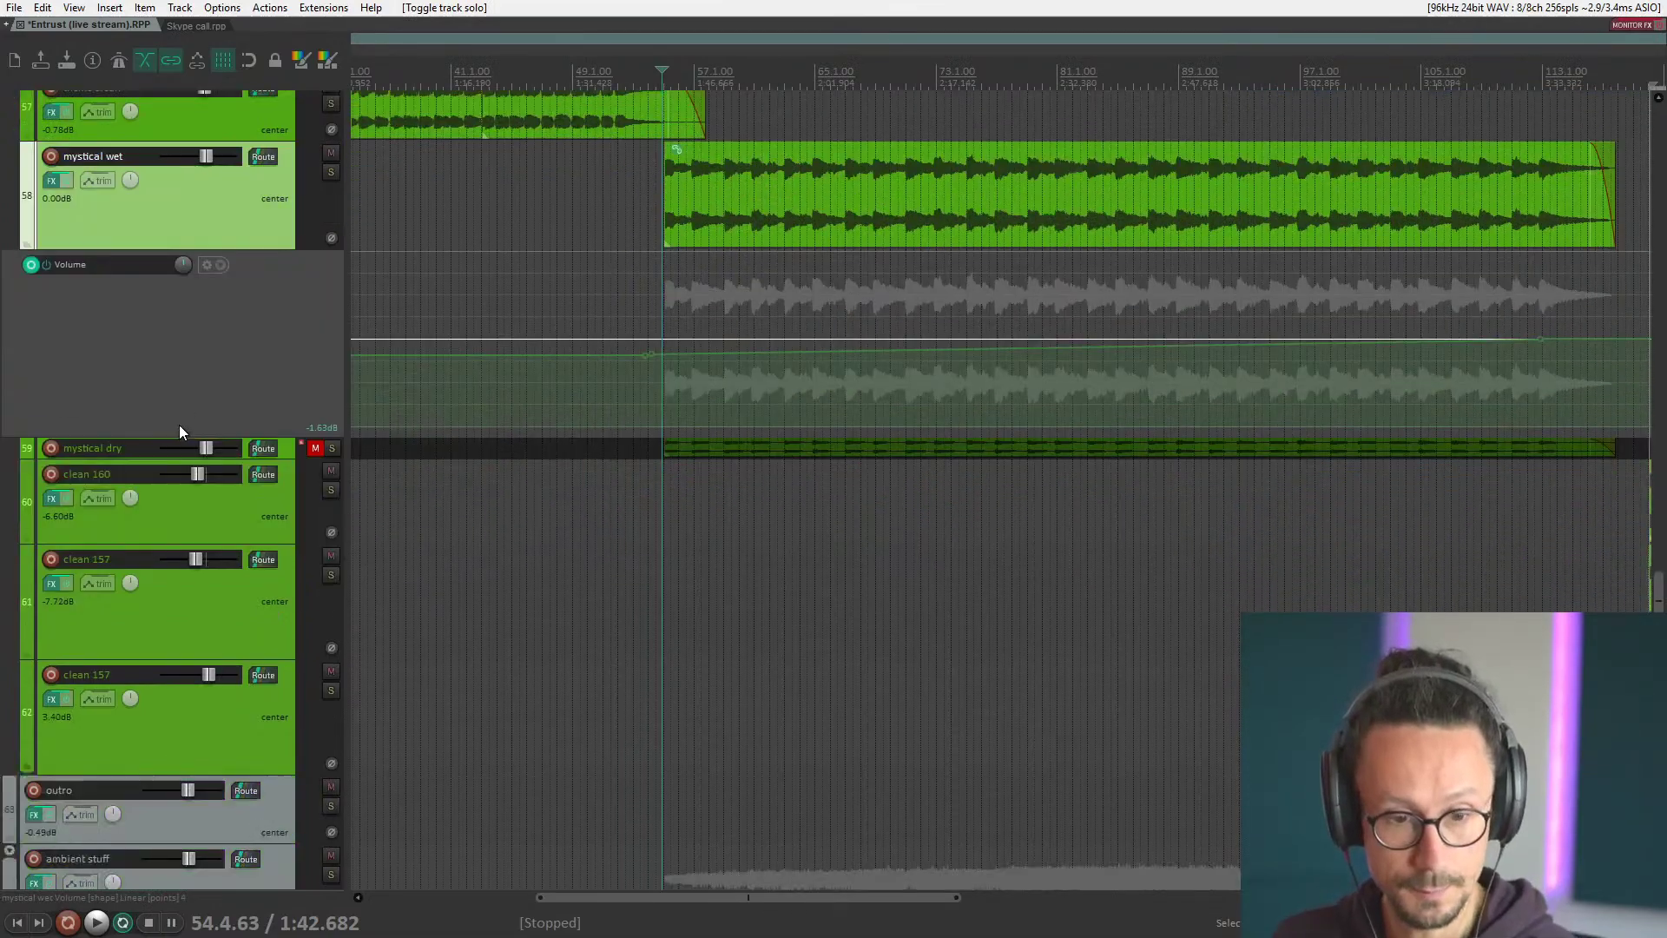
scroll(205, 376, up, 2)
scroll(1086, 491, down, 2)
scroll(1085, 490, down, 1)
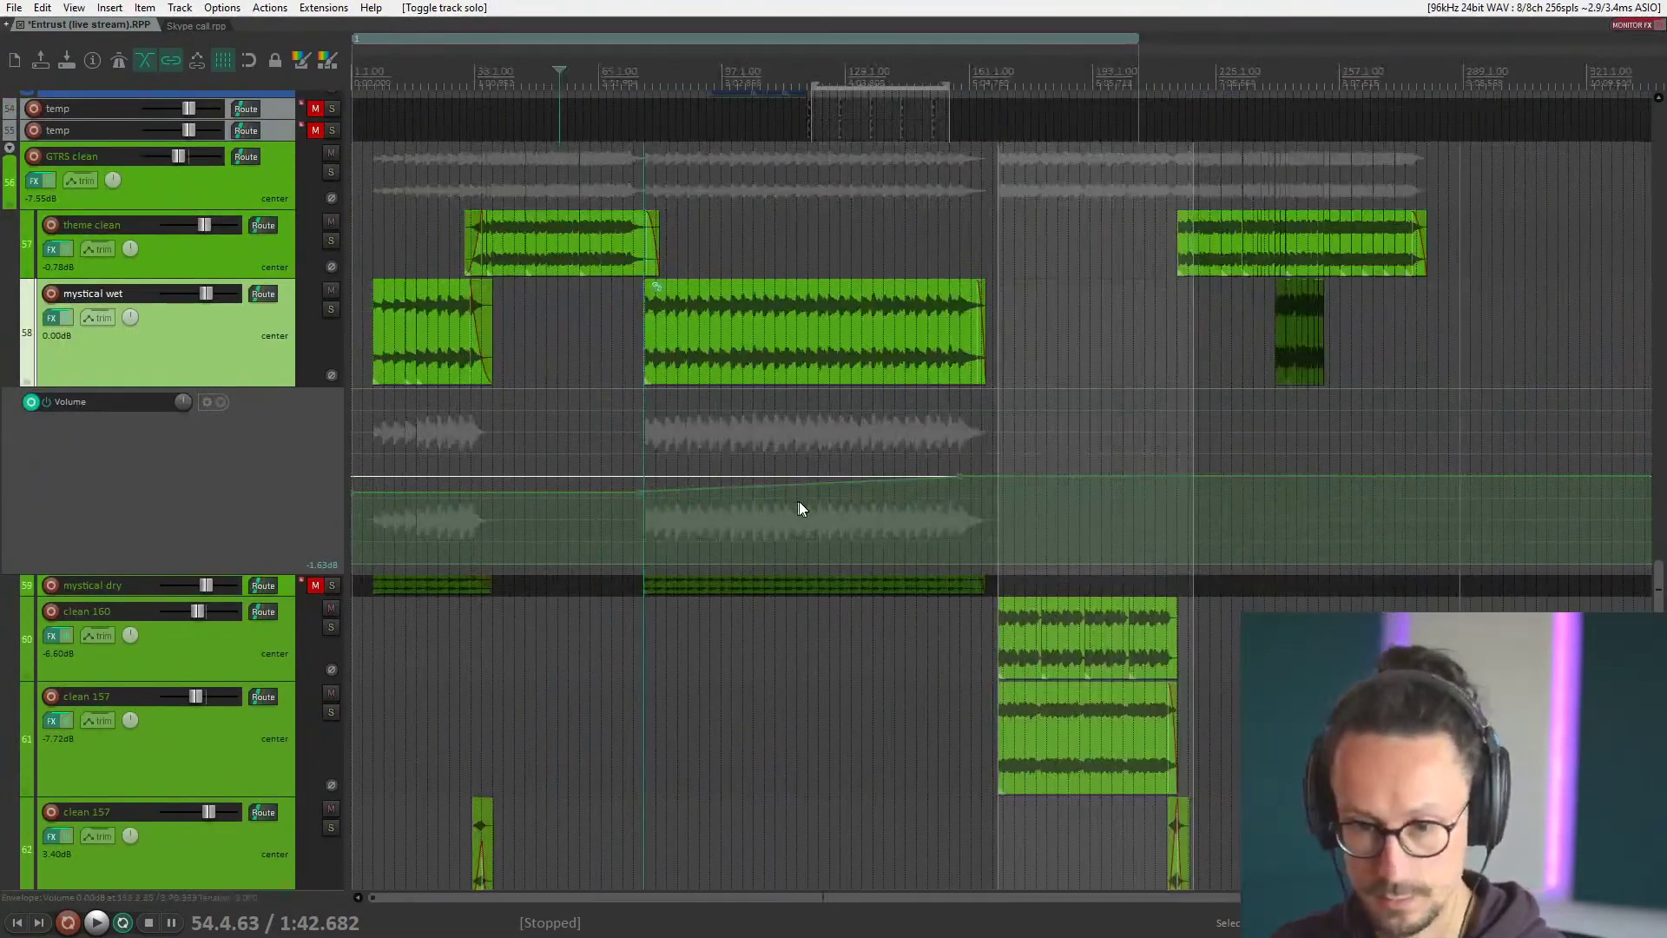
scroll(115, 482, down, 6)
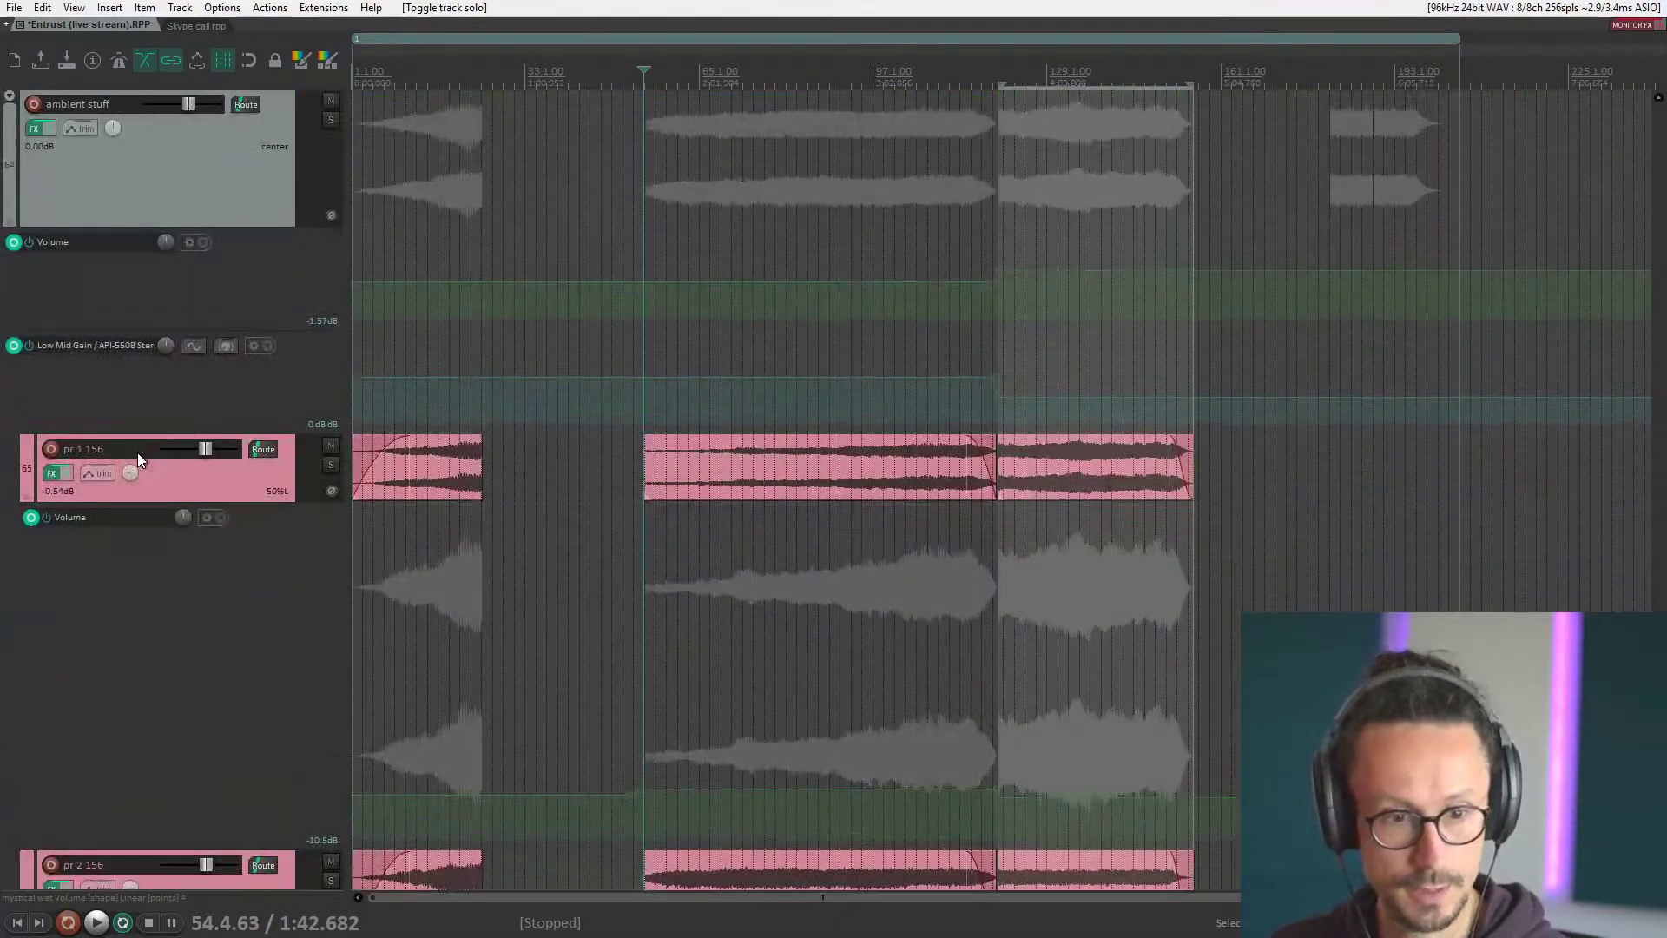
scroll(137, 451, down, 6)
scroll(137, 452, up, 8)
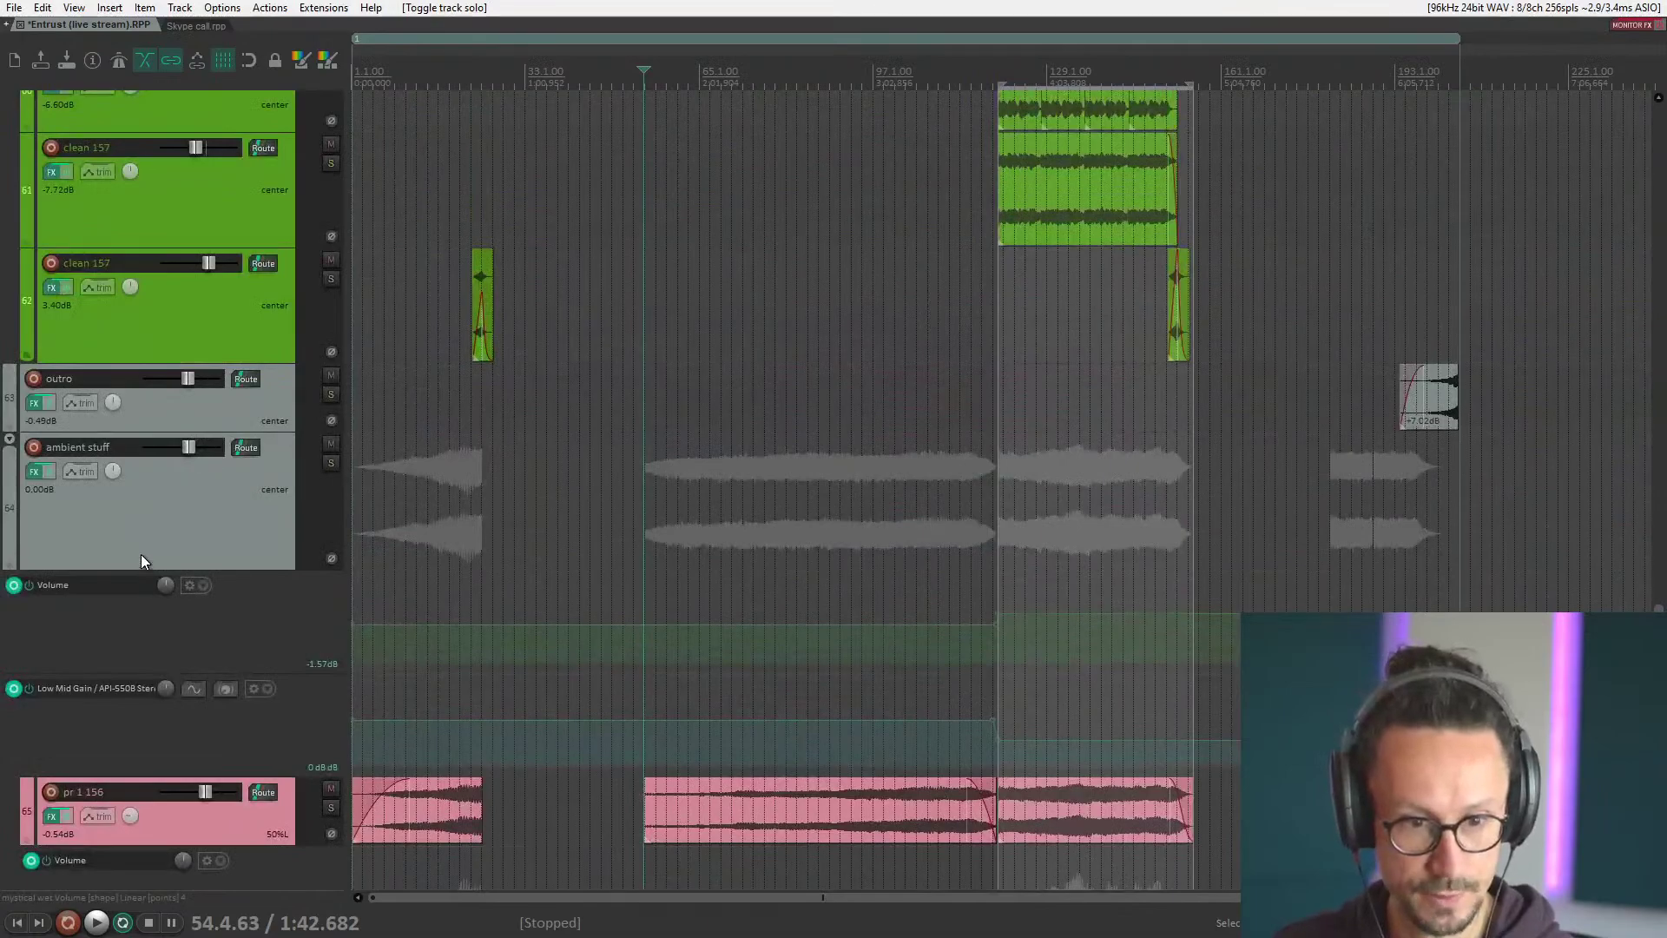
click(140, 554)
double_click(76, 447)
click(160, 535)
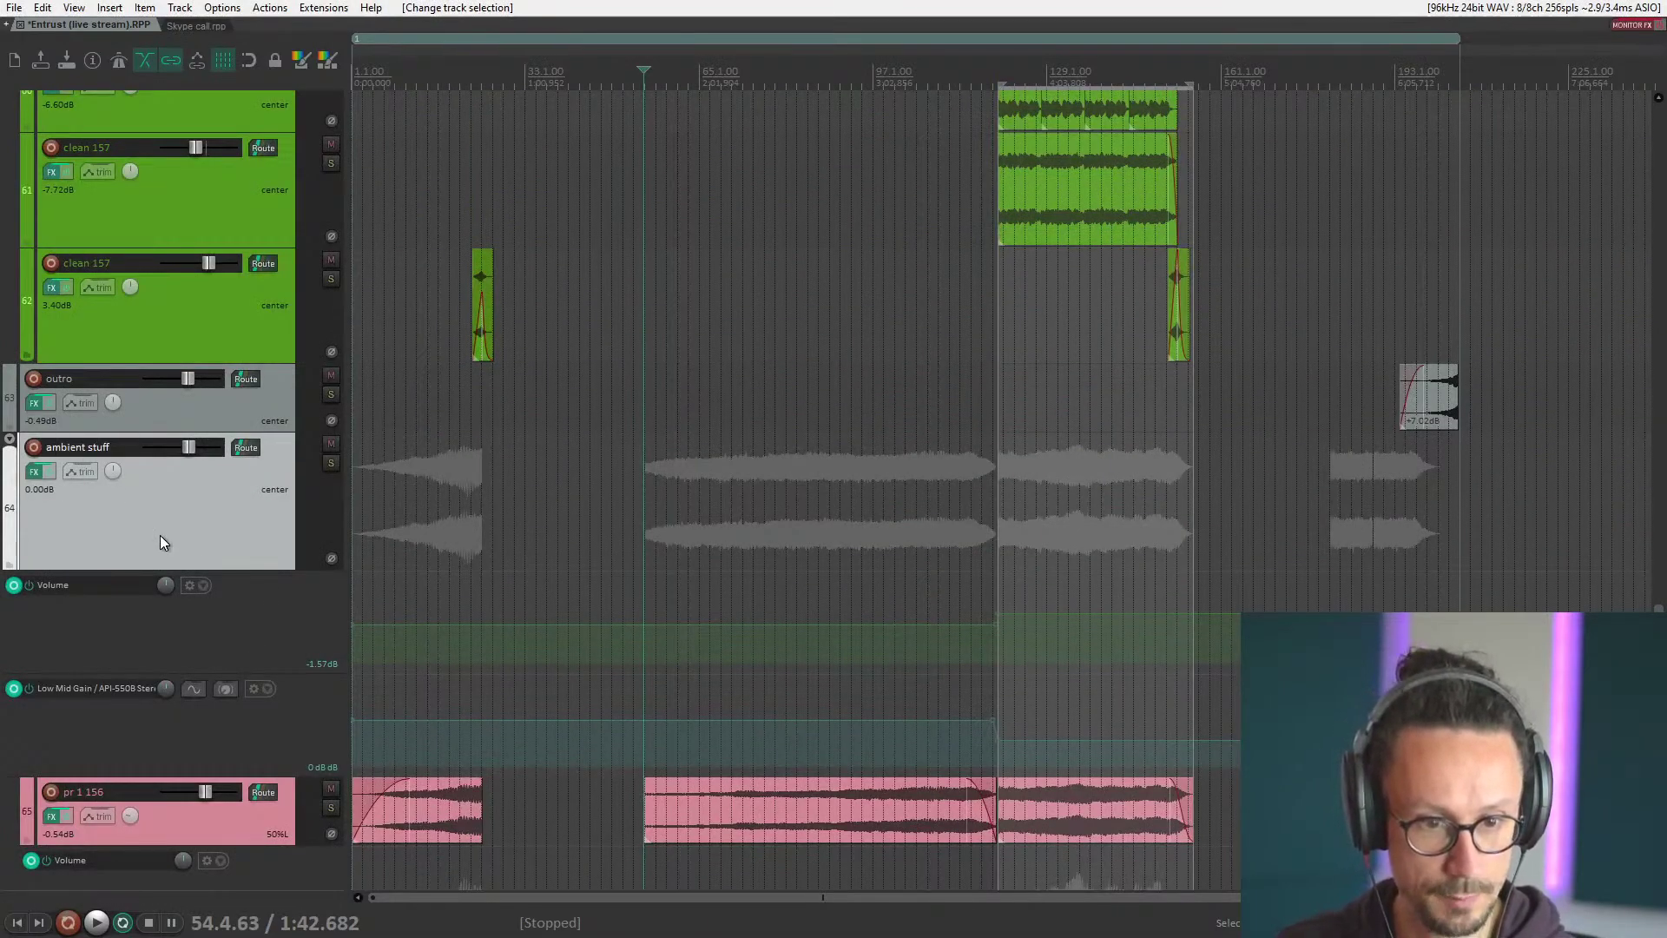
Review the tracks inside the ambient stuff folder and play the full mix from about 89.4.94.
scroll(231, 473, down, 3)
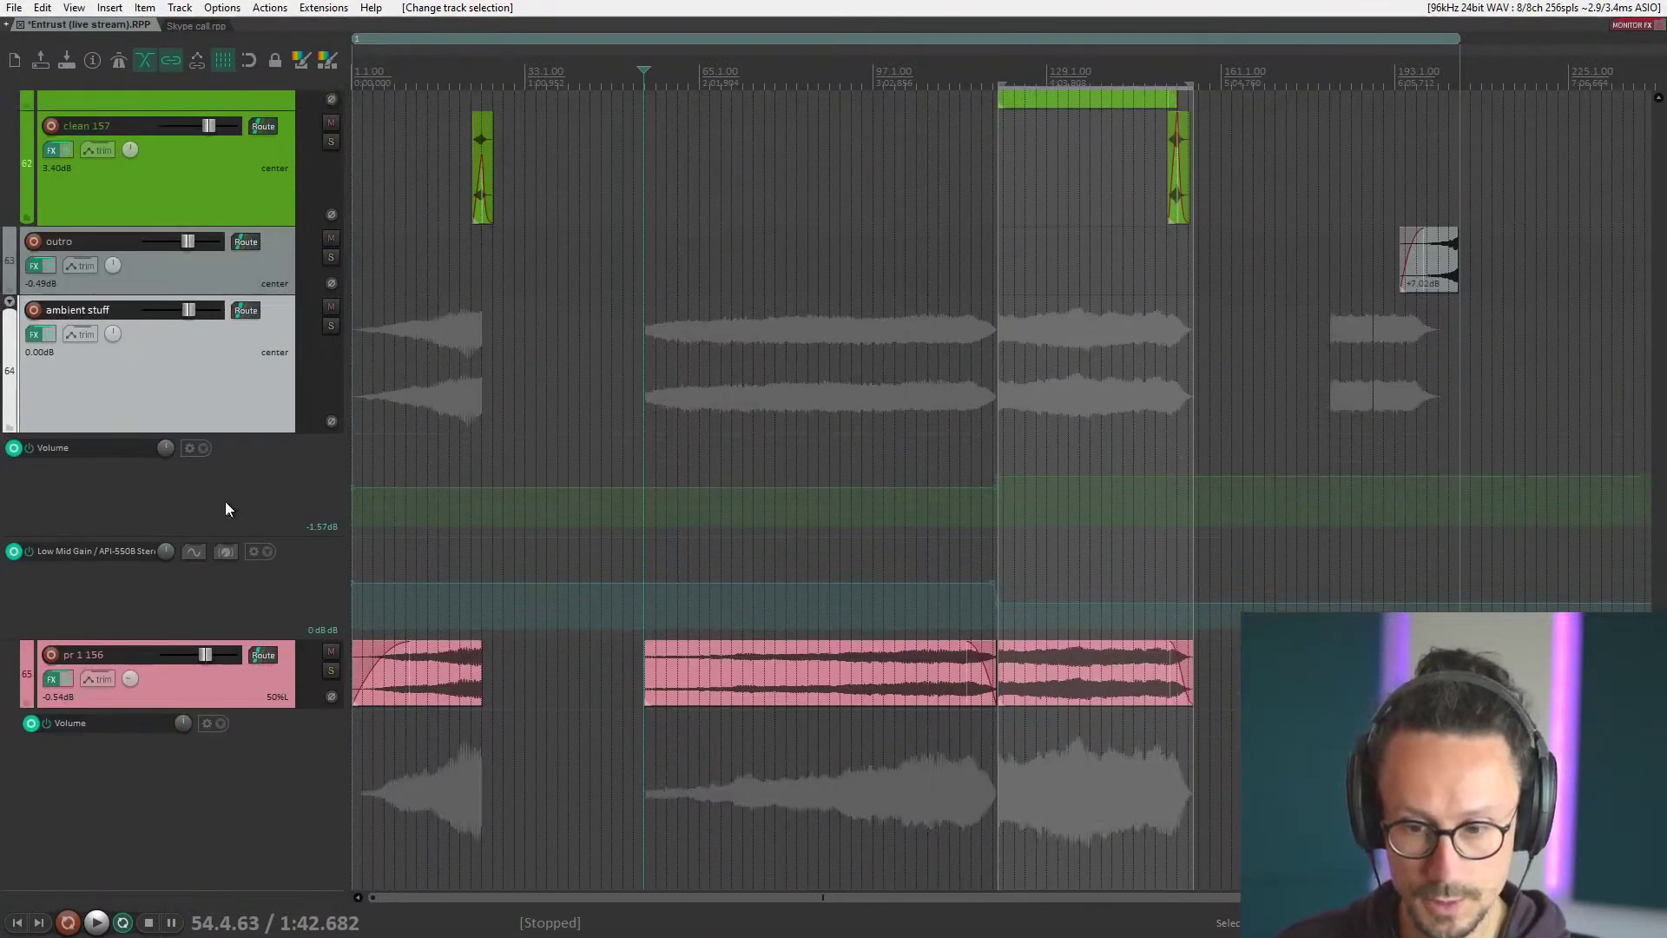
scroll(200, 569, down, 10)
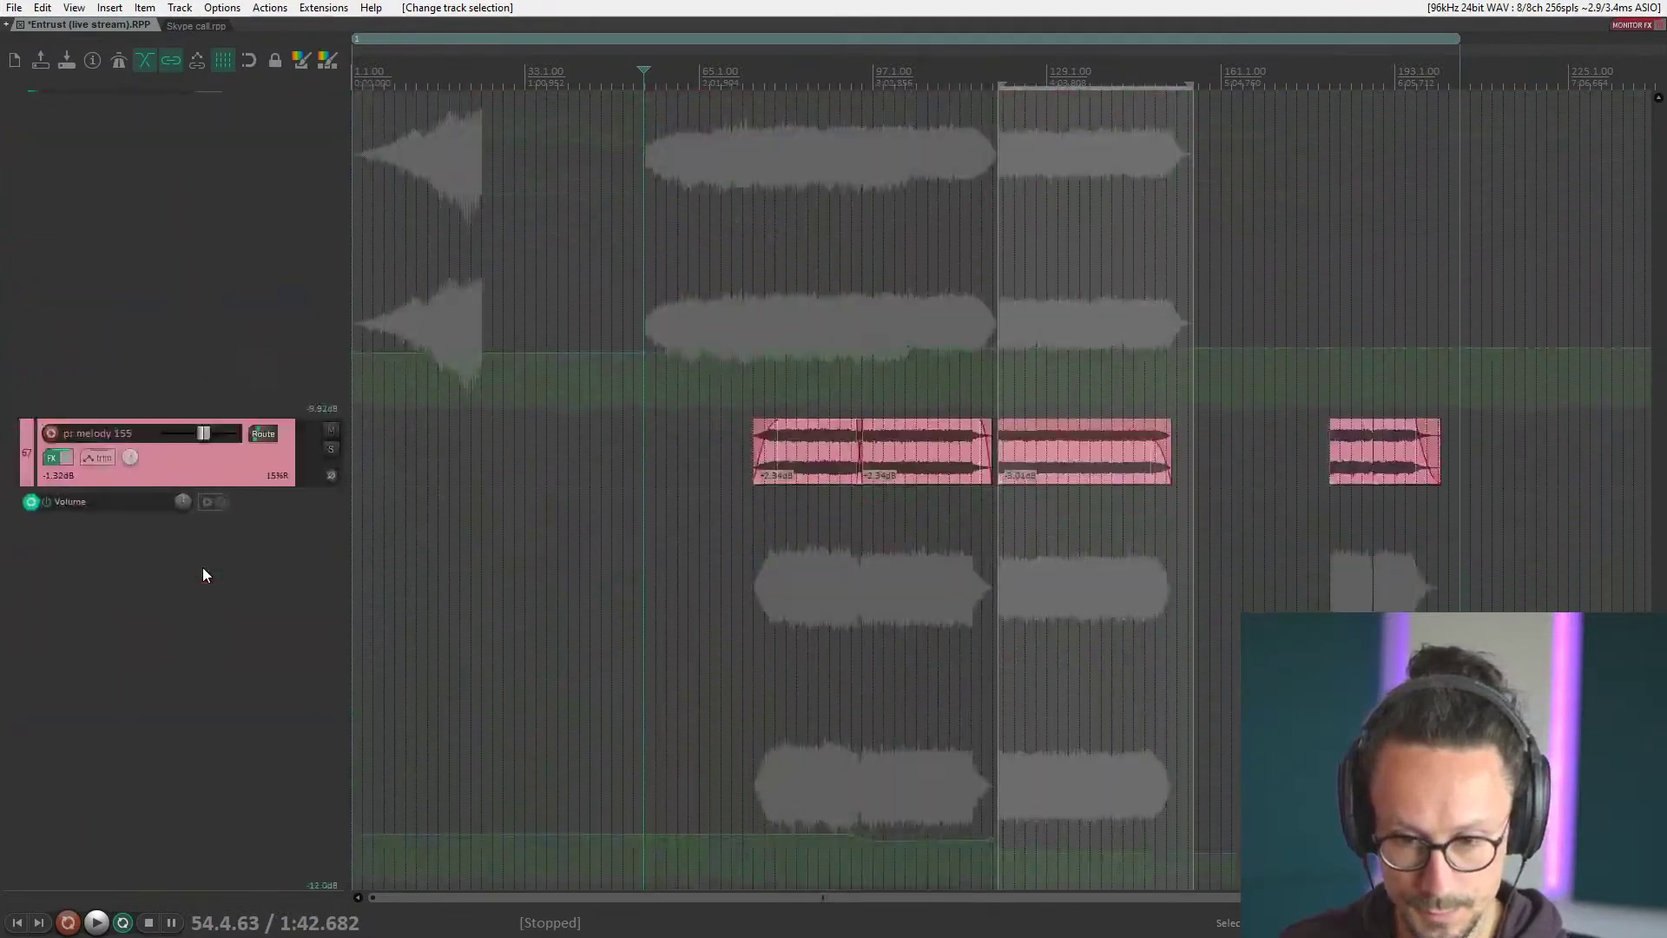
scroll(203, 567, up, 6)
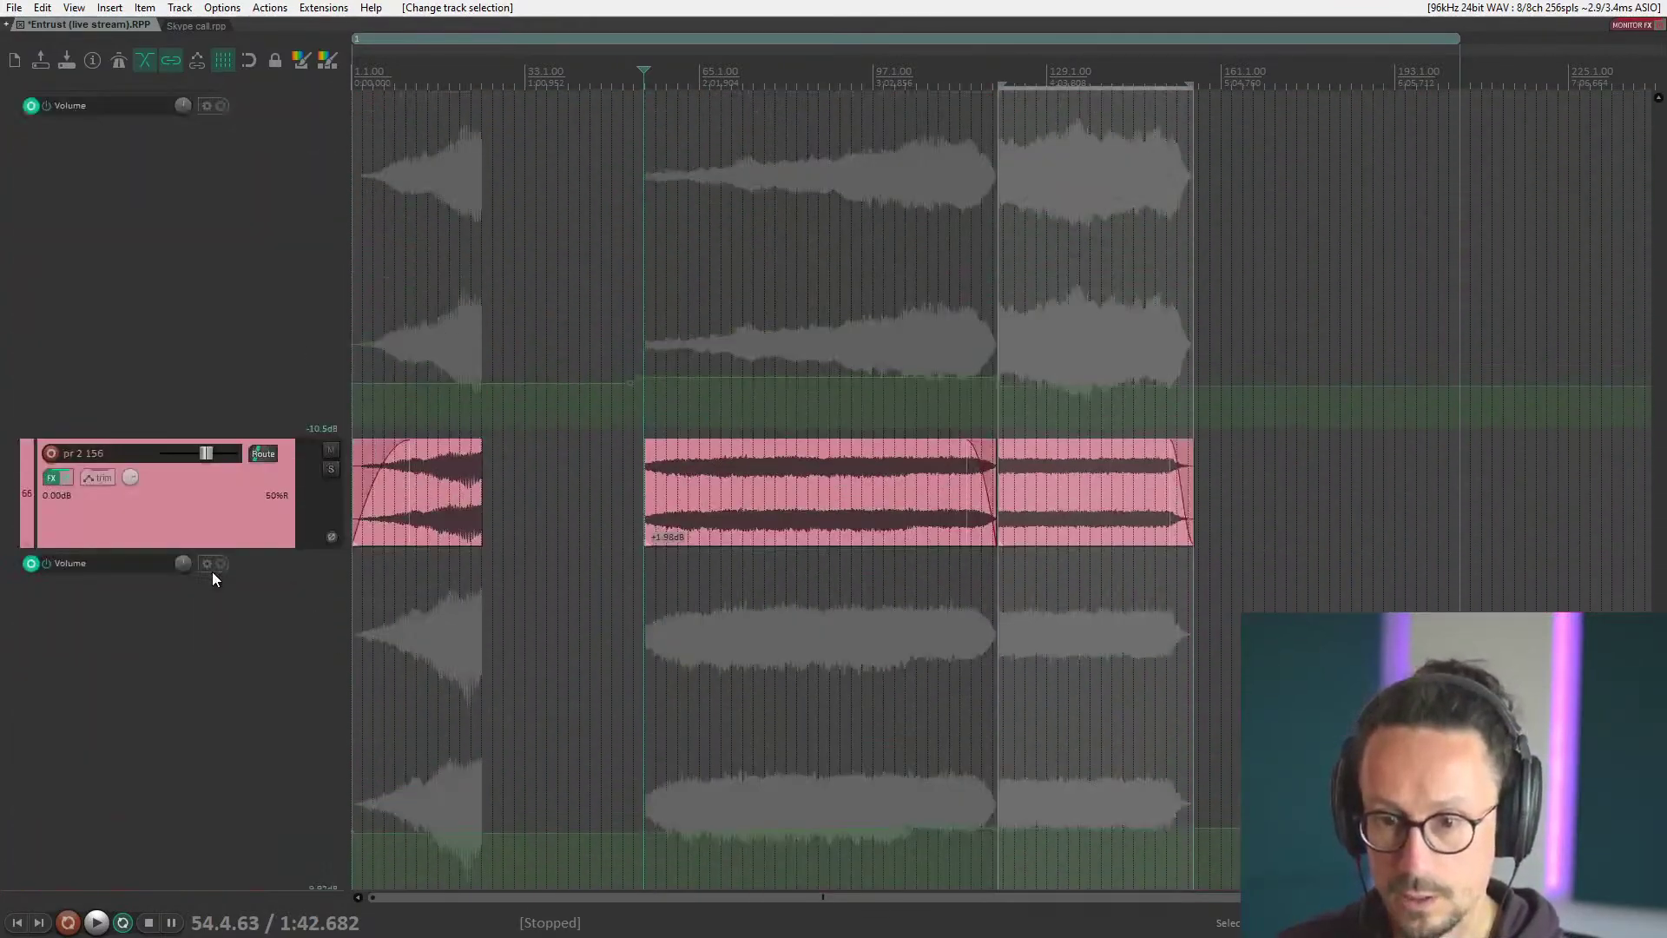
click(726, 294)
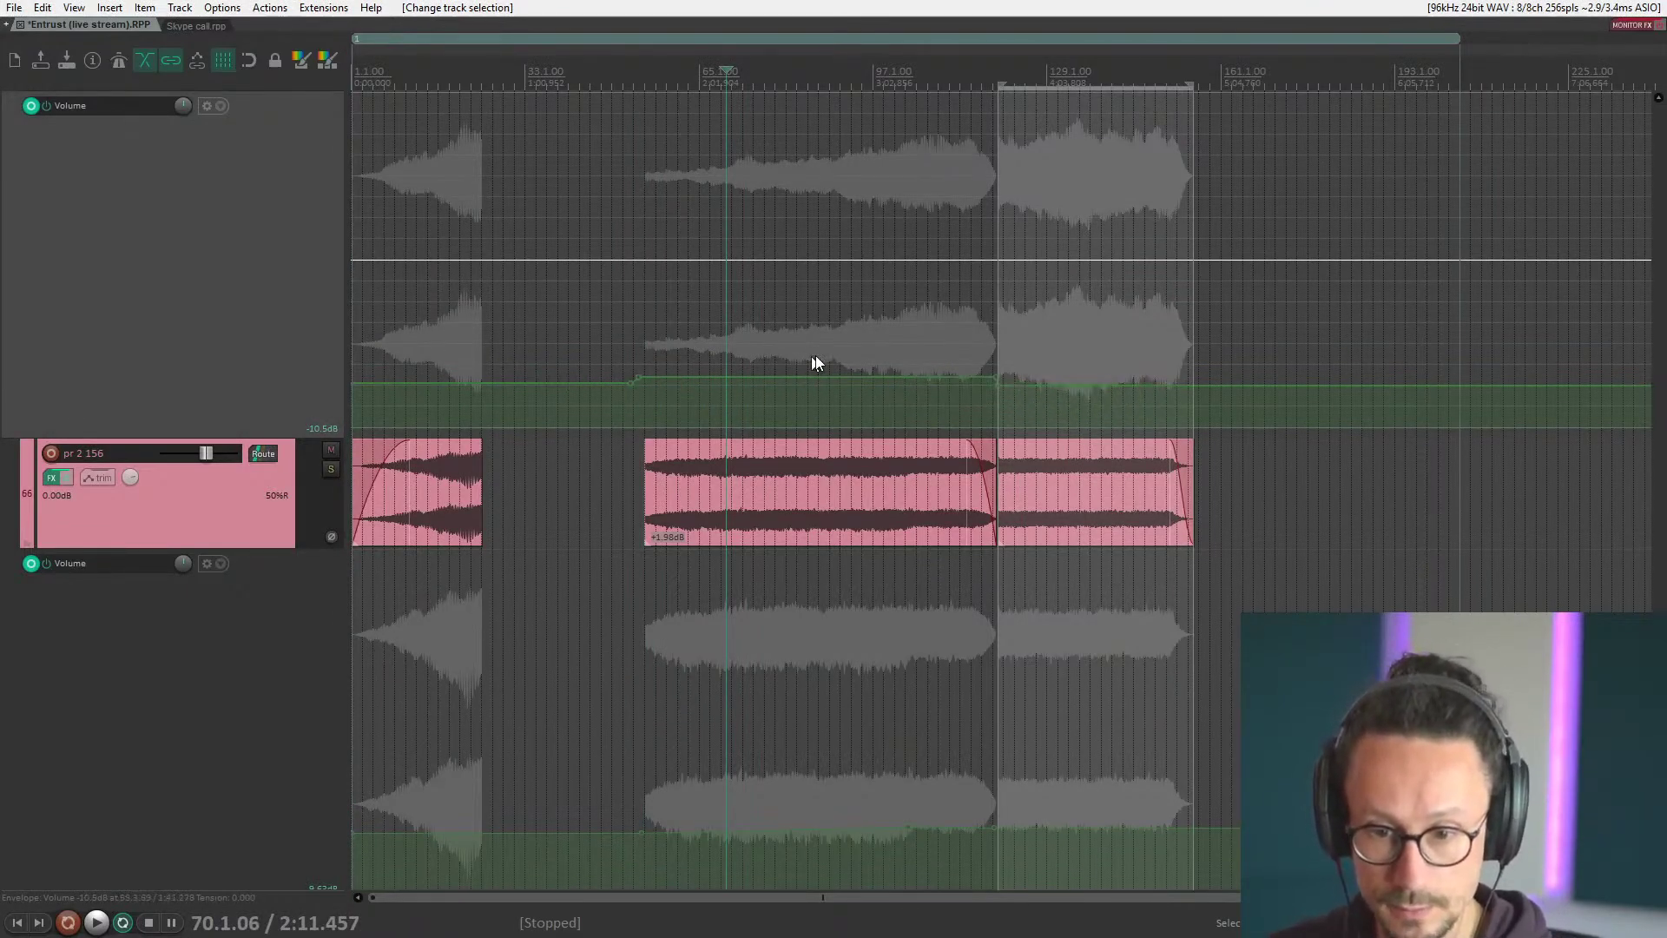
click(836, 327)
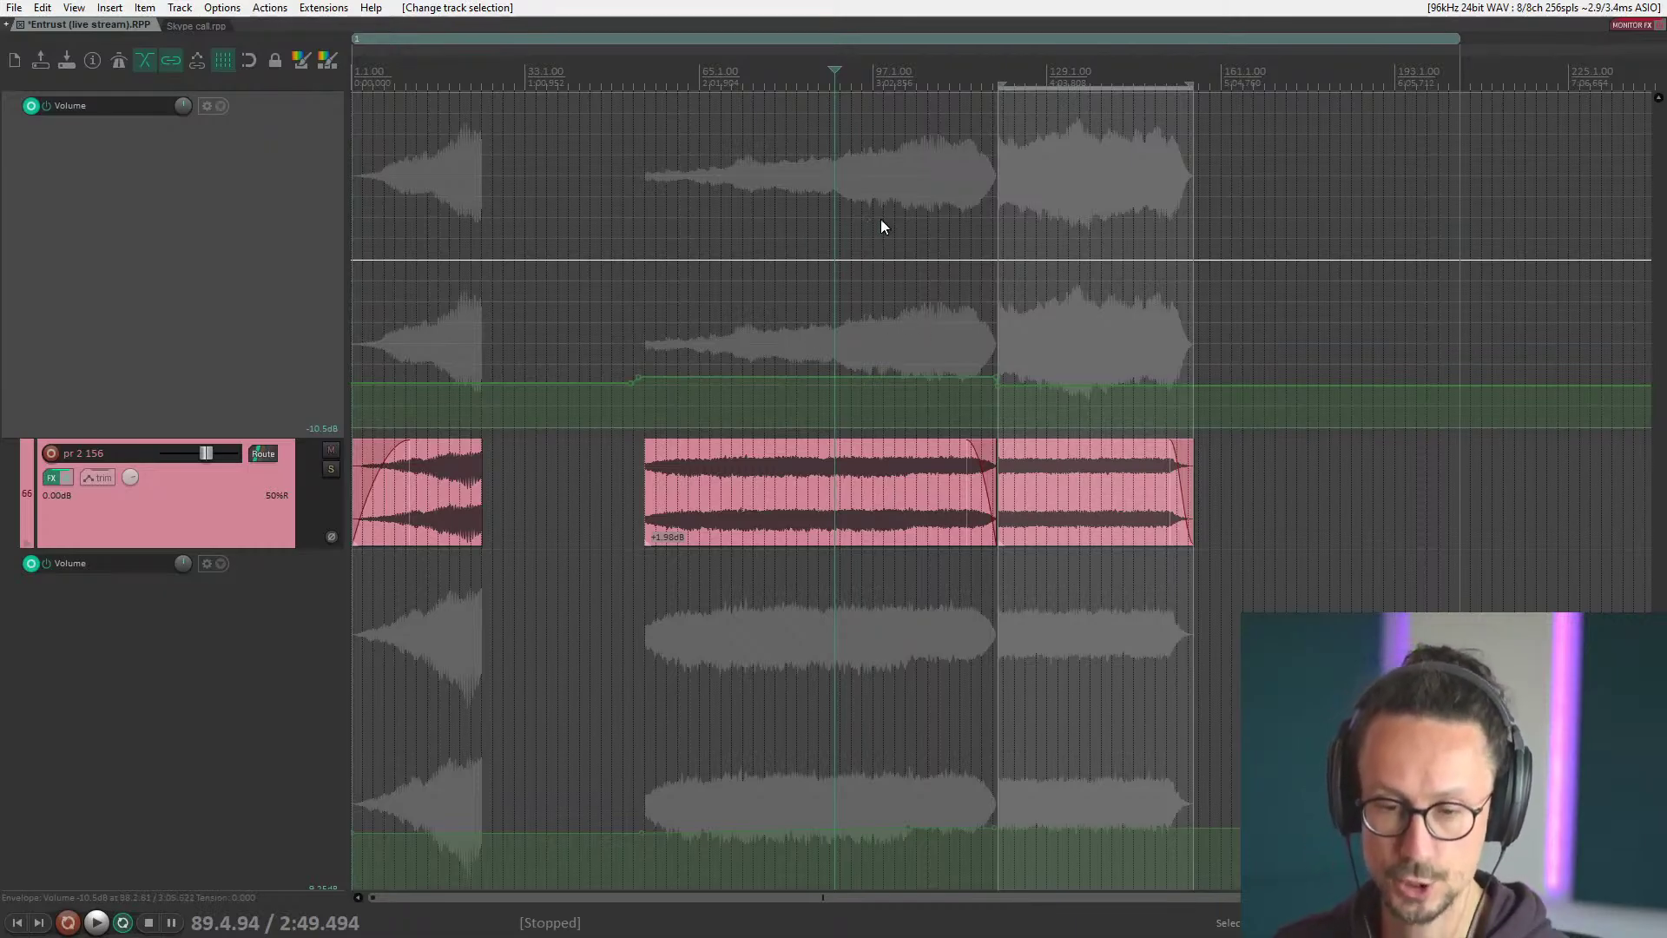
key(space)
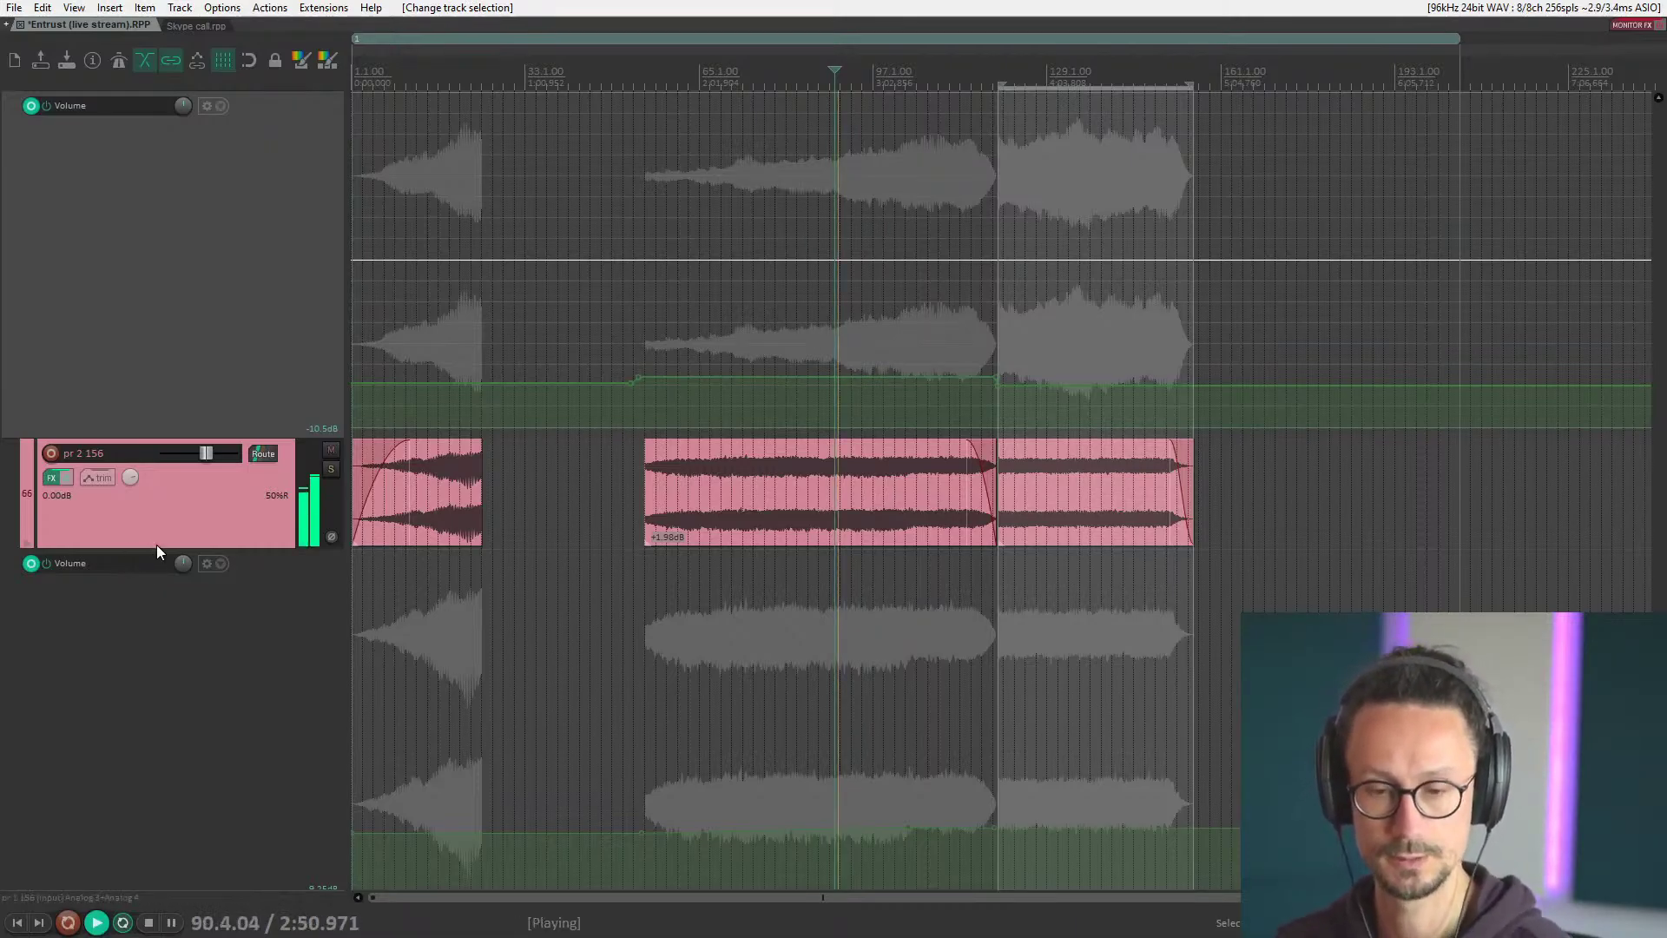
scroll(153, 554, up, 2)
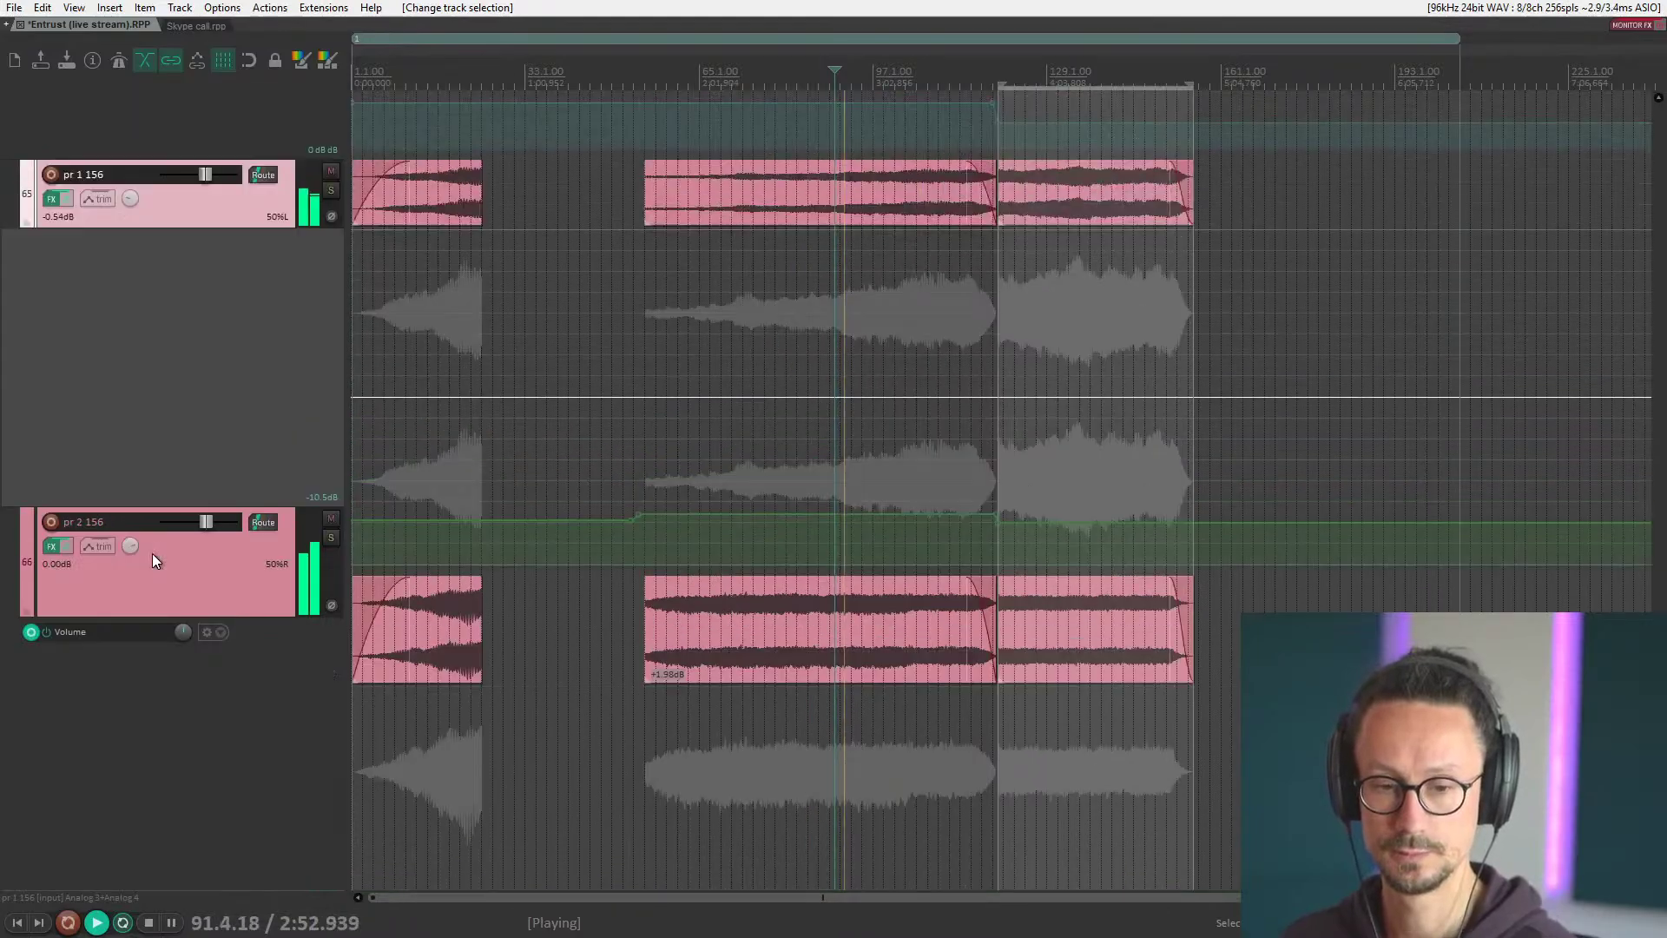
scroll(153, 554, up, 6)
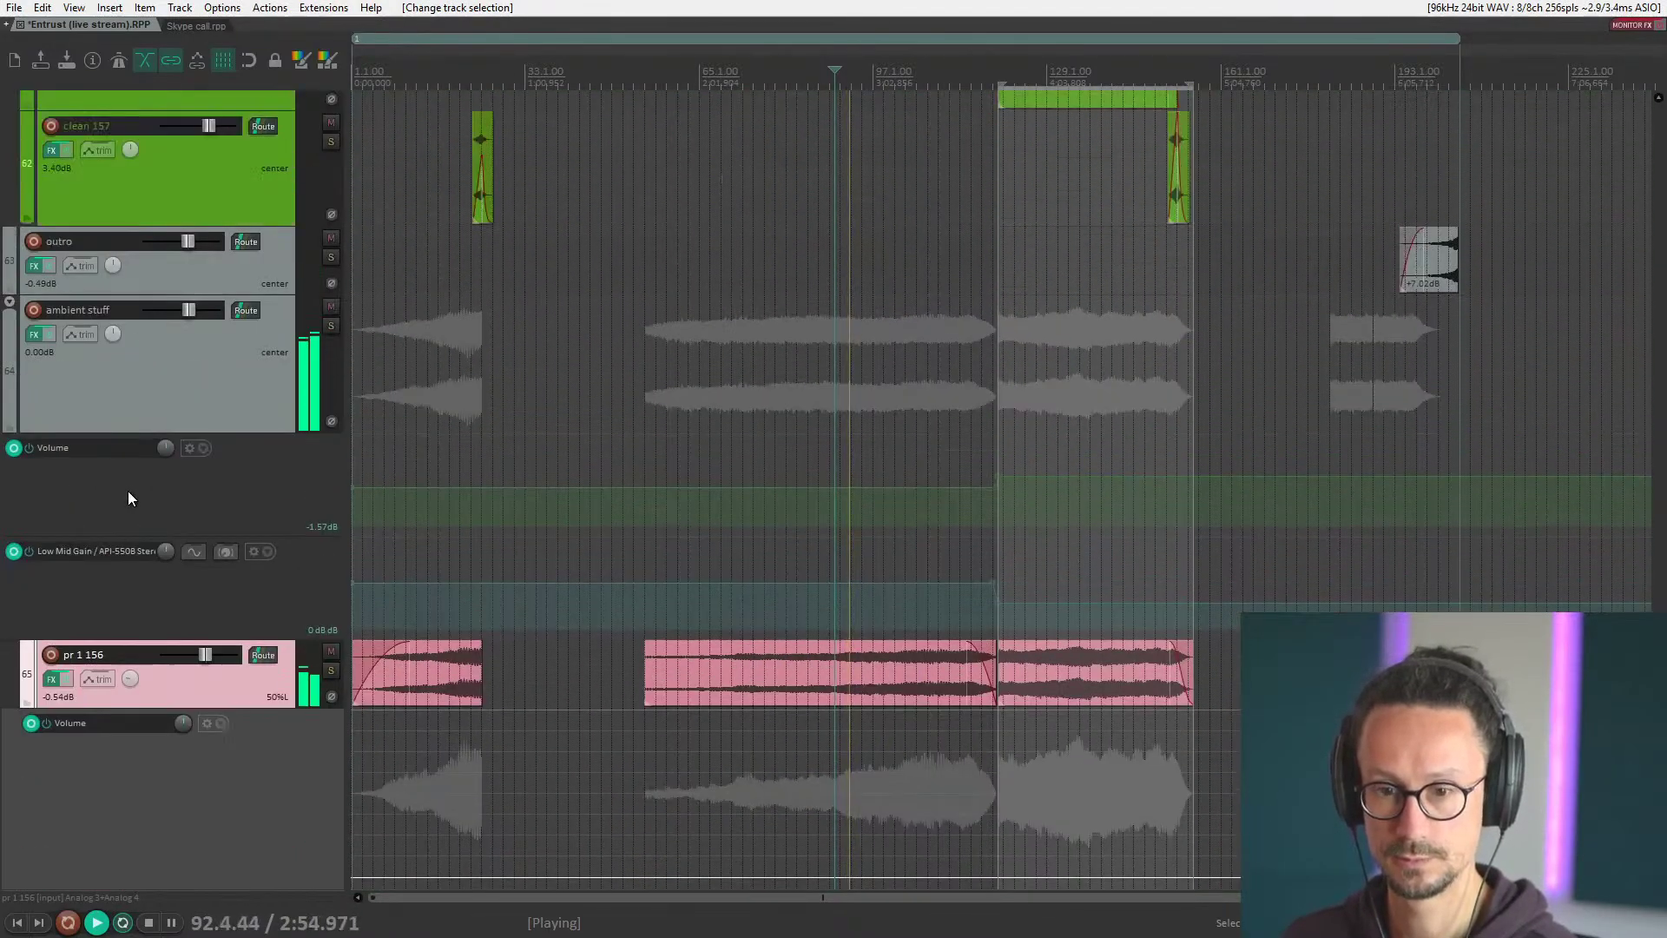
scroll(143, 484, up, 15)
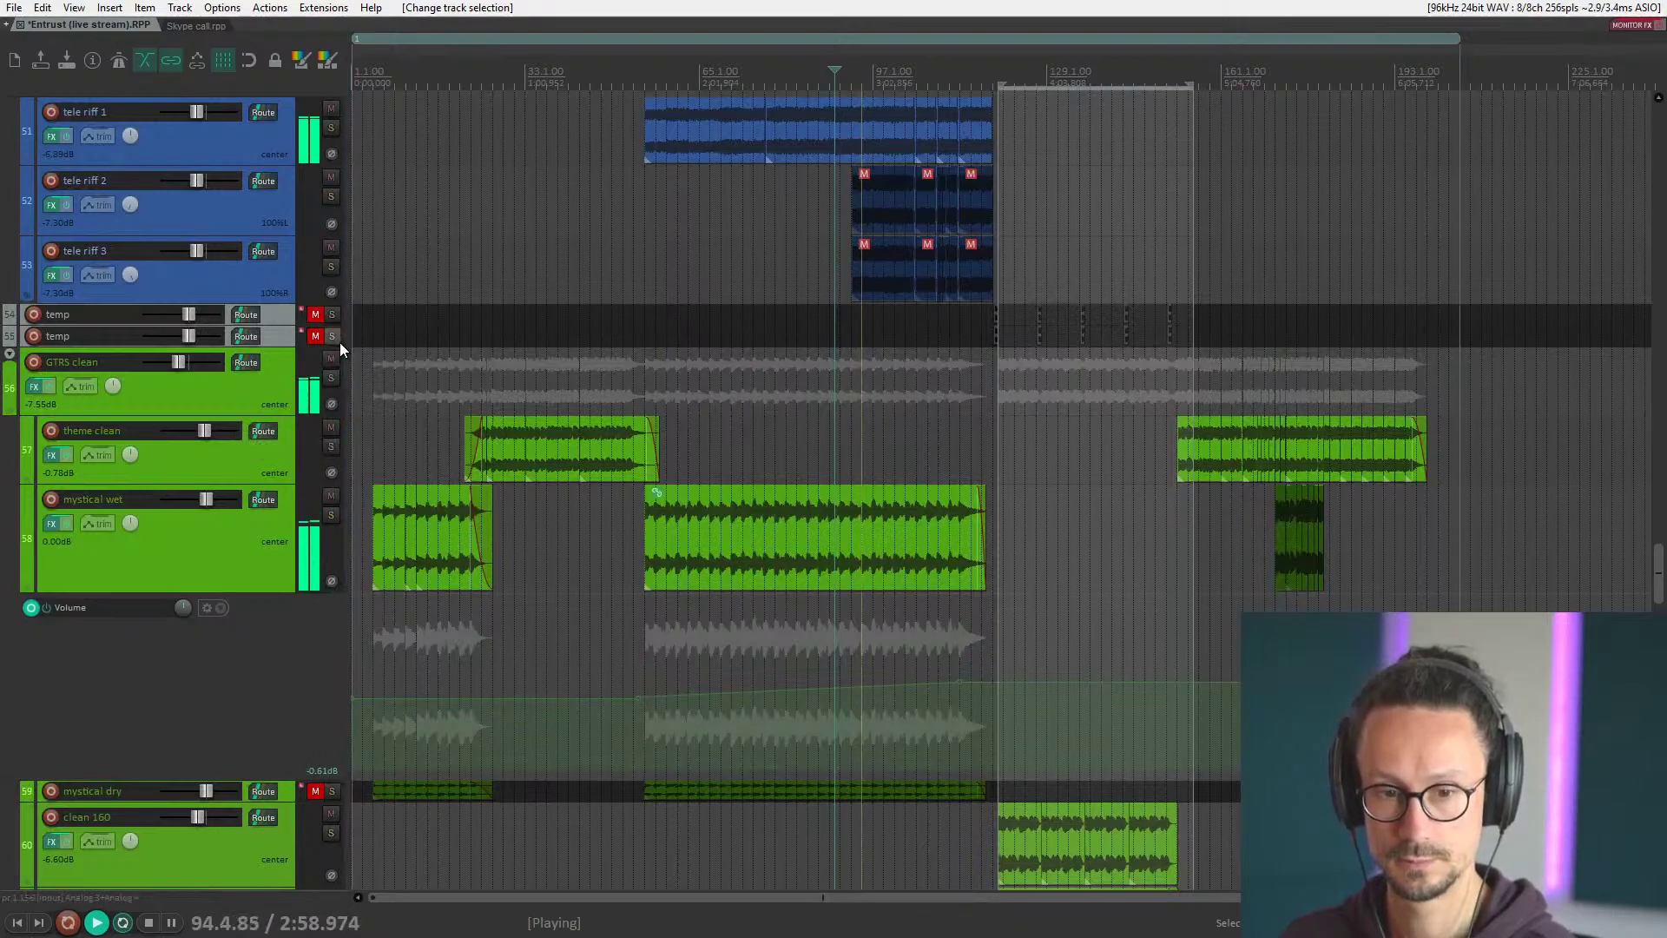
scroll(271, 510, down, 12)
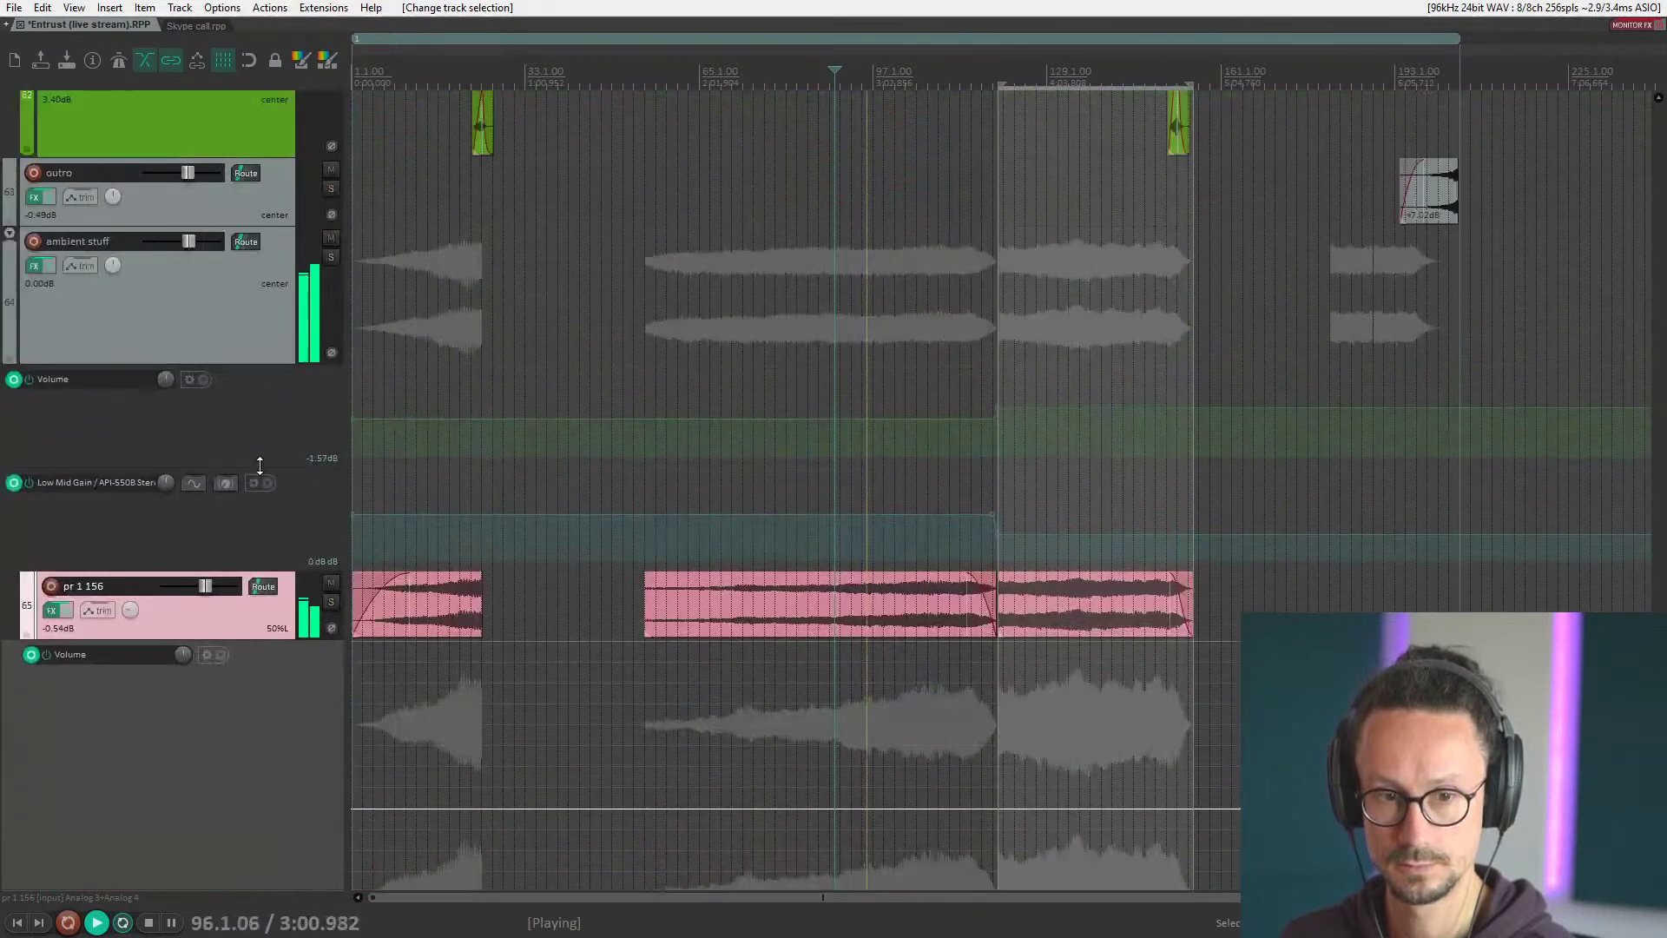
Audition the ambient stuff folder in solo during playback, then stop and take it out of solo.
click(331, 257)
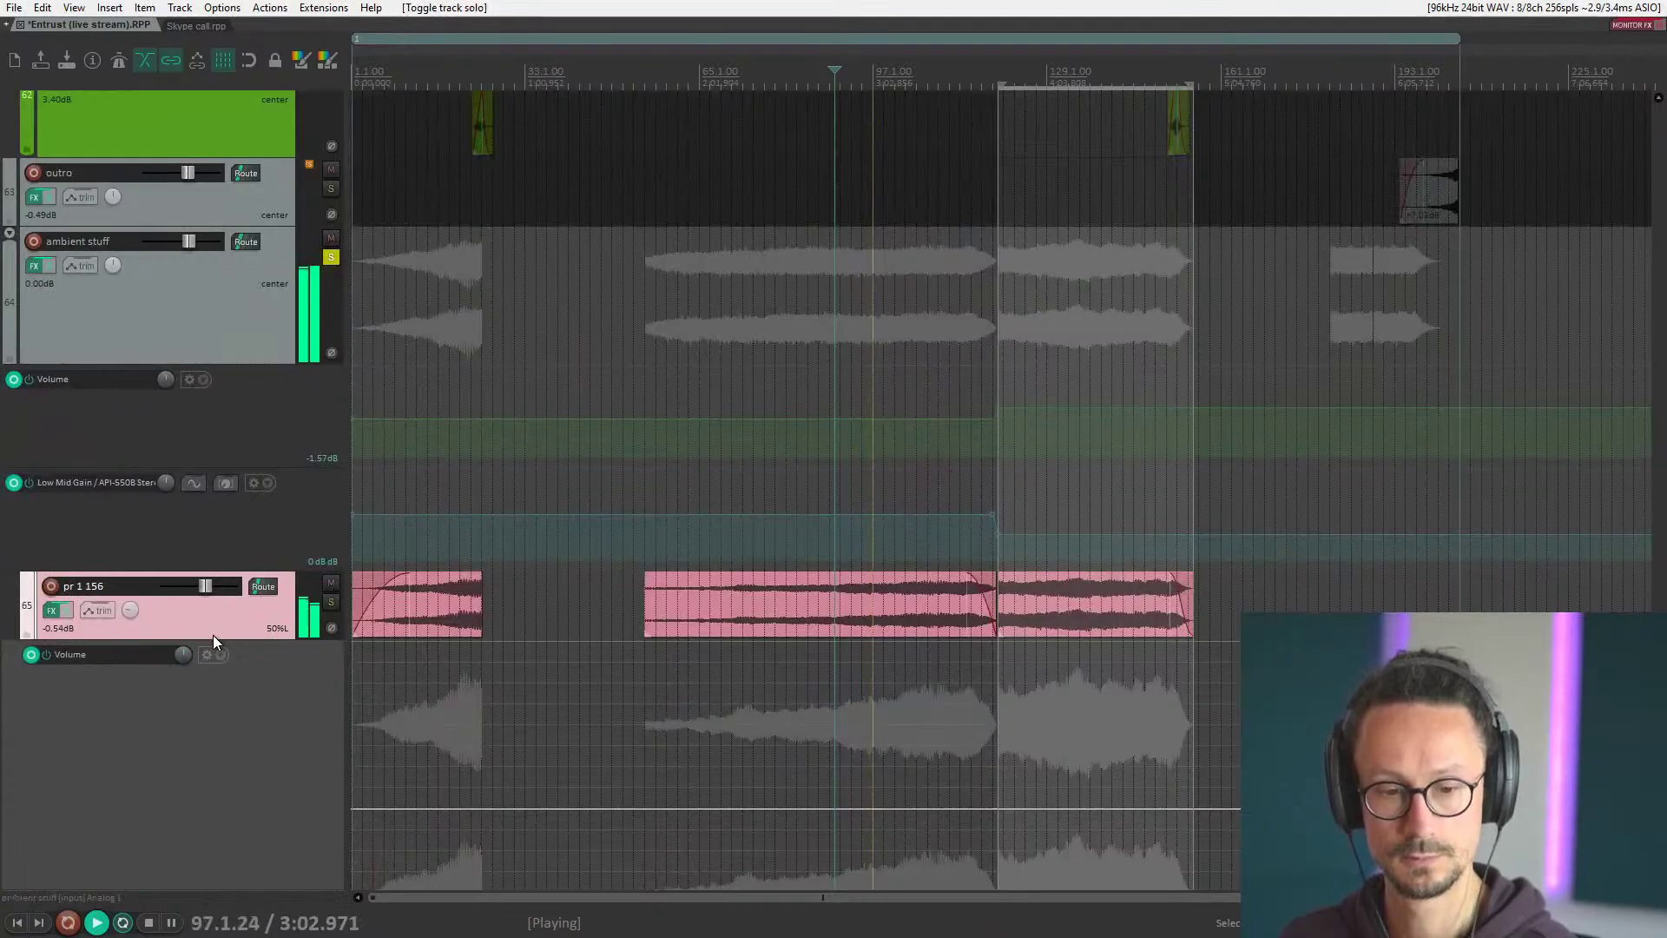
scroll(214, 634, down, 6)
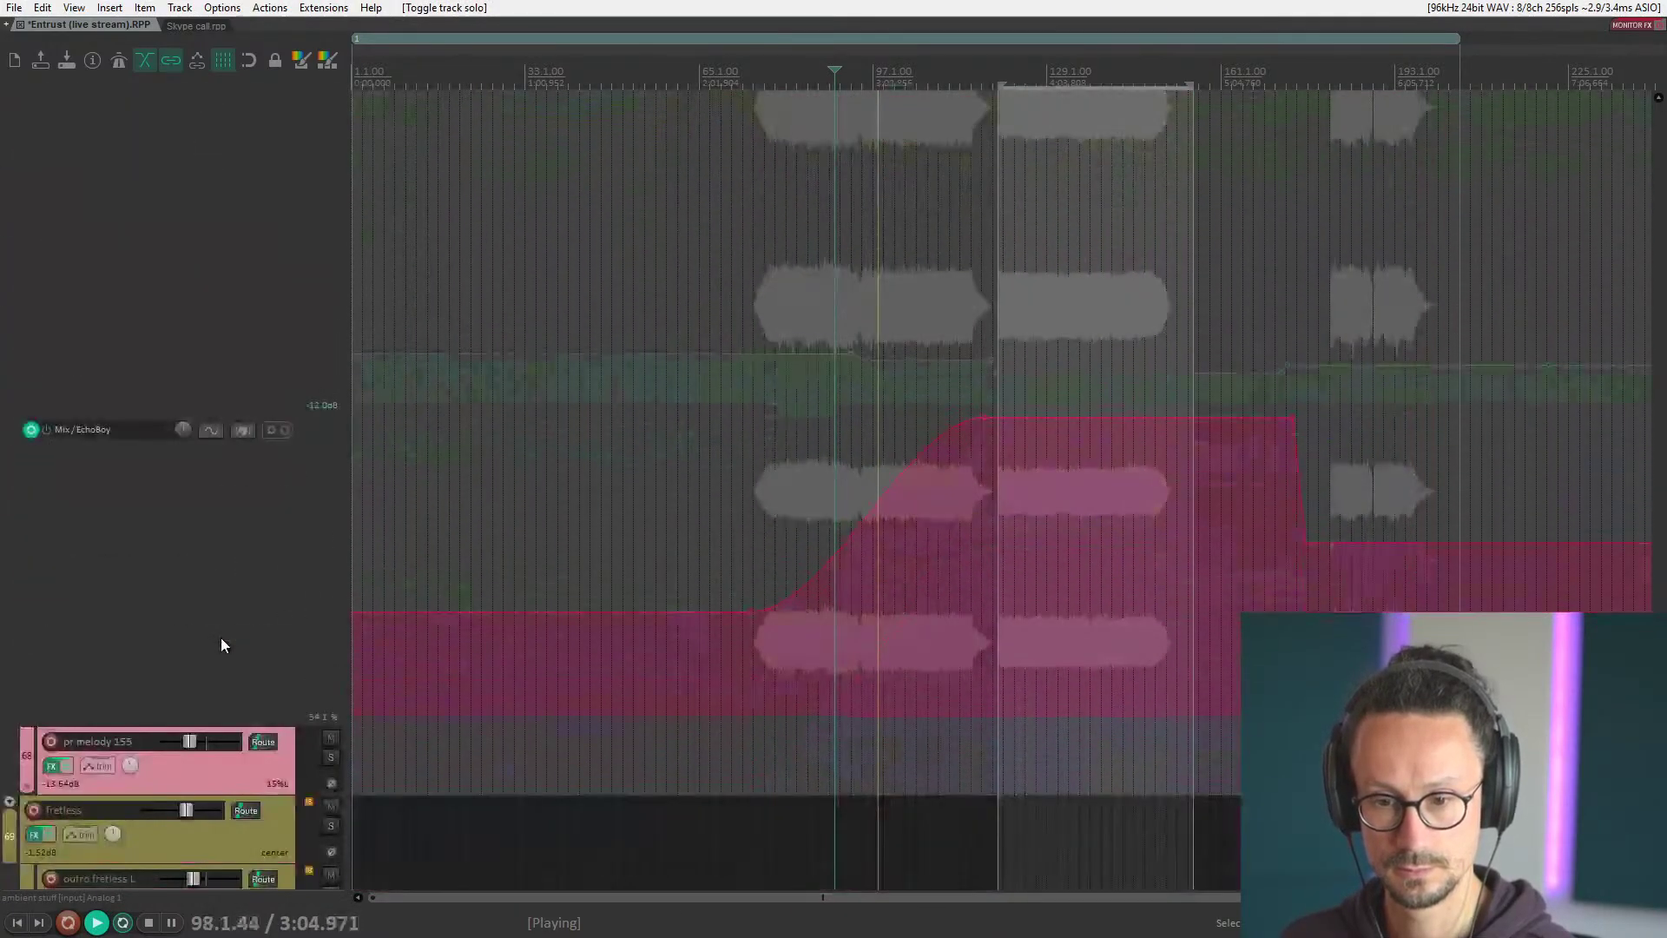
scroll(222, 637, up, 4)
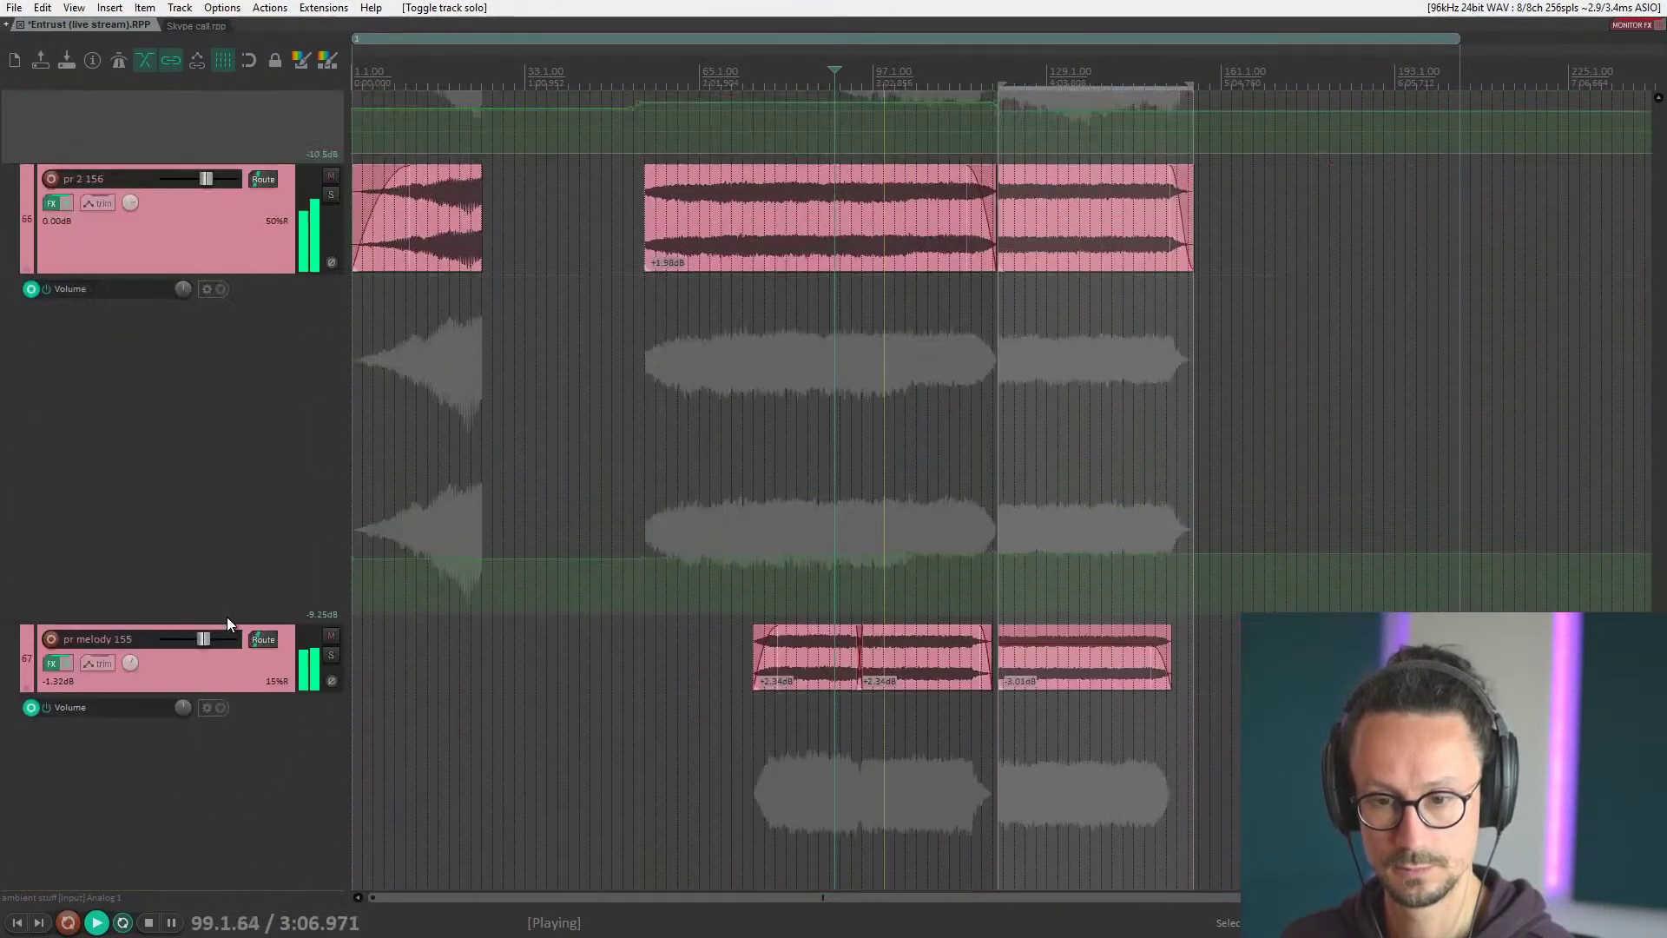
scroll(228, 615, up, 5)
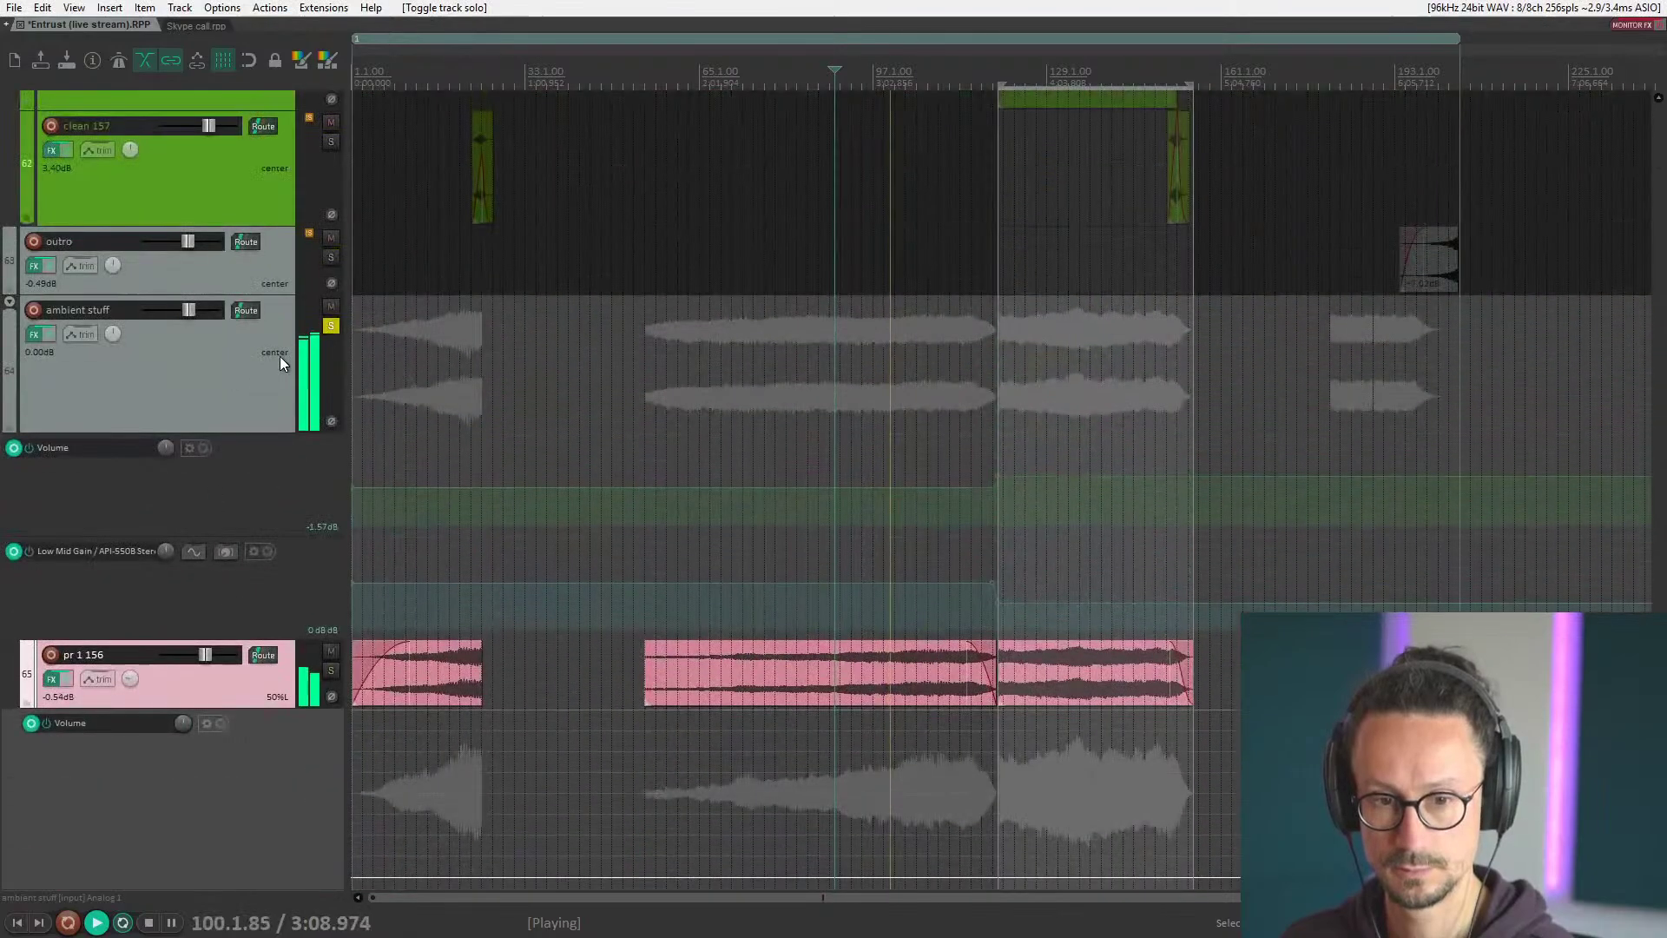
key(space)
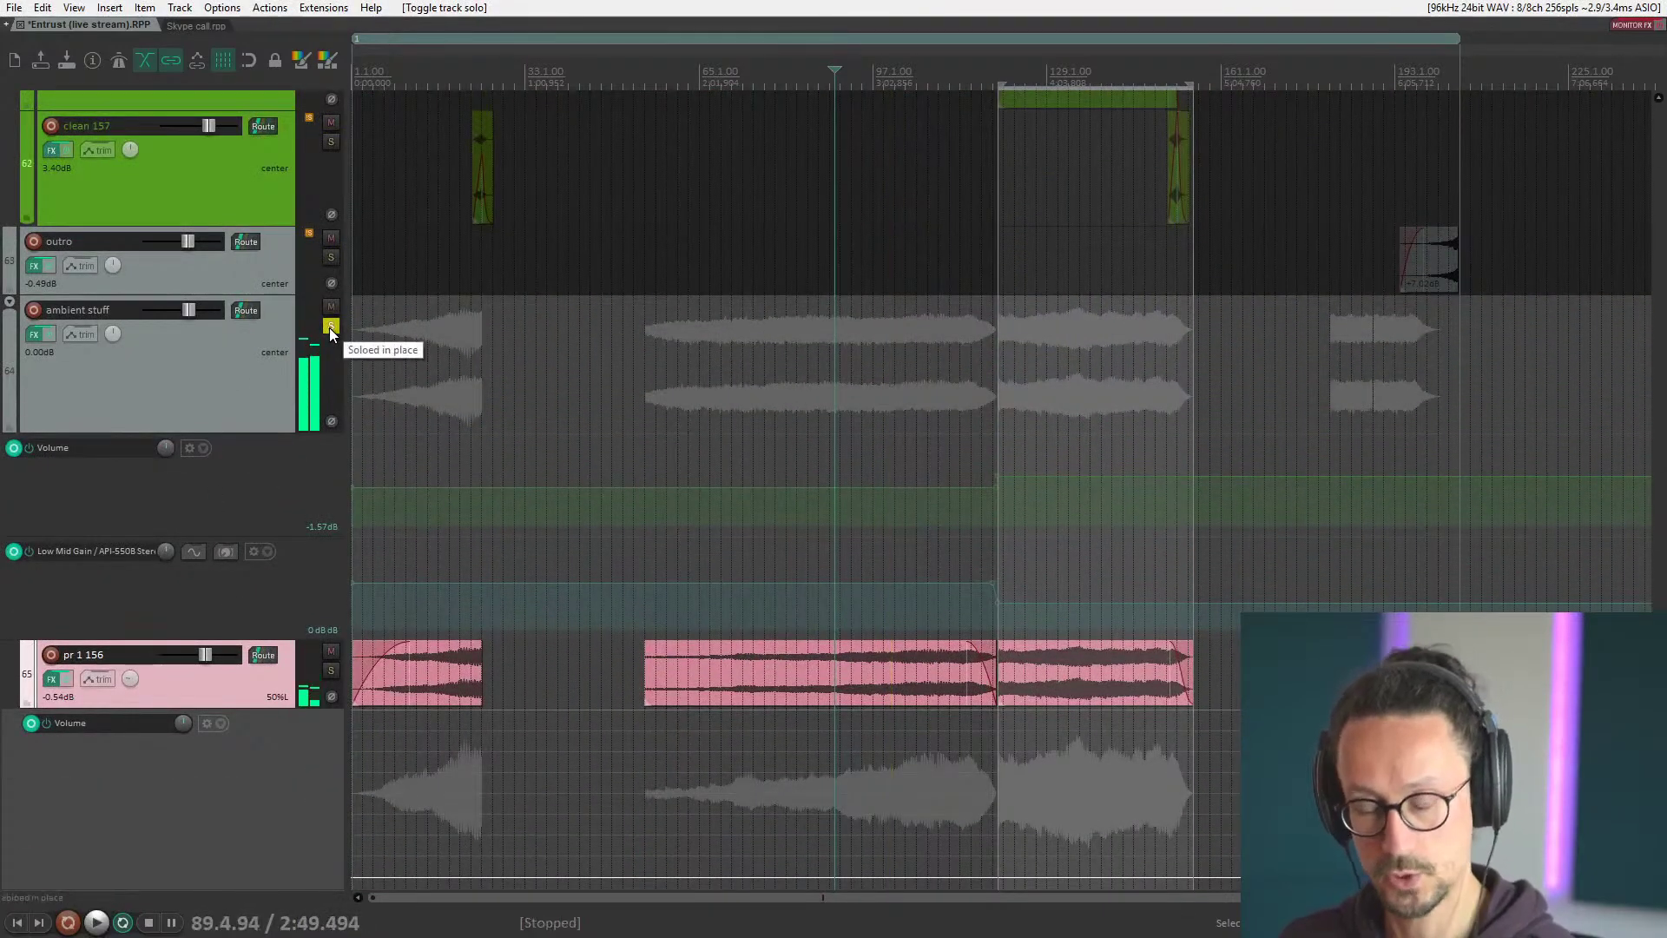
click(330, 326)
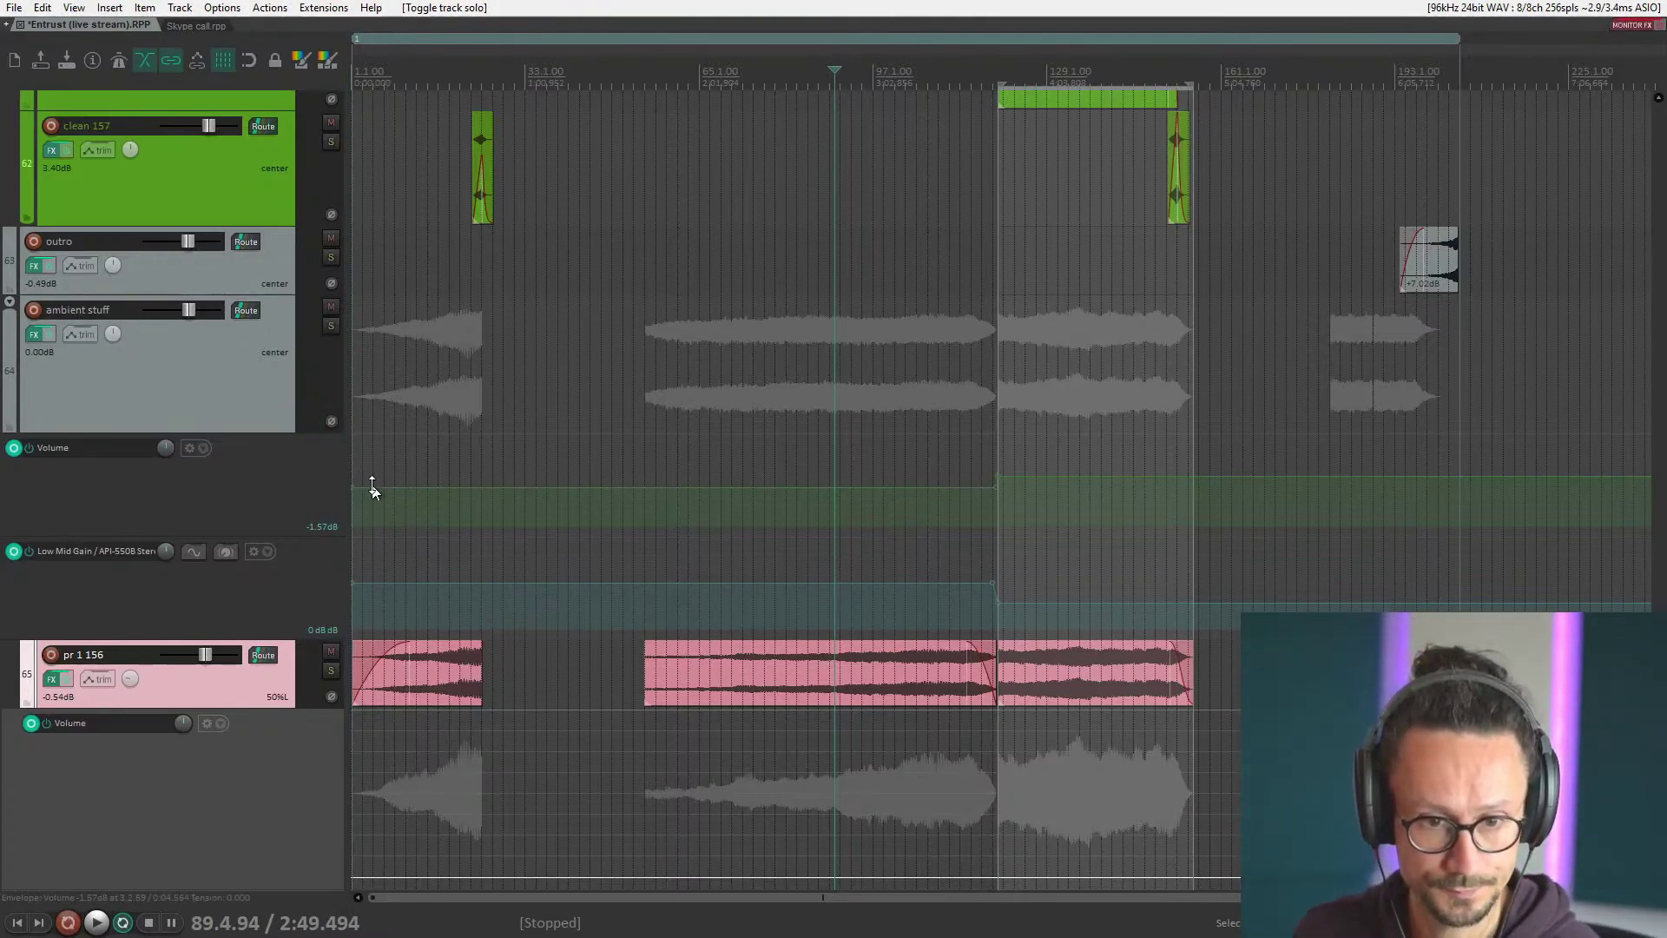
Audition the pr melody 155 track in solo from 89.4.94, then unsolo it and stop playback.
scroll(87, 705, down, 6)
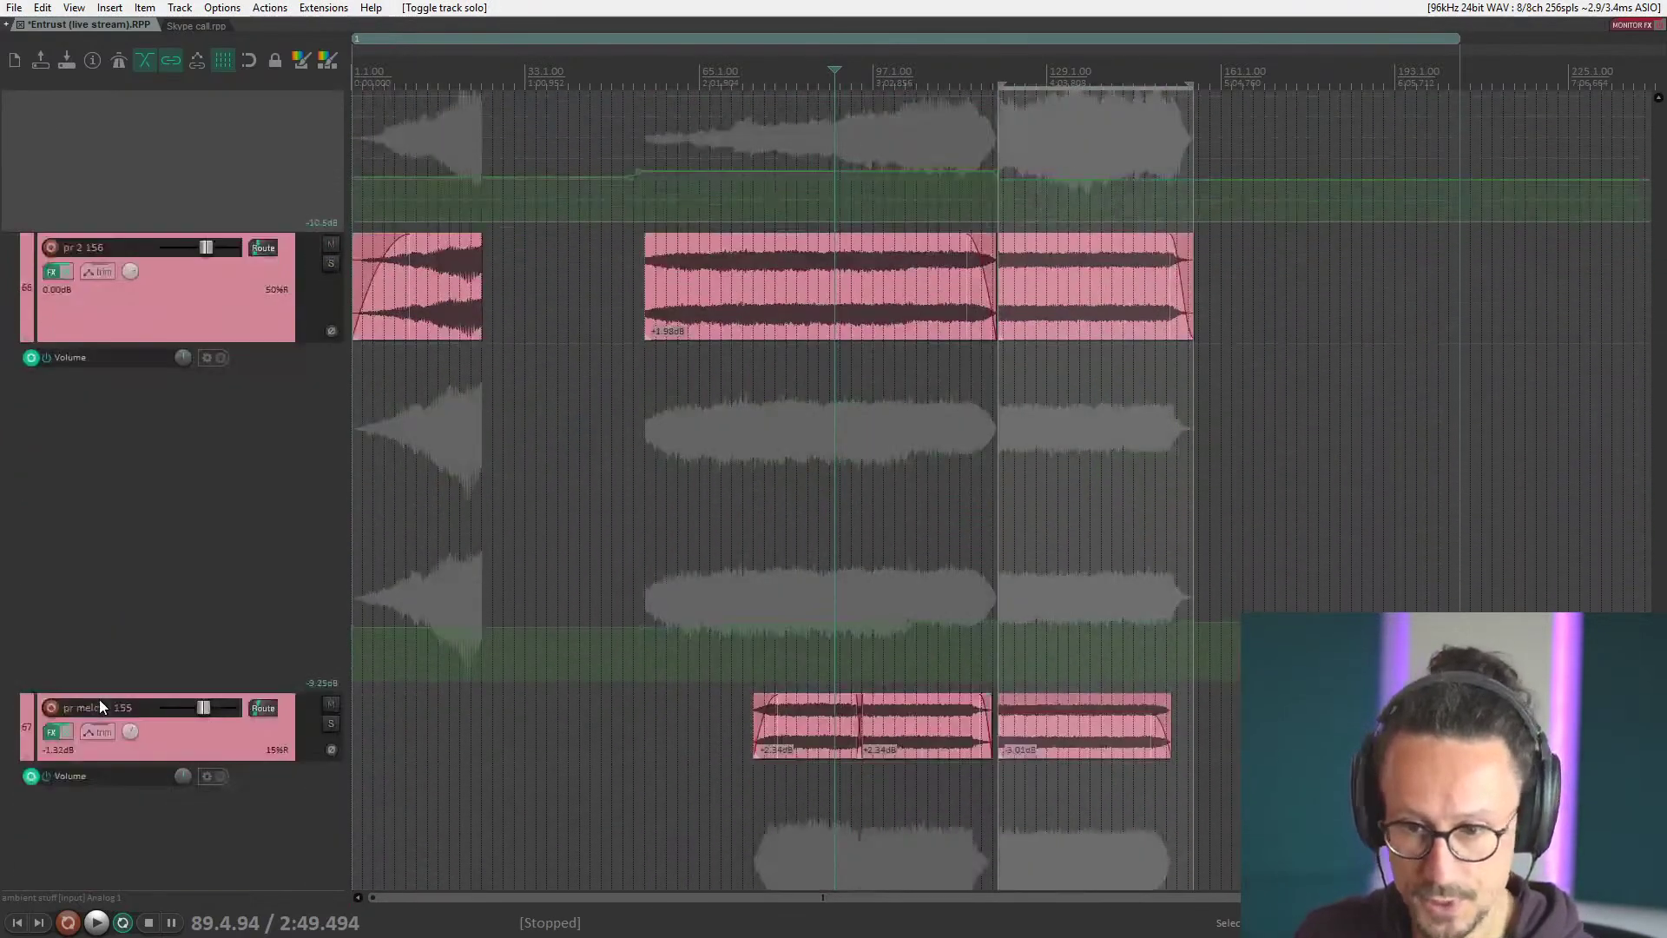
scroll(101, 700, up, 1)
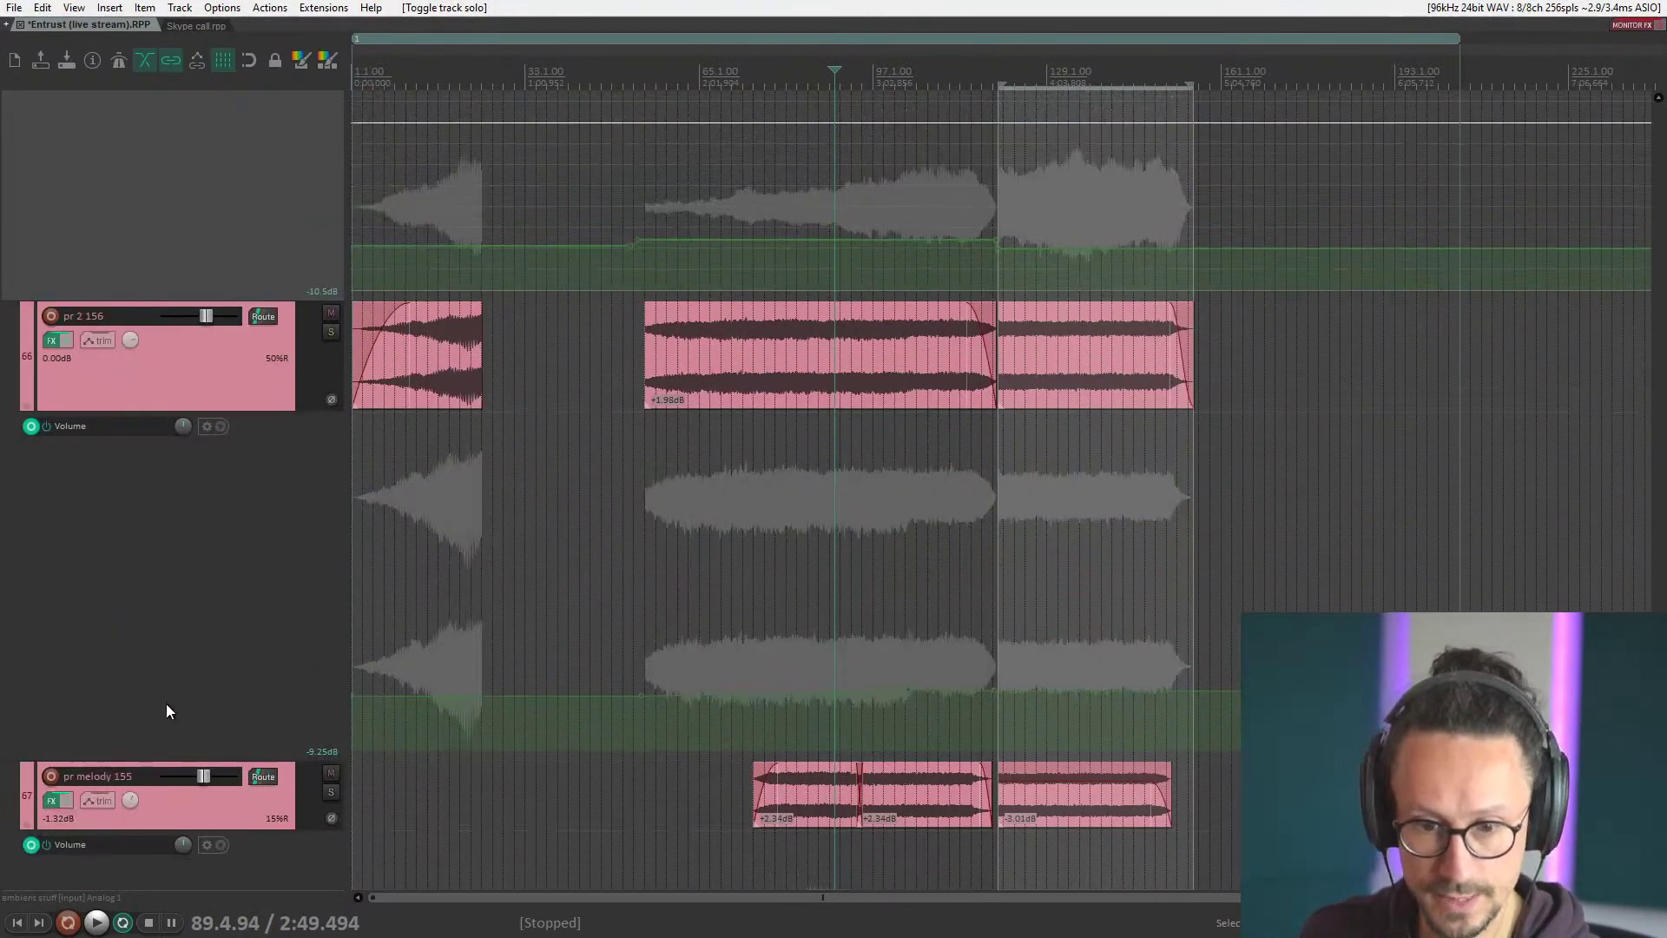
click(330, 792)
key(space)
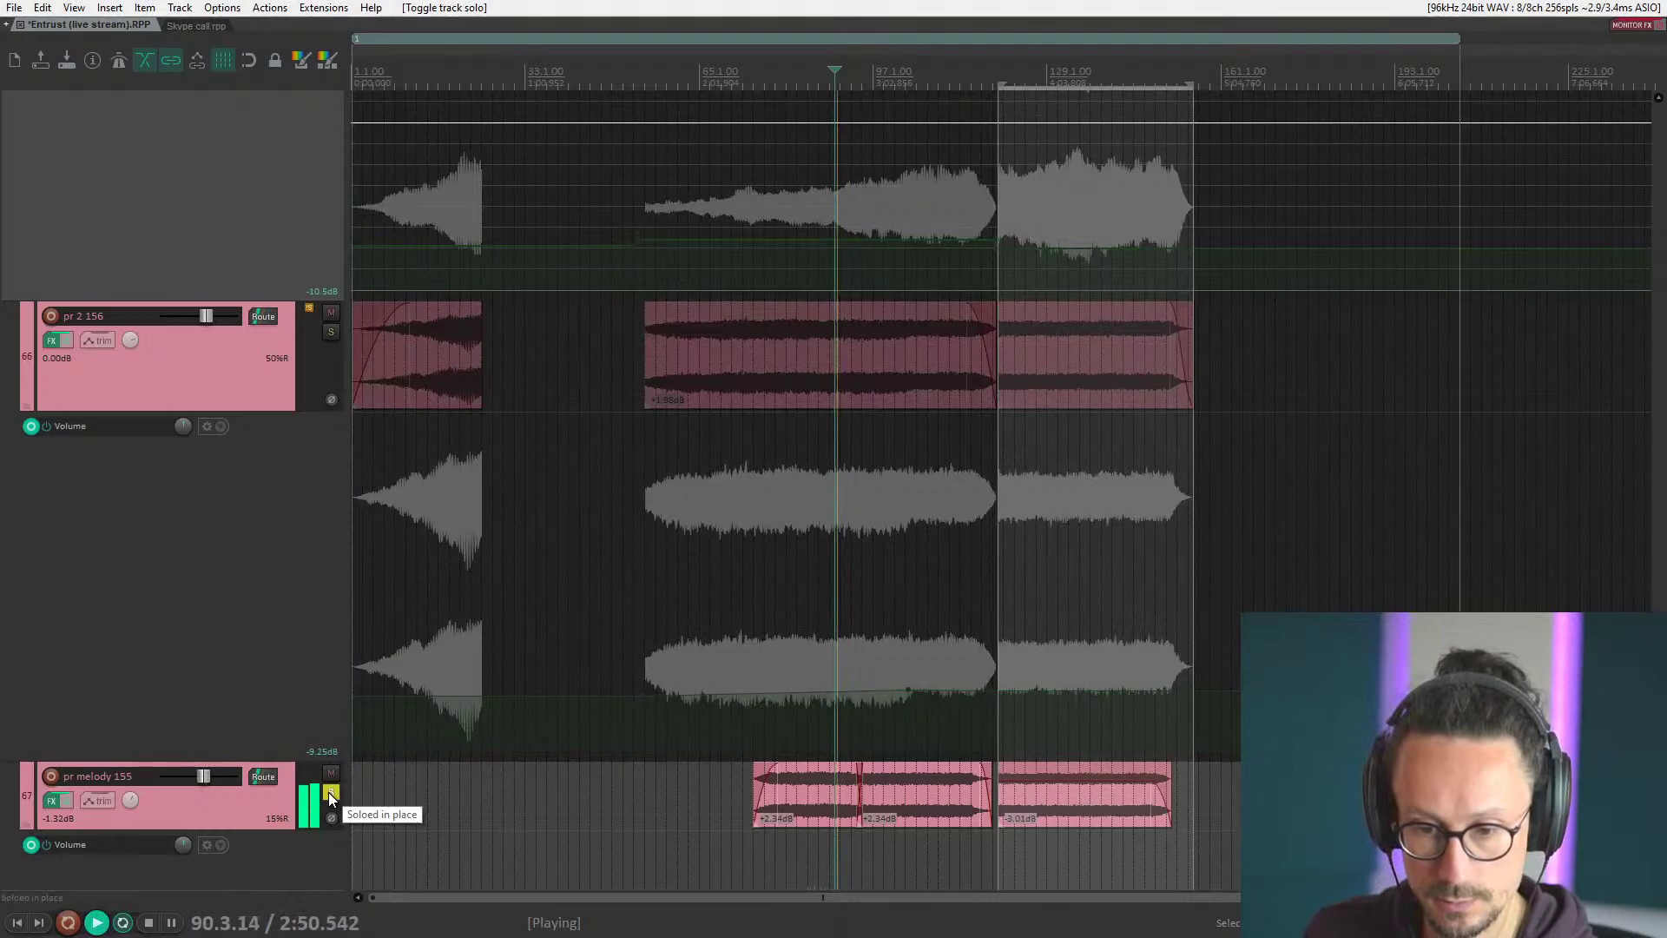
click(329, 793)
key(space)
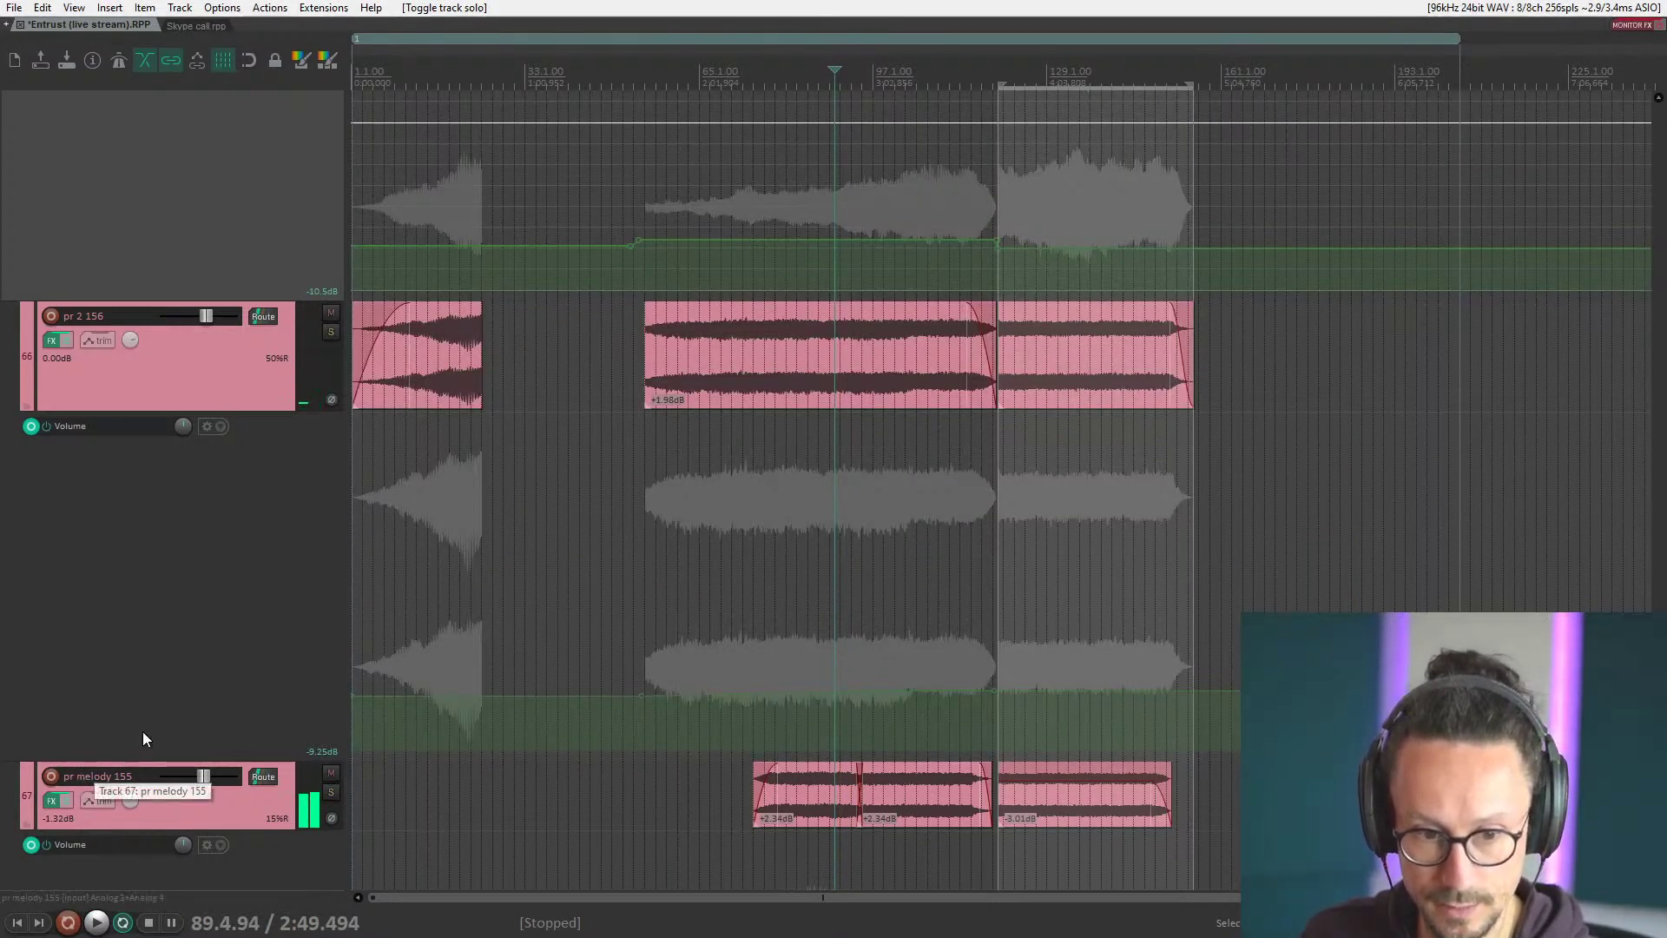
Audition the pr 2 156 track in solo from 89.4.94, then stop and unsolo it.
click(331, 333)
key(space)
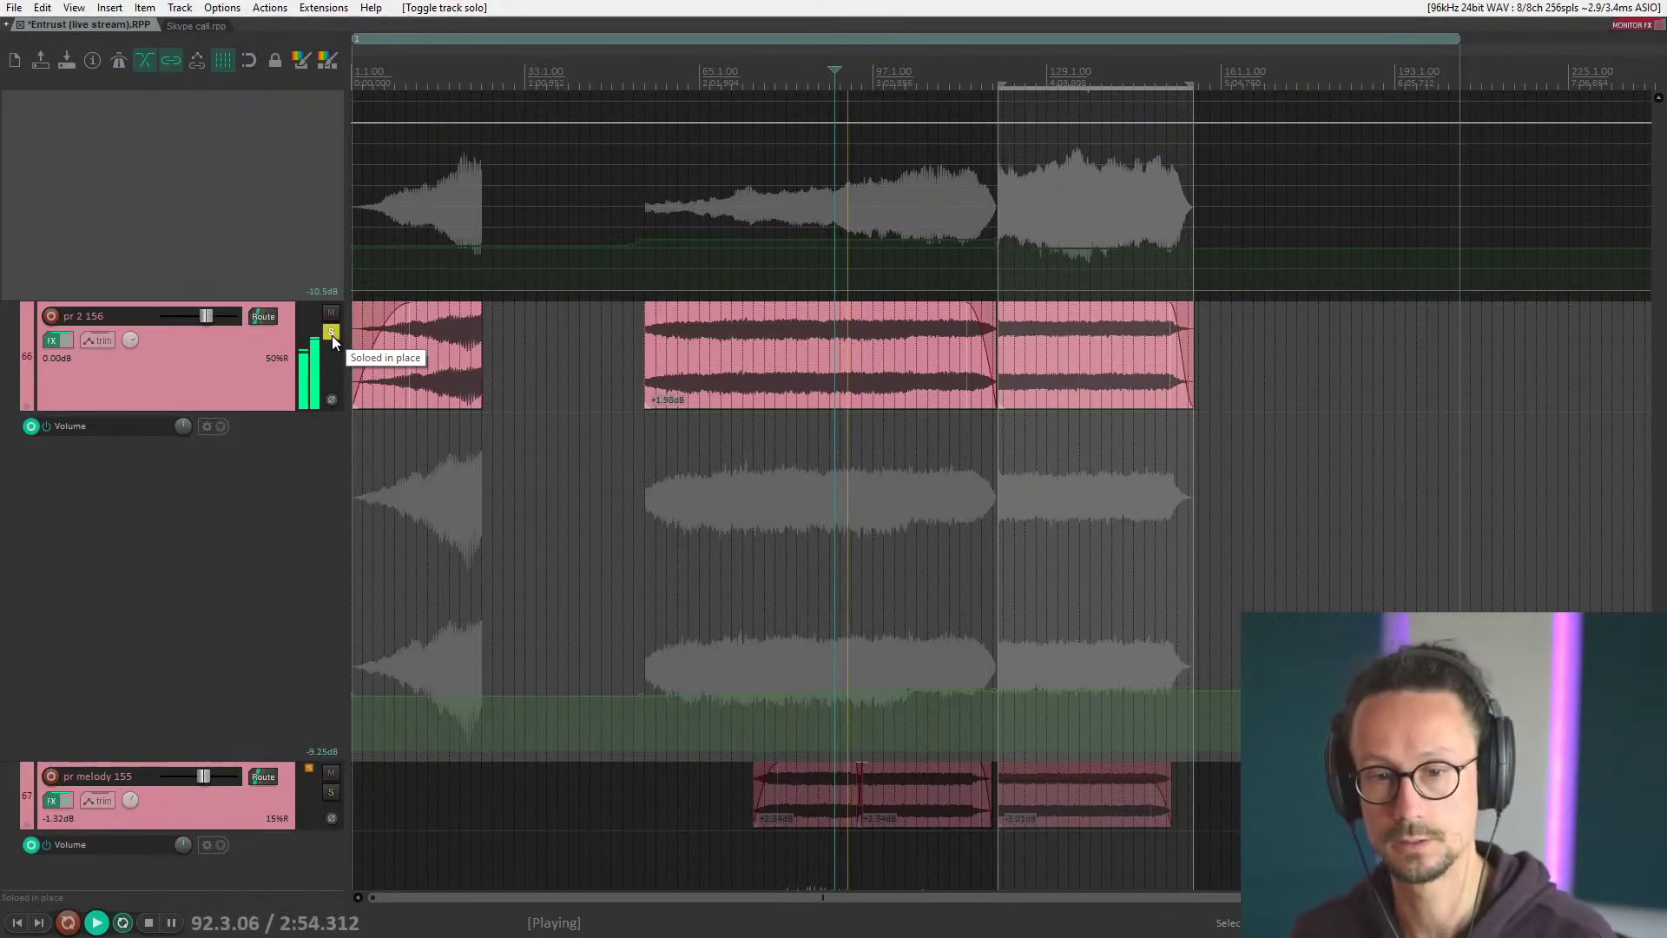
key(space)
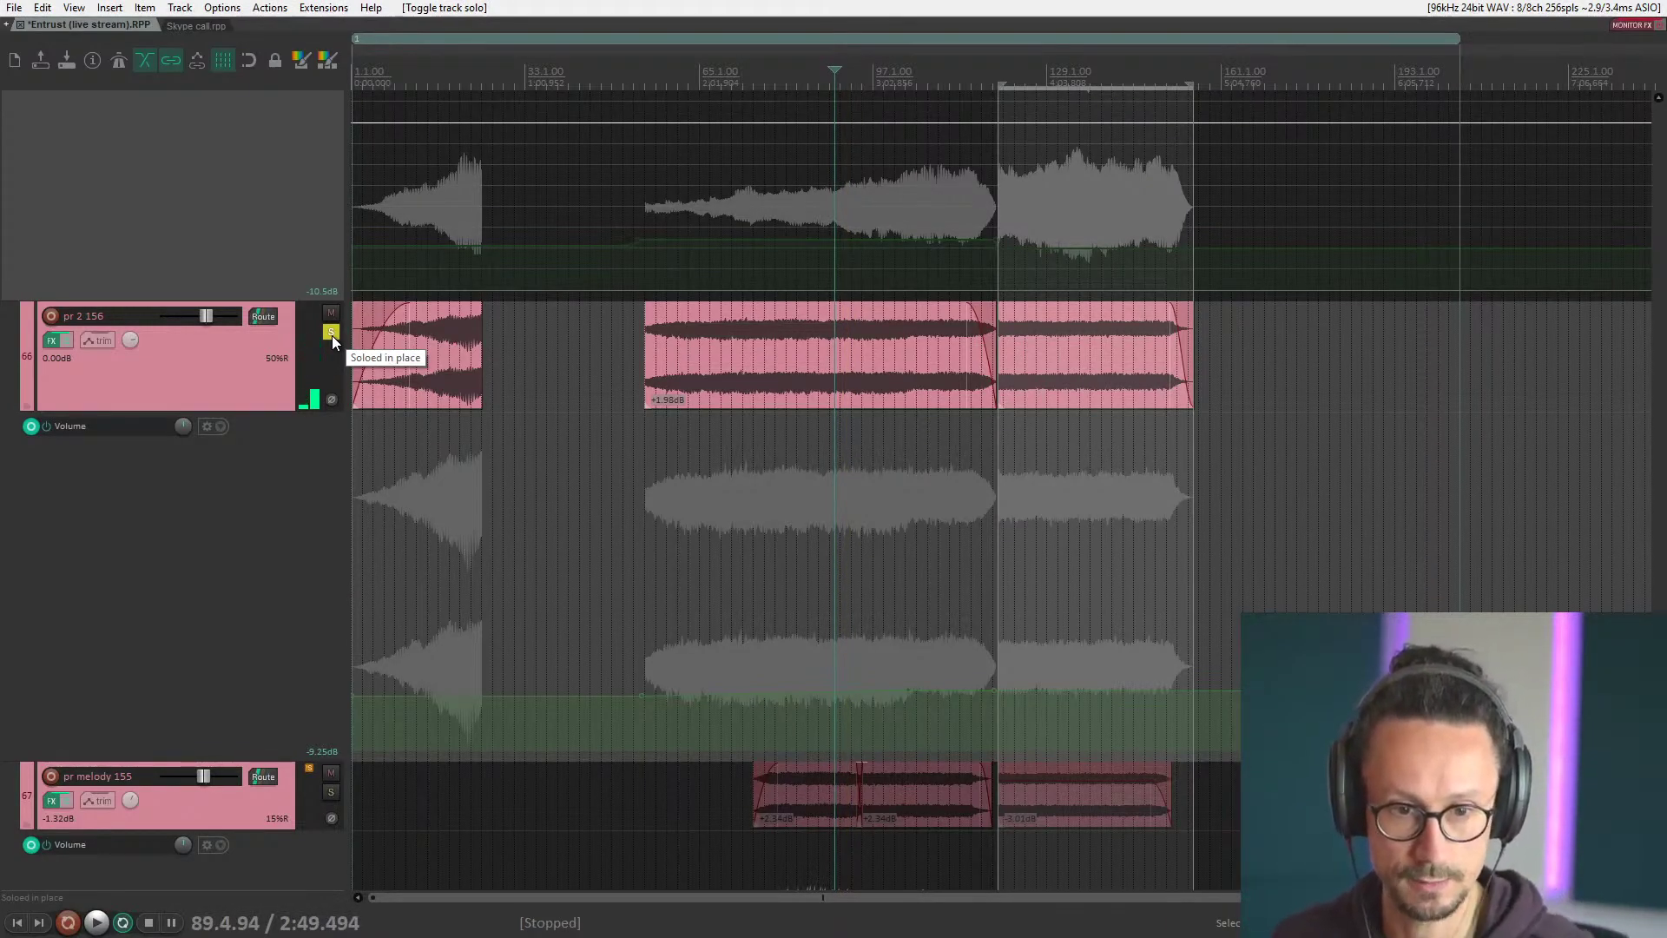
click(332, 334)
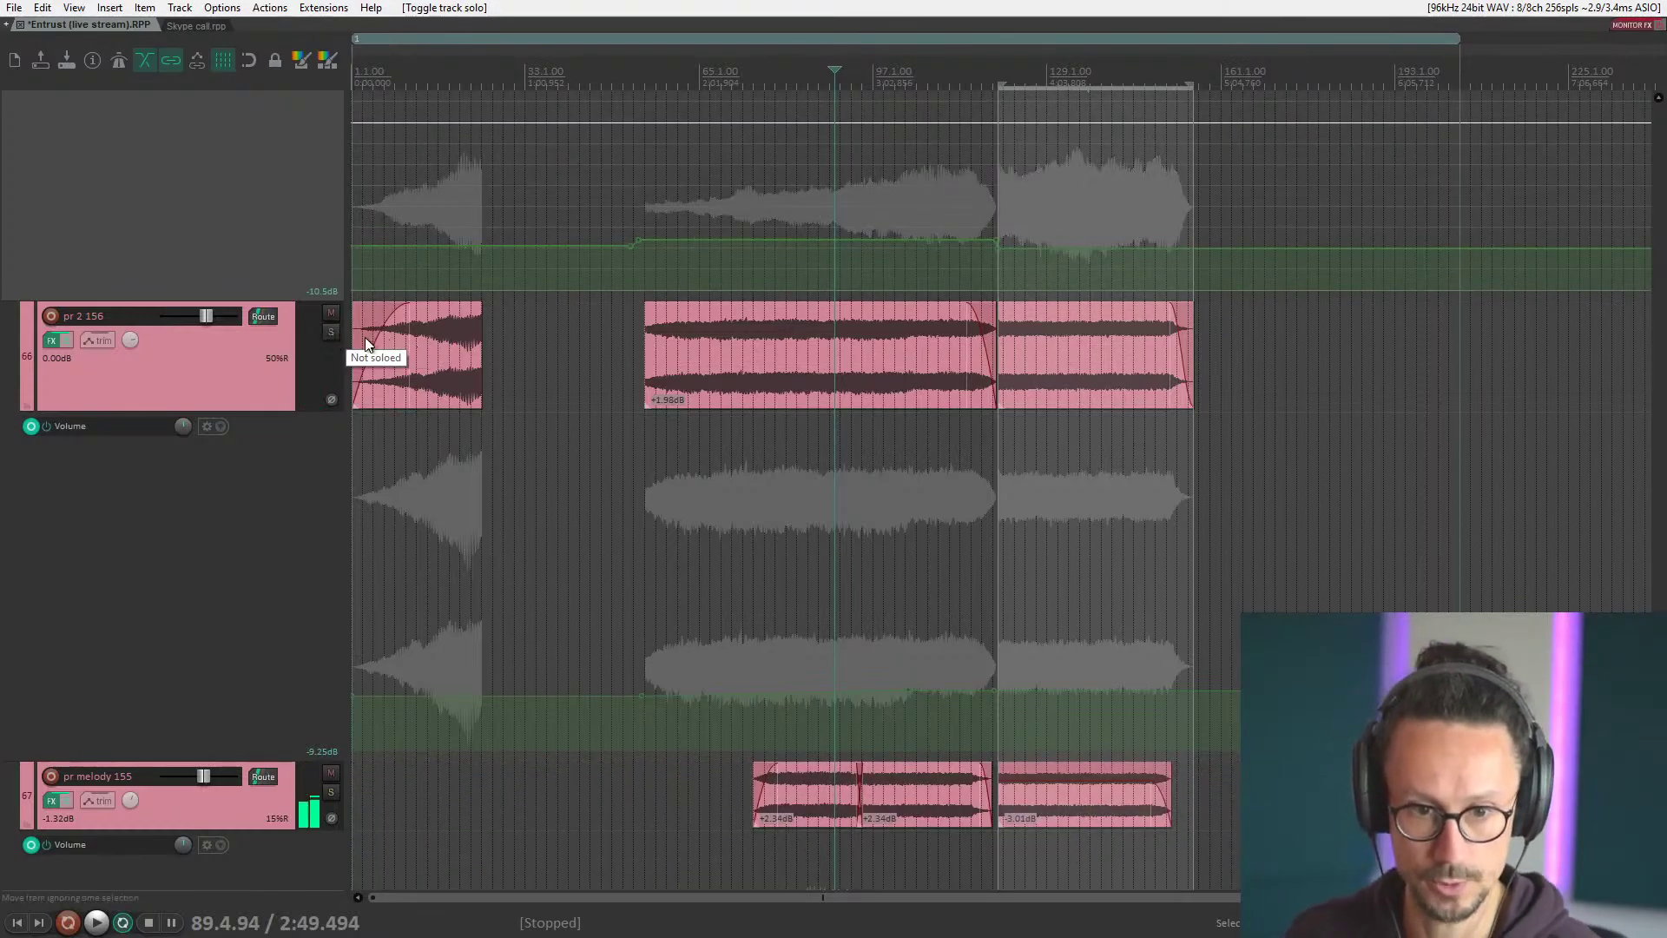
Audition the pr 1 156 track in solo from 89.4.94, then stop playback and unsolo it.
scroll(253, 345, up, 5)
click(331, 327)
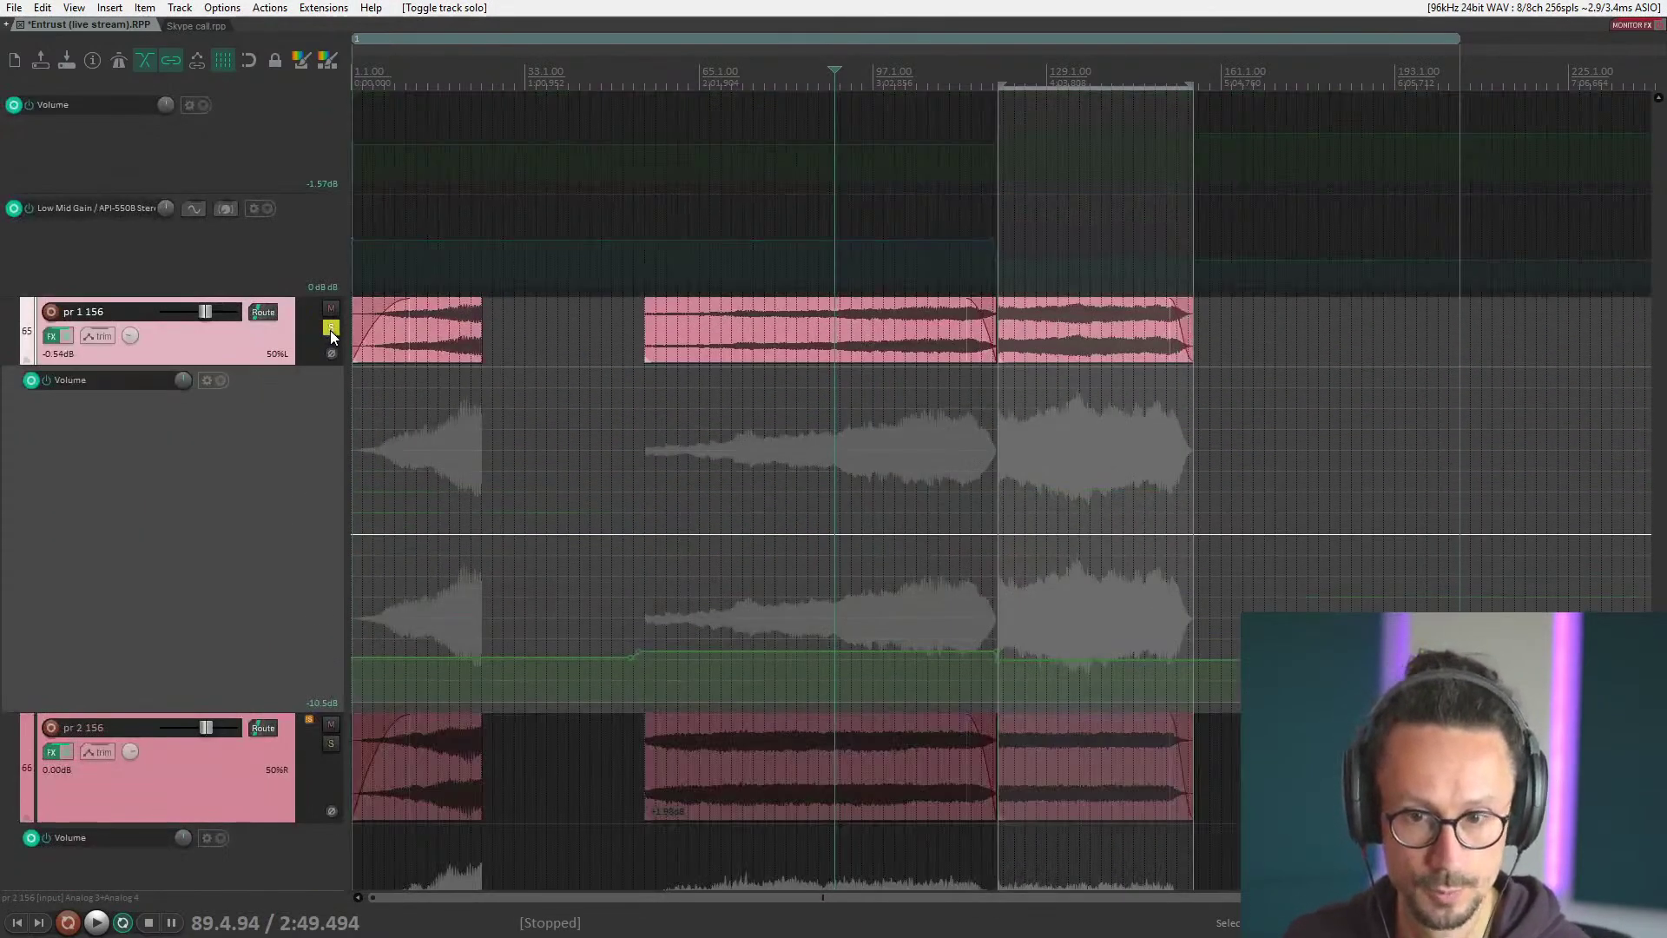
key(space)
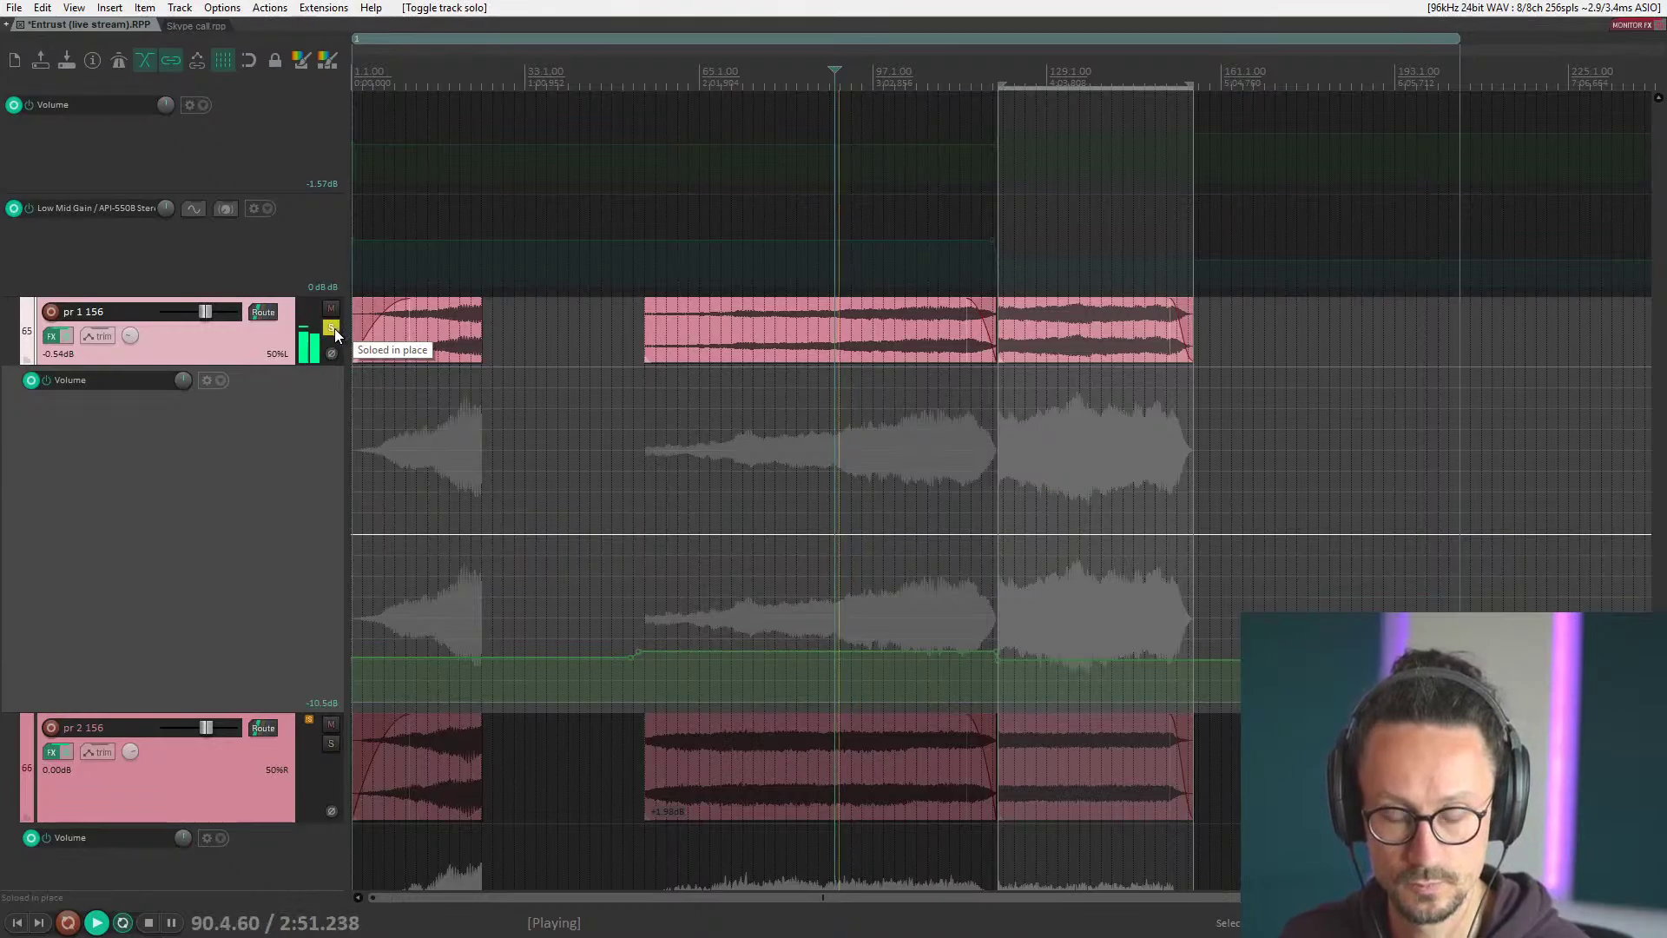
key(space)
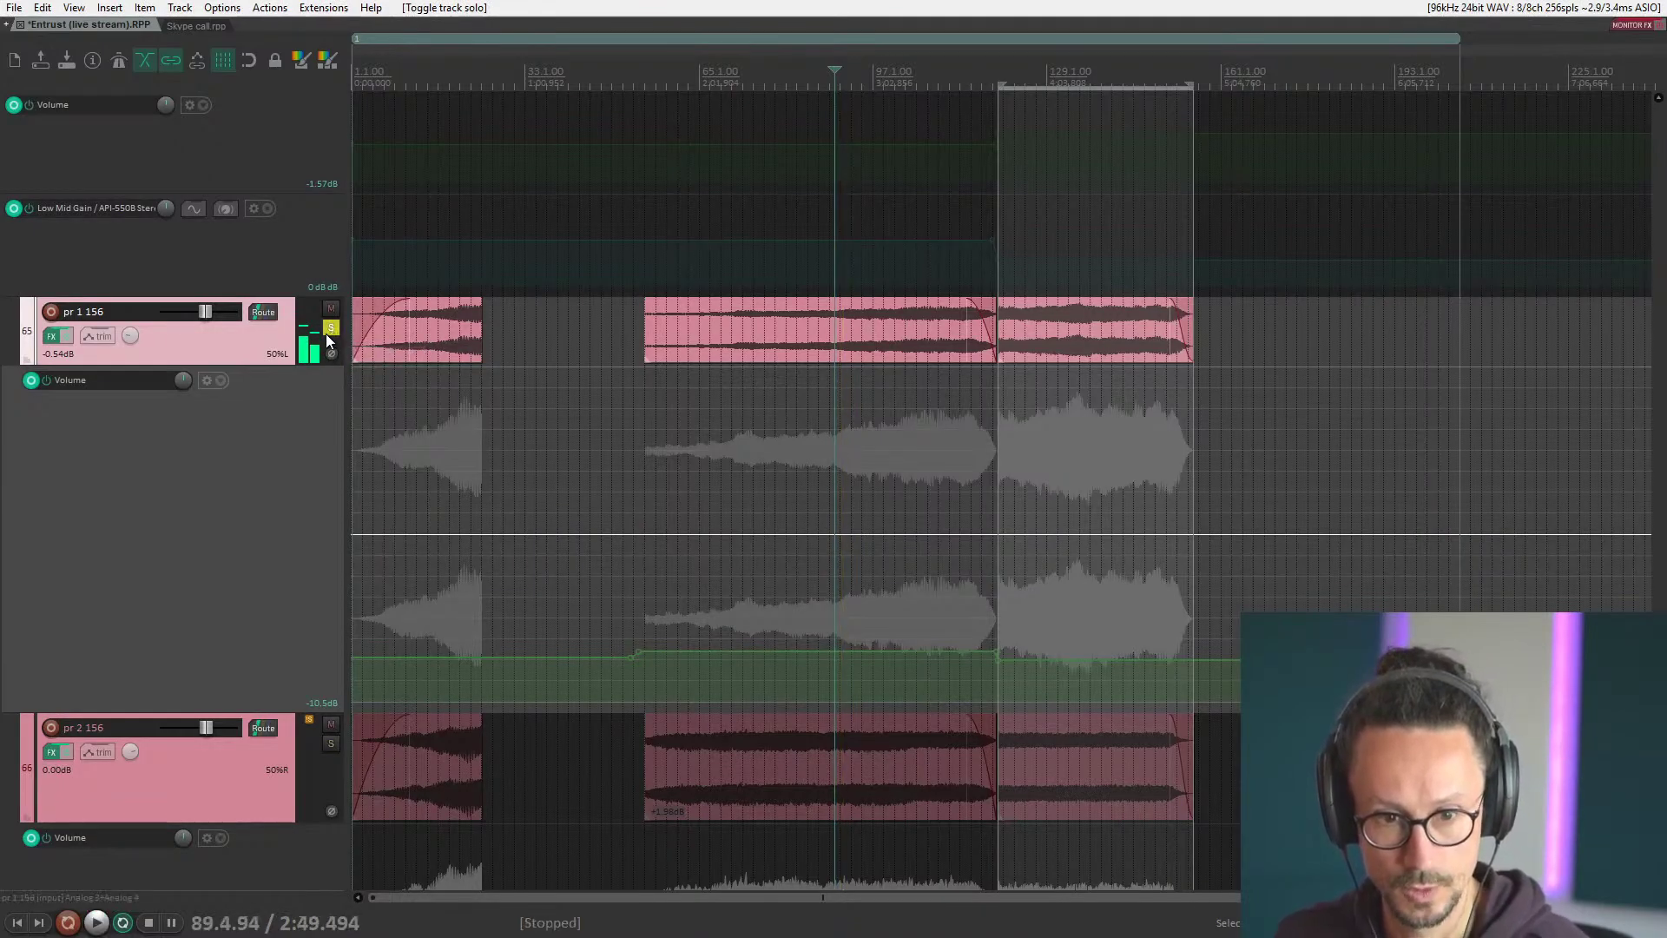
click(330, 328)
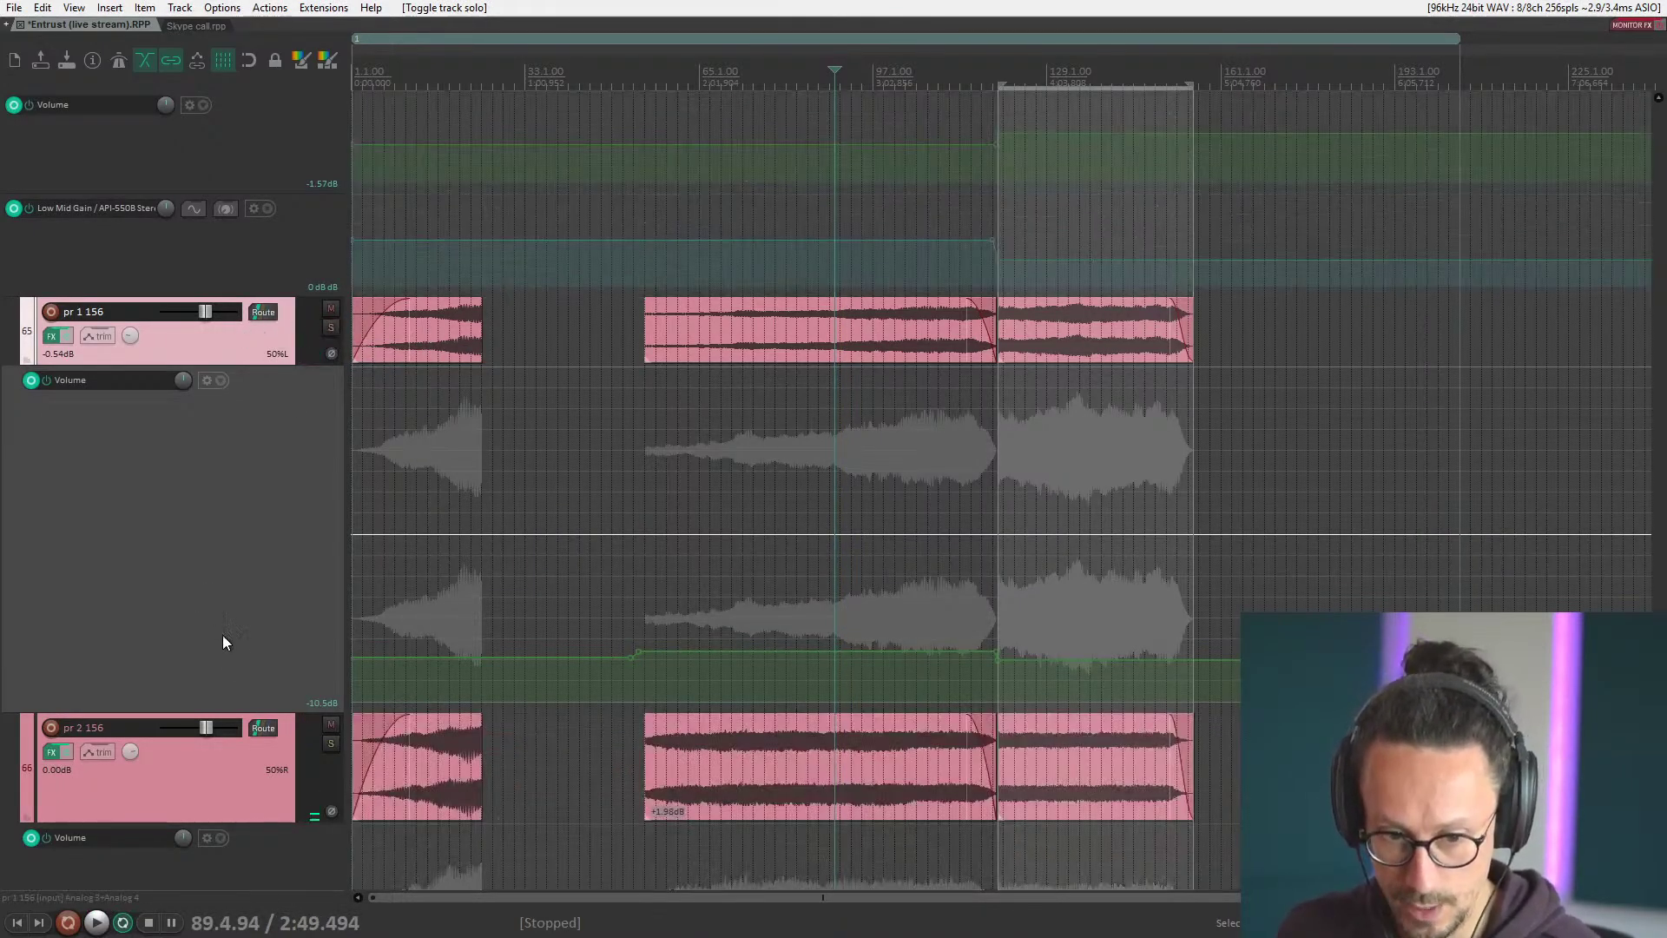
Solo the pr melody 155 track and play its first section, restarting from progressively earlier points back to about 85.3.00.
click(199, 347)
scroll(200, 347, down, 8)
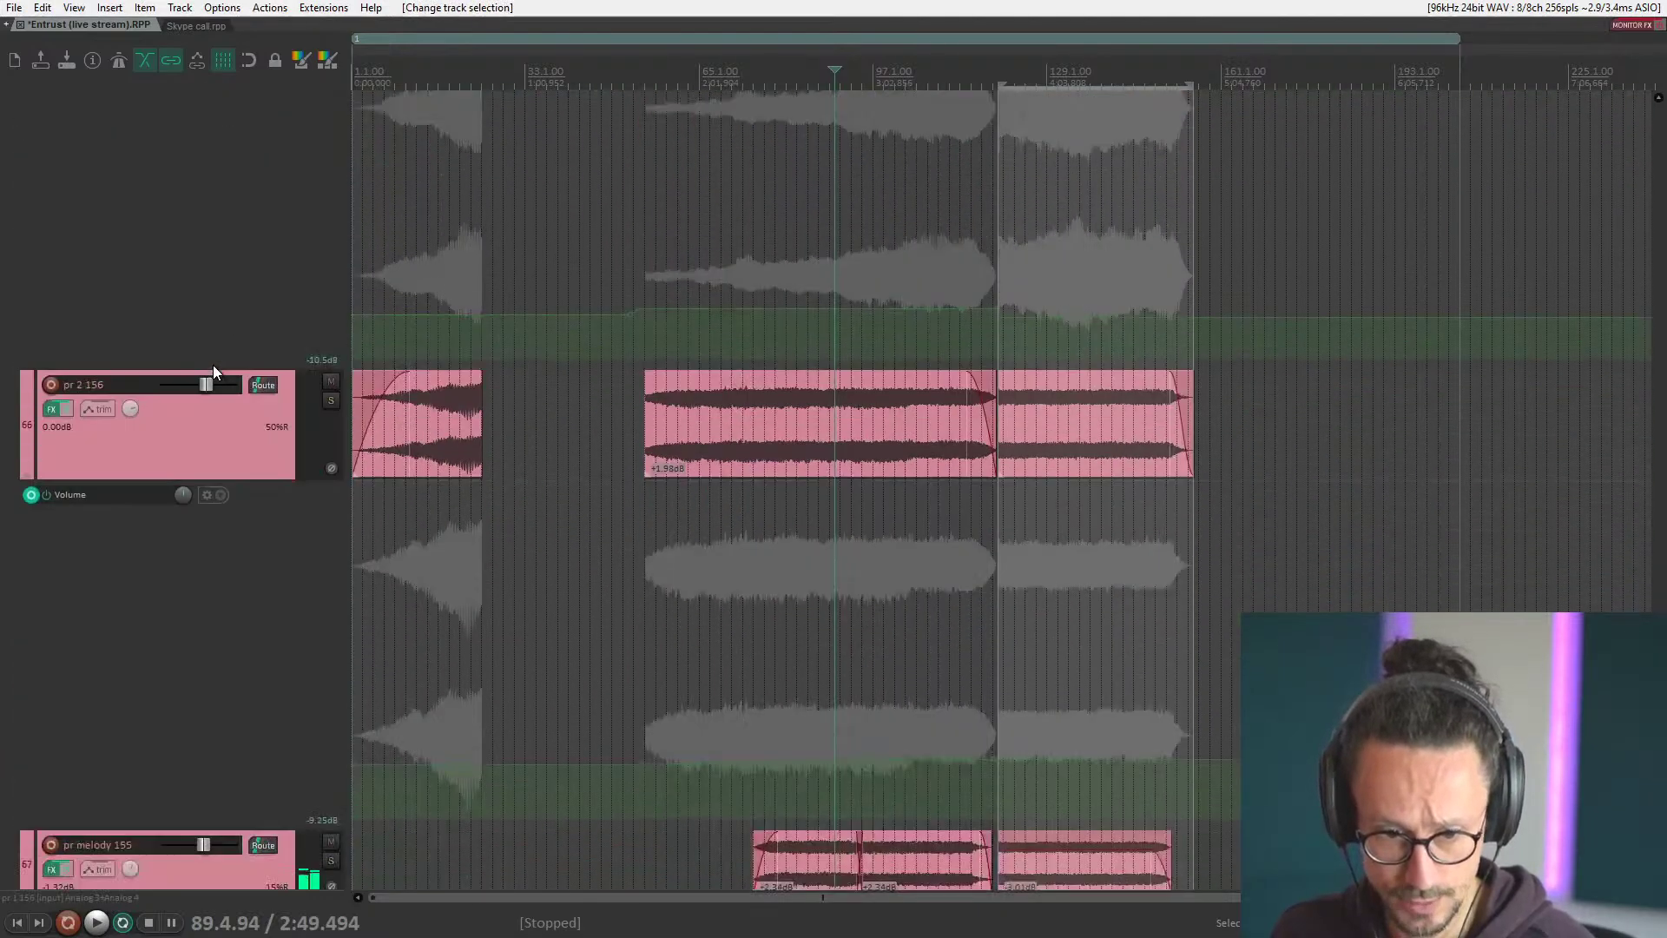
click(202, 526)
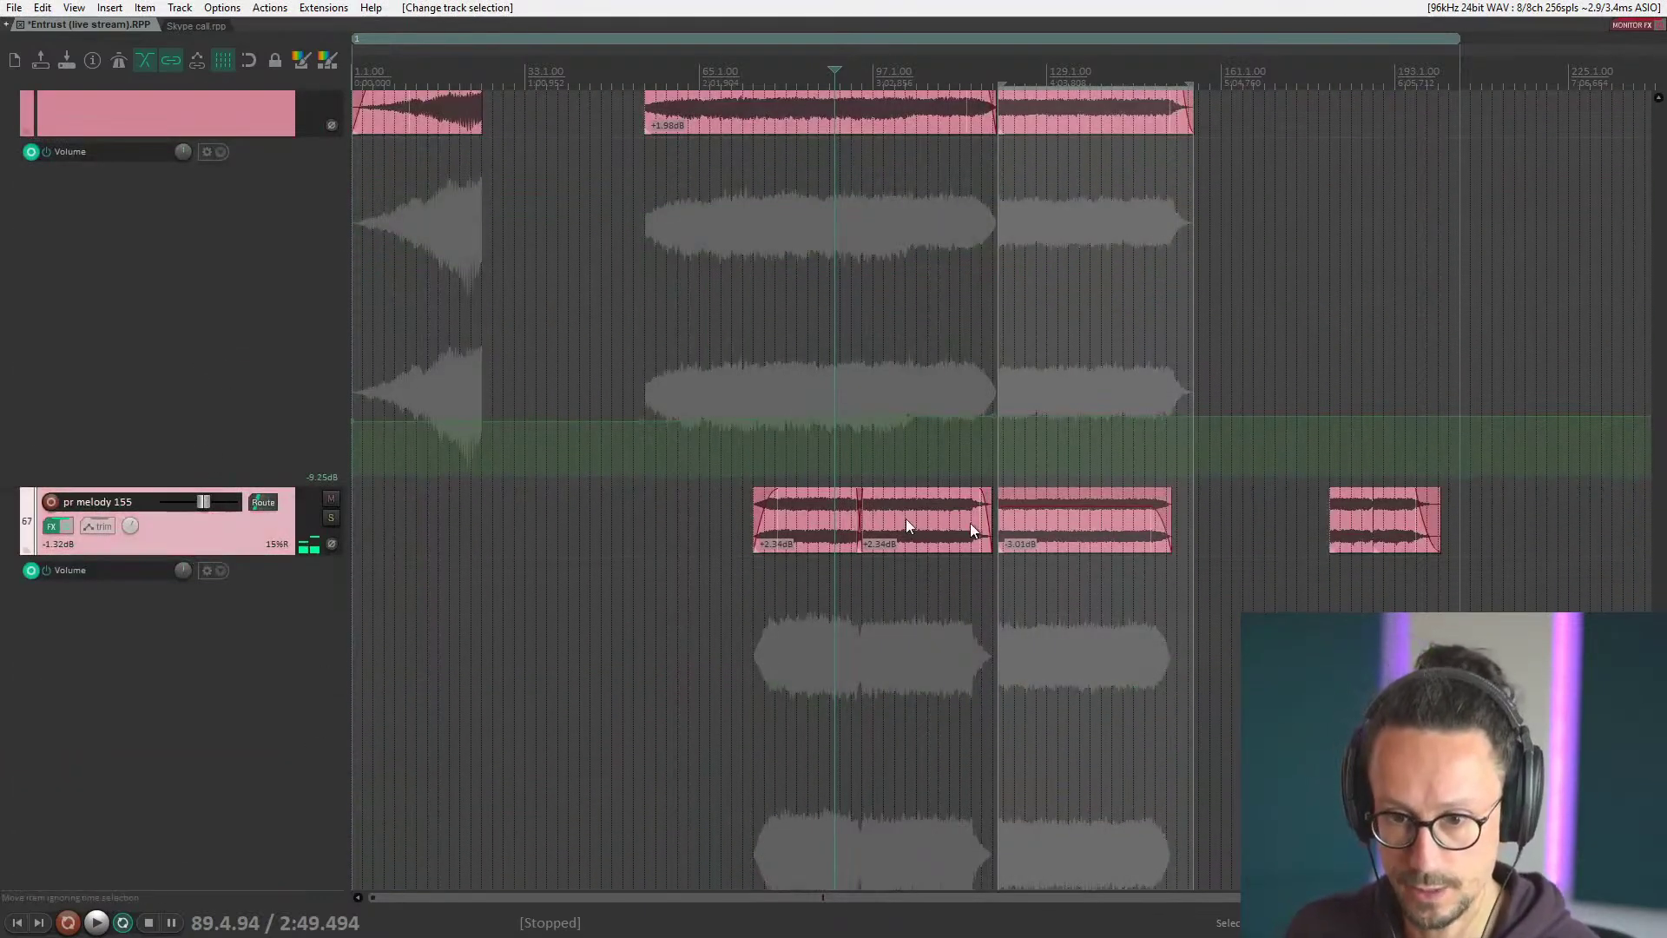
click(899, 474)
click(332, 517)
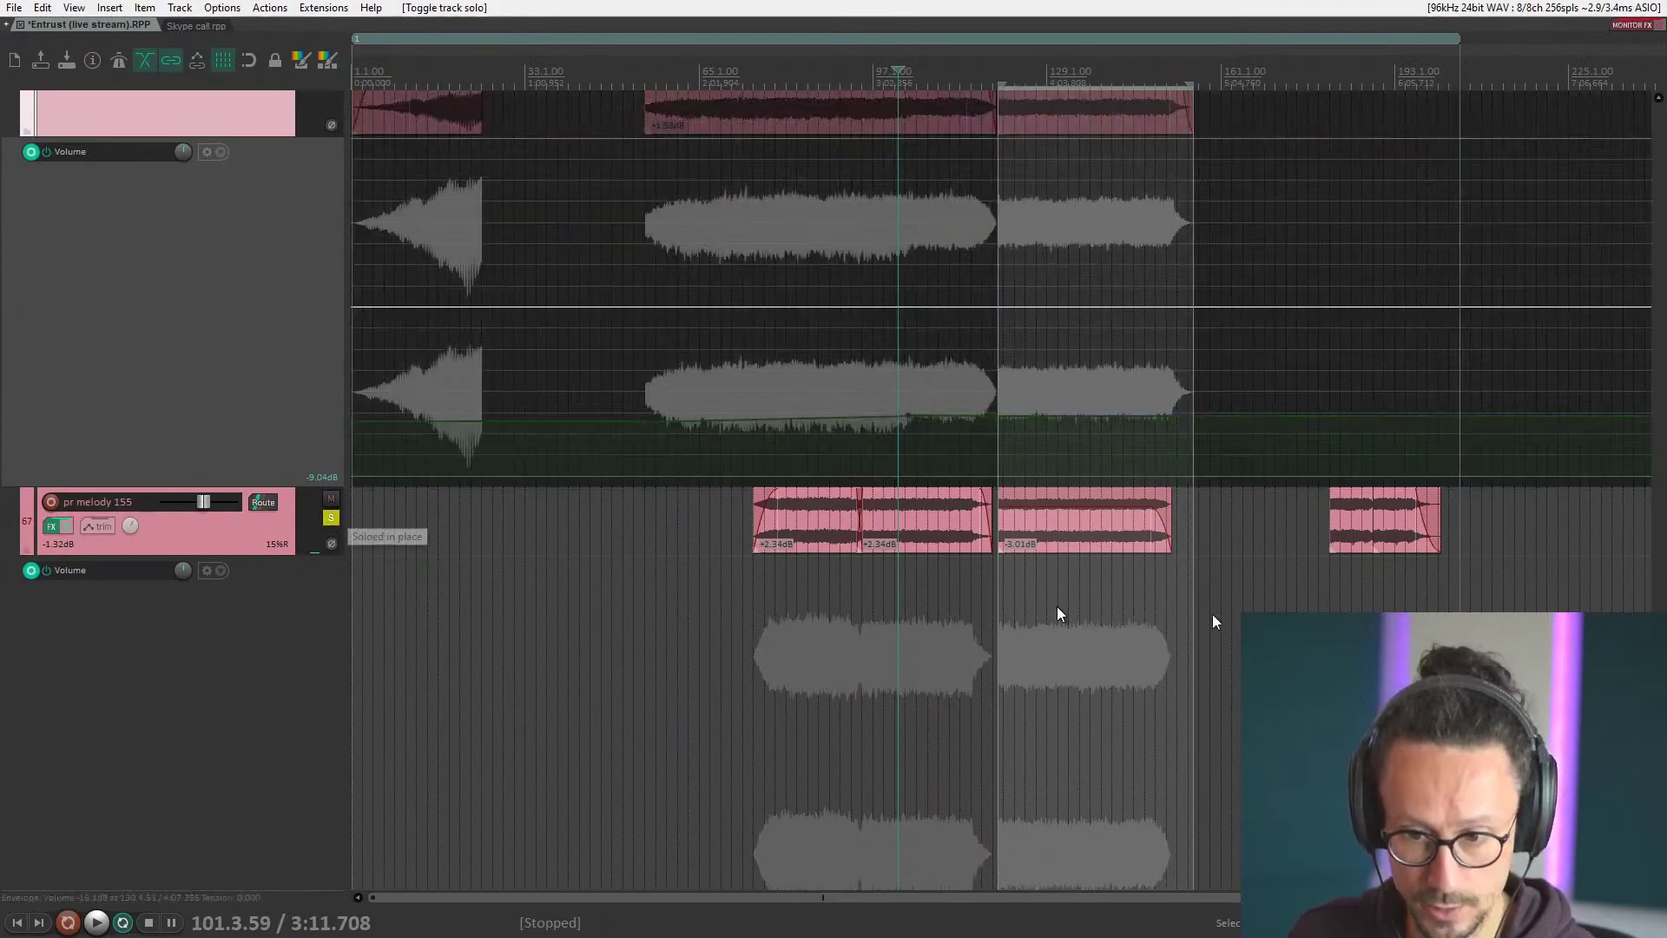
key(space)
click(854, 474)
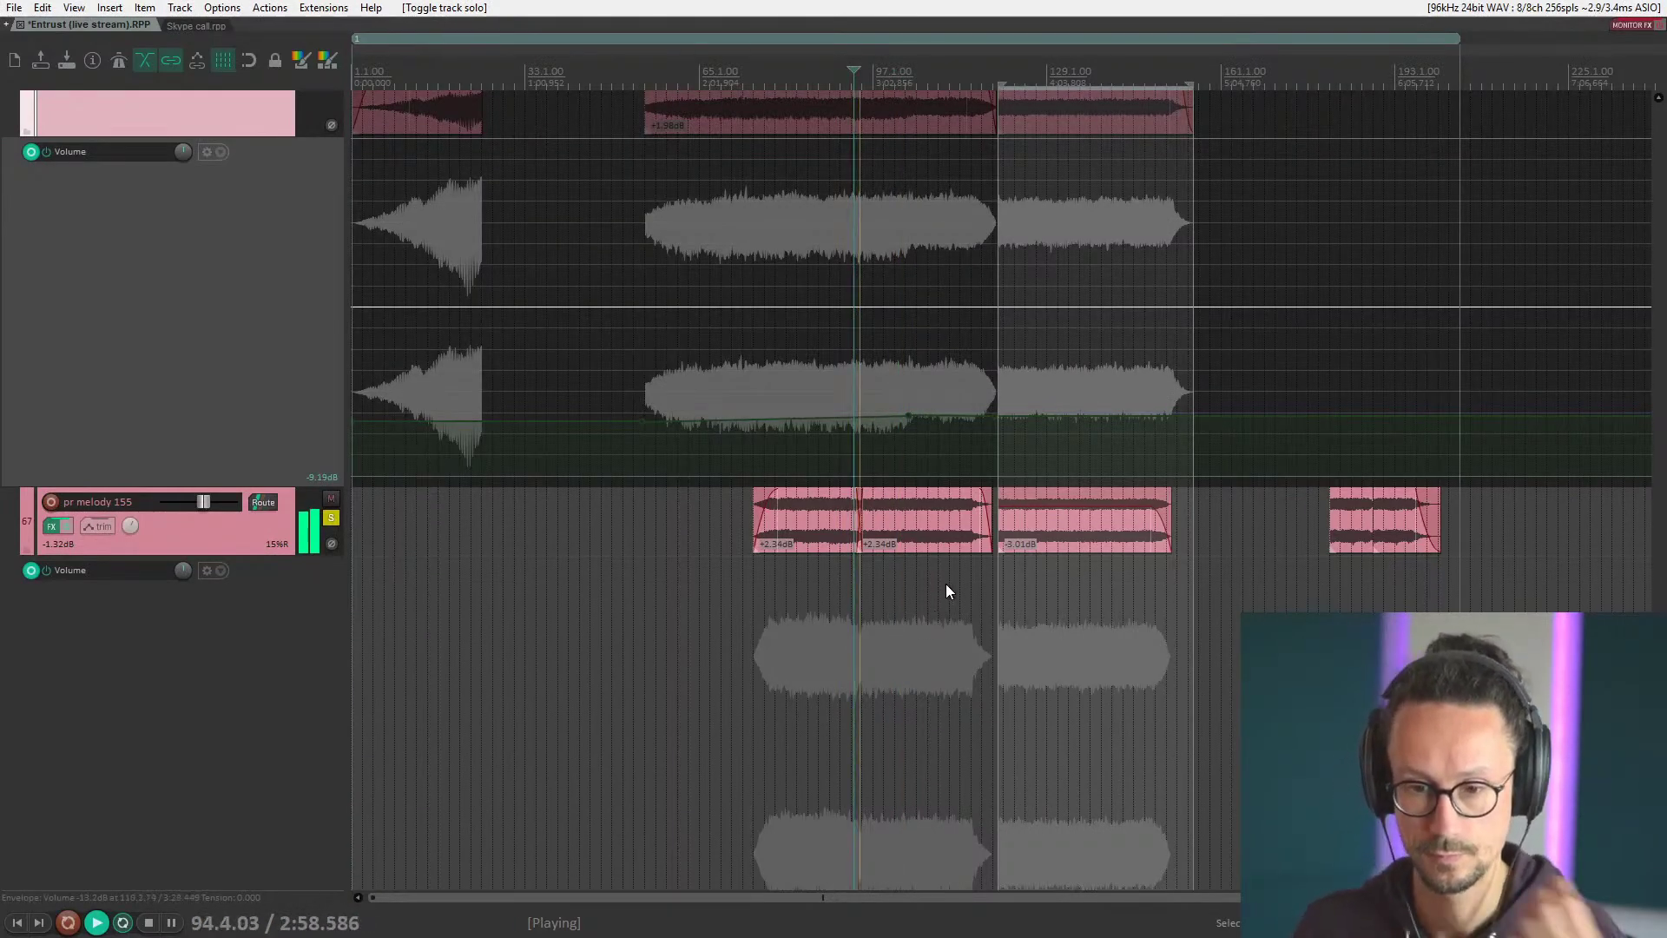
scroll(945, 583, up, 1)
scroll(946, 586, up, 2)
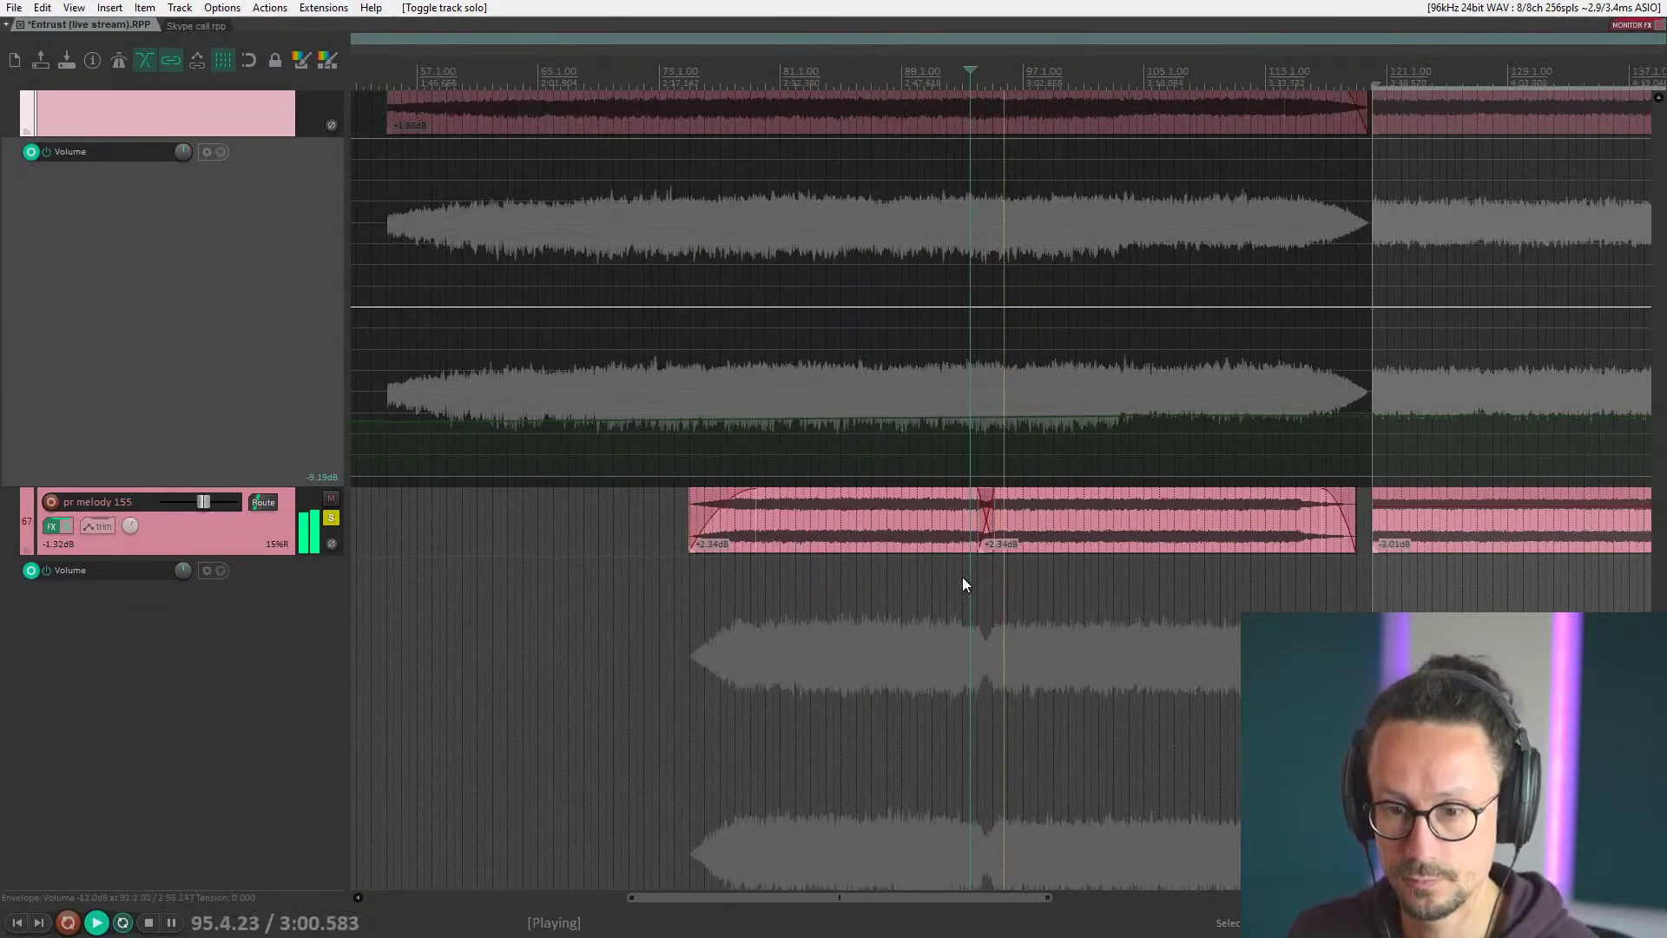
click(848, 566)
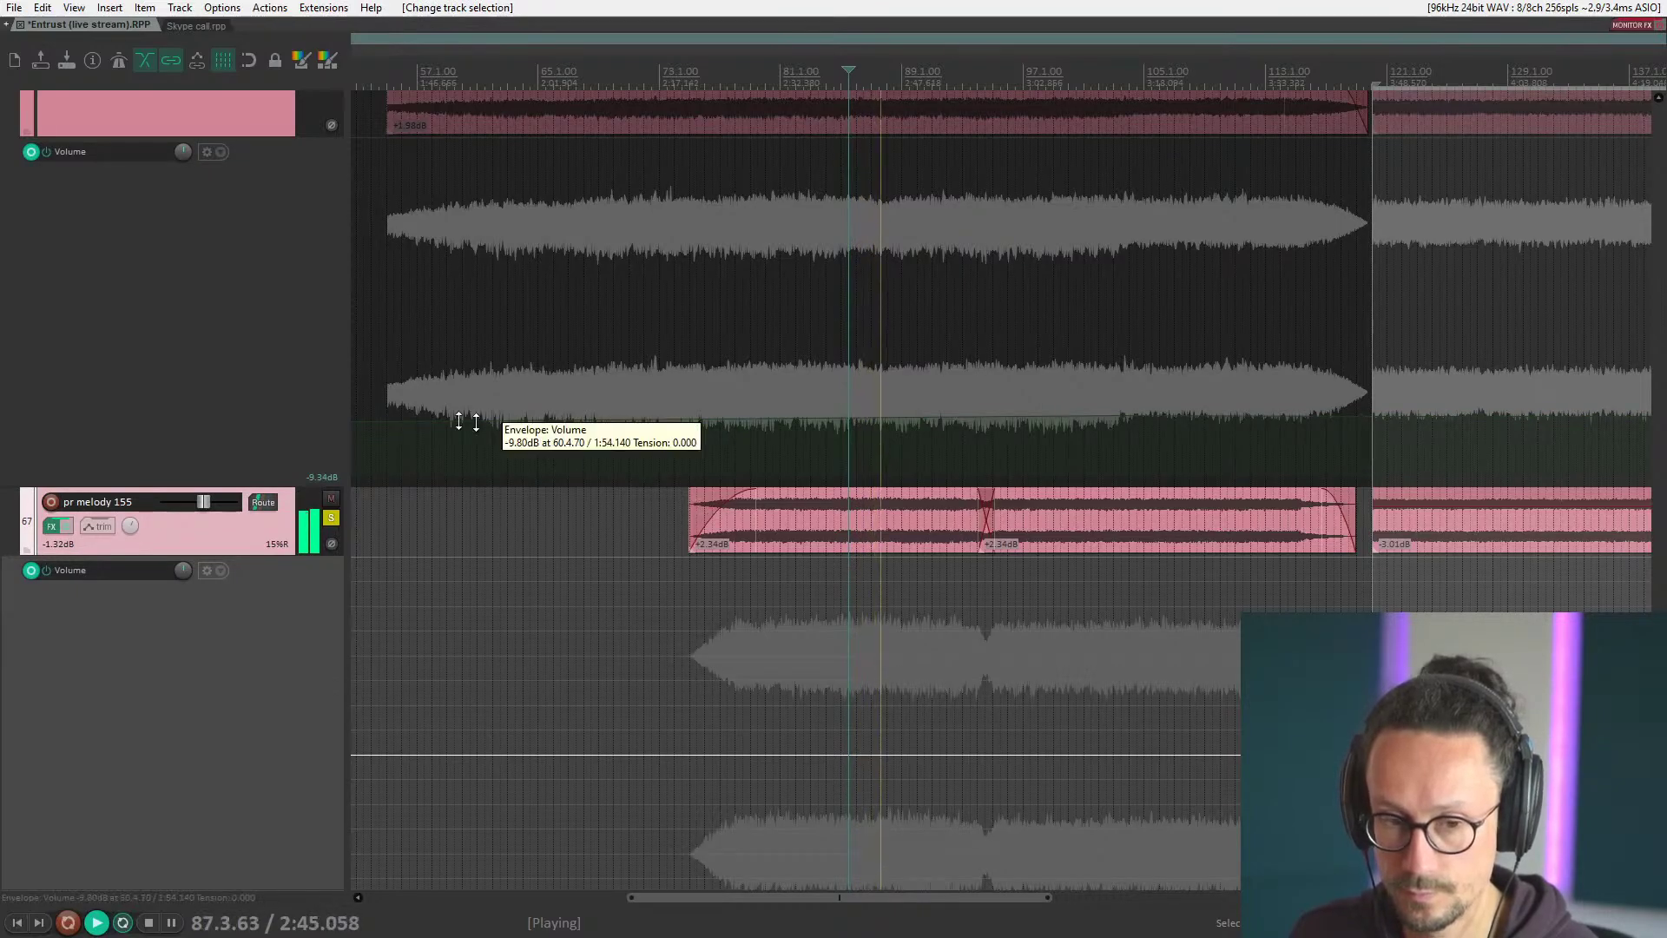
Open the FX chain of pr melody 155 and view its EchoBoy and SSLEQ Stereo plugins.
click(51, 527)
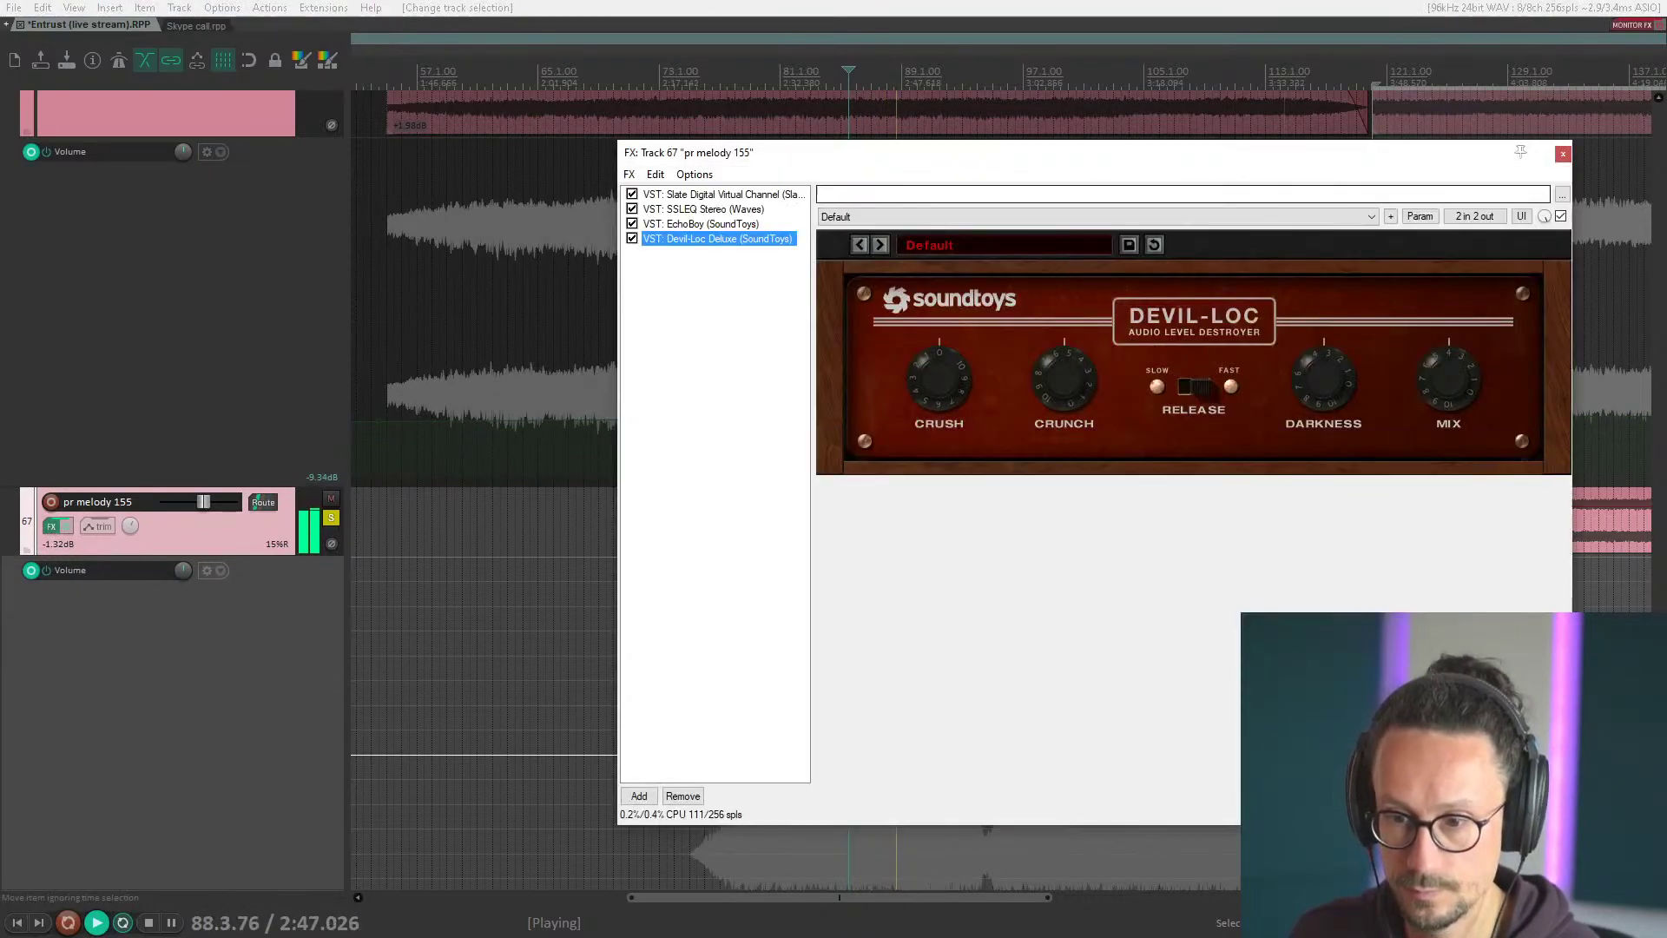
click(699, 224)
click(705, 210)
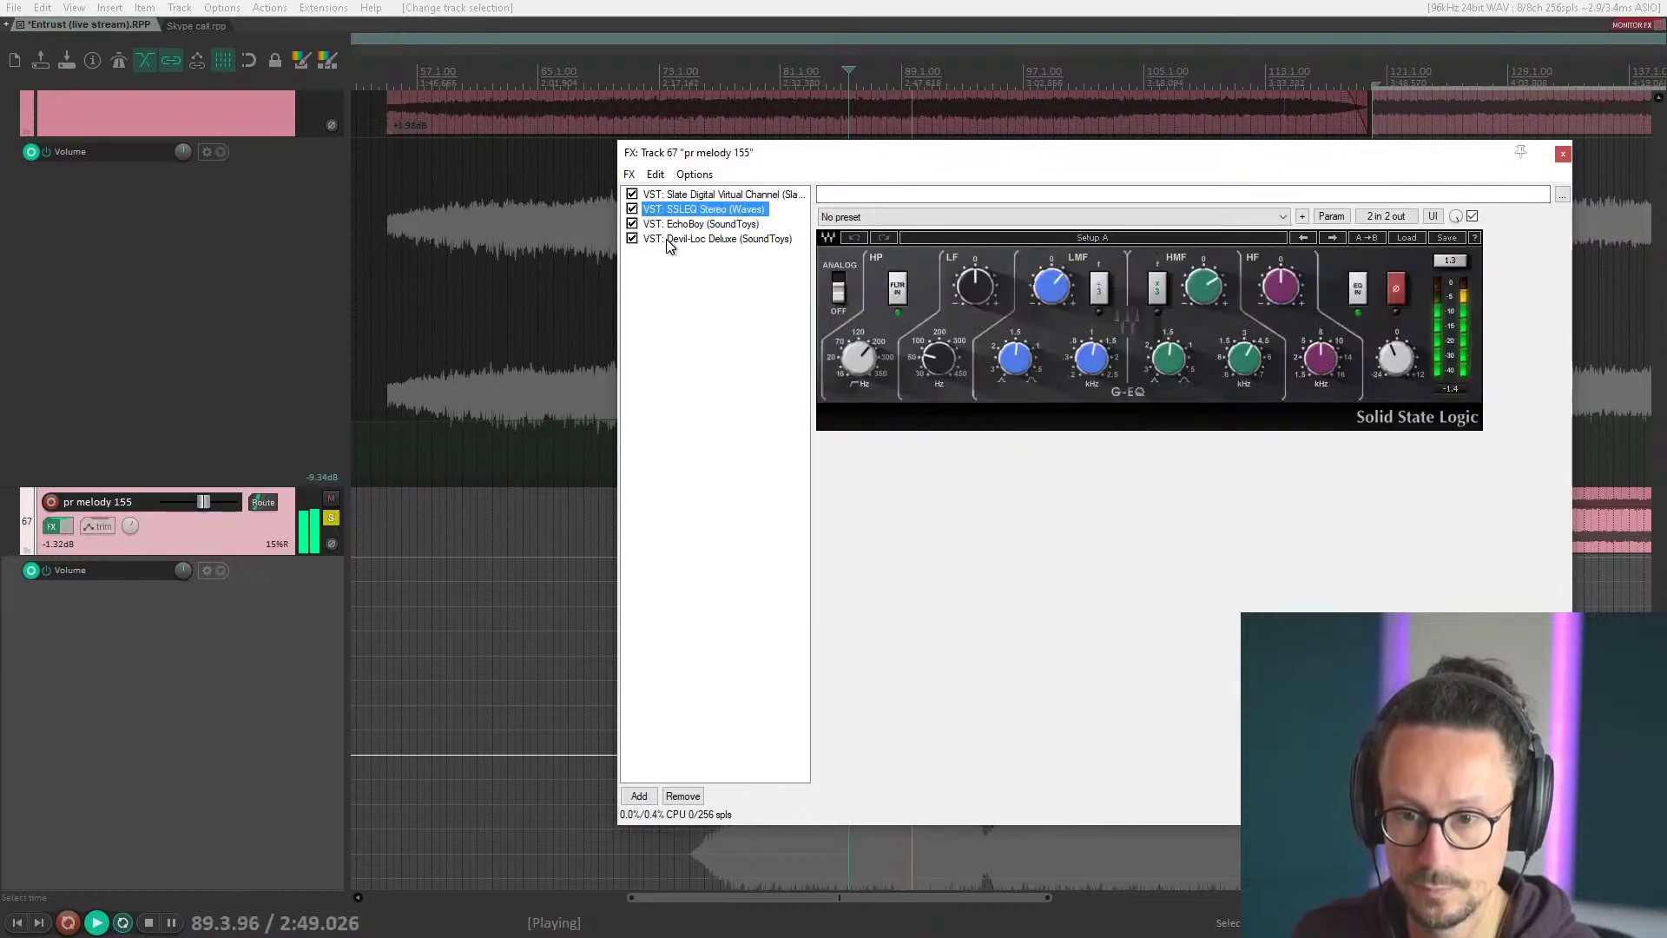
Bypass the whole FX chain of pr melody 155 and audition the dry melody from 80.2.38, then stop playback.
click(68, 527)
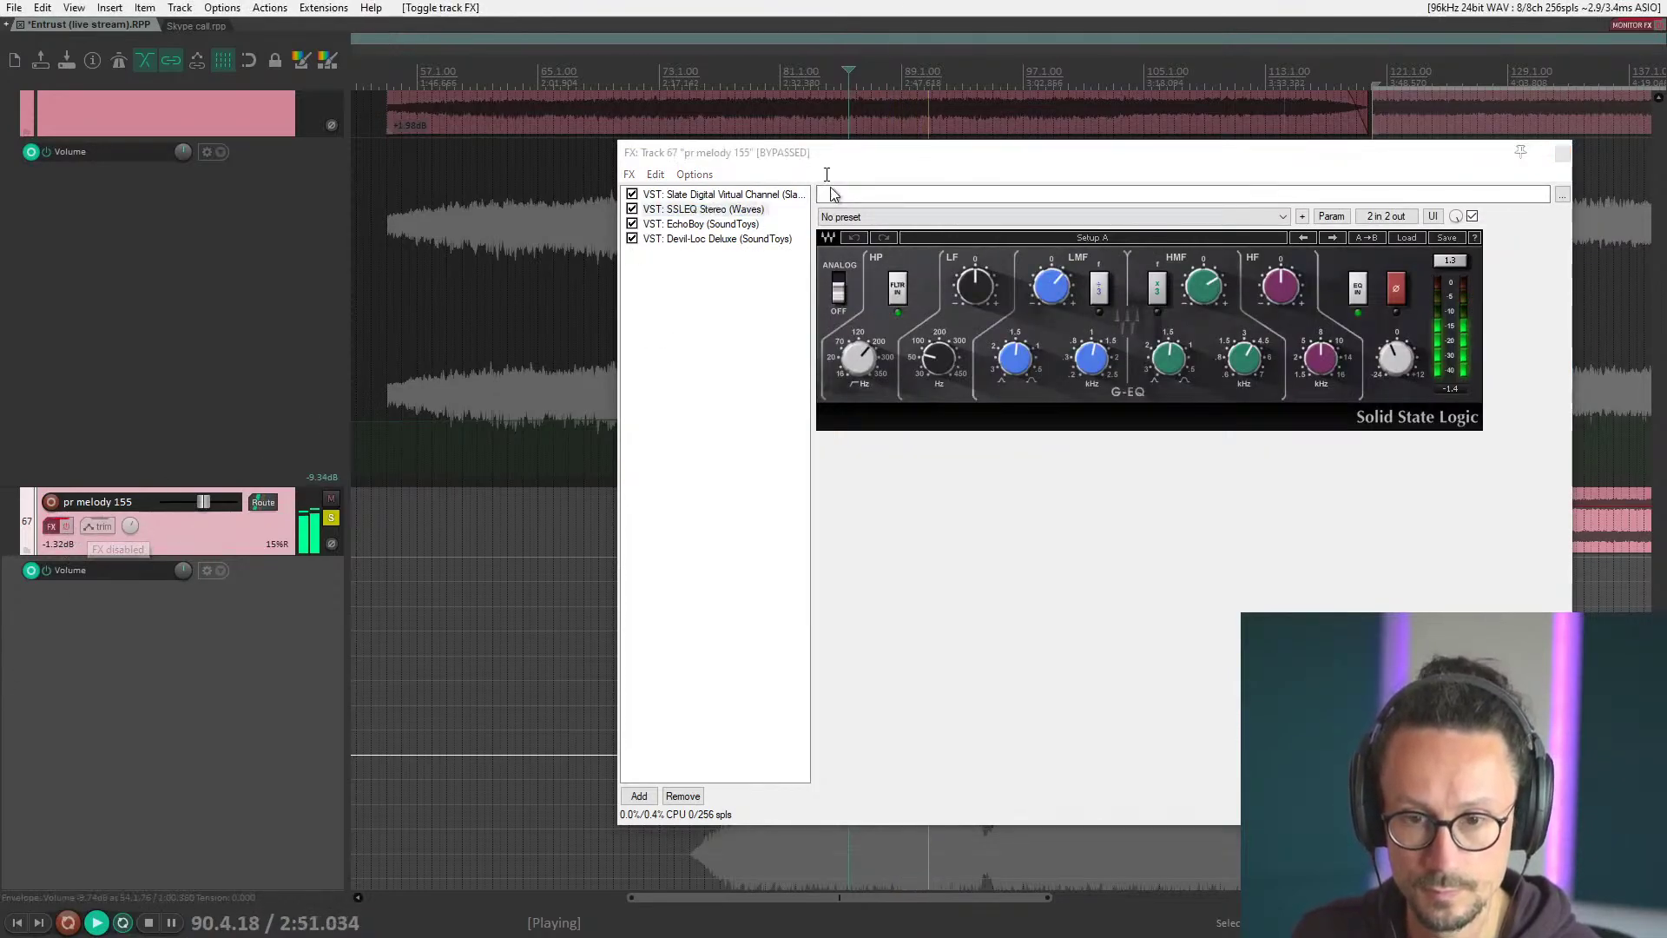
drag(794, 163, 1273, 150)
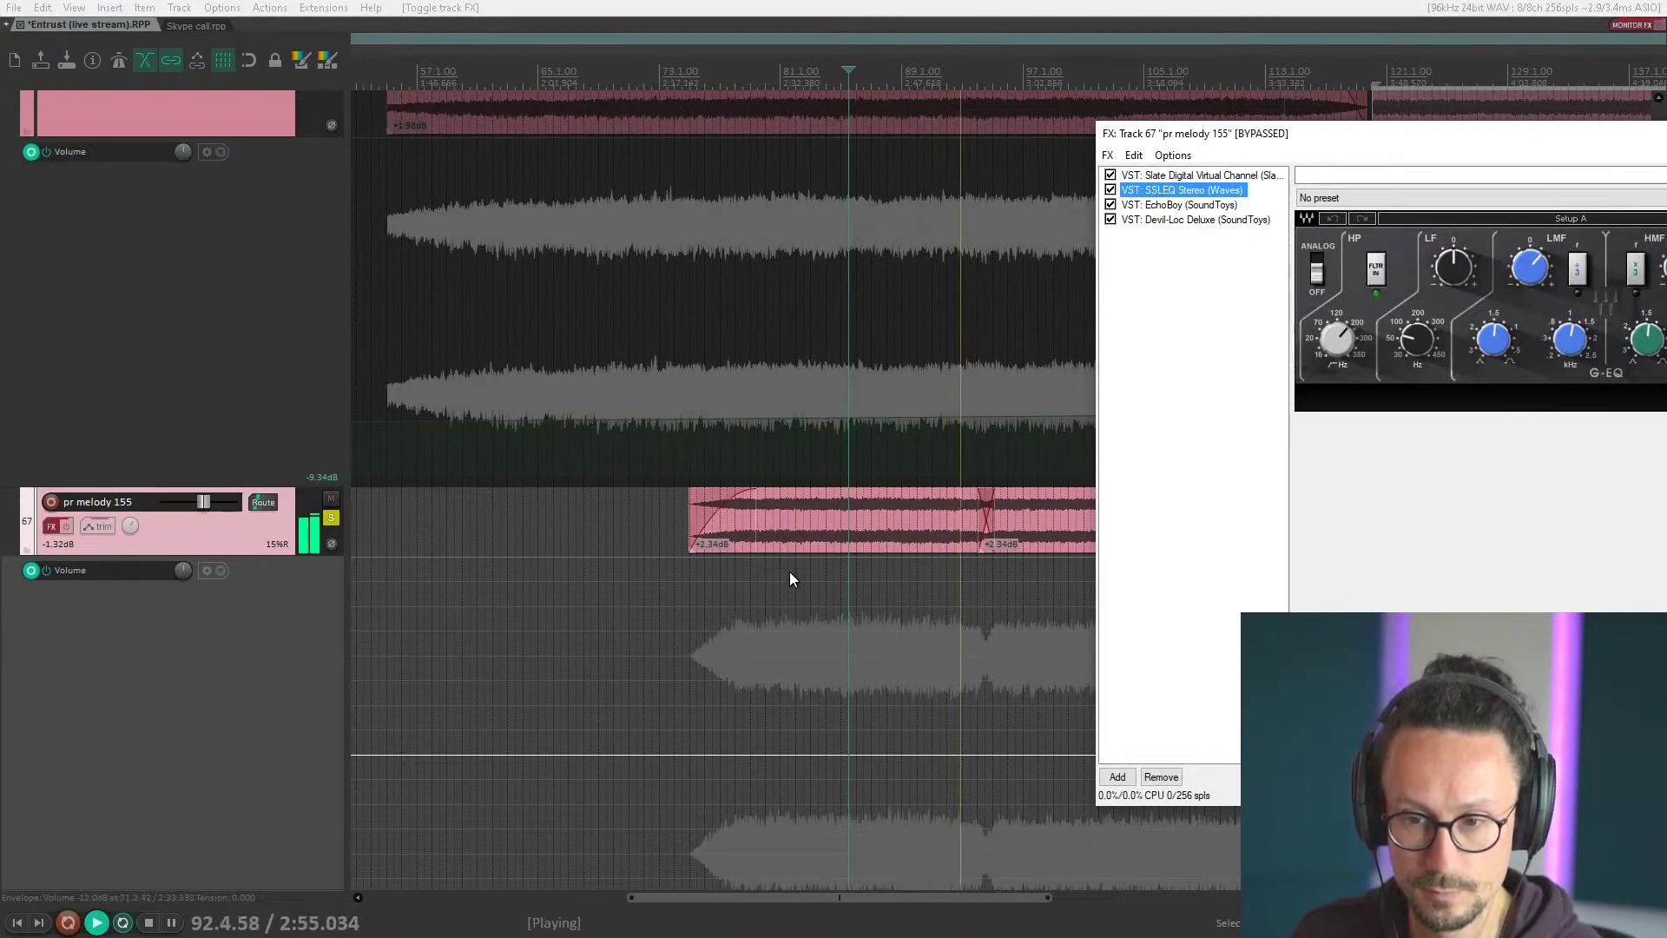
key(space)
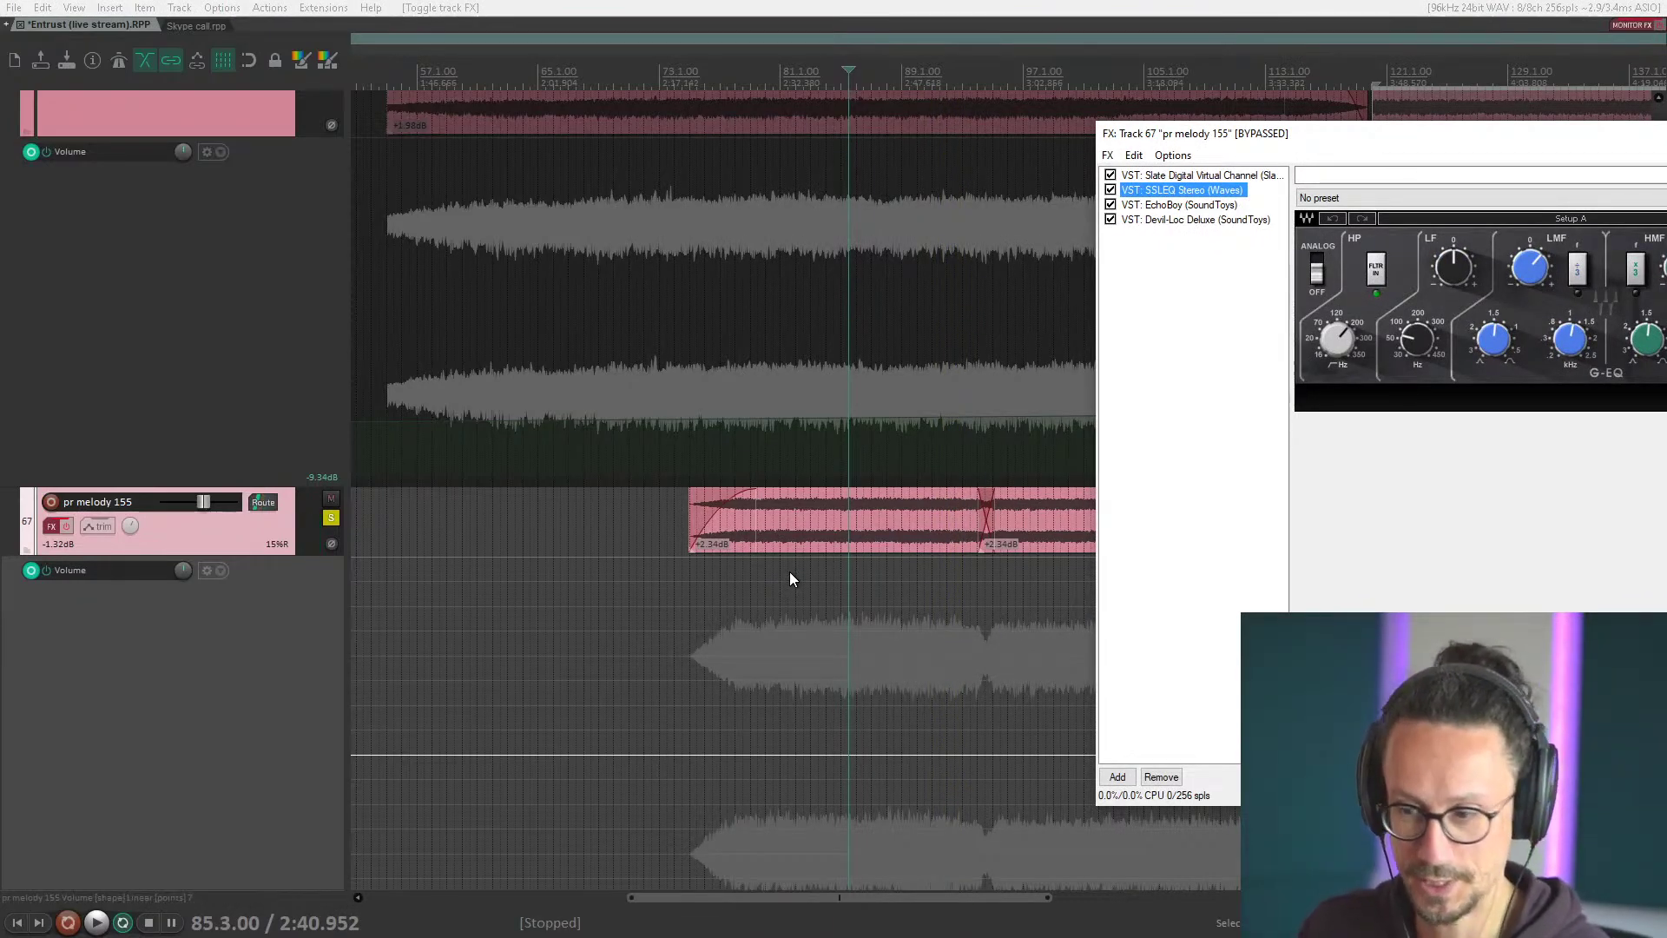
click(790, 573)
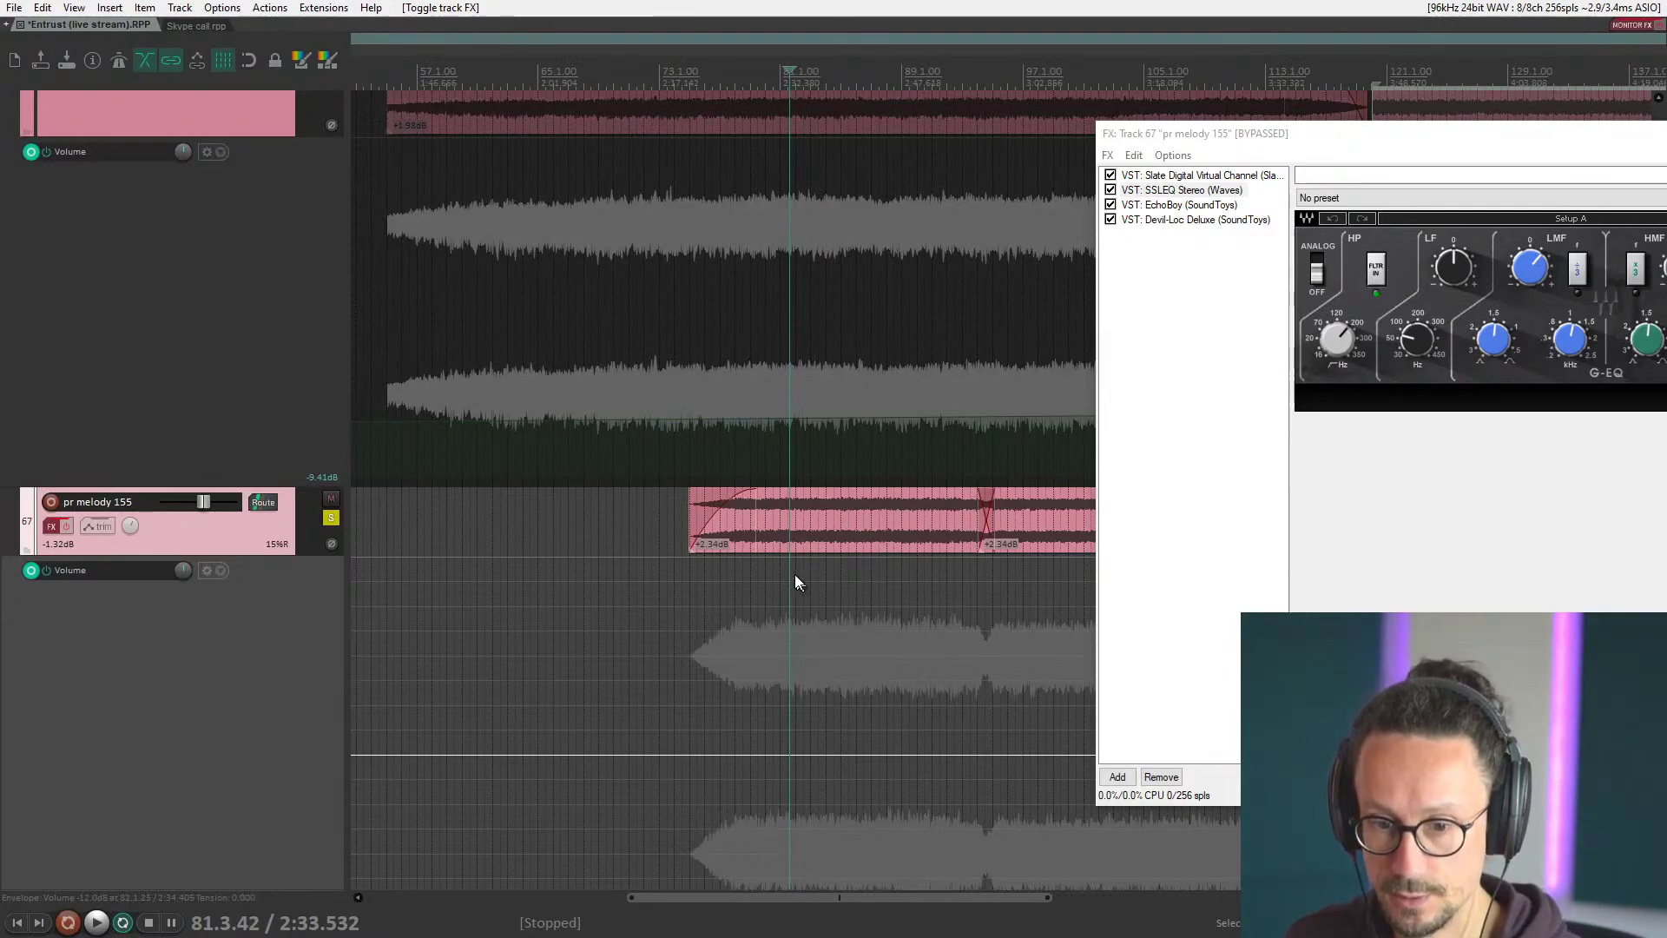
click(770, 566)
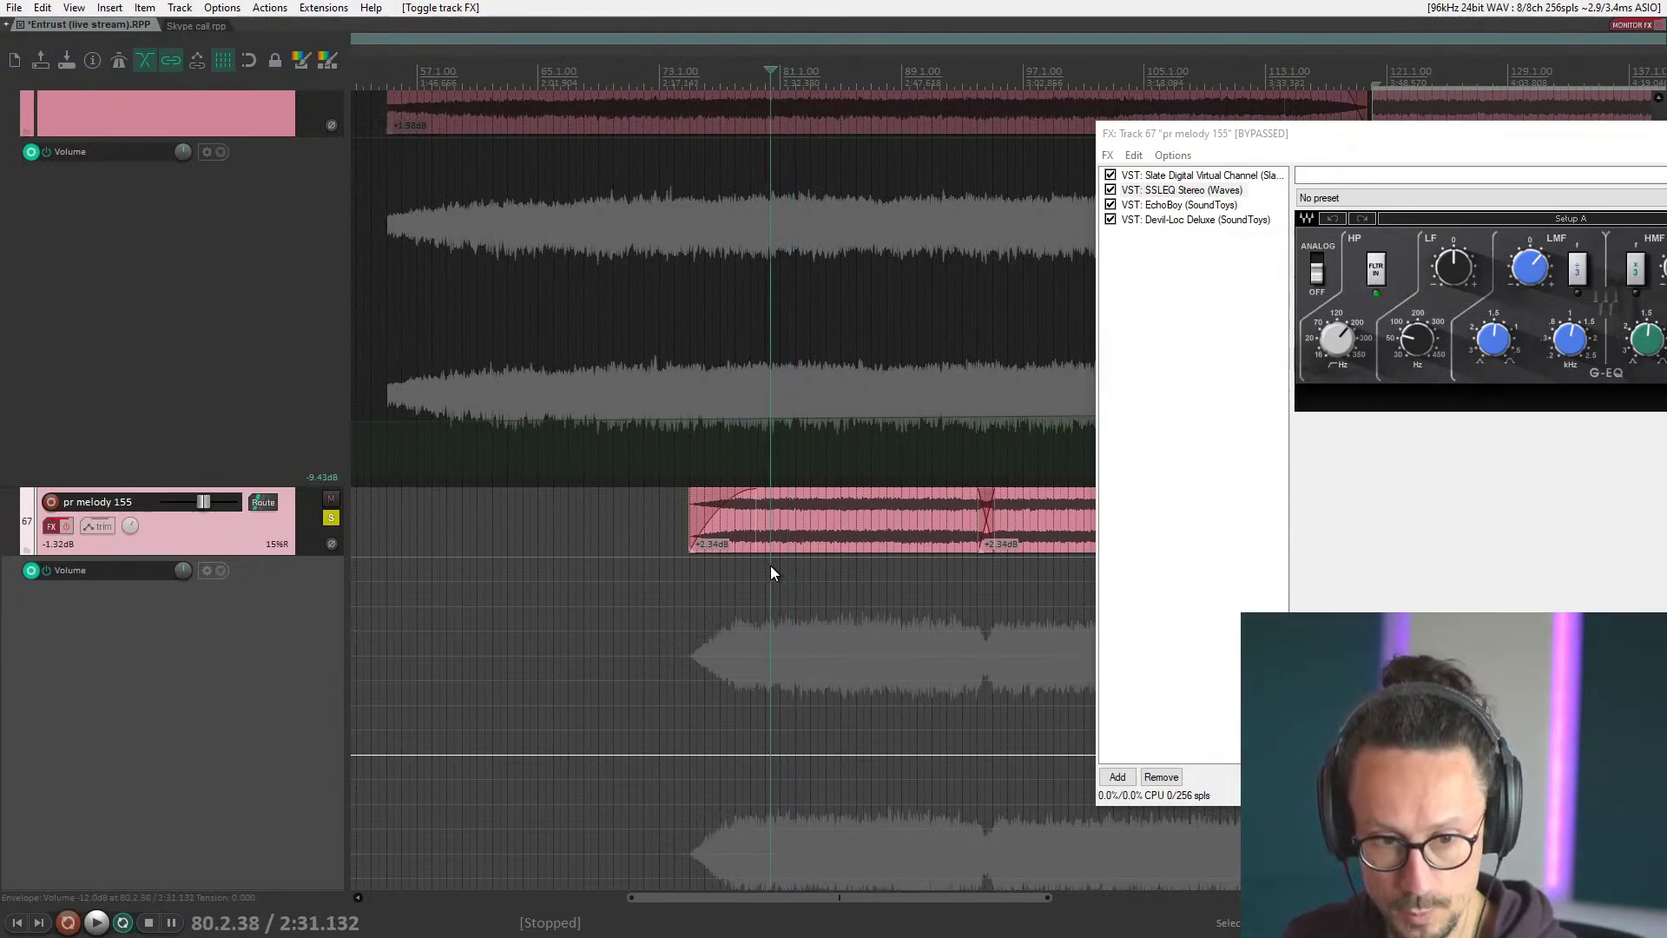
key(space)
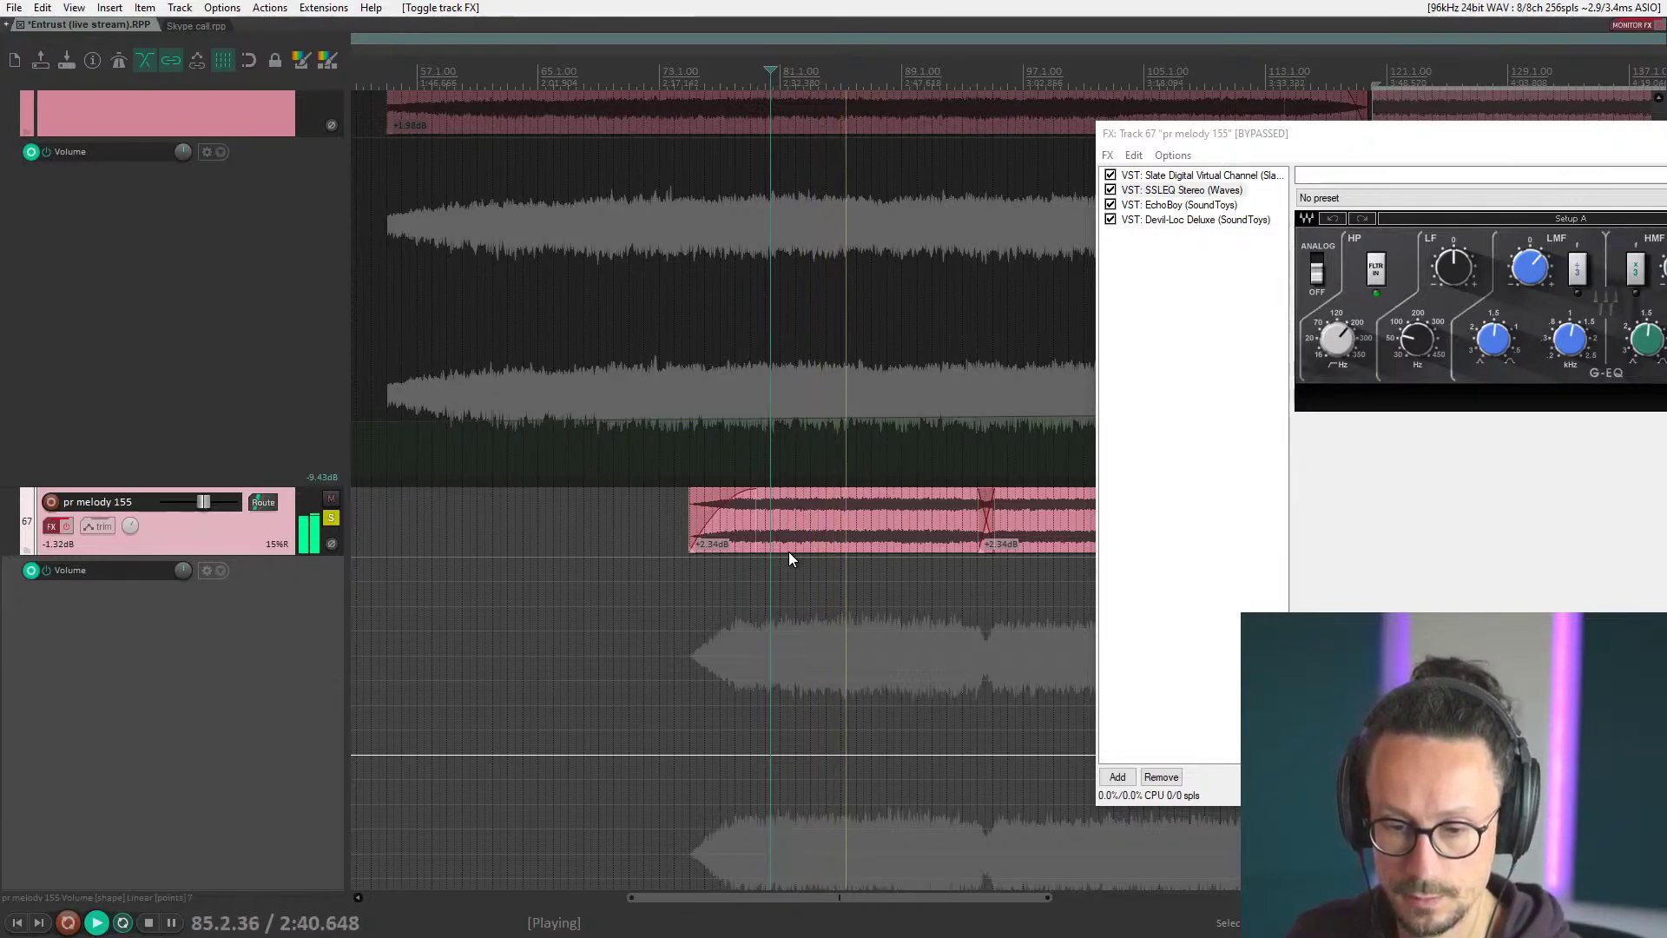
key(space)
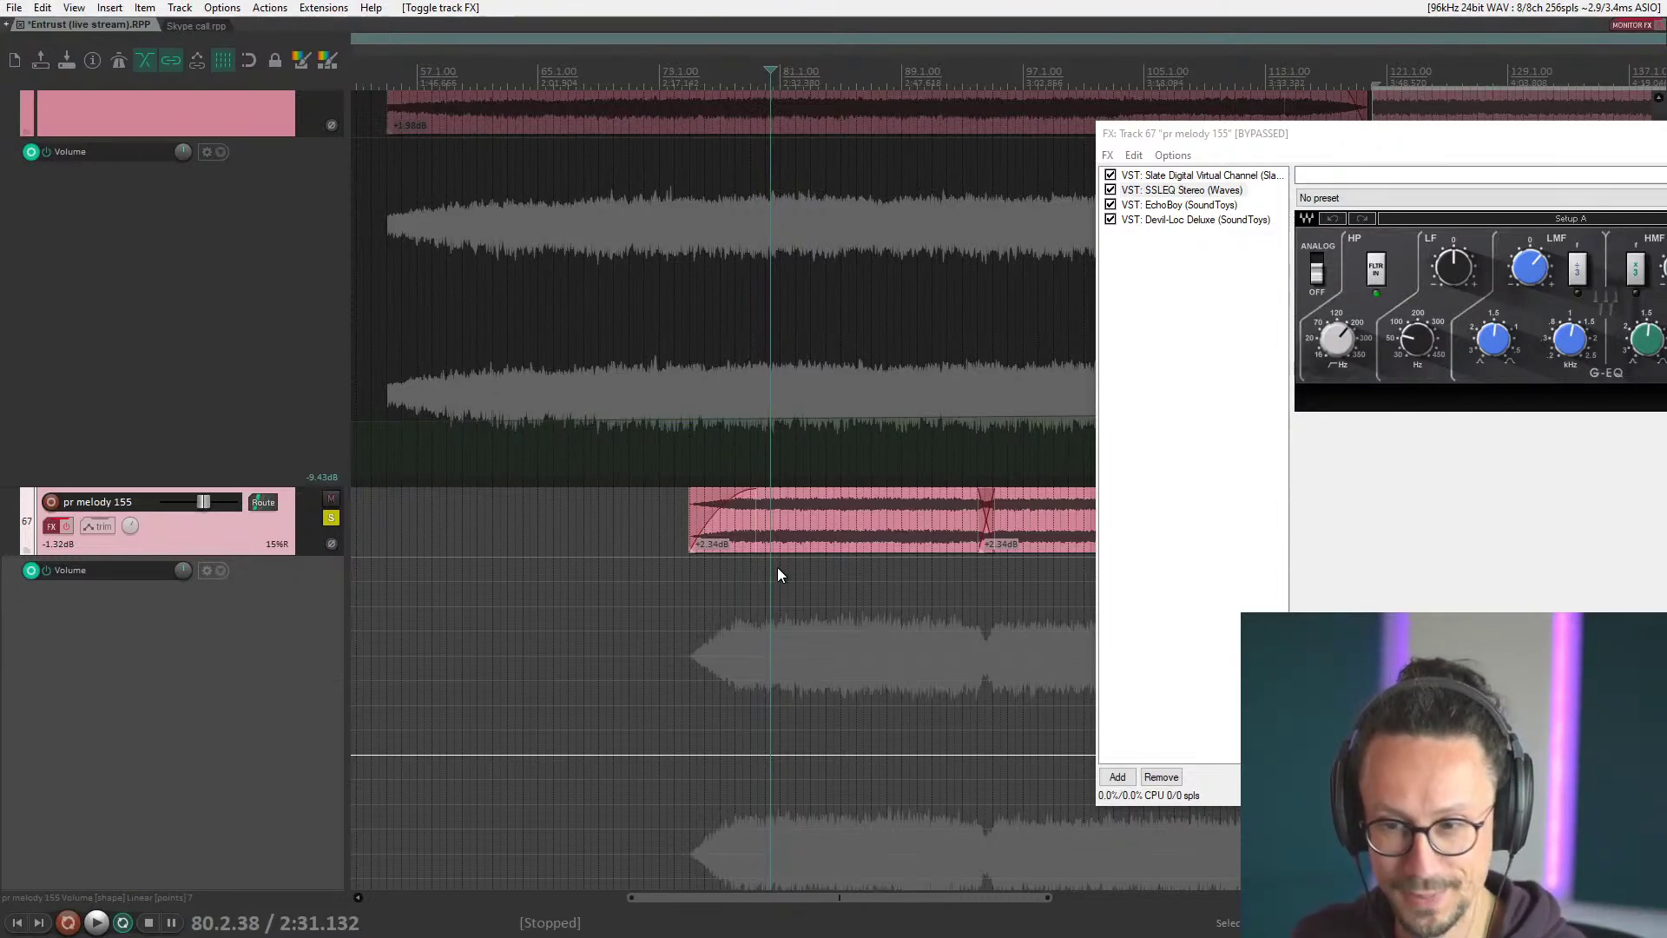
Re-enable the melody's FX chain with EchoBoy and Devil-Loc Deluxe switched off, and audition it from 80.2.38 with SSLEQ Stereo shown.
click(1201, 176)
click(1195, 191)
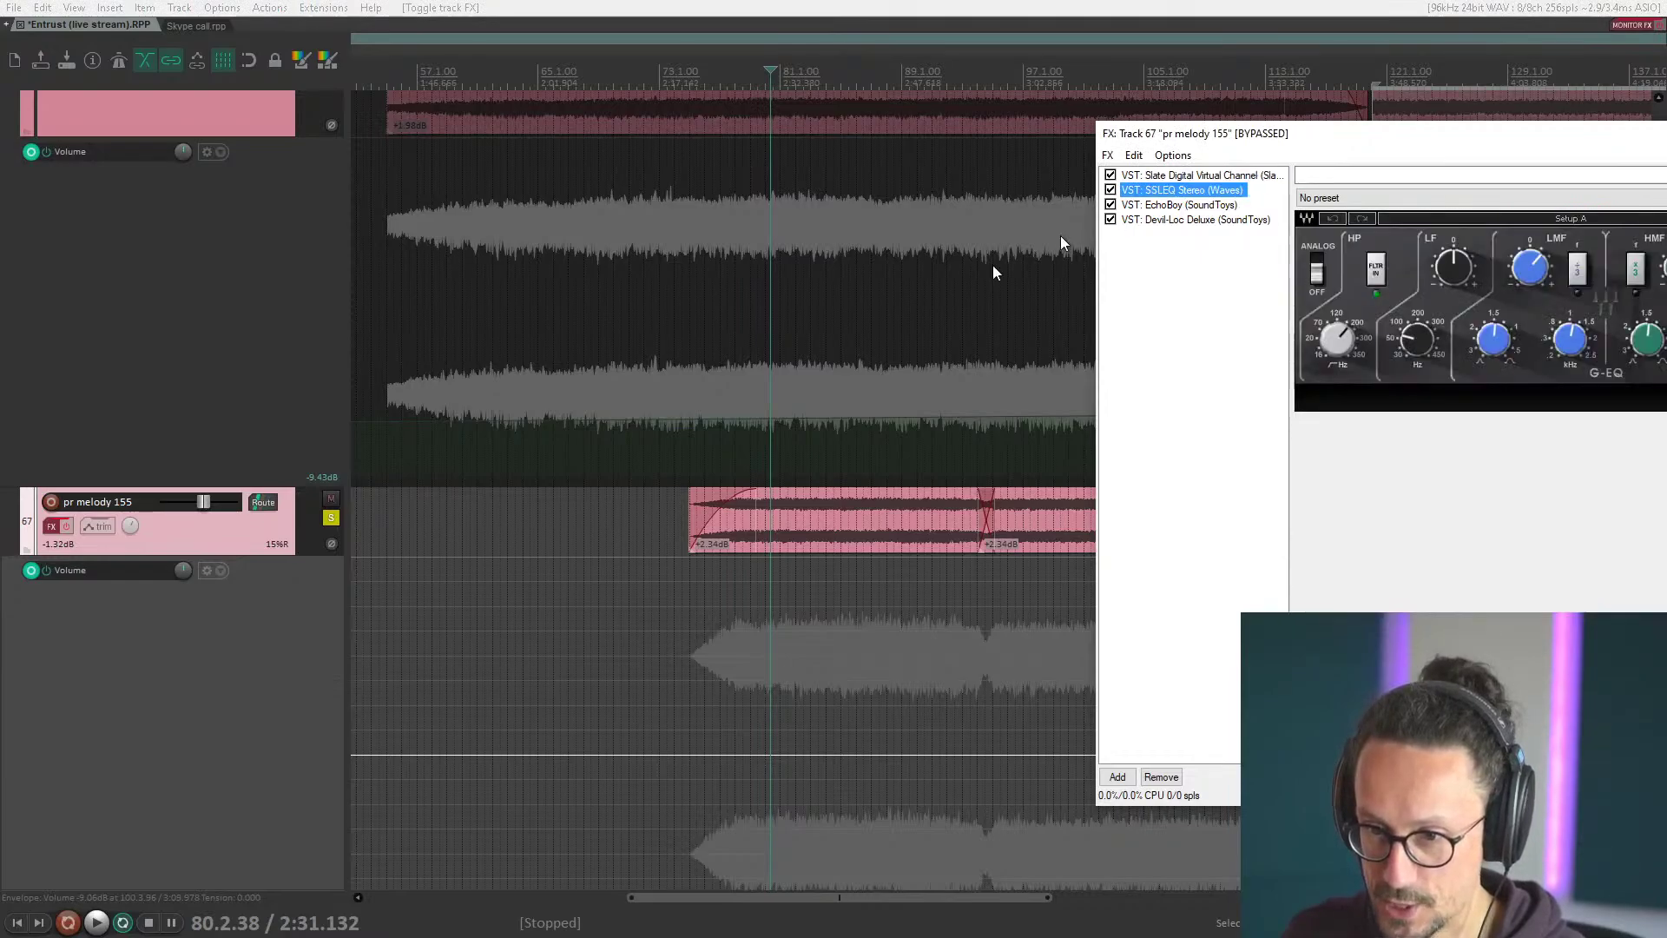
click(76, 526)
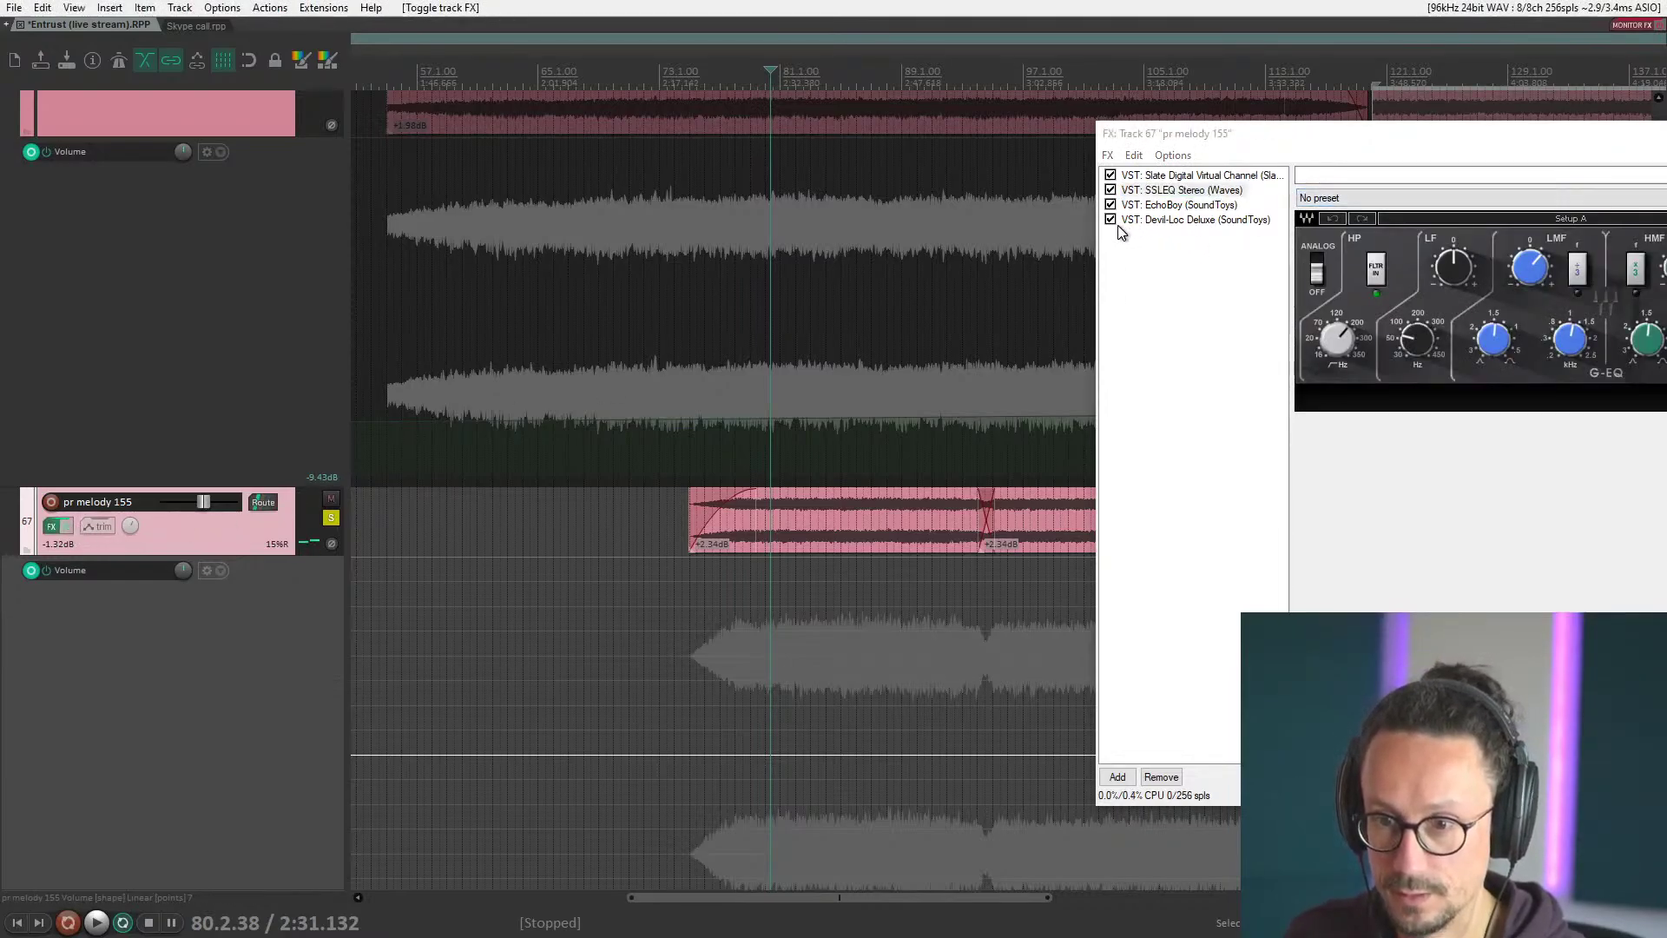
drag(1234, 136, 946, 149)
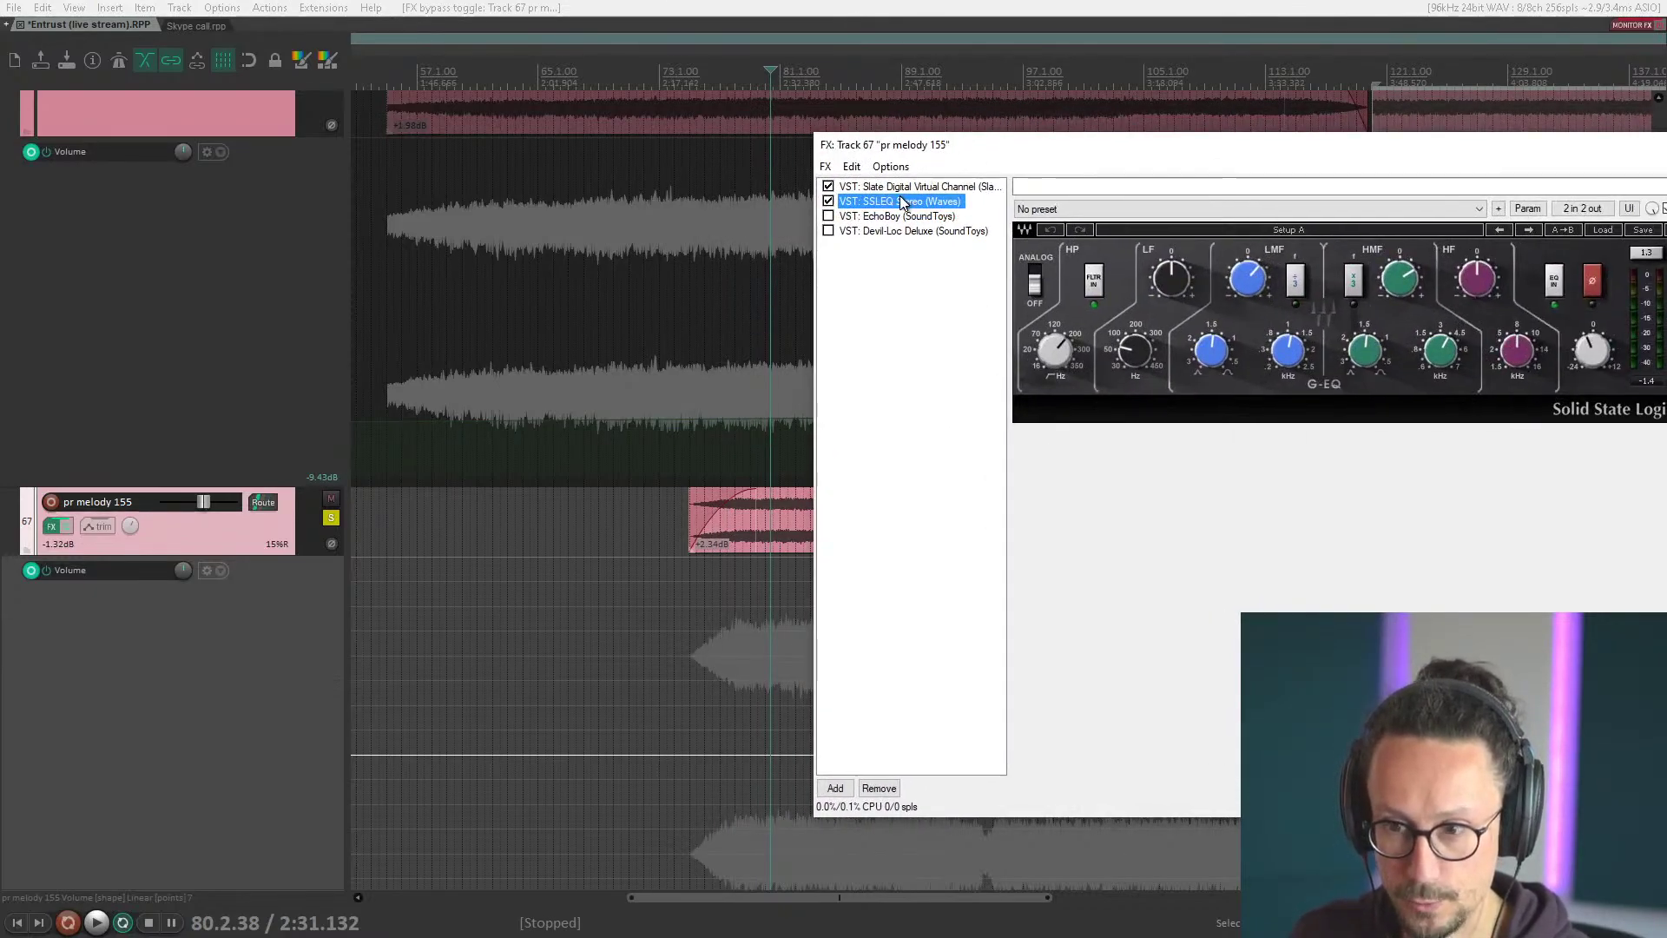
key(space)
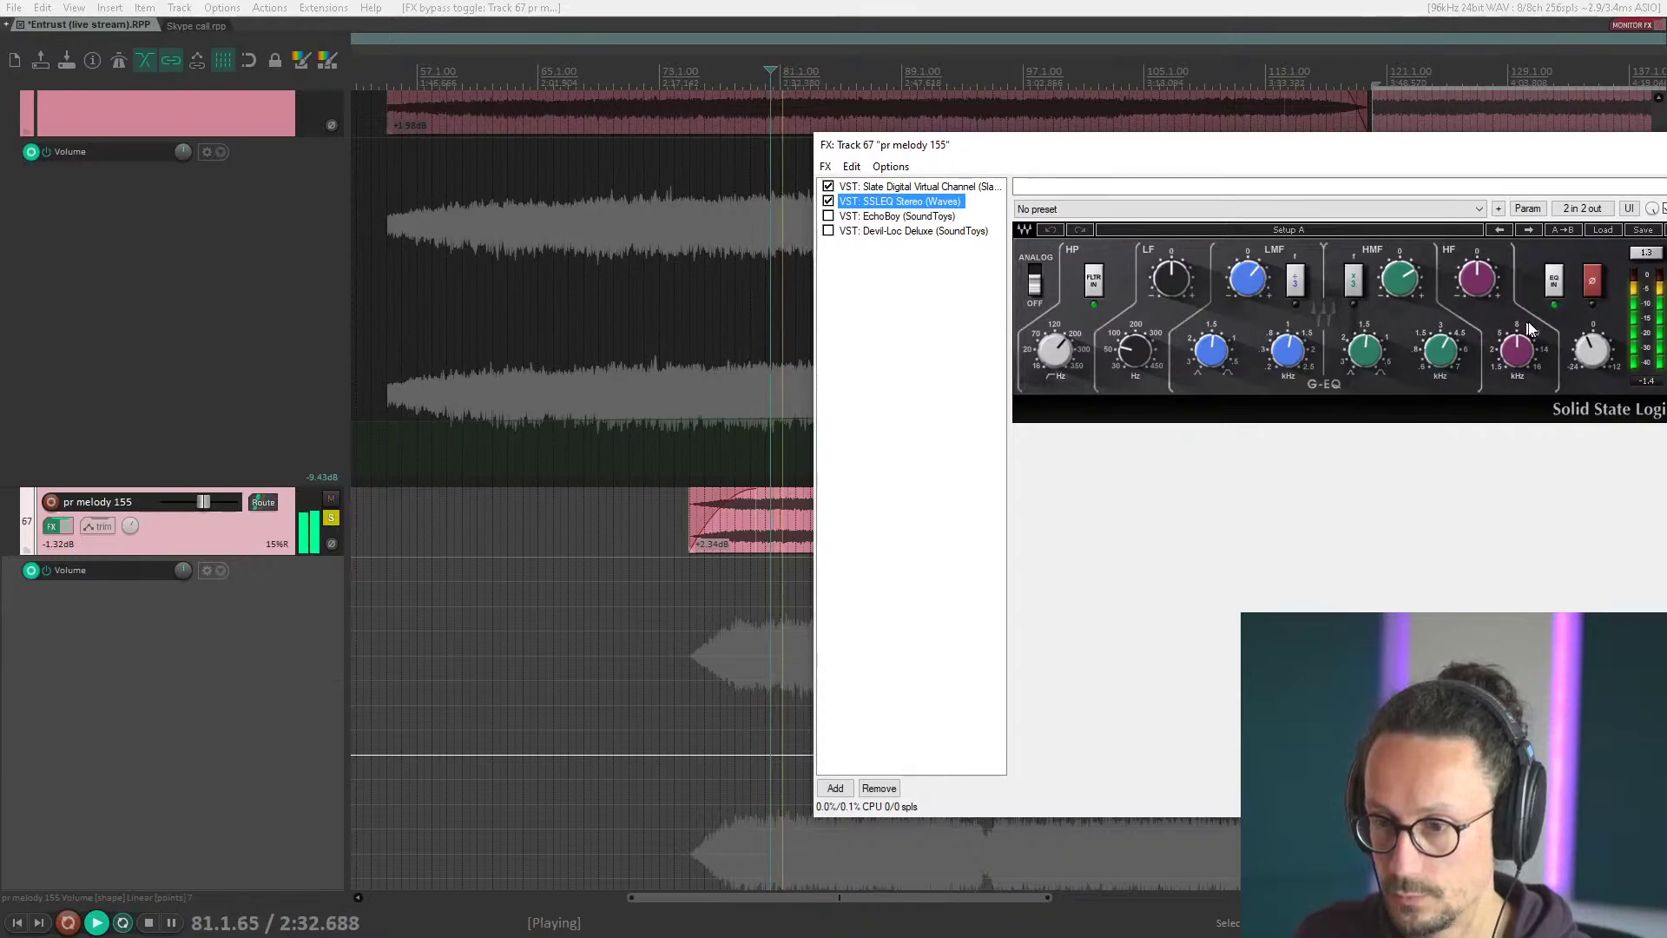
key(space)
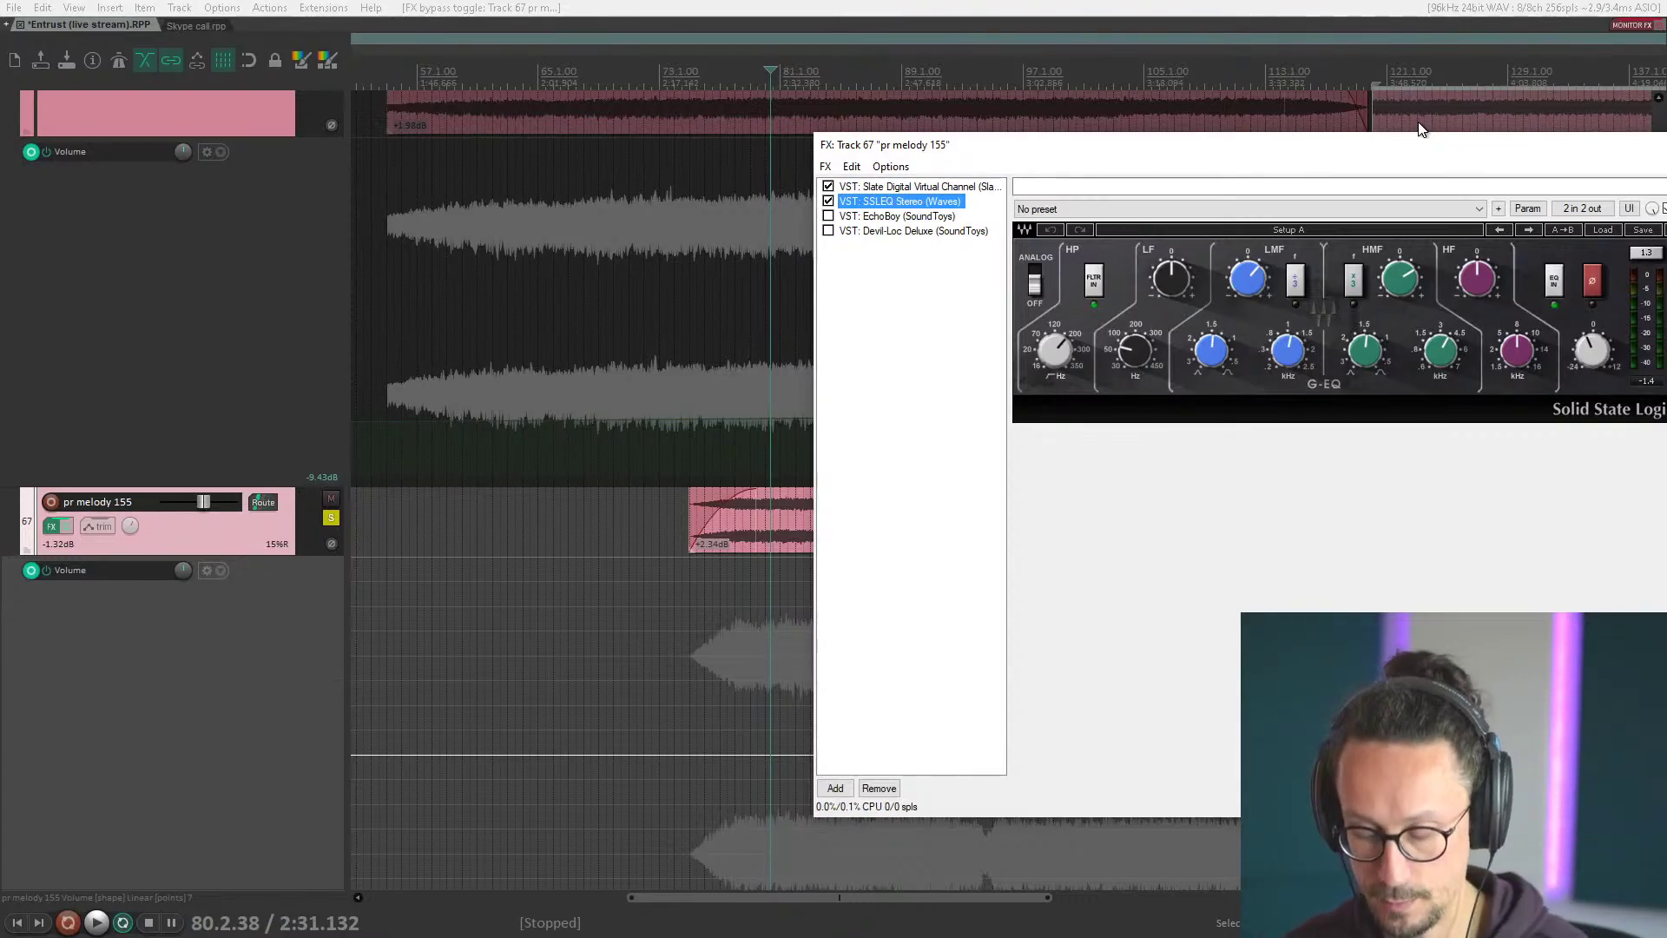
Examine the LMF gain and HMF frequency settings in the SSLEQ Stereo plugin.
drag(1415, 137, 1306, 138)
click(1138, 280)
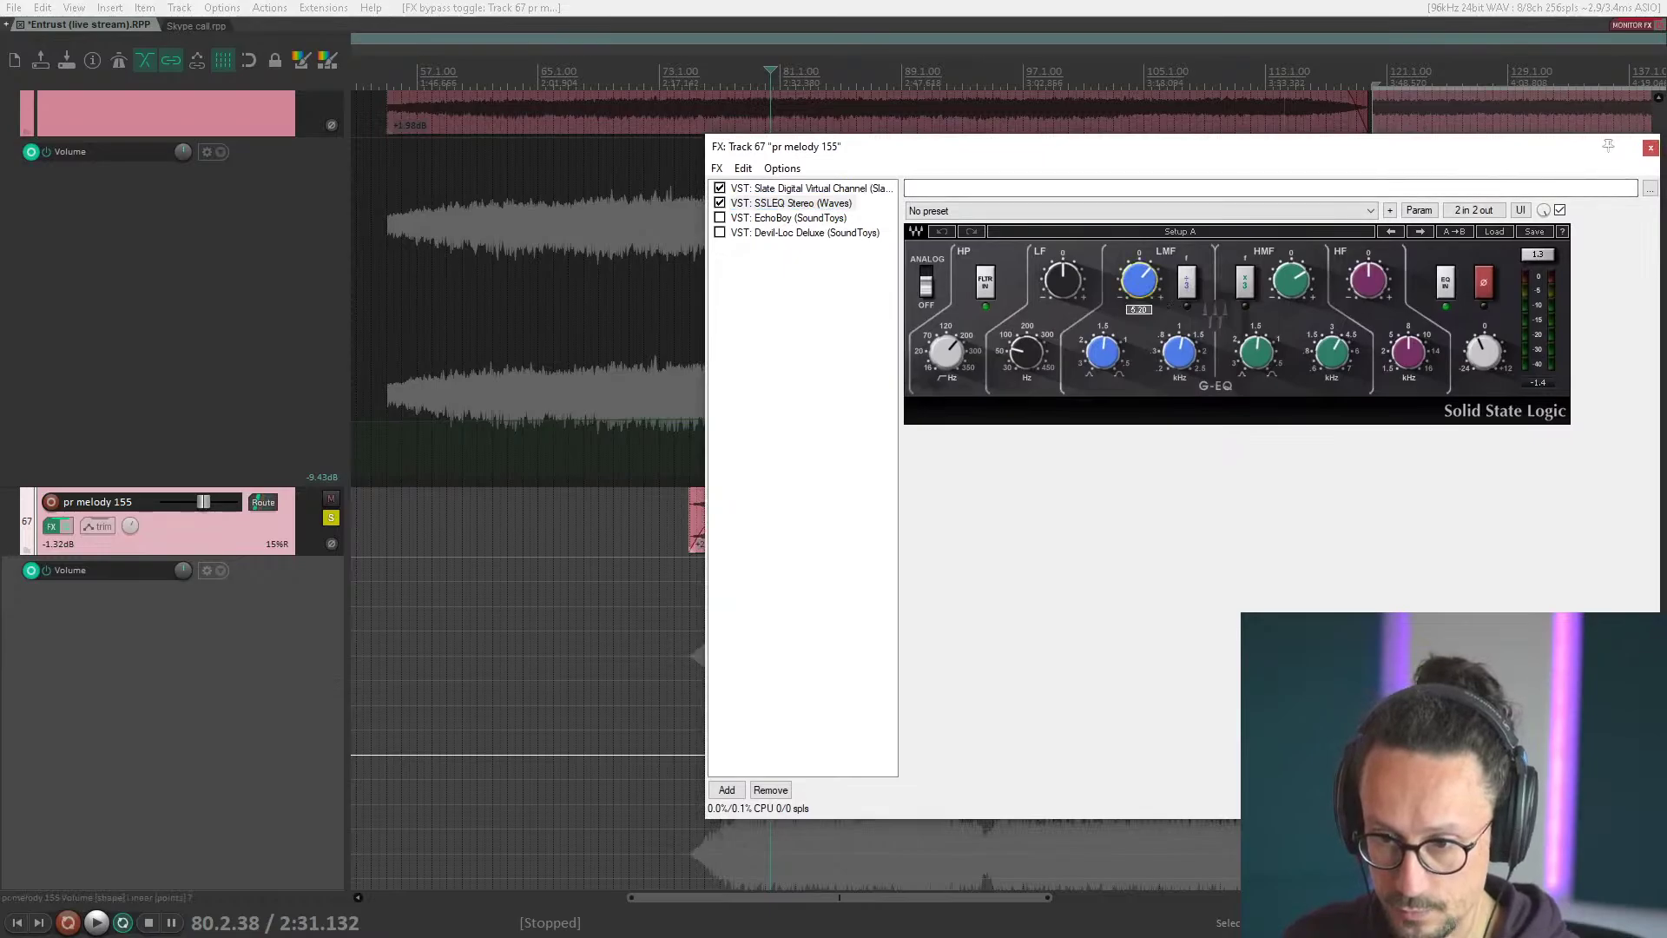
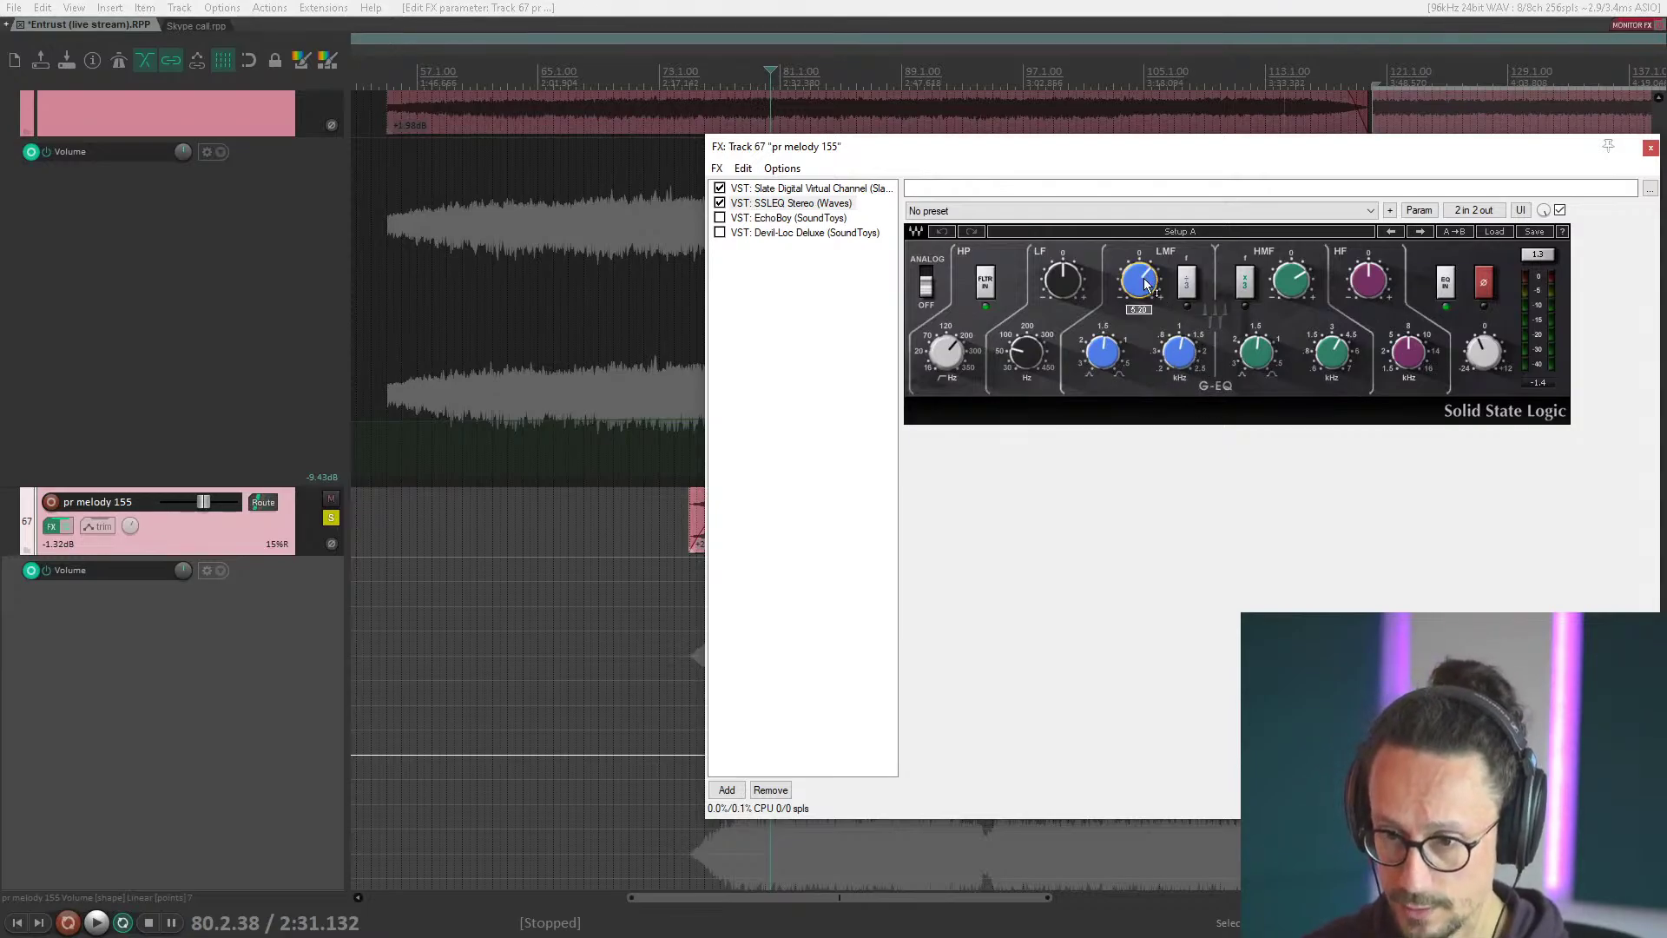
drag(1333, 354, 1333, 351)
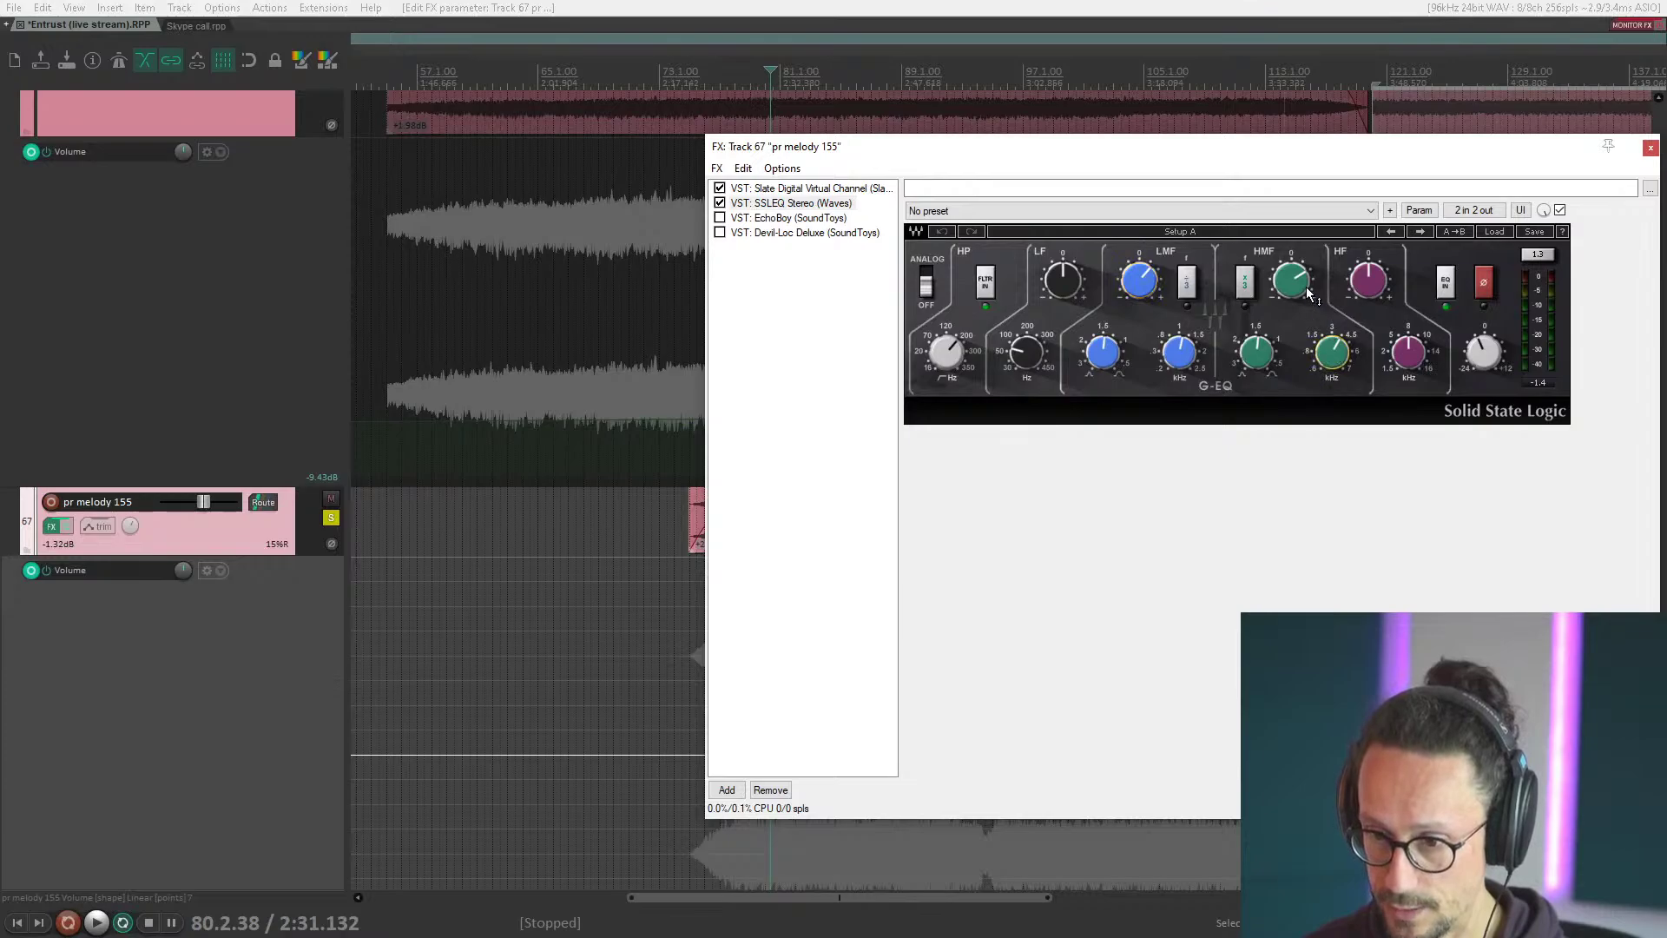
click(1333, 352)
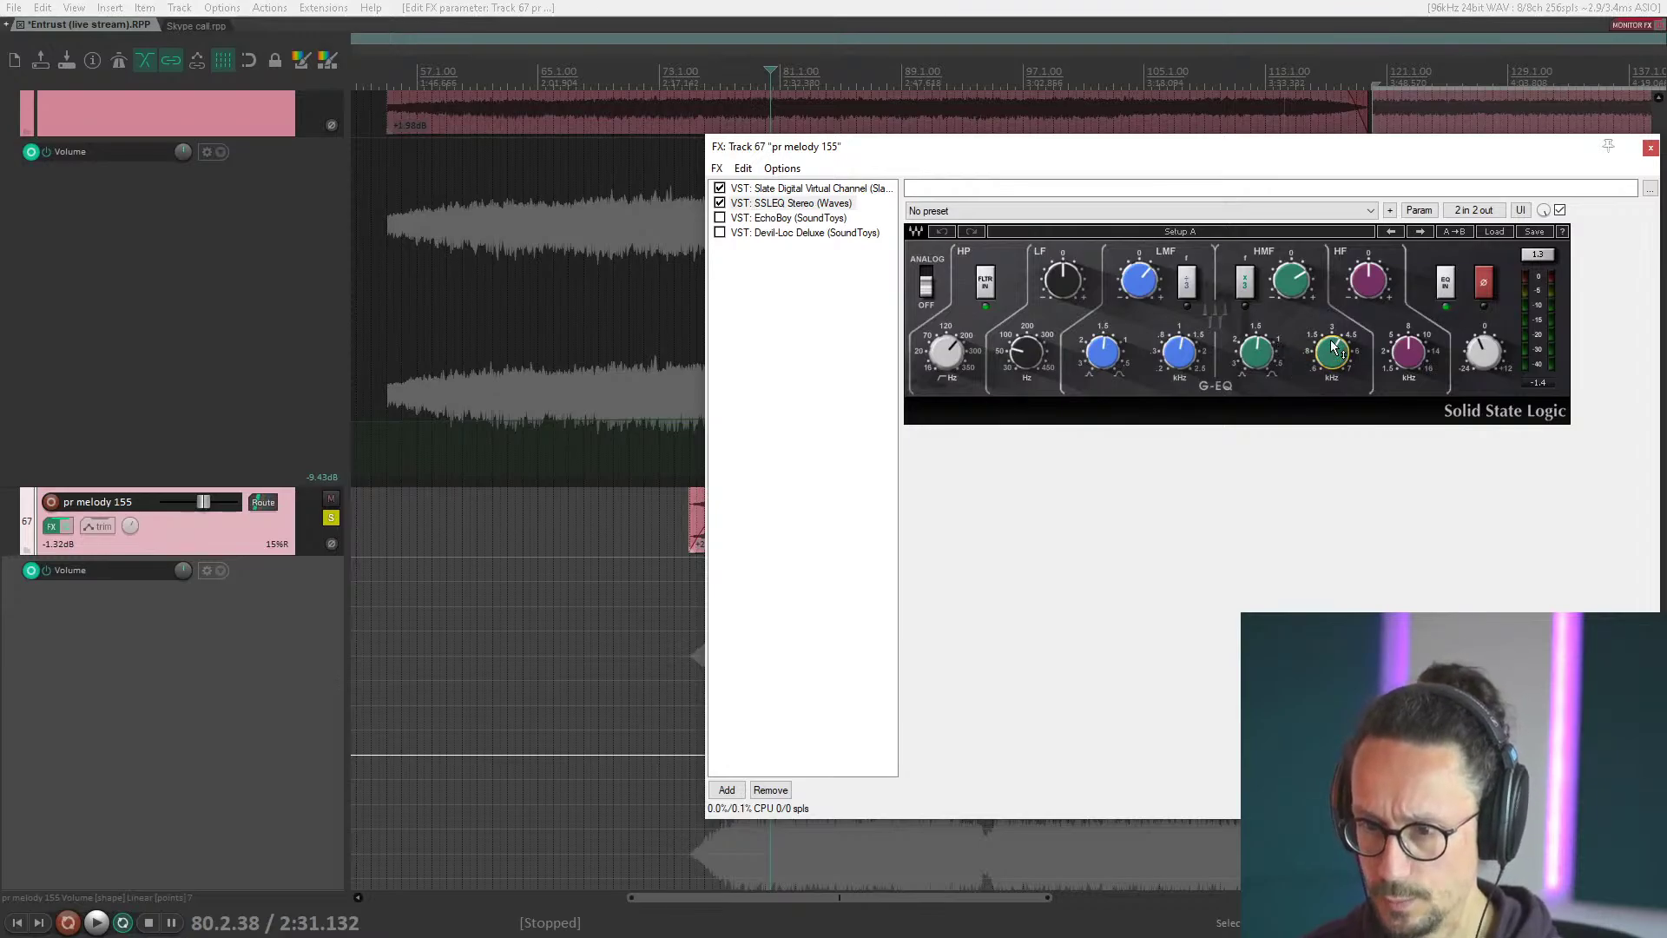
mouse_move(1318, 343)
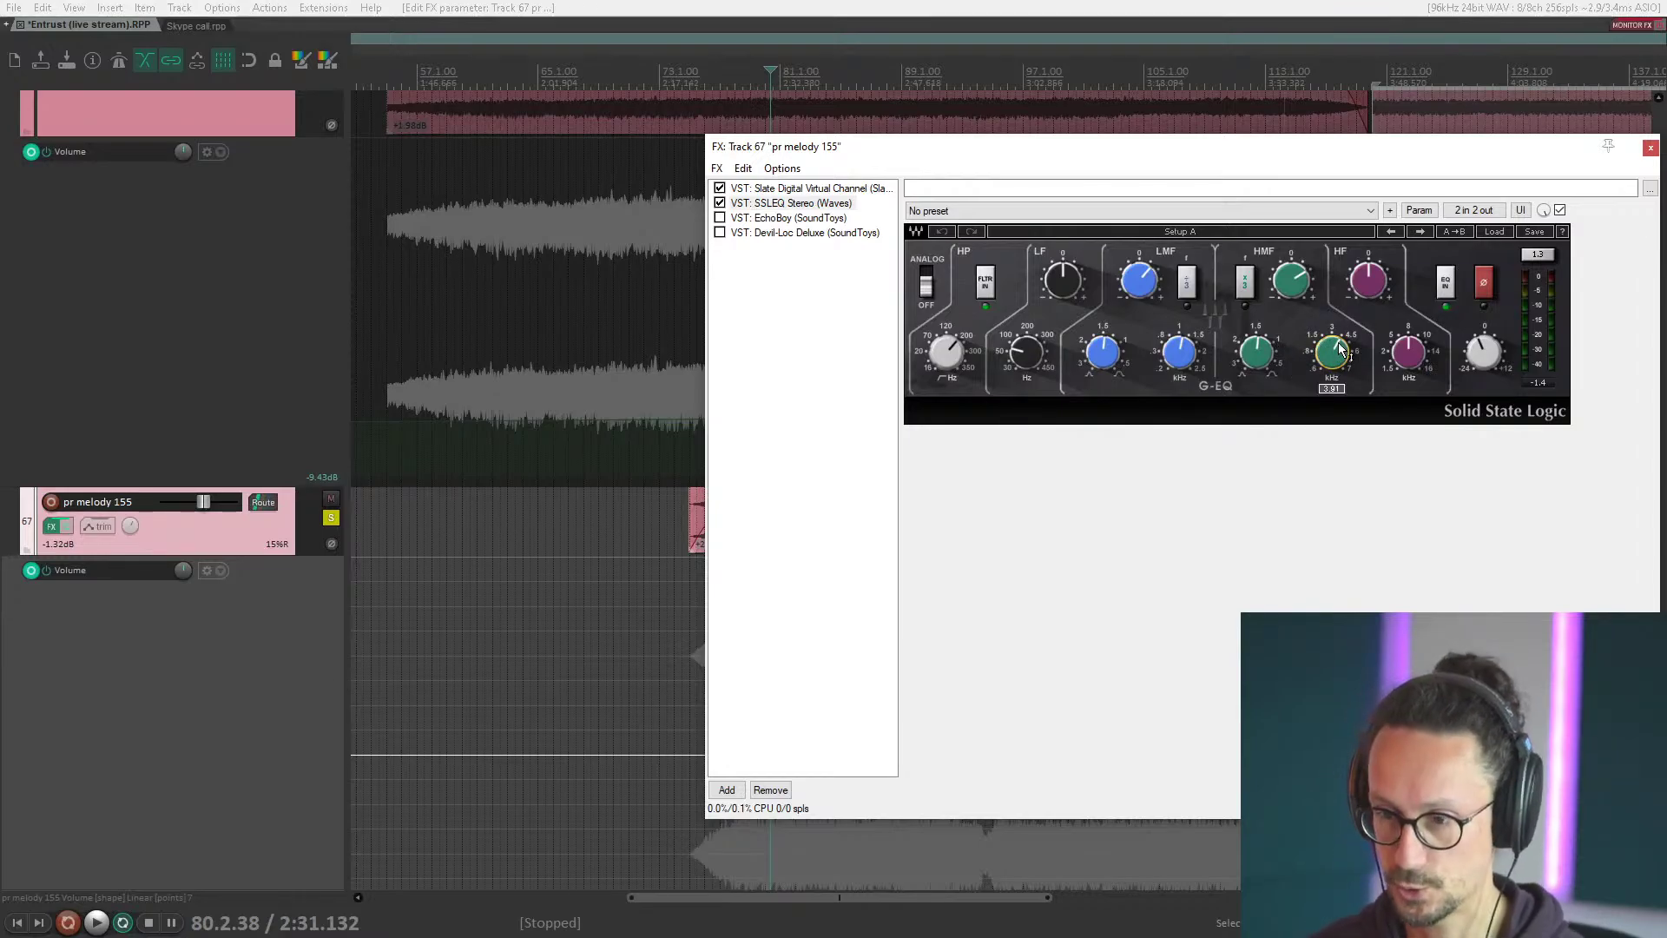
Turn EchoBoy back on, show its style editing controls, audition the soloed melody from 80.2.38 and inspect the feedback setting.
click(755, 219)
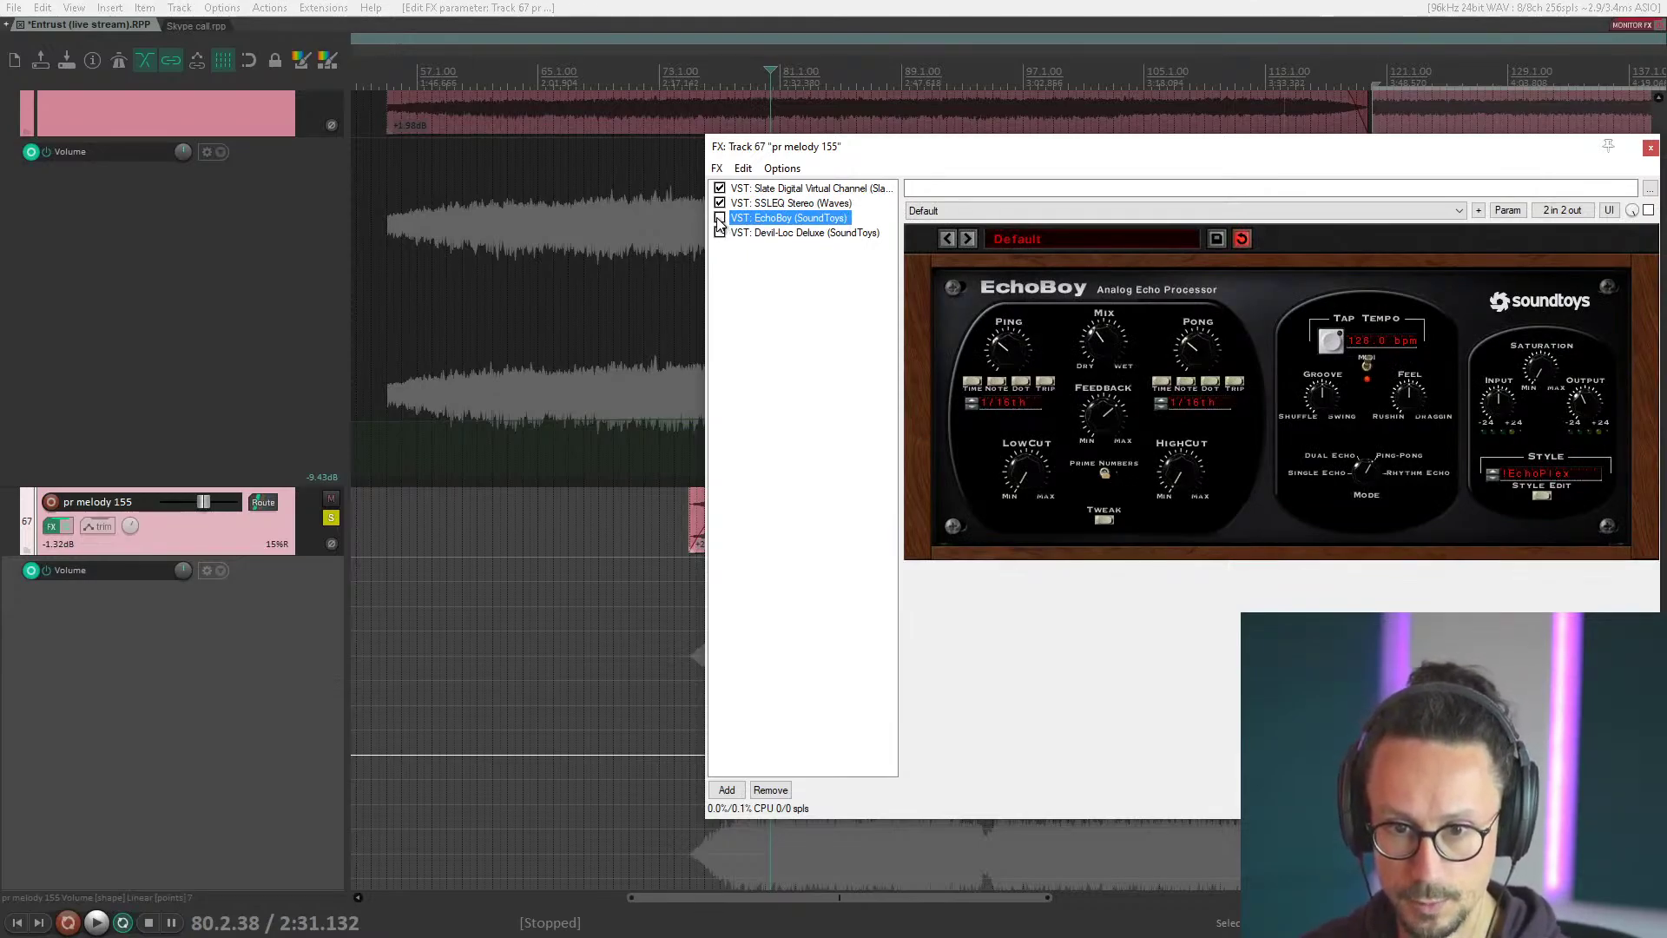
click(720, 218)
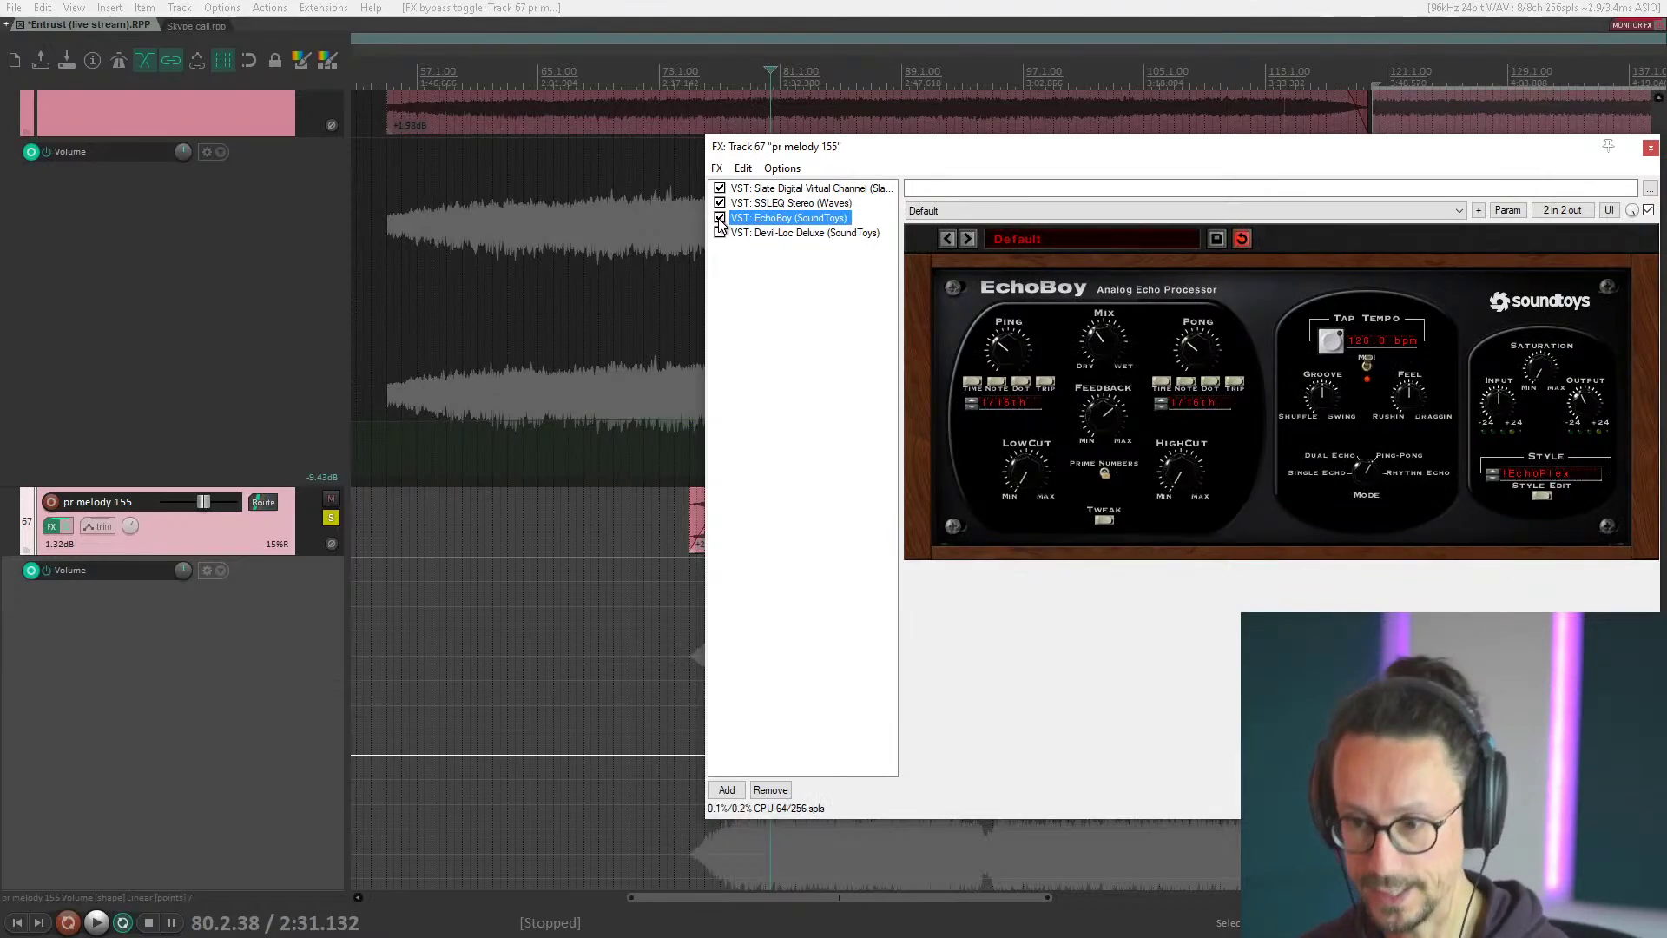
click(1541, 495)
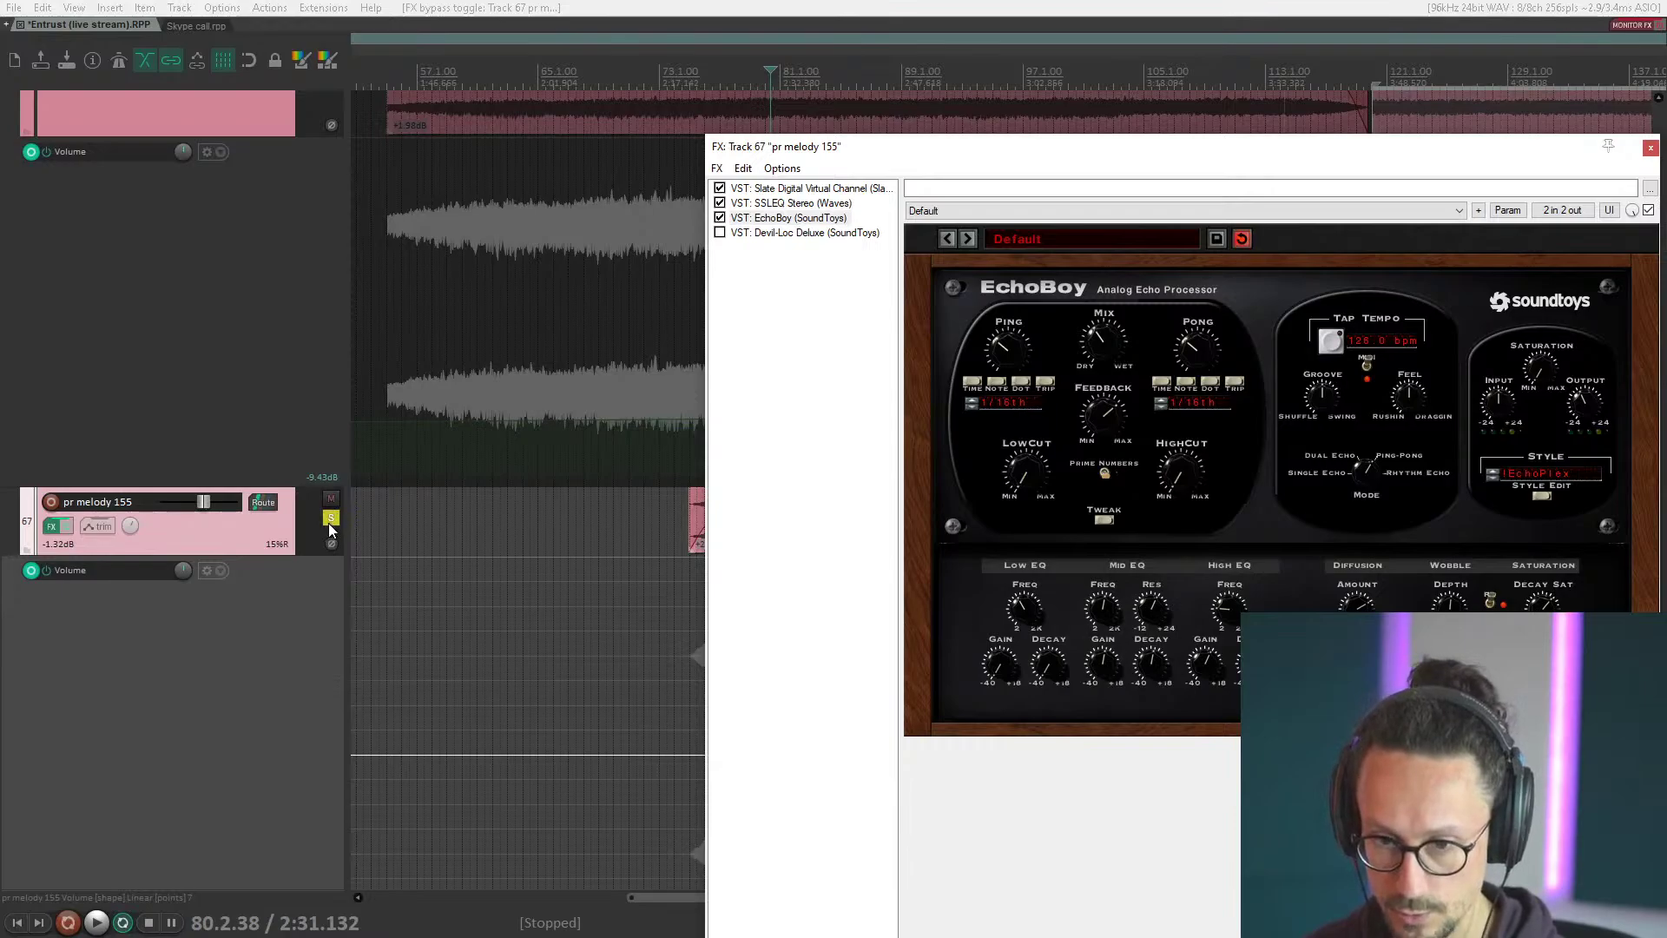
key(space)
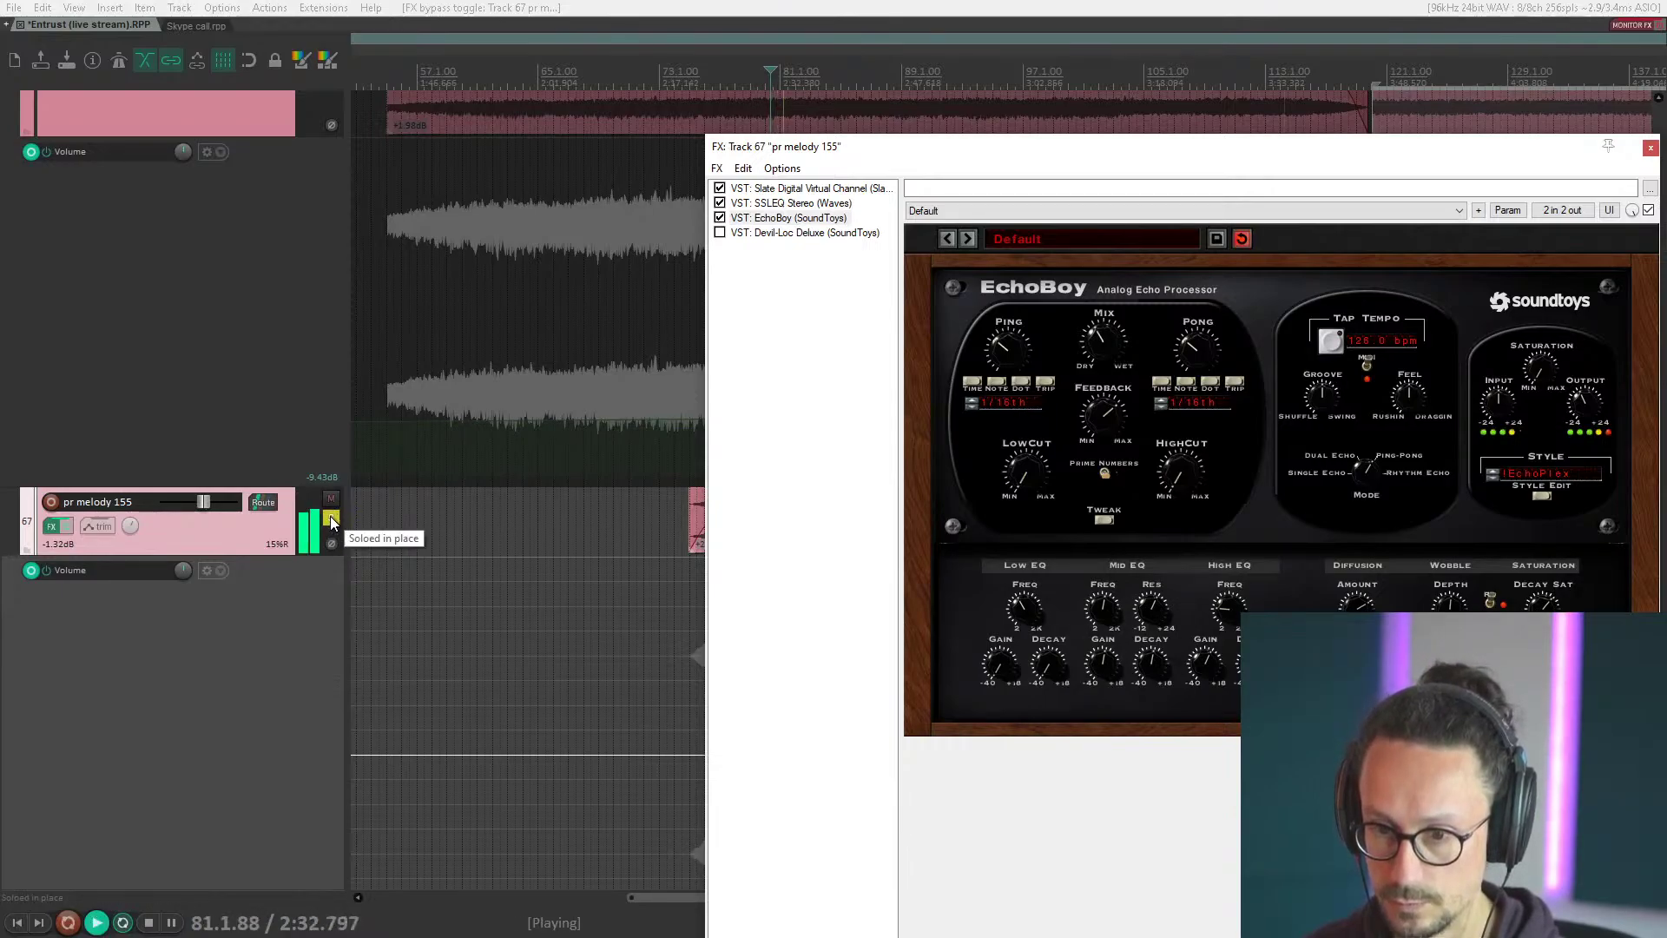
key(space)
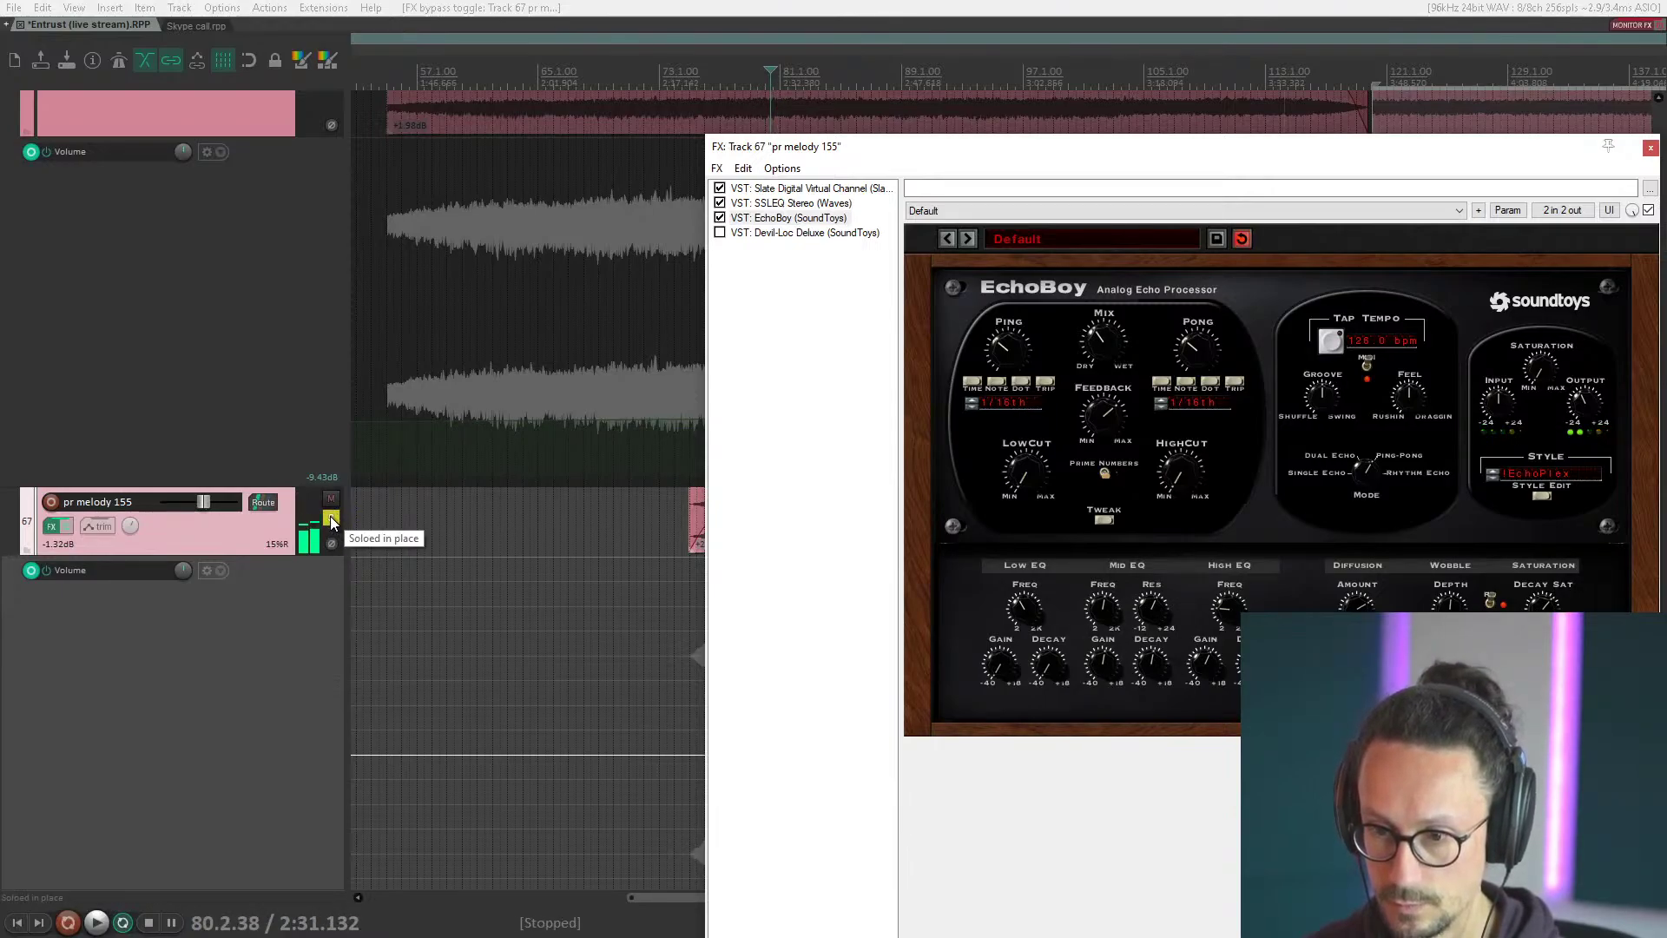
click(1118, 418)
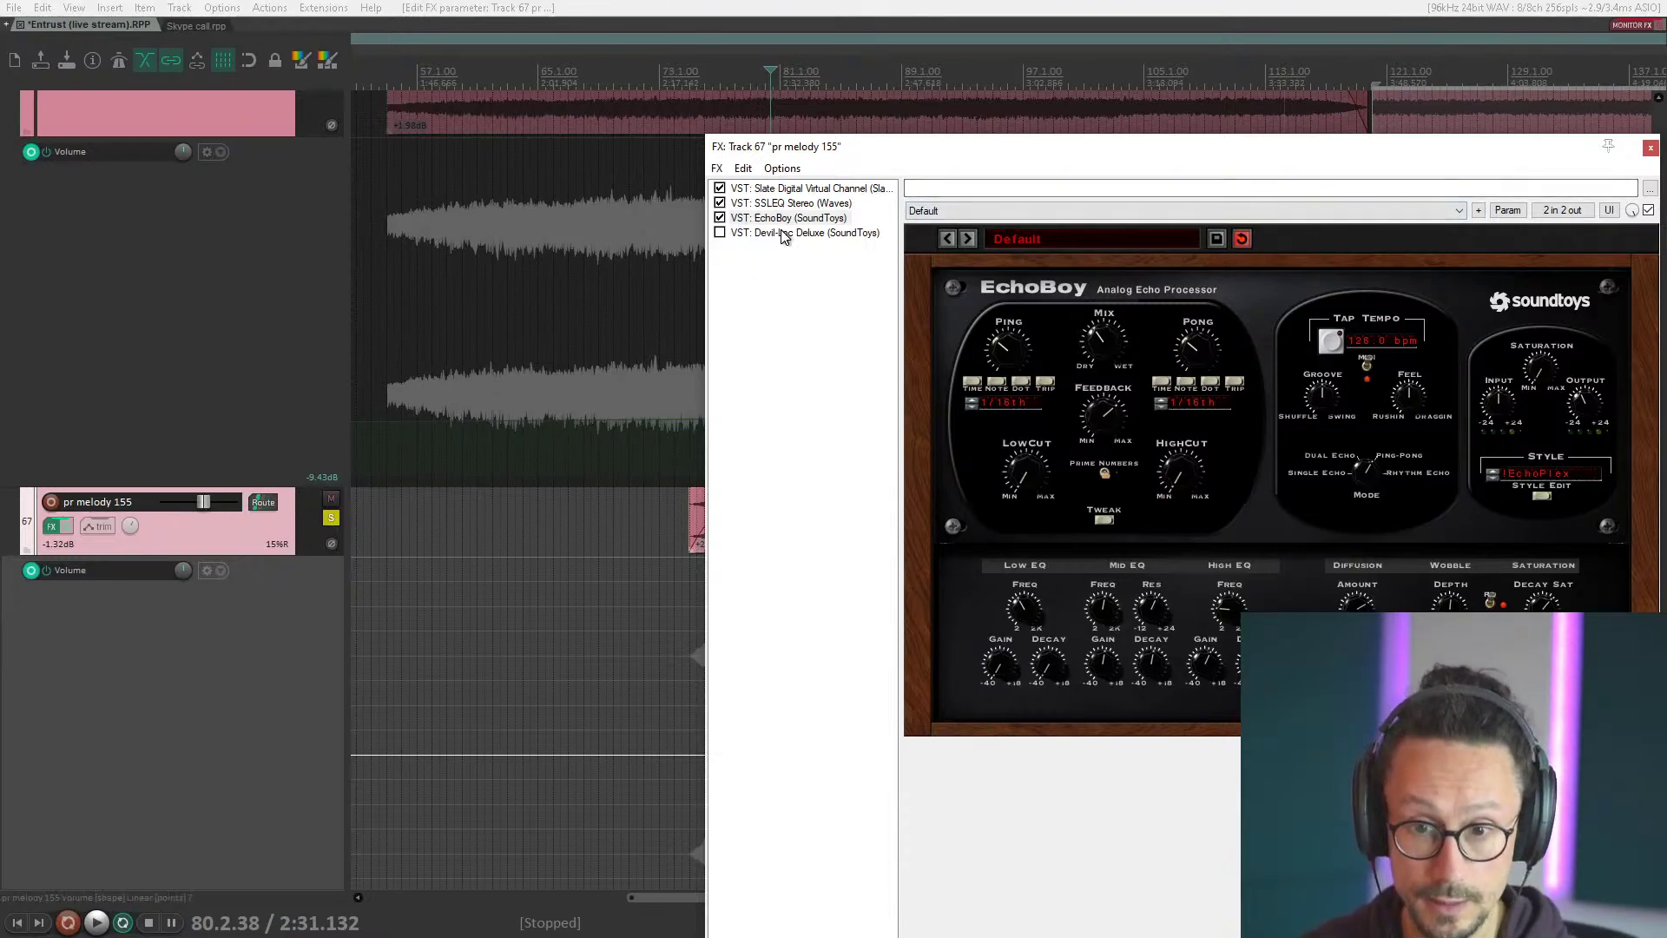
Turn Devil-Loc Deluxe back on in the pr melody 155 chain and show its controls.
click(752, 233)
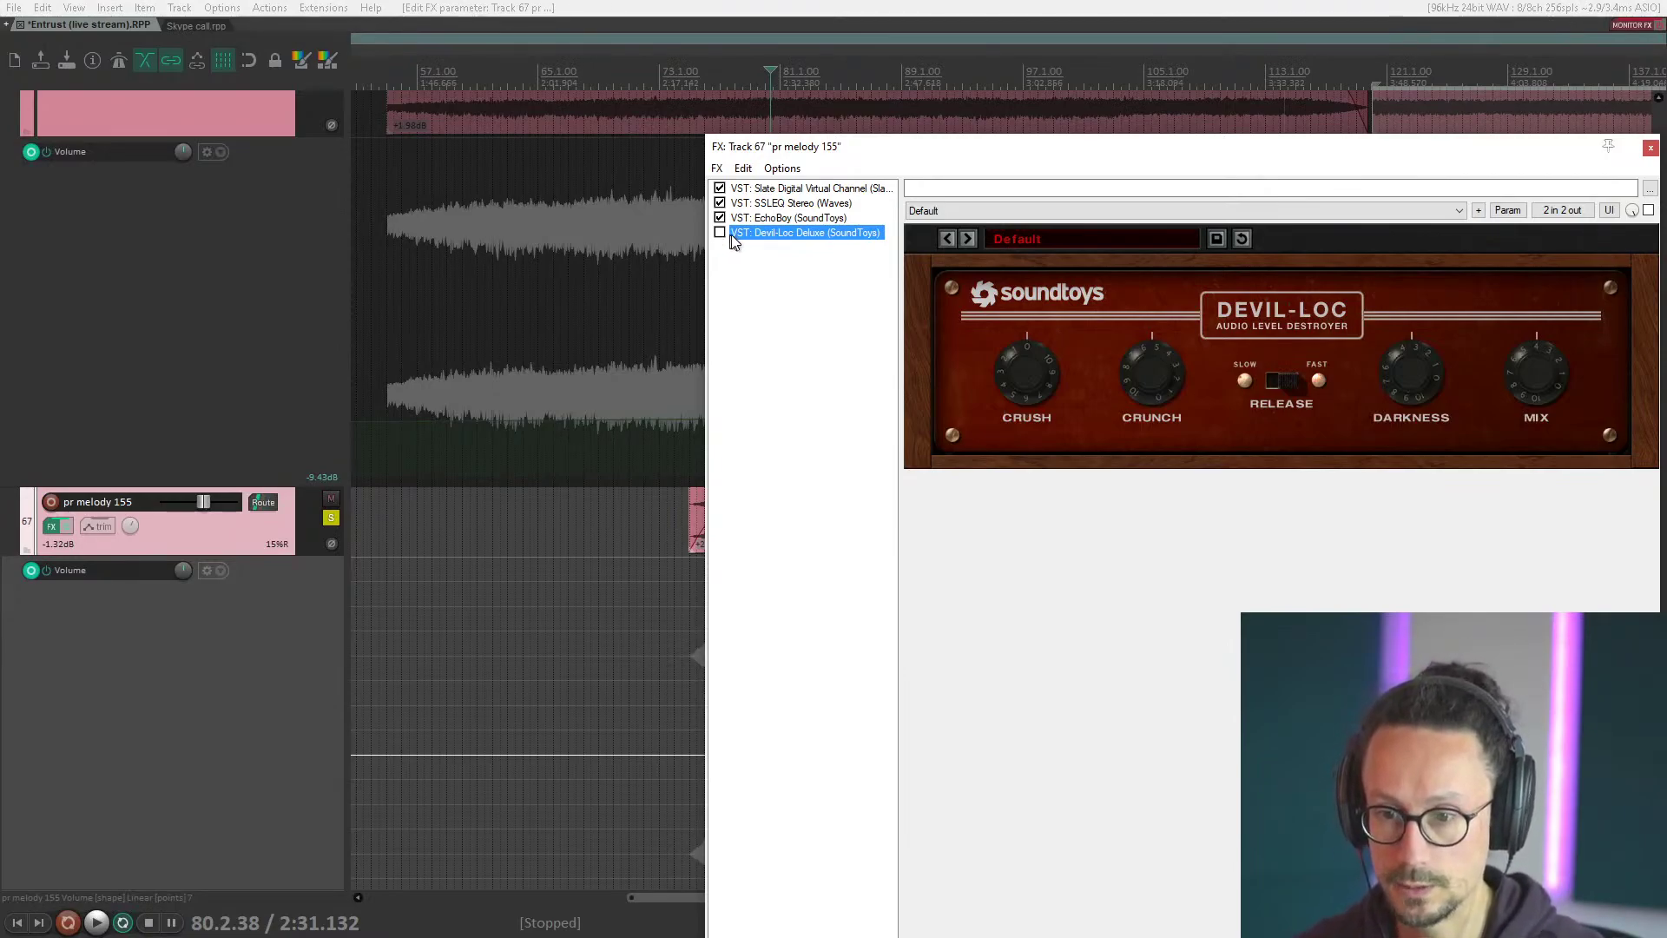
click(720, 233)
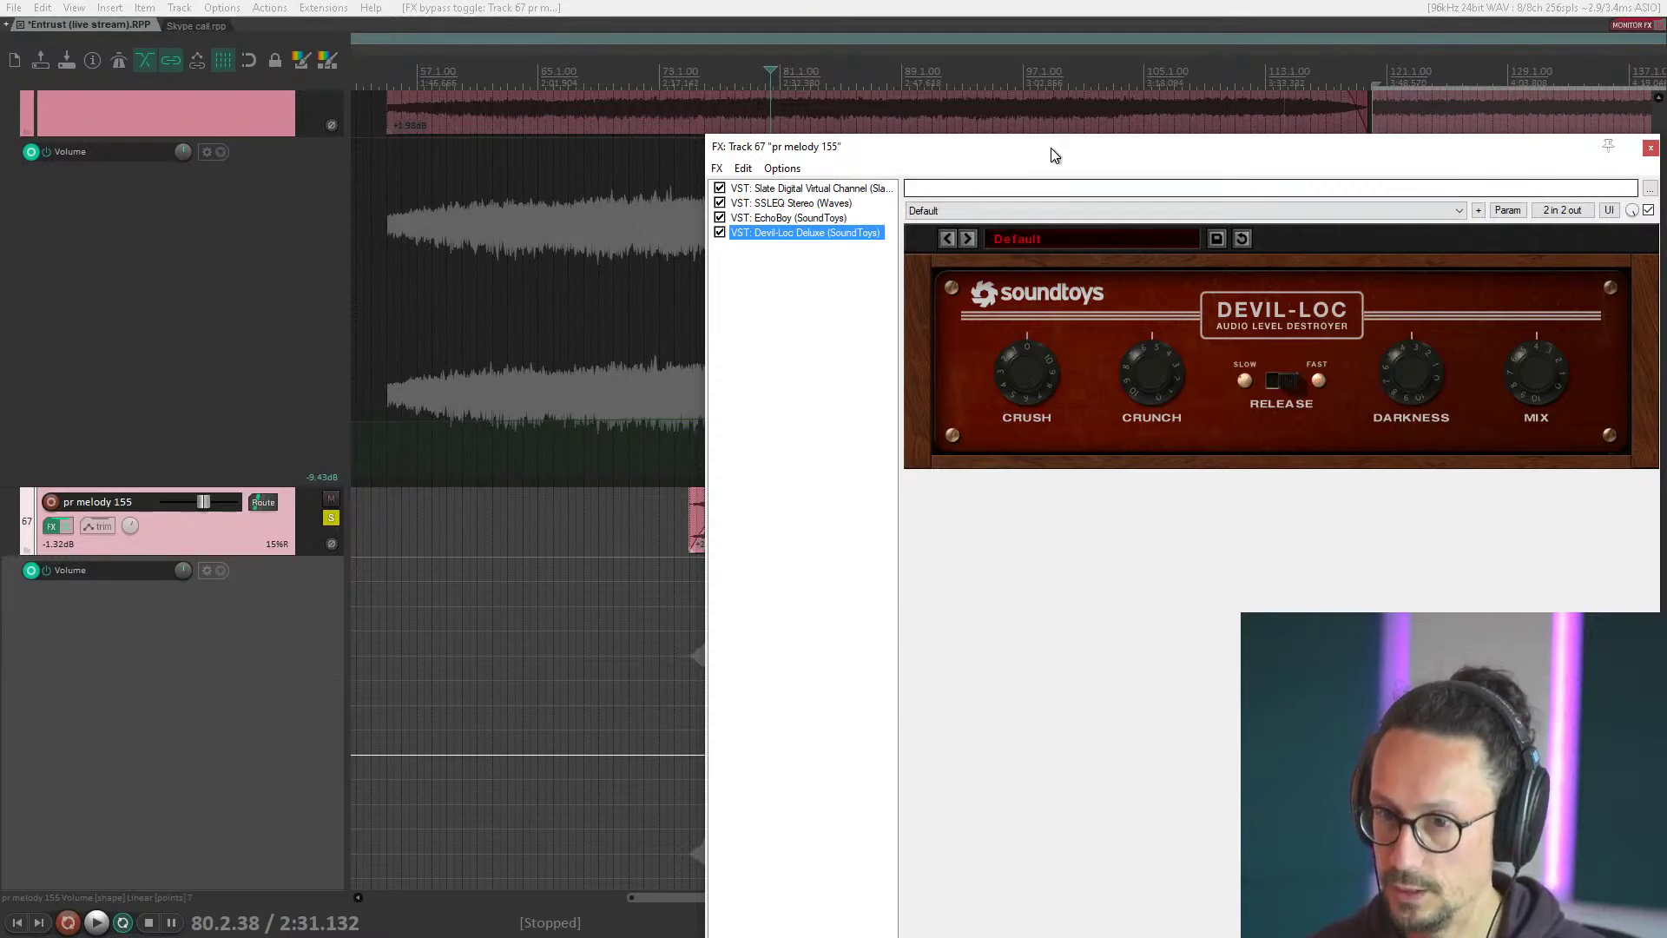
drag(1051, 147, 991, 66)
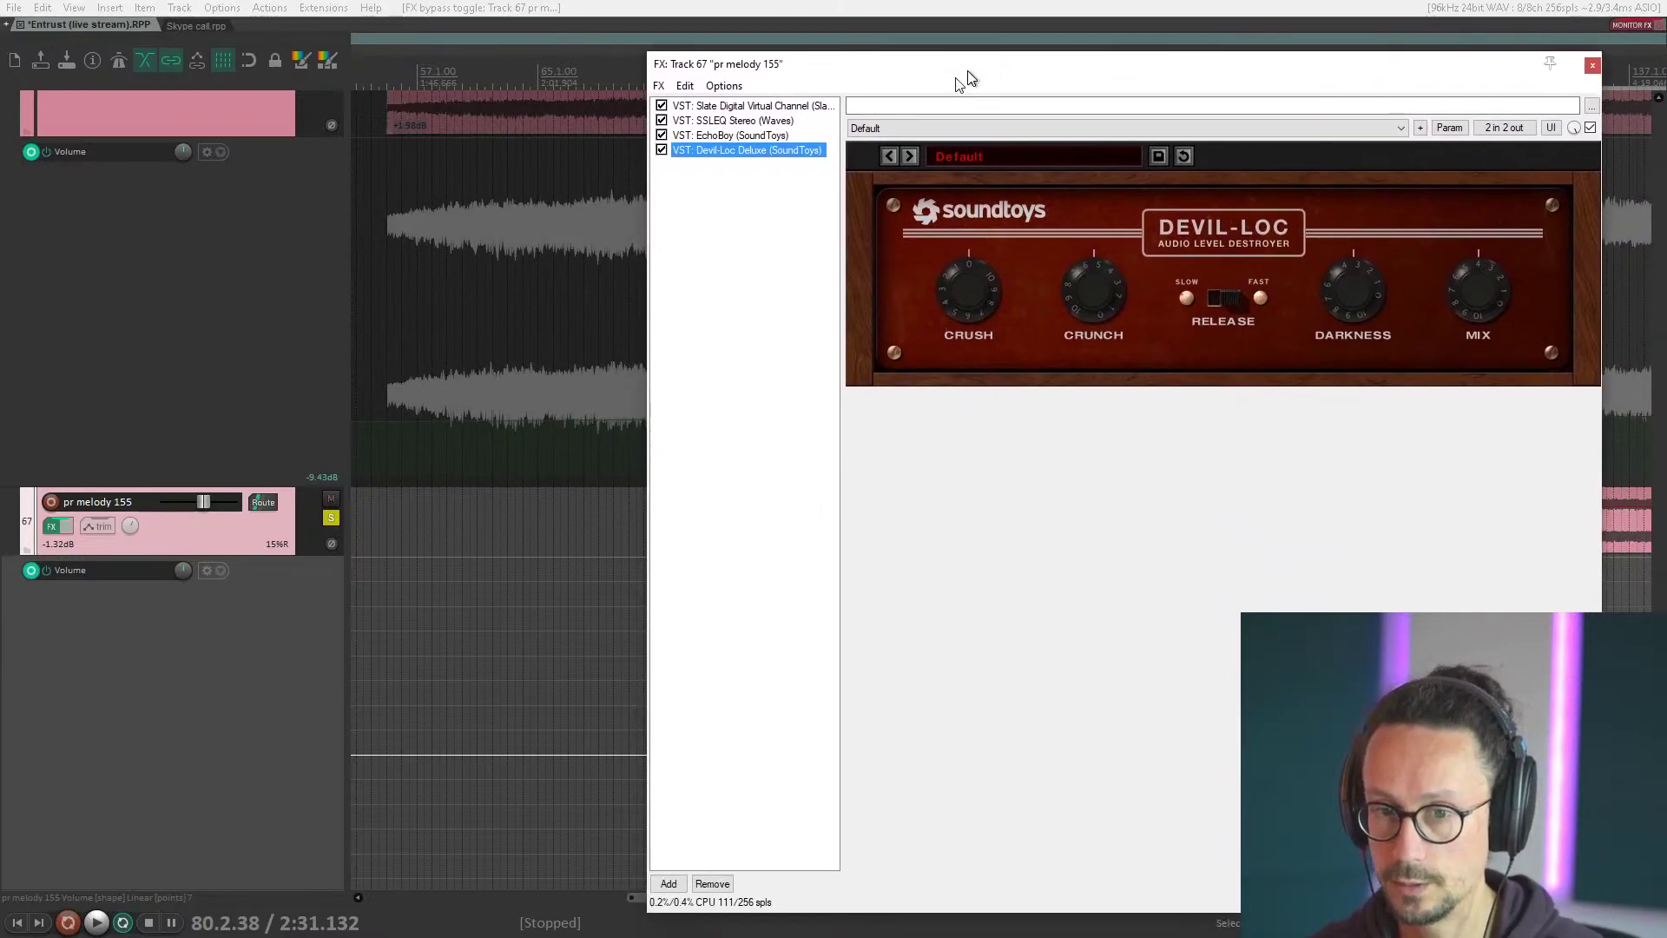
click(717, 136)
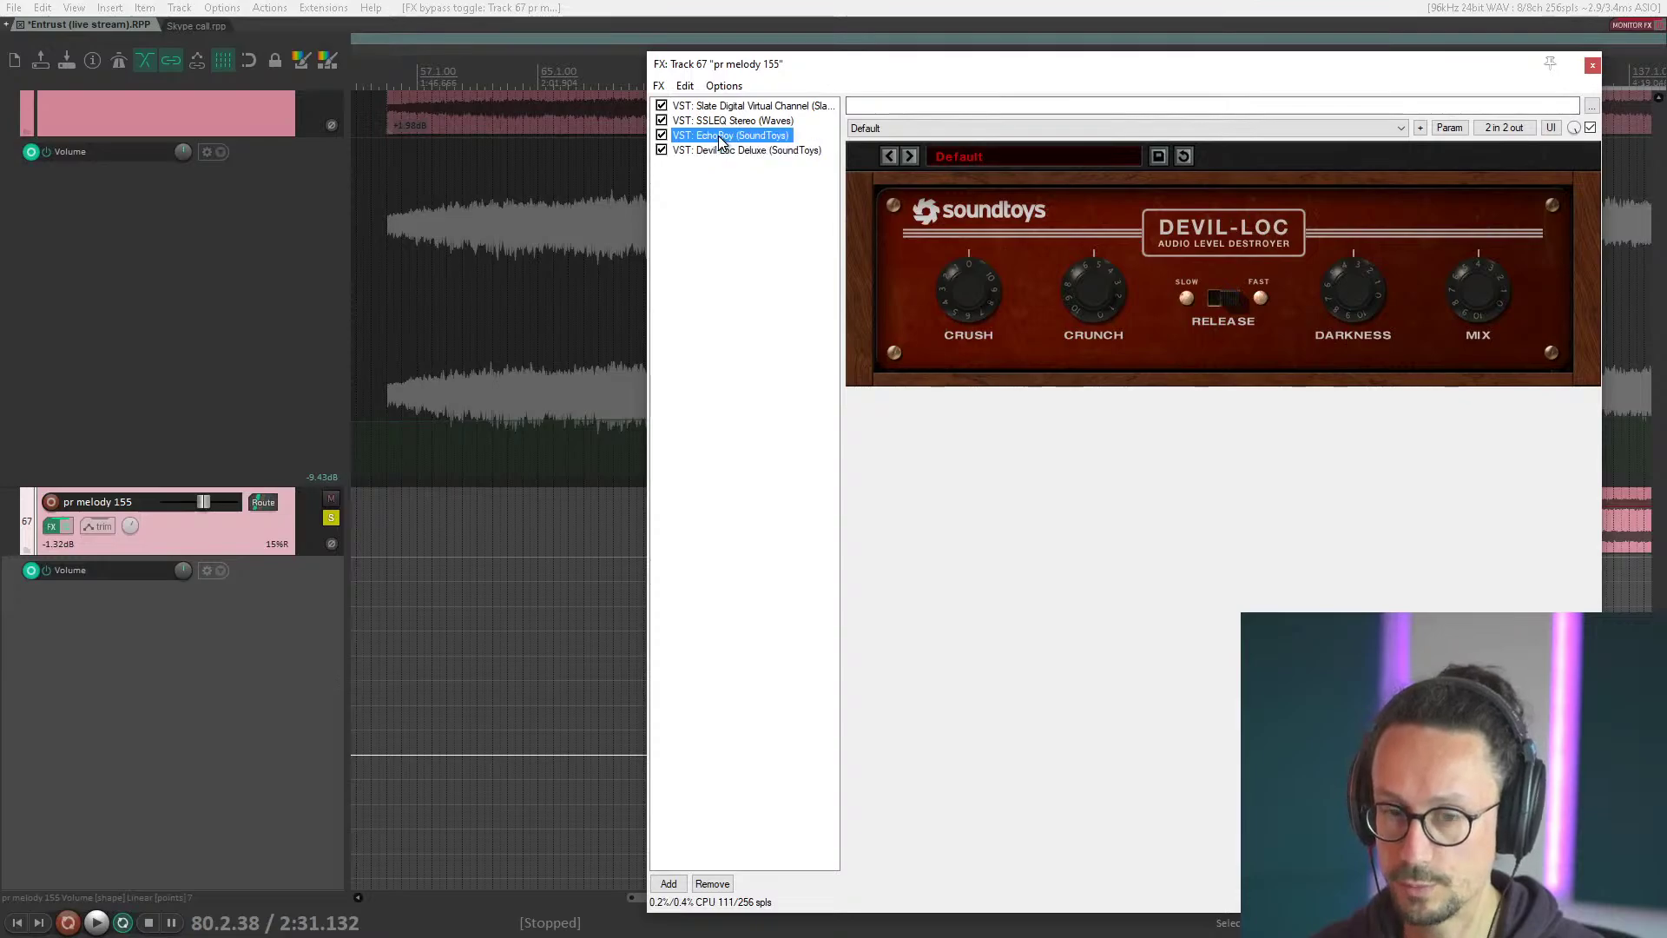
click(712, 150)
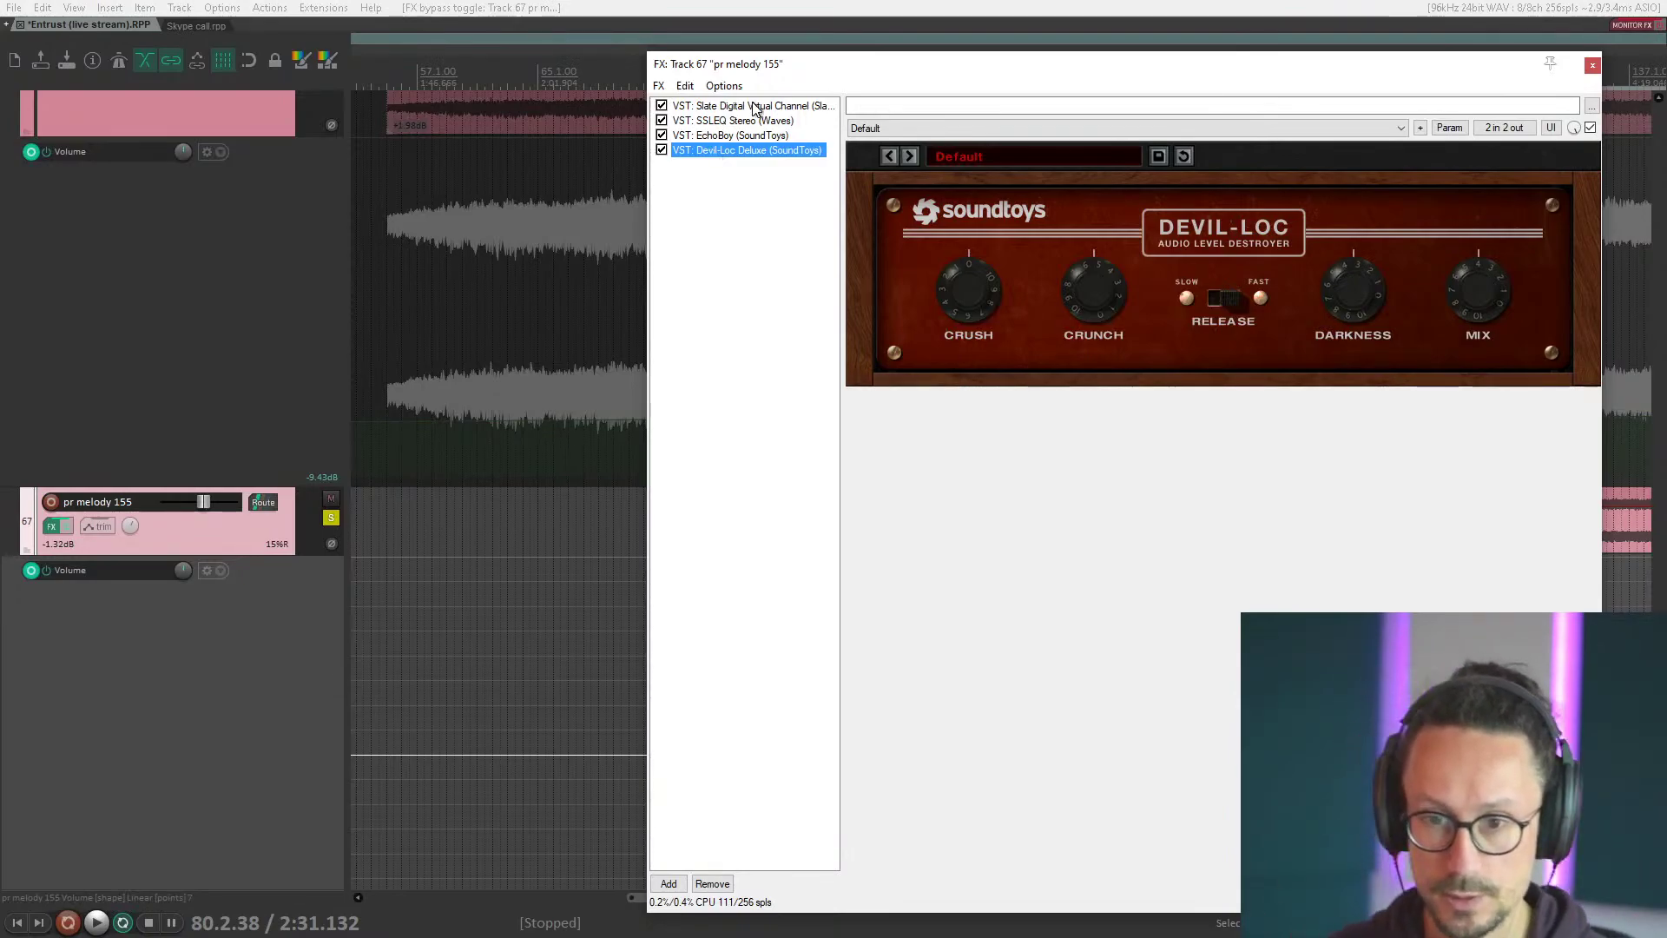
Compare the soloed melody from 80.2.38 with Devil-Loc Deluxe bypassed and enabled, then stop playback and close the FX chain.
drag(819, 67, 816, 123)
click(681, 185)
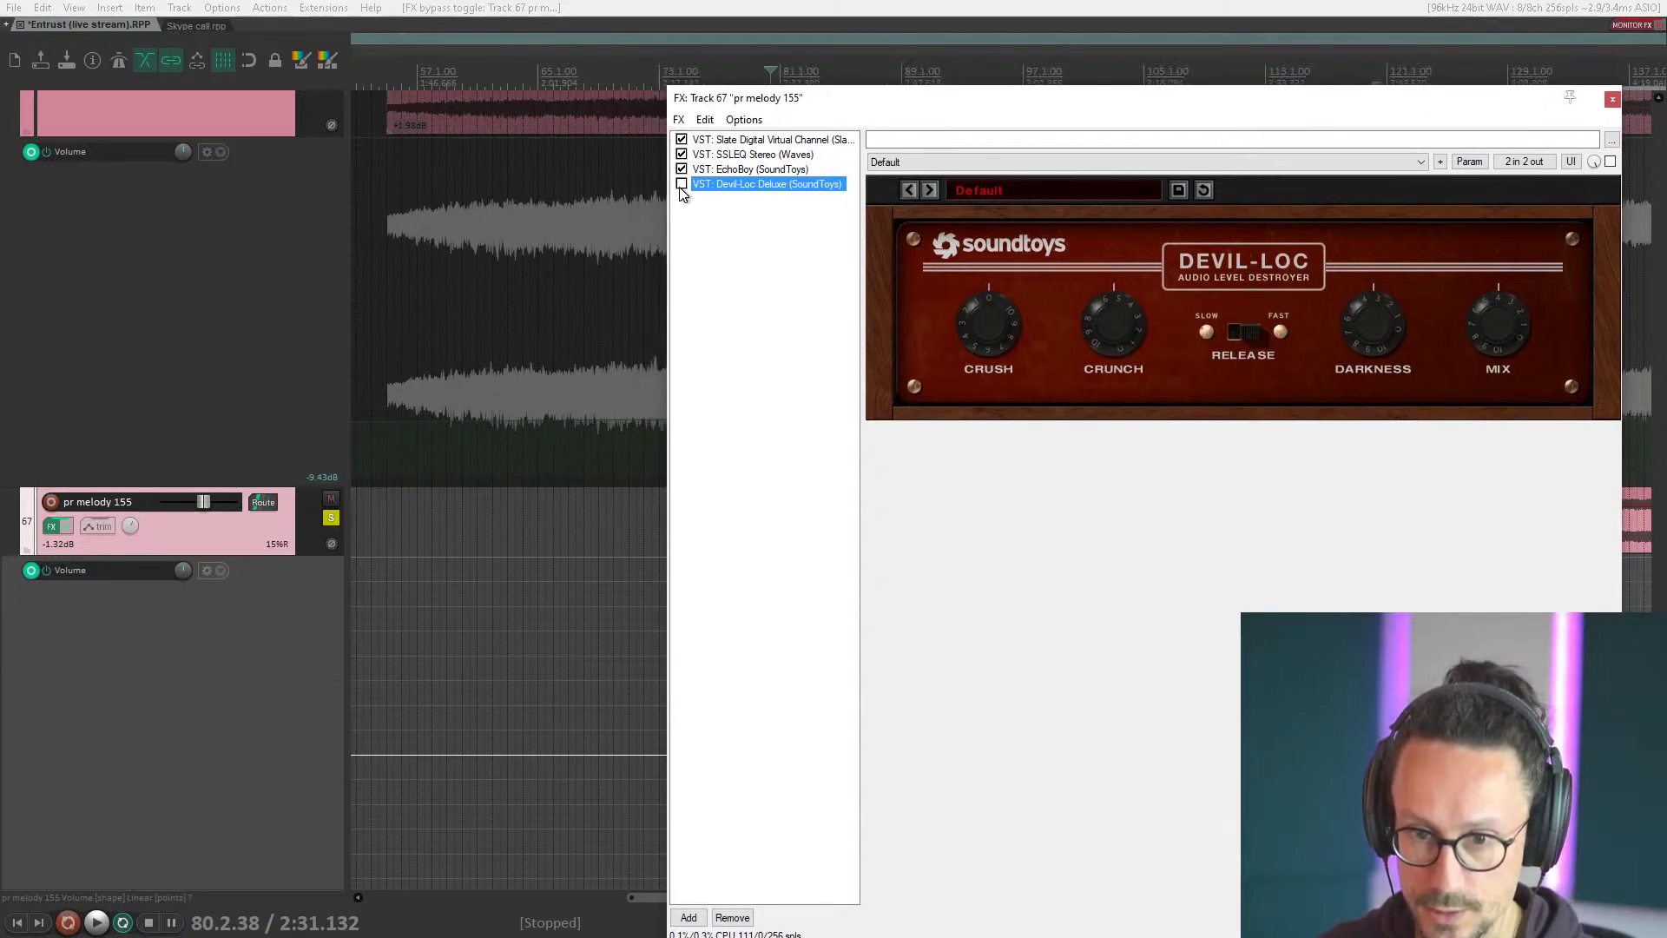
key(space)
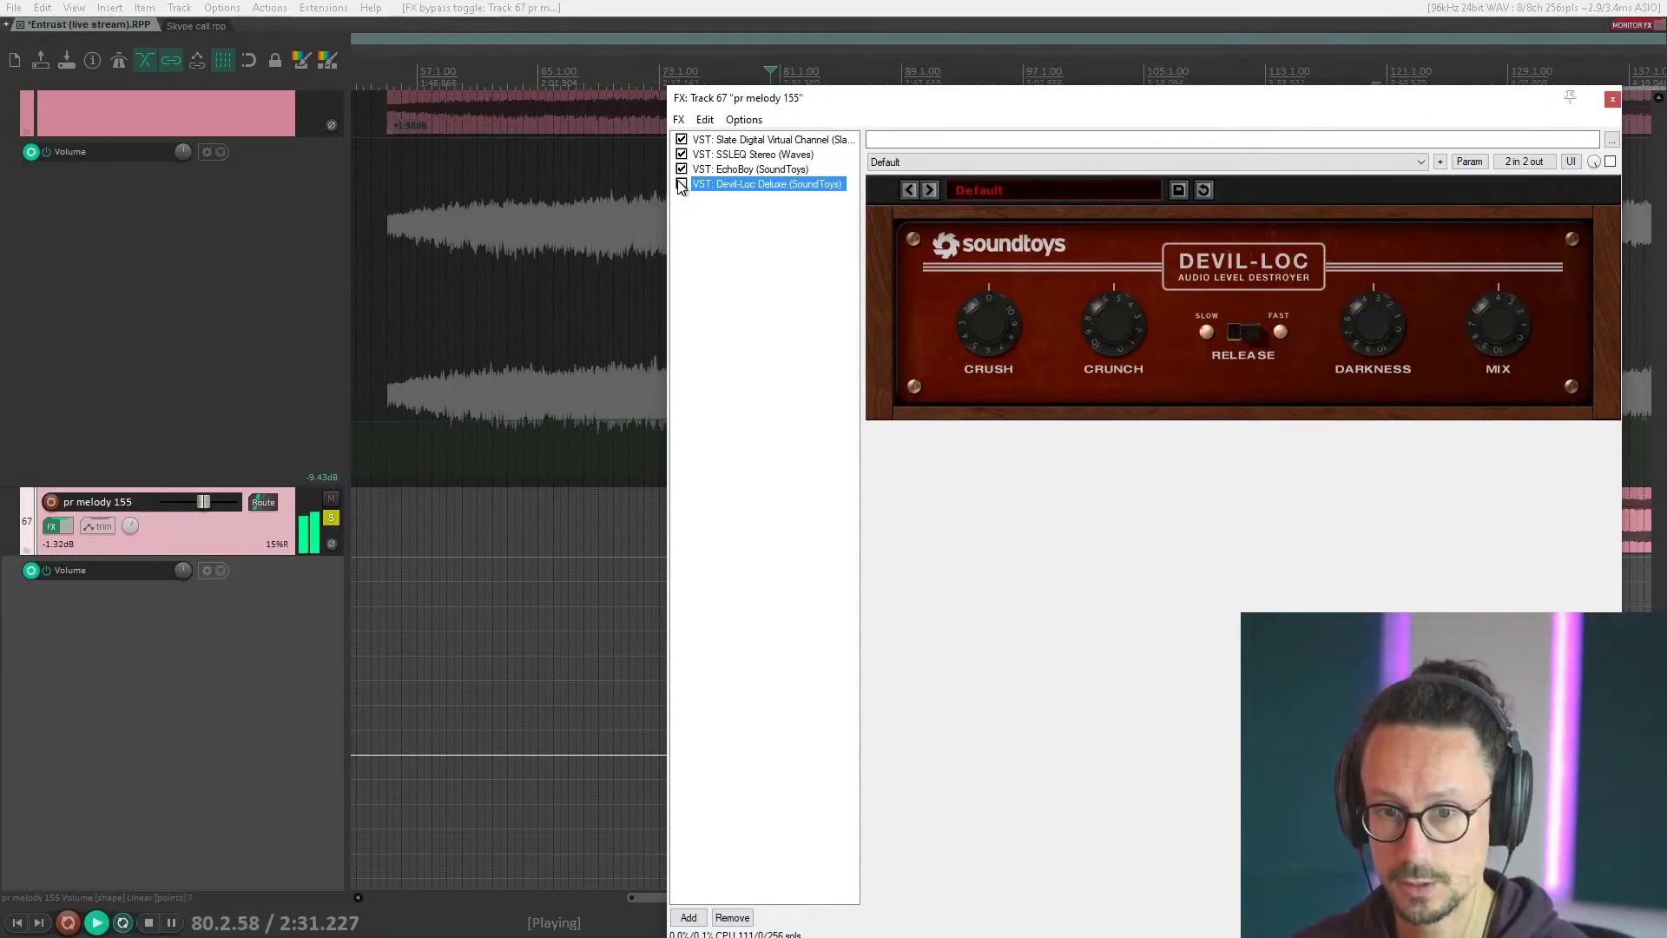
click(682, 185)
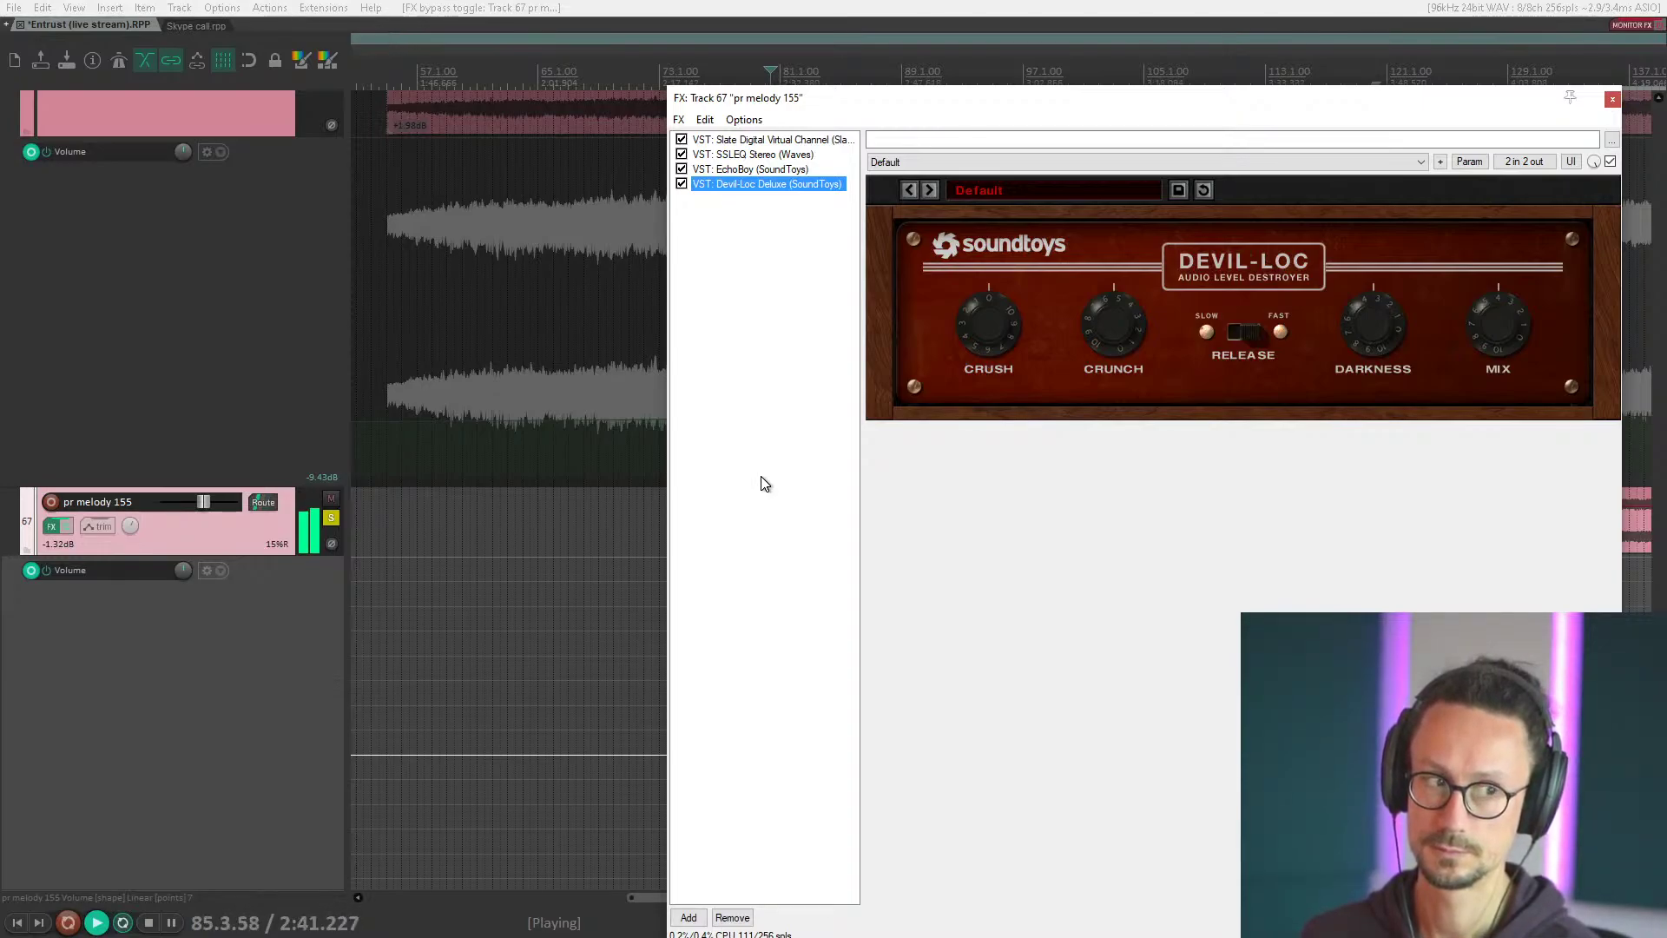
key(space)
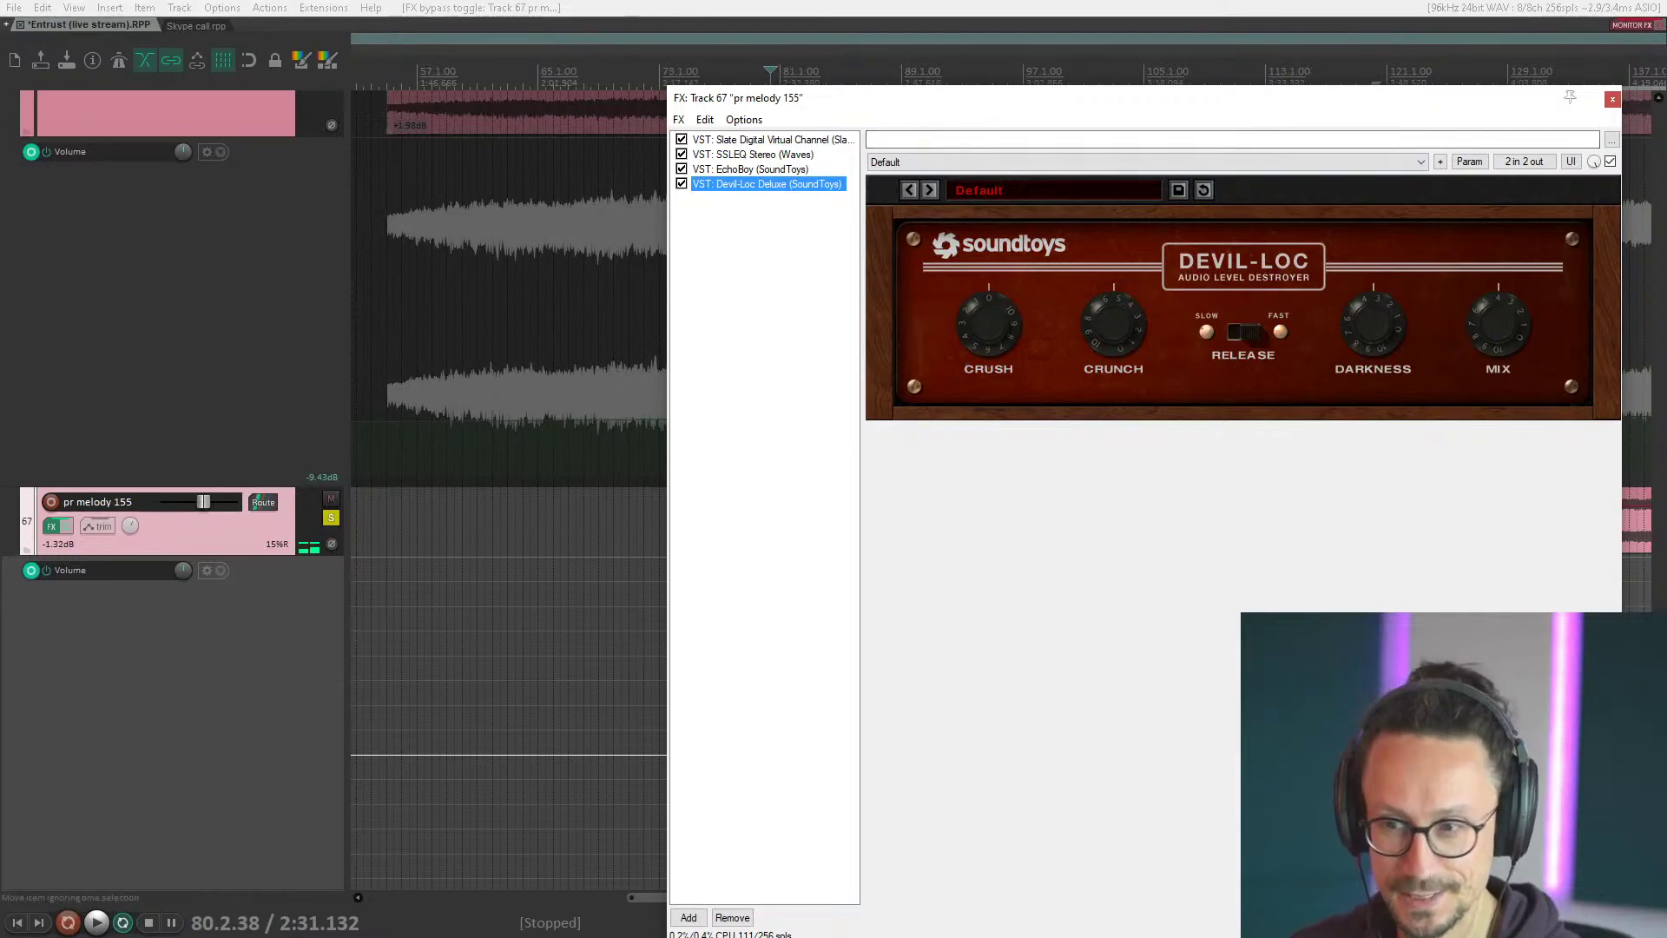
click(1613, 99)
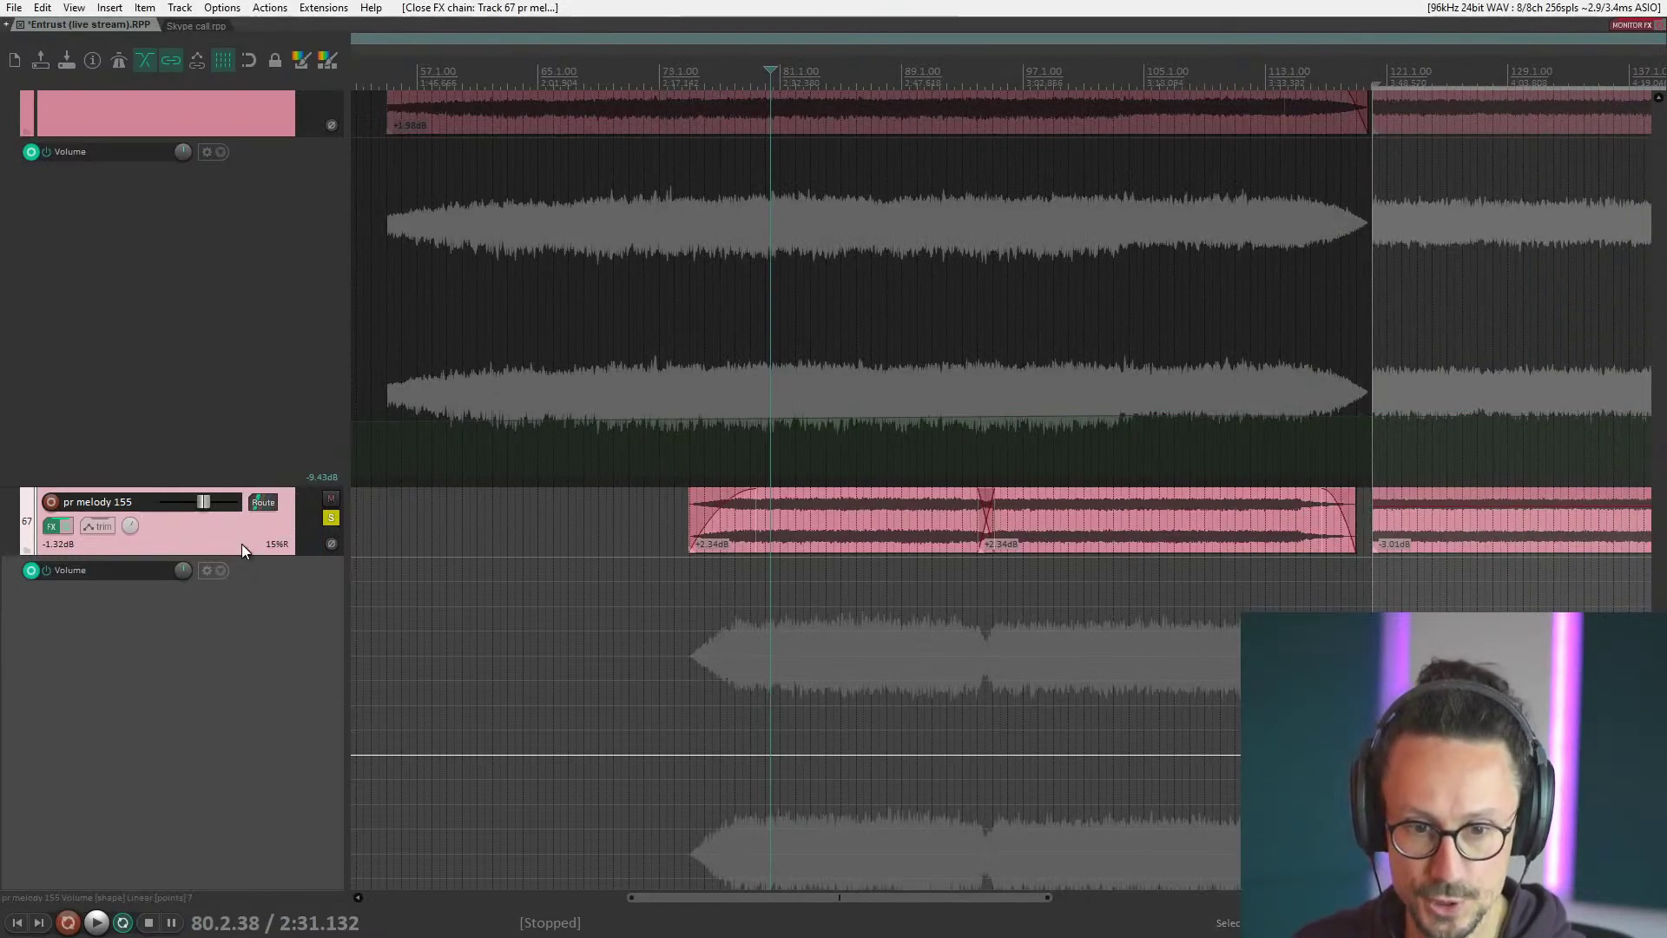
Examine the Mix / EchoBoy automation envelope under pr melody 155 and place the edit cursor at 81.1.77.
scroll(243, 540, down, 2)
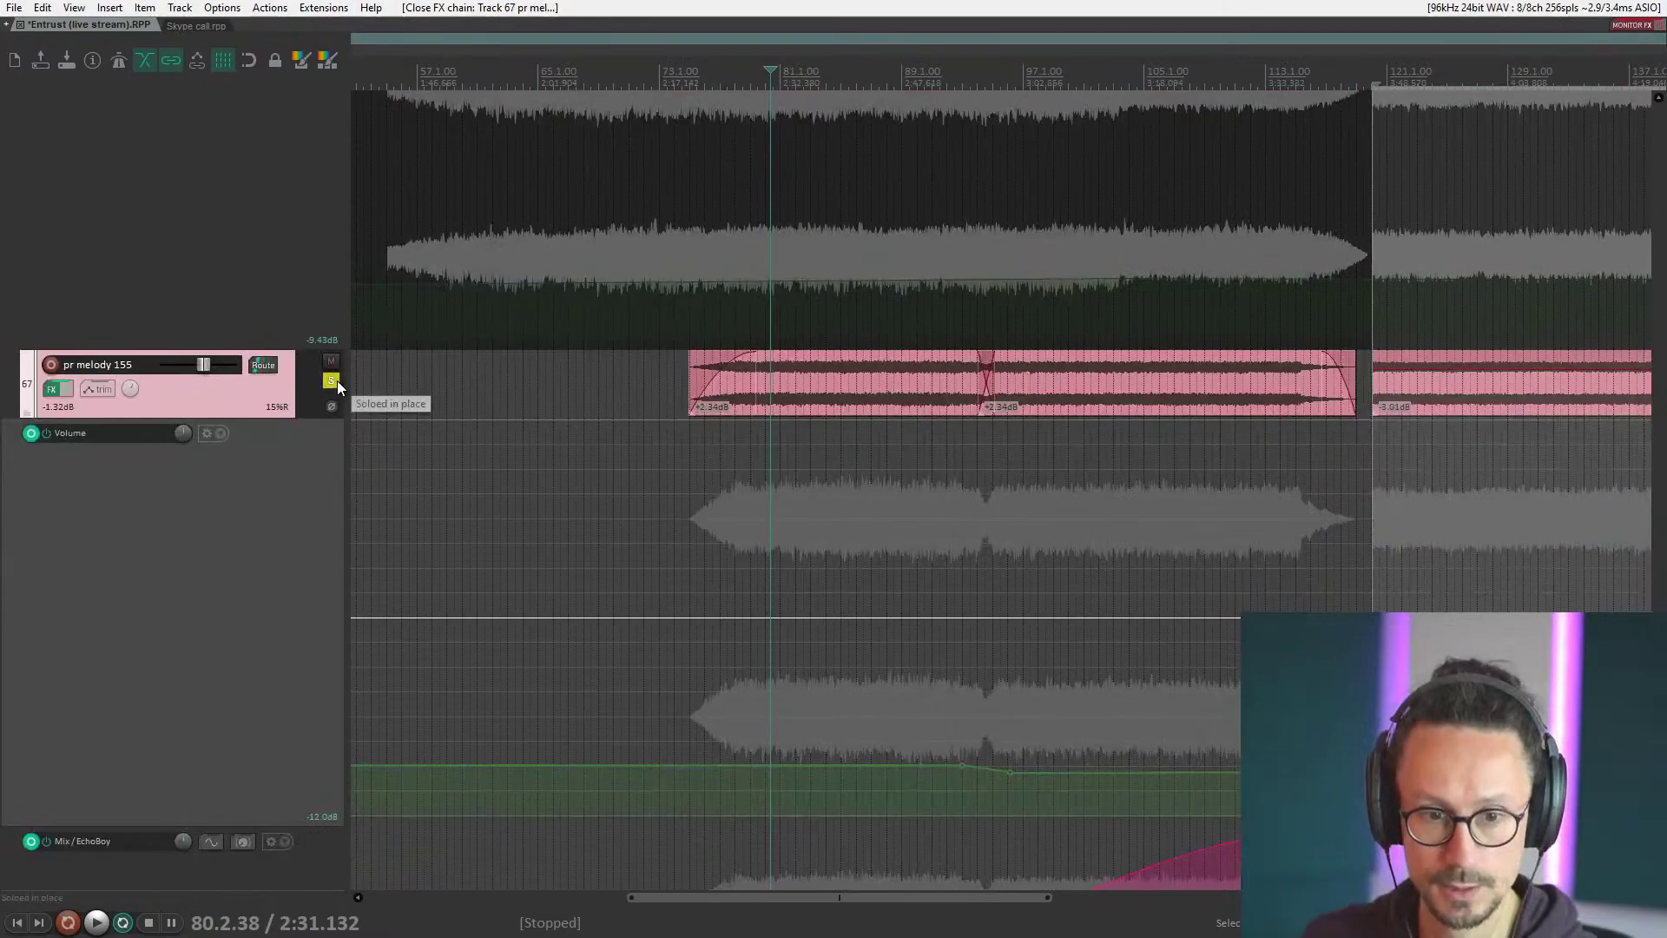
scroll(226, 608, down, 5)
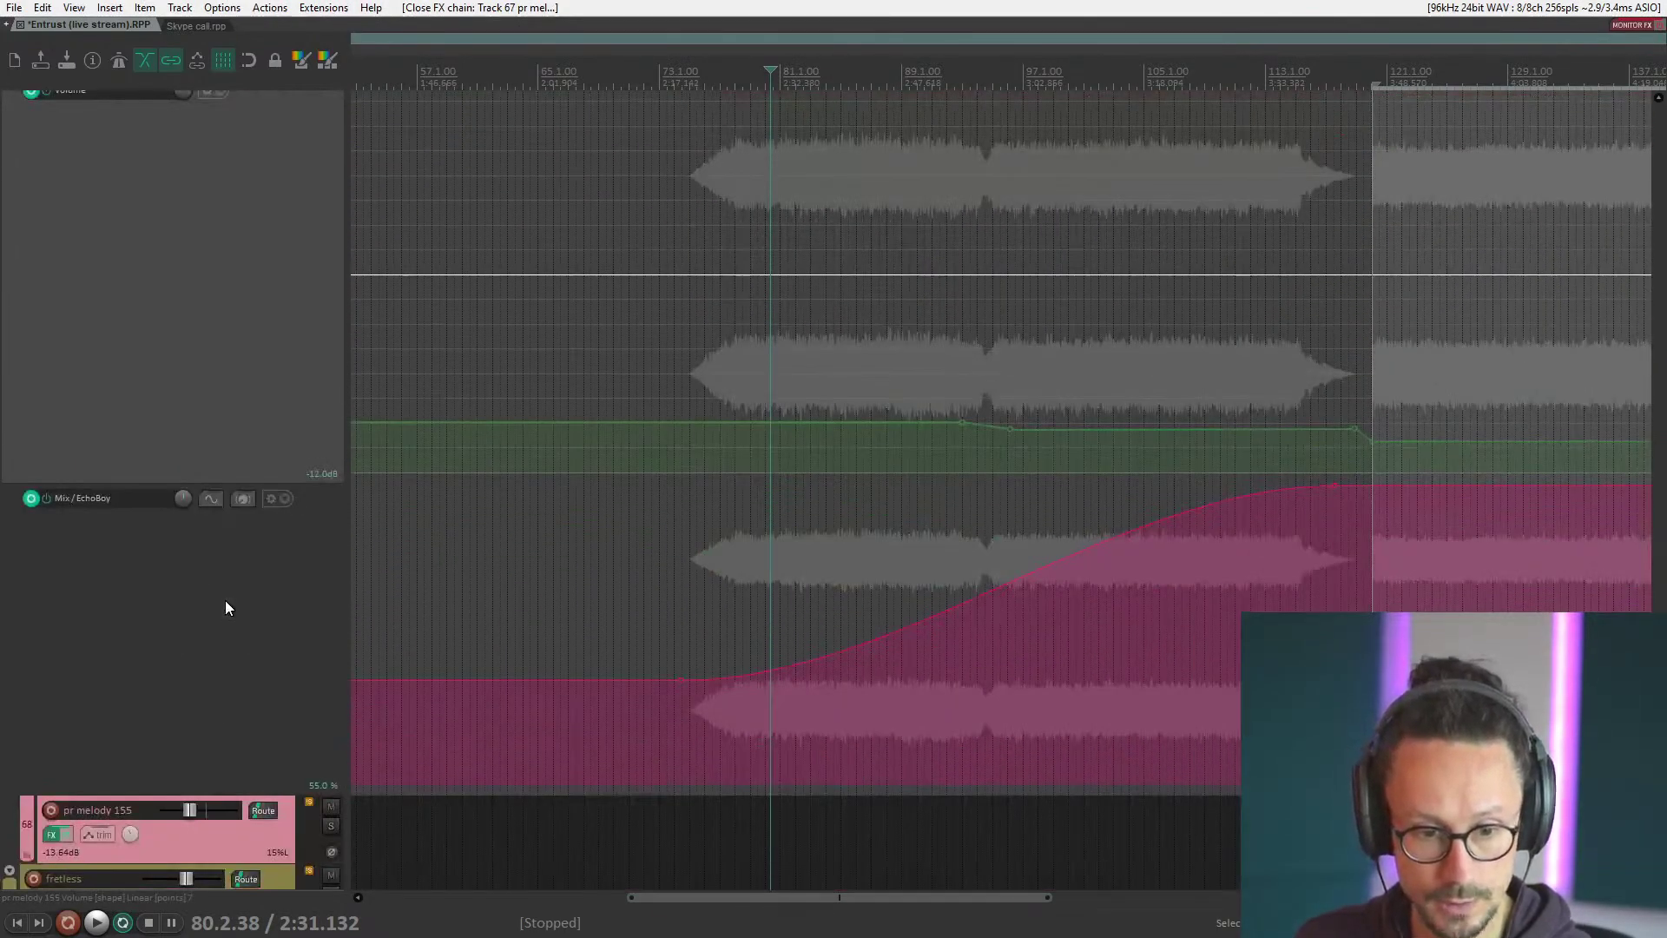
scroll(226, 601, down, 1)
scroll(948, 564, down, 3)
scroll(949, 565, down, 4)
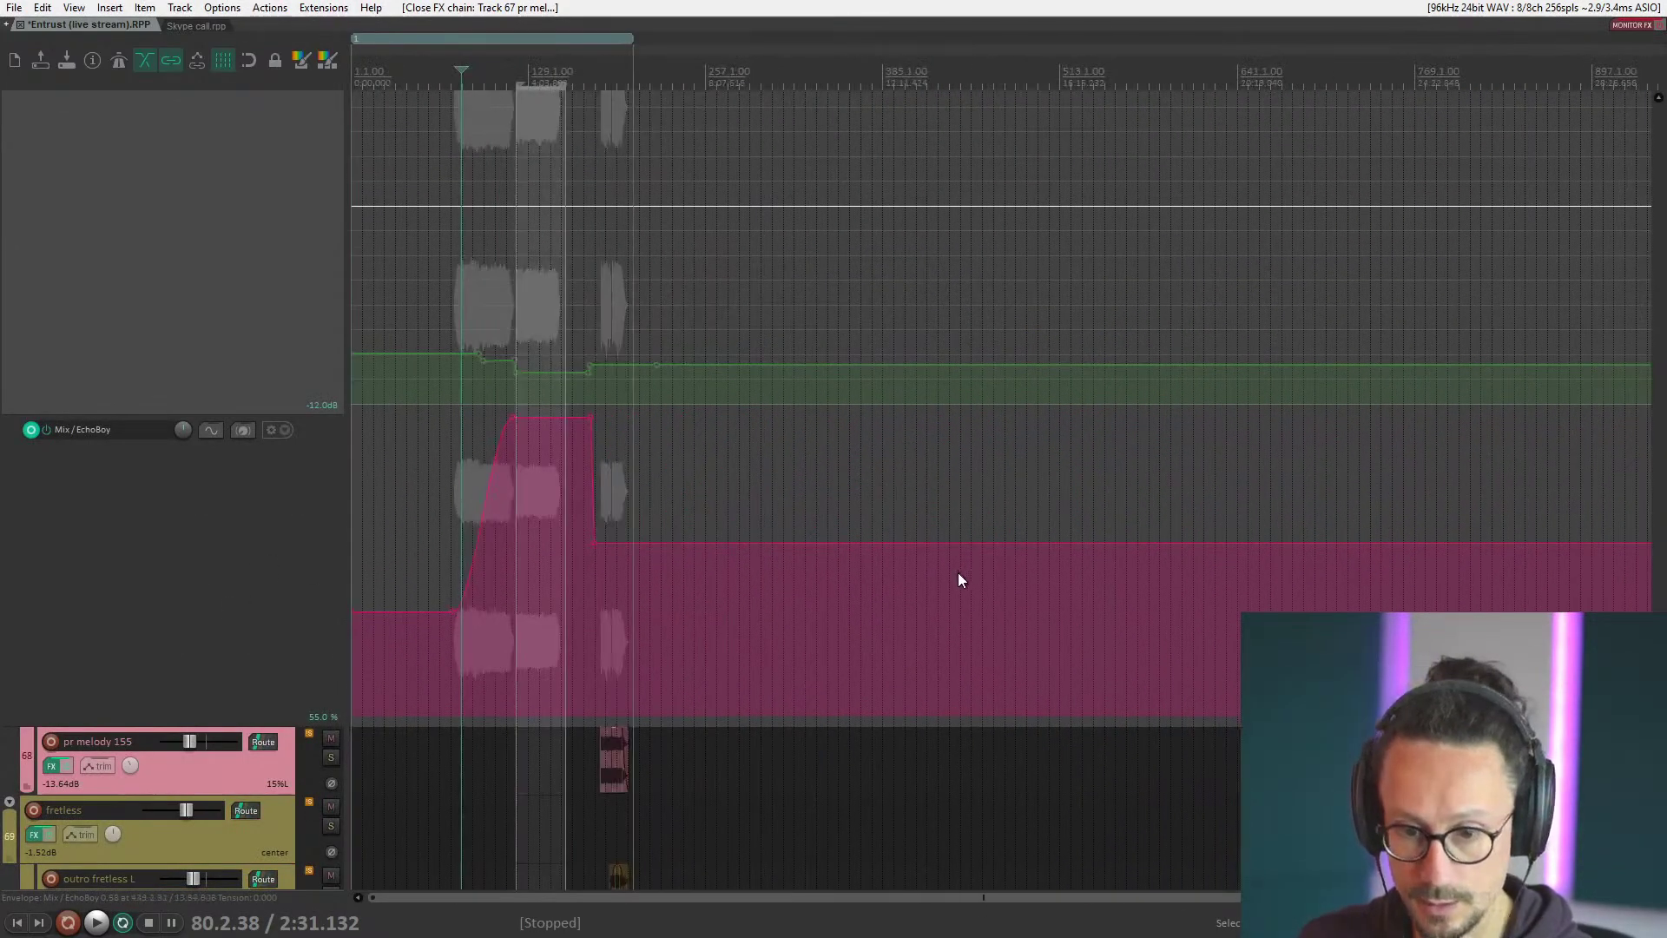
scroll(174, 503, up, 4)
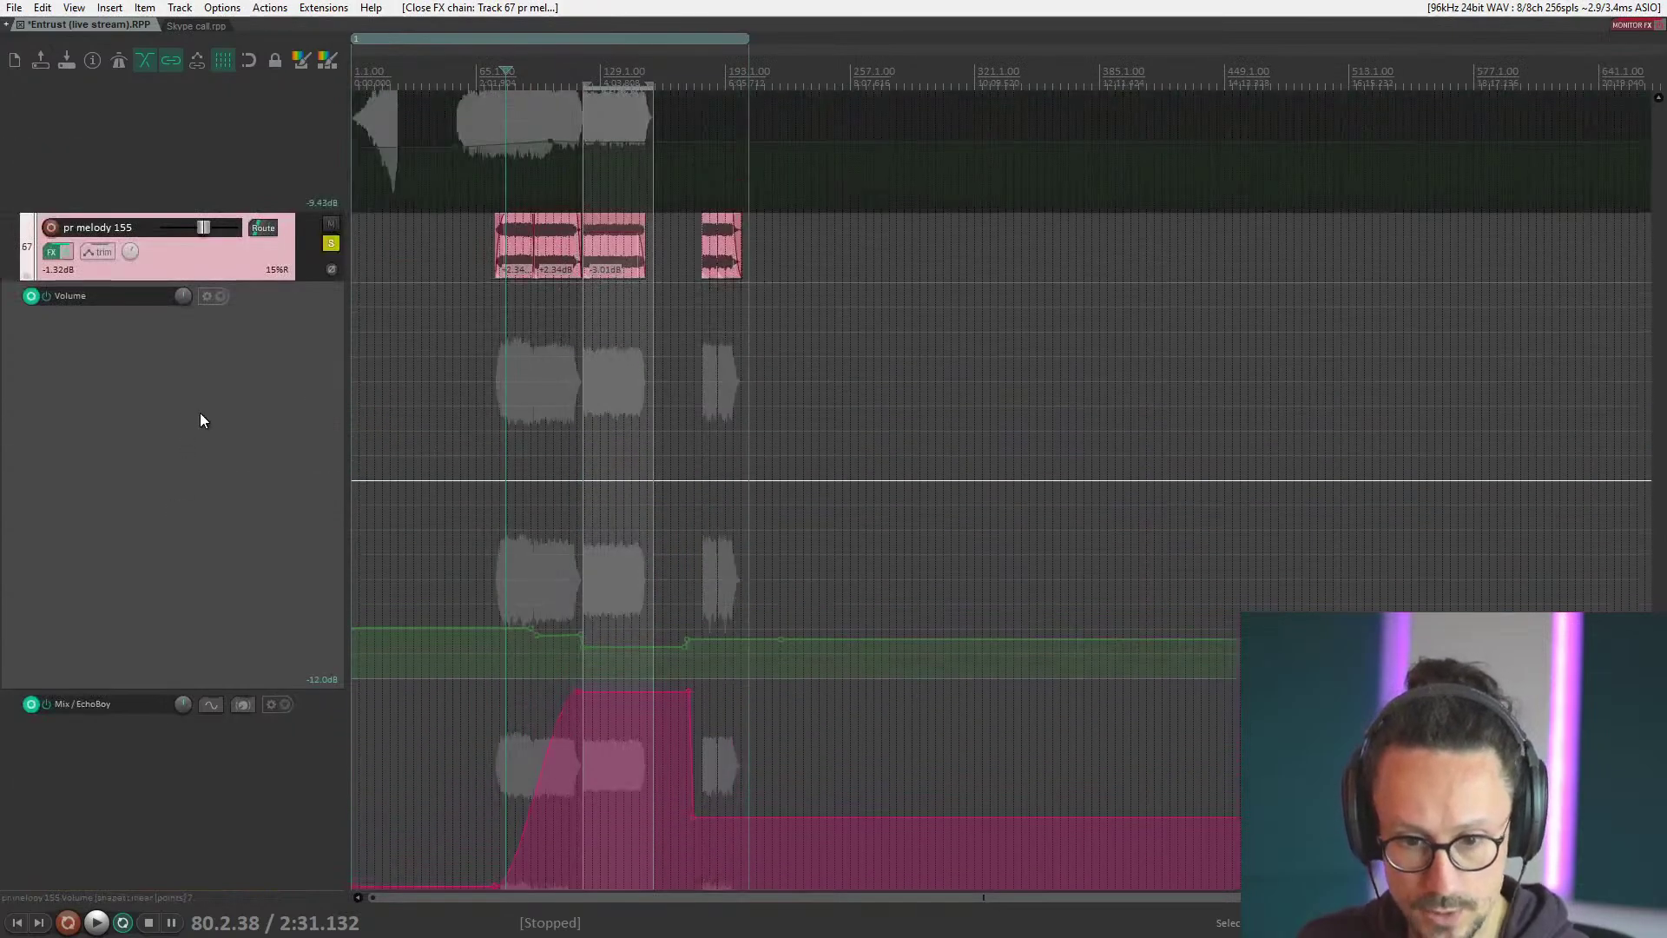
click(509, 755)
scroll(509, 749, up, 5)
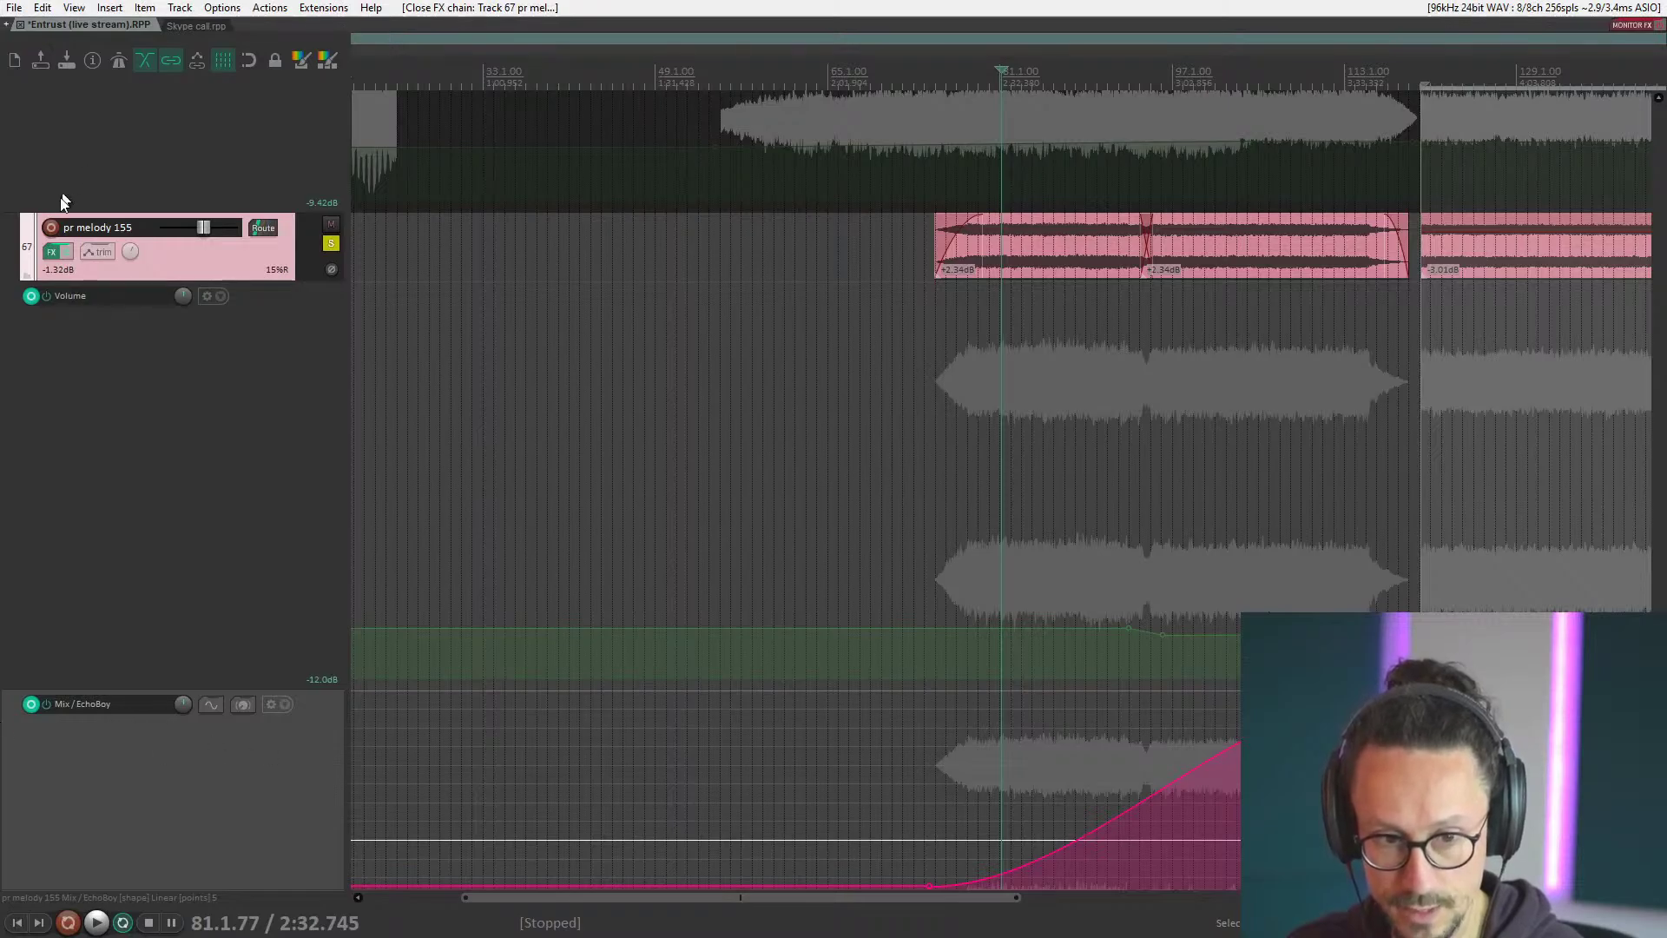
Show EchoBoy in the pr melody 155 chain and audition the melody from 81.1.77 alongside its Mix automation, then stop playback.
click(49, 253)
click(750, 169)
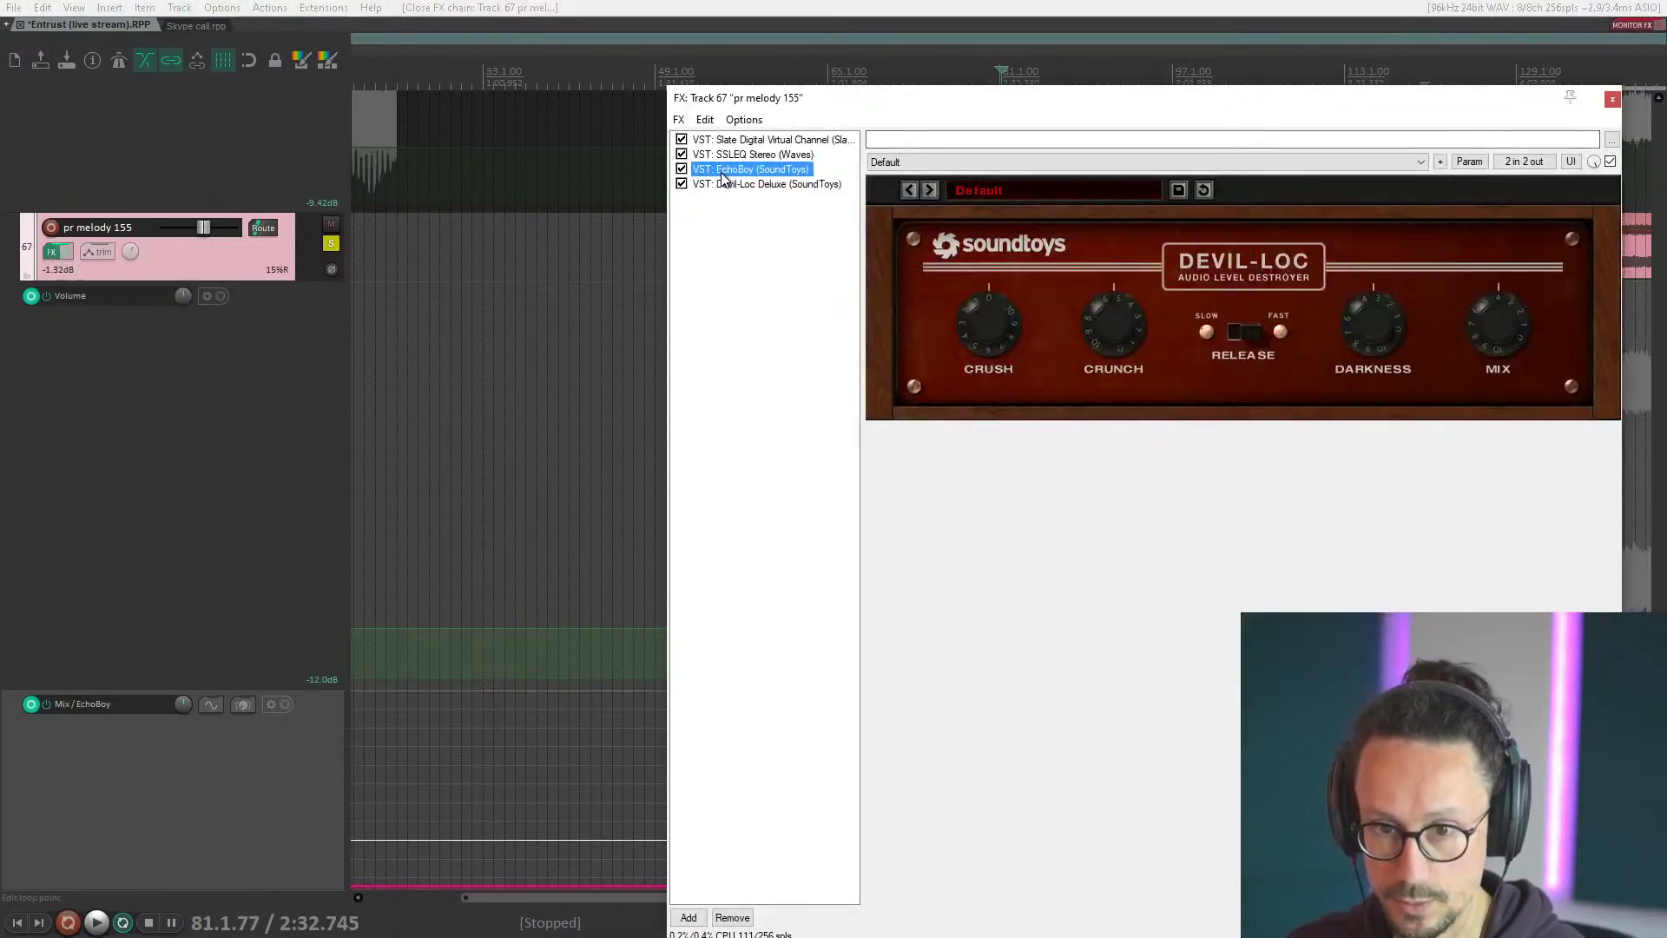
drag(823, 106, 356, 112)
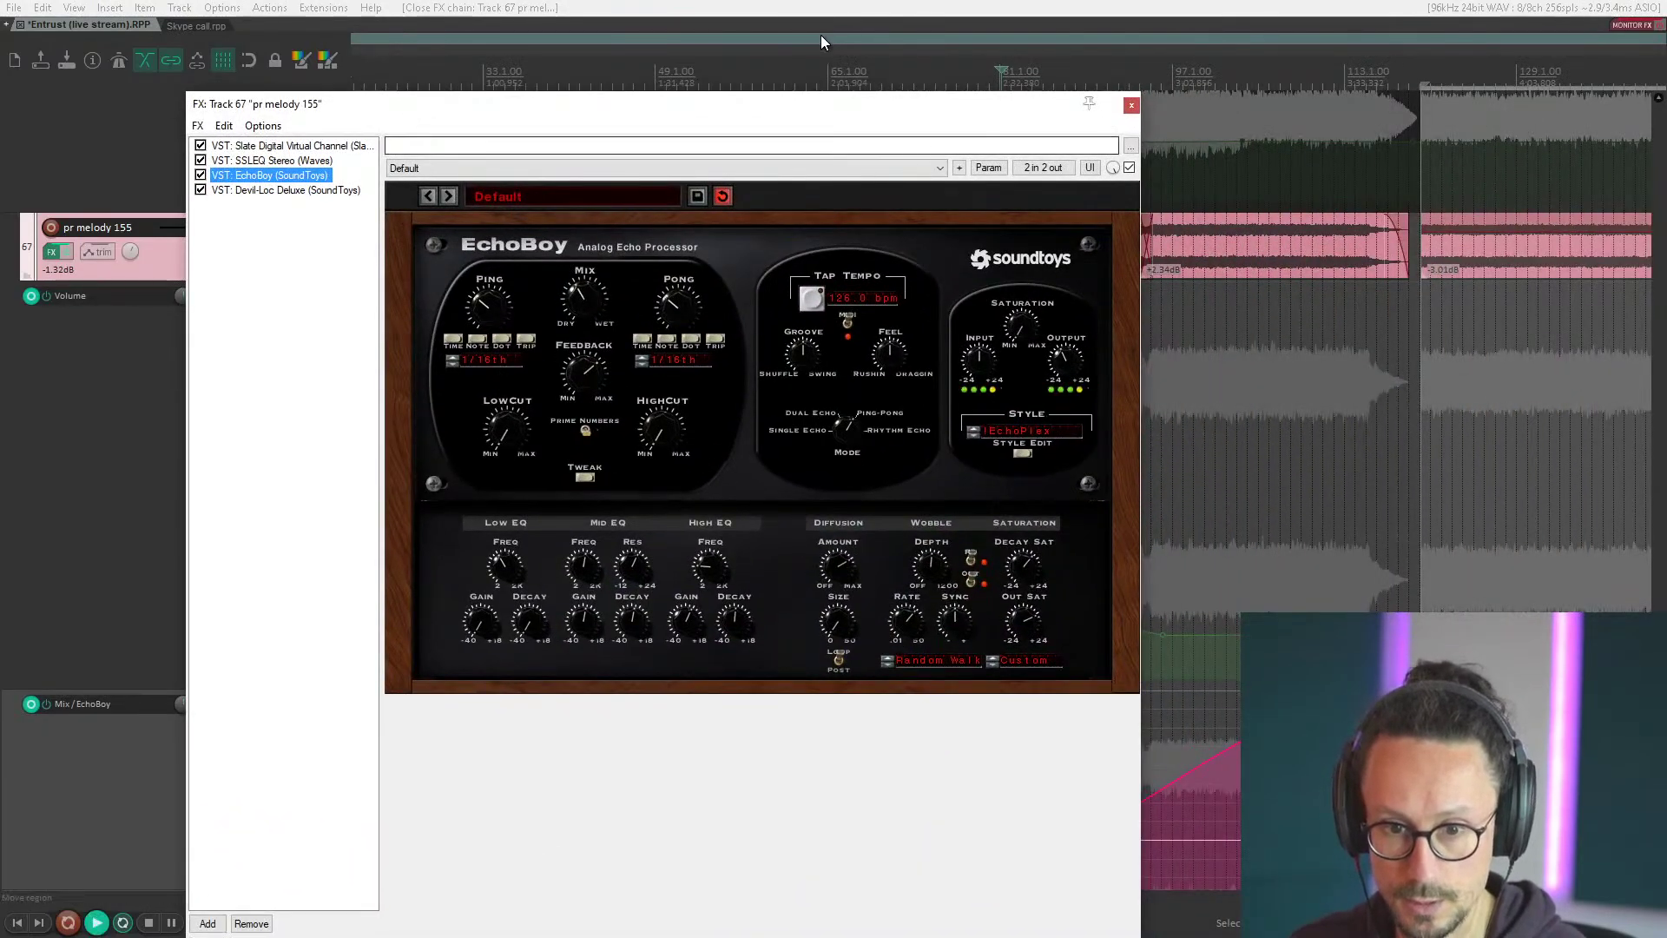
drag(793, 111, 1180, 67)
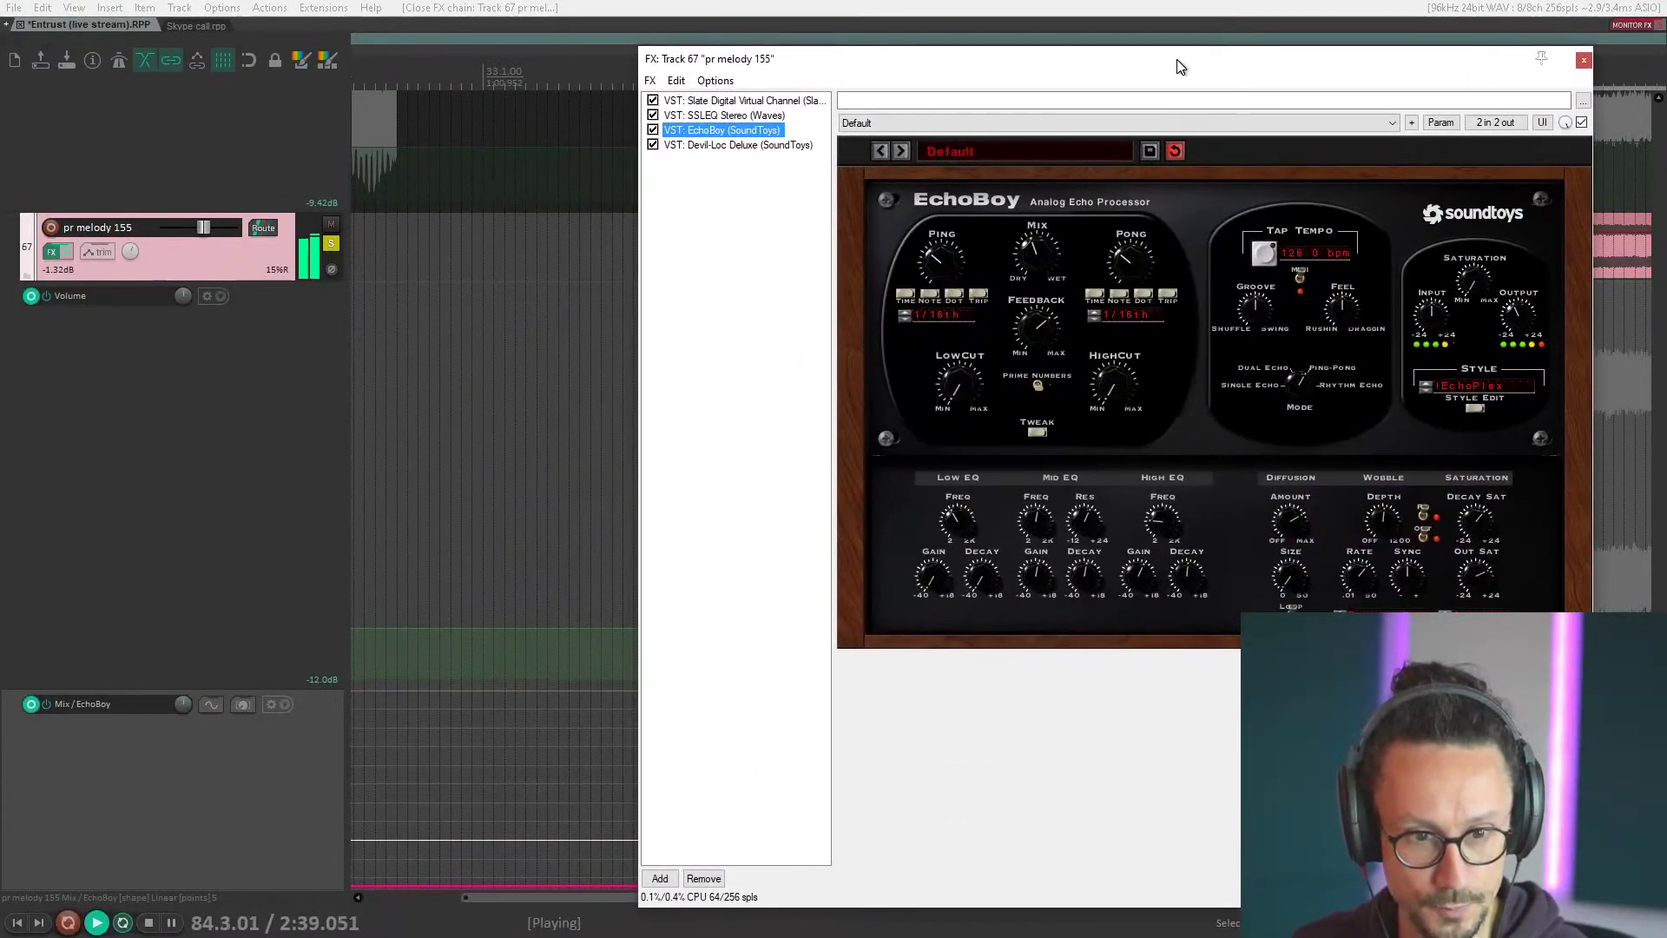
scroll(484, 663, down, 3)
drag(1035, 58, 854, 81)
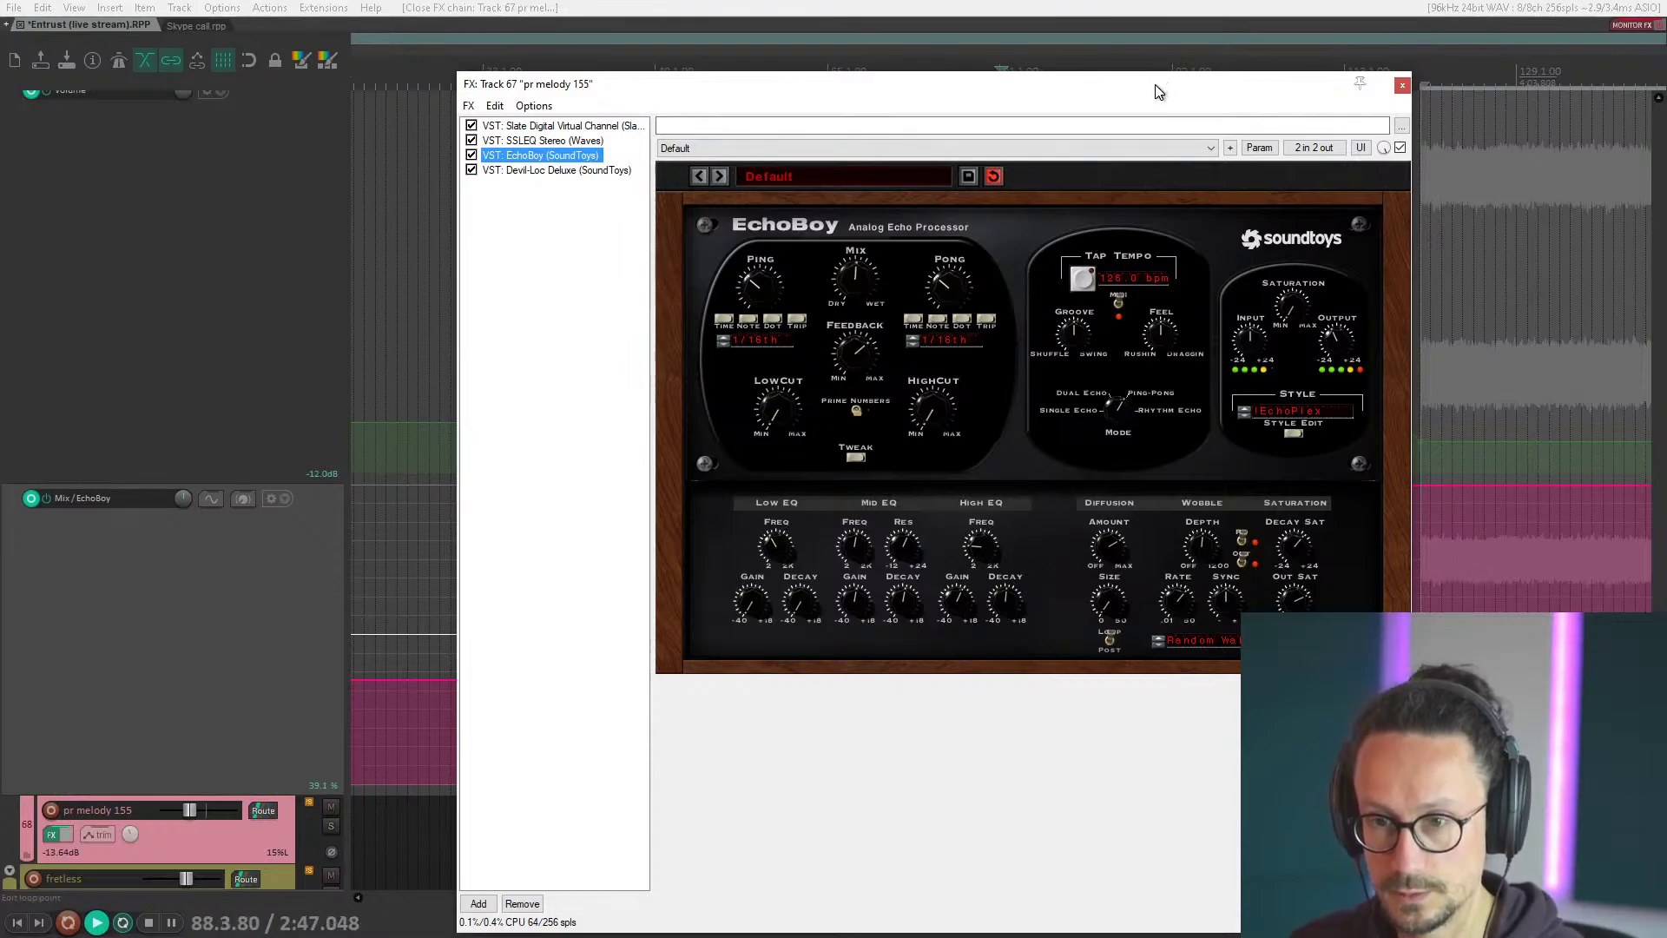
drag(1154, 93, 1114, 765)
key(space)
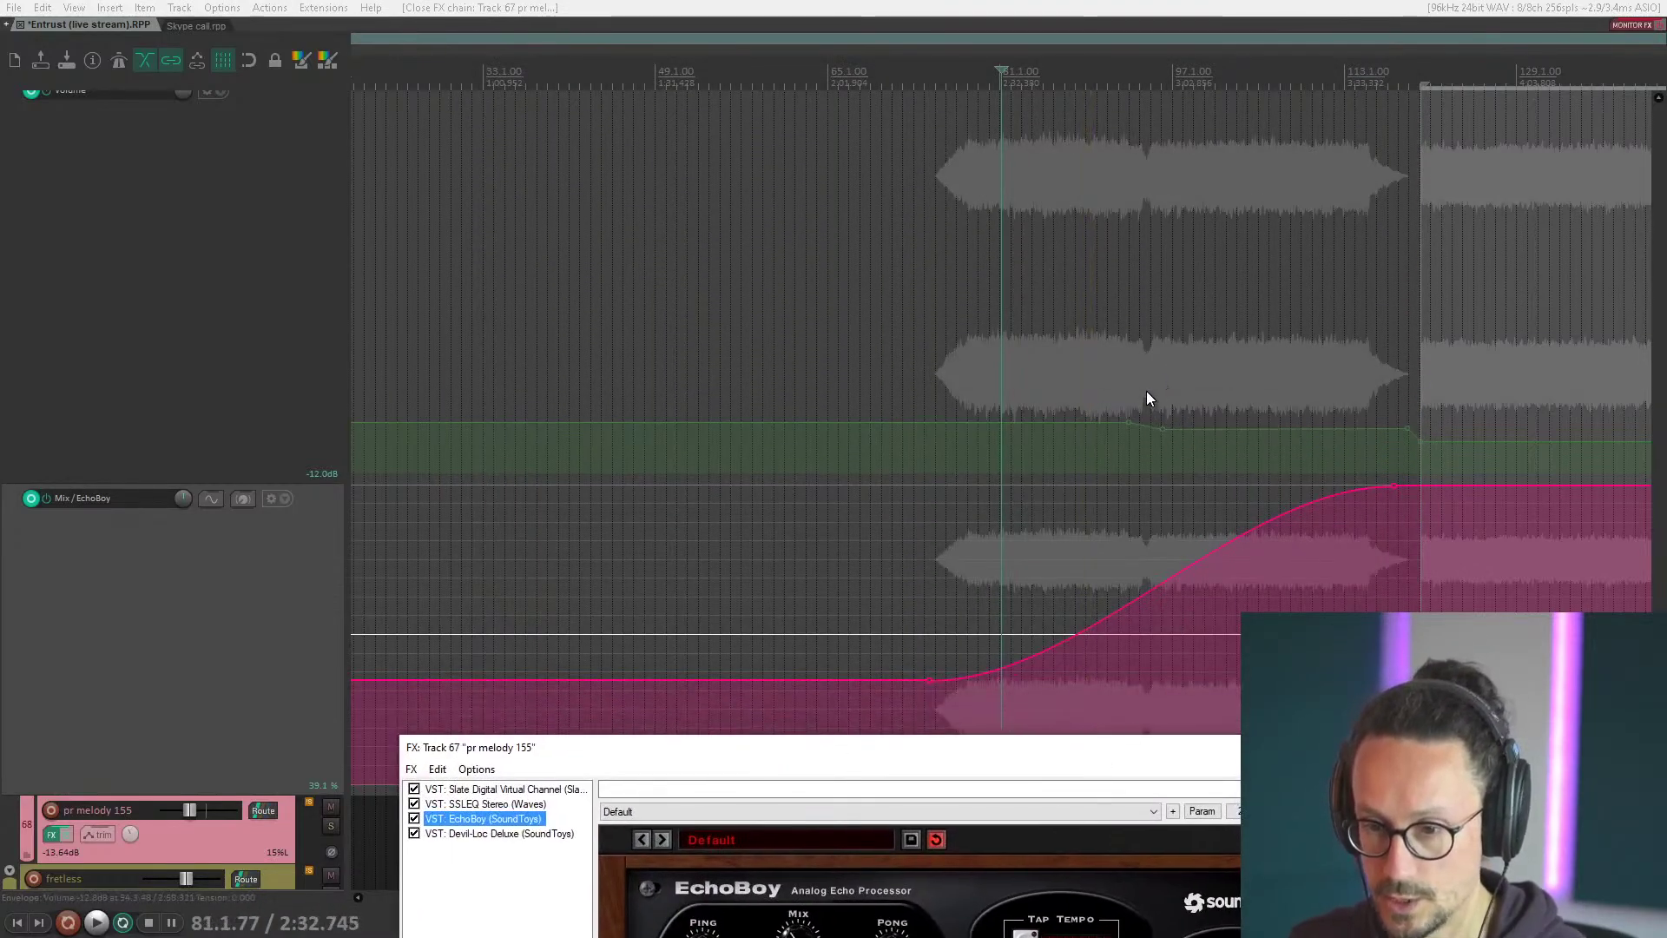
Place the edit cursor at 94.3.80, unsolo pr melody 155 and audition it in the full mix, then stop playback.
click(1149, 370)
scroll(171, 521, up, 4)
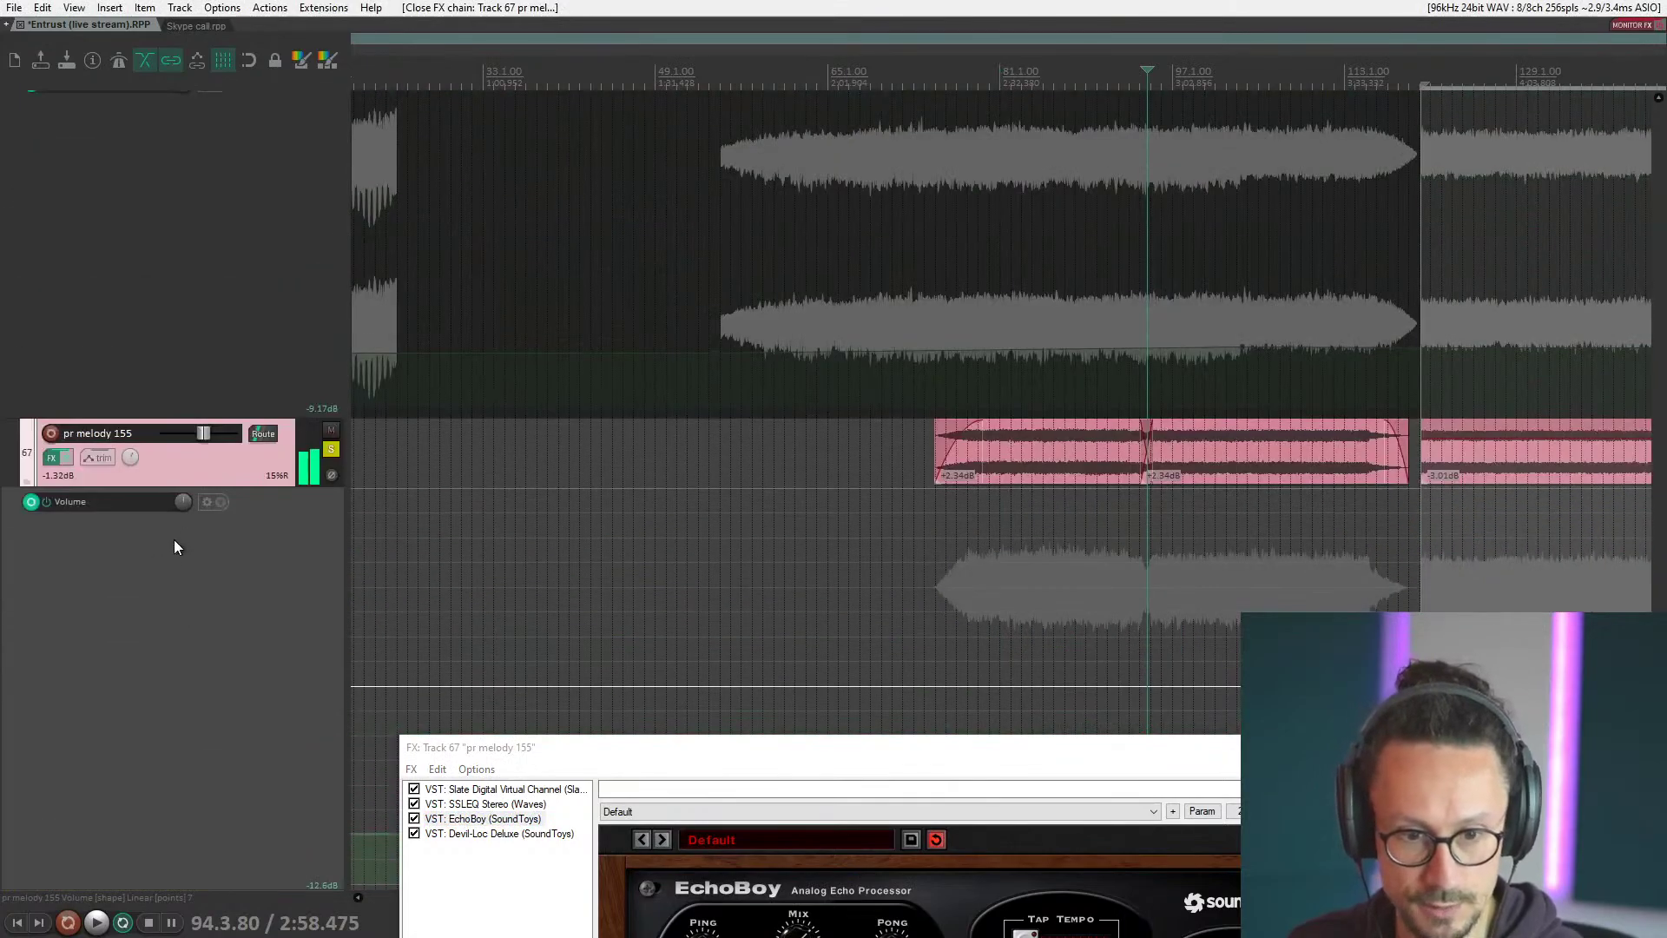
click(330, 450)
key(space)
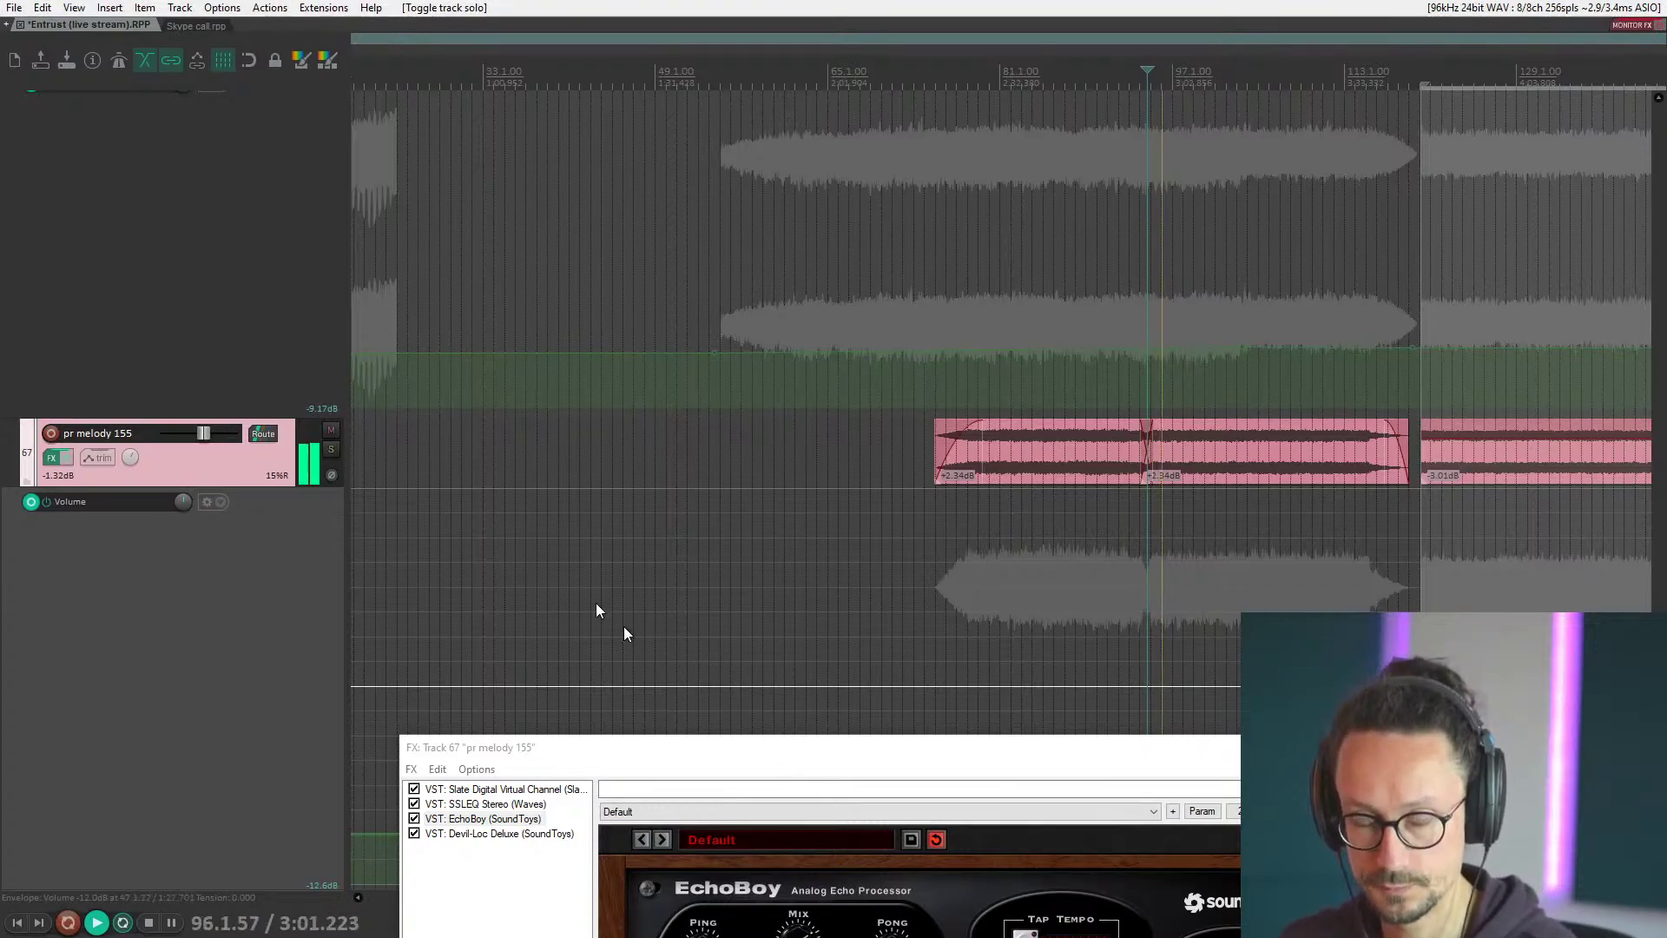
key(space)
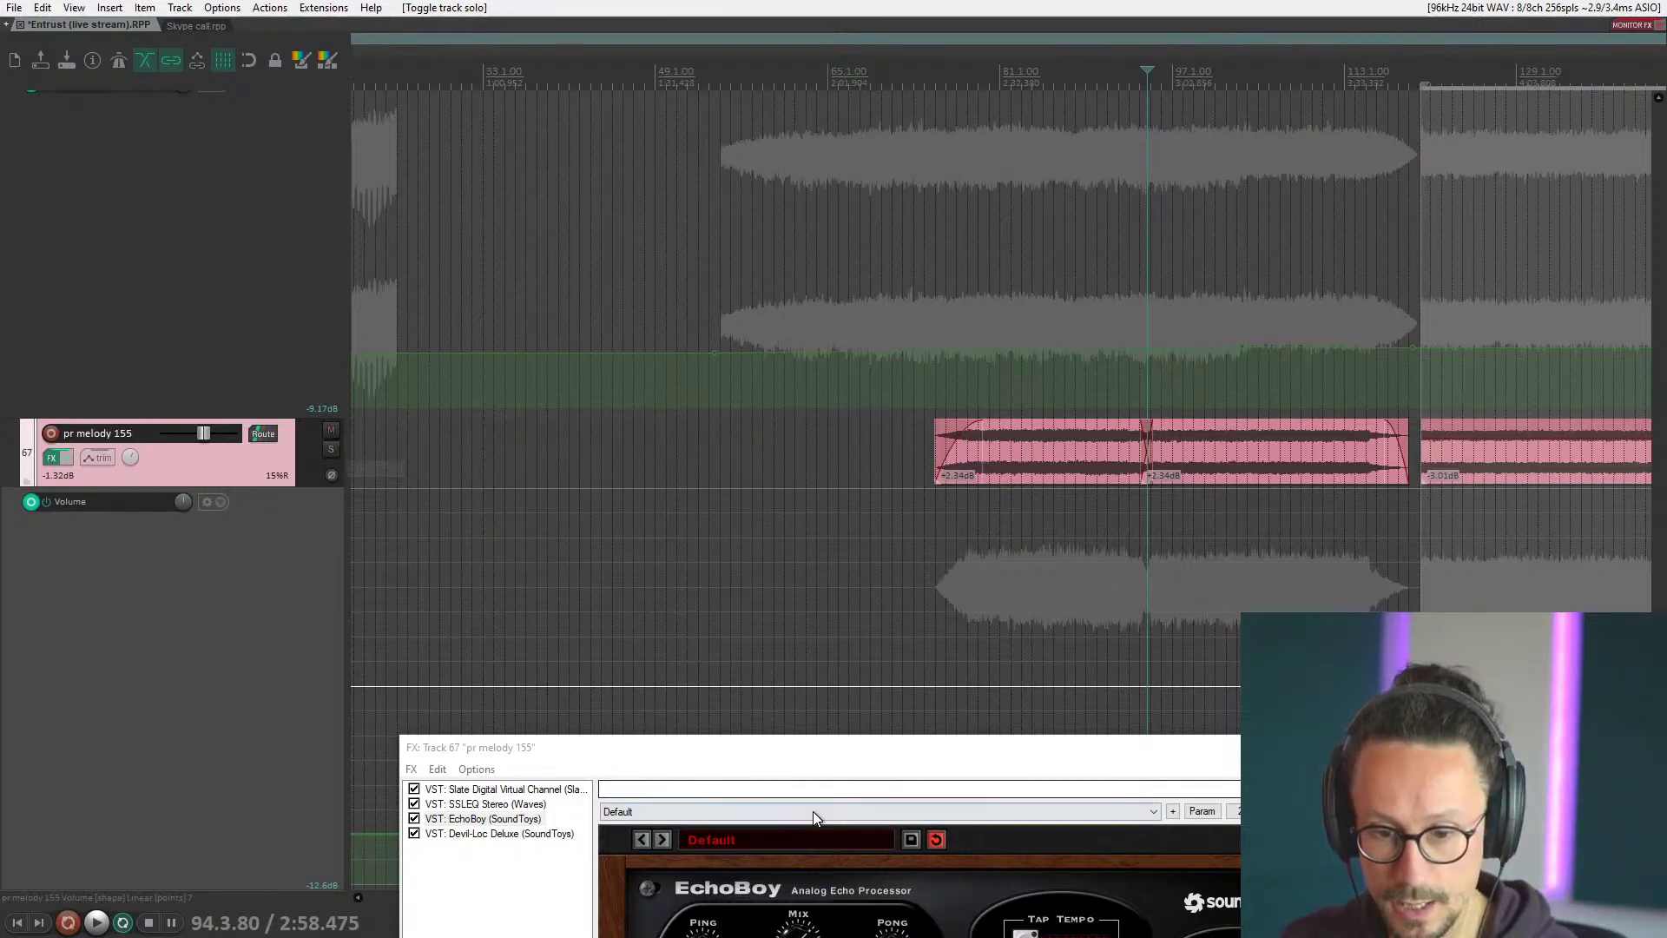
Compare pr melody 155 soloed and in the full mix from 94.3.80, then close its FX chain window.
drag(785, 757, 785, 623)
scroll(108, 583, down, 8)
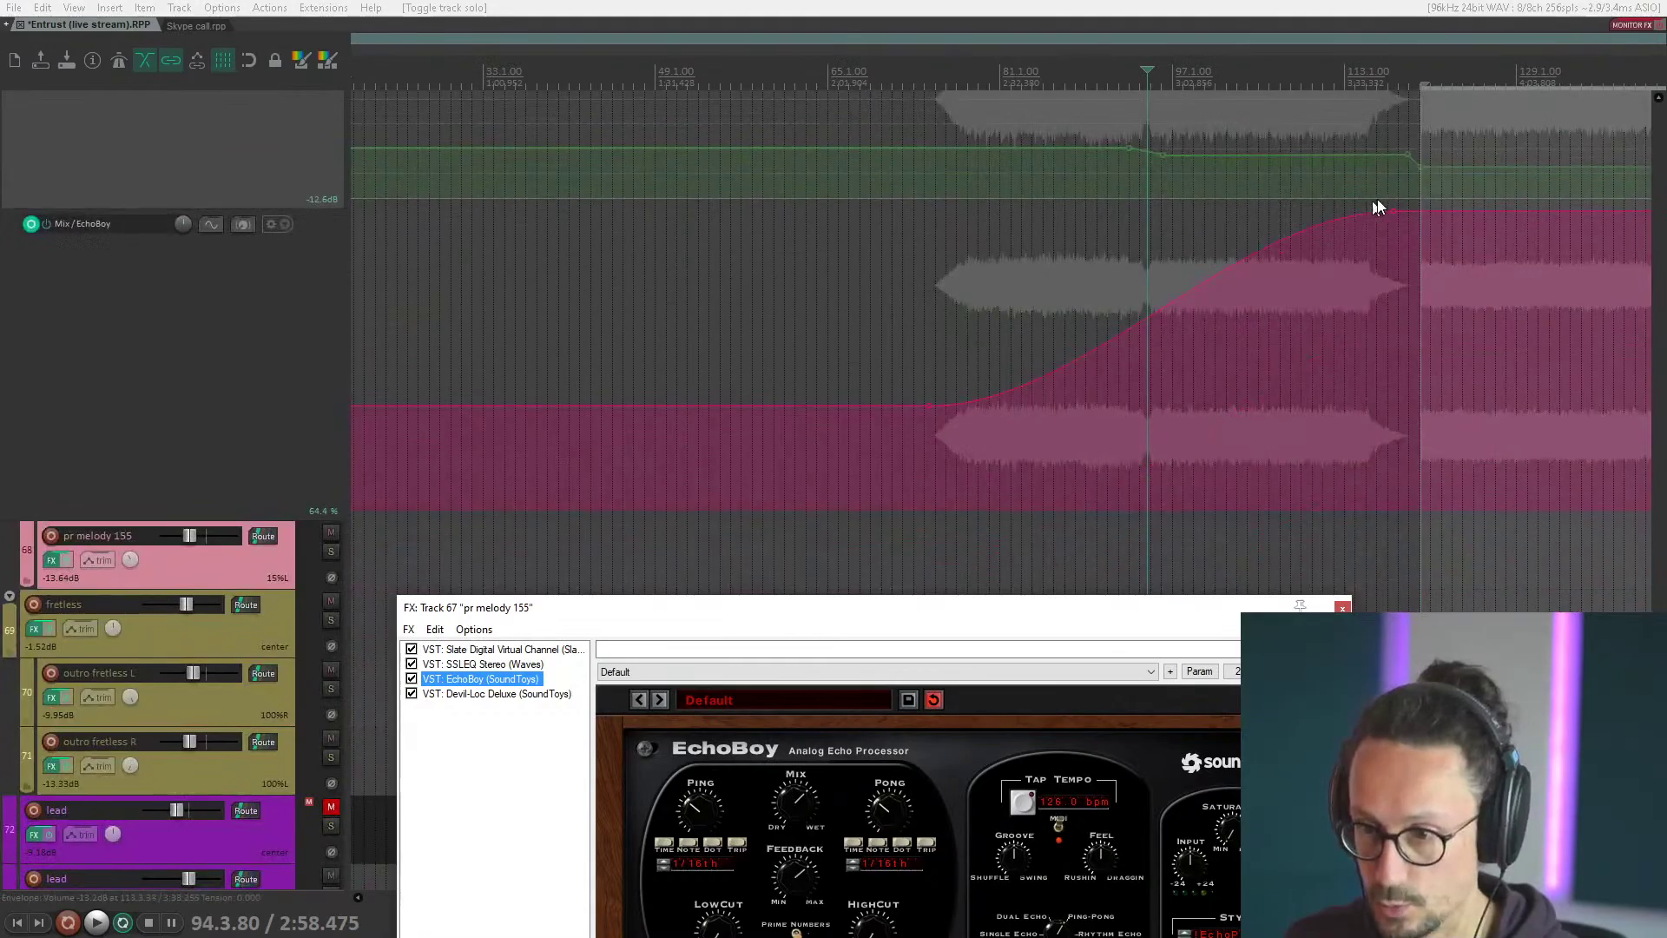
scroll(225, 383, up, 8)
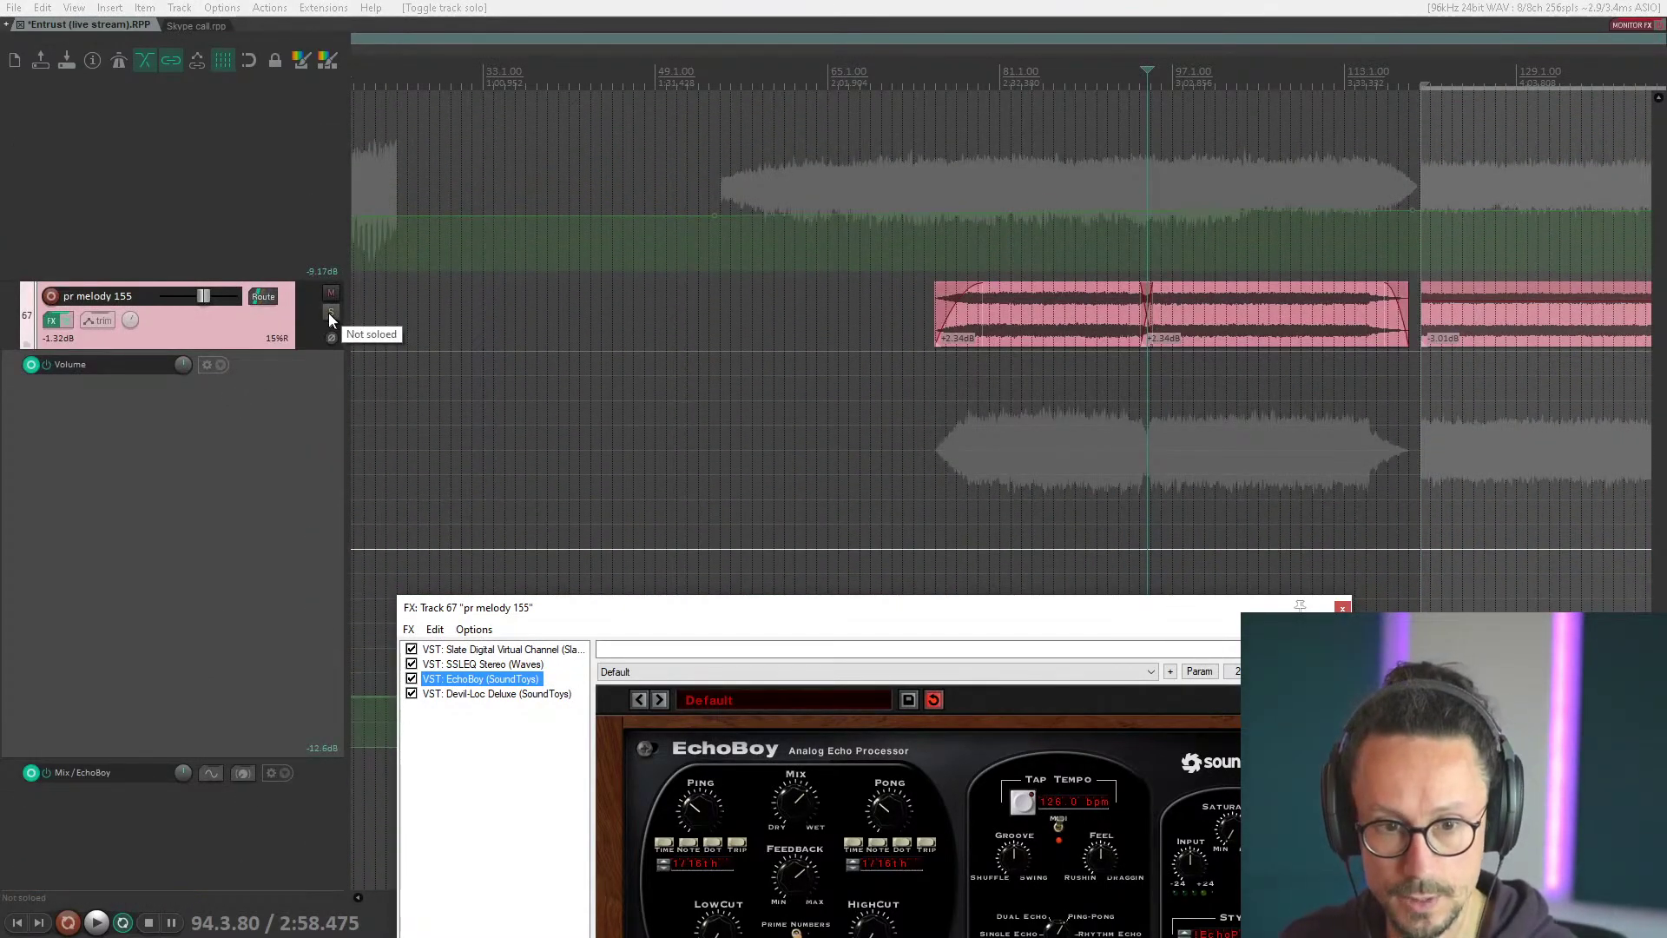
click(330, 315)
click(326, 313)
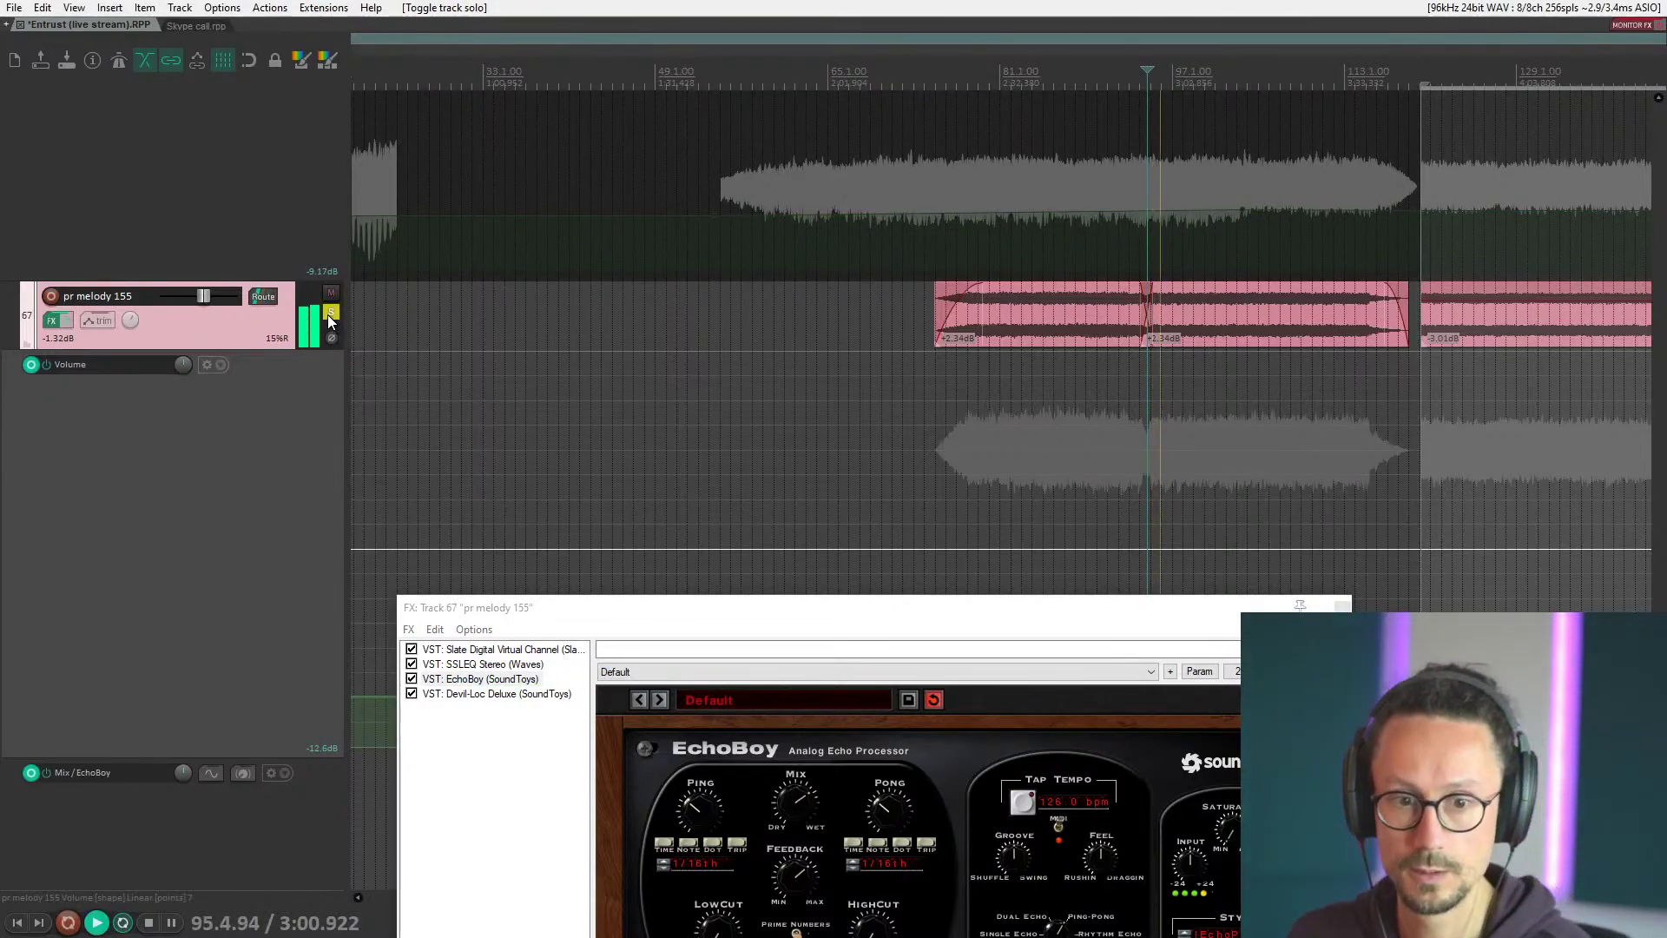
click(327, 313)
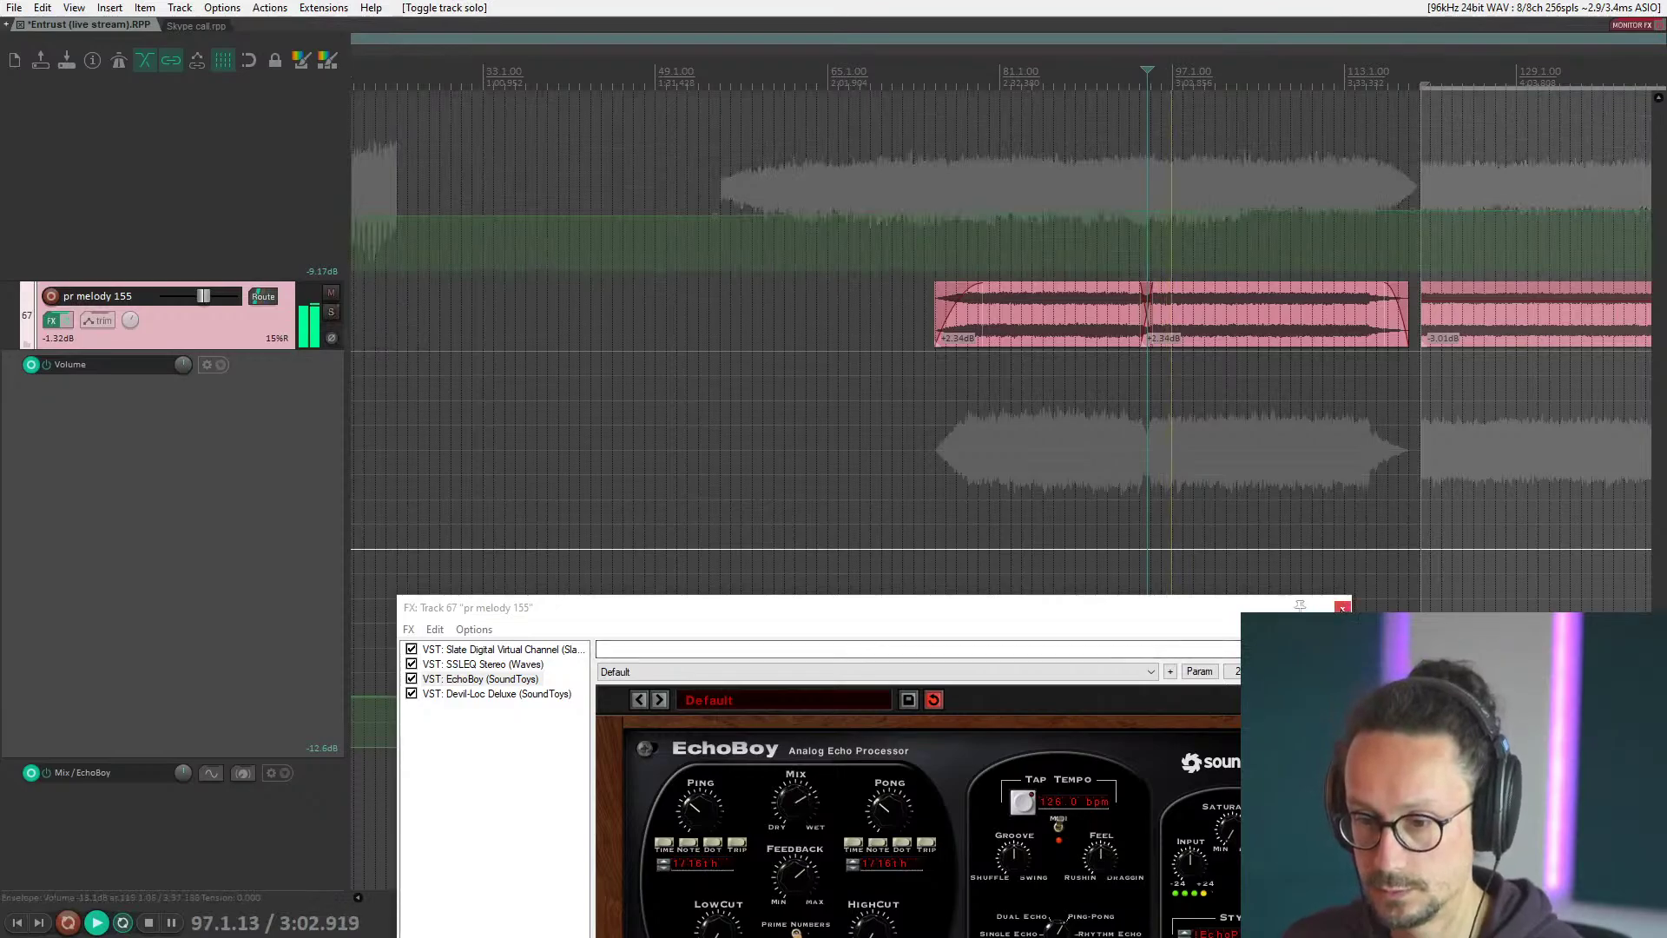
key(shift+f)
Examine the melody's volume and Mix / EchoBoy envelopes while the full mix plays, then stop playback.
scroll(208, 569, down, 4)
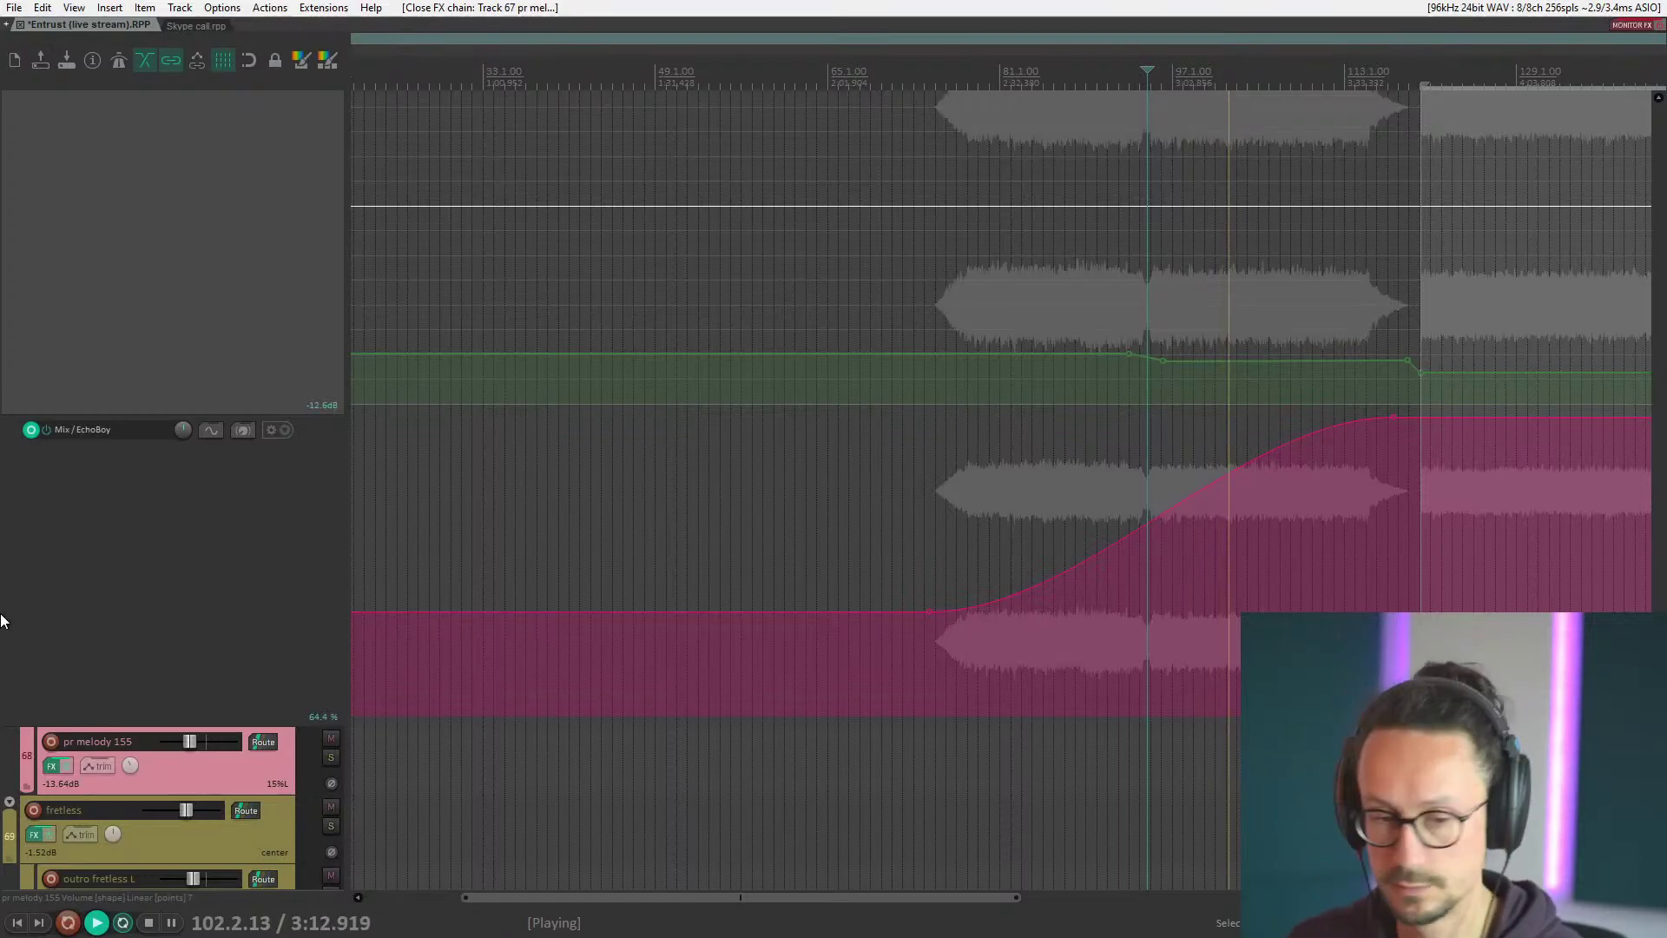
scroll(160, 627, down, 3)
scroll(189, 652, up, 5)
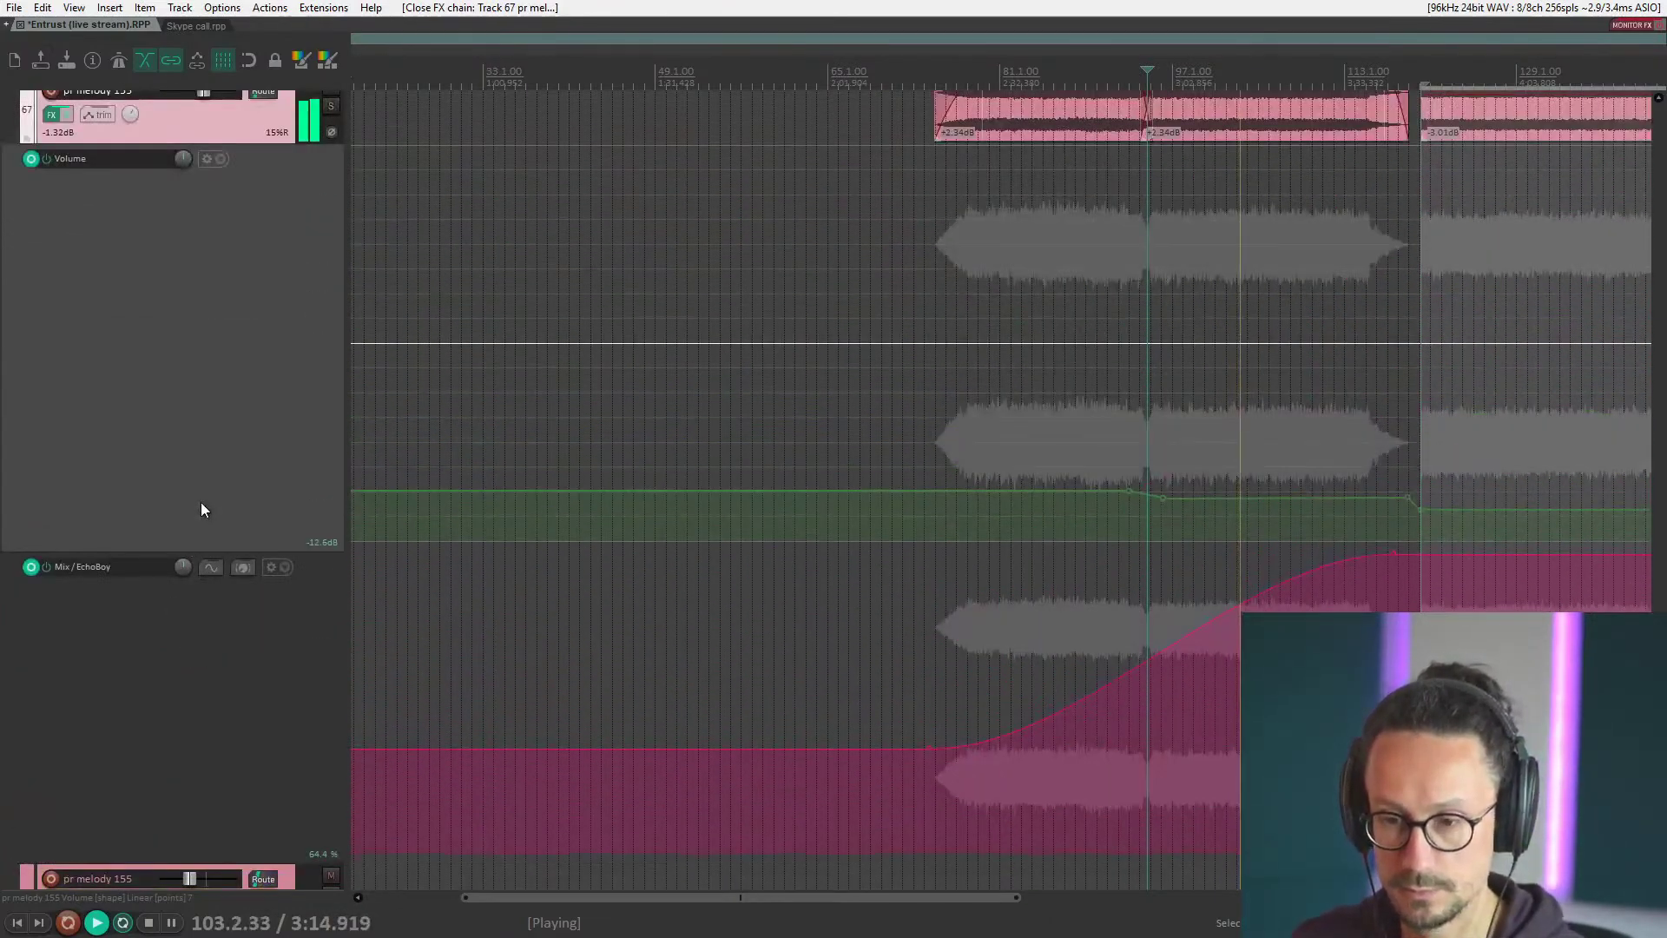
scroll(209, 530, up, 2)
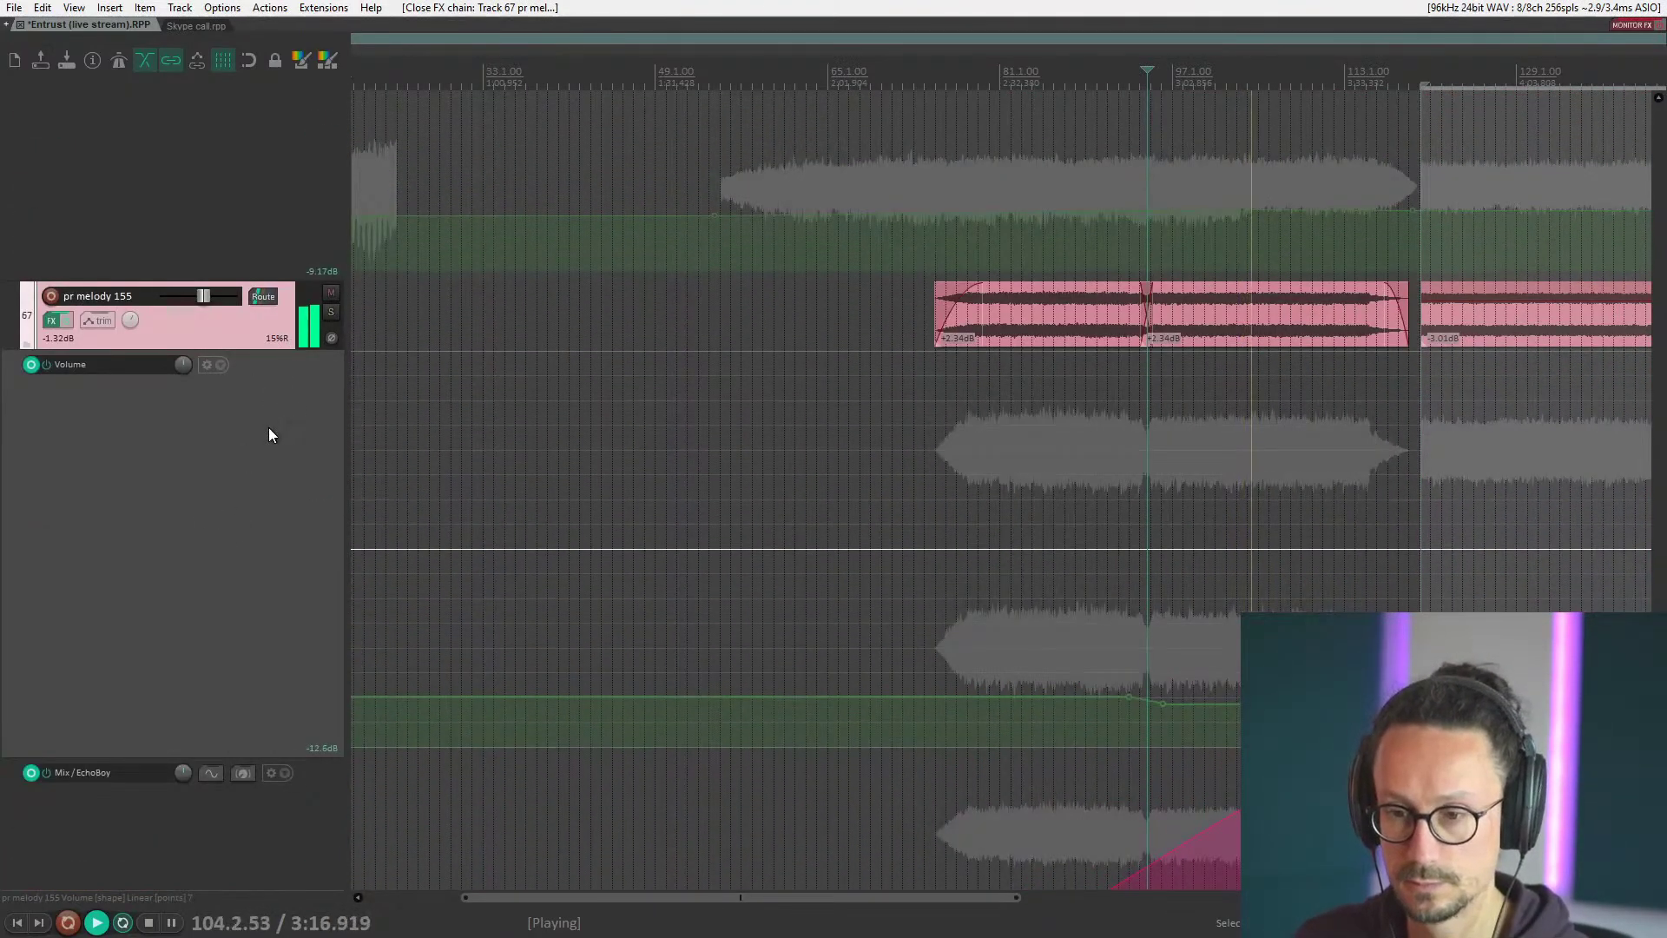
scroll(1435, 564, down, 3)
scroll(1367, 597, up, 3)
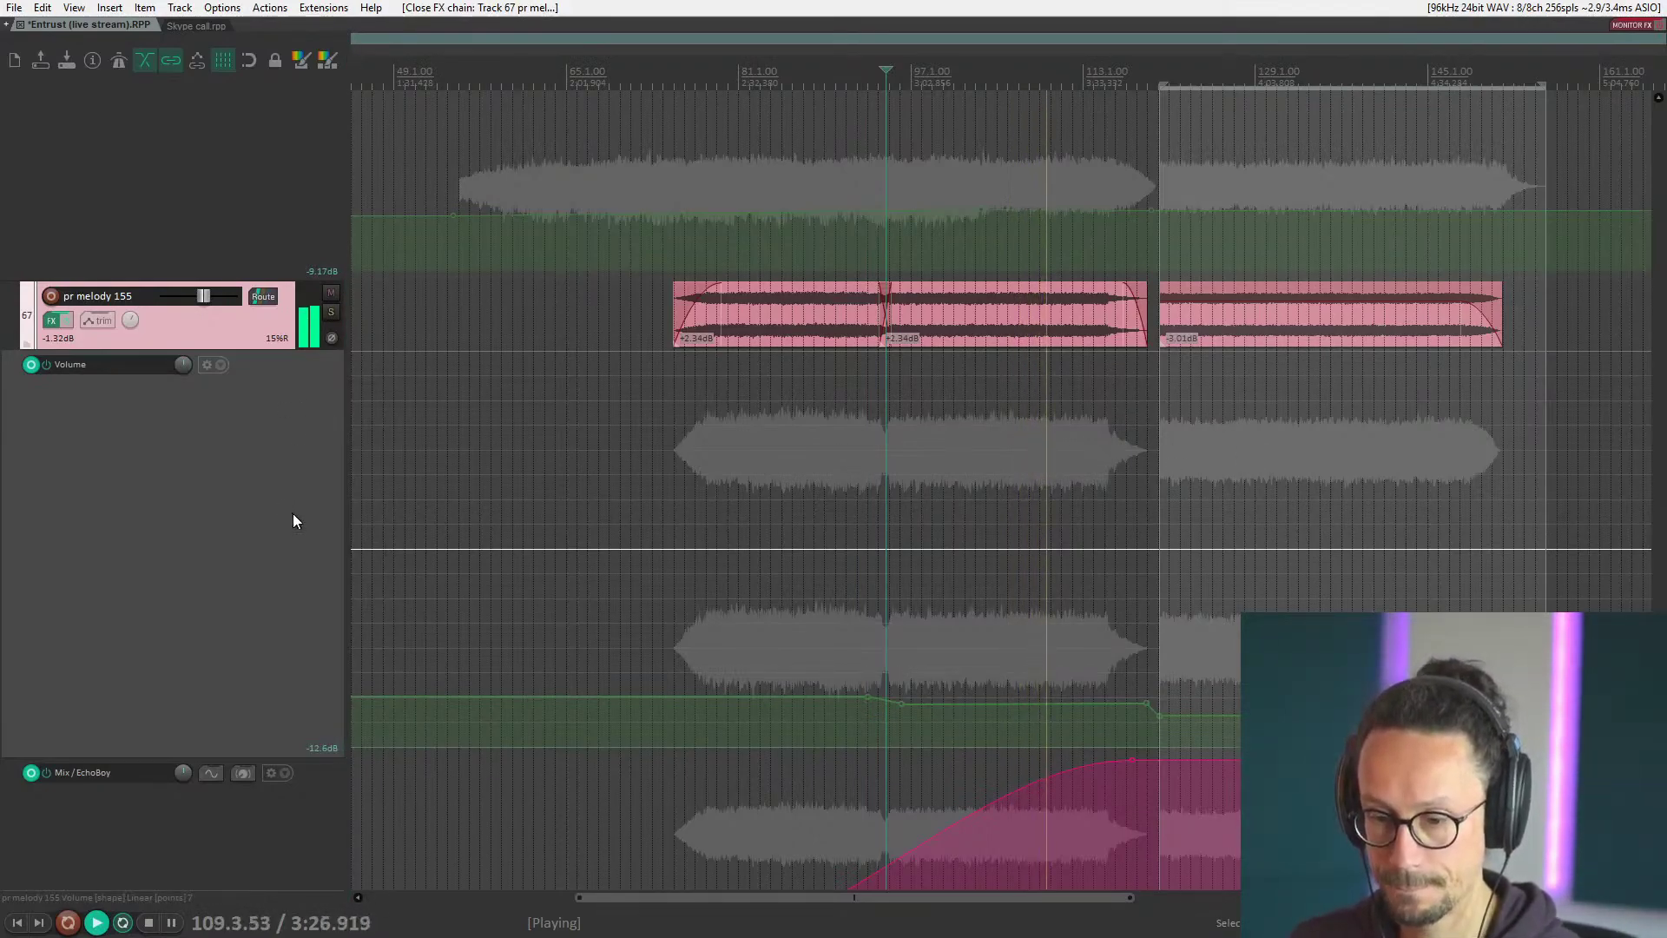
key(space)
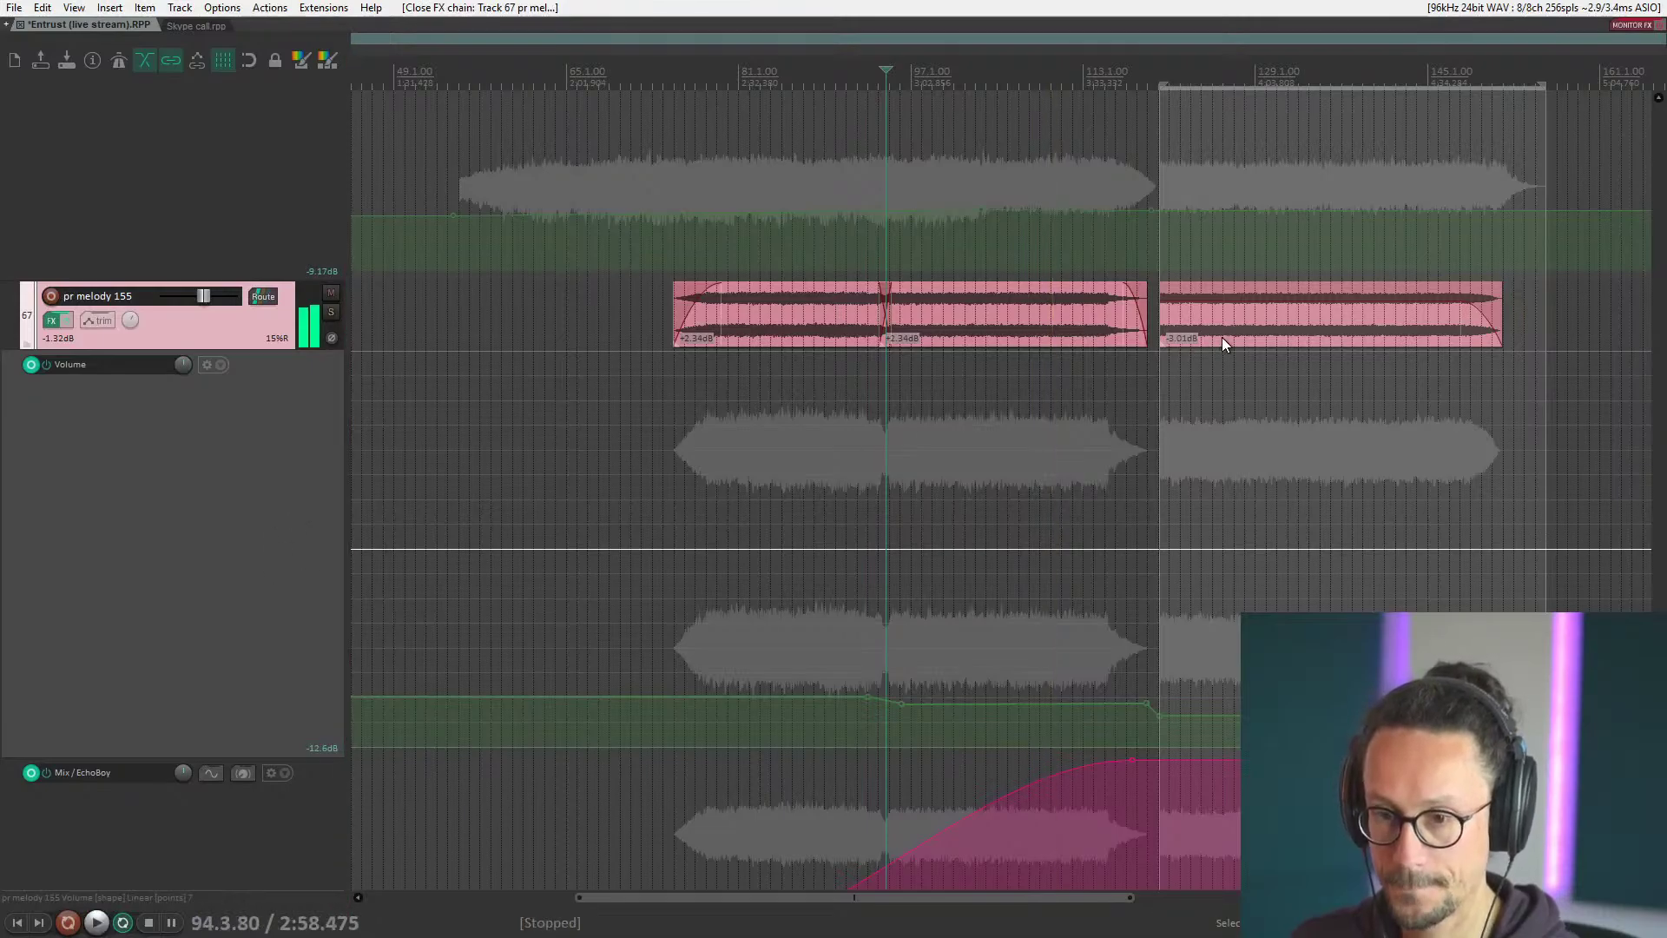
Place the edit cursor at 119.1.85 and examine the gap between the melody clips and the envelopes around it.
click(1150, 378)
scroll(1327, 447, up, 6)
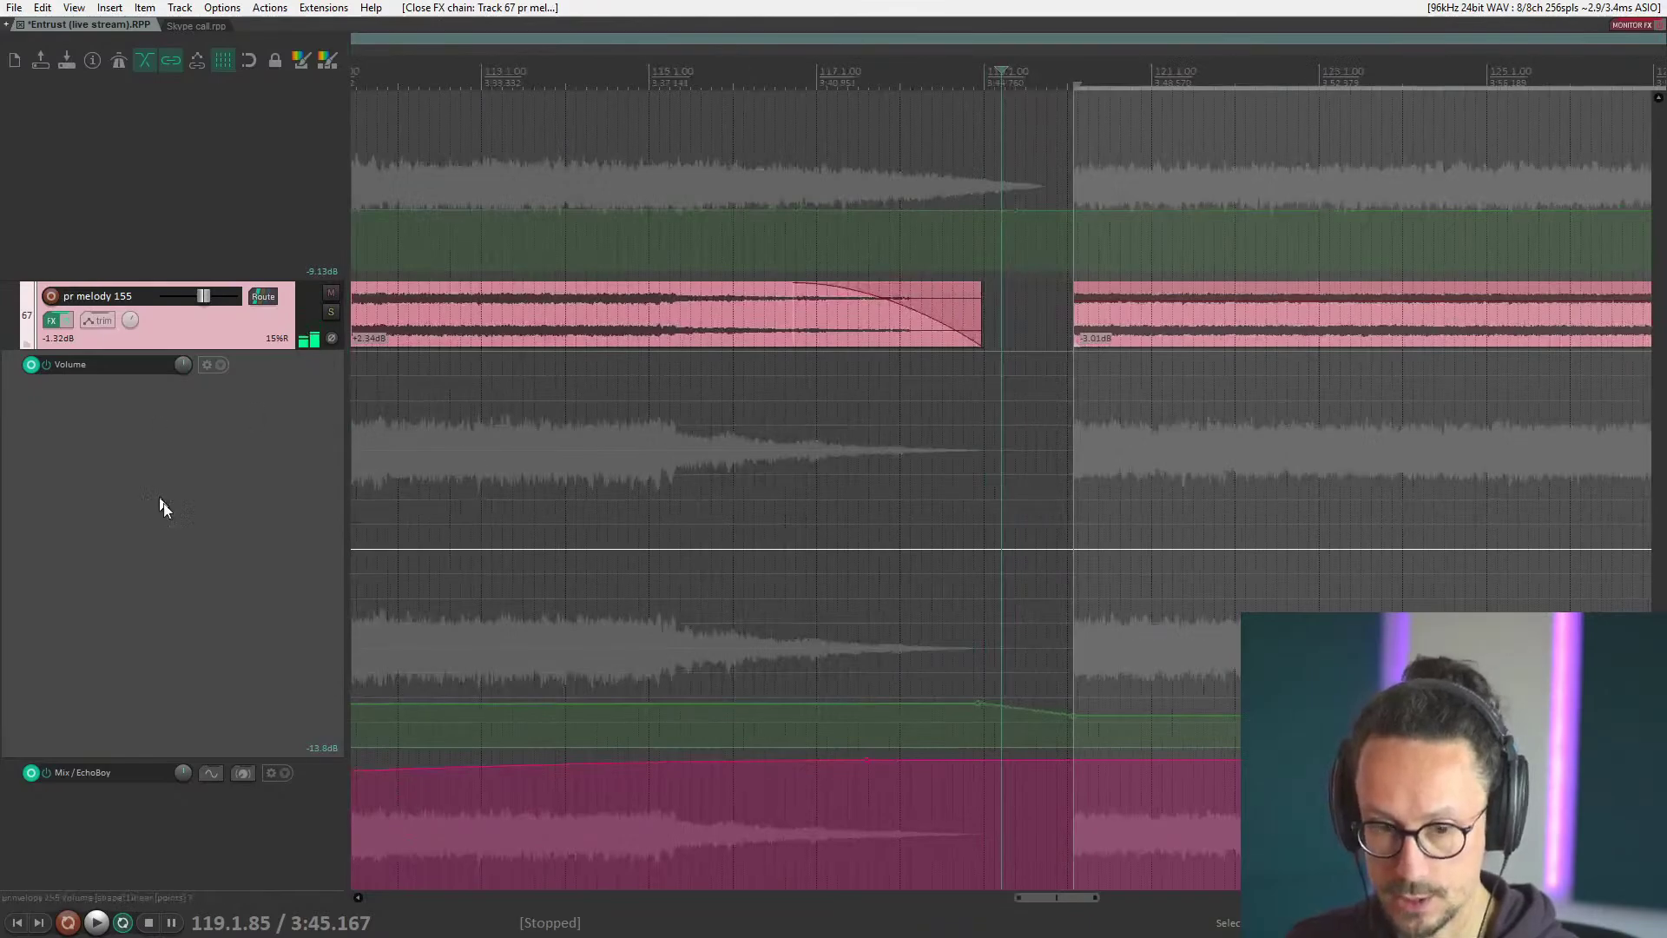
scroll(163, 505, down, 5)
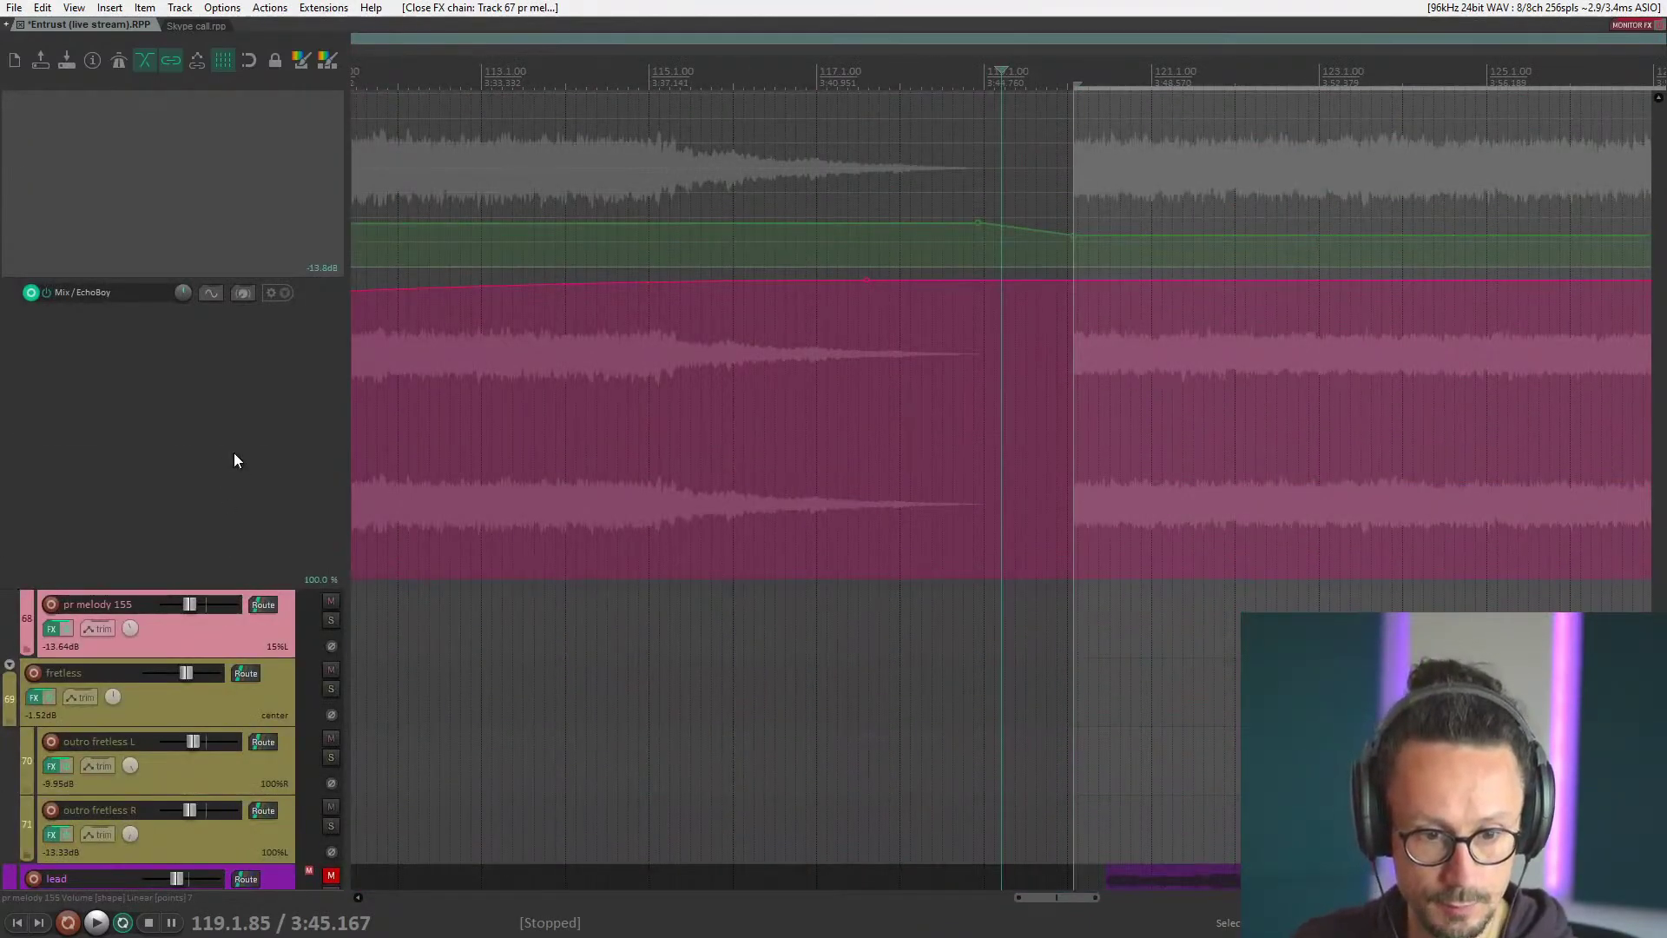
scroll(230, 447, up, 5)
scroll(1204, 497, down, 2)
scroll(1204, 496, down, 7)
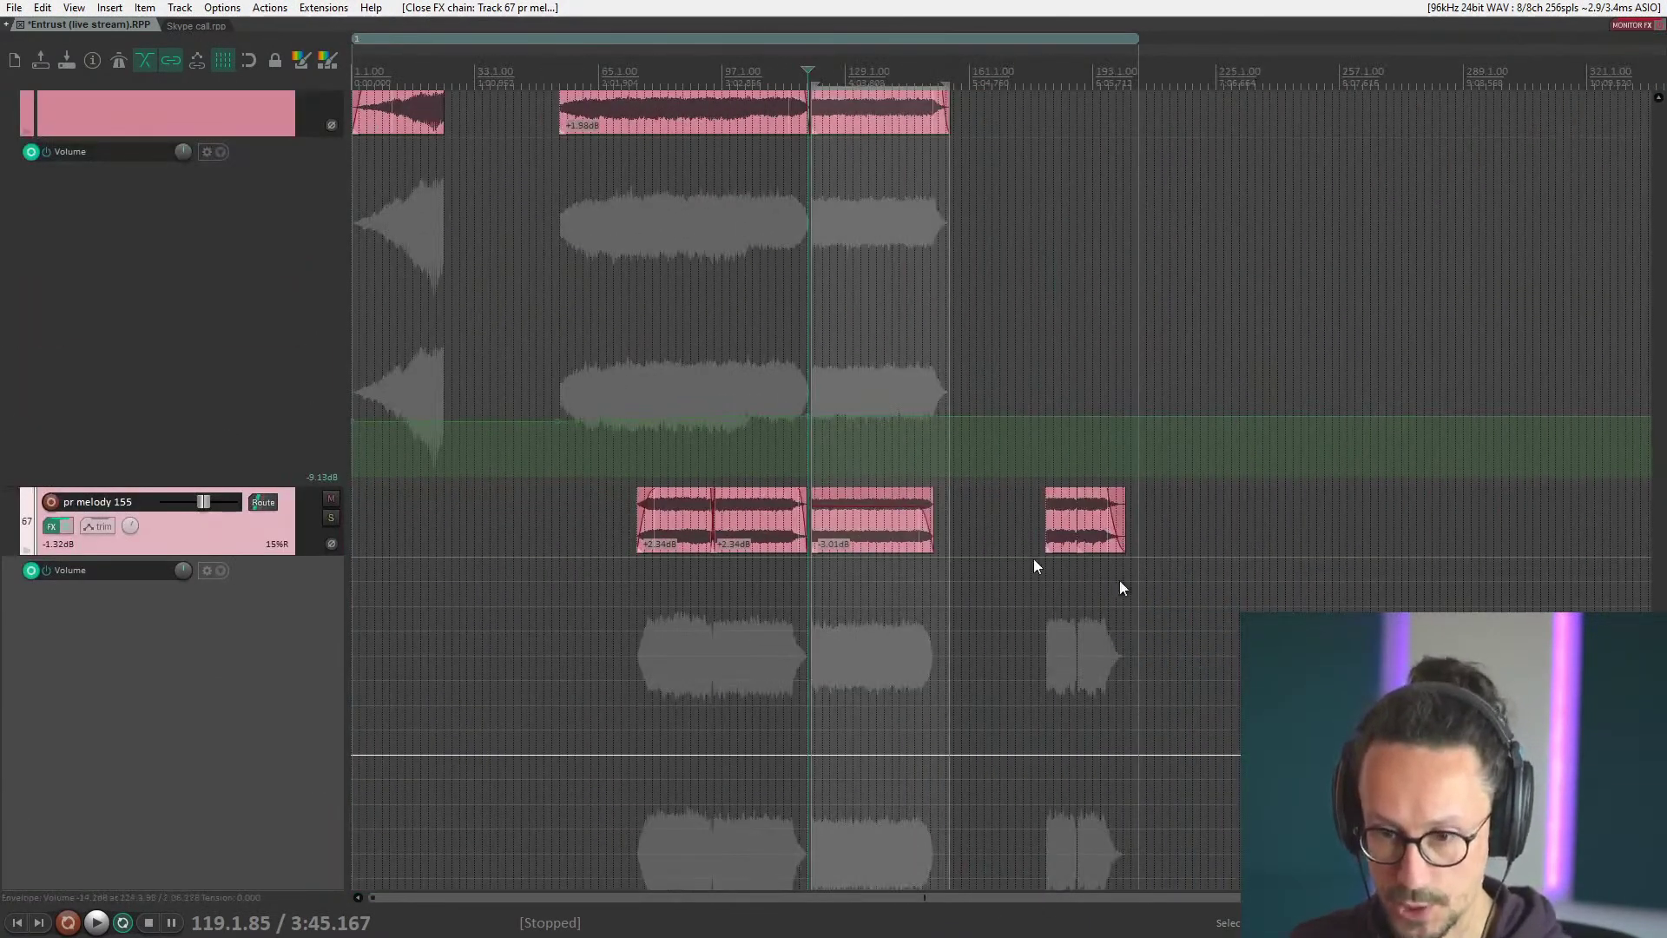
Place the edit cursor at 119.3.97, just before the second ambient stuff section.
scroll(1029, 476, up, 3)
scroll(130, 478, up, 4)
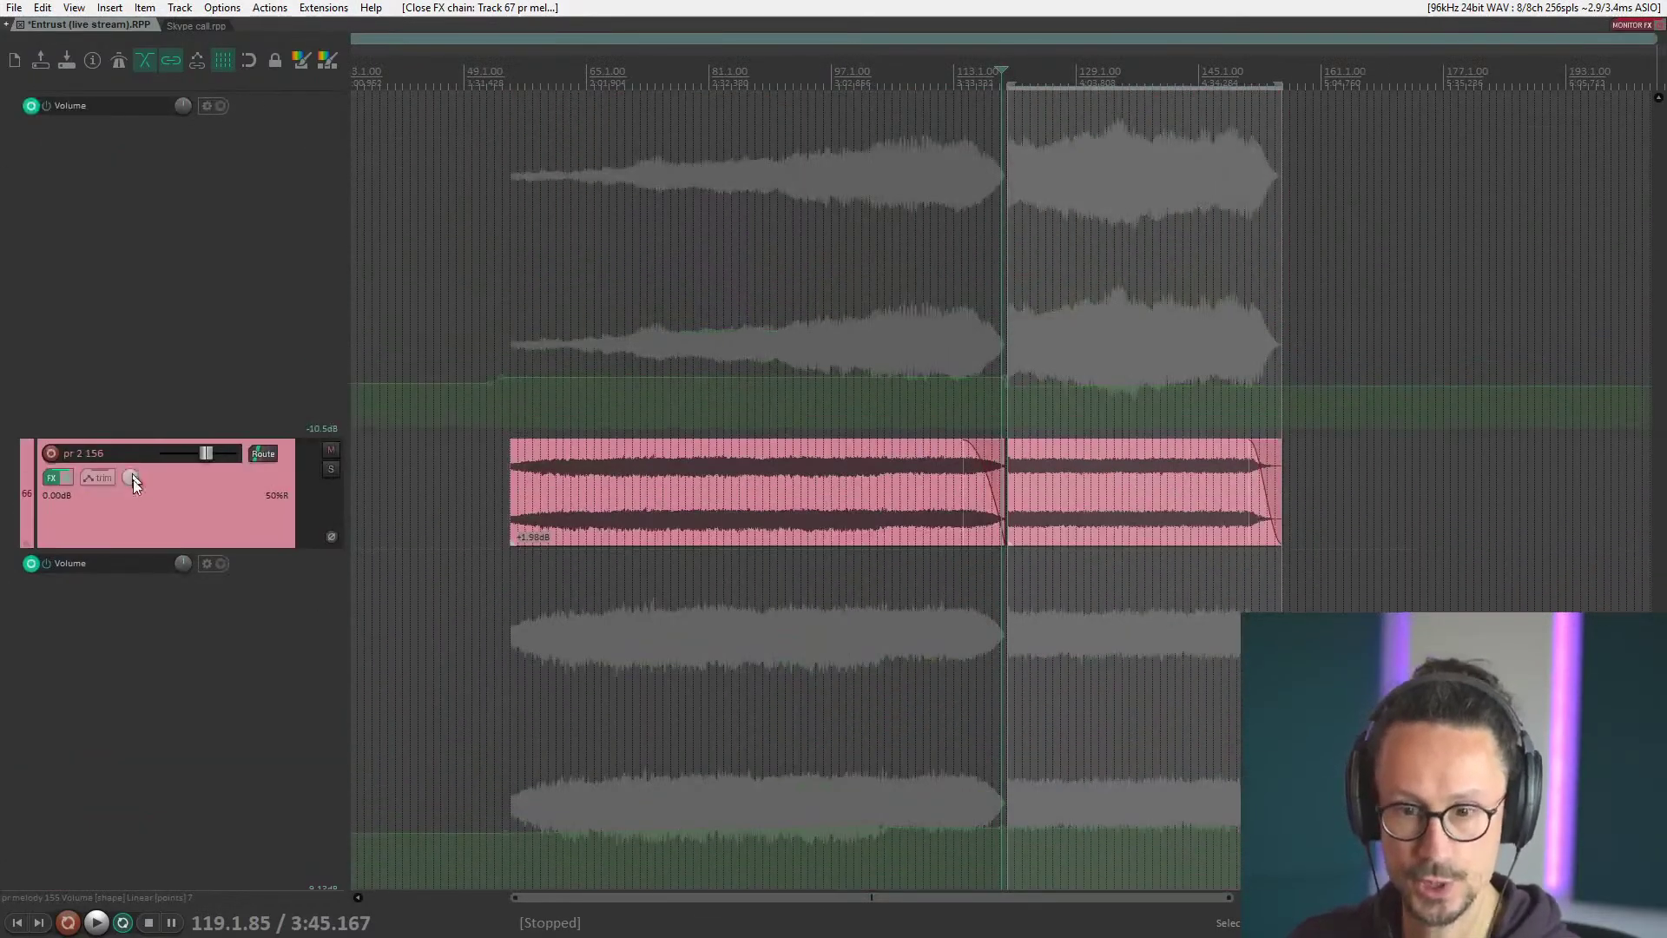
scroll(35, 495, up, 2)
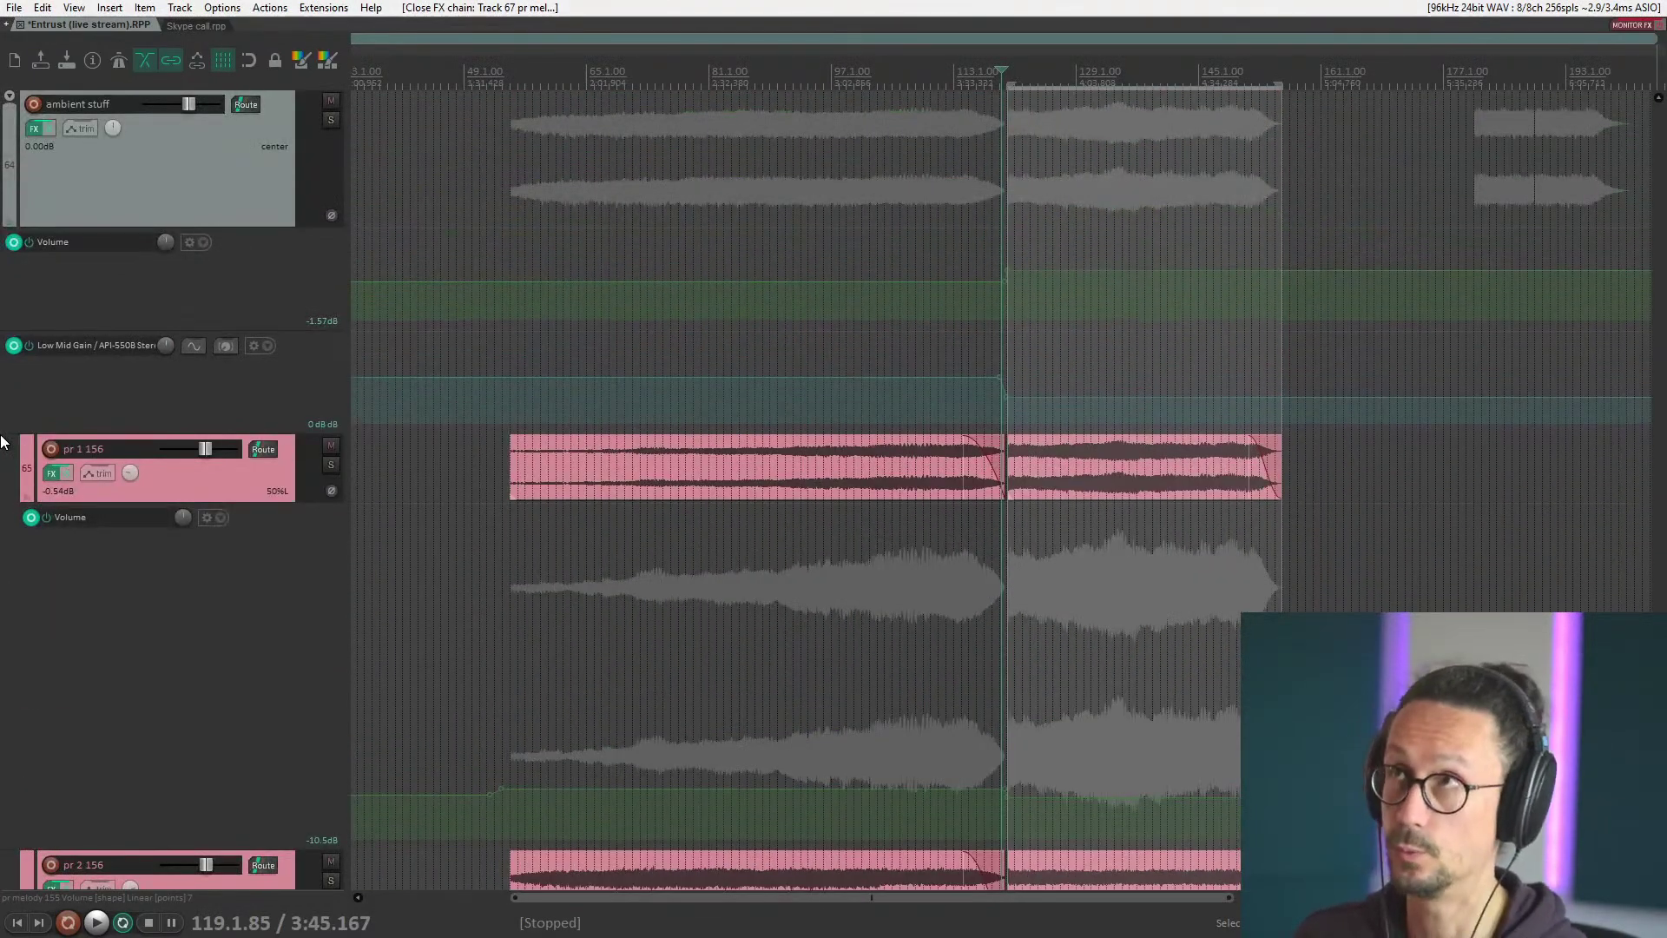
scroll(342, 457, up, 4)
scroll(1092, 692, up, 4)
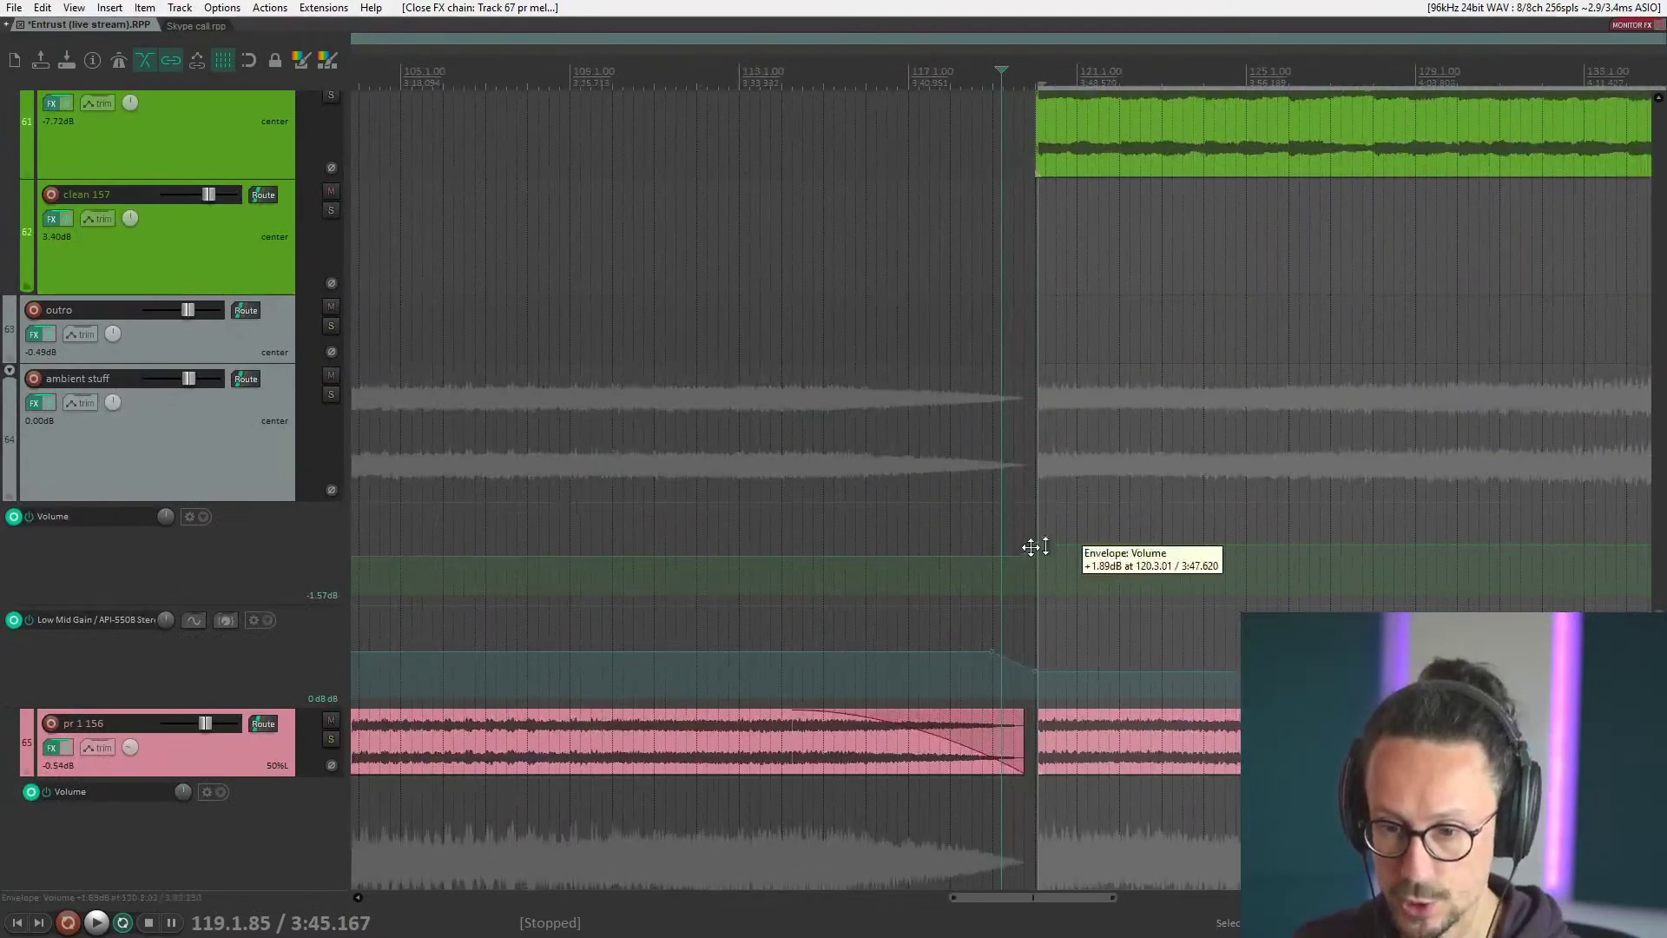
click(1020, 630)
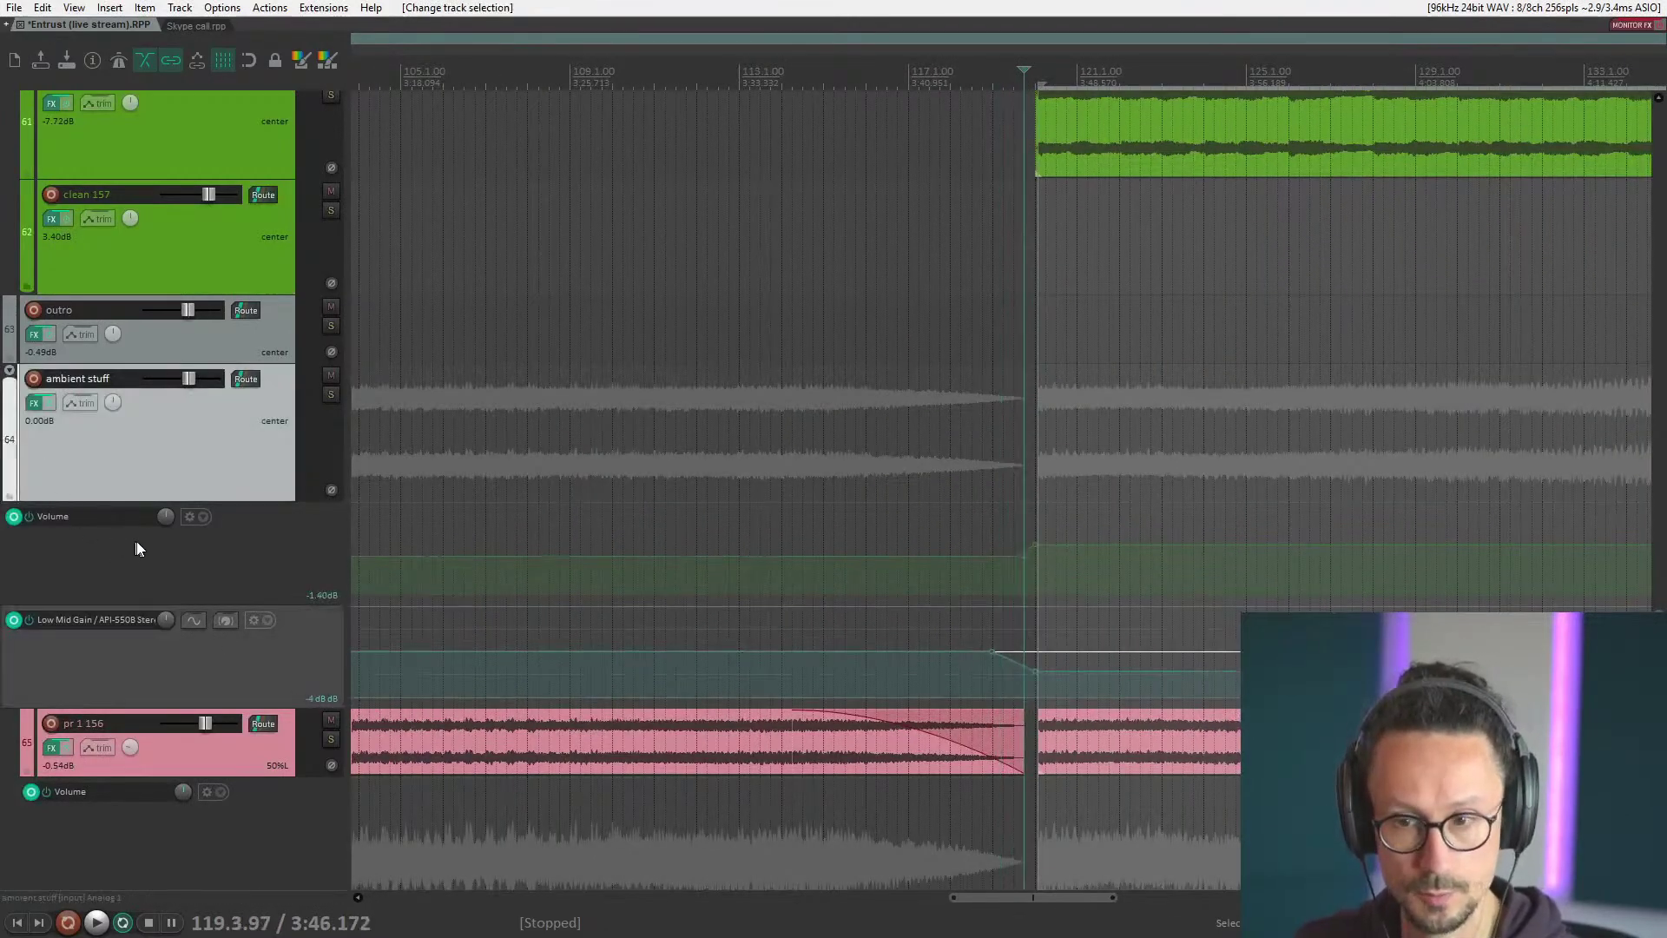
Audition the clean 160 track soloed from 119.3.97, then stop playback and unsolo it.
scroll(165, 512, up, 5)
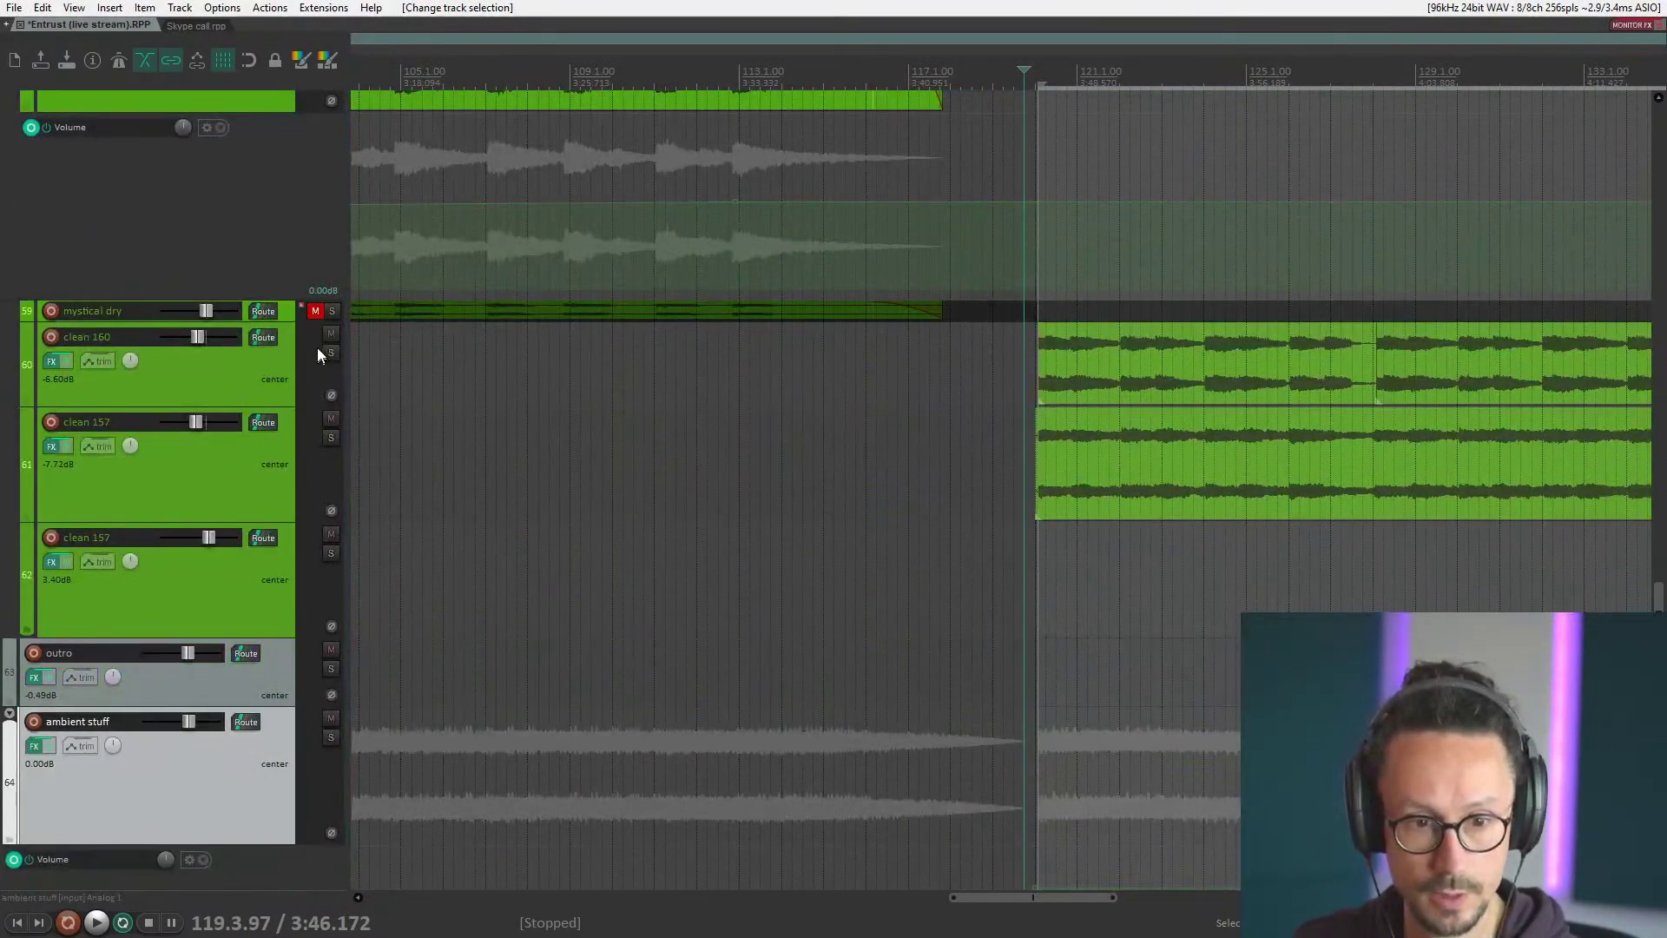
click(331, 353)
key(space)
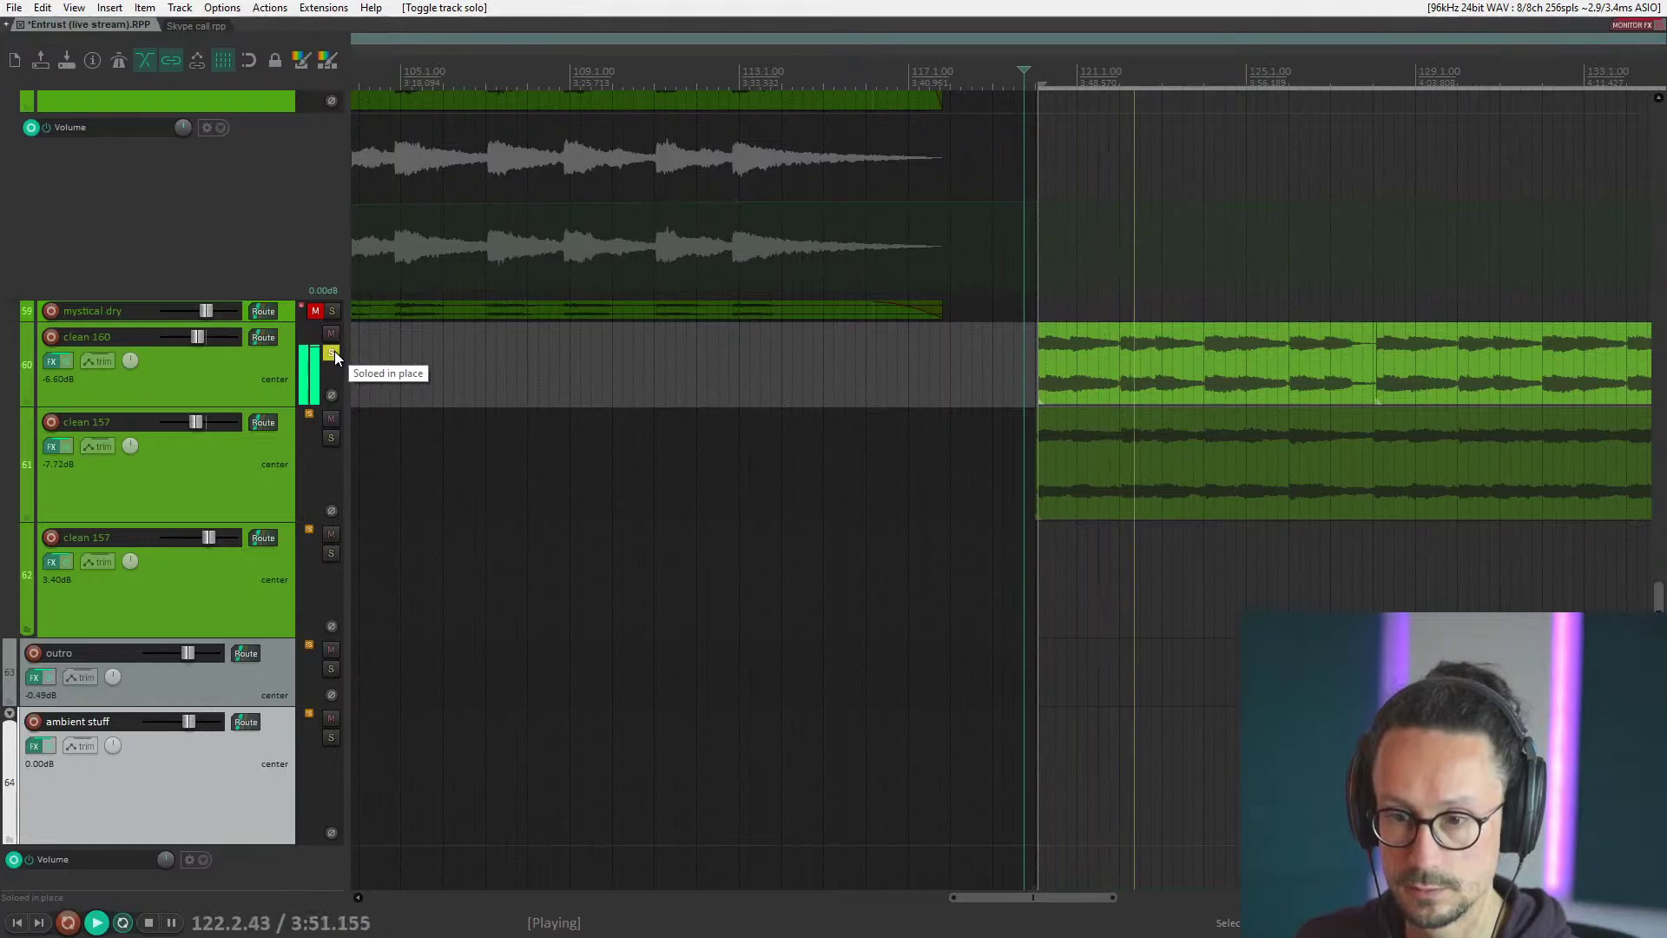
key(space)
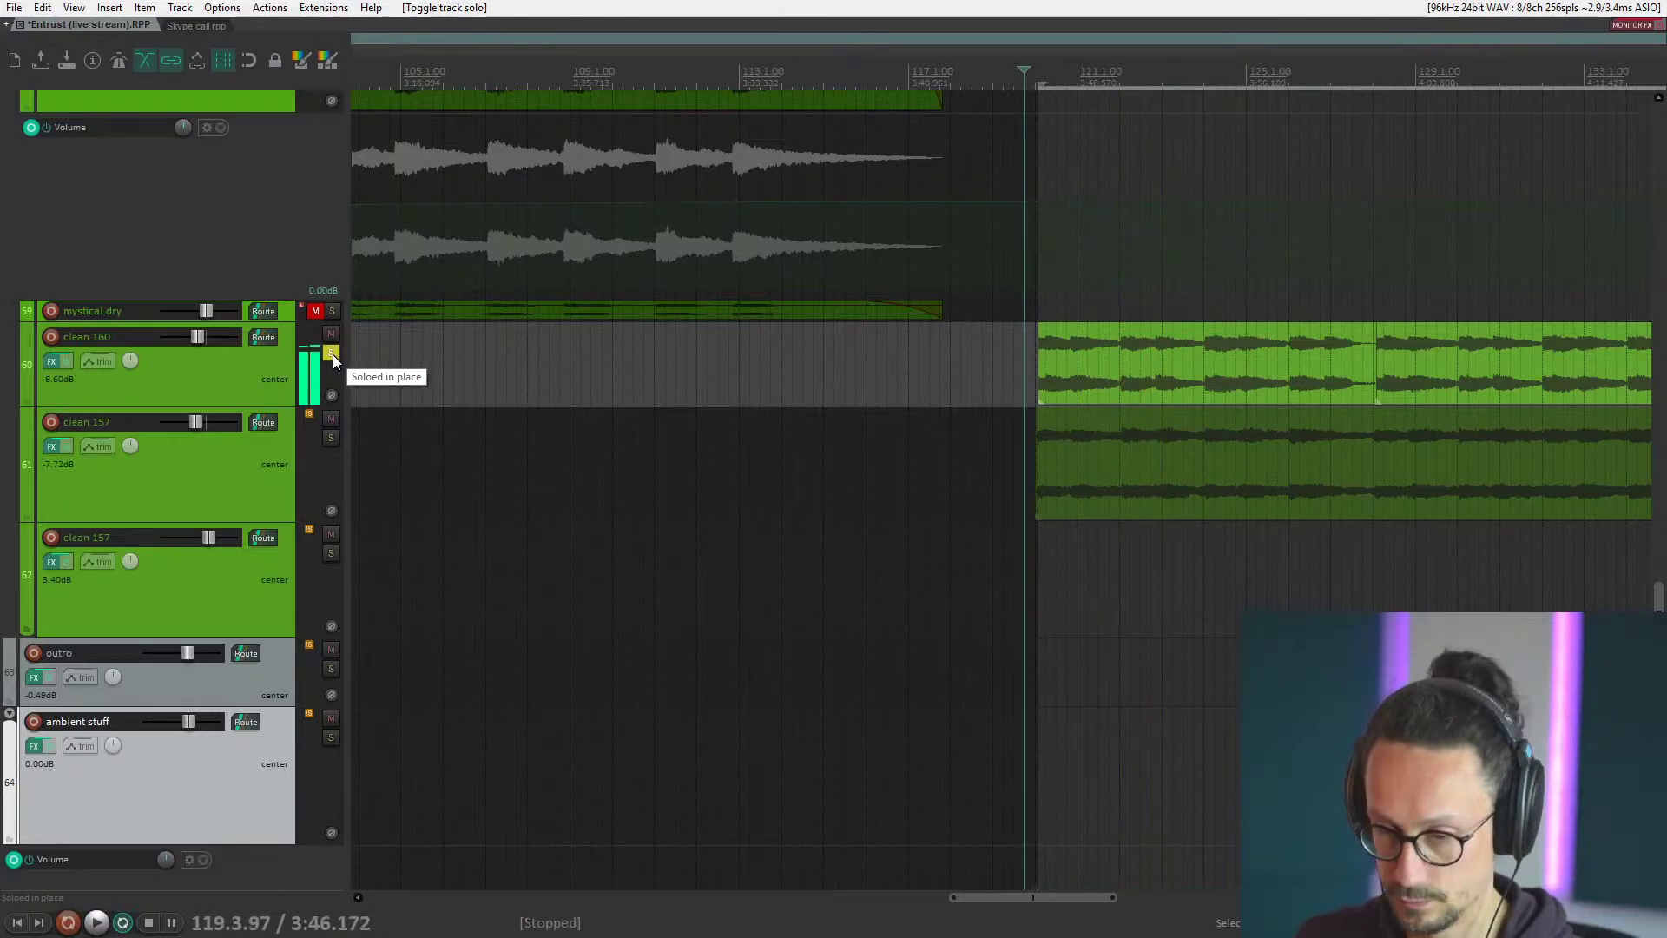
click(332, 353)
Audition the first clean 157 track soloed from the edit cursor, then stop playback and unsolo it.
click(332, 438)
key(space)
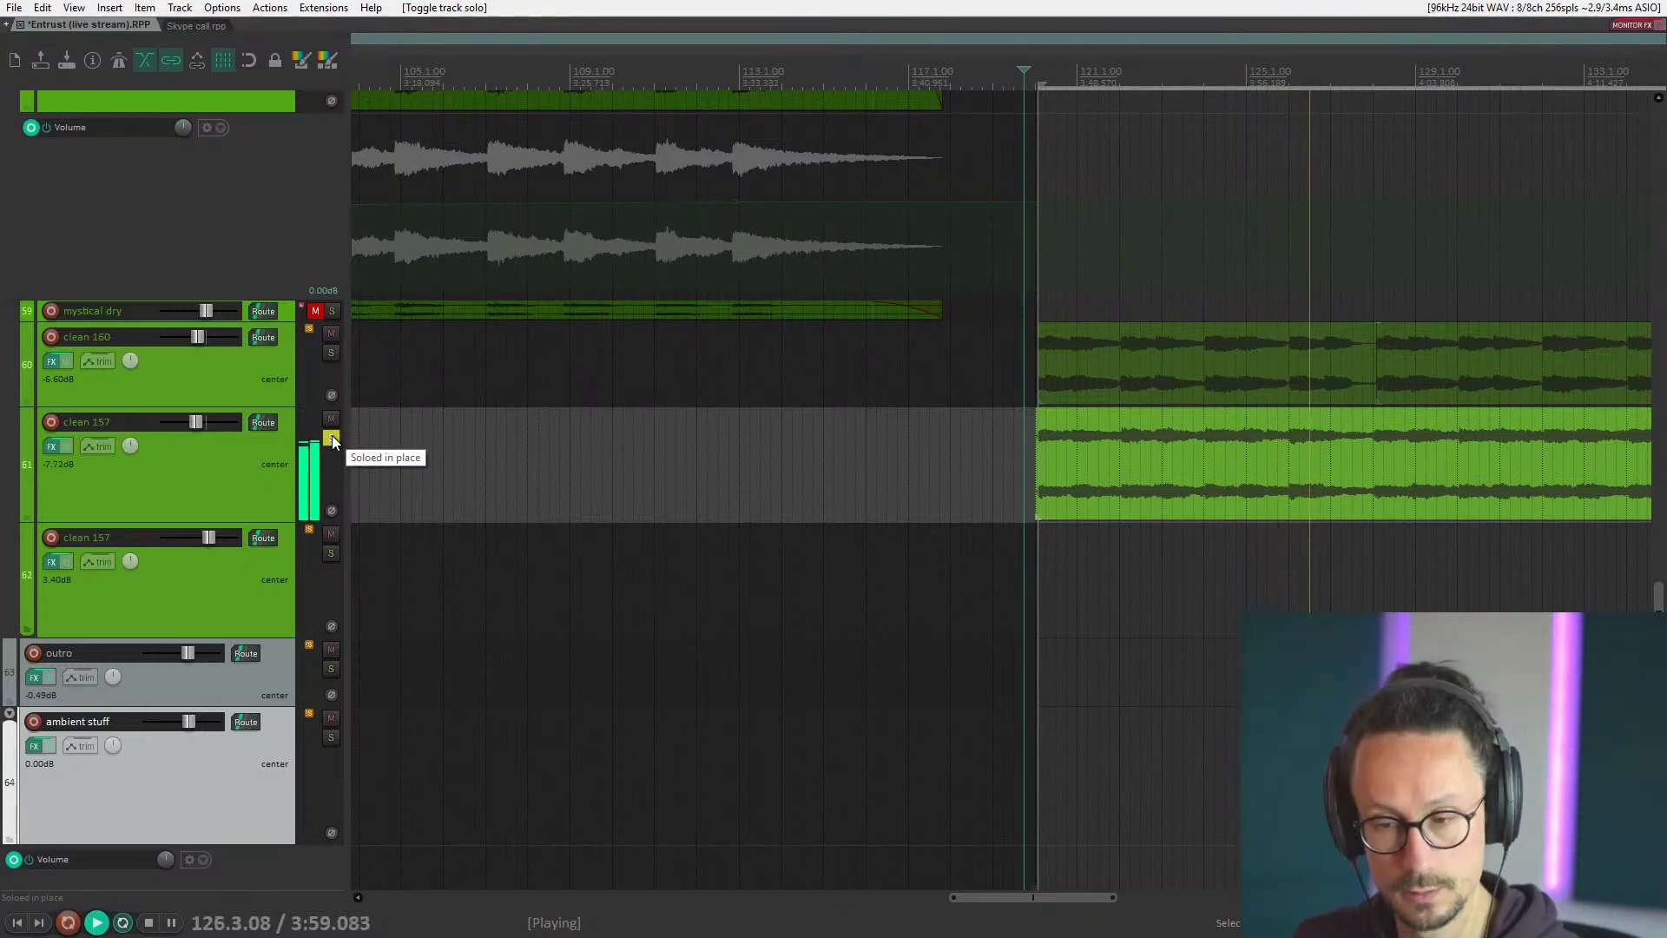
key(space)
click(331, 437)
Audition GTRS heavy 1 soloed from 119.2.73, add GTRS heavy 2 to the solo, then stop playback and clear both solos.
scroll(271, 398, up, 10)
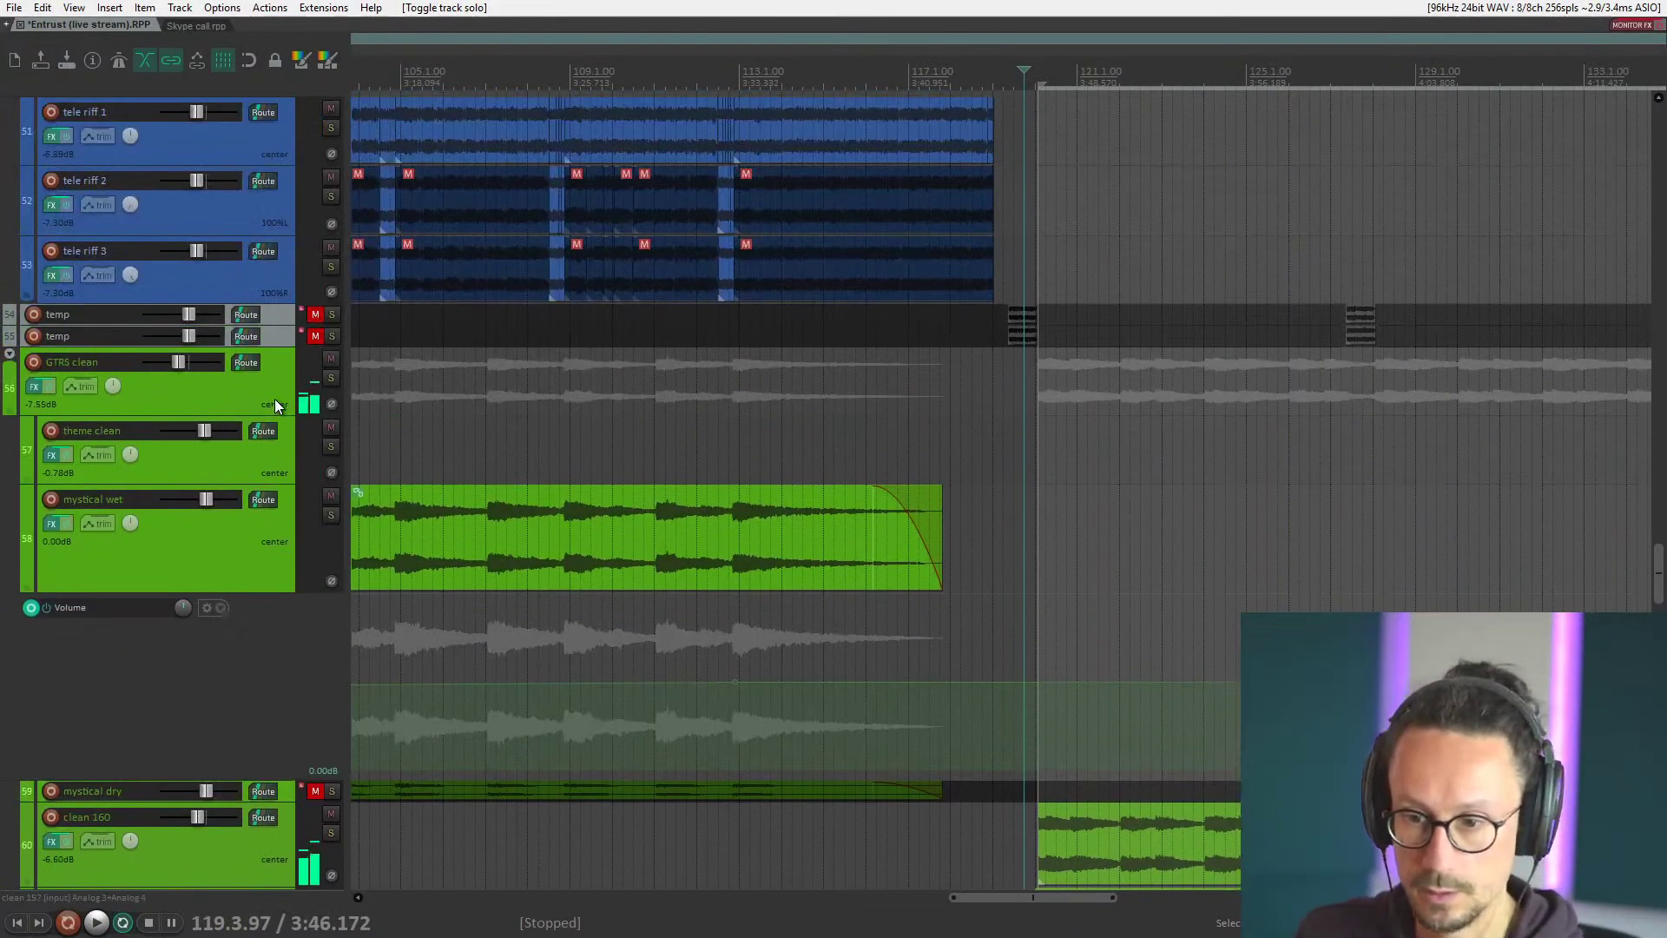
scroll(273, 393, up, 5)
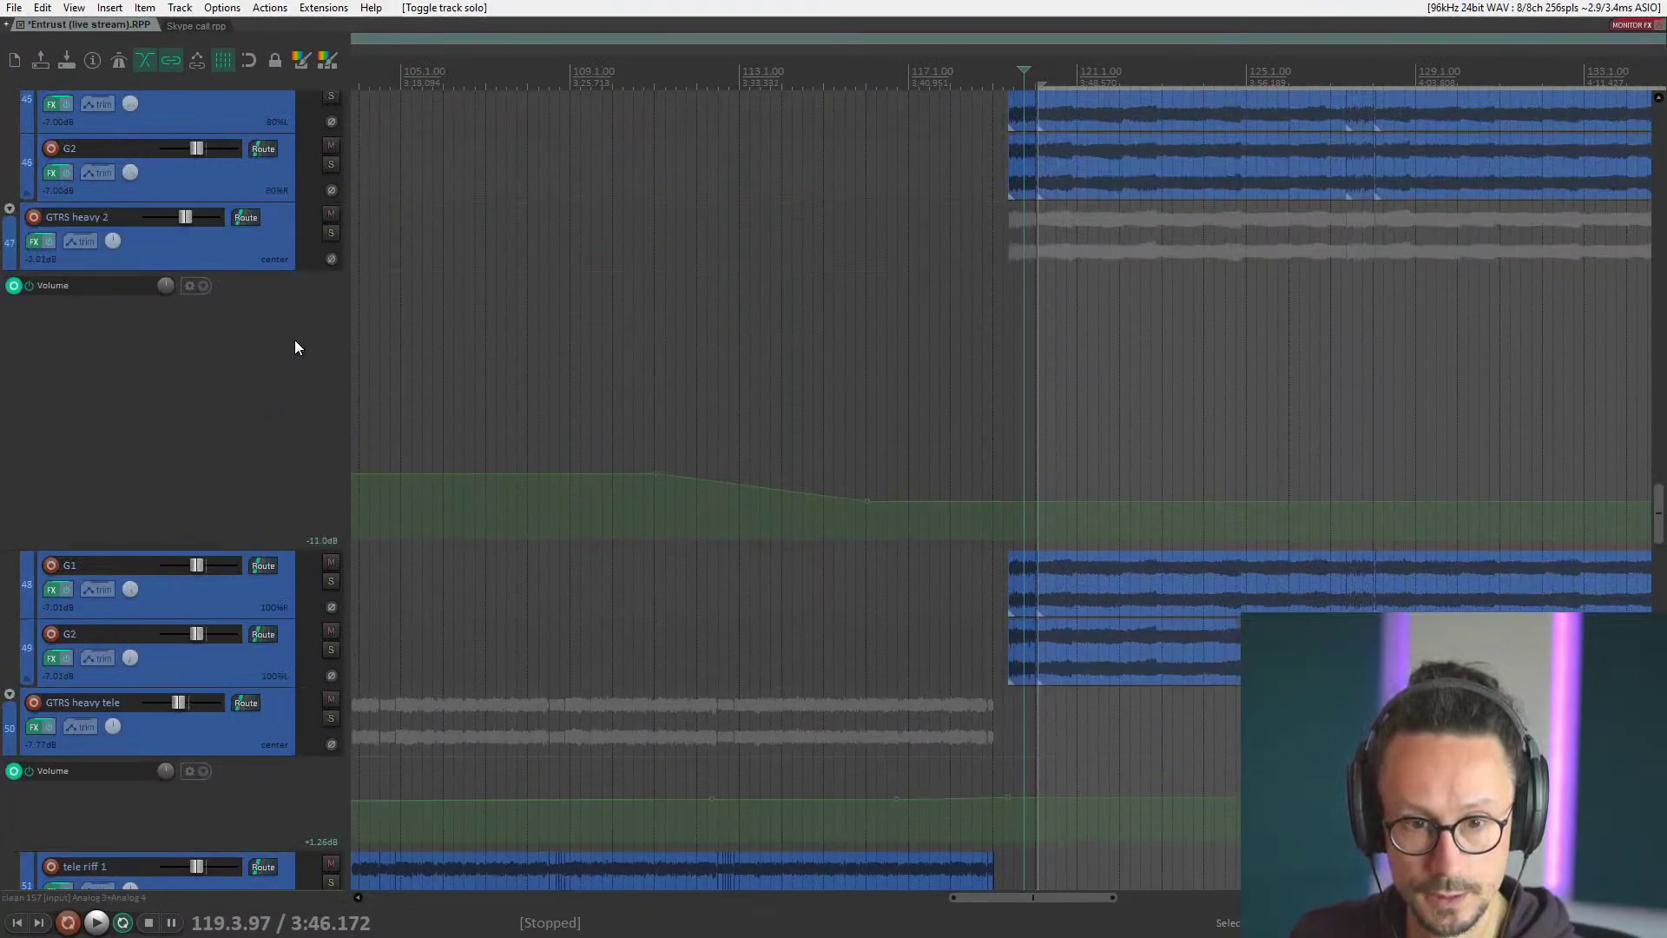
click(1012, 461)
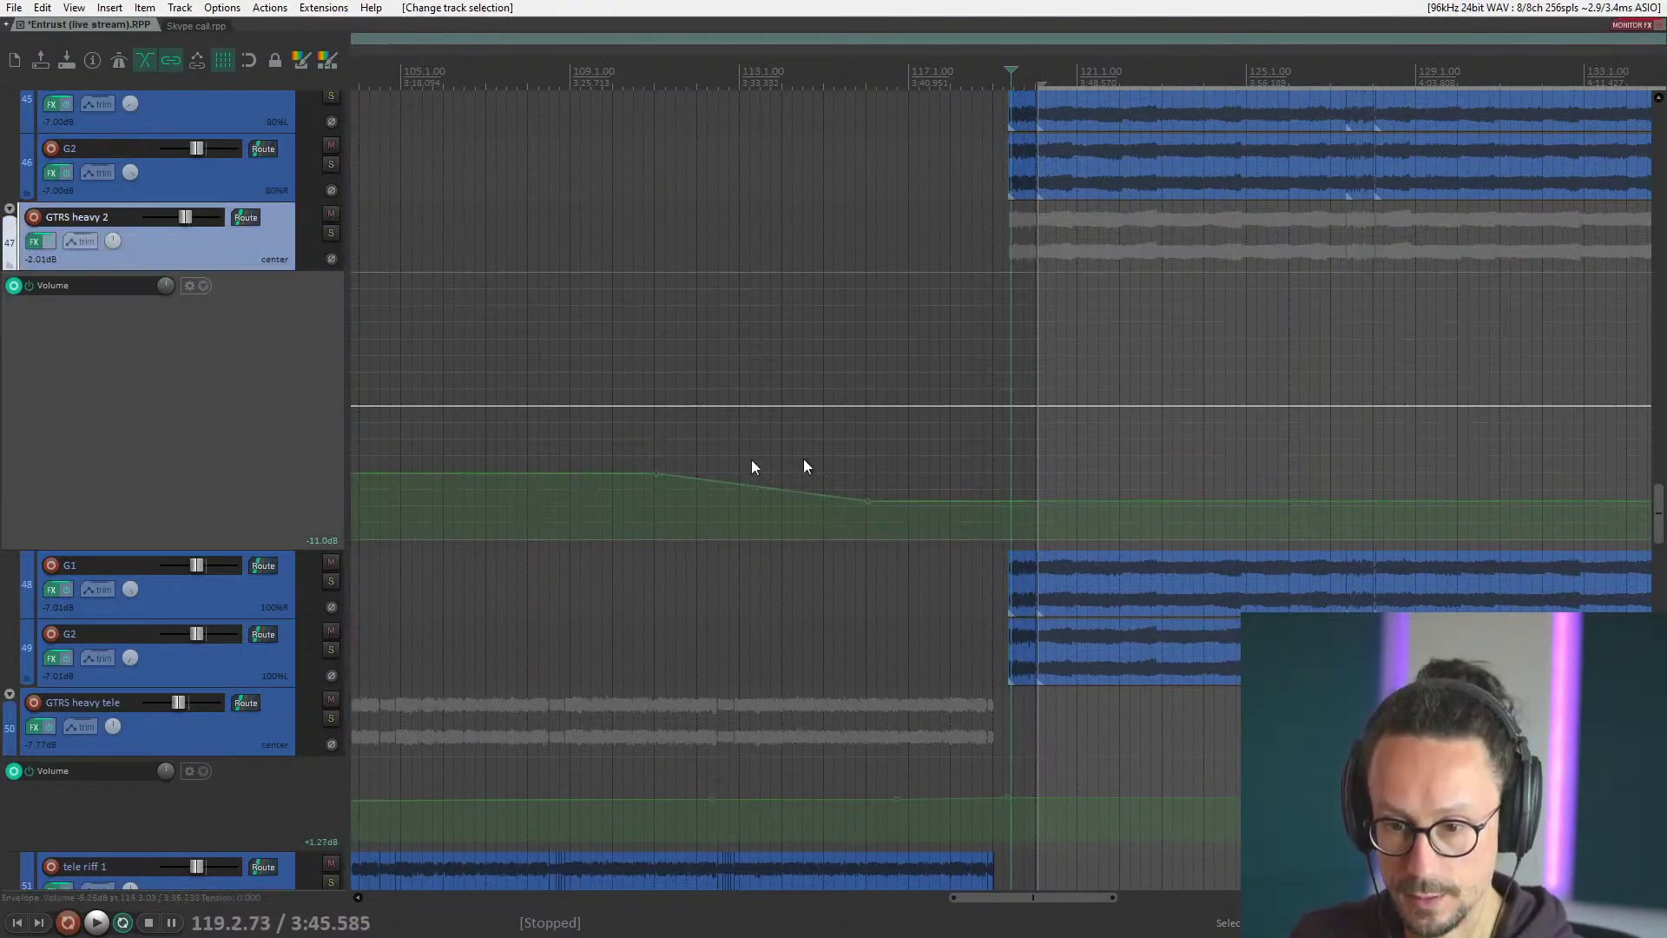
scroll(224, 257, up, 3)
scroll(321, 224, up, 3)
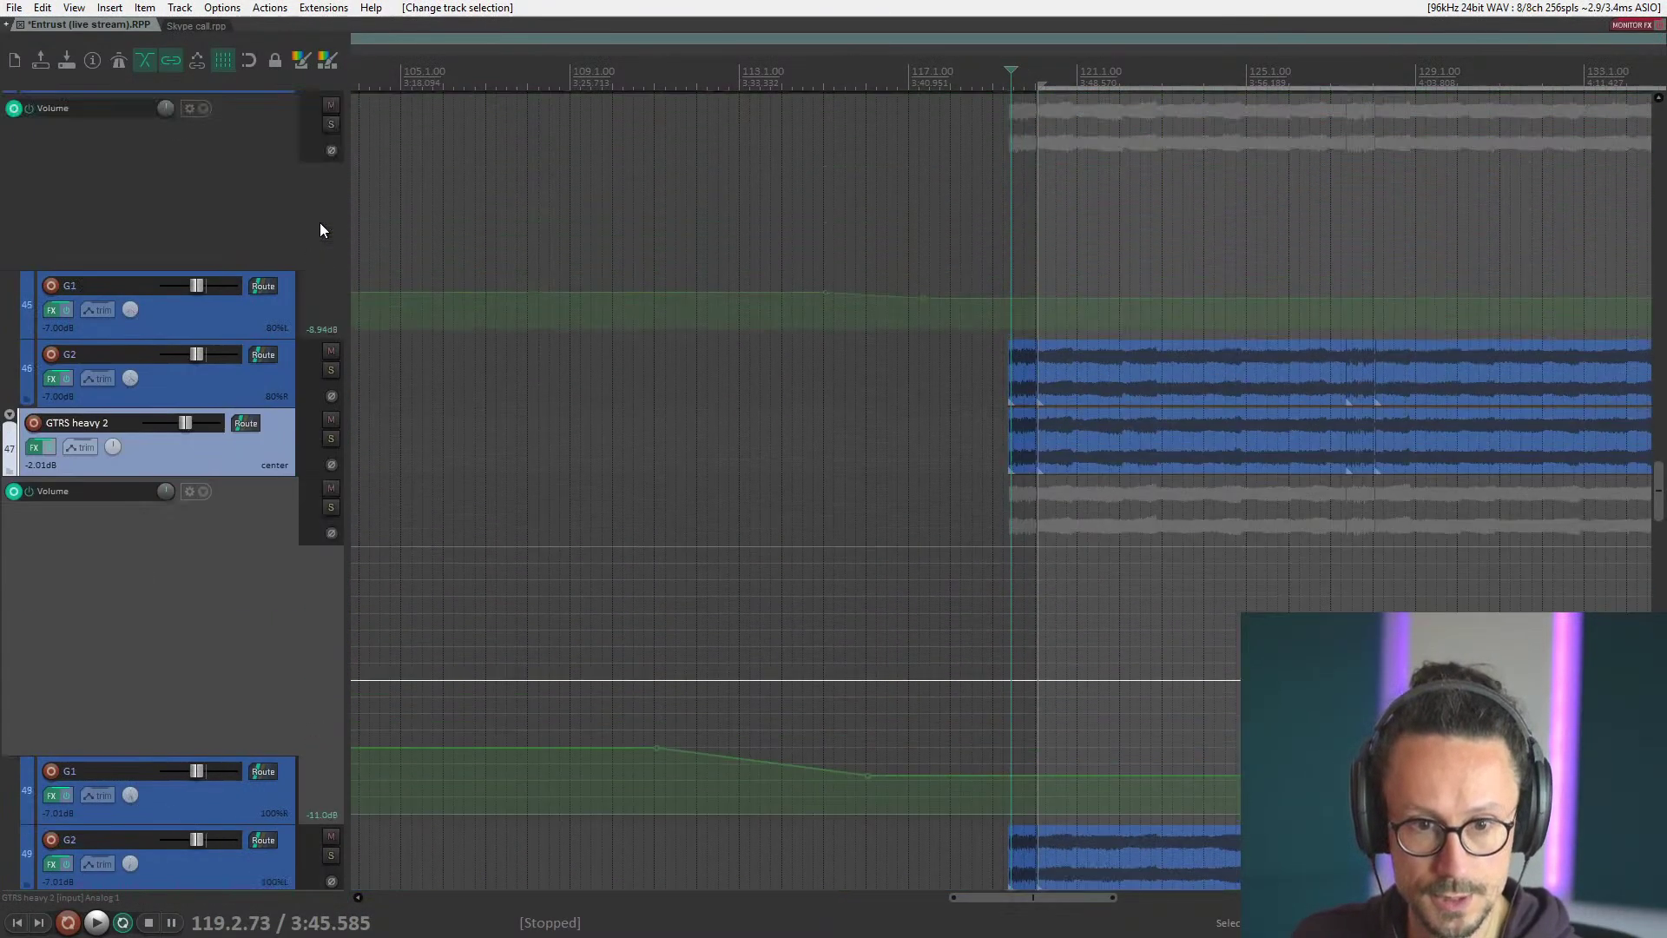
click(332, 124)
key(space)
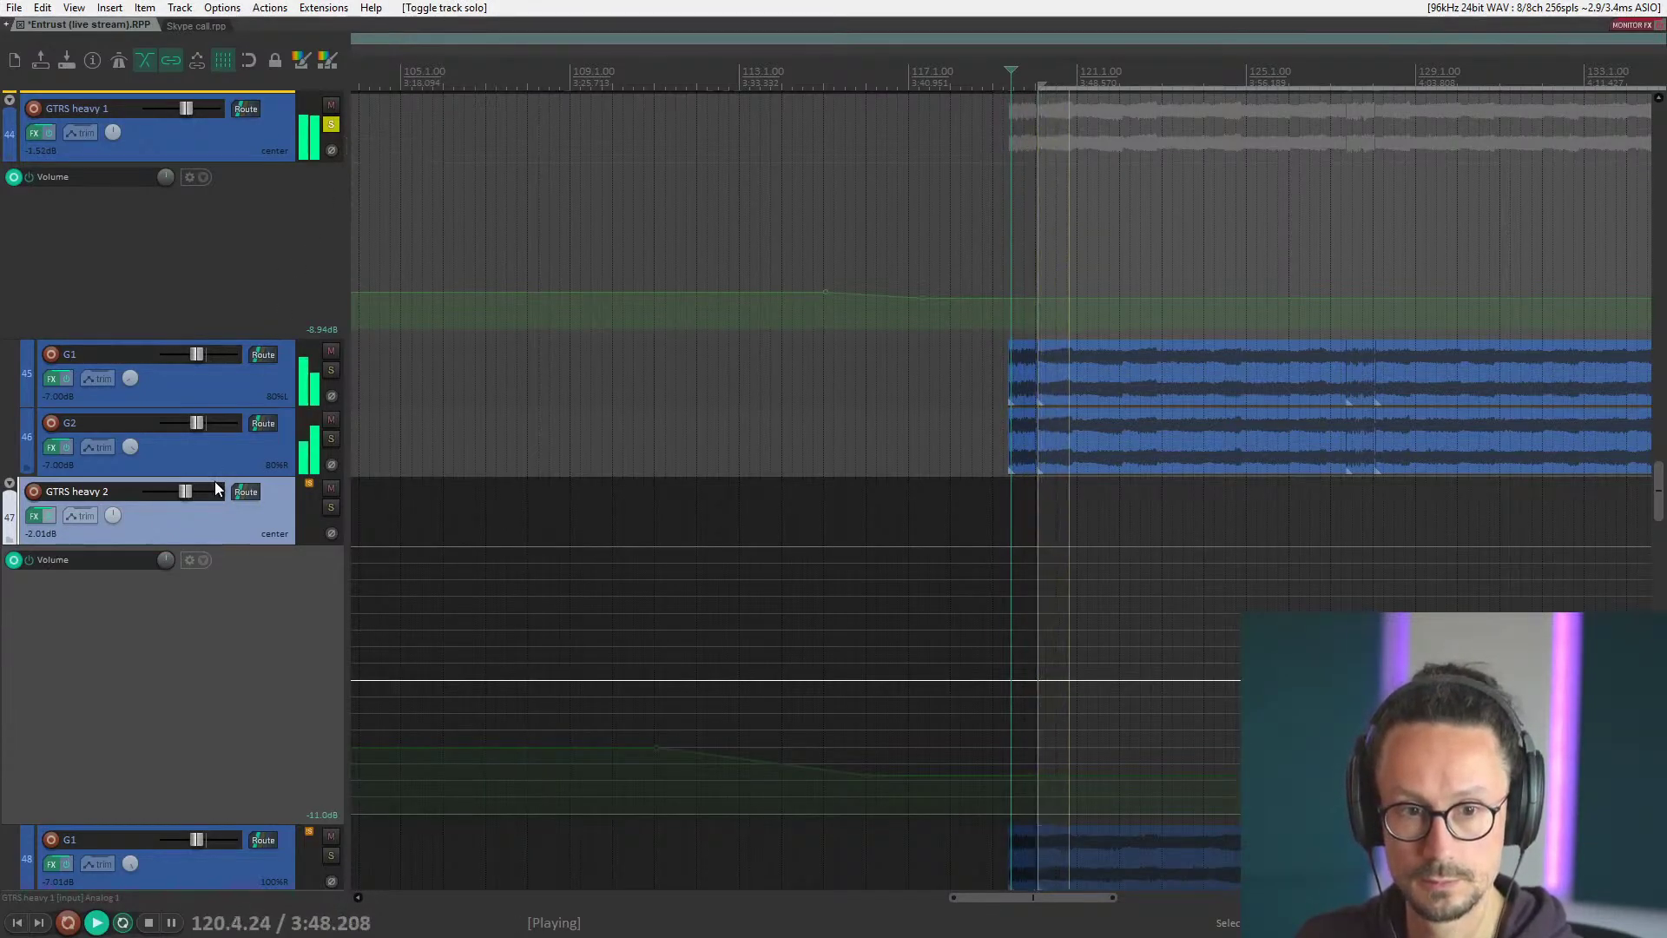
click(331, 507)
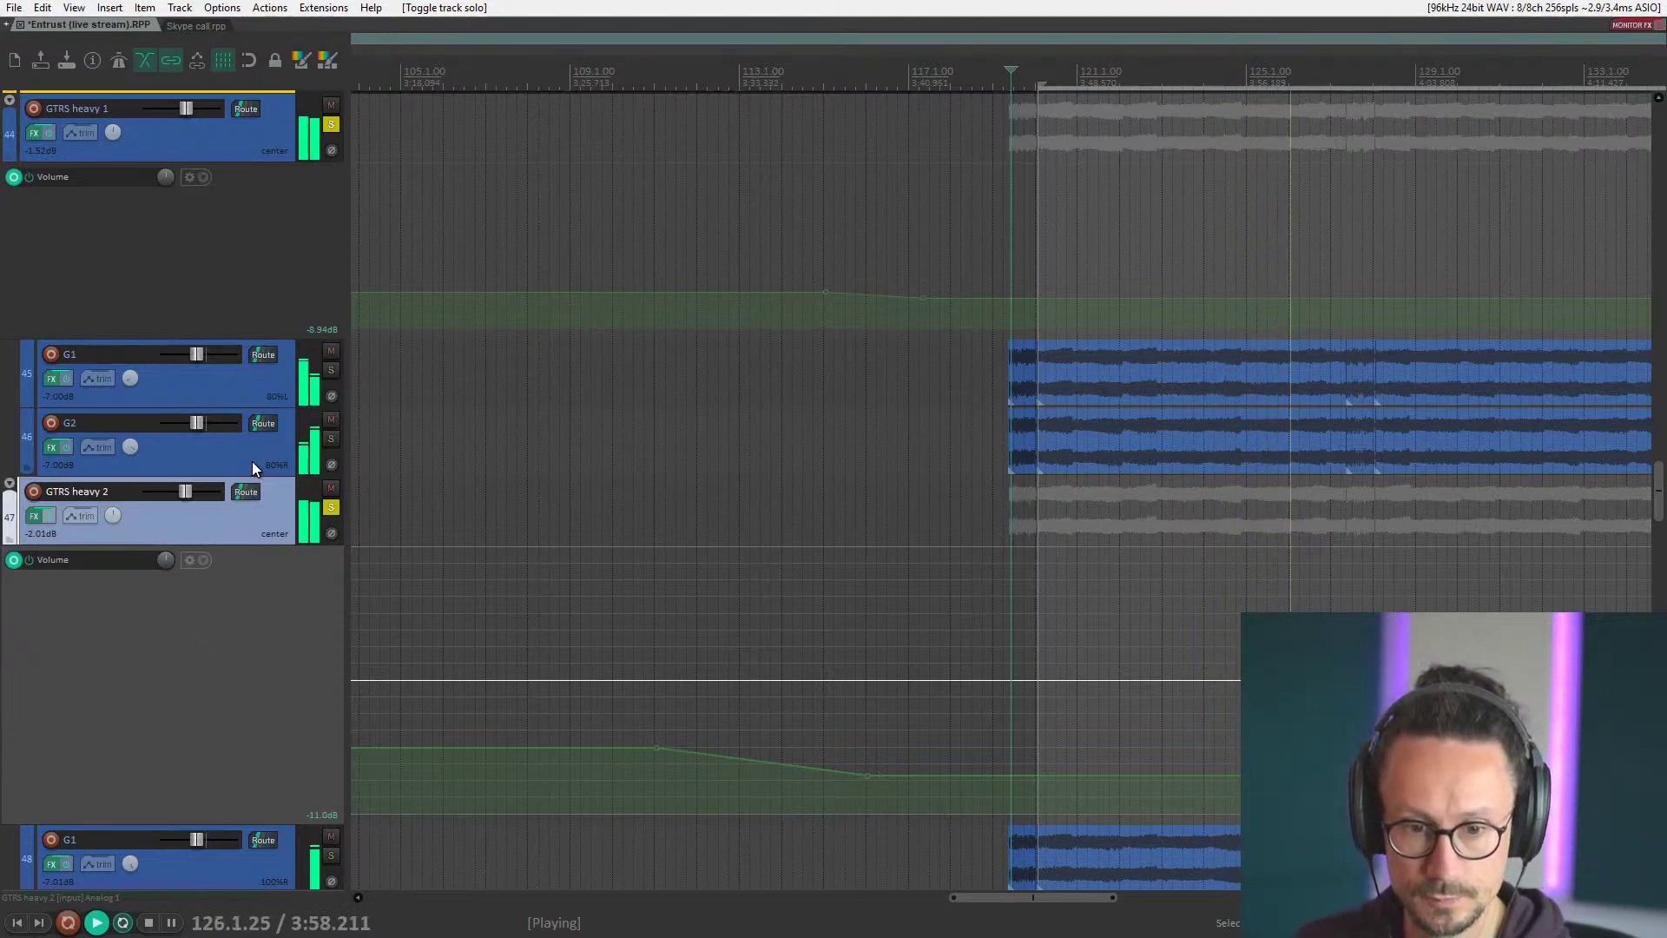
key(space)
click(331, 126)
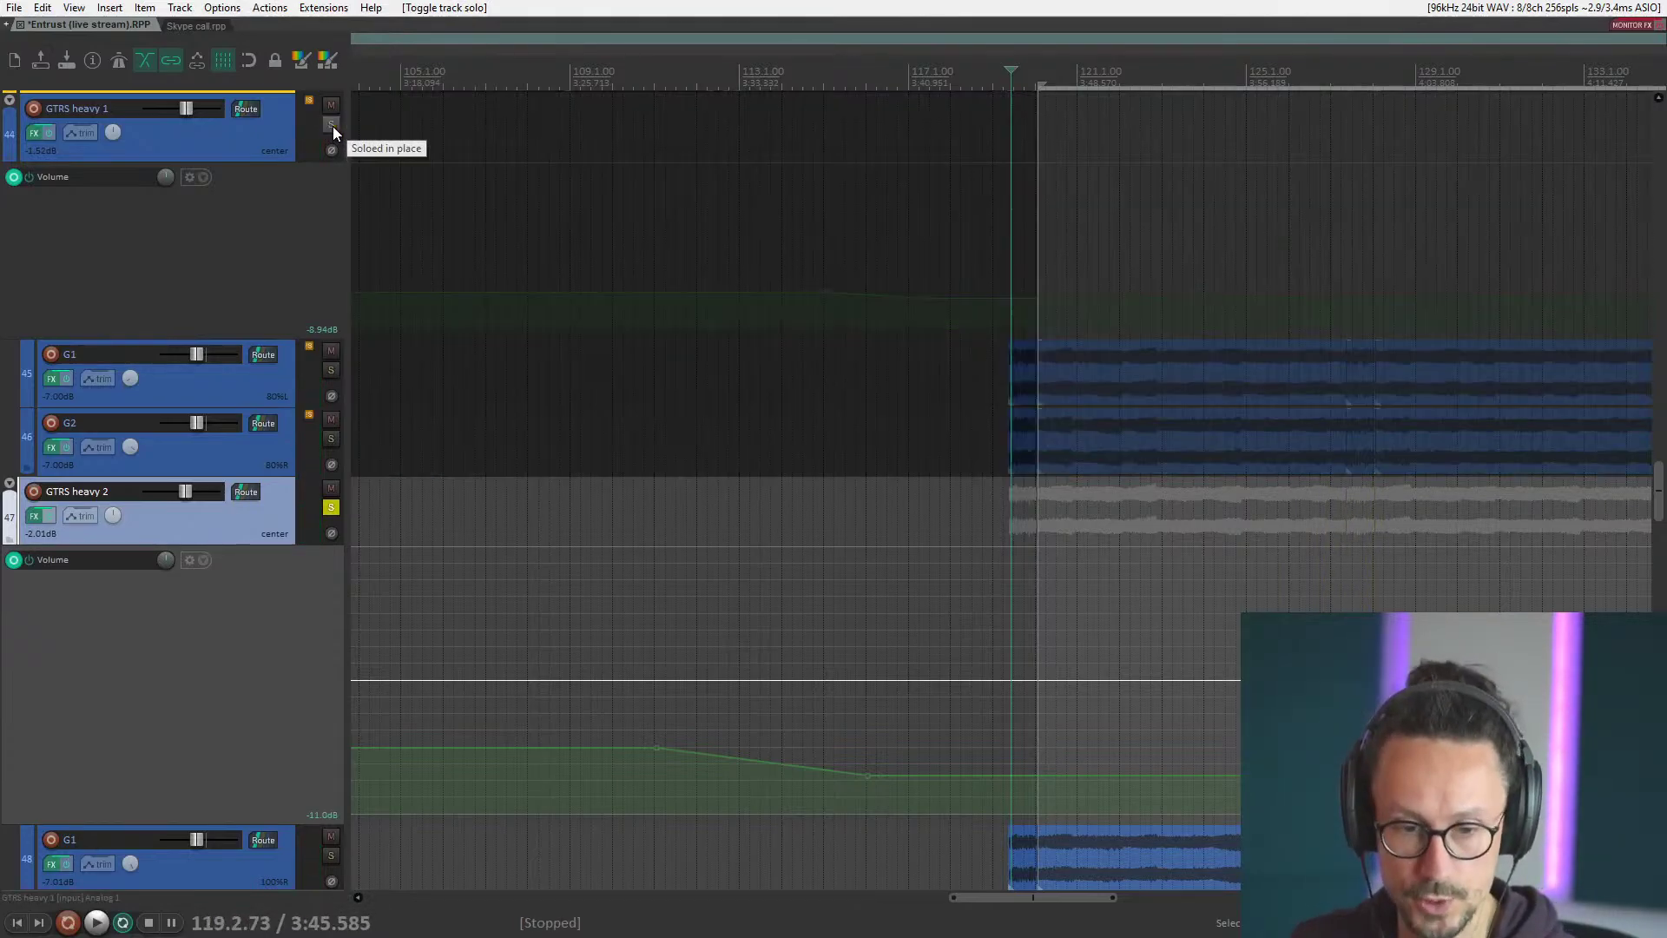
click(331, 507)
Place the edit cursor at 119.4.71 and audition pr 1 156 soloed in place, then stop playback and unsolo it.
scroll(253, 539, down, 8)
scroll(291, 393, down, 12)
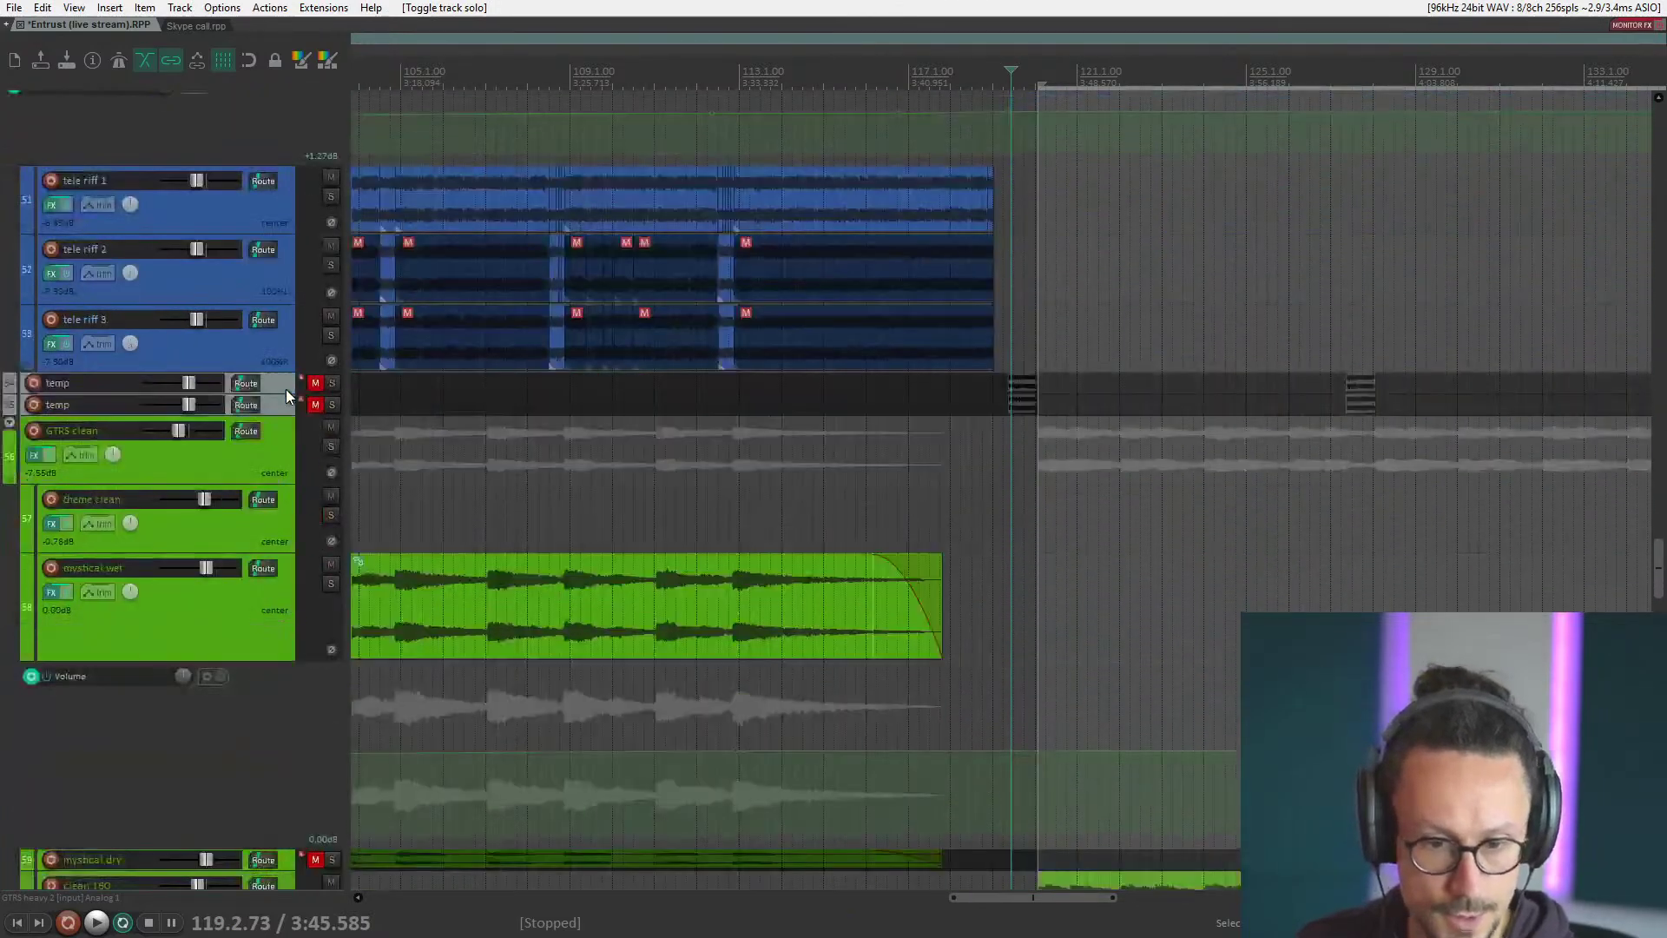
scroll(275, 405, down, 3)
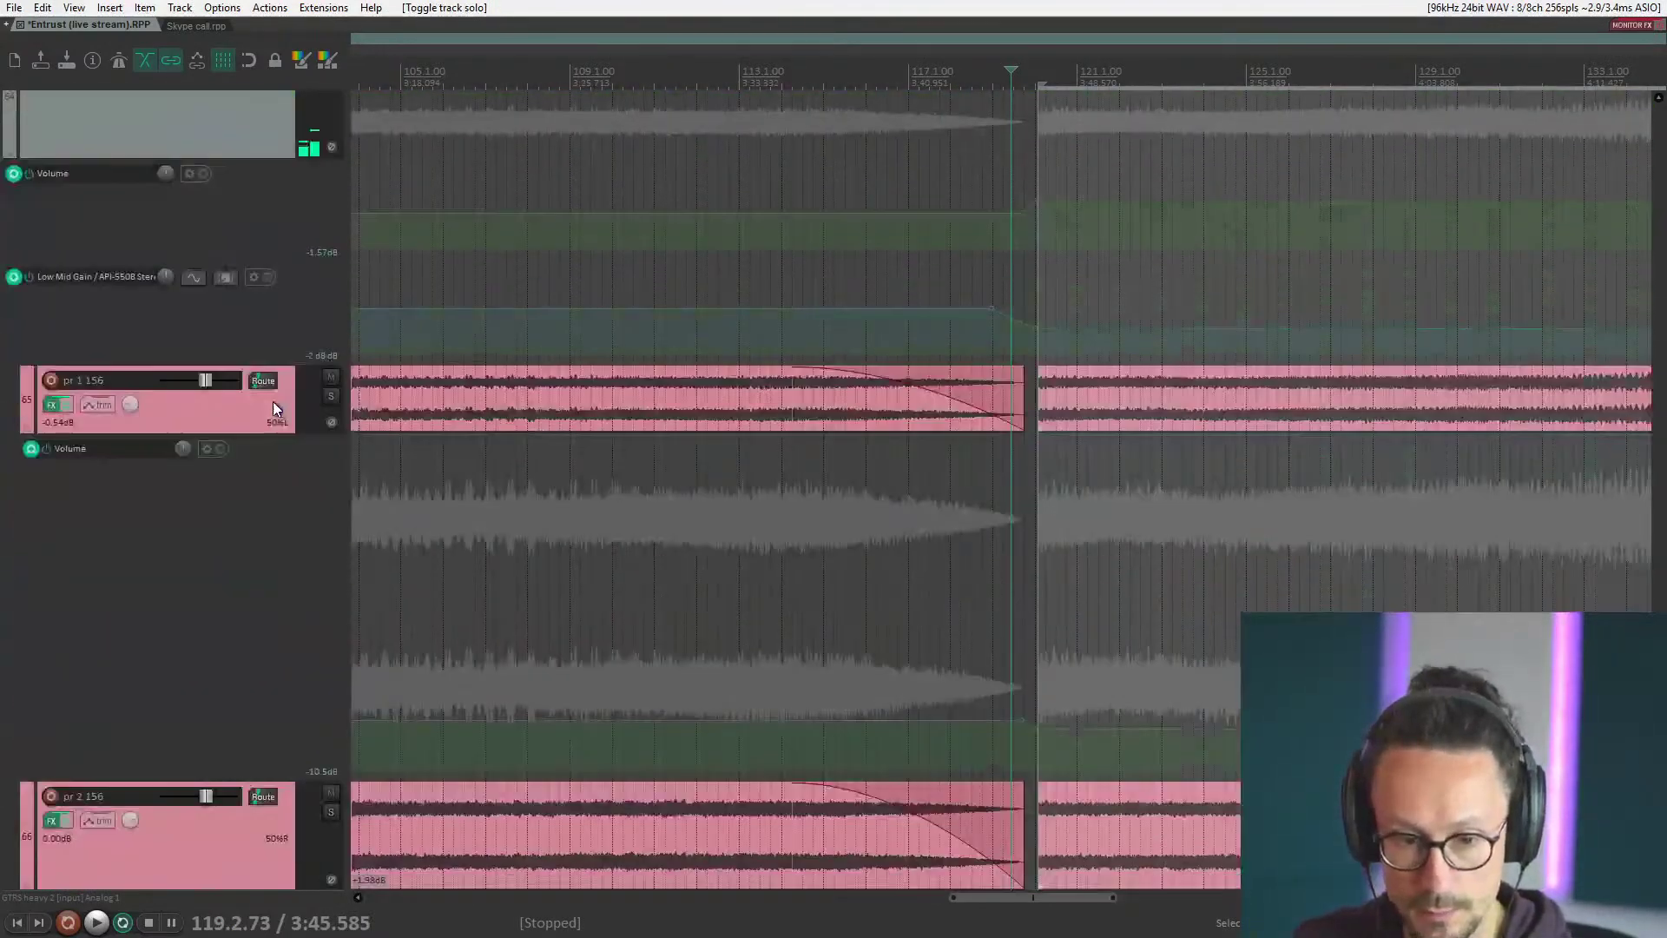
click(1037, 308)
click(330, 397)
right_click(330, 397)
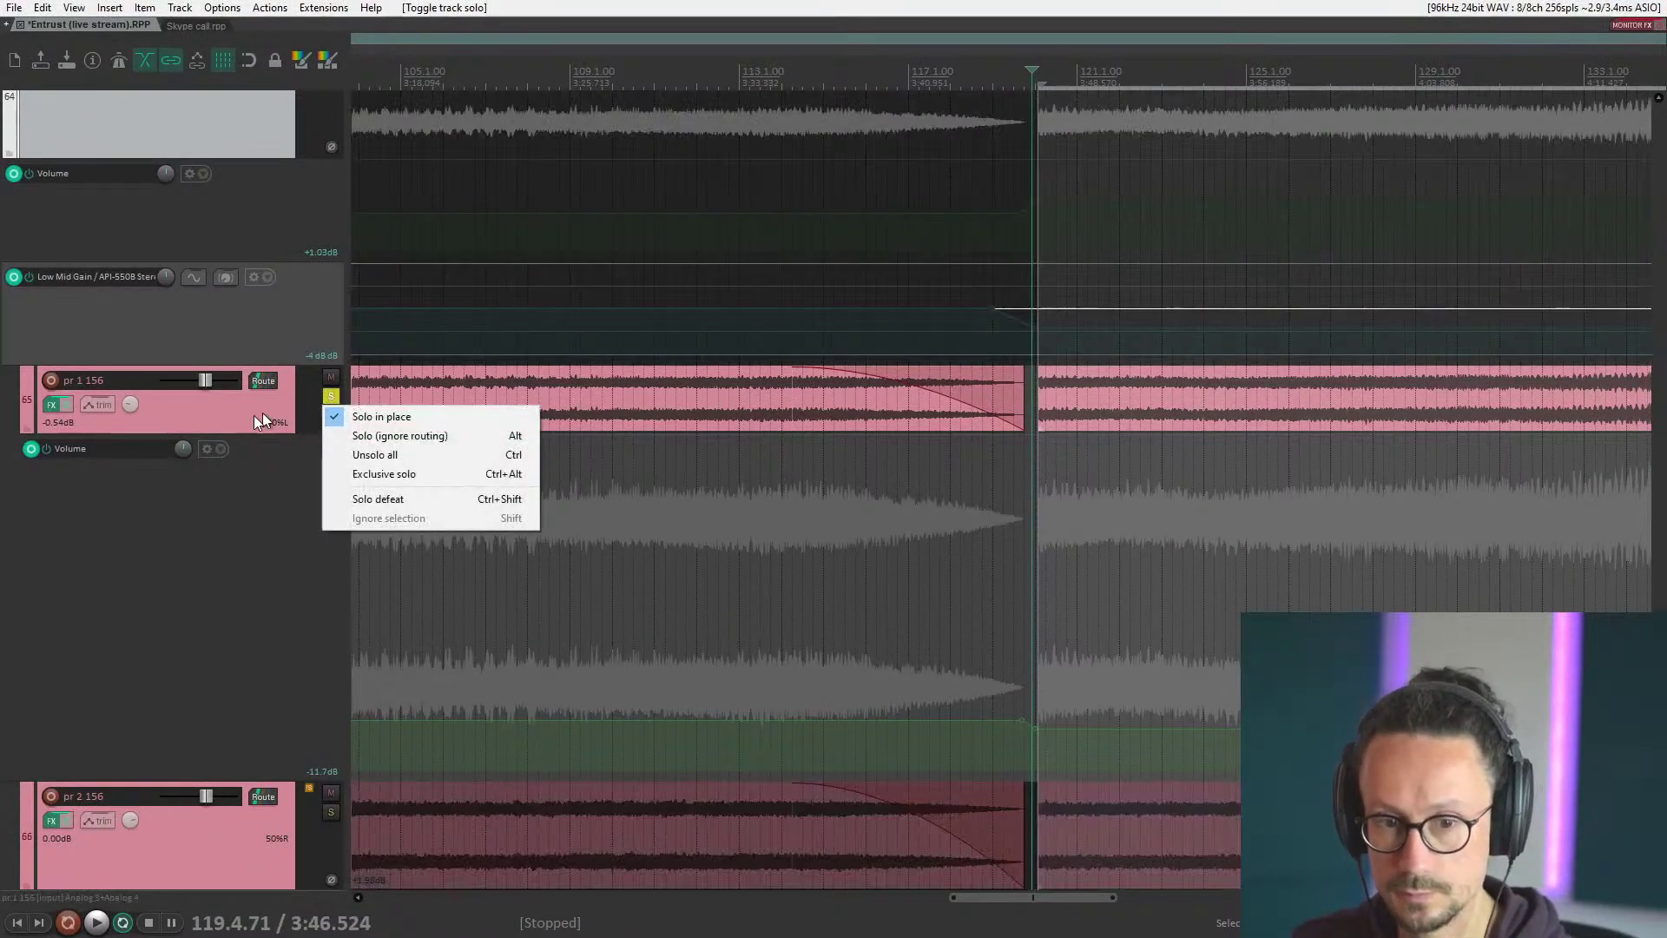
click(408, 417)
key(space)
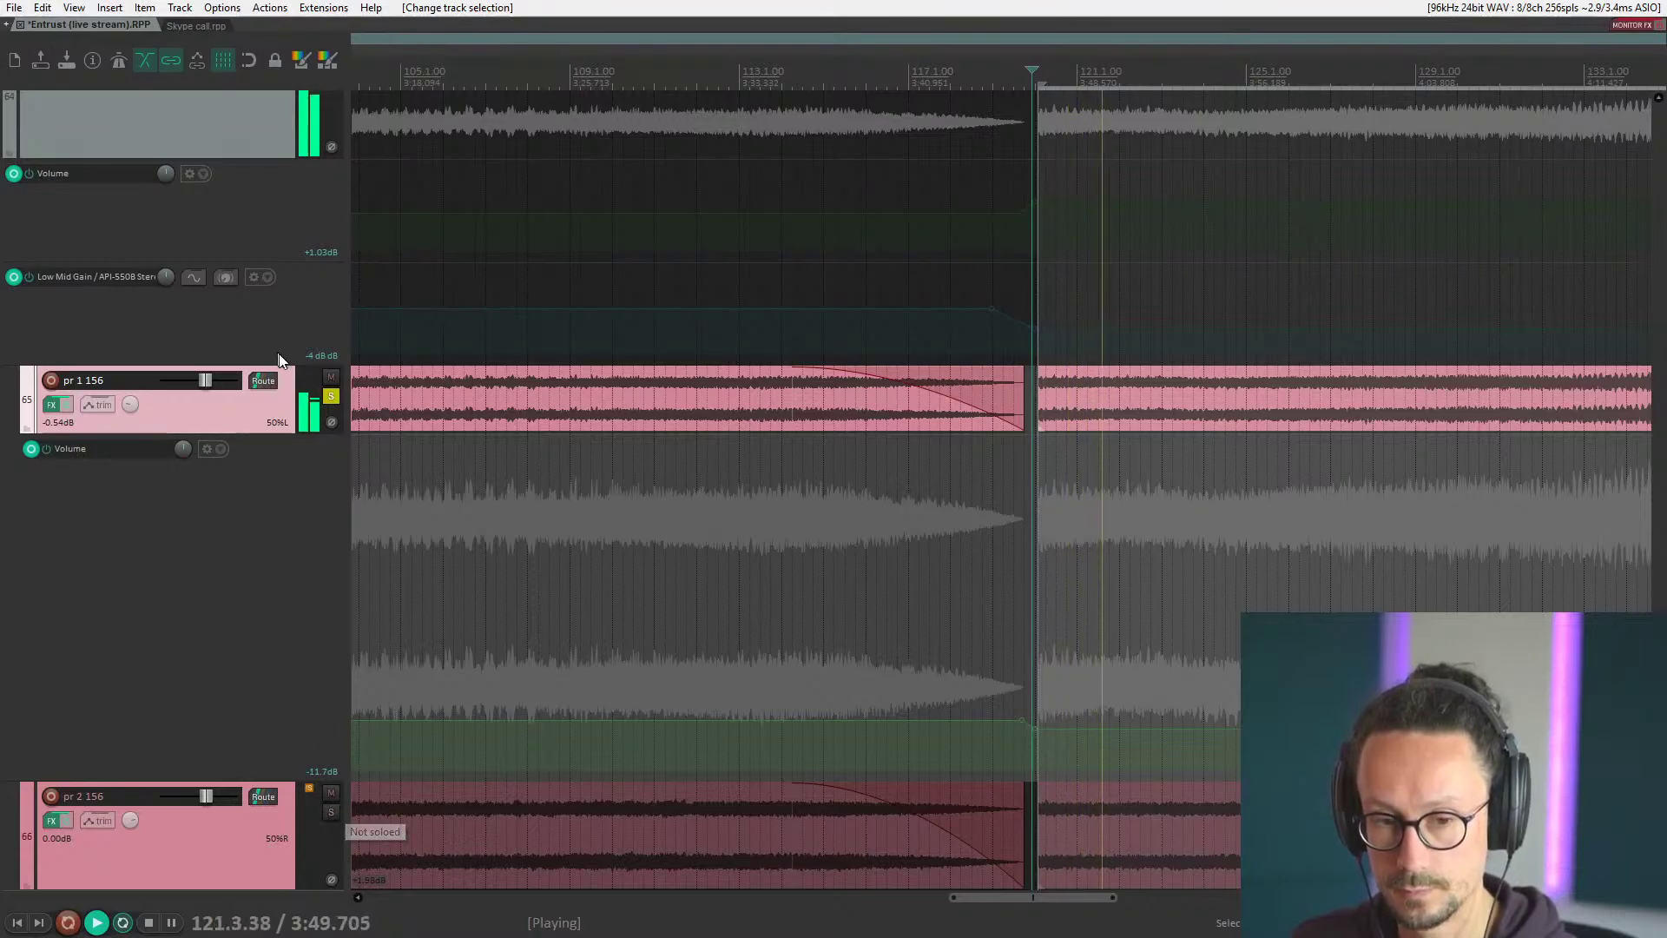
key(space)
click(331, 396)
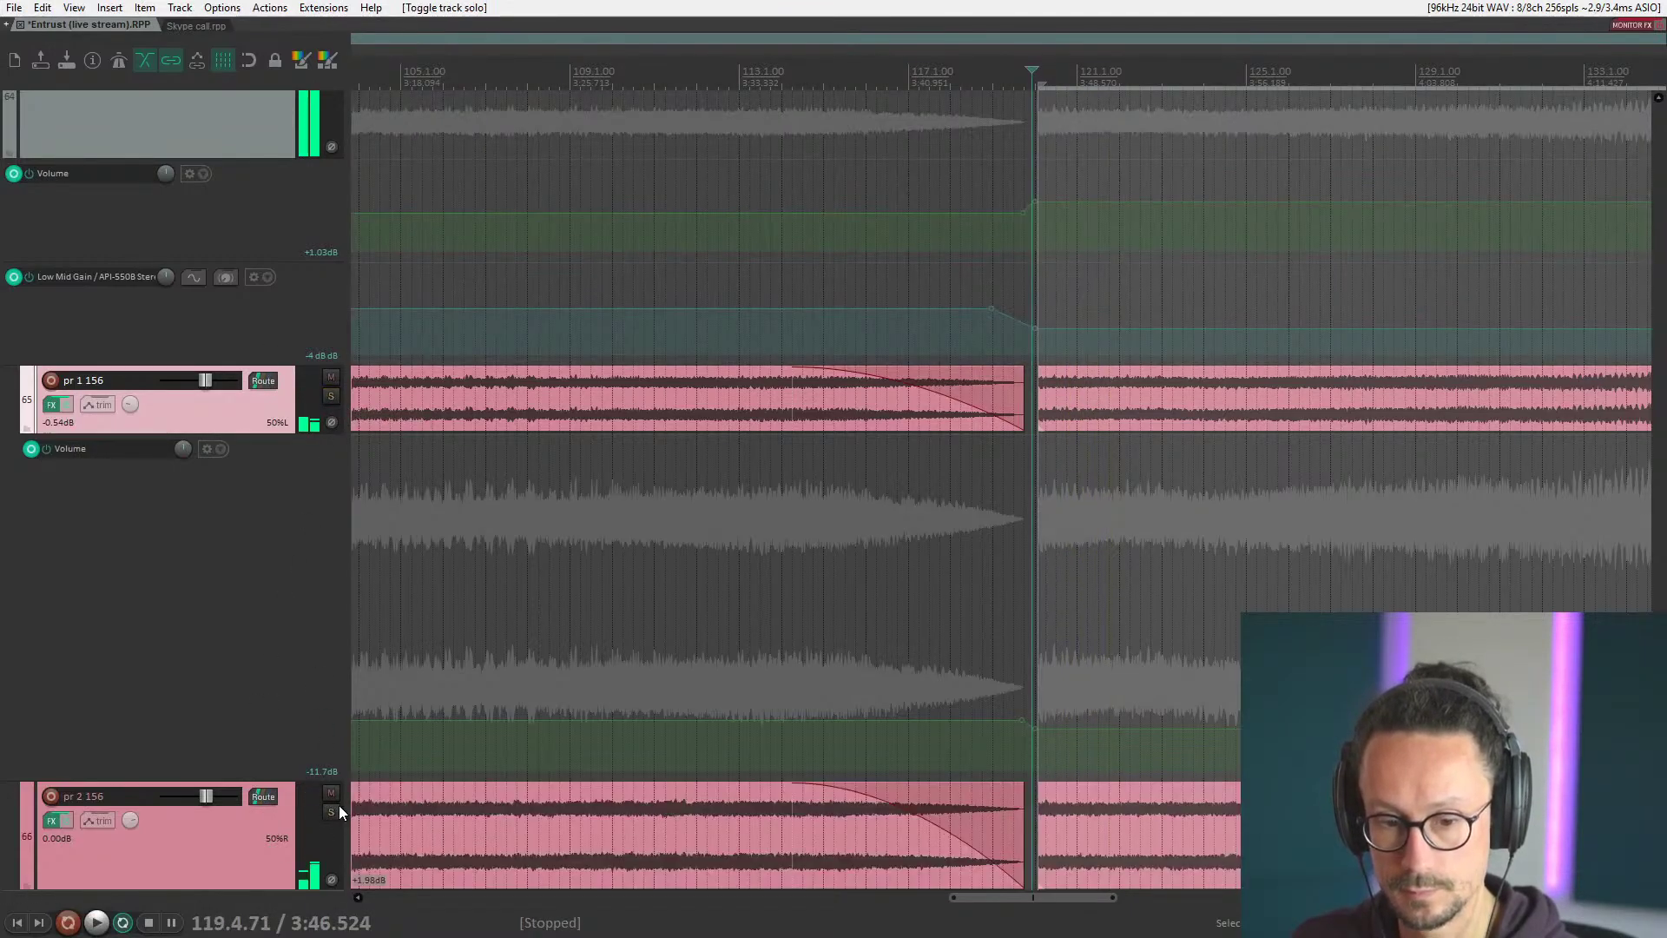
Audition pr 2 156 soloed from 119.4.71, then stop playback and unsolo it.
click(331, 812)
key(space)
click(332, 811)
click(332, 813)
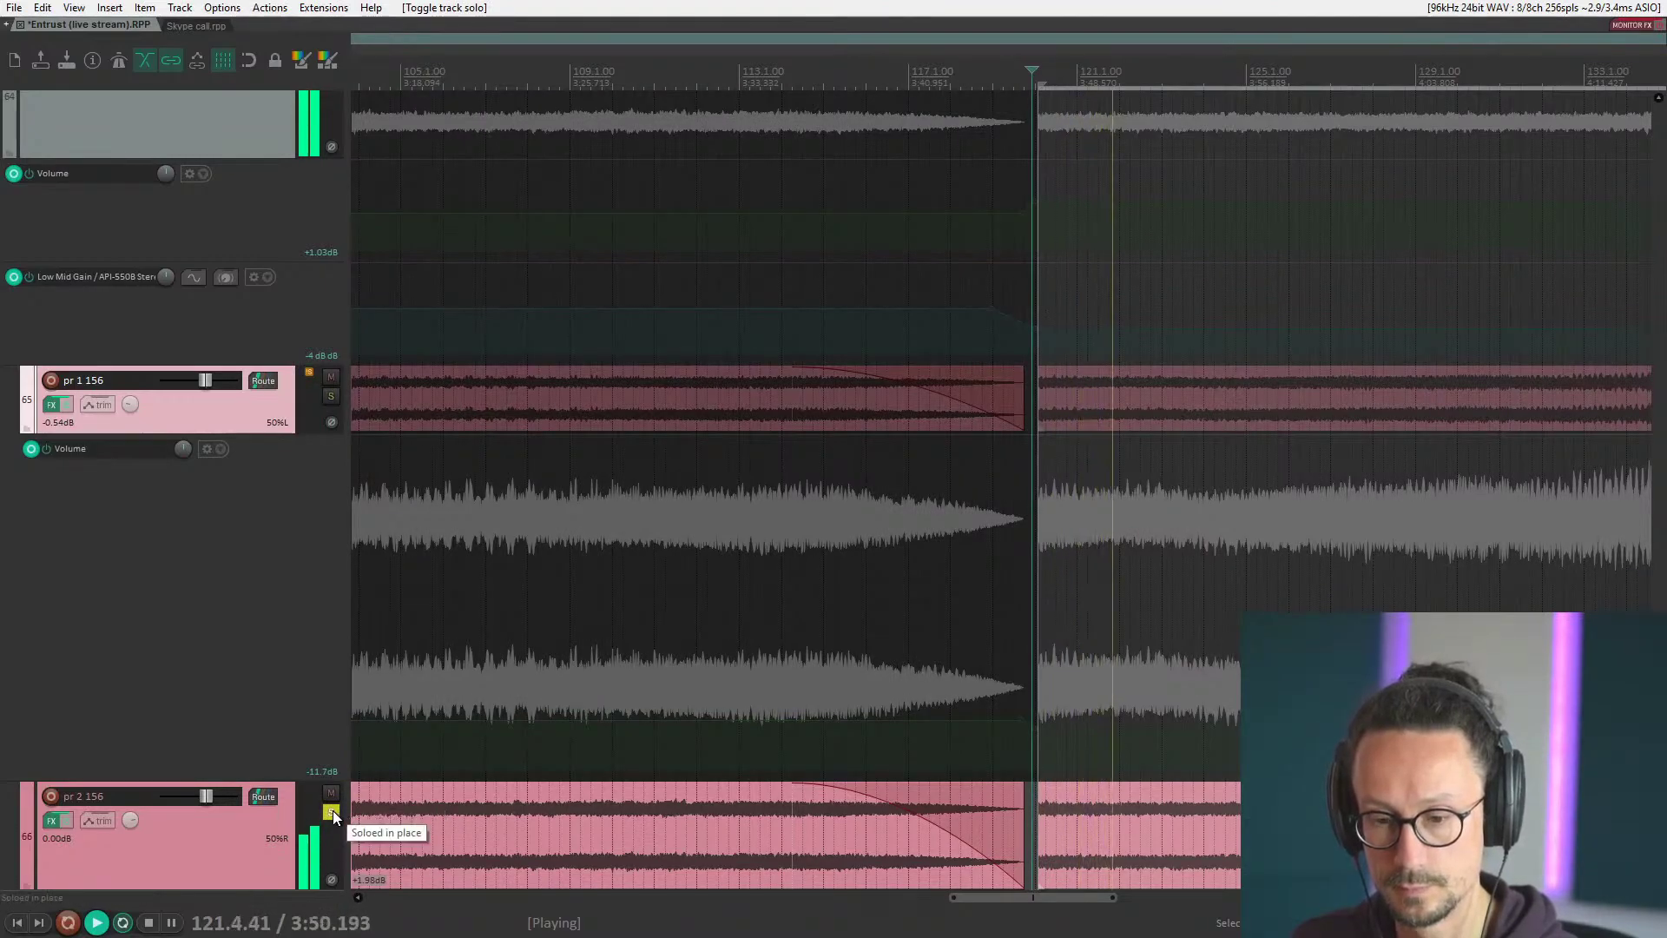
key(space)
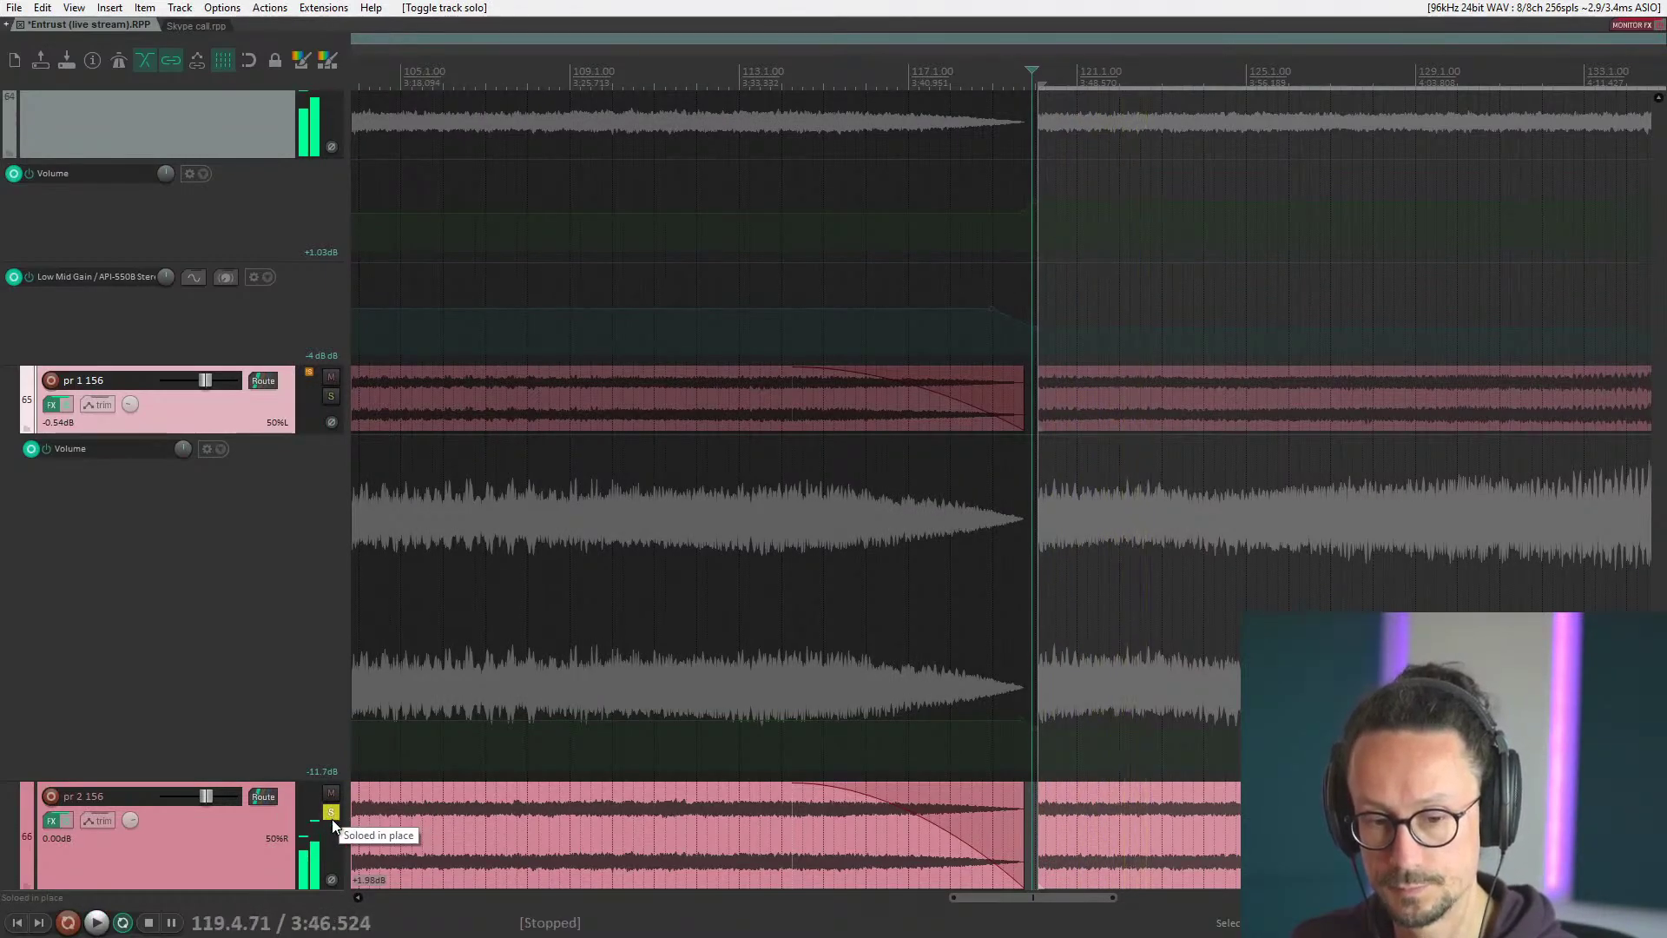
click(331, 813)
Audition the upper pr melody 155 track soloed from 119.4.71, then stop playback and unsolo it.
scroll(320, 608, down, 5)
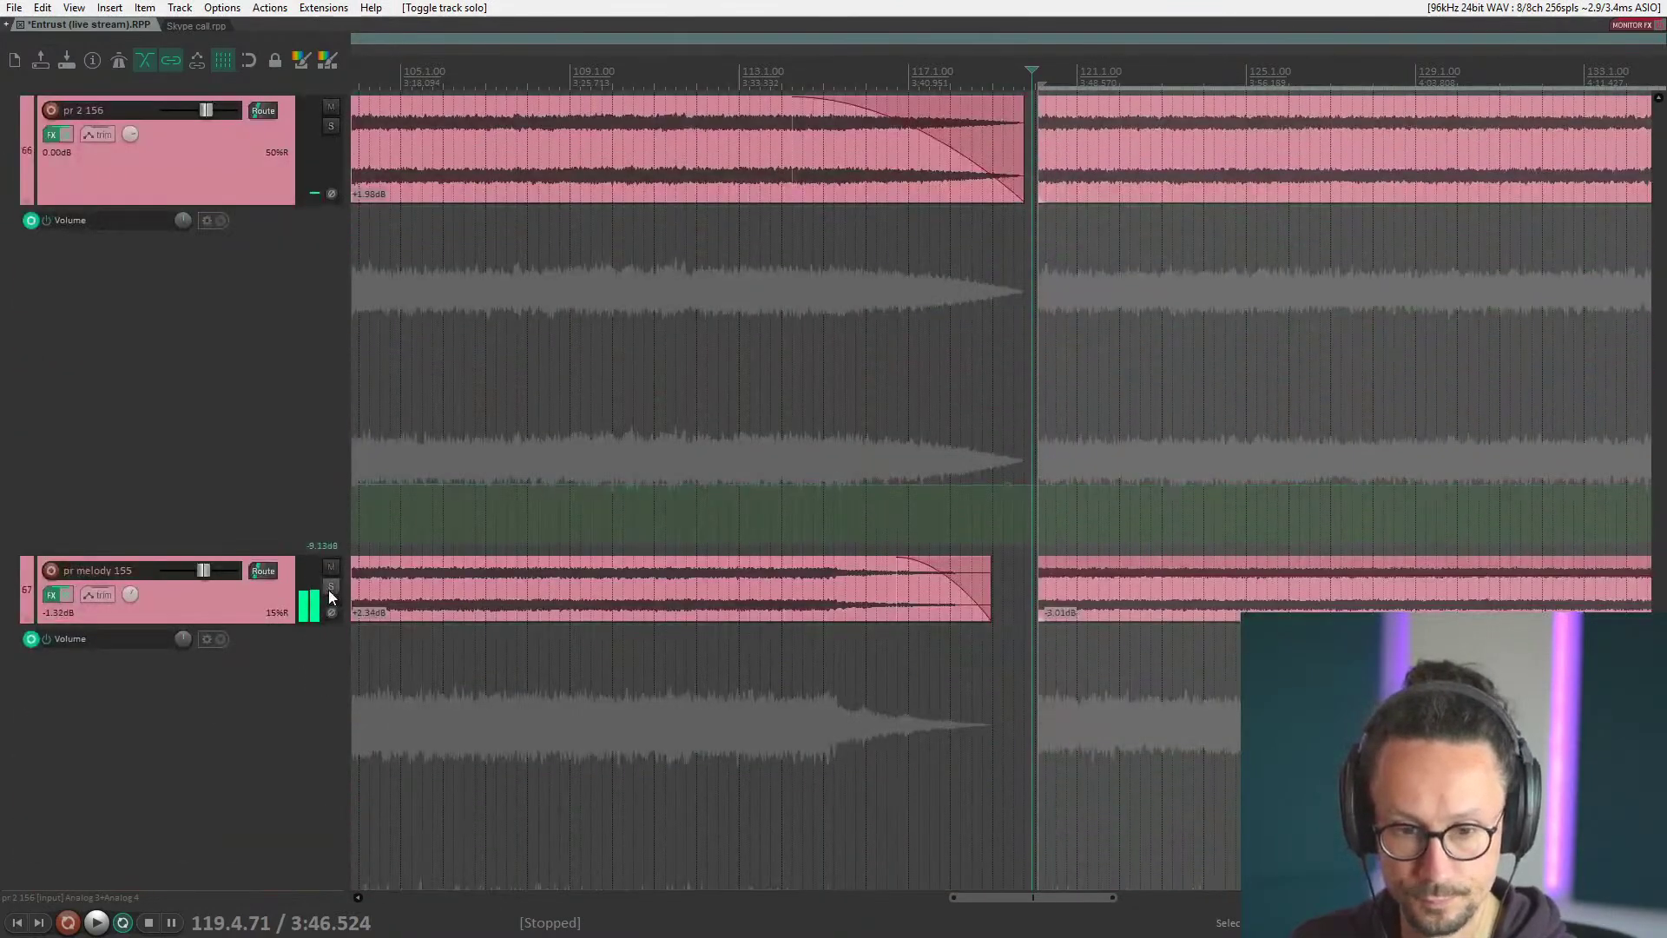
click(329, 588)
key(space)
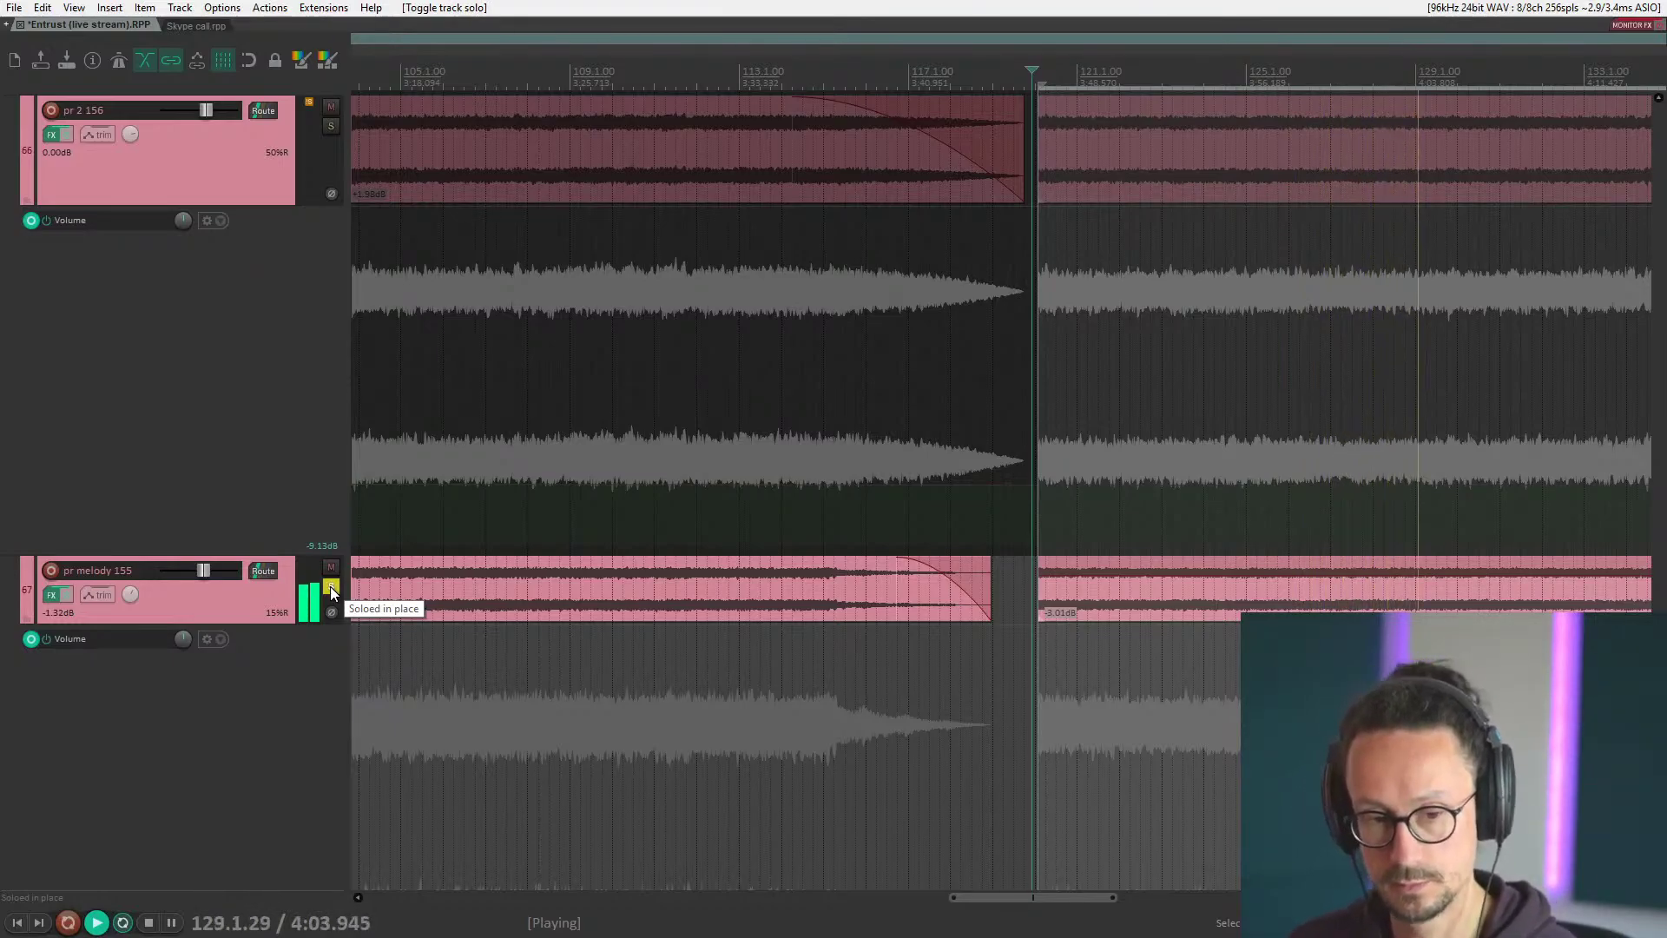
key(space)
click(330, 587)
Mute the second lead track and start playing the full mix from 119.4.71.
scroll(330, 586, down, 5)
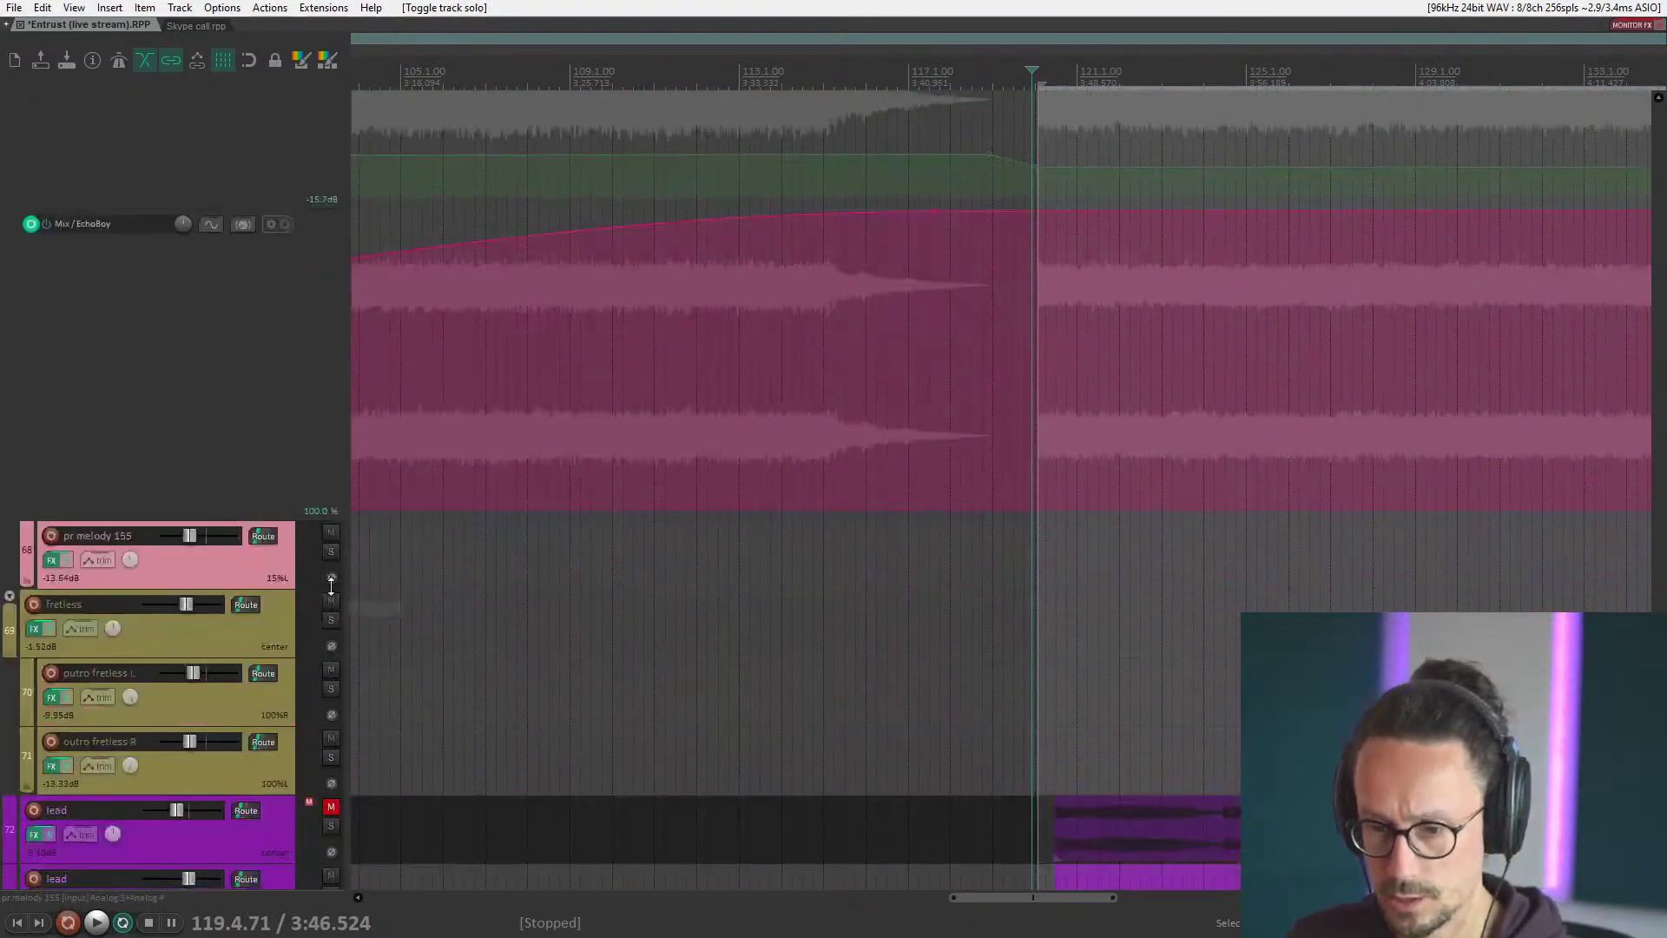
scroll(331, 586, down, 4)
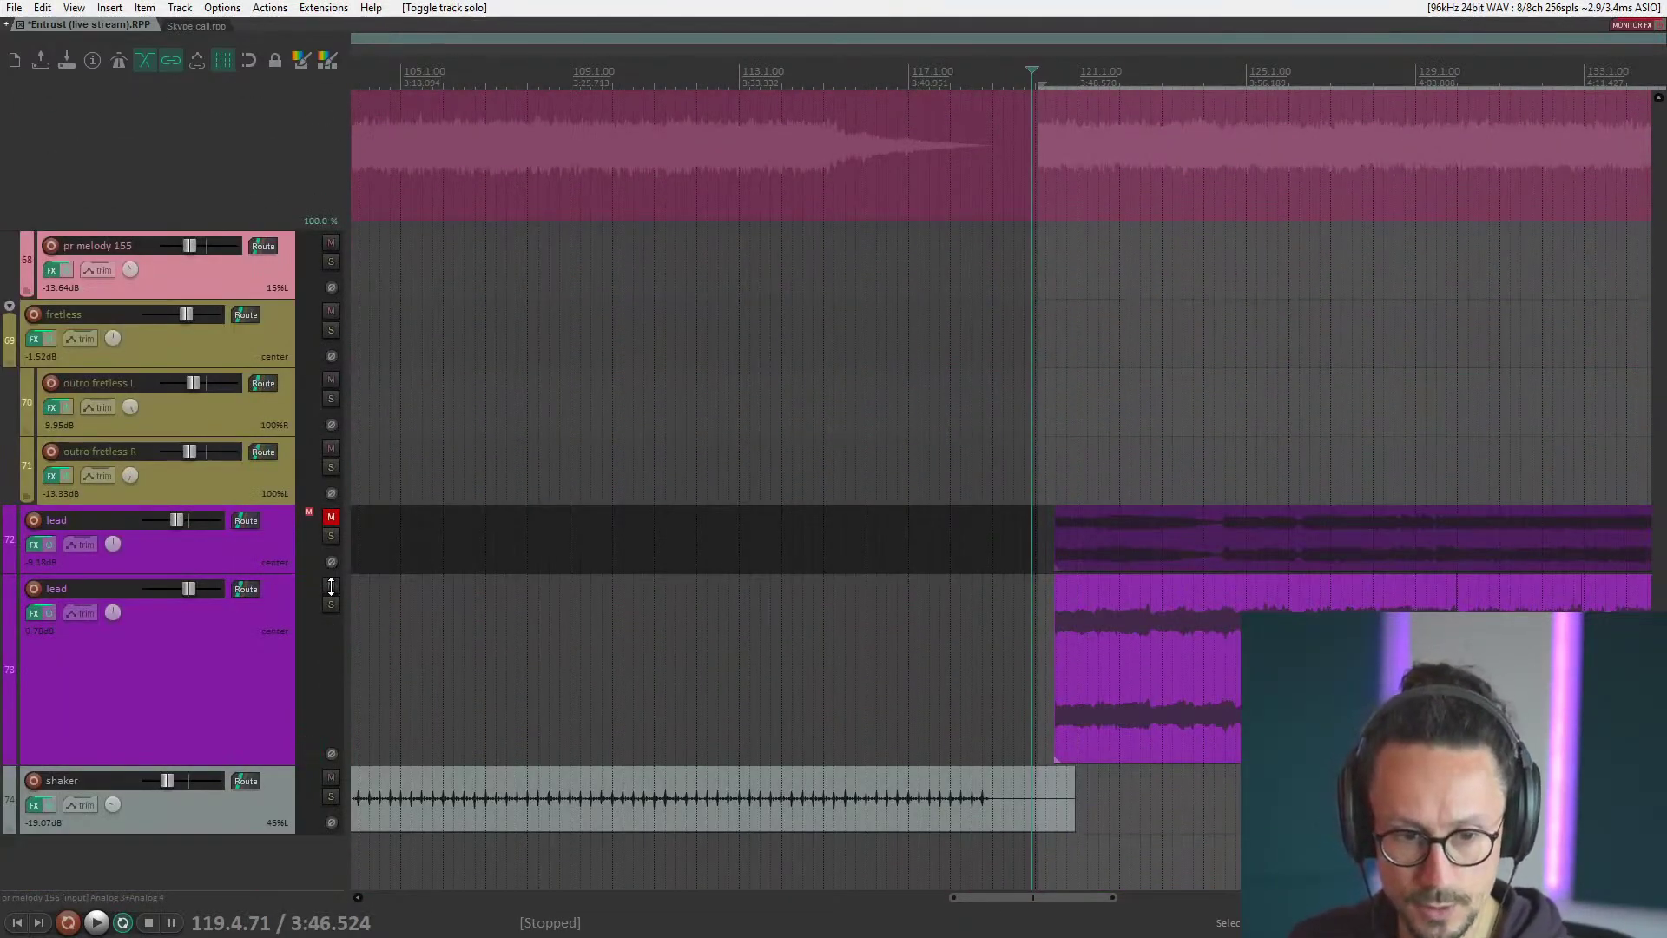
scroll(331, 586, up, 10)
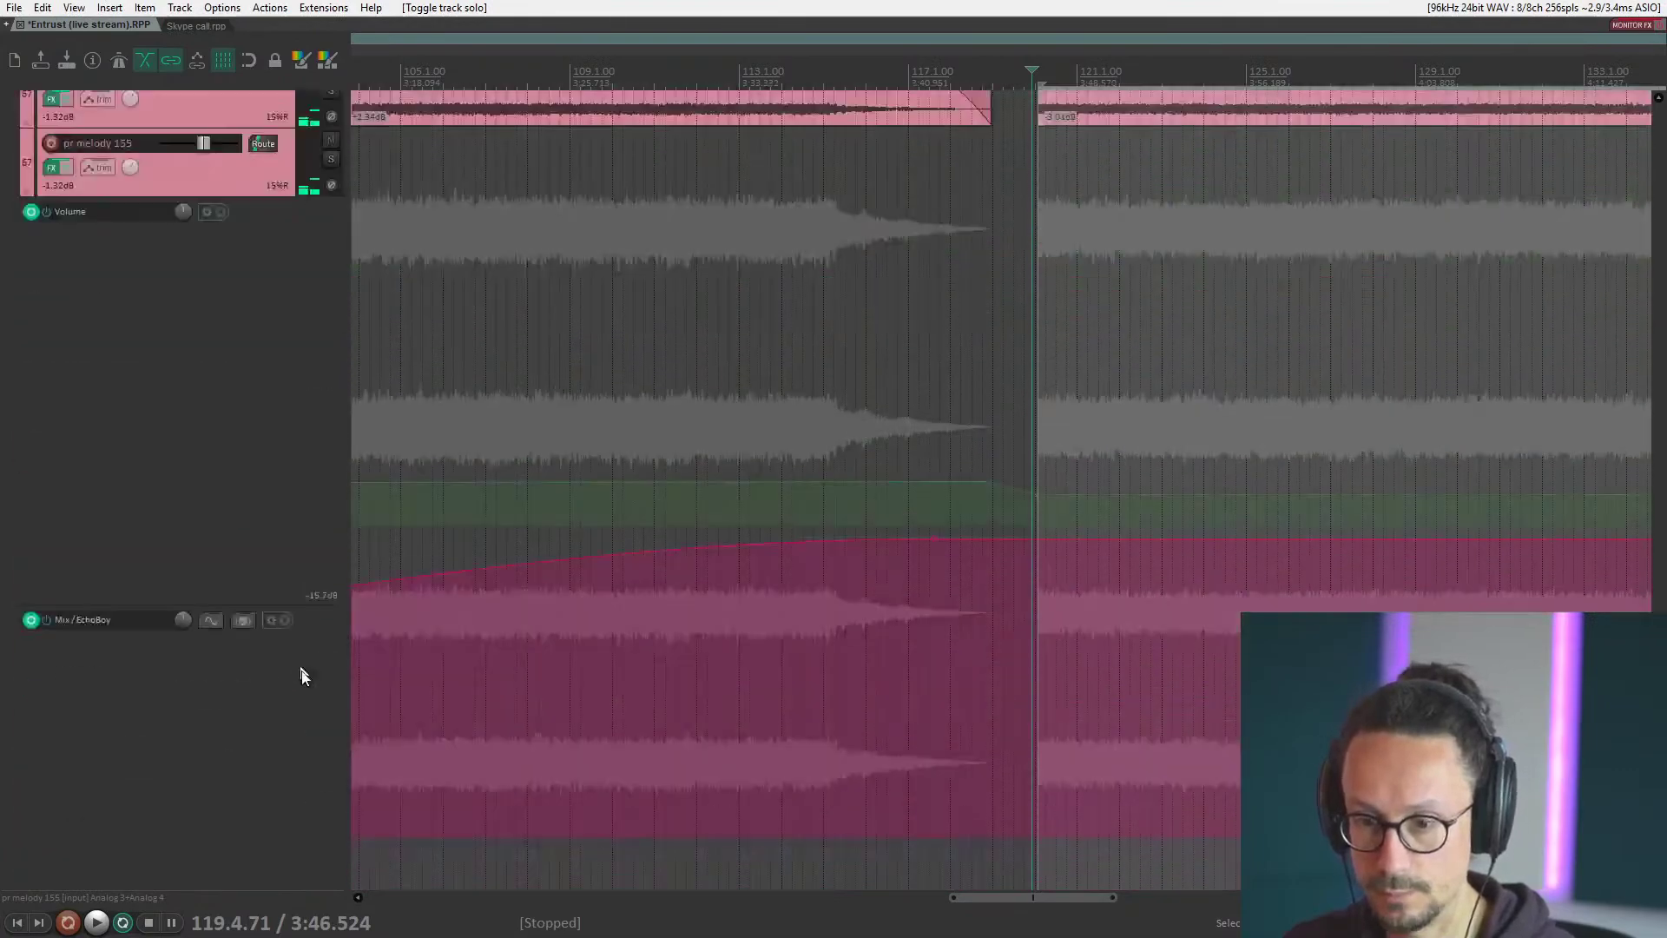
scroll(308, 704, down, 8)
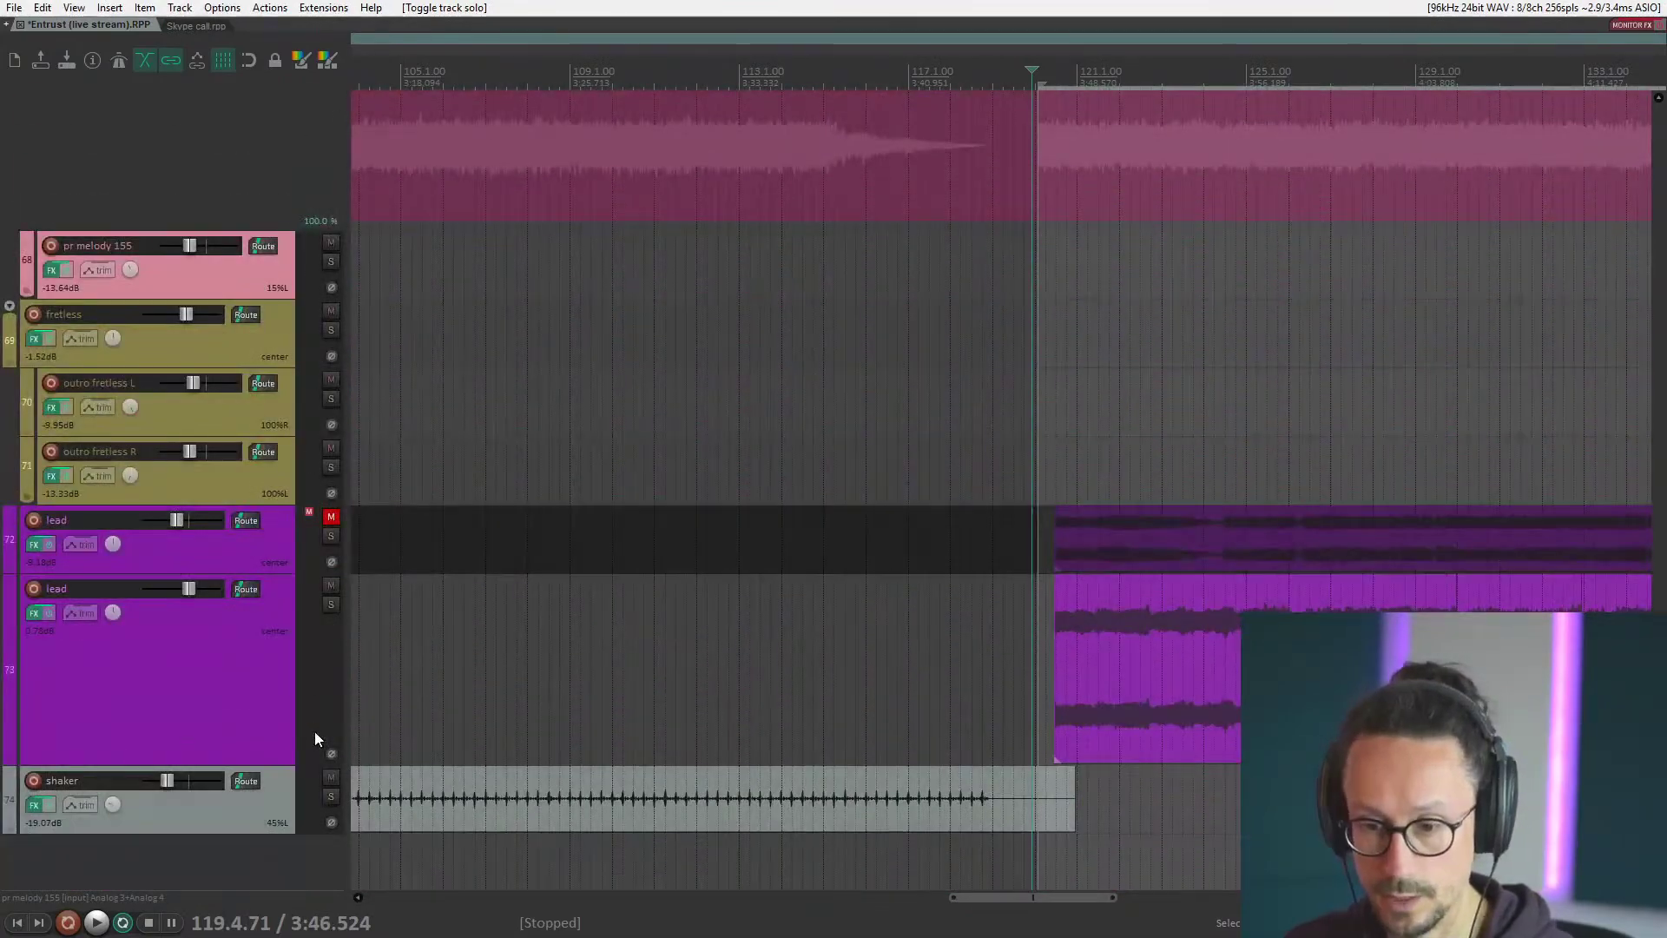
click(331, 587)
click(332, 587)
key(space)
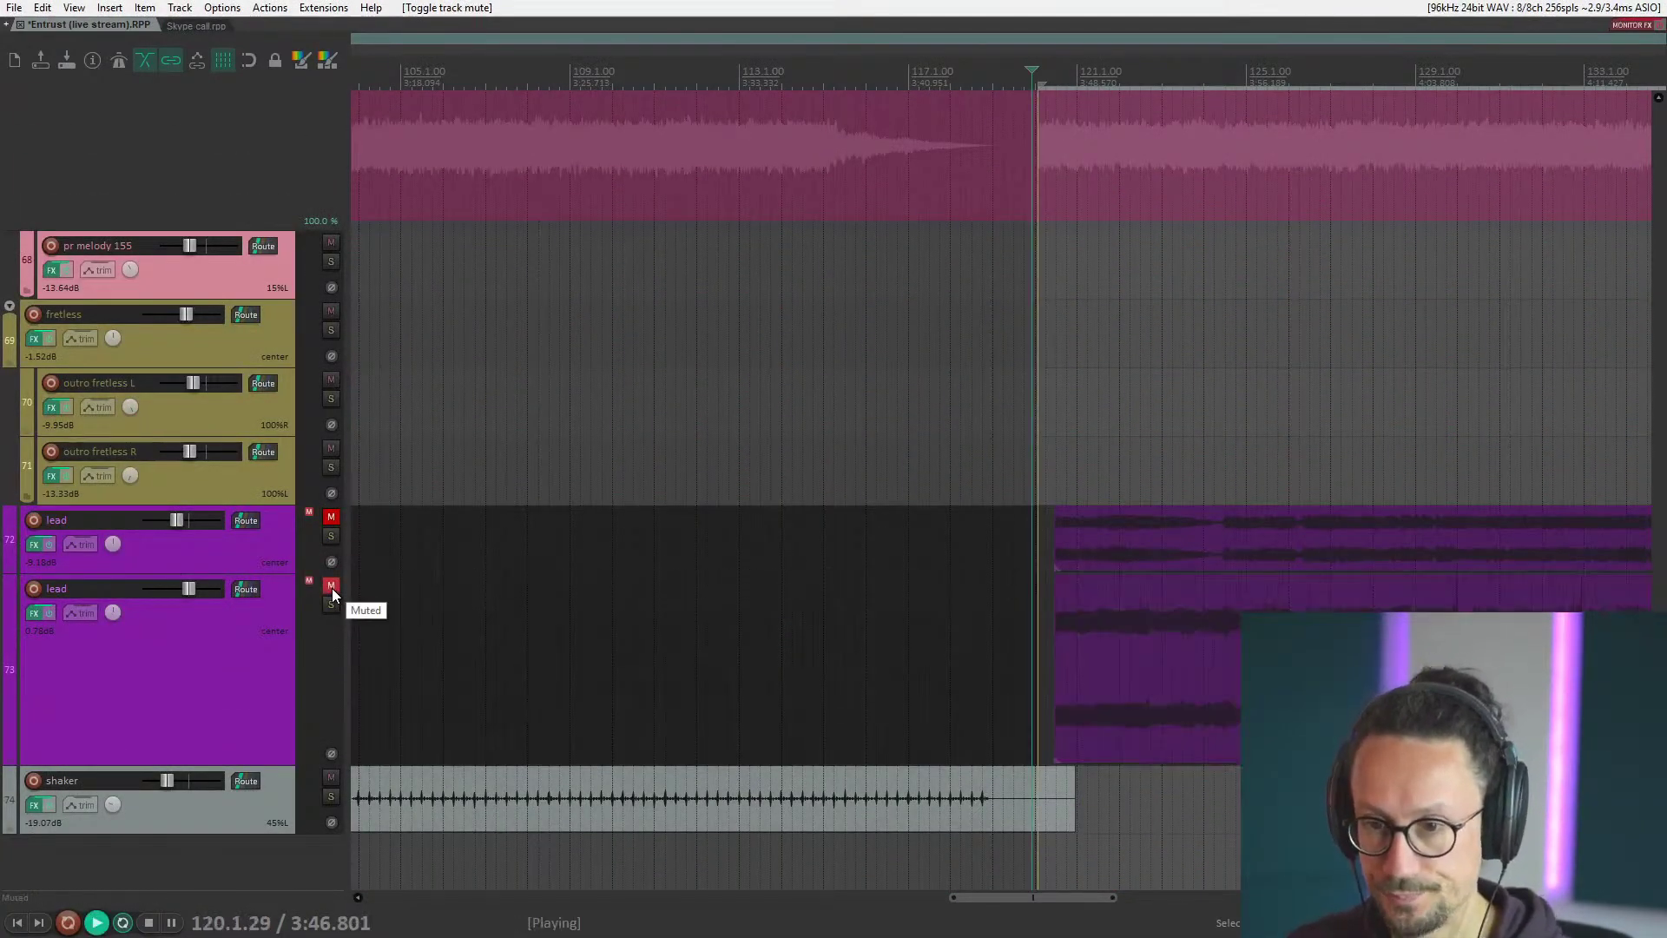
Compare the ambient stuff group soloed and in the full mix during playback, then examine its envelopes and stop playback.
scroll(179, 611, up, 6)
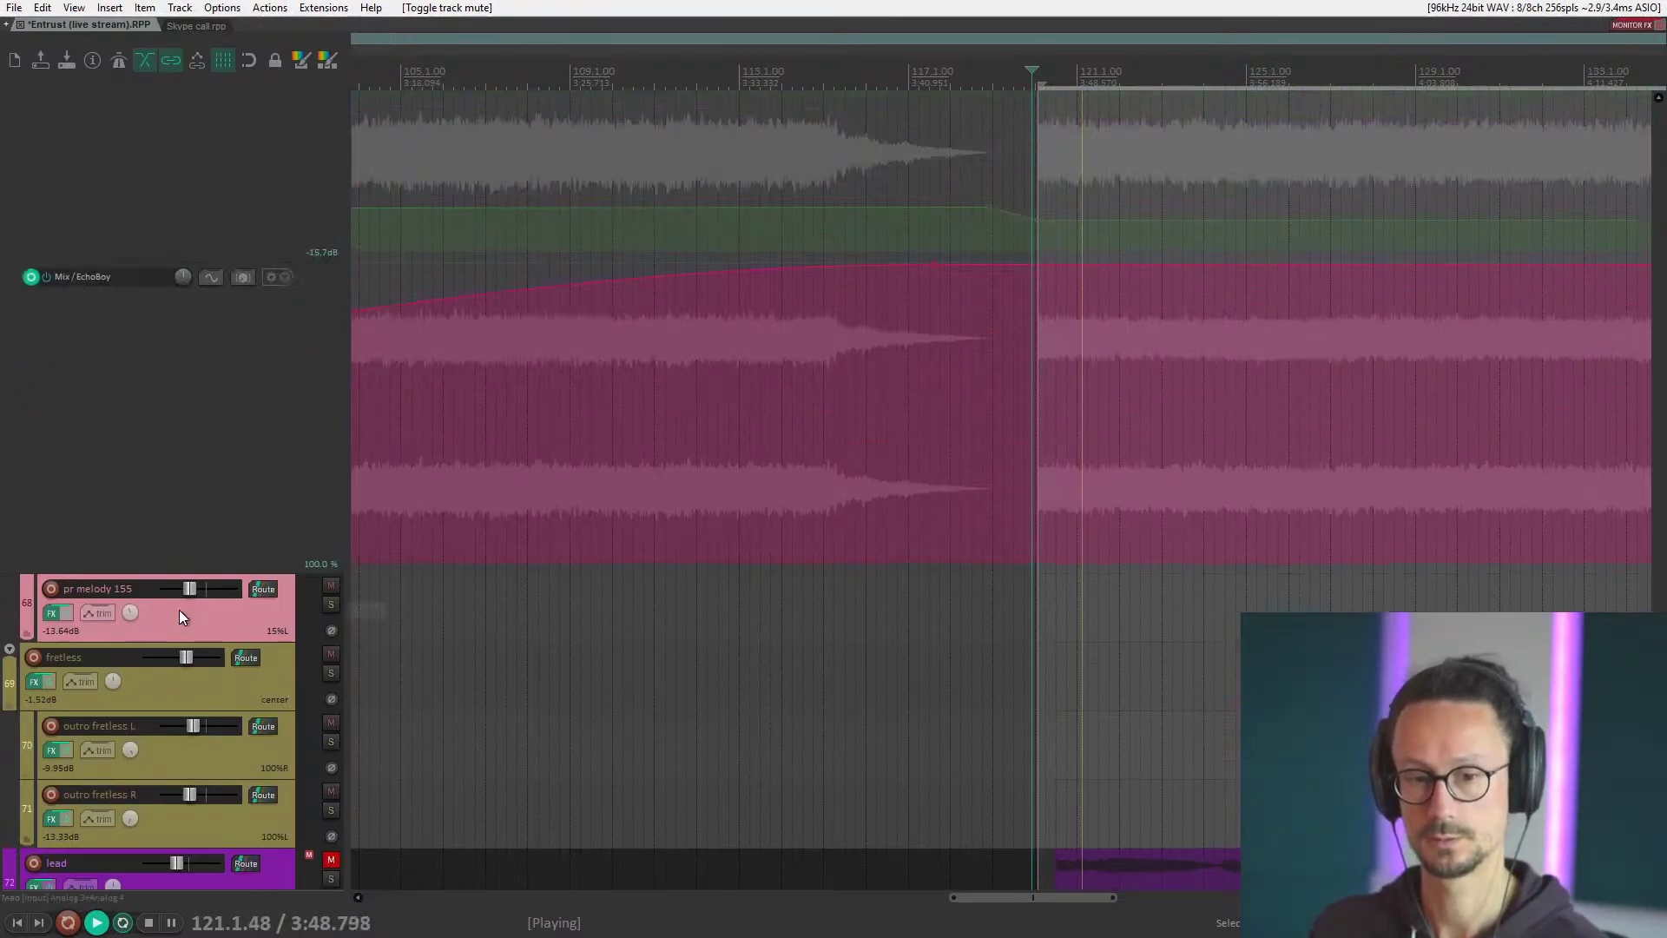
scroll(179, 617, up, 10)
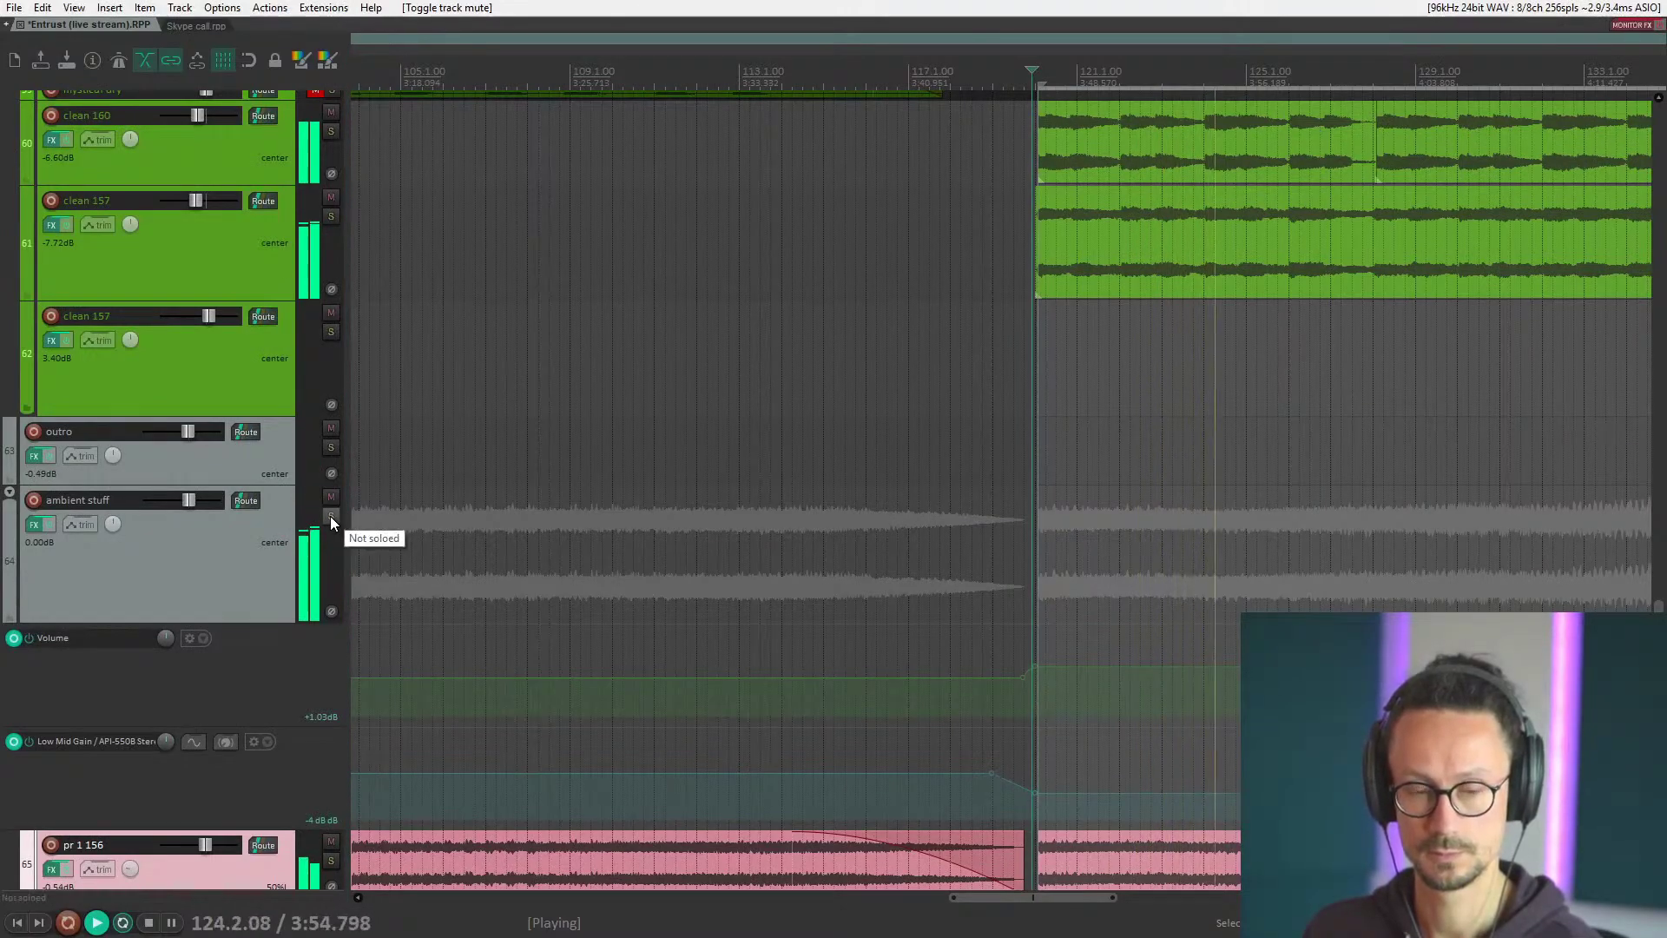
click(330, 516)
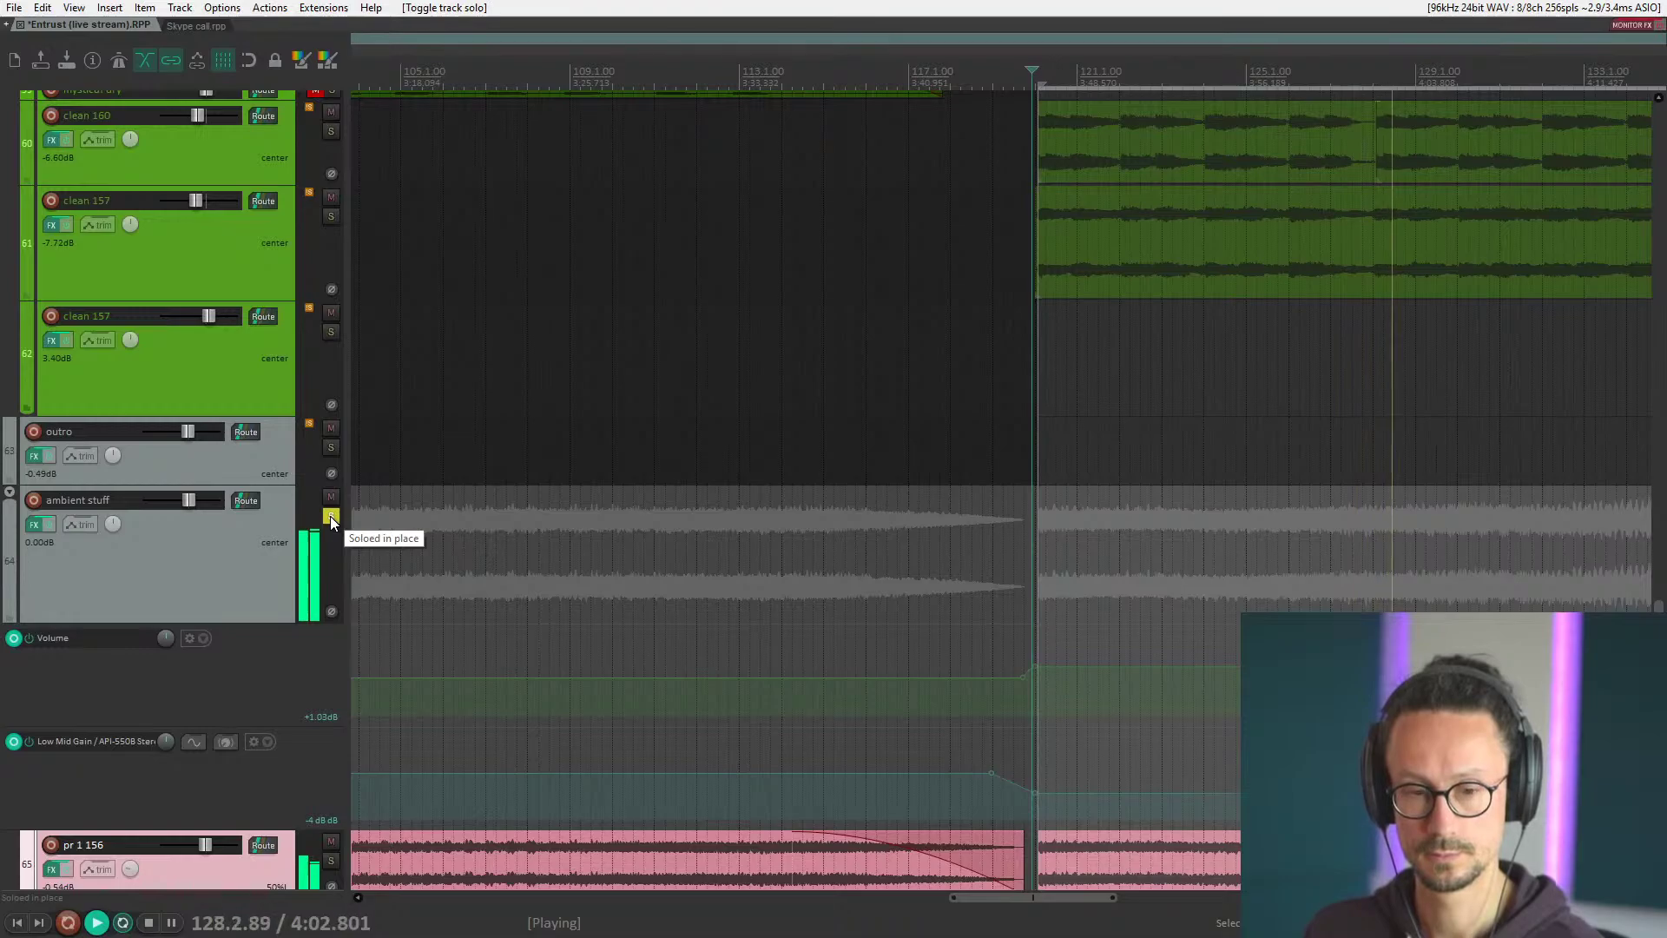
click(330, 516)
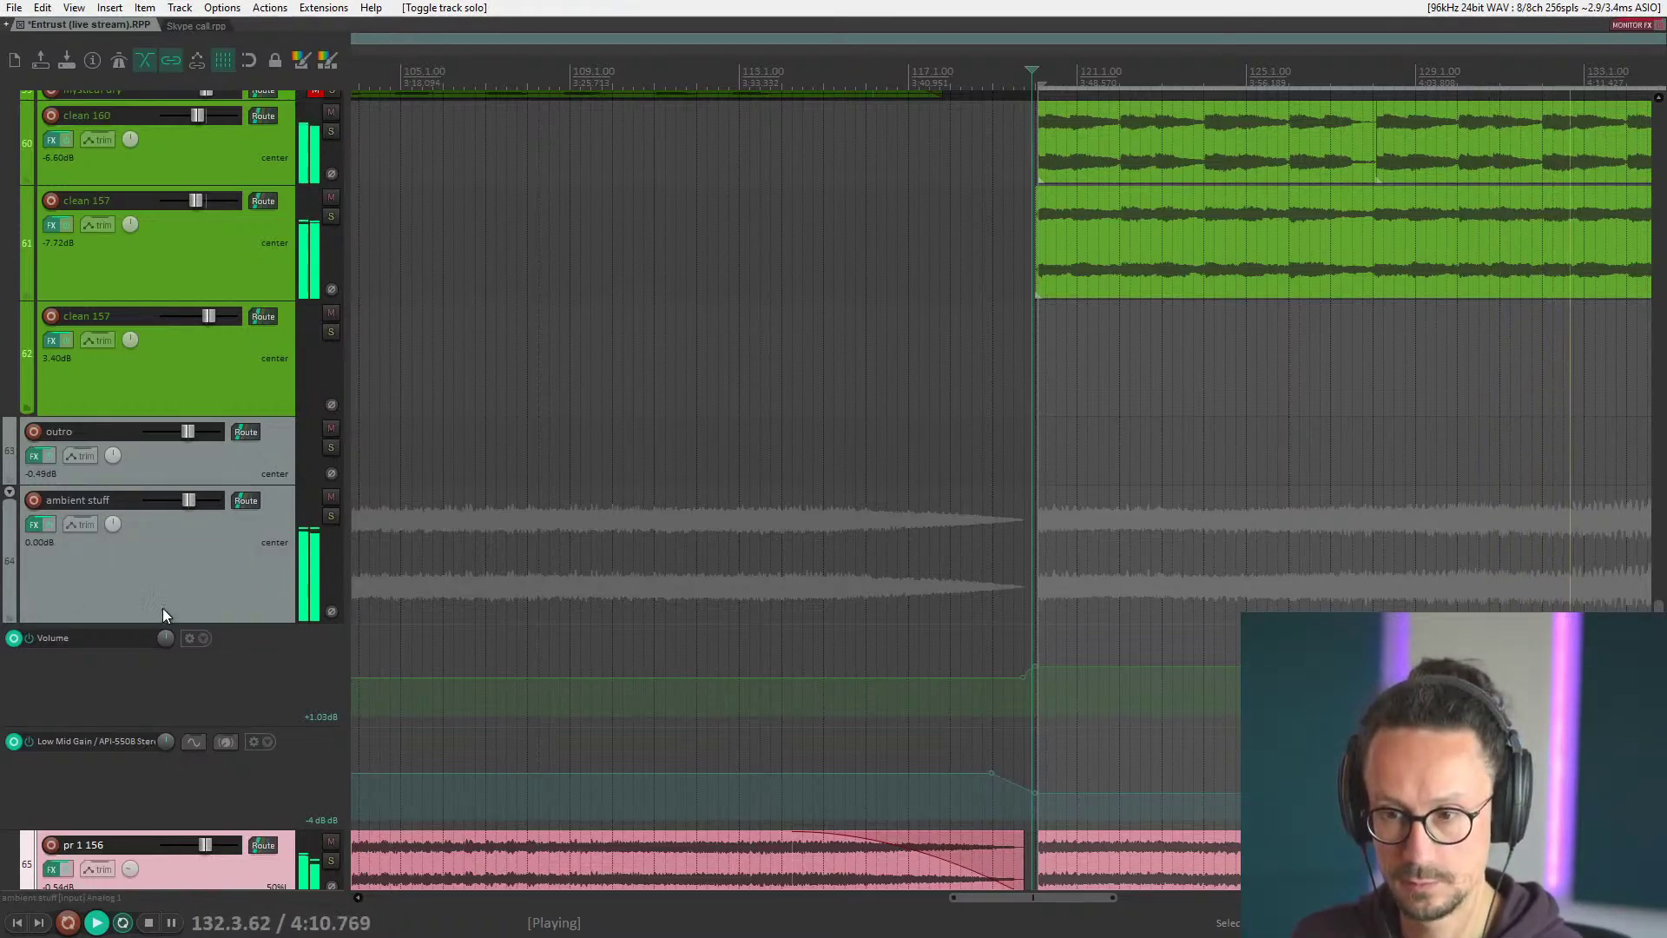
scroll(163, 614, down, 5)
scroll(581, 534, down, 3)
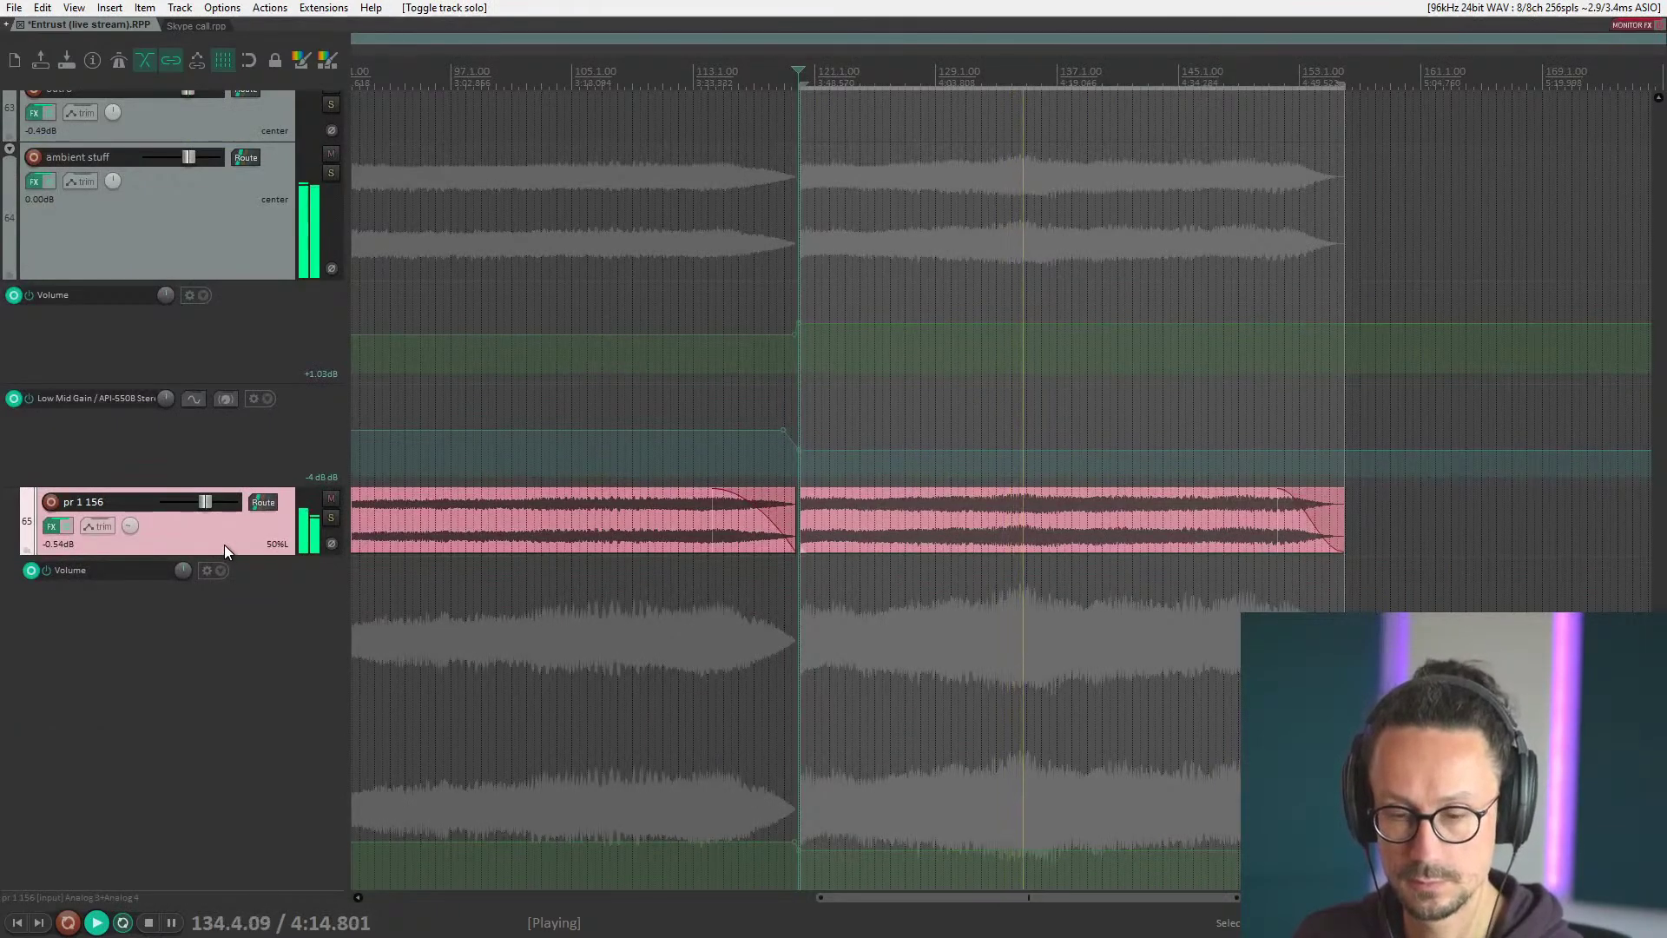
key(space)
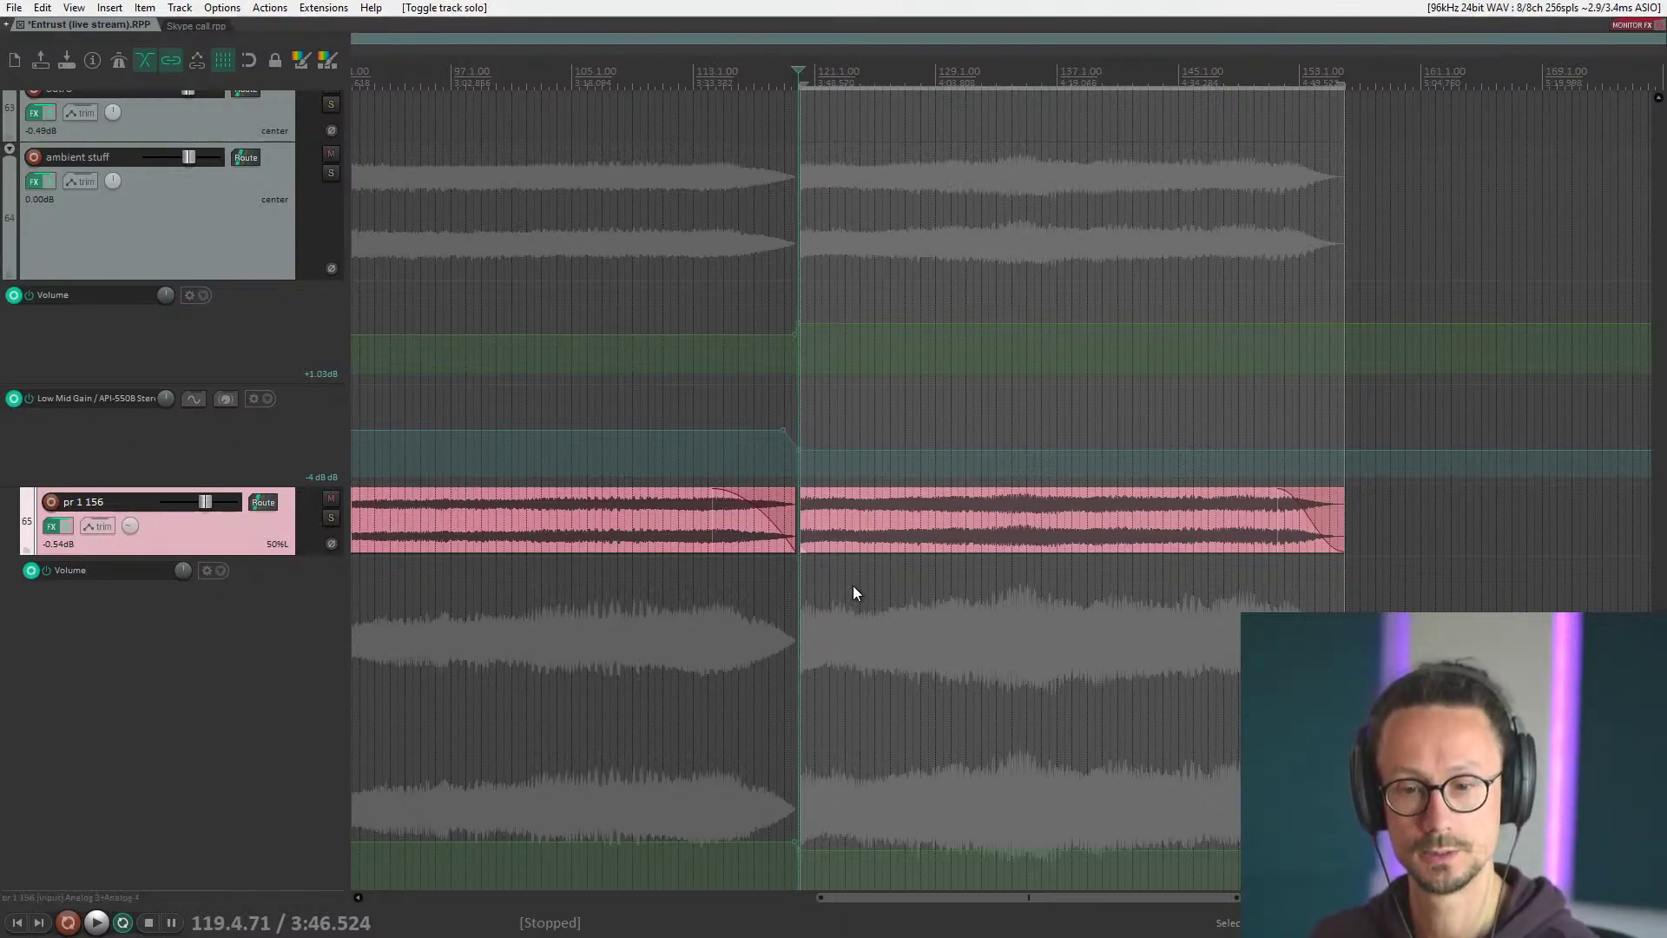
Examine the start of the clean 160 and clean 157 items around bar 120 and briefly play from 120.1.23.
scroll(184, 310, up, 8)
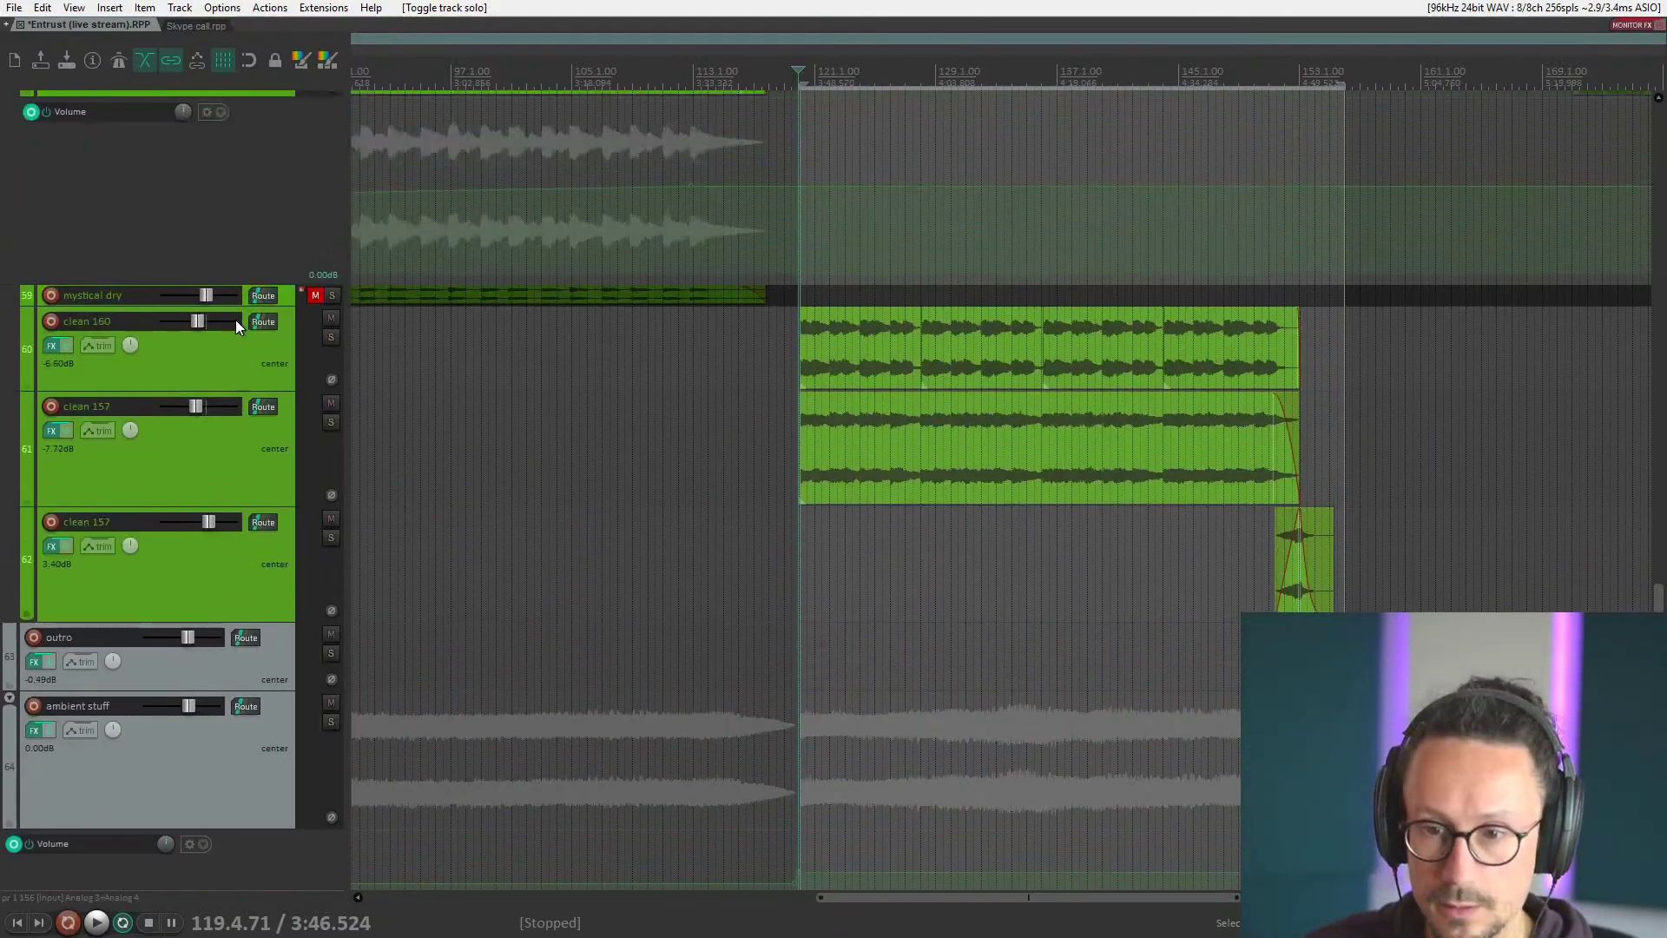
scroll(1068, 269, down, 3)
scroll(1068, 269, down, 3)
scroll(704, 376, up, 3)
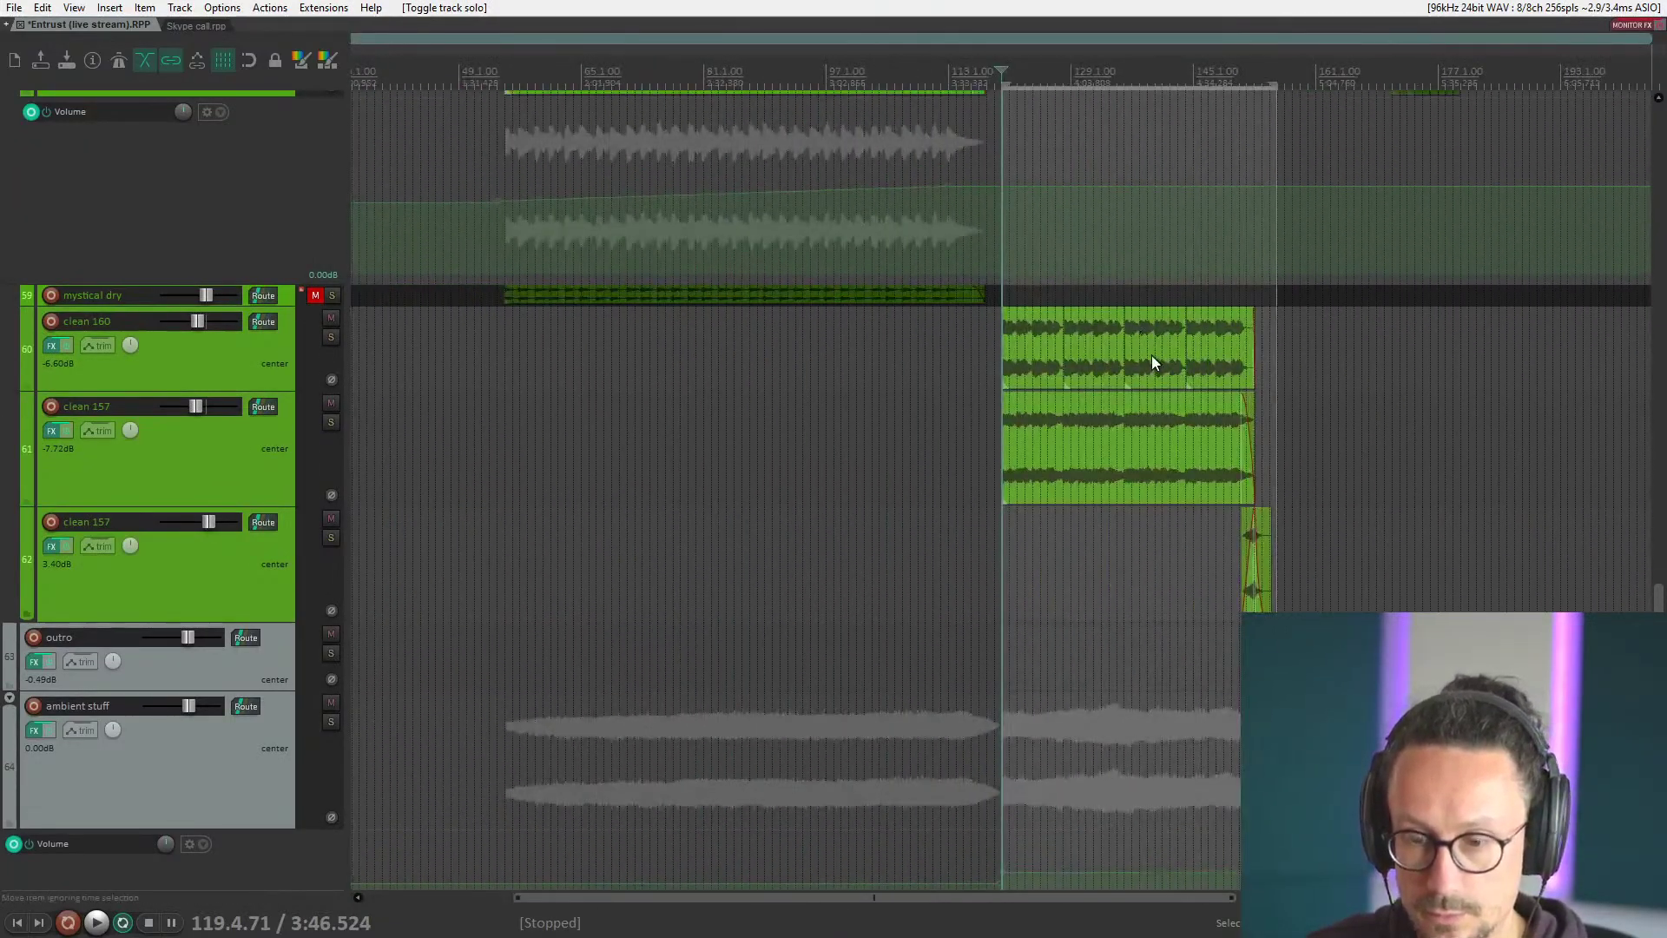
scroll(1153, 363, up, 10)
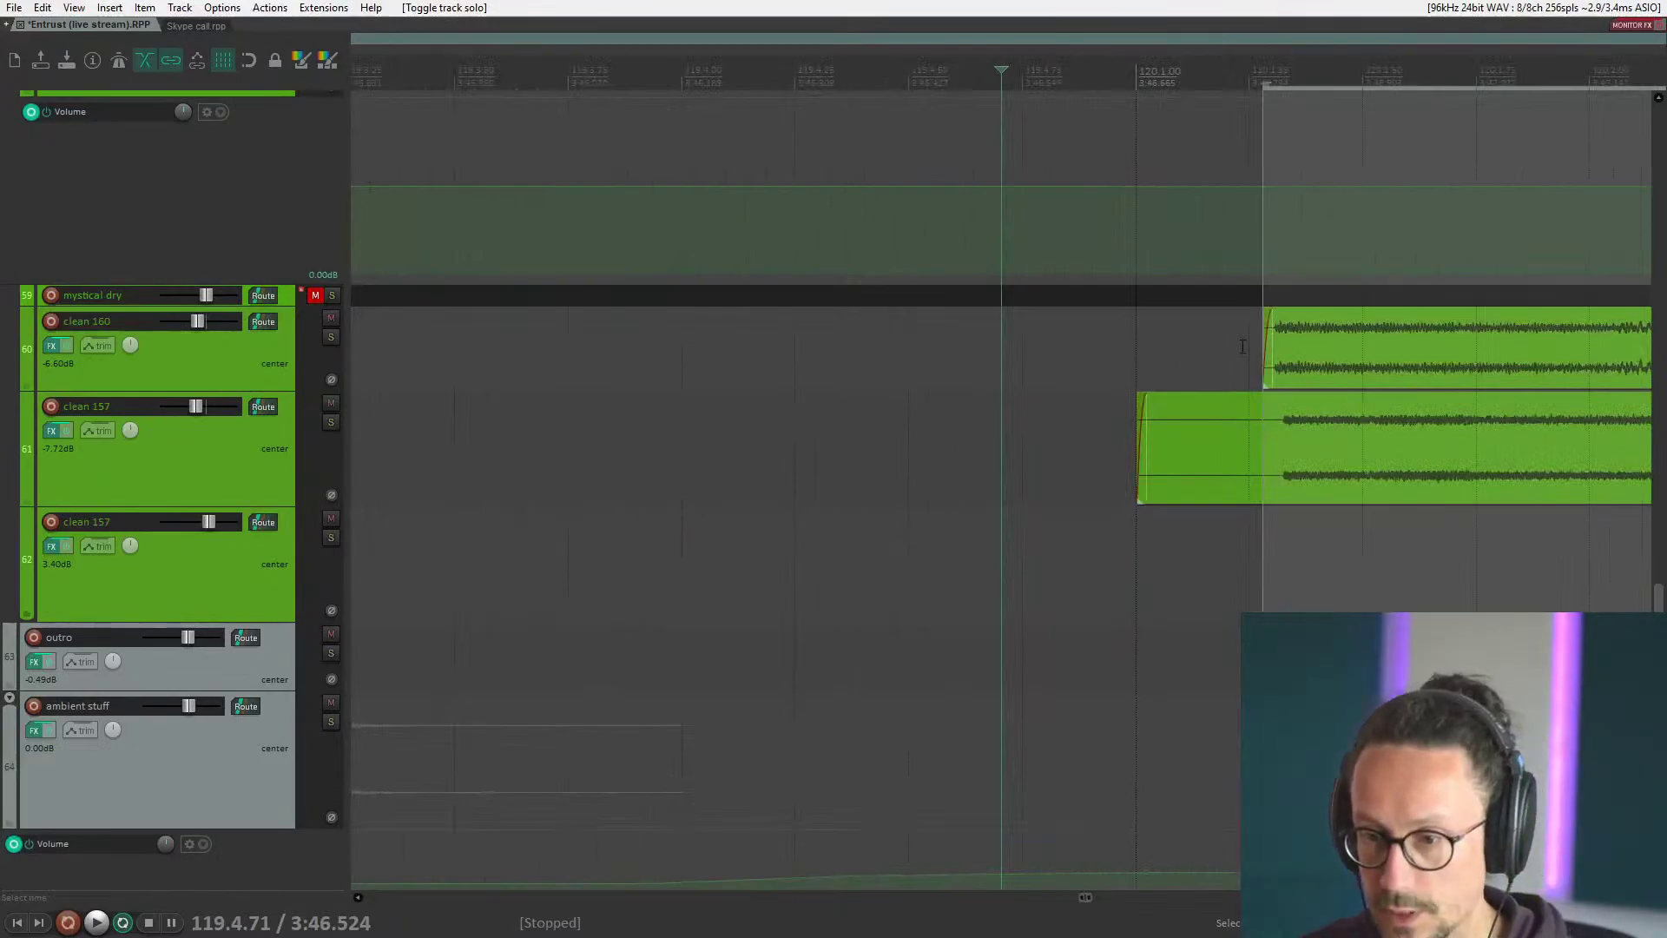
click(1284, 368)
key(space)
key(space)
scroll(1372, 391, down, 3)
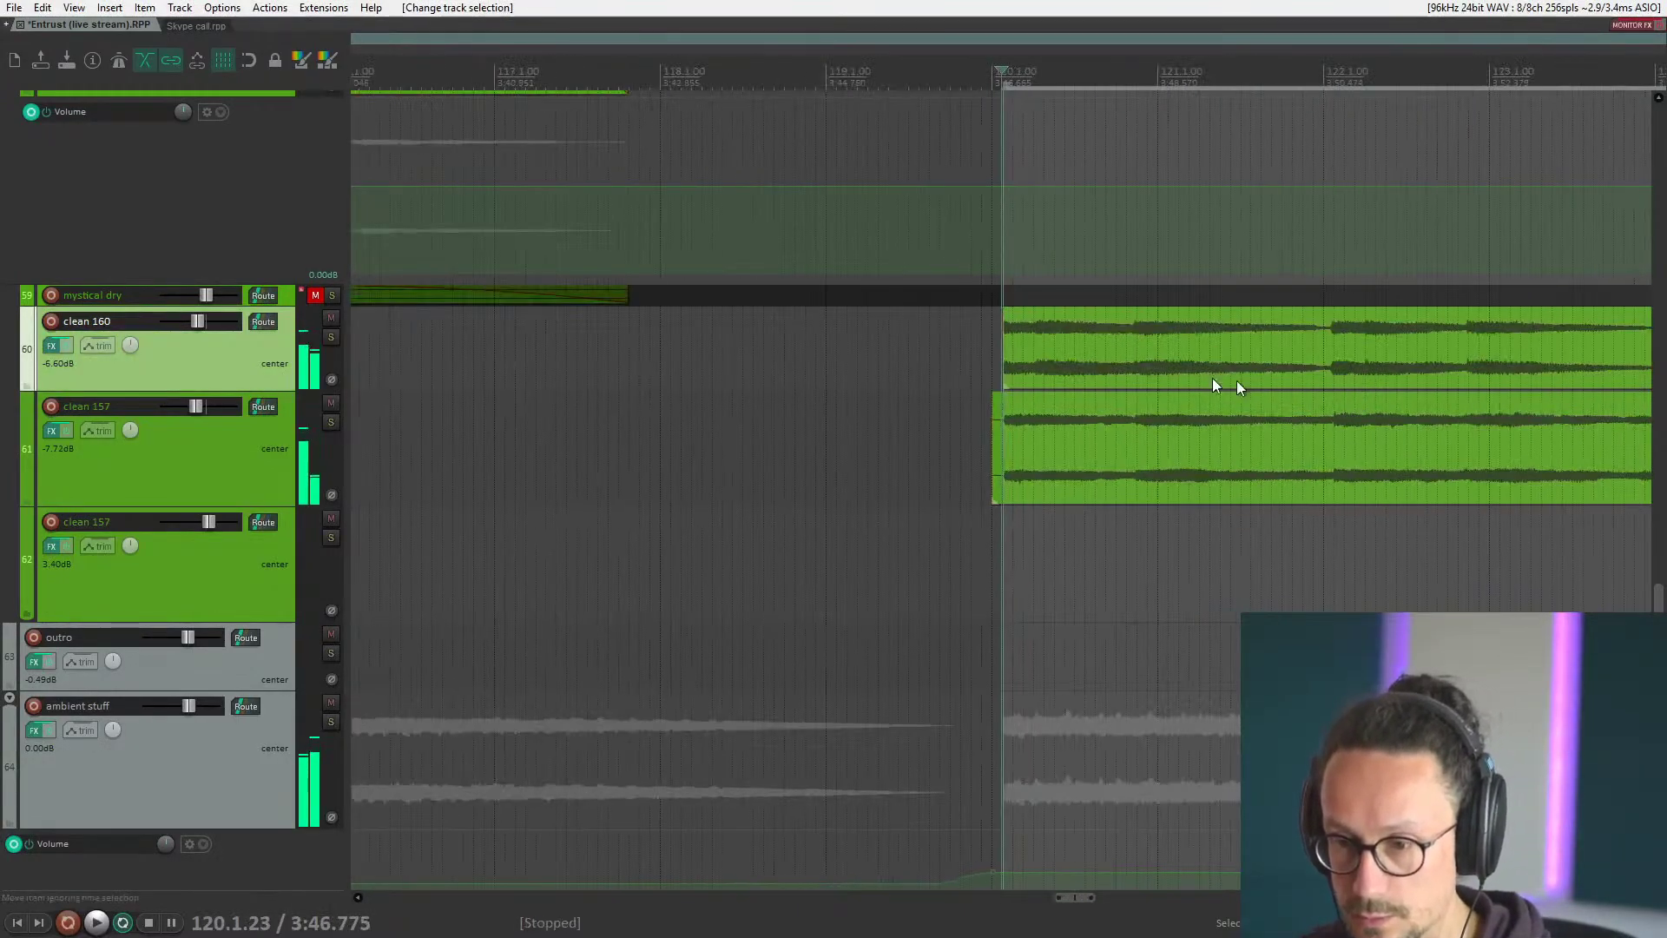
Play the full mix from 120.3.93 while examining the clean 160 and clean 157 waveforms, then stop playback.
click(1113, 264)
key(space)
scroll(1159, 294, up, 5)
scroll(1166, 300, down, 4)
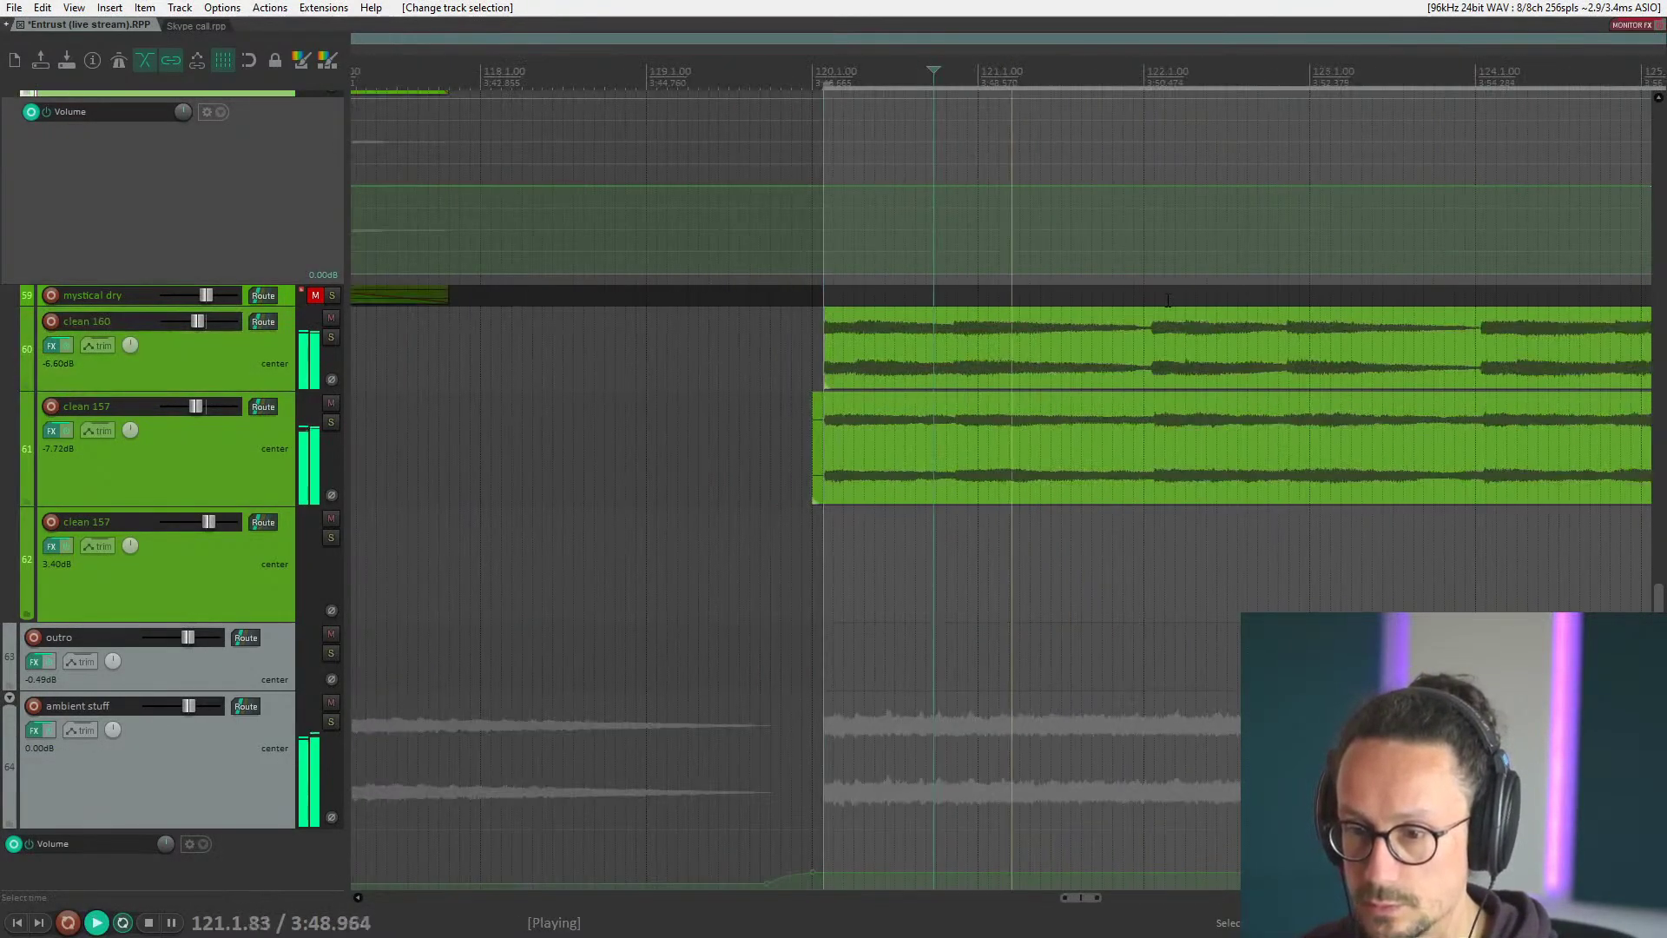
scroll(1176, 295, up, 2)
scroll(1183, 295, down, 5)
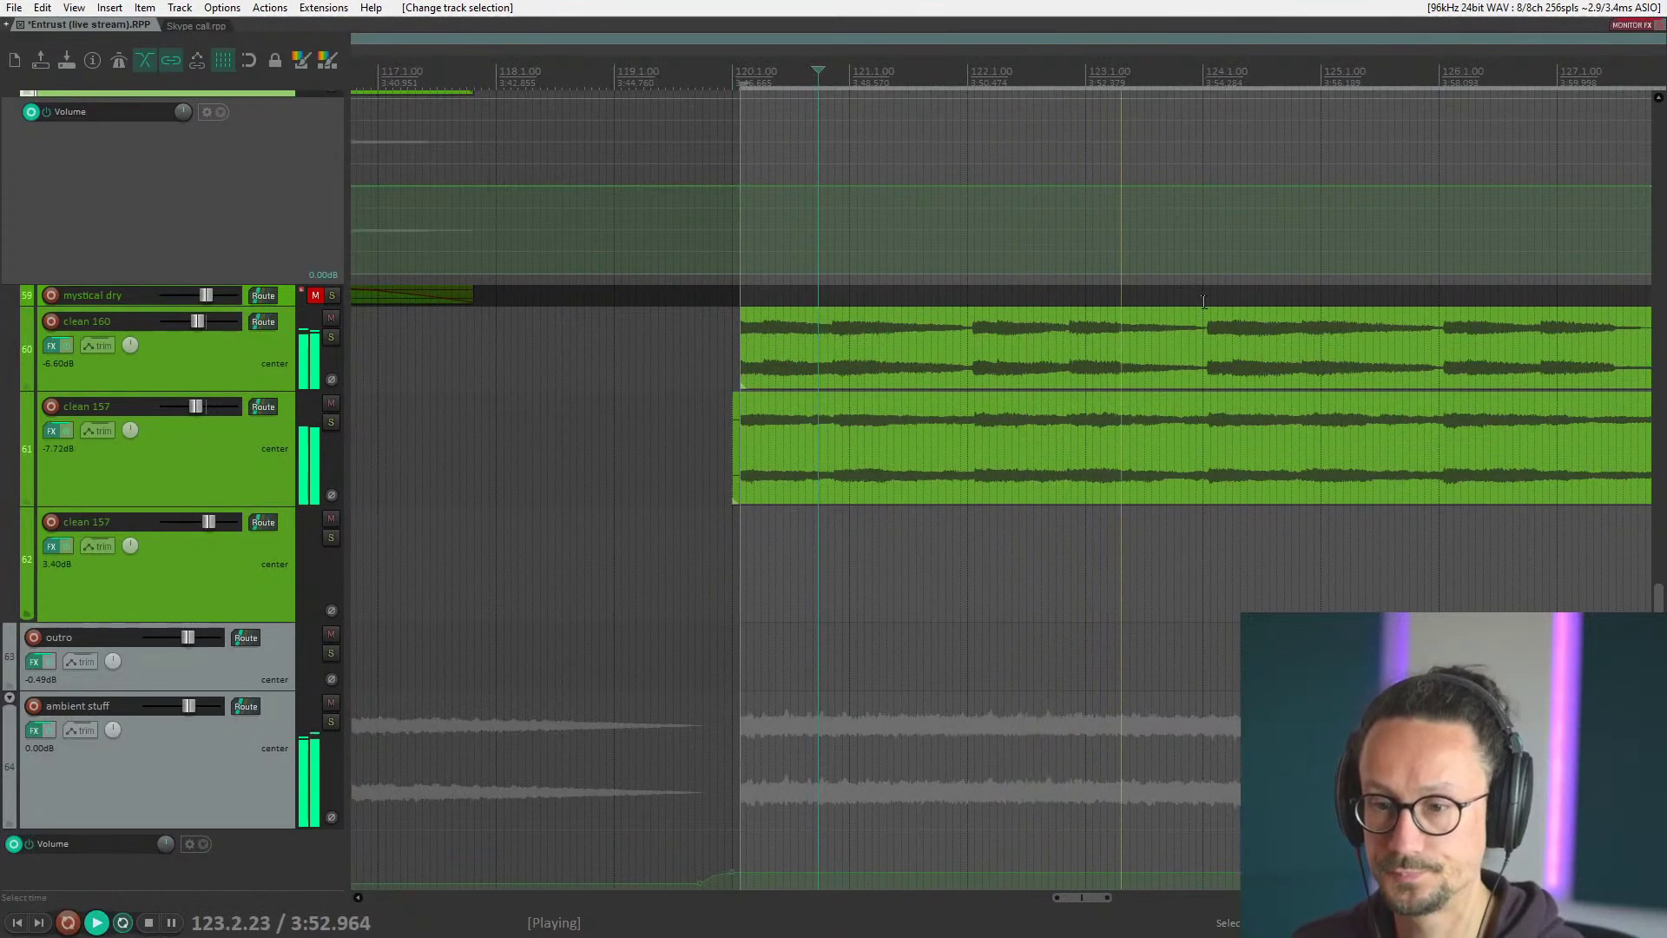
scroll(1201, 297, up, 6)
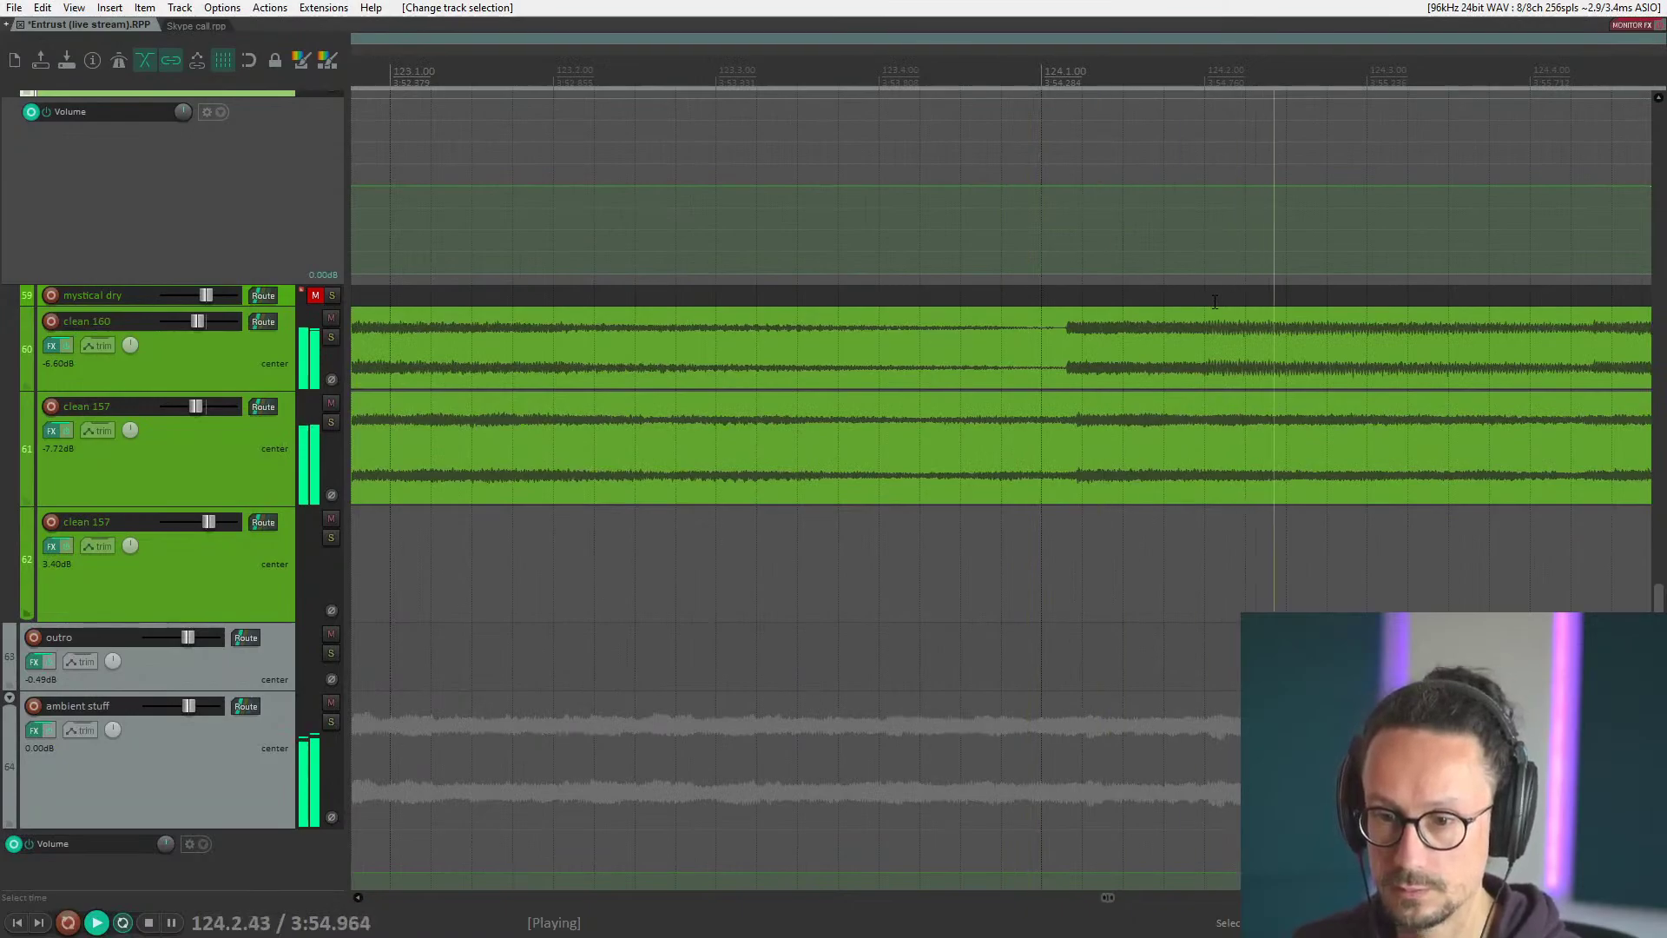
scroll(1213, 301, down, 2)
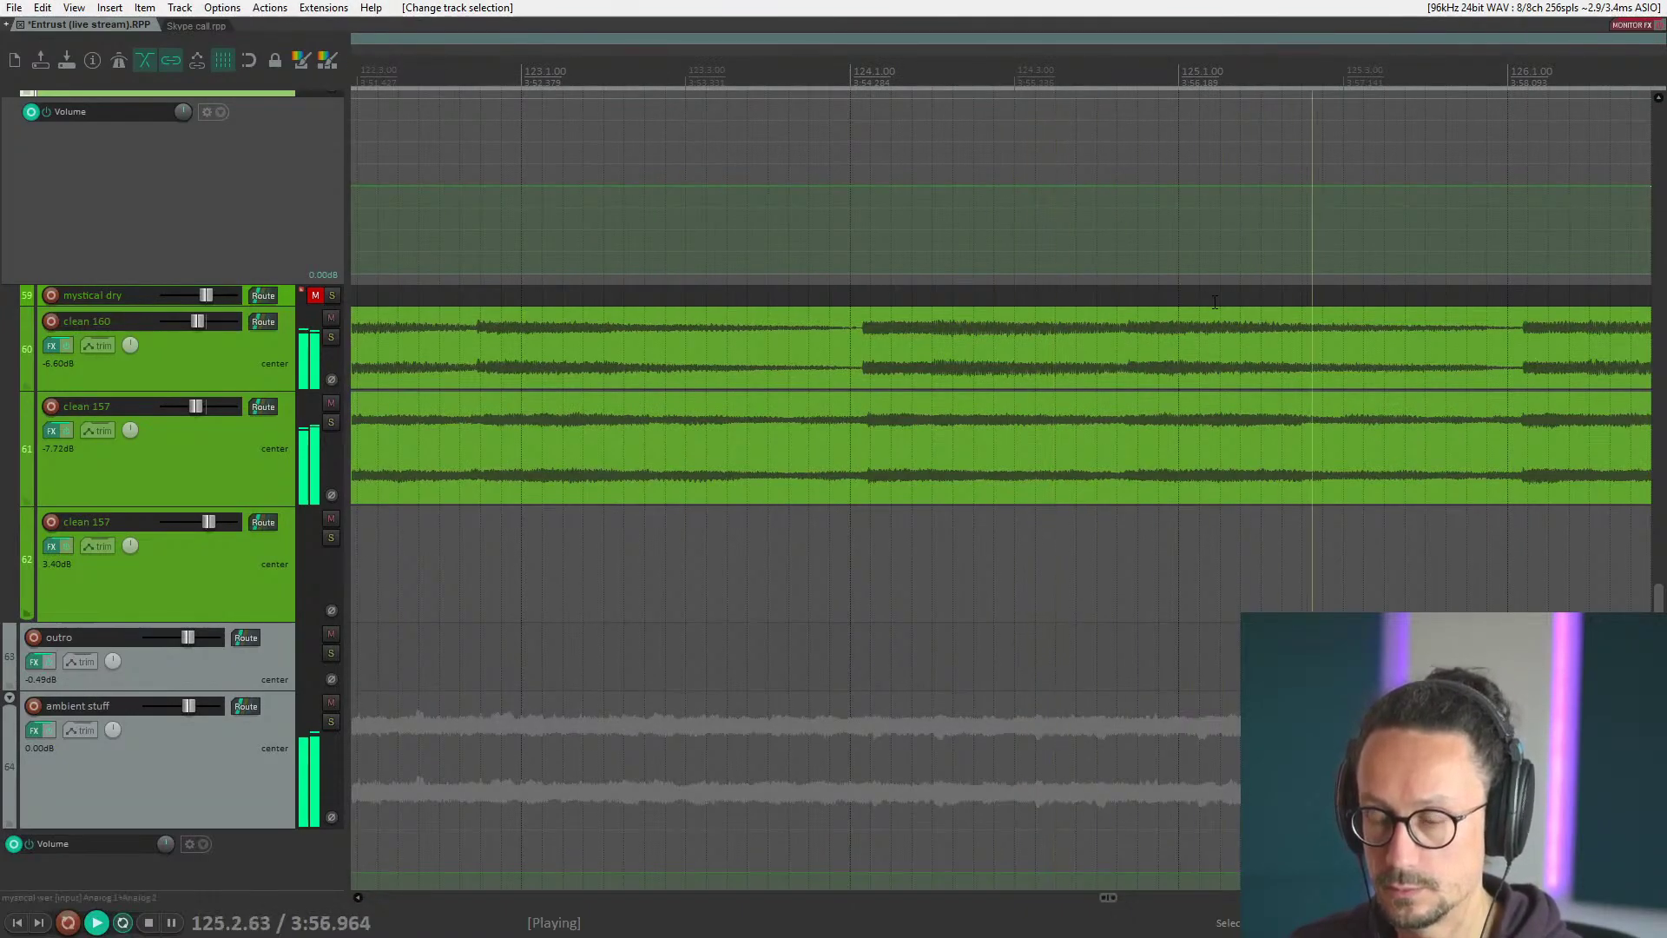
key(space)
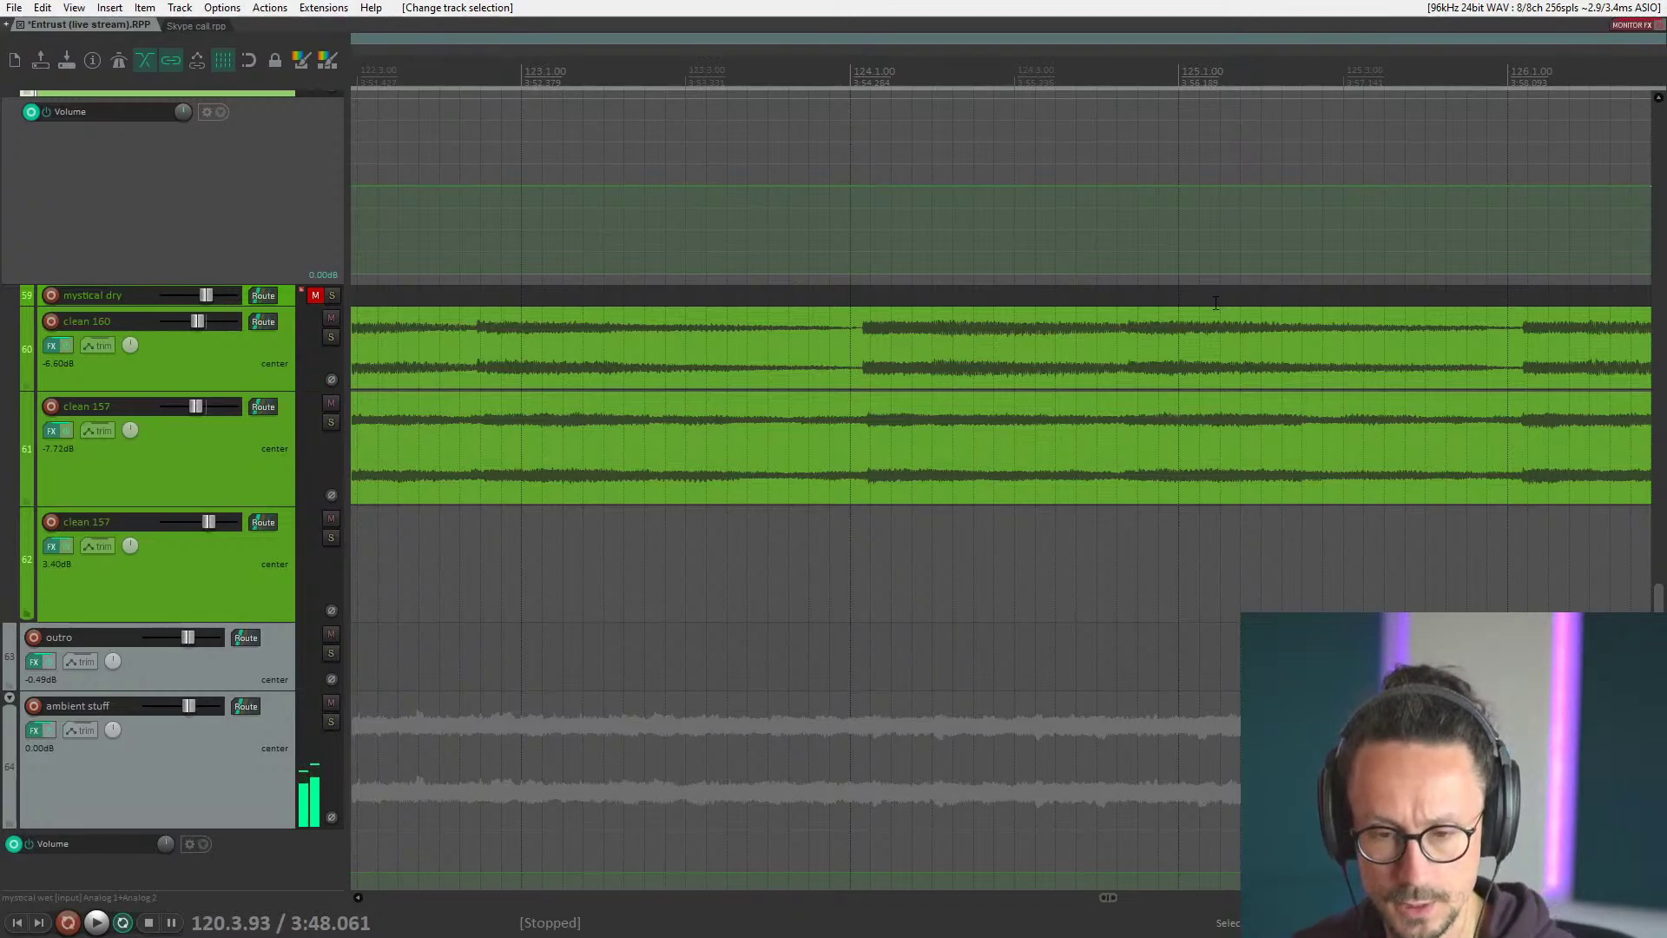
Select the lower lead track beneath the fretless tracks and unmute it.
scroll(1216, 304, down, 3)
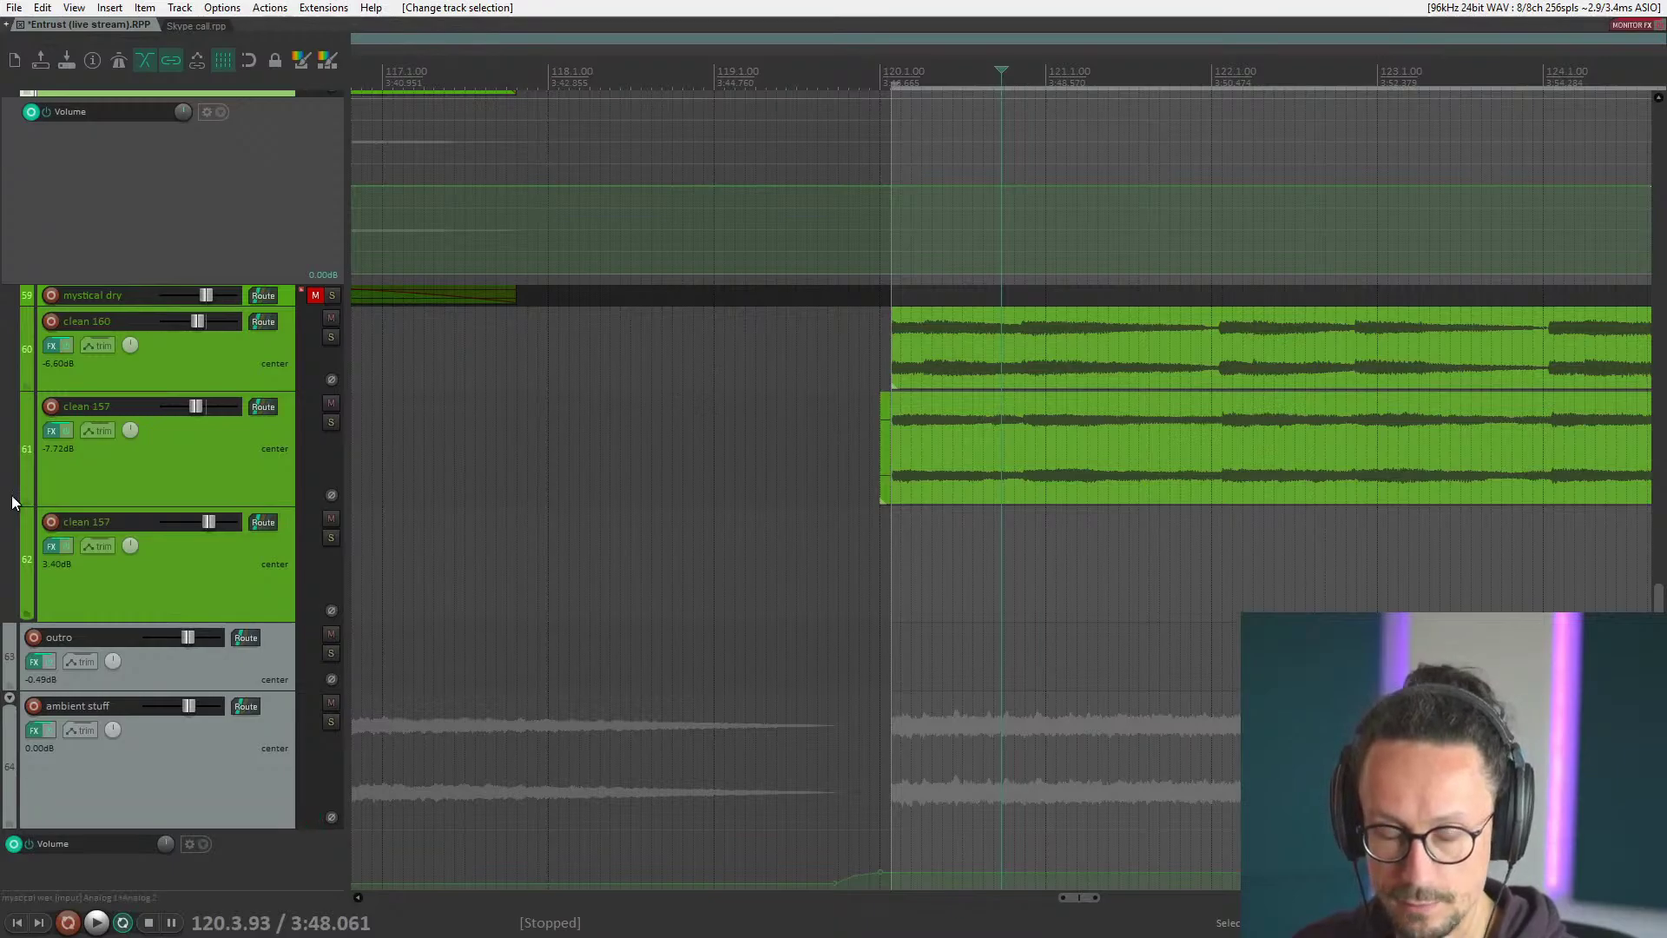
click(143, 472)
scroll(203, 452, down, 3)
scroll(205, 448, down, 6)
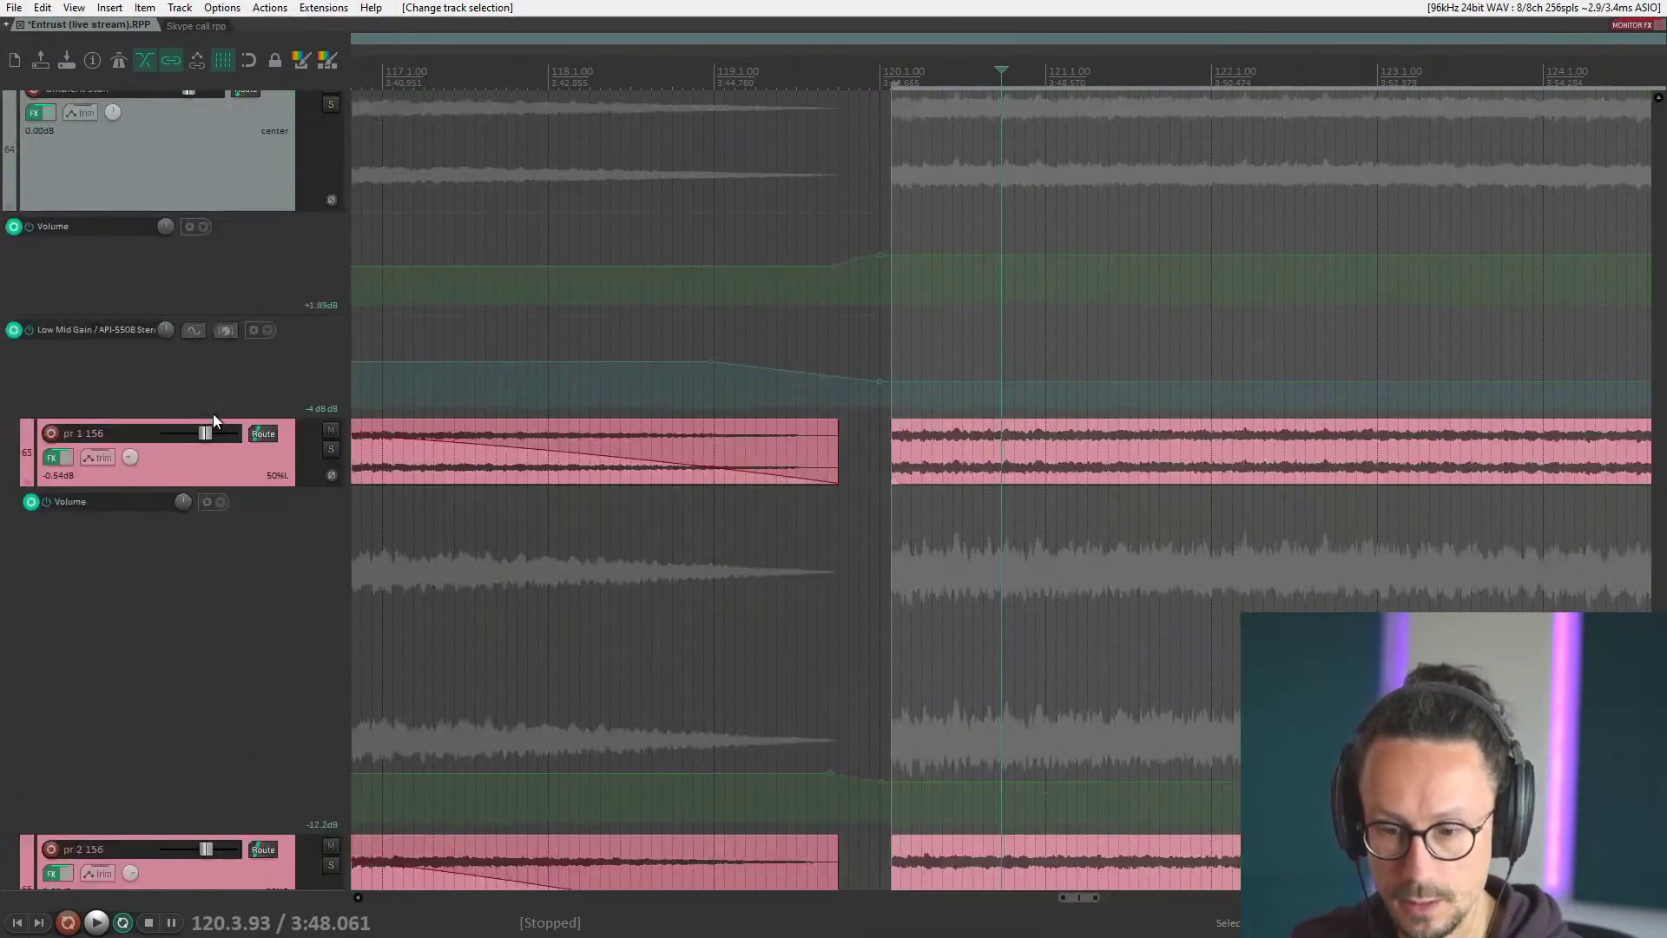
scroll(219, 396, down, 5)
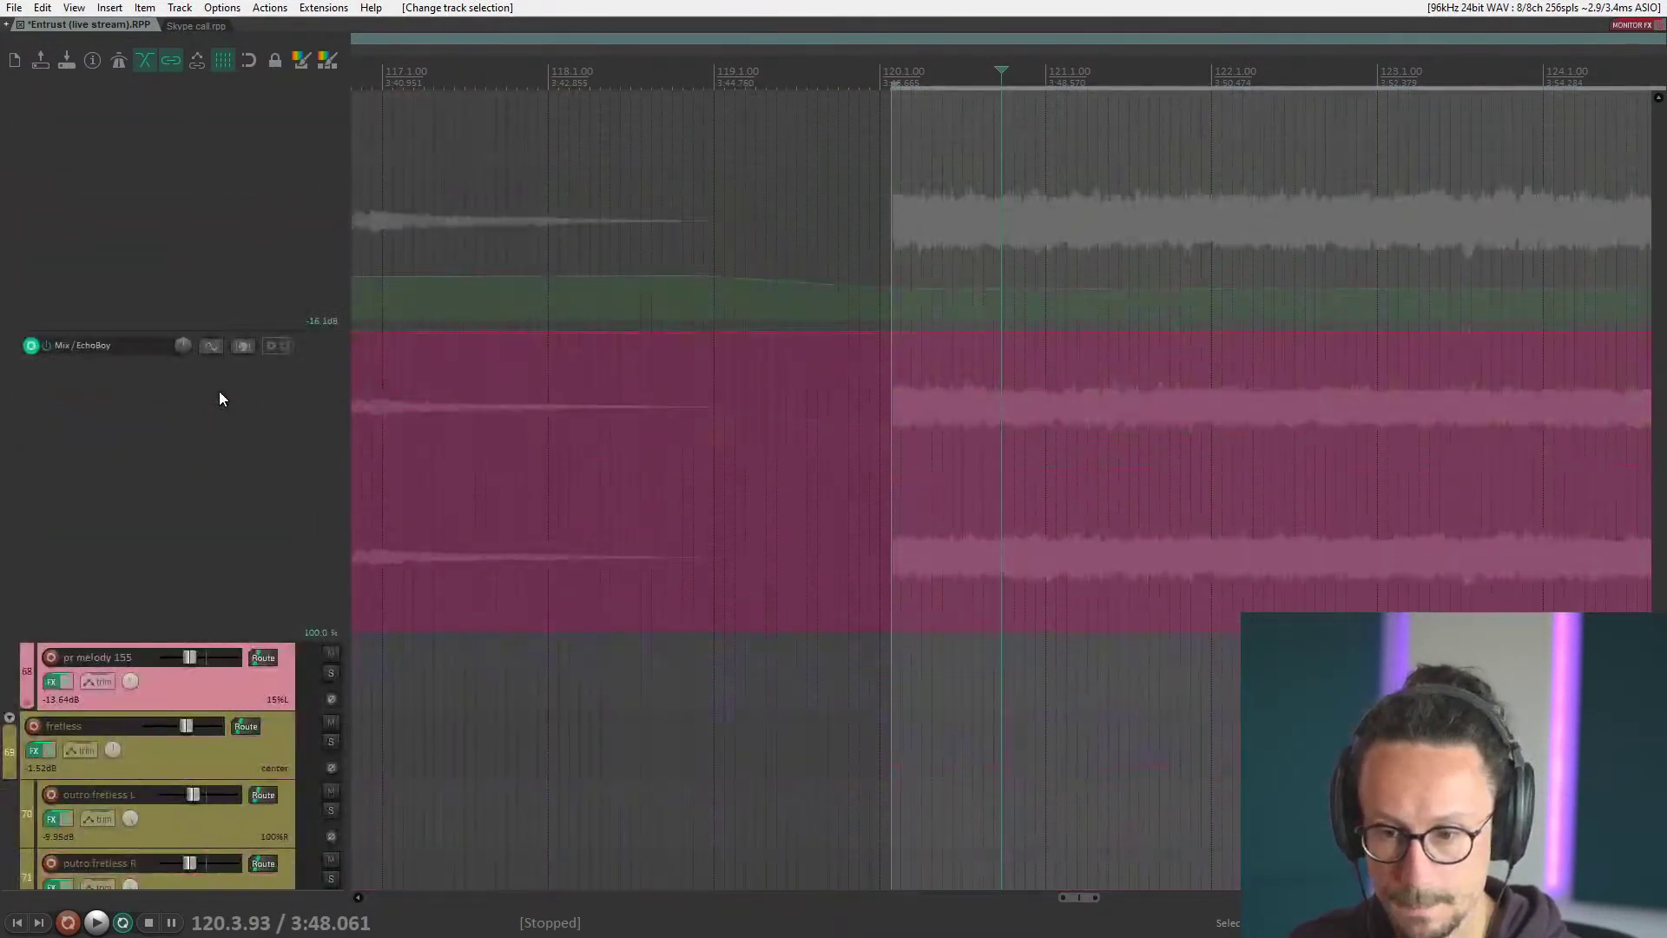
scroll(1110, 521, down, 5)
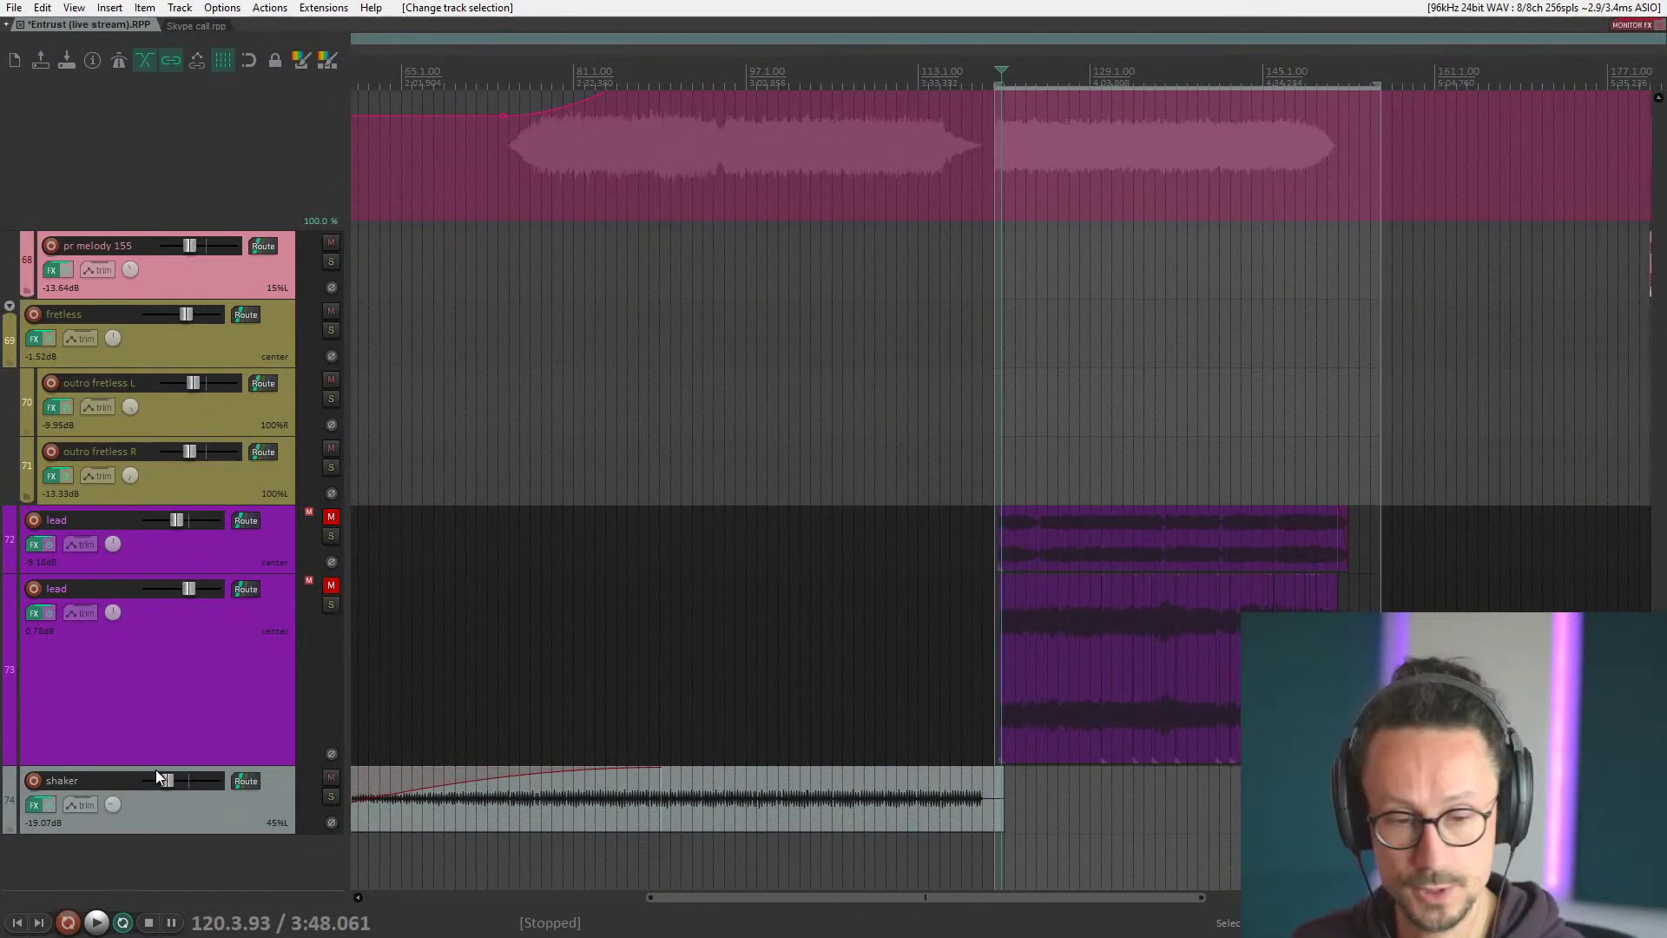
click(225, 665)
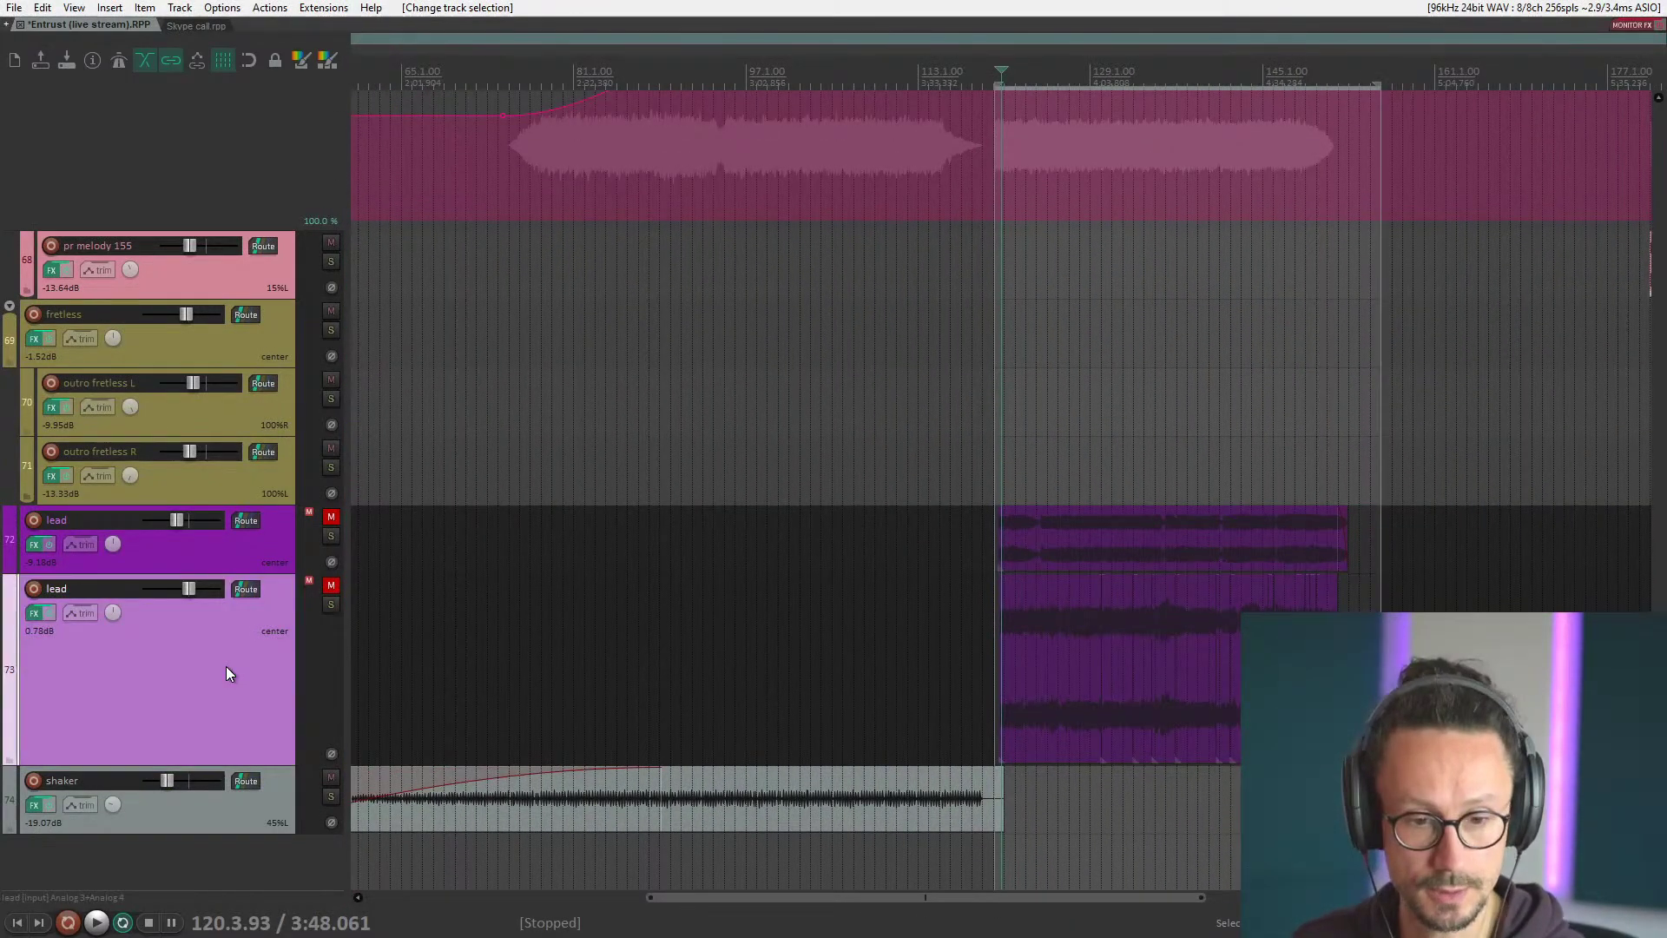
click(331, 587)
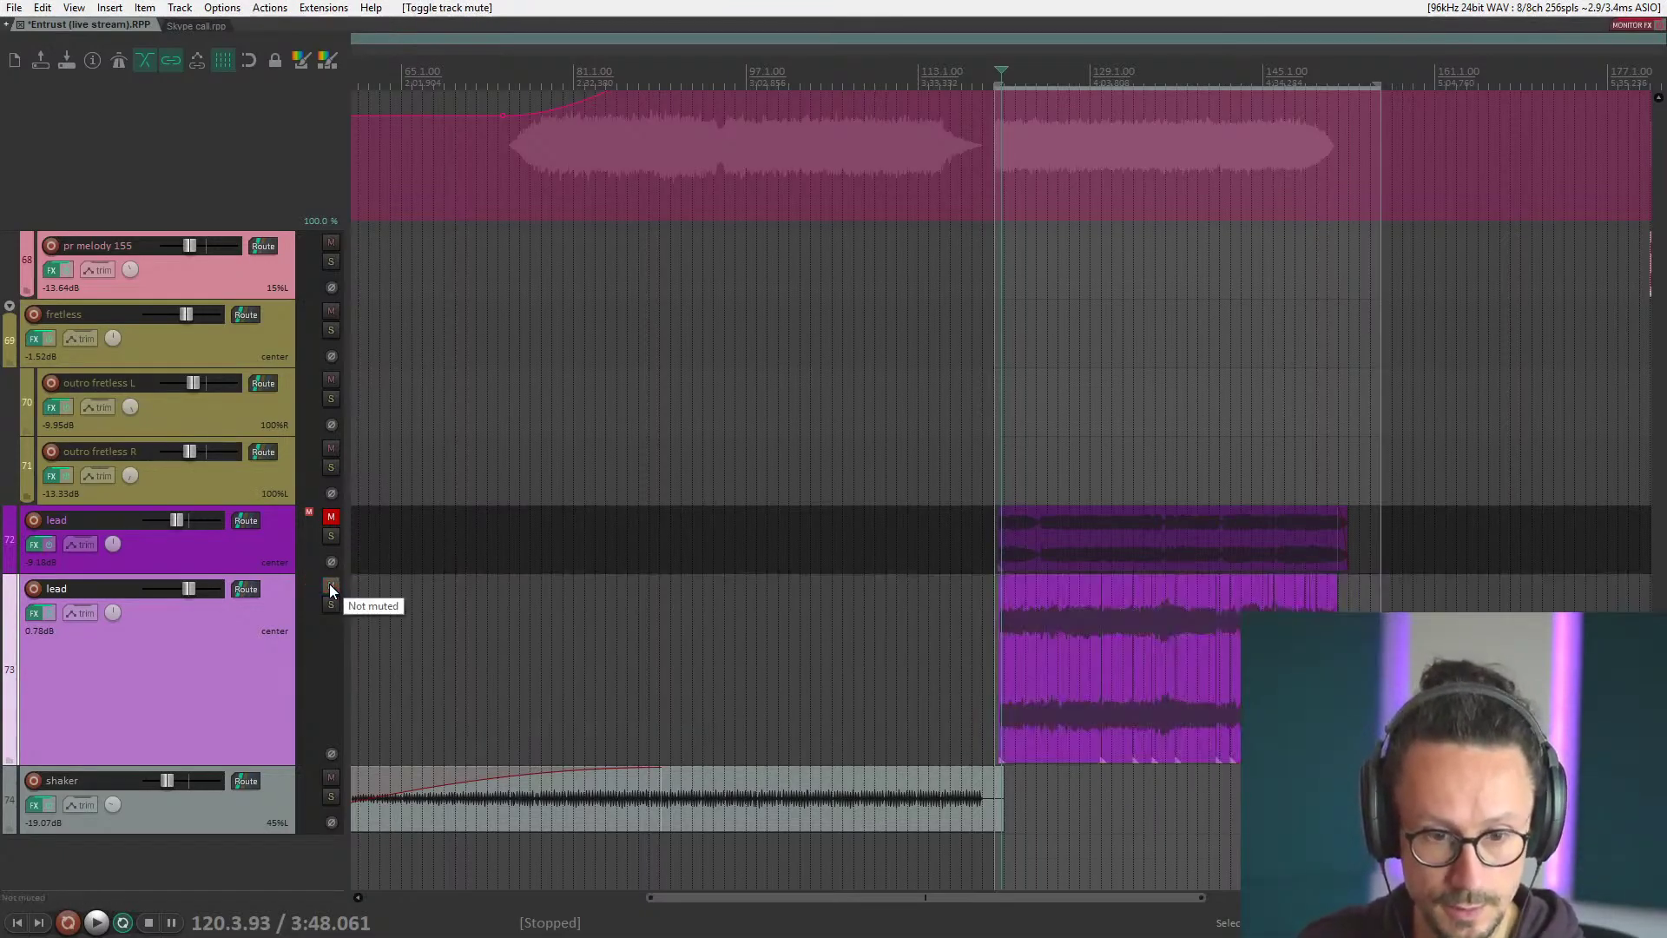
Switch the mute from the upper to the lower lead track, audition the mix from 120.3.02, and stop playback.
click(302, 560)
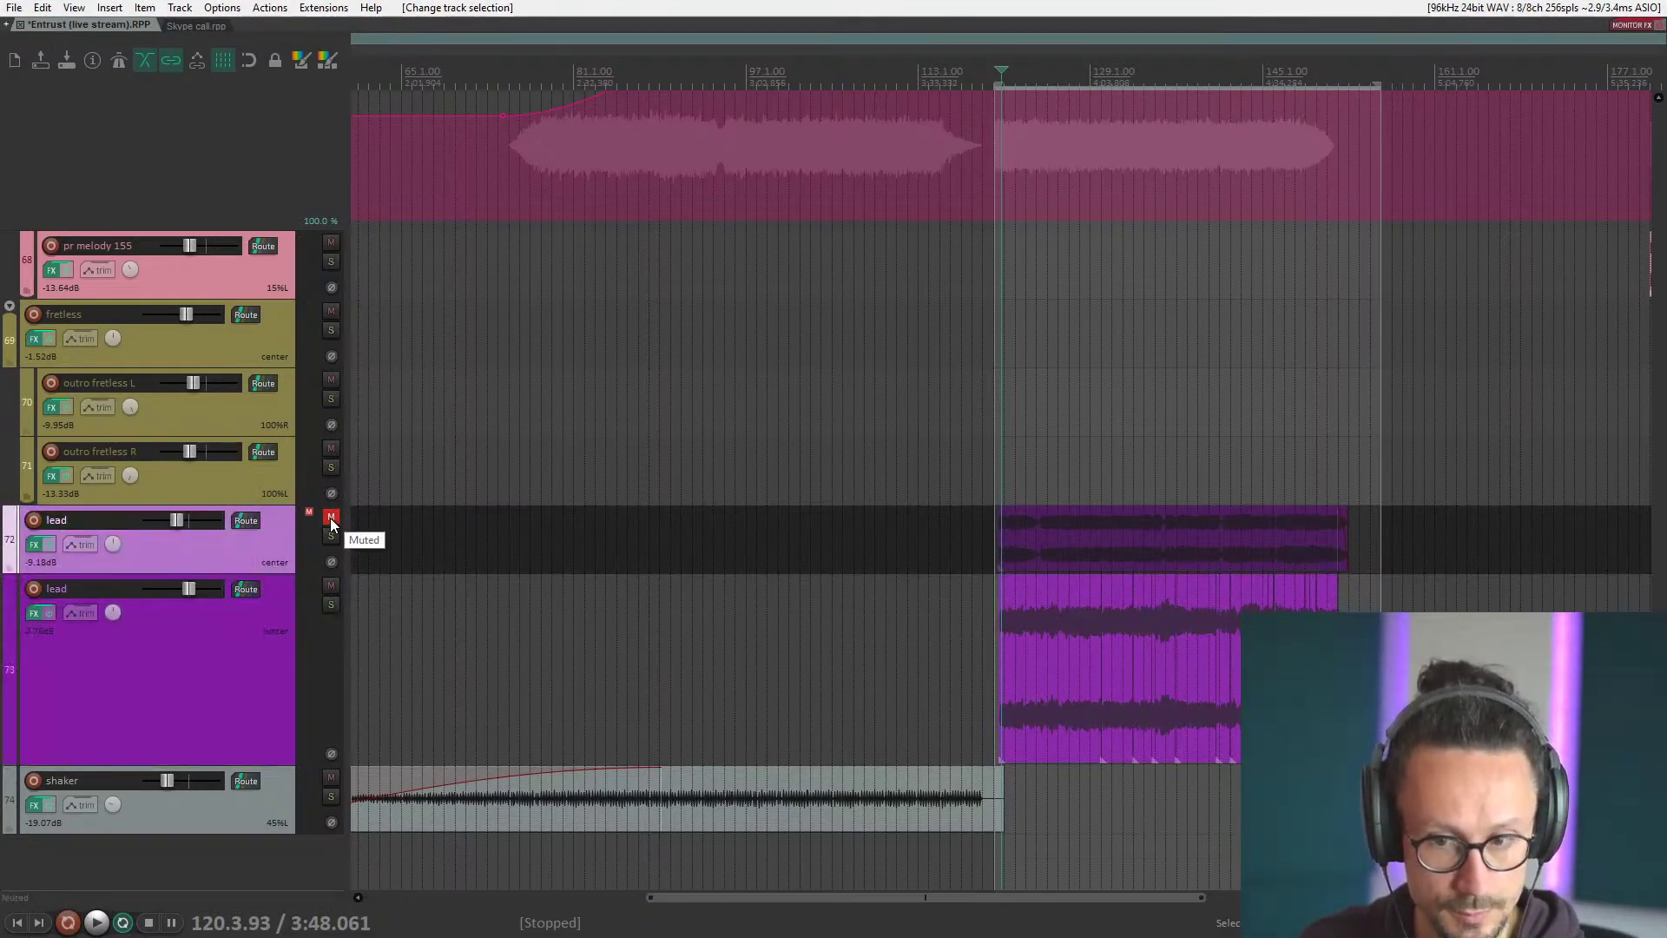
click(1080, 553)
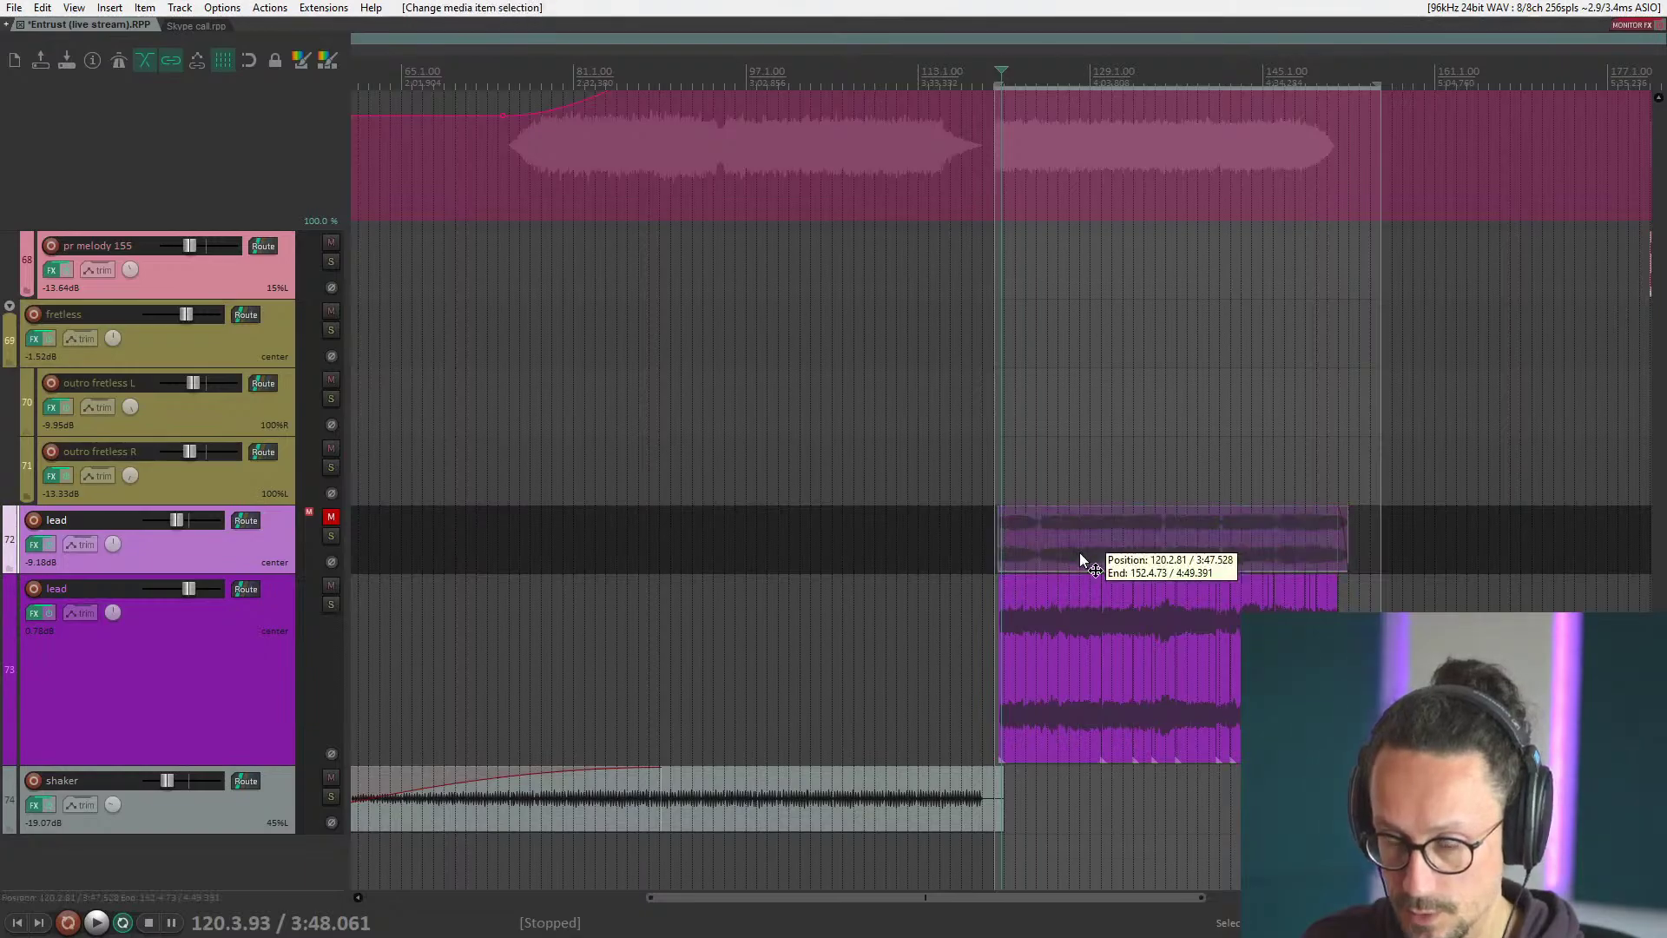
click(326, 582)
click(330, 515)
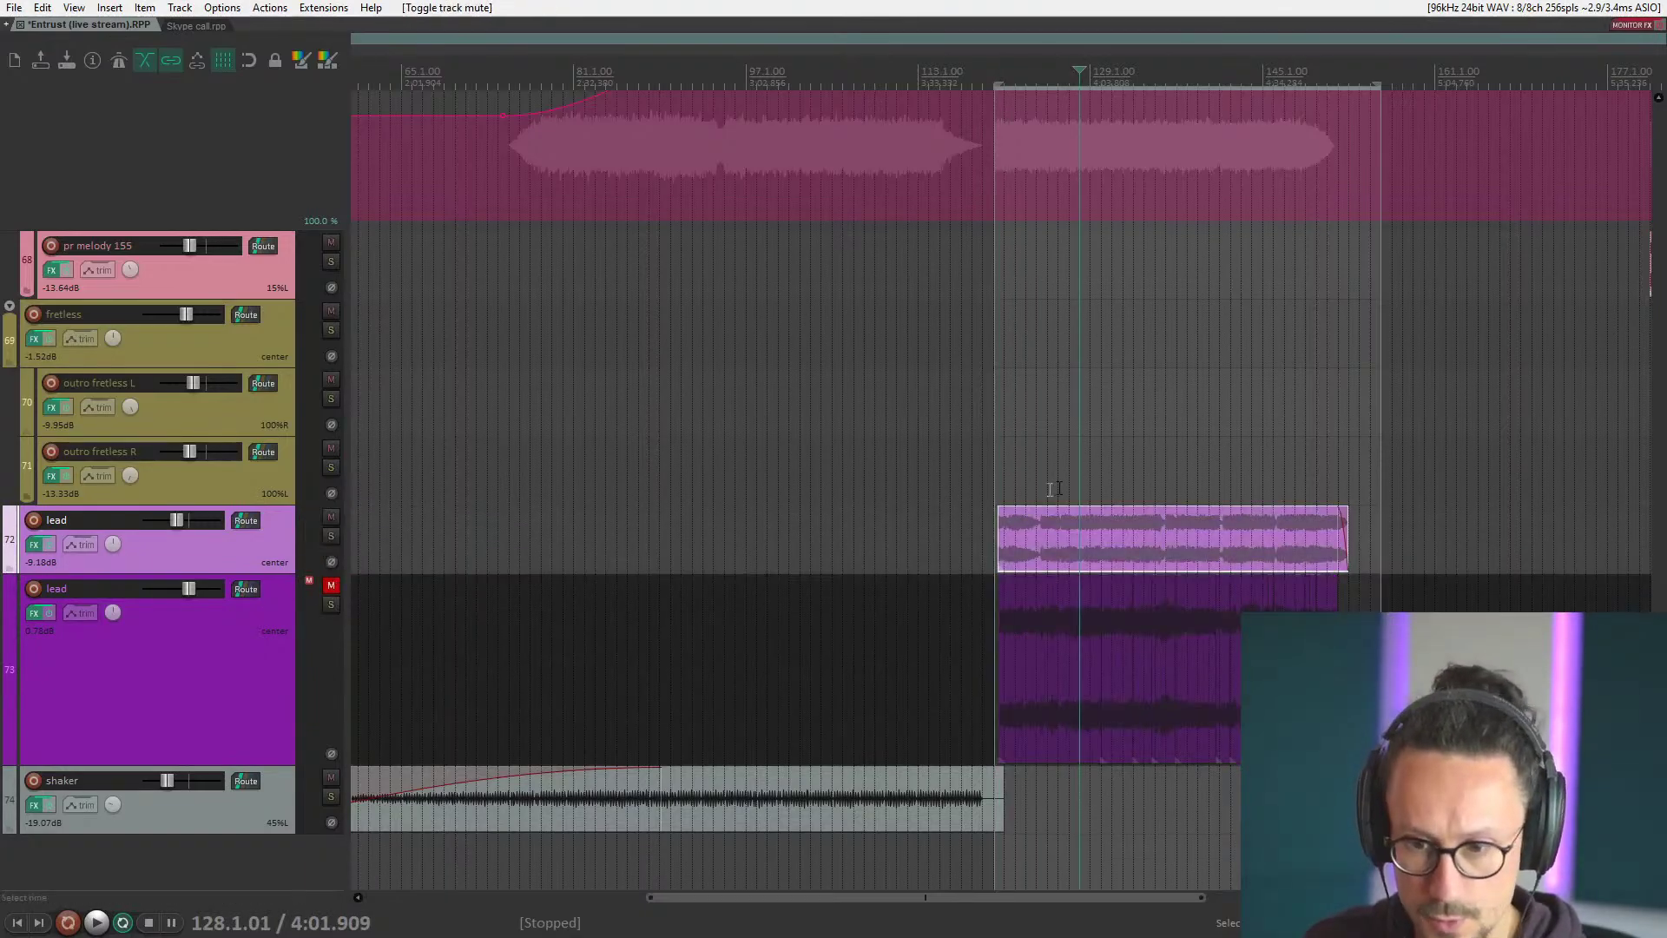
click(1001, 479)
key(space)
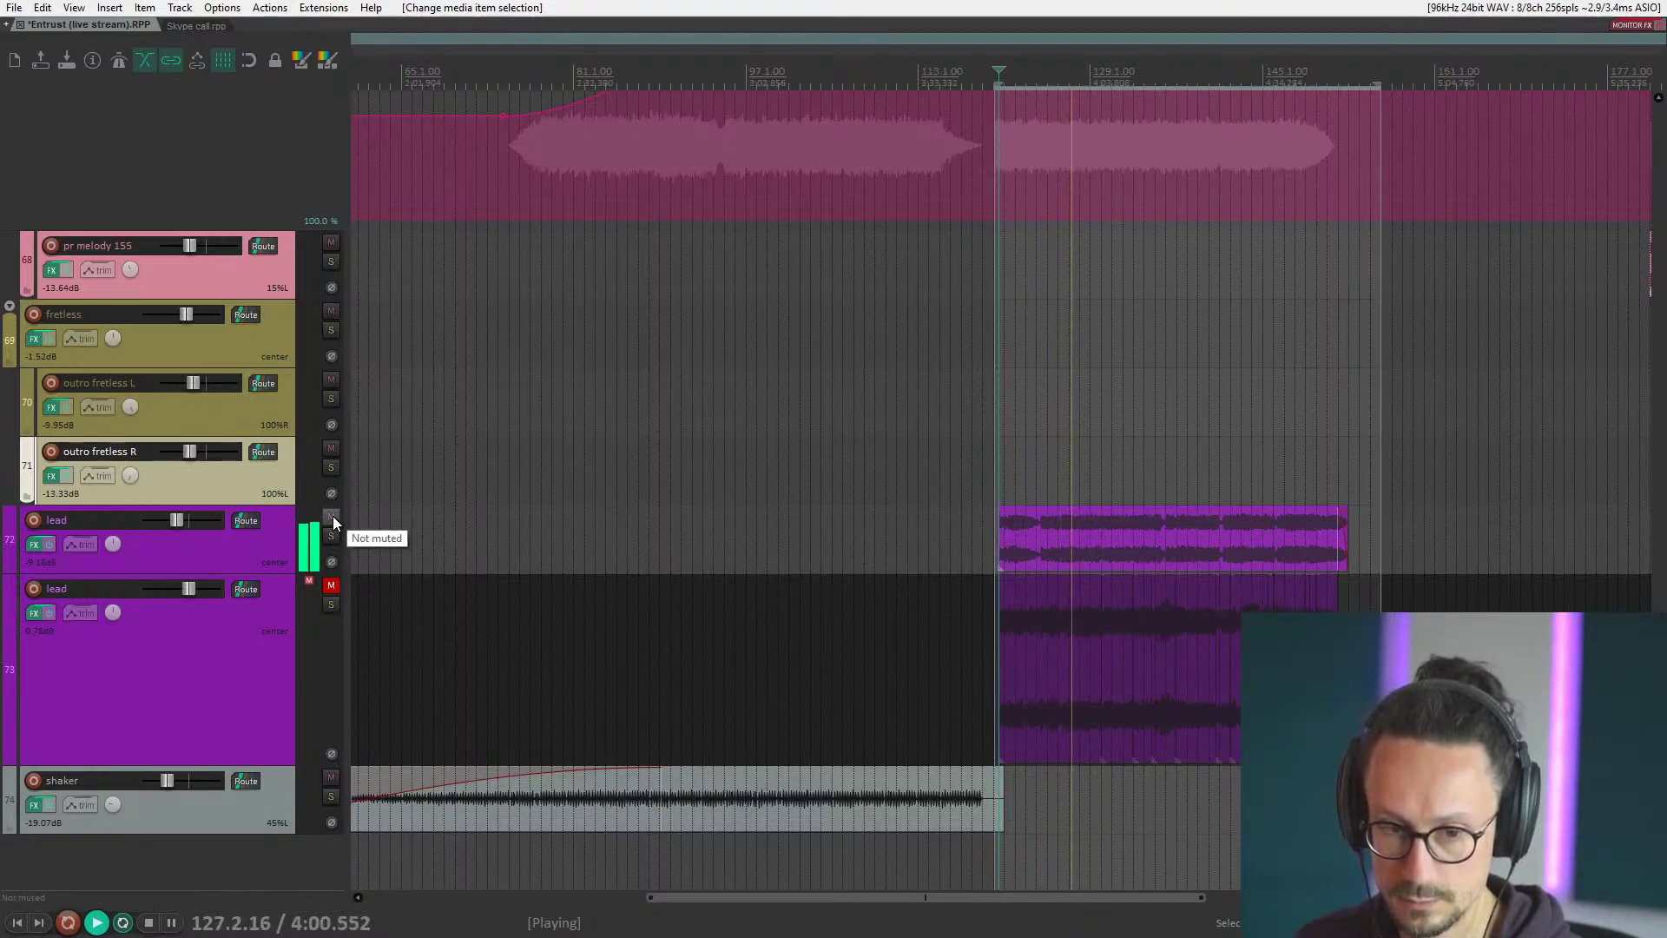
key(space)
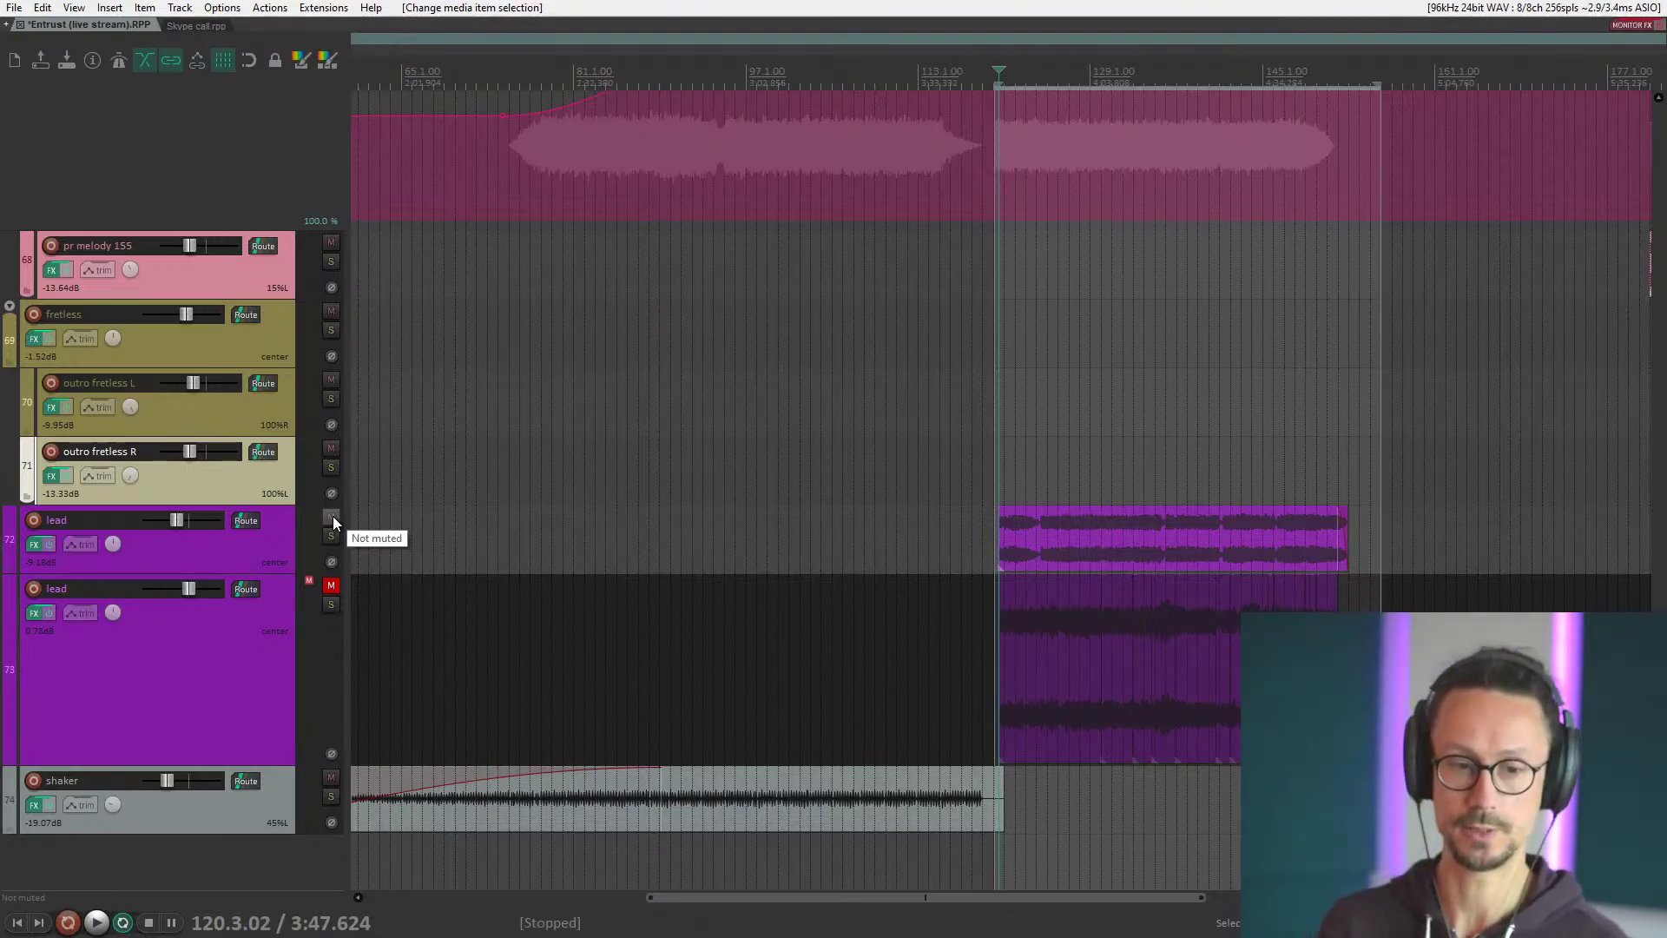
Mute the upper lead track again and unmute the lower one.
click(293, 555)
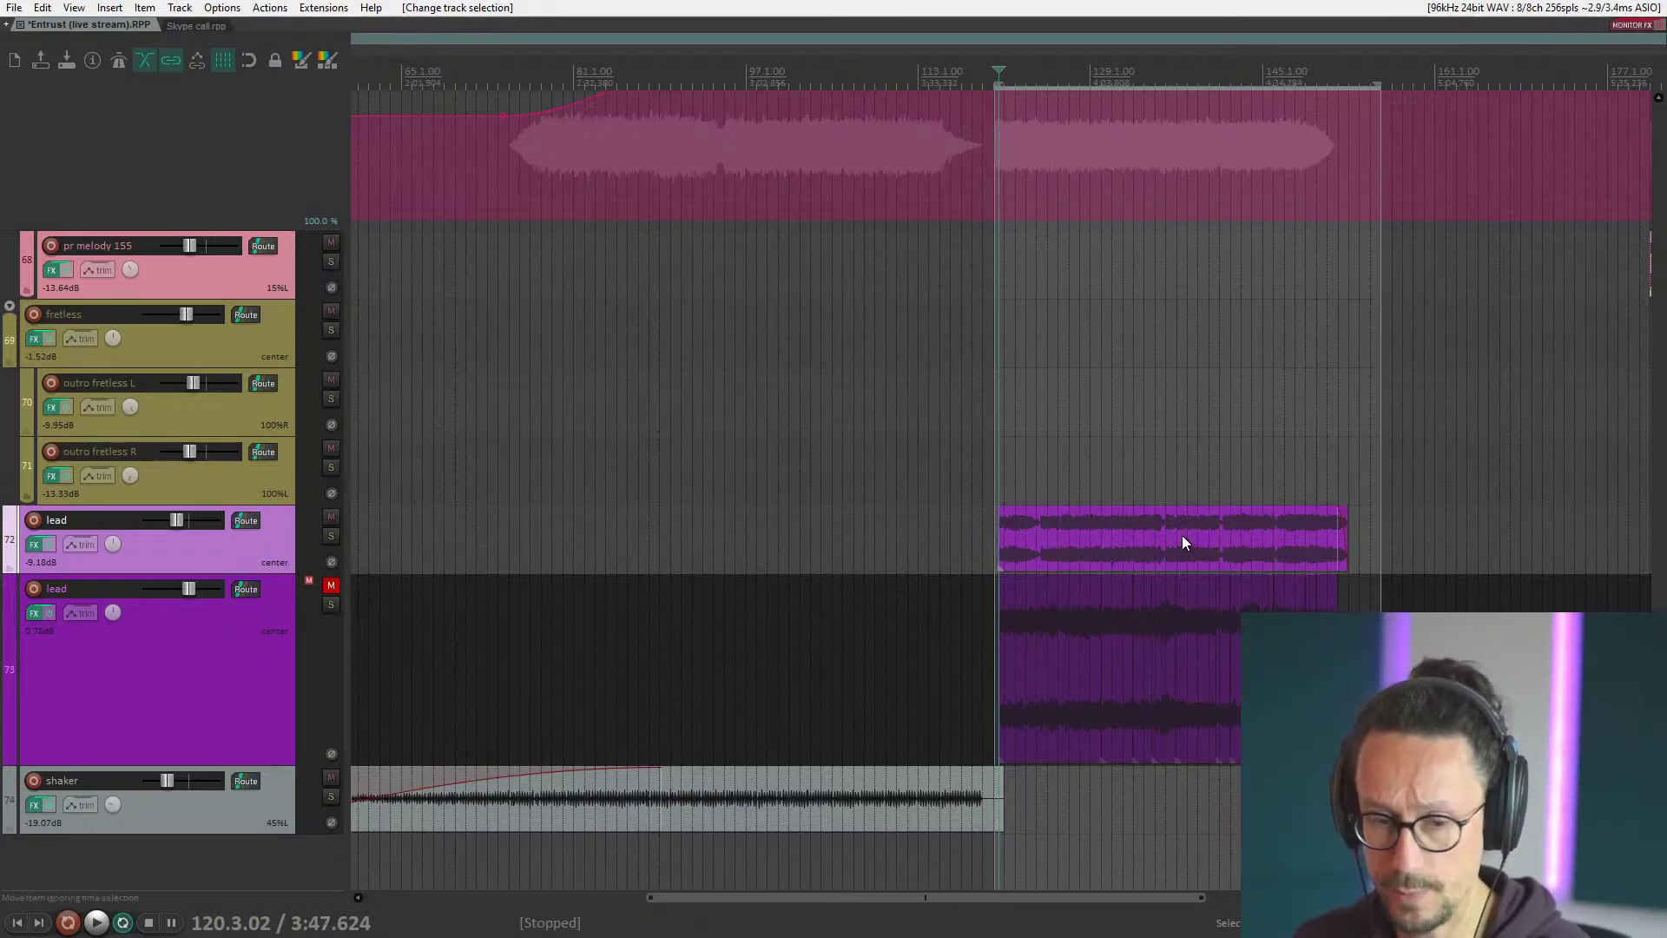
click(329, 519)
click(330, 585)
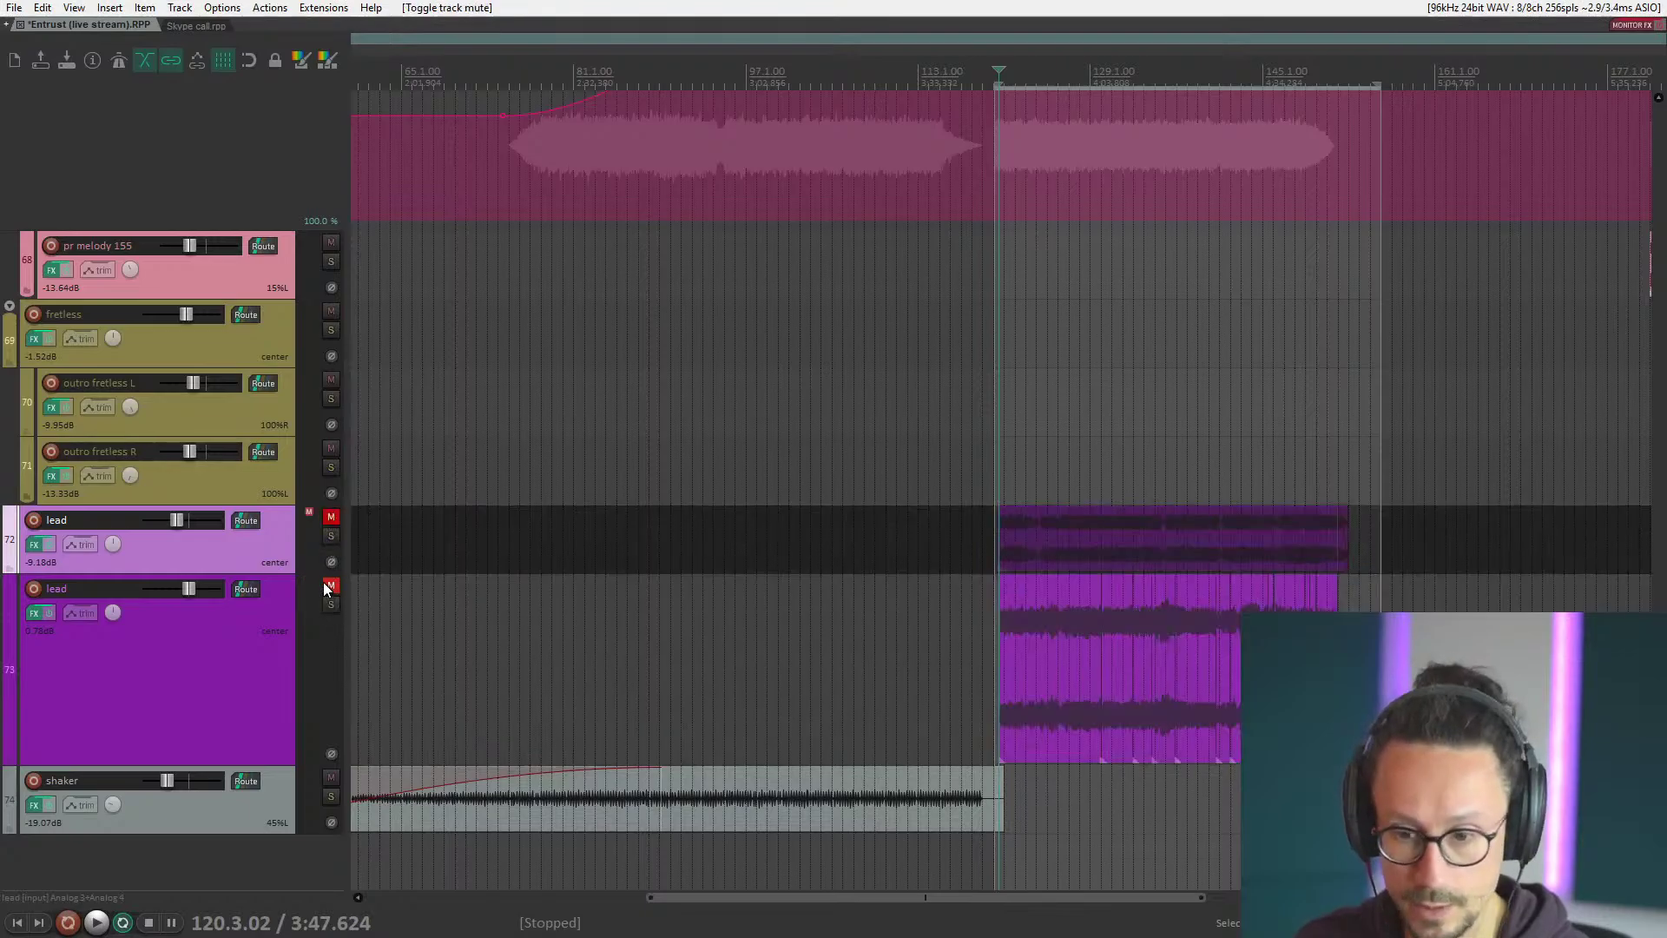
Examine the split items along the lower lead track, ending with the edit cursor at 120.1.18.
click(999, 690)
scroll(1008, 678, up, 3)
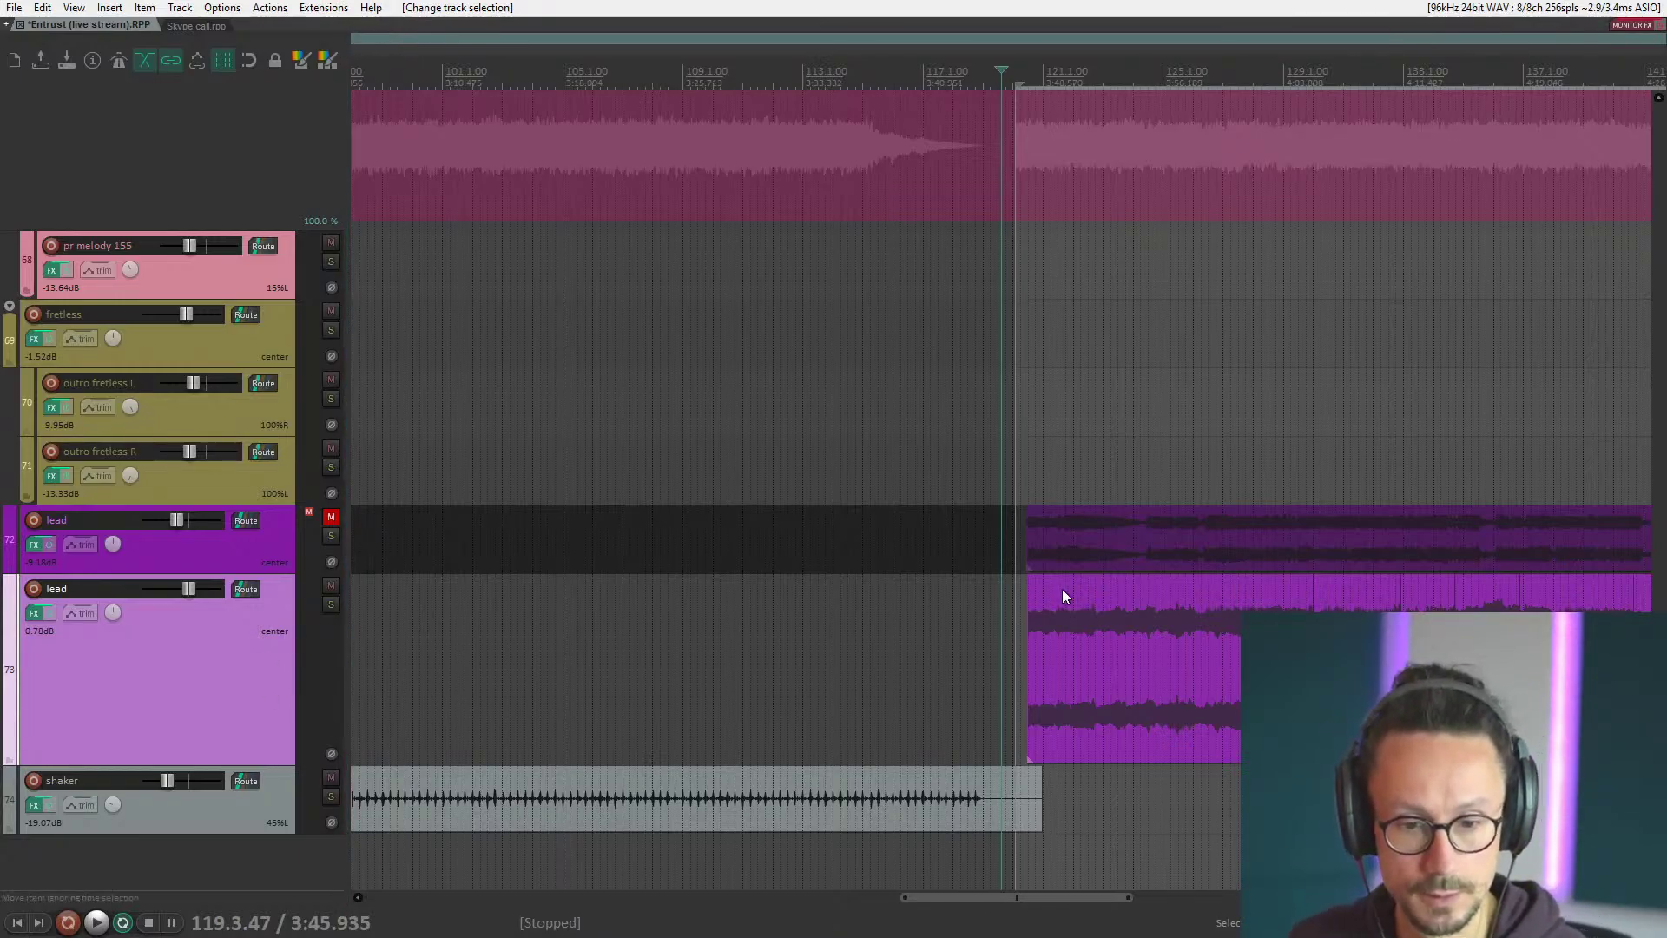
scroll(1061, 589, down, 2)
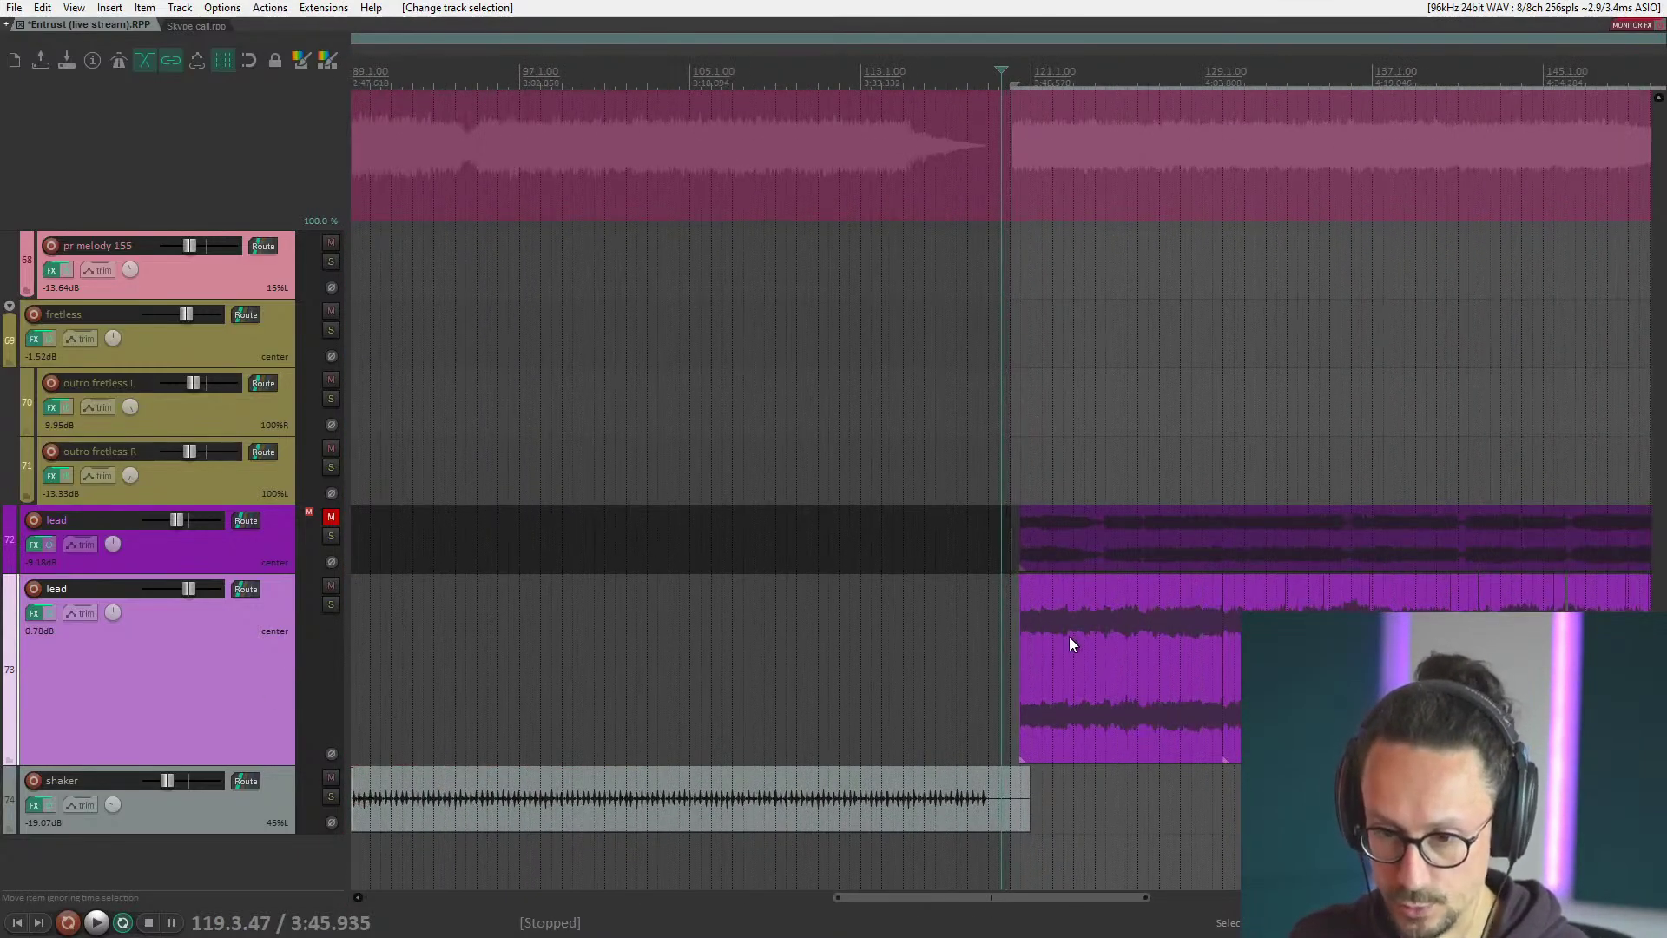
scroll(1198, 666, up, 3)
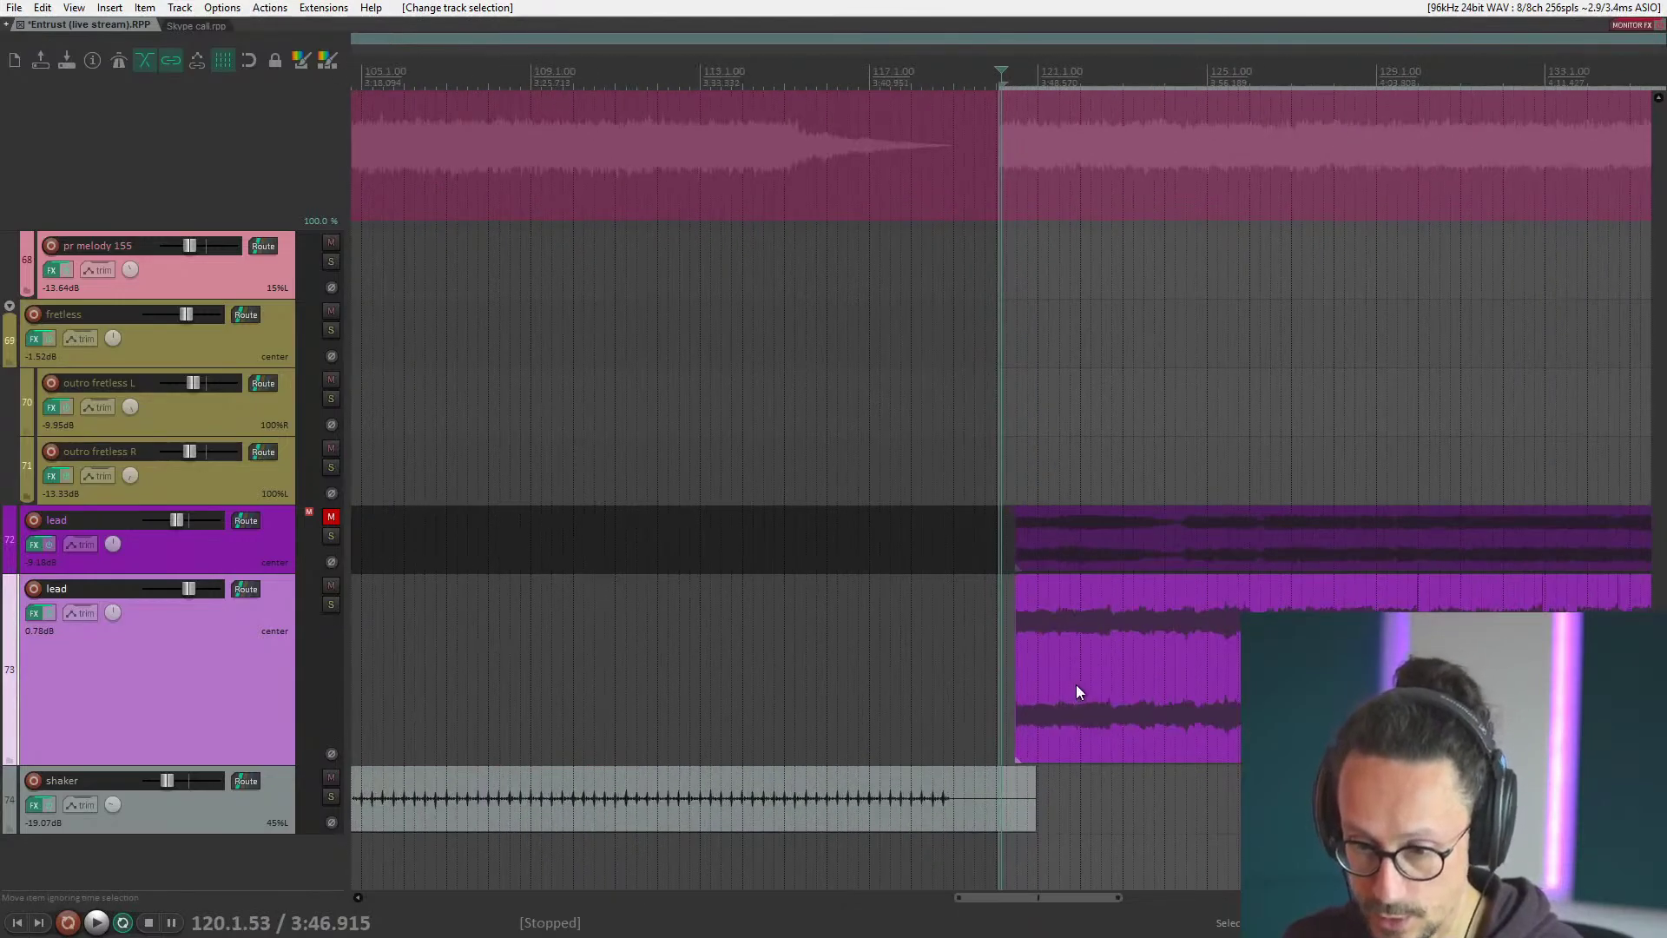
click(1076, 684)
scroll(1076, 684, down, 2)
click(1174, 665)
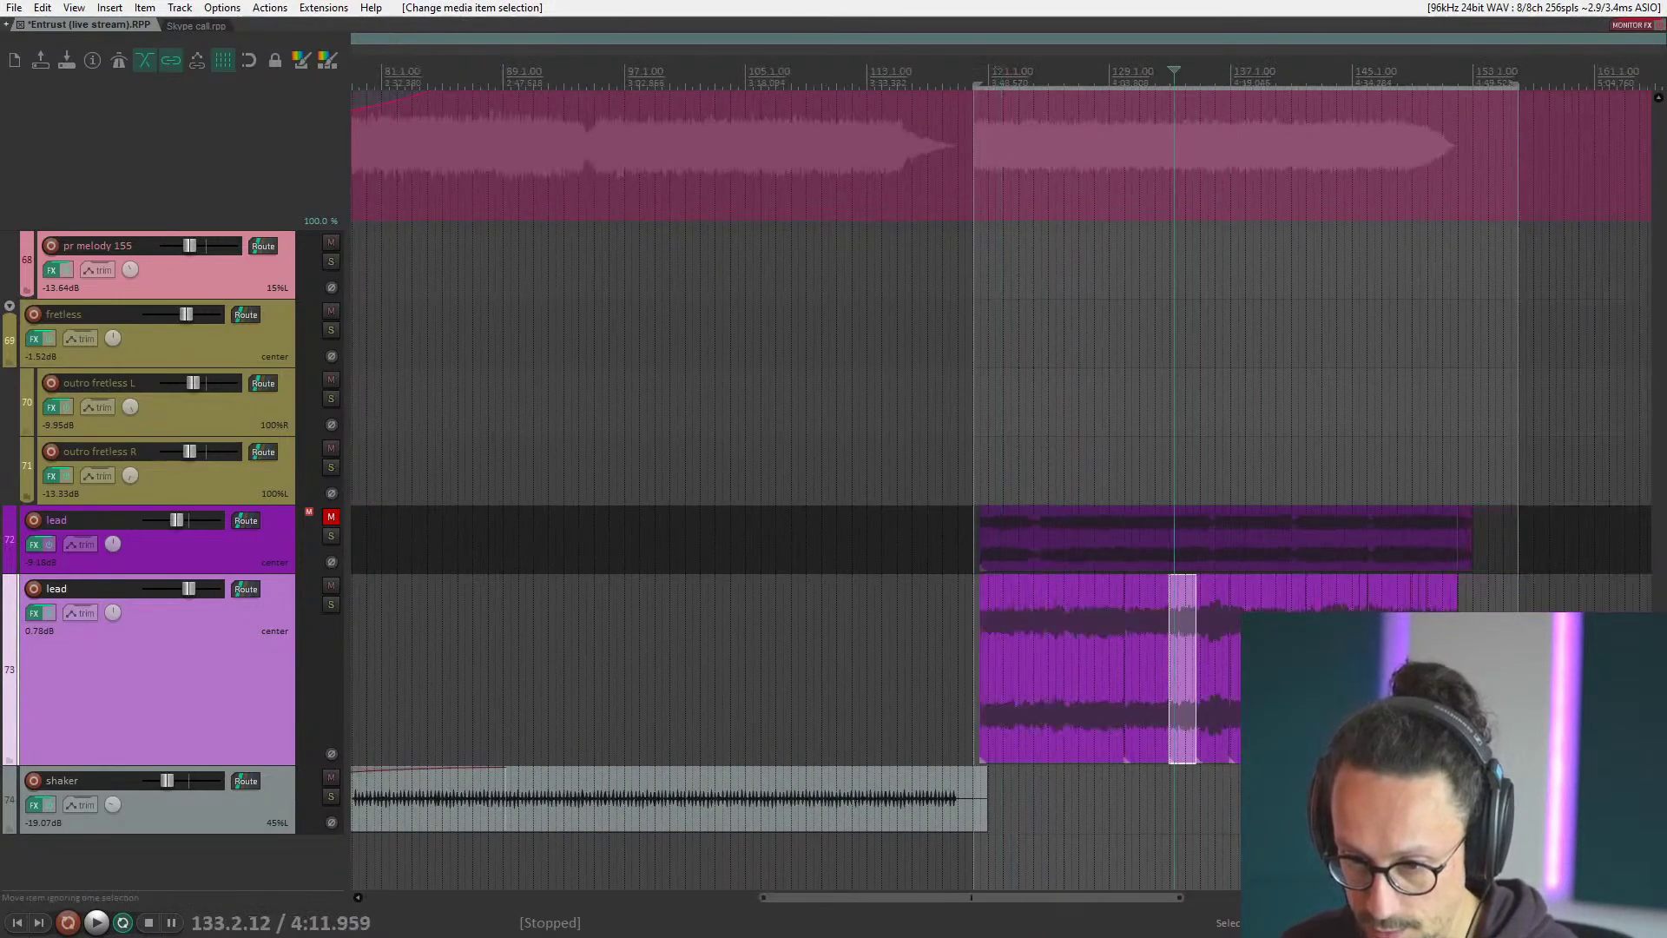
drag(1174, 665, 1429, 666)
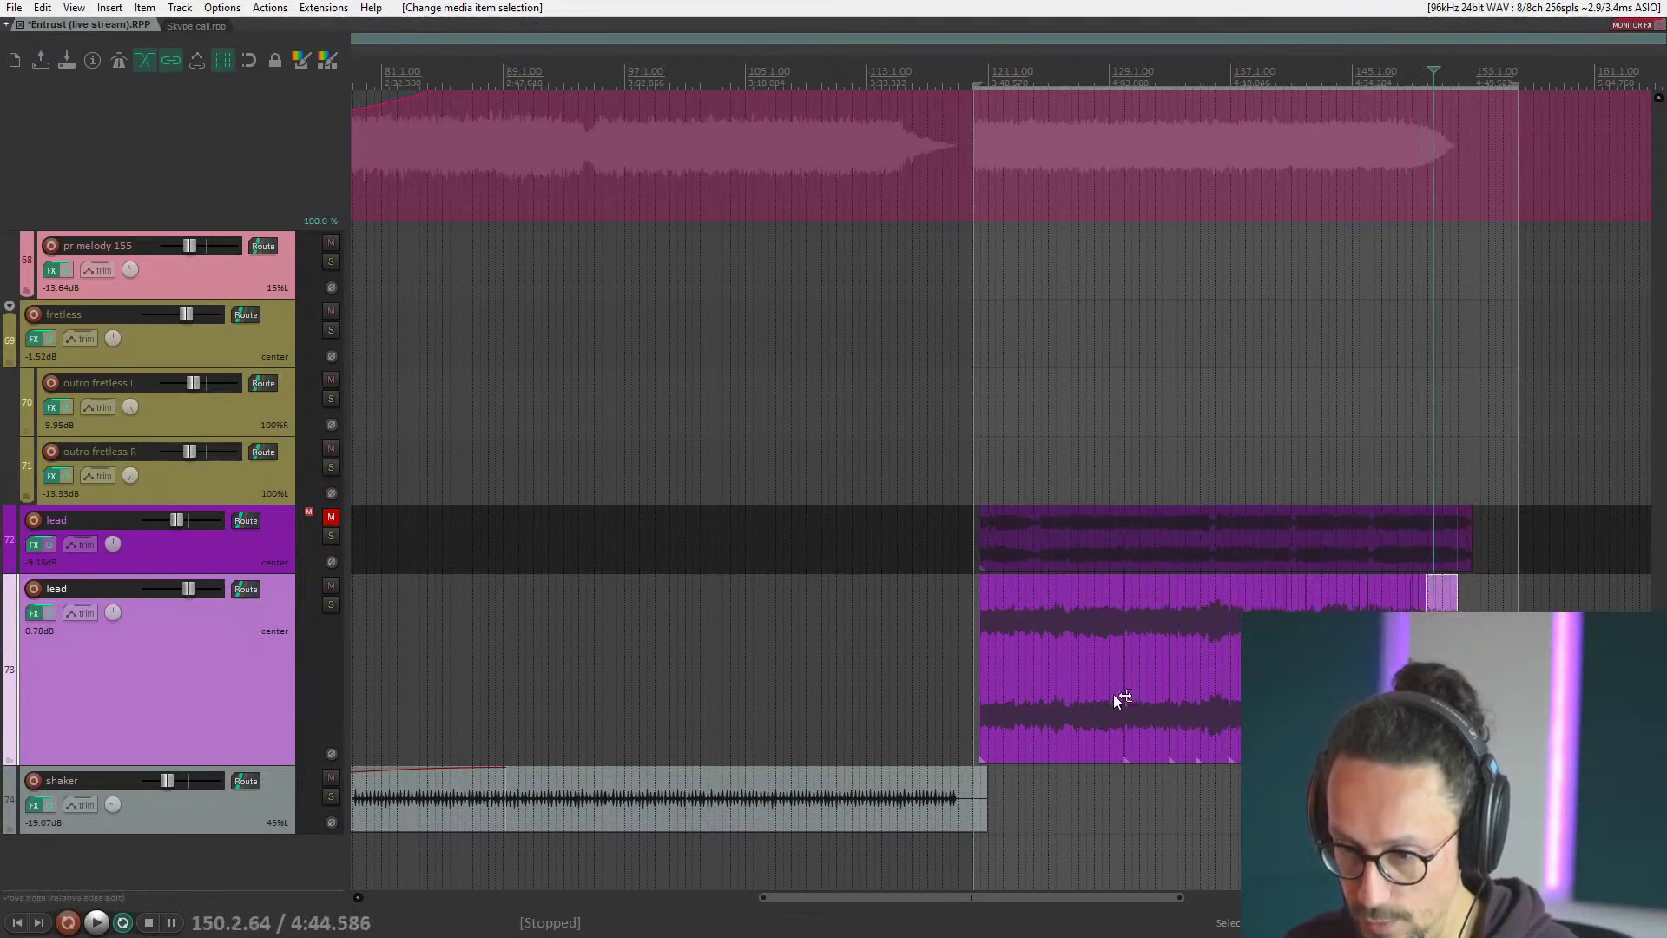
click(978, 695)
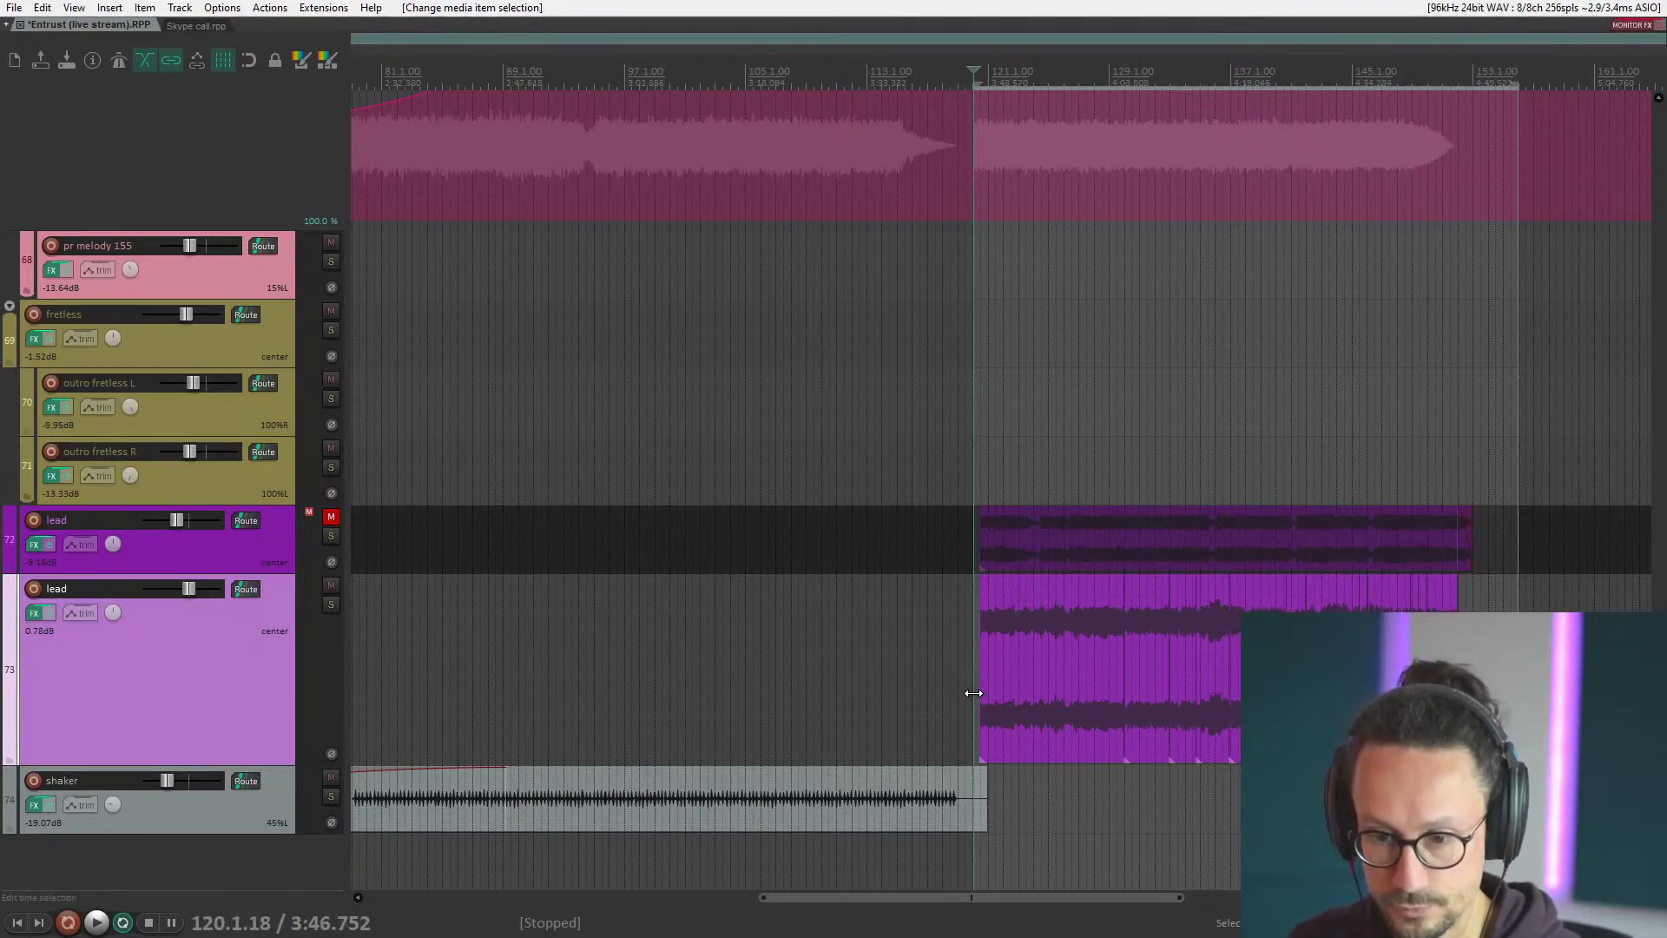
Open the lower lead track's effects chain and bypass API-550B, LexPlate, both EchoBoys and CLA-76.
click(35, 613)
drag(671, 124, 1176, 187)
click(790, 233)
click(773, 248)
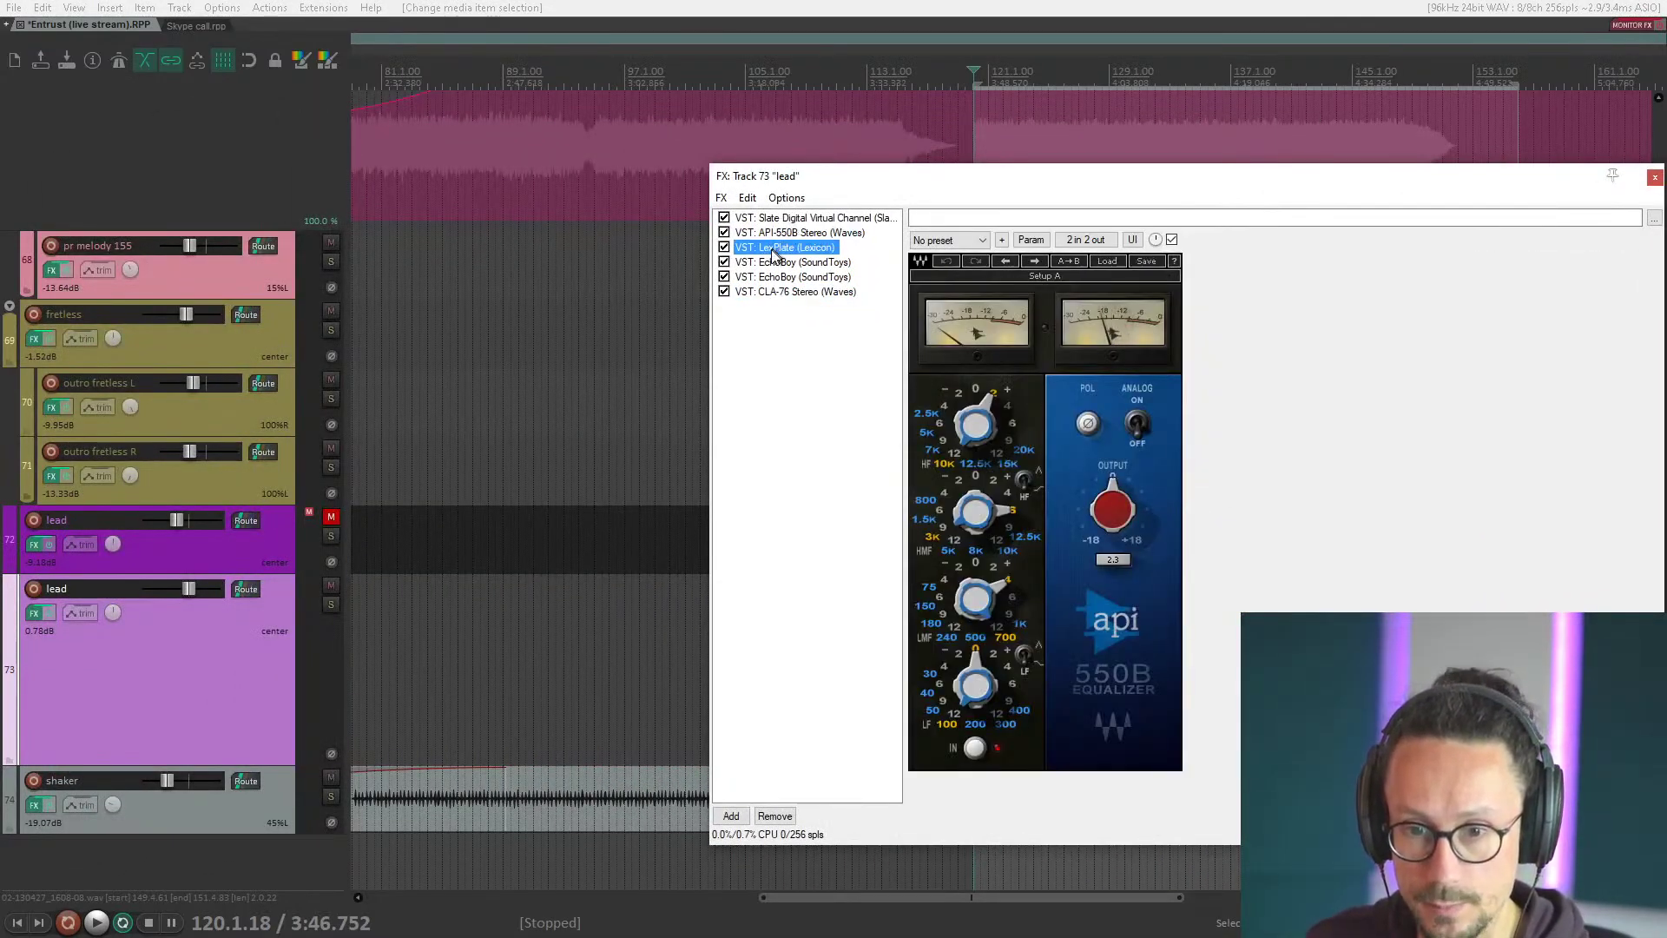
click(724, 232)
click(724, 248)
click(724, 262)
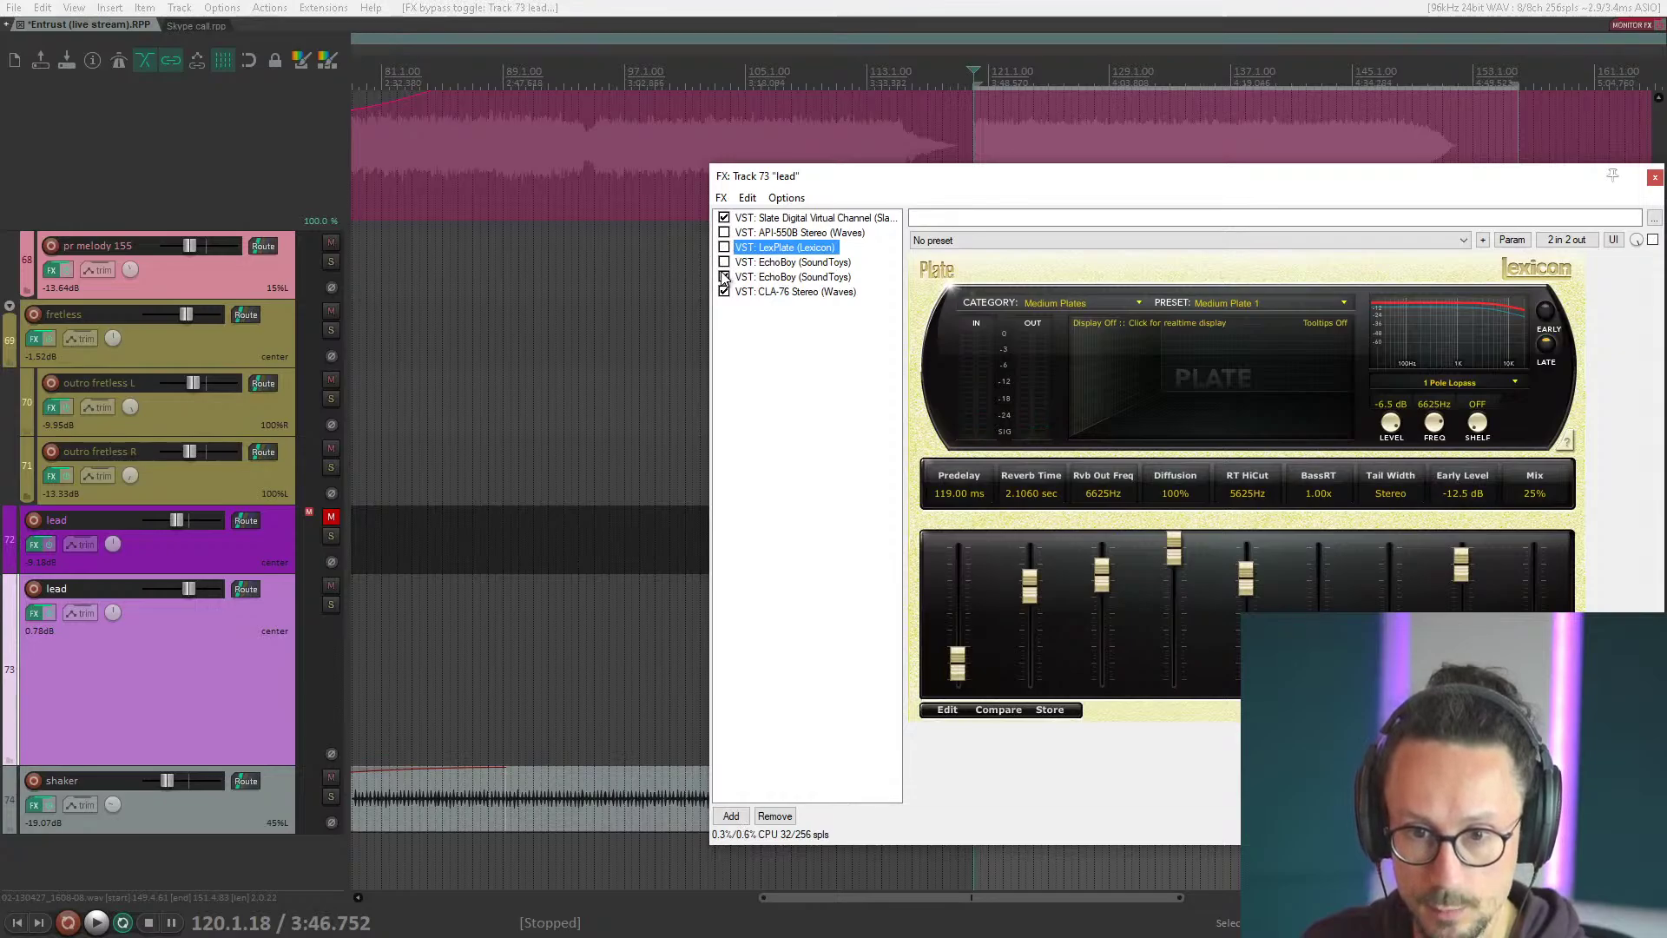
click(724, 277)
click(724, 292)
Solo the lower lead track, play it from 120.1.18 while re-enabling its API-550B equalizer, and stop playback.
key(s)
key(space)
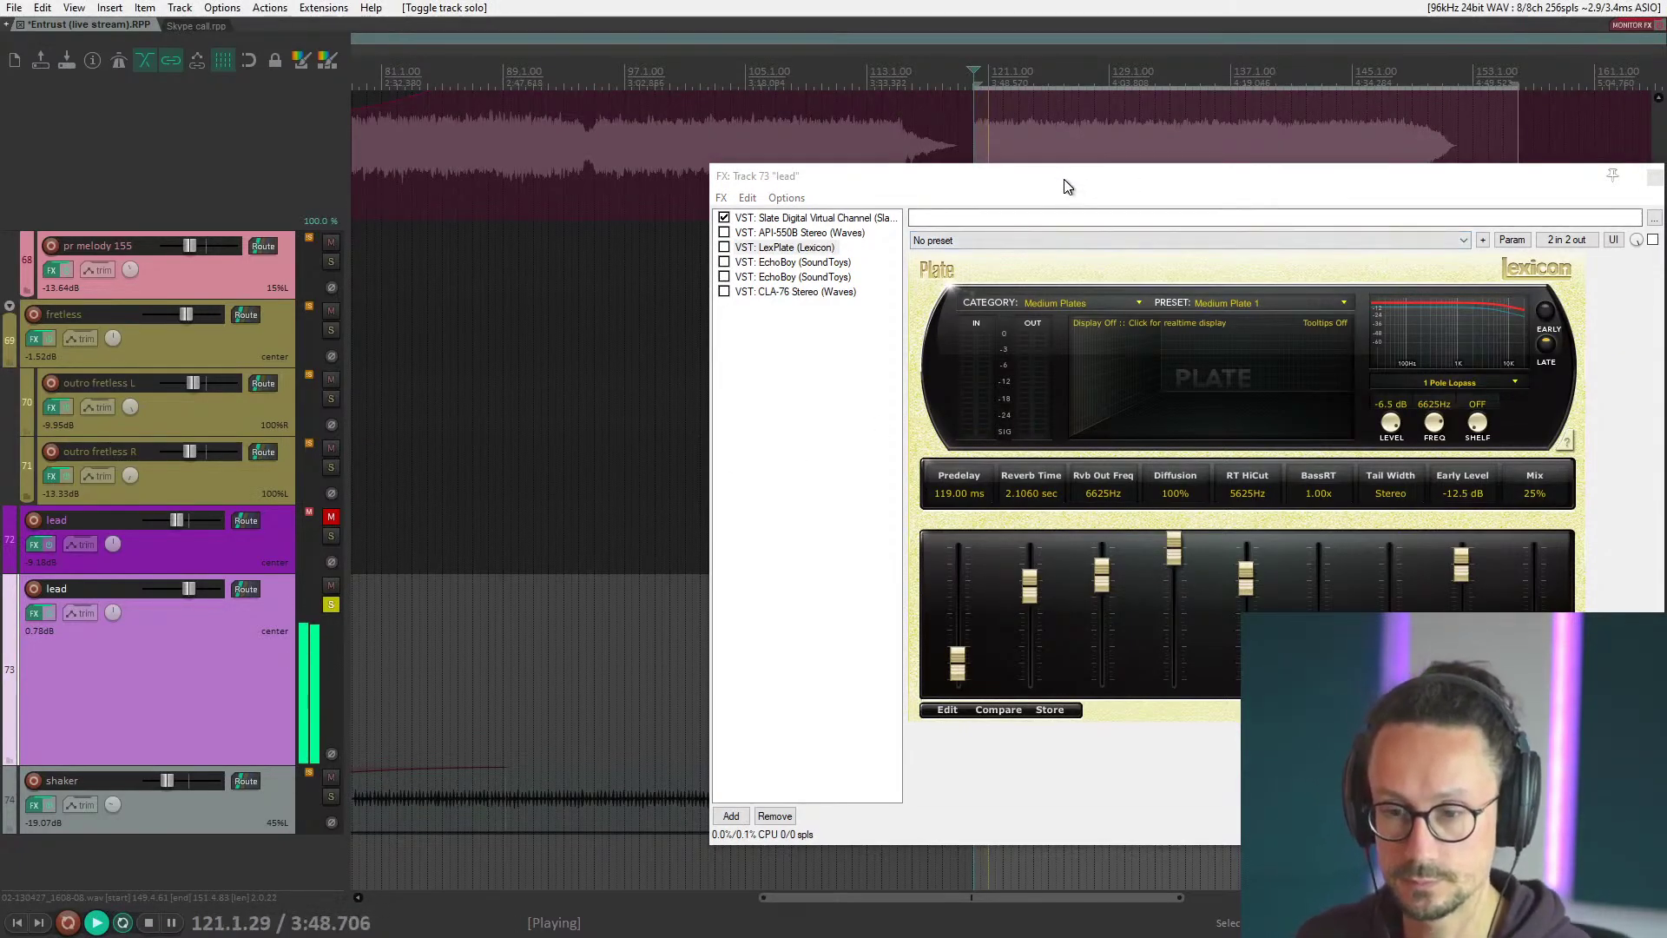
click(805, 234)
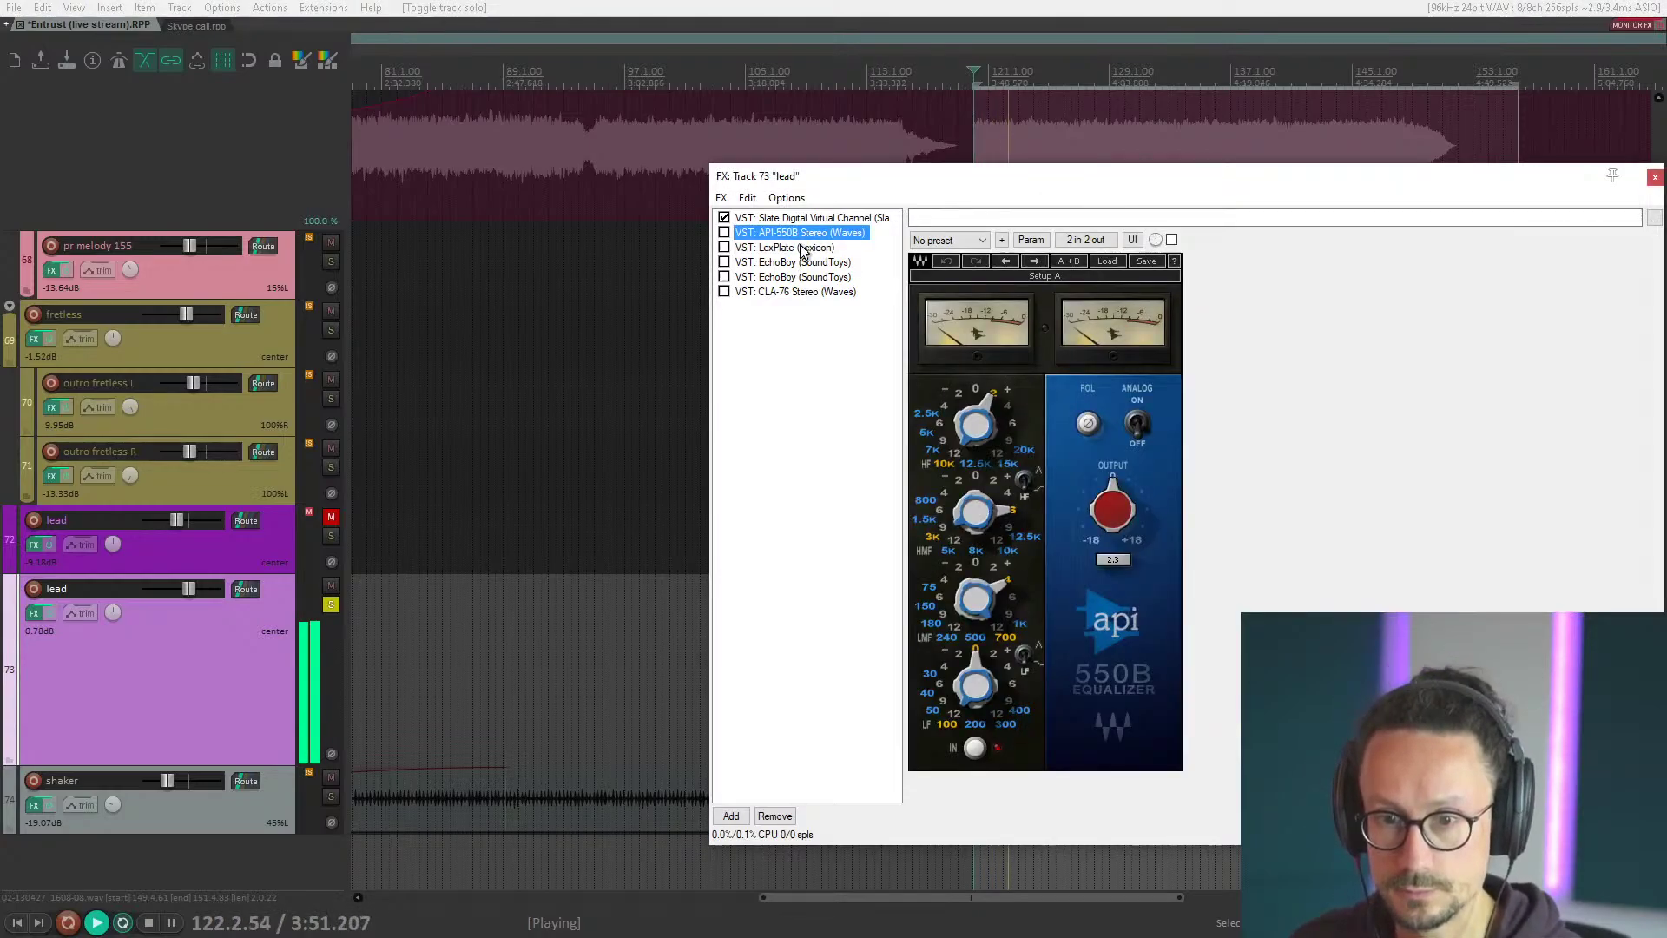
click(724, 233)
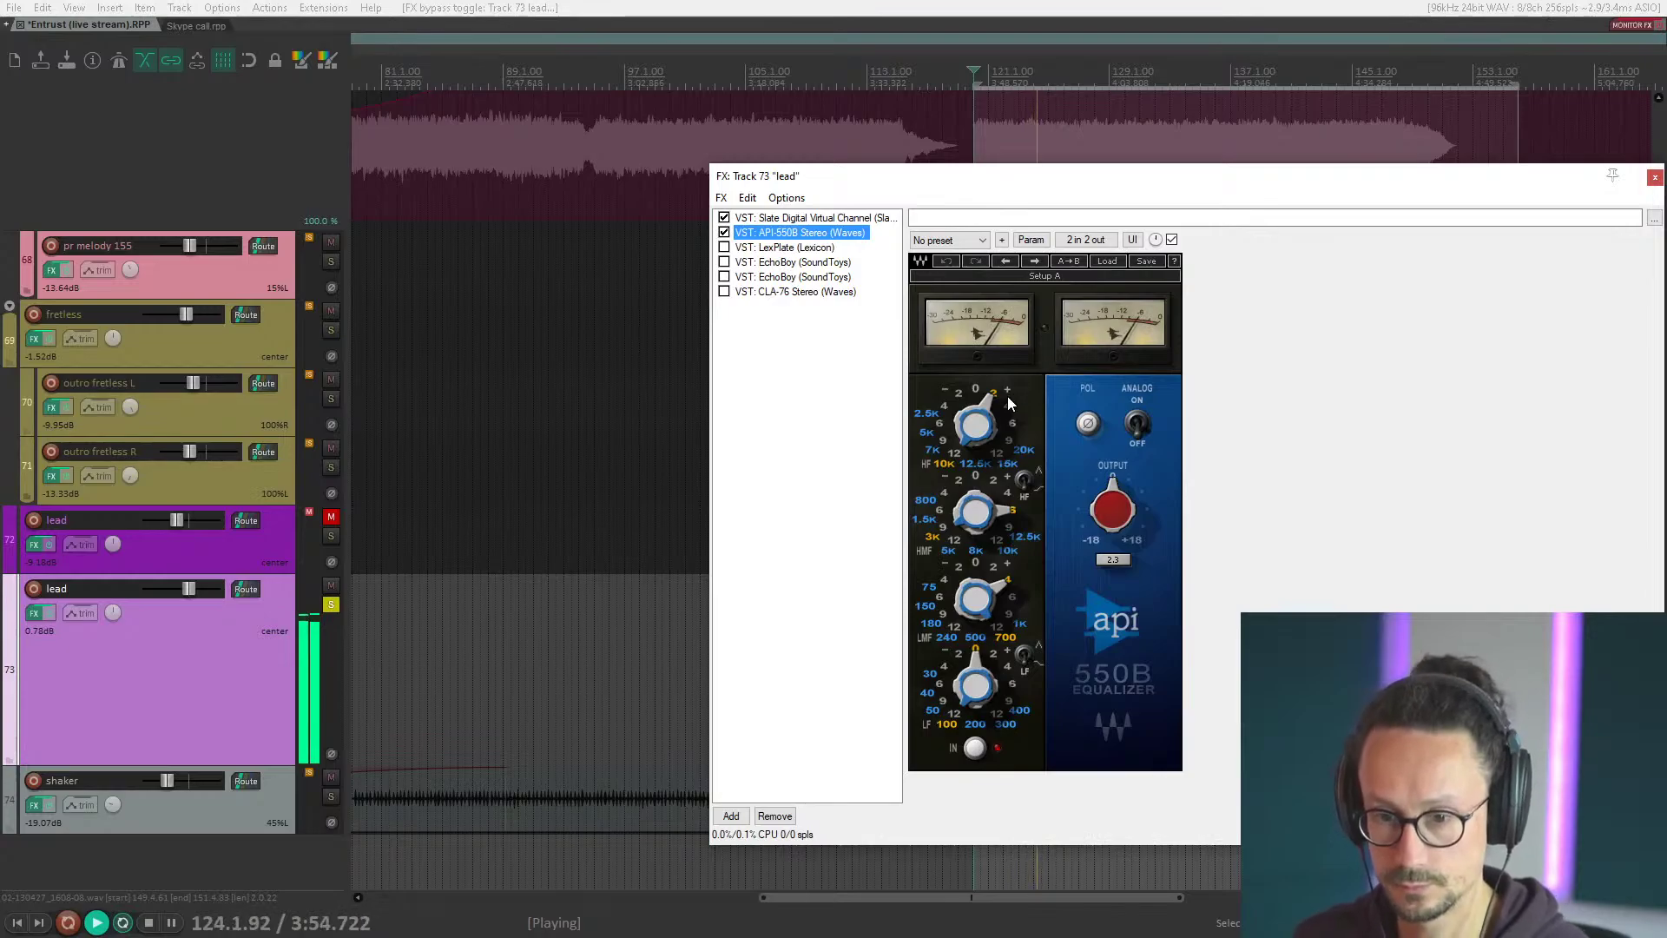
key(space)
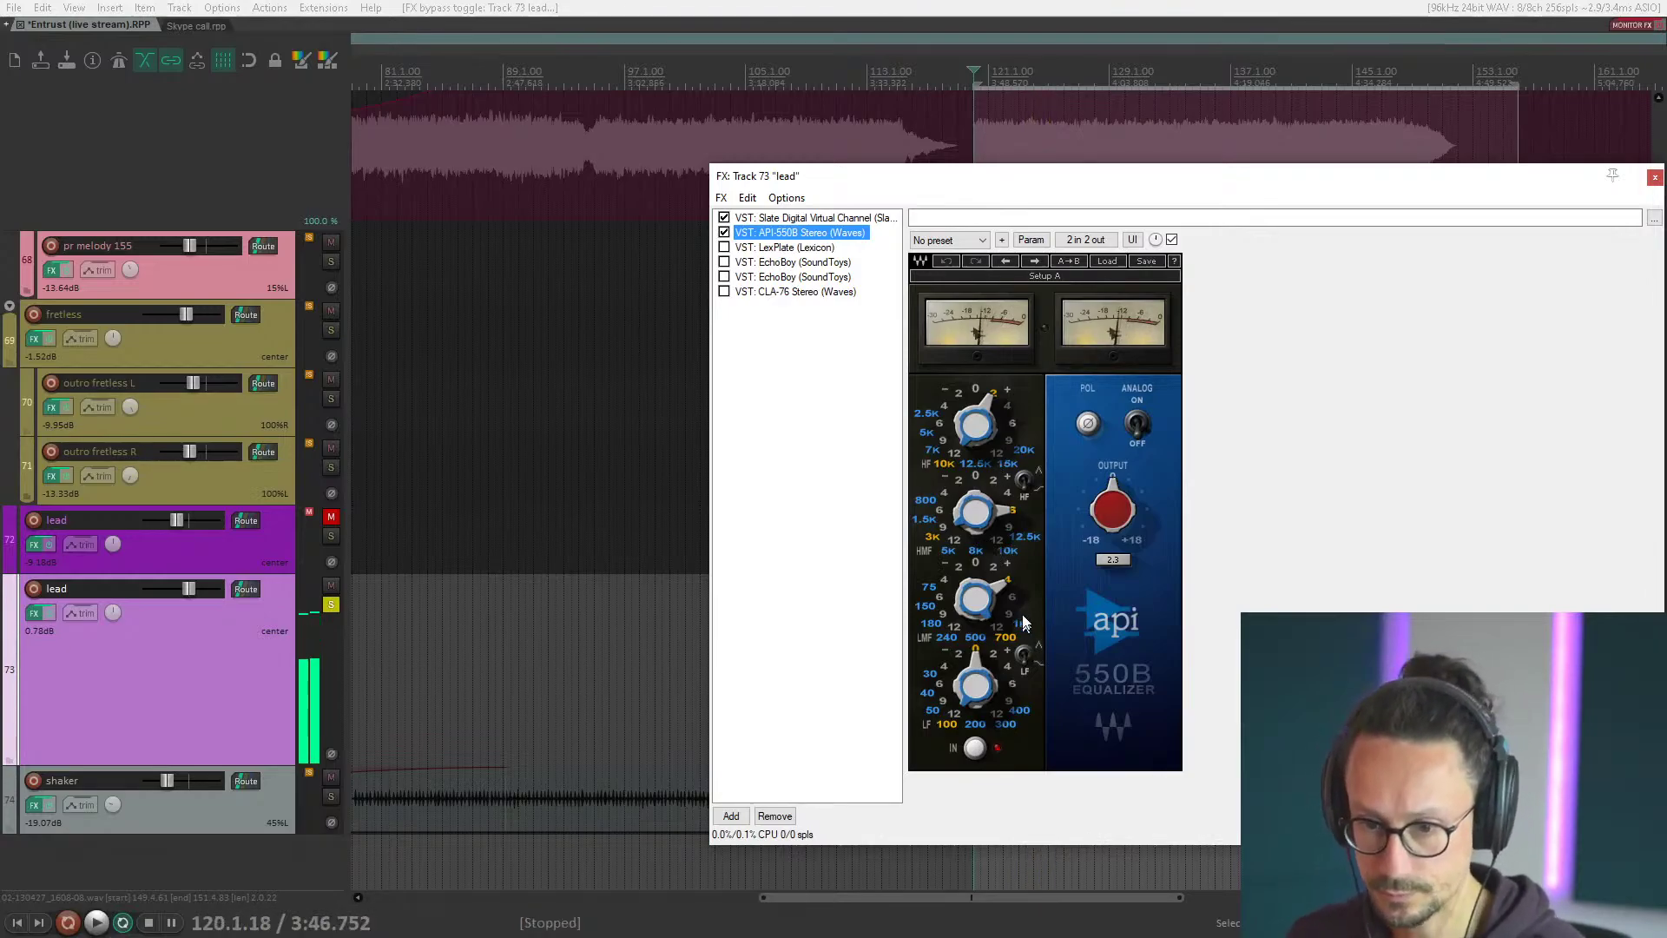
mouse_move(996, 590)
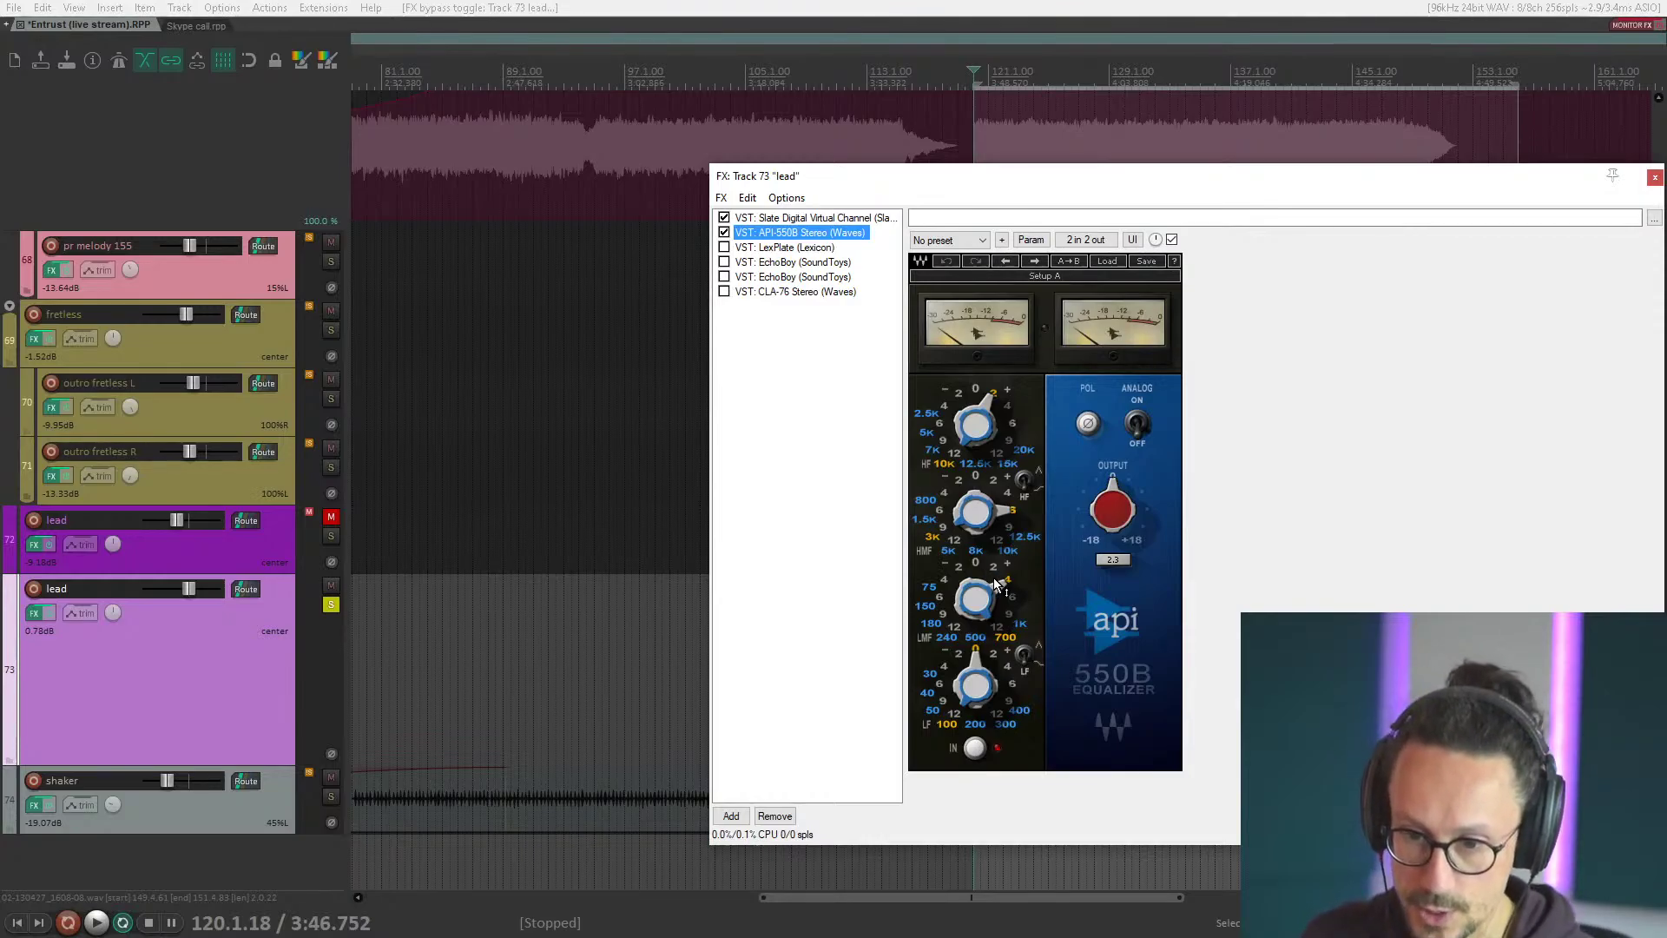
Re-enable LexPlate in the lower lead's effects chain and audition the soloed track from 120.1.18.
click(1013, 588)
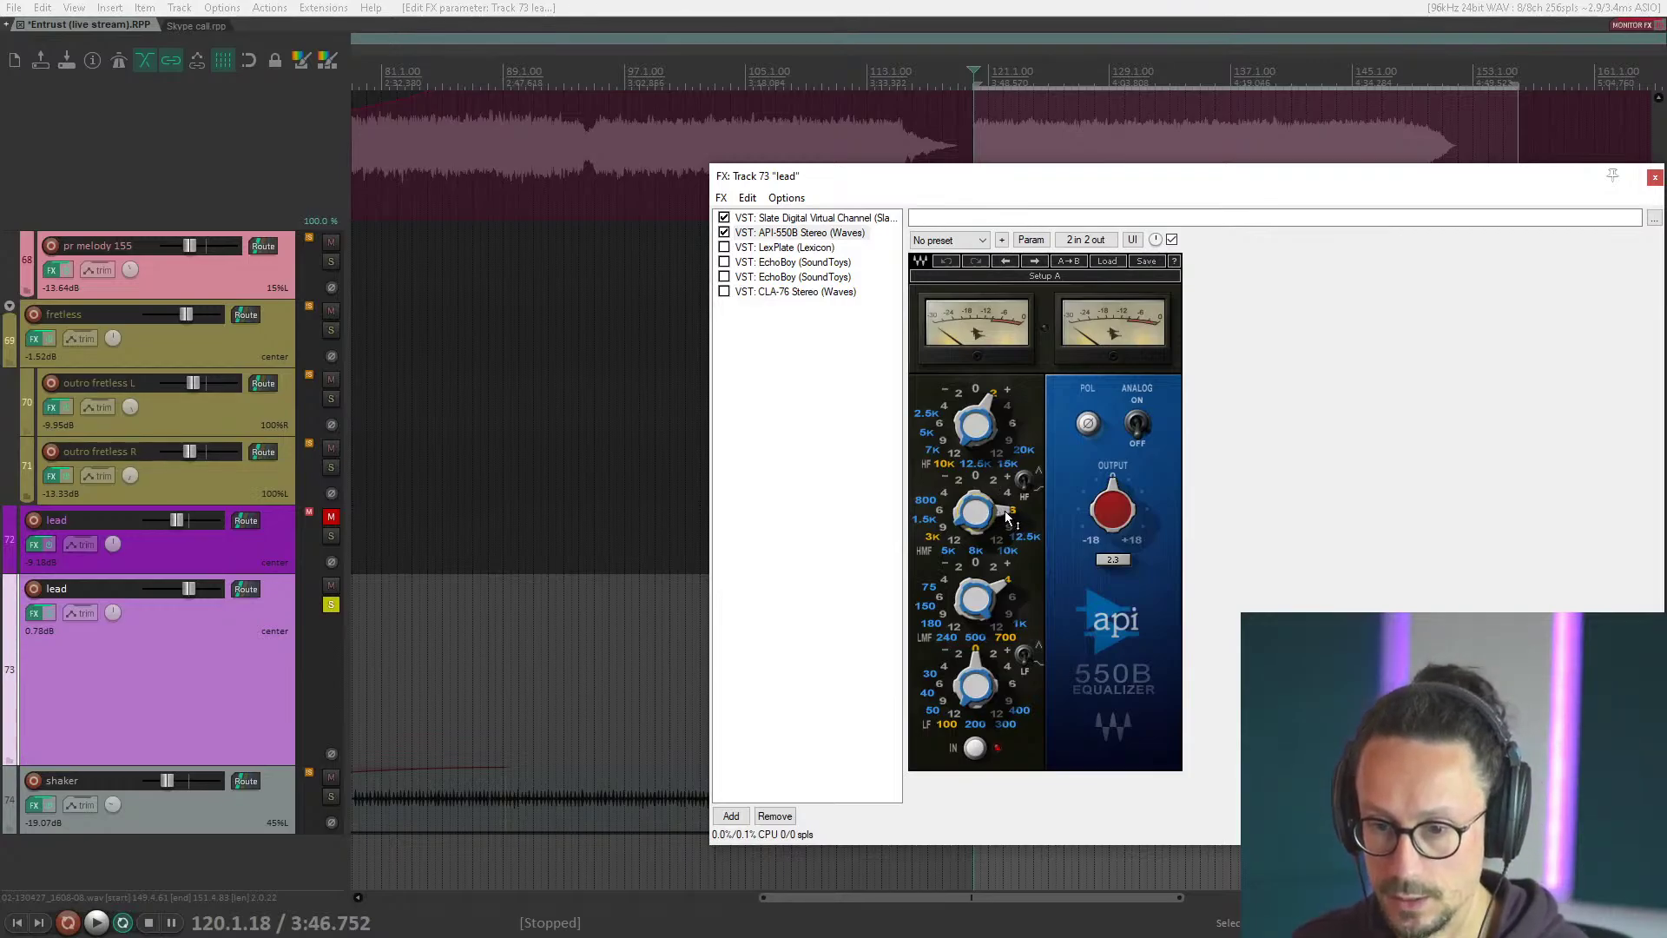
mouse_move(1007, 518)
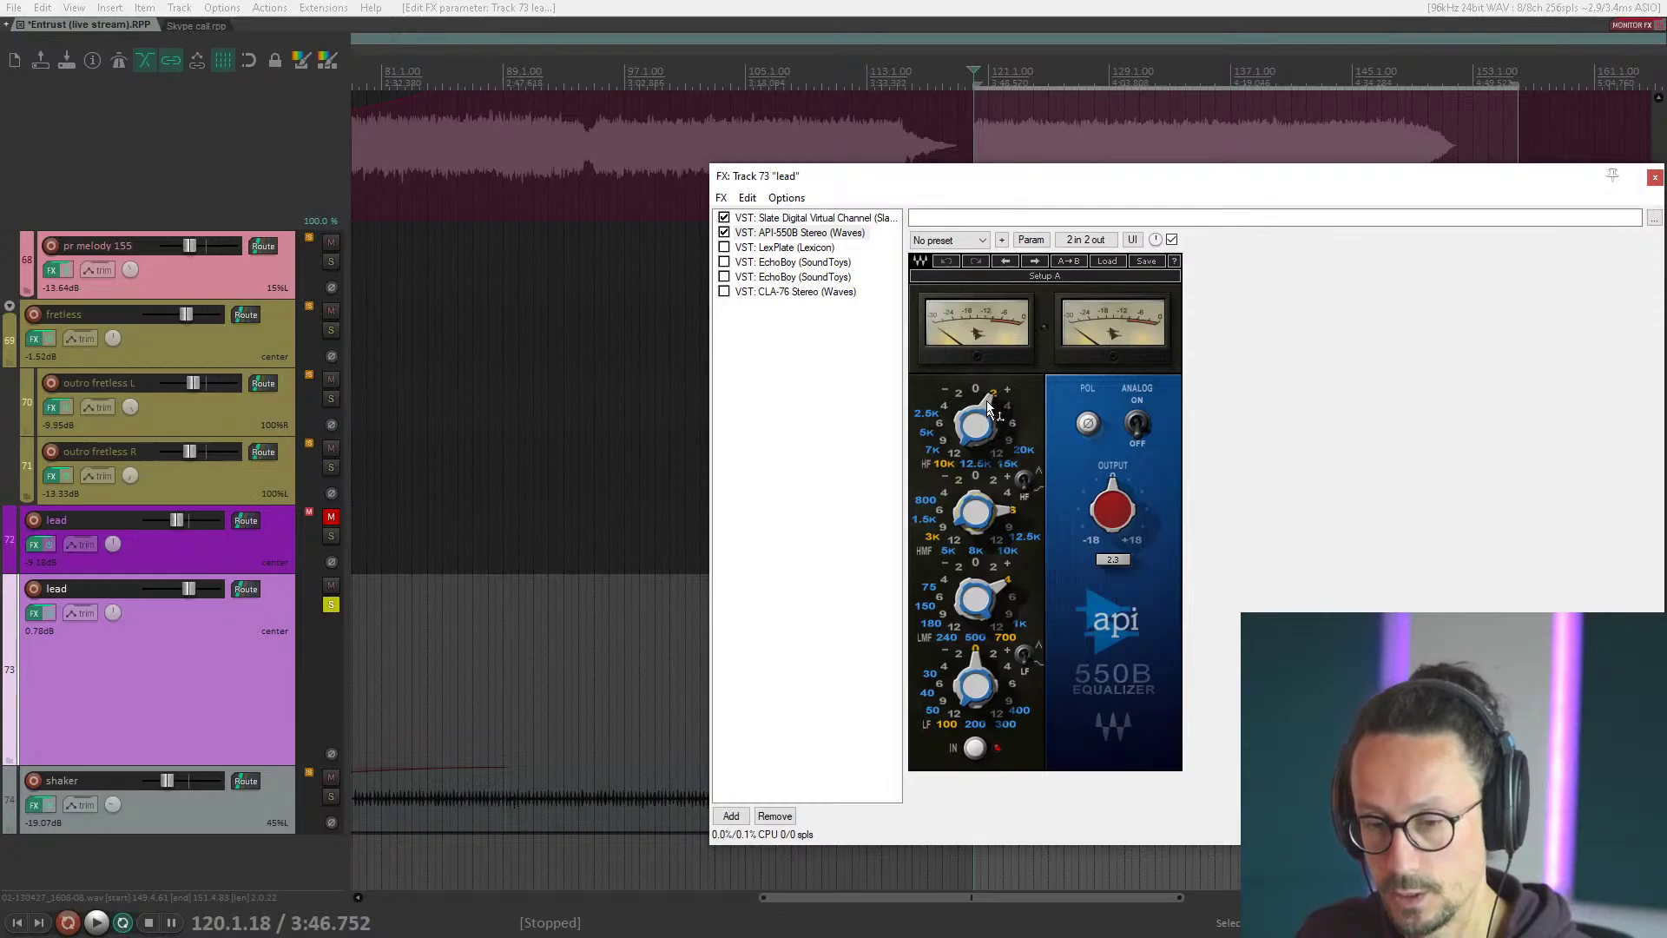
click(786, 248)
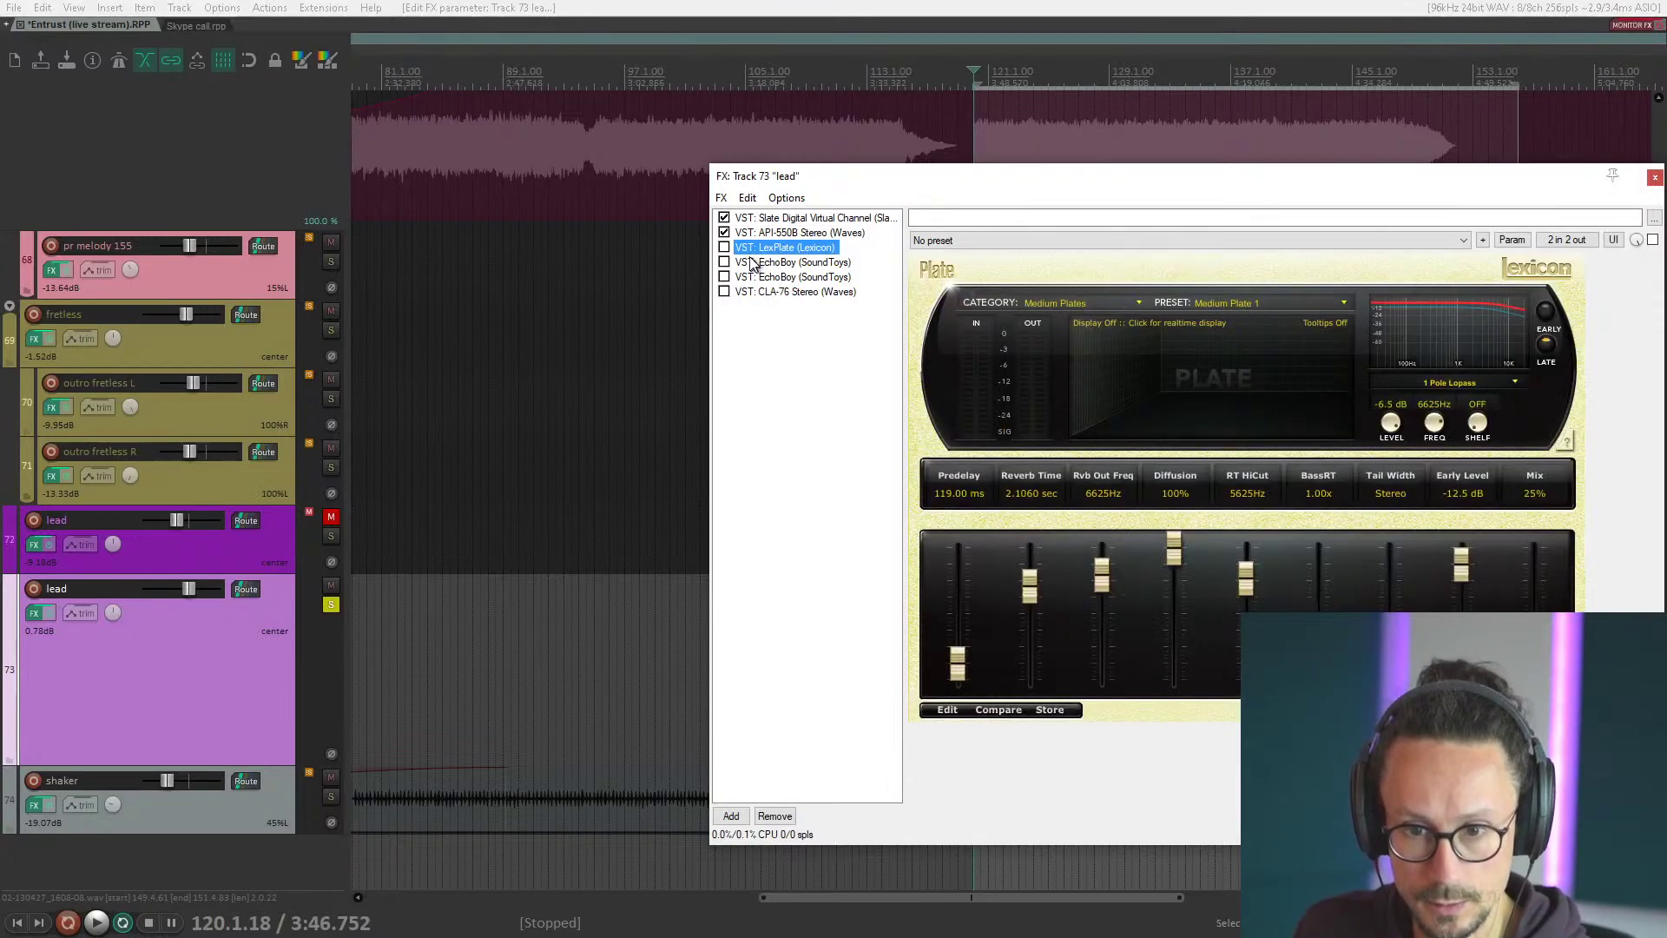
right_click(724, 248)
click(782, 253)
key(space)
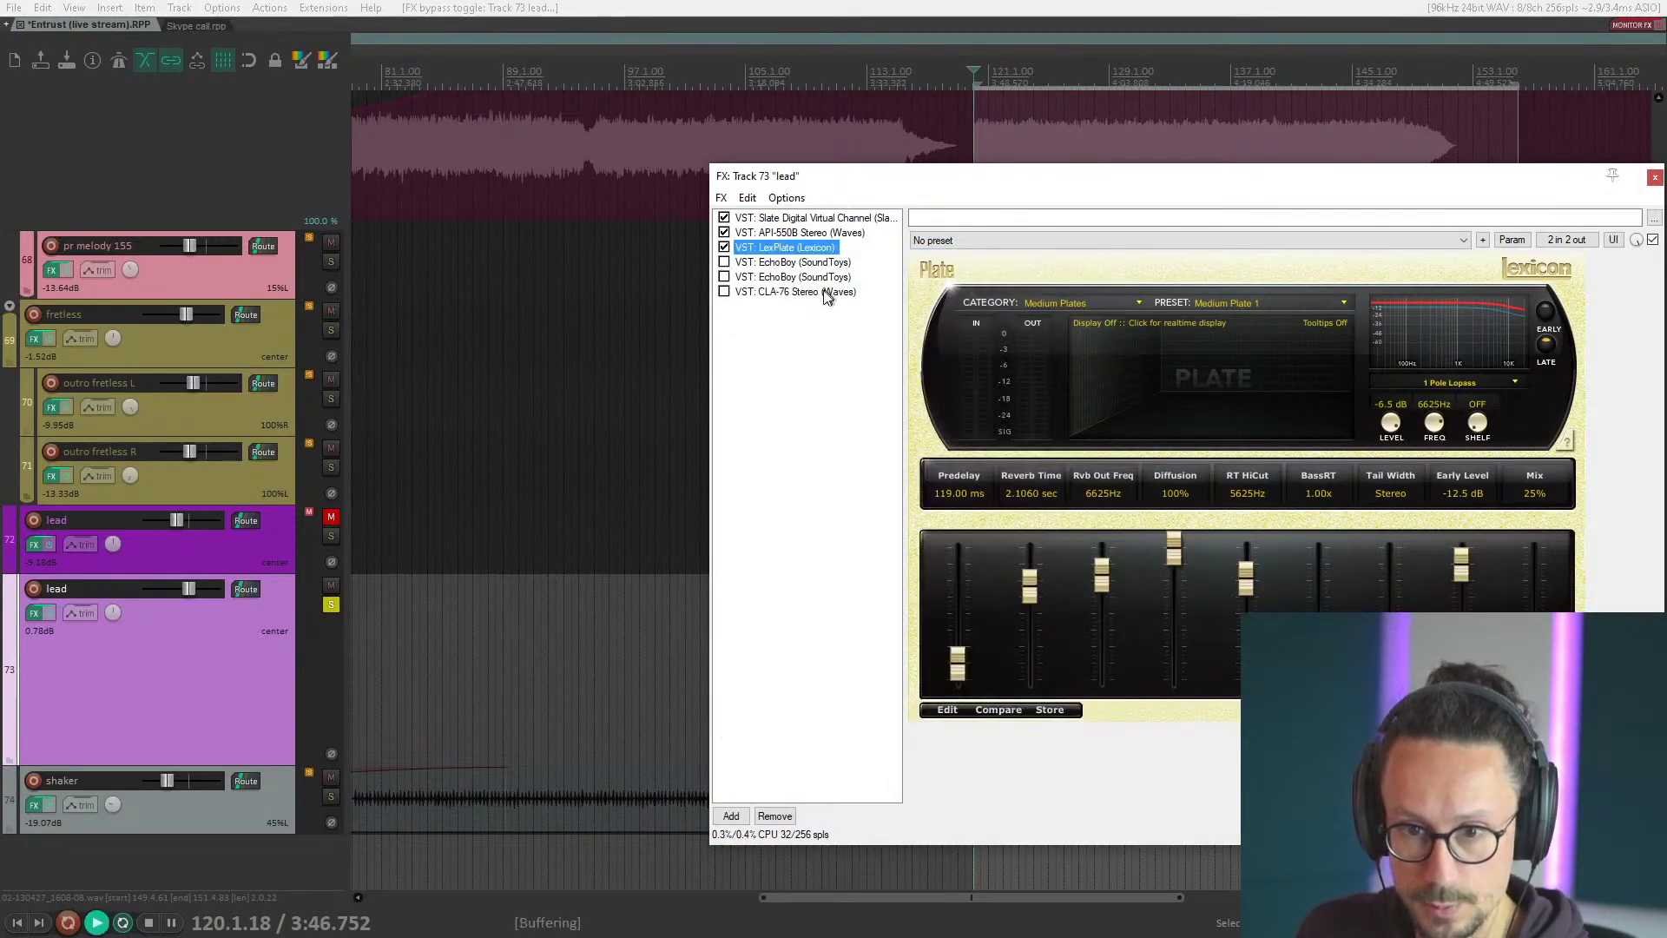
key(space)
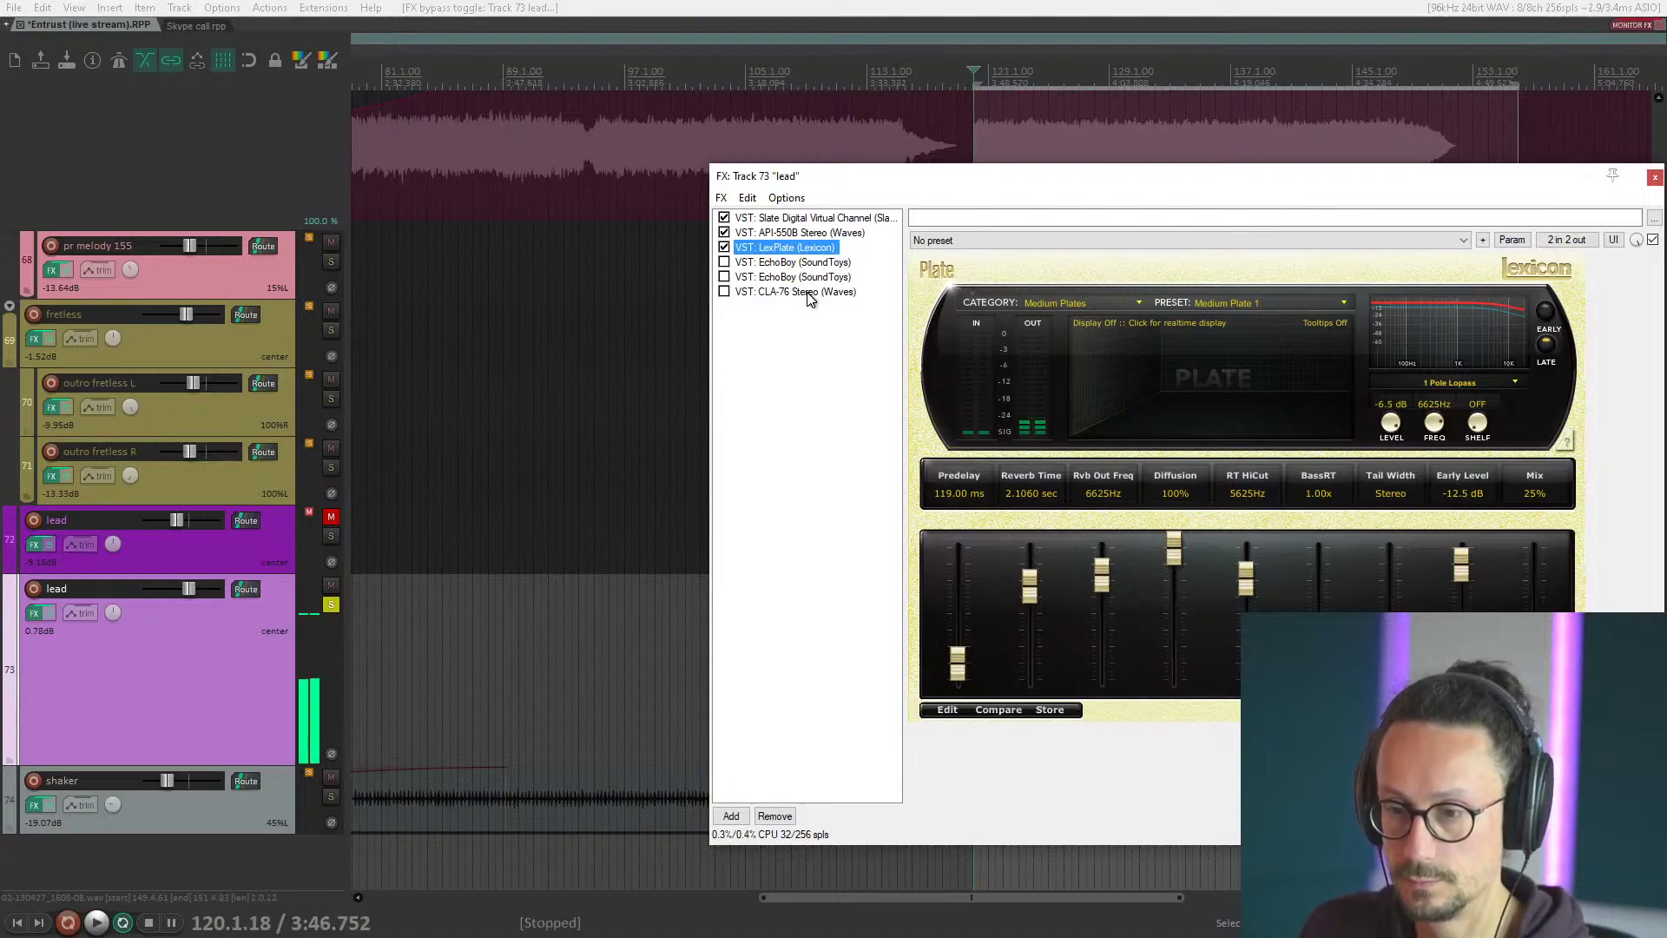
Re-enable the first EchoBoy in the chain and audition the lead with it from 120.1.18.
click(766, 264)
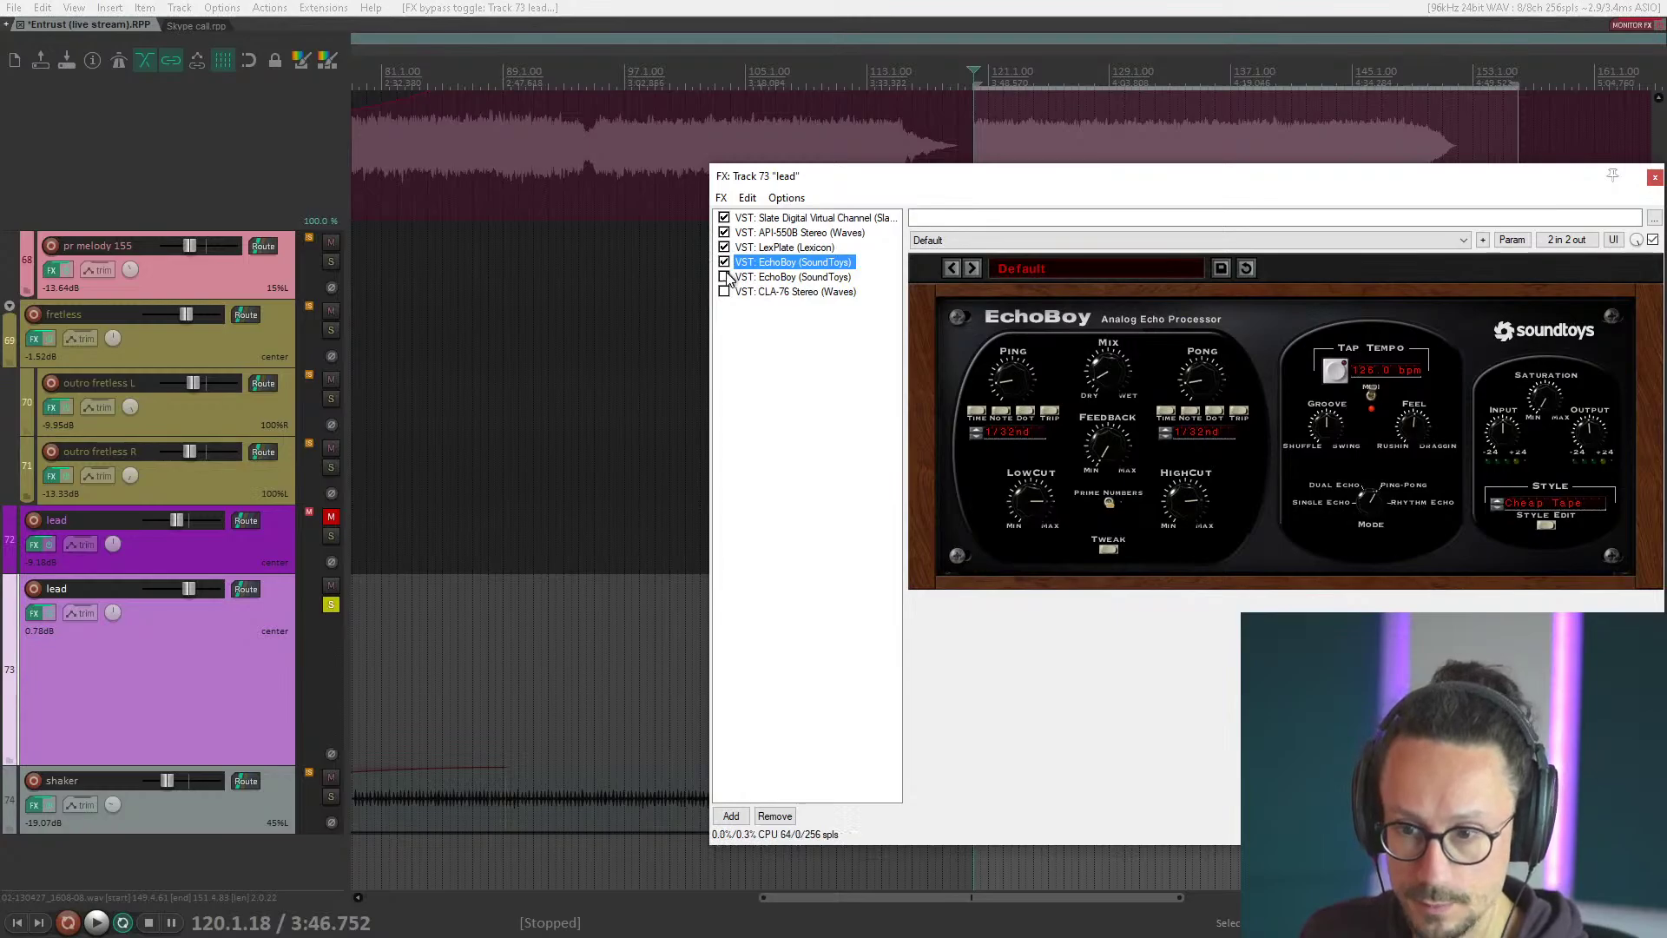
key(space)
key(space)
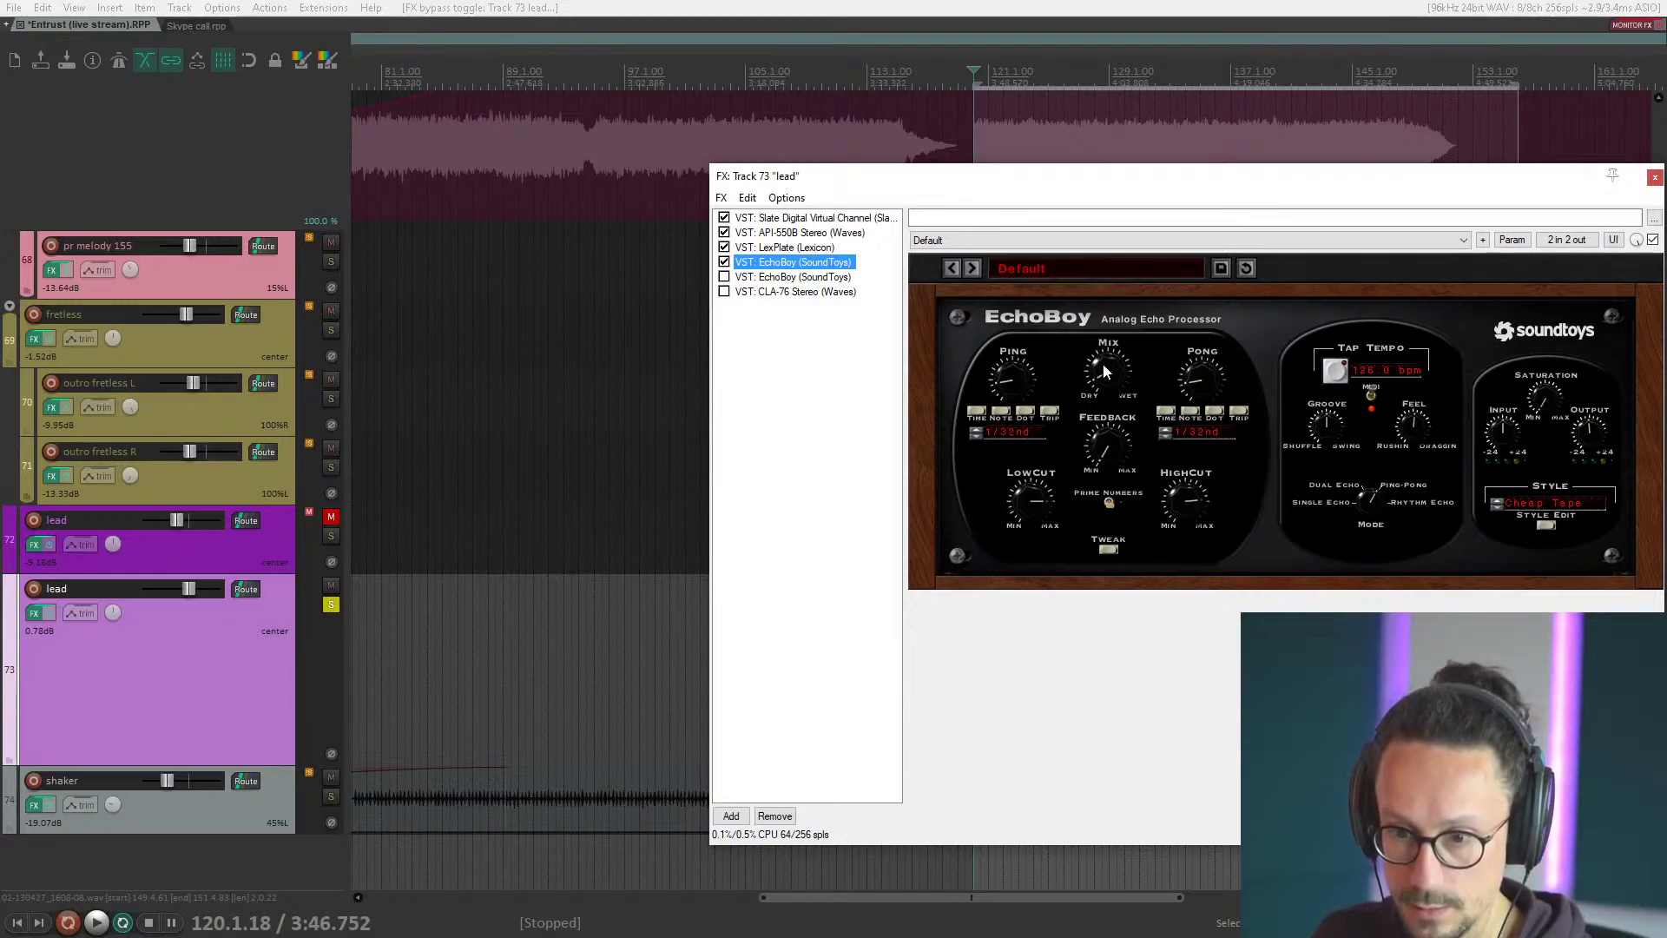
Adjust the first EchoBoy's Mix amount while playing the lead from 120.1.18, and stop playback.
drag(1101, 377, 1103, 372)
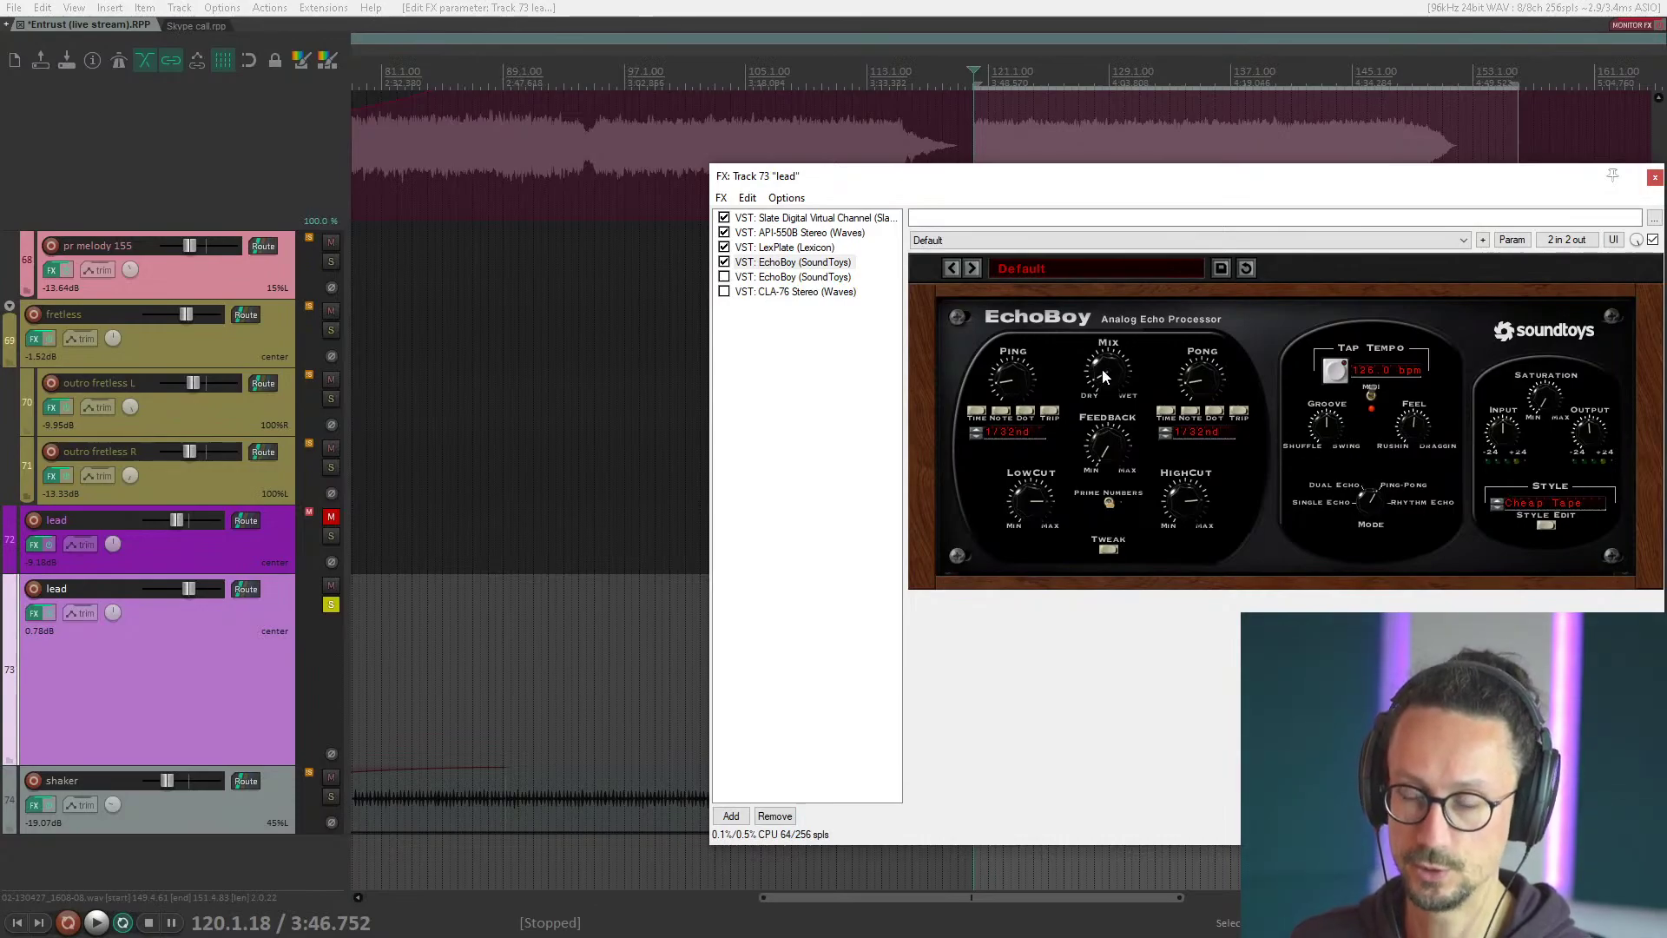
key(space)
mouse_move(1108, 374)
mouse_down()
mouse_move(1126, 301)
mouse_move(1116, 377)
mouse_up()
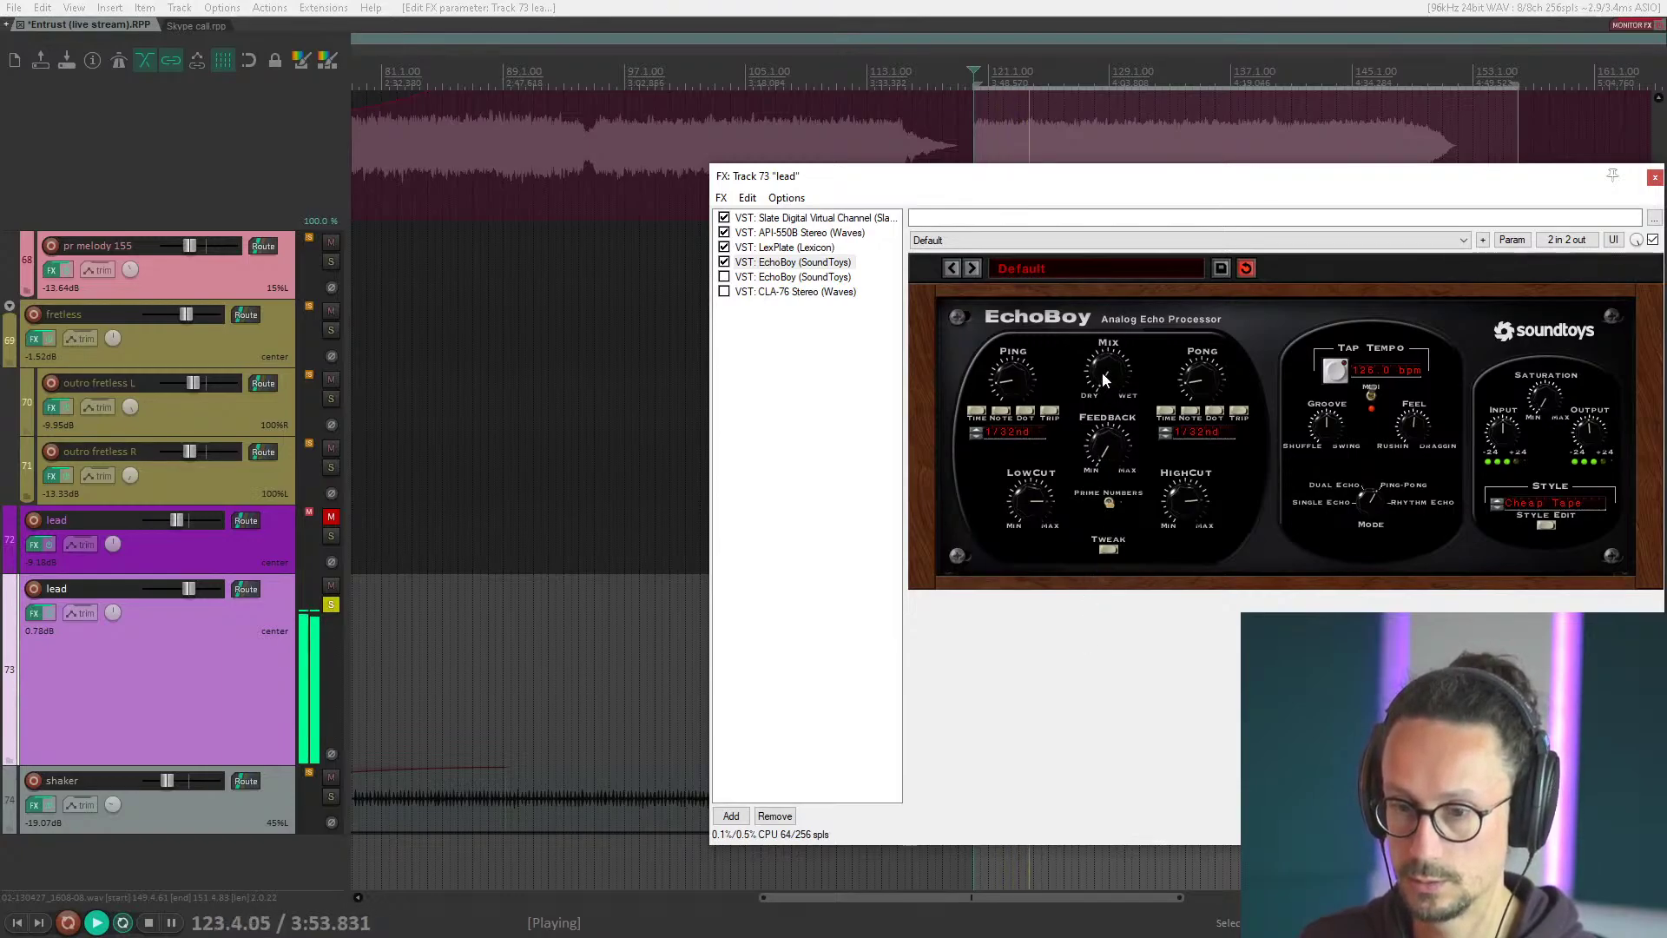
mouse_move(1102, 373)
mouse_down()
mouse_move(1125, 321)
mouse_move(1108, 404)
mouse_move(1113, 367)
mouse_up()
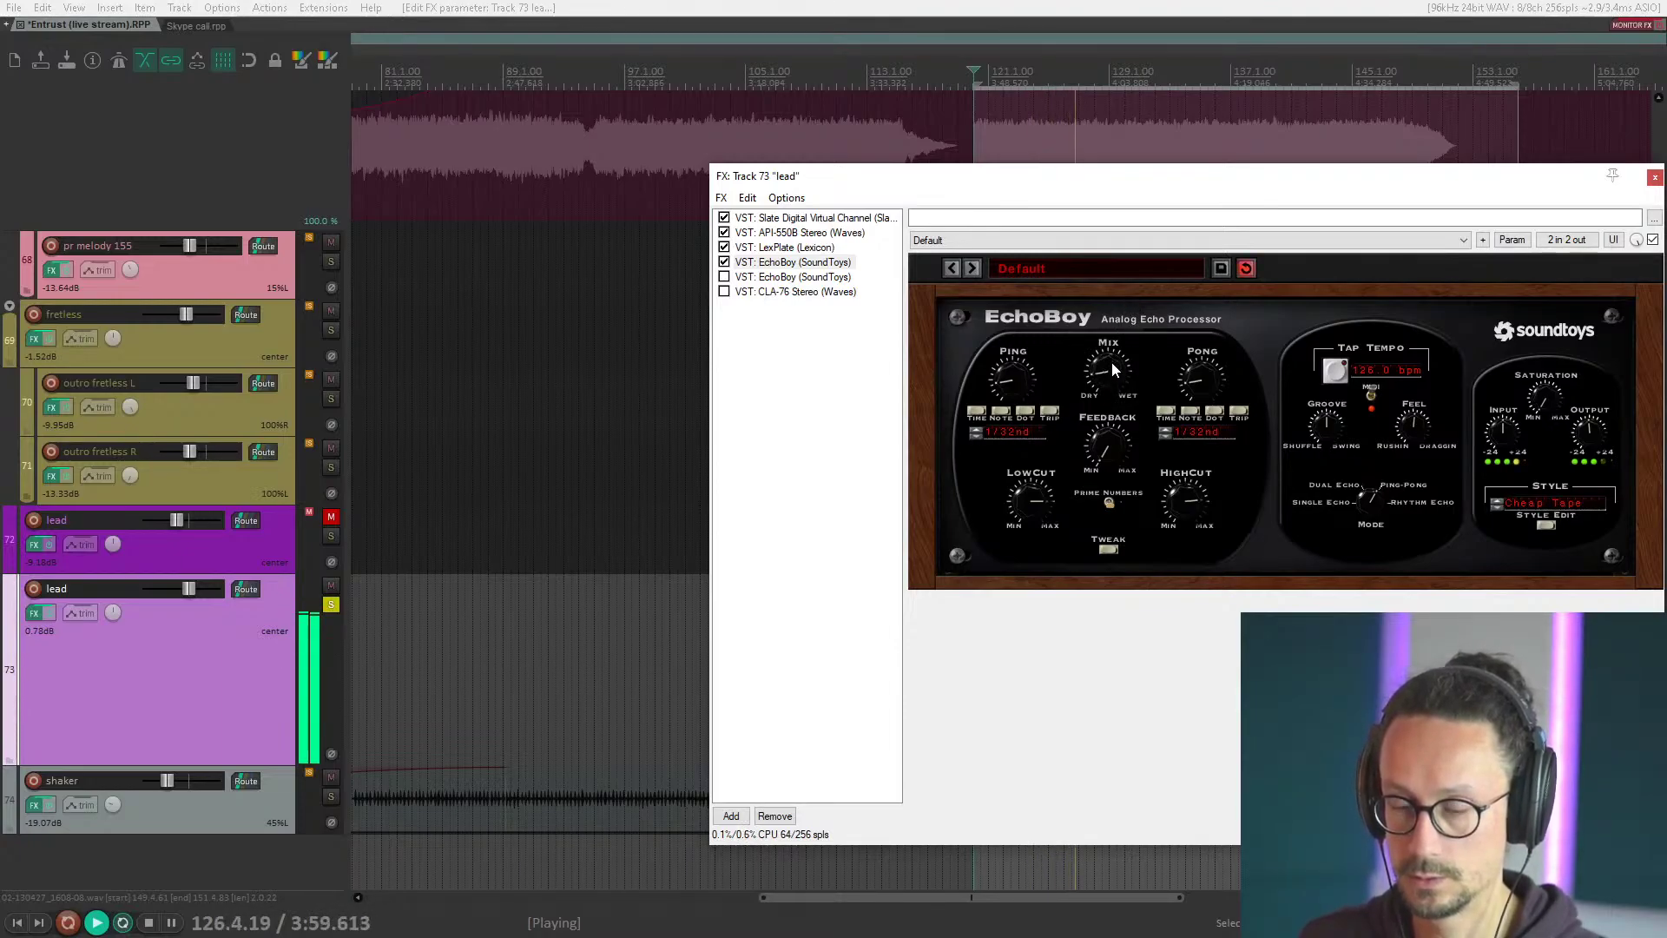
key(space)
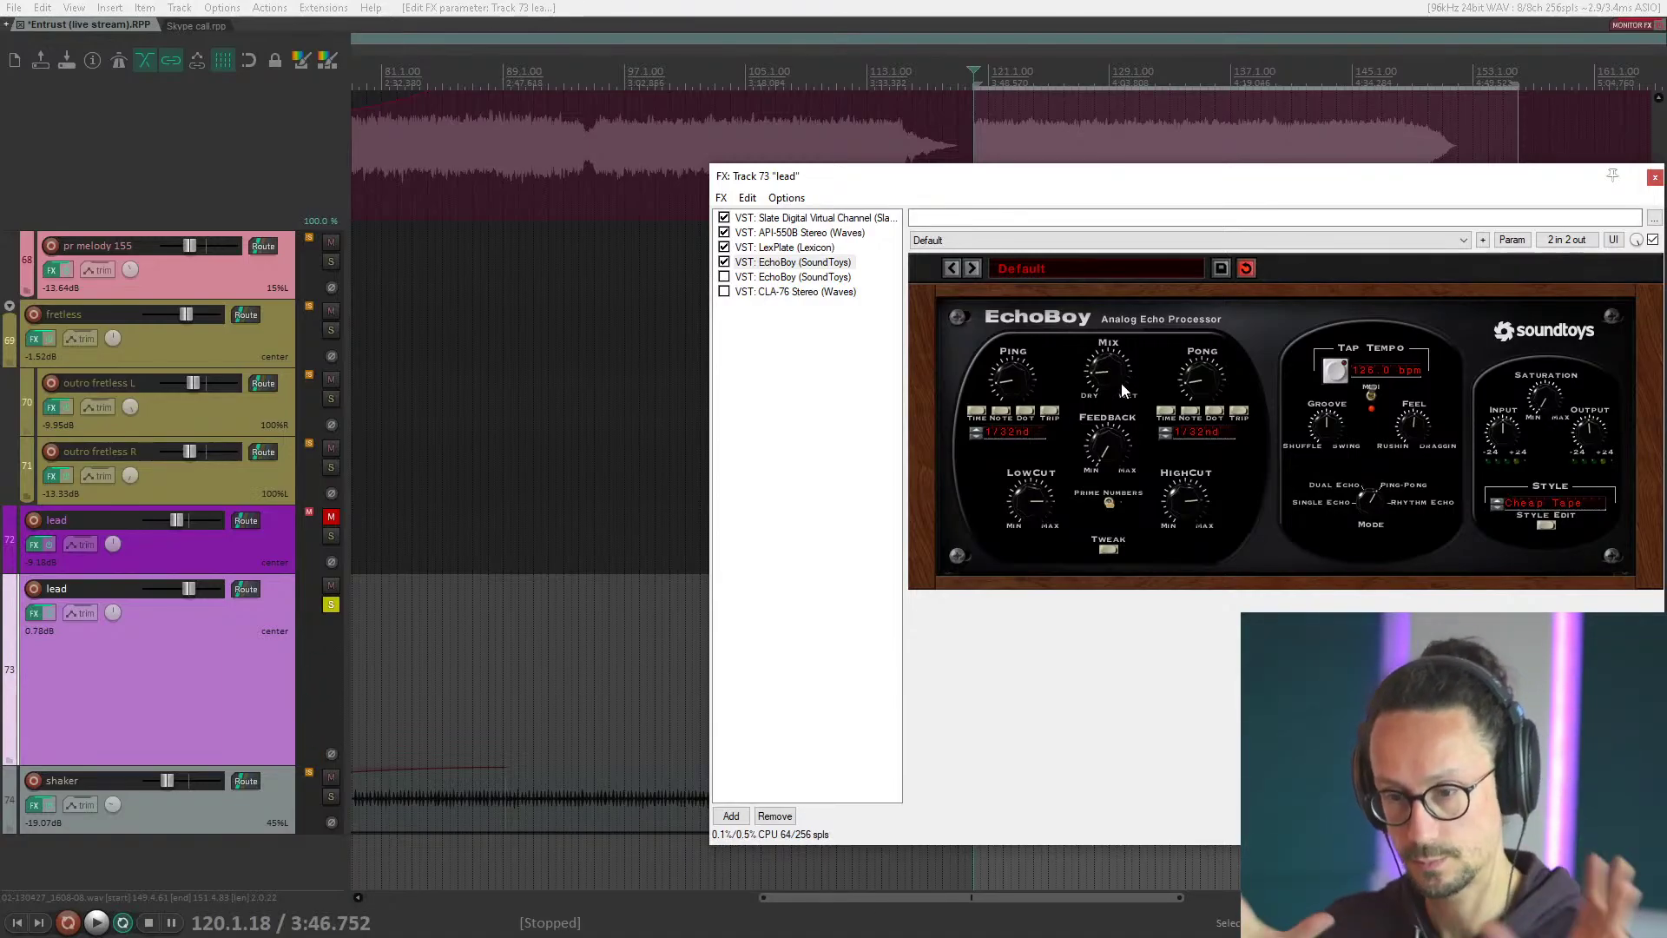
Re-enable the second EchoBoy, set to Studio Tape, and audition the lead with it from 120.1.18.
click(789, 276)
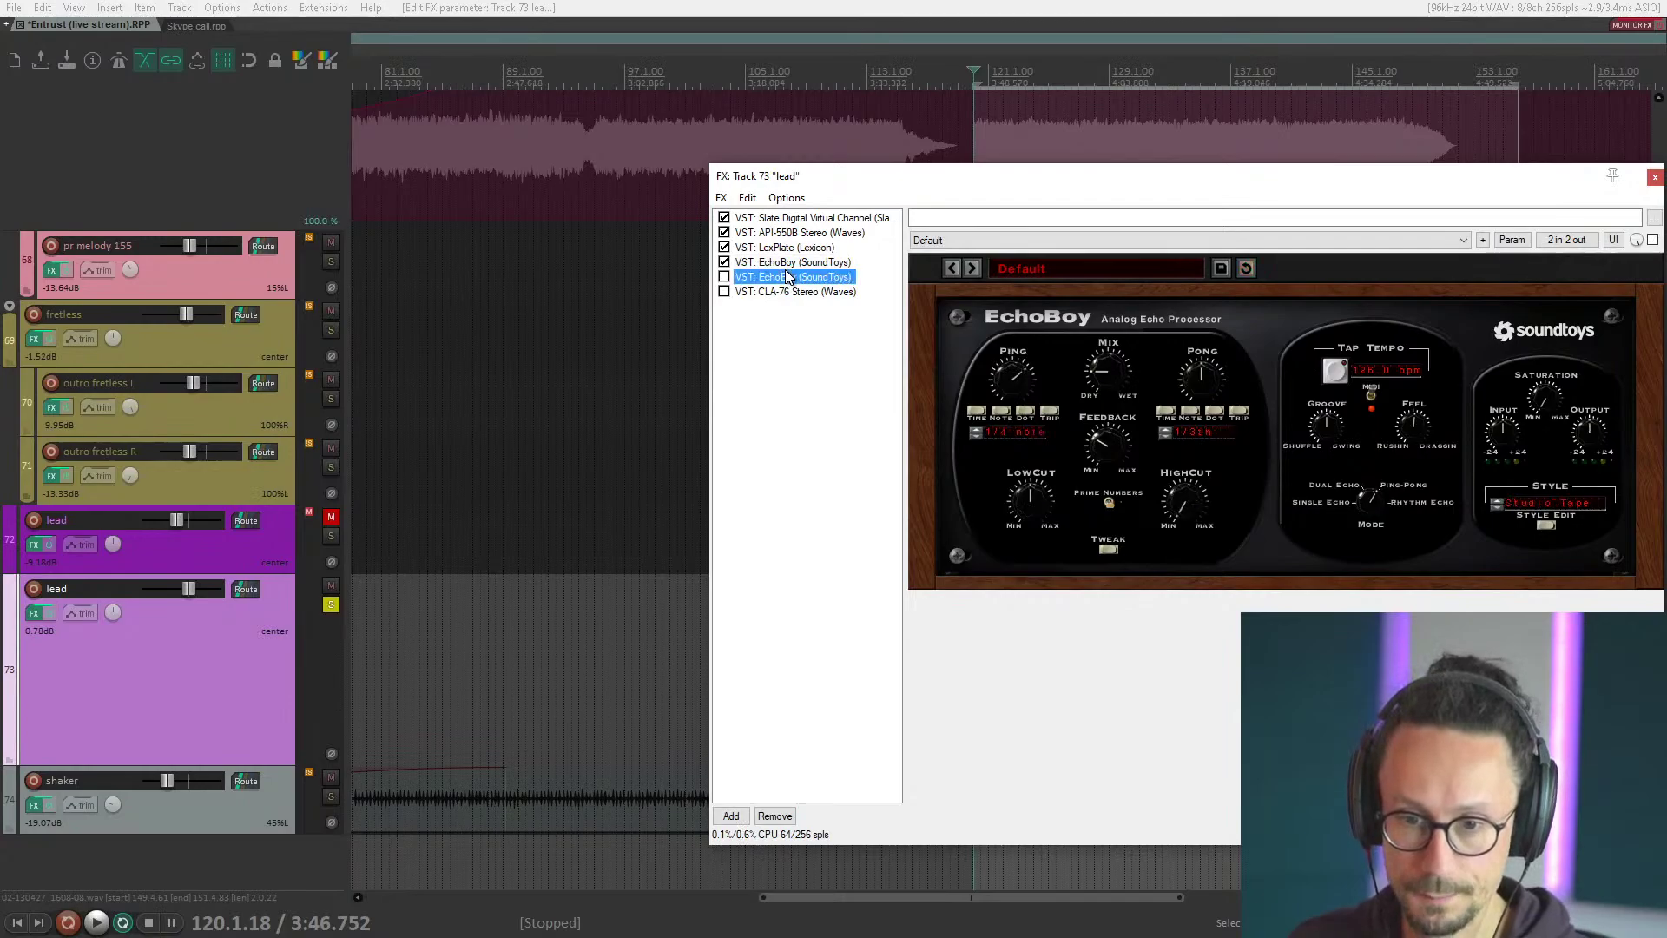
click(724, 277)
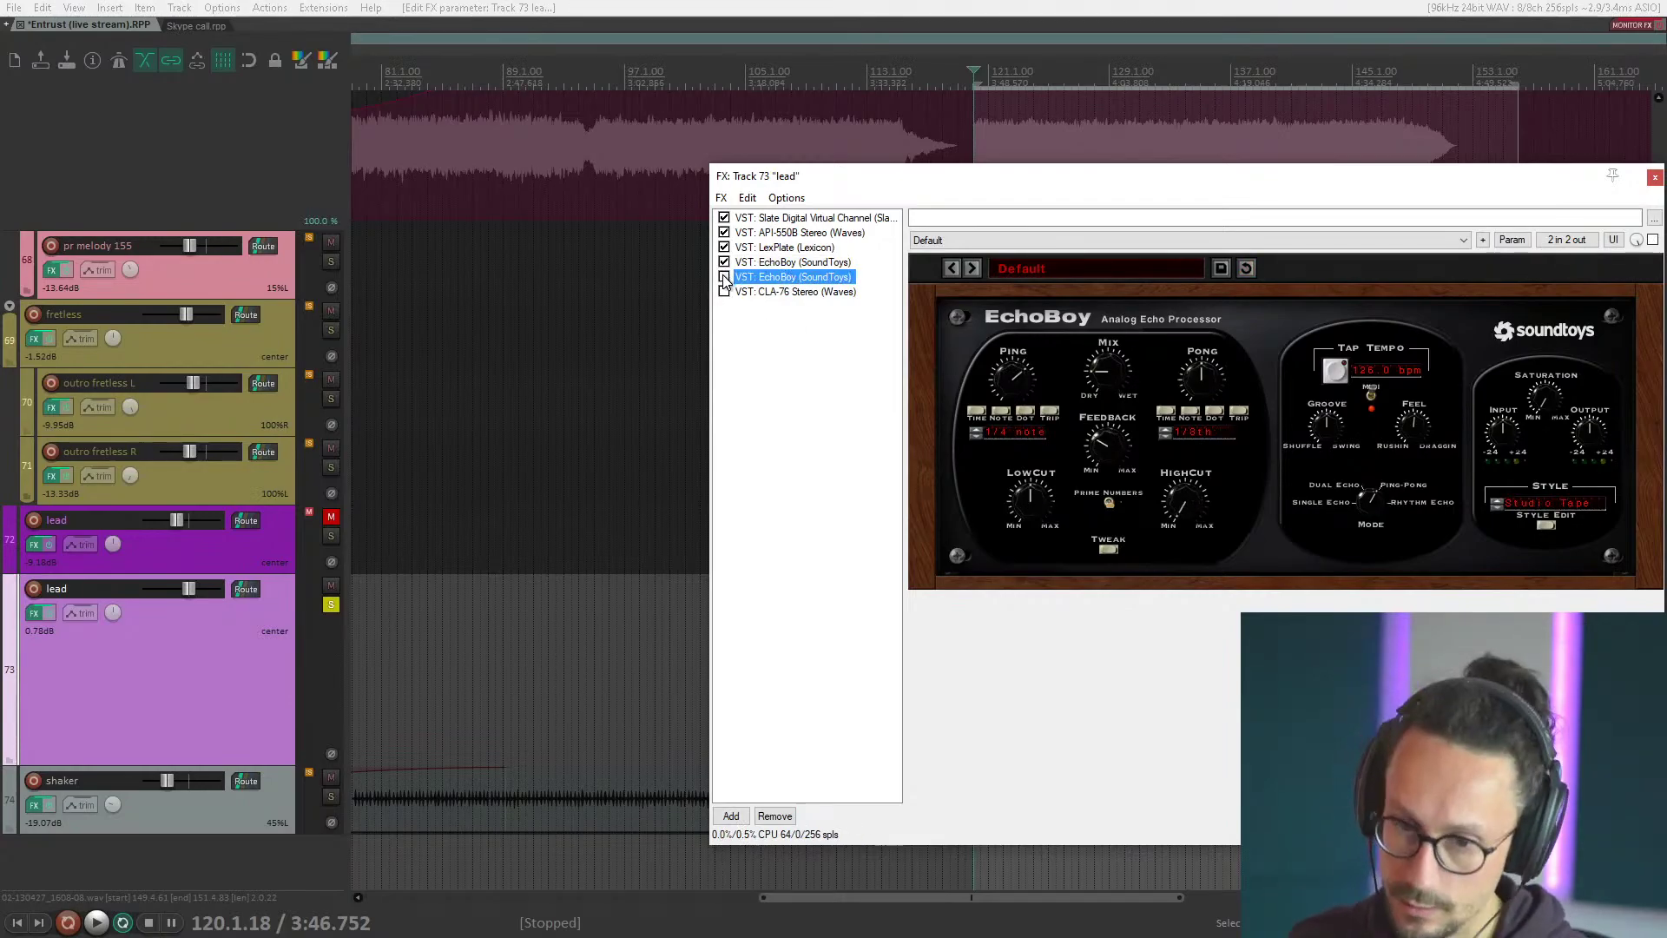
key(space)
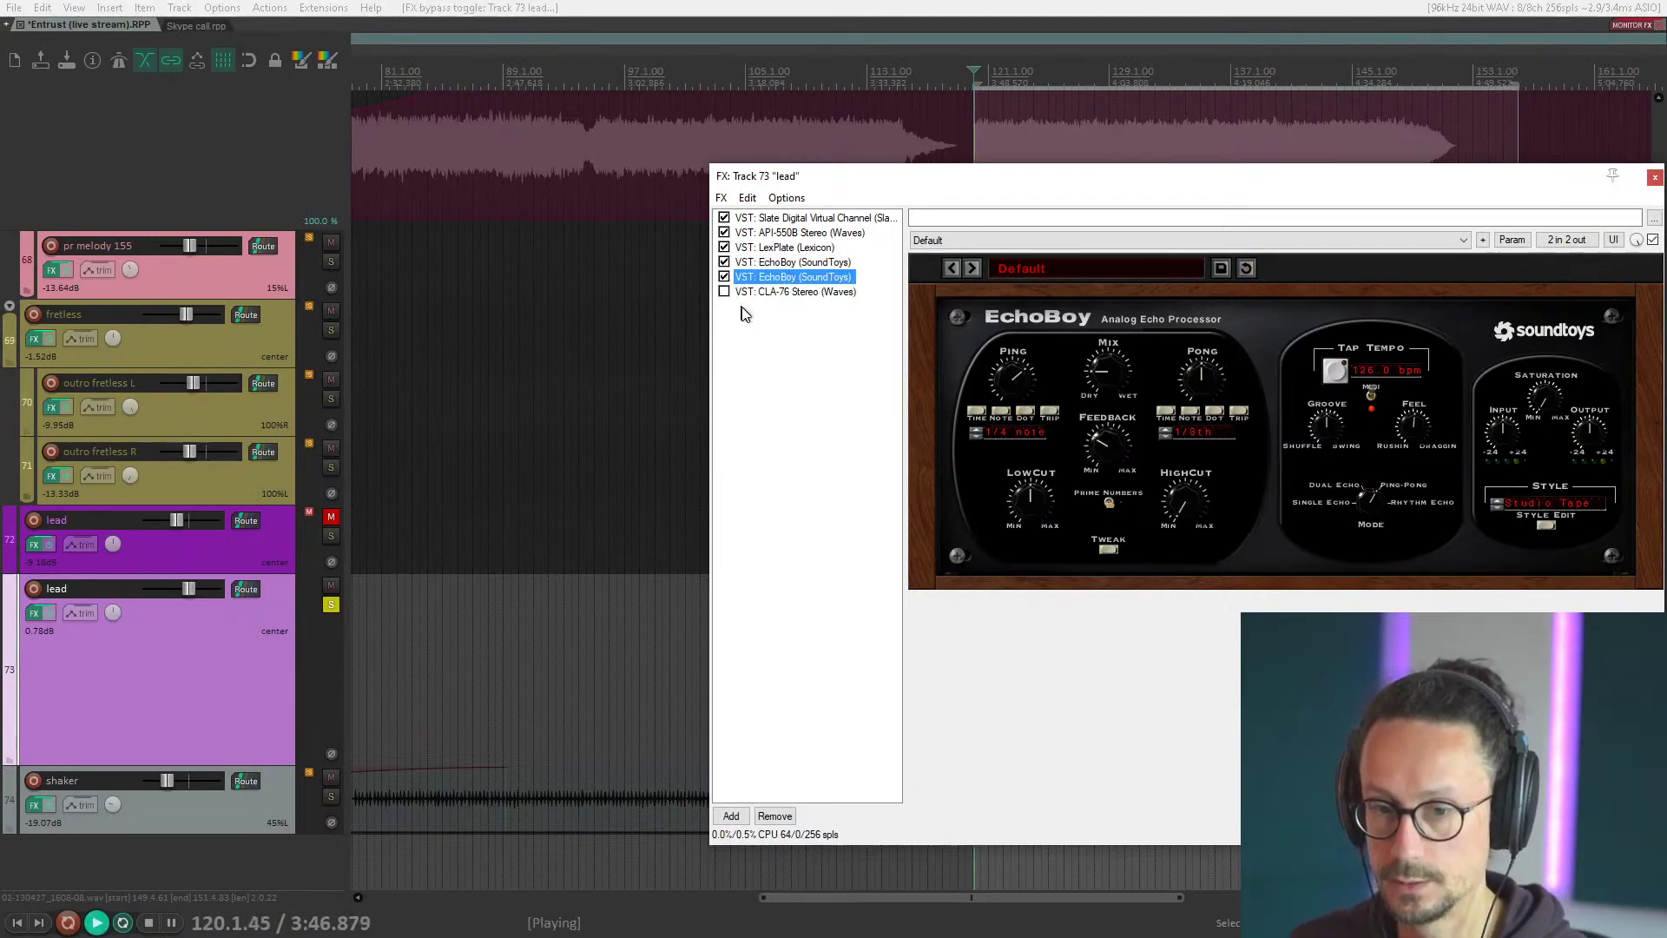
key(space)
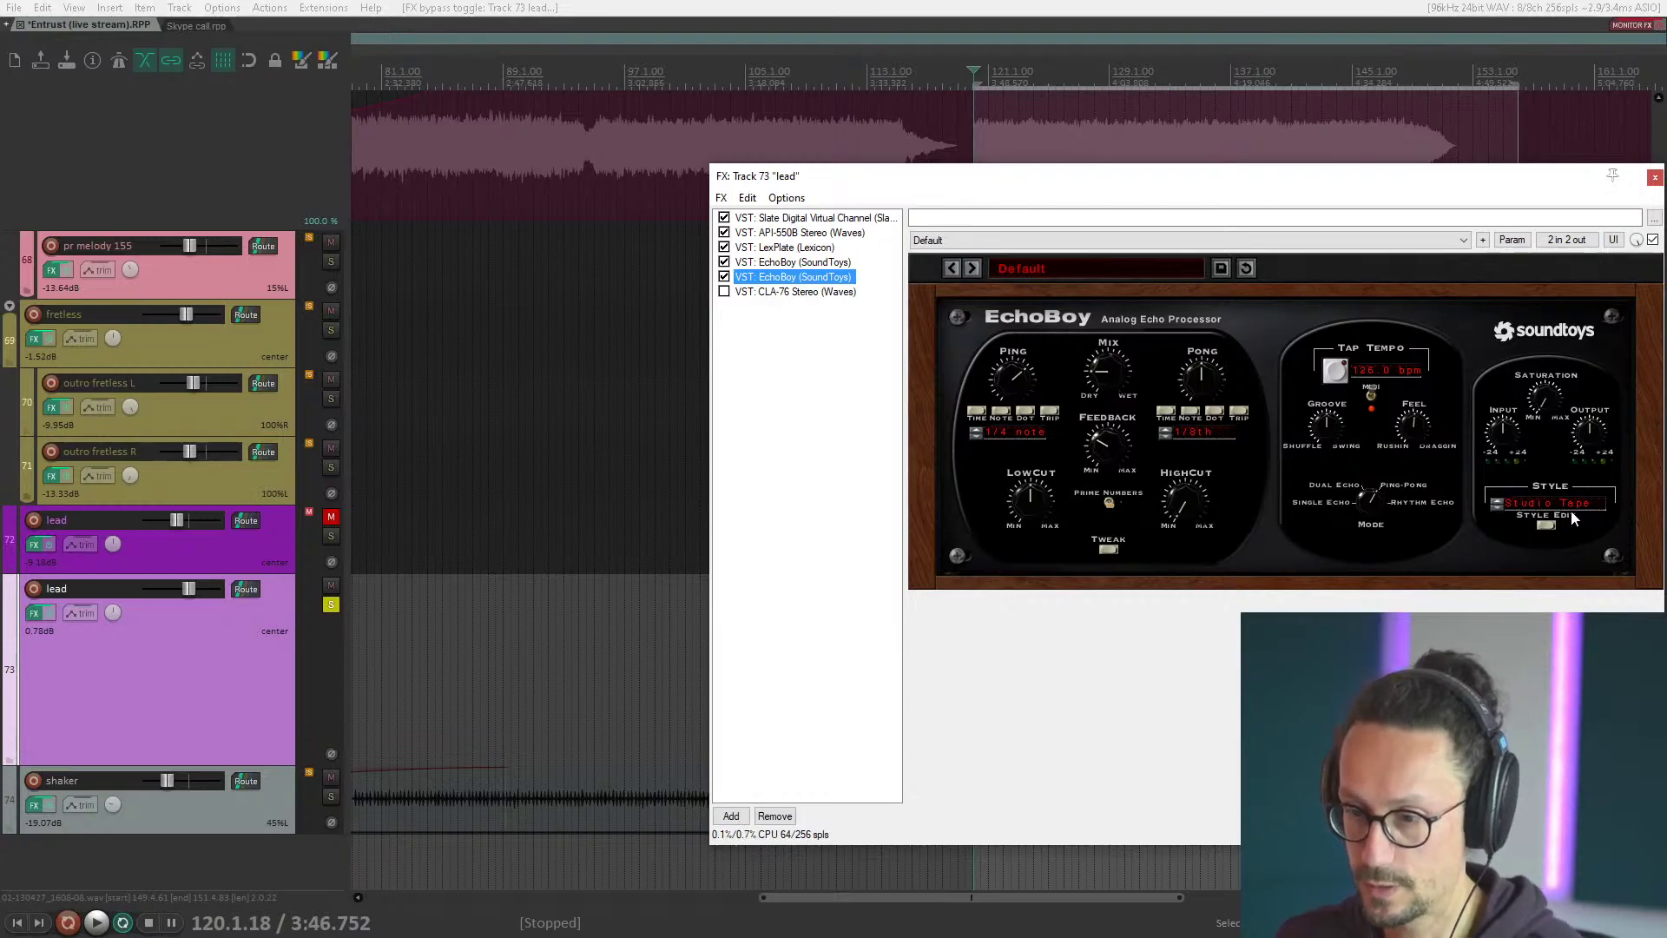
Inspect the second EchoBoy's style choices and its style editing controls, leaving Studio Tape selected.
click(1511, 499)
click(1462, 562)
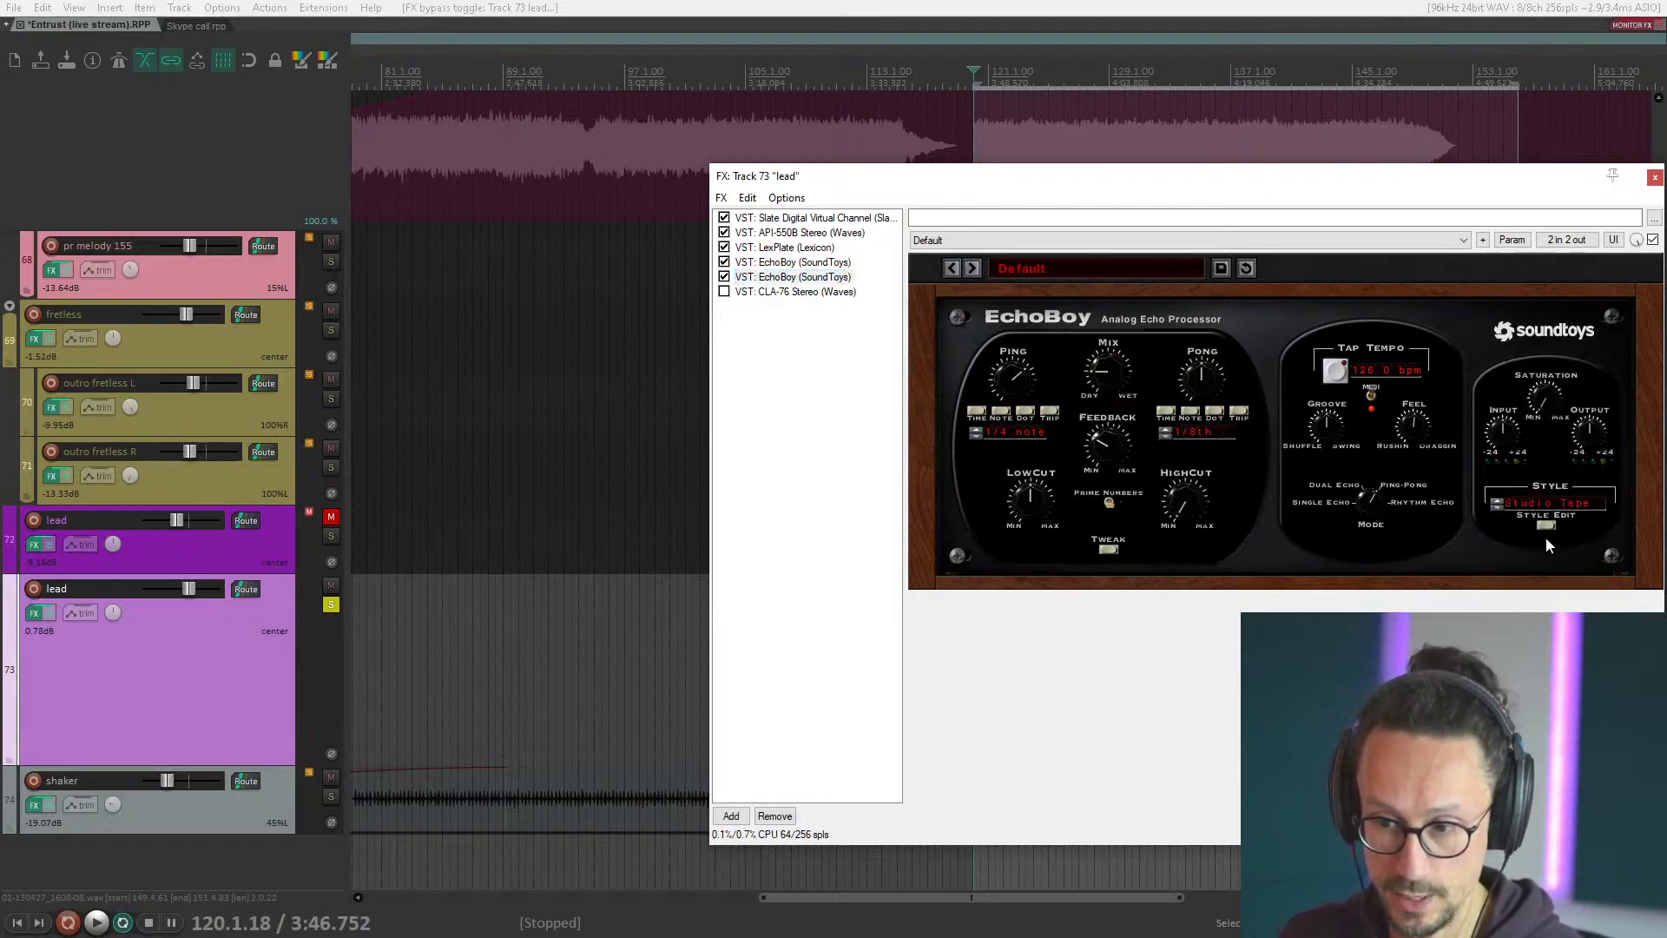
click(1546, 524)
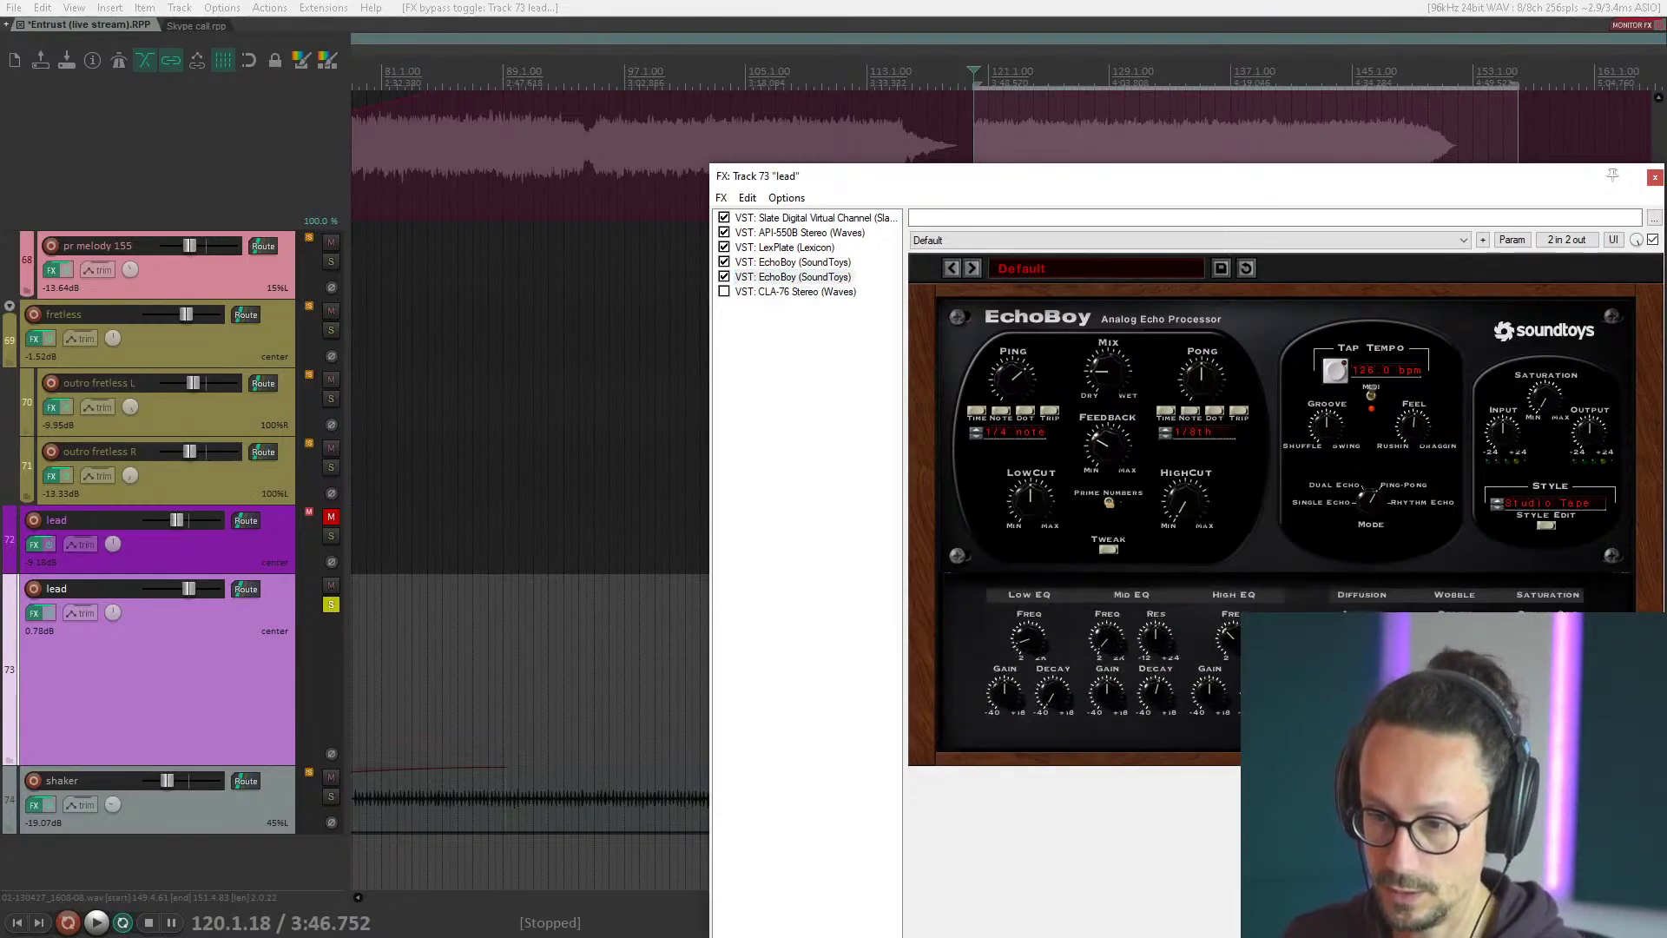
click(1544, 524)
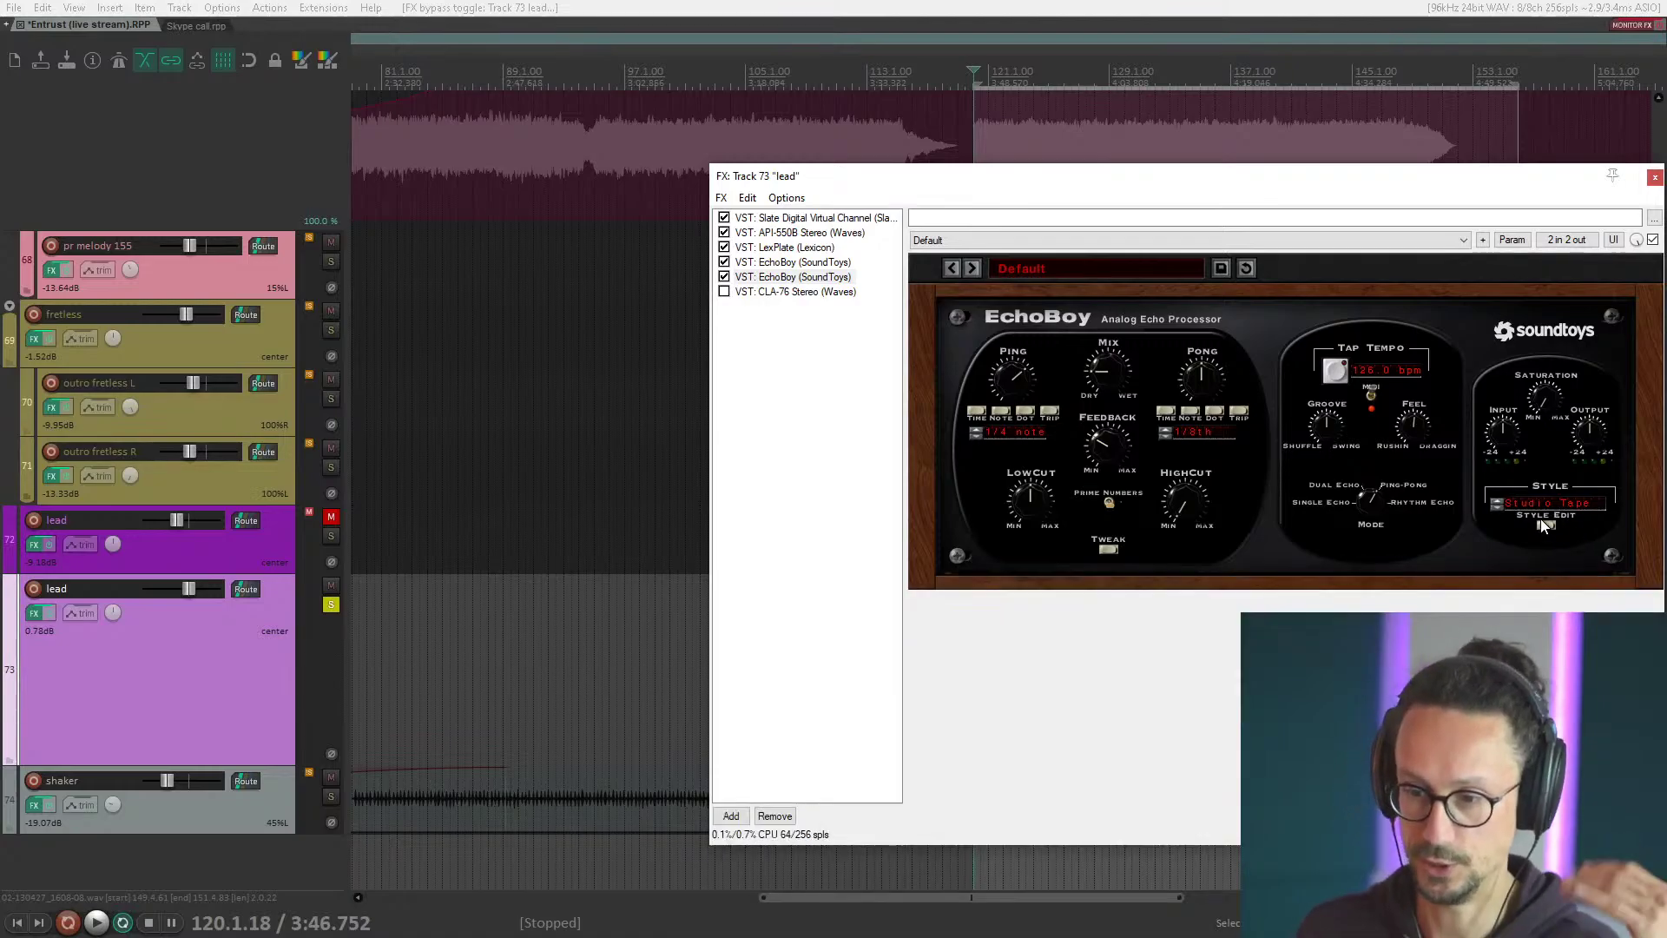
Re-enable the CLA-76 compressor and move the effects chain window out of the arrangement's way.
click(761, 277)
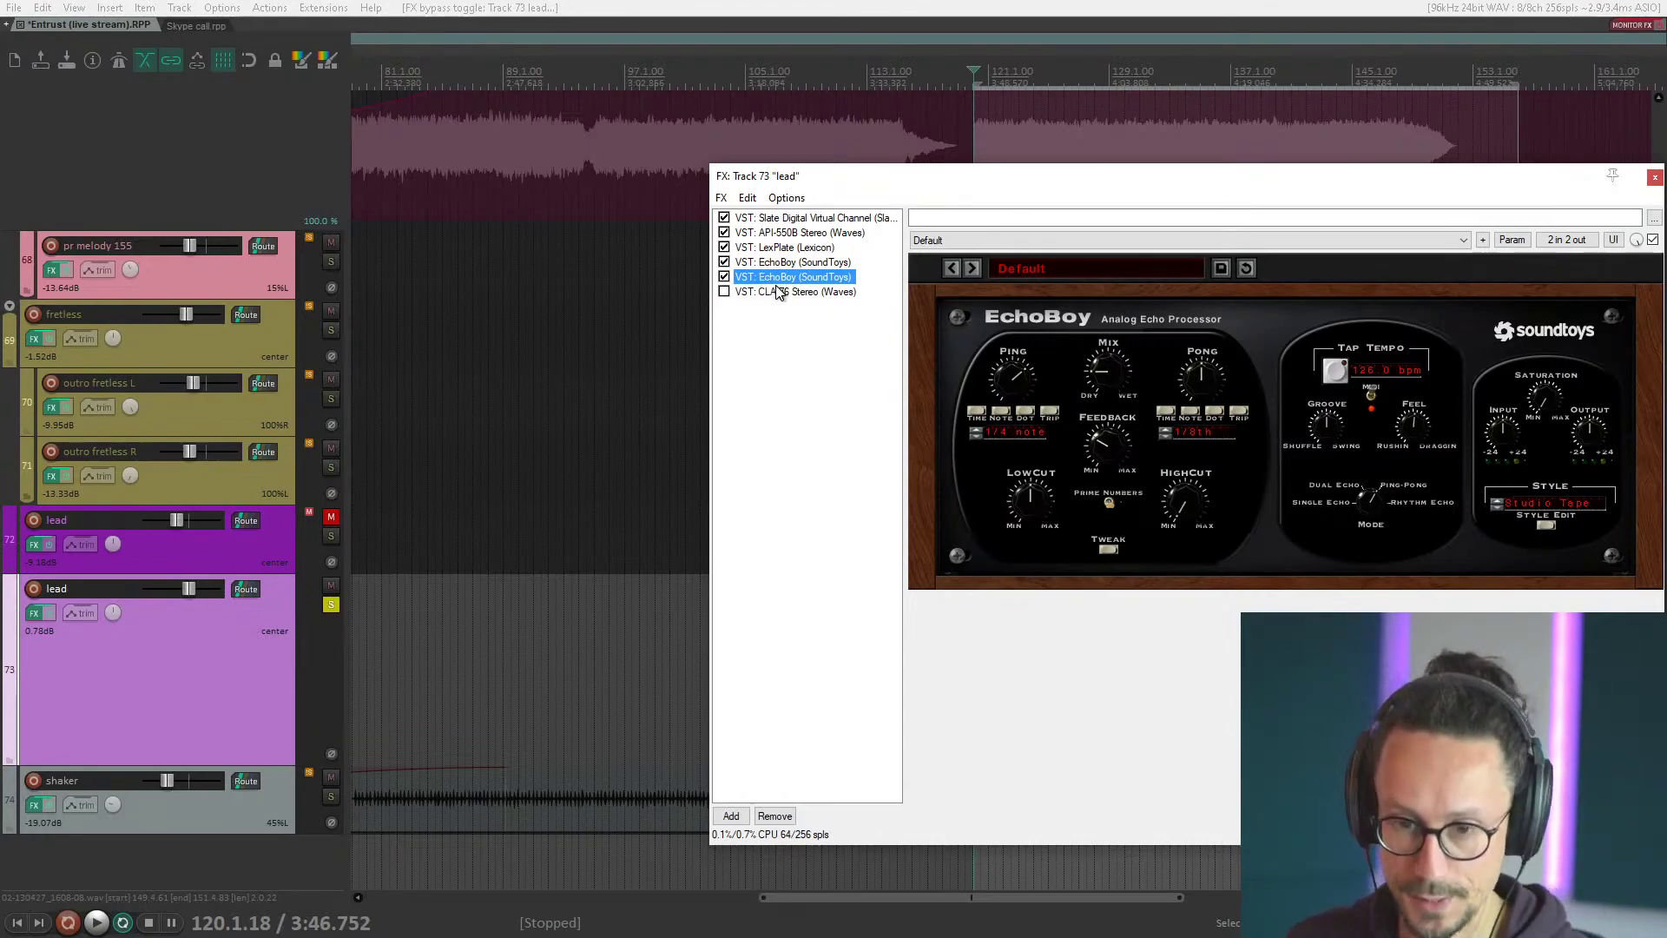
click(784, 293)
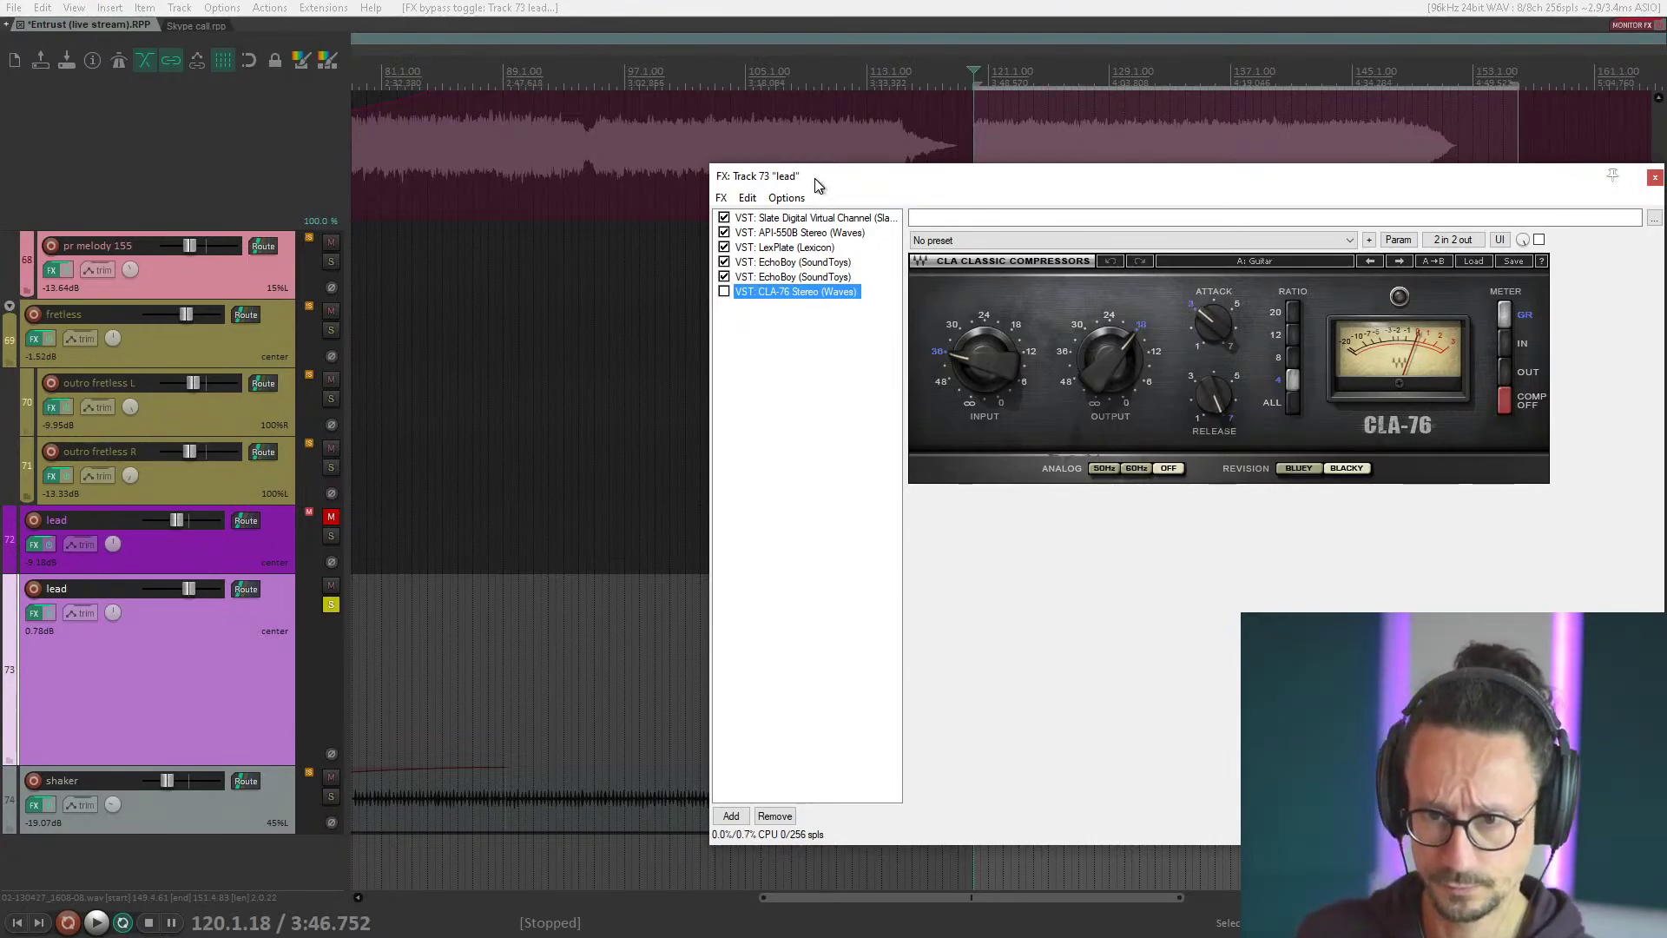
drag(816, 185, 1666, 187)
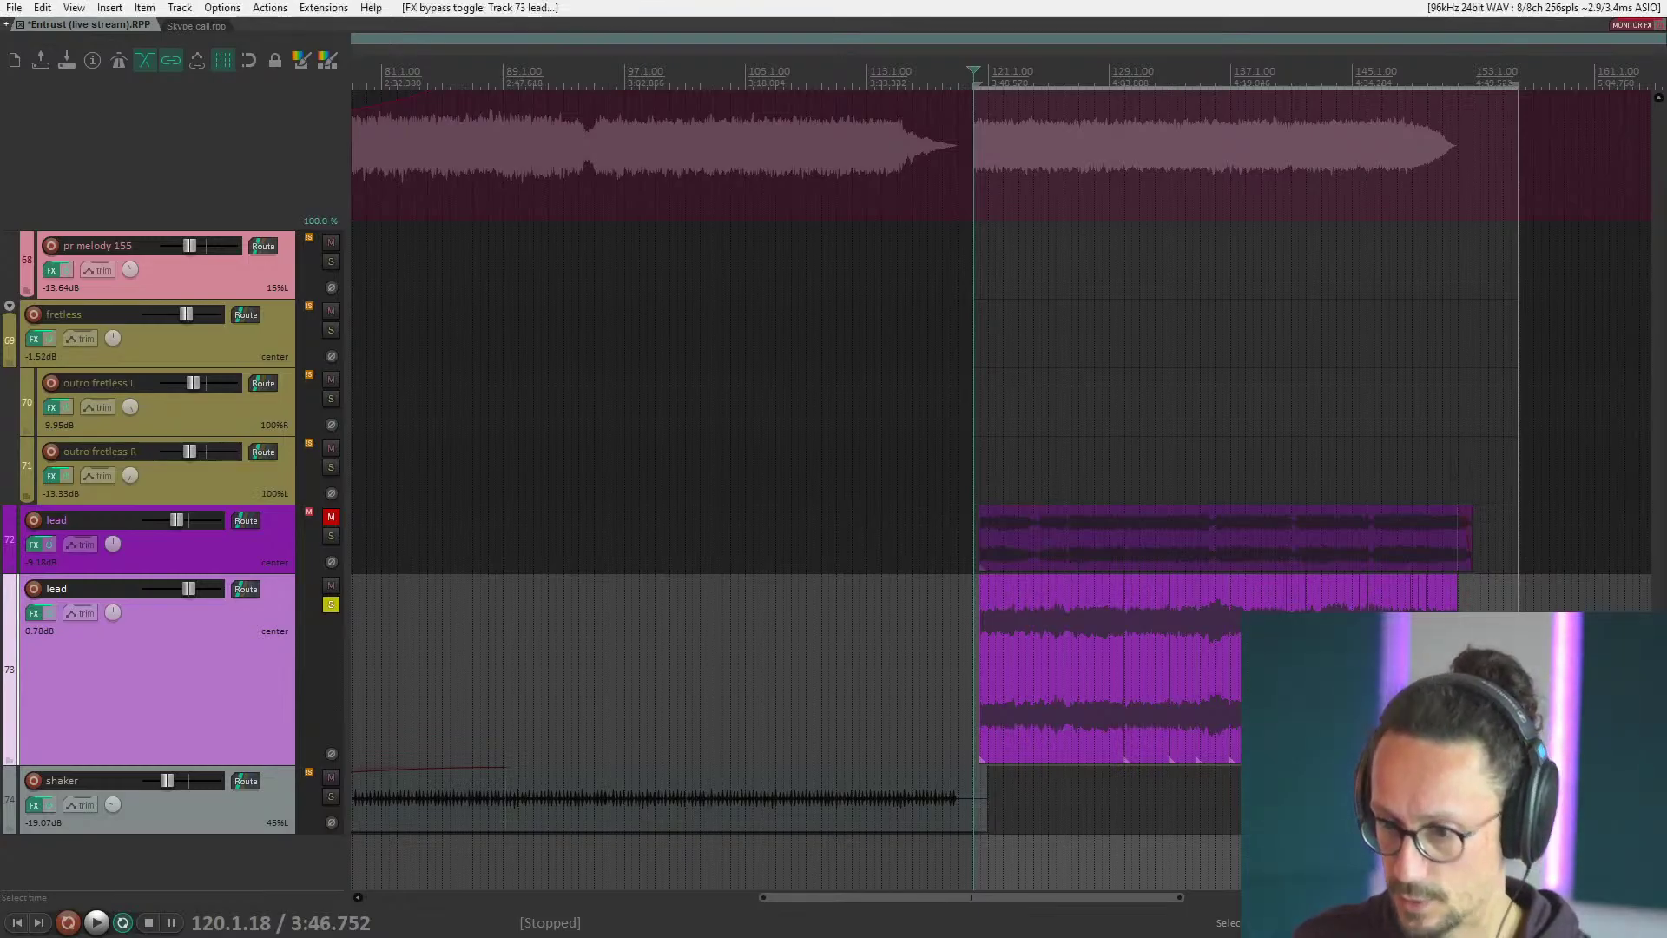
Audition the end of the lower lead twice from 151.2.84 to hear the effects tail past the last item.
click(1457, 476)
scroll(1456, 476, up, 8)
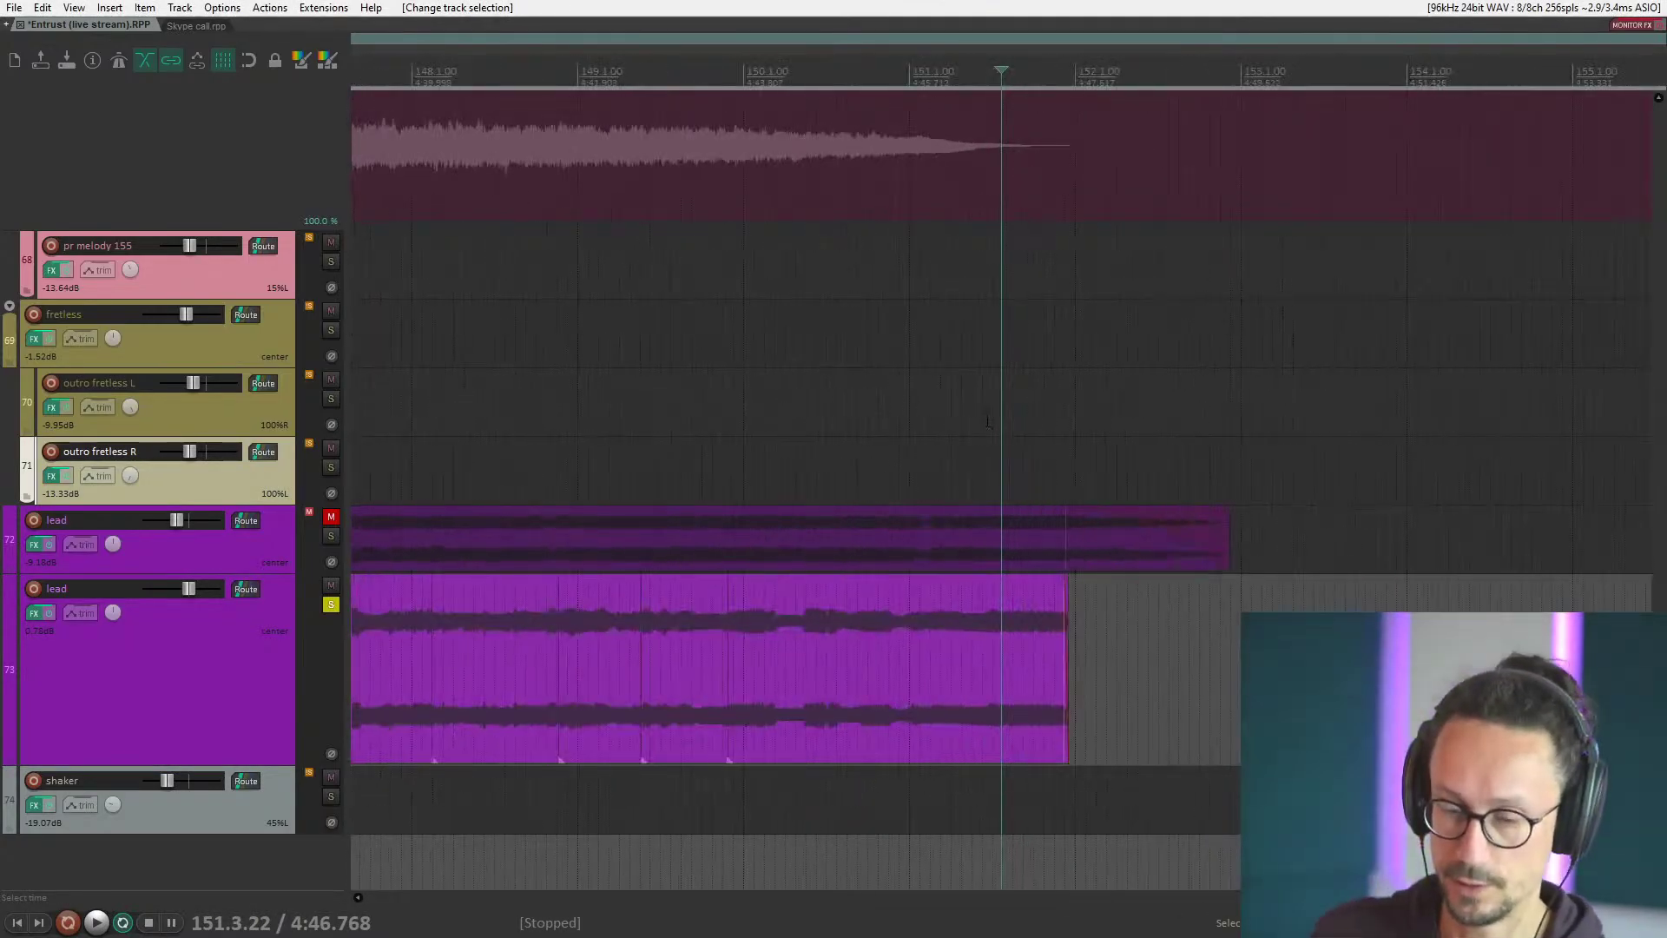
click(984, 423)
key(space)
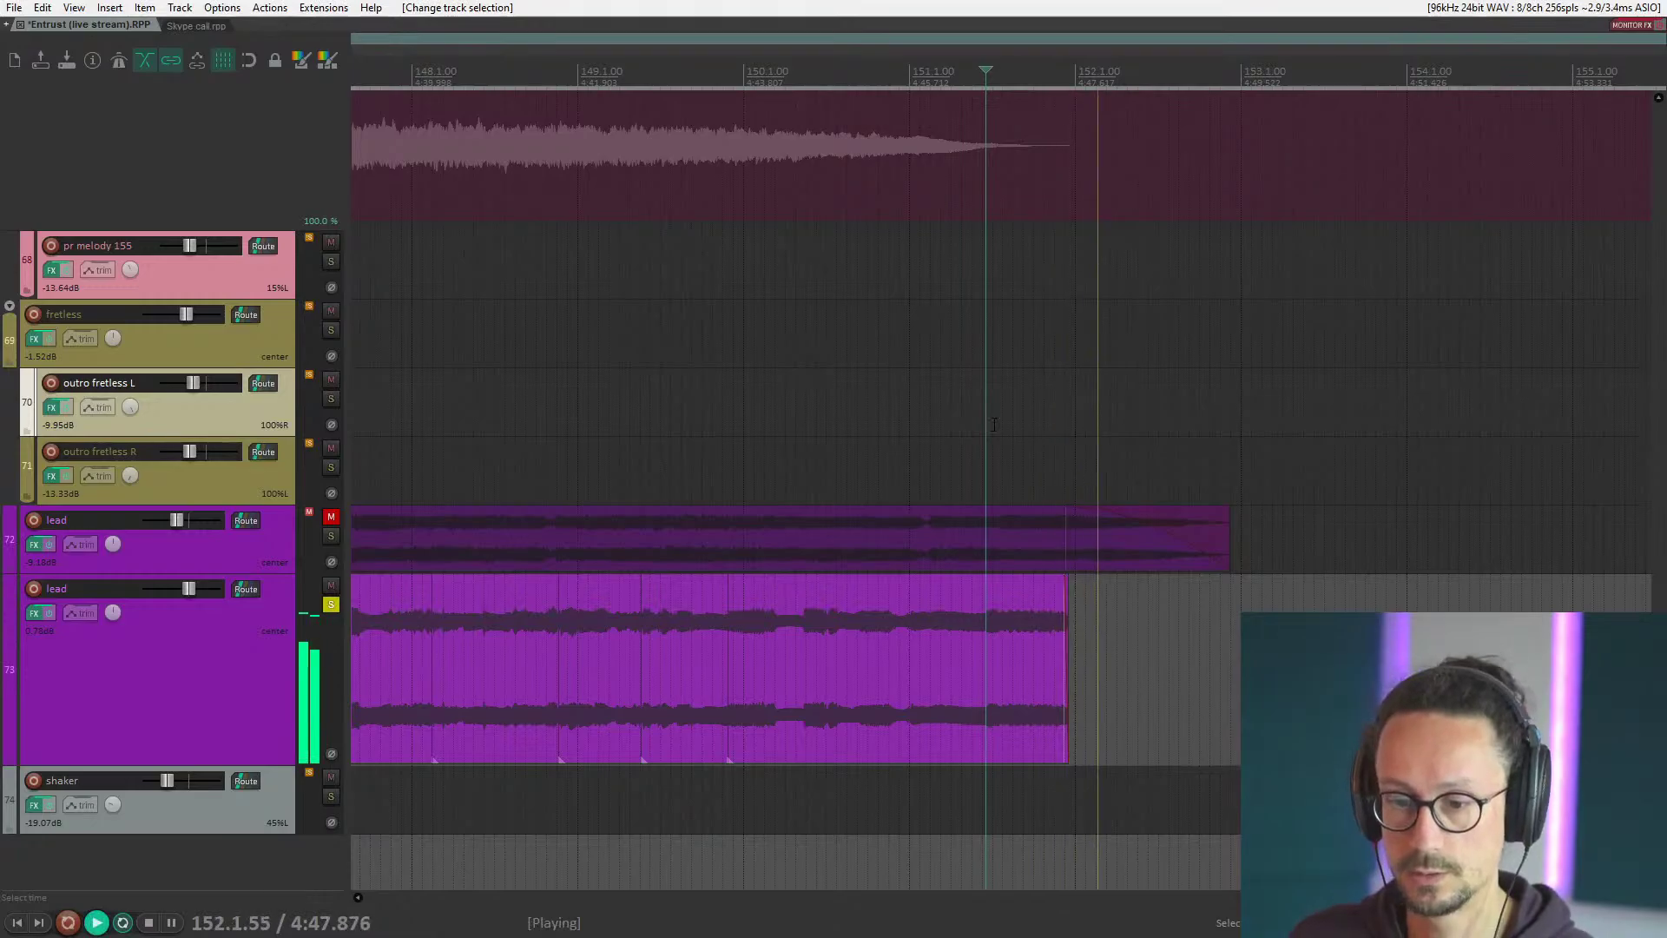
key(space)
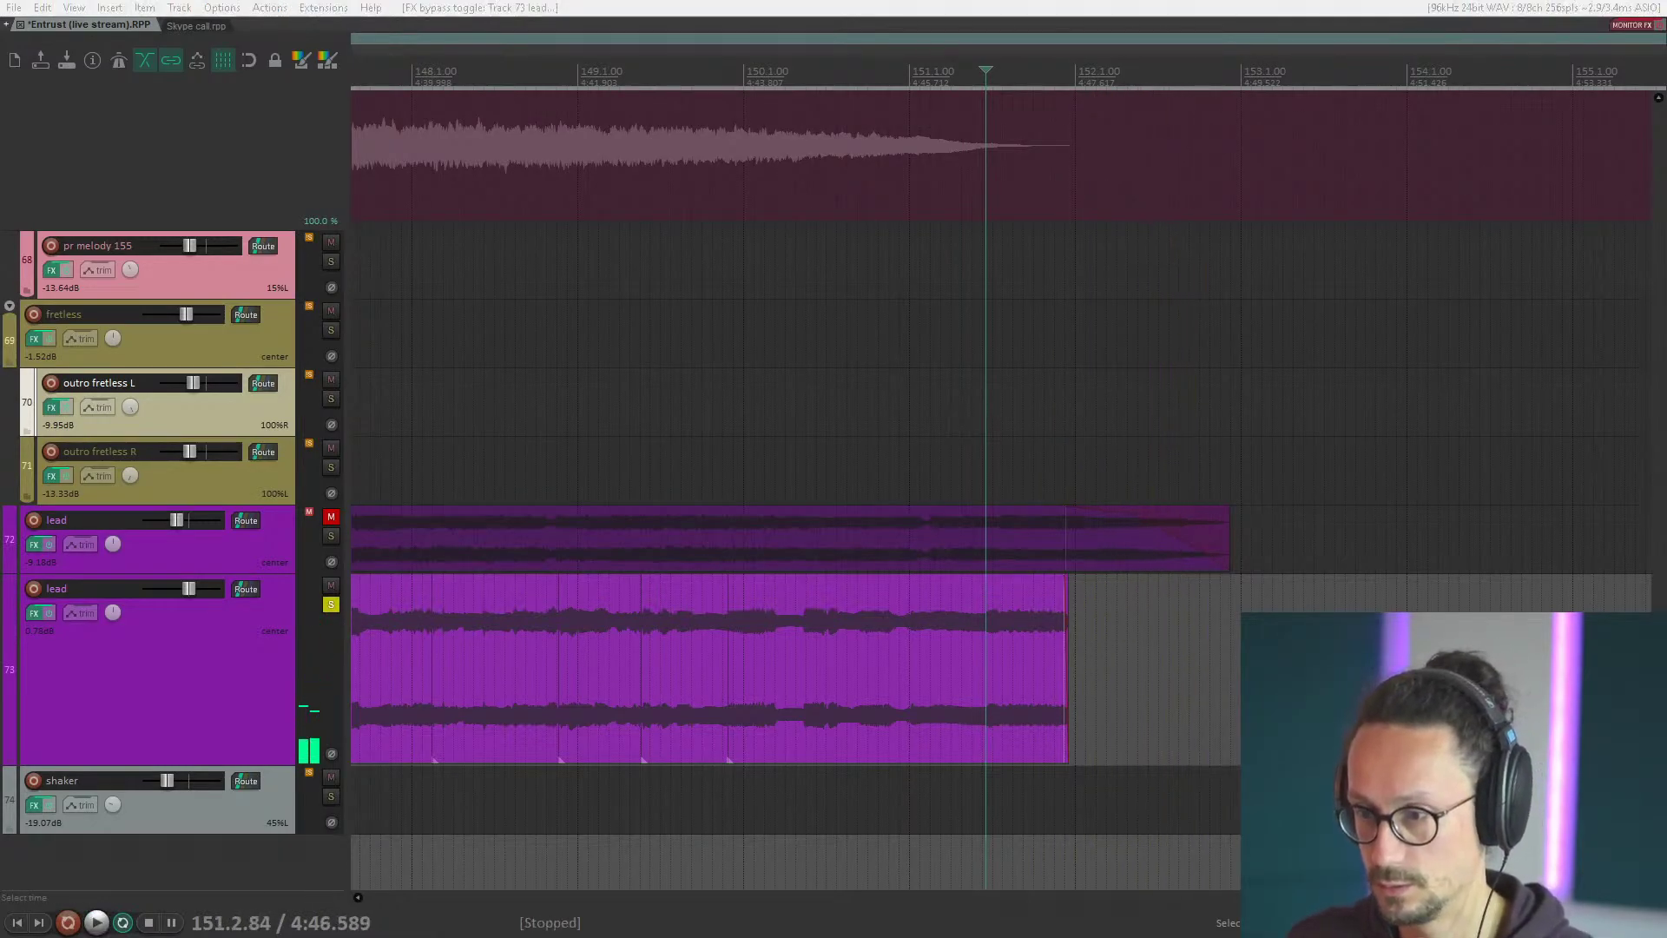
key(space)
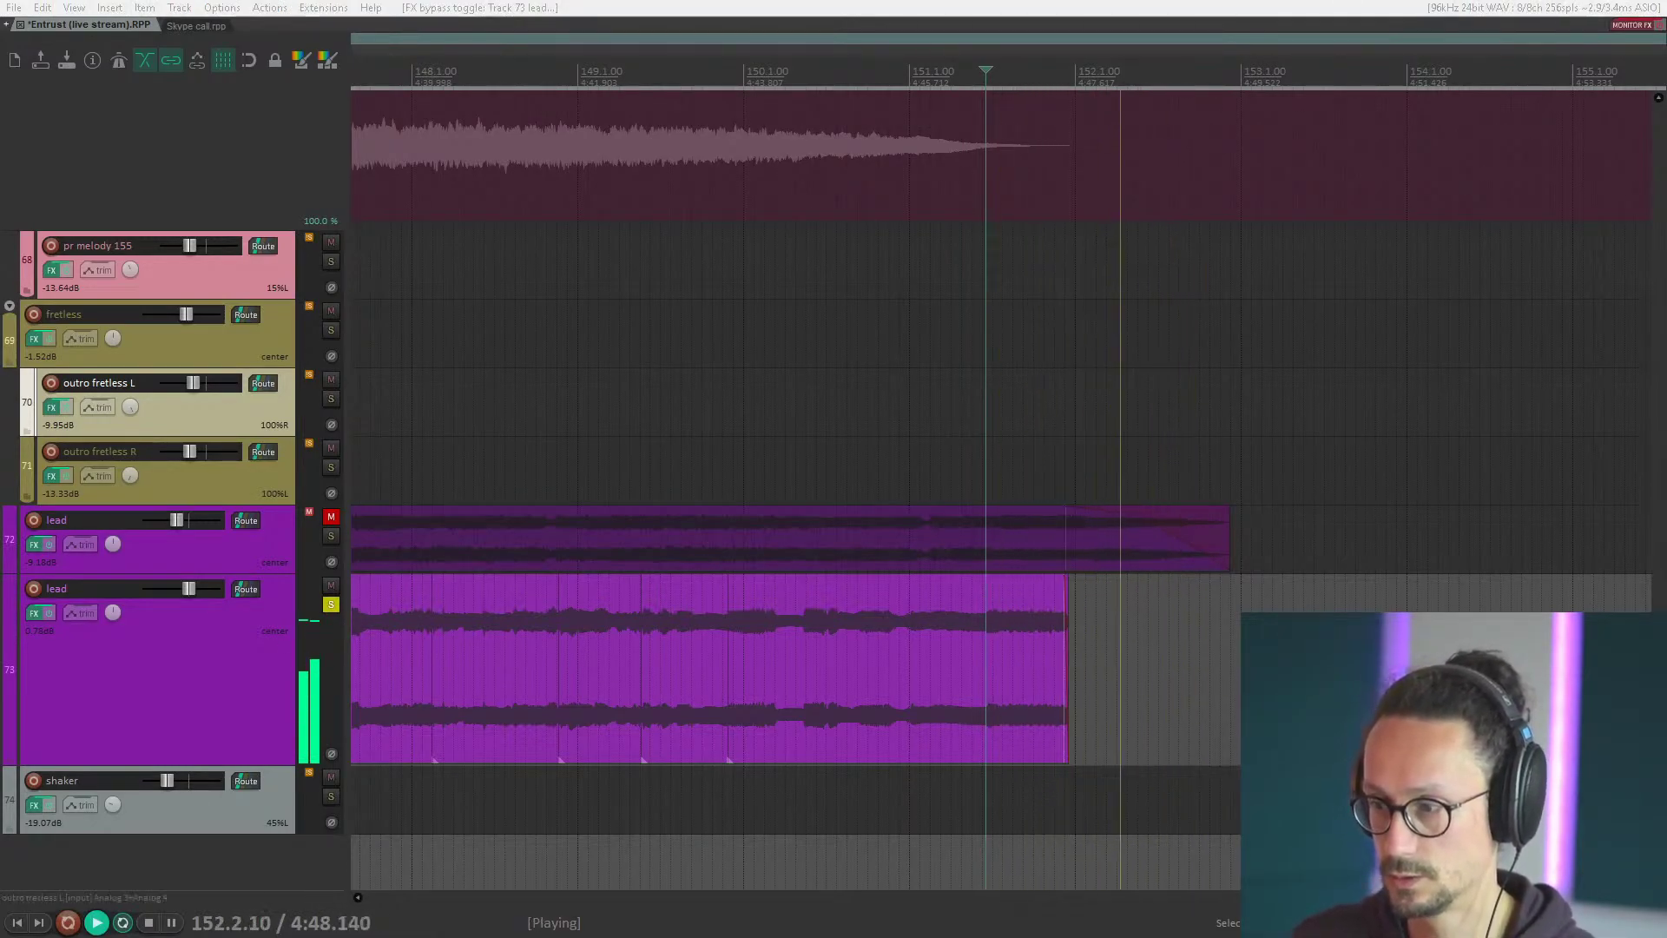
scroll(1072, 378, down, 5)
key(space)
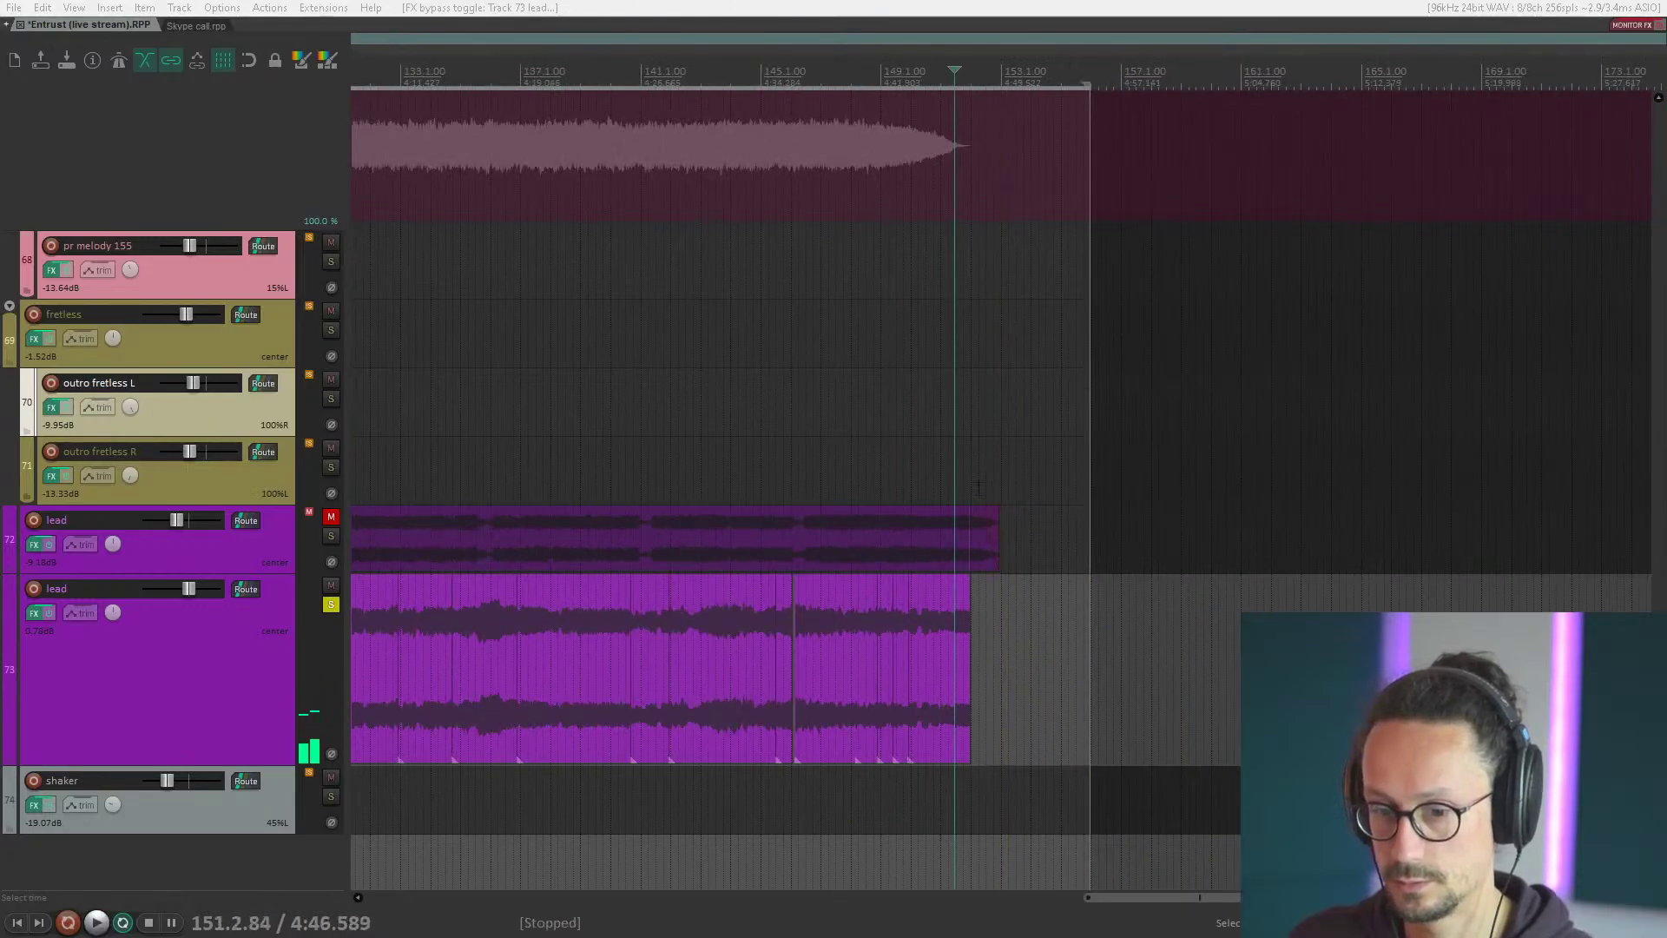
Audition the item splits in the lower lead around bar 145, playing from 145.2.83.
click(762, 455)
scroll(1181, 486, up, 6)
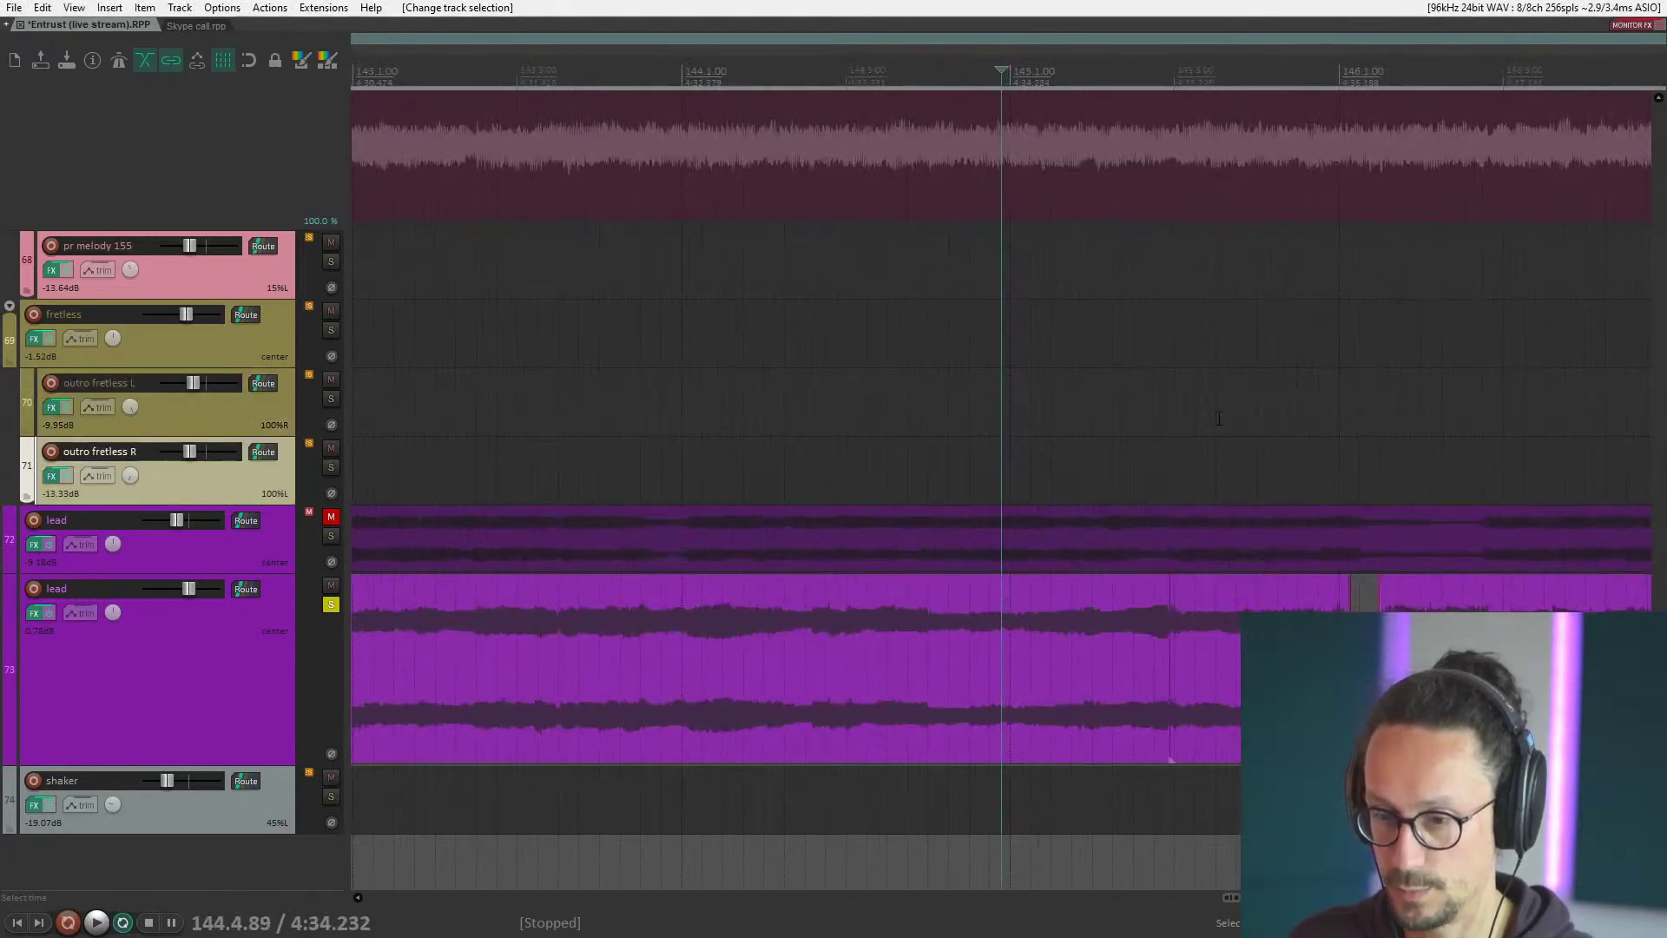
click(1220, 419)
key(space)
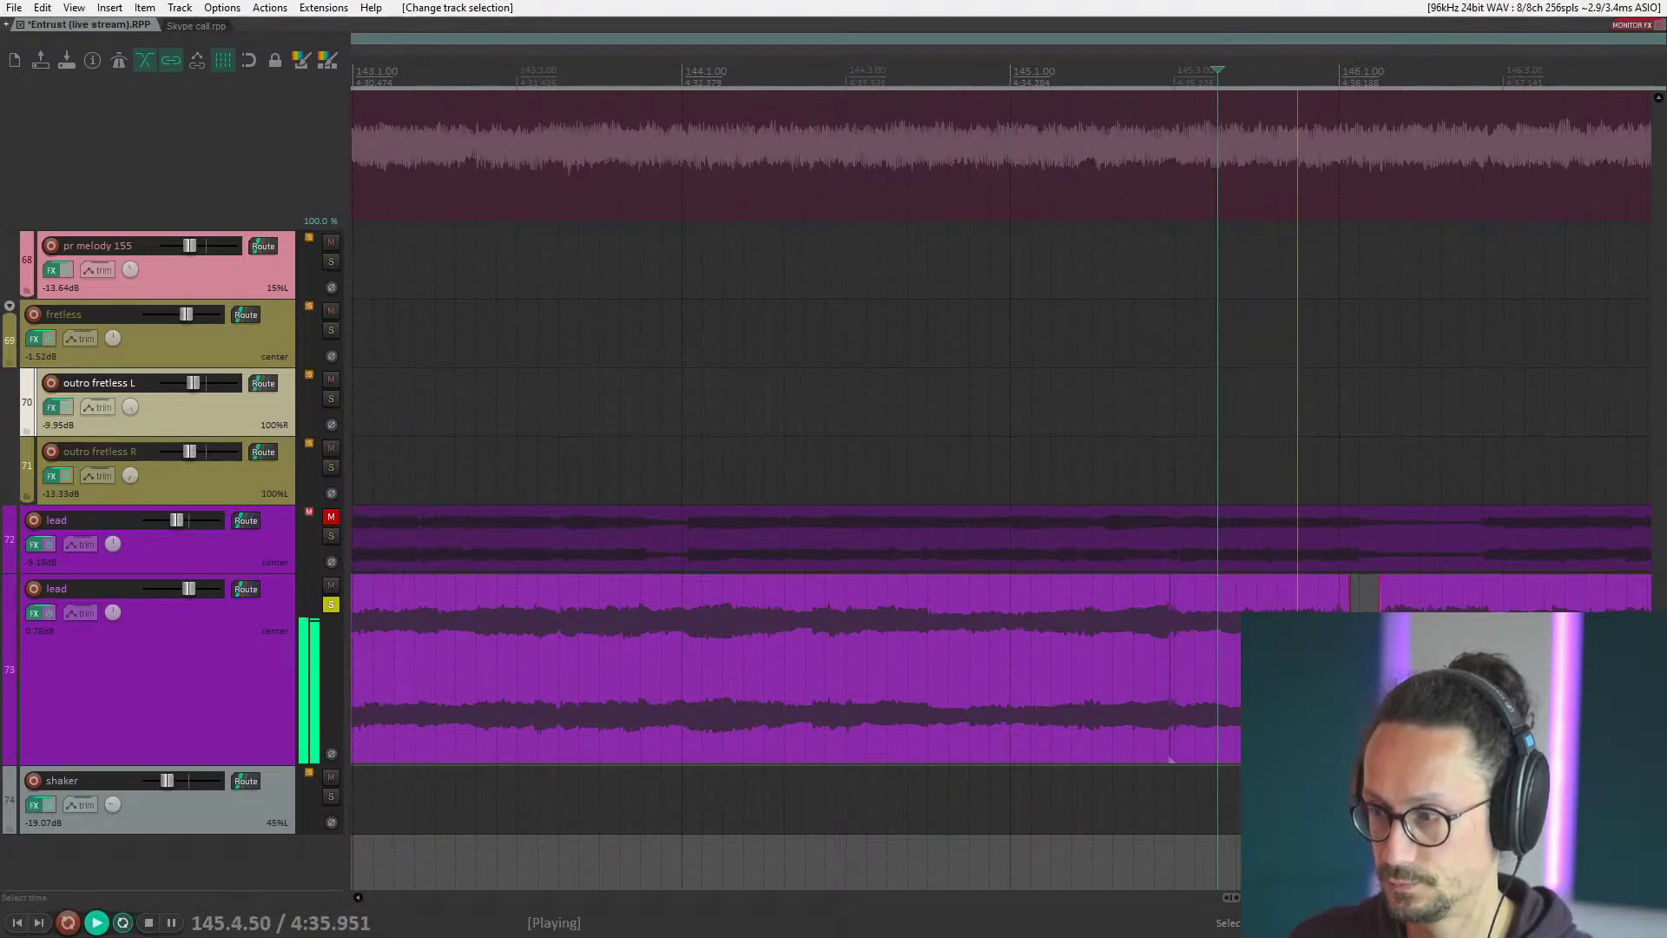
click(1161, 425)
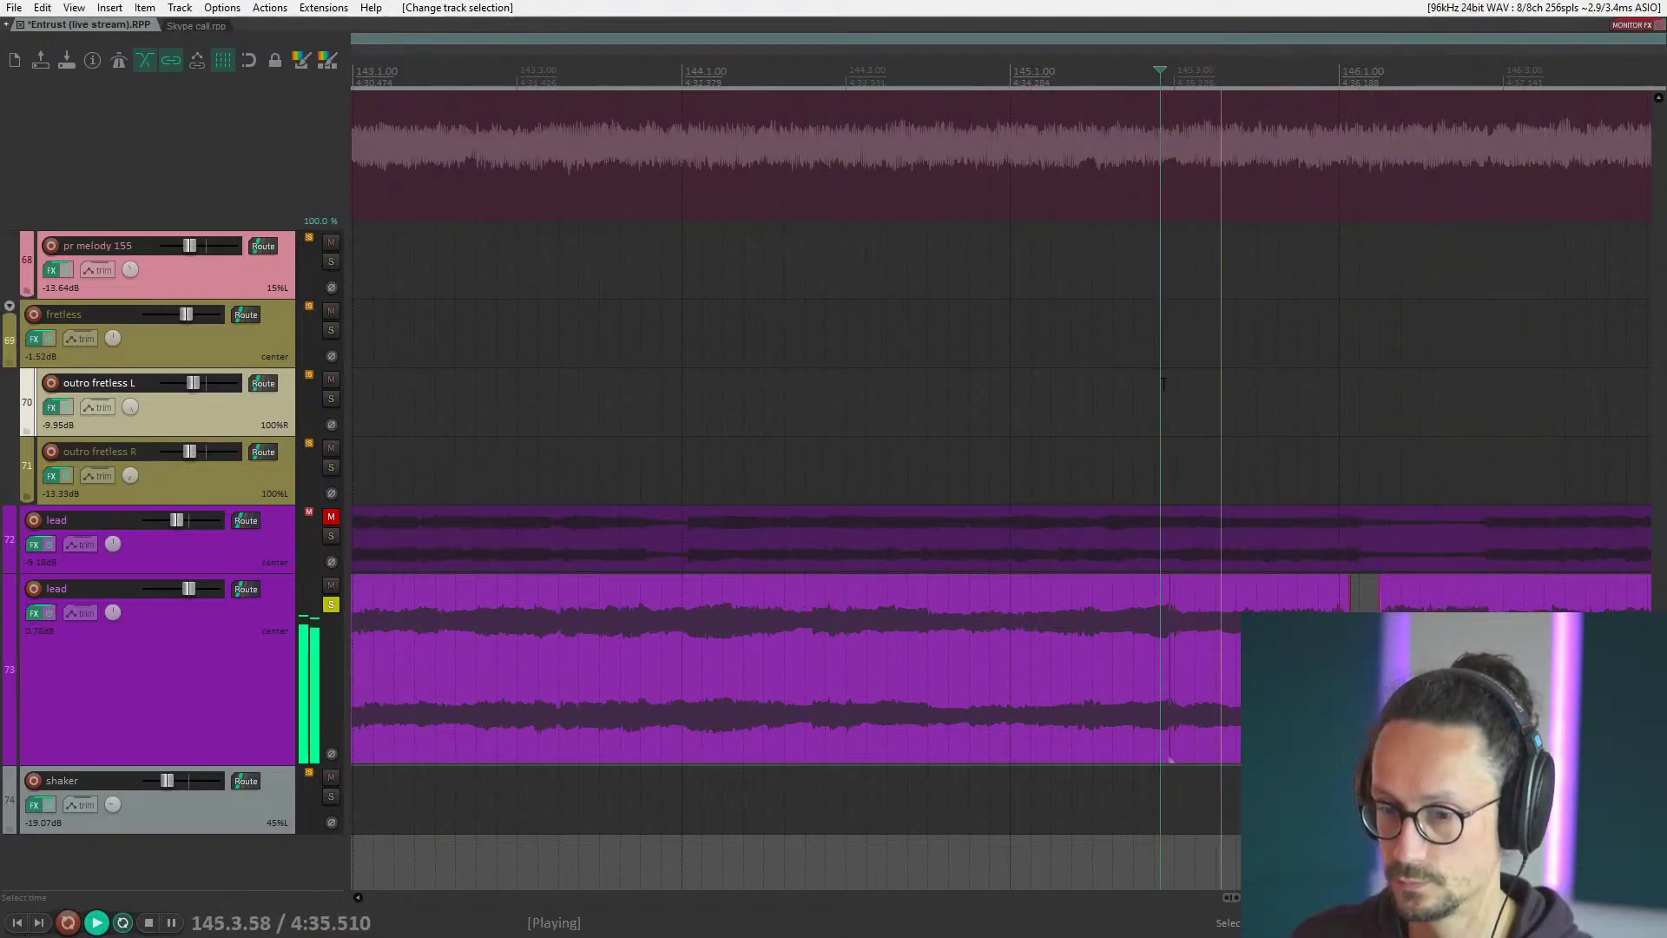
key(space)
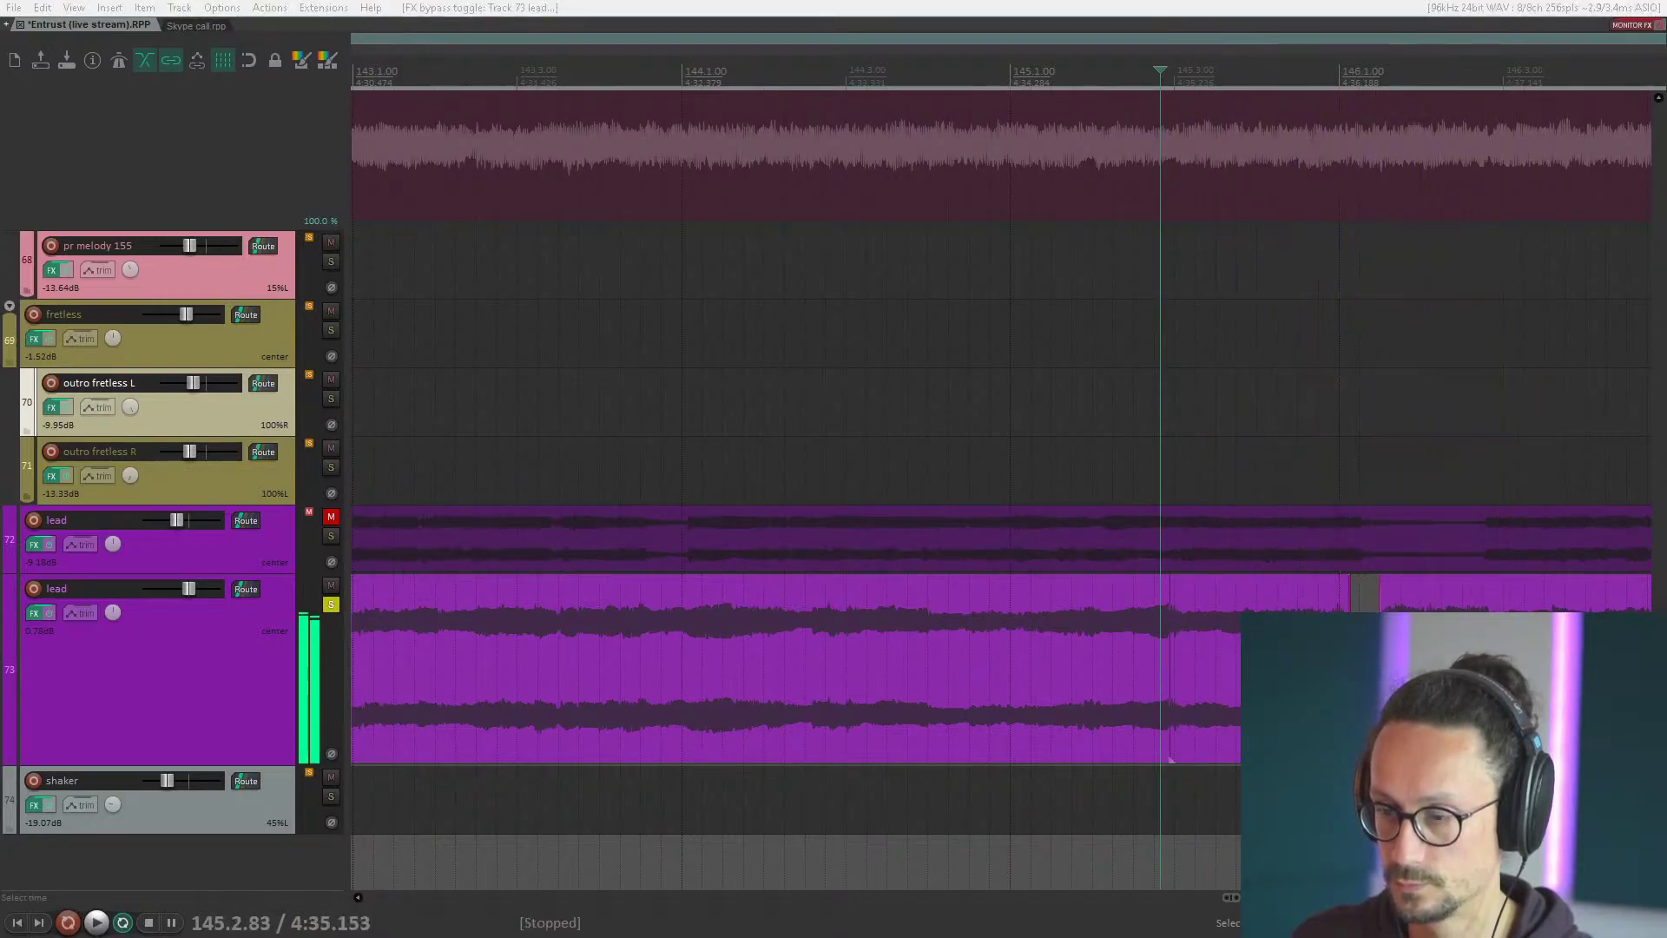
key(space)
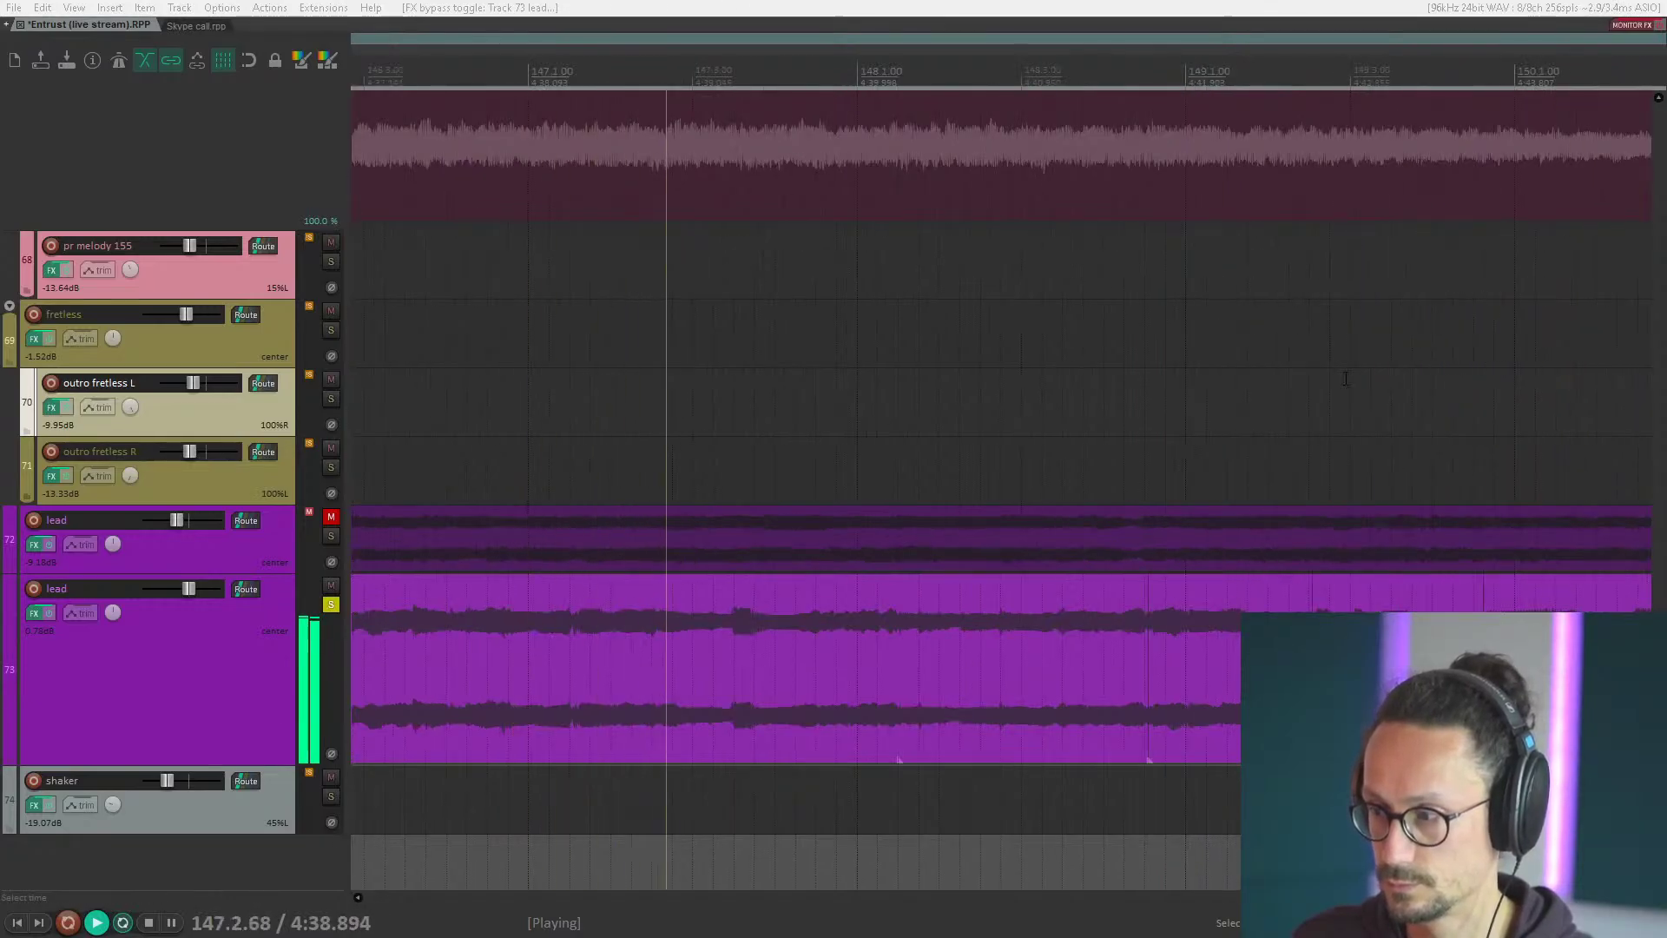
key(space)
Reopen the lower lead's effects chain at CLA-76 and play the track from 120.2.88.
scroll(993, 348, down, 8)
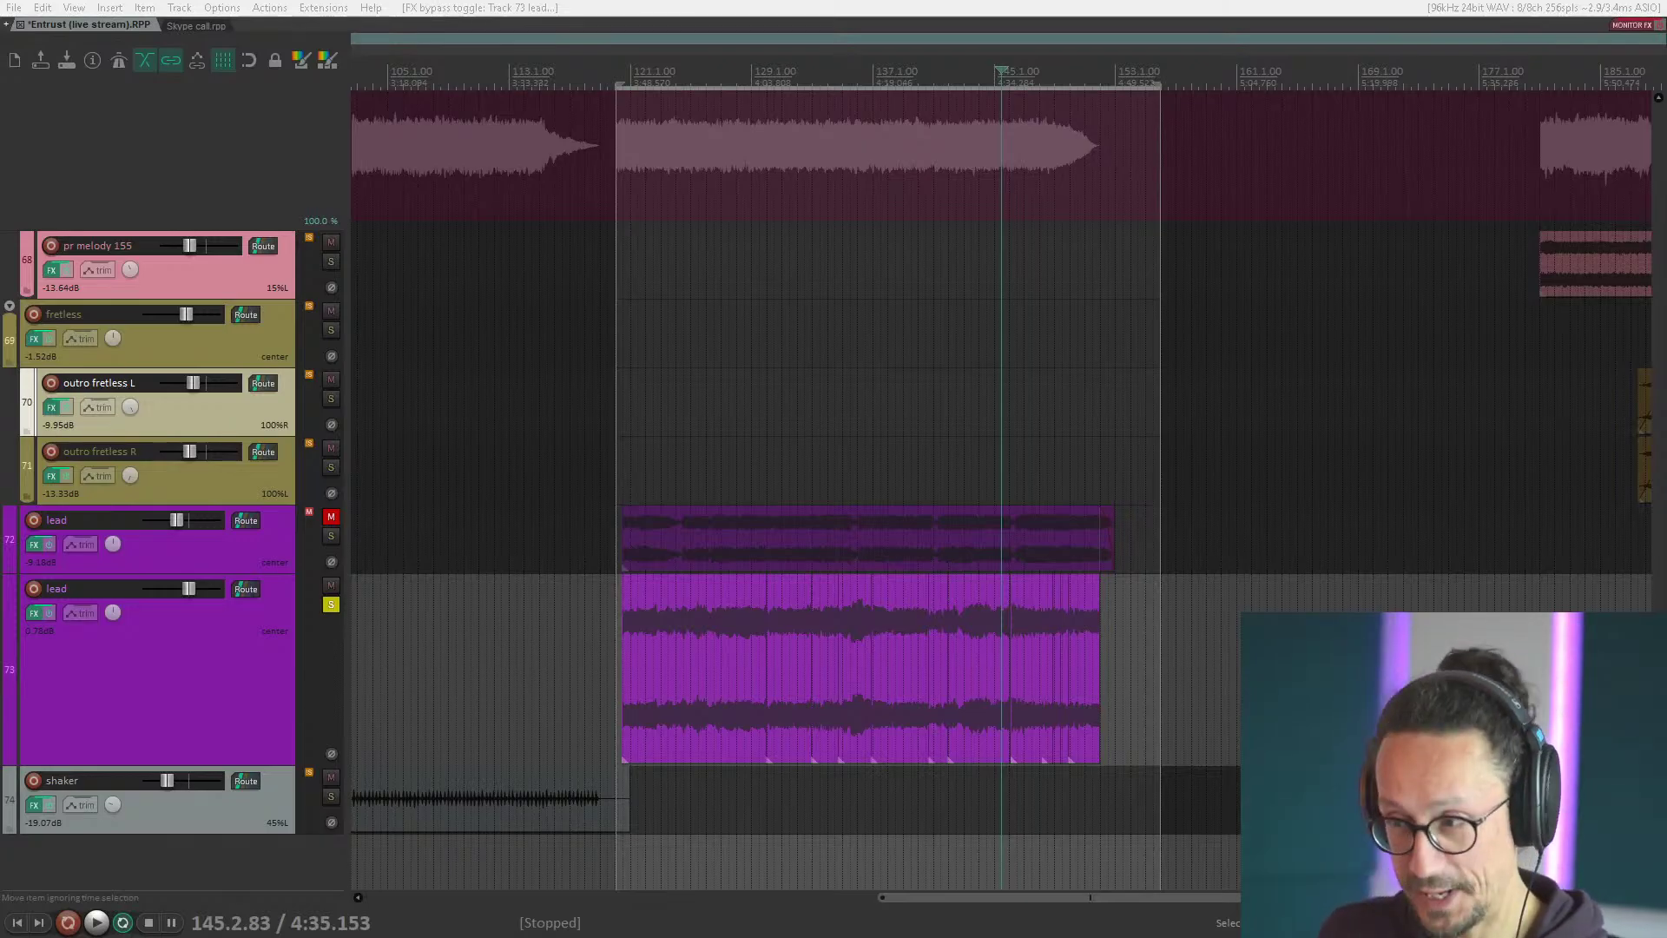
click(34, 613)
drag(867, 180, 1036, 155)
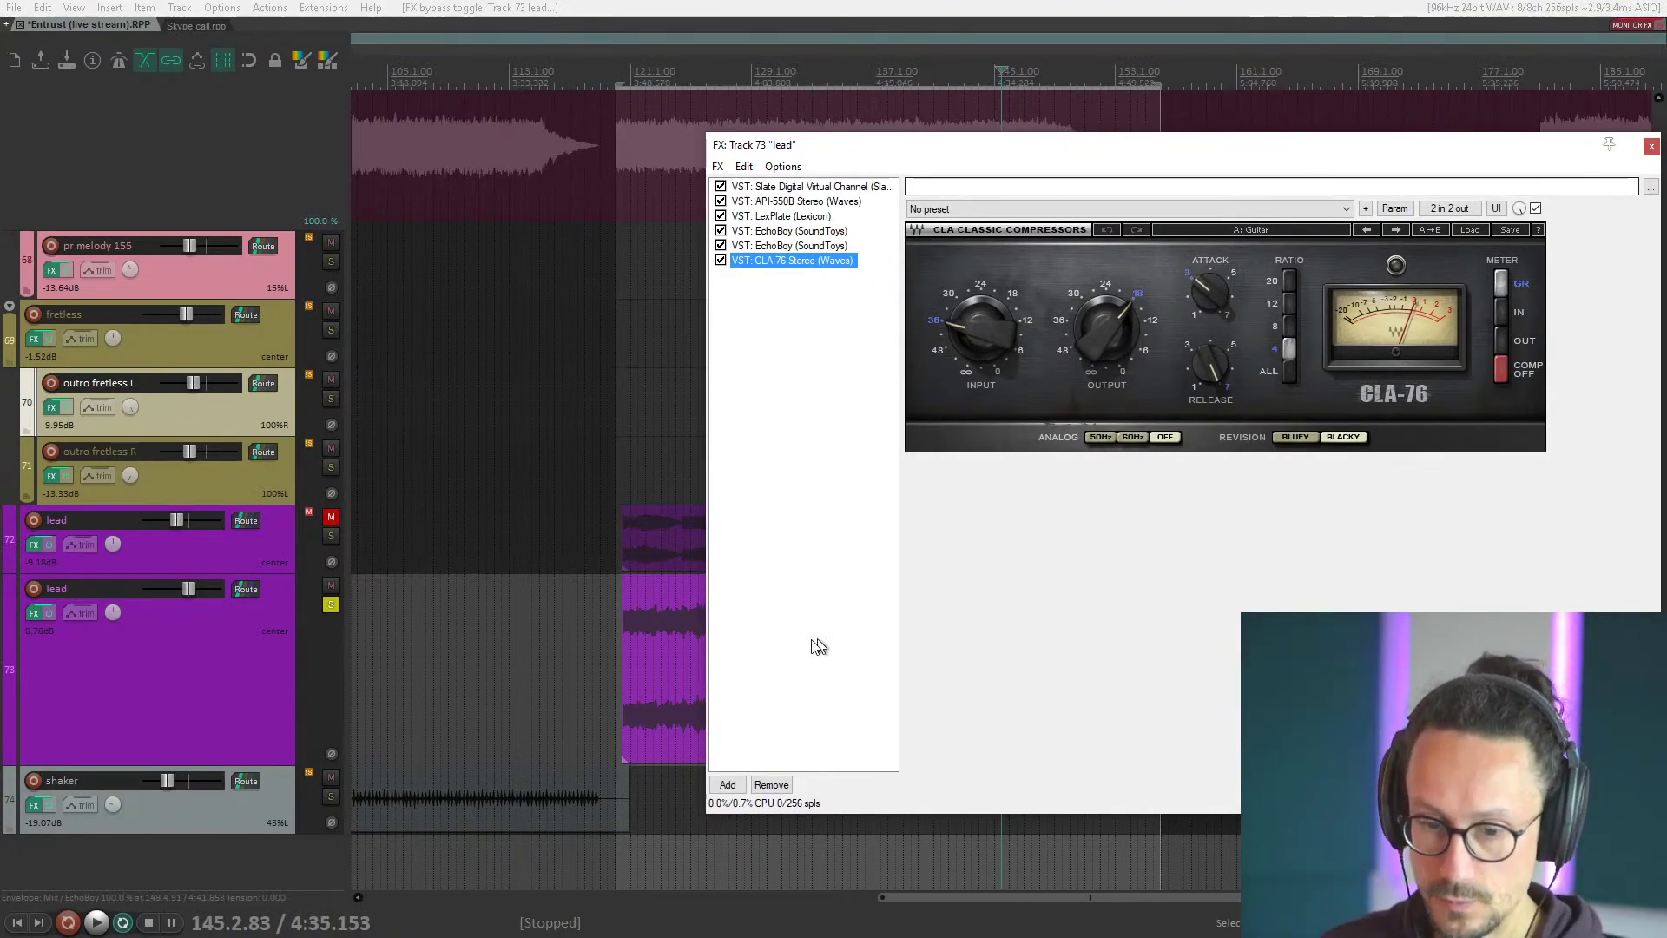
click(640, 663)
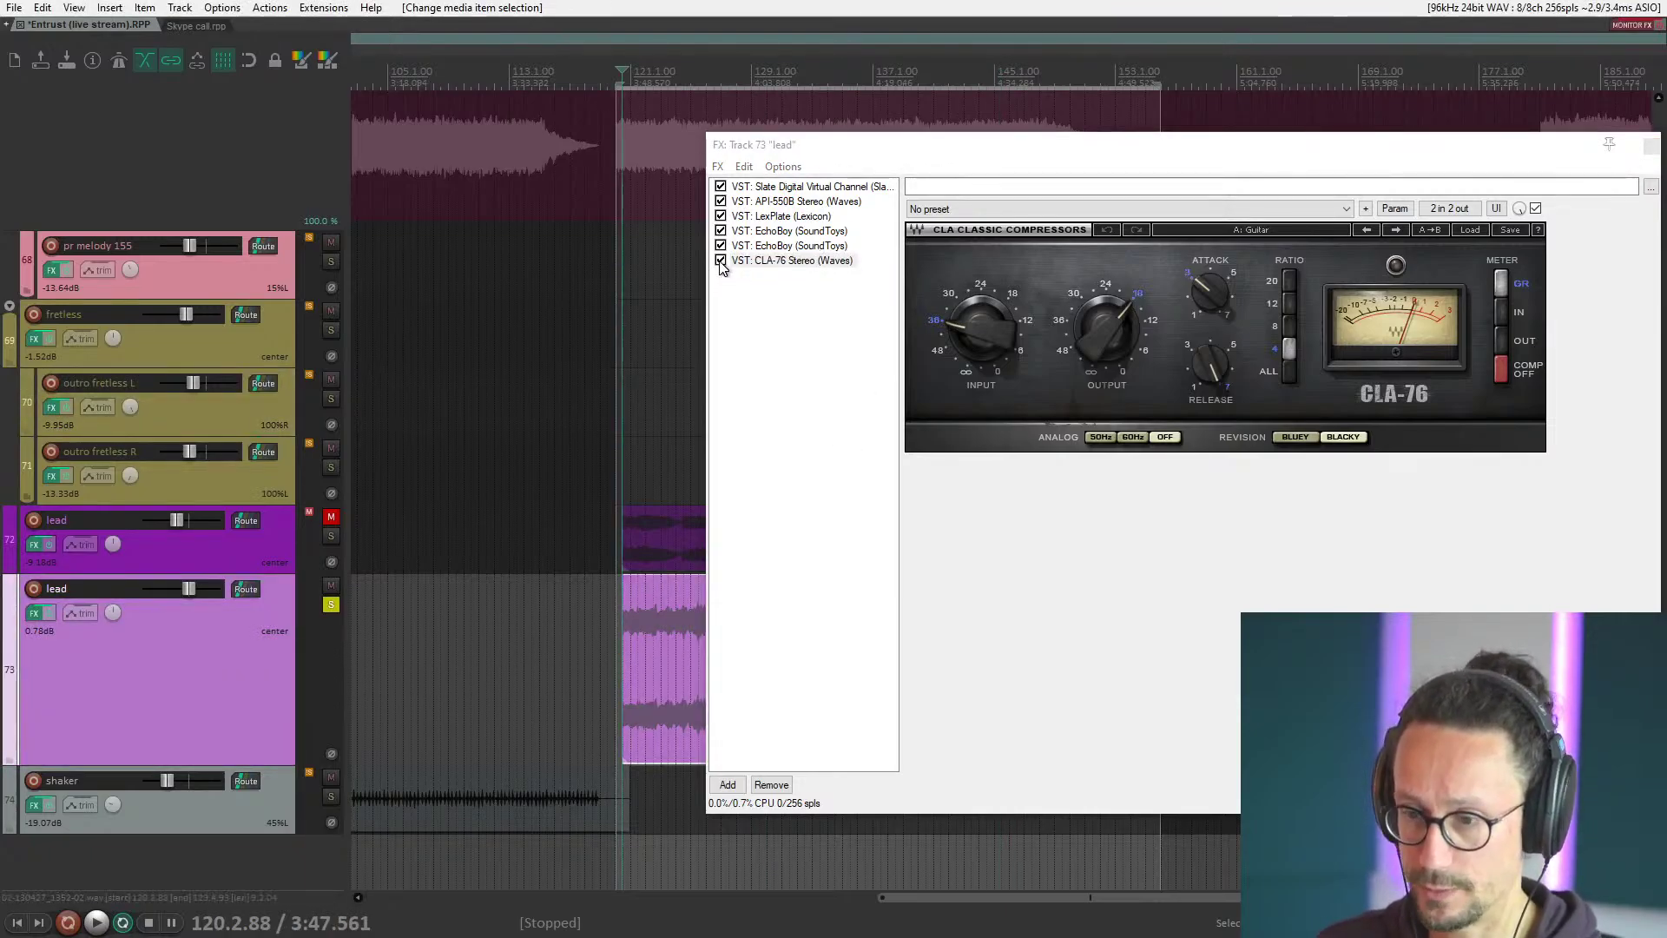
key(space)
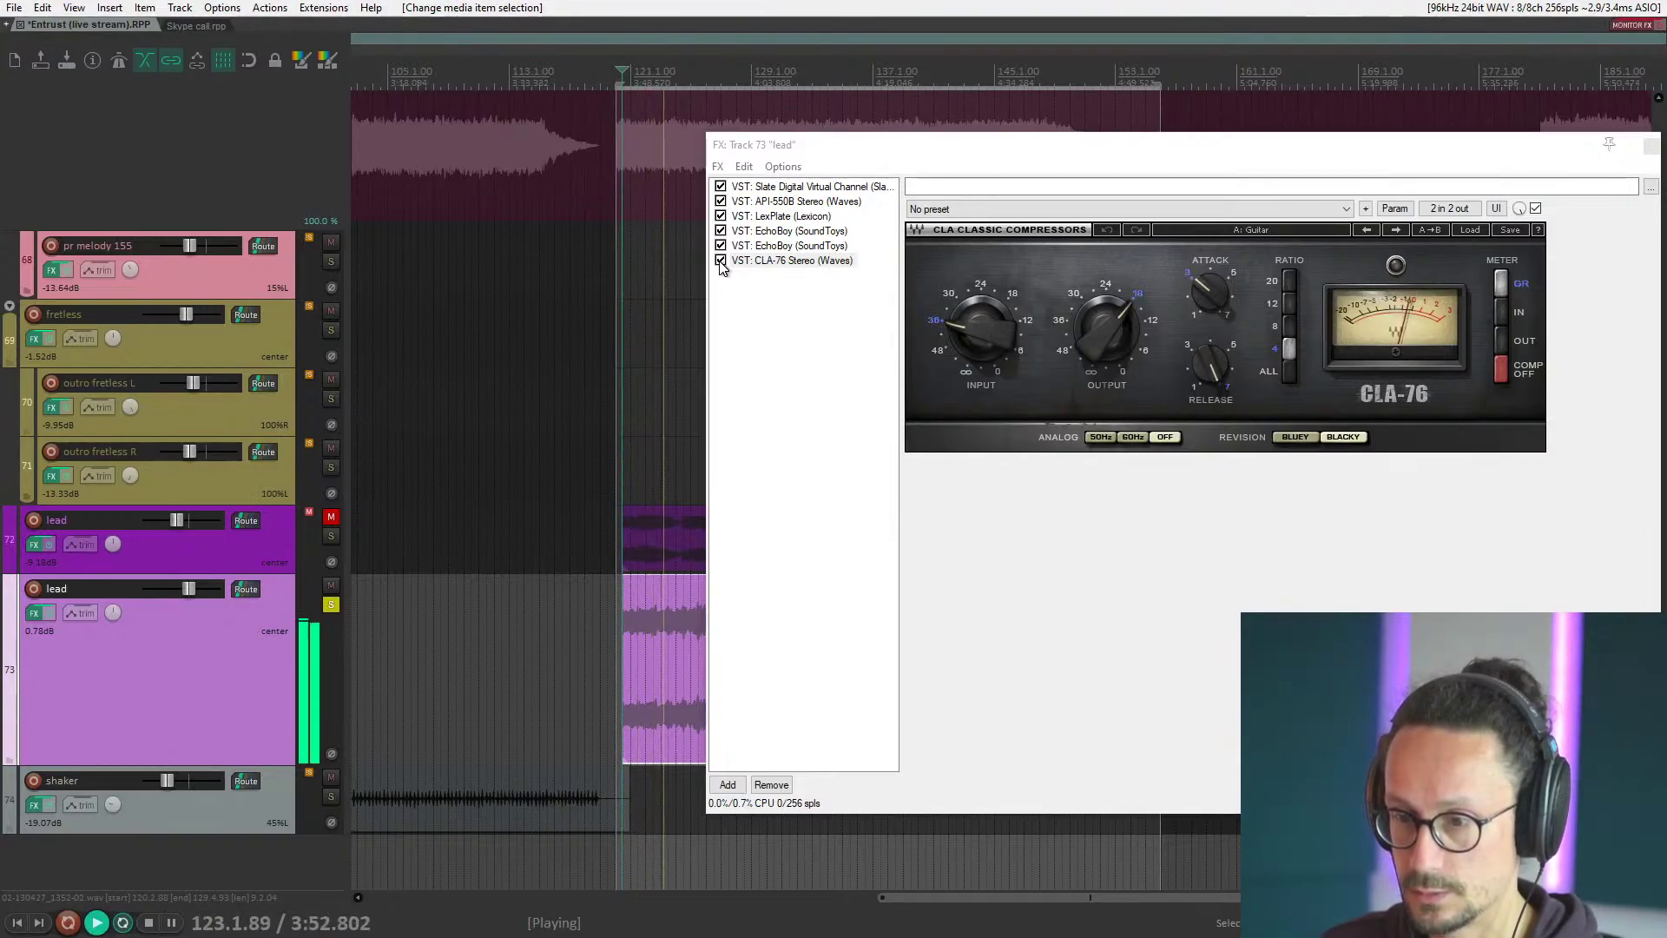
Compare the lower lead's sound with the CLA-76 bypassed, re-enable the compressor and close the effects chain window.
click(720, 261)
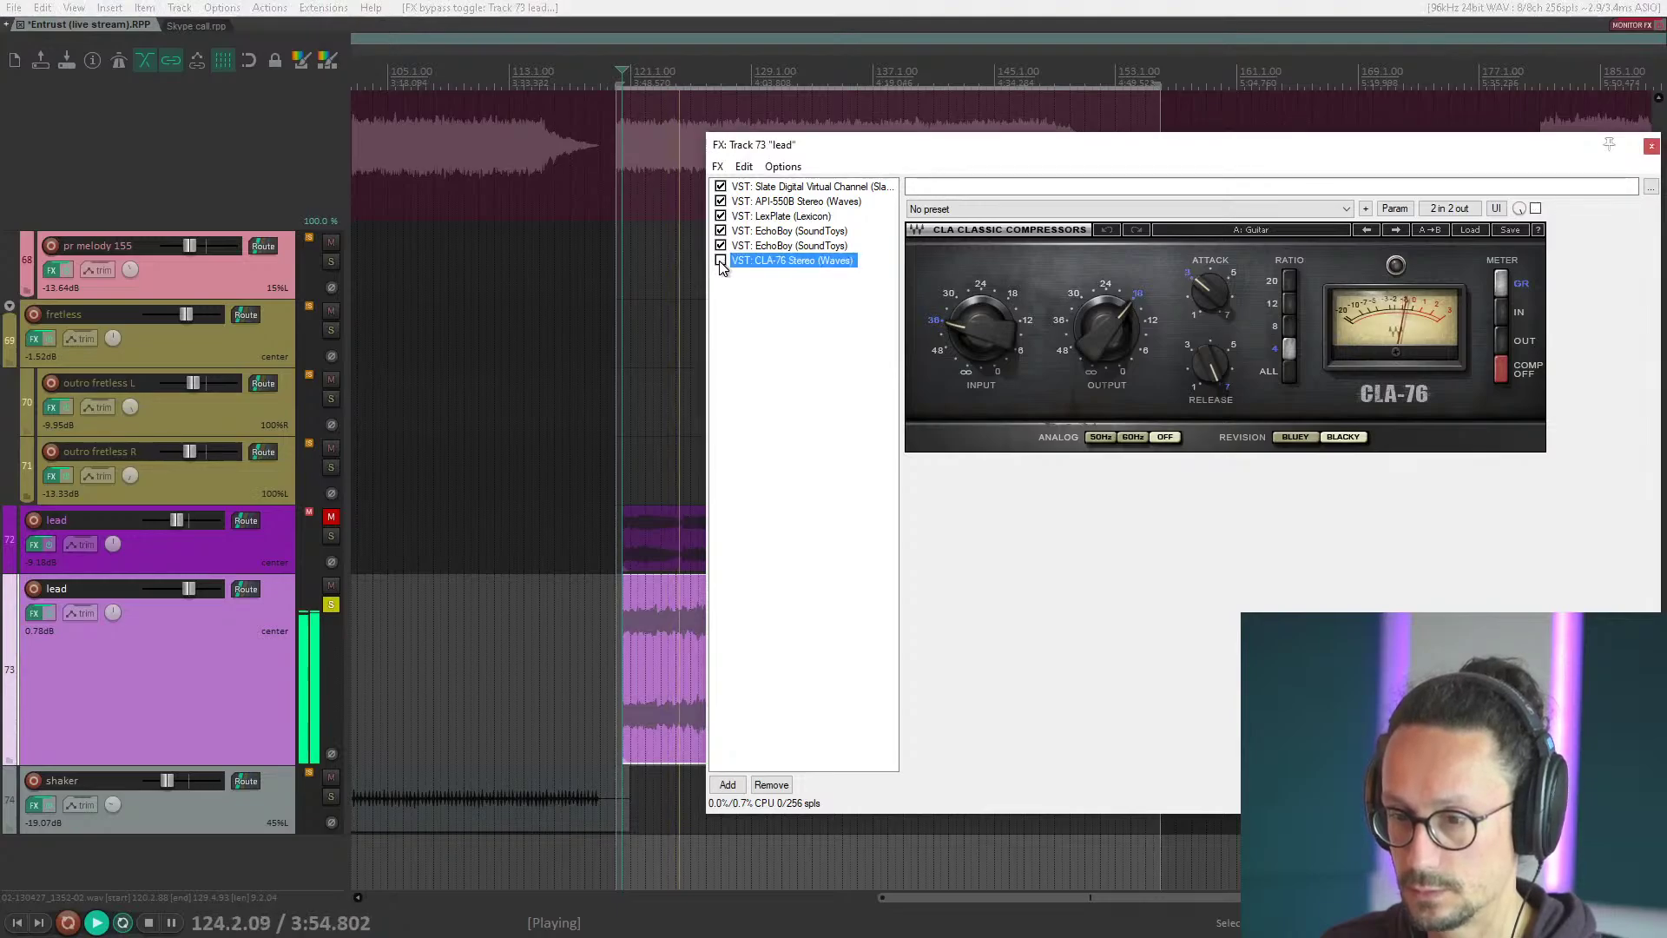
key(space)
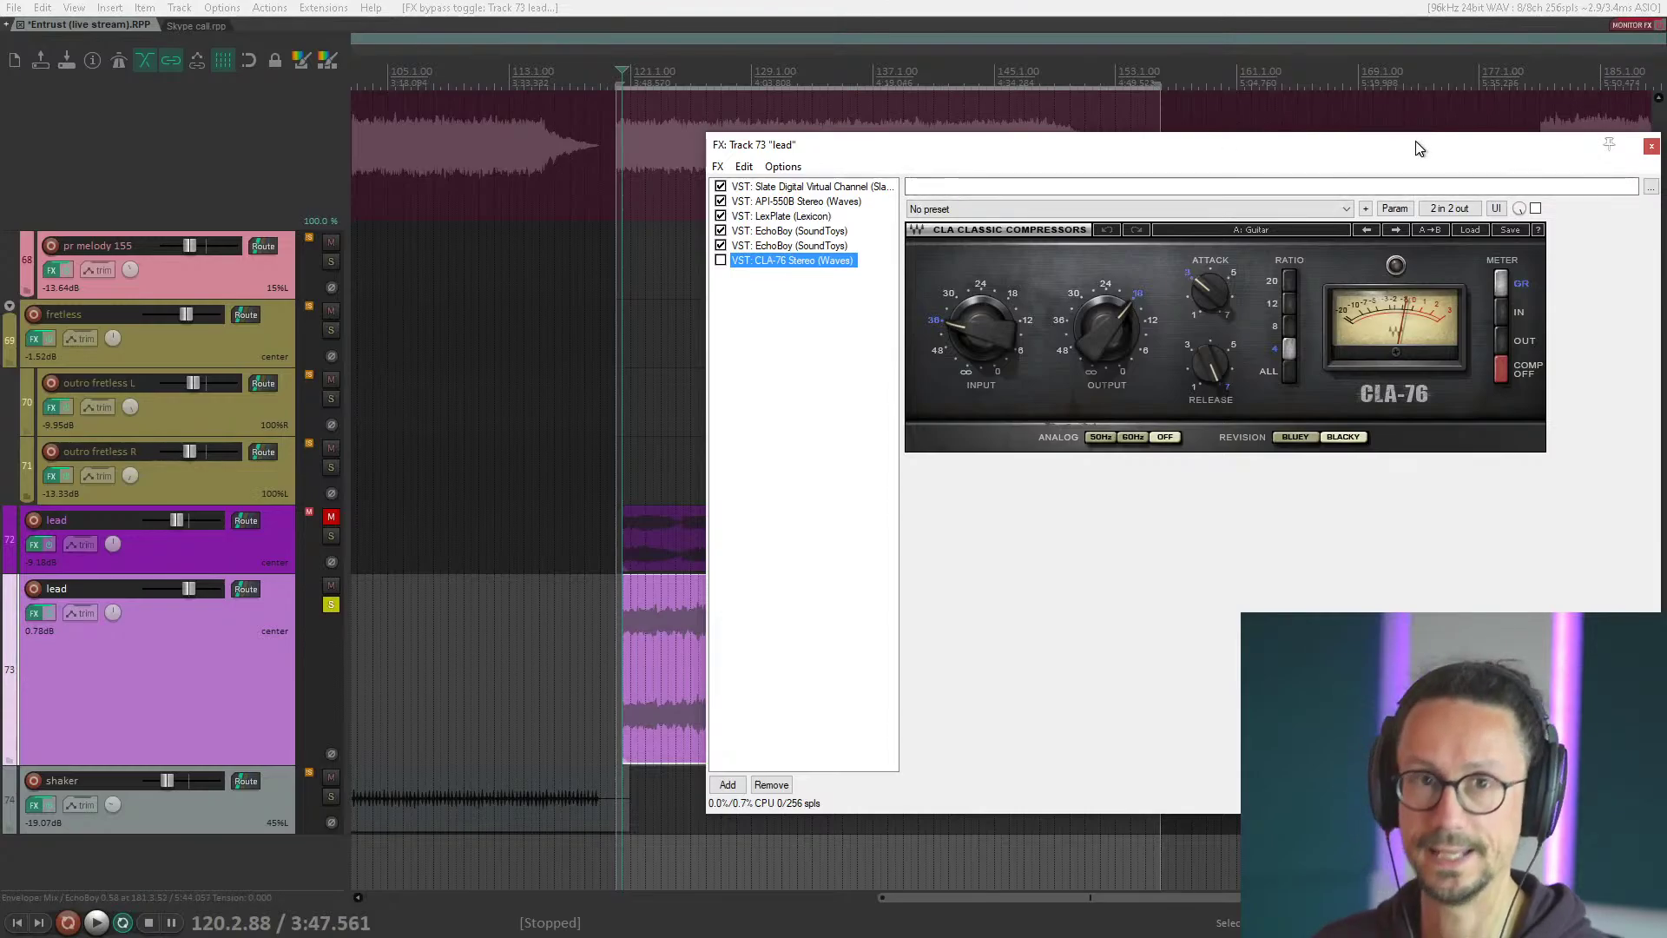
drag(1418, 147, 1384, 150)
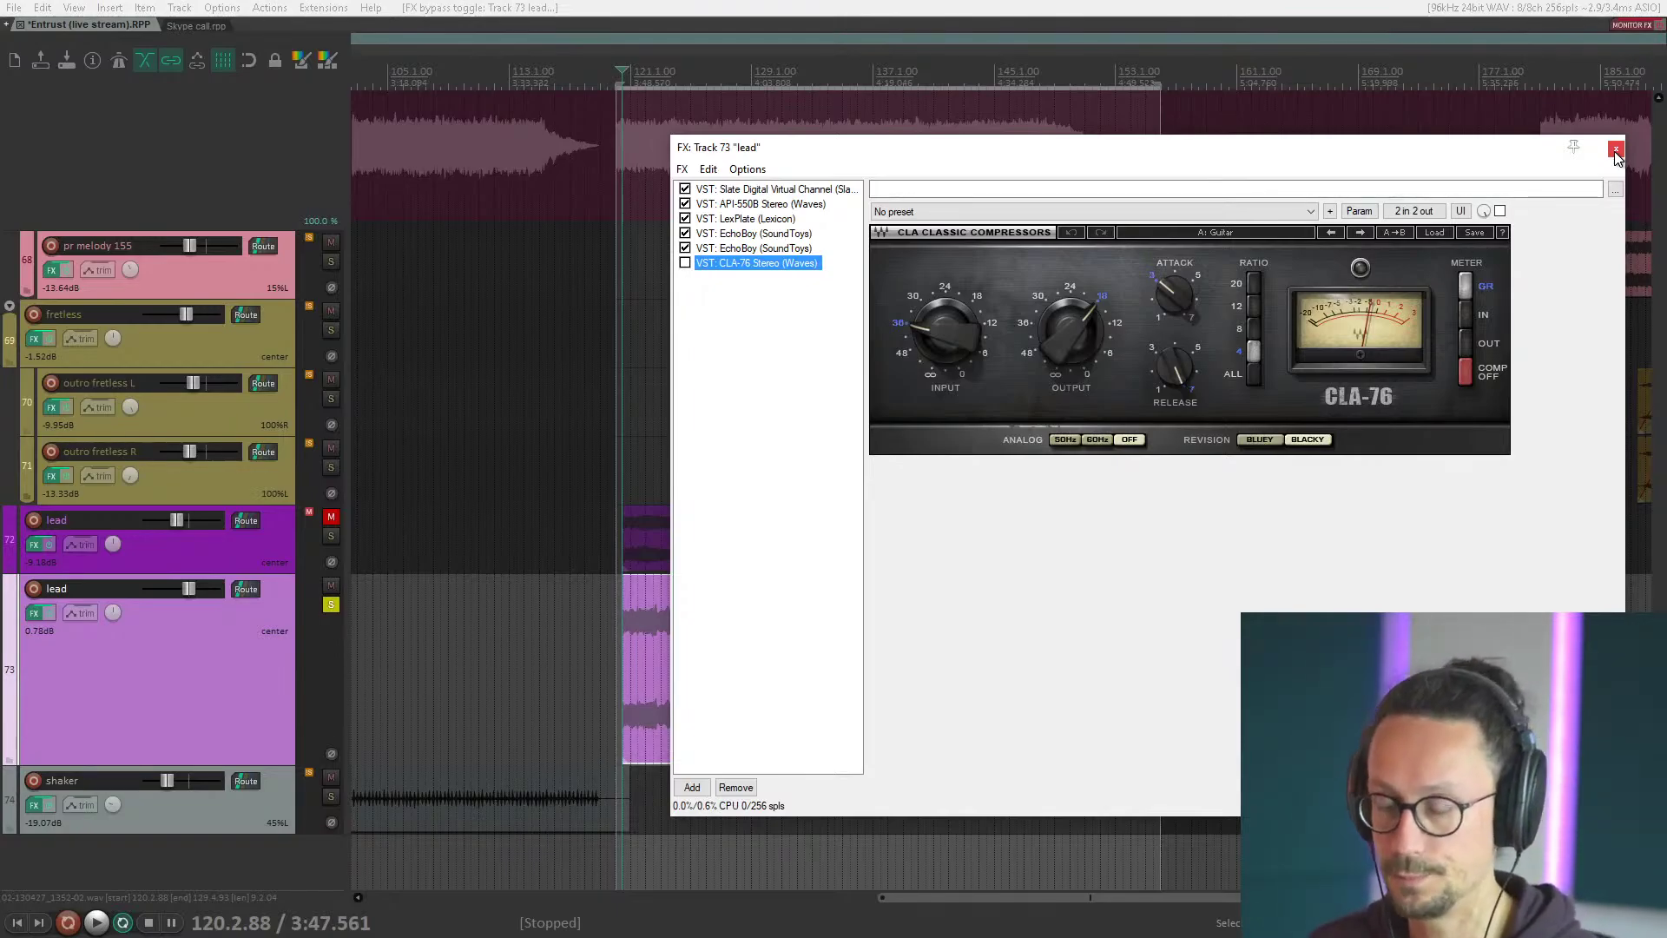
click(685, 262)
click(1616, 150)
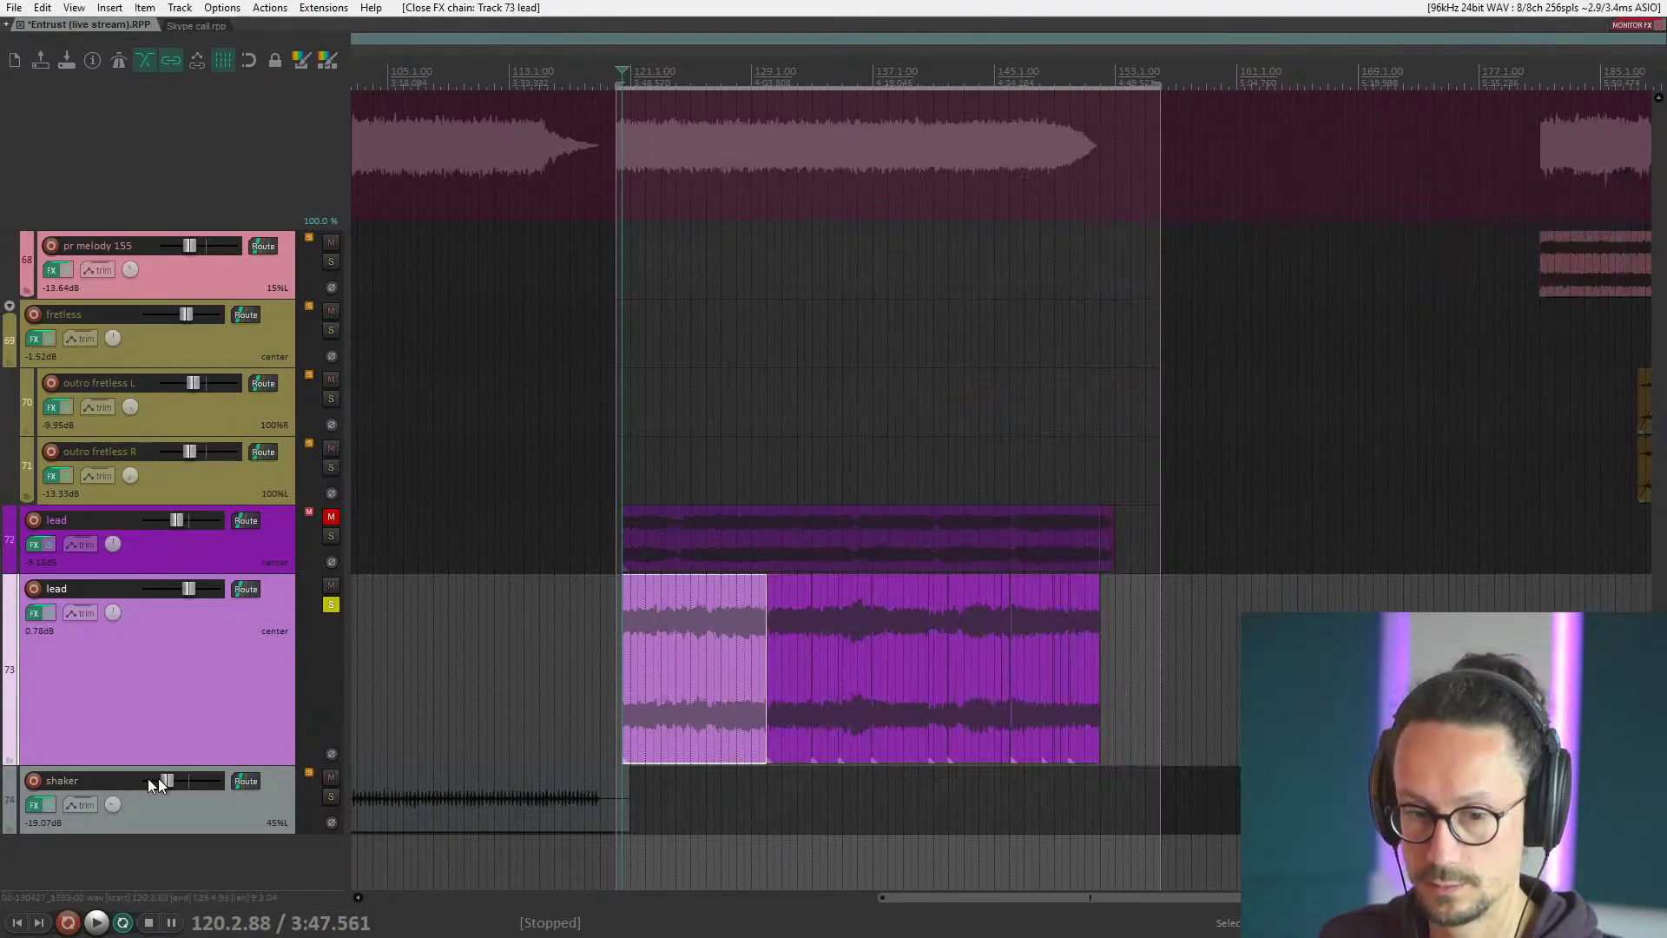
Audition the soloed lower lead from 120.2.88 and again from 135.2.39.
key(space)
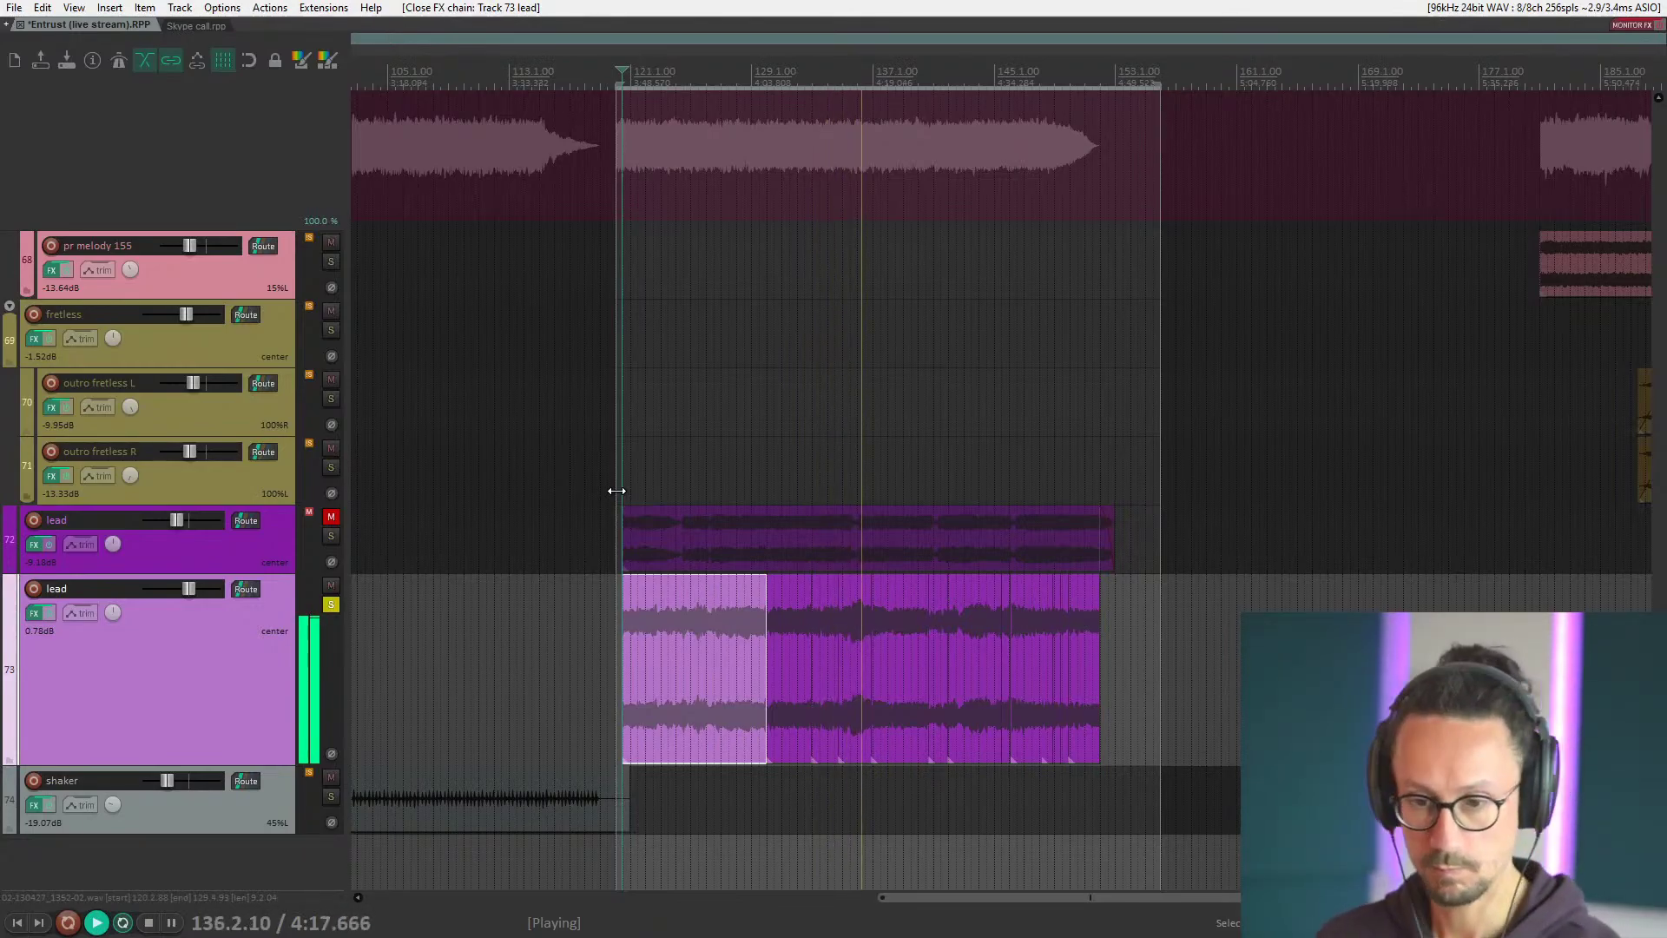
key(space)
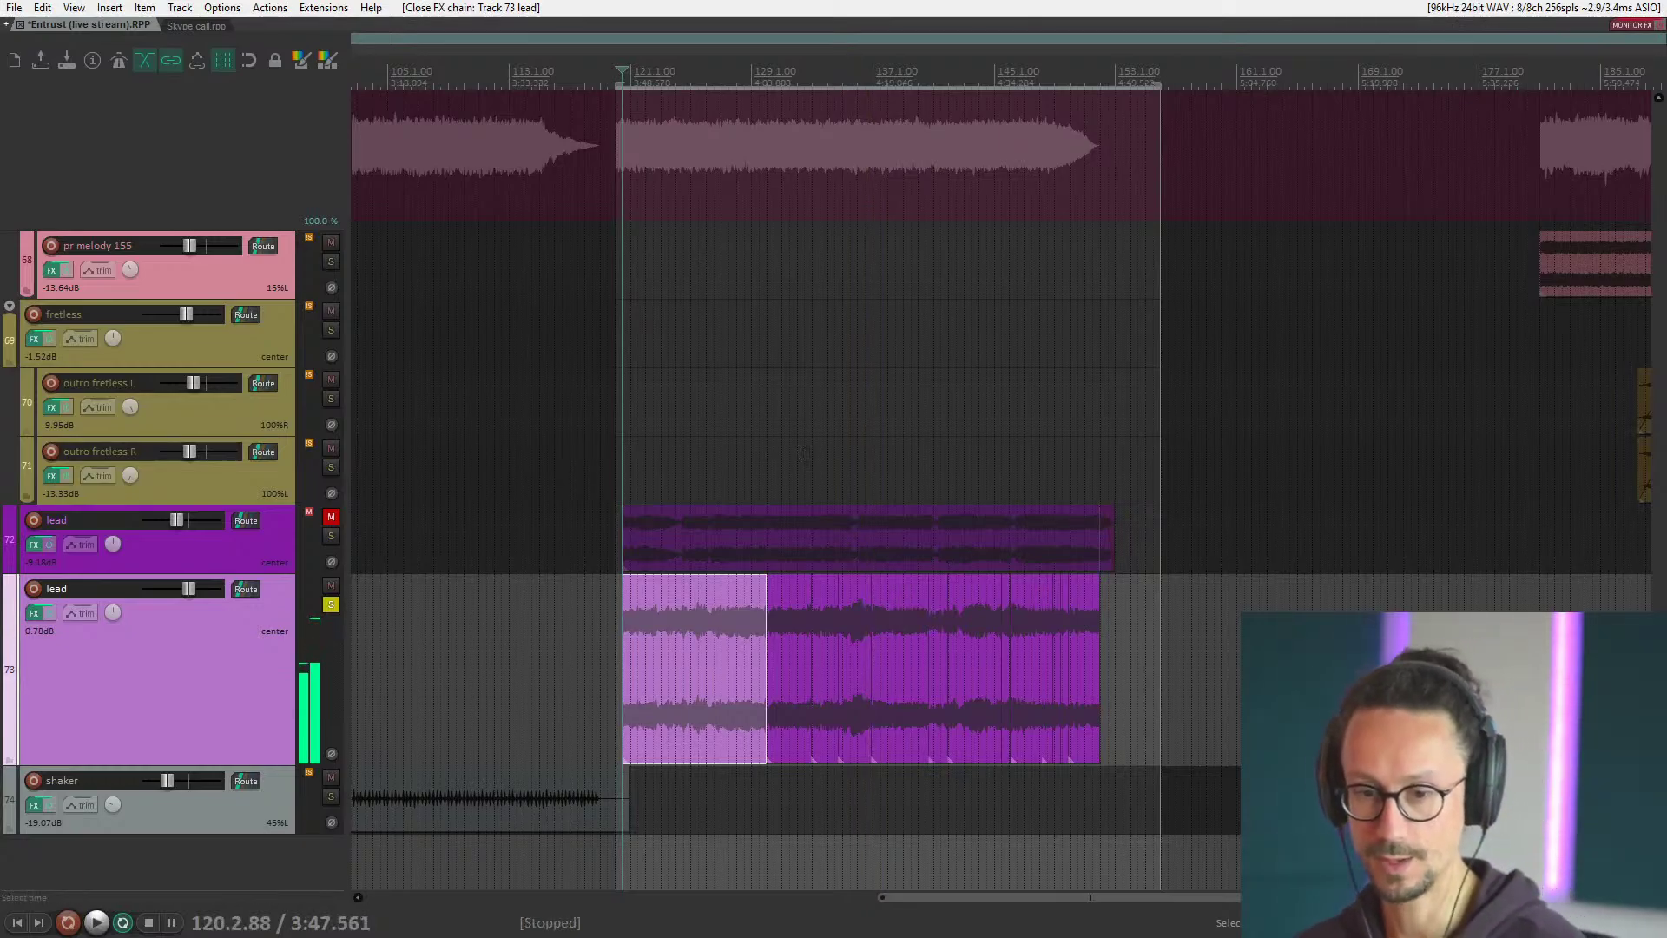
click(853, 467)
scroll(966, 556, up, 5)
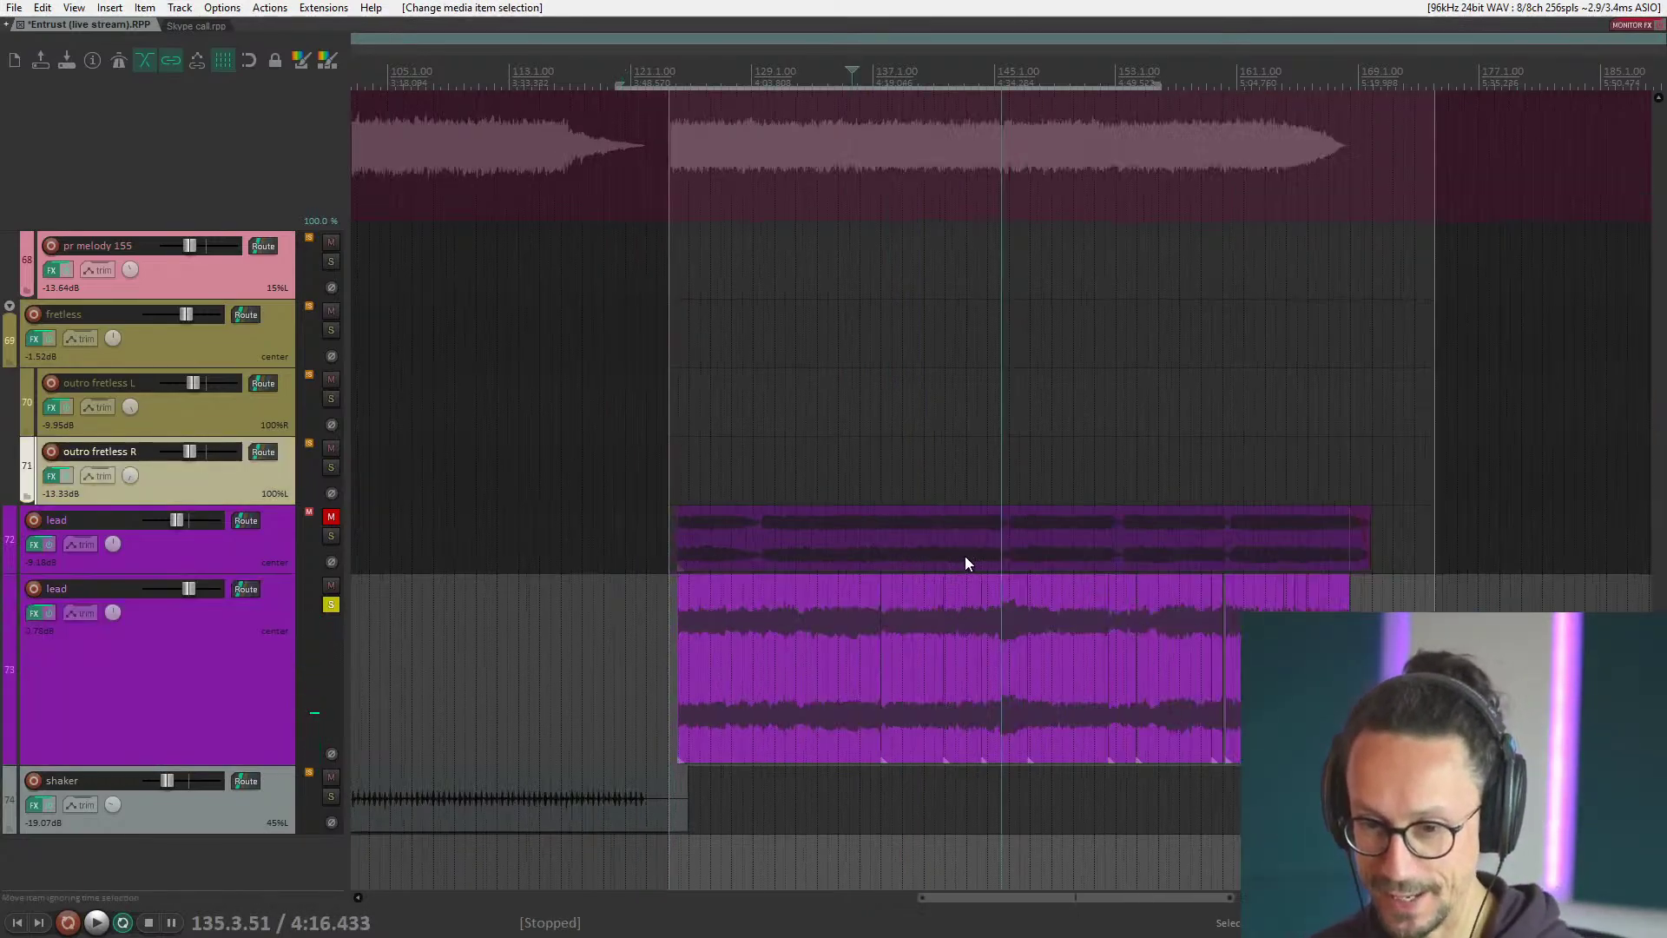
click(987, 423)
key(space)
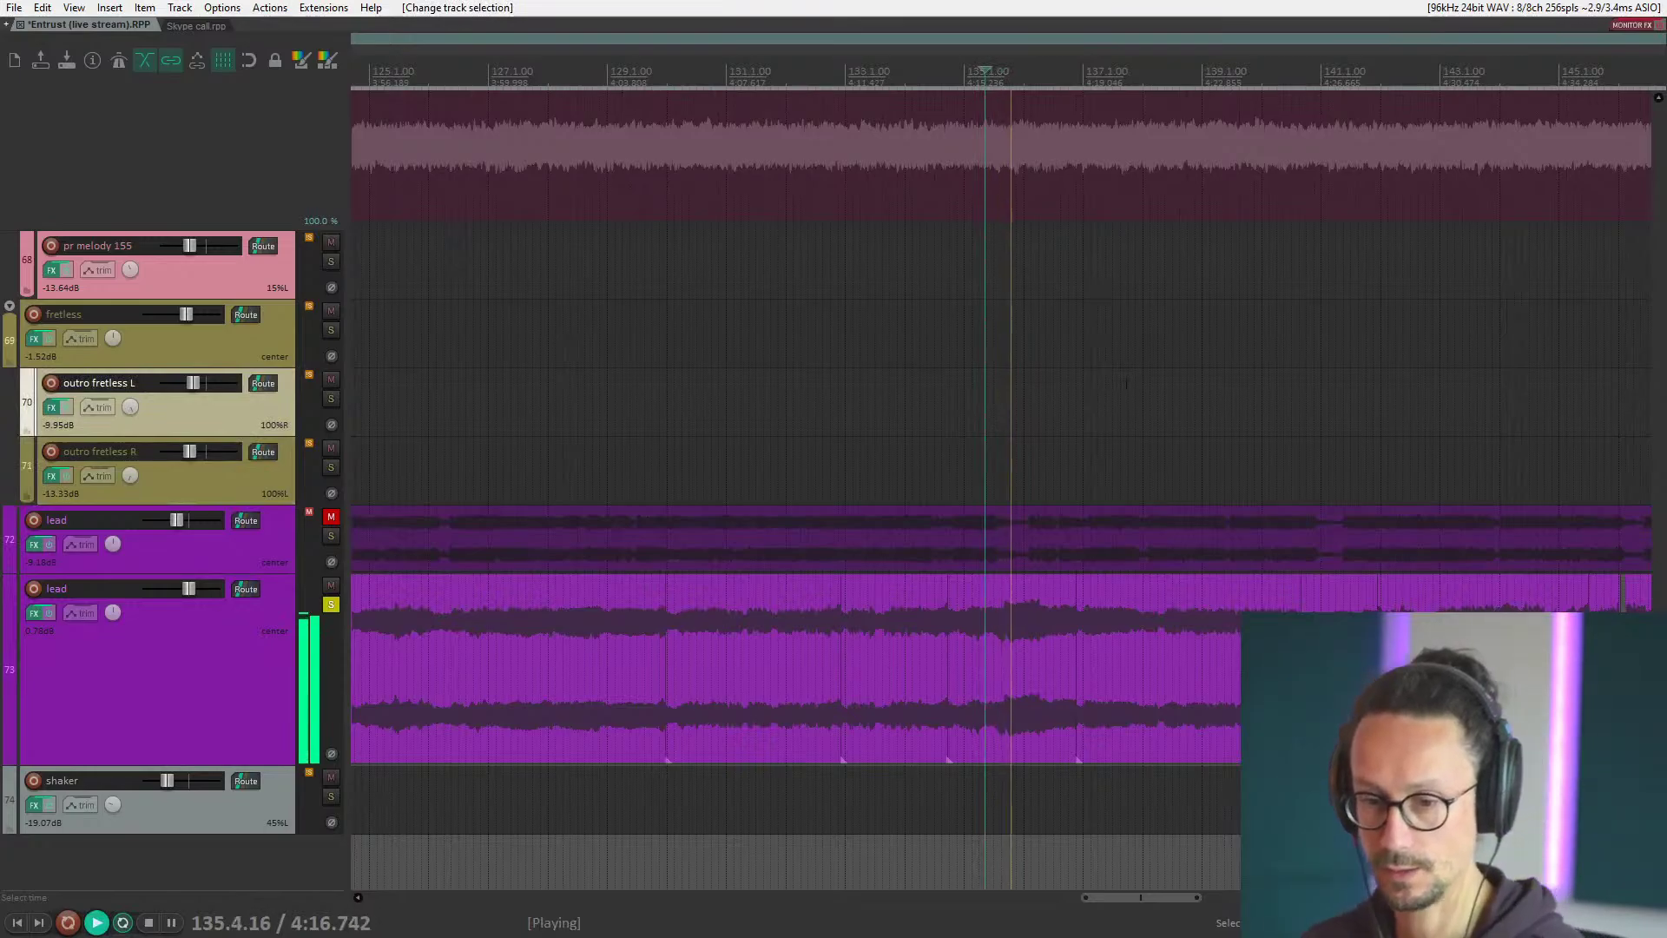
key(space)
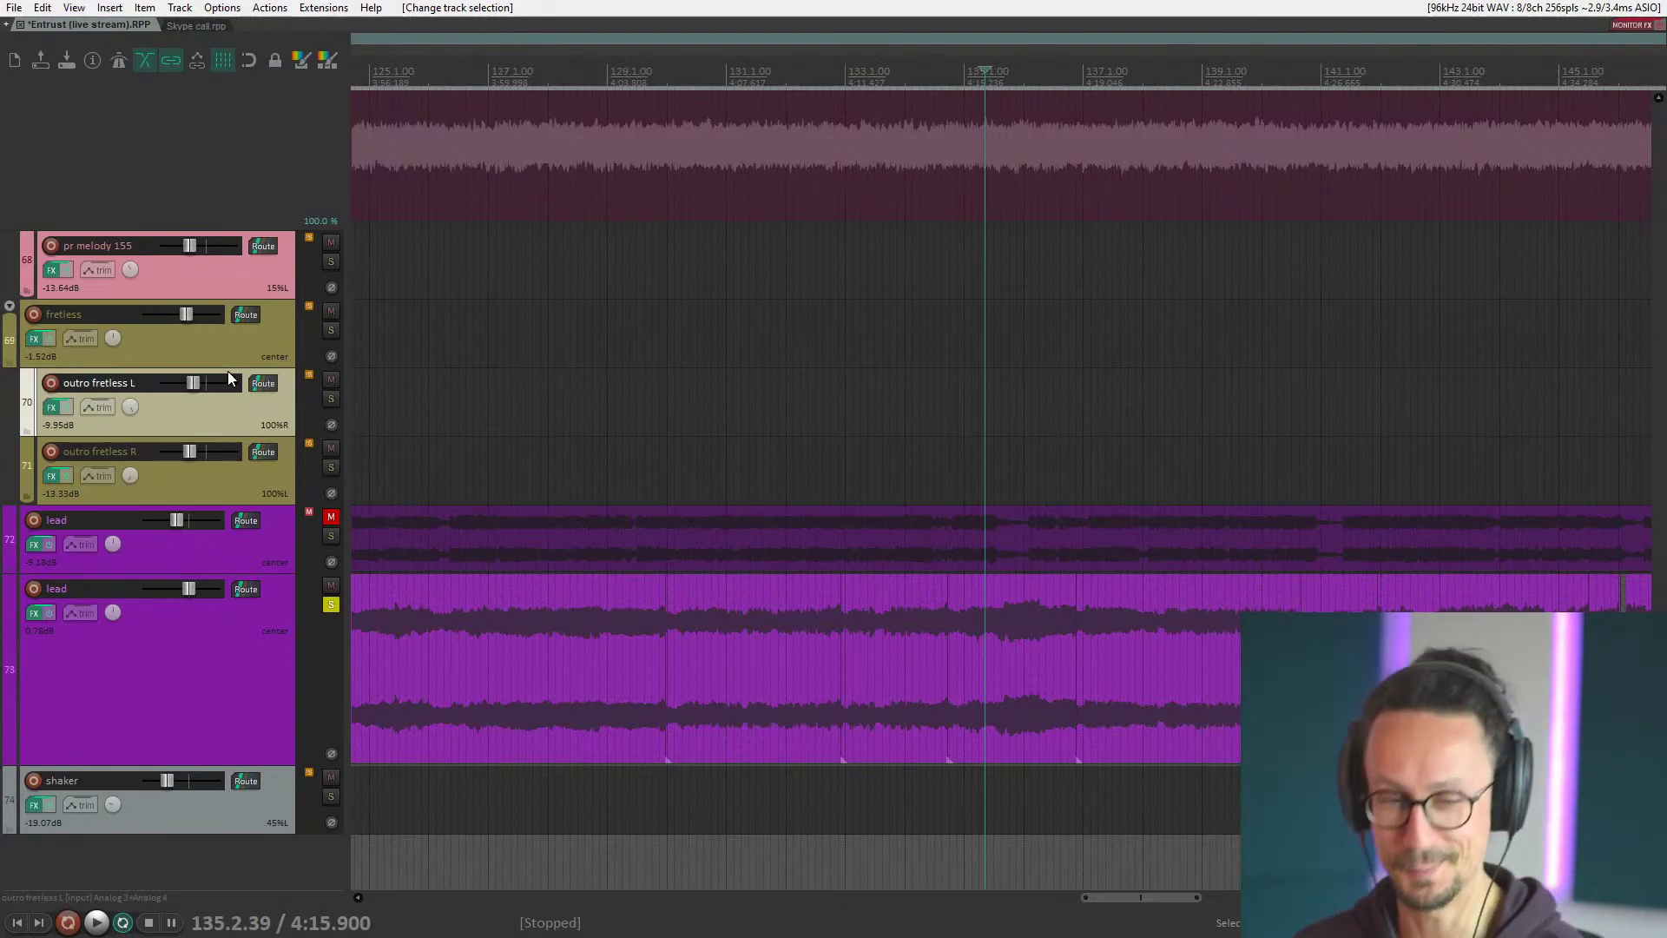
Unsolo the lower lead track.
scroll(198, 363, up, 5)
scroll(160, 543, down, 5)
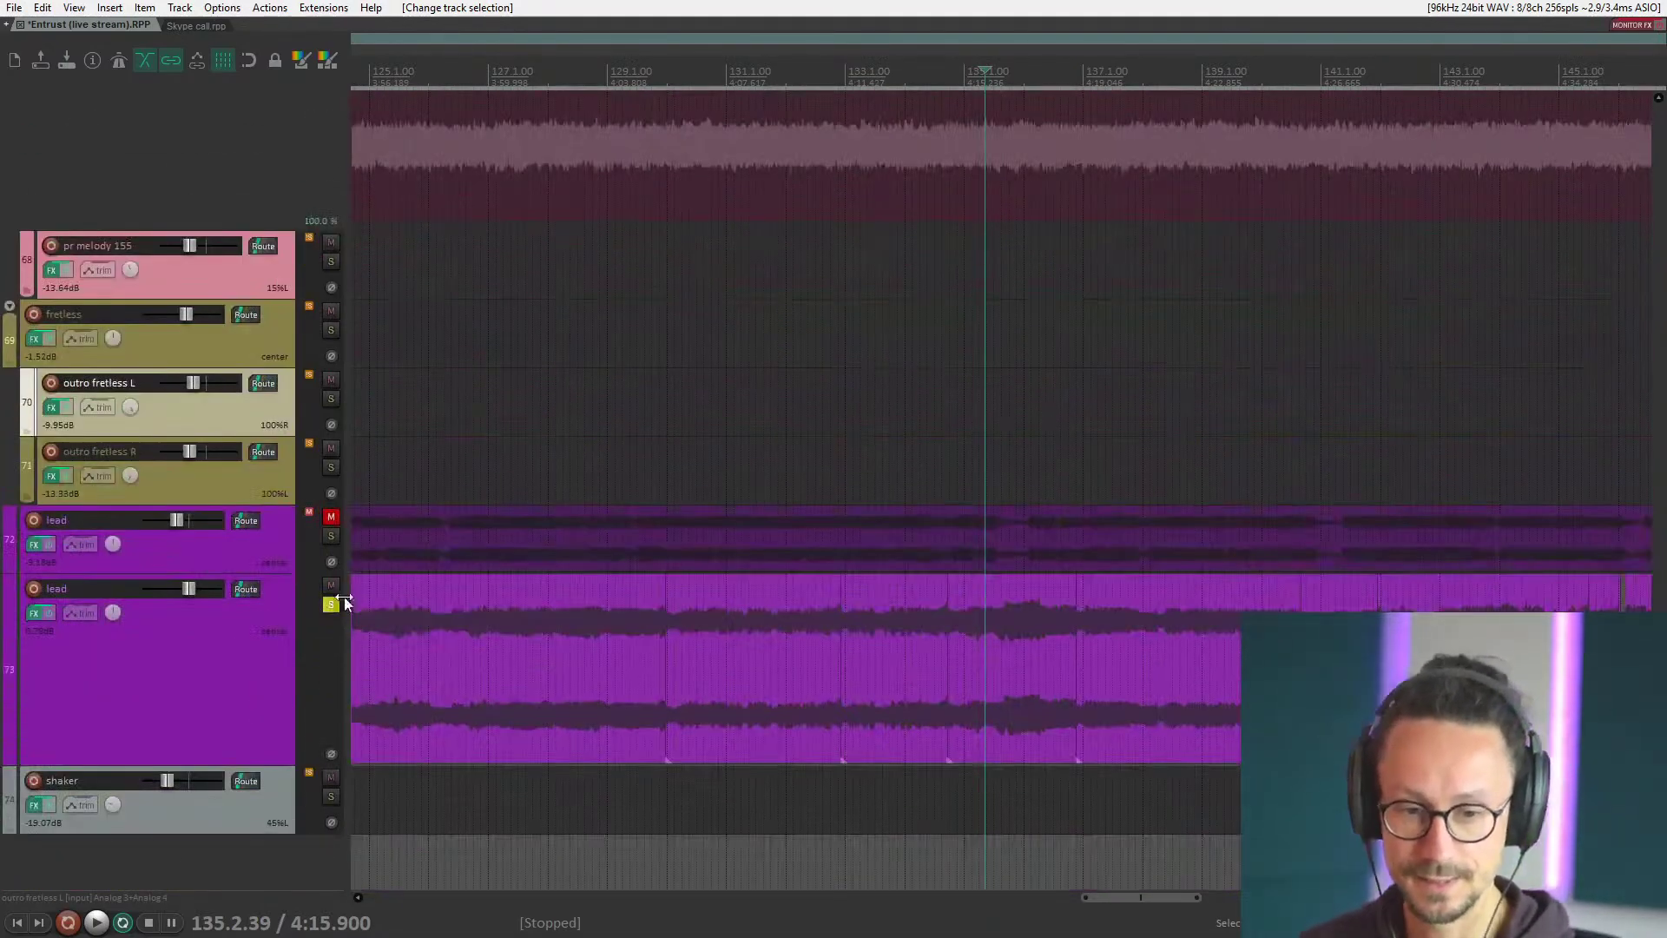
click(331, 604)
Solo the GTRS heavy 1 folder track, audition it briefly from 135.2.39 and unsolo it.
scroll(233, 637, up, 4)
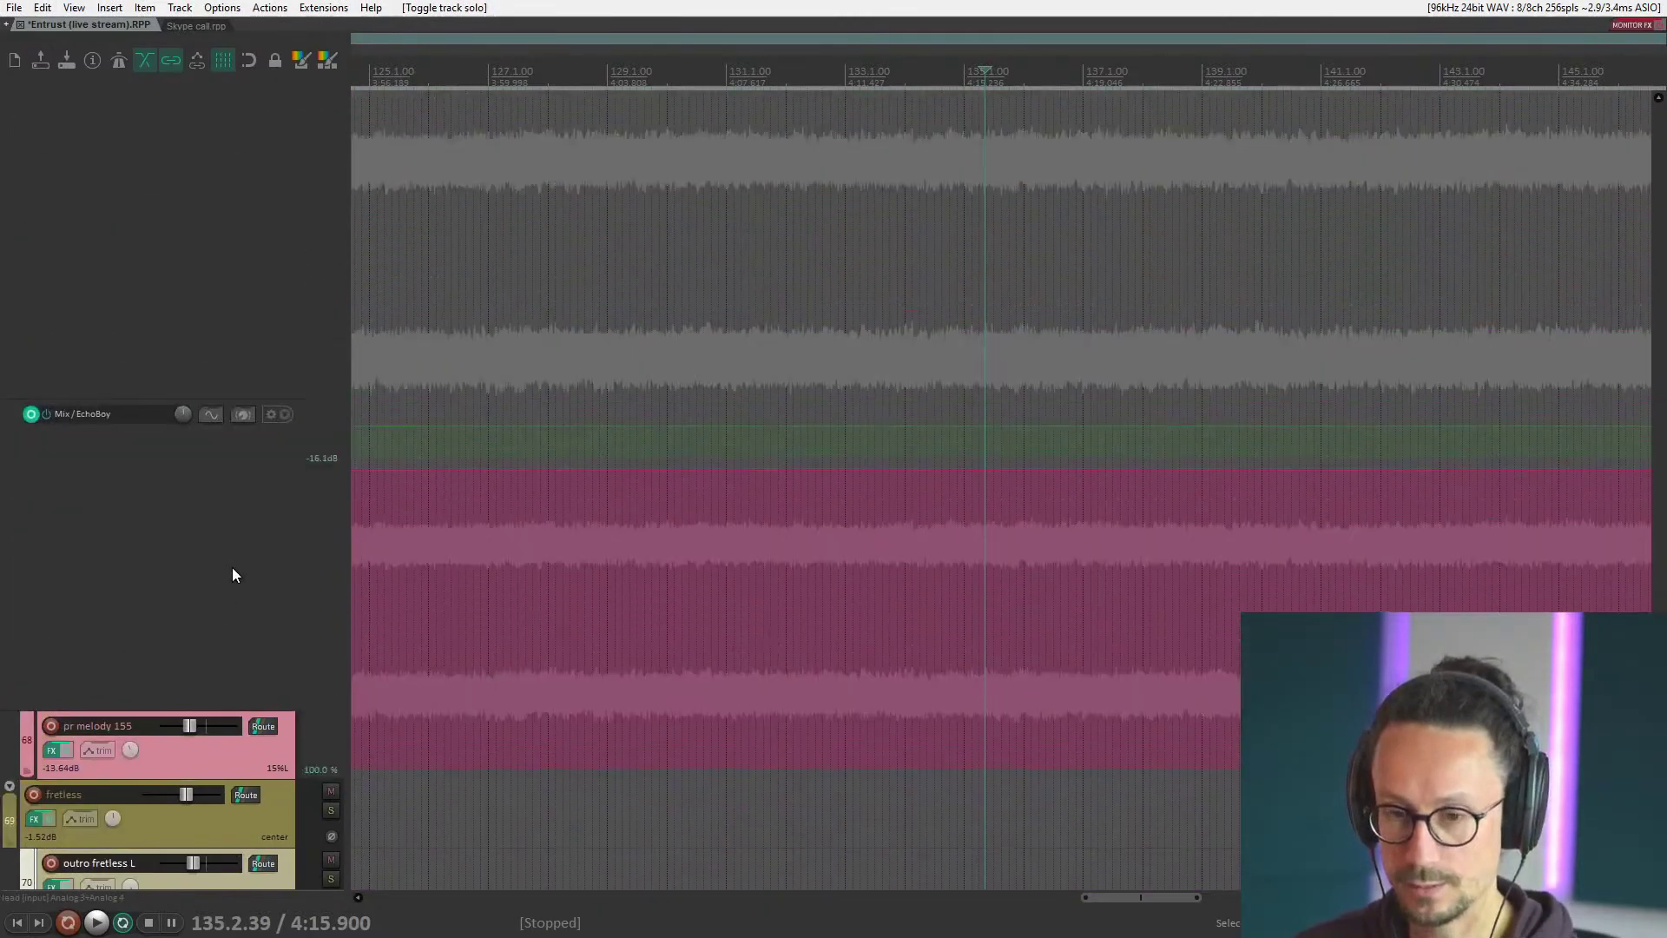
scroll(231, 566, up, 6)
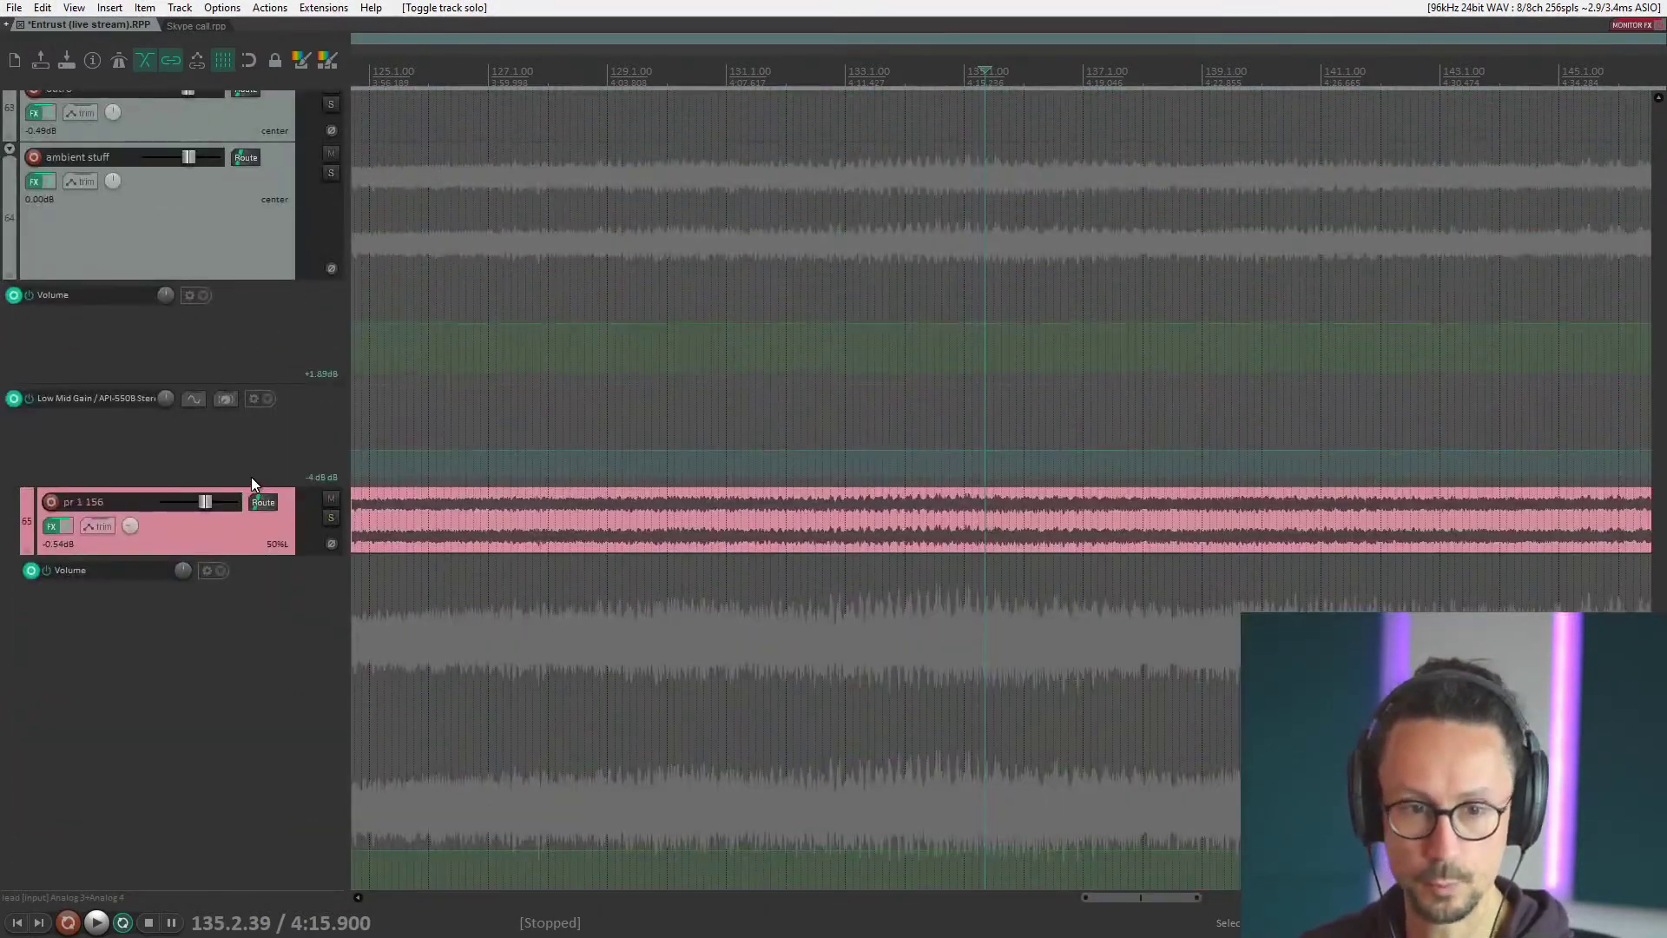
scroll(252, 477, up, 6)
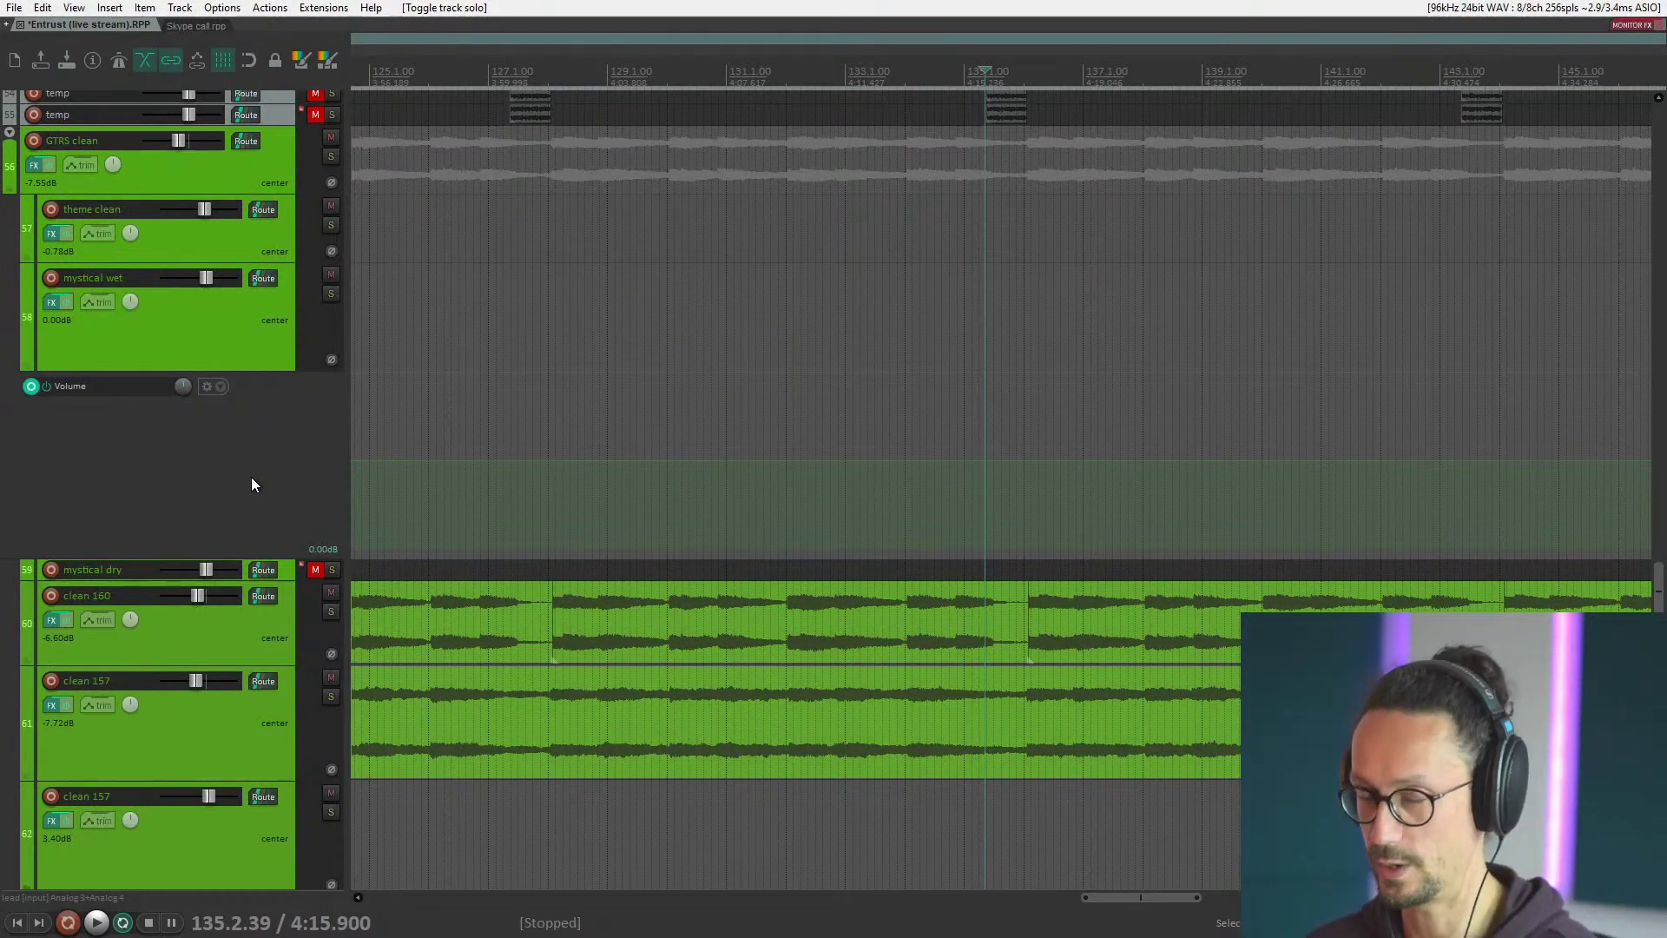
click(246, 324)
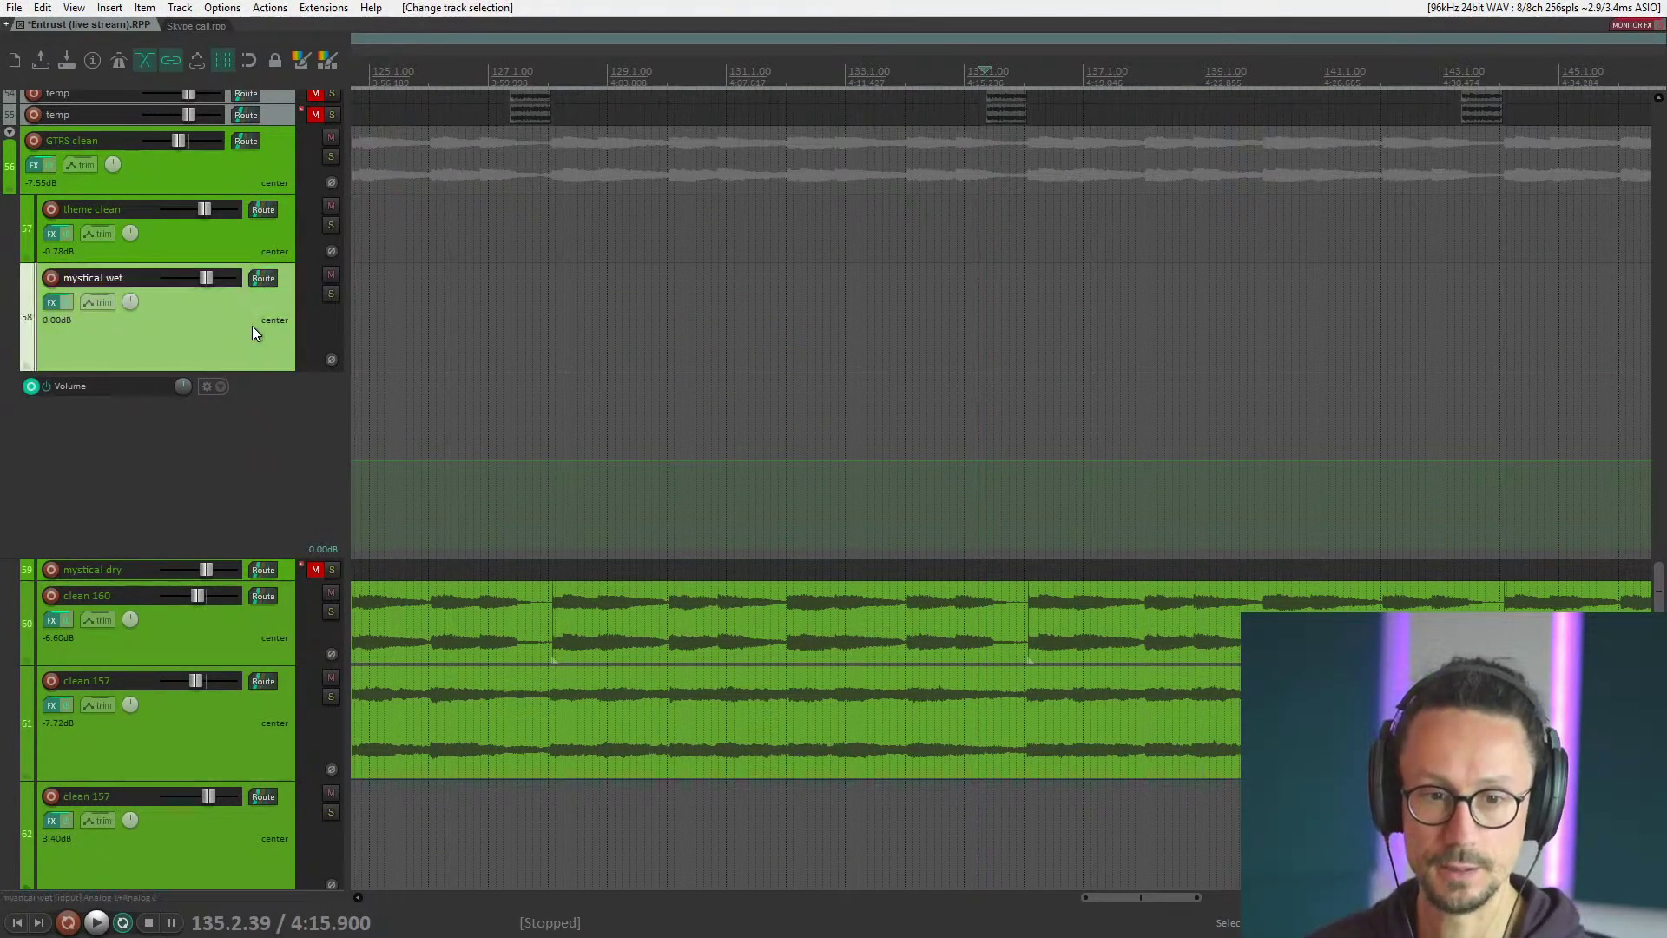
scroll(252, 330, up, 2)
scroll(243, 319, up, 8)
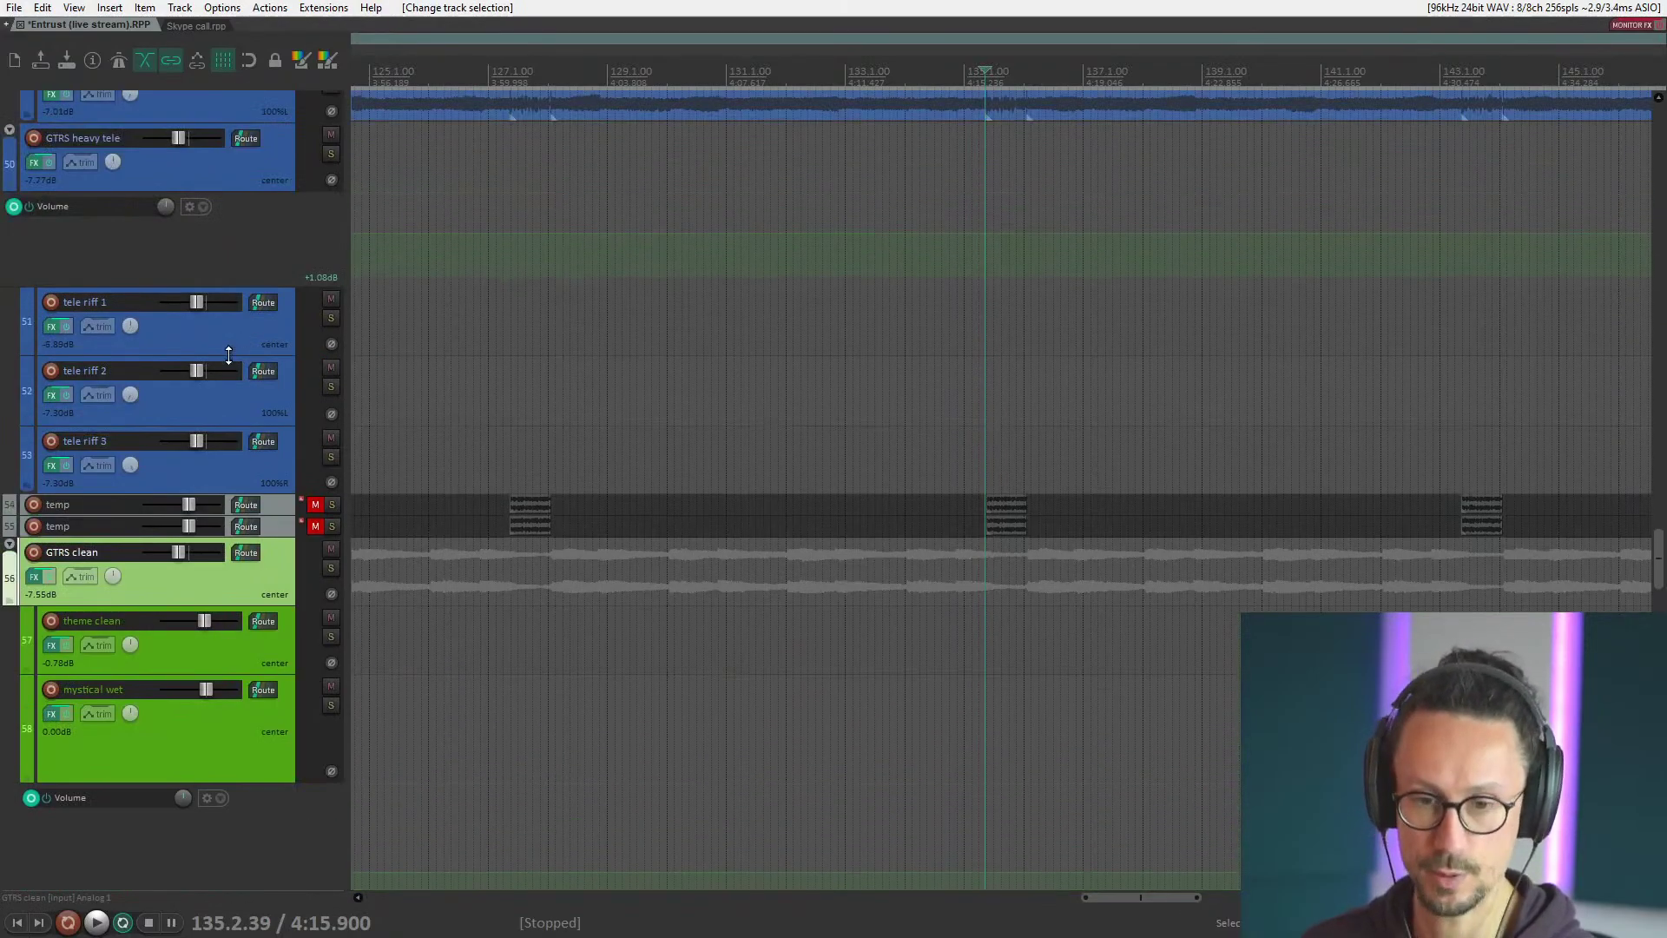
scroll(211, 386, up, 6)
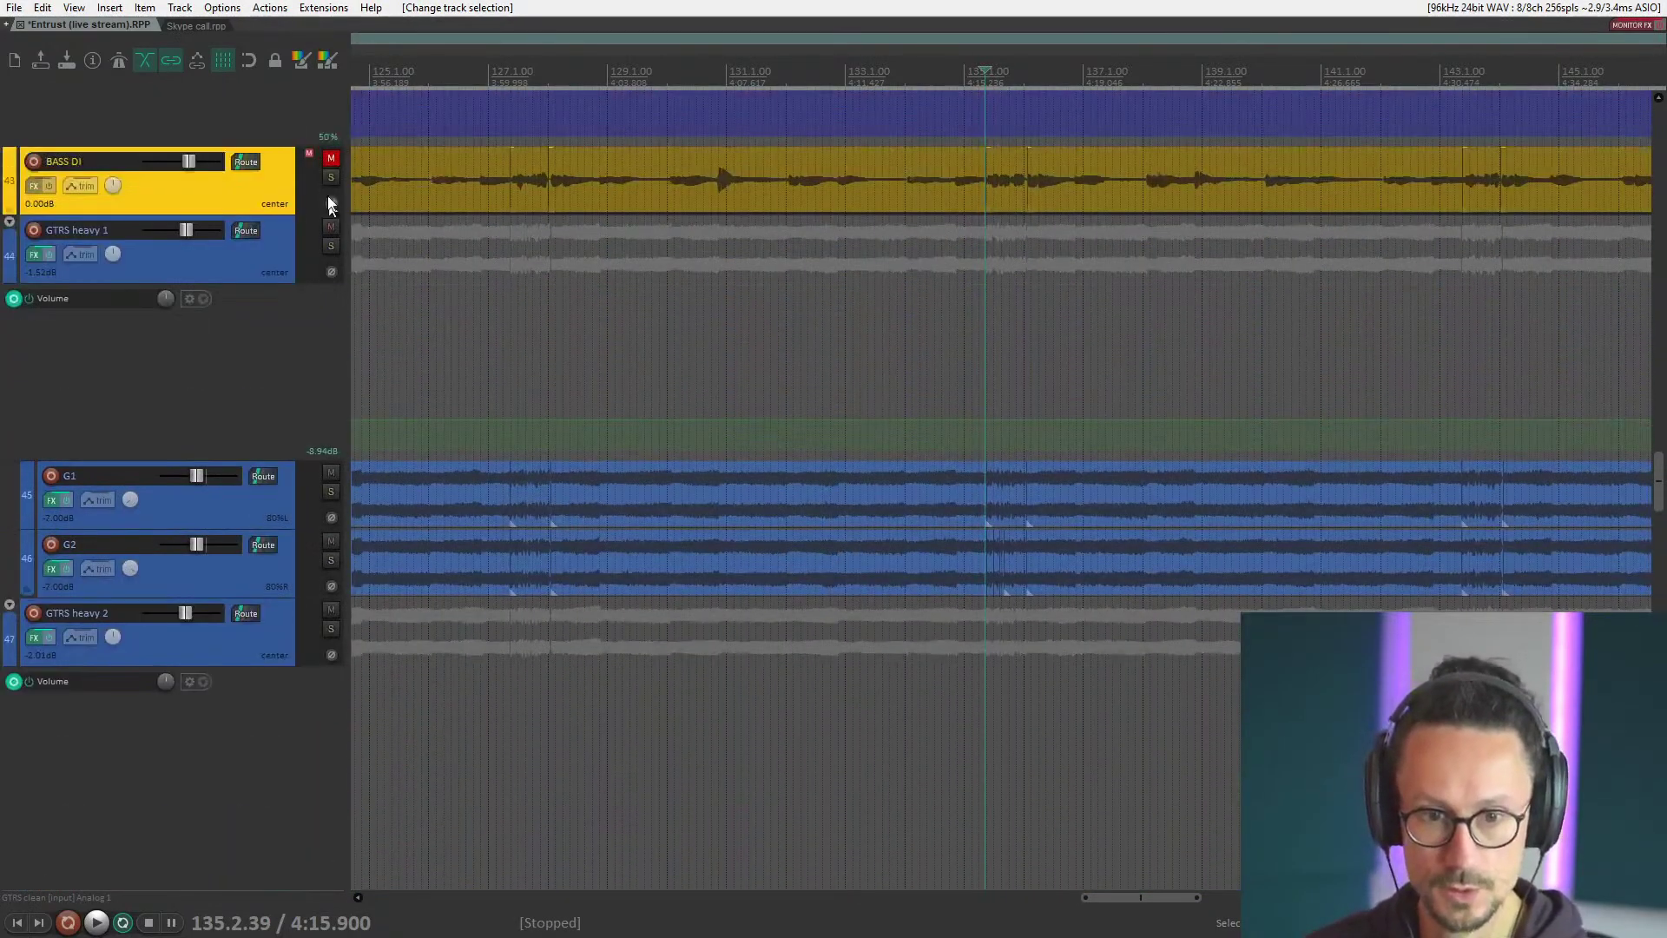
click(331, 243)
key(space)
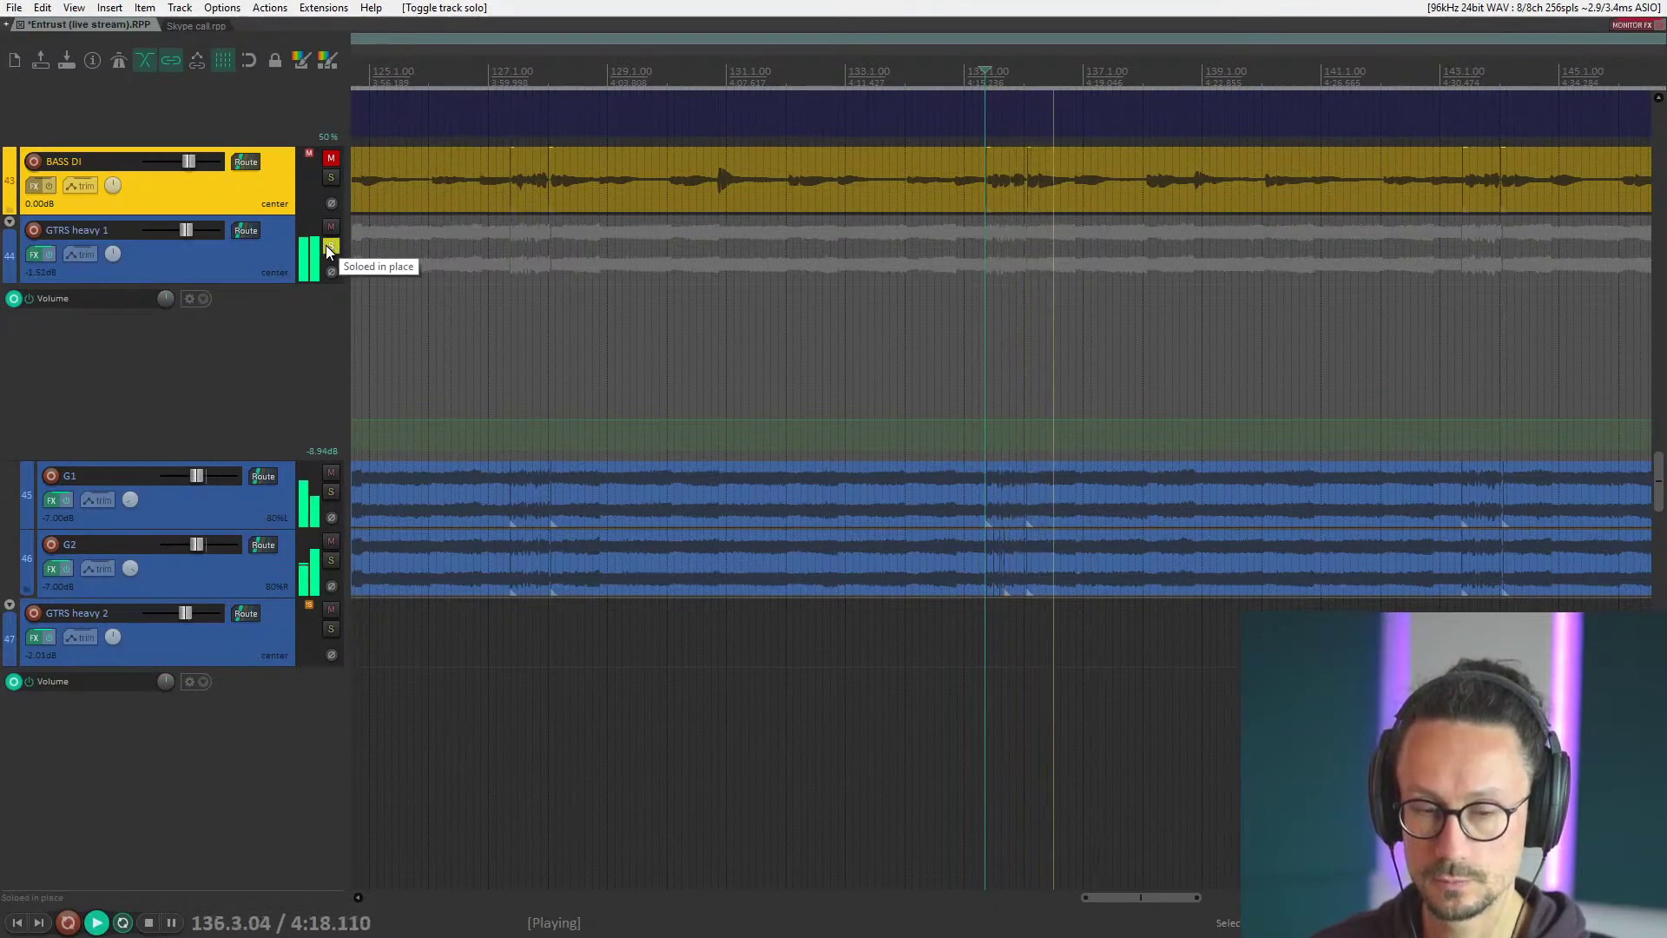
key(space)
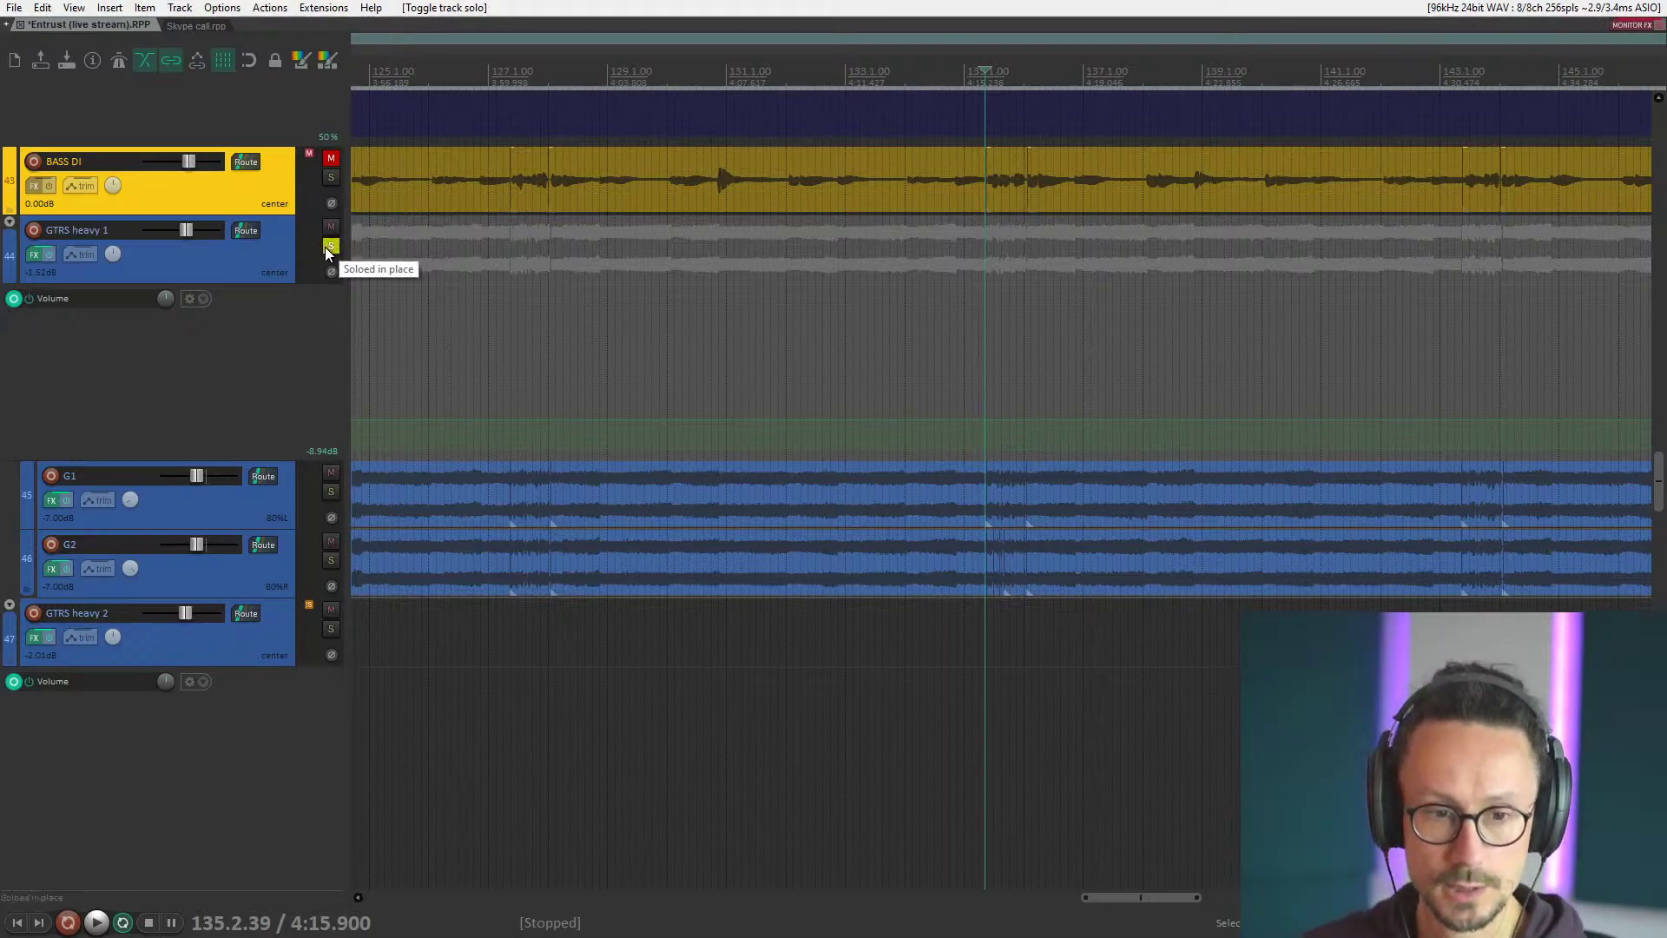
click(326, 246)
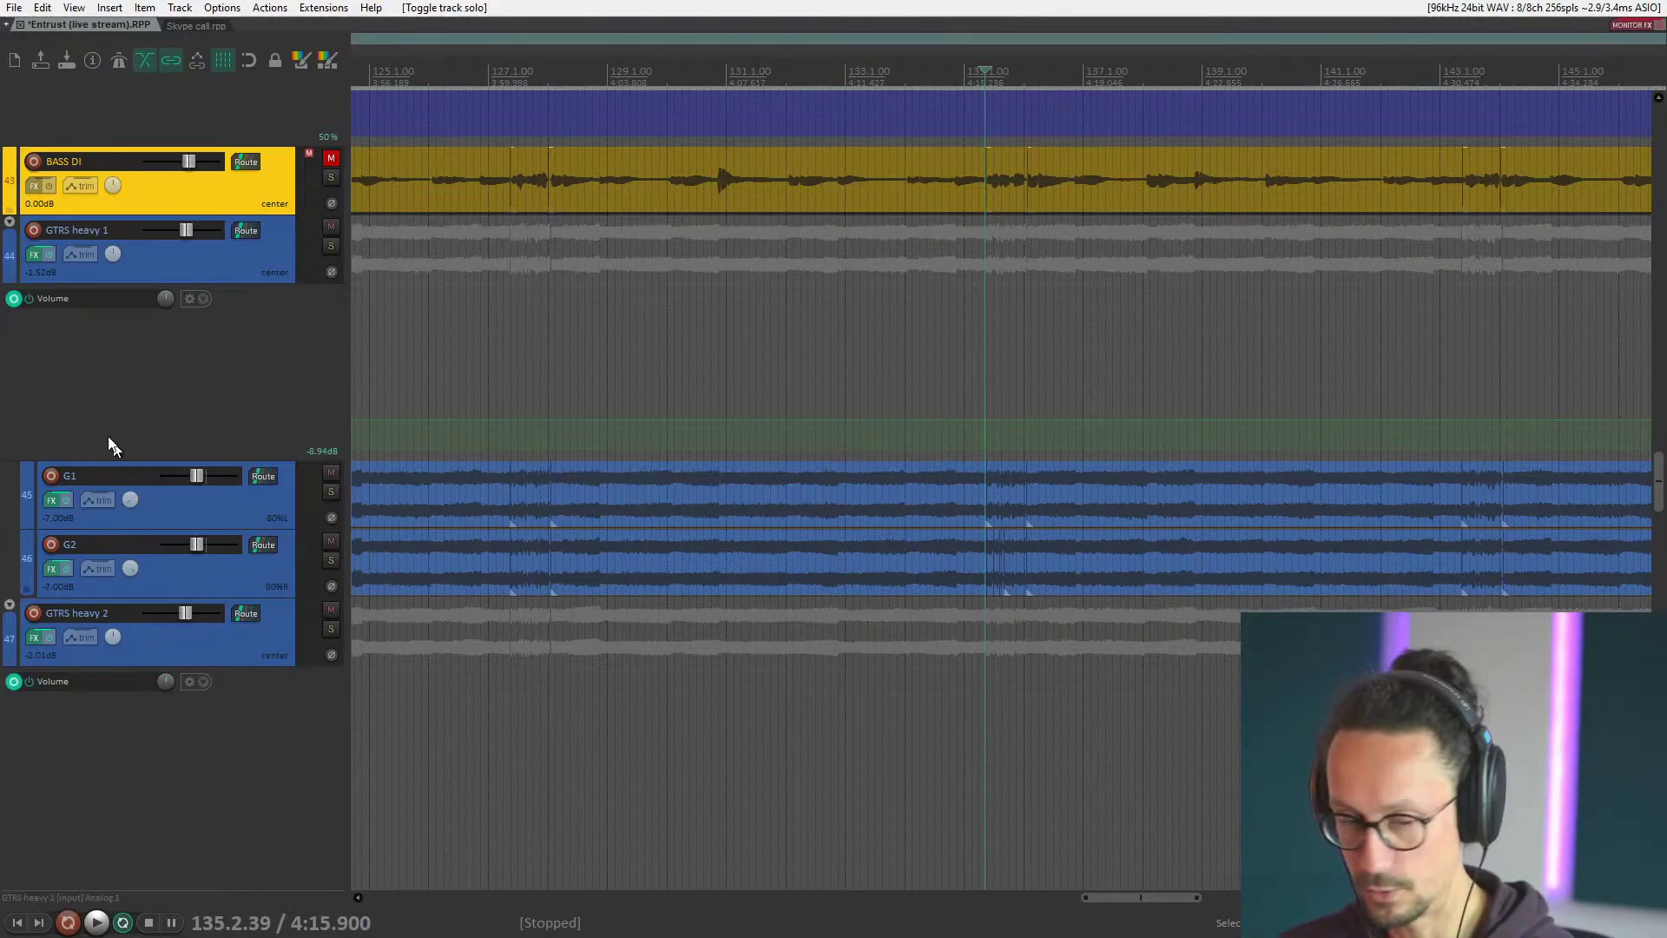
Set the playback position to 176.4.05, shortly before the dense final tom section, and play the full mix.
scroll(111, 446, down, 10)
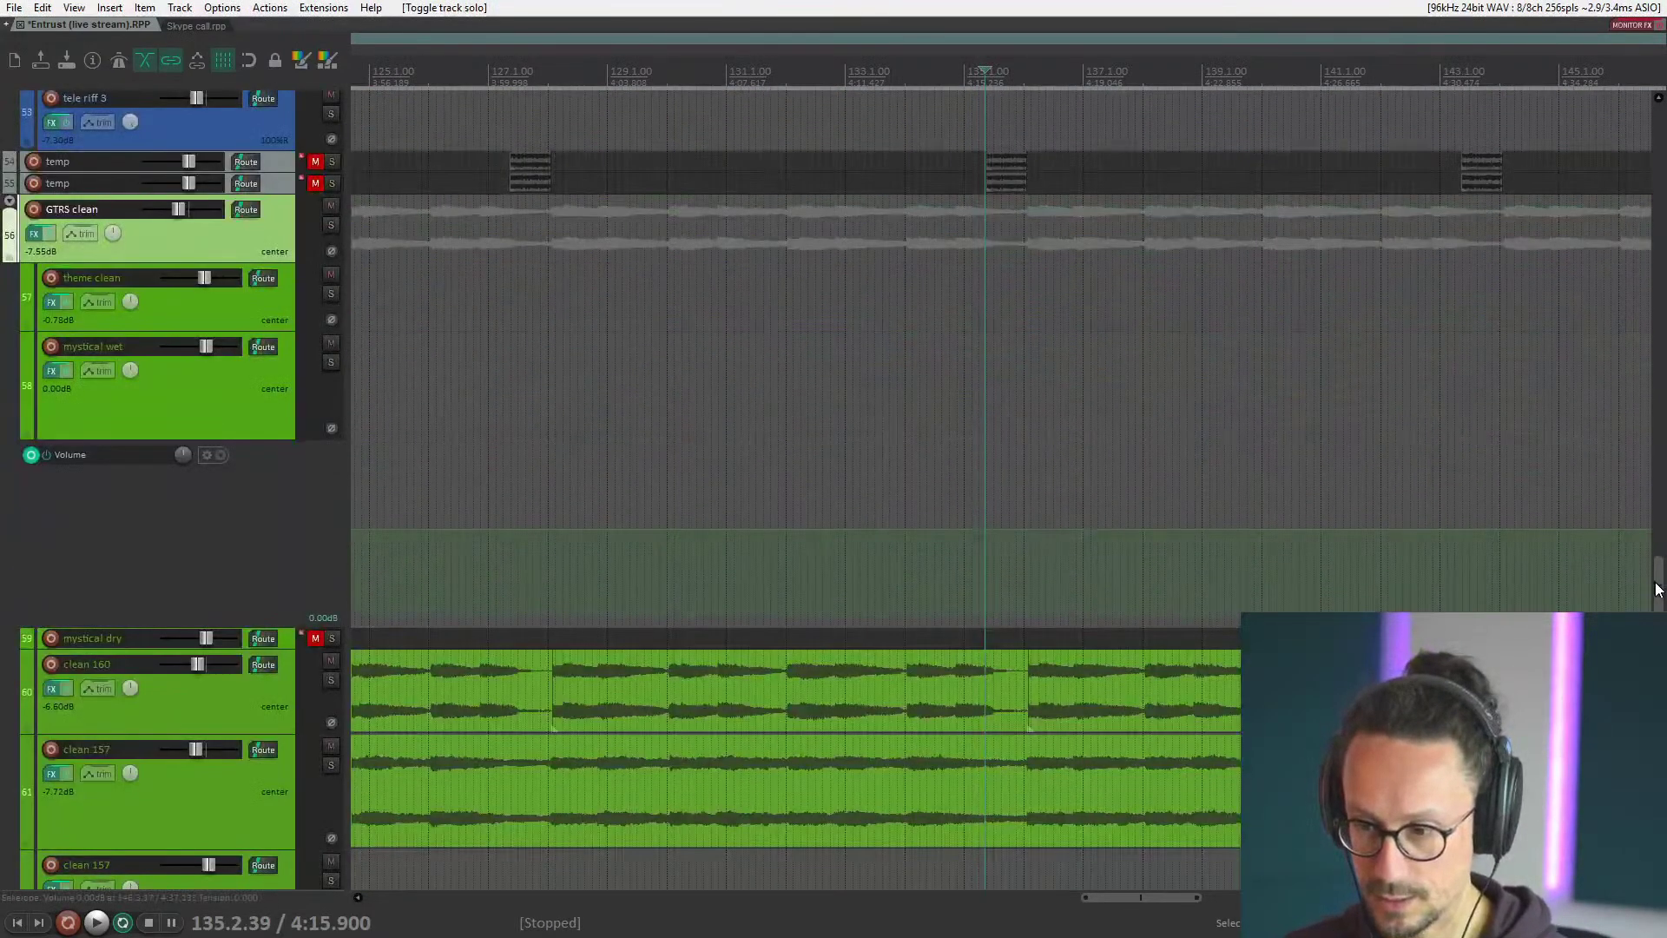
drag(1658, 588, 1658, 695)
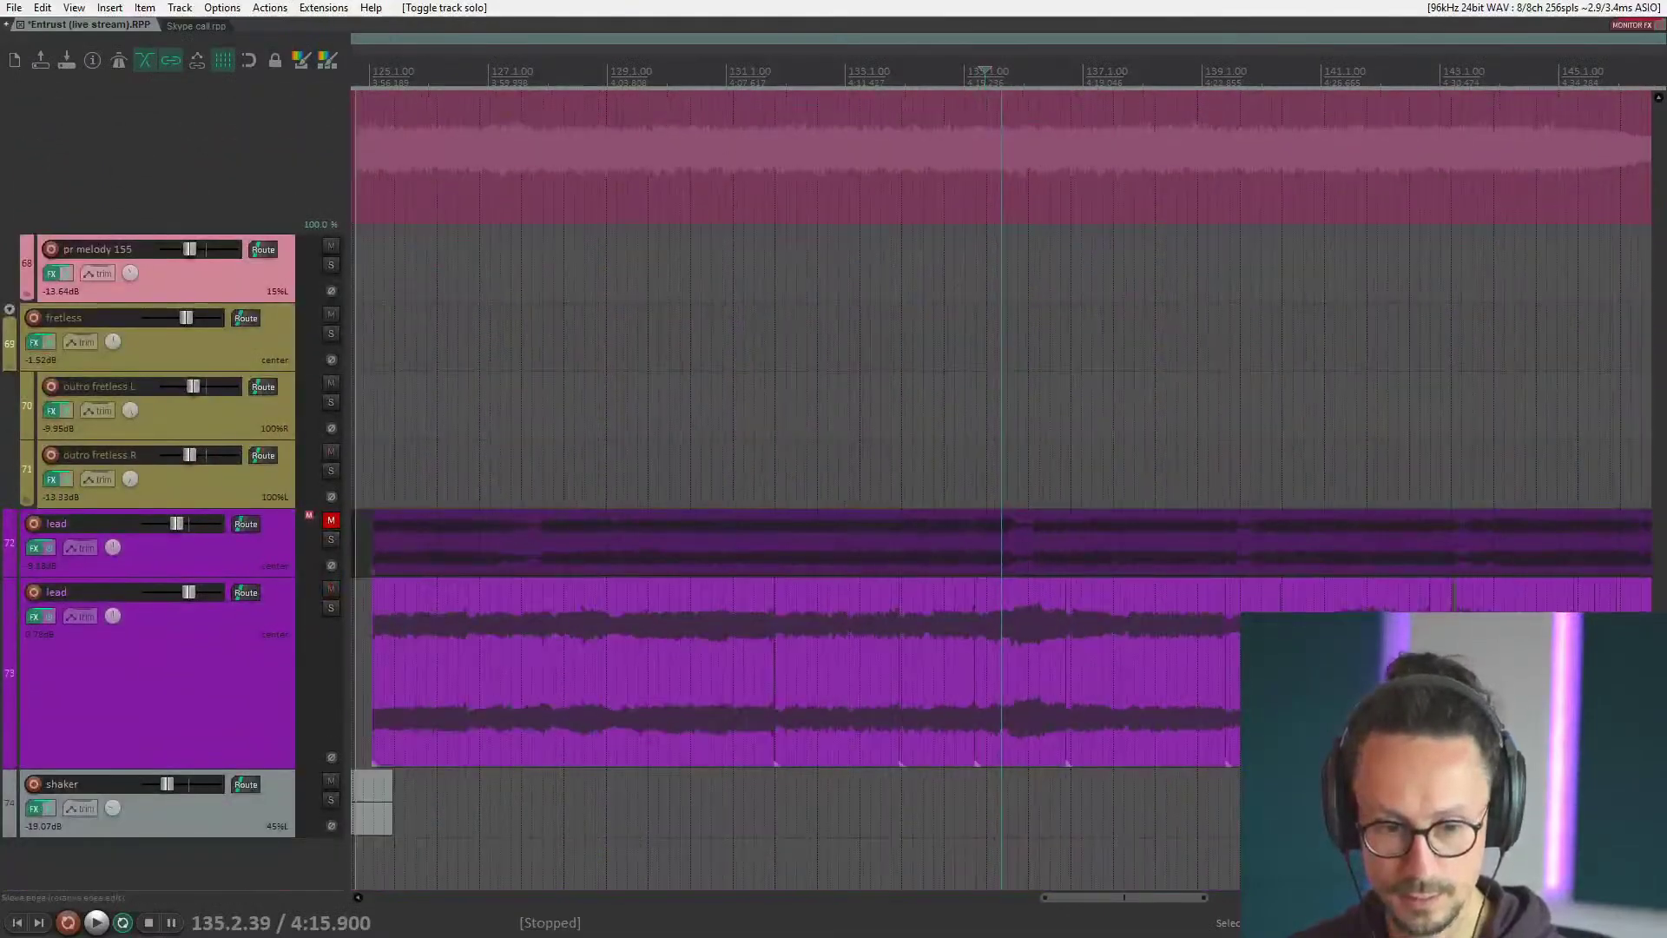
scroll(1026, 512, down, 8)
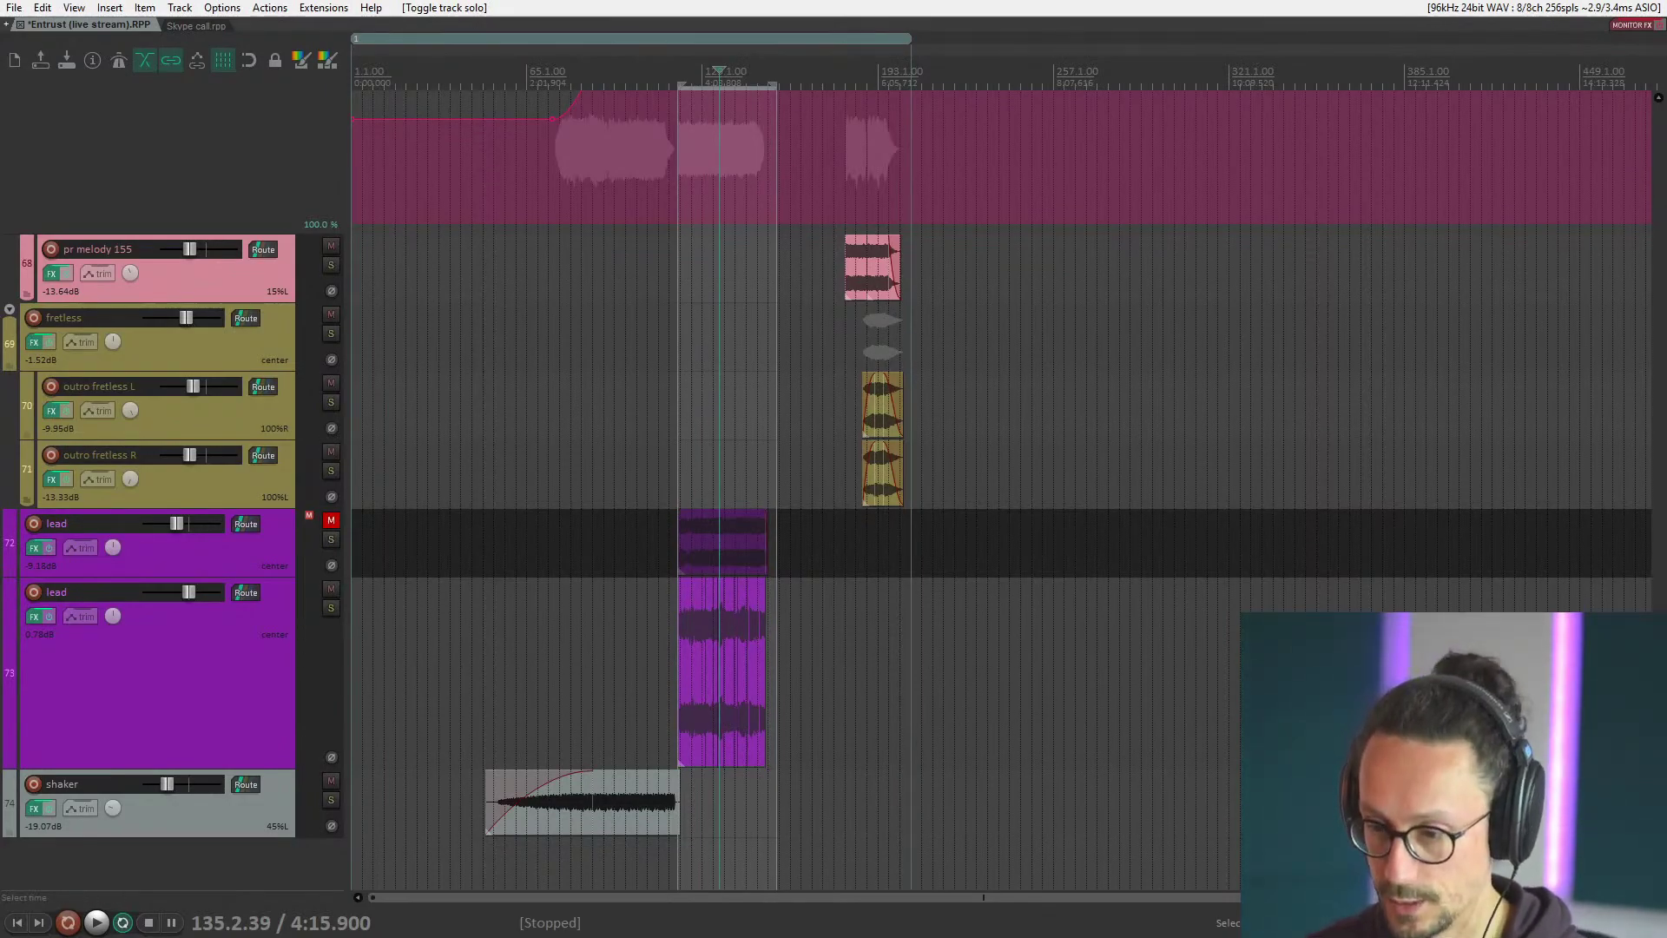
scroll(782, 486, up, 10)
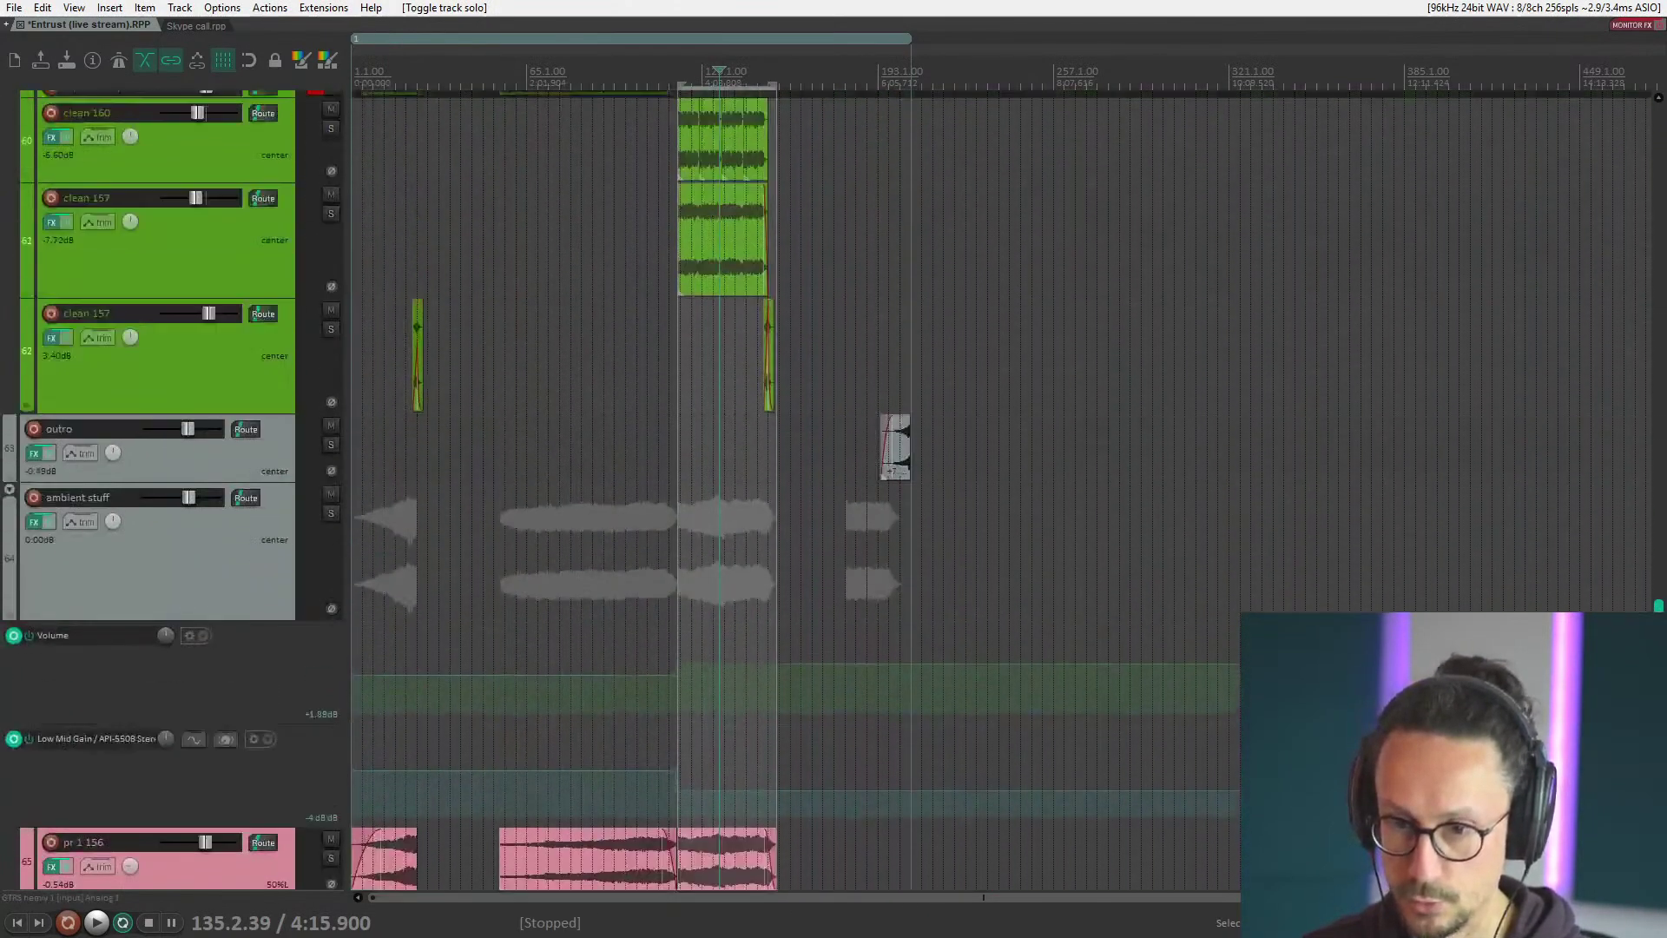
scroll(1626, 439, up, 15)
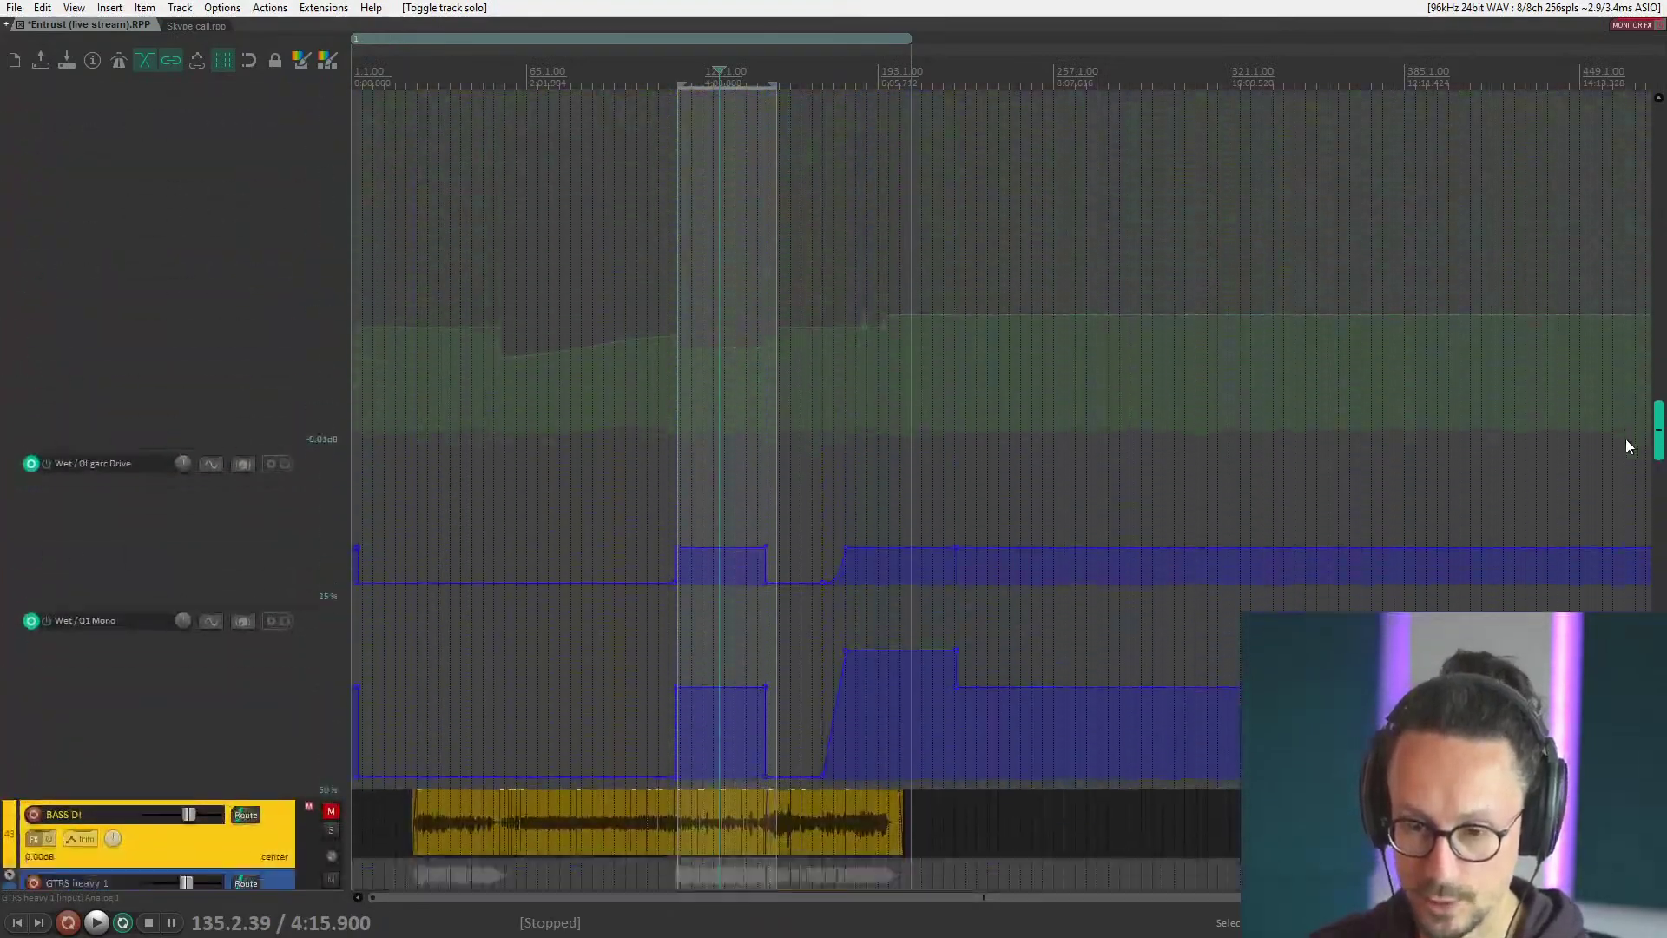
scroll(1625, 439, up, 20)
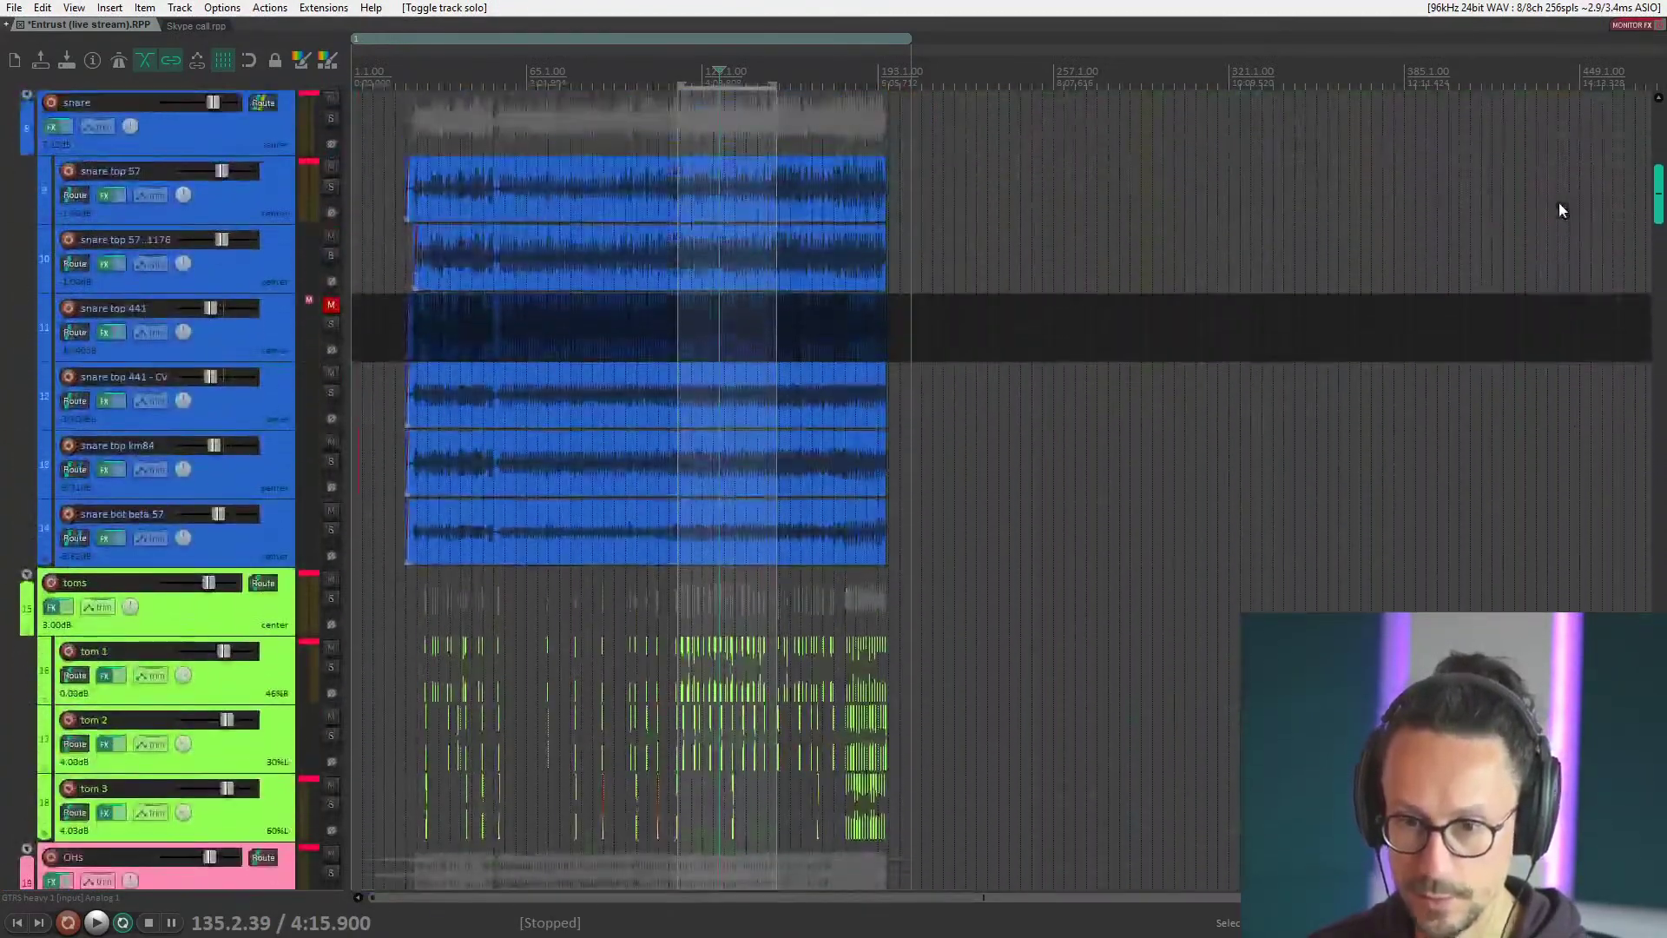
click(836, 623)
scroll(1023, 618, up, 6)
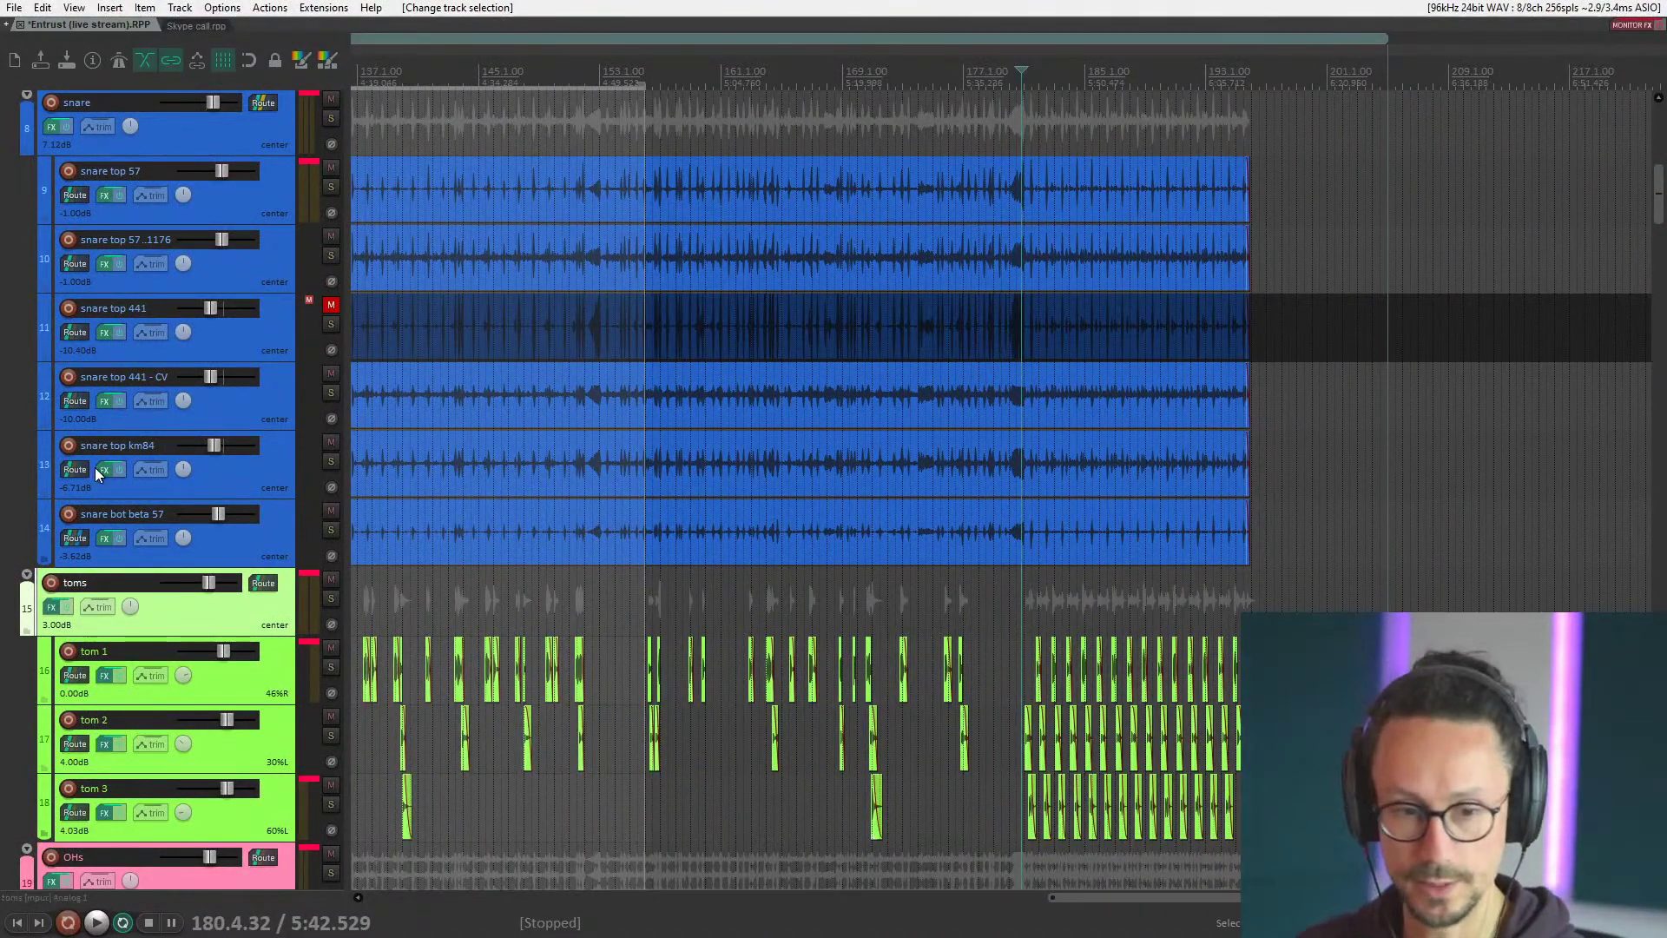
scroll(1135, 253, up, 4)
click(974, 408)
click(961, 410)
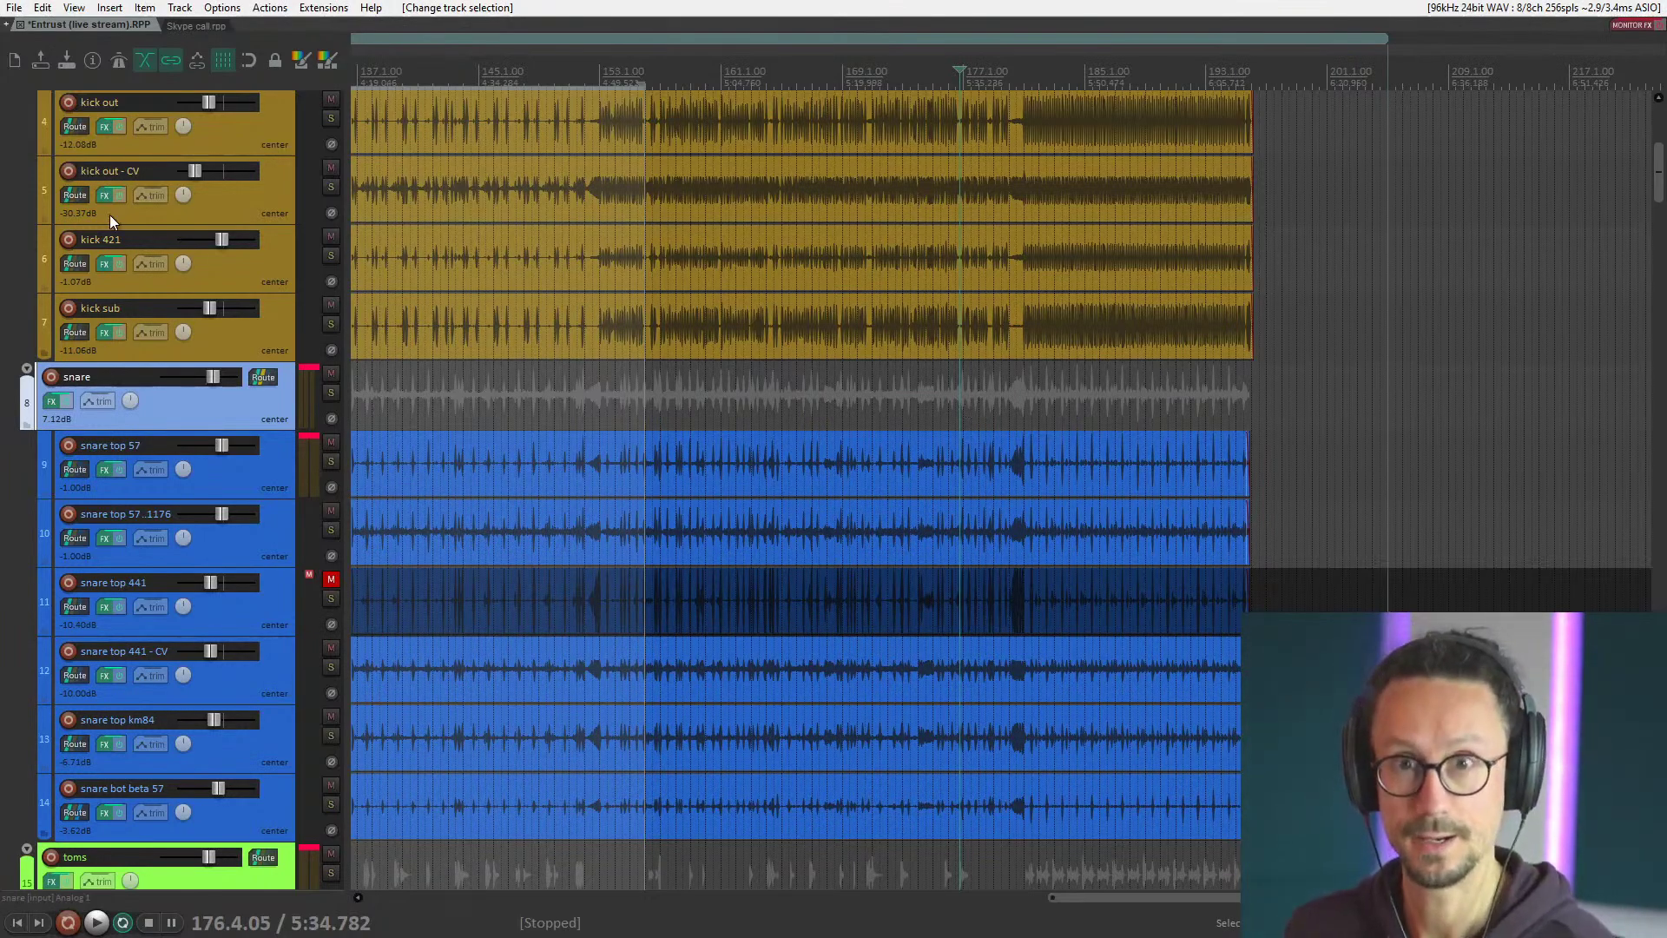
key(space)
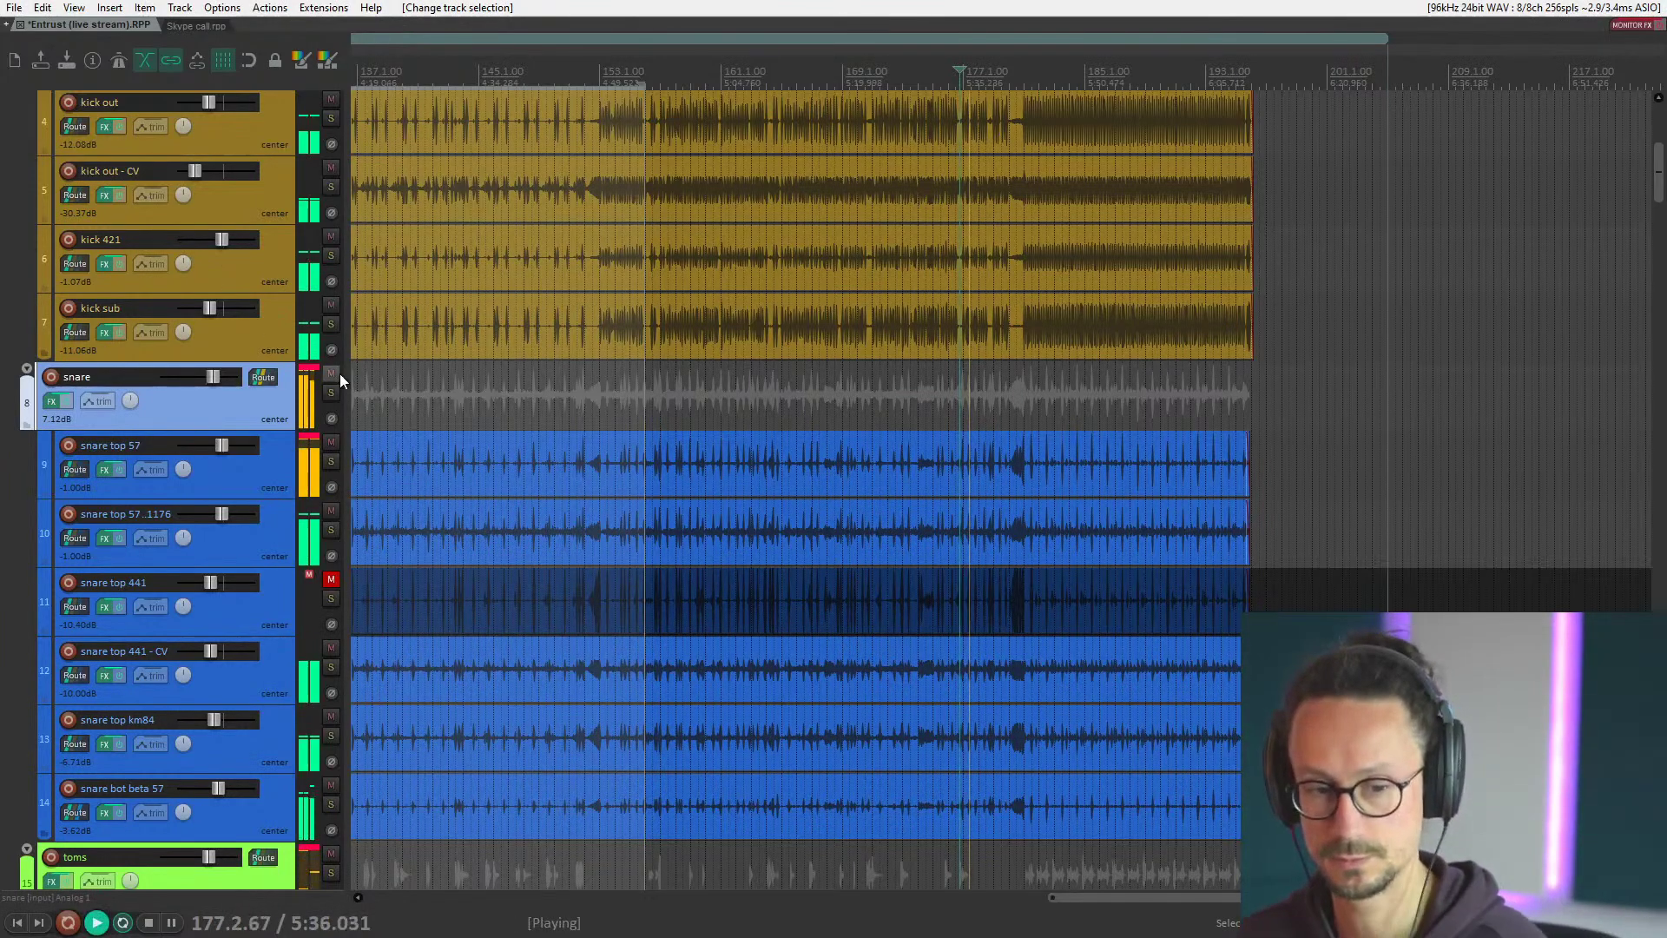
Solo the GTRS clean folder track while the song's last section is playing.
scroll(241, 595, down, 2)
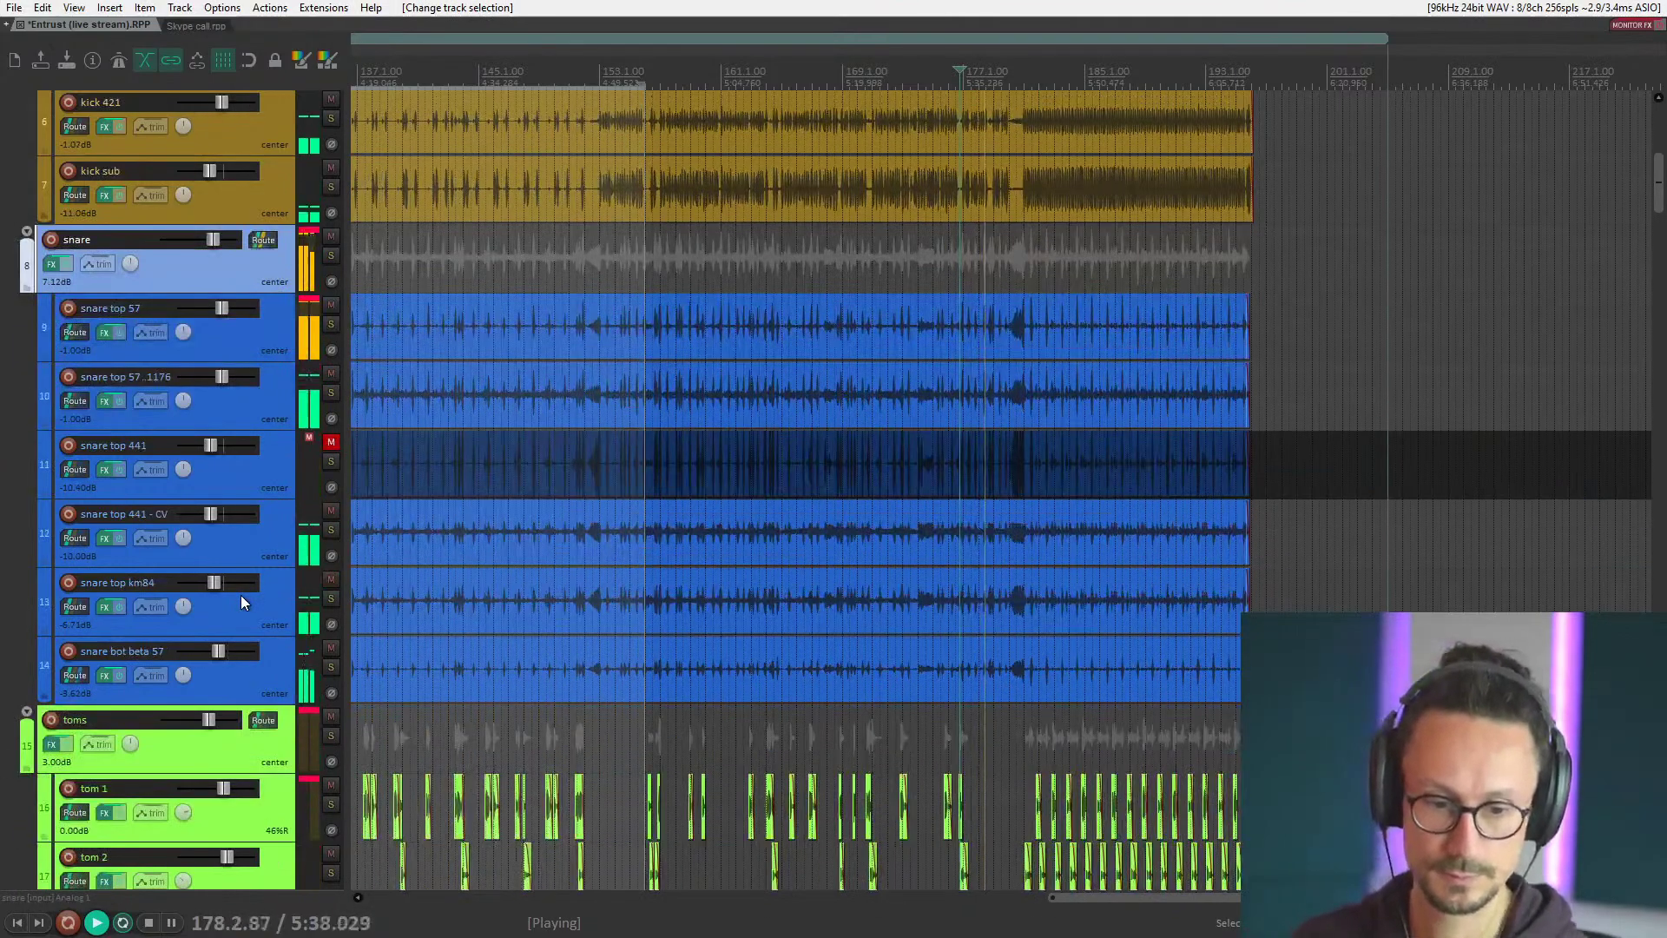
scroll(241, 595, down, 15)
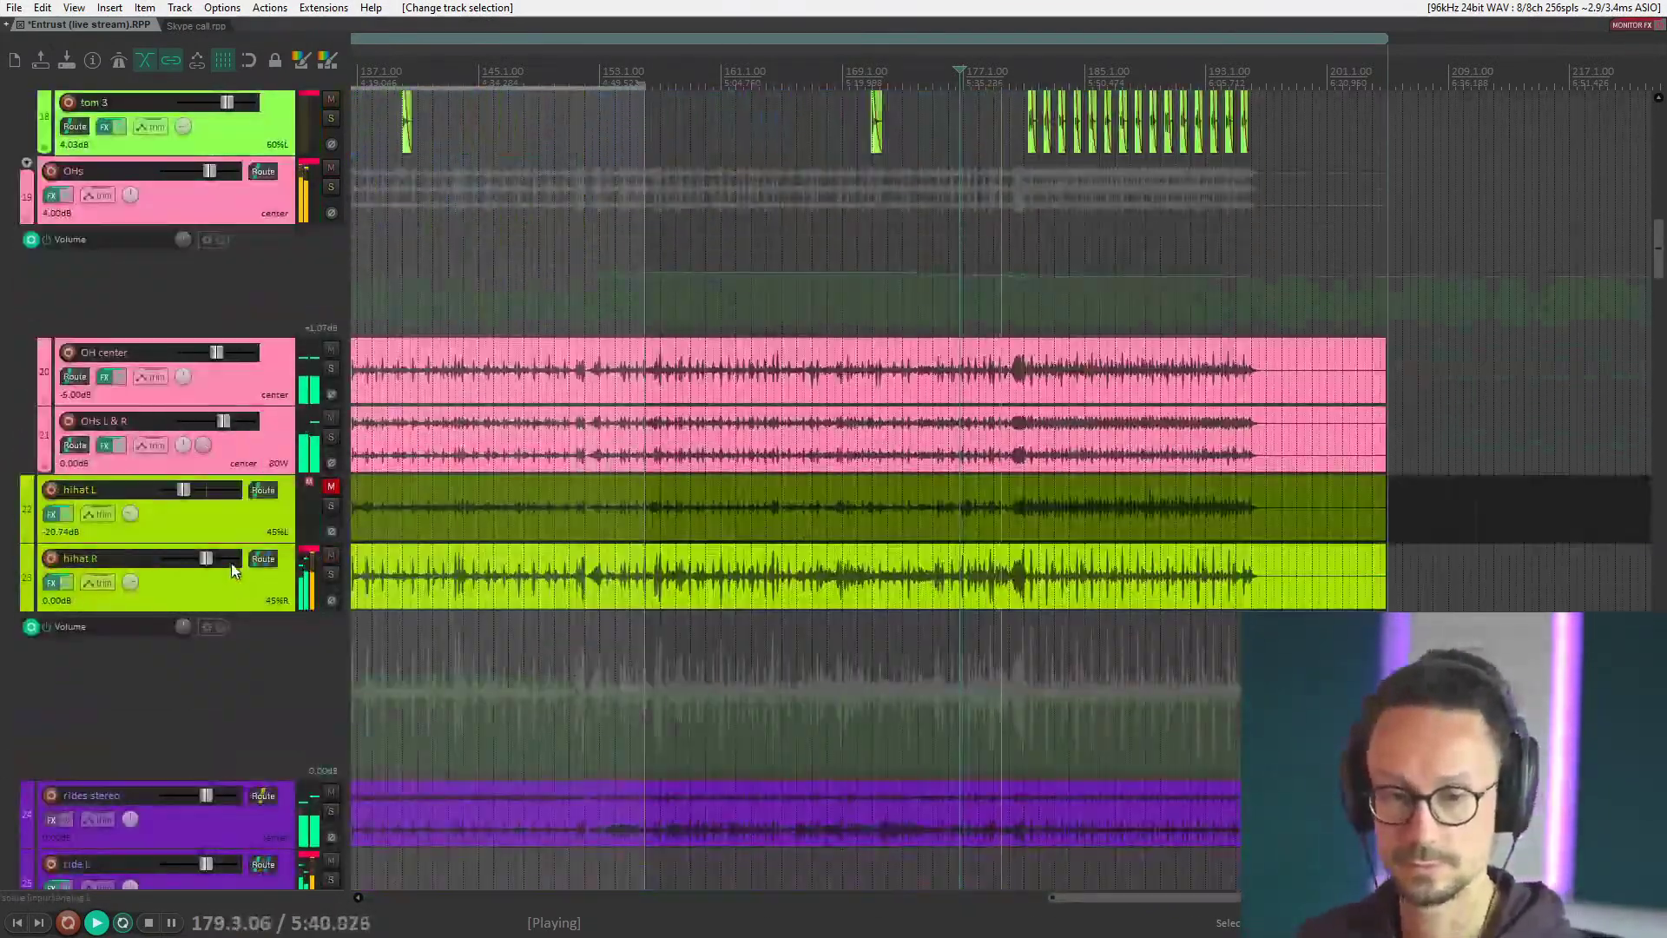
scroll(233, 568, down, 20)
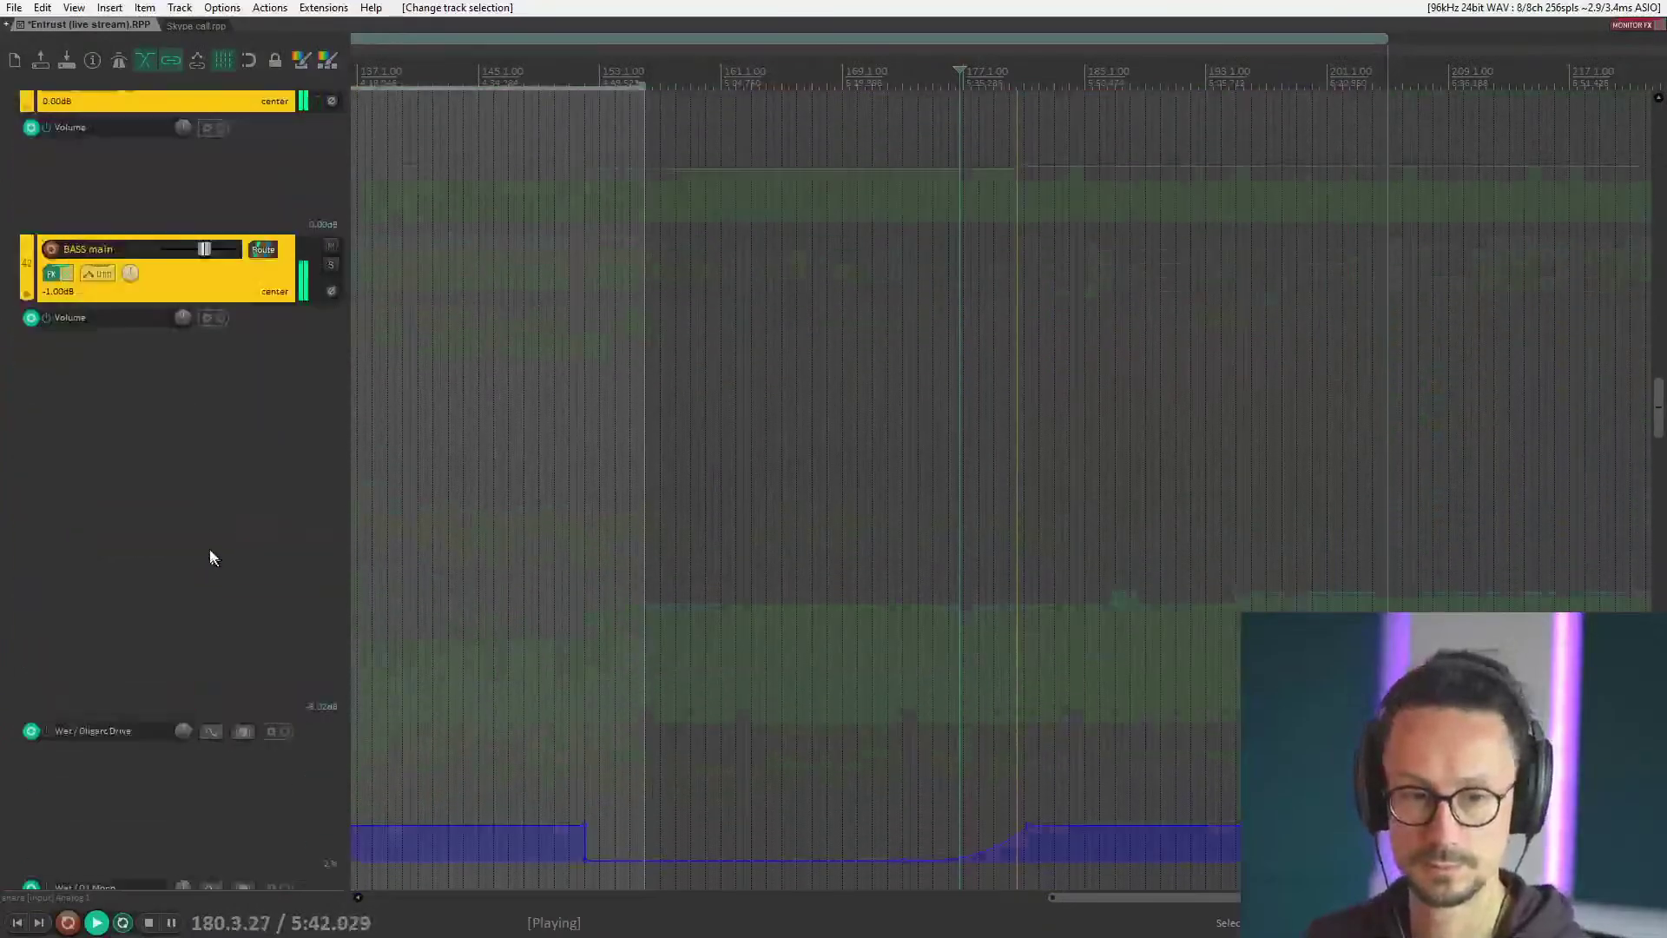
scroll(213, 551, down, 15)
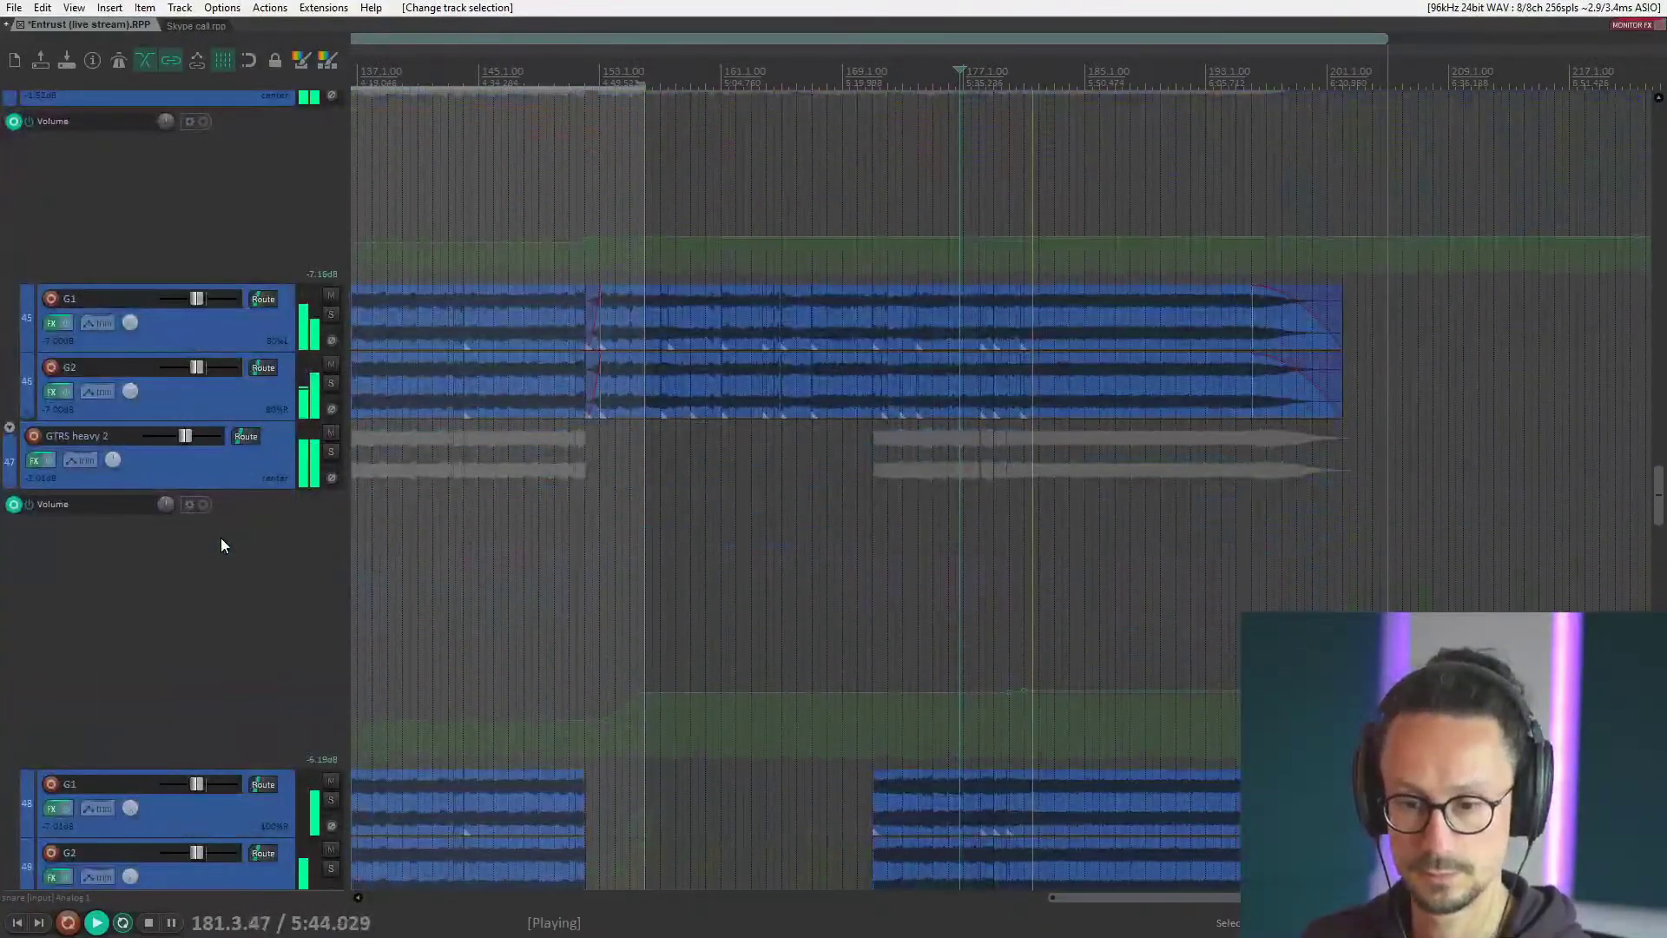
scroll(221, 546, down, 1)
scroll(281, 386, down, 4)
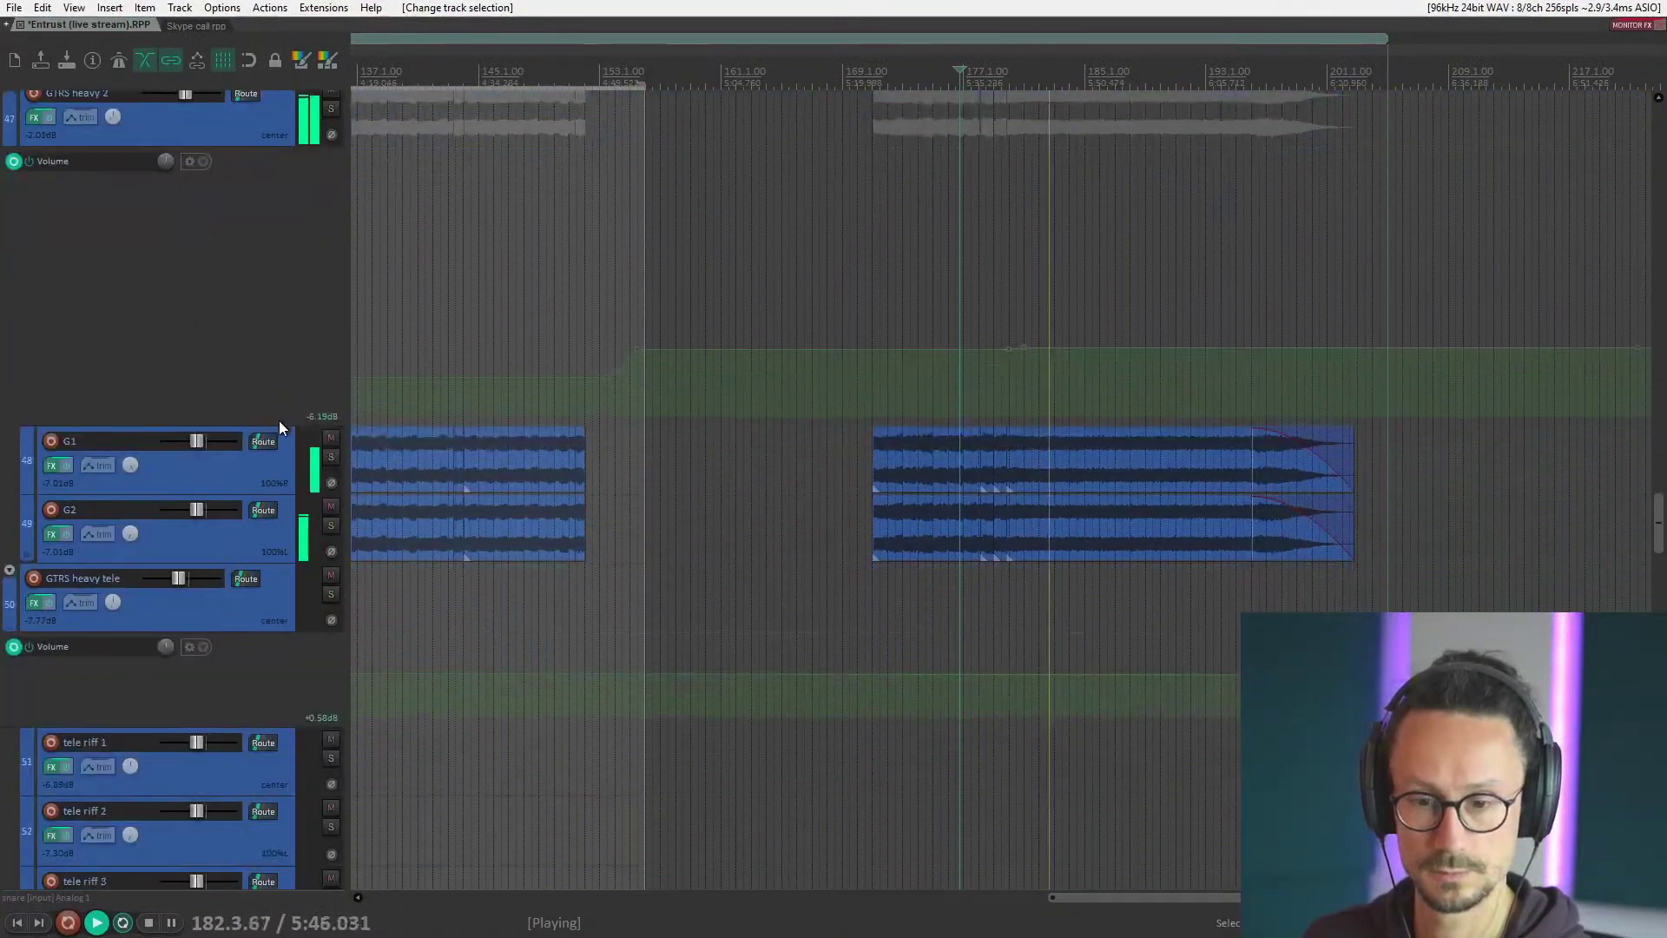
scroll(315, 517, down, 8)
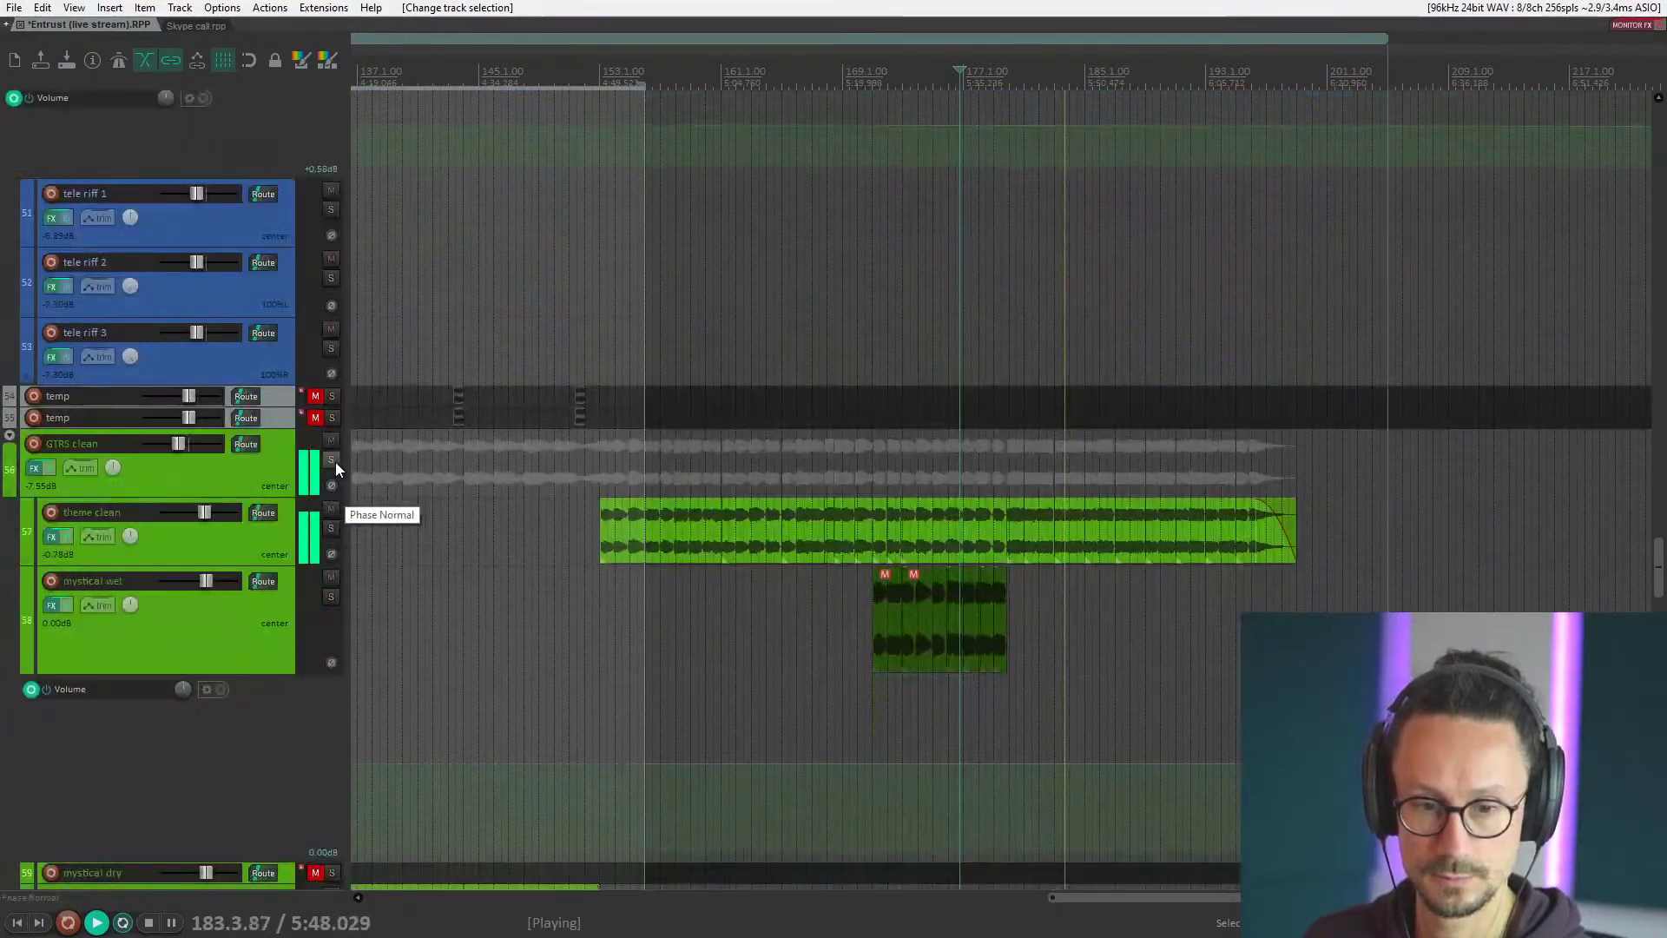
click(331, 460)
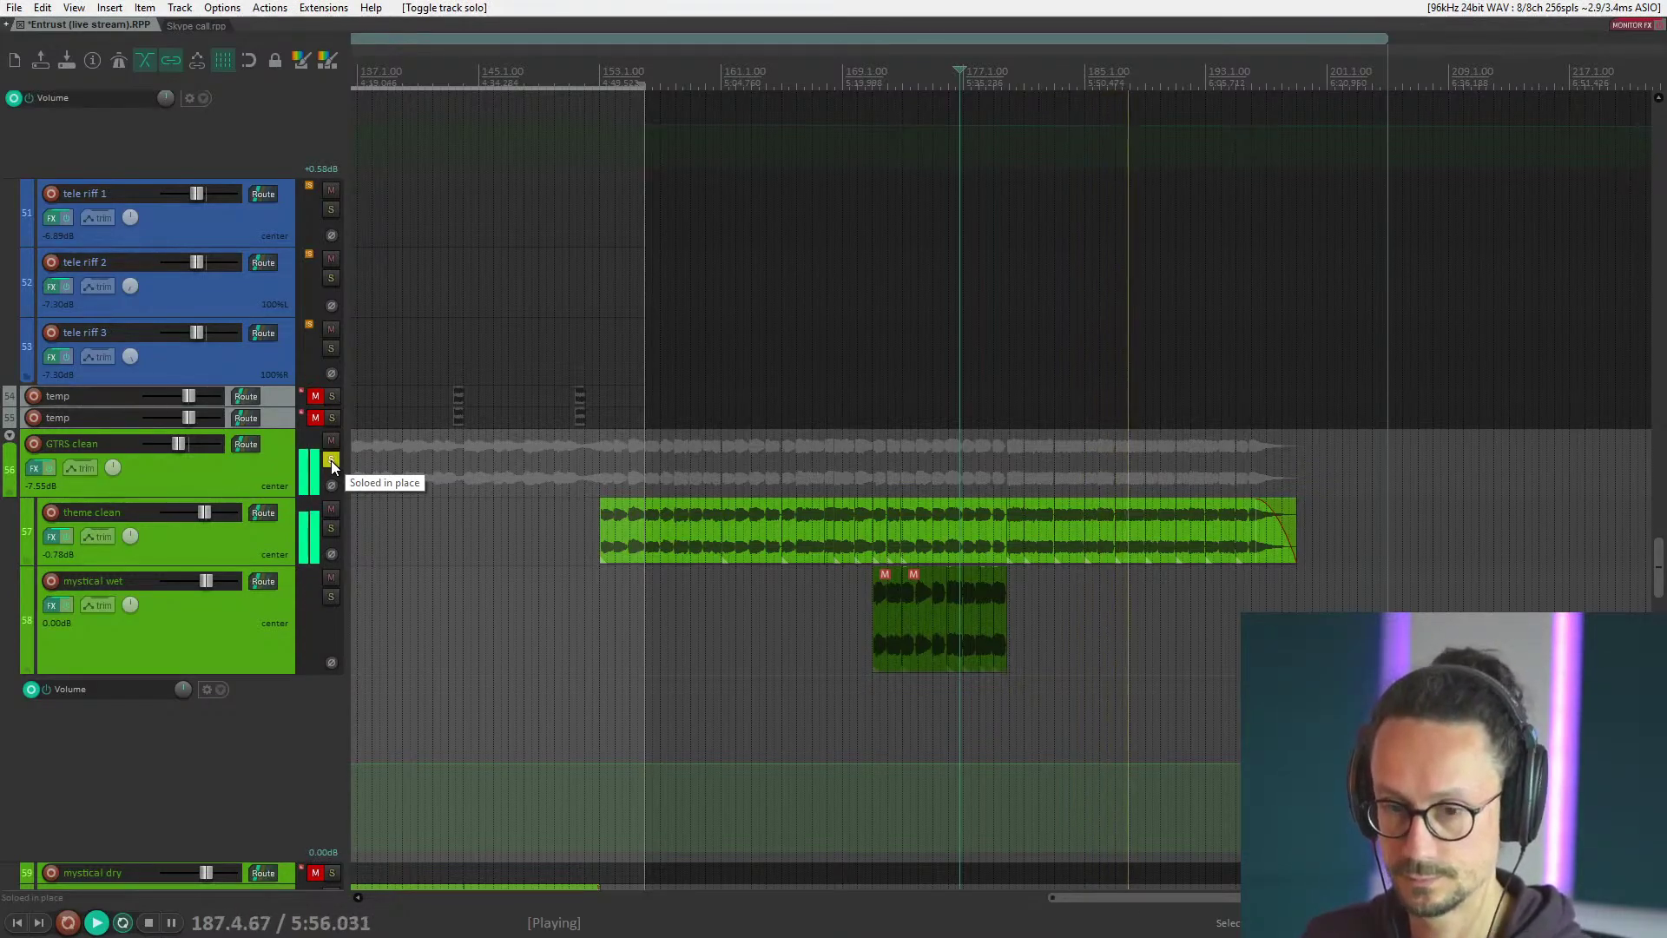
Unsolo the GTRS clean folder track, and solo the first pr melody 155 track briefly to audition it in the outro.
click(331, 461)
scroll(236, 625, down, 8)
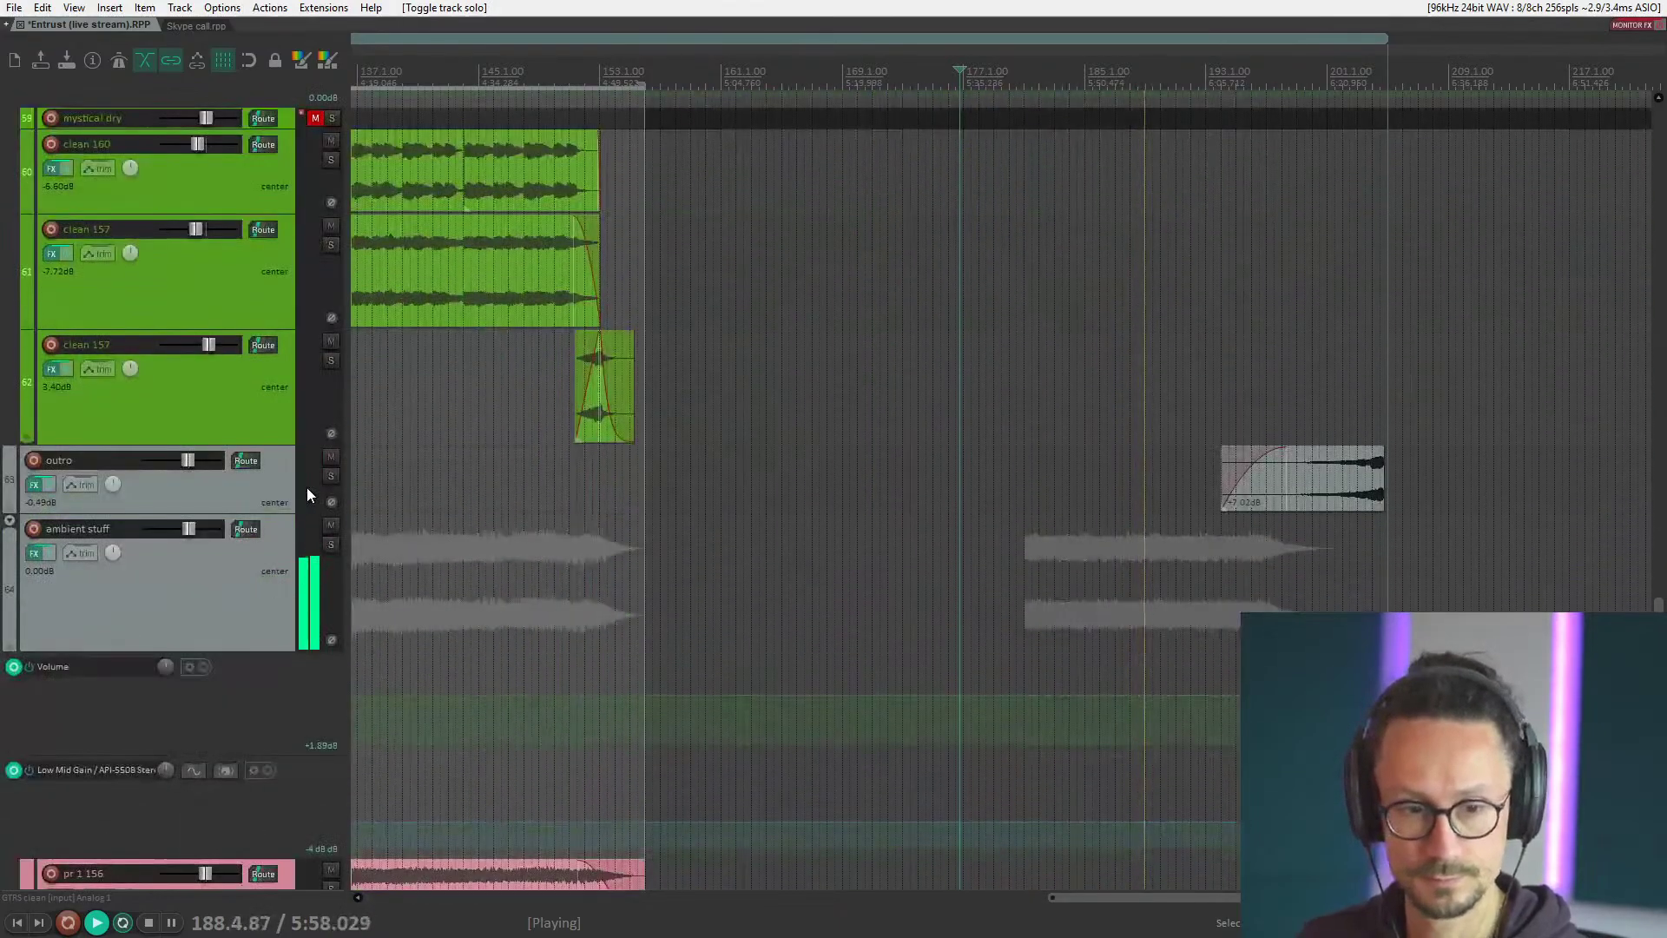
scroll(308, 492, down, 10)
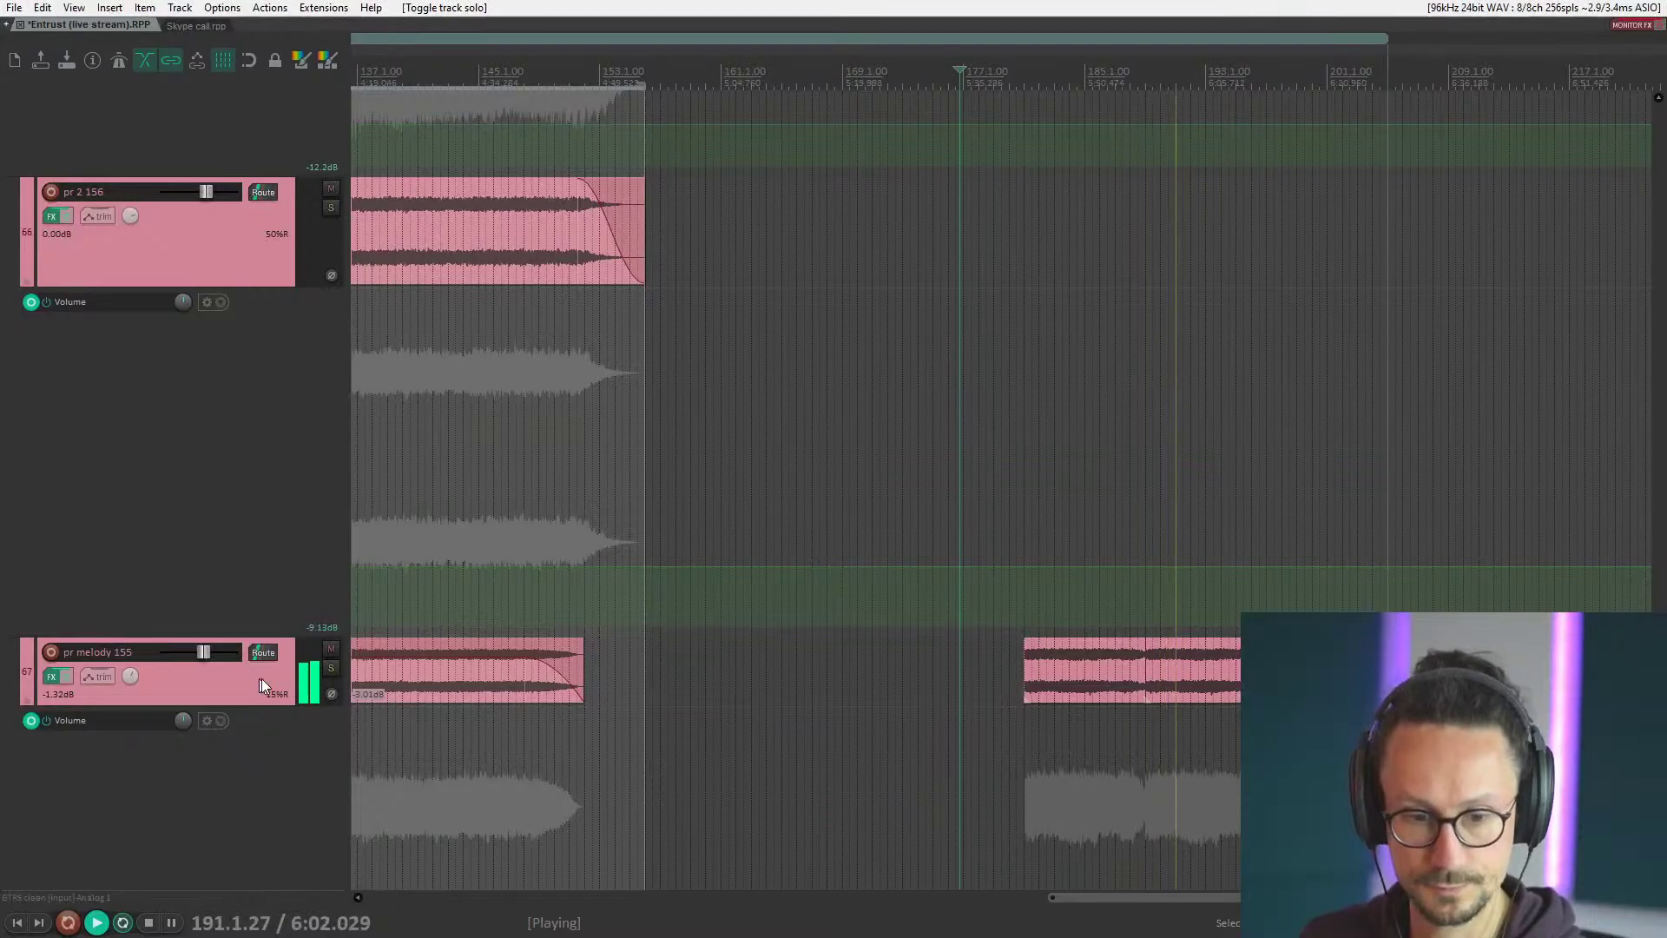
click(331, 667)
scroll(231, 695, down, 3)
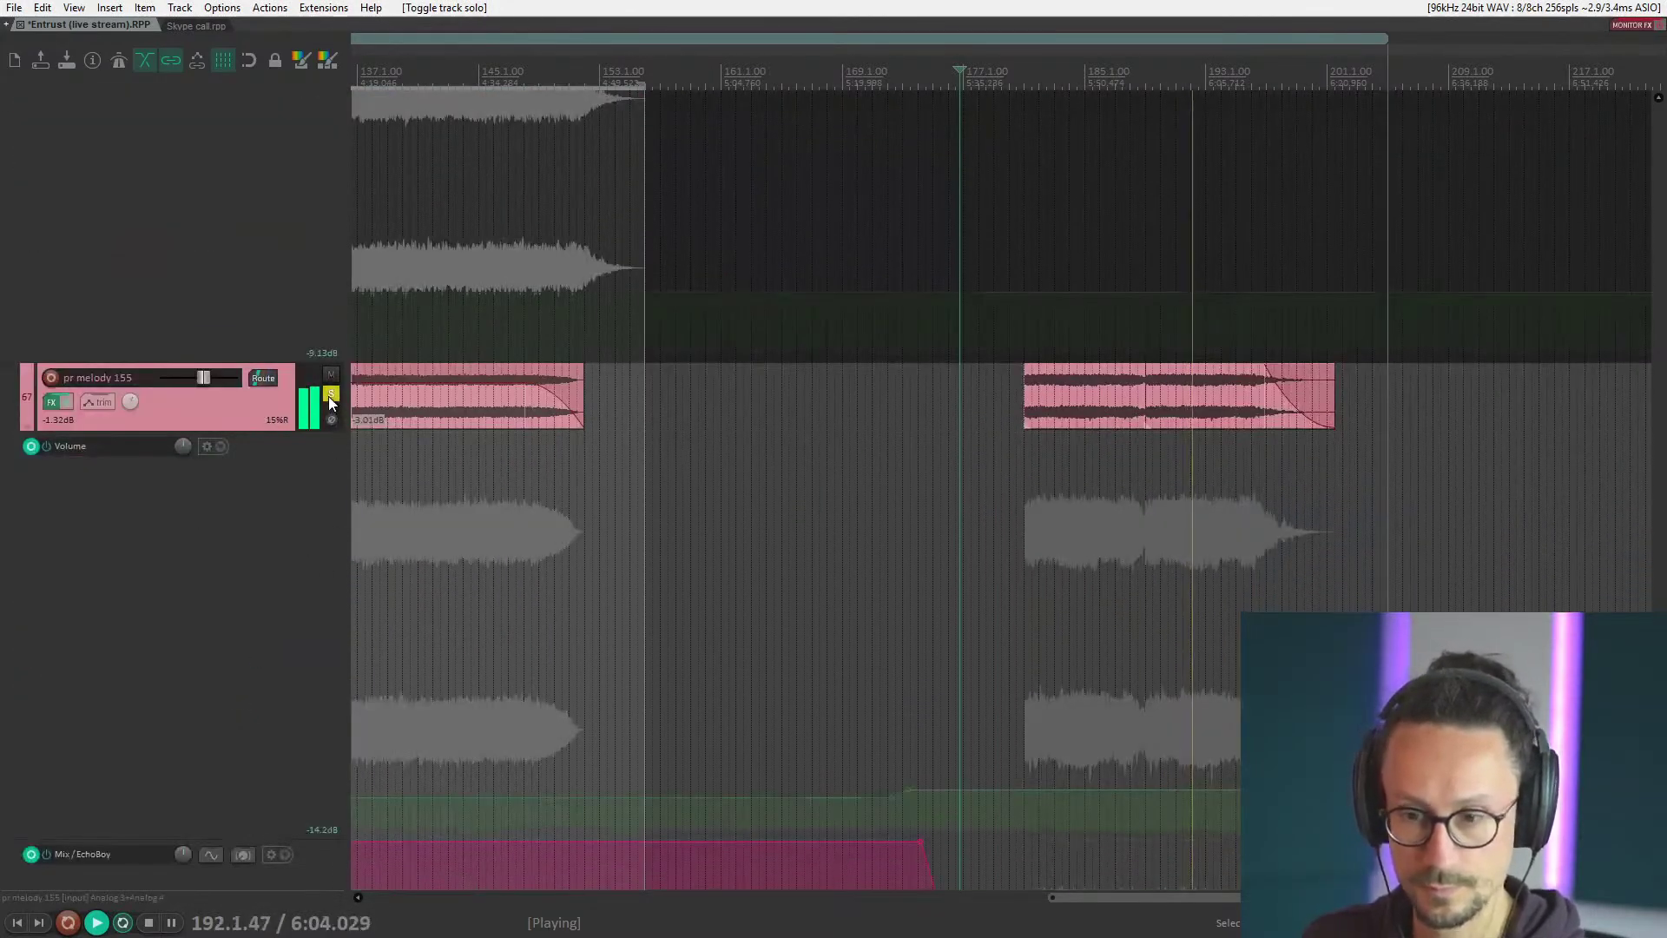
click(331, 393)
Solo the second pr melody 155 track, directly above the fretless folder, audition it briefly and unsolo it.
scroll(310, 423, down, 8)
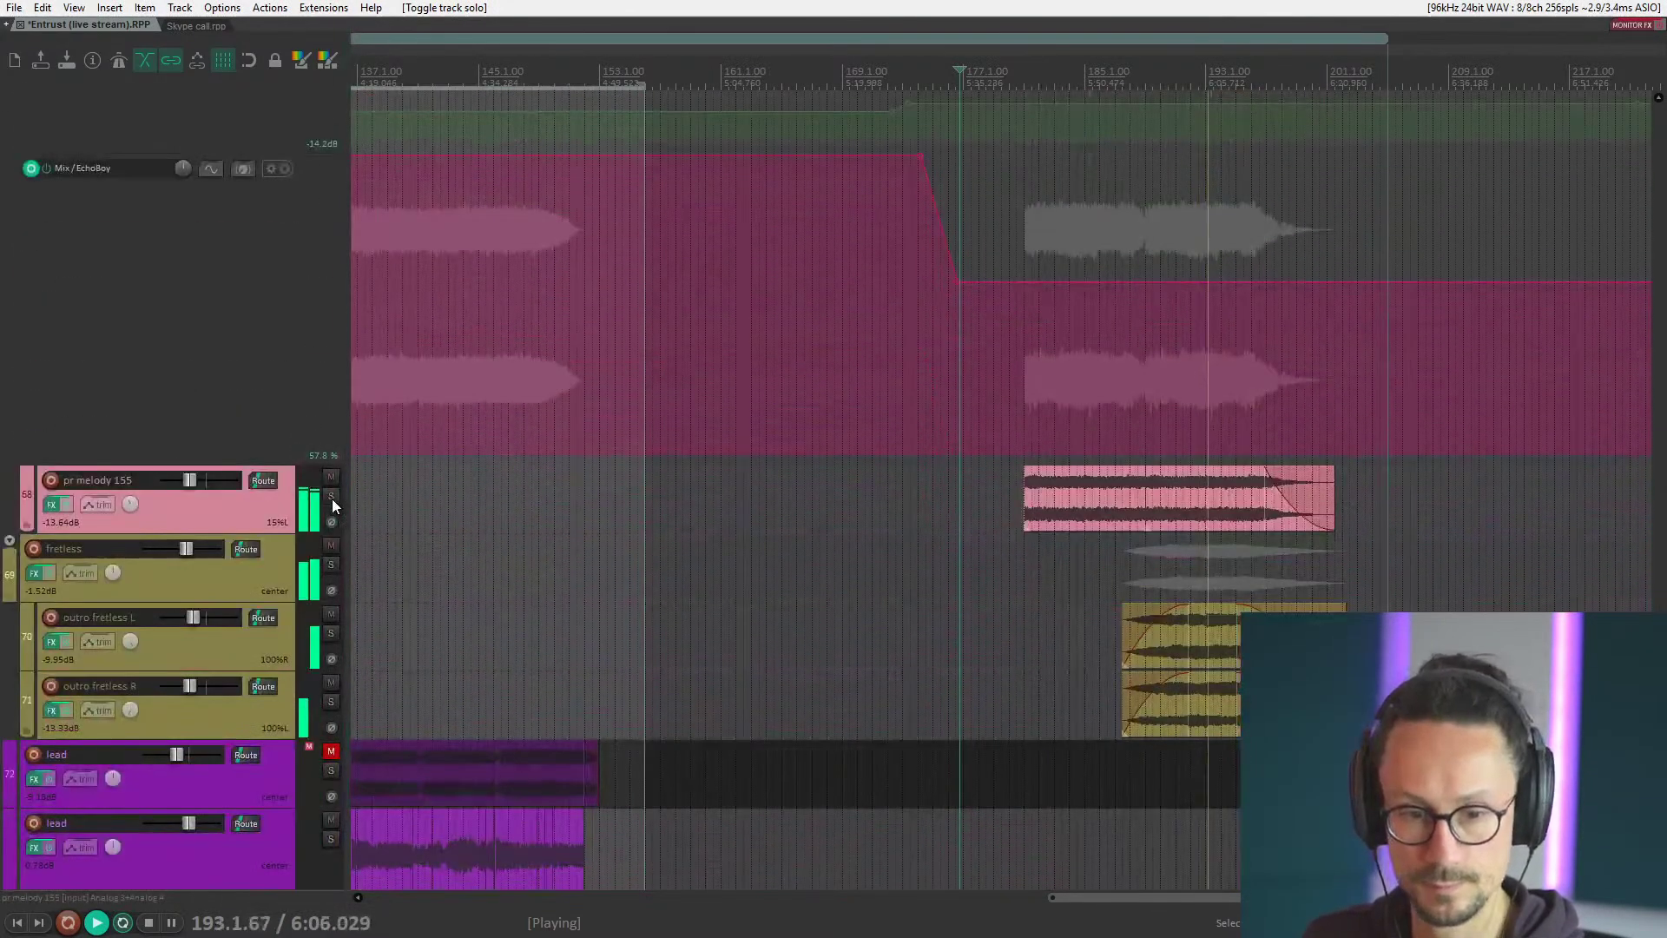
click(331, 496)
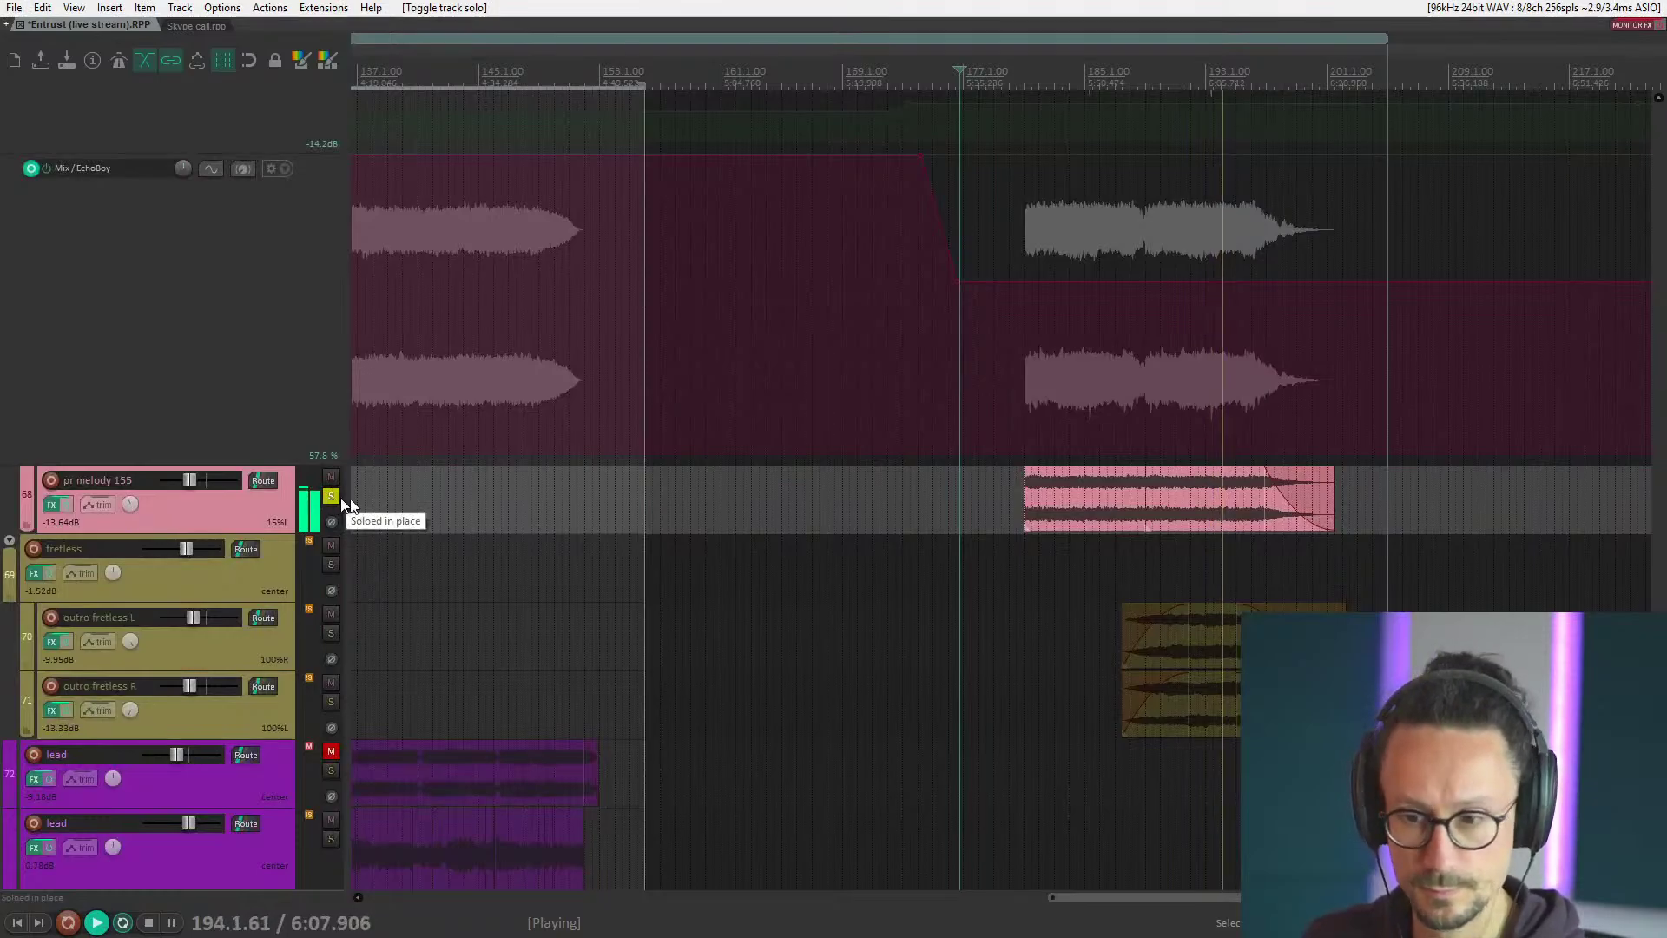
click(330, 497)
Play from the start of the outro fretless items, solo the fretless folder track to audition it, and unsolo it.
click(1121, 595)
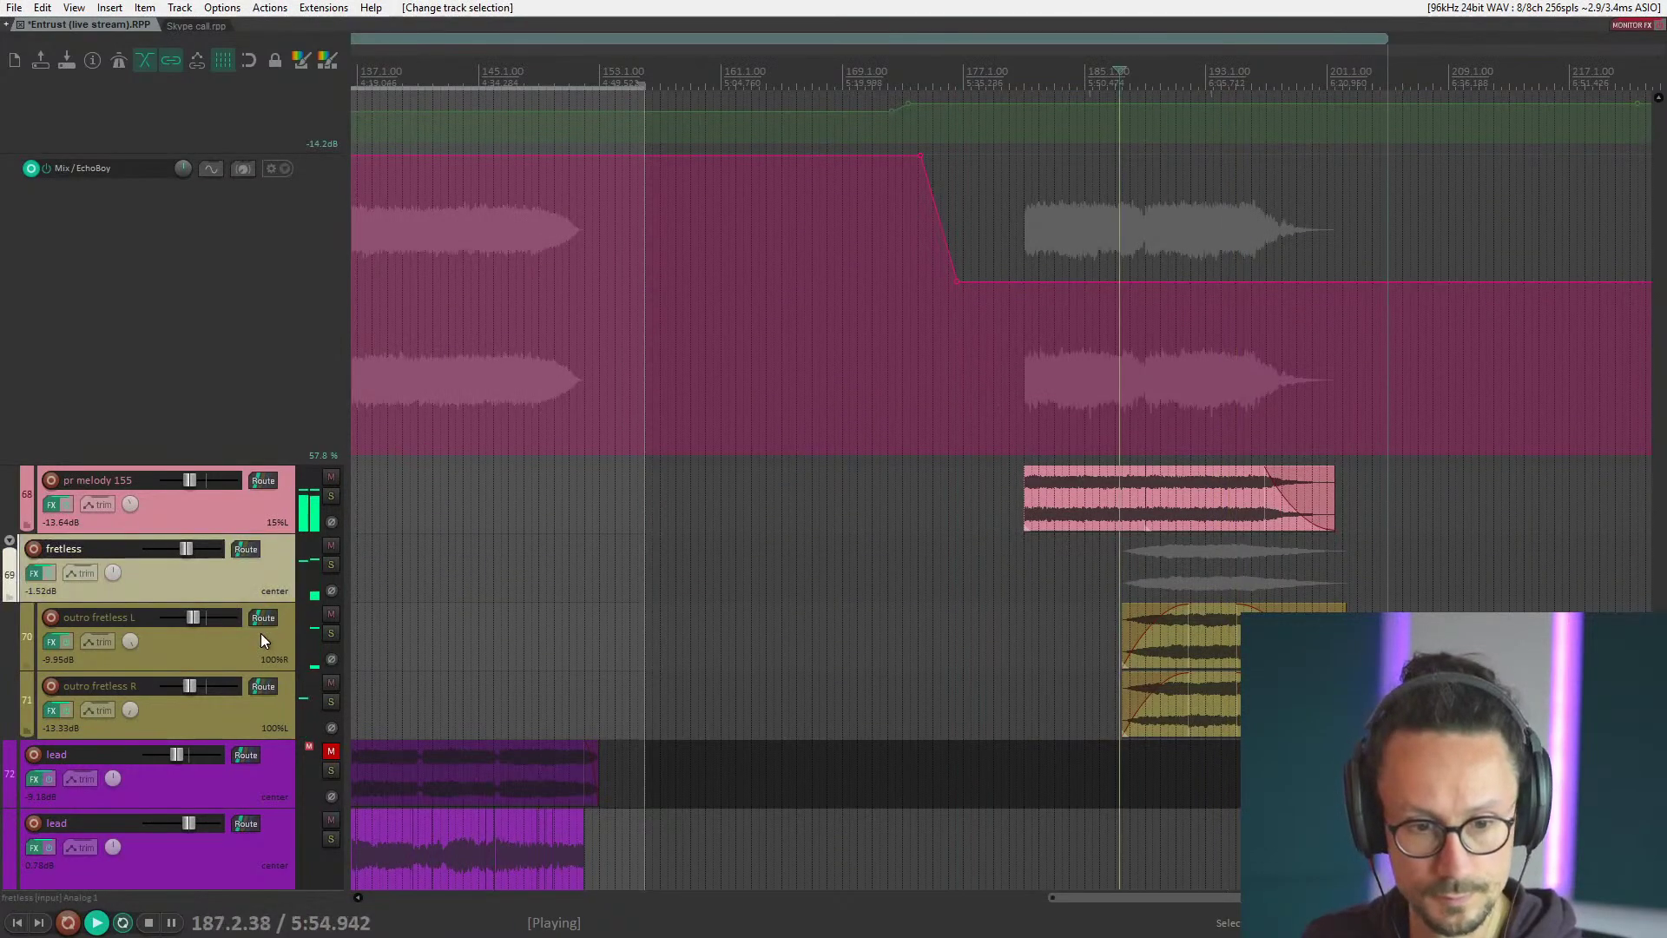
click(328, 564)
scroll(249, 584, down, 3)
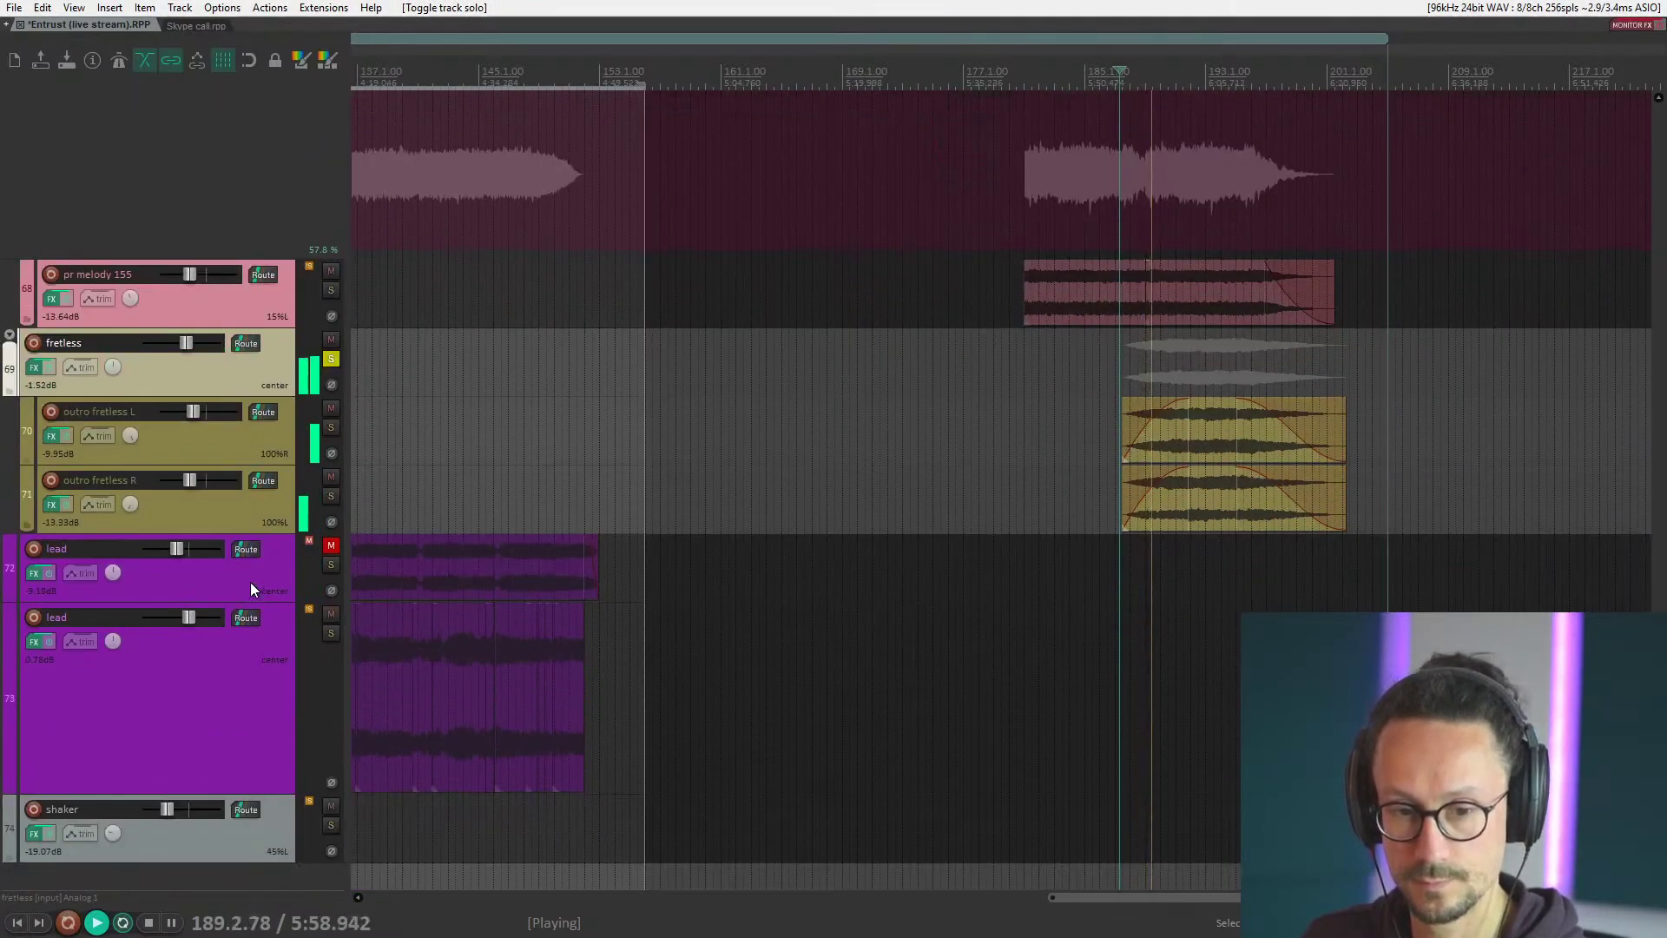
click(330, 360)
scroll(340, 564, down, 1)
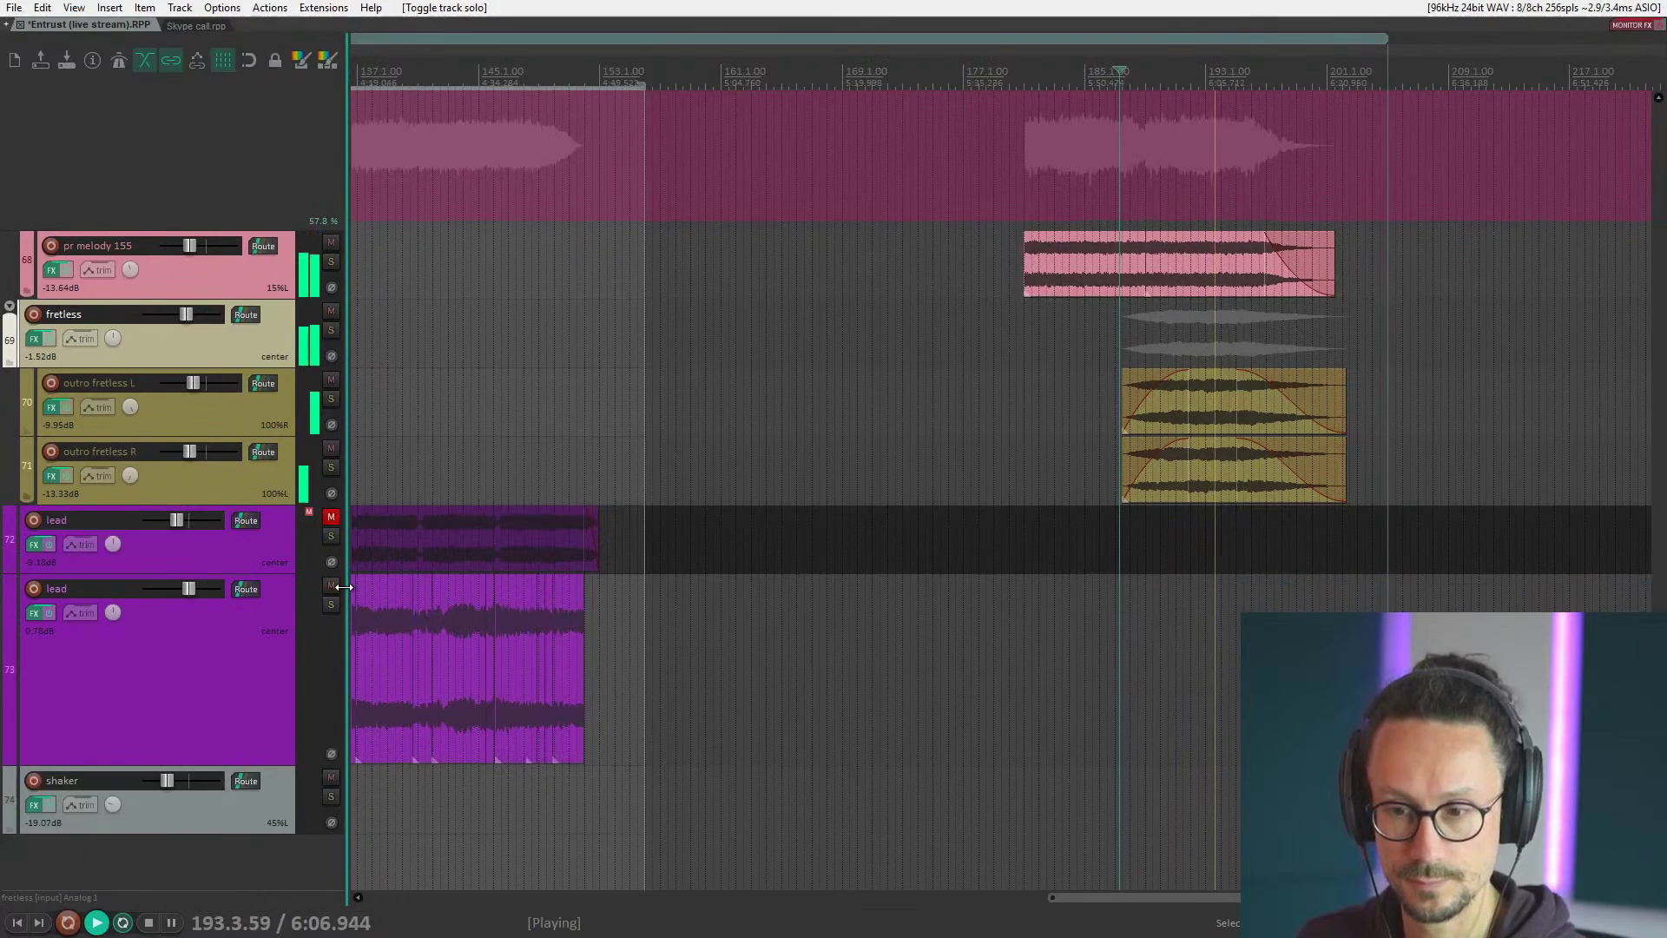
scroll(230, 695, up, 3)
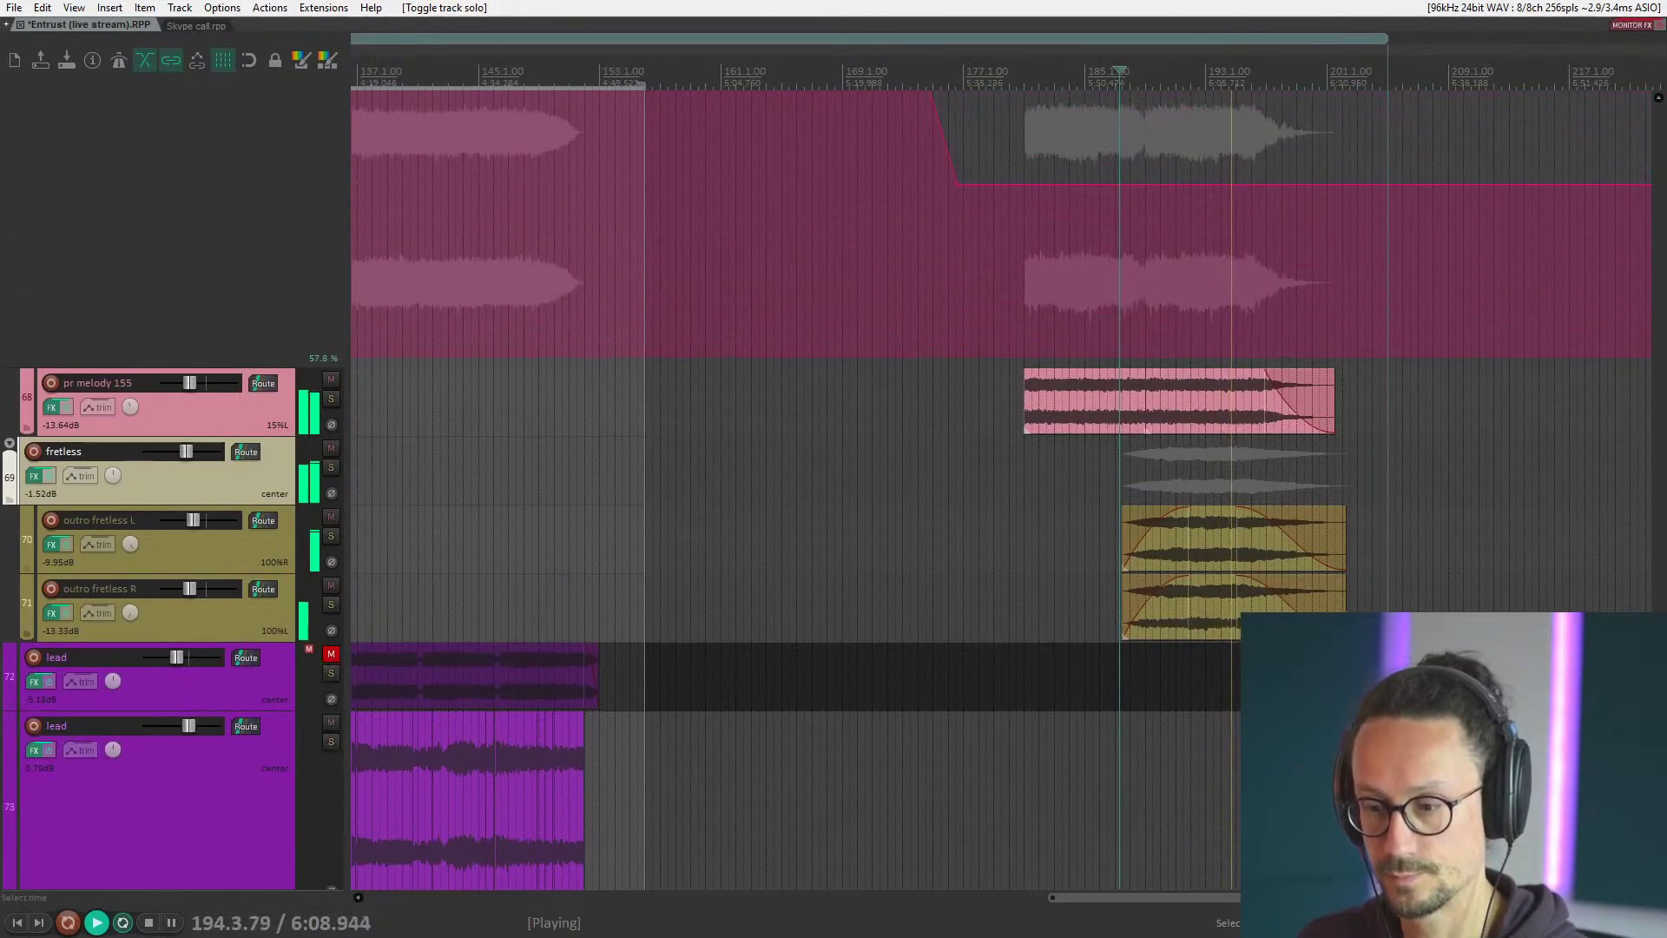
scroll(230, 695, up, 3)
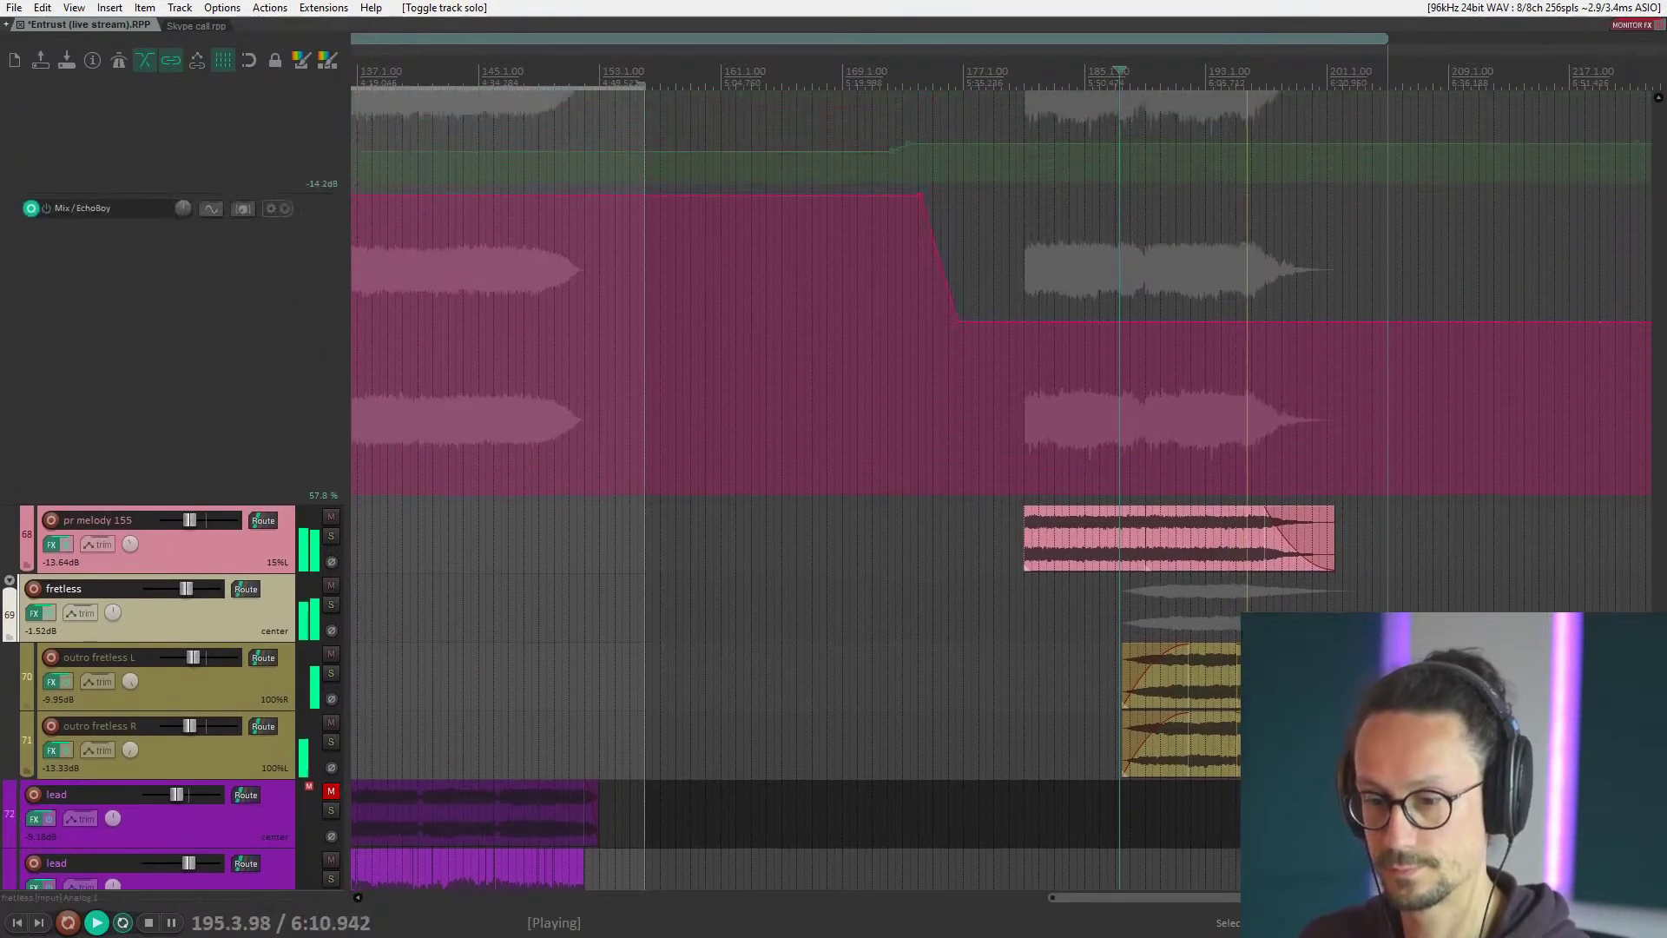